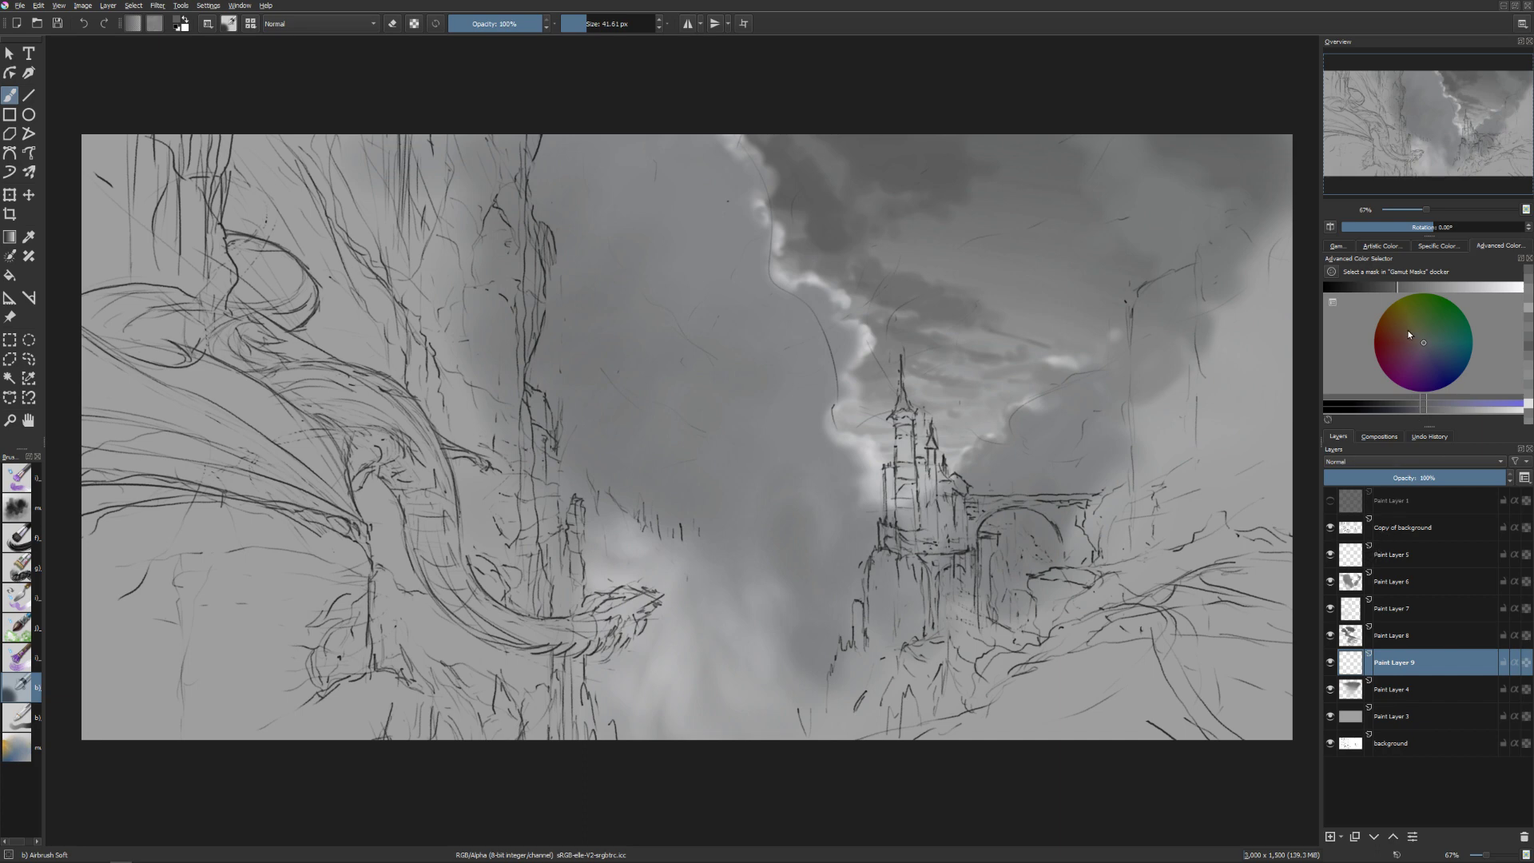
Hide and restore Paint Layer 4's cloud shading, then make Paint Layer 5 the active layer.
{"action": "left_click", "coordinate": [1353, 691]}
{"action": "left_click", "coordinate": [1330, 689]}
{"action": "left_click", "coordinate": [1330, 689]}
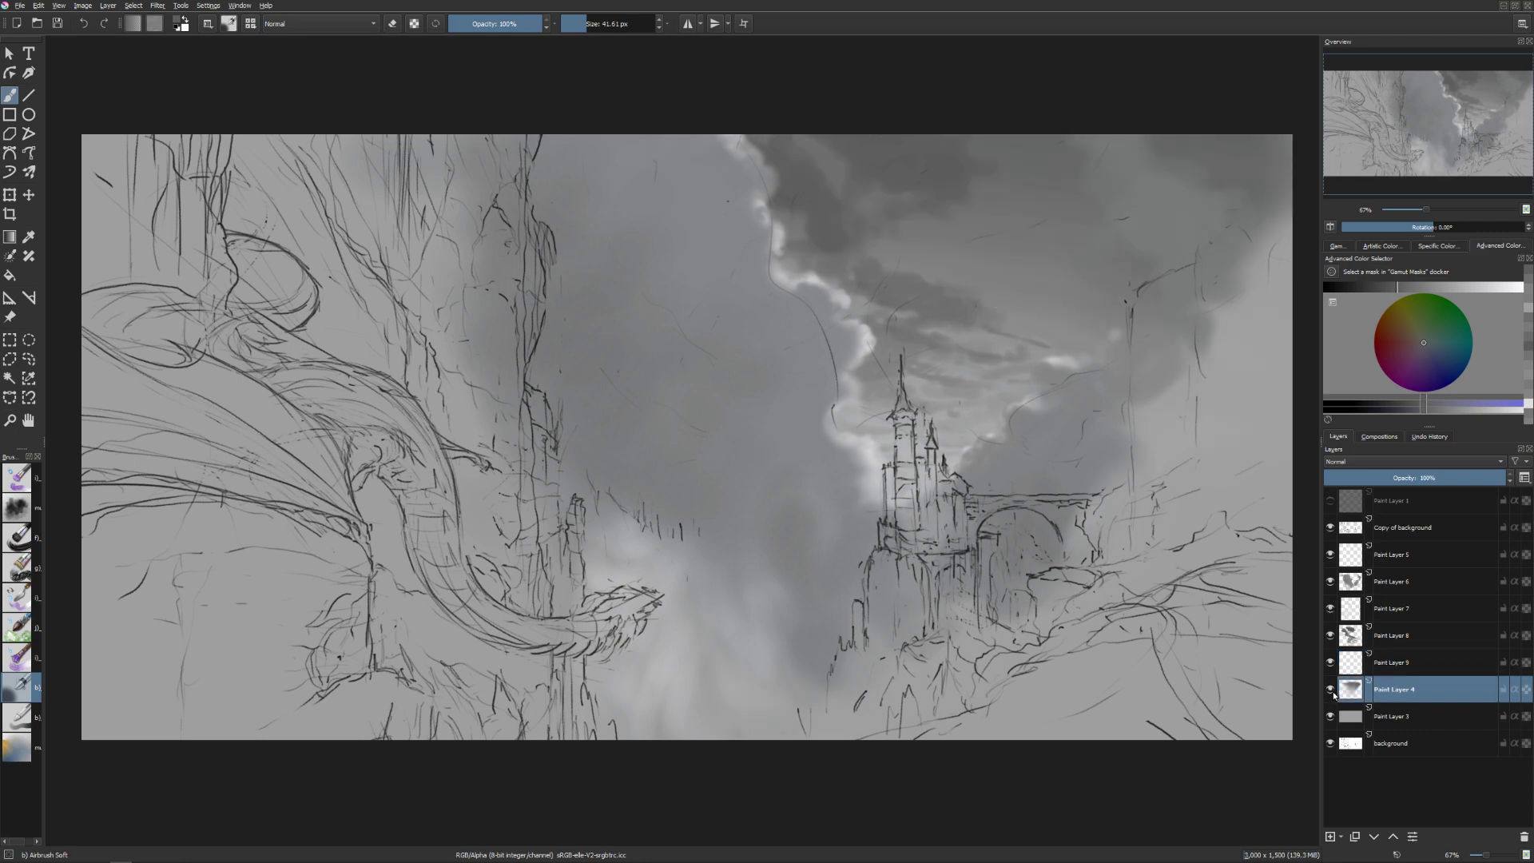
{"action": "left_click", "coordinate": [1342, 584]}
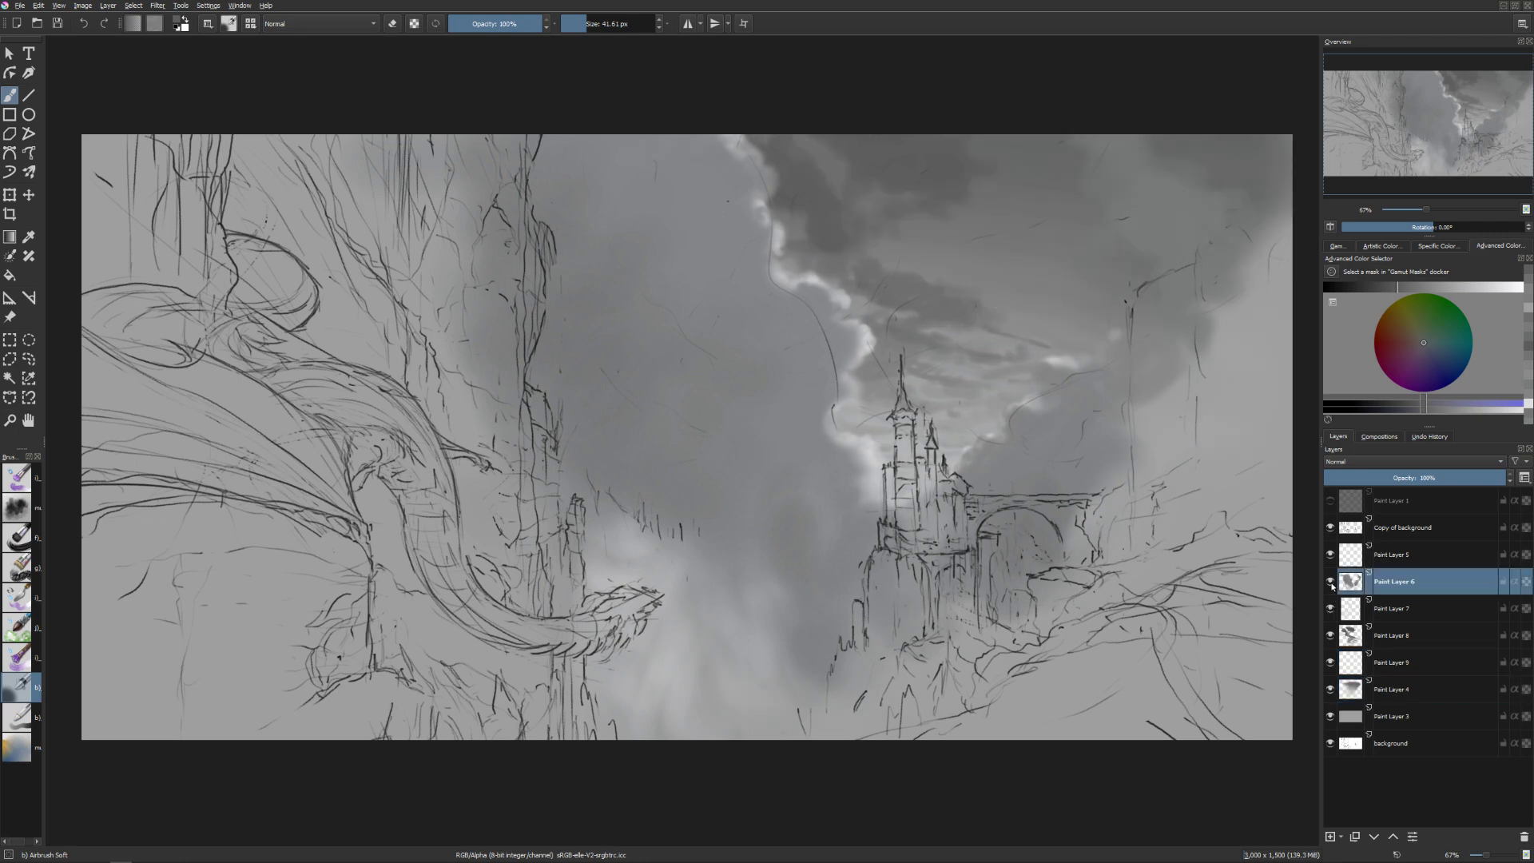
{"action": "left_click", "coordinate": [1394, 565]}
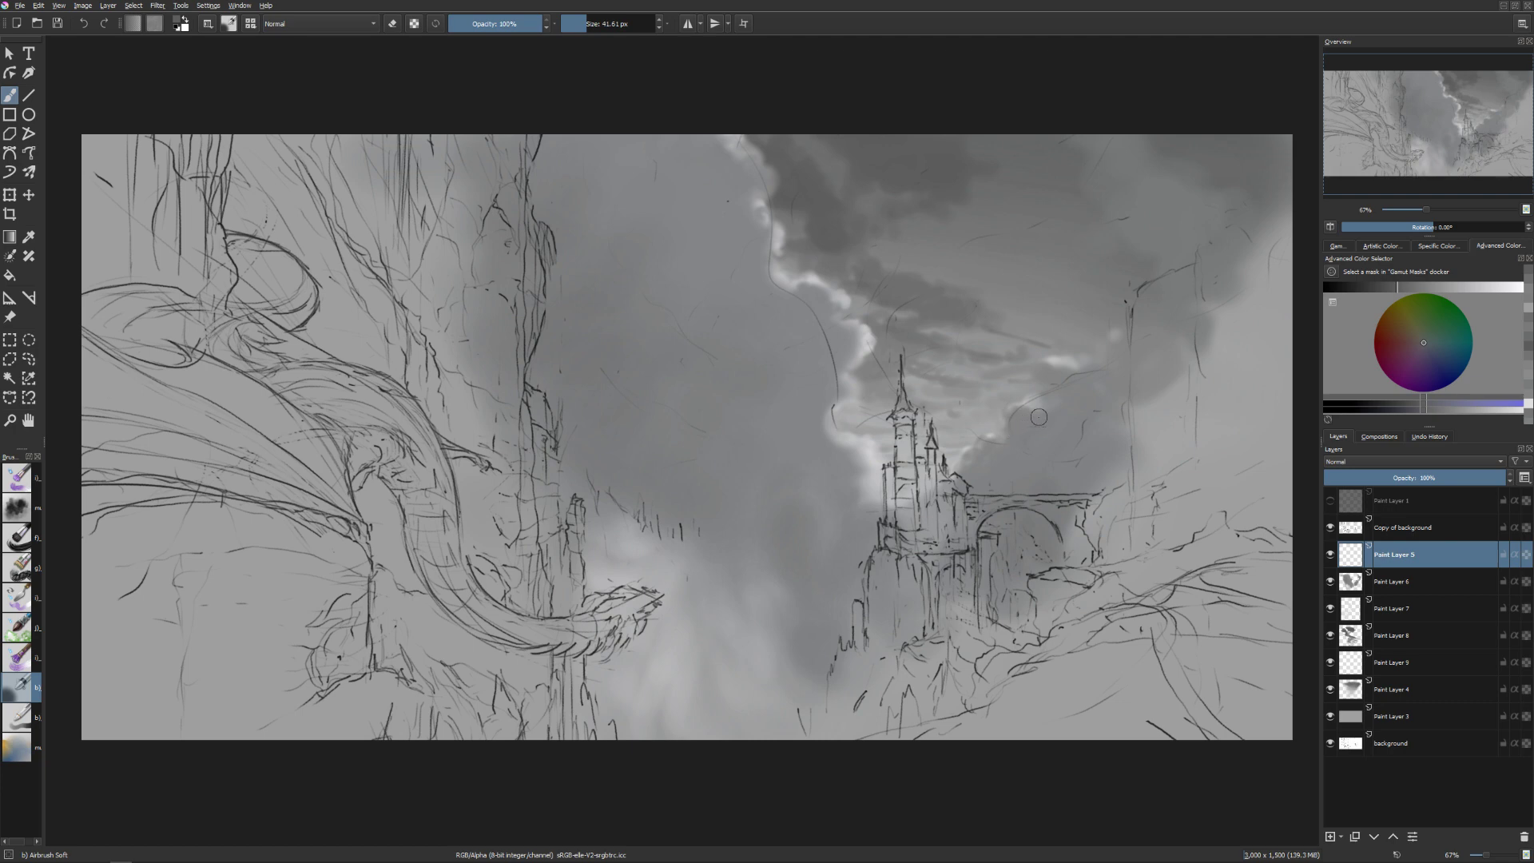
With a darker grey airbrush at about 400 px, darken the left cliff, its base and the lower-right hill.
{"action": "mouse_move", "coordinate": [1372, 286]}
{"action": "left_mouse_down"}
{"action": "mouse_move", "coordinate": [1358, 304]}
{"action": "mouse_move", "coordinate": [1374, 289]}
{"action": "left_mouse_up"}
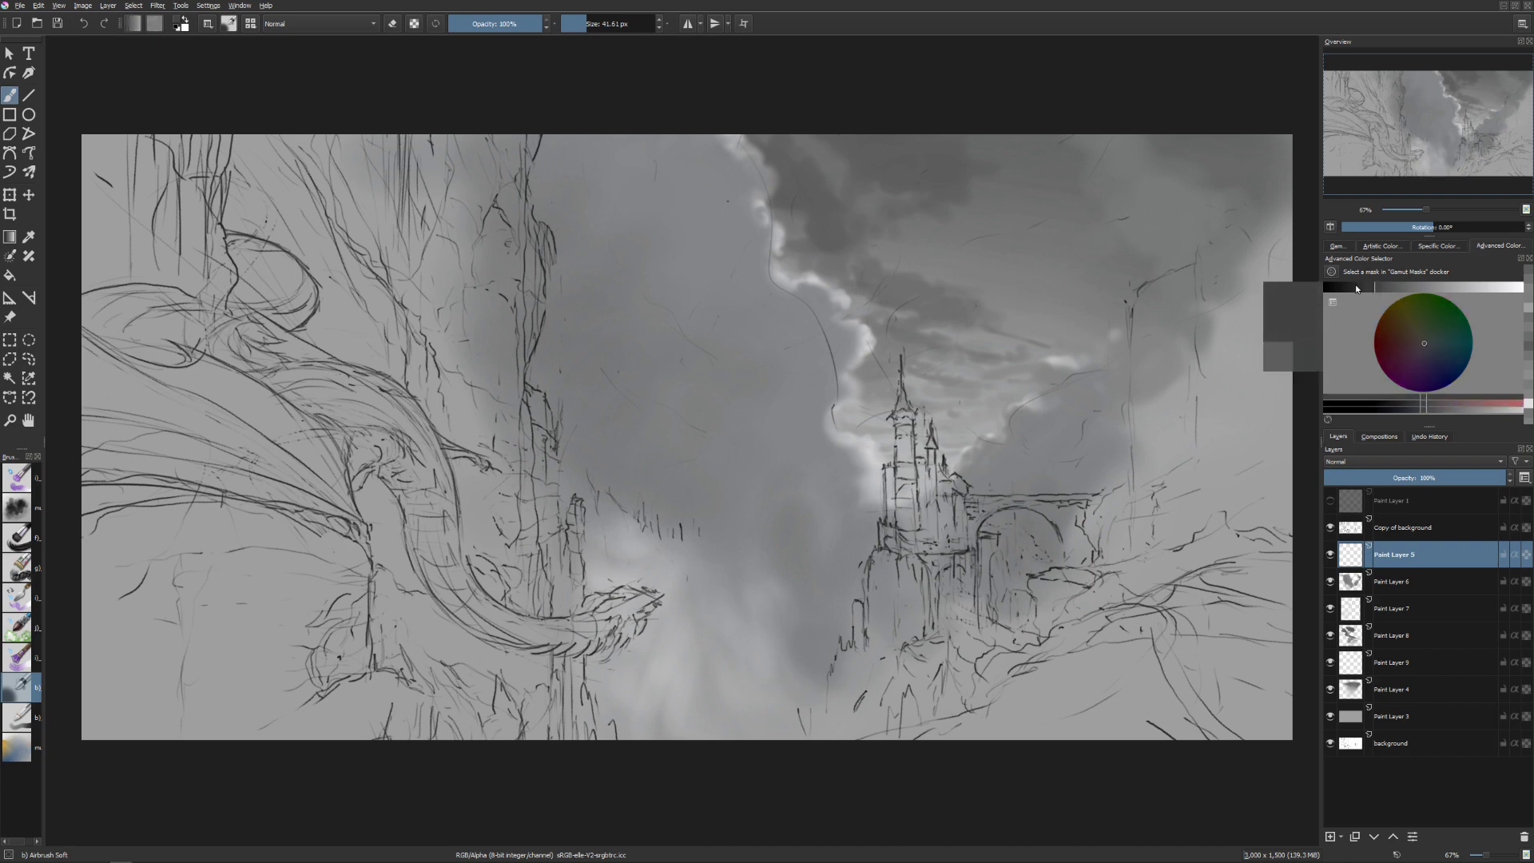
{"action": "left_click_drag", "start_coordinate": [262, 335], "coordinate": [408, 336]}
{"action": "mouse_move", "coordinate": [135, 200]}
{"action": "left_mouse_down"}
{"action": "mouse_move", "coordinate": [123, 522]}
{"action": "mouse_move", "coordinate": [105, 356]}
{"action": "mouse_move", "coordinate": [127, 757]}
{"action": "mouse_move", "coordinate": [267, 579]}
{"action": "mouse_move", "coordinate": [376, 655]}
{"action": "mouse_move", "coordinate": [431, 719]}
{"action": "mouse_move", "coordinate": [472, 607]}
{"action": "mouse_move", "coordinate": [432, 384]}
{"action": "mouse_move", "coordinate": [264, 216]}
{"action": "left_mouse_up"}
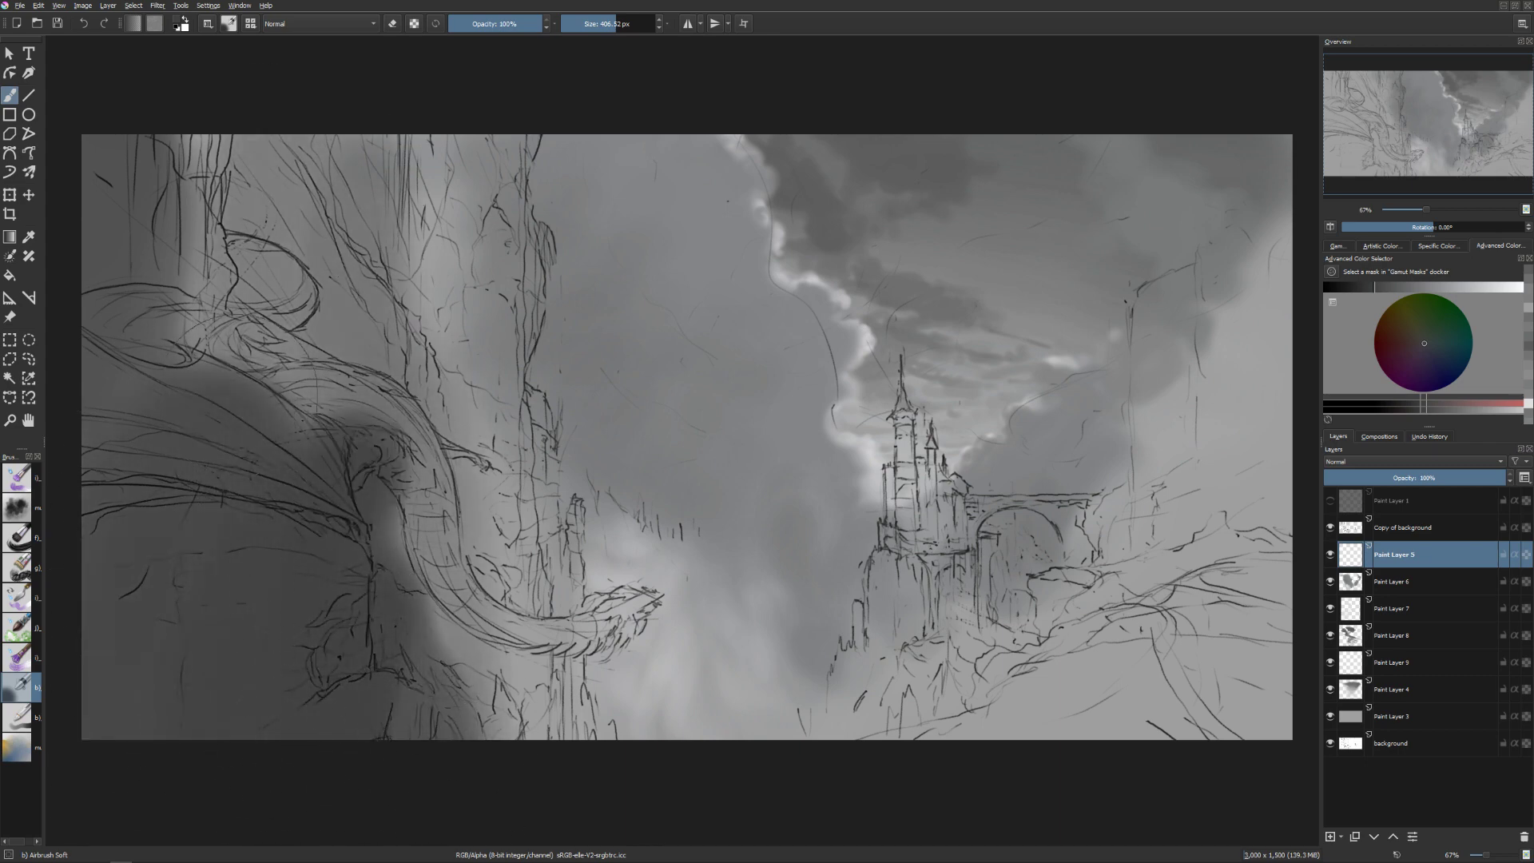
{"action": "left_click_drag", "start_coordinate": [456, 189], "coordinate": [378, 190]}
{"action": "mouse_move", "coordinate": [450, 120]}
{"action": "left_mouse_down"}
{"action": "mouse_move", "coordinate": [438, 198]}
{"action": "mouse_move", "coordinate": [527, 695]}
{"action": "mouse_move", "coordinate": [496, 655]}
{"action": "left_mouse_up"}
{"action": "mouse_move", "coordinate": [539, 557]}
{"action": "left_mouse_down"}
{"action": "mouse_move", "coordinate": [533, 683]}
{"action": "mouse_move", "coordinate": [556, 747]}
{"action": "left_mouse_up"}
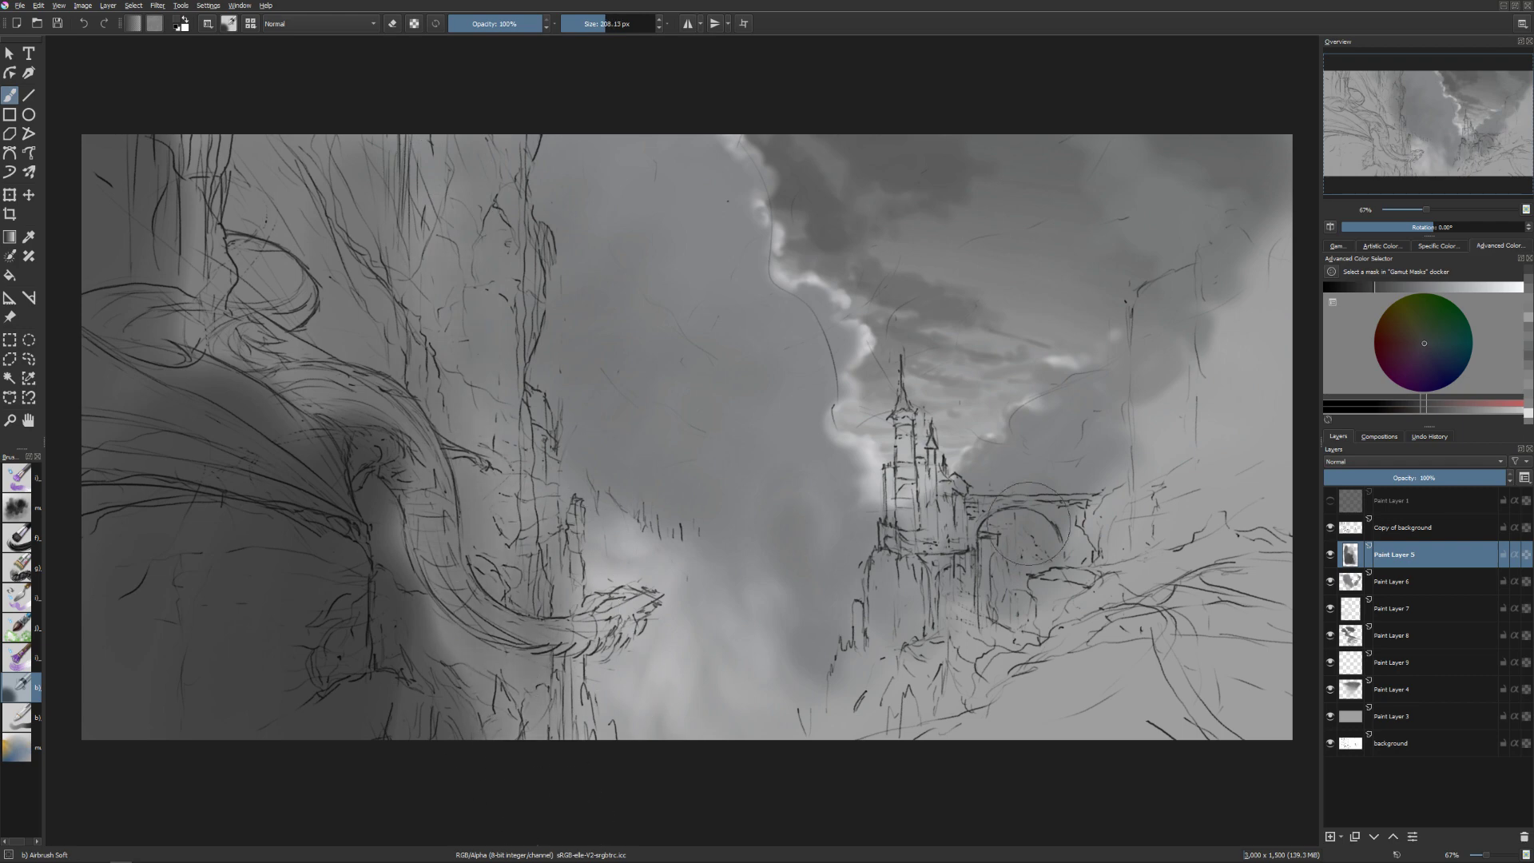
{"action": "mouse_move", "coordinate": [1049, 603]}
{"action": "left_mouse_down"}
{"action": "mouse_move", "coordinate": [1206, 615]}
{"action": "mouse_move", "coordinate": [1104, 724]}
{"action": "mouse_move", "coordinate": [1001, 764]}
{"action": "mouse_move", "coordinate": [1085, 747]}
{"action": "mouse_move", "coordinate": [1172, 779]}
{"action": "mouse_move", "coordinate": [1288, 703]}
{"action": "mouse_move", "coordinate": [1308, 595]}
{"action": "mouse_move", "coordinate": [1060, 693]}
{"action": "mouse_move", "coordinate": [953, 689]}
{"action": "mouse_move", "coordinate": [991, 707]}
{"action": "mouse_move", "coordinate": [1034, 665]}
{"action": "left_mouse_up"}
{"action": "left_click_drag", "start_coordinate": [1033, 666], "coordinate": [907, 691]}
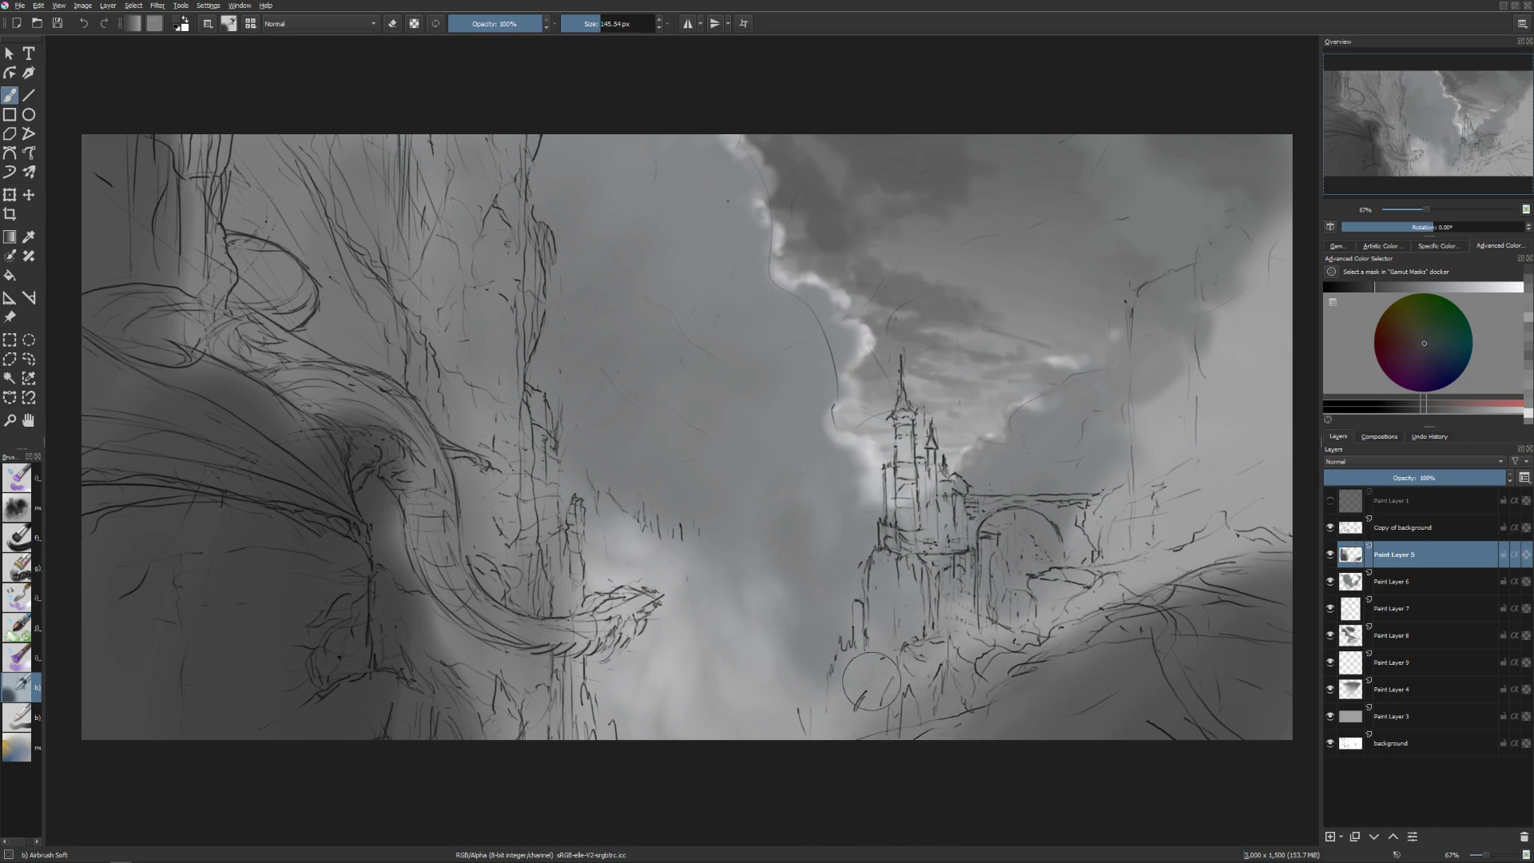
At about 94 px, darken the cliff pillar strip and its upper part, then mirror the view to check.
{"action": "mouse_move", "coordinate": [881, 632]}
{"action": "left_mouse_down", "text": "shift"}
{"action": "mouse_move", "coordinate": [847, 635]}
{"action": "mouse_move", "coordinate": [821, 761]}
{"action": "left_mouse_up", "text": "shift"}
{"action": "left_click_drag", "start_coordinate": [604, 700], "coordinate": [623, 700], "text": "shift"}
{"action": "left_click_drag", "start_coordinate": [564, 569], "coordinate": [581, 778]}
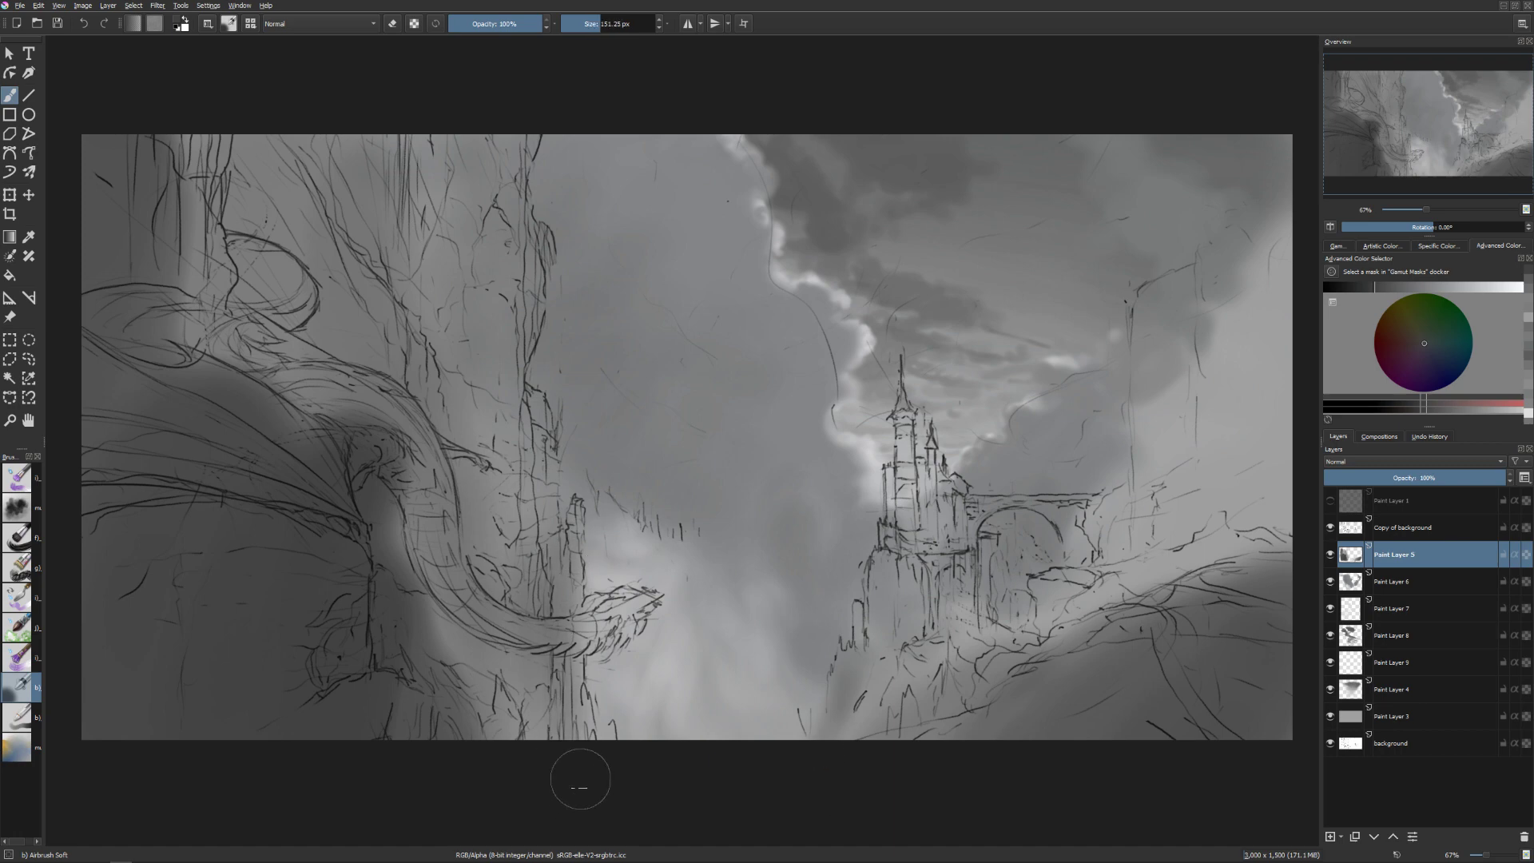
{"action": "left_click_drag", "start_coordinate": [573, 679], "coordinate": [606, 792]}
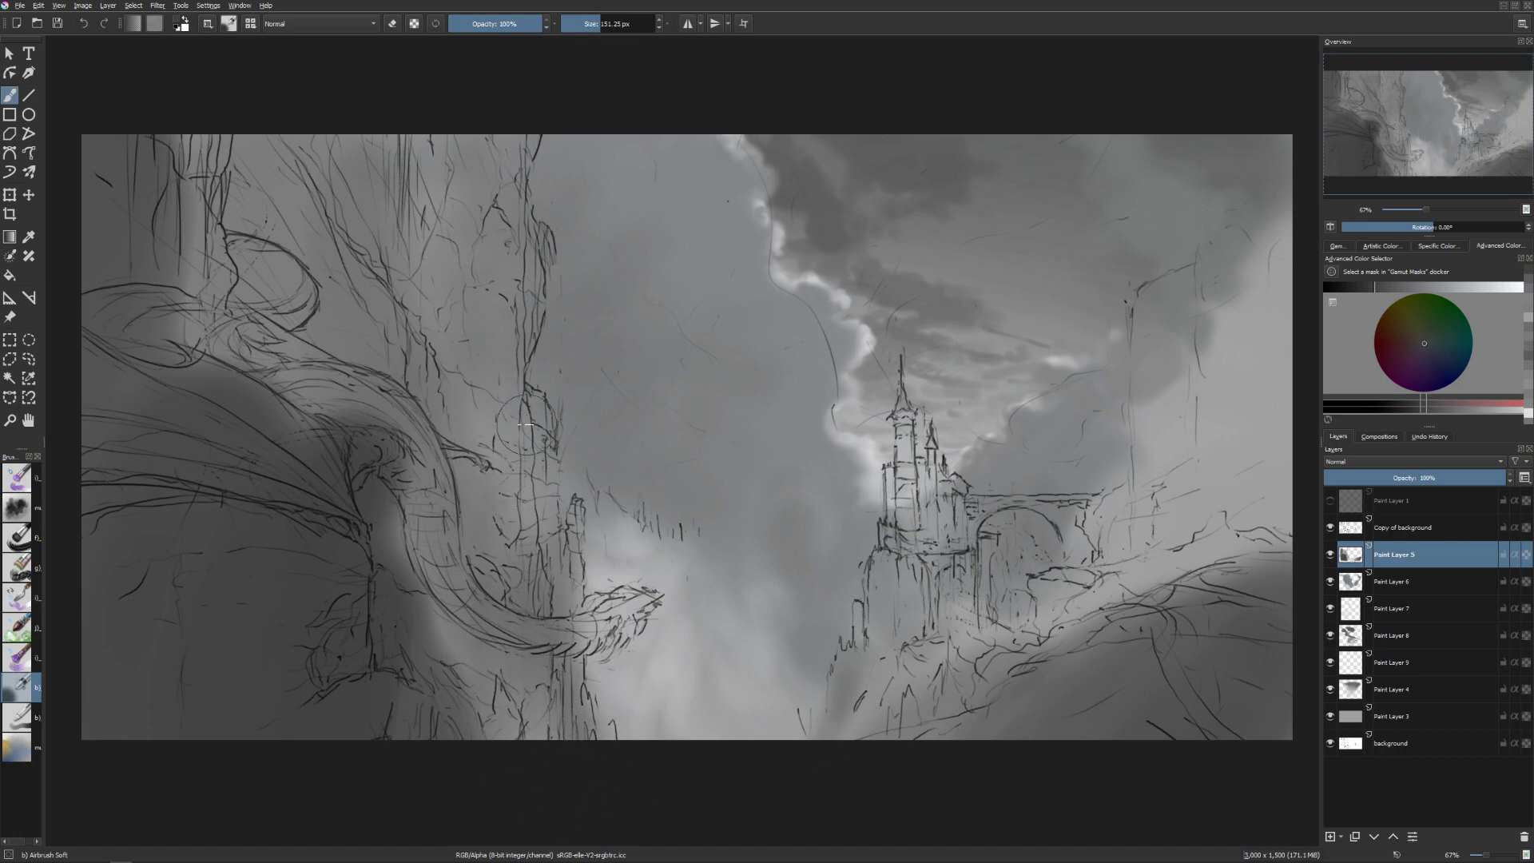
{"action": "left_click_drag", "start_coordinate": [522, 425], "coordinate": [538, 611]}
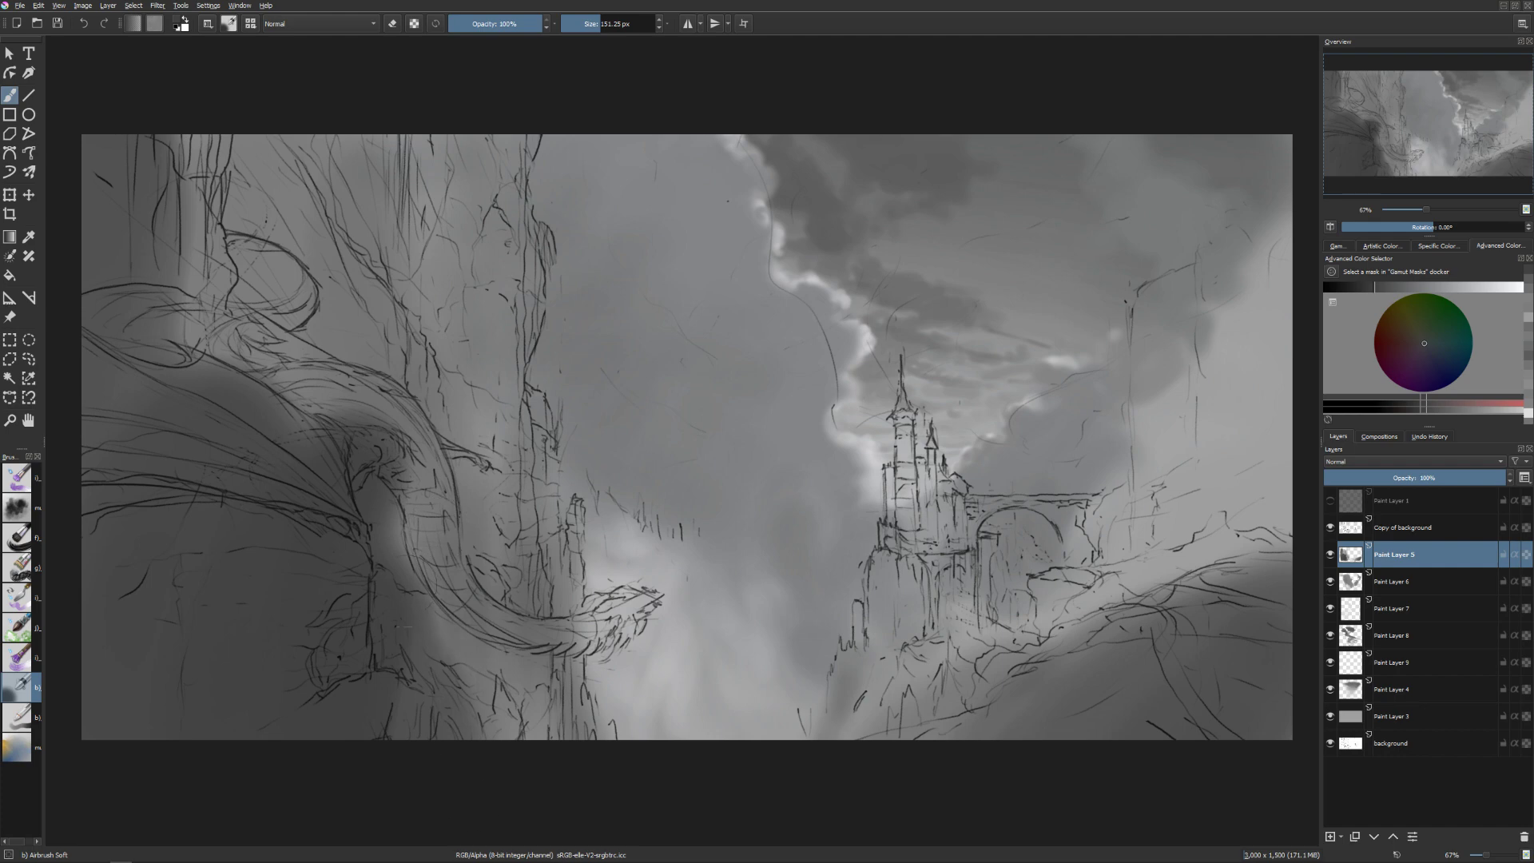
{"action": "left_click_drag", "start_coordinate": [202, 488], "coordinate": [235, 489]}
{"action": "key", "text": "bracketleft"}
{"action": "key", "text": "bracketleft"}
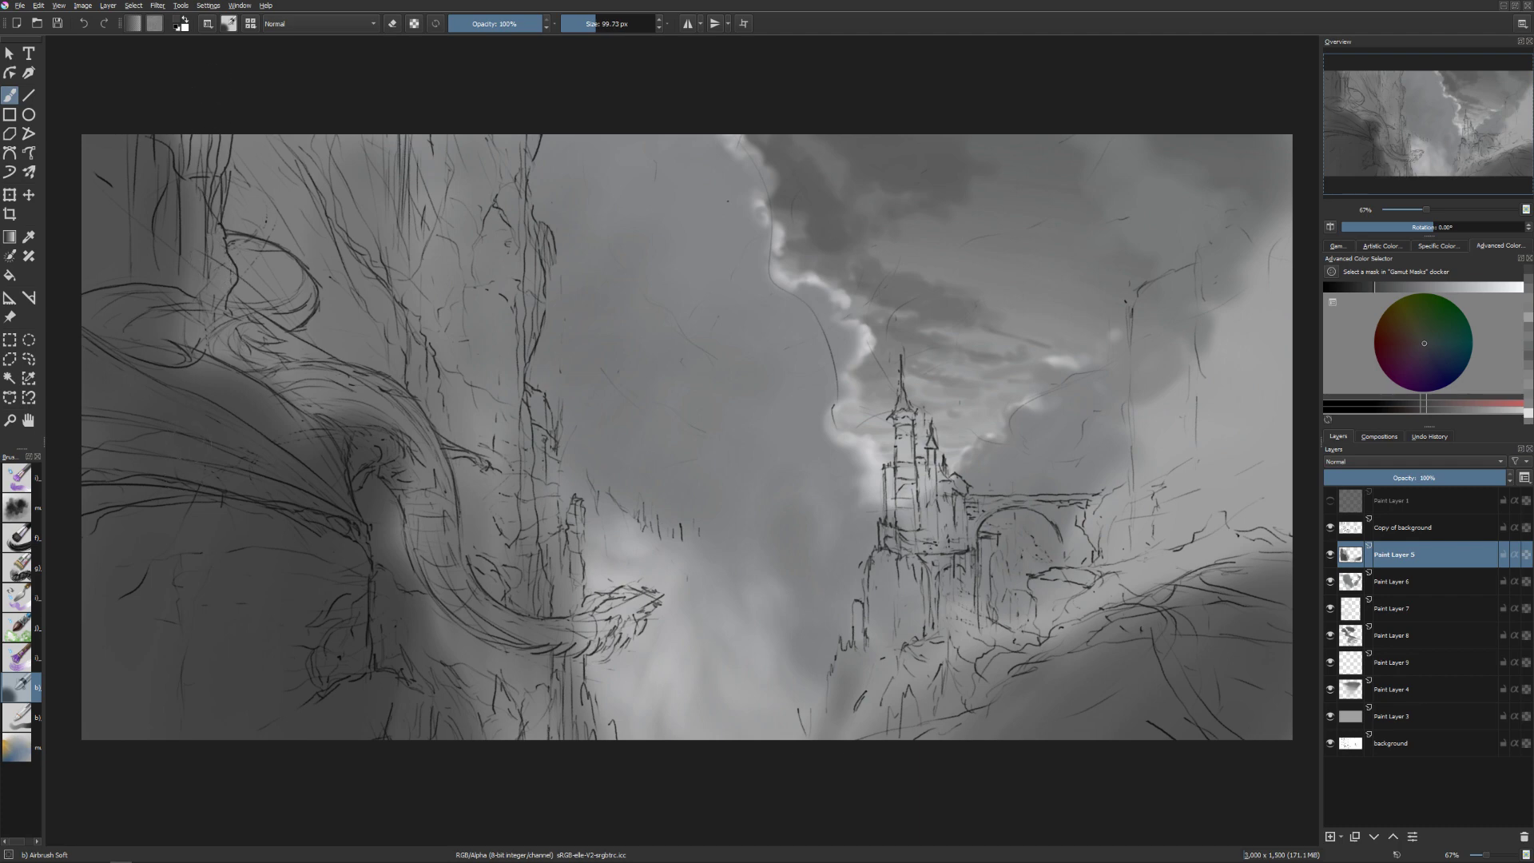
{"action": "key", "text": "m"}
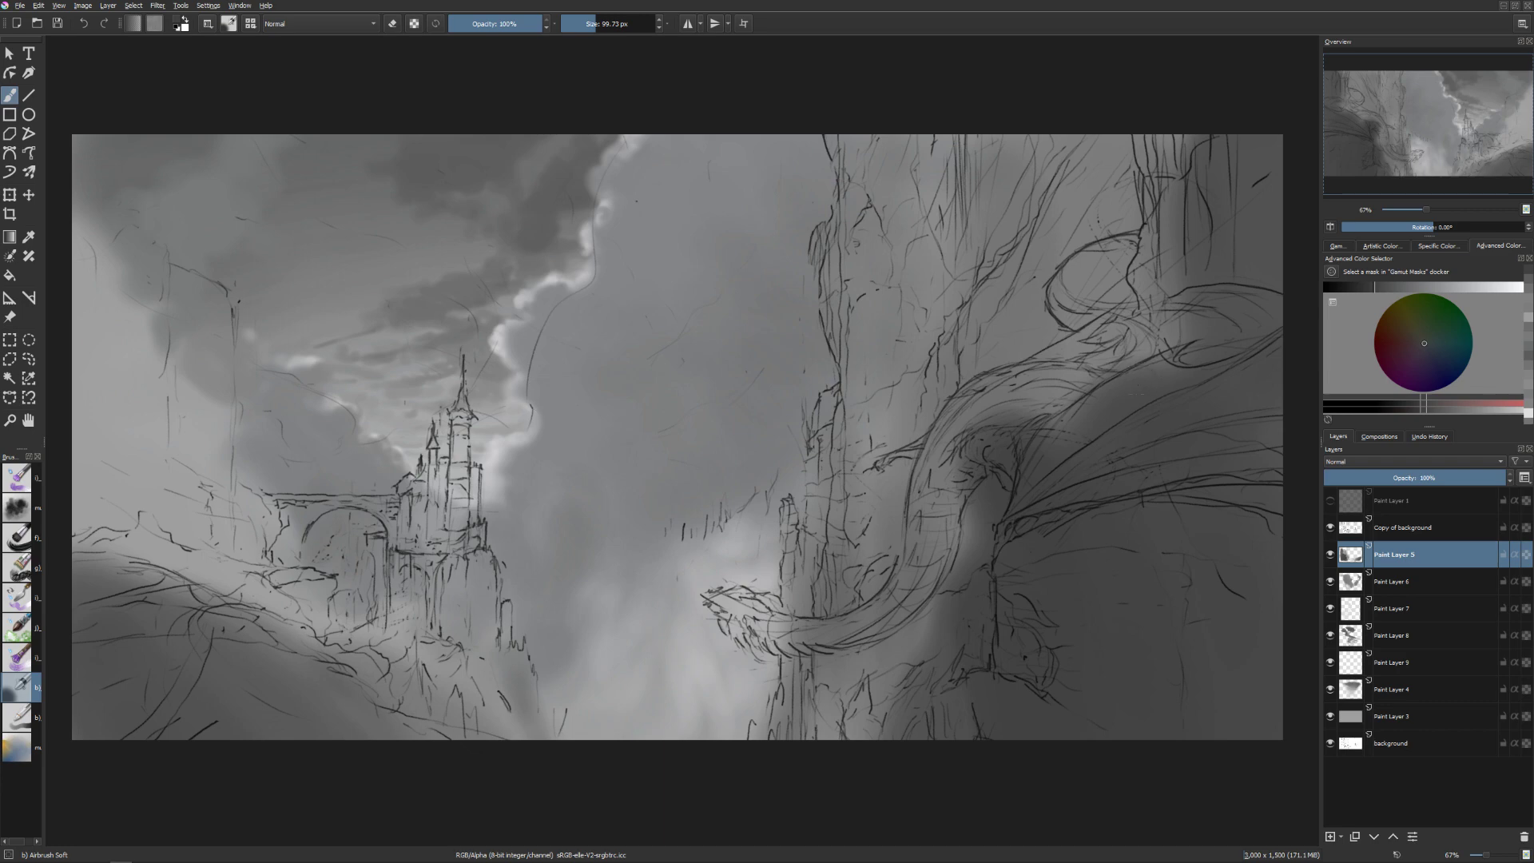
Unmirror the view and darken the upper-left rock and a thin left strip at 75 and 52 px.
{"action": "key", "text": "m"}
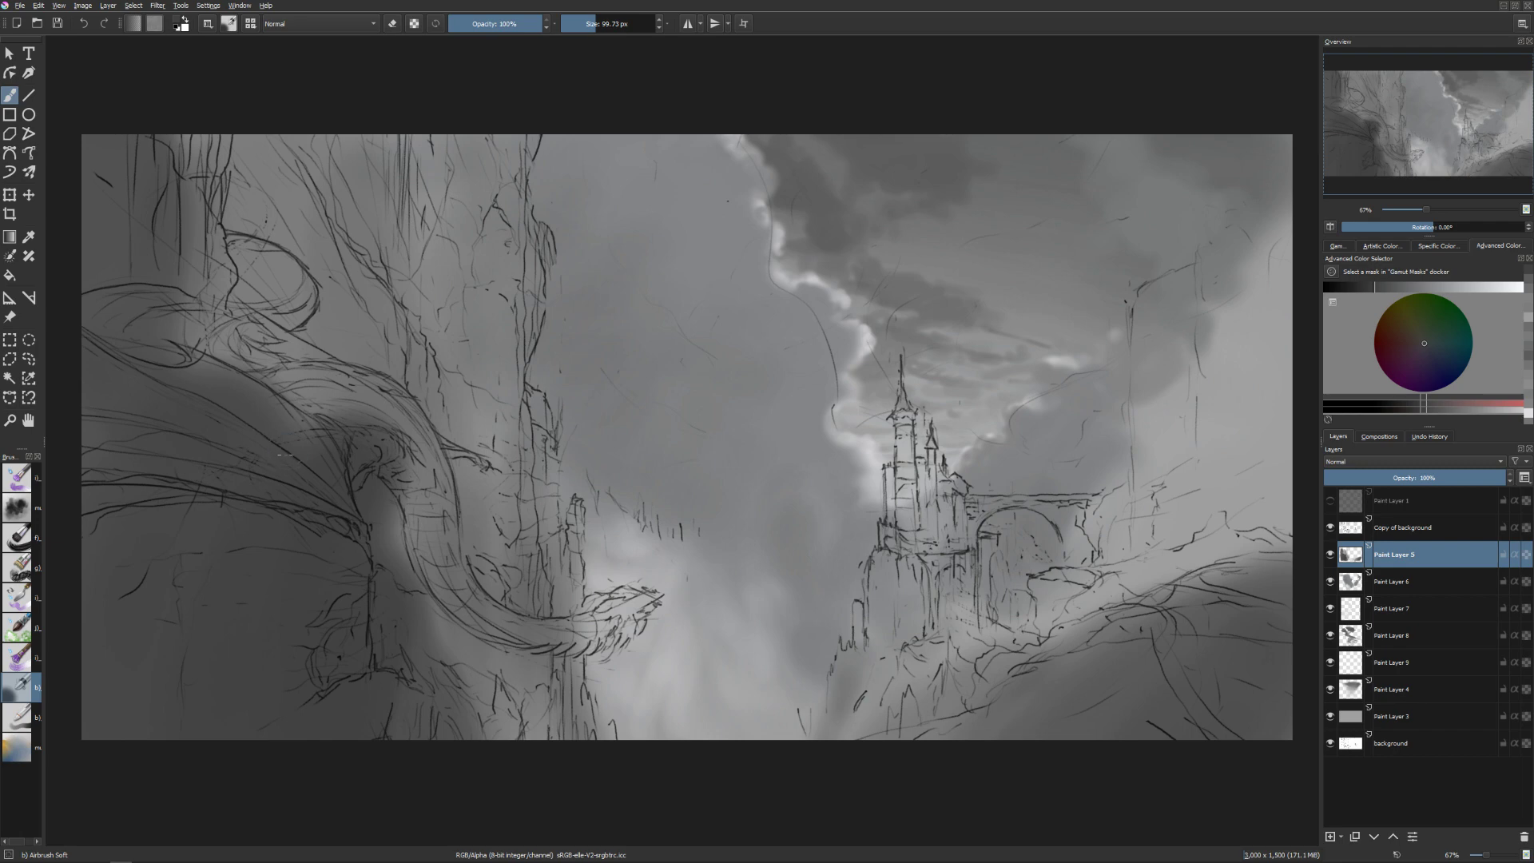
{"action": "mouse_move", "coordinate": [242, 251]}
{"action": "left_mouse_down", "text": "shift"}
{"action": "mouse_move", "coordinate": [210, 282]}
{"action": "mouse_move", "coordinate": [213, 356]}
{"action": "mouse_move", "coordinate": [189, 207]}
{"action": "mouse_move", "coordinate": [106, 300]}
{"action": "mouse_move", "coordinate": [80, 215]}
{"action": "left_mouse_up", "text": "shift"}
{"action": "mouse_move", "coordinate": [160, 139]}
{"action": "left_mouse_down", "text": "shift"}
{"action": "mouse_move", "coordinate": [197, 206]}
{"action": "mouse_move", "coordinate": [215, 150]}
{"action": "left_mouse_up", "text": "shift"}
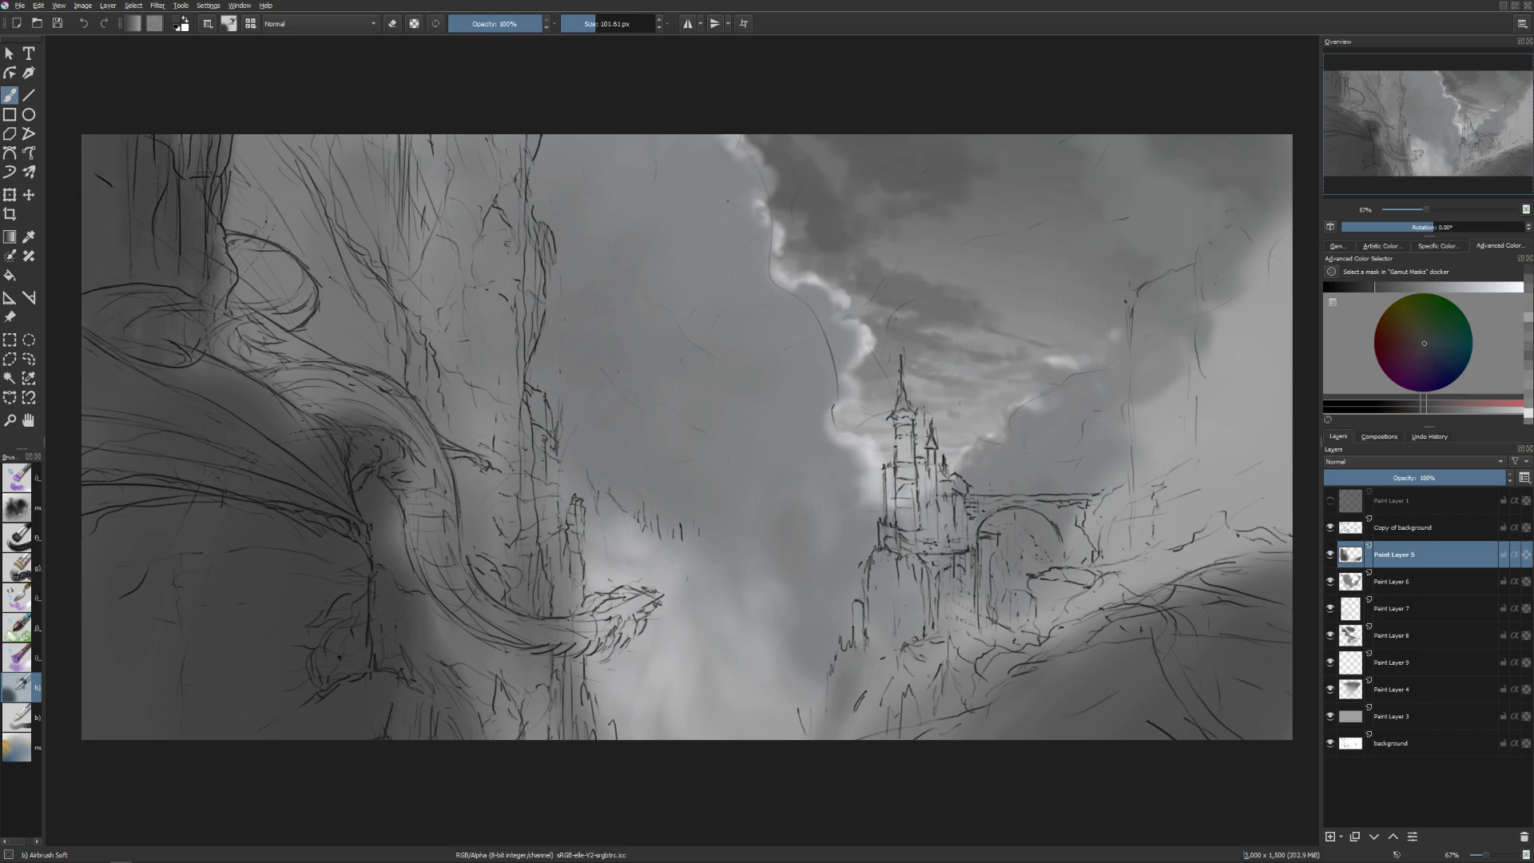
{"action": "key", "text": "bracketleft"}
{"action": "key", "text": "bracketleft"}
{"action": "left_click_drag", "start_coordinate": [222, 244], "coordinate": [221, 310]}
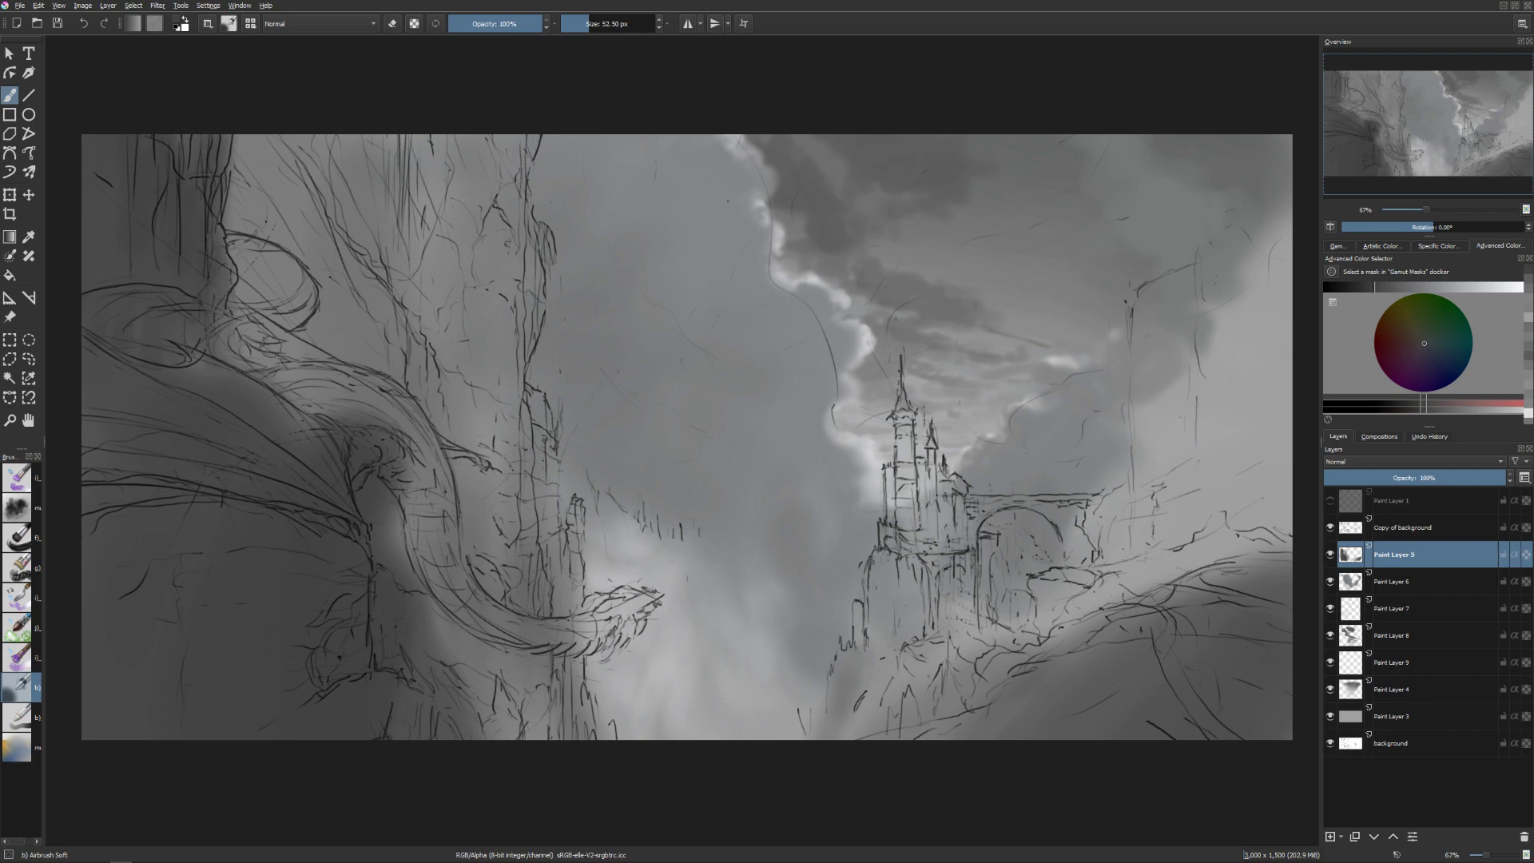
At about 130 px, darken the cliff's diagonal edge from the top, adjusting brush size between 85 and 158 px.
{"action": "key", "text": "bracketright"}
{"action": "key", "text": "bracketright"}
{"action": "key", "text": "bracketright"}
{"action": "key", "text": "bracketright"}
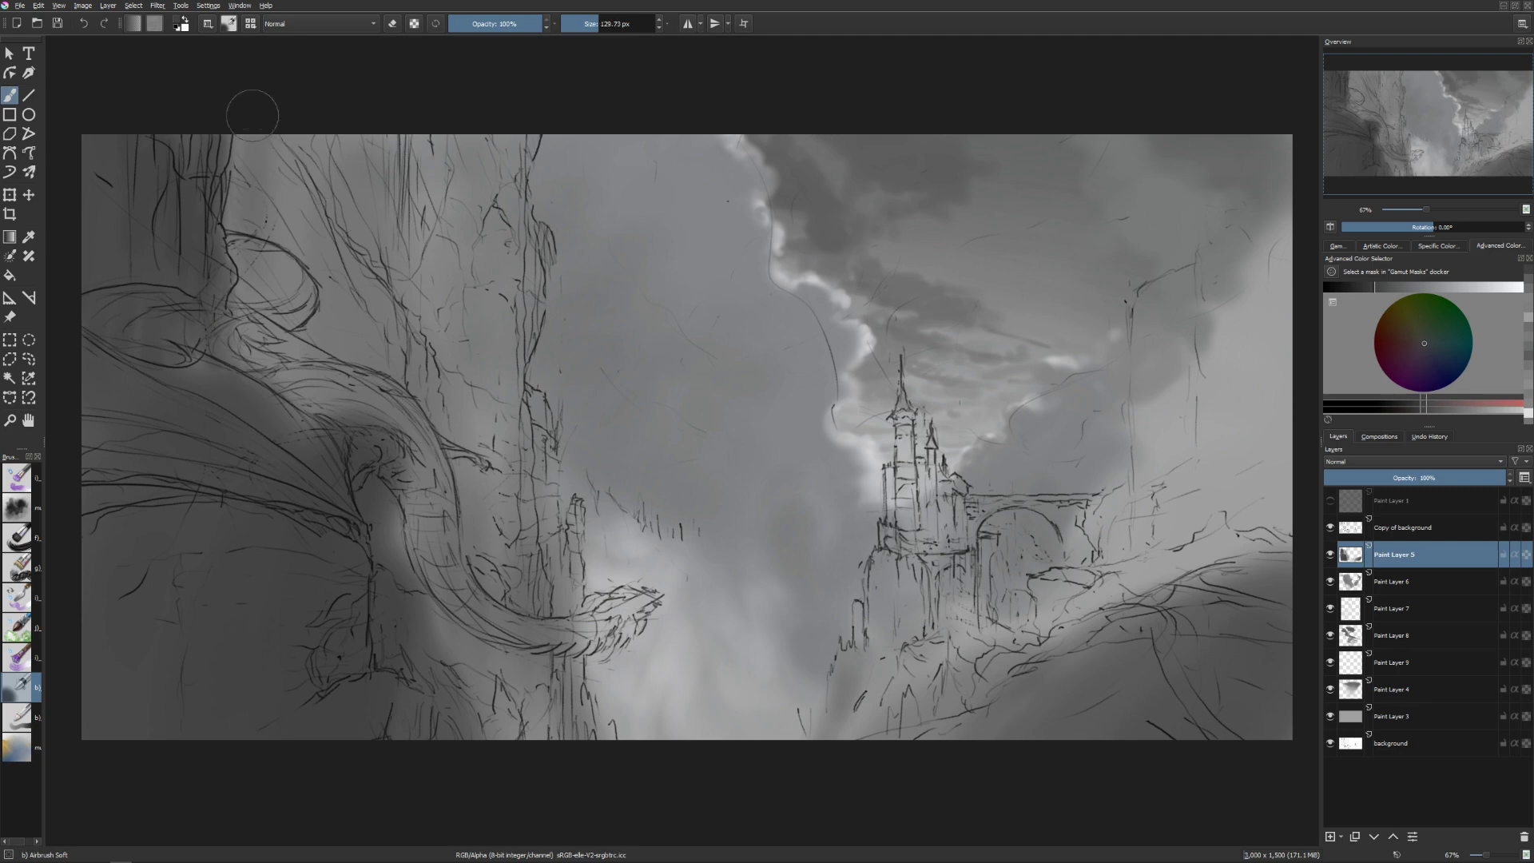
{"action": "key", "text": "bracketright"}
{"action": "key", "text": "bracketright"}
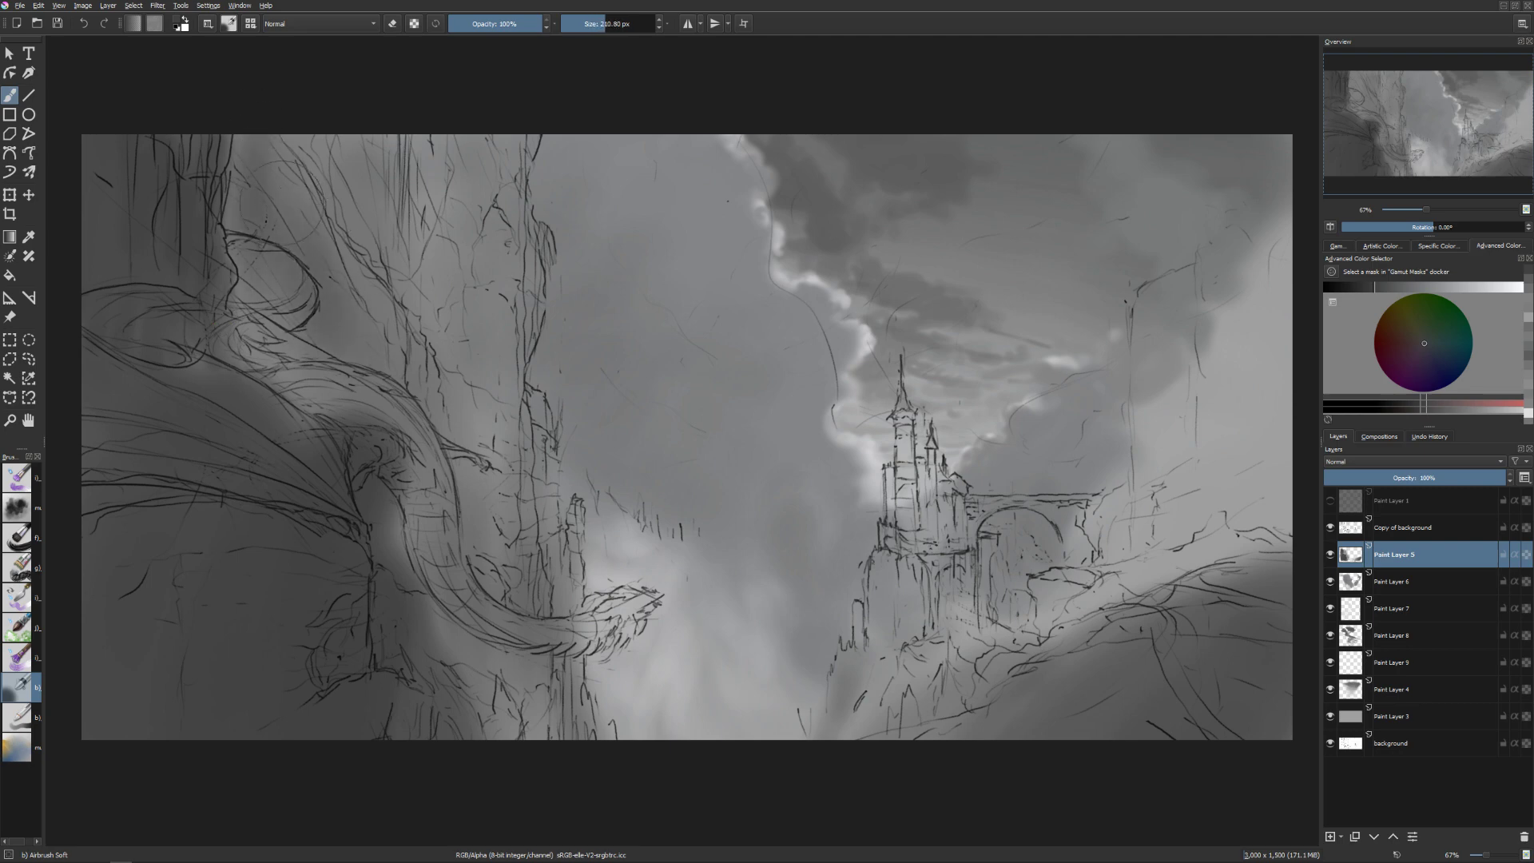
{"action": "left_click_drag", "start_coordinate": [281, 203], "coordinate": [289, 247]}
{"action": "left_click_drag", "start_coordinate": [283, 147], "coordinate": [345, 364]}
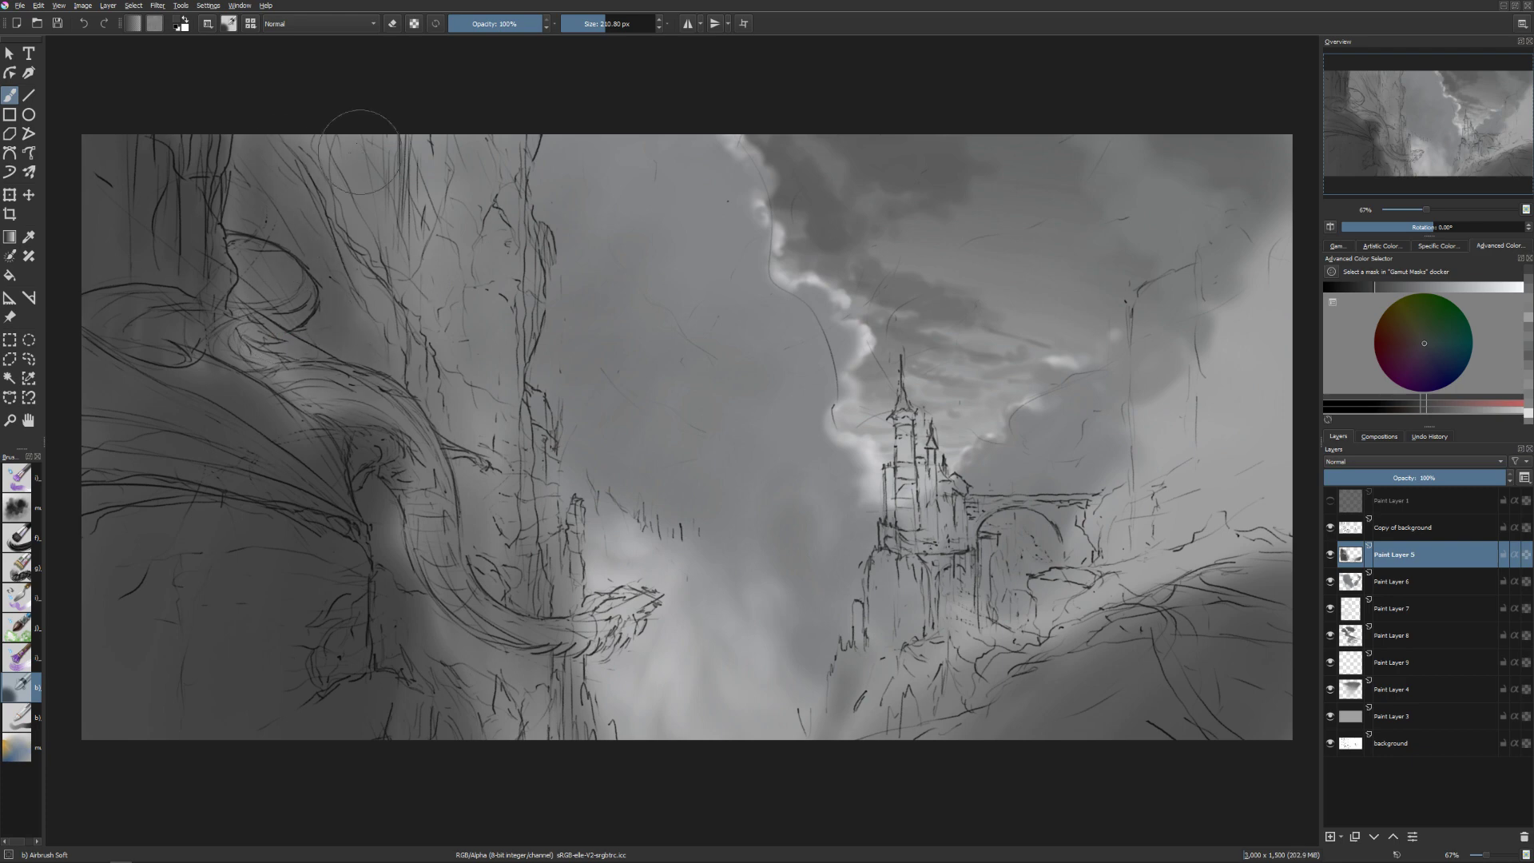
{"action": "key", "text": "bracketleft"}
{"action": "key", "text": "bracketleft"}
{"action": "key", "text": "bracketleft"}
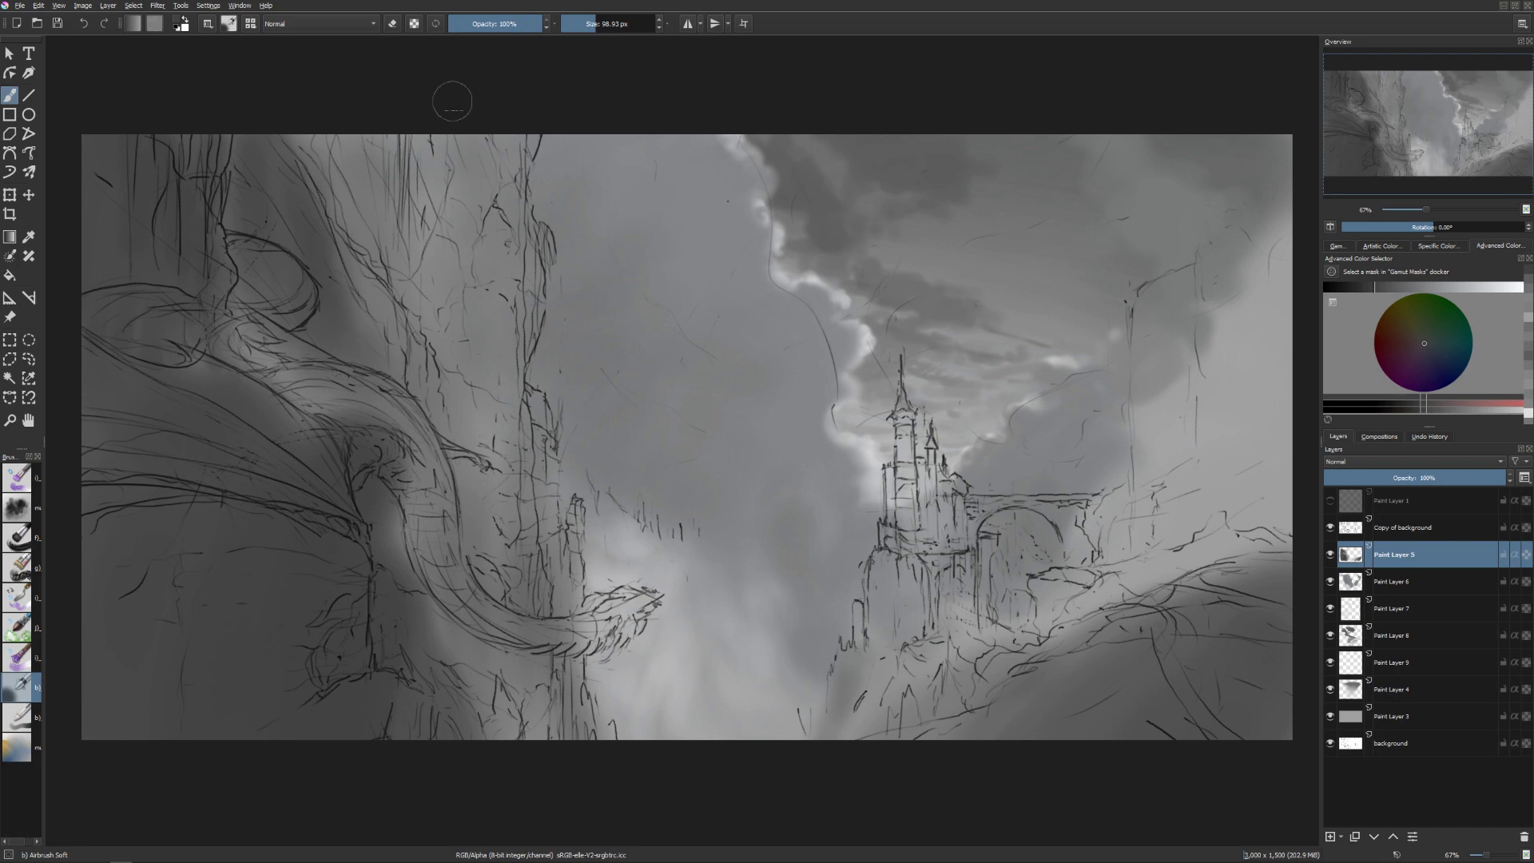
{"action": "key", "text": "bracketright"}
{"action": "key", "text": "bracketright"}
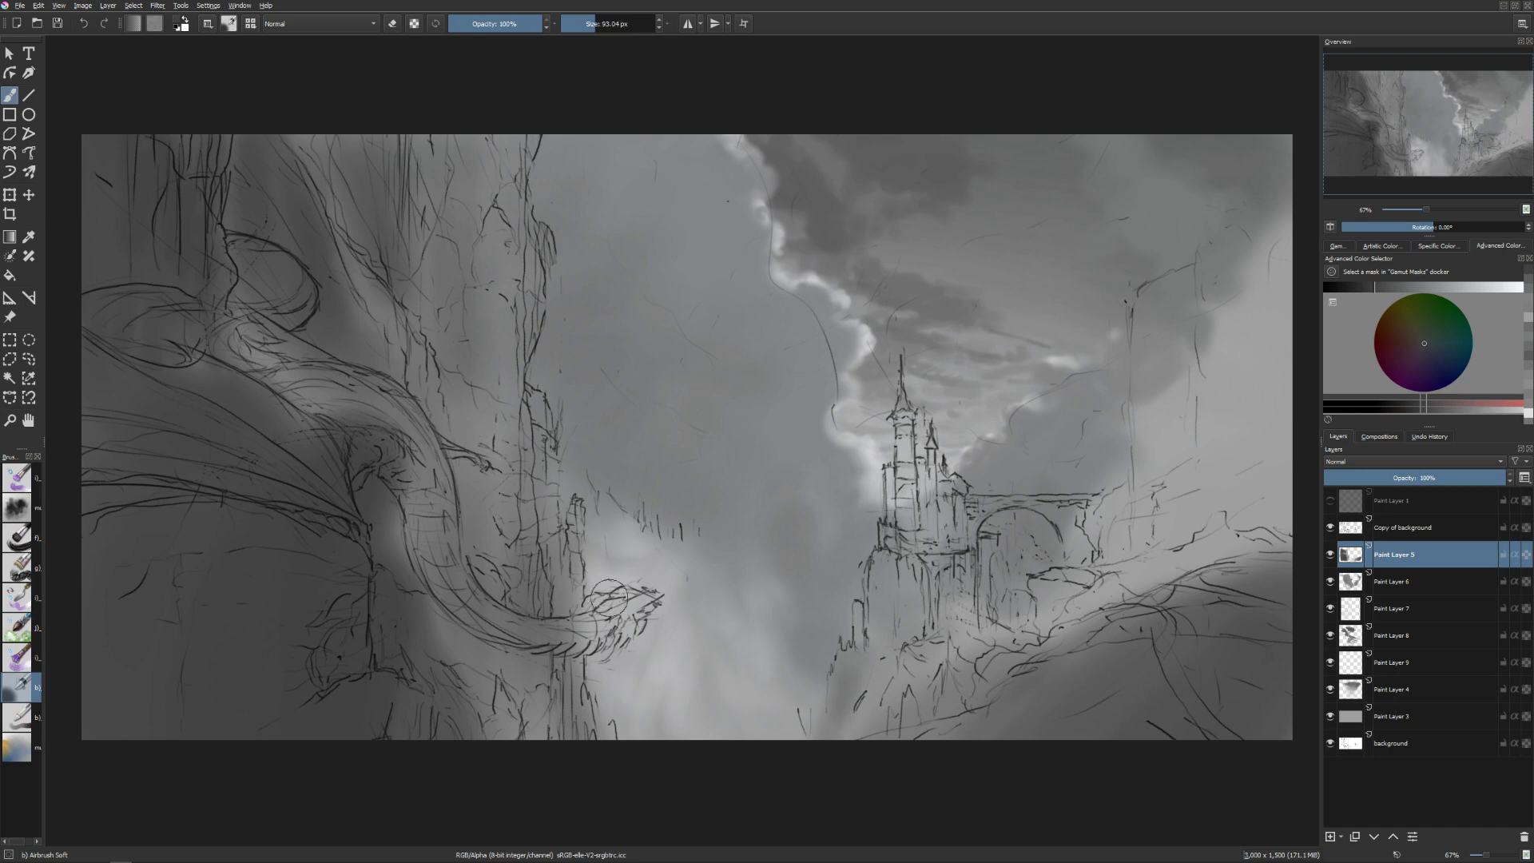
{"action": "key", "text": "bracketleft"}
{"action": "key", "text": "bracketleft"}
{"action": "key", "text": "bracketright"}
{"action": "key", "text": "bracketright"}
{"action": "key", "text": "bracketleft"}
{"action": "key", "text": "bracketleft"}
Switch to the Basic-5 Size Opacity brush at 220-270 px and paint dark vertical strokes down the left pillar.
{"action": "right_click", "coordinate": [555, 457]}
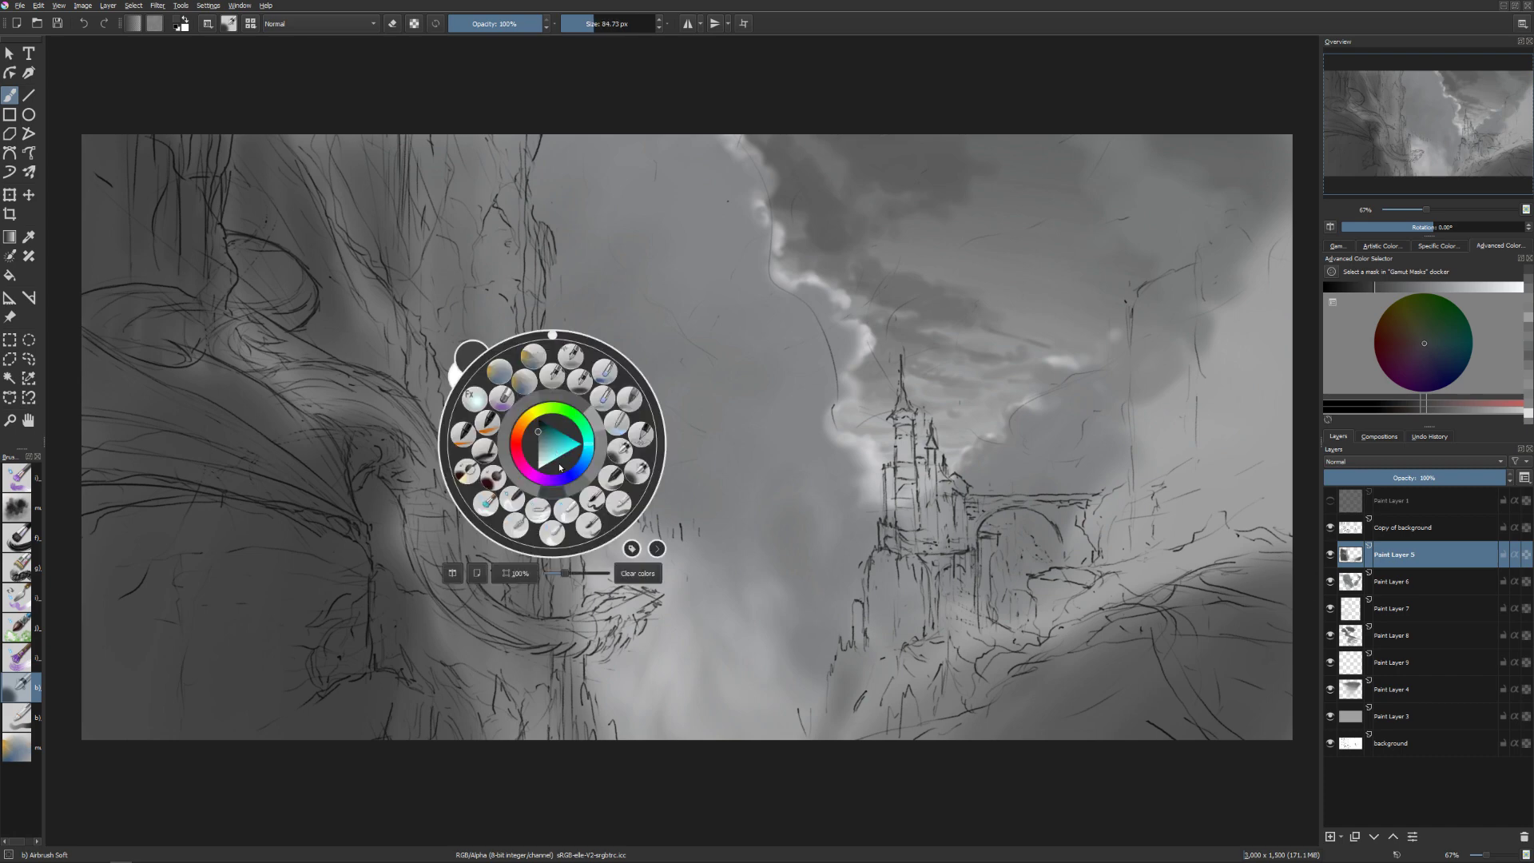
{"action": "left_click", "coordinate": [590, 528]}
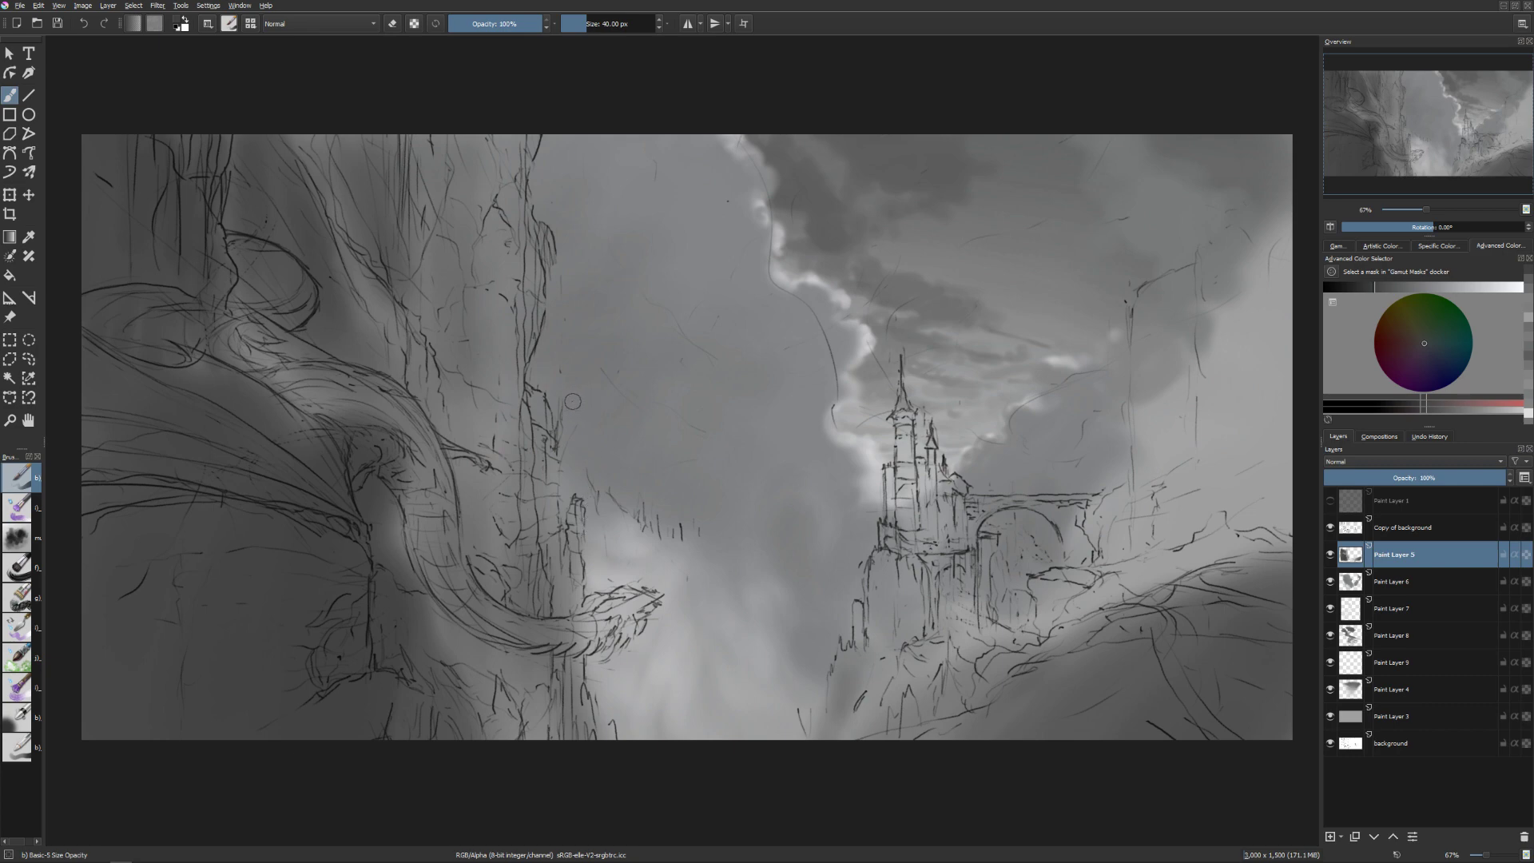
{"action": "left_click_drag", "start_coordinate": [593, 457], "coordinate": [665, 457], "text": "shift"}
{"action": "left_click_drag", "start_coordinate": [441, 138], "coordinate": [449, 312]}
{"action": "key", "text": "bracketright"}
{"action": "key", "text": "bracketright"}
{"action": "key", "text": "bracketright"}
{"action": "mouse_move", "coordinate": [465, 128]}
{"action": "left_mouse_down"}
{"action": "mouse_move", "coordinate": [470, 363]}
{"action": "mouse_move", "coordinate": [489, 364]}
{"action": "left_mouse_up"}
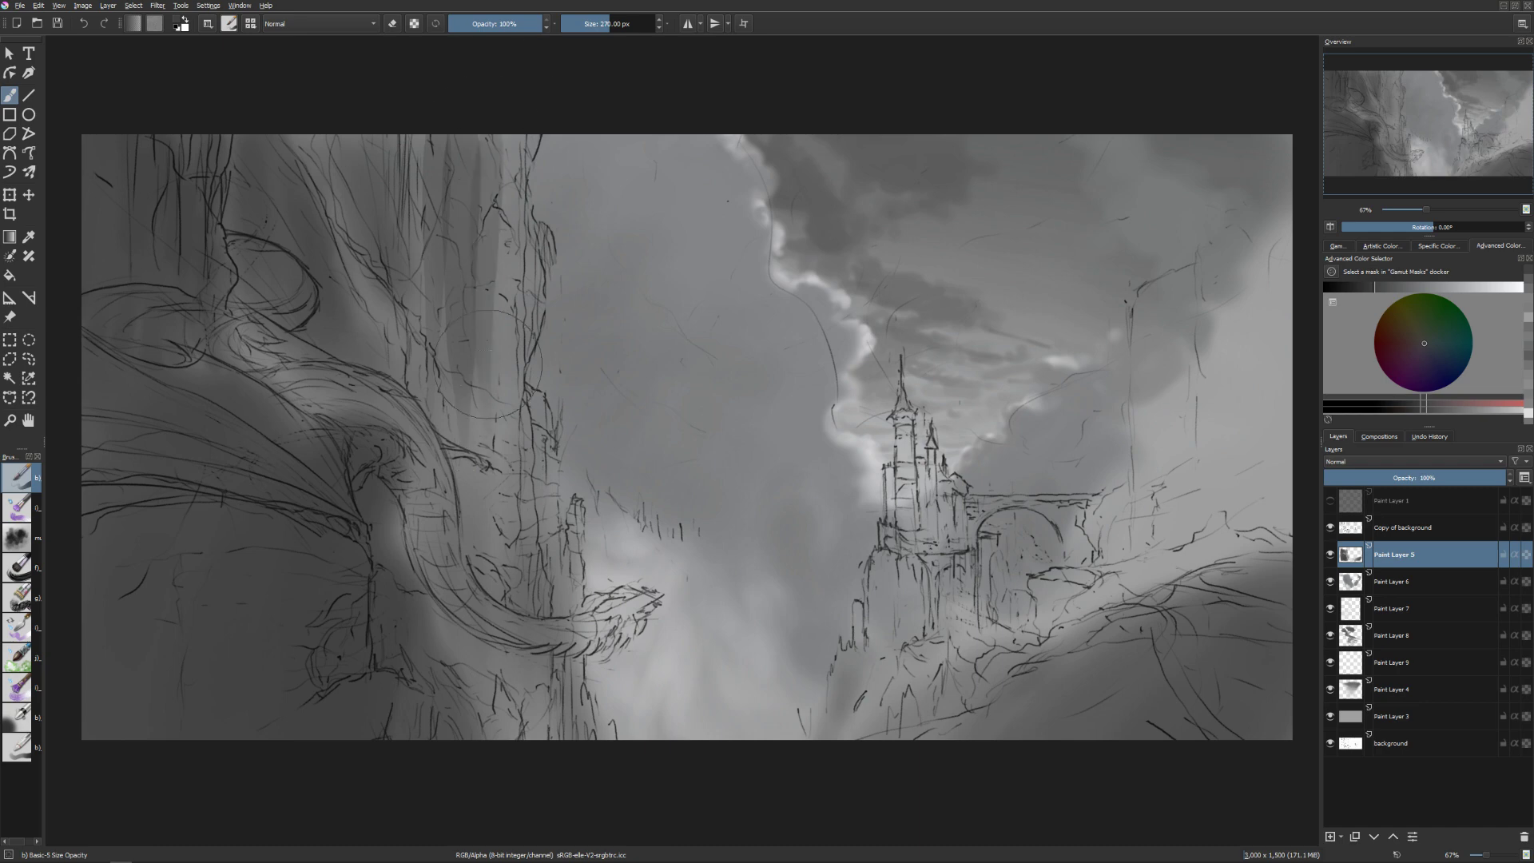
{"action": "mouse_move", "coordinate": [512, 128]}
{"action": "left_mouse_down"}
{"action": "mouse_move", "coordinate": [503, 379]}
{"action": "mouse_move", "coordinate": [506, 352]}
{"action": "left_mouse_up"}
{"action": "mouse_move", "coordinate": [305, 90]}
{"action": "left_mouse_down", "text": "shift"}
{"action": "mouse_move", "coordinate": [324, 89]}
{"action": "mouse_move", "coordinate": [349, 161]}
{"action": "left_mouse_up", "text": "shift"}
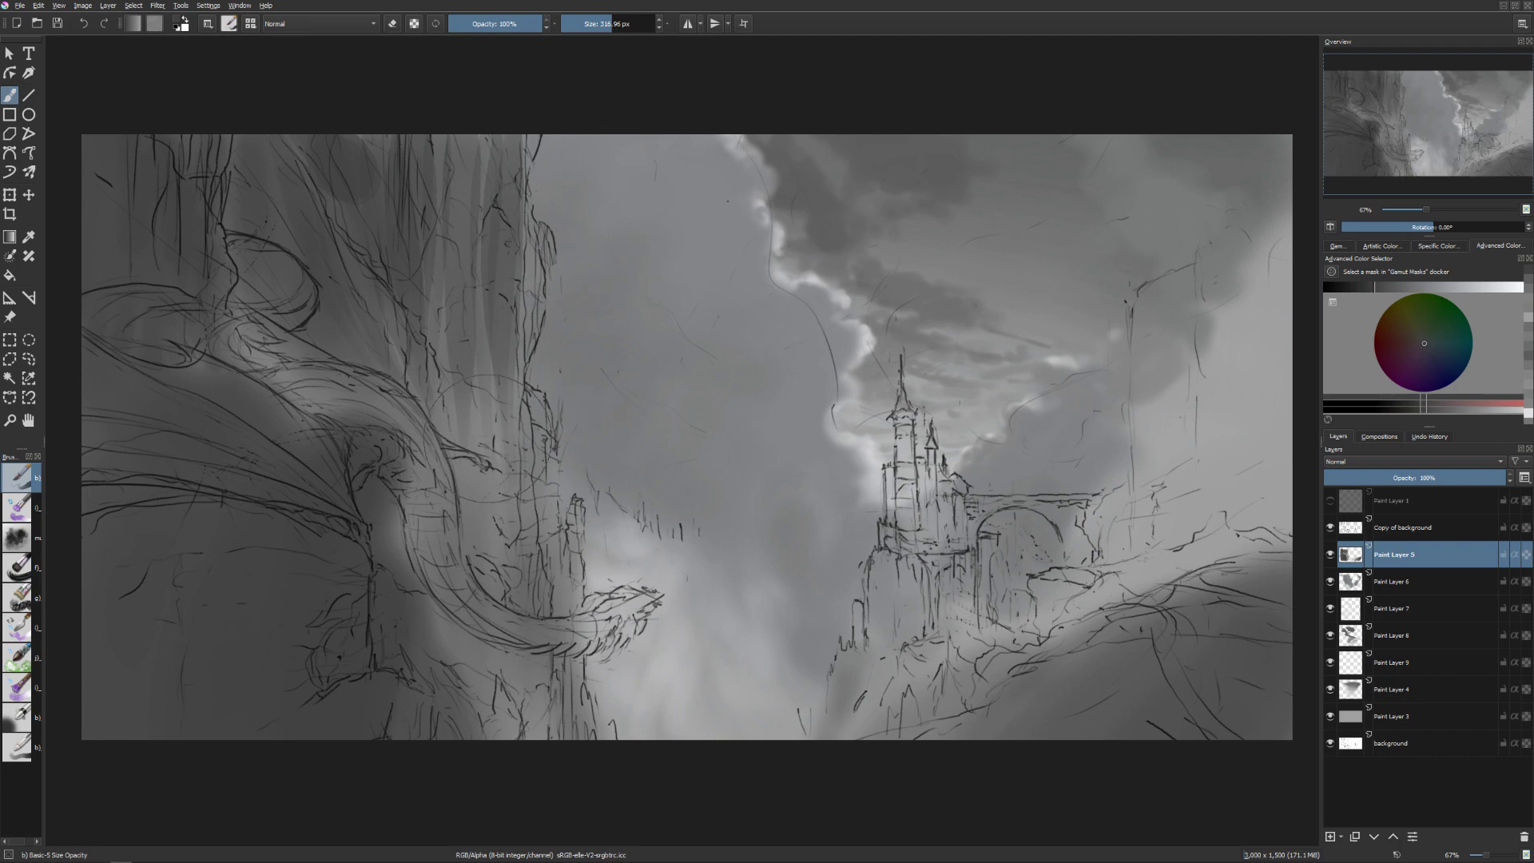
Darken the pillar edges, then at about 300 px fill the dragon's body, tower base and narrow spire.
{"action": "mouse_move", "coordinate": [473, 455]}
{"action": "left_mouse_down", "text": "shift"}
{"action": "mouse_move", "coordinate": [440, 455]}
{"action": "mouse_move", "coordinate": [452, 479]}
{"action": "mouse_move", "coordinate": [493, 429]}
{"action": "left_mouse_up", "text": "shift"}
{"action": "left_click_drag", "start_coordinate": [379, 390], "coordinate": [372, 424]}
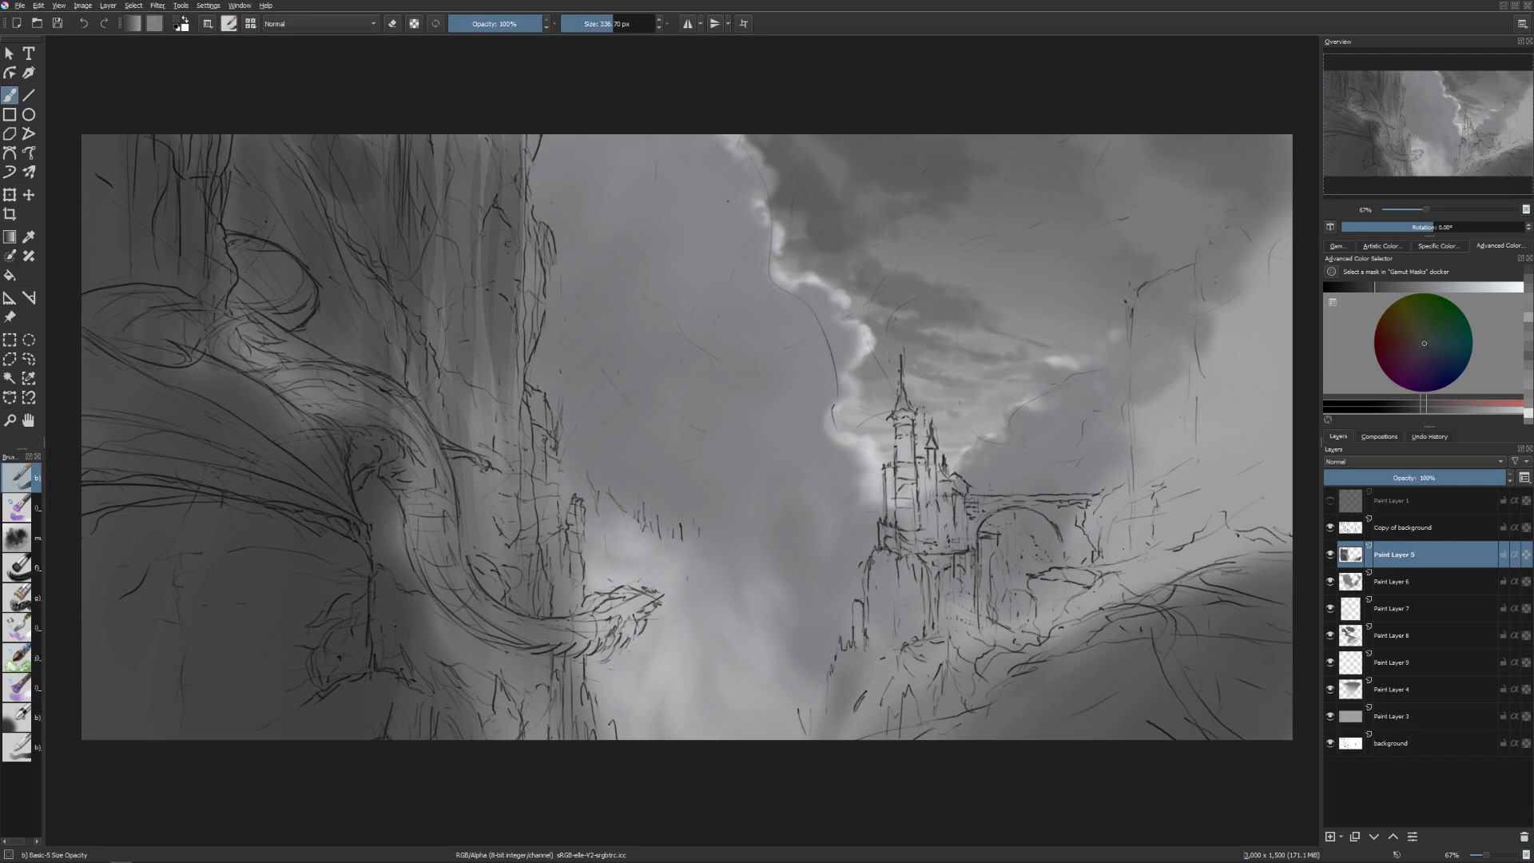
{"action": "mouse_move", "coordinate": [415, 356]}
{"action": "left_mouse_down", "text": "shift"}
{"action": "mouse_move", "coordinate": [313, 375]}
{"action": "mouse_move", "coordinate": [288, 351]}
{"action": "left_mouse_up", "text": "shift"}
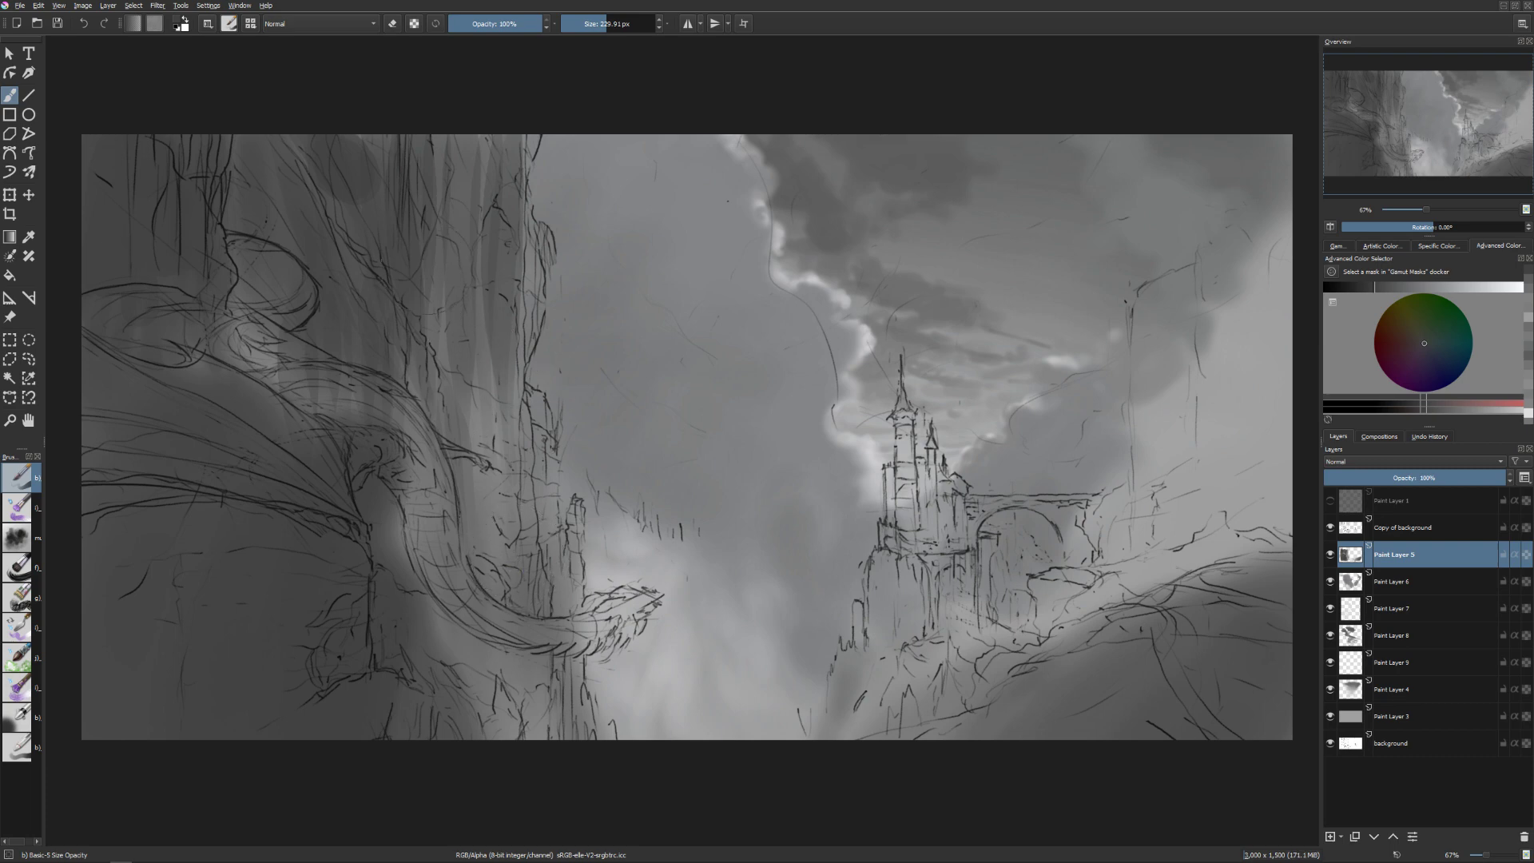
{"action": "mouse_move", "coordinate": [397, 443]}
{"action": "left_mouse_down"}
{"action": "mouse_move", "coordinate": [397, 671]}
{"action": "mouse_move", "coordinate": [447, 755]}
{"action": "mouse_move", "coordinate": [507, 695]}
{"action": "mouse_move", "coordinate": [512, 719]}
{"action": "mouse_move", "coordinate": [448, 736]}
{"action": "left_mouse_up"}
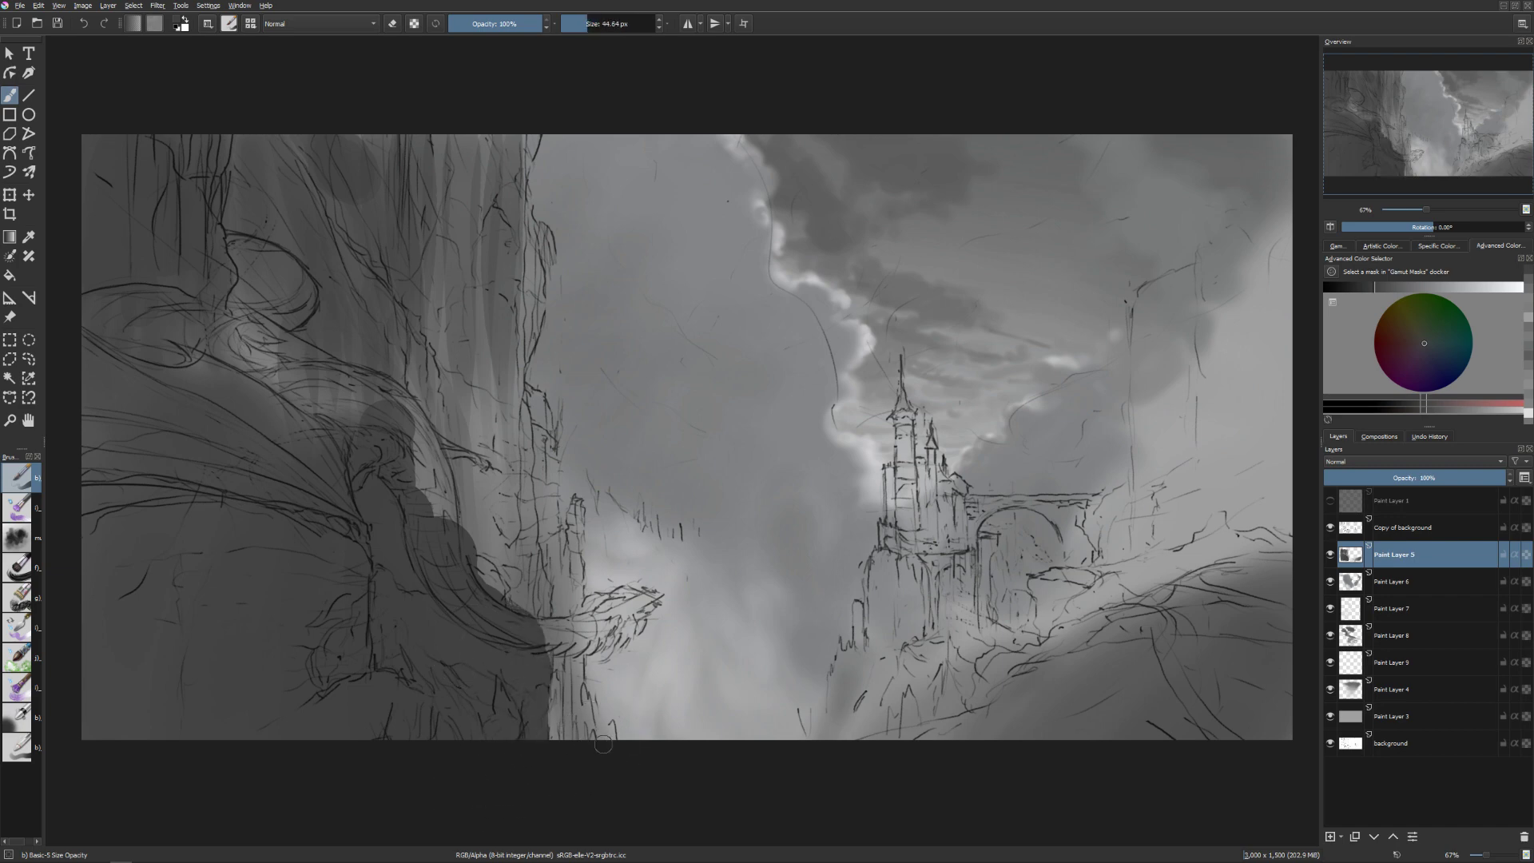
{"action": "mouse_move", "coordinate": [603, 744]}
{"action": "left_mouse_down"}
{"action": "mouse_move", "coordinate": [599, 728]}
{"action": "mouse_move", "coordinate": [589, 766]}
{"action": "mouse_move", "coordinate": [569, 607]}
{"action": "mouse_move", "coordinate": [559, 719]}
{"action": "mouse_move", "coordinate": [548, 591]}
{"action": "mouse_move", "coordinate": [589, 542]}
{"action": "left_mouse_up"}
{"action": "mouse_move", "coordinate": [571, 571]}
{"action": "left_mouse_down"}
{"action": "mouse_move", "coordinate": [575, 507]}
{"action": "mouse_move", "coordinate": [582, 686]}
{"action": "left_mouse_up"}
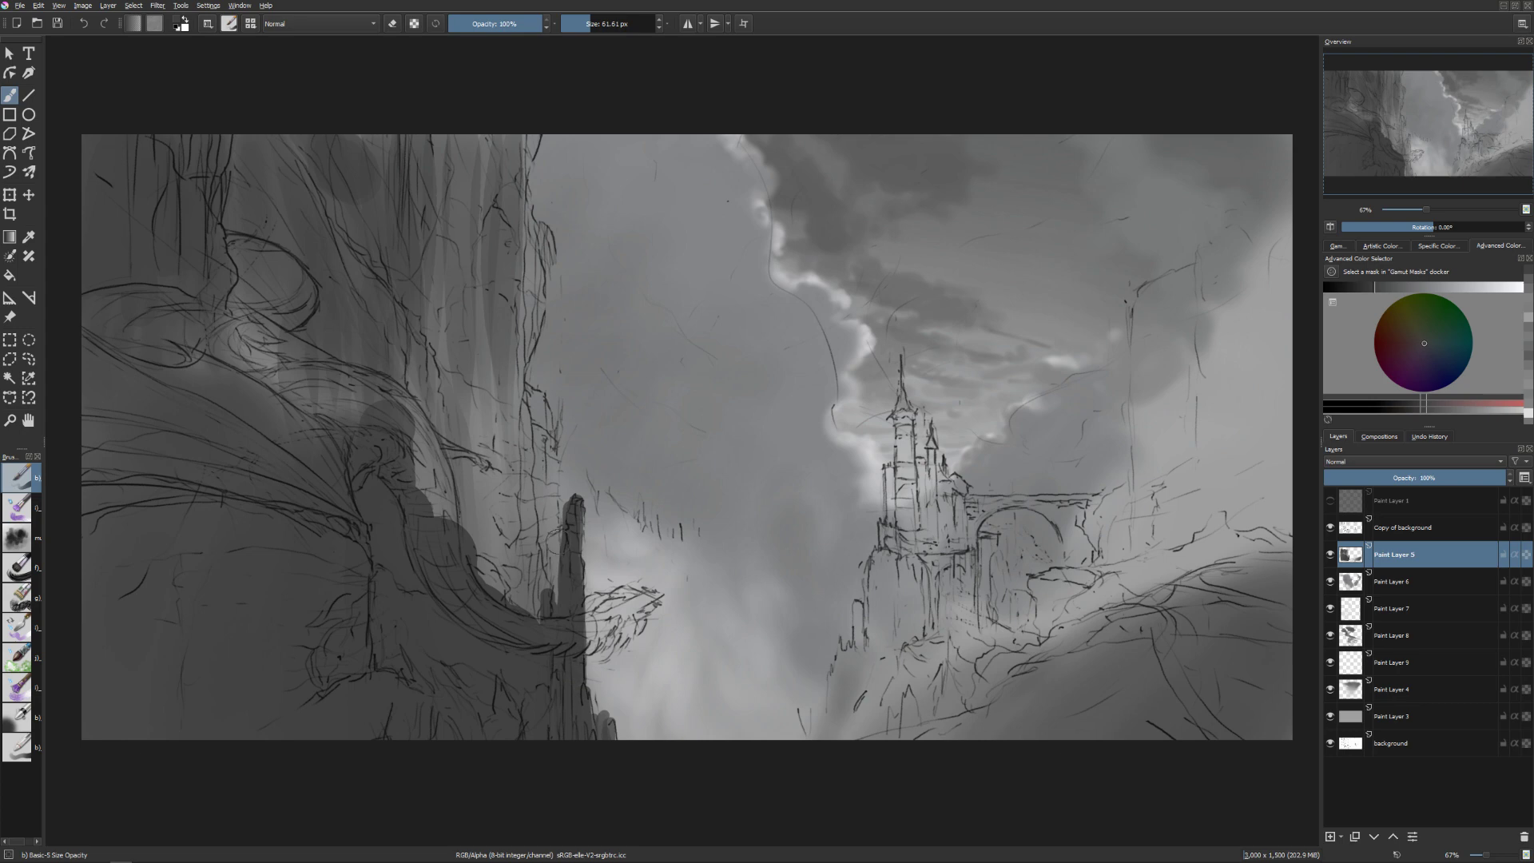
With a larger brush, fill the rock pillar dark grey, extending its right edge and widening the spire.
{"action": "key", "text": "bracketright"}
{"action": "left_click_drag", "start_coordinate": [528, 409], "coordinate": [531, 605]}
{"action": "left_click_drag", "start_coordinate": [539, 423], "coordinate": [540, 587]}
{"action": "left_click_drag", "start_coordinate": [545, 470], "coordinate": [550, 587]}
{"action": "left_click_drag", "start_coordinate": [546, 513], "coordinate": [549, 541]}
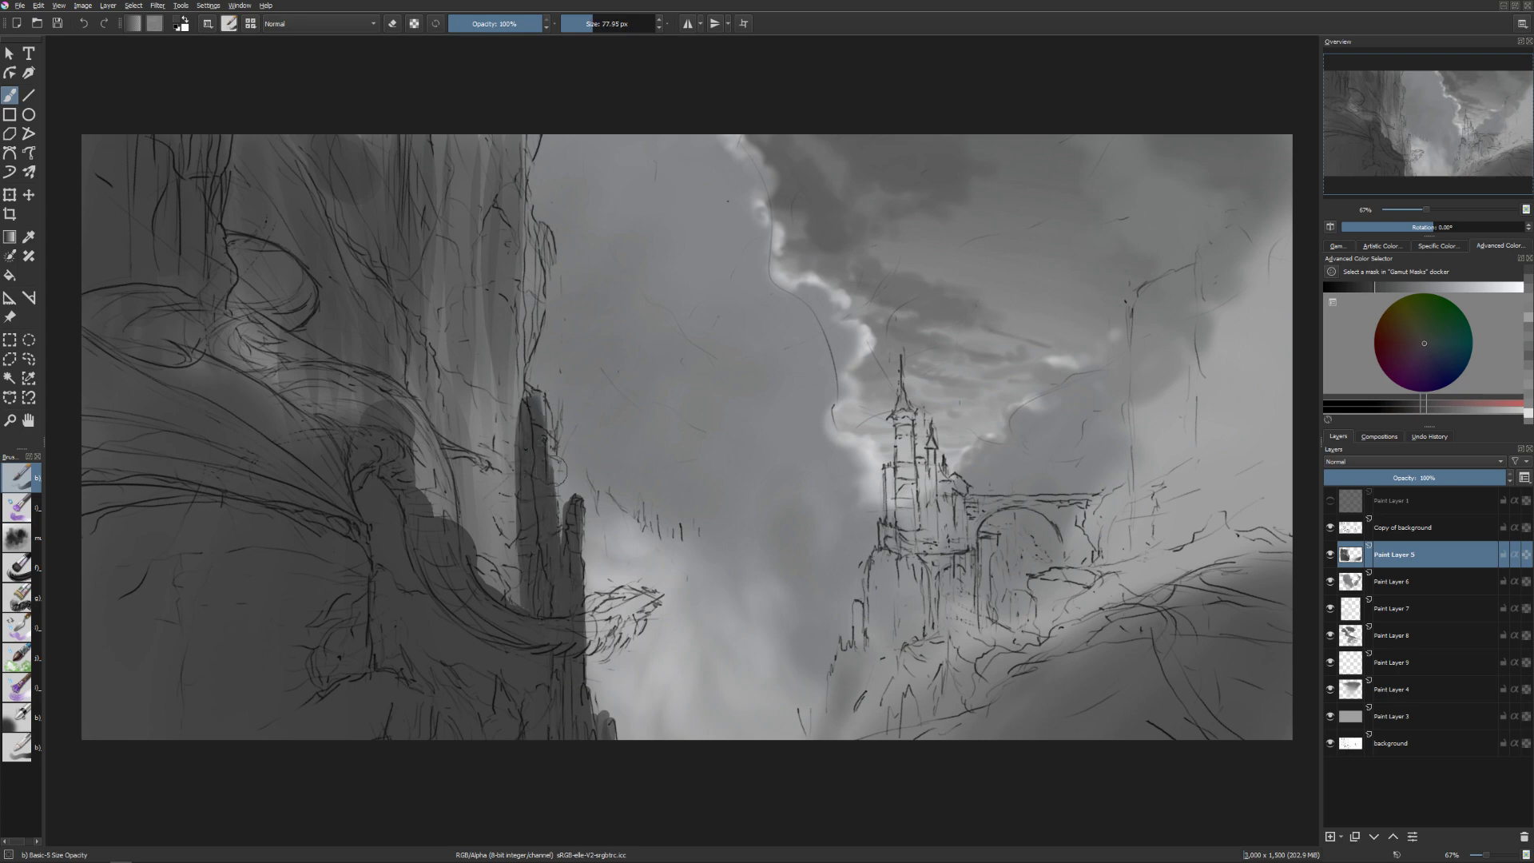
{"action": "left_click_drag", "start_coordinate": [557, 471], "coordinate": [541, 472], "text": "shift"}
{"action": "mouse_move", "coordinate": [537, 394]}
{"action": "left_mouse_down"}
{"action": "mouse_move", "coordinate": [548, 492]}
{"action": "mouse_move", "coordinate": [525, 453]}
{"action": "mouse_move", "coordinate": [503, 561]}
{"action": "left_mouse_up"}
{"action": "mouse_move", "coordinate": [506, 434]}
{"action": "left_mouse_down"}
{"action": "mouse_move", "coordinate": [502, 605]}
{"action": "mouse_move", "coordinate": [475, 432]}
{"action": "mouse_move", "coordinate": [407, 416]}
{"action": "left_mouse_up"}
Lay broad dark tone over the left foreground along the canvas's left edge.
{"action": "left_click_drag", "start_coordinate": [432, 528], "coordinate": [510, 527], "text": "shift"}
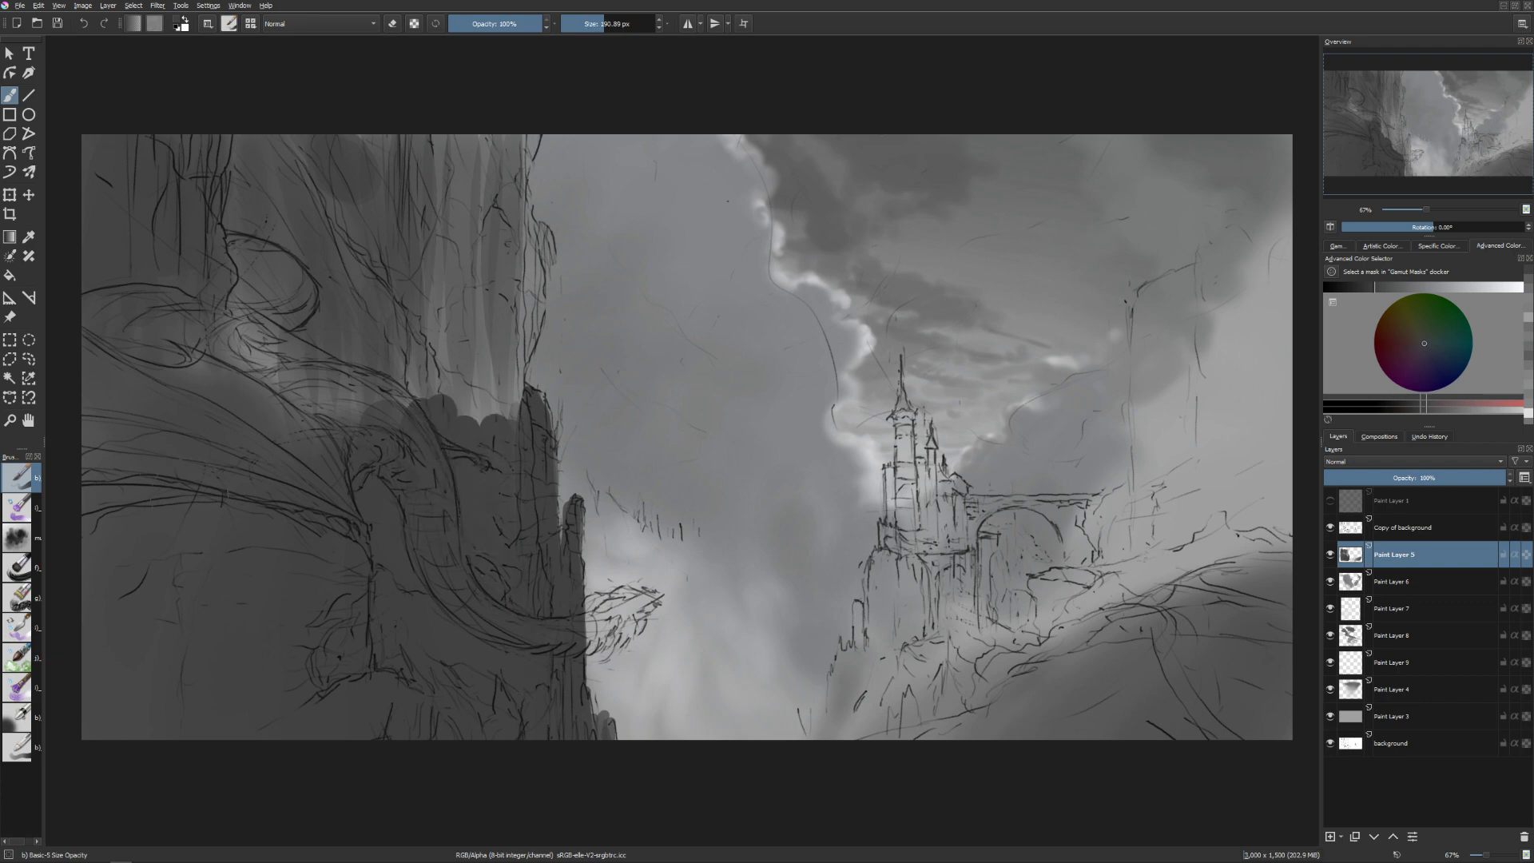
{"action": "mouse_move", "coordinate": [130, 709]}
{"action": "left_mouse_down"}
{"action": "mouse_move", "coordinate": [100, 551]}
{"action": "mouse_move", "coordinate": [107, 626]}
{"action": "mouse_move", "coordinate": [206, 510]}
{"action": "left_mouse_up"}
{"action": "left_click_drag", "start_coordinate": [232, 639], "coordinate": [356, 784]}
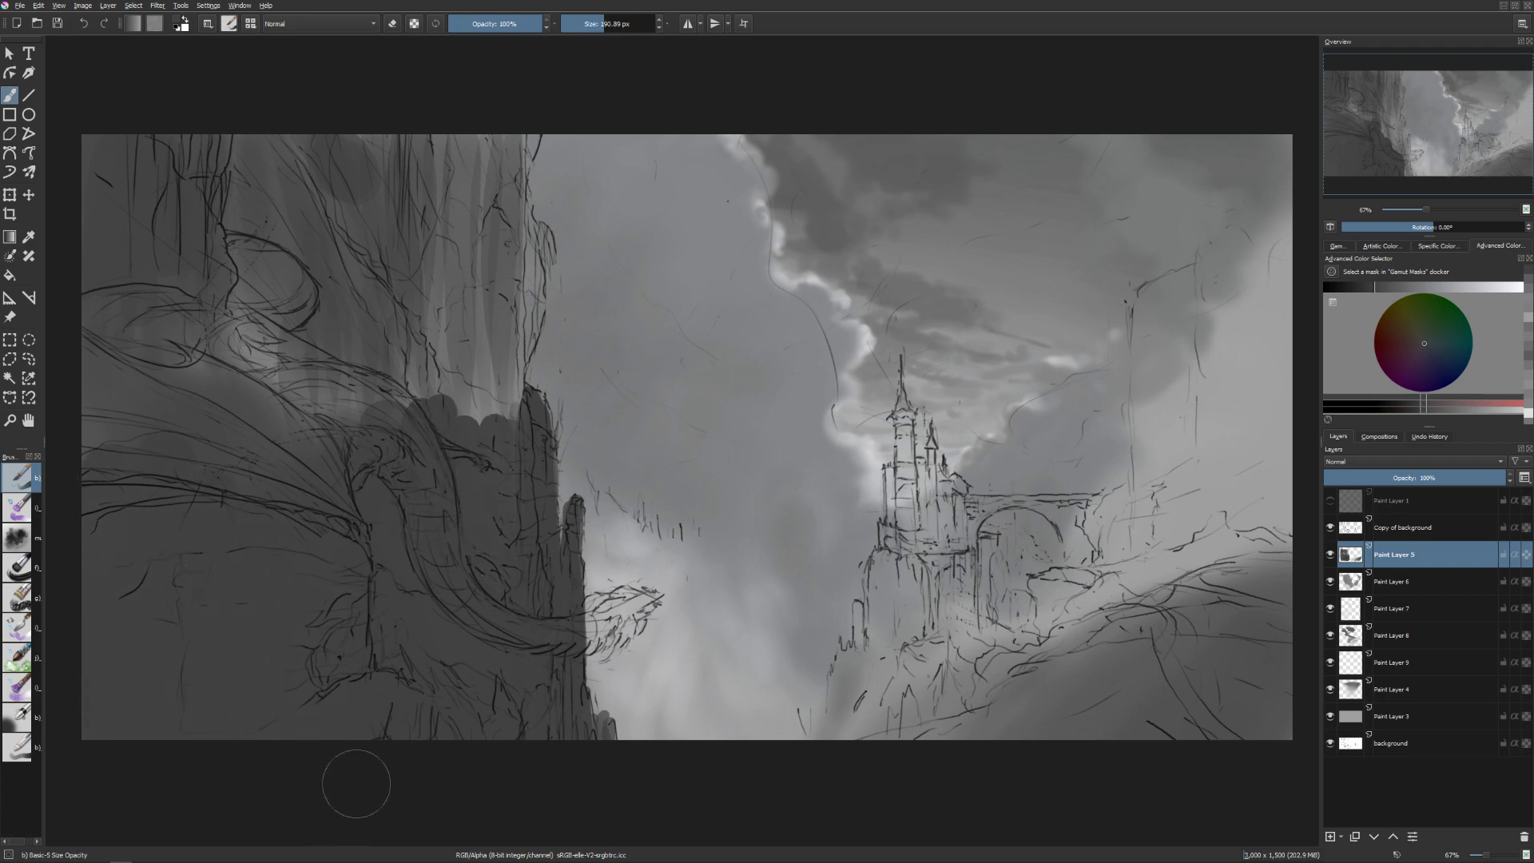
{"action": "left_click_drag", "start_coordinate": [117, 206], "coordinate": [147, 206], "text": "shift"}
{"action": "left_click_drag", "start_coordinate": [104, 380], "coordinate": [76, 481]}
Paint the upper-left cliff and its remaining lighter areas solid dark grey.
{"action": "left_click_drag", "start_coordinate": [147, 146], "coordinate": [153, 348]}
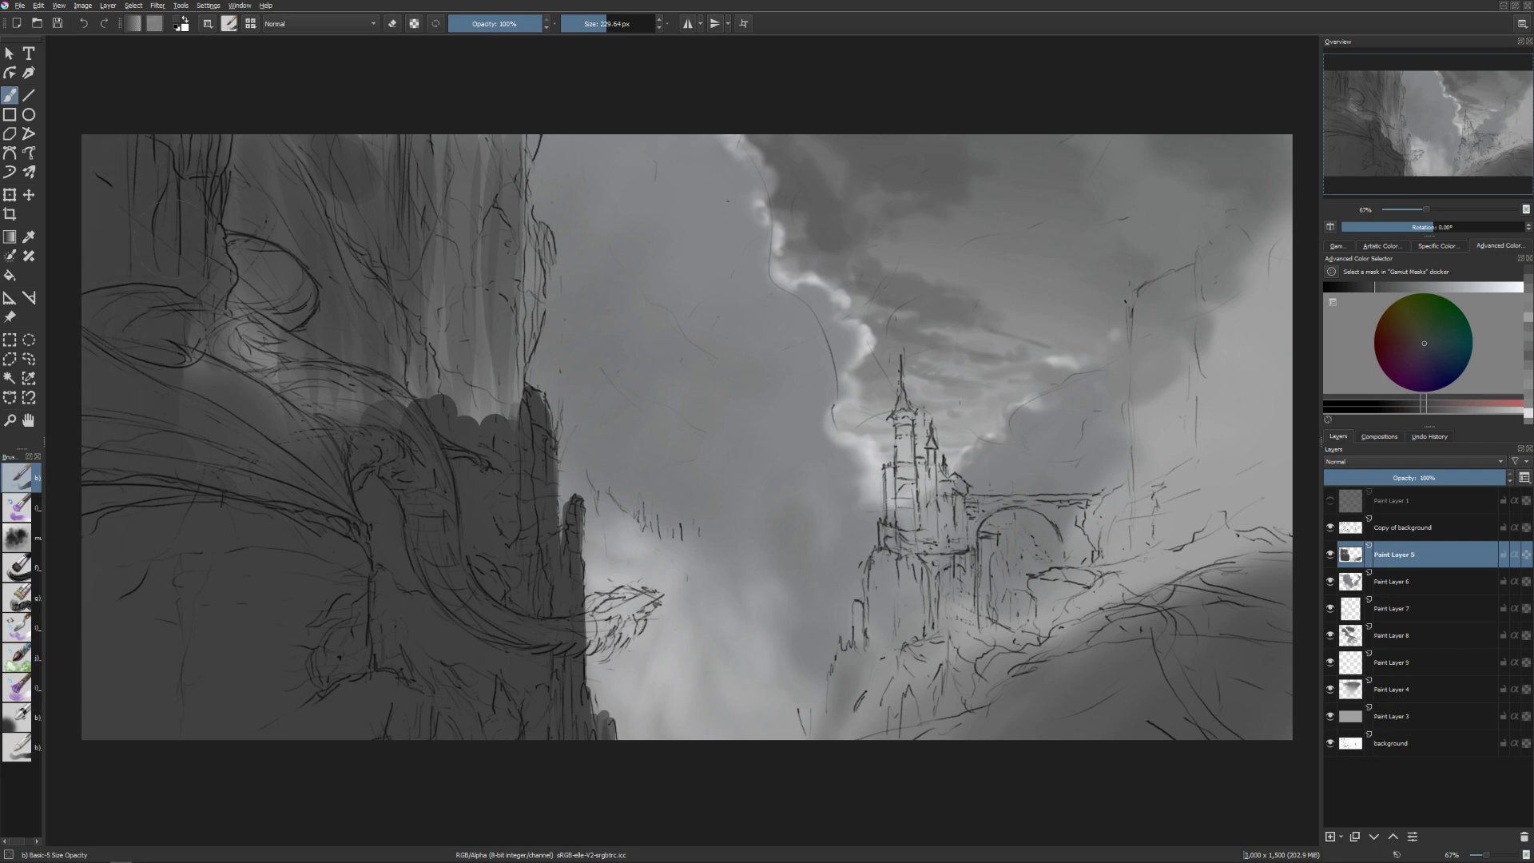
{"action": "left_click_drag", "start_coordinate": [210, 152], "coordinate": [183, 352]}
{"action": "left_click_drag", "start_coordinate": [265, 152], "coordinate": [206, 366]}
{"action": "left_click_drag", "start_coordinate": [276, 200], "coordinate": [280, 406]}
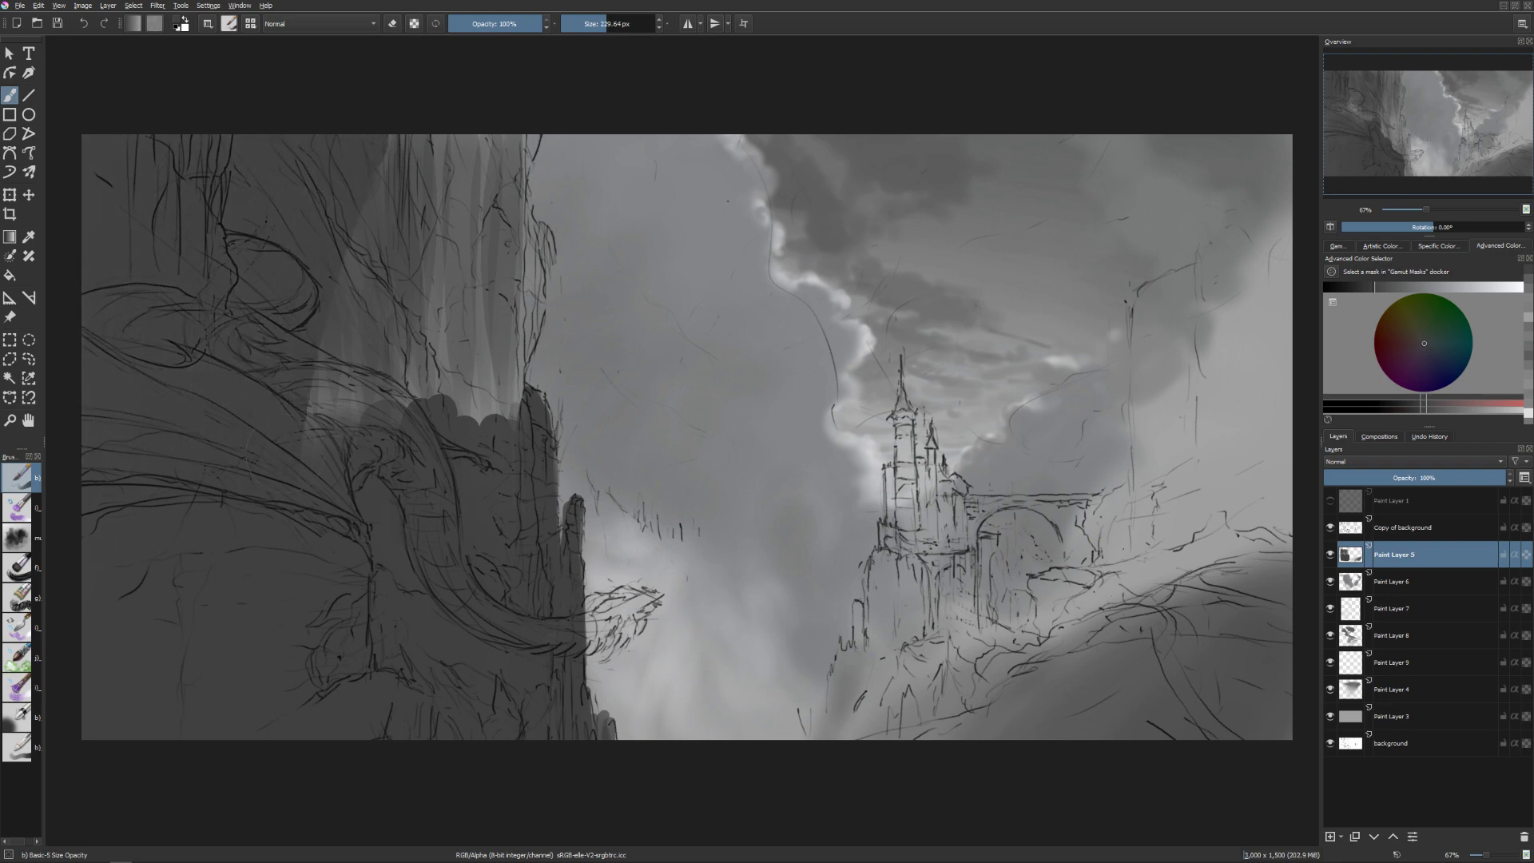
{"action": "left_click_drag", "start_coordinate": [351, 168], "coordinate": [351, 384]}
{"action": "left_click_drag", "start_coordinate": [411, 163], "coordinate": [432, 374]}
{"action": "left_click_drag", "start_coordinate": [480, 172], "coordinate": [471, 377]}
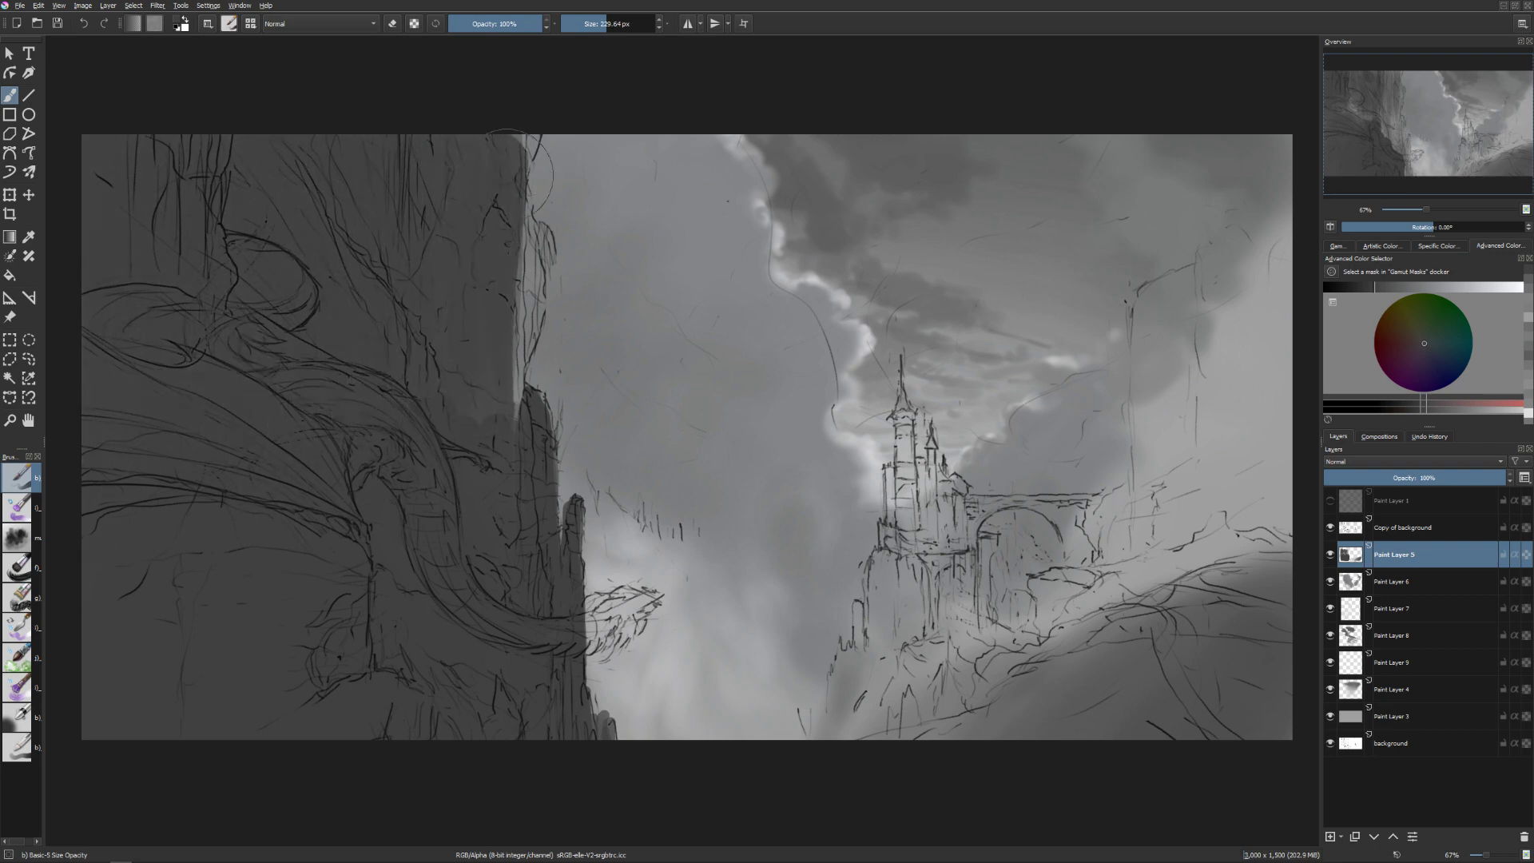
{"action": "key", "text": "bracketleft"}
{"action": "key", "text": "bracketleft"}
{"action": "key", "text": "bracketright"}
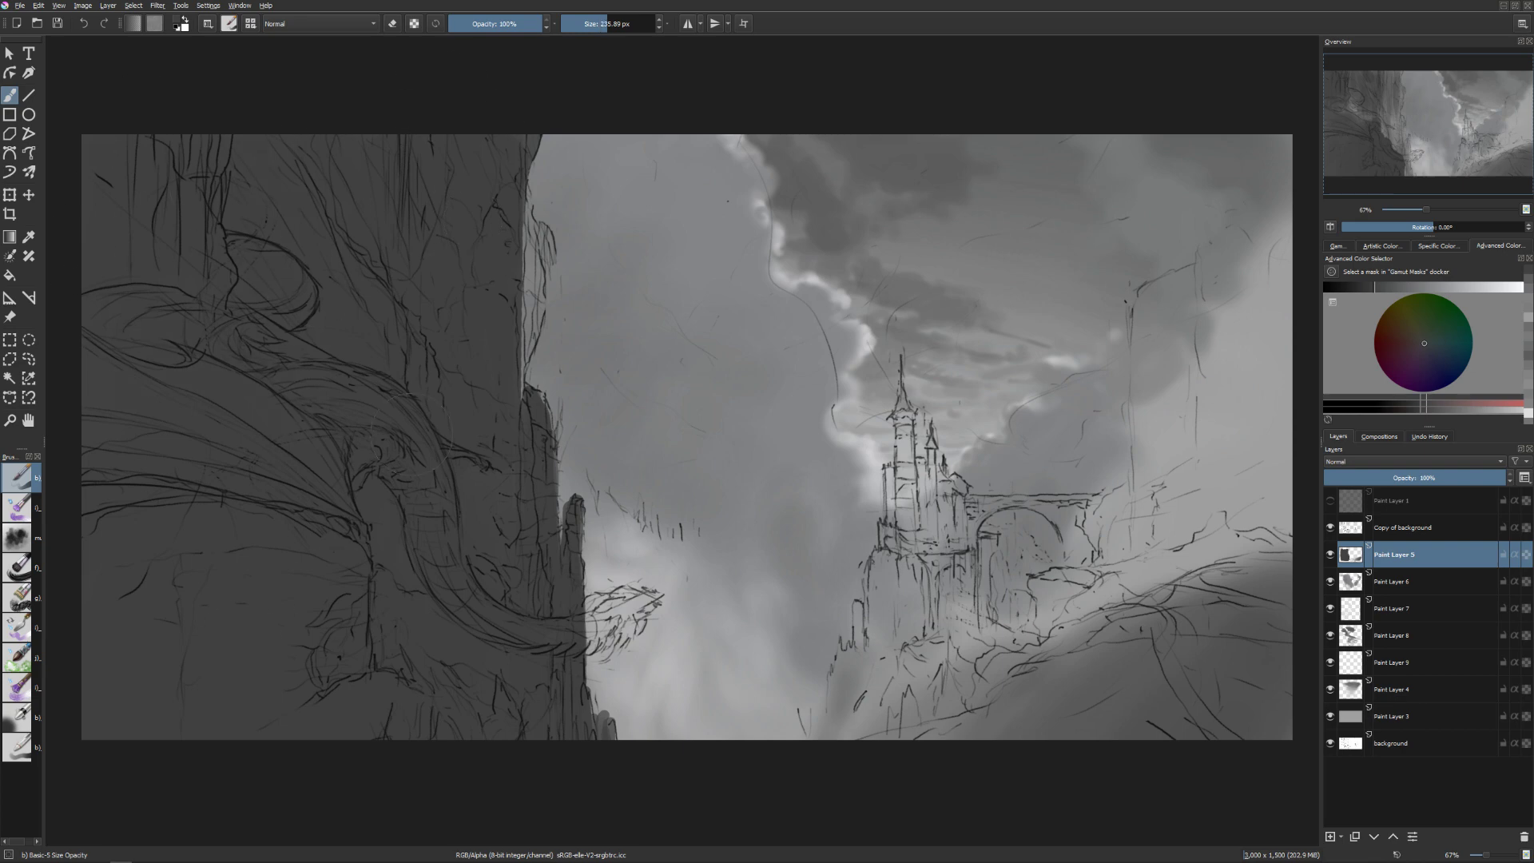
Dab dark grey along the cliff's right edge, closing light gaps lower down and extending upward.
{"action": "mouse_move", "coordinate": [530, 245]}
{"action": "left_mouse_down"}
{"action": "mouse_move", "coordinate": [483, 244]}
{"action": "mouse_move", "coordinate": [516, 231]}
{"action": "mouse_move", "coordinate": [500, 193]}
{"action": "mouse_move", "coordinate": [520, 204]}
{"action": "mouse_move", "coordinate": [517, 252]}
{"action": "mouse_move", "coordinate": [542, 280]}
{"action": "mouse_move", "coordinate": [522, 364]}
{"action": "left_mouse_up"}
{"action": "left_click_drag", "start_coordinate": [537, 293], "coordinate": [532, 333]}
{"action": "left_click_drag", "start_coordinate": [522, 364], "coordinate": [525, 396]}
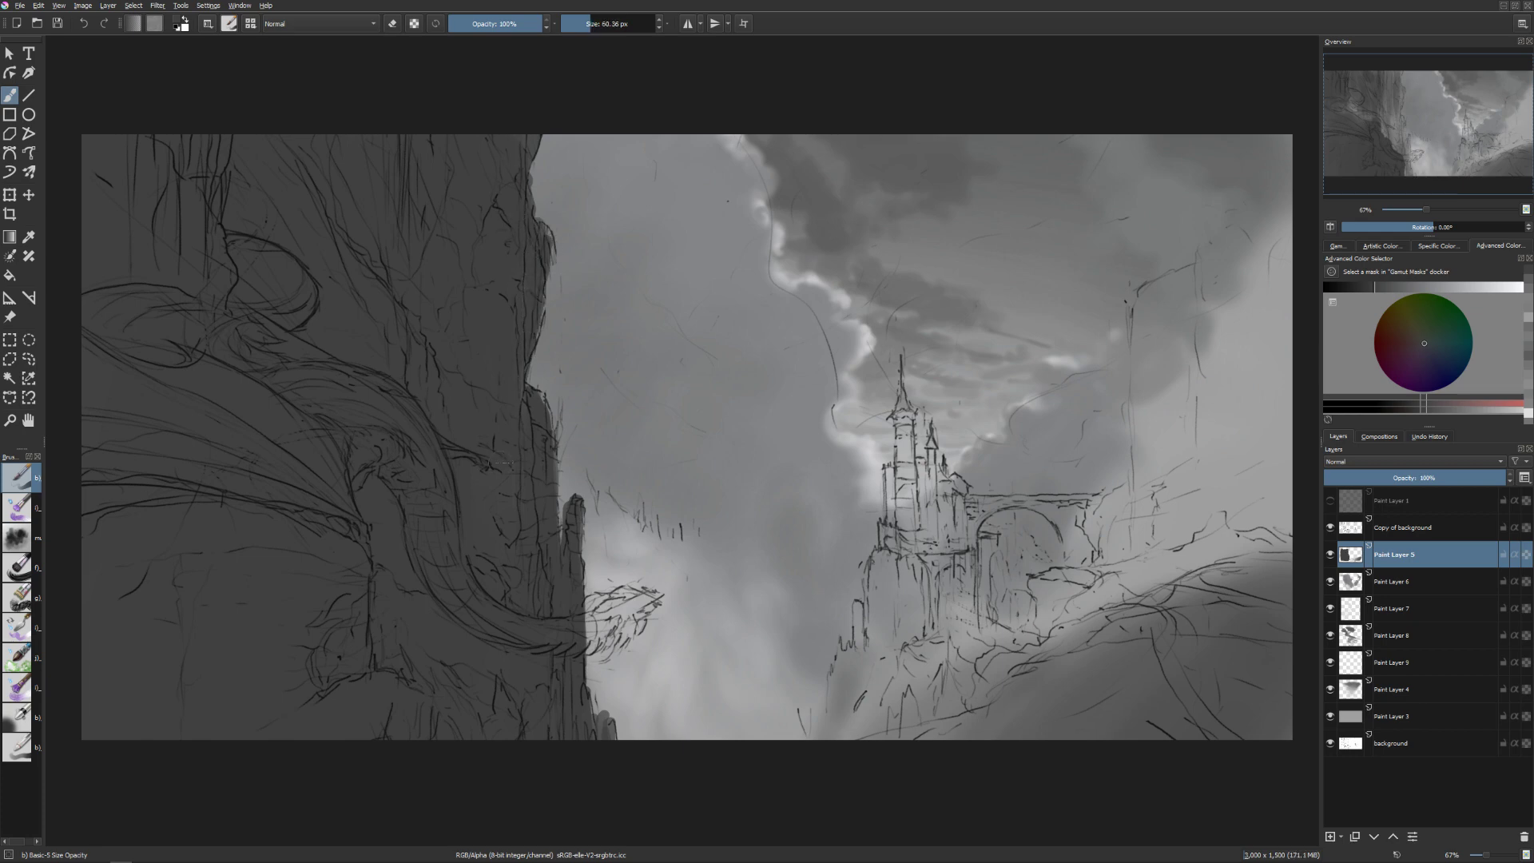
{"action": "key", "text": "bracketleft"}
{"action": "key", "text": "bracketleft"}
{"action": "key", "text": "bracketleft"}
{"action": "left_click_drag", "start_coordinate": [560, 430], "coordinate": [560, 470]}
{"action": "key", "text": "bracketright"}
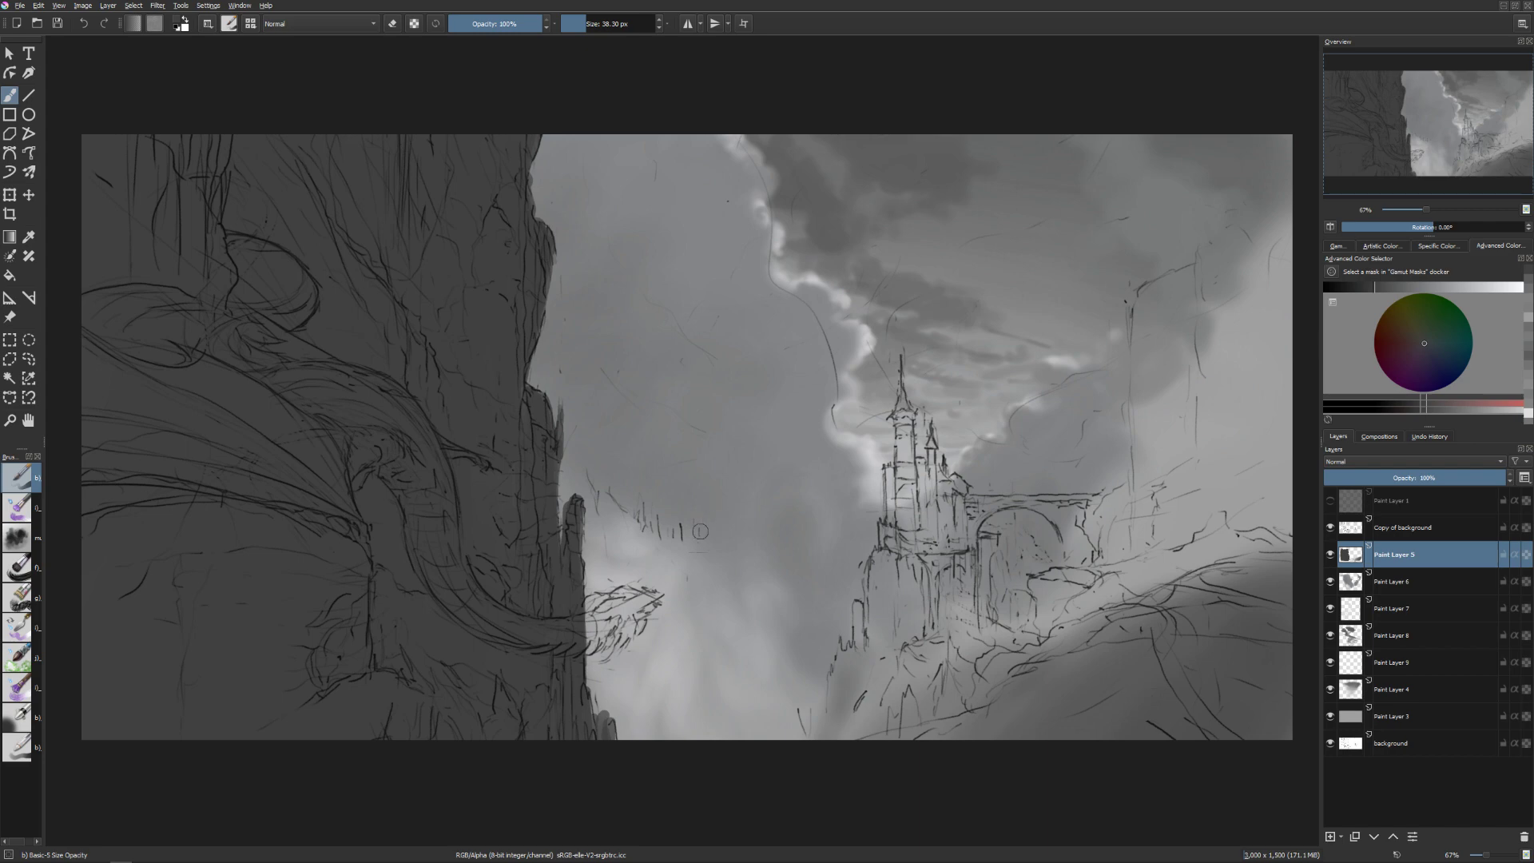
{"action": "left_click_drag", "start_coordinate": [664, 631], "coordinate": [695, 671]}
{"action": "key", "text": "bracketleft"}
{"action": "left_click_drag", "start_coordinate": [552, 544], "coordinate": [553, 485]}
{"action": "left_click_drag", "start_coordinate": [541, 539], "coordinate": [528, 539]}
{"action": "key", "text": "bracketleft"}
{"action": "left_click_drag", "start_coordinate": [915, 644], "coordinate": [842, 631]}
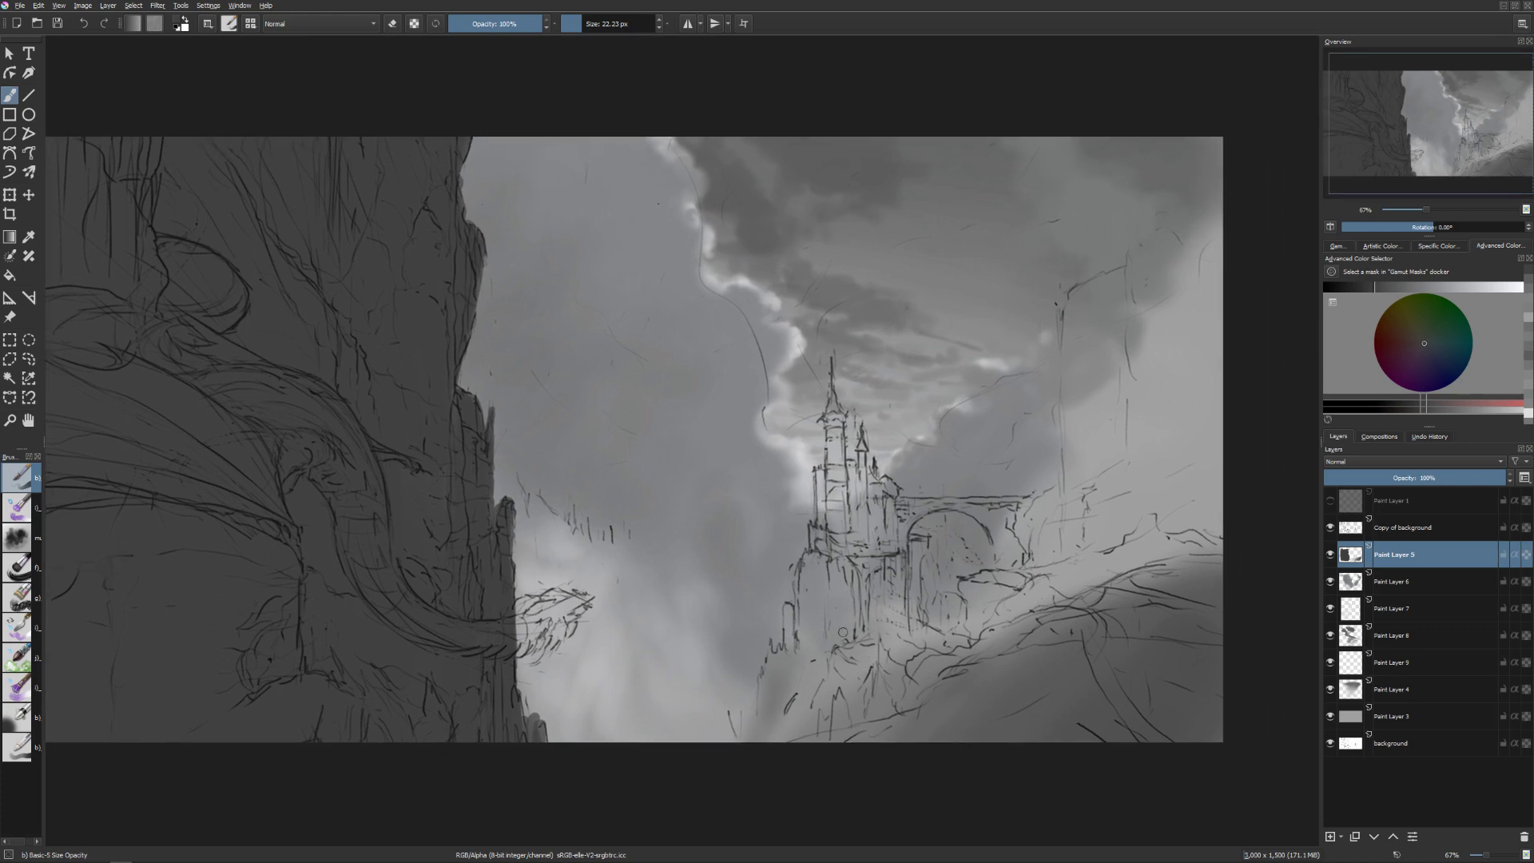
{"action": "left_click_drag", "start_coordinate": [428, 373], "coordinate": [440, 397], "text": "shift"}
{"action": "mouse_move", "coordinate": [983, 558]}
{"action": "left_mouse_down"}
{"action": "mouse_move", "coordinate": [1031, 572]}
{"action": "mouse_move", "coordinate": [1016, 557]}
{"action": "left_mouse_up"}
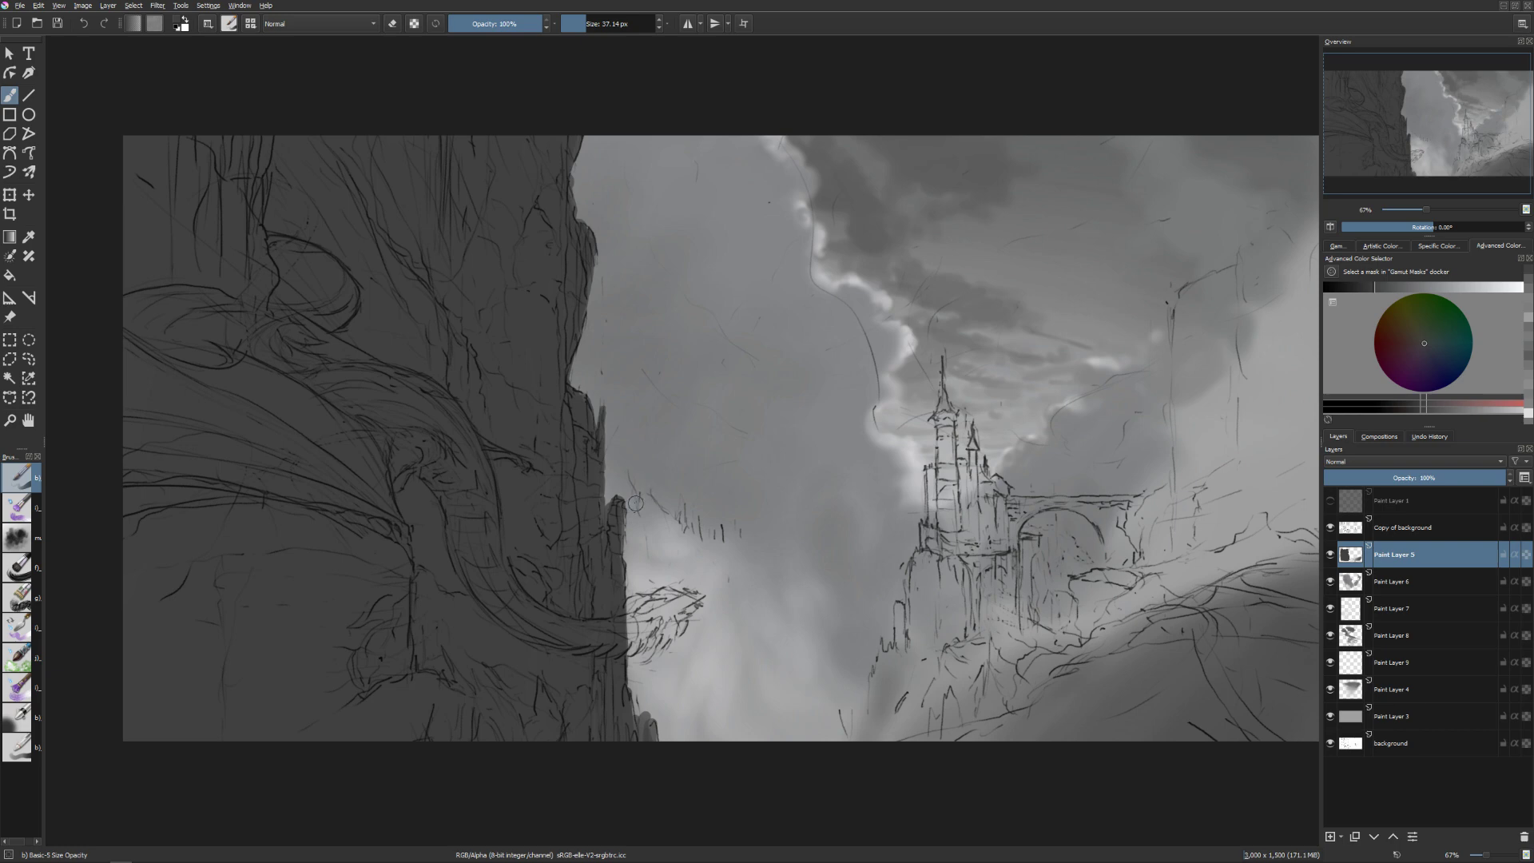
{"action": "left_click_drag", "start_coordinate": [692, 520], "coordinate": [636, 526]}
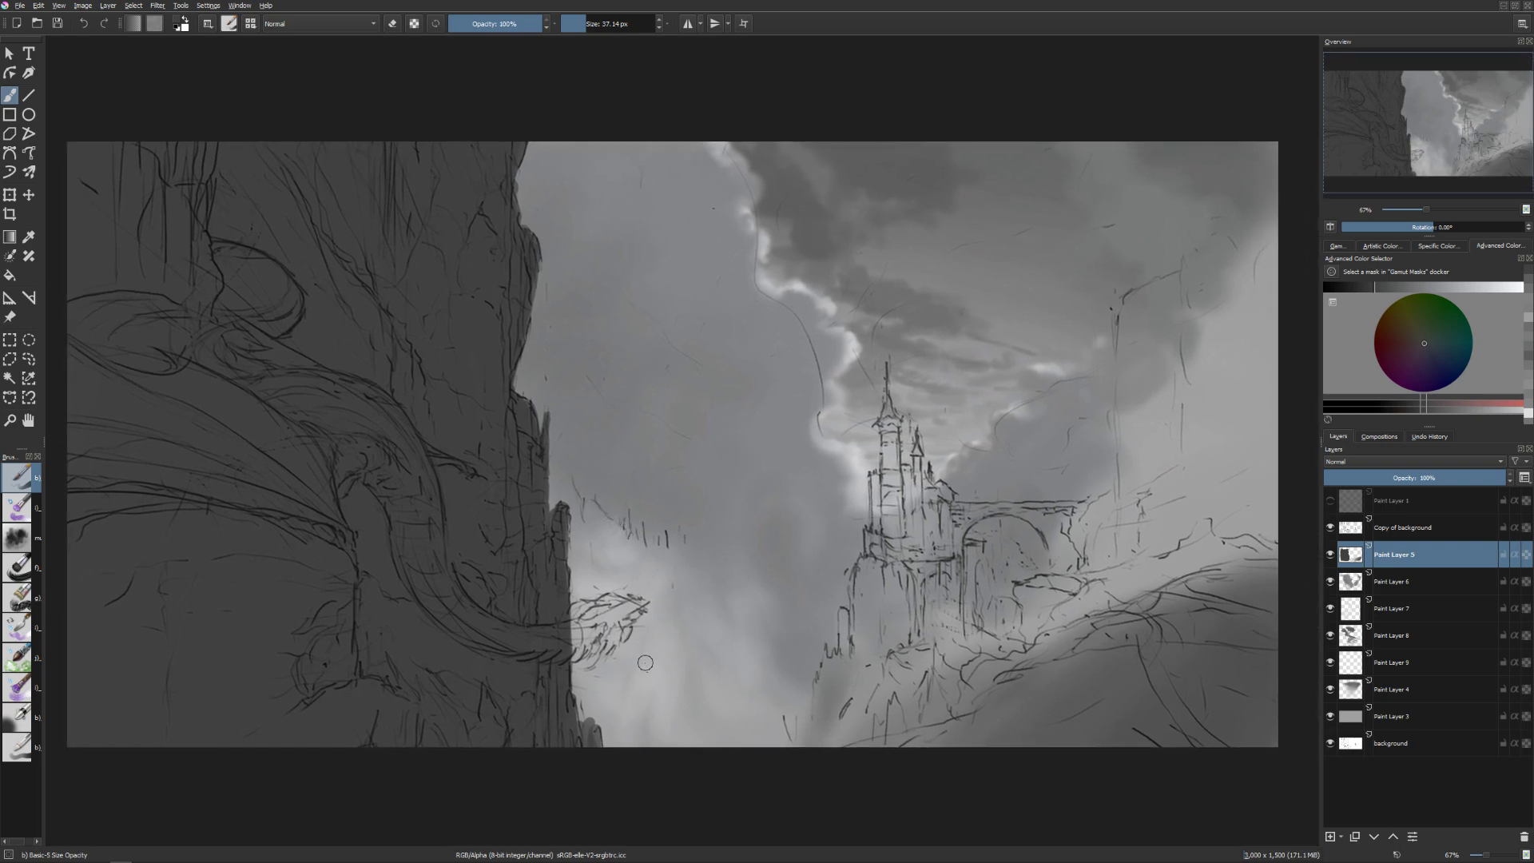
{"action": "scroll", "coordinate": [632, 560], "scroll_direction": "down", "scroll_amount": 2}
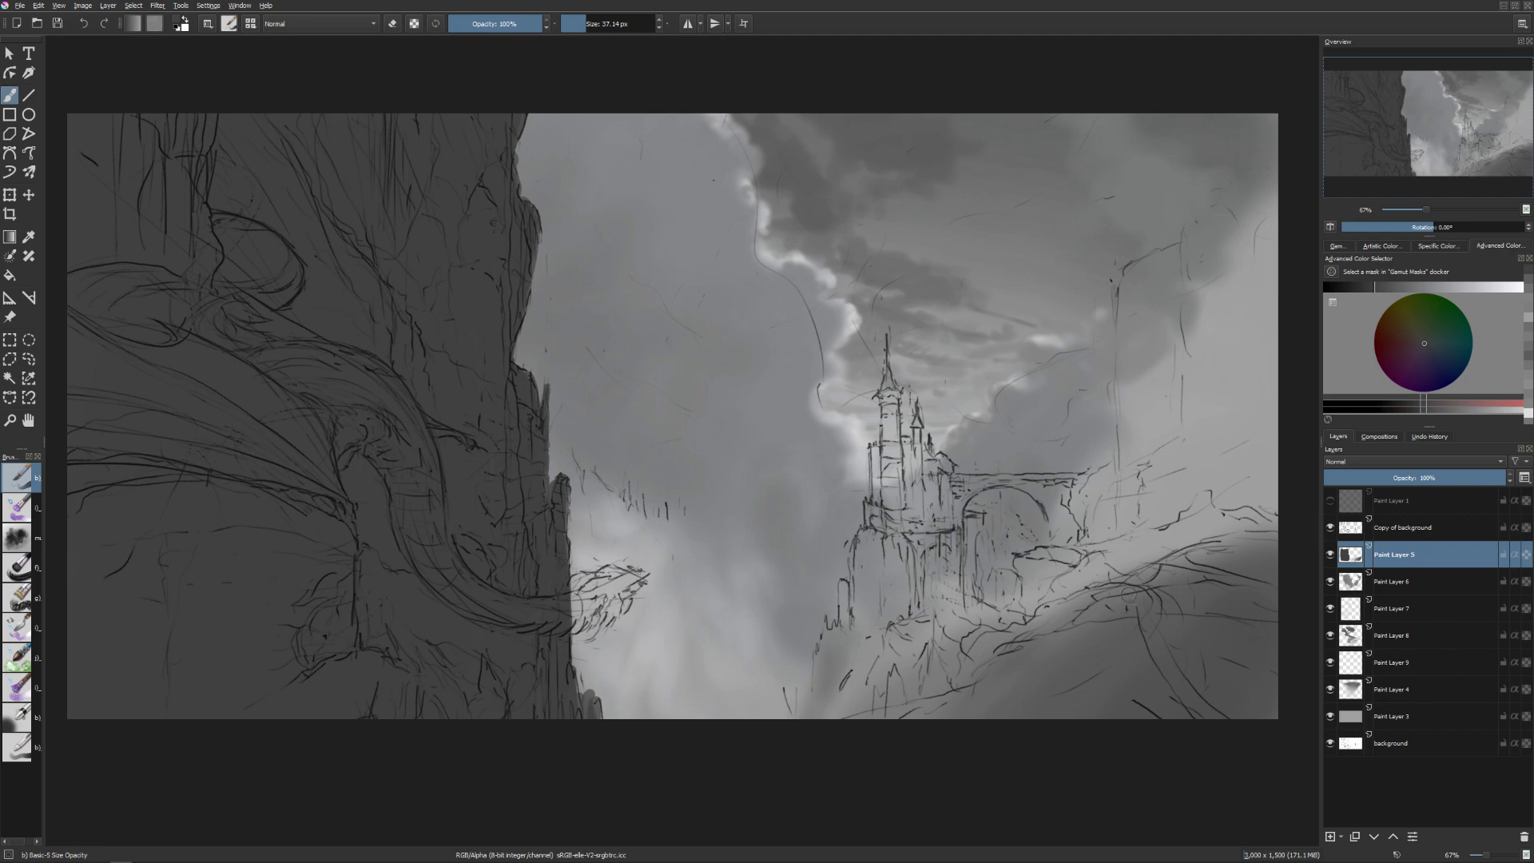
Paint the lower-right hill dark grey down to the bottom, building up dabs joined into the mass.
{"action": "left_click_drag", "start_coordinate": [1072, 598], "coordinate": [1098, 596]}
{"action": "mouse_move", "coordinate": [1135, 541]}
{"action": "left_mouse_down"}
{"action": "mouse_move", "coordinate": [1222, 631]}
{"action": "mouse_move", "coordinate": [1123, 728]}
{"action": "mouse_move", "coordinate": [1258, 736]}
{"action": "left_mouse_up"}
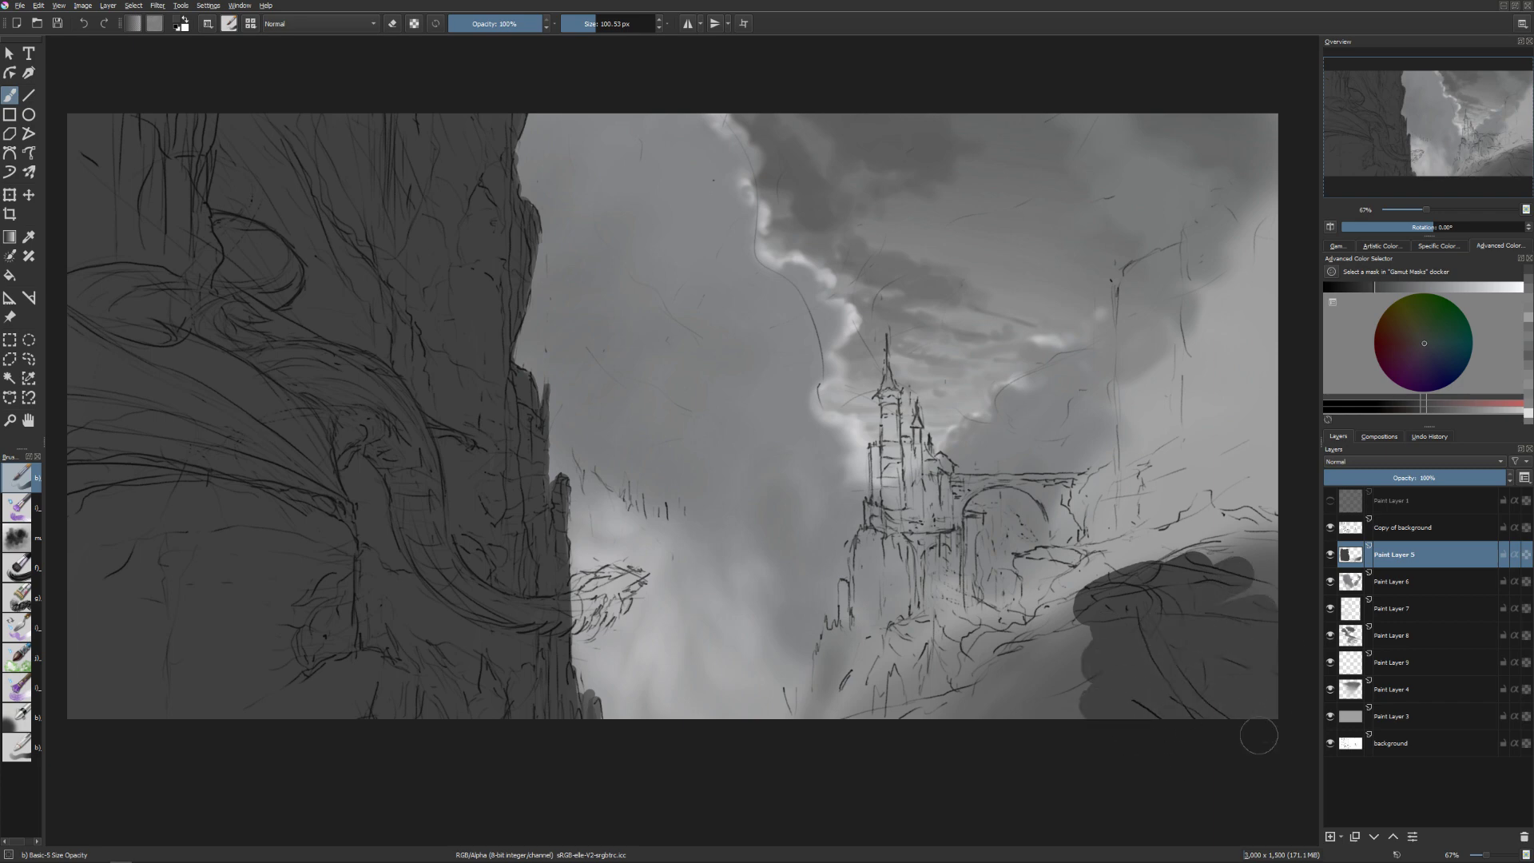
{"action": "mouse_move", "coordinate": [1079, 649]}
{"action": "left_mouse_down"}
{"action": "mouse_move", "coordinate": [987, 671]}
{"action": "mouse_move", "coordinate": [926, 719]}
{"action": "left_mouse_up"}
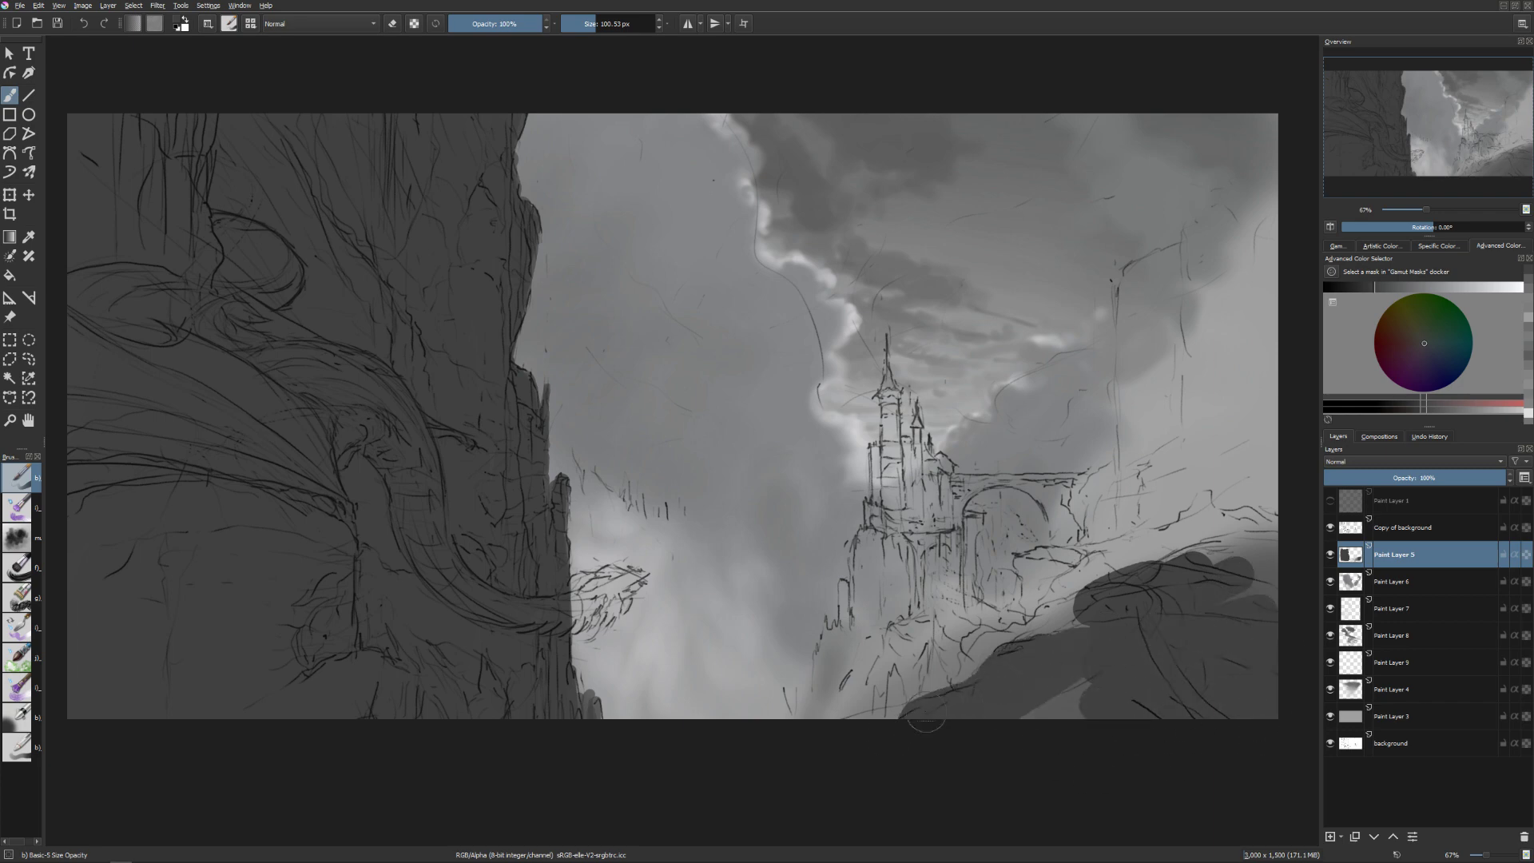
{"action": "key", "text": "bracketleft"}
{"action": "key", "text": "bracketleft"}
{"action": "key", "text": "bracketleft"}
{"action": "key", "text": "bracketleft"}
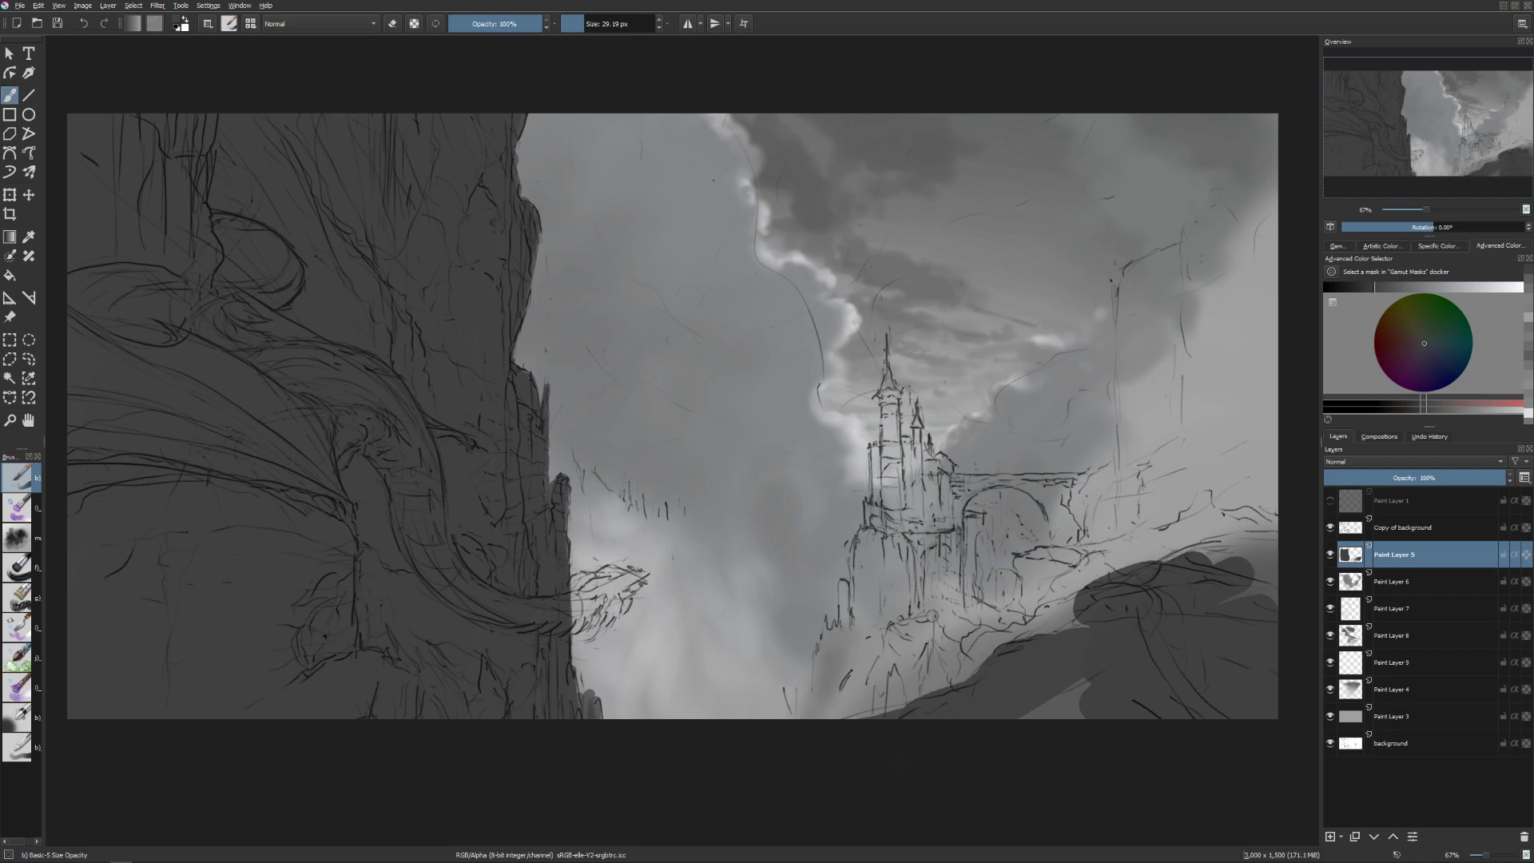
{"action": "key", "text": "bracketright"}
{"action": "left_click", "coordinate": [982, 643]}
{"action": "left_click", "coordinate": [976, 641]}
{"action": "left_click", "coordinate": [974, 639]}
{"action": "mouse_move", "coordinate": [969, 642]}
{"action": "left_mouse_down"}
{"action": "mouse_move", "coordinate": [953, 685]}
{"action": "mouse_move", "coordinate": [981, 638]}
{"action": "mouse_move", "coordinate": [1042, 600]}
{"action": "mouse_move", "coordinate": [1023, 556]}
{"action": "mouse_move", "coordinate": [1067, 554]}
{"action": "mouse_move", "coordinate": [1041, 571]}
{"action": "mouse_move", "coordinate": [1073, 553]}
{"action": "mouse_move", "coordinate": [1045, 580]}
{"action": "mouse_move", "coordinate": [1072, 555]}
{"action": "mouse_move", "coordinate": [1050, 589]}
{"action": "mouse_move", "coordinate": [1055, 576]}
{"action": "mouse_move", "coordinate": [1086, 647]}
{"action": "mouse_move", "coordinate": [1066, 713]}
{"action": "left_mouse_up"}
Add a light grey touch on the hill top, then cover it while shaping the right ridge.
{"action": "key", "text": "bracketright"}
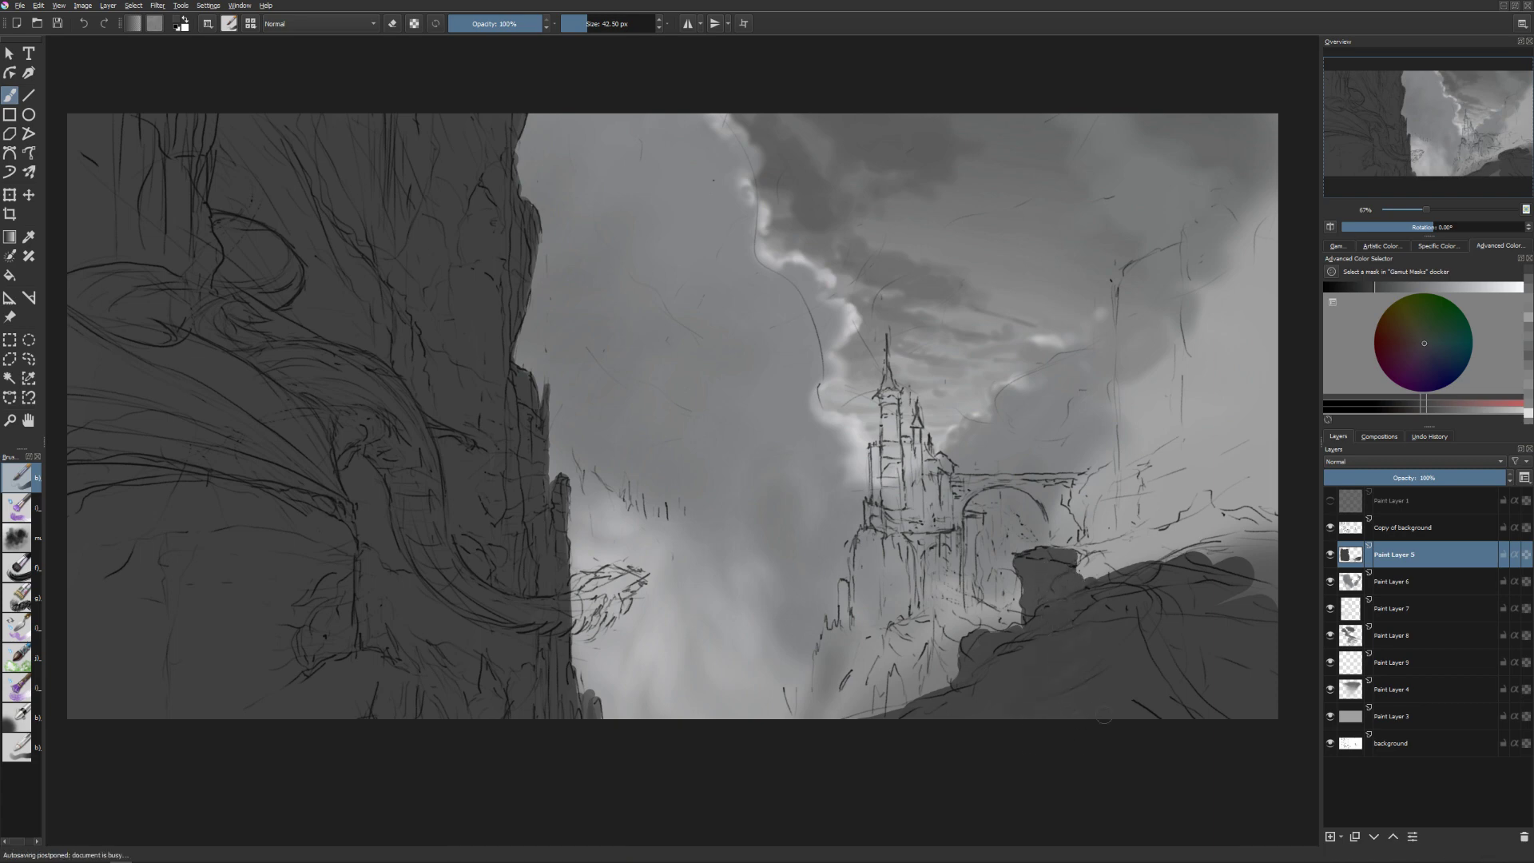
{"action": "mouse_move", "coordinate": [1110, 562]}
{"action": "left_mouse_down"}
{"action": "mouse_move", "coordinate": [1081, 559]}
{"action": "mouse_move", "coordinate": [1189, 521]}
{"action": "mouse_move", "coordinate": [1209, 531]}
{"action": "mouse_move", "coordinate": [1201, 499]}
{"action": "mouse_move", "coordinate": [1185, 517]}
{"action": "mouse_move", "coordinate": [1214, 518]}
{"action": "mouse_move", "coordinate": [1216, 499]}
{"action": "mouse_move", "coordinate": [1274, 535]}
{"action": "mouse_move", "coordinate": [1079, 563]}
{"action": "left_mouse_up"}
{"action": "key", "text": "bracketright"}
{"action": "mouse_move", "coordinate": [1202, 550]}
{"action": "left_mouse_down"}
{"action": "mouse_move", "coordinate": [1272, 564]}
{"action": "mouse_move", "coordinate": [1237, 617]}
{"action": "left_mouse_up"}
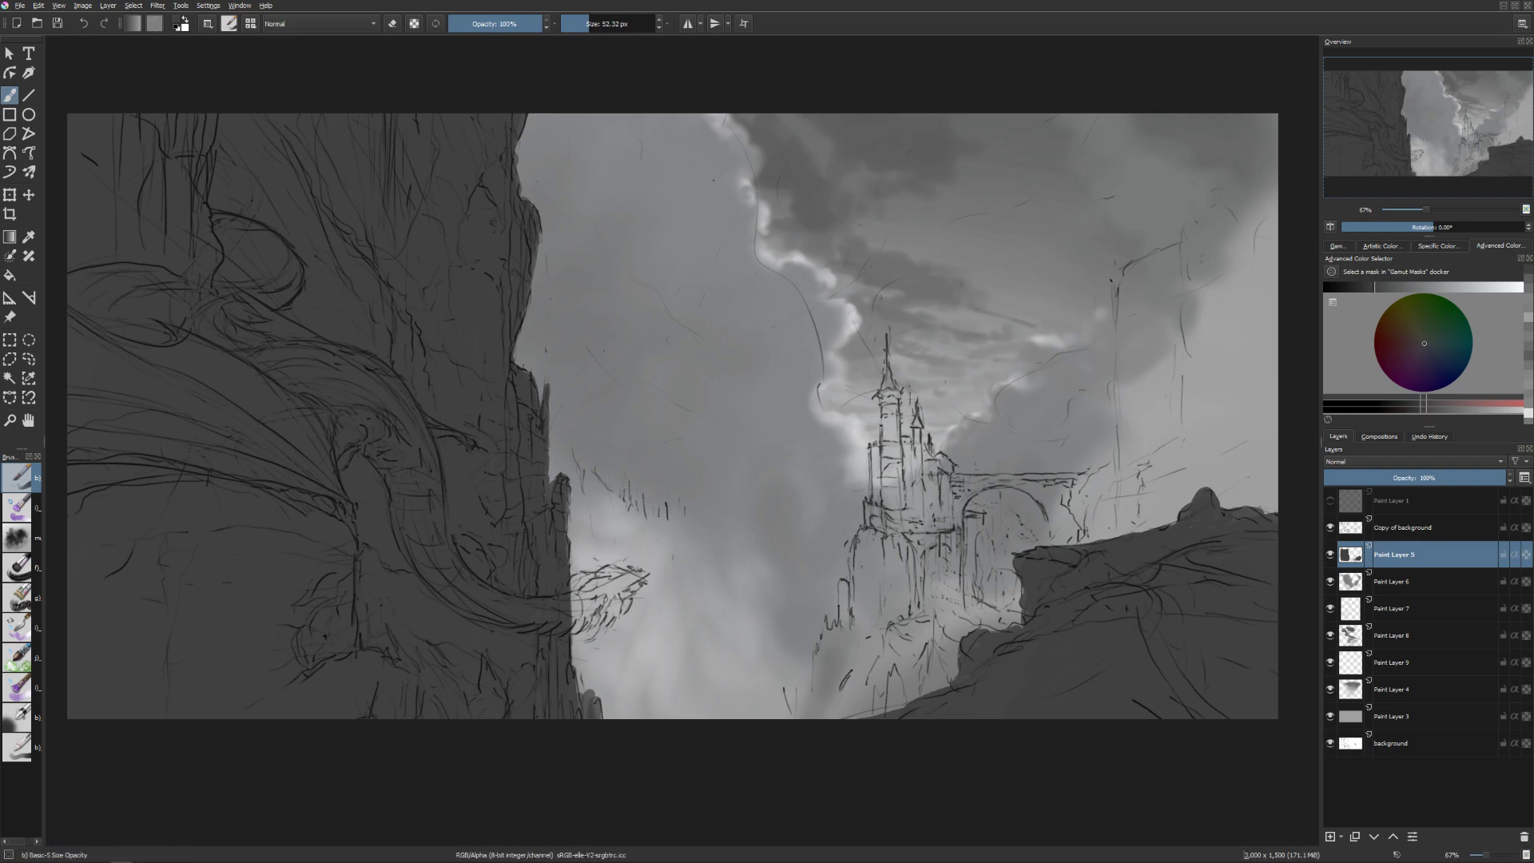
Hide Paint Layer 6, add a new empty layer above it, and pick a grey value.
{"action": "left_click", "coordinate": [1351, 582]}
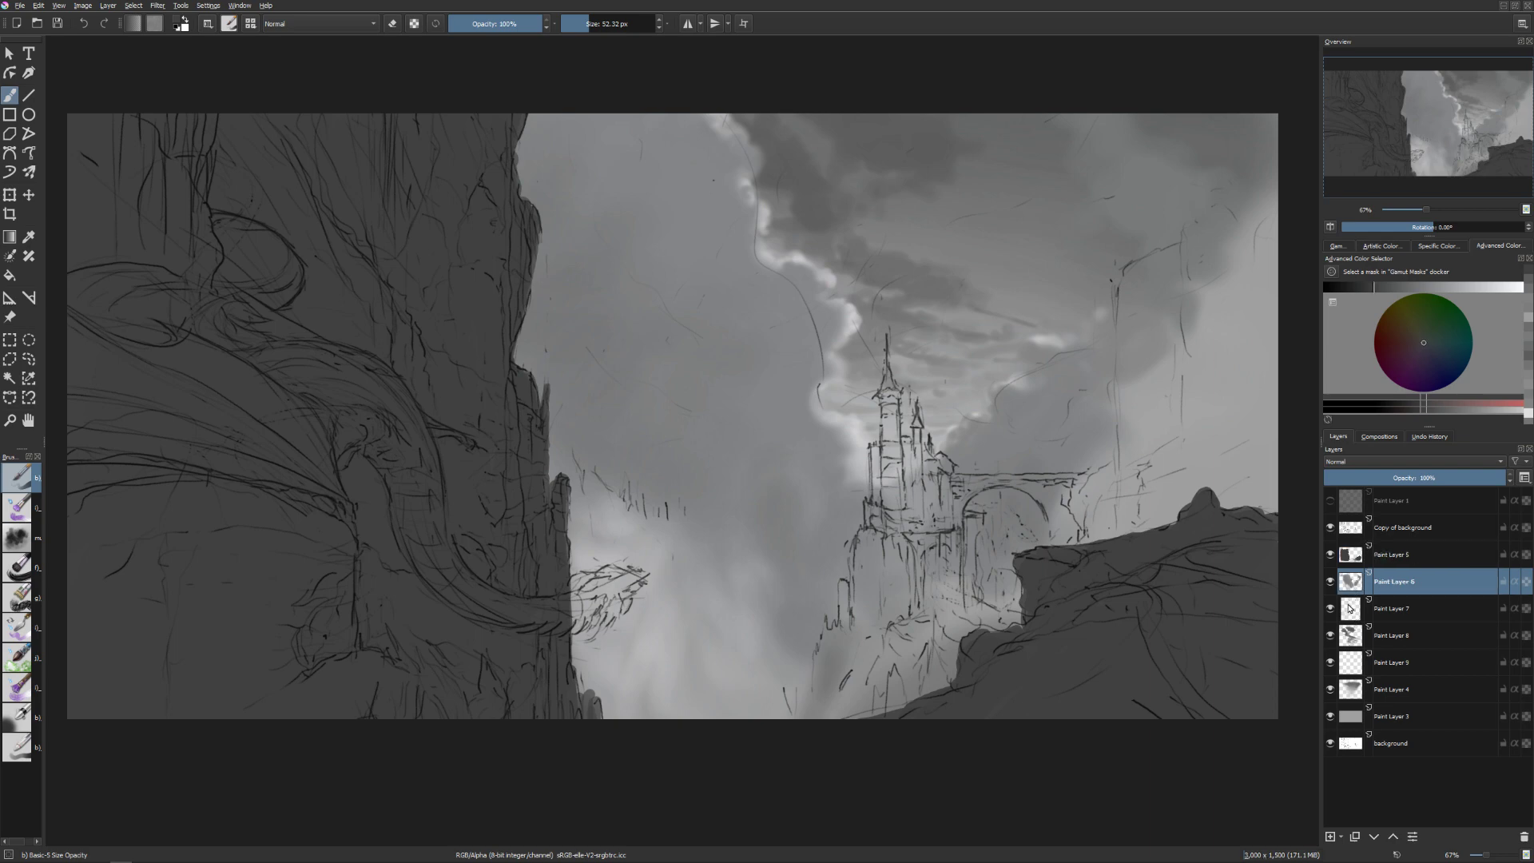
{"action": "left_click", "coordinate": [1330, 582]}
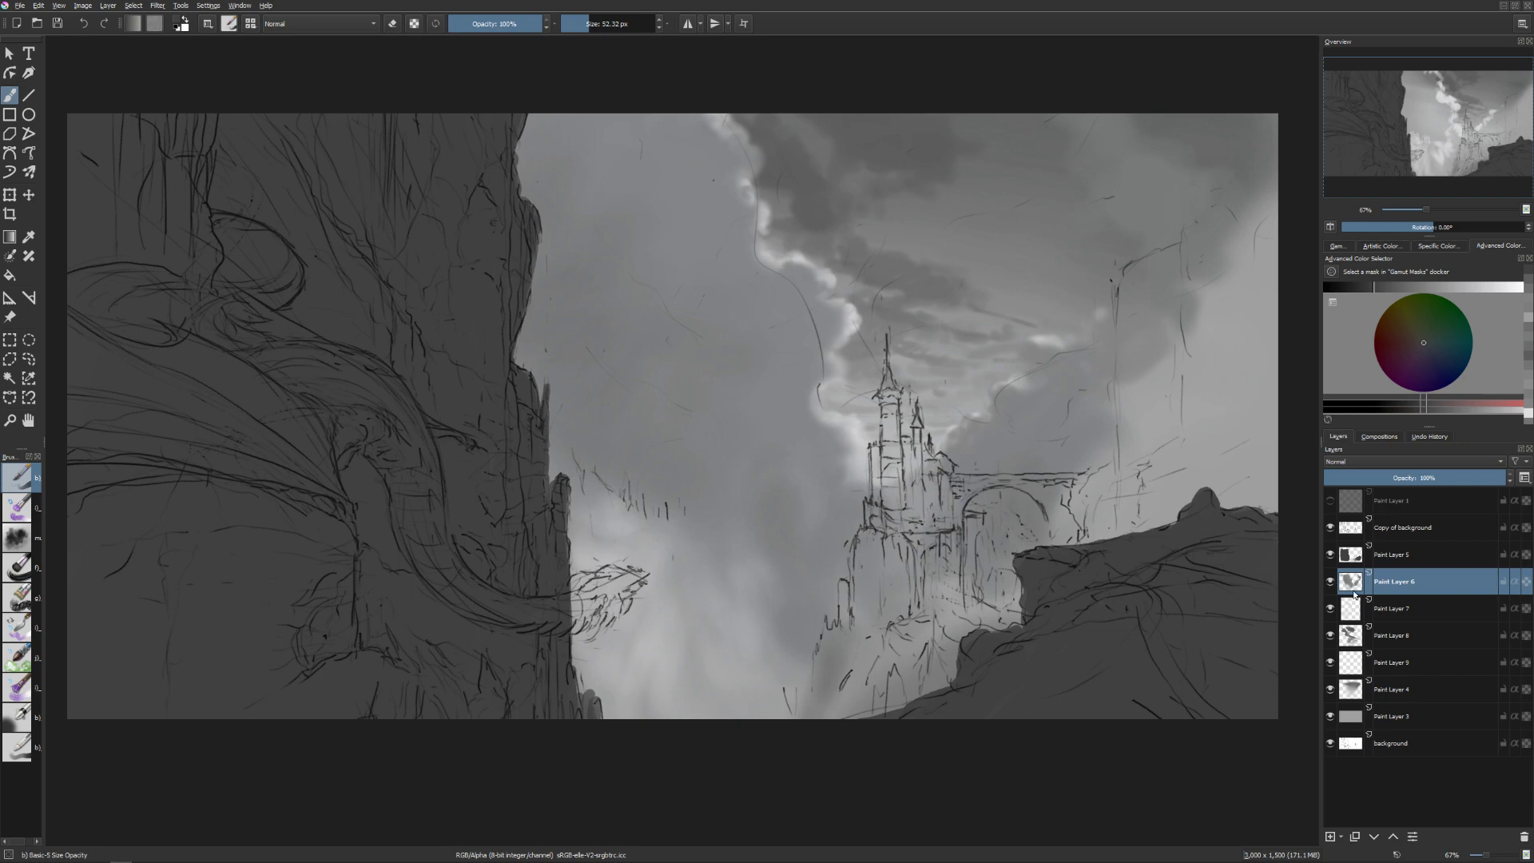
{"action": "left_click", "coordinate": [1352, 608]}
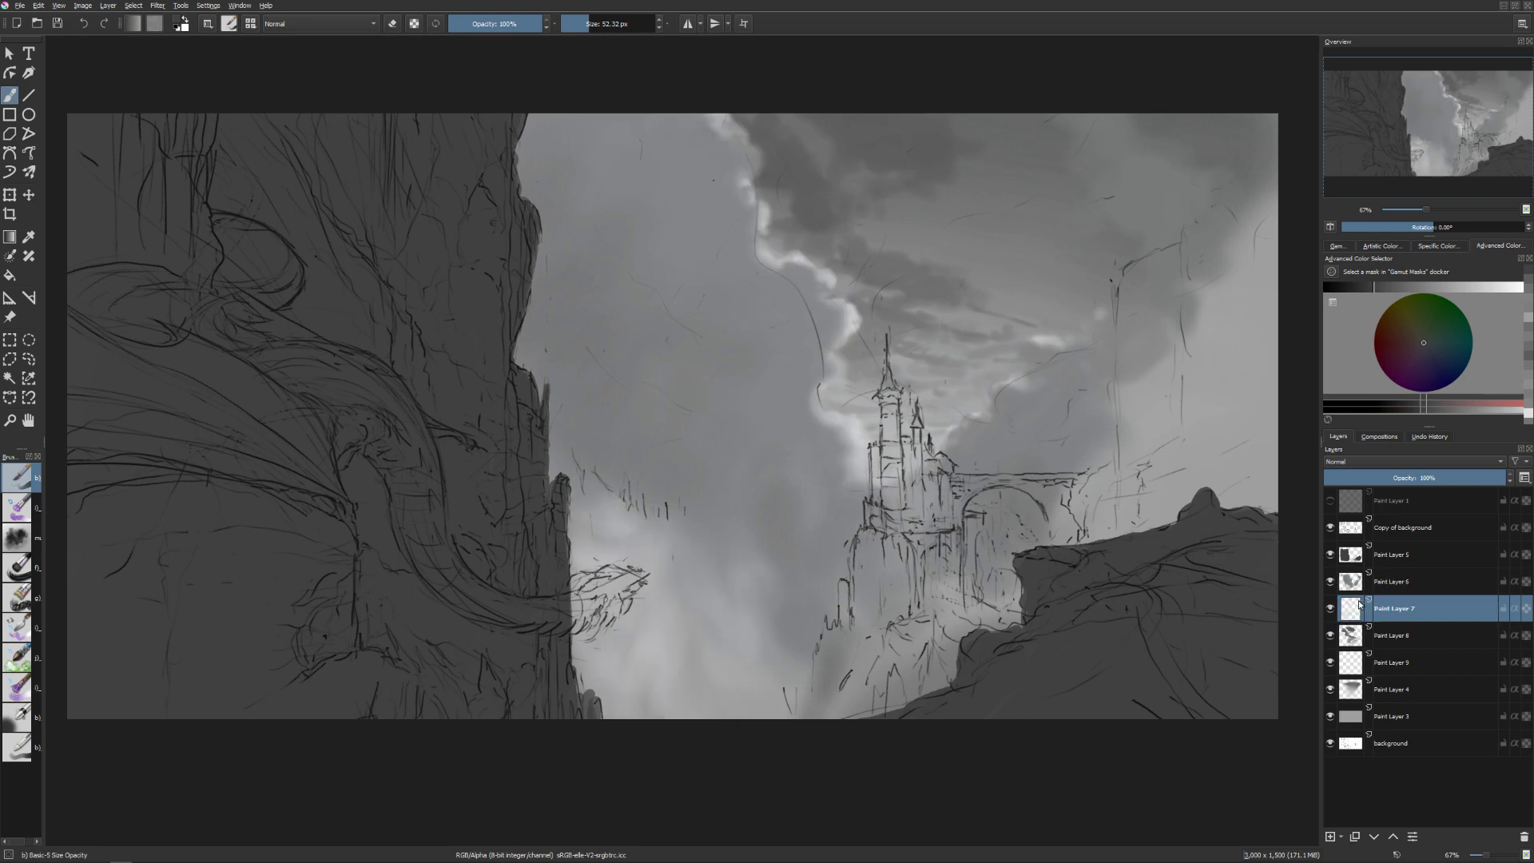
{"action": "key", "text": "Page_Up"}
{"action": "key", "text": "Insert"}
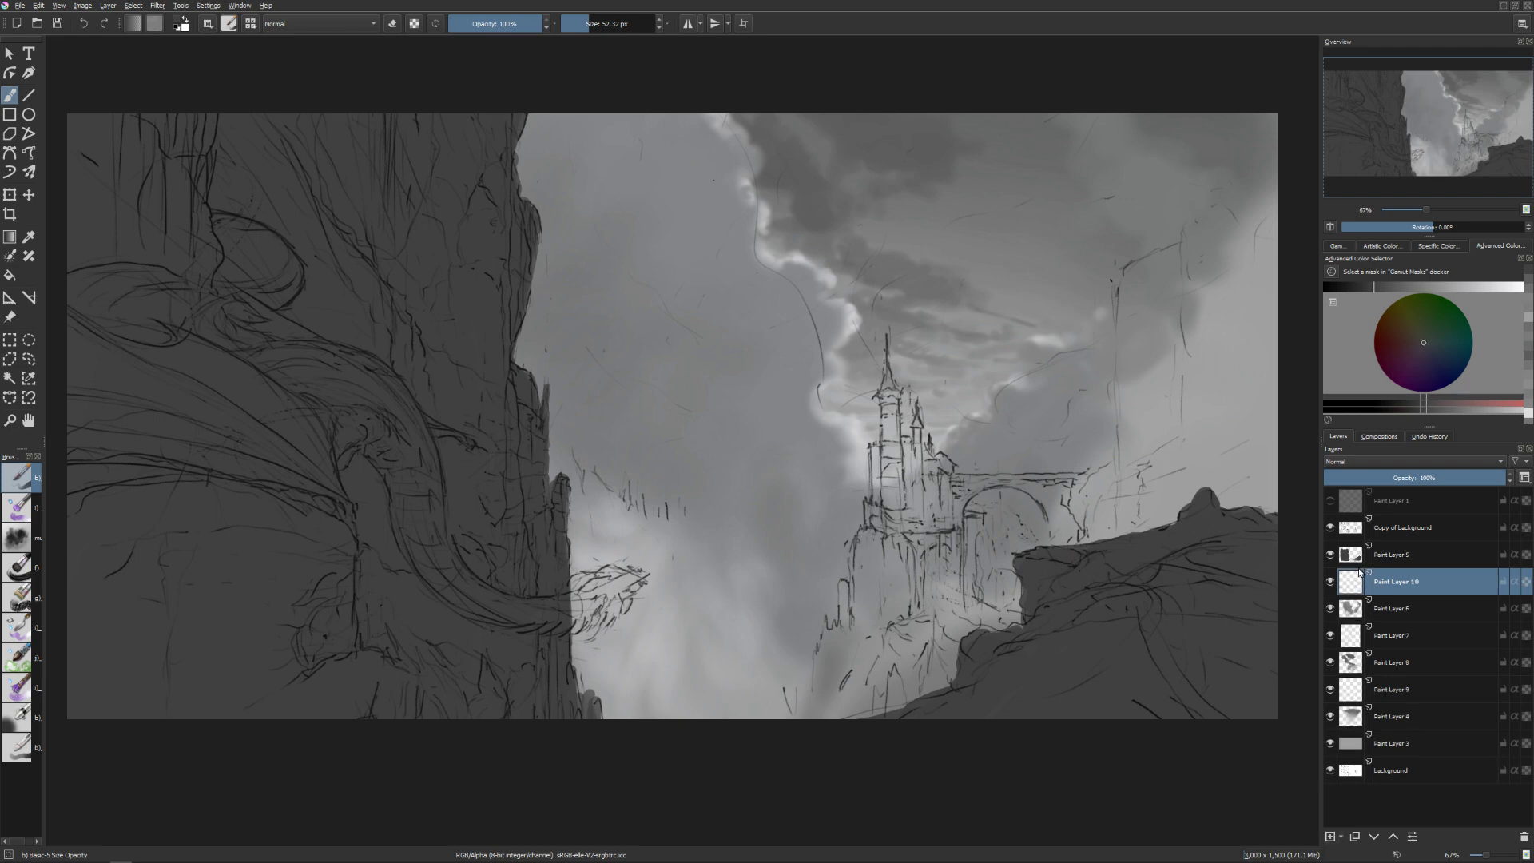
{"action": "left_click", "coordinate": [1387, 286]}
Paint a dark rock pillar under the castle to the canvas bottom and a mound beside it.
{"action": "left_click_drag", "start_coordinate": [1008, 600], "coordinate": [1031, 600]}
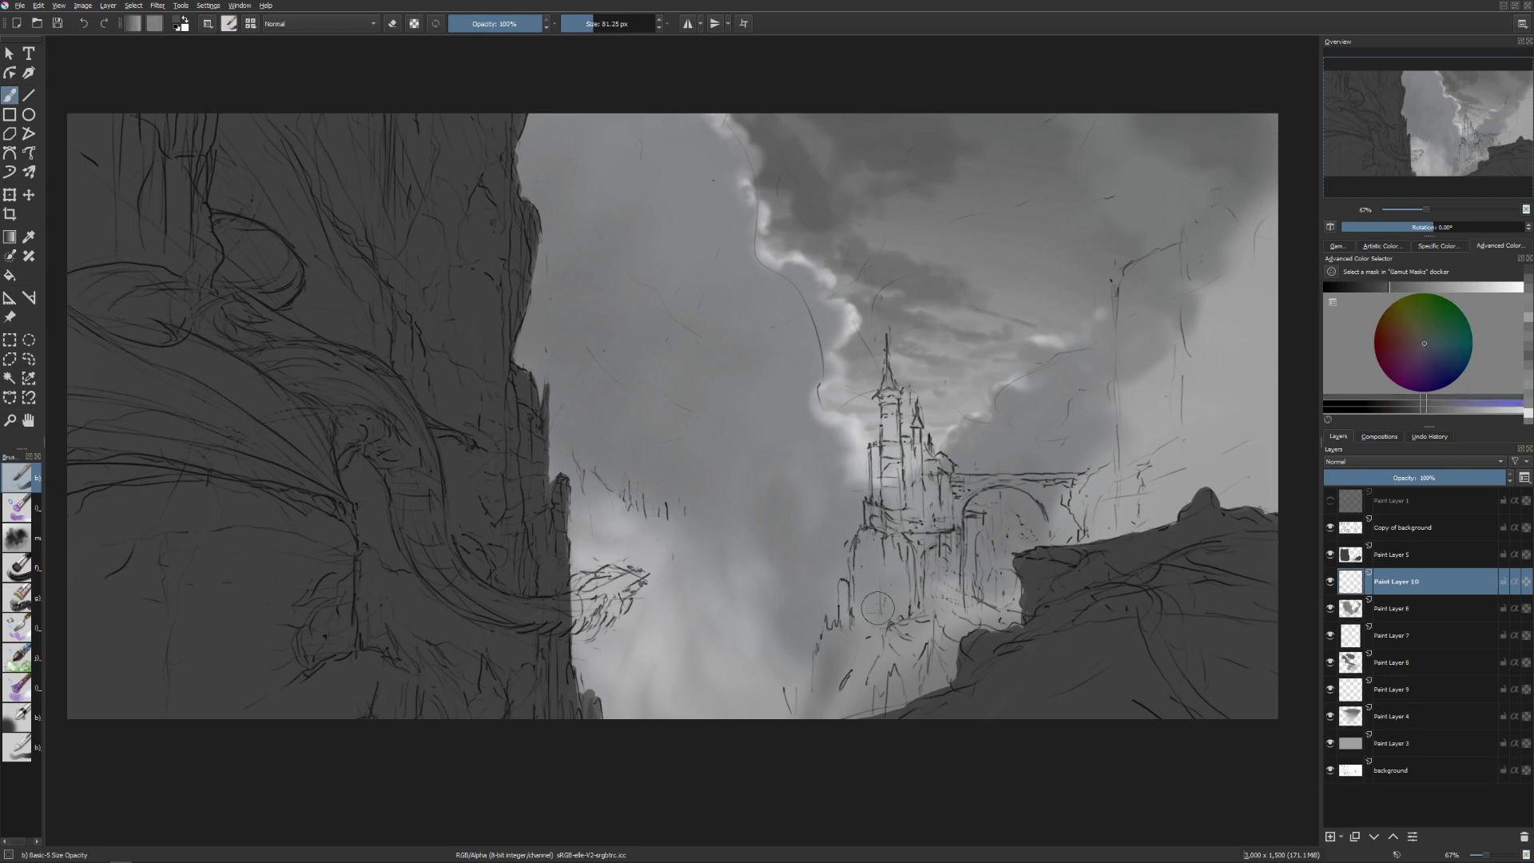
{"action": "left_click_drag", "start_coordinate": [877, 620], "coordinate": [874, 540]}
{"action": "left_click_drag", "start_coordinate": [859, 591], "coordinate": [866, 716]}
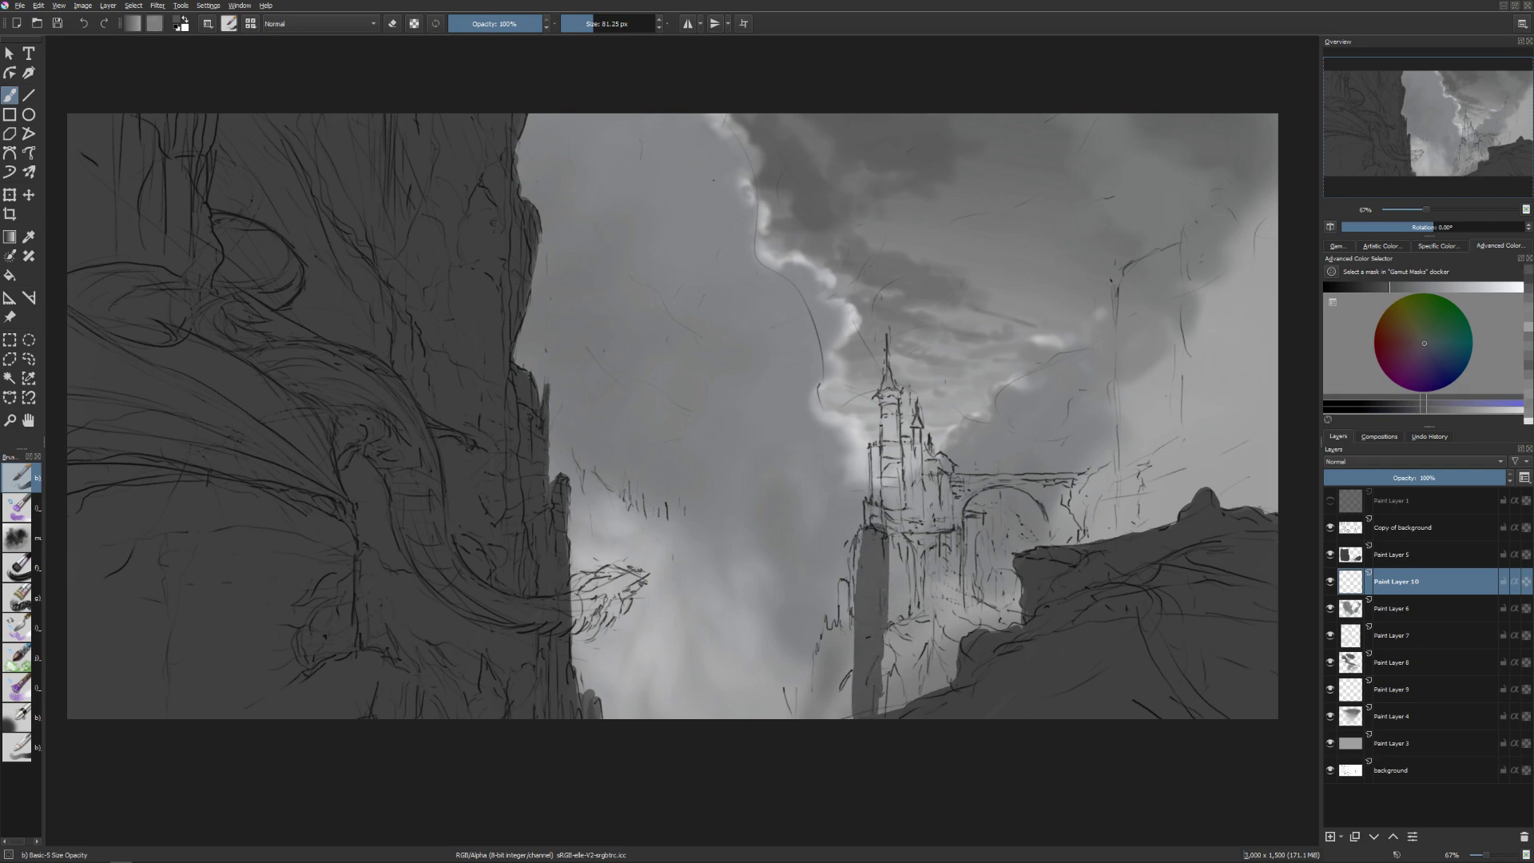
{"action": "left_click_drag", "start_coordinate": [914, 629], "coordinate": [924, 629]}
{"action": "mouse_move", "coordinate": [927, 651]}
{"action": "left_mouse_down"}
{"action": "mouse_move", "coordinate": [876, 729]}
{"action": "mouse_move", "coordinate": [984, 631]}
{"action": "left_mouse_up"}
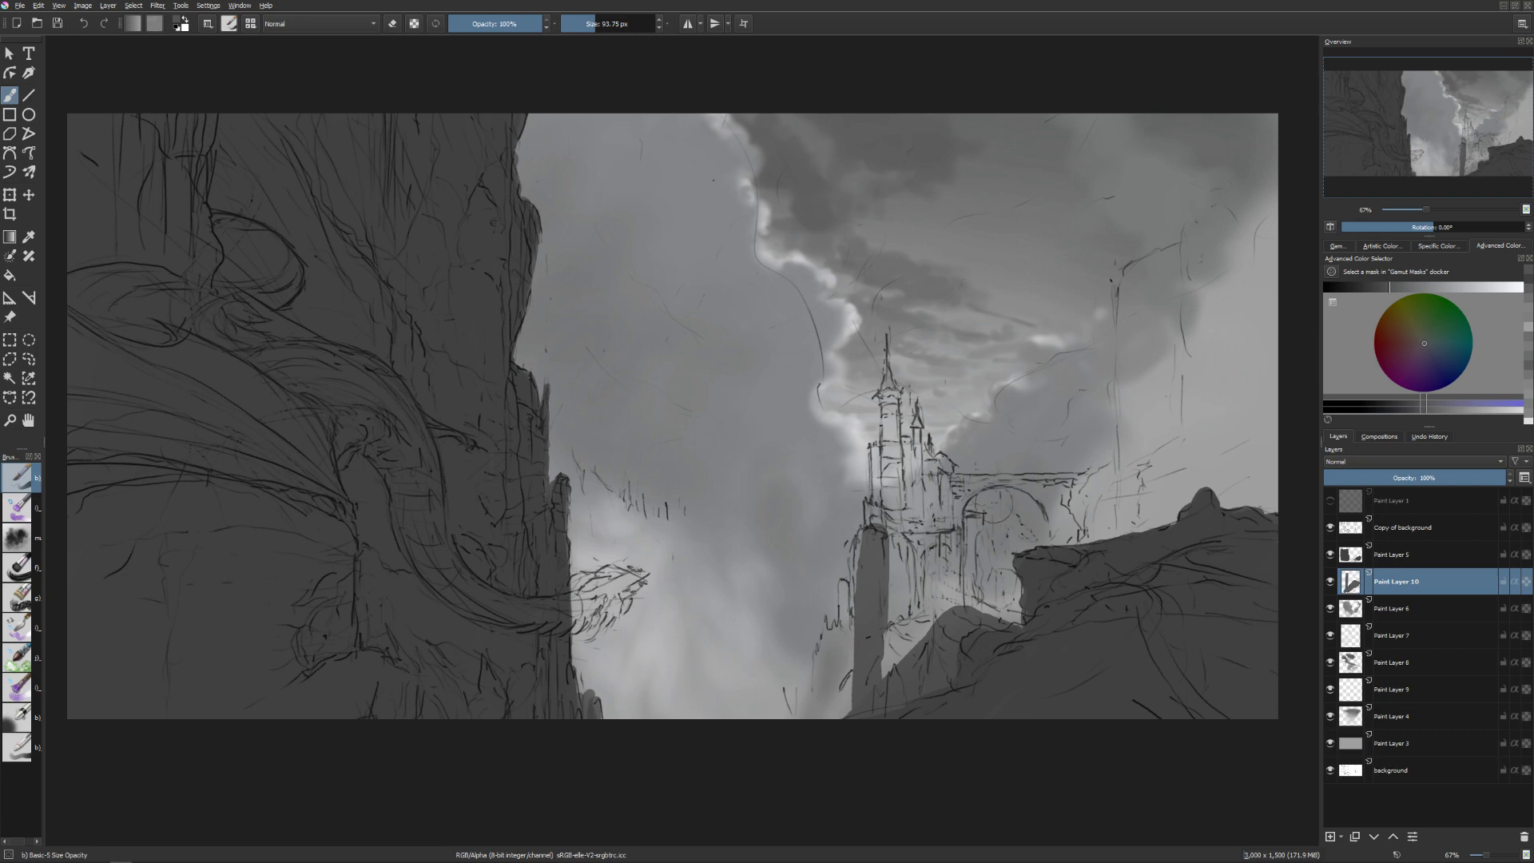
With a smaller brush, darken the top of the bridge and extend its right end.
{"action": "key", "text": "bracketleft"}
{"action": "key", "text": "bracketleft"}
{"action": "key", "text": "bracketleft"}
{"action": "key", "text": "bracketleft"}
{"action": "mouse_move", "coordinate": [947, 479]}
{"action": "left_mouse_down"}
{"action": "mouse_move", "coordinate": [1084, 483]}
{"action": "mouse_move", "coordinate": [1040, 491]}
{"action": "mouse_move", "coordinate": [1062, 514]}
{"action": "mouse_move", "coordinate": [1055, 534]}
{"action": "mouse_move", "coordinate": [1065, 500]}
{"action": "mouse_move", "coordinate": [1067, 519]}
{"action": "mouse_move", "coordinate": [1126, 536]}
{"action": "left_mouse_up"}
{"action": "left_click_drag", "start_coordinate": [1151, 473], "coordinate": [1091, 478]}
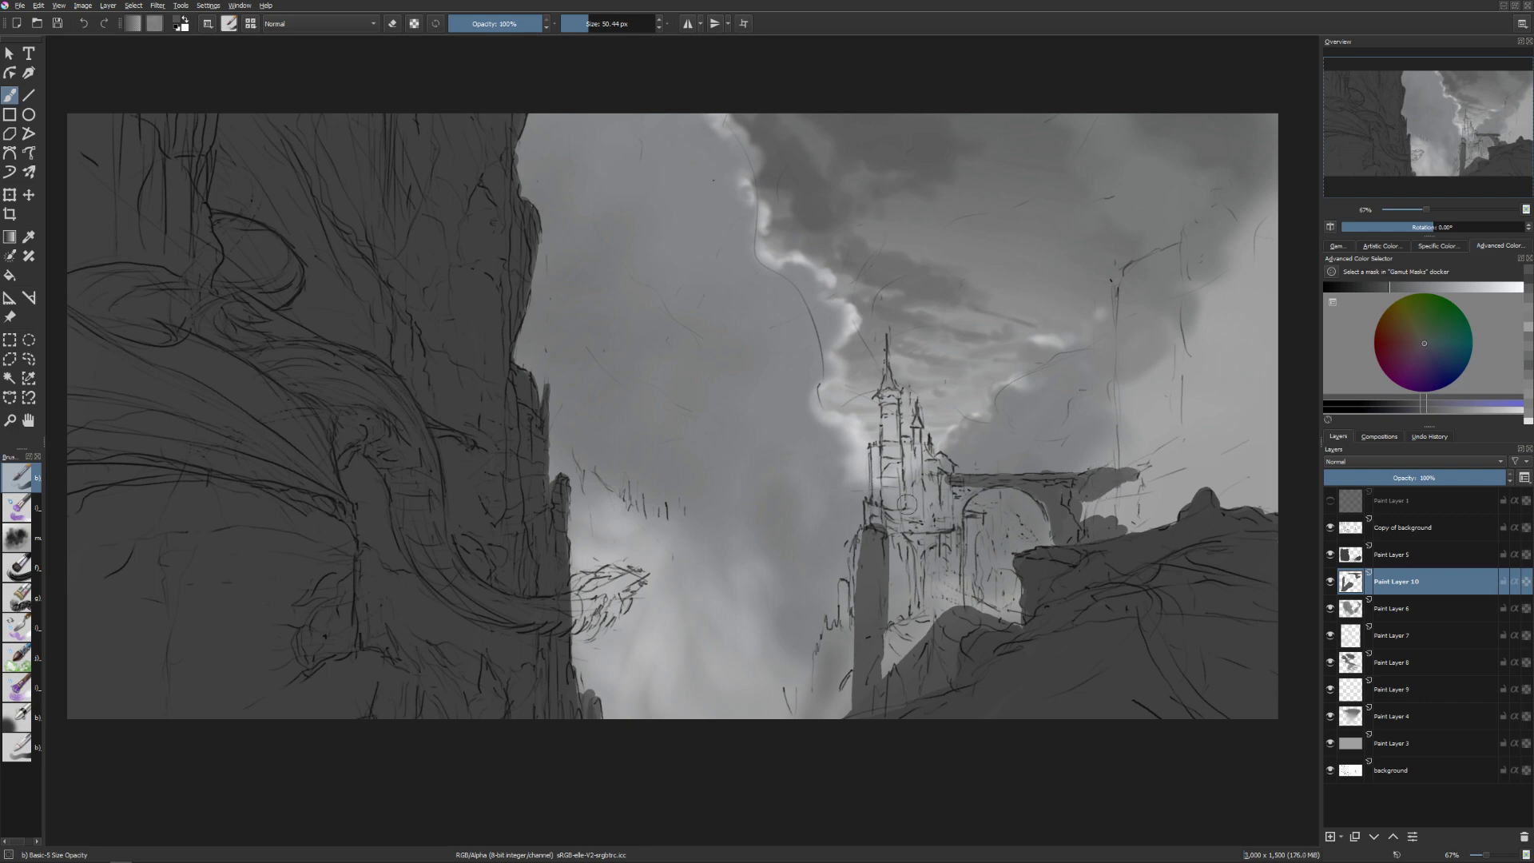
Darken the castle tower and its left side, extend its base to the bottom, and fill adjacent gaps.
{"action": "left_click_drag", "start_coordinate": [890, 387], "coordinate": [895, 555]}
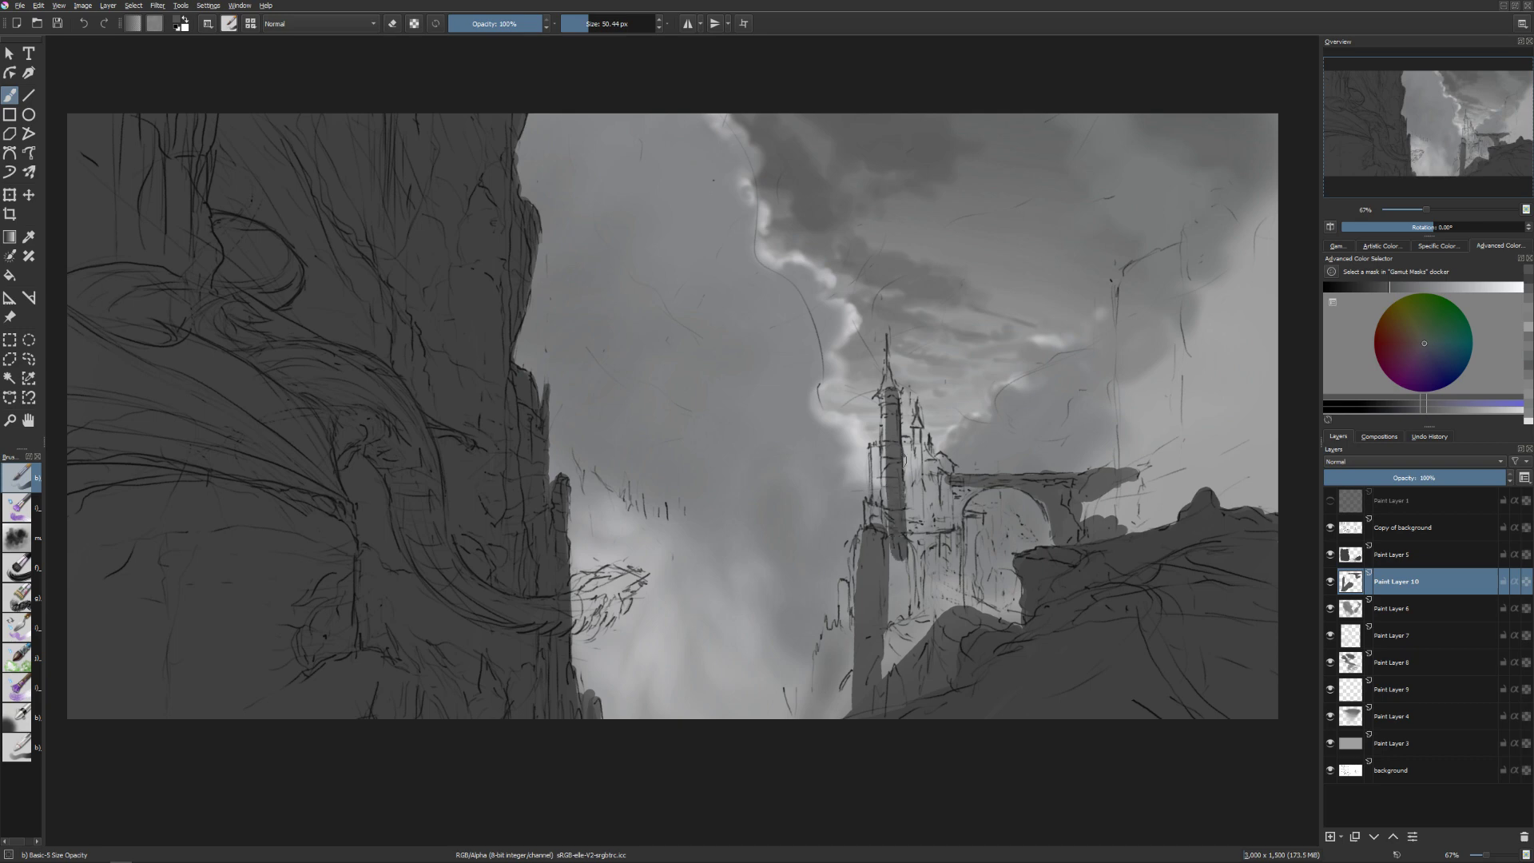
{"action": "left_click_drag", "start_coordinate": [885, 415], "coordinate": [885, 537]}
{"action": "left_click_drag", "start_coordinate": [877, 446], "coordinate": [845, 630]}
{"action": "mouse_move", "coordinate": [842, 577]}
{"action": "left_mouse_down"}
{"action": "mouse_move", "coordinate": [843, 635]}
{"action": "mouse_move", "coordinate": [791, 716]}
{"action": "left_mouse_up"}
{"action": "mouse_move", "coordinate": [833, 662]}
{"action": "left_mouse_down"}
{"action": "mouse_move", "coordinate": [832, 715]}
{"action": "mouse_move", "coordinate": [852, 713]}
{"action": "left_mouse_up"}
{"action": "mouse_move", "coordinate": [836, 660]}
{"action": "left_mouse_down"}
{"action": "mouse_move", "coordinate": [829, 726]}
{"action": "mouse_move", "coordinate": [848, 715]}
{"action": "left_mouse_up"}
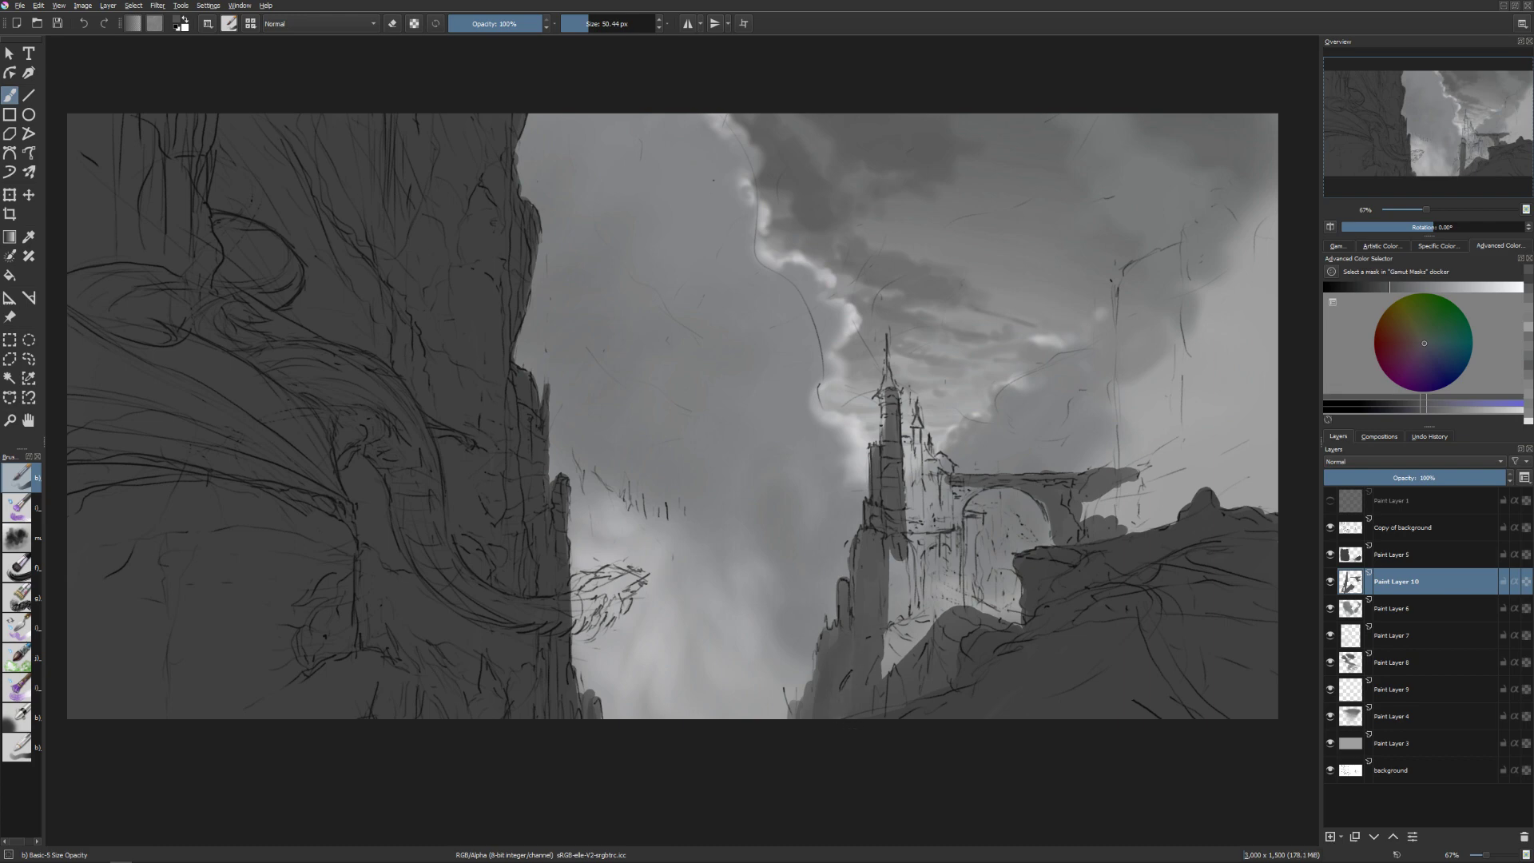
{"action": "left_click_drag", "start_coordinate": [872, 631], "coordinate": [867, 693]}
{"action": "left_click_drag", "start_coordinate": [926, 595], "coordinate": [894, 663]}
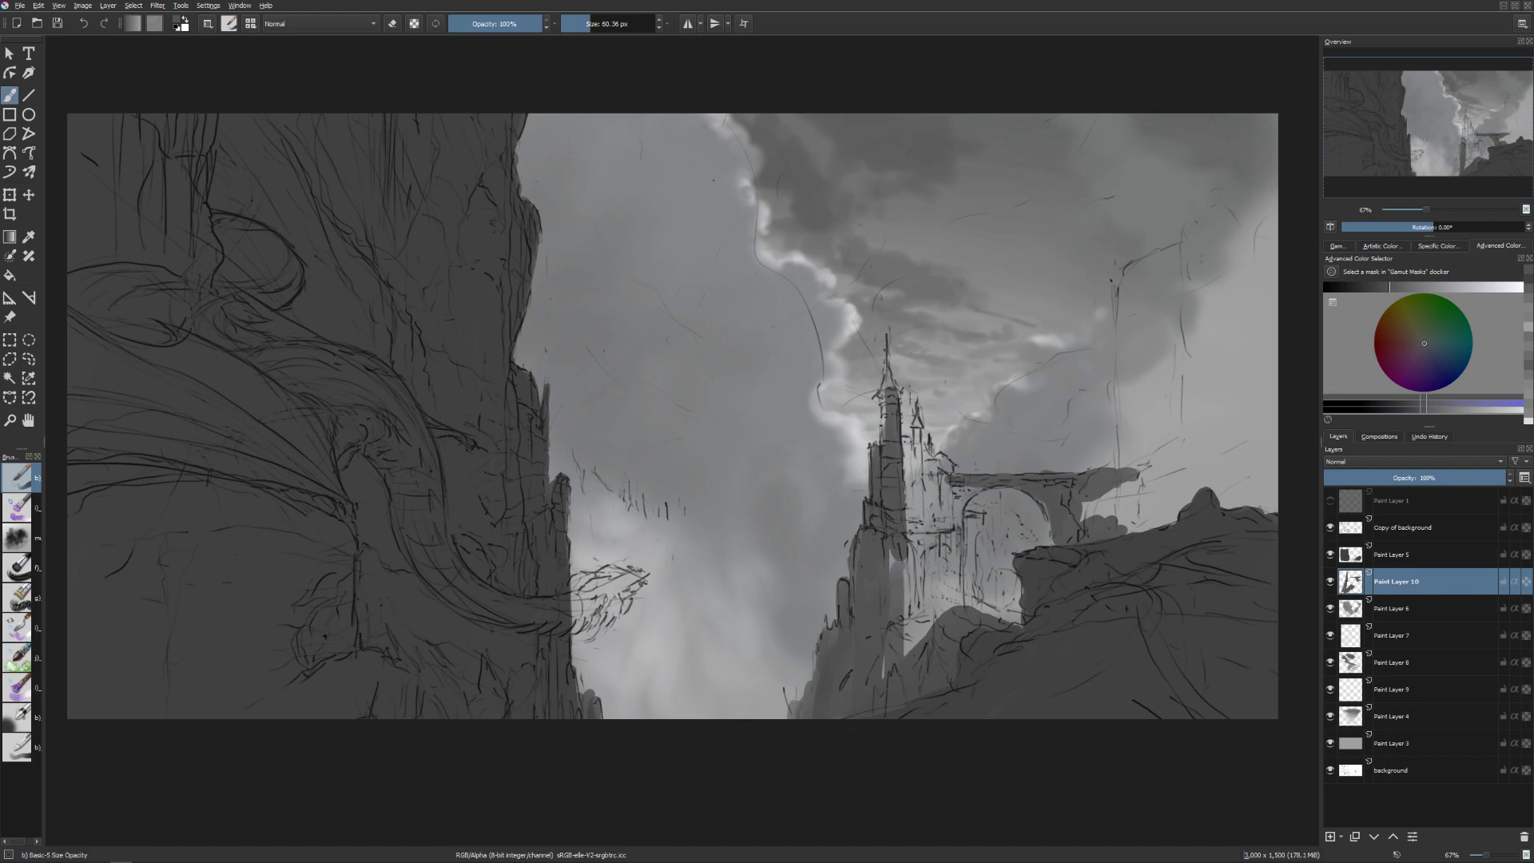
{"action": "left_click_drag", "start_coordinate": [894, 573], "coordinate": [897, 645]}
{"action": "mouse_move", "coordinate": [905, 525]}
{"action": "left_mouse_down"}
{"action": "mouse_move", "coordinate": [906, 643]}
{"action": "mouse_move", "coordinate": [920, 511]}
{"action": "left_mouse_up"}
Darken the castle's mid-section and hatch vertical strokes on a thin tower beside the spire.
{"action": "mouse_move", "coordinate": [936, 621]}
{"action": "left_mouse_down"}
{"action": "mouse_move", "coordinate": [933, 502]}
{"action": "mouse_move", "coordinate": [966, 520]}
{"action": "mouse_move", "coordinate": [964, 601]}
{"action": "mouse_move", "coordinate": [1005, 616]}
{"action": "left_mouse_up"}
{"action": "left_click", "coordinate": [1012, 616]}
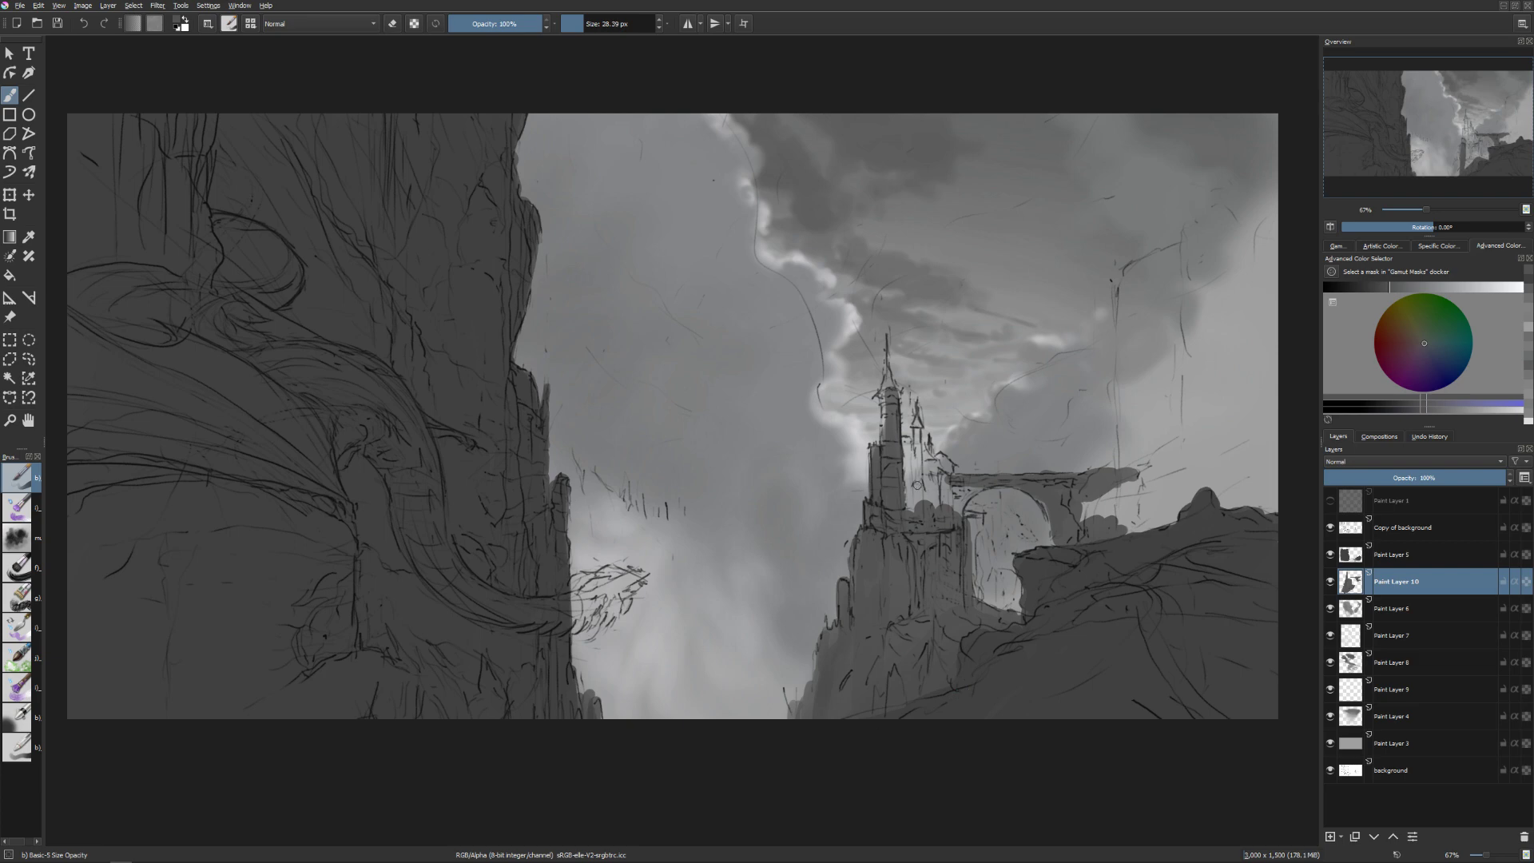
{"action": "key", "text": "bracketright"}
{"action": "key", "text": "bracketleft"}
{"action": "key", "text": "bracketleft"}
{"action": "mouse_move", "coordinate": [917, 421]}
{"action": "left_mouse_down"}
{"action": "mouse_move", "coordinate": [904, 511]}
{"action": "mouse_move", "coordinate": [942, 509]}
{"action": "left_mouse_up"}
{"action": "left_click_drag", "start_coordinate": [941, 453], "coordinate": [944, 506]}
{"action": "left_click_drag", "start_coordinate": [949, 465], "coordinate": [959, 513]}
{"action": "mouse_move", "coordinate": [960, 484]}
{"action": "left_mouse_down"}
{"action": "mouse_move", "coordinate": [965, 512]}
{"action": "mouse_move", "coordinate": [977, 496]}
{"action": "left_mouse_up"}
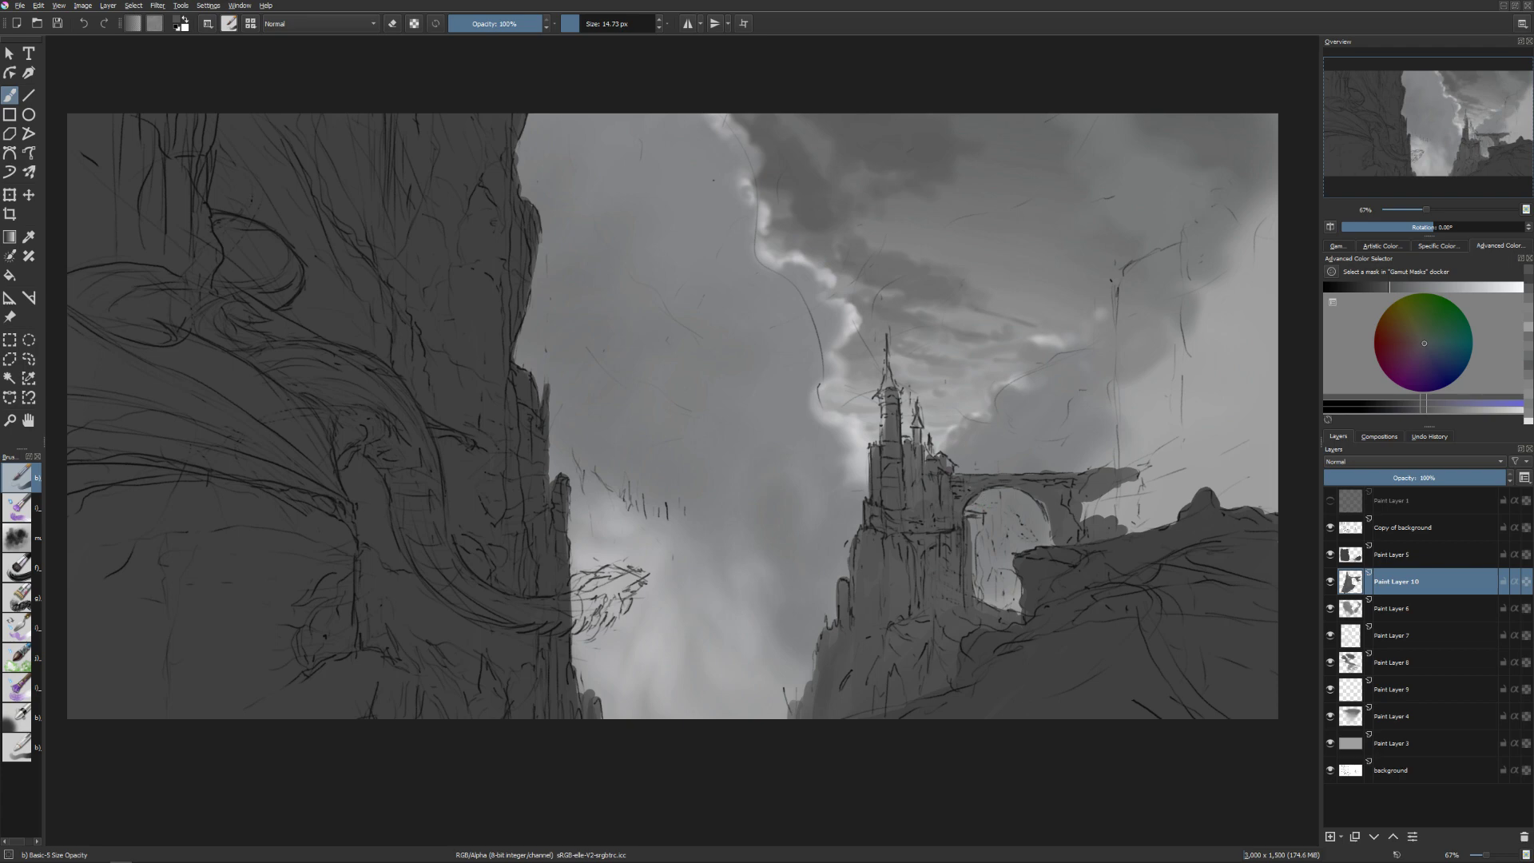
Darken gaps on the spire, the smaller towers, and the left edge of the castle arch.
{"action": "key", "text": "bracketright"}
{"action": "left_click_drag", "start_coordinate": [892, 357], "coordinate": [882, 444]}
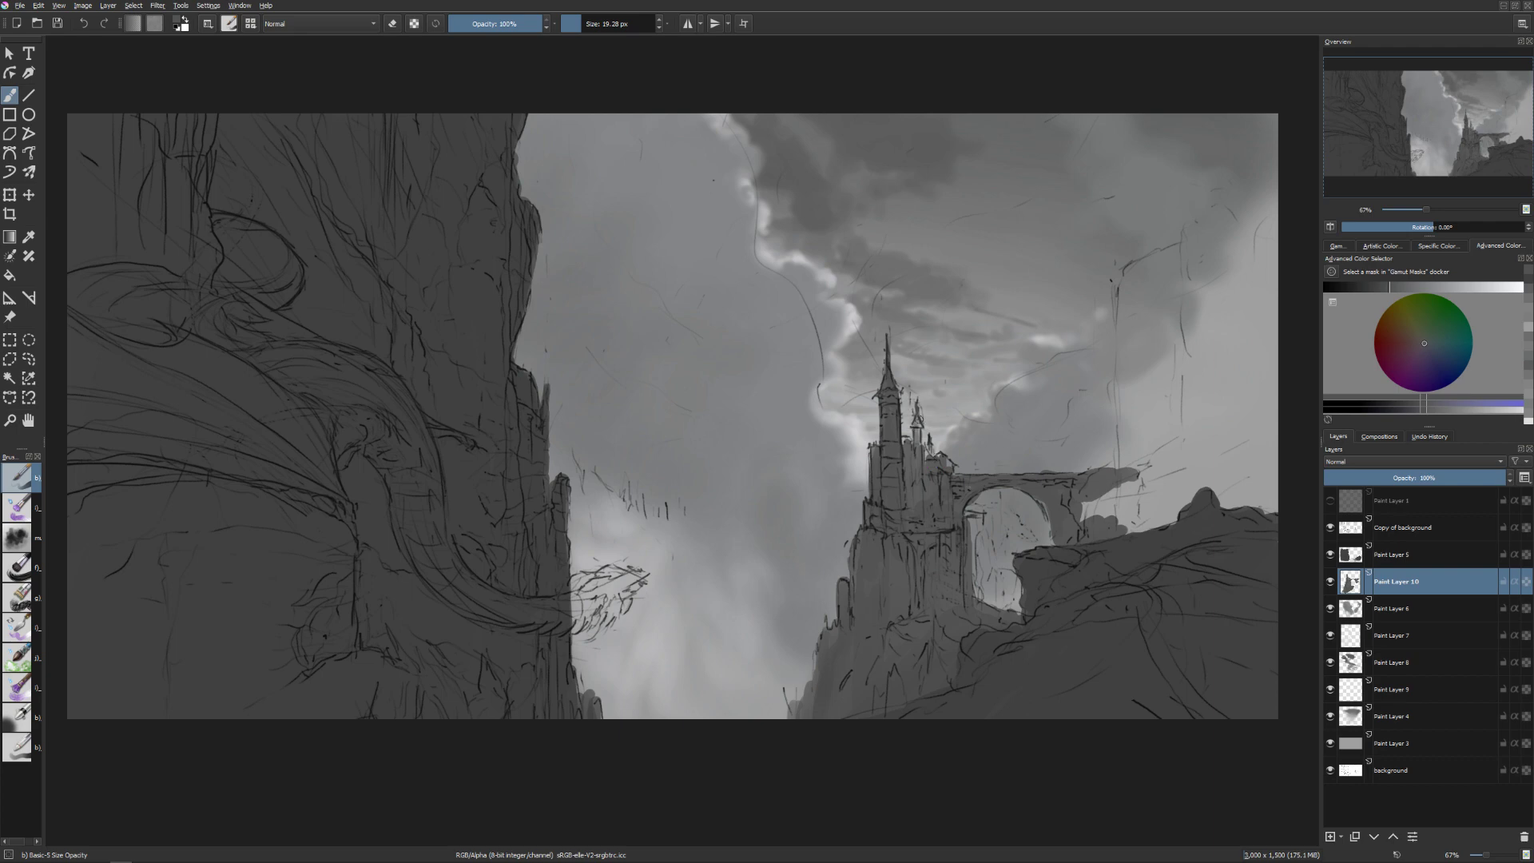
{"action": "left_click_drag", "start_coordinate": [918, 421], "coordinate": [917, 449]}
{"action": "left_click_drag", "start_coordinate": [929, 444], "coordinate": [929, 464]}
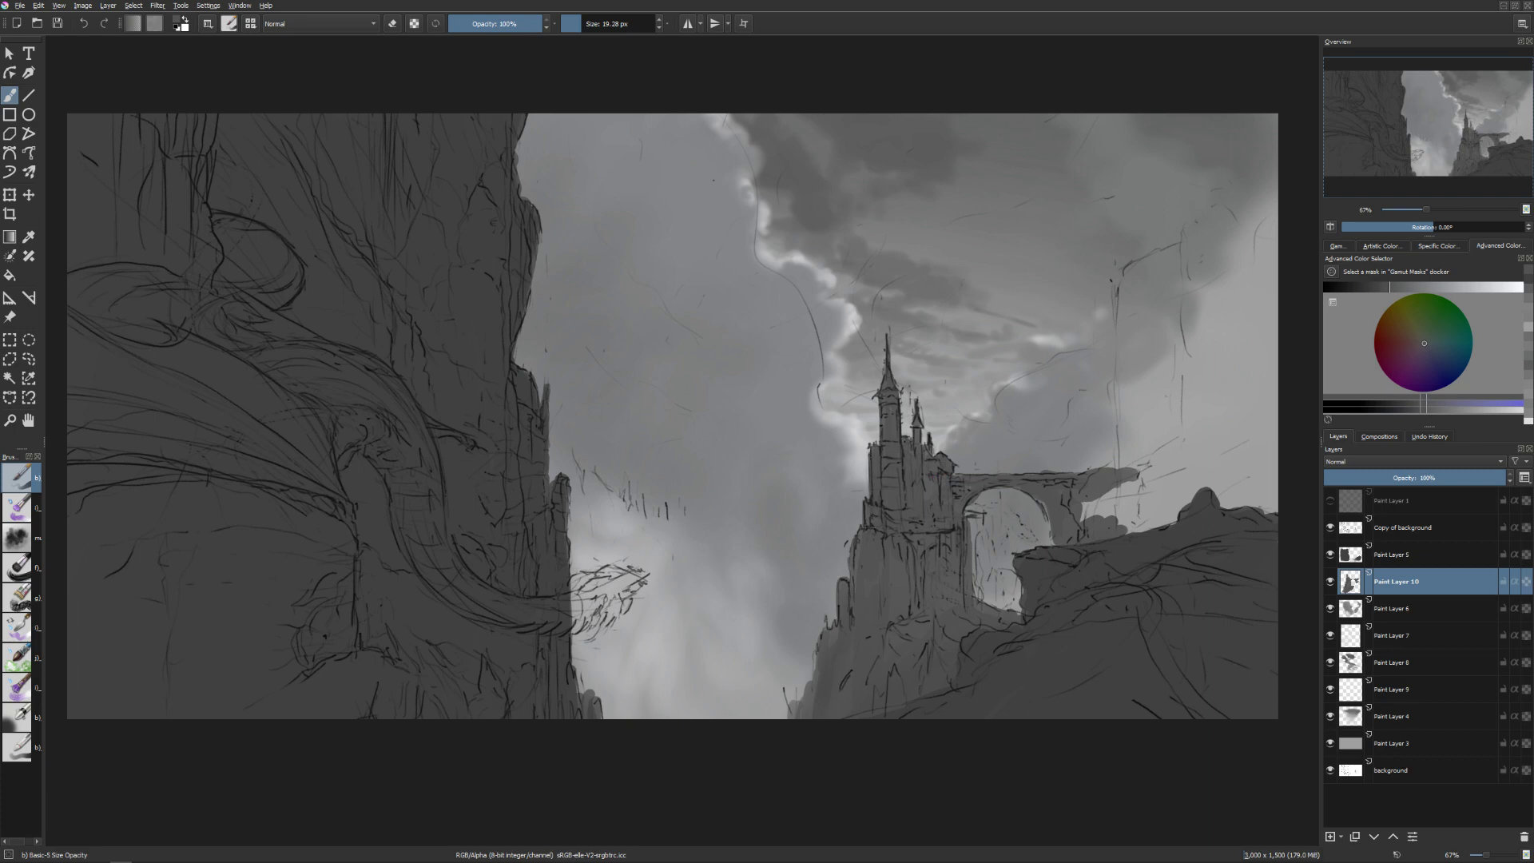
{"action": "left_click_drag", "start_coordinate": [969, 538], "coordinate": [974, 538]}
{"action": "left_click_drag", "start_coordinate": [973, 566], "coordinate": [974, 599]}
Fill the bridge end and the ridge to its right with grey.
{"action": "left_click_drag", "start_coordinate": [1098, 509], "coordinate": [1109, 509]}
{"action": "left_click_drag", "start_coordinate": [1090, 505], "coordinate": [1189, 516]}
{"action": "mouse_move", "coordinate": [1175, 513]}
{"action": "left_mouse_down"}
{"action": "mouse_move", "coordinate": [1244, 510]}
{"action": "mouse_move", "coordinate": [1238, 479]}
{"action": "mouse_move", "coordinate": [1202, 474]}
{"action": "mouse_move", "coordinate": [1249, 453]}
{"action": "mouse_move", "coordinate": [1259, 408]}
{"action": "left_mouse_up"}
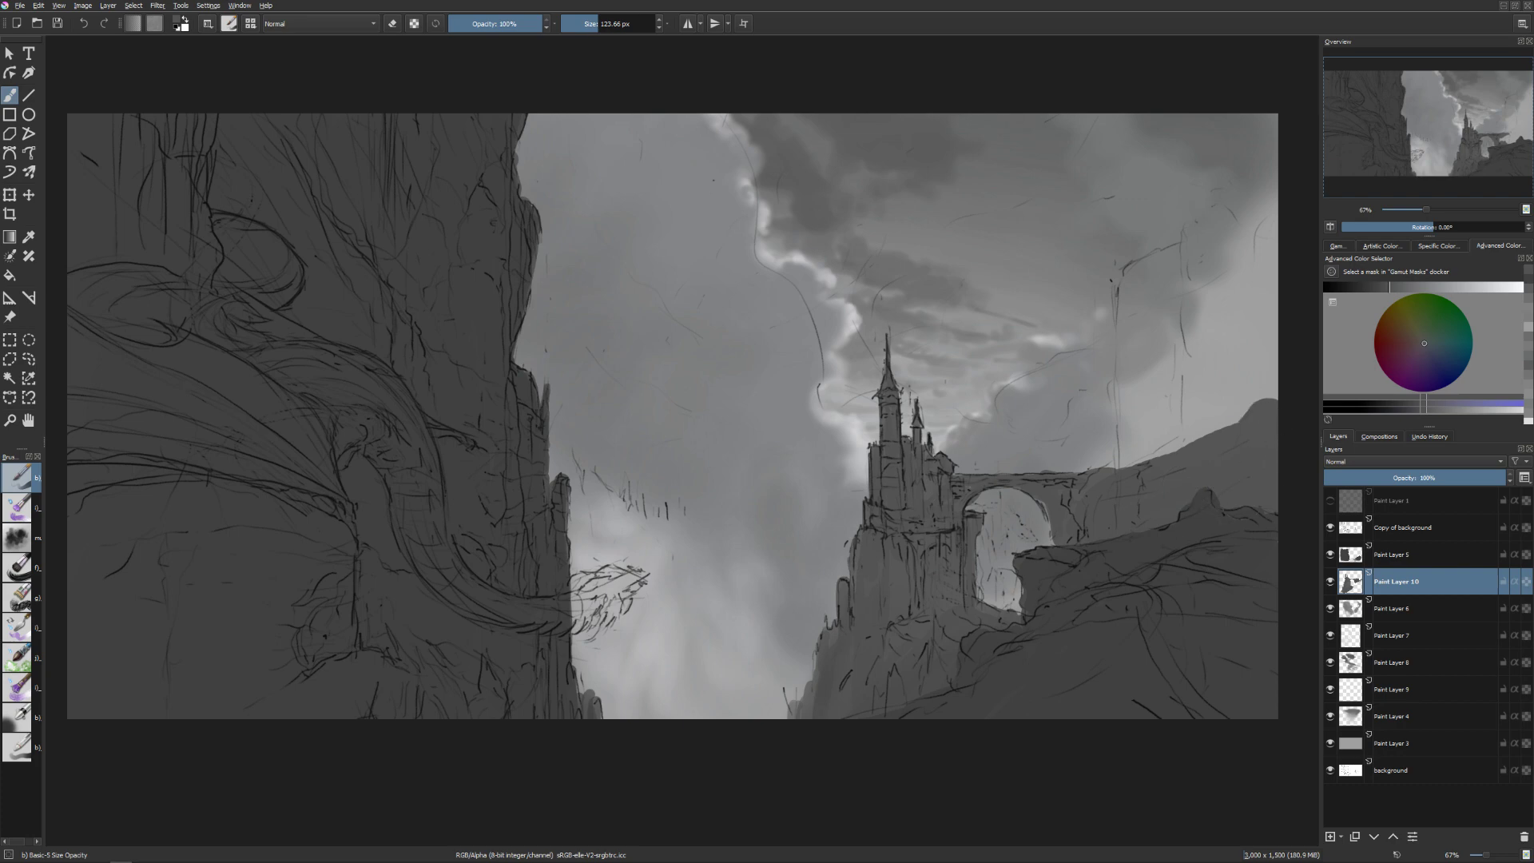
Paint a tall dark rock tower at the right edge beyond the bridge, with a rounded top.
{"action": "left_click_drag", "start_coordinate": [1127, 485], "coordinate": [1202, 453]}
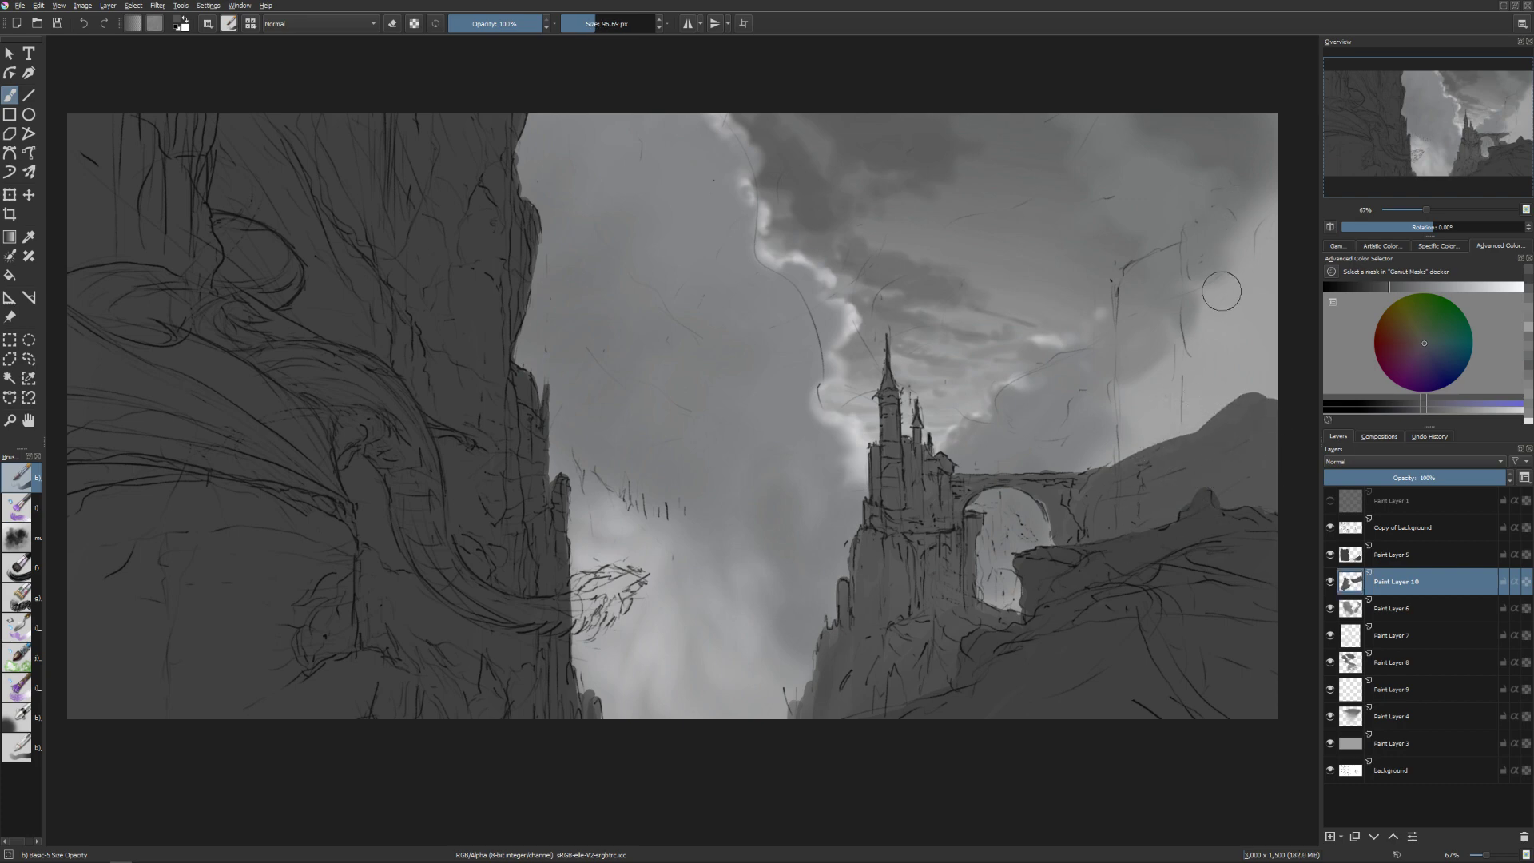
{"action": "mouse_move", "coordinate": [1240, 324]}
{"action": "left_mouse_down"}
{"action": "mouse_move", "coordinate": [1256, 238]}
{"action": "mouse_move", "coordinate": [1283, 332]}
{"action": "mouse_move", "coordinate": [1272, 244]}
{"action": "mouse_move", "coordinate": [1224, 239]}
{"action": "mouse_move", "coordinate": [1210, 396]}
{"action": "mouse_move", "coordinate": [1170, 256]}
{"action": "mouse_move", "coordinate": [1142, 443]}
{"action": "mouse_move", "coordinate": [1126, 284]}
{"action": "mouse_move", "coordinate": [1123, 447]}
{"action": "left_mouse_up"}
{"action": "left_click_drag", "start_coordinate": [1123, 448], "coordinate": [1123, 369]}
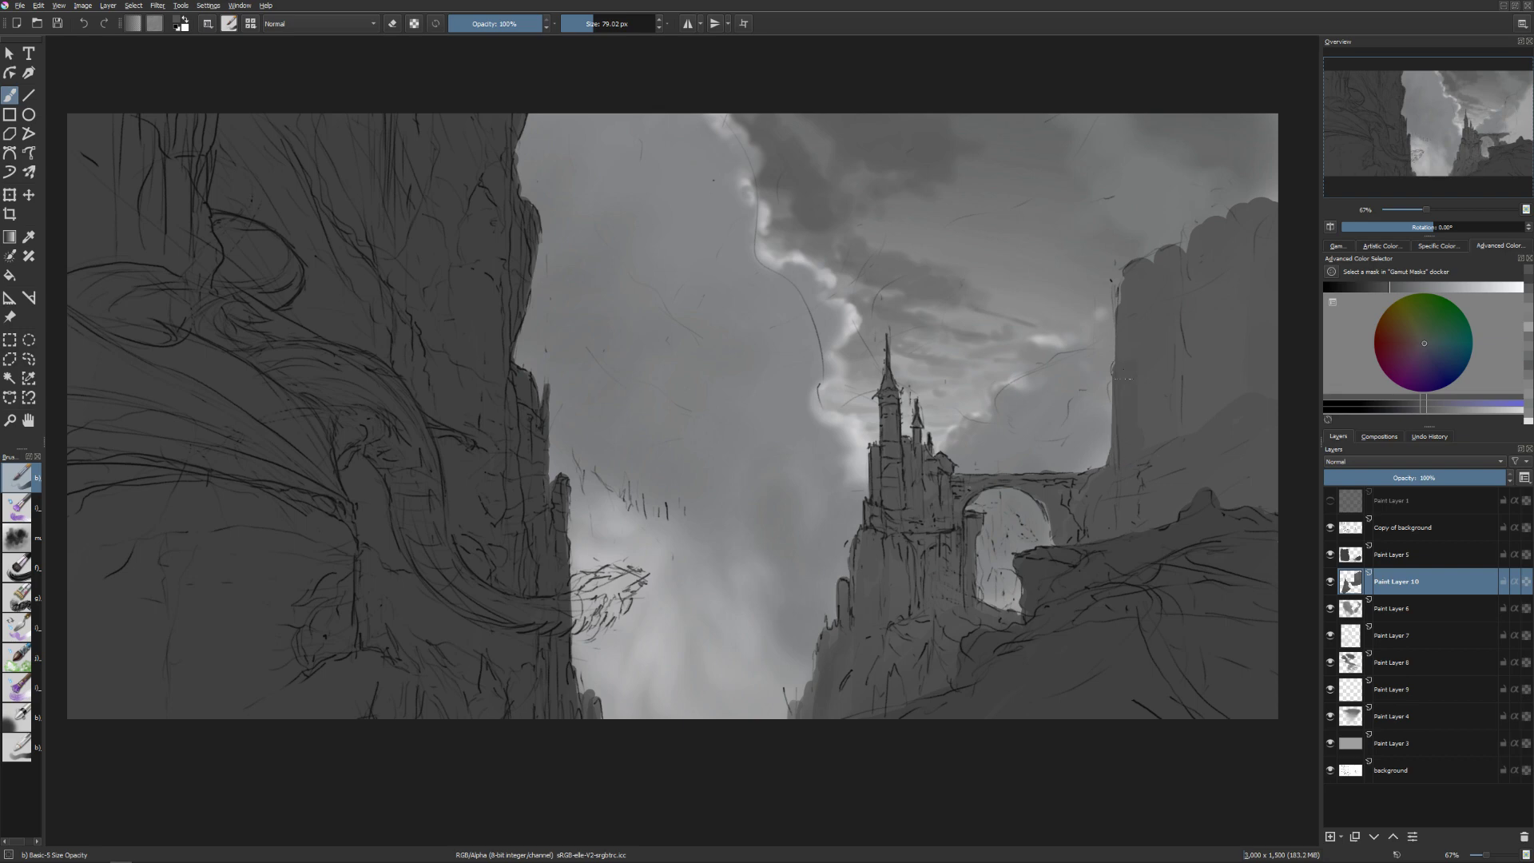
{"action": "left_click_drag", "start_coordinate": [1116, 307], "coordinate": [1117, 286]}
{"action": "mouse_move", "coordinate": [1119, 345]}
{"action": "left_mouse_down"}
{"action": "mouse_move", "coordinate": [1119, 278]}
{"action": "mouse_move", "coordinate": [1215, 227]}
{"action": "mouse_move", "coordinate": [1191, 233]}
{"action": "left_mouse_up"}
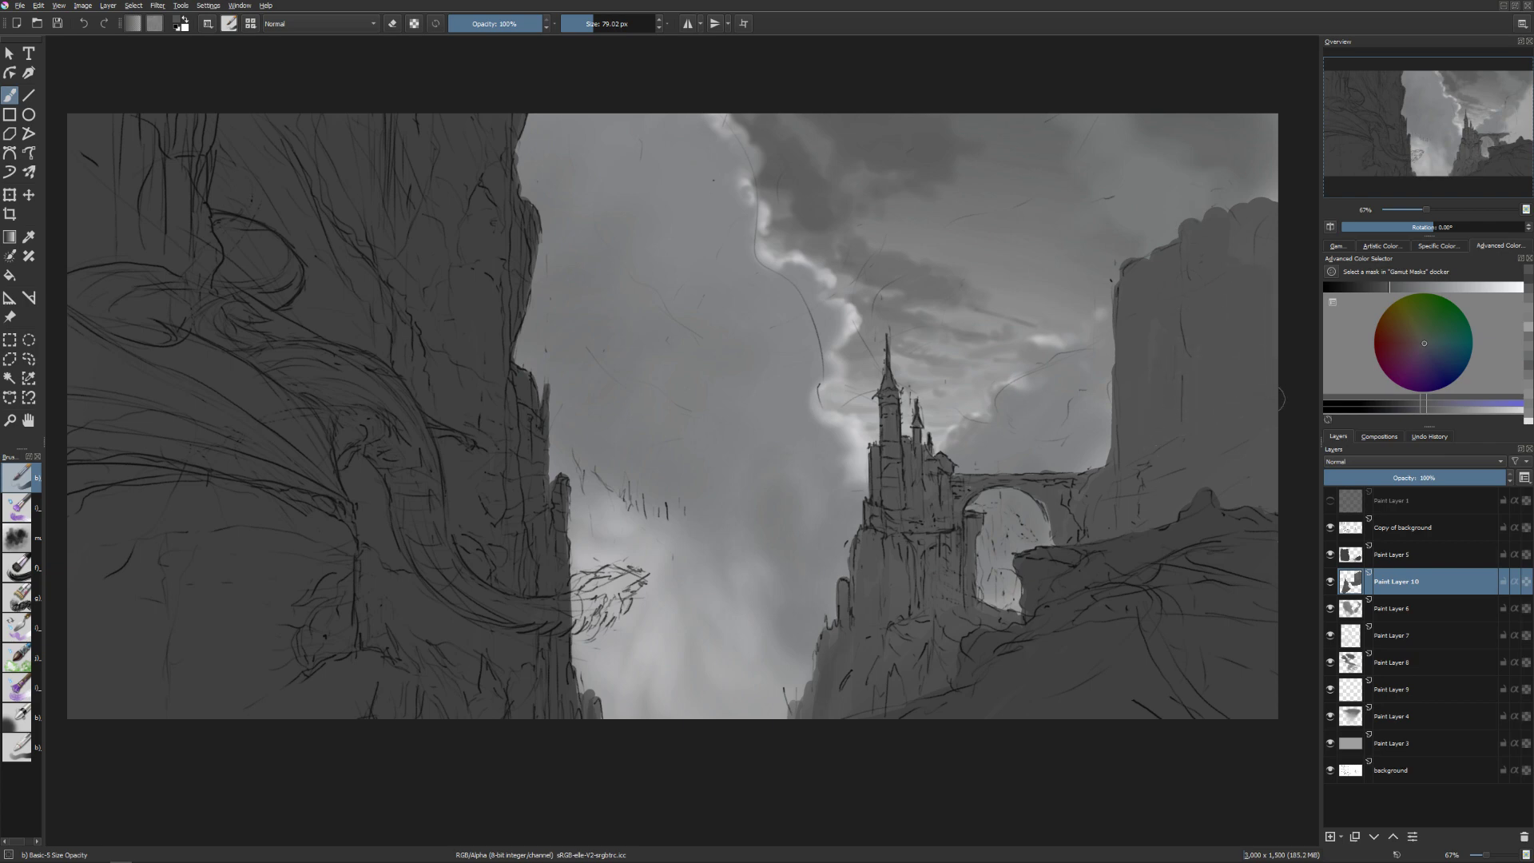
{"action": "mouse_move", "coordinate": [1253, 240]}
{"action": "left_mouse_down"}
{"action": "mouse_move", "coordinate": [1246, 196]}
{"action": "mouse_move", "coordinate": [1278, 189]}
{"action": "left_mouse_up"}
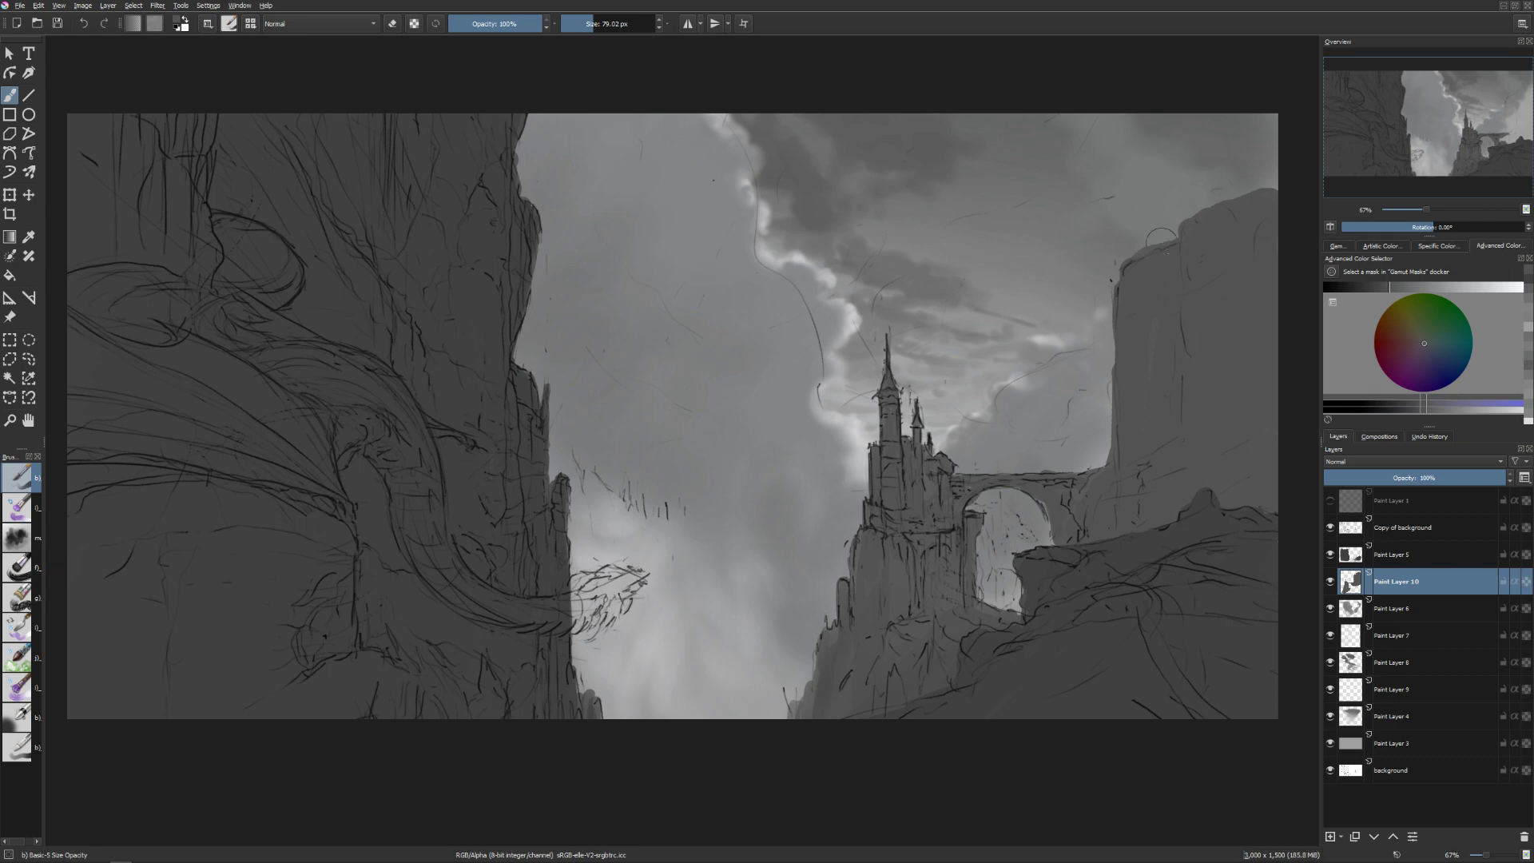
Darken the bridge arch opening and castle cliff edges, then add Paint Layer 11.
{"action": "key", "text": "e"}
{"action": "key", "text": "e"}
{"action": "left_click_drag", "start_coordinate": [1095, 470], "coordinate": [1110, 478]}
{"action": "key", "text": "bracketleft"}
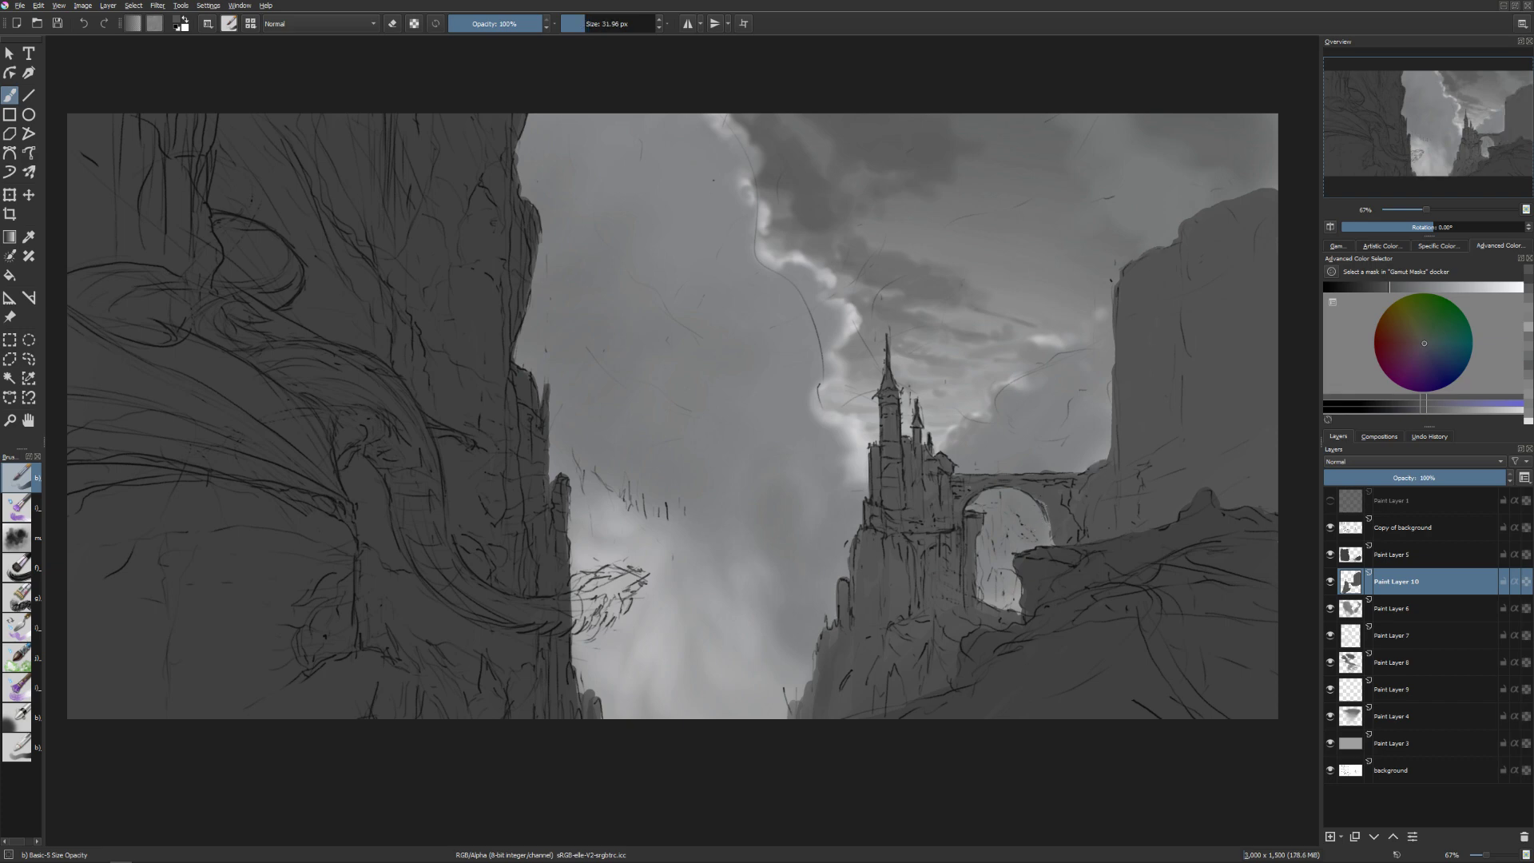
{"action": "left_click_drag", "start_coordinate": [1049, 511], "coordinate": [1050, 547]}
{"action": "key", "text": "bracketleft"}
{"action": "key", "text": "bracketleft"}
{"action": "key", "text": "e"}
{"action": "key", "text": "e"}
{"action": "left_click_drag", "start_coordinate": [866, 575], "coordinate": [846, 583], "text": "shift"}
{"action": "key", "text": "bracketright"}
{"action": "key", "text": "bracketright"}
{"action": "left_click_drag", "start_coordinate": [814, 661], "coordinate": [786, 716]}
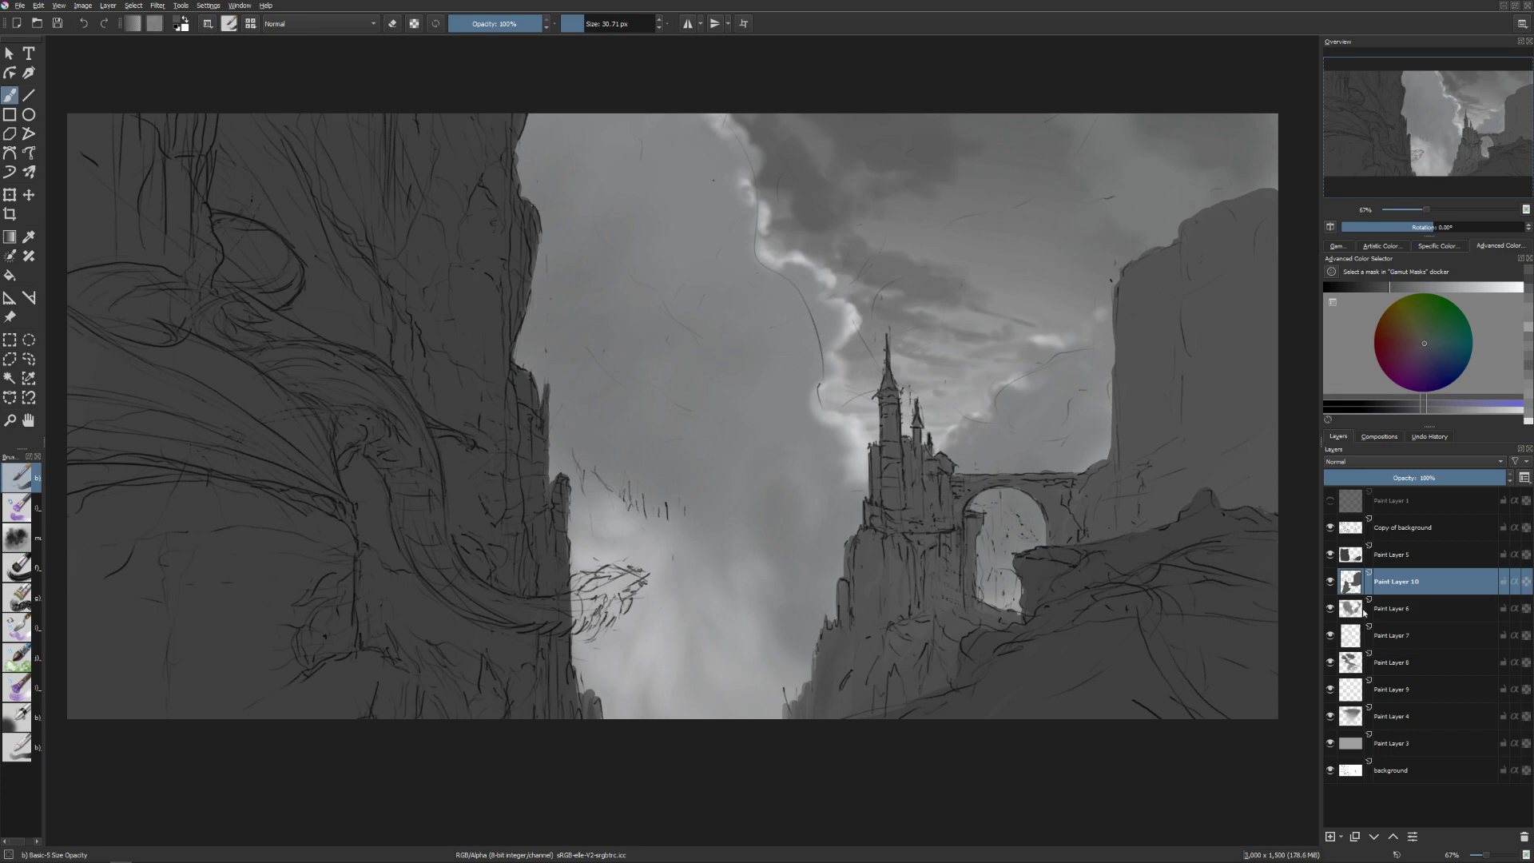
{"action": "key", "text": "Insert"}
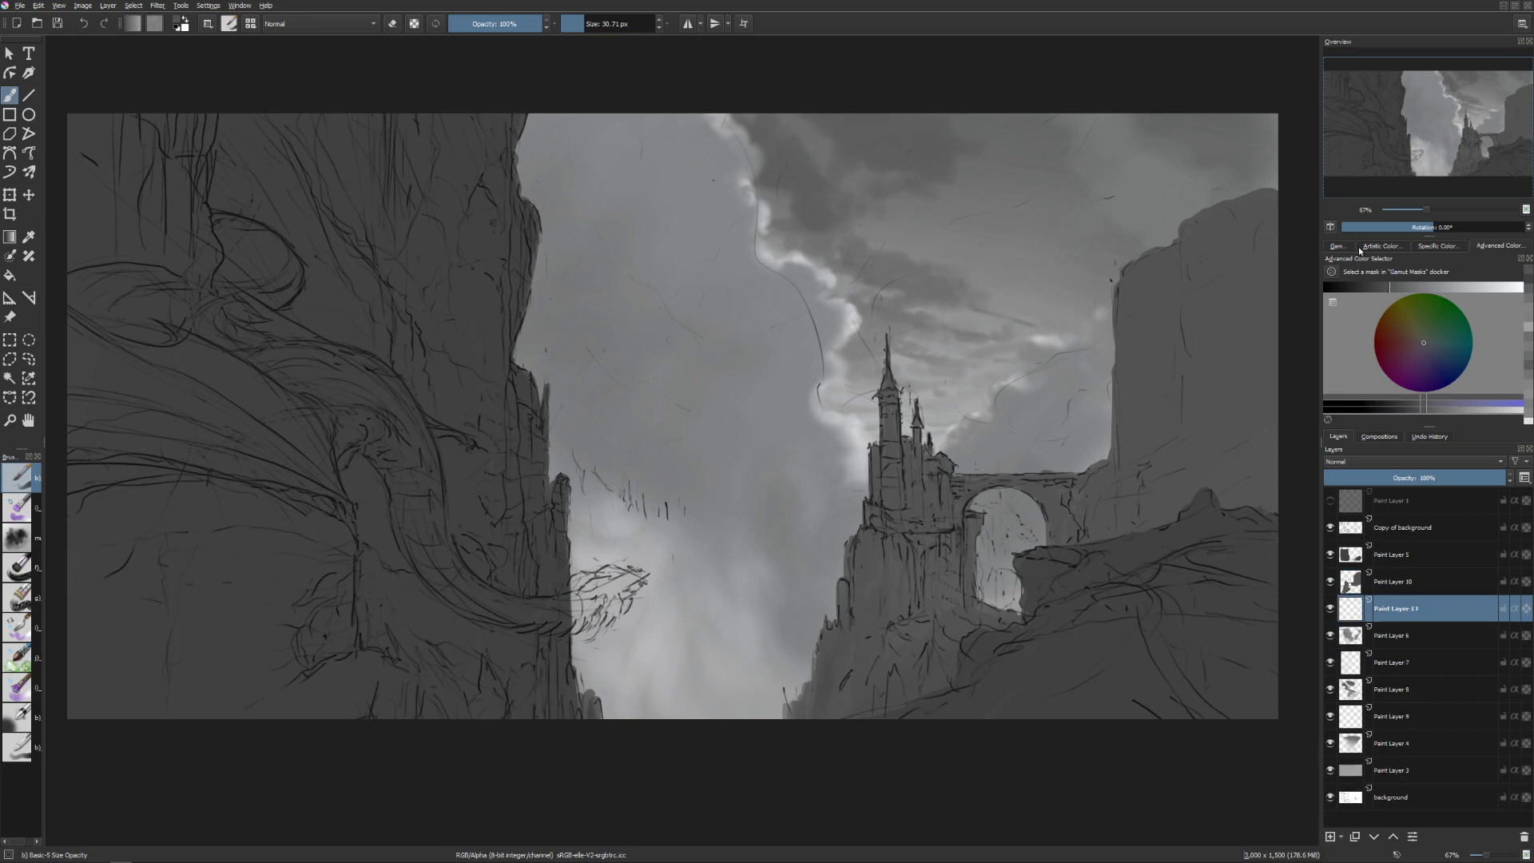
Pick a lighter grey and lay in the first distant-rock strokes beside the left cliff.
{"action": "left_click", "coordinate": [1396, 286]}
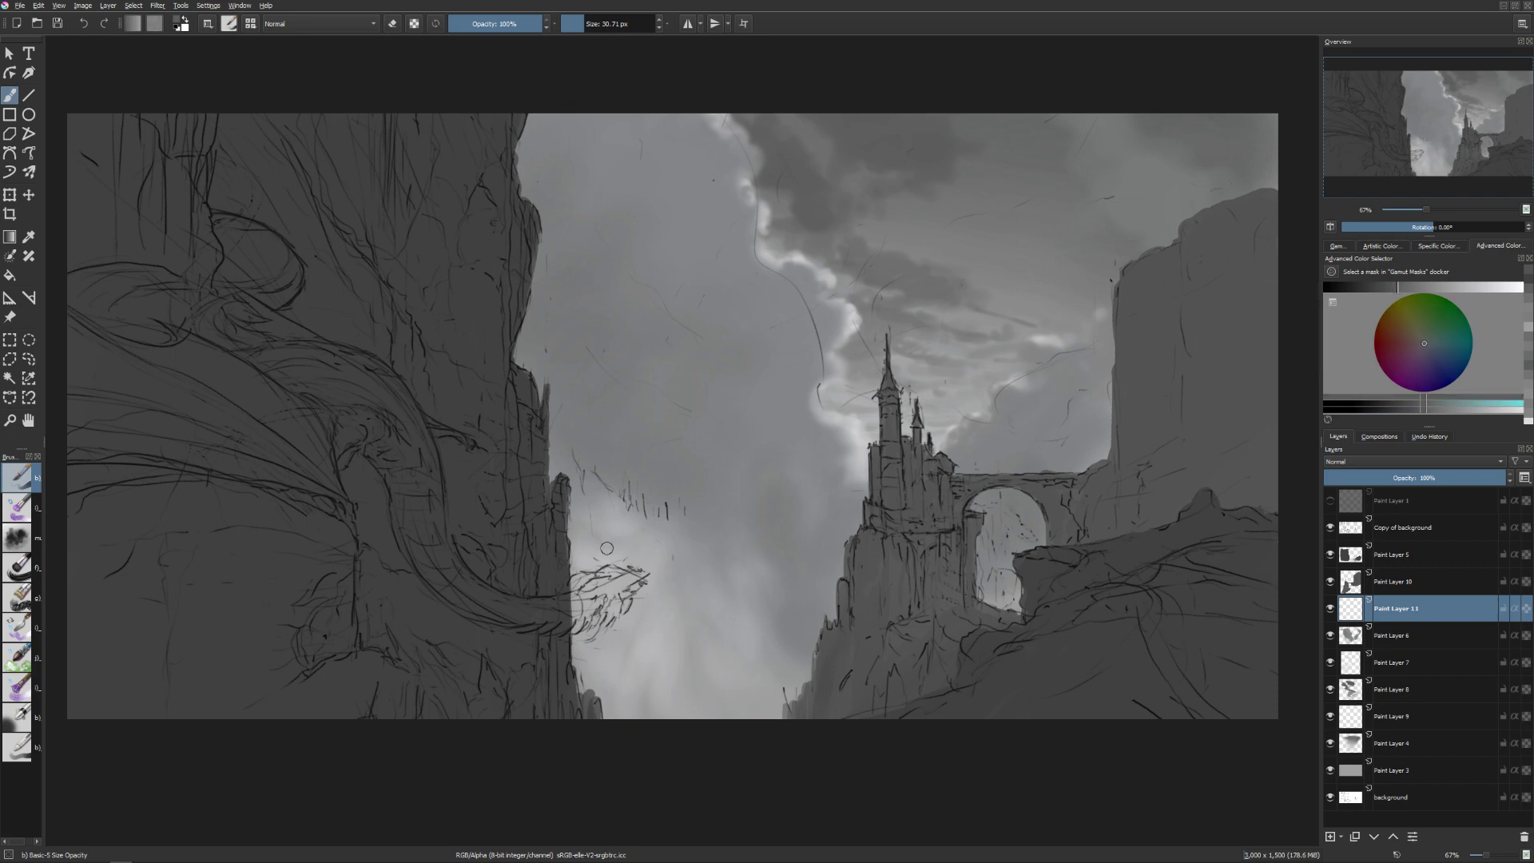
{"action": "key", "text": "bracketright"}
{"action": "mouse_move", "coordinate": [605, 563]}
{"action": "left_mouse_down"}
{"action": "mouse_move", "coordinate": [602, 489]}
{"action": "mouse_move", "coordinate": [553, 478]}
{"action": "mouse_move", "coordinate": [655, 544]}
{"action": "mouse_move", "coordinate": [660, 520]}
{"action": "left_mouse_up"}
{"action": "key", "text": "bracketright"}
{"action": "key", "text": "bracketright"}
{"action": "mouse_move", "coordinate": [667, 519]}
{"action": "left_mouse_down"}
{"action": "mouse_move", "coordinate": [669, 546]}
{"action": "mouse_move", "coordinate": [678, 524]}
{"action": "mouse_move", "coordinate": [688, 547]}
{"action": "mouse_move", "coordinate": [662, 497]}
{"action": "mouse_move", "coordinate": [660, 554]}
{"action": "mouse_move", "coordinate": [692, 533]}
{"action": "mouse_move", "coordinate": [723, 570]}
{"action": "left_mouse_up"}
{"action": "key", "text": "bracketleft"}
{"action": "key", "text": "bracketleft"}
{"action": "key", "text": "bracketleft"}
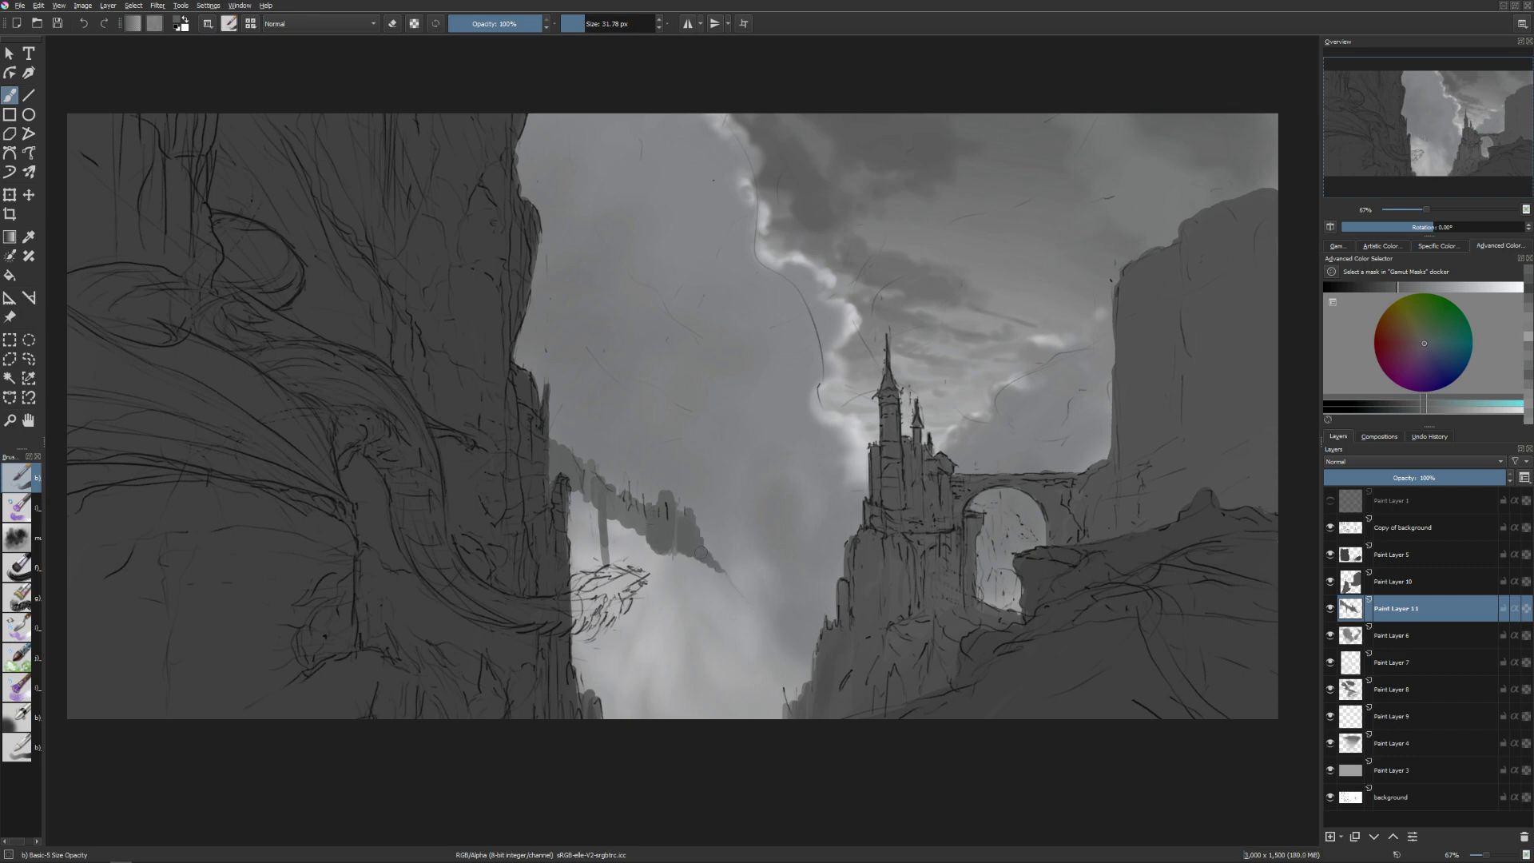
{"action": "key", "text": "bracketright"}
{"action": "key", "text": "bracketright"}
{"action": "key", "text": "bracketright"}
Block in the large grey distant rock mass and darken its edge and underside.
{"action": "left_click_drag", "start_coordinate": [583, 523], "coordinate": [587, 517]}
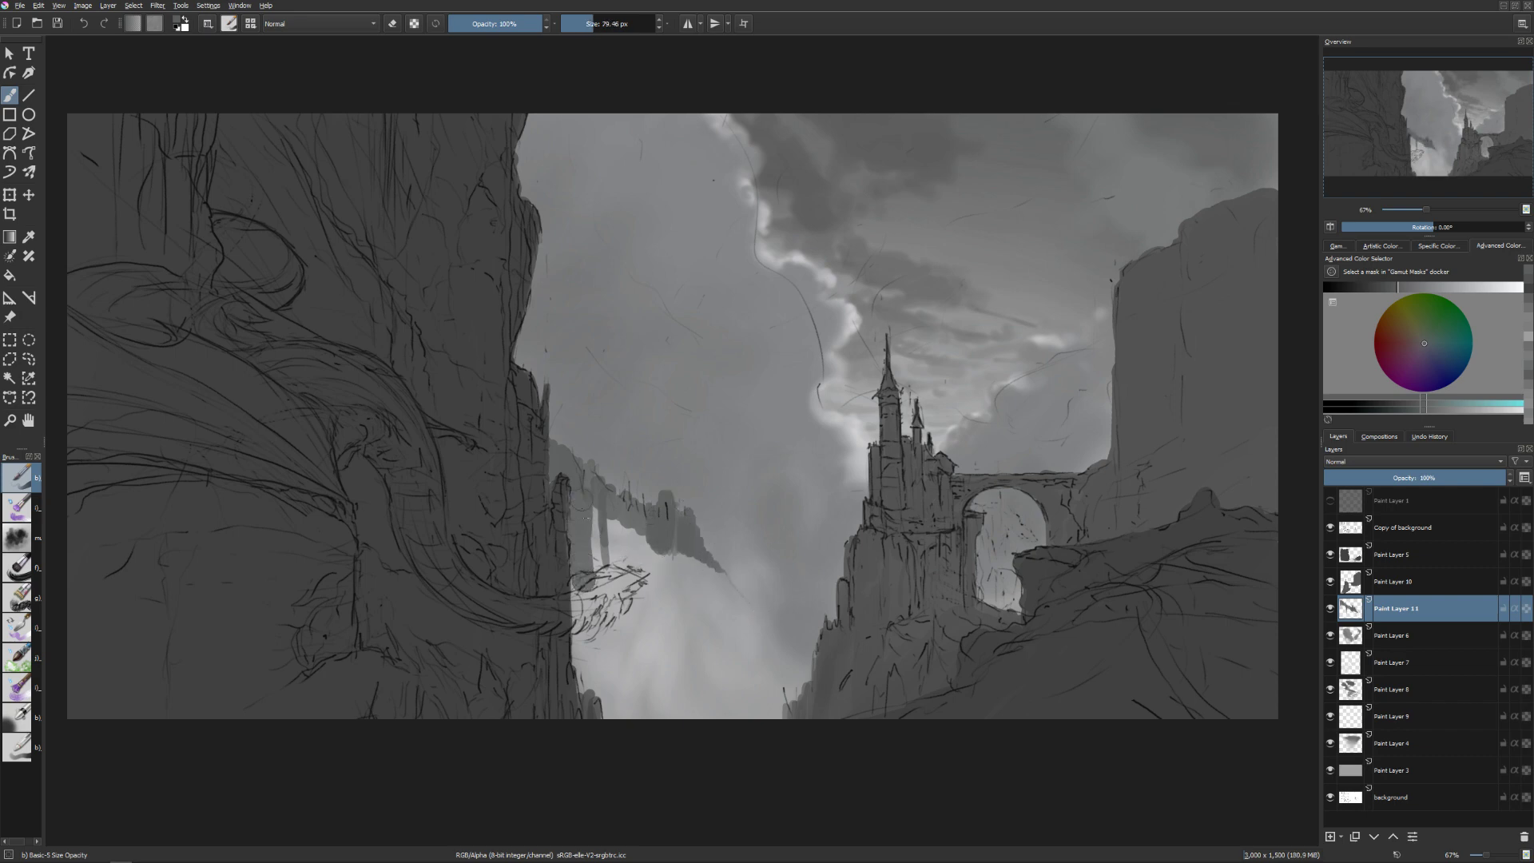
{"action": "mouse_move", "coordinate": [583, 579]}
{"action": "left_mouse_down"}
{"action": "mouse_move", "coordinate": [607, 560]}
{"action": "mouse_move", "coordinate": [696, 617]}
{"action": "left_mouse_up"}
{"action": "key", "text": "bracketleft"}
{"action": "left_click_drag", "start_coordinate": [644, 531], "coordinate": [626, 513]}
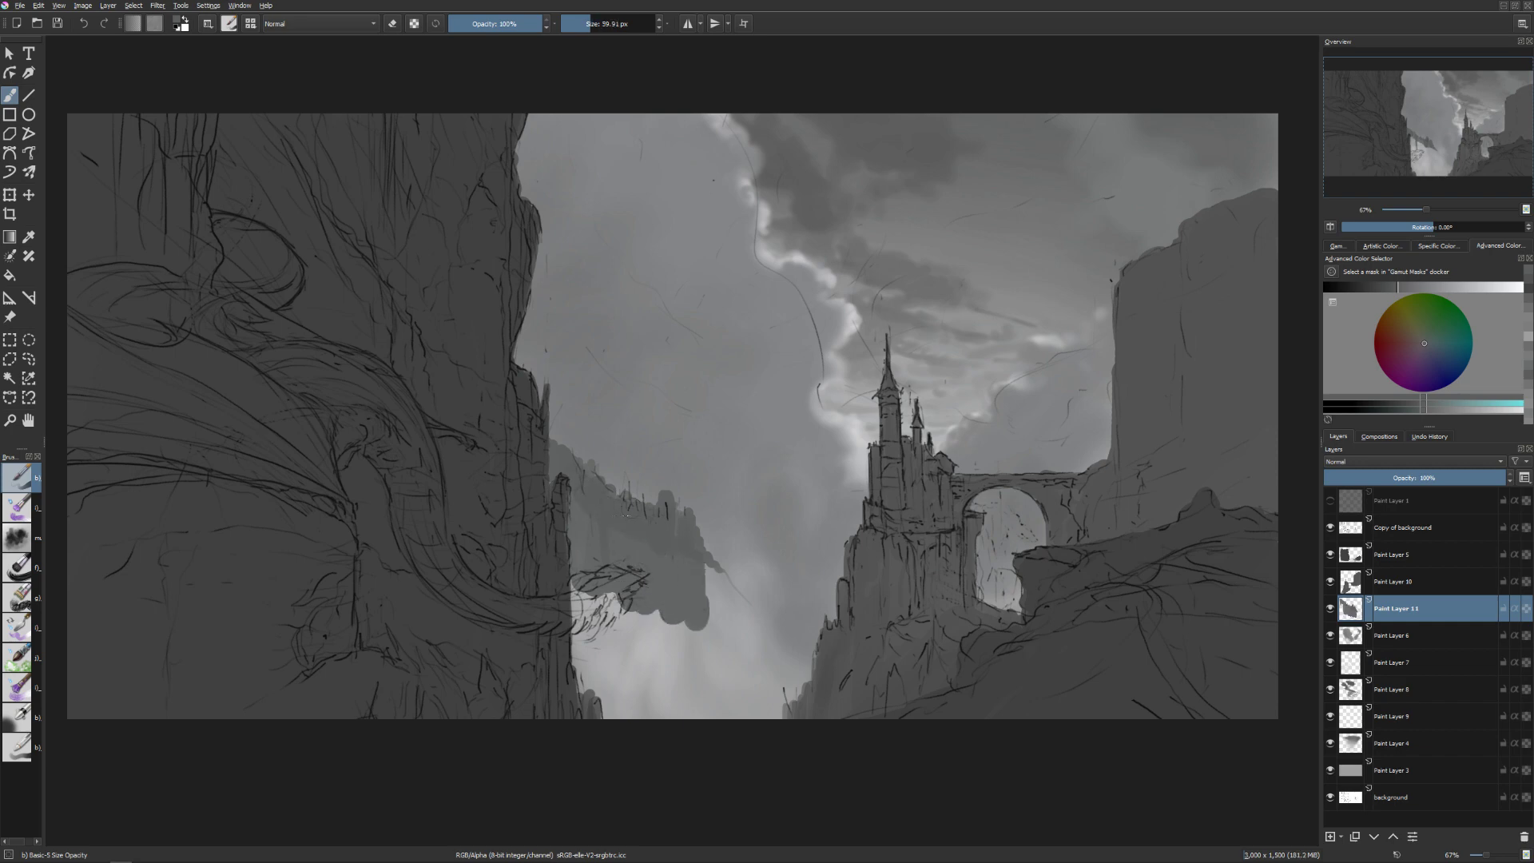
{"action": "key", "text": "bracketleft"}
{"action": "key", "text": "bracketleft"}
{"action": "key", "text": "bracketleft"}
{"action": "key", "text": "bracketleft"}
{"action": "mouse_move", "coordinate": [580, 536]}
{"action": "left_mouse_down"}
{"action": "mouse_move", "coordinate": [591, 608]}
{"action": "mouse_move", "coordinate": [694, 639]}
{"action": "left_mouse_up"}
{"action": "key", "text": "bracketright"}
{"action": "key", "text": "bracketright"}
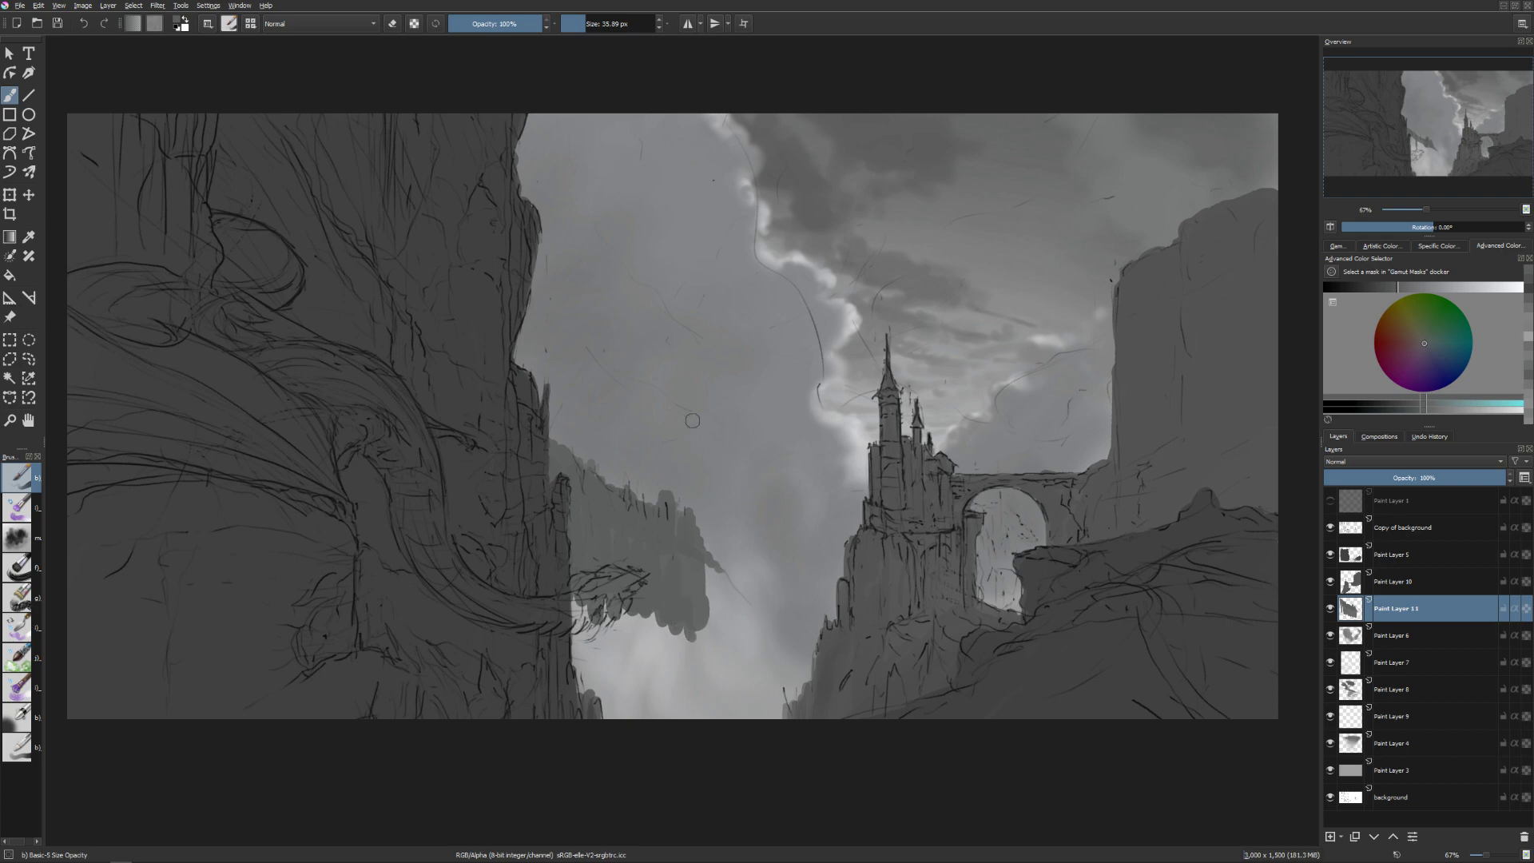
{"action": "key", "text": "bracketright"}
{"action": "key", "text": "bracketright"}
{"action": "mouse_move", "coordinate": [575, 599]}
{"action": "left_mouse_down"}
{"action": "mouse_move", "coordinate": [651, 703]}
{"action": "mouse_move", "coordinate": [706, 687]}
{"action": "mouse_move", "coordinate": [716, 742]}
{"action": "left_mouse_up"}
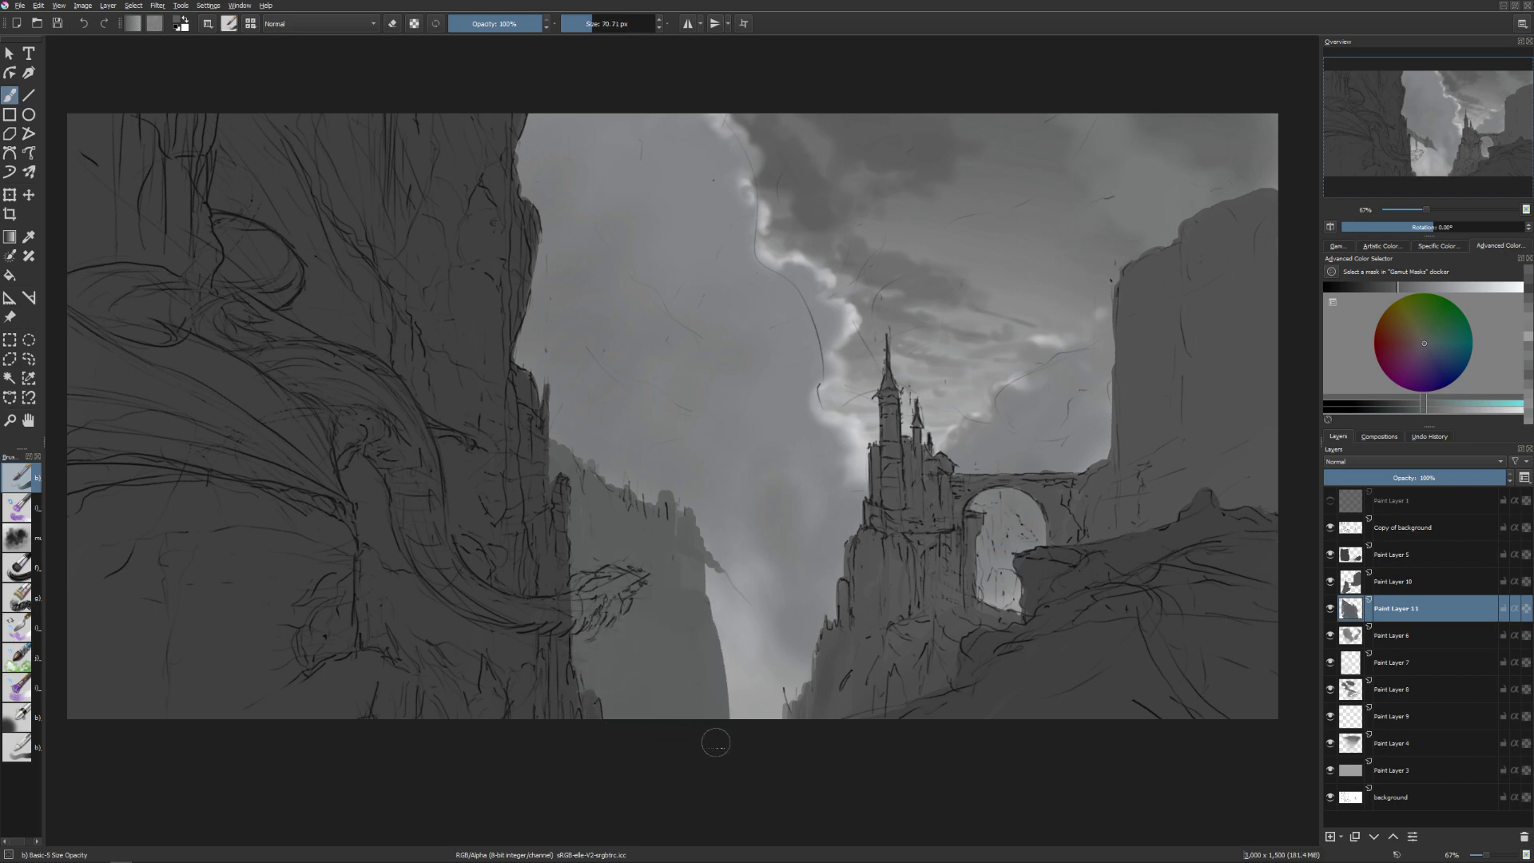
Extend the distant cliff edge down to the canvas bottom and fill its notches.
{"action": "key", "text": "bracketleft"}
{"action": "key", "text": "bracketleft"}
{"action": "key", "text": "bracketleft"}
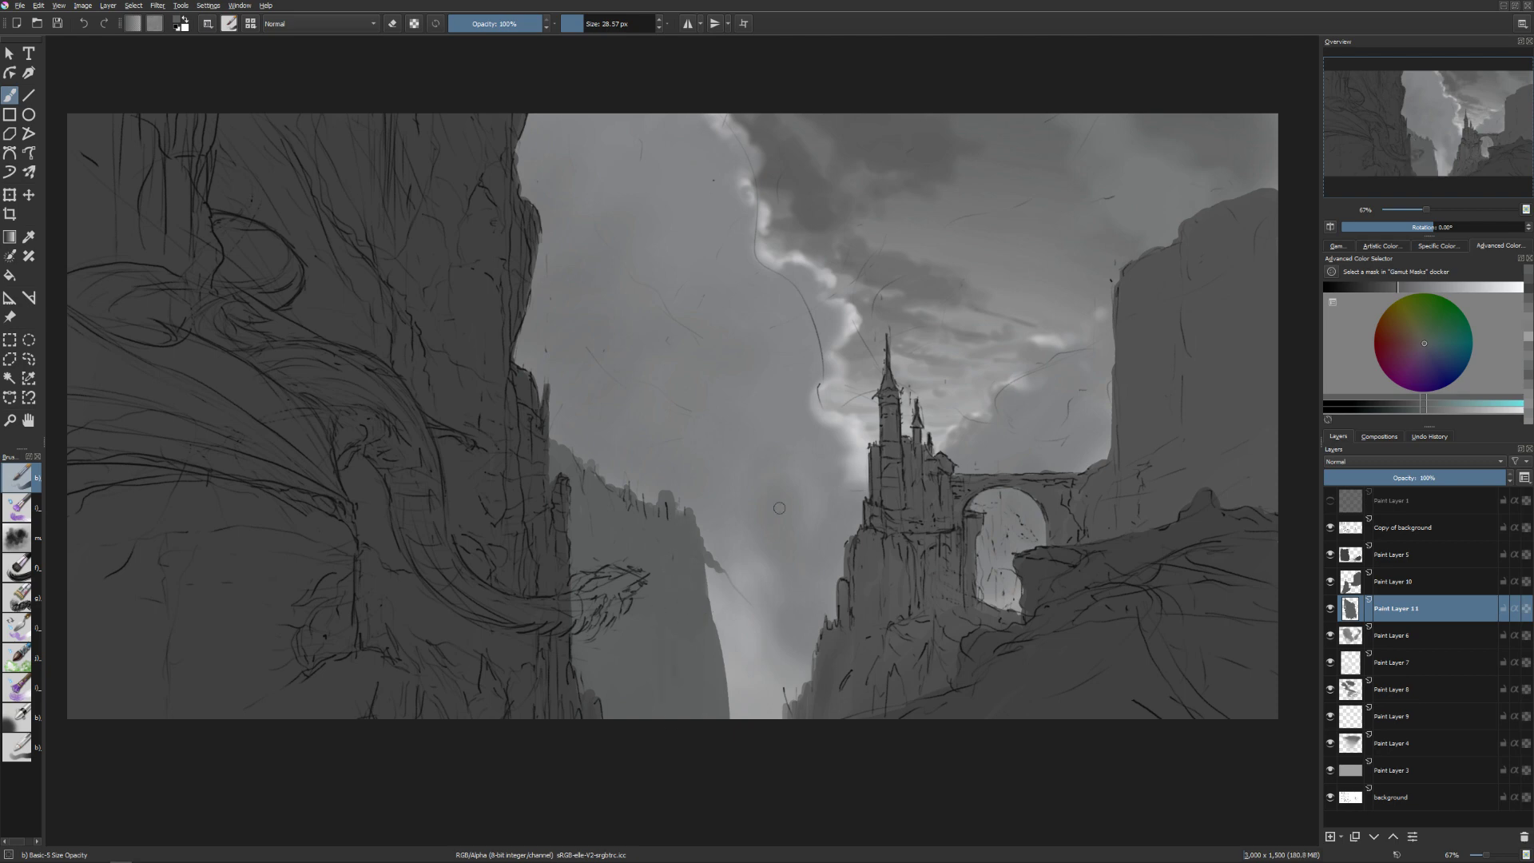
{"action": "key", "text": "bracketright"}
{"action": "mouse_move", "coordinate": [715, 564]}
{"action": "left_mouse_down"}
{"action": "mouse_move", "coordinate": [734, 604]}
{"action": "mouse_move", "coordinate": [723, 627]}
{"action": "left_mouse_up"}
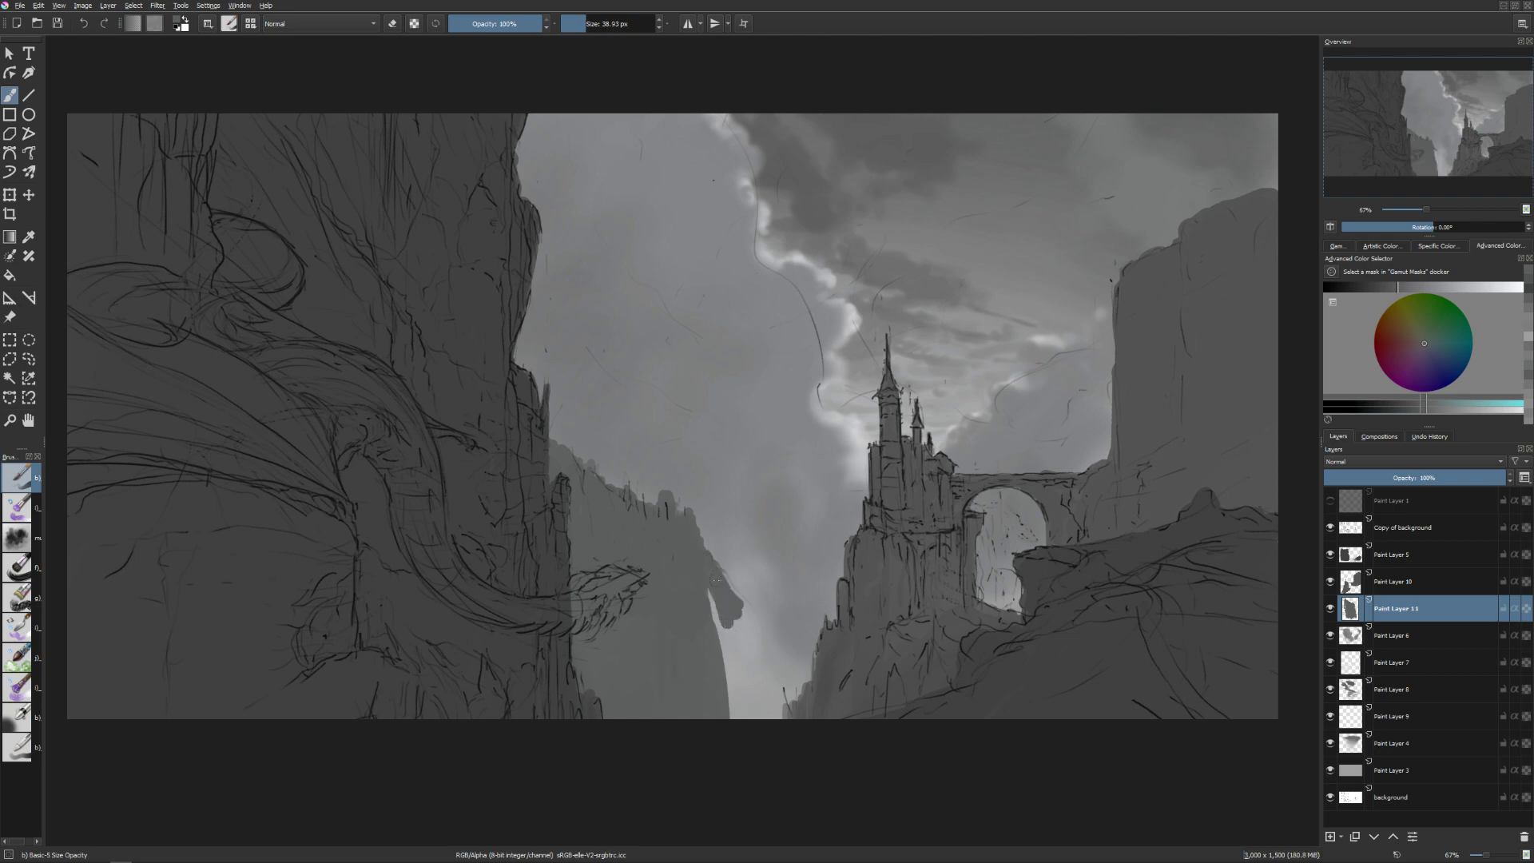
{"action": "left_click_drag", "start_coordinate": [694, 532], "coordinate": [688, 519]}
{"action": "mouse_move", "coordinate": [705, 578]}
{"action": "left_mouse_down"}
{"action": "mouse_move", "coordinate": [743, 724]}
{"action": "mouse_move", "coordinate": [749, 705]}
{"action": "mouse_move", "coordinate": [789, 669]}
{"action": "left_mouse_up"}
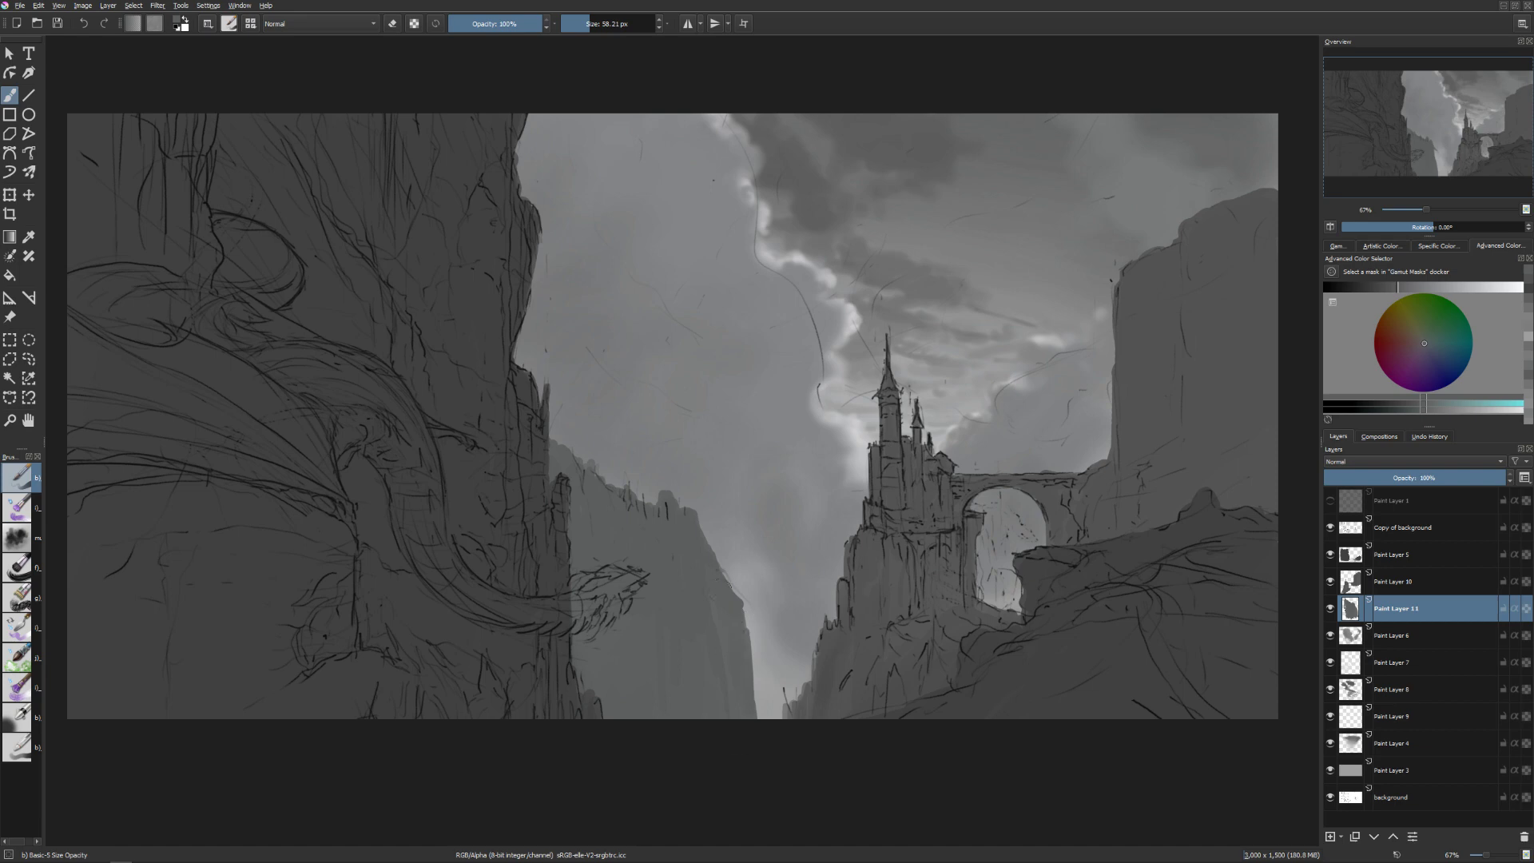
{"action": "key", "text": "bracketright"}
{"action": "key", "text": "bracketright"}
{"action": "mouse_move", "coordinate": [751, 655]}
{"action": "left_mouse_down"}
{"action": "mouse_move", "coordinate": [747, 733]}
{"action": "mouse_move", "coordinate": [783, 685]}
{"action": "mouse_move", "coordinate": [798, 695]}
{"action": "left_mouse_up"}
{"action": "key", "text": "bracketleft"}
{"action": "key", "text": "bracketleft"}
{"action": "key", "text": "bracketleft"}
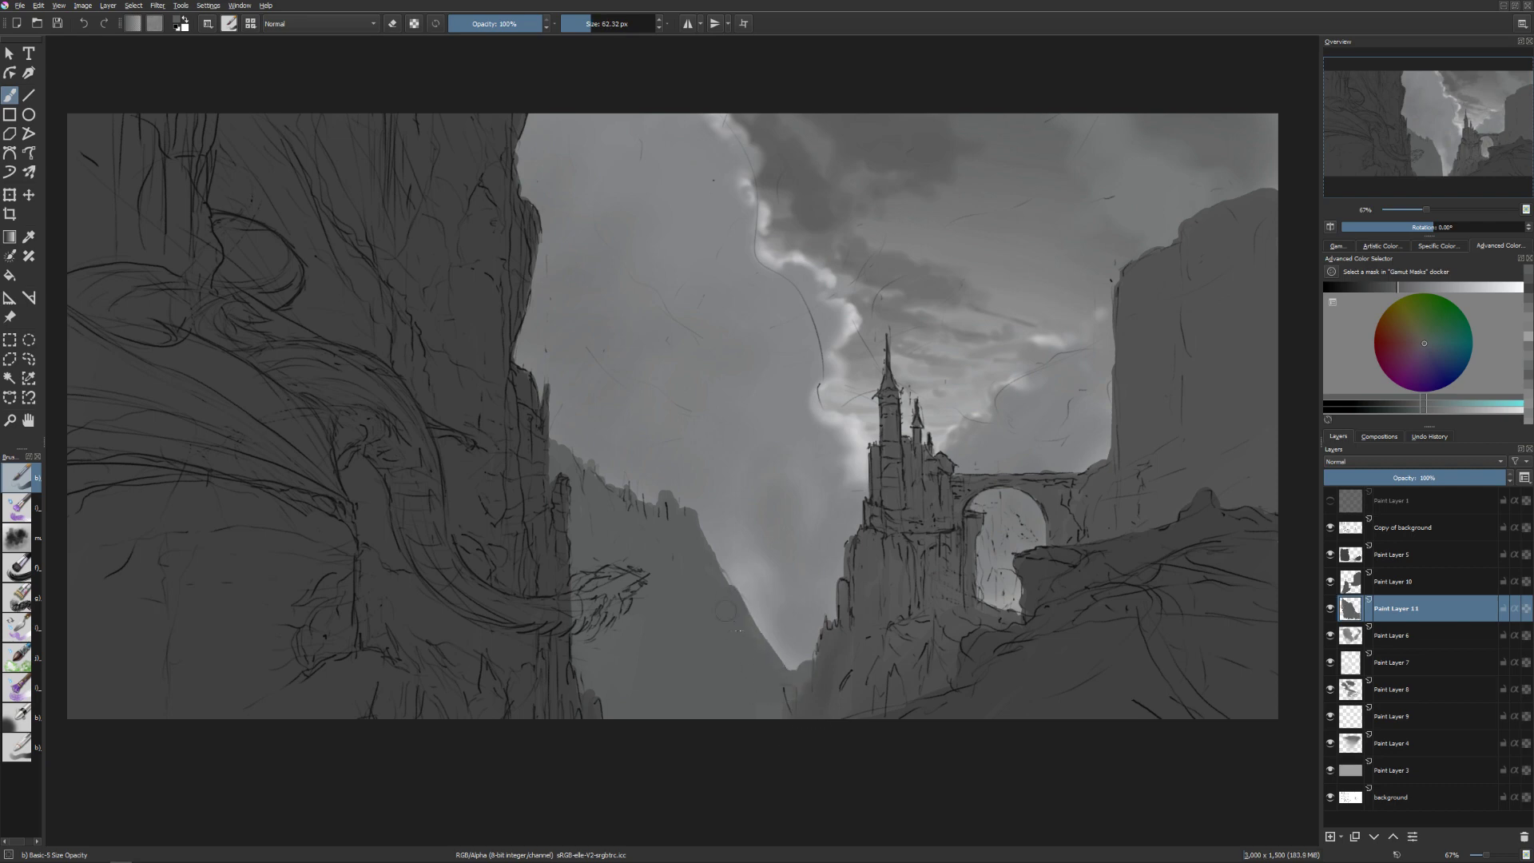
{"action": "left_click_drag", "start_coordinate": [713, 572], "coordinate": [725, 595]}
{"action": "left_click_drag", "start_coordinate": [736, 647], "coordinate": [731, 649], "text": "shift"}
{"action": "left_click_drag", "start_coordinate": [730, 575], "coordinate": [724, 575], "text": "shift"}
Erase a vertical notch into the slope and trim the cliff top back into sky.
{"action": "key", "text": "e"}
{"action": "left_click_drag", "start_coordinate": [751, 601], "coordinate": [748, 601], "text": "shift"}
{"action": "left_click_drag", "start_coordinate": [750, 604], "coordinate": [745, 615]}
{"action": "key", "text": "e"}
{"action": "left_click_drag", "start_coordinate": [764, 641], "coordinate": [756, 636], "text": "shift"}
{"action": "left_click_drag", "start_coordinate": [713, 532], "coordinate": [720, 532], "text": "shift"}
{"action": "key", "text": "e"}
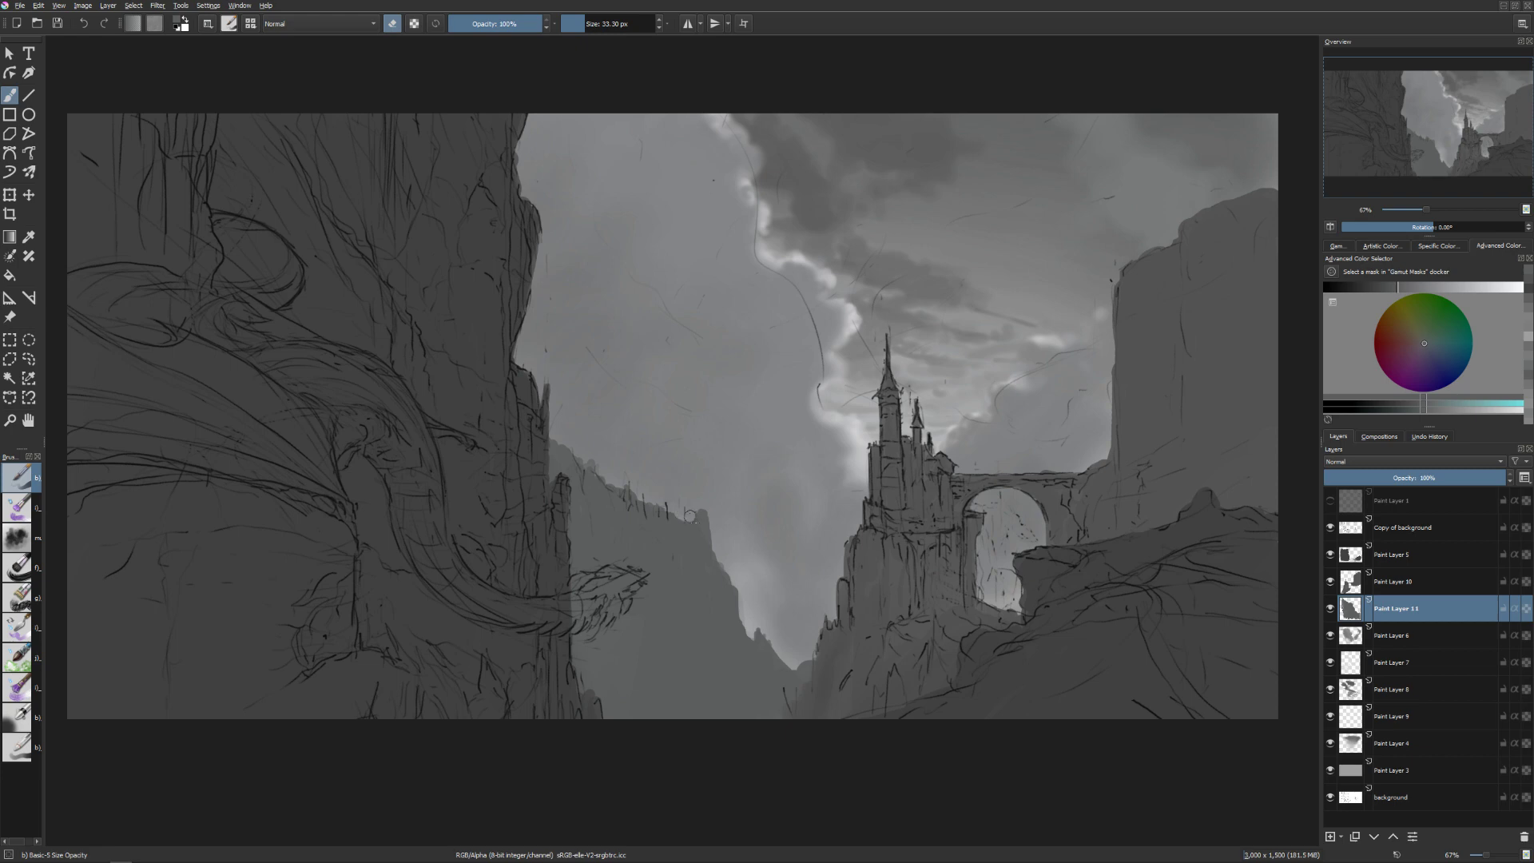
{"action": "mouse_move", "coordinate": [689, 514]}
{"action": "left_mouse_down"}
{"action": "mouse_move", "coordinate": [705, 521]}
{"action": "mouse_move", "coordinate": [680, 529]}
{"action": "mouse_move", "coordinate": [670, 510]}
{"action": "left_mouse_up"}
Paint a tall dark tower on top of the distant cliff.
{"action": "mouse_move", "coordinate": [565, 435]}
{"action": "left_mouse_down"}
{"action": "mouse_move", "coordinate": [584, 429]}
{"action": "mouse_move", "coordinate": [562, 445]}
{"action": "left_mouse_up"}
{"action": "key", "text": "e"}
{"action": "key", "text": "bracketleft"}
{"action": "key", "text": "bracketleft"}
{"action": "key", "text": "e"}
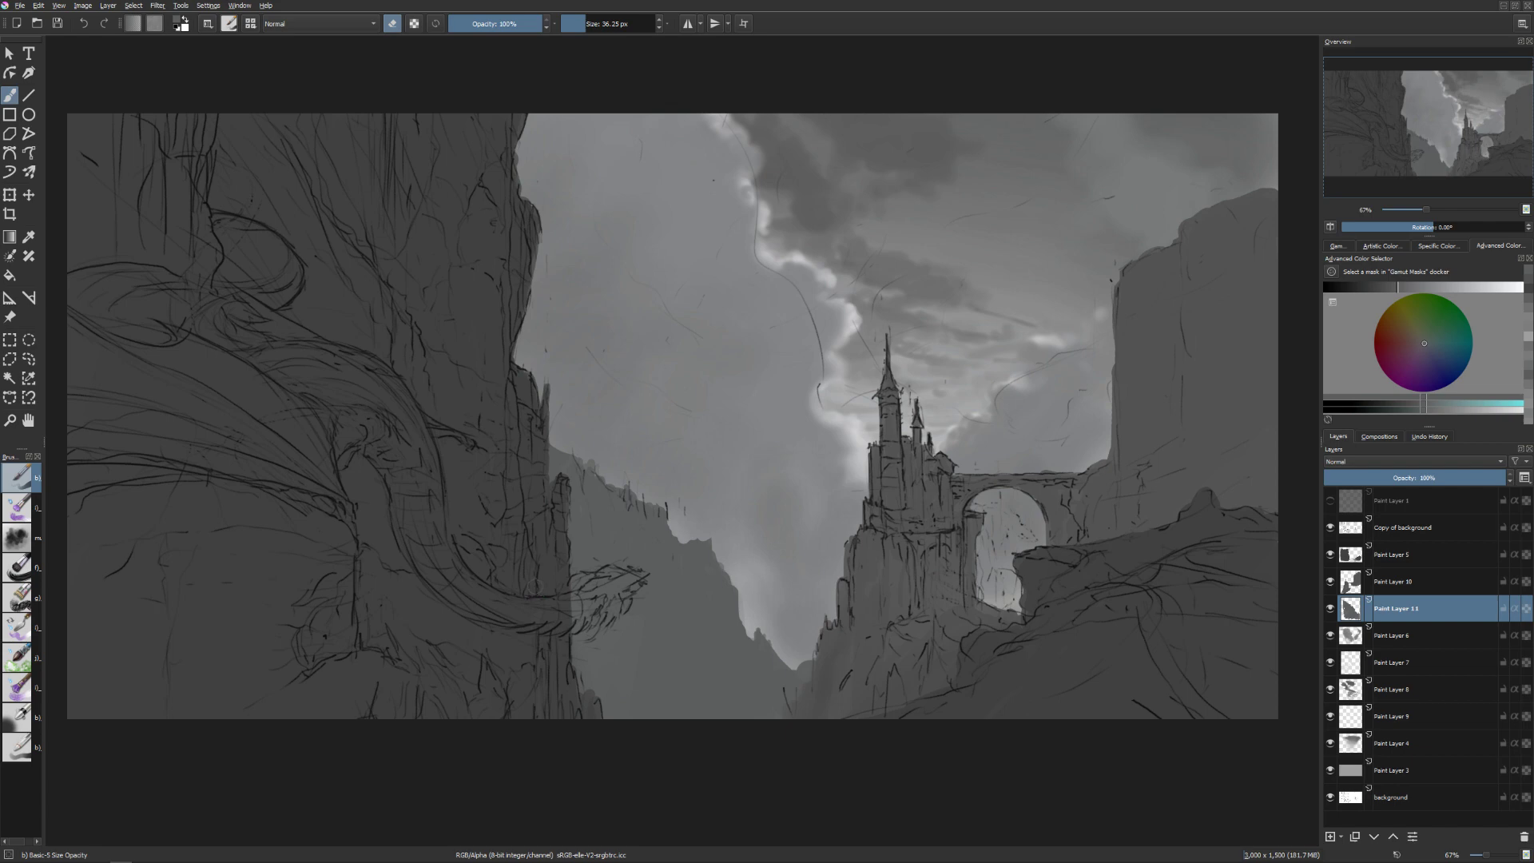
{"action": "key", "text": "e"}
{"action": "mouse_move", "coordinate": [631, 444]}
{"action": "left_mouse_down"}
{"action": "mouse_move", "coordinate": [629, 489]}
{"action": "mouse_move", "coordinate": [629, 461]}
{"action": "mouse_move", "coordinate": [621, 487]}
{"action": "mouse_move", "coordinate": [607, 484]}
{"action": "mouse_move", "coordinate": [641, 499]}
{"action": "left_mouse_up"}
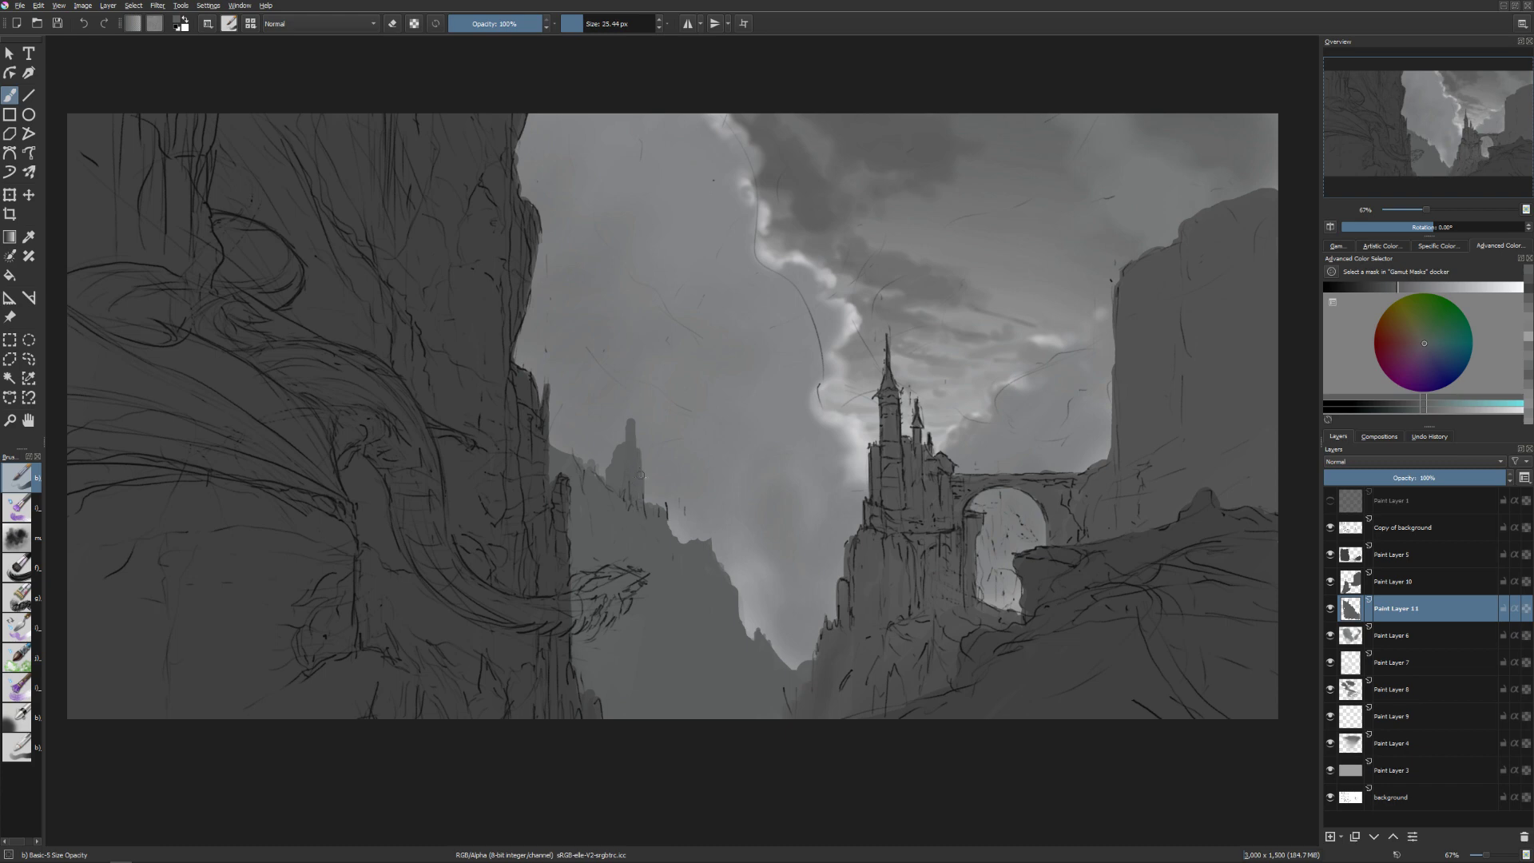
{"action": "key", "text": "e"}
{"action": "key", "text": "e"}
Paint a small grey tower inside the bridge arch and a dark spire behind the left cliff.
{"action": "mouse_move", "coordinate": [1015, 541]}
{"action": "left_mouse_down"}
{"action": "mouse_move", "coordinate": [1015, 599]}
{"action": "mouse_move", "coordinate": [1010, 570]}
{"action": "mouse_move", "coordinate": [995, 592]}
{"action": "mouse_move", "coordinate": [978, 569]}
{"action": "mouse_move", "coordinate": [1038, 503]}
{"action": "mouse_move", "coordinate": [1078, 401]}
{"action": "mouse_move", "coordinate": [1095, 468]}
{"action": "mouse_move", "coordinate": [1107, 390]}
{"action": "mouse_move", "coordinate": [1110, 460]}
{"action": "mouse_move", "coordinate": [1061, 426]}
{"action": "mouse_move", "coordinate": [1056, 439]}
{"action": "left_mouse_up"}
{"action": "key", "text": "bracketleft"}
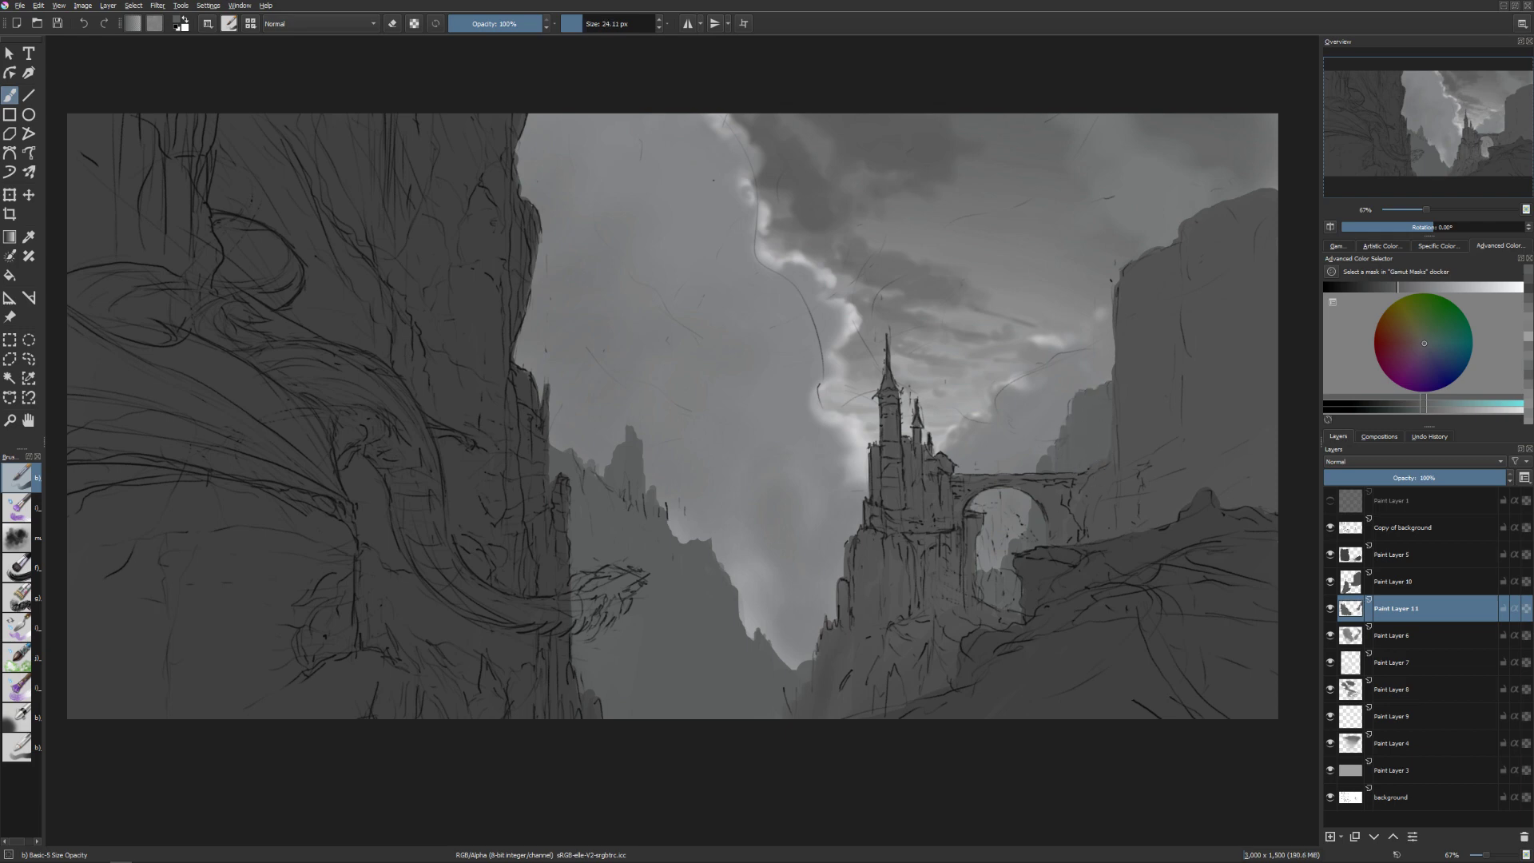
{"action": "key", "text": "bracketleft"}
{"action": "mouse_move", "coordinate": [1025, 531]}
{"action": "left_mouse_down"}
{"action": "mouse_move", "coordinate": [1024, 517]}
{"action": "mouse_move", "coordinate": [1019, 533]}
{"action": "left_mouse_up"}
{"action": "mouse_move", "coordinate": [1016, 537]}
{"action": "left_mouse_down"}
{"action": "mouse_move", "coordinate": [1016, 515]}
{"action": "mouse_move", "coordinate": [989, 572]}
{"action": "left_mouse_up"}
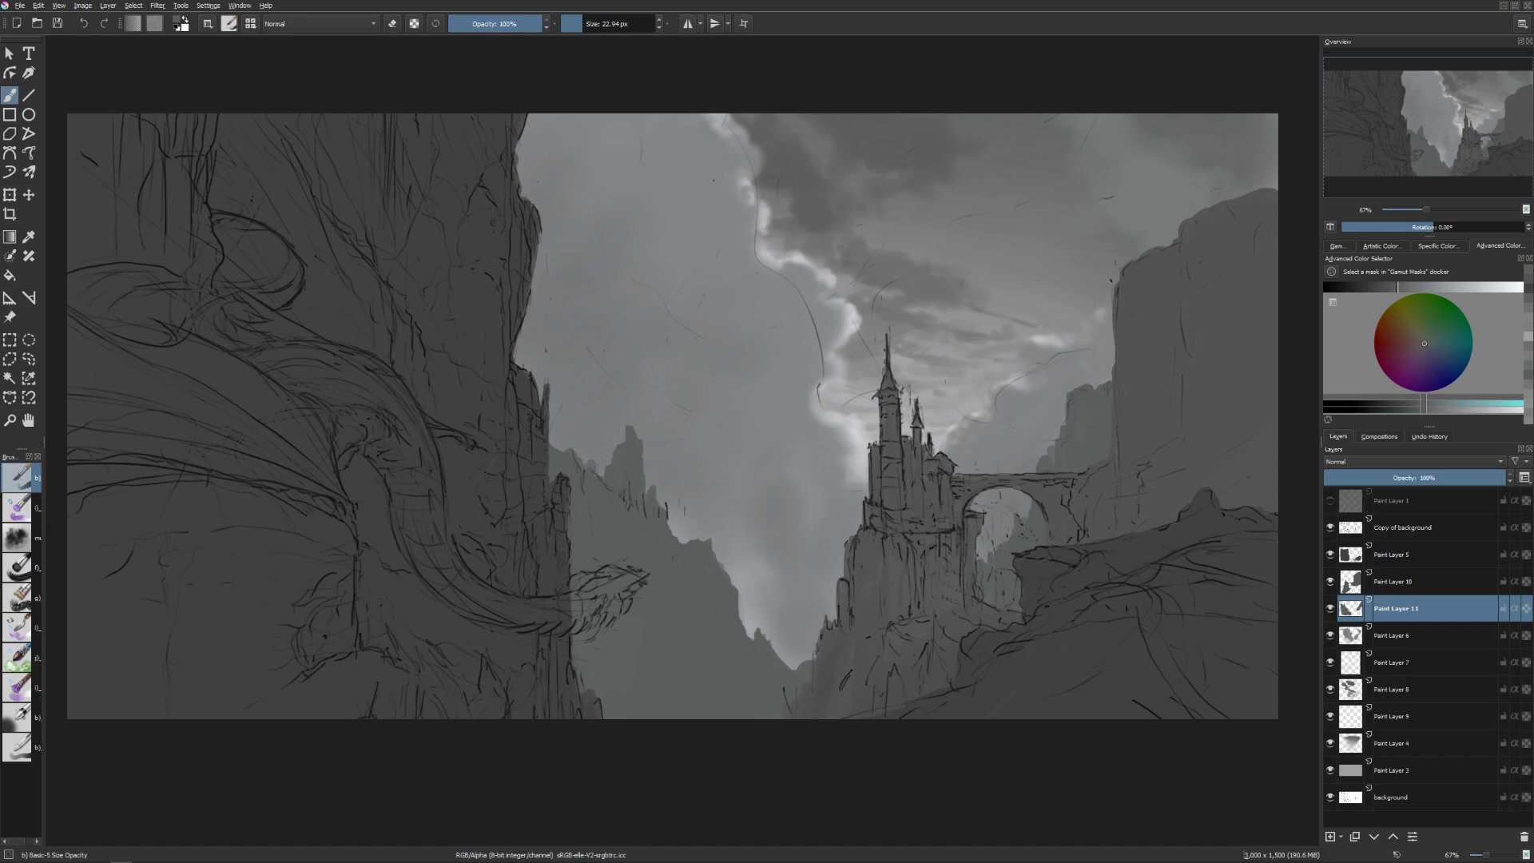
{"action": "key", "text": "e"}
{"action": "key", "text": "e"}
{"action": "key", "text": "e"}
{"action": "key", "text": "e"}
{"action": "mouse_move", "coordinate": [520, 360]}
{"action": "left_mouse_down"}
{"action": "mouse_move", "coordinate": [522, 323]}
{"action": "mouse_move", "coordinate": [551, 443]}
{"action": "mouse_move", "coordinate": [563, 409]}
{"action": "mouse_move", "coordinate": [552, 459]}
{"action": "left_mouse_up"}
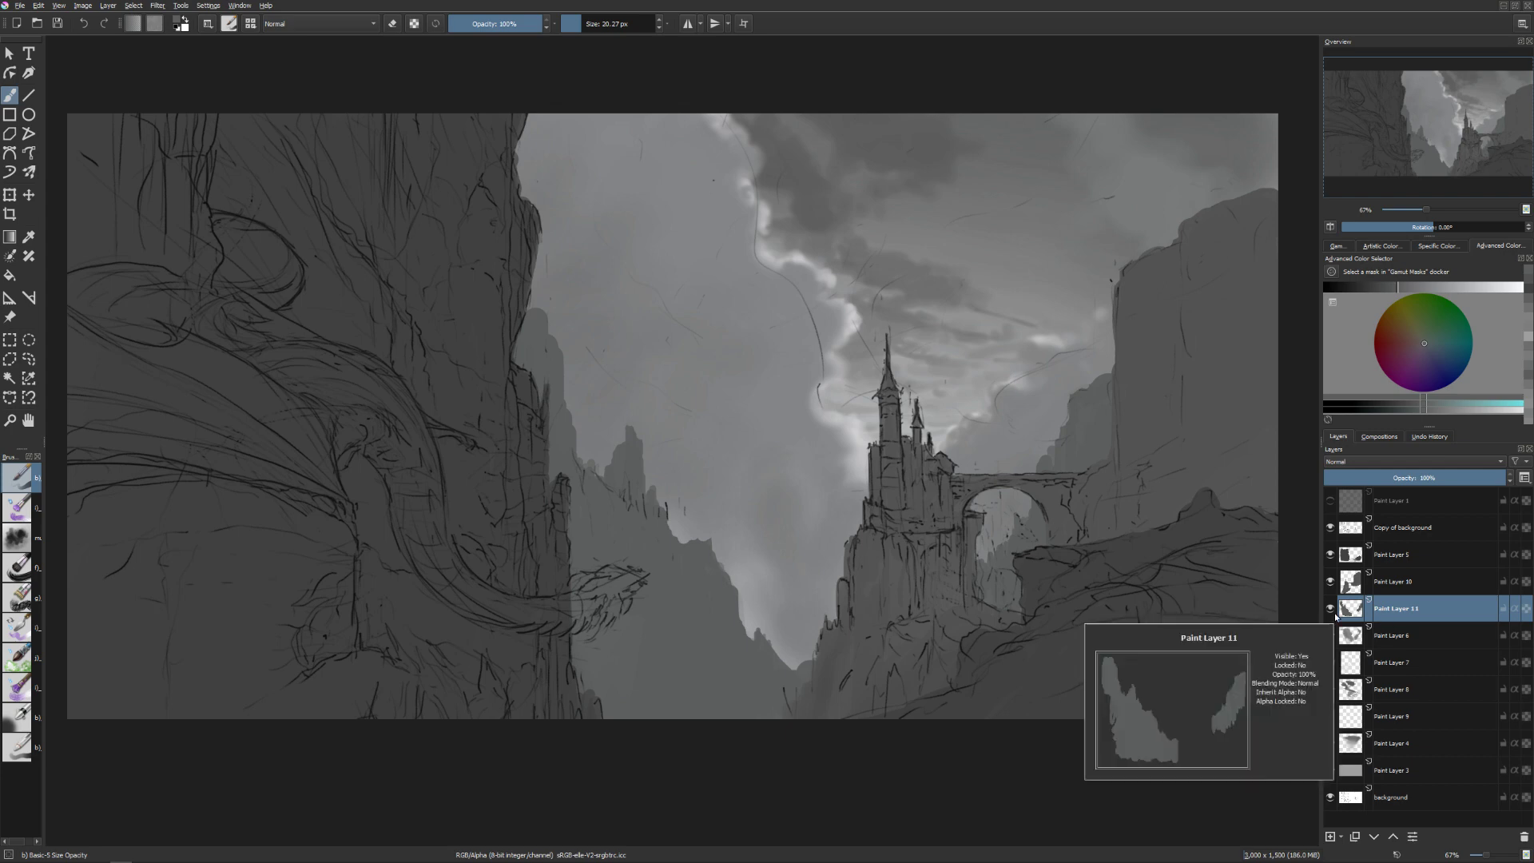
Save the painting as a new .kra Krita document in the Art folder beside cpncept290.kra.
{"action": "key", "text": "ctrl+shift+s"}
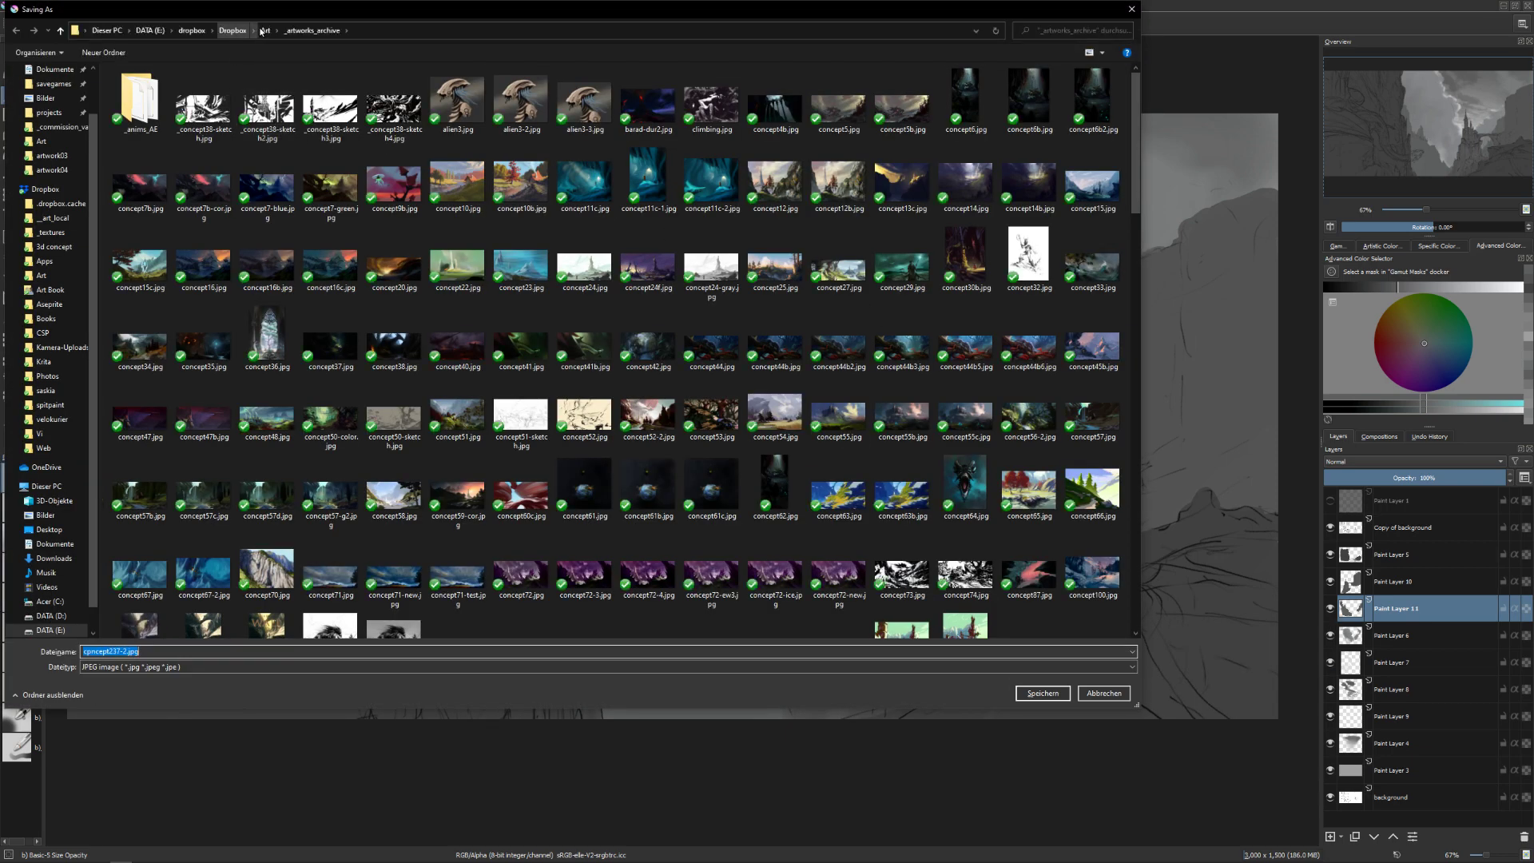
{"action": "left_click", "coordinate": [265, 31]}
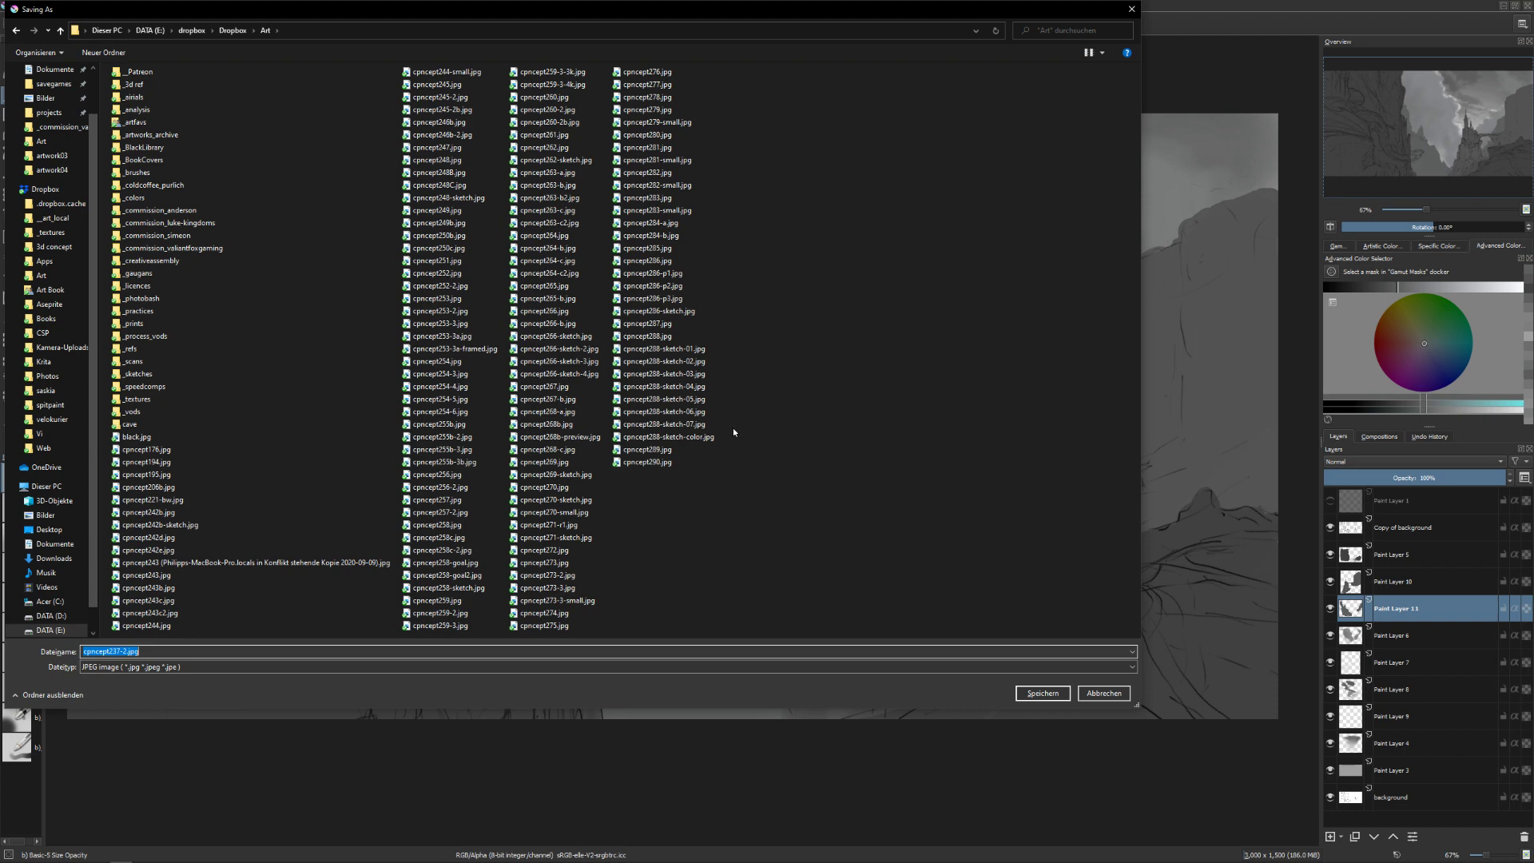
{"action": "left_click", "coordinate": [280, 666]}
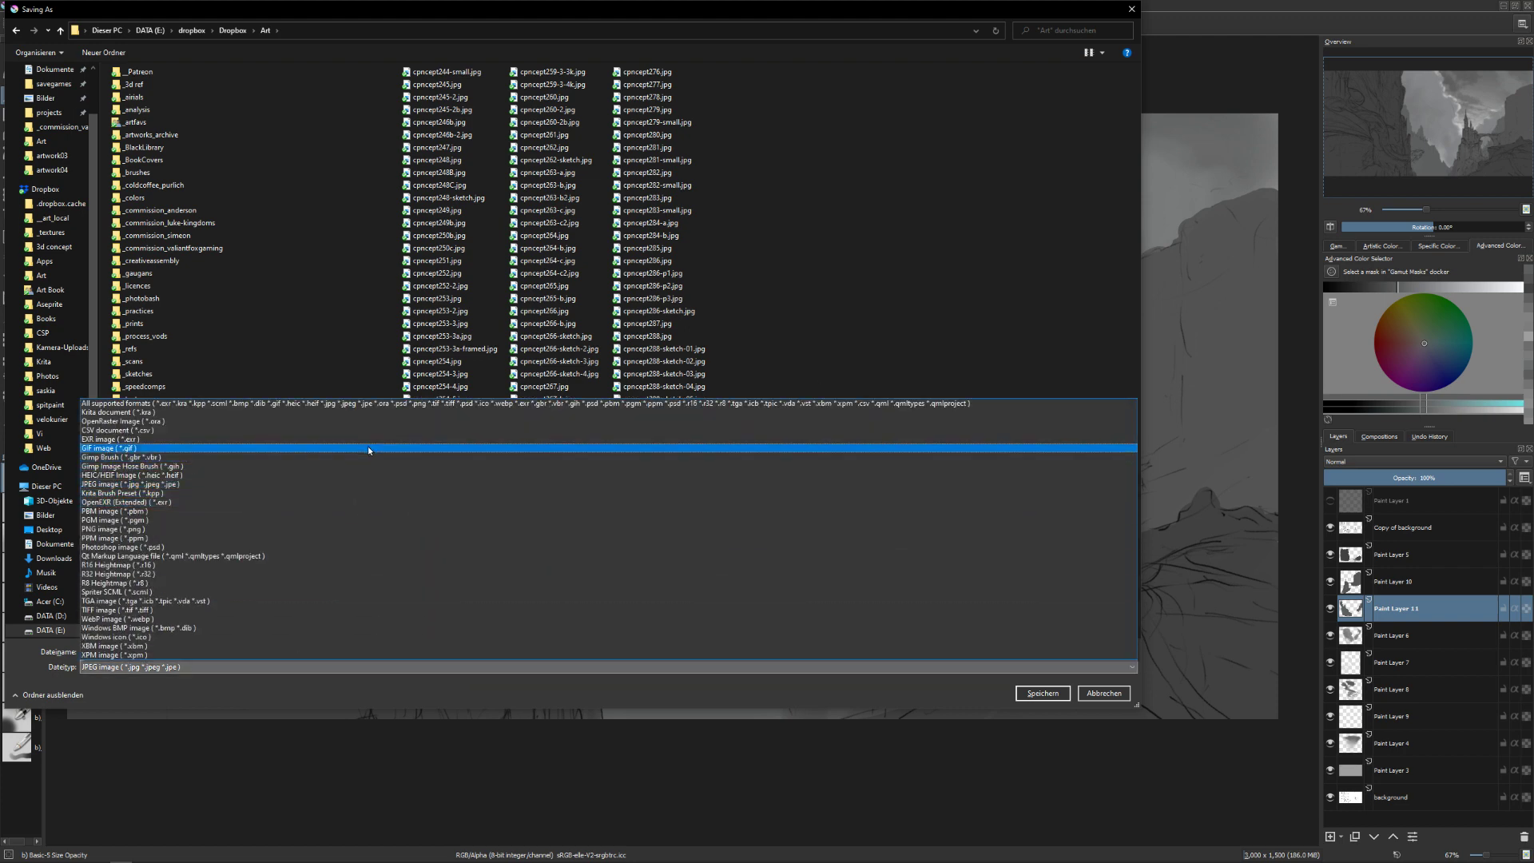
{"action": "left_click", "coordinate": [384, 412]}
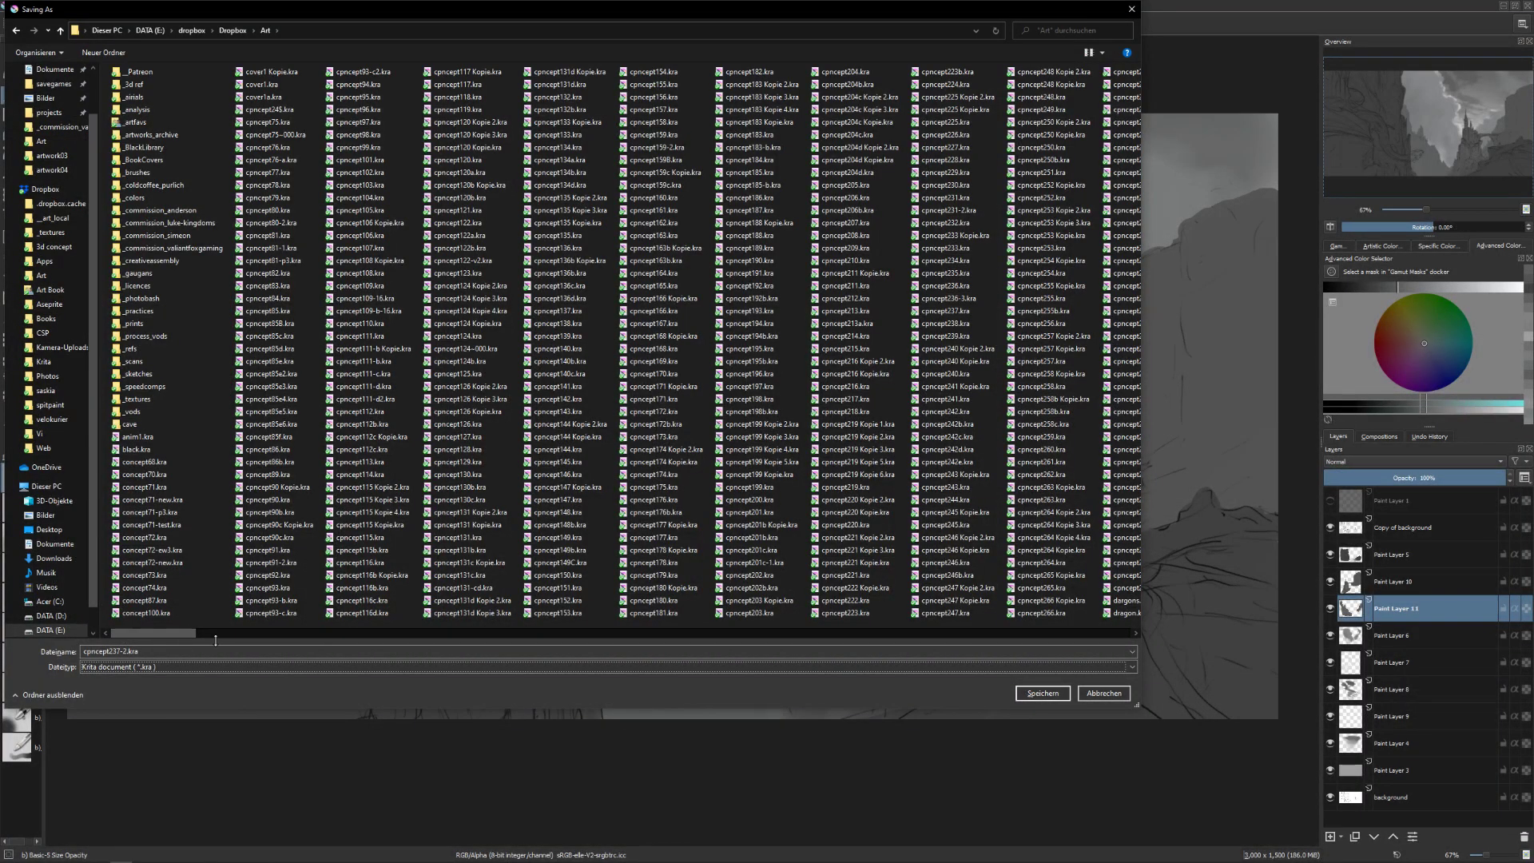
{"action": "left_click_drag", "start_coordinate": [179, 641], "coordinate": [716, 515]}
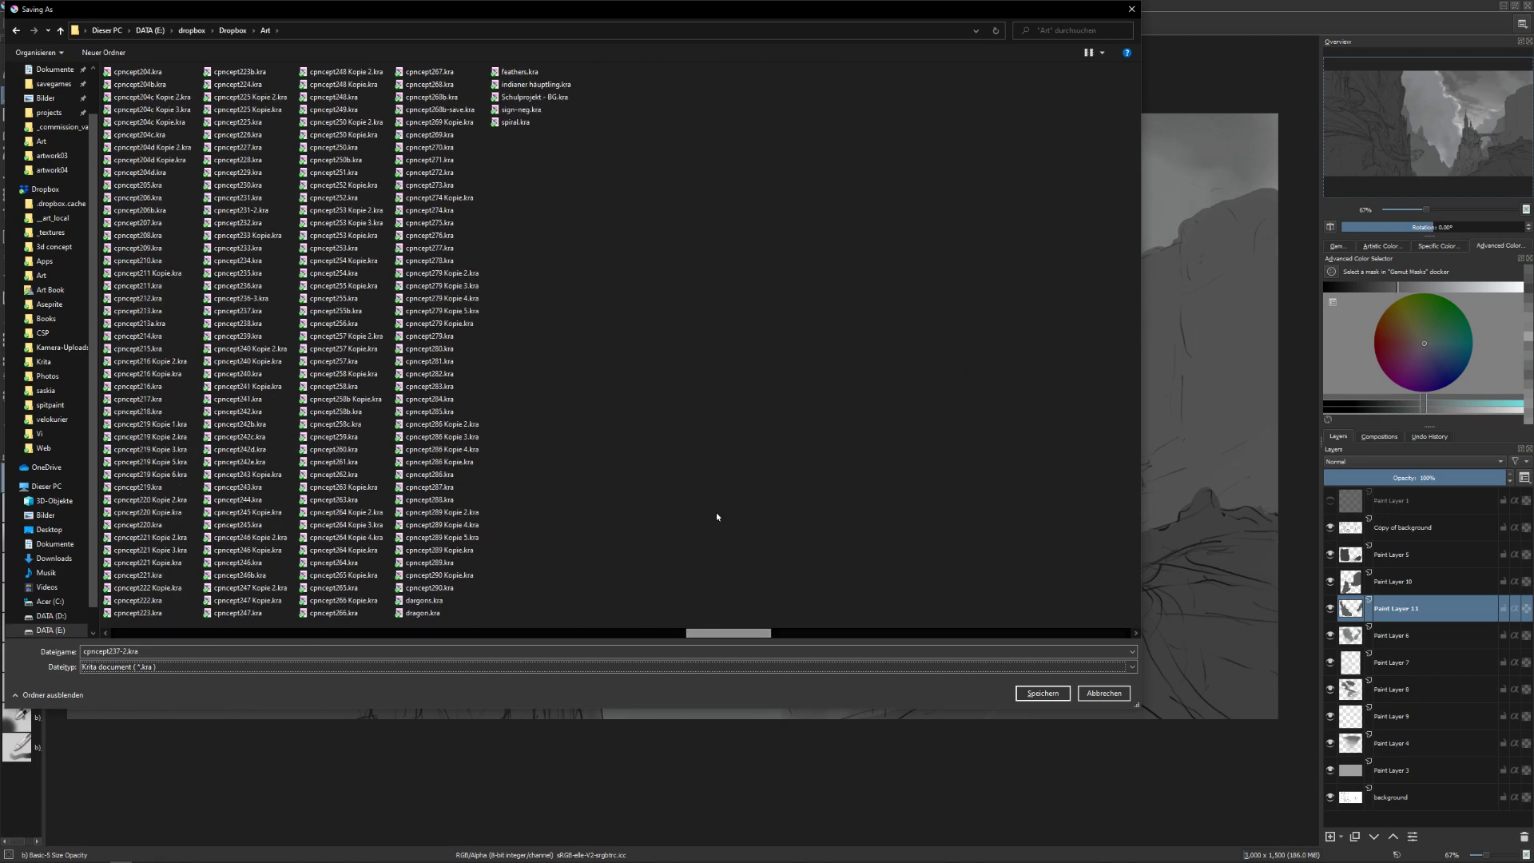
{"action": "left_click", "coordinate": [455, 588]}
{"action": "left_click", "coordinate": [119, 651]}
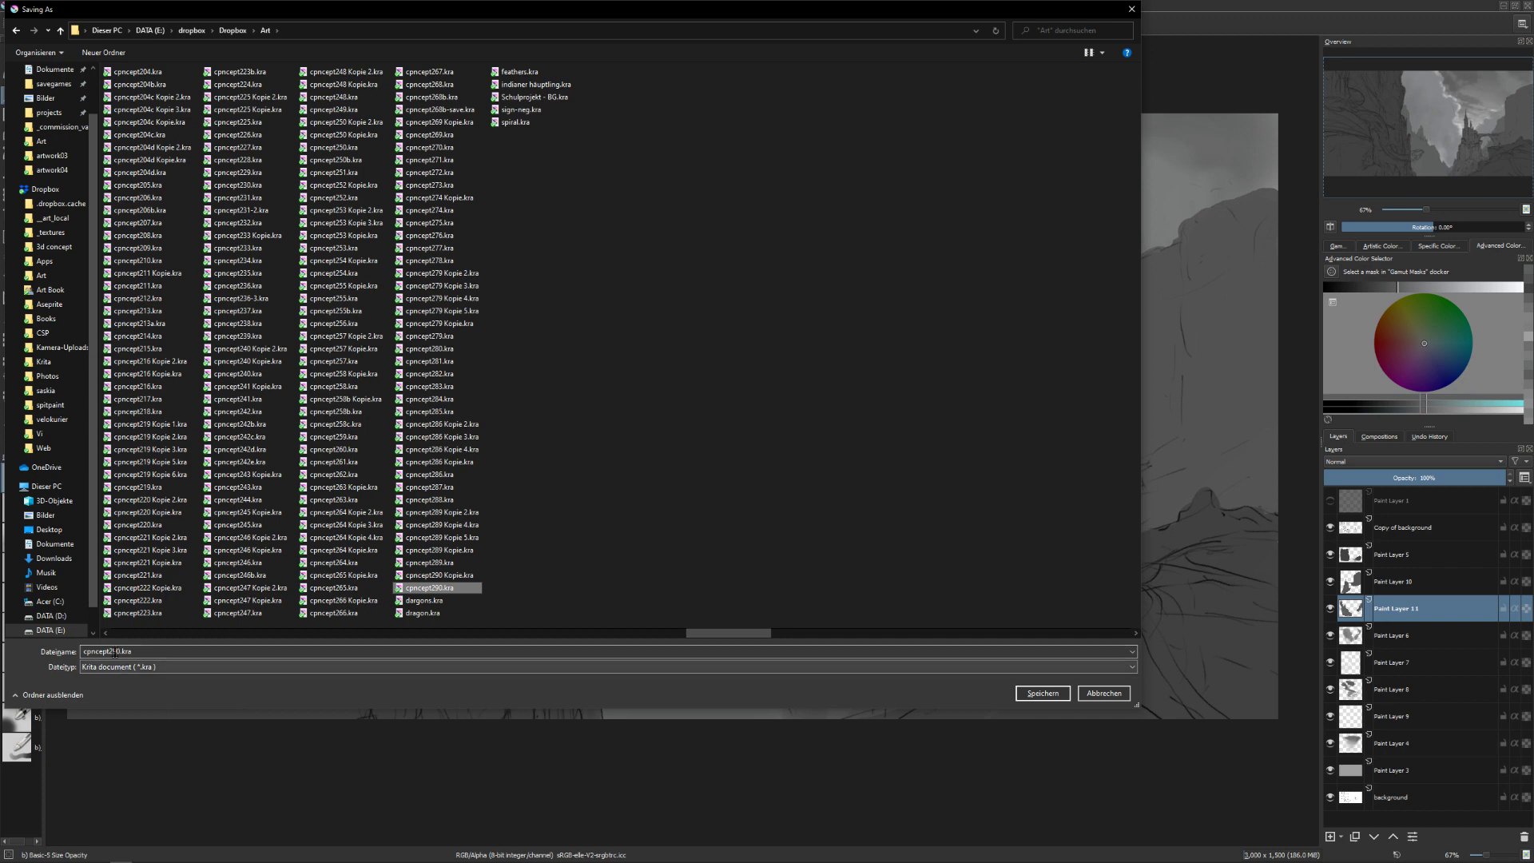
{"action": "double_click", "coordinate": [118, 651]}
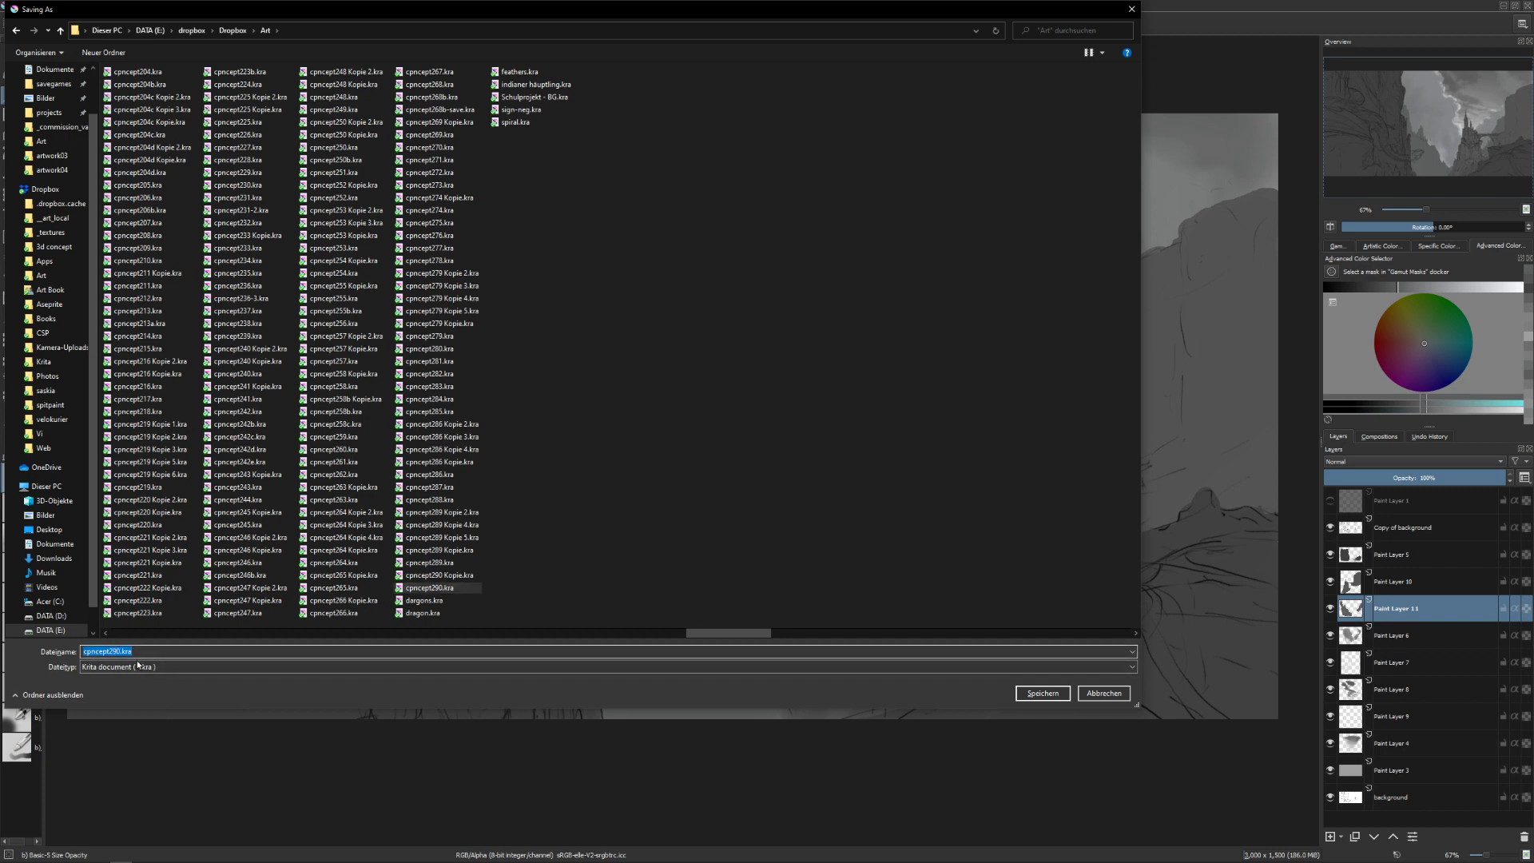
{"action": "key", "text": "End"}
{"action": "key", "text": "Return"}
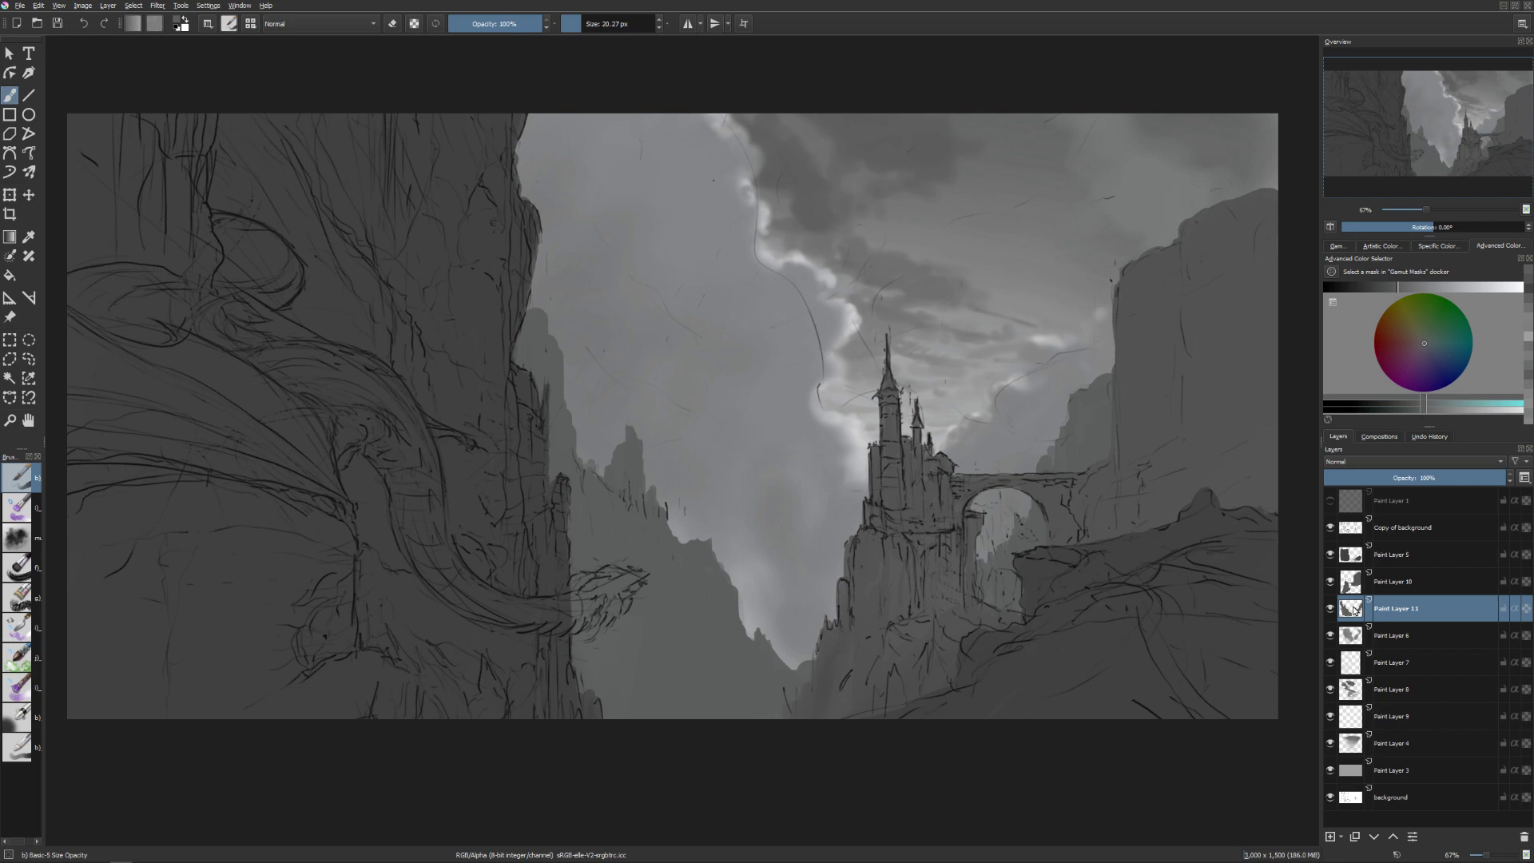
Add a new layer above Paint Layer 5 and pick a dark red with a 64 px brush.
{"action": "left_click", "coordinate": [1352, 556]}
{"action": "key", "text": "Insert"}
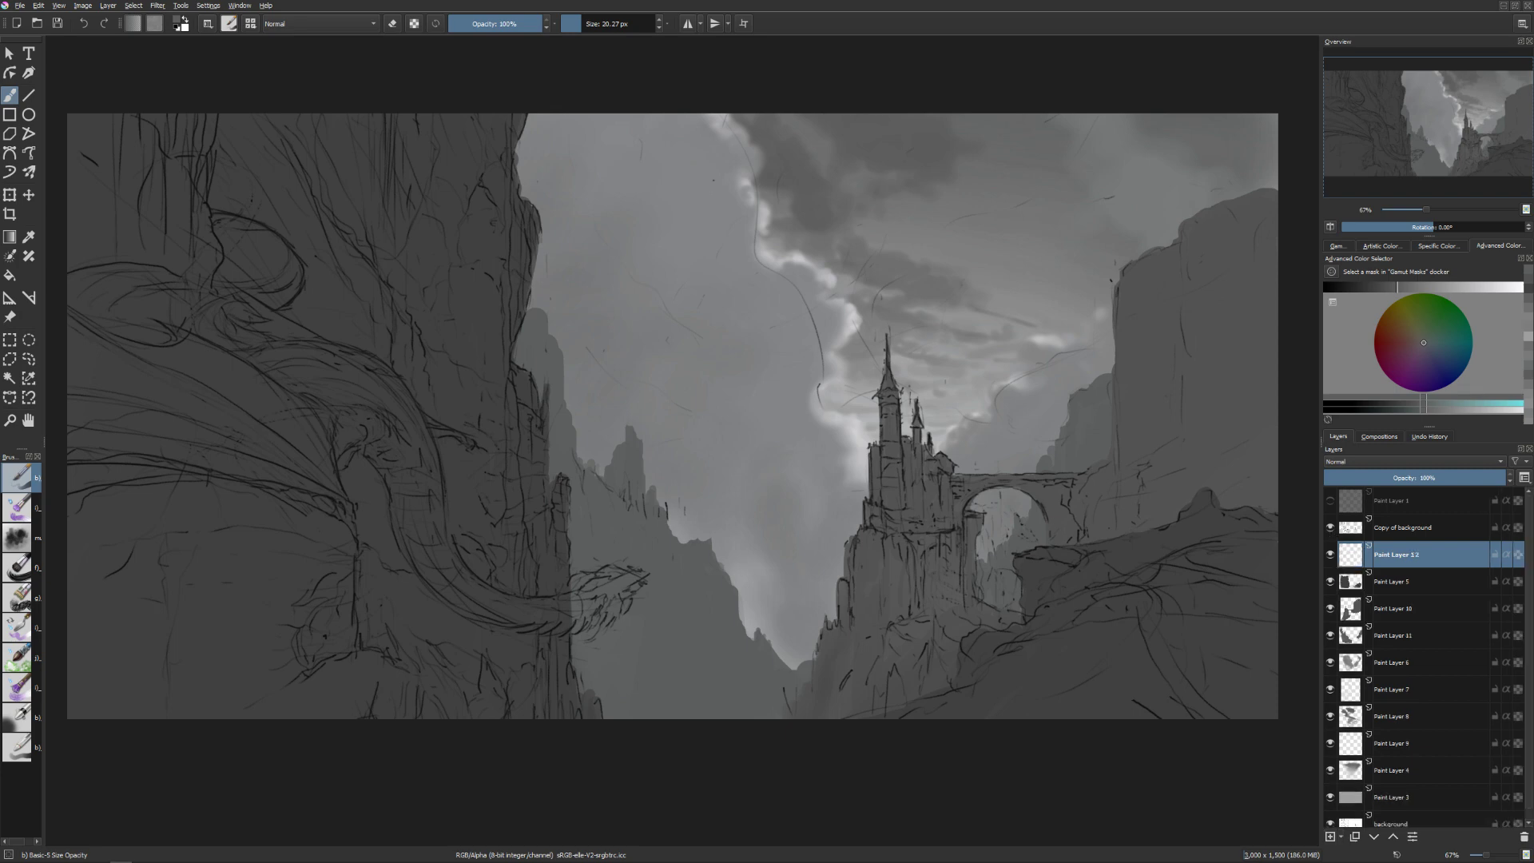
{"action": "left_click_drag", "start_coordinate": [577, 529], "coordinate": [611, 529]}
{"action": "left_click", "coordinate": [1406, 341]}
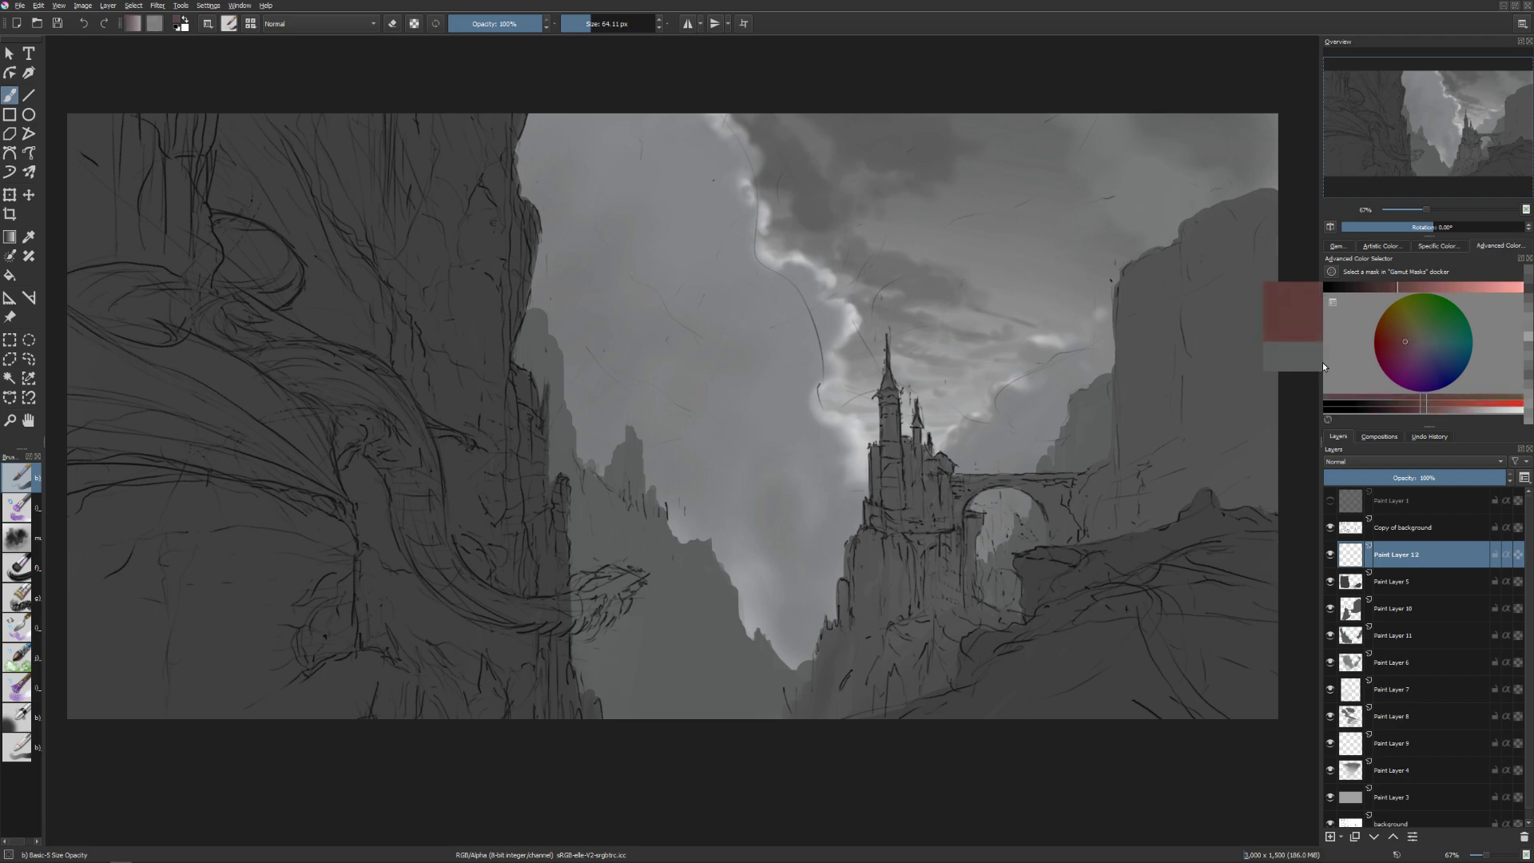
{"action": "key", "text": "shift+n"}
{"action": "key", "text": "shift+i"}
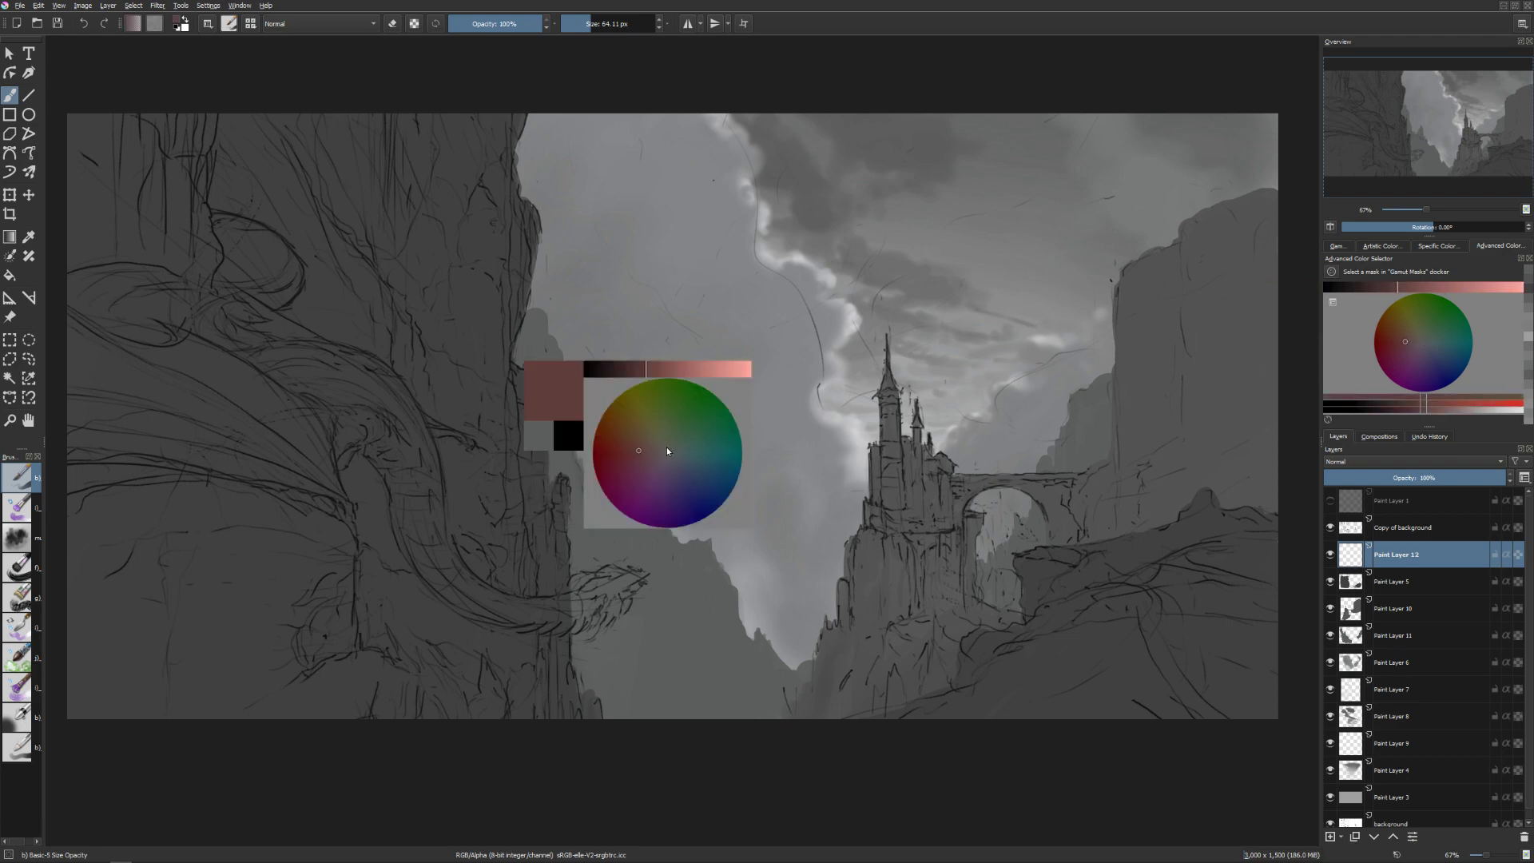
{"action": "left_click", "coordinate": [632, 370]}
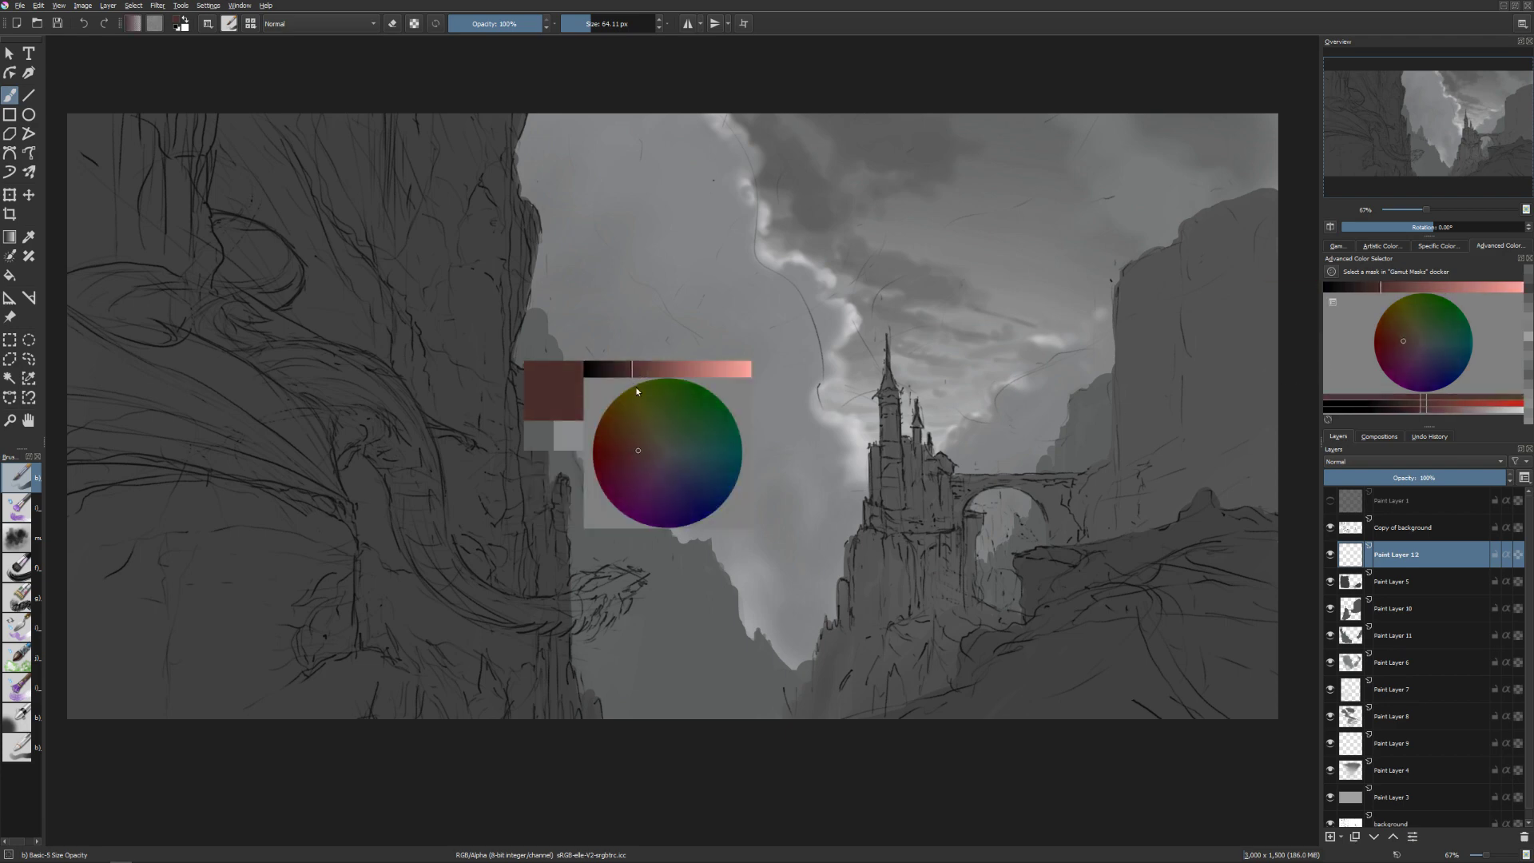
{"action": "left_click", "coordinate": [628, 453]}
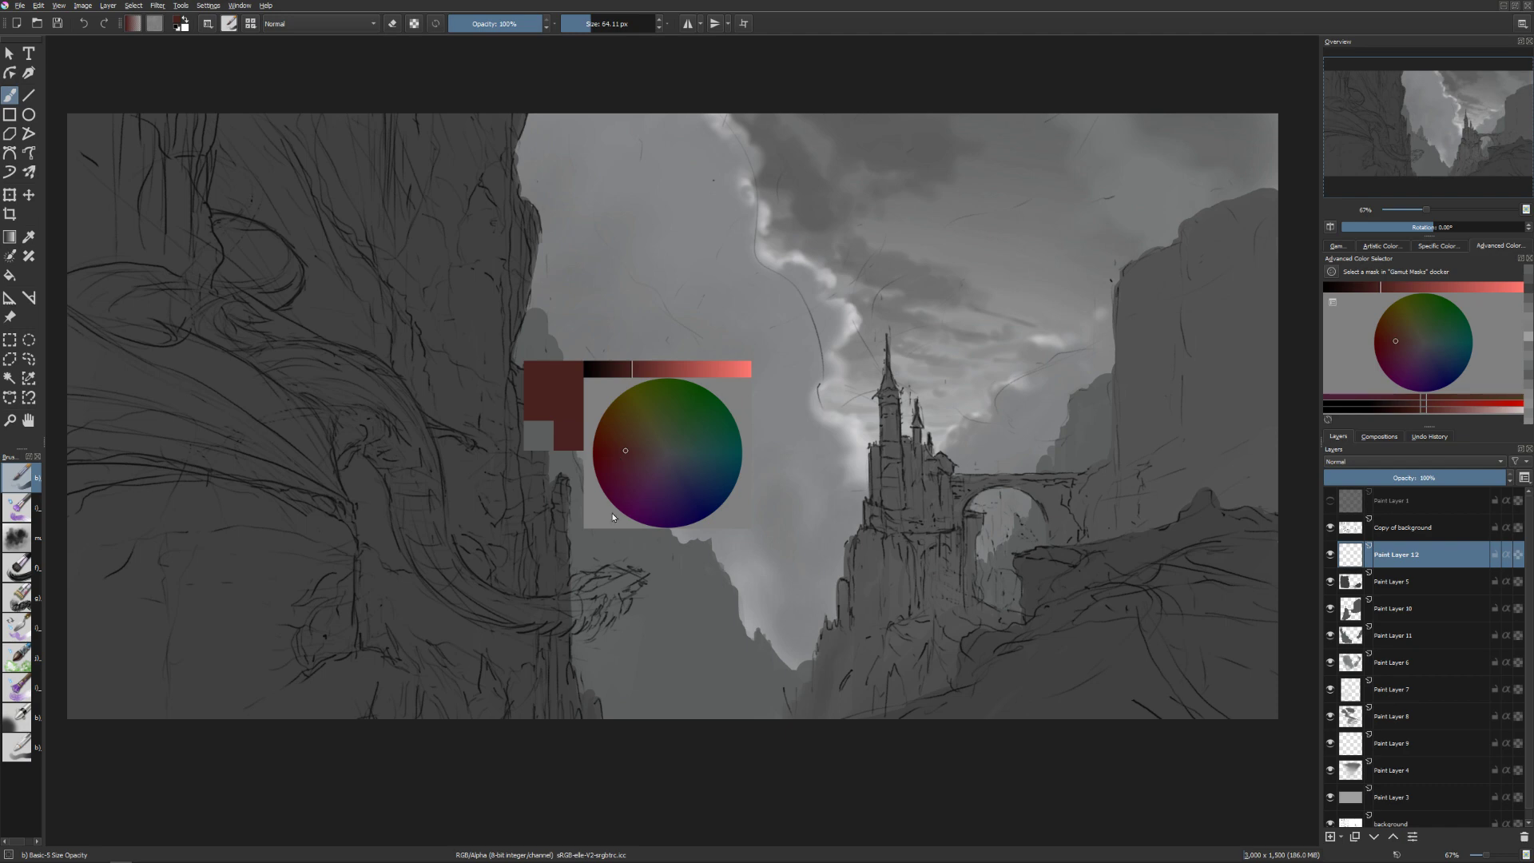
Lay in the first red strokes of the dragon's body and wing, enlarging the brush to 150 px.
{"action": "mouse_move", "coordinate": [236, 394]}
{"action": "left_mouse_down"}
{"action": "mouse_move", "coordinate": [317, 387]}
{"action": "mouse_move", "coordinate": [215, 367]}
{"action": "left_mouse_up"}
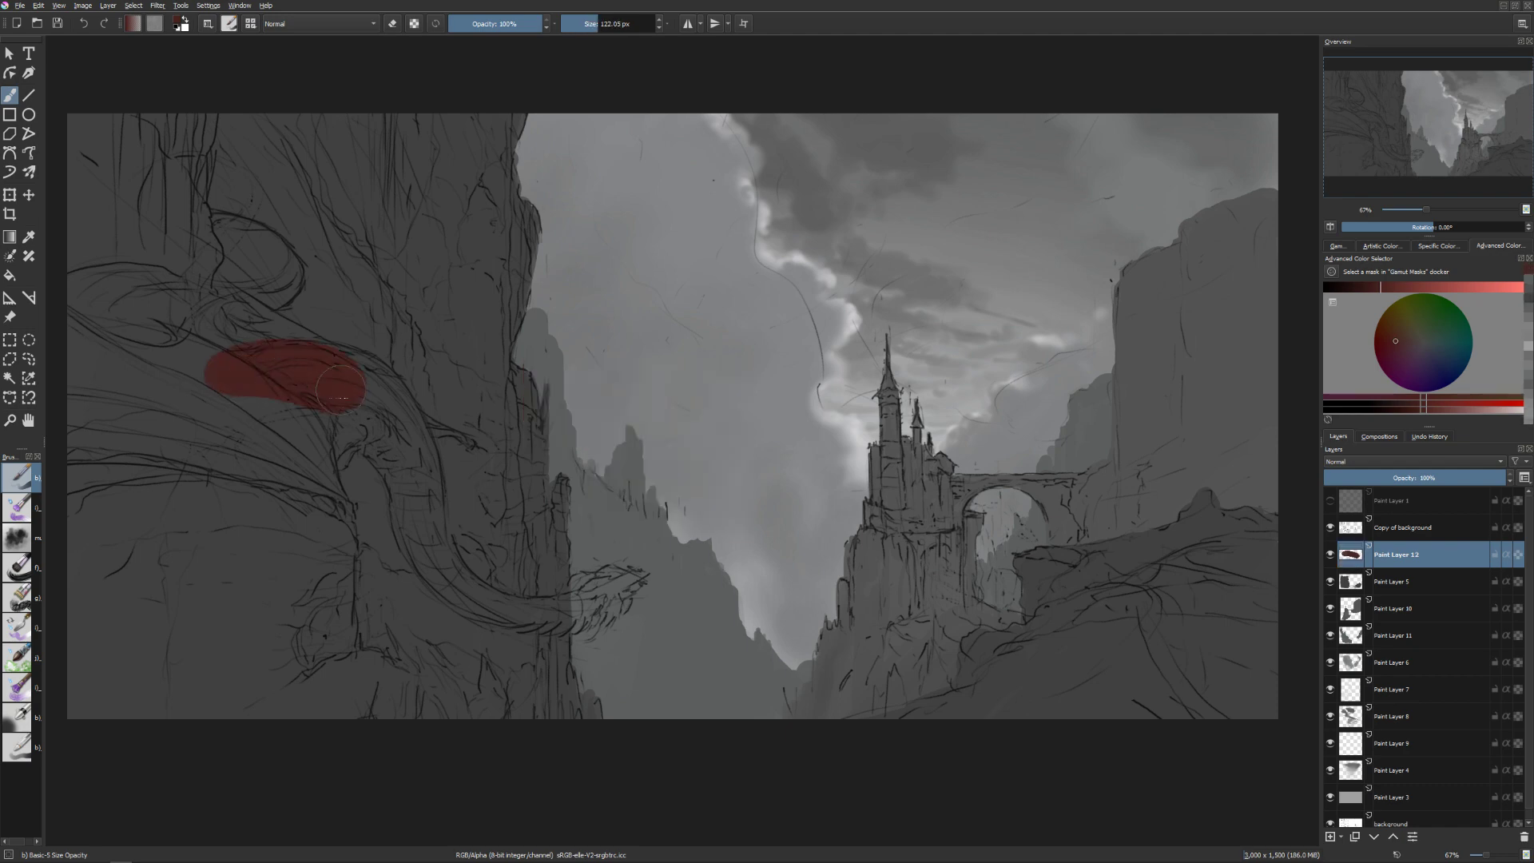
{"action": "key", "text": "bracketright"}
{"action": "mouse_move", "coordinate": [207, 221]}
{"action": "left_mouse_down"}
{"action": "mouse_move", "coordinate": [284, 260]}
{"action": "mouse_move", "coordinate": [260, 227]}
{"action": "mouse_move", "coordinate": [287, 276]}
{"action": "mouse_move", "coordinate": [255, 299]}
{"action": "mouse_move", "coordinate": [69, 274]}
{"action": "mouse_move", "coordinate": [91, 302]}
{"action": "mouse_move", "coordinate": [157, 321]}
{"action": "mouse_move", "coordinate": [81, 313]}
{"action": "mouse_move", "coordinate": [196, 328]}
{"action": "left_mouse_up"}
{"action": "key", "text": "]"}
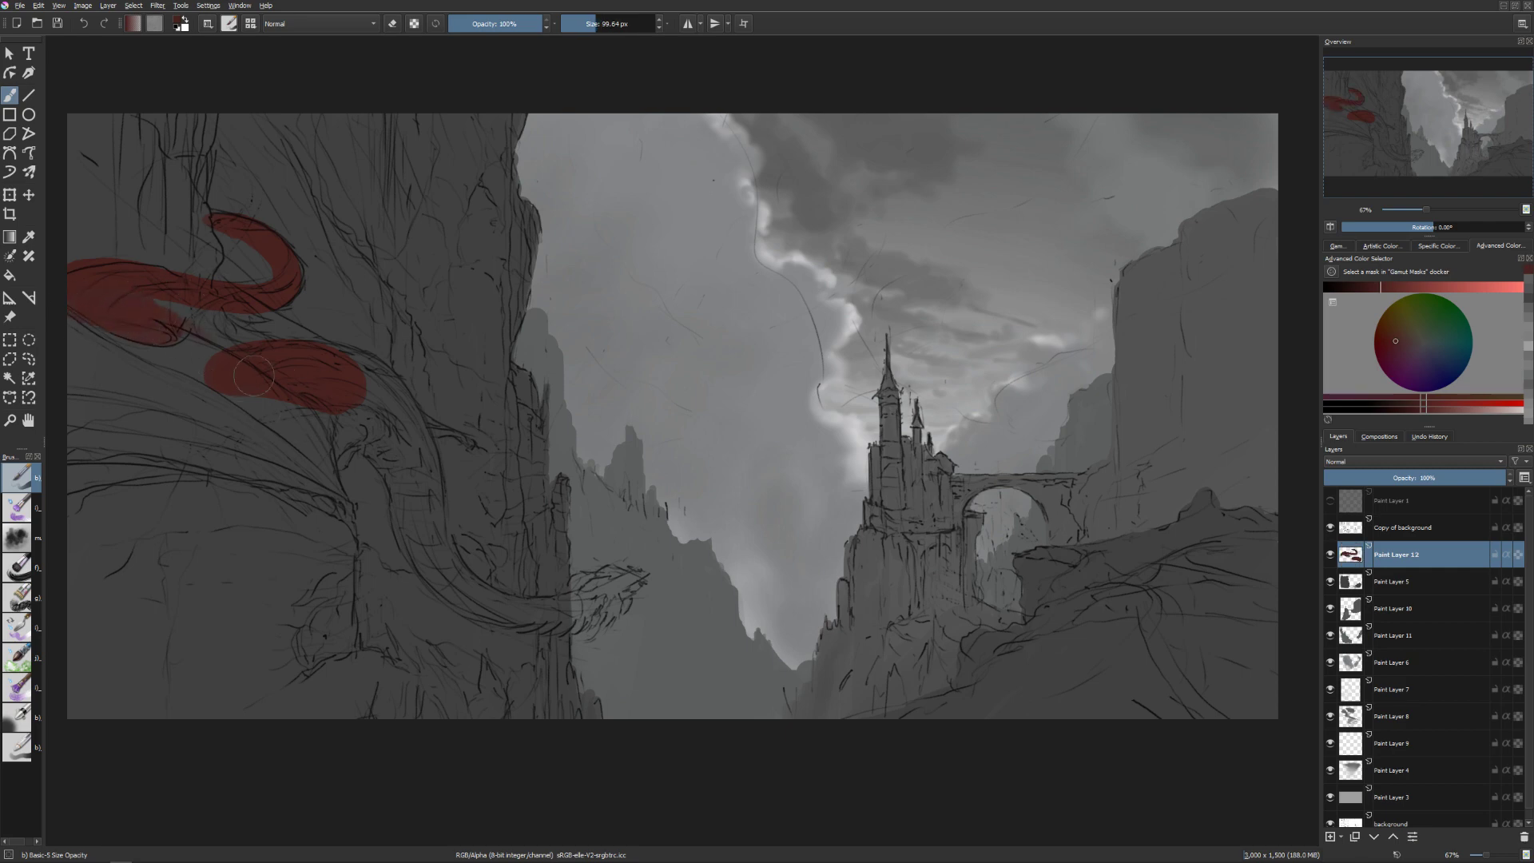
{"action": "key", "text": "shift+i"}
{"action": "mouse_move", "coordinate": [348, 383]}
{"action": "left_mouse_down", "text": "shift"}
{"action": "mouse_move", "coordinate": [397, 419]}
{"action": "mouse_move", "coordinate": [349, 386]}
{"action": "mouse_move", "coordinate": [337, 393]}
{"action": "mouse_move", "coordinate": [352, 423]}
{"action": "mouse_move", "coordinate": [389, 394]}
{"action": "mouse_move", "coordinate": [355, 388]}
{"action": "left_mouse_up", "text": "shift"}
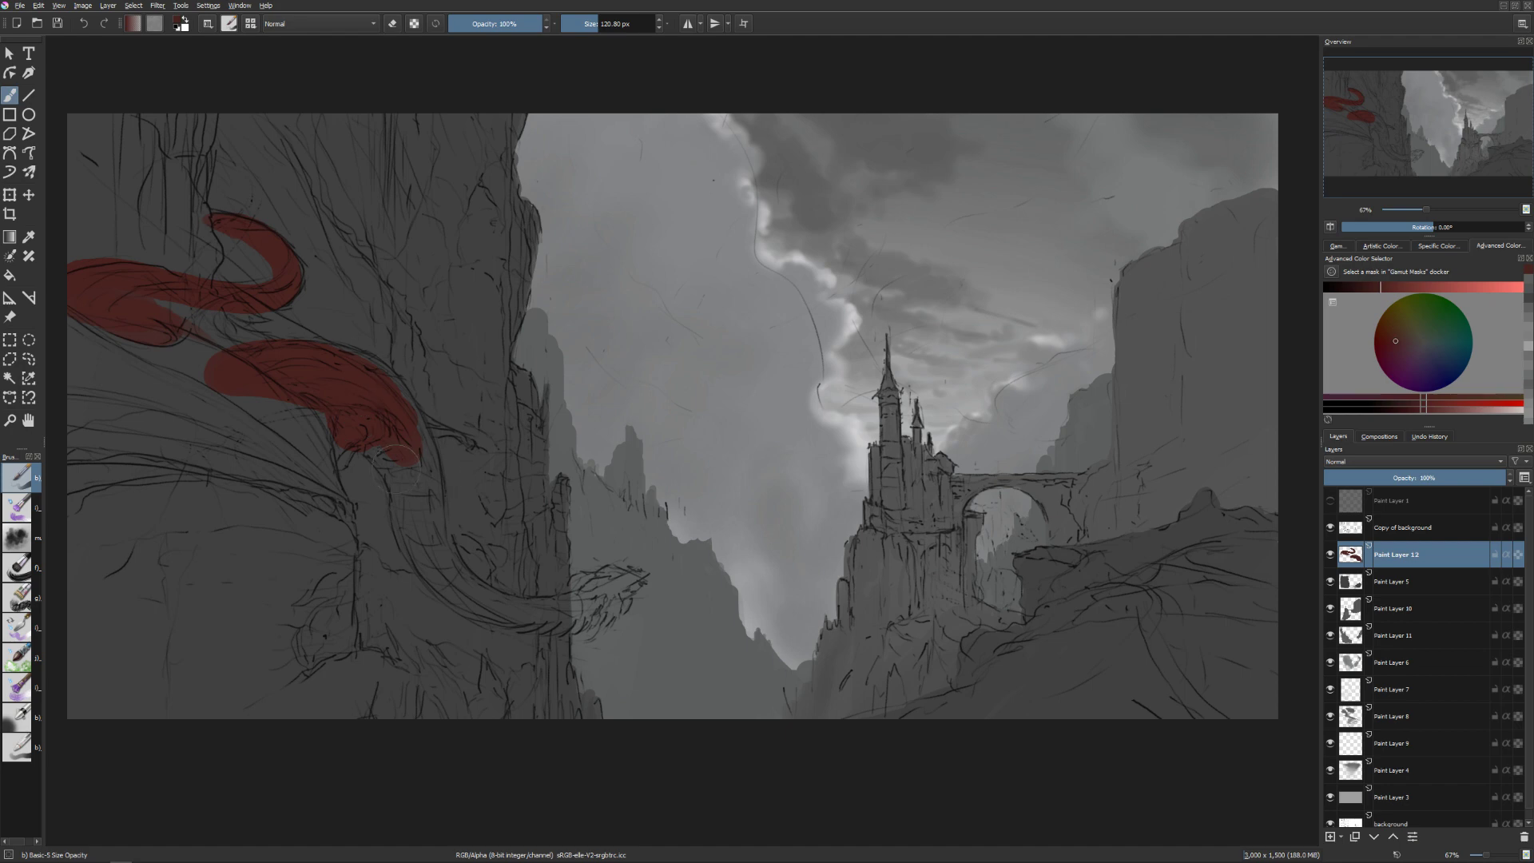
Fill red across the cliff-edge gap and build up the curving body with a 59 px brush.
{"action": "mouse_move", "coordinate": [401, 466]}
{"action": "left_mouse_down", "text": "ctrl"}
{"action": "mouse_move", "coordinate": [414, 444]}
{"action": "mouse_move", "coordinate": [423, 479]}
{"action": "left_mouse_up", "text": "ctrl"}
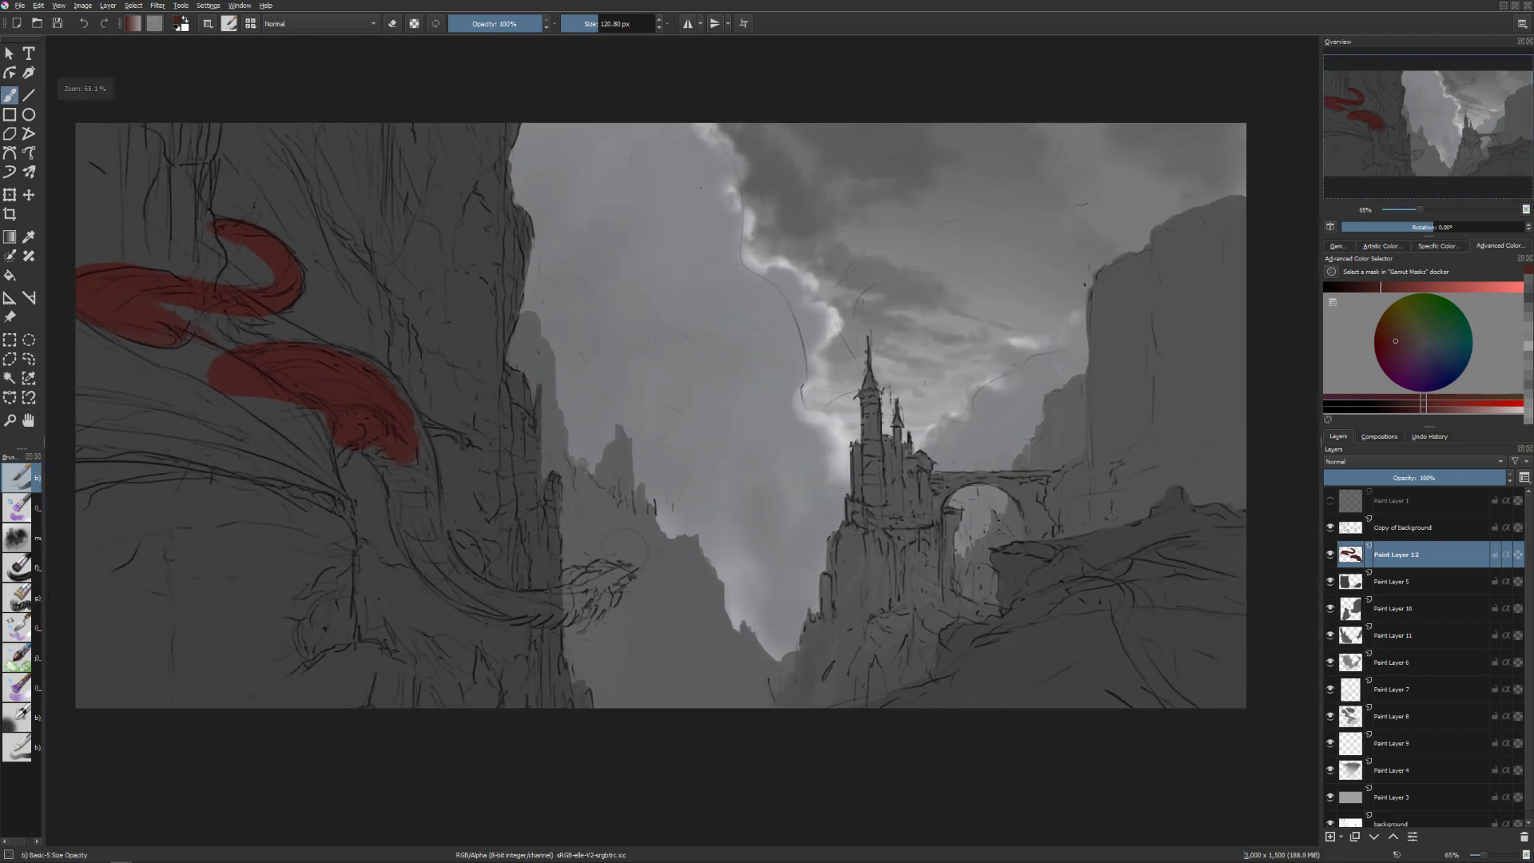
{"action": "left_click_drag", "start_coordinate": [624, 551], "coordinate": [608, 551], "text": "shift"}
{"action": "left_click_drag", "start_coordinate": [612, 607], "coordinate": [596, 608], "text": "shift"}
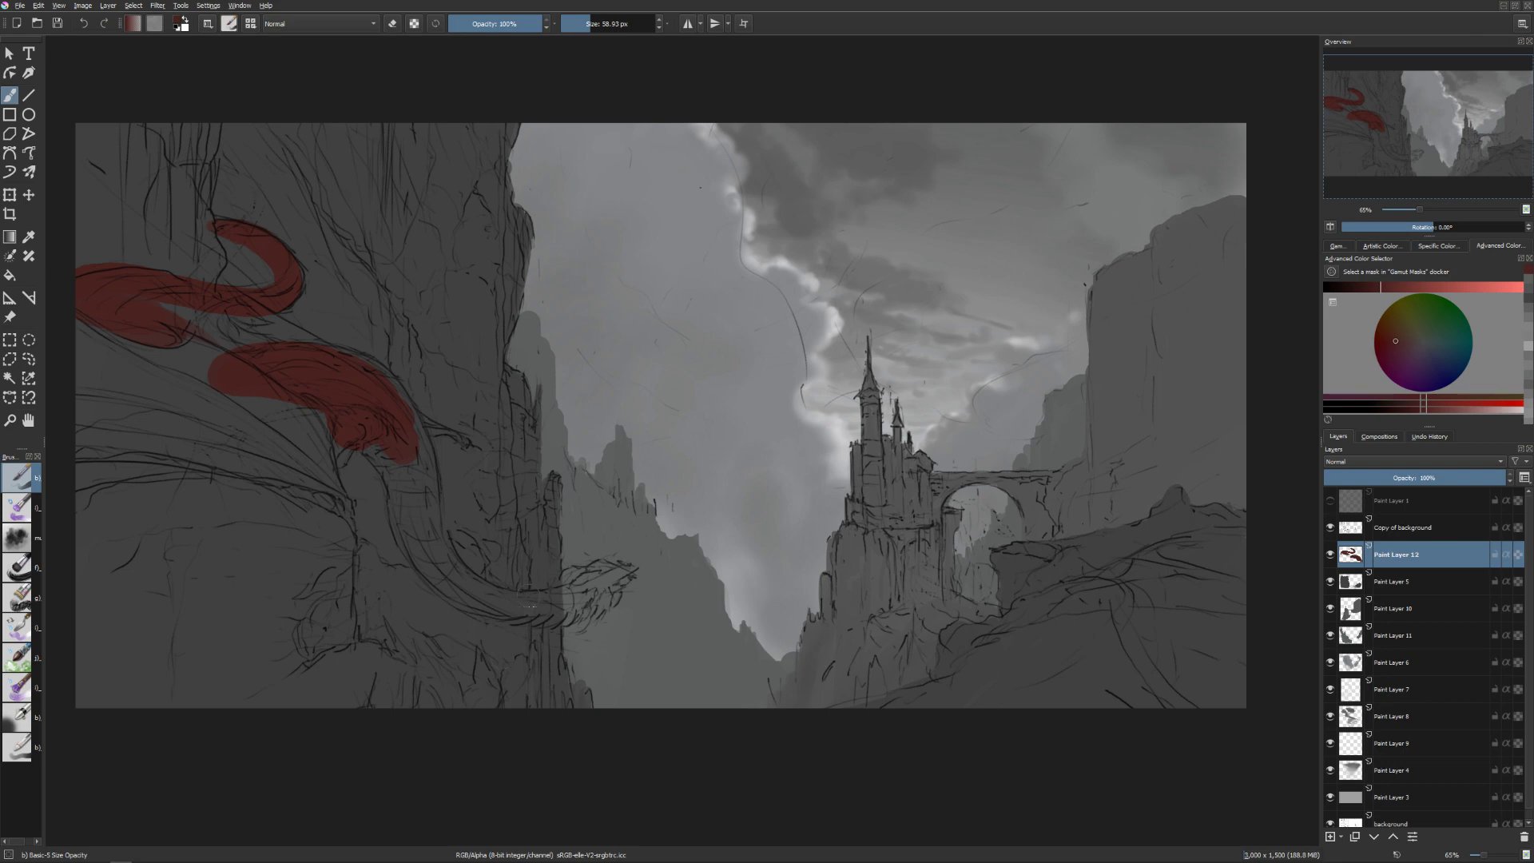
{"action": "mouse_move", "coordinate": [501, 608]}
{"action": "left_mouse_down"}
{"action": "mouse_move", "coordinate": [568, 604]}
{"action": "mouse_move", "coordinate": [608, 576]}
{"action": "mouse_move", "coordinate": [569, 590]}
{"action": "mouse_move", "coordinate": [592, 578]}
{"action": "left_mouse_up"}
{"action": "mouse_move", "coordinate": [589, 577]}
{"action": "left_mouse_down"}
{"action": "mouse_move", "coordinate": [626, 576]}
{"action": "mouse_move", "coordinate": [587, 606]}
{"action": "mouse_move", "coordinate": [602, 608]}
{"action": "mouse_move", "coordinate": [573, 608]}
{"action": "left_mouse_up"}
{"action": "left_click_drag", "start_coordinate": [461, 545], "coordinate": [478, 545], "text": "shift"}
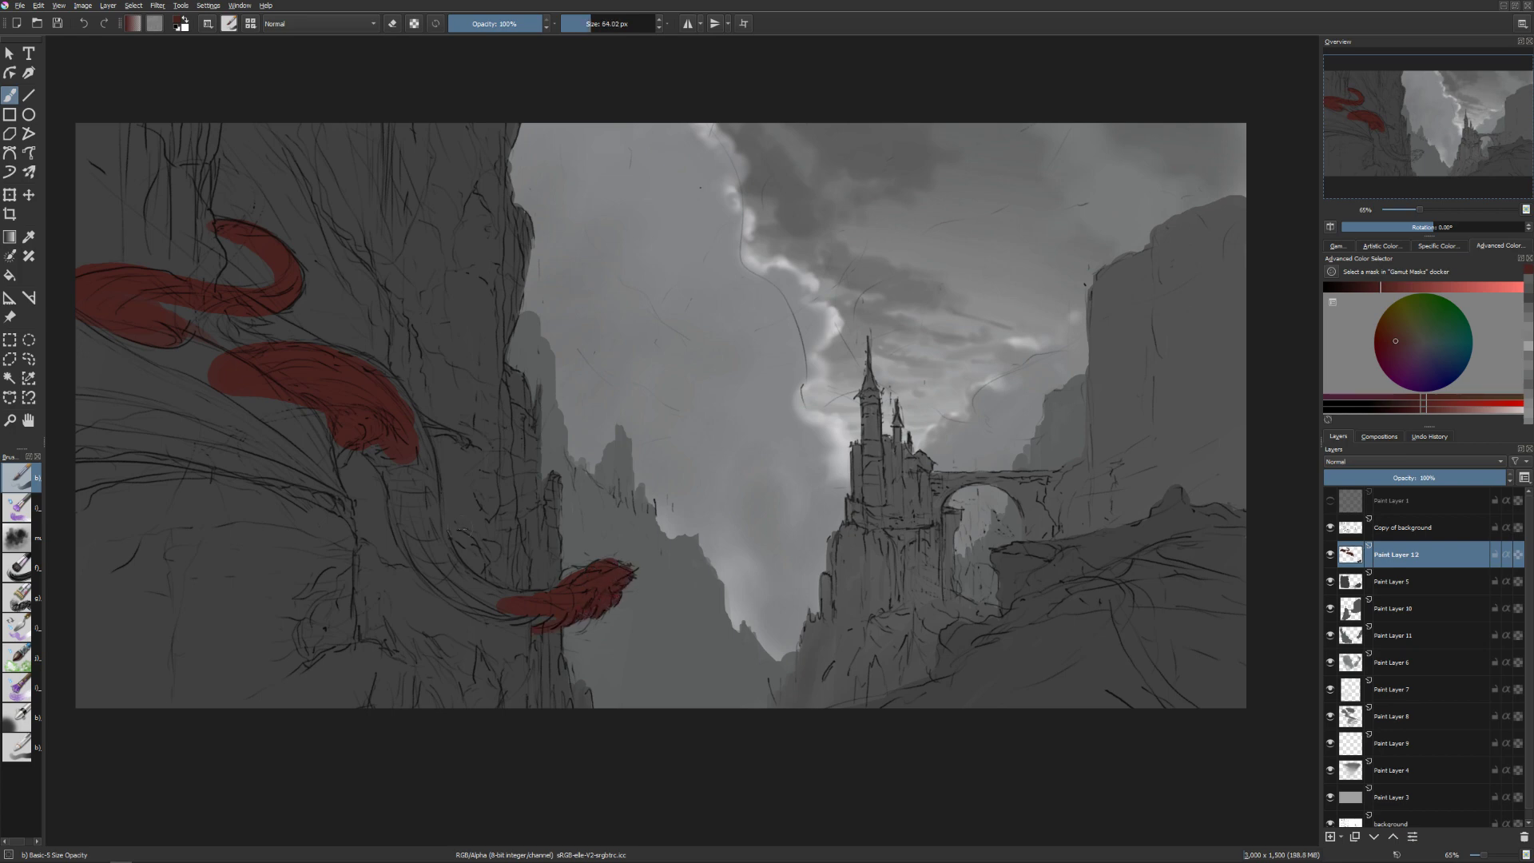
{"action": "left_click_drag", "start_coordinate": [405, 438], "coordinate": [421, 500]}
{"action": "mouse_move", "coordinate": [326, 364]}
{"action": "left_mouse_down"}
{"action": "mouse_move", "coordinate": [363, 359]}
{"action": "mouse_move", "coordinate": [401, 403]}
{"action": "mouse_move", "coordinate": [437, 550]}
{"action": "left_mouse_up"}
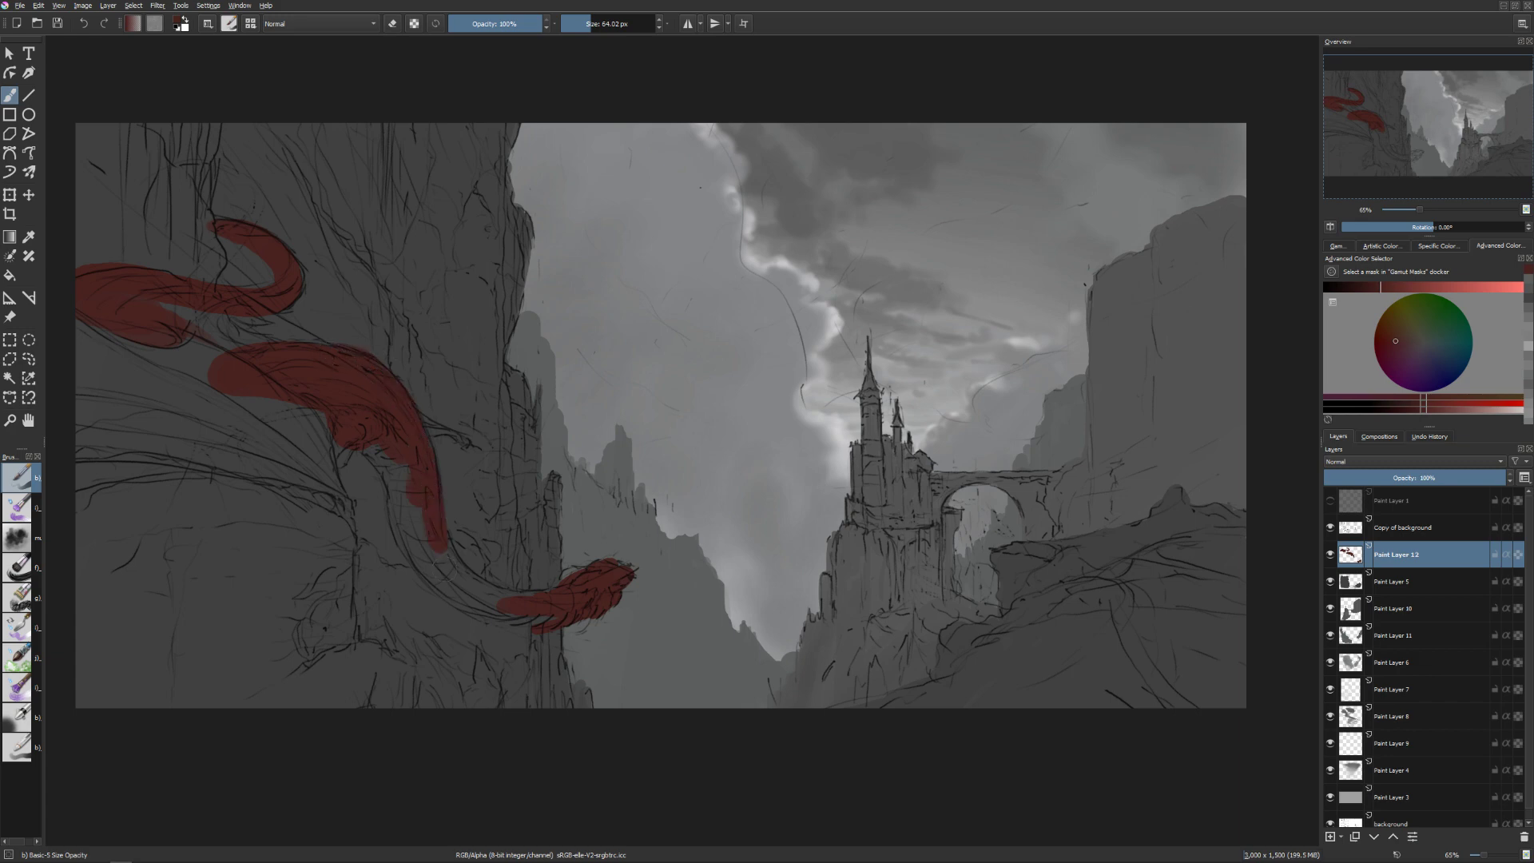
On the mirrored view, join the red blob to the body and refine the neck, head tip and lower edge.
{"action": "key", "text": "m"}
{"action": "key", "text": "bracketleft"}
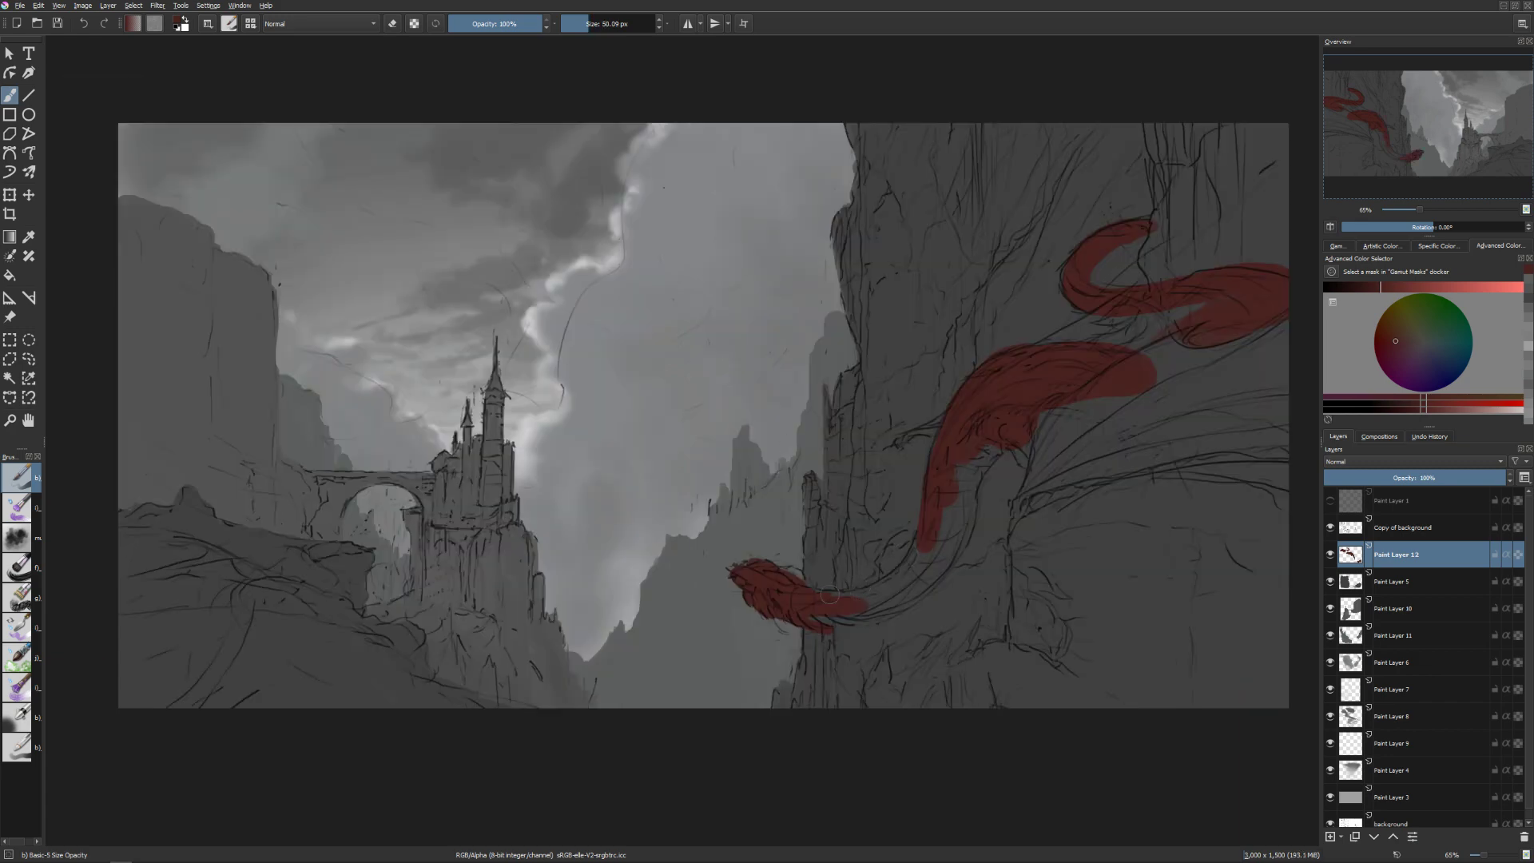
{"action": "mouse_move", "coordinate": [812, 593]}
{"action": "left_mouse_down"}
{"action": "mouse_move", "coordinate": [890, 577]}
{"action": "mouse_move", "coordinate": [931, 518]}
{"action": "left_mouse_up"}
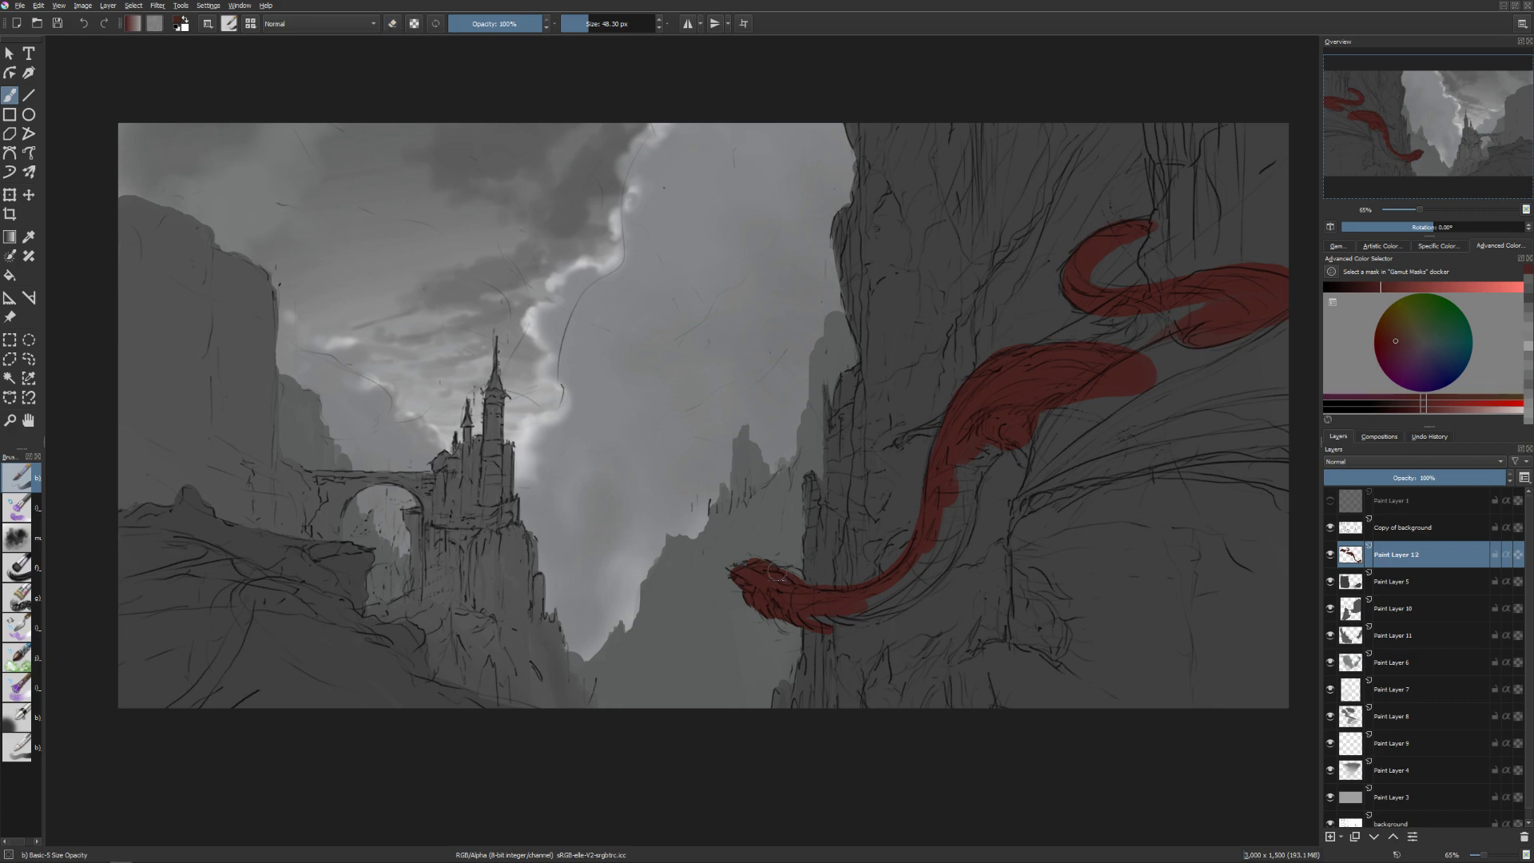
{"action": "key", "text": "bracketleft"}
{"action": "key", "text": "bracketleft"}
{"action": "mouse_move", "coordinate": [837, 583]}
{"action": "left_mouse_down", "text": "shift"}
{"action": "mouse_move", "coordinate": [813, 620]}
{"action": "mouse_move", "coordinate": [799, 610]}
{"action": "mouse_move", "coordinate": [877, 597]}
{"action": "left_mouse_up", "text": "shift"}
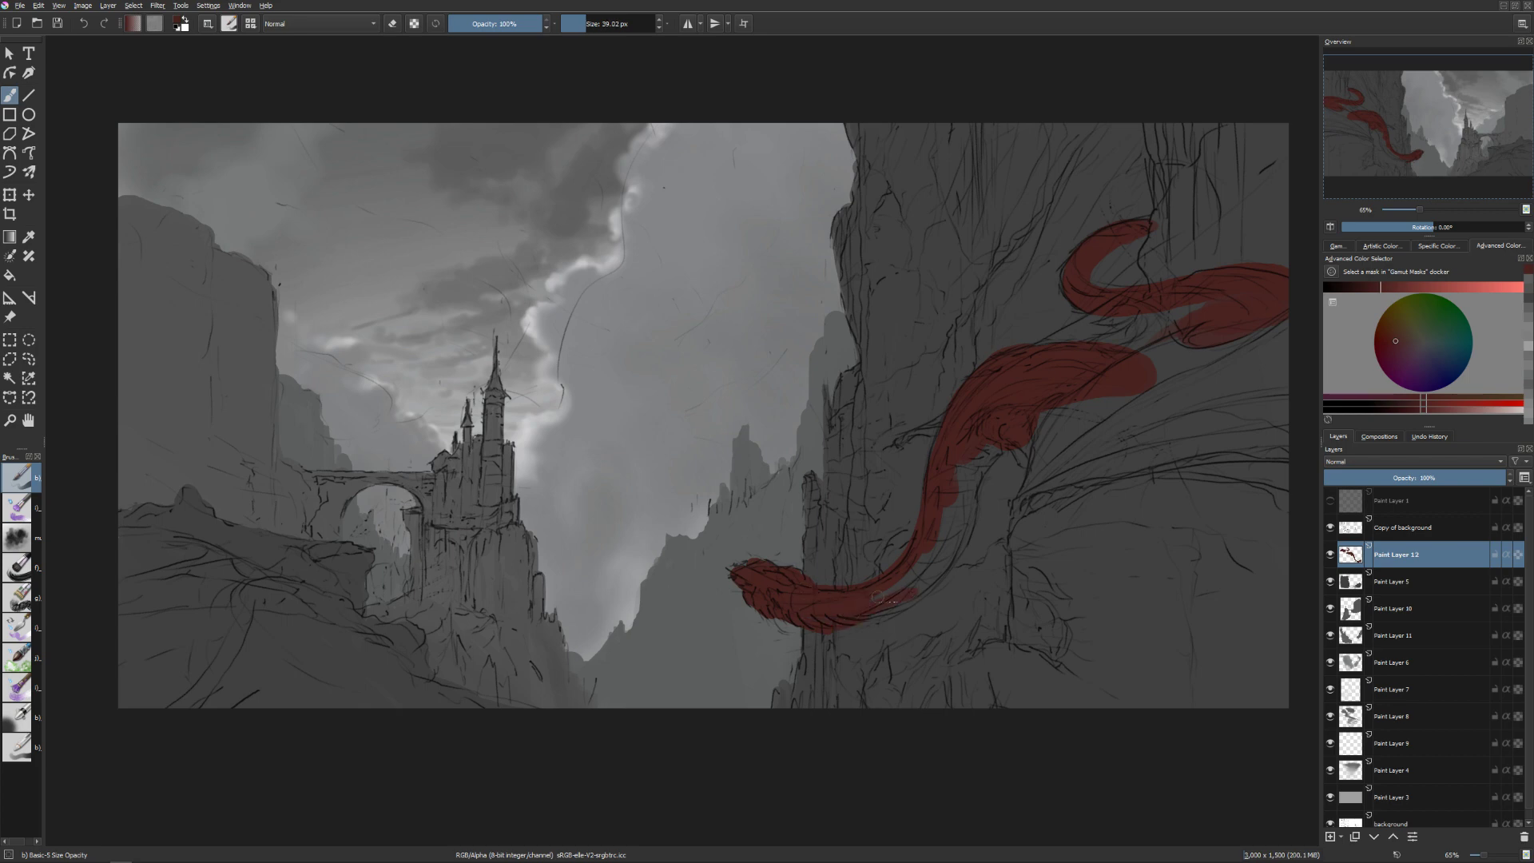
{"action": "key", "text": "bracketleft"}
{"action": "key", "text": "bracketleft"}
{"action": "left_click_drag", "start_coordinate": [746, 572], "coordinate": [731, 572]}
{"action": "key", "text": "bracketleft"}
{"action": "key", "text": "bracketleft"}
{"action": "mouse_move", "coordinate": [915, 563]}
{"action": "left_mouse_down"}
{"action": "mouse_move", "coordinate": [904, 594]}
{"action": "mouse_move", "coordinate": [862, 613]}
{"action": "mouse_move", "coordinate": [954, 550]}
{"action": "mouse_move", "coordinate": [975, 435]}
{"action": "mouse_move", "coordinate": [950, 495]}
{"action": "left_mouse_up"}
Darken the red along the dragon's body and extend its upper top edge.
{"action": "key", "text": "bracketright"}
{"action": "key", "text": "bracketright"}
{"action": "key", "text": "bracketright"}
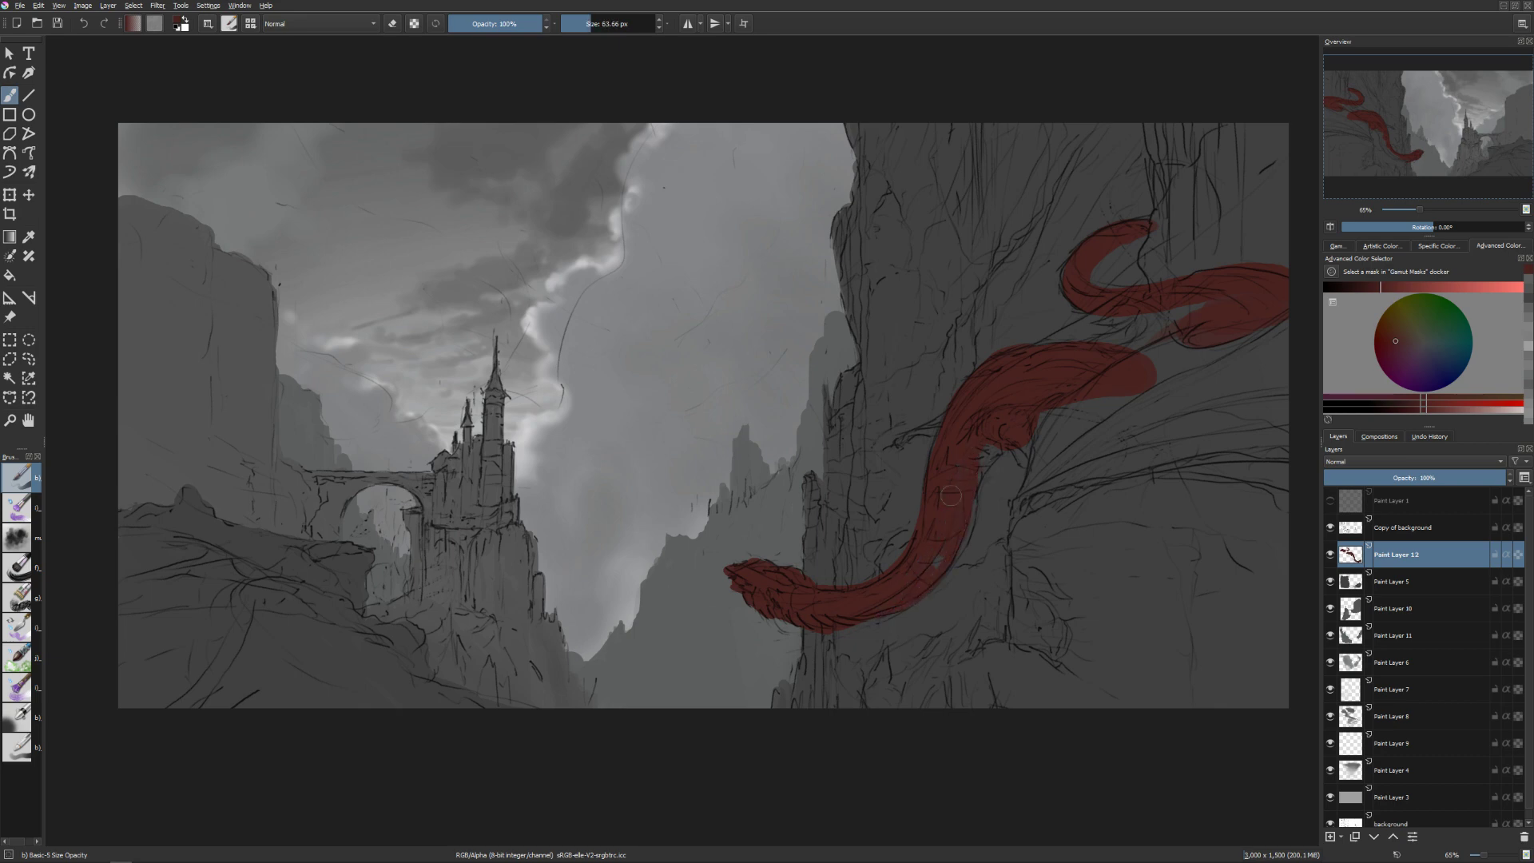
{"action": "key", "text": "bracketleft"}
{"action": "left_click_drag", "start_coordinate": [994, 435], "coordinate": [955, 553]}
{"action": "key", "text": "bracketright"}
{"action": "key", "text": "bracketright"}
{"action": "key", "text": "e"}
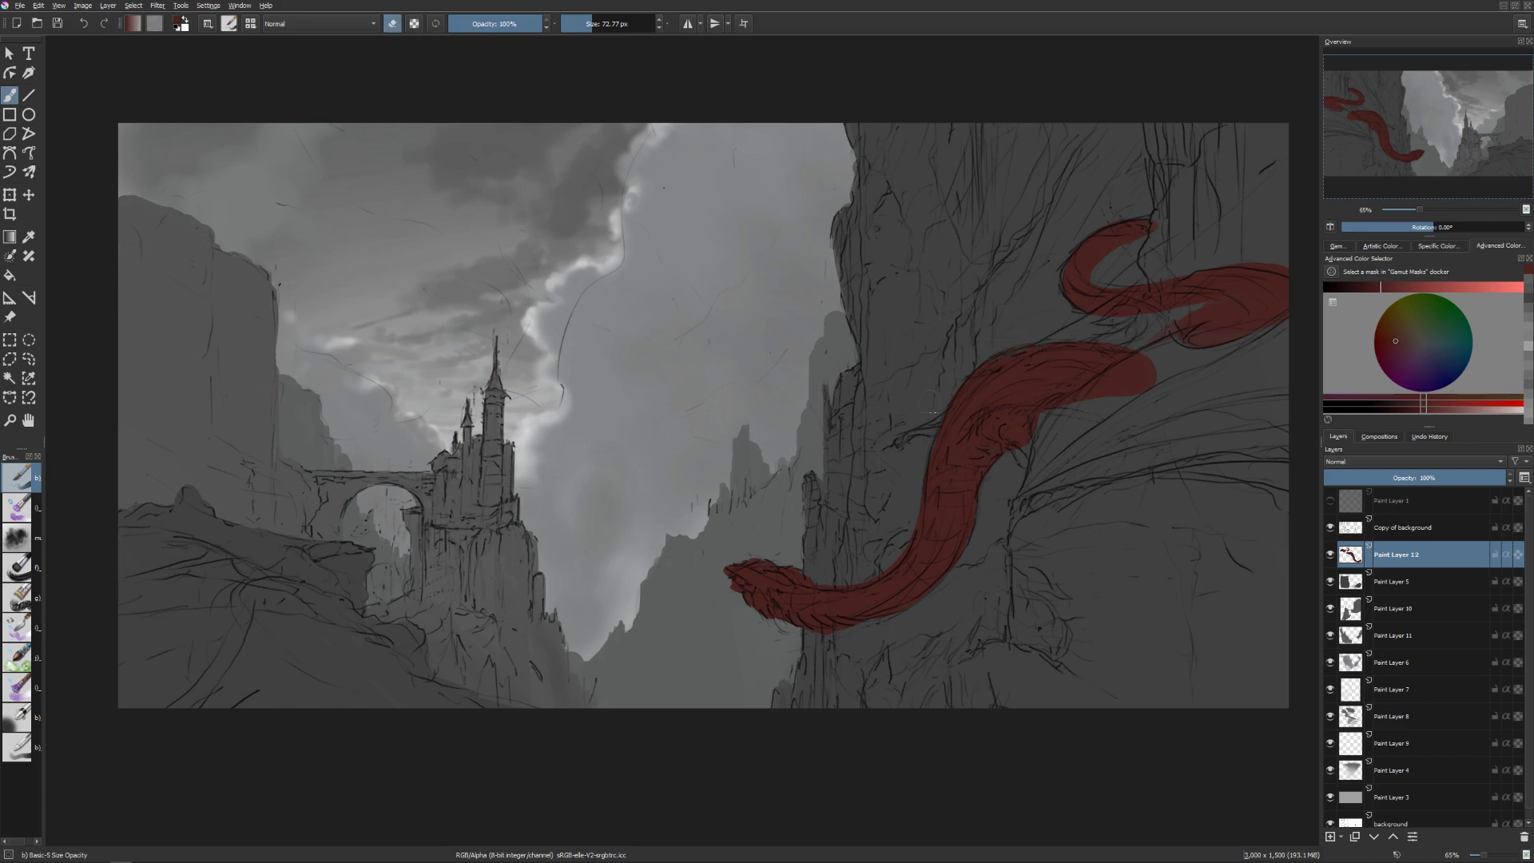
{"action": "key", "text": "e"}
{"action": "mouse_move", "coordinate": [963, 393]}
{"action": "left_mouse_down"}
{"action": "mouse_move", "coordinate": [1032, 352]}
{"action": "mouse_move", "coordinate": [1038, 329]}
{"action": "left_mouse_up"}
{"action": "key", "text": "e"}
{"action": "key", "text": "e"}
{"action": "left_click_drag", "start_coordinate": [1145, 236], "coordinate": [1121, 236], "text": "shift"}
Hide and show the red dragon layer to compare it against the painting.
{"action": "left_click", "coordinate": [1329, 555]}
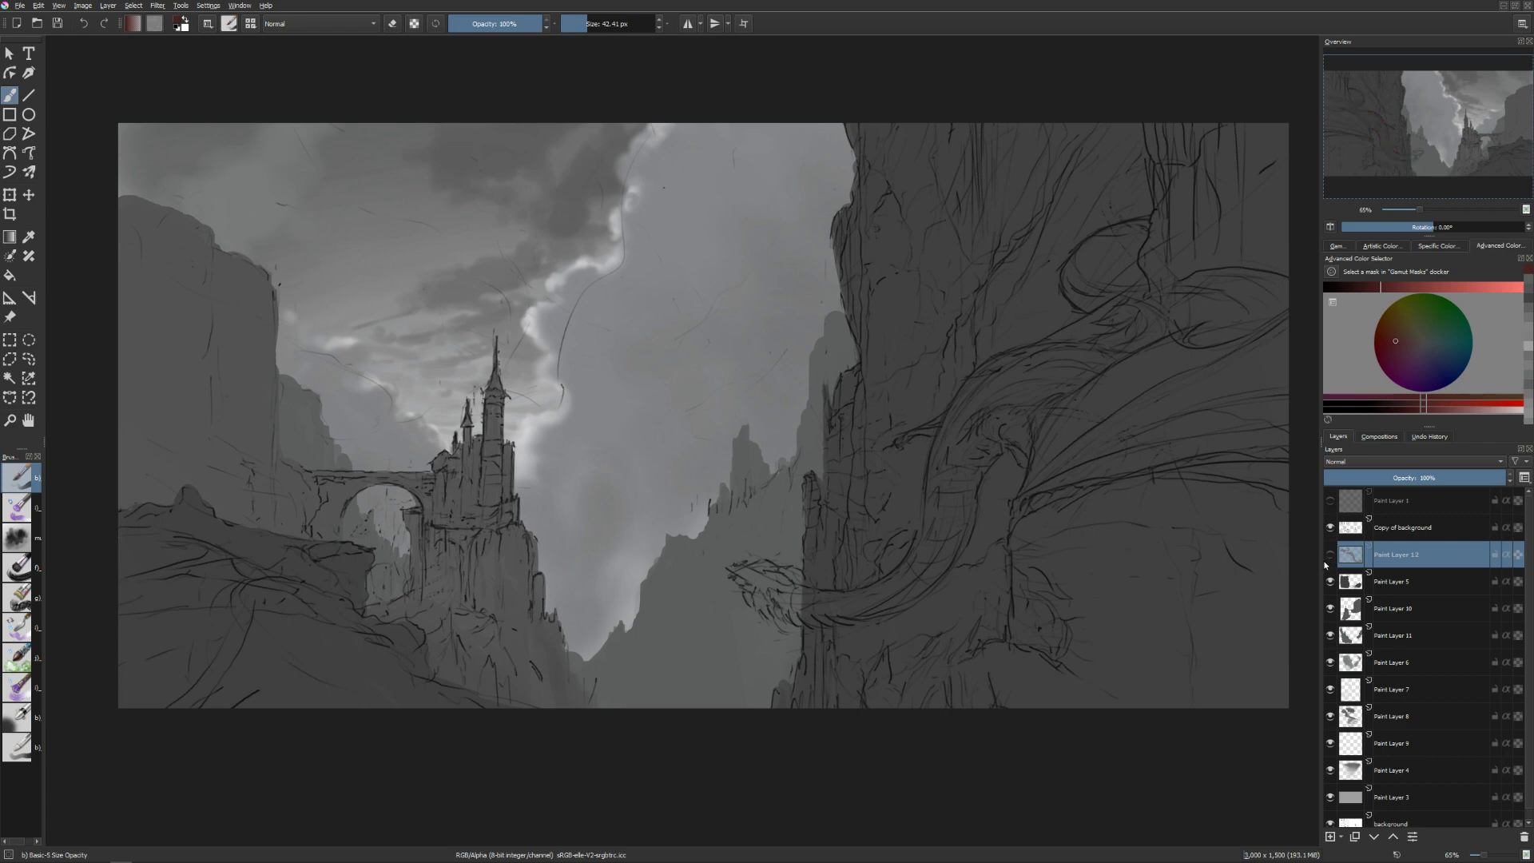
{"action": "left_click", "coordinate": [1329, 554]}
{"action": "key", "text": "e"}
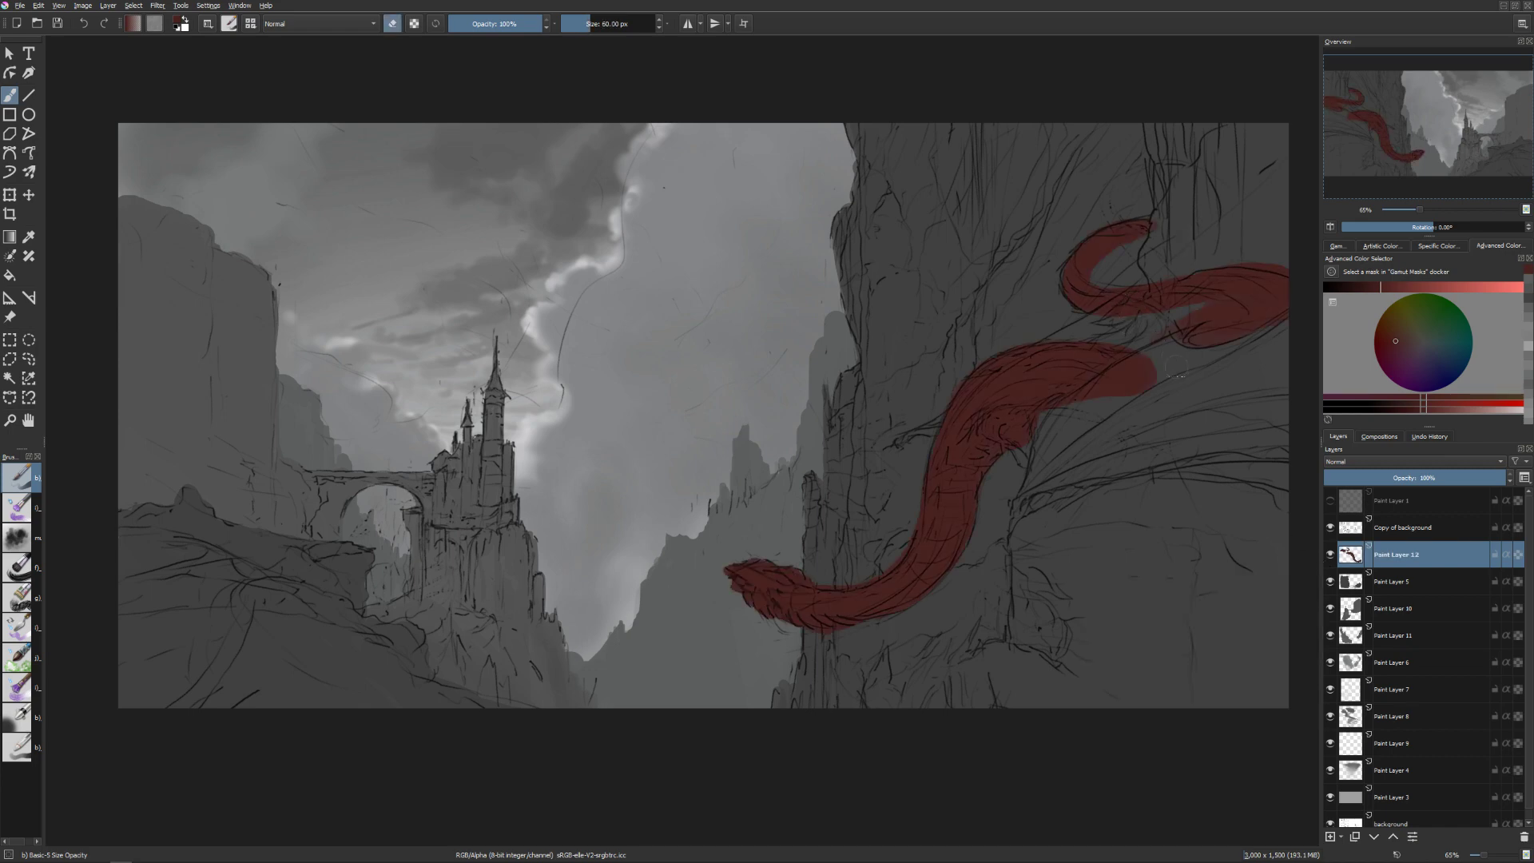
{"action": "mouse_move", "coordinate": [1217, 366]}
{"action": "left_mouse_down"}
{"action": "mouse_move", "coordinate": [1139, 361]}
{"action": "mouse_move", "coordinate": [1158, 332]}
{"action": "mouse_move", "coordinate": [1130, 357]}
{"action": "mouse_move", "coordinate": [1142, 313]}
{"action": "mouse_move", "coordinate": [1198, 303]}
{"action": "mouse_move", "coordinate": [1142, 315]}
{"action": "left_mouse_up"}
{"action": "key", "text": "e"}
{"action": "key", "text": "e"}
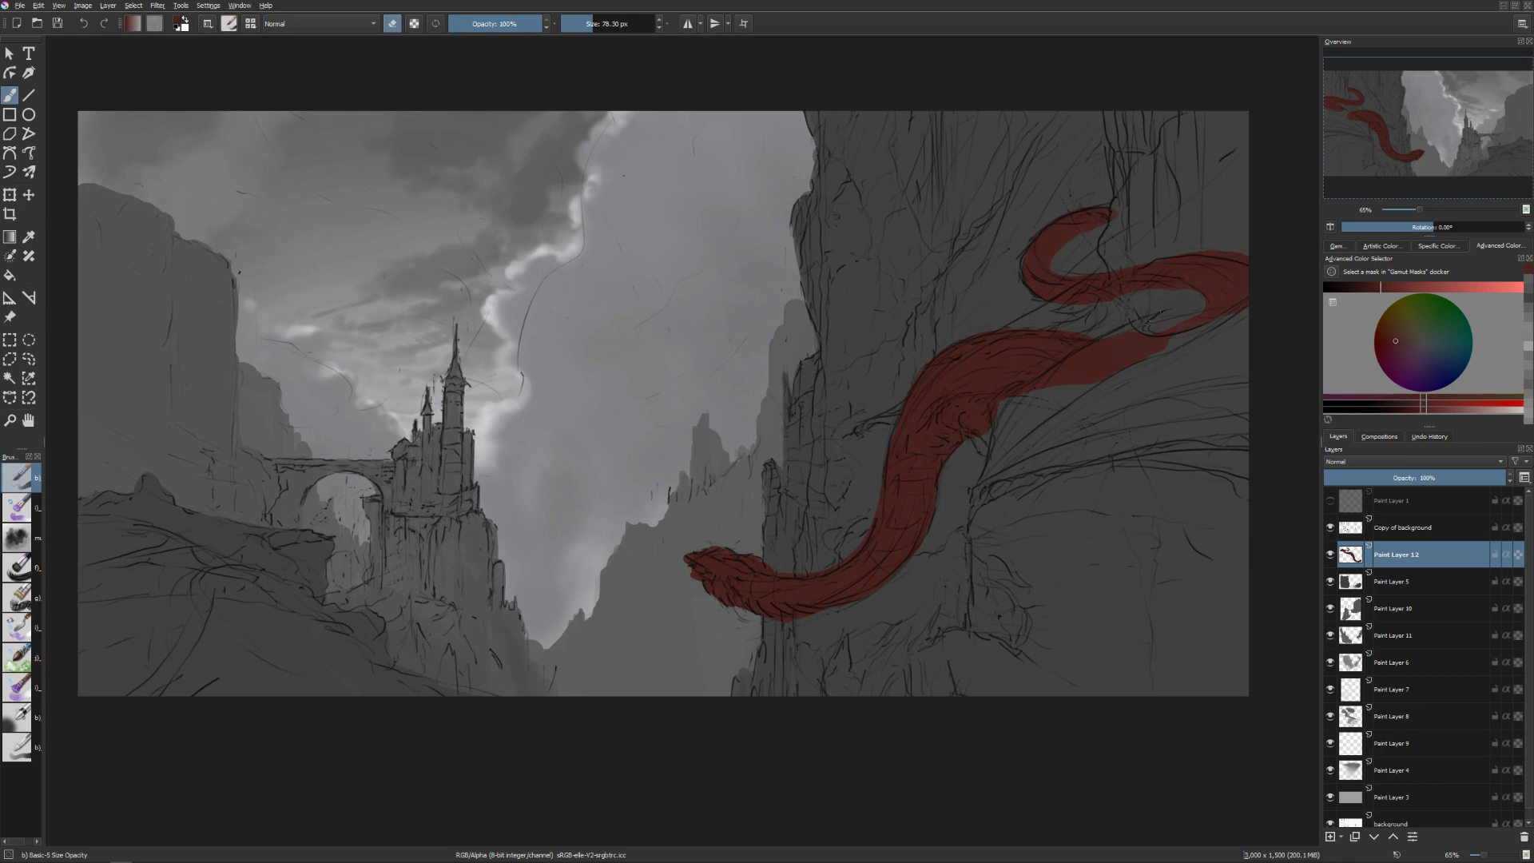
{"action": "key", "text": "e"}
Fill the inner bend of the red body and erase a small stray patch of edge.
{"action": "left_click_drag", "start_coordinate": [1175, 285], "coordinate": [1201, 301]}
{"action": "key", "text": "e"}
{"action": "key", "text": "bracketleft"}
{"action": "mouse_move", "coordinate": [1168, 322]}
{"action": "left_mouse_down"}
{"action": "mouse_move", "coordinate": [1187, 325]}
{"action": "mouse_move", "coordinate": [1160, 335]}
{"action": "left_mouse_up"}
{"action": "key", "text": "e"}
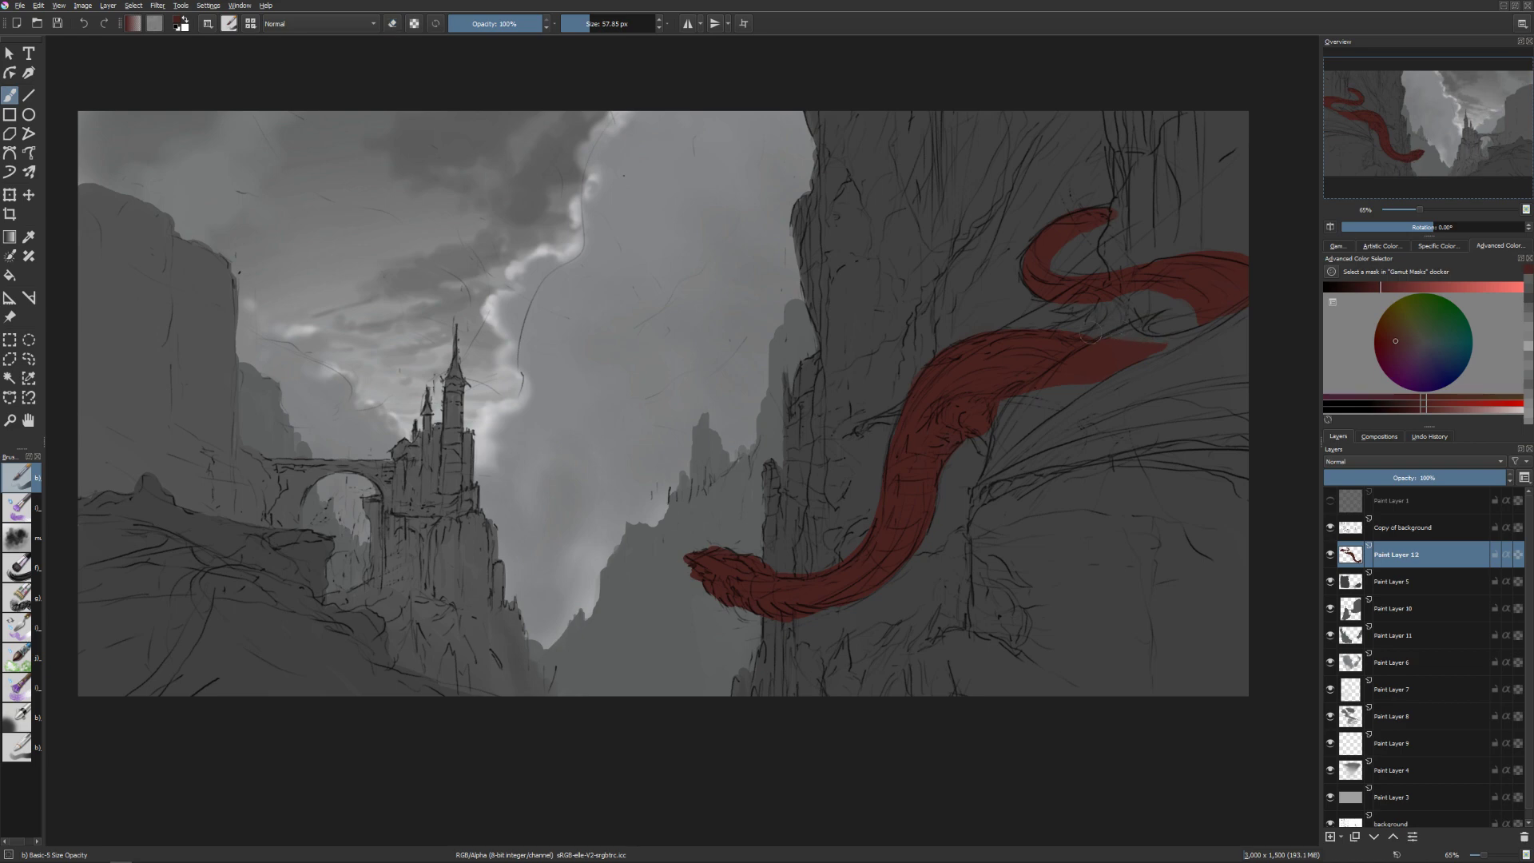
{"action": "key", "text": "bracketleft"}
{"action": "key", "text": "bracketright"}
{"action": "key", "text": "bracketright"}
Apply HSV/HSL Adjustment to the dragon with Saturation 8 and Lightness -8.
{"action": "left_click_drag", "start_coordinate": [1141, 367], "coordinate": [1142, 367]}
{"action": "key", "text": "ctrl+u"}
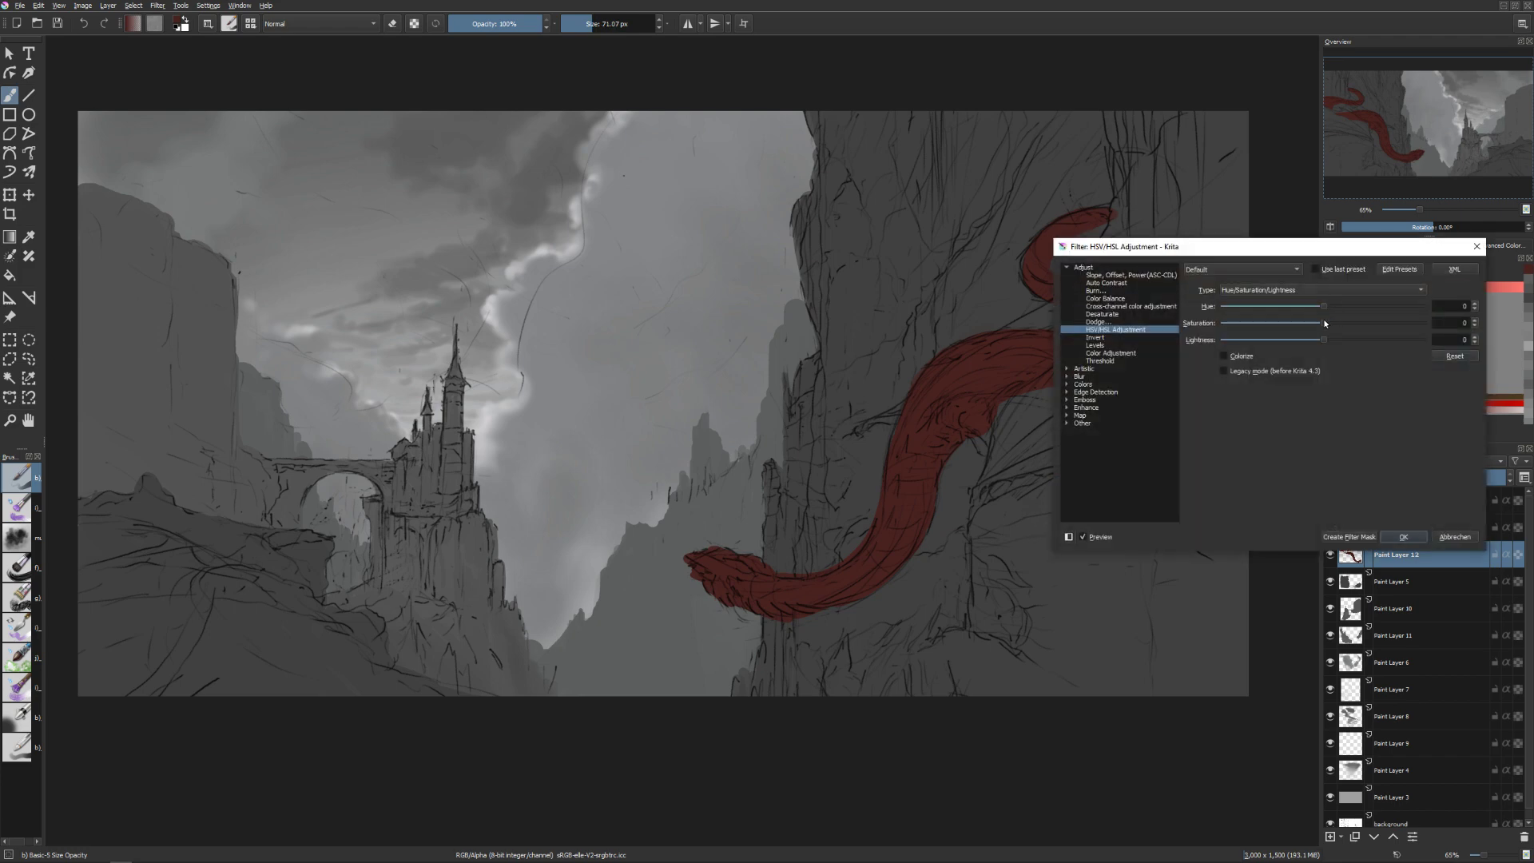
{"action": "left_click_drag", "start_coordinate": [1325, 322], "coordinate": [1325, 323]}
{"action": "left_click_drag", "start_coordinate": [1325, 338], "coordinate": [1310, 339]}
{"action": "left_click", "coordinate": [1403, 538]}
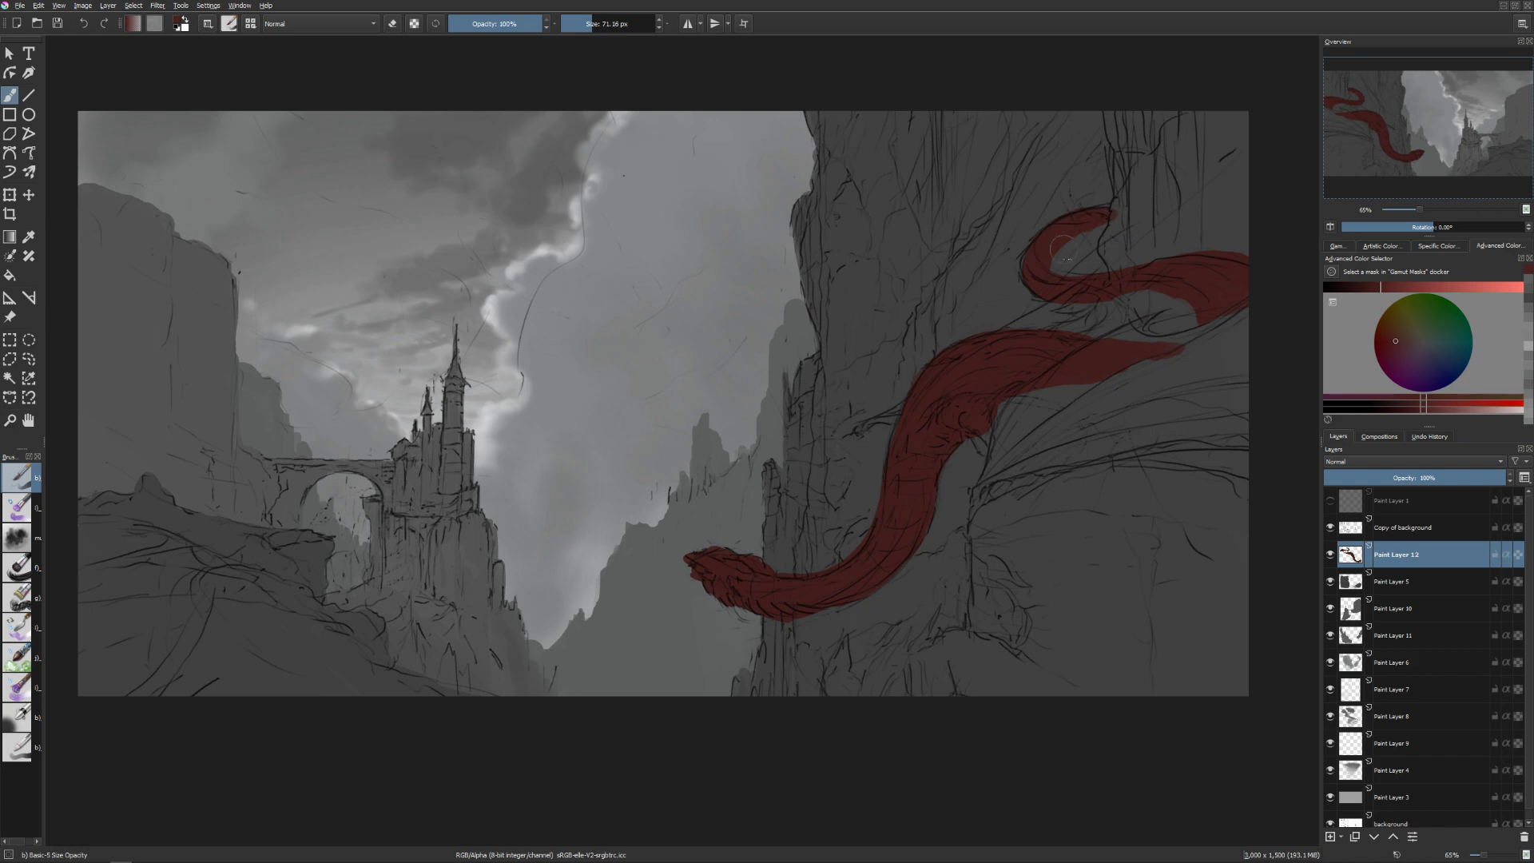
Paint a small pointed claw below the red dragon body.
{"action": "key", "text": "bracketleft"}
{"action": "key", "text": "e"}
{"action": "key", "text": "e"}
{"action": "left_click_drag", "start_coordinate": [1018, 365], "coordinate": [1022, 365]}
{"action": "left_click_drag", "start_coordinate": [974, 433], "coordinate": [982, 448]}
Mirror the canvas view and zoom in to check the composition.
{"action": "key", "text": "m"}
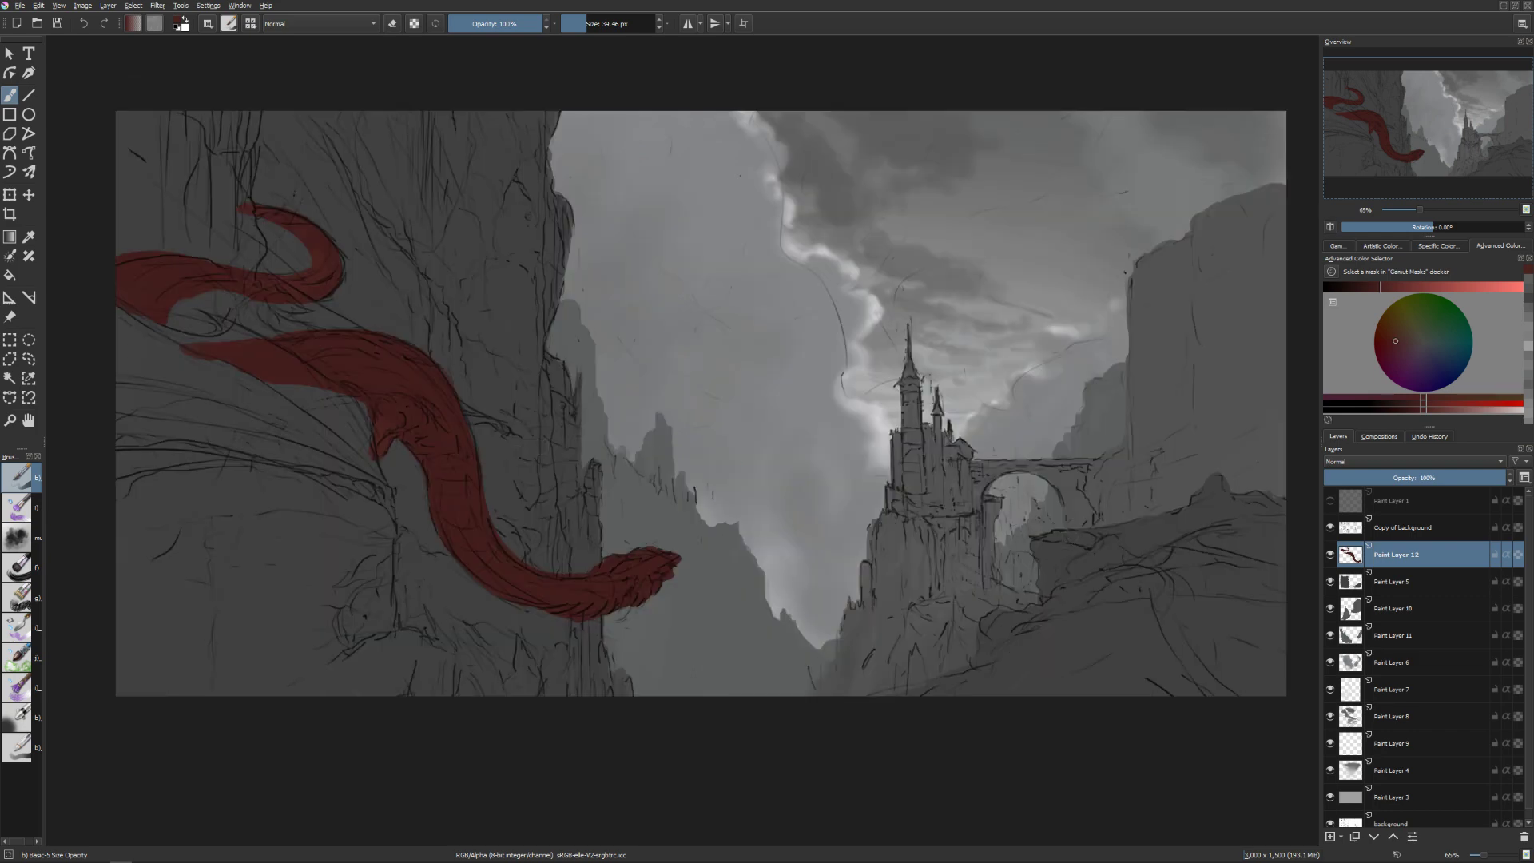
{"action": "left_click_drag", "start_coordinate": [433, 487], "coordinate": [440, 514]}
{"action": "left_click_drag", "start_coordinate": [415, 571], "coordinate": [486, 599]}
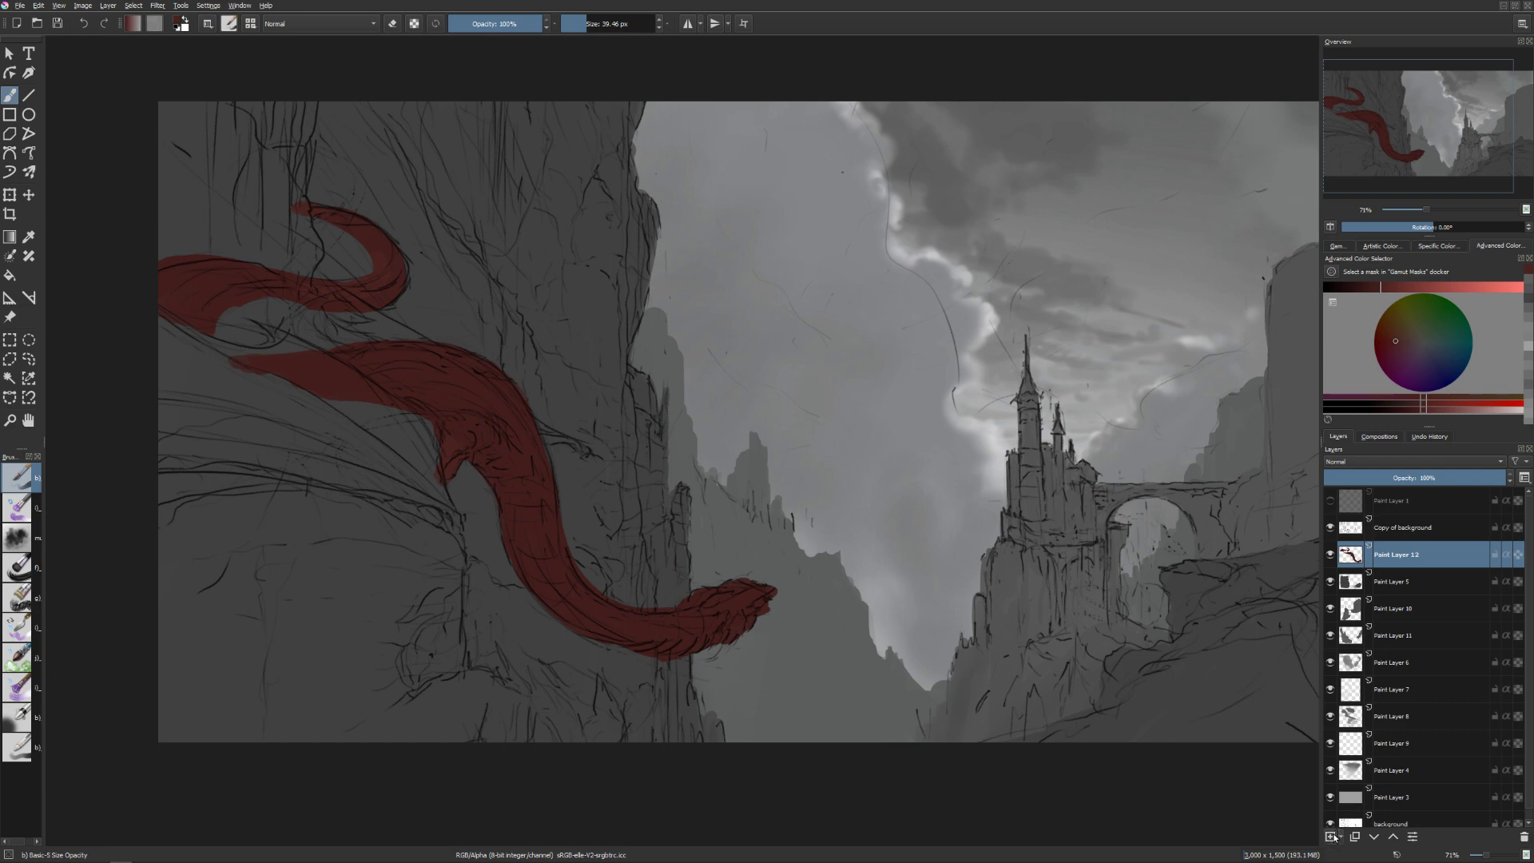
Group the dragon layer, add a new layer above it, and choose a dark red from the dragon.
{"action": "key", "text": "ctrl+g"}
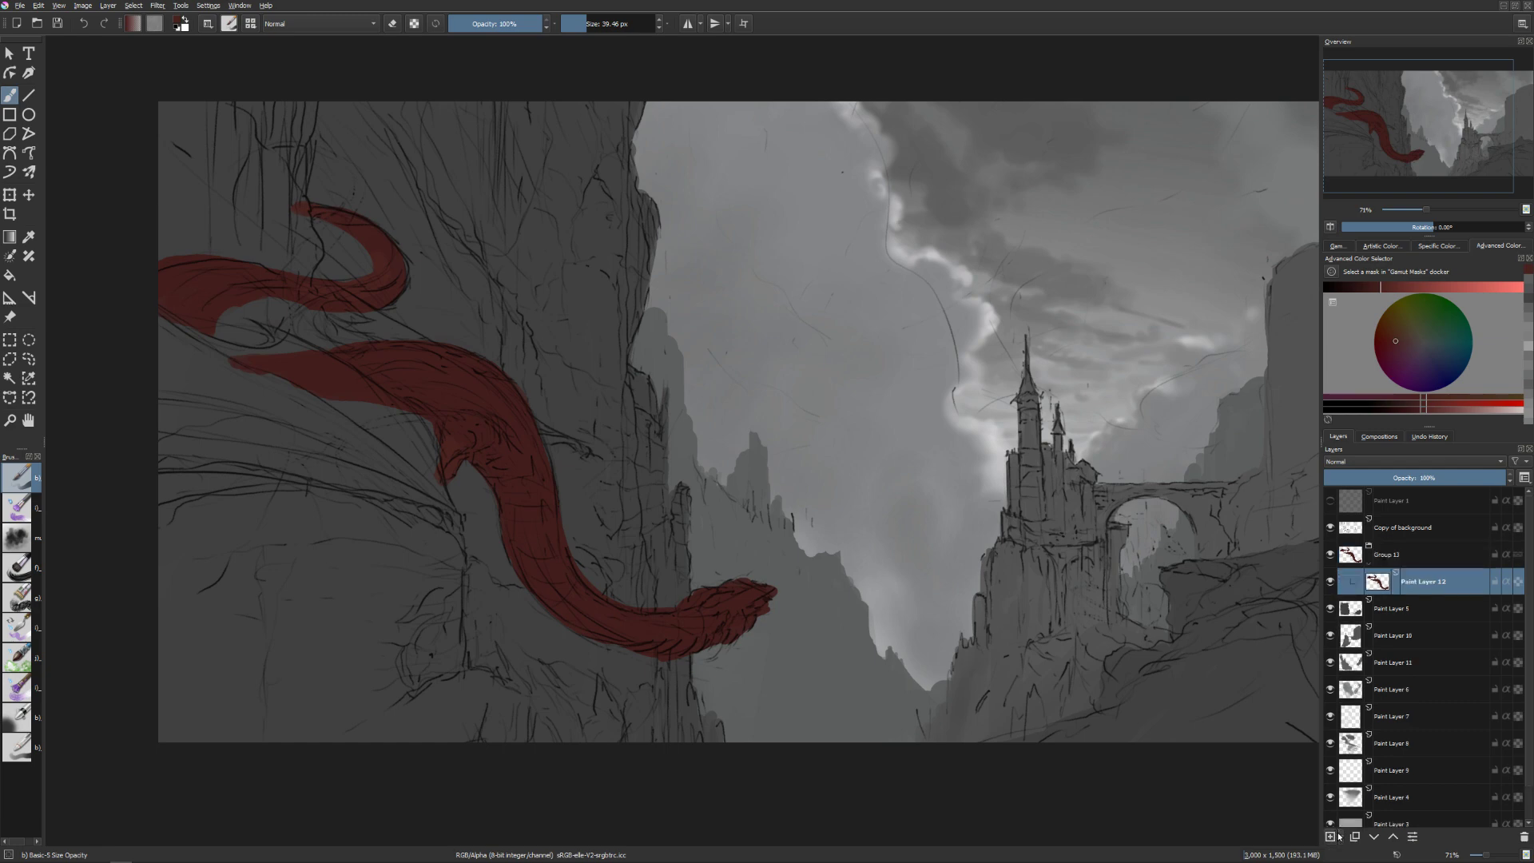
{"action": "left_click", "coordinate": [1338, 834]}
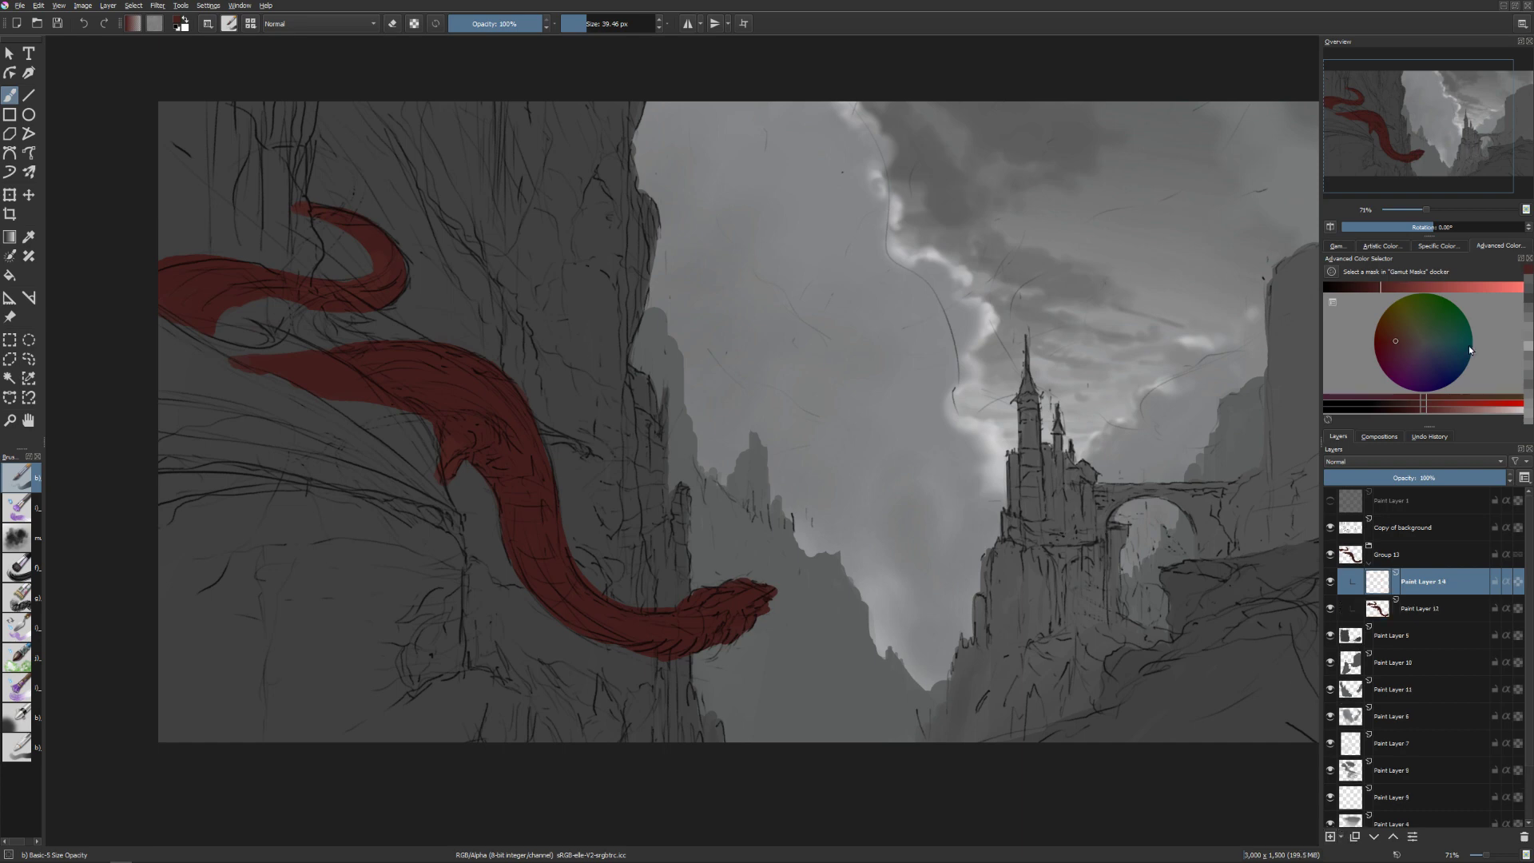
{"action": "left_click_drag", "start_coordinate": [1502, 411], "coordinate": [1511, 415]}
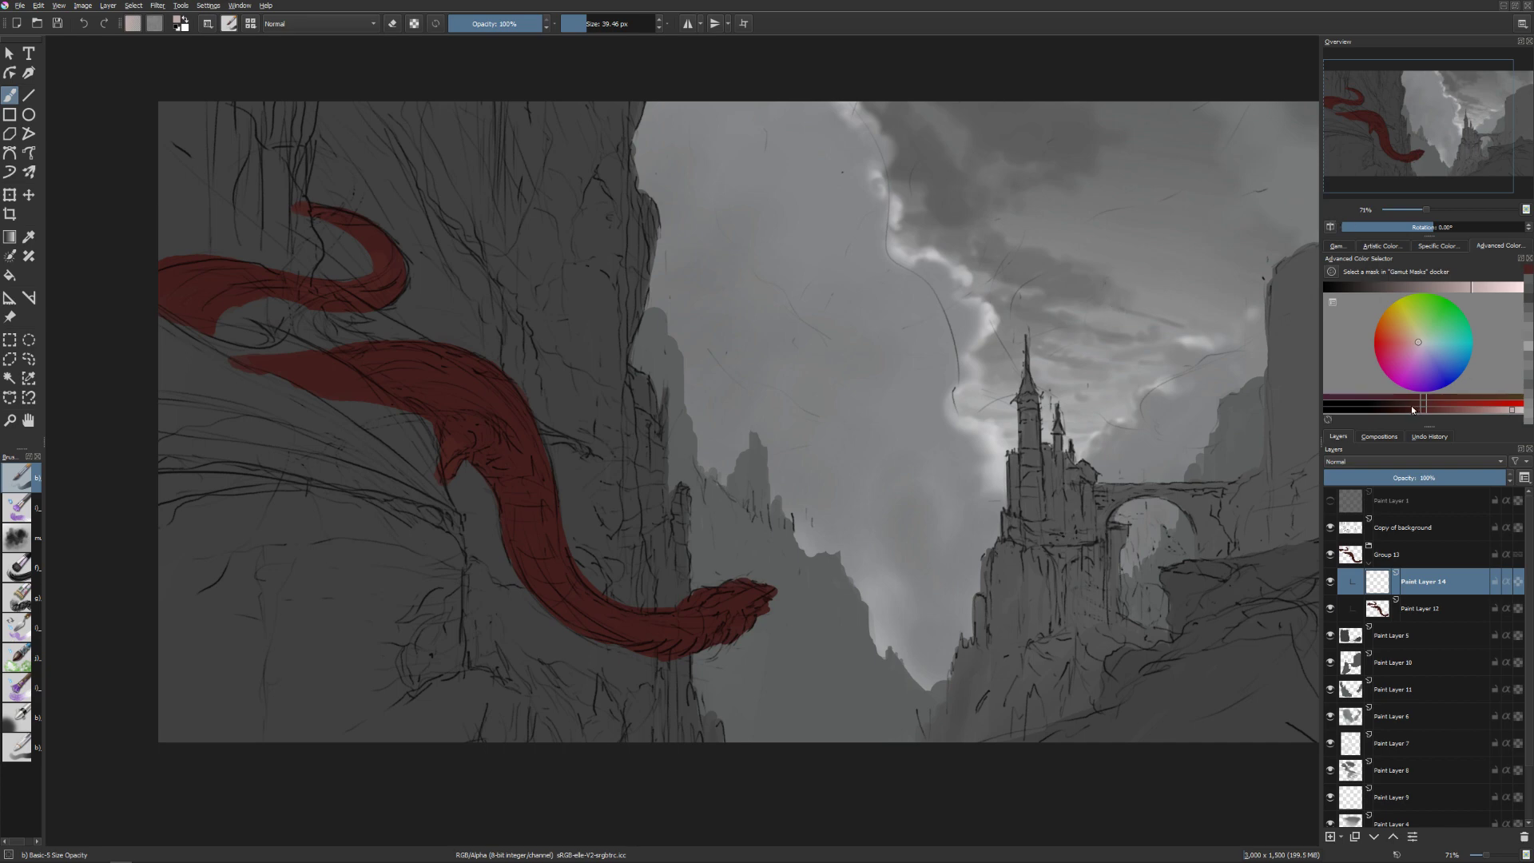
{"action": "left_click", "coordinate": [331, 389], "text": "ctrl"}
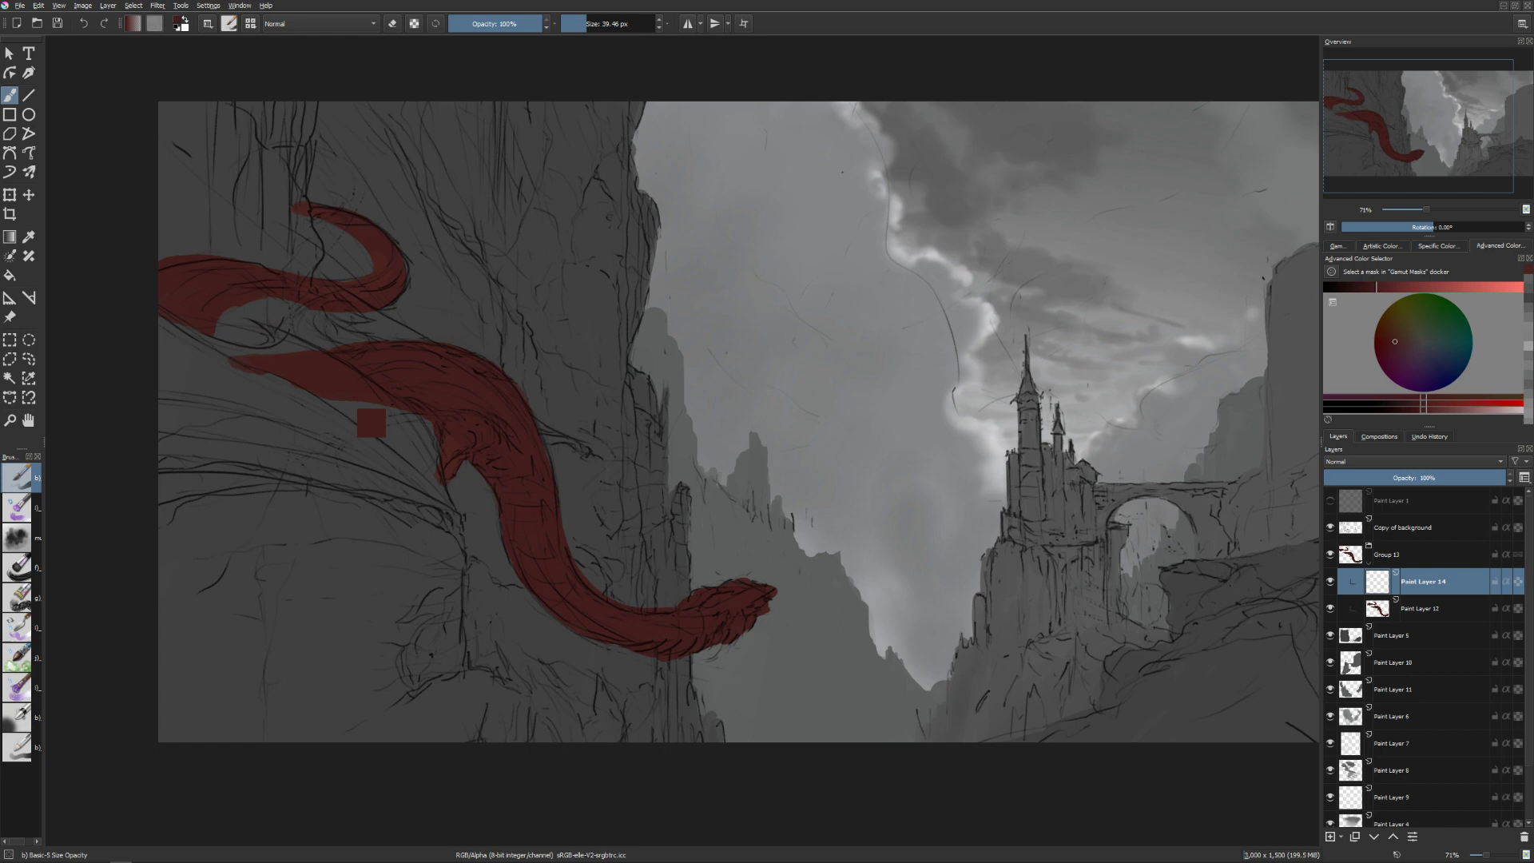
{"action": "left_click", "coordinate": [1367, 286]}
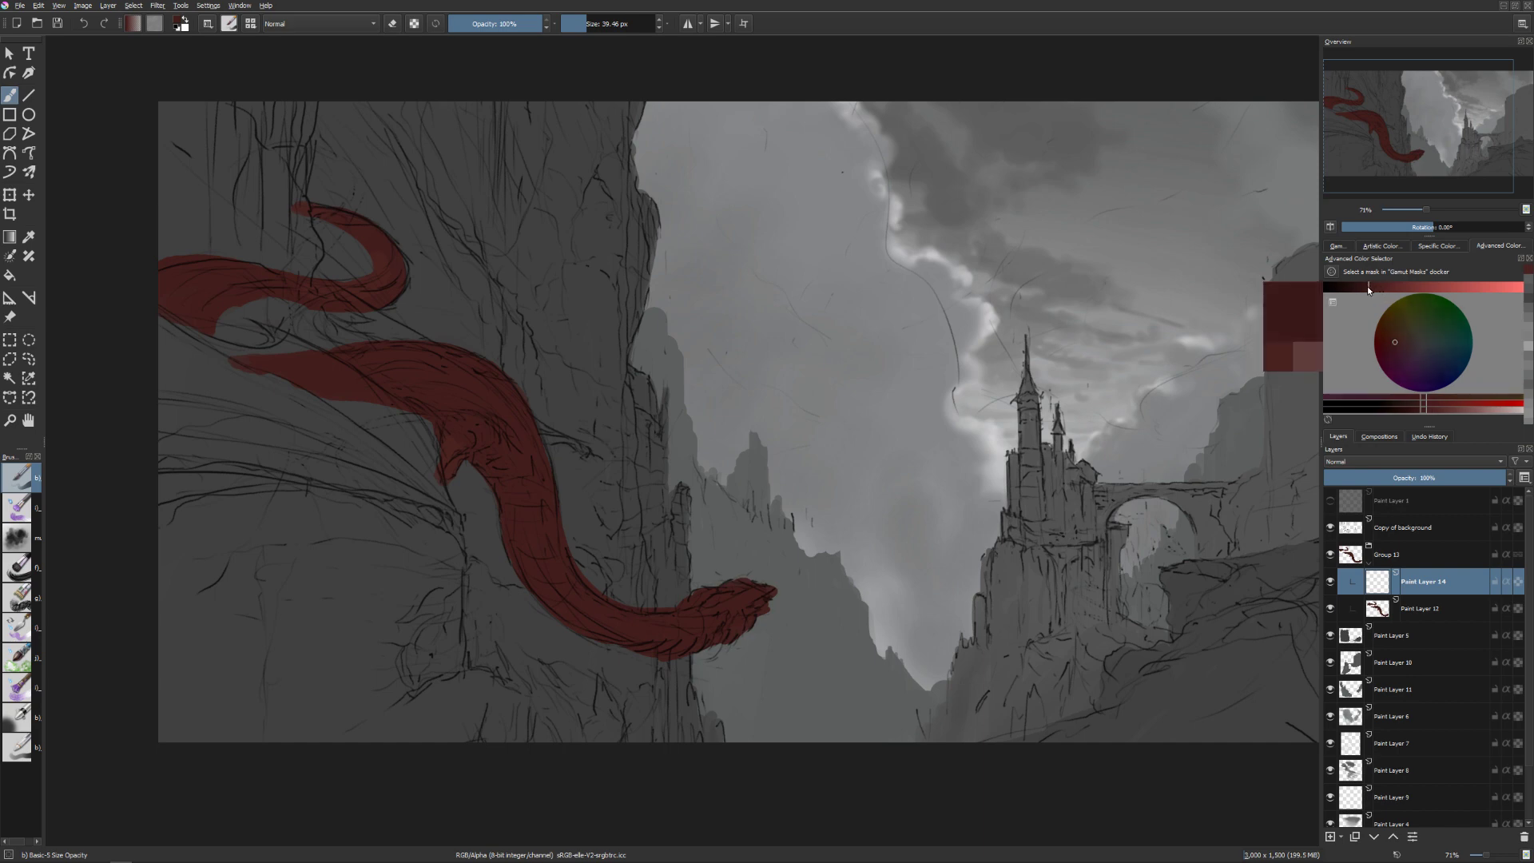
{"action": "left_click", "coordinate": [1391, 346]}
Block in broad dark red wing strokes and darken them with HSV Lightness -9.
{"action": "mouse_move", "coordinate": [136, 390]}
{"action": "left_mouse_down", "text": "shift"}
{"action": "mouse_move", "coordinate": [320, 416]}
{"action": "mouse_move", "coordinate": [409, 376]}
{"action": "left_mouse_up", "text": "shift"}
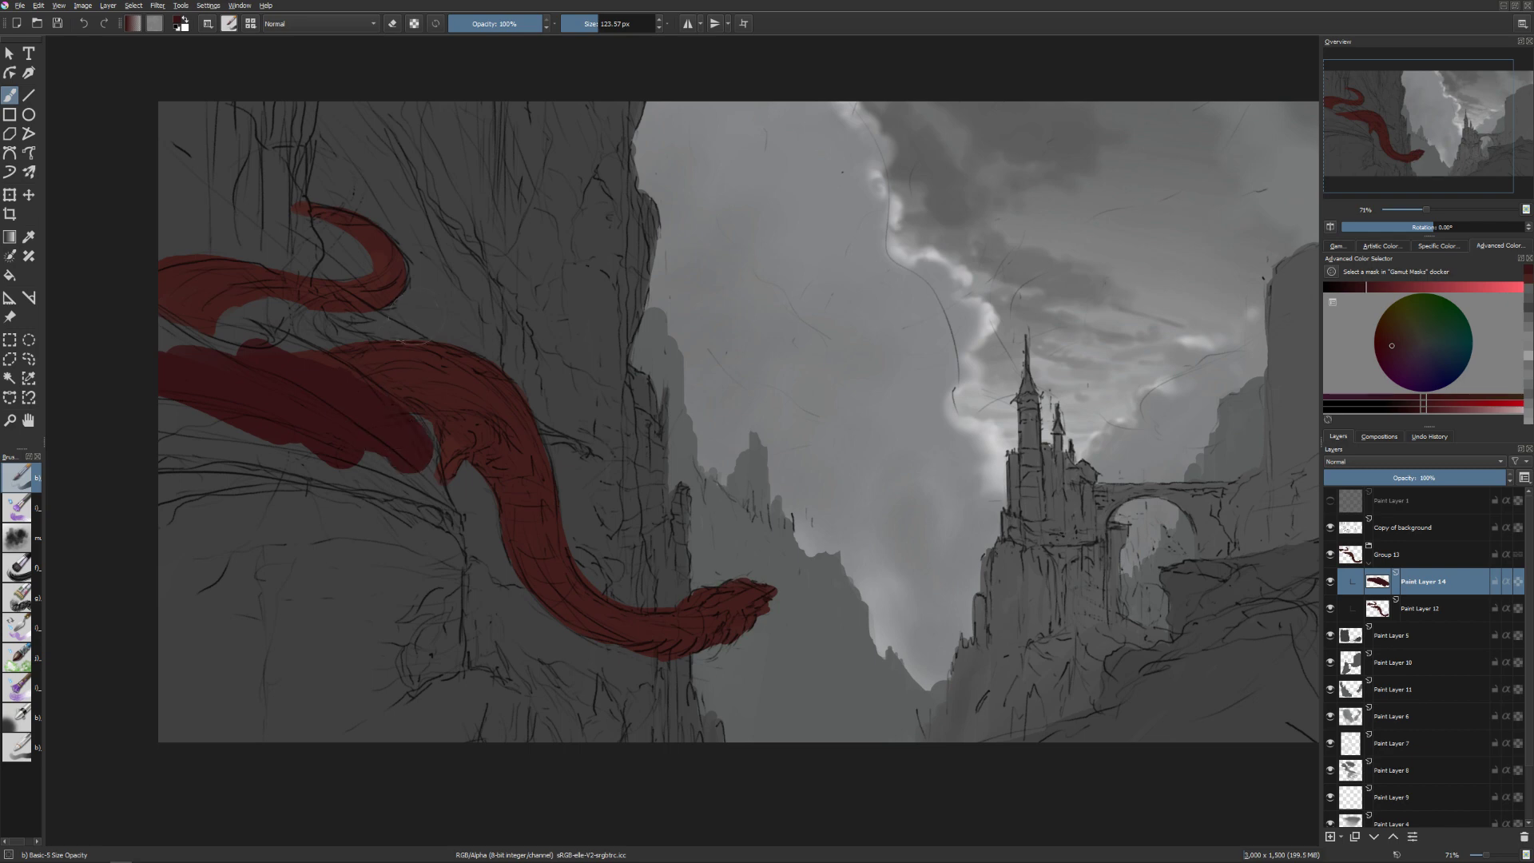
{"action": "left_click_drag", "start_coordinate": [422, 433], "coordinate": [395, 432], "text": "shift"}
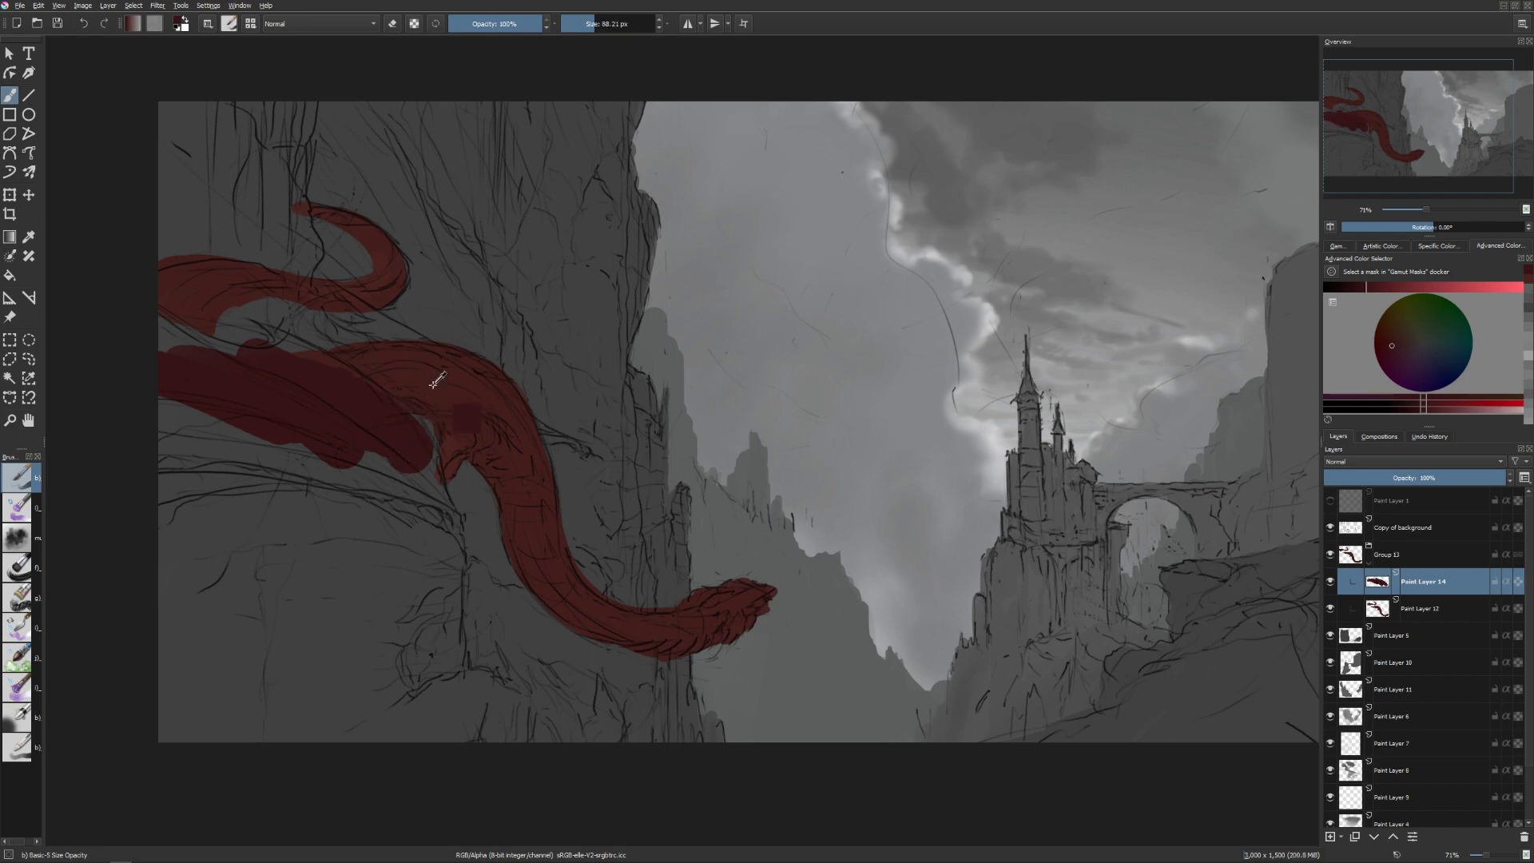
{"action": "key", "text": "ctrl+u"}
{"action": "left_click_drag", "start_coordinate": [1324, 339], "coordinate": [1314, 343]}
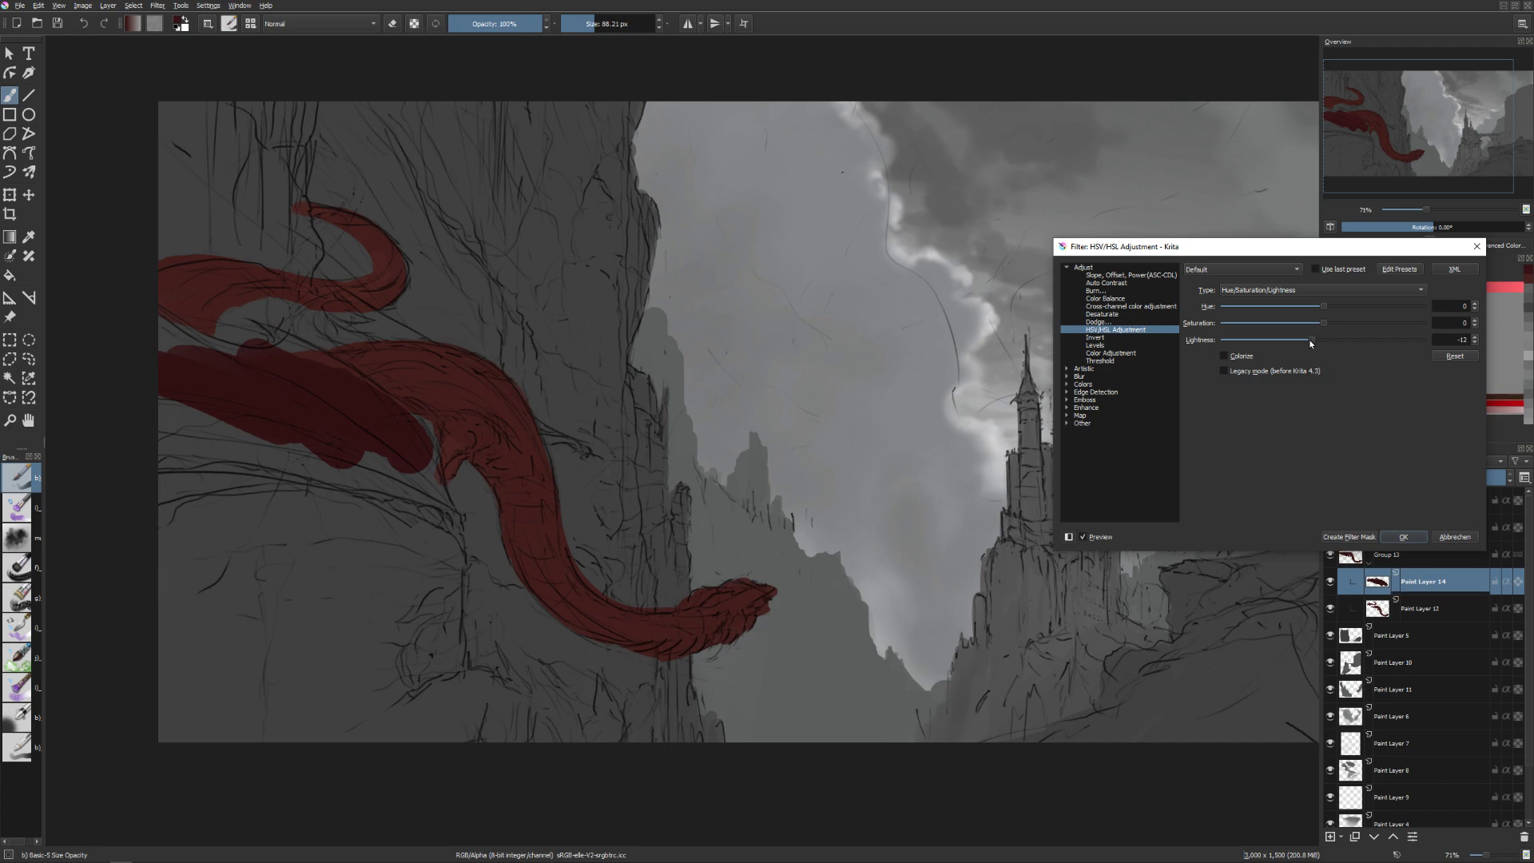
{"action": "left_click", "coordinate": [1403, 537]}
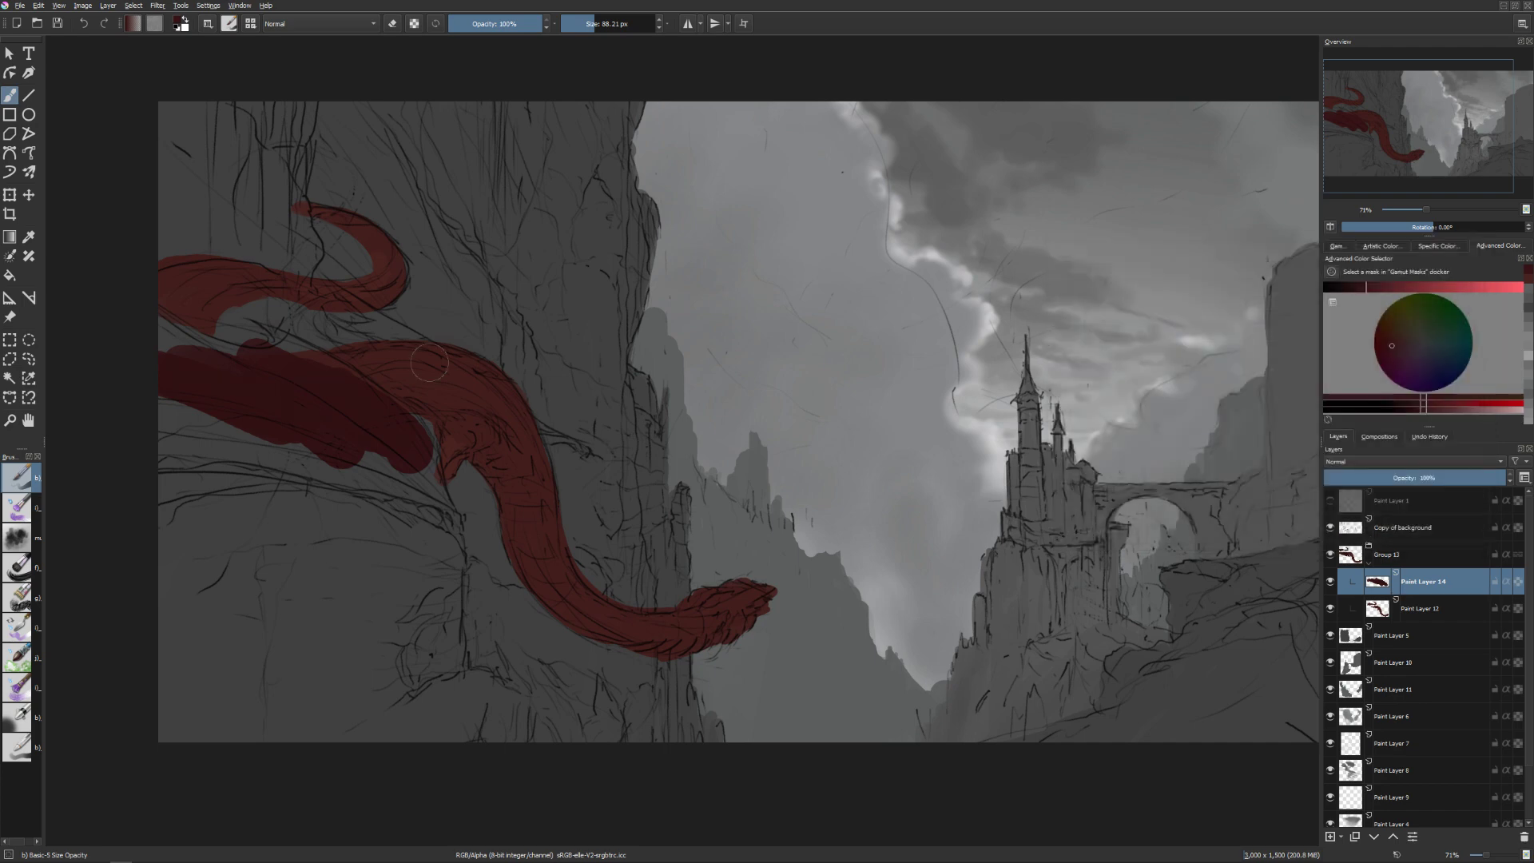
{"action": "left_click", "coordinate": [350, 395], "text": "ctrl"}
{"action": "left_click_drag", "start_coordinate": [344, 444], "coordinate": [357, 444]}
{"action": "key", "text": "bracketleft"}
{"action": "key", "text": "bracketleft"}
{"action": "key", "text": "bracketleft"}
{"action": "key", "text": "bracketleft"}
Paint small dark red wing strokes, fill the grey gap, and trim the wing's edge.
{"action": "key", "text": "m"}
{"action": "key", "text": "bracketleft"}
{"action": "key", "text": "bracketleft"}
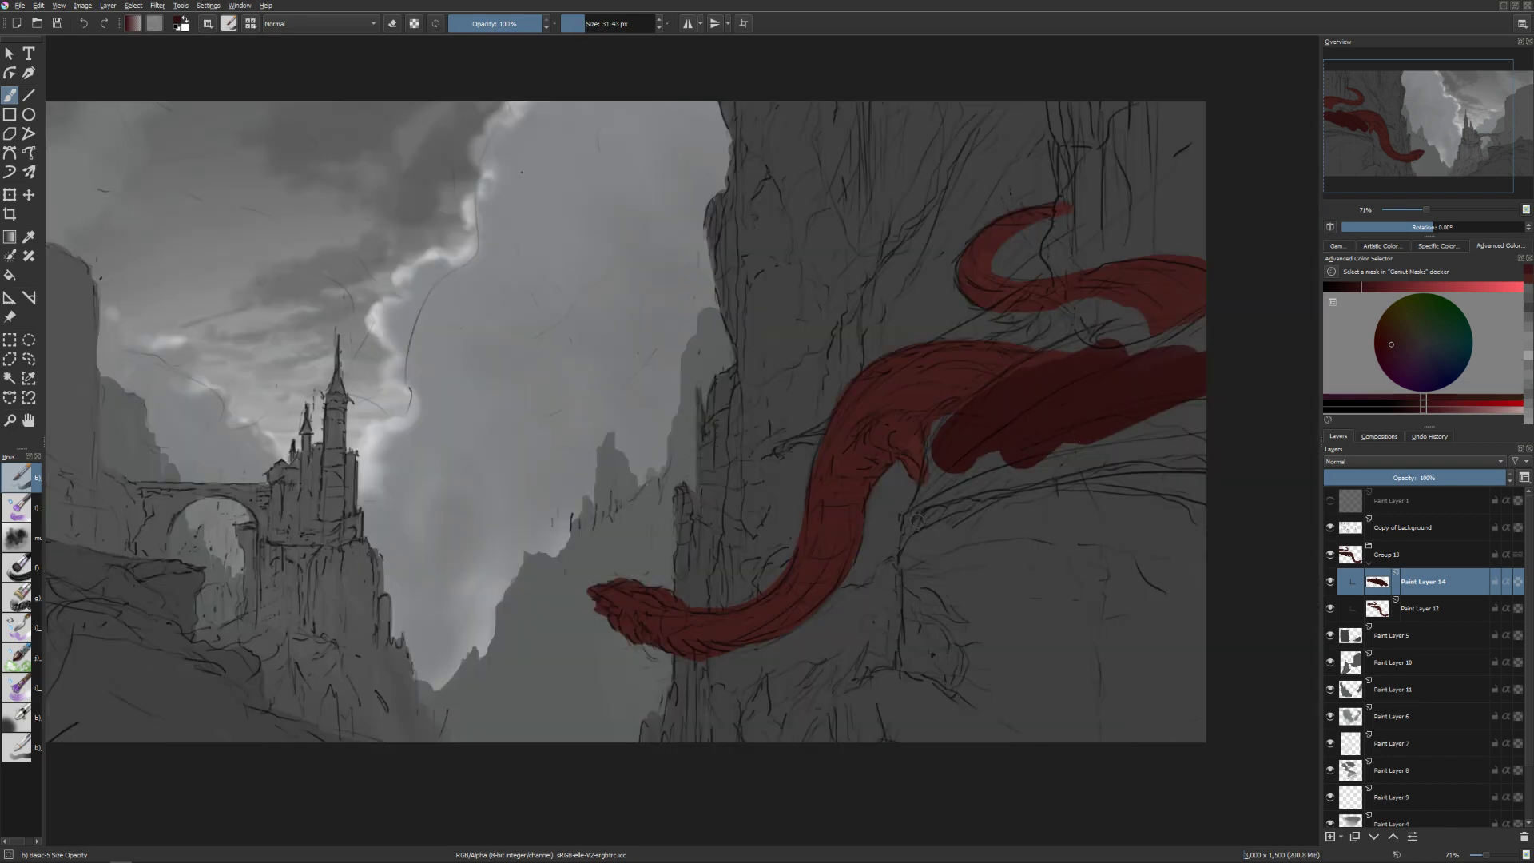
{"action": "left_click_drag", "start_coordinate": [915, 525], "coordinate": [910, 525]}
{"action": "mouse_move", "coordinate": [911, 514]}
{"action": "left_mouse_down"}
{"action": "mouse_move", "coordinate": [903, 533]}
{"action": "mouse_move", "coordinate": [927, 457]}
{"action": "left_mouse_up"}
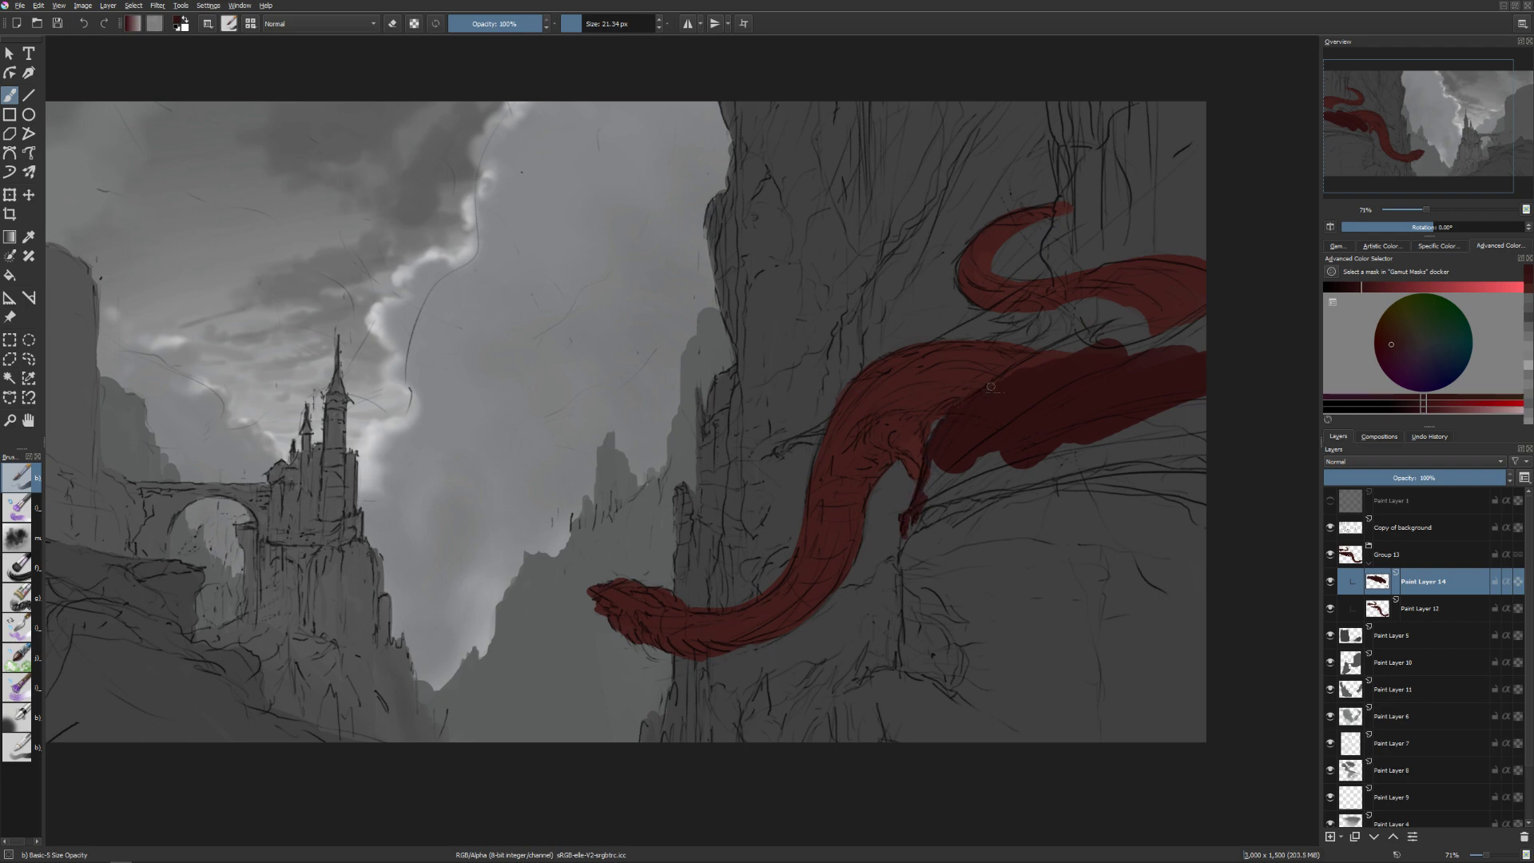
{"action": "key", "text": "bracketright"}
{"action": "key", "text": "bracketright"}
{"action": "key", "text": "bracketright"}
{"action": "left_click_drag", "start_coordinate": [1038, 364], "coordinate": [1085, 345]}
{"action": "key", "text": "bracketleft"}
{"action": "key", "text": "bracketleft"}
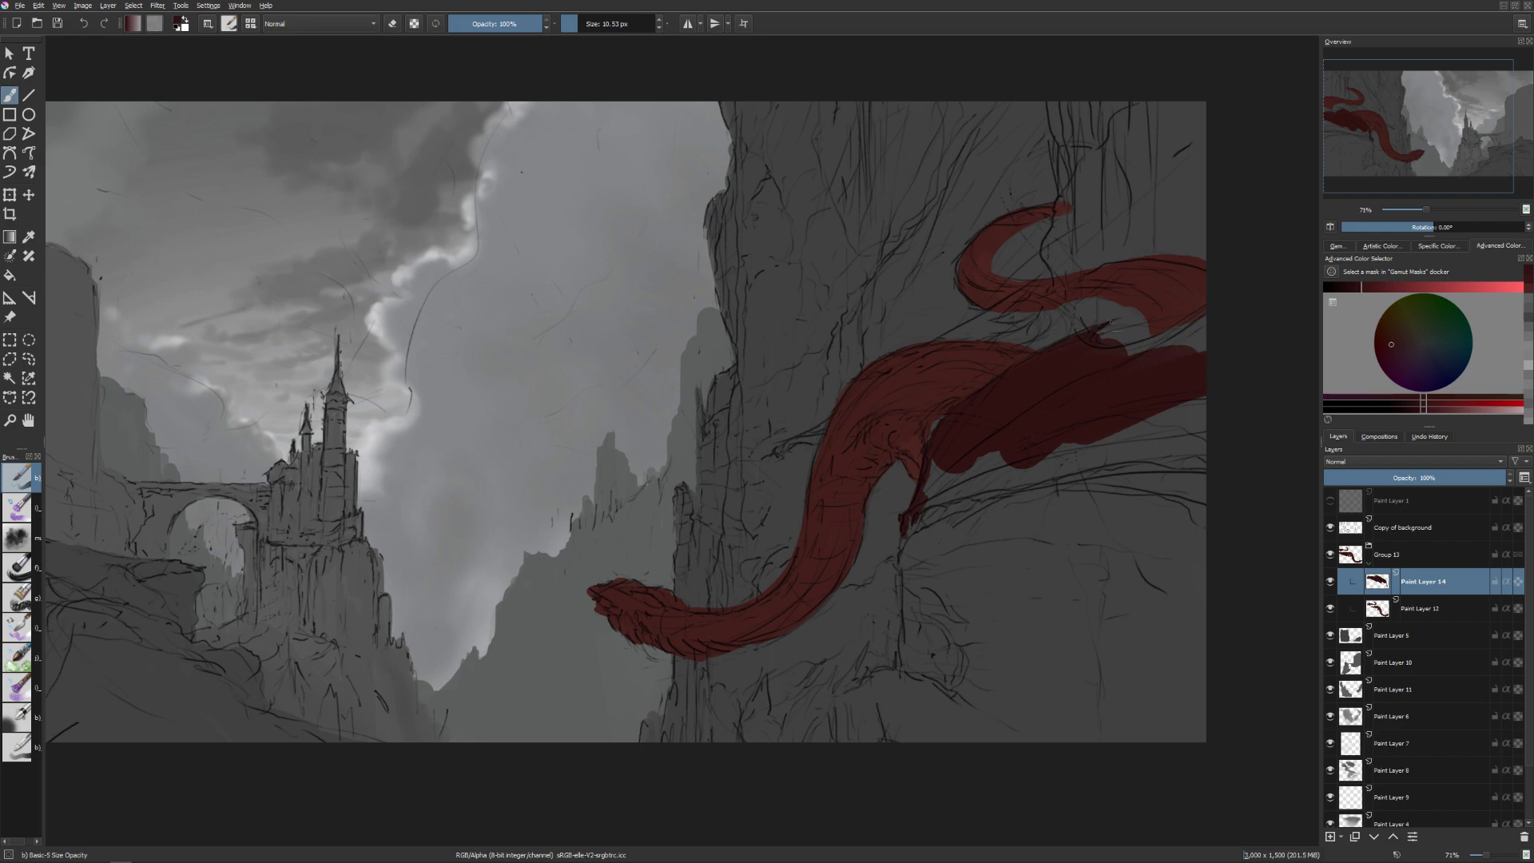
{"action": "key", "text": "e"}
{"action": "key", "text": "bracketright"}
{"action": "key", "text": "bracketright"}
{"action": "key", "text": "bracketright"}
{"action": "mouse_move", "coordinate": [1103, 340]}
{"action": "left_mouse_down"}
{"action": "mouse_move", "coordinate": [1164, 350]}
{"action": "mouse_move", "coordinate": [1111, 358]}
{"action": "mouse_move", "coordinate": [1216, 319]}
{"action": "mouse_move", "coordinate": [1168, 358]}
{"action": "left_mouse_up"}
{"action": "key", "text": "e"}
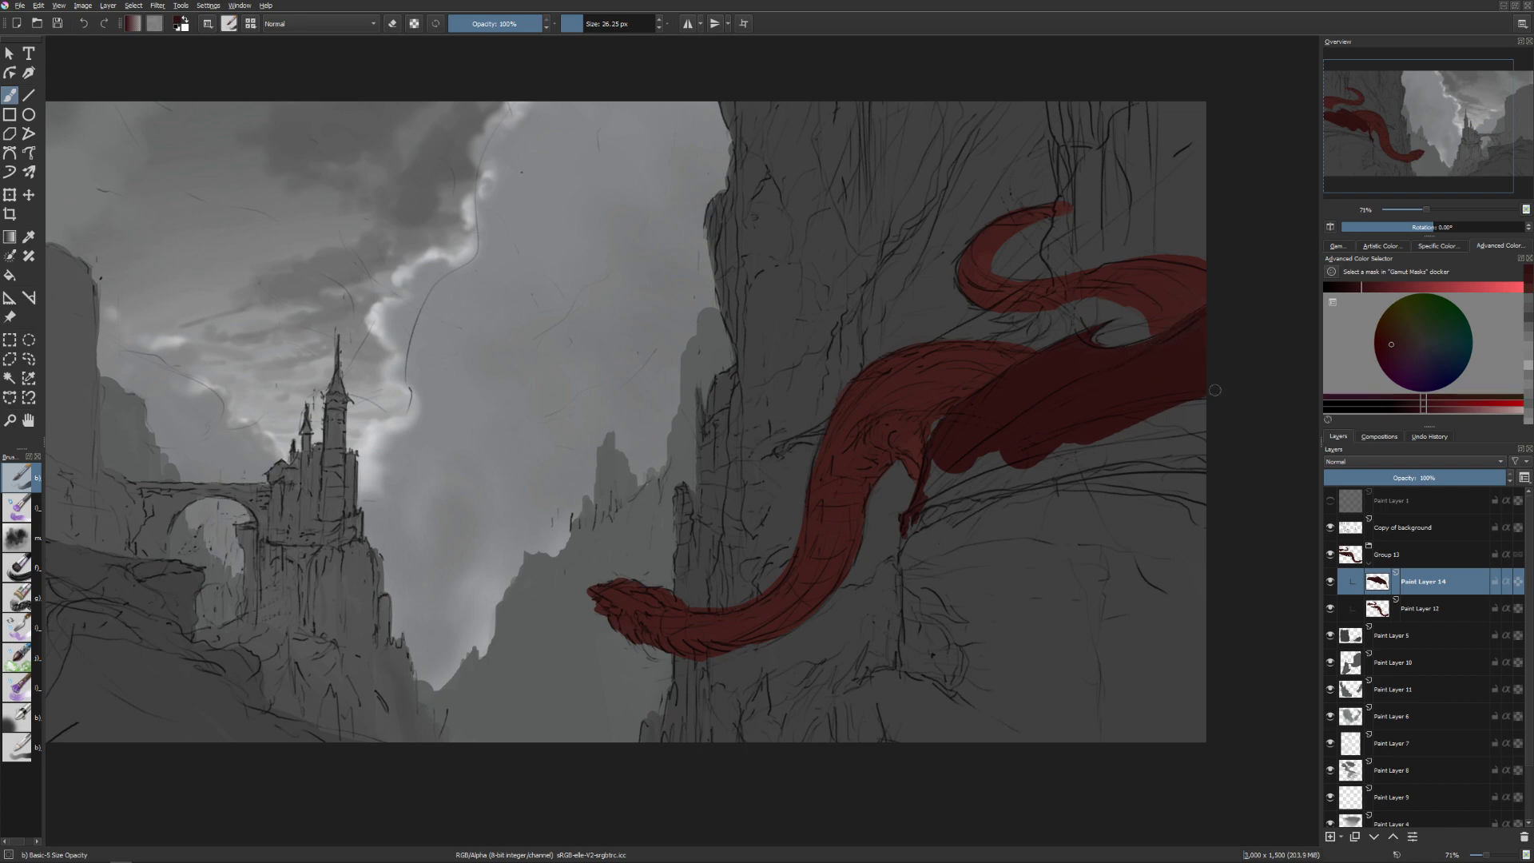
Thicken the dragon's leg and extend the wing's lower dark red band to the canvas edge.
{"action": "mouse_move", "coordinate": [949, 463]}
{"action": "left_mouse_down", "text": "shift"}
{"action": "mouse_move", "coordinate": [932, 458]}
{"action": "mouse_move", "coordinate": [937, 503]}
{"action": "mouse_move", "coordinate": [1106, 462]}
{"action": "mouse_move", "coordinate": [1234, 465]}
{"action": "left_mouse_up", "text": "shift"}
{"action": "key", "text": "bracketright"}
{"action": "key", "text": "bracketright"}
{"action": "key", "text": "bracketright"}
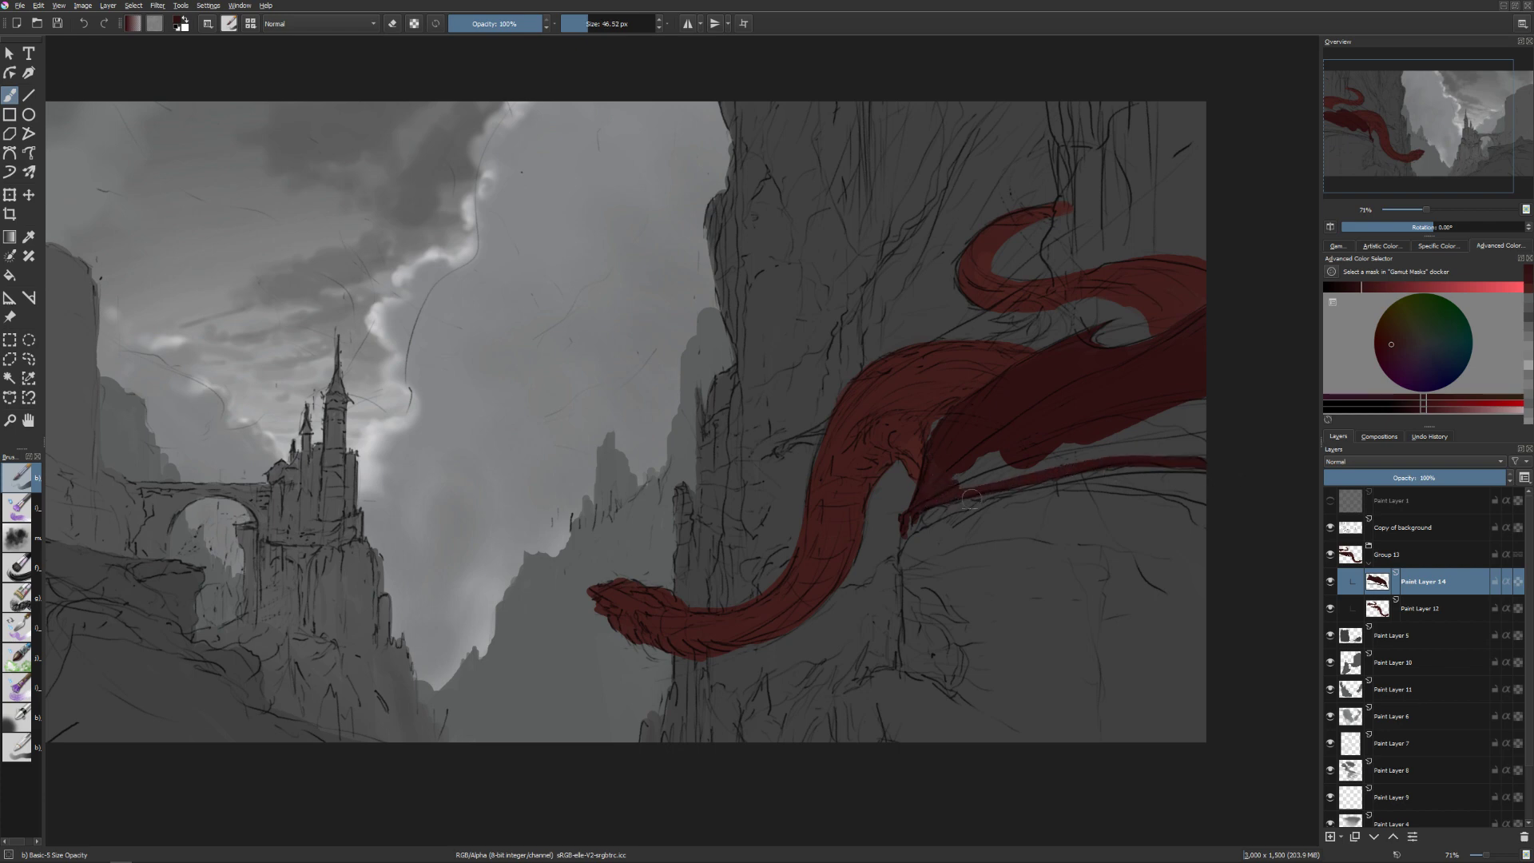
{"action": "left_click_drag", "start_coordinate": [966, 496], "coordinate": [1214, 471]}
{"action": "mouse_move", "coordinate": [1102, 471]}
{"action": "left_mouse_down"}
{"action": "mouse_move", "coordinate": [1239, 476]}
{"action": "mouse_move", "coordinate": [1244, 503]}
{"action": "left_mouse_up"}
{"action": "mouse_move", "coordinate": [979, 463]}
{"action": "left_mouse_down"}
{"action": "mouse_move", "coordinate": [953, 483]}
{"action": "mouse_move", "coordinate": [1069, 455]}
{"action": "mouse_move", "coordinate": [1033, 452]}
{"action": "mouse_move", "coordinate": [1066, 429]}
{"action": "mouse_move", "coordinate": [944, 453]}
{"action": "mouse_move", "coordinate": [998, 441]}
{"action": "mouse_move", "coordinate": [1008, 459]}
{"action": "mouse_move", "coordinate": [1074, 459]}
{"action": "mouse_move", "coordinate": [1239, 393]}
{"action": "mouse_move", "coordinate": [1195, 437]}
{"action": "mouse_move", "coordinate": [1108, 445]}
{"action": "left_mouse_up"}
{"action": "left_click_drag", "start_coordinate": [948, 348], "coordinate": [931, 356]}
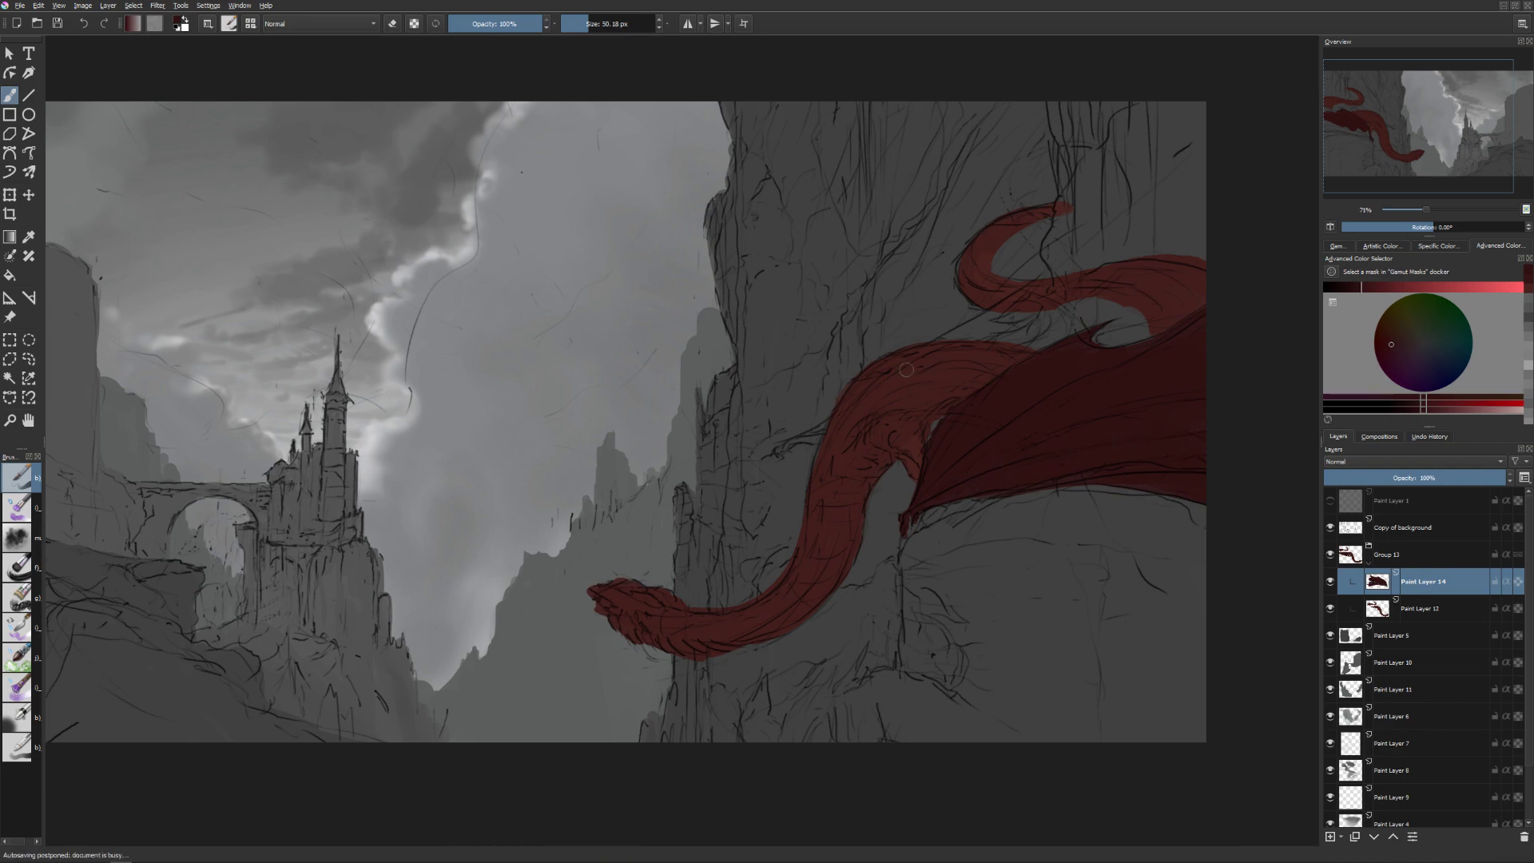
{"action": "left_click_drag", "start_coordinate": [802, 453], "coordinate": [812, 438]}
Extend a dark red stroke along the sketch line with a smaller brush.
{"action": "key", "text": "bracketleft"}
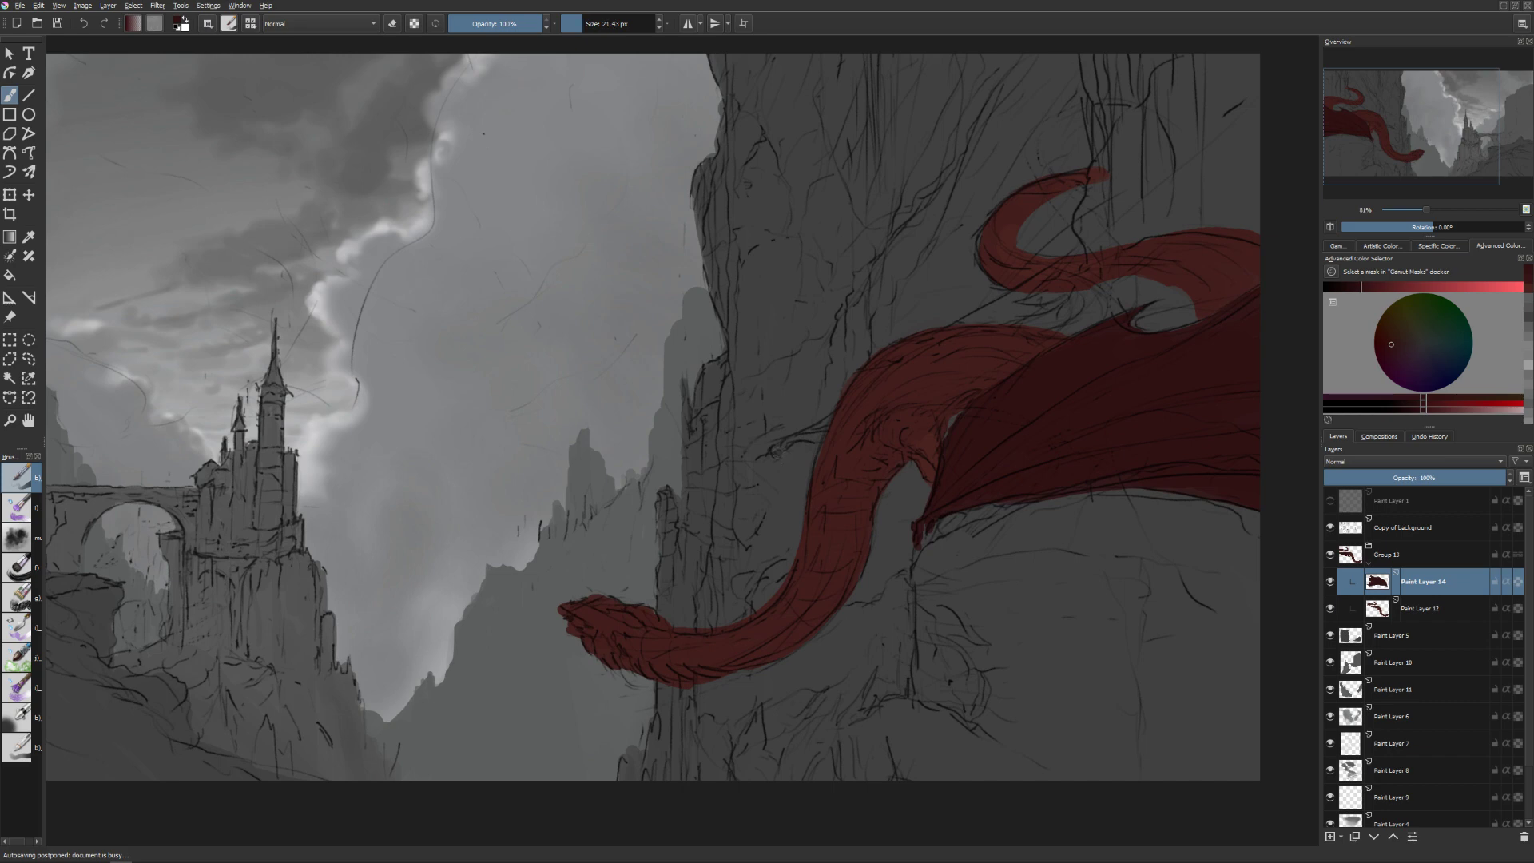
{"action": "key", "text": "bracketleft"}
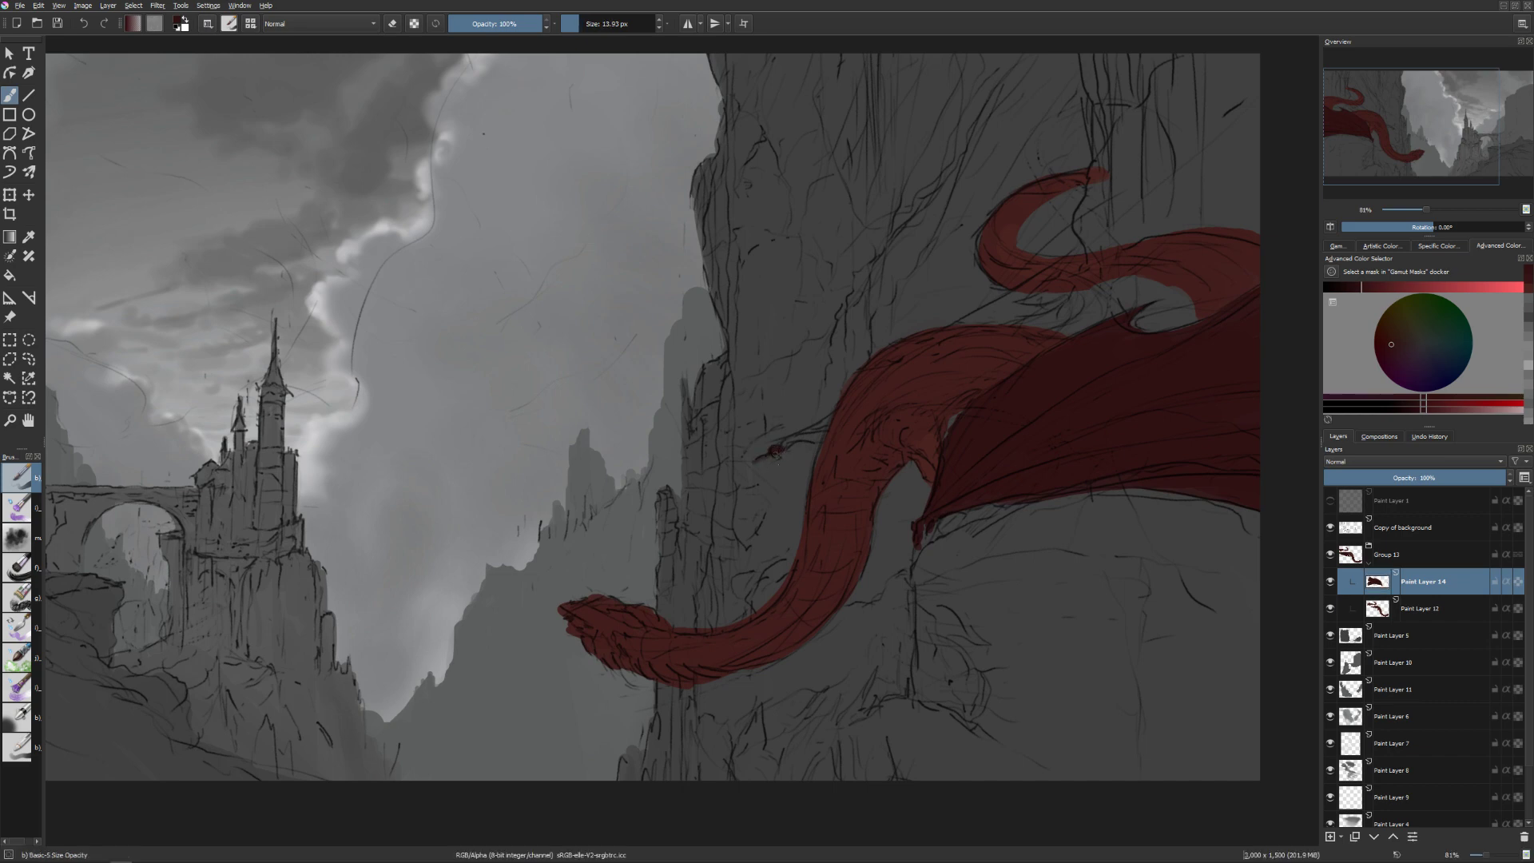
{"action": "left_click_drag", "start_coordinate": [776, 451], "coordinate": [833, 426]}
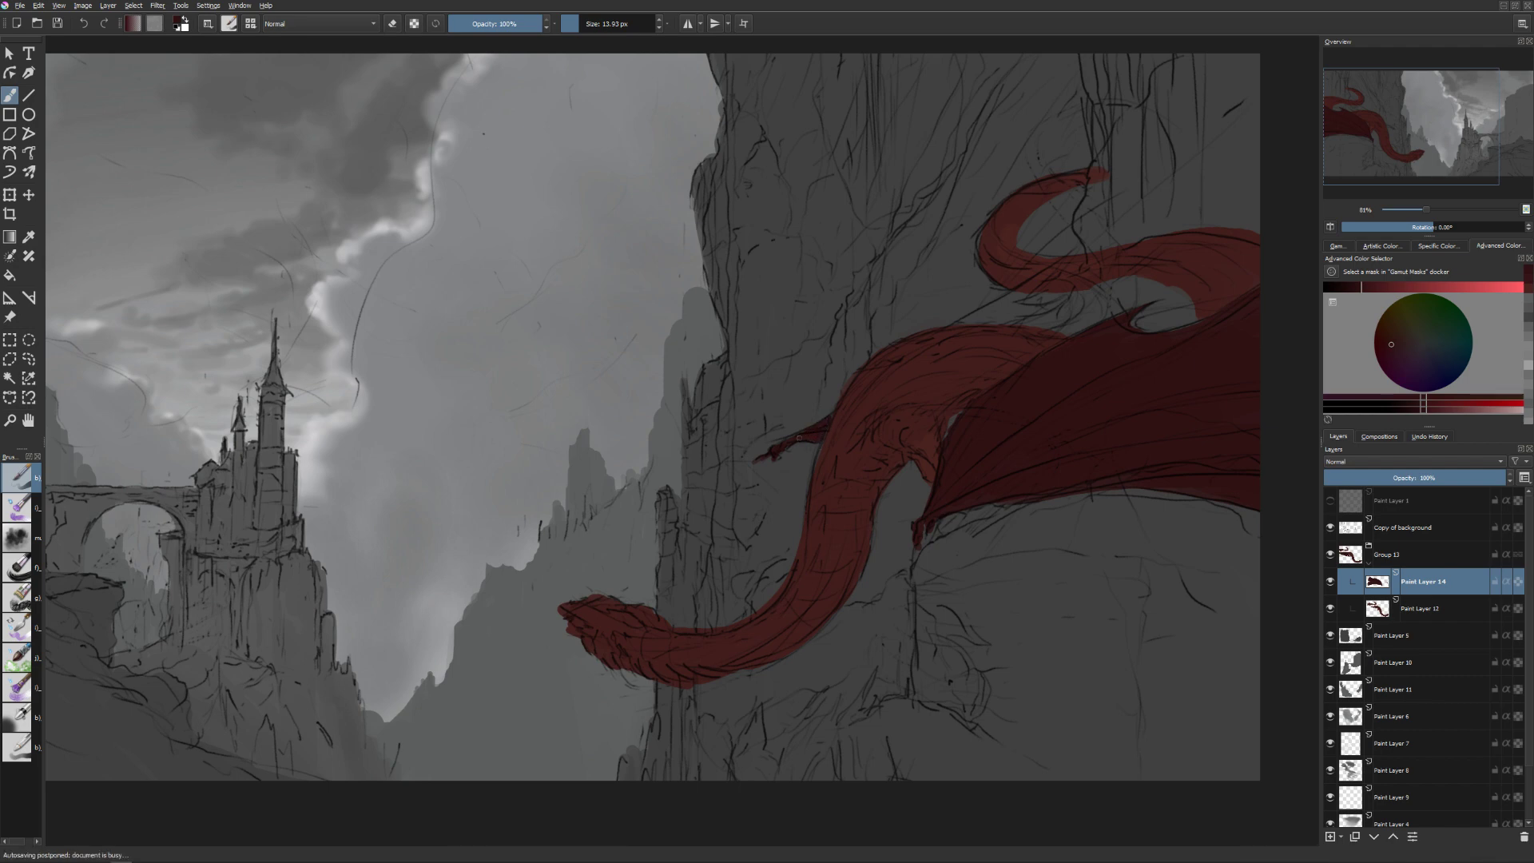
{"action": "left_click_drag", "start_coordinate": [1087, 274], "coordinate": [980, 332]}
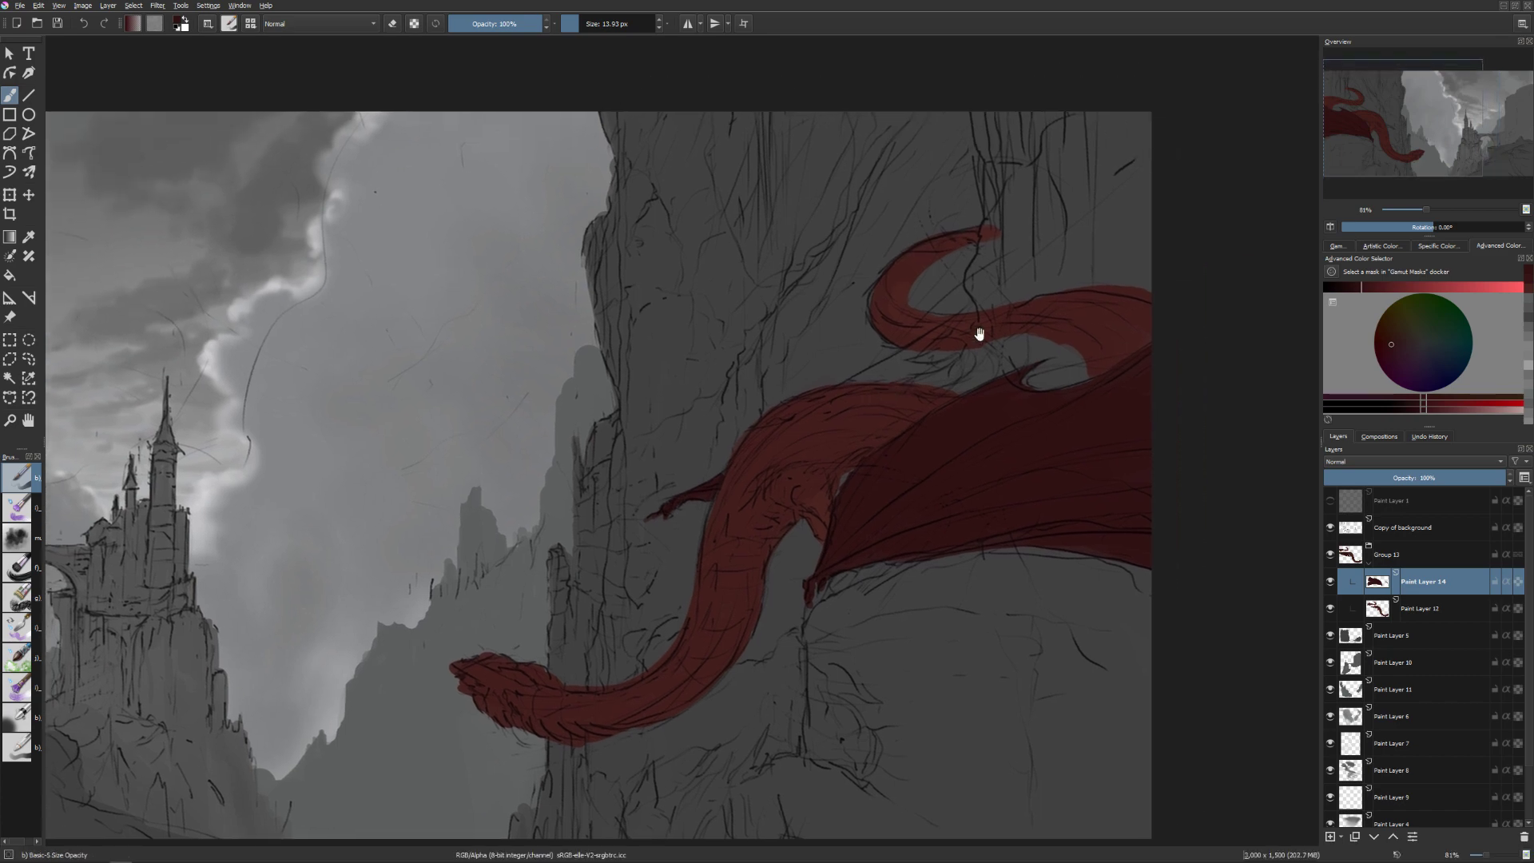
{"action": "mouse_move", "coordinate": [1031, 277]}
{"action": "left_mouse_down"}
{"action": "mouse_move", "coordinate": [1134, 190]}
{"action": "mouse_move", "coordinate": [892, 368]}
{"action": "mouse_move", "coordinate": [884, 353]}
{"action": "mouse_move", "coordinate": [858, 374]}
{"action": "left_mouse_up"}
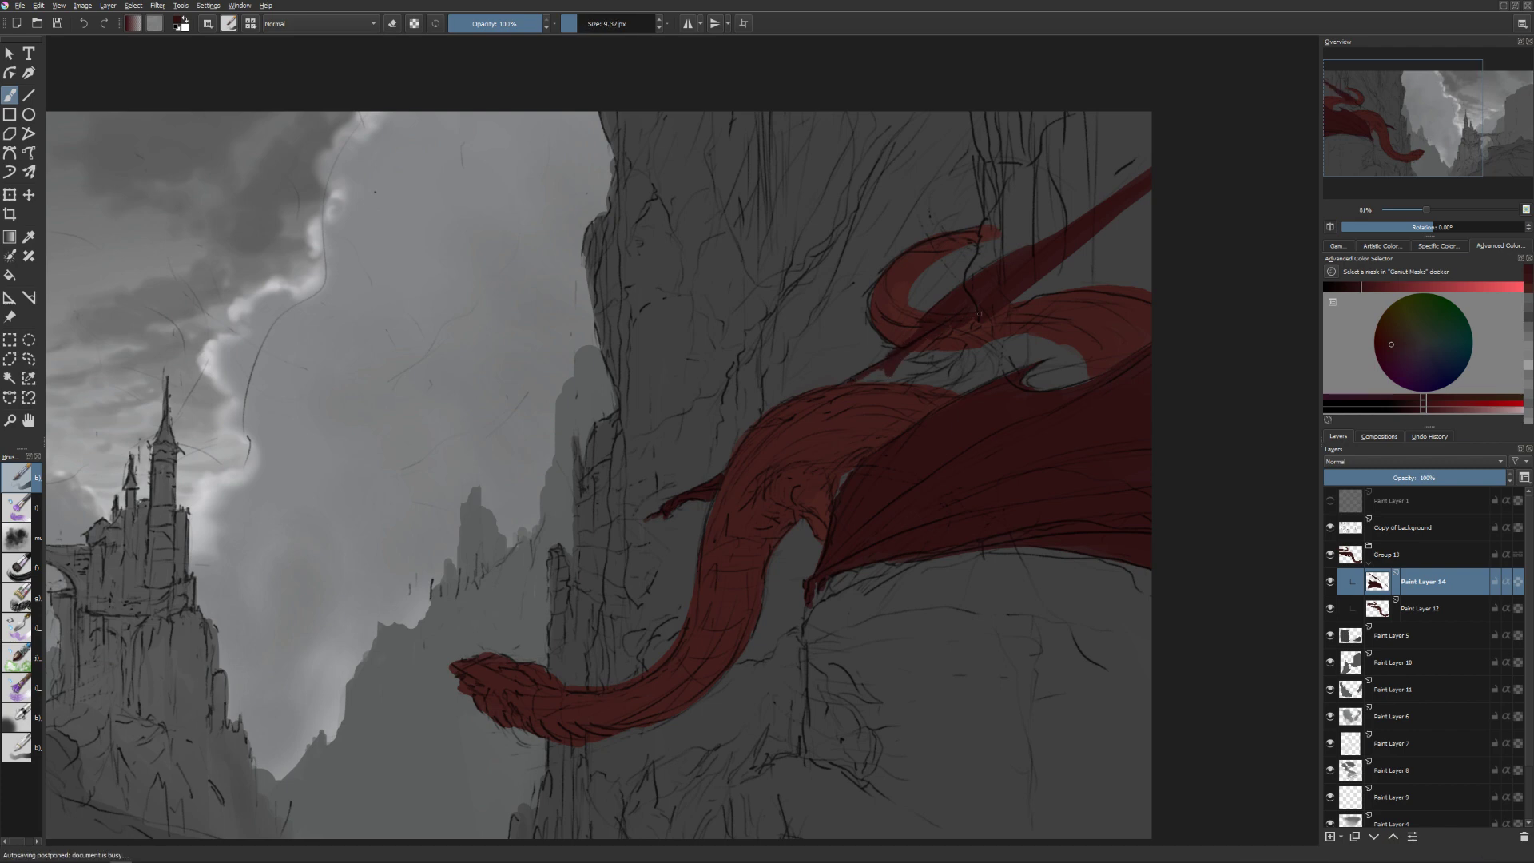
Fill the wing arm, the wing base and lower edge, and the grey neck gap with red.
{"action": "left_click_drag", "start_coordinate": [938, 346], "coordinate": [949, 347]}
{"action": "mouse_move", "coordinate": [920, 336]}
{"action": "left_mouse_down"}
{"action": "mouse_move", "coordinate": [875, 369]}
{"action": "mouse_move", "coordinate": [951, 356]}
{"action": "left_mouse_up"}
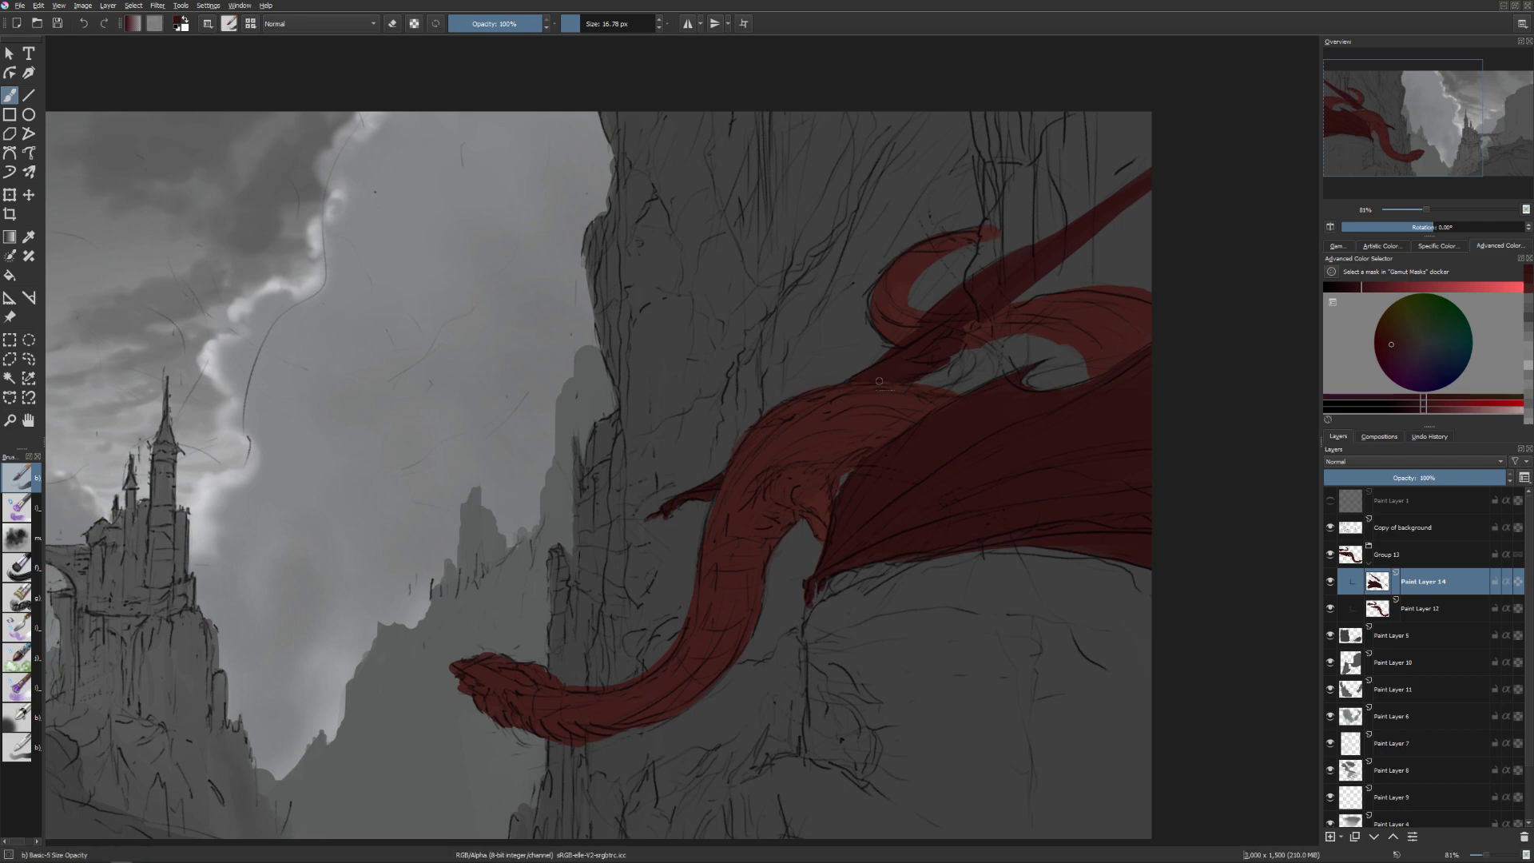
{"action": "left_click_drag", "start_coordinate": [927, 354], "coordinate": [937, 353]}
{"action": "mouse_move", "coordinate": [999, 288]}
{"action": "left_mouse_down"}
{"action": "mouse_move", "coordinate": [975, 334]}
{"action": "mouse_move", "coordinate": [932, 364]}
{"action": "left_mouse_up"}
{"action": "left_click_drag", "start_coordinate": [1092, 213], "coordinate": [1098, 213]}
{"action": "mouse_move", "coordinate": [1123, 216]}
{"action": "left_mouse_down"}
{"action": "mouse_move", "coordinate": [1028, 290]}
{"action": "mouse_move", "coordinate": [1139, 191]}
{"action": "mouse_move", "coordinate": [944, 367]}
{"action": "left_mouse_up"}
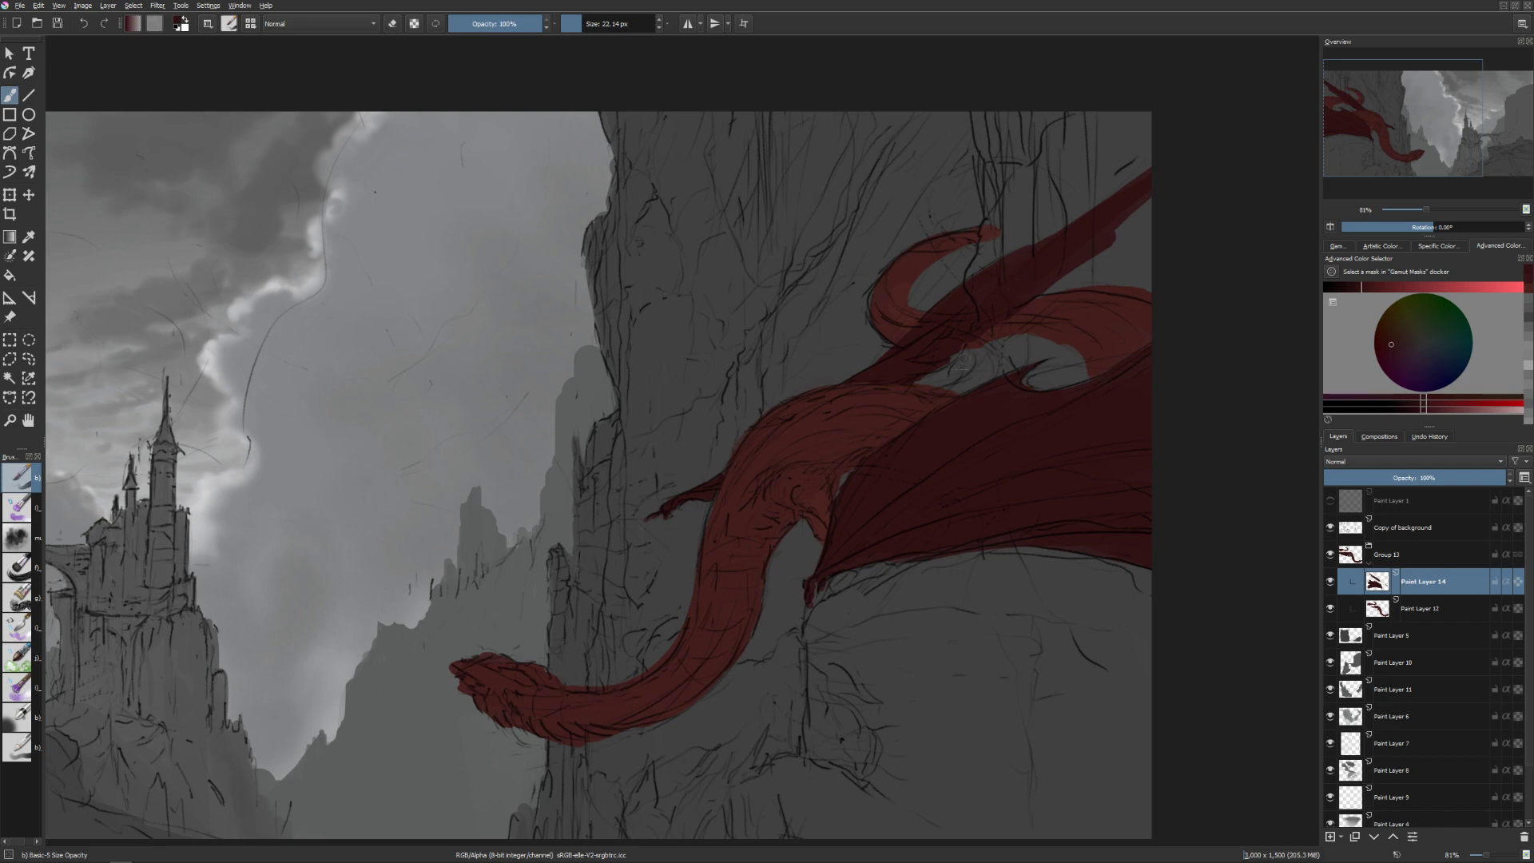
{"action": "mouse_move", "coordinate": [919, 377]}
{"action": "left_mouse_down"}
{"action": "mouse_move", "coordinate": [955, 368]}
{"action": "mouse_move", "coordinate": [915, 383]}
{"action": "left_mouse_up"}
Cover the light neck strip, darken the notched neck edge, and extend the wing's upper edge rightward.
{"action": "scroll", "coordinate": [959, 379], "scroll_direction": "up", "scroll_amount": 2}
{"action": "scroll", "coordinate": [990, 374], "scroll_direction": "up", "scroll_amount": 5}
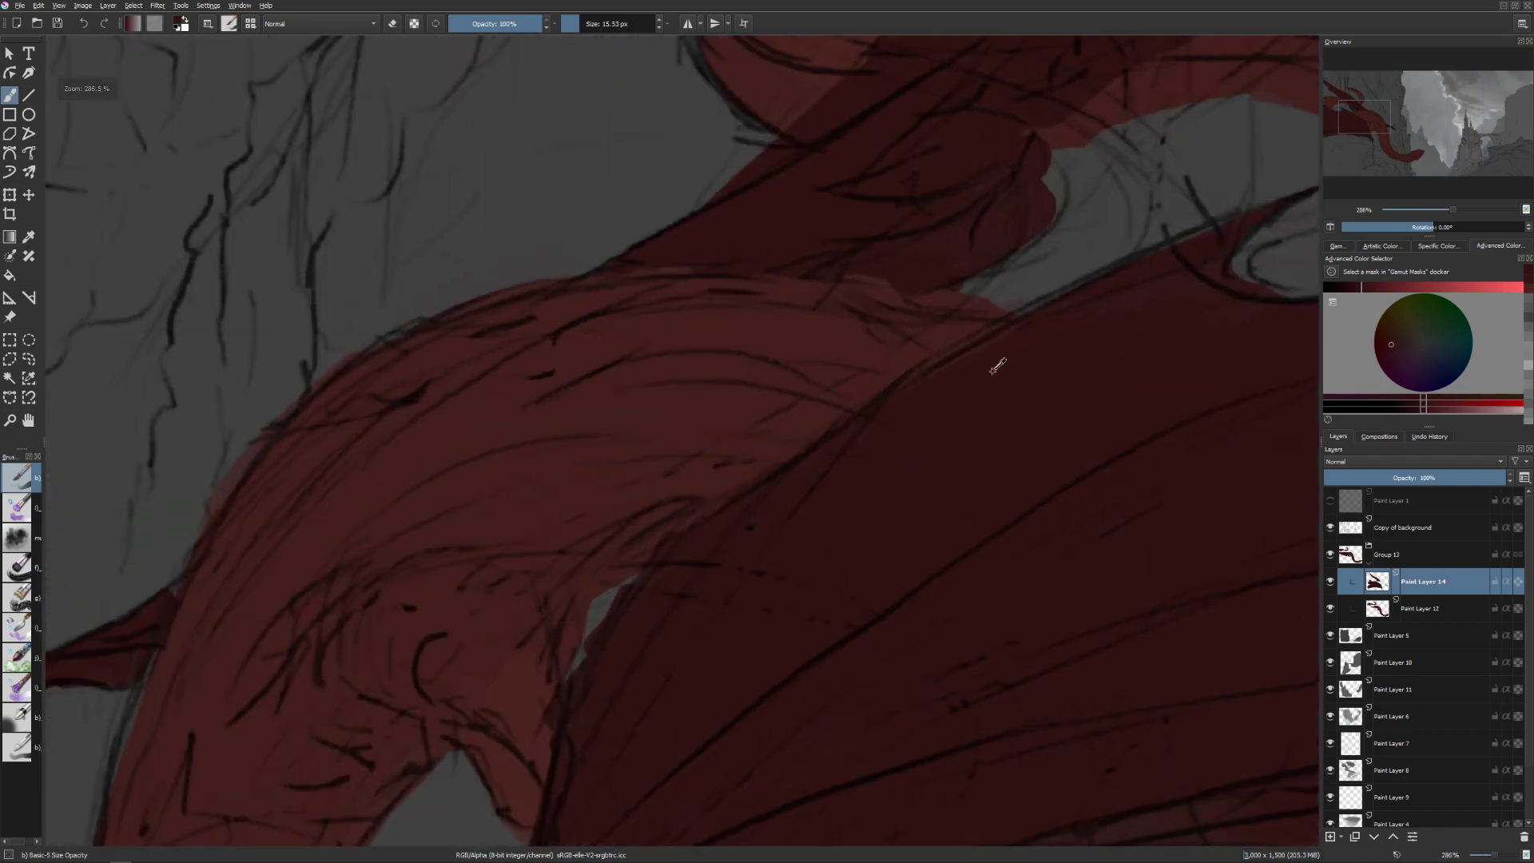
{"action": "scroll", "coordinate": [997, 365], "scroll_direction": "down", "scroll_amount": 4}
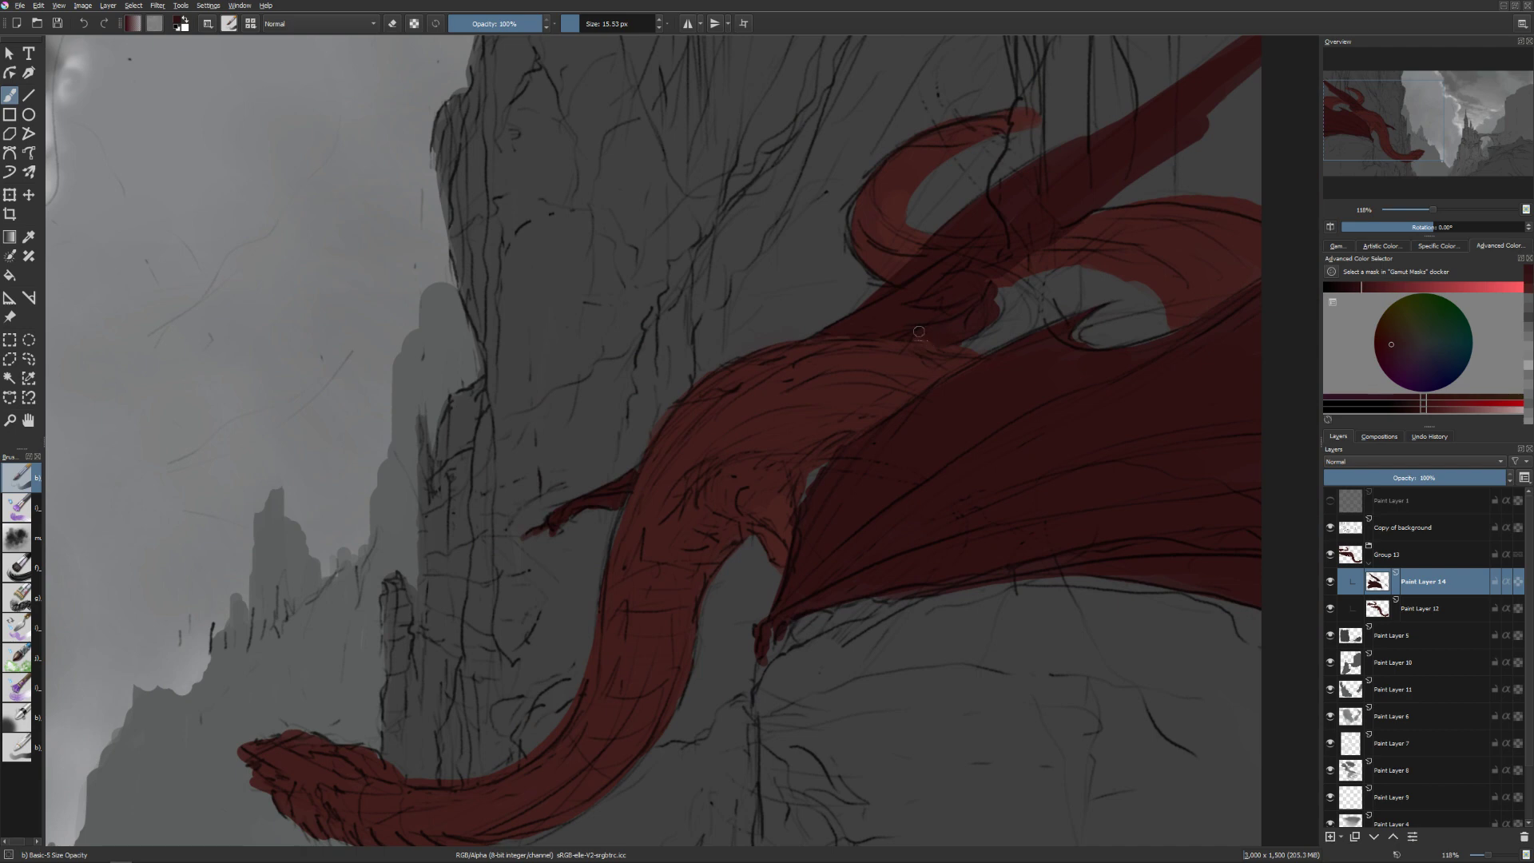
{"action": "key", "text": "e"}
{"action": "key", "text": "e"}
{"action": "key", "text": "e"}
{"action": "key", "text": "e"}
{"action": "left_click_drag", "start_coordinate": [851, 335], "coordinate": [876, 335]}
{"action": "mouse_move", "coordinate": [995, 294]}
{"action": "left_mouse_down"}
{"action": "mouse_move", "coordinate": [995, 310]}
{"action": "mouse_move", "coordinate": [1010, 280]}
{"action": "mouse_move", "coordinate": [1050, 268]}
{"action": "mouse_move", "coordinate": [986, 298]}
{"action": "mouse_move", "coordinate": [1051, 273]}
{"action": "left_mouse_up"}
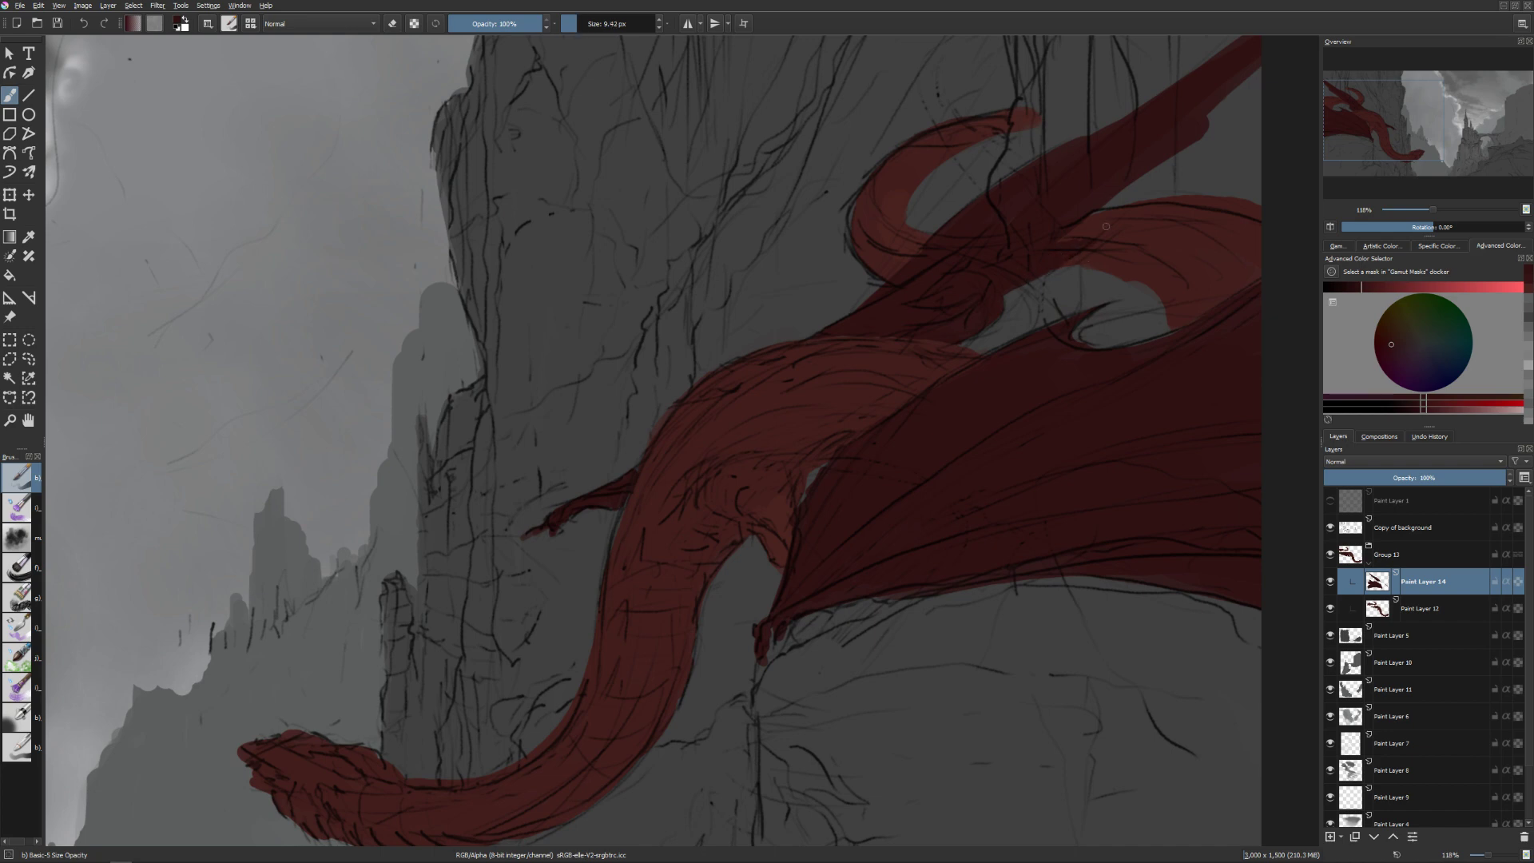
{"action": "left_click_drag", "start_coordinate": [1105, 226], "coordinate": [1075, 246], "text": "shift"}
{"action": "left_click_drag", "start_coordinate": [1052, 251], "coordinate": [1067, 249], "text": "shift"}
{"action": "mouse_move", "coordinate": [1178, 157]}
{"action": "left_mouse_down"}
{"action": "mouse_move", "coordinate": [1085, 210]}
{"action": "mouse_move", "coordinate": [1135, 168]}
{"action": "left_mouse_up"}
{"action": "key", "text": "e"}
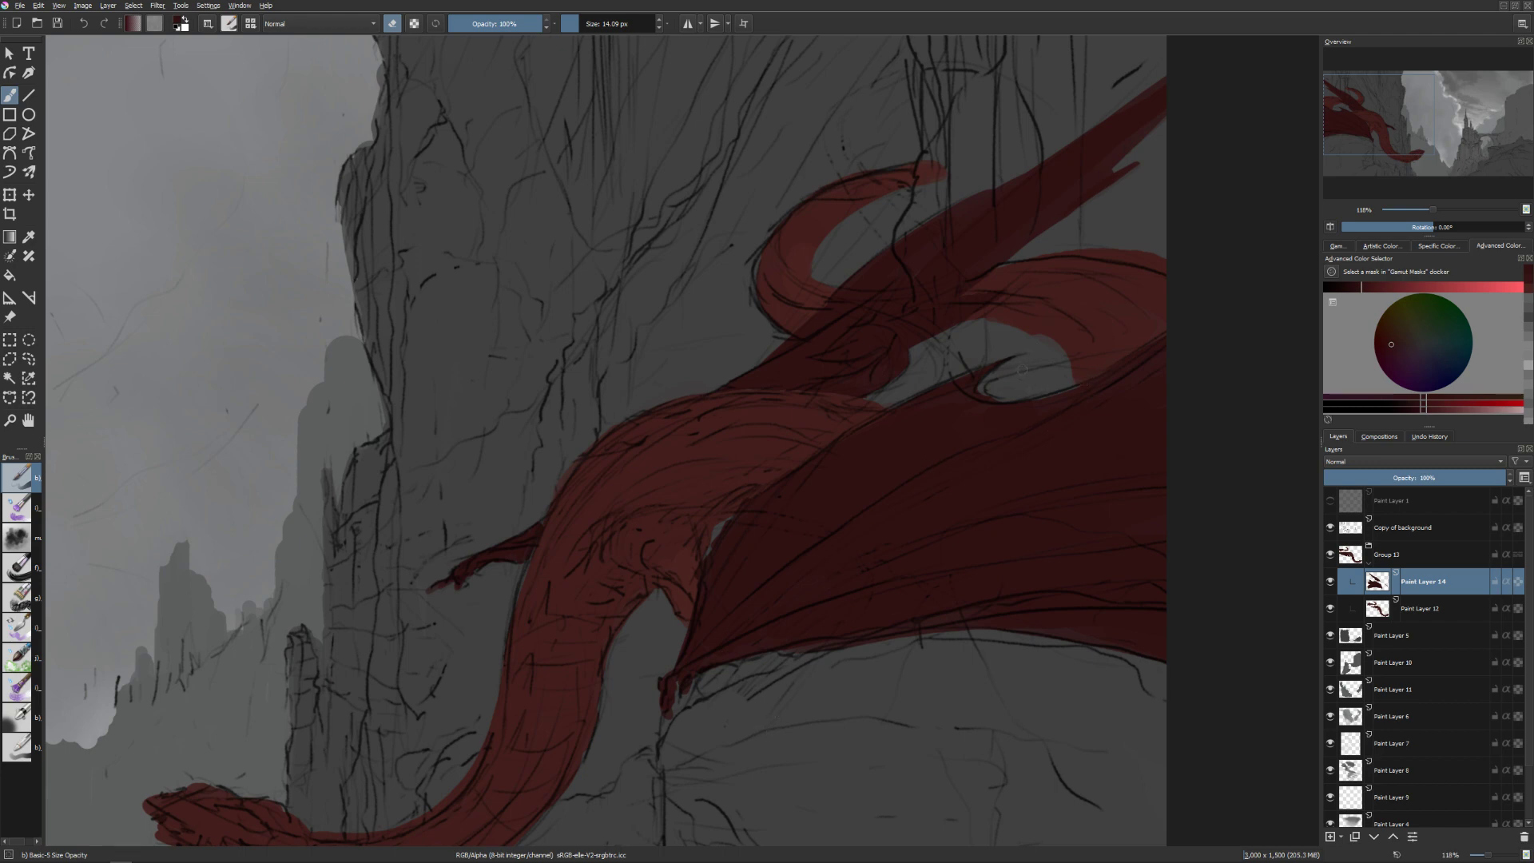
{"action": "scroll", "coordinate": [887, 447], "scroll_direction": "down", "scroll_amount": 3}
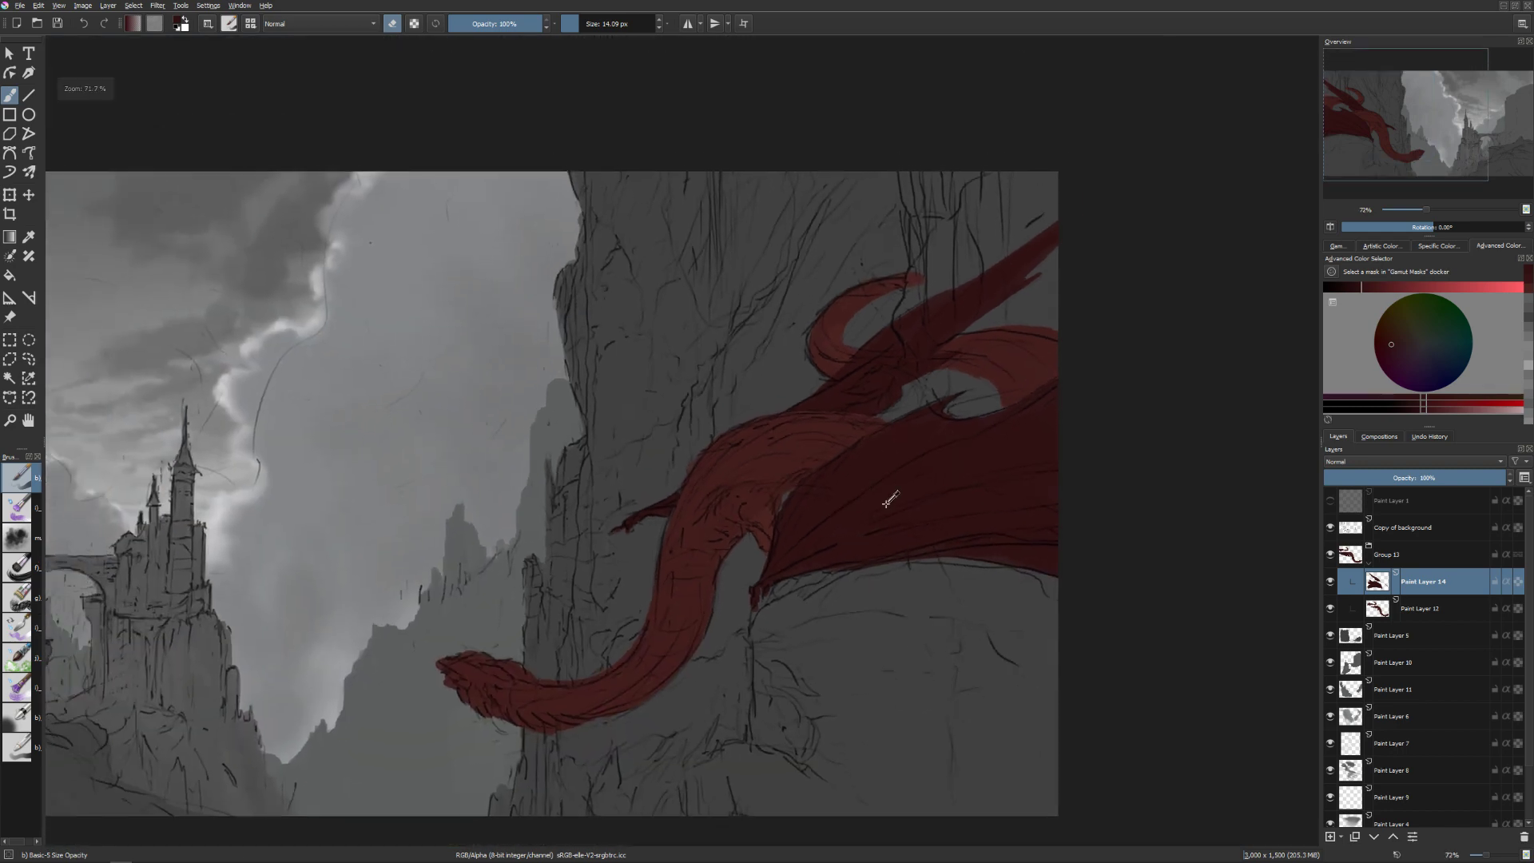
Add a new layer above Paint Layer 5 and paint a darkened grey stroke at the cliff base.
{"action": "left_click_drag", "start_coordinate": [871, 535], "coordinate": [996, 453]}
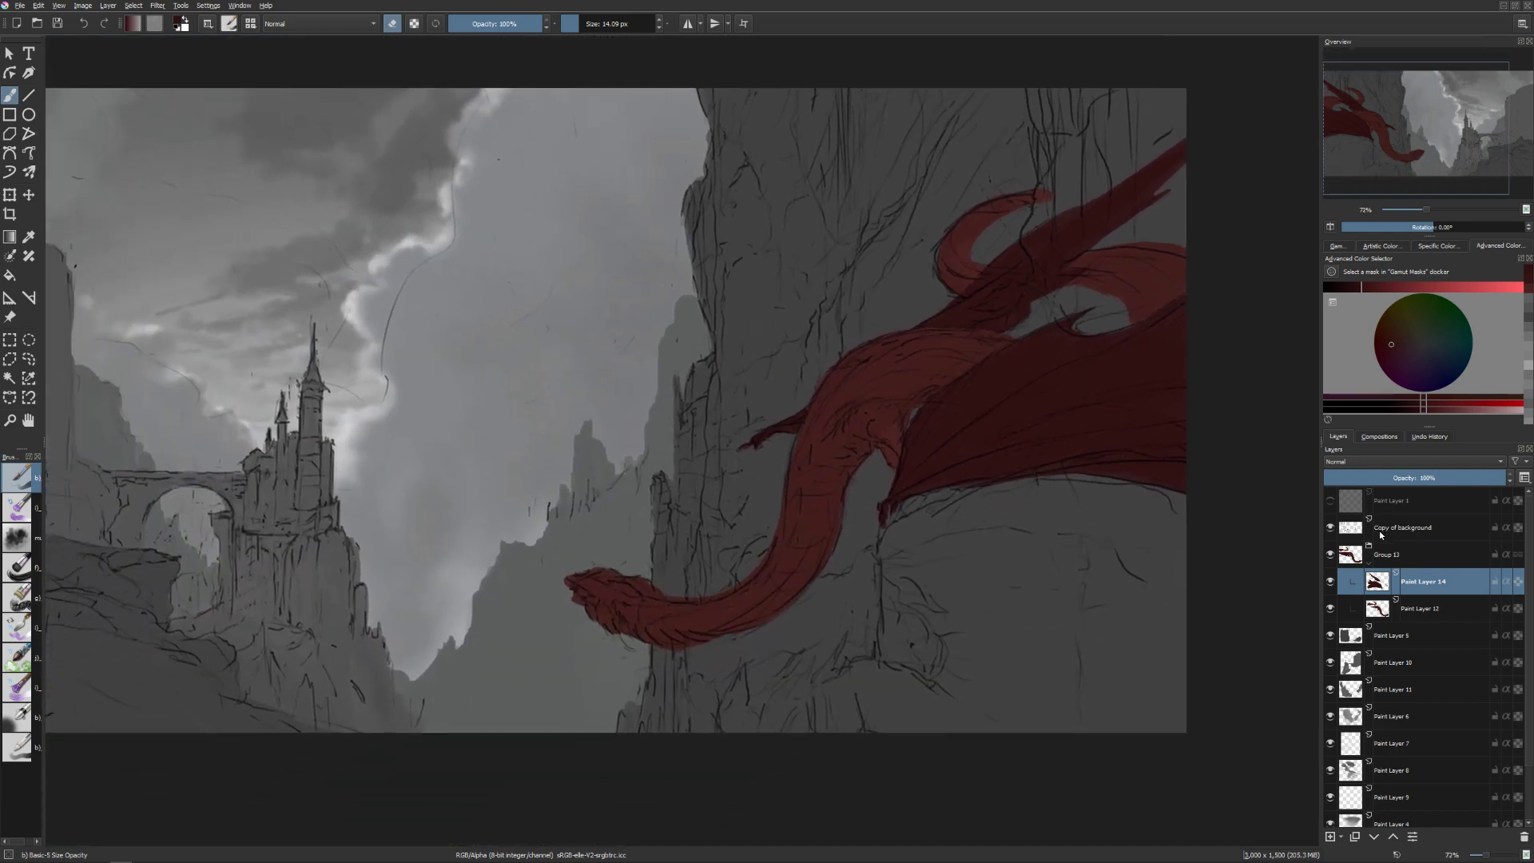
{"action": "left_click", "coordinate": [1394, 637]}
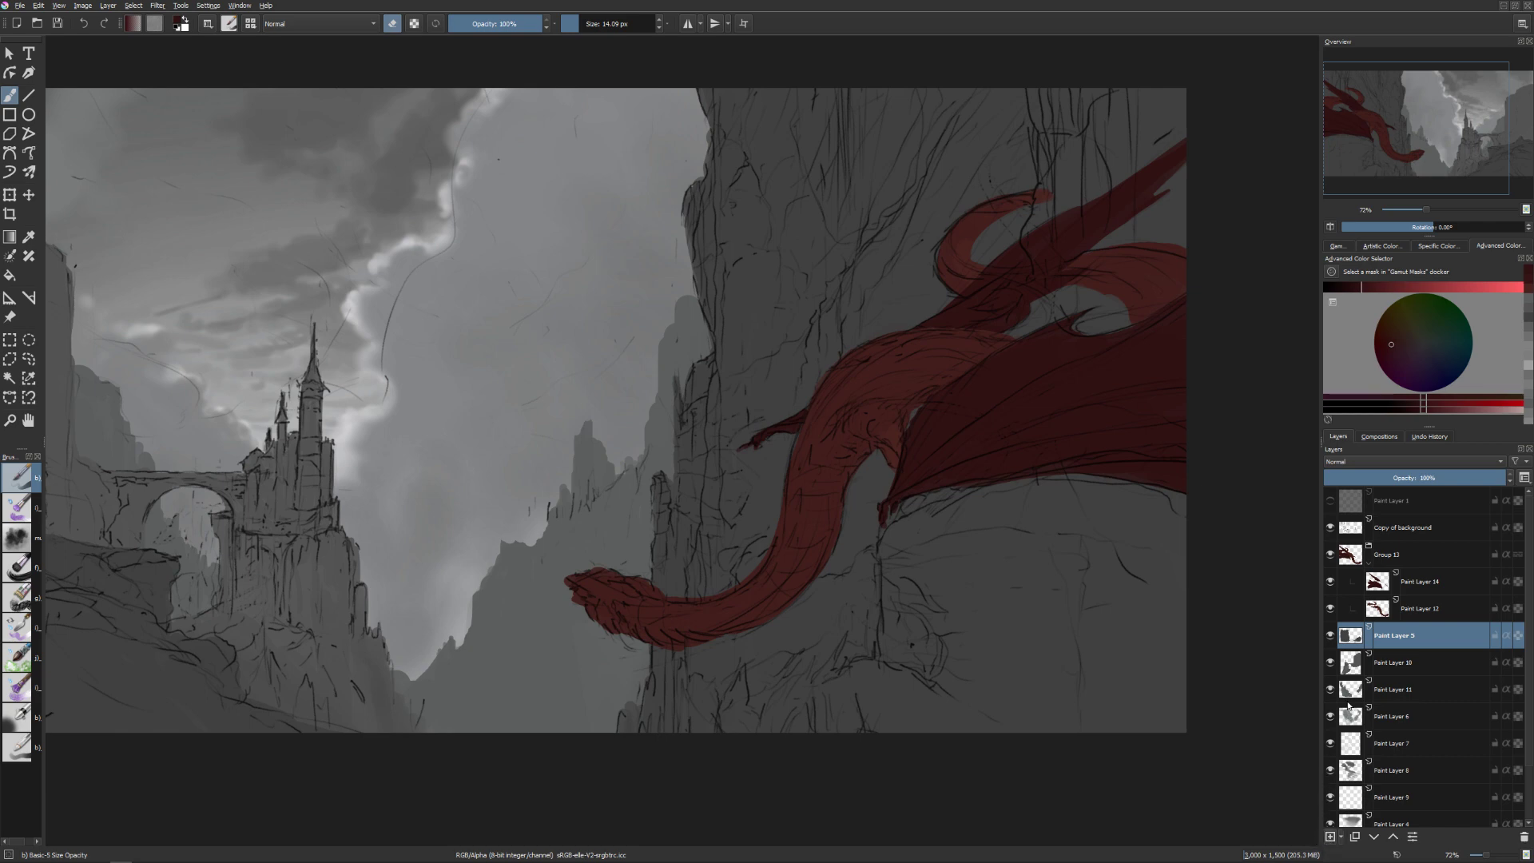
{"action": "key", "text": "Insert"}
{"action": "left_click", "coordinate": [990, 574], "text": "ctrl"}
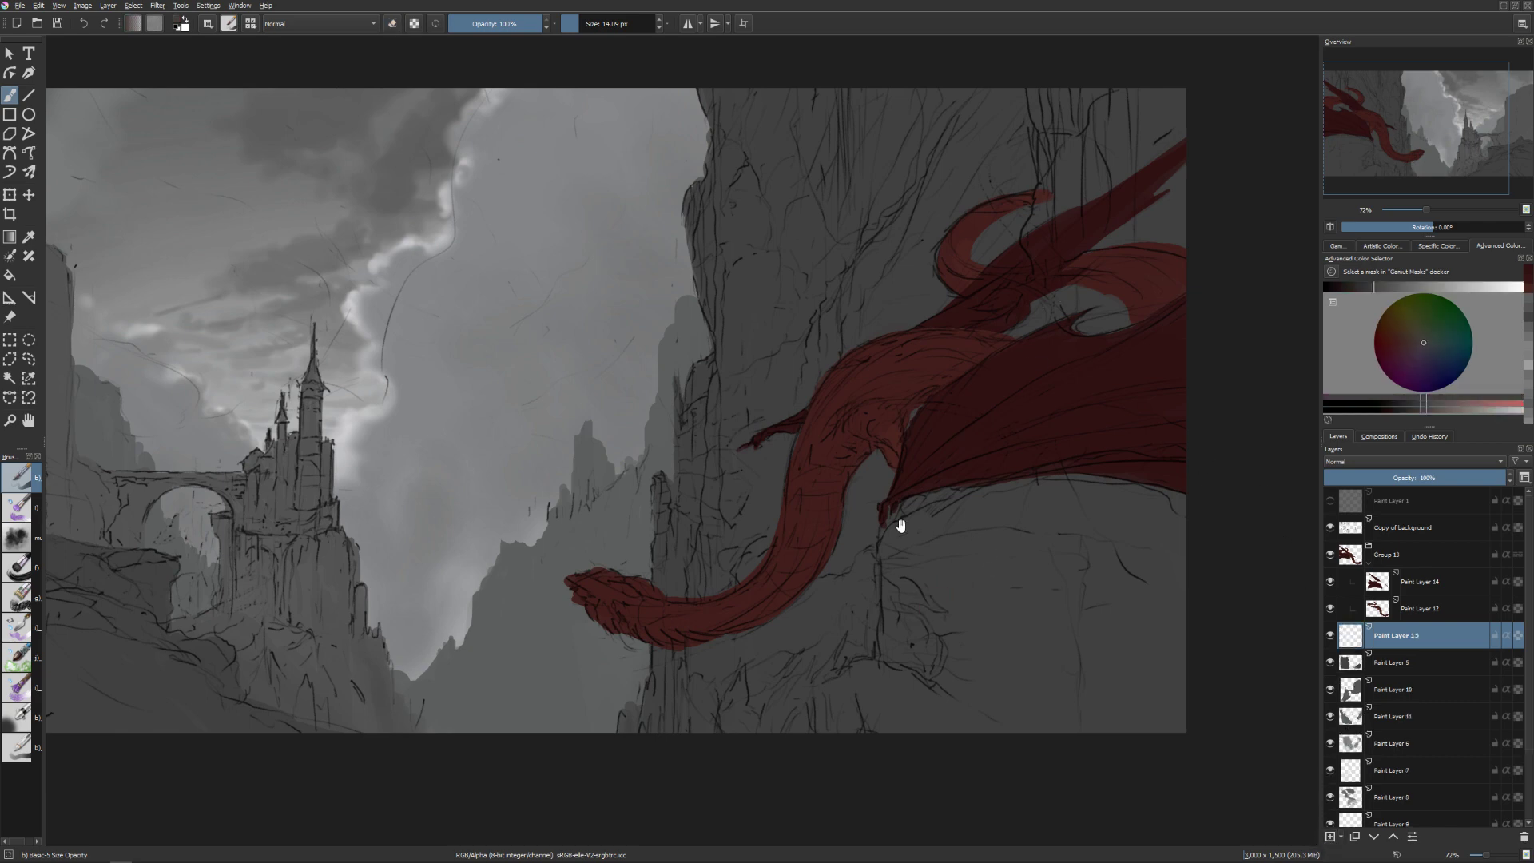
{"action": "mouse_move", "coordinate": [900, 524]}
{"action": "left_mouse_down"}
{"action": "mouse_move", "coordinate": [940, 531]}
{"action": "mouse_move", "coordinate": [923, 523]}
{"action": "left_mouse_up"}
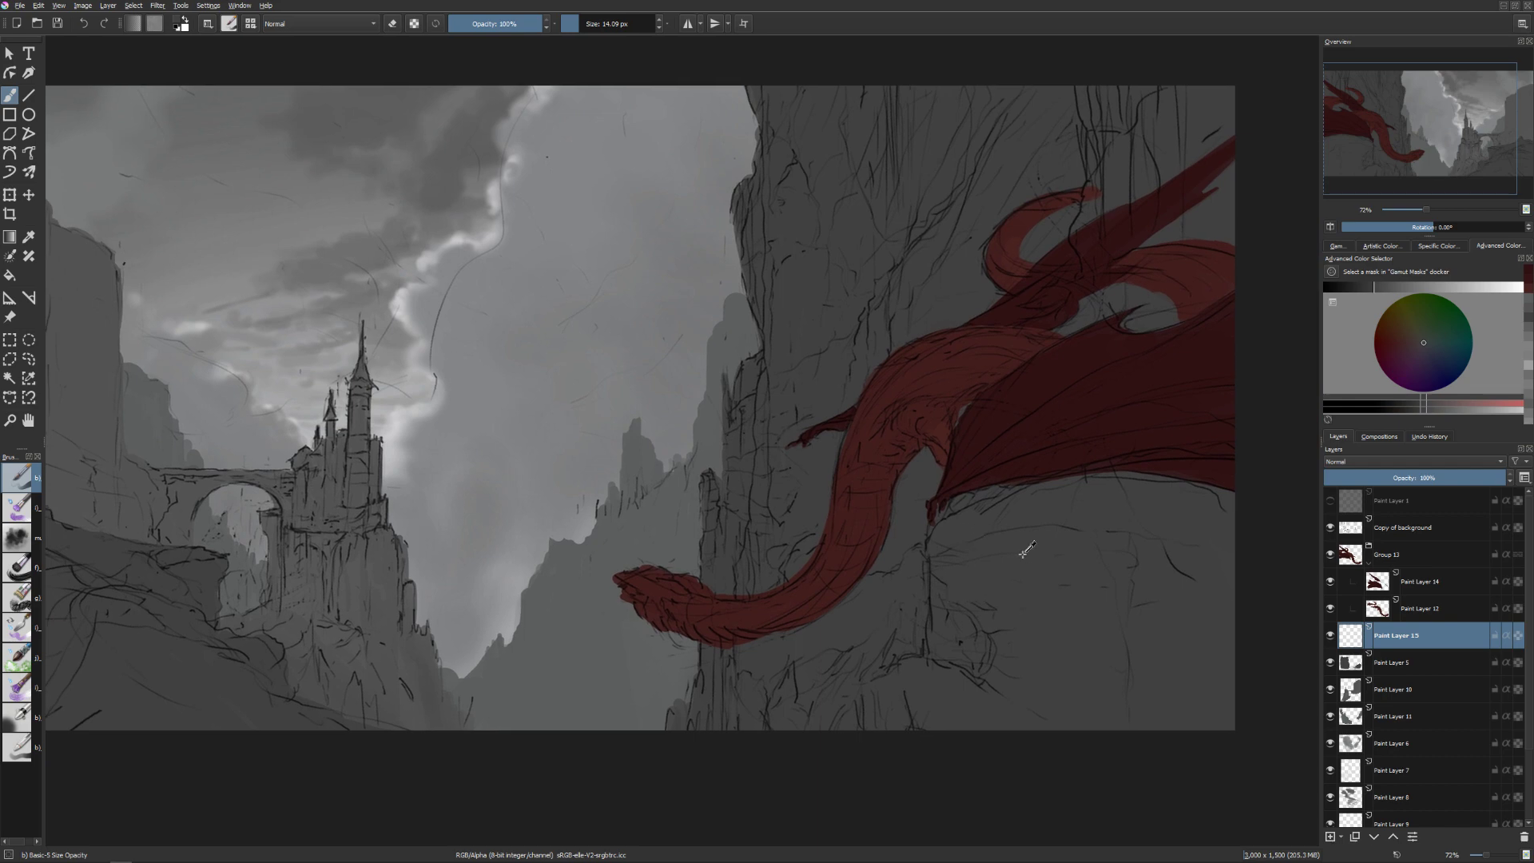
{"action": "left_click_drag", "start_coordinate": [1372, 286], "coordinate": [1359, 289]}
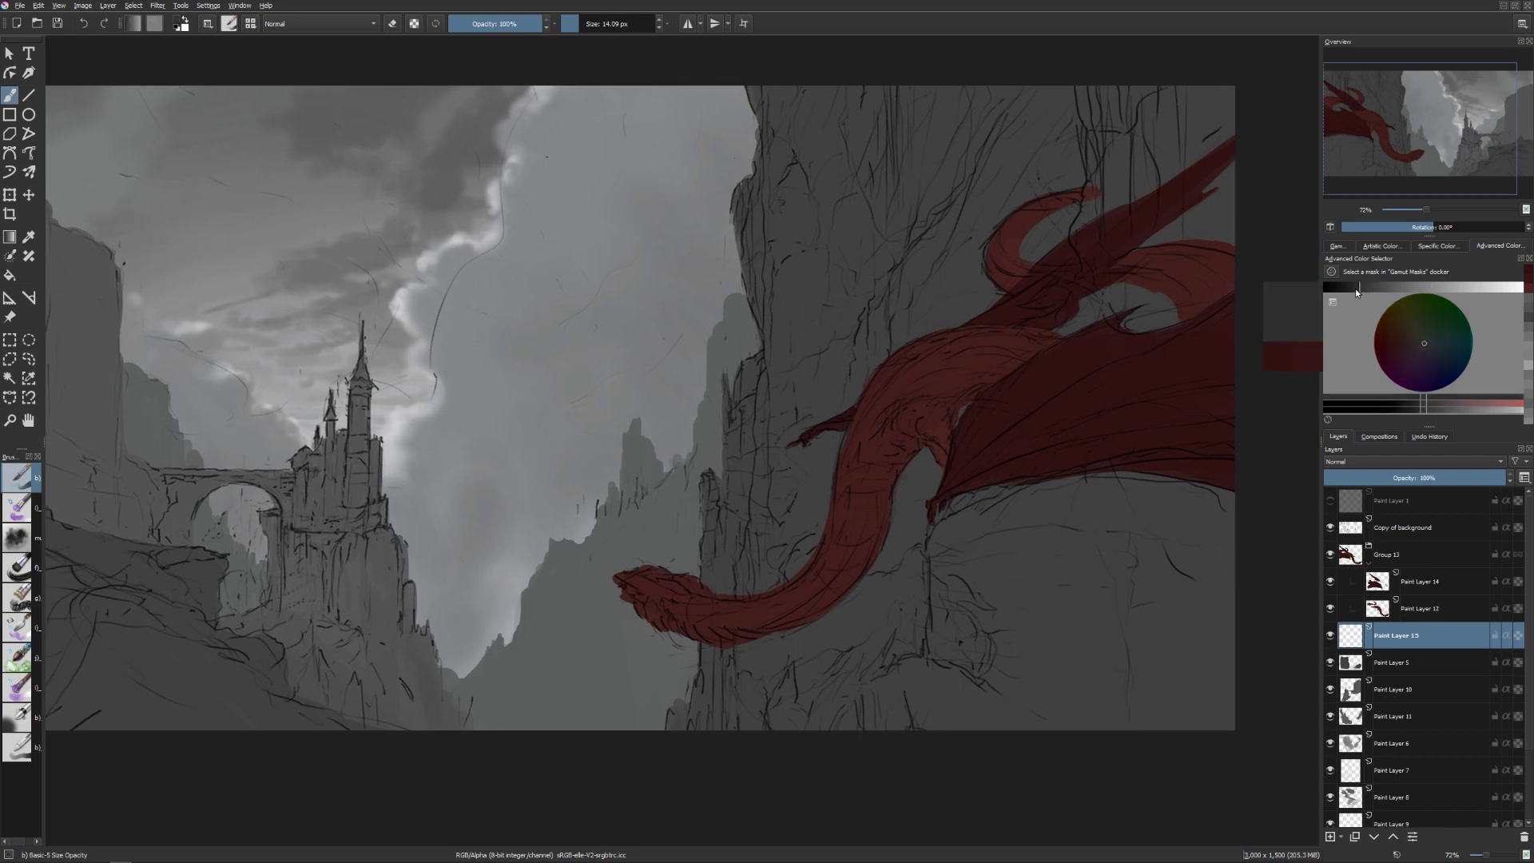
{"action": "left_click_drag", "start_coordinate": [1050, 499], "coordinate": [1121, 500]}
{"action": "mouse_move", "coordinate": [976, 614]}
{"action": "left_mouse_down"}
{"action": "mouse_move", "coordinate": [1016, 473]}
{"action": "mouse_move", "coordinate": [965, 616]}
{"action": "mouse_move", "coordinate": [948, 607]}
{"action": "mouse_move", "coordinate": [949, 692]}
{"action": "mouse_move", "coordinate": [957, 660]}
{"action": "mouse_move", "coordinate": [879, 710]}
{"action": "mouse_move", "coordinate": [889, 743]}
{"action": "mouse_move", "coordinate": [887, 726]}
{"action": "left_mouse_up"}
Darken the cliff base below the dragon and extend dark grey up the cliff.
{"action": "key", "text": "bracketright"}
{"action": "mouse_move", "coordinate": [914, 670]}
{"action": "left_mouse_down"}
{"action": "mouse_move", "coordinate": [911, 687]}
{"action": "mouse_move", "coordinate": [937, 635]}
{"action": "left_mouse_up"}
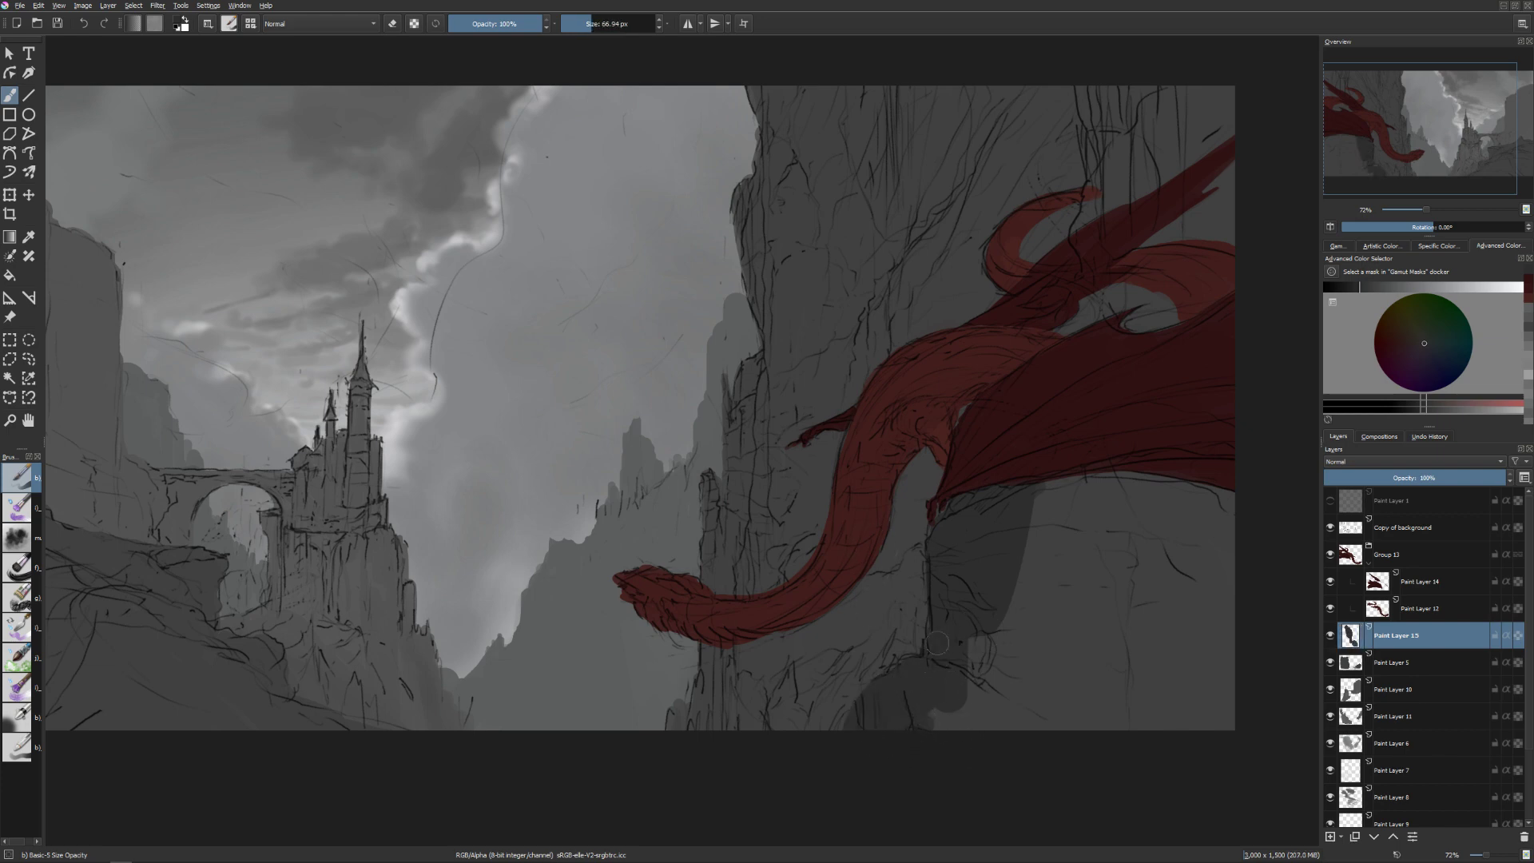
{"action": "mouse_move", "coordinate": [940, 734]}
{"action": "left_mouse_down"}
{"action": "mouse_move", "coordinate": [1019, 599]}
{"action": "mouse_move", "coordinate": [1058, 590]}
{"action": "mouse_move", "coordinate": [1028, 692]}
{"action": "left_mouse_up"}
{"action": "mouse_move", "coordinate": [1094, 685]}
{"action": "left_mouse_down"}
{"action": "mouse_move", "coordinate": [1184, 647]}
{"action": "mouse_move", "coordinate": [1273, 717]}
{"action": "mouse_move", "coordinate": [1241, 702]}
{"action": "mouse_move", "coordinate": [1233, 621]}
{"action": "mouse_move", "coordinate": [1212, 595]}
{"action": "mouse_move", "coordinate": [1222, 554]}
{"action": "mouse_move", "coordinate": [1191, 534]}
{"action": "mouse_move", "coordinate": [1026, 570]}
{"action": "mouse_move", "coordinate": [1090, 498]}
{"action": "mouse_move", "coordinate": [1085, 467]}
{"action": "left_mouse_up"}
{"action": "key", "text": "bracketright"}
{"action": "key", "text": "bracketright"}
{"action": "key", "text": "bracketright"}
{"action": "key", "text": "bracketright"}
{"action": "key", "text": "bracketright"}
{"action": "key", "text": "bracketright"}
{"action": "left_click_drag", "start_coordinate": [1122, 344], "coordinate": [1056, 472]}
{"action": "left_click_drag", "start_coordinate": [1069, 240], "coordinate": [1057, 239]}
{"action": "mouse_move", "coordinate": [1055, 232]}
{"action": "left_mouse_down"}
{"action": "mouse_move", "coordinate": [1056, 308]}
{"action": "mouse_move", "coordinate": [1040, 294]}
{"action": "mouse_move", "coordinate": [1044, 332]}
{"action": "mouse_move", "coordinate": [1021, 363]}
{"action": "mouse_move", "coordinate": [1039, 453]}
{"action": "mouse_move", "coordinate": [1066, 353]}
{"action": "mouse_move", "coordinate": [1094, 361]}
{"action": "mouse_move", "coordinate": [1139, 441]}
{"action": "mouse_move", "coordinate": [1162, 409]}
{"action": "mouse_move", "coordinate": [1091, 369]}
{"action": "mouse_move", "coordinate": [1092, 223]}
{"action": "mouse_move", "coordinate": [1060, 331]}
{"action": "left_mouse_up"}
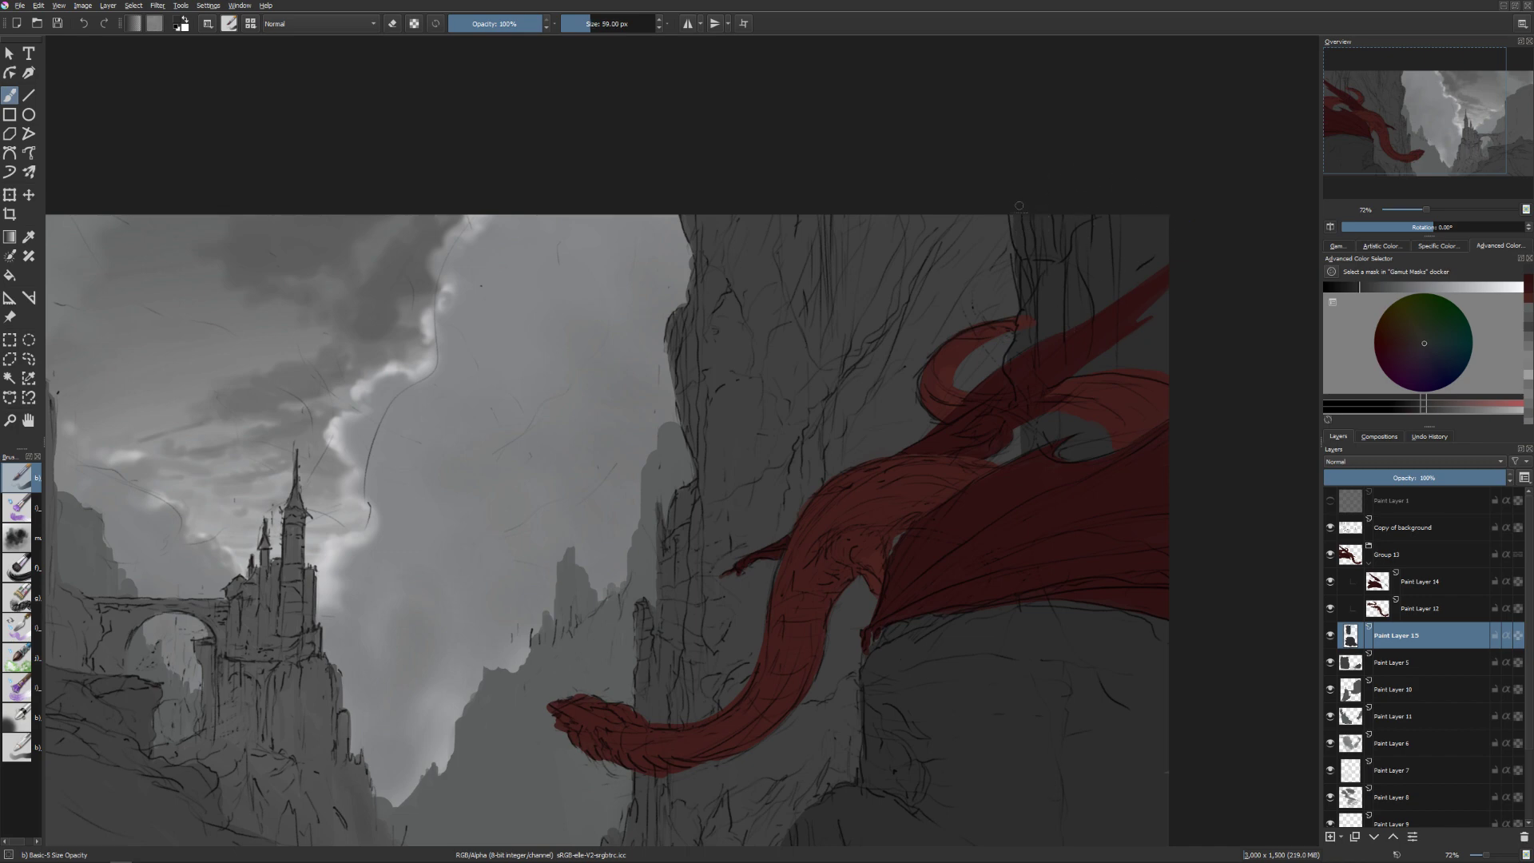
{"action": "key", "text": "bracketleft"}
{"action": "key", "text": "bracketleft"}
{"action": "key", "text": "bracketleft"}
{"action": "key", "text": "bracketleft"}
{"action": "key", "text": "bracketleft"}
{"action": "key", "text": "bracketleft"}
{"action": "left_click", "coordinate": [1382, 608]}
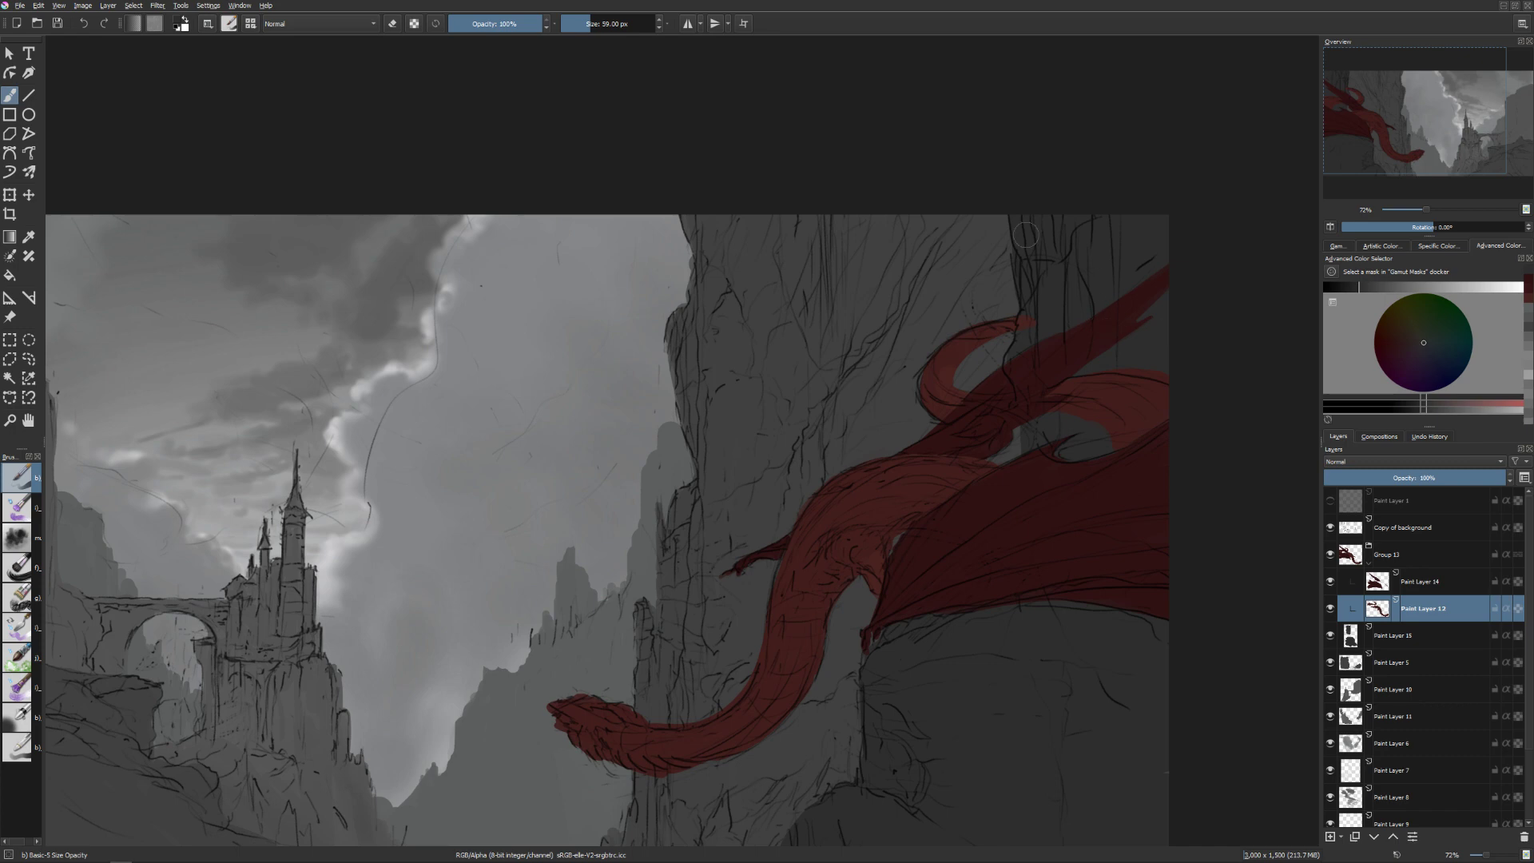
Sample the wing's red and repaint the wing's inner edge and the tail.
{"action": "key", "text": "e"}
{"action": "key", "text": "bracketleft"}
{"action": "left_click", "coordinate": [1116, 404], "text": "ctrl"}
{"action": "key", "text": "e"}
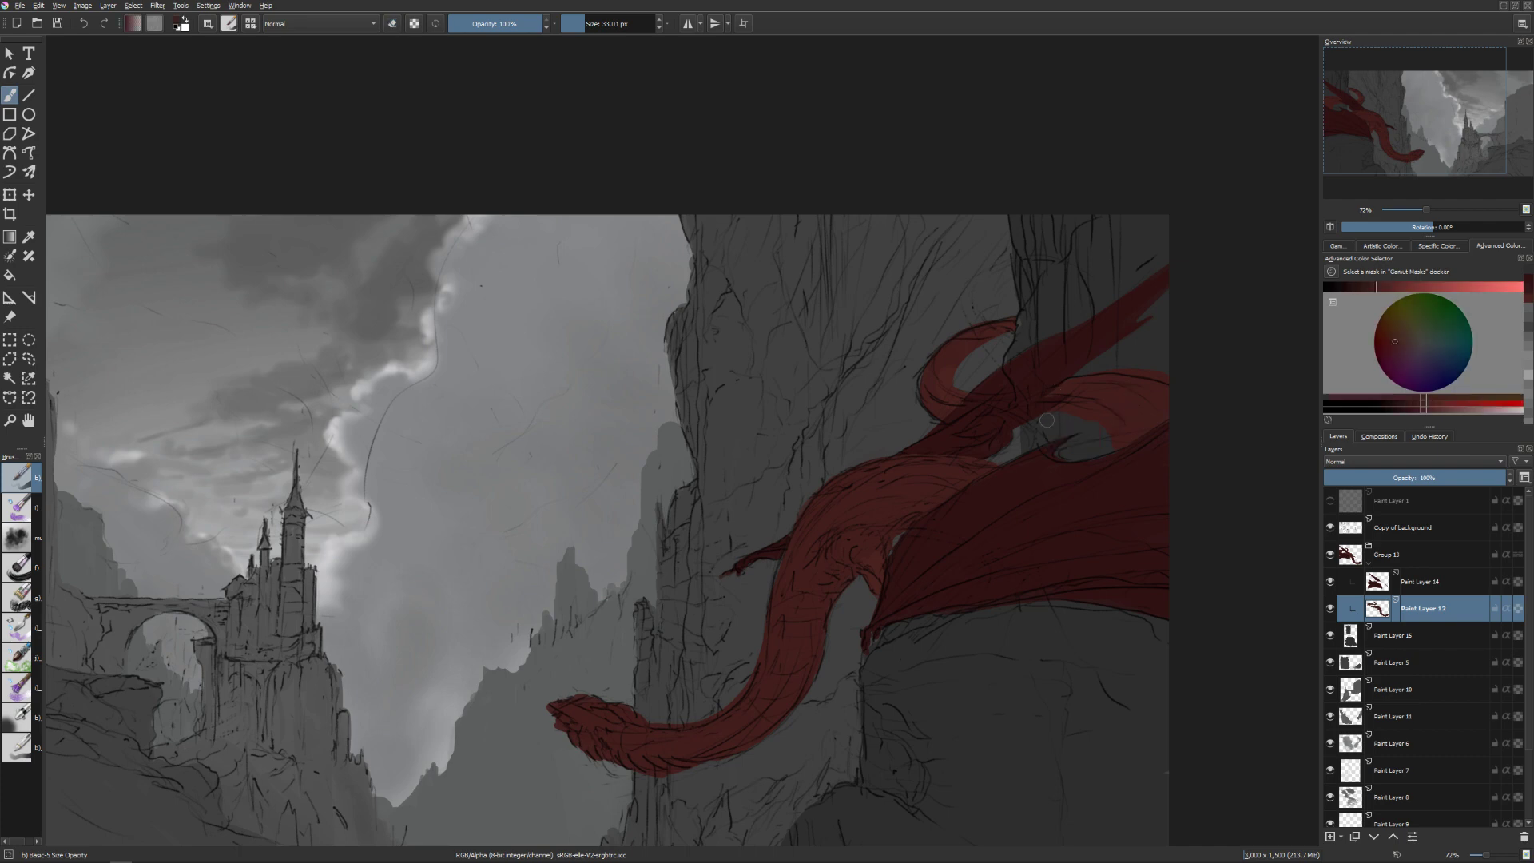
{"action": "left_click_drag", "start_coordinate": [1071, 419], "coordinate": [1047, 416]}
{"action": "key", "text": "e"}
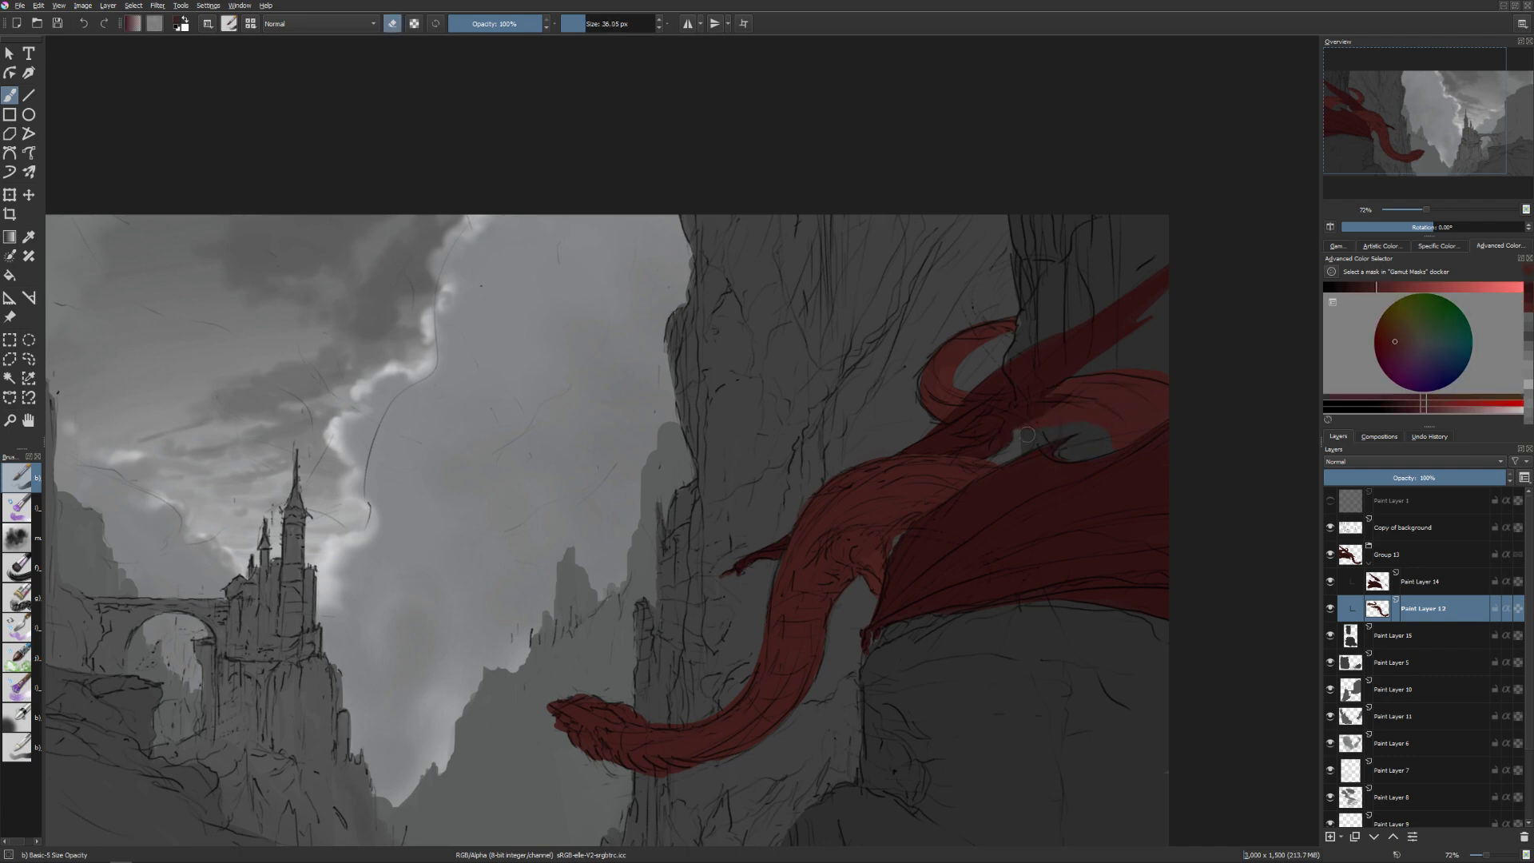
{"action": "key", "text": "e"}
{"action": "mouse_move", "coordinate": [1158, 391]}
{"action": "left_mouse_down"}
{"action": "mouse_move", "coordinate": [1065, 389]}
{"action": "mouse_move", "coordinate": [1127, 410]}
{"action": "mouse_move", "coordinate": [1020, 419]}
{"action": "left_mouse_up"}
Erase red from the wing's inner curl with a slightly smaller eraser.
{"action": "key", "text": "e"}
{"action": "key", "text": "e"}
{"action": "key", "text": "e"}
{"action": "key", "text": "bracketleft"}
{"action": "left_click_drag", "start_coordinate": [1000, 341], "coordinate": [985, 336]}
{"action": "key", "text": "e"}
{"action": "left_click_drag", "start_coordinate": [873, 759], "coordinate": [993, 660]}
Mirror the view, then hide and re-show the Copy of background sketch to compare.
{"action": "key", "text": "m"}
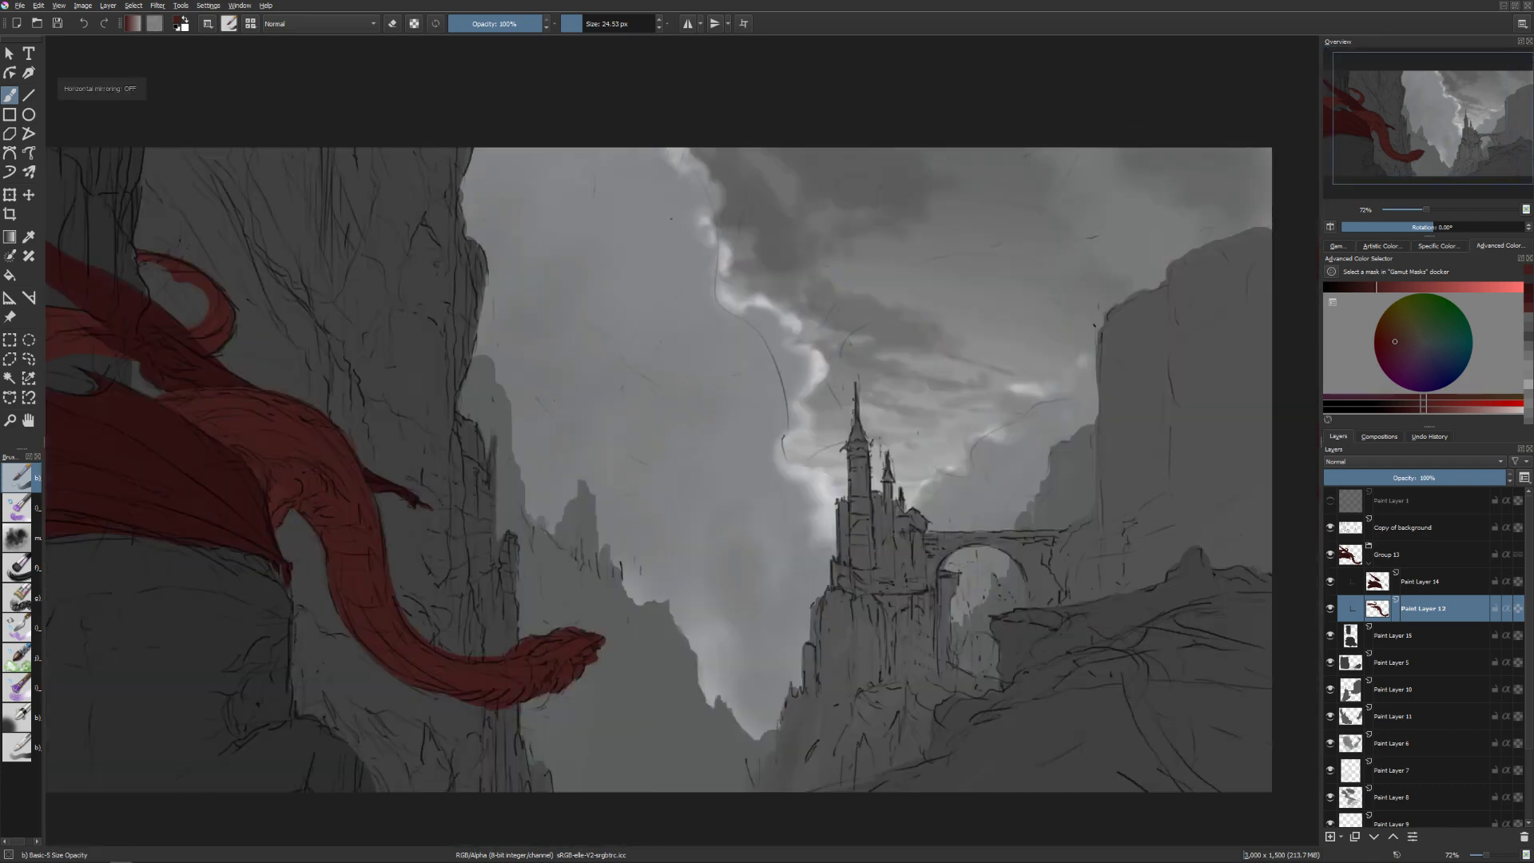
{"action": "left_click_drag", "start_coordinate": [688, 503], "coordinate": [852, 492]}
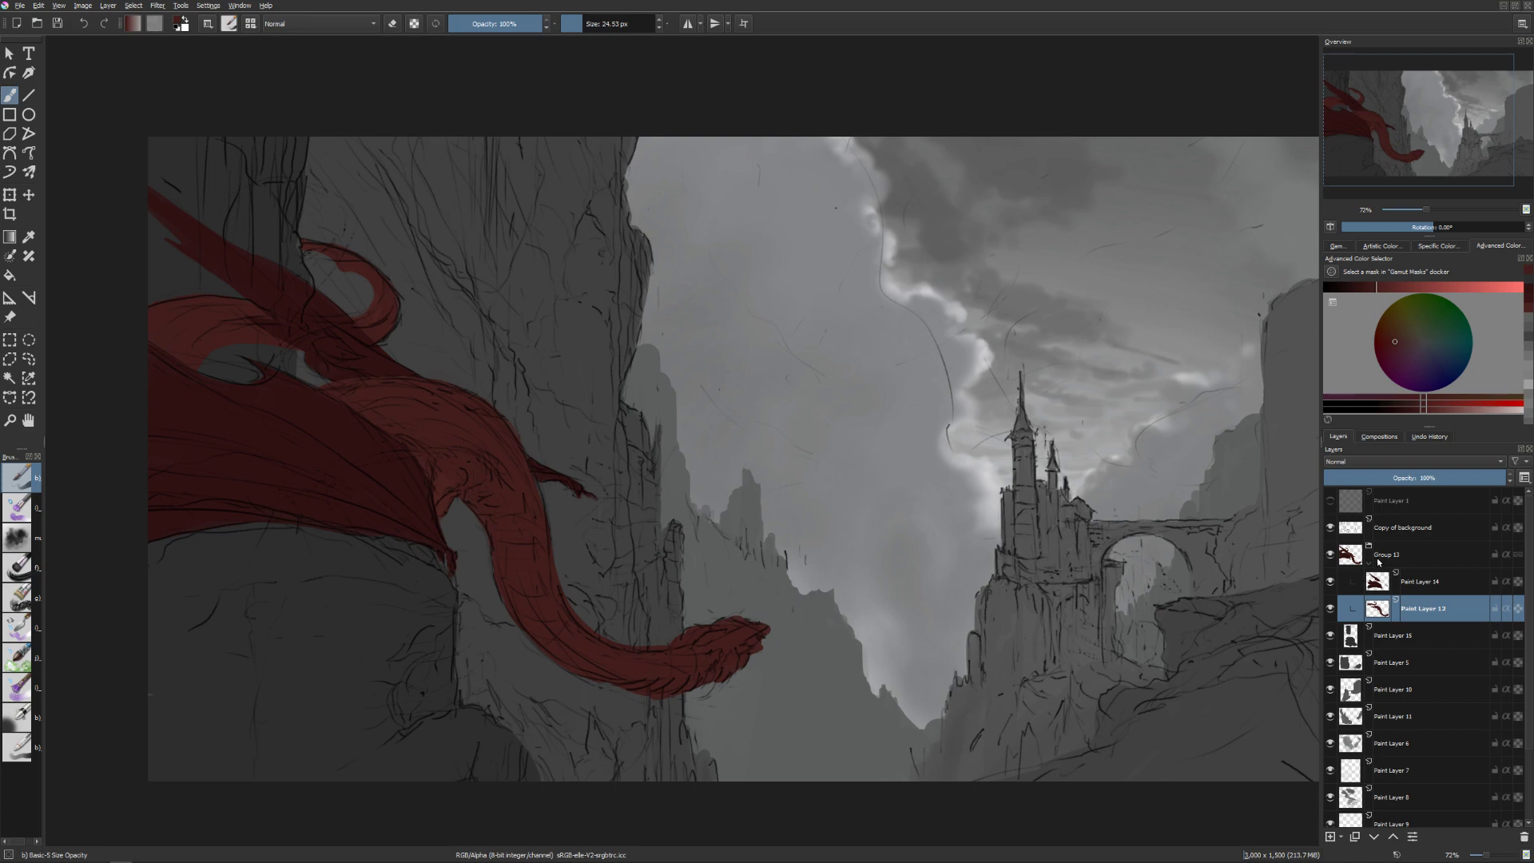
{"action": "left_click", "coordinate": [1330, 527]}
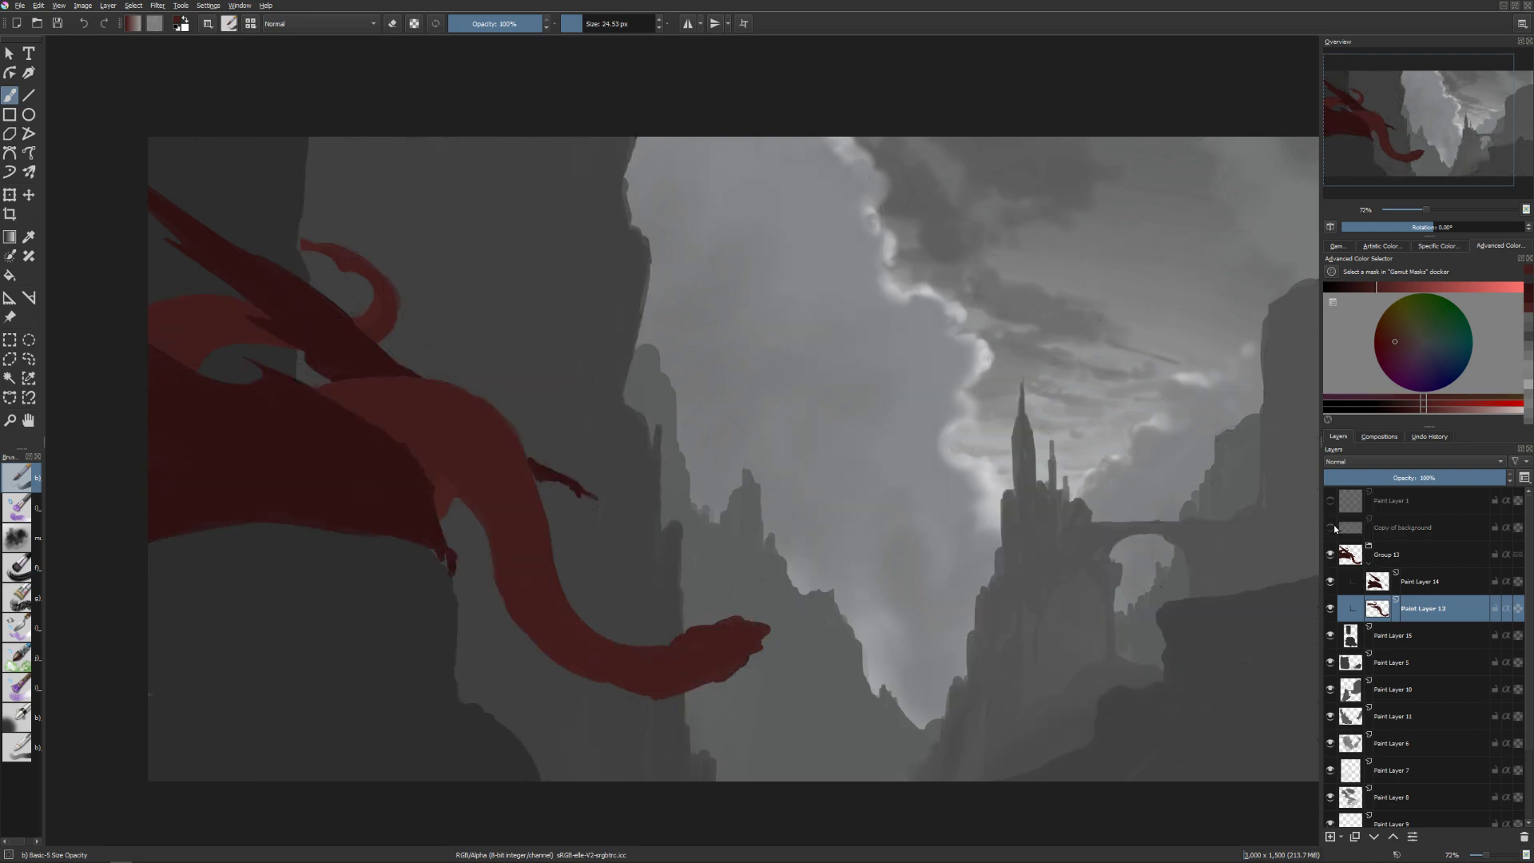
{"action": "mouse_move", "coordinate": [1336, 529]}
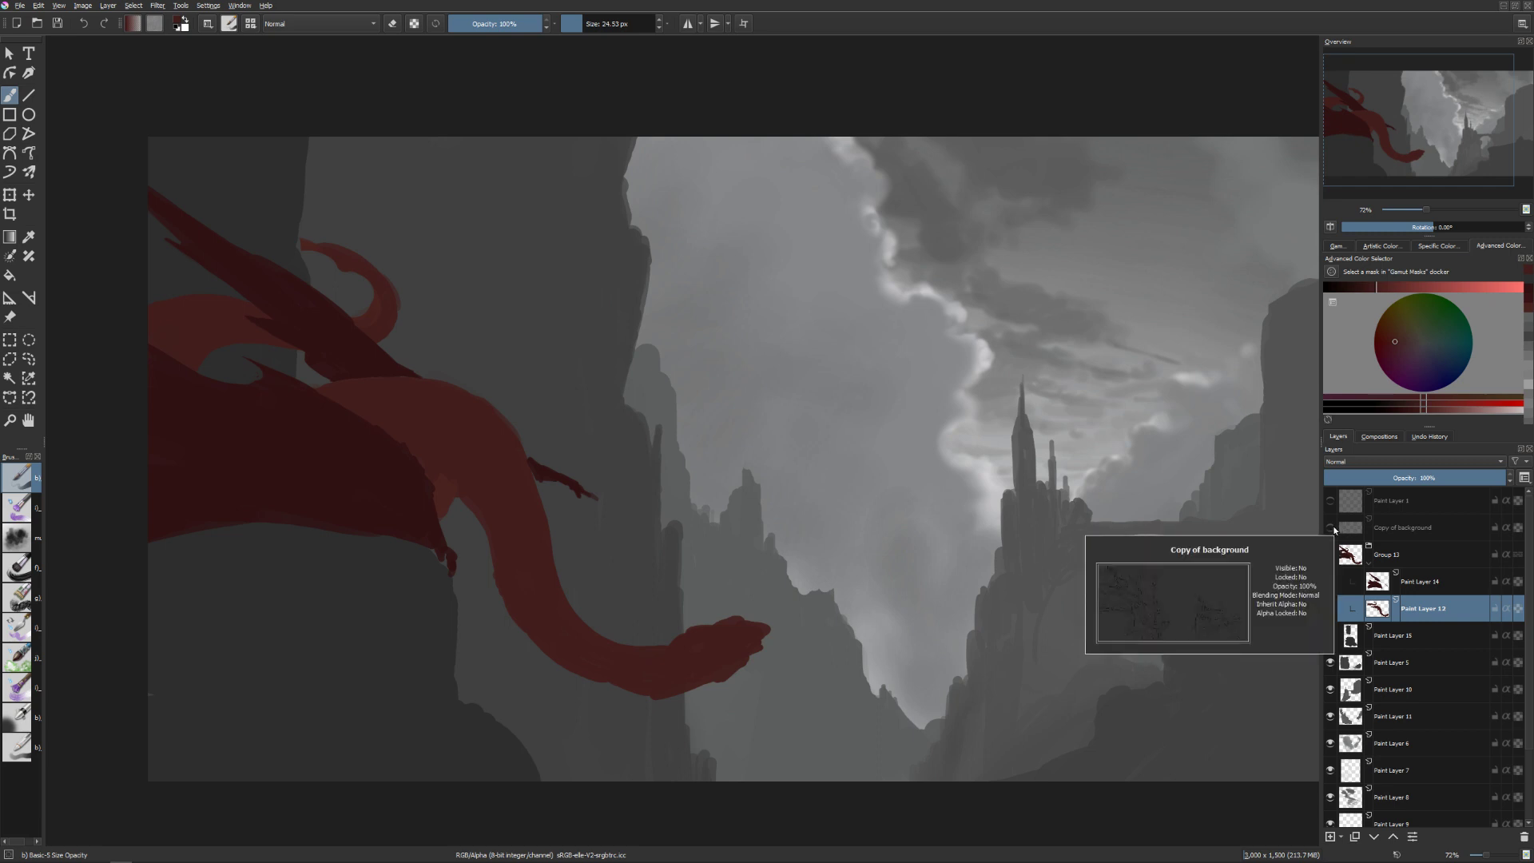
{"action": "left_click", "coordinate": [1333, 529]}
{"action": "left_click", "coordinate": [1329, 528]}
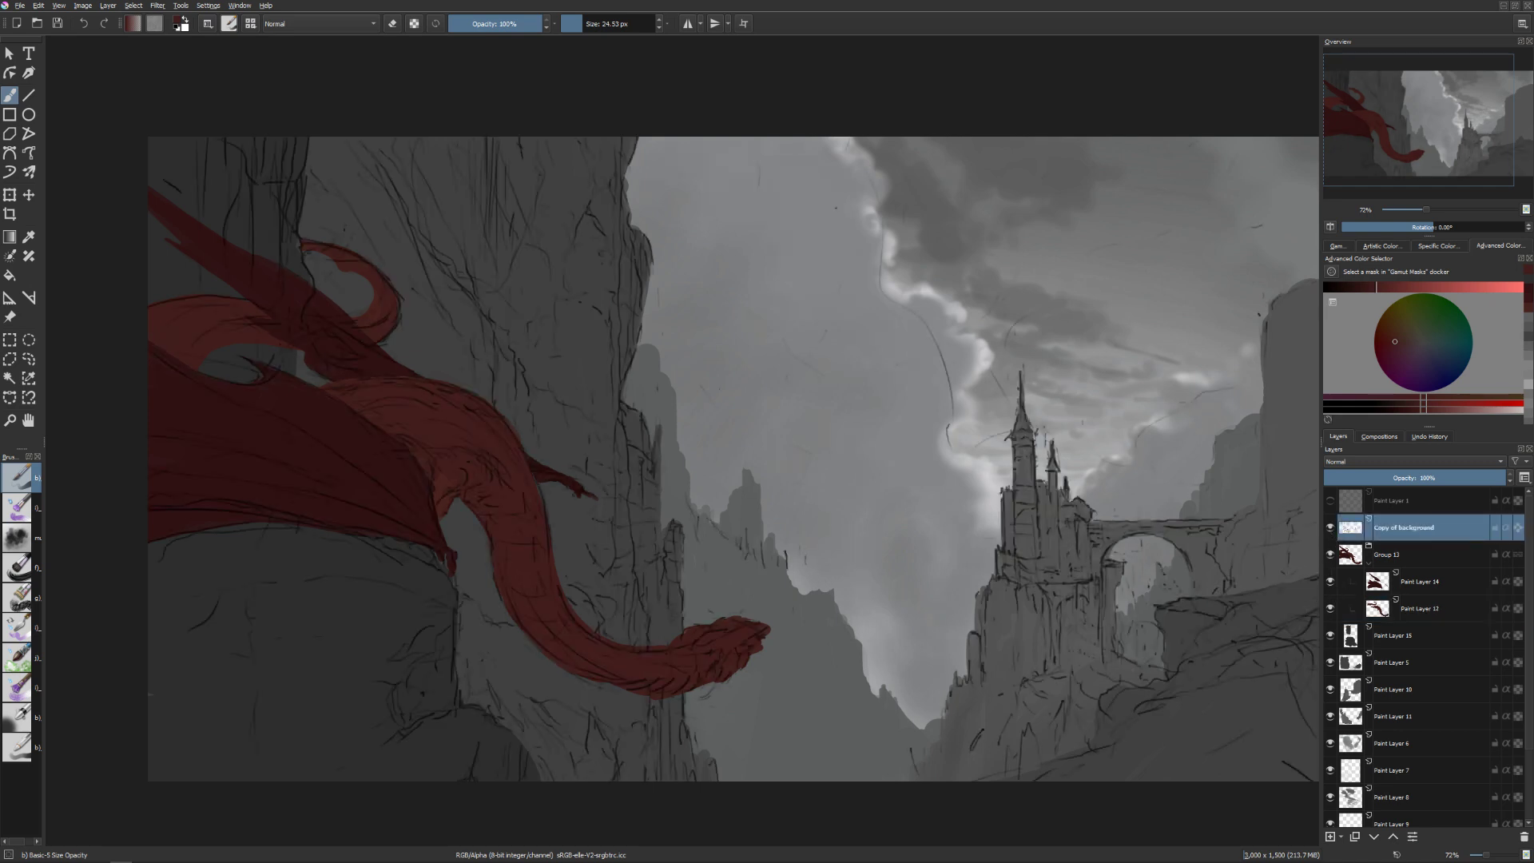
Save the painting as concept291.kra.
{"action": "key", "text": "ctrl+s"}
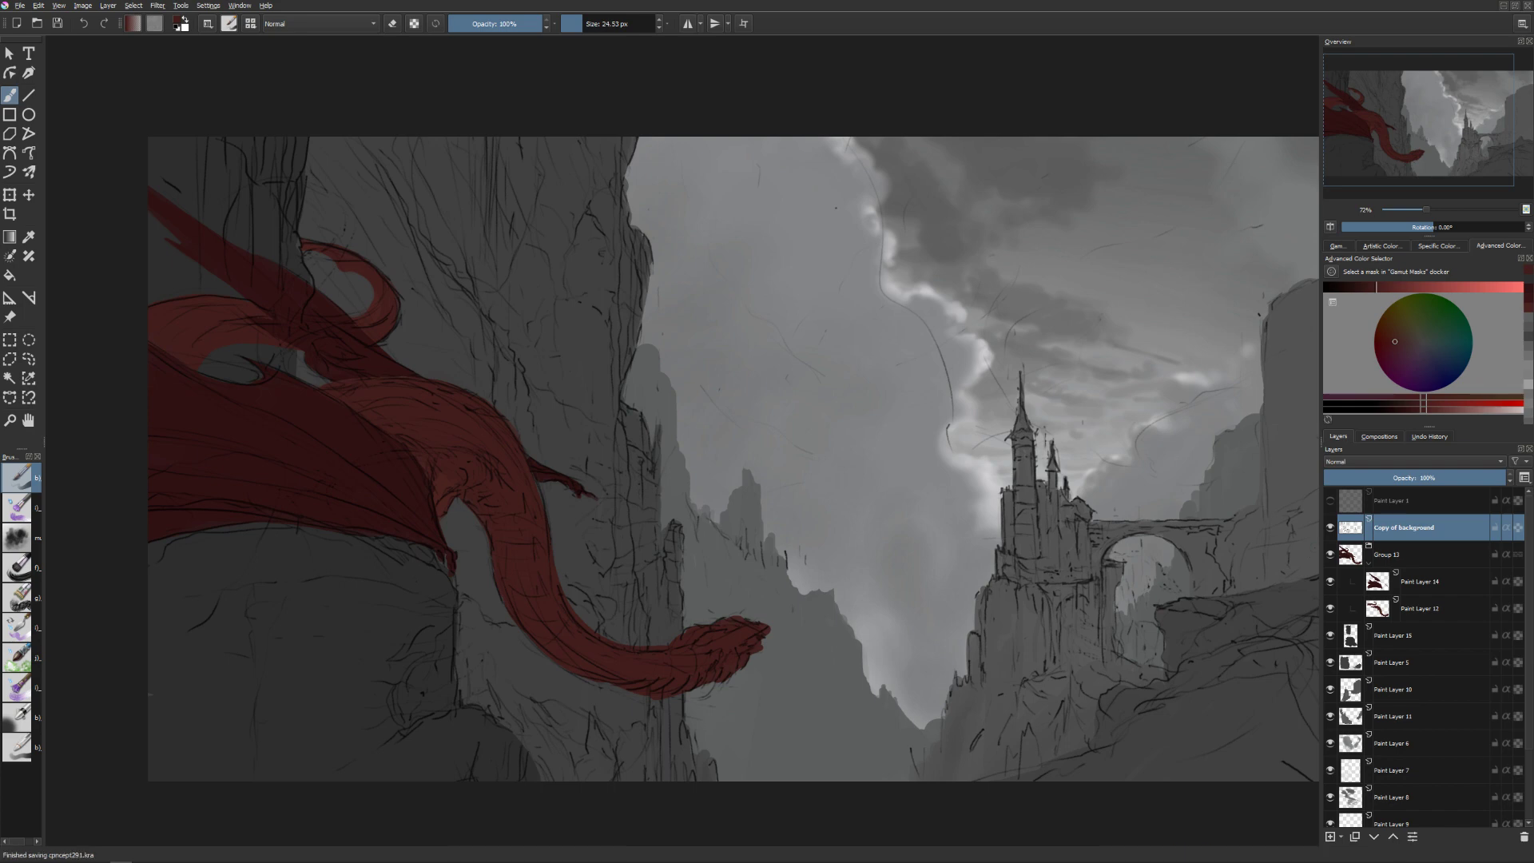
{"action": "left_click_drag", "start_coordinate": [931, 506], "coordinate": [849, 520]}
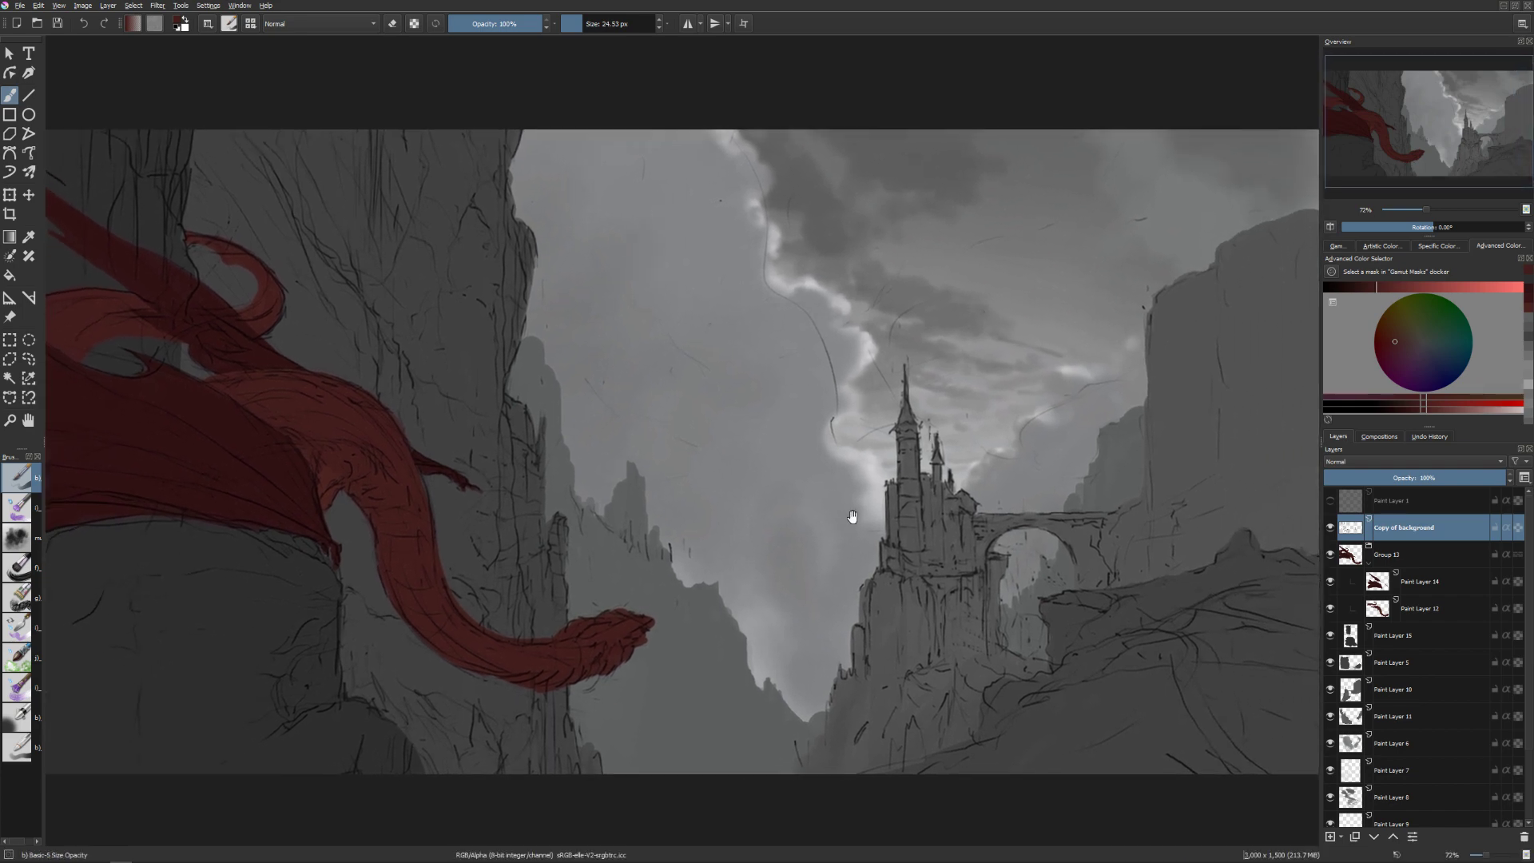
{"action": "scroll", "coordinate": [852, 516], "scroll_direction": "down", "scroll_amount": 1}
{"action": "scroll", "coordinate": [843, 525], "scroll_direction": "up", "scroll_amount": 1}
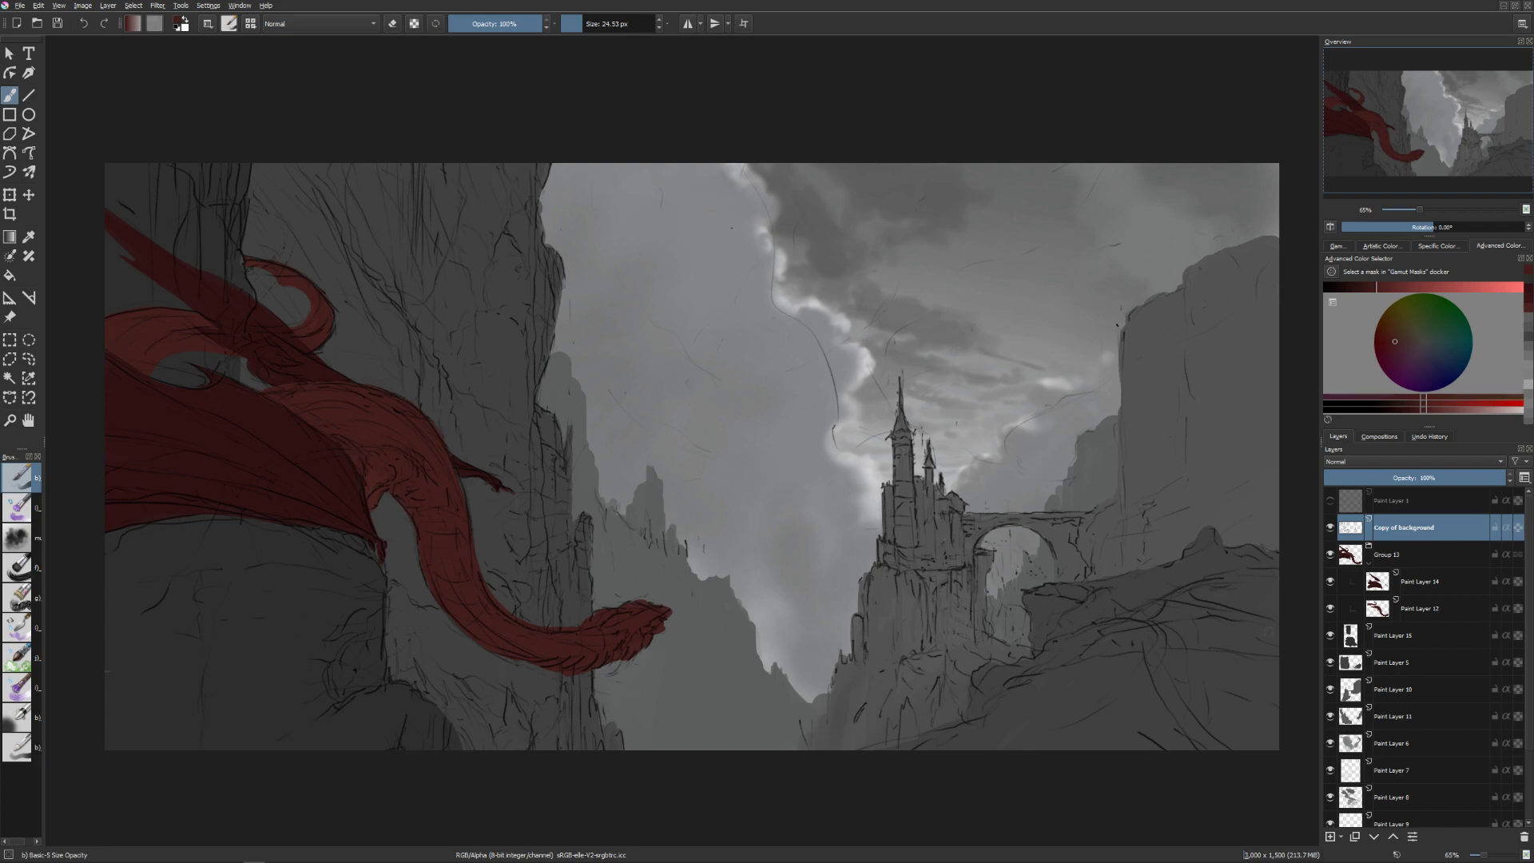
Darken Paint Layer 15 with an HSV/HSL Adjustment lightness of -11.
{"action": "left_click", "coordinate": [1381, 640]}
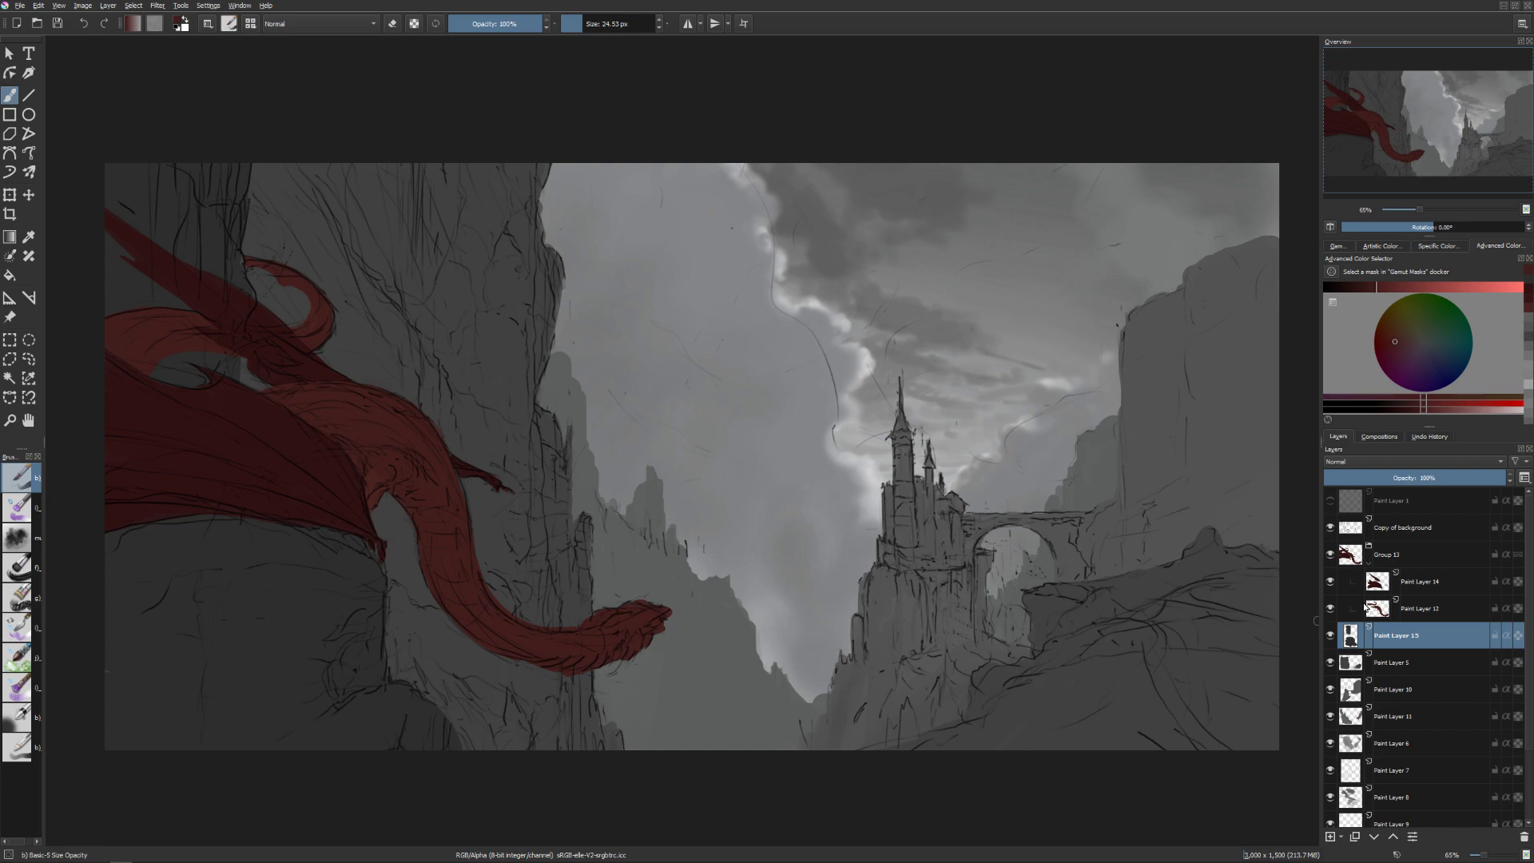
{"action": "mouse_move", "coordinate": [1364, 607]}
{"action": "key", "text": "ctrl+u"}
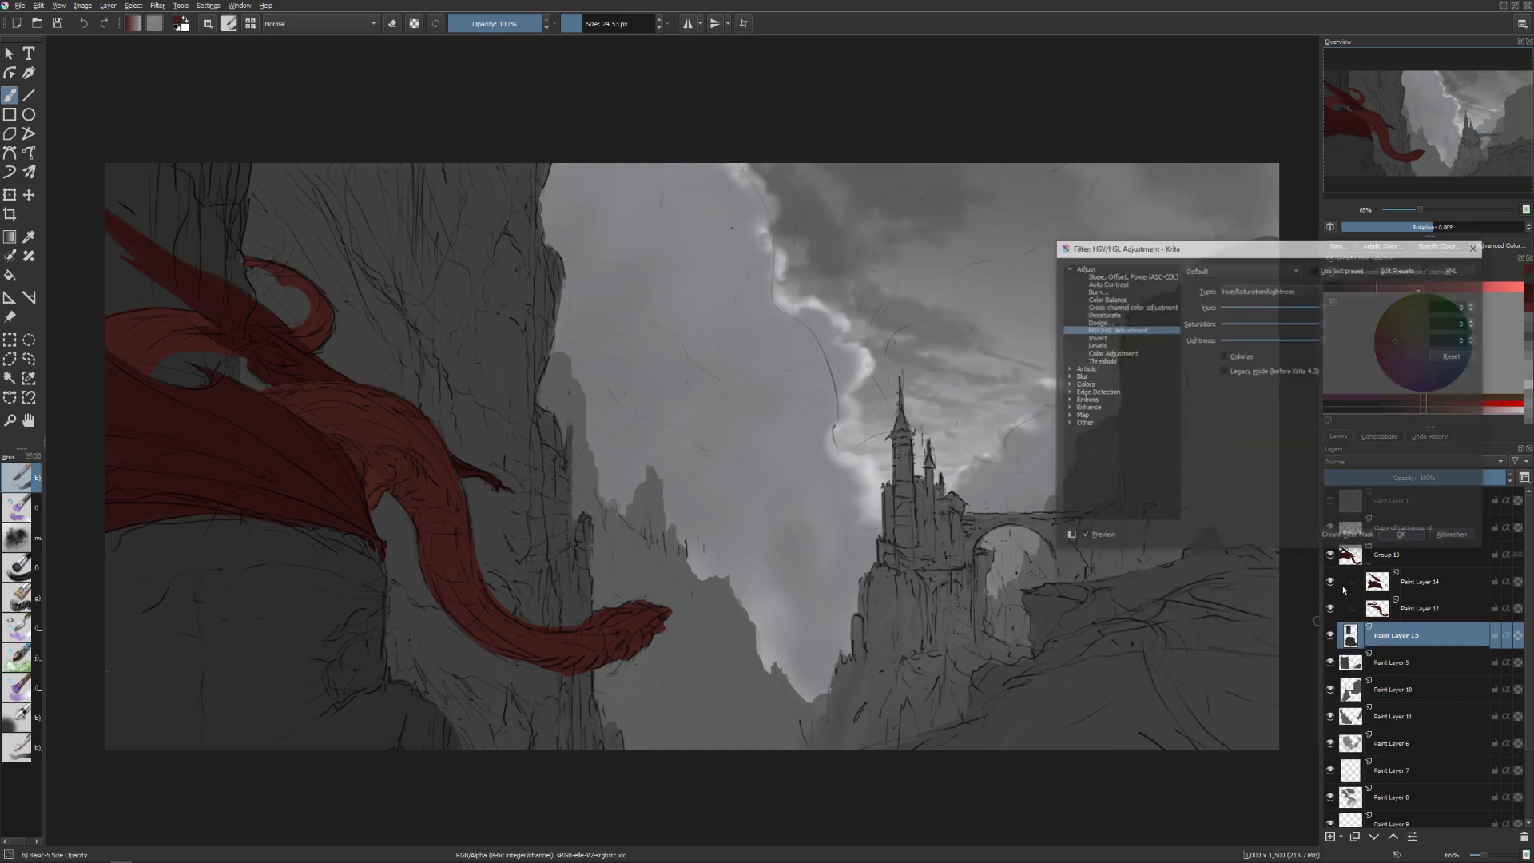
{"action": "left_click_drag", "start_coordinate": [1323, 340], "coordinate": [1312, 340]}
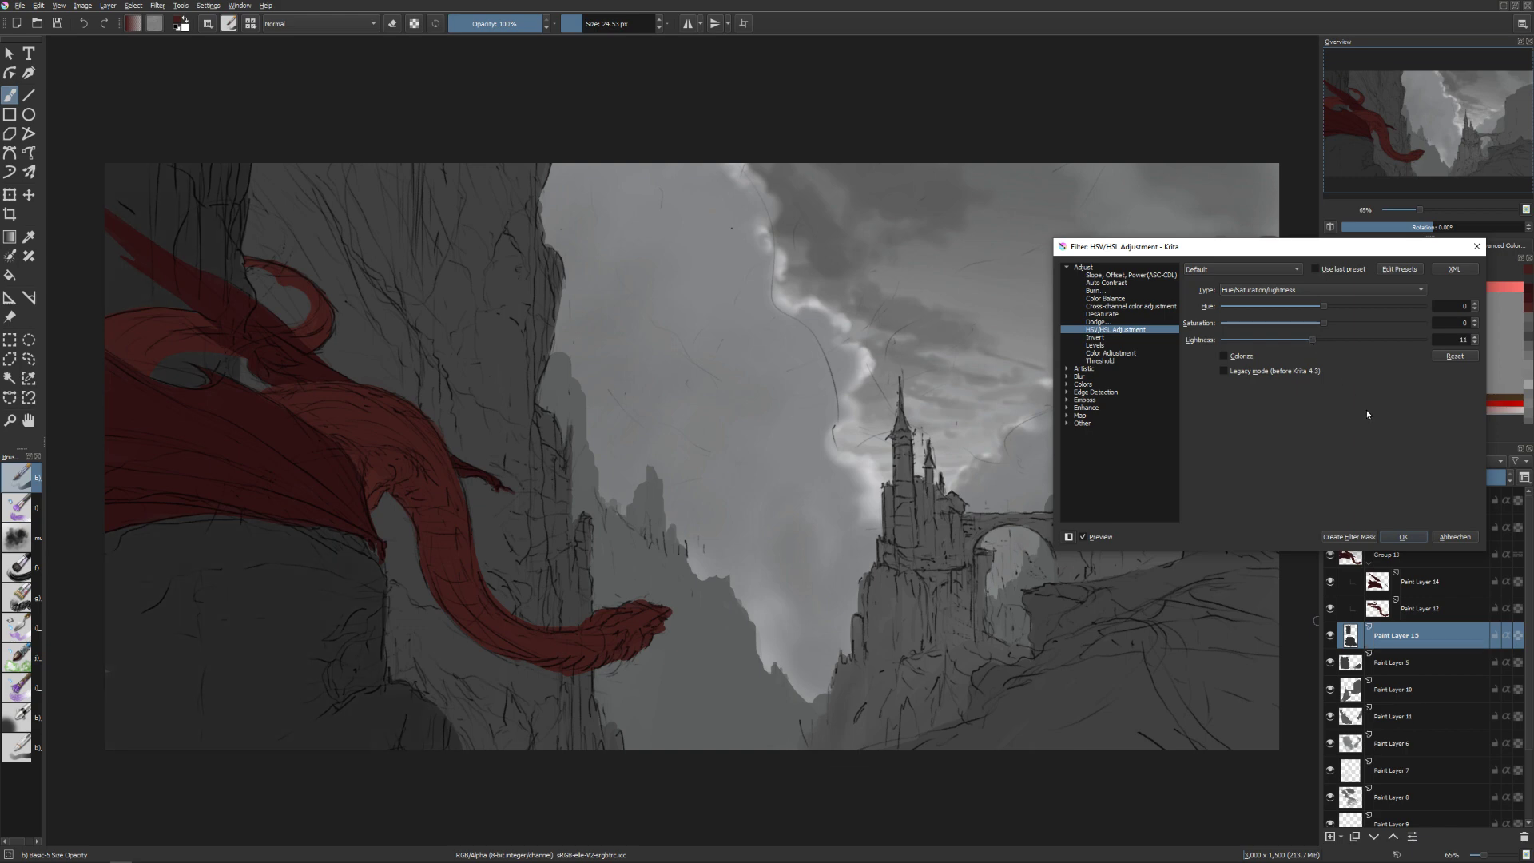
{"action": "left_click", "coordinate": [1408, 538]}
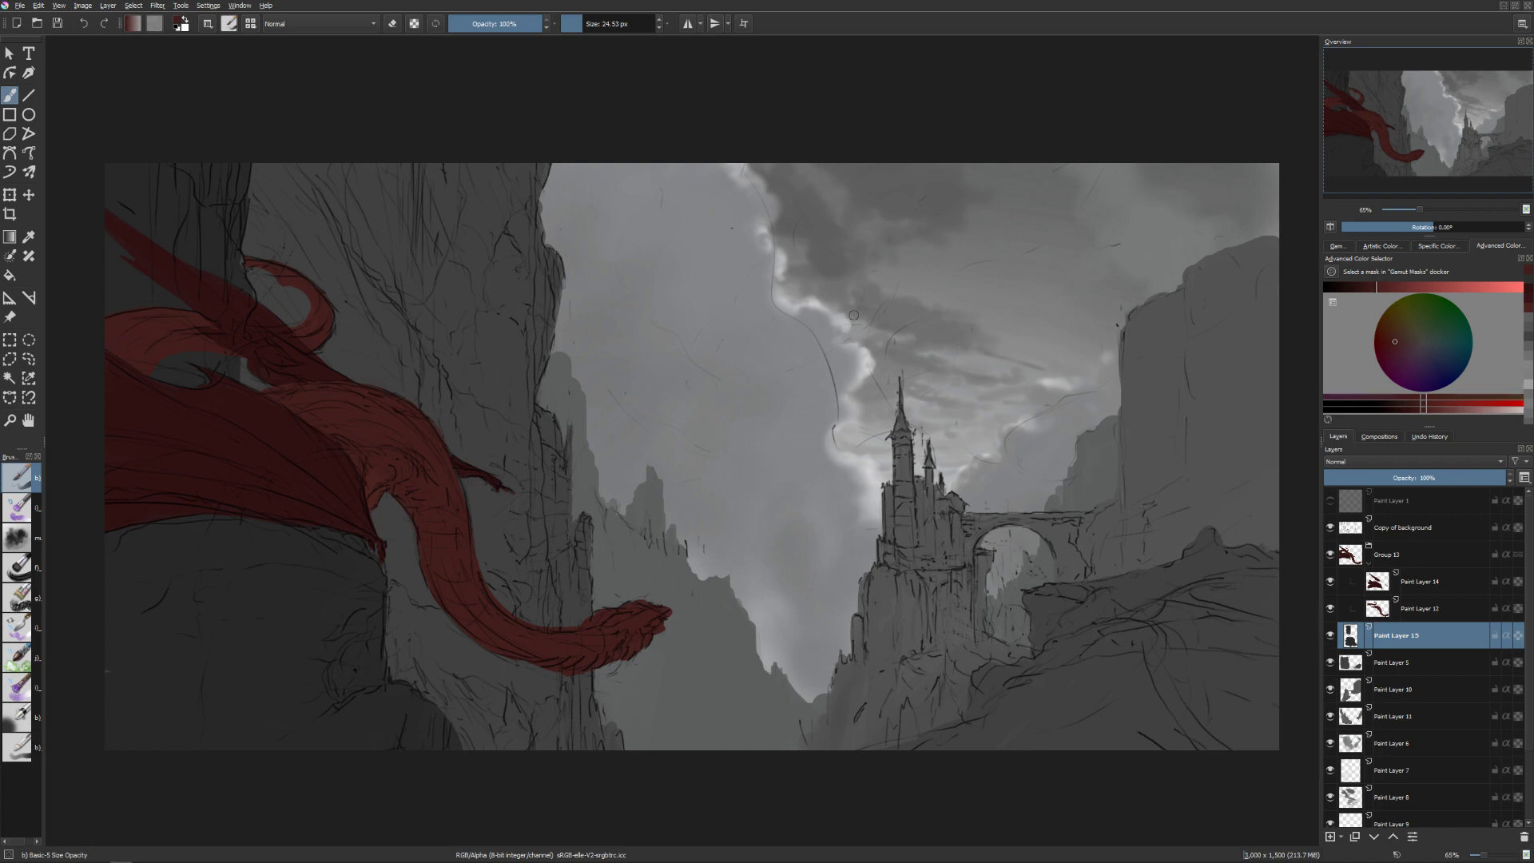
Show and select Paint Layer 1 and set up a near-black Texture 10 Smoke brush.
{"action": "left_click", "coordinate": [1336, 507]}
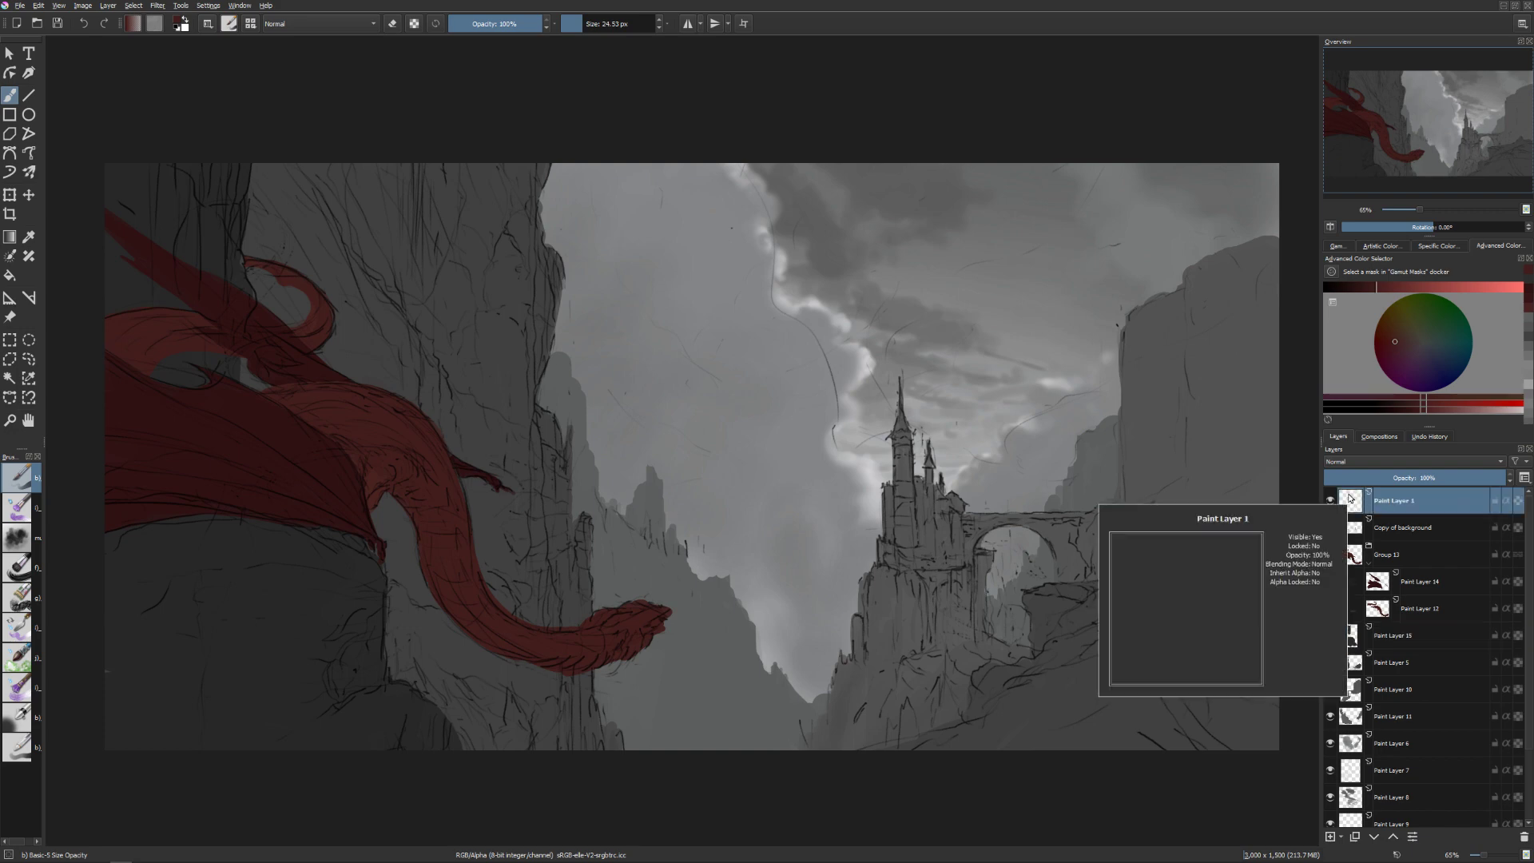
{"action": "key", "text": "k"}
{"action": "key", "text": "k"}
{"action": "key", "text": "k"}
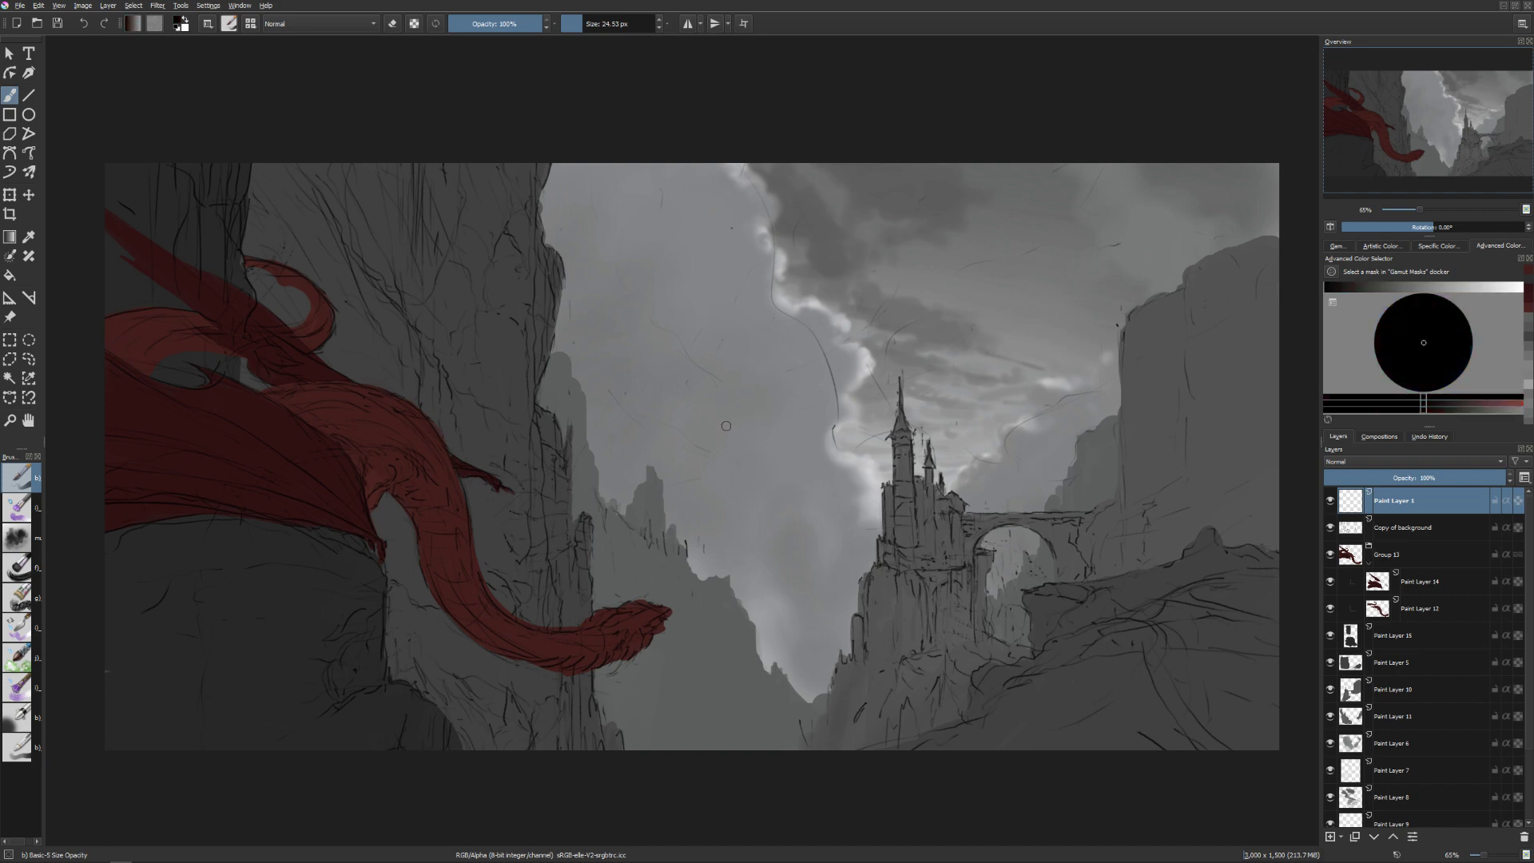
{"action": "left_click_drag", "start_coordinate": [769, 410], "coordinate": [807, 411], "text": "shift"}
{"action": "right_click", "coordinate": [760, 417]}
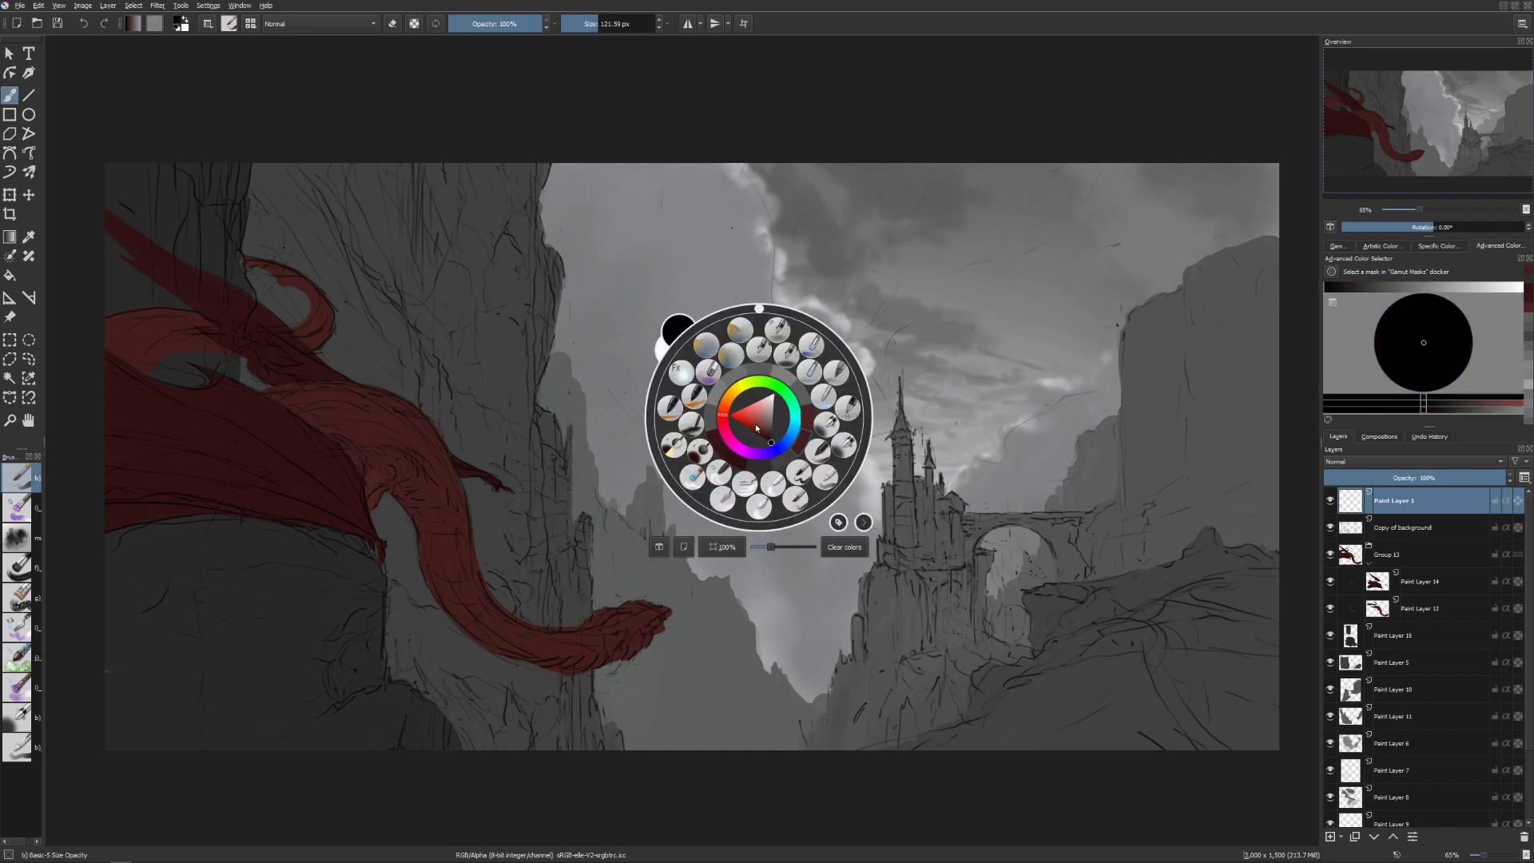
{"action": "left_click", "coordinate": [17, 538]}
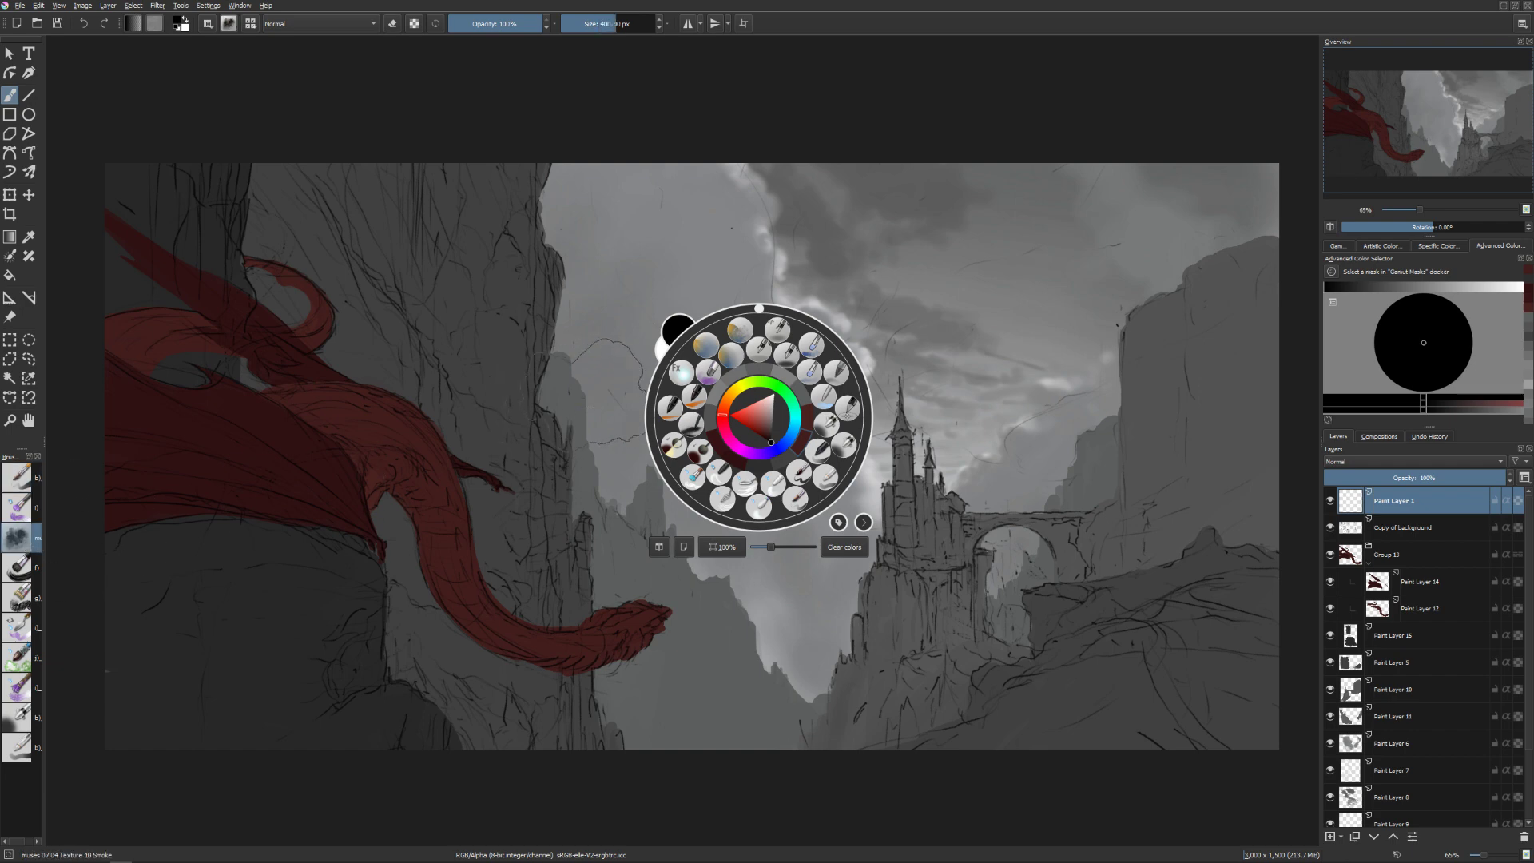
{"action": "left_click", "coordinate": [634, 448]}
Paint a dark smoky blob in the sky with a bright white glow to its right.
{"action": "mouse_move", "coordinate": [661, 423]}
{"action": "left_mouse_down"}
{"action": "mouse_move", "coordinate": [677, 406]}
{"action": "mouse_move", "coordinate": [663, 416]}
{"action": "left_mouse_up"}
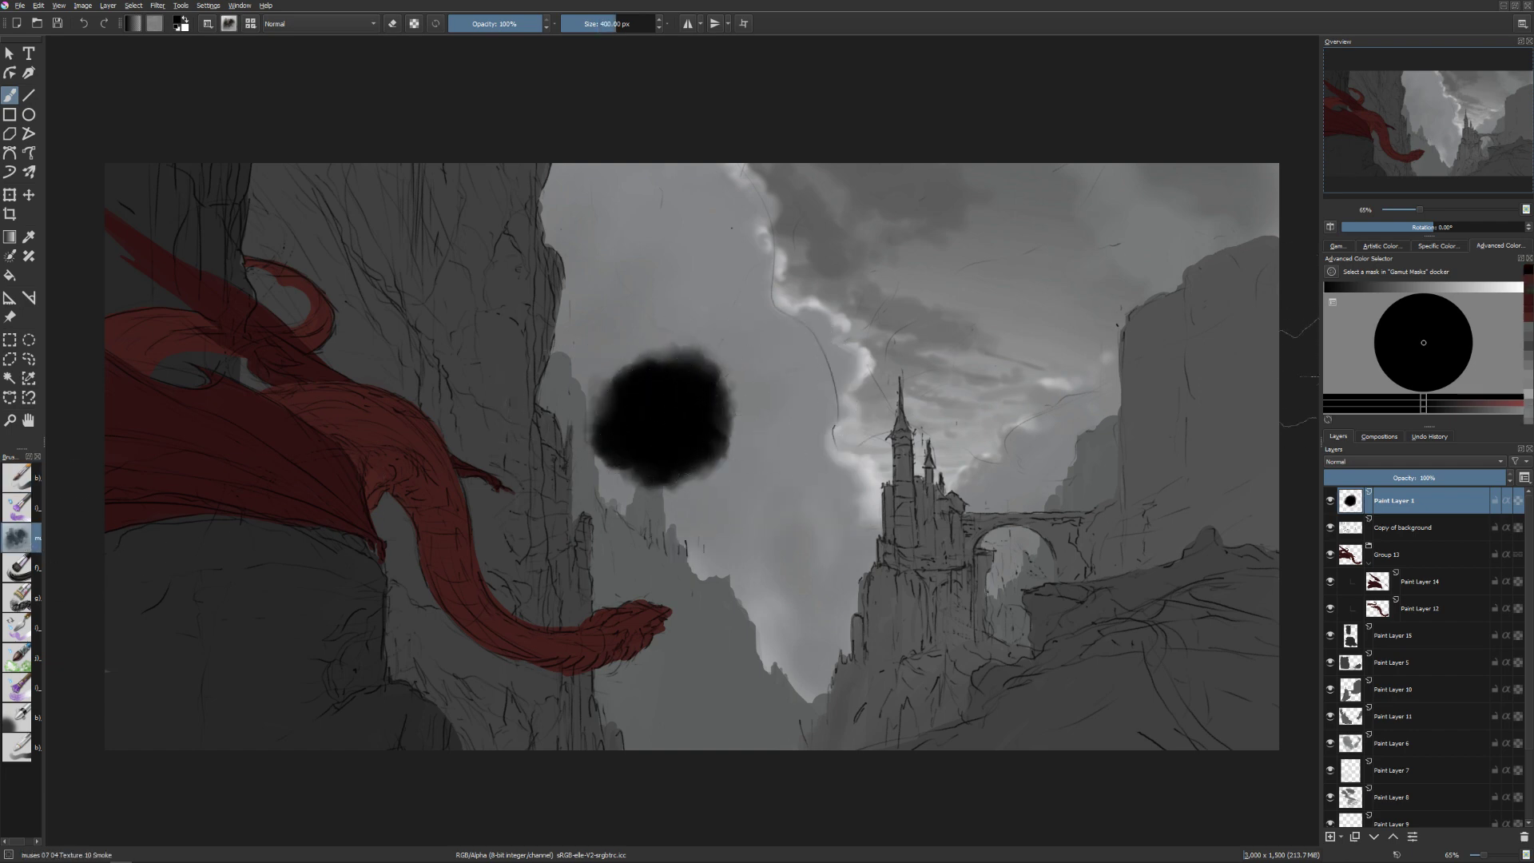
{"action": "left_click_drag", "start_coordinate": [675, 411], "coordinate": [703, 406]}
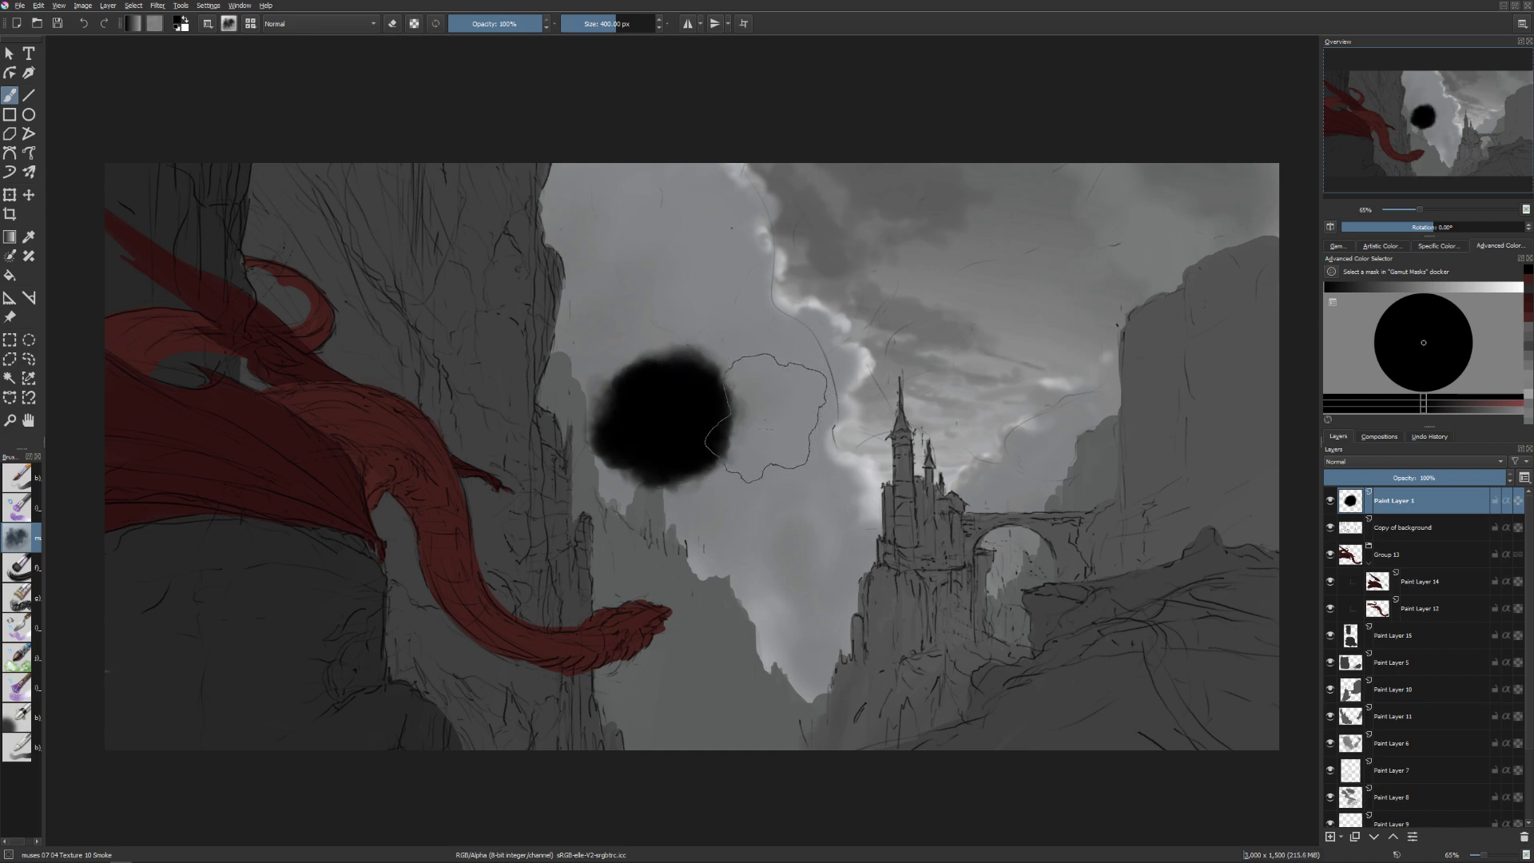
{"action": "key", "text": "l"}
{"action": "key", "text": "l"}
{"action": "key", "text": "l"}
{"action": "key", "text": "l"}
{"action": "key", "text": "l"}
{"action": "key", "text": "l"}
{"action": "key", "text": "l"}
{"action": "key", "text": "l"}
{"action": "key", "text": "l"}
{"action": "key", "text": "l"}
{"action": "key", "text": "l"}
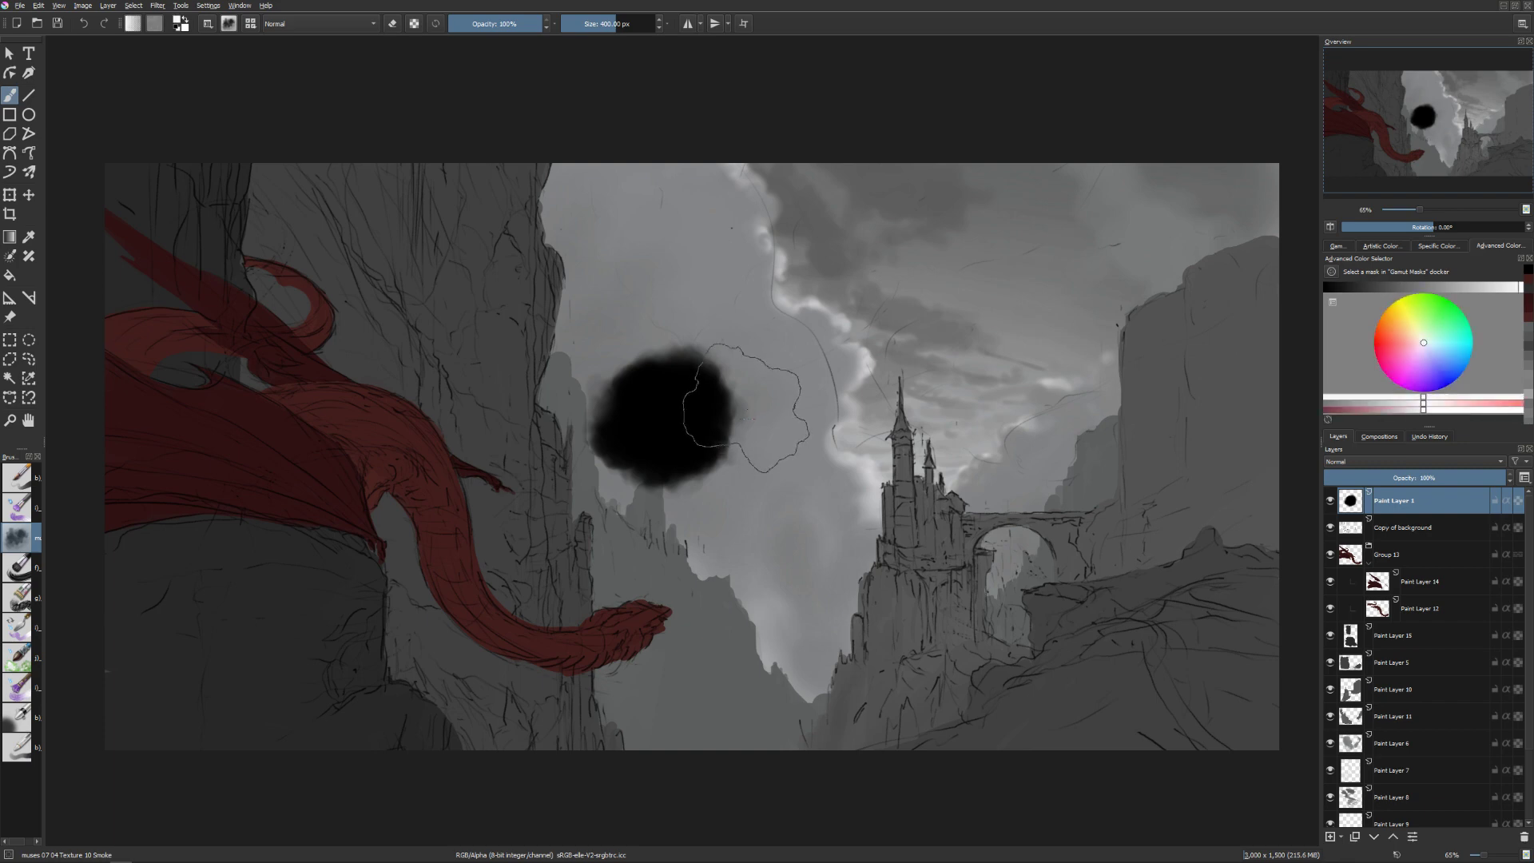
{"action": "left_click_drag", "start_coordinate": [812, 412], "coordinate": [815, 420]}
Apply Levels with output black 22, output white 209 and input white 254.
{"action": "key", "text": "ctrl+u"}
{"action": "left_click", "coordinate": [1094, 345]}
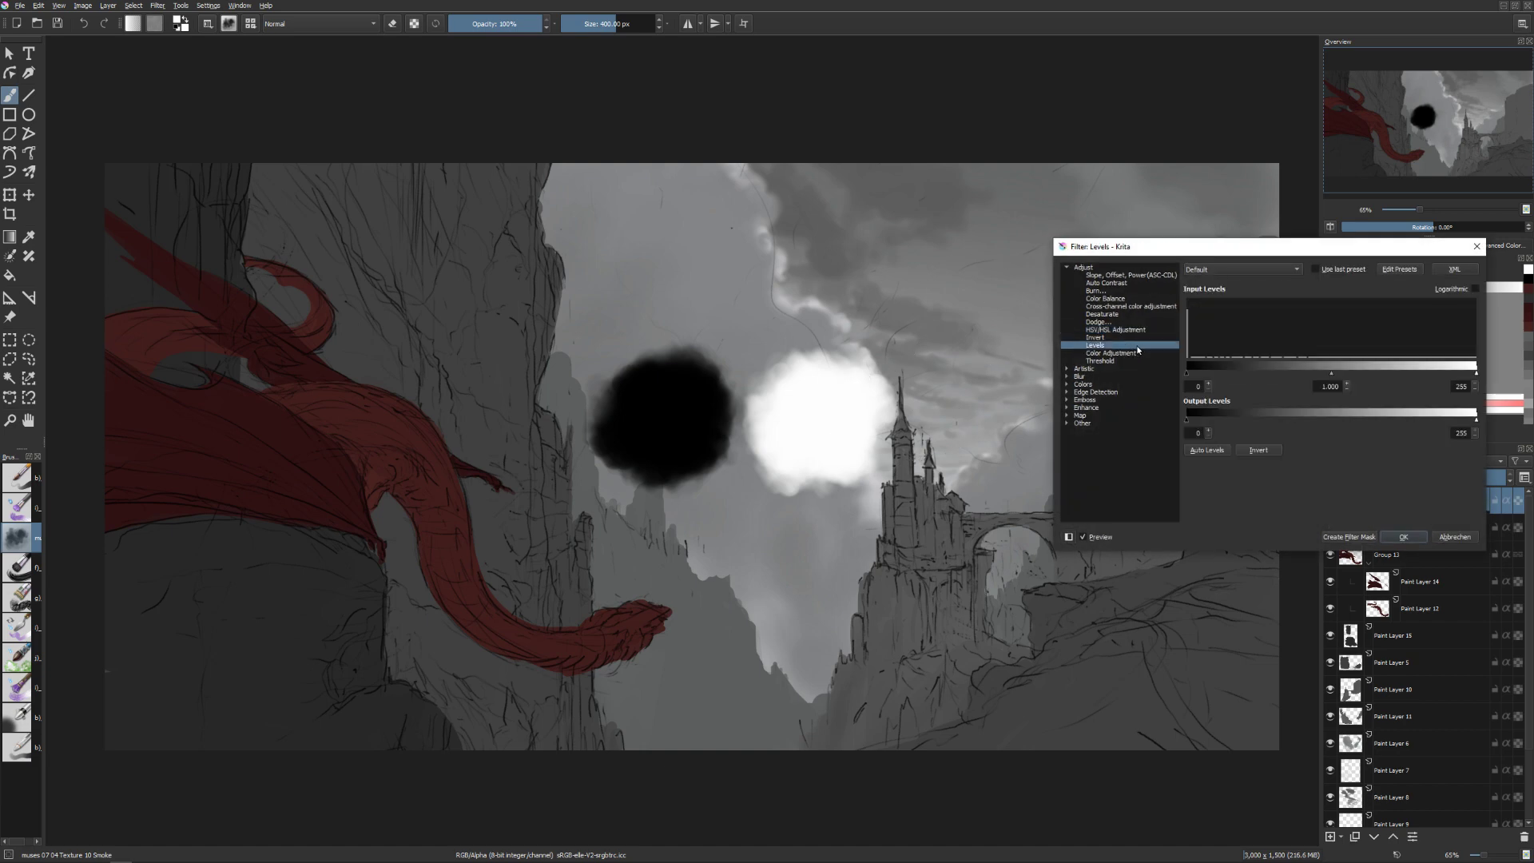
{"action": "left_click_drag", "start_coordinate": [1186, 419], "coordinate": [1229, 420]}
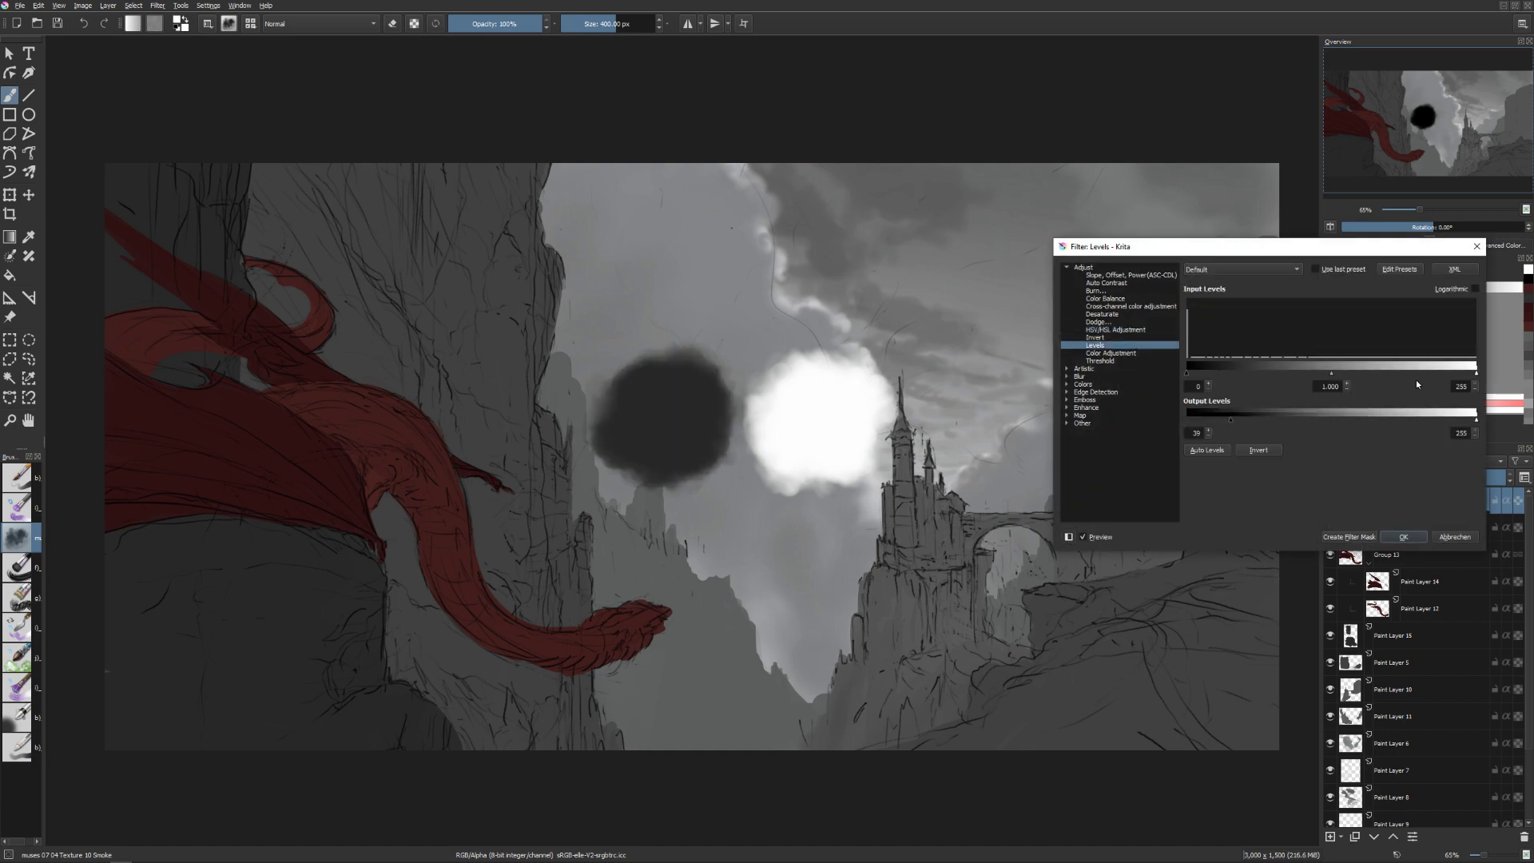
{"action": "mouse_move", "coordinate": [1477, 376]}
{"action": "left_mouse_down"}
{"action": "mouse_move", "coordinate": [1436, 375]}
{"action": "mouse_move", "coordinate": [1483, 376]}
{"action": "mouse_move", "coordinate": [1430, 420]}
{"action": "left_mouse_up"}
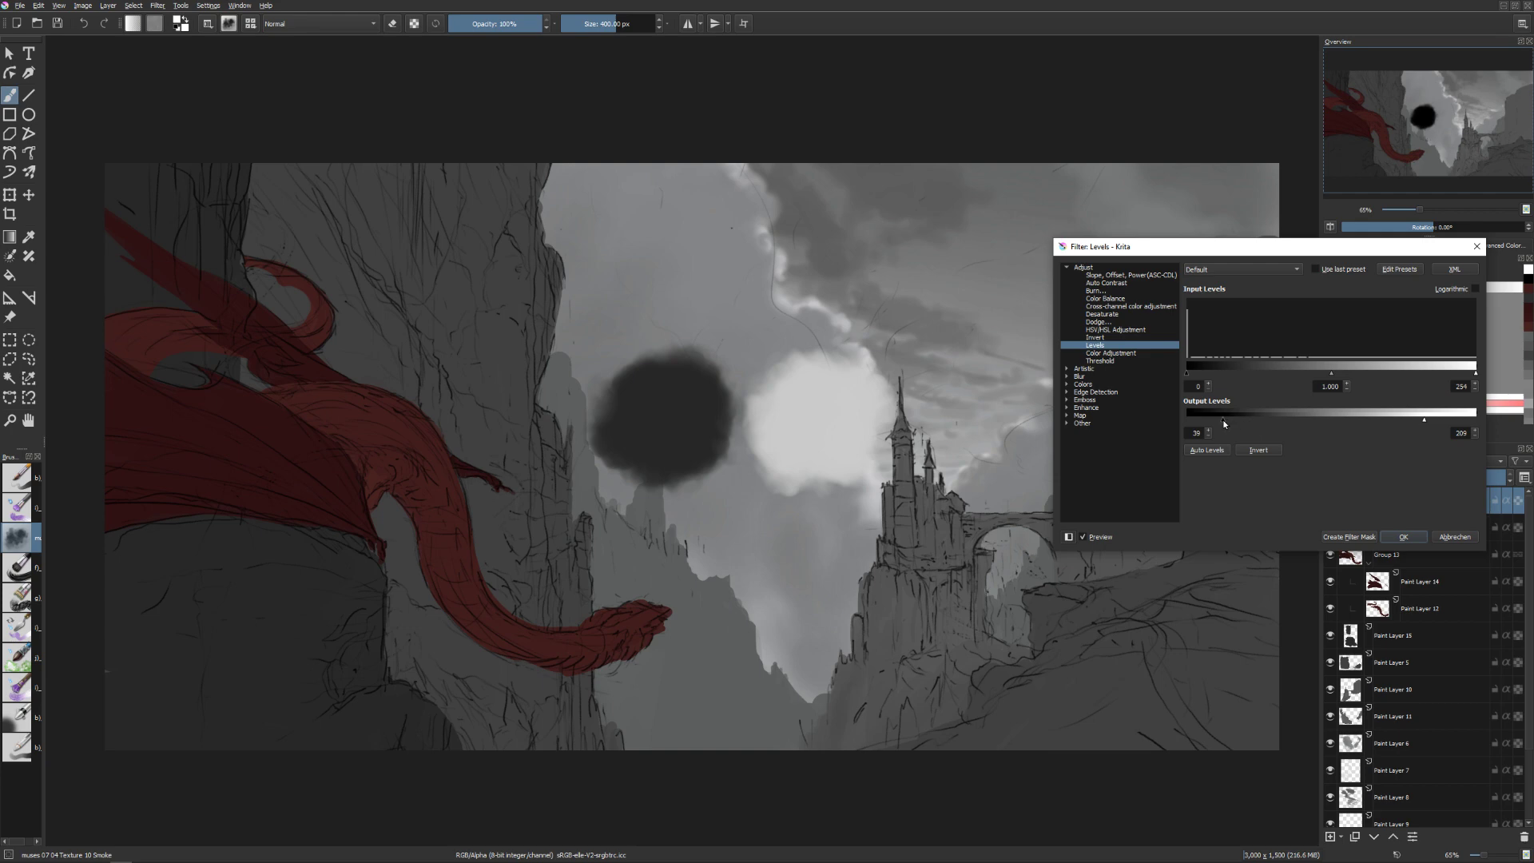
{"action": "left_click_drag", "start_coordinate": [1221, 421], "coordinate": [1211, 422]}
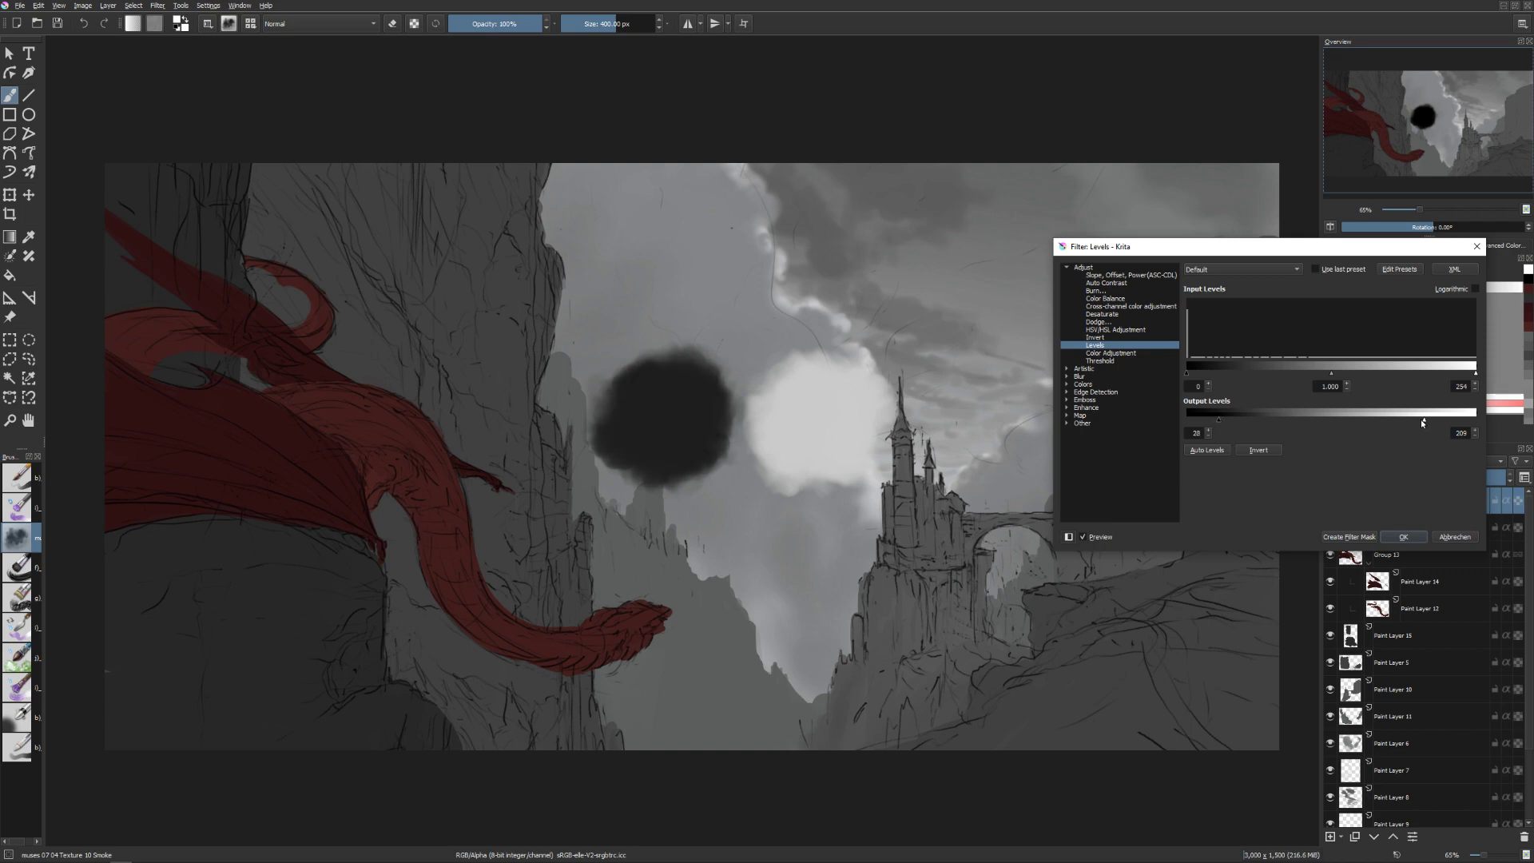
{"action": "left_click", "coordinate": [1403, 536]}
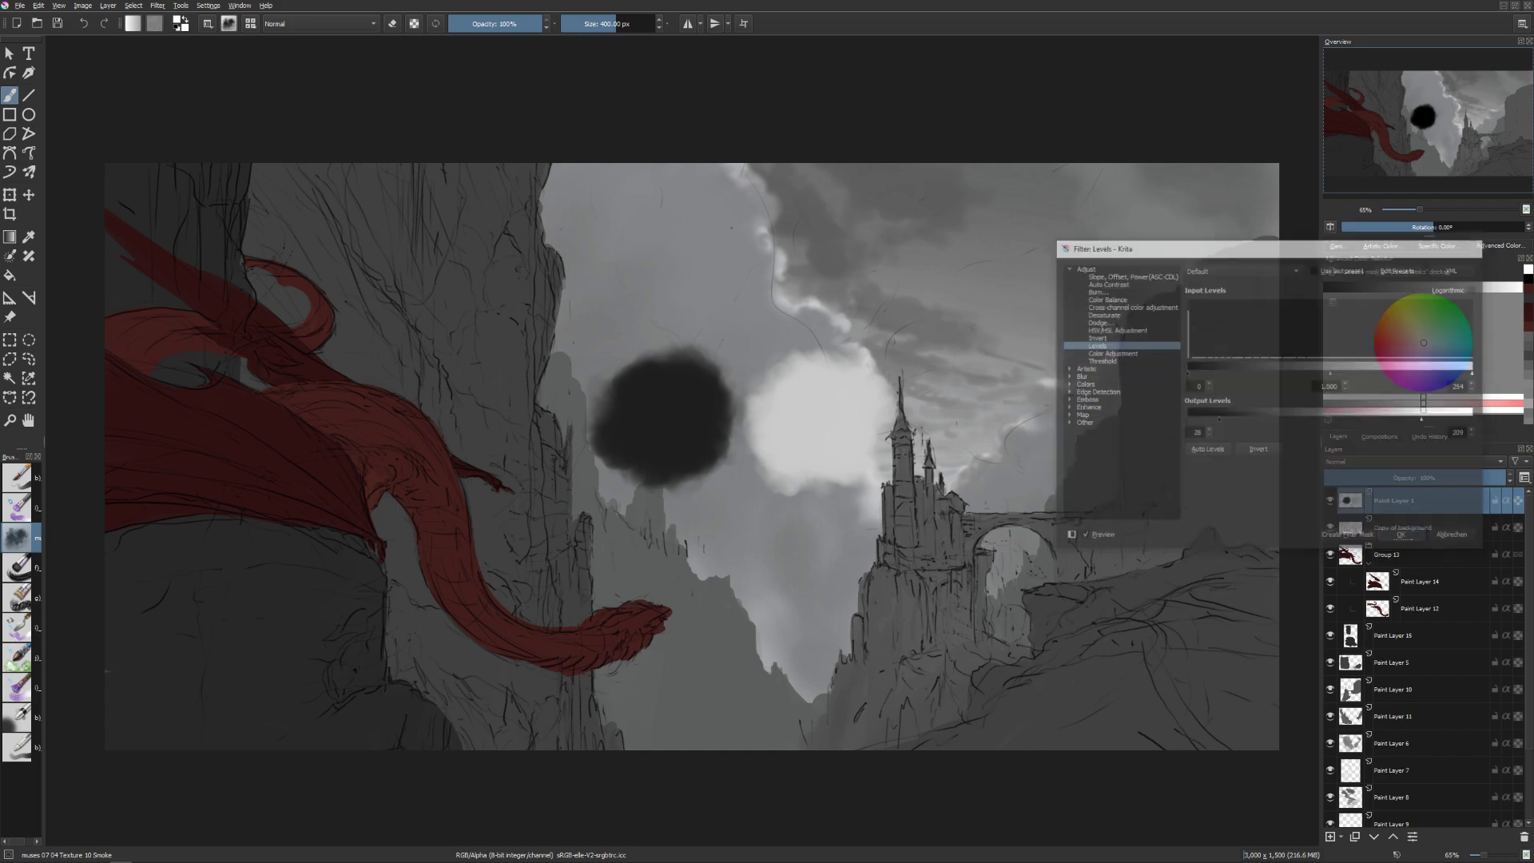
Move the dark and white sky blobs up and to the left.
{"action": "key", "text": "t"}
{"action": "left_click_drag", "start_coordinate": [859, 551], "coordinate": [669, 404]}
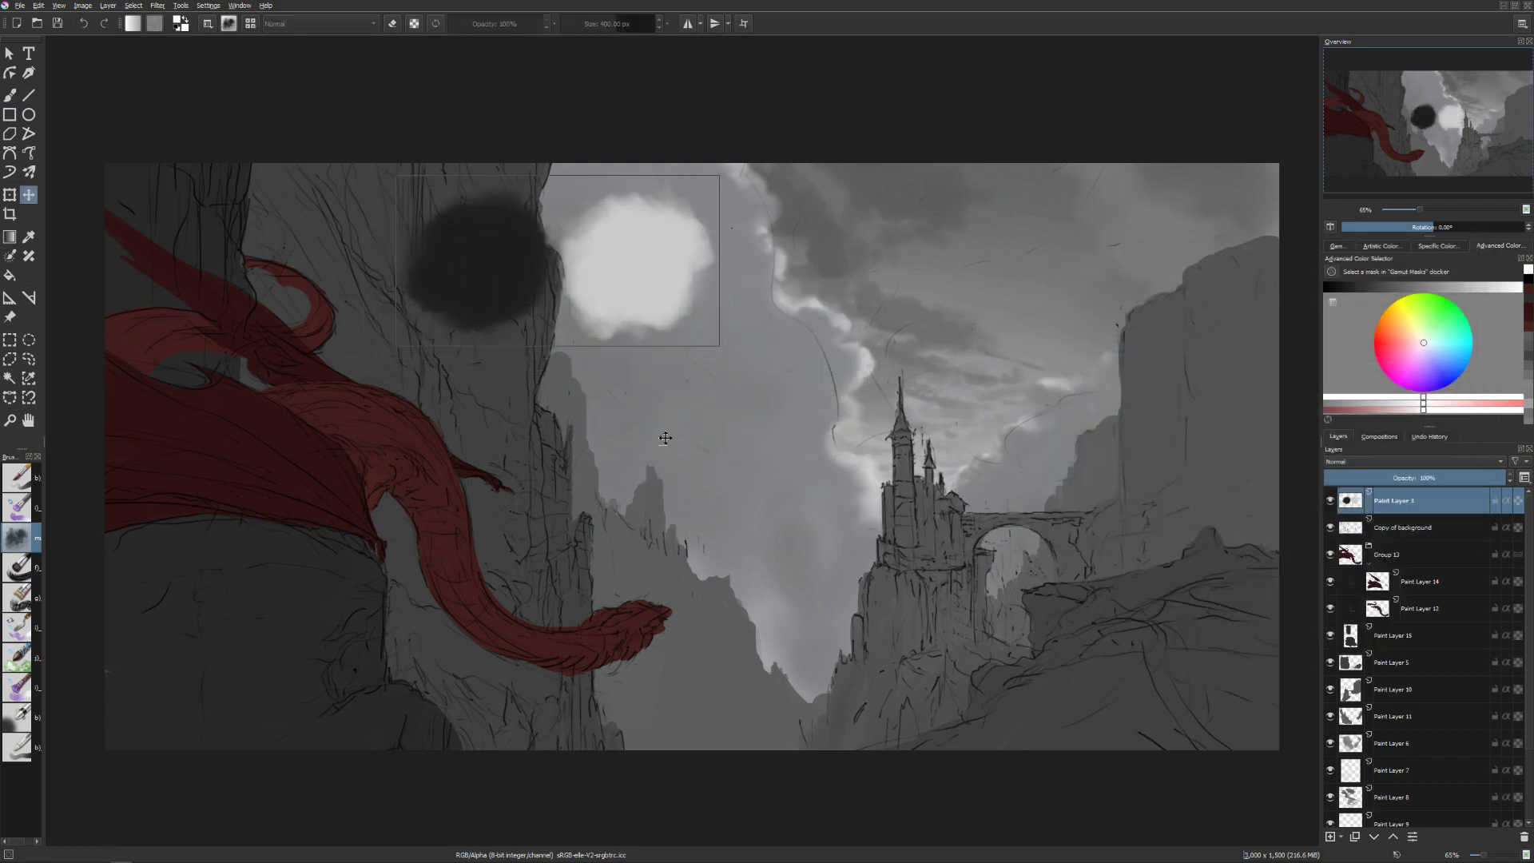
{"action": "key", "text": "b"}
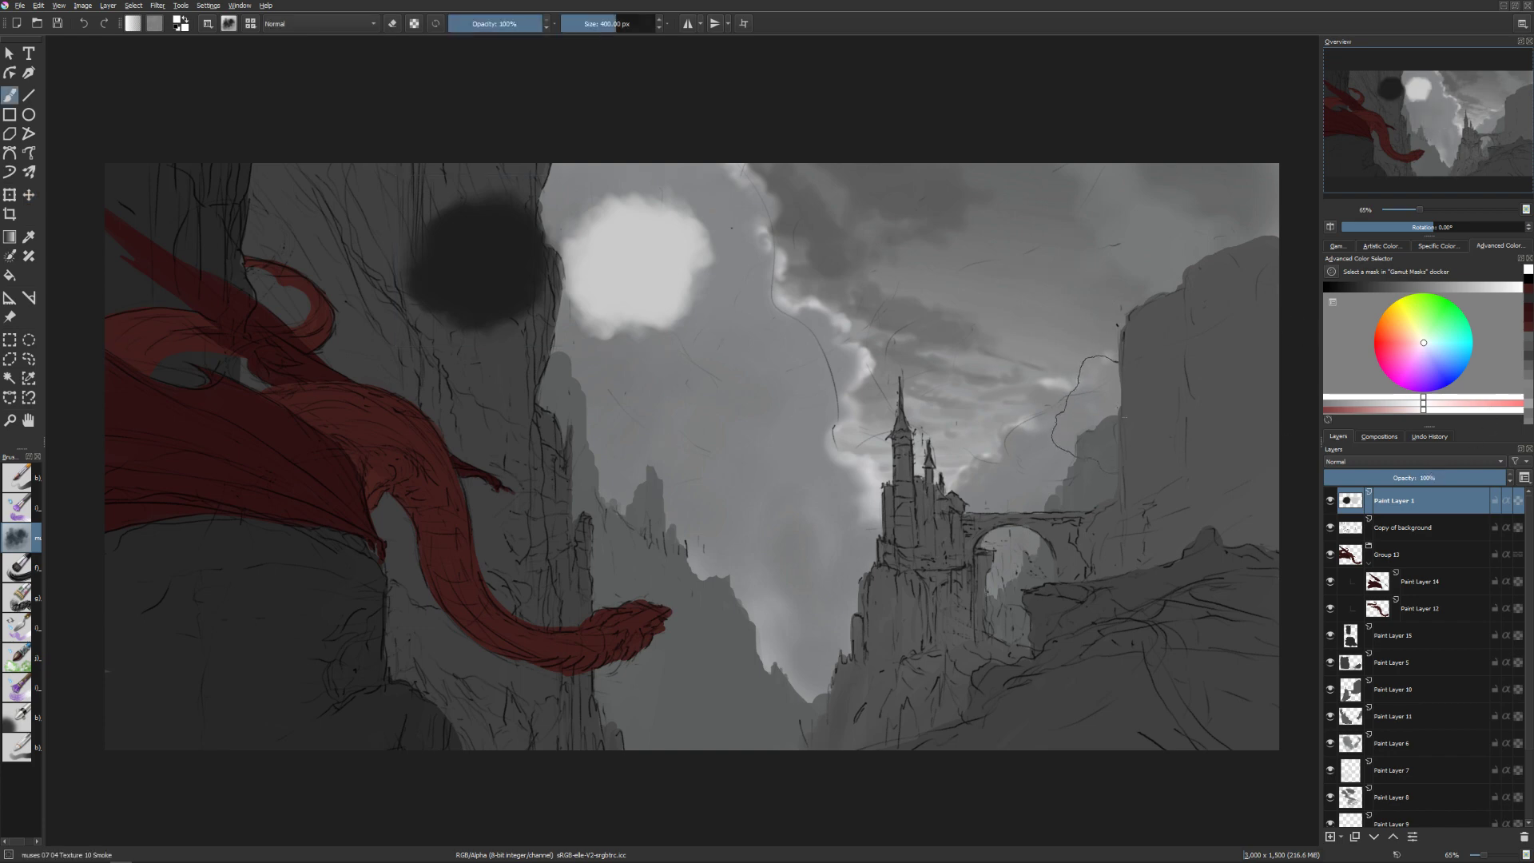
On a new top layer, paint a white cloud with a black cloud blob beside it.
{"action": "left_click", "coordinate": [1331, 838]}
{"action": "left_click_drag", "start_coordinate": [983, 272], "coordinate": [950, 272]}
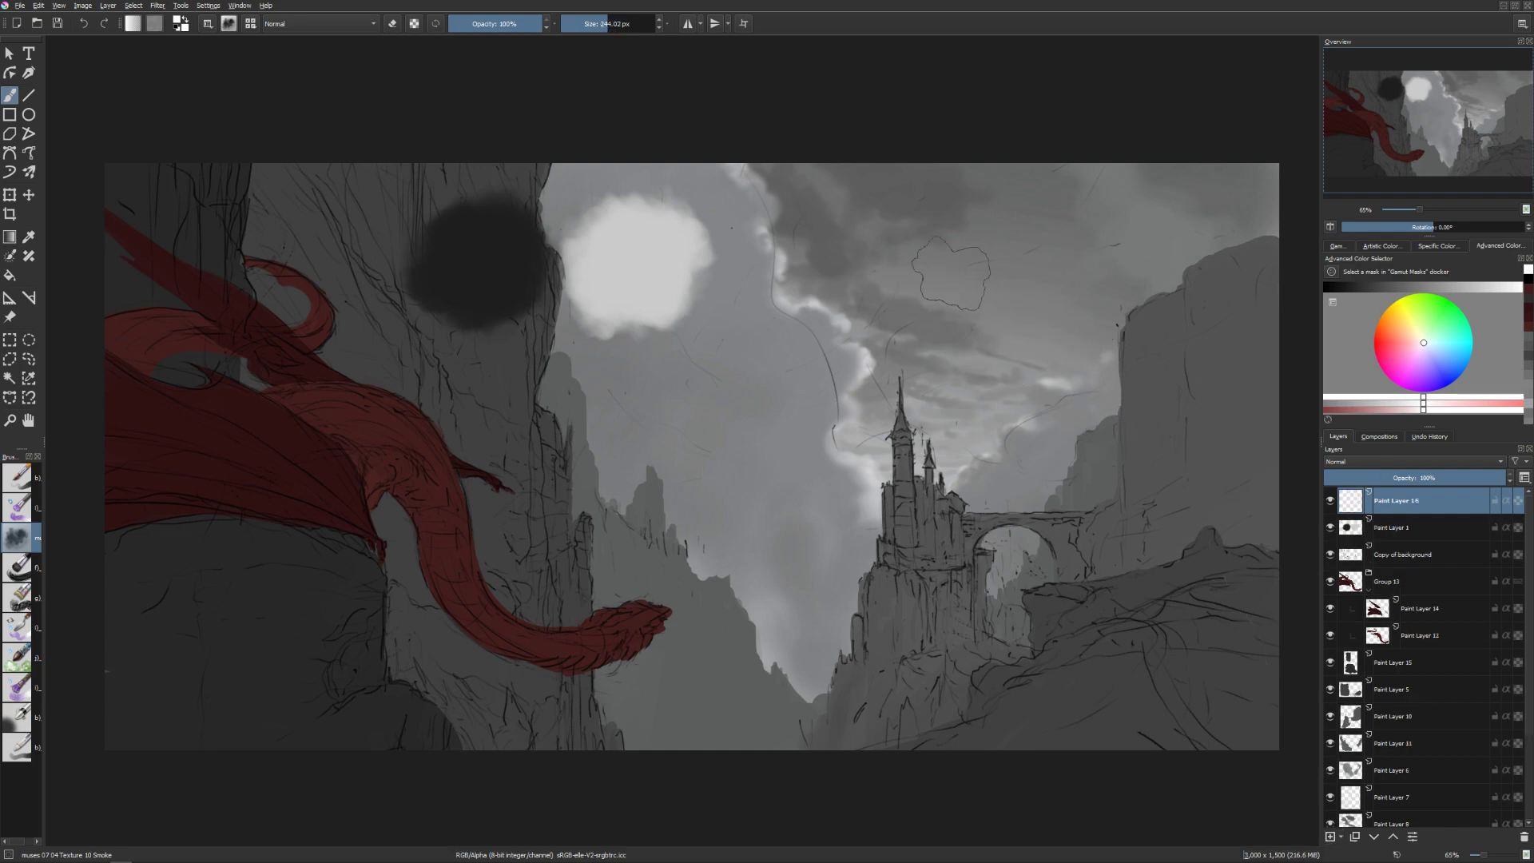
{"action": "mouse_move", "coordinate": [1048, 265]}
{"action": "left_mouse_down"}
{"action": "mouse_move", "coordinate": [1019, 254]}
{"action": "mouse_move", "coordinate": [1048, 267]}
{"action": "left_mouse_up"}
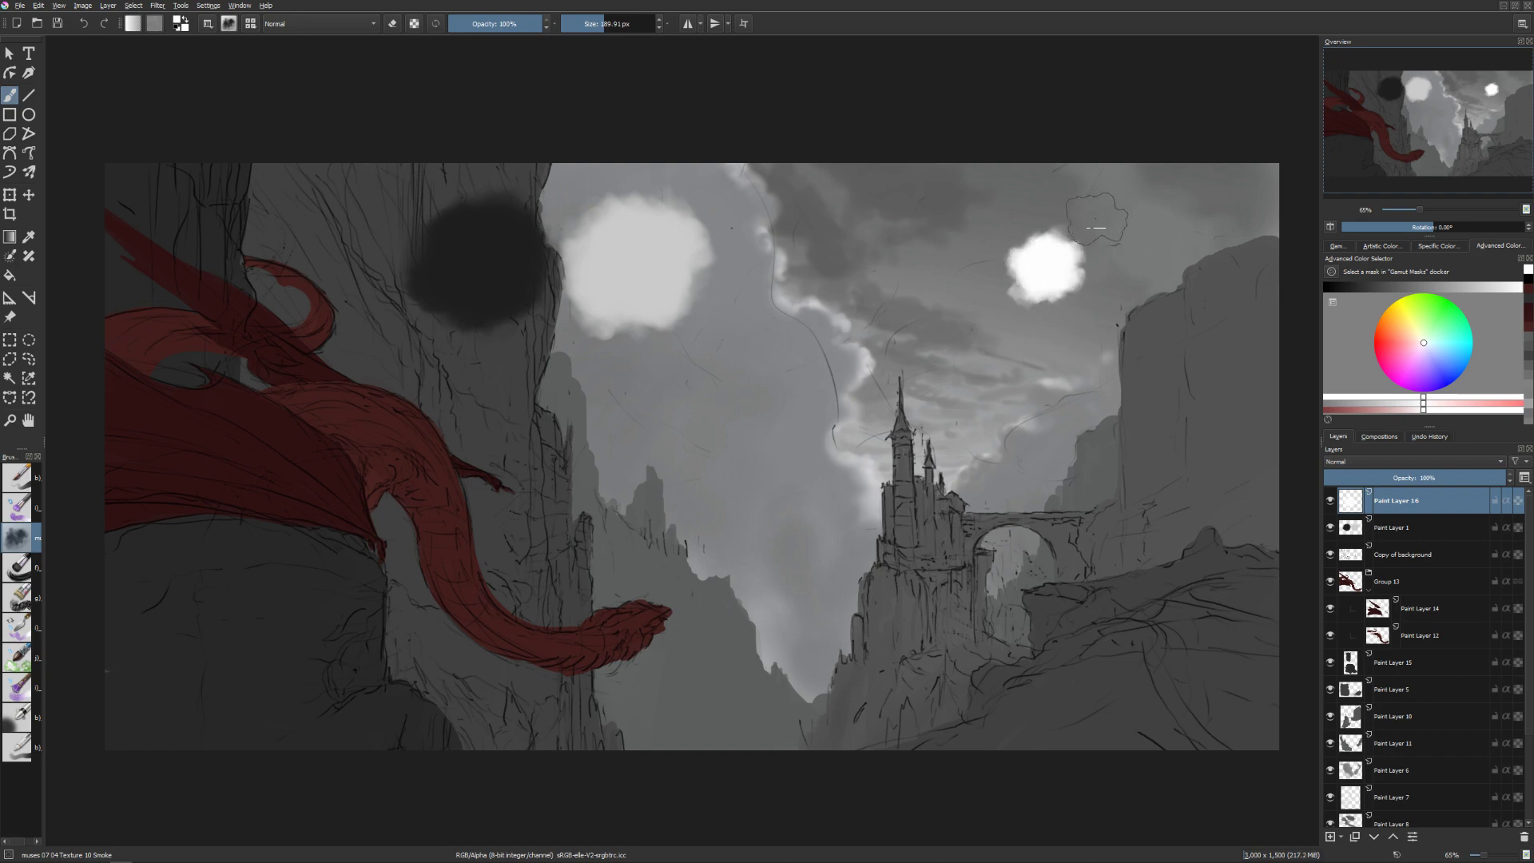
{"action": "key", "text": "x"}
{"action": "mouse_move", "coordinate": [958, 276]}
{"action": "left_mouse_down"}
{"action": "mouse_move", "coordinate": [1021, 250]}
{"action": "mouse_move", "coordinate": [980, 296]}
{"action": "mouse_move", "coordinate": [964, 278]}
{"action": "mouse_move", "coordinate": [972, 298]}
{"action": "mouse_move", "coordinate": [992, 279]}
{"action": "mouse_move", "coordinate": [971, 281]}
{"action": "mouse_move", "coordinate": [1029, 274]}
{"action": "left_mouse_up"}
{"action": "left_click_drag", "start_coordinate": [995, 347], "coordinate": [1005, 346]}
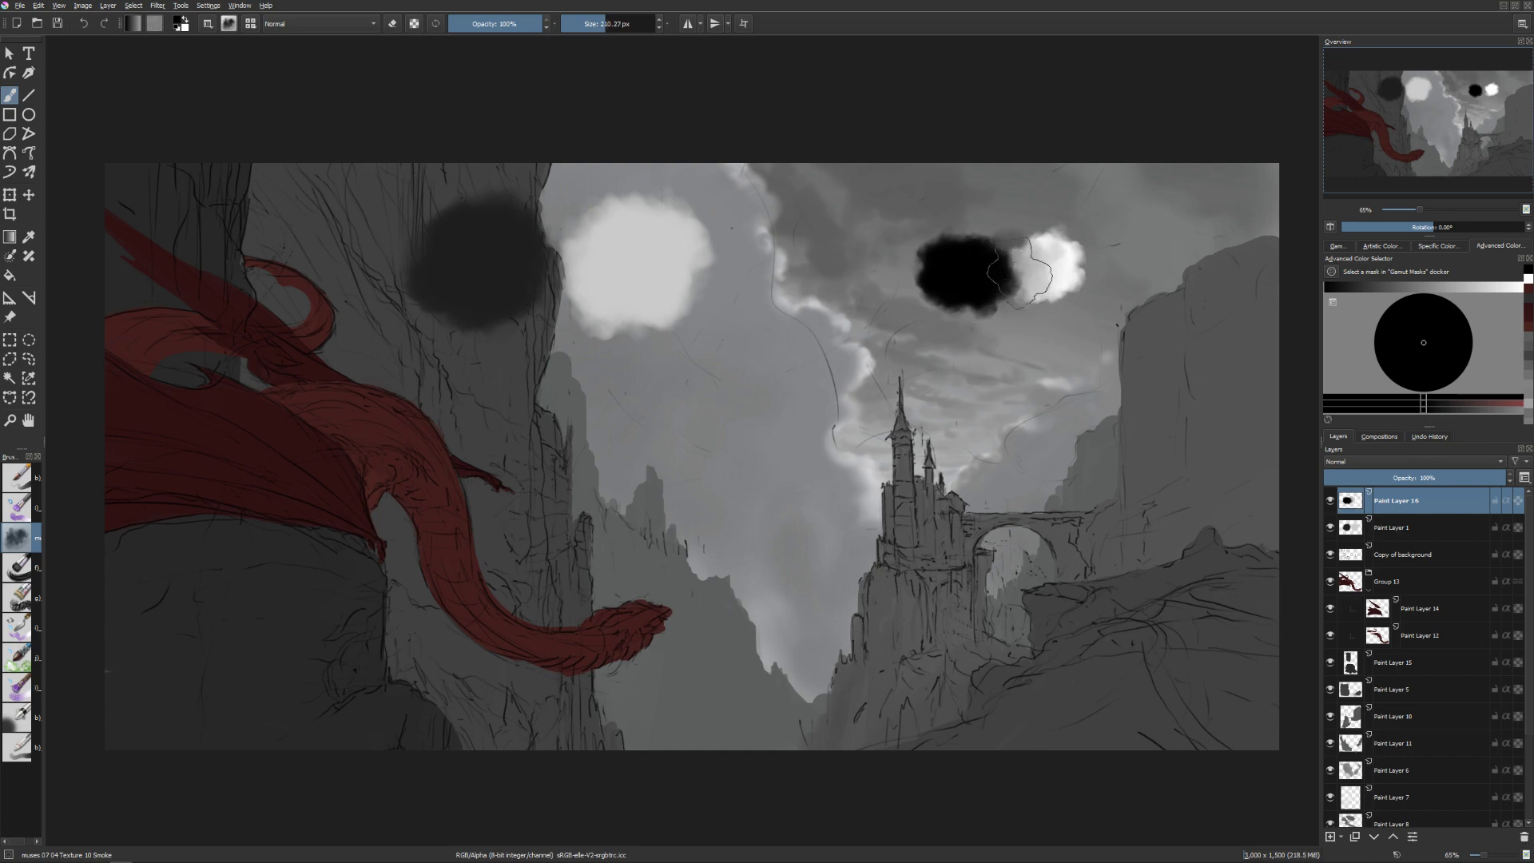
{"action": "left_click_drag", "start_coordinate": [1020, 271], "coordinate": [937, 294]}
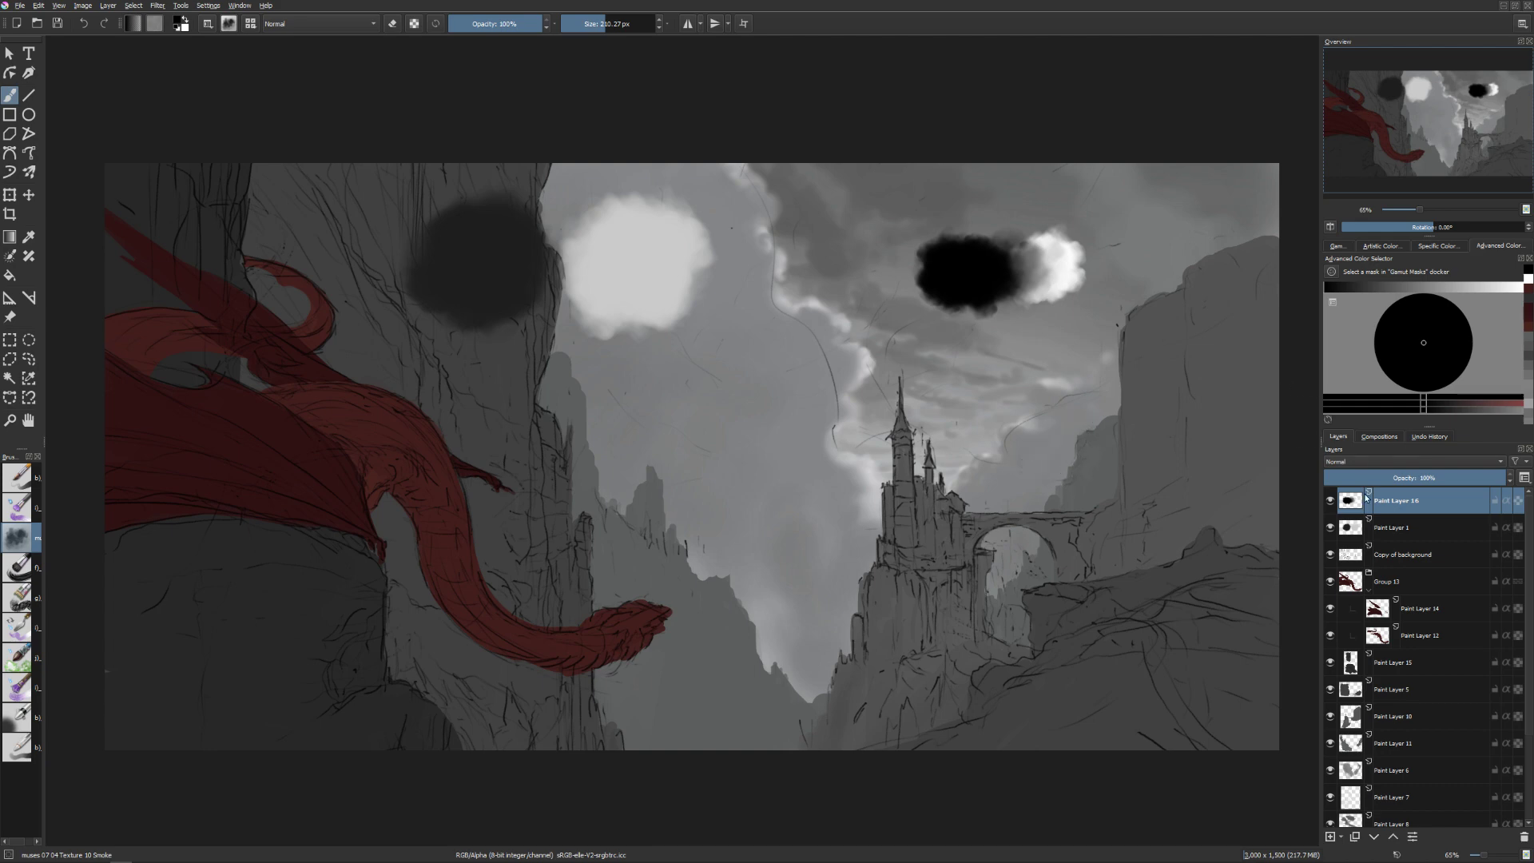
Hide the trial cloud layer and toggle Paint Layer 1's blobs off and on to compare.
{"action": "left_click", "coordinate": [1330, 501]}
{"action": "left_click", "coordinate": [1330, 527]}
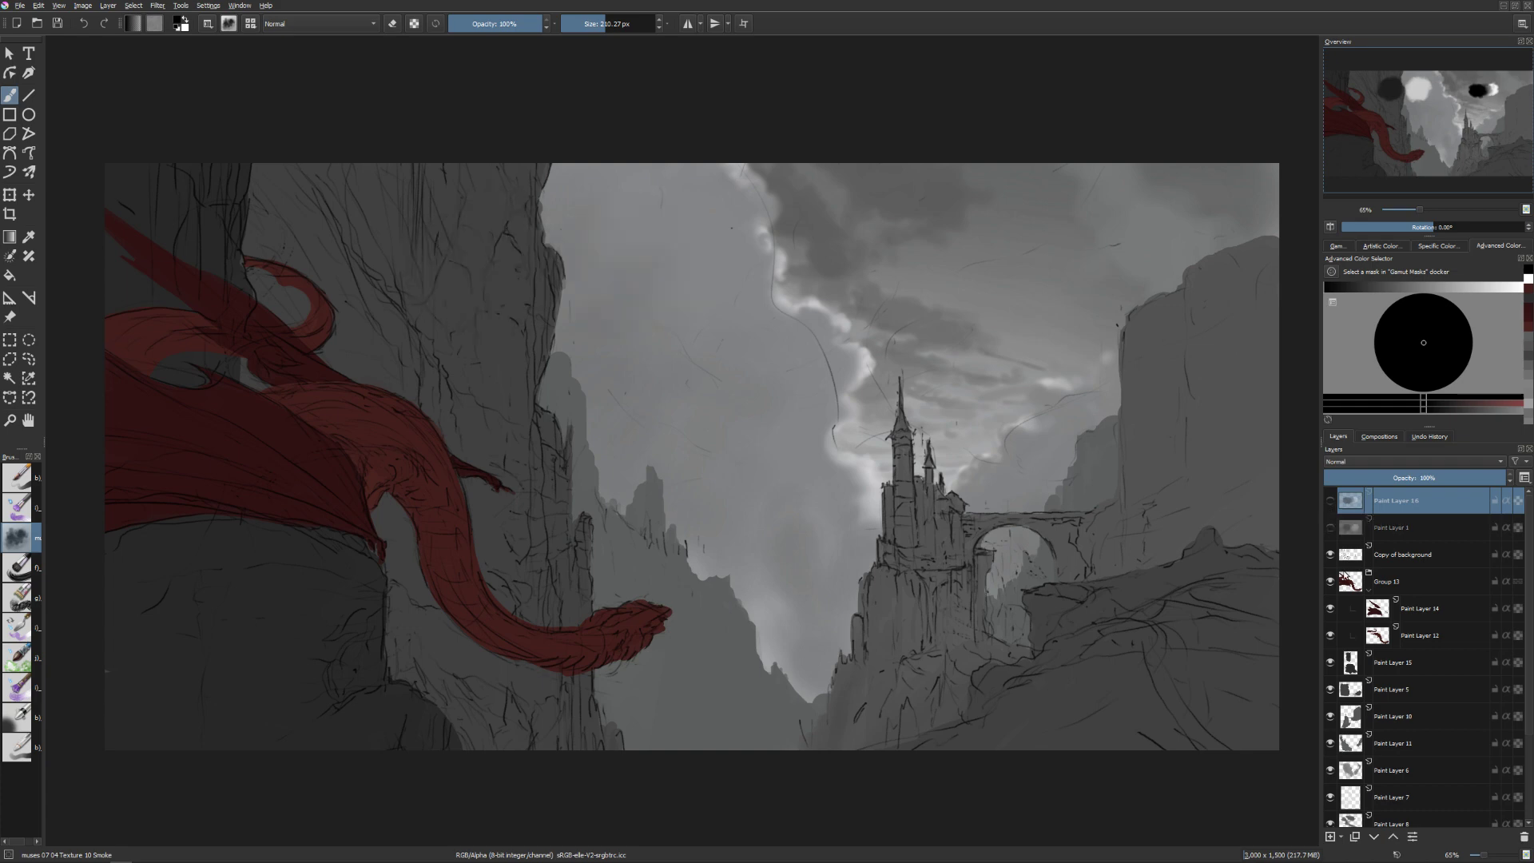
{"action": "left_click", "coordinate": [1330, 527]}
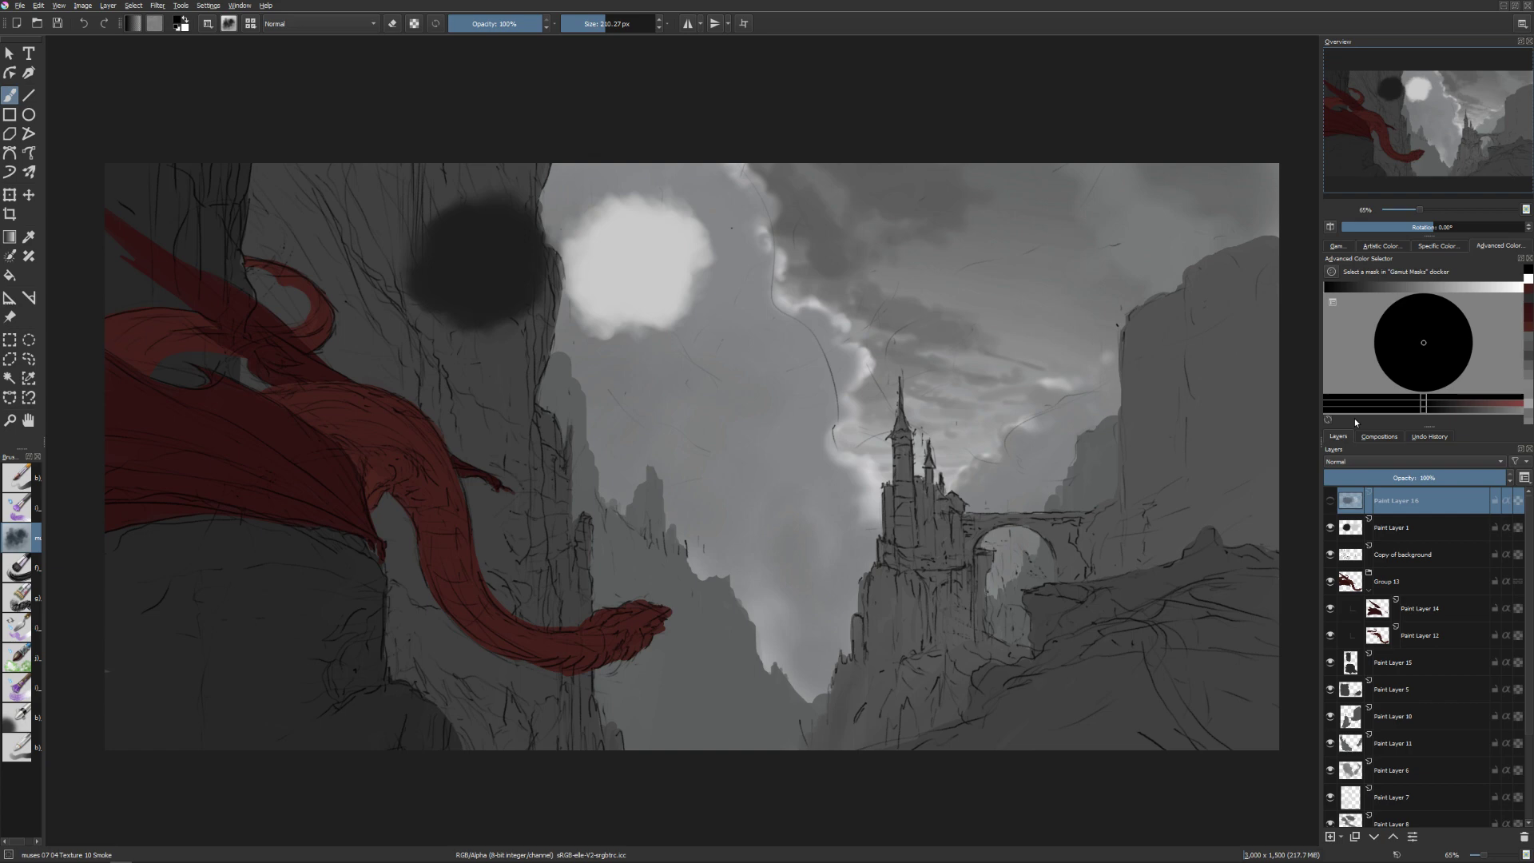
Darken Paint Layer 15 with a lightness of about -9.
{"action": "scroll", "coordinate": [1398, 702], "scroll_direction": "down", "scroll_amount": 3}
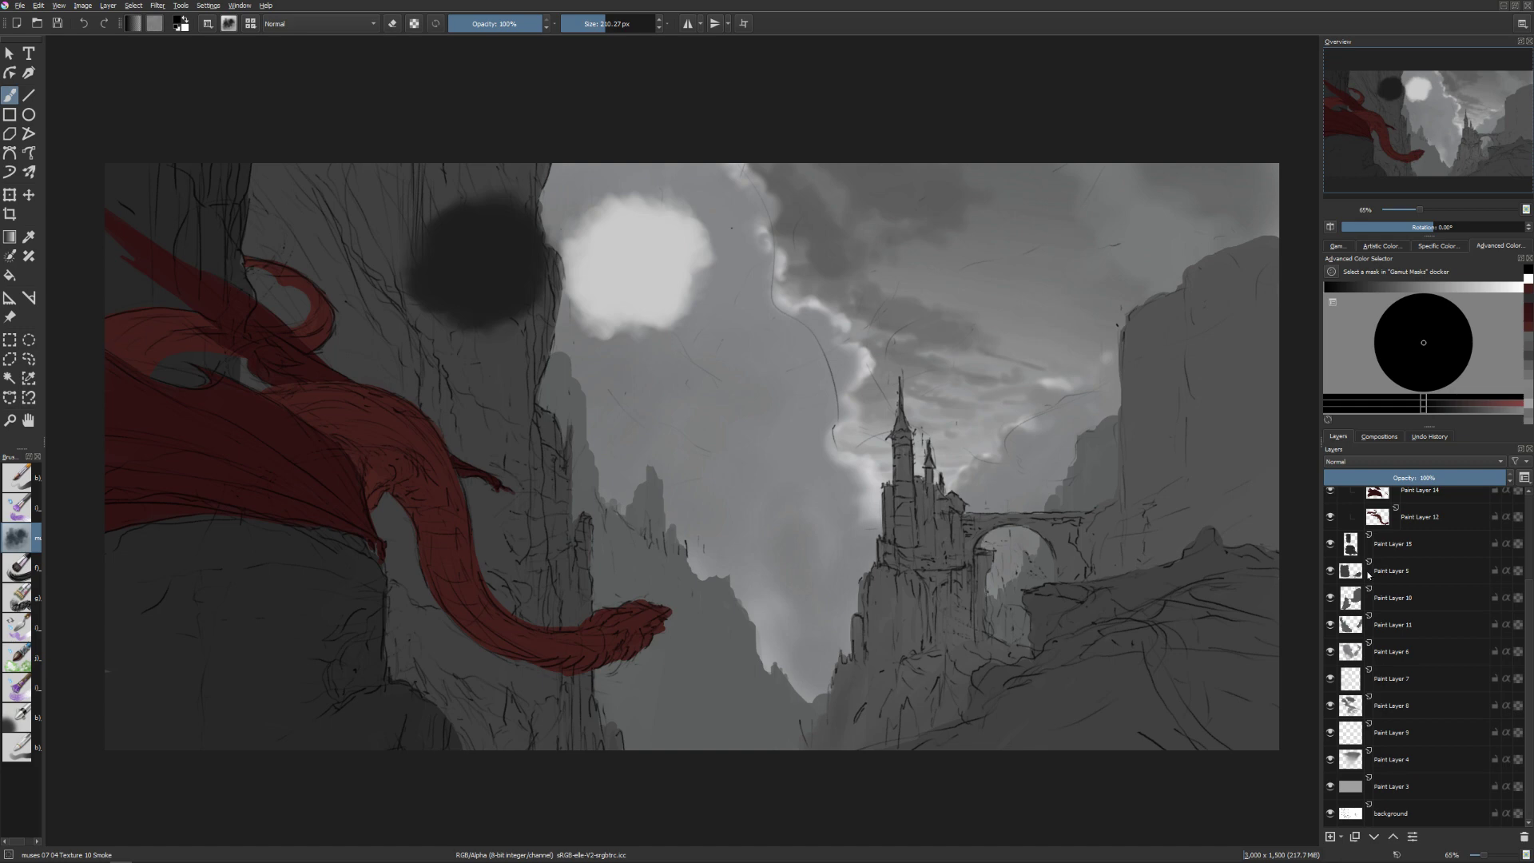
{"action": "left_click", "coordinate": [1352, 551]}
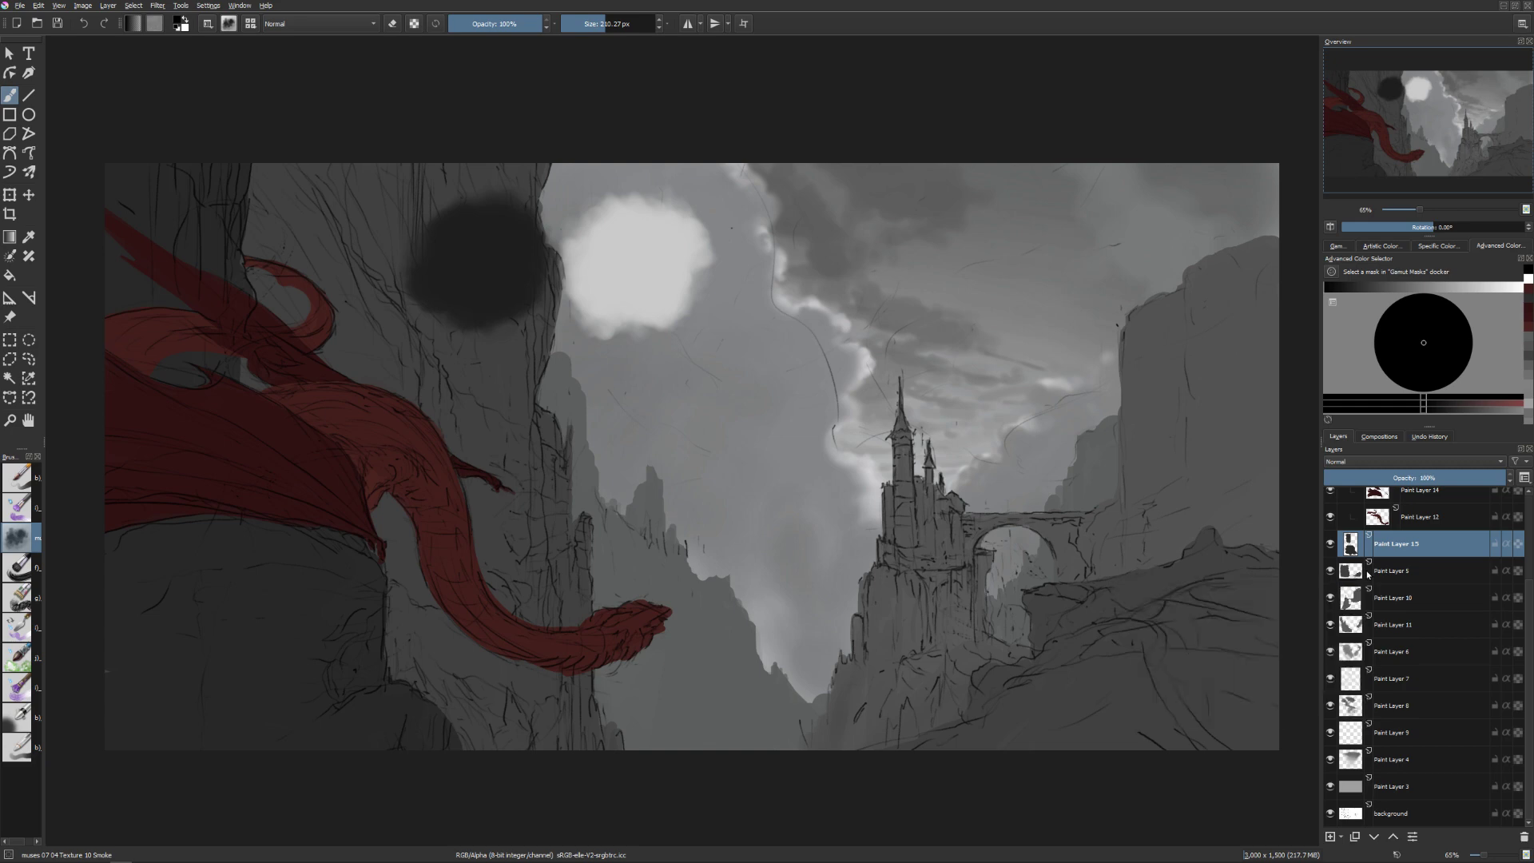
{"action": "key", "text": "ctrl+u"}
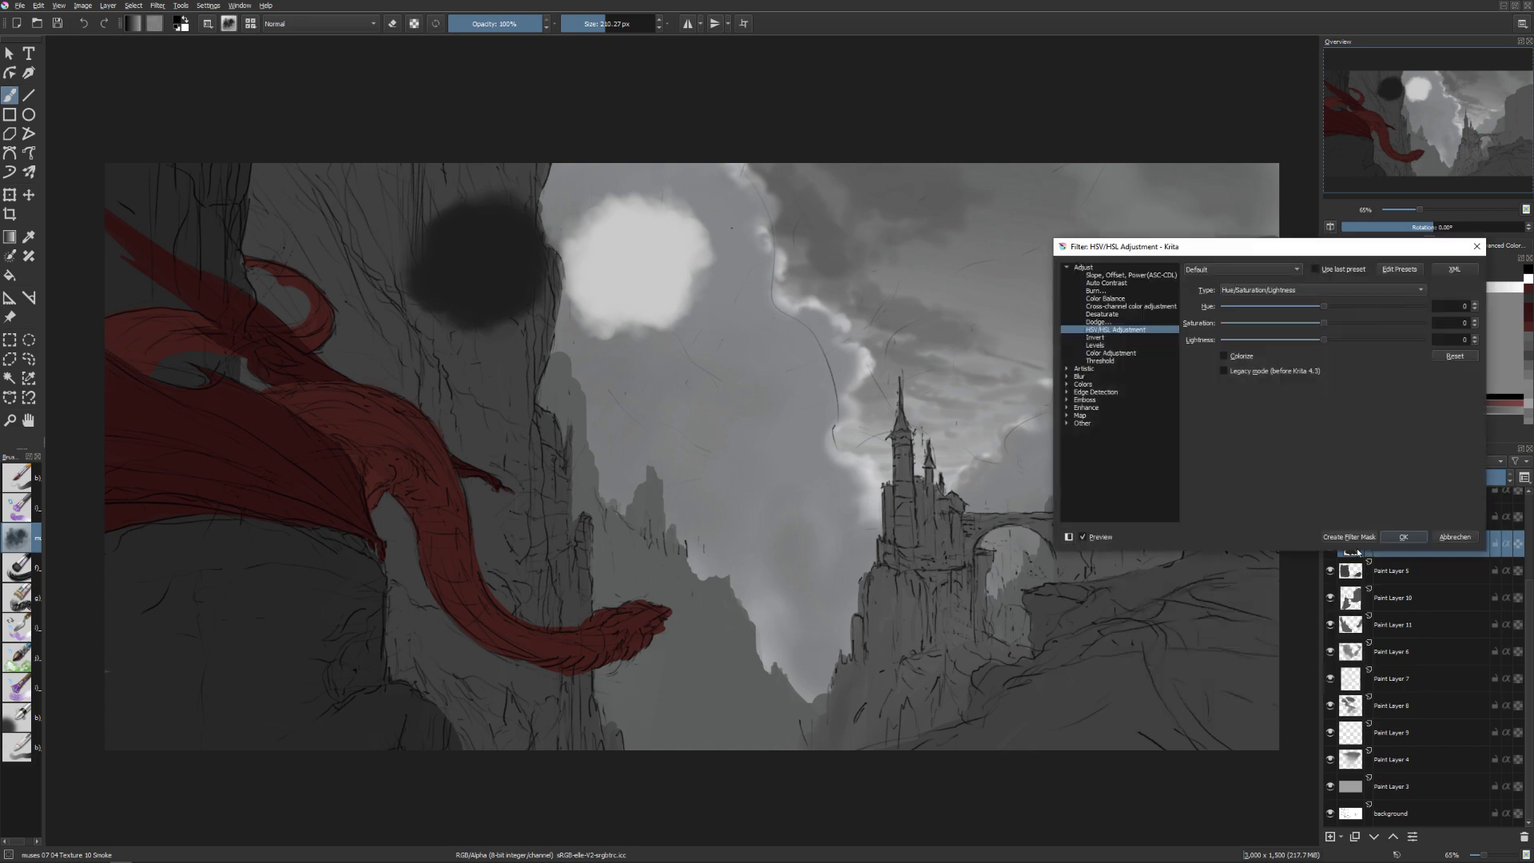
{"action": "left_click_drag", "start_coordinate": [1320, 342], "coordinate": [1311, 342]}
{"action": "left_click", "coordinate": [1405, 539]}
Darken Paint Layer 5 with a lightness of -5.
{"action": "left_click", "coordinate": [1359, 572]}
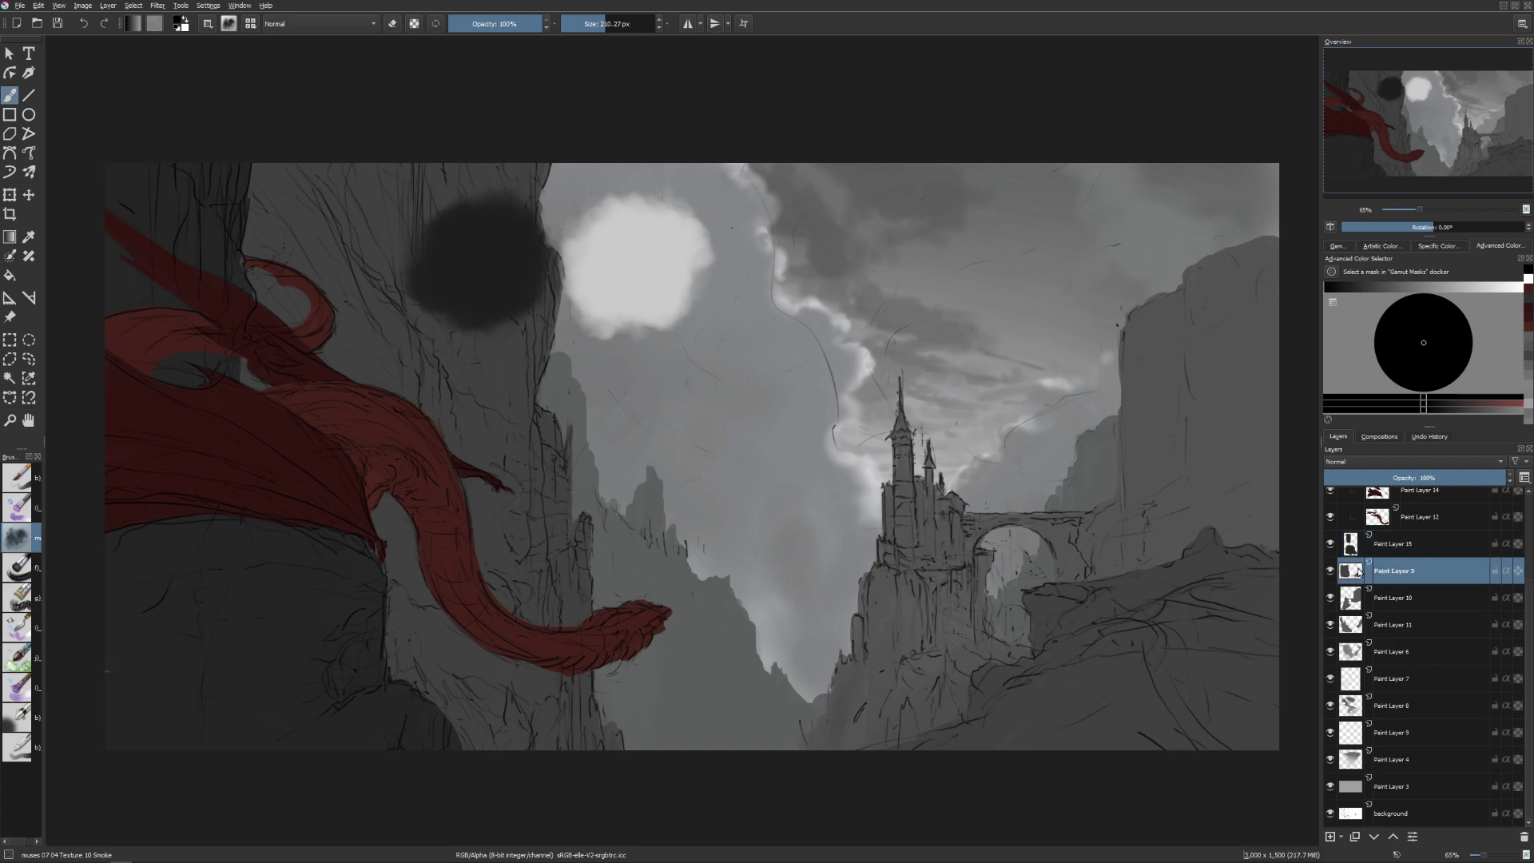
{"action": "key", "text": "ctrl+u"}
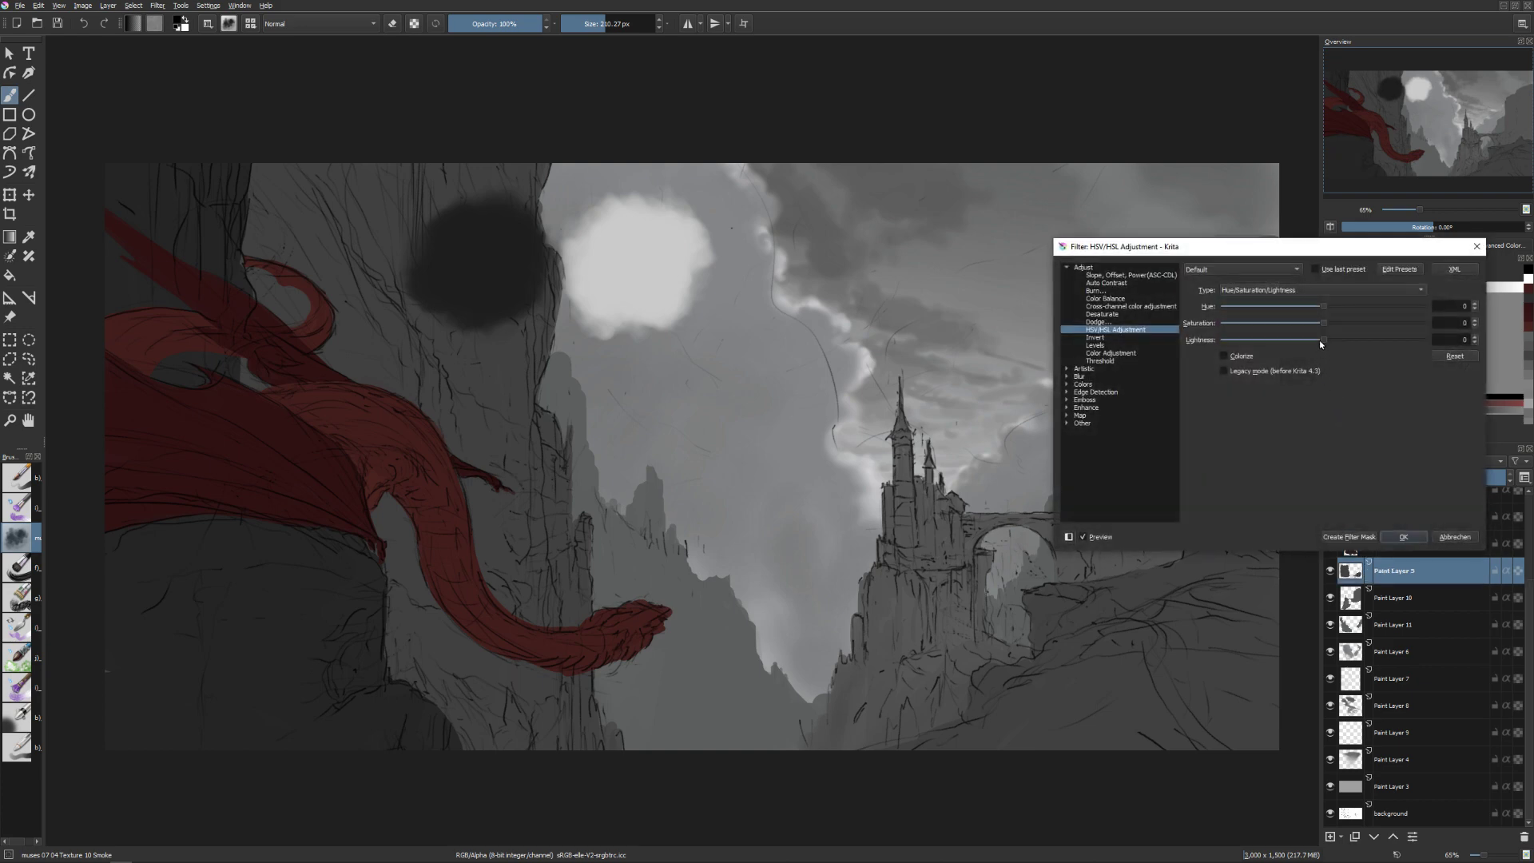
{"action": "left_click_drag", "start_coordinate": [1320, 343], "coordinate": [1314, 343]}
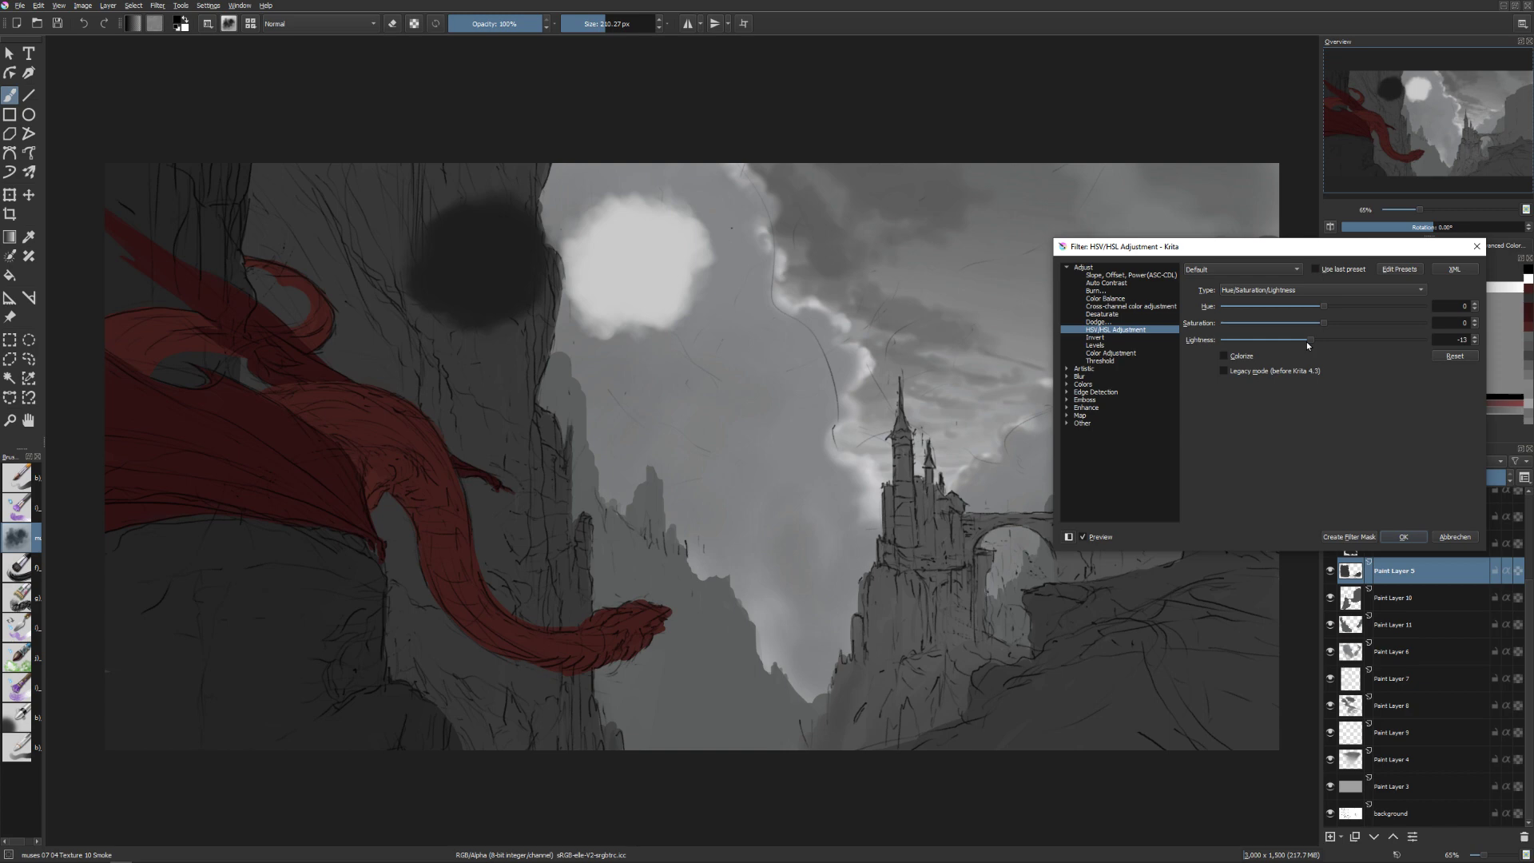
{"action": "left_click", "coordinate": [1401, 536]}
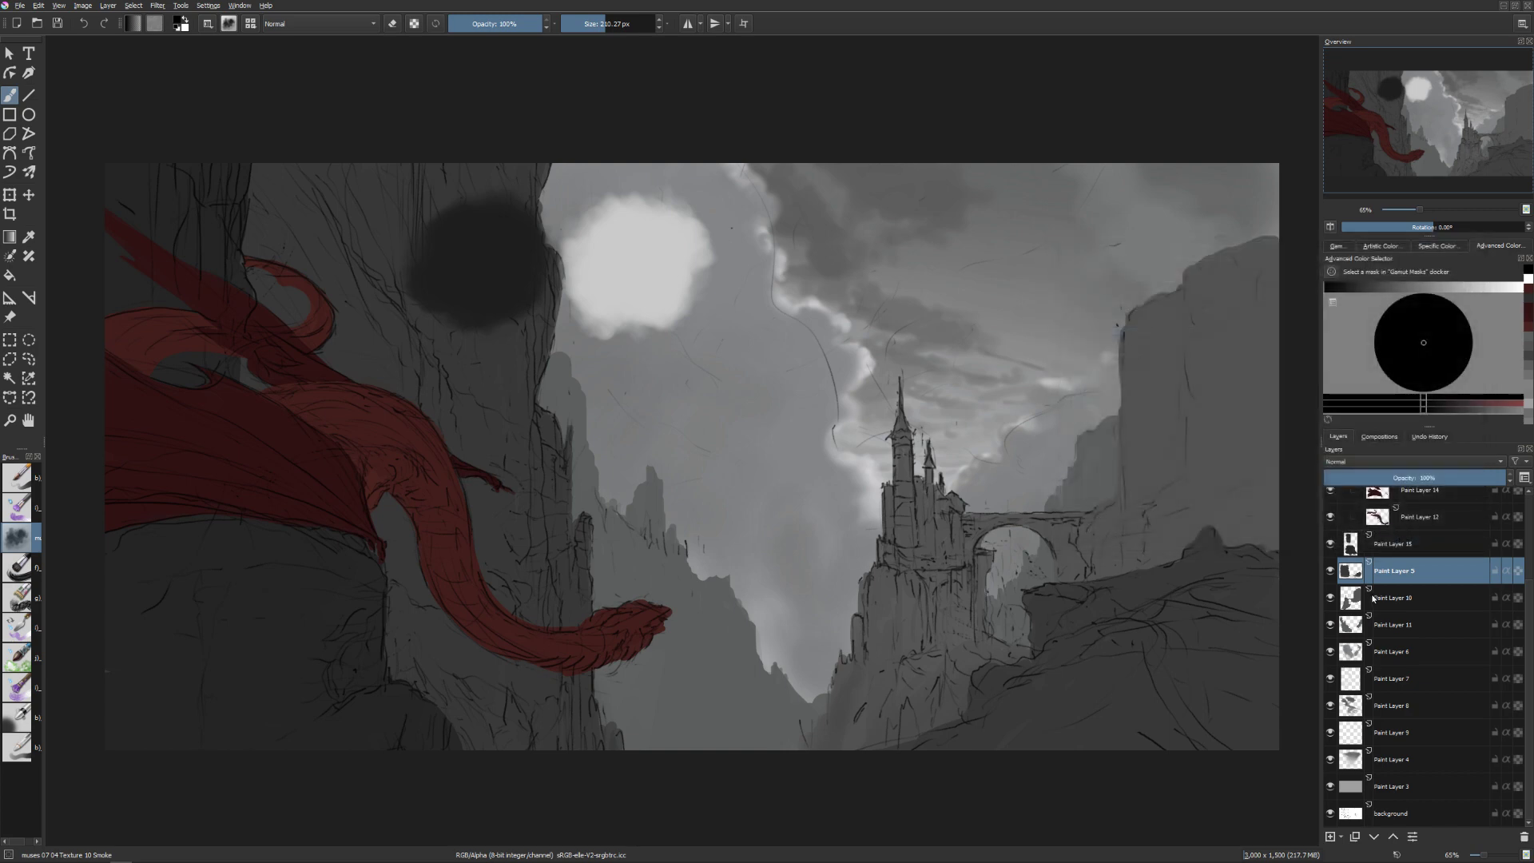
Darken Paint Layer 10 with a lightness of -7.
{"action": "left_click", "coordinate": [1385, 605]}
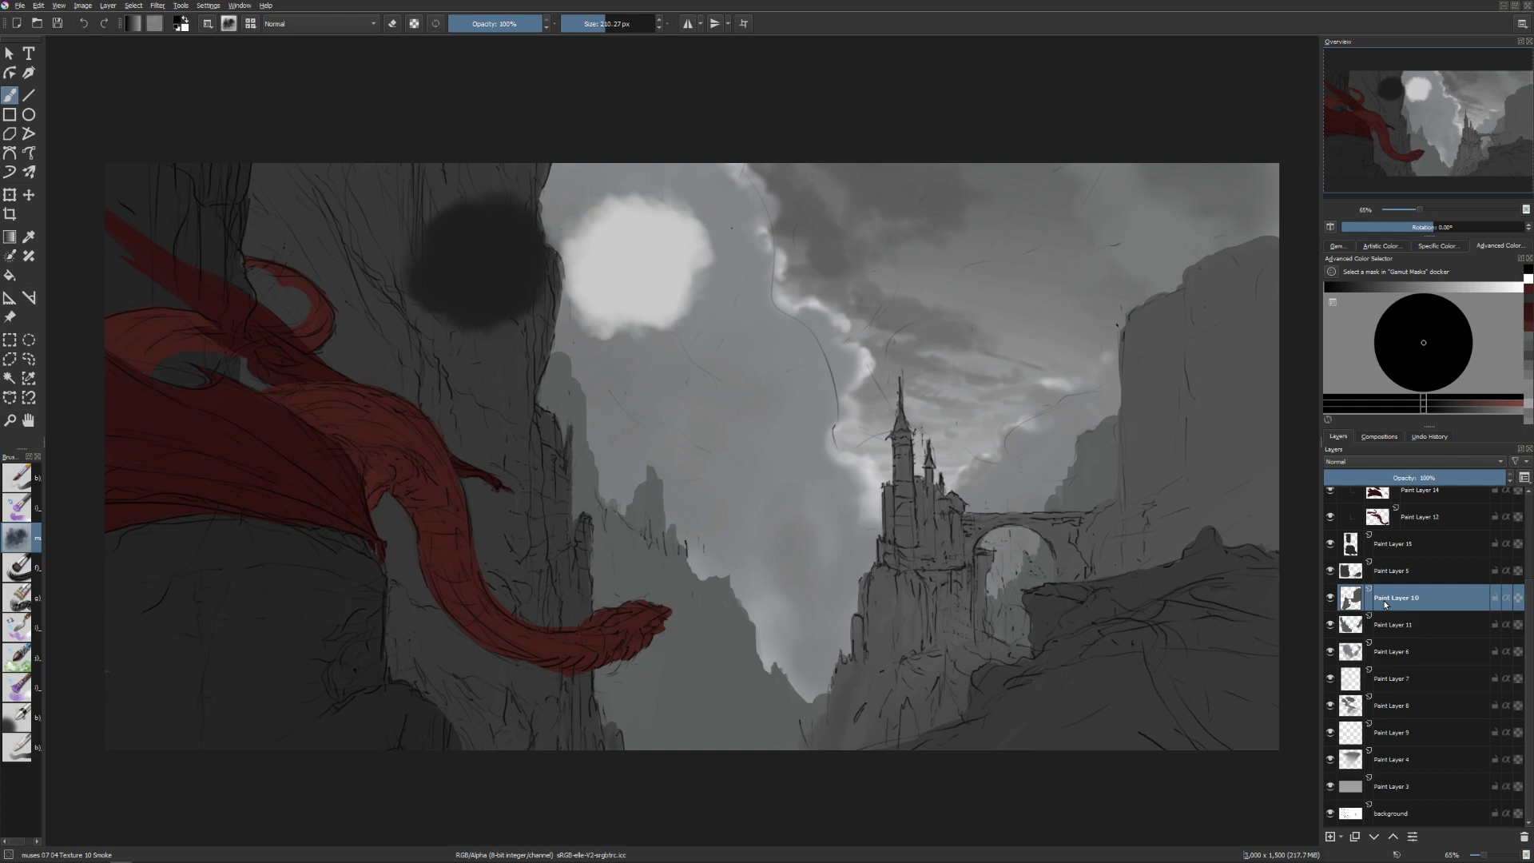
{"action": "key", "text": "ctrl+u"}
{"action": "left_click_drag", "start_coordinate": [1323, 340], "coordinate": [1316, 342]}
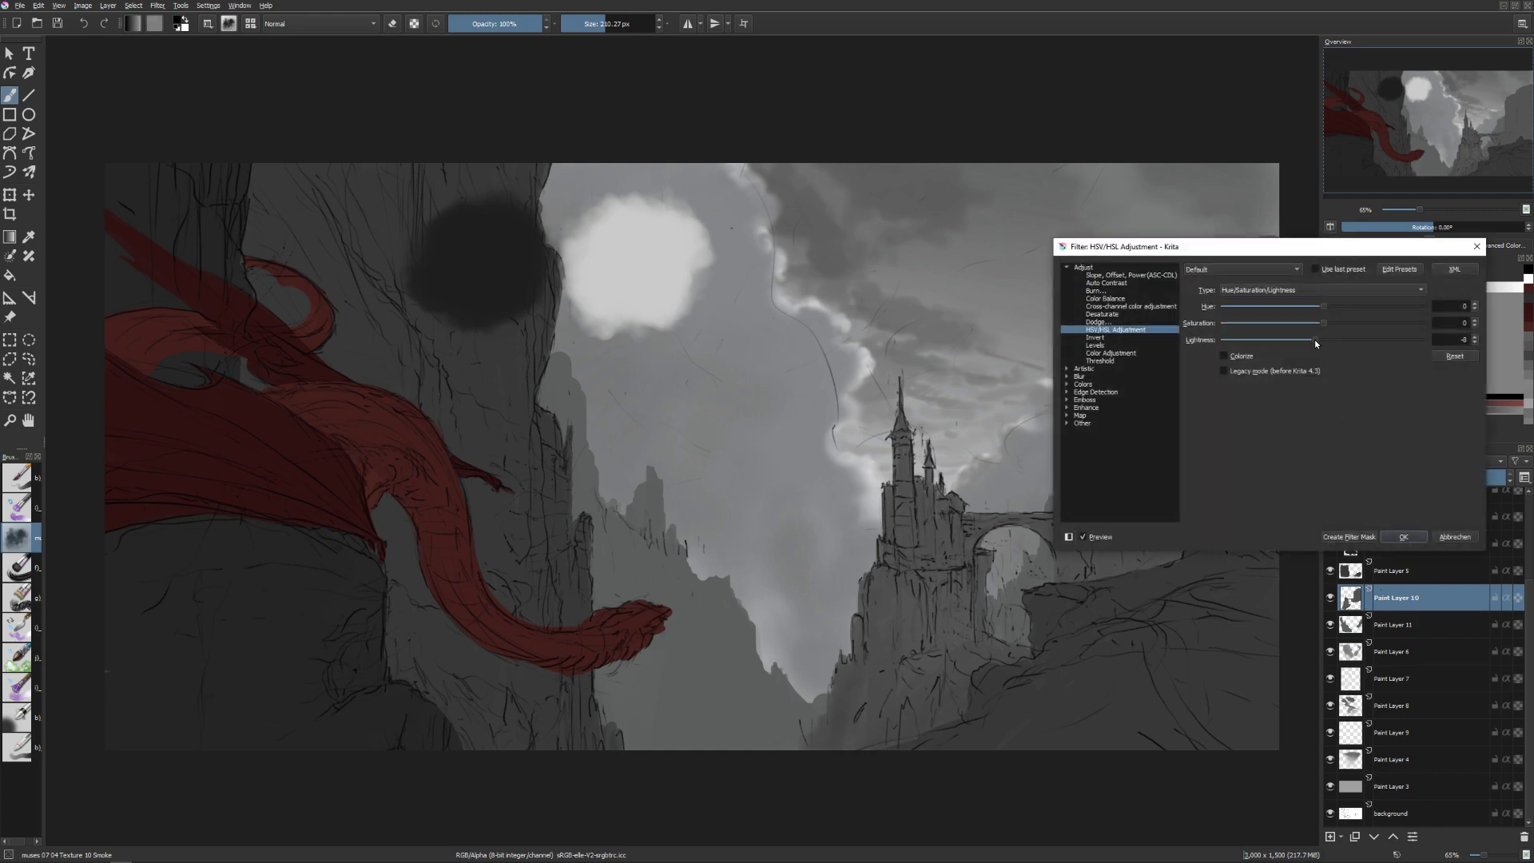
{"action": "left_click", "coordinate": [1403, 537]}
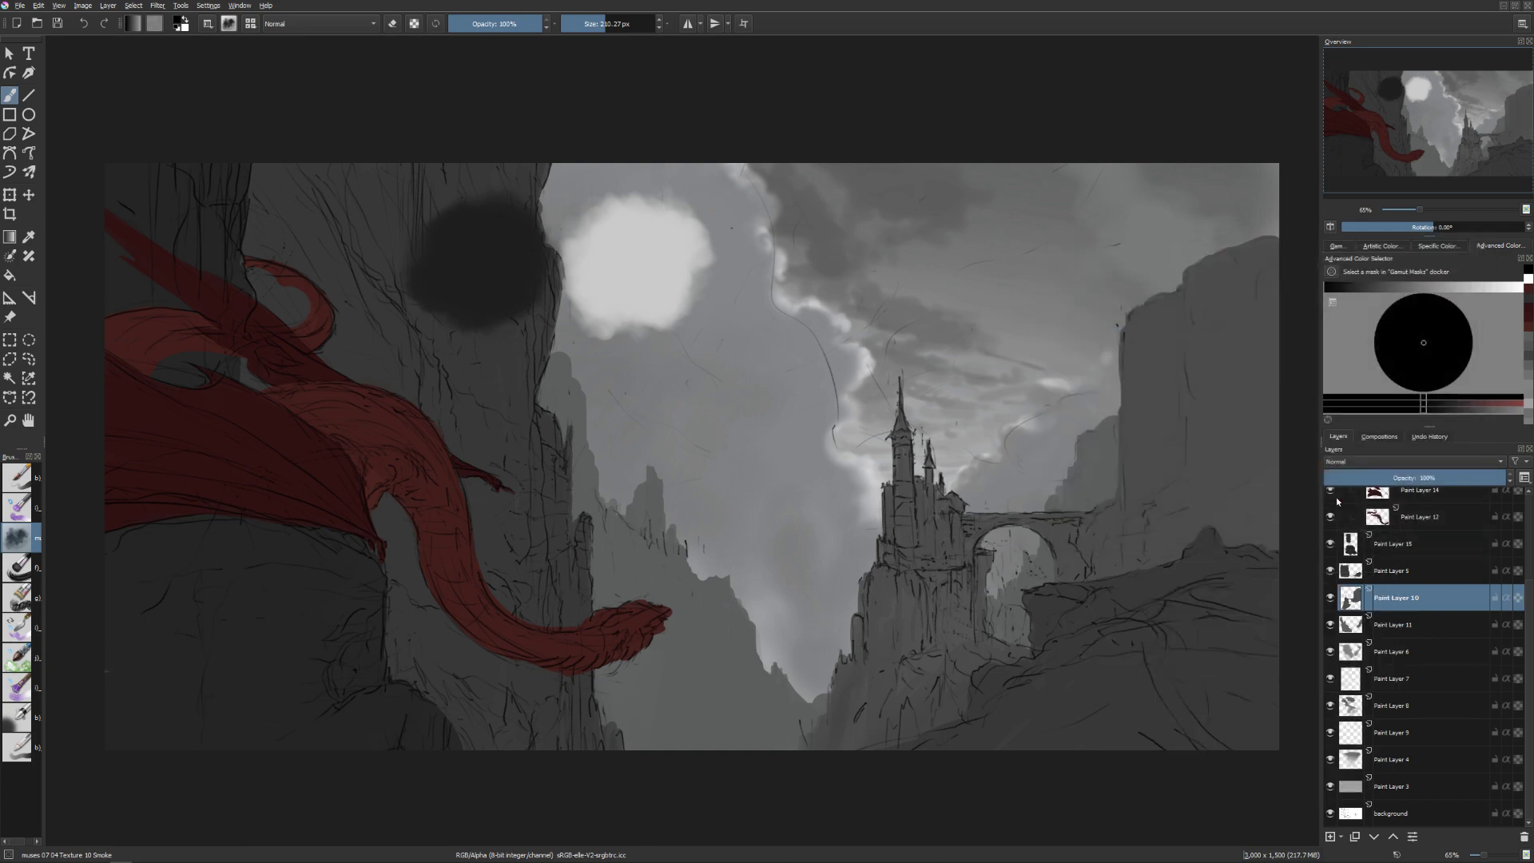
{"action": "scroll", "coordinate": [1350, 543], "scroll_direction": "up", "scroll_amount": 3}
Hide the Copy of background sketch, compare Paint Layers 6, 10 and 11, then select Paint Layer 11.
{"action": "left_click", "coordinate": [1330, 555]}
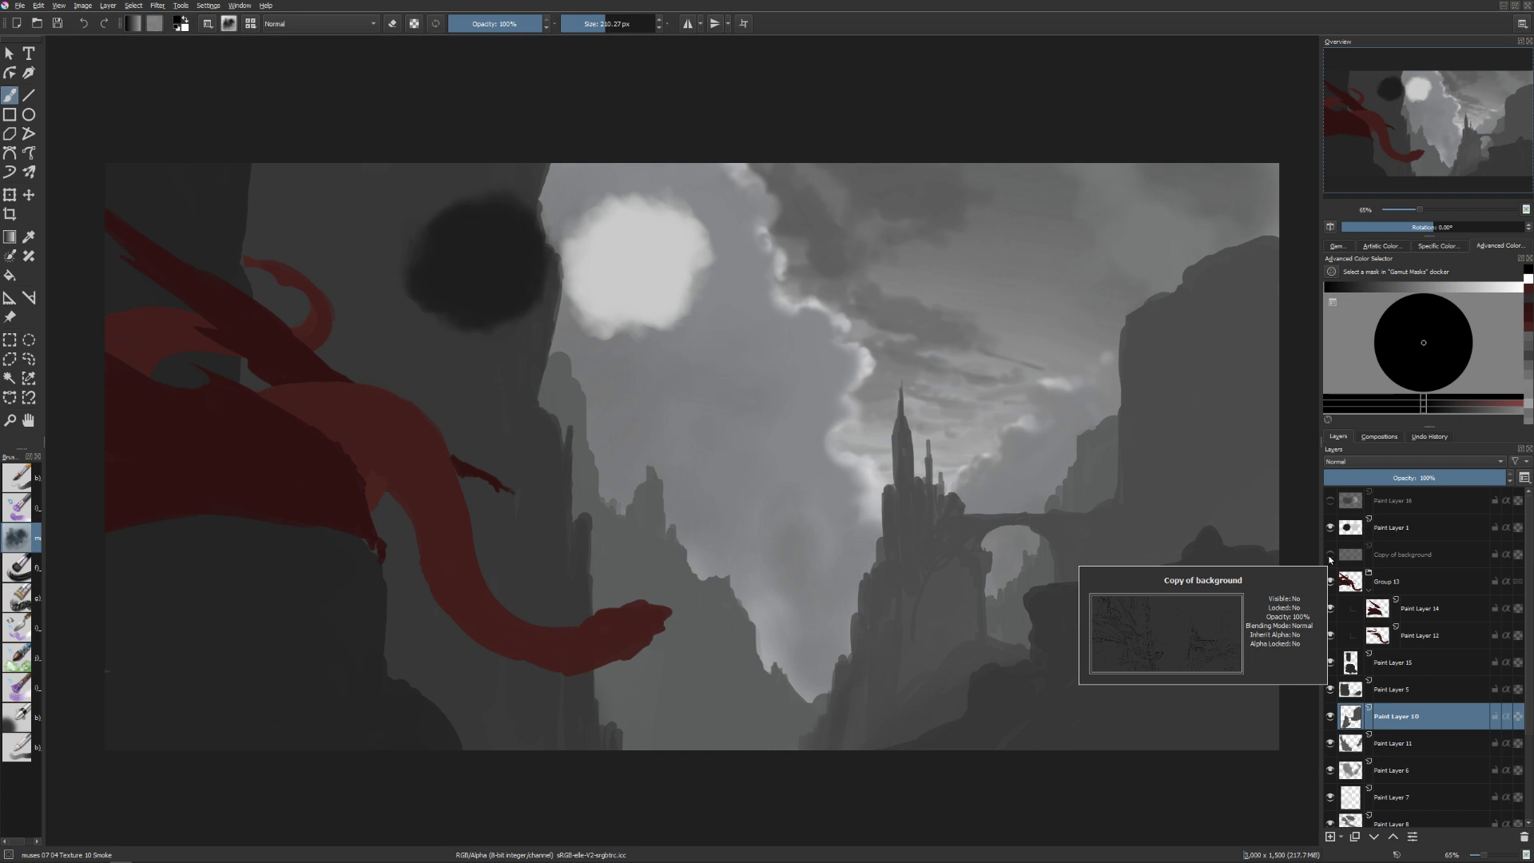
{"action": "left_click", "coordinate": [1328, 773]}
{"action": "left_click", "coordinate": [1328, 773]}
{"action": "left_click", "coordinate": [1329, 718]}
{"action": "left_click", "coordinate": [1329, 717]}
{"action": "left_click", "coordinate": [1329, 743]}
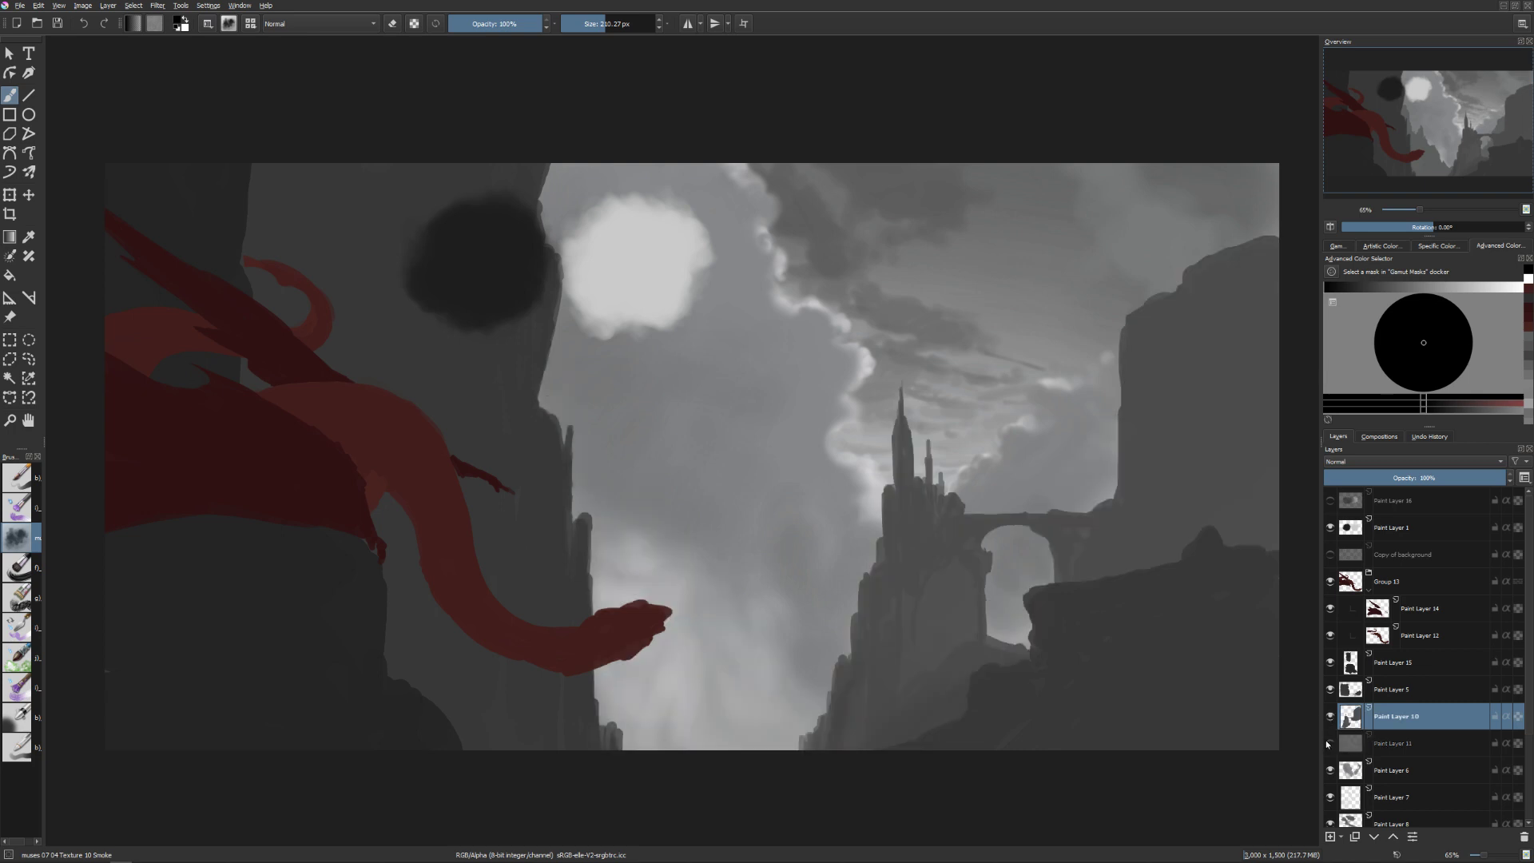
{"action": "left_click", "coordinate": [1328, 743]}
{"action": "left_click", "coordinate": [1328, 744]}
{"action": "left_click", "coordinate": [1328, 742]}
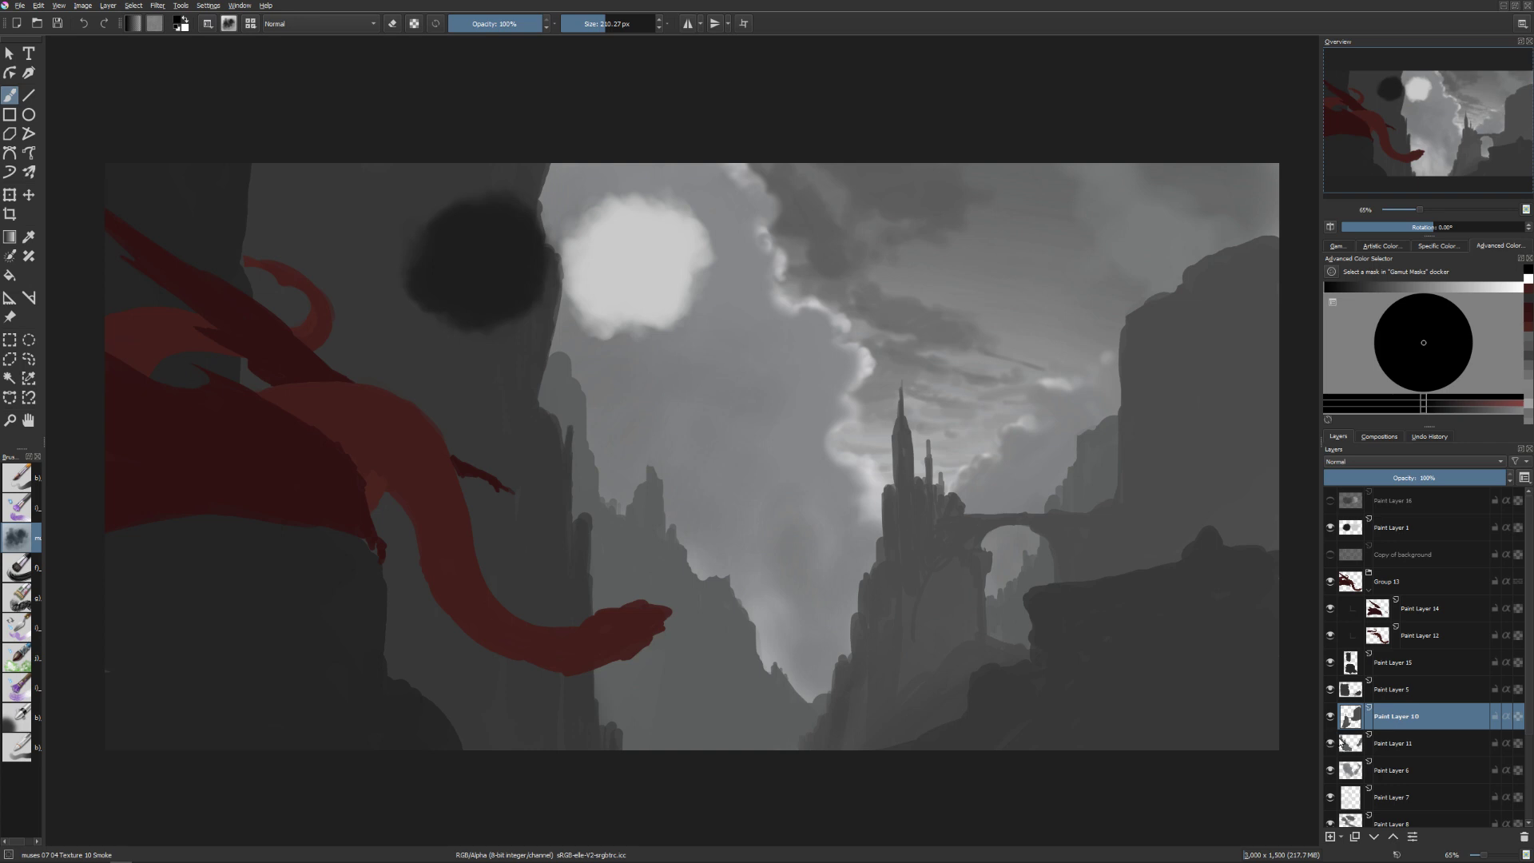
{"action": "left_click", "coordinate": [1350, 745]}
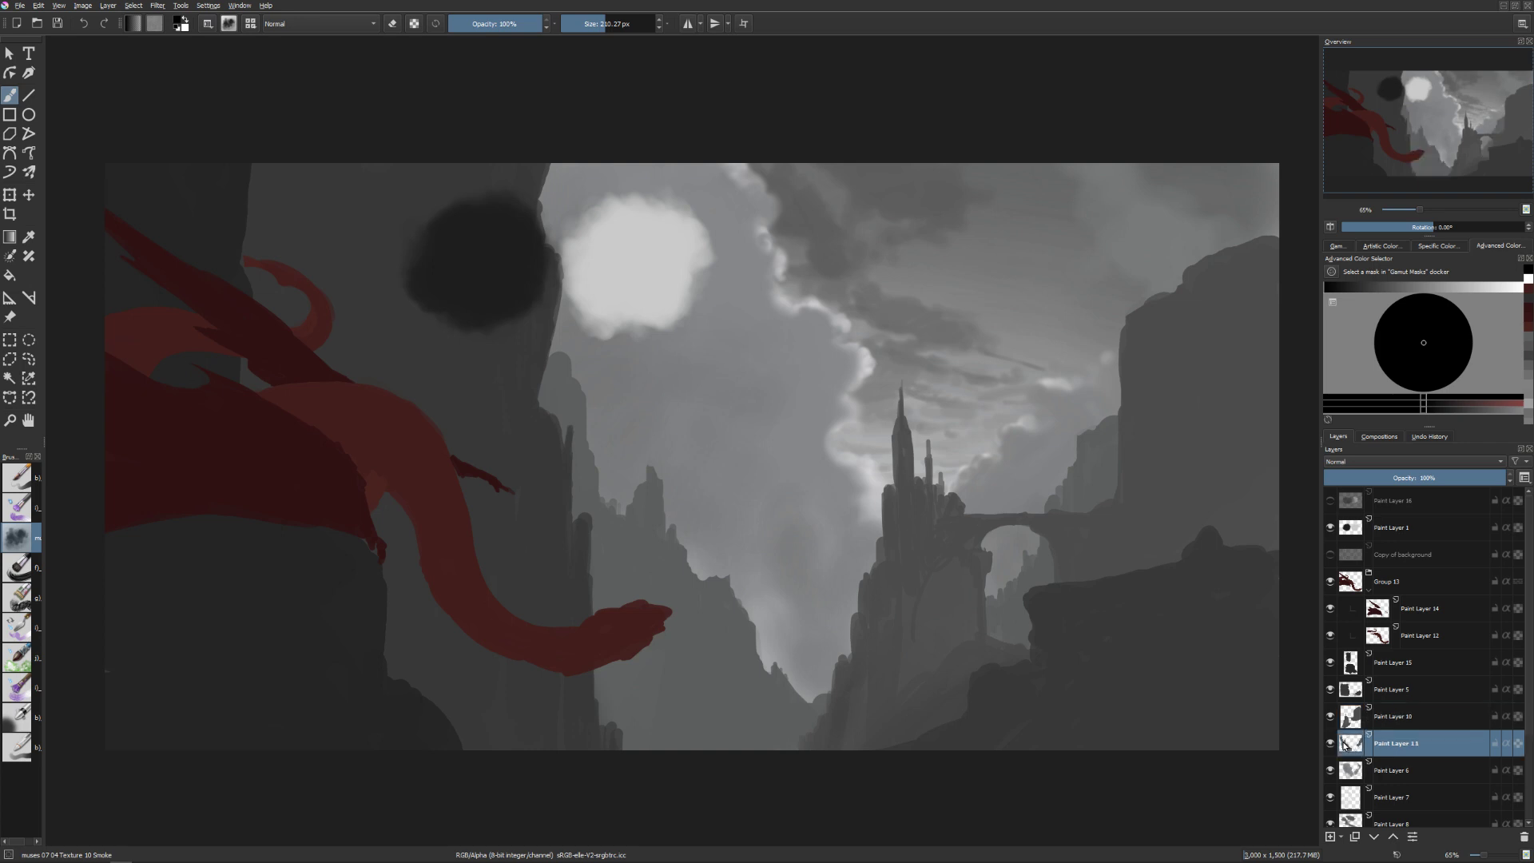
{"action": "mouse_move", "coordinate": [1344, 744]}
{"action": "mouse_move", "coordinate": [1410, 580]}
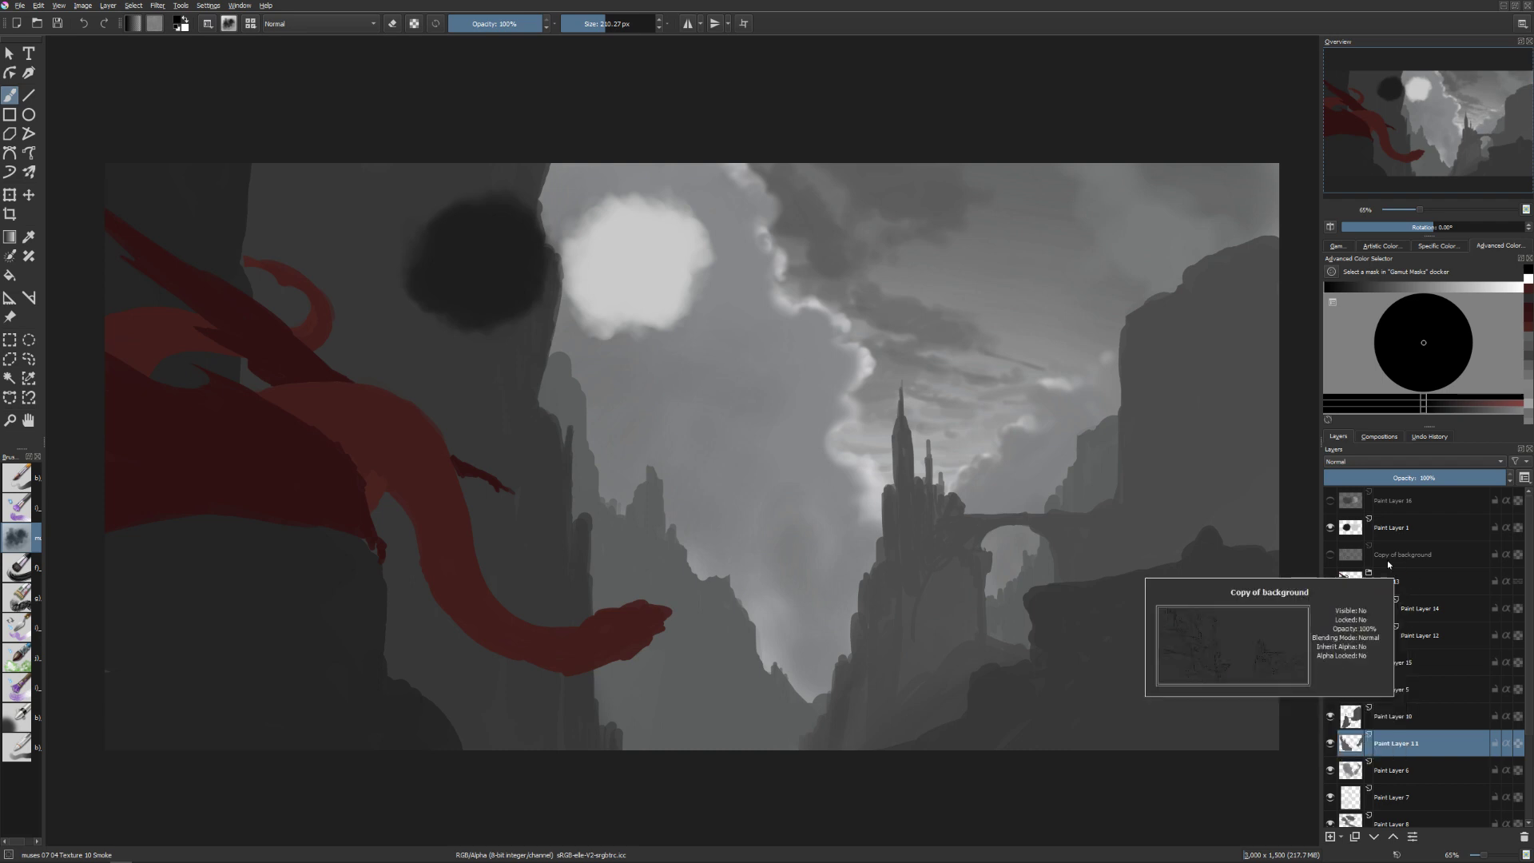
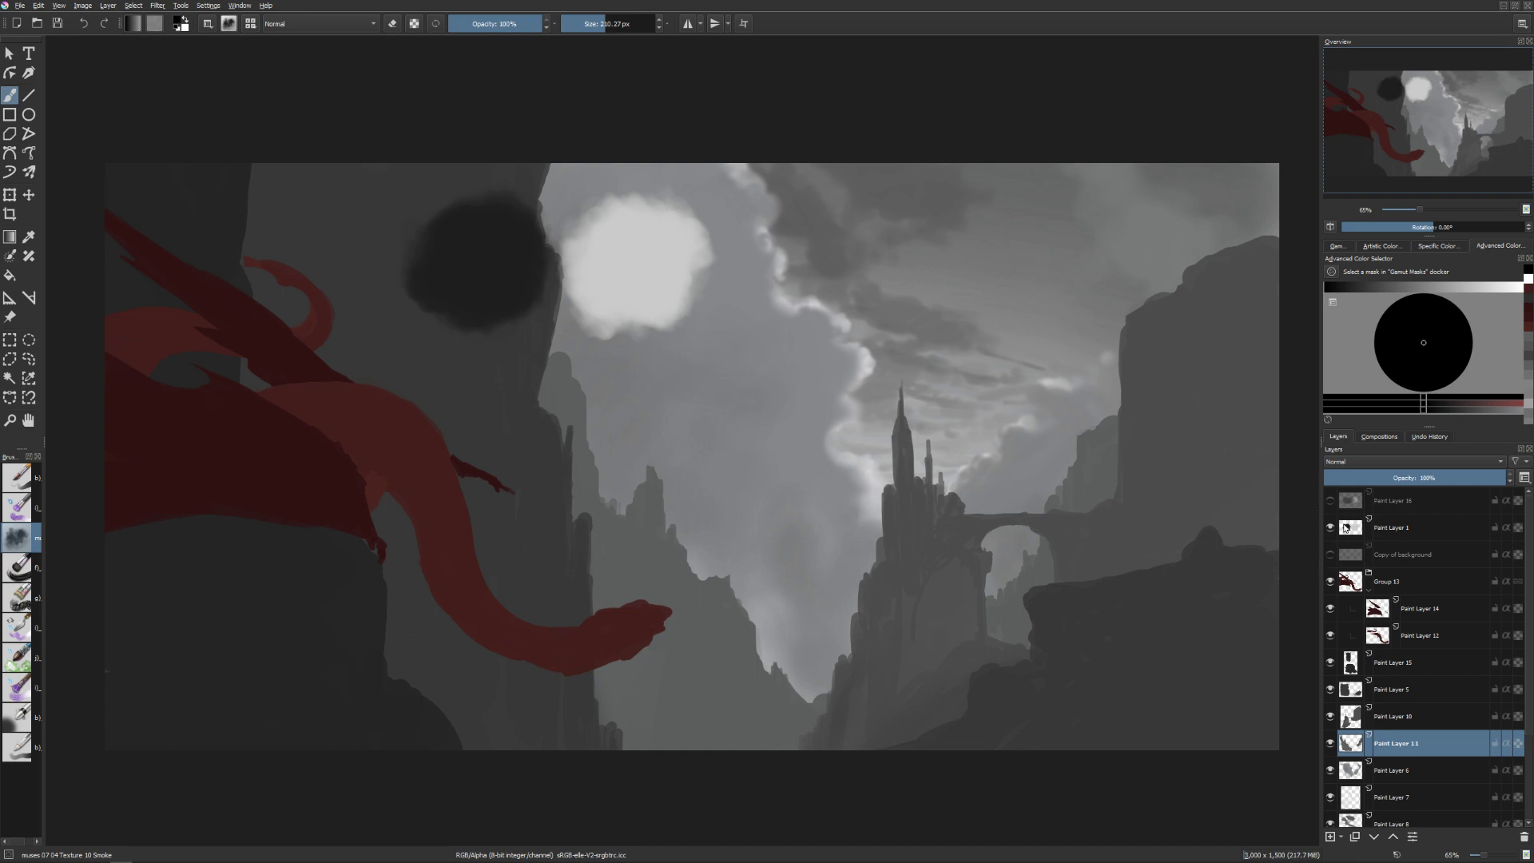
Hide Paint Layer 1's sky blobs, show the Copy of background sketch, and select Paint Layer 10.
{"action": "left_click", "coordinate": [1330, 527]}
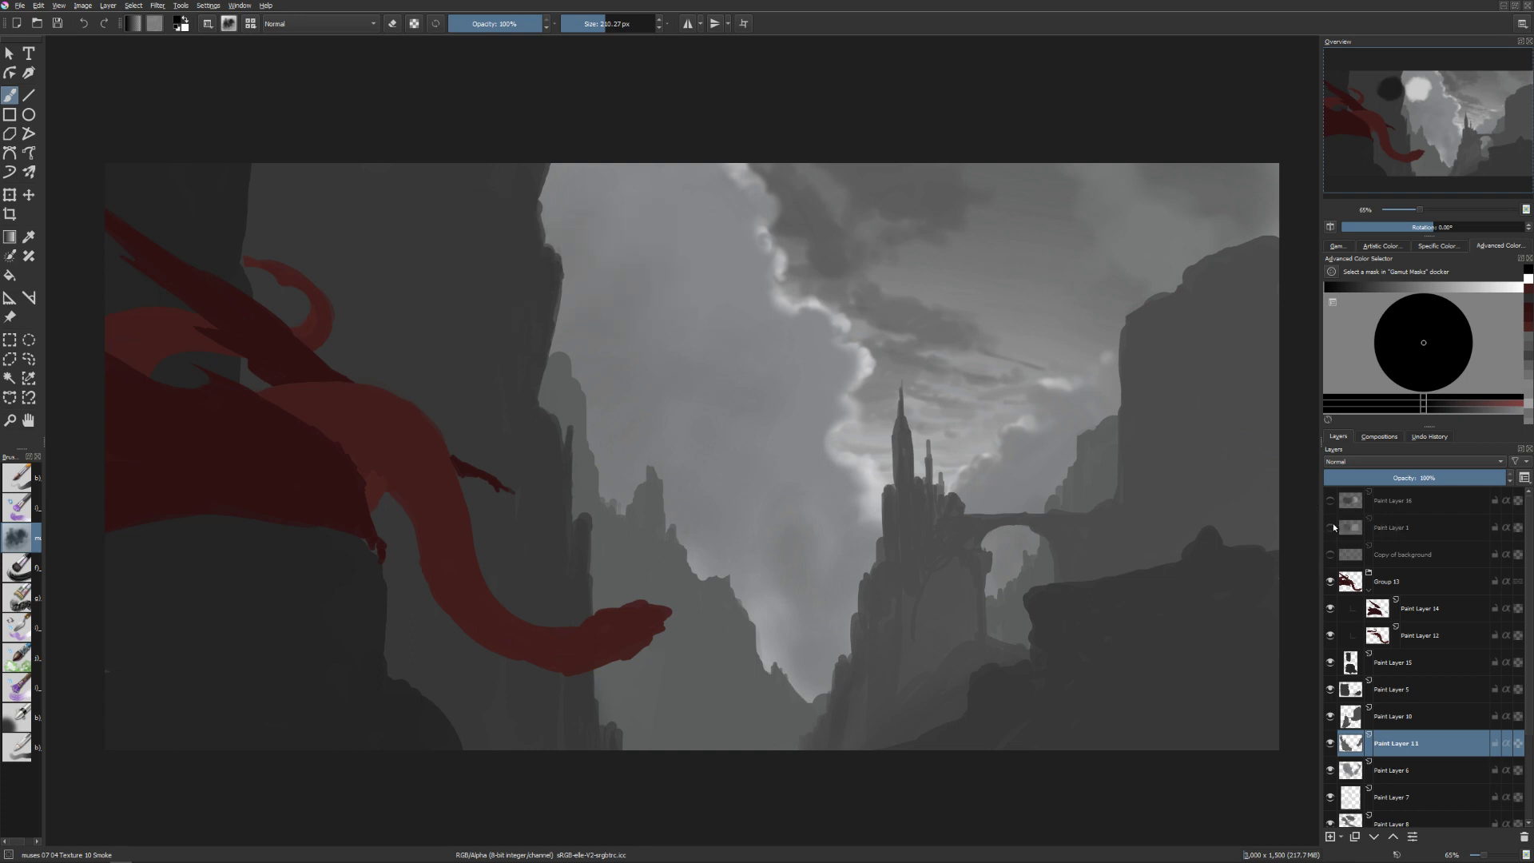
{"action": "left_click", "coordinate": [1326, 556]}
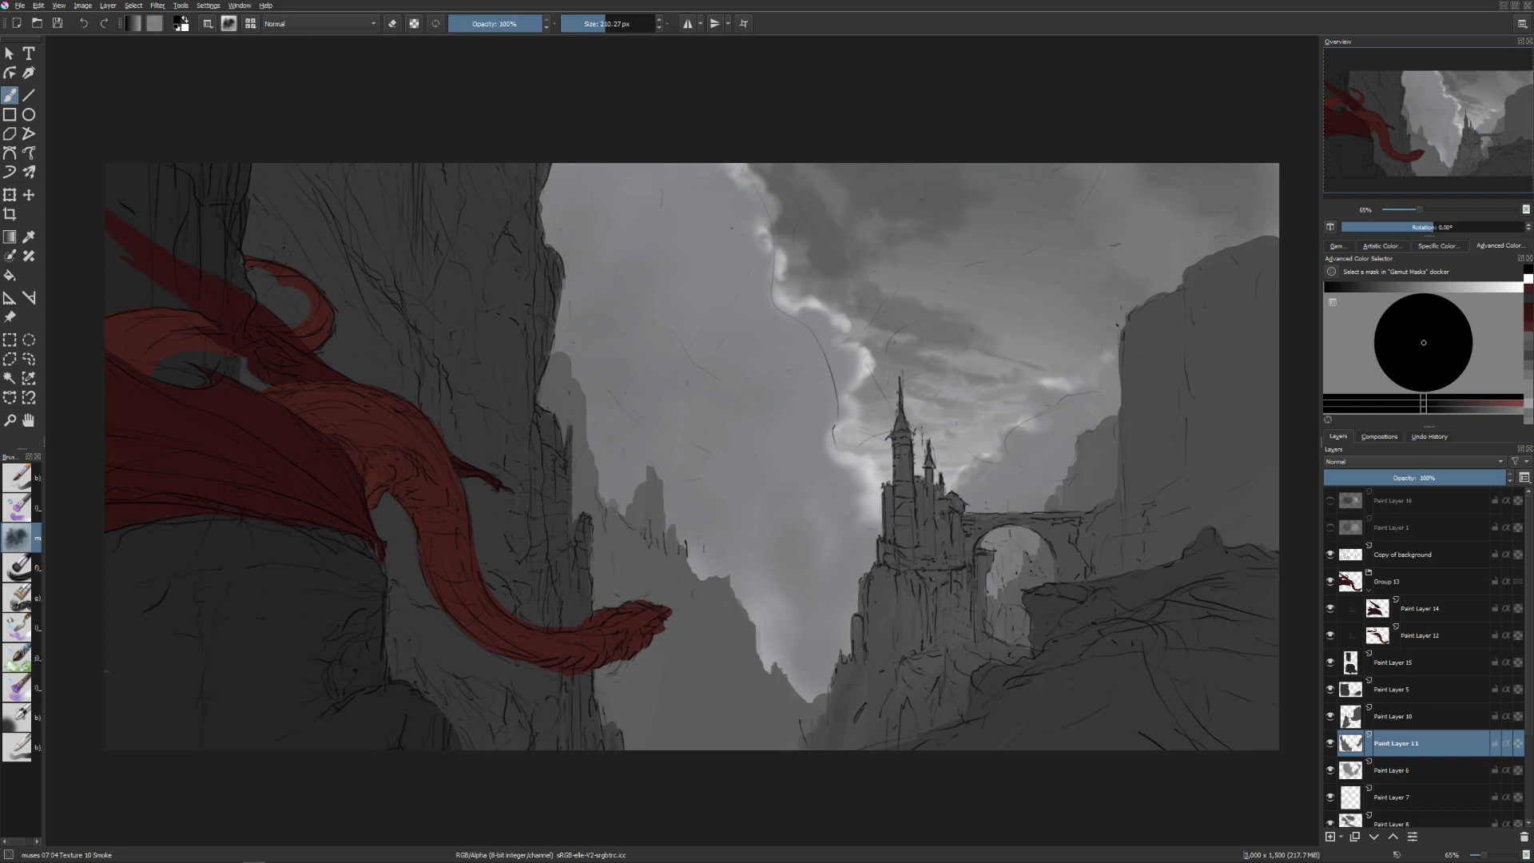
{"action": "left_click", "coordinate": [1357, 717]}
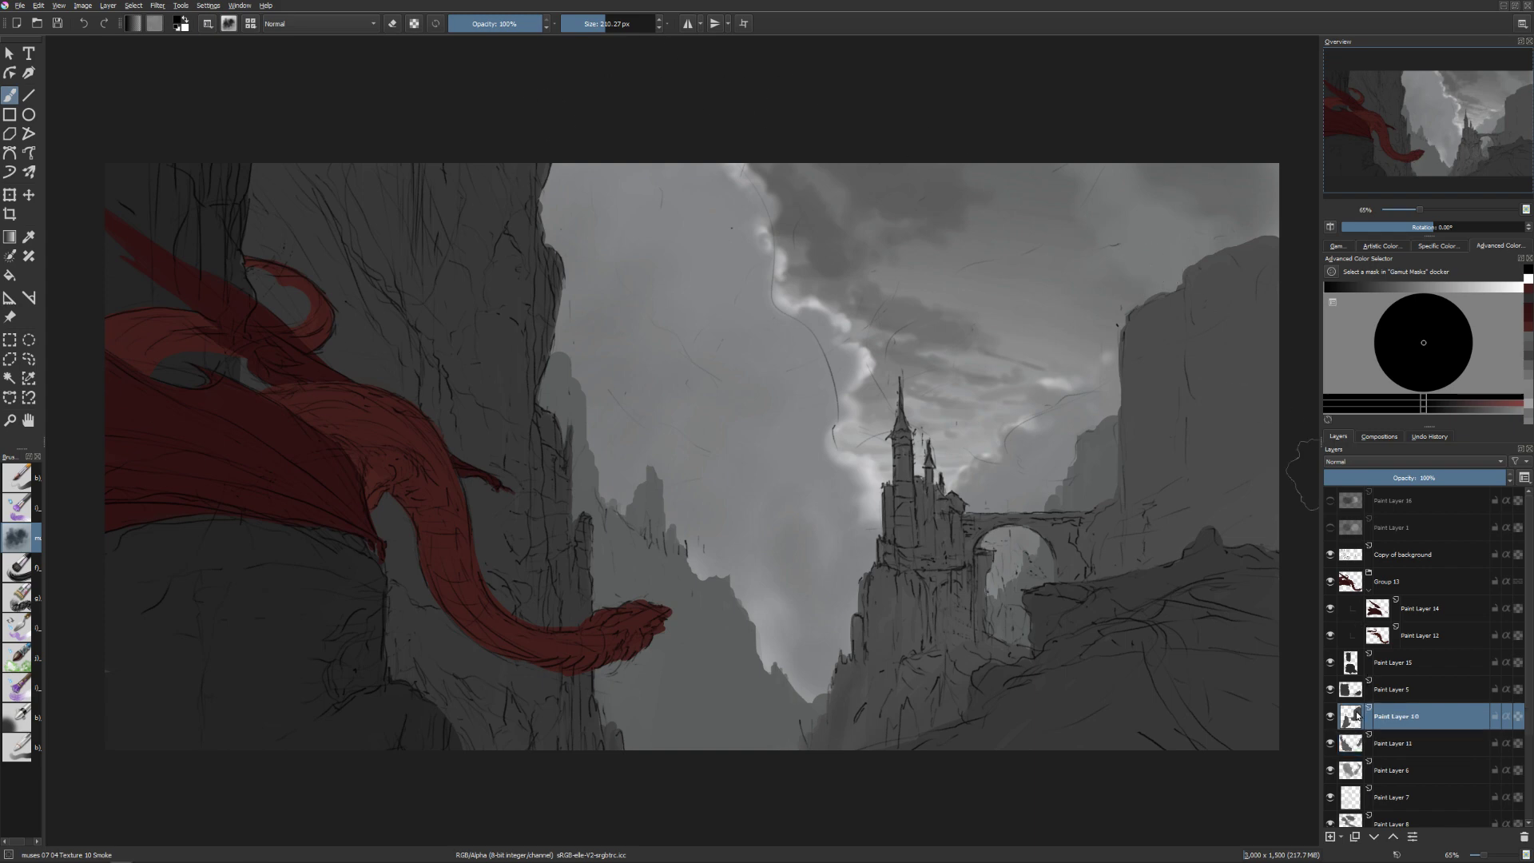
Add a new empty layer above Paint Layer 11 and switch to the Airbrush Soft brush.
{"action": "mouse_move", "coordinate": [1357, 716]}
{"action": "left_click", "coordinate": [1329, 721]}
{"action": "left_click", "coordinate": [1329, 721]}
{"action": "left_click", "coordinate": [1345, 741]}
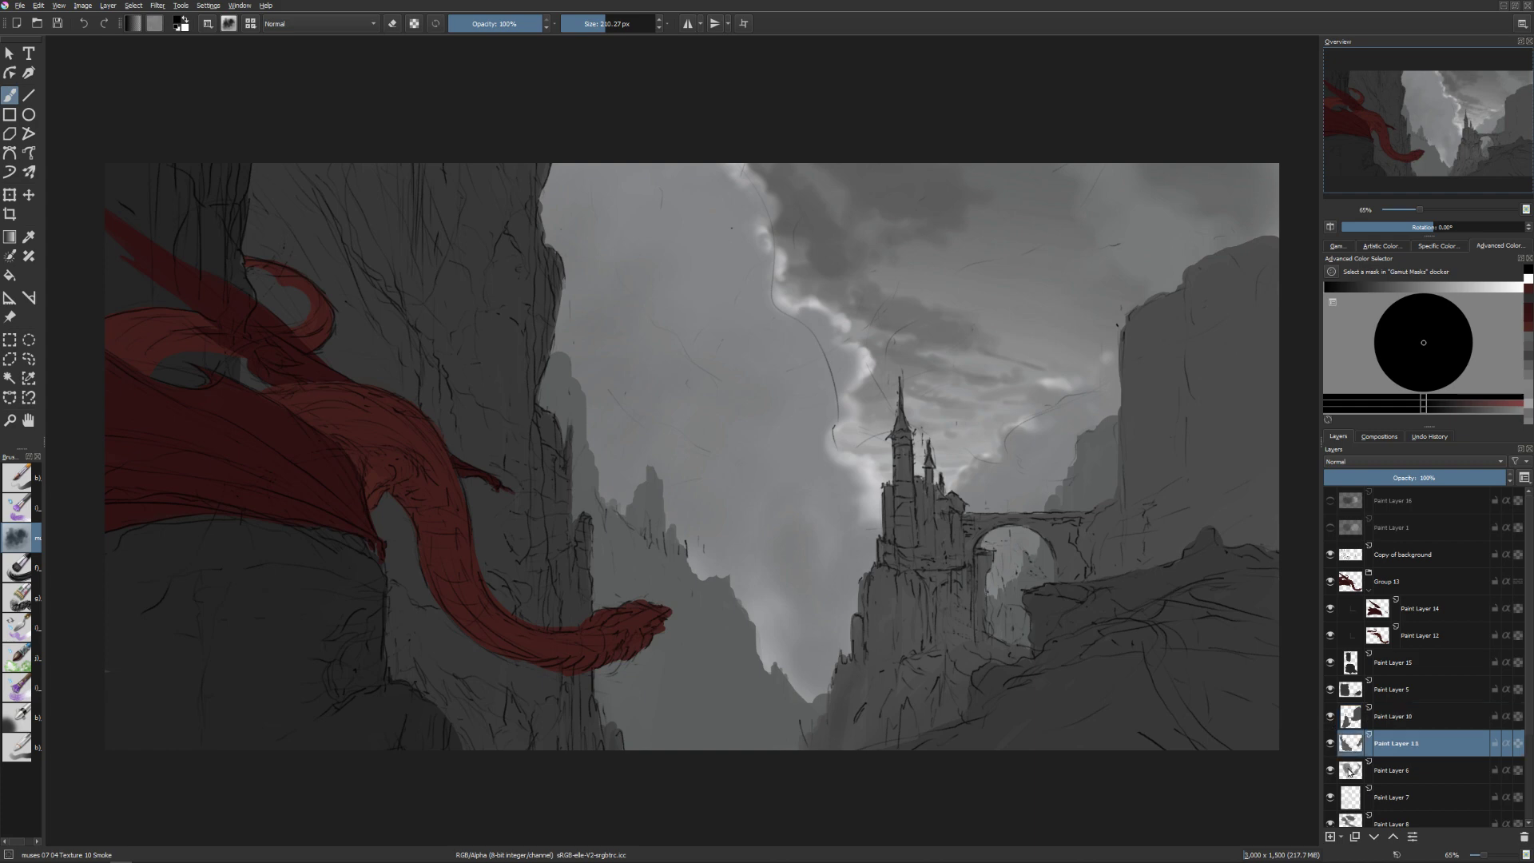
{"action": "left_click", "coordinate": [1330, 836]}
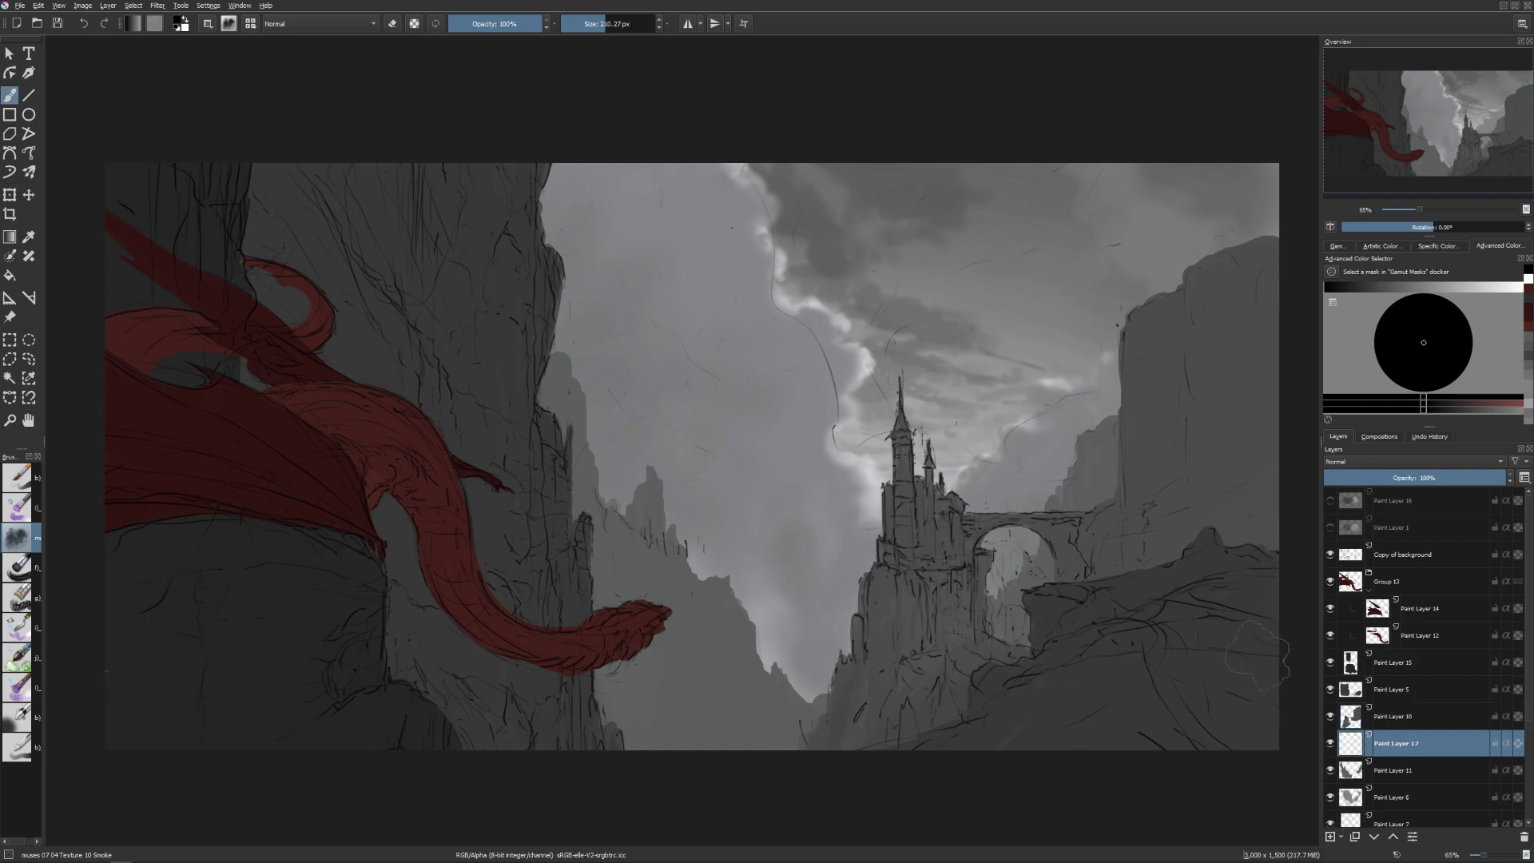
{"action": "left_click", "coordinate": [17, 721]}
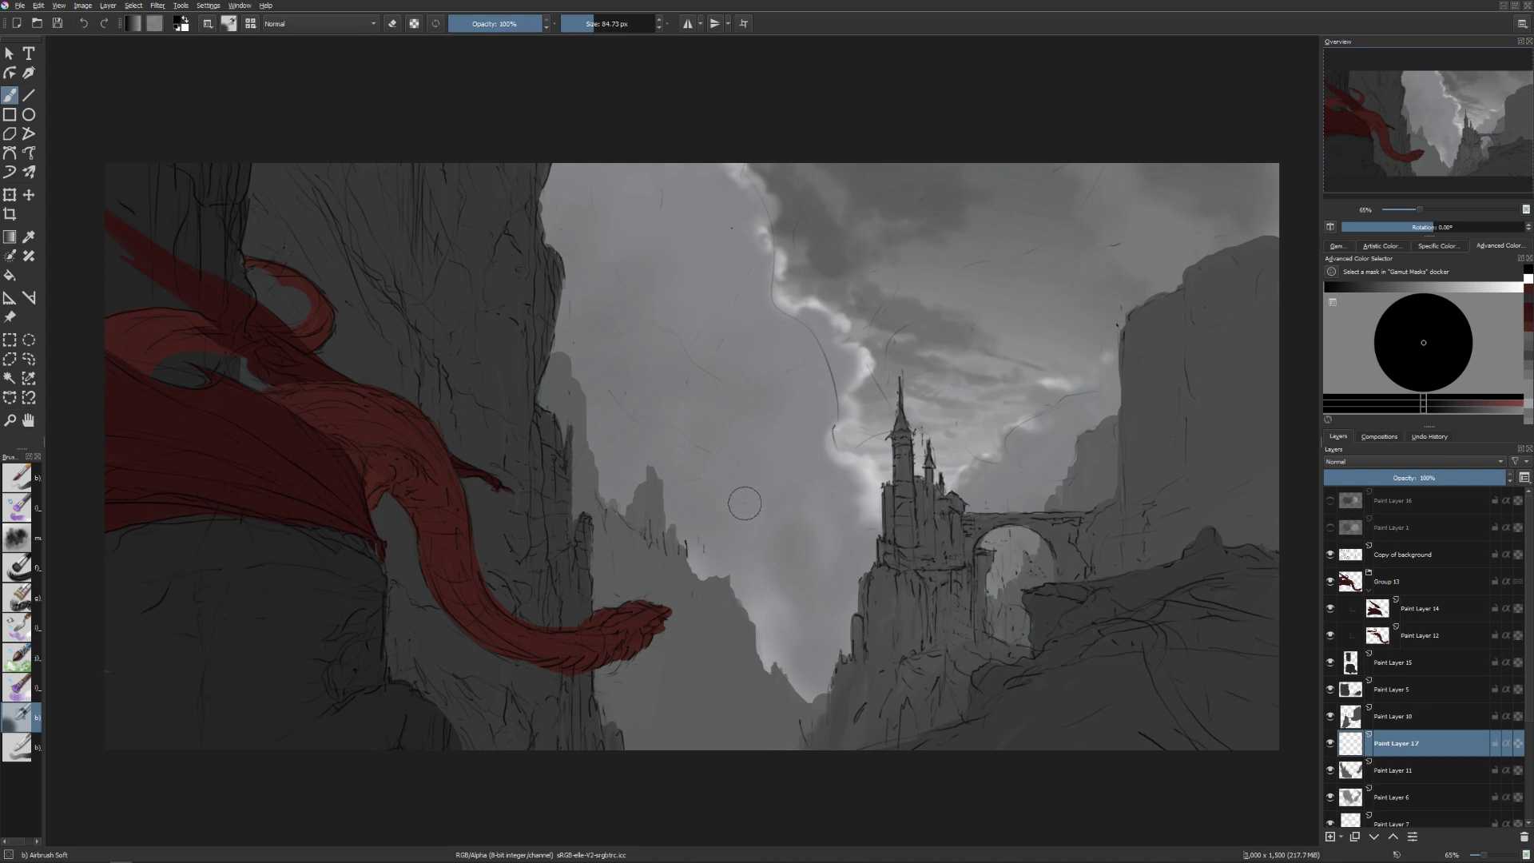
Sample a light grey and airbrush mist across the lower valley.
{"action": "left_click", "coordinate": [777, 459], "text": "ctrl"}
{"action": "mouse_move", "coordinate": [675, 681]}
{"action": "left_mouse_down"}
{"action": "mouse_move", "coordinate": [639, 731]}
{"action": "mouse_move", "coordinate": [640, 710]}
{"action": "mouse_move", "coordinate": [695, 751]}
{"action": "left_mouse_up"}
{"action": "mouse_move", "coordinate": [699, 767]}
{"action": "left_mouse_down", "text": "shift"}
{"action": "mouse_move", "coordinate": [727, 758]}
{"action": "mouse_move", "coordinate": [712, 708]}
{"action": "mouse_move", "coordinate": [683, 719]}
{"action": "mouse_move", "coordinate": [719, 743]}
{"action": "mouse_move", "coordinate": [739, 711]}
{"action": "mouse_move", "coordinate": [723, 702]}
{"action": "mouse_move", "coordinate": [740, 769]}
{"action": "mouse_move", "coordinate": [721, 691]}
{"action": "mouse_move", "coordinate": [628, 703]}
{"action": "left_mouse_up", "text": "shift"}
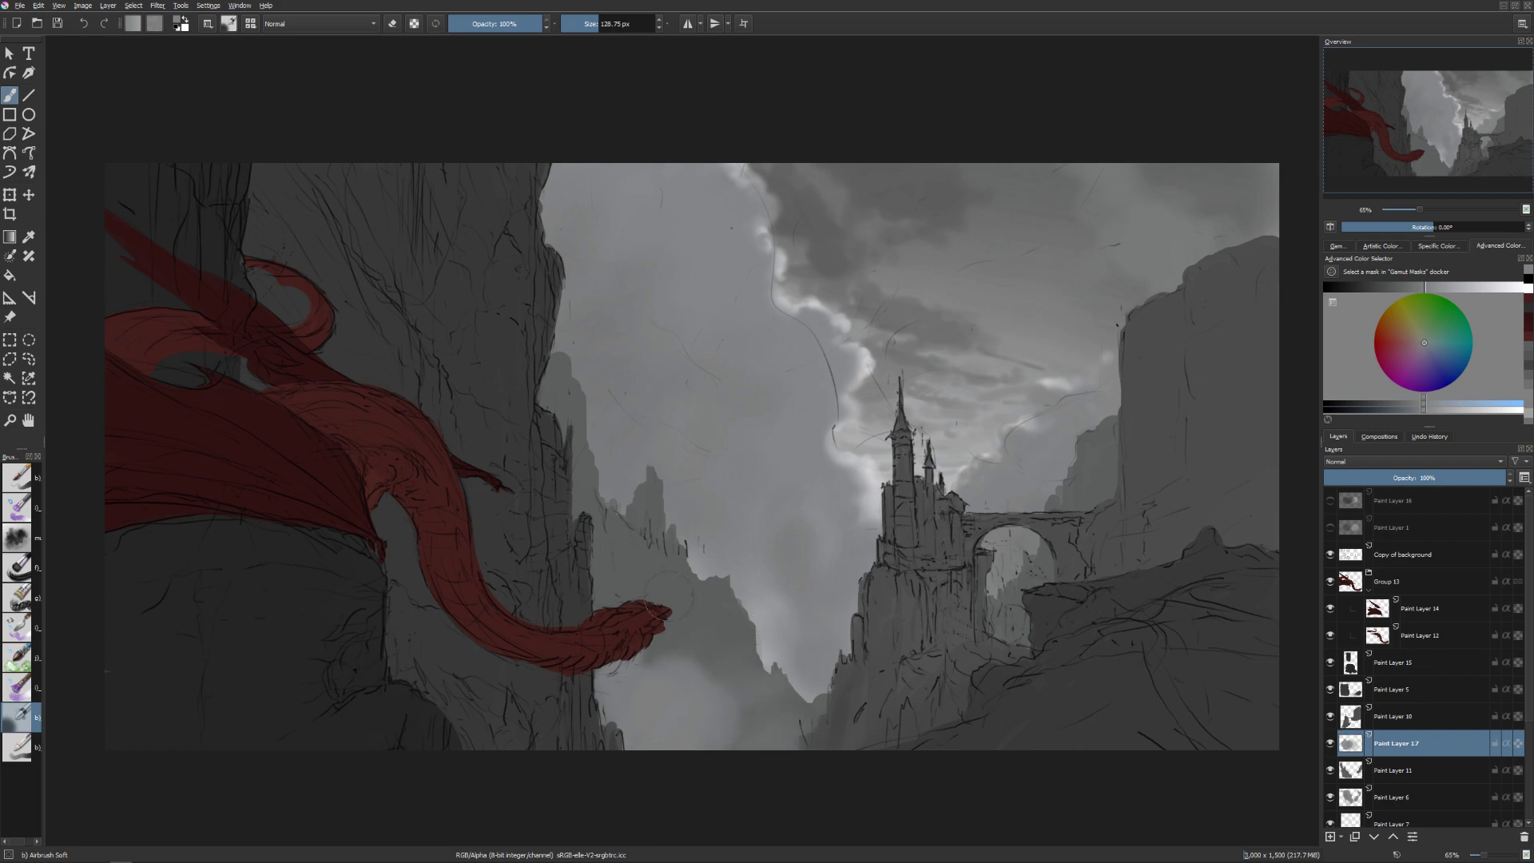
Airbrush soft, lighter fog beside the left cliff edge with a smaller brush.
{"action": "key", "text": "bracketleft"}
{"action": "mouse_move", "coordinate": [569, 487]}
{"action": "left_mouse_down"}
{"action": "mouse_move", "coordinate": [557, 526]}
{"action": "mouse_move", "coordinate": [606, 535]}
{"action": "mouse_move", "coordinate": [596, 489]}
{"action": "mouse_move", "coordinate": [611, 555]}
{"action": "mouse_move", "coordinate": [639, 581]}
{"action": "mouse_move", "coordinate": [610, 581]}
{"action": "mouse_move", "coordinate": [607, 627]}
{"action": "left_mouse_up"}
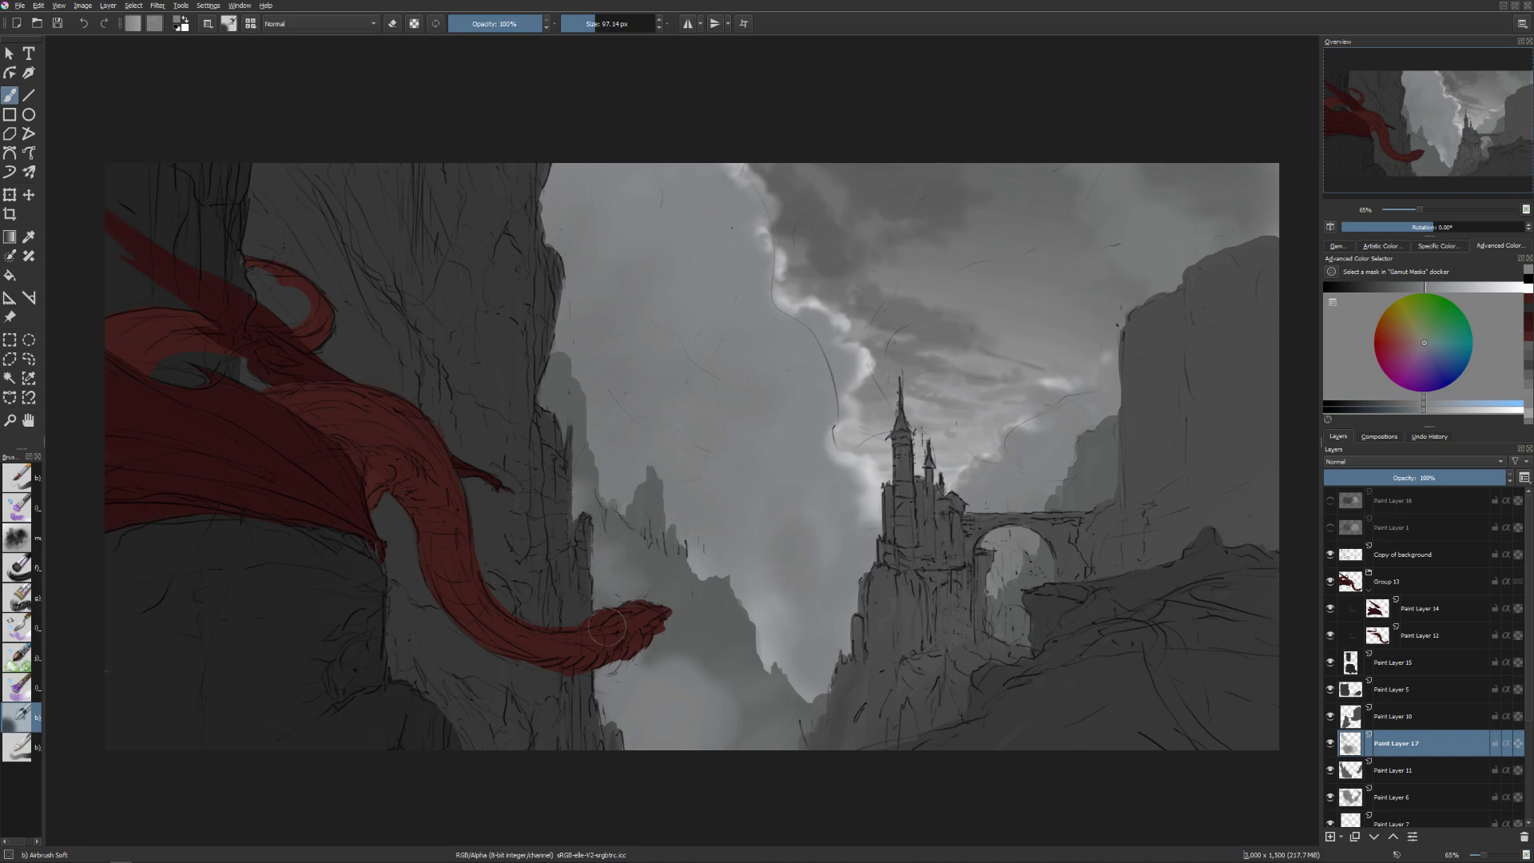
{"action": "key", "text": "bracketright"}
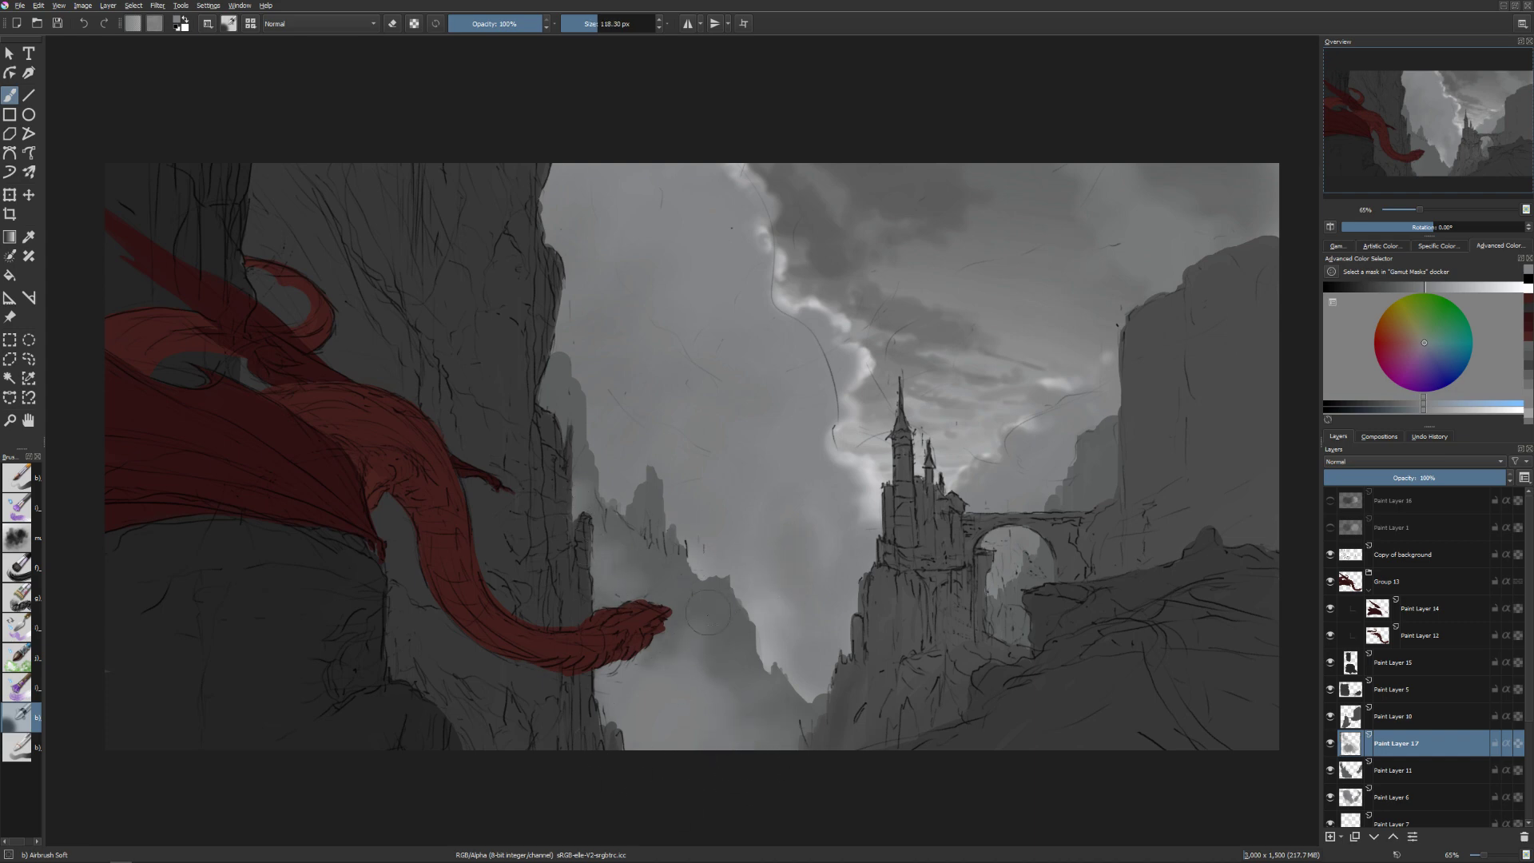
{"action": "left_click_drag", "start_coordinate": [701, 667], "coordinate": [697, 664]}
{"action": "key", "text": "bracketright"}
{"action": "key", "text": "bracketleft"}
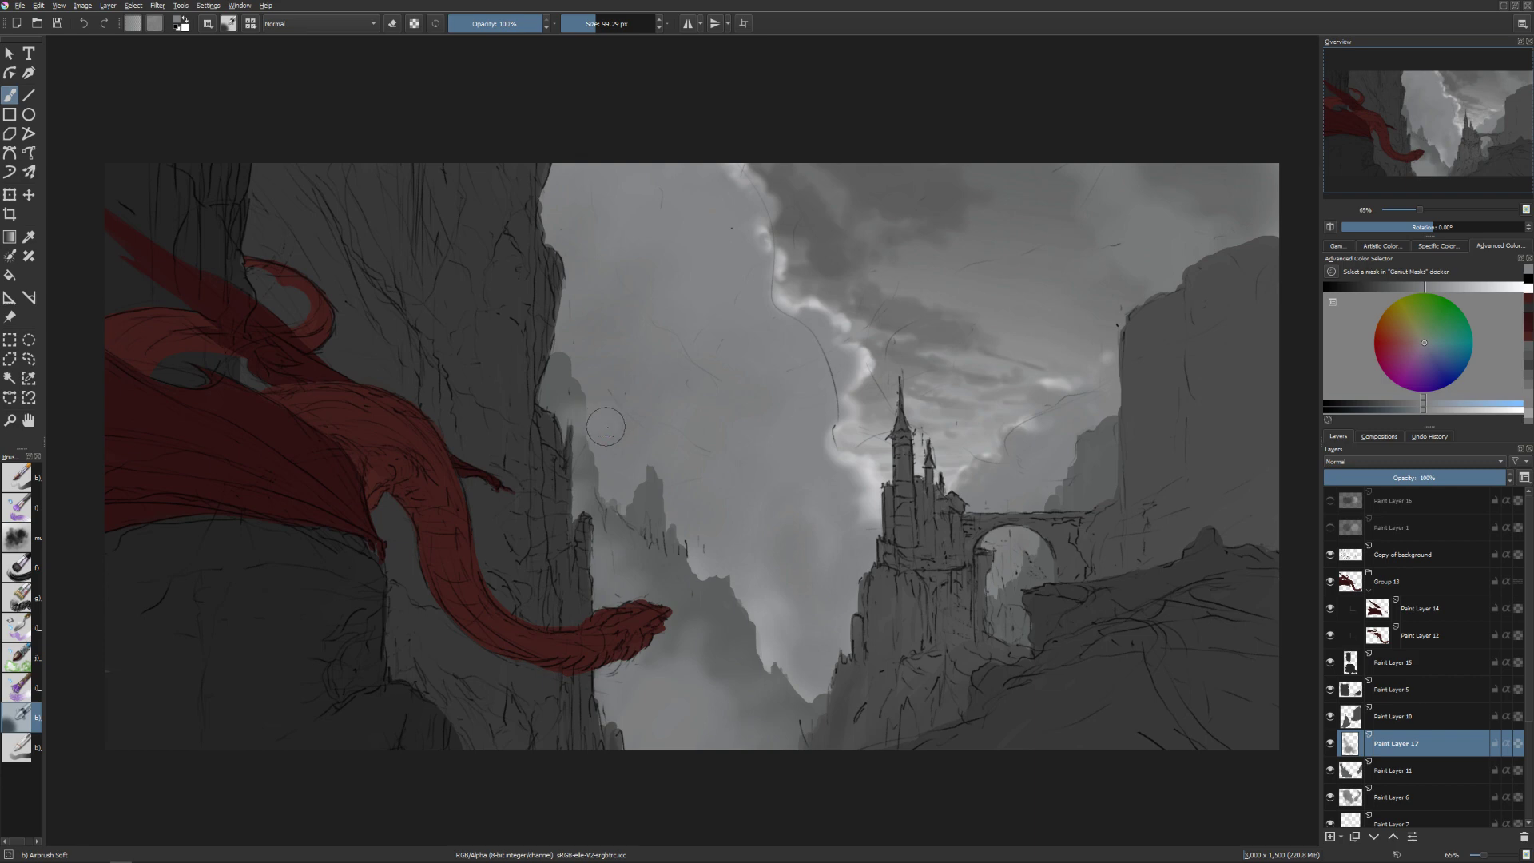
{"action": "left_click_drag", "start_coordinate": [583, 413], "coordinate": [537, 415]}
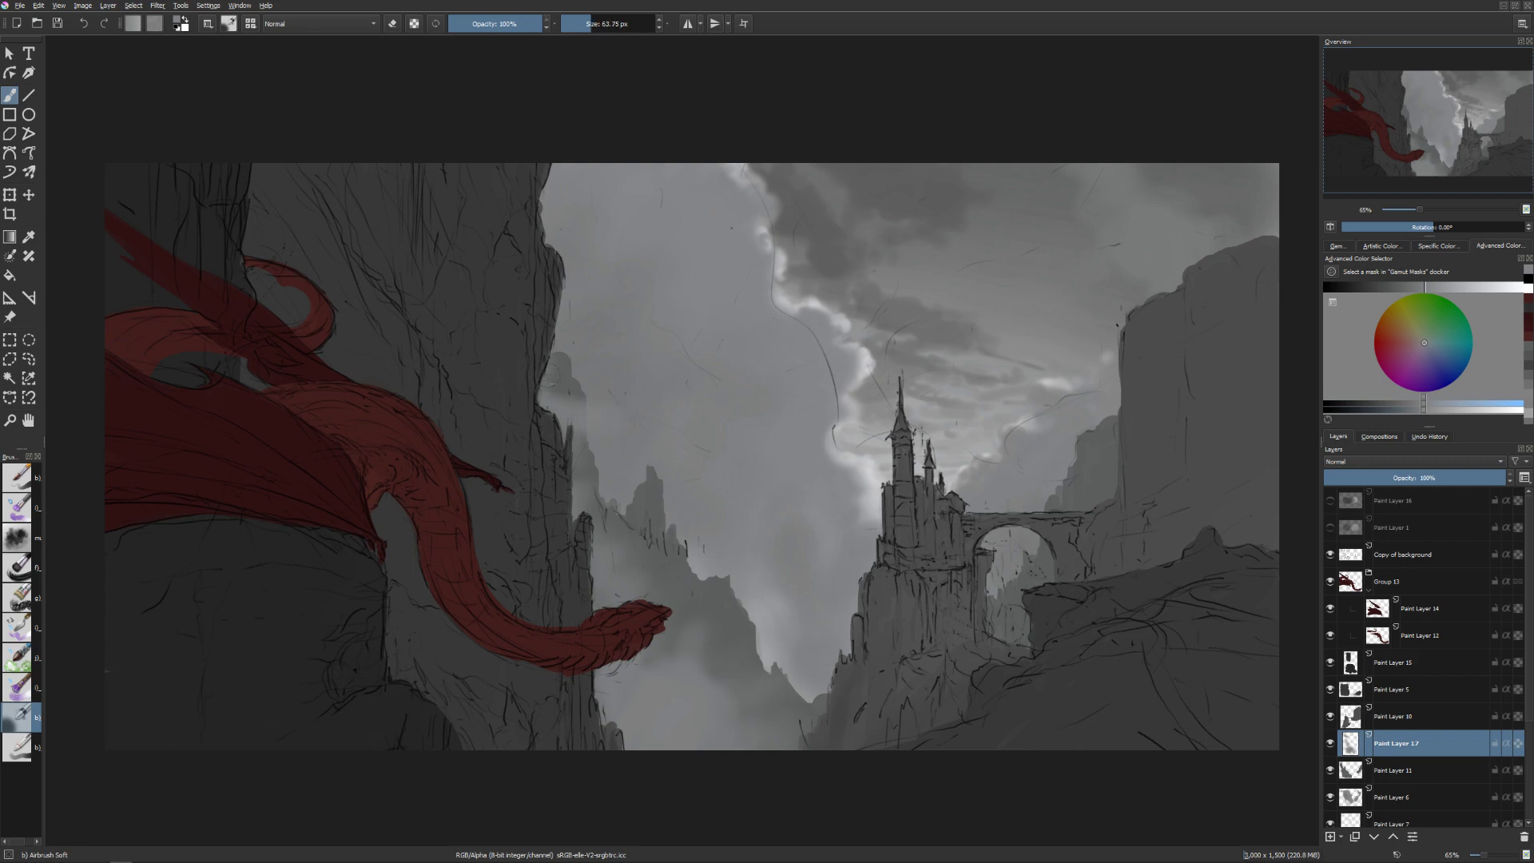
{"action": "key", "text": "bracketright"}
Shift the colour toward purple and paint dark cloud beside the cliff edge.
{"action": "left_click_drag", "start_coordinate": [1418, 287], "coordinate": [1408, 287]}
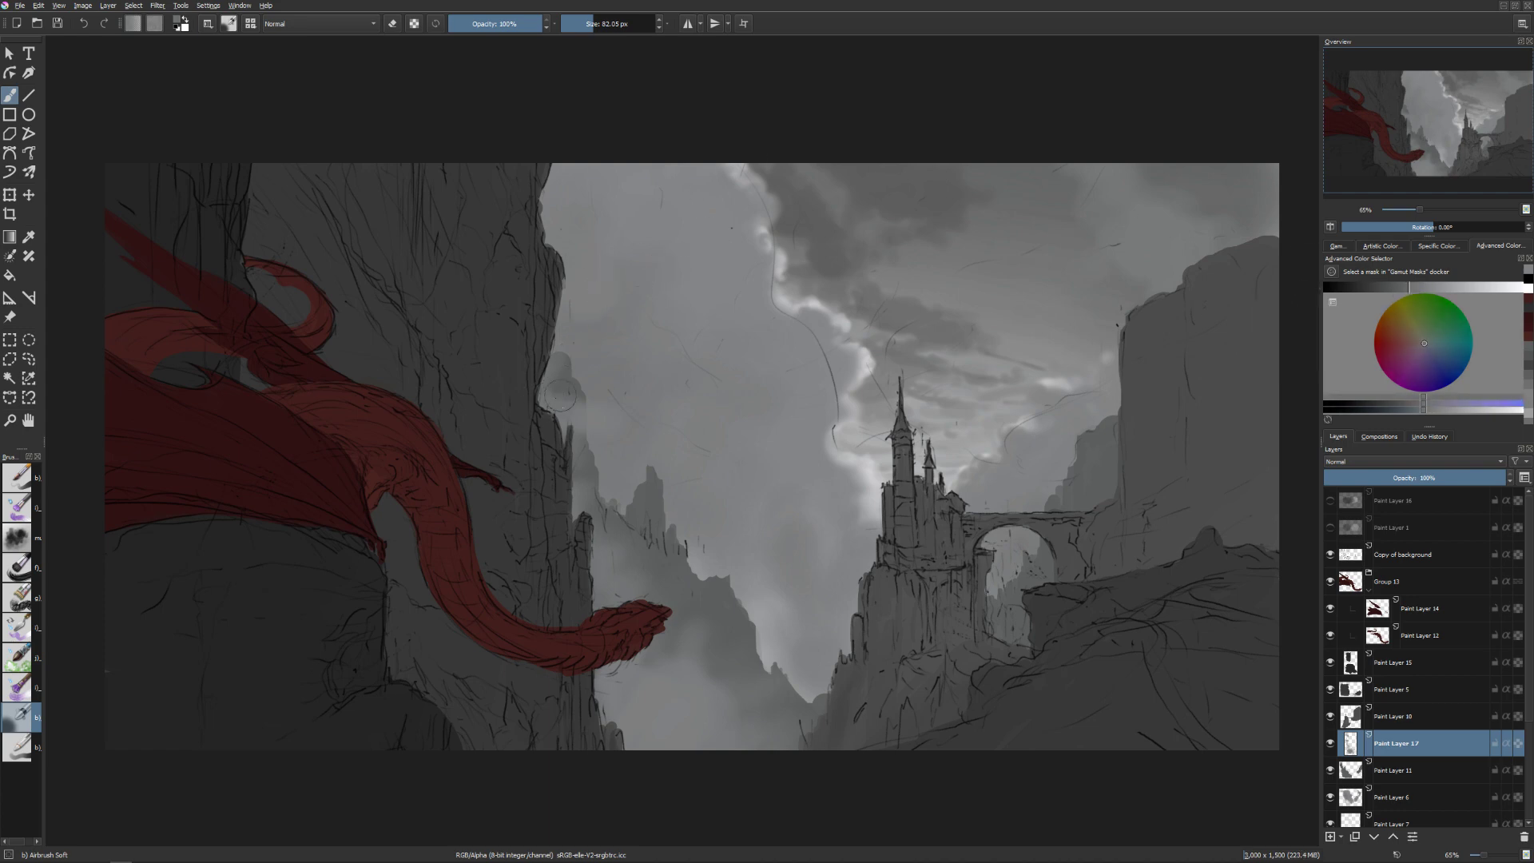
{"action": "mouse_move", "coordinate": [569, 403]}
{"action": "left_mouse_down"}
{"action": "mouse_move", "coordinate": [620, 419]}
{"action": "mouse_move", "coordinate": [574, 428]}
{"action": "mouse_move", "coordinate": [618, 434]}
{"action": "mouse_move", "coordinate": [554, 413]}
{"action": "mouse_move", "coordinate": [591, 436]}
{"action": "left_mouse_up"}
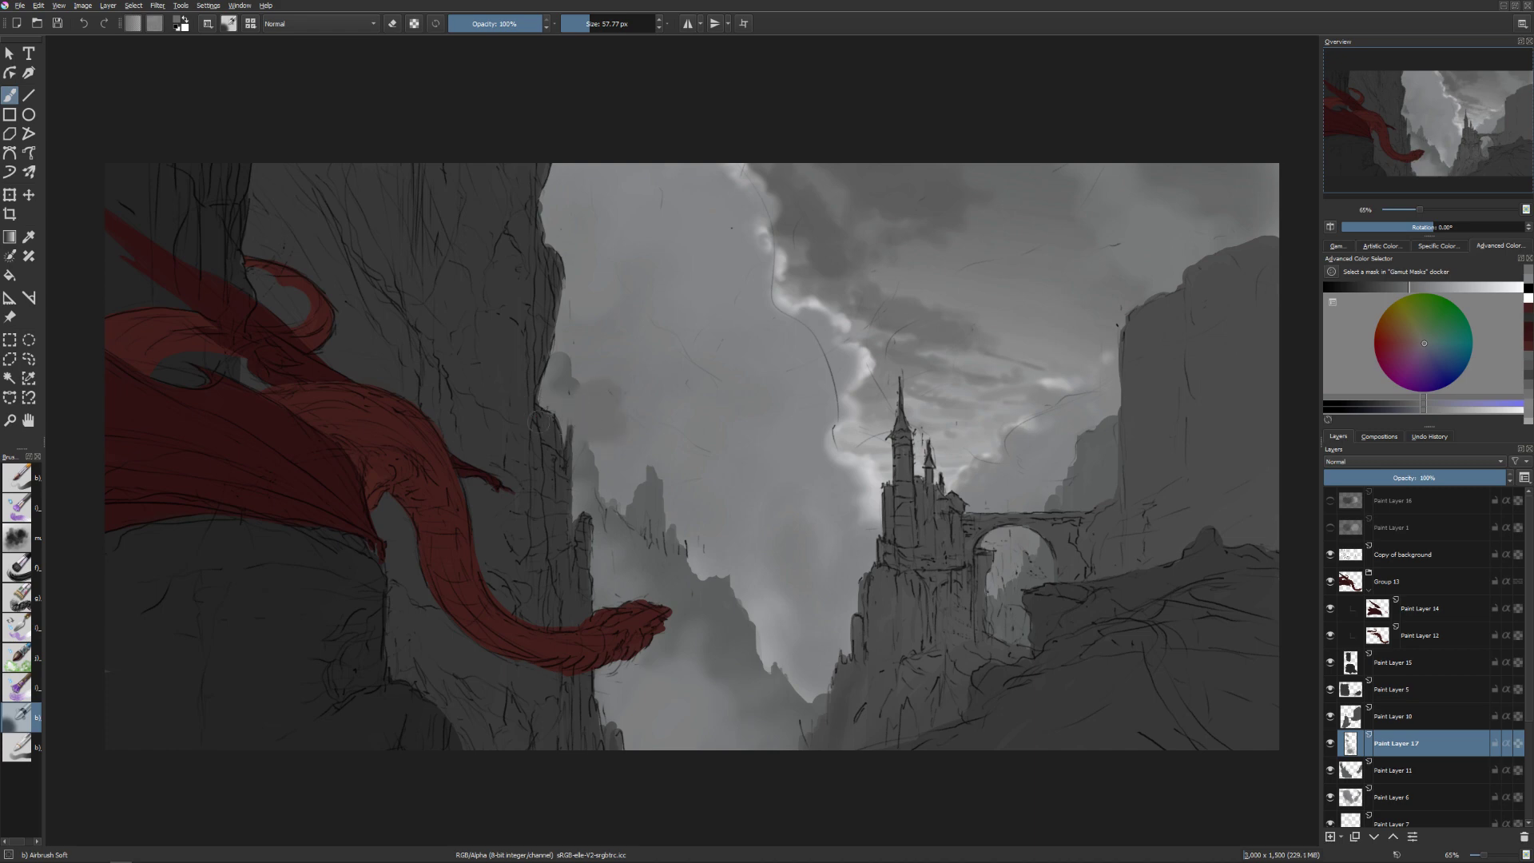
{"action": "key", "text": "bracketright"}
{"action": "mouse_move", "coordinate": [569, 275]}
{"action": "left_mouse_down"}
{"action": "mouse_move", "coordinate": [597, 301]}
{"action": "mouse_move", "coordinate": [585, 304]}
{"action": "left_mouse_up"}
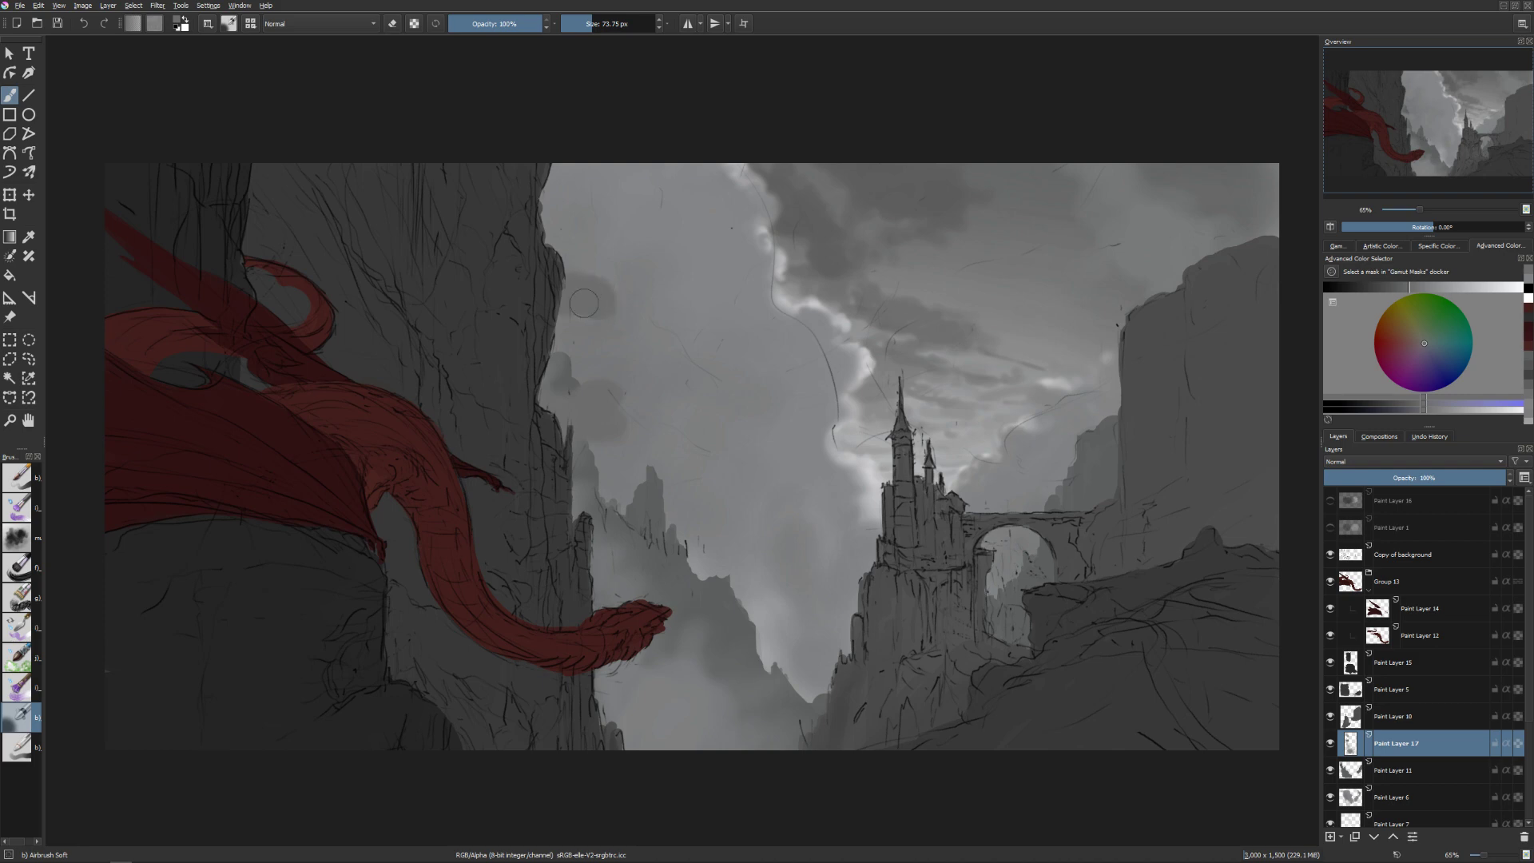
{"action": "key", "text": "bracketright"}
{"action": "mouse_move", "coordinate": [582, 248]}
{"action": "left_mouse_down"}
{"action": "mouse_move", "coordinate": [615, 292]}
{"action": "mouse_move", "coordinate": [561, 300]}
{"action": "mouse_move", "coordinate": [573, 314]}
{"action": "mouse_move", "coordinate": [619, 301]}
{"action": "left_mouse_up"}
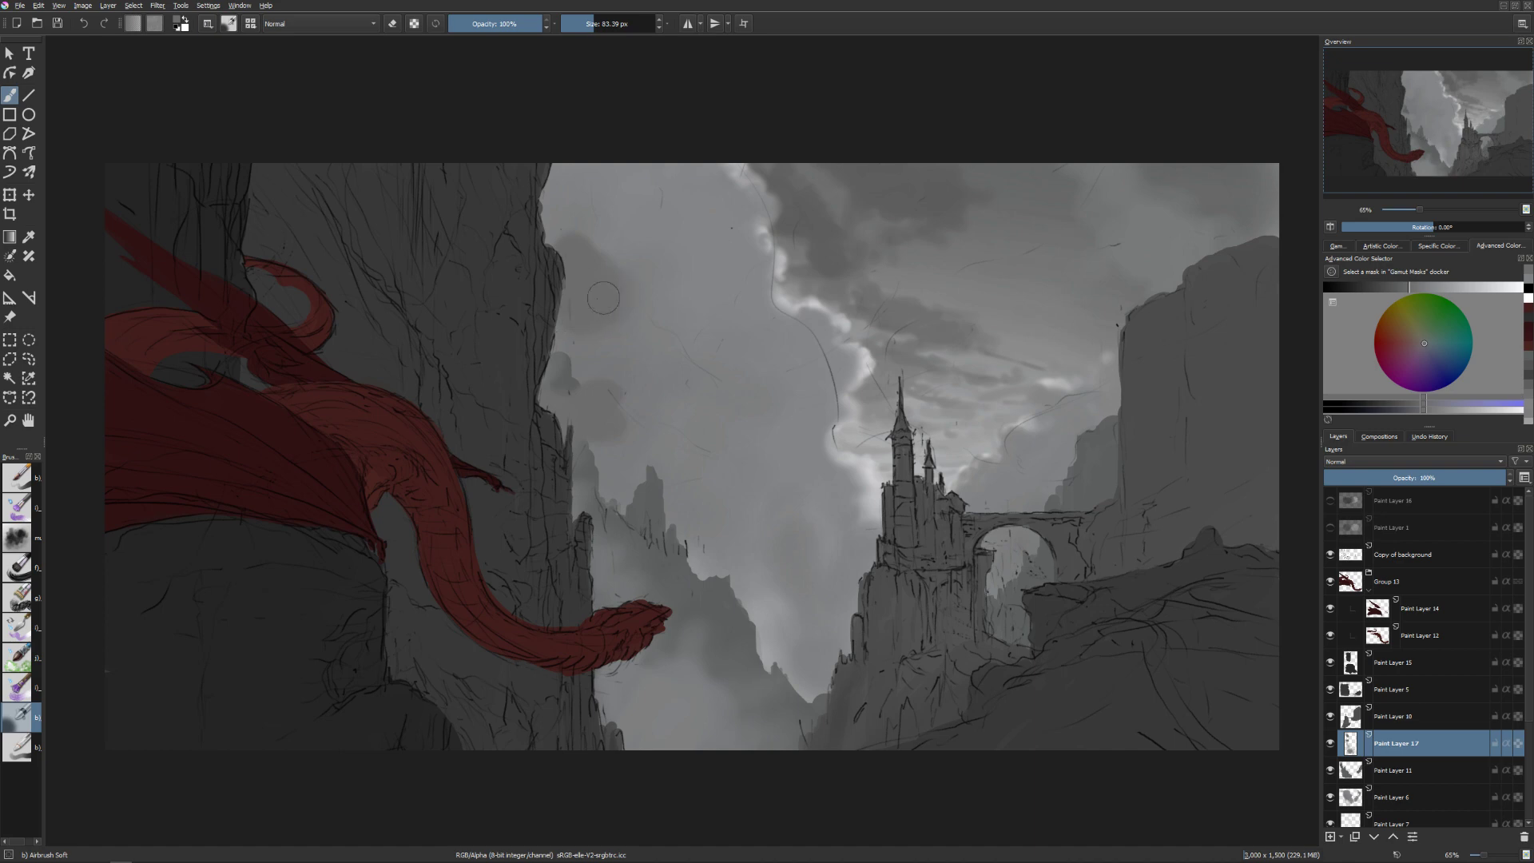
{"action": "key", "text": "bracketleft"}
{"action": "key", "text": "bracketleft"}
Sample light grey-blue and darker purple-blue sky tones, resizing the airbrush and switching to eraser mode.
{"action": "left_click_drag", "start_coordinate": [677, 525], "coordinate": [704, 524], "text": "shift"}
{"action": "left_click", "coordinate": [679, 710], "text": "ctrl"}
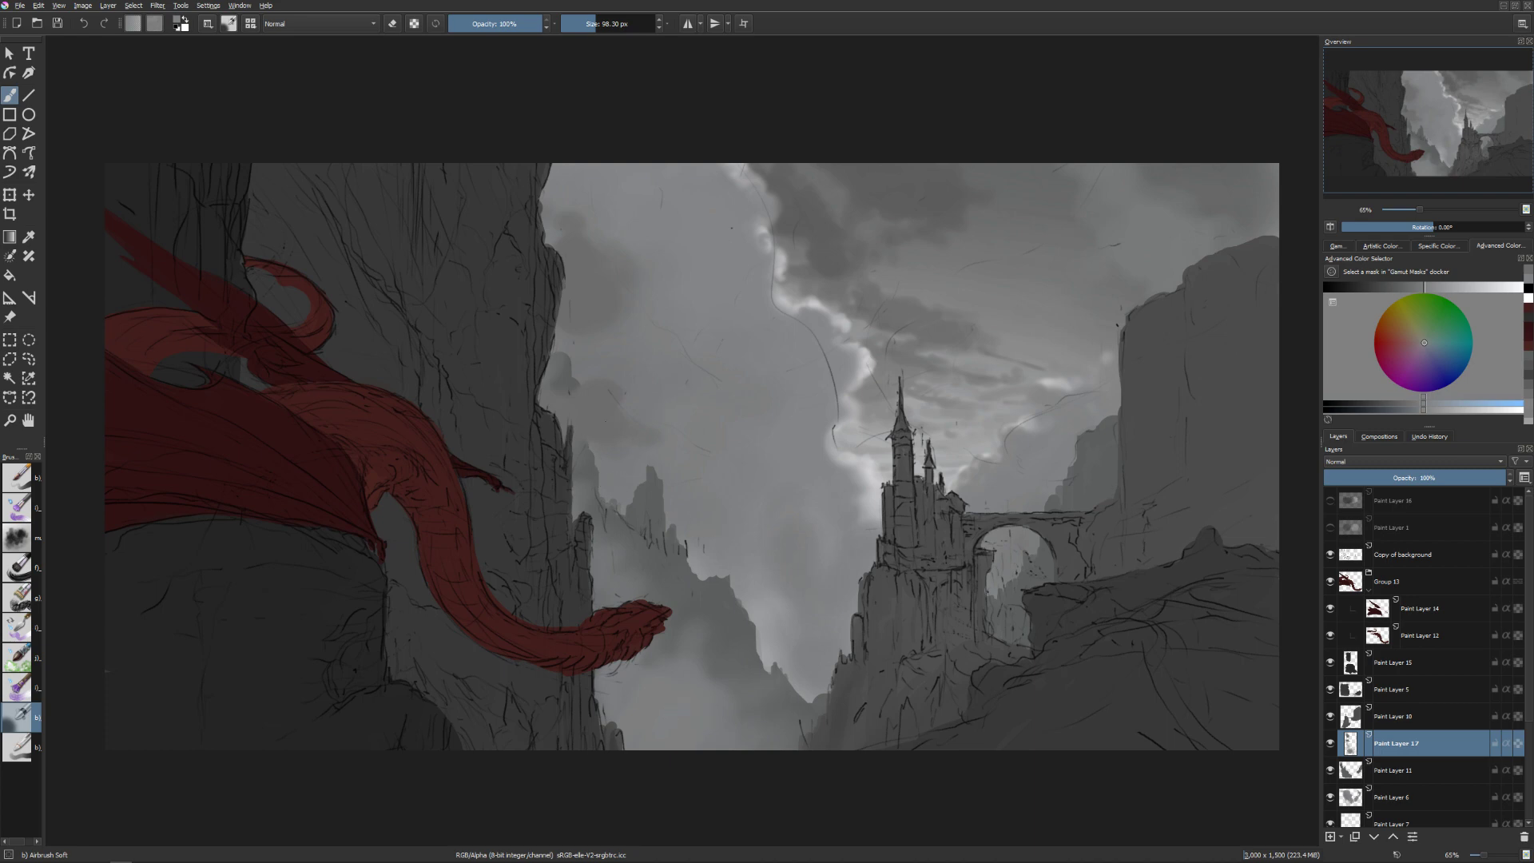
{"action": "left_click", "coordinate": [618, 462], "text": "ctrl"}
{"action": "left_click_drag", "start_coordinate": [618, 462], "coordinate": [579, 462]}
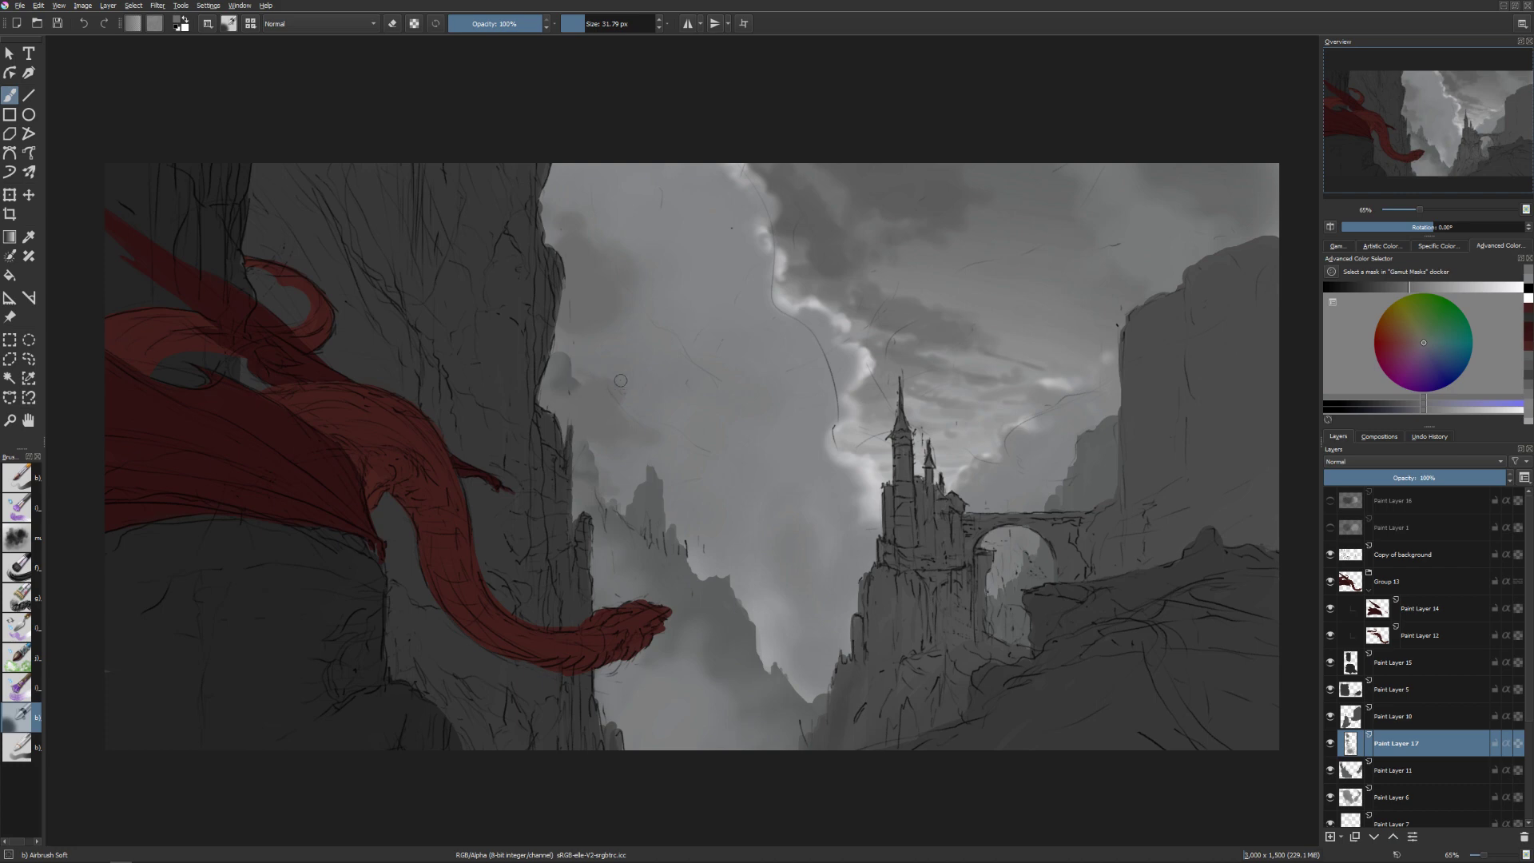
{"action": "key", "text": "bracketright"}
{"action": "key", "text": "e"}
{"action": "key", "text": "e"}
{"action": "key", "text": "bracketright"}
{"action": "key", "text": "bracketright"}
{"action": "key", "text": "bracketright"}
{"action": "key", "text": "bracketright"}
Sample a lighter grey and lay a light haze across the distant tower.
{"action": "left_click", "coordinate": [673, 695], "text": "ctrl"}
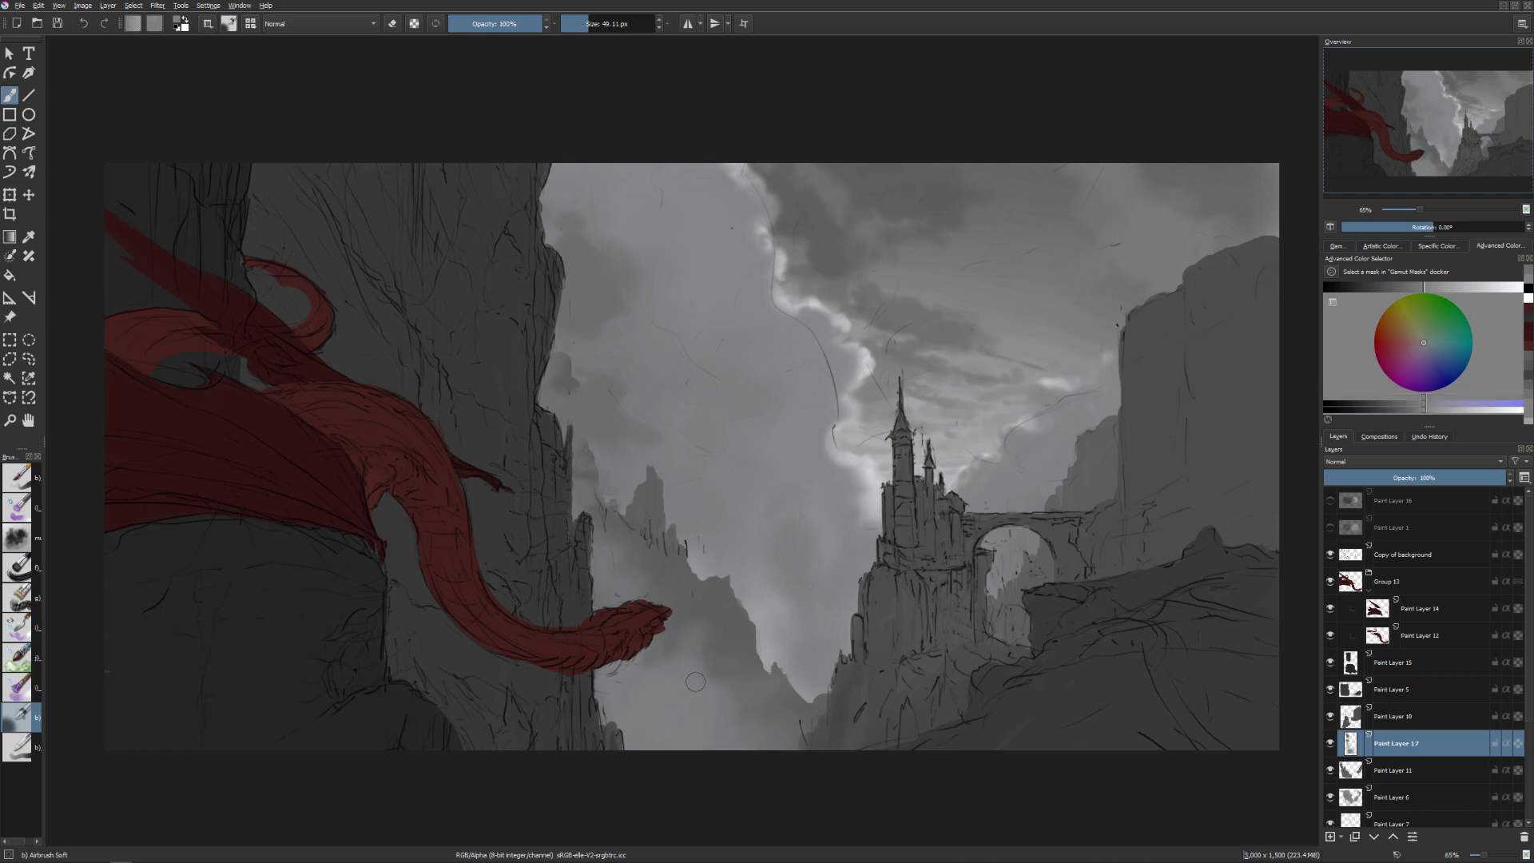
{"action": "left_click_drag", "start_coordinate": [683, 649], "coordinate": [696, 649]}
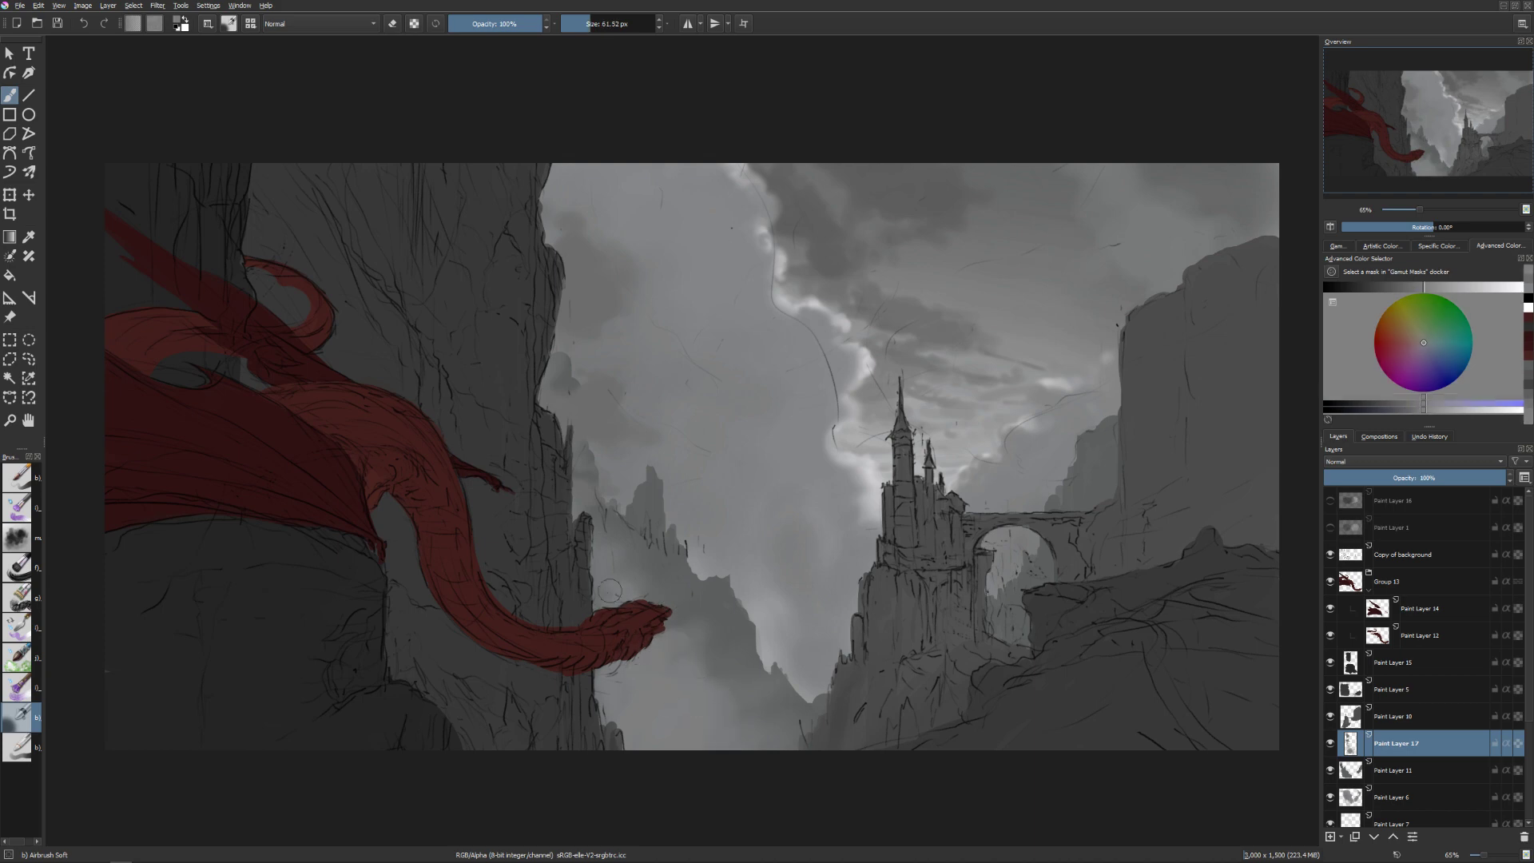
{"action": "key", "text": "e"}
{"action": "left_click_drag", "start_coordinate": [589, 483], "coordinate": [562, 483]}
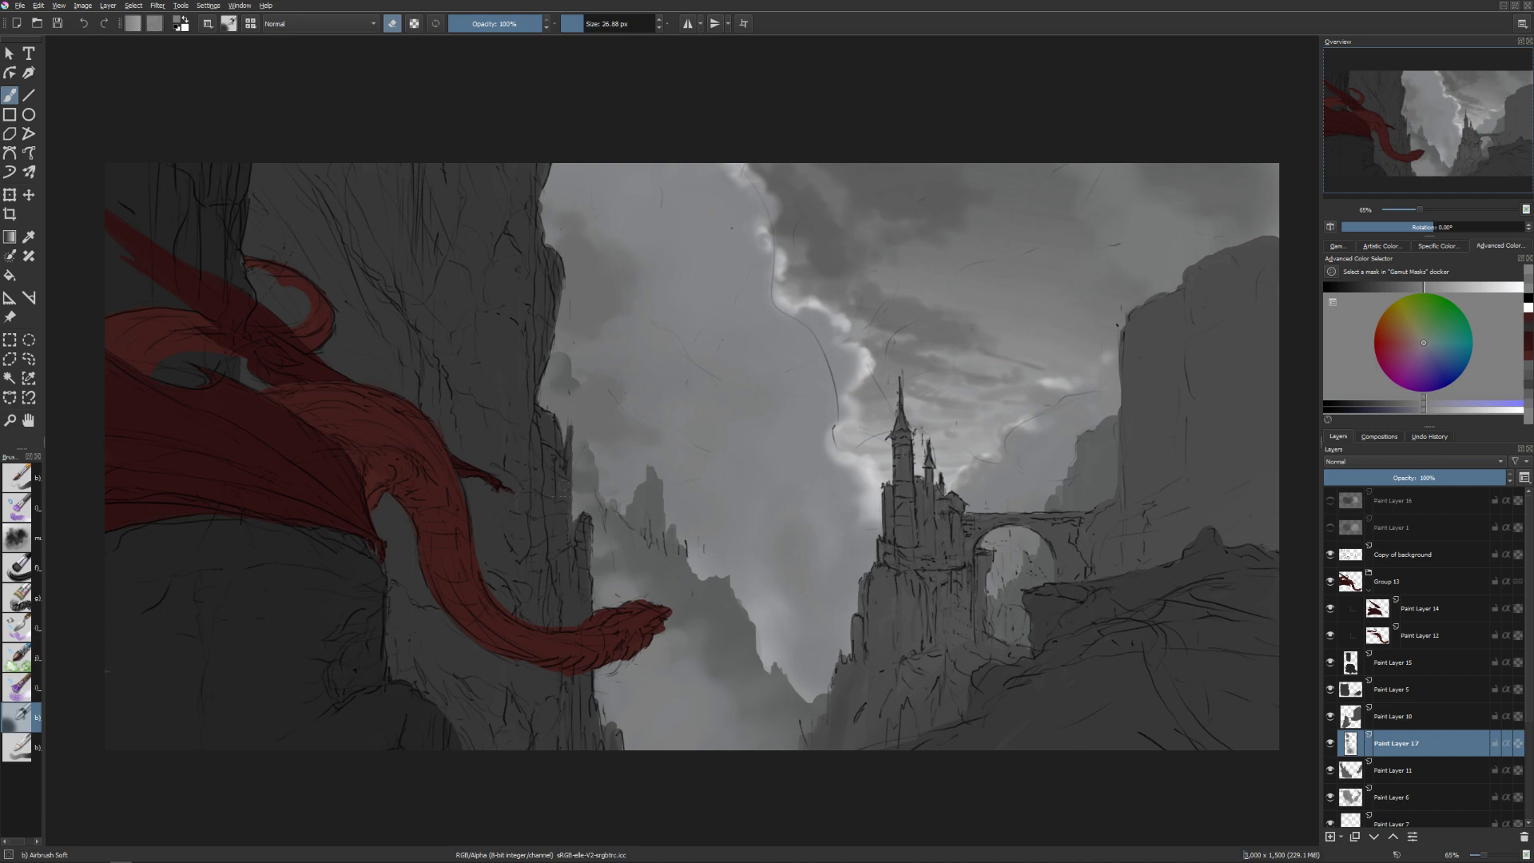
{"action": "key", "text": "e"}
{"action": "mouse_move", "coordinate": [642, 495]}
{"action": "left_mouse_down"}
{"action": "mouse_move", "coordinate": [666, 453]}
{"action": "mouse_move", "coordinate": [628, 408]}
{"action": "mouse_move", "coordinate": [603, 440]}
{"action": "mouse_move", "coordinate": [623, 492]}
{"action": "left_mouse_up"}
Sample darker and lighter greys and dab soft mist into the valley.
{"action": "left_click", "coordinate": [601, 412], "text": "ctrl"}
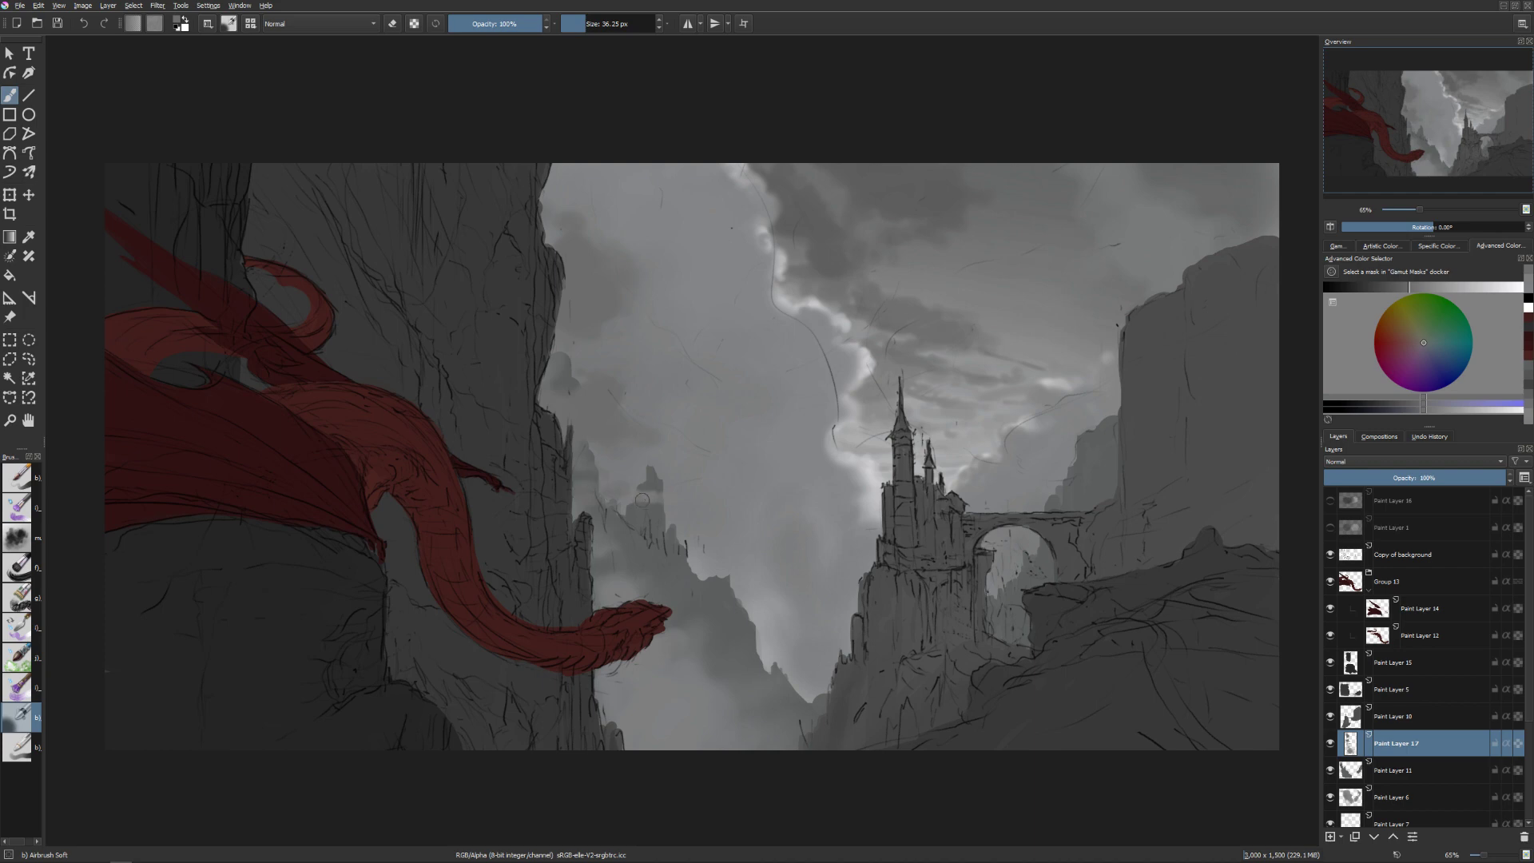
{"action": "key", "text": "bracketleft"}
{"action": "key", "text": "bracketleft"}
{"action": "key", "text": "bracketleft"}
{"action": "left_click", "coordinate": [716, 741], "text": "ctrl"}
{"action": "left_click_drag", "start_coordinate": [709, 704], "coordinate": [748, 734]}
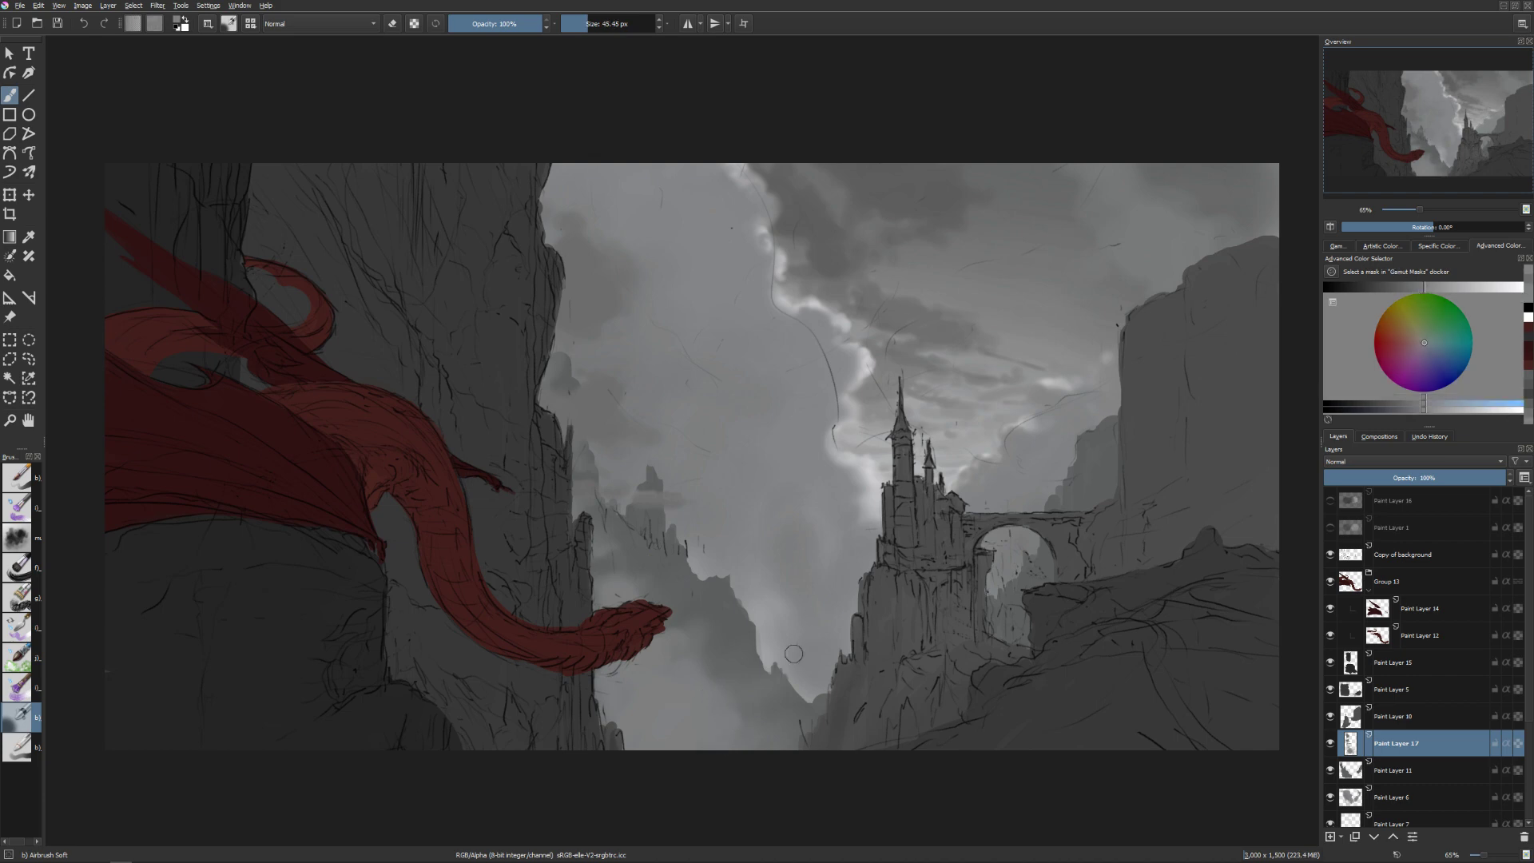
{"action": "key", "text": "bracketright"}
{"action": "key", "text": "bracketleft"}
{"action": "mouse_move", "coordinate": [792, 731]}
{"action": "left_mouse_down"}
{"action": "mouse_move", "coordinate": [746, 694]}
{"action": "mouse_move", "coordinate": [758, 720]}
{"action": "mouse_move", "coordinate": [797, 699]}
{"action": "mouse_move", "coordinate": [765, 700]}
{"action": "left_mouse_up"}
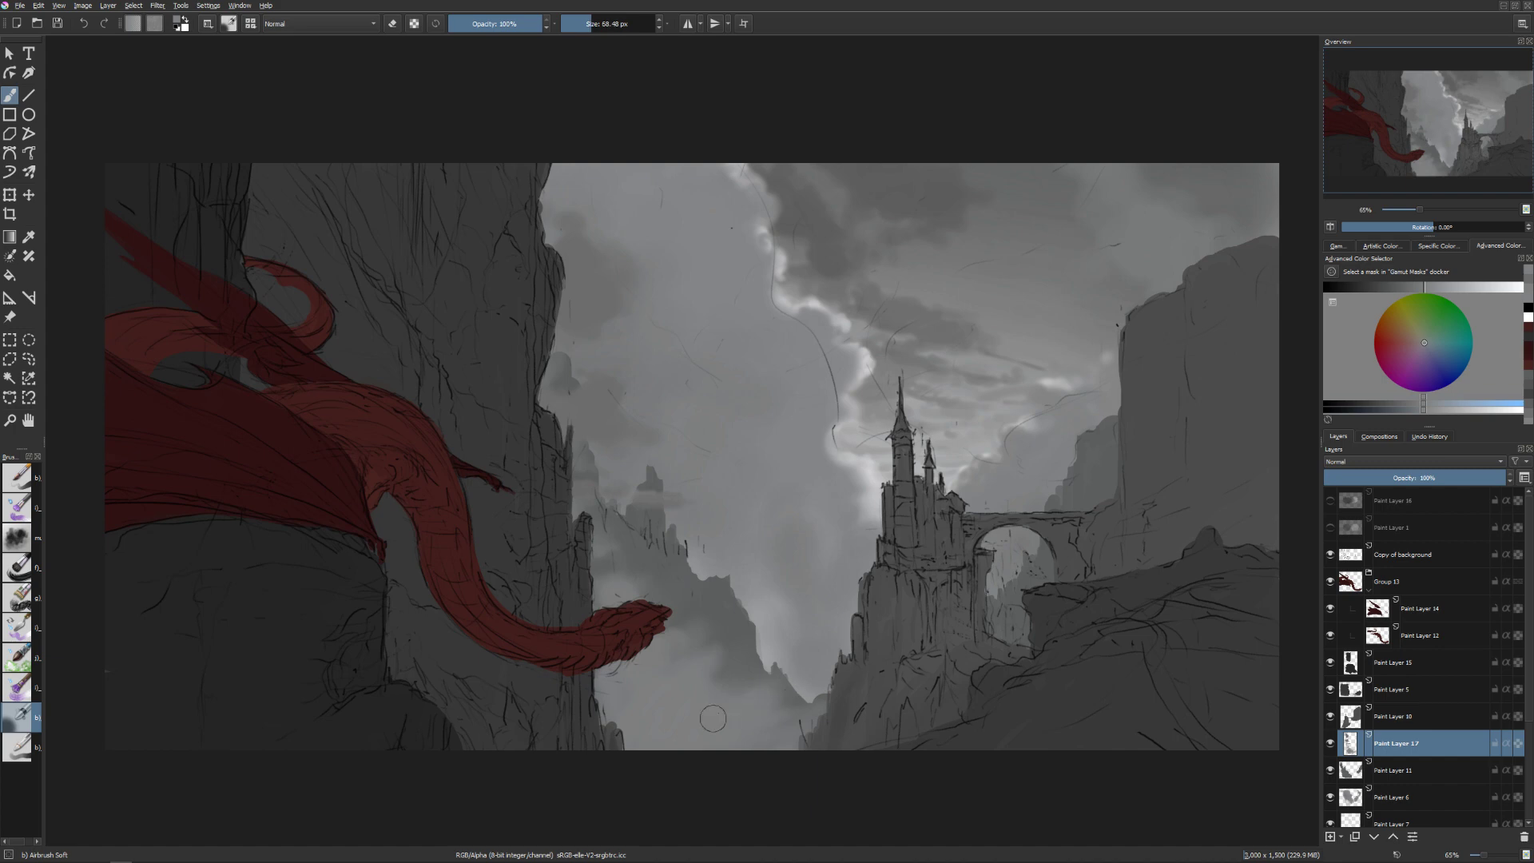
{"action": "key", "text": "bracketleft"}
{"action": "key", "text": "bracketleft"}
{"action": "key", "text": "bracketleft"}
{"action": "key", "text": "bracketleft"}
{"action": "key", "text": "bracketleft"}
{"action": "key", "text": "bracketleft"}
{"action": "key", "text": "bracketleft"}
{"action": "key", "text": "bracketleft"}
{"action": "key", "text": "bracketleft"}
{"action": "key", "text": "bracketleft"}
{"action": "key", "text": "bracketleft"}
{"action": "key", "text": "bracketleft"}
{"action": "key", "text": "bracketleft"}
{"action": "key", "text": "bracketleft"}
{"action": "key", "text": "bracketleft"}
{"action": "left_click_drag", "start_coordinate": [762, 647], "coordinate": [793, 648]}
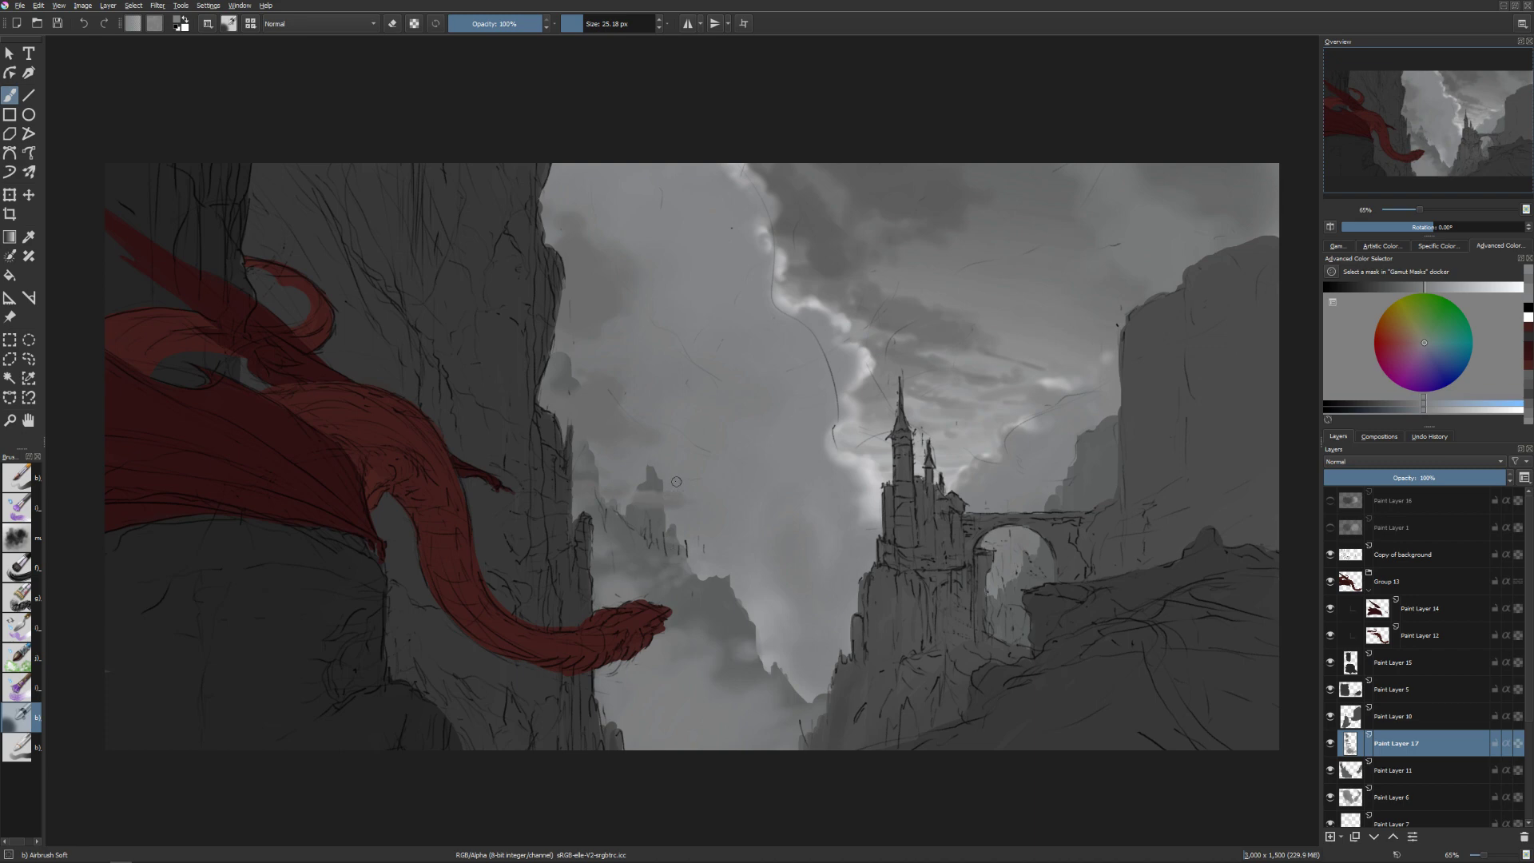
Sample a darker grey and add dark cloud strokes left of the castle.
{"action": "left_click", "coordinate": [649, 502], "text": "ctrl"}
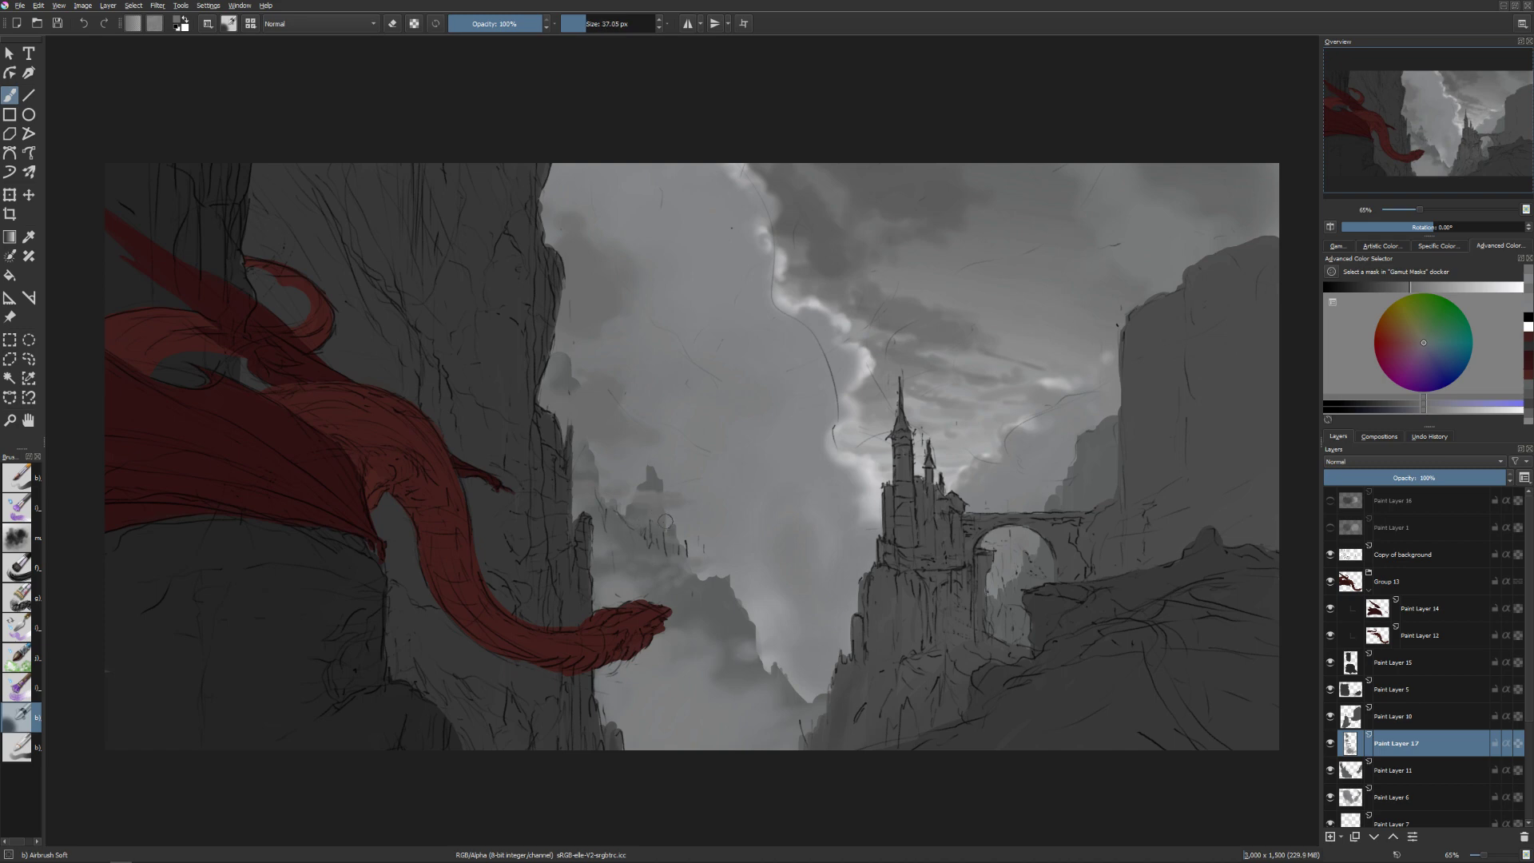
{"action": "left_click_drag", "start_coordinate": [680, 514], "coordinate": [650, 514], "text": "shift"}
{"action": "key", "text": "bracketright"}
{"action": "key", "text": "bracketright"}
{"action": "key", "text": "bracketright"}
{"action": "key", "text": "bracketleft"}
{"action": "key", "text": "bracketleft"}
{"action": "mouse_move", "coordinate": [872, 571]}
{"action": "left_mouse_down"}
{"action": "mouse_move", "coordinate": [813, 564]}
{"action": "mouse_move", "coordinate": [874, 559]}
{"action": "mouse_move", "coordinate": [832, 556]}
{"action": "mouse_move", "coordinate": [846, 556]}
{"action": "left_mouse_up"}
{"action": "mouse_move", "coordinate": [873, 553]}
{"action": "left_mouse_down"}
{"action": "mouse_move", "coordinate": [810, 553]}
{"action": "mouse_move", "coordinate": [780, 515]}
{"action": "mouse_move", "coordinate": [816, 575]}
{"action": "mouse_move", "coordinate": [785, 581]}
{"action": "mouse_move", "coordinate": [831, 580]}
{"action": "left_mouse_up"}
{"action": "key", "text": "bracketleft"}
{"action": "key", "text": "bracketleft"}
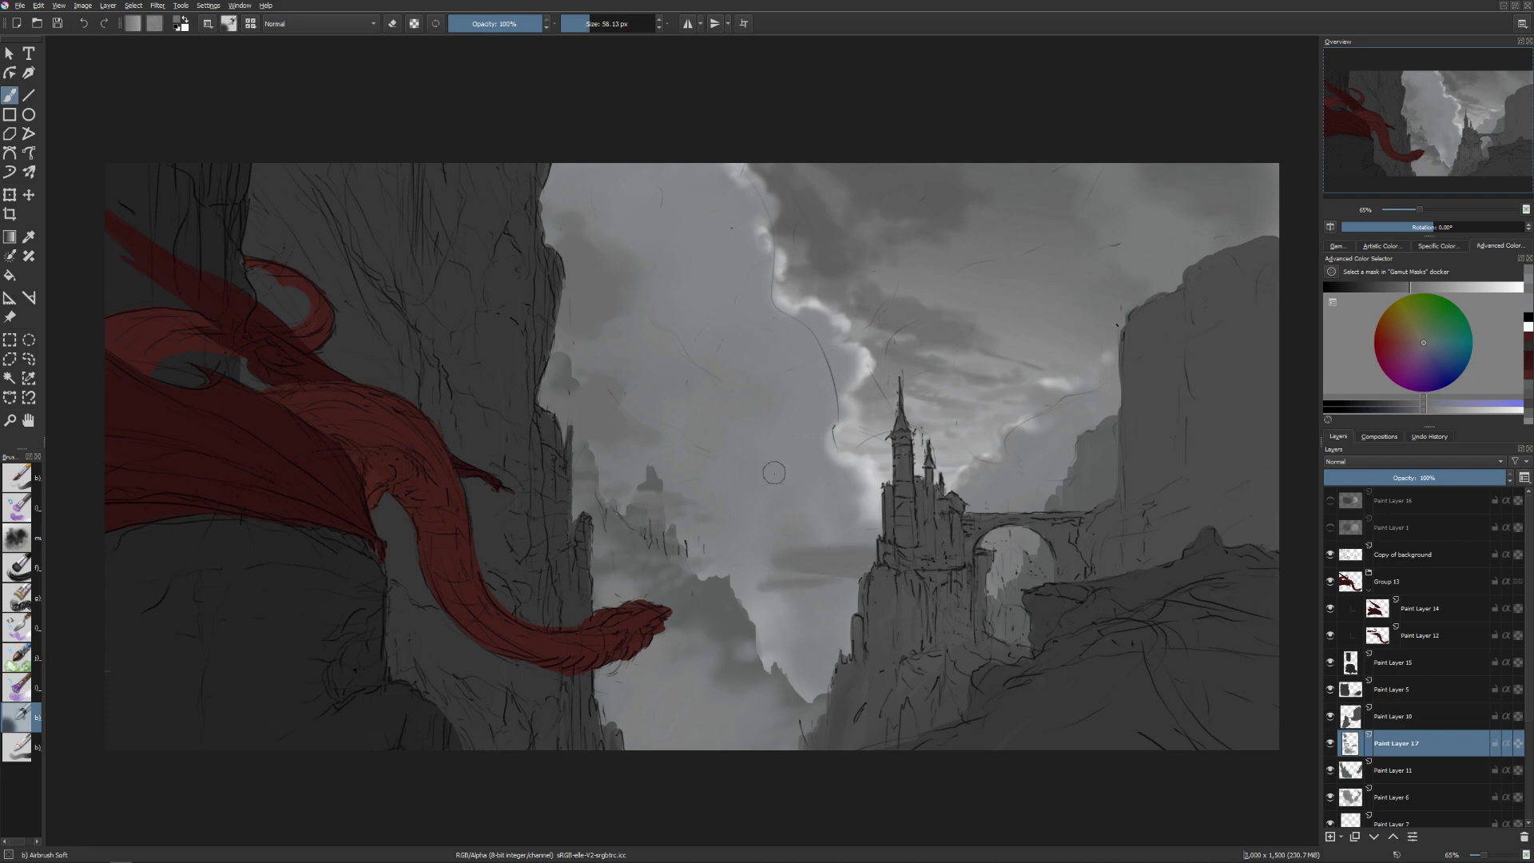
{"action": "left_click_drag", "start_coordinate": [753, 531], "coordinate": [802, 536]}
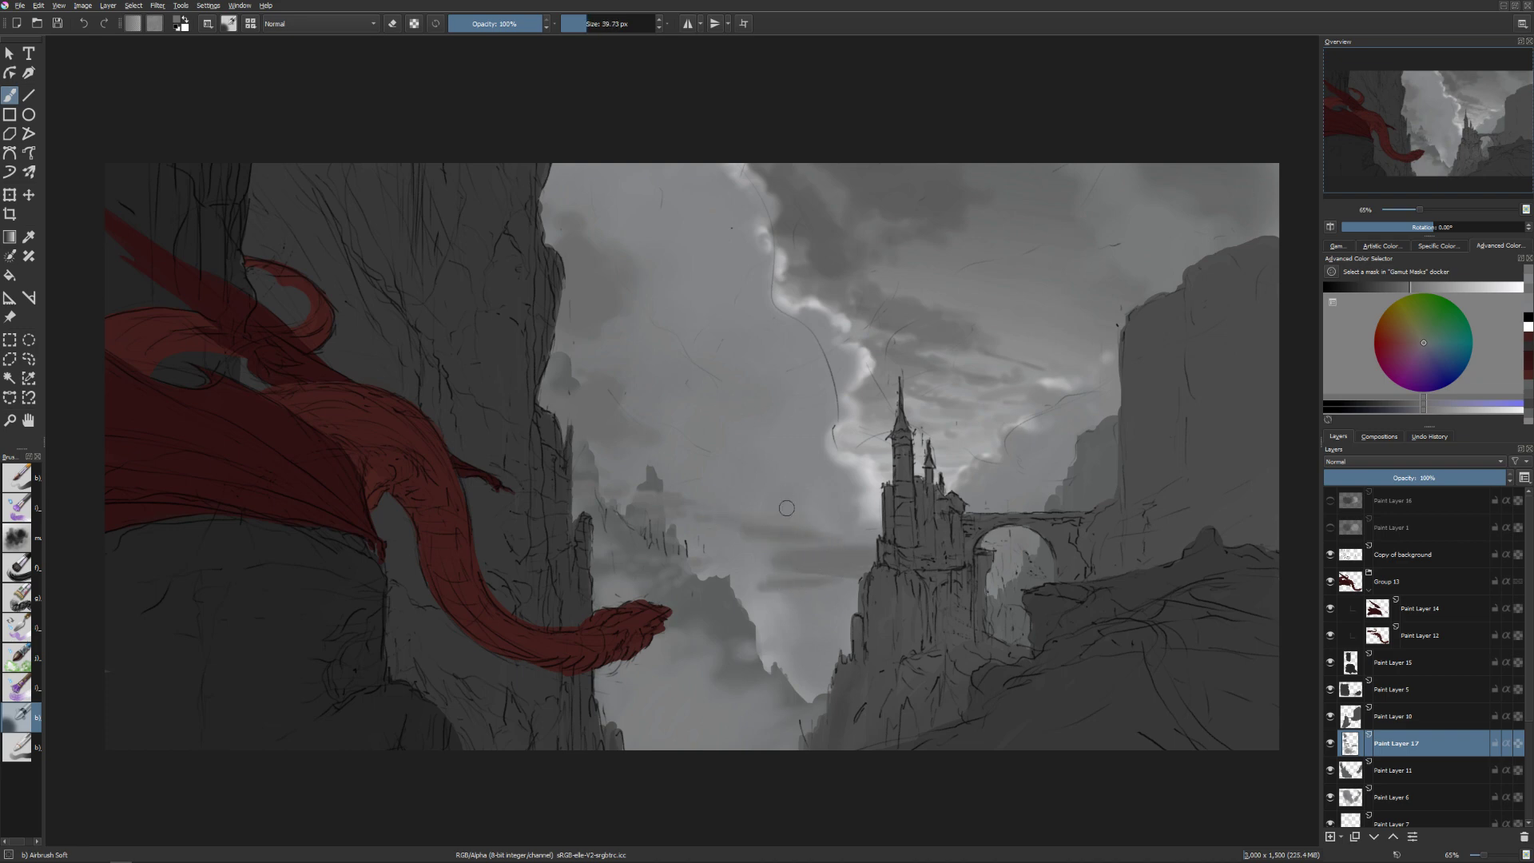
Add faint darker strokes in the haze and darken the haze inside the bridge arch.
{"action": "key", "text": "bracketleft"}
{"action": "key", "text": "bracketleft"}
{"action": "mouse_move", "coordinate": [767, 595]}
{"action": "left_mouse_down"}
{"action": "mouse_move", "coordinate": [749, 600]}
{"action": "mouse_move", "coordinate": [773, 601]}
{"action": "left_mouse_up"}
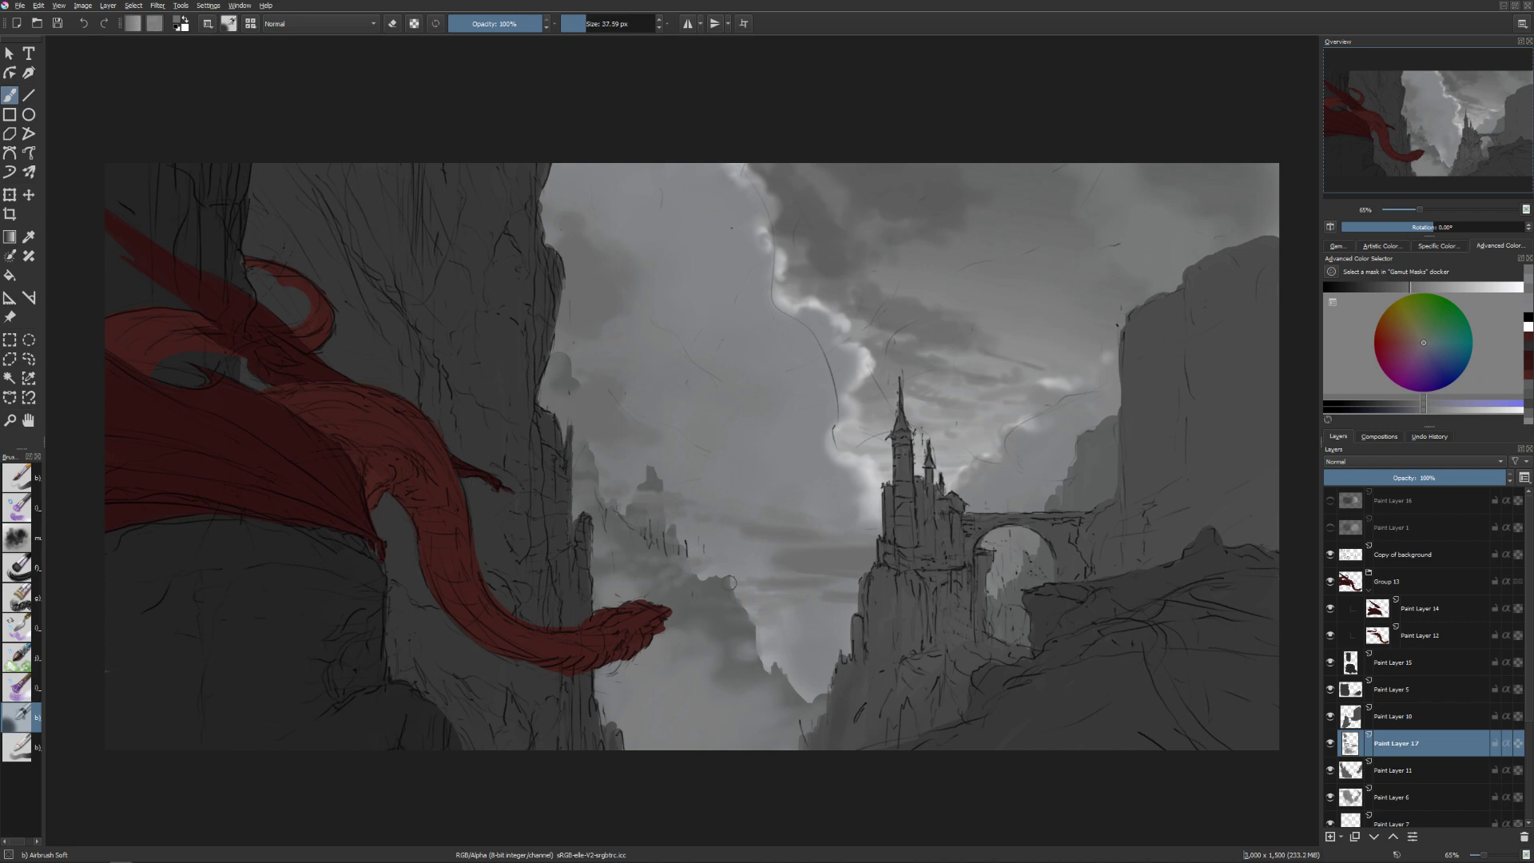
{"action": "key", "text": "bracketleft"}
{"action": "key", "text": "bracketright"}
{"action": "key", "text": "bracketright"}
{"action": "key", "text": "bracketright"}
{"action": "key", "text": "bracketright"}
{"action": "left_click_drag", "start_coordinate": [817, 563], "coordinate": [819, 563]}
{"action": "left_click_drag", "start_coordinate": [1004, 553], "coordinate": [997, 570]}
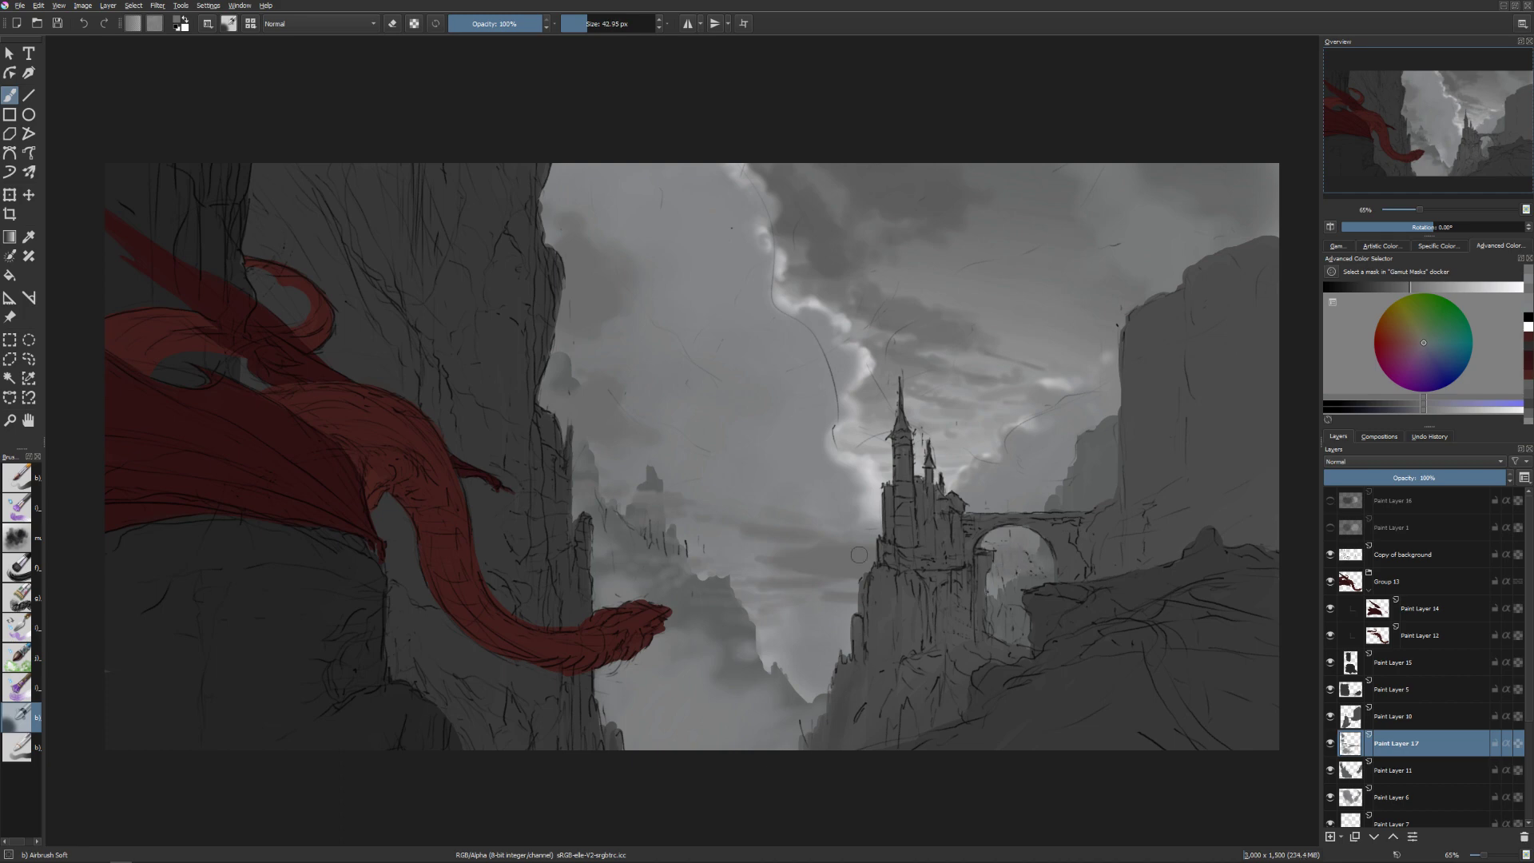
{"action": "mouse_move", "coordinate": [845, 591]}
{"action": "left_mouse_down"}
{"action": "mouse_move", "coordinate": [827, 590]}
{"action": "mouse_move", "coordinate": [858, 589]}
{"action": "left_mouse_up"}
{"action": "key", "text": "bracketleft"}
{"action": "key", "text": "bracketleft"}
{"action": "key", "text": "bracketright"}
{"action": "key", "text": "bracketright"}
{"action": "key", "text": "bracketright"}
{"action": "key", "text": "bracketright"}
{"action": "key", "text": "bracketright"}
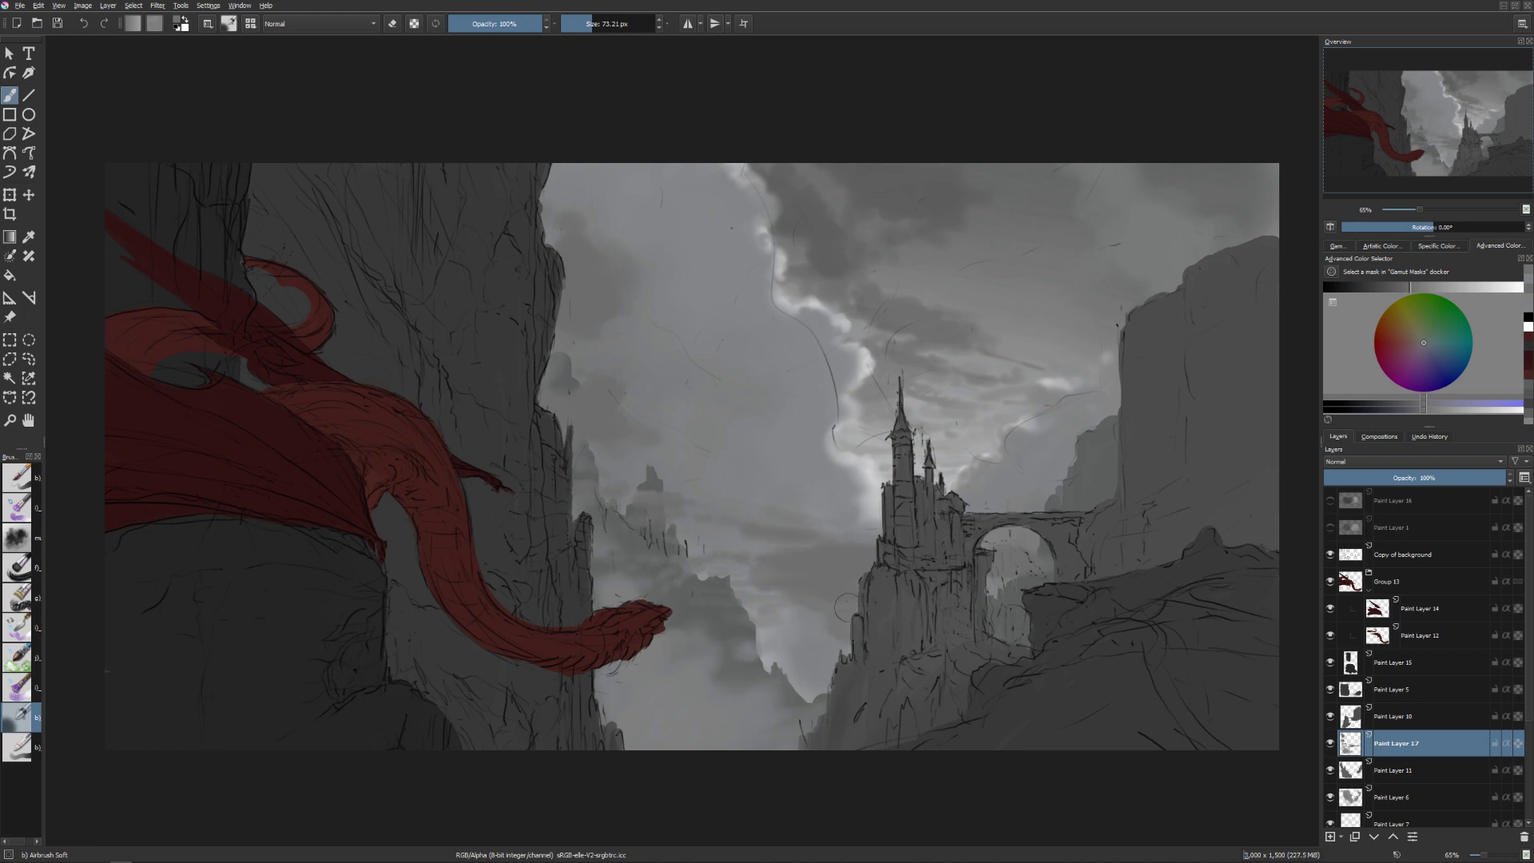
Sample a lighter sky grey and add a new empty Paint Layer 18.
{"action": "left_click", "coordinate": [625, 590], "text": "ctrl"}
{"action": "mouse_move", "coordinate": [630, 586]}
{"action": "left_mouse_down"}
{"action": "mouse_move", "coordinate": [614, 570]}
{"action": "mouse_move", "coordinate": [631, 578]}
{"action": "left_mouse_up"}
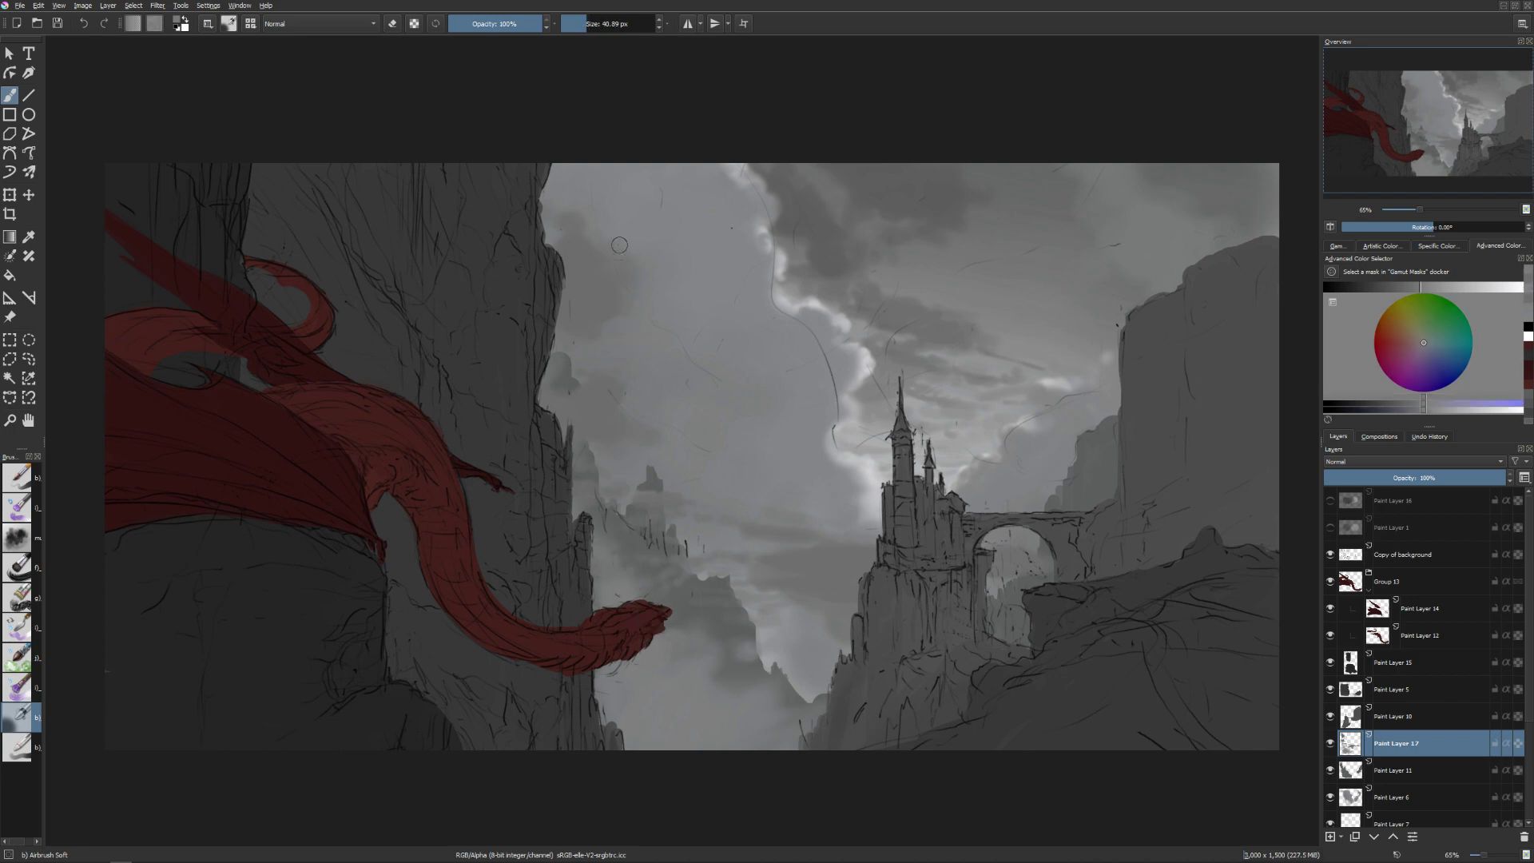
{"action": "key", "text": "Insert"}
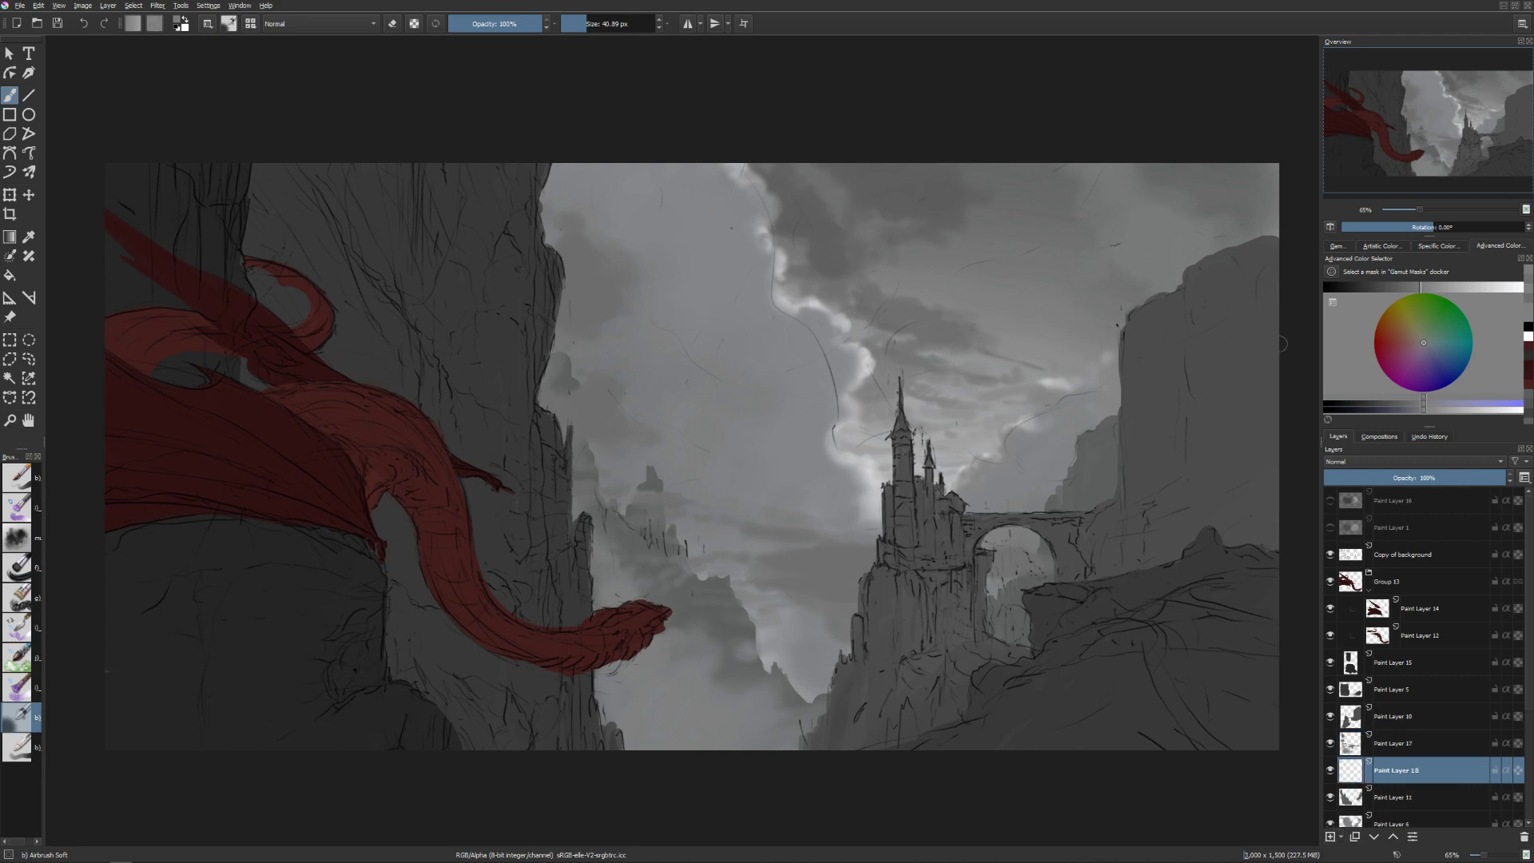
Pick a lighter grey and airbrush light wisps along the left cloud edge and cliff rim.
{"action": "left_click", "coordinate": [1465, 286]}
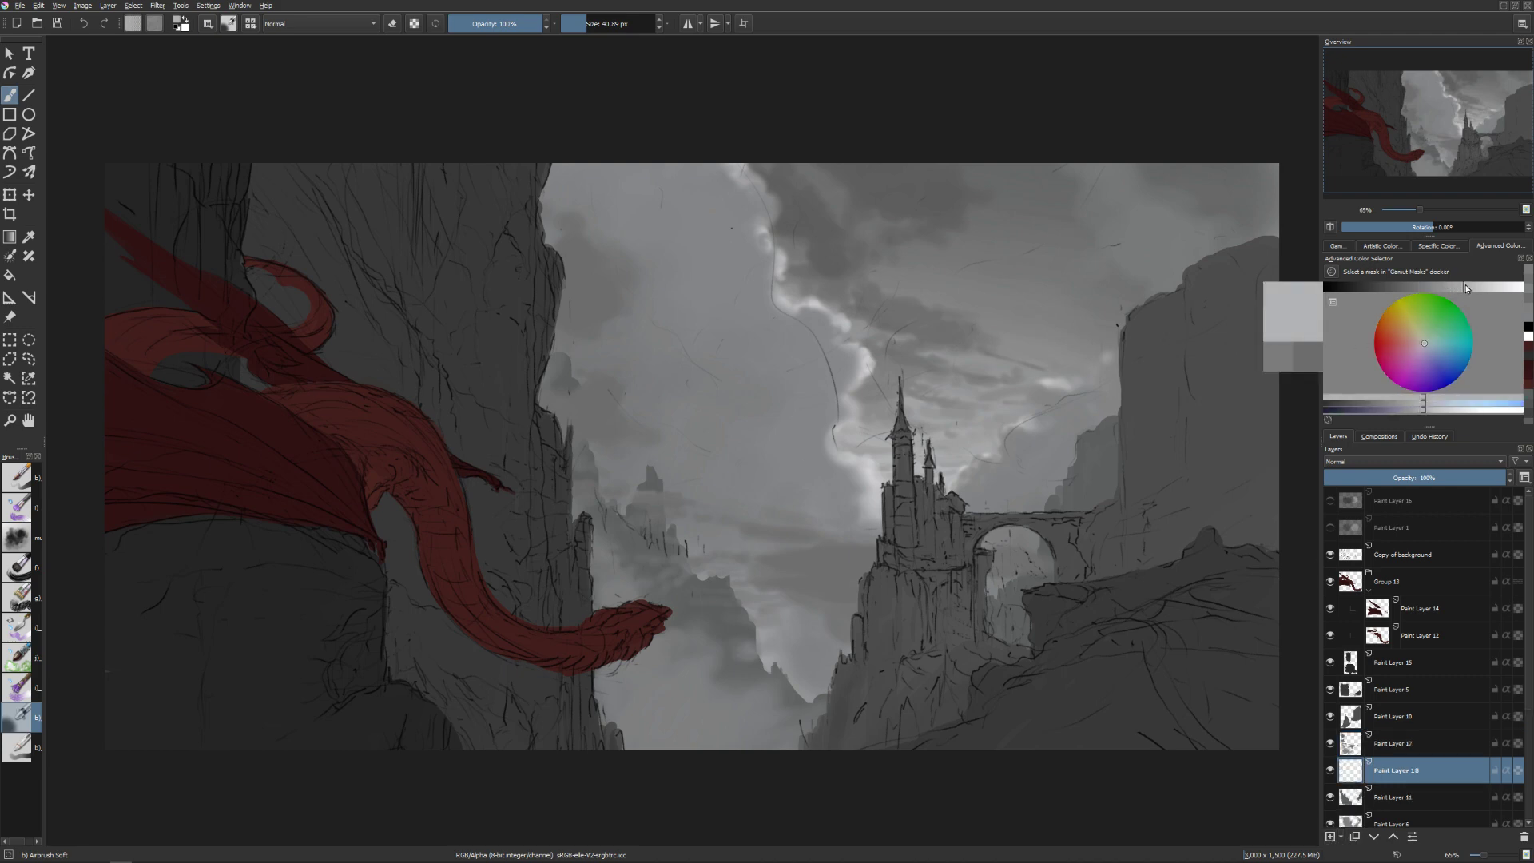
{"action": "mouse_move", "coordinate": [604, 397]}
{"action": "left_mouse_down"}
{"action": "mouse_move", "coordinate": [615, 380]}
{"action": "mouse_move", "coordinate": [622, 412]}
{"action": "mouse_move", "coordinate": [668, 440]}
{"action": "mouse_move", "coordinate": [627, 446]}
{"action": "mouse_move", "coordinate": [598, 474]}
{"action": "left_mouse_up"}
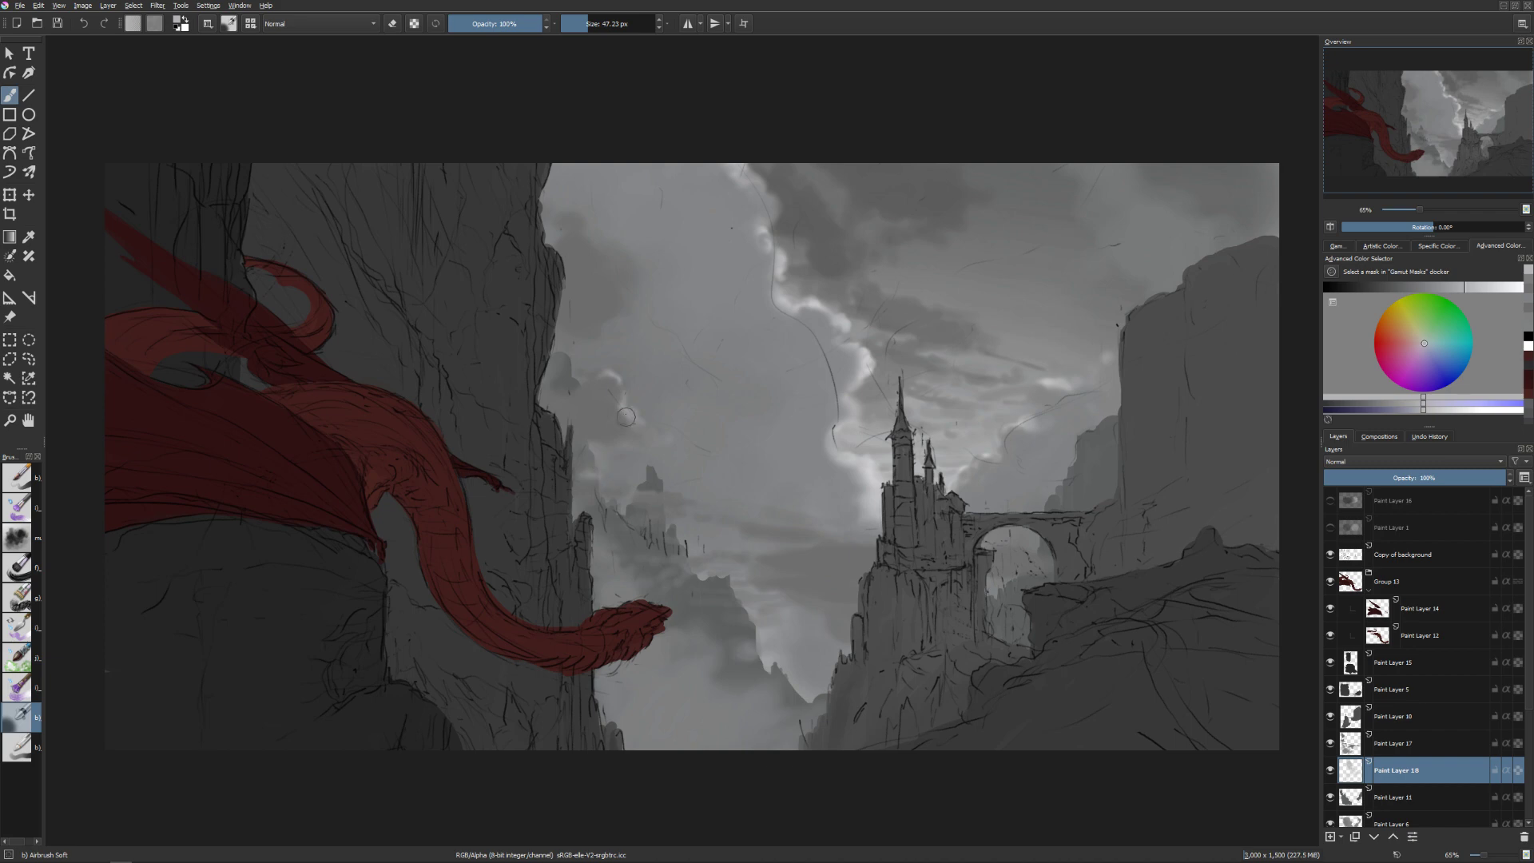
{"action": "mouse_move", "coordinate": [590, 328]}
{"action": "left_mouse_down"}
{"action": "mouse_move", "coordinate": [649, 296]}
{"action": "mouse_move", "coordinate": [651, 275]}
{"action": "left_mouse_up"}
{"action": "mouse_move", "coordinate": [645, 281]}
{"action": "left_mouse_down"}
{"action": "mouse_move", "coordinate": [612, 242]}
{"action": "mouse_move", "coordinate": [590, 250]}
{"action": "mouse_move", "coordinate": [556, 209]}
{"action": "left_mouse_up"}
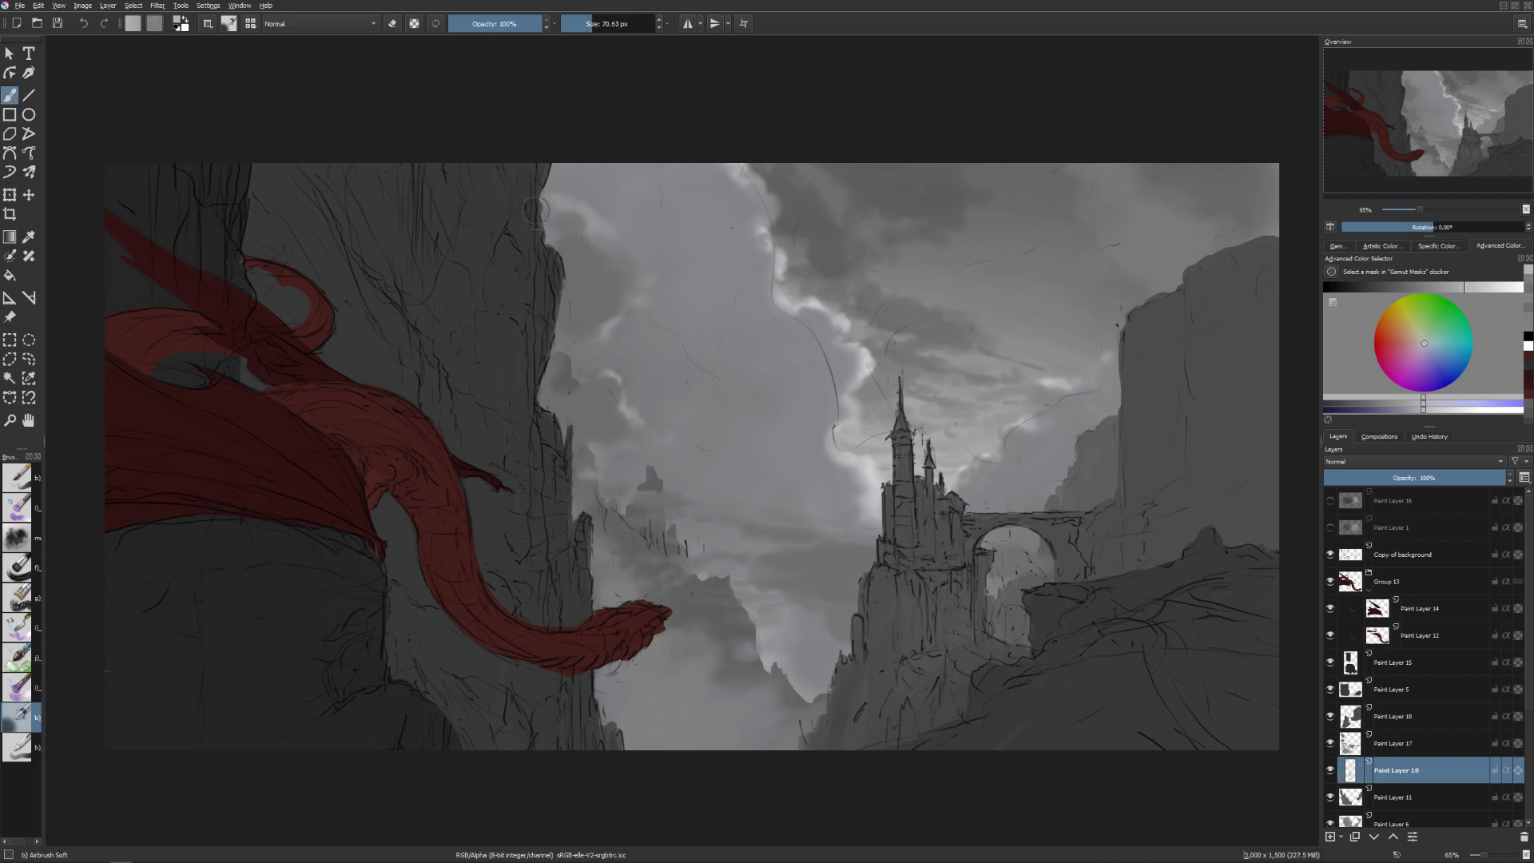
{"action": "left_click_drag", "start_coordinate": [611, 271], "coordinate": [635, 280]}
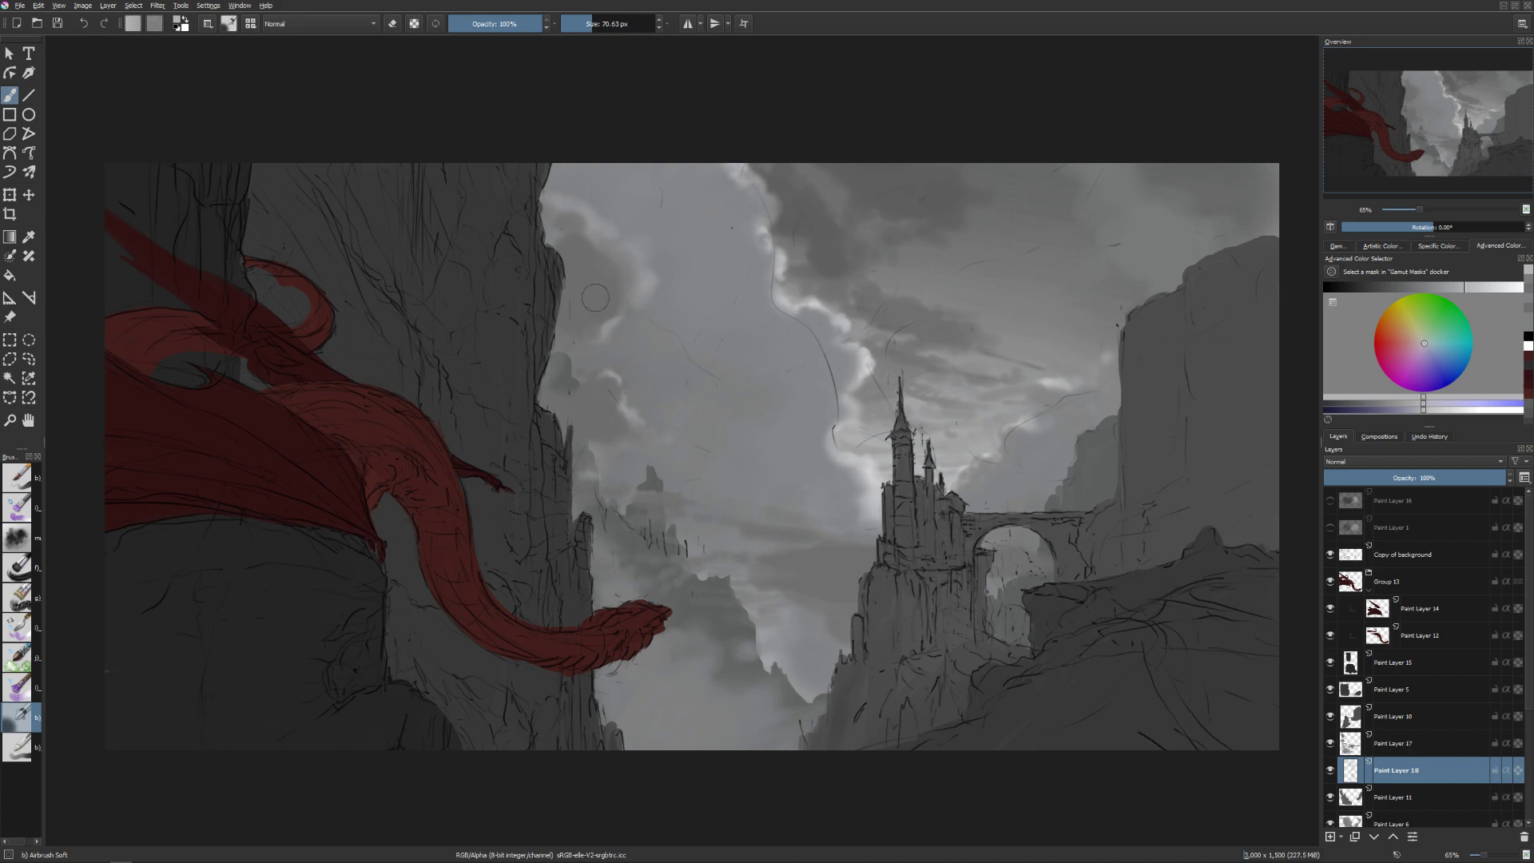
{"action": "mouse_move", "coordinate": [561, 328]}
{"action": "left_mouse_down"}
{"action": "mouse_move", "coordinate": [586, 365]}
{"action": "mouse_move", "coordinate": [615, 294]}
{"action": "mouse_move", "coordinate": [608, 317]}
{"action": "mouse_move", "coordinate": [636, 326]}
{"action": "mouse_move", "coordinate": [650, 272]}
{"action": "mouse_move", "coordinate": [679, 259]}
{"action": "mouse_move", "coordinate": [595, 324]}
{"action": "mouse_move", "coordinate": [610, 287]}
{"action": "mouse_move", "coordinate": [691, 305]}
{"action": "mouse_move", "coordinate": [684, 280]}
{"action": "mouse_move", "coordinate": [578, 202]}
{"action": "left_mouse_up"}
{"action": "left_click_drag", "start_coordinate": [602, 343], "coordinate": [585, 344]}
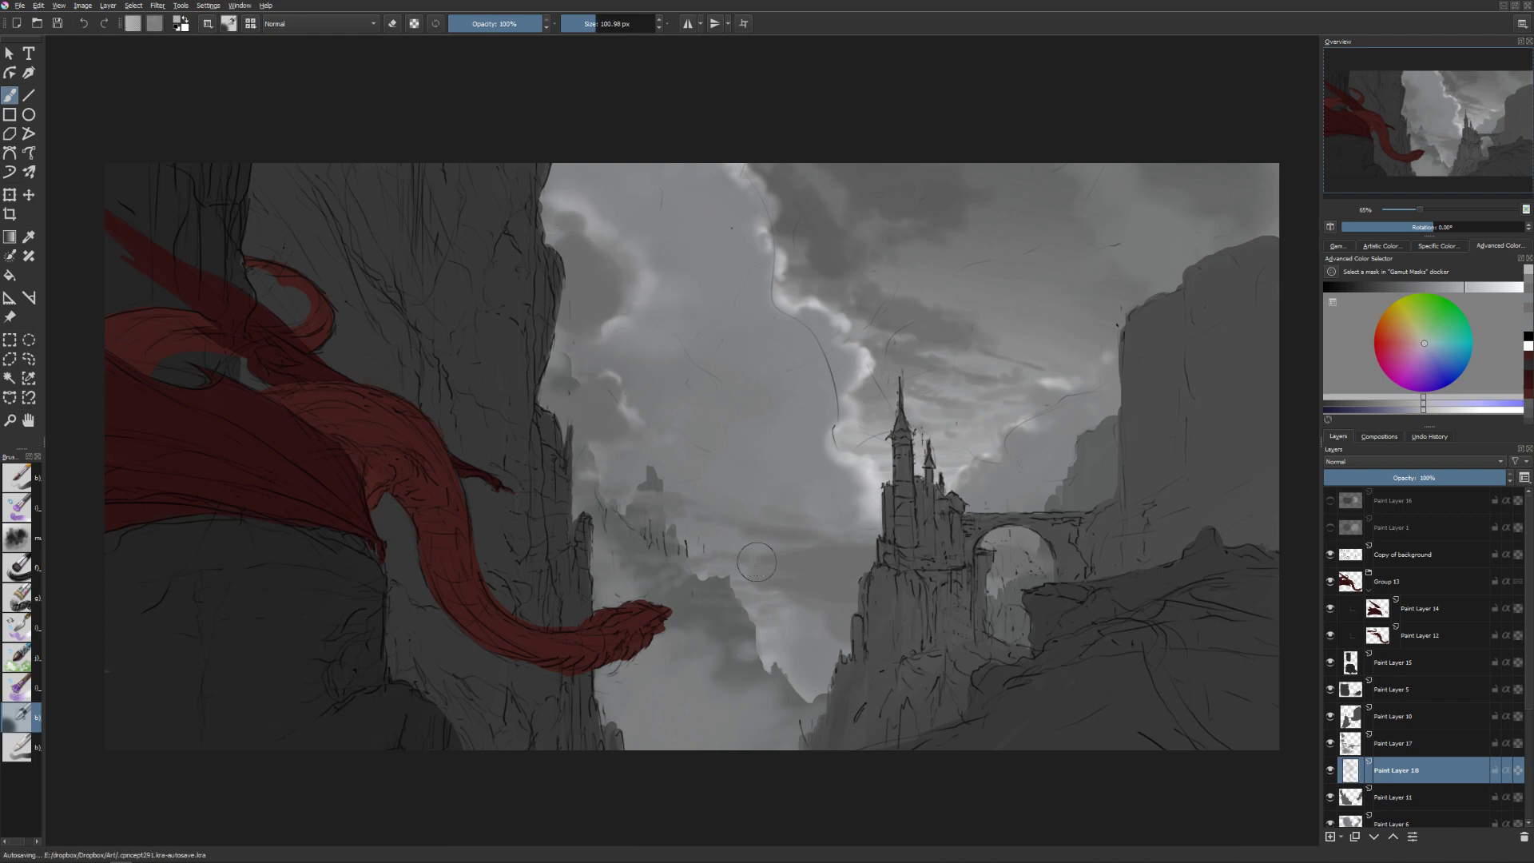
{"action": "mouse_move", "coordinate": [780, 544]}
{"action": "left_mouse_down", "text": "shift"}
{"action": "mouse_move", "coordinate": [724, 544]}
{"action": "mouse_move", "coordinate": [673, 495]}
{"action": "left_mouse_up", "text": "shift"}
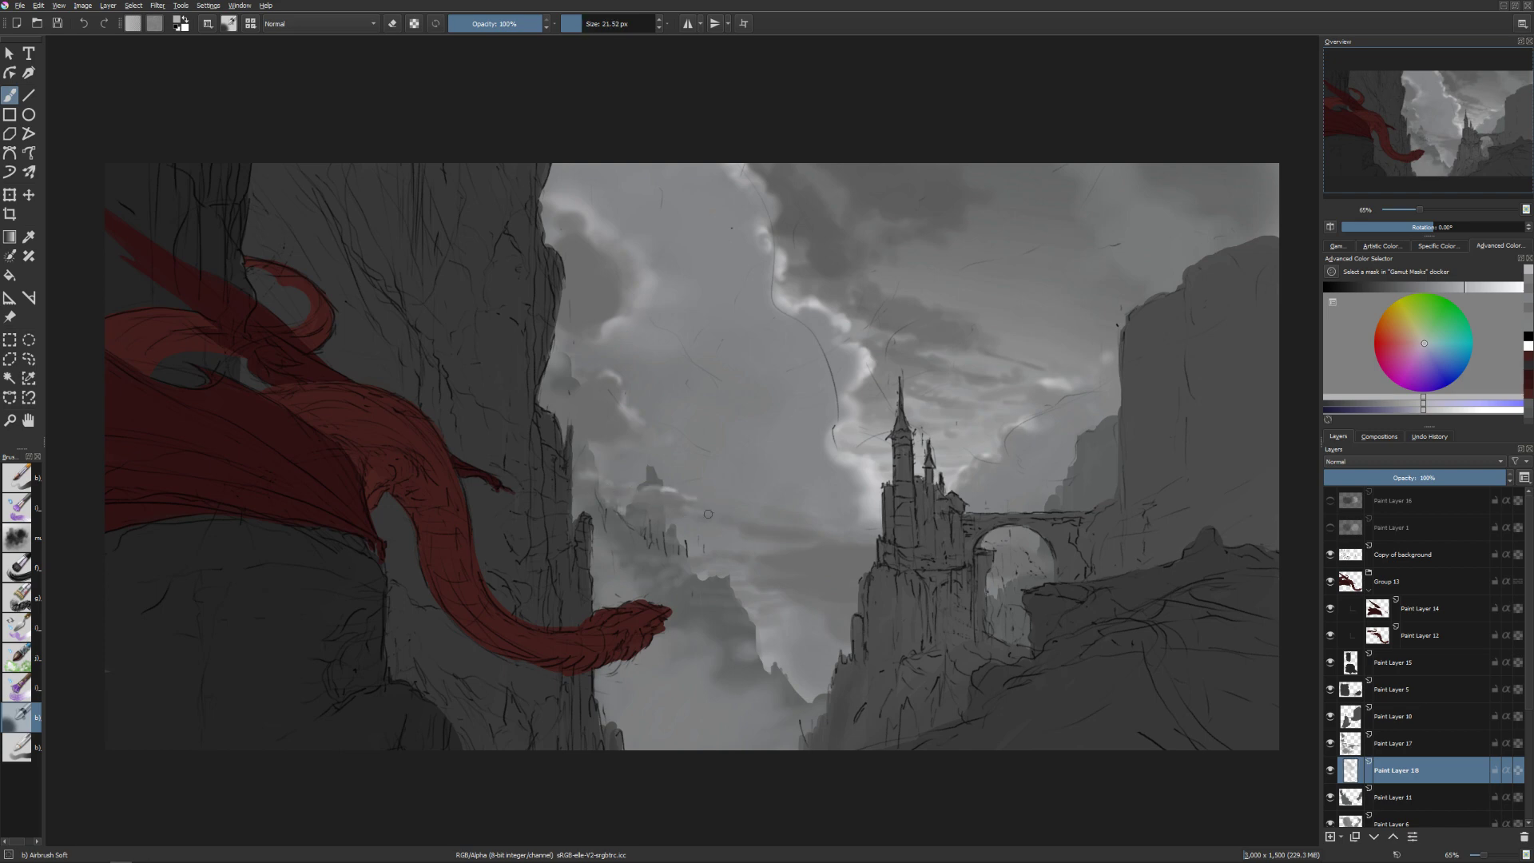
{"action": "left_click_drag", "start_coordinate": [708, 514], "coordinate": [777, 508]}
Airbrush lighter strokes into the clouds and valley mist, ending with a 74.46 px brush.
{"action": "left_click_drag", "start_coordinate": [838, 512], "coordinate": [811, 516], "text": "shift"}
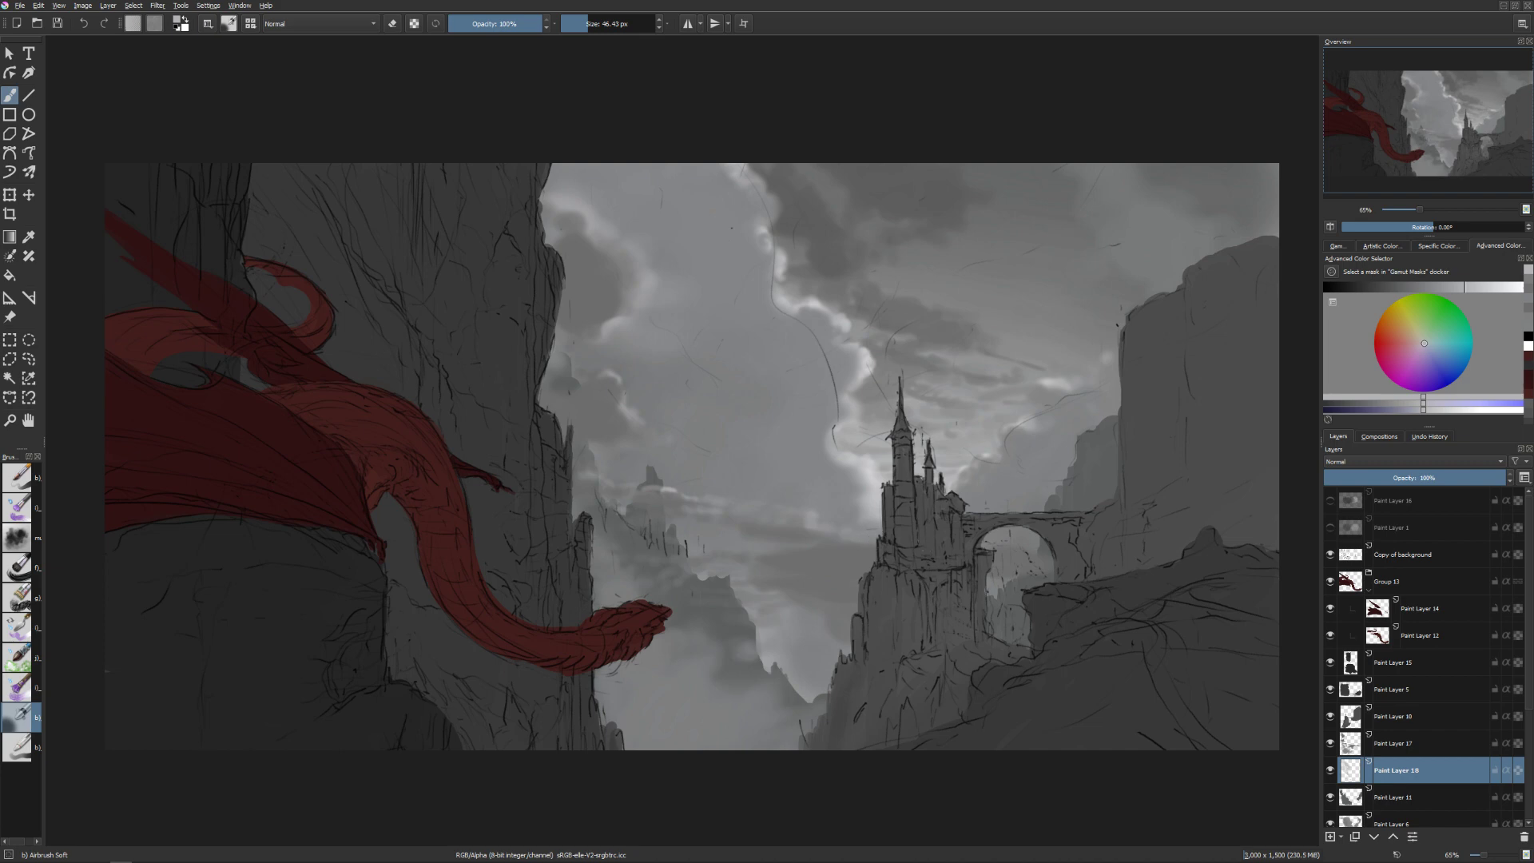
{"action": "mouse_move", "coordinate": [854, 533]}
{"action": "left_mouse_down", "text": "shift"}
{"action": "mouse_move", "coordinate": [809, 521]}
{"action": "mouse_move", "coordinate": [627, 574]}
{"action": "mouse_move", "coordinate": [596, 543]}
{"action": "left_mouse_up", "text": "shift"}
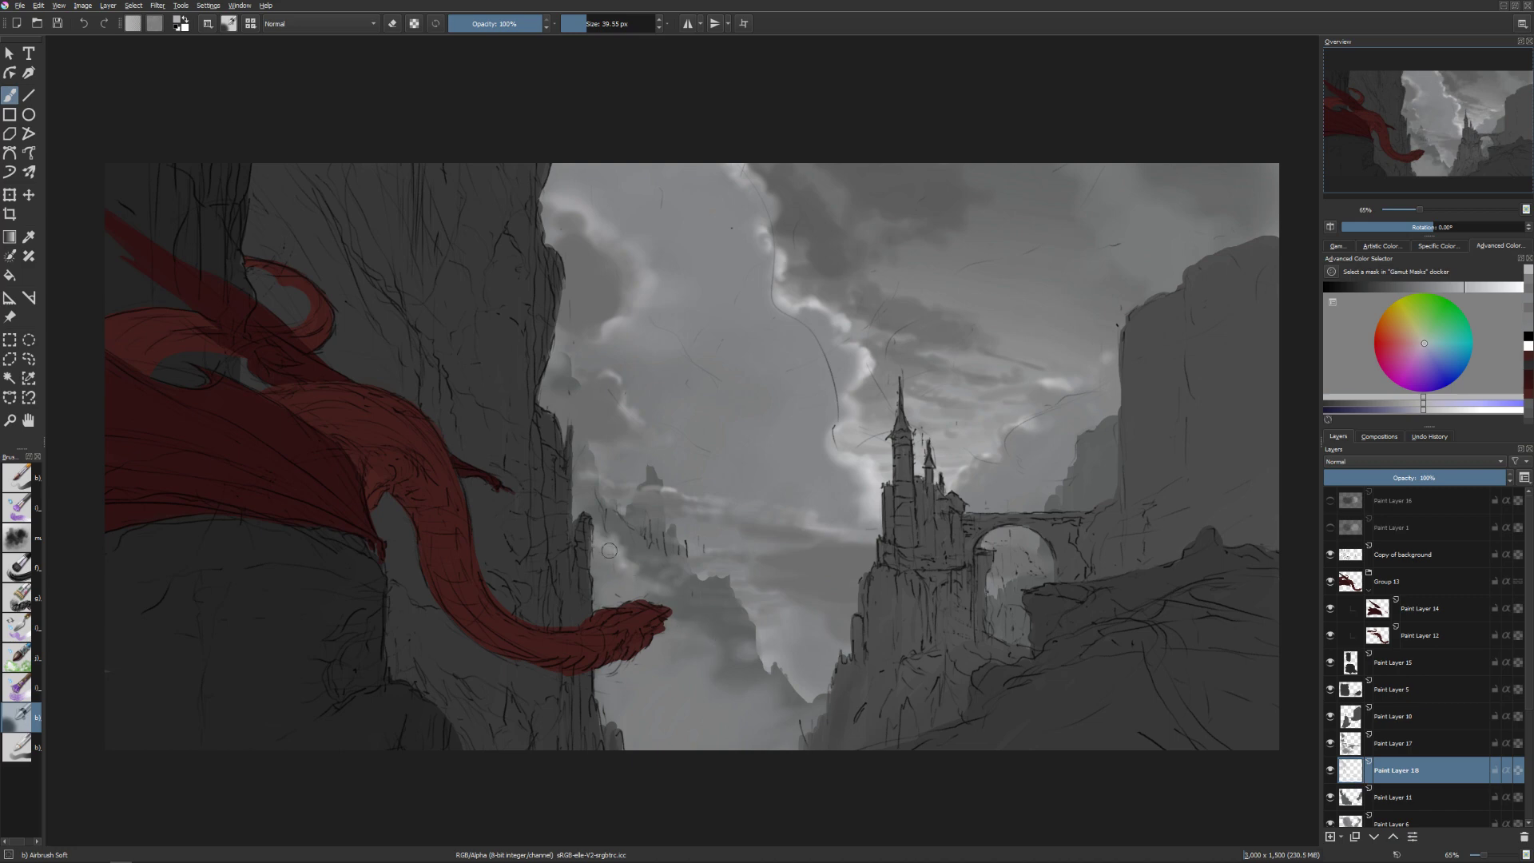
{"action": "key", "text": "bracketright"}
{"action": "mouse_move", "coordinate": [629, 528]}
{"action": "left_mouse_down"}
{"action": "mouse_move", "coordinate": [615, 537]}
{"action": "mouse_move", "coordinate": [652, 547]}
{"action": "left_mouse_up"}
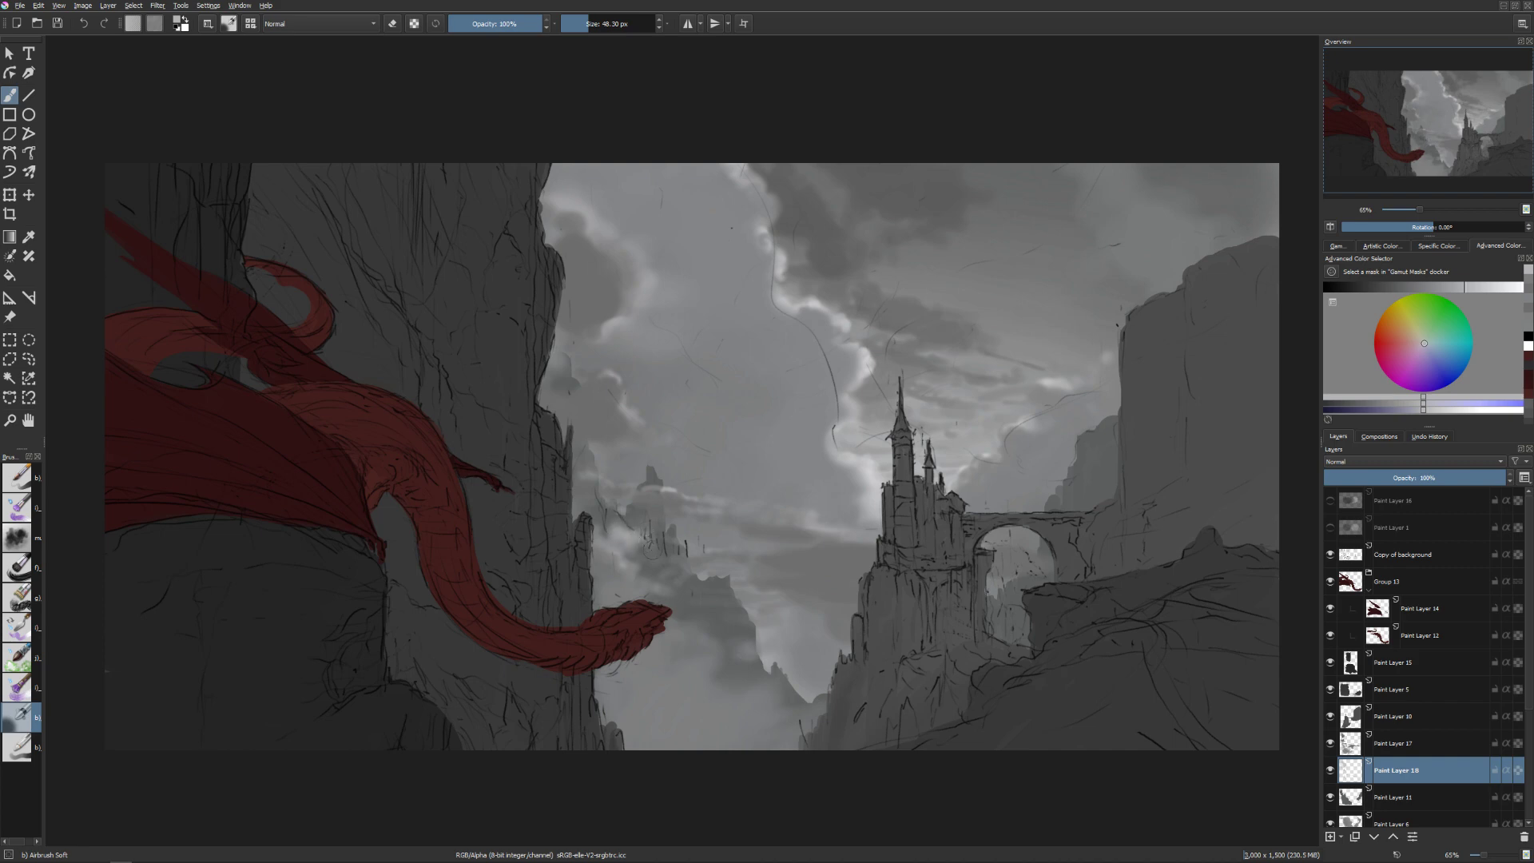
{"action": "key", "text": "bracketleft"}
{"action": "key", "text": "bracketleft"}
{"action": "key", "text": "bracketright"}
{"action": "key", "text": "bracketright"}
{"action": "key", "text": "bracketright"}
{"action": "key", "text": "bracketright"}
{"action": "key", "text": "bracketright"}
{"action": "key", "text": "bracketright"}
{"action": "key", "text": "bracketright"}
{"action": "key", "text": "bracketright"}
{"action": "key", "text": "bracketright"}
{"action": "key", "text": "bracketright"}
{"action": "key", "text": "bracketright"}
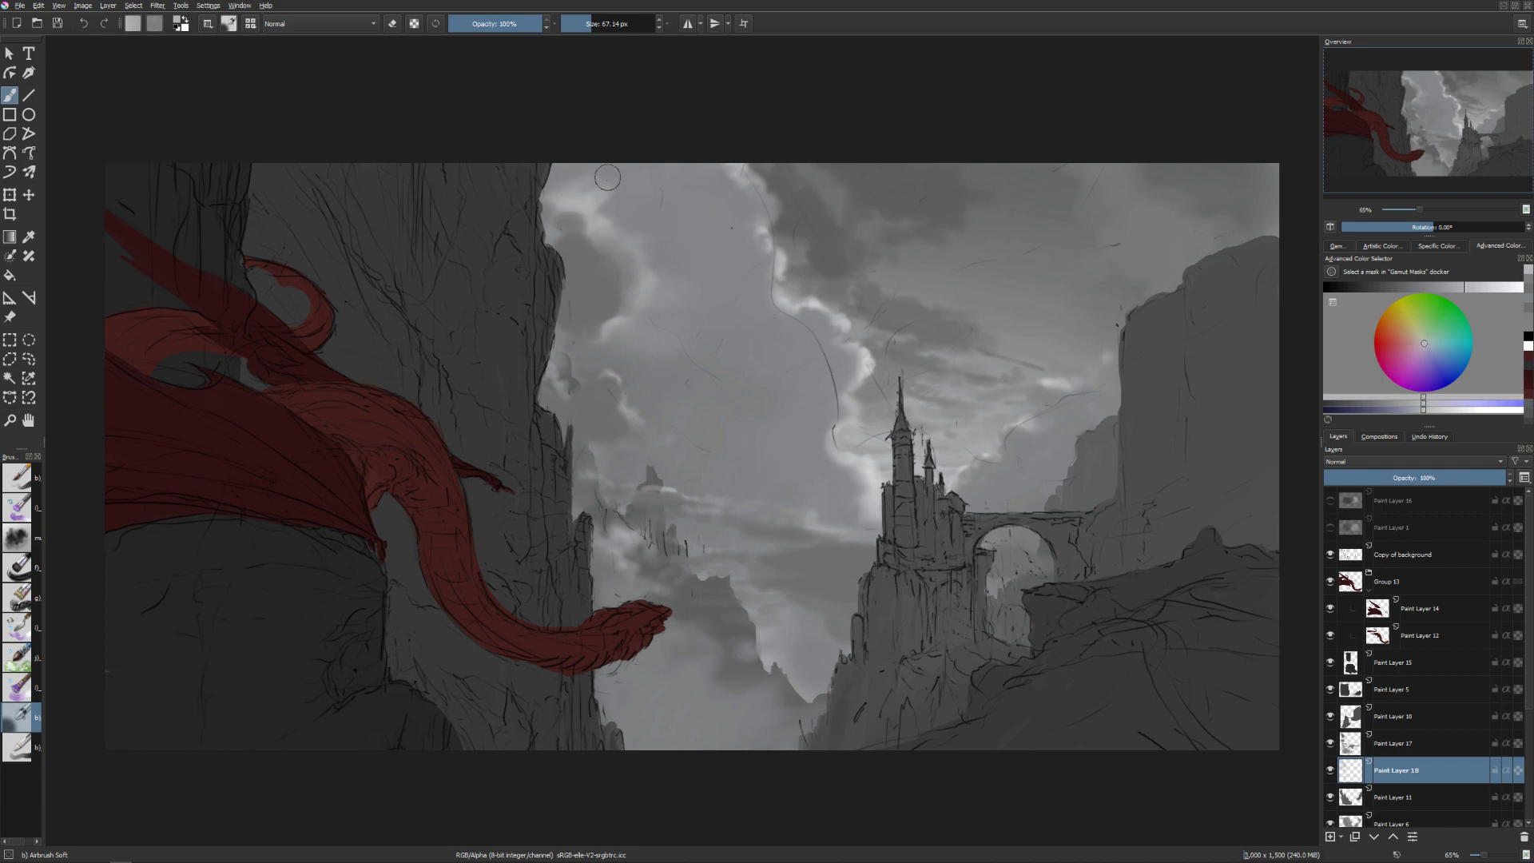
{"action": "key", "text": "bracketright"}
{"action": "key", "text": "bracketright"}
{"action": "key", "text": "bracketright"}
{"action": "key", "text": "bracketright"}
{"action": "key", "text": "bracketright"}
{"action": "key", "text": "bracketright"}
{"action": "key", "text": "bracketright"}
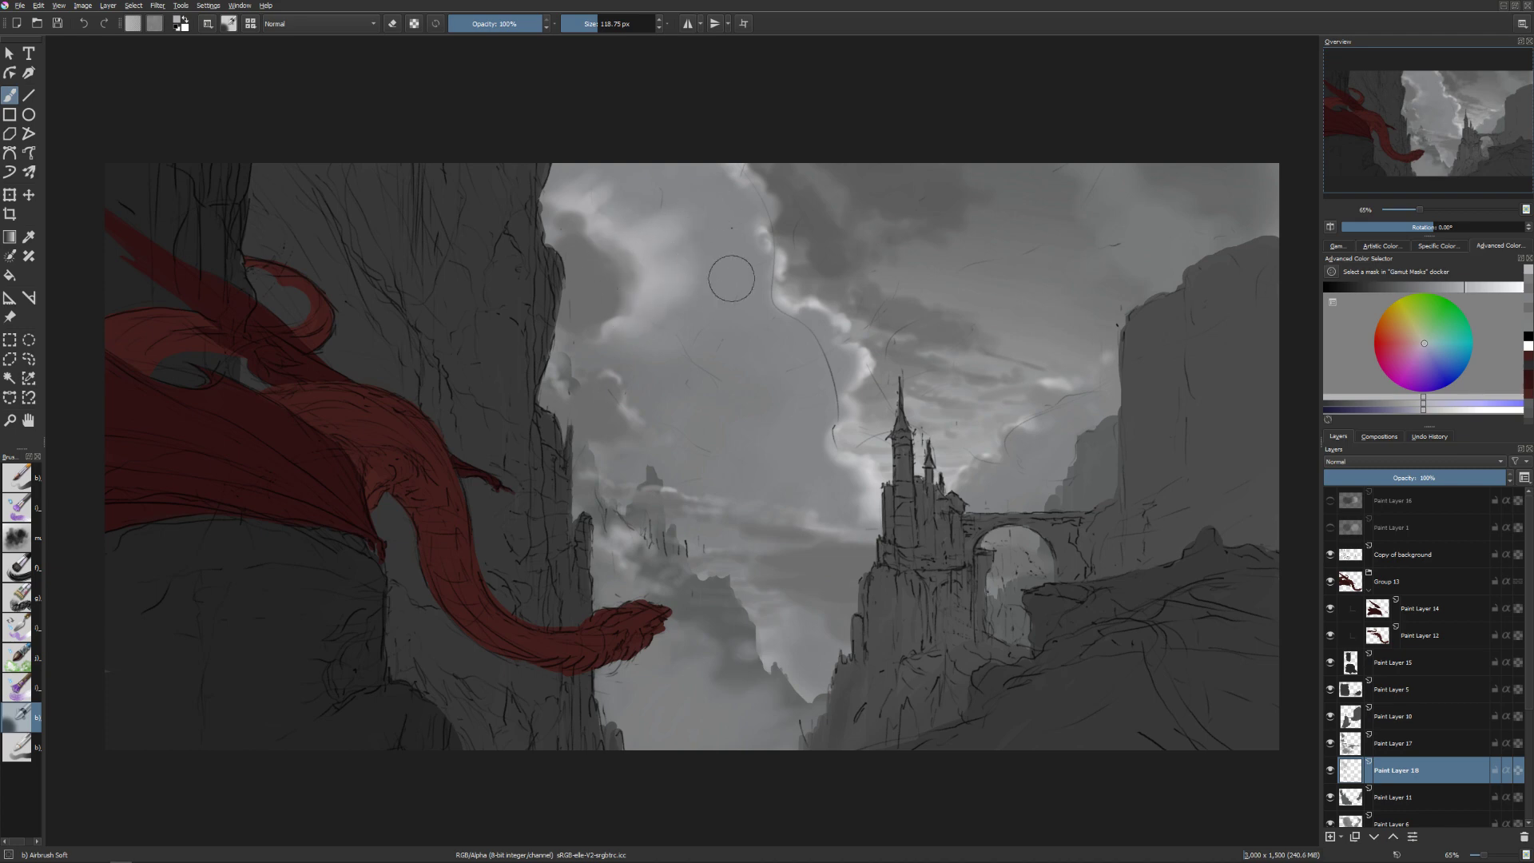
{"action": "key", "text": "bracketleft"}
On Paint Layer 17, sample a darker grey and faintly darken a cloud.
{"action": "left_click", "coordinate": [1353, 746]}
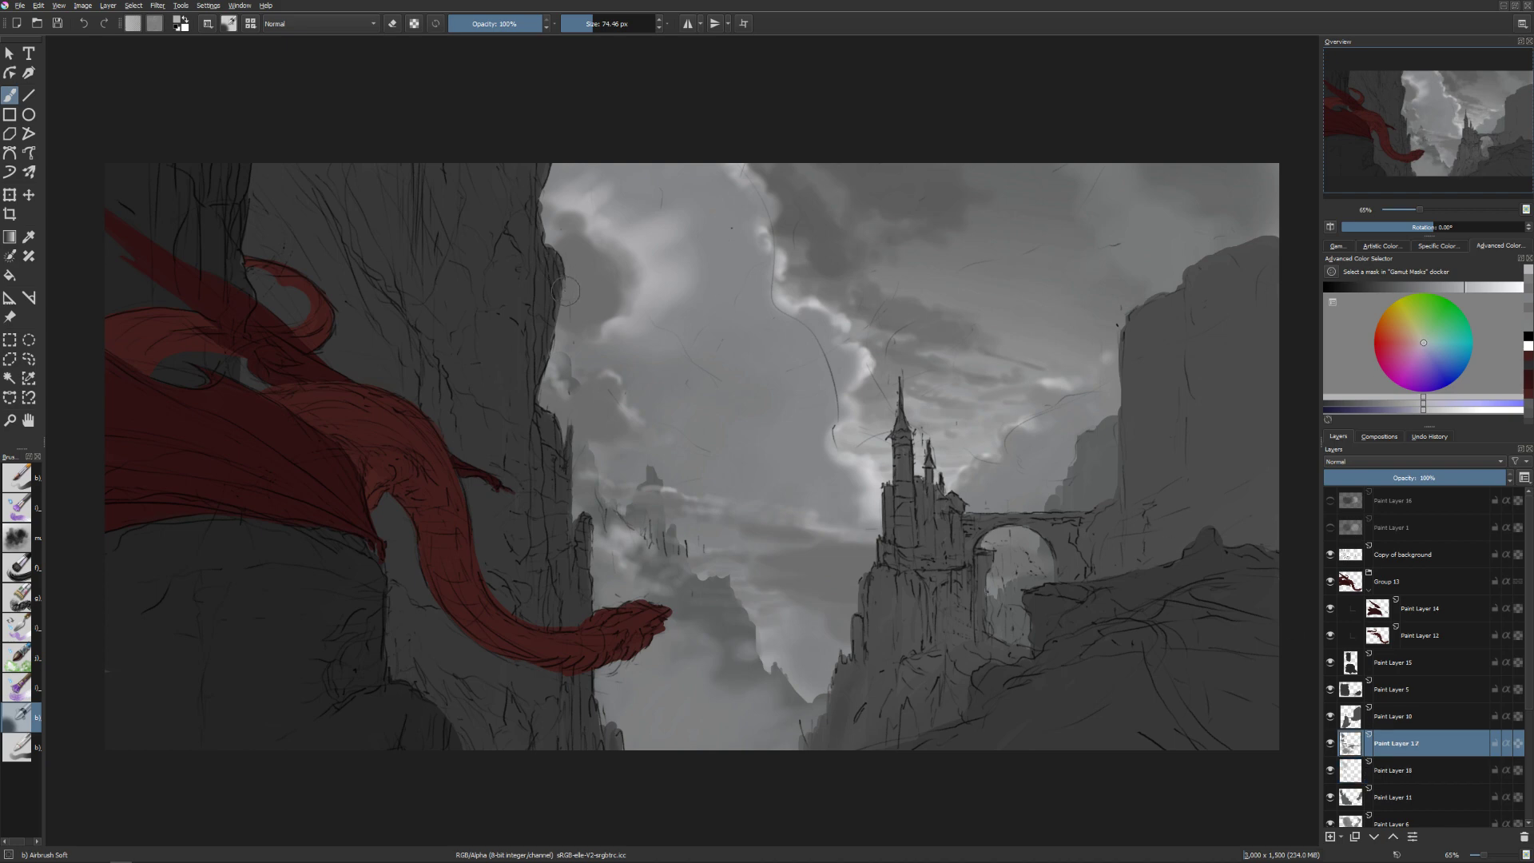
{"action": "left_click", "coordinate": [592, 287], "text": "ctrl"}
{"action": "mouse_move", "coordinate": [629, 295]}
{"action": "left_mouse_down"}
{"action": "mouse_move", "coordinate": [665, 257]}
{"action": "mouse_move", "coordinate": [632, 260]}
{"action": "mouse_move", "coordinate": [647, 243]}
{"action": "mouse_move", "coordinate": [573, 255]}
{"action": "mouse_move", "coordinate": [595, 190]}
{"action": "mouse_move", "coordinate": [563, 209]}
{"action": "mouse_move", "coordinate": [615, 212]}
{"action": "mouse_move", "coordinate": [538, 204]}
{"action": "left_mouse_up"}
{"action": "key", "text": "bracketleft"}
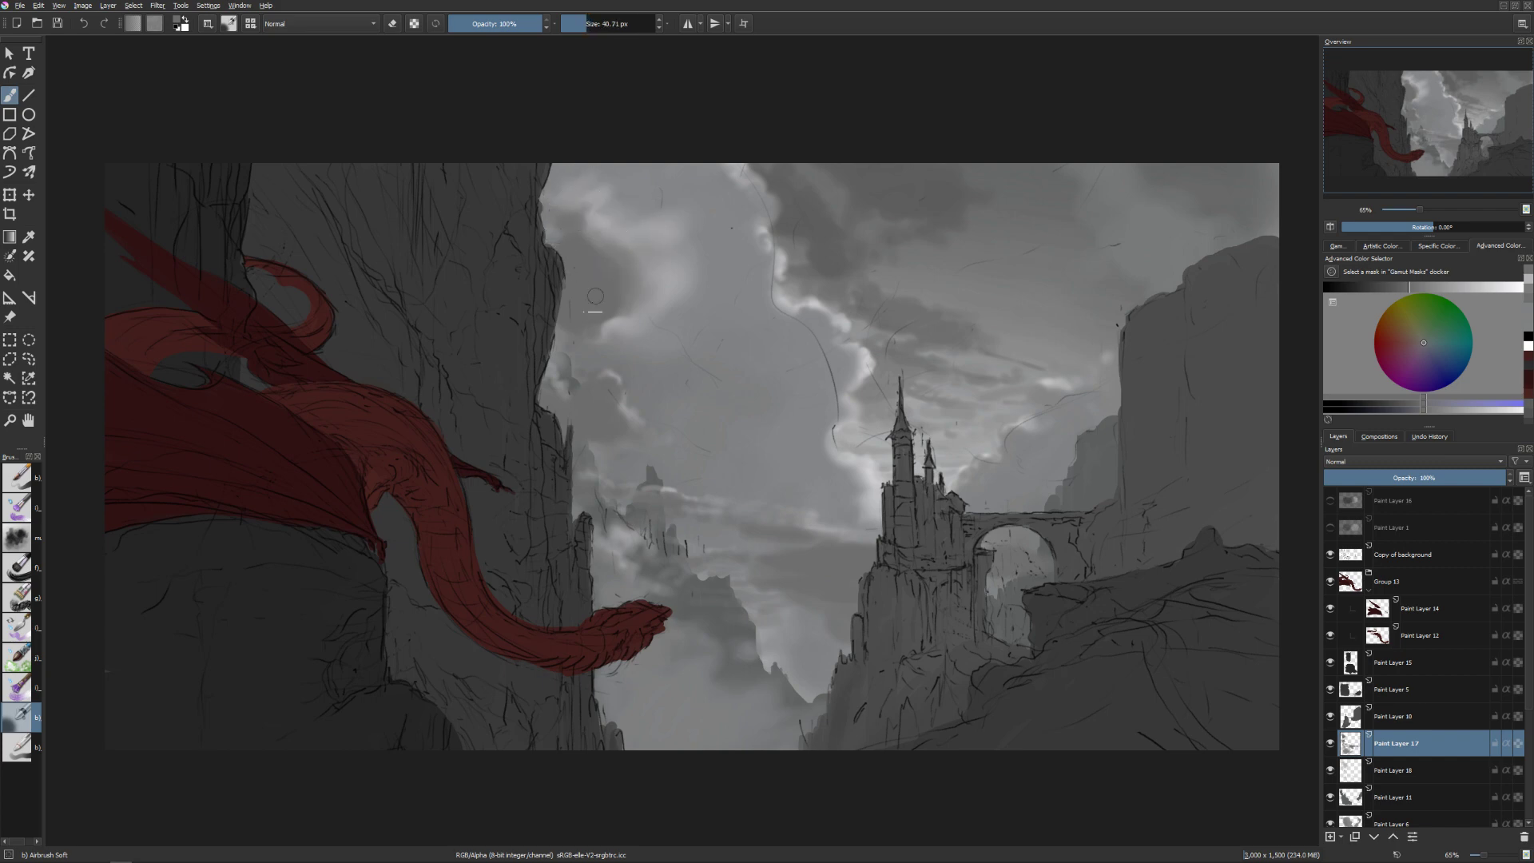
{"action": "key", "text": "bracketright"}
Hide and delete Paint Layer 9.
{"action": "scroll", "coordinate": [1440, 755], "scroll_direction": "down", "scroll_amount": 2}
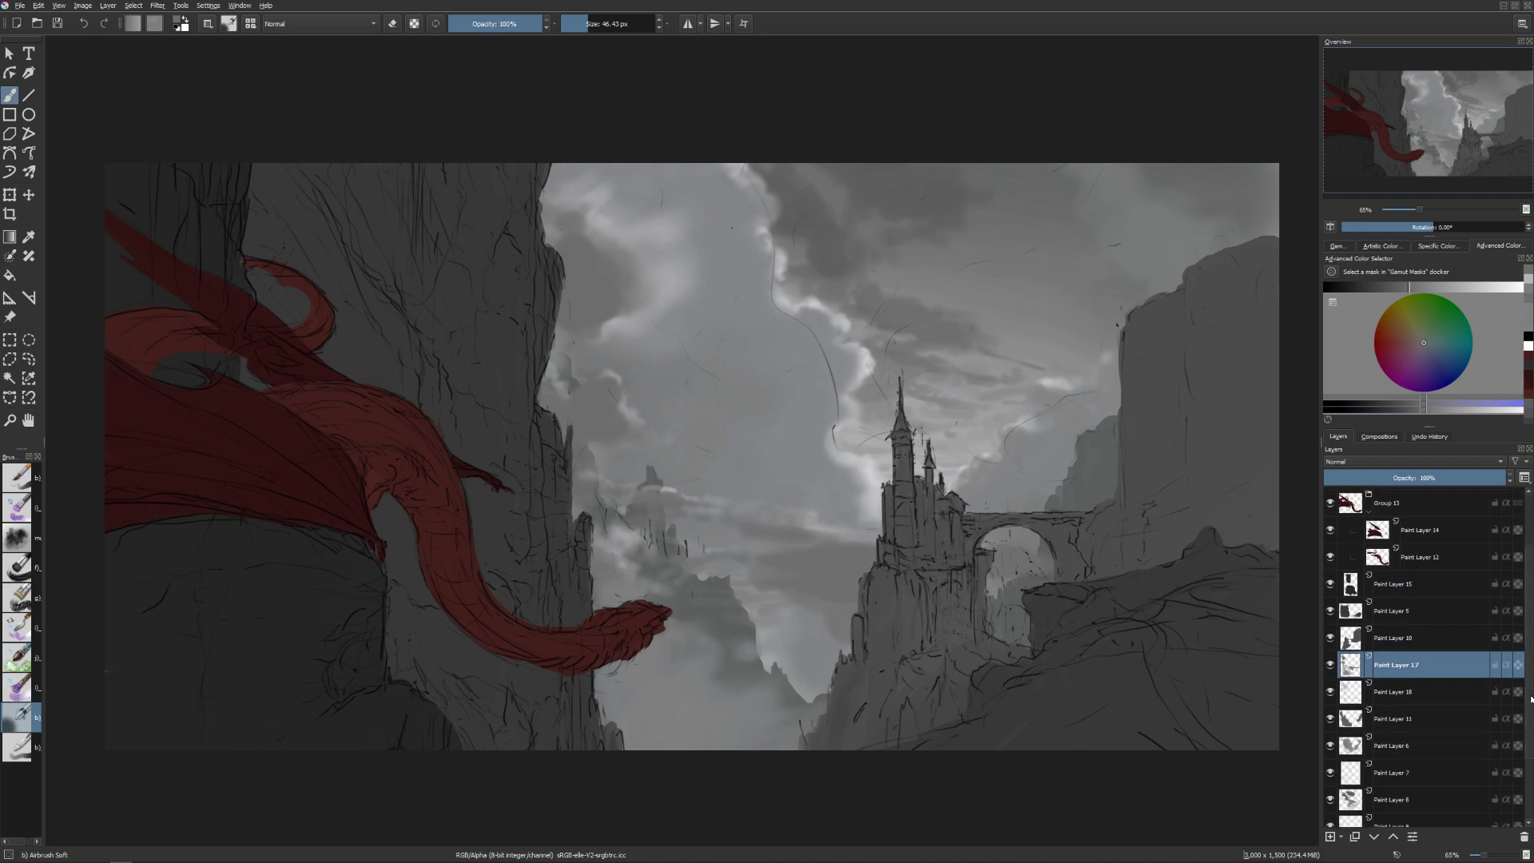
{"action": "left_click", "coordinate": [1358, 768]}
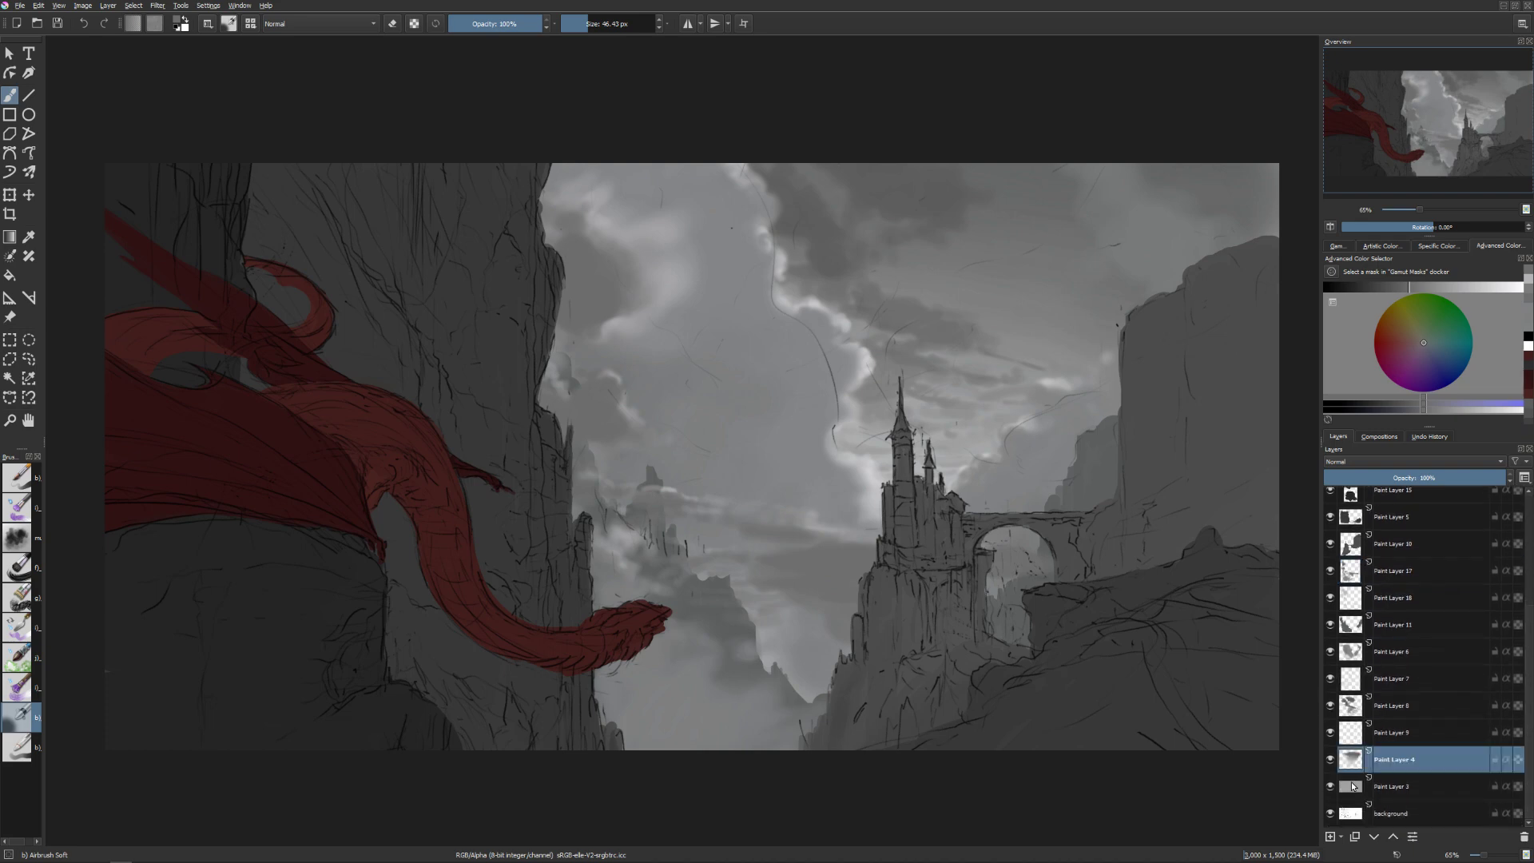
{"action": "left_click", "coordinate": [1330, 732]}
{"action": "left_click", "coordinate": [1346, 743]}
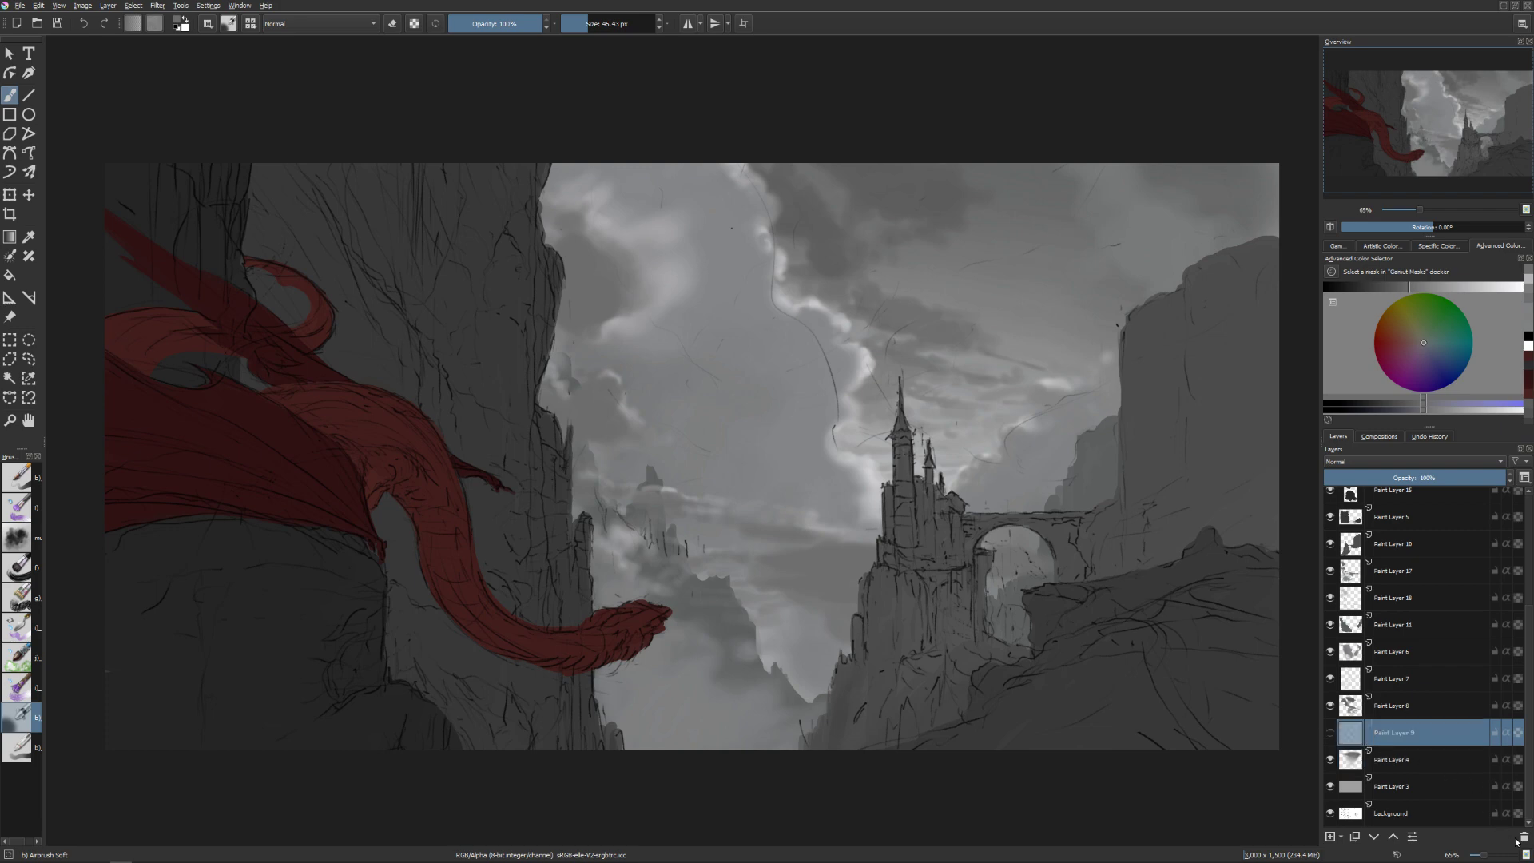
{"action": "key", "text": "shift+Delete"}
Toggle Paint Layers 8, 7 and 6 to compare the sky, then select Paint Layer 7.
{"action": "left_click", "coordinate": [1330, 732]}
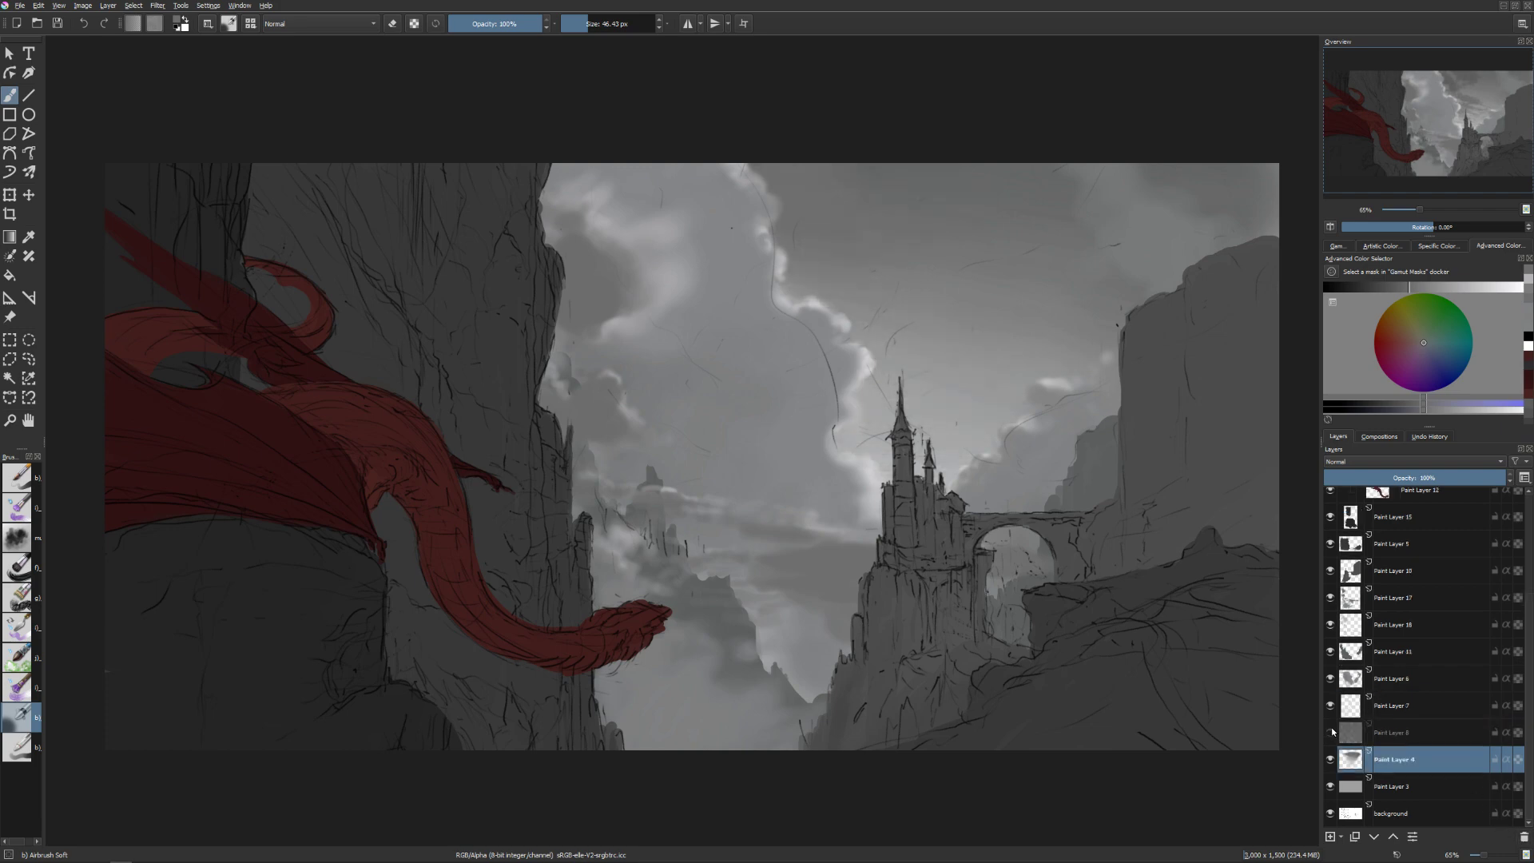
{"action": "left_click", "coordinate": [1330, 732]}
{"action": "left_click", "coordinate": [1352, 732]}
{"action": "left_click", "coordinate": [1330, 705]}
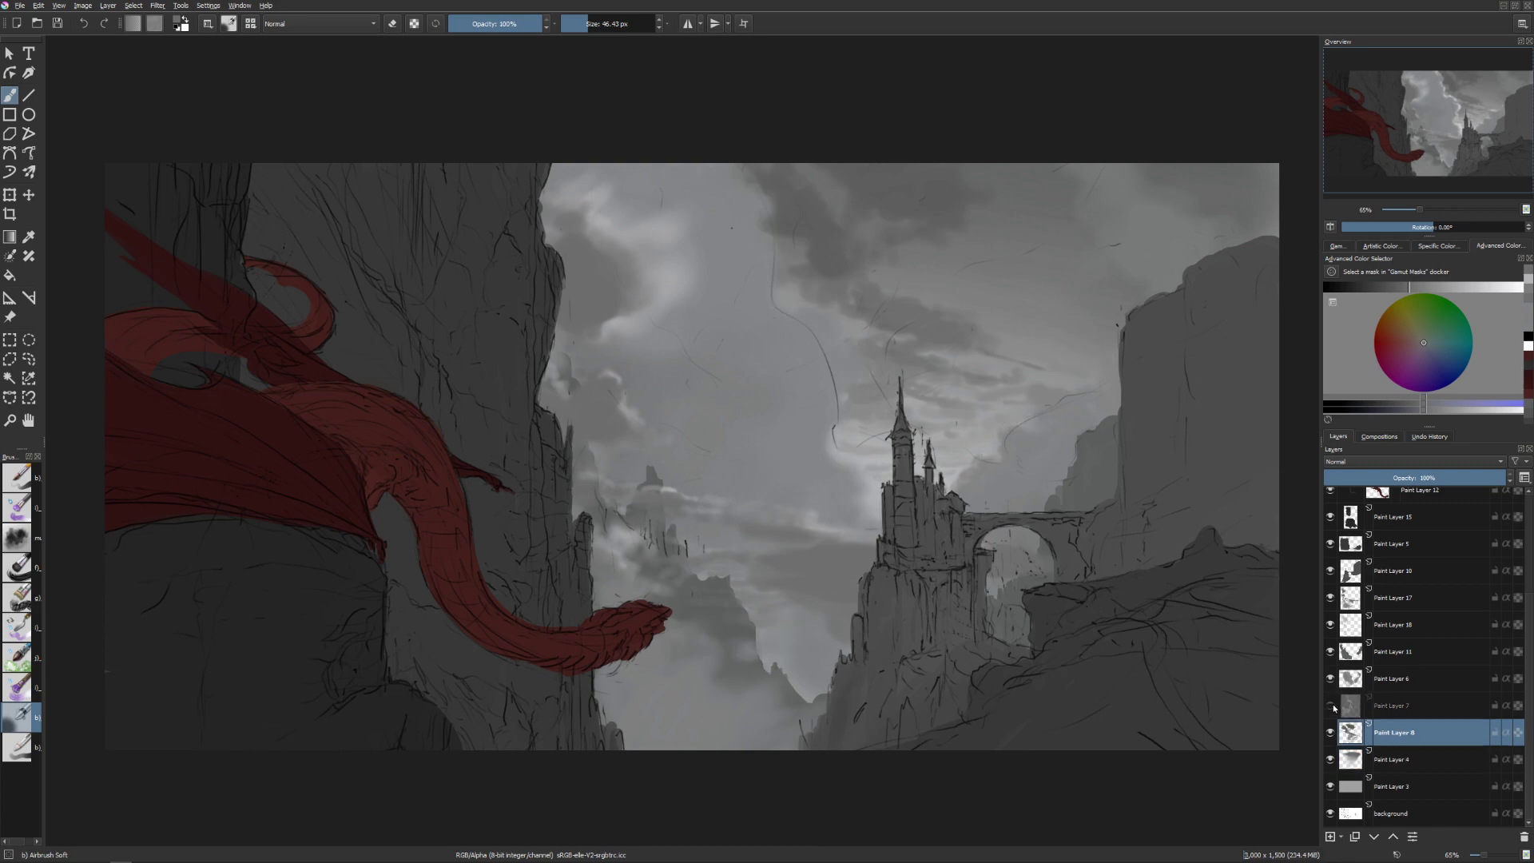
{"action": "left_click", "coordinate": [1330, 706]}
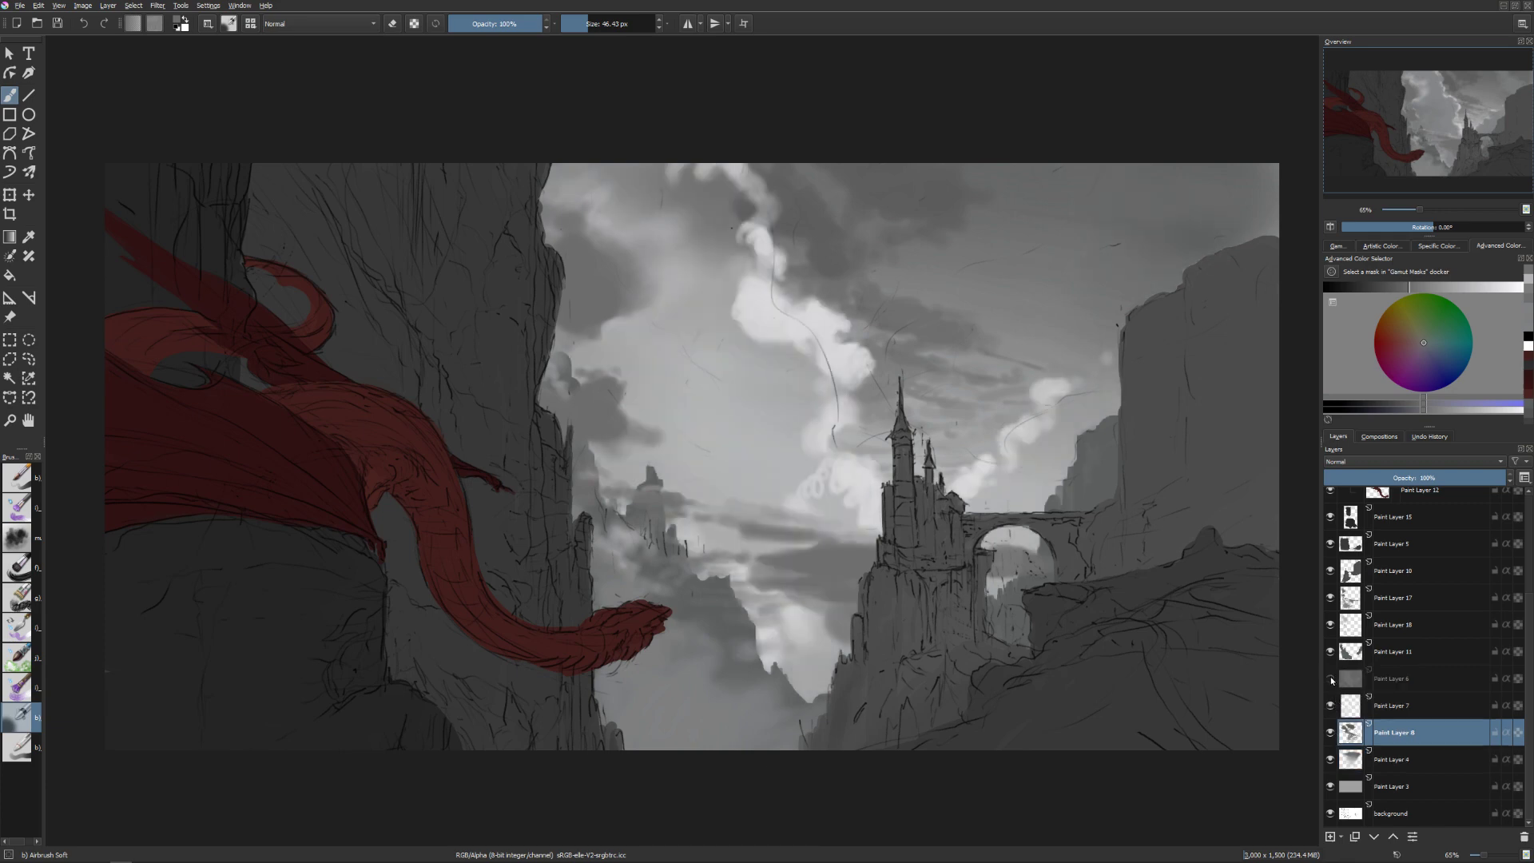
{"action": "left_click", "coordinate": [1330, 675]}
{"action": "left_click", "coordinate": [1353, 687]}
{"action": "left_click", "coordinate": [1353, 704]}
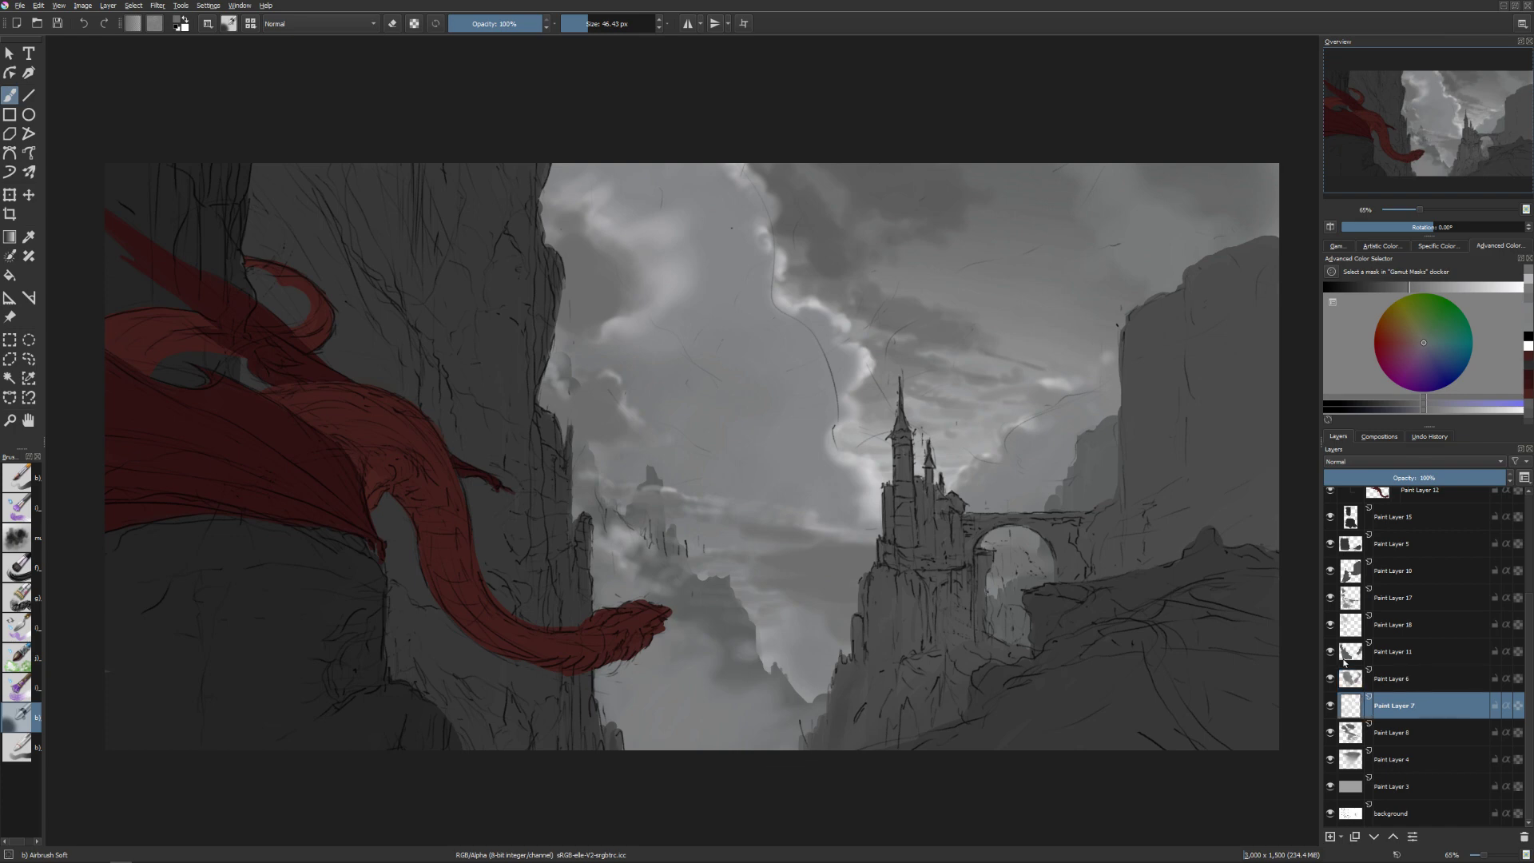
Adjust the colour and brighten the upper-right sky with broad soft strokes.
{"action": "left_click_drag", "start_coordinate": [1469, 290], "coordinate": [1487, 287]}
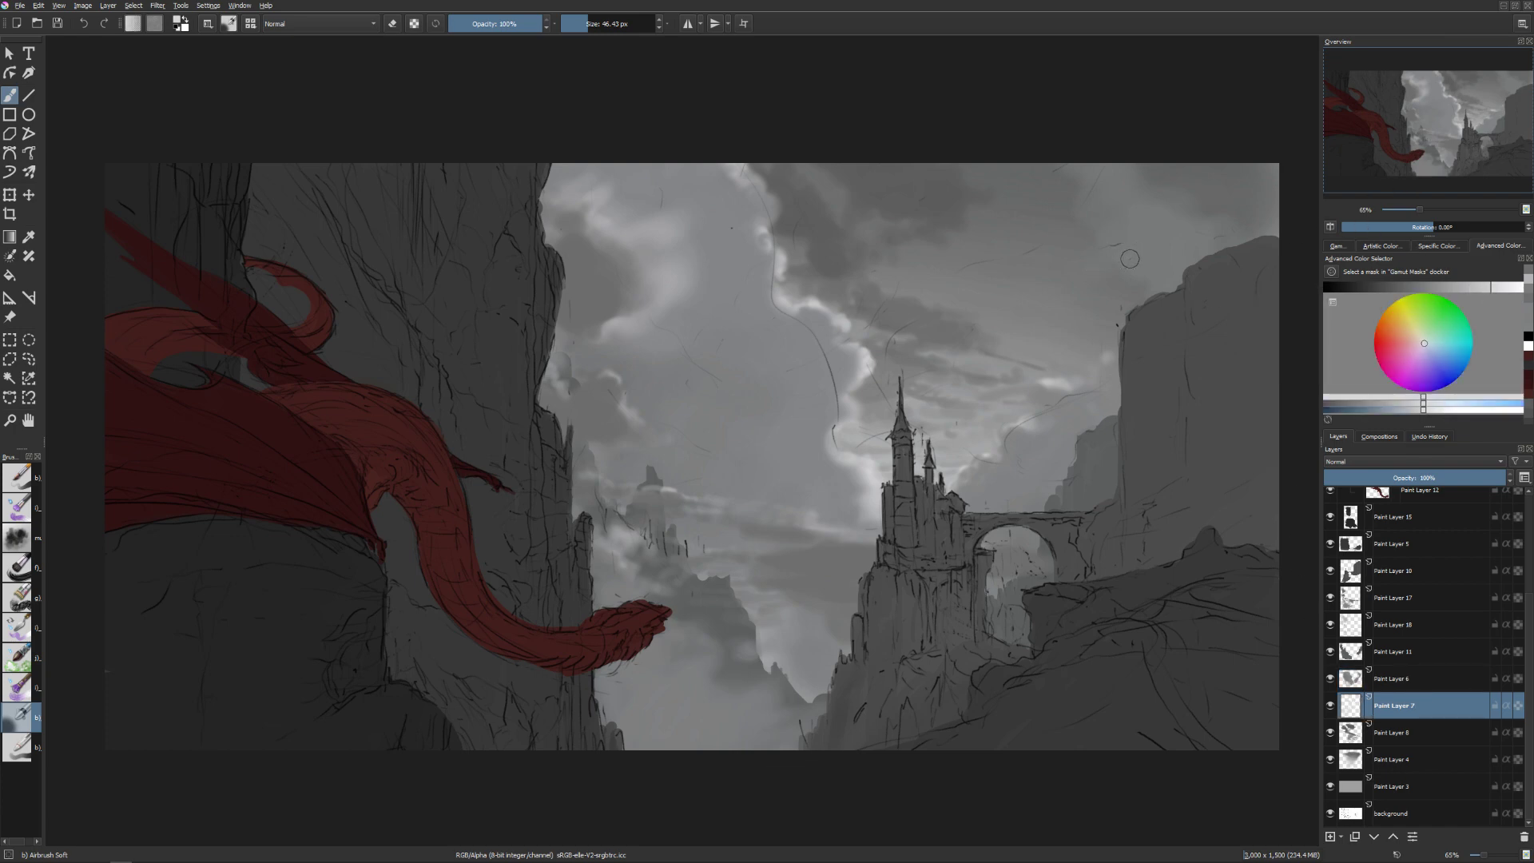
{"action": "left_click_drag", "start_coordinate": [1159, 221], "coordinate": [1205, 220]}
{"action": "mouse_move", "coordinate": [1156, 163]}
{"action": "left_mouse_down"}
{"action": "mouse_move", "coordinate": [1129, 203]}
{"action": "mouse_move", "coordinate": [1250, 239]}
{"action": "left_mouse_up"}
{"action": "key", "text": "bracketleft"}
{"action": "key", "text": "bracketleft"}
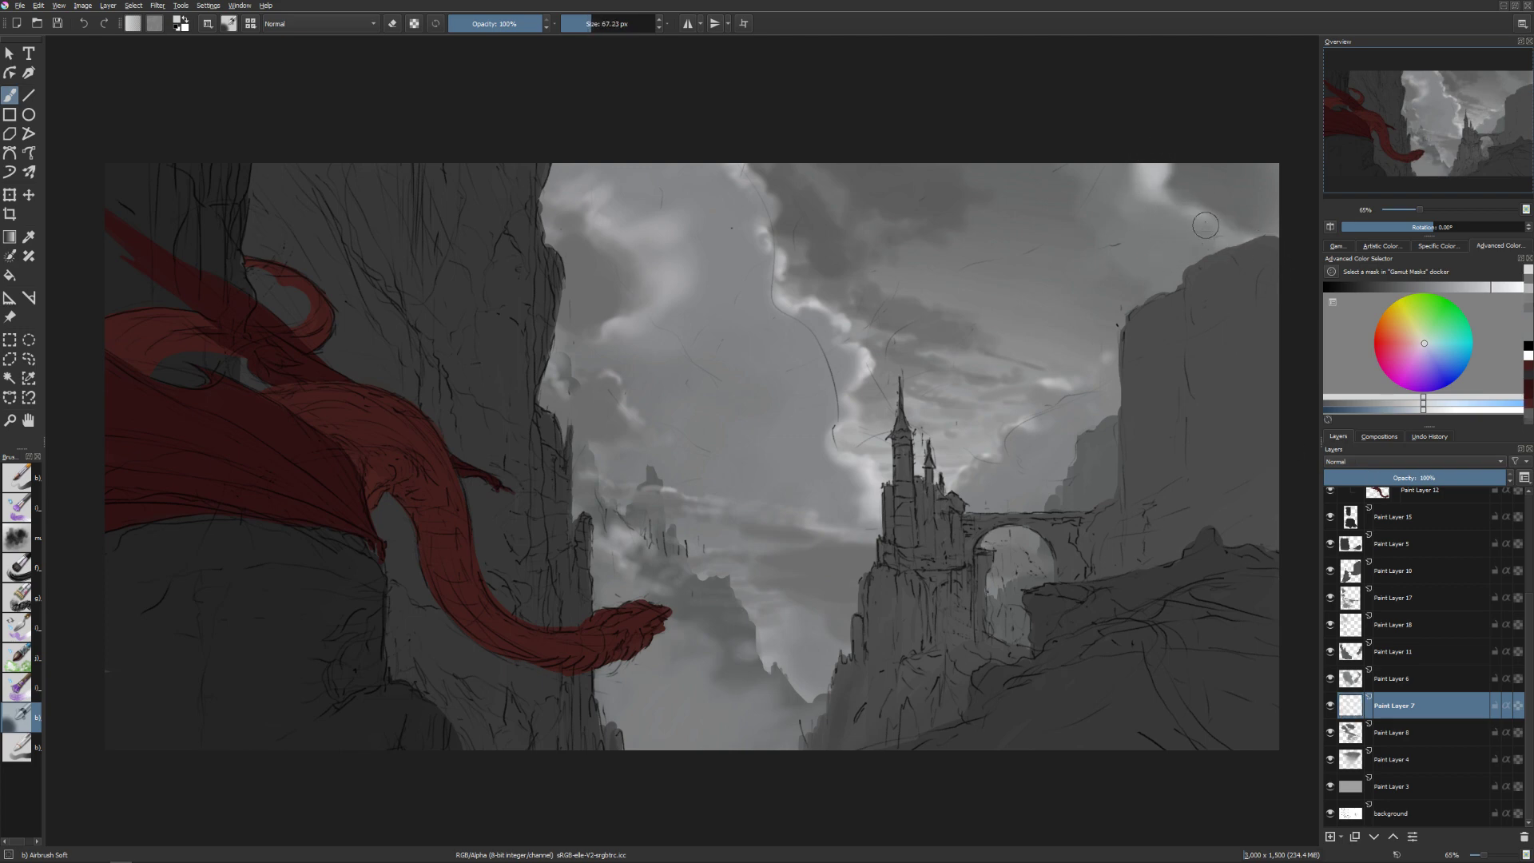
{"action": "key", "text": "bracketright"}
{"action": "mouse_move", "coordinate": [1090, 182]}
{"action": "left_mouse_down"}
{"action": "mouse_move", "coordinate": [1066, 159]}
{"action": "mouse_move", "coordinate": [1097, 213]}
{"action": "left_mouse_up"}
{"action": "key", "text": "bracketleft"}
{"action": "key", "text": "bracketleft"}
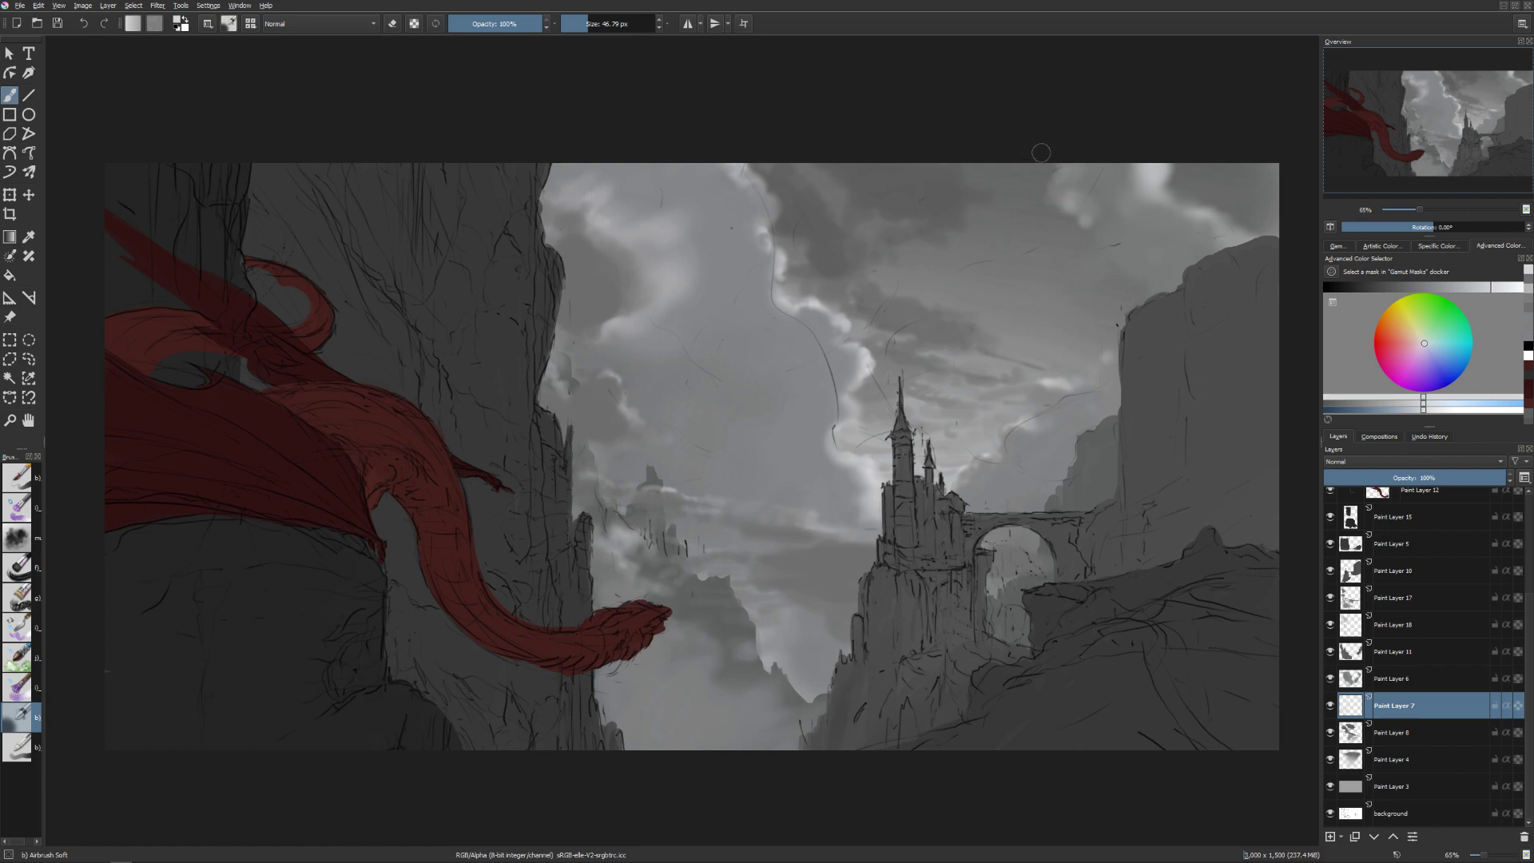
{"action": "key", "text": "bracketright"}
{"action": "key", "text": "bracketright"}
{"action": "key", "text": "bracketleft"}
{"action": "key", "text": "bracketleft"}
Darken the cliff's top edge and paint soft light on the cloud edge beside its corner.
{"action": "left_click_drag", "start_coordinate": [1128, 256], "coordinate": [1167, 283]}
{"action": "left_click_drag", "start_coordinate": [1088, 223], "coordinate": [1100, 234]}
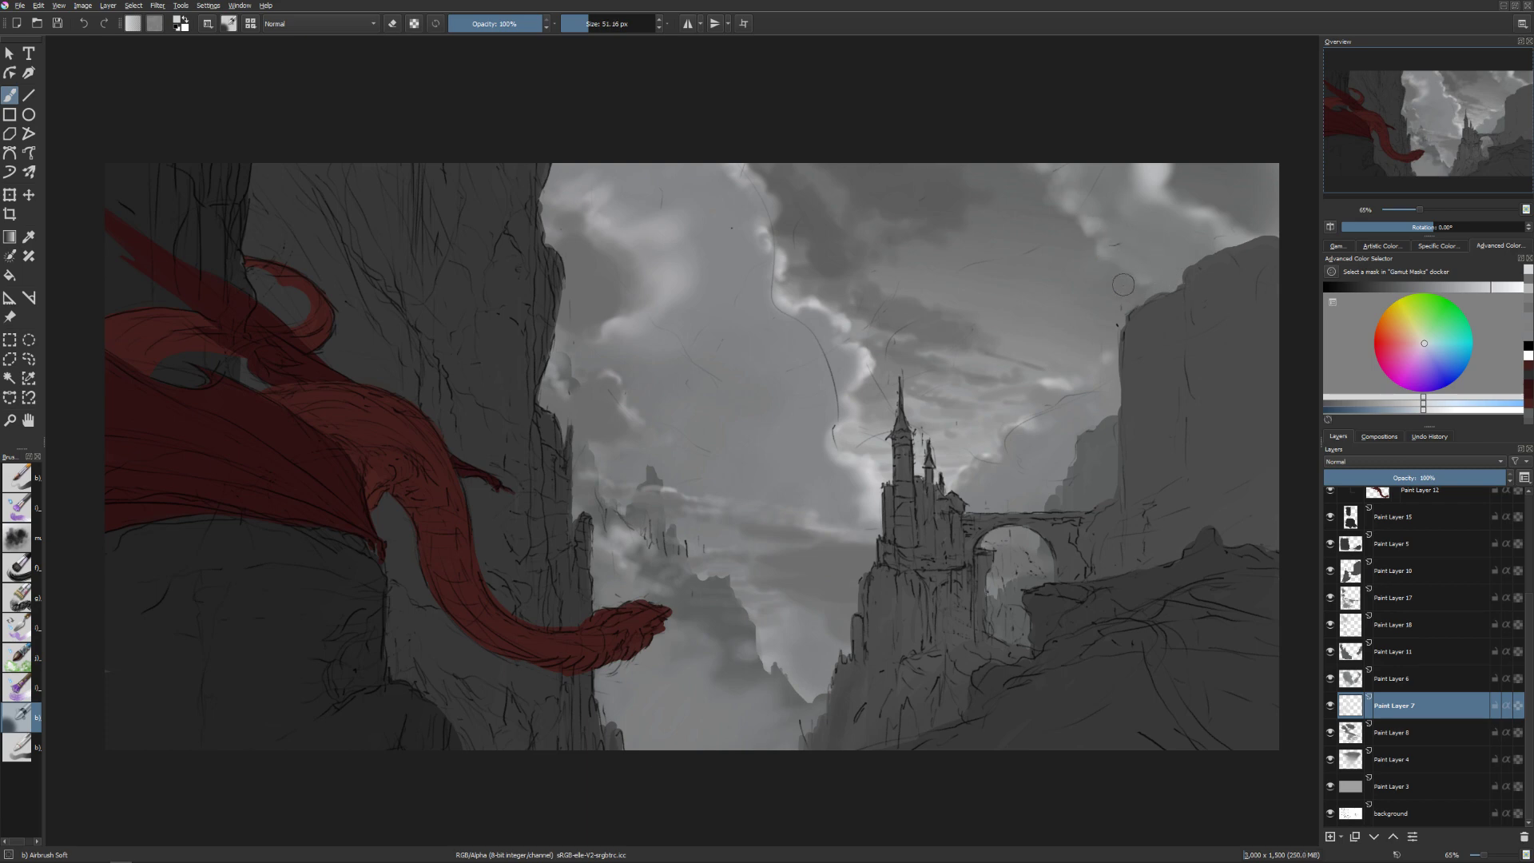
{"action": "key", "text": "bracketright"}
{"action": "mouse_move", "coordinate": [1138, 294]}
{"action": "left_mouse_down"}
{"action": "mouse_move", "coordinate": [1117, 314]}
{"action": "mouse_move", "coordinate": [1158, 296]}
{"action": "left_mouse_up"}
{"action": "left_click_drag", "start_coordinate": [1109, 368], "coordinate": [1084, 366], "text": "shift"}
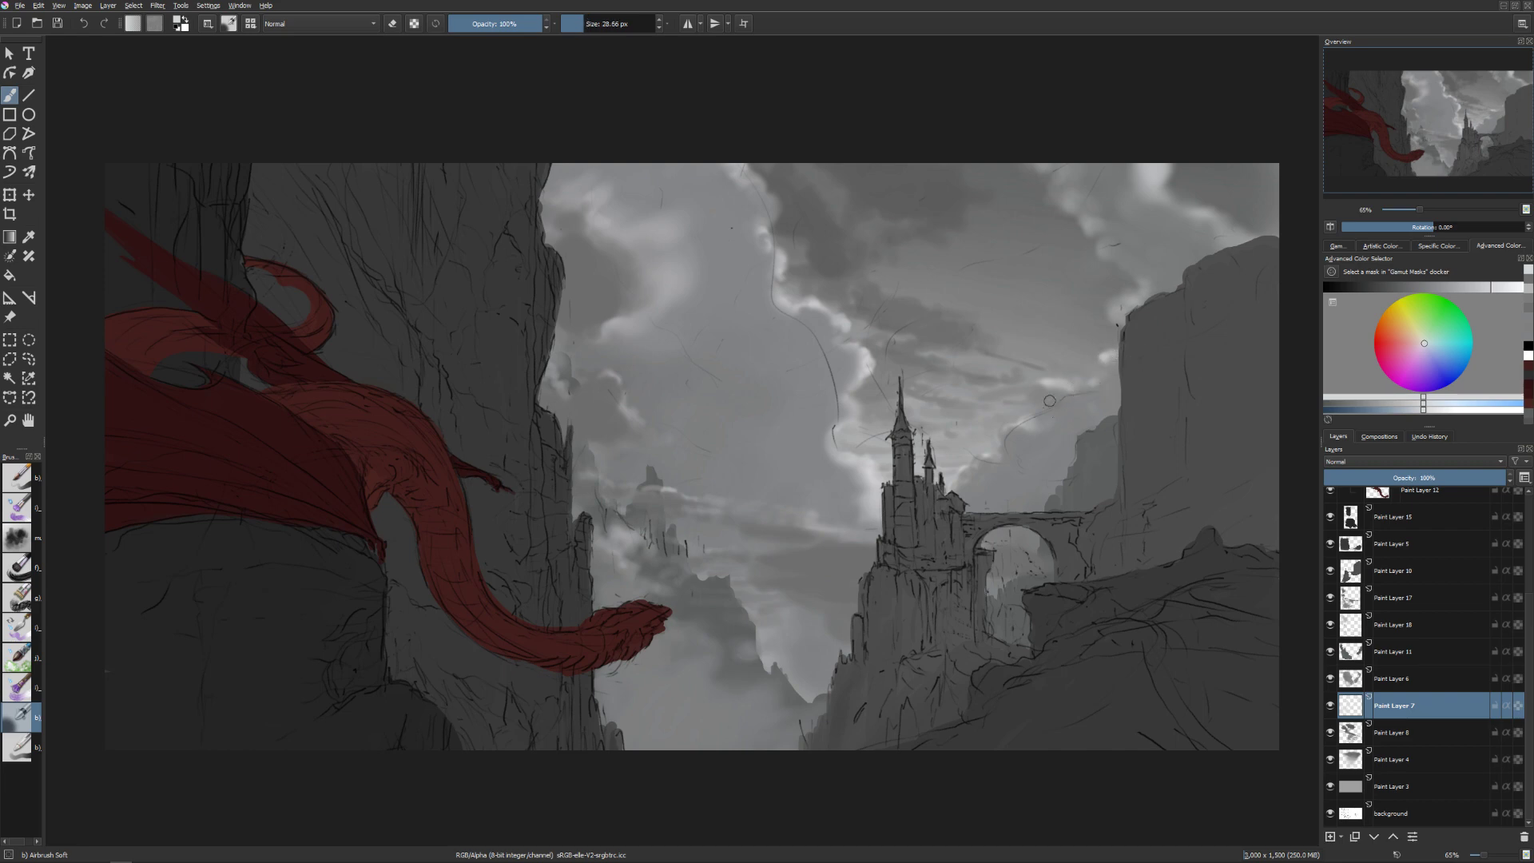
{"action": "left_click_drag", "start_coordinate": [1049, 400], "coordinate": [1023, 429]}
Paint a lighter cloud patch left of the castle's bridge and a bright cloud highlight.
{"action": "key", "text": "e"}
{"action": "left_click_drag", "start_coordinate": [1062, 365], "coordinate": [1071, 365]}
{"action": "key", "text": "e"}
{"action": "mouse_move", "coordinate": [973, 475]}
{"action": "left_mouse_down"}
{"action": "mouse_move", "coordinate": [961, 478]}
{"action": "mouse_move", "coordinate": [980, 457]}
{"action": "mouse_move", "coordinate": [994, 464]}
{"action": "left_mouse_up"}
{"action": "key", "text": "e"}
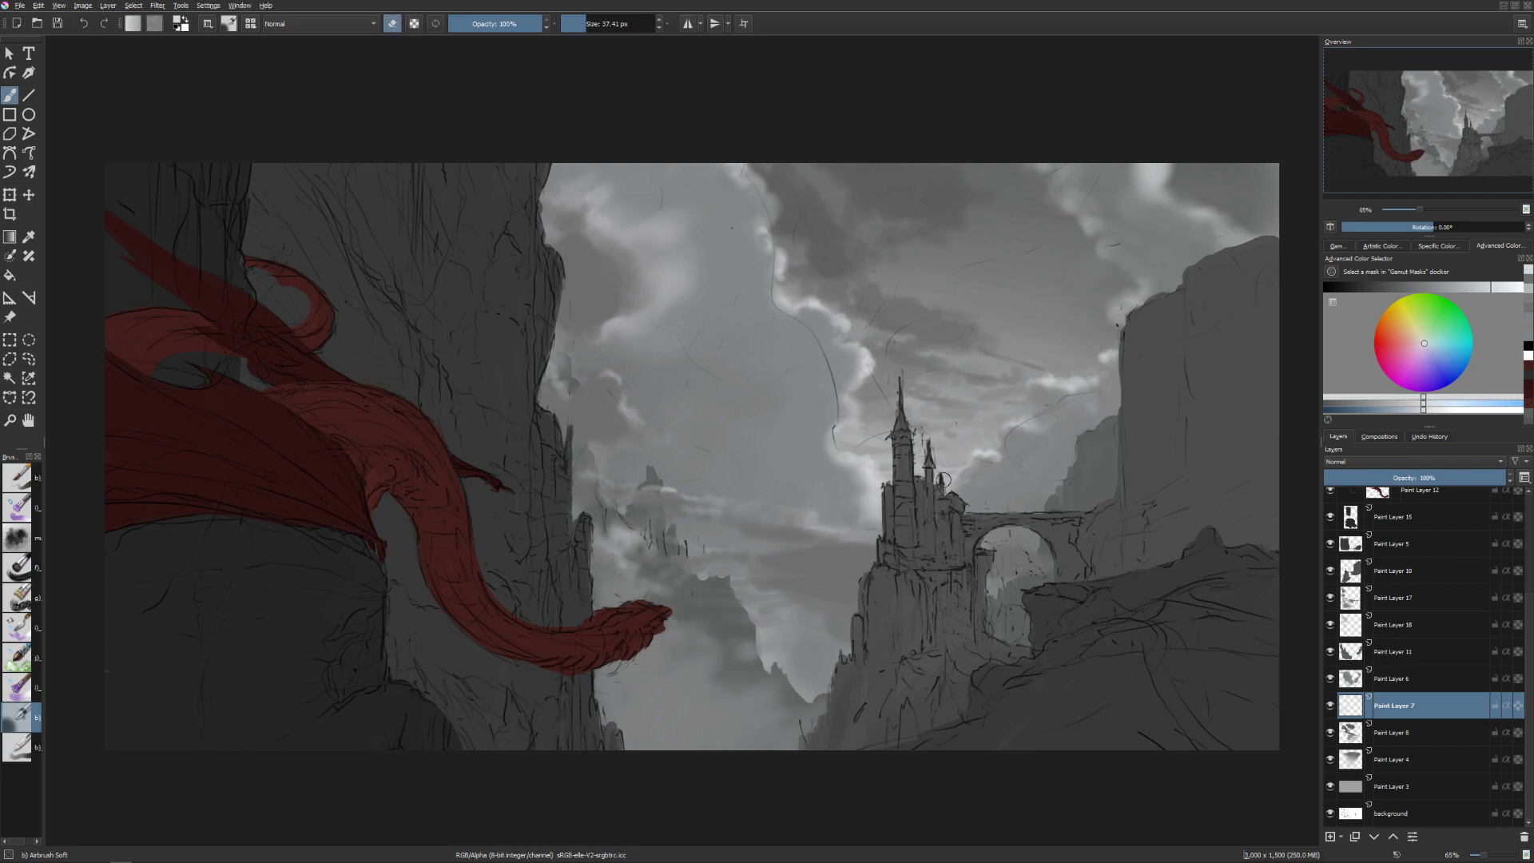
{"action": "key", "text": "e"}
{"action": "mouse_move", "coordinate": [1204, 210]}
{"action": "left_mouse_down", "text": "shift"}
{"action": "mouse_move", "coordinate": [1220, 215]}
{"action": "mouse_move", "coordinate": [1207, 221]}
{"action": "left_mouse_up", "text": "shift"}
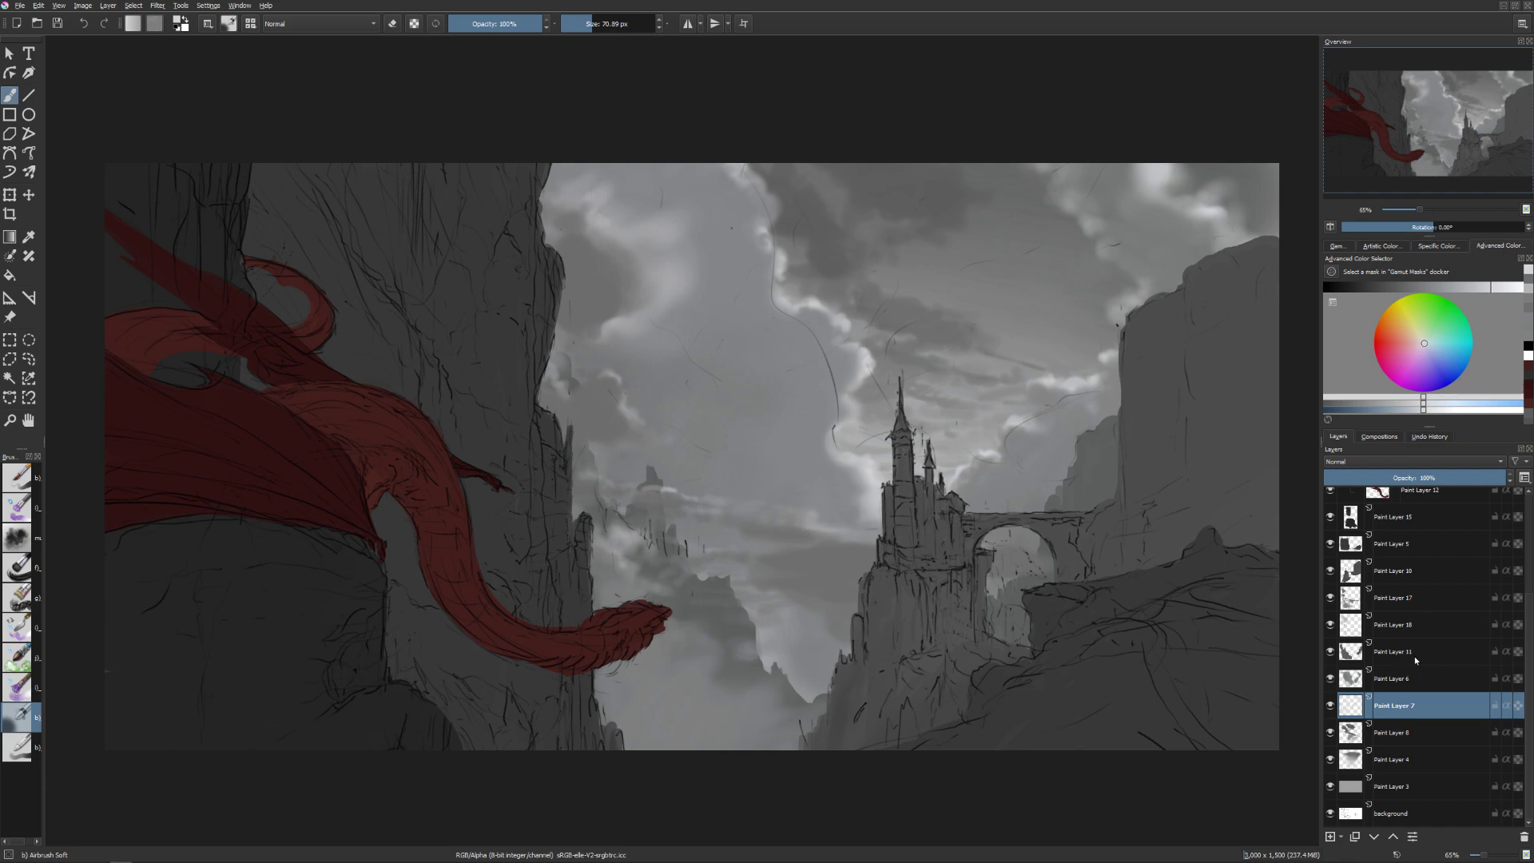
On Paint Layer 6, sample a sky grey and darken the bright cloud's left side.
{"action": "left_click", "coordinate": [1355, 678]}
{"action": "left_click", "coordinate": [1187, 239], "text": "ctrl"}
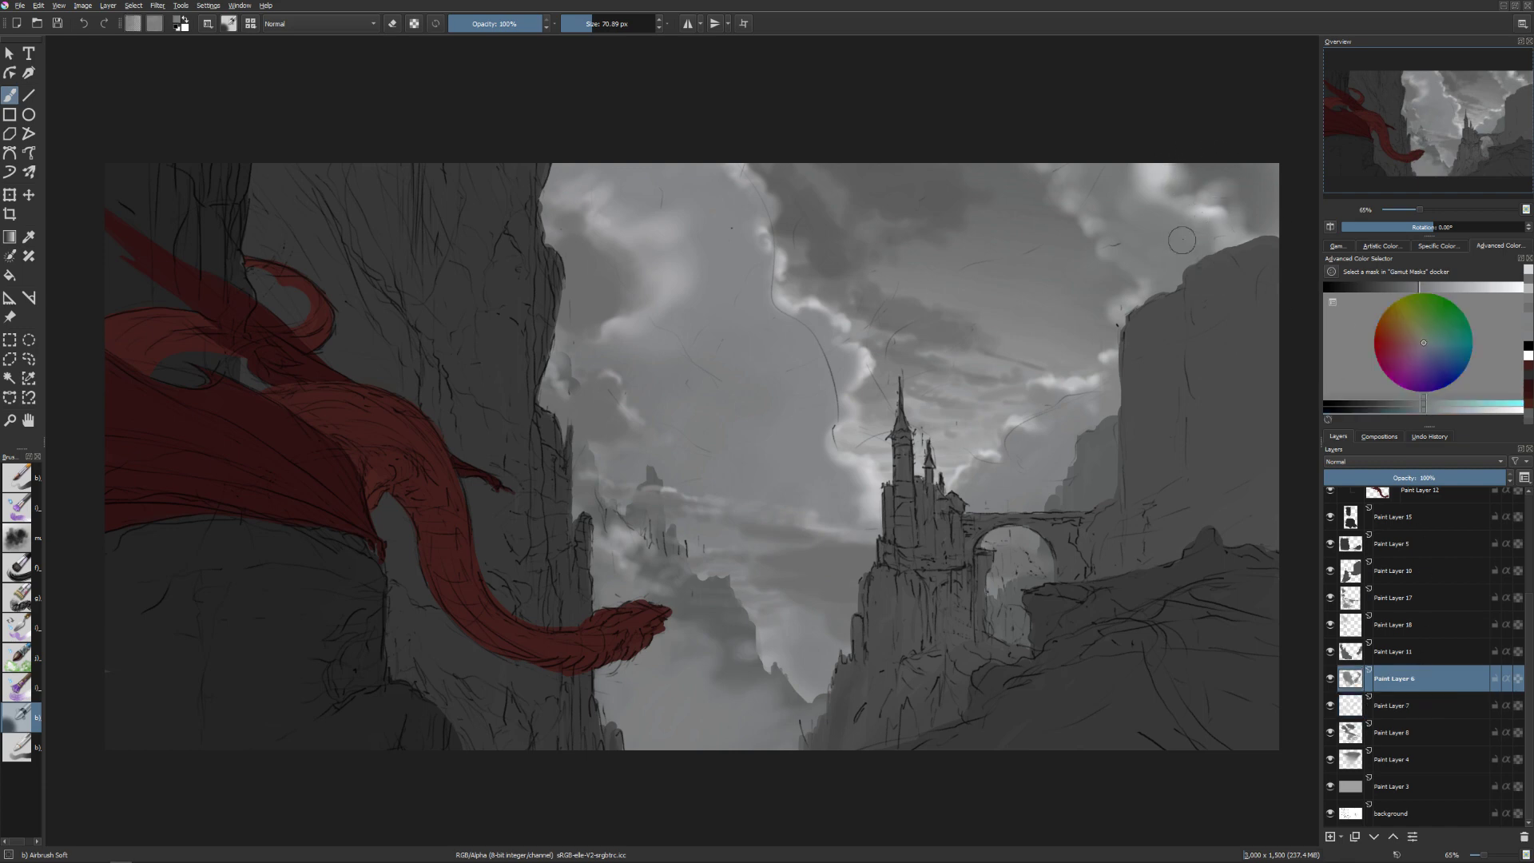
{"action": "mouse_move", "coordinate": [1191, 229]}
{"action": "left_mouse_down"}
{"action": "mouse_move", "coordinate": [1173, 229]}
{"action": "mouse_move", "coordinate": [1190, 226]}
{"action": "left_mouse_up"}
{"action": "left_click_drag", "start_coordinate": [1203, 225], "coordinate": [1172, 214]}
{"action": "left_click_drag", "start_coordinate": [1160, 192], "coordinate": [1152, 167]}
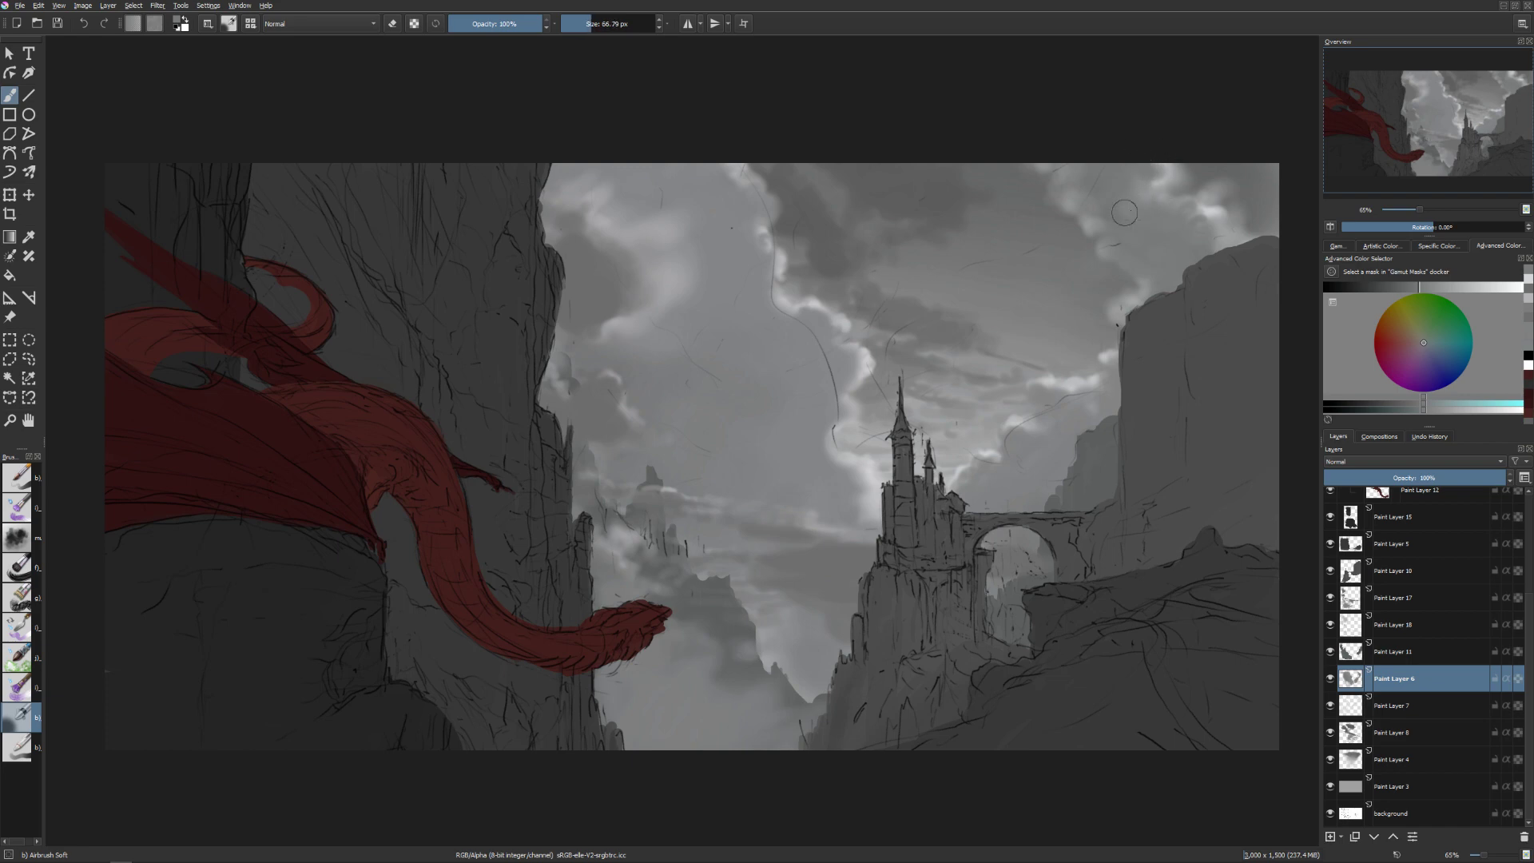
{"action": "left_click_drag", "start_coordinate": [1208, 265], "coordinate": [1207, 264]}
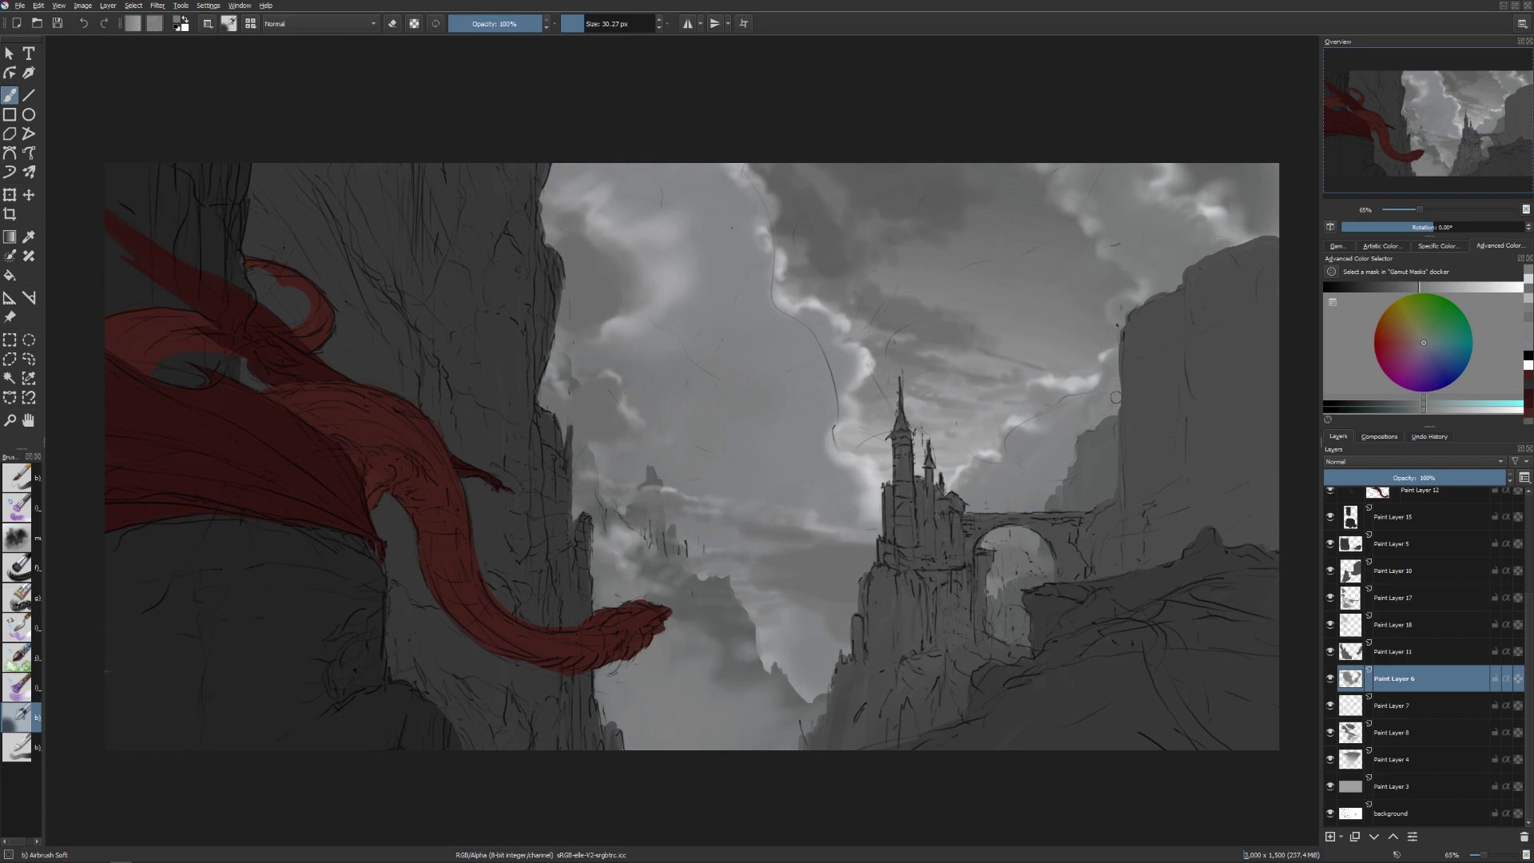
{"action": "mouse_move", "coordinate": [1075, 408]}
{"action": "left_mouse_down", "text": "shift"}
{"action": "mouse_move", "coordinate": [1060, 447]}
{"action": "mouse_move", "coordinate": [1072, 411]}
{"action": "mouse_move", "coordinate": [1058, 399]}
{"action": "mouse_move", "coordinate": [1034, 444]}
{"action": "mouse_move", "coordinate": [1065, 419]}
{"action": "left_mouse_up", "text": "shift"}
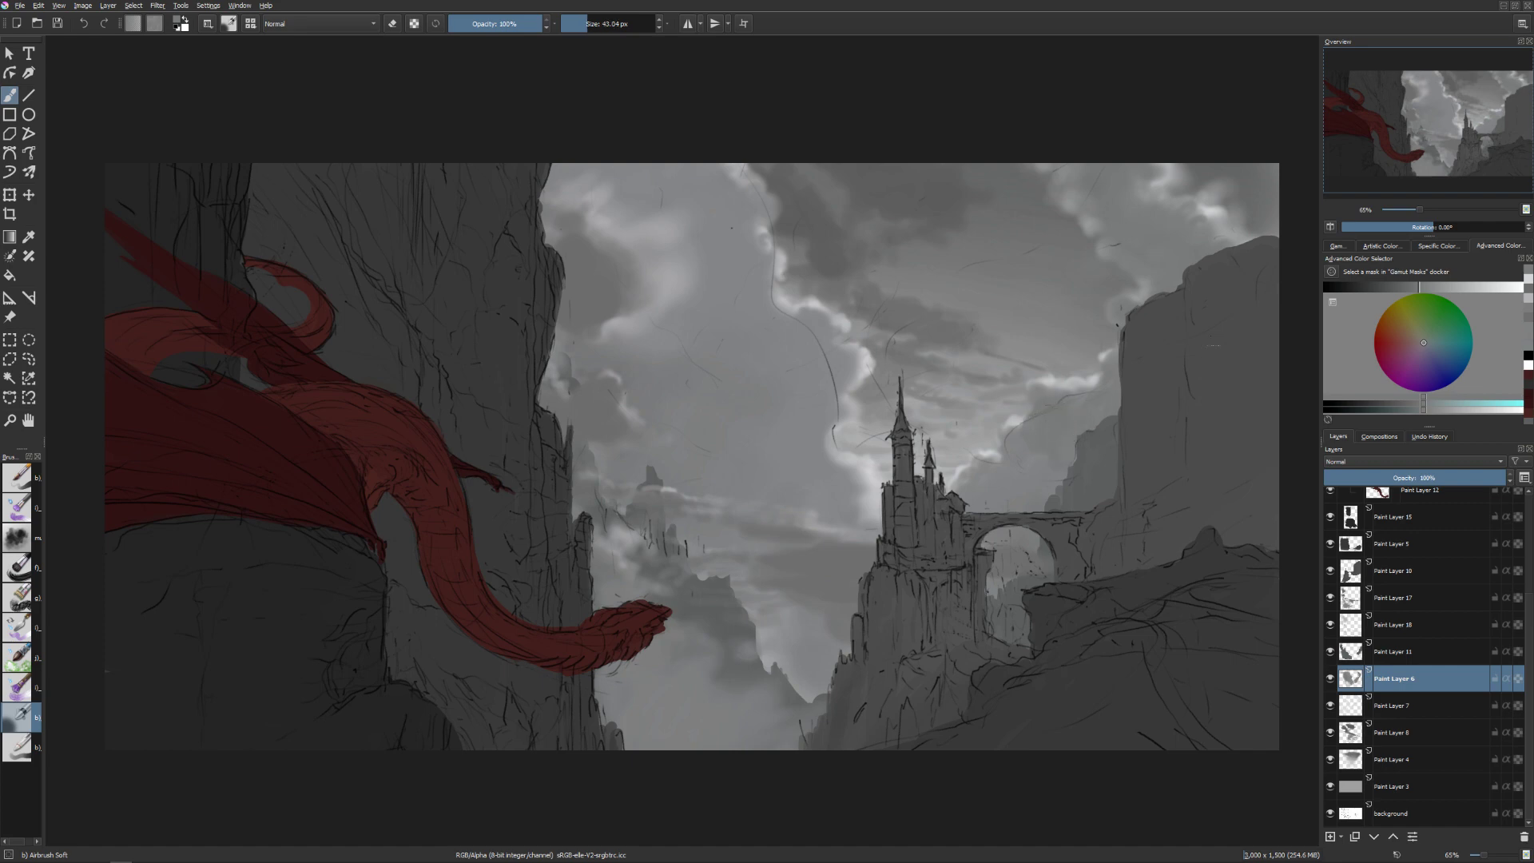
Pick a lighter grey in the Advanced Color Selector and dab it onto the sky.
{"action": "left_click", "coordinate": [1425, 285]}
{"action": "left_click_drag", "start_coordinate": [1037, 457], "coordinate": [1042, 451], "text": "shift"}
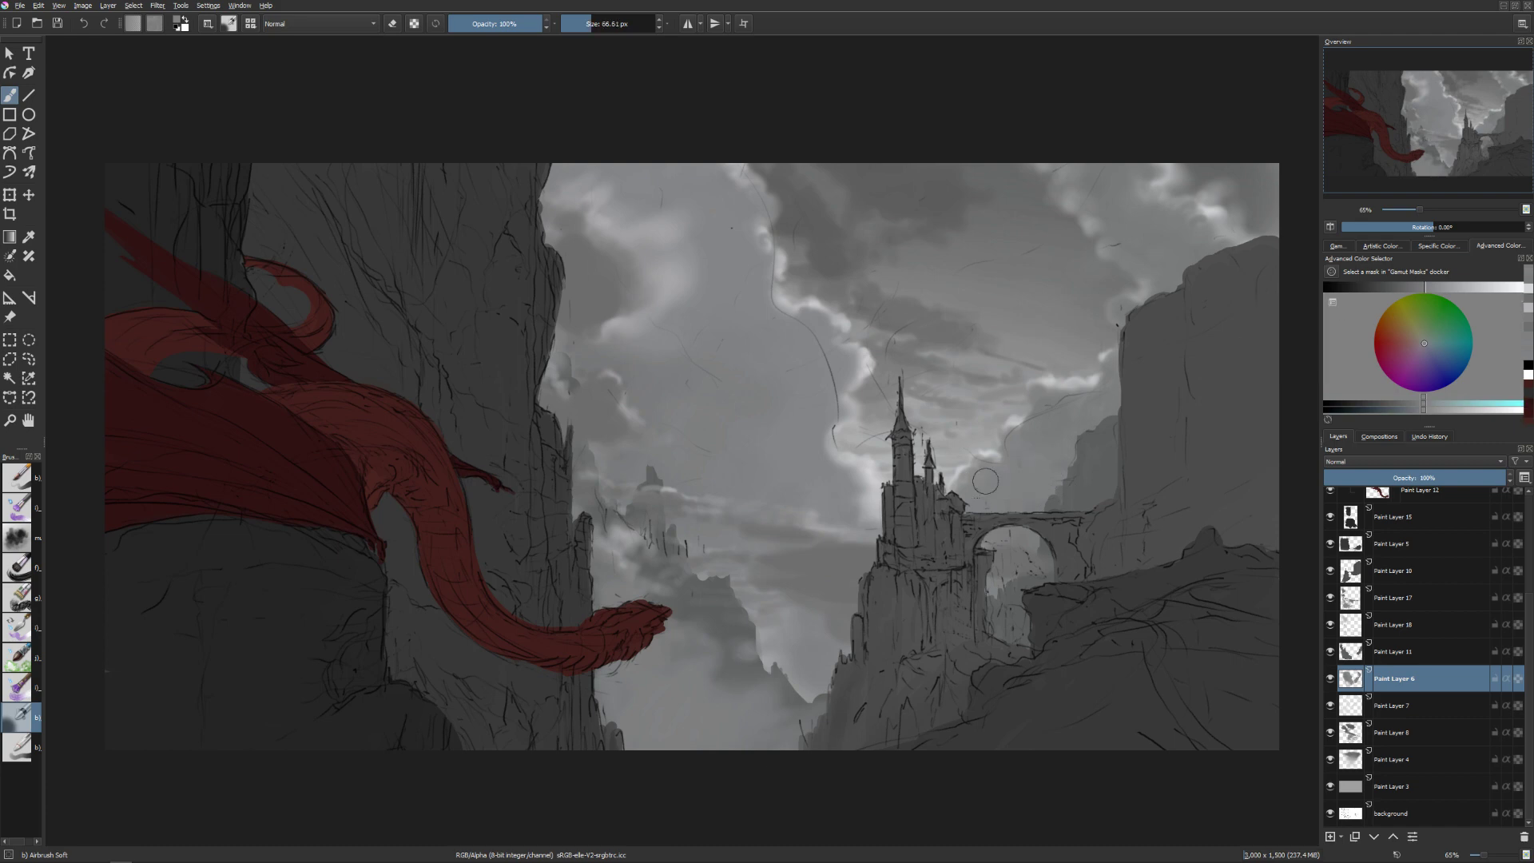
{"action": "left_click", "coordinate": [1434, 287]}
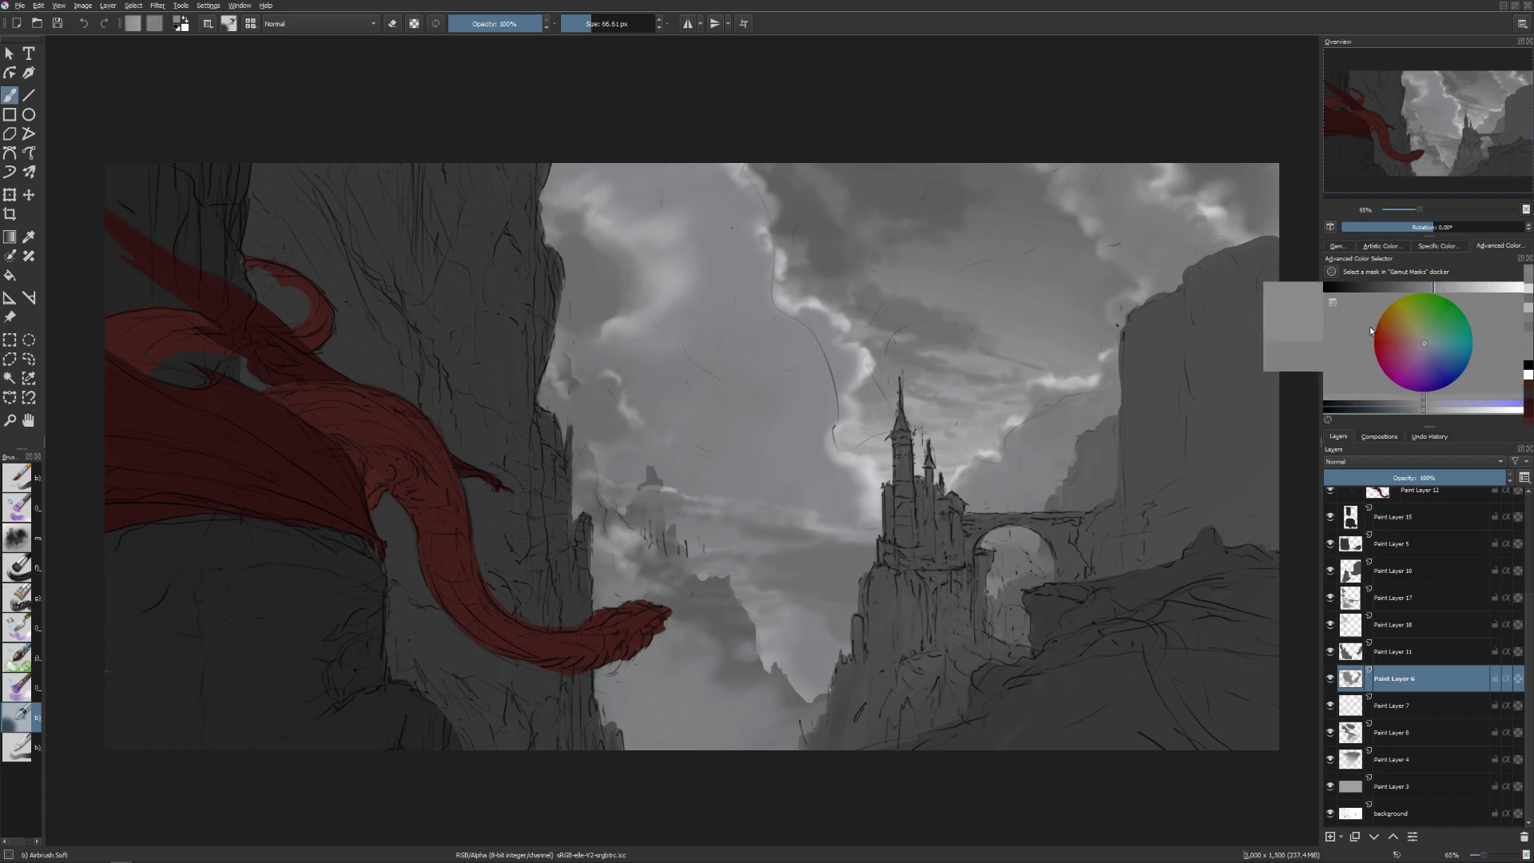
{"action": "mouse_move", "coordinate": [998, 508]}
{"action": "left_mouse_down", "text": "shift"}
{"action": "mouse_move", "coordinate": [1032, 550]}
{"action": "mouse_move", "coordinate": [1056, 501]}
{"action": "mouse_move", "coordinate": [1060, 467]}
{"action": "mouse_move", "coordinate": [1028, 473]}
{"action": "mouse_move", "coordinate": [1040, 414]}
{"action": "left_mouse_up", "text": "shift"}
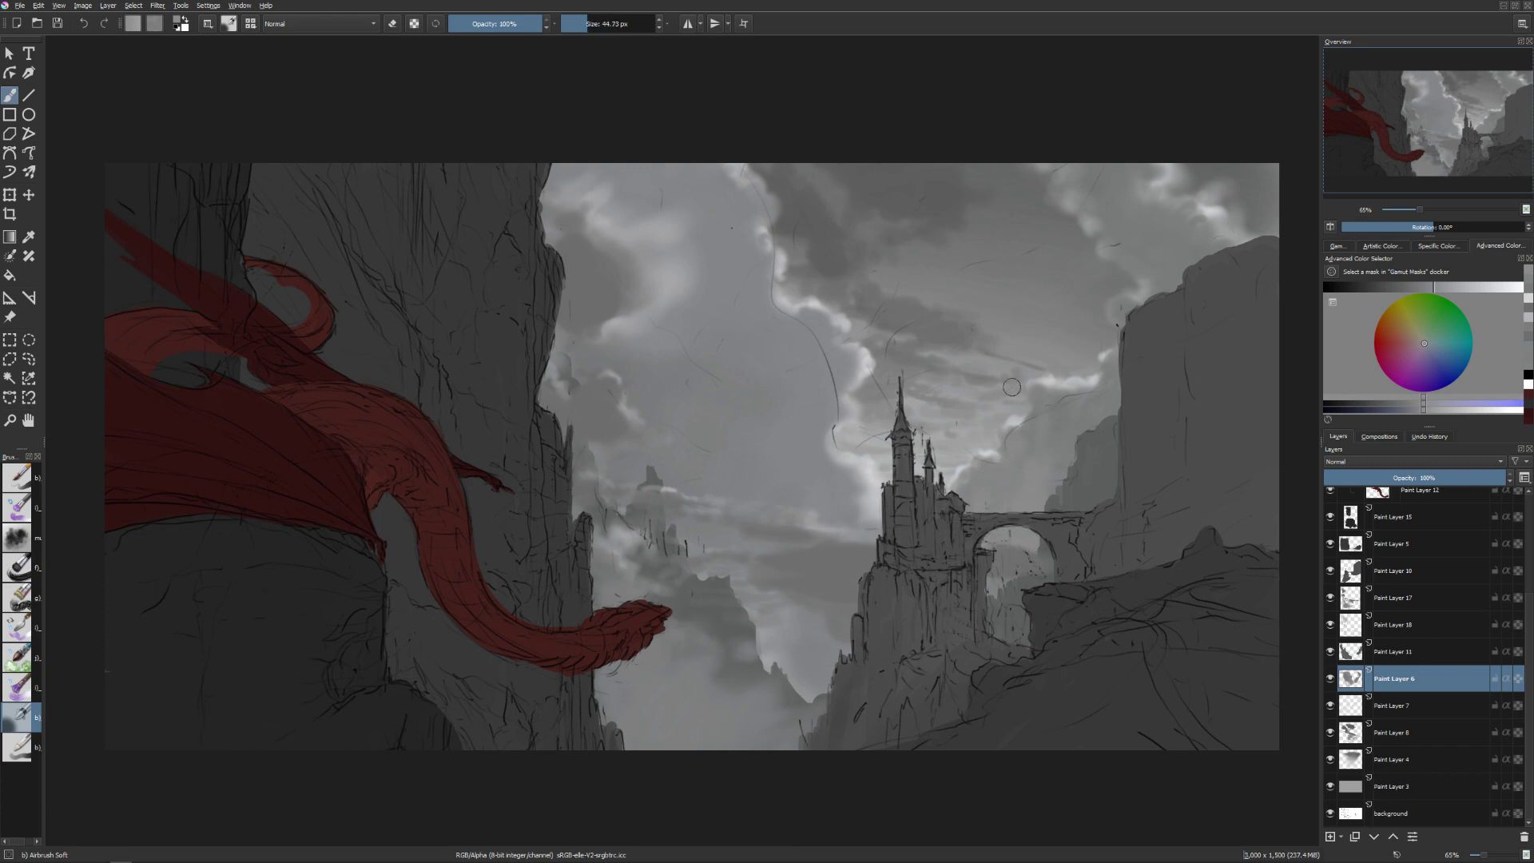
{"action": "key", "text": "bracketright"}
{"action": "key", "text": "bracketright"}
{"action": "key", "text": "bracketright"}
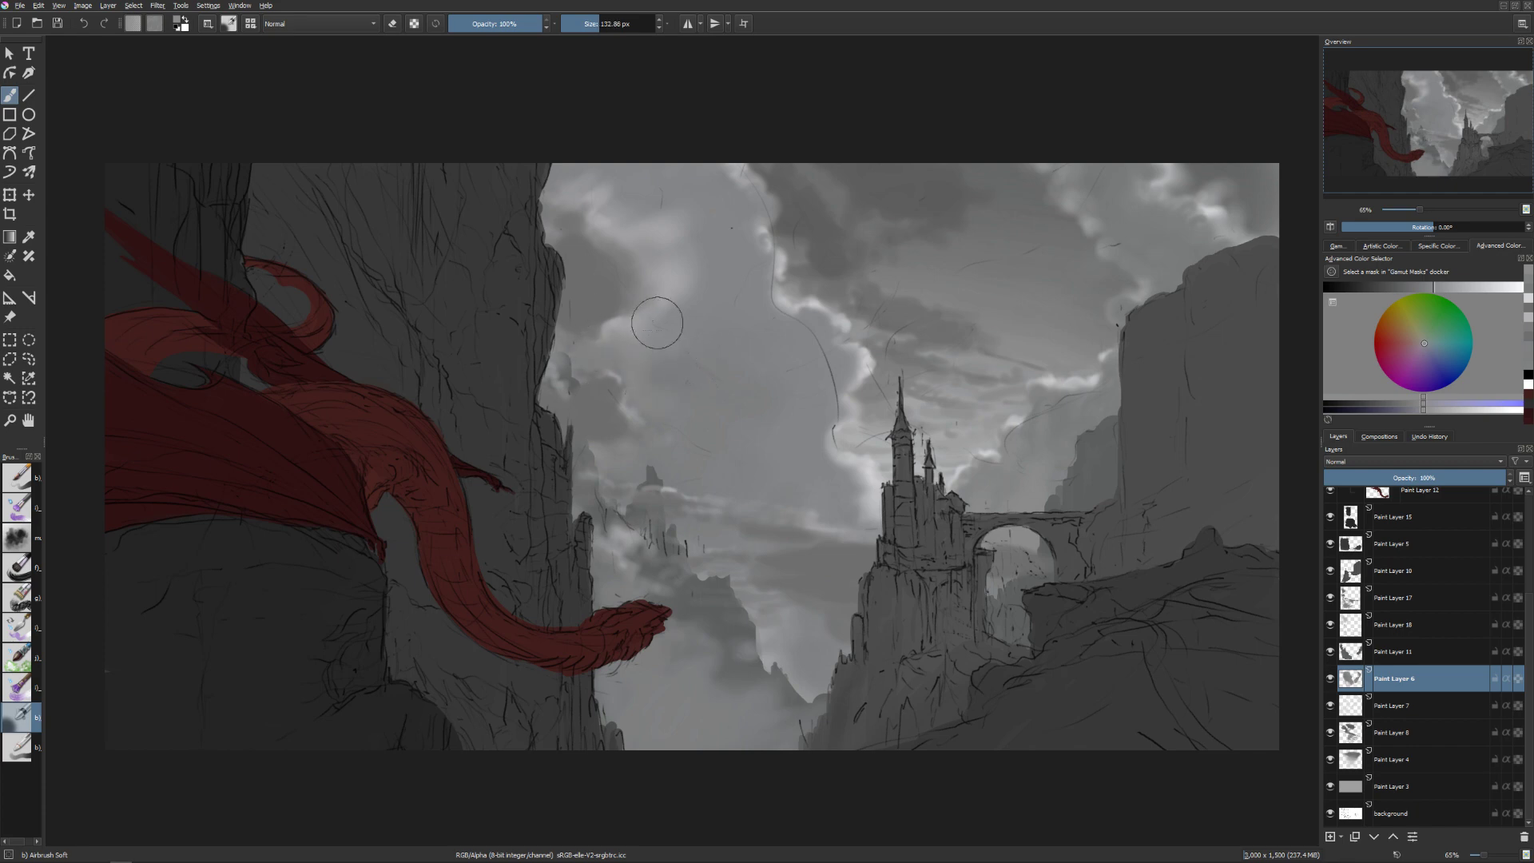
{"action": "key", "text": "bracketright"}
{"action": "key", "text": "bracketleft"}
{"action": "key", "text": "bracketleft"}
{"action": "key", "text": "bracketleft"}
{"action": "key", "text": "bracketleft"}
{"action": "key", "text": "bracketright"}
{"action": "key", "text": "bracketright"}
{"action": "key", "text": "bracketright"}
{"action": "key", "text": "bracketright"}
{"action": "left_click", "coordinate": [1441, 286]}
{"action": "key", "text": "bracketleft"}
{"action": "left_click", "coordinate": [745, 358]}
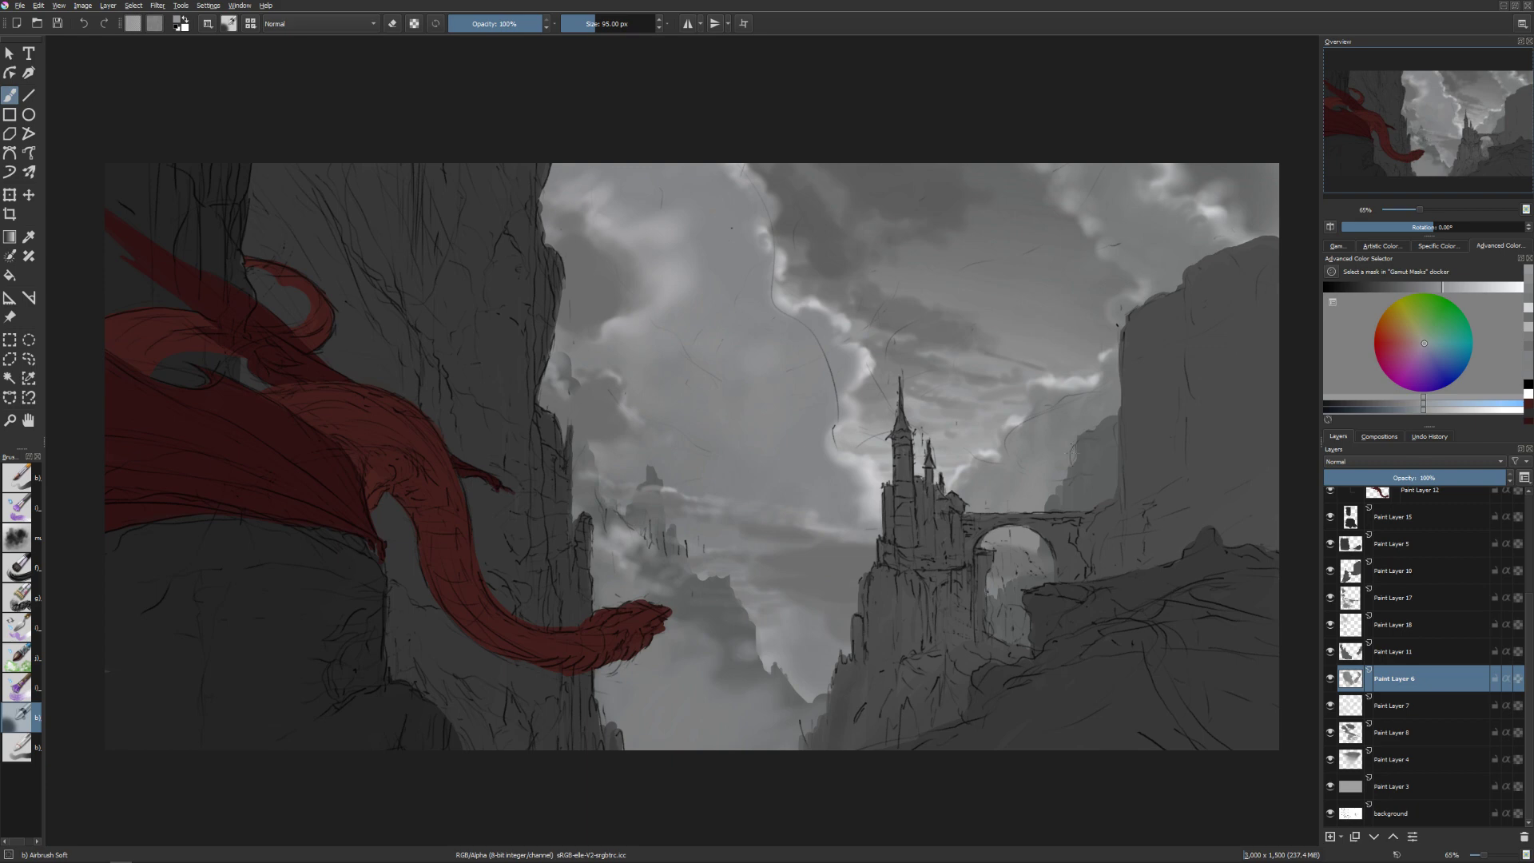
Keep softening the sky with small airbrush touches at varying brush sizes.
{"action": "key", "text": "bracketleft"}
{"action": "key", "text": "bracketleft"}
{"action": "key", "text": "bracketleft"}
{"action": "key", "text": "bracketleft"}
{"action": "left_click_drag", "start_coordinate": [717, 309], "coordinate": [716, 309], "text": "shift"}
{"action": "left_click_drag", "start_coordinate": [831, 513], "coordinate": [843, 513], "text": "shift"}
{"action": "key", "text": "bracketright"}
{"action": "key", "text": "bracketright"}
{"action": "key", "text": "bracketright"}
{"action": "key", "text": "bracketleft"}
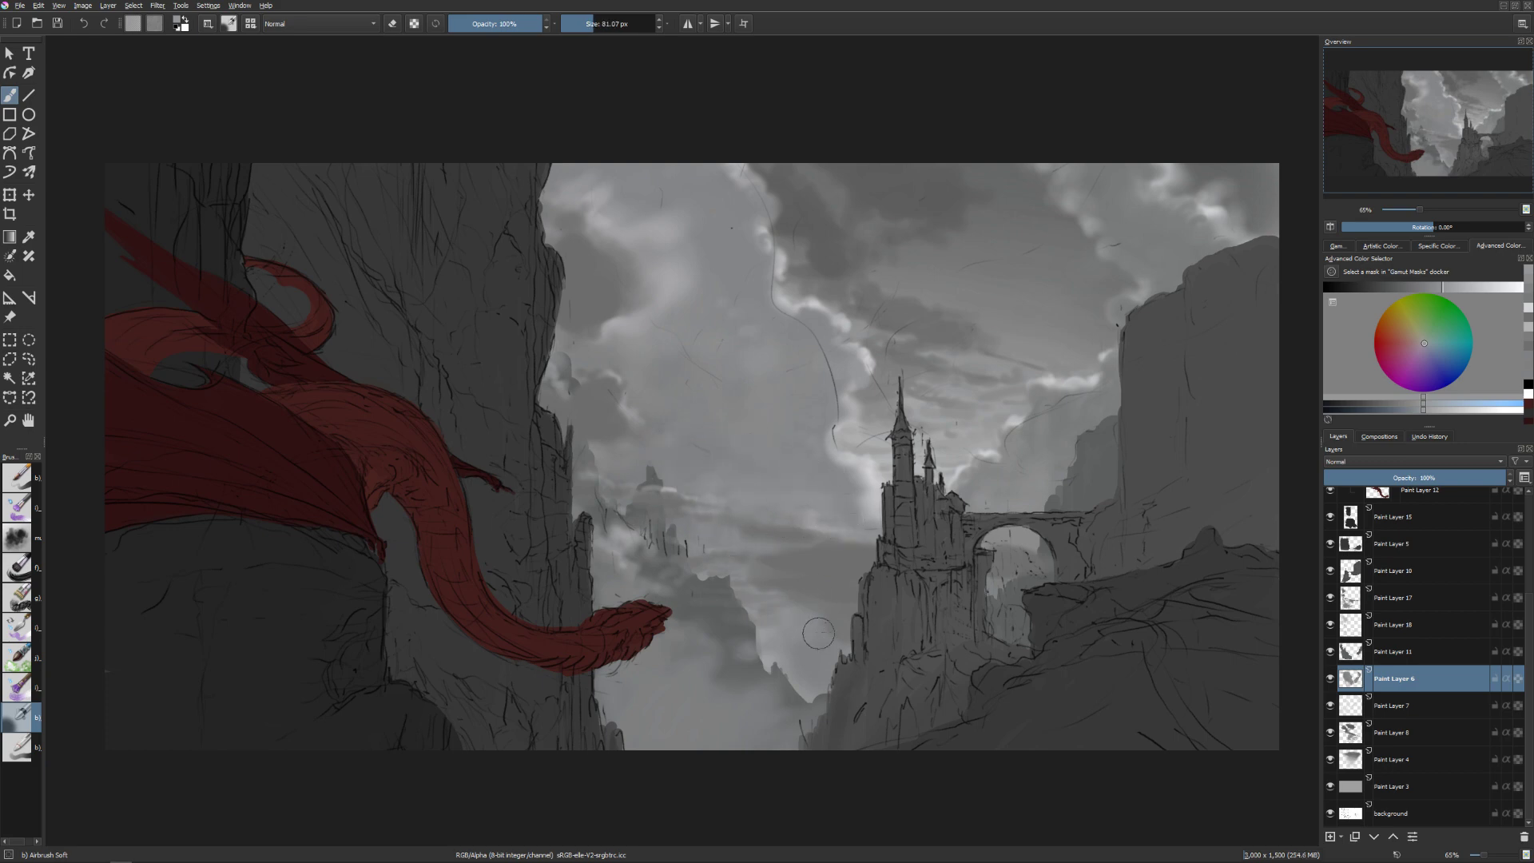
With a 130 px brush and a lighter grey, lighten the sky gap beside the castle cliff.
{"action": "left_click", "coordinate": [1447, 289]}
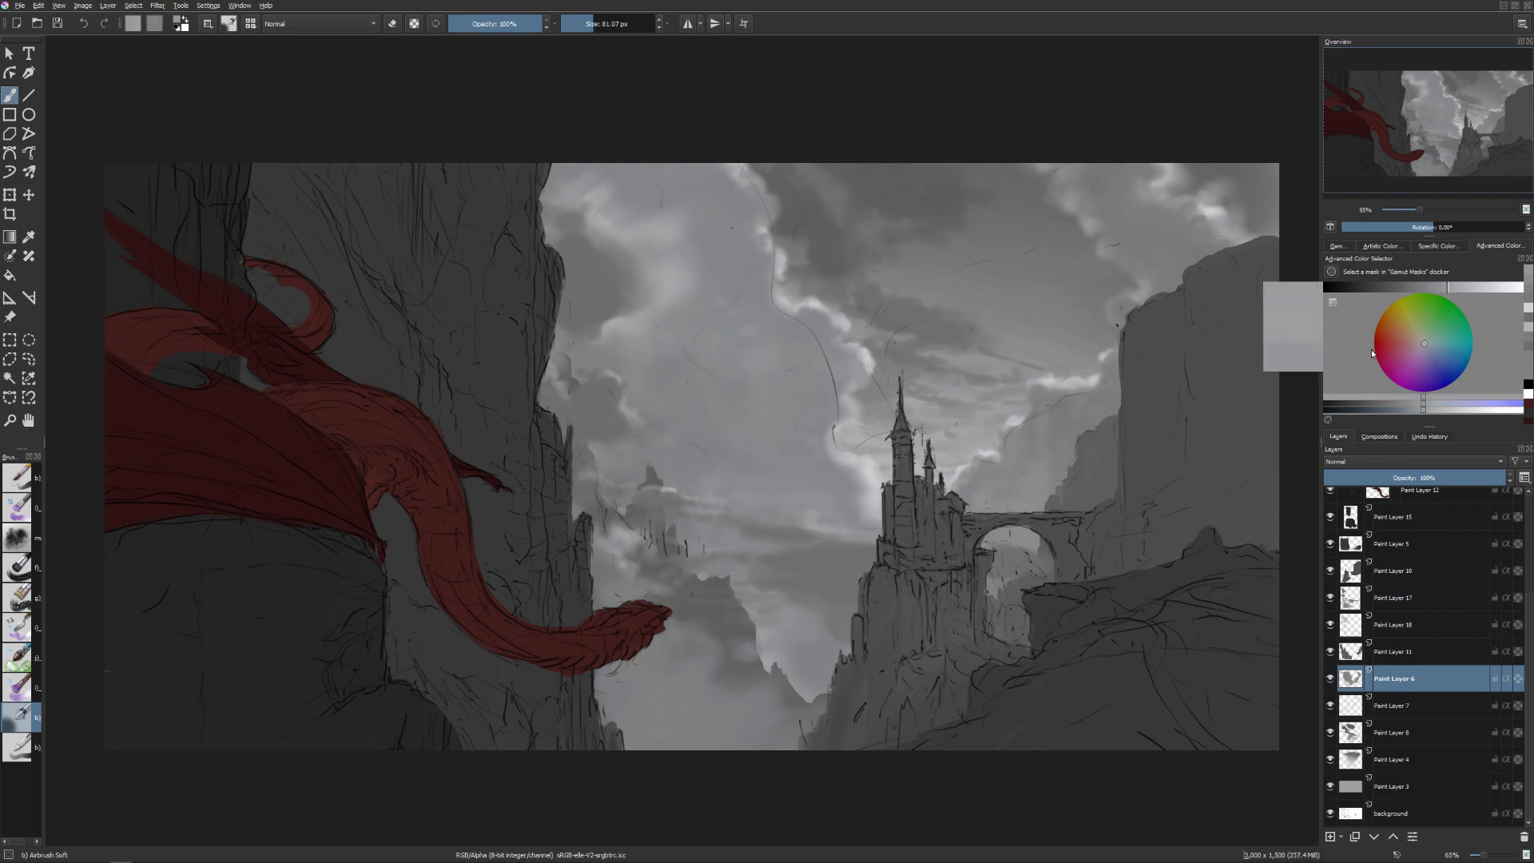
{"action": "key", "text": "bracketright"}
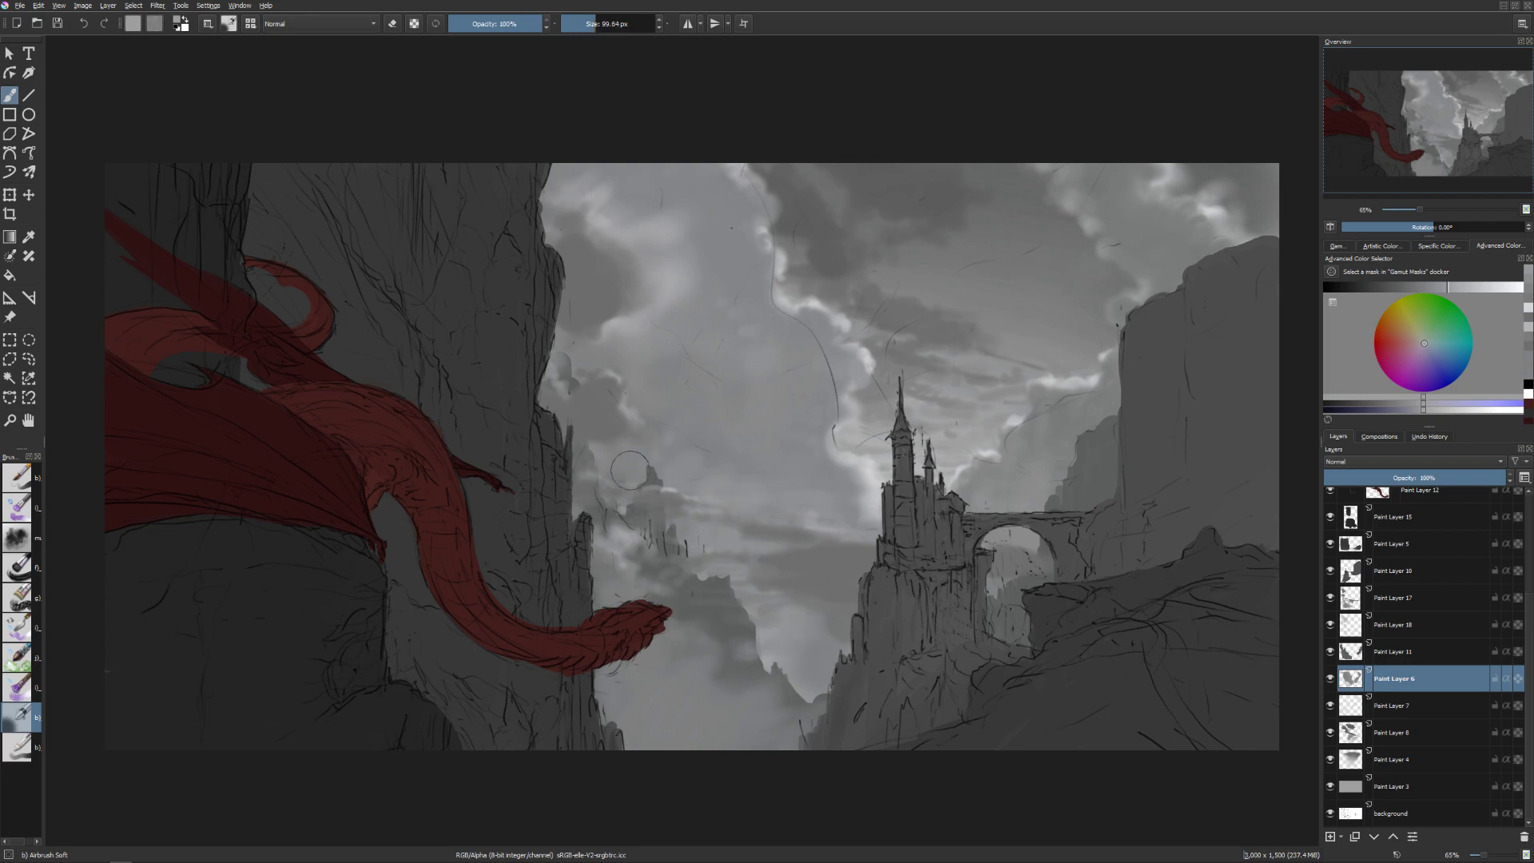
{"action": "key", "text": "bracketright"}
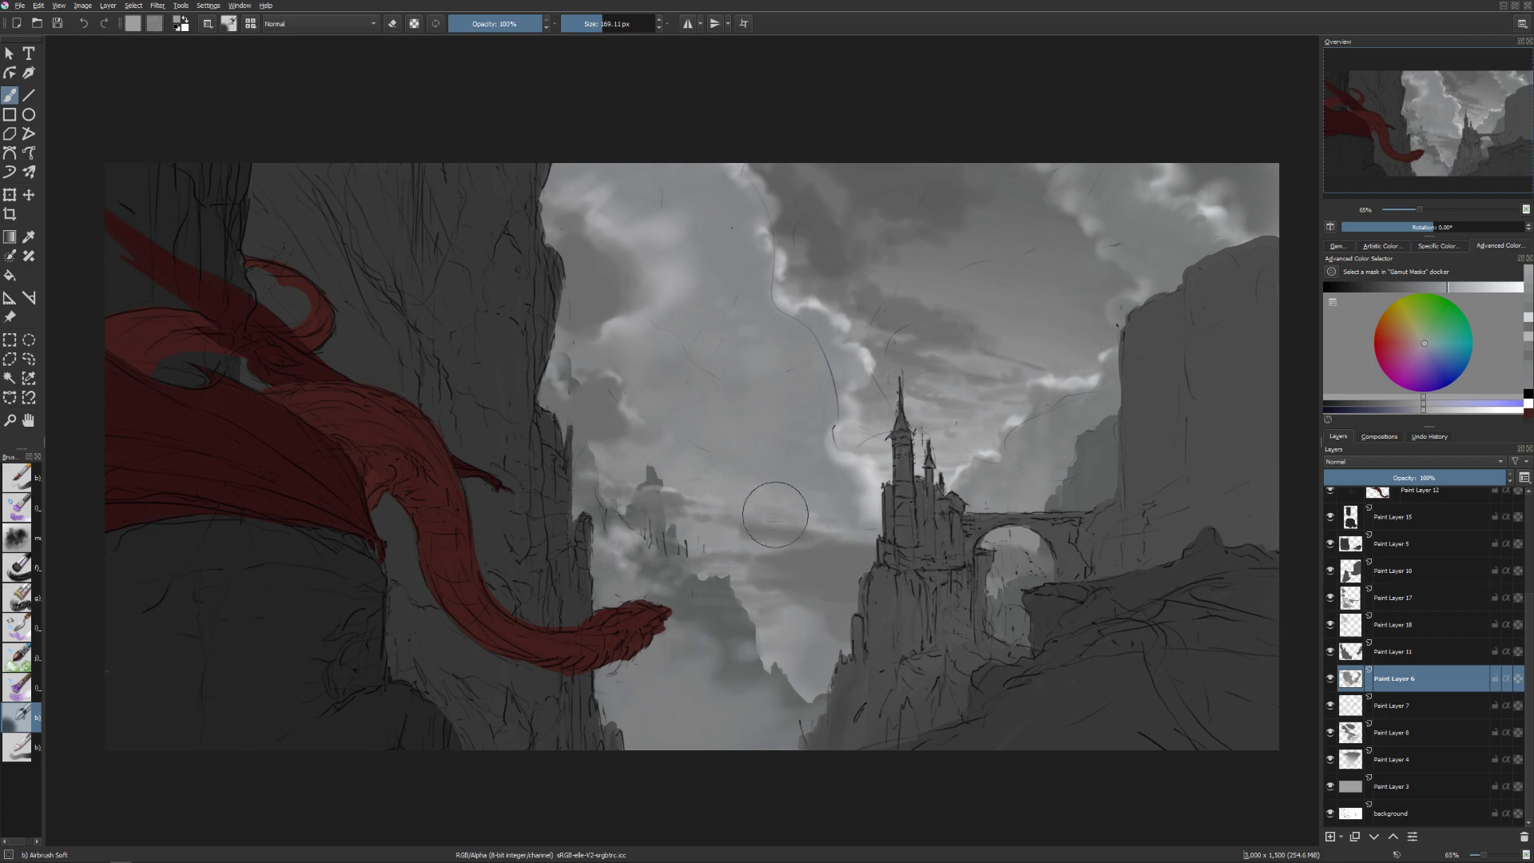
{"action": "key", "text": "shift+i"}
{"action": "left_click", "coordinate": [812, 377]}
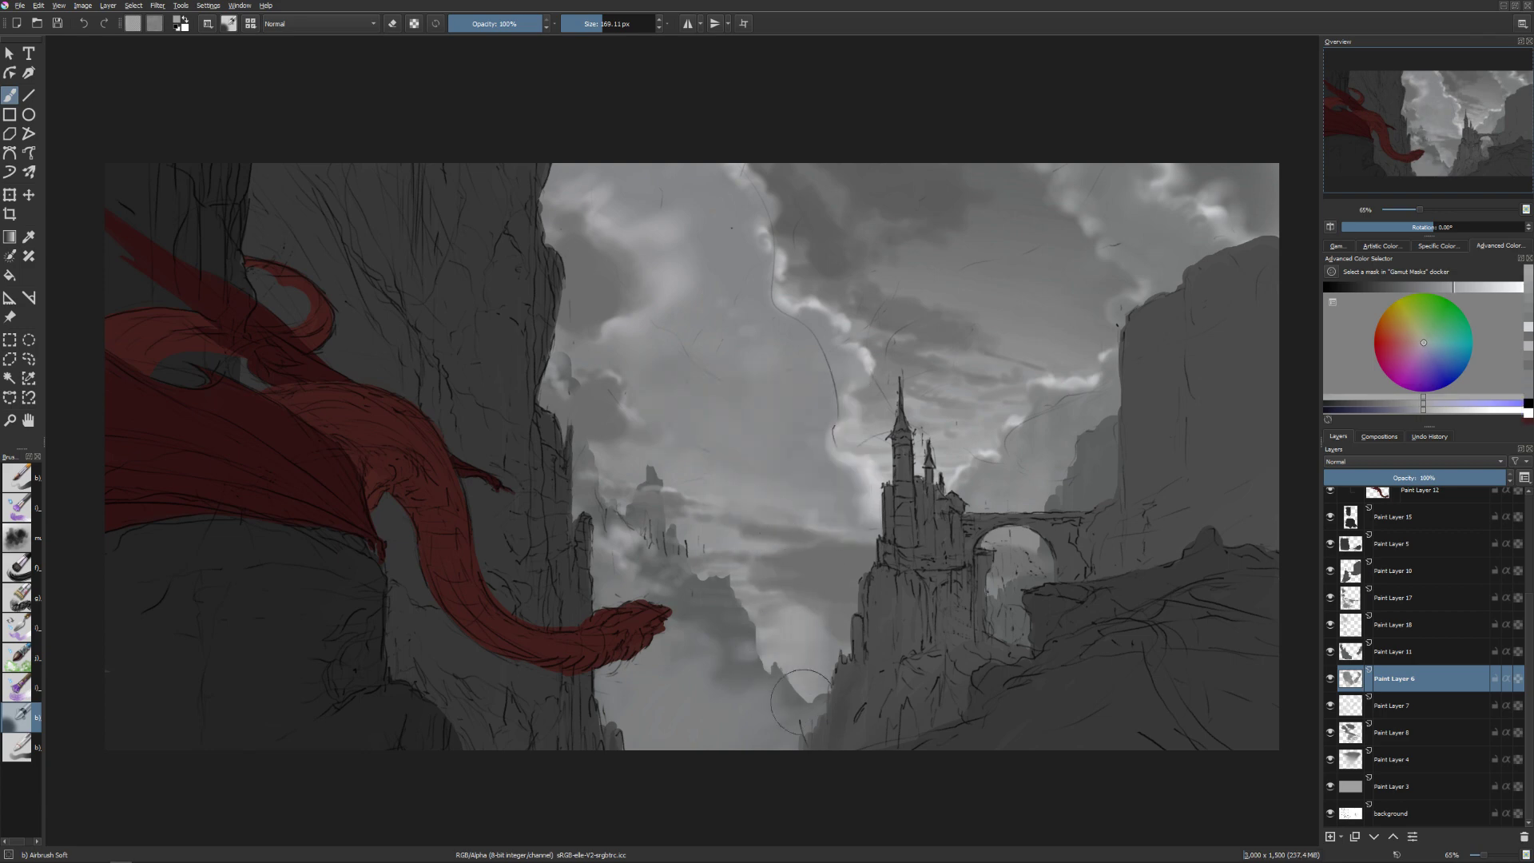
{"action": "mouse_move", "coordinate": [805, 643]}
{"action": "left_mouse_down"}
{"action": "mouse_move", "coordinate": [776, 644]}
{"action": "mouse_move", "coordinate": [816, 679]}
{"action": "left_mouse_up"}
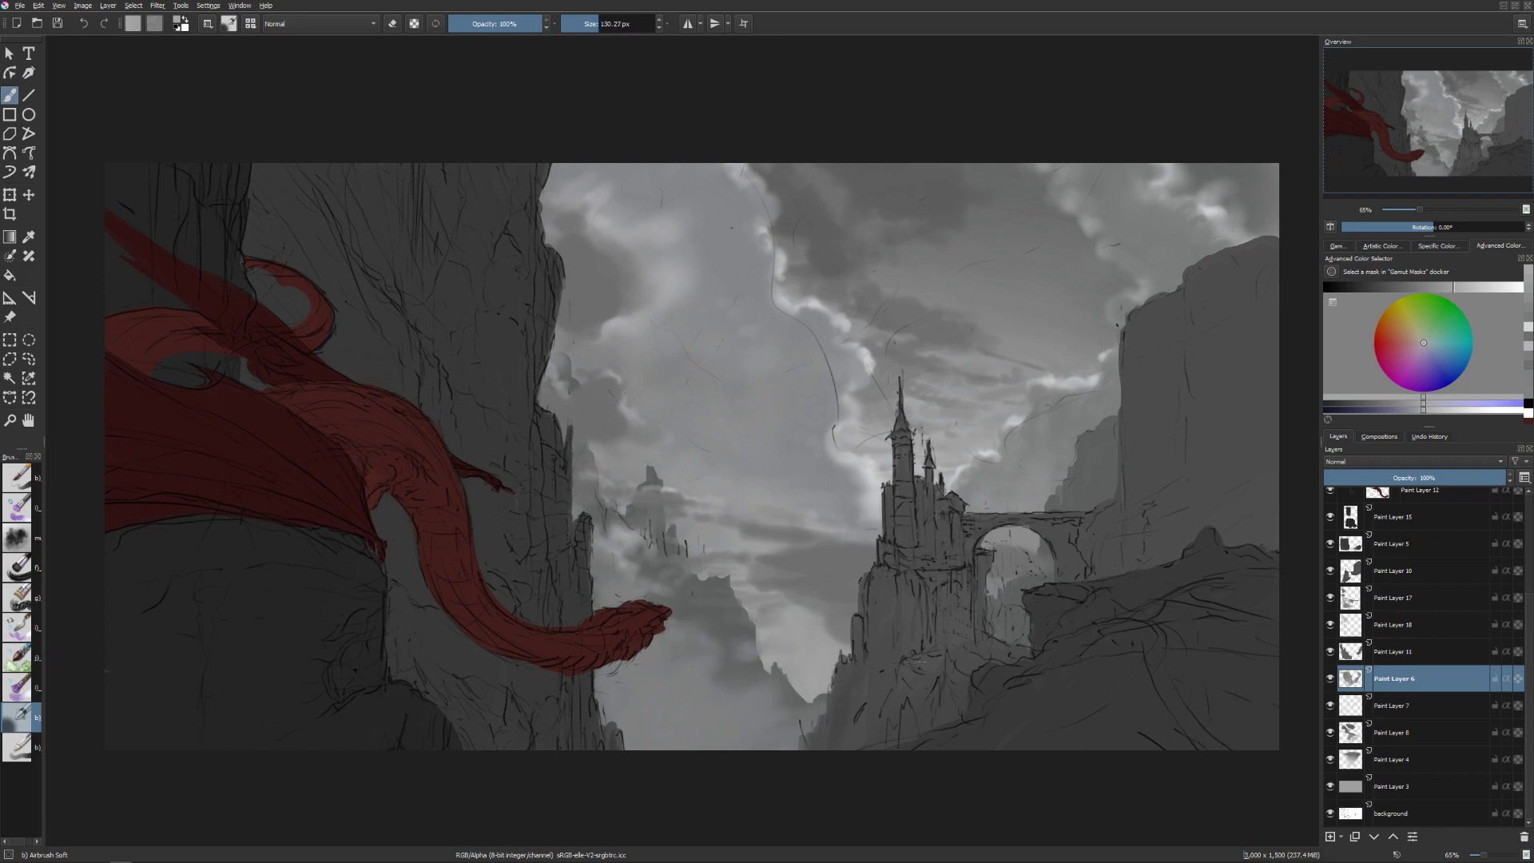
Inspect Copy of background and Paint Layer 11 by toggling visibility, then select Paint Layer 12.
{"action": "mouse_move", "coordinate": [1366, 671]}
{"action": "left_click", "coordinate": [1107, 510]}
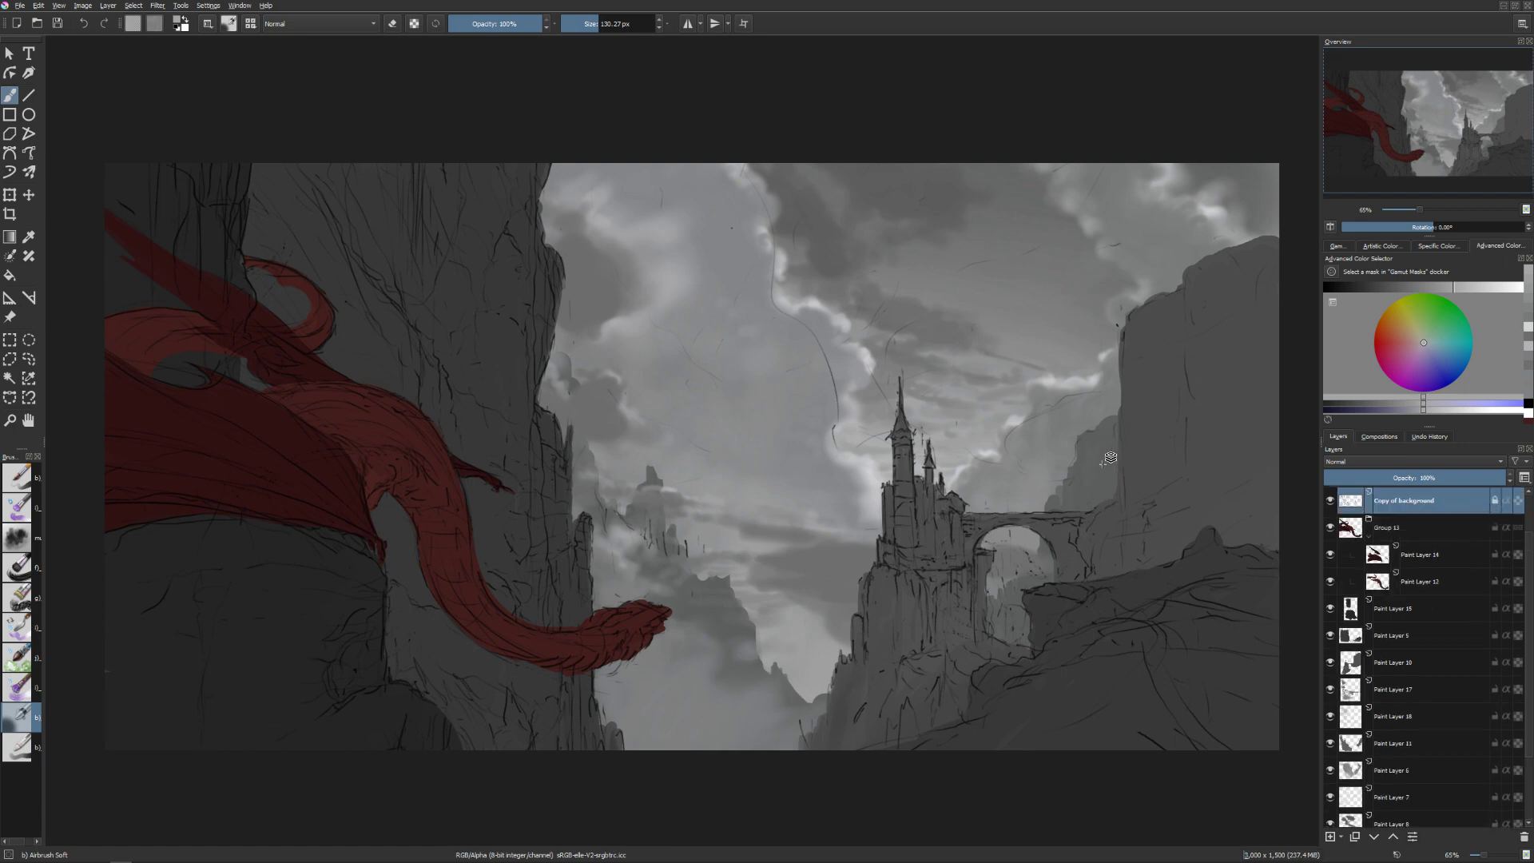
{"action": "left_click", "coordinate": [1106, 544]}
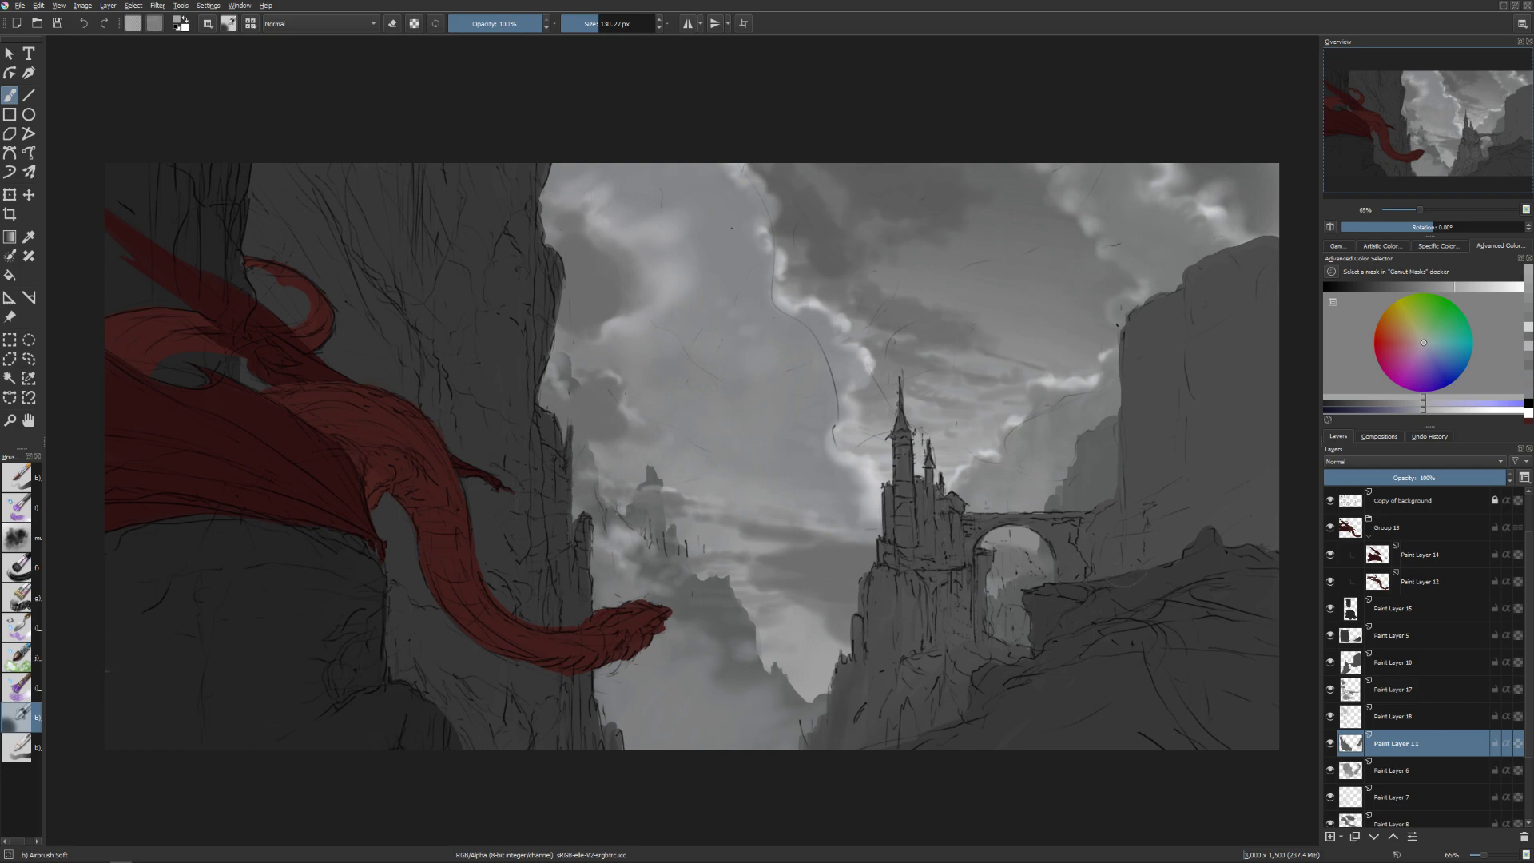
{"action": "left_click", "coordinate": [1330, 743]}
{"action": "left_click", "coordinate": [1330, 744]}
{"action": "left_click", "coordinate": [375, 551]}
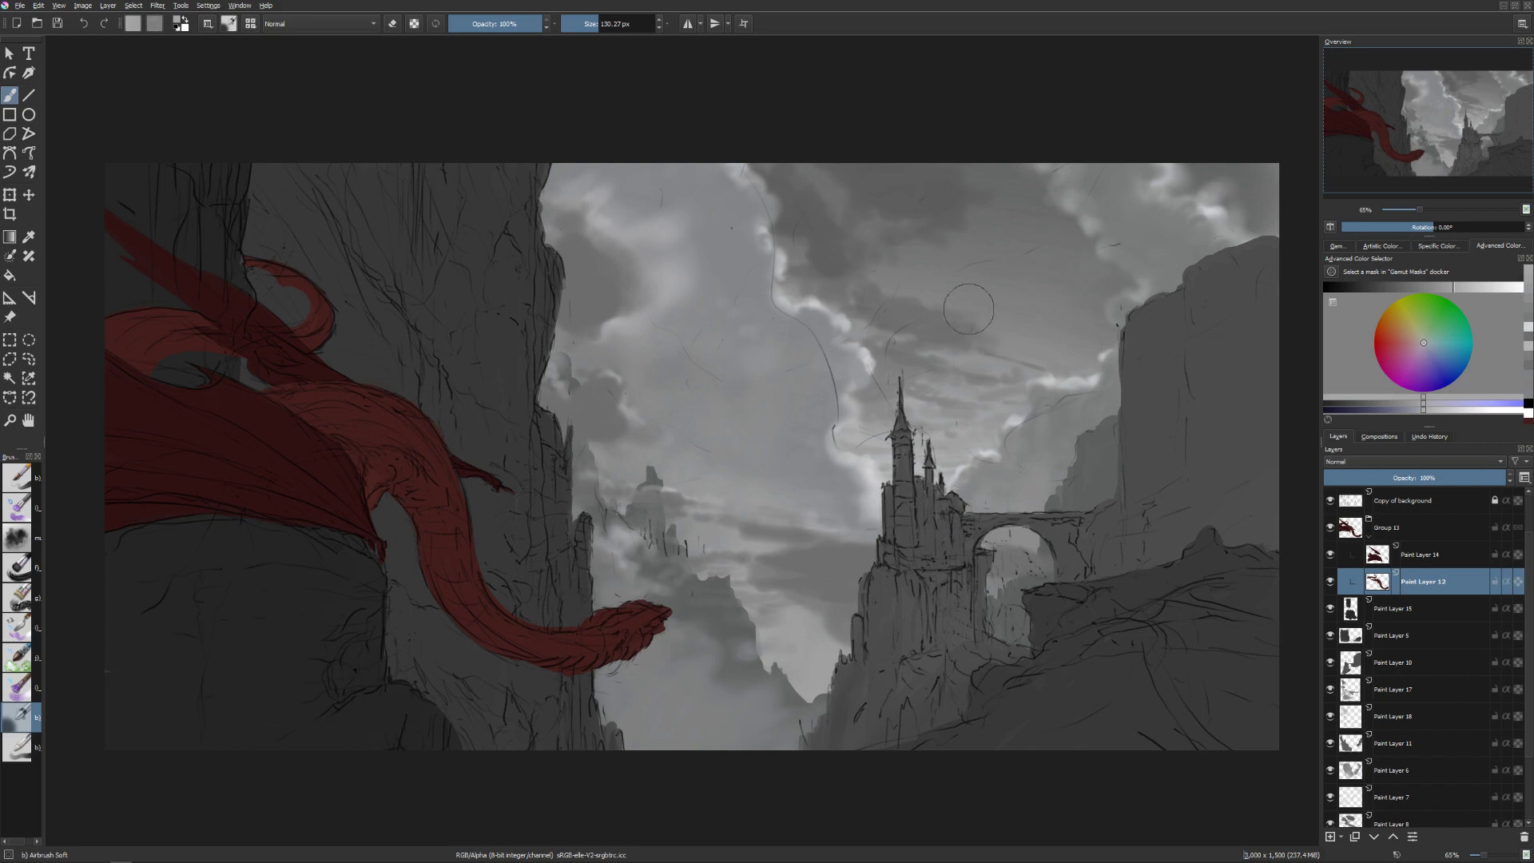
Slightly darken the paint value and brush soft light over the dragon's body and chest.
{"action": "left_click_drag", "start_coordinate": [1438, 287], "coordinate": [1431, 287]}
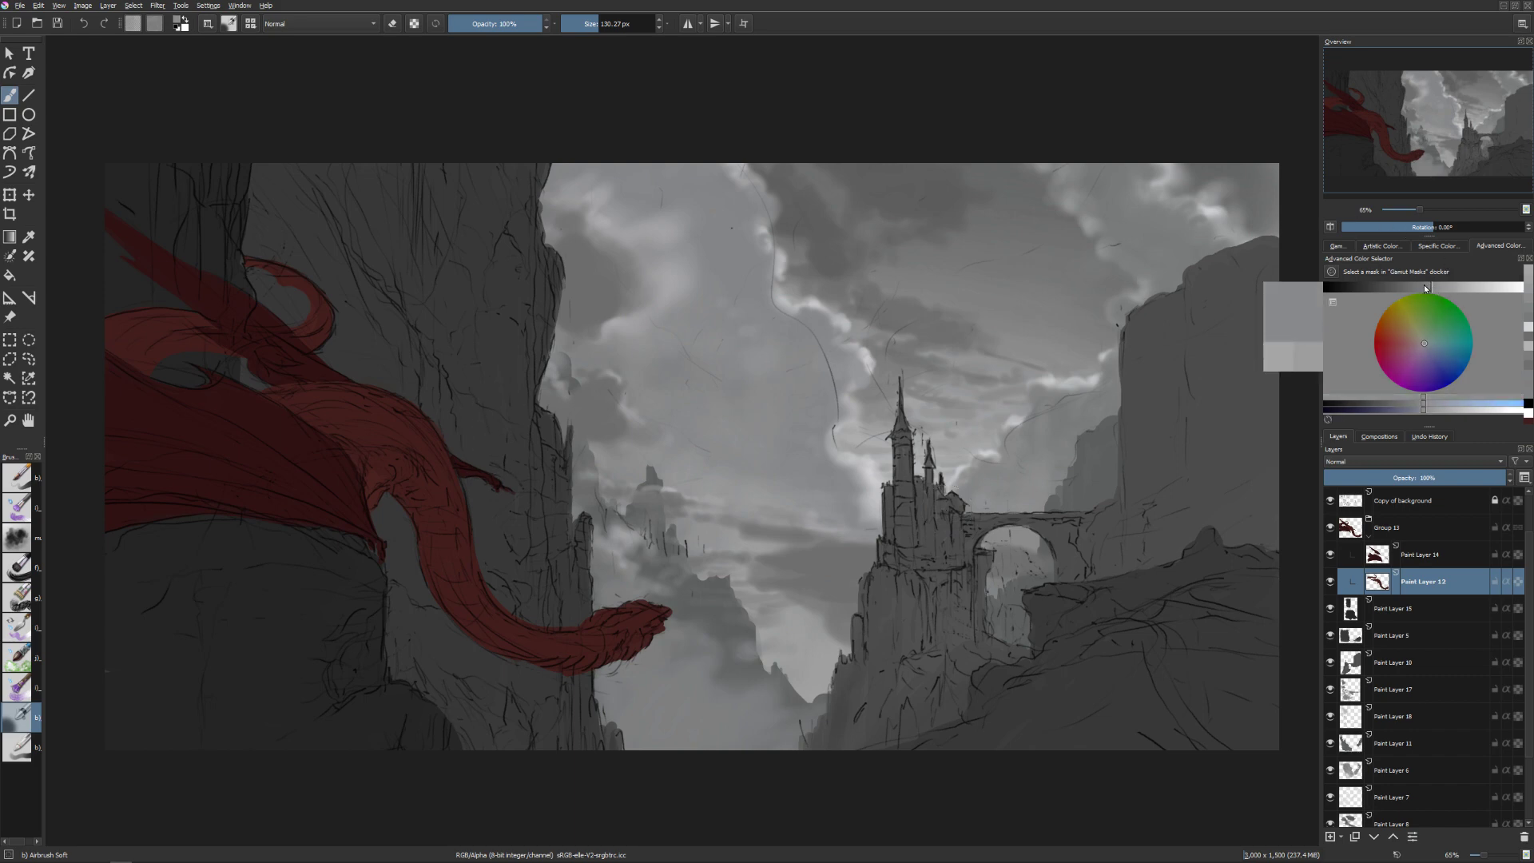
{"action": "left_click_drag", "start_coordinate": [426, 535], "coordinate": [463, 534]}
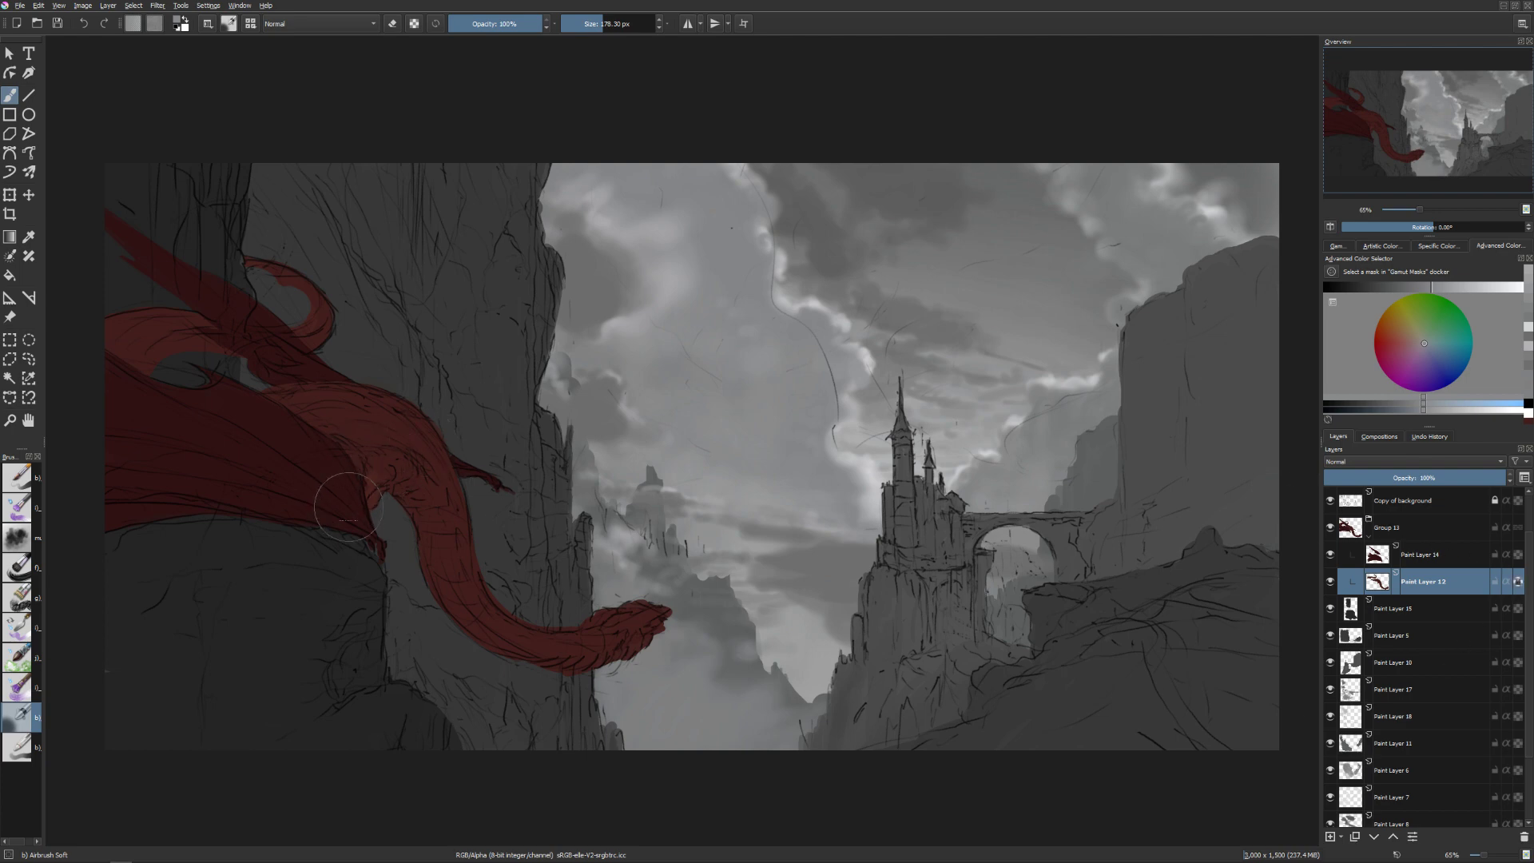
{"action": "mouse_move", "coordinate": [316, 497]}
{"action": "left_mouse_down"}
{"action": "mouse_move", "coordinate": [361, 478]}
{"action": "mouse_move", "coordinate": [407, 495]}
{"action": "mouse_move", "coordinate": [447, 605]}
{"action": "mouse_move", "coordinate": [501, 667]}
{"action": "mouse_move", "coordinate": [531, 684]}
{"action": "mouse_move", "coordinate": [587, 661]}
{"action": "left_mouse_up"}
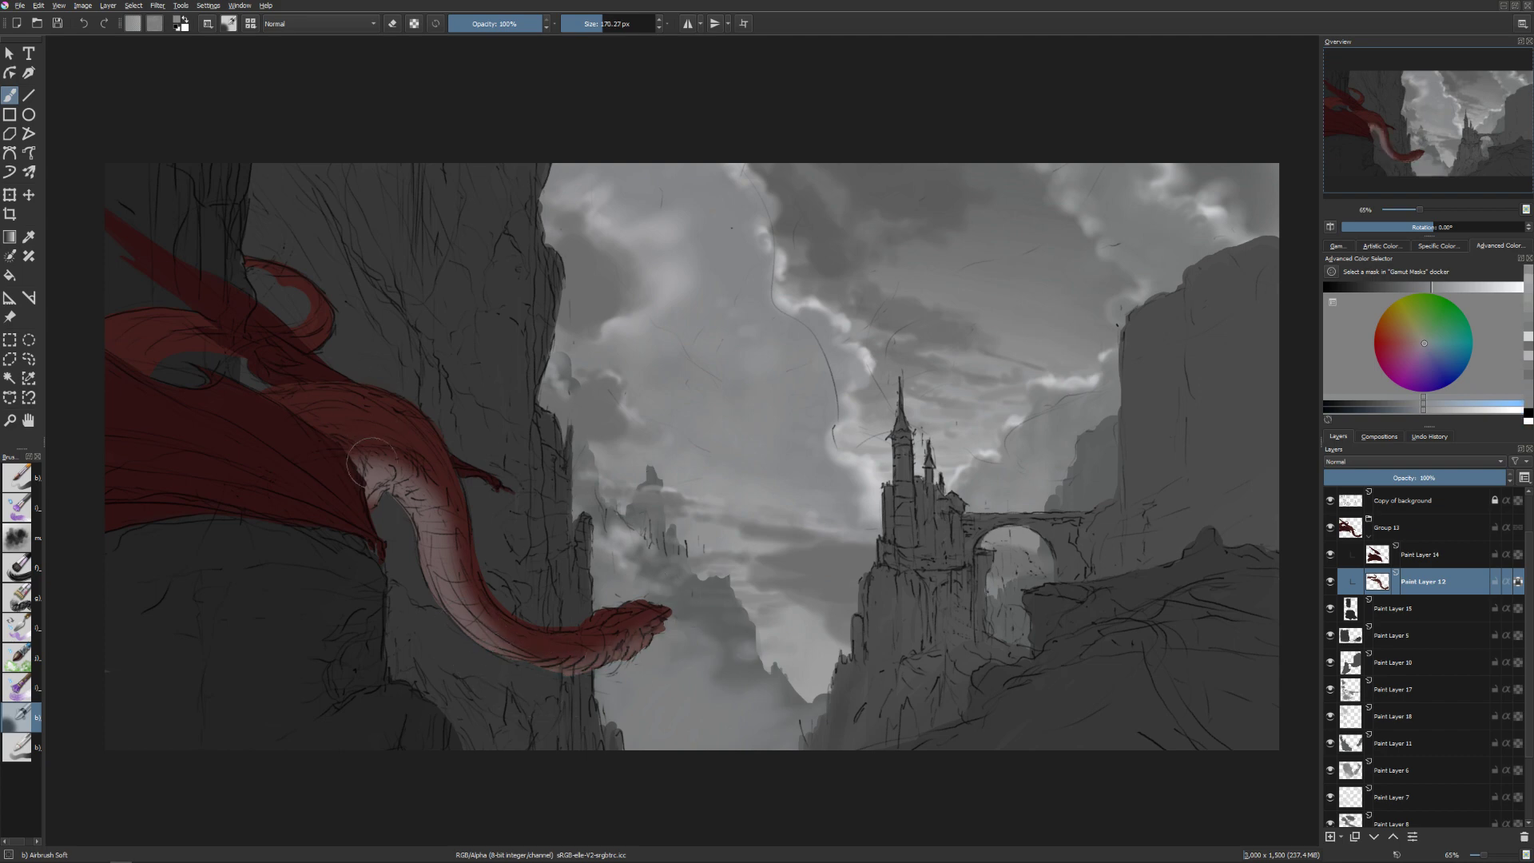
{"action": "mouse_move", "coordinate": [372, 460]}
{"action": "left_mouse_down", "text": "shift"}
{"action": "mouse_move", "coordinate": [322, 456]}
{"action": "mouse_move", "coordinate": [430, 544]}
{"action": "left_mouse_up", "text": "shift"}
Add soft light red near the wing and a pinkish highlight along the upper curl at 51.25 px.
{"action": "left_click_drag", "start_coordinate": [376, 413], "coordinate": [418, 412], "text": "shift"}
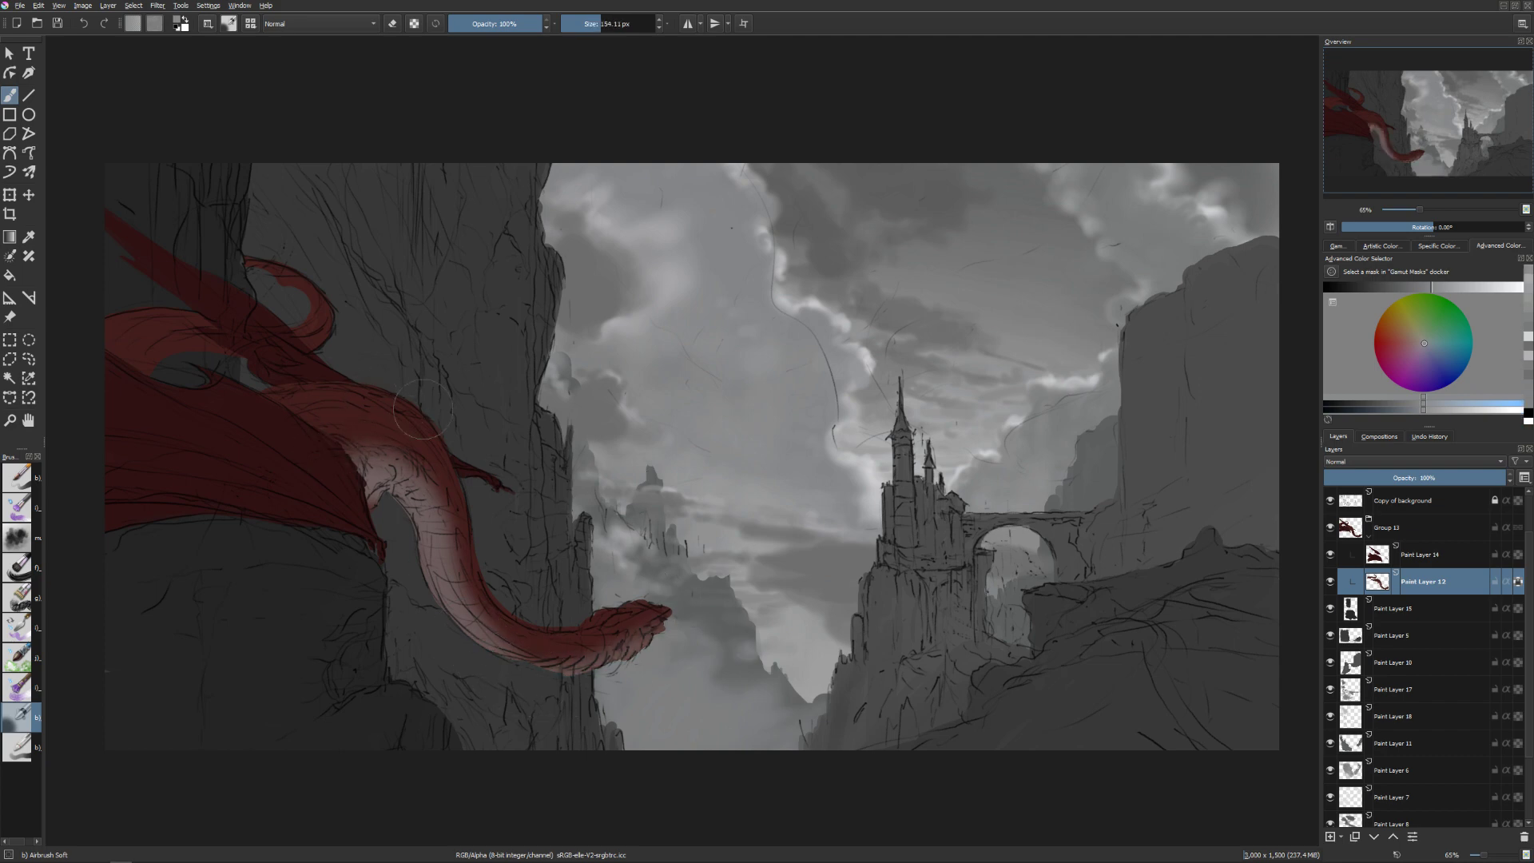
{"action": "left_click_drag", "start_coordinate": [170, 345], "coordinate": [116, 352], "text": "shift"}
{"action": "key", "text": "bracketright"}
{"action": "key", "text": "bracketright"}
{"action": "key", "text": "bracketright"}
{"action": "left_click_drag", "start_coordinate": [142, 369], "coordinate": [232, 356]}
{"action": "key", "text": "bracketleft"}
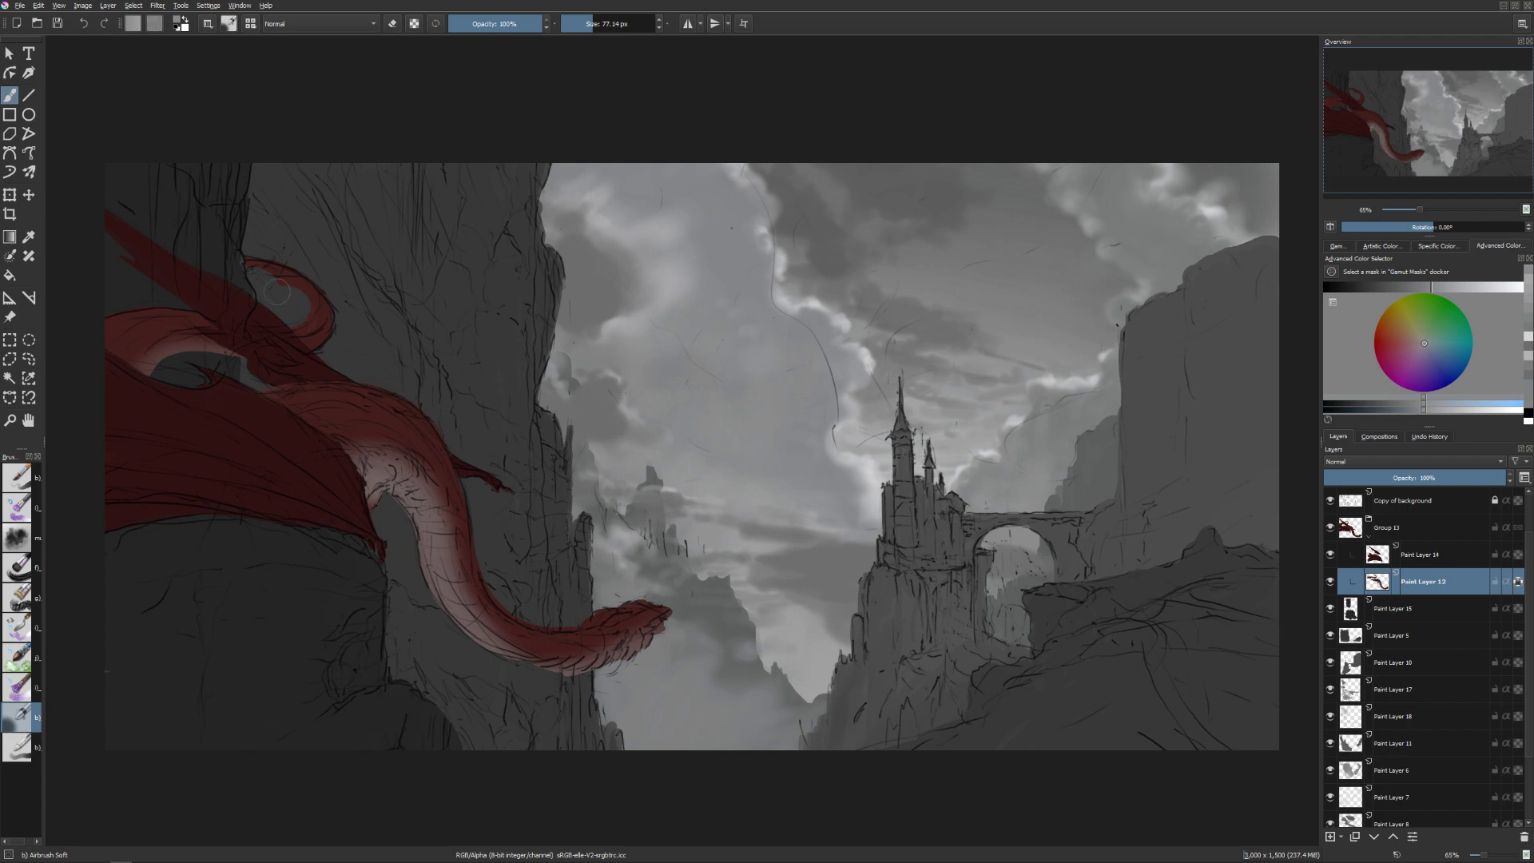
{"action": "key", "text": "bracketleft"}
{"action": "left_click_drag", "start_coordinate": [240, 268], "coordinate": [294, 280]}
Sample the dragon's dark red, adjust its shade, and brush a faint dark red wash.
{"action": "left_click", "coordinate": [412, 428], "text": "ctrl"}
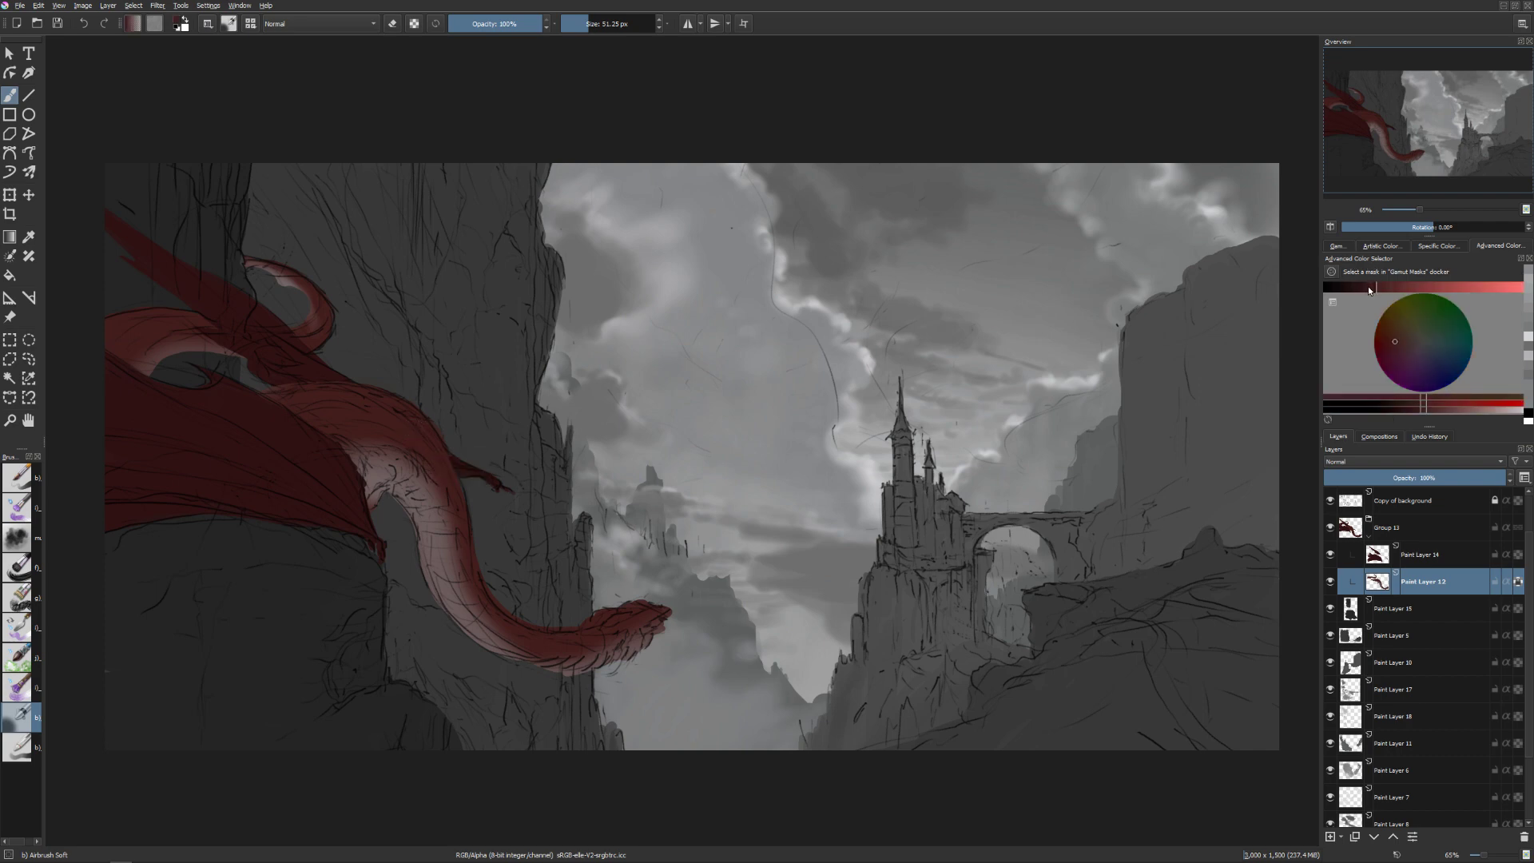
{"action": "left_click_drag", "start_coordinate": [1368, 288], "coordinate": [1357, 291]}
{"action": "left_click_drag", "start_coordinate": [293, 385], "coordinate": [319, 387], "text": "shift"}
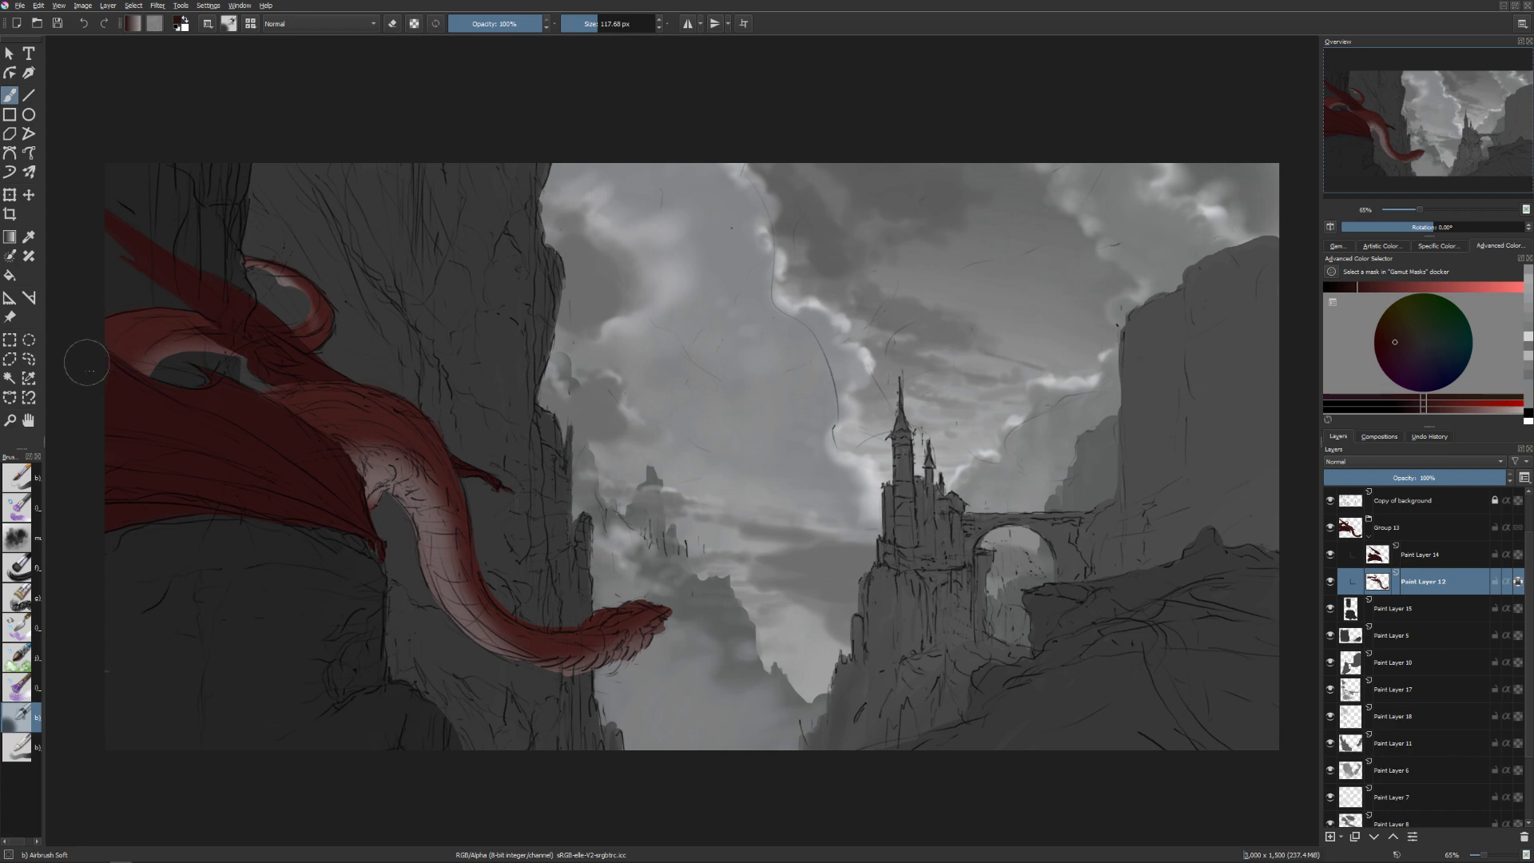
{"action": "left_click_drag", "start_coordinate": [136, 312], "coordinate": [224, 339]}
{"action": "left_click_drag", "start_coordinate": [84, 391], "coordinate": [97, 391], "text": "shift"}
Pick a new red on the on-canvas wheel and shade the dragon's left side and upper body.
{"action": "key", "text": "shift+i"}
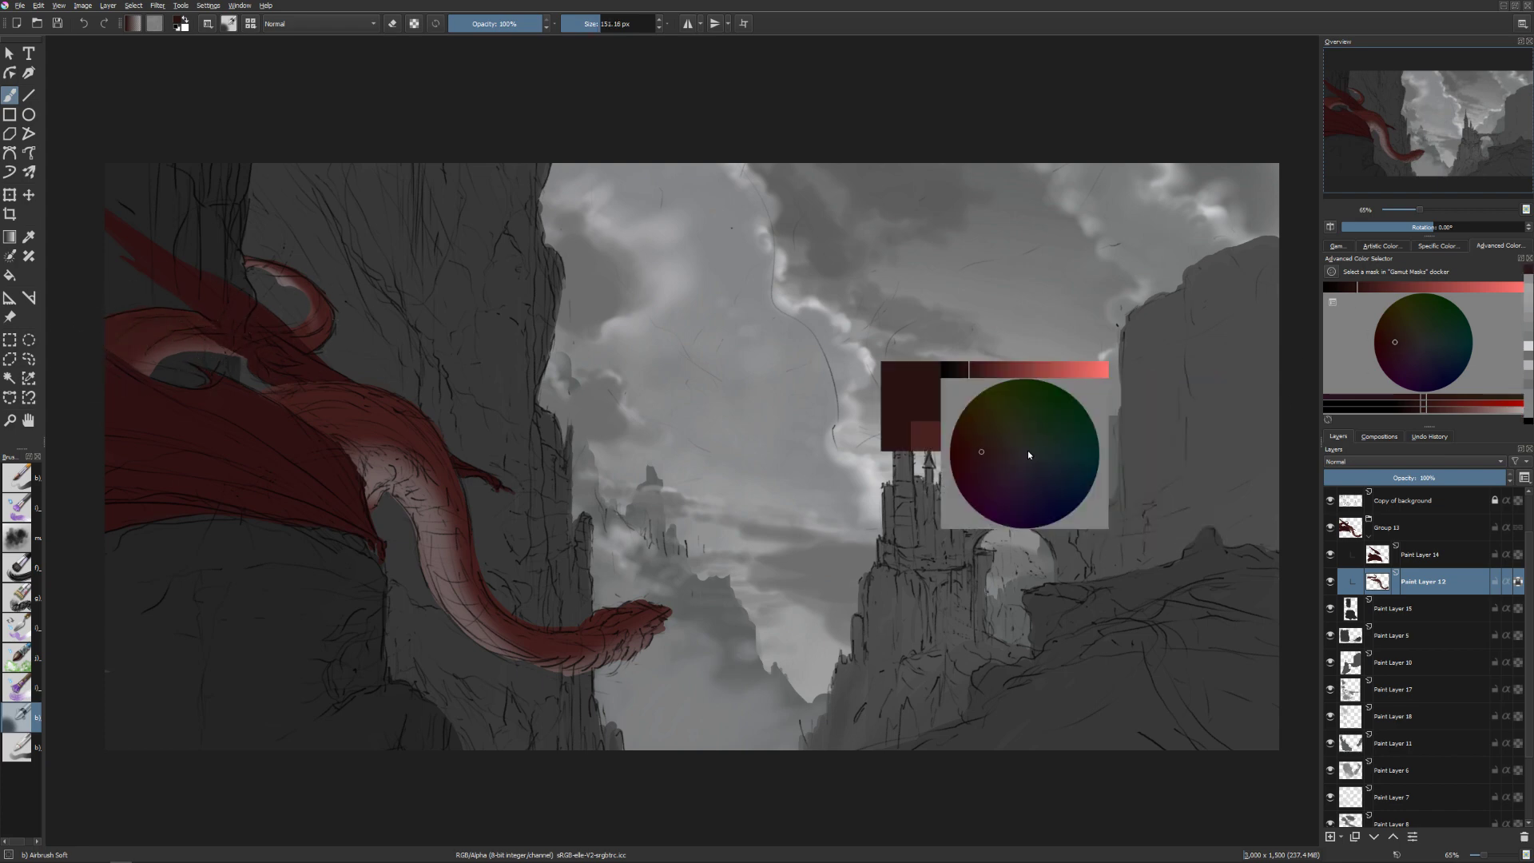
{"action": "left_click", "coordinate": [980, 458]}
{"action": "left_click", "coordinate": [984, 462]}
{"action": "key", "text": "]"}
{"action": "left_click_drag", "start_coordinate": [91, 347], "coordinate": [202, 384]}
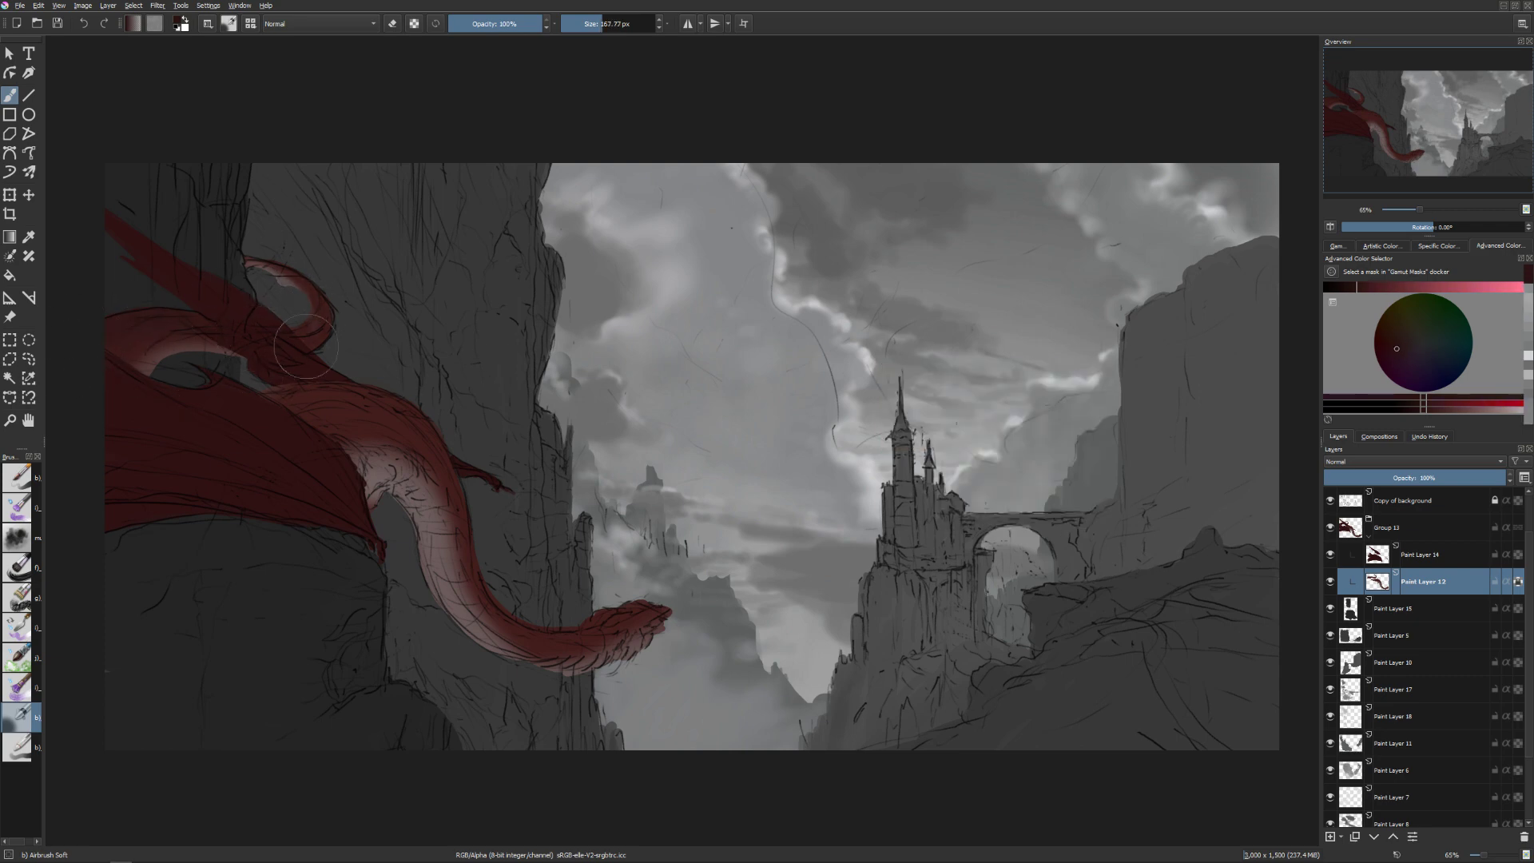
{"action": "key", "text": "bracketleft"}
{"action": "left_click_drag", "start_coordinate": [374, 426], "coordinate": [257, 422]}
{"action": "left_click_drag", "start_coordinate": [347, 394], "coordinate": [245, 399]}
{"action": "key", "text": "bracketleft"}
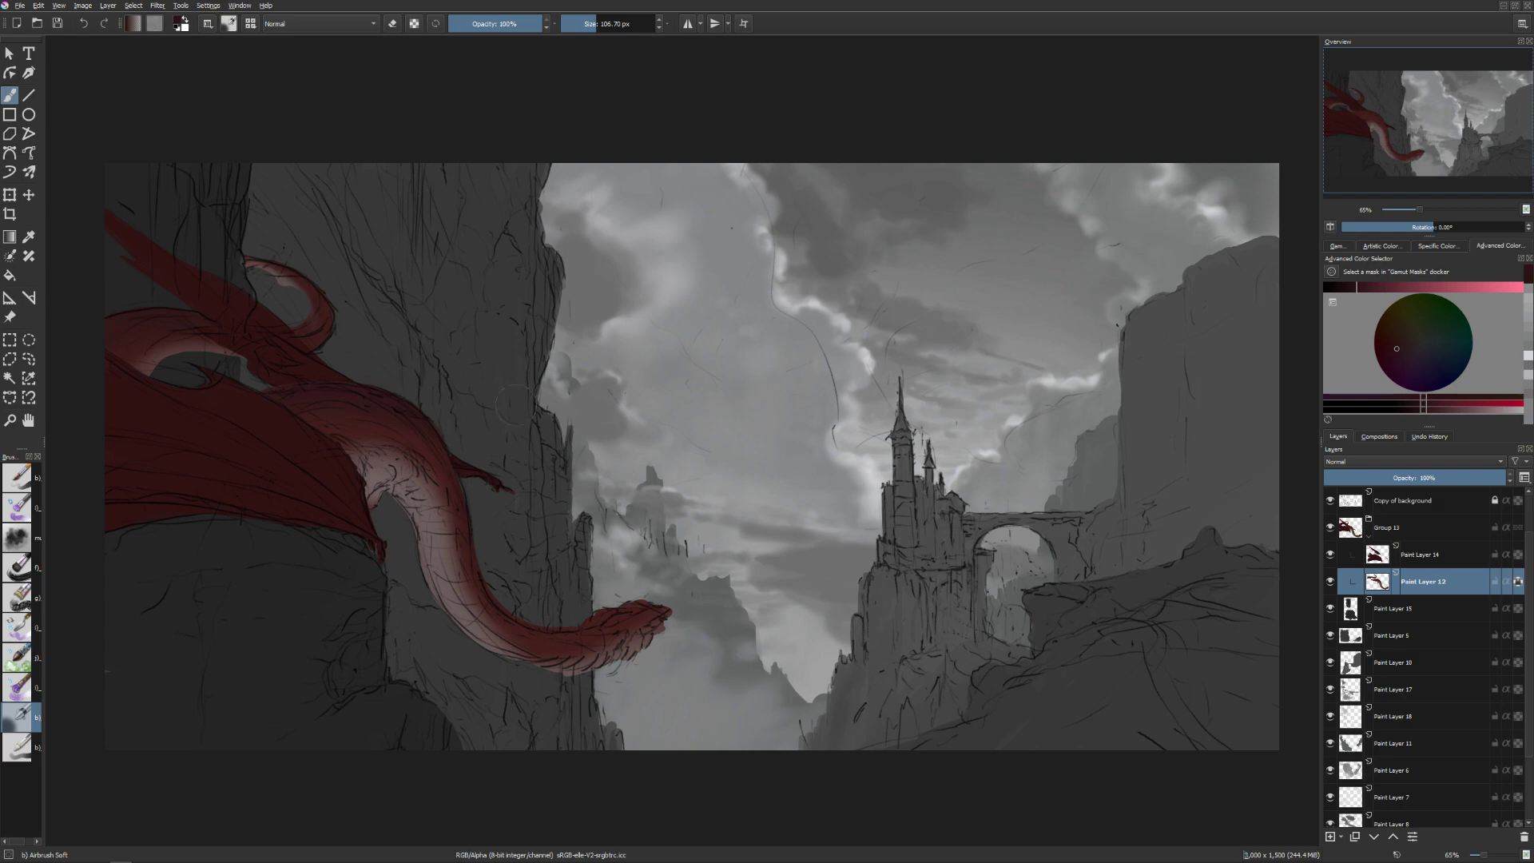
{"action": "key", "text": "bracketleft"}
{"action": "key", "text": "bracketleft"}
{"action": "key", "text": "bracketleft"}
Select Paint Layer 14, lock its alpha, and choose a darker red from the on-canvas selectors.
{"action": "scroll", "coordinate": [1444, 512], "scroll_direction": "up", "scroll_amount": 2}
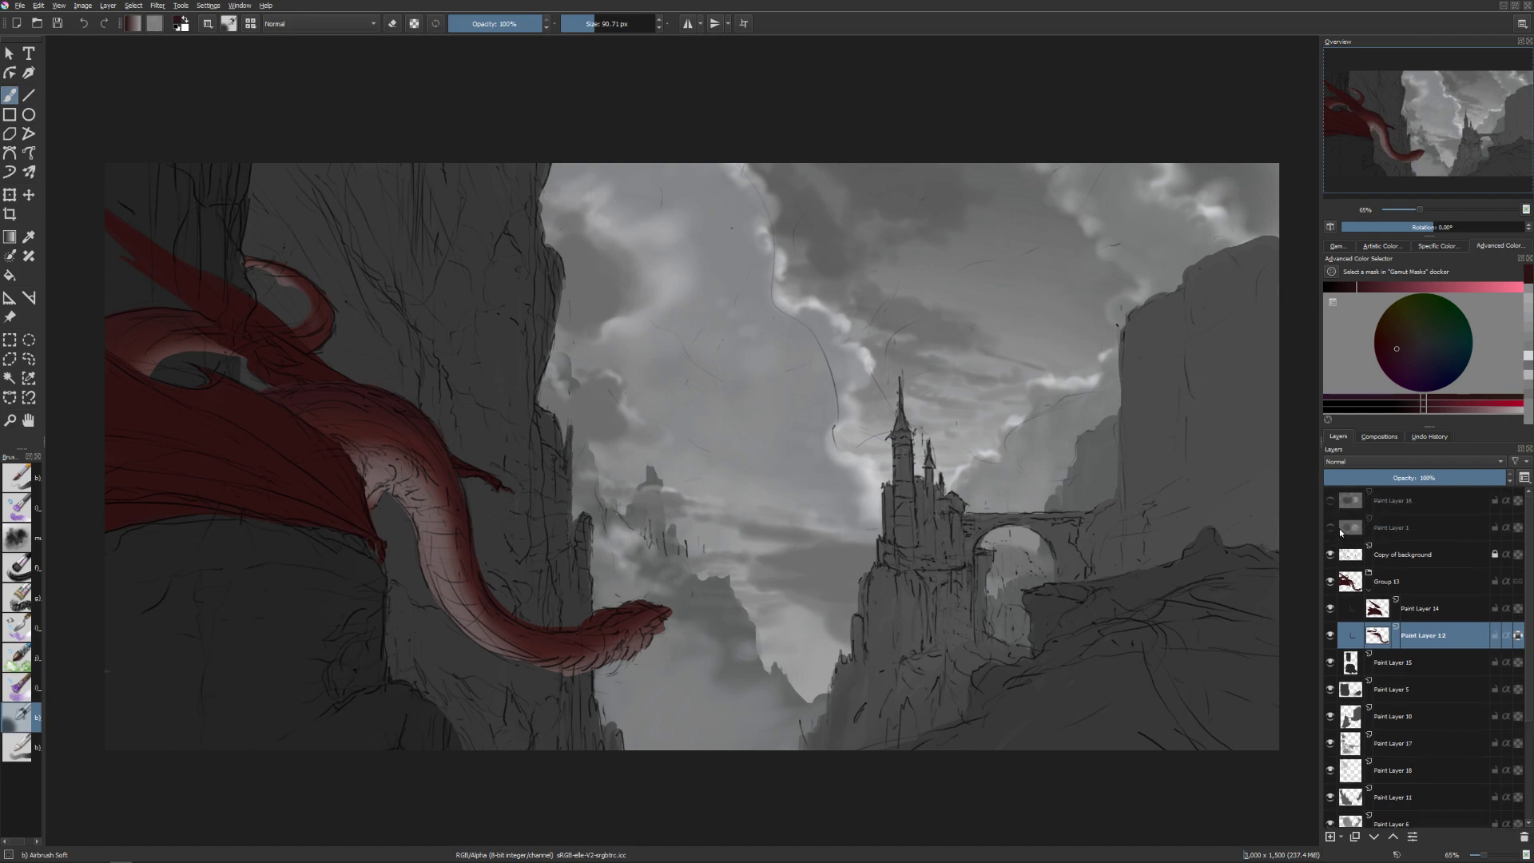
{"action": "left_click", "coordinate": [1385, 609]}
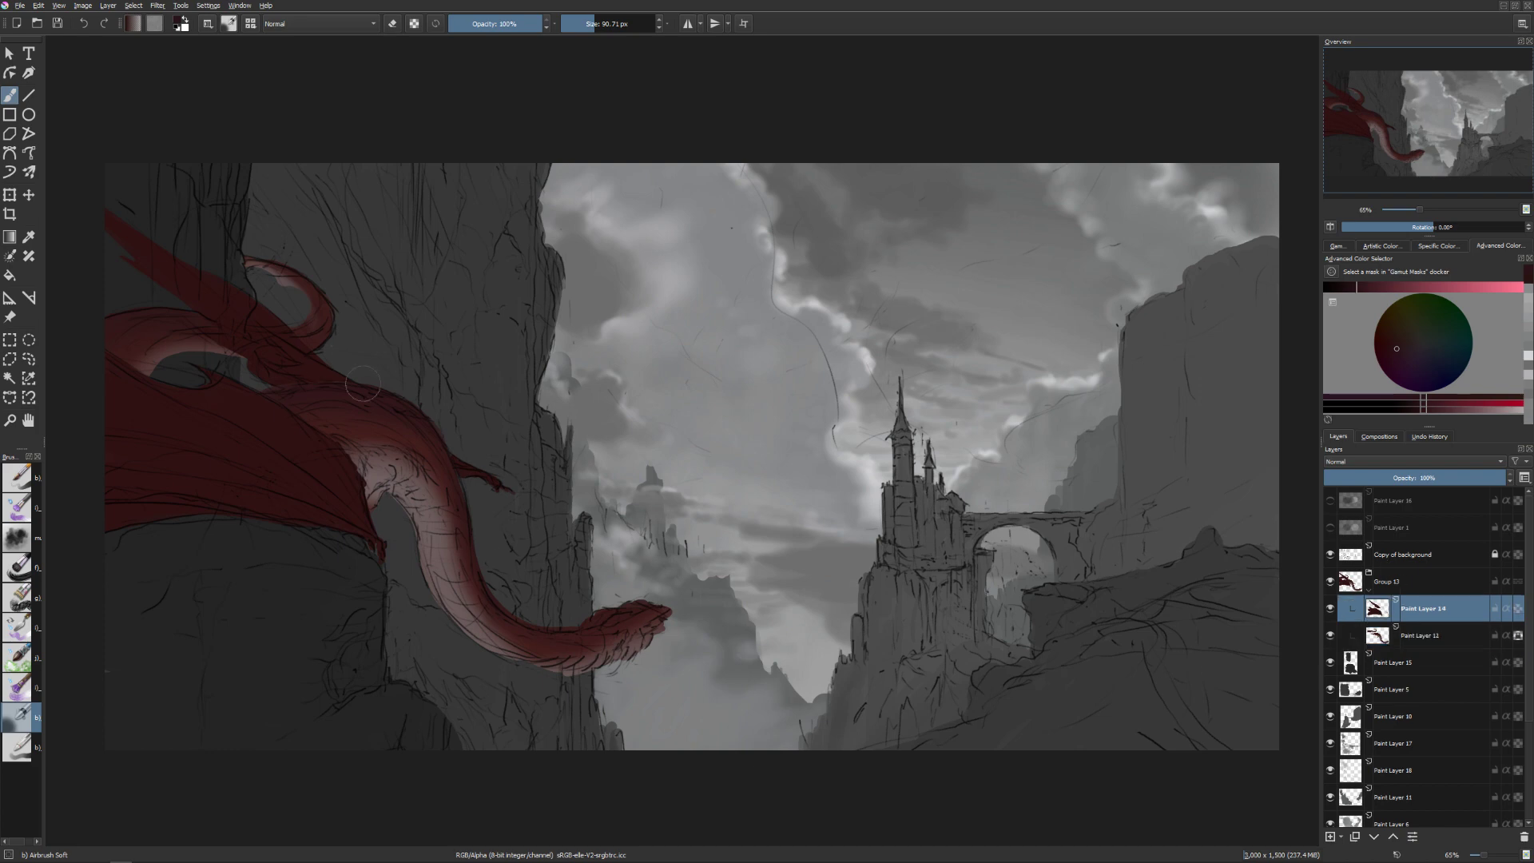
{"action": "left_click", "coordinate": [1518, 609]}
{"action": "left_click_drag", "start_coordinate": [255, 413], "coordinate": [331, 448], "text": "shift"}
{"action": "left_click", "coordinate": [228, 429], "text": "ctrl"}
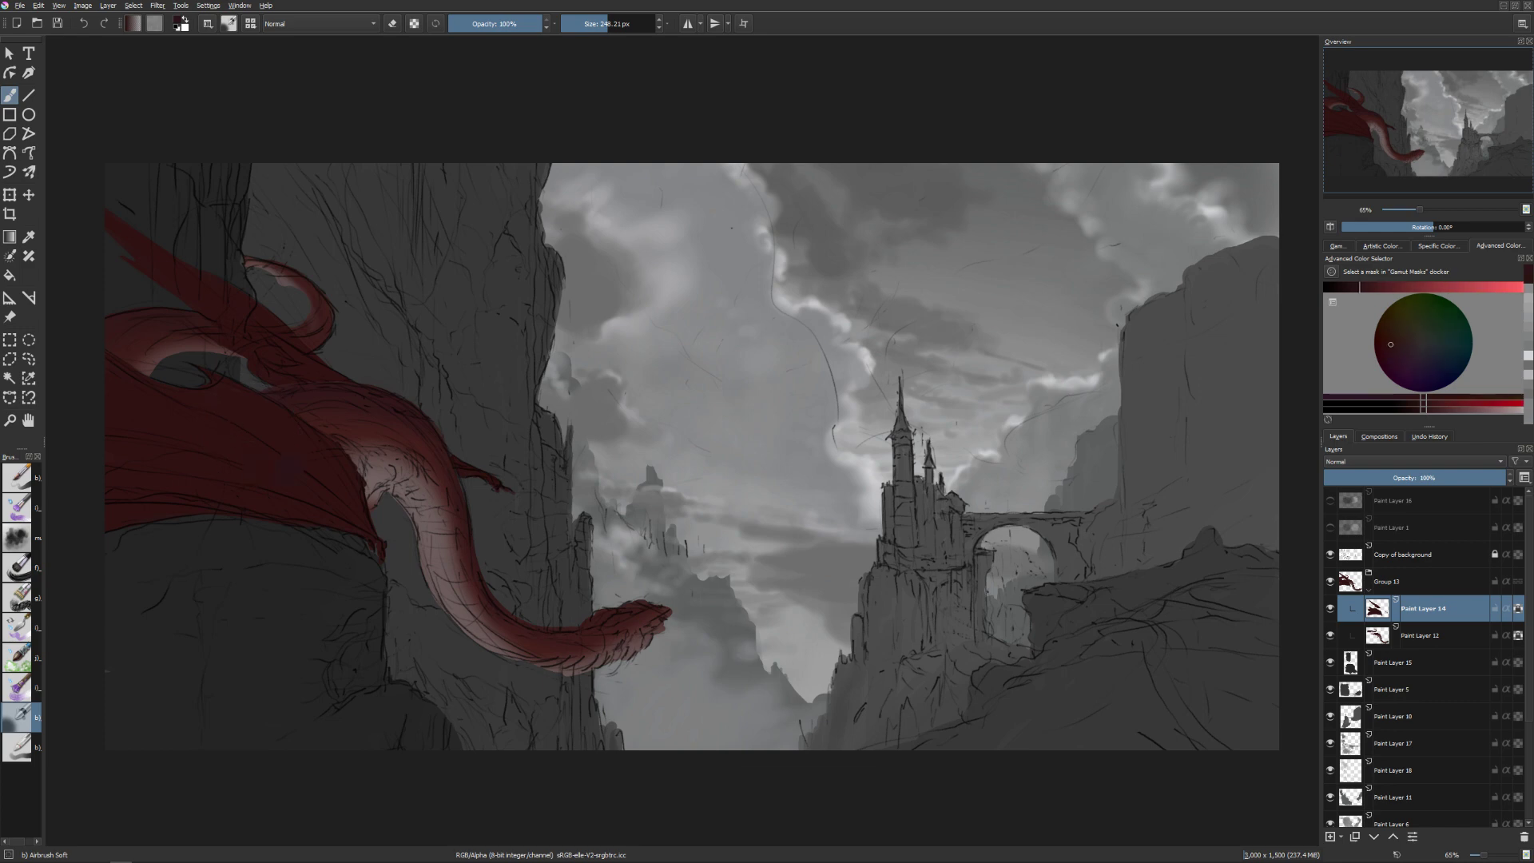
{"action": "key", "text": "shift+n"}
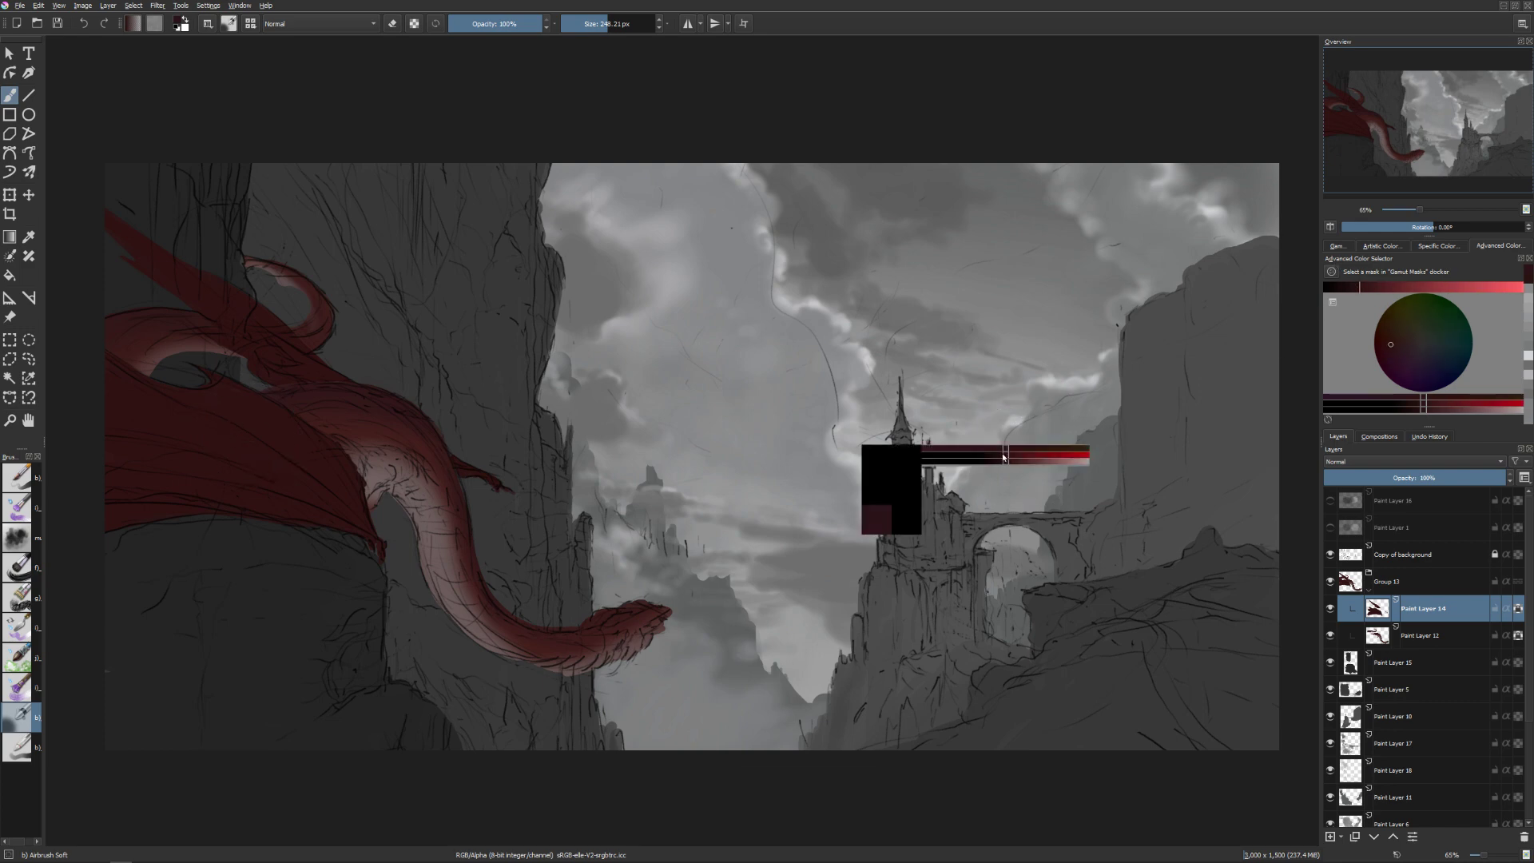
{"action": "key", "text": "shift+n"}
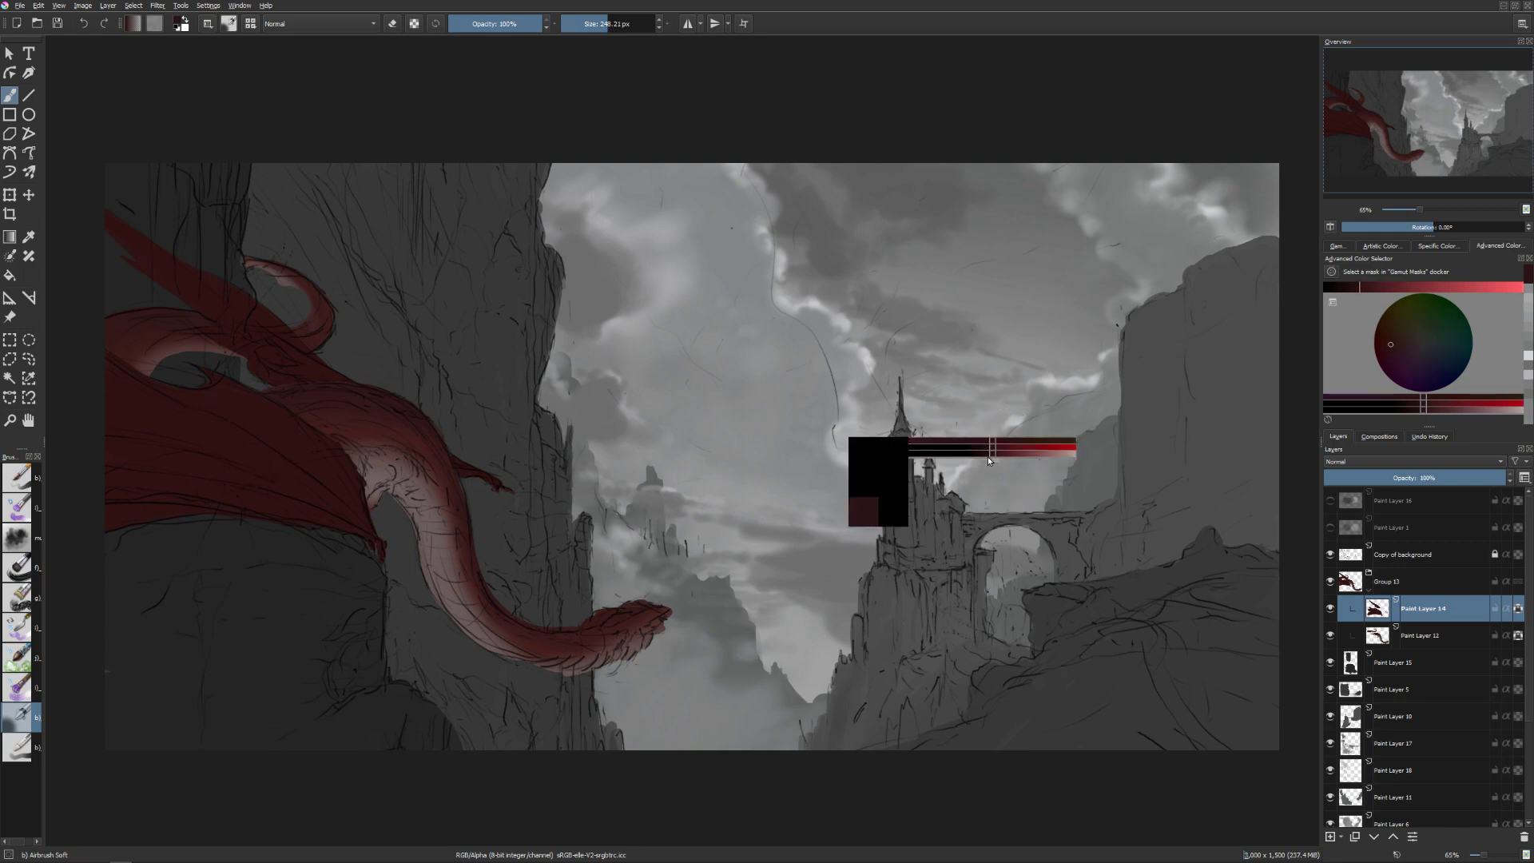
{"action": "left_click", "coordinate": [979, 441]}
{"action": "key", "text": "shift+n"}
{"action": "key", "text": "shift+i"}
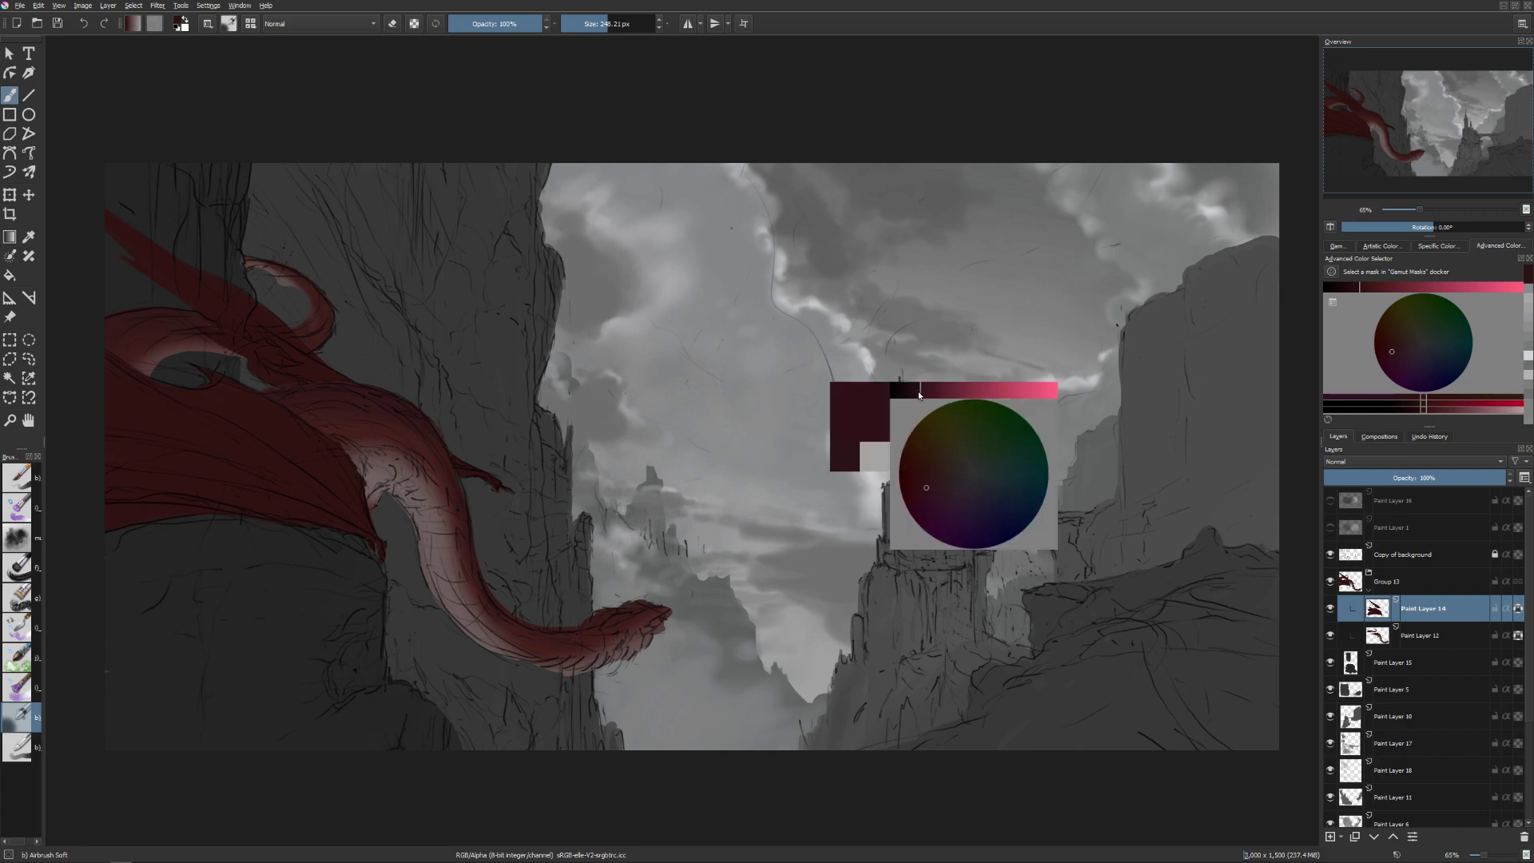
{"action": "left_click", "coordinate": [917, 391]}
{"action": "left_click", "coordinate": [912, 393]}
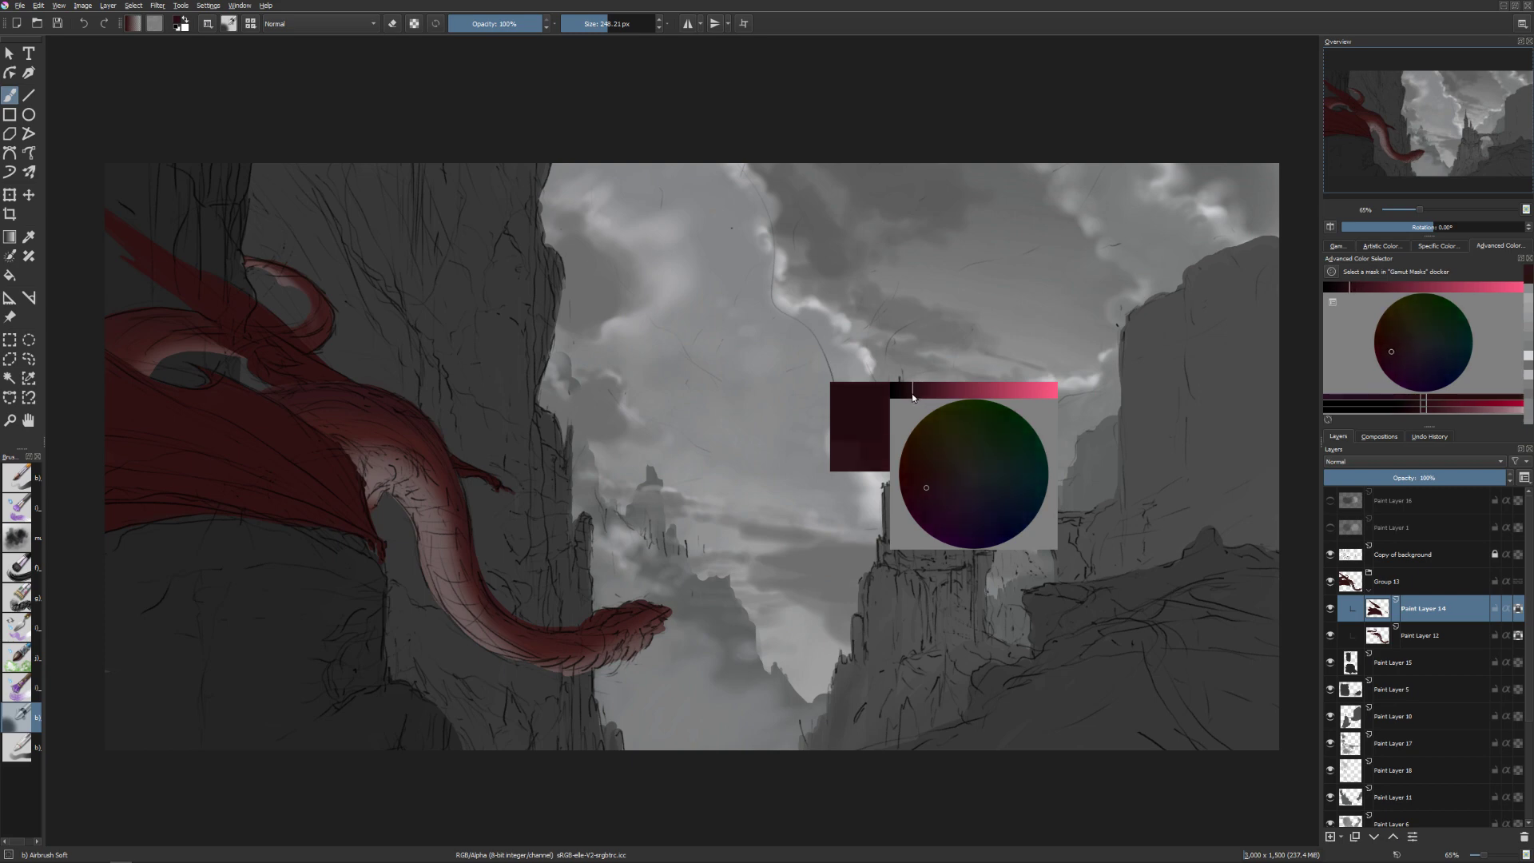
Airbrush darker red over the dragon's wing.
{"action": "left_click_drag", "start_coordinate": [130, 448], "coordinate": [149, 434]}
{"action": "mouse_move", "coordinate": [257, 527]}
{"action": "left_mouse_down"}
{"action": "mouse_move", "coordinate": [270, 523]}
{"action": "mouse_move", "coordinate": [202, 456]}
{"action": "mouse_move", "coordinate": [275, 460]}
{"action": "left_mouse_up"}
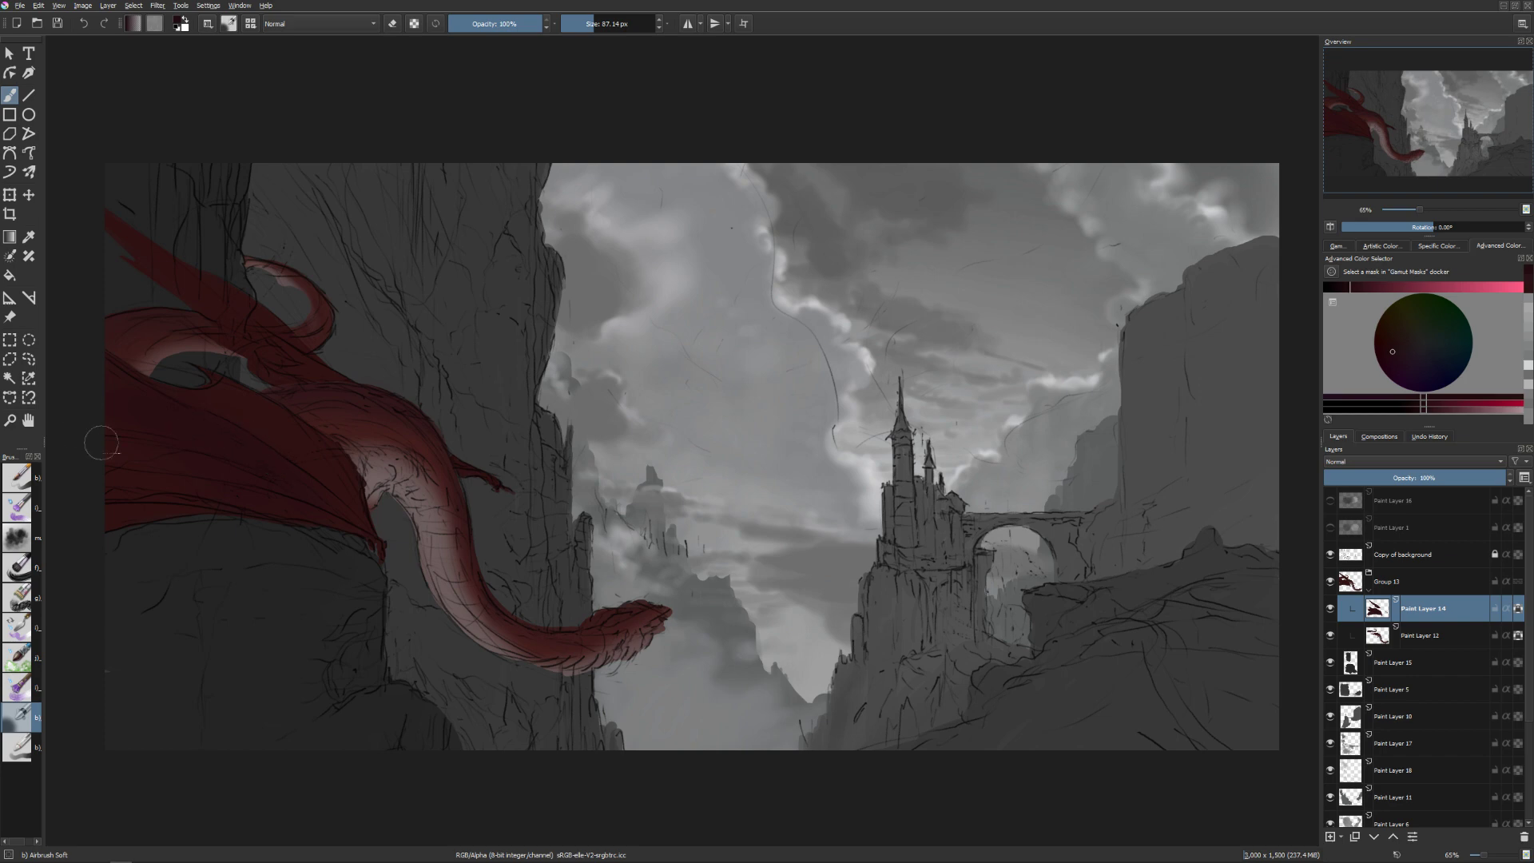
{"action": "mouse_move", "coordinate": [165, 459]}
{"action": "left_mouse_down"}
{"action": "mouse_move", "coordinate": [216, 461]}
{"action": "mouse_move", "coordinate": [209, 480]}
{"action": "left_mouse_up"}
{"action": "key", "text": "bracketleft"}
{"action": "key", "text": "bracketleft"}
{"action": "key", "text": "bracketleft"}
{"action": "key", "text": "bracketleft"}
{"action": "key", "text": "bracketleft"}
{"action": "key", "text": "bracketleft"}
{"action": "key", "text": "bracketleft"}
{"action": "key", "text": "bracketleft"}
{"action": "mouse_move", "coordinate": [228, 310]}
{"action": "left_mouse_down"}
{"action": "mouse_move", "coordinate": [240, 311]}
{"action": "mouse_move", "coordinate": [197, 299]}
{"action": "left_mouse_up"}
{"action": "key", "text": "bracketright"}
{"action": "key", "text": "bracketright"}
{"action": "key", "text": "bracketright"}
{"action": "key", "text": "bracketright"}
{"action": "key", "text": "bracketright"}
{"action": "key", "text": "bracketright"}
{"action": "key", "text": "bracketright"}
{"action": "key", "text": "bracketright"}
{"action": "key", "text": "bracketright"}
{"action": "key", "text": "bracketright"}
{"action": "key", "text": "bracketright"}
{"action": "key", "text": "bracketright"}
{"action": "key", "text": "bracketright"}
{"action": "key", "text": "bracketright"}
{"action": "key", "text": "bracketright"}
{"action": "key", "text": "bracketright"}
{"action": "key", "text": "bracketright"}
{"action": "key", "text": "bracketright"}
{"action": "key", "text": "bracketleft"}
{"action": "key", "text": "bracketleft"}
{"action": "key", "text": "bracketleft"}
{"action": "key", "text": "bracketleft"}
{"action": "key", "text": "bracketleft"}
{"action": "key", "text": "bracketleft"}
{"action": "key", "text": "bracketleft"}
{"action": "key", "text": "bracketleft"}
{"action": "key", "text": "bracketleft"}
{"action": "key", "text": "bracketleft"}
{"action": "key", "text": "bracketleft"}
{"action": "key", "text": "bracketleft"}
{"action": "key", "text": "bracketleft"}
On Paint Layer 12, darken the light underside of the tail.
{"action": "left_click", "coordinate": [1379, 639]}
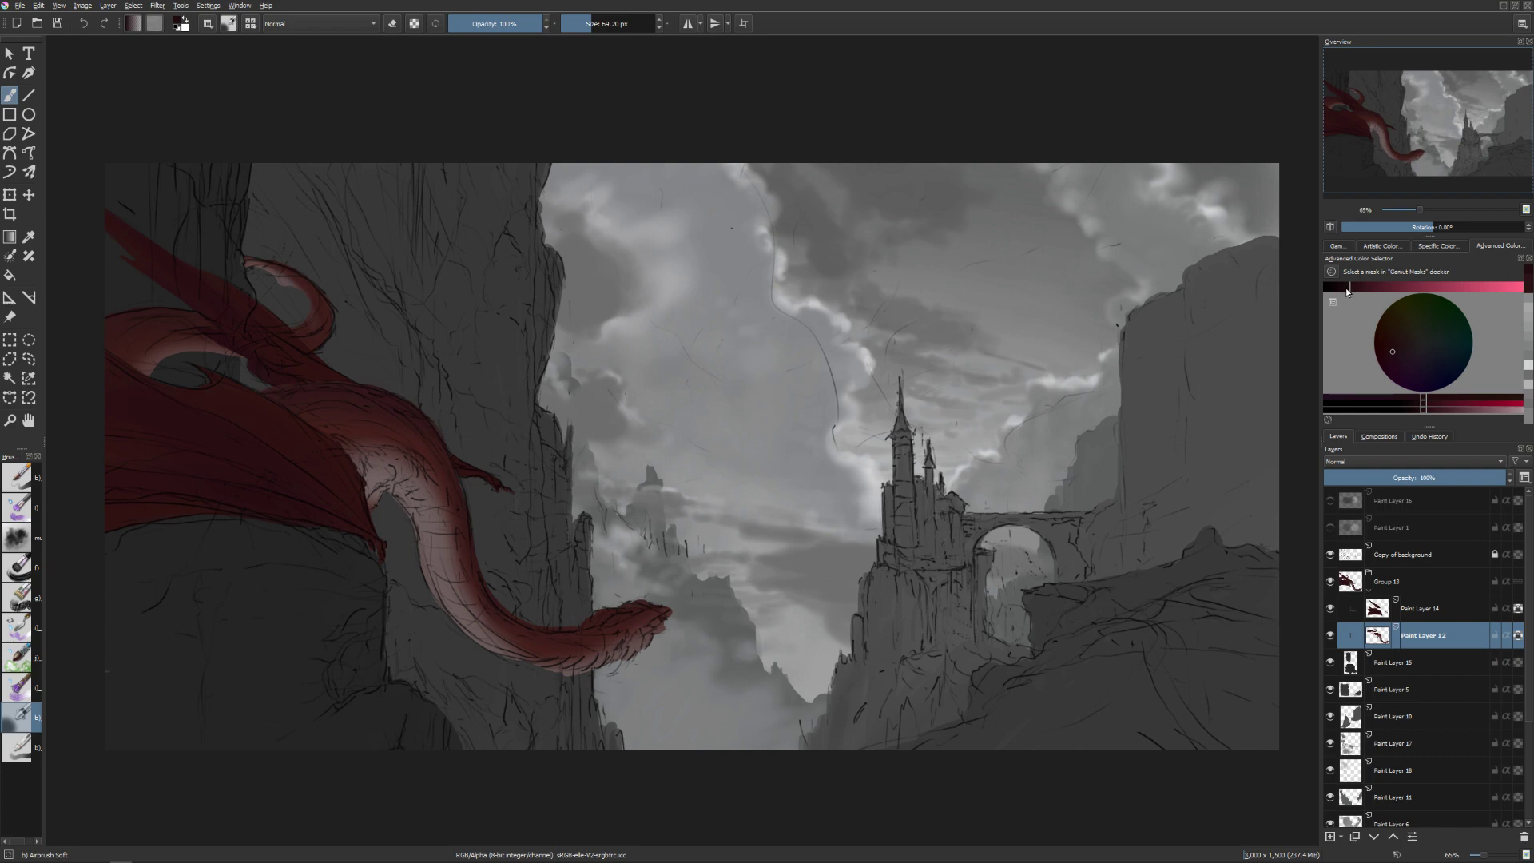
{"action": "key", "text": "bracketright"}
{"action": "key", "text": "bracketright"}
{"action": "key", "text": "bracketright"}
{"action": "key", "text": "bracketright"}
{"action": "key", "text": "bracketright"}
{"action": "key", "text": "bracketright"}
{"action": "mouse_move", "coordinate": [170, 355]}
{"action": "left_mouse_down"}
{"action": "mouse_move", "coordinate": [233, 347]}
{"action": "mouse_move", "coordinate": [247, 362]}
{"action": "mouse_move", "coordinate": [130, 371]}
{"action": "left_mouse_up"}
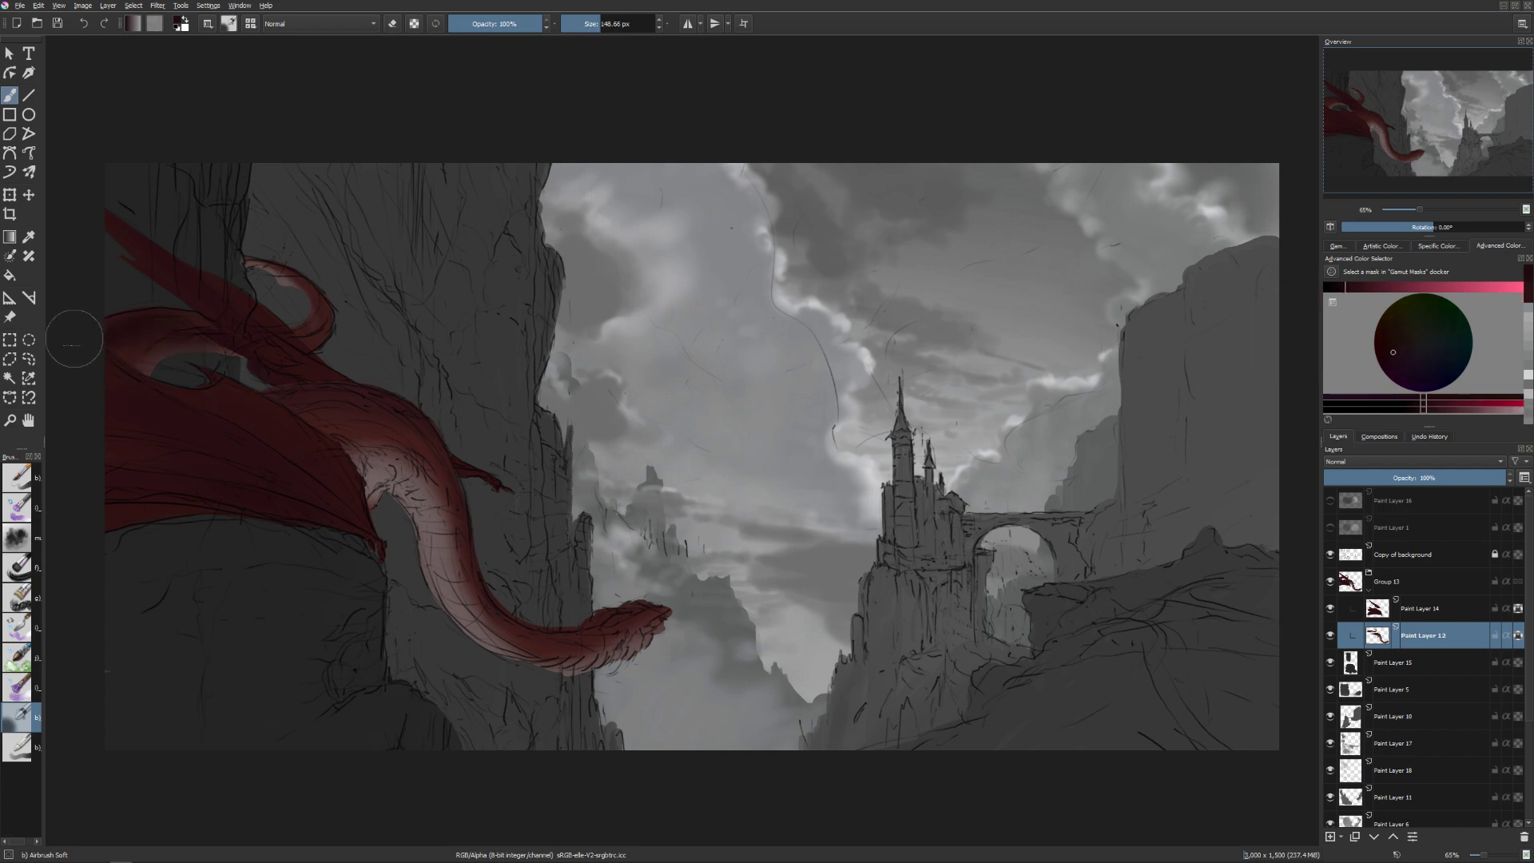
{"action": "key", "text": "bracketleft"}
{"action": "key", "text": "bracketleft"}
{"action": "key", "text": "bracketleft"}
{"action": "key", "text": "bracketleft"}
Return to Paint Layer 14 and switch to canvas-only mode, nudging the view.
{"action": "left_click", "coordinate": [1422, 608]}
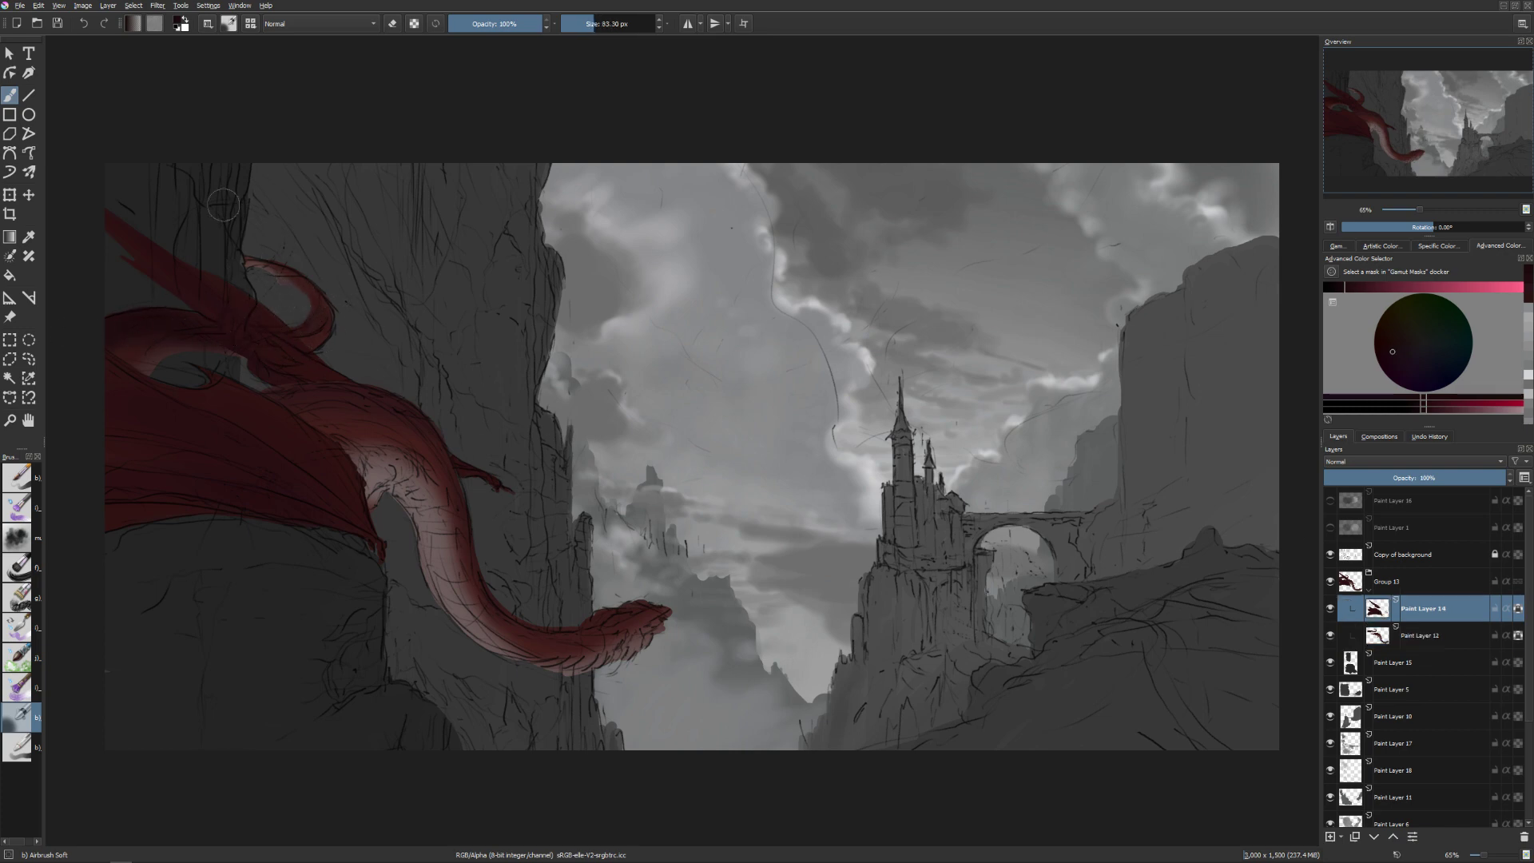
{"action": "key", "text": "bracketright"}
{"action": "key", "text": "bracketright"}
{"action": "key", "text": "bracketleft"}
{"action": "key", "text": "bracketleft"}
{"action": "key", "text": "bracketleft"}
{"action": "key", "text": "bracketright"}
{"action": "key", "text": "bracketright"}
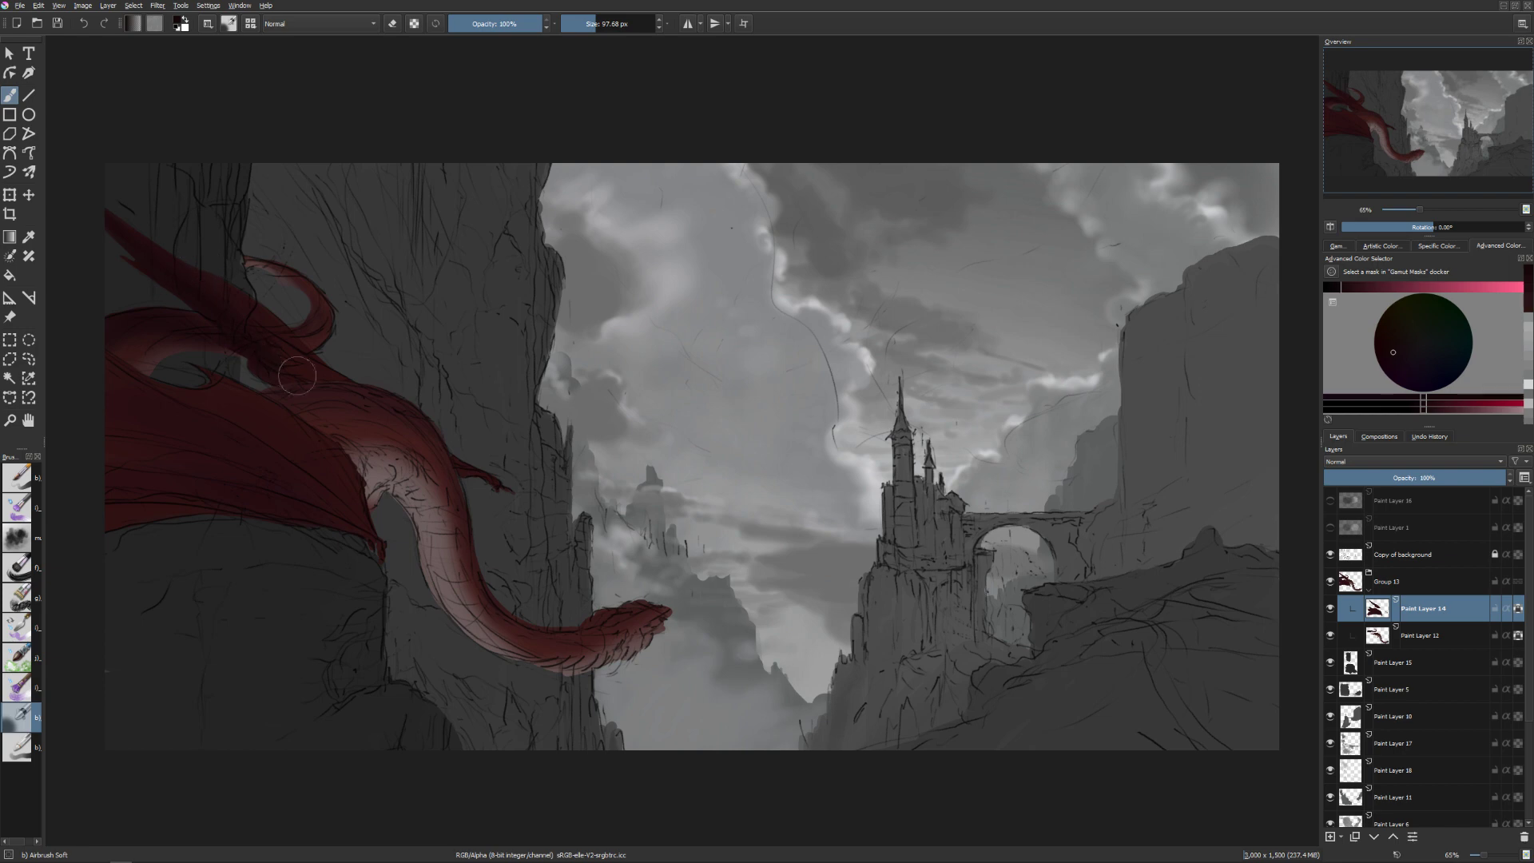
{"action": "key", "text": "bracketleft"}
{"action": "key", "text": "bracketleft"}
{"action": "key", "text": "bracketright"}
{"action": "key", "text": "bracketright"}
{"action": "key", "text": "bracketright"}
{"action": "key", "text": "bracketright"}
{"action": "key", "text": "Tab"}
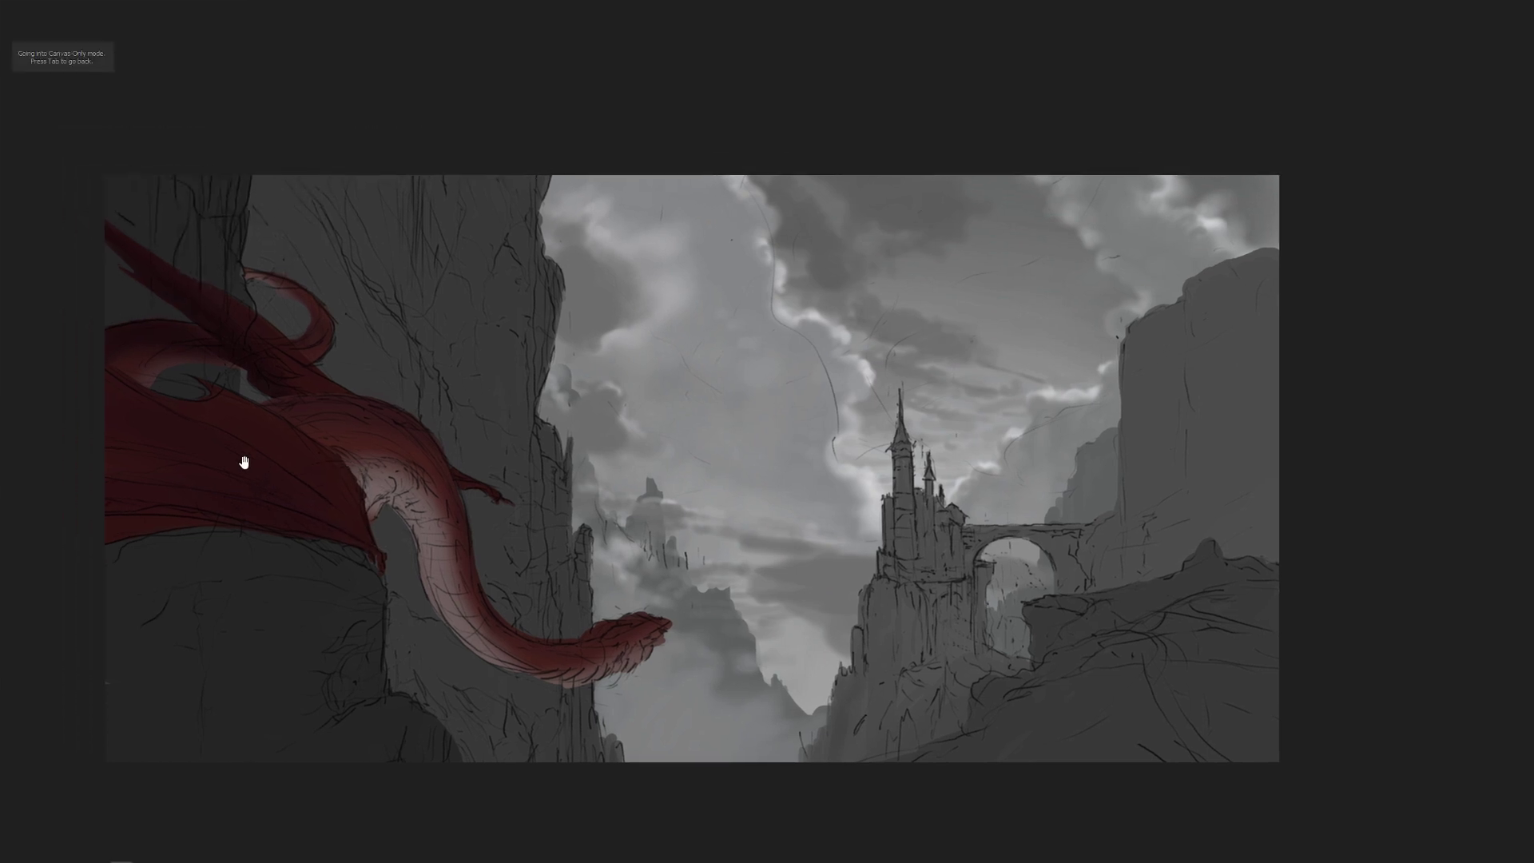
{"action": "left_click_drag", "start_coordinate": [244, 462], "coordinate": [274, 417]}
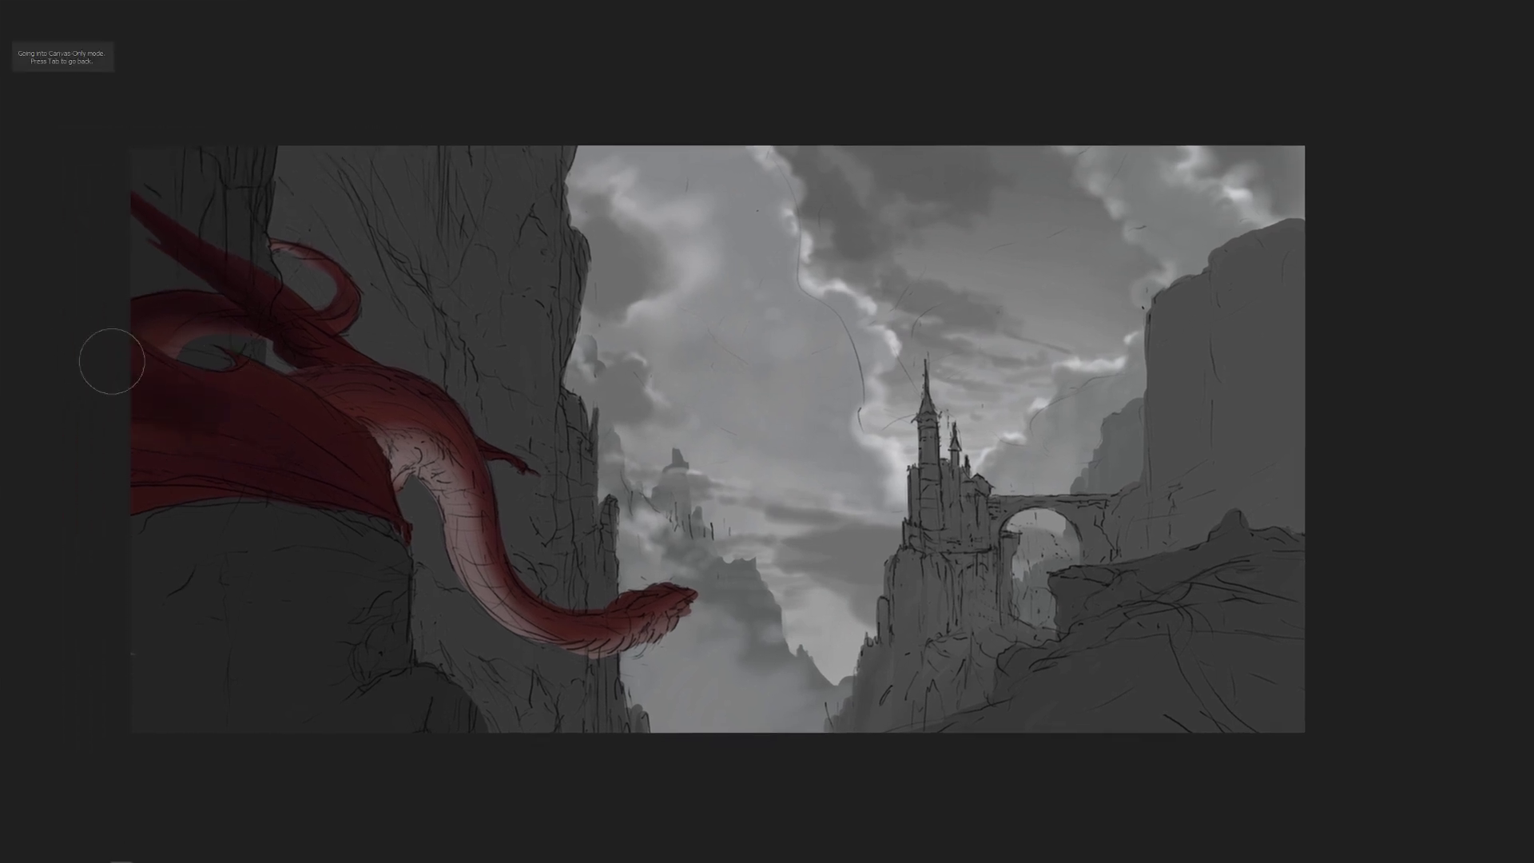
{"action": "key", "text": "bracketleft"}
{"action": "key", "text": "bracketleft"}
{"action": "key", "text": "bracketleft"}
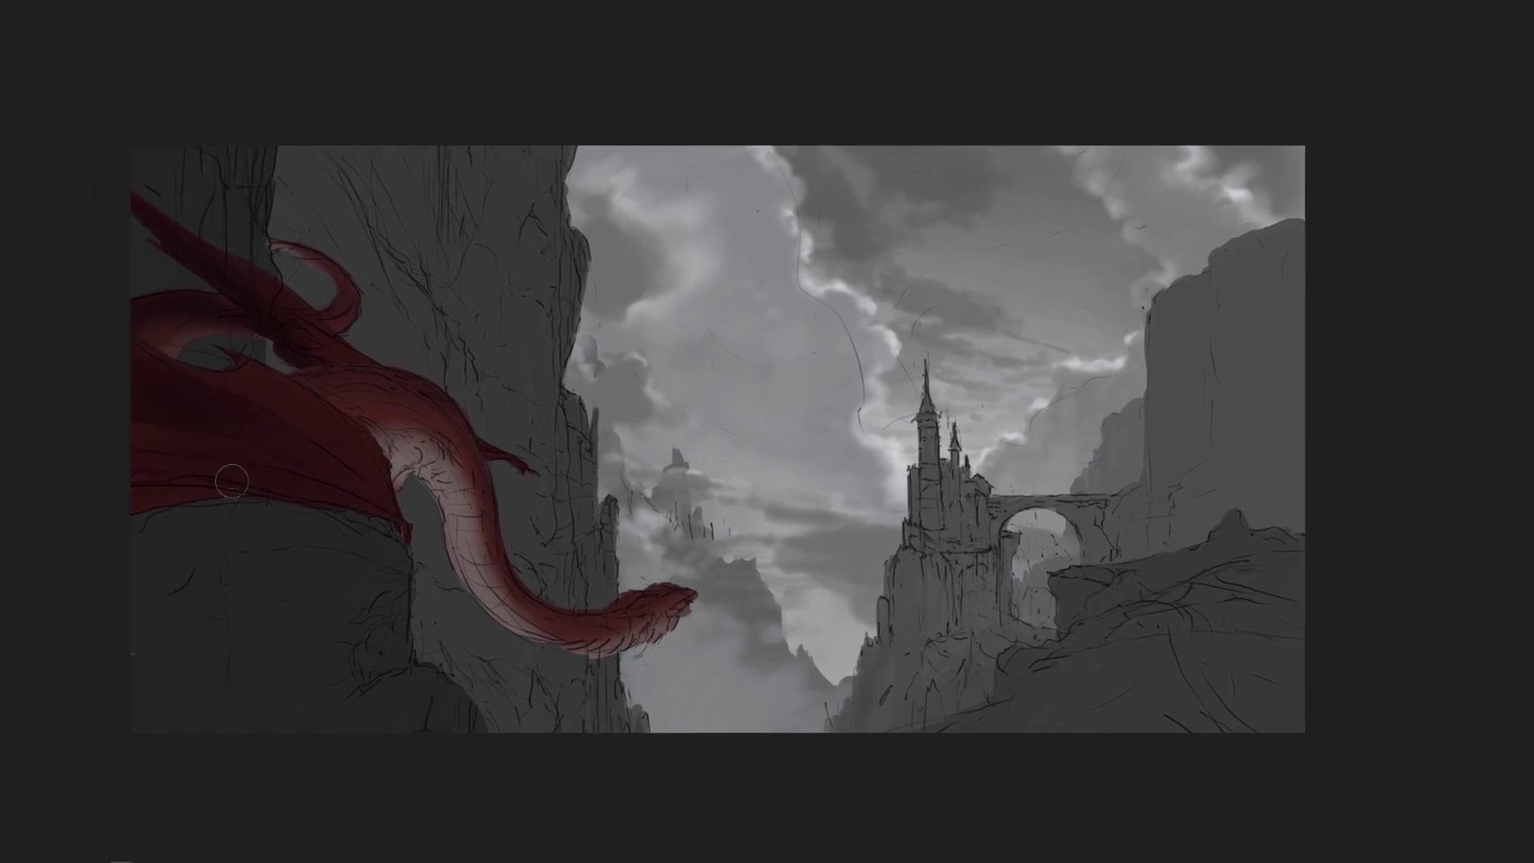
{"action": "key", "text": "bracketright"}
{"action": "key", "text": "bracketright"}
{"action": "key", "text": "bracketleft"}
{"action": "key", "text": "bracketleft"}
Mirror the view and subtly darken the wing membrane.
{"action": "key", "text": "m"}
{"action": "key", "text": "bracketright"}
{"action": "key", "text": "bracketright"}
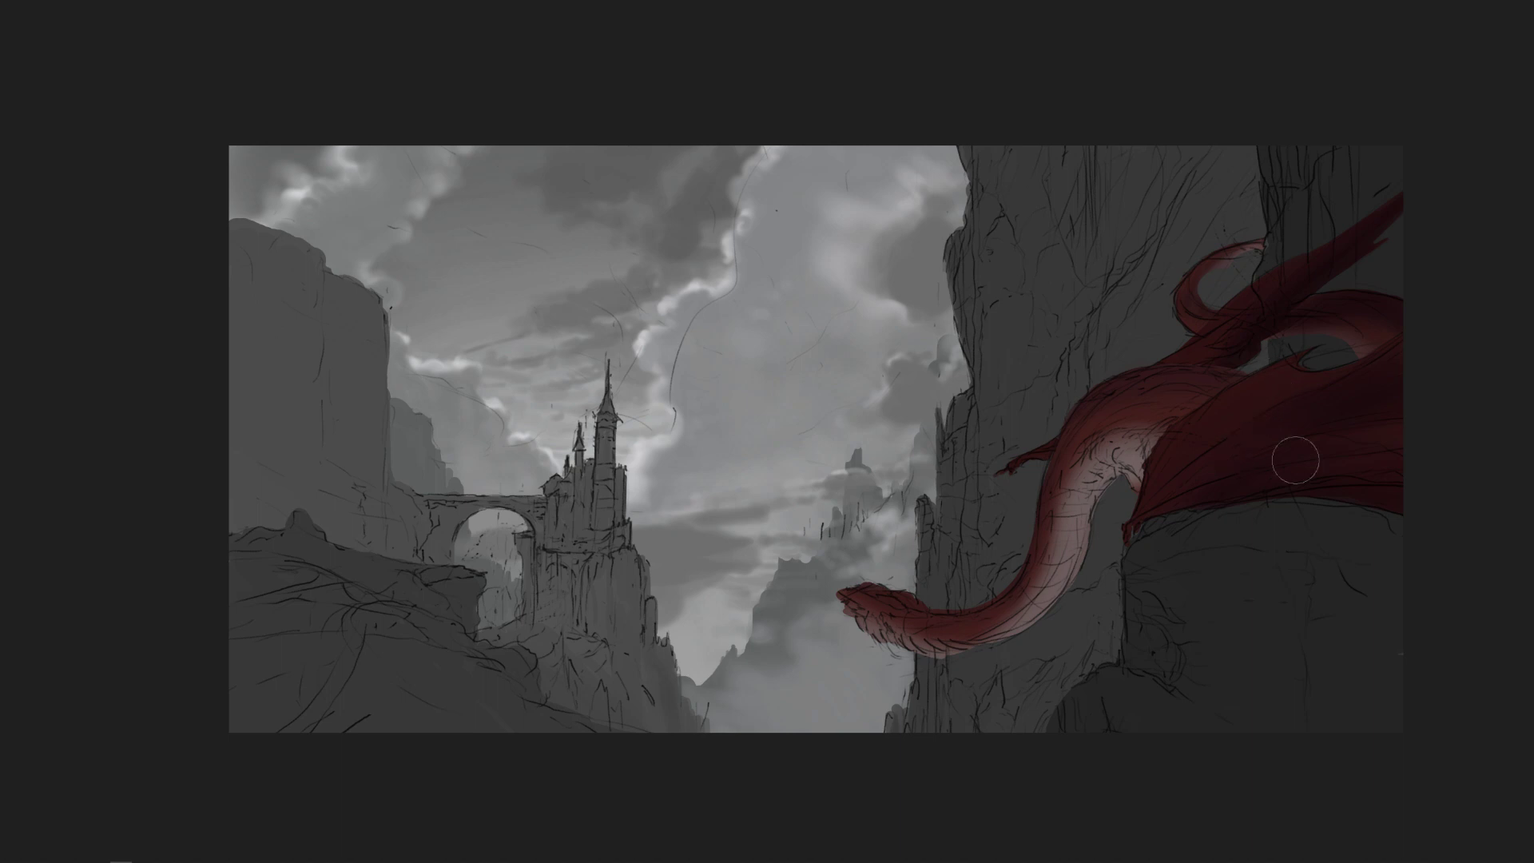
{"action": "key", "text": "bracketleft"}
{"action": "key", "text": "bracketleft"}
{"action": "key", "text": "bracketright"}
{"action": "key", "text": "bracketright"}
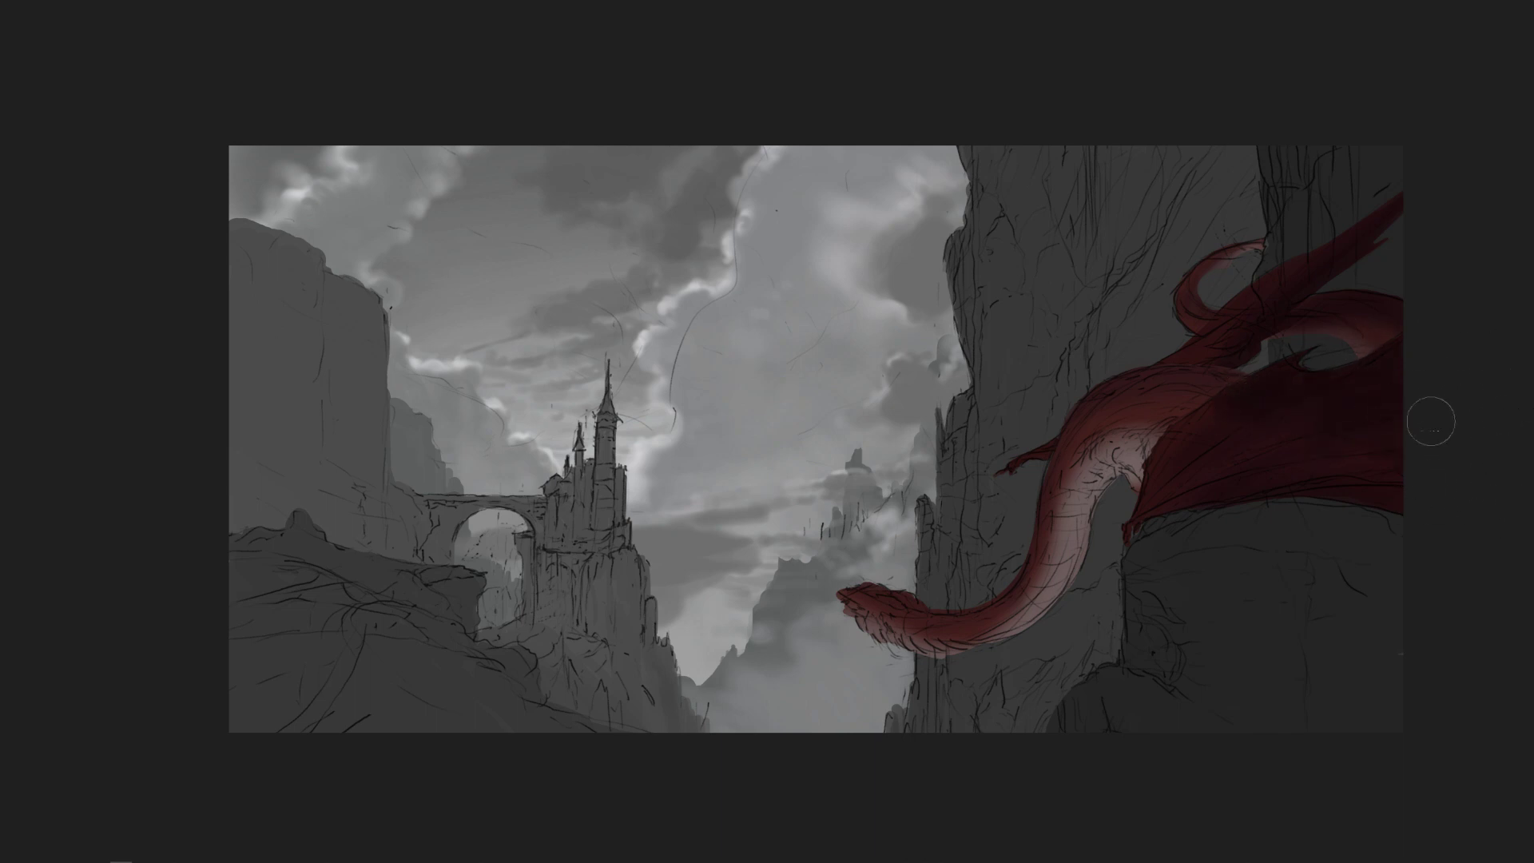
{"action": "key", "text": "bracketleft"}
{"action": "key", "text": "bracketleft"}
{"action": "key", "text": "bracketleft"}
{"action": "key", "text": "bracketright"}
{"action": "key", "text": "bracketright"}
{"action": "left_click_drag", "start_coordinate": [1184, 494], "coordinate": [1369, 467]}
{"action": "key", "text": "bracketleft"}
{"action": "key", "text": "bracketleft"}
Lower the lightness of the rock layer, Paint Layer 15, via HSV/HSL Adjustment.
{"action": "key", "text": "r"}
{"action": "left_click", "coordinate": [1274, 596]}
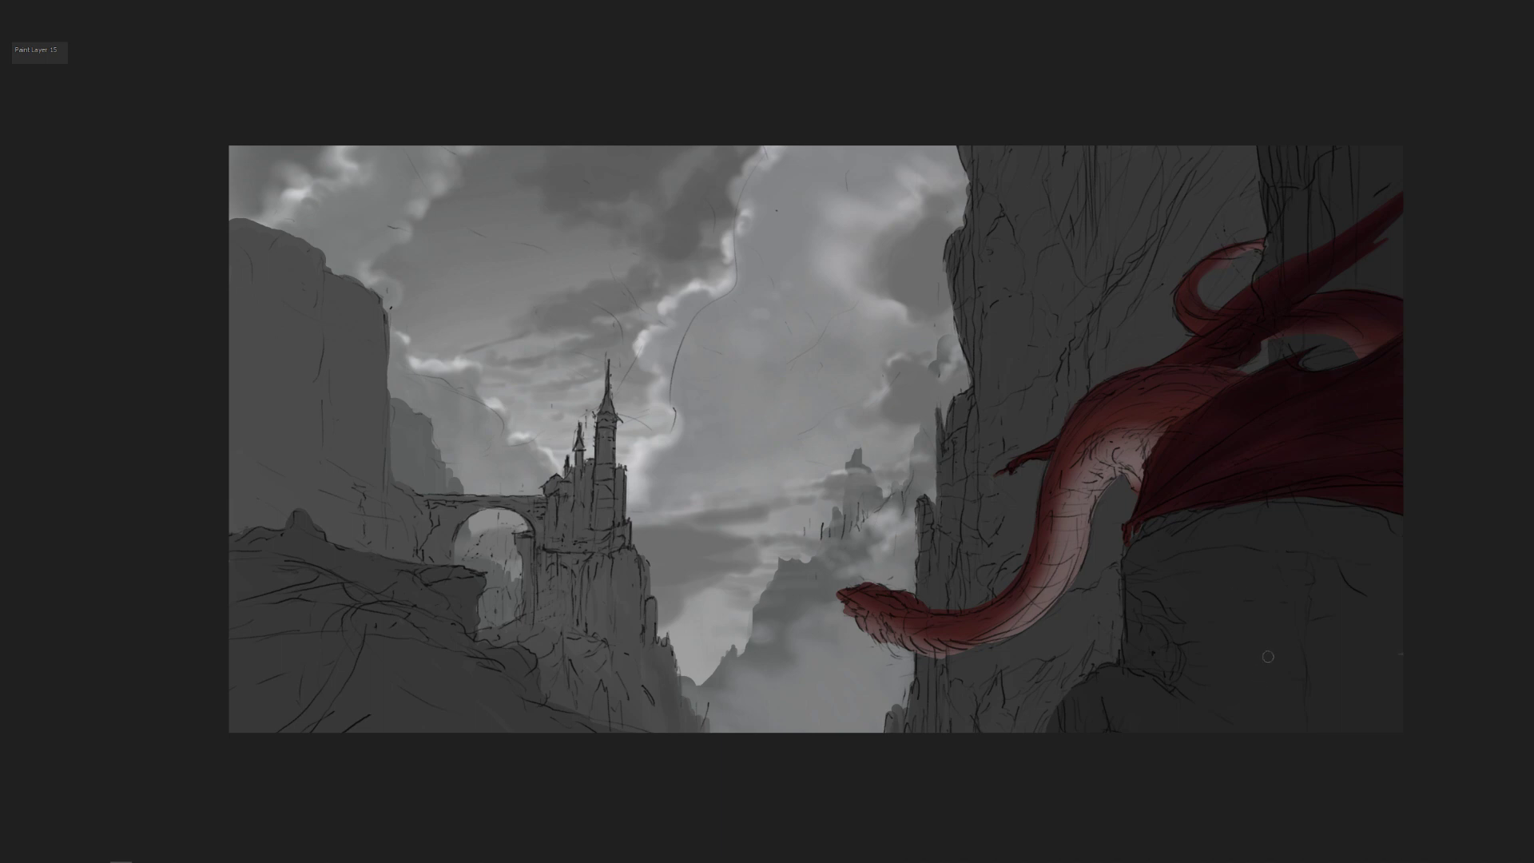
{"action": "key", "text": "ctrl+u"}
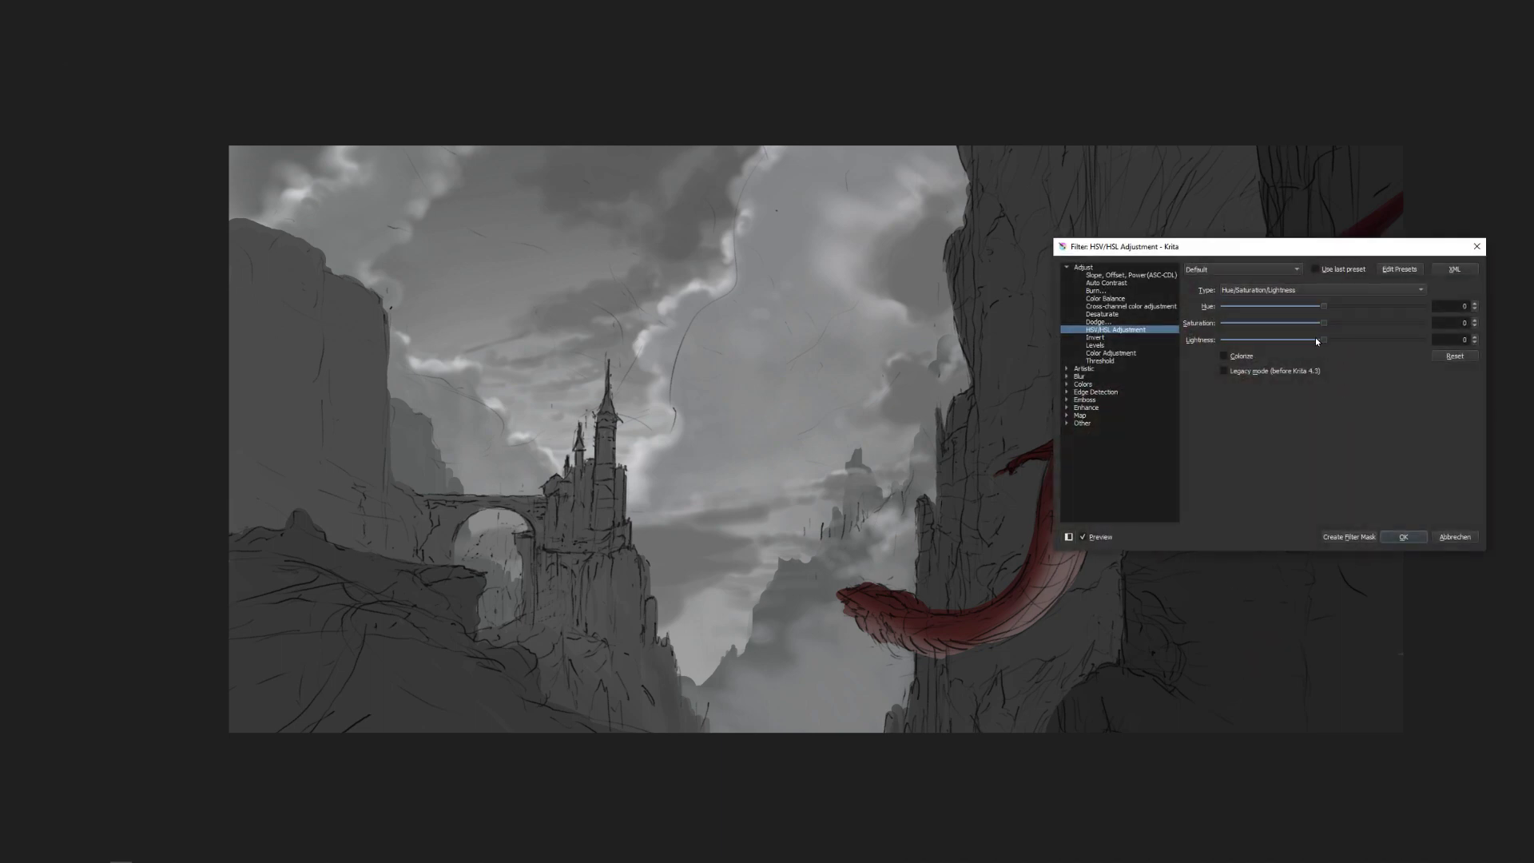
{"action": "left_click", "coordinate": [1403, 537]}
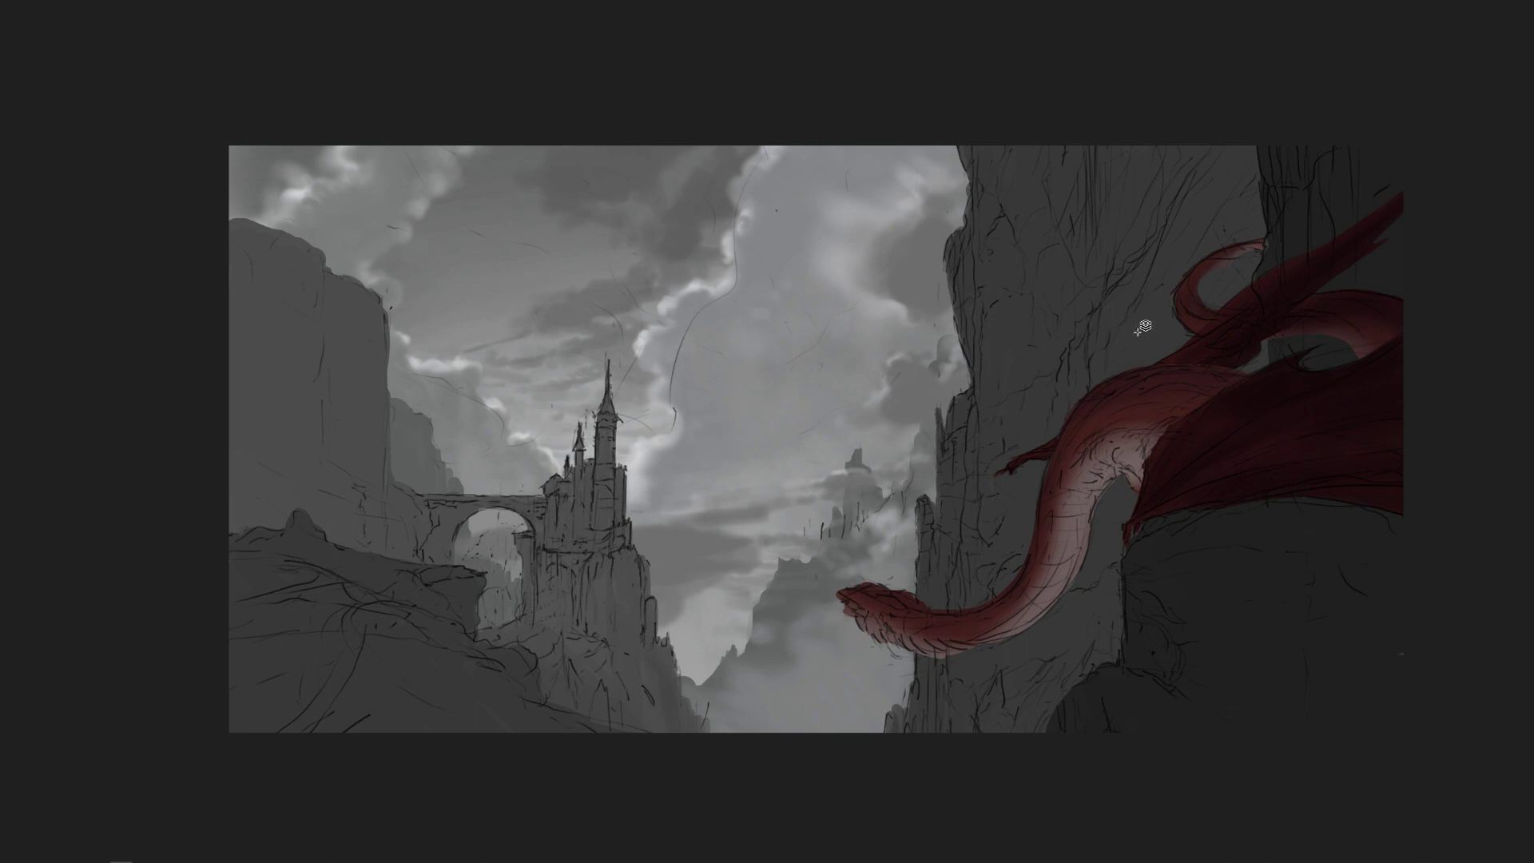
Apply a similar lightness reduction to Paint Layer 5.
{"action": "key", "text": "r"}
{"action": "left_click", "coordinate": [1145, 411]}
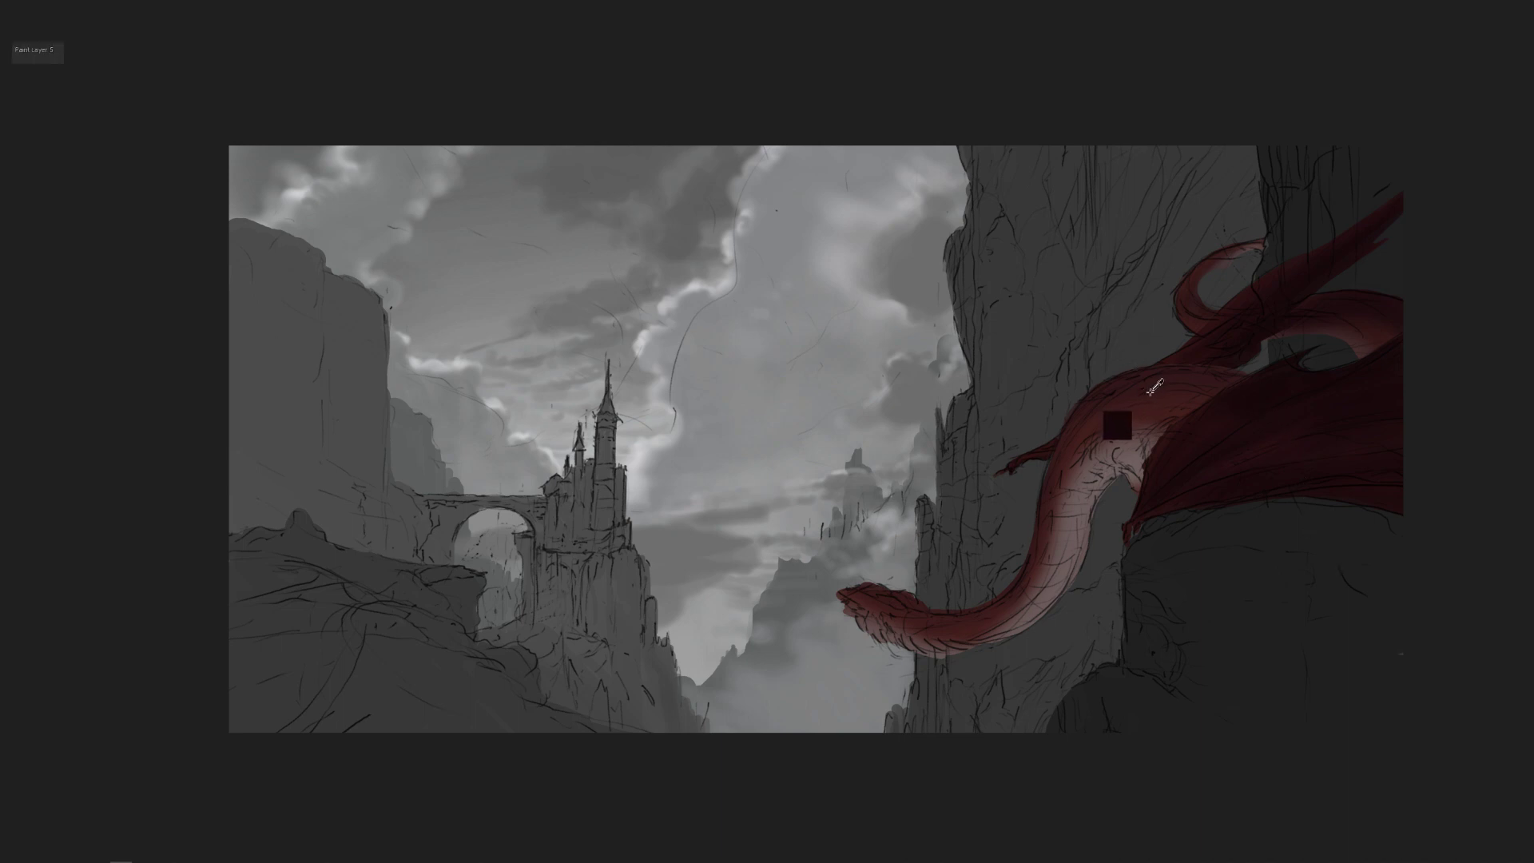
{"action": "key", "text": "ctrl+u"}
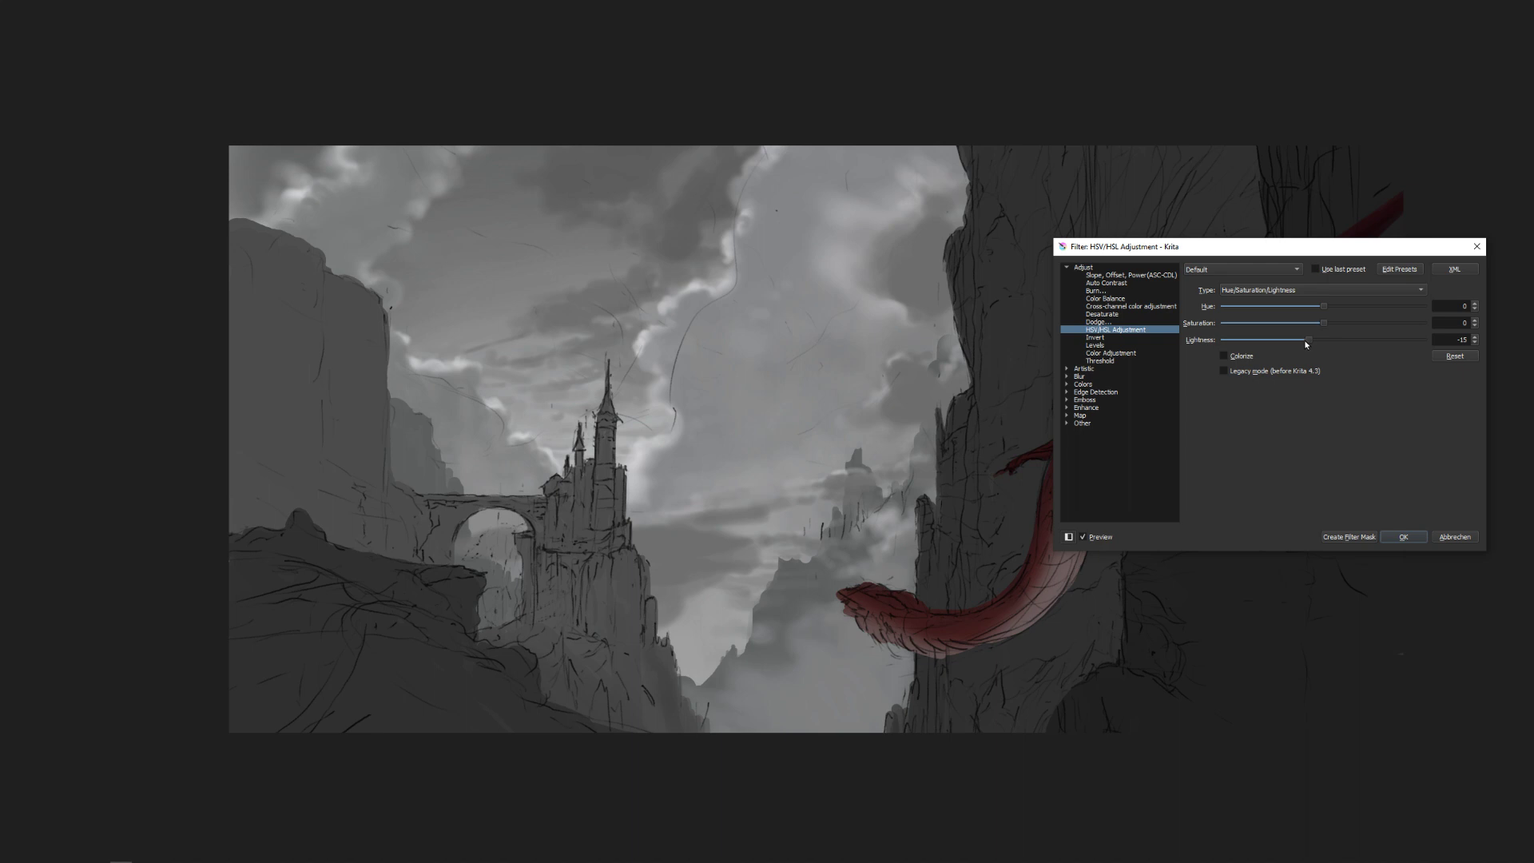
{"action": "left_click", "coordinate": [1399, 537]}
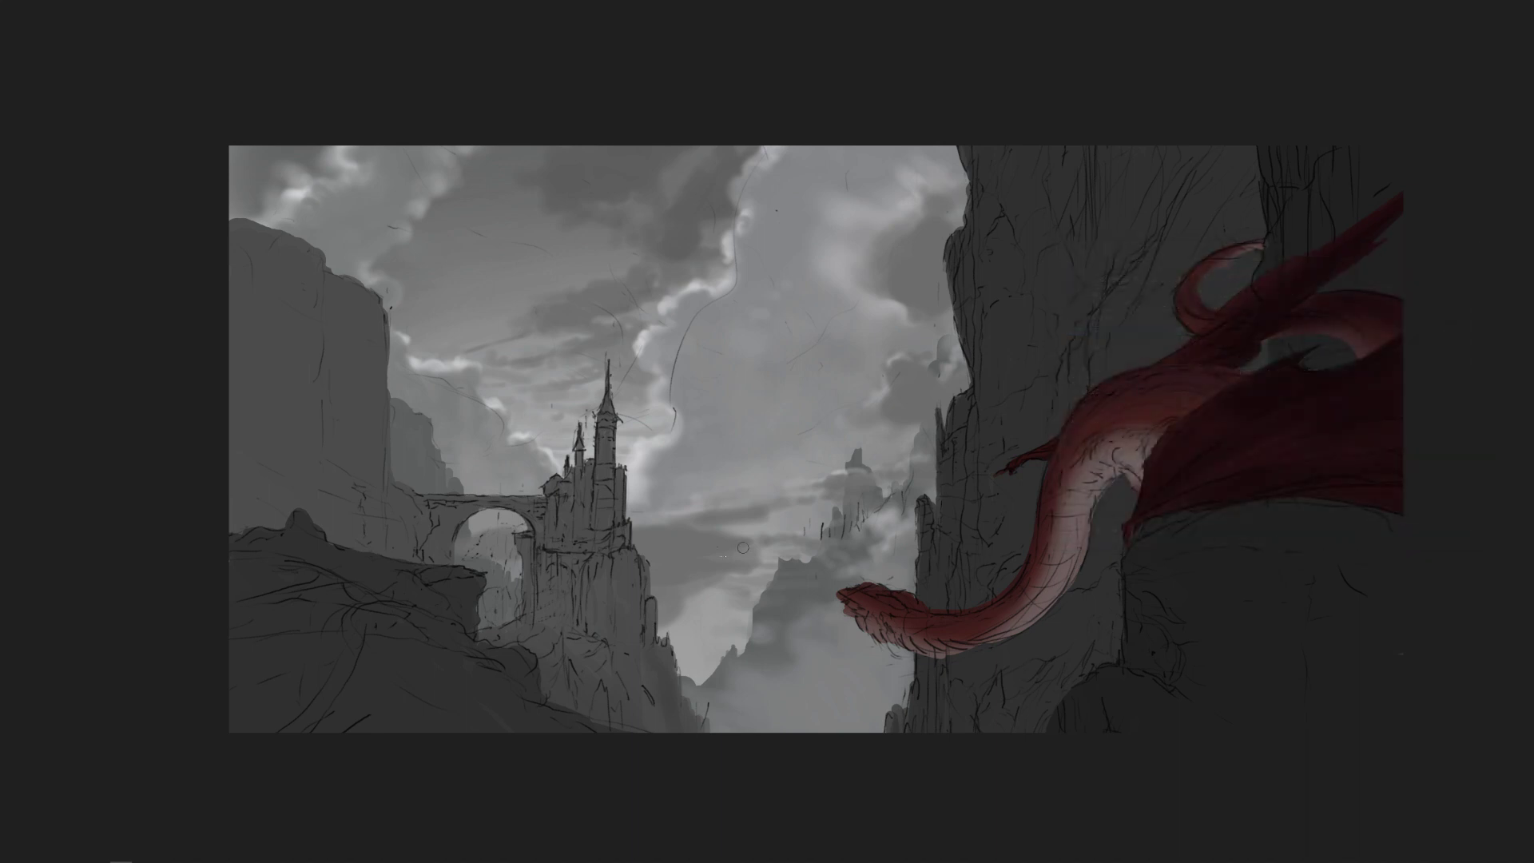
Darken the castle rock's layer with a lightness reduction of about -12.
{"action": "left_click", "coordinate": [628, 599]}
{"action": "key", "text": "ctrl+u"}
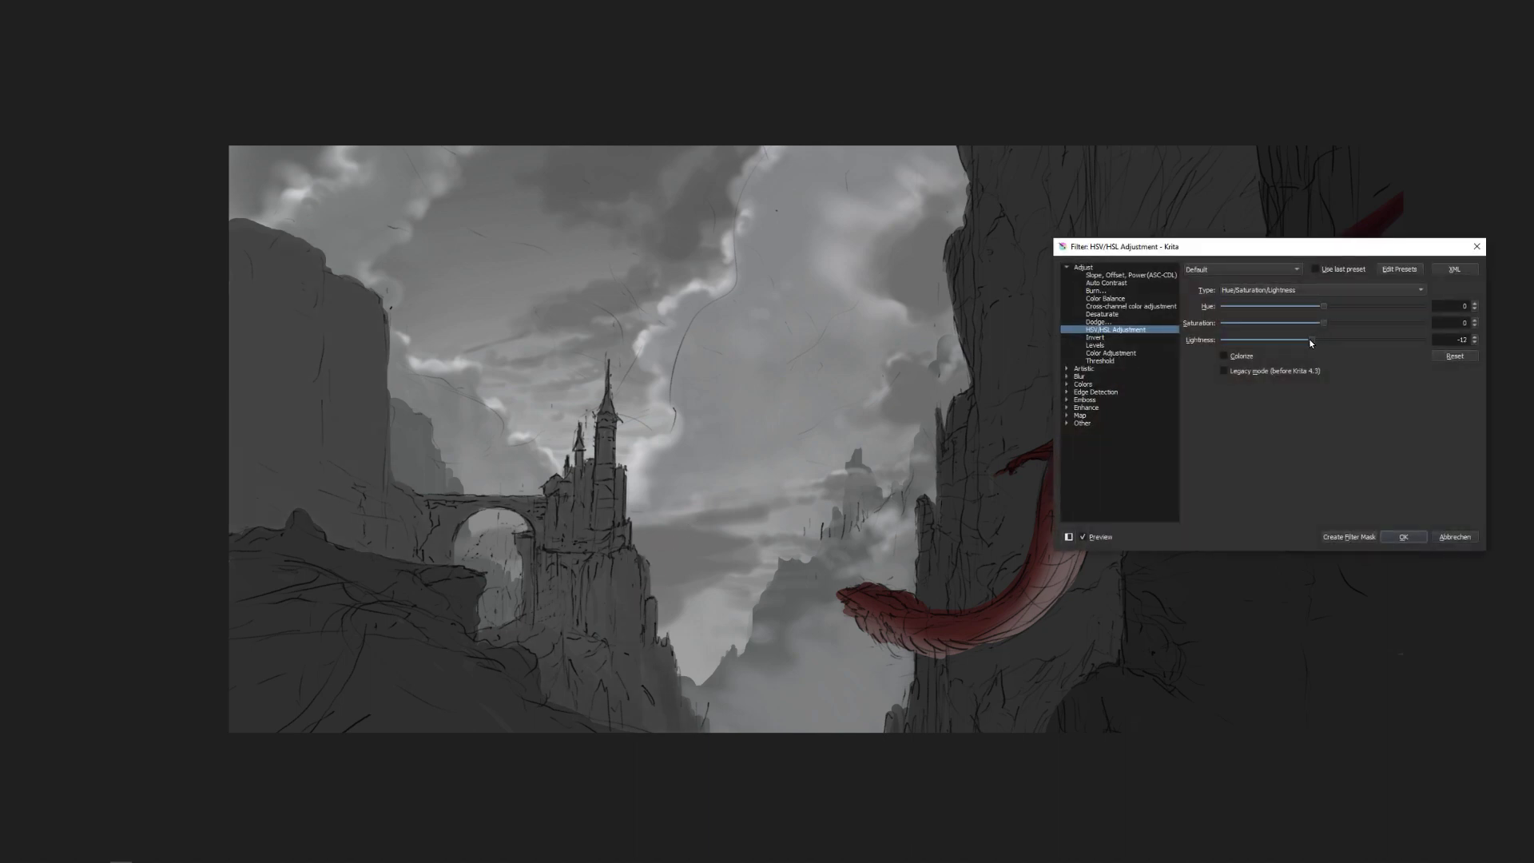
{"action": "left_click", "coordinate": [1409, 537]}
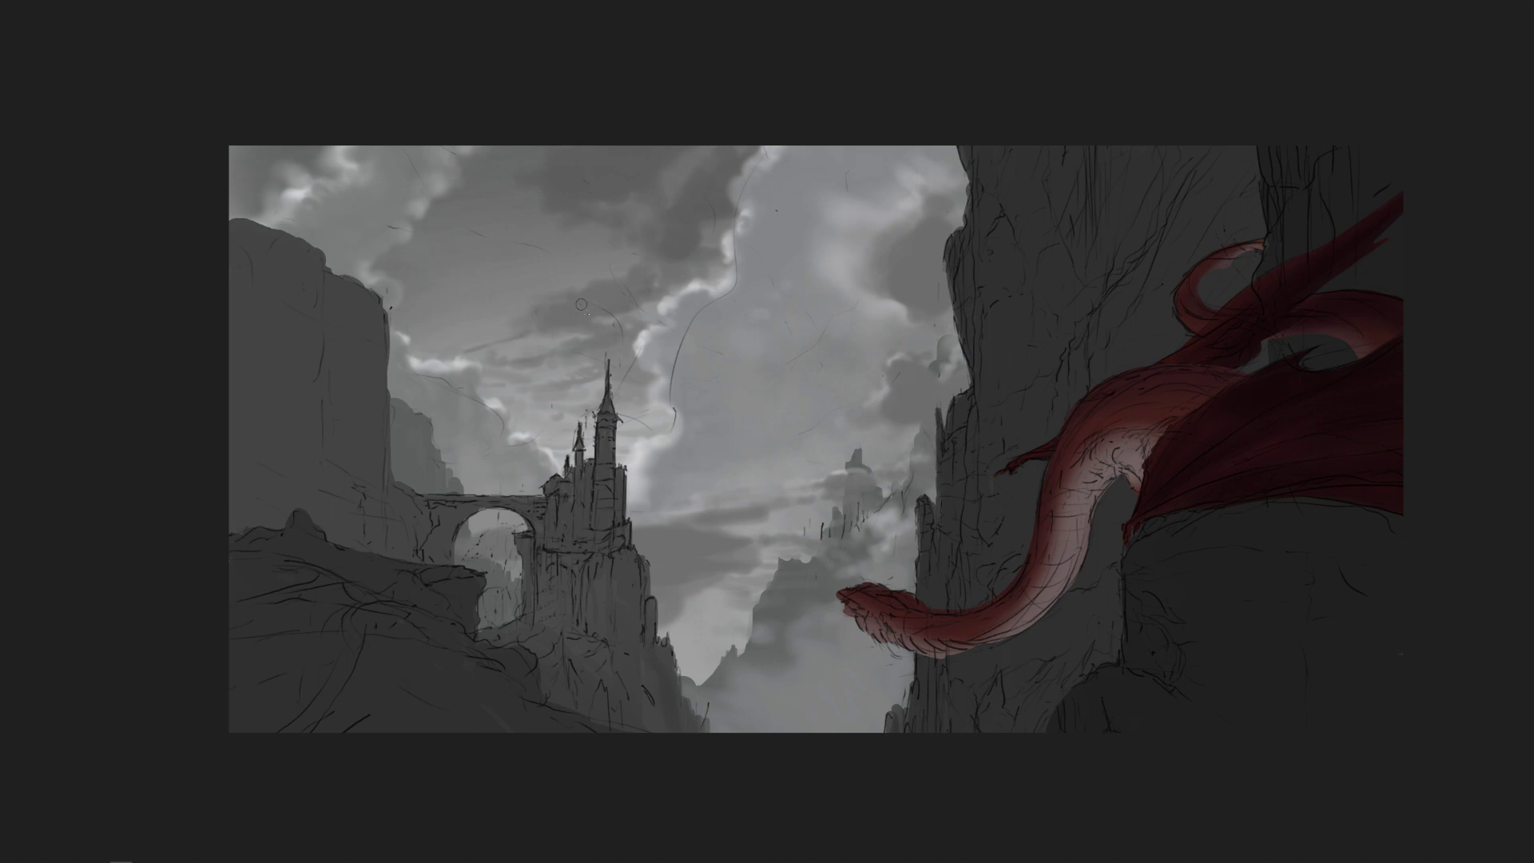
Colorize Paint Layer 4 with saturation 15 and hue 215.
{"action": "key", "text": "r"}
{"action": "left_click", "coordinate": [489, 281]}
{"action": "key", "text": "ctrl+u"}
{"action": "left_click", "coordinate": [1236, 356]}
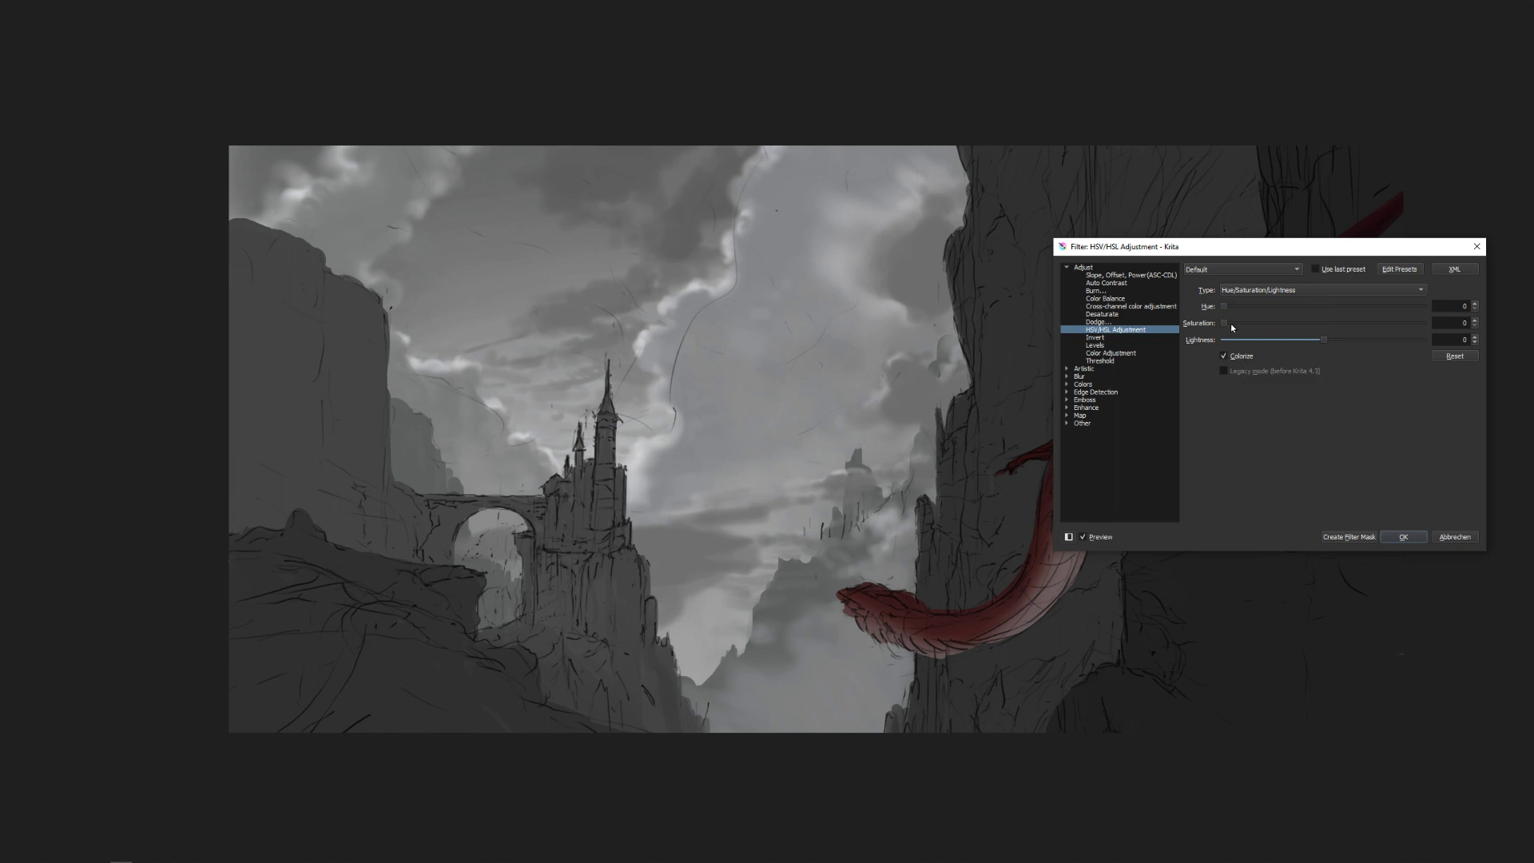
{"action": "left_click_drag", "start_coordinate": [1223, 323], "coordinate": [1345, 308]}
{"action": "left_click_drag", "start_coordinate": [1326, 312], "coordinate": [1239, 327]}
{"action": "left_click_drag", "start_coordinate": [1336, 306], "coordinate": [1343, 306]}
{"action": "left_click", "coordinate": [1402, 537]}
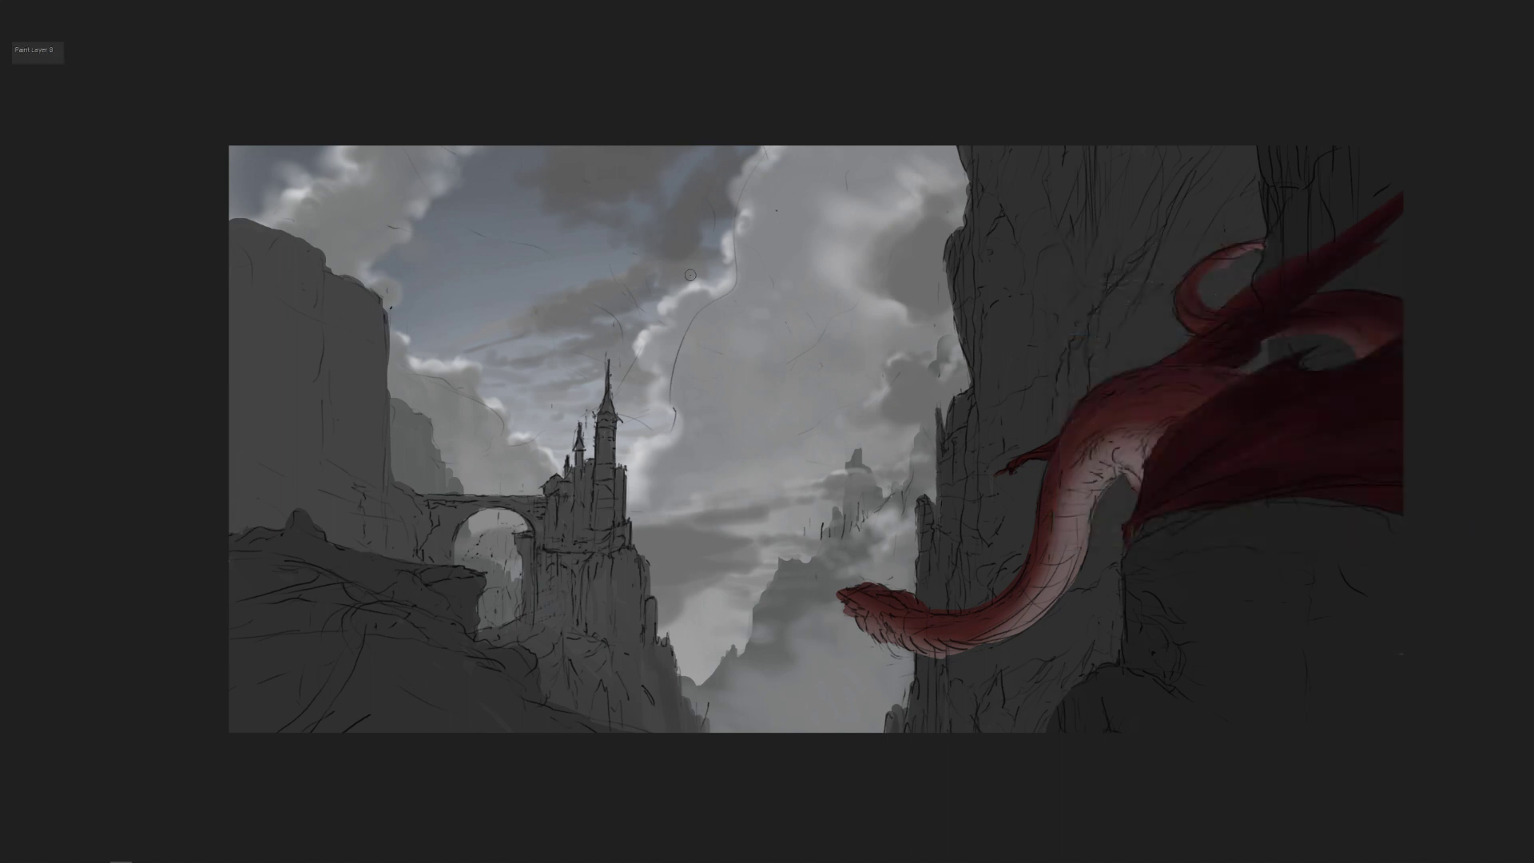
Apply a second low-saturation colorize to the same layer at hue 36.
{"action": "key", "text": "ctrl+u"}
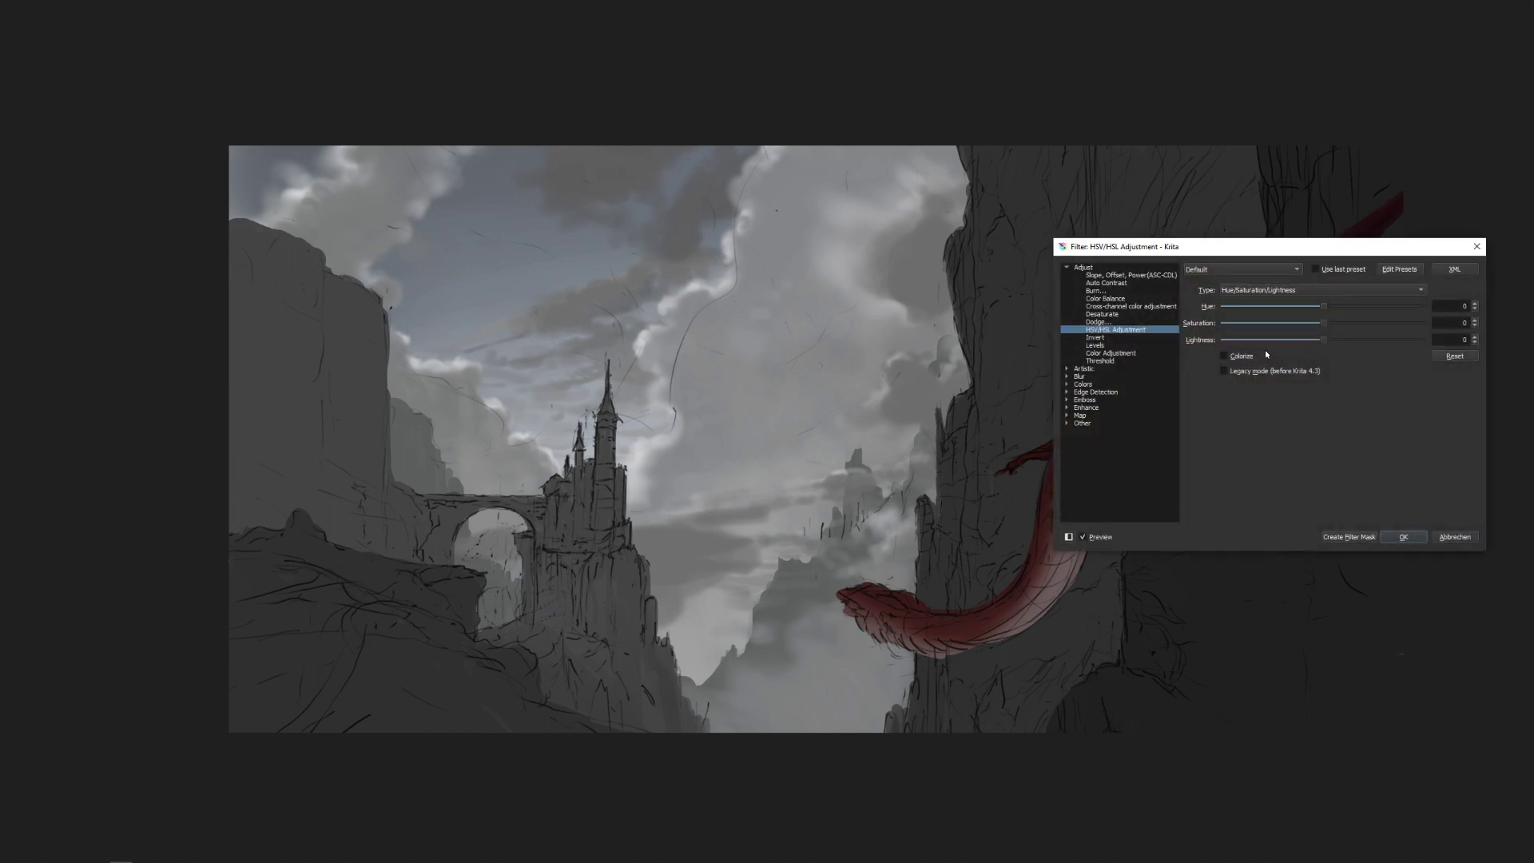
{"action": "left_click", "coordinate": [1238, 358]}
{"action": "left_click_drag", "start_coordinate": [1240, 324], "coordinate": [1339, 306]}
{"action": "left_click", "coordinate": [1403, 536]}
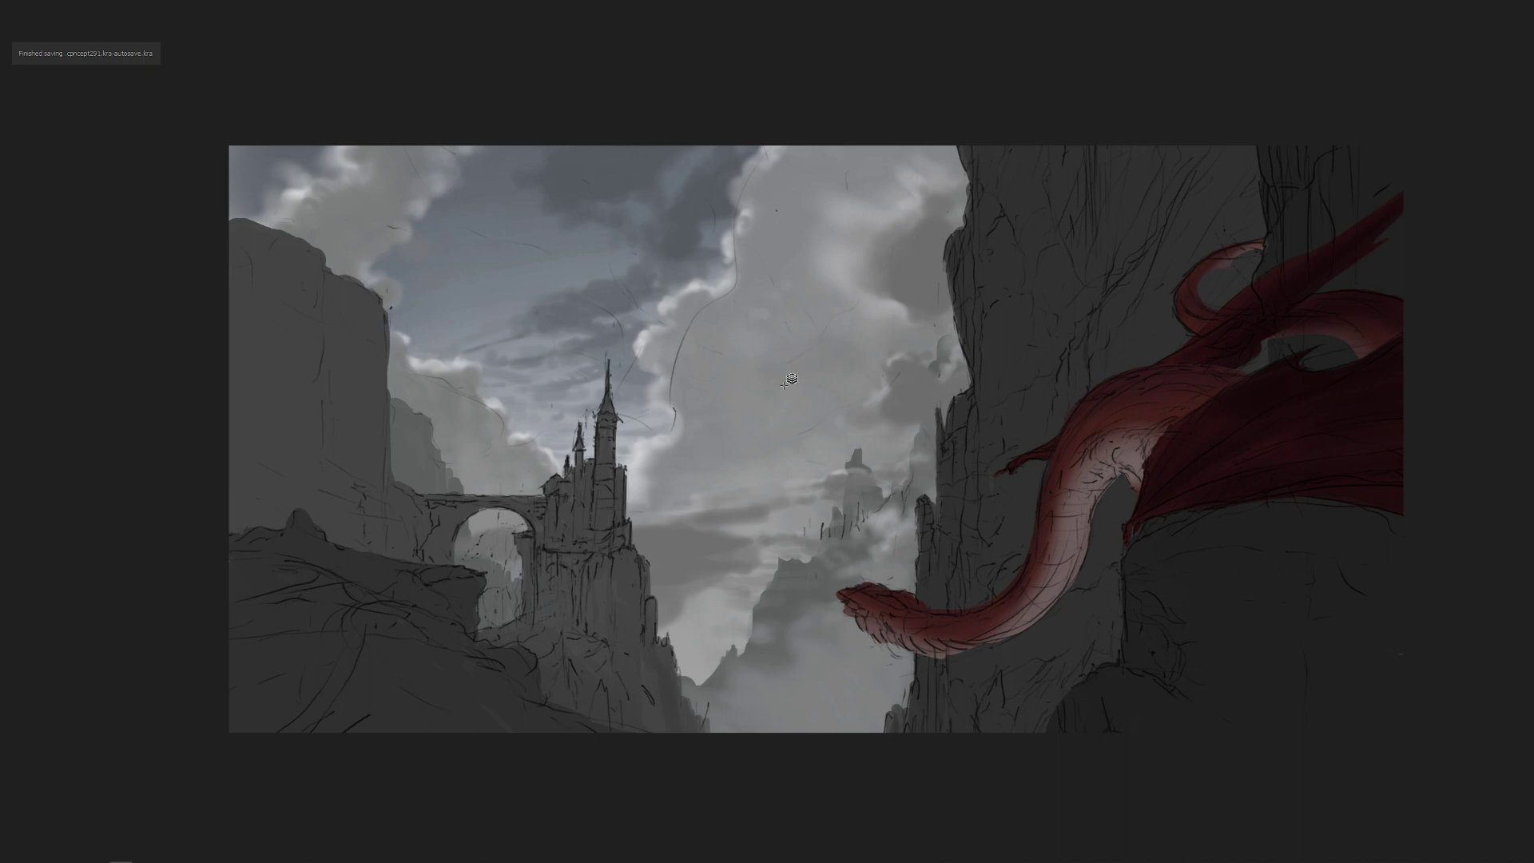
Colorize the sky on Paint Layer 6 a blue-grey at hue 200.
{"action": "left_click", "coordinate": [789, 381]}
{"action": "left_click", "coordinate": [838, 368], "text": "ctrl"}
{"action": "key", "text": "ctrl+u"}
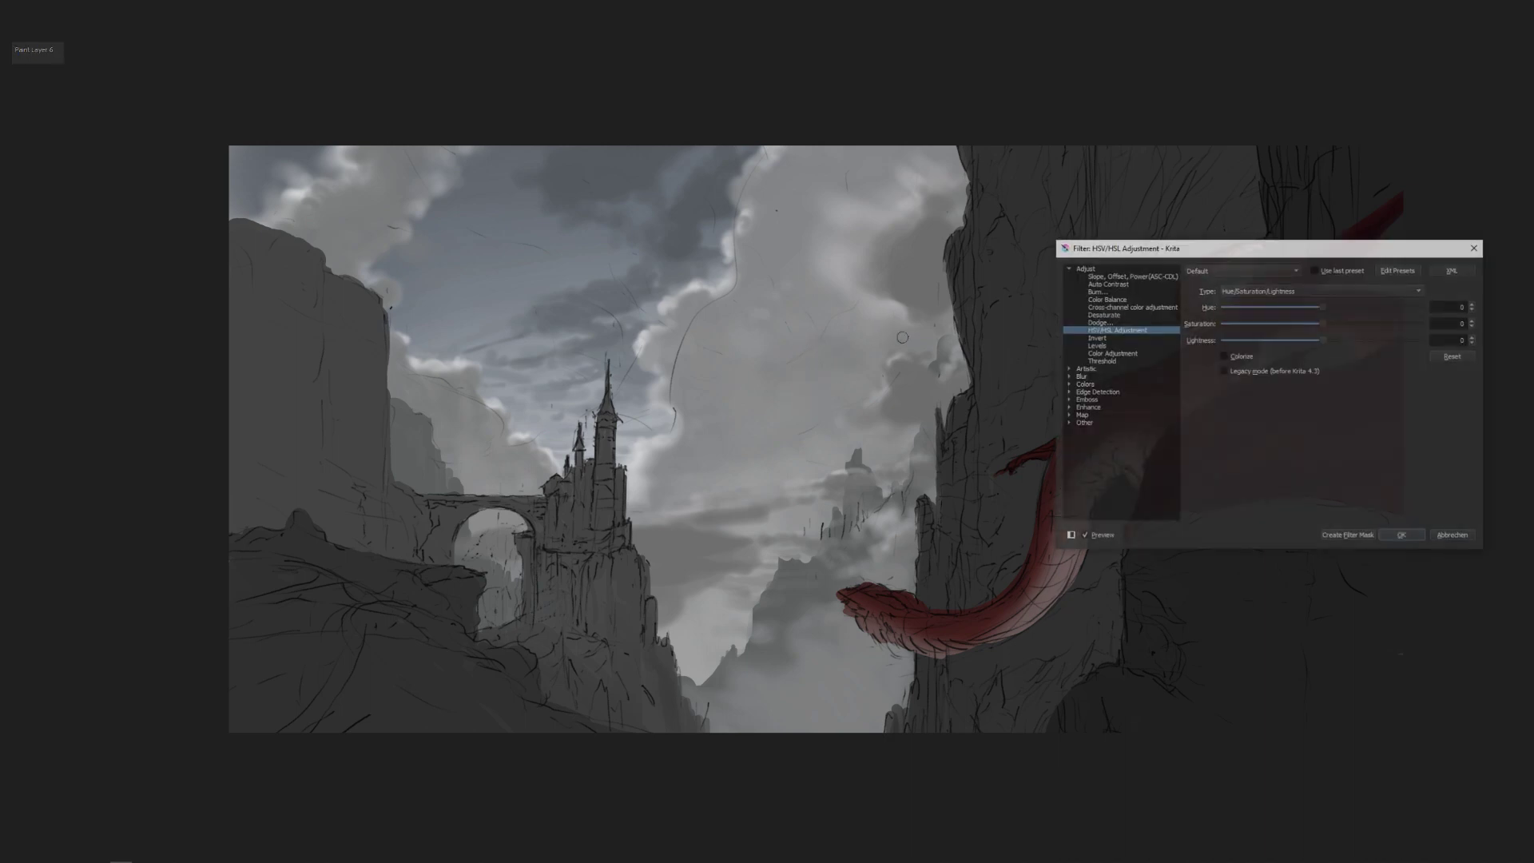
{"action": "left_click", "coordinate": [1242, 356]}
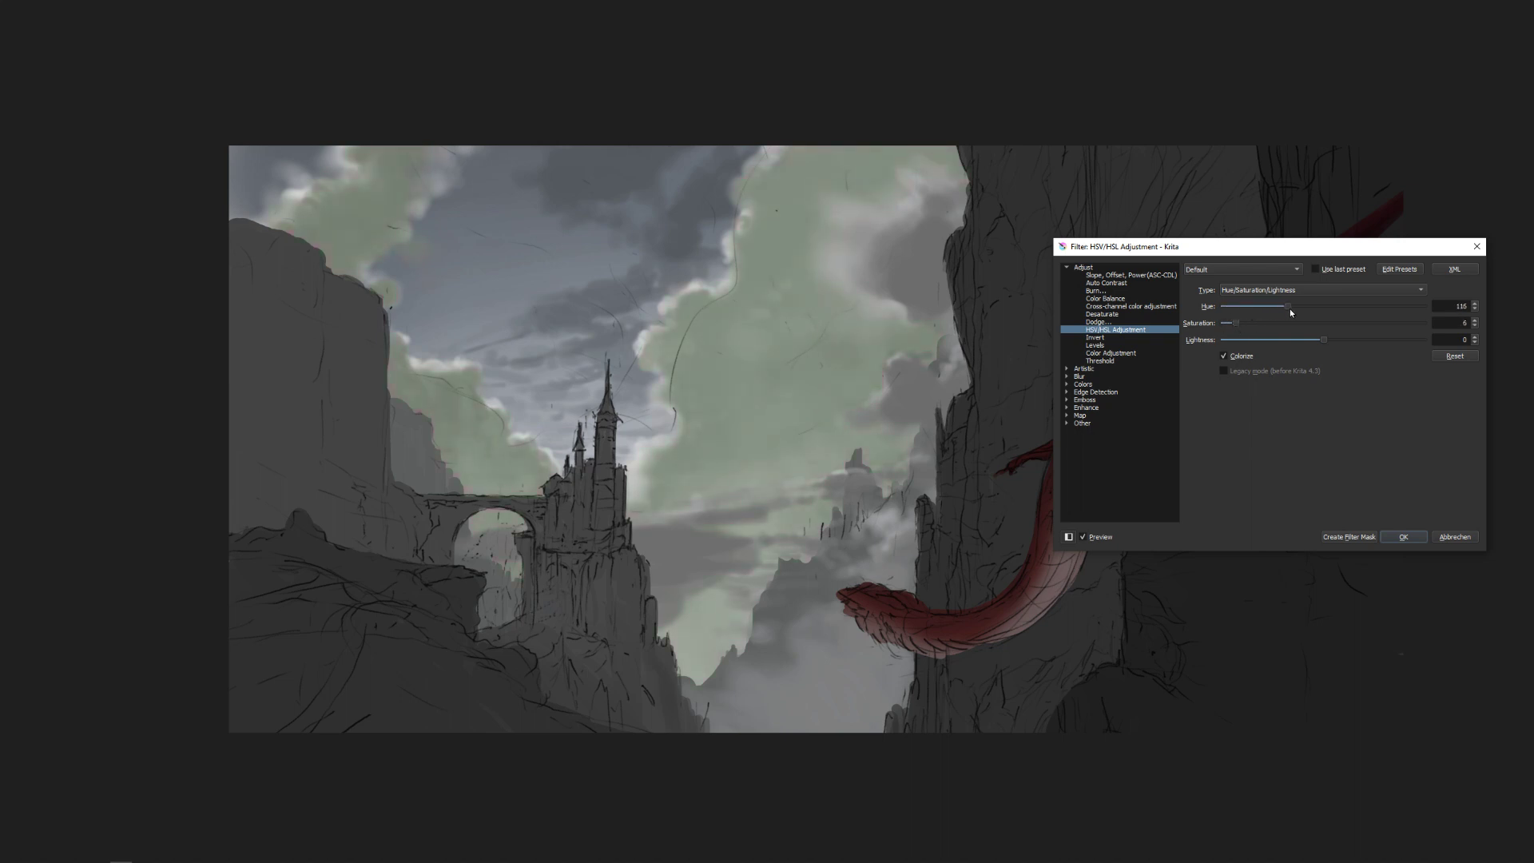
{"action": "left_click_drag", "start_coordinate": [1289, 310], "coordinate": [1345, 313]}
{"action": "left_click", "coordinate": [1403, 542]}
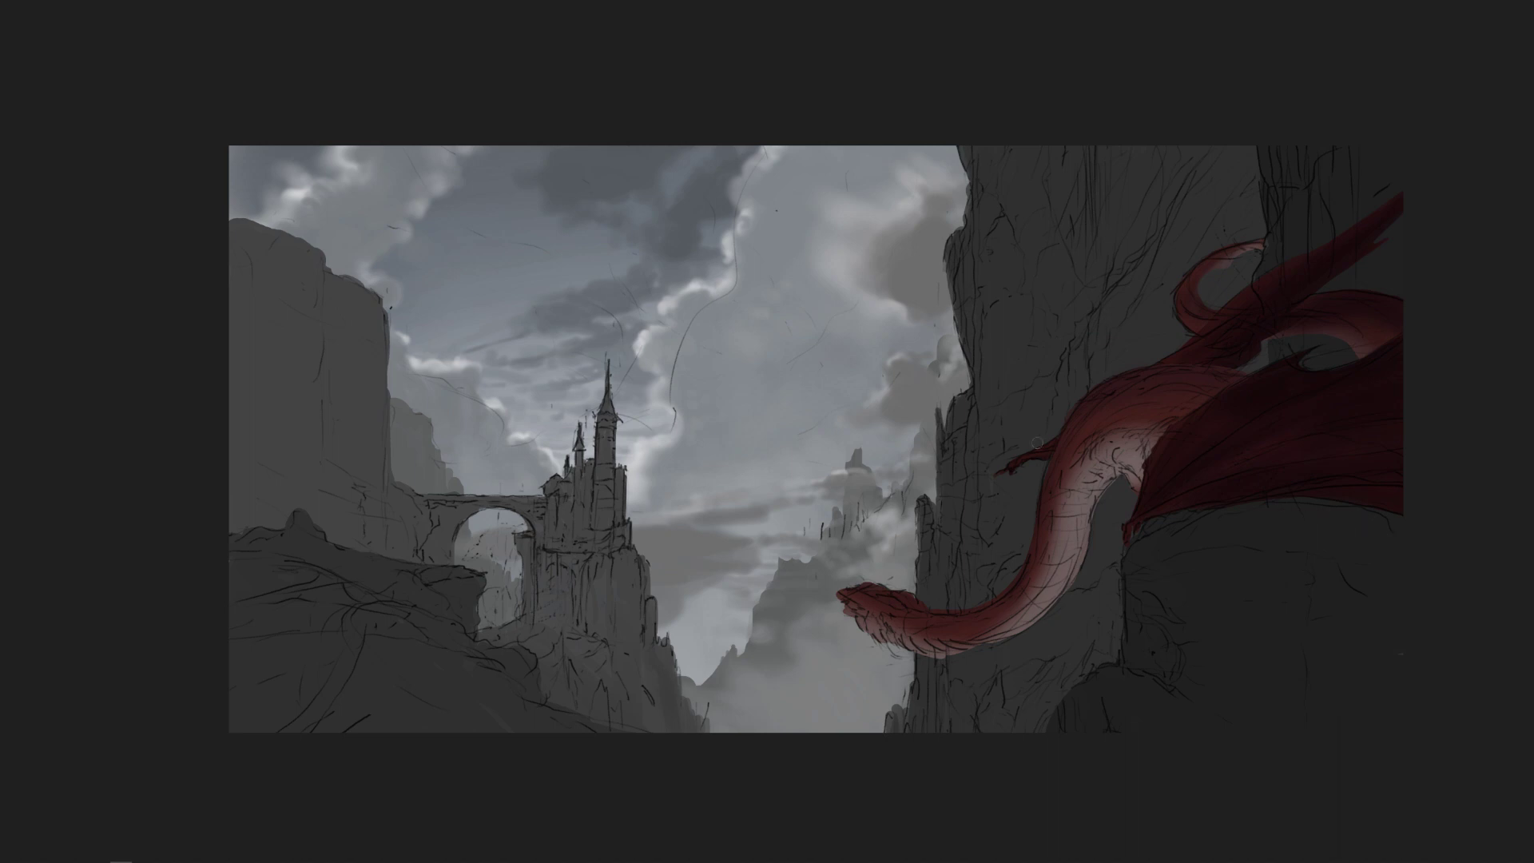
Give the clouds on Paint Layer 17 a cool colorize tint at hue 185, saturation 6.
{"action": "key", "text": "r"}
{"action": "left_click", "coordinate": [684, 539]}
{"action": "key", "text": "ctrl+u"}
{"action": "left_click", "coordinate": [1223, 355]}
{"action": "left_click", "coordinate": [1229, 322]}
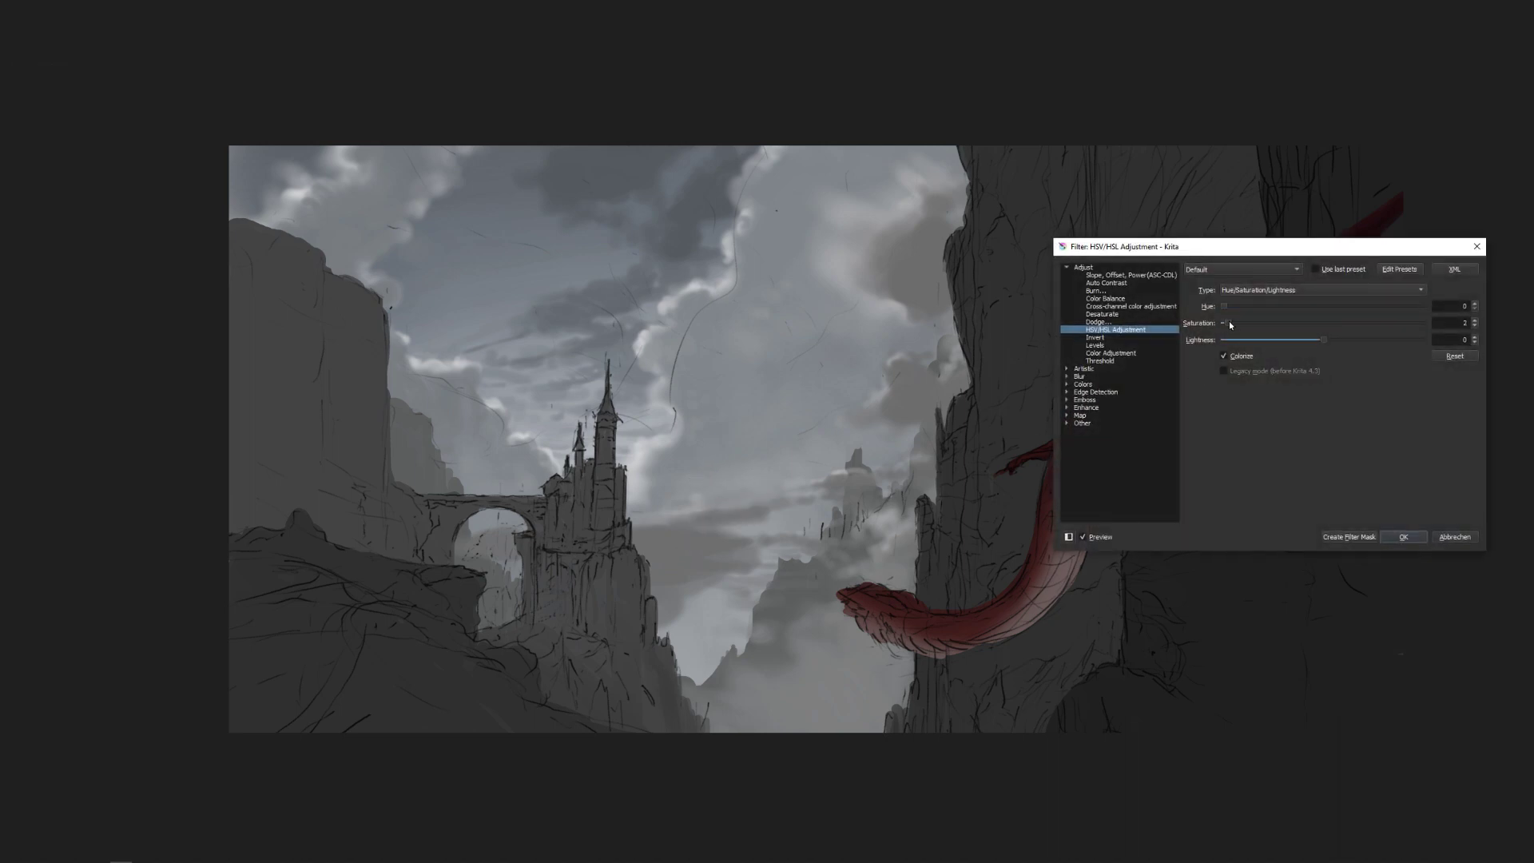
{"action": "left_click_drag", "start_coordinate": [1225, 311], "coordinate": [1325, 306]}
{"action": "left_click_drag", "start_coordinate": [1239, 326], "coordinate": [1232, 326]}
{"action": "left_click", "coordinate": [1384, 538]}
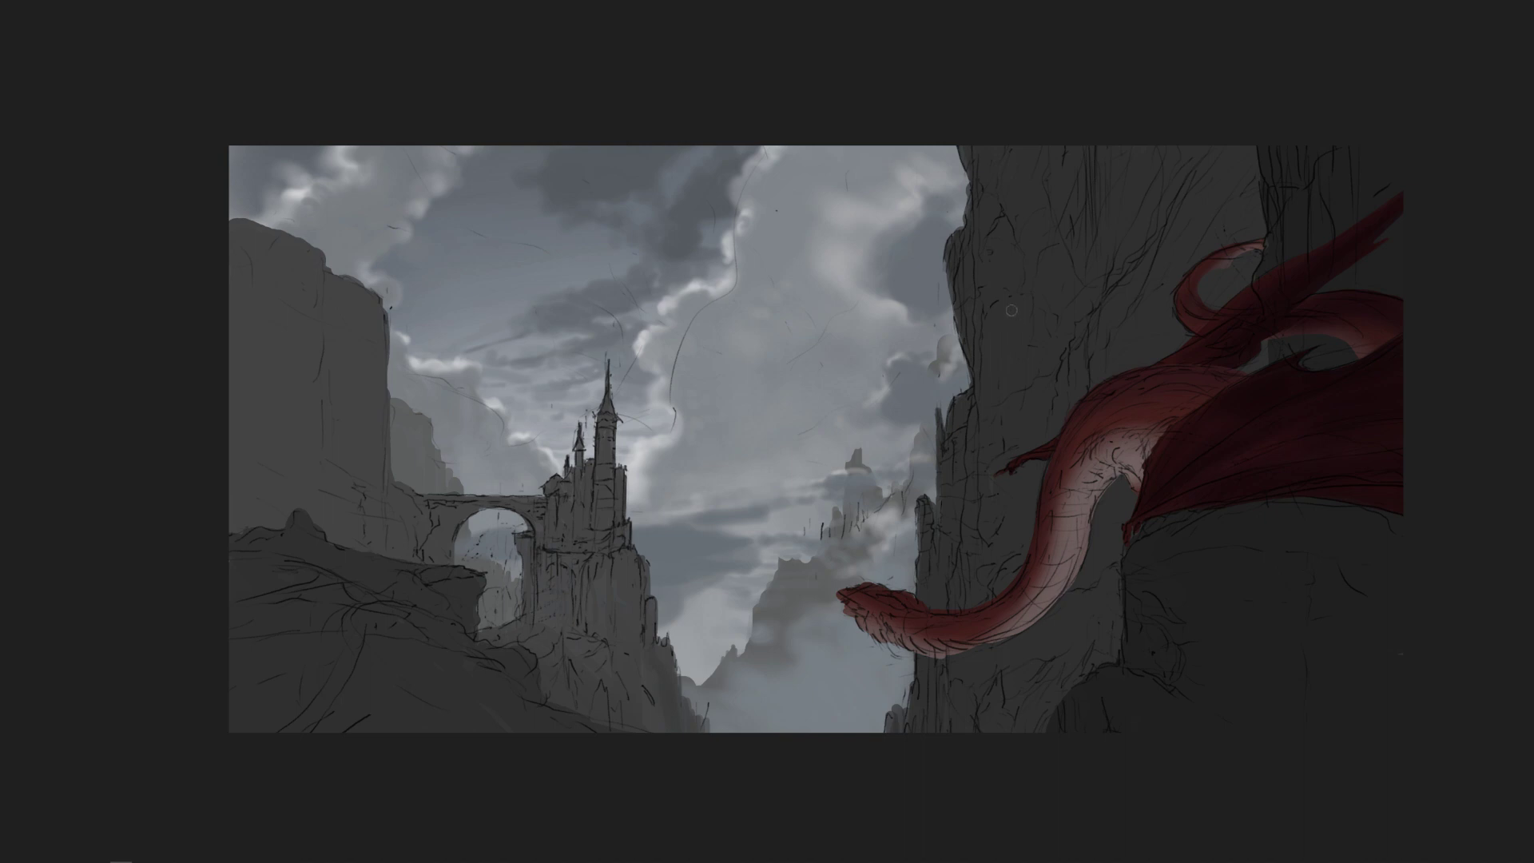
Mirror the view, restore the full interface, hide 'Copy of background' and select Paint Layer 10.
{"action": "key", "text": "m"}
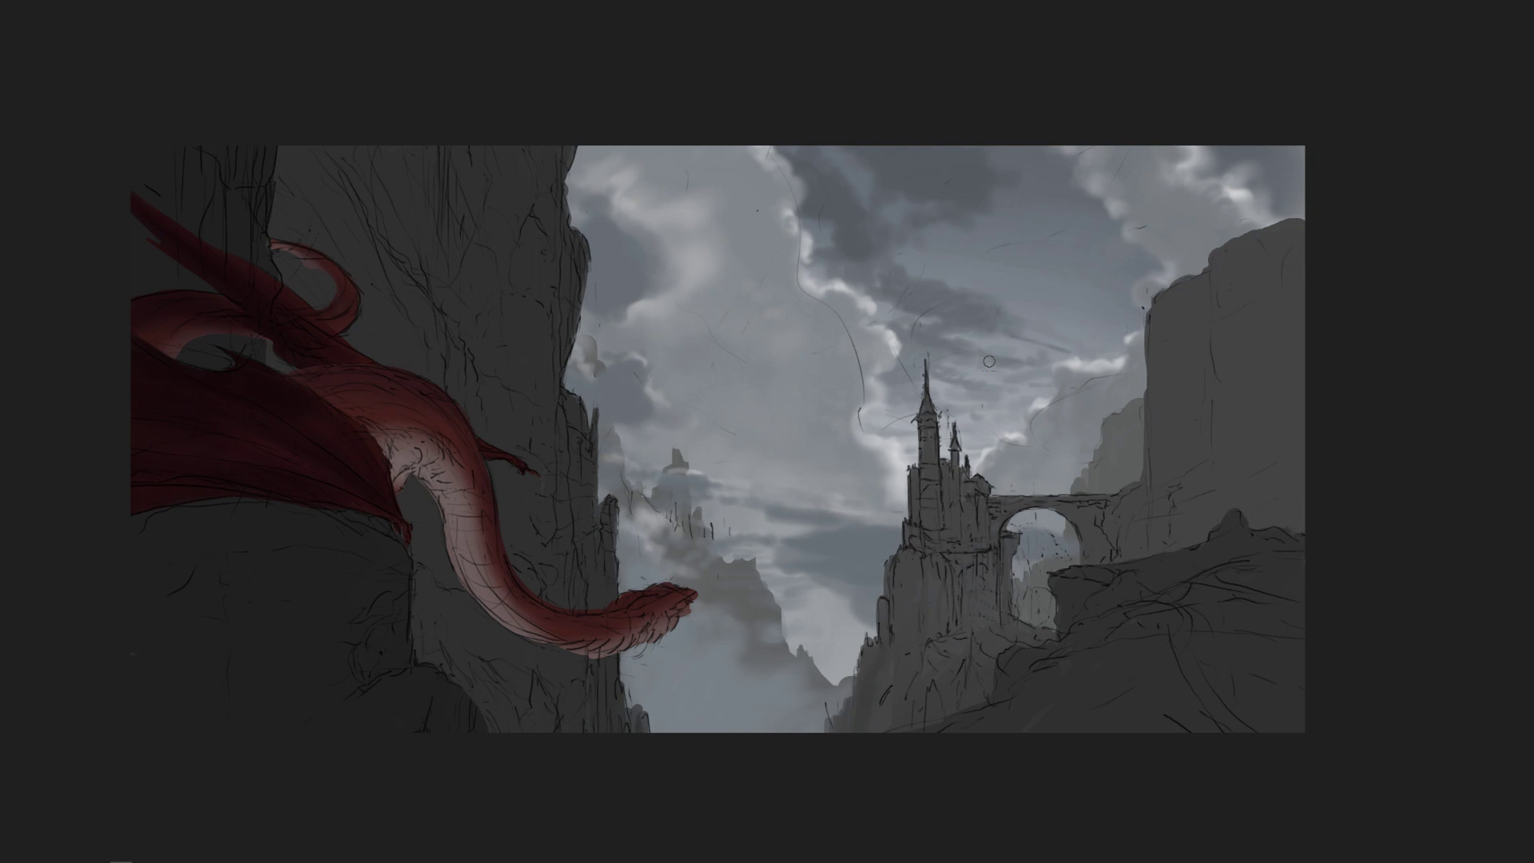
{"action": "key", "text": "Tab"}
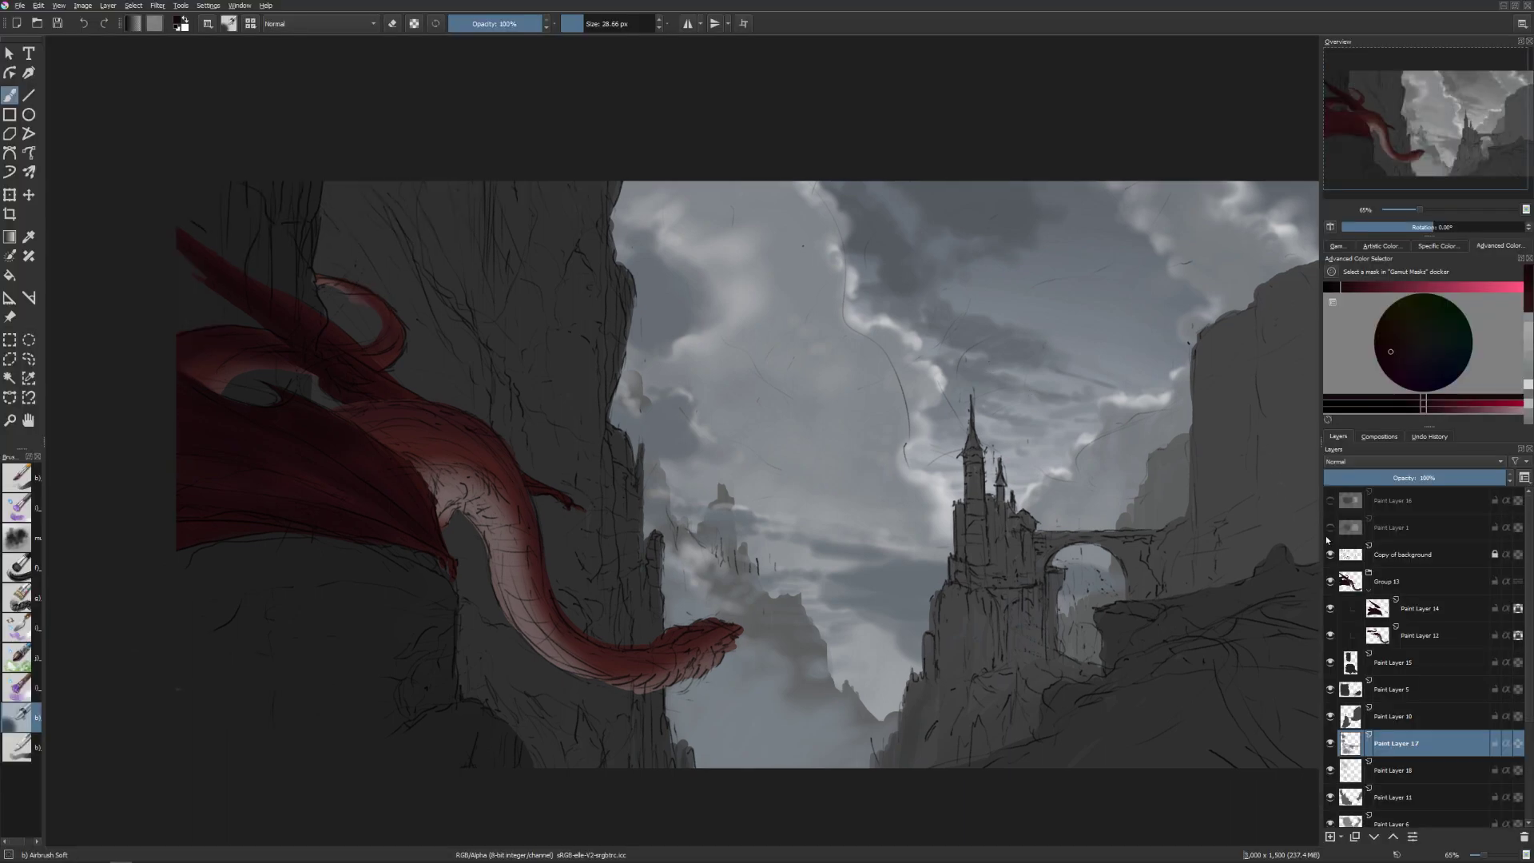
{"action": "left_click", "coordinate": [1330, 554]}
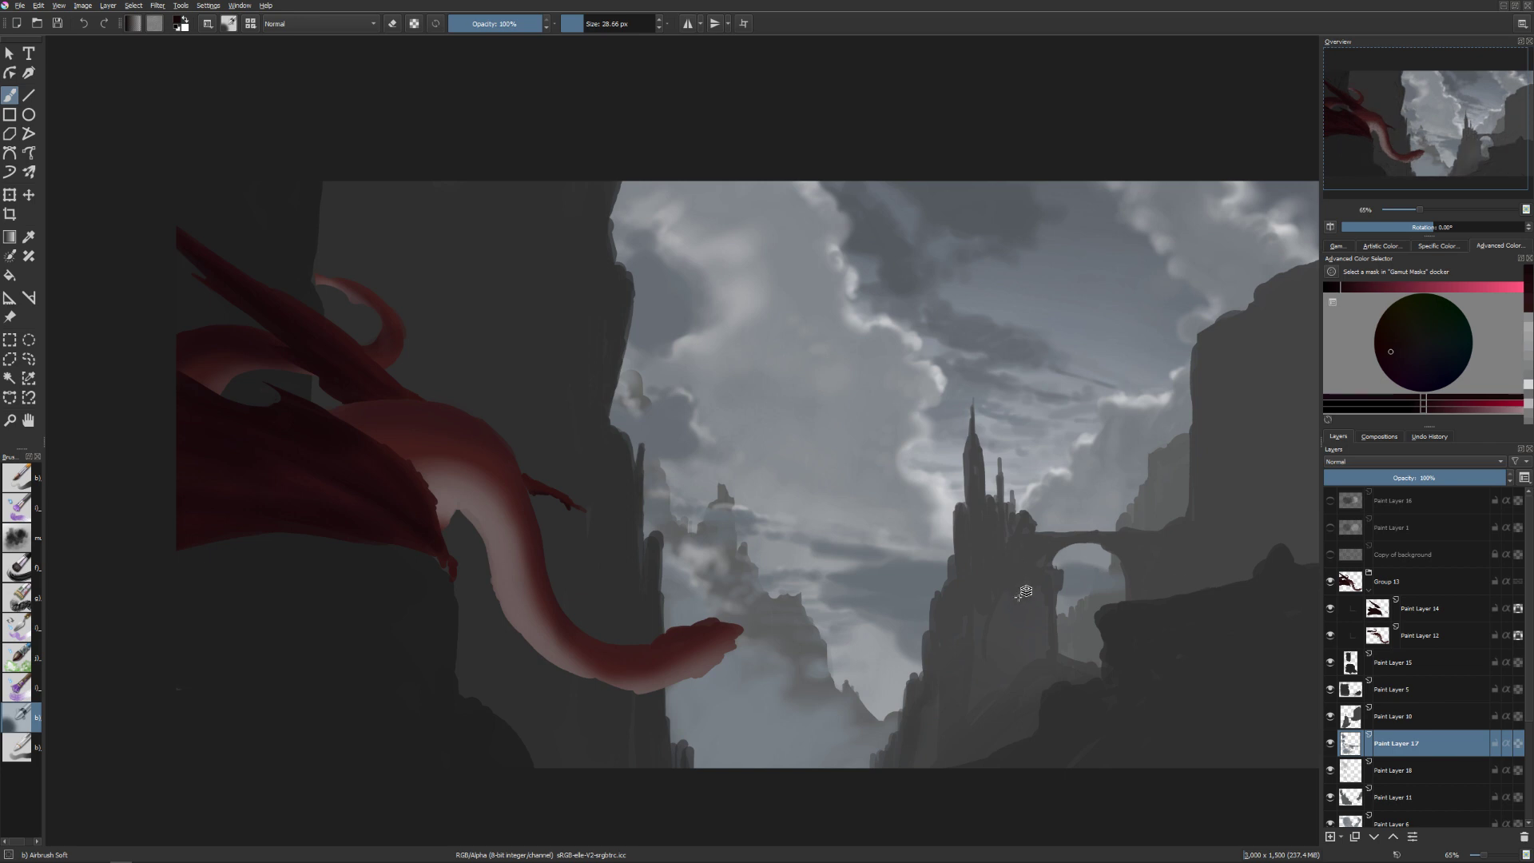
{"action": "key", "text": "Page_Up"}
Colorize Paint Layer 10 with a faint tint of Hue 31 and Saturation 4.
{"action": "key", "text": "ctrl+u"}
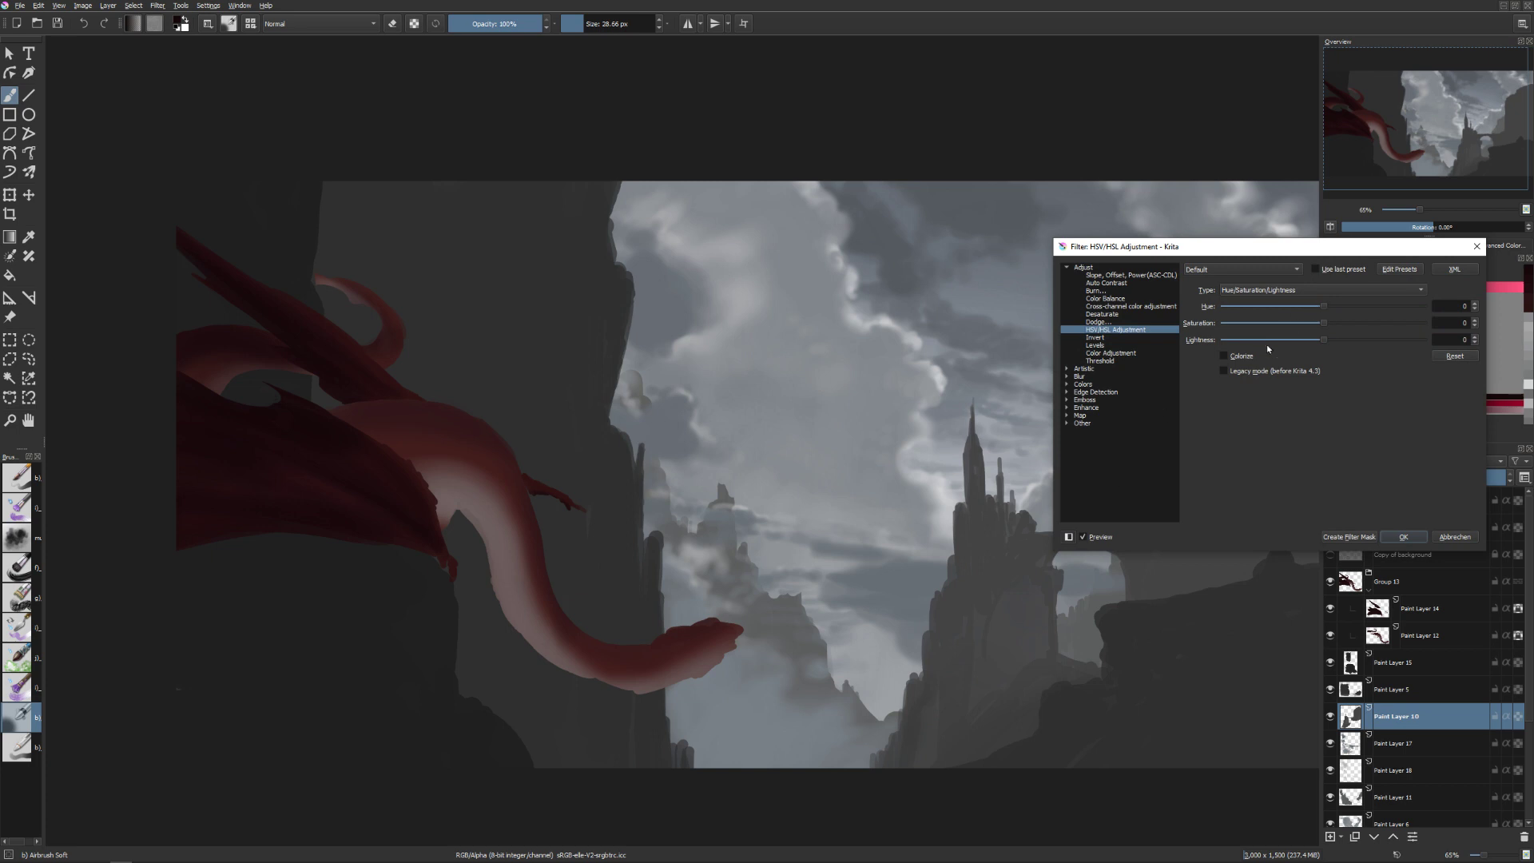
{"action": "left_click", "coordinate": [1241, 356]}
{"action": "left_click", "coordinate": [1230, 324]}
{"action": "left_click_drag", "start_coordinate": [1224, 307], "coordinate": [1242, 308]}
{"action": "left_click", "coordinate": [1400, 536]}
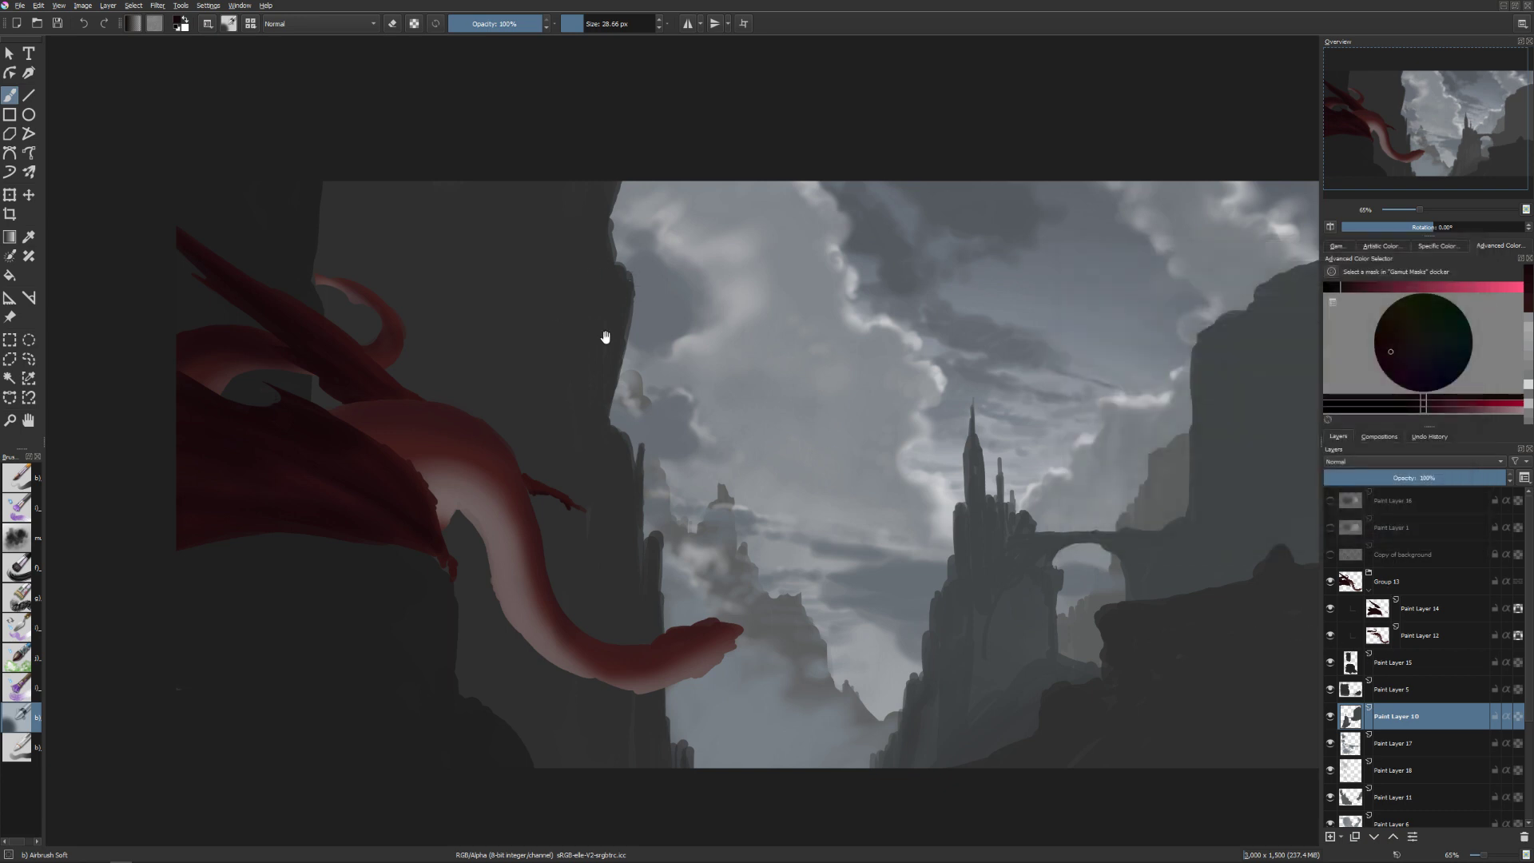
{"action": "left_click_drag", "start_coordinate": [605, 336], "coordinate": [562, 298]}
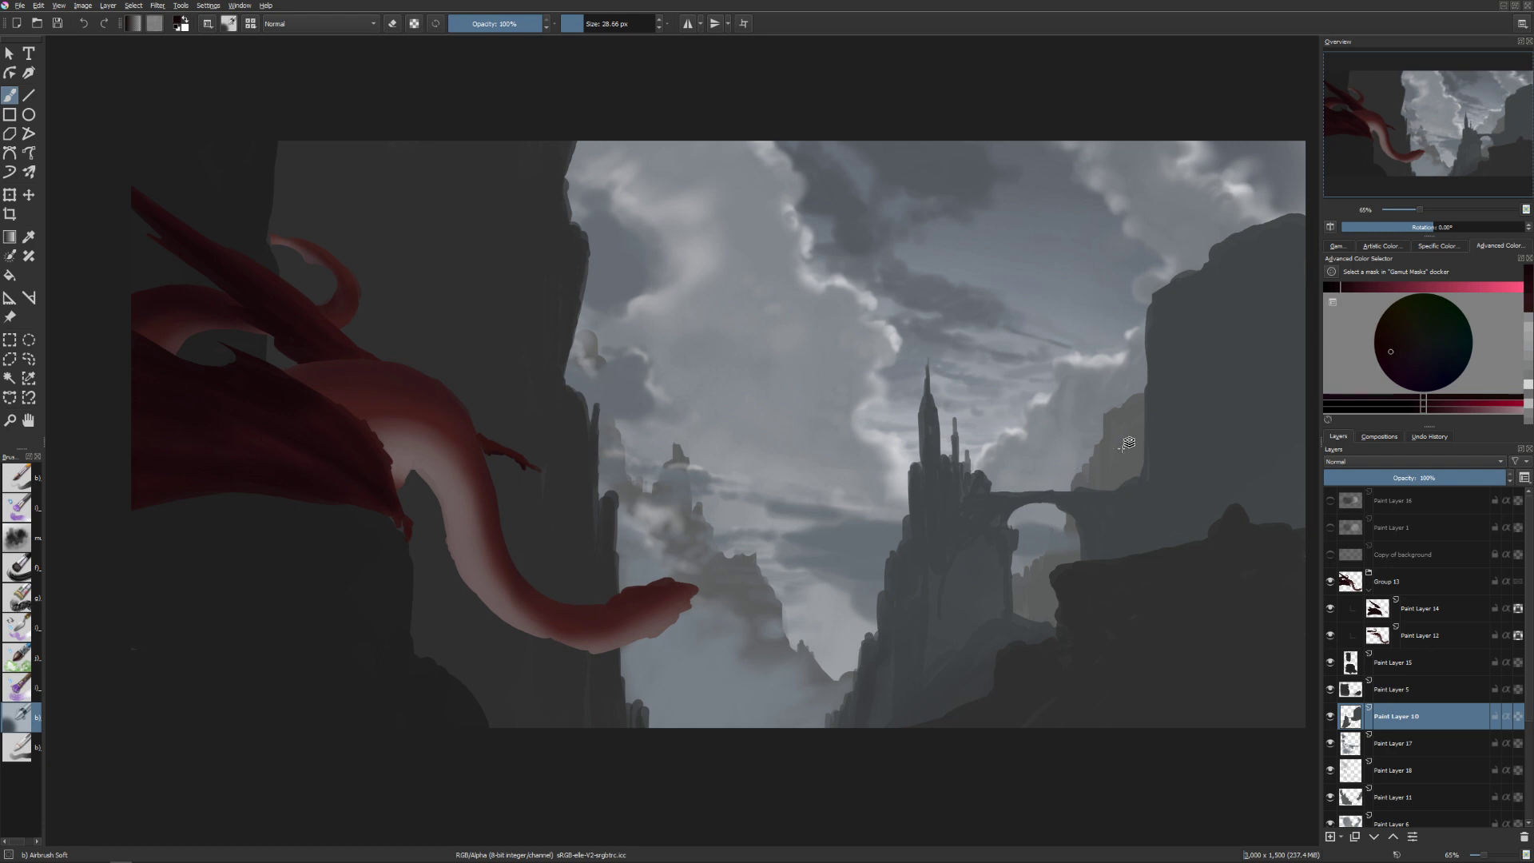
{"action": "left_click", "coordinate": [1121, 448]}
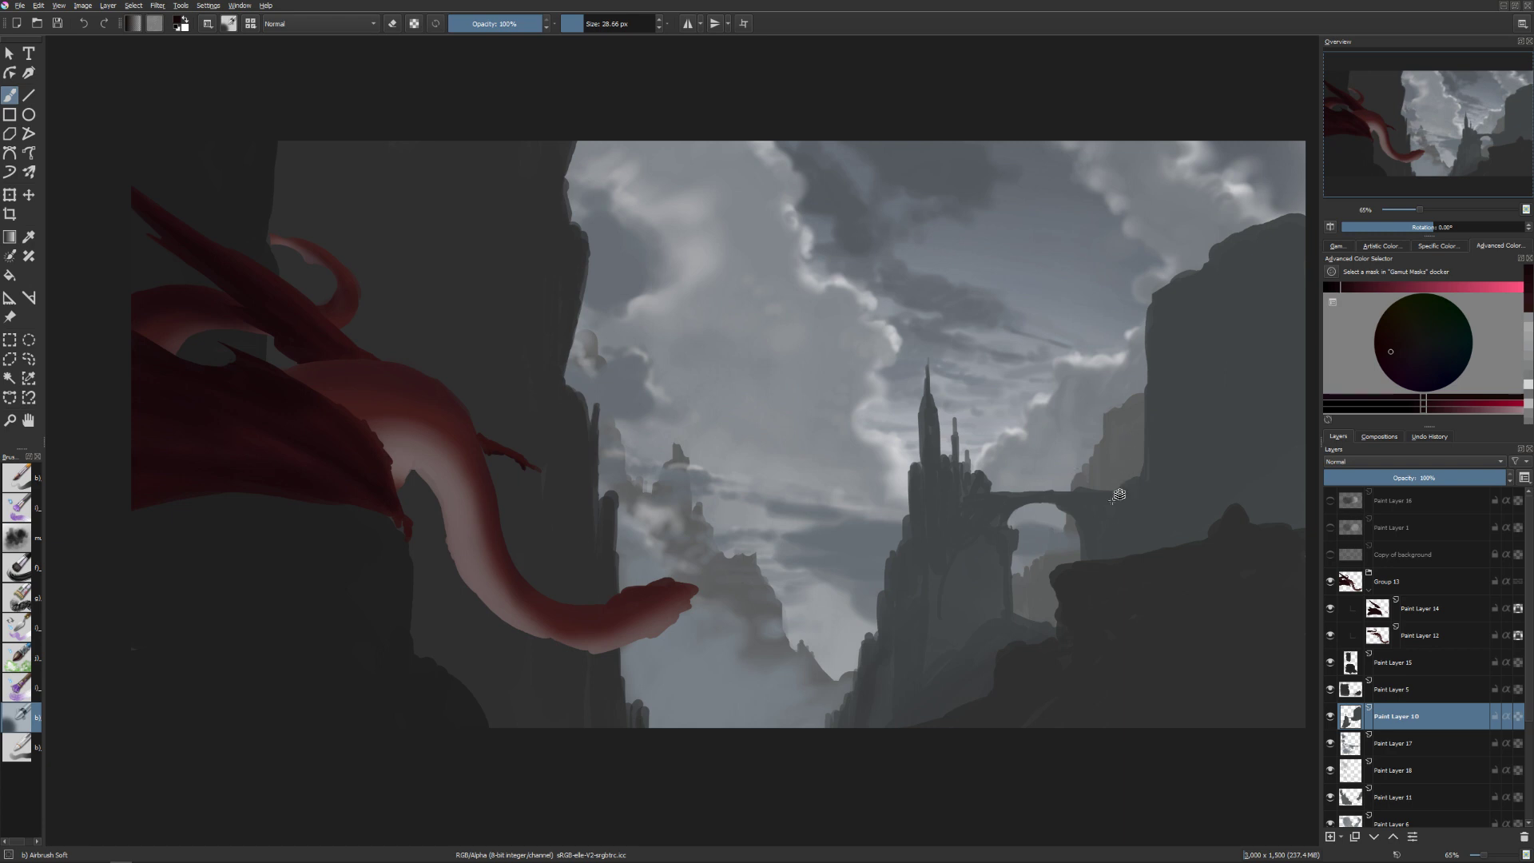
Reapply the last colorize adjustment to Paint Layer 11 with the same settings.
{"action": "left_click", "coordinate": [158, 6]}
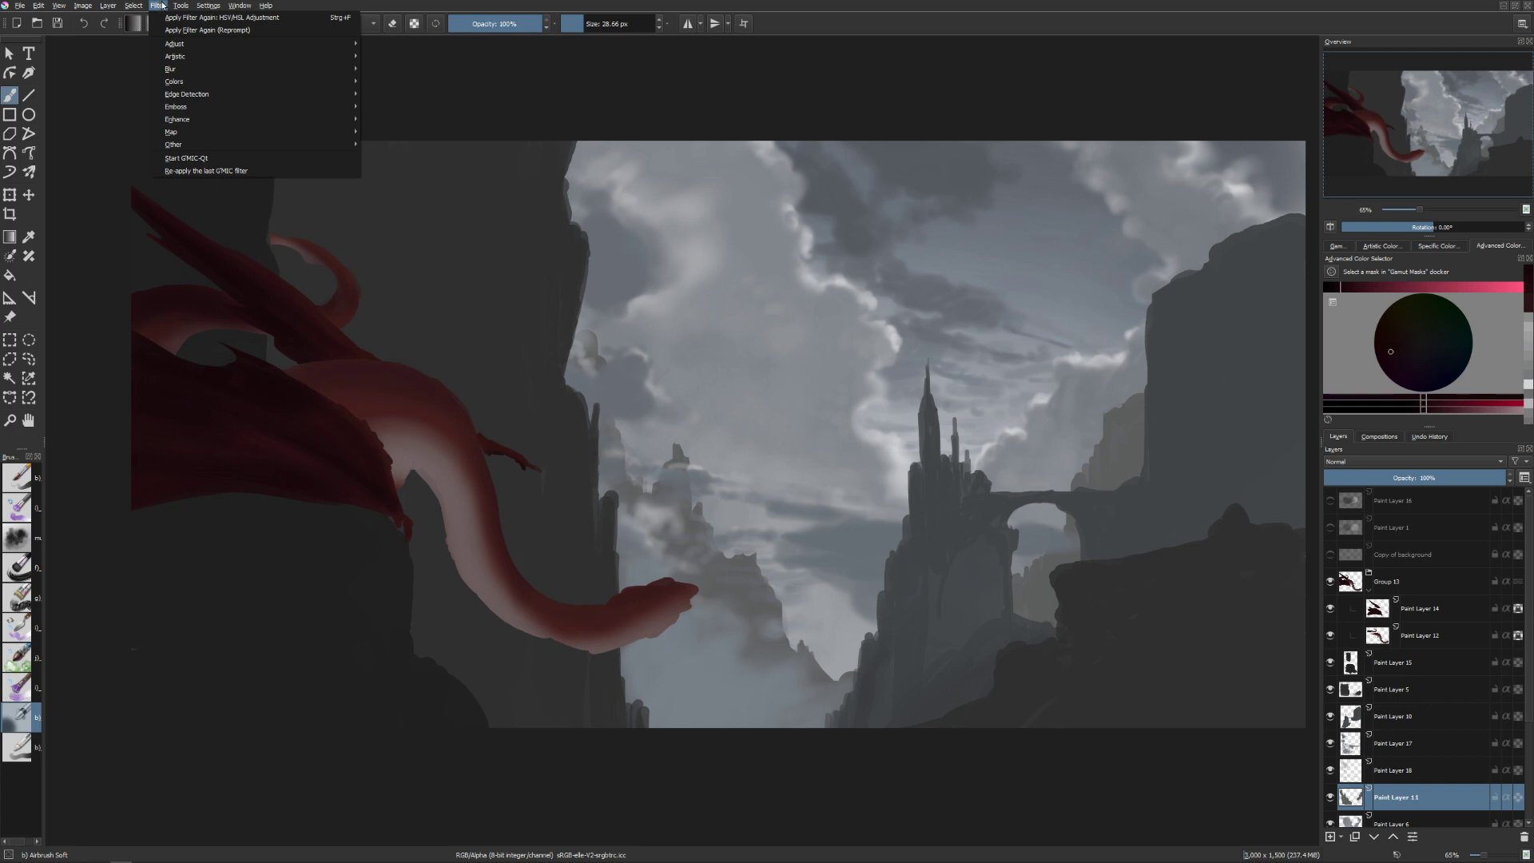
{"action": "left_click", "coordinate": [206, 30]}
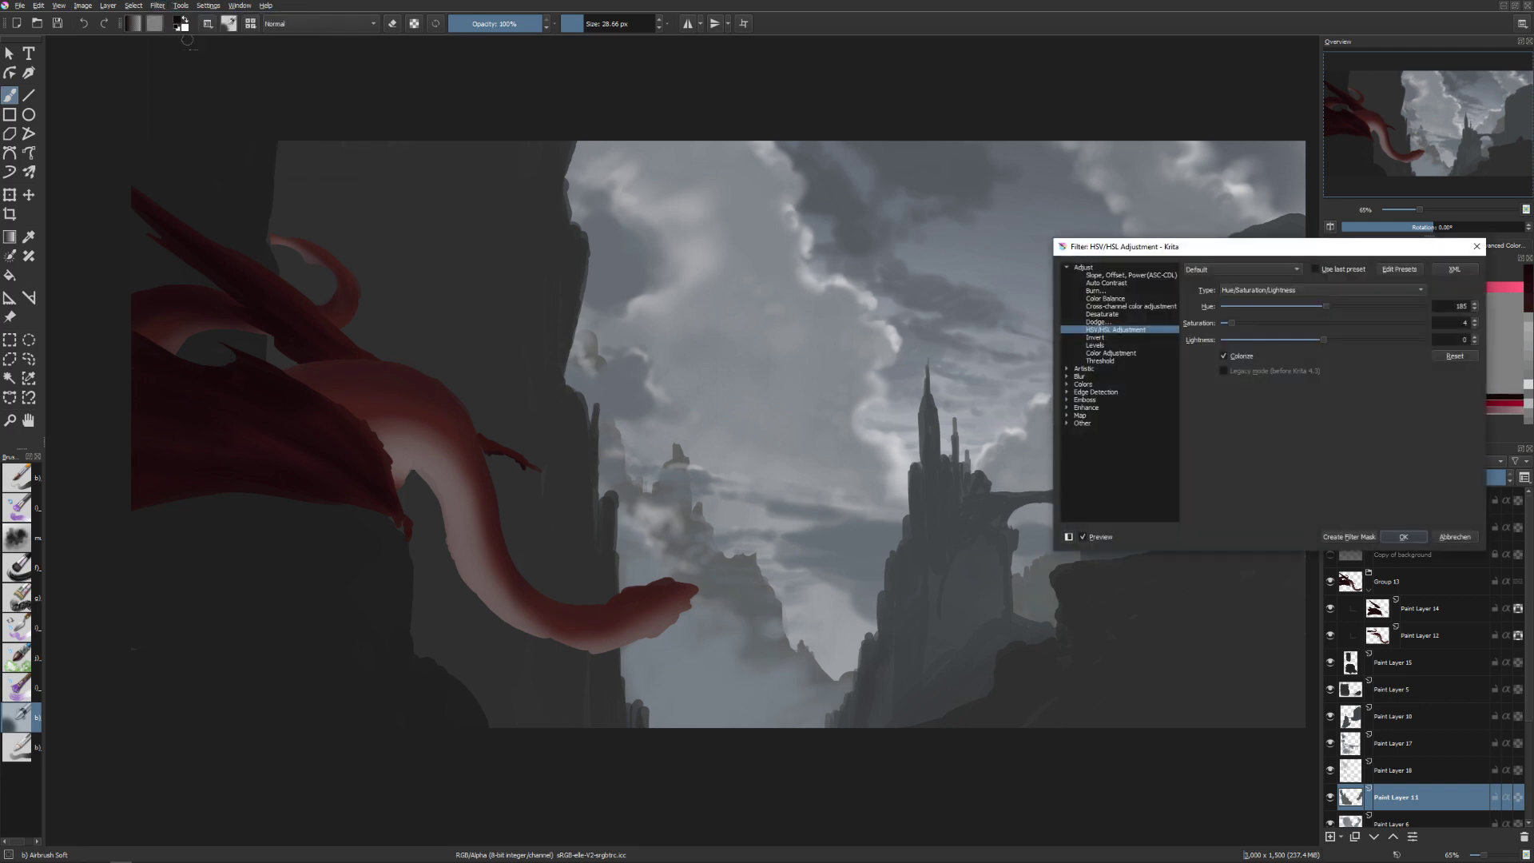
{"action": "left_click", "coordinate": [1401, 536]}
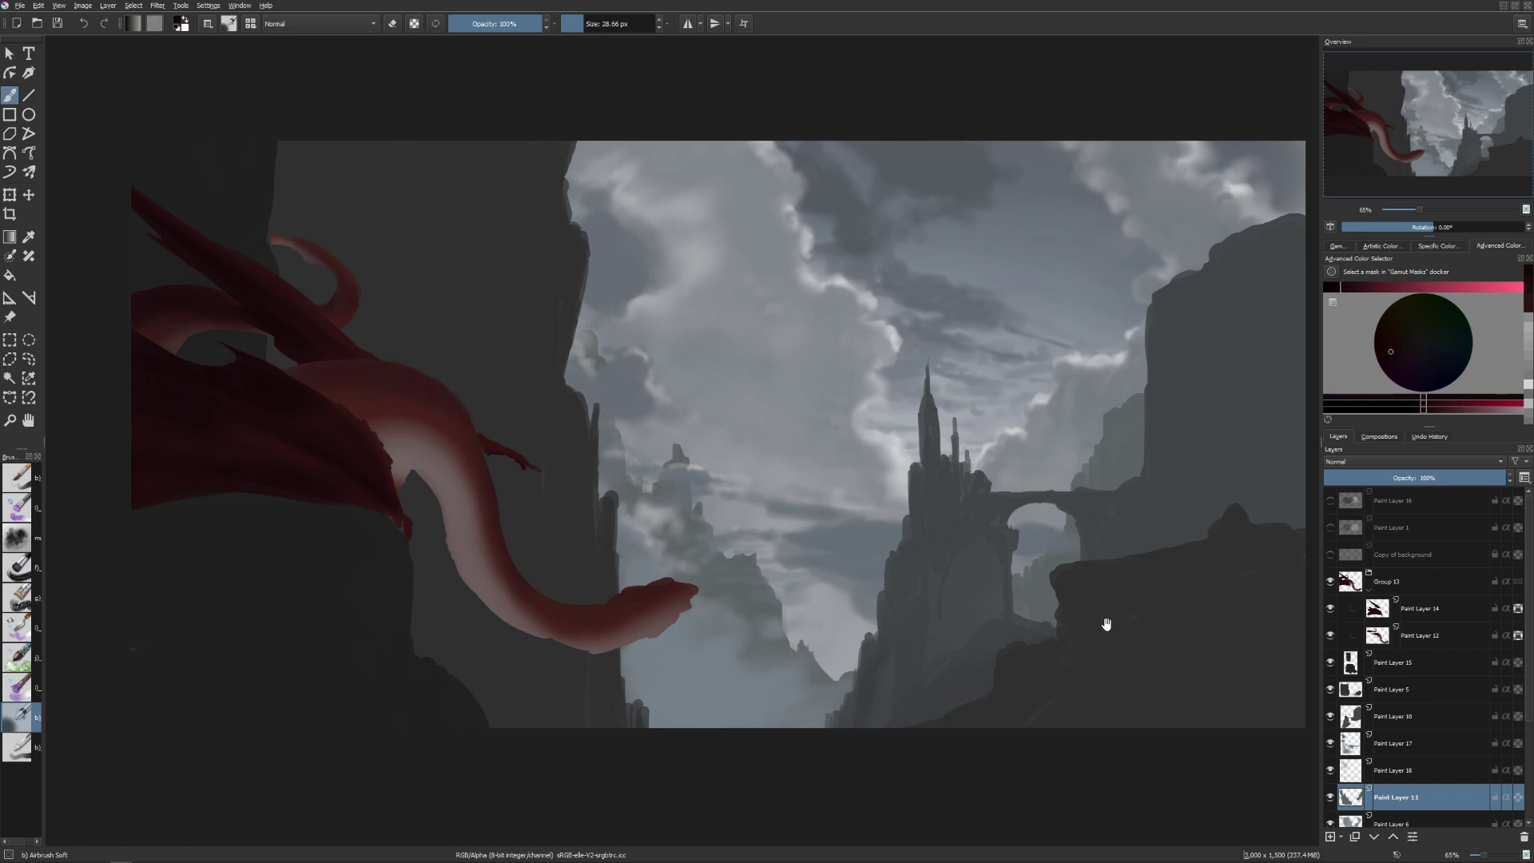
{"action": "mouse_move", "coordinate": [1106, 624]}
{"action": "left_mouse_down"}
{"action": "mouse_move", "coordinate": [1052, 671]}
{"action": "mouse_move", "coordinate": [1065, 672]}
{"action": "left_mouse_up"}
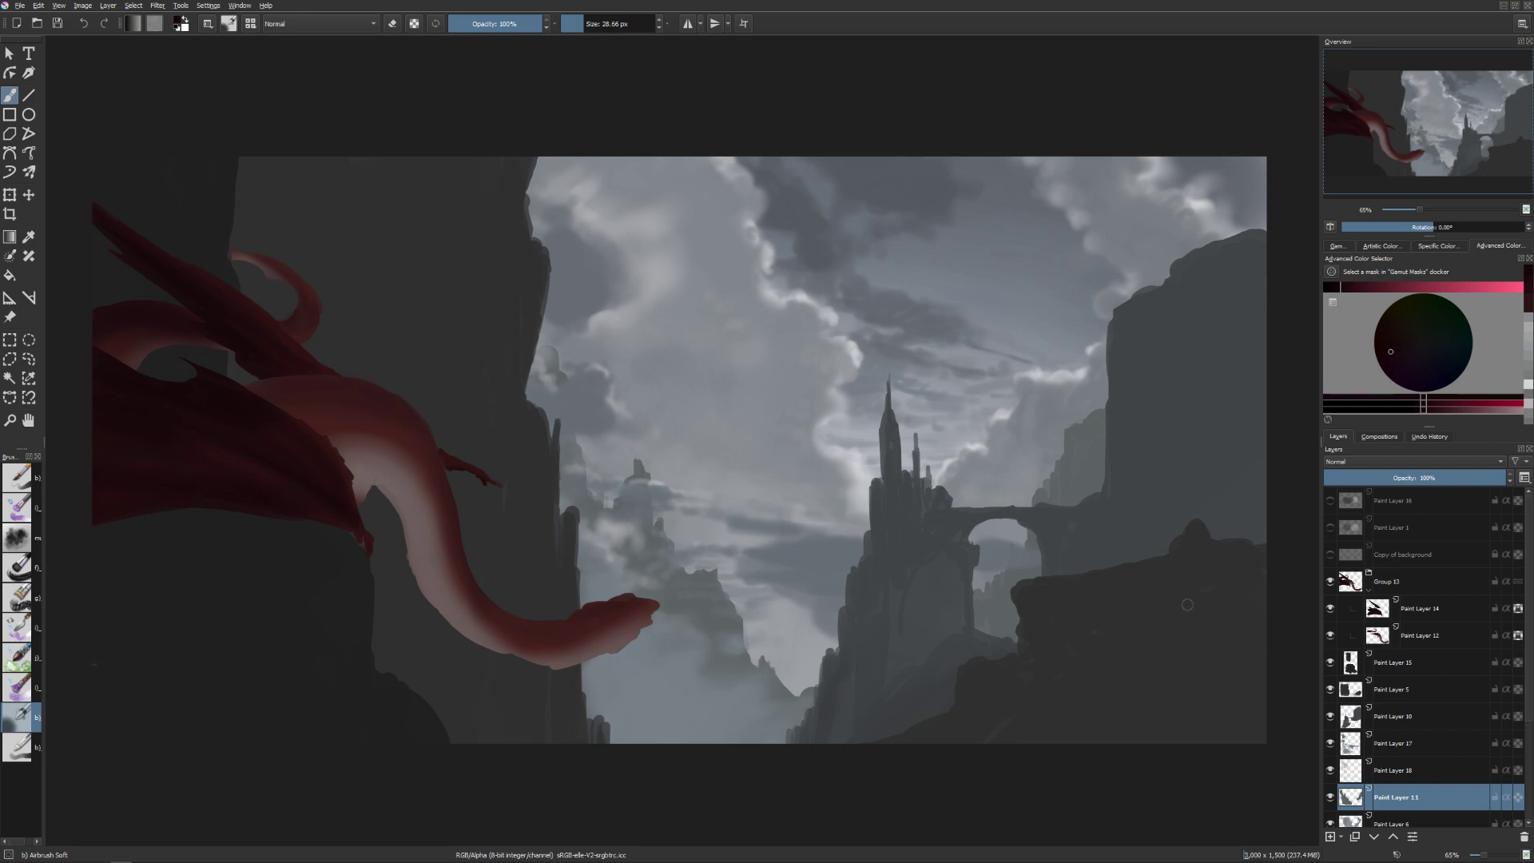
Show the 'Copy of background' line sketch over the painting again.
{"action": "left_click", "coordinate": [1330, 554]}
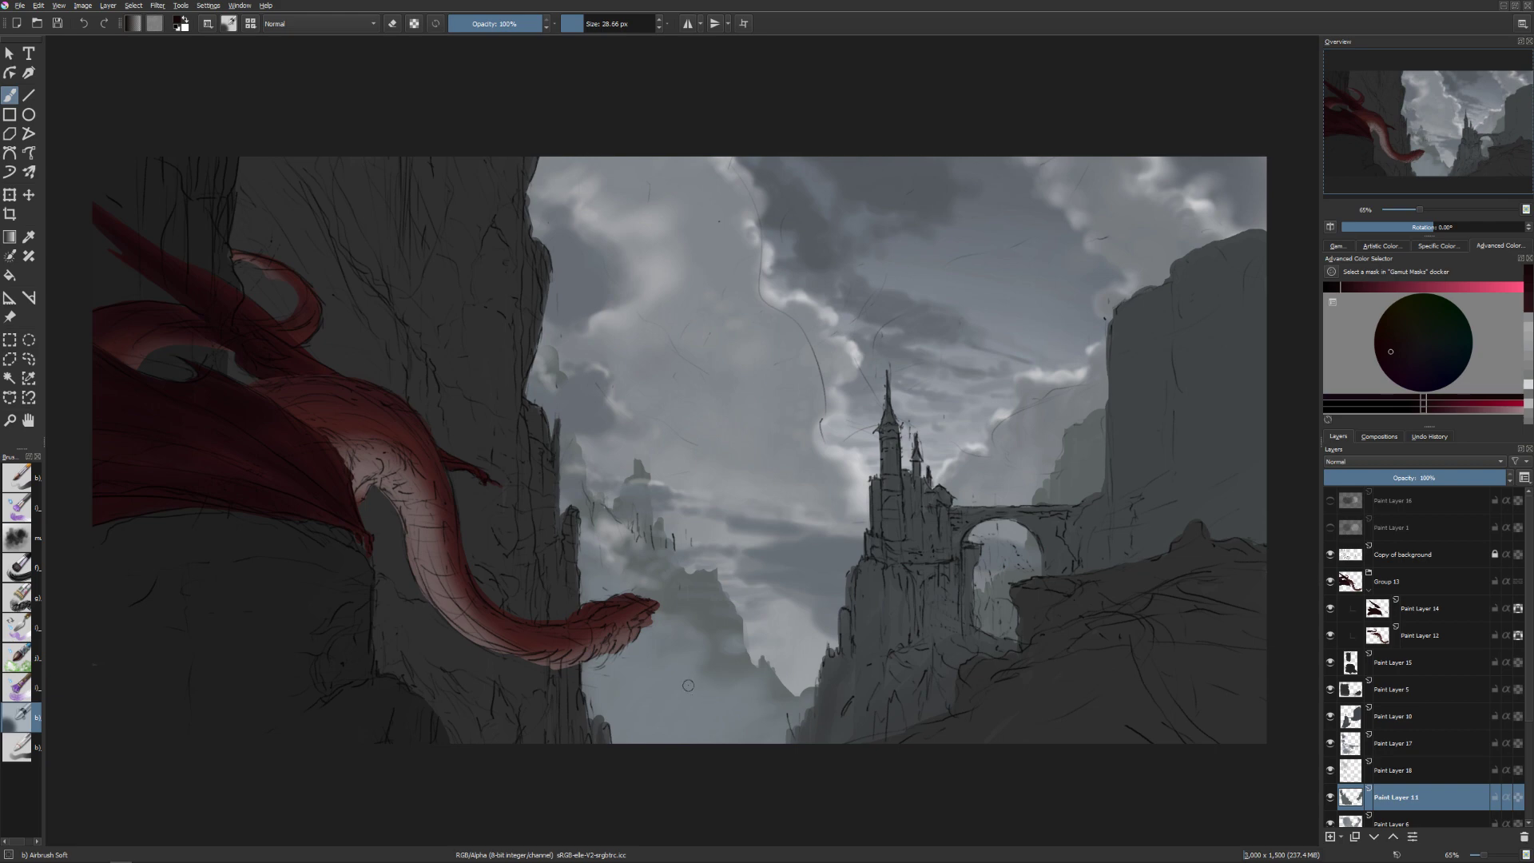
{"action": "mouse_move", "coordinate": [511, 860]}
{"action": "mouse_move", "coordinate": [1421, 674]}
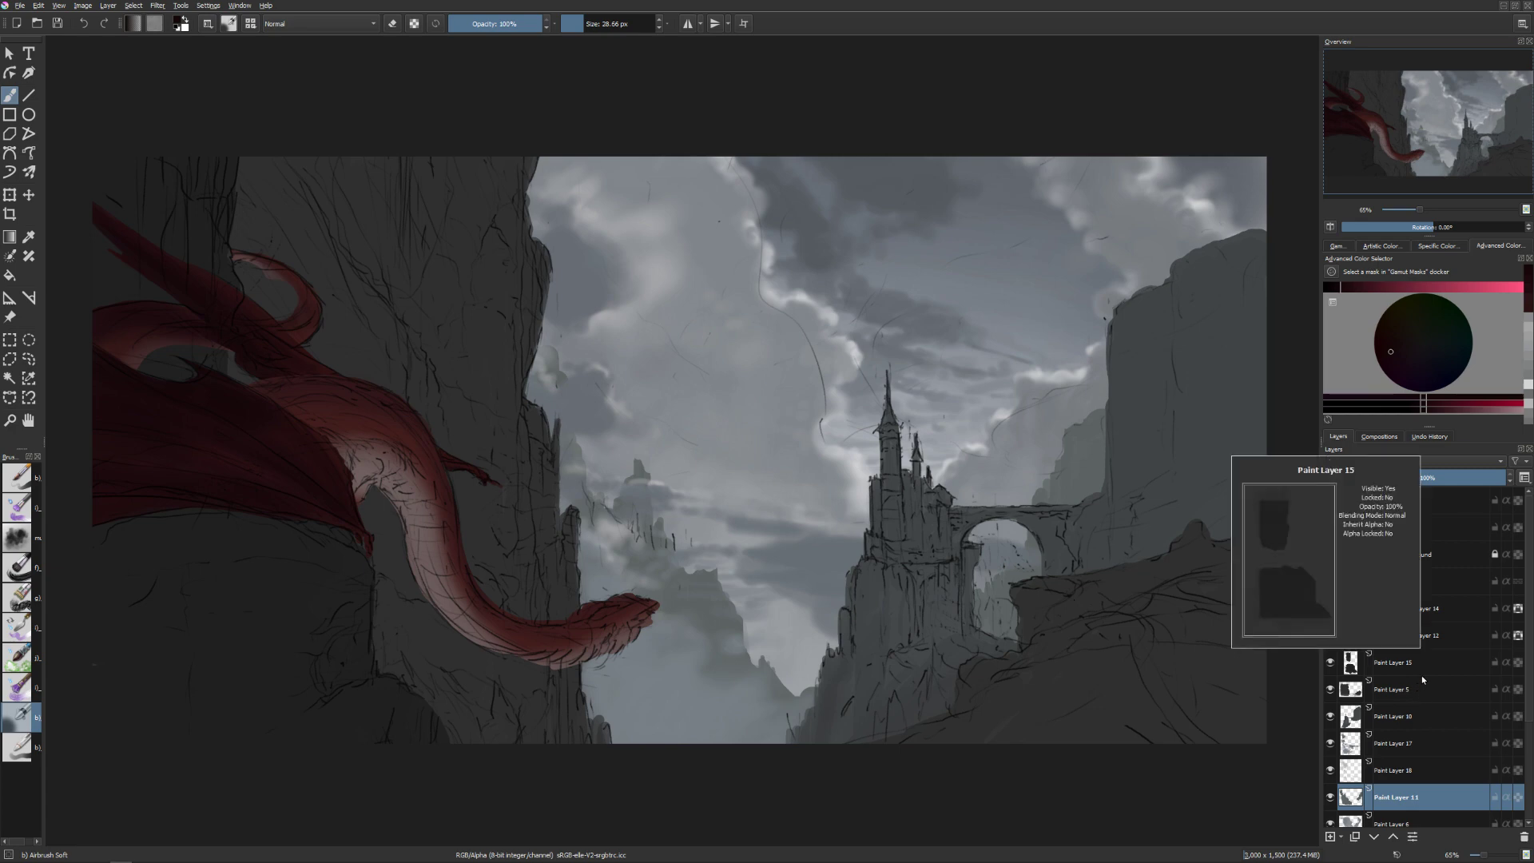
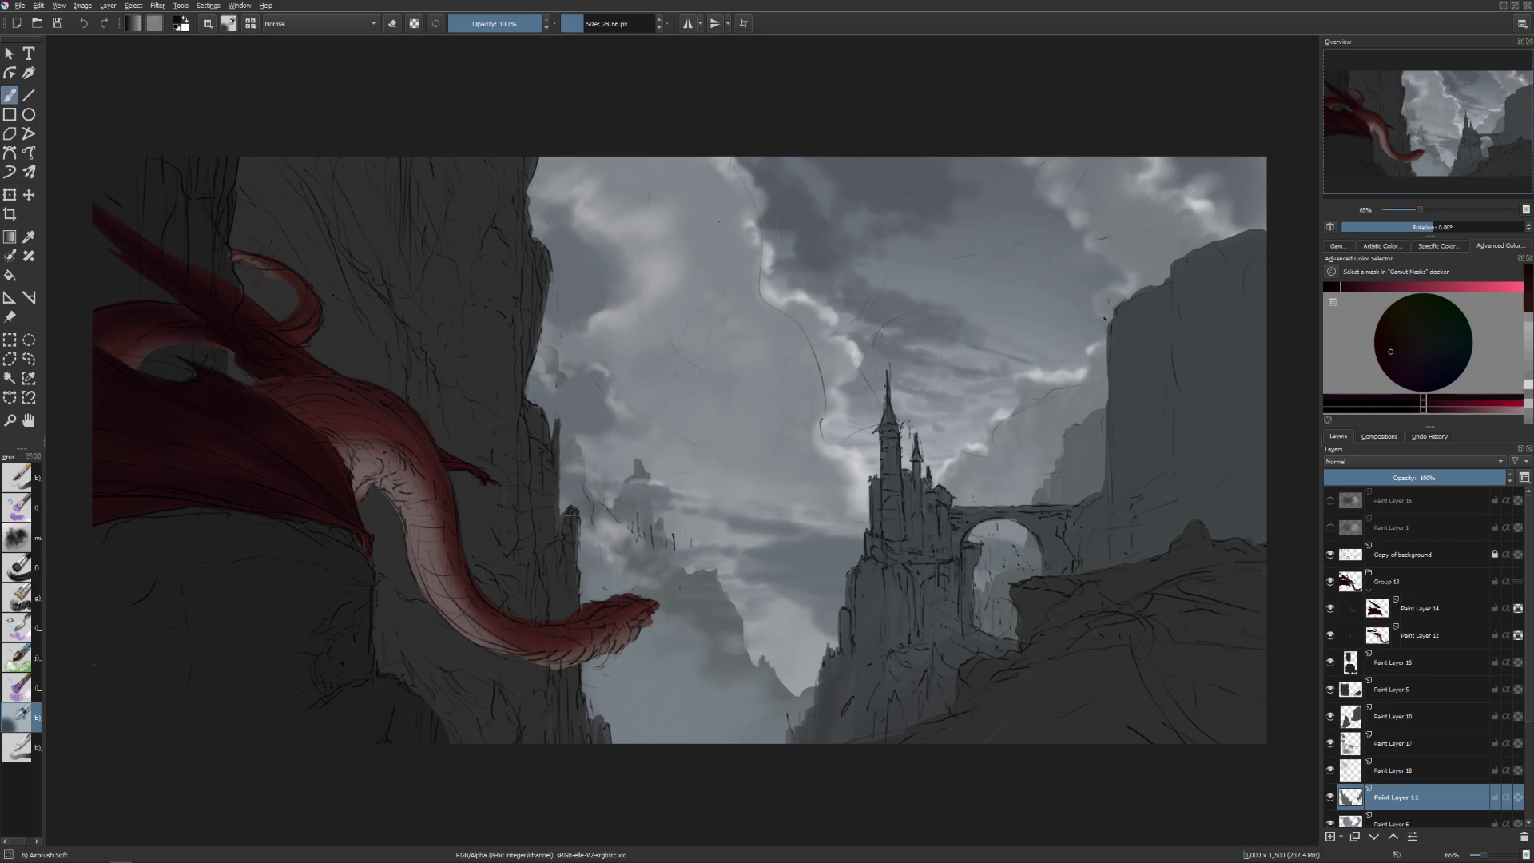
Select the left cliff's Paint Layer 5 and add the new Paint Layer 19 above it.
{"action": "key", "text": "r"}
{"action": "left_click", "coordinate": [502, 523]}
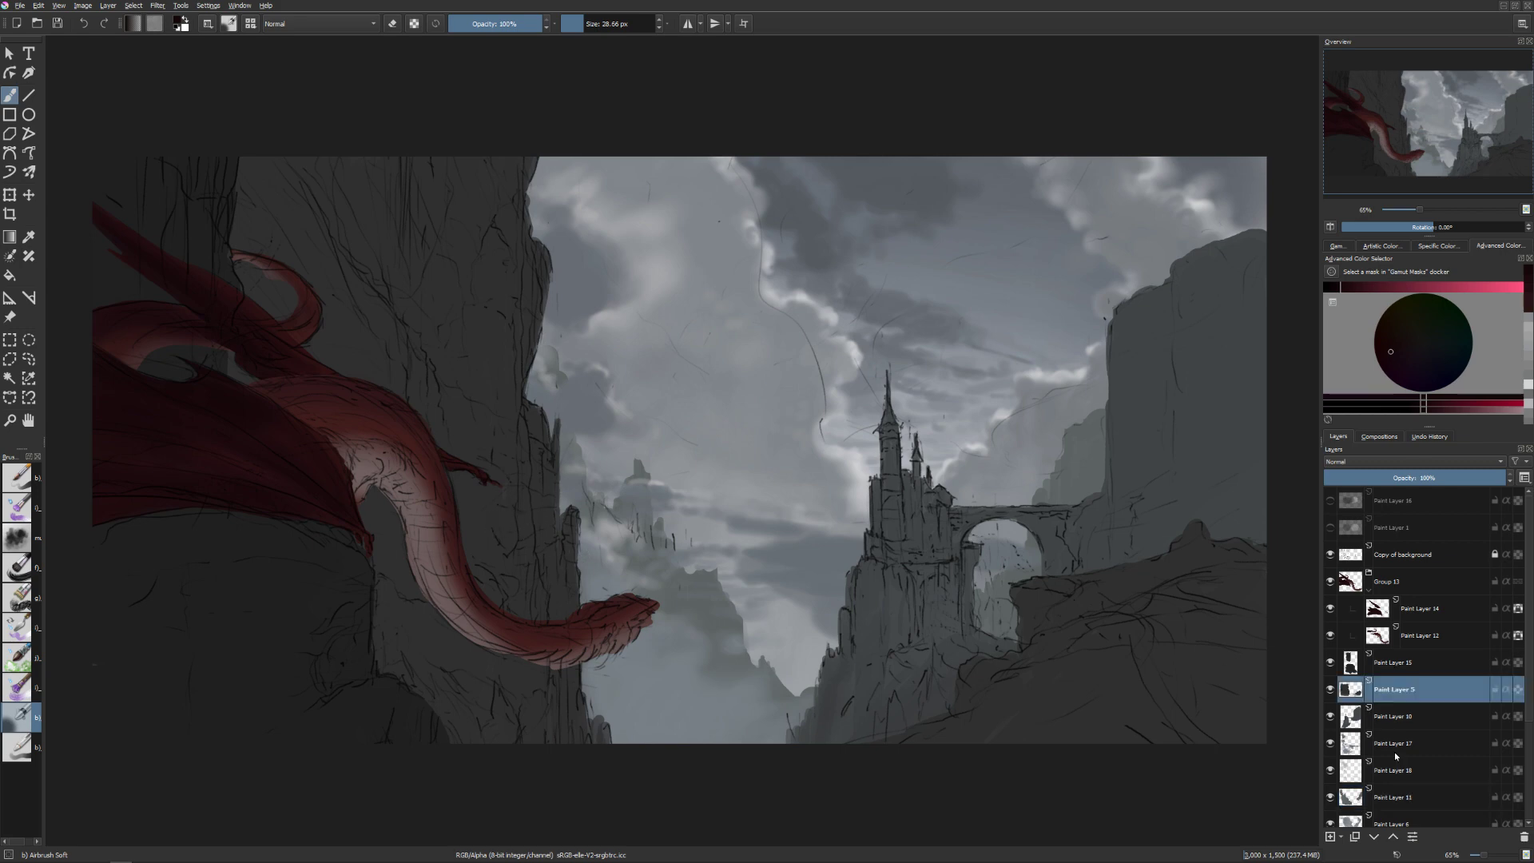
{"action": "left_click", "coordinate": [1326, 835]}
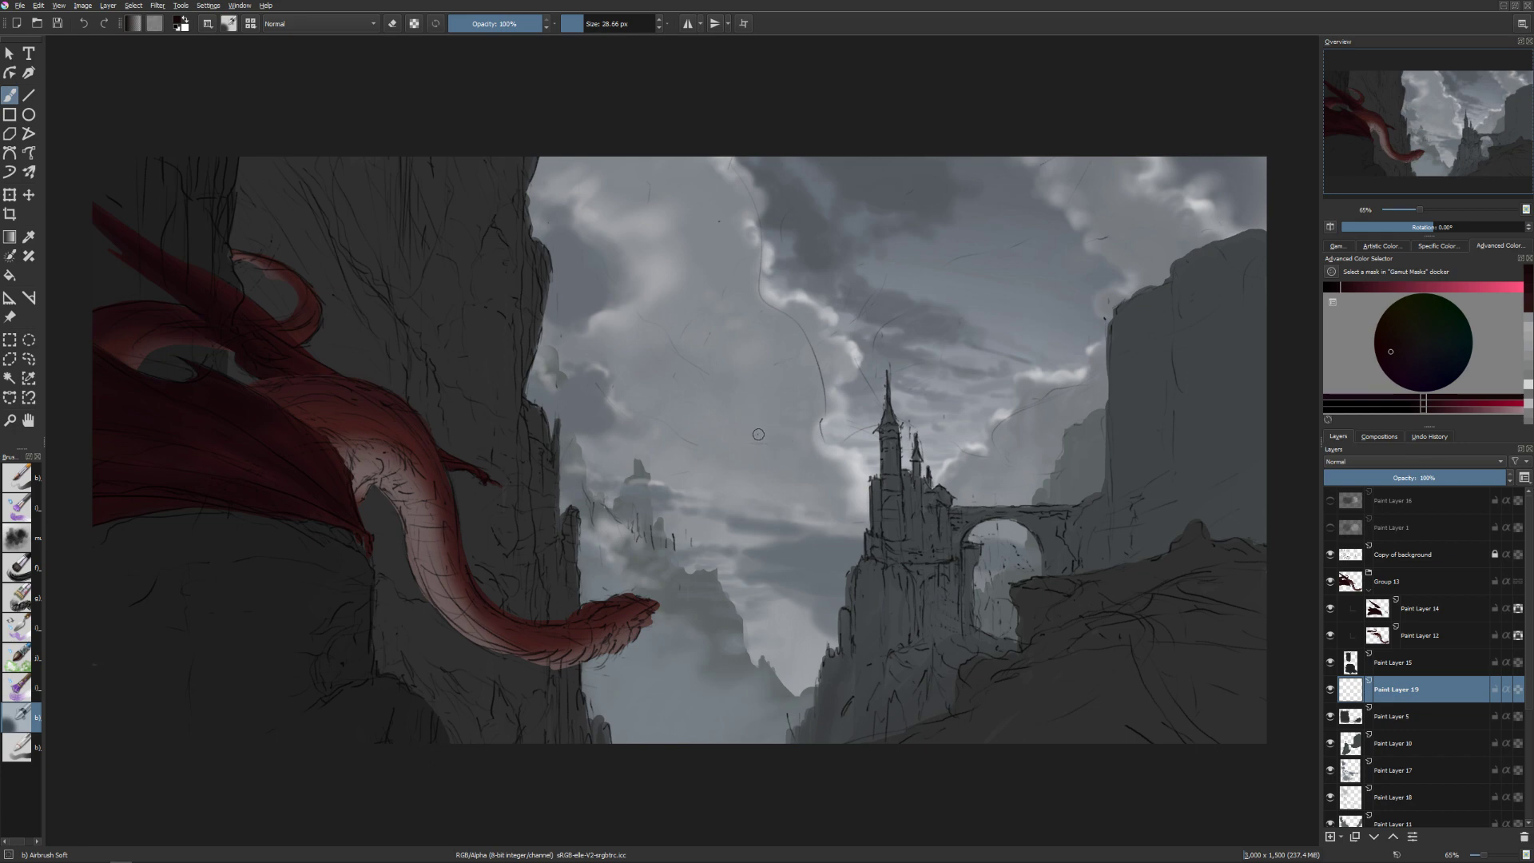
Sample a blue-grey with a large airbrush and haze the rocks below the dragon and the castle rock's base.
{"action": "left_click", "coordinate": [647, 717], "text": "ctrl"}
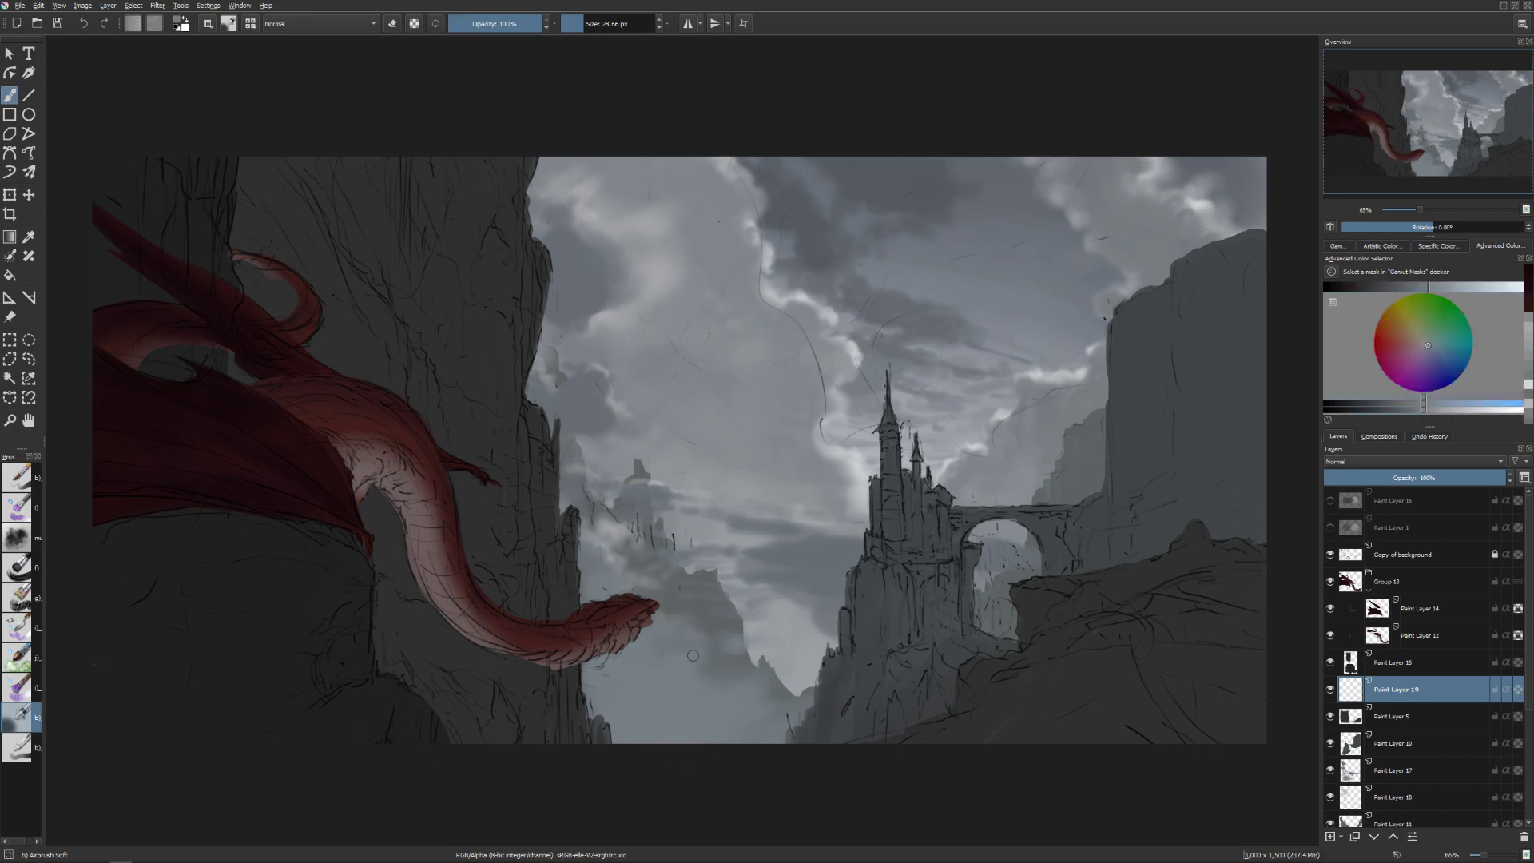
{"action": "left_click_drag", "start_coordinate": [683, 656], "coordinate": [732, 622], "text": "shift"}
{"action": "left_click_drag", "start_coordinate": [400, 595], "coordinate": [455, 595], "text": "shift"}
{"action": "mouse_move", "coordinate": [360, 559]}
{"action": "left_mouse_down"}
{"action": "mouse_move", "coordinate": [448, 675]}
{"action": "mouse_move", "coordinate": [451, 743]}
{"action": "mouse_move", "coordinate": [601, 774]}
{"action": "left_mouse_up"}
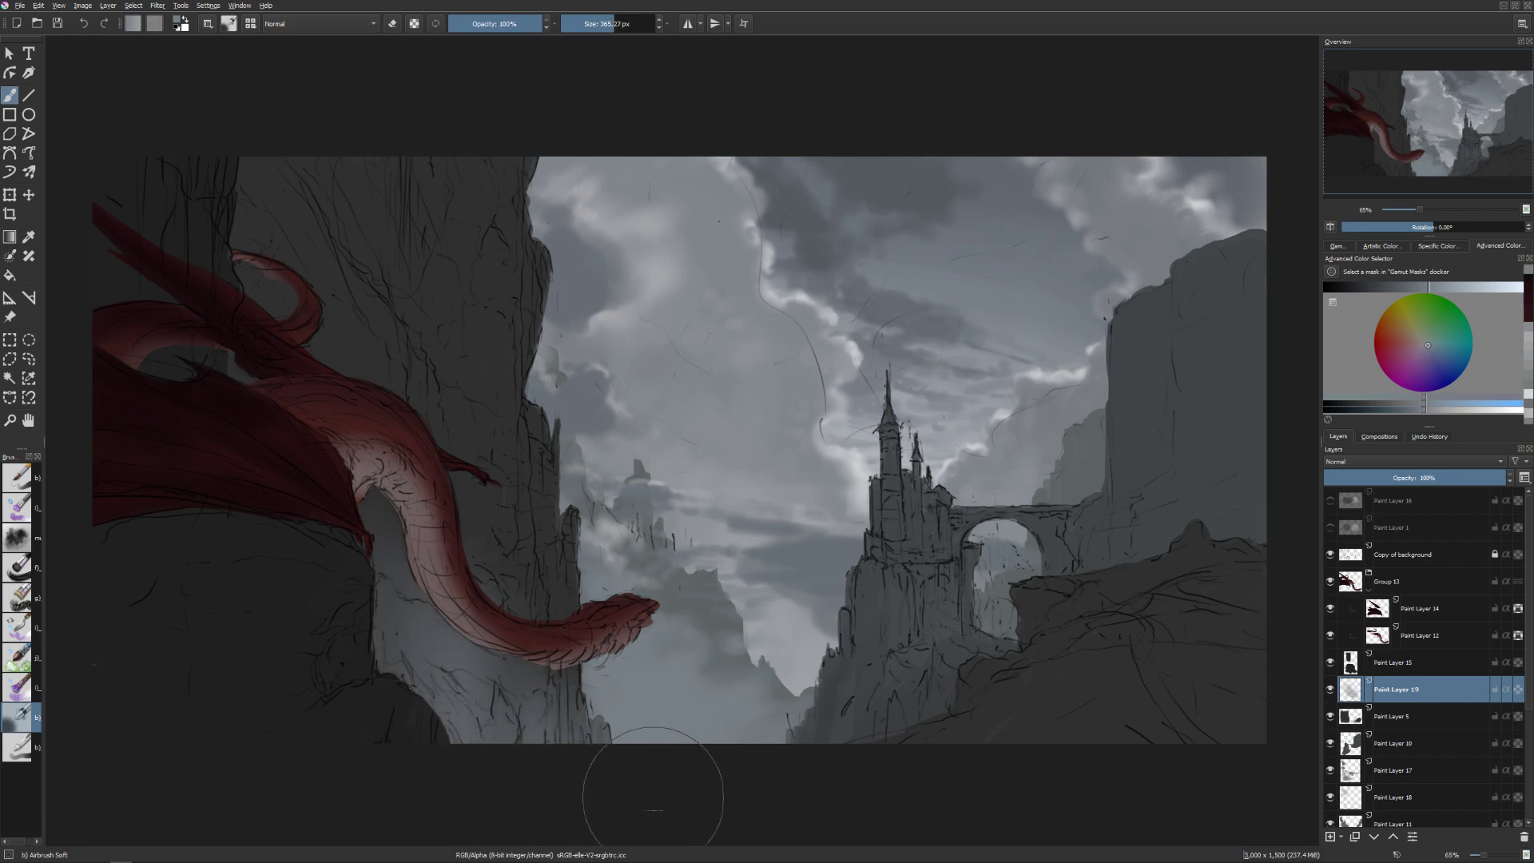
{"action": "mouse_move", "coordinate": [523, 601]}
{"action": "left_mouse_down", "text": "shift"}
{"action": "mouse_move", "coordinate": [496, 601]}
{"action": "mouse_move", "coordinate": [526, 708]}
{"action": "mouse_move", "coordinate": [425, 717]}
{"action": "mouse_move", "coordinate": [359, 556]}
{"action": "left_mouse_up", "text": "shift"}
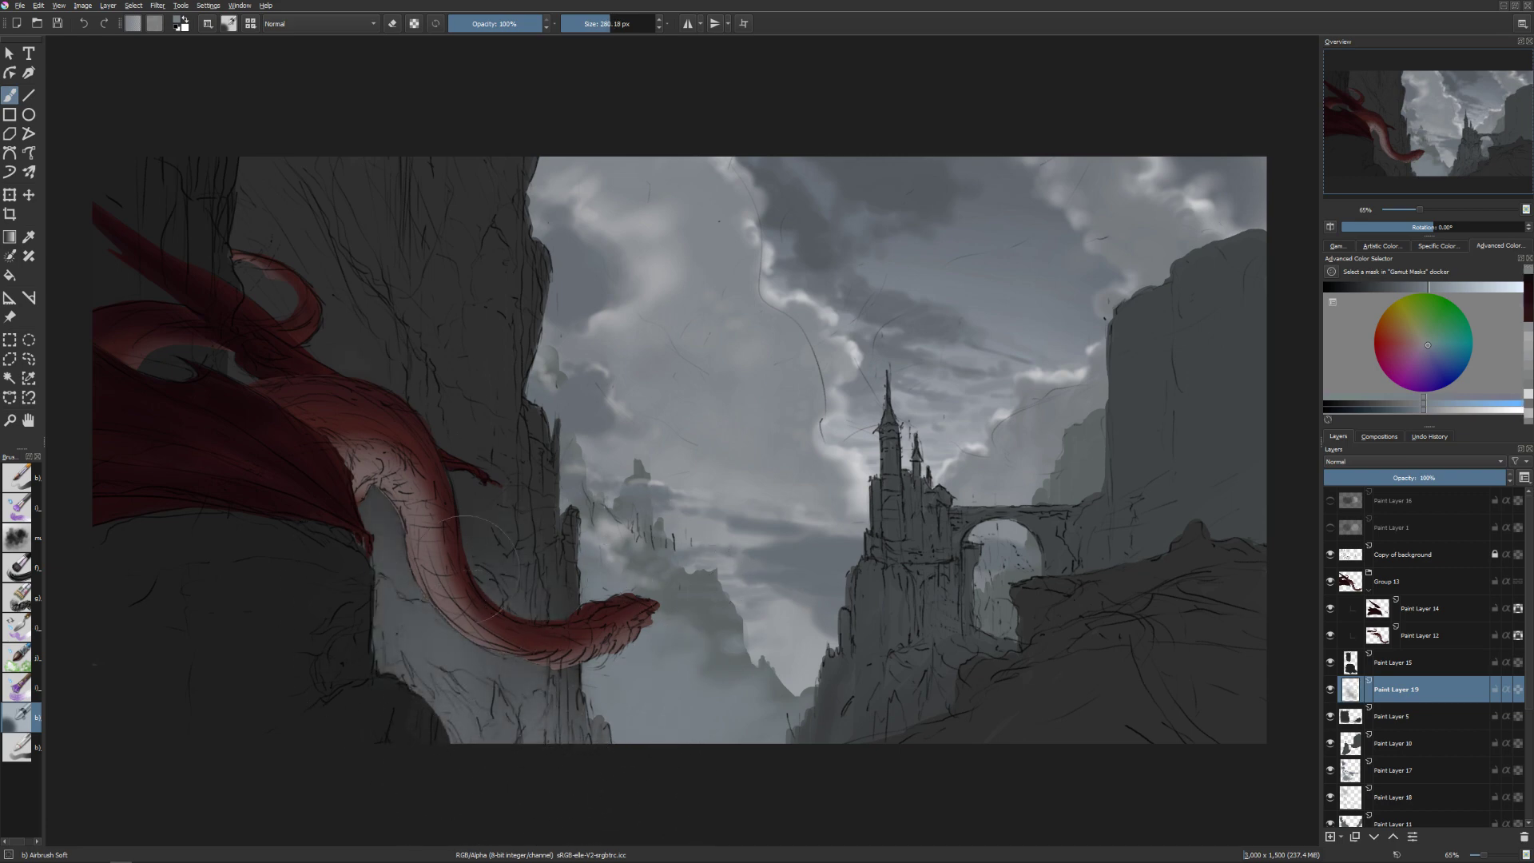
{"action": "left_click_drag", "start_coordinate": [644, 612], "coordinate": [682, 612], "text": "shift"}
{"action": "mouse_move", "coordinate": [884, 713]}
{"action": "left_mouse_down"}
{"action": "mouse_move", "coordinate": [779, 827]}
{"action": "mouse_move", "coordinate": [823, 840]}
{"action": "left_mouse_up"}
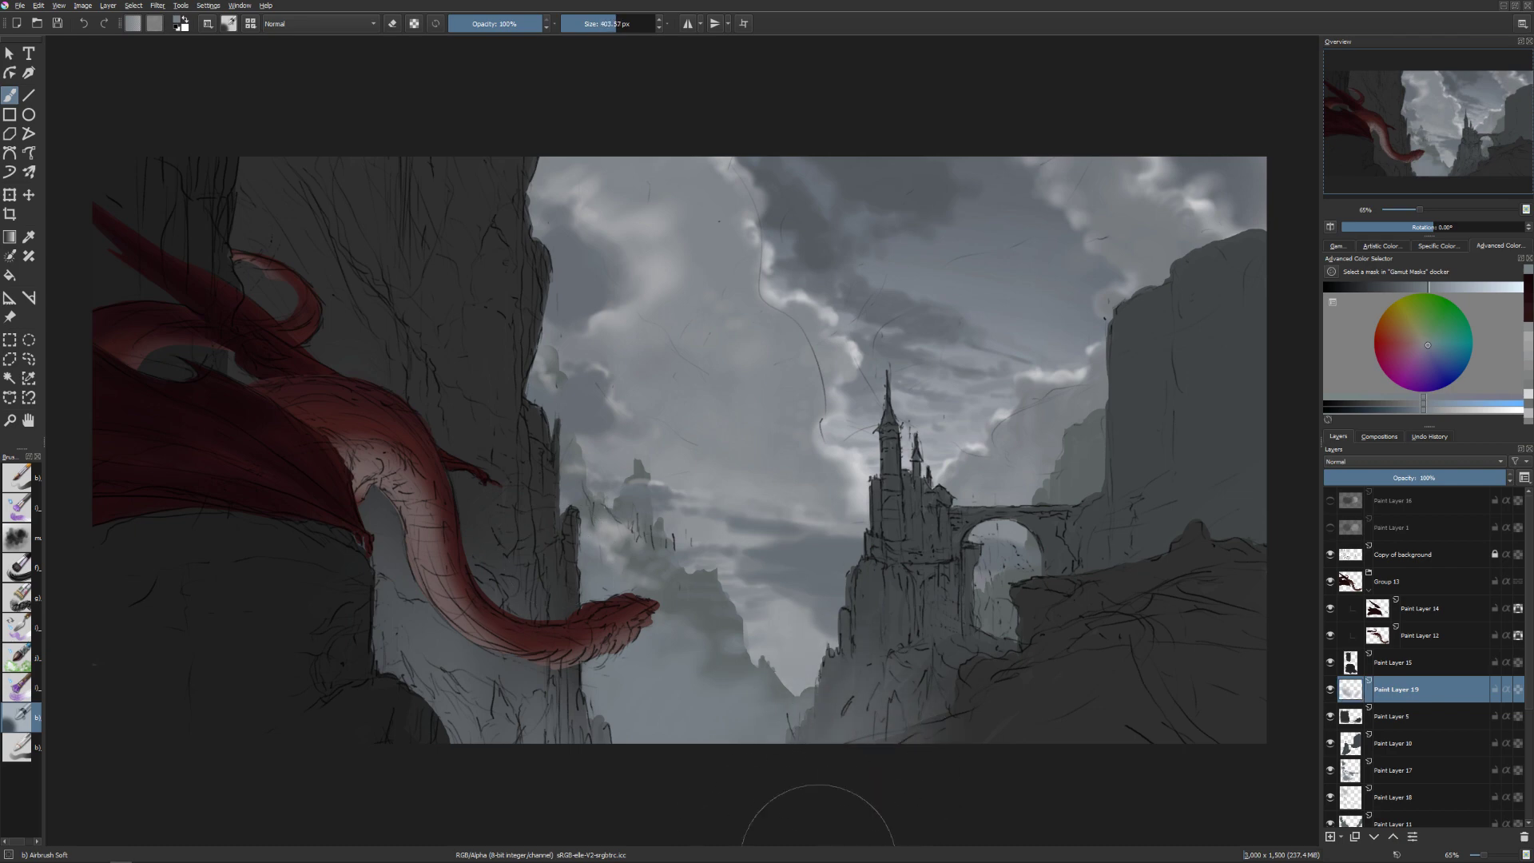
Airbrush soft blue-grey haze around the dragon's neck and body.
{"action": "left_click_drag", "start_coordinate": [578, 647], "coordinate": [604, 647], "text": "shift"}
{"action": "left_click_drag", "start_coordinate": [481, 678], "coordinate": [458, 677], "text": "shift"}
{"action": "mouse_move", "coordinate": [447, 646]}
{"action": "left_mouse_down"}
{"action": "mouse_move", "coordinate": [489, 487]}
{"action": "mouse_move", "coordinate": [523, 689]}
{"action": "mouse_move", "coordinate": [502, 751]}
{"action": "mouse_move", "coordinate": [359, 757]}
{"action": "left_mouse_up"}
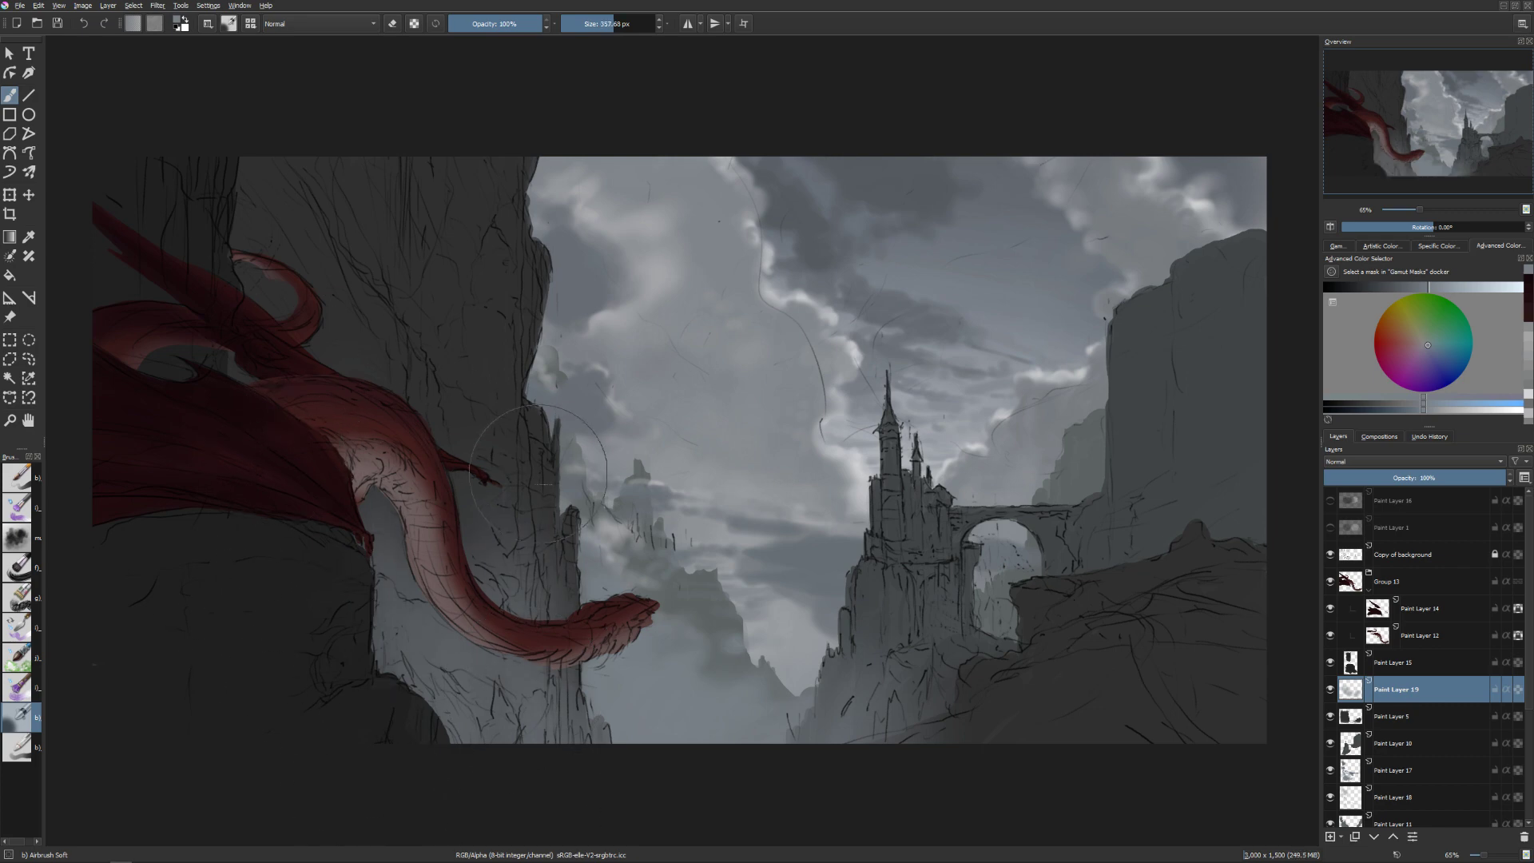
{"action": "left_click_drag", "start_coordinate": [474, 497], "coordinate": [444, 471], "text": "shift"}
{"action": "mouse_move", "coordinate": [367, 432]}
{"action": "left_mouse_down"}
{"action": "mouse_move", "coordinate": [358, 338]}
{"action": "mouse_move", "coordinate": [340, 462]}
{"action": "left_mouse_up"}
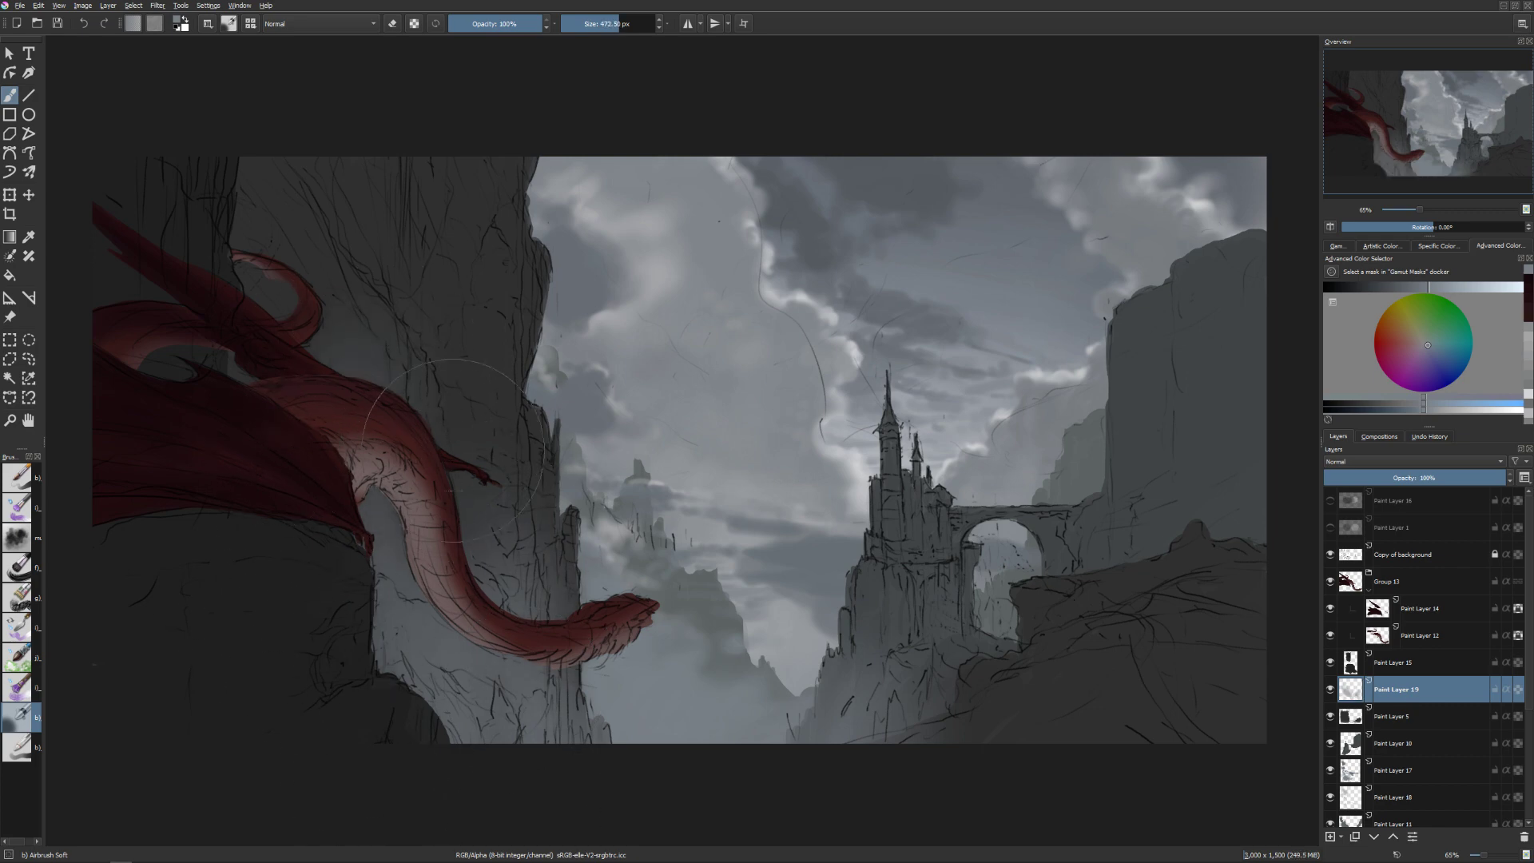
{"action": "key", "text": "e"}
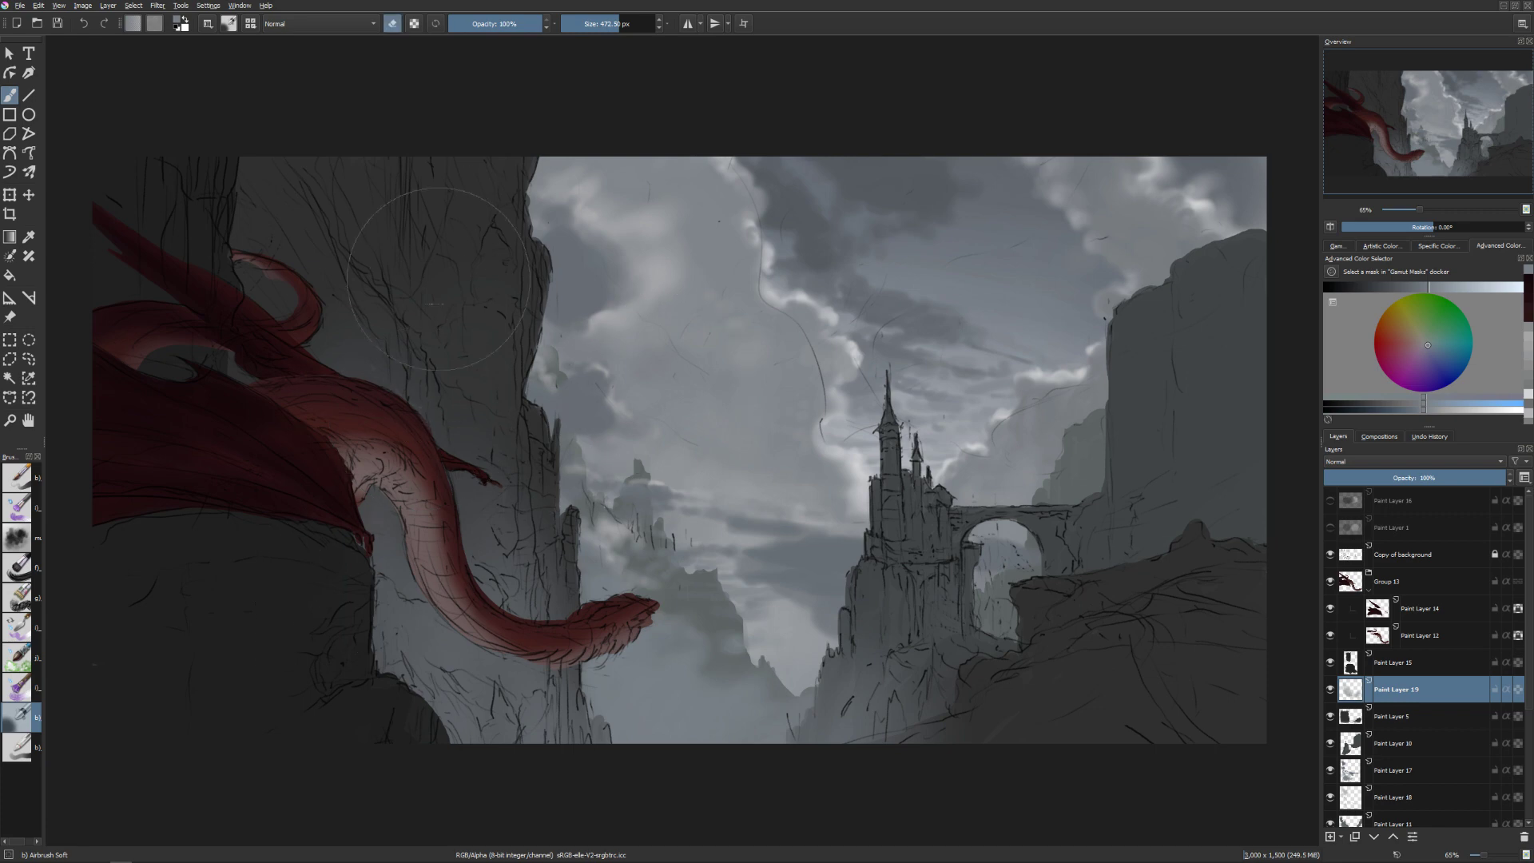
{"action": "key", "text": "e"}
Haze over the lower-right foreground rocks and softly lighten the left cliff.
{"action": "mouse_move", "coordinate": [1150, 623]}
{"action": "left_mouse_down"}
{"action": "mouse_move", "coordinate": [1125, 621]}
{"action": "mouse_move", "coordinate": [1220, 618]}
{"action": "mouse_move", "coordinate": [1093, 713]}
{"action": "mouse_move", "coordinate": [948, 714]}
{"action": "mouse_move", "coordinate": [915, 696]}
{"action": "left_mouse_up"}
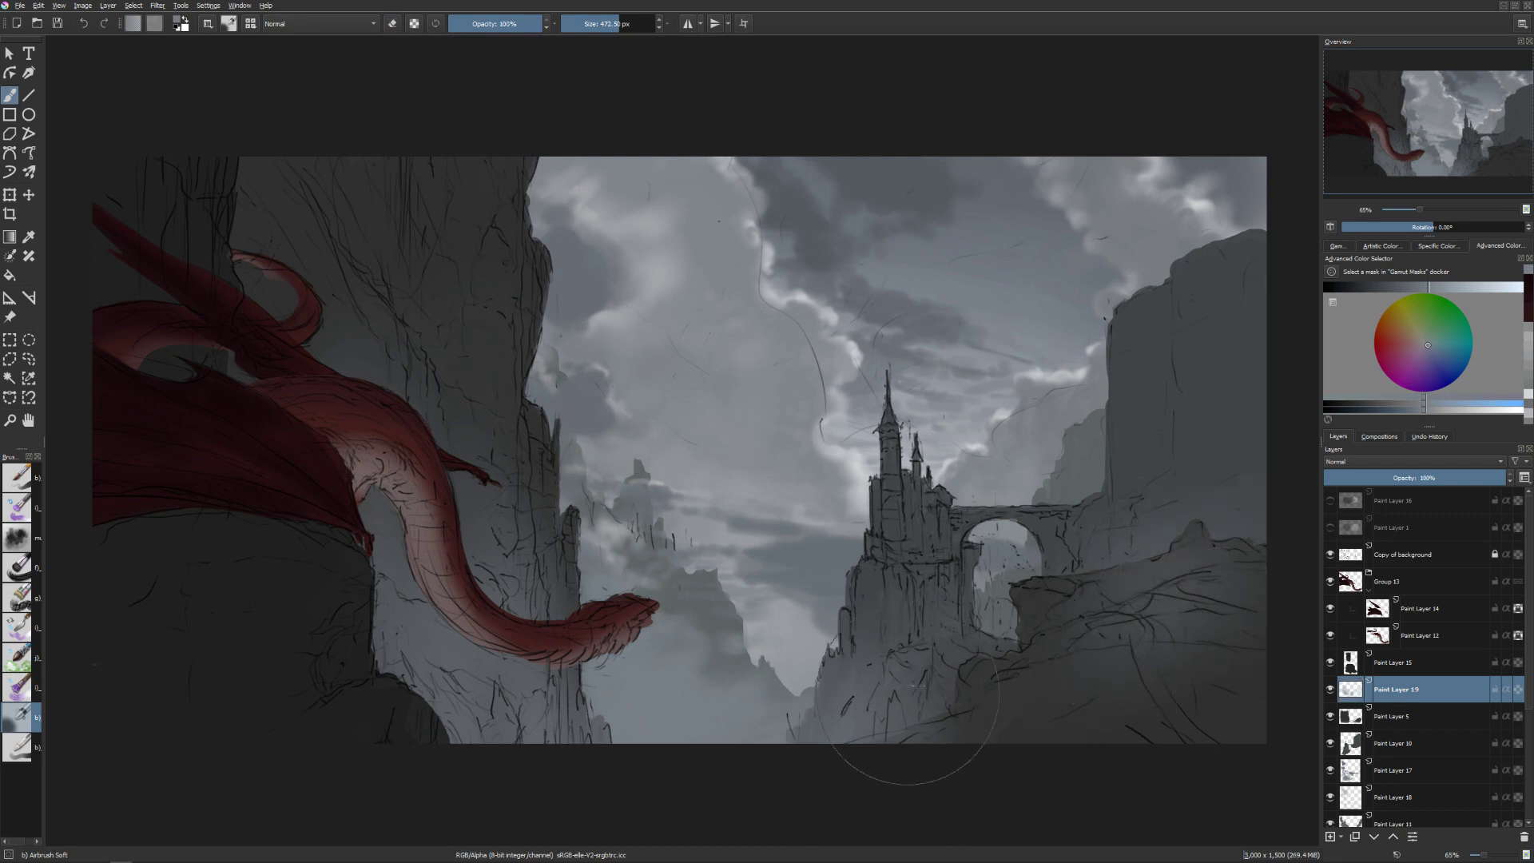
{"action": "left_click_drag", "start_coordinate": [992, 654], "coordinate": [908, 654], "text": "shift"}
{"action": "key", "text": "bracketleft"}
{"action": "mouse_move", "coordinate": [471, 351]}
{"action": "left_mouse_down"}
{"action": "mouse_move", "coordinate": [517, 336]}
{"action": "mouse_move", "coordinate": [465, 330]}
{"action": "mouse_move", "coordinate": [481, 295]}
{"action": "mouse_move", "coordinate": [511, 452]}
{"action": "left_mouse_up"}
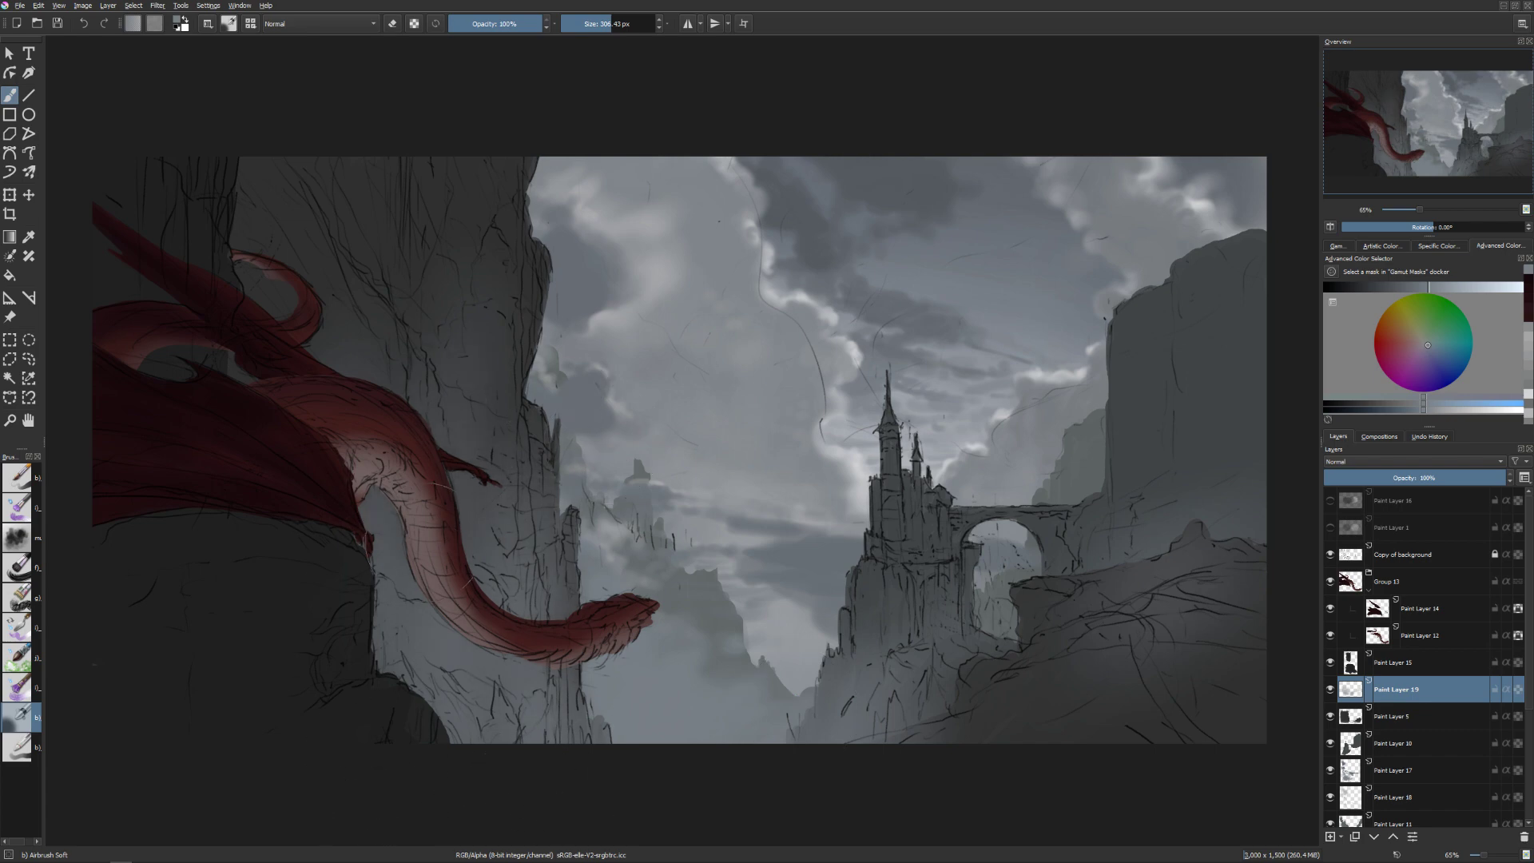
Darken the foreground rock's Paint Layer 15 with HSV/HSL Lightness -5.
{"action": "key", "text": "r"}
{"action": "left_click", "coordinate": [306, 589]}
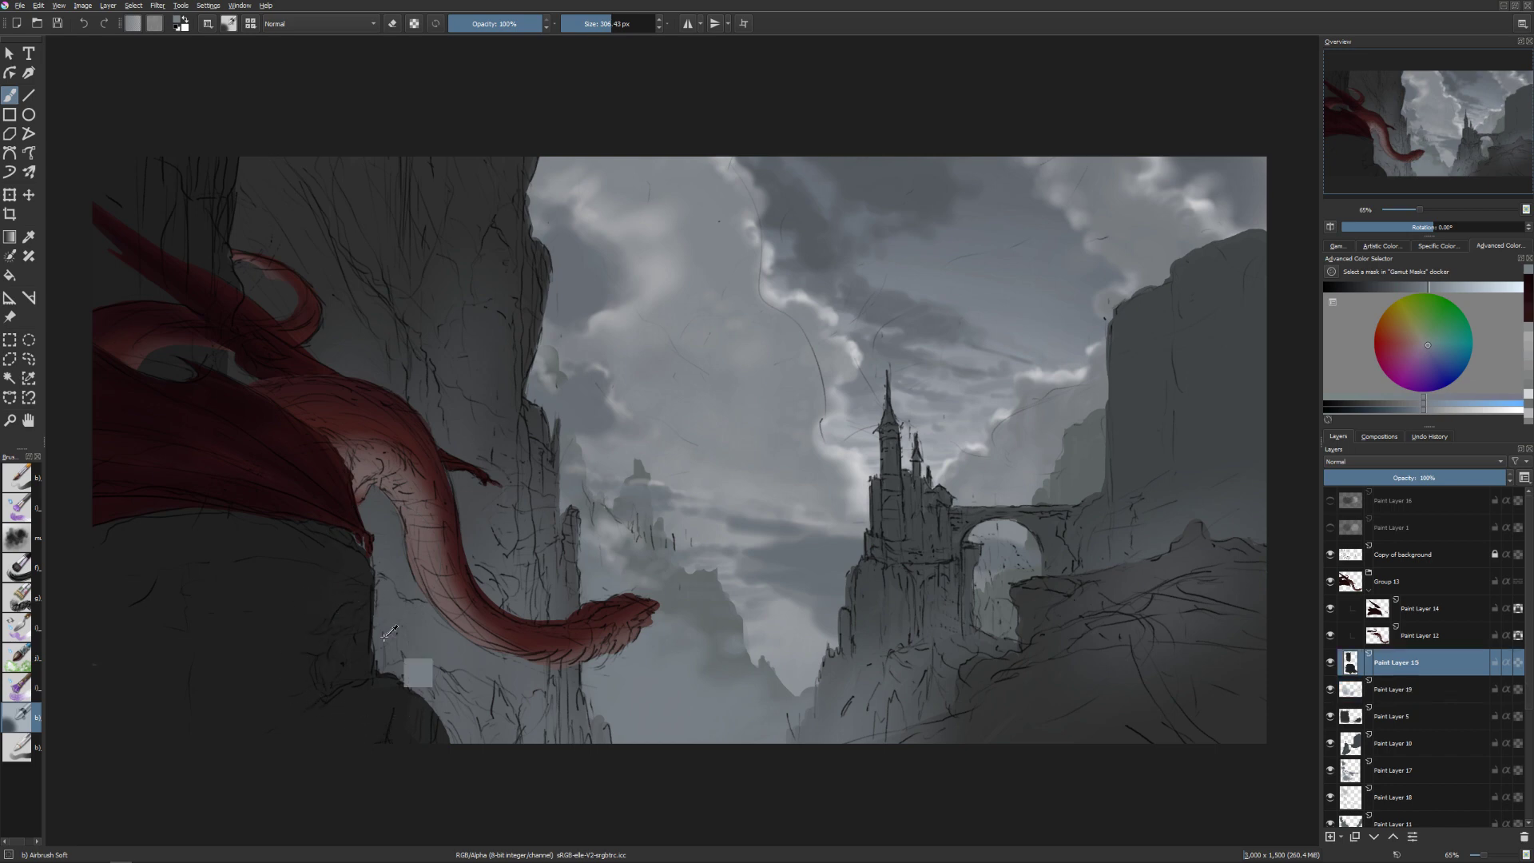
{"action": "key", "text": "ctrl+u"}
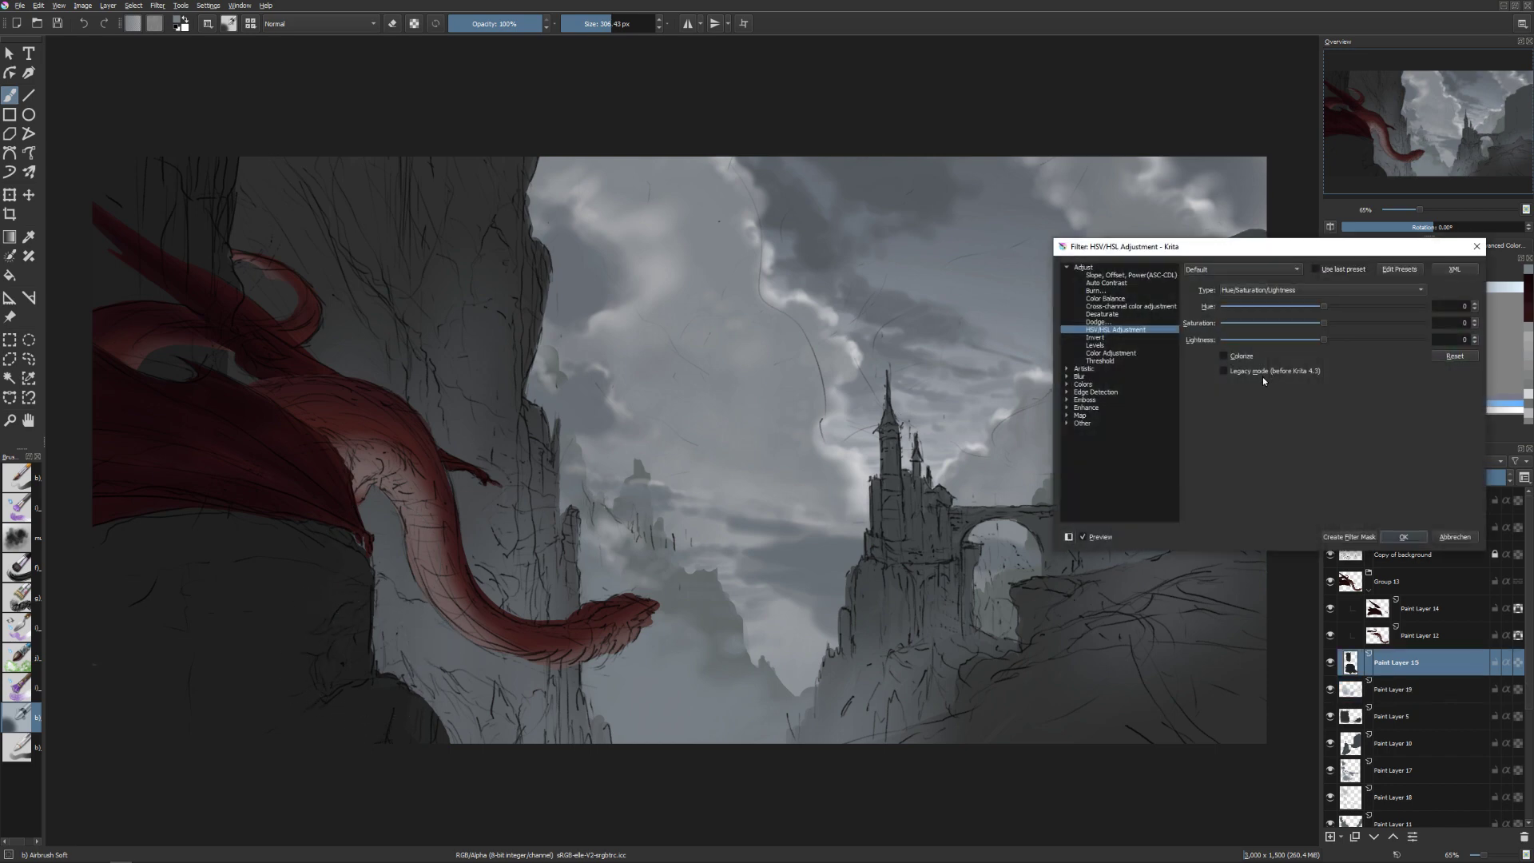
{"action": "left_click", "coordinate": [1307, 339]}
{"action": "left_click", "coordinate": [1401, 538]}
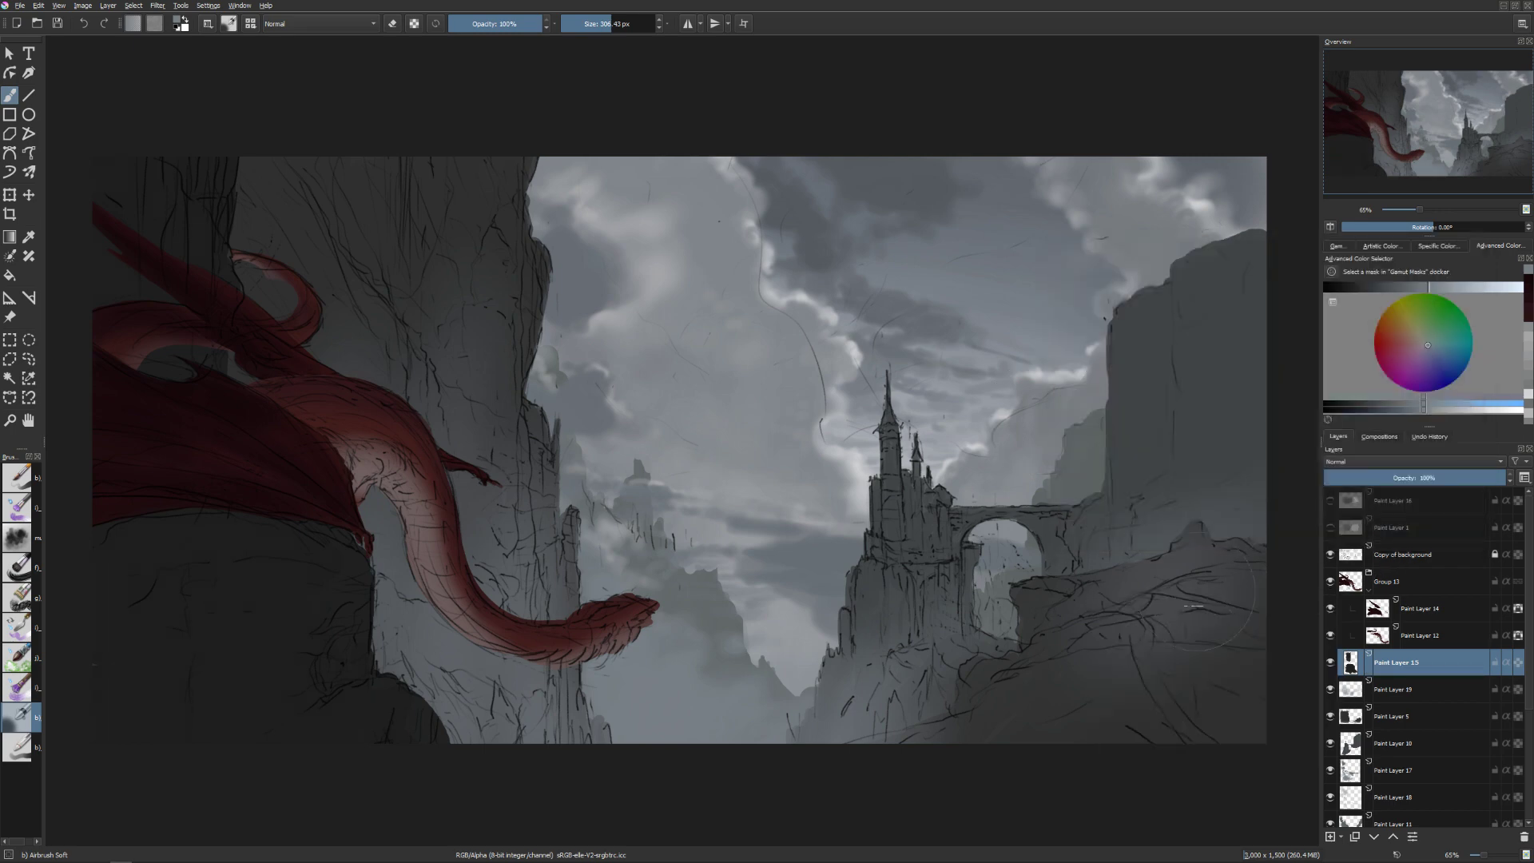
Give the left cliff's Paint Layer 5 Lightness -5 with Colorize Hue 28, Saturation 5.
{"action": "key", "text": "r"}
{"action": "left_click", "coordinate": [1243, 711]}
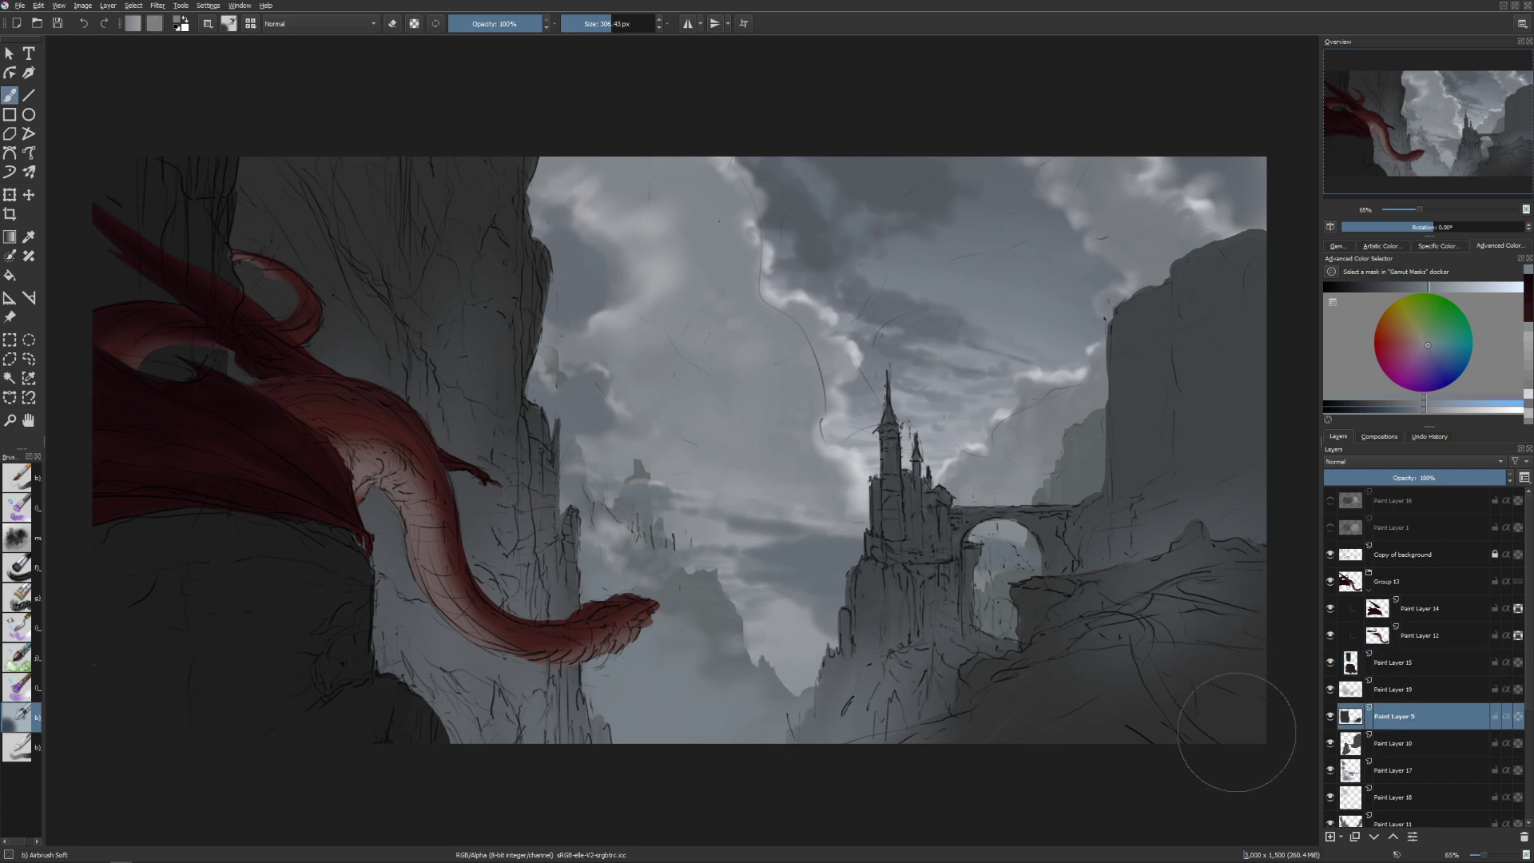
{"action": "key", "text": "ctrl+u"}
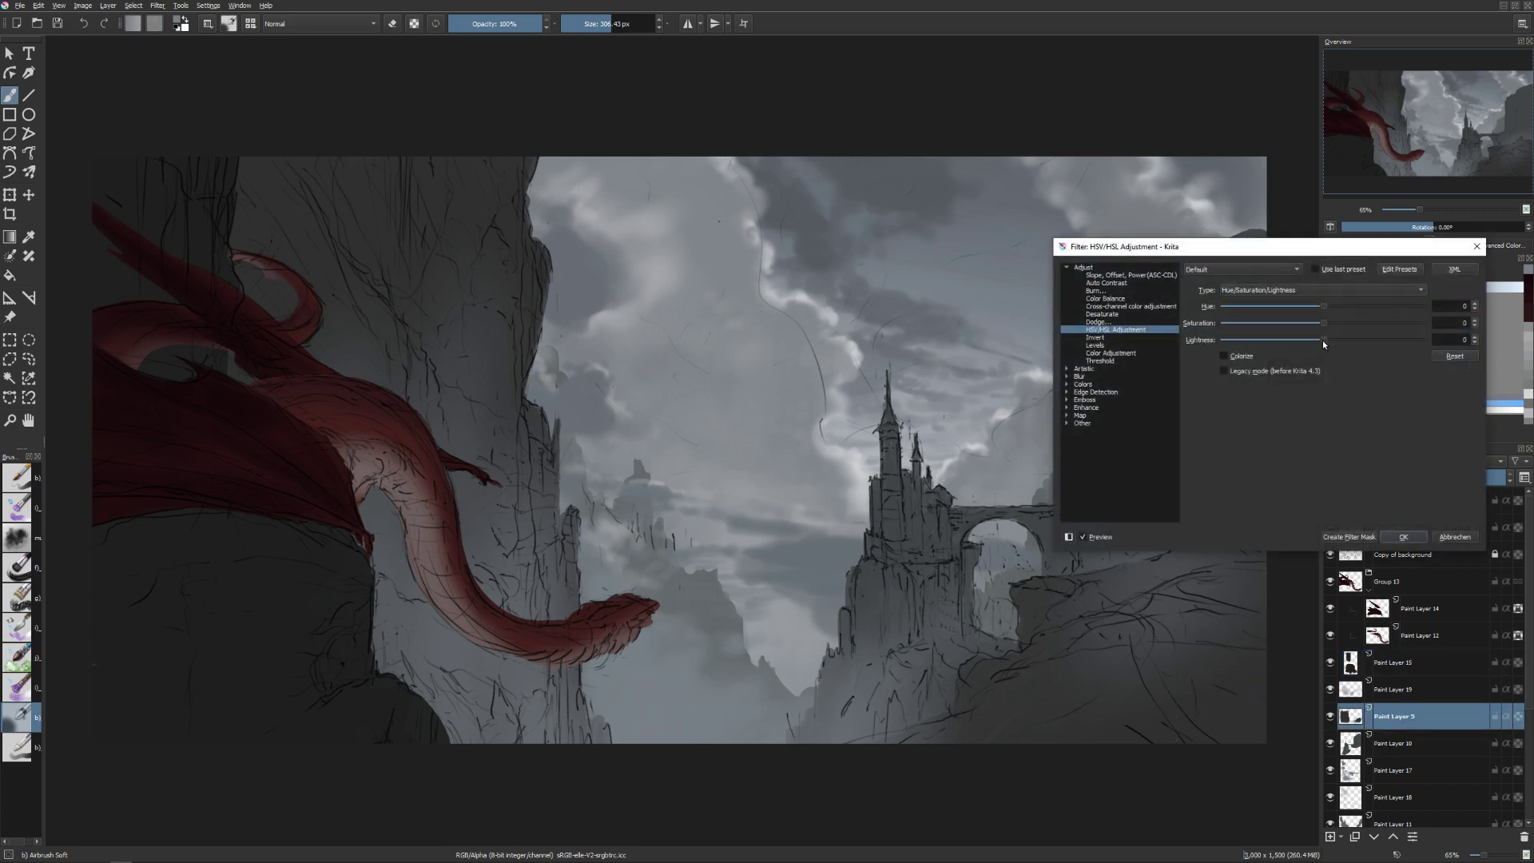
{"action": "left_click_drag", "start_coordinate": [1323, 341], "coordinate": [1311, 339]}
{"action": "left_click", "coordinate": [1242, 357]}
{"action": "left_click_drag", "start_coordinate": [1225, 322], "coordinate": [1234, 323]}
{"action": "left_click_drag", "start_coordinate": [1223, 307], "coordinate": [1309, 309]}
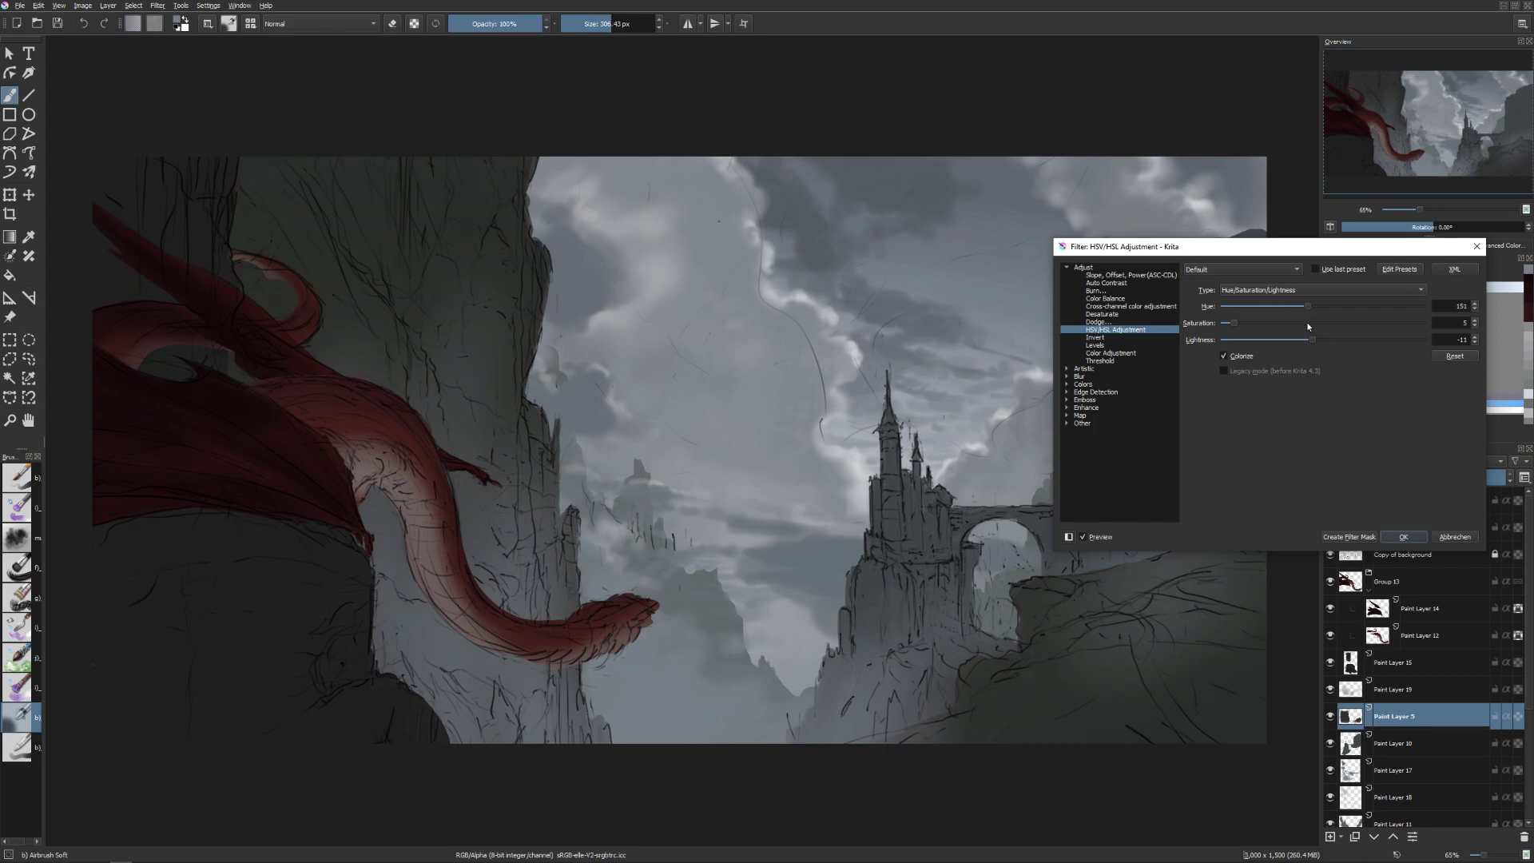
{"action": "left_click", "coordinate": [1404, 537]}
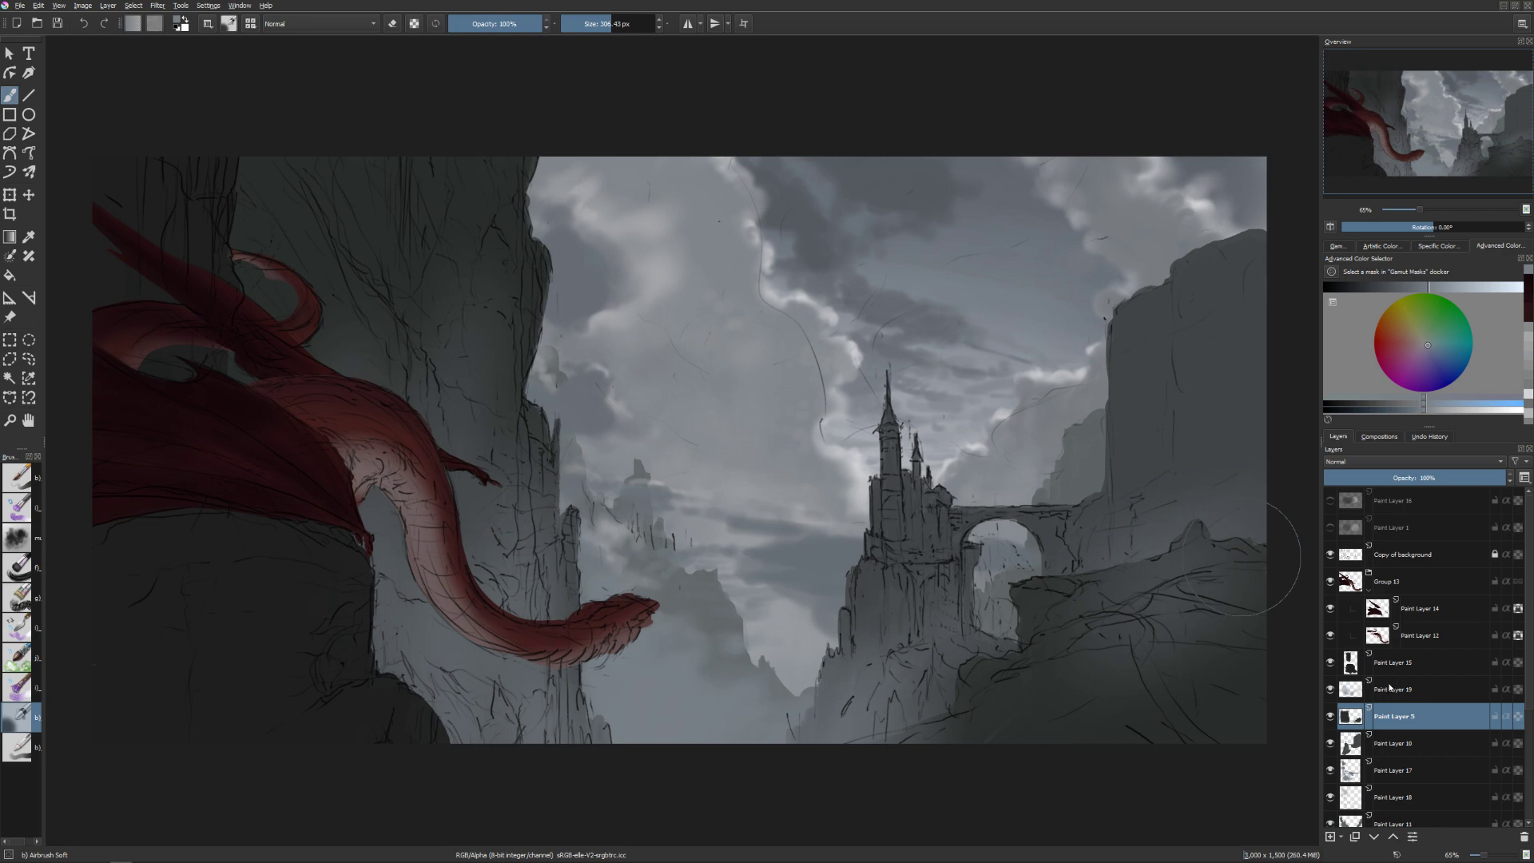
{"action": "left_click", "coordinate": [1350, 664]}
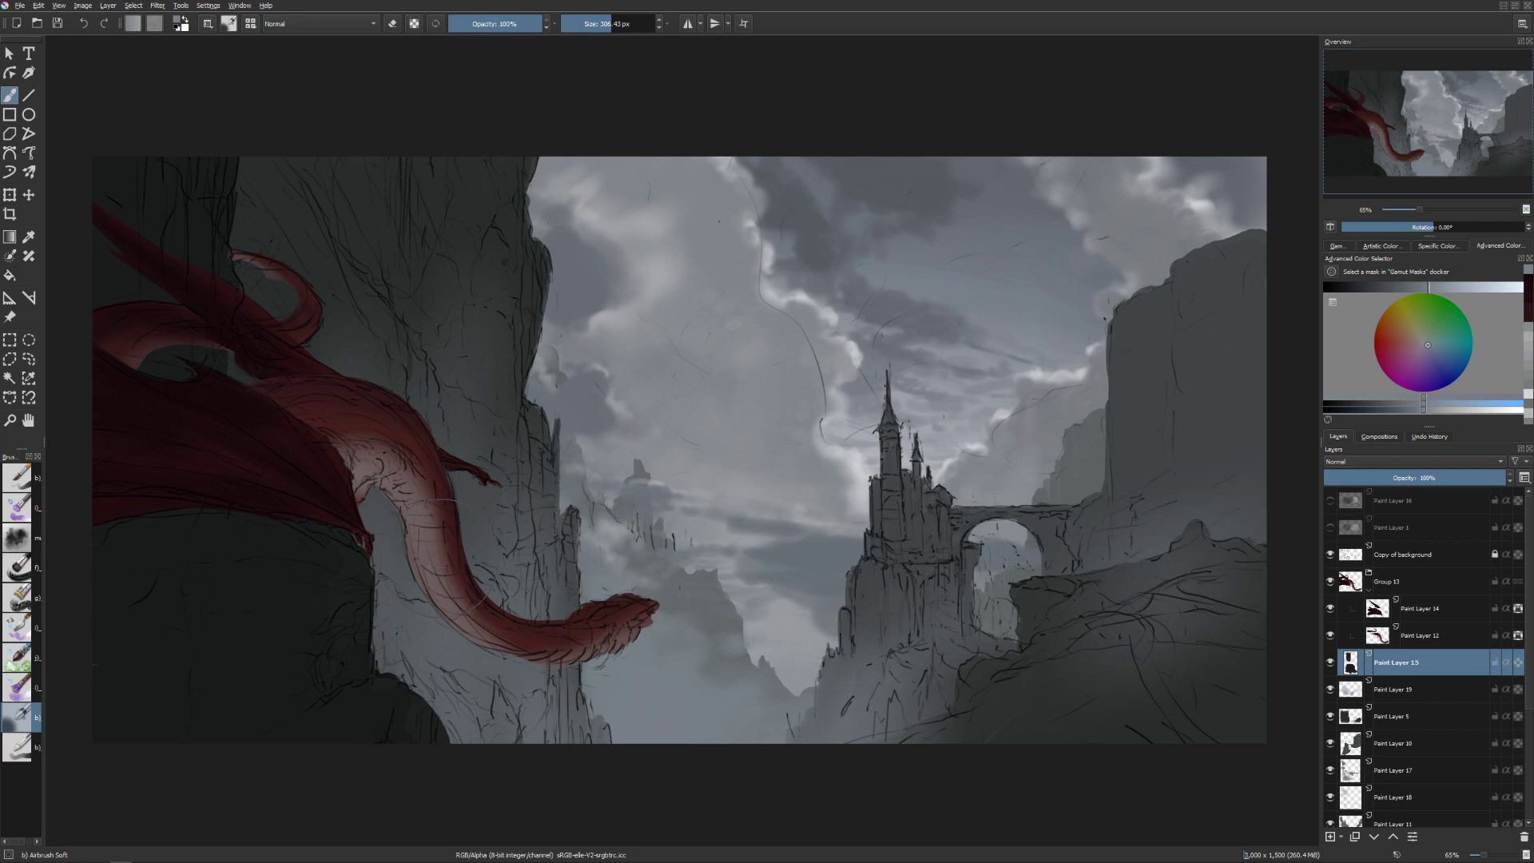
Add Paint Layer 20 and move it below Copy of background.
{"action": "left_click", "coordinate": [1405, 559]}
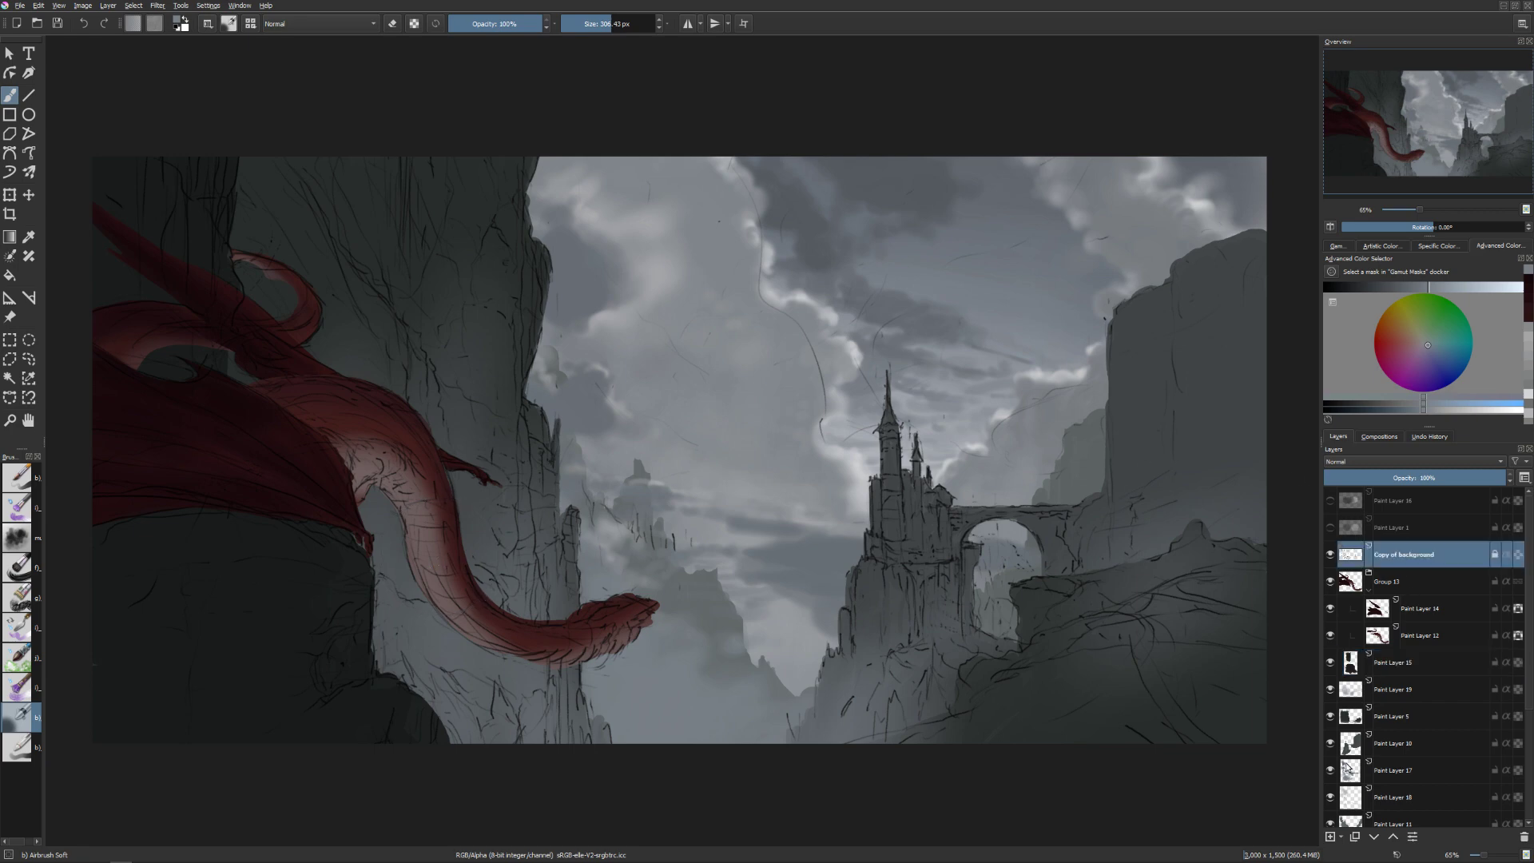
{"action": "left_click", "coordinate": [1331, 836]}
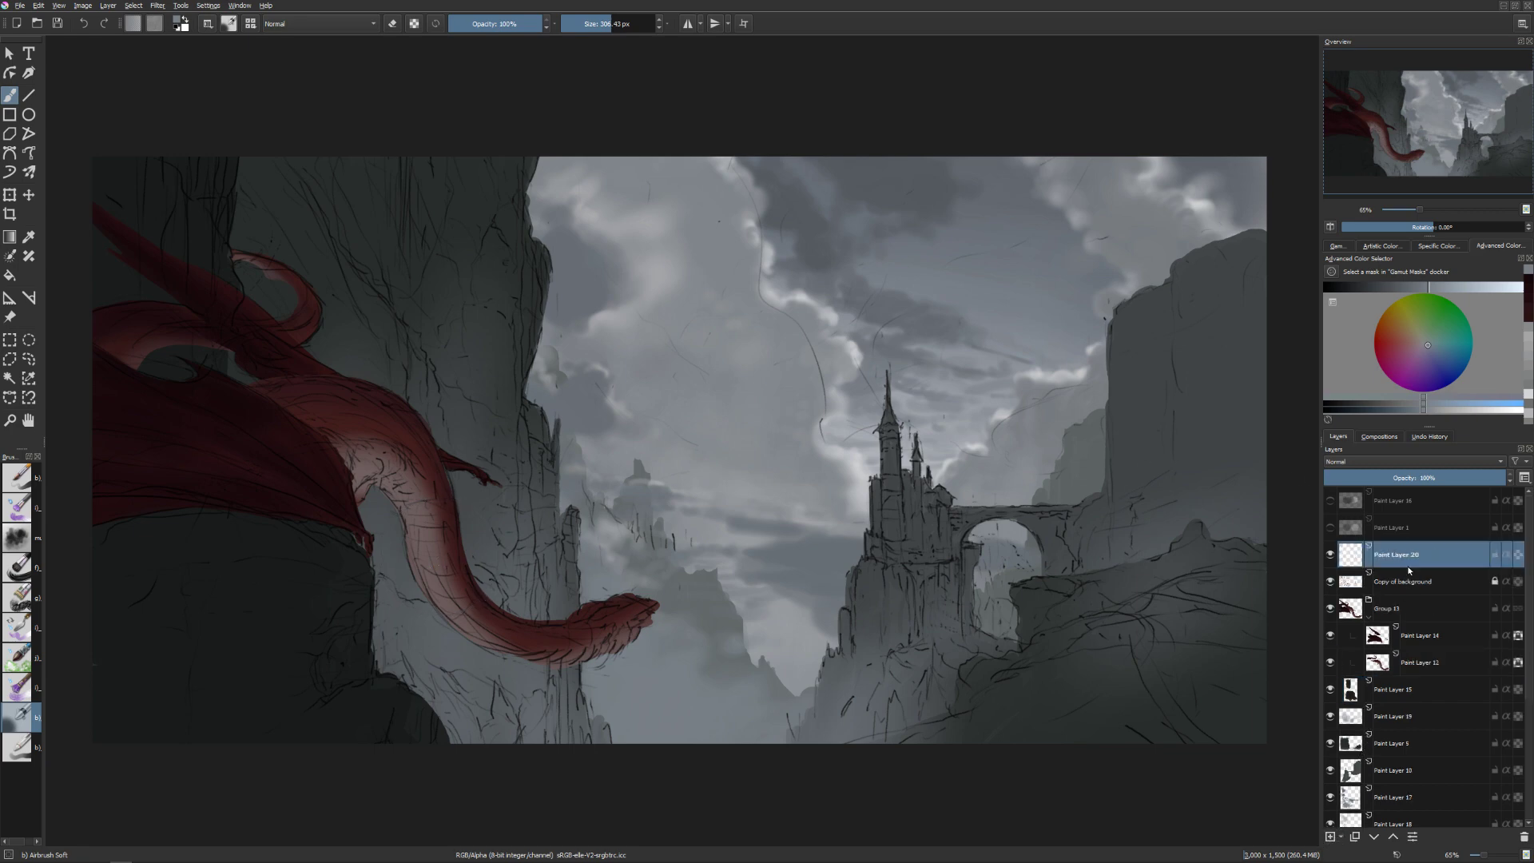
{"action": "mouse_move", "coordinate": [1408, 570]}
{"action": "left_mouse_down"}
{"action": "mouse_move", "coordinate": [1434, 587]}
{"action": "mouse_move", "coordinate": [1376, 566]}
{"action": "left_mouse_up"}
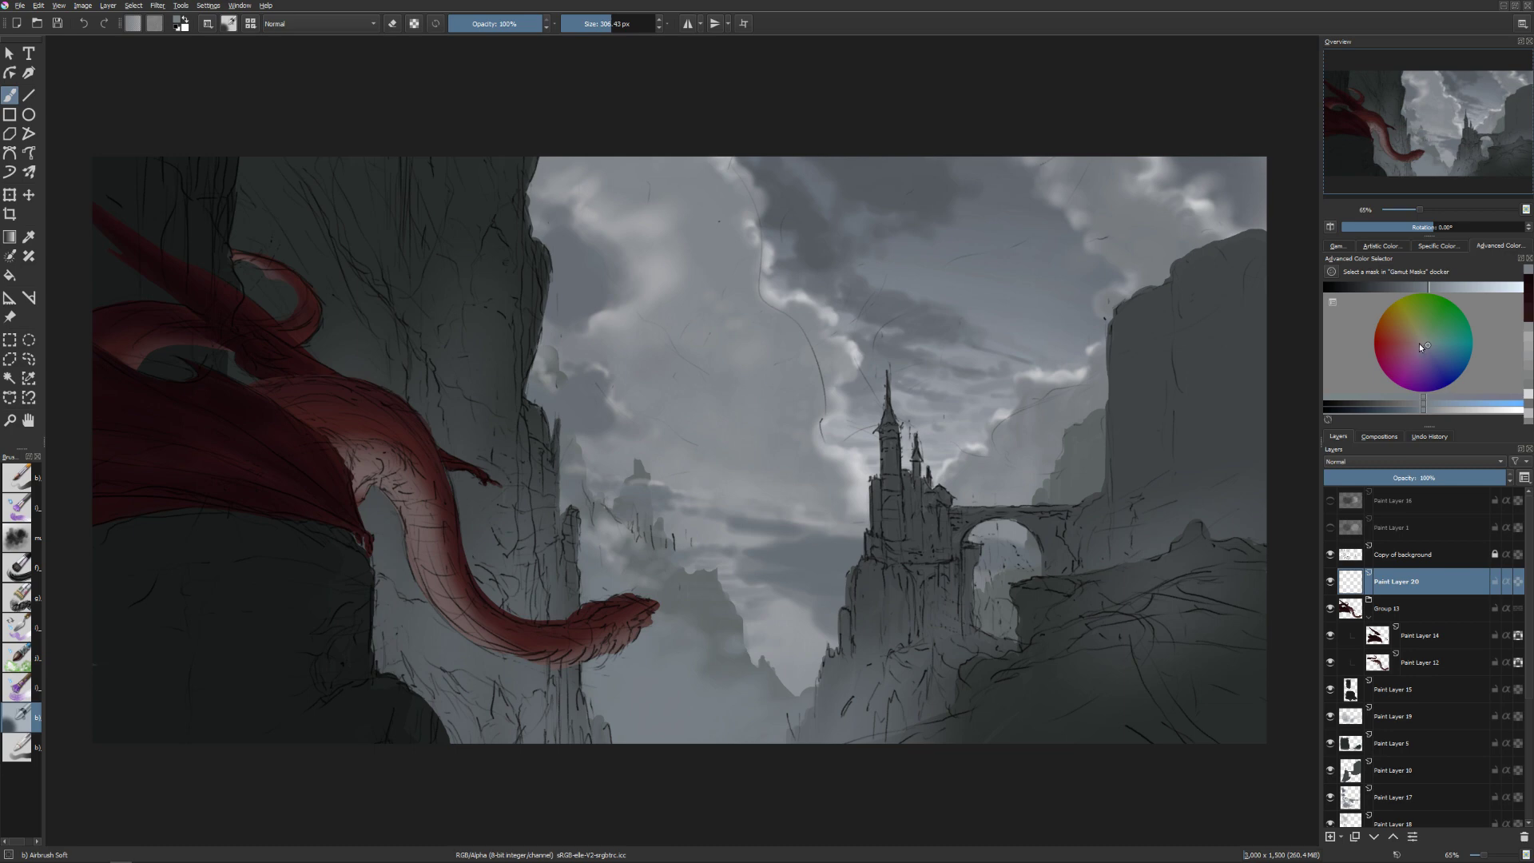
Pick a light cream from the pop-up palette and airbrush warm light down the left cliff.
{"action": "key", "text": "shift+i"}
{"action": "key", "text": "shift+i"}
{"action": "key", "text": "shift+i"}
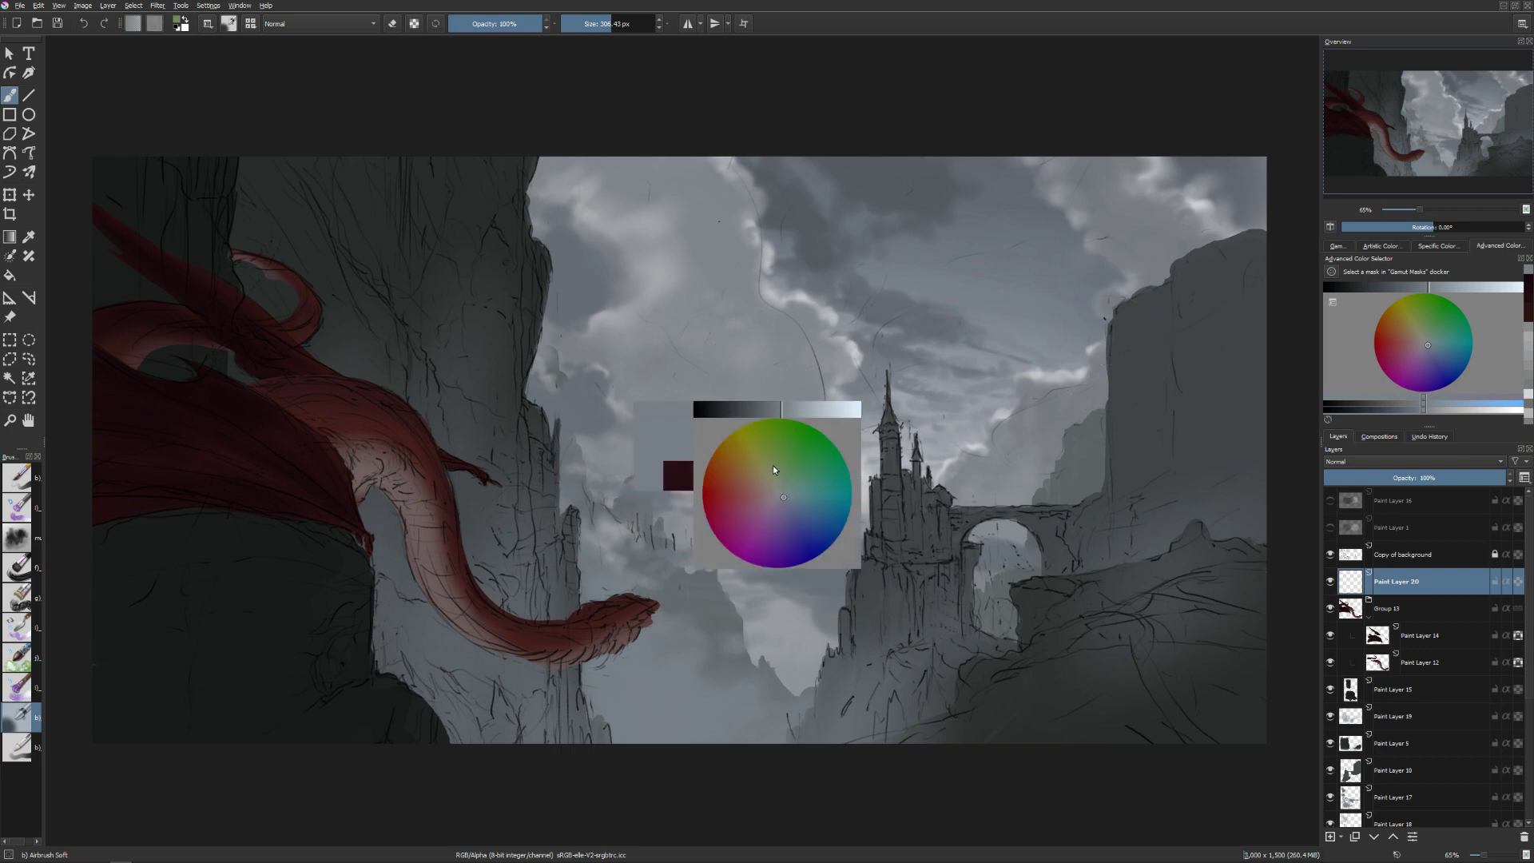
{"action": "left_click", "coordinate": [770, 473]}
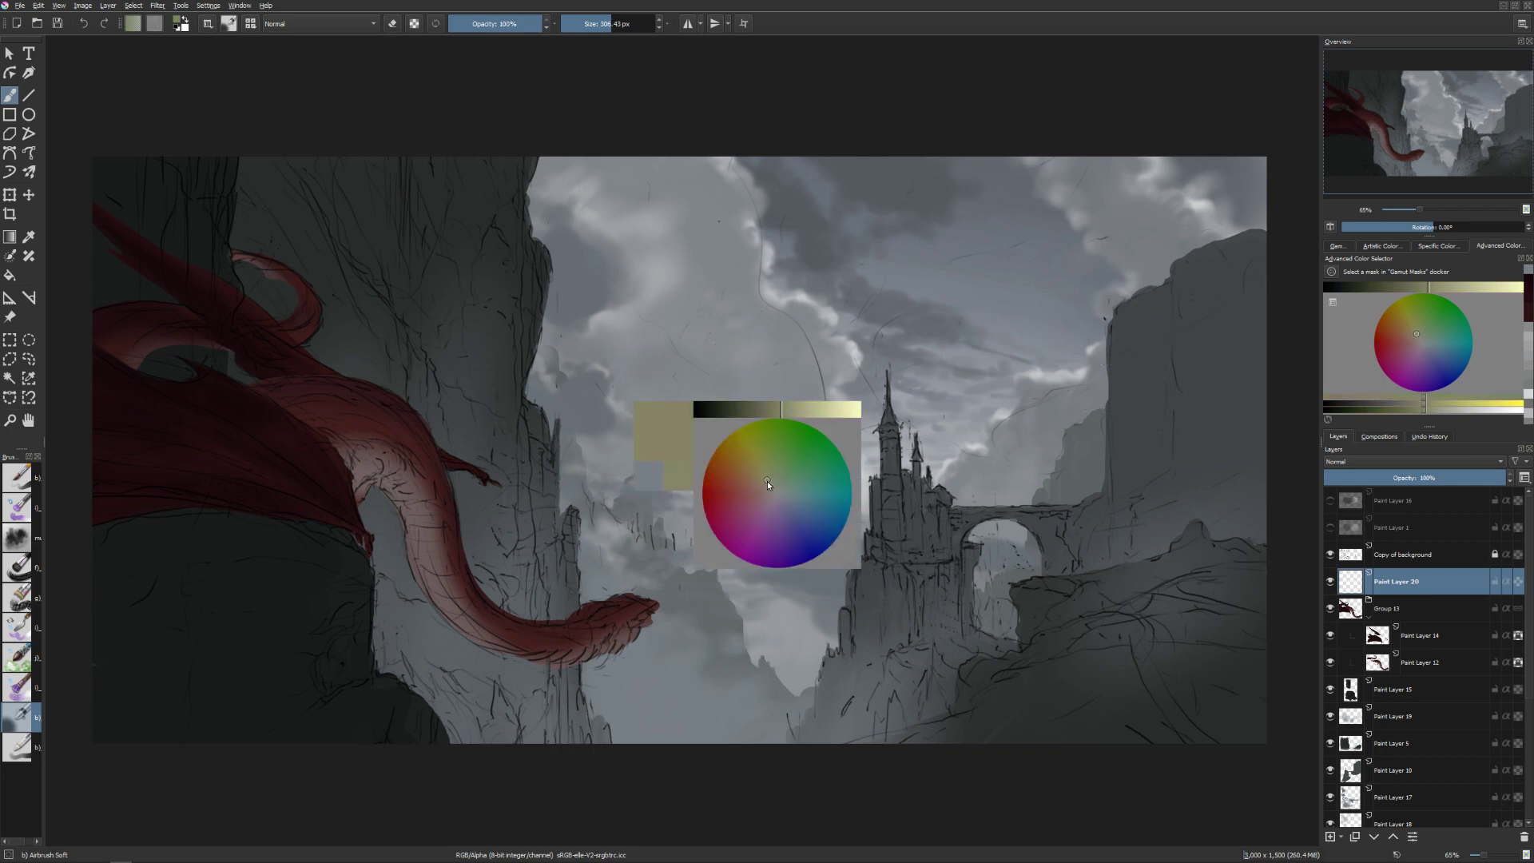
{"action": "left_click_drag", "start_coordinate": [815, 410], "coordinate": [840, 409]}
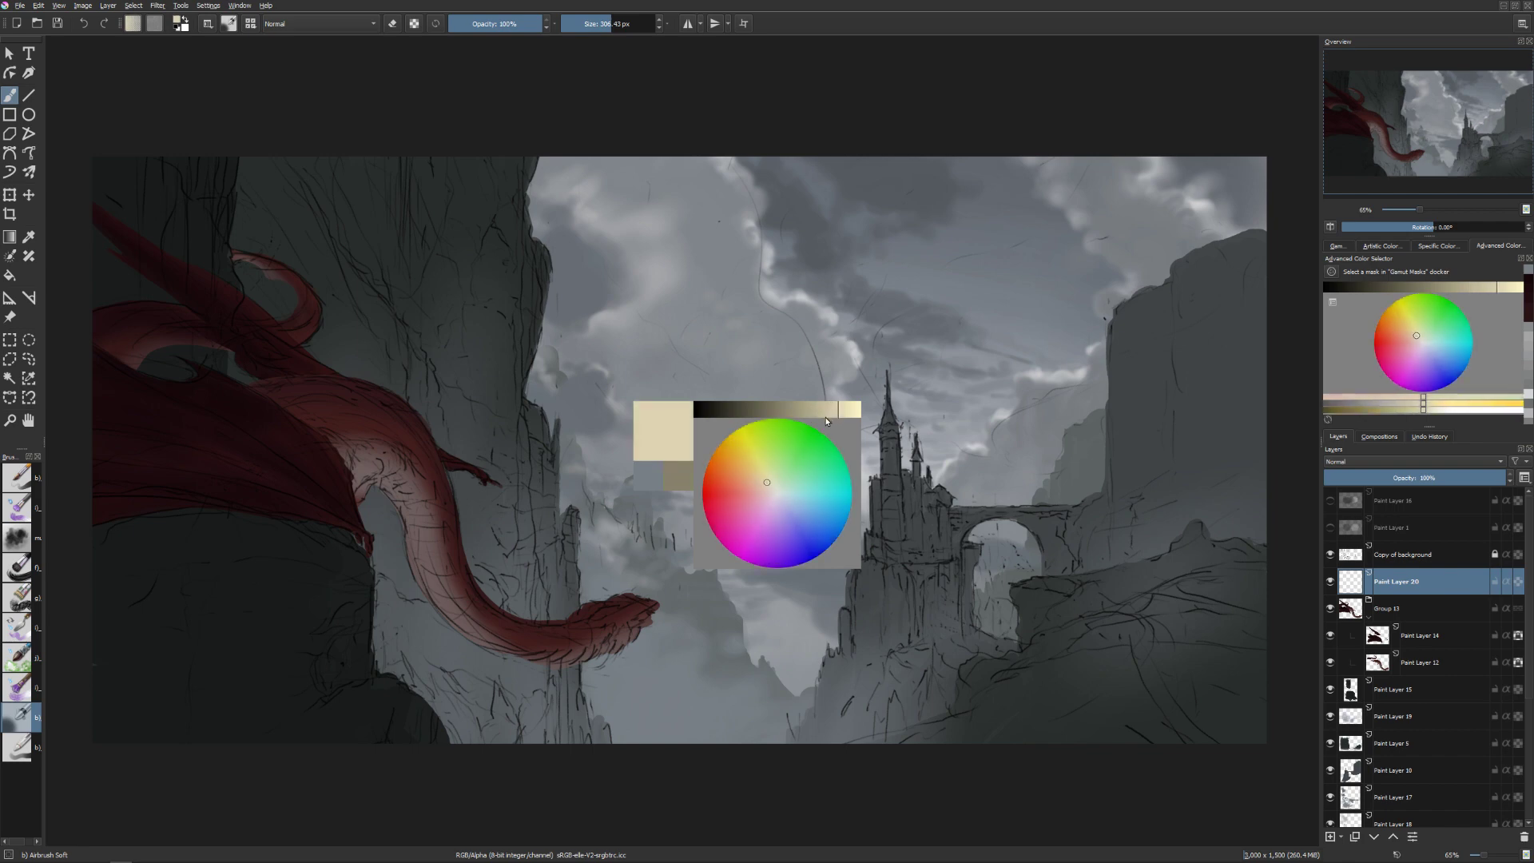
{"action": "left_click_drag", "start_coordinate": [443, 188], "coordinate": [453, 383]}
{"action": "left_click_drag", "start_coordinate": [473, 156], "coordinate": [490, 387]}
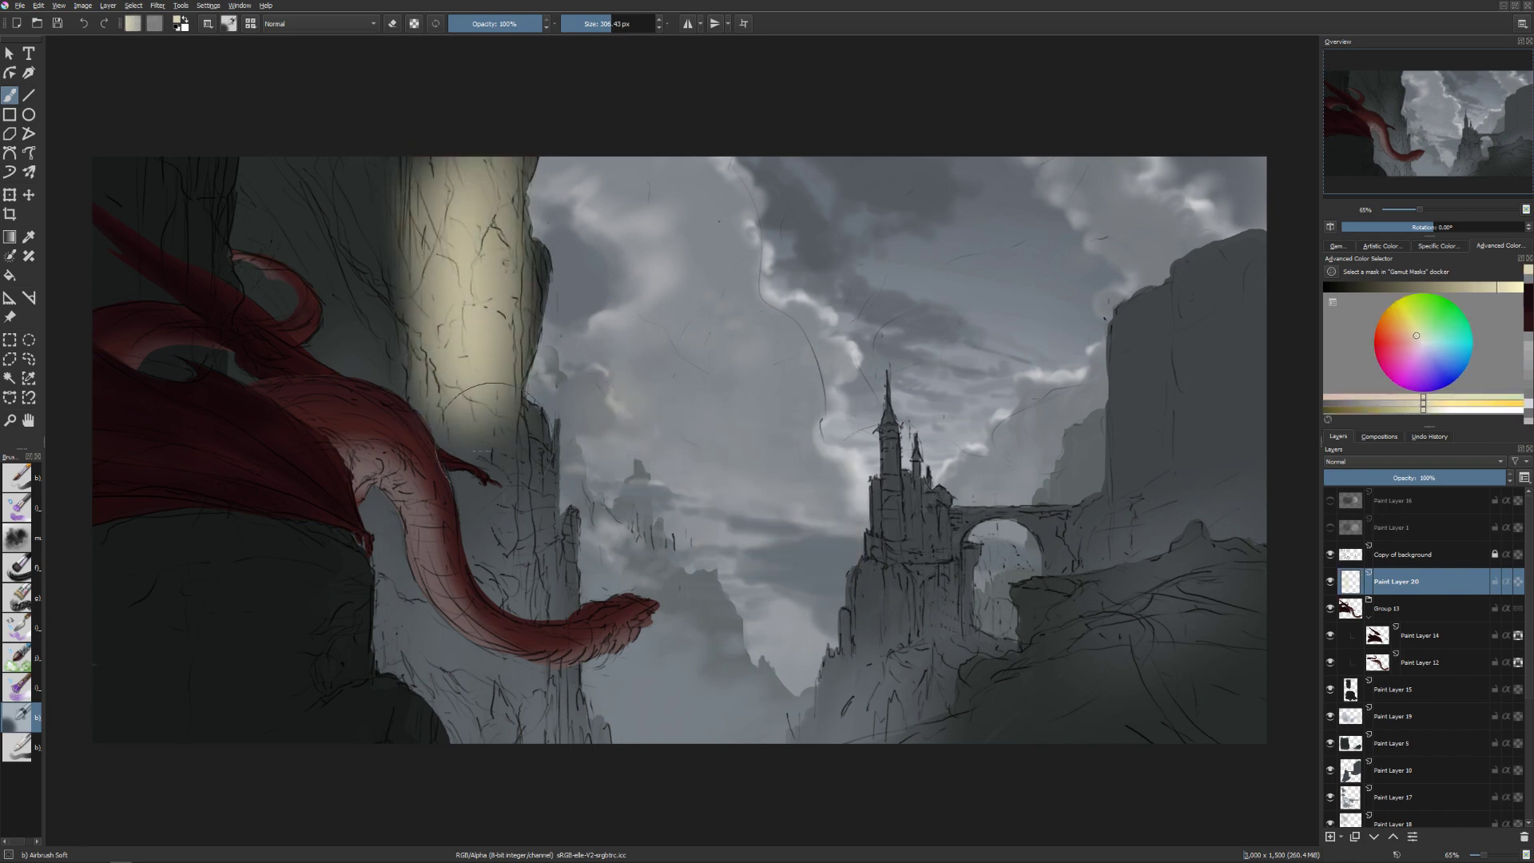
{"action": "left_click_drag", "start_coordinate": [376, 203], "coordinate": [343, 351]}
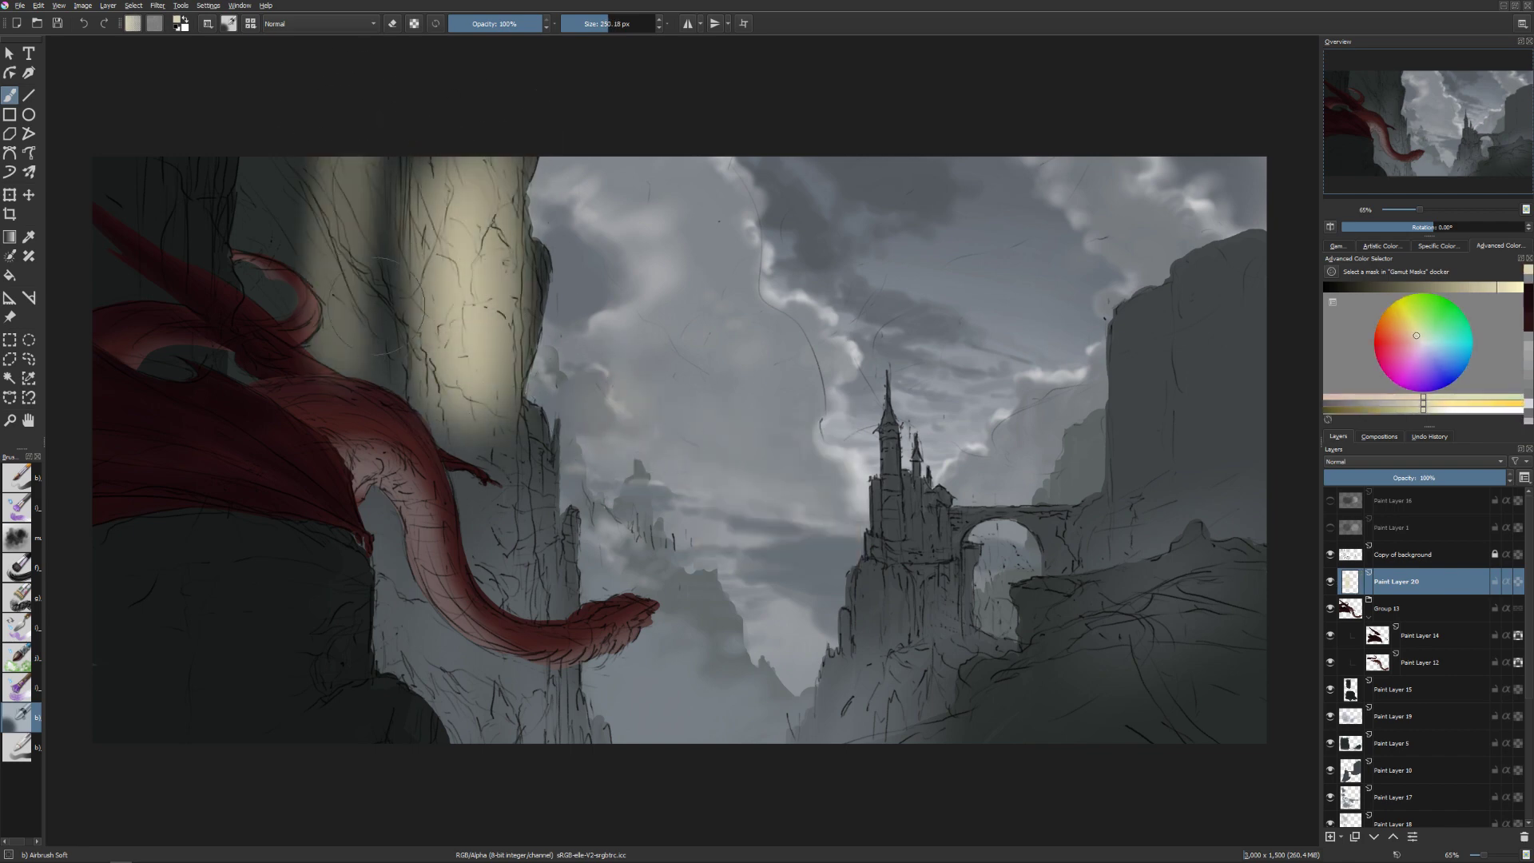
Set Paint Layer 20's blending mode to Gamma Illumination.
{"action": "left_click", "coordinate": [1399, 463]}
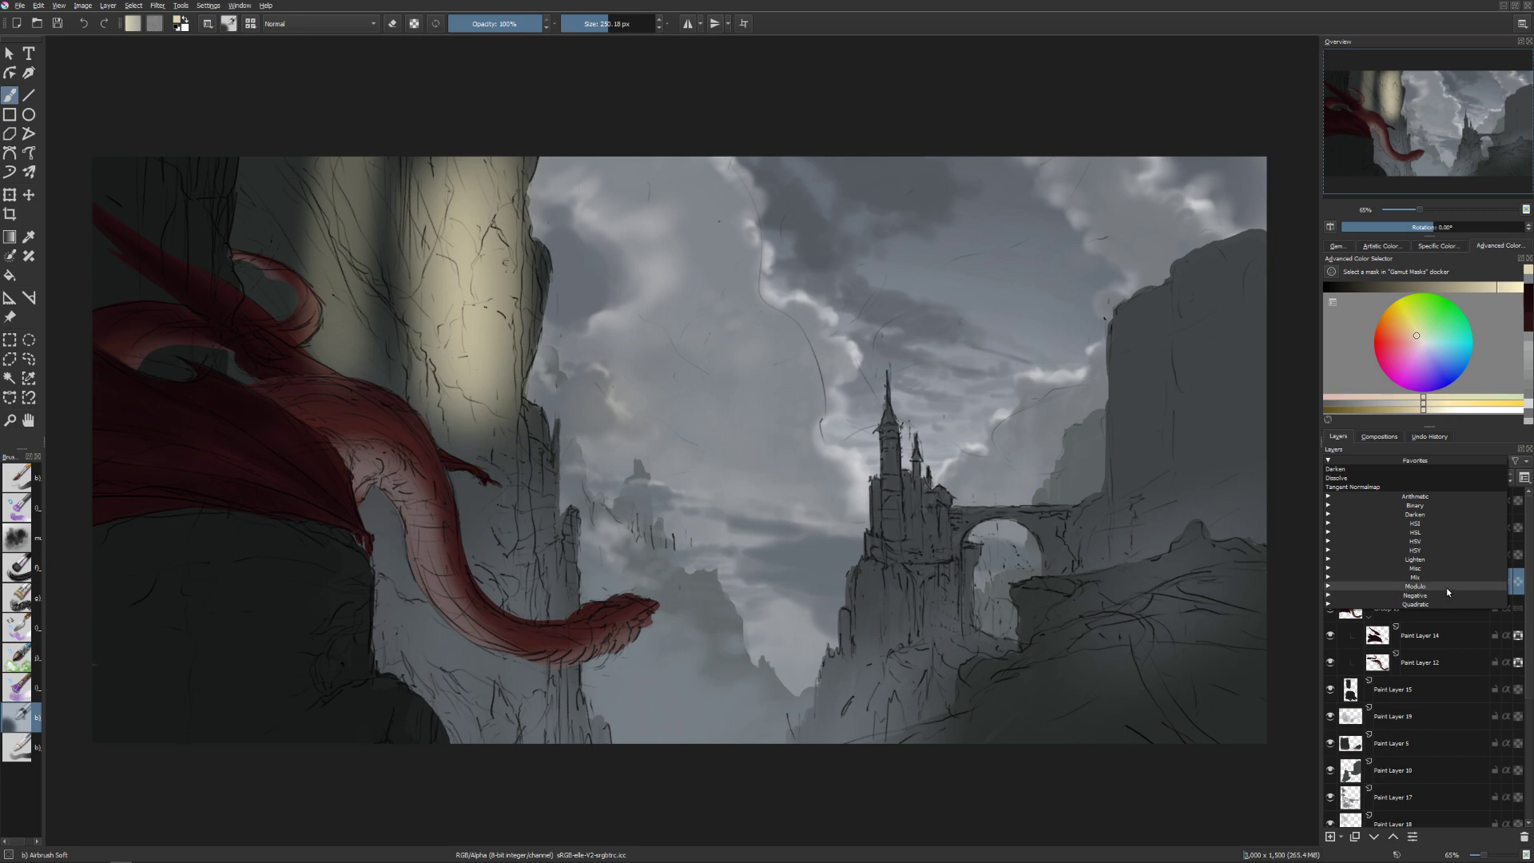
{"action": "left_click", "coordinate": [1444, 560]}
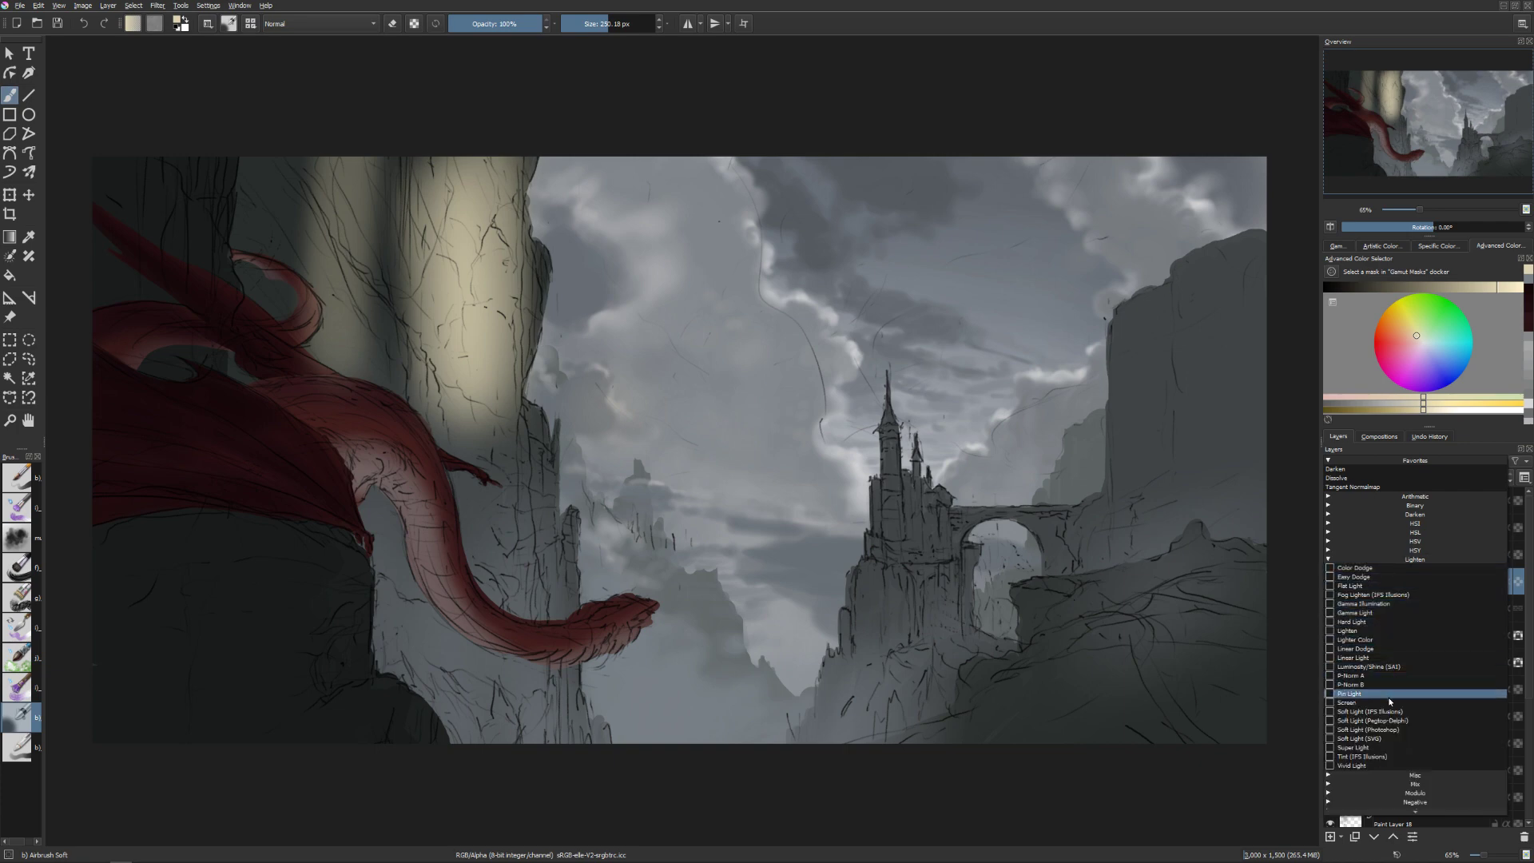
{"action": "left_click", "coordinate": [1409, 604]}
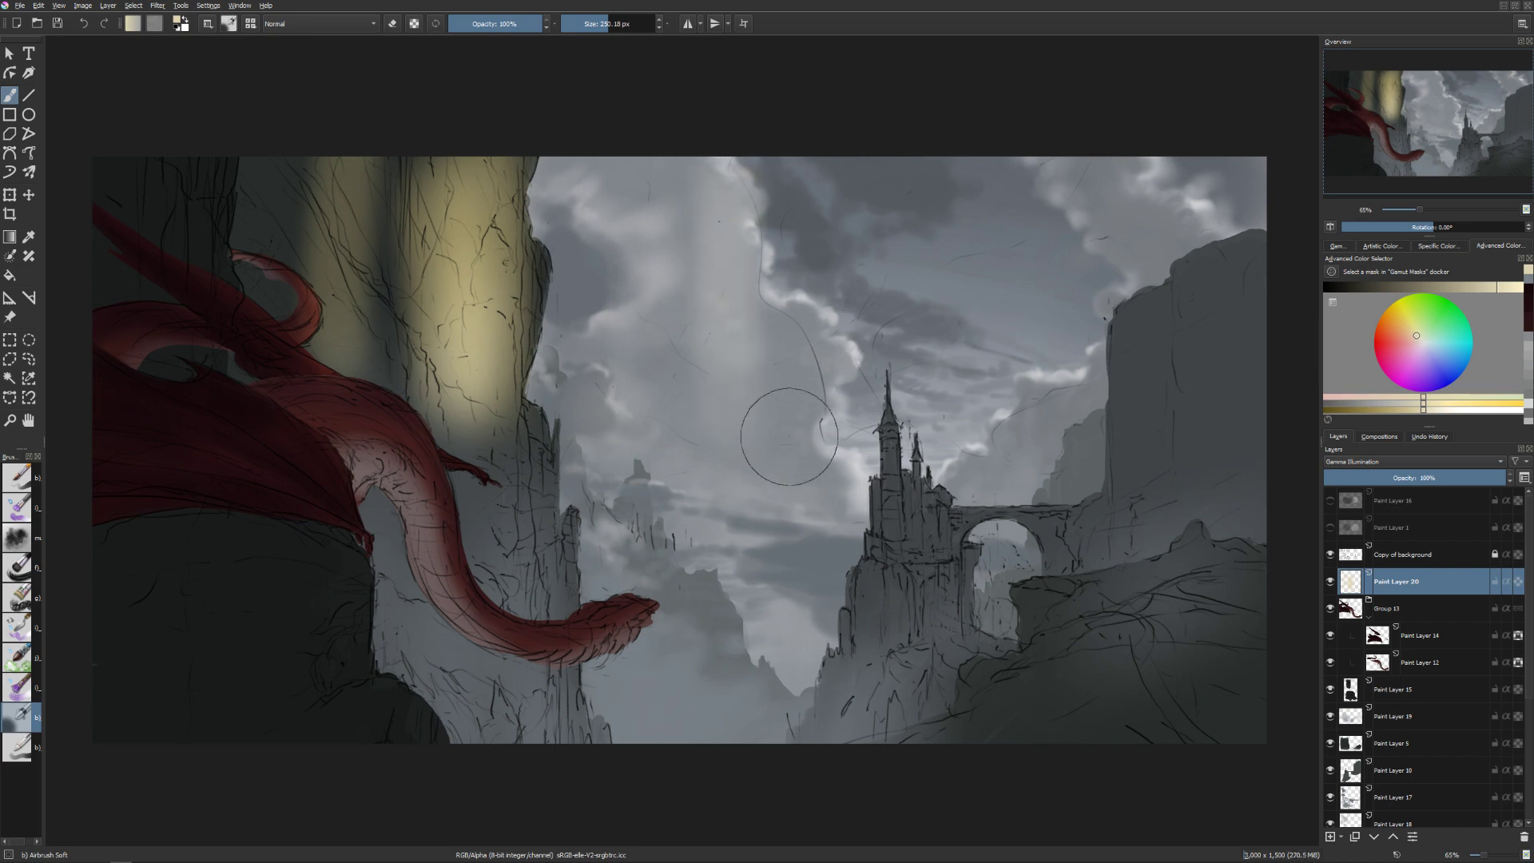
Wash cream light across the upper-right sky and the left rock behind the dragon's tail.
{"action": "left_click_drag", "start_coordinate": [1126, 258], "coordinate": [1422, 258]}
{"action": "mouse_move", "coordinate": [999, 263]}
{"action": "left_mouse_down"}
{"action": "mouse_move", "coordinate": [1118, 248]}
{"action": "mouse_move", "coordinate": [1223, 179]}
{"action": "left_mouse_up"}
{"action": "mouse_move", "coordinate": [1049, 368]}
{"action": "left_mouse_down"}
{"action": "mouse_move", "coordinate": [1016, 346]}
{"action": "mouse_move", "coordinate": [1233, 219]}
{"action": "mouse_move", "coordinate": [1044, 337]}
{"action": "left_mouse_up"}
{"action": "mouse_move", "coordinate": [320, 187]}
{"action": "left_mouse_down"}
{"action": "mouse_move", "coordinate": [310, 462]}
{"action": "mouse_move", "coordinate": [353, 406]}
{"action": "left_mouse_up"}
{"action": "left_click_drag", "start_coordinate": [371, 350], "coordinate": [72, 350]}
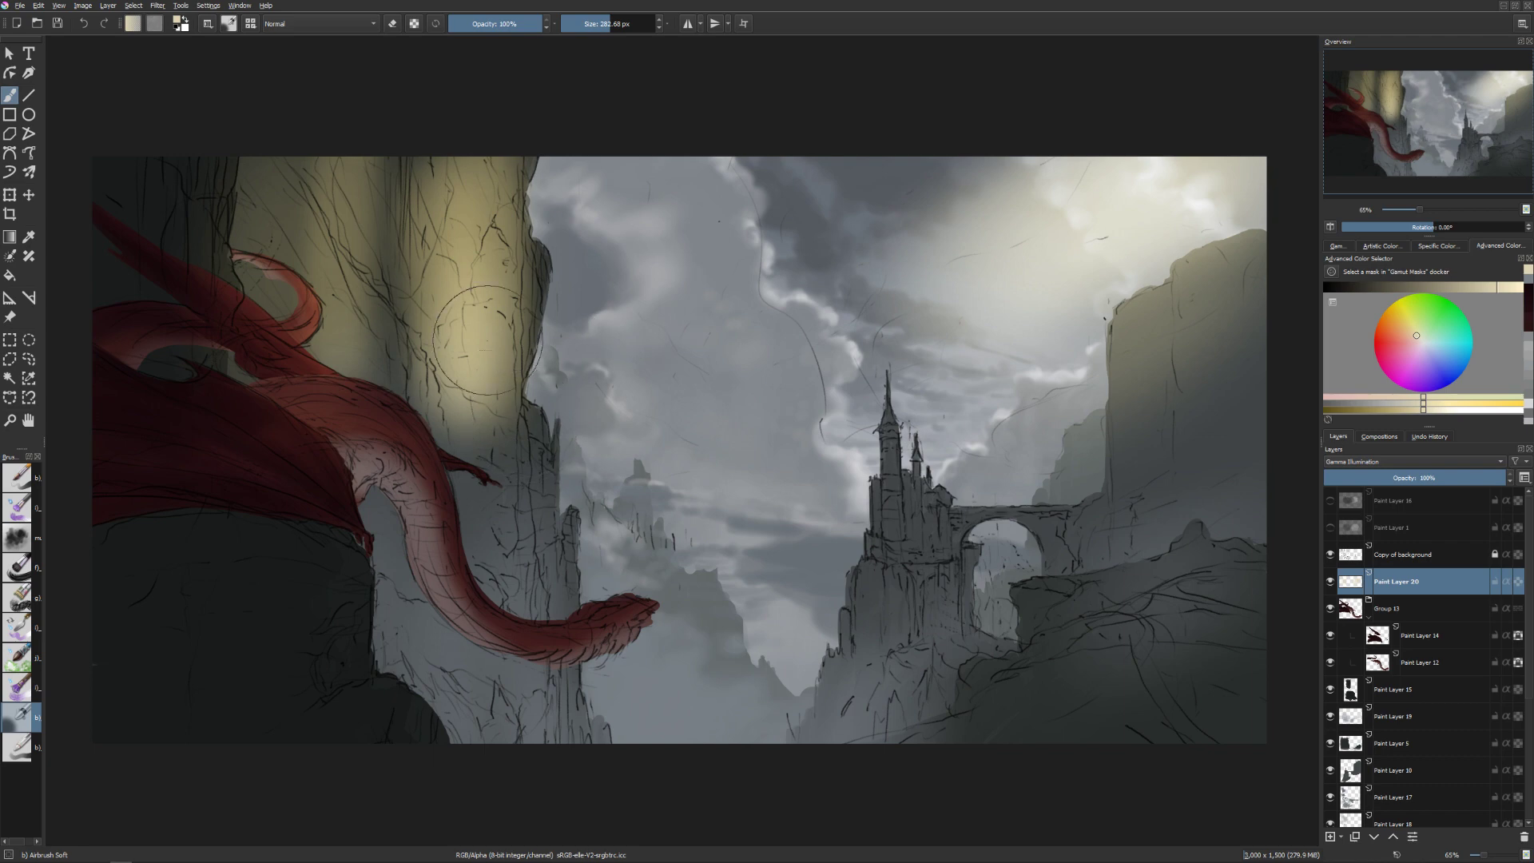
With a smaller brush, add yellow light to the castle spire, pillar edge and left cliff's right side.
{"action": "left_click_drag", "start_coordinate": [534, 247], "coordinate": [392, 247]}
{"action": "mouse_move", "coordinate": [899, 427]}
{"action": "left_mouse_down"}
{"action": "mouse_move", "coordinate": [868, 427]}
{"action": "mouse_move", "coordinate": [922, 436]}
{"action": "mouse_move", "coordinate": [903, 432]}
{"action": "mouse_move", "coordinate": [920, 437]}
{"action": "mouse_move", "coordinate": [918, 468]}
{"action": "left_mouse_up"}
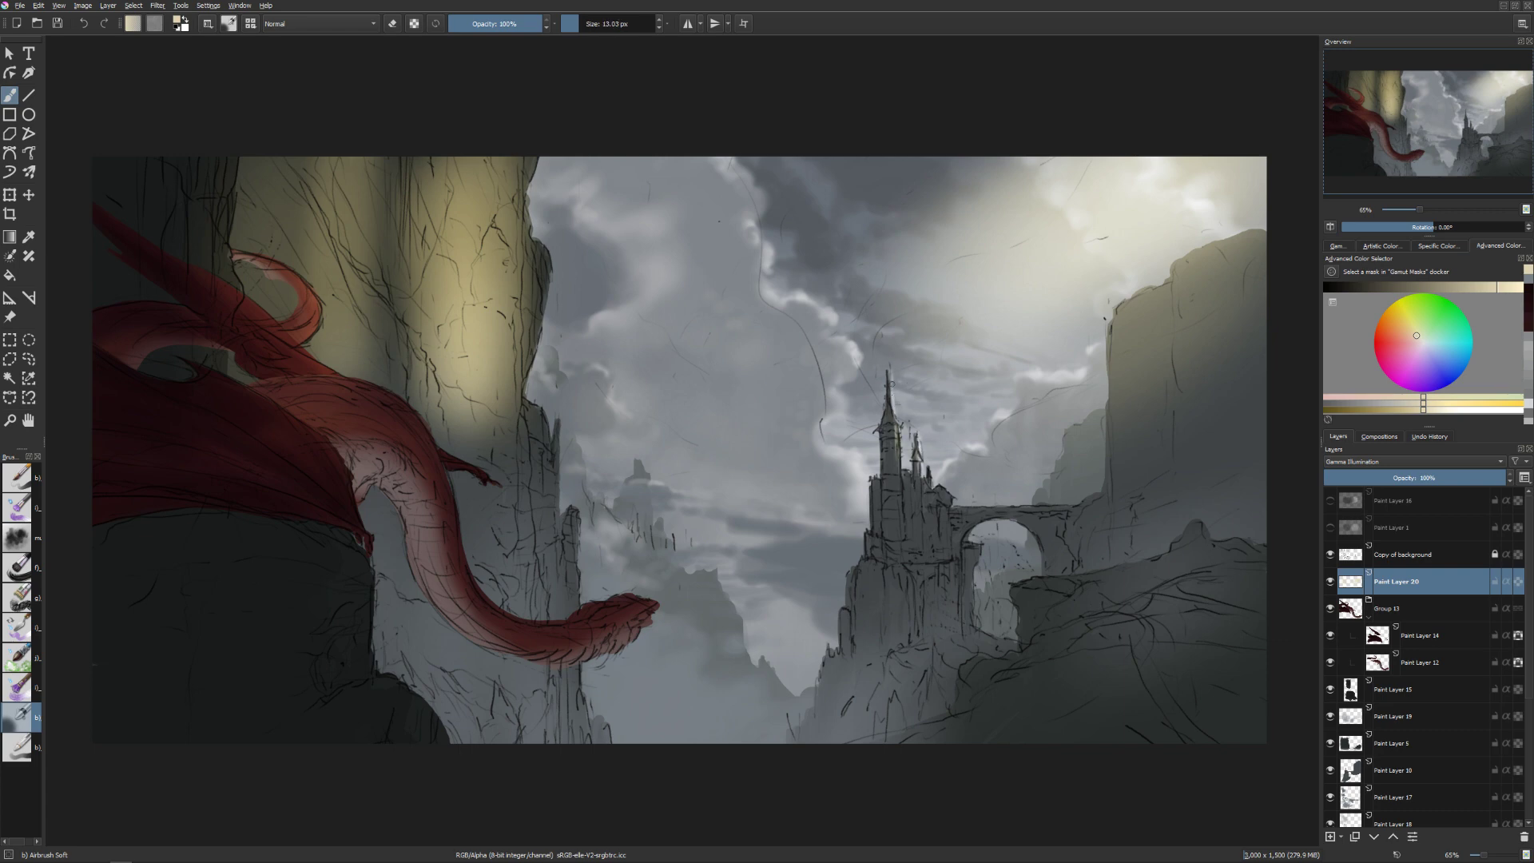
{"action": "mouse_move", "coordinate": [892, 385]}
{"action": "left_mouse_down"}
{"action": "mouse_move", "coordinate": [892, 401]}
{"action": "mouse_move", "coordinate": [918, 379]}
{"action": "left_mouse_up"}
{"action": "left_click_drag", "start_coordinate": [554, 312], "coordinate": [538, 307], "text": "shift"}
{"action": "left_click_drag", "start_coordinate": [543, 255], "coordinate": [532, 385]}
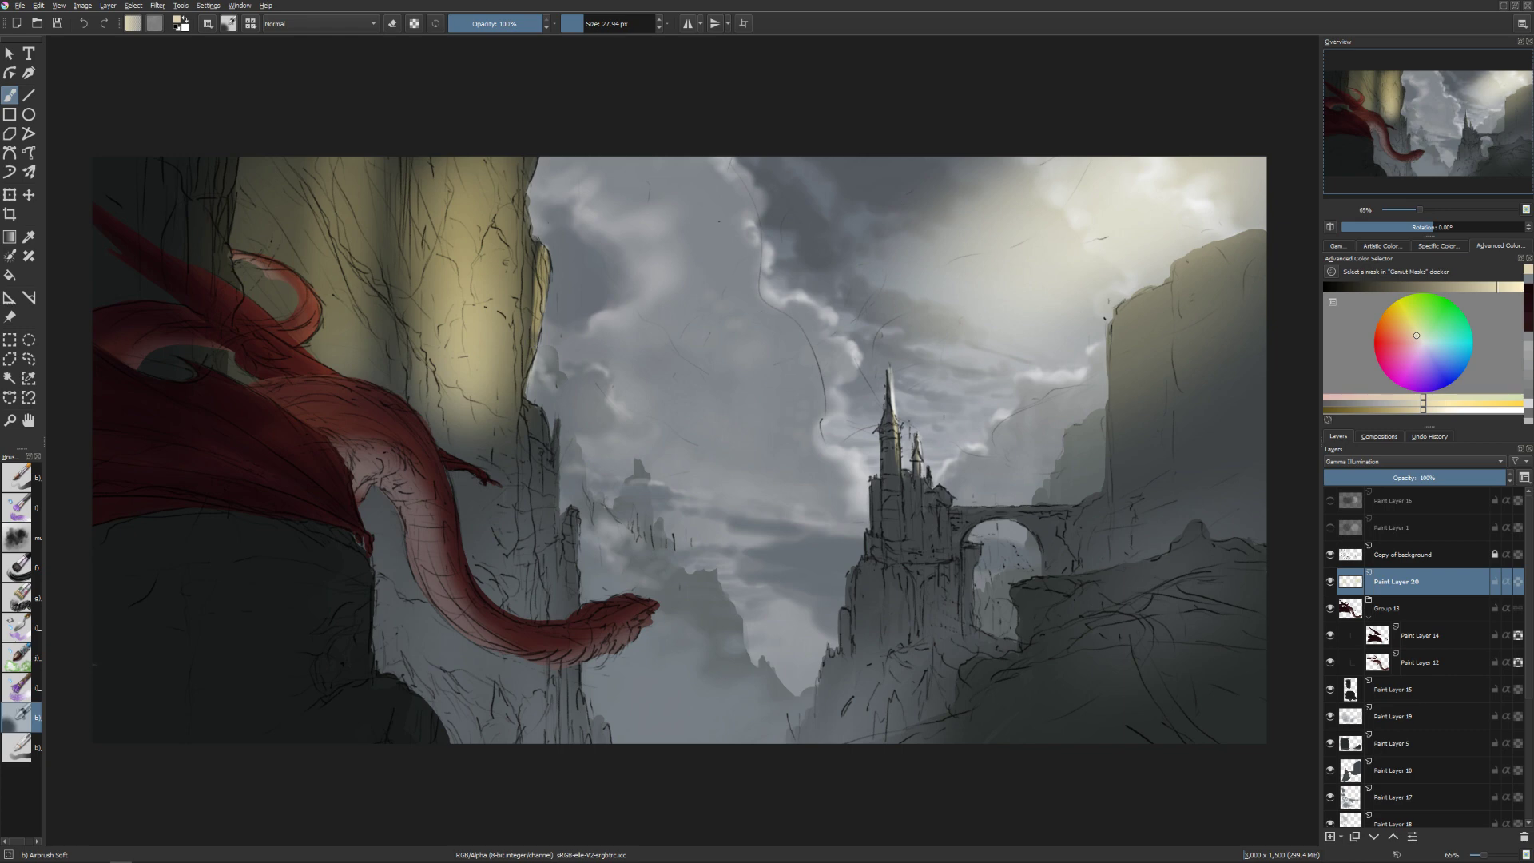
{"action": "left_click_drag", "start_coordinate": [533, 171], "coordinate": [513, 299]}
{"action": "mouse_move", "coordinate": [516, 230]}
{"action": "left_mouse_down", "text": "shift"}
{"action": "mouse_move", "coordinate": [530, 162]}
{"action": "mouse_move", "coordinate": [521, 411]}
{"action": "left_mouse_up", "text": "shift"}
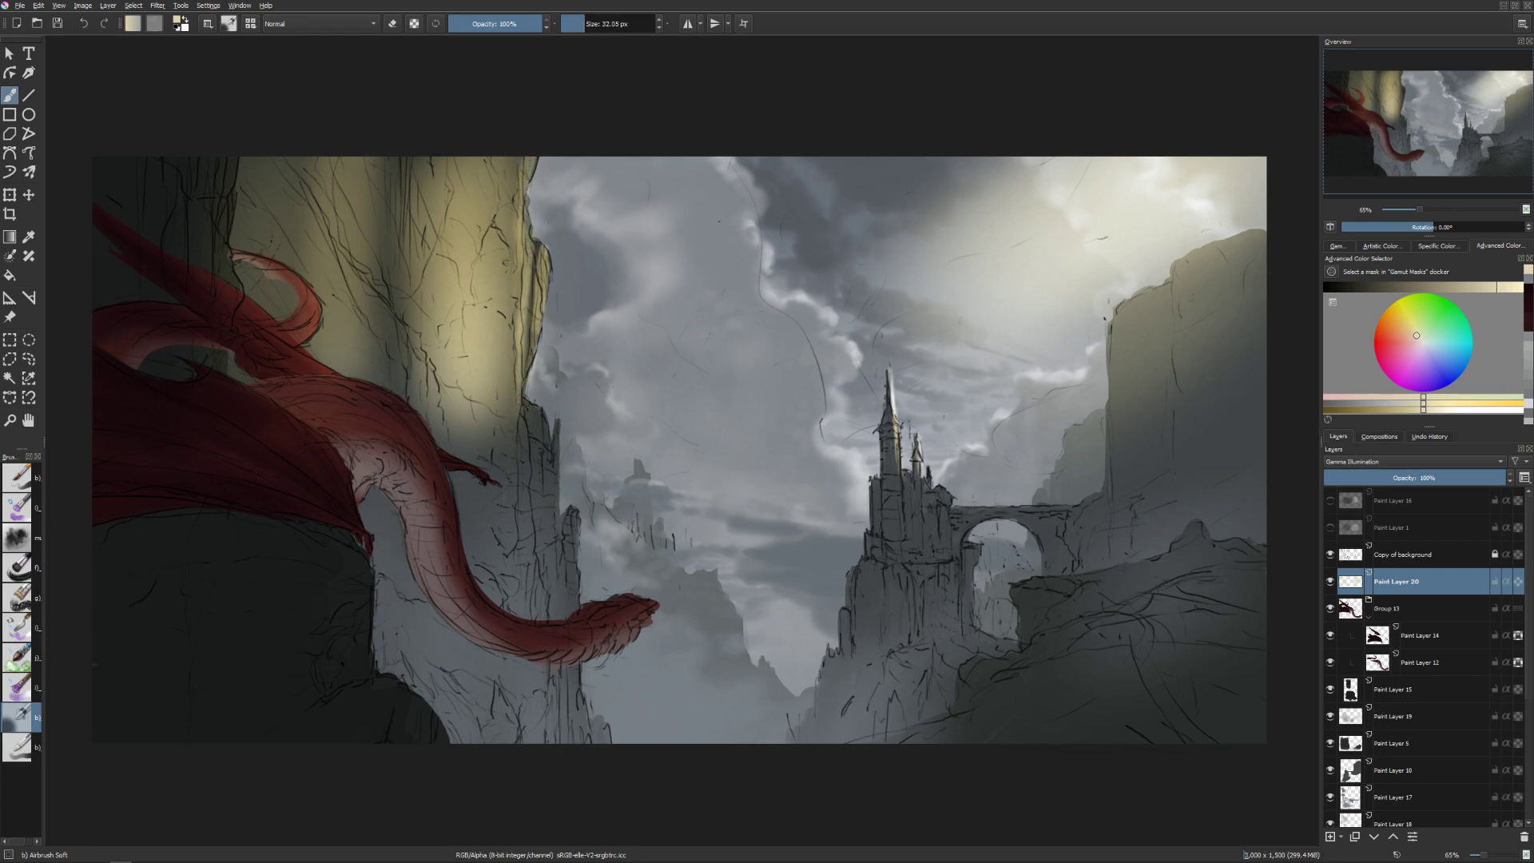
Brighten the cliff with yellow light and erase dark vertical streaks down the lit face.
{"action": "key", "text": "]"}
{"action": "left_click_drag", "start_coordinate": [508, 209], "coordinate": [506, 345]}
{"action": "key", "text": "e"}
{"action": "left_click_drag", "start_coordinate": [424, 263], "coordinate": [458, 264], "text": "shift"}
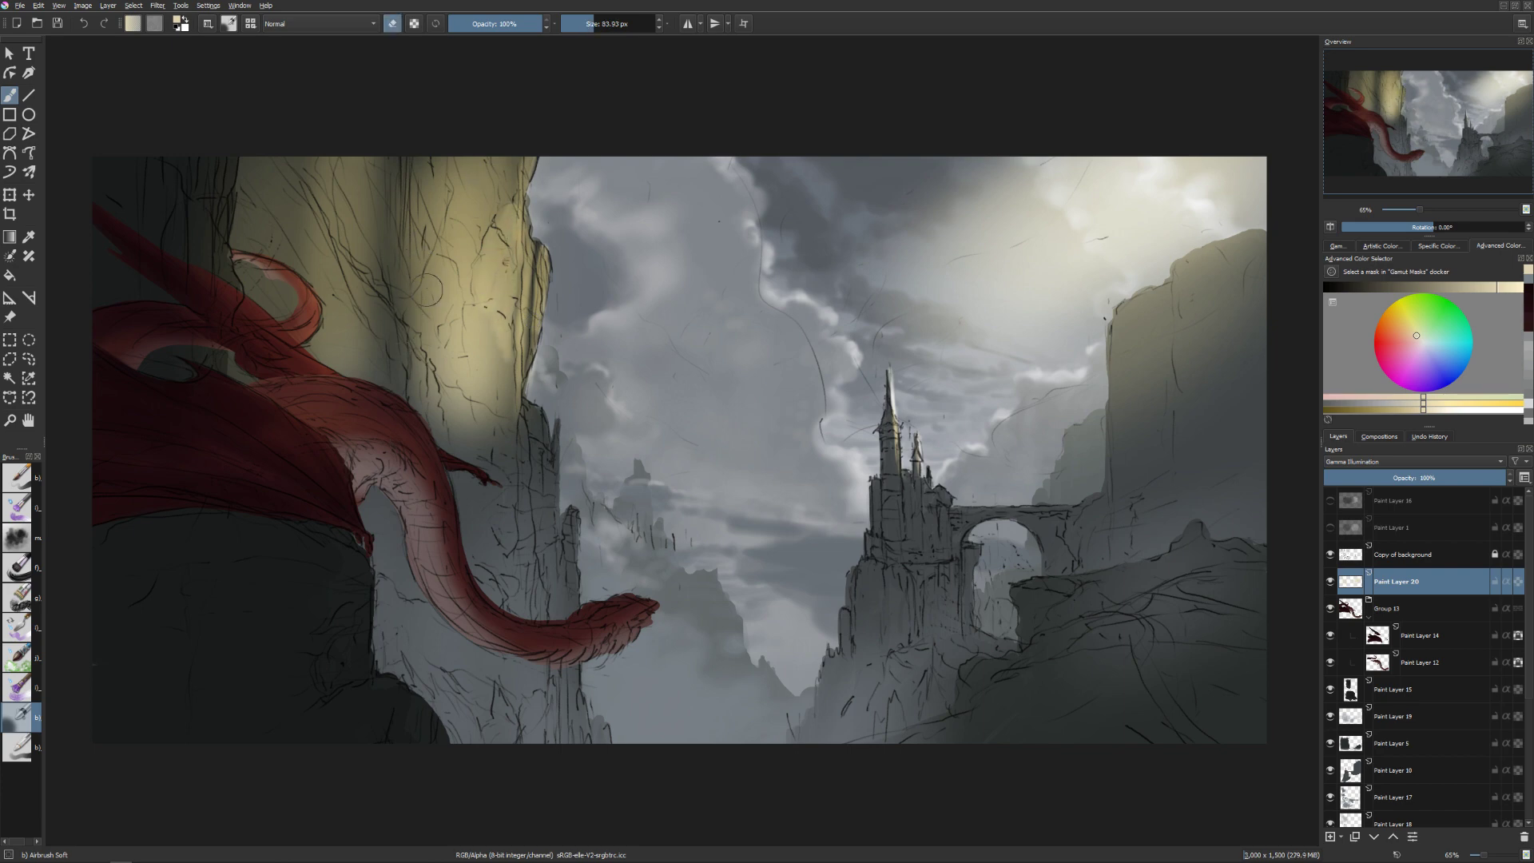
{"action": "key", "text": "bracketleft"}
{"action": "left_click_drag", "start_coordinate": [408, 163], "coordinate": [402, 236]}
{"action": "mouse_move", "coordinate": [409, 156]}
{"action": "left_mouse_down"}
{"action": "mouse_move", "coordinate": [404, 262]}
{"action": "mouse_move", "coordinate": [470, 326]}
{"action": "mouse_move", "coordinate": [465, 441]}
{"action": "left_mouse_up"}
{"action": "key", "text": "bracketleft"}
{"action": "key", "text": "bracketleft"}
{"action": "key", "text": "bracketleft"}
{"action": "key", "text": "bracketleft"}
{"action": "key", "text": "bracketleft"}
{"action": "key", "text": "bracketright"}
{"action": "key", "text": "bracketright"}
{"action": "key", "text": "bracketright"}
{"action": "key", "text": "bracketright"}
{"action": "left_click_drag", "start_coordinate": [471, 328], "coordinate": [474, 443]}
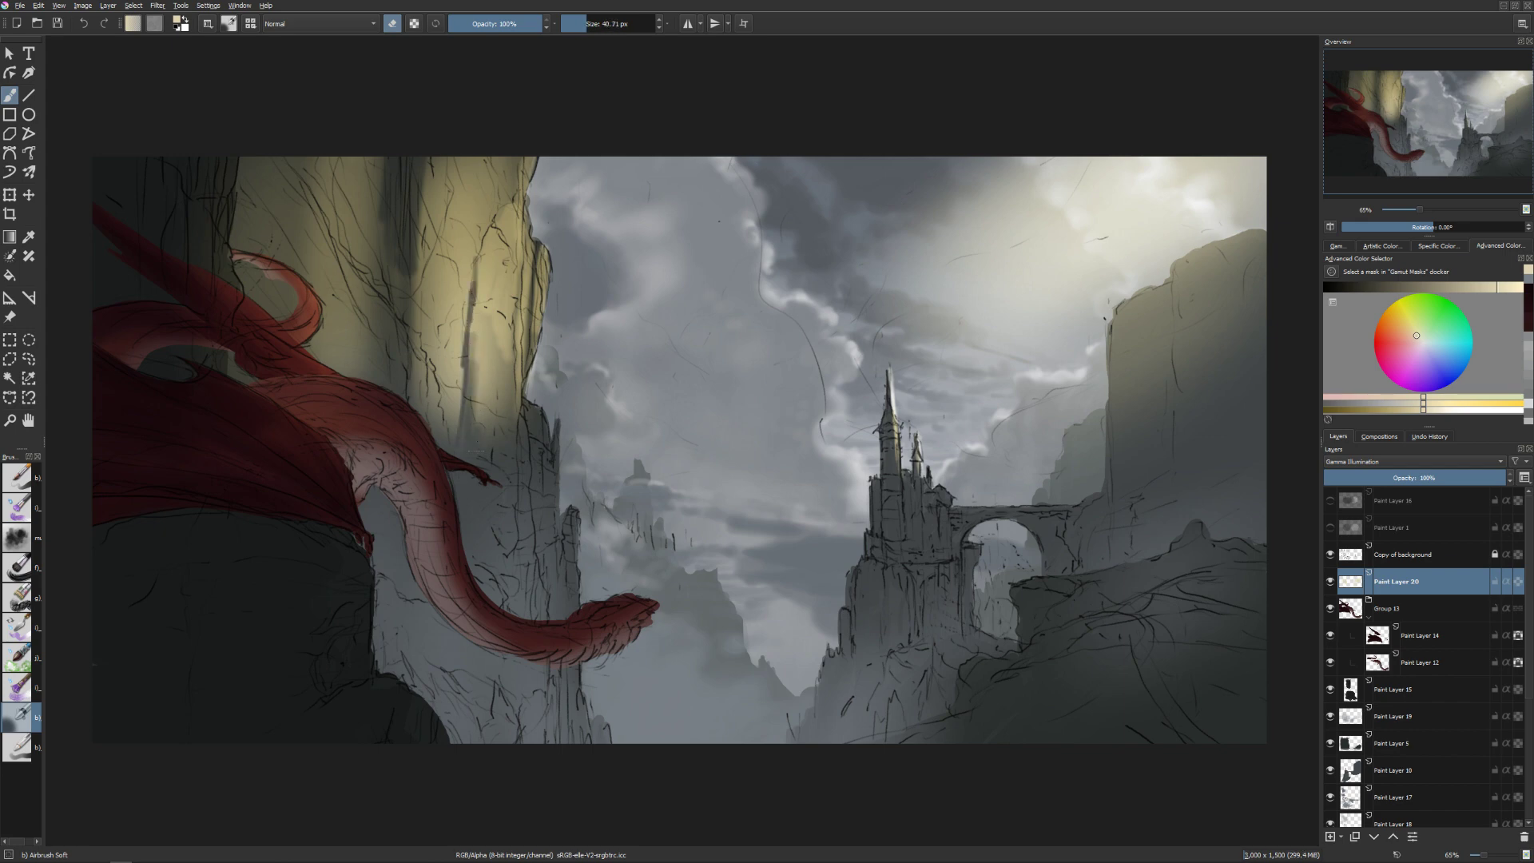
Carve more dark cracks into the cliff, then brighten it with light strokes.
{"action": "key", "text": "bracketleft"}
{"action": "key", "text": "bracketleft"}
{"action": "left_click_drag", "start_coordinate": [444, 172], "coordinate": [417, 348]}
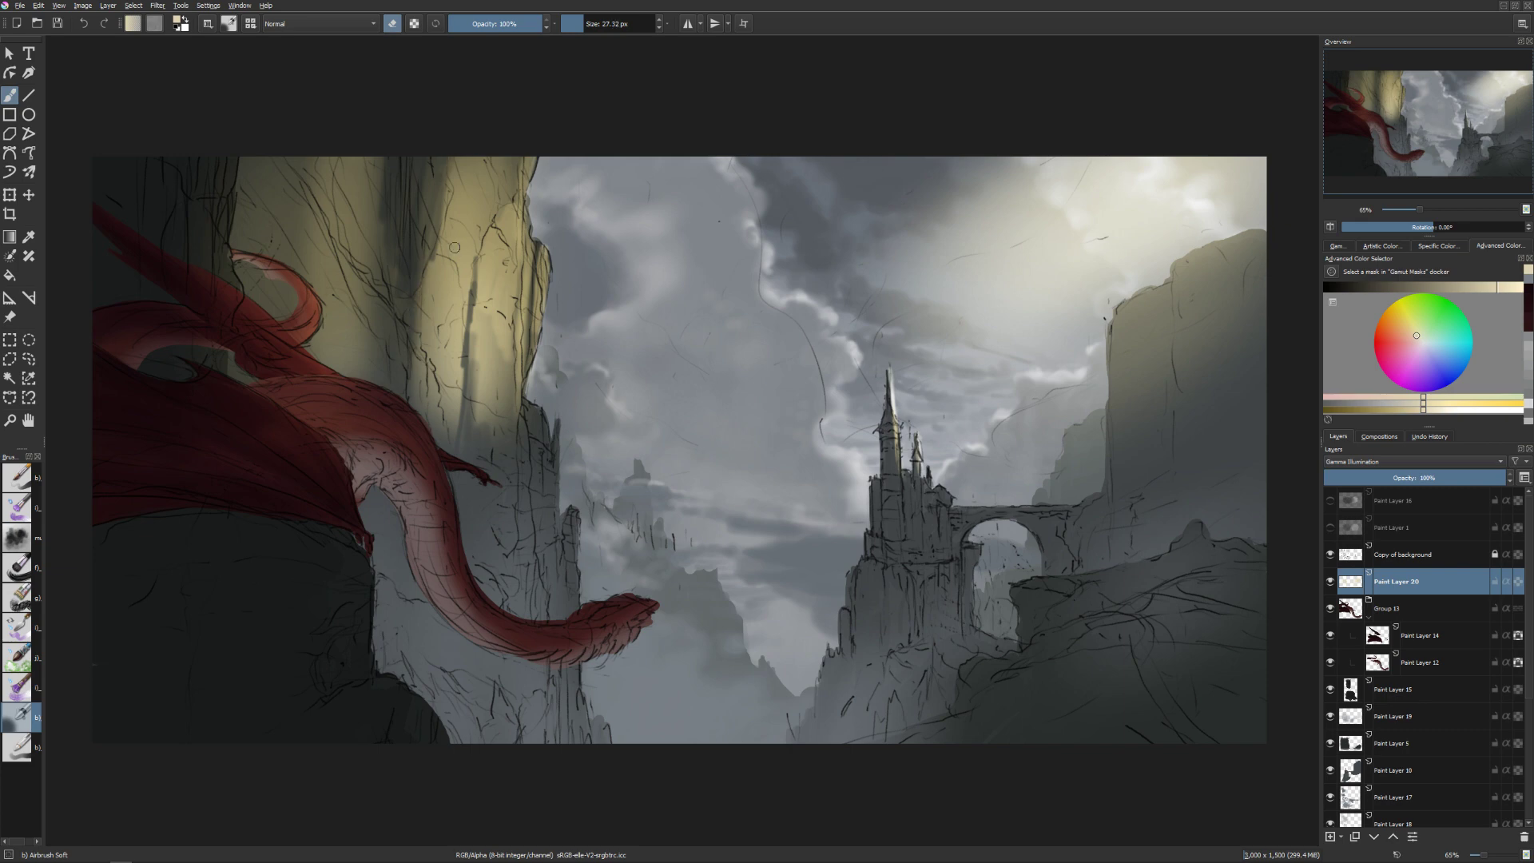
{"action": "key", "text": "bracketleft"}
{"action": "key", "text": "bracketleft"}
{"action": "key", "text": "bracketleft"}
{"action": "key", "text": "bracketright"}
{"action": "key", "text": "bracketright"}
{"action": "key", "text": "bracketright"}
{"action": "key", "text": "bracketright"}
{"action": "key", "text": "bracketright"}
{"action": "mouse_move", "coordinate": [335, 212]}
{"action": "left_mouse_down"}
{"action": "mouse_move", "coordinate": [321, 243]}
{"action": "mouse_move", "coordinate": [364, 310]}
{"action": "mouse_move", "coordinate": [345, 293]}
{"action": "mouse_move", "coordinate": [375, 284]}
{"action": "mouse_move", "coordinate": [430, 392]}
{"action": "left_mouse_up"}
{"action": "key", "text": "e"}
{"action": "key", "text": "bracketleft"}
{"action": "key", "text": "bracketleft"}
{"action": "key", "text": "bracketleft"}
{"action": "mouse_move", "coordinate": [390, 332]}
{"action": "left_mouse_down"}
{"action": "mouse_move", "coordinate": [423, 399]}
{"action": "mouse_move", "coordinate": [356, 267]}
{"action": "mouse_move", "coordinate": [443, 451]}
{"action": "left_mouse_up"}
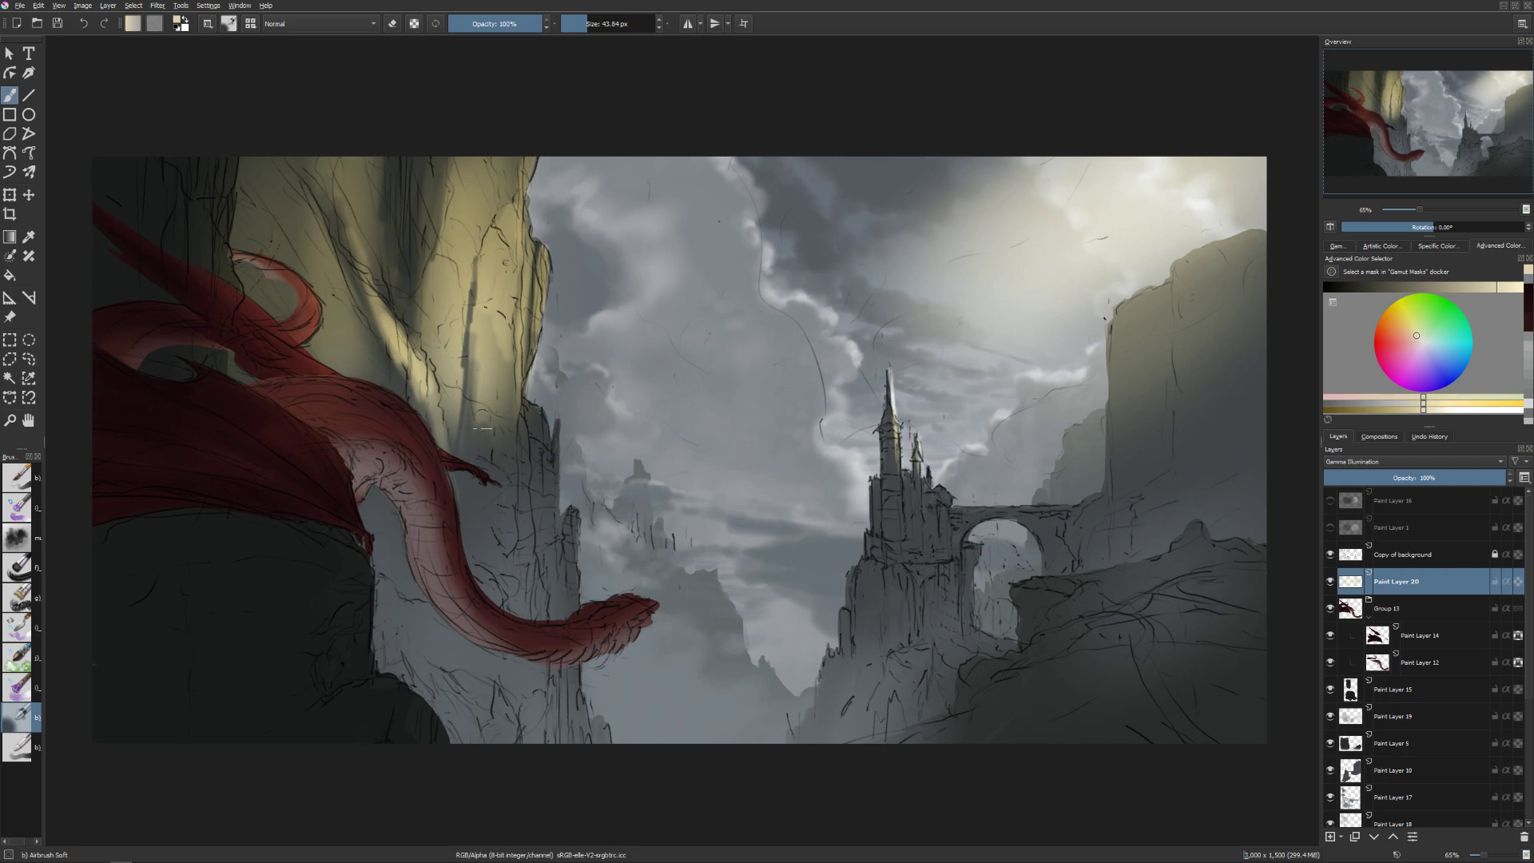
Add light along the dragon's back and the cliff beside its neck.
{"action": "key", "text": "e"}
{"action": "key", "text": "e"}
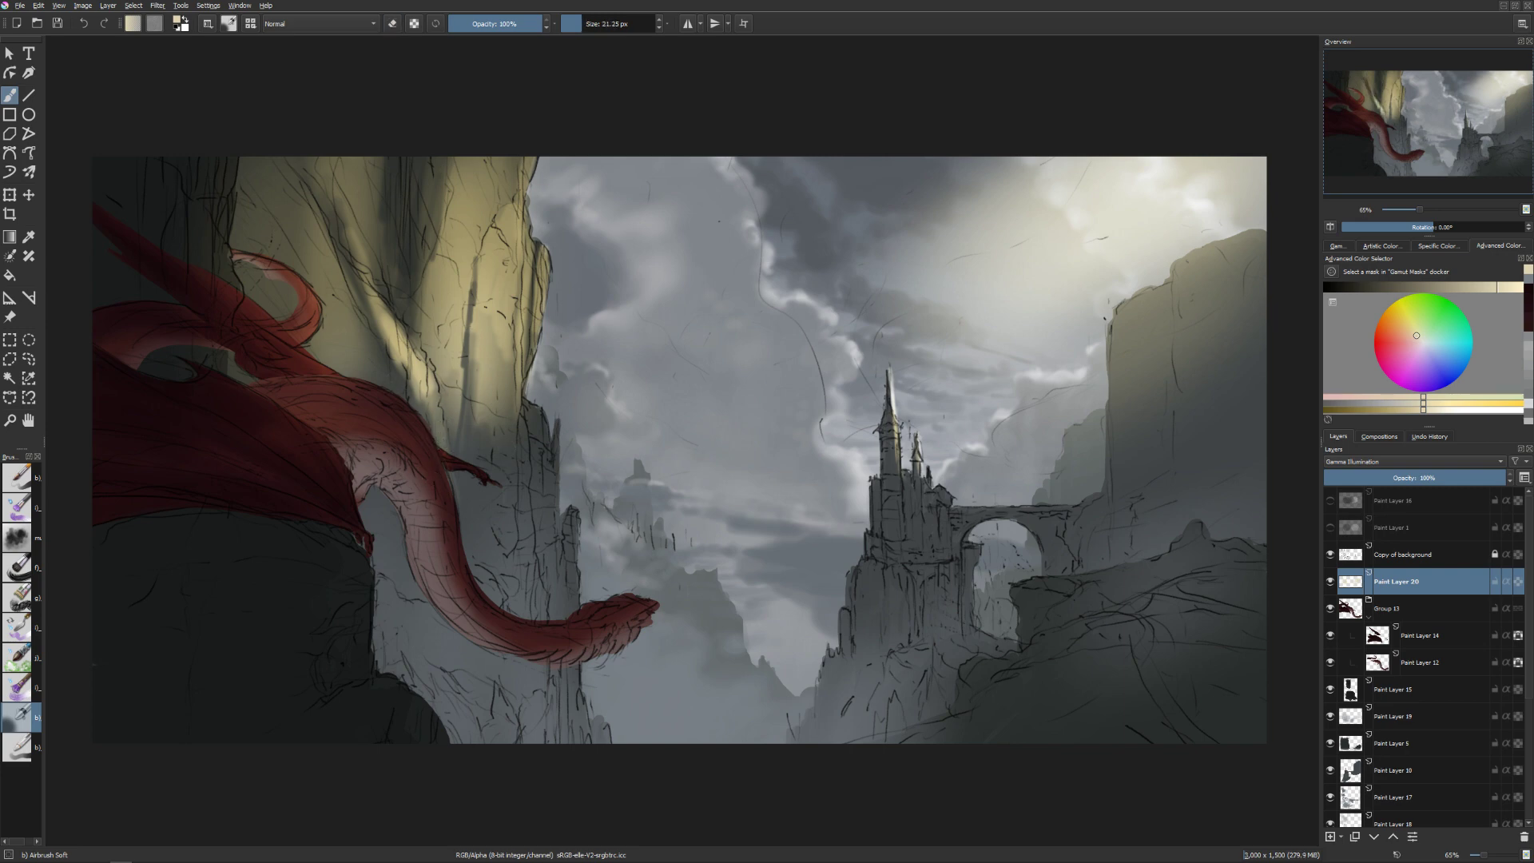
{"action": "mouse_move", "coordinate": [401, 361]}
{"action": "left_mouse_down"}
{"action": "mouse_move", "coordinate": [385, 420]}
{"action": "mouse_move", "coordinate": [374, 393]}
{"action": "mouse_move", "coordinate": [383, 404]}
{"action": "left_mouse_up"}
{"action": "key", "text": "e"}
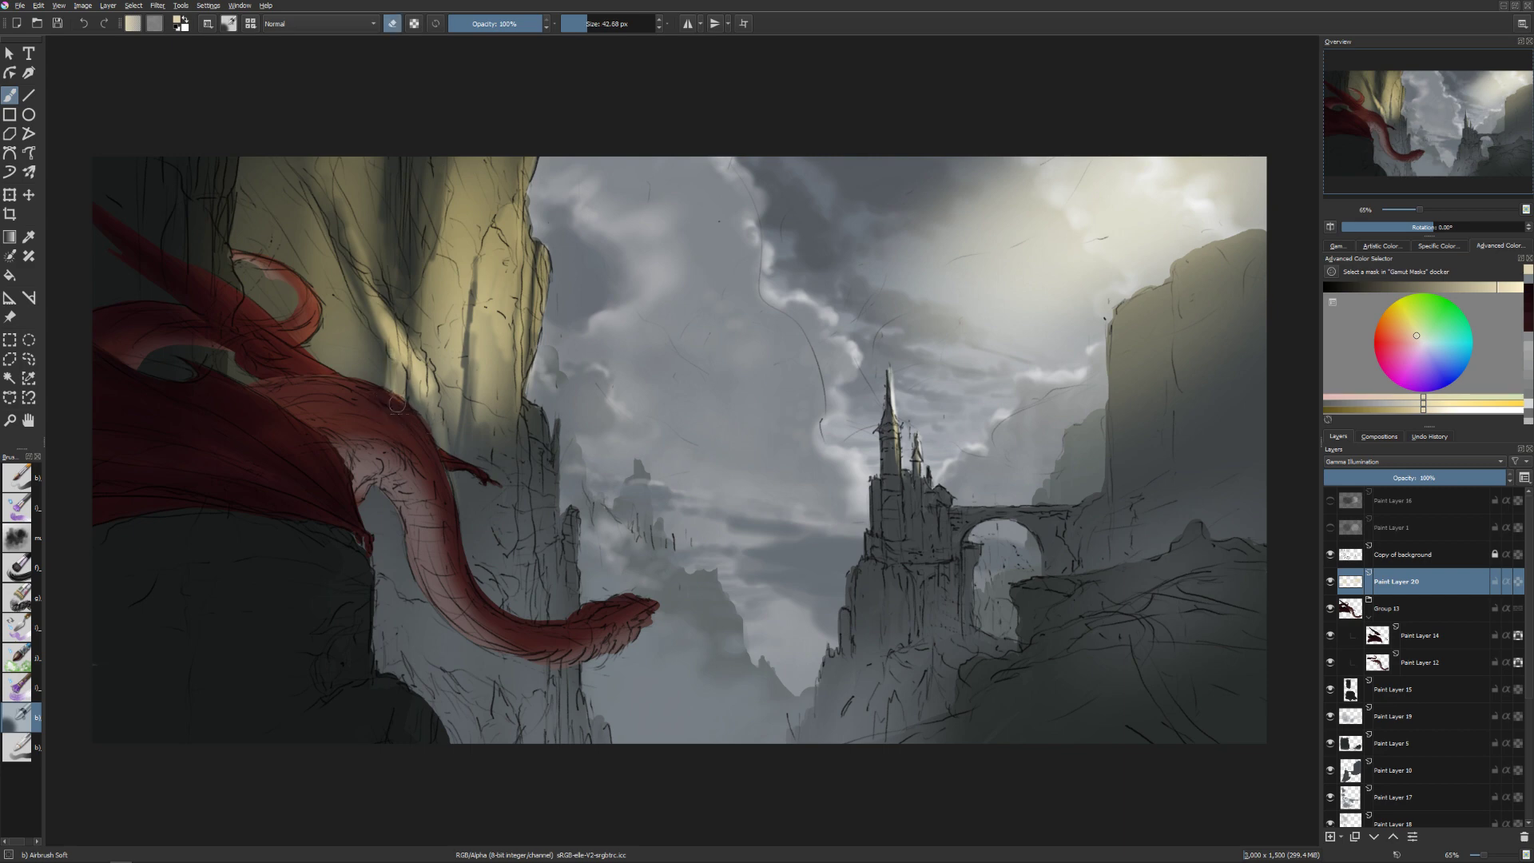
{"action": "key", "text": "e"}
{"action": "mouse_move", "coordinate": [328, 355]}
{"action": "left_mouse_down"}
{"action": "mouse_move", "coordinate": [311, 355]}
{"action": "mouse_move", "coordinate": [359, 406]}
{"action": "left_mouse_up"}
{"action": "key", "text": "bracketleft"}
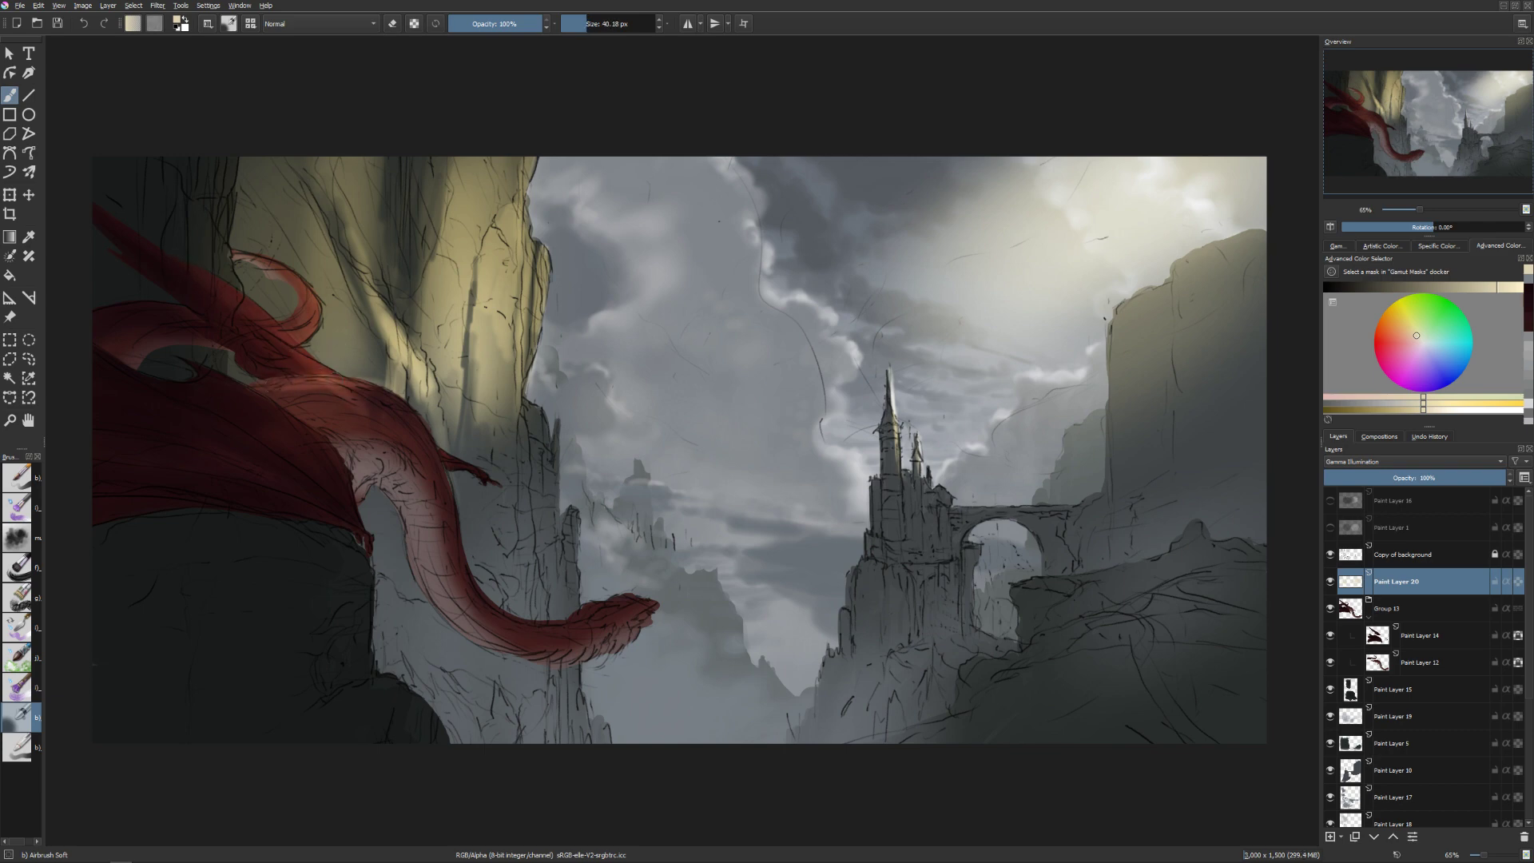
{"action": "key", "text": "bracketright"}
{"action": "key", "text": "bracketright"}
{"action": "key", "text": "bracketright"}
{"action": "key", "text": "bracketright"}
{"action": "left_click_drag", "start_coordinate": [424, 396], "coordinate": [457, 498]}
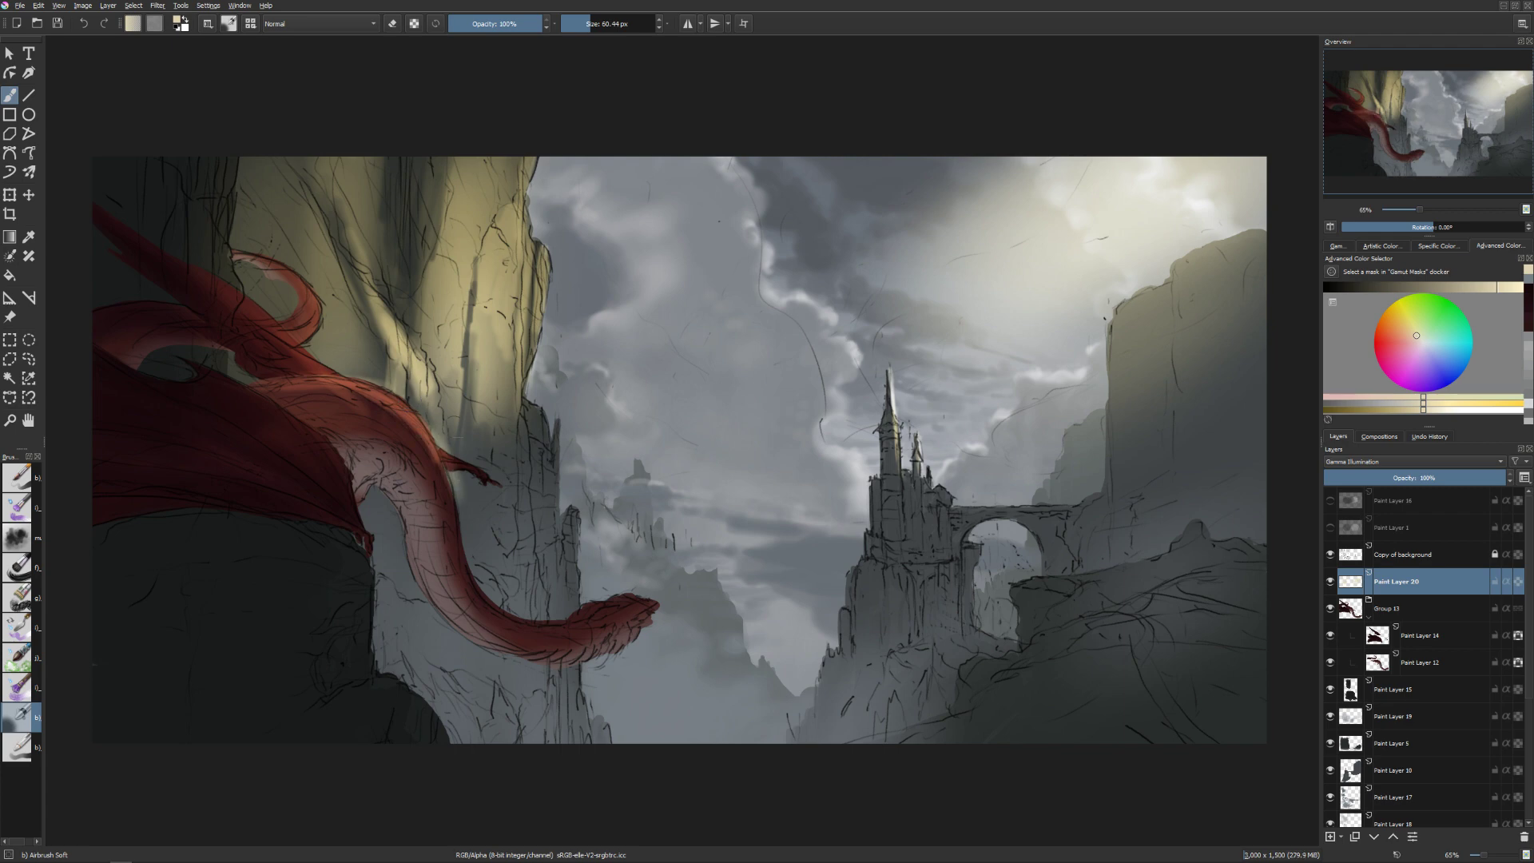
{"action": "key", "text": "bracketleft"}
{"action": "key", "text": "bracketleft"}
{"action": "key", "text": "bracketleft"}
{"action": "key", "text": "bracketleft"}
{"action": "left_click_drag", "start_coordinate": [435, 467], "coordinate": [488, 591]}
Tone down the glow along the dragon's neck and lighten the rock edge by its arm.
{"action": "key", "text": "e"}
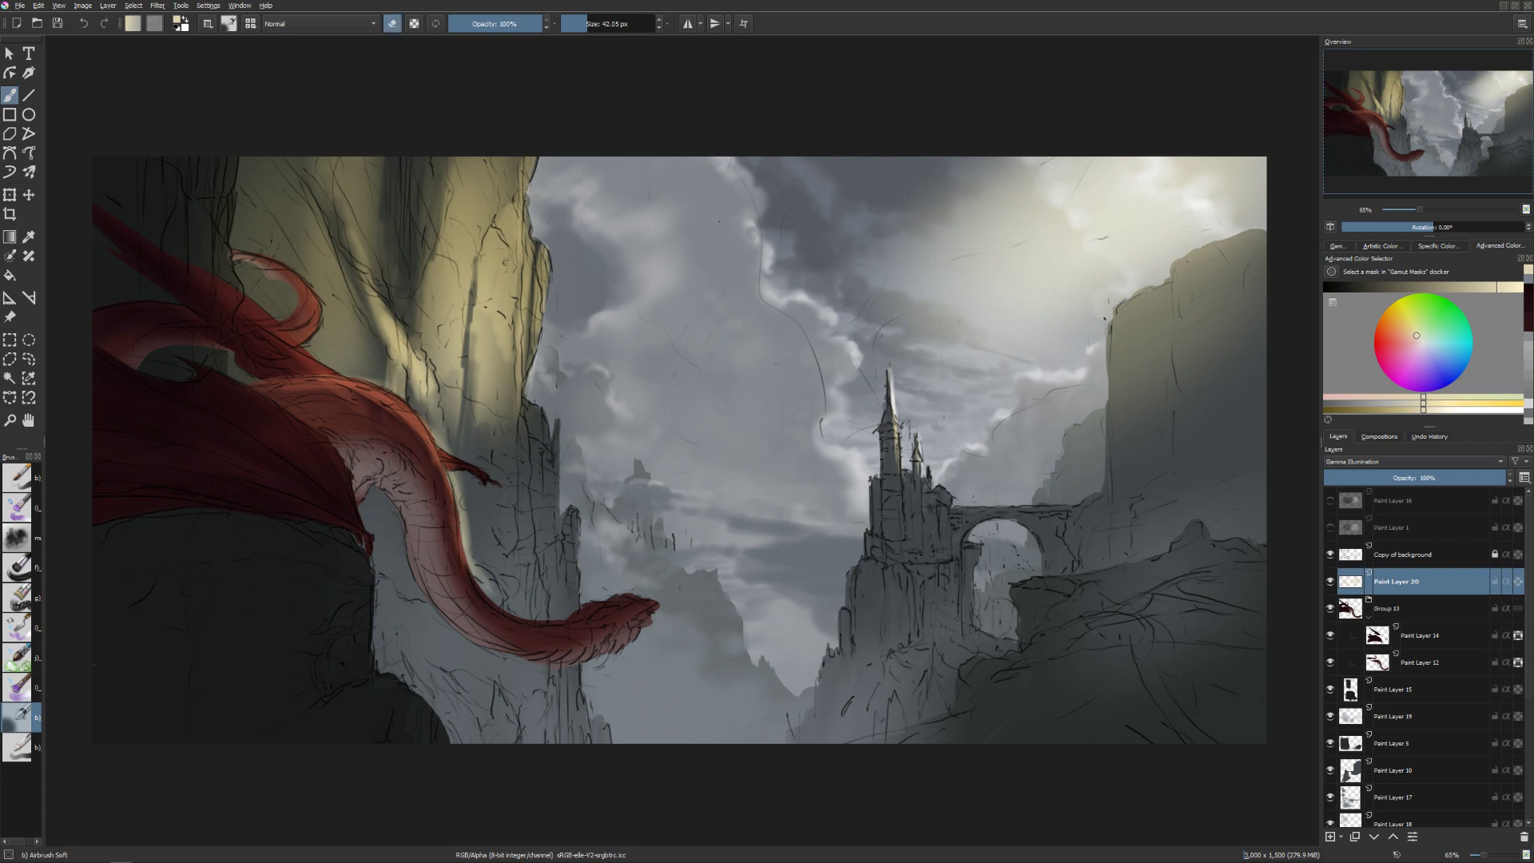
{"action": "mouse_move", "coordinate": [453, 479]}
{"action": "left_mouse_down"}
{"action": "mouse_move", "coordinate": [488, 588]}
{"action": "mouse_move", "coordinate": [465, 554]}
{"action": "left_mouse_up"}
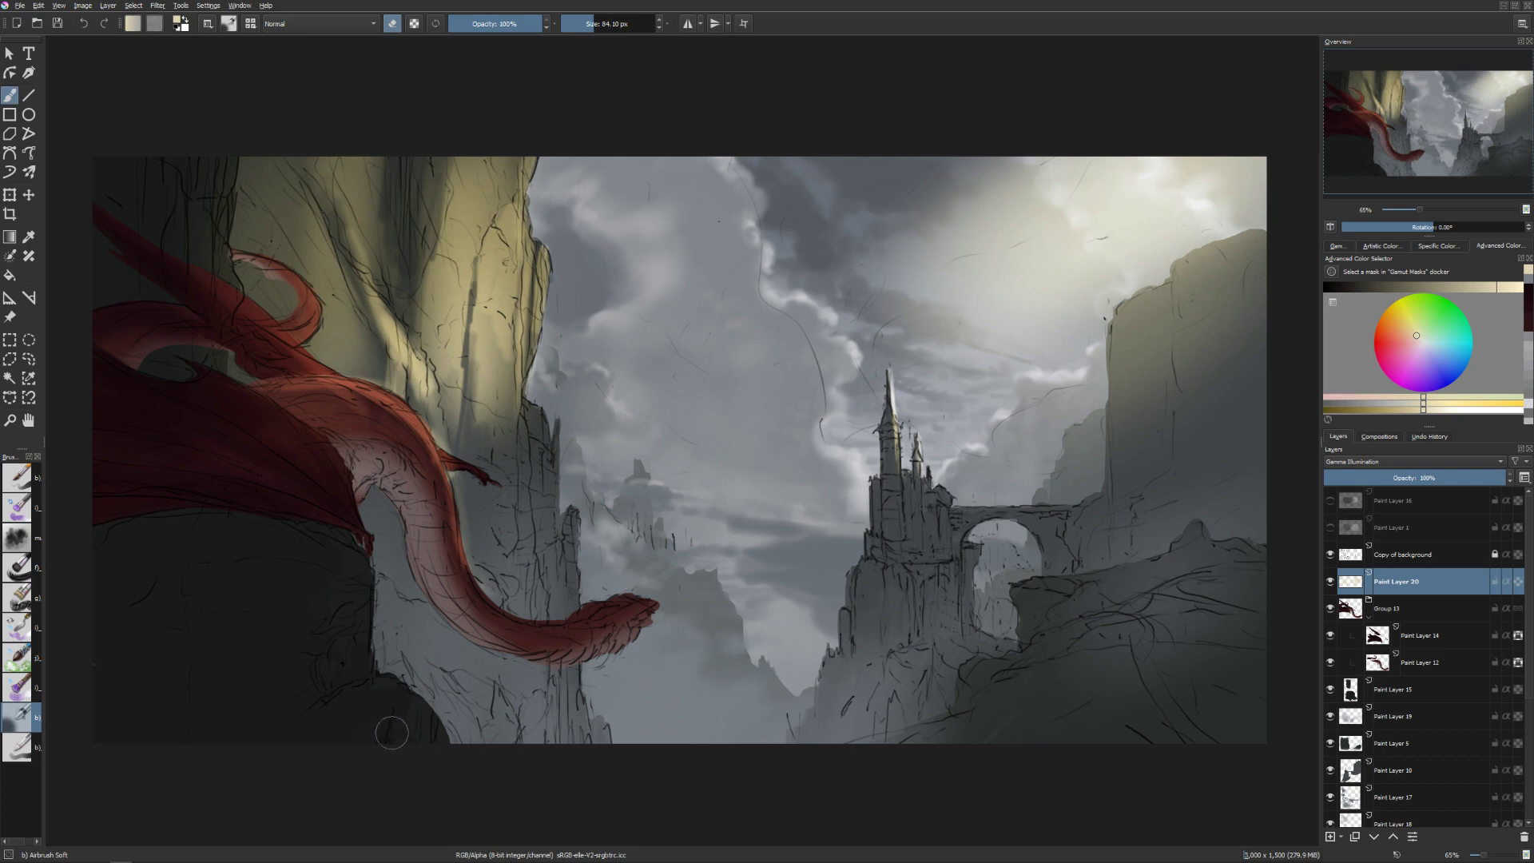
{"action": "key", "text": "e"}
{"action": "left_click_drag", "start_coordinate": [288, 321], "coordinate": [322, 322], "text": "shift"}
{"action": "mouse_move", "coordinate": [232, 240]}
{"action": "left_mouse_down"}
{"action": "mouse_move", "coordinate": [254, 377]}
{"action": "mouse_move", "coordinate": [227, 343]}
{"action": "left_mouse_up"}
Erase glow over the dragon's wing arm, back and tail, then move Paint Layer 20 below Paint Layer 12.
{"action": "key", "text": "e"}
{"action": "mouse_move", "coordinate": [232, 267]}
{"action": "left_mouse_down"}
{"action": "mouse_move", "coordinate": [283, 418]}
{"action": "mouse_move", "coordinate": [320, 437]}
{"action": "mouse_move", "coordinate": [349, 411]}
{"action": "mouse_move", "coordinate": [381, 433]}
{"action": "mouse_move", "coordinate": [357, 408]}
{"action": "mouse_move", "coordinate": [394, 437]}
{"action": "mouse_move", "coordinate": [406, 424]}
{"action": "mouse_move", "coordinate": [457, 559]}
{"action": "left_mouse_up"}
{"action": "mouse_move", "coordinate": [439, 469]}
{"action": "left_mouse_down"}
{"action": "mouse_move", "coordinate": [441, 487]}
{"action": "mouse_move", "coordinate": [405, 435]}
{"action": "mouse_move", "coordinate": [397, 358]}
{"action": "left_mouse_up"}
{"action": "mouse_move", "coordinate": [307, 313]}
{"action": "left_mouse_down"}
{"action": "mouse_move", "coordinate": [323, 395]}
{"action": "mouse_move", "coordinate": [219, 267]}
{"action": "mouse_move", "coordinate": [326, 374]}
{"action": "left_mouse_up"}
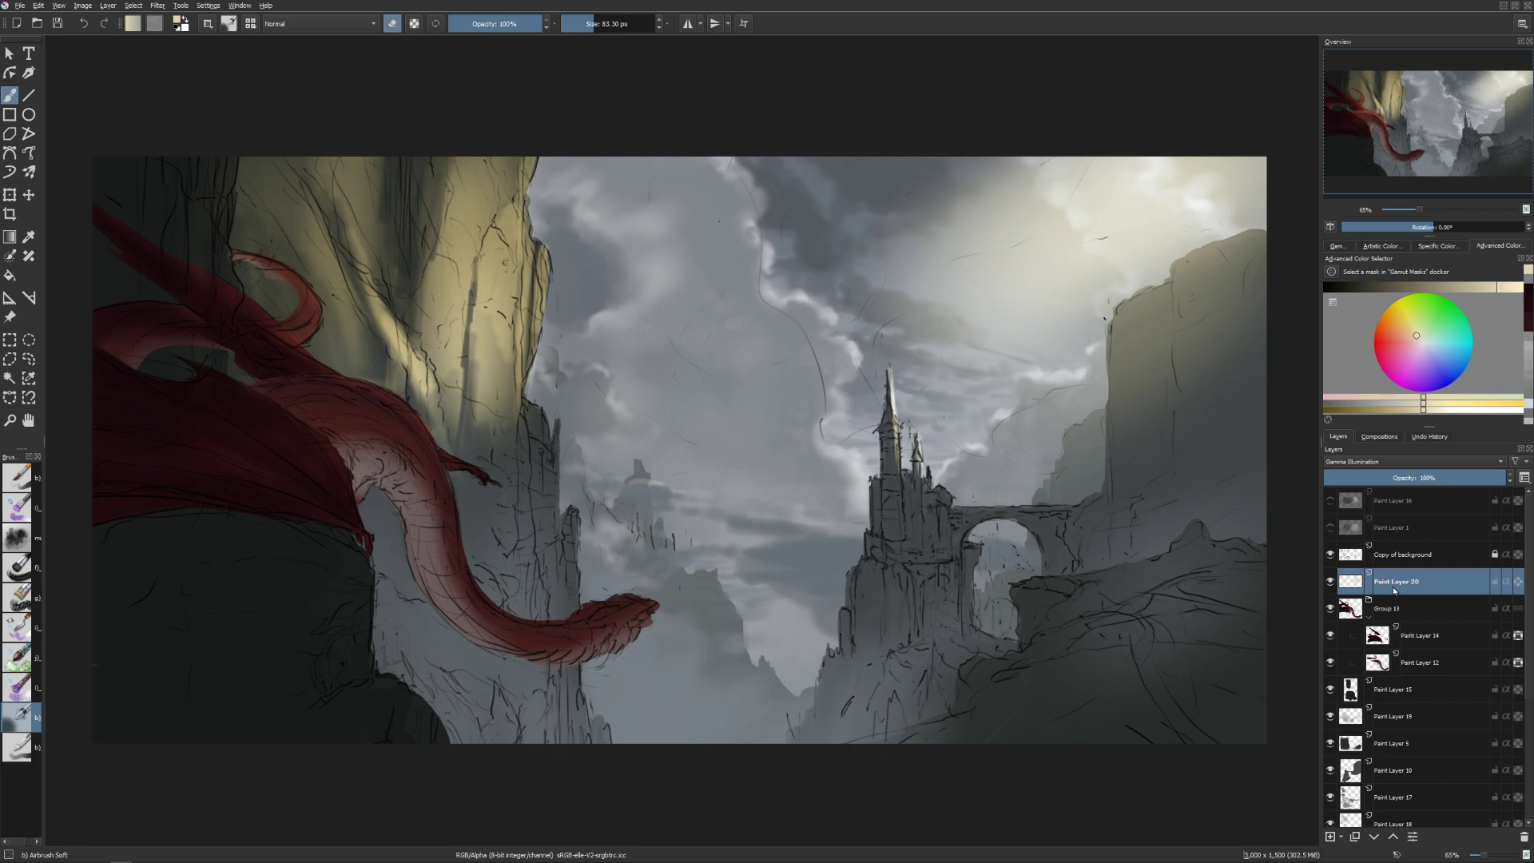
{"action": "mouse_move", "coordinate": [1400, 587]}
{"action": "left_mouse_down"}
{"action": "mouse_move", "coordinate": [1428, 678]}
{"action": "mouse_move", "coordinate": [1421, 723]}
{"action": "mouse_move", "coordinate": [1421, 708]}
{"action": "left_mouse_up"}
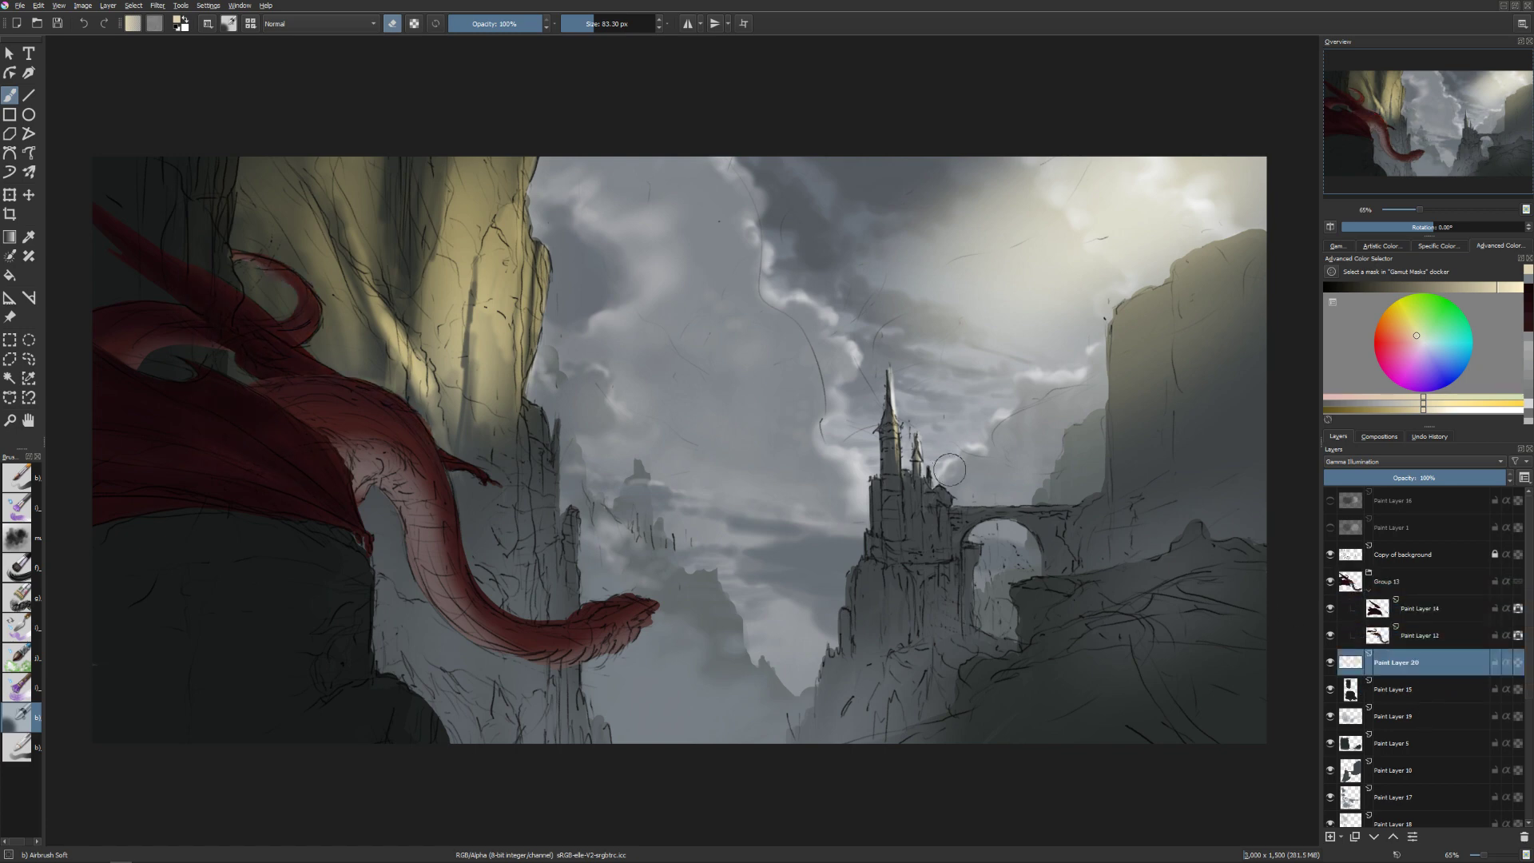
{"action": "key", "text": "e"}
Shift Paint Layer 20's hue to -6 with the HSV/HSL Adjustment filter.
{"action": "key", "text": "ctrl+u"}
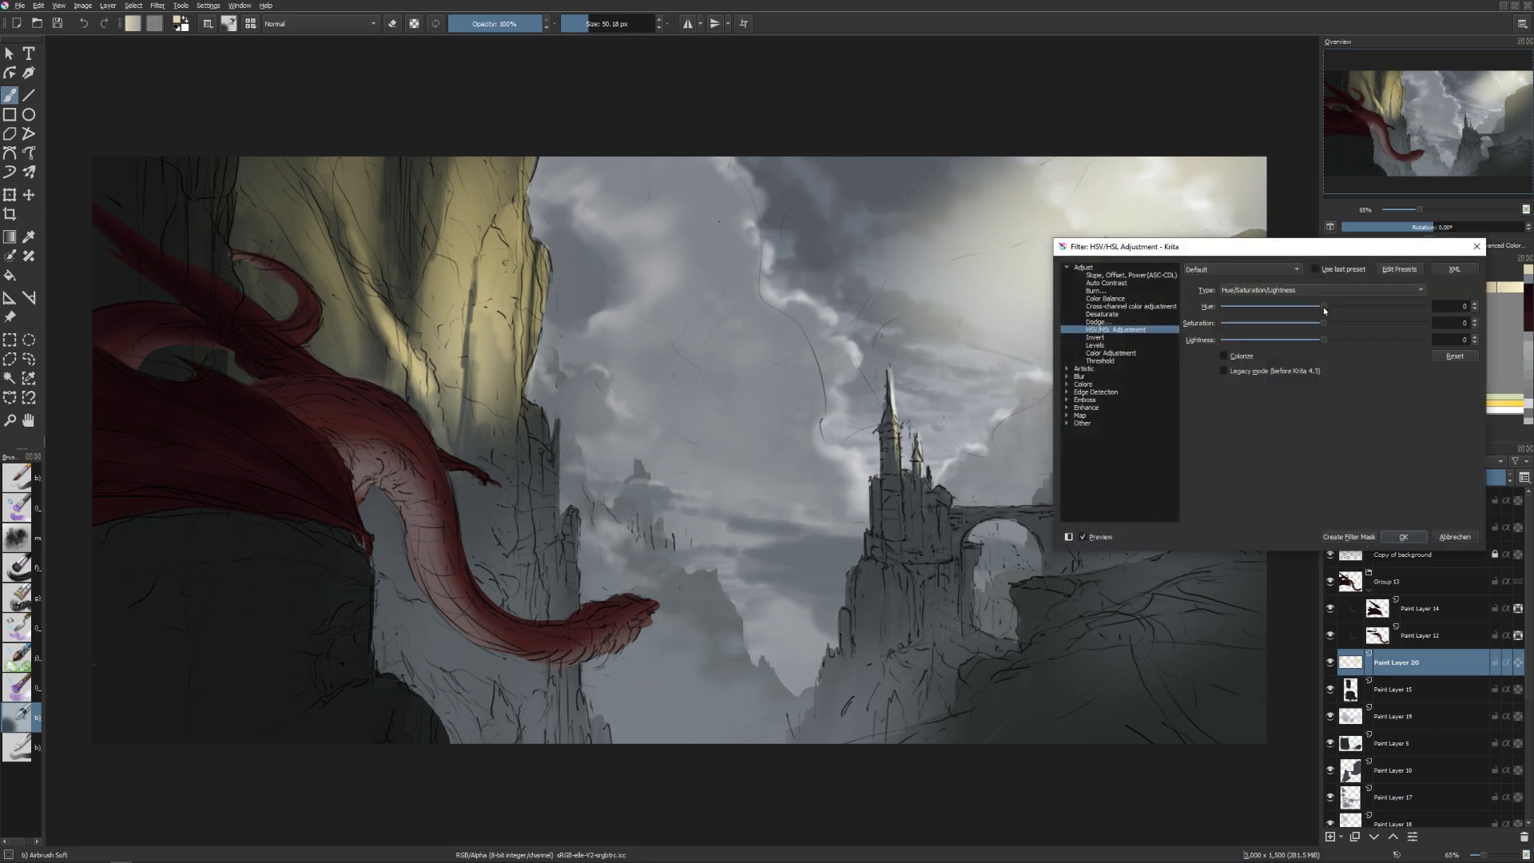
{"action": "left_click_drag", "start_coordinate": [1326, 303], "coordinate": [1320, 304]}
{"action": "left_click", "coordinate": [1402, 536]}
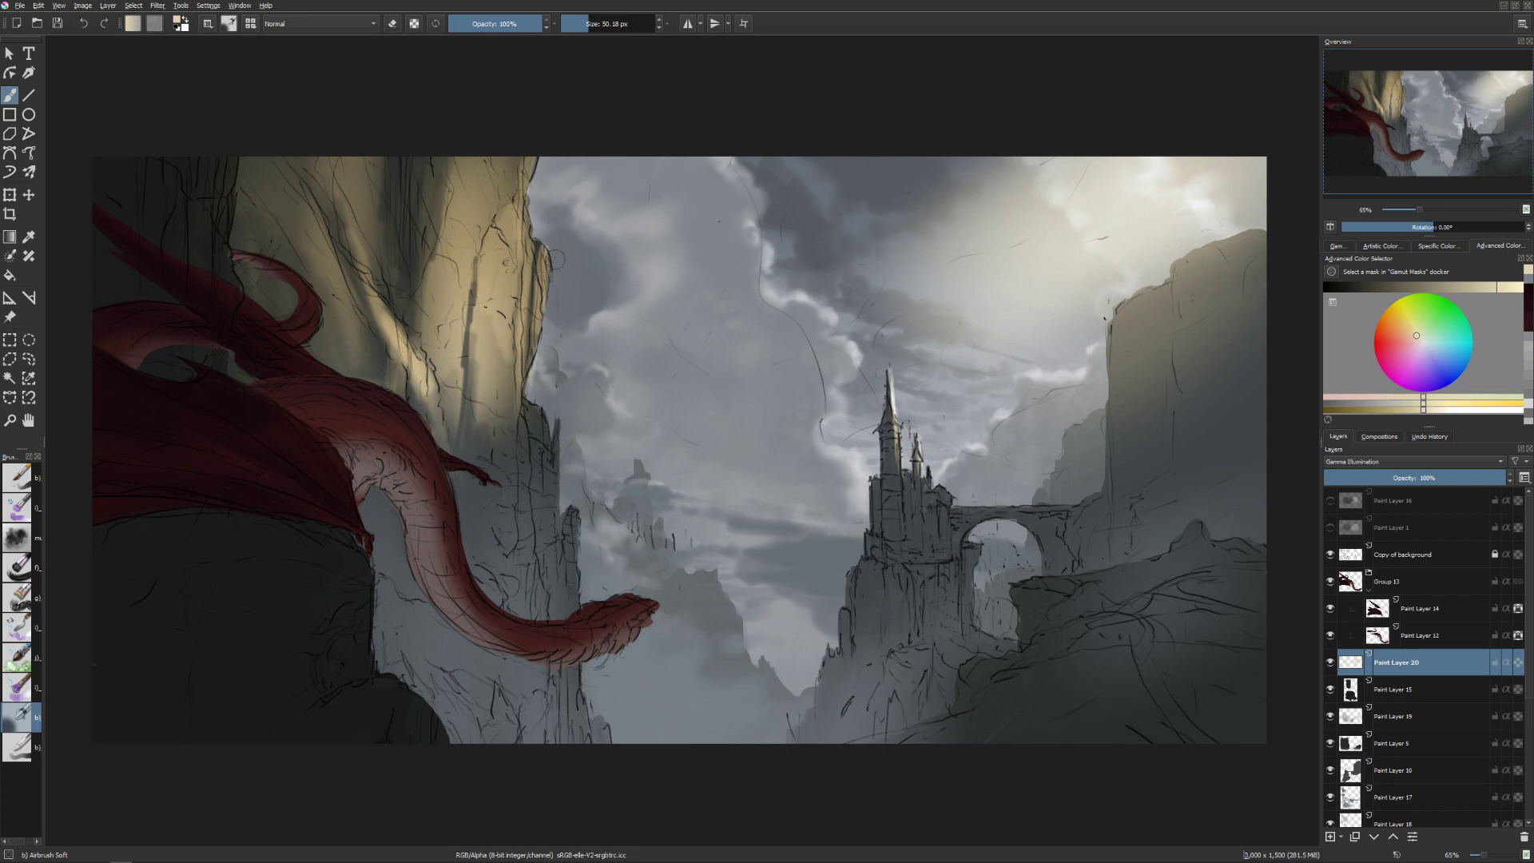
Pick a light beige and paint soft highlights along the cliff edge and rock pillar.
{"action": "left_click_drag", "start_coordinate": [485, 270], "coordinate": [499, 270]}
{"action": "left_click_drag", "start_coordinate": [484, 144], "coordinate": [480, 392]}
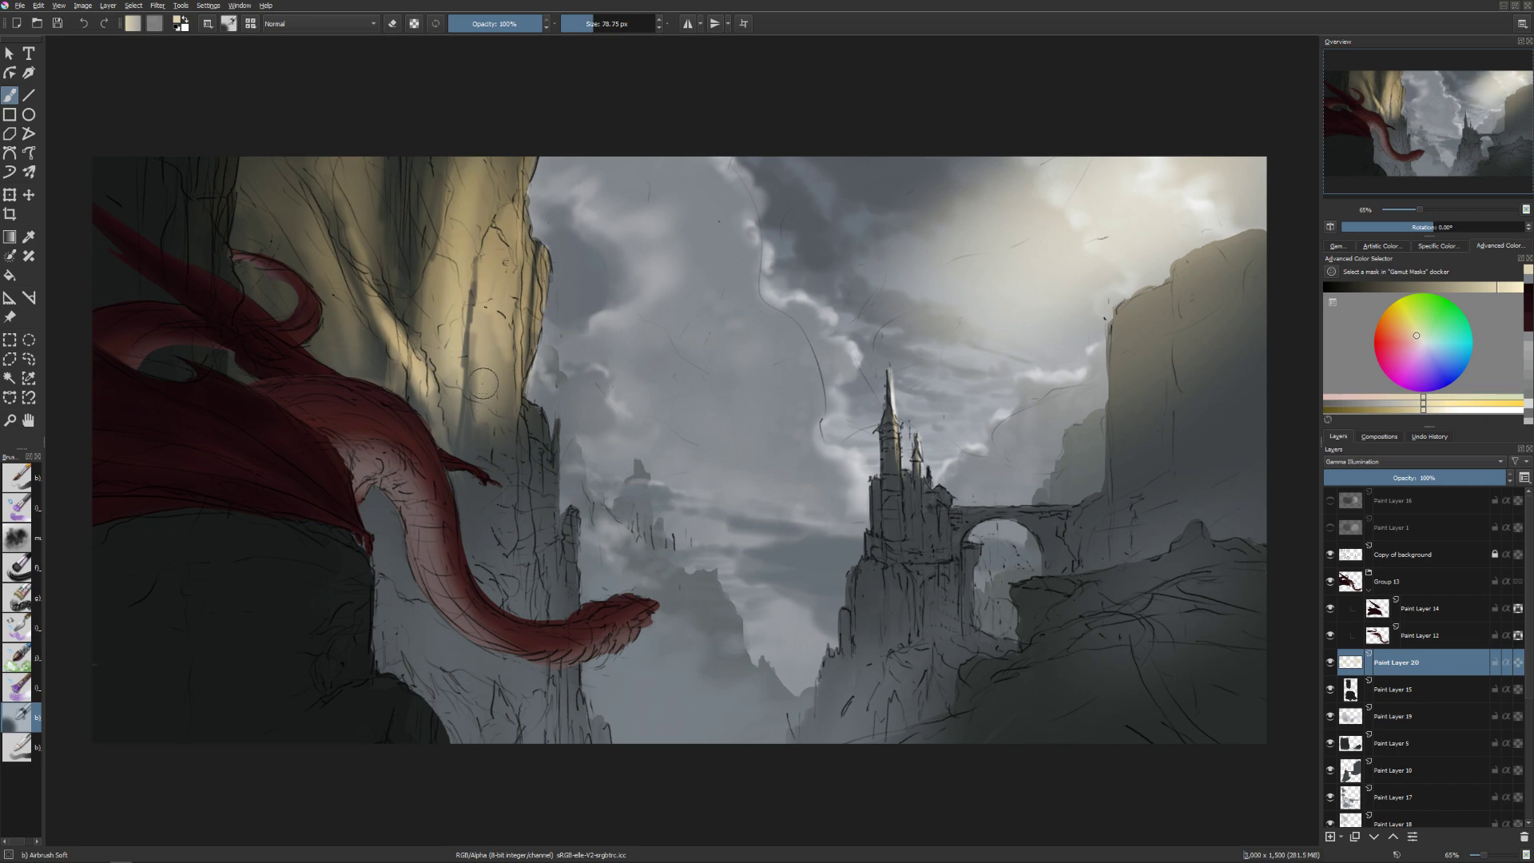
{"action": "key", "text": "ctrl+z"}
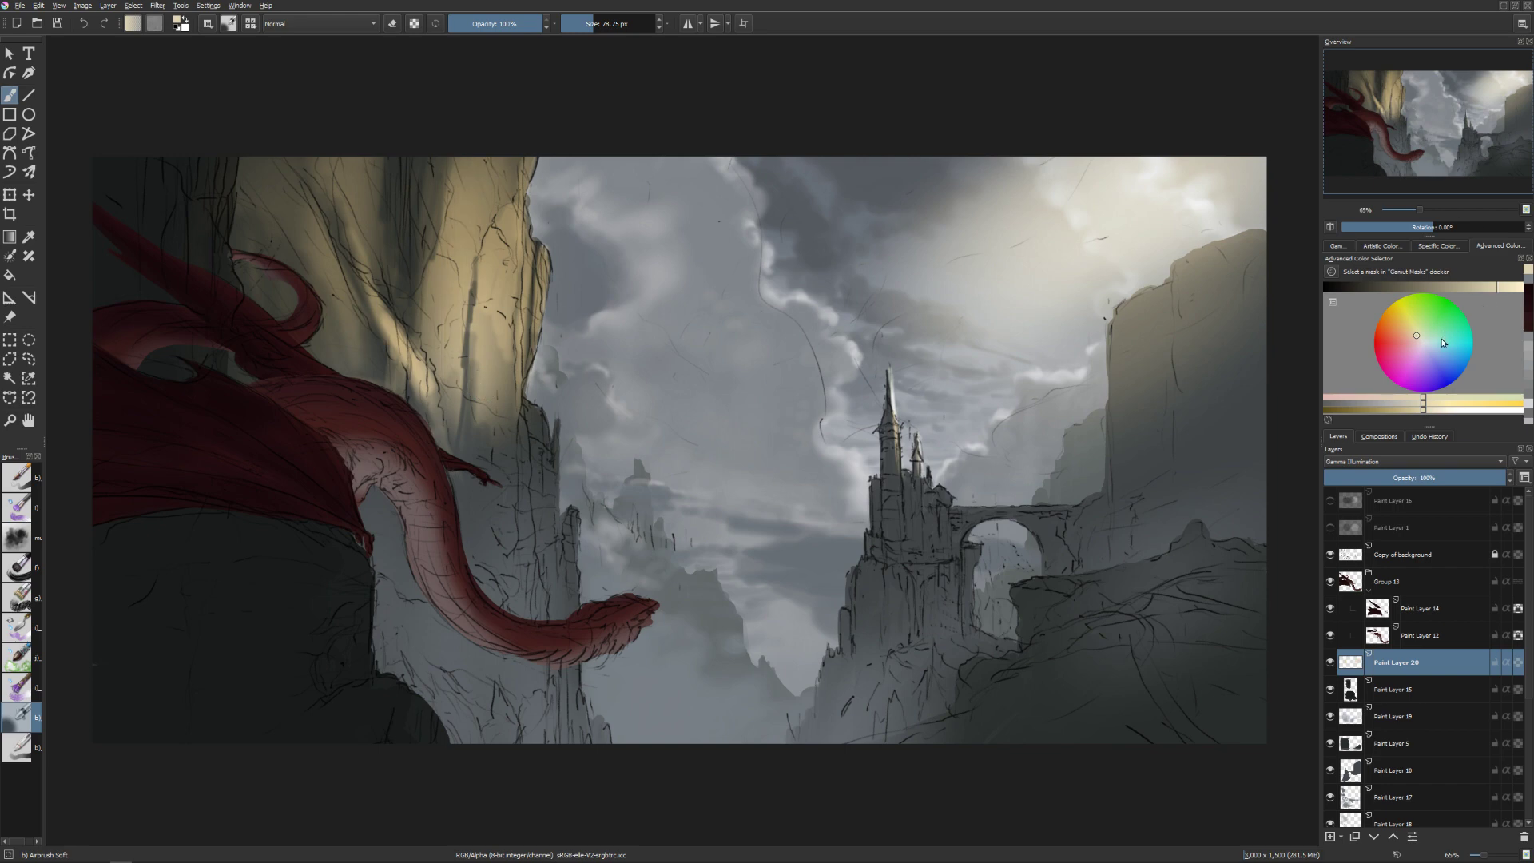
{"action": "left_click_drag", "start_coordinate": [1407, 399], "coordinate": [1394, 398]}
{"action": "left_click_drag", "start_coordinate": [456, 262], "coordinate": [485, 261], "text": "shift"}
{"action": "mouse_move", "coordinate": [473, 382]}
{"action": "left_mouse_down"}
{"action": "mouse_move", "coordinate": [476, 329]}
{"action": "mouse_move", "coordinate": [458, 399]}
{"action": "left_mouse_up"}
{"action": "left_click_drag", "start_coordinate": [538, 413], "coordinate": [539, 469]}
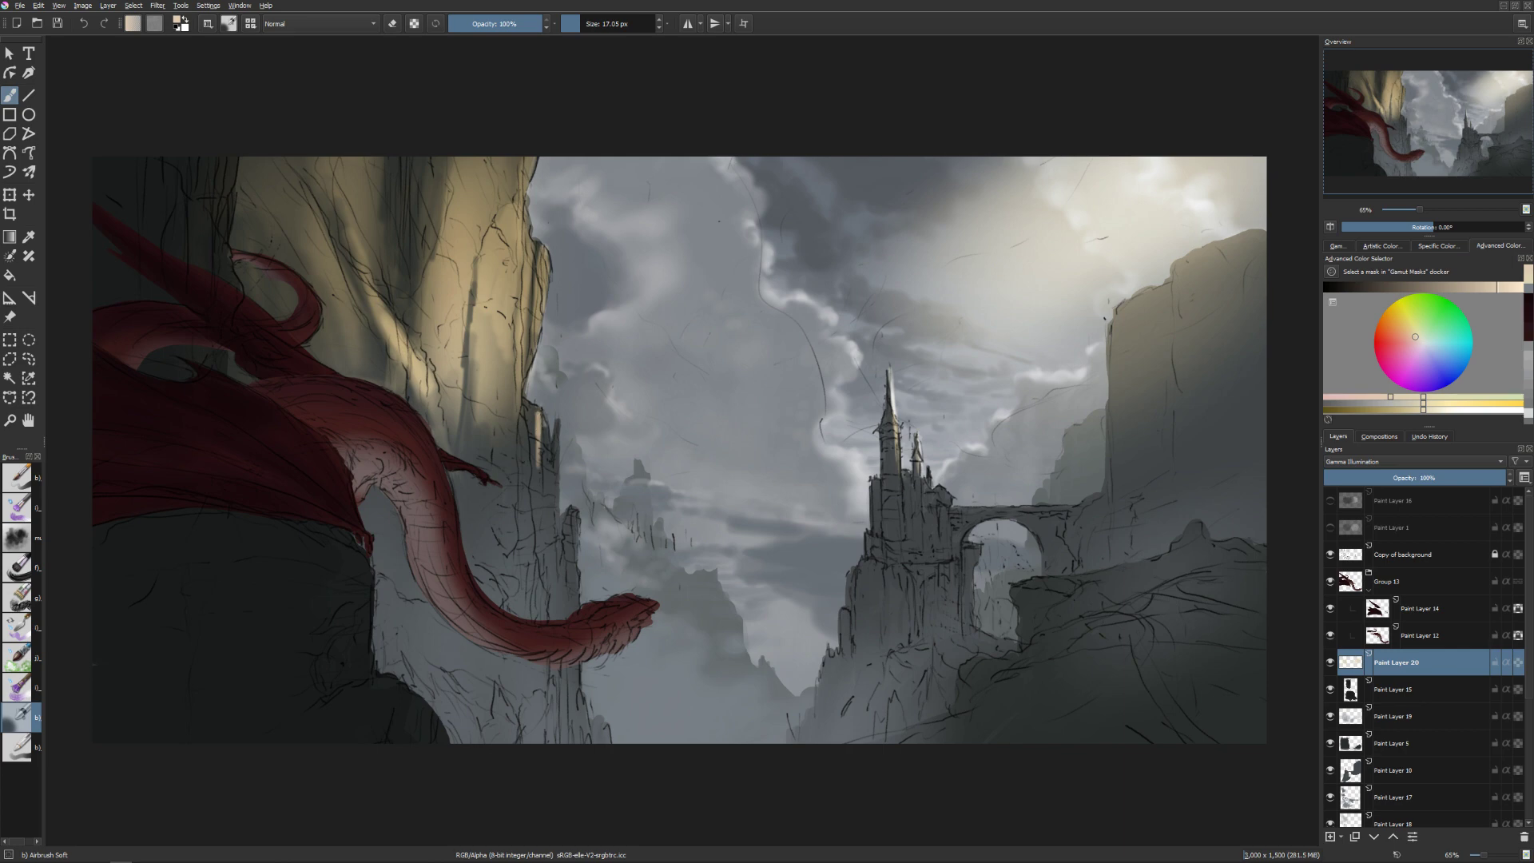
{"action": "left_click_drag", "start_coordinate": [558, 434], "coordinate": [557, 493]}
{"action": "left_click_drag", "start_coordinate": [540, 430], "coordinate": [528, 537]}
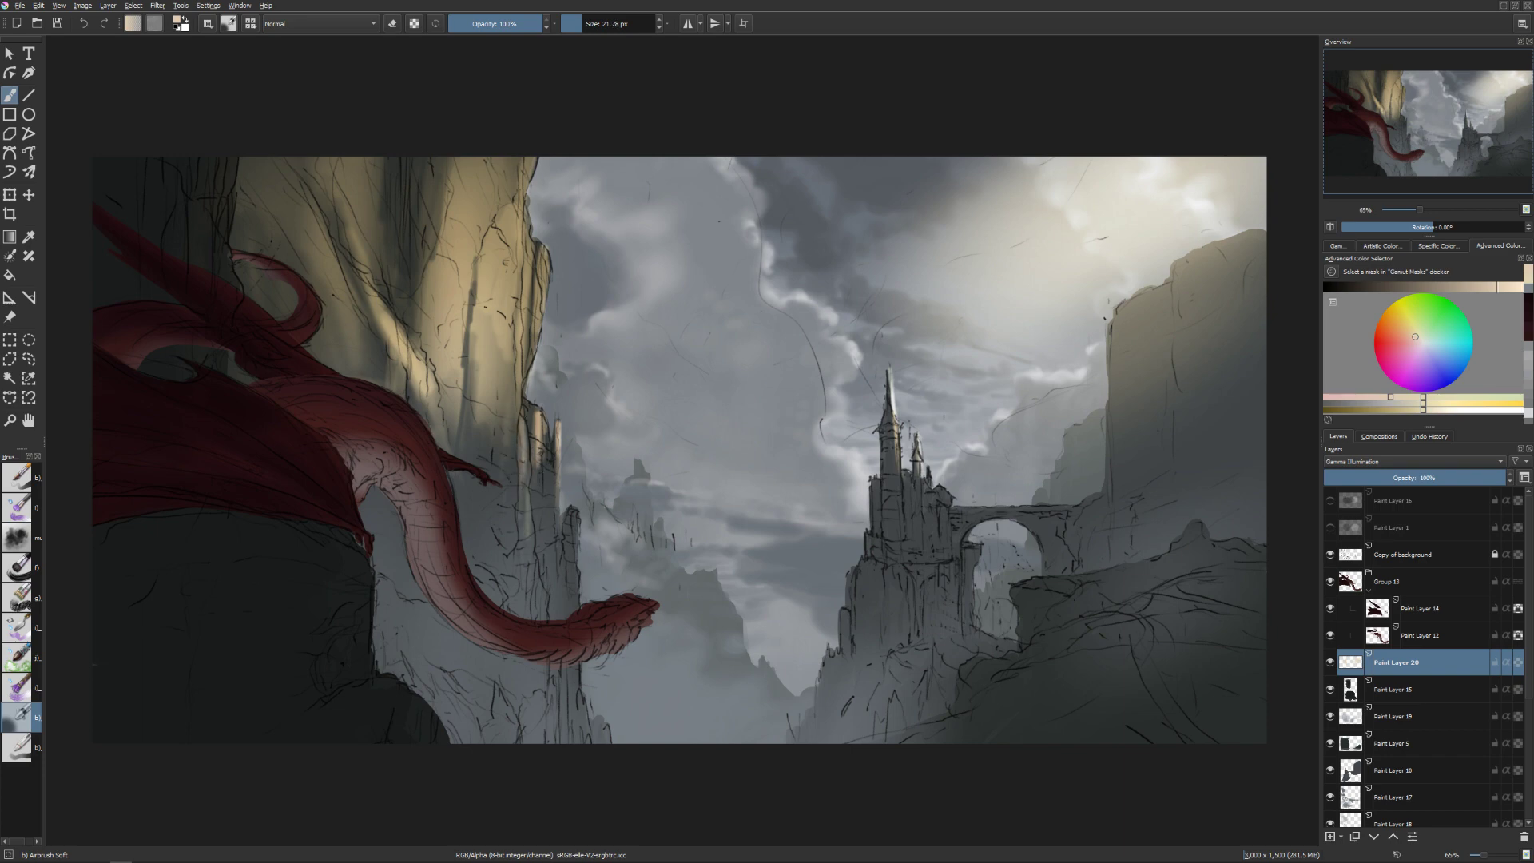
{"action": "left_click_drag", "start_coordinate": [509, 399], "coordinate": [514, 473]}
Partly erase the light patch on the cliff and add thin light strips along its edge.
{"action": "key", "text": "e"}
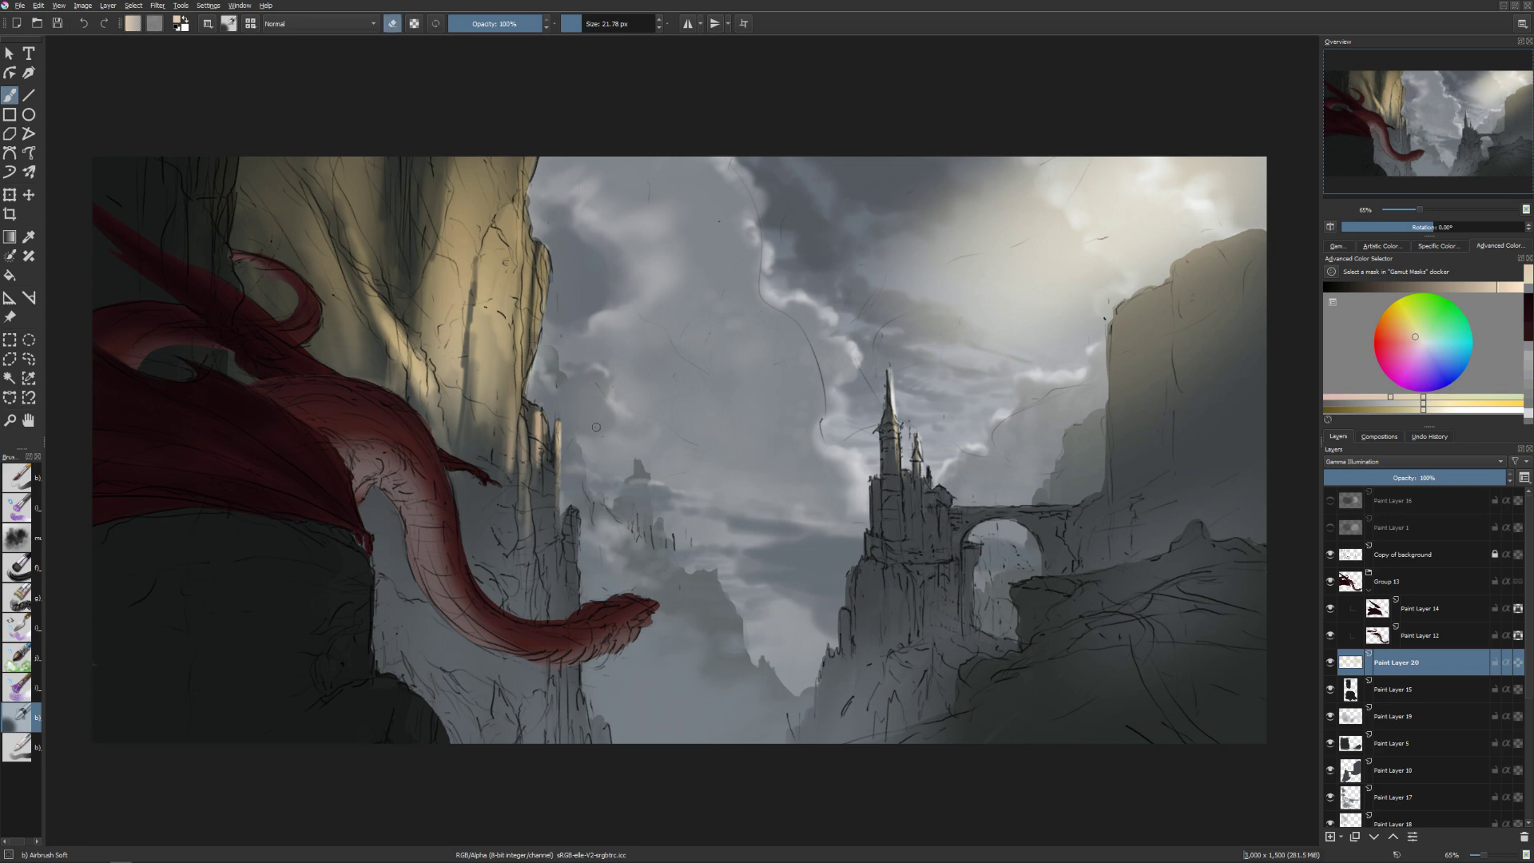
{"action": "left_click_drag", "start_coordinate": [568, 489], "coordinate": [594, 489]}
{"action": "mouse_move", "coordinate": [509, 448]}
{"action": "left_mouse_down"}
{"action": "mouse_move", "coordinate": [502, 484]}
{"action": "mouse_move", "coordinate": [527, 535]}
{"action": "left_mouse_up"}
{"action": "key", "text": "e"}
{"action": "left_click_drag", "start_coordinate": [525, 476], "coordinate": [526, 556]}
{"action": "left_click_drag", "start_coordinate": [503, 452], "coordinate": [504, 502]}
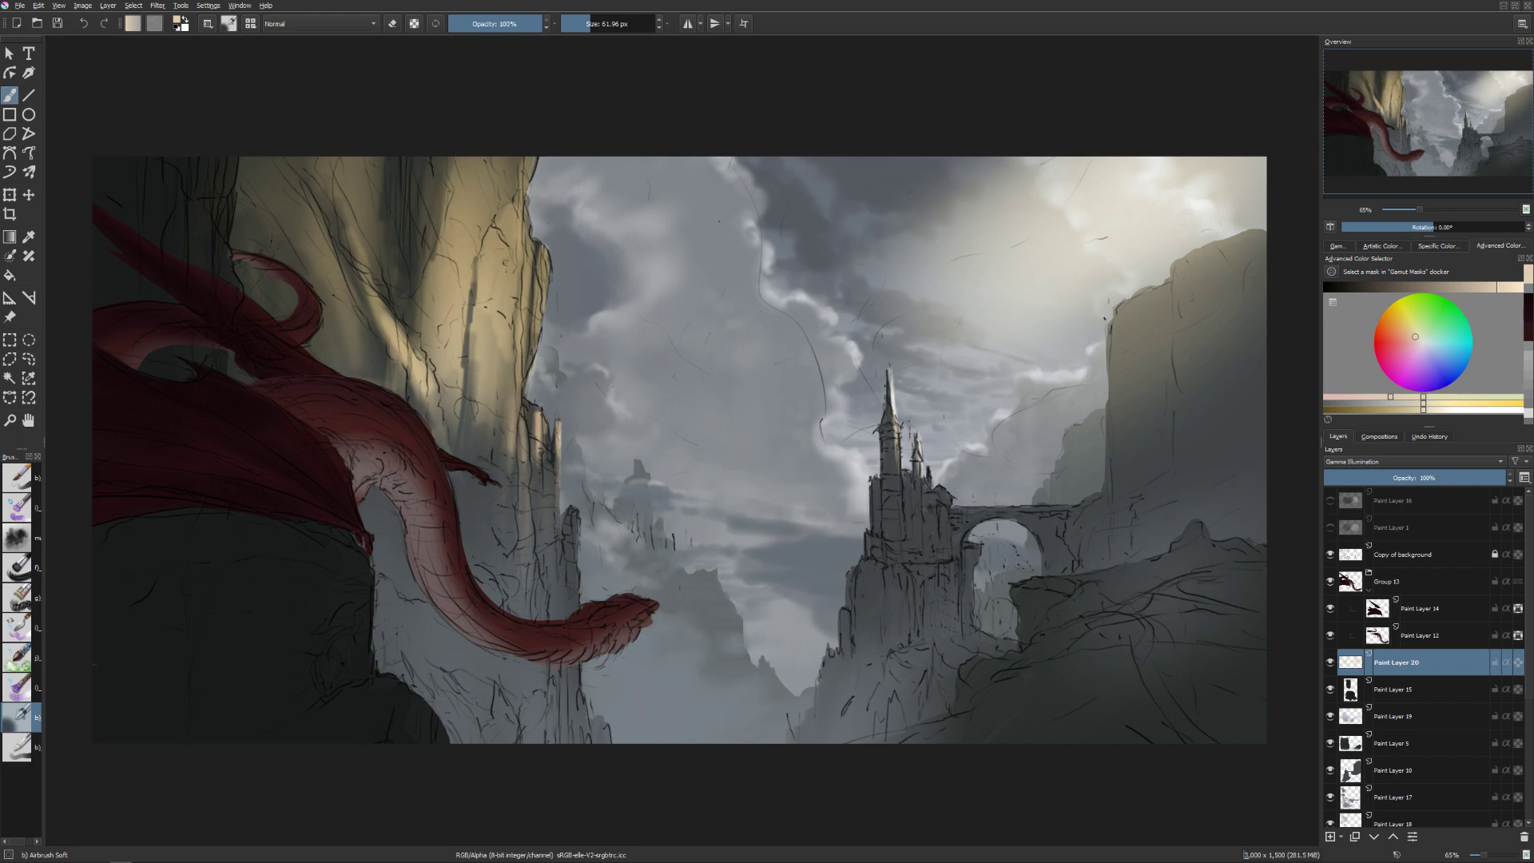
{"action": "key", "text": "e"}
Darken a patch of the lit cliff and brighten the upper cliff with diagonal strokes.
{"action": "left_click_drag", "start_coordinate": [360, 230], "coordinate": [375, 132]}
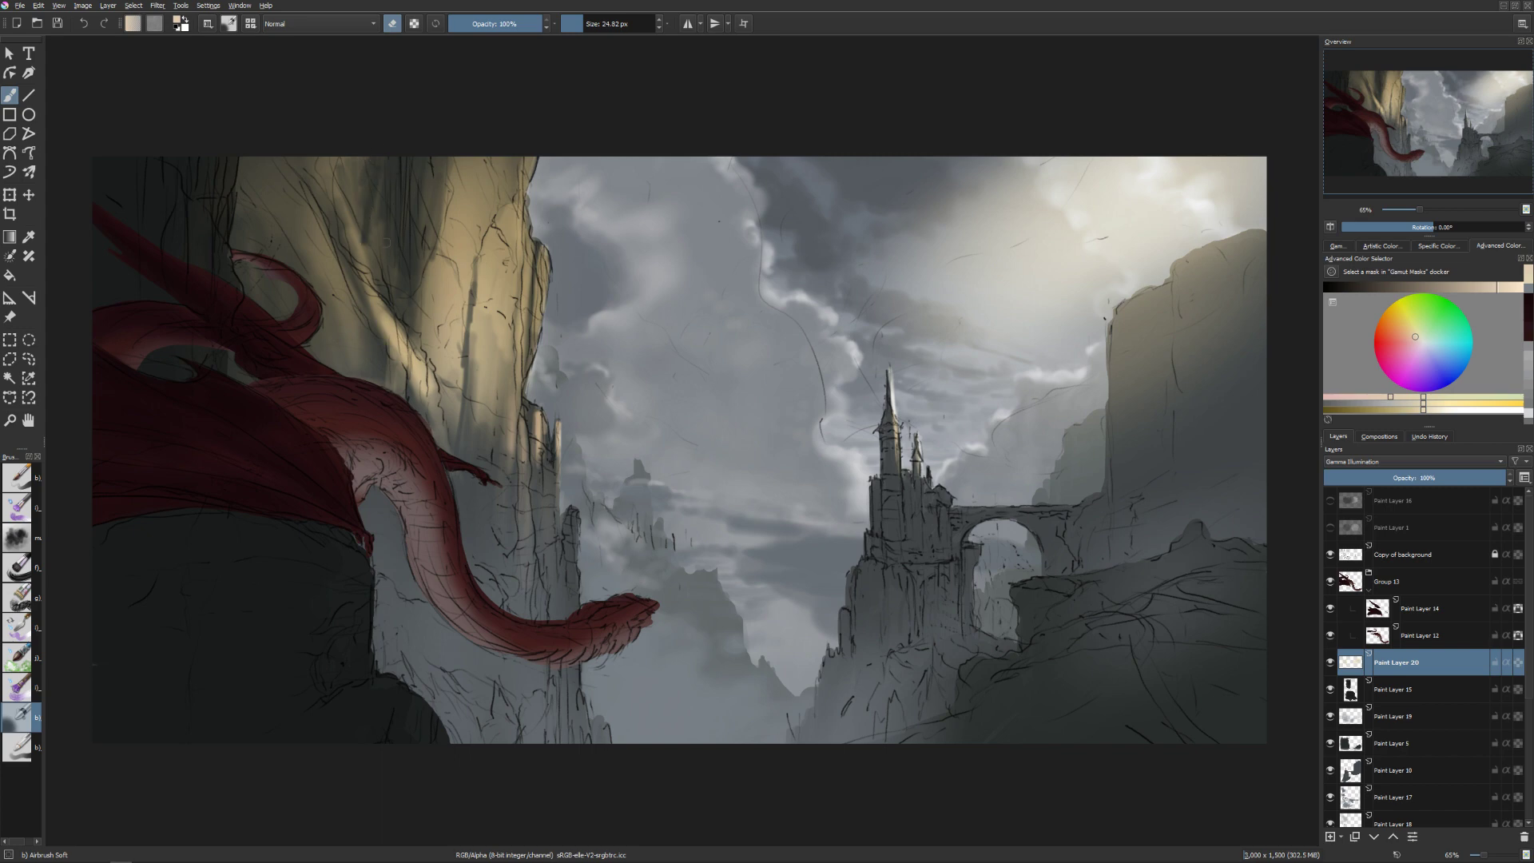
{"action": "key", "text": "e"}
{"action": "left_click_drag", "start_coordinate": [276, 198], "coordinate": [297, 198]}
{"action": "left_click_drag", "start_coordinate": [291, 198], "coordinate": [338, 289]}
{"action": "left_click_drag", "start_coordinate": [322, 237], "coordinate": [365, 289]}
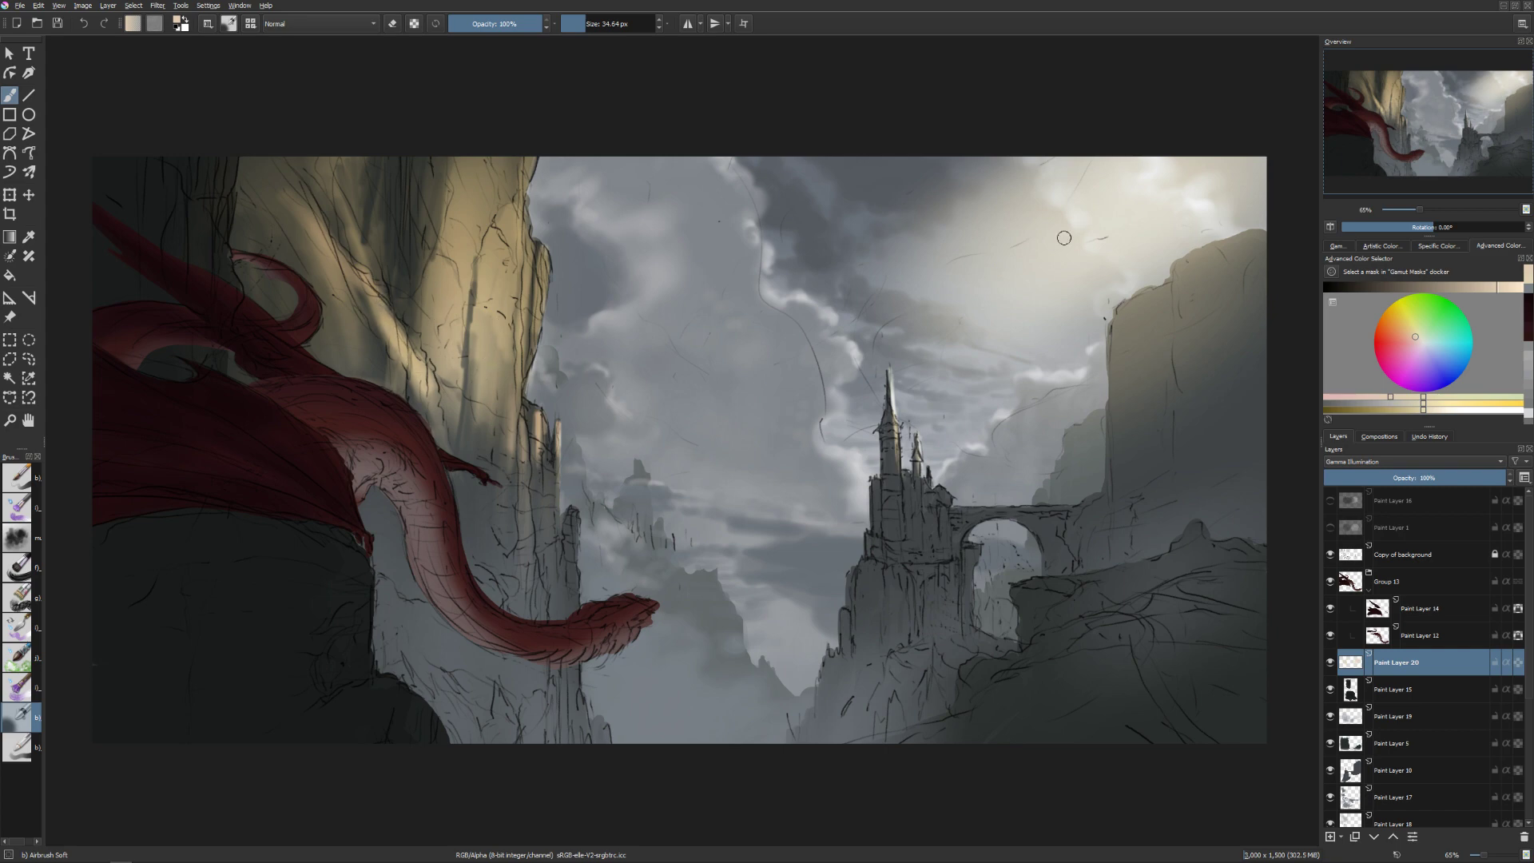
{"action": "key", "text": "bracketright"}
{"action": "key", "text": "bracketright"}
{"action": "key", "text": "bracketright"}
{"action": "key", "text": "bracketright"}
{"action": "key", "text": "bracketright"}
{"action": "key", "text": "bracketright"}
{"action": "key", "text": "bracketright"}
{"action": "key", "text": "bracketright"}
With a huge airbrush, lighten the sky clouds to a warmer grey.
{"action": "left_click_drag", "start_coordinate": [1020, 262], "coordinate": [1060, 262]}
{"action": "left_click_drag", "start_coordinate": [599, 366], "coordinate": [786, 330]}
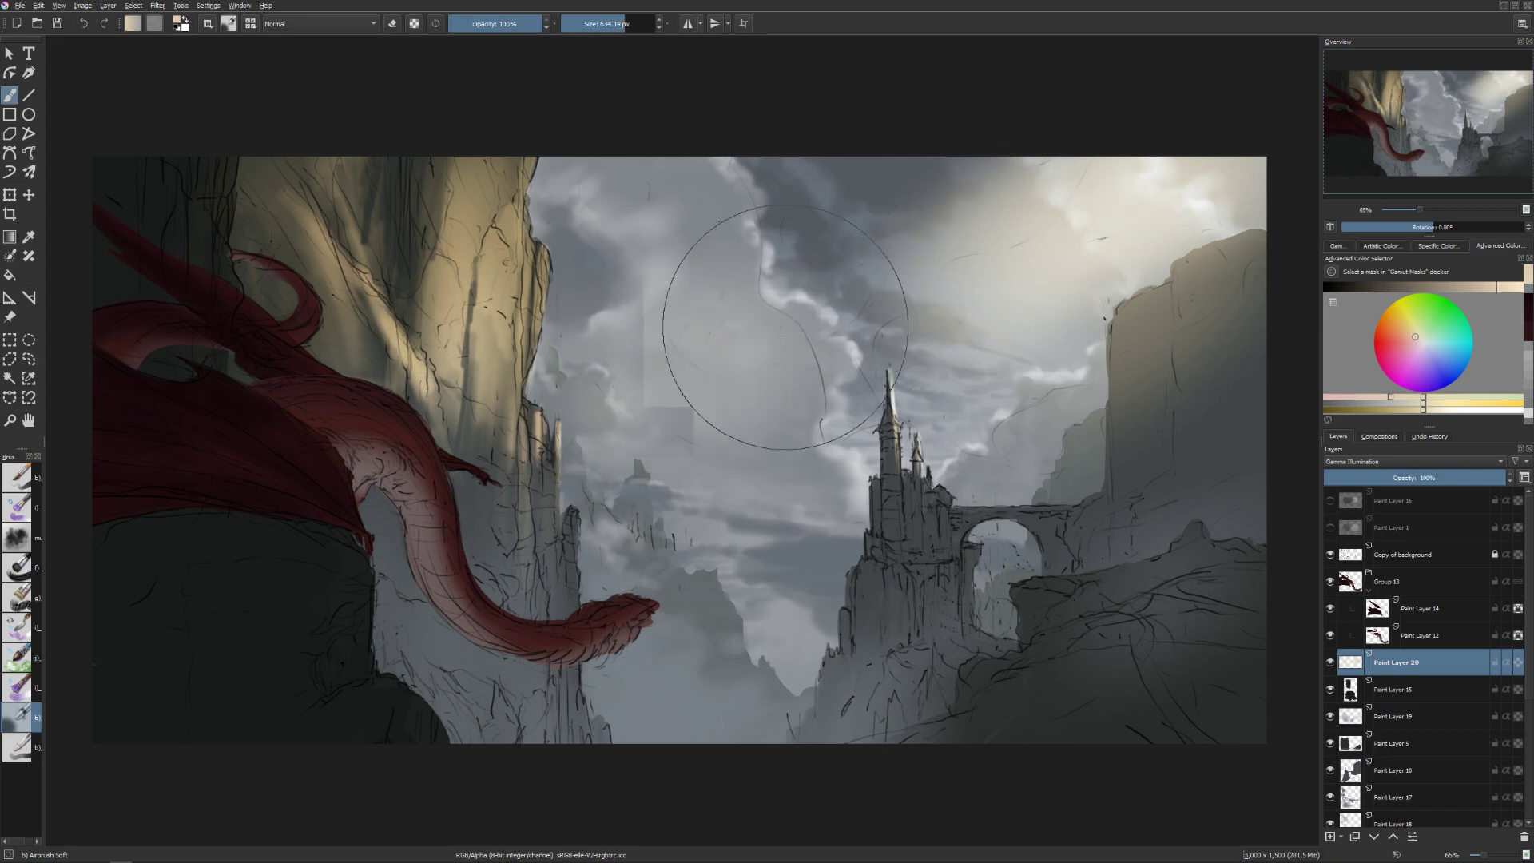
{"action": "key", "text": "ctrl+z"}
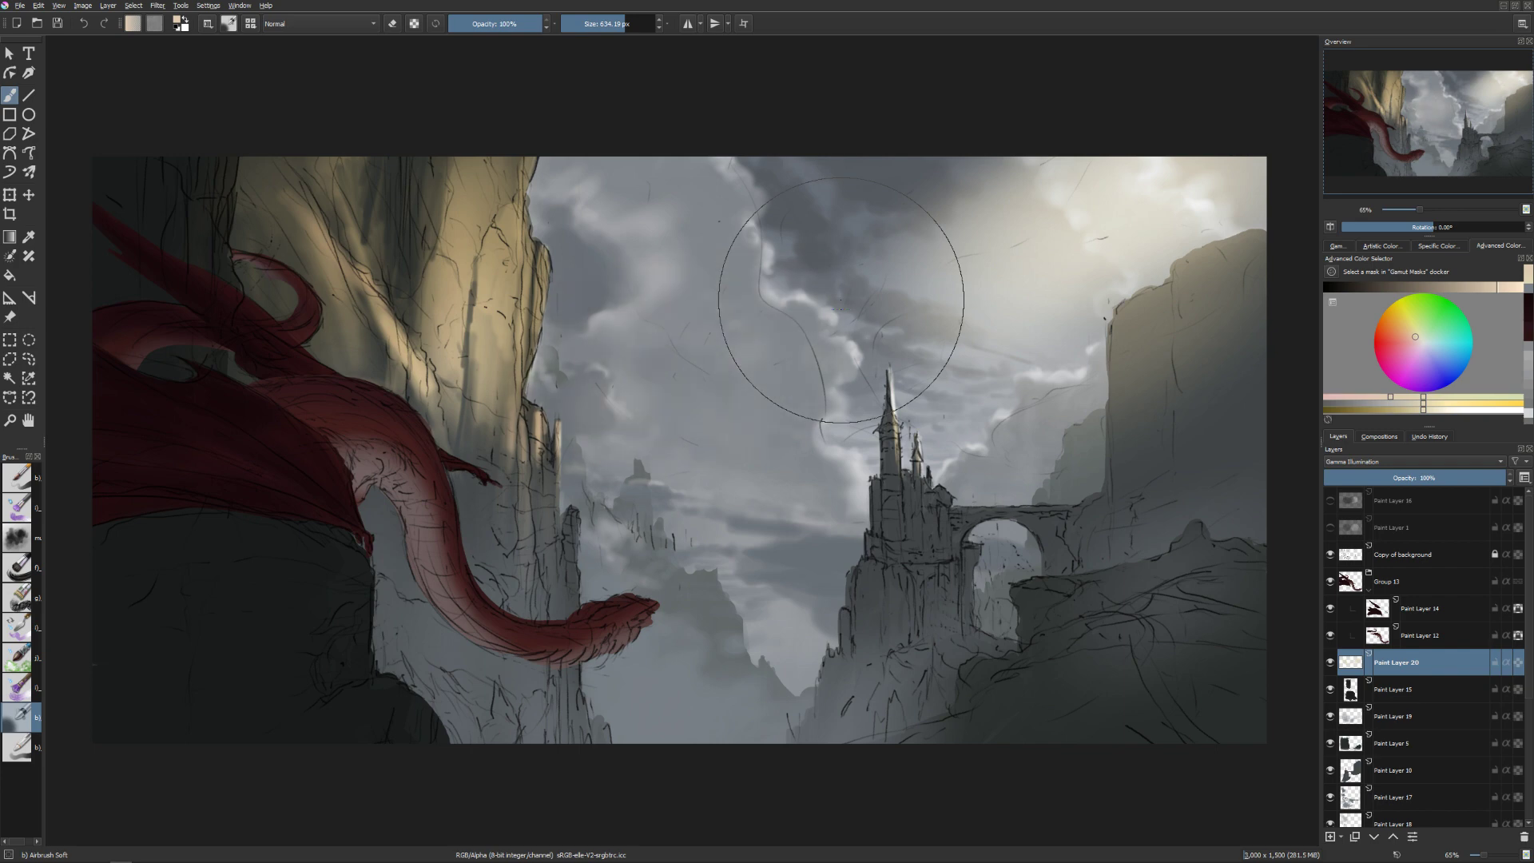
{"action": "key", "text": "e"}
{"action": "mouse_move", "coordinate": [1033, 233]}
{"action": "left_mouse_down"}
{"action": "mouse_move", "coordinate": [736, 331]}
{"action": "mouse_move", "coordinate": [897, 328]}
{"action": "mouse_move", "coordinate": [1236, 169]}
{"action": "mouse_move", "coordinate": [1211, 283]}
{"action": "mouse_move", "coordinate": [1226, 307]}
{"action": "mouse_move", "coordinate": [997, 540]}
{"action": "mouse_move", "coordinate": [914, 473]}
{"action": "left_mouse_up"}
{"action": "key", "text": "e"}
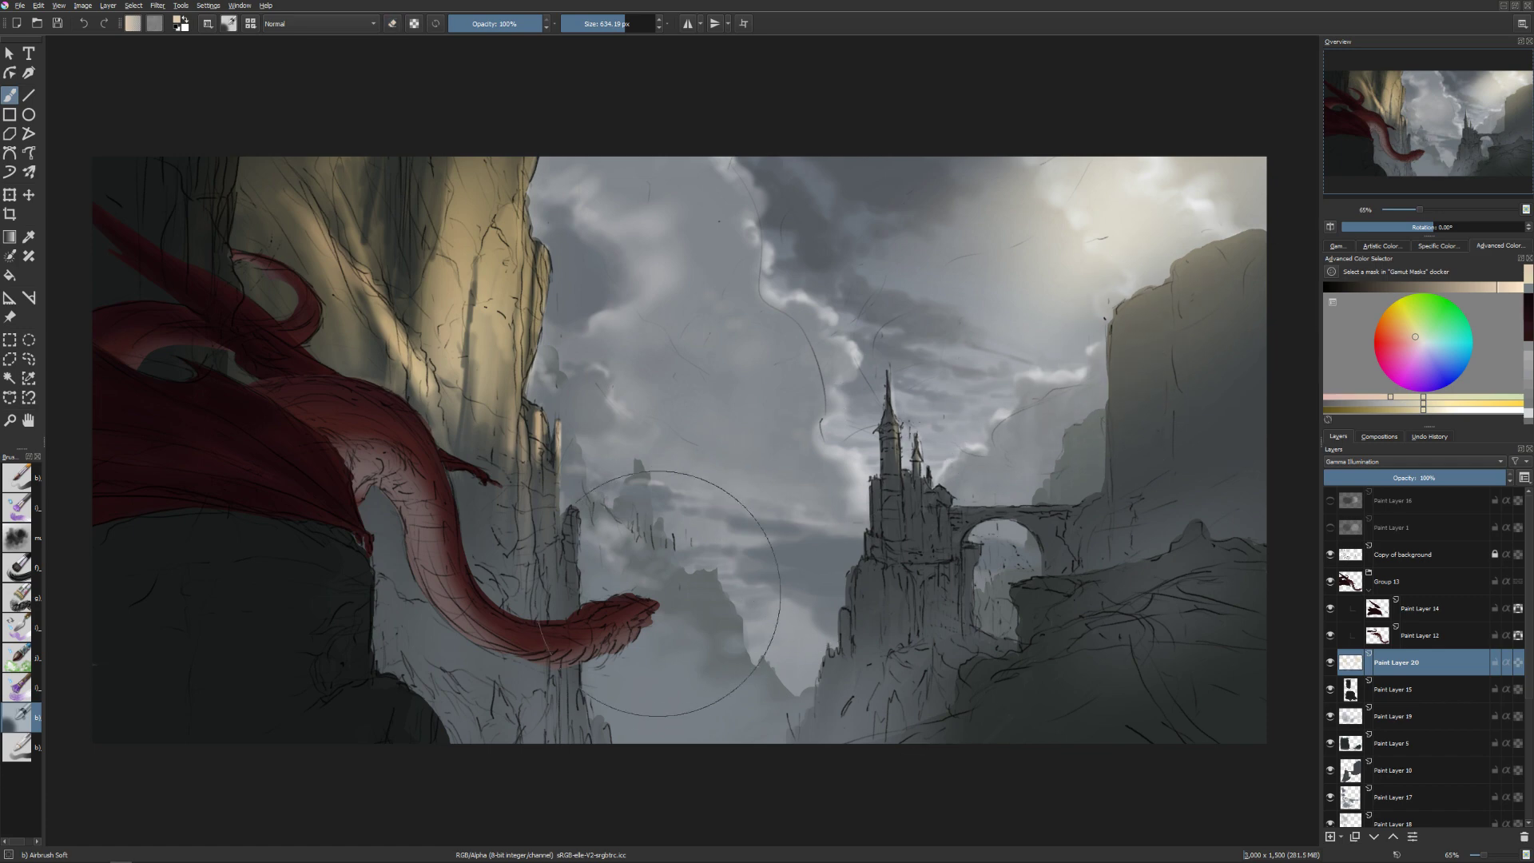
{"action": "left_click_drag", "start_coordinate": [655, 603], "coordinate": [931, 603], "text": "shift"}
{"action": "mouse_move", "coordinate": [661, 358]}
{"action": "left_mouse_down"}
{"action": "mouse_move", "coordinate": [775, 279]}
{"action": "mouse_move", "coordinate": [722, 324]}
{"action": "mouse_move", "coordinate": [1069, 285]}
{"action": "mouse_move", "coordinate": [942, 393]}
{"action": "left_mouse_up"}
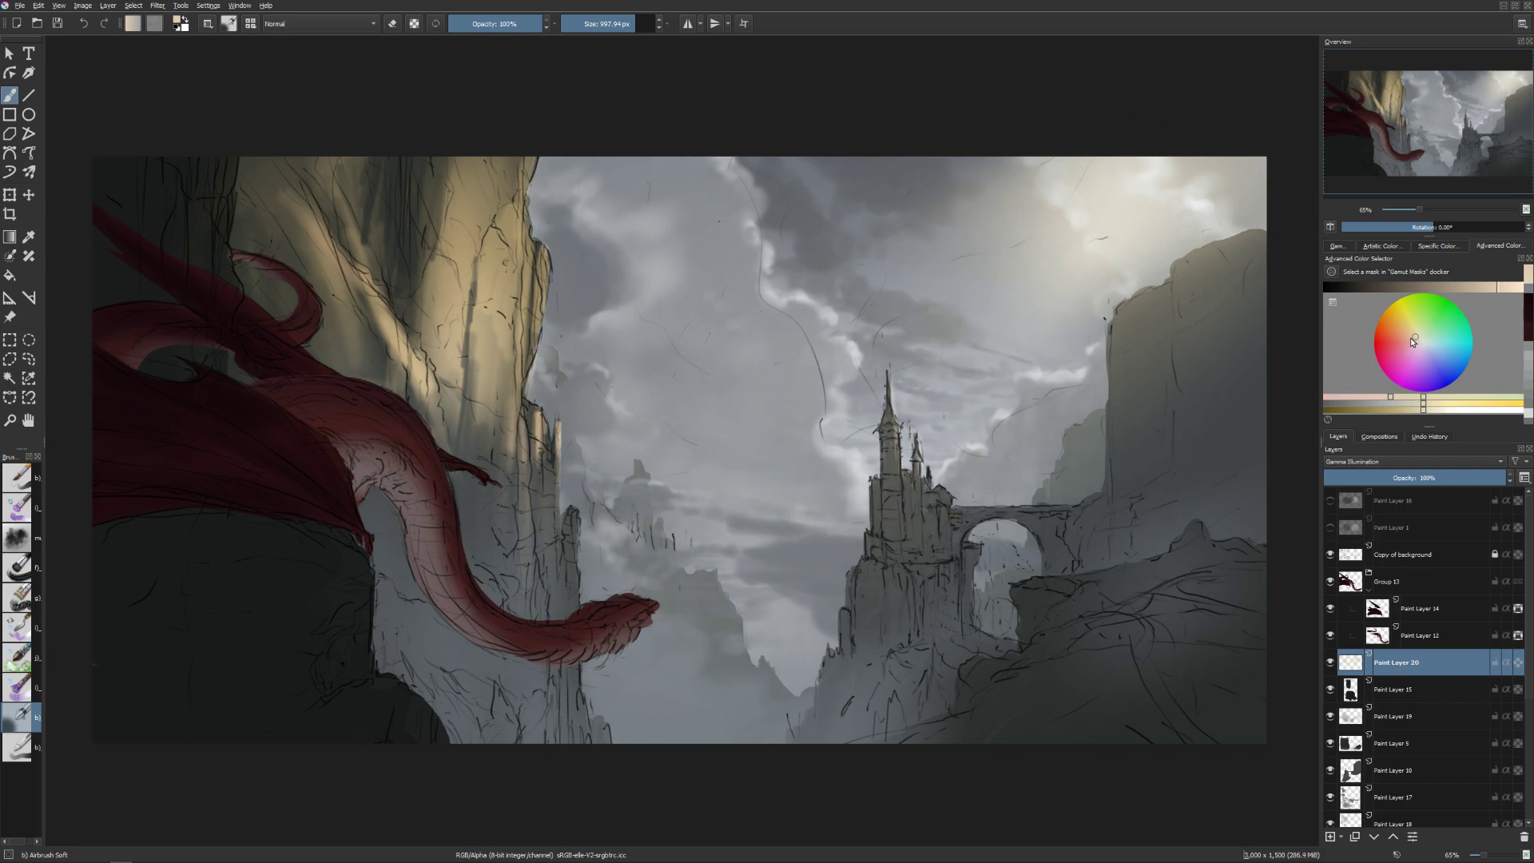
Pick salmon red and wash pink haze over the valley and cliff by the dragon's neck.
{"action": "left_click_drag", "start_coordinate": [1407, 338], "coordinate": [1401, 338]}
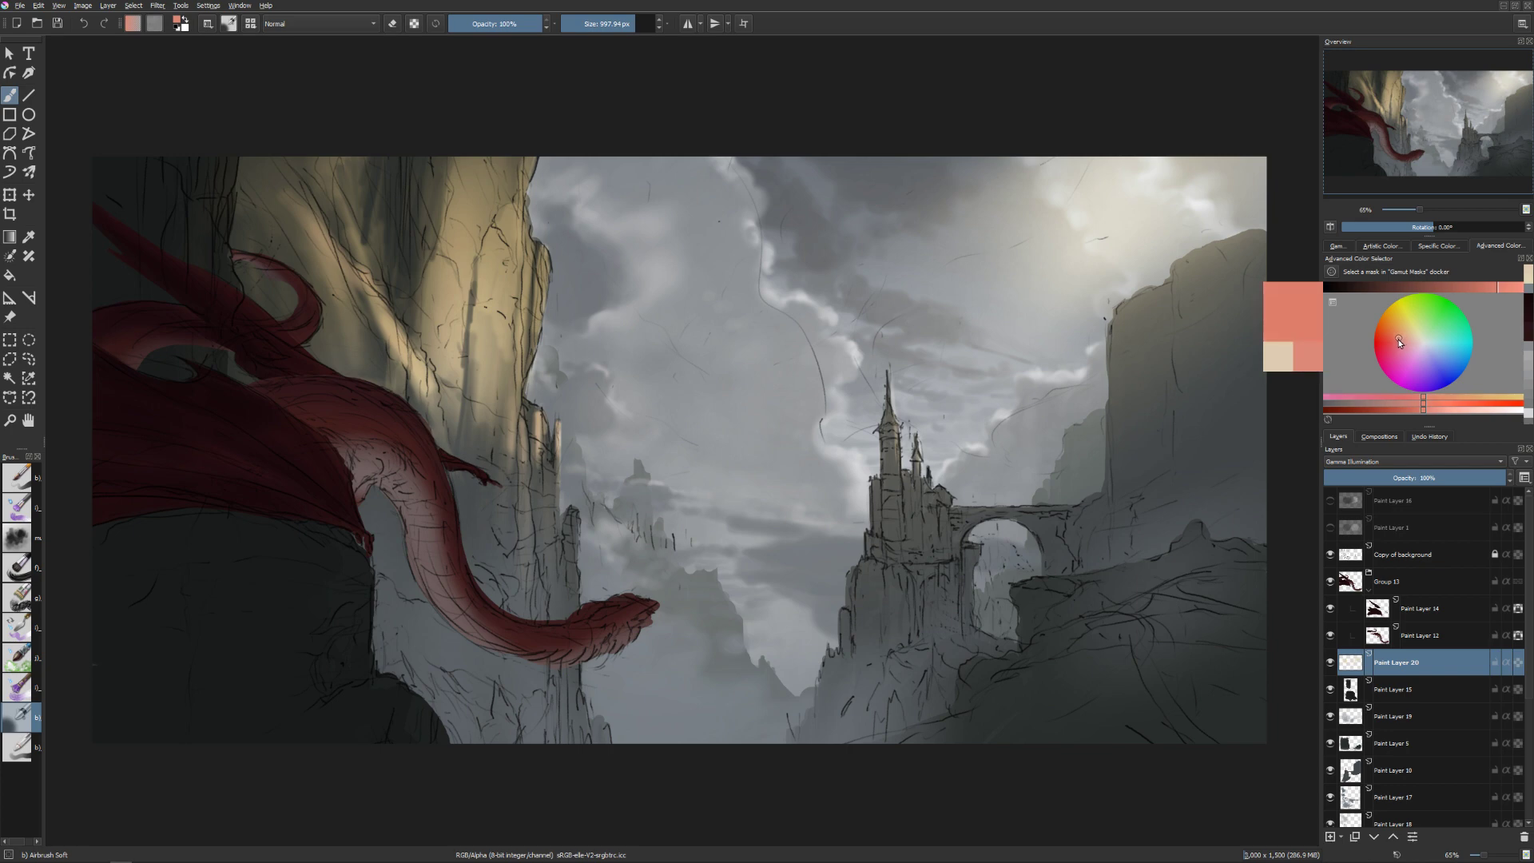
{"action": "left_click_drag", "start_coordinate": [735, 530], "coordinate": [726, 529]}
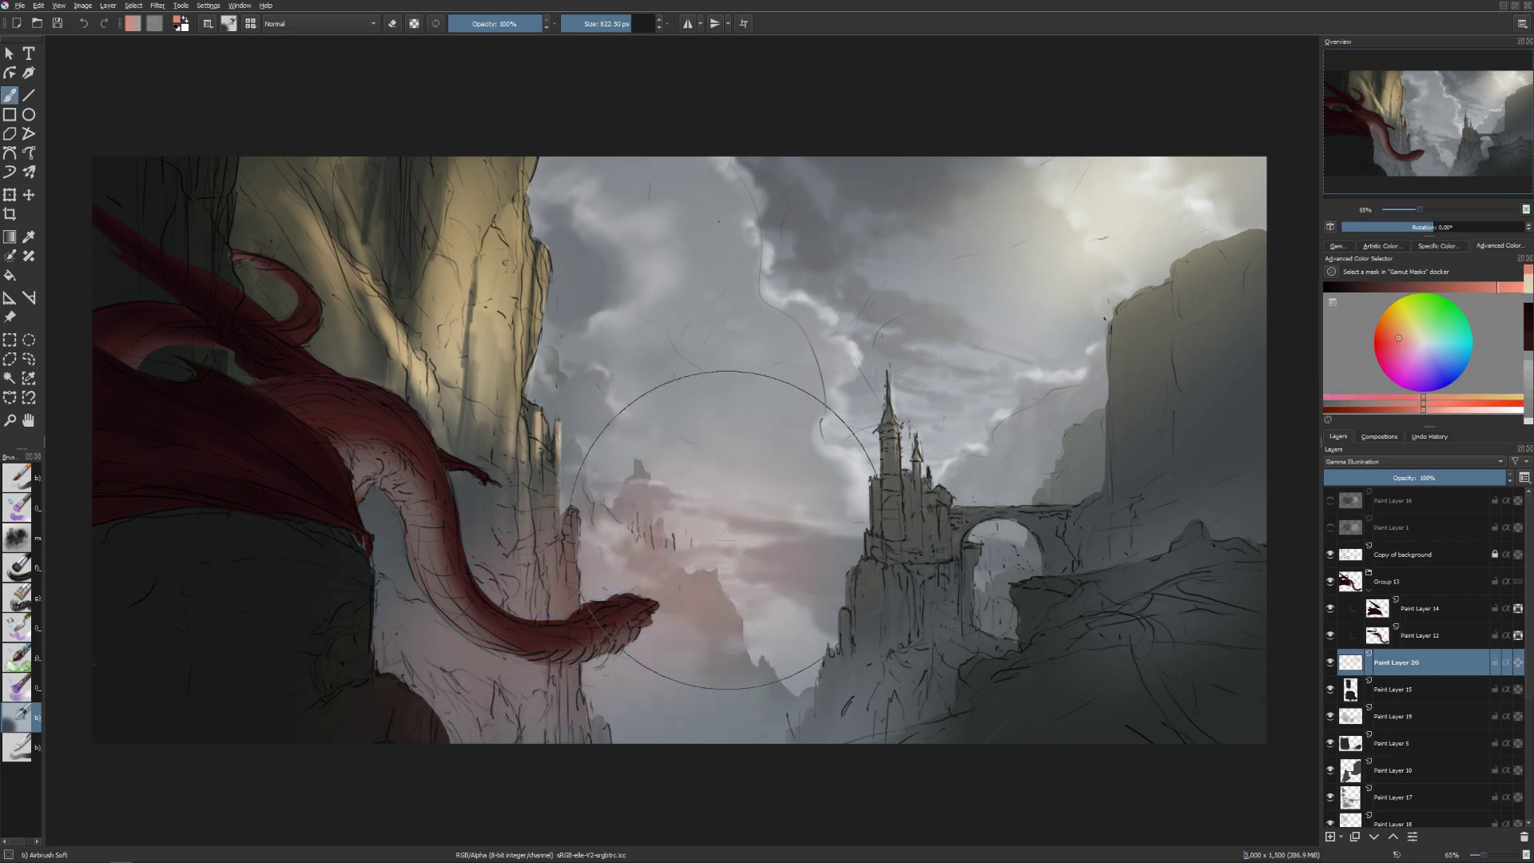
{"action": "key", "text": "e"}
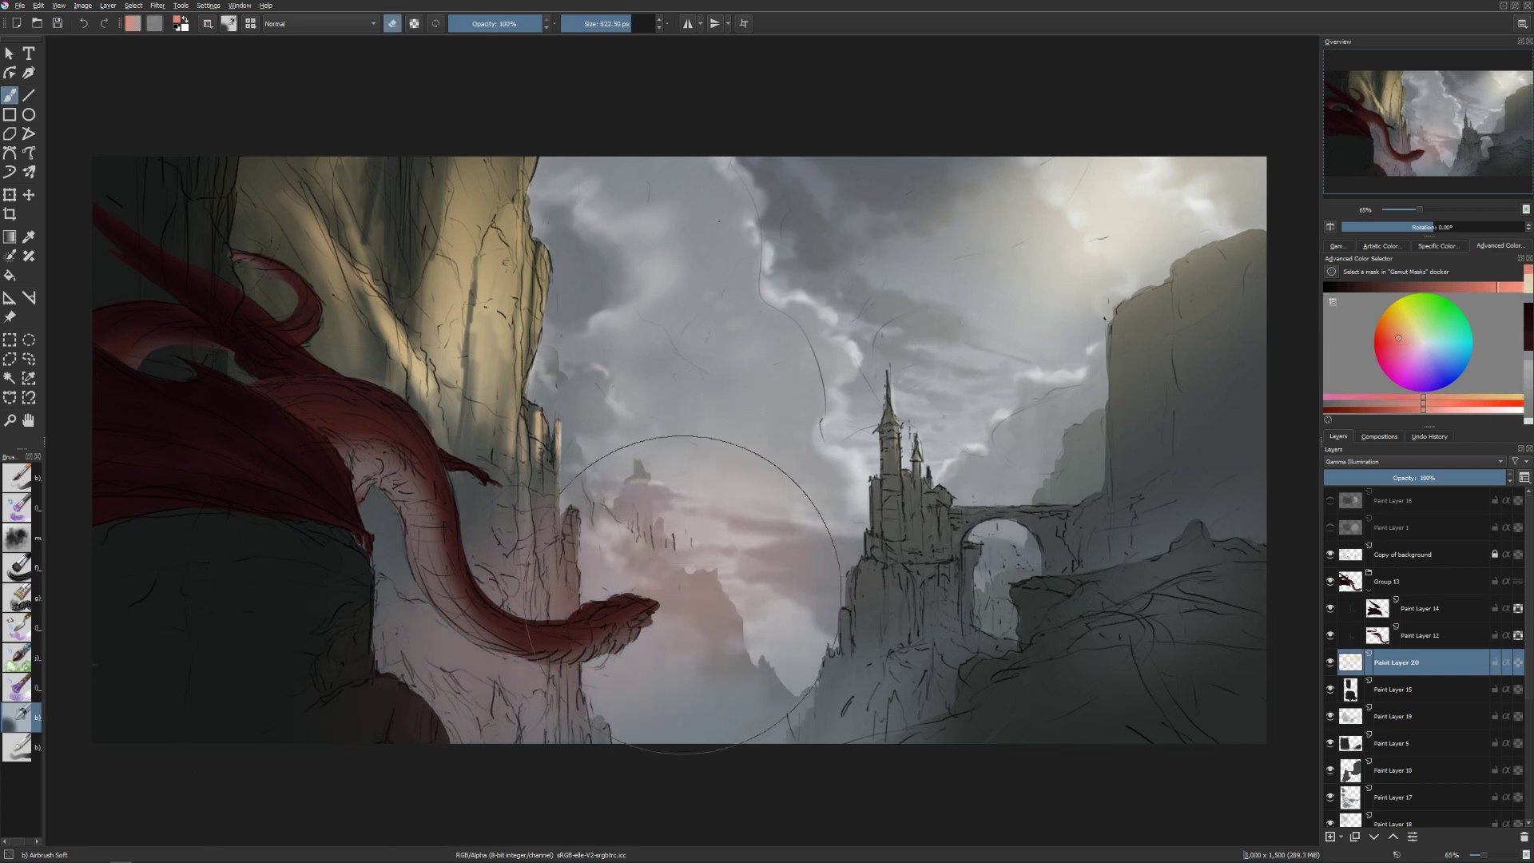
{"action": "mouse_move", "coordinate": [683, 595]}
{"action": "left_mouse_down"}
{"action": "mouse_move", "coordinate": [626, 628]}
{"action": "mouse_move", "coordinate": [476, 666]}
{"action": "mouse_move", "coordinate": [538, 668]}
{"action": "mouse_move", "coordinate": [327, 678]}
{"action": "mouse_move", "coordinate": [499, 641]}
{"action": "mouse_move", "coordinate": [511, 617]}
{"action": "mouse_move", "coordinate": [479, 655]}
{"action": "mouse_move", "coordinate": [372, 687]}
{"action": "mouse_move", "coordinate": [523, 675]}
{"action": "left_mouse_up"}
{"action": "key", "text": "e"}
{"action": "left_click_drag", "start_coordinate": [523, 523], "coordinate": [608, 508]}
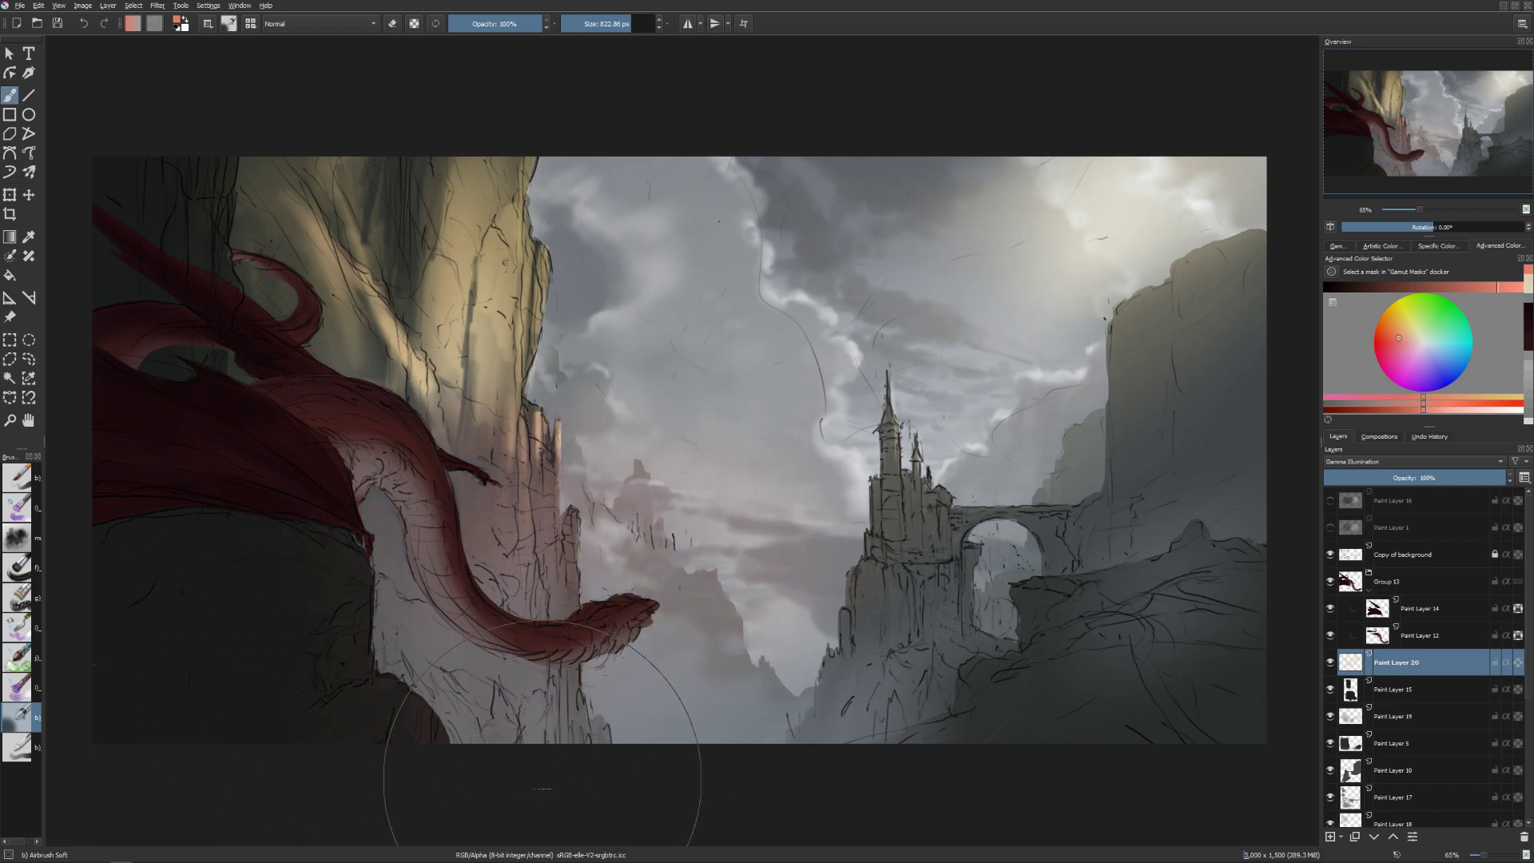
{"action": "key", "text": "e"}
{"action": "key", "text": "e"}
Airbrush pink haze over the valley mist with a brush enlarged to about 876 px.
{"action": "left_click", "coordinate": [1404, 352]}
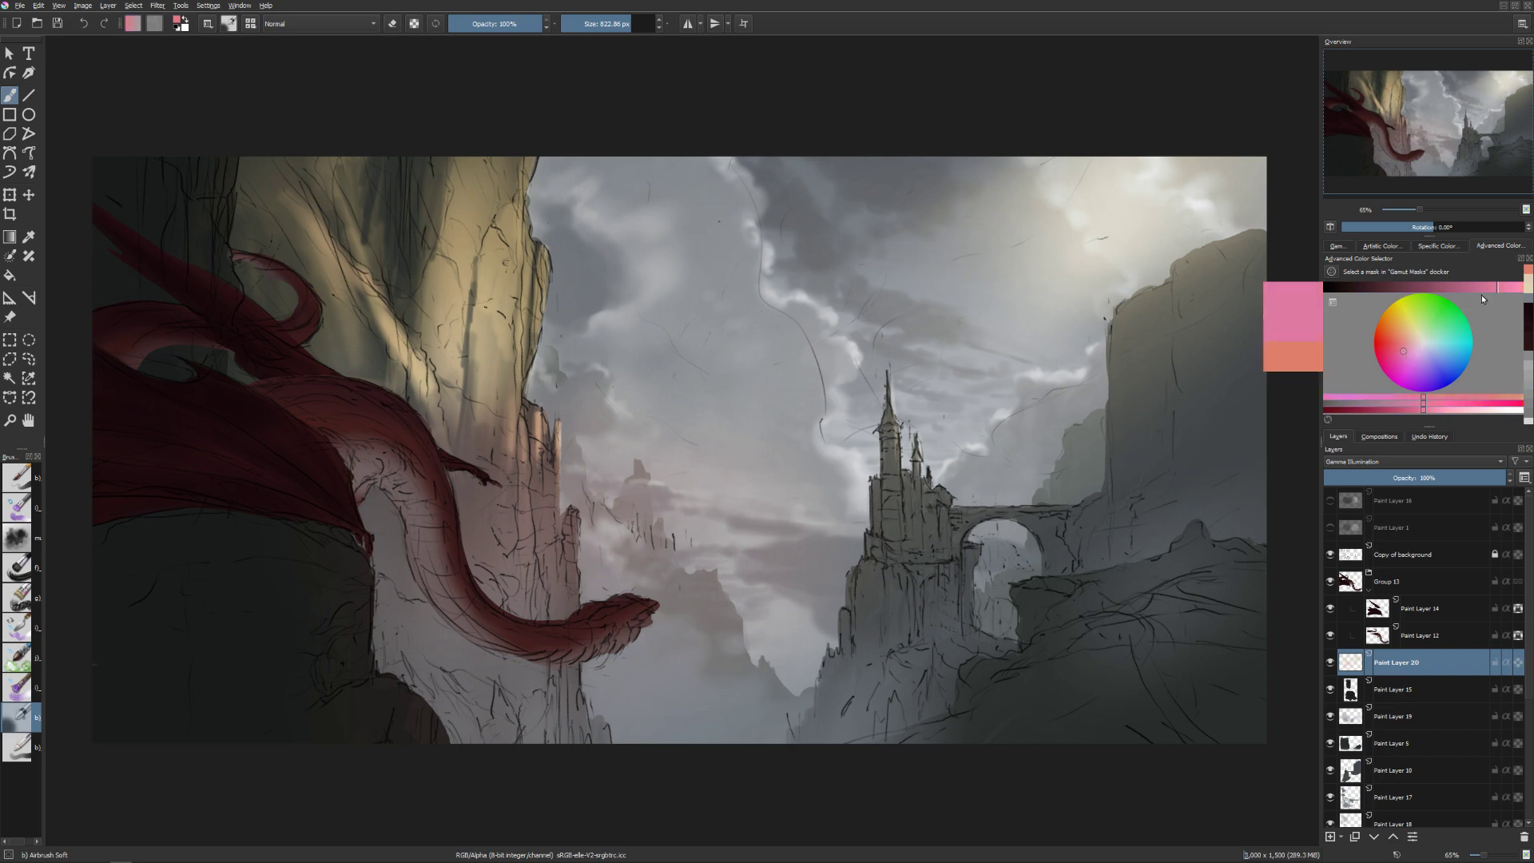
{"action": "left_click_drag", "start_coordinate": [1475, 286], "coordinate": [1446, 285]}
{"action": "key", "text": "bracketright"}
{"action": "mouse_move", "coordinate": [681, 571]}
{"action": "left_mouse_down"}
{"action": "mouse_move", "coordinate": [561, 614]}
{"action": "mouse_move", "coordinate": [372, 829]}
{"action": "left_mouse_up"}
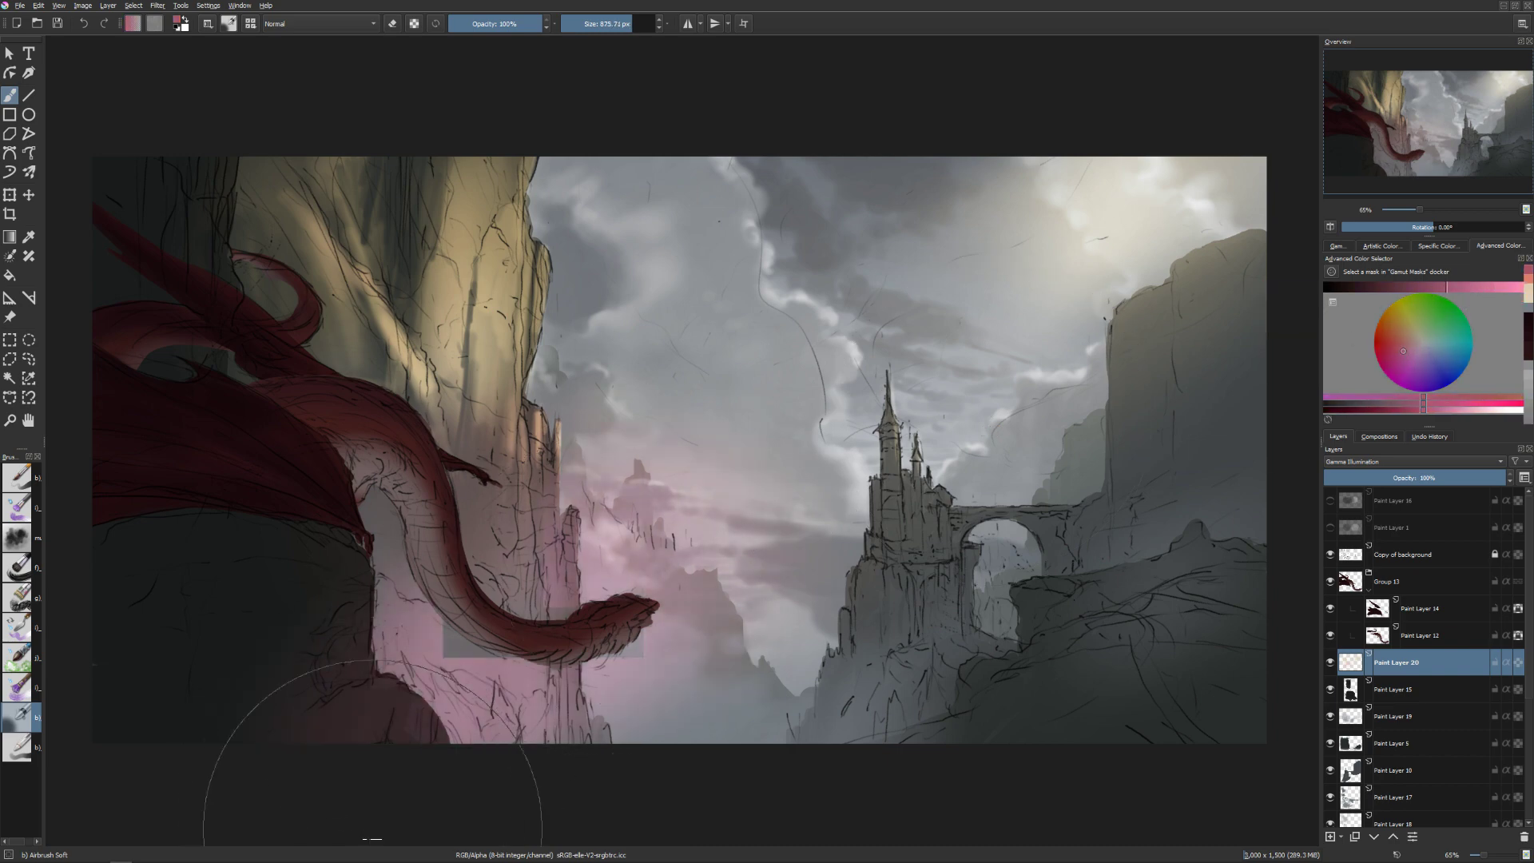
Recolour the pink haze grey-lilac over the valley and left of the castle.
{"action": "left_click_drag", "start_coordinate": [1418, 352], "coordinate": [1421, 357]}
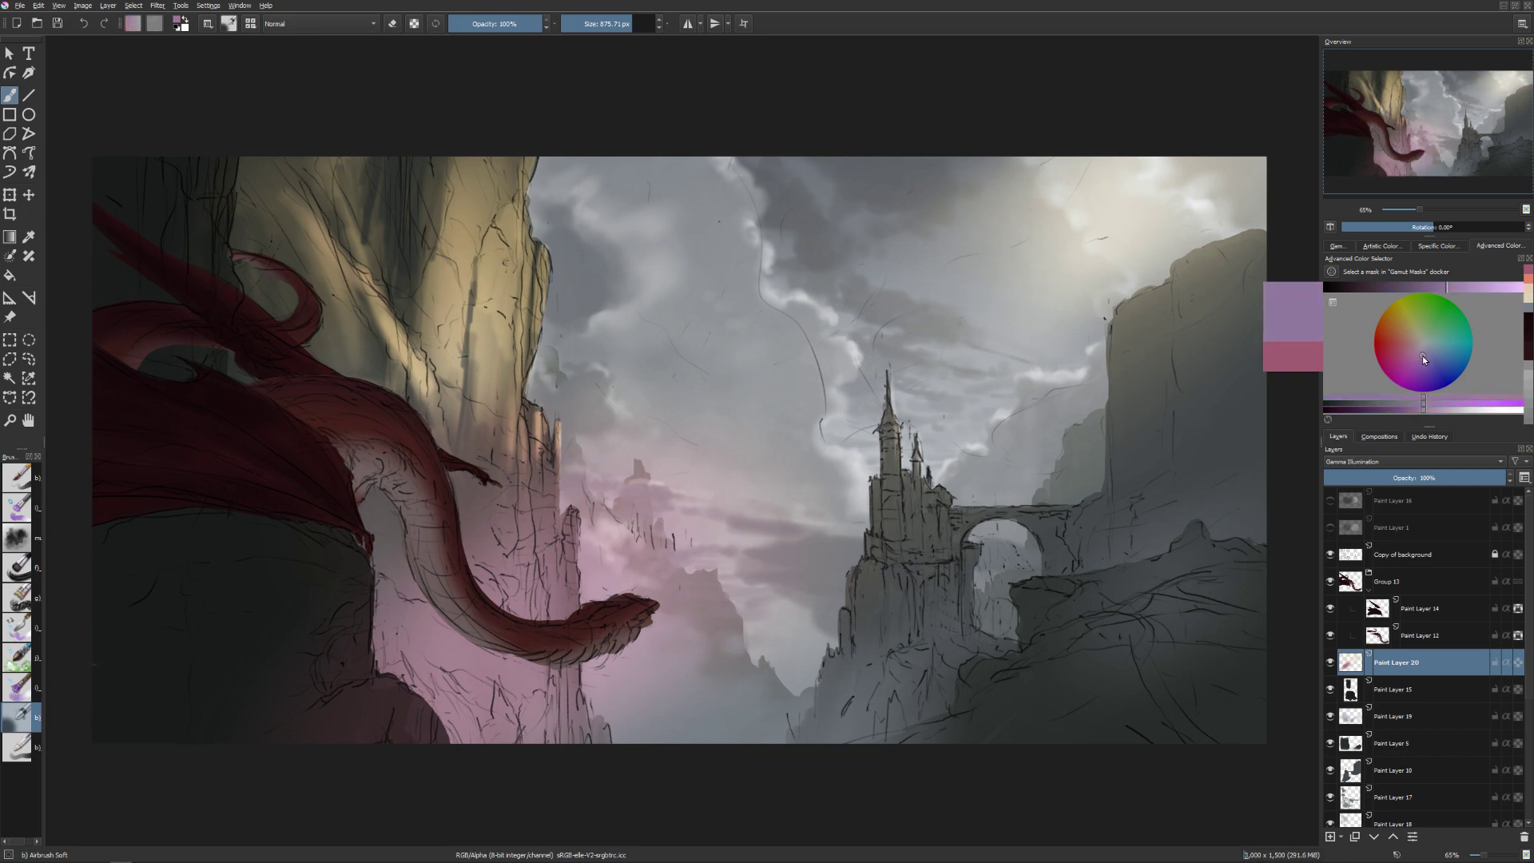
{"action": "left_click_drag", "start_coordinate": [1439, 289], "coordinate": [1402, 293]}
{"action": "mouse_move", "coordinate": [647, 617]}
{"action": "left_mouse_down"}
{"action": "mouse_move", "coordinate": [380, 760]}
{"action": "mouse_move", "coordinate": [641, 558]}
{"action": "mouse_move", "coordinate": [258, 800]}
{"action": "mouse_move", "coordinate": [664, 616]}
{"action": "left_mouse_up"}
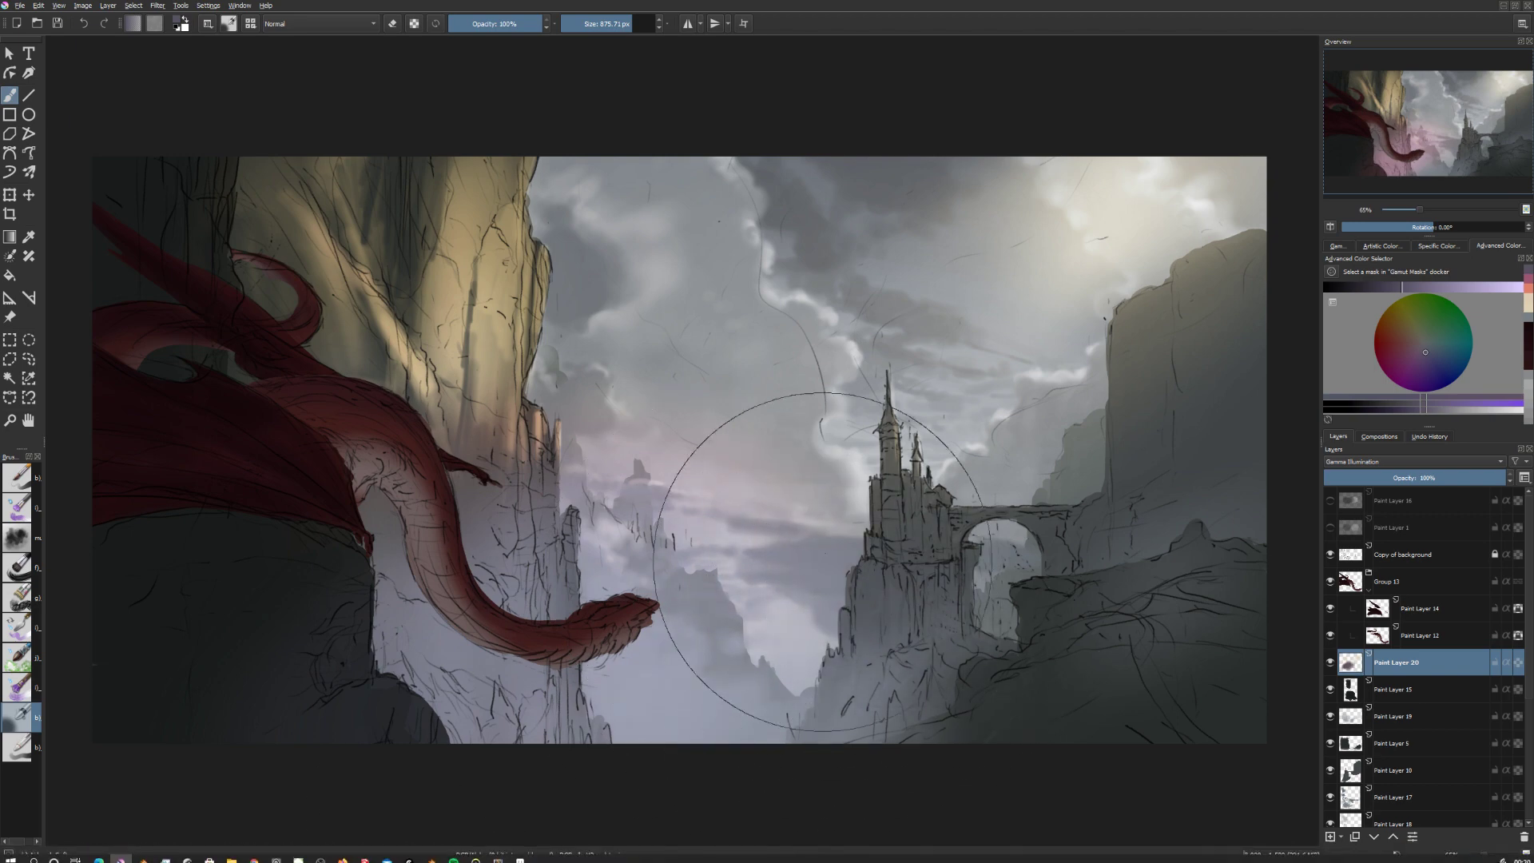
{"action": "mouse_move", "coordinate": [919, 388]}
{"action": "left_mouse_down"}
{"action": "mouse_move", "coordinate": [762, 431]}
{"action": "mouse_move", "coordinate": [705, 428]}
{"action": "mouse_move", "coordinate": [703, 476]}
{"action": "left_mouse_up"}
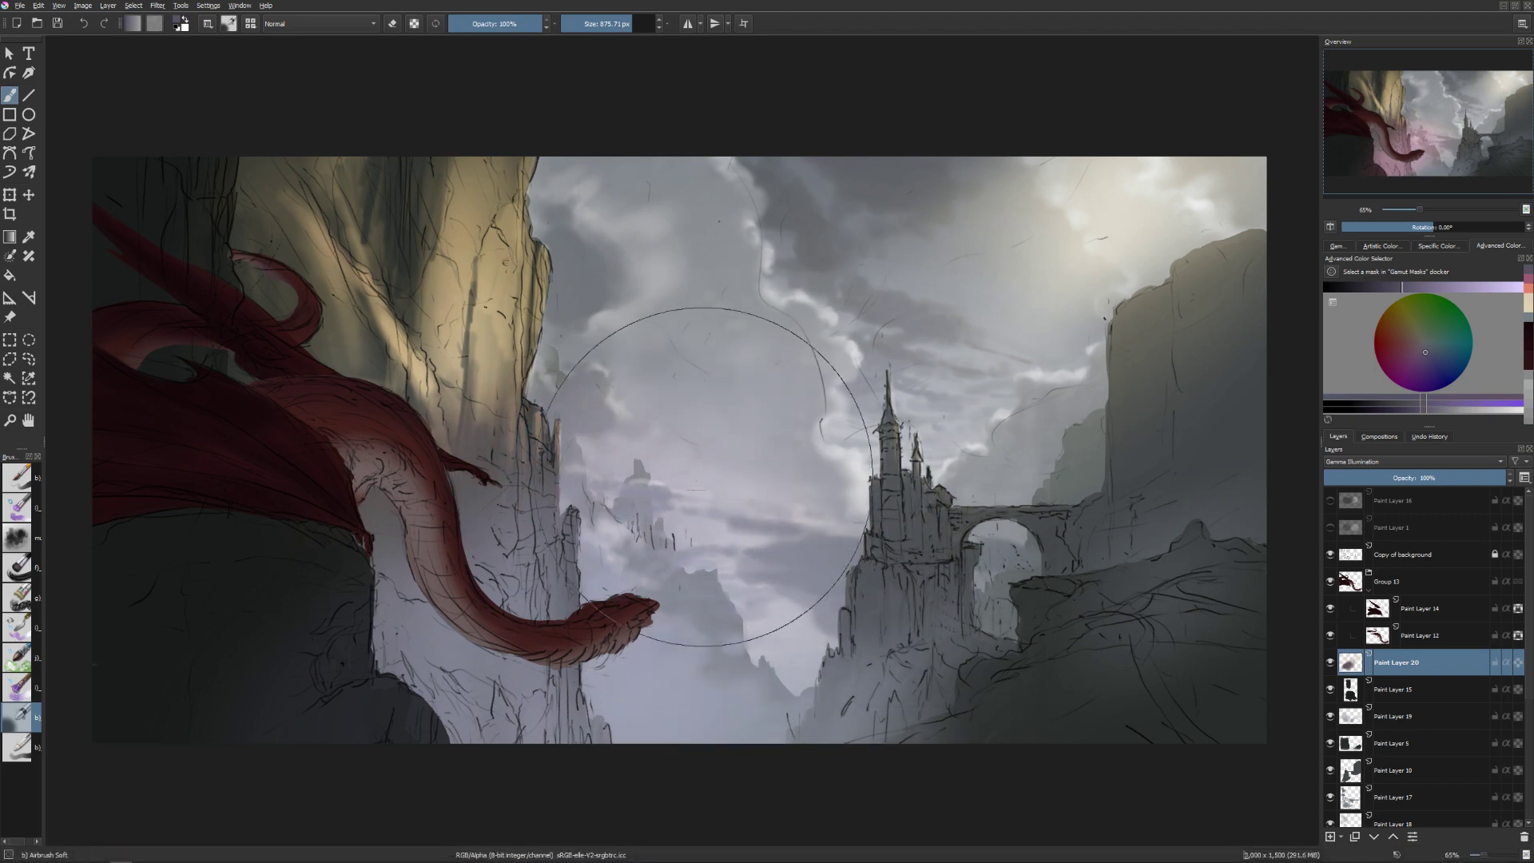
Lighten the dark lower-left rock with blue-grey at about 607 px, then refine with a 256 px eraser.
{"action": "left_click_drag", "start_coordinate": [727, 577], "coordinate": [673, 578], "text": "shift"}
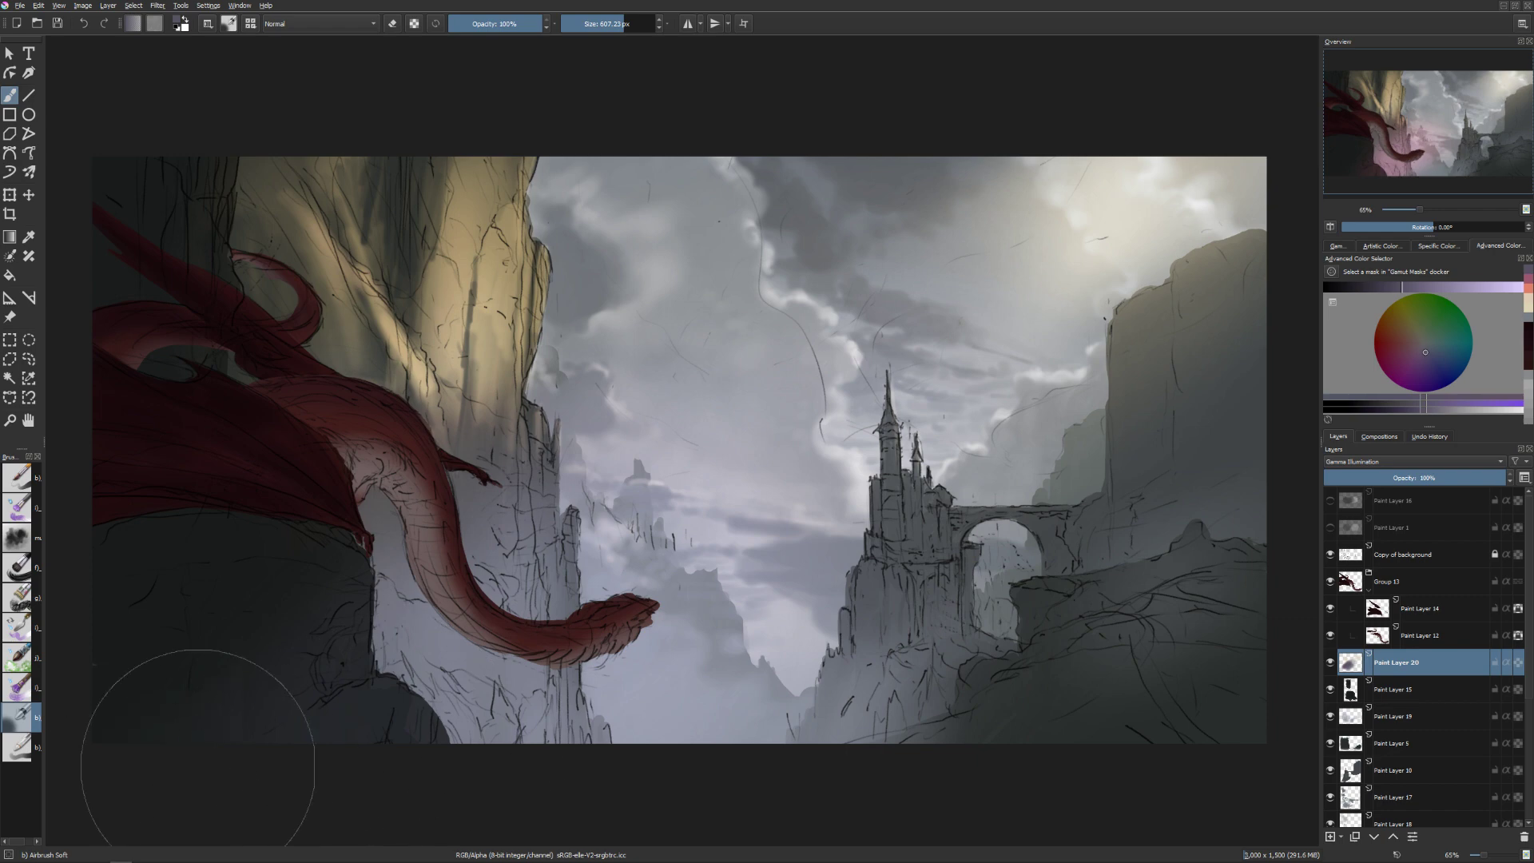
{"action": "mouse_move", "coordinate": [197, 766]}
{"action": "left_mouse_down"}
{"action": "mouse_move", "coordinate": [150, 799]}
{"action": "mouse_move", "coordinate": [395, 633]}
{"action": "left_mouse_up"}
{"action": "mouse_move", "coordinate": [395, 632]}
{"action": "left_mouse_down"}
{"action": "mouse_move", "coordinate": [138, 666]}
{"action": "mouse_move", "coordinate": [359, 634]}
{"action": "left_mouse_up"}
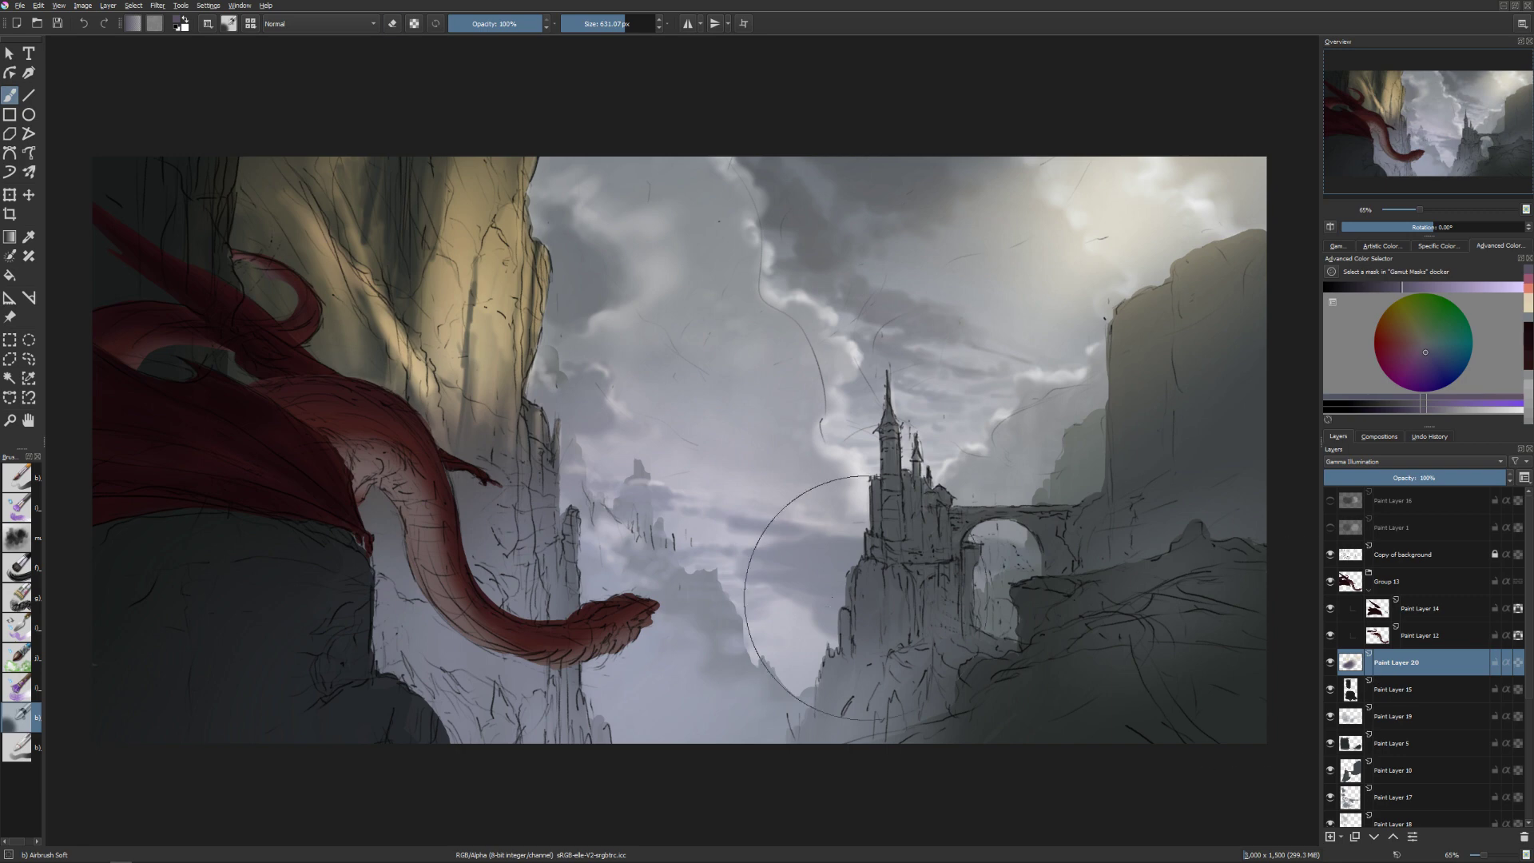
{"action": "key", "text": "e"}
{"action": "left_click_drag", "start_coordinate": [537, 533], "coordinate": [463, 533], "text": "shift"}
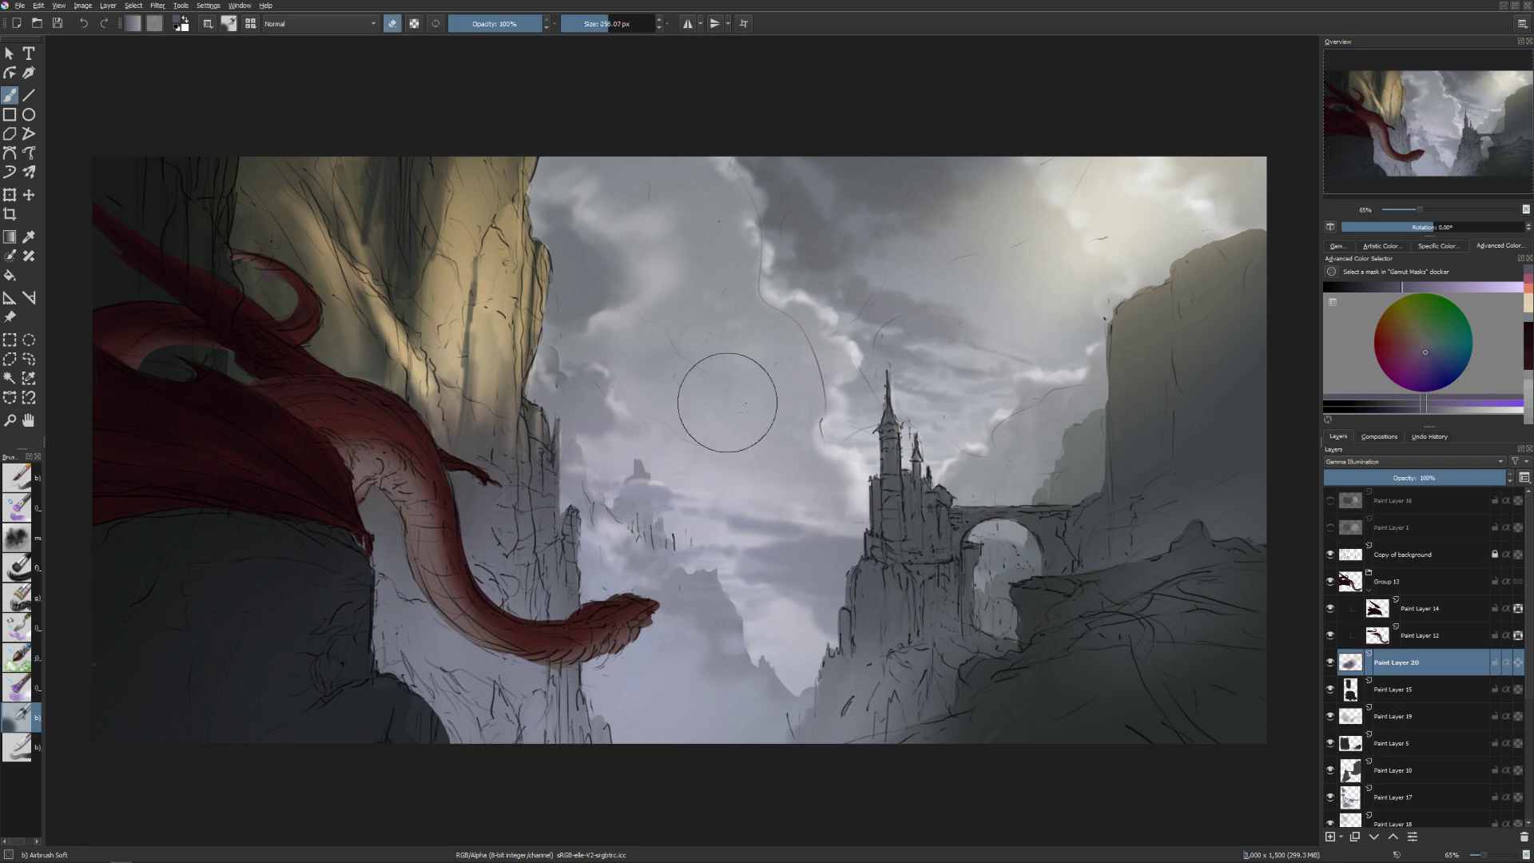
{"action": "key", "text": "e"}
Add faint blue-violet haze near the castle's left side, then pick a blue-grey teal.
{"action": "left_click", "coordinate": [1430, 354]}
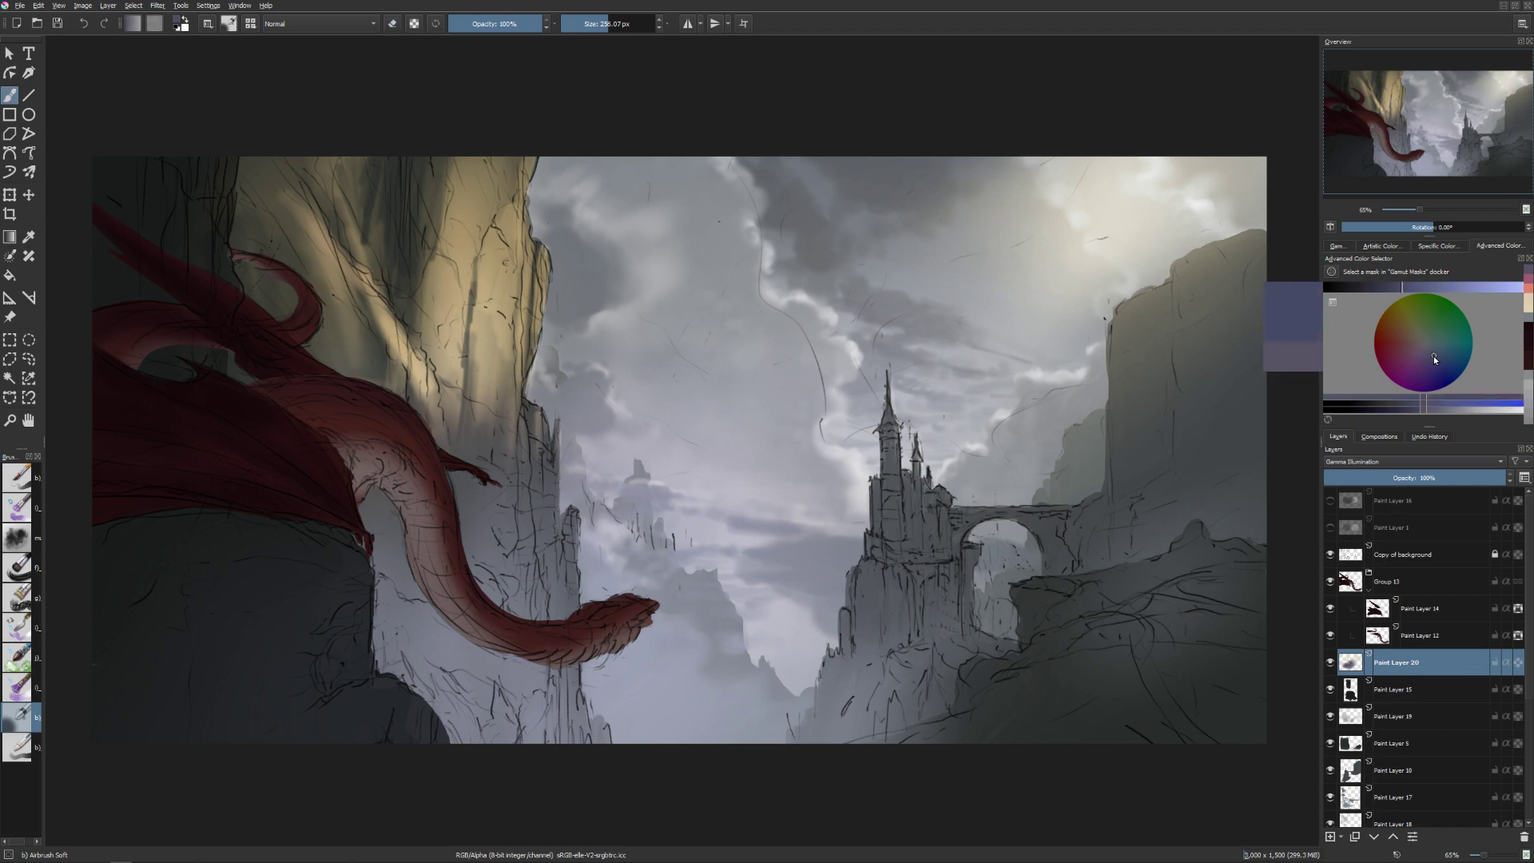
{"action": "left_click_drag", "start_coordinate": [535, 484], "coordinate": [568, 485]}
{"action": "mouse_move", "coordinate": [537, 511]}
{"action": "left_mouse_down"}
{"action": "mouse_move", "coordinate": [527, 588]}
{"action": "mouse_move", "coordinate": [526, 551]}
{"action": "left_mouse_up"}
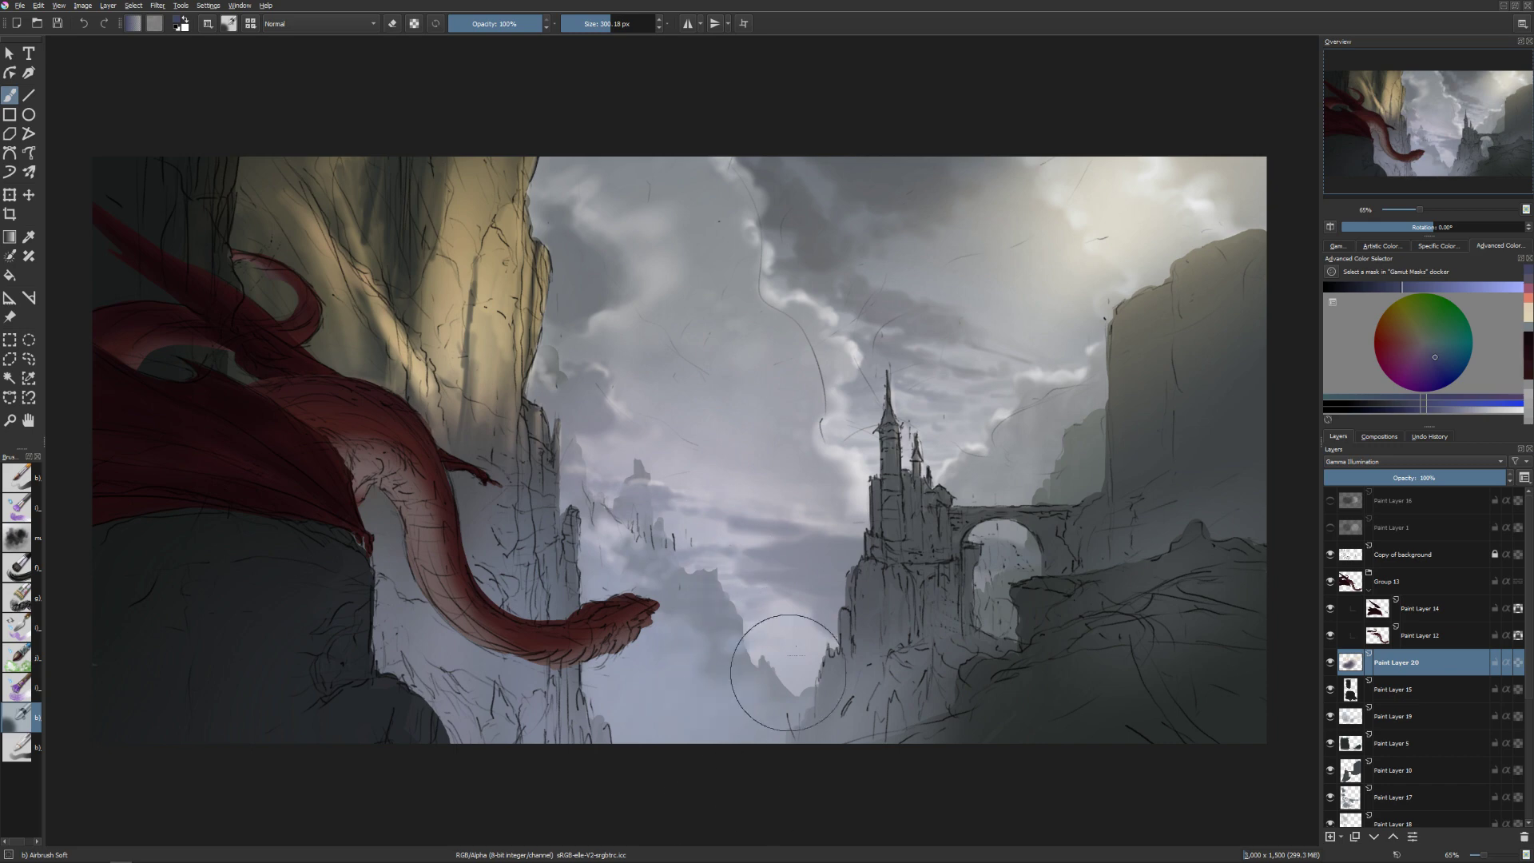
{"action": "left_click_drag", "start_coordinate": [889, 558], "coordinate": [901, 557]}
{"action": "left_click", "coordinate": [1436, 343]}
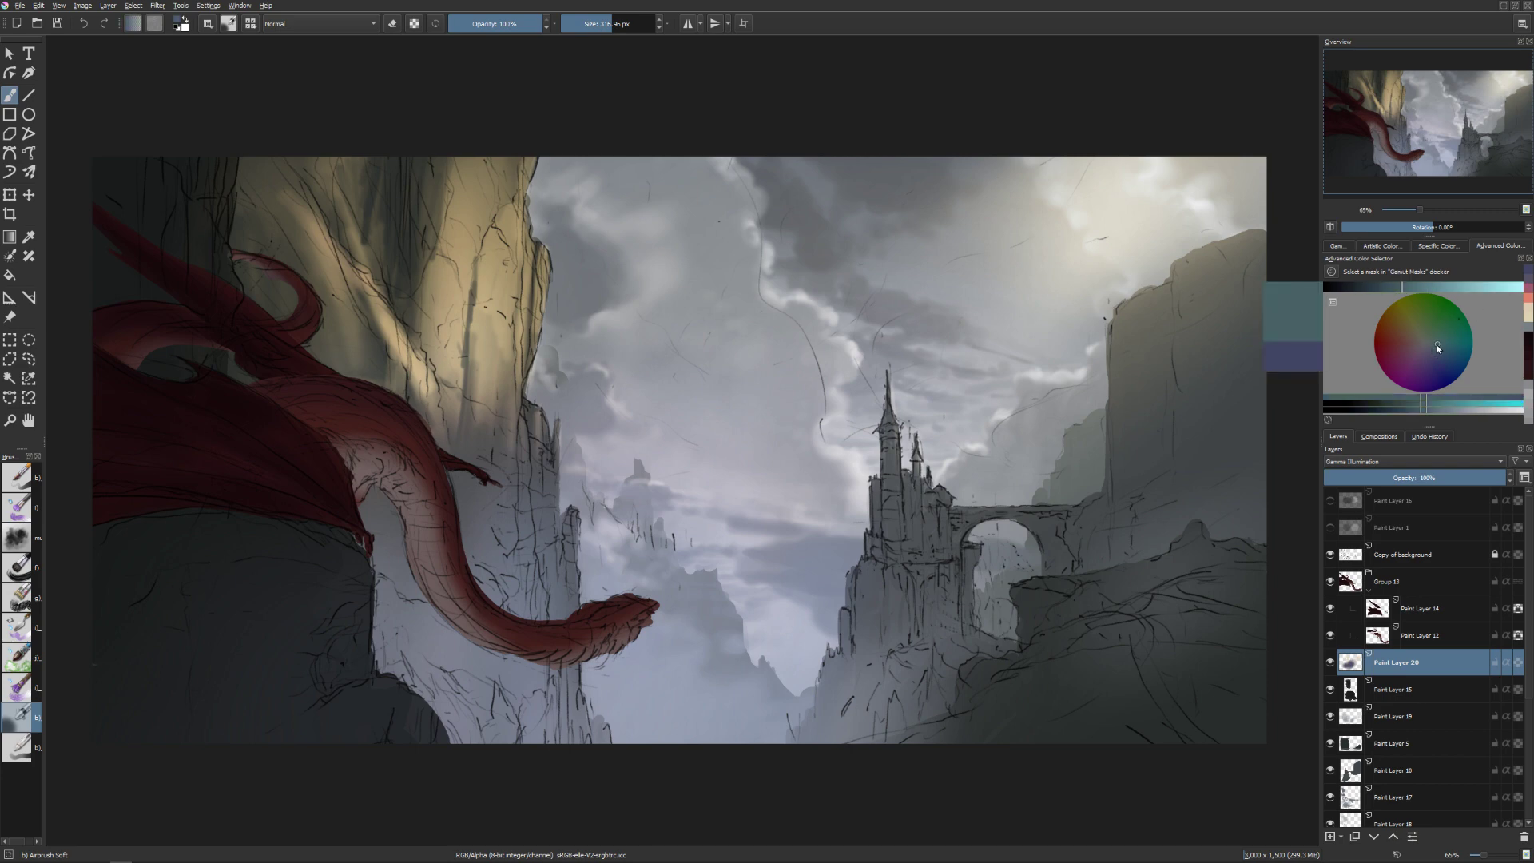
{"action": "left_click_drag", "start_coordinate": [728, 424], "coordinate": [867, 439]}
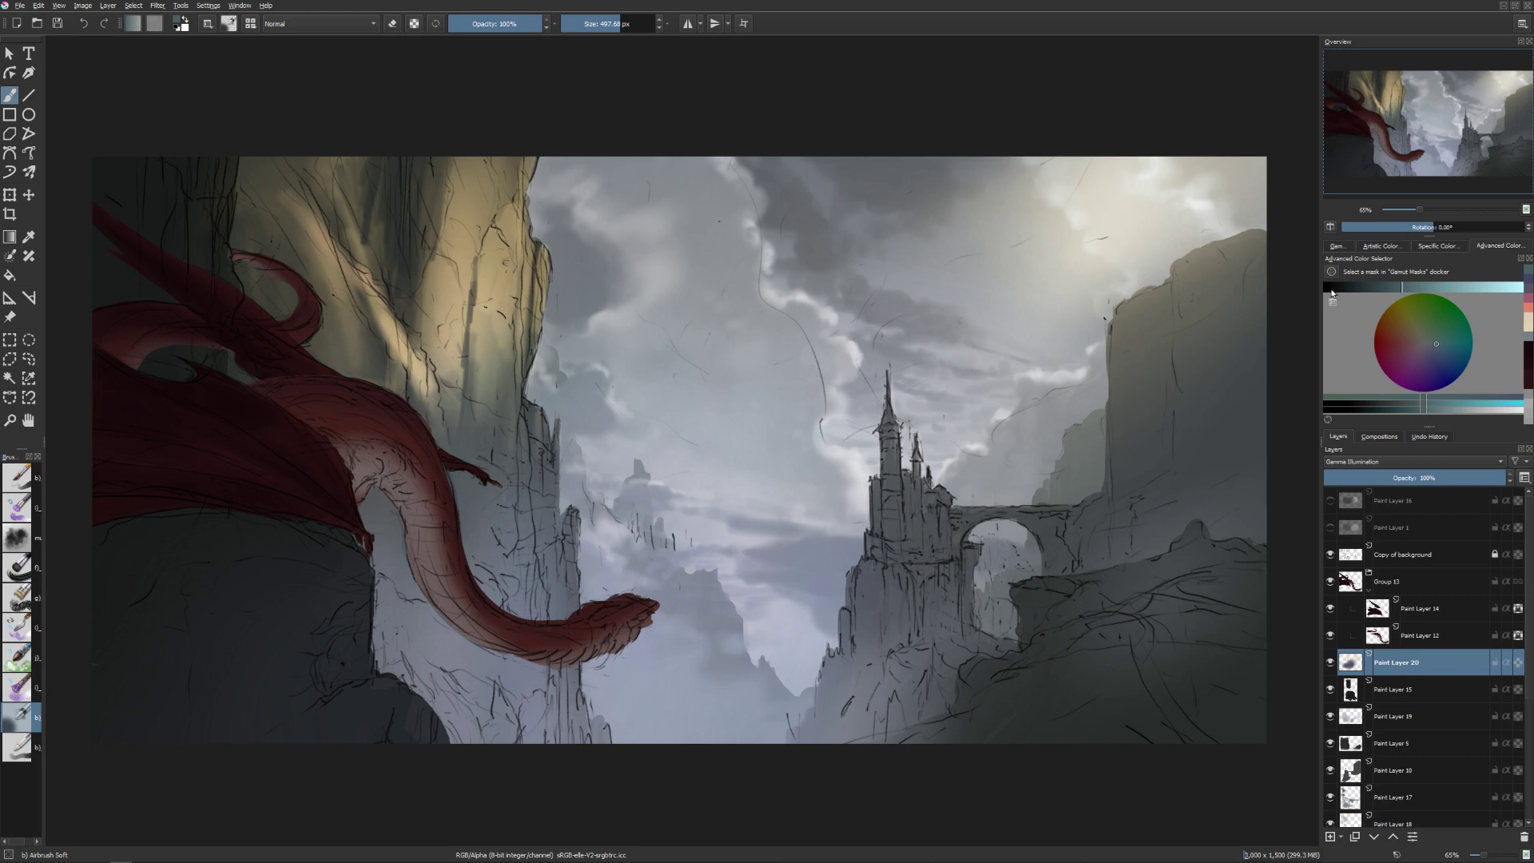
Pick a saturated peach colour with a brush of about 505 px in eraser mode, then hide Paint Layer 19.
{"action": "left_click", "coordinate": [1408, 337]}
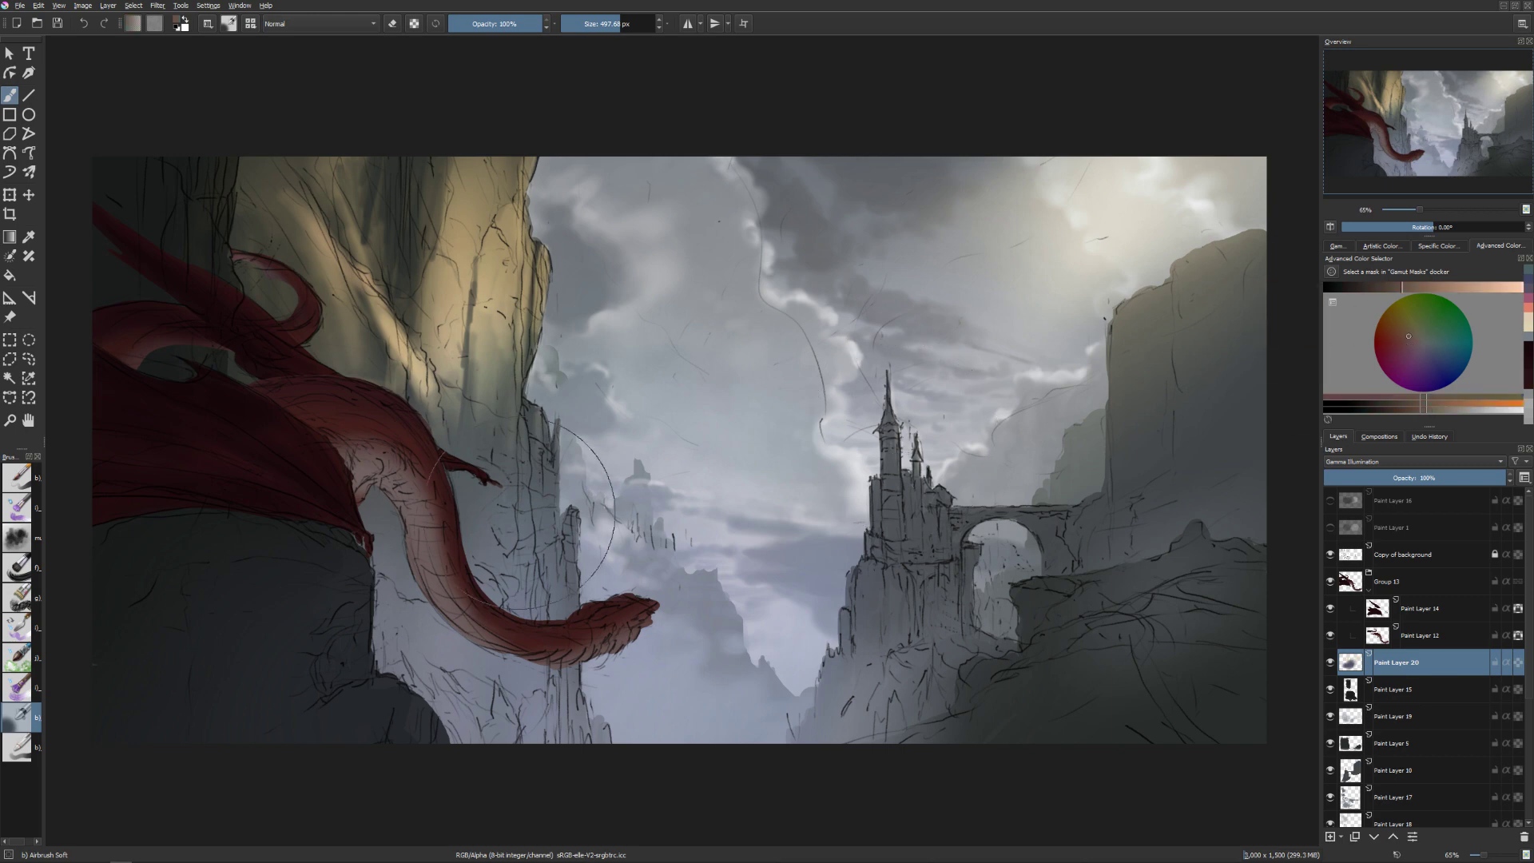
{"action": "key", "text": "bracketright"}
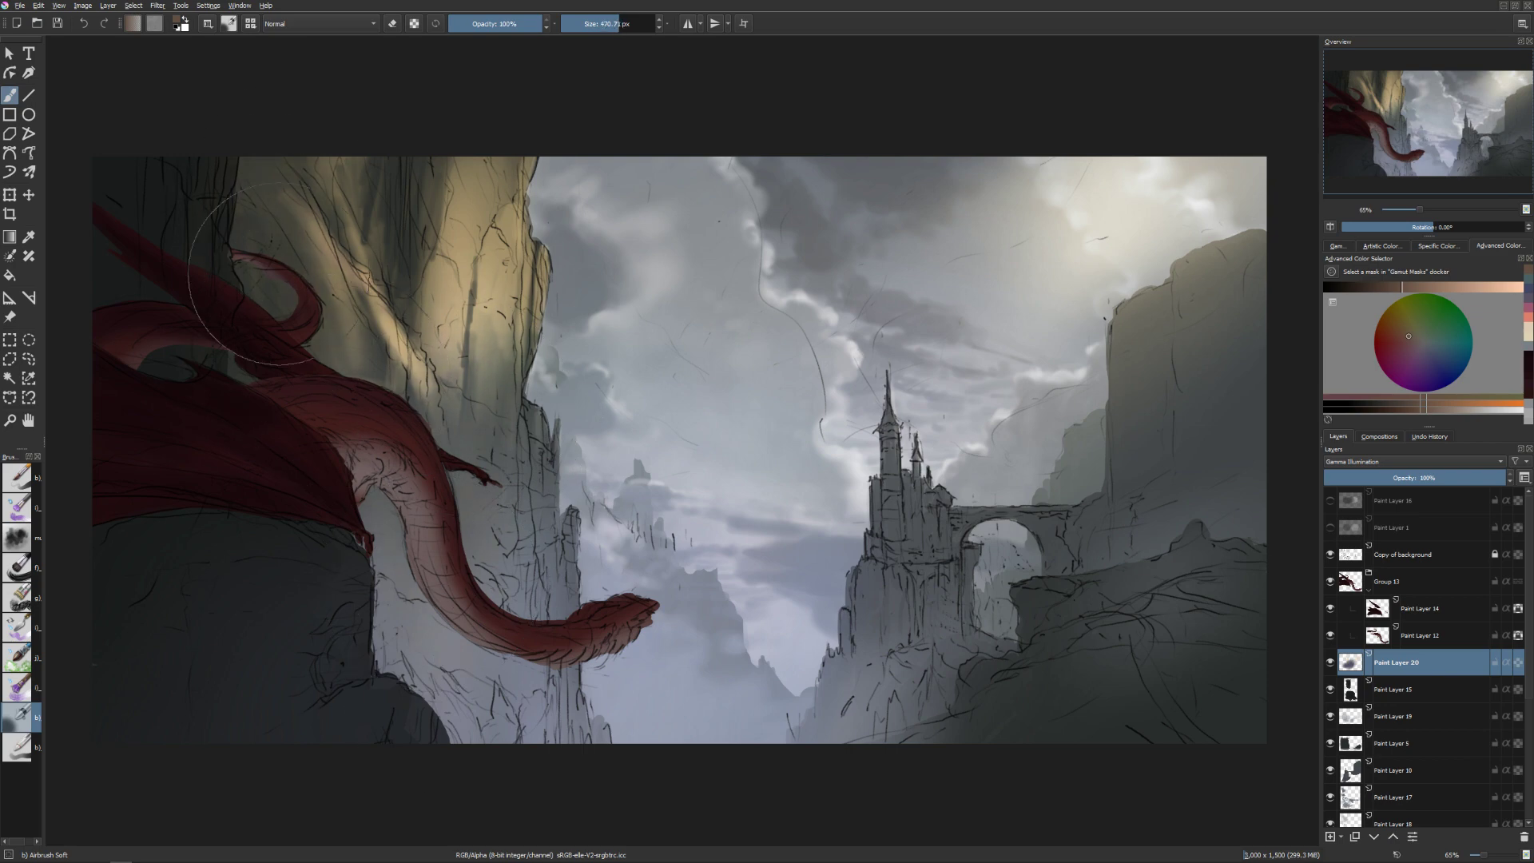
{"action": "key", "text": "bracketleft"}
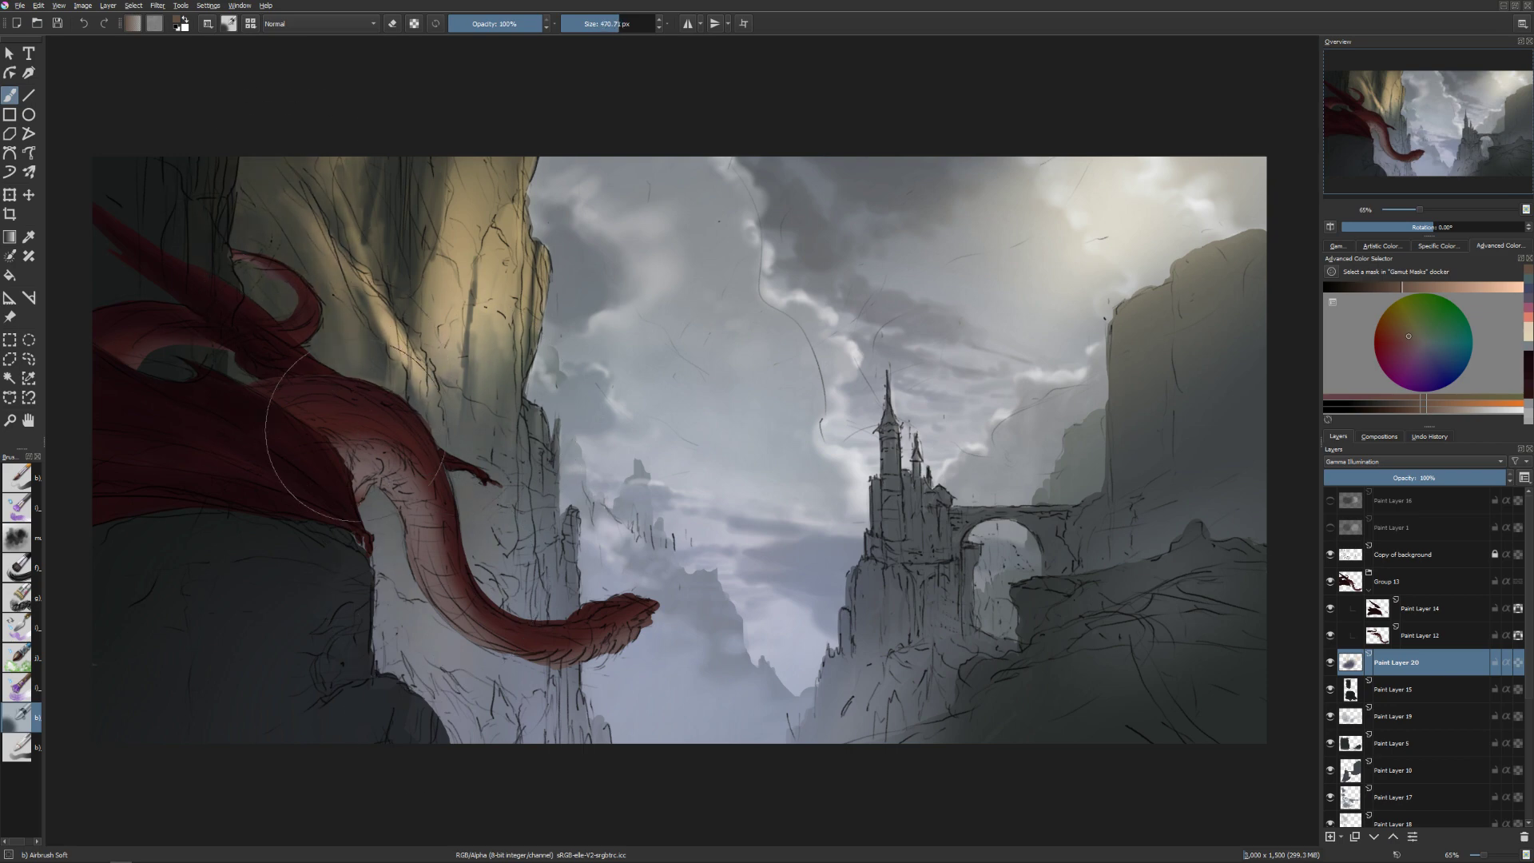
{"action": "left_click", "coordinate": [1471, 287]}
{"action": "key", "text": "bracketright"}
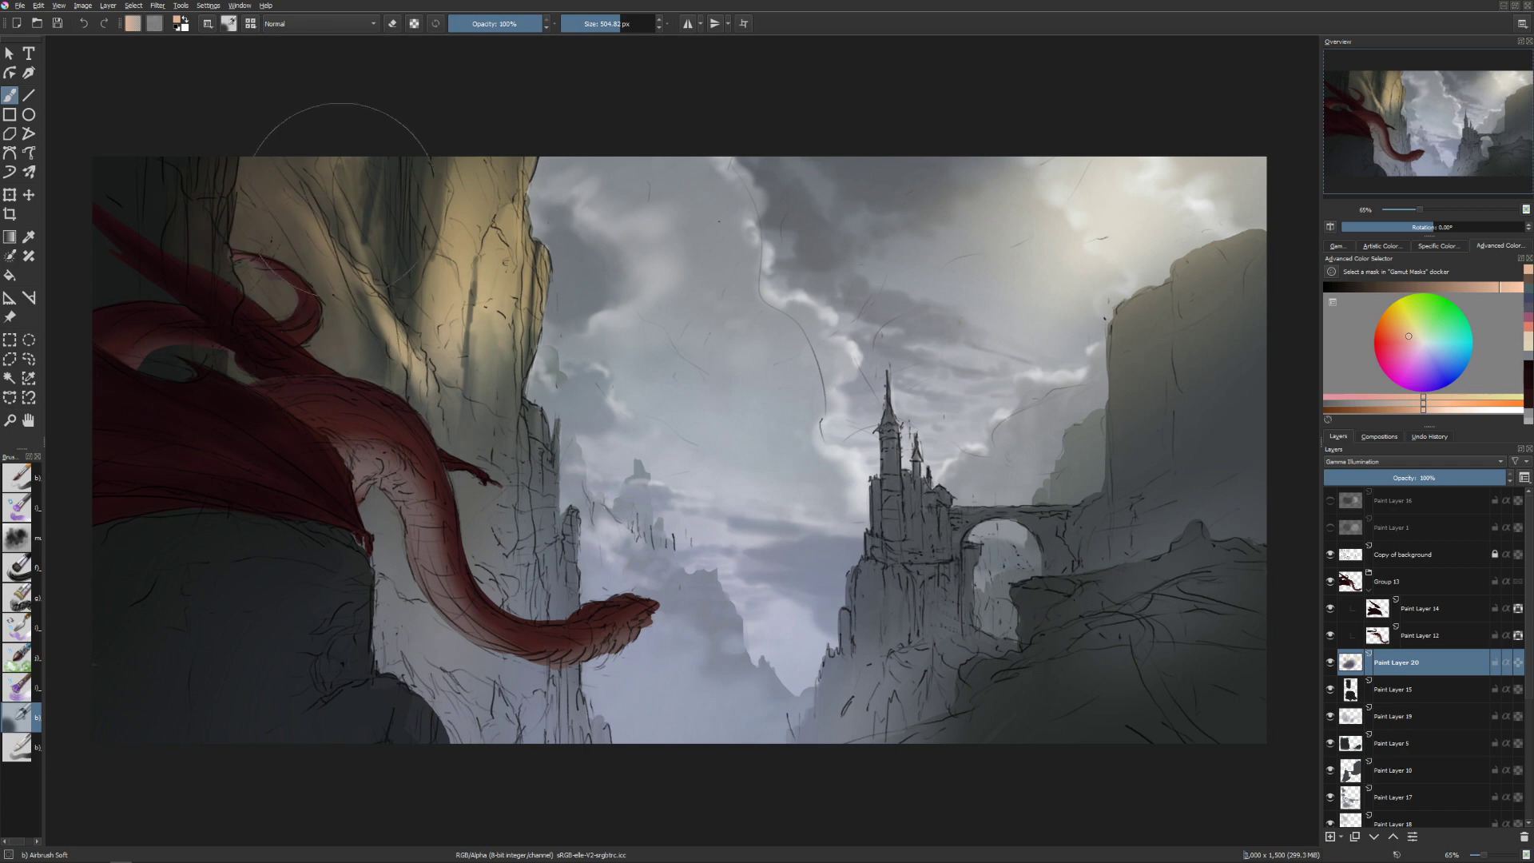
{"action": "key", "text": "e"}
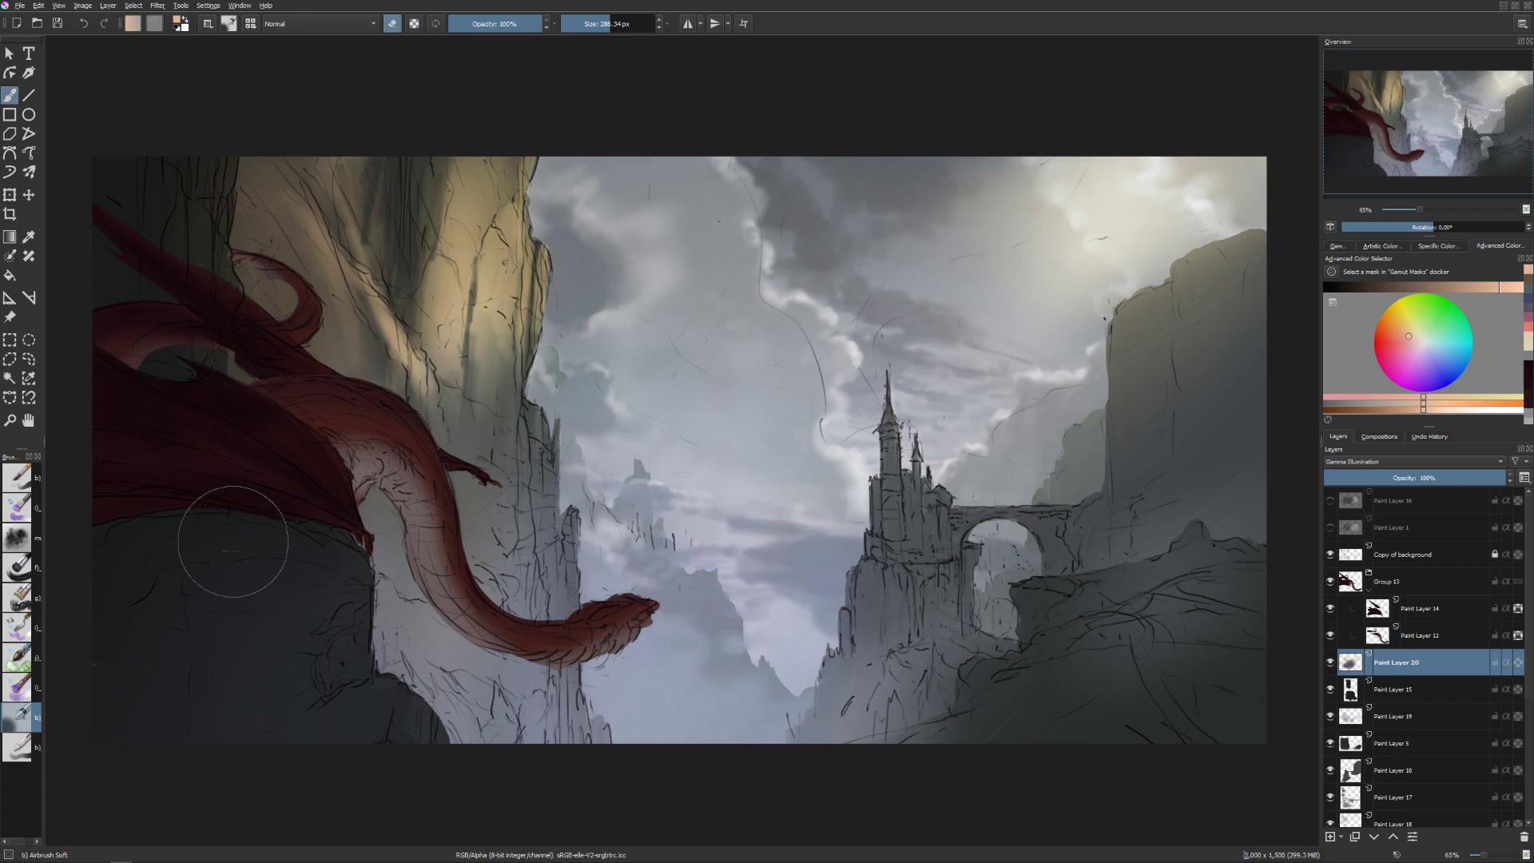
{"action": "left_click", "coordinate": [1330, 717]}
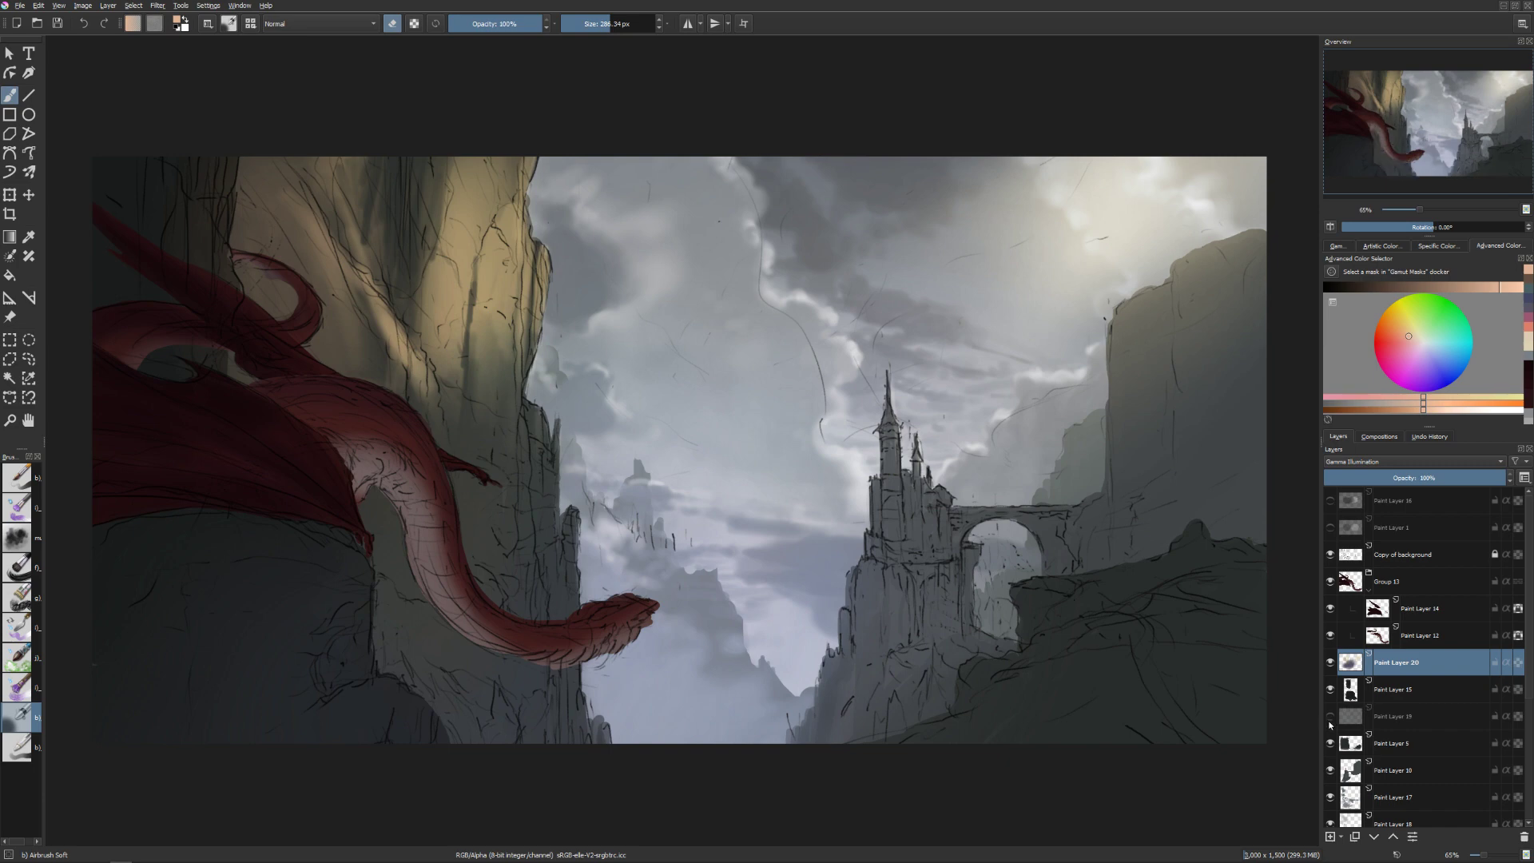
Show and select Paint Layer 19, then try lightness values in the hue/saturation/lightness adjustment.
{"action": "left_click", "coordinate": [1330, 716]}
{"action": "left_click", "coordinate": [1355, 719]}
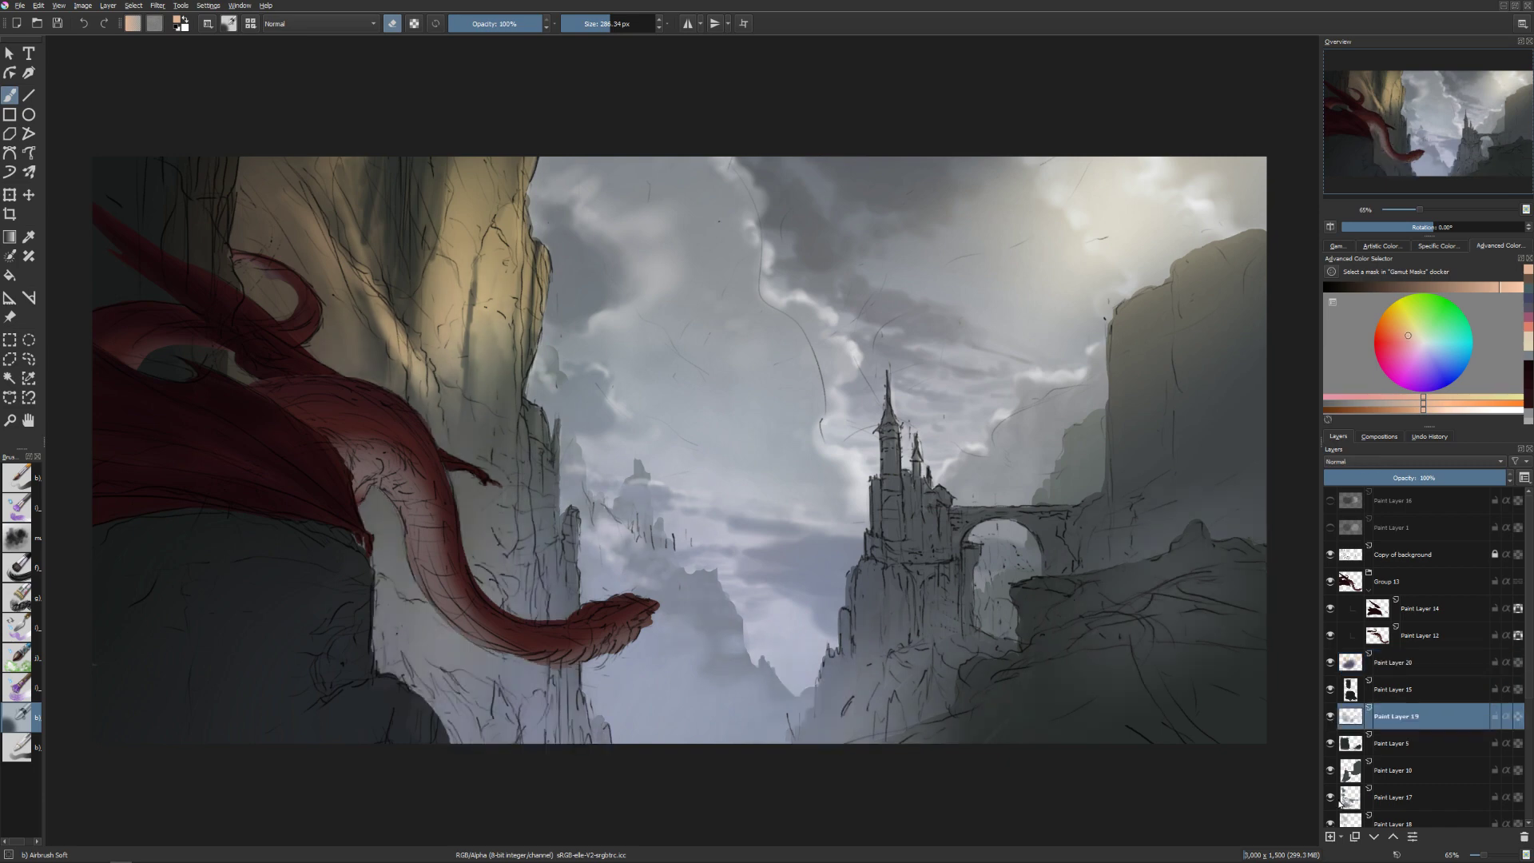
{"action": "key", "text": "ctrl+u"}
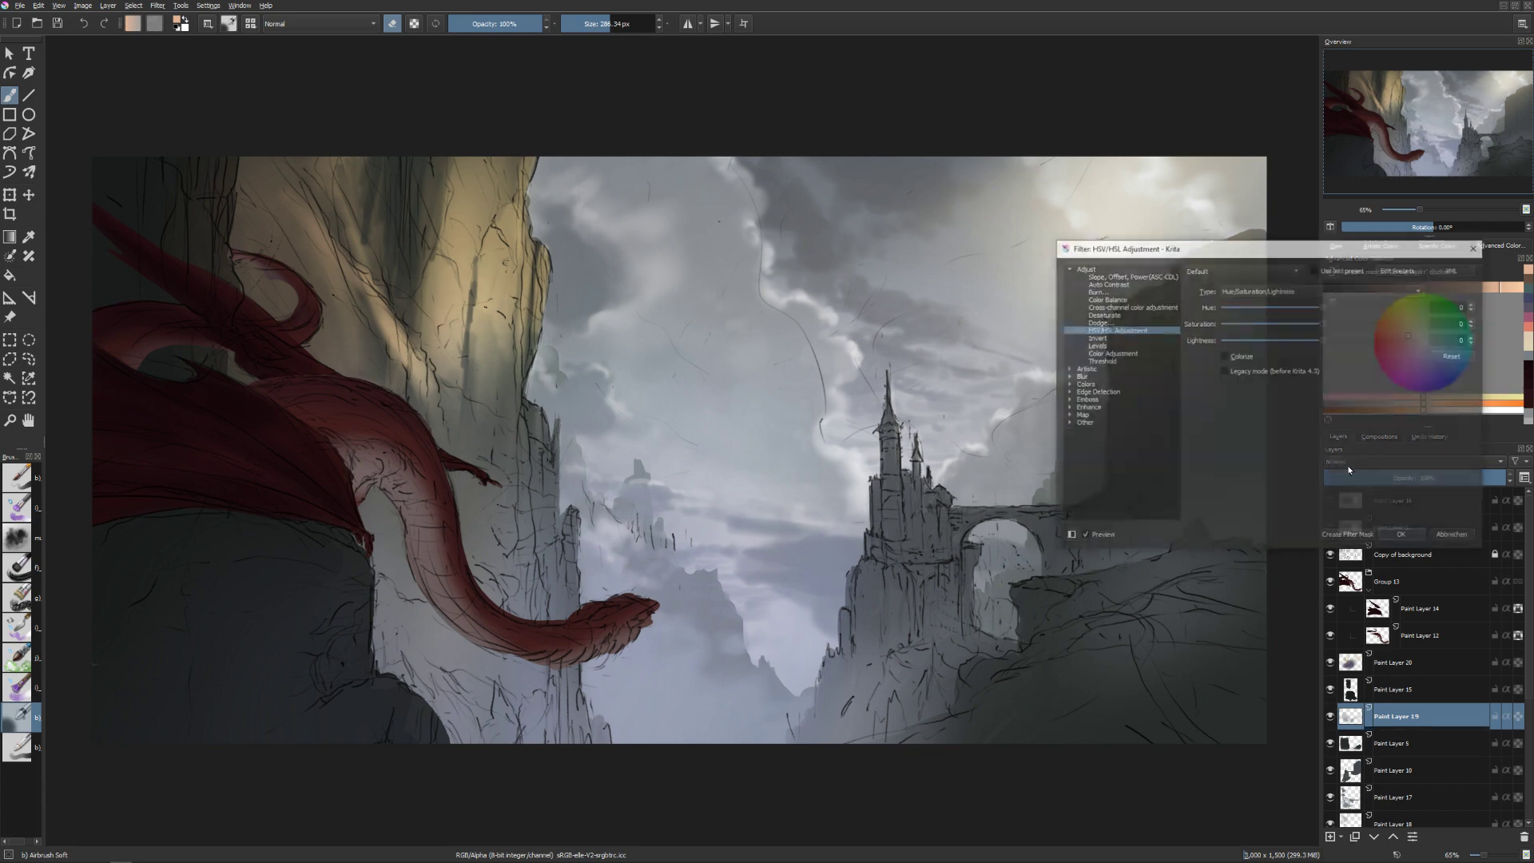
{"action": "left_click_drag", "start_coordinate": [1320, 339], "coordinate": [1272, 344]}
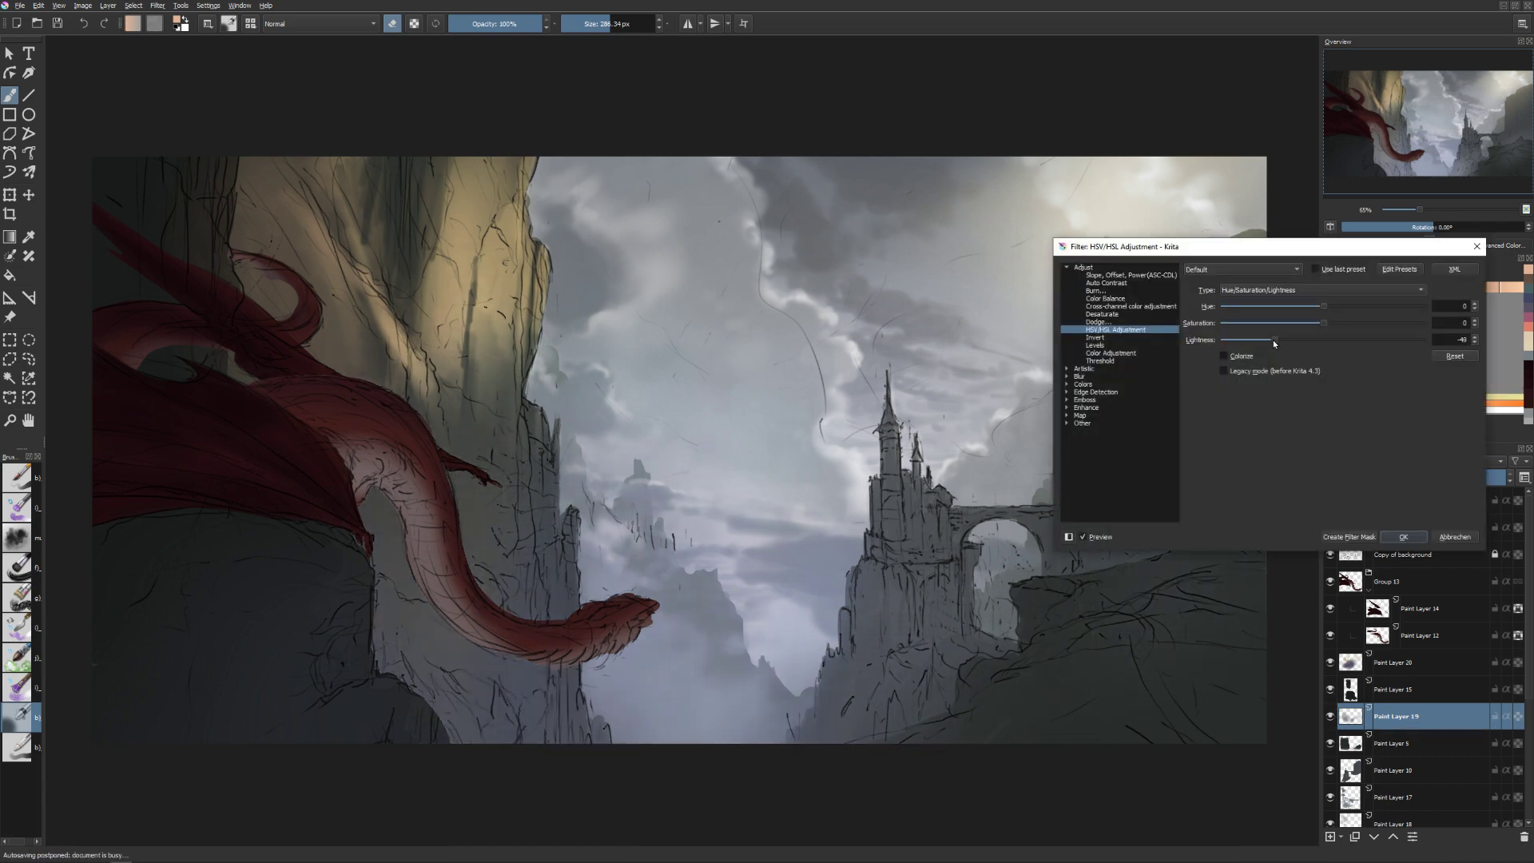
{"action": "left_click_drag", "start_coordinate": [1272, 339], "coordinate": [1198, 345]}
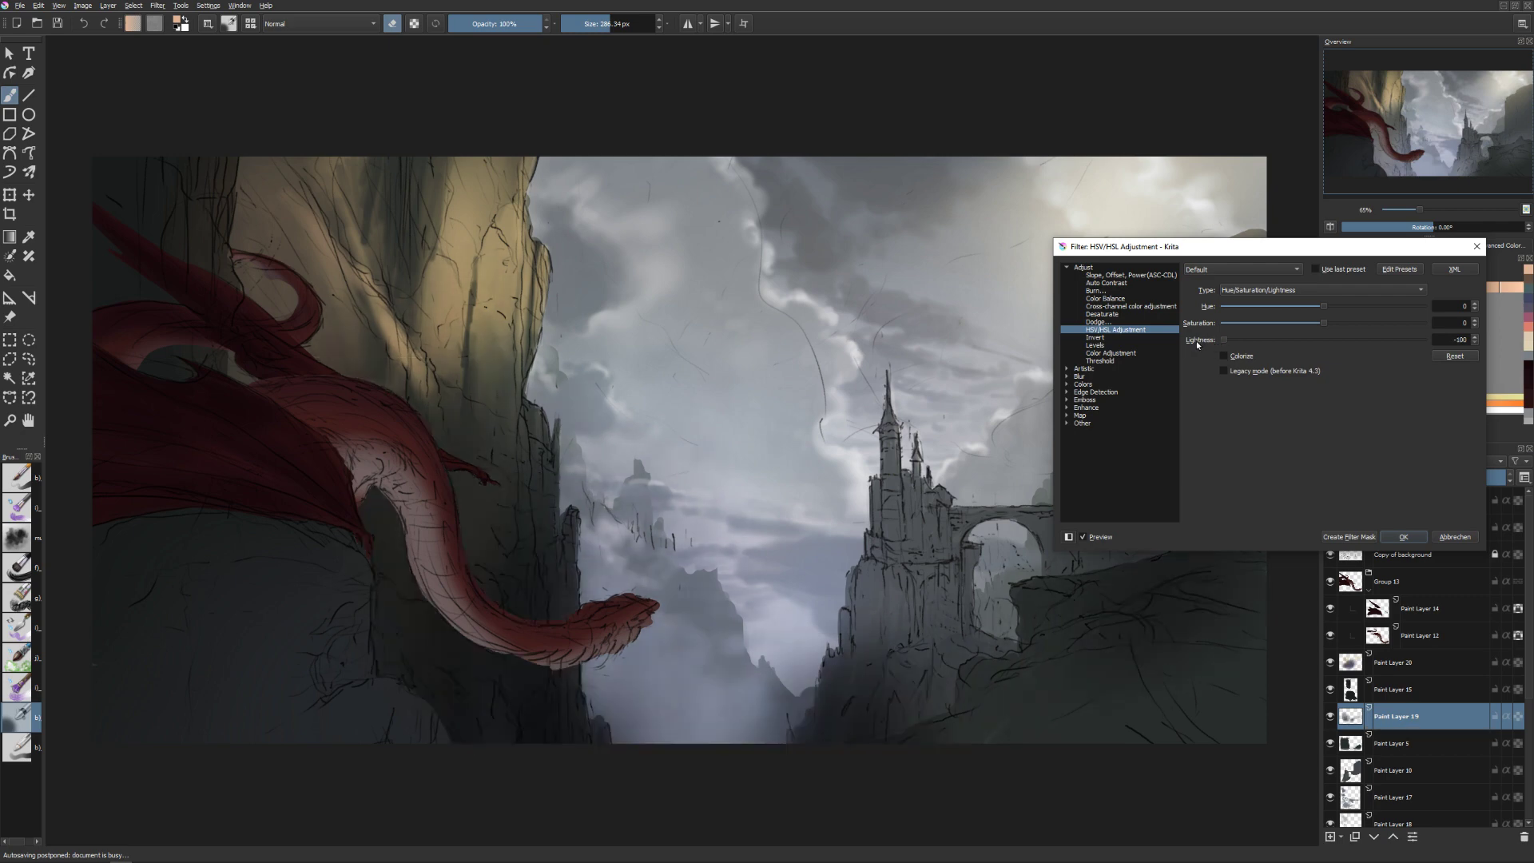
{"action": "left_click_drag", "start_coordinate": [1250, 345], "coordinate": [1327, 324]}
Colorize Paint Layer 19 to hue 216, saturation 11, lightness -33 and apply it.
{"action": "left_click", "coordinate": [1237, 356]}
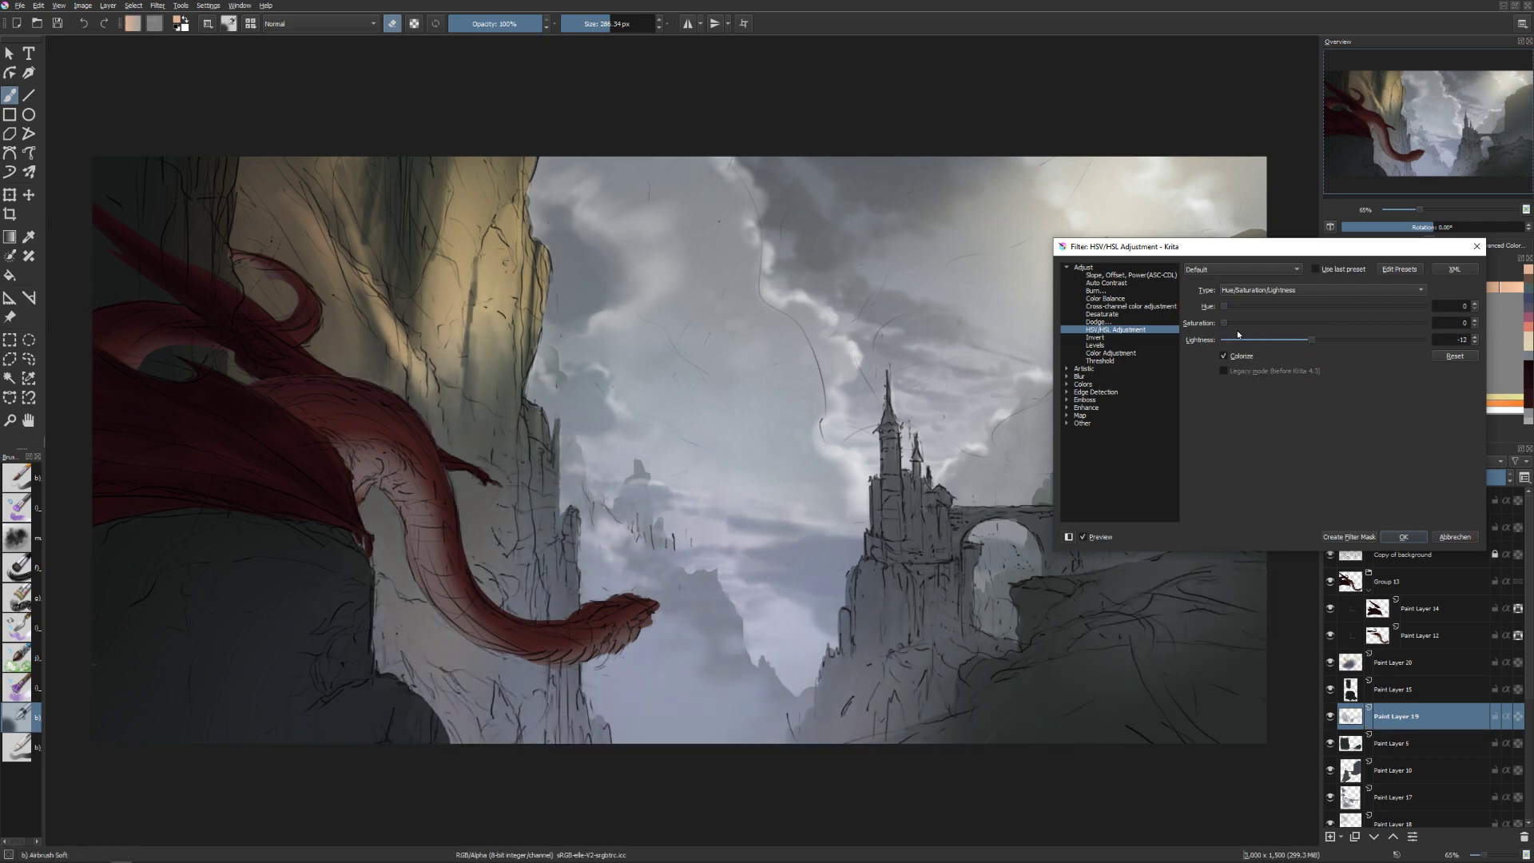
{"action": "left_click_drag", "start_coordinate": [1224, 324], "coordinate": [1286, 325]}
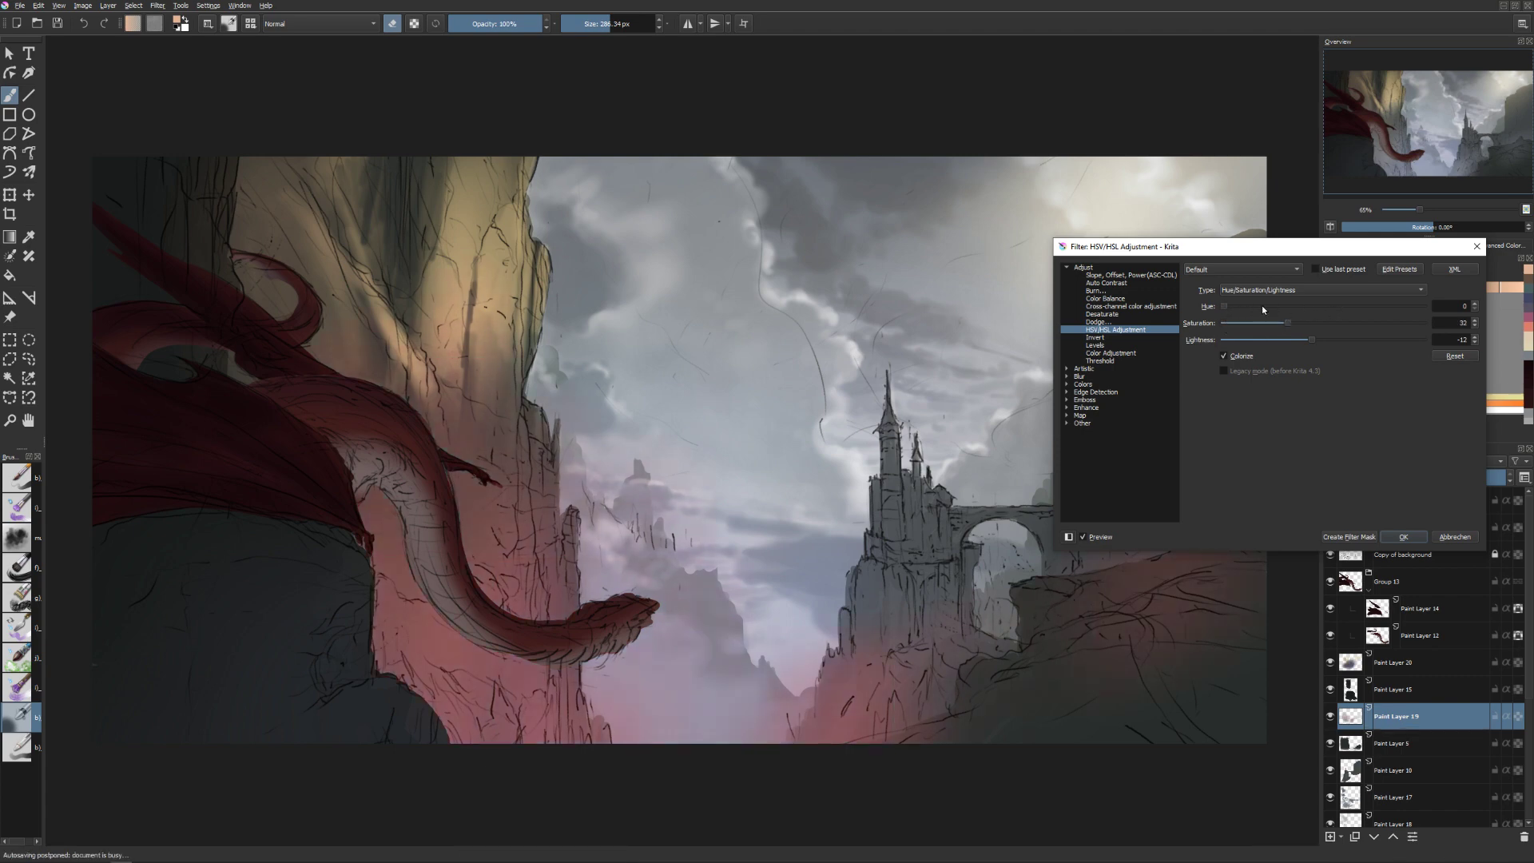
{"action": "left_click_drag", "start_coordinate": [1231, 308], "coordinate": [1348, 316]}
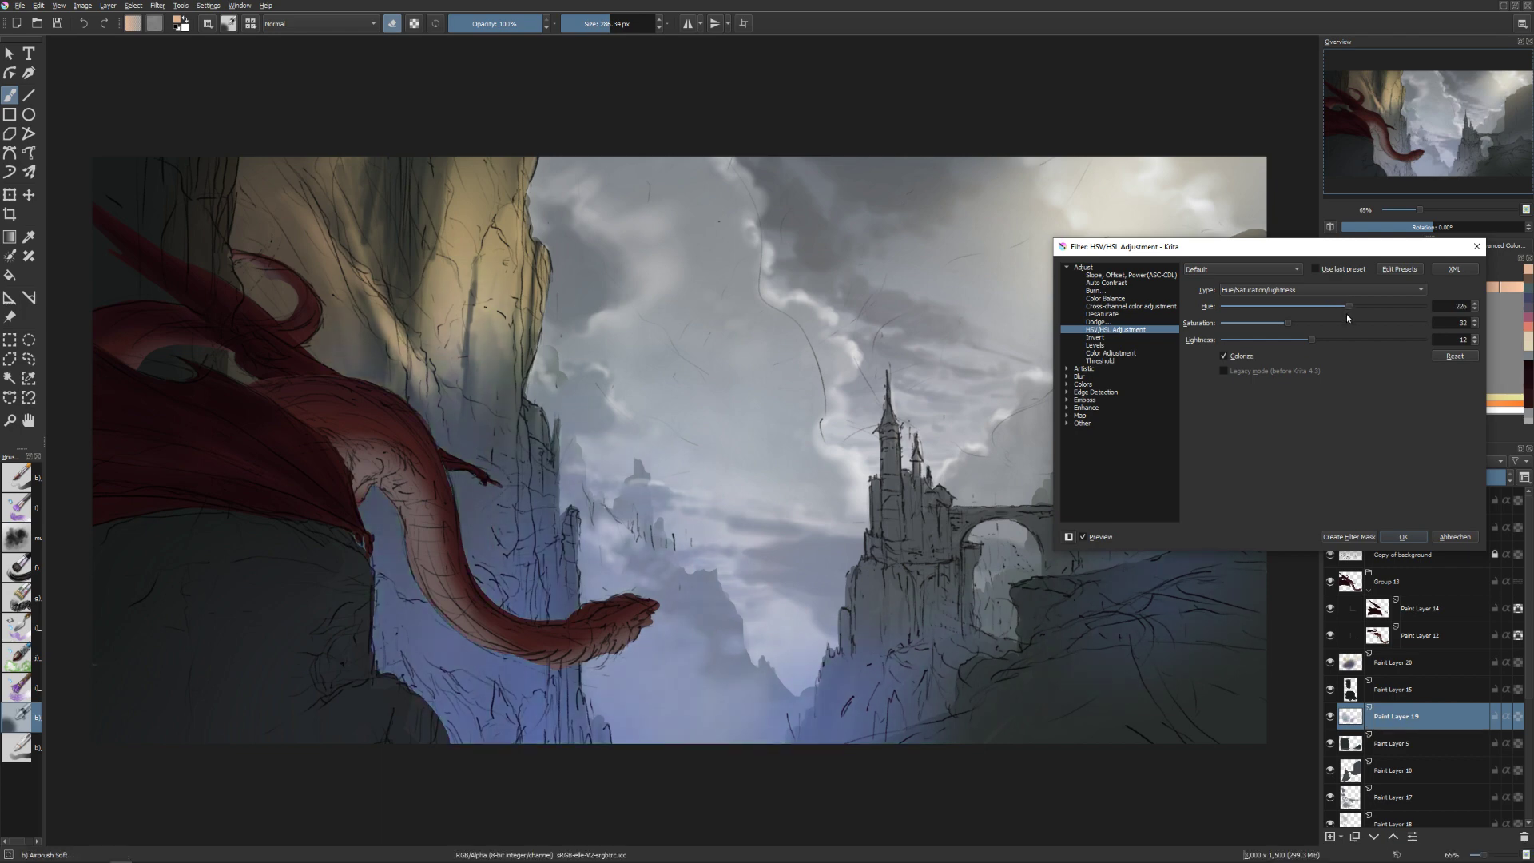
{"action": "left_click_drag", "start_coordinate": [1346, 310], "coordinate": [1239, 322]}
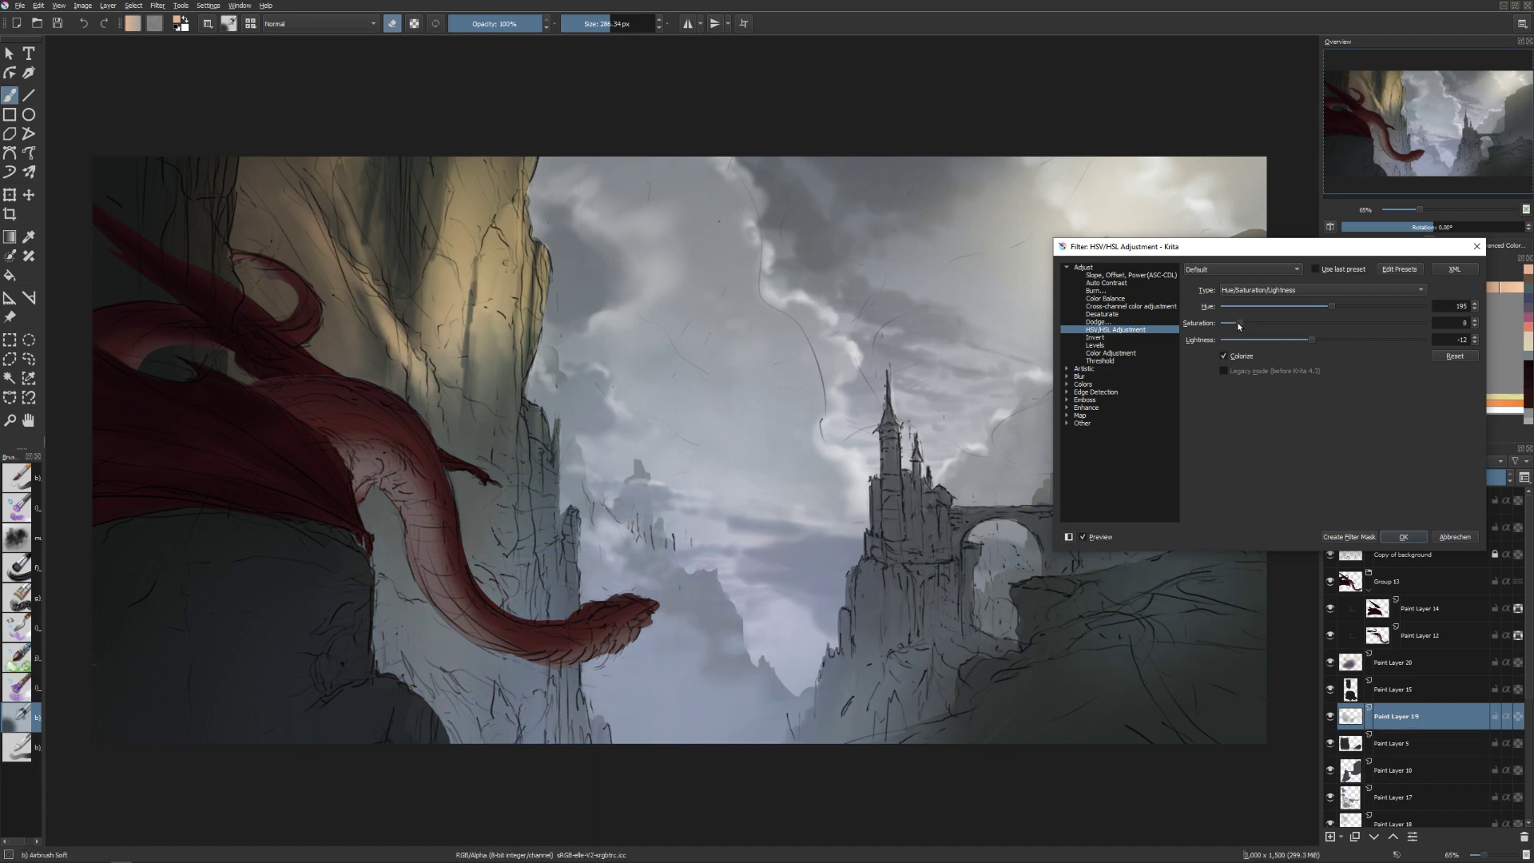
{"action": "left_click_drag", "start_coordinate": [1326, 304], "coordinate": [1293, 344]}
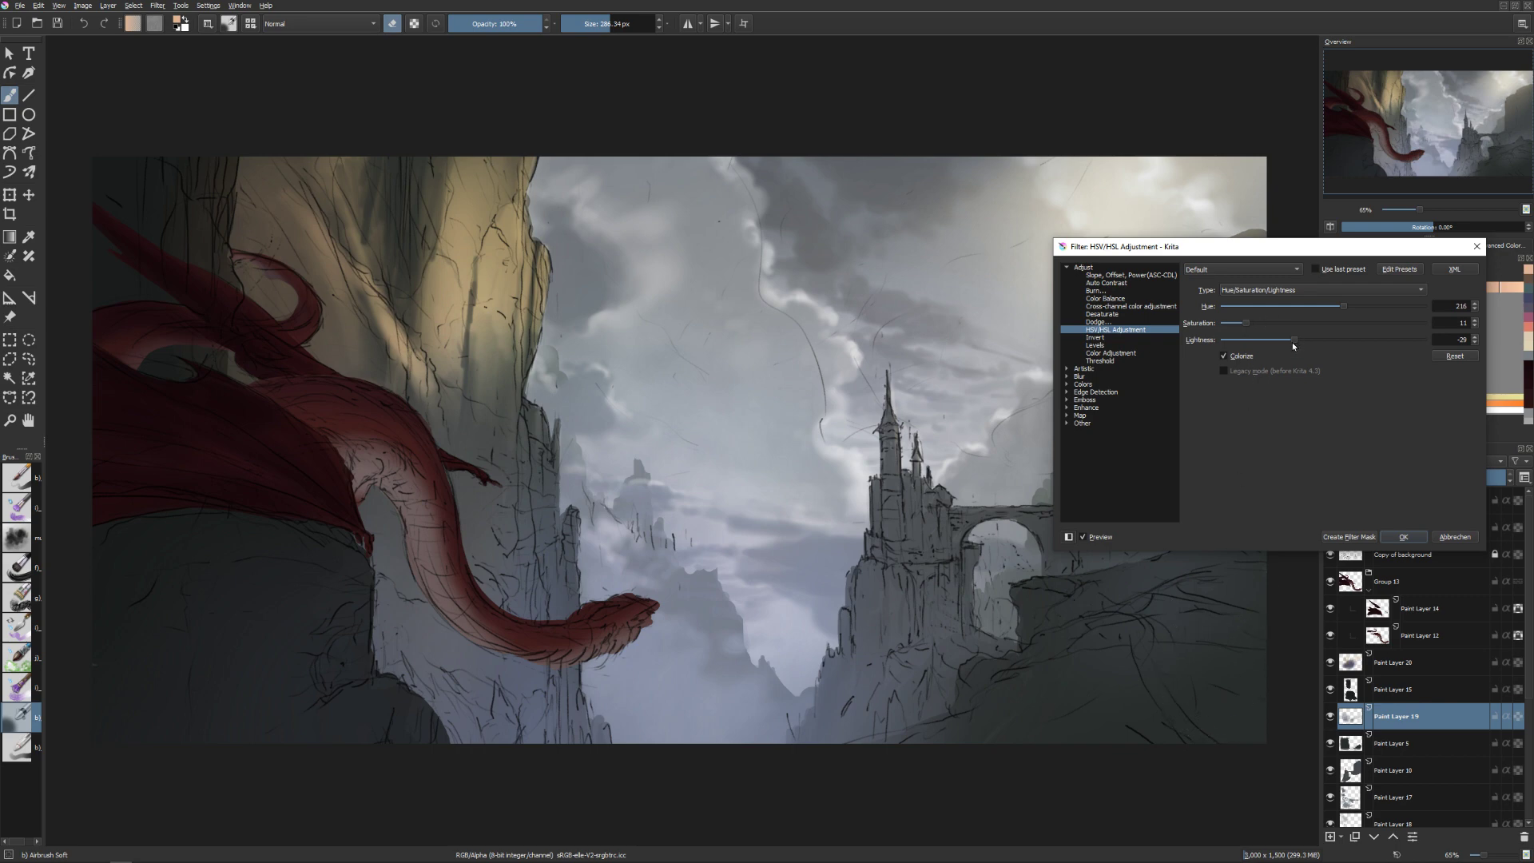
{"action": "left_click_drag", "start_coordinate": [1291, 339], "coordinate": [1287, 342]}
{"action": "left_click", "coordinate": [1404, 538]}
Select Paint Layer 5 and lower its lightness slightly with Ctrl+U to darken the right foreground rocks.
{"action": "mouse_move", "coordinate": [1446, 712]}
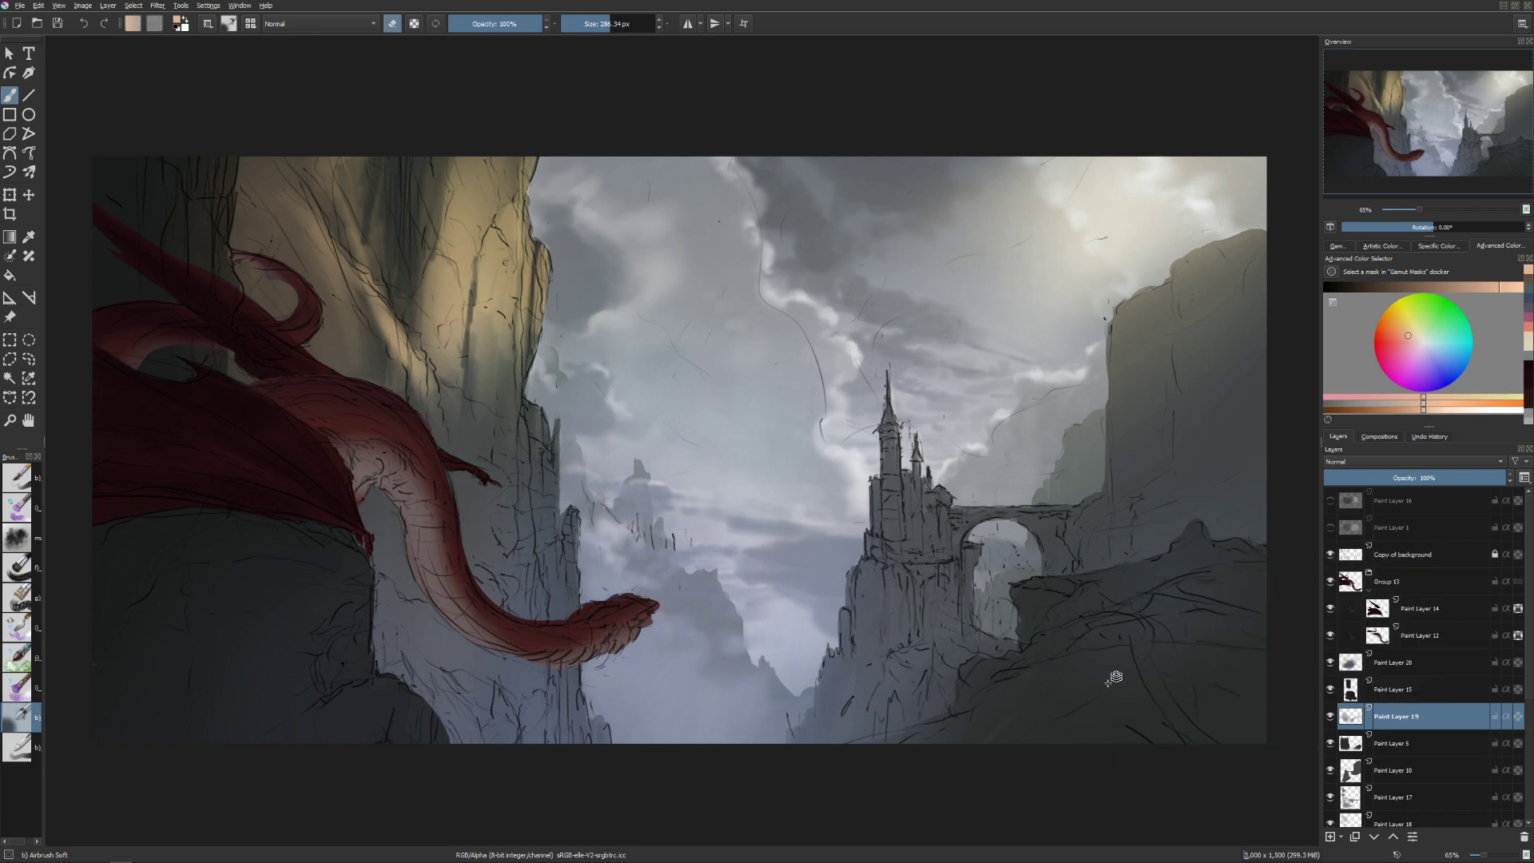
{"action": "key", "text": "Page_Down"}
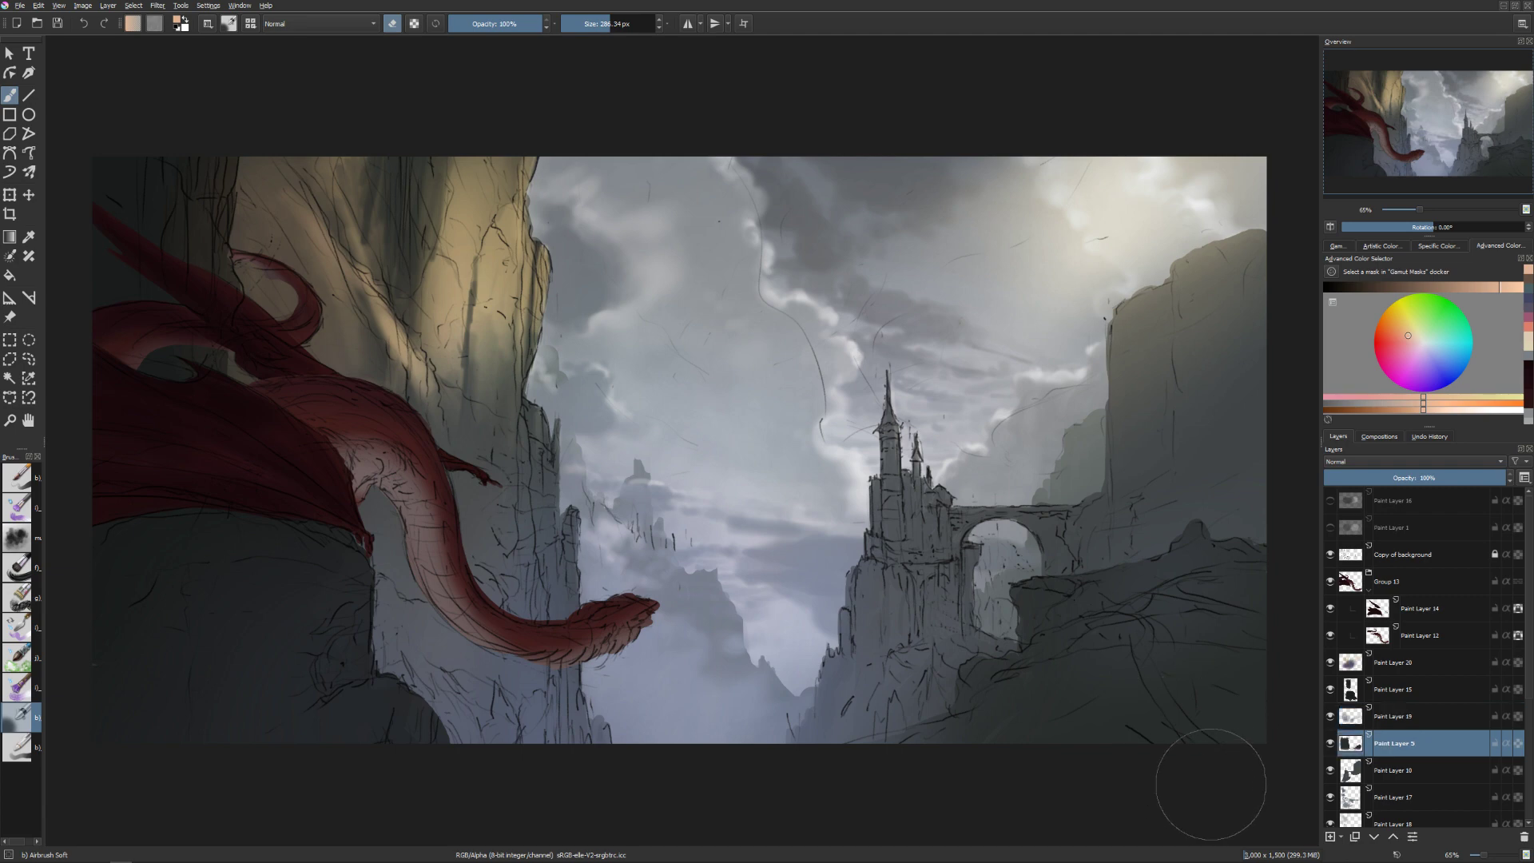
{"action": "key", "text": "ctrl+u"}
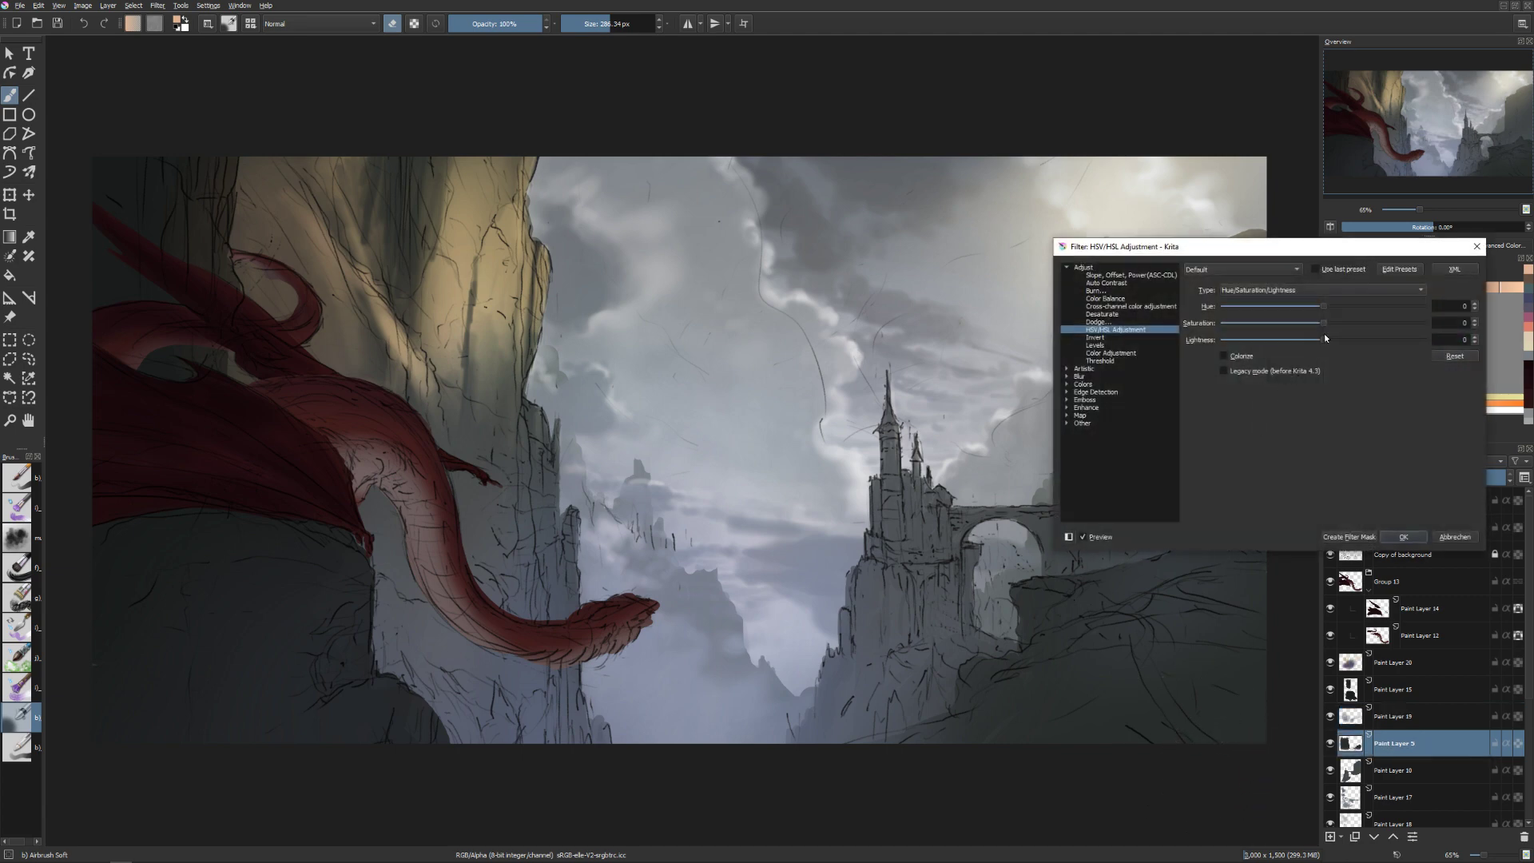
{"action": "left_click_drag", "start_coordinate": [1324, 338], "coordinate": [1302, 340]}
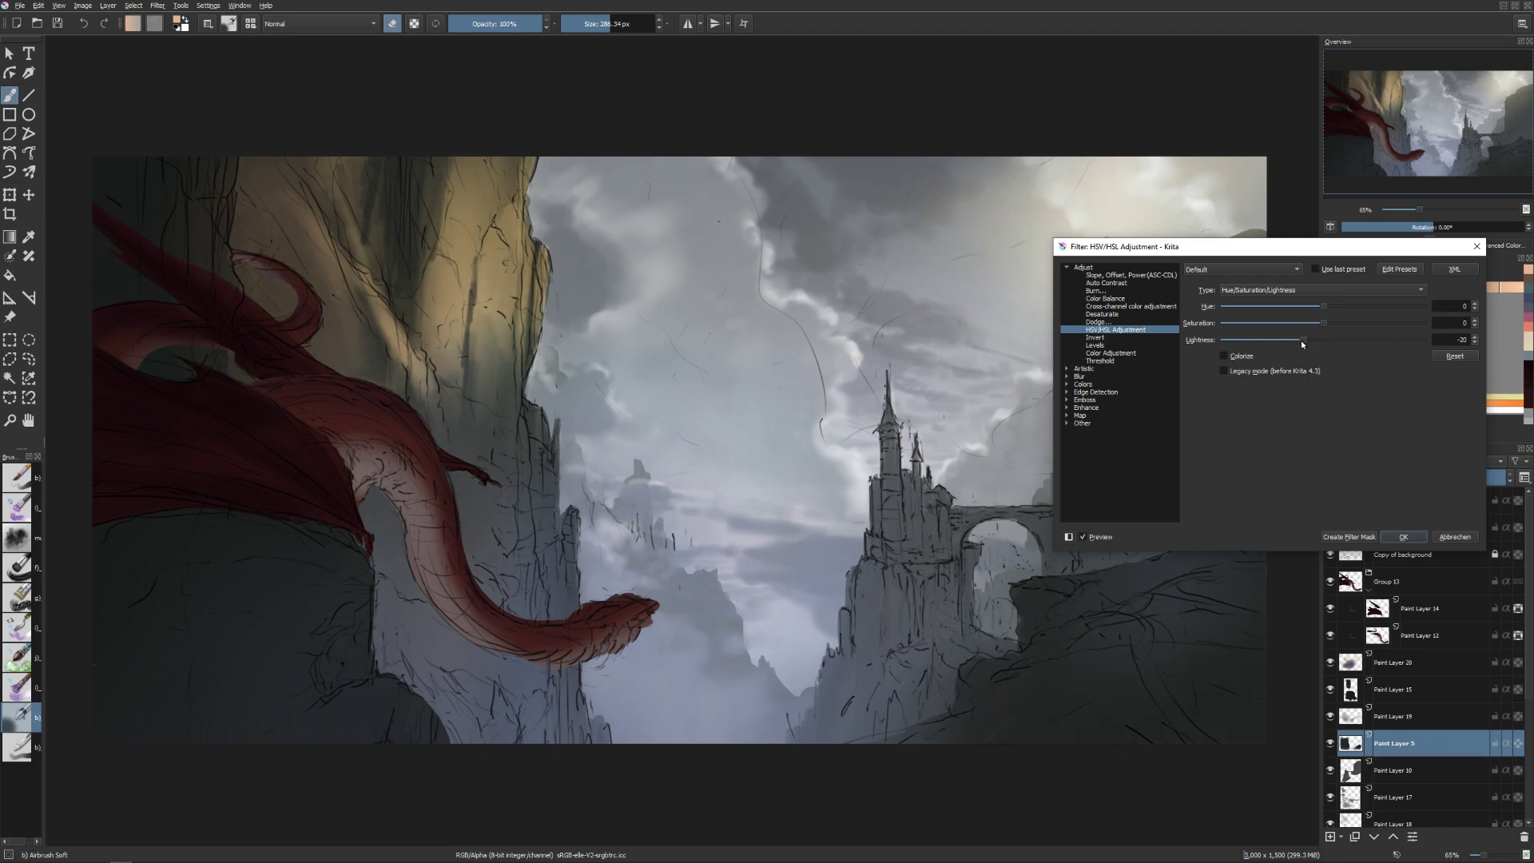
{"action": "left_click", "coordinate": [1400, 536]}
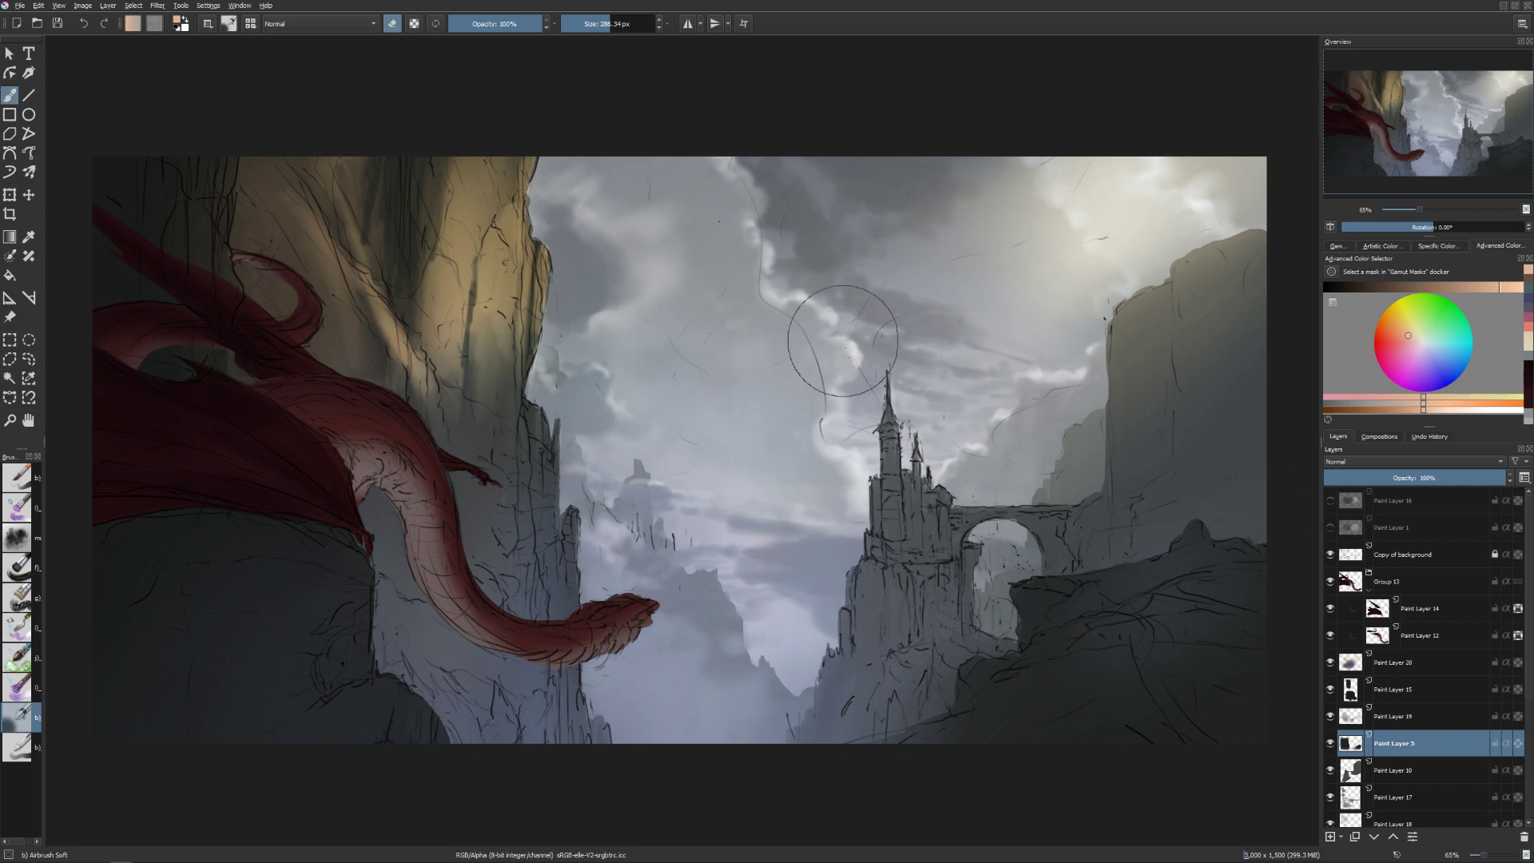
Compare the mist with Paint Layer 19 off and on, lock Paint Layer 20, and select Paint Layer 7.
{"action": "left_click", "coordinate": [866, 348]}
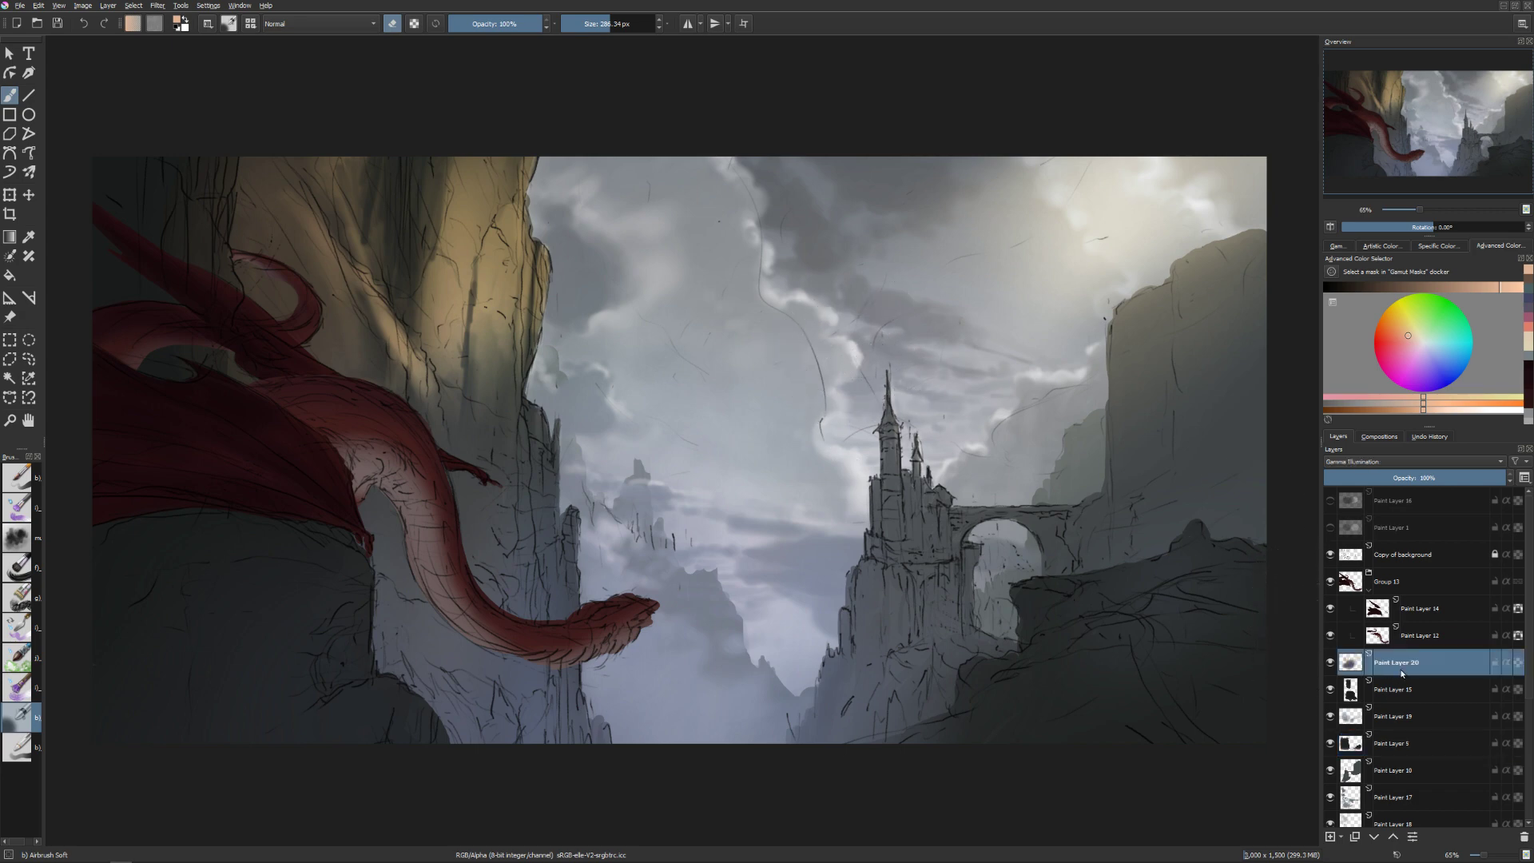
{"action": "left_click", "coordinate": [1331, 719]}
{"action": "left_click", "coordinate": [1331, 719]}
{"action": "left_click", "coordinate": [1494, 662]}
{"action": "key", "text": "r"}
{"action": "left_click", "coordinate": [864, 349]}
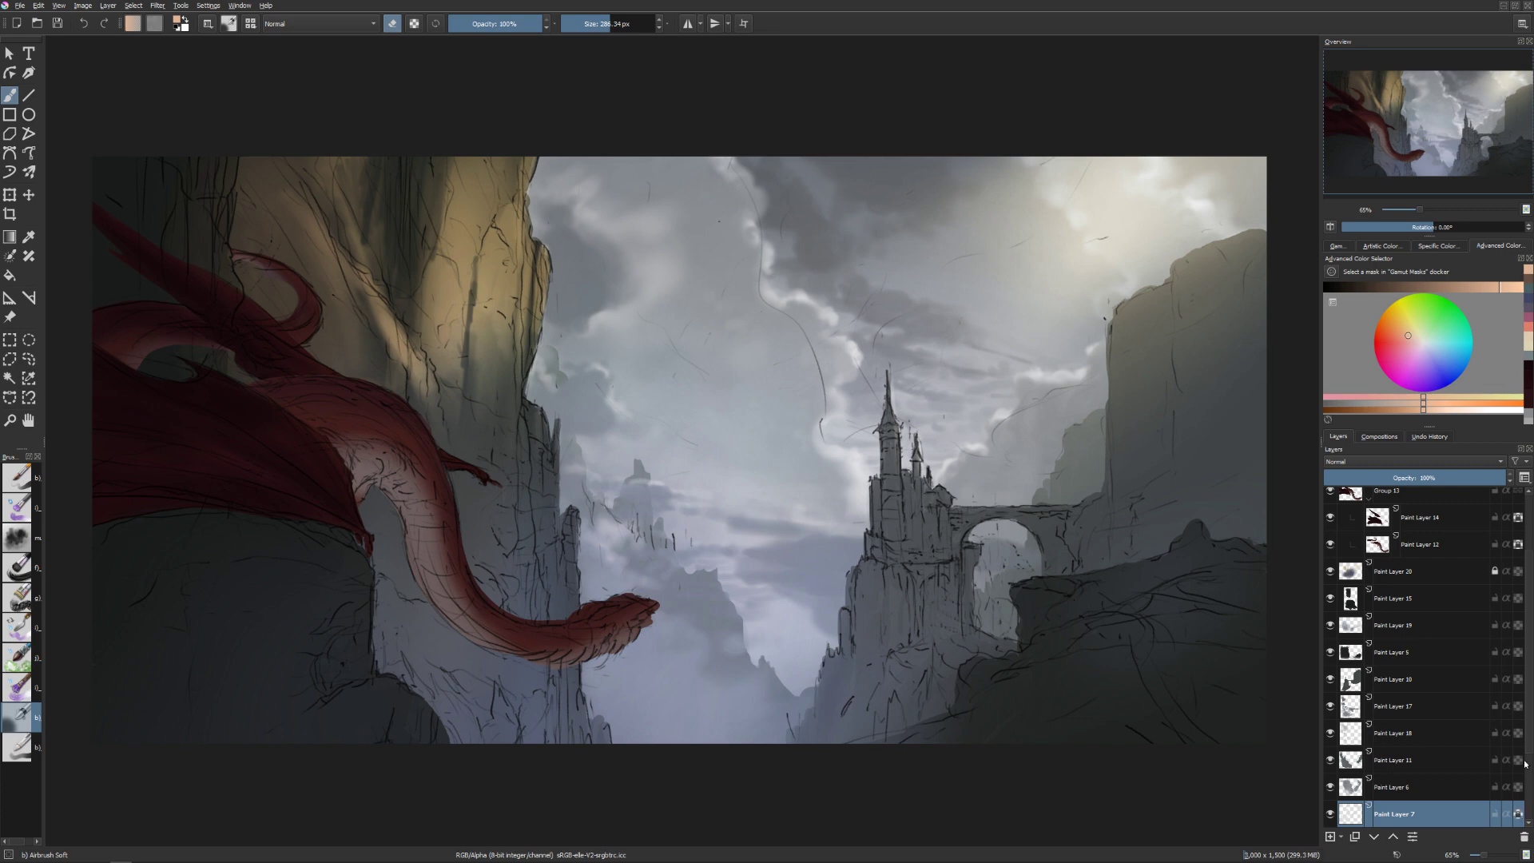
Try a tan-yellow glow on the cloud edge in painting mode, then undo it.
{"action": "key", "text": "e"}
{"action": "left_click", "coordinate": [1512, 289]}
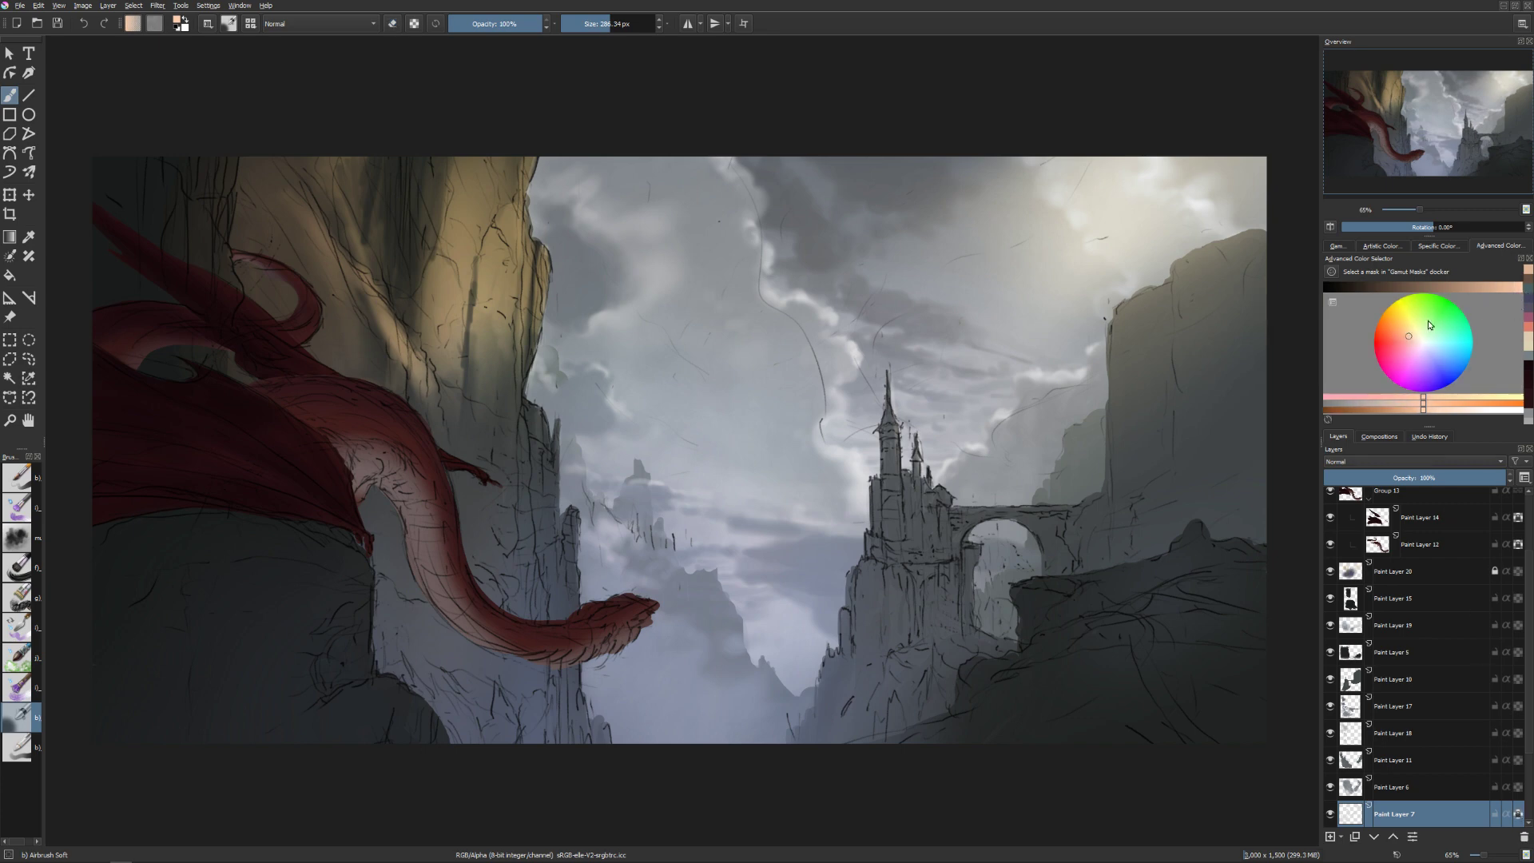
{"action": "left_click", "coordinate": [1413, 337]}
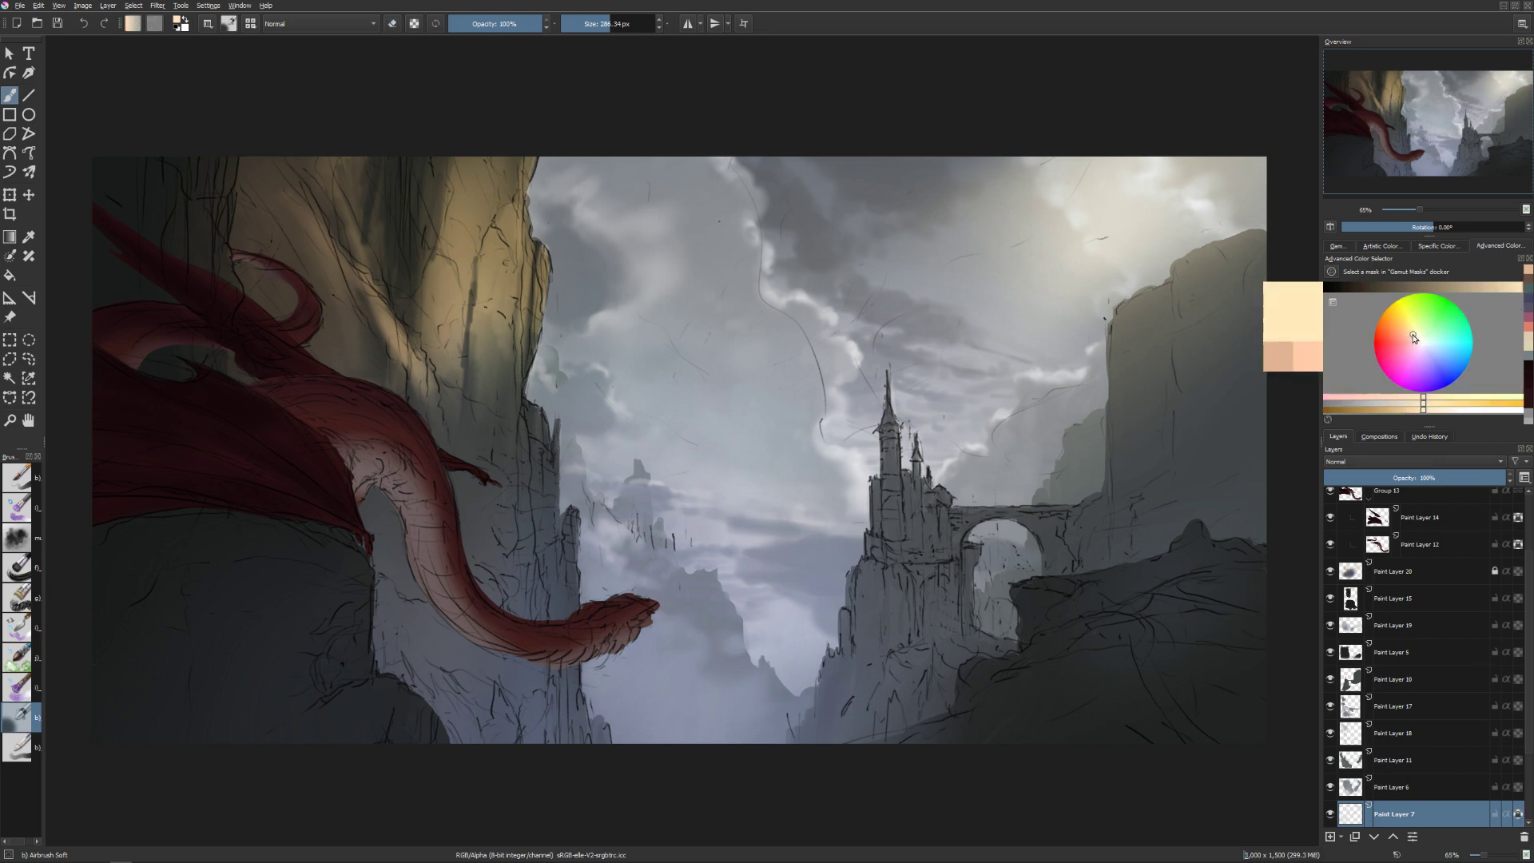
{"action": "left_click", "coordinate": [1489, 288]}
{"action": "left_click_drag", "start_coordinate": [804, 225], "coordinate": [863, 225]}
{"action": "mouse_move", "coordinate": [742, 206]}
{"action": "left_mouse_down"}
{"action": "mouse_move", "coordinate": [784, 278]}
{"action": "mouse_move", "coordinate": [813, 395]}
{"action": "mouse_move", "coordinate": [897, 434]}
{"action": "left_mouse_up"}
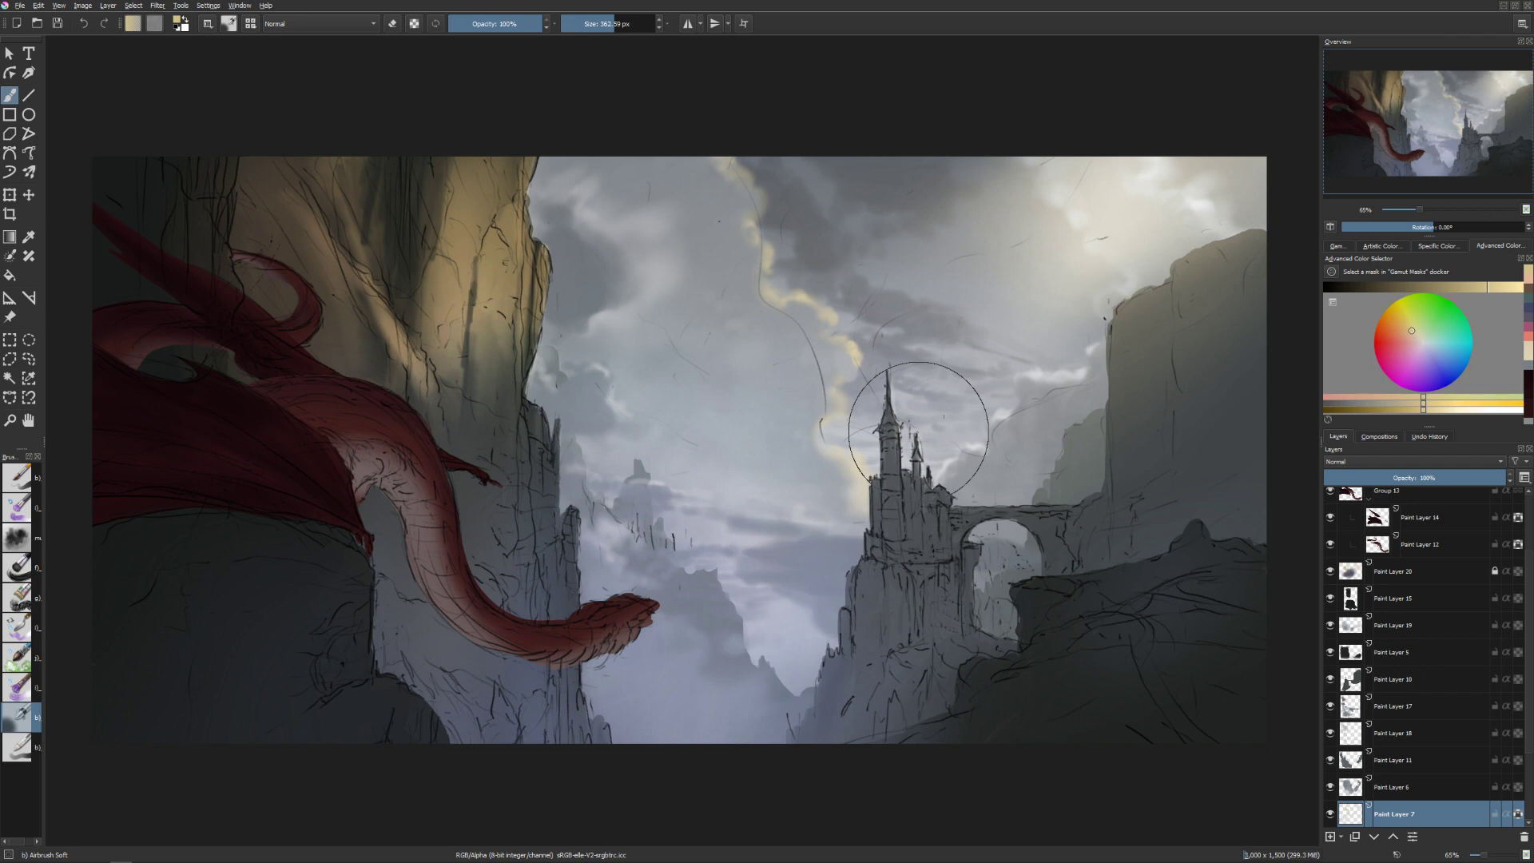
{"action": "key", "text": "ctrl+z"}
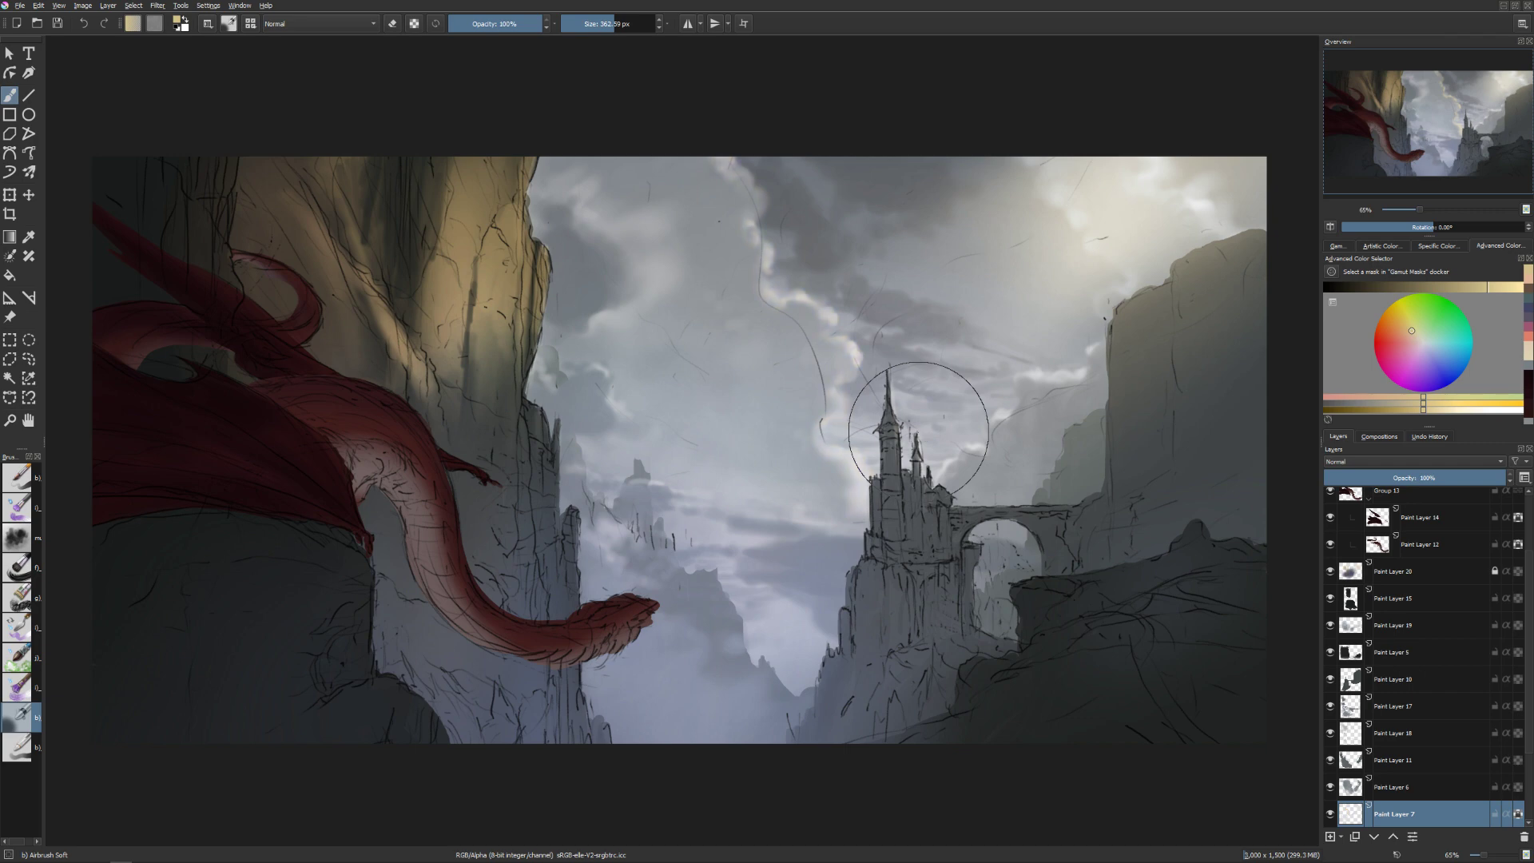
Airbrush pale cream onto the central cloud edges and the upper-right sky near the cliff.
{"action": "left_click", "coordinate": [1501, 292]}
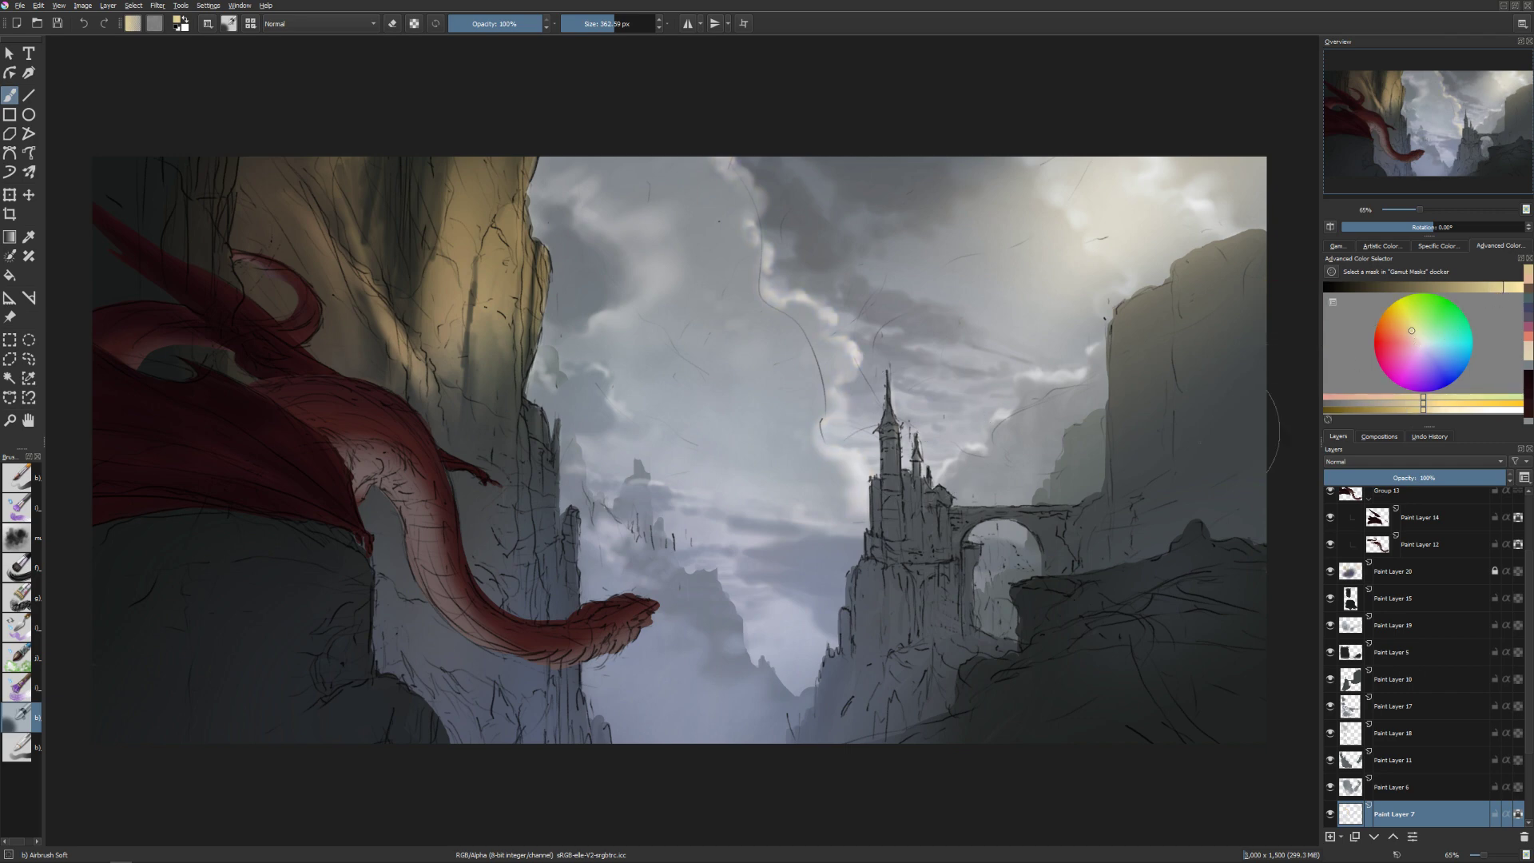
{"action": "key", "text": "shift+i"}
{"action": "left_click", "coordinate": [1231, 386]}
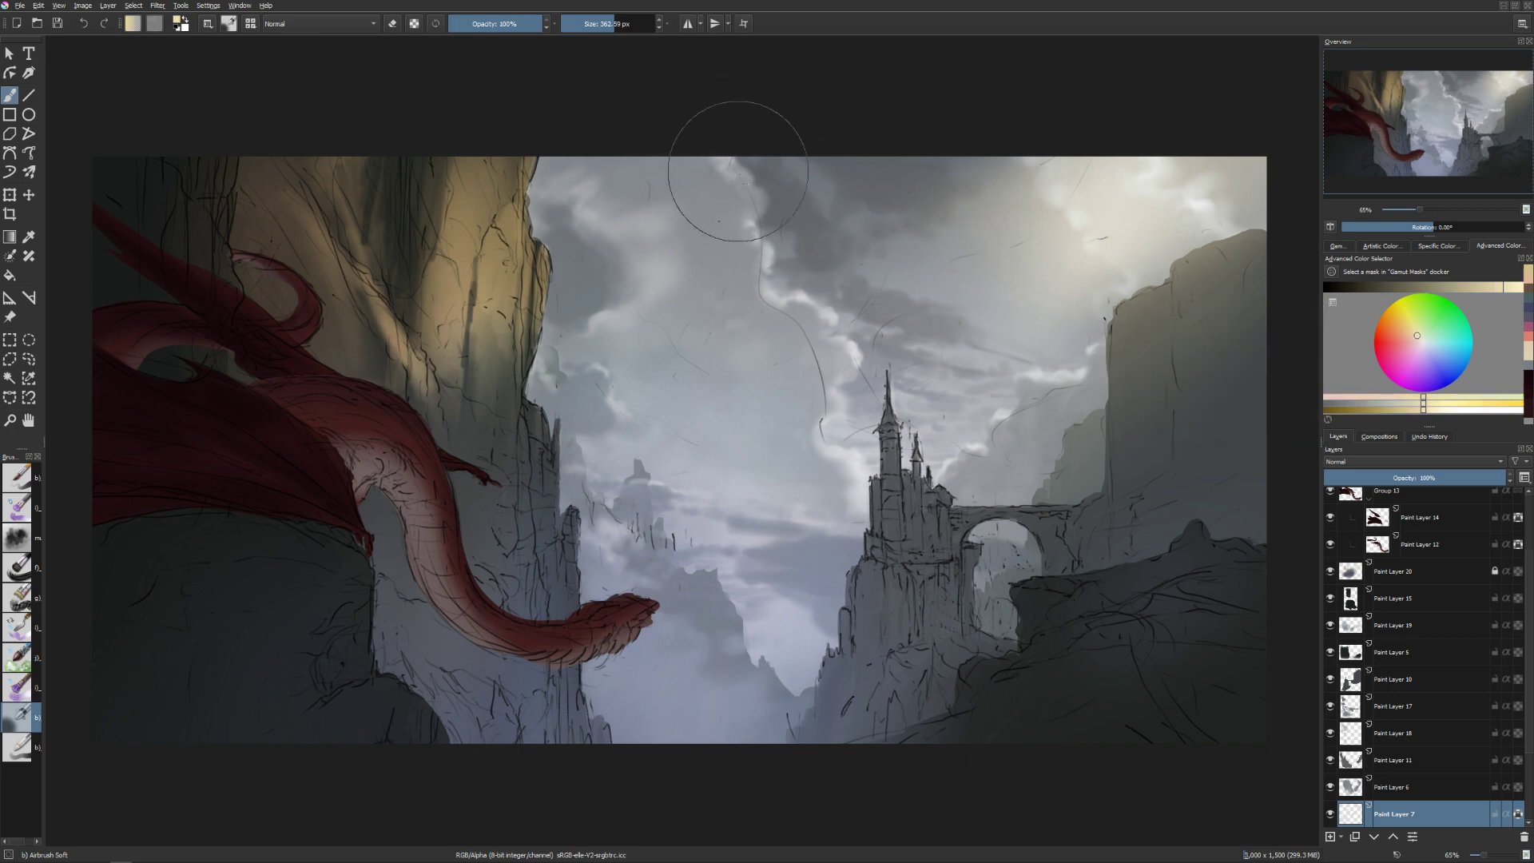
{"action": "mouse_move", "coordinate": [769, 326]}
{"action": "left_mouse_down"}
{"action": "mouse_move", "coordinate": [827, 385]}
{"action": "mouse_move", "coordinate": [729, 177]}
{"action": "mouse_move", "coordinate": [703, 193]}
{"action": "mouse_move", "coordinate": [807, 457]}
{"action": "left_mouse_up"}
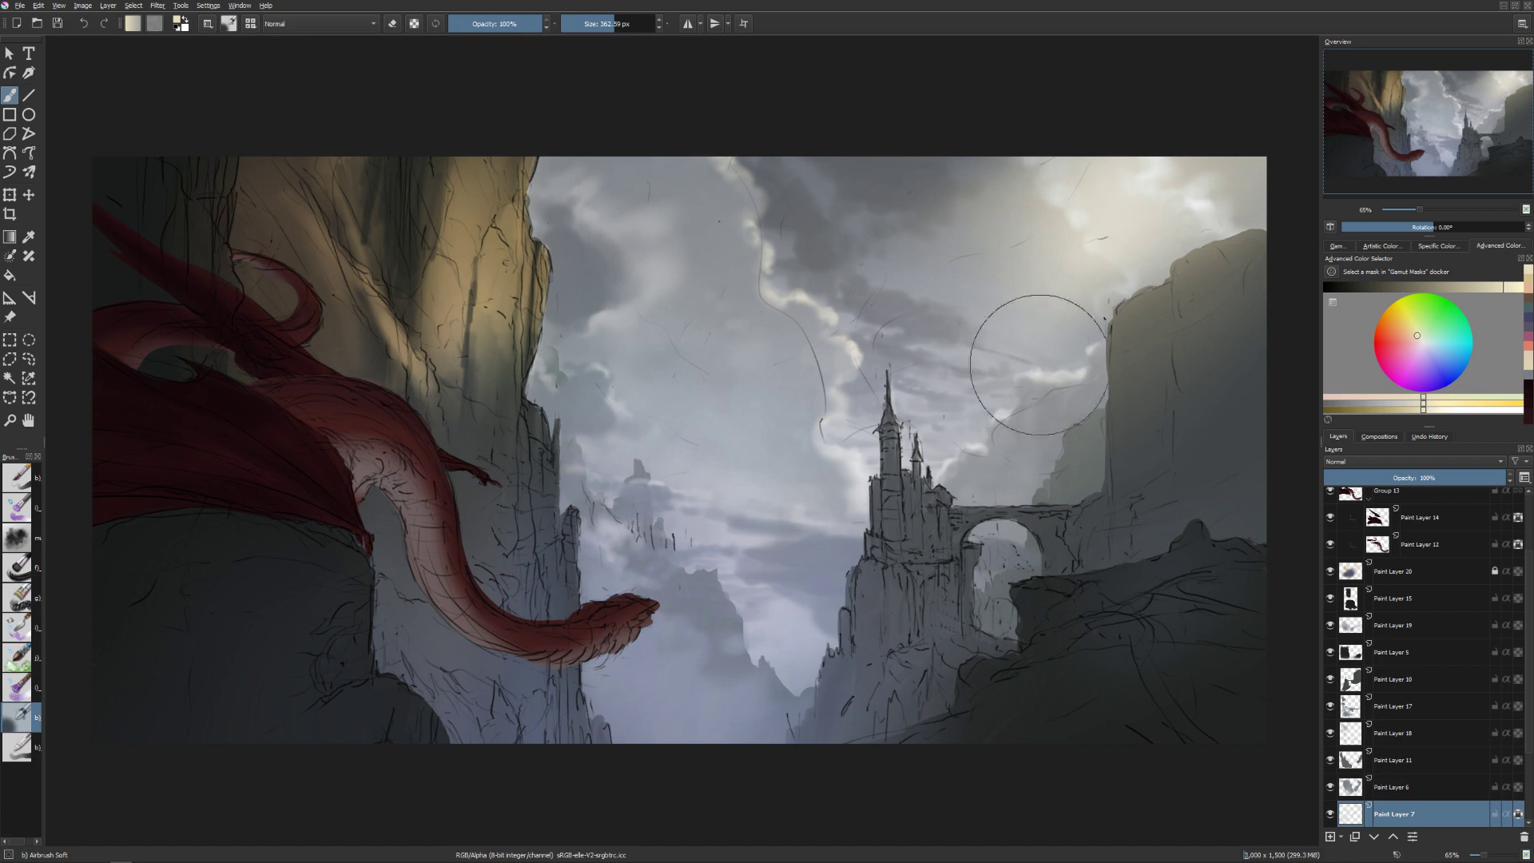
{"action": "mouse_move", "coordinate": [1198, 149]}
{"action": "left_mouse_down"}
{"action": "mouse_move", "coordinate": [1163, 220]}
{"action": "mouse_move", "coordinate": [1126, 226]}
{"action": "mouse_move", "coordinate": [1081, 164]}
{"action": "mouse_move", "coordinate": [1108, 119]}
{"action": "mouse_move", "coordinate": [1219, 204]}
{"action": "mouse_move", "coordinate": [1185, 314]}
{"action": "left_mouse_up"}
{"action": "scroll", "coordinate": [1422, 735], "scroll_direction": "down", "scroll_amount": 3}
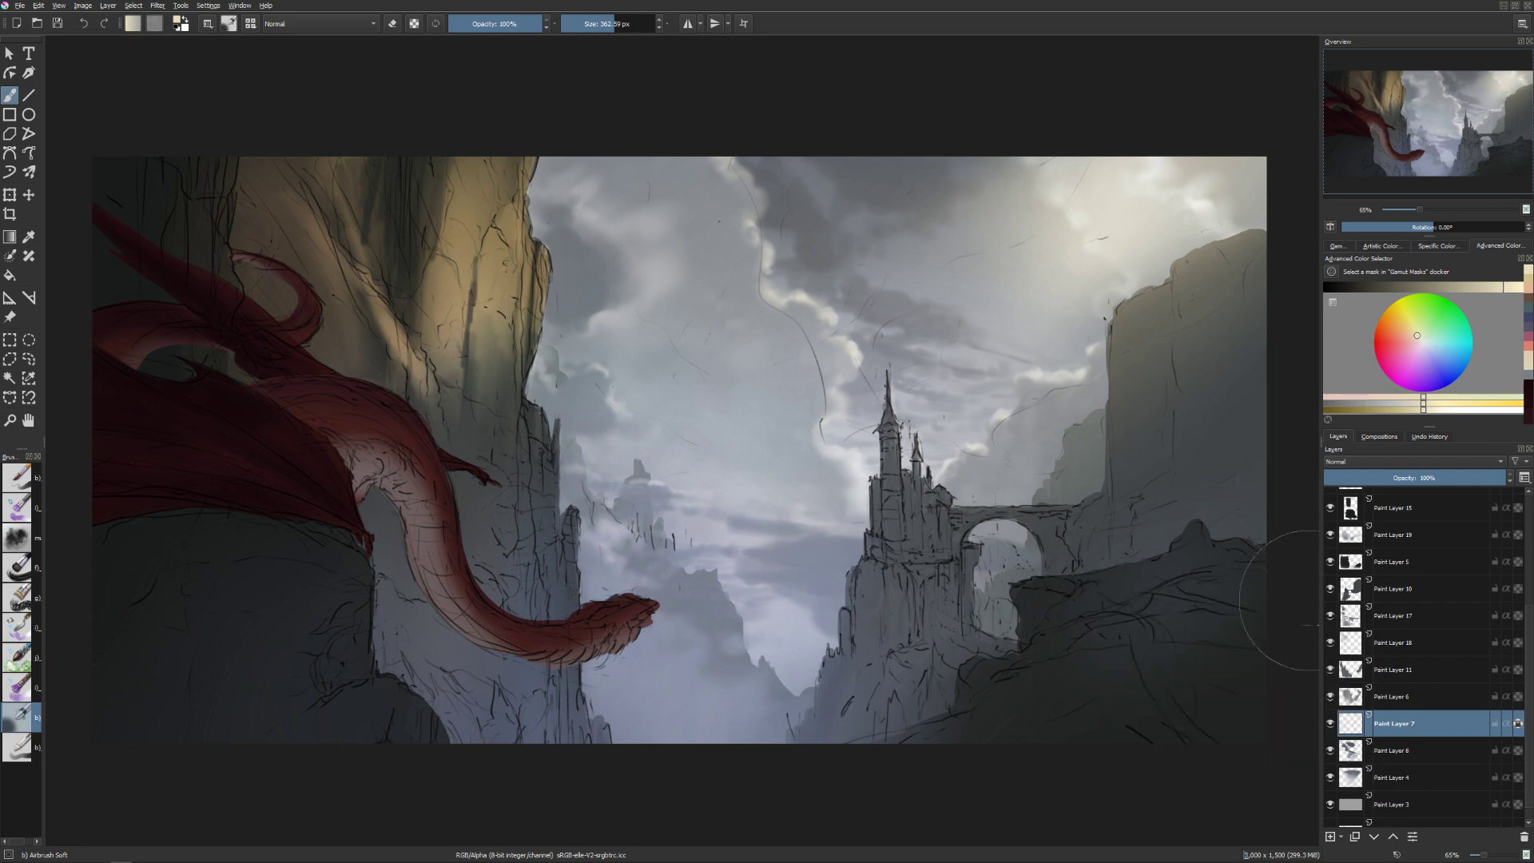
Add a new layer above Paint Layer 4 and lay soft light along the cloud edges above the castle.
{"action": "left_click", "coordinate": [1352, 756]}
{"action": "left_click", "coordinate": [1384, 776]}
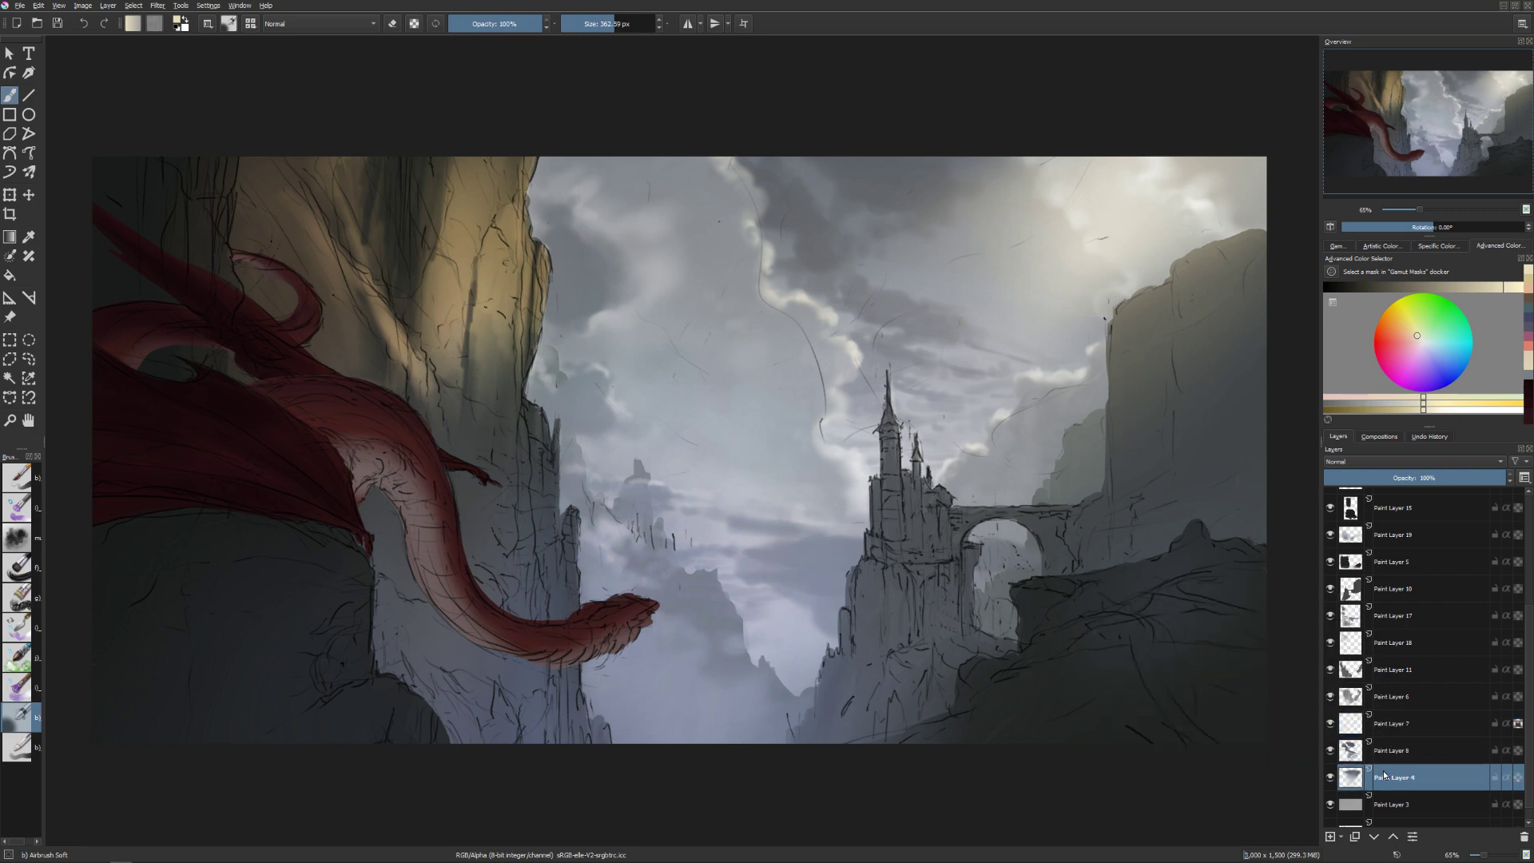
{"action": "left_click", "coordinate": [1346, 836]}
{"action": "key", "text": "bracketleft"}
{"action": "key", "text": "bracketleft"}
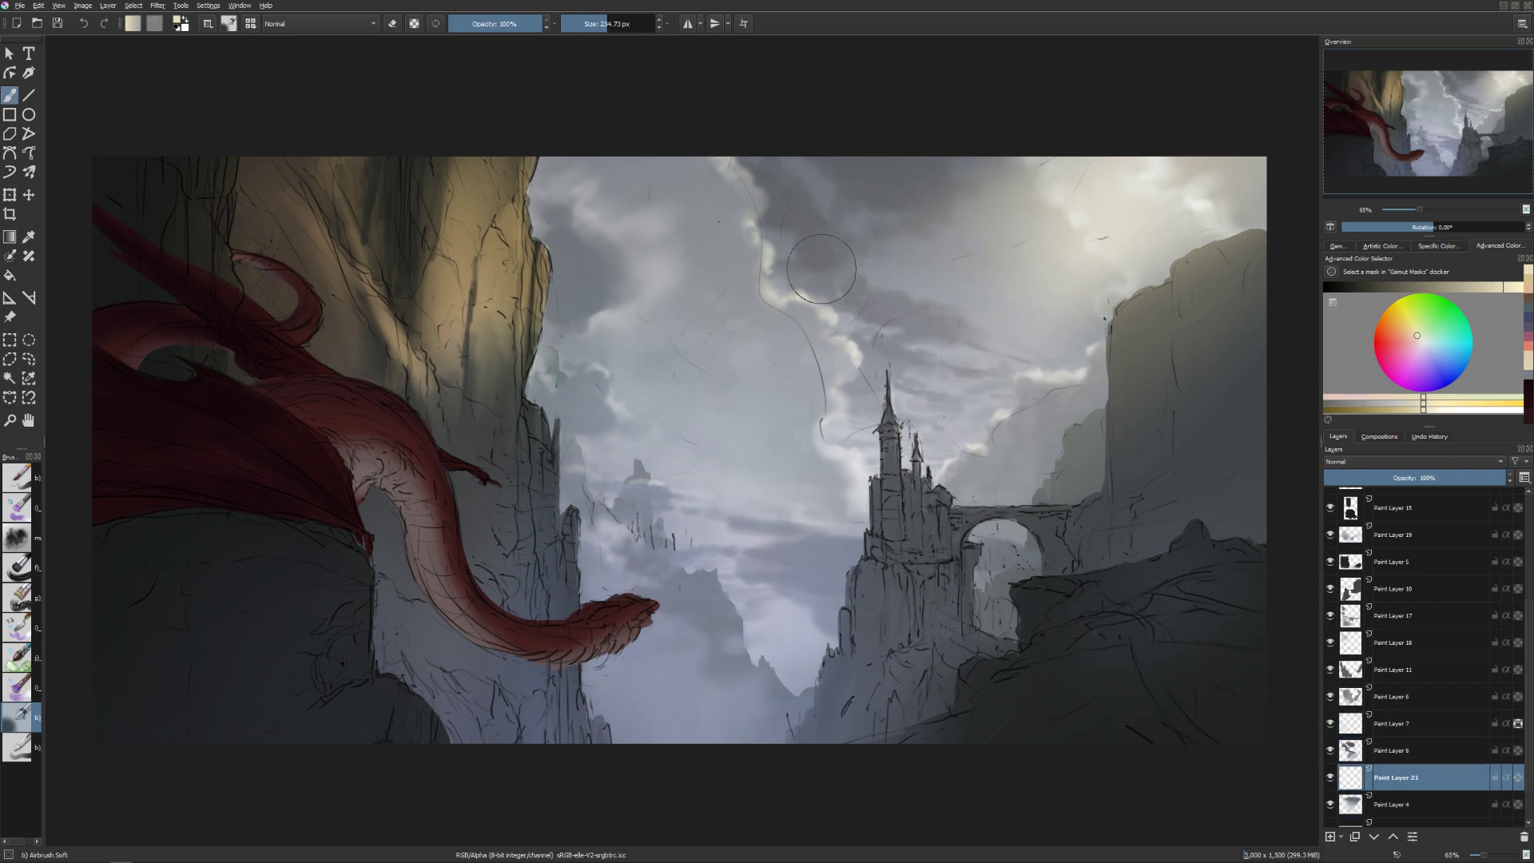
{"action": "key", "text": "bracketleft"}
{"action": "key", "text": "bracketleft"}
{"action": "key", "text": "bracketleft"}
{"action": "key", "text": "bracketleft"}
{"action": "key", "text": "bracketleft"}
{"action": "key", "text": "bracketleft"}
{"action": "mouse_move", "coordinate": [868, 284]}
{"action": "left_mouse_down"}
{"action": "mouse_move", "coordinate": [962, 329]}
{"action": "mouse_move", "coordinate": [873, 326]}
{"action": "mouse_move", "coordinate": [937, 359]}
{"action": "left_mouse_up"}
Extend pale highlights along the clouds above and right of the castle, resizing the brush as needed.
{"action": "key", "text": "bracketright"}
{"action": "mouse_move", "coordinate": [786, 249]}
{"action": "left_mouse_down"}
{"action": "mouse_move", "coordinate": [796, 177]}
{"action": "mouse_move", "coordinate": [748, 164]}
{"action": "mouse_move", "coordinate": [814, 196]}
{"action": "mouse_move", "coordinate": [813, 223]}
{"action": "mouse_move", "coordinate": [857, 224]}
{"action": "left_mouse_up"}
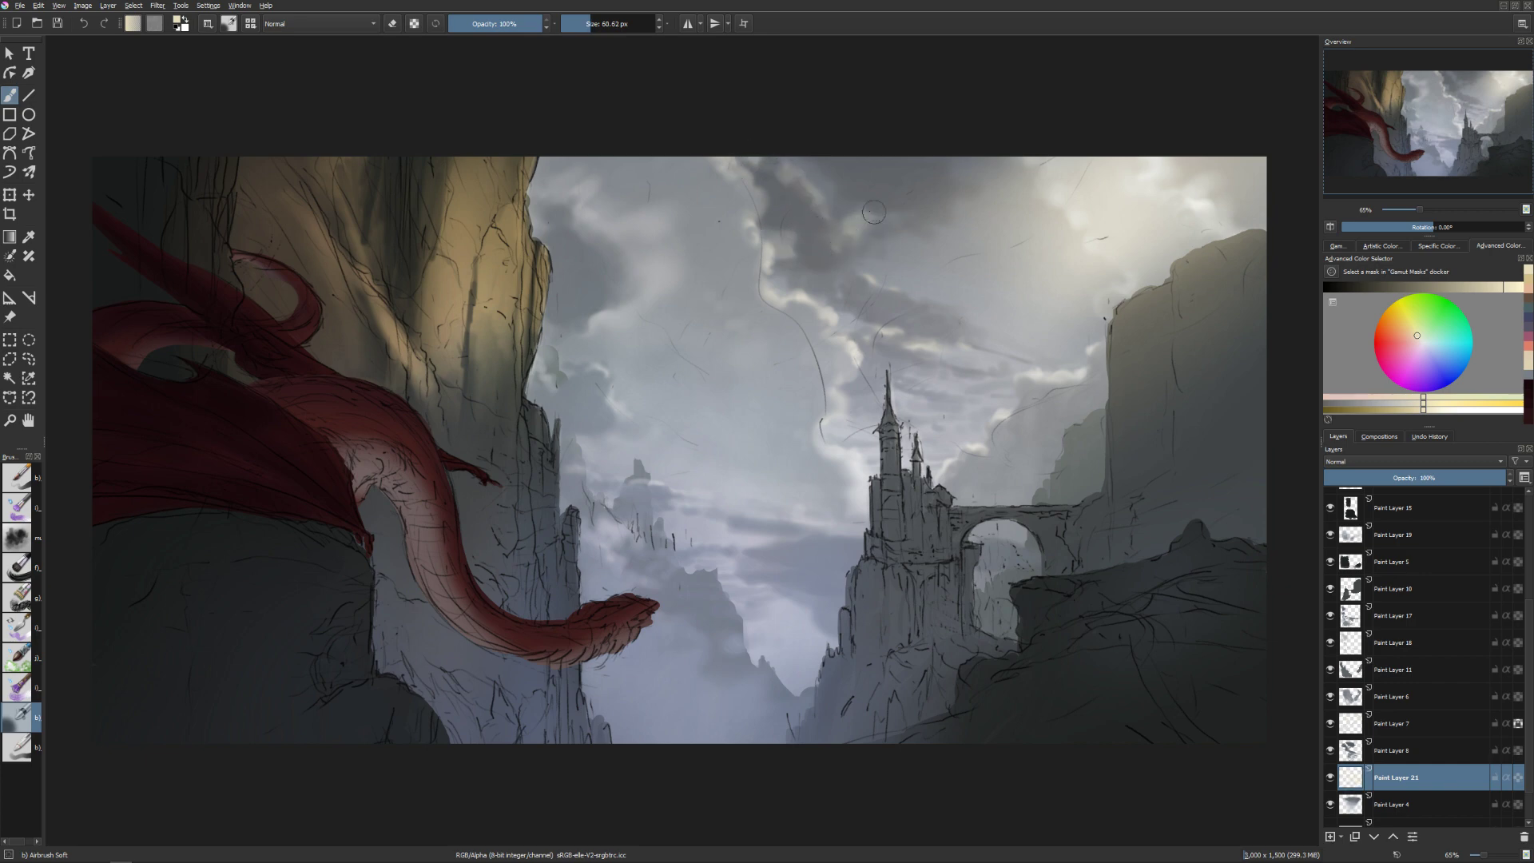
{"action": "key", "text": "bracketleft"}
{"action": "mouse_move", "coordinate": [950, 157]}
{"action": "left_mouse_down"}
{"action": "mouse_move", "coordinate": [950, 210]}
{"action": "mouse_move", "coordinate": [912, 222]}
{"action": "mouse_move", "coordinate": [932, 172]}
{"action": "left_mouse_up"}
{"action": "key", "text": "bracketleft"}
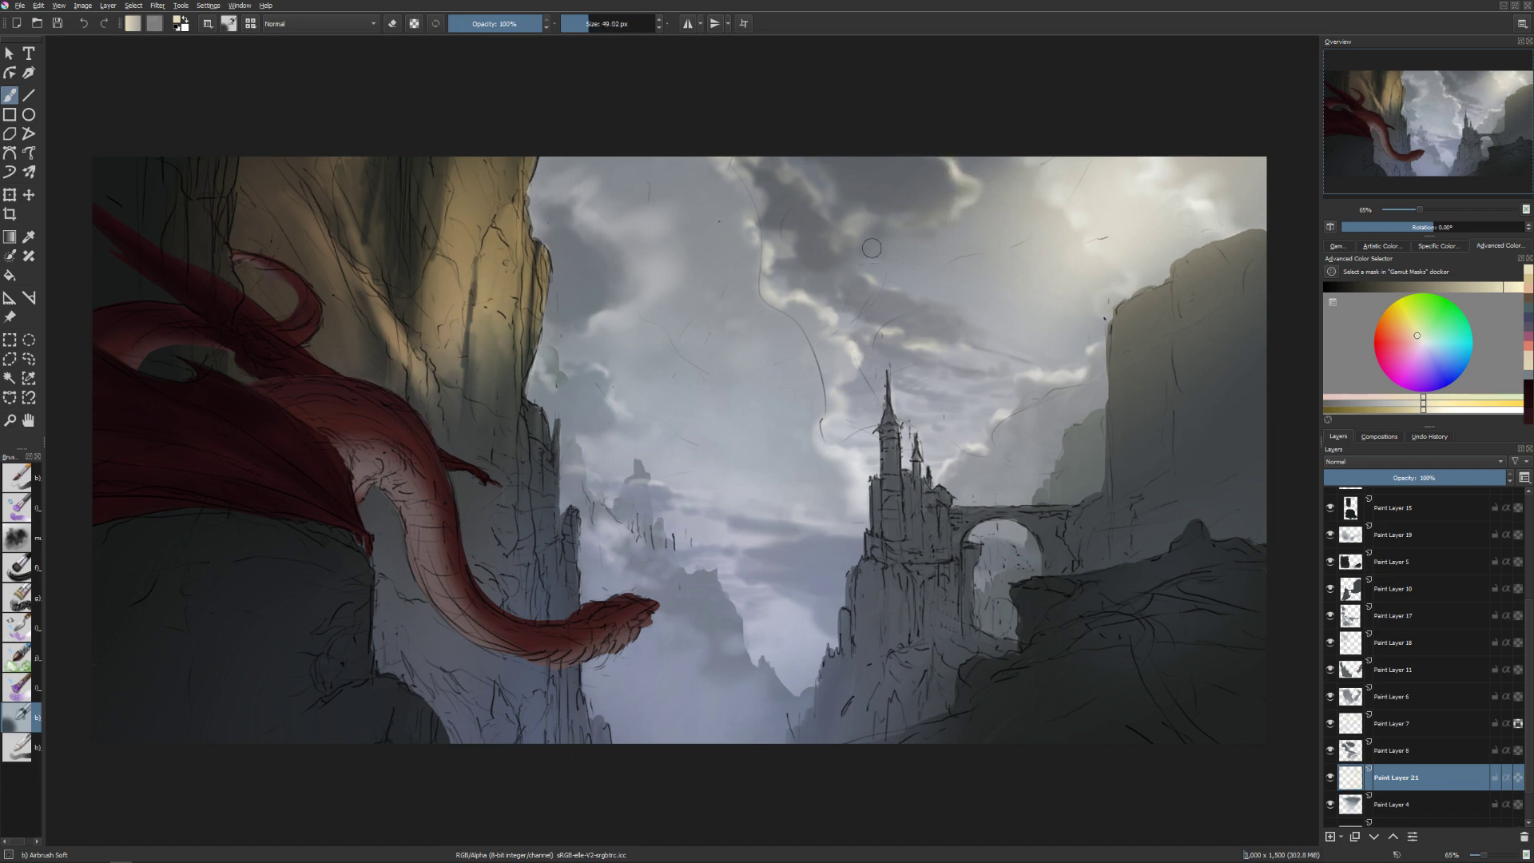
{"action": "left_click_drag", "start_coordinate": [914, 293], "coordinate": [992, 349]}
{"action": "key", "text": "bracketright"}
{"action": "mouse_move", "coordinate": [890, 287]}
{"action": "left_mouse_down"}
{"action": "mouse_move", "coordinate": [809, 282]}
{"action": "mouse_move", "coordinate": [841, 254]}
{"action": "left_mouse_up"}
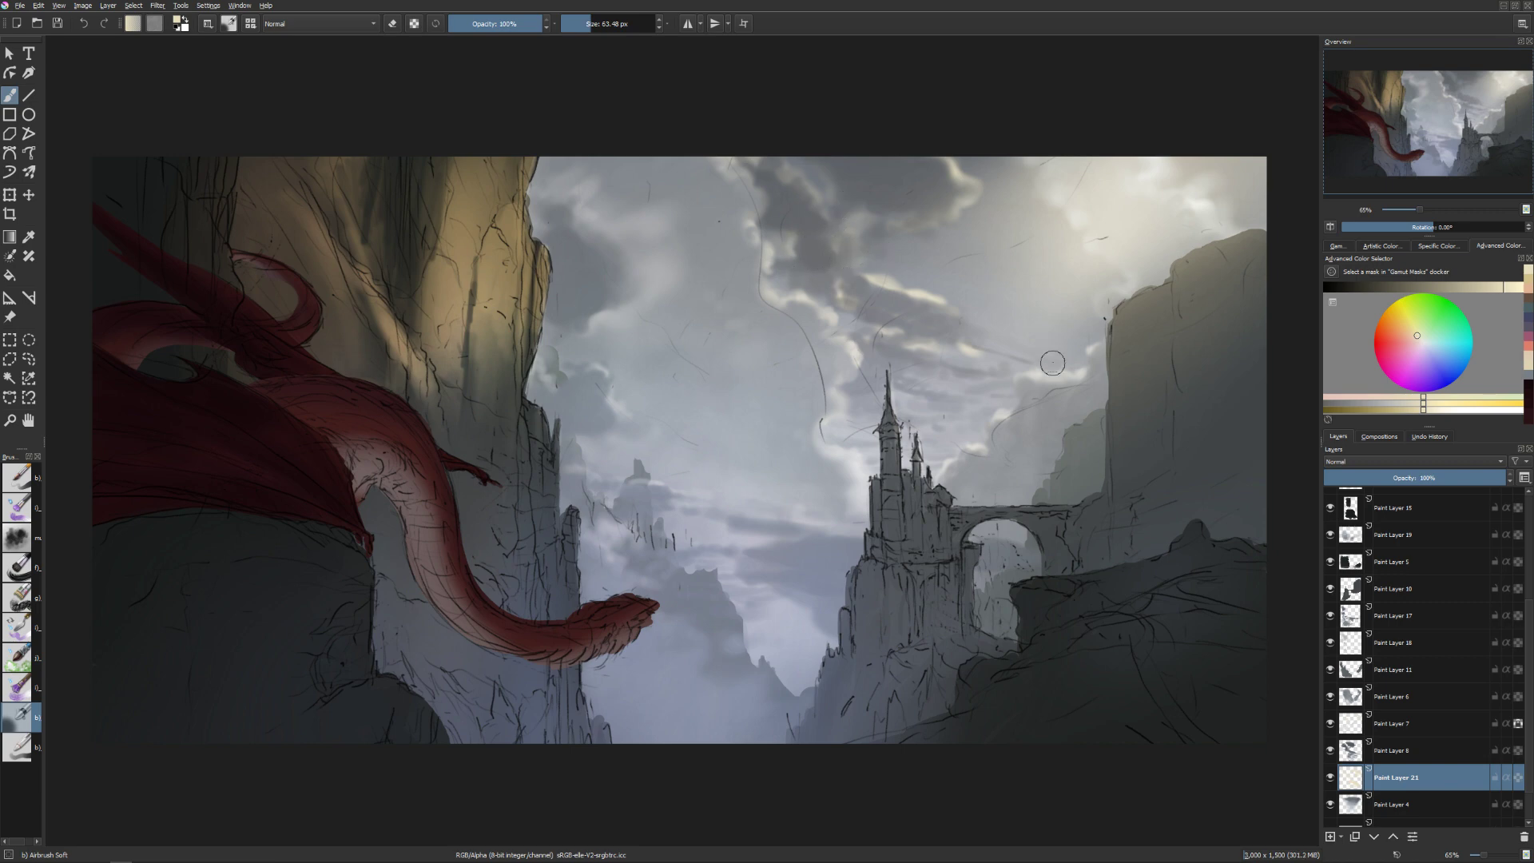
Paint small pale yellow highlights beside the castle spire and above the castle.
{"action": "key", "text": "bracketleft"}
{"action": "key", "text": "bracketleft"}
{"action": "key", "text": "bracketleft"}
{"action": "key", "text": "bracketleft"}
{"action": "mouse_move", "coordinate": [973, 363]}
{"action": "left_mouse_down"}
{"action": "mouse_move", "coordinate": [1064, 350]}
{"action": "mouse_move", "coordinate": [1013, 247]}
{"action": "mouse_move", "coordinate": [989, 336]}
{"action": "left_mouse_up"}
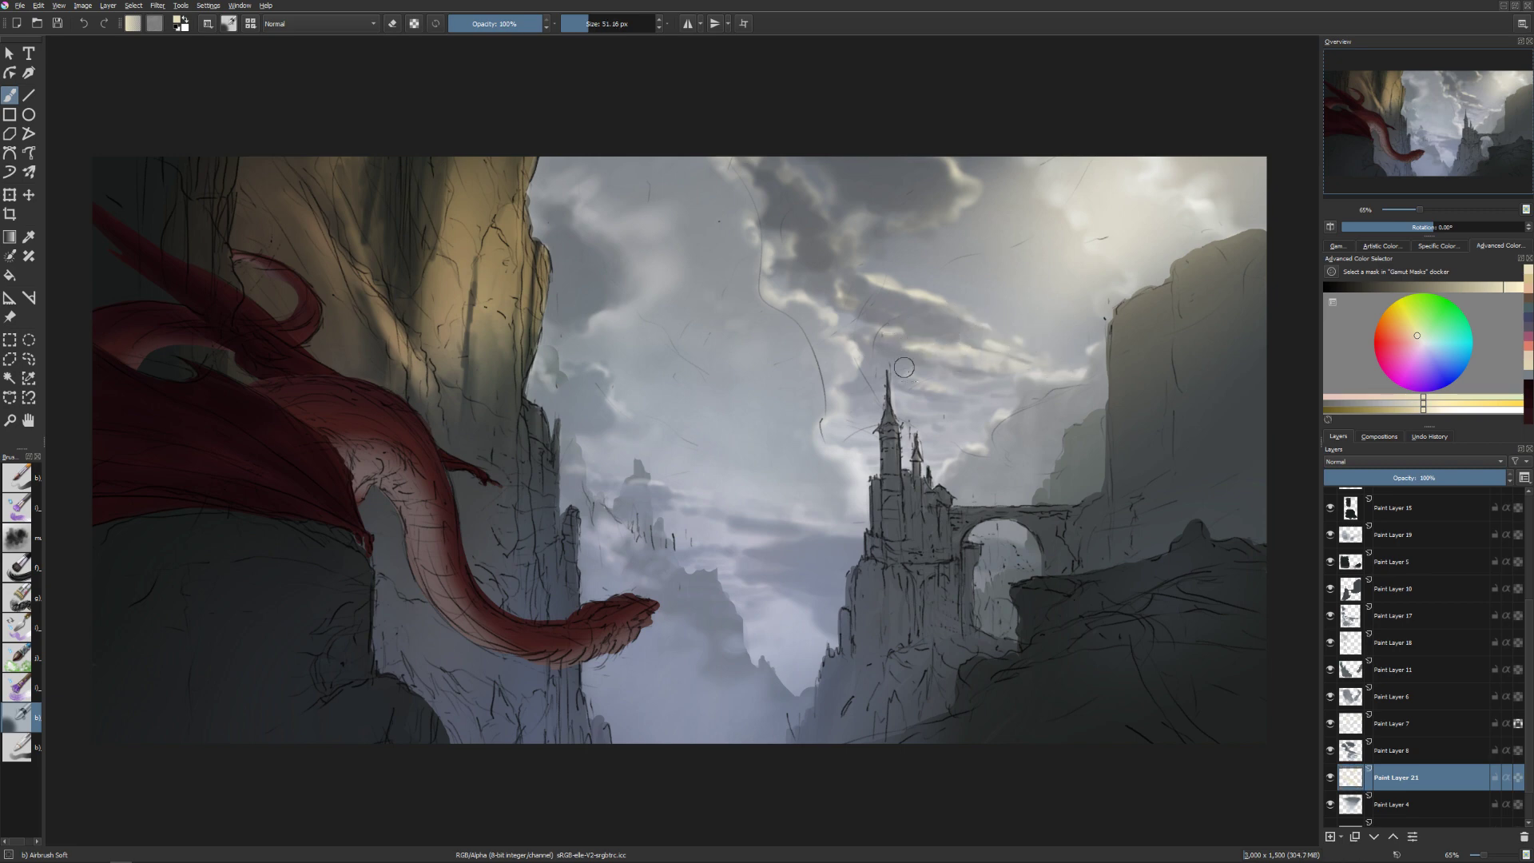
{"action": "key", "text": "bracketleft"}
{"action": "key", "text": "bracketleft"}
{"action": "key", "text": "bracketleft"}
{"action": "key", "text": "bracketleft"}
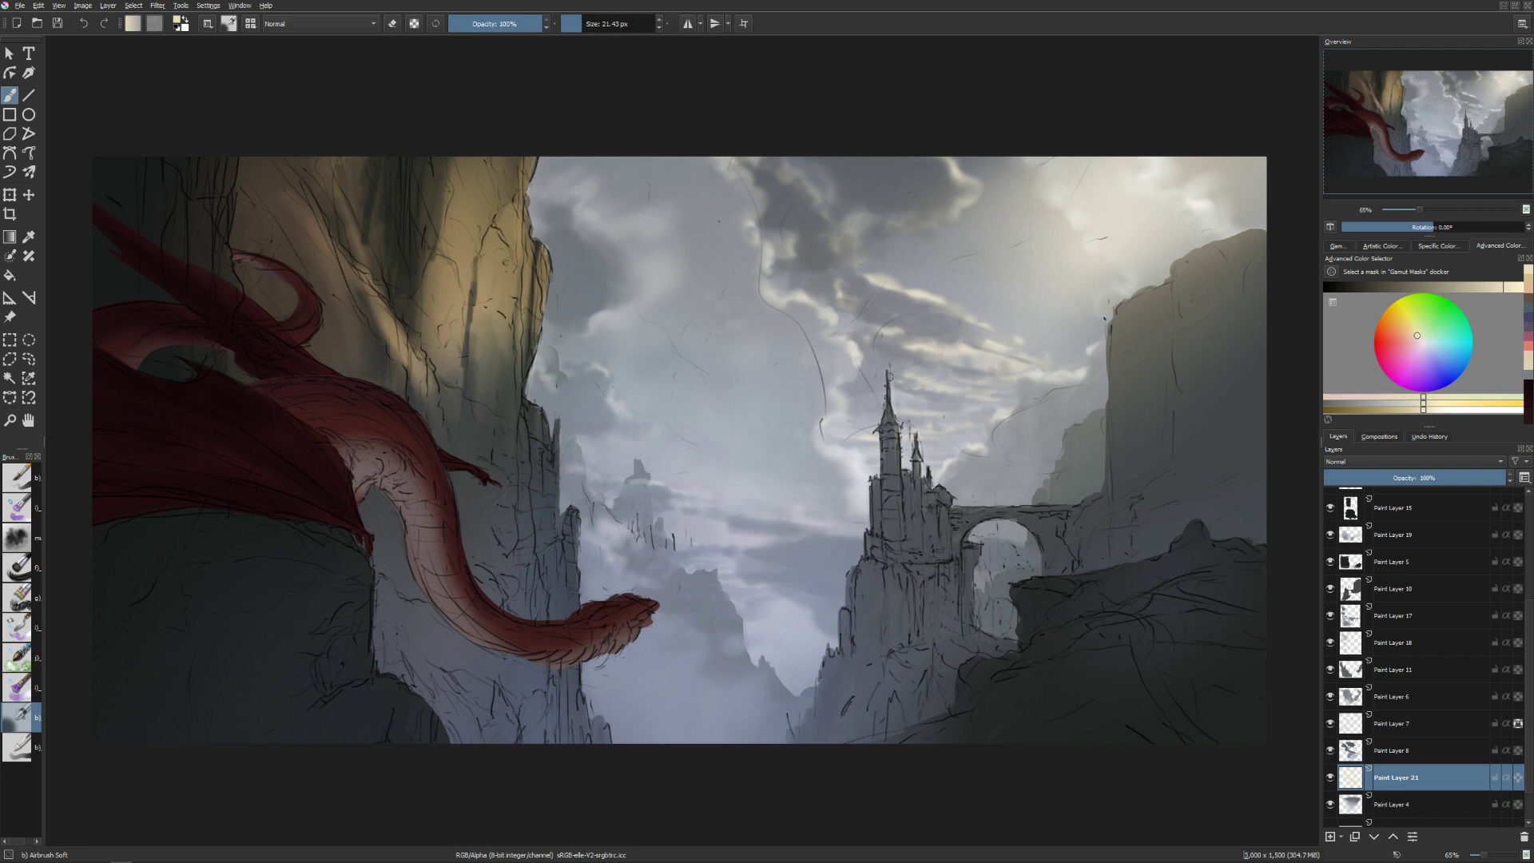
{"action": "key", "text": "bracketright"}
{"action": "key", "text": "bracketright"}
{"action": "key", "text": "bracketright"}
{"action": "key", "text": "bracketright"}
{"action": "mouse_move", "coordinate": [926, 290]}
{"action": "left_mouse_down"}
{"action": "mouse_move", "coordinate": [947, 297]}
{"action": "mouse_move", "coordinate": [888, 284]}
{"action": "mouse_move", "coordinate": [941, 296]}
{"action": "left_mouse_up"}
{"action": "key", "text": "bracketleft"}
{"action": "key", "text": "bracketleft"}
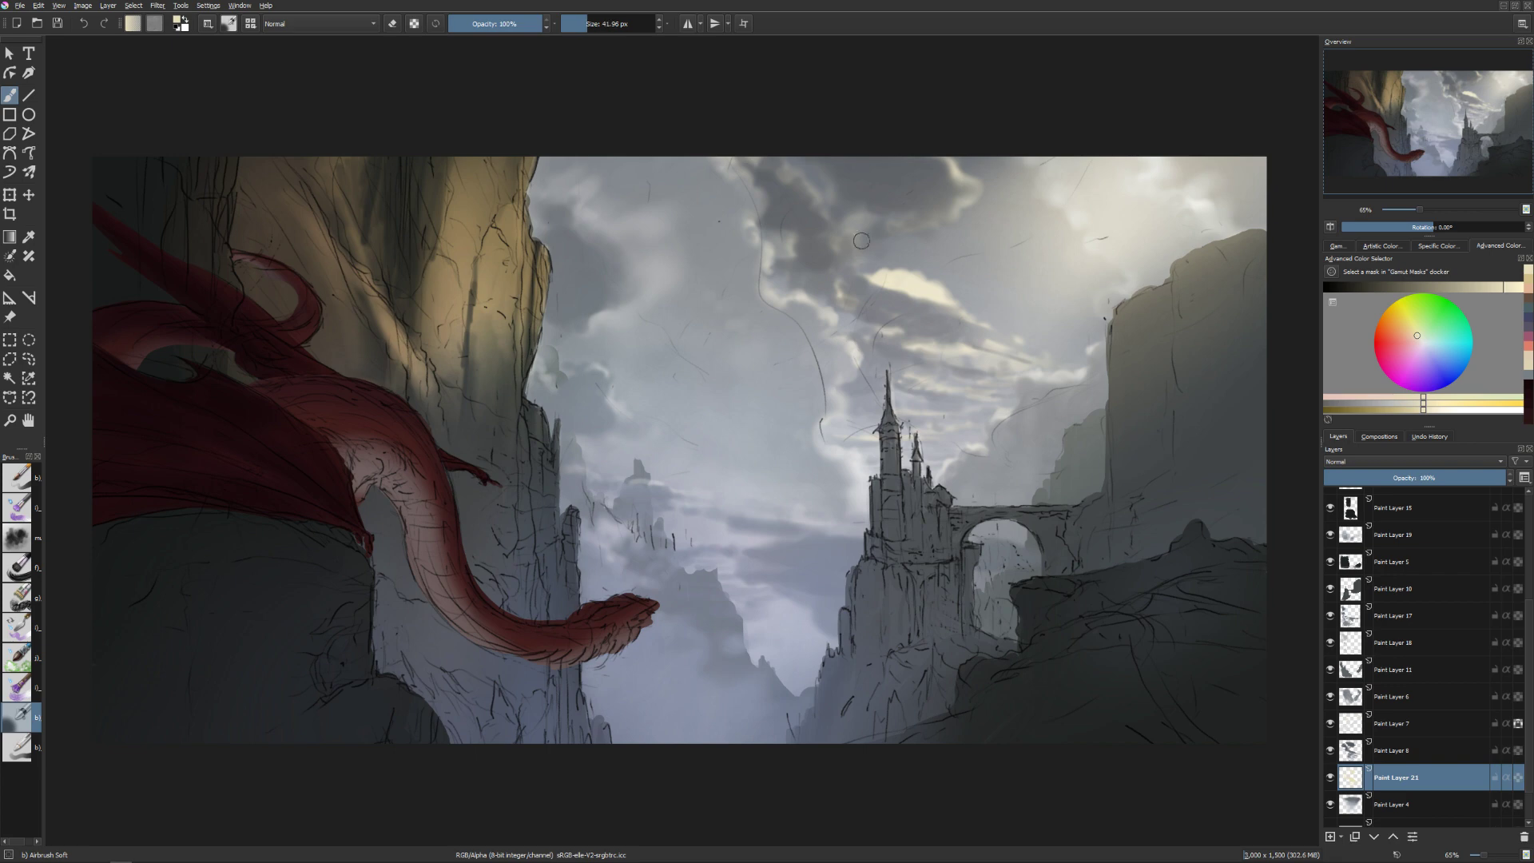
Light the upper cloud rims above and right of the castle with pale cream.
{"action": "left_click_drag", "start_coordinate": [861, 240], "coordinate": [864, 241], "text": "shift"}
{"action": "mouse_move", "coordinate": [957, 154]}
{"action": "left_mouse_down"}
{"action": "mouse_move", "coordinate": [969, 189]}
{"action": "mouse_move", "coordinate": [949, 207]}
{"action": "mouse_move", "coordinate": [959, 200]}
{"action": "mouse_move", "coordinate": [860, 223]}
{"action": "left_mouse_up"}
{"action": "left_click_drag", "start_coordinate": [862, 217], "coordinate": [856, 223]}
{"action": "key", "text": "bracketright"}
{"action": "key", "text": "bracketright"}
{"action": "key", "text": "bracketright"}
{"action": "key", "text": "bracketright"}
{"action": "key", "text": "bracketright"}
{"action": "key", "text": "bracketright"}
{"action": "key", "text": "bracketright"}
{"action": "key", "text": "bracketright"}
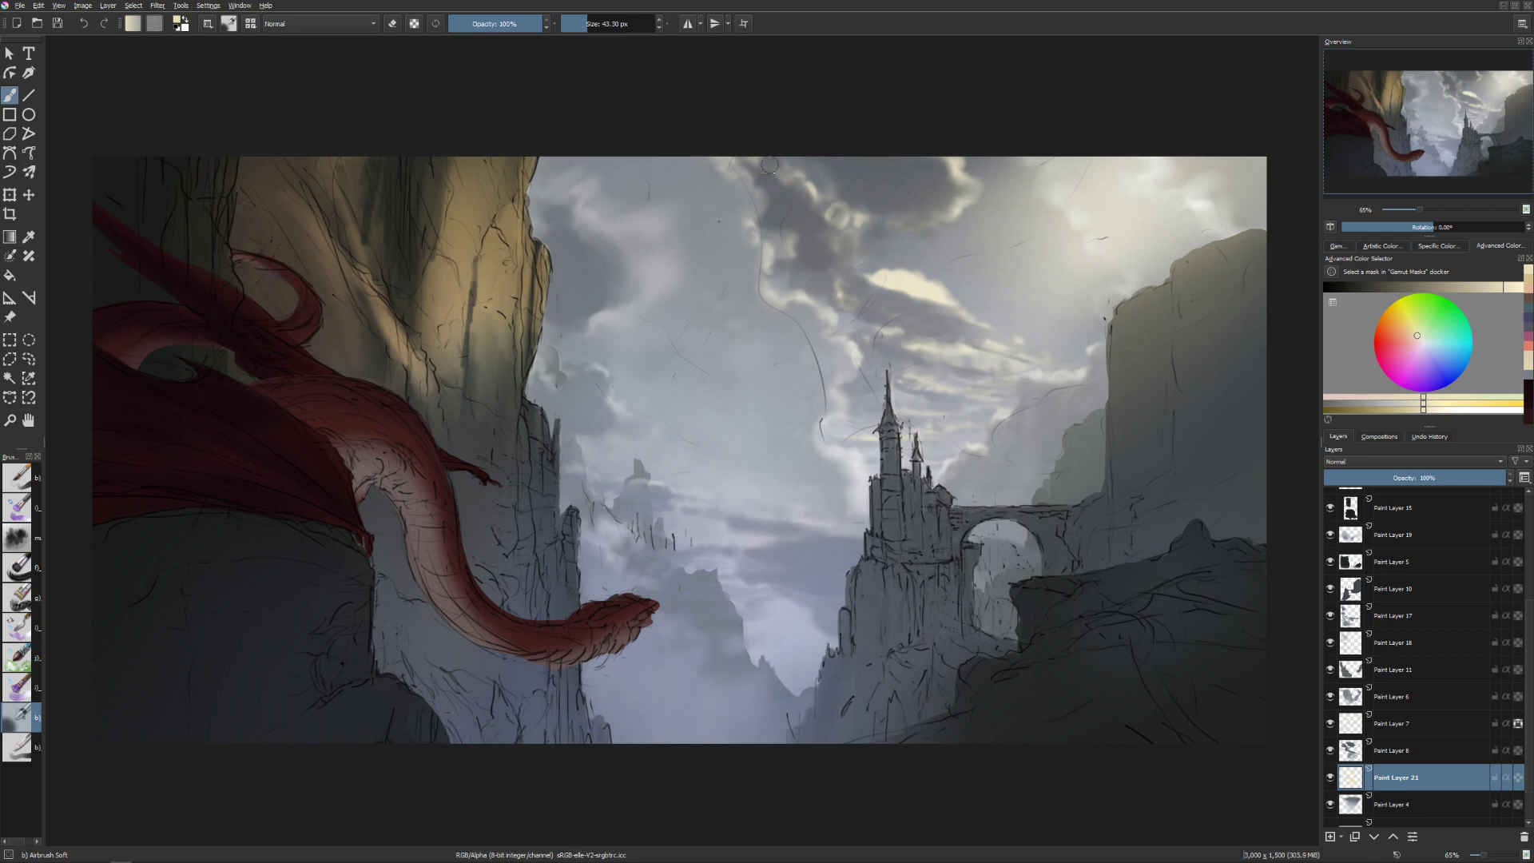
{"action": "mouse_move", "coordinate": [829, 226]}
{"action": "left_mouse_down"}
{"action": "mouse_move", "coordinate": [823, 198]}
{"action": "mouse_move", "coordinate": [851, 220]}
{"action": "mouse_move", "coordinate": [834, 182]}
{"action": "mouse_move", "coordinate": [856, 206]}
{"action": "mouse_move", "coordinate": [912, 200]}
{"action": "left_mouse_up"}
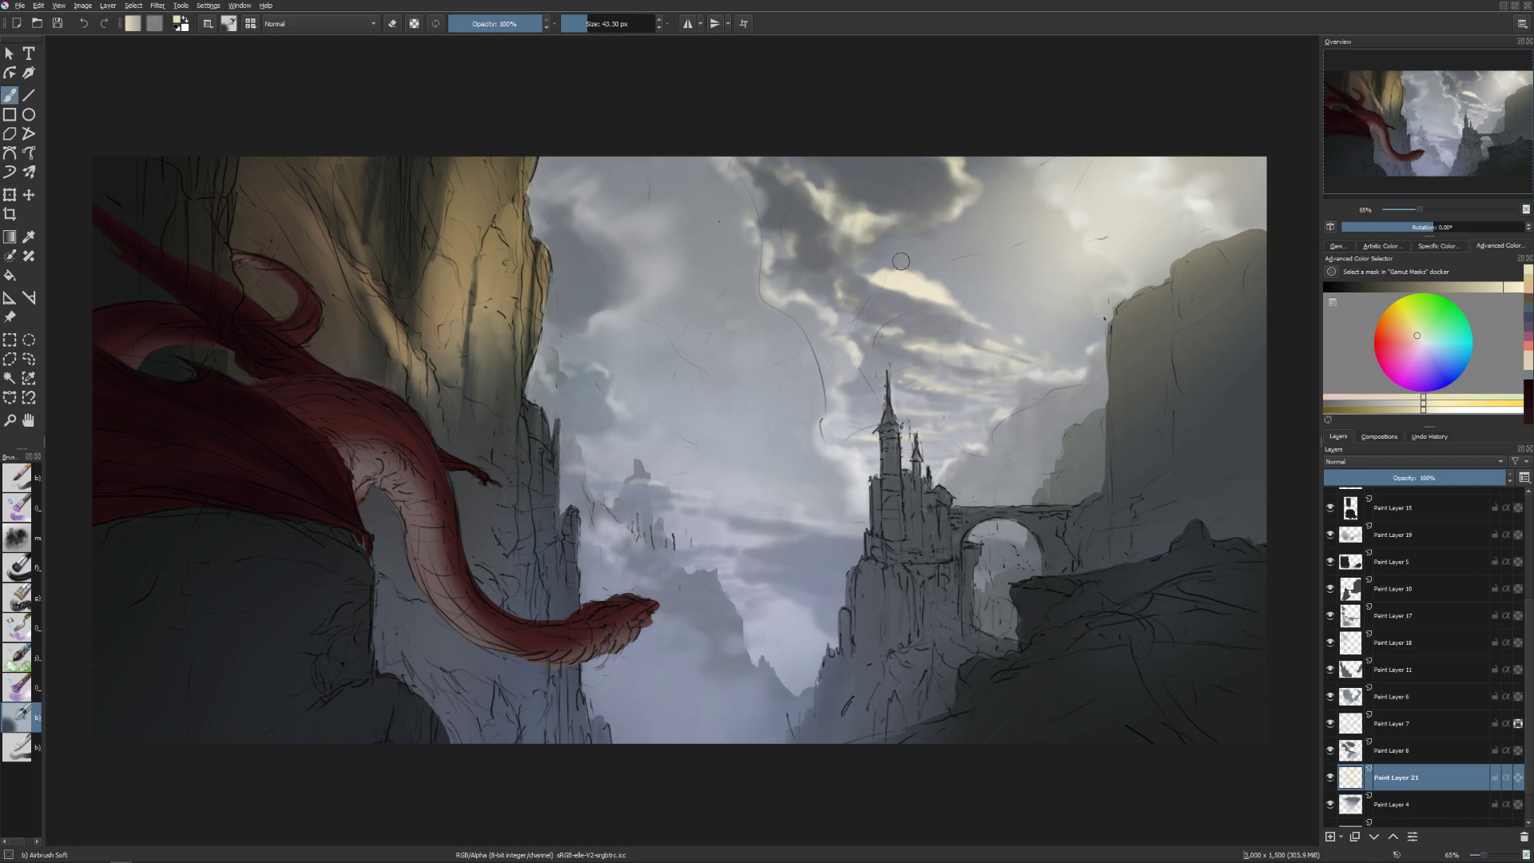
{"action": "mouse_move", "coordinate": [900, 261]}
{"action": "left_mouse_down"}
{"action": "mouse_move", "coordinate": [873, 225]}
{"action": "mouse_move", "coordinate": [922, 214]}
{"action": "mouse_move", "coordinate": [921, 230]}
{"action": "mouse_move", "coordinate": [977, 219]}
{"action": "left_mouse_up"}
{"action": "mouse_move", "coordinate": [976, 219]}
{"action": "left_mouse_down"}
{"action": "mouse_move", "coordinate": [929, 205]}
{"action": "mouse_move", "coordinate": [897, 240]}
{"action": "mouse_move", "coordinate": [853, 216]}
{"action": "mouse_move", "coordinate": [826, 277]}
{"action": "mouse_move", "coordinate": [809, 253]}
{"action": "mouse_move", "coordinate": [826, 230]}
{"action": "mouse_move", "coordinate": [812, 261]}
{"action": "left_mouse_up"}
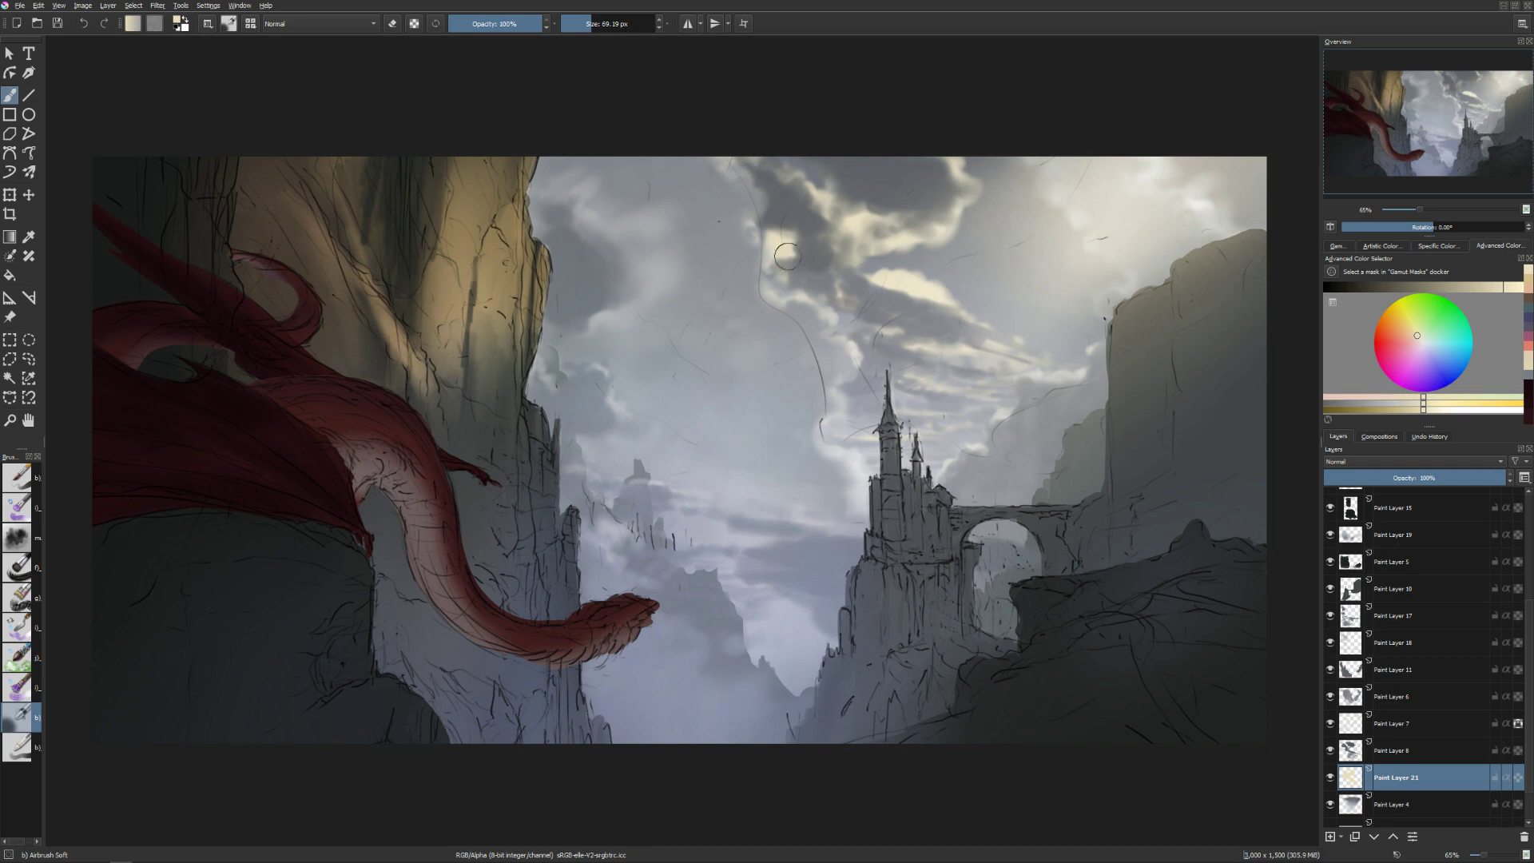
{"action": "mouse_move", "coordinate": [786, 257]}
{"action": "left_mouse_down"}
{"action": "mouse_move", "coordinate": [789, 295]}
{"action": "mouse_move", "coordinate": [847, 312]}
{"action": "mouse_move", "coordinate": [865, 261]}
{"action": "left_mouse_up"}
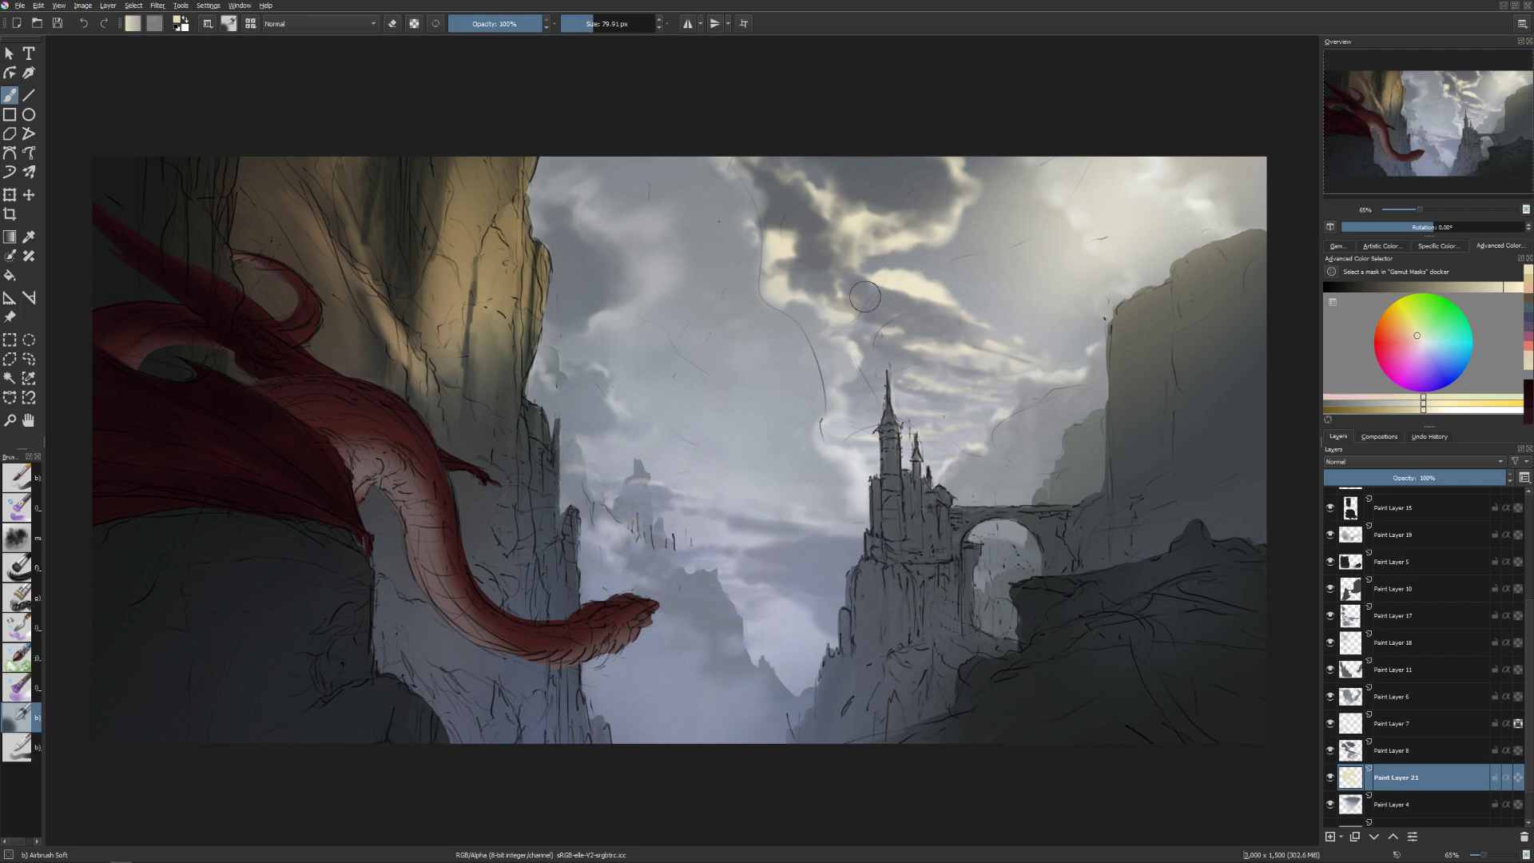
Add a faint cream dab on the cloud edge, switching between eraser and brush while resizing.
{"action": "left_click_drag", "start_coordinate": [830, 286], "coordinate": [827, 286]}
{"action": "left_click_drag", "start_coordinate": [866, 273], "coordinate": [860, 270]}
{"action": "key", "text": "bracketright"}
{"action": "key", "text": "e"}
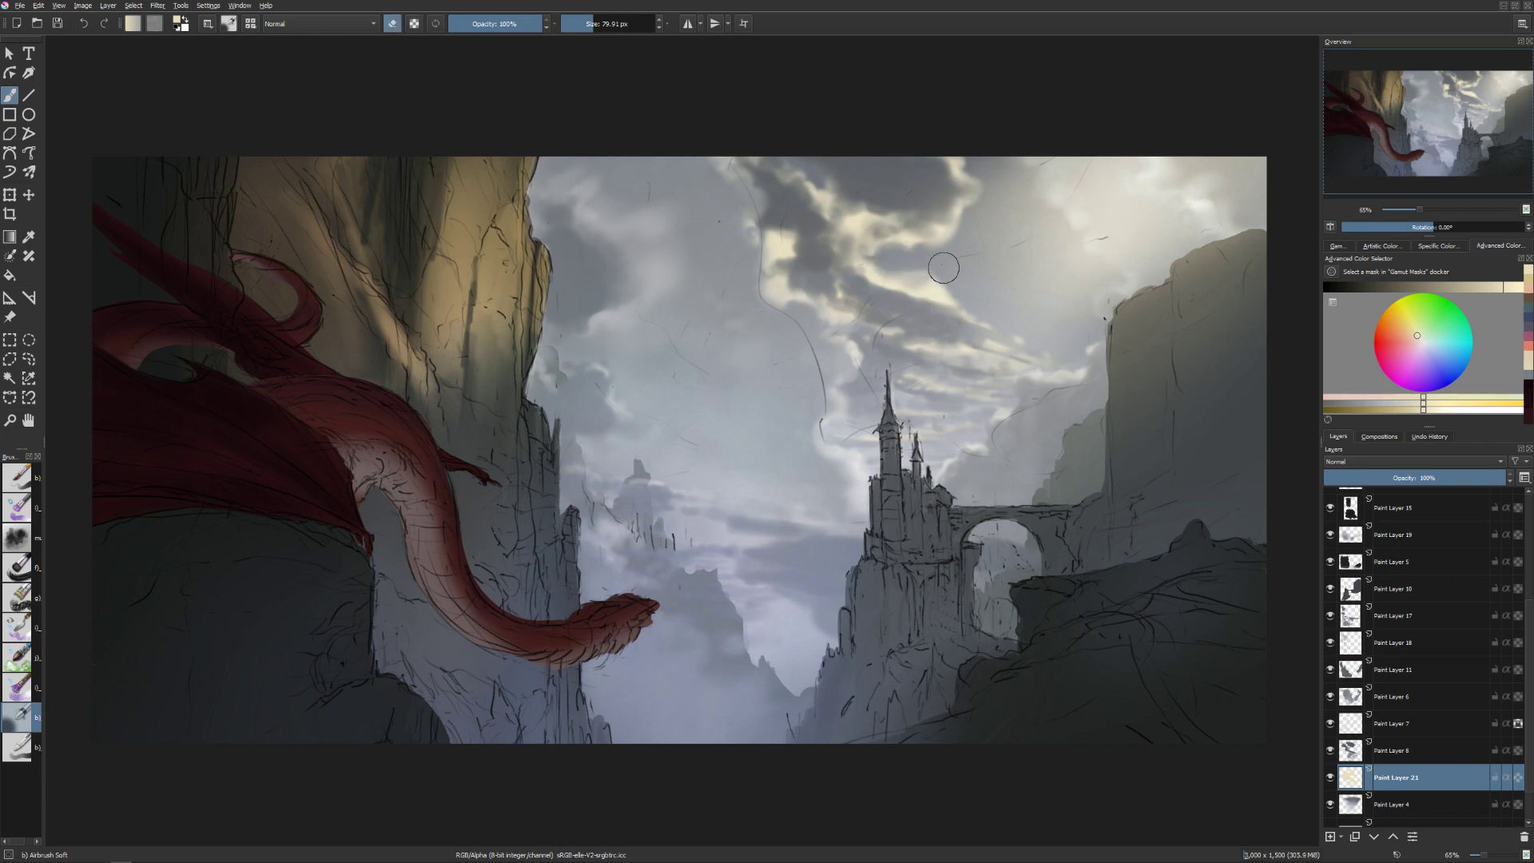
{"action": "key", "text": "bracketleft"}
{"action": "key", "text": "bracketleft"}
{"action": "key", "text": "bracketleft"}
{"action": "key", "text": "bracketleft"}
{"action": "key", "text": "bracketleft"}
{"action": "key", "text": "bracketleft"}
{"action": "key", "text": "e"}
{"action": "left_click_drag", "start_coordinate": [906, 317], "coordinate": [916, 318], "text": "shift"}
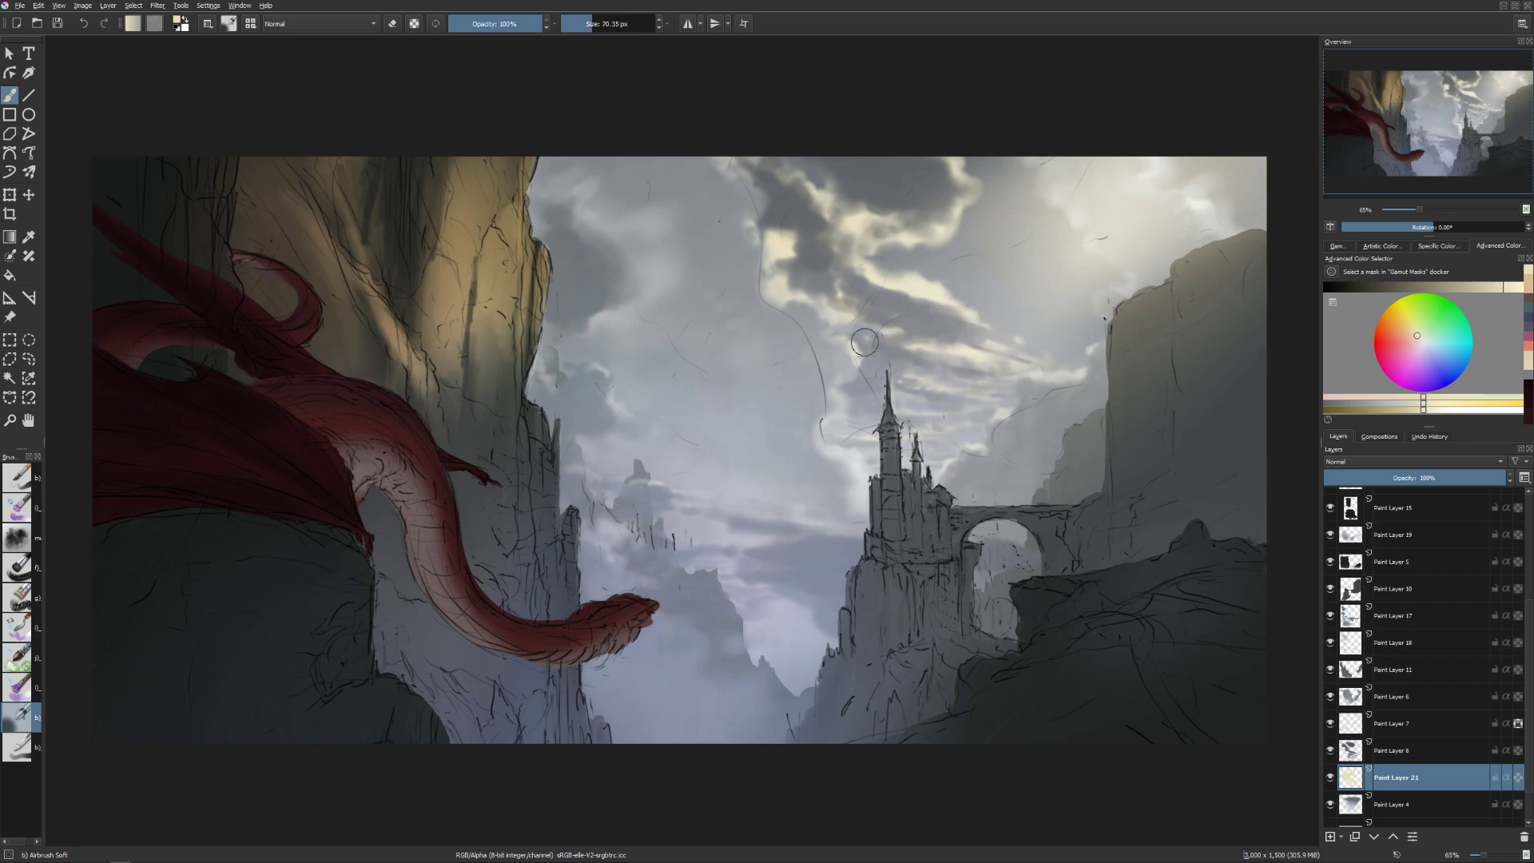
Sample a cloud colour and add faint cream strokes left of the spire and on the cloud edge.
{"action": "left_click_drag", "start_coordinate": [916, 376], "coordinate": [914, 364], "text": "ctrl"}
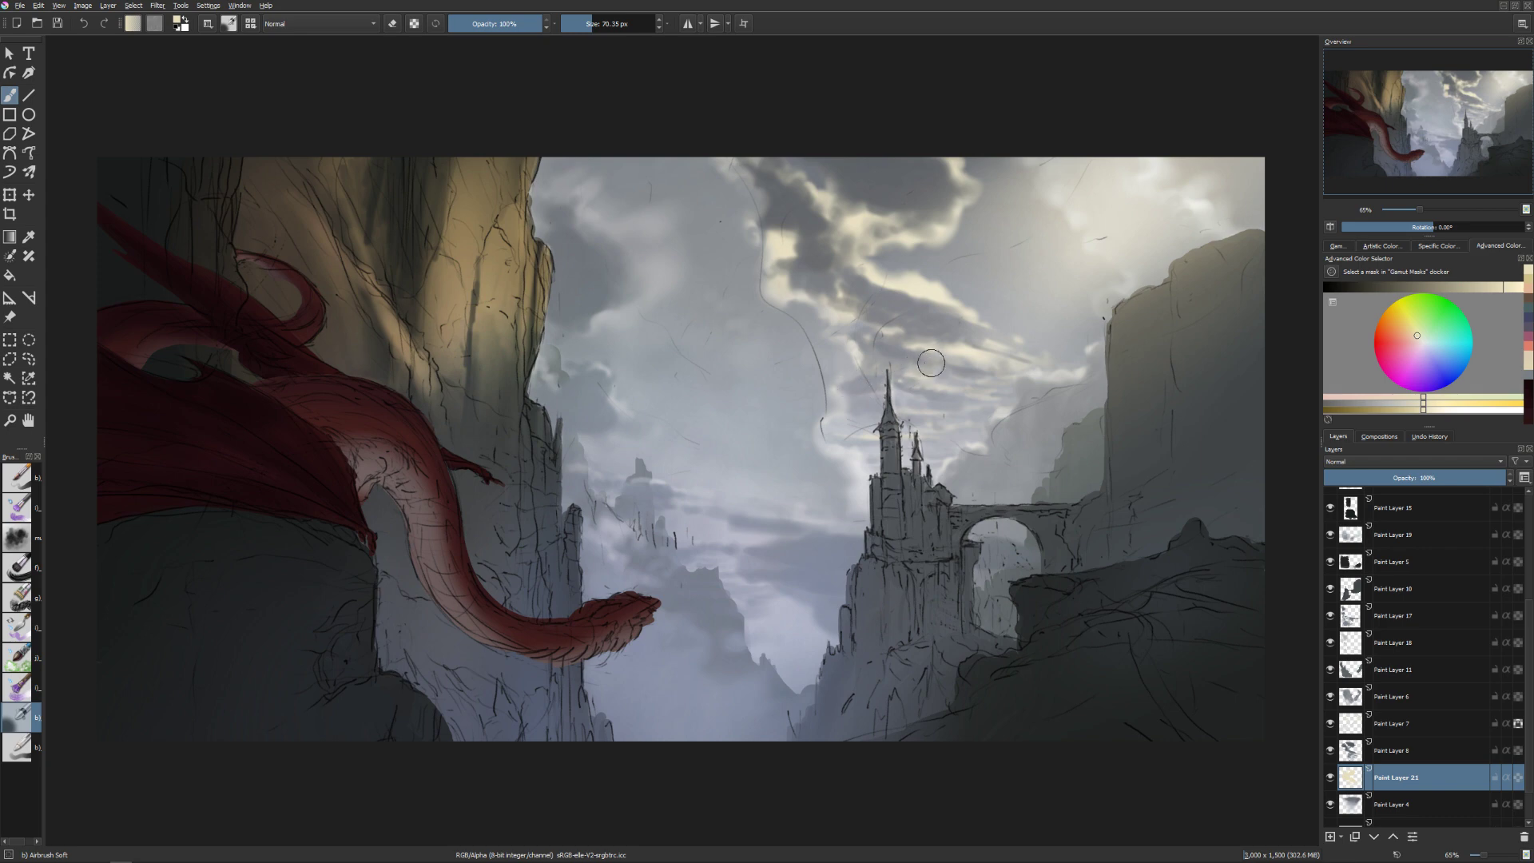
{"action": "key", "text": "e"}
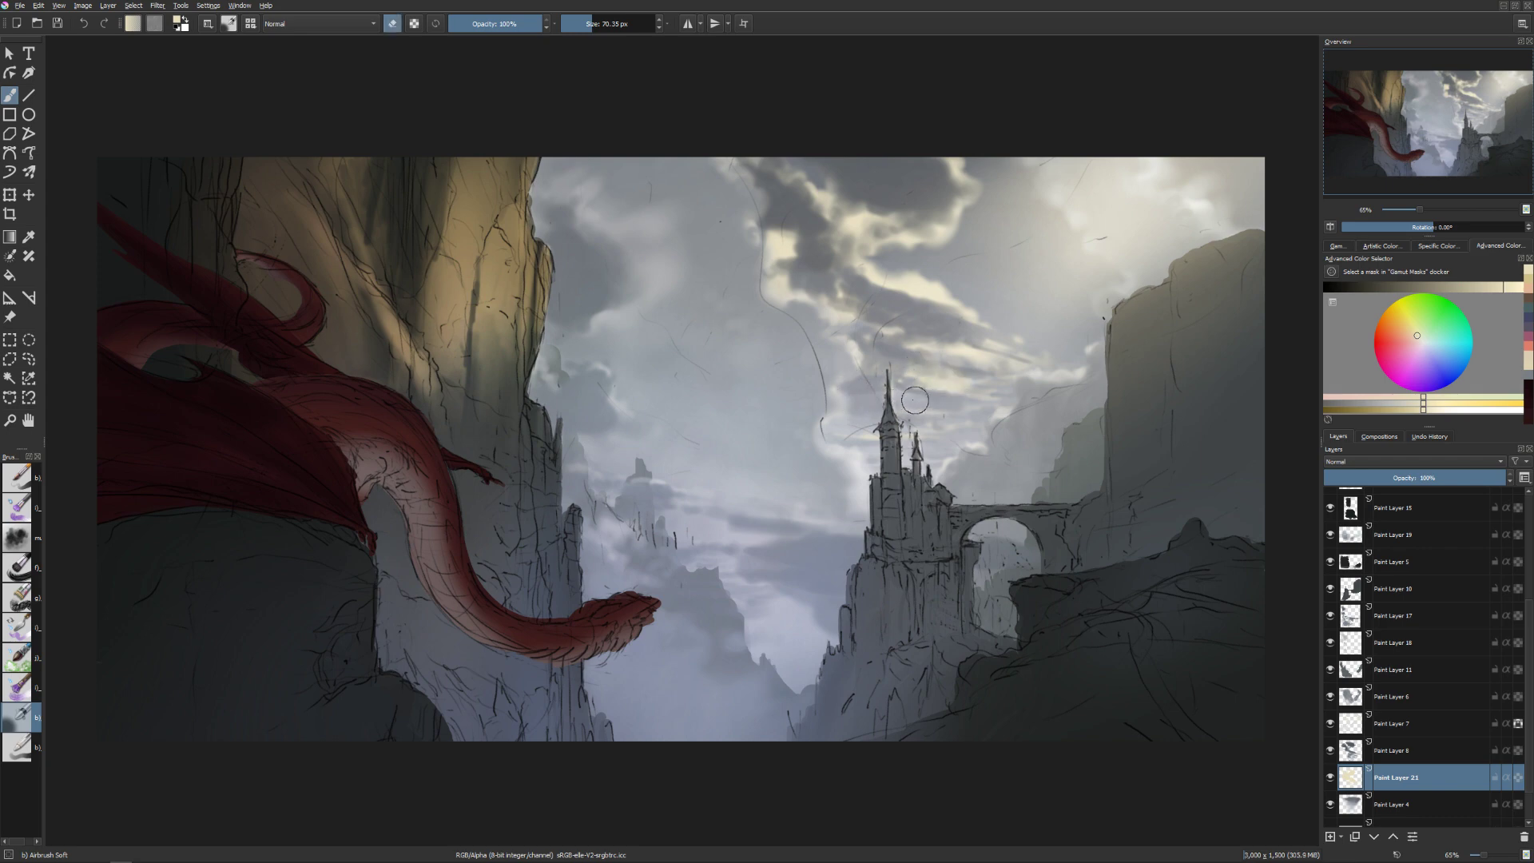
{"action": "key", "text": "e"}
{"action": "left_click_drag", "start_coordinate": [835, 438], "coordinate": [854, 436]}
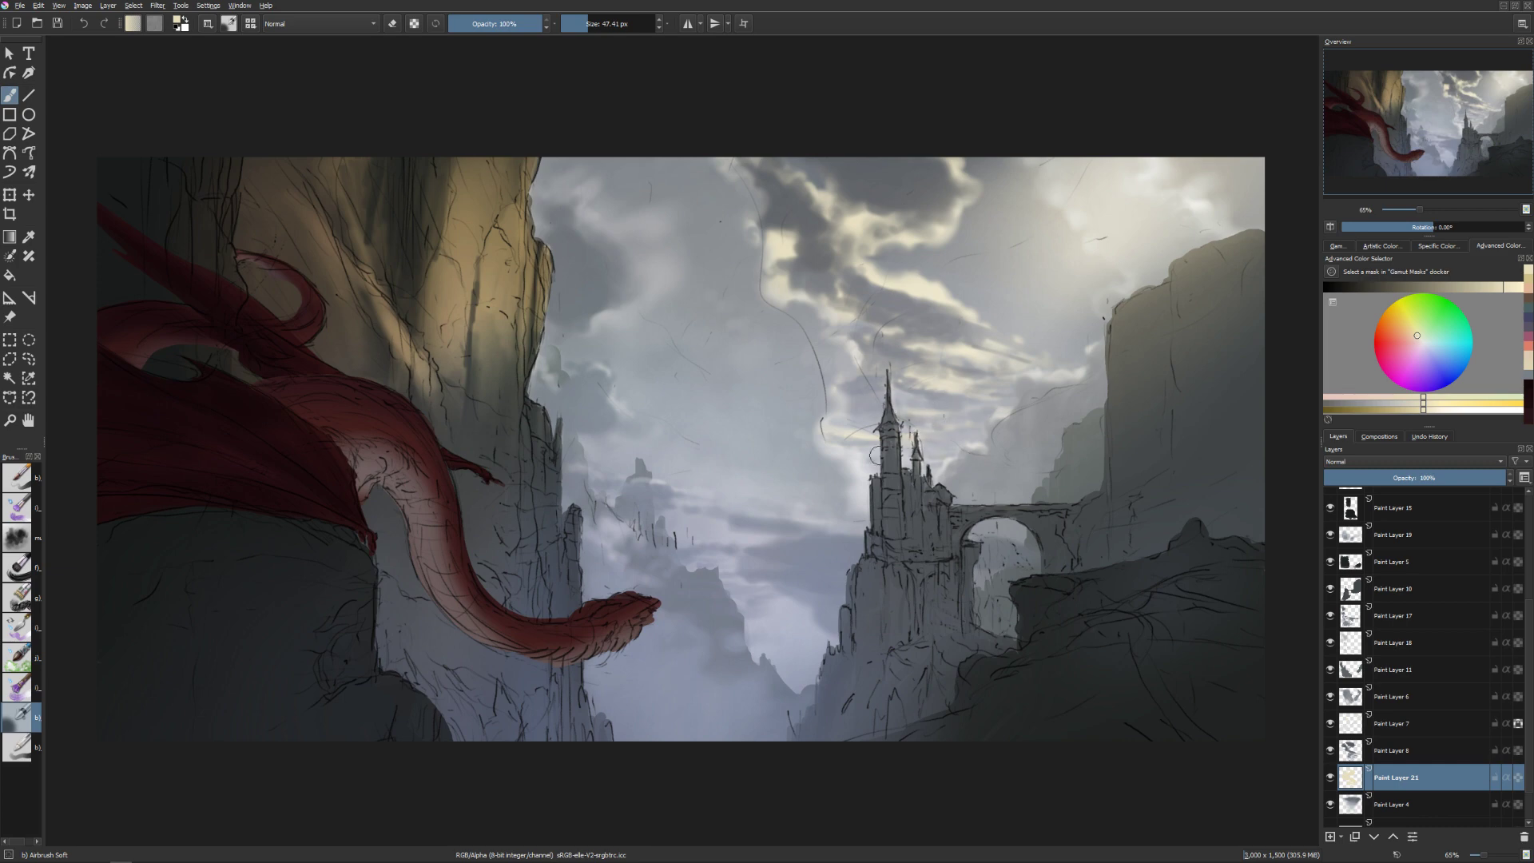
{"action": "left_click_drag", "start_coordinate": [1010, 333], "coordinate": [1003, 330]}
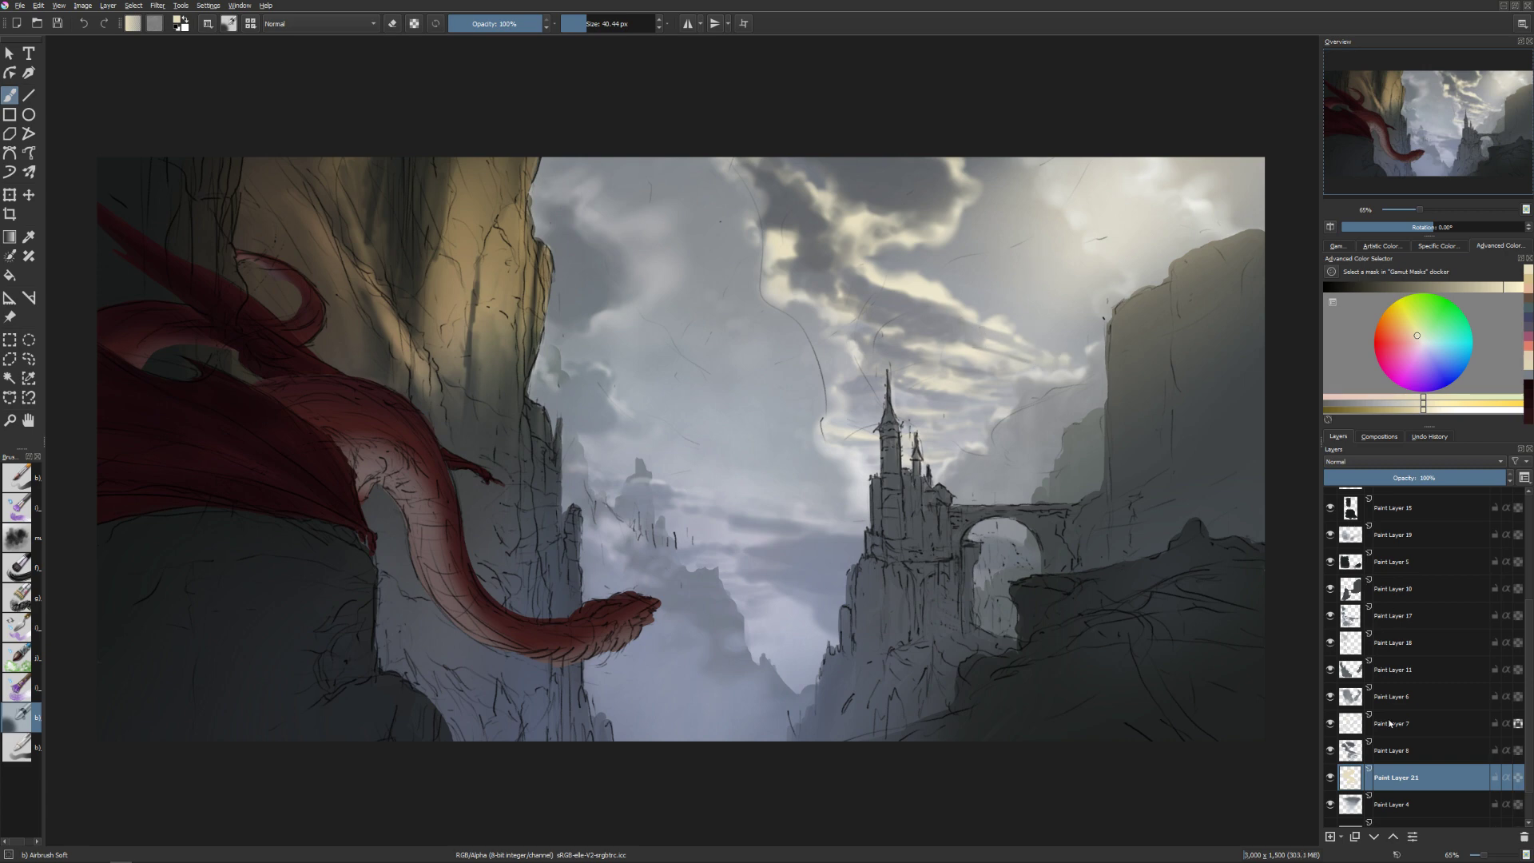
Subtly lighten Paint Layer 8 with the hue/saturation/lightness adjustment.
{"action": "left_click", "coordinate": [1354, 752]}
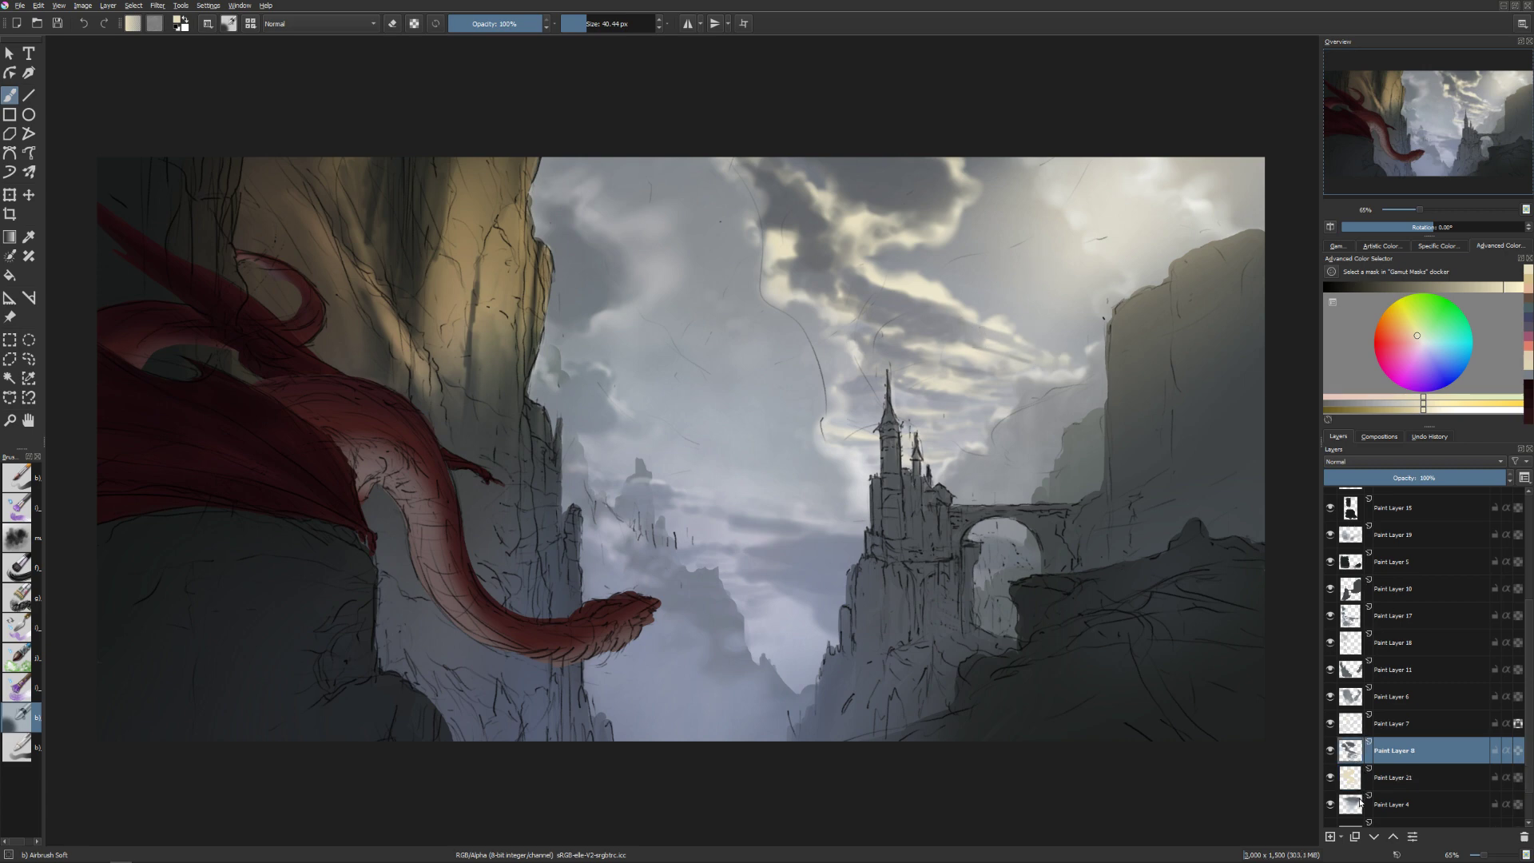
{"action": "key", "text": "ctrl+u"}
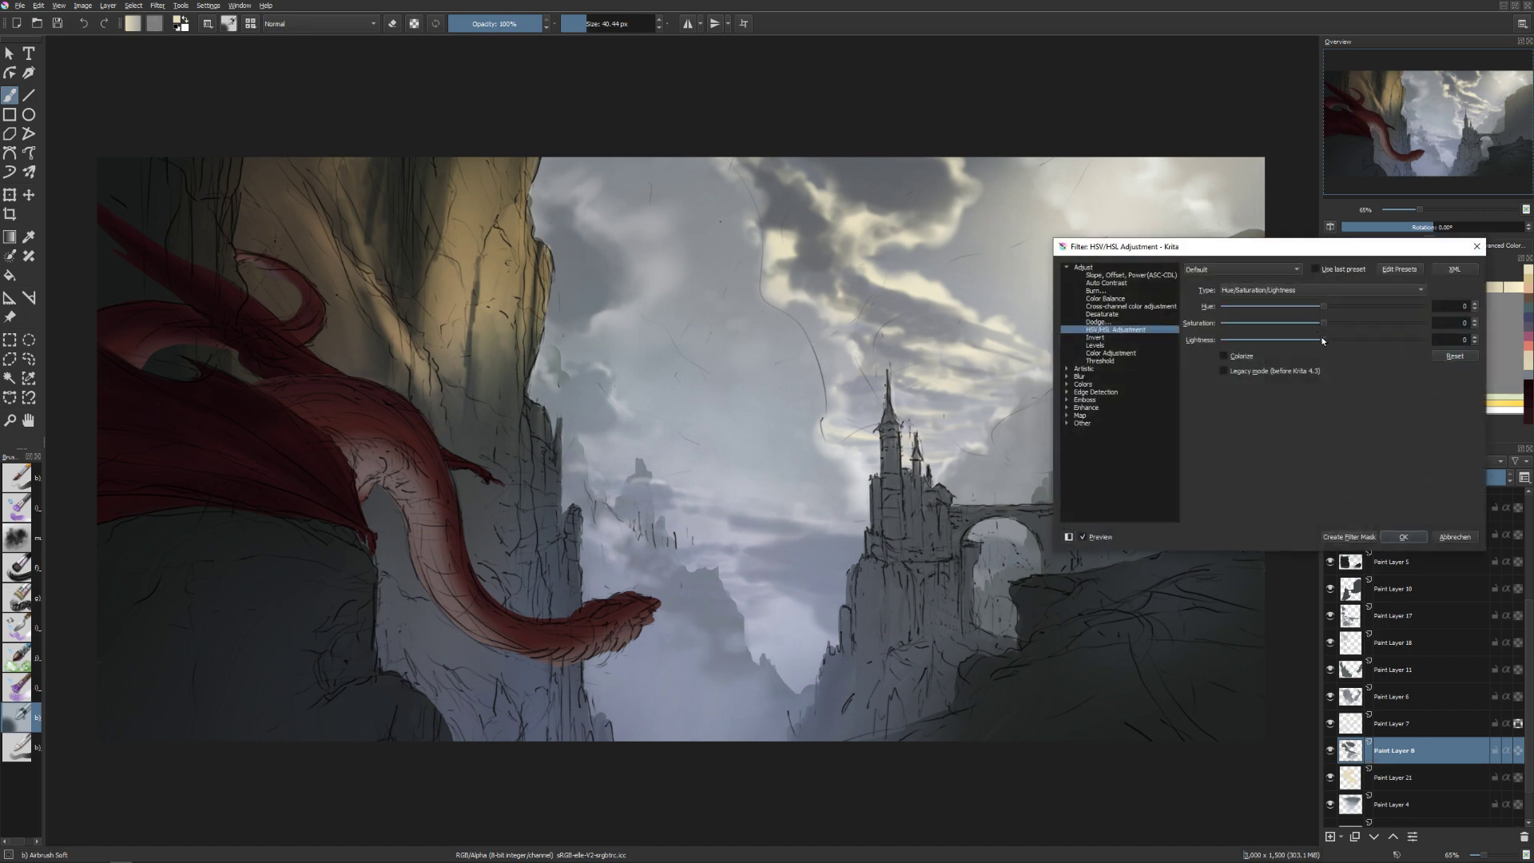
{"action": "left_click_drag", "start_coordinate": [1322, 340], "coordinate": [1366, 350]}
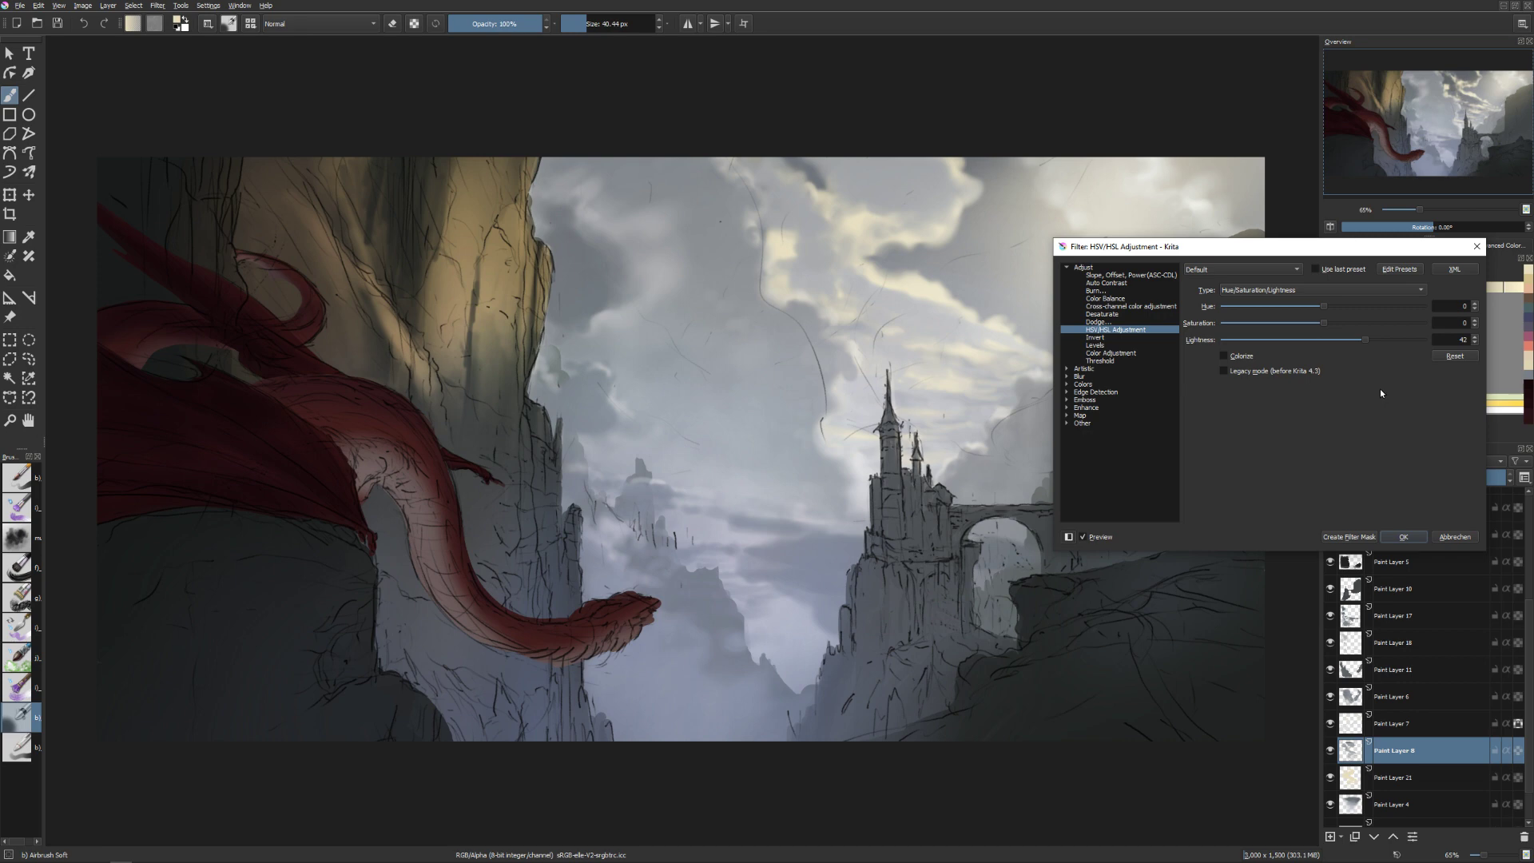
{"action": "mouse_move", "coordinate": [1366, 338]}
{"action": "left_mouse_down"}
{"action": "mouse_move", "coordinate": [1321, 340]}
{"action": "mouse_move", "coordinate": [1350, 323]}
{"action": "left_mouse_up"}
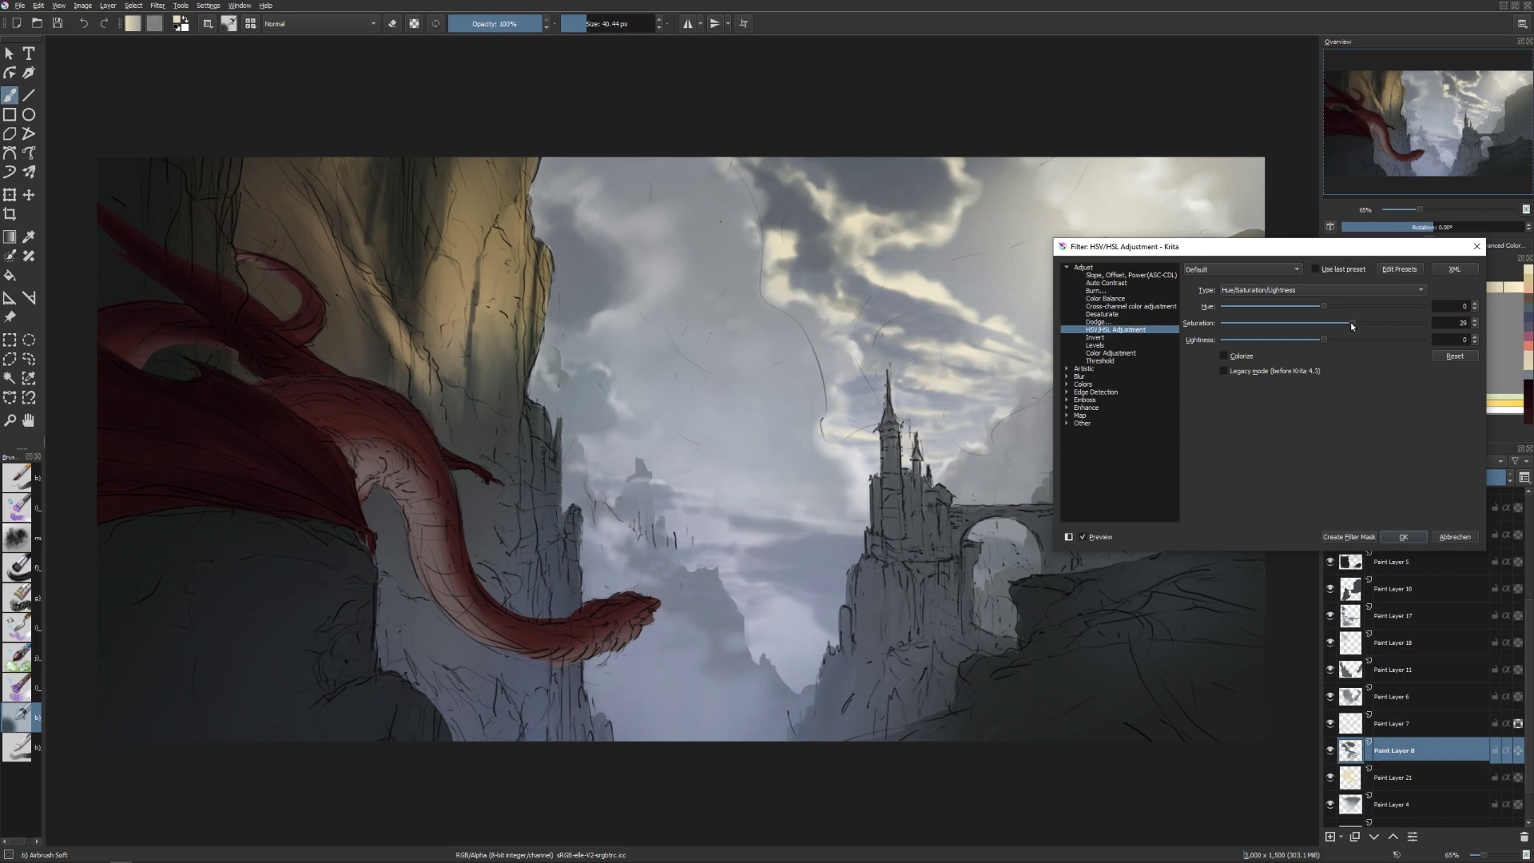
{"action": "left_click", "coordinate": [1394, 533]}
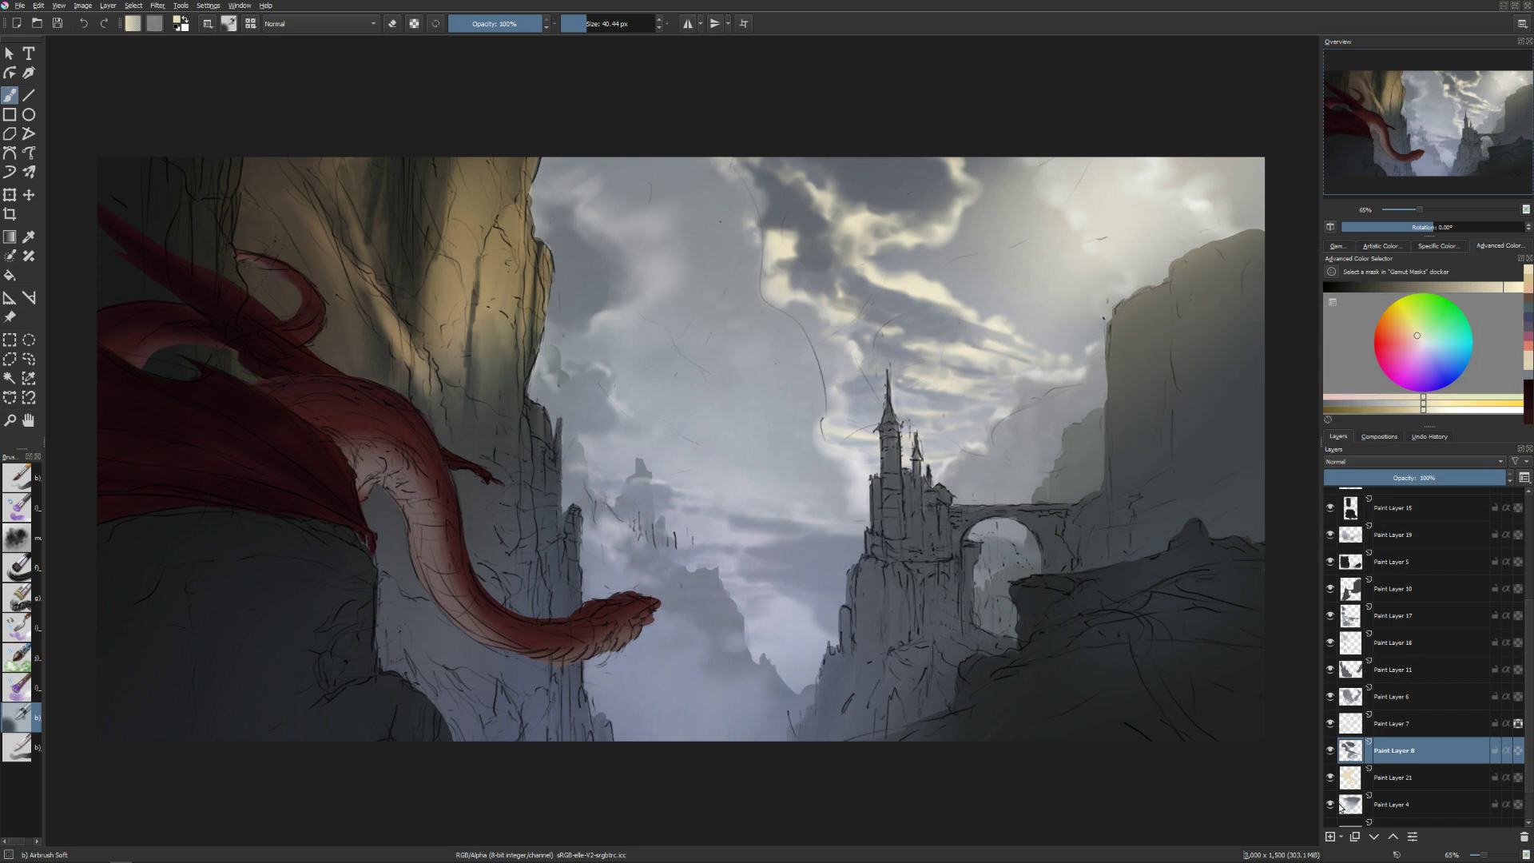
Raise Paint Layer 4's saturation to about 19, then return to Paint Layer 8 with a dark blue-grey.
{"action": "left_click", "coordinate": [1379, 803]}
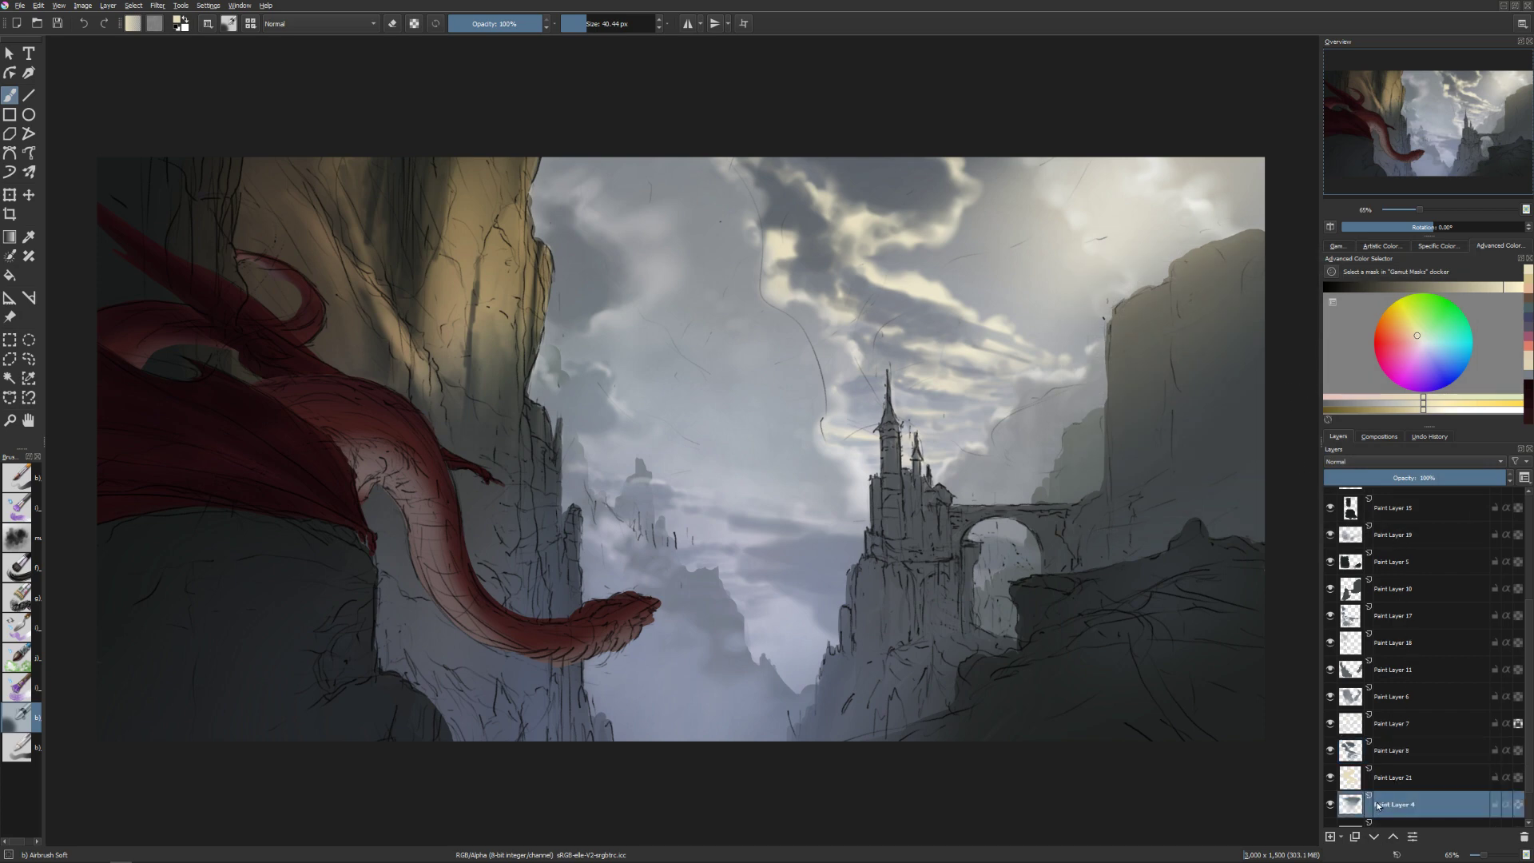
{"action": "key", "text": "ctrl+u"}
{"action": "mouse_move", "coordinate": [1321, 321]}
{"action": "left_mouse_down"}
{"action": "mouse_move", "coordinate": [1367, 321]}
{"action": "mouse_move", "coordinate": [1339, 324]}
{"action": "left_mouse_up"}
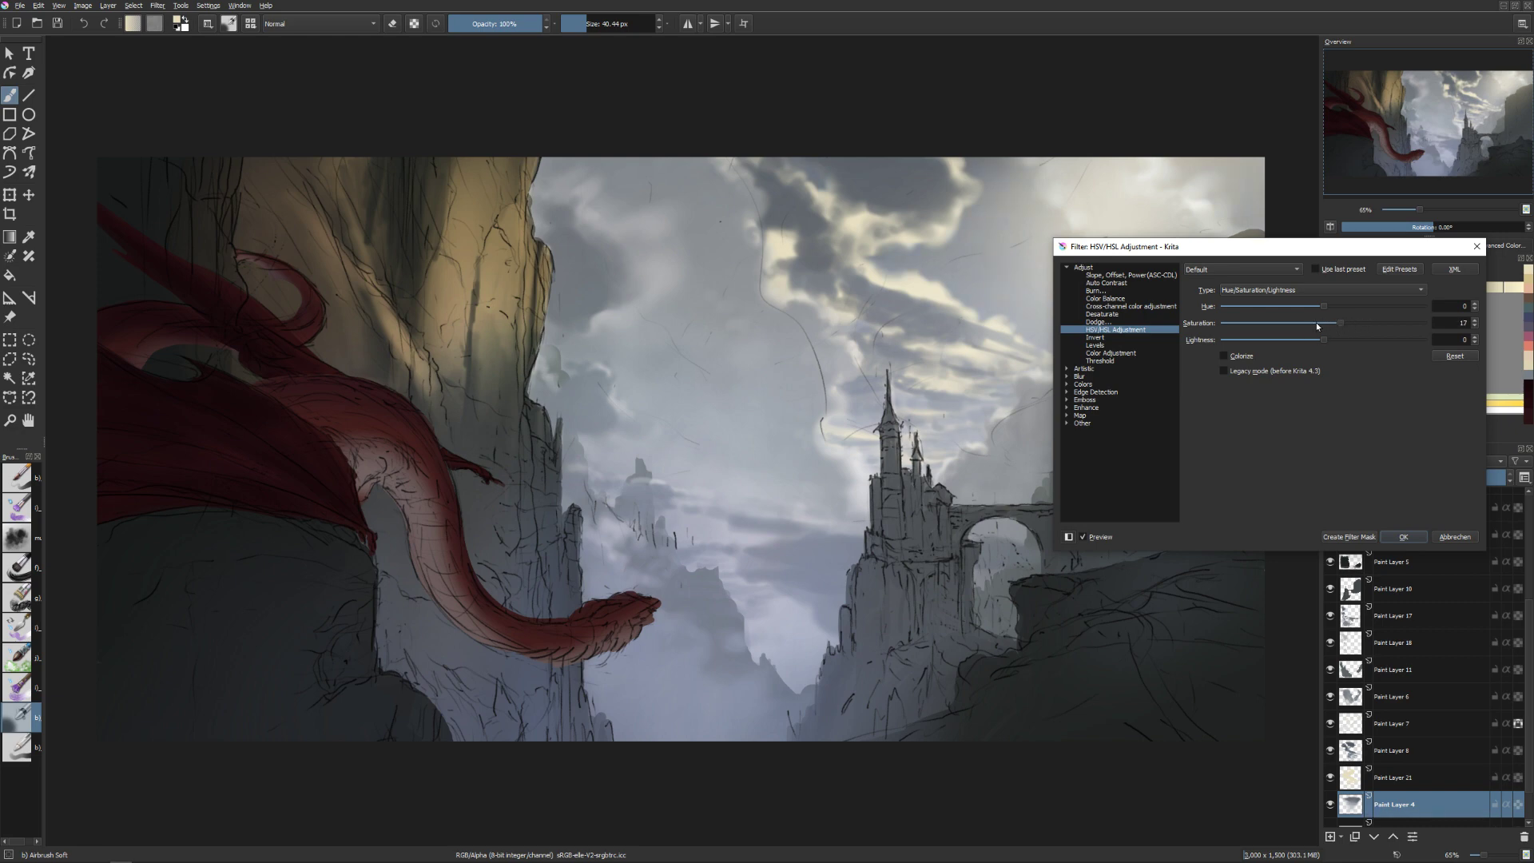
{"action": "left_click", "coordinate": [1405, 537]}
{"action": "left_click", "coordinate": [1354, 751]}
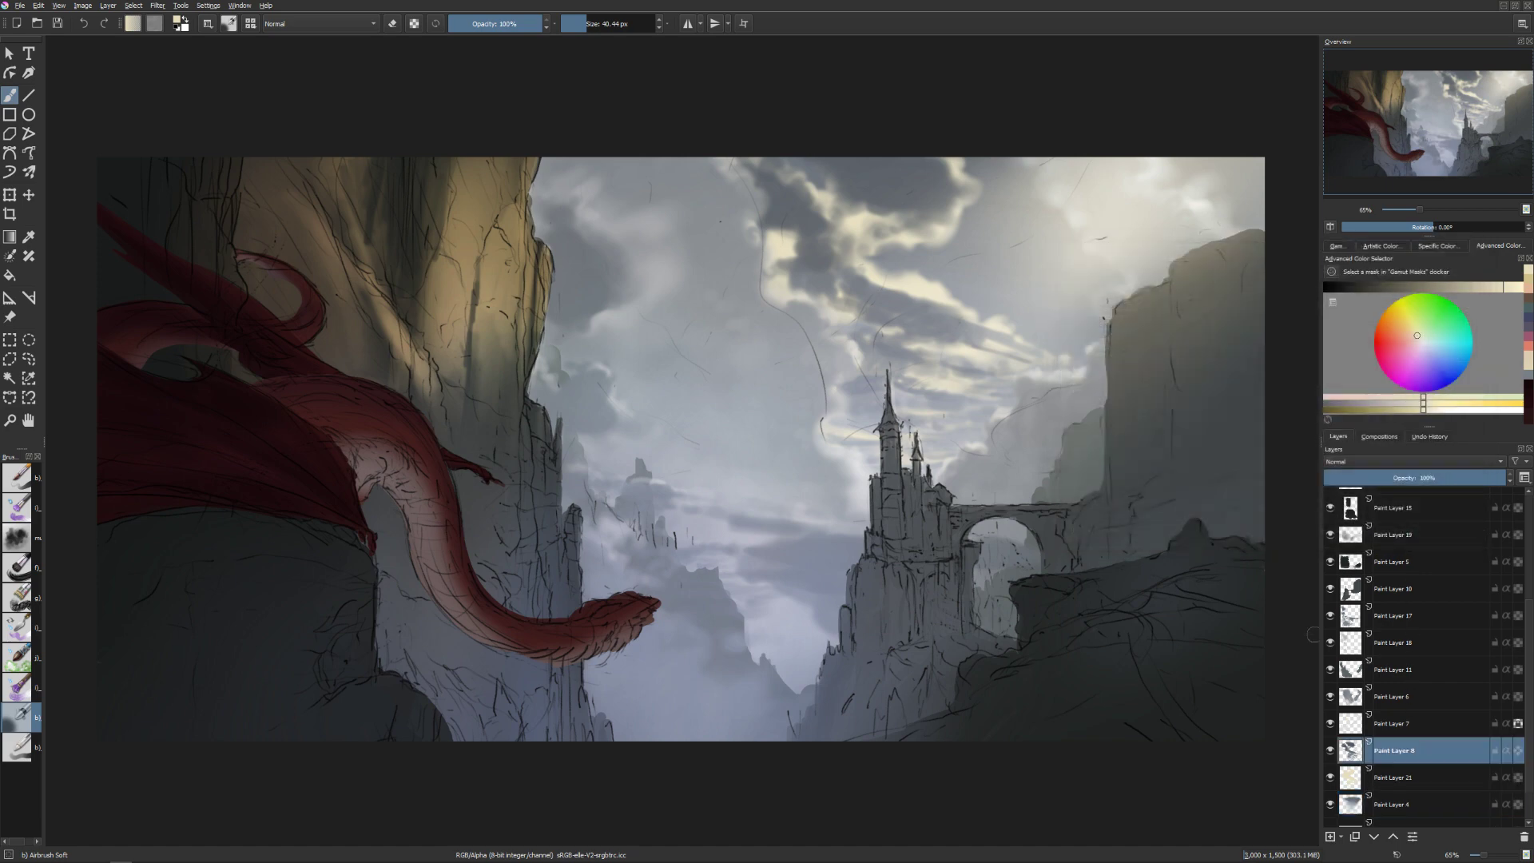
{"action": "left_click", "coordinate": [901, 176], "text": "ctrl"}
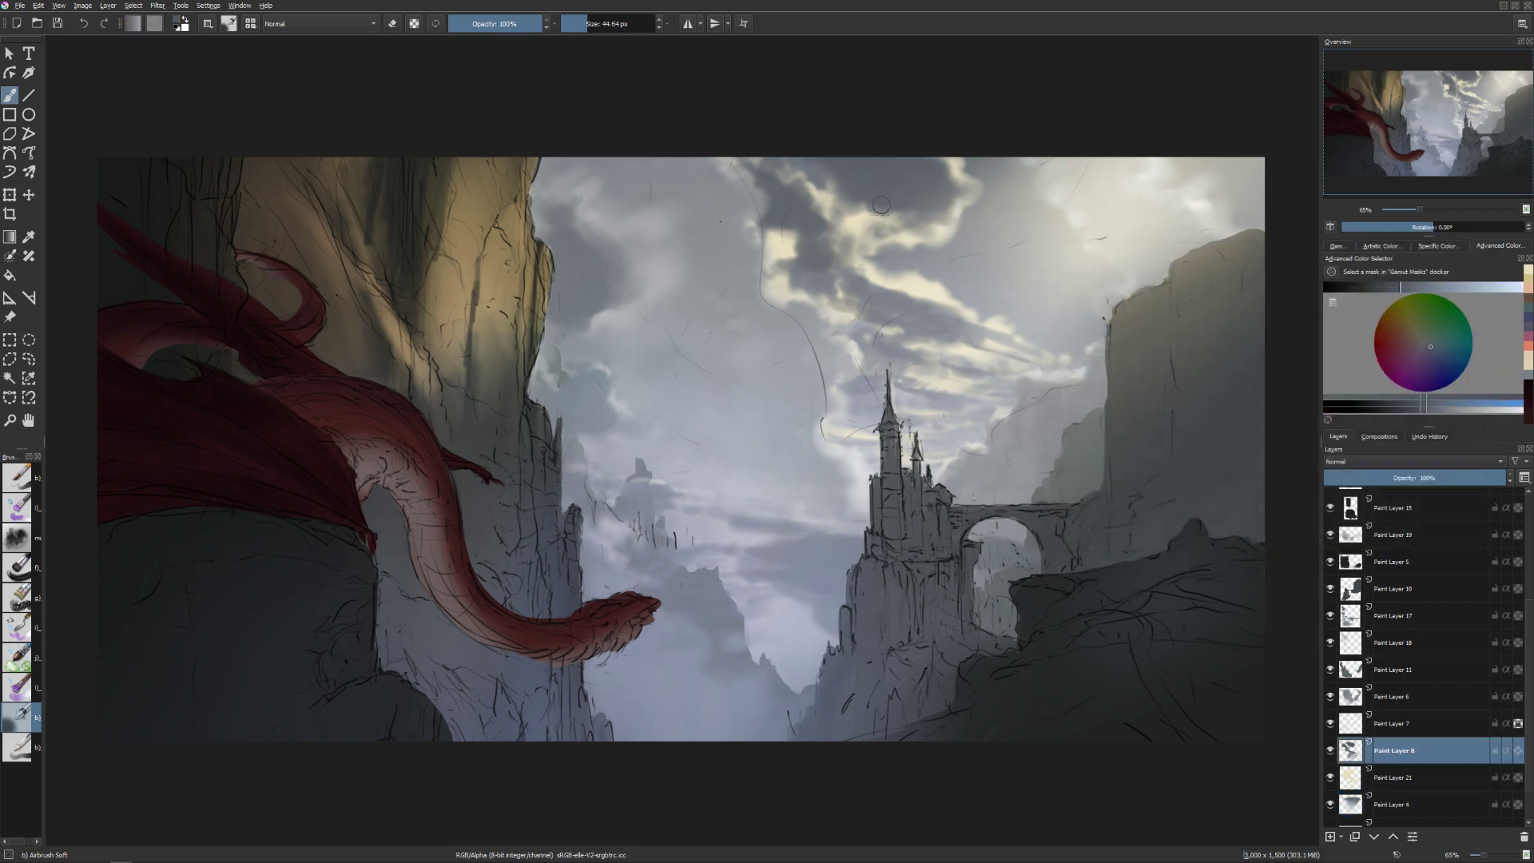
Airbrush sampled dark blue-grey over the cream cloud highlights above the castle.
{"action": "left_click_drag", "start_coordinate": [871, 221], "coordinate": [878, 222]}
{"action": "mouse_move", "coordinate": [851, 222]}
{"action": "left_mouse_down"}
{"action": "mouse_move", "coordinate": [826, 206]}
{"action": "mouse_move", "coordinate": [882, 214]}
{"action": "mouse_move", "coordinate": [754, 242]}
{"action": "mouse_move", "coordinate": [779, 252]}
{"action": "mouse_move", "coordinate": [768, 266]}
{"action": "mouse_move", "coordinate": [790, 302]}
{"action": "mouse_move", "coordinate": [770, 225]}
{"action": "mouse_move", "coordinate": [798, 237]}
{"action": "mouse_move", "coordinate": [802, 281]}
{"action": "mouse_move", "coordinate": [928, 321]}
{"action": "mouse_move", "coordinate": [850, 309]}
{"action": "left_mouse_up"}
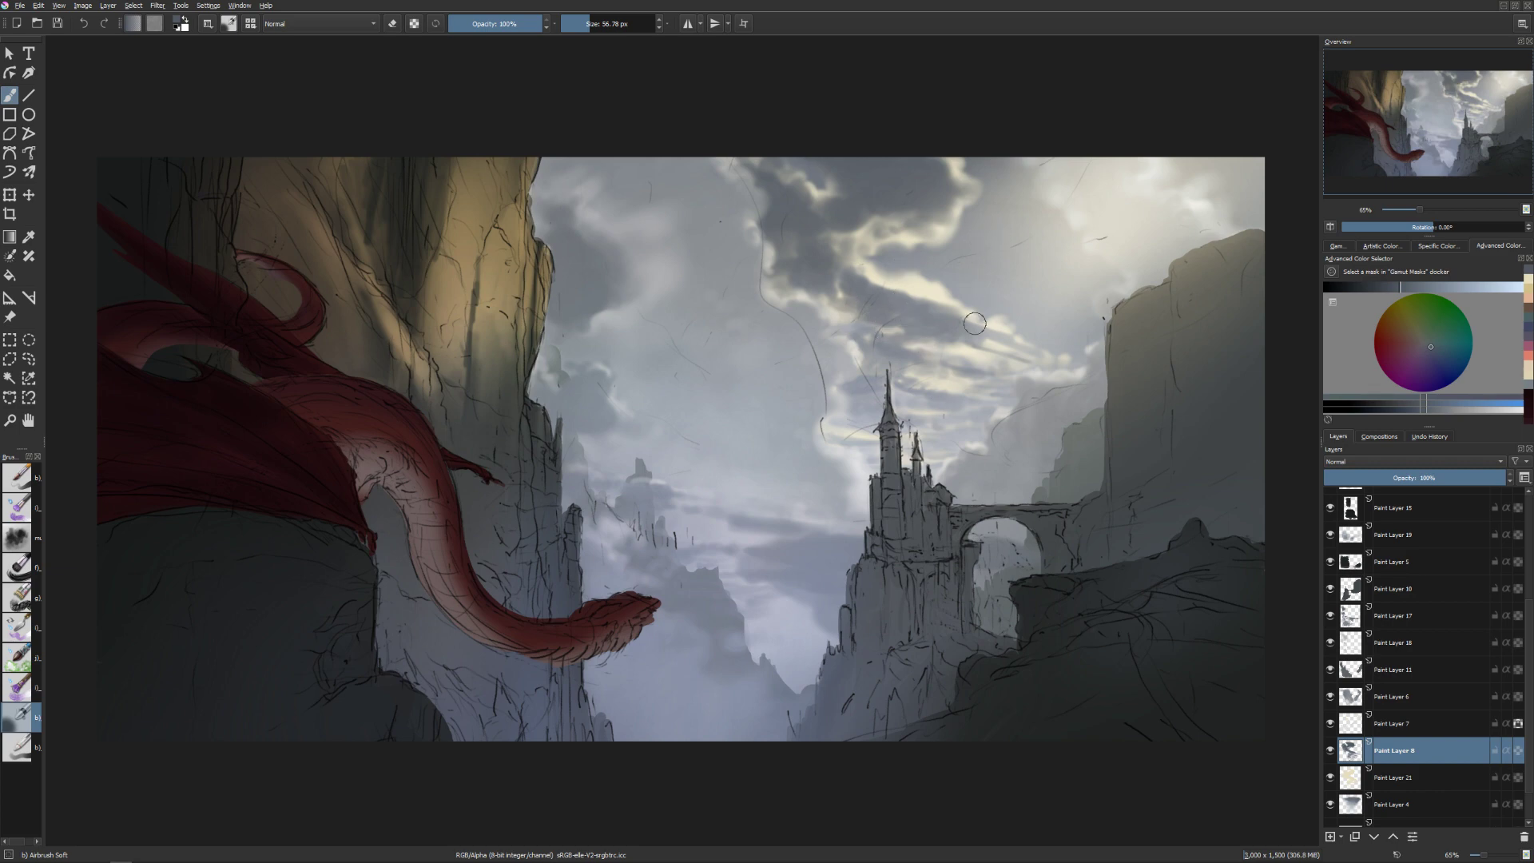
{"action": "key", "text": "bracketleft"}
{"action": "left_click", "coordinate": [946, 314], "text": "ctrl"}
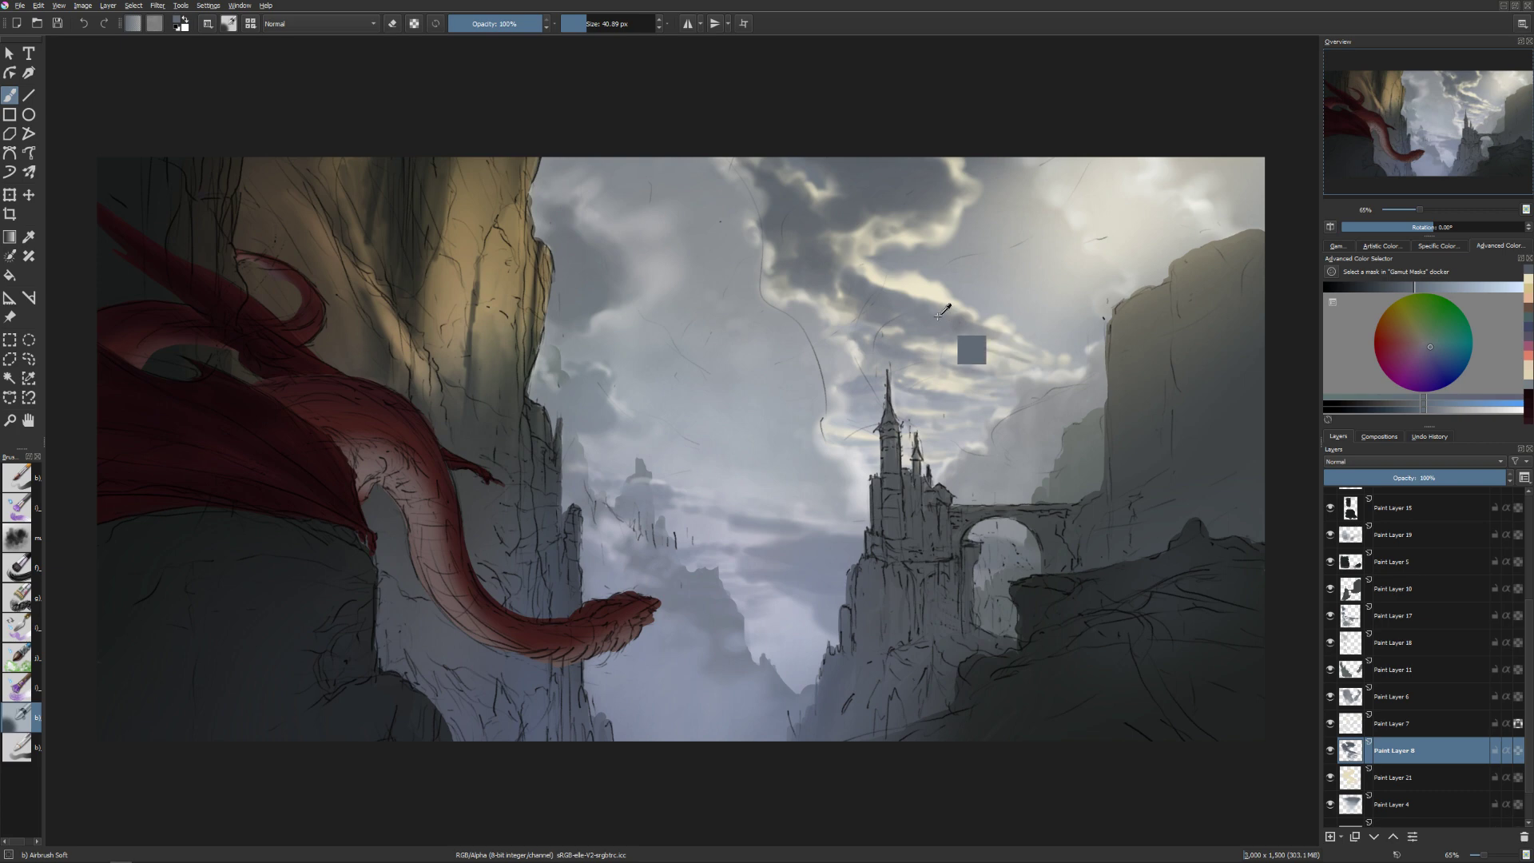
{"action": "left_click", "coordinate": [941, 312], "text": "ctrl"}
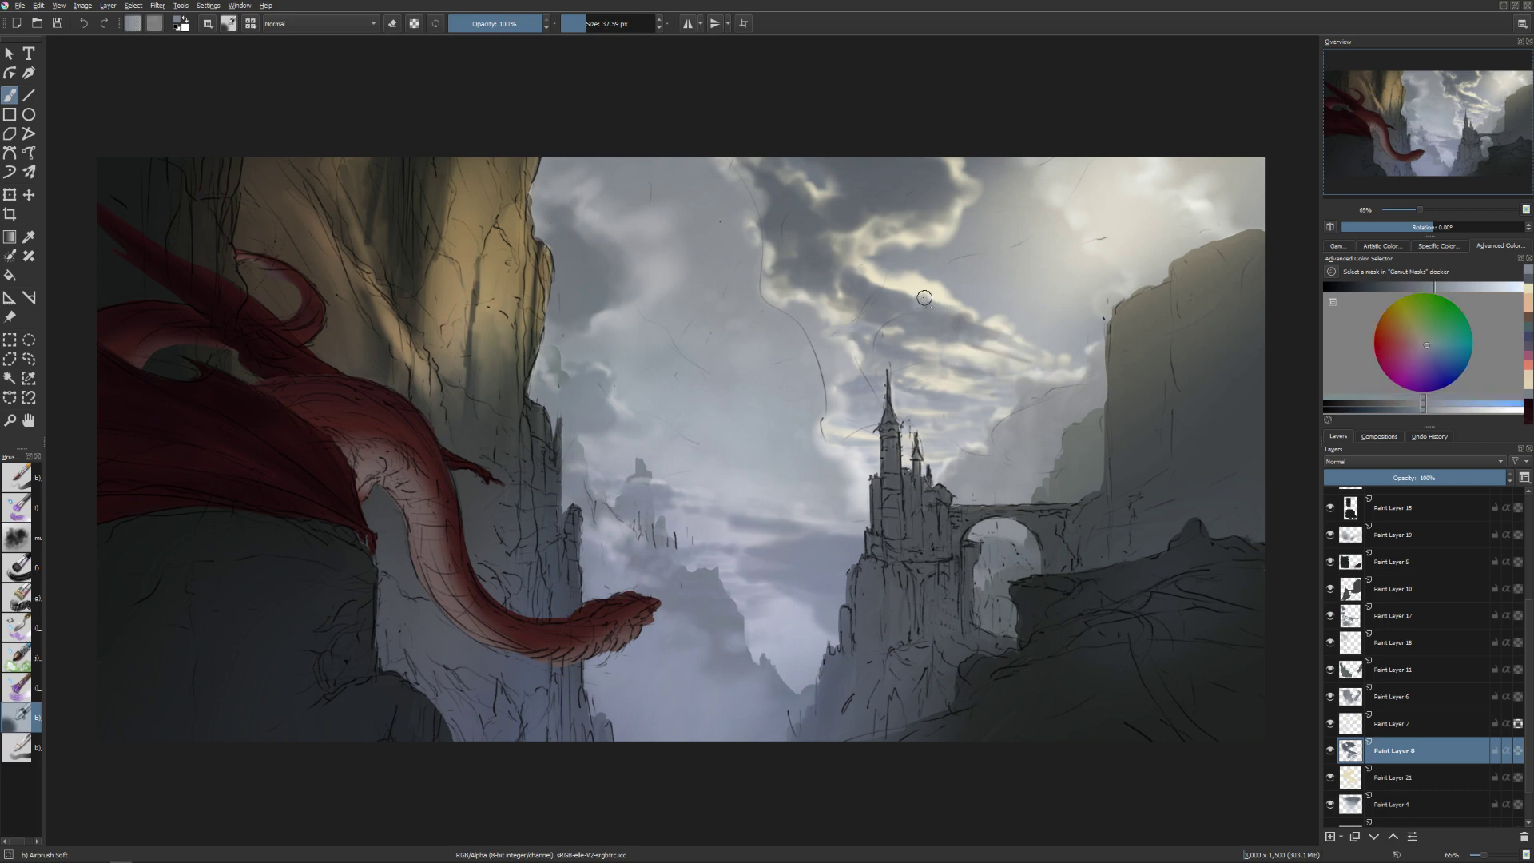
{"action": "key", "text": "bracketright"}
{"action": "key", "text": "bracketright"}
{"action": "mouse_move", "coordinate": [901, 298]}
{"action": "left_mouse_down"}
{"action": "mouse_move", "coordinate": [861, 282]}
{"action": "mouse_move", "coordinate": [925, 297]}
{"action": "mouse_move", "coordinate": [951, 312]}
{"action": "mouse_move", "coordinate": [894, 311]}
{"action": "mouse_move", "coordinate": [949, 327]}
{"action": "left_mouse_up"}
Mute the pale cloud streak beside the spire with sampled darker and lighter blue-greys.
{"action": "left_click", "coordinate": [884, 298], "text": "ctrl"}
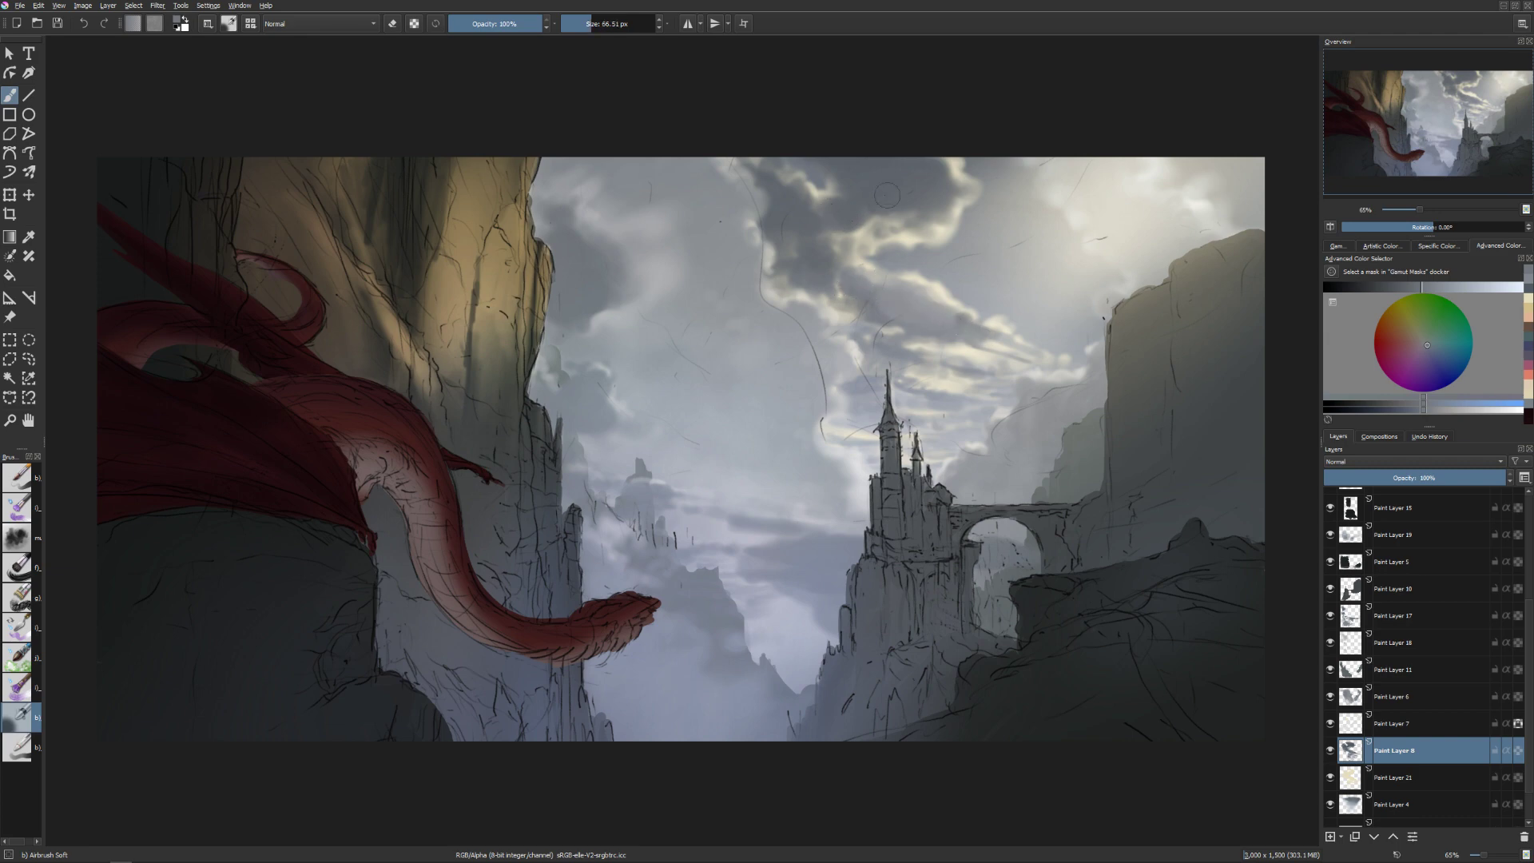
{"action": "left_click", "coordinate": [853, 210], "text": "ctrl"}
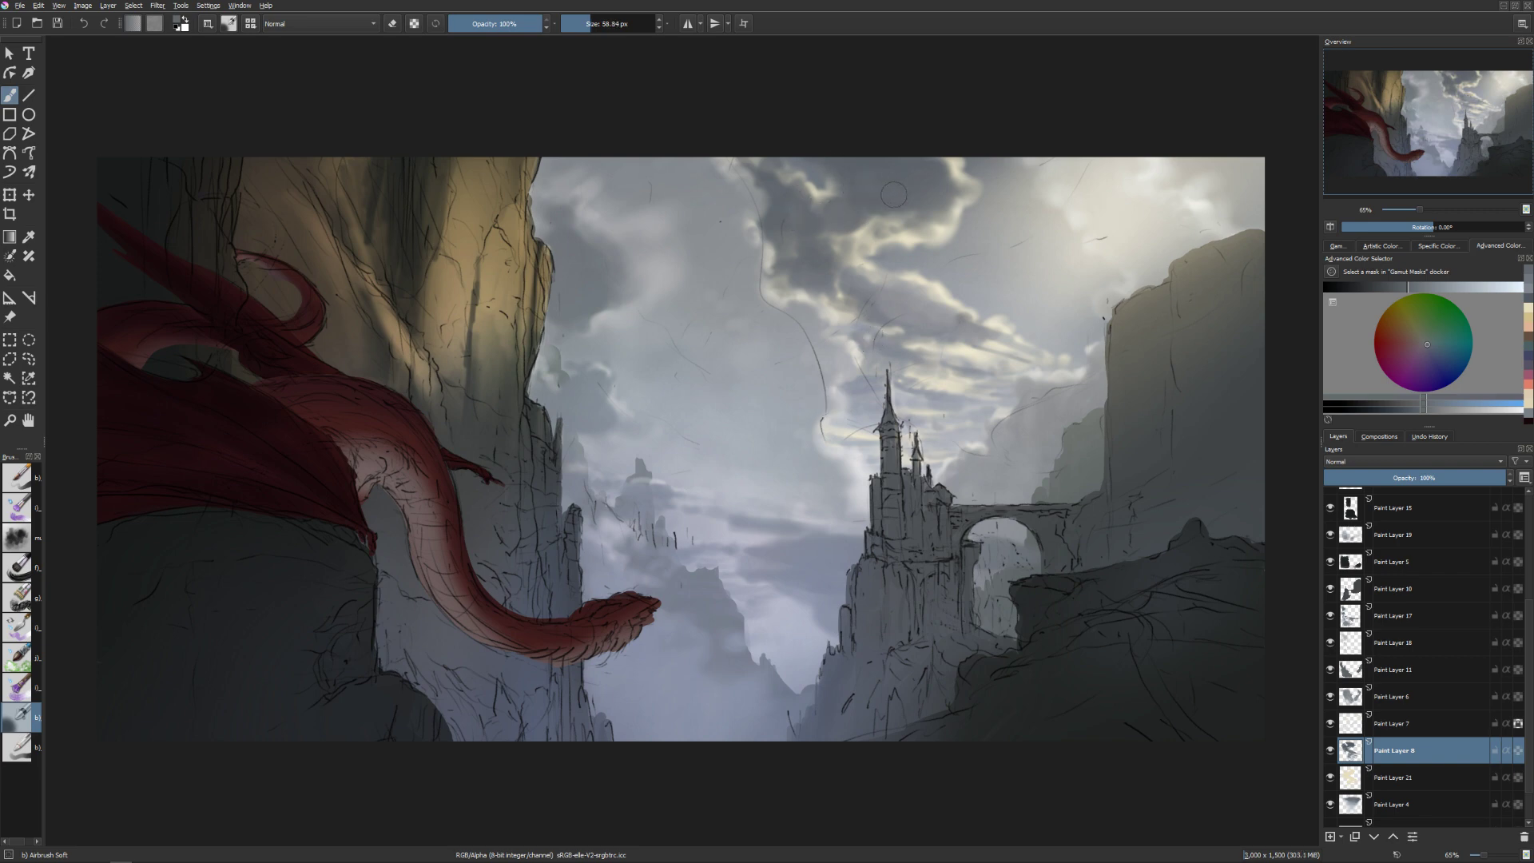
{"action": "mouse_move", "coordinate": [897, 312]}
{"action": "left_mouse_down", "text": "shift"}
{"action": "mouse_move", "coordinate": [852, 310]}
{"action": "mouse_move", "coordinate": [856, 327]}
{"action": "left_mouse_up", "text": "shift"}
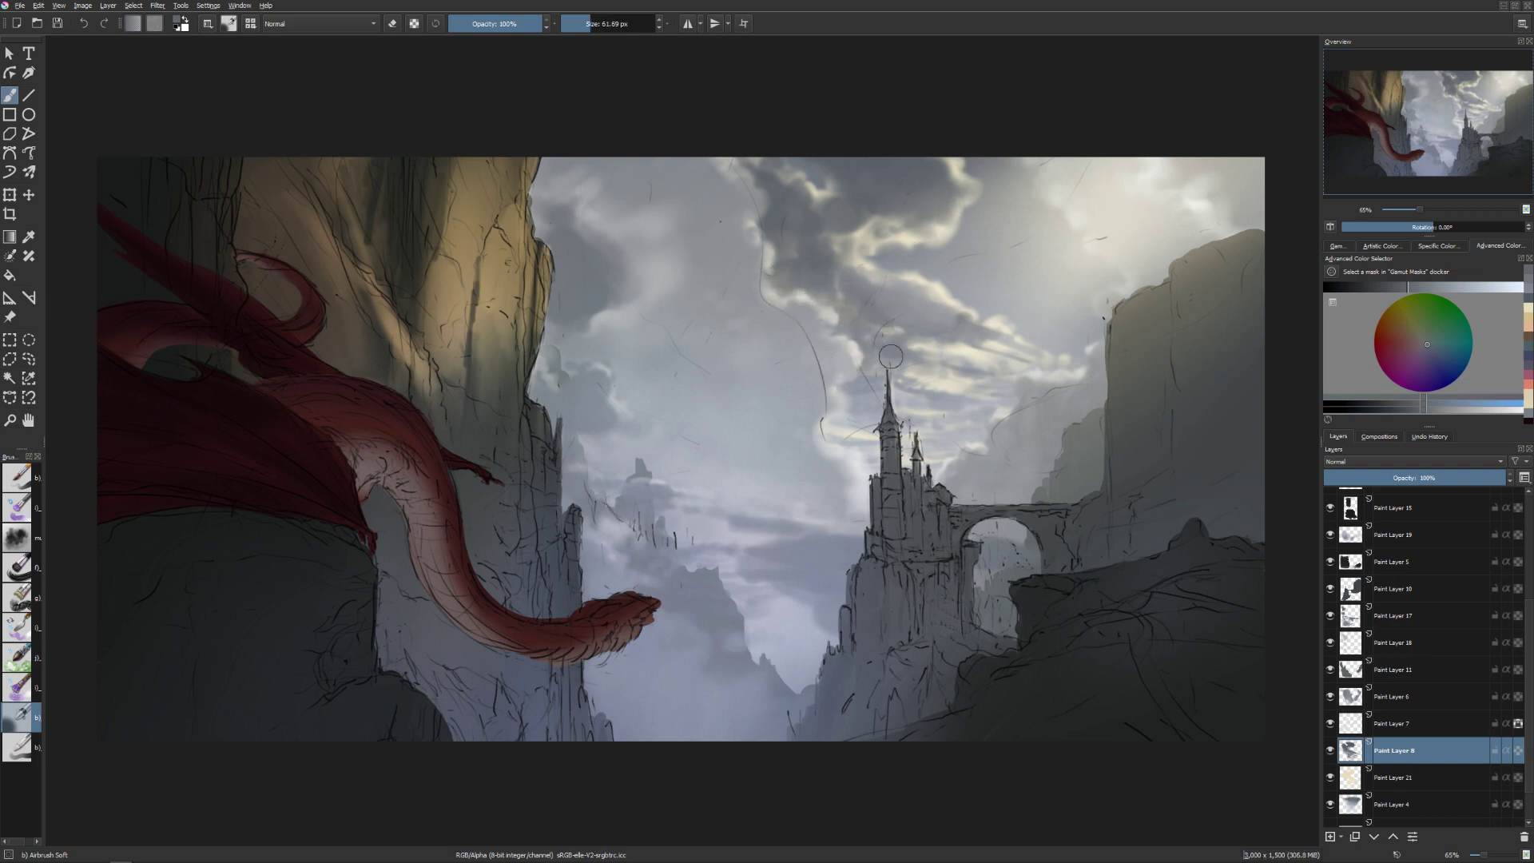
{"action": "mouse_move", "coordinate": [935, 361]}
{"action": "left_mouse_down"}
{"action": "mouse_move", "coordinate": [936, 373]}
{"action": "mouse_move", "coordinate": [860, 382]}
{"action": "left_mouse_up"}
{"action": "left_click", "coordinate": [903, 383], "text": "ctrl"}
{"action": "left_click_drag", "start_coordinate": [865, 383], "coordinate": [885, 373]}
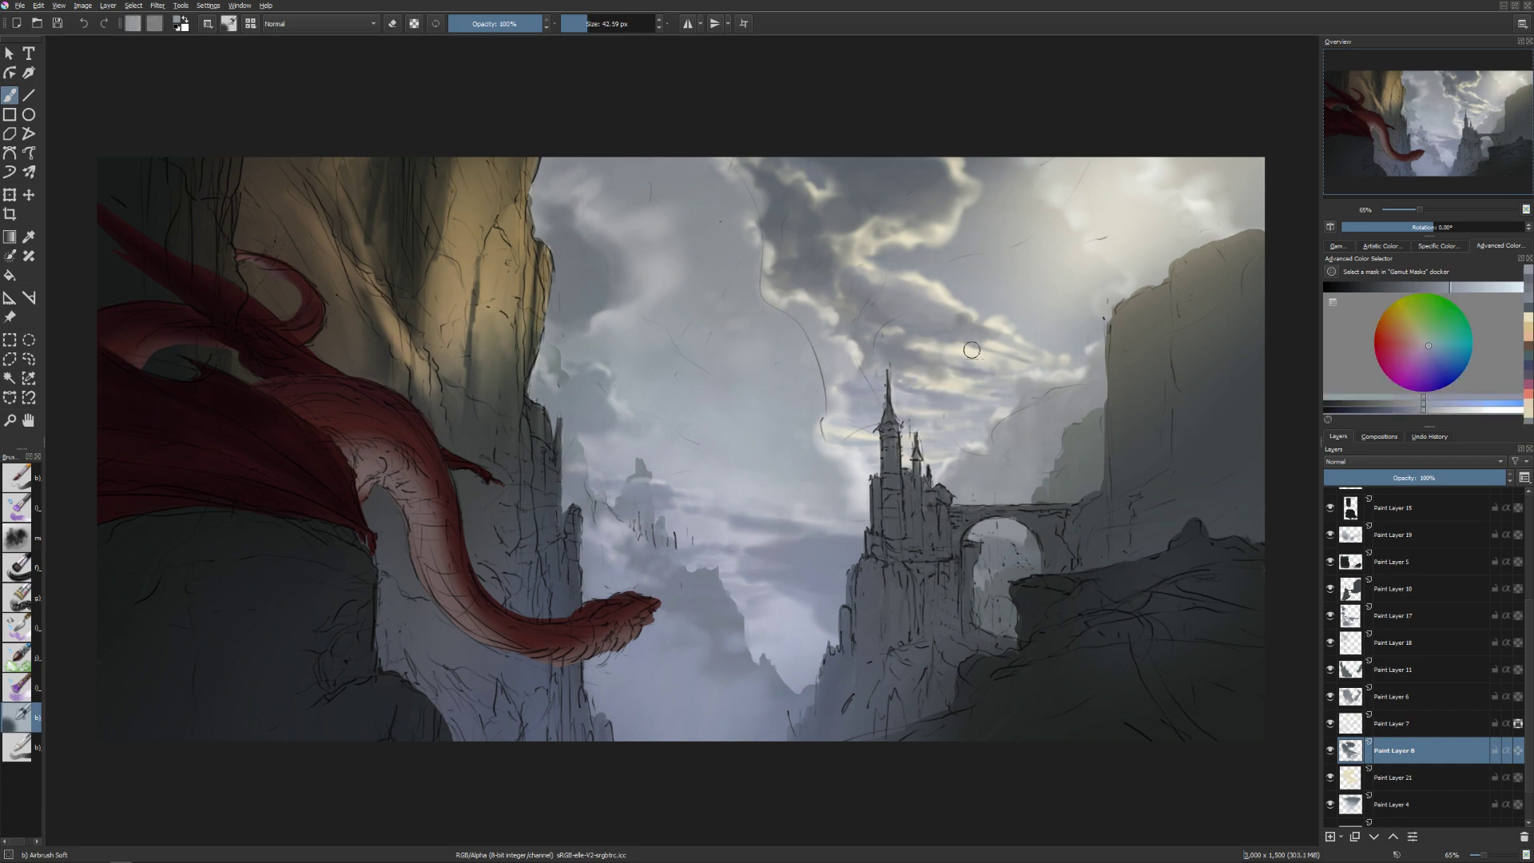
{"action": "left_click", "coordinate": [941, 394], "text": "ctrl"}
Sample sky colours near the castle and airbrush grey to its right, undoing the stray patch.
{"action": "left_click", "coordinate": [938, 393], "text": "ctrl"}
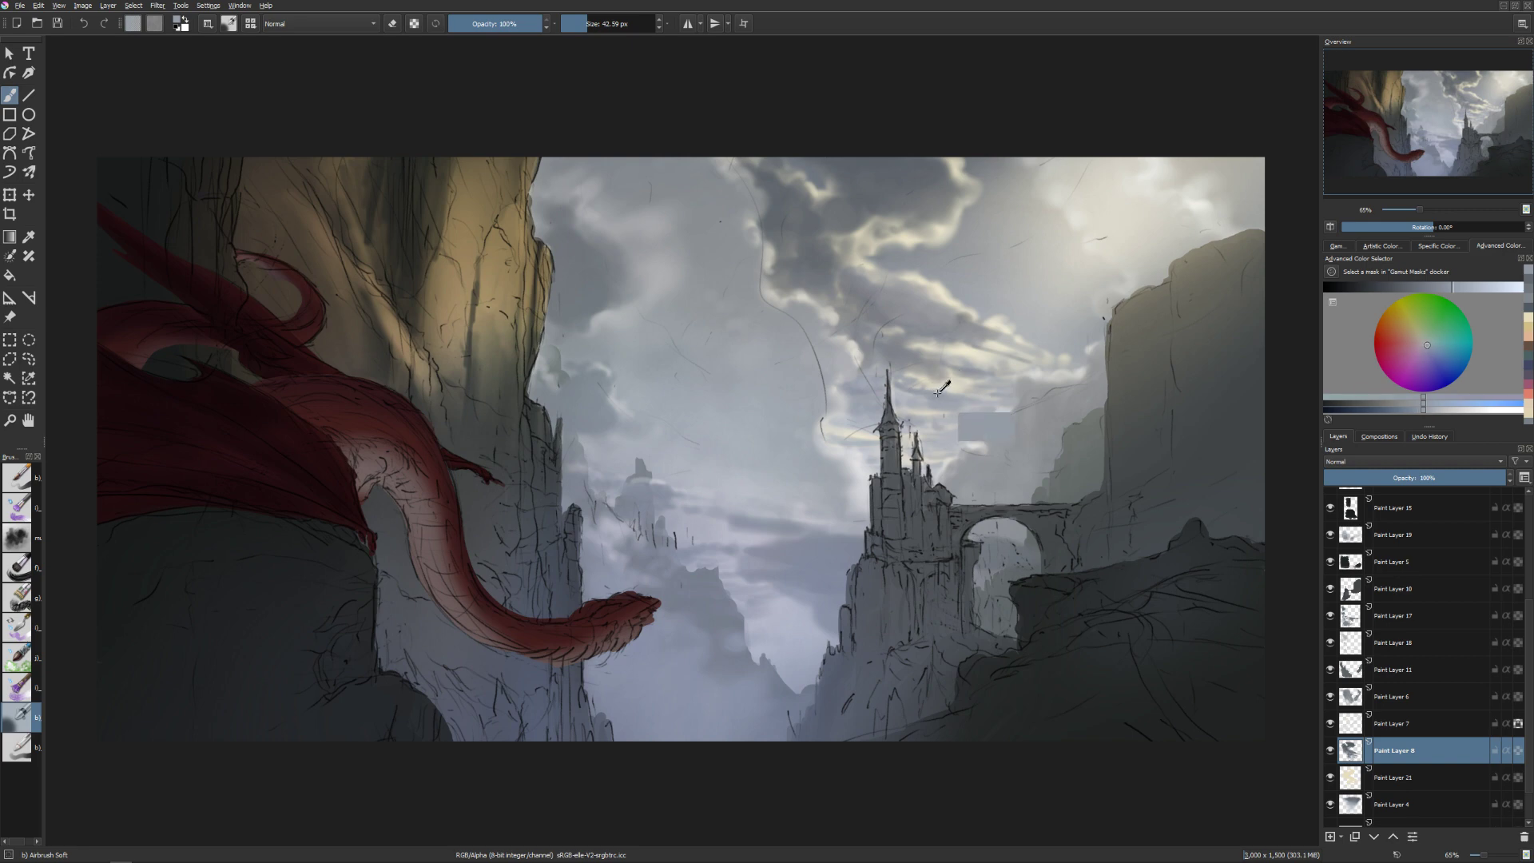
{"action": "key", "text": "bracketleft"}
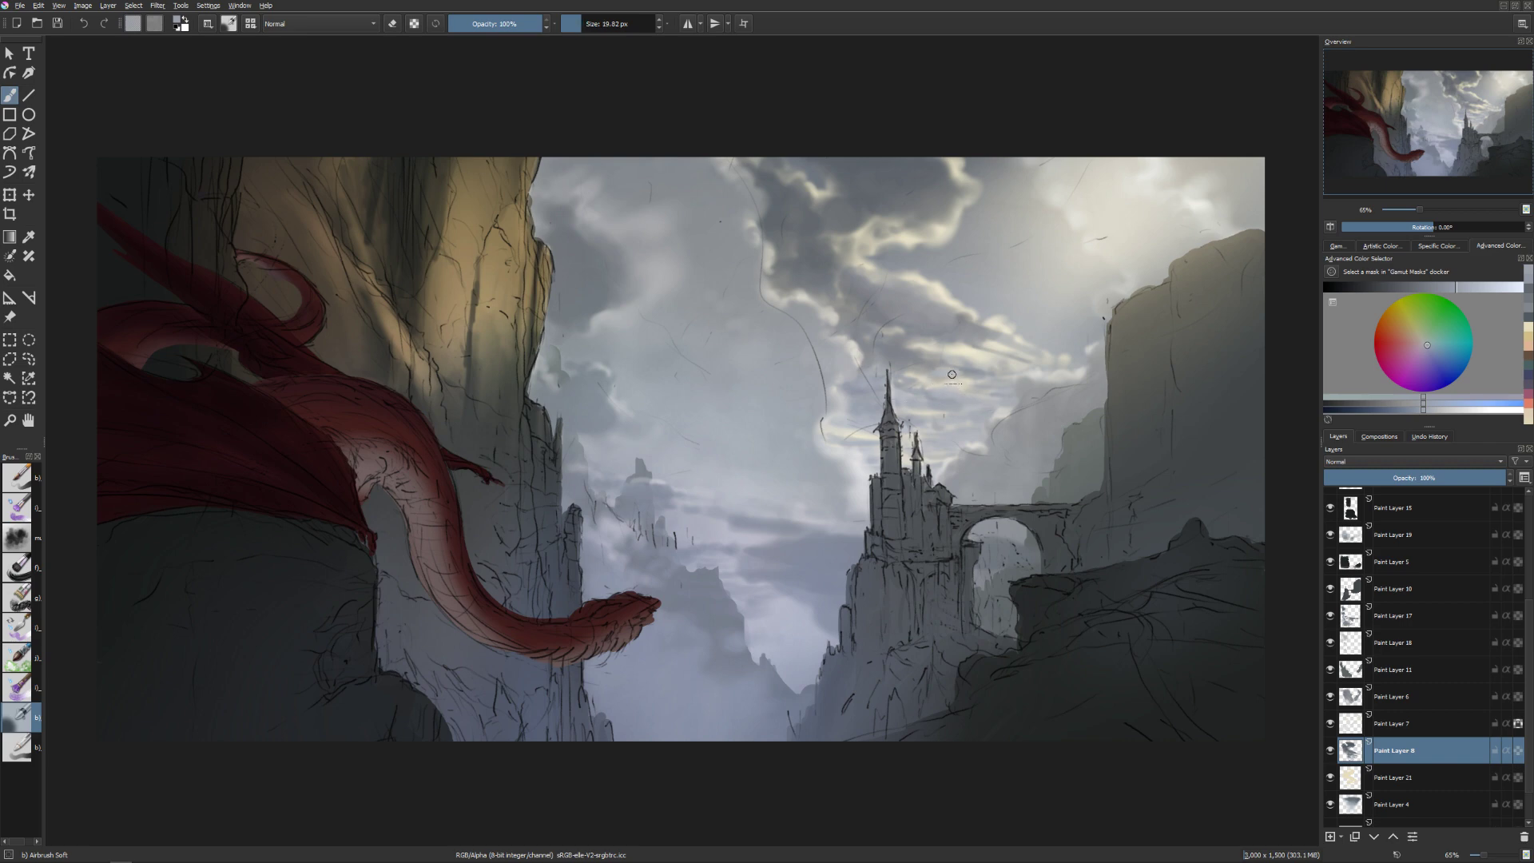
{"action": "left_click", "coordinate": [964, 353], "text": "ctrl"}
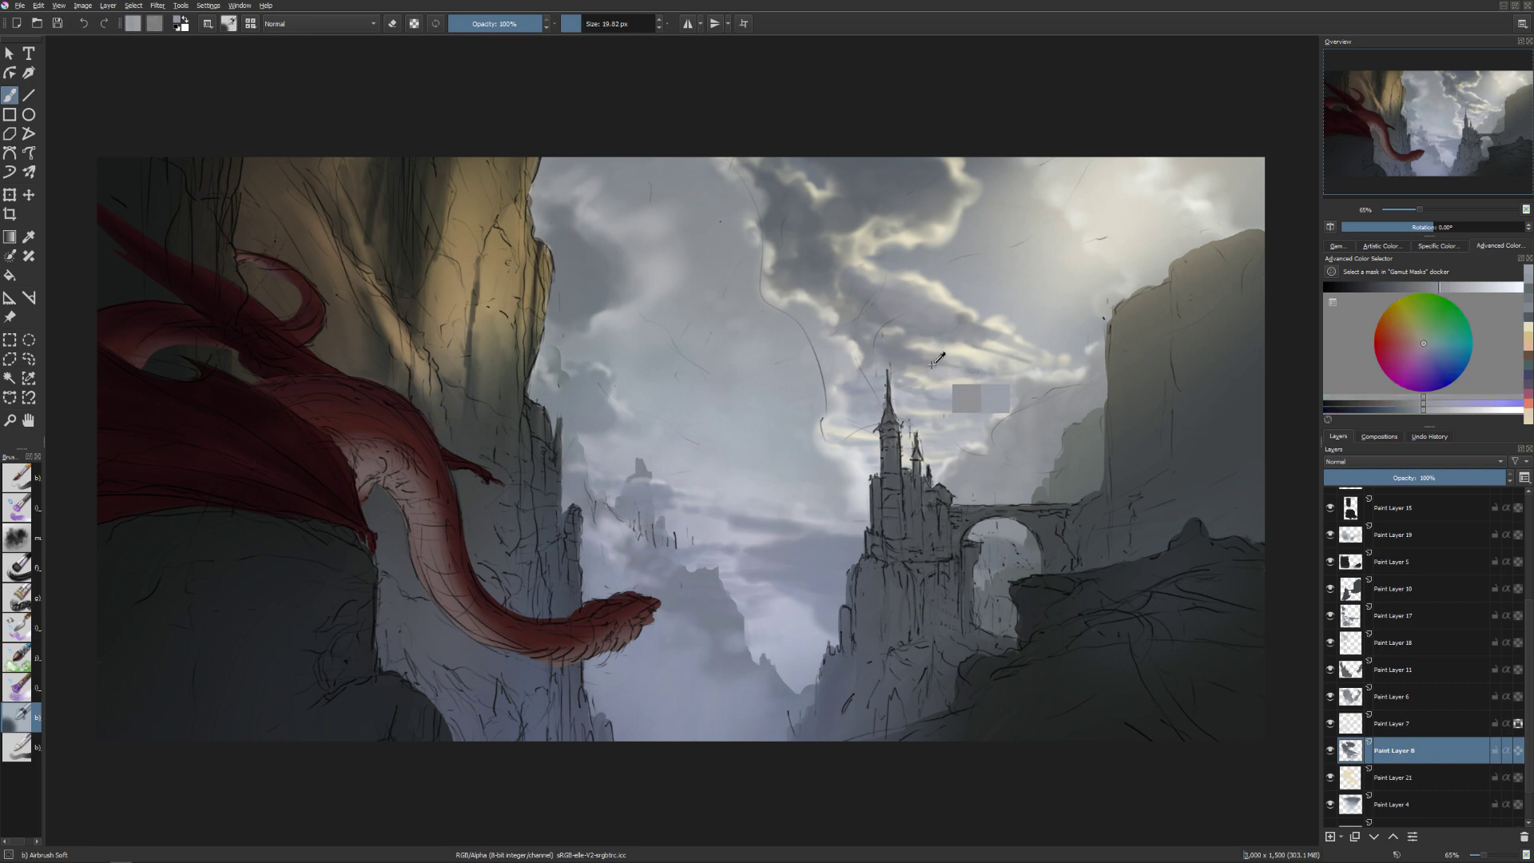
{"action": "left_click", "coordinate": [973, 370], "text": "ctrl"}
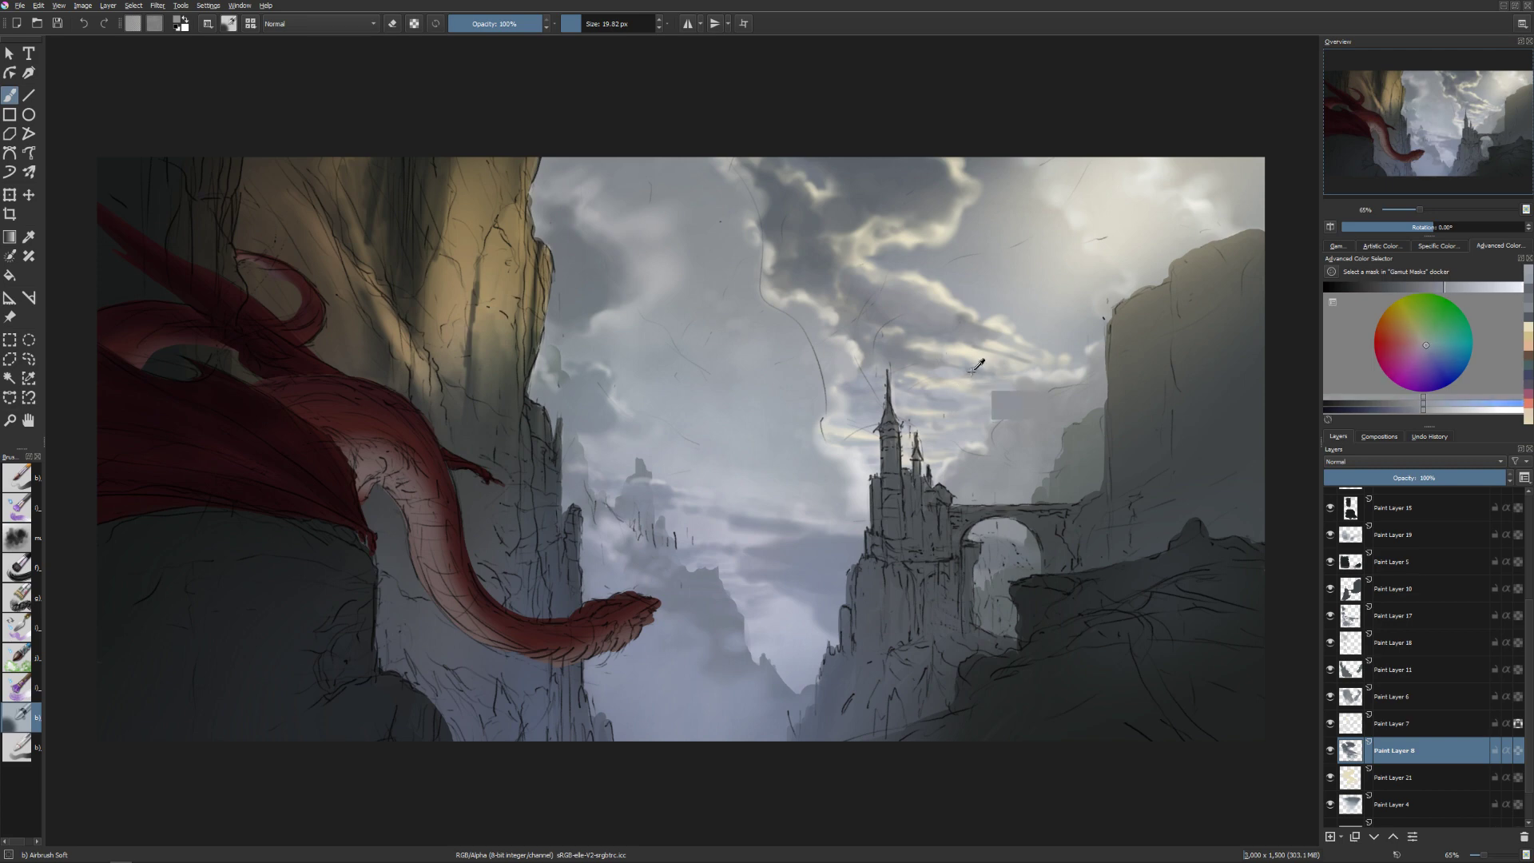
{"action": "key", "text": "bracketright"}
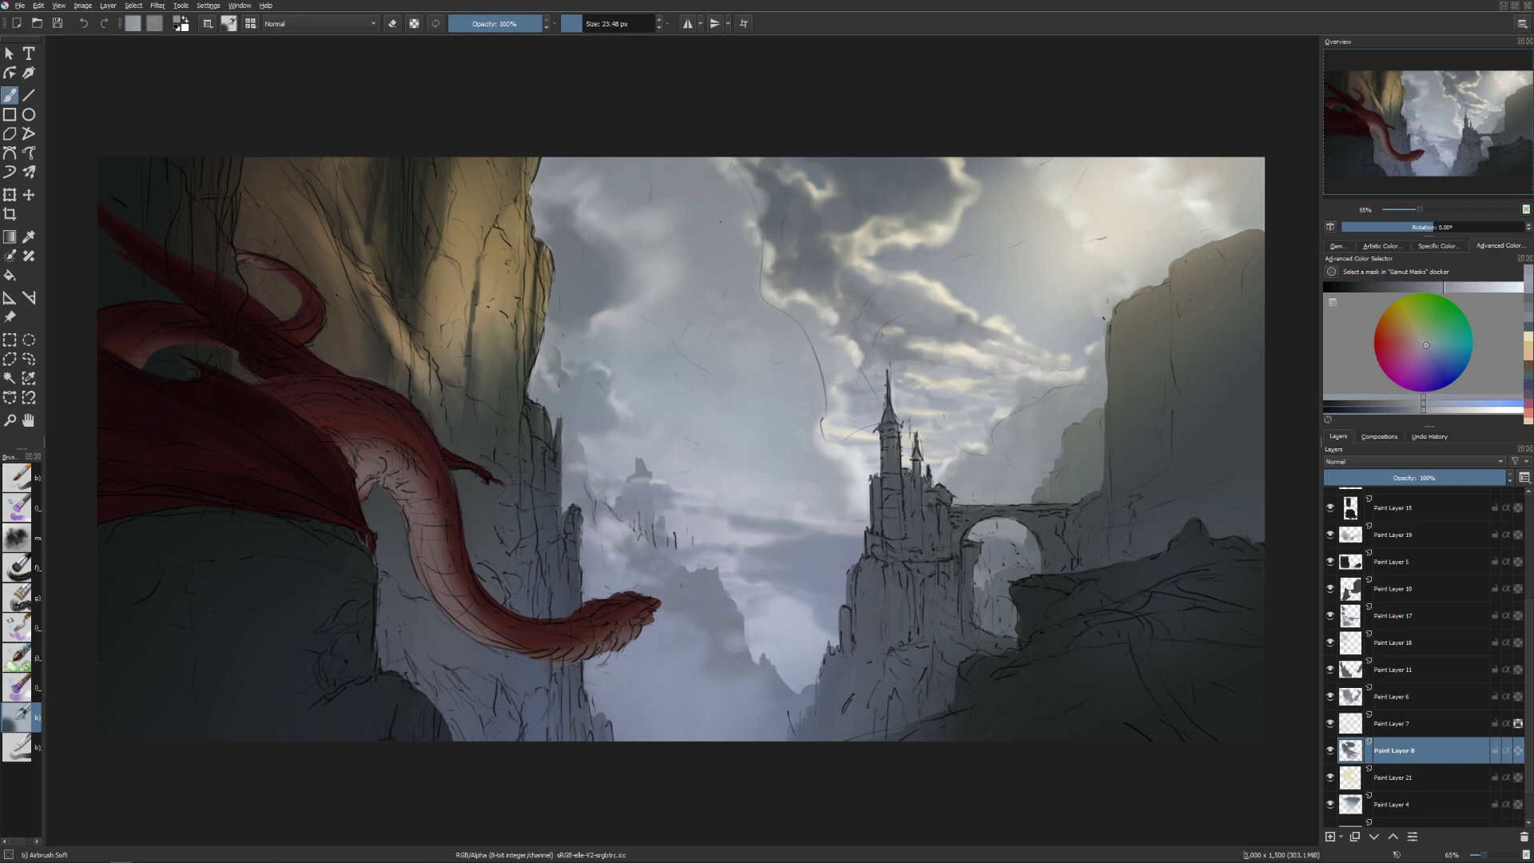
{"action": "left_click", "coordinate": [962, 320], "text": "ctrl"}
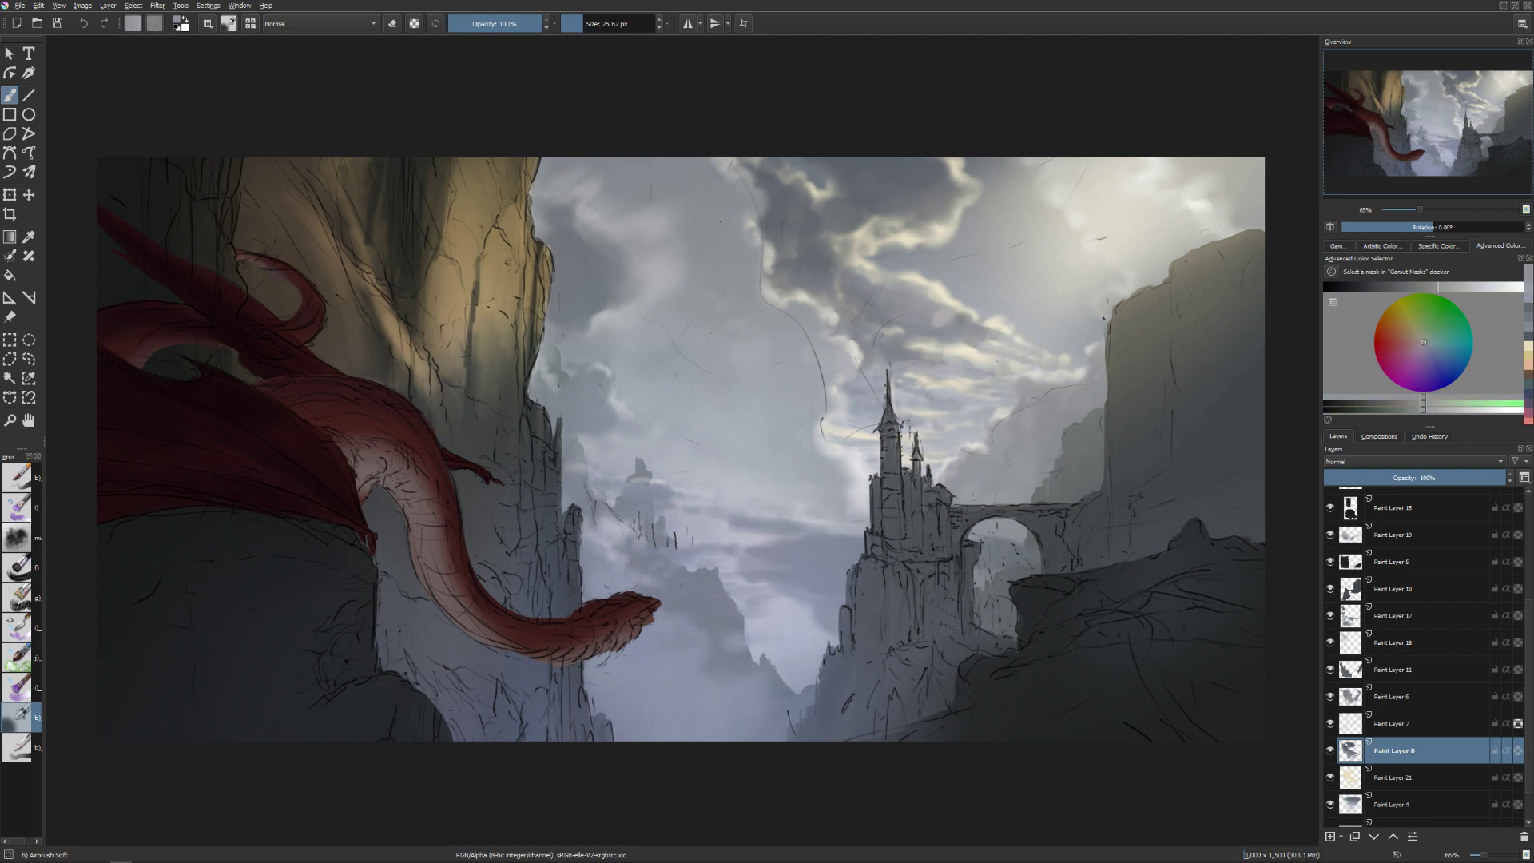
{"action": "left_click_drag", "start_coordinate": [1026, 386], "coordinate": [1038, 396]}
{"action": "key", "text": "ctrl+z"}
Hide and reshow Paint Layers 8 and 7 to compare the clouds and sky.
{"action": "left_click", "coordinate": [1330, 750]}
{"action": "left_click", "coordinate": [1331, 750]}
{"action": "left_click", "coordinate": [1330, 724]}
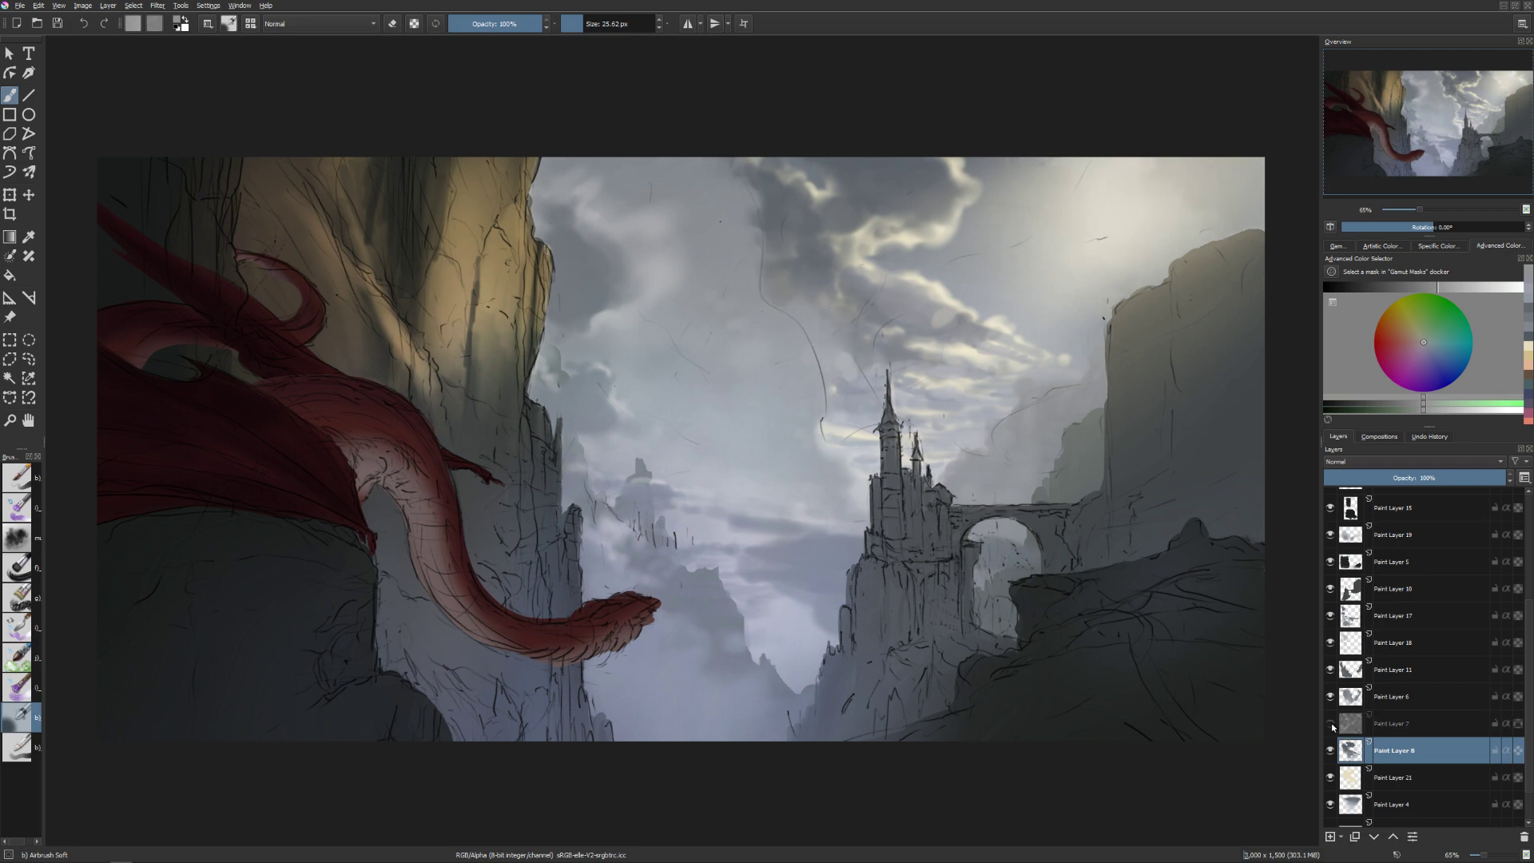
{"action": "left_click", "coordinate": [1330, 724]}
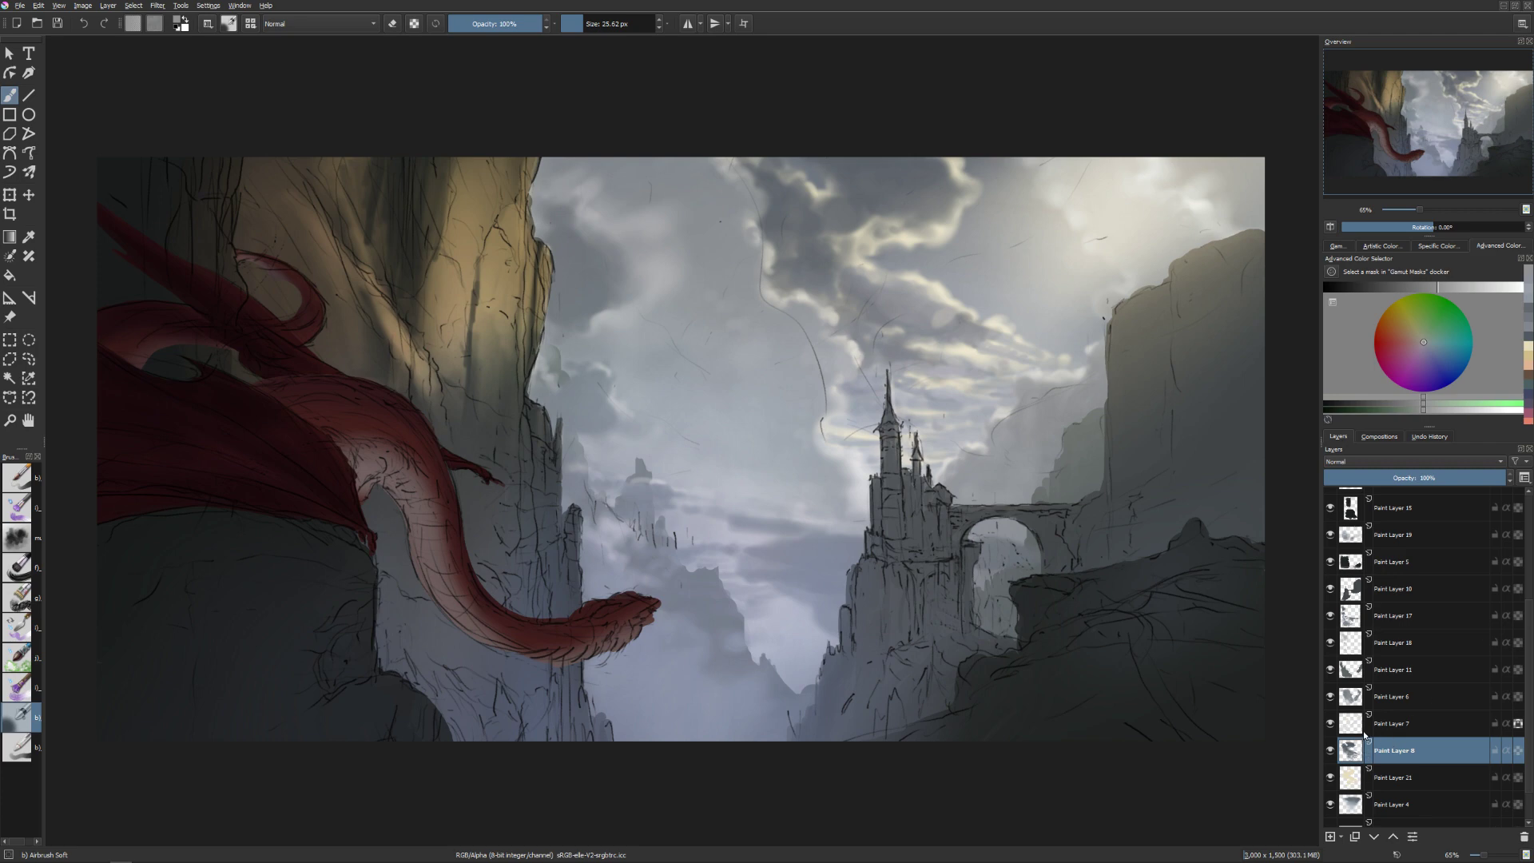
Darken the clouds beside the spire with a darker bluish-grey soft airbrush stroke.
{"action": "left_click", "coordinate": [920, 331], "text": "ctrl"}
{"action": "left_click", "coordinate": [961, 320], "text": "ctrl"}
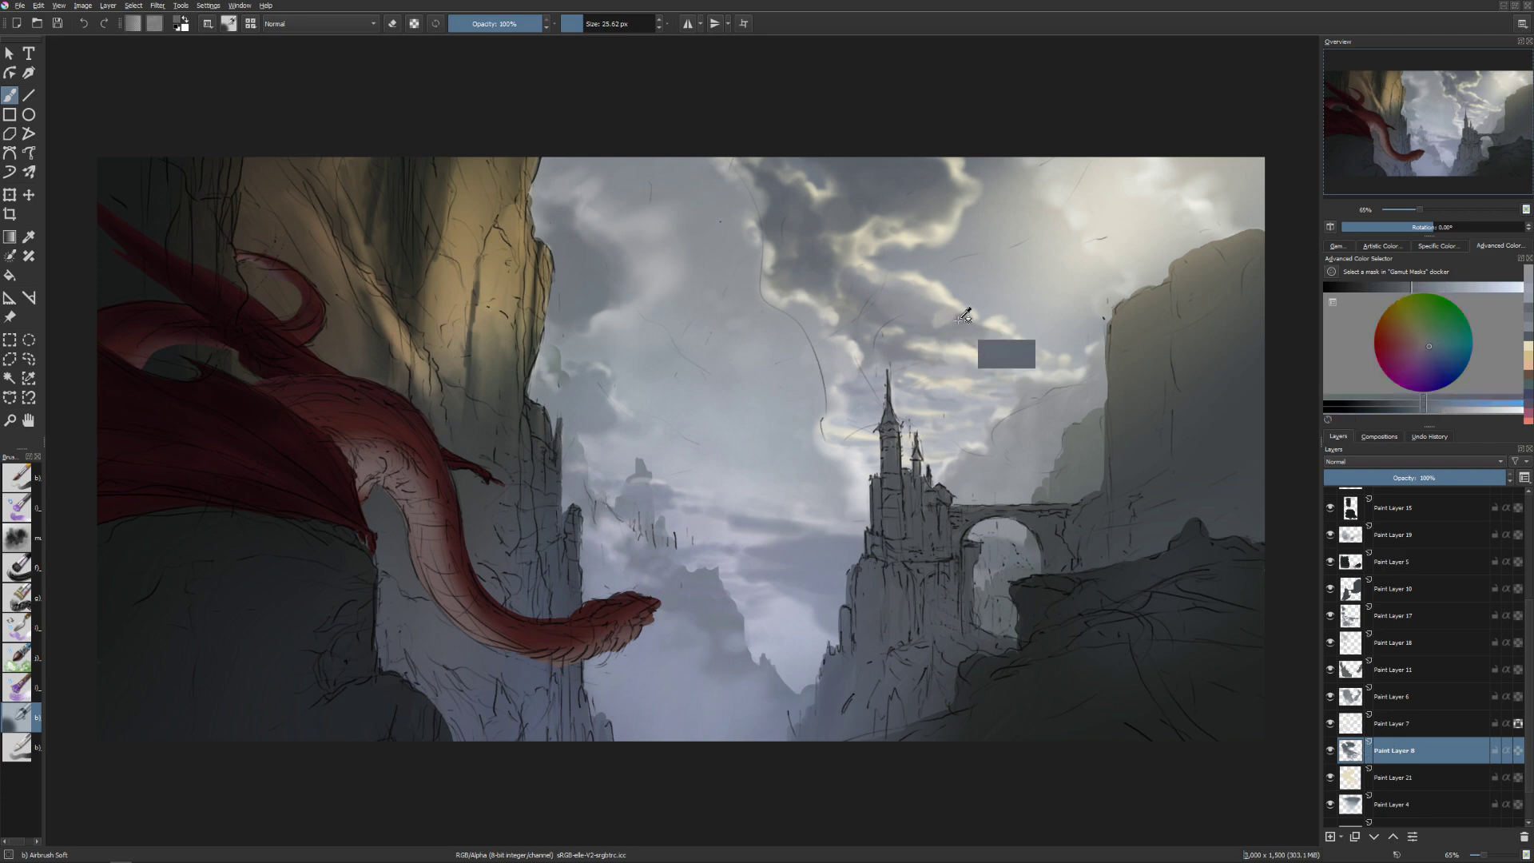
{"action": "mouse_move", "coordinate": [939, 309]}
{"action": "left_mouse_down"}
{"action": "mouse_move", "coordinate": [884, 311]}
{"action": "mouse_move", "coordinate": [931, 322]}
{"action": "left_mouse_up"}
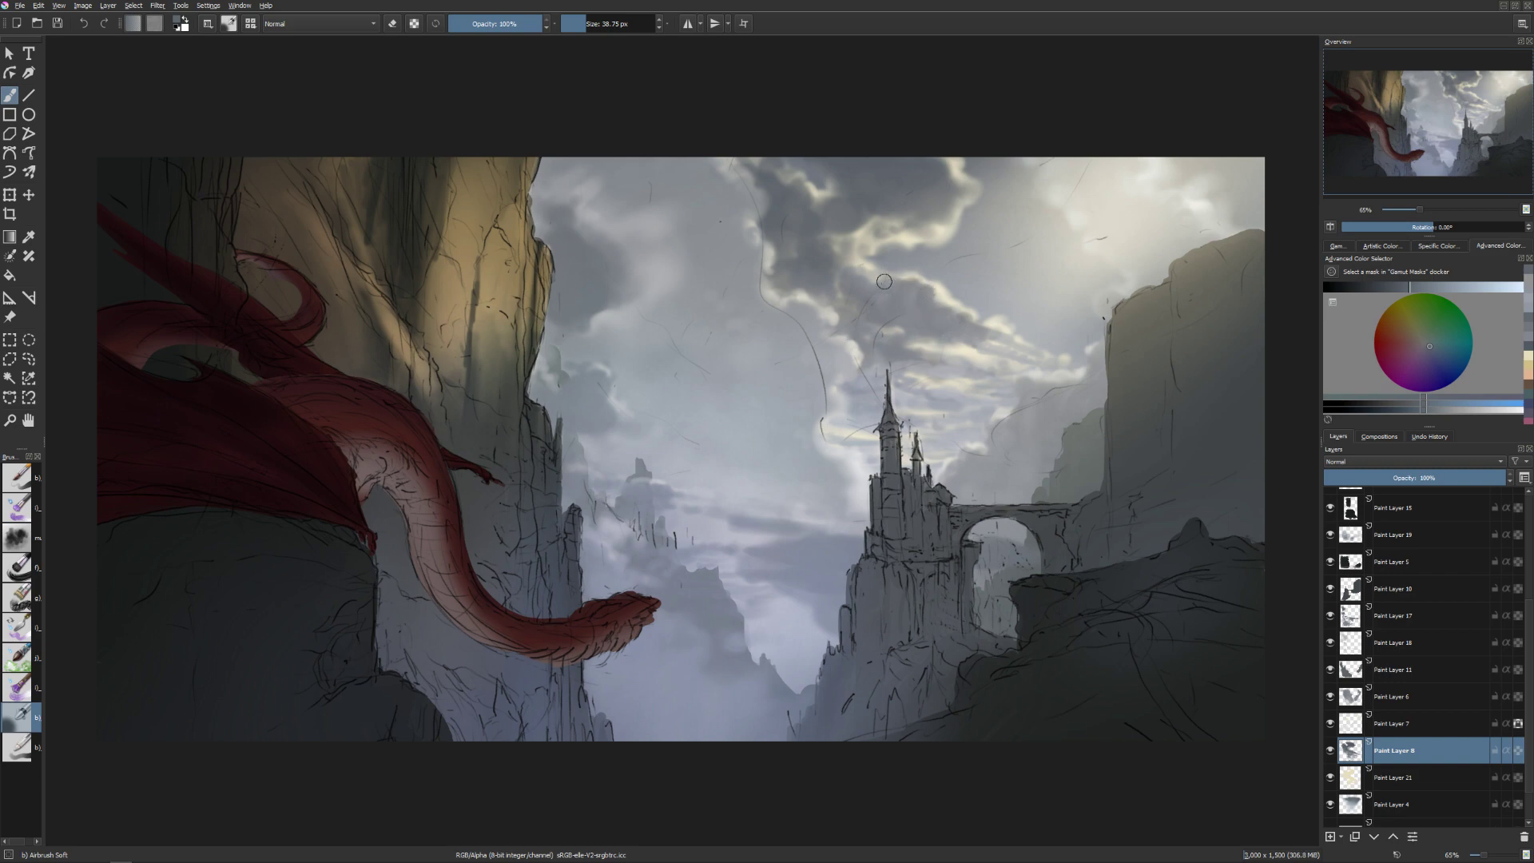
{"action": "key", "text": "bracketright"}
{"action": "left_click", "coordinate": [955, 365], "text": "ctrl"}
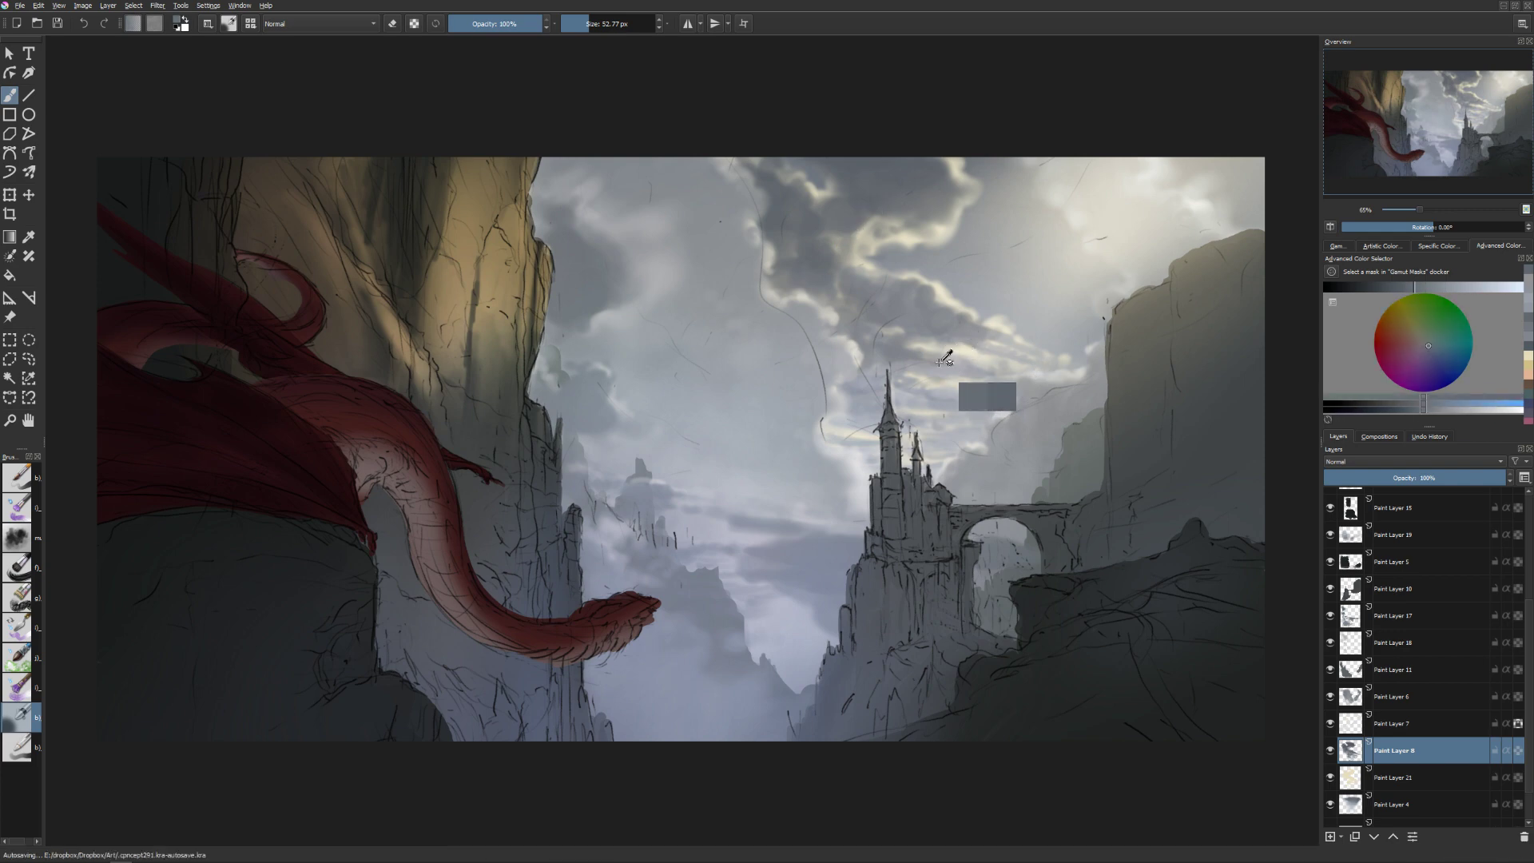
{"action": "key", "text": "bracketleft"}
{"action": "key", "text": "bracketleft"}
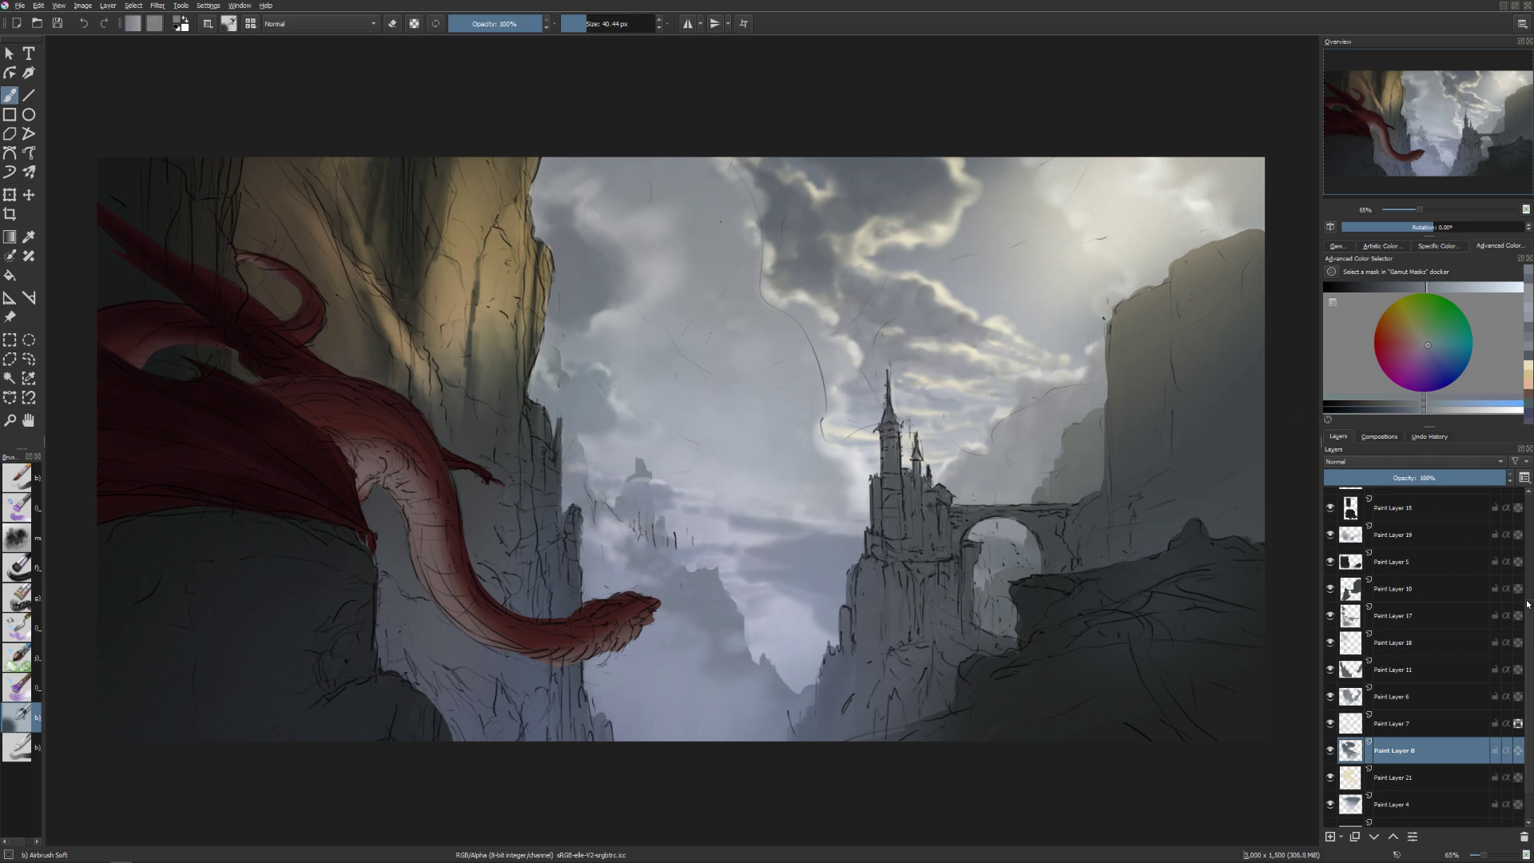
Hide the Copy of background sketch layer so the line drawing disappears.
{"action": "scroll", "coordinate": [1527, 604], "scroll_direction": "up", "scroll_amount": 1}
{"action": "scroll", "coordinate": [1512, 526], "scroll_direction": "up", "scroll_amount": 1}
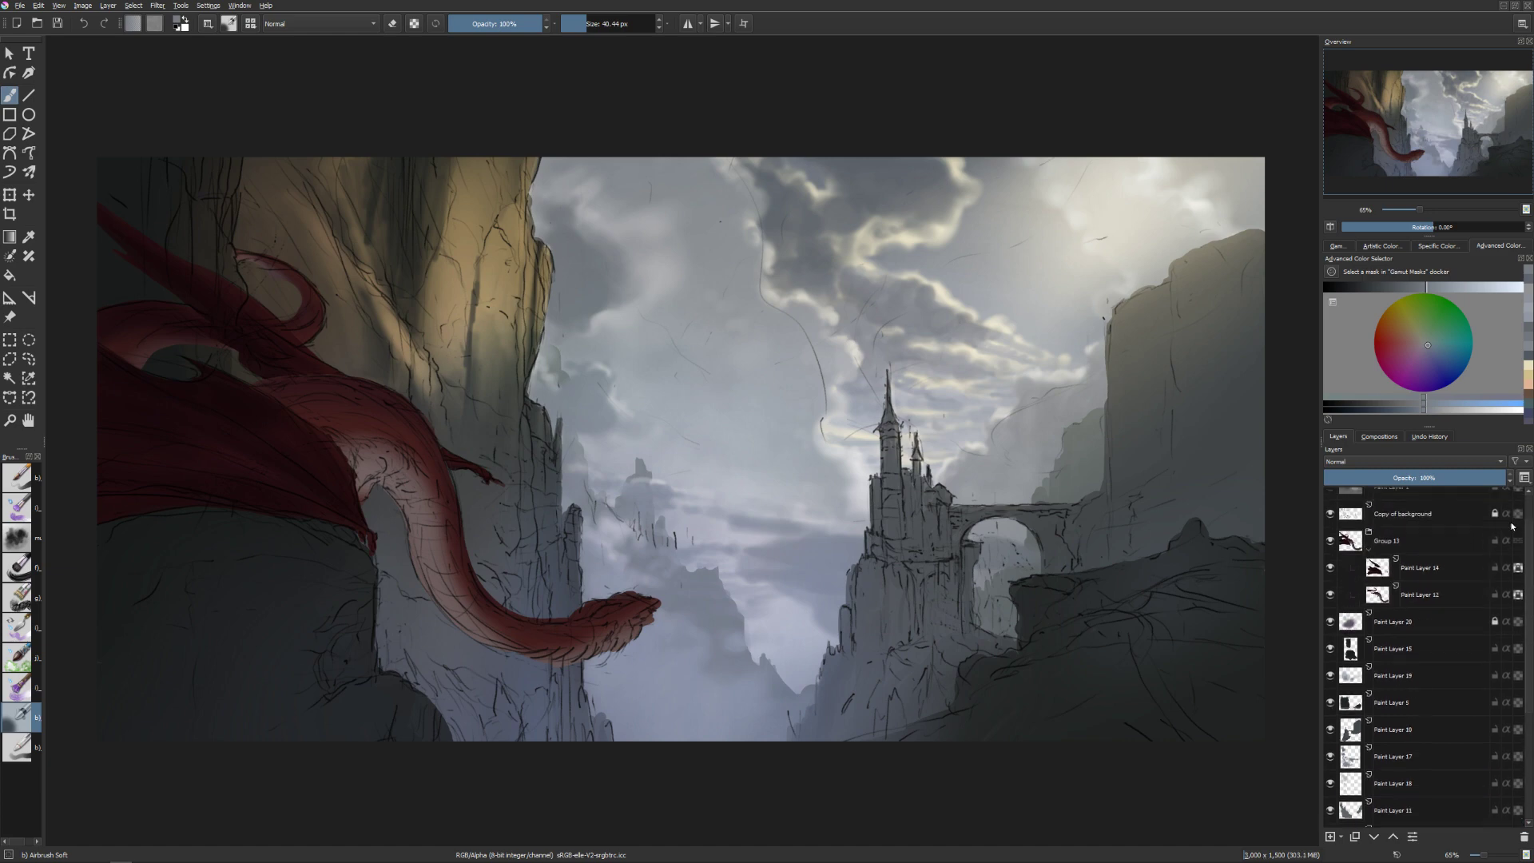
{"action": "left_click", "coordinate": [1330, 514]}
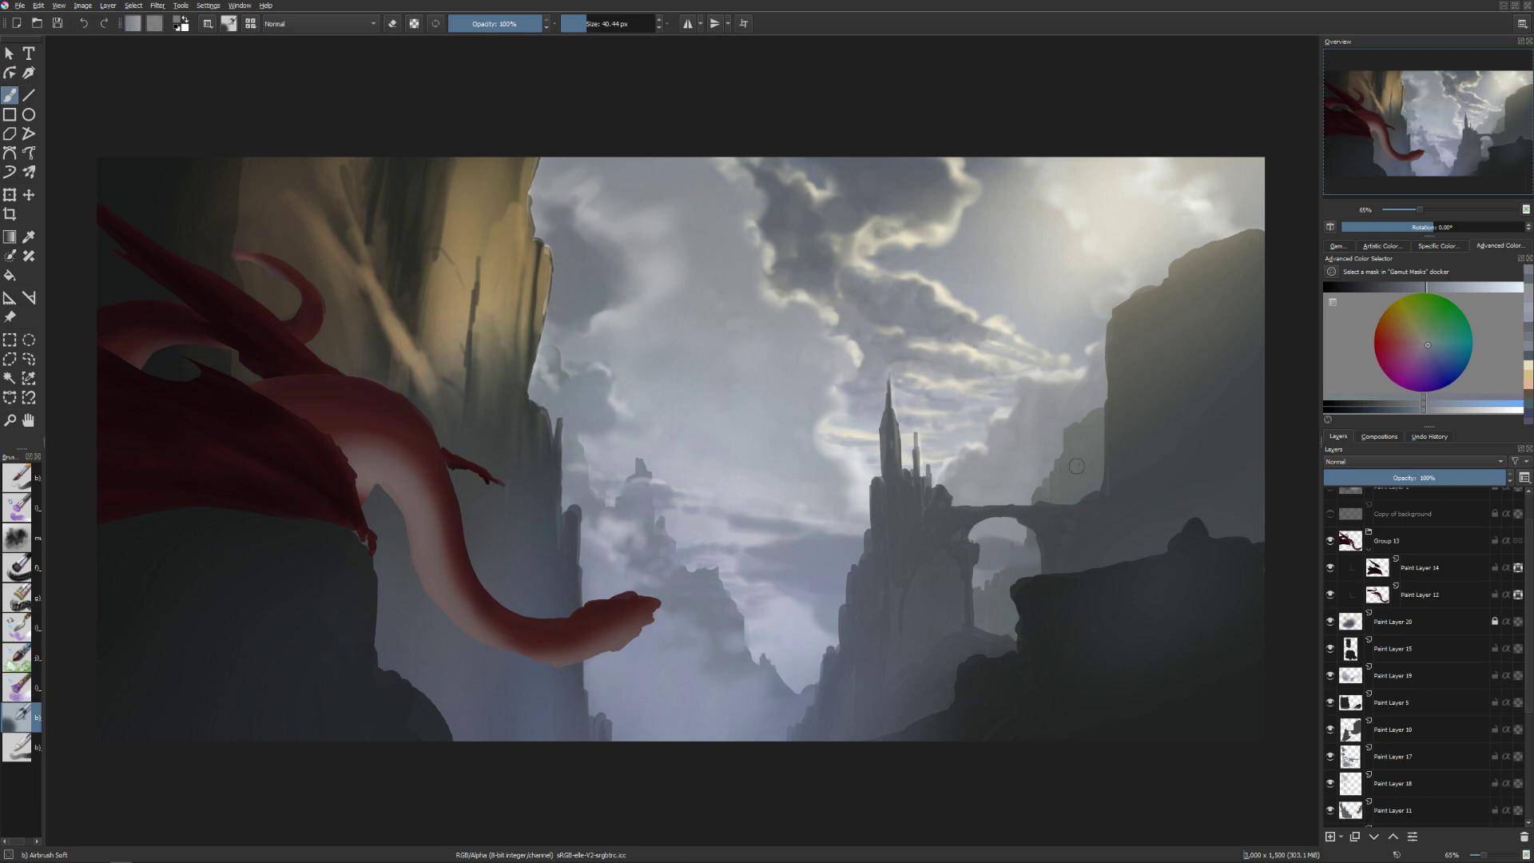
Raise Paint Layer 21's lightness to 11 with the HSV/HSL adjustment.
{"action": "scroll", "coordinate": [1525, 638], "scroll_direction": "down", "scroll_amount": 3}
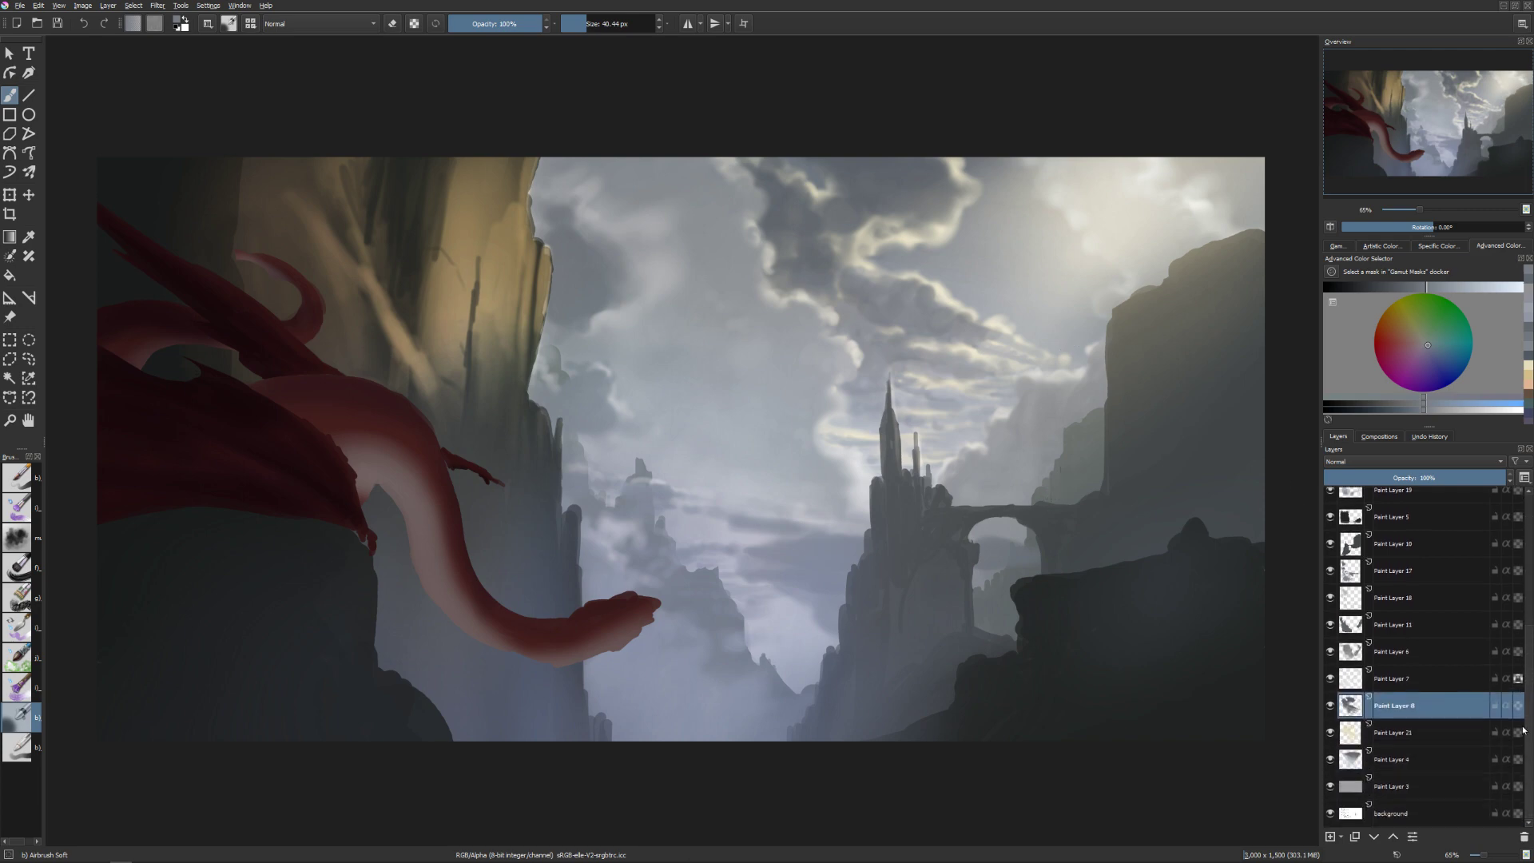
{"action": "left_click", "coordinate": [1354, 735]}
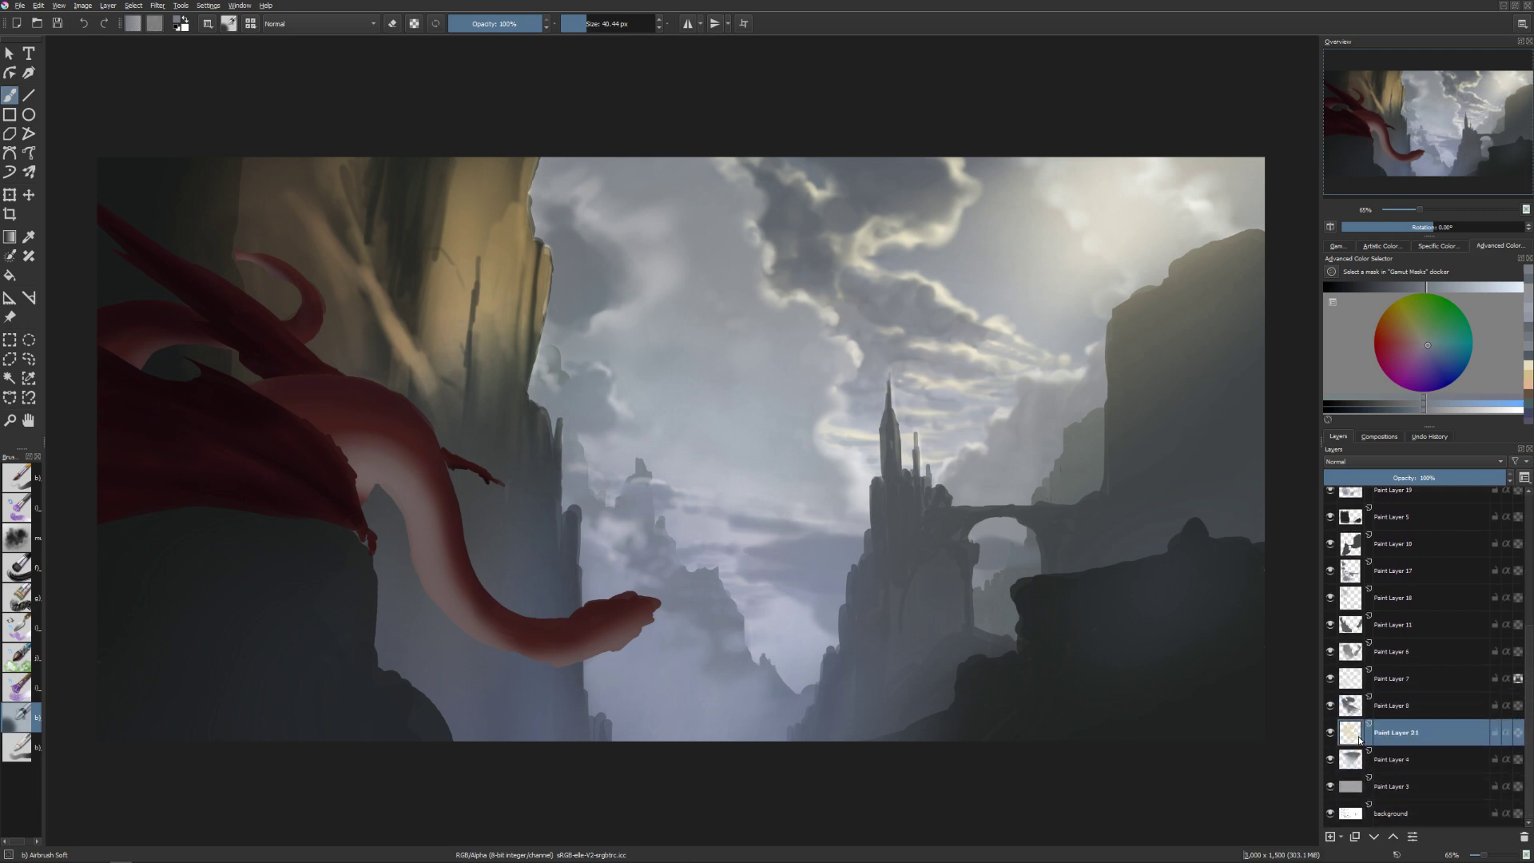
{"action": "key", "text": "ctrl+u"}
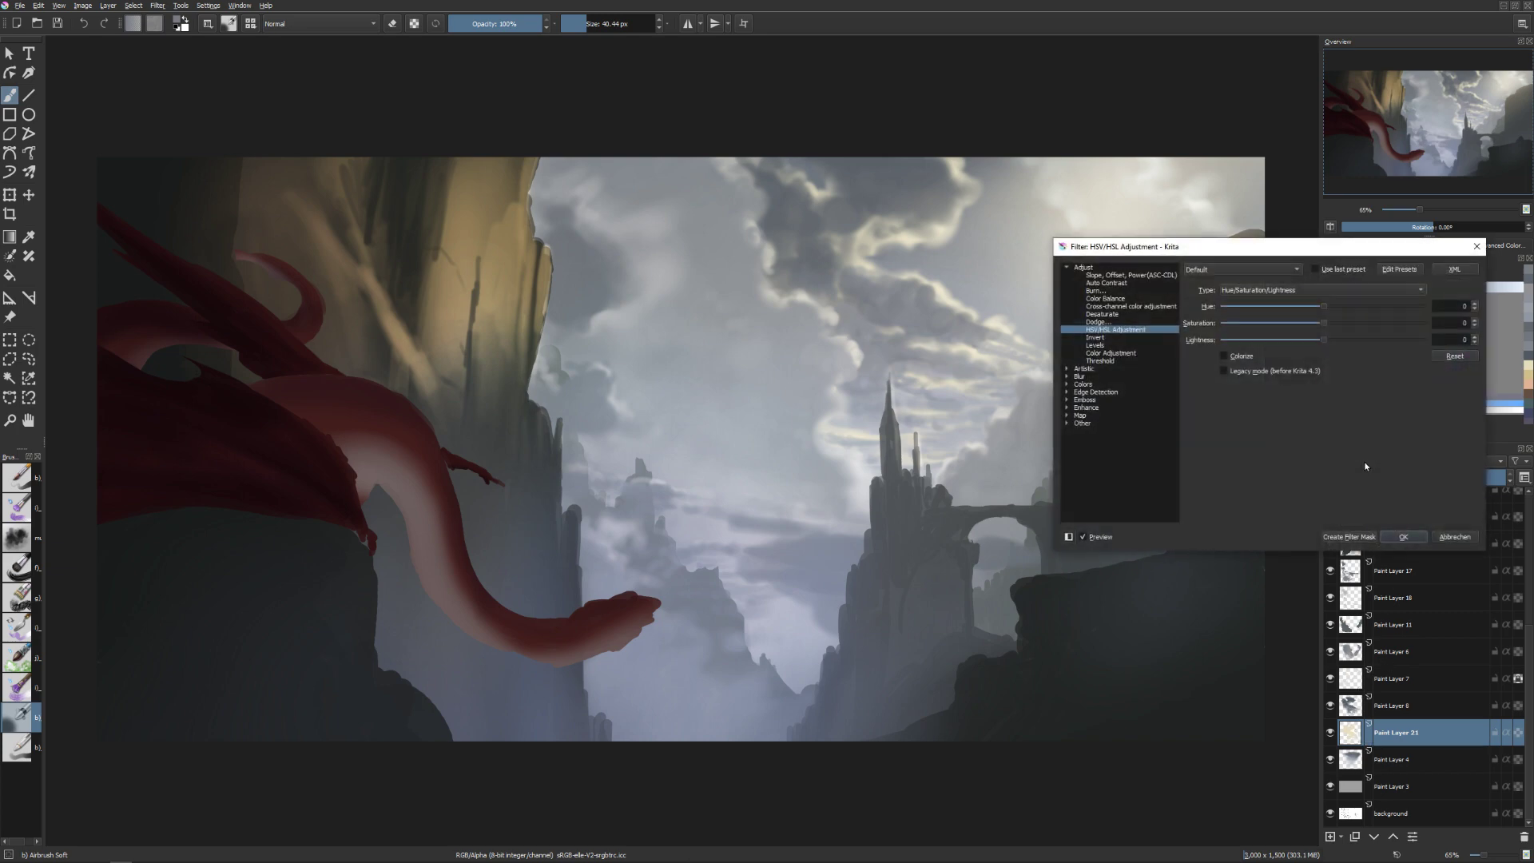
{"action": "mouse_move", "coordinate": [1323, 340]}
{"action": "left_mouse_down"}
{"action": "mouse_move", "coordinate": [1335, 342]}
{"action": "mouse_move", "coordinate": [1311, 322]}
{"action": "left_mouse_up"}
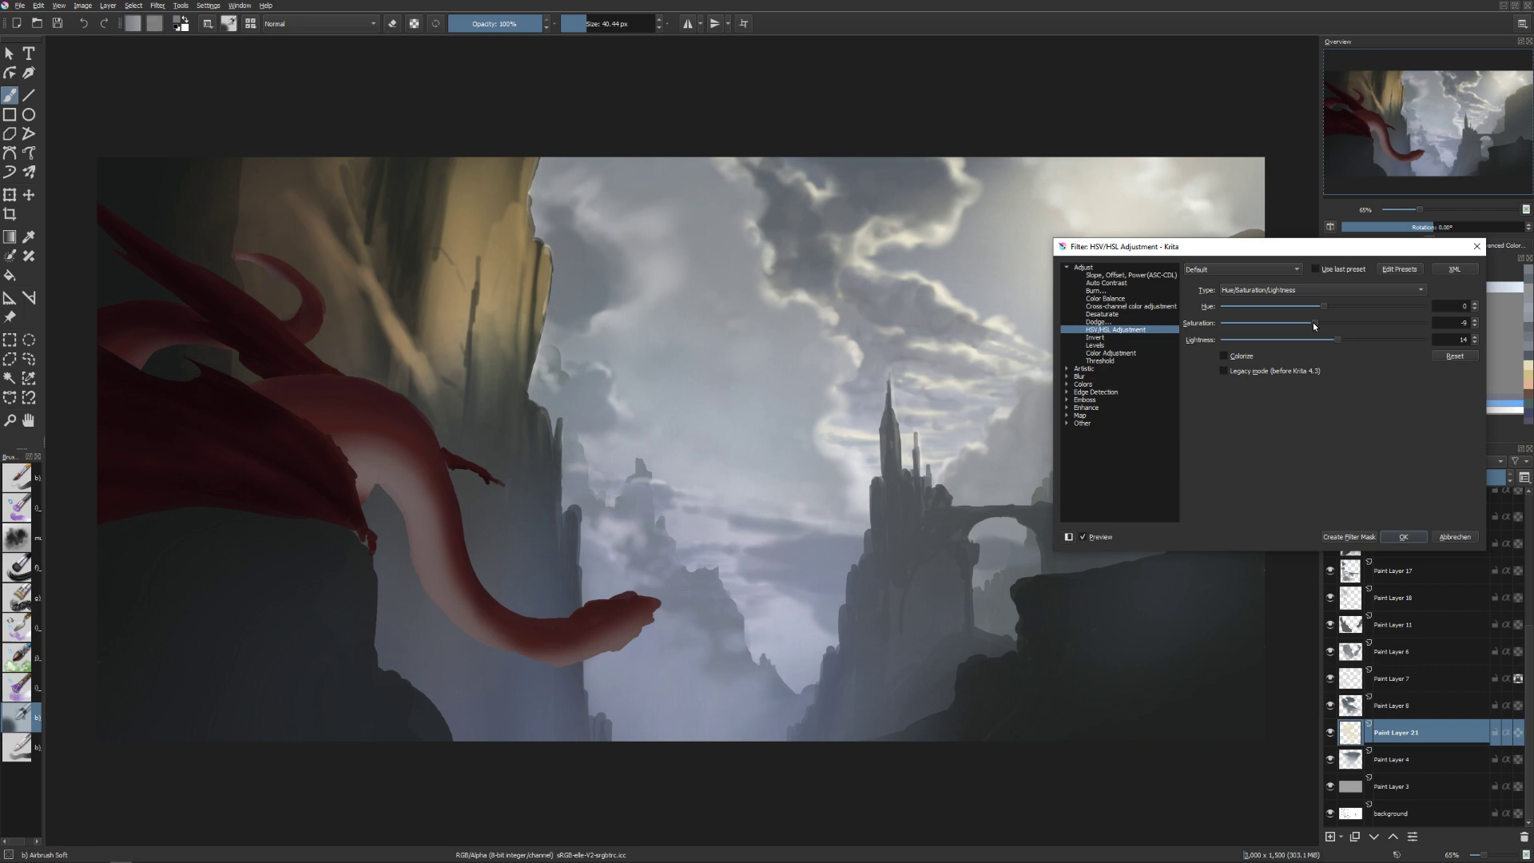
{"action": "left_click", "coordinate": [1391, 536]}
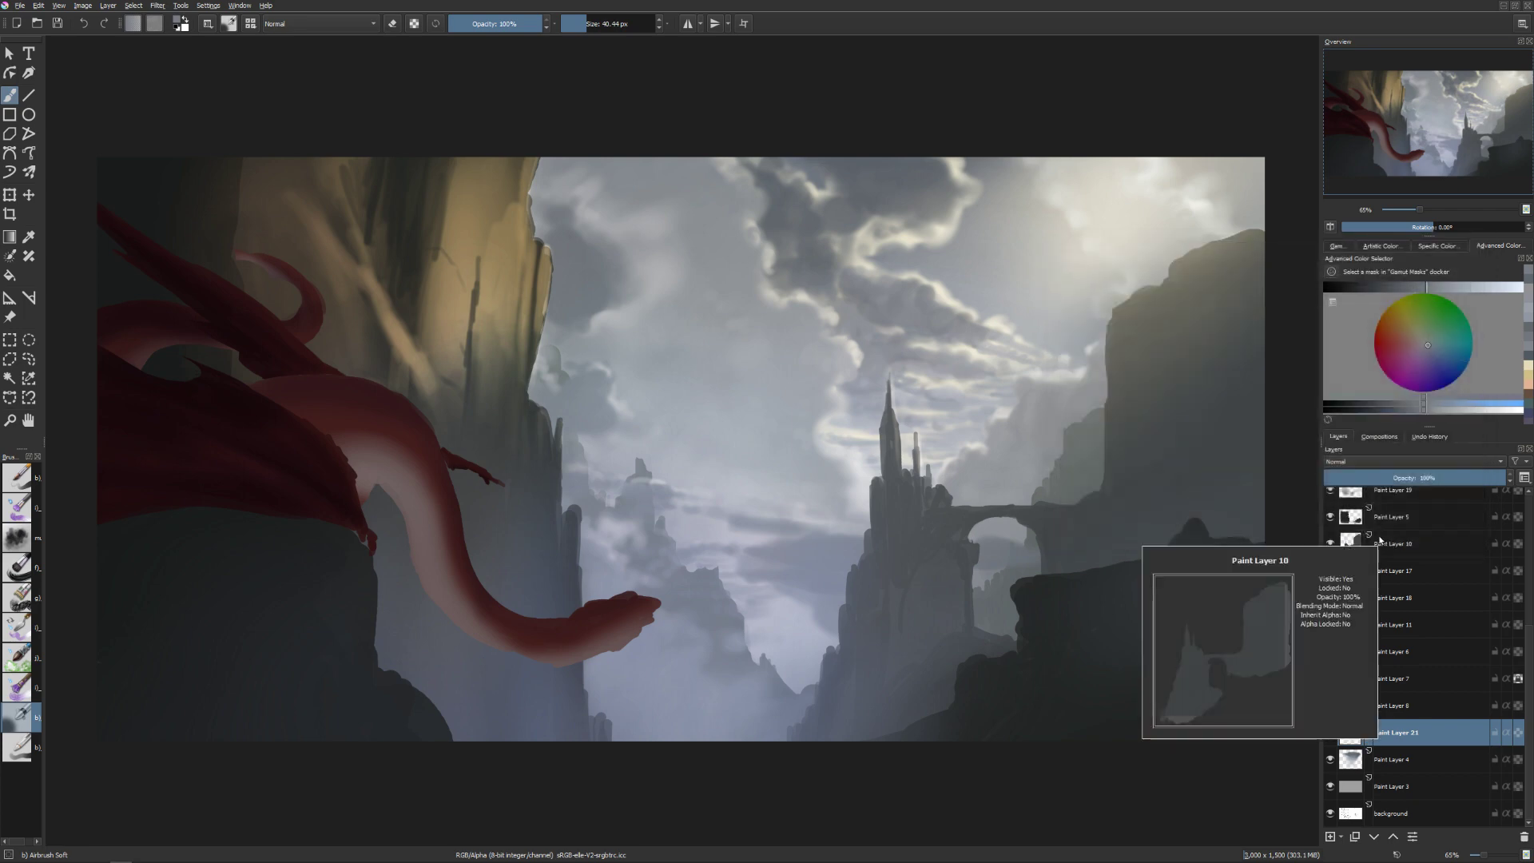
On Paint Layer 8, airbrush darker blue-grey over the bright upper cloud edges.
{"action": "left_click", "coordinate": [1391, 705]}
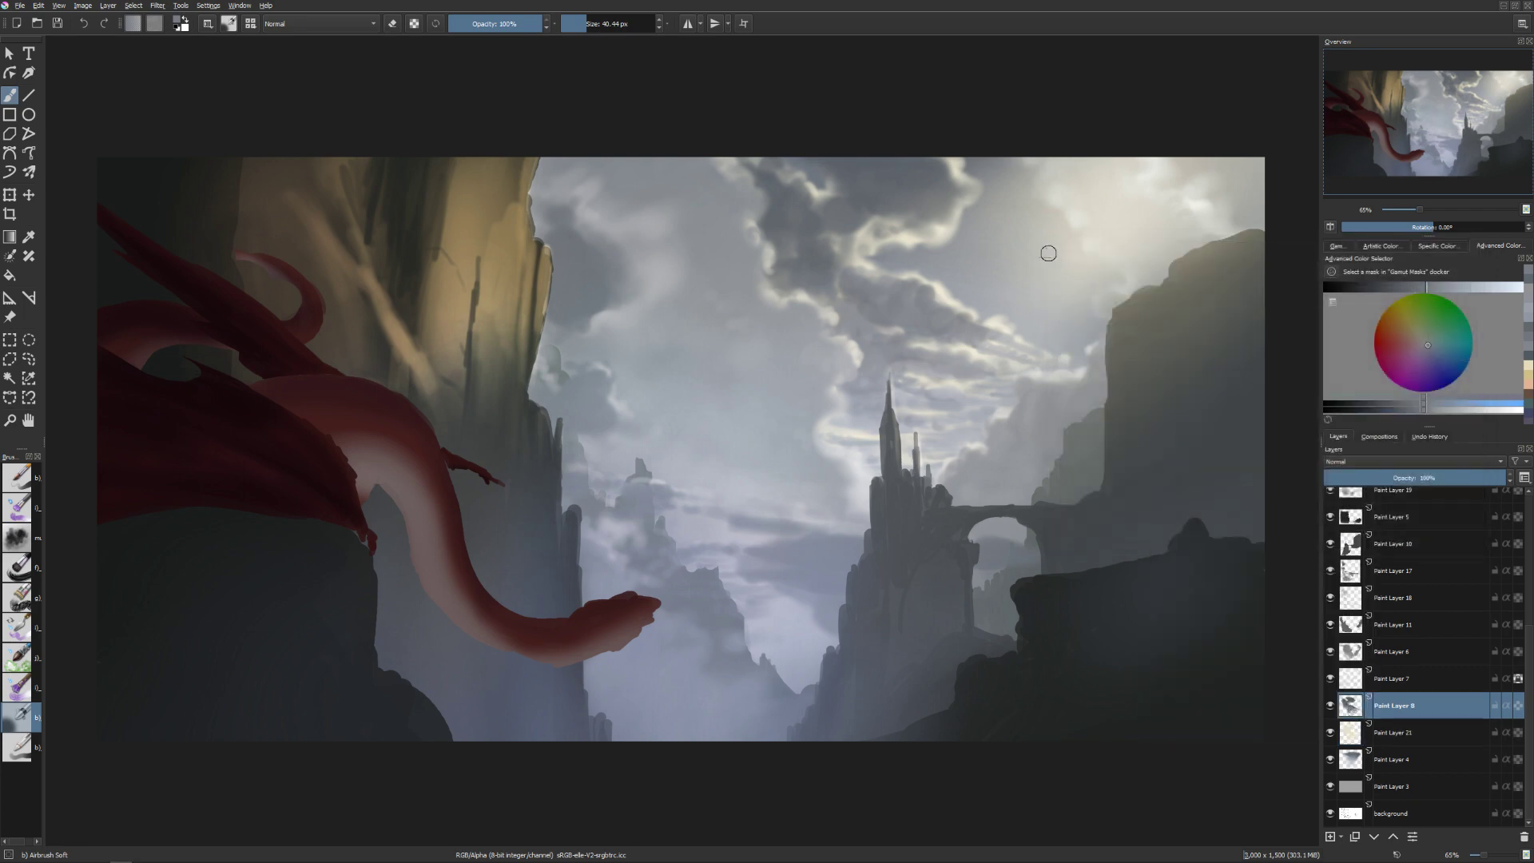
{"action": "left_click", "coordinate": [929, 171], "text": "ctrl"}
{"action": "key", "text": "bracketright"}
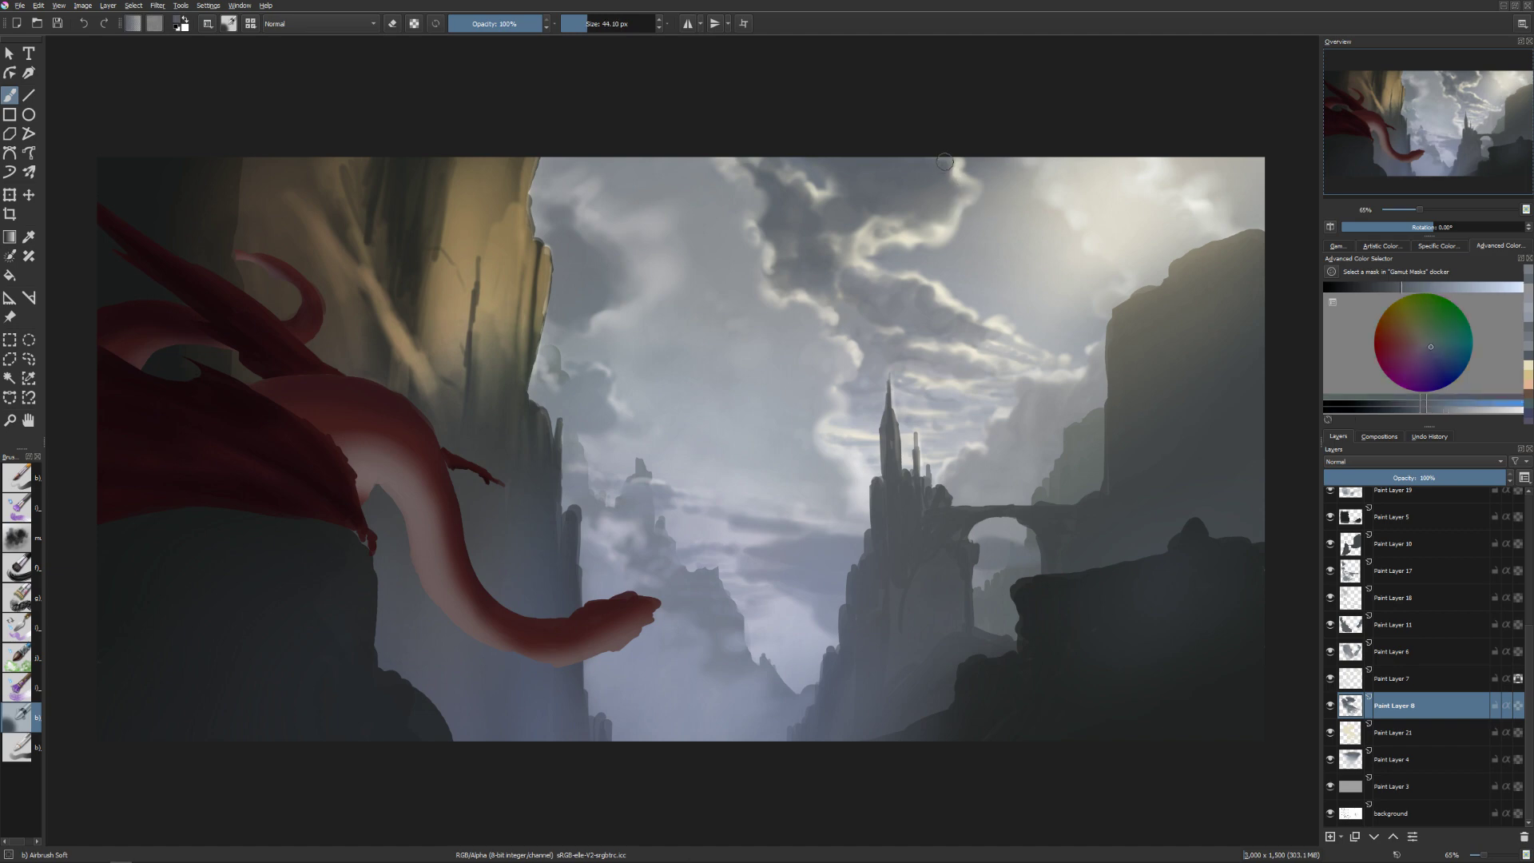
{"action": "left_click_drag", "start_coordinate": [946, 172], "coordinate": [958, 185]}
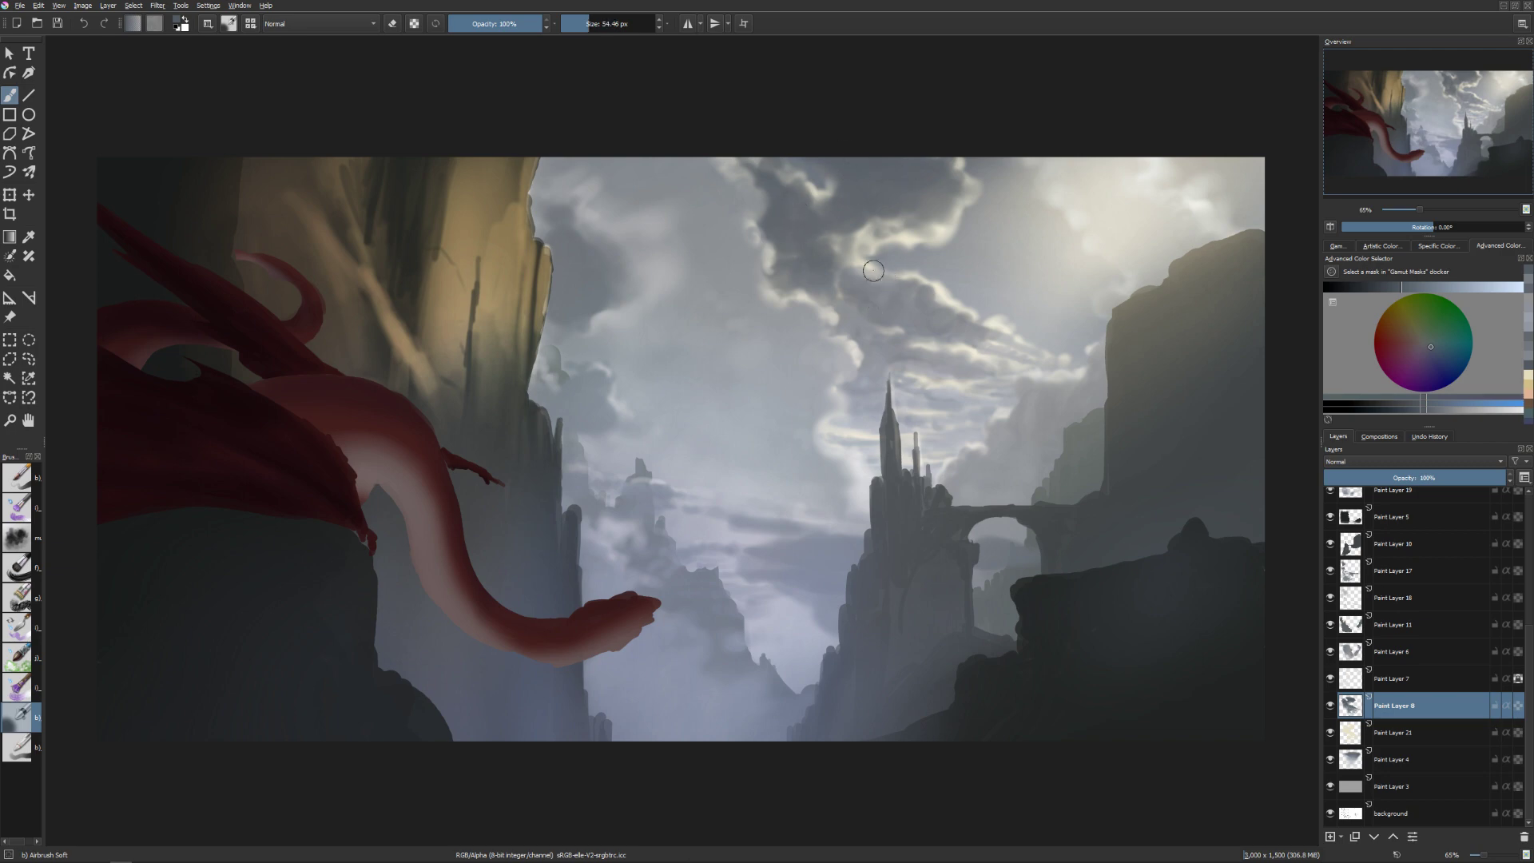
{"action": "mouse_move", "coordinate": [851, 290]}
{"action": "left_mouse_down"}
{"action": "mouse_move", "coordinate": [833, 260]}
{"action": "mouse_move", "coordinate": [851, 257]}
{"action": "mouse_move", "coordinate": [880, 302]}
{"action": "left_mouse_up"}
Fine-tune the brush size and choose a reddish-pink paint colour.
{"action": "key", "text": "bracketleft"}
{"action": "key", "text": "bracketleft"}
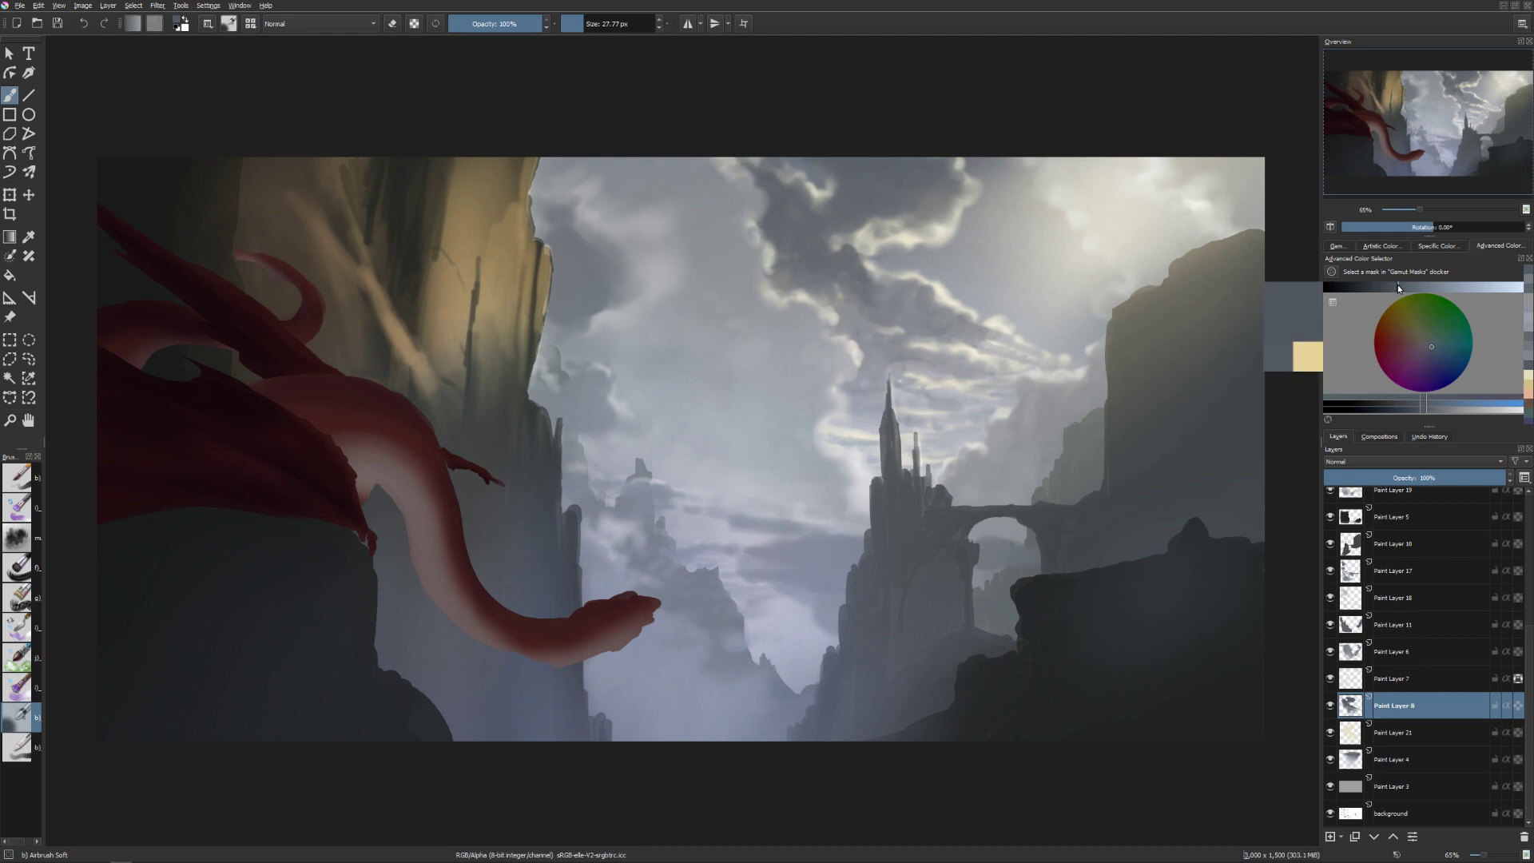
{"action": "key", "text": "bracketright"}
{"action": "key", "text": "bracketright"}
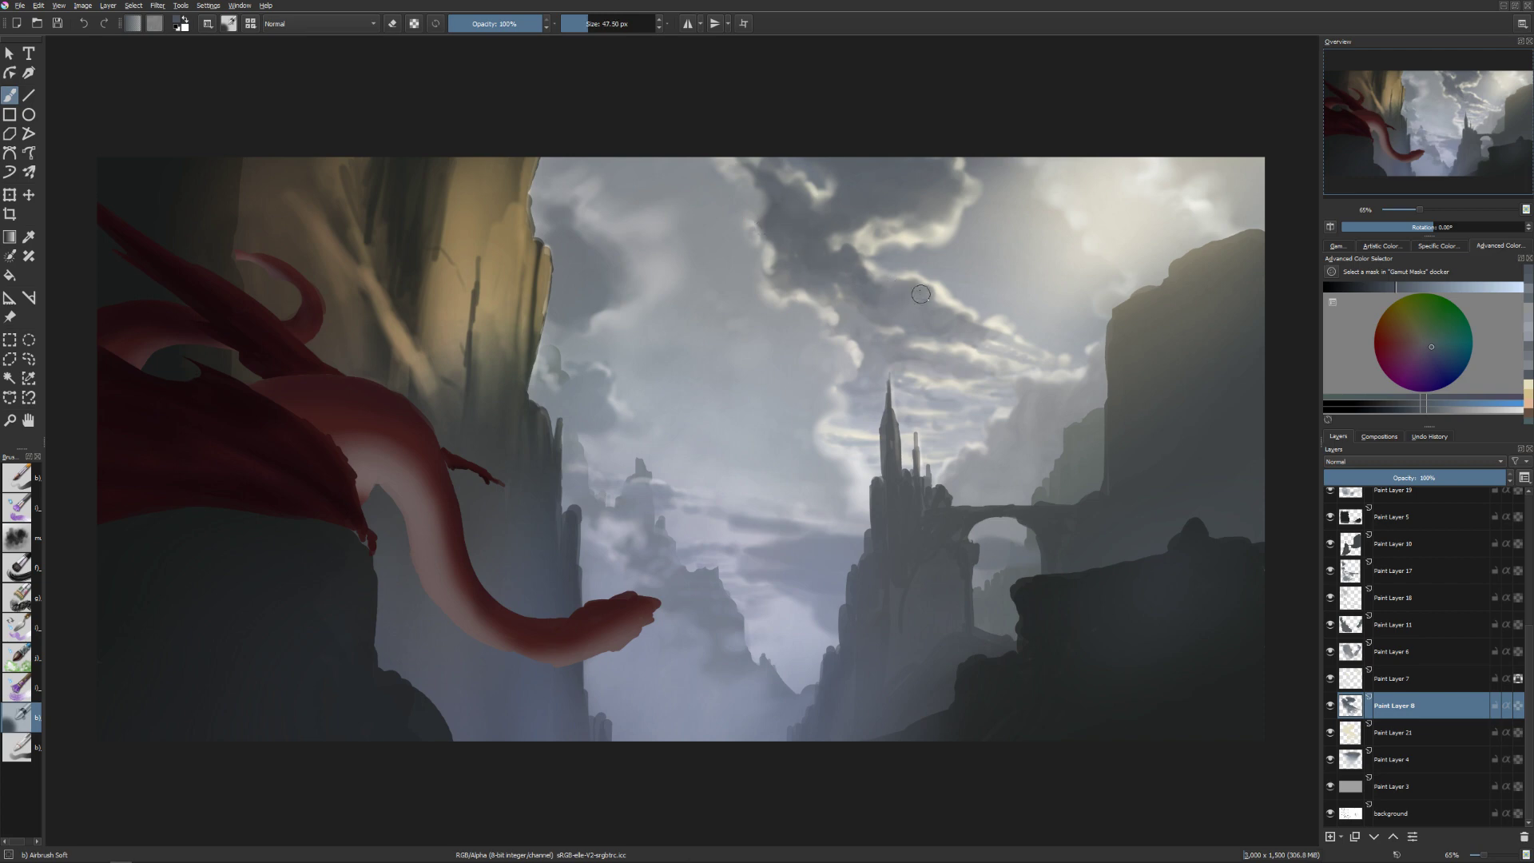
{"action": "key", "text": "bracketleft"}
{"action": "key", "text": "bracketleft"}
{"action": "key", "text": "bracketright"}
{"action": "left_click_drag", "start_coordinate": [1418, 358], "coordinate": [1409, 352]}
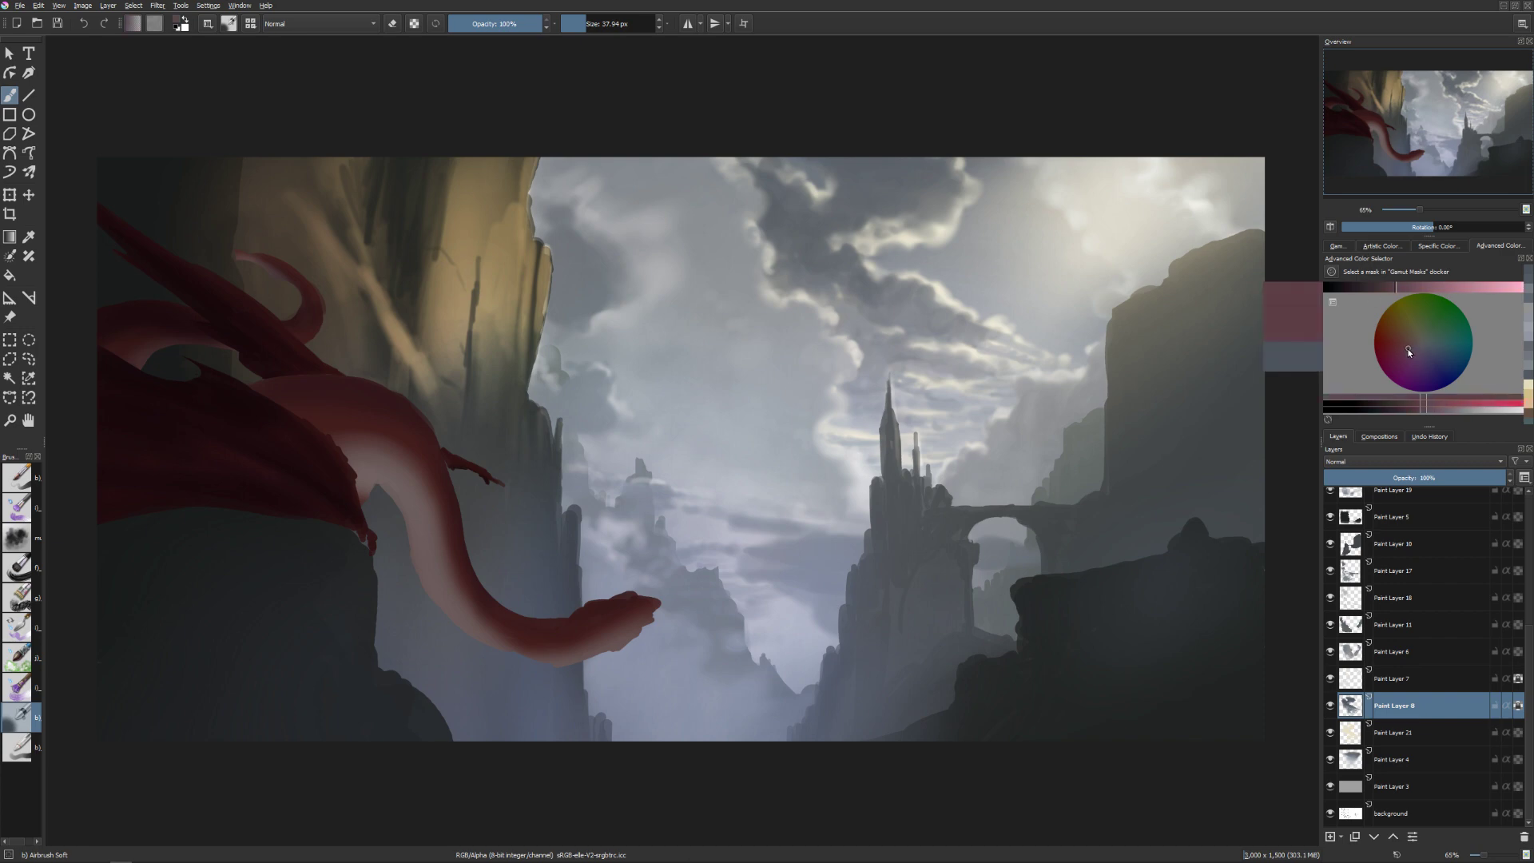
With a much larger brush, wash the dark upper clouds with a reddish tint.
{"action": "left_click", "coordinate": [612, 24]}
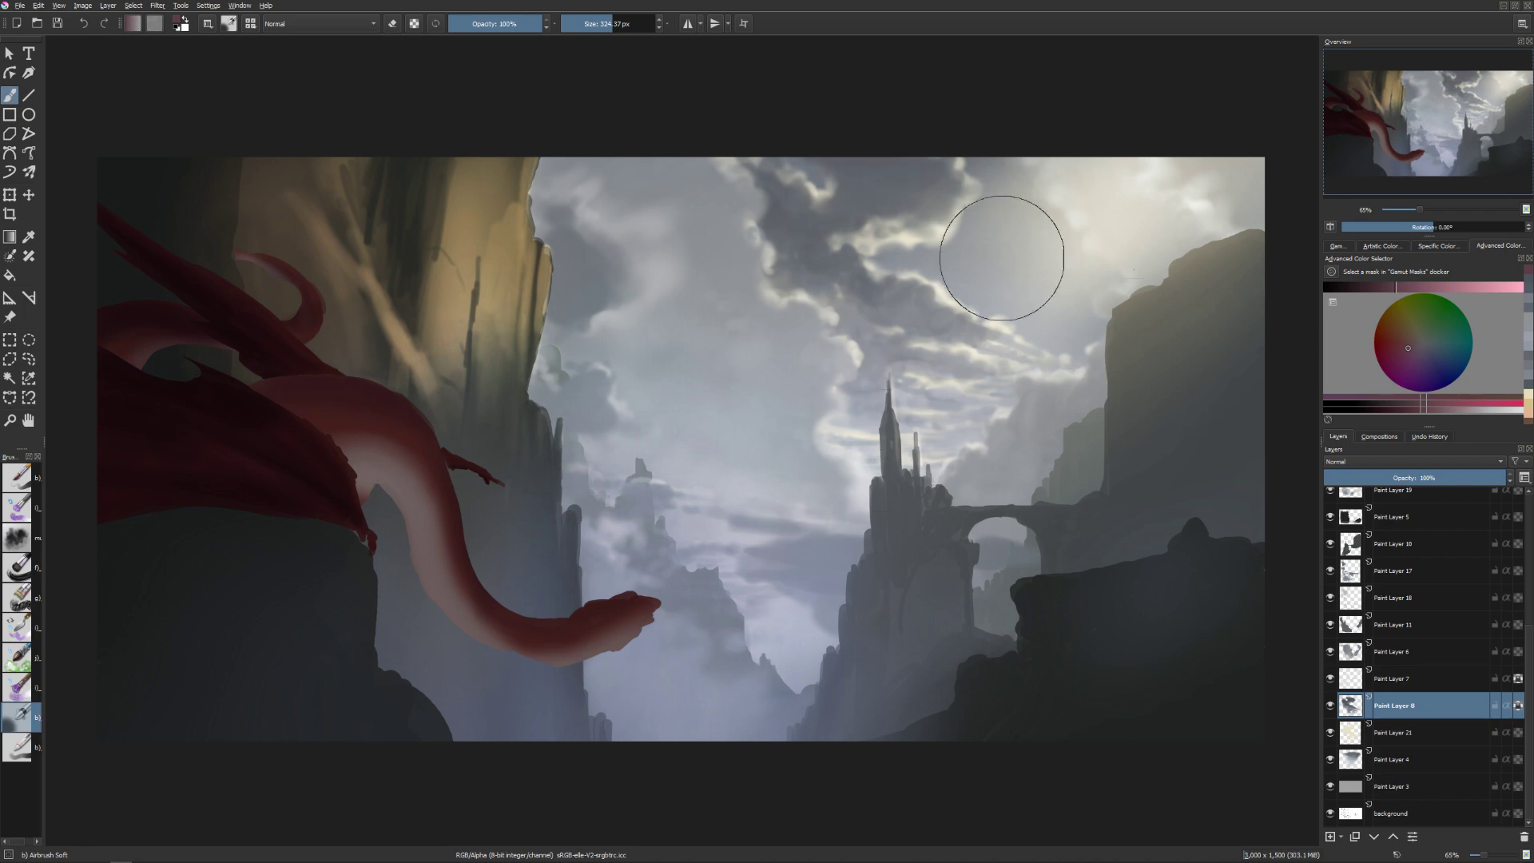
{"action": "left_click", "coordinate": [1407, 346]}
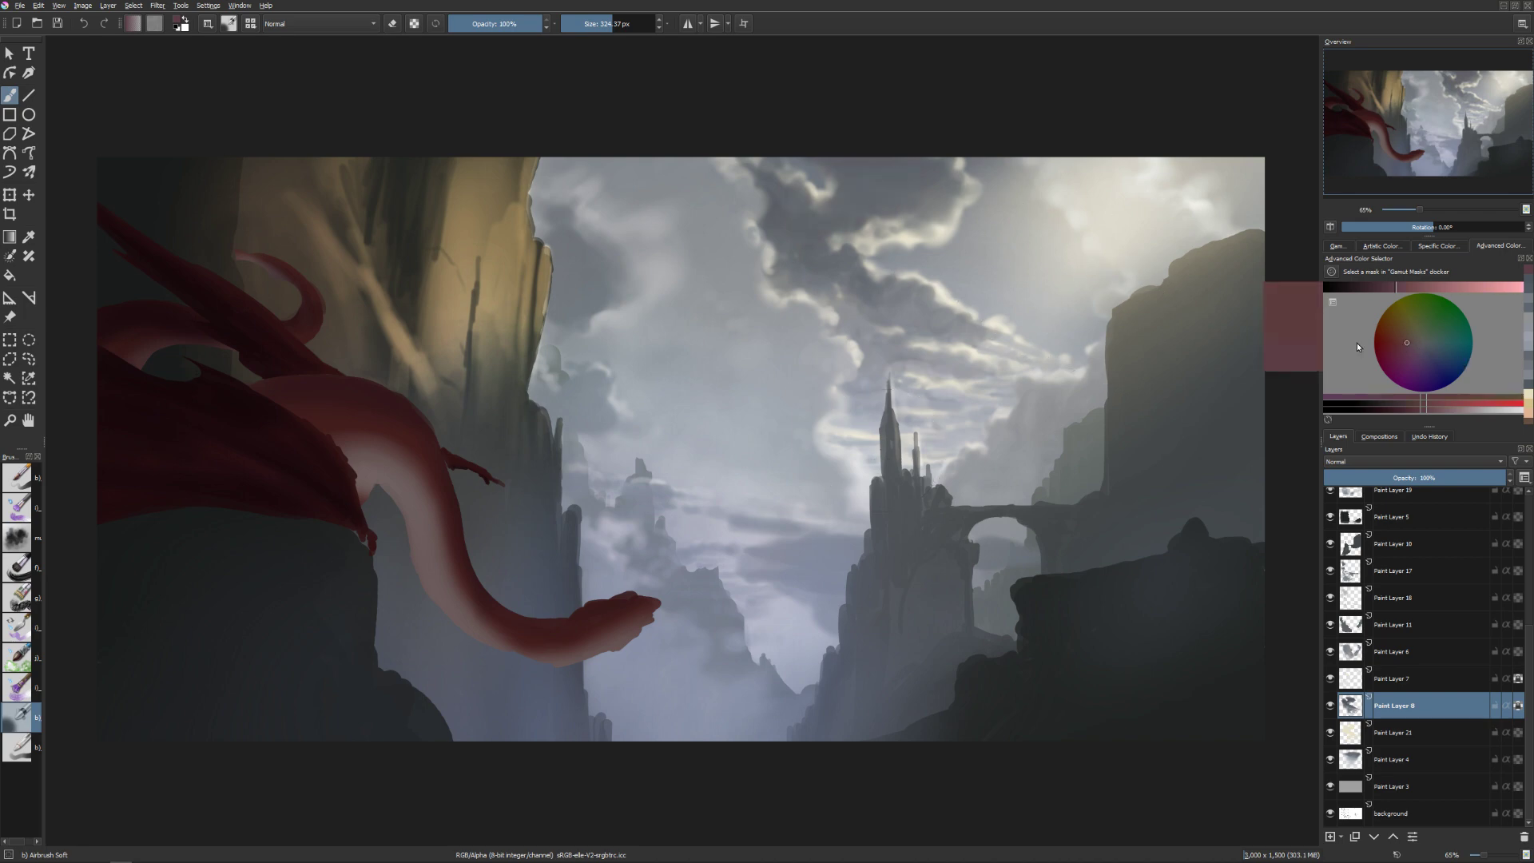
{"action": "left_click_drag", "start_coordinate": [916, 225], "coordinate": [950, 226]}
{"action": "left_click_drag", "start_coordinate": [752, 256], "coordinate": [978, 140]}
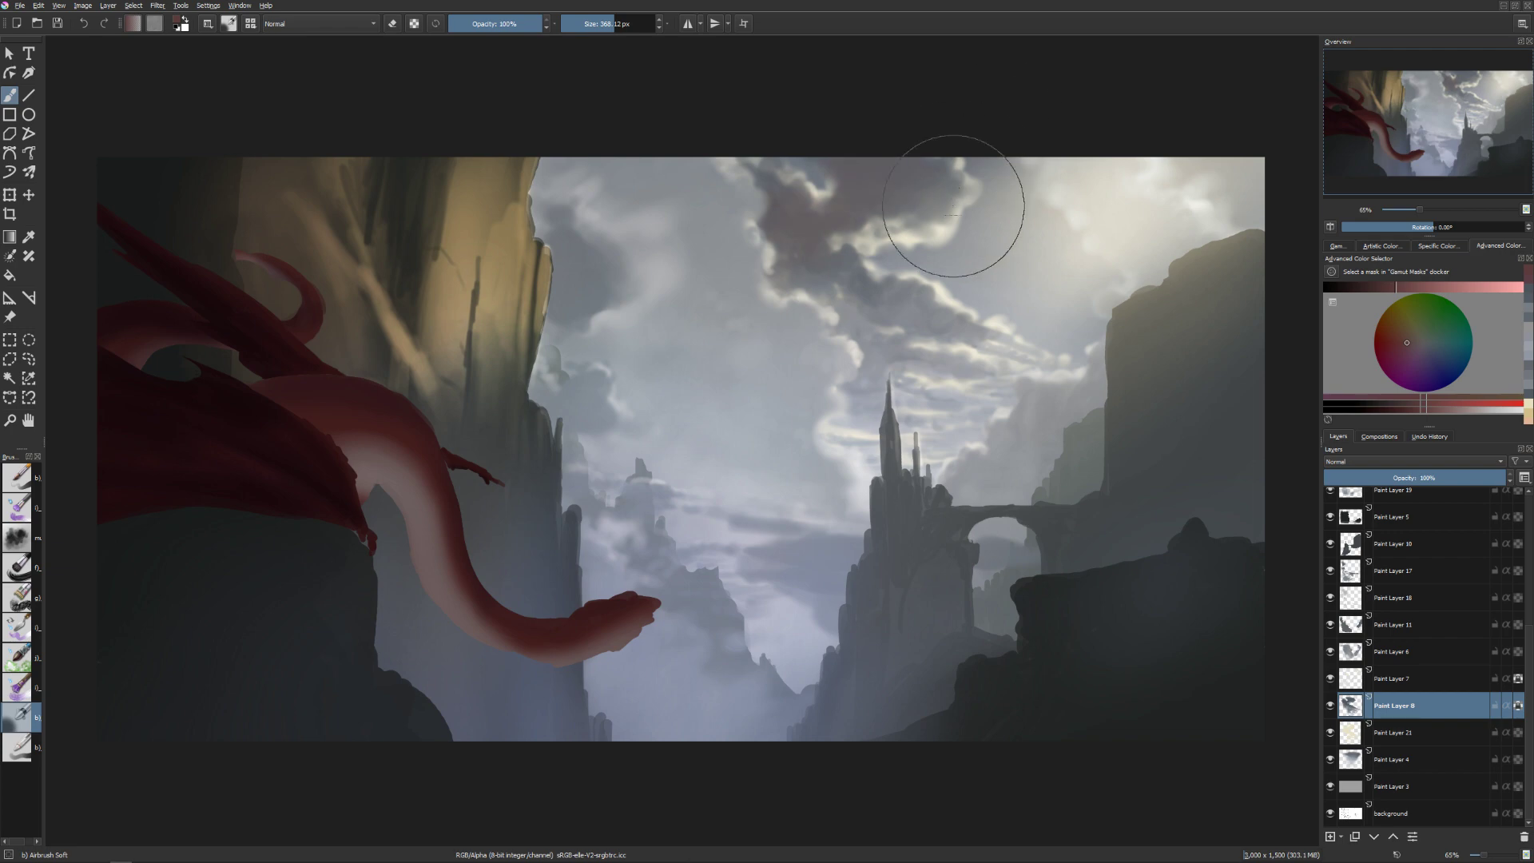
Refine the paint colour's tone and switch painting to Paint Layer 6 with a larger brush.
{"action": "left_click", "coordinate": [1409, 342]}
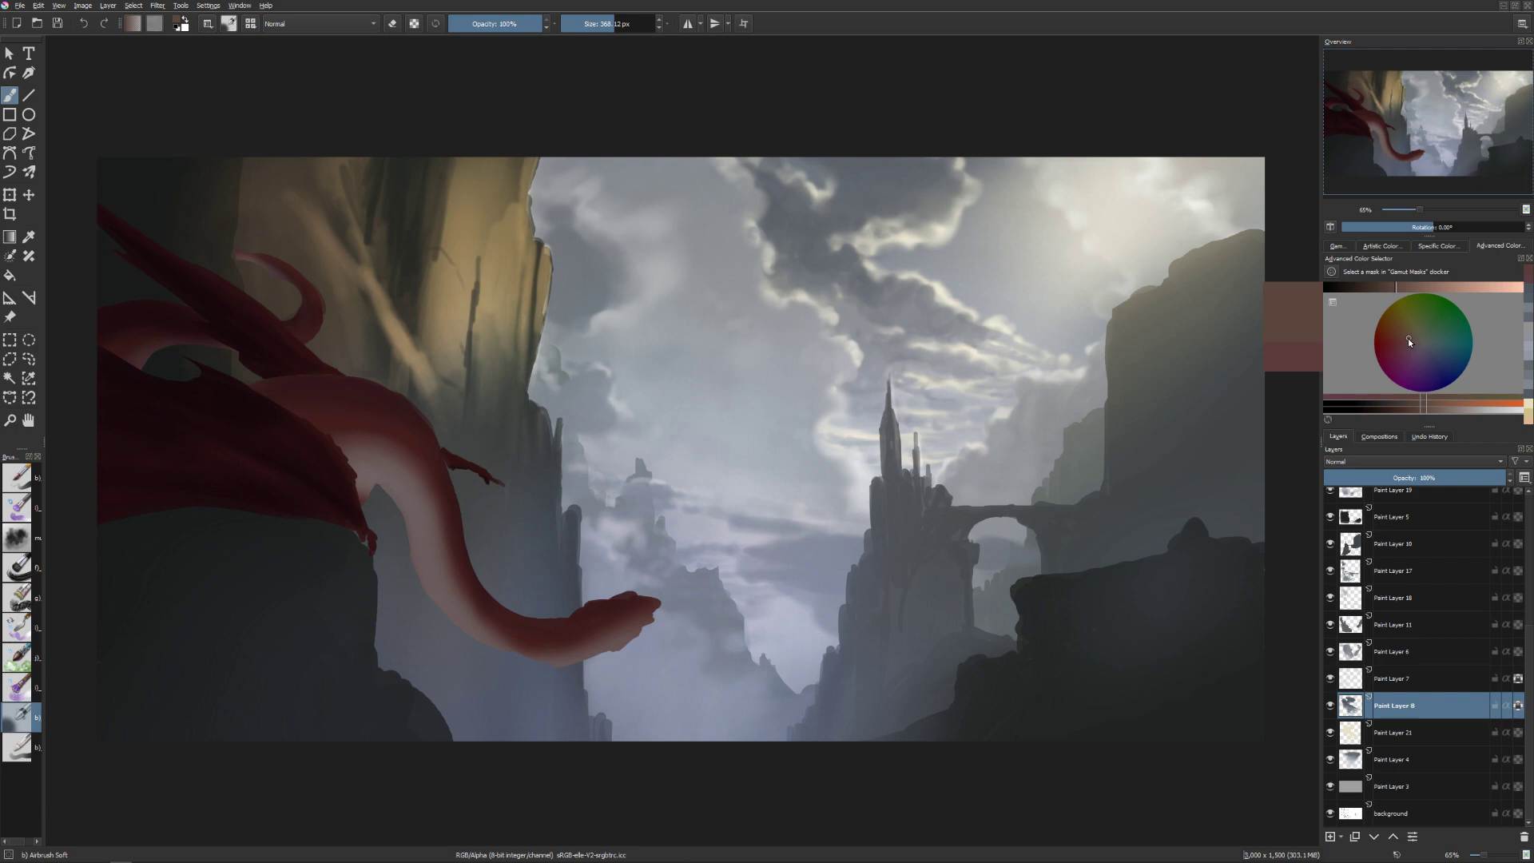
{"action": "left_click", "coordinate": [1406, 291]}
{"action": "key", "text": "bracketright"}
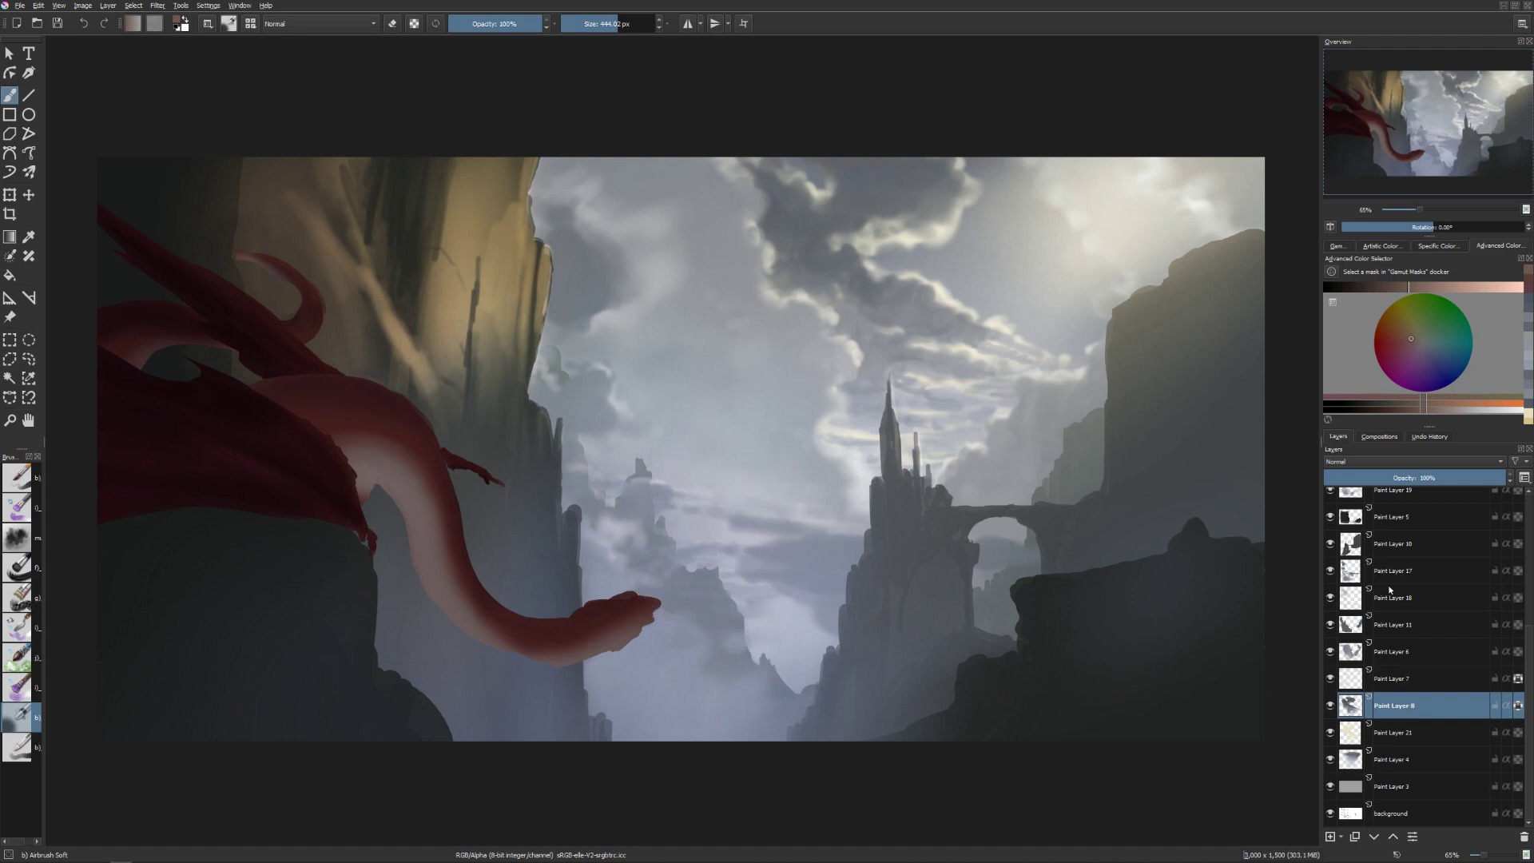
{"action": "left_click", "coordinate": [1350, 653]}
{"action": "key", "text": "bracketright"}
{"action": "key", "text": "bracketright"}
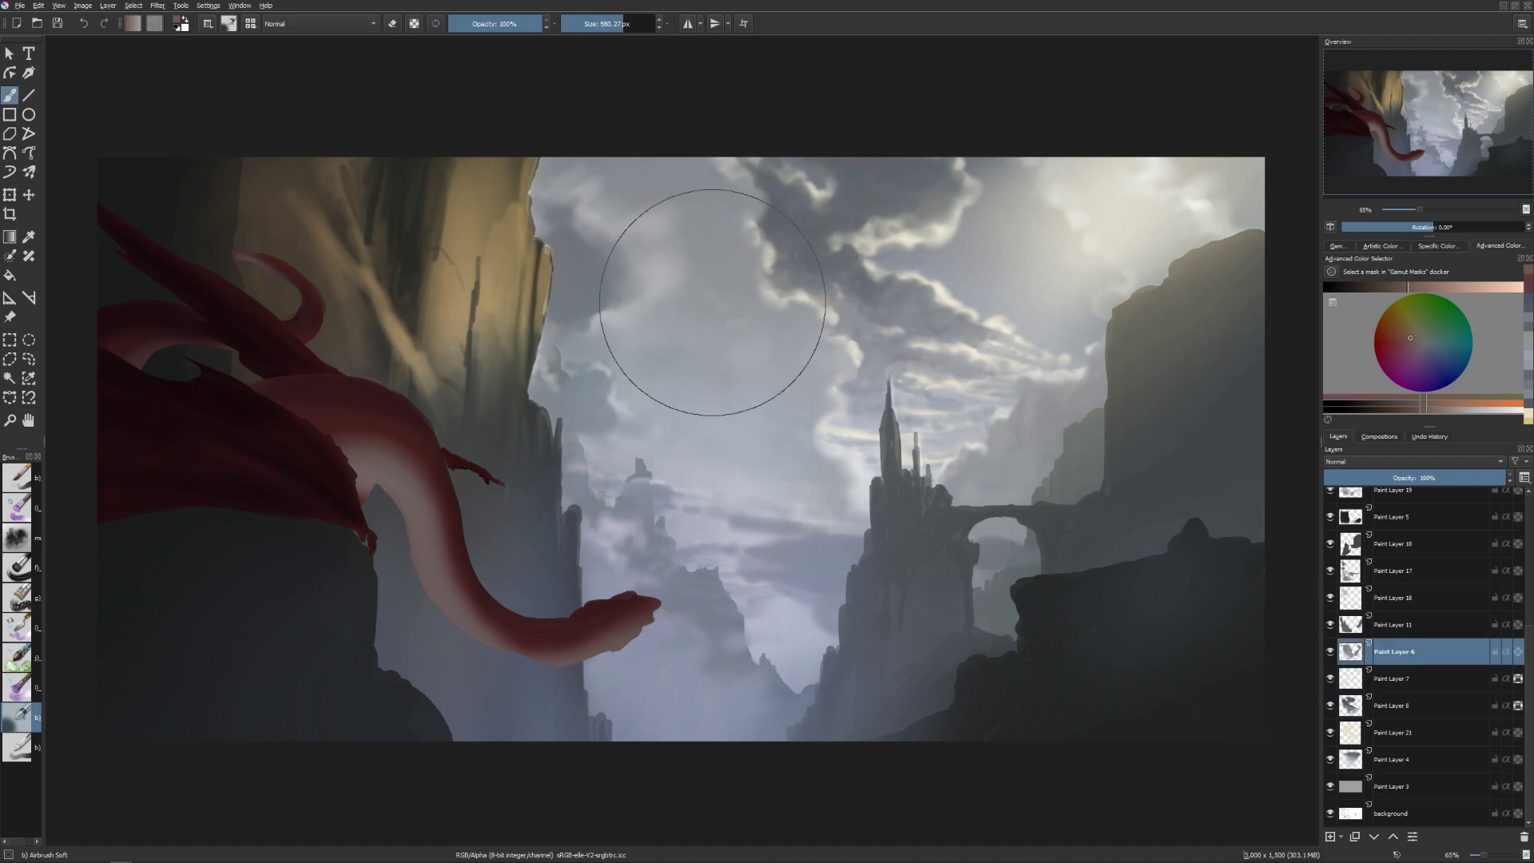
Airbrush light haze around the tower and behind the bridge, discarding a brownish cloud tint.
{"action": "key", "text": "bracketright"}
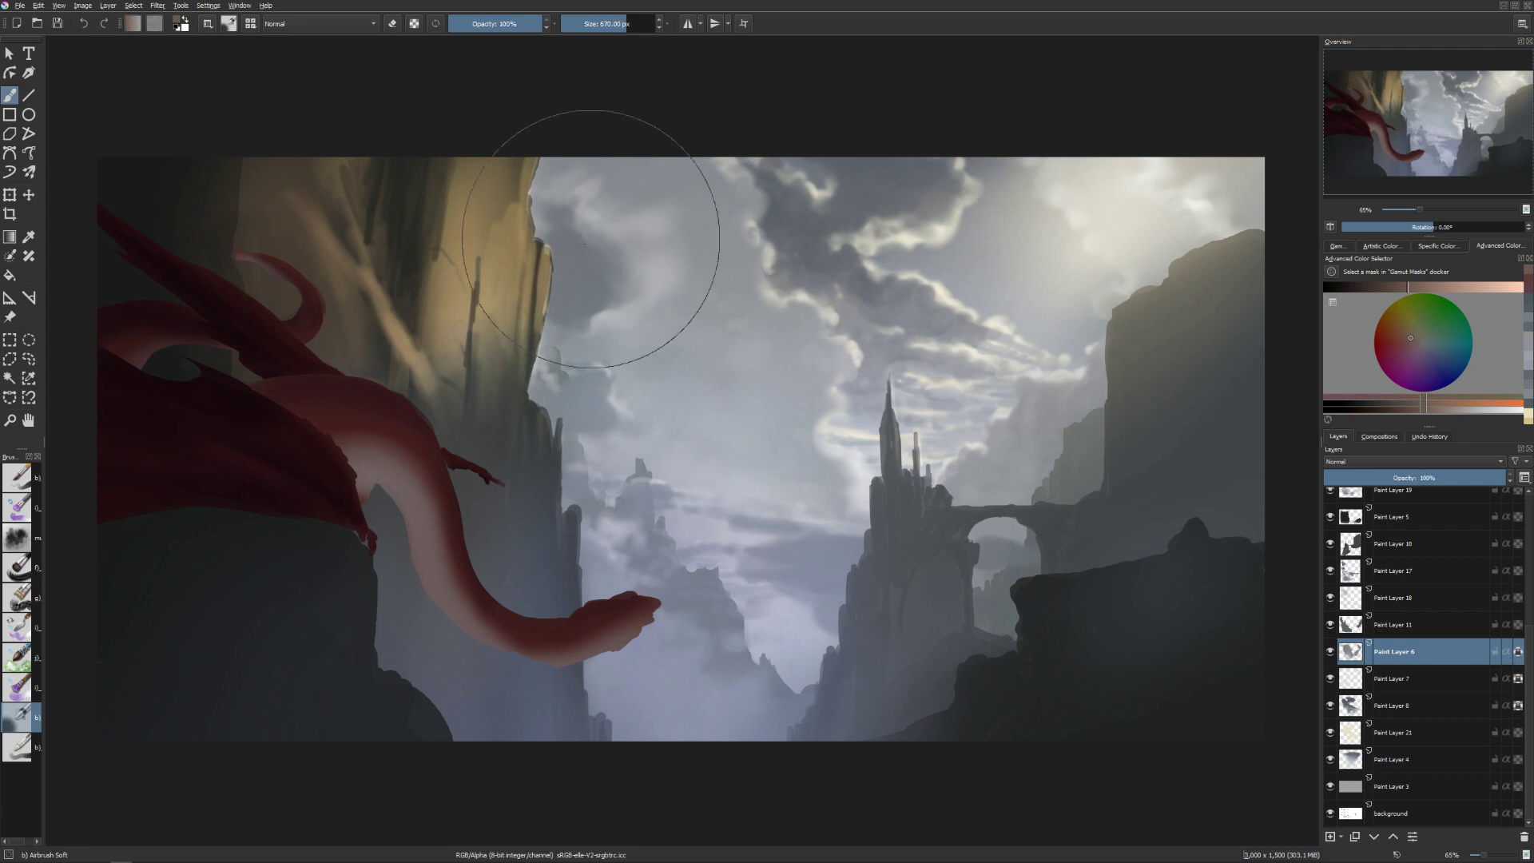
{"action": "left_click_drag", "start_coordinate": [632, 210], "coordinate": [725, 201]}
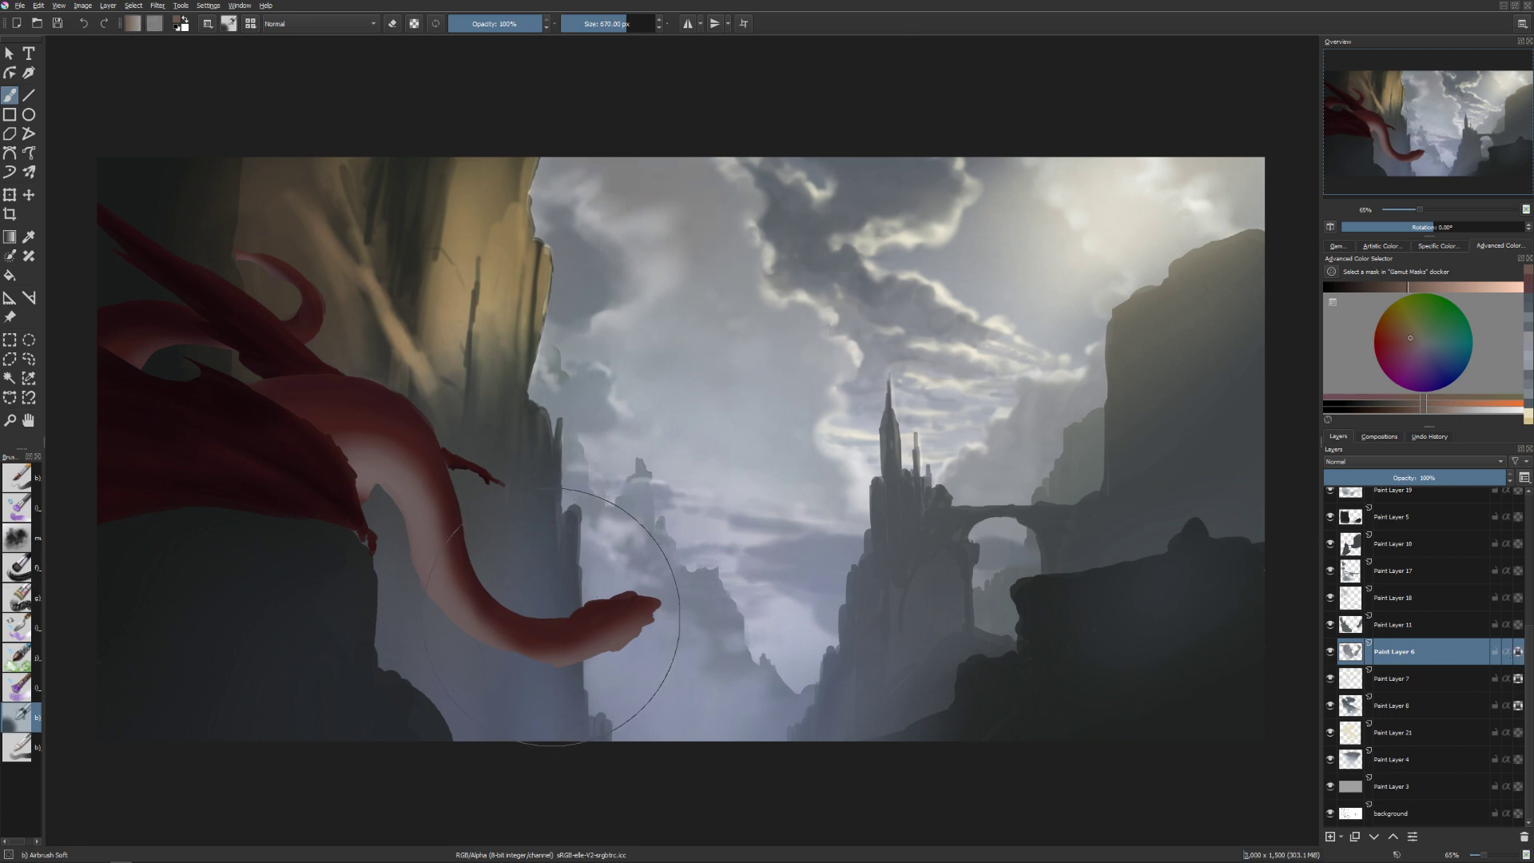
{"action": "key", "text": "ctrl+z"}
{"action": "key", "text": "bracketright"}
{"action": "mouse_move", "coordinate": [700, 511]}
{"action": "left_mouse_down"}
{"action": "mouse_move", "coordinate": [790, 479]}
{"action": "mouse_move", "coordinate": [857, 509]}
{"action": "mouse_move", "coordinate": [825, 524]}
{"action": "mouse_move", "coordinate": [1032, 455]}
{"action": "mouse_move", "coordinate": [965, 524]}
{"action": "mouse_move", "coordinate": [1061, 557]}
{"action": "mouse_move", "coordinate": [988, 644]}
{"action": "mouse_move", "coordinate": [765, 614]}
{"action": "mouse_move", "coordinate": [711, 664]}
{"action": "mouse_move", "coordinate": [734, 661]}
{"action": "mouse_move", "coordinate": [704, 576]}
{"action": "mouse_move", "coordinate": [804, 592]}
{"action": "mouse_move", "coordinate": [817, 499]}
{"action": "mouse_move", "coordinate": [820, 530]}
{"action": "mouse_move", "coordinate": [773, 635]}
{"action": "mouse_move", "coordinate": [760, 560]}
{"action": "mouse_move", "coordinate": [833, 547]}
{"action": "mouse_move", "coordinate": [1024, 614]}
{"action": "mouse_move", "coordinate": [894, 603]}
{"action": "mouse_move", "coordinate": [948, 561]}
{"action": "mouse_move", "coordinate": [750, 510]}
{"action": "mouse_move", "coordinate": [655, 458]}
{"action": "mouse_move", "coordinate": [790, 504]}
{"action": "left_mouse_up"}
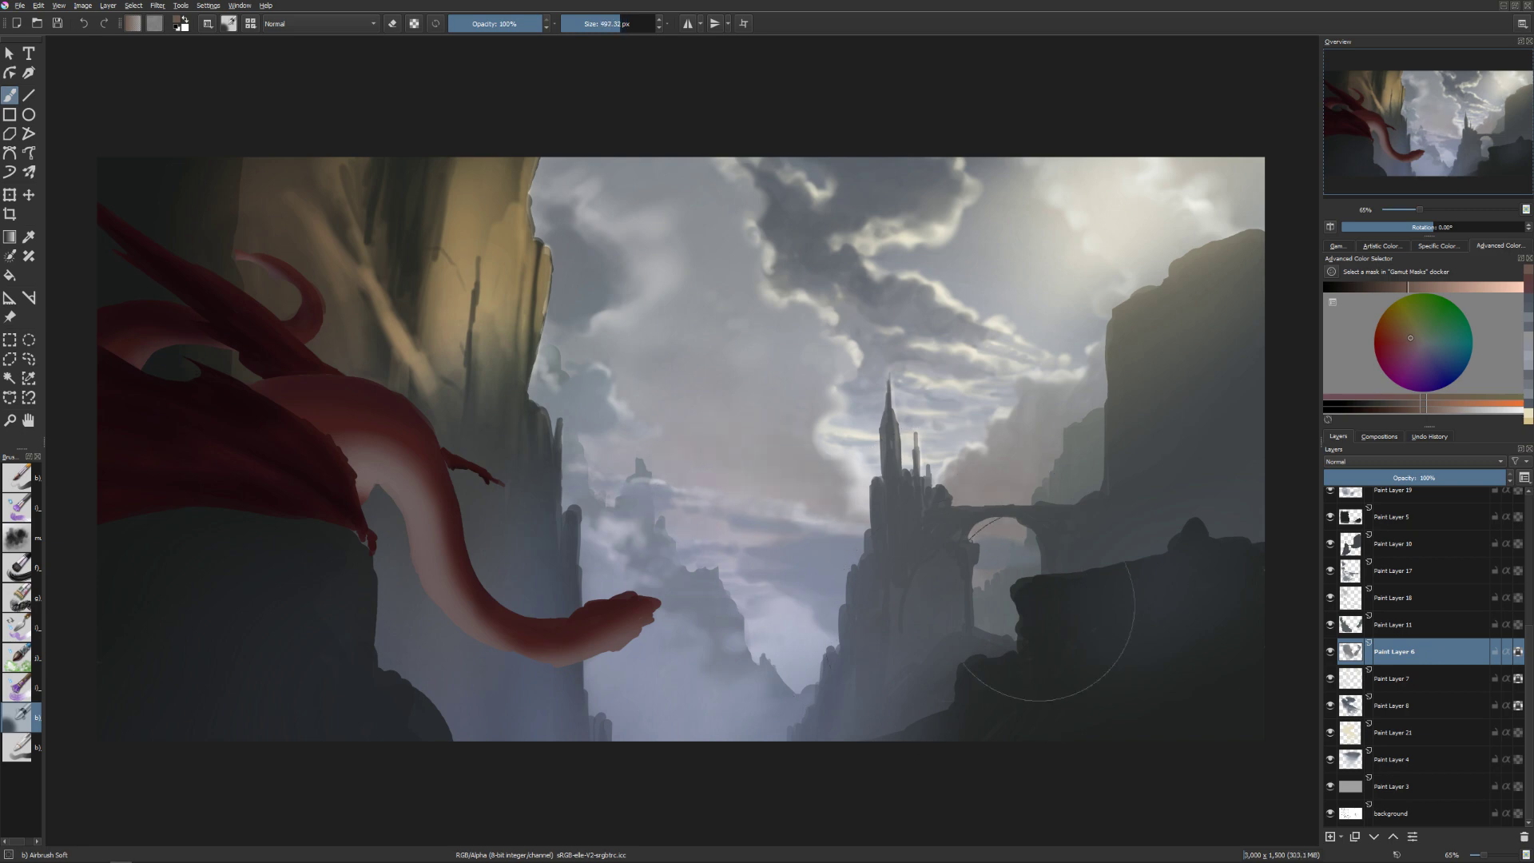
{"action": "mouse_move", "coordinate": [949, 542]}
{"action": "left_mouse_down"}
{"action": "mouse_move", "coordinate": [931, 455]}
{"action": "mouse_move", "coordinate": [897, 445]}
{"action": "mouse_move", "coordinate": [933, 481]}
{"action": "left_mouse_up"}
Save the painting and bring up the layer menu for Paint Layer 20.
{"action": "key", "text": "ctrl+s"}
{"action": "scroll", "coordinate": [1447, 561], "scroll_direction": "up", "scroll_amount": 3}
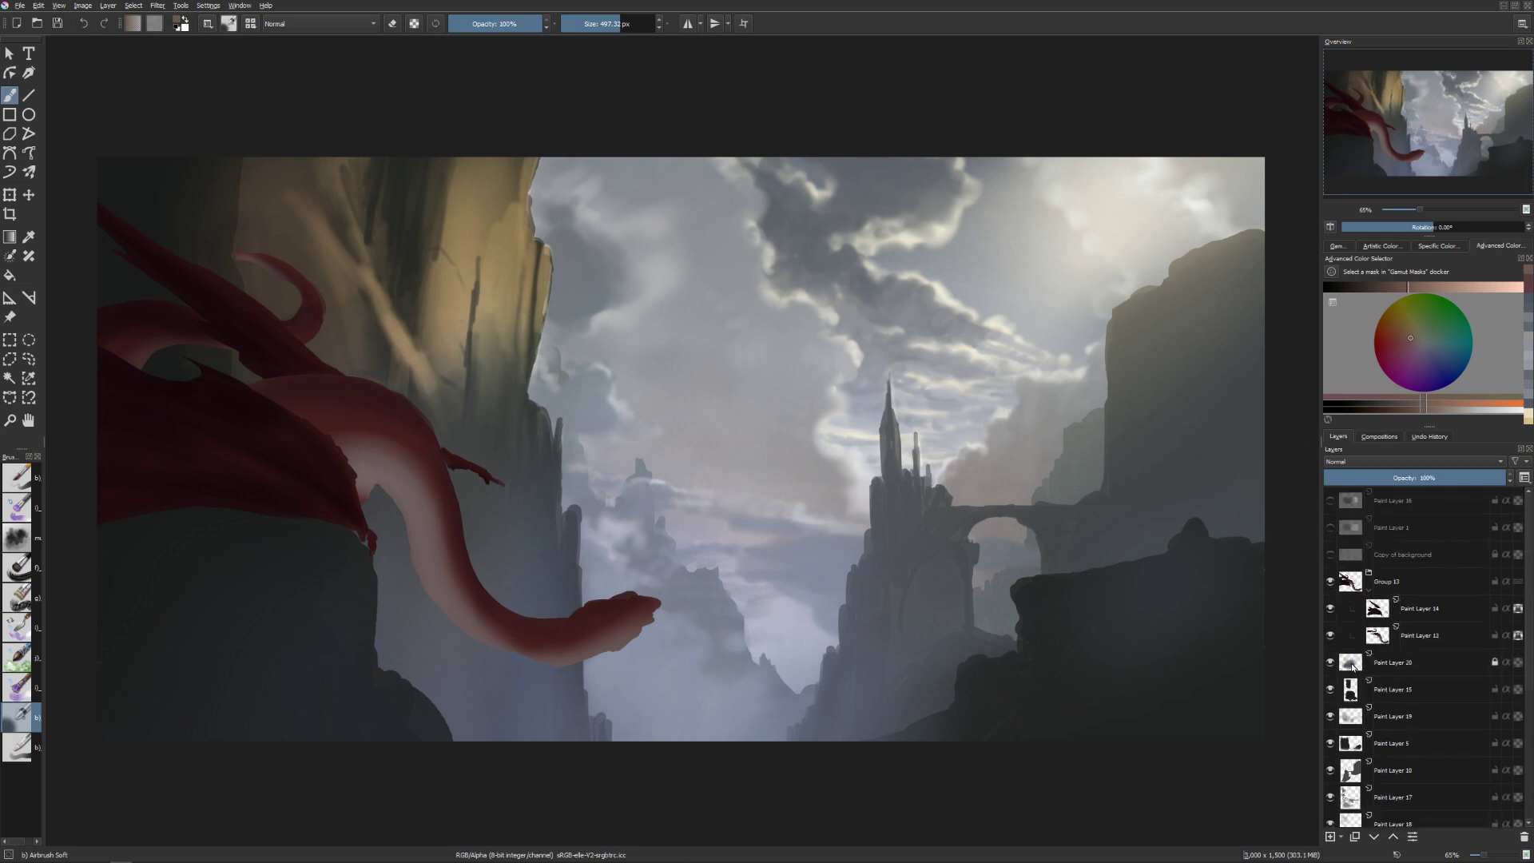
{"action": "left_click", "coordinate": [1379, 667]}
{"action": "right_click", "coordinate": [1360, 665]}
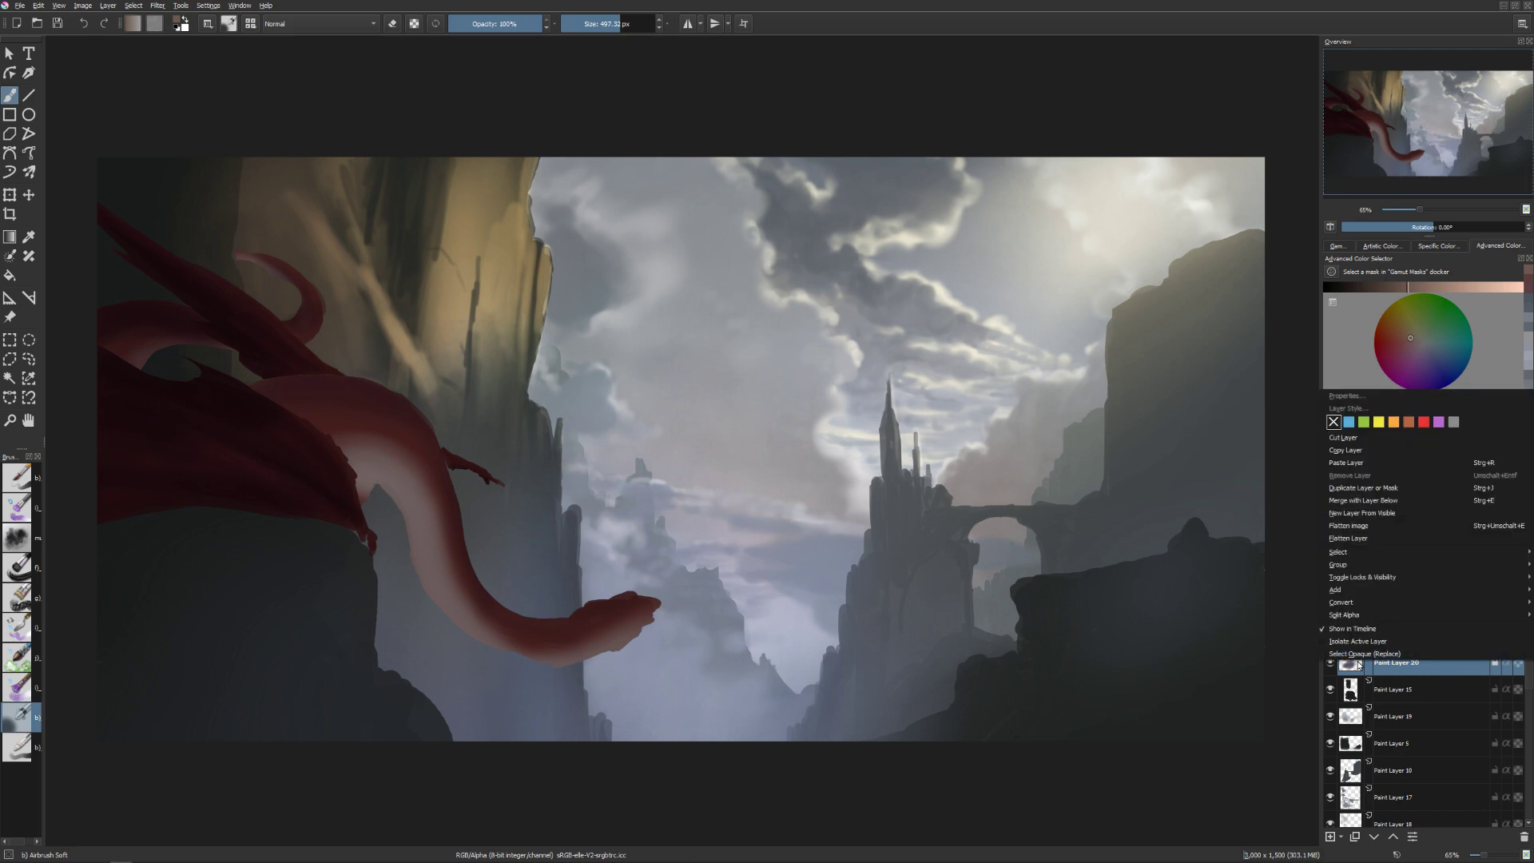
Unlock Paint Layer 20 and add a Transparency Mask to it.
{"action": "mouse_move", "coordinate": [1350, 590]}
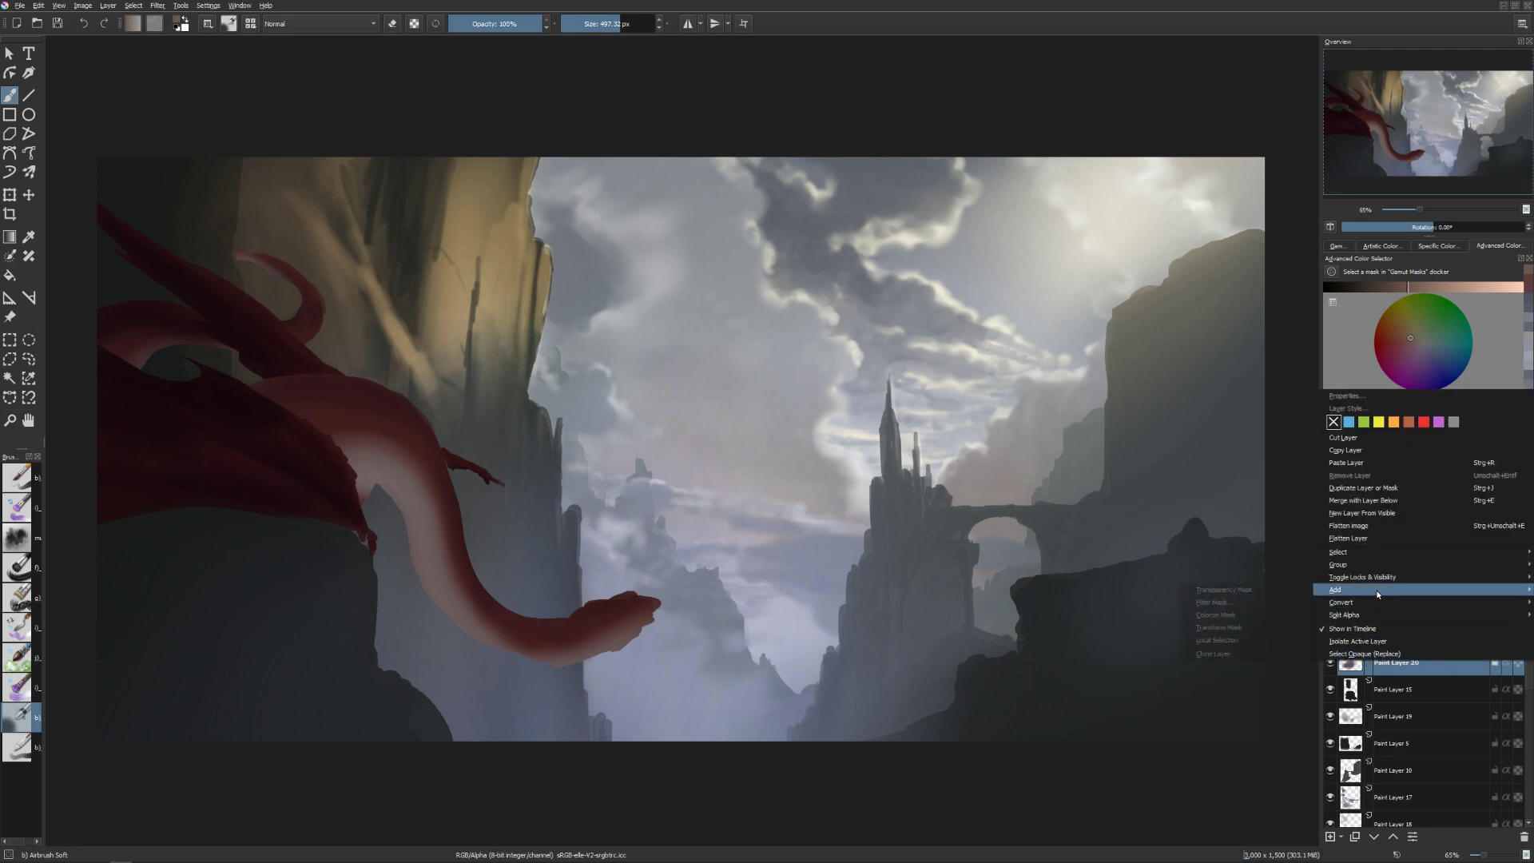
{"action": "left_click", "coordinate": [1278, 592]}
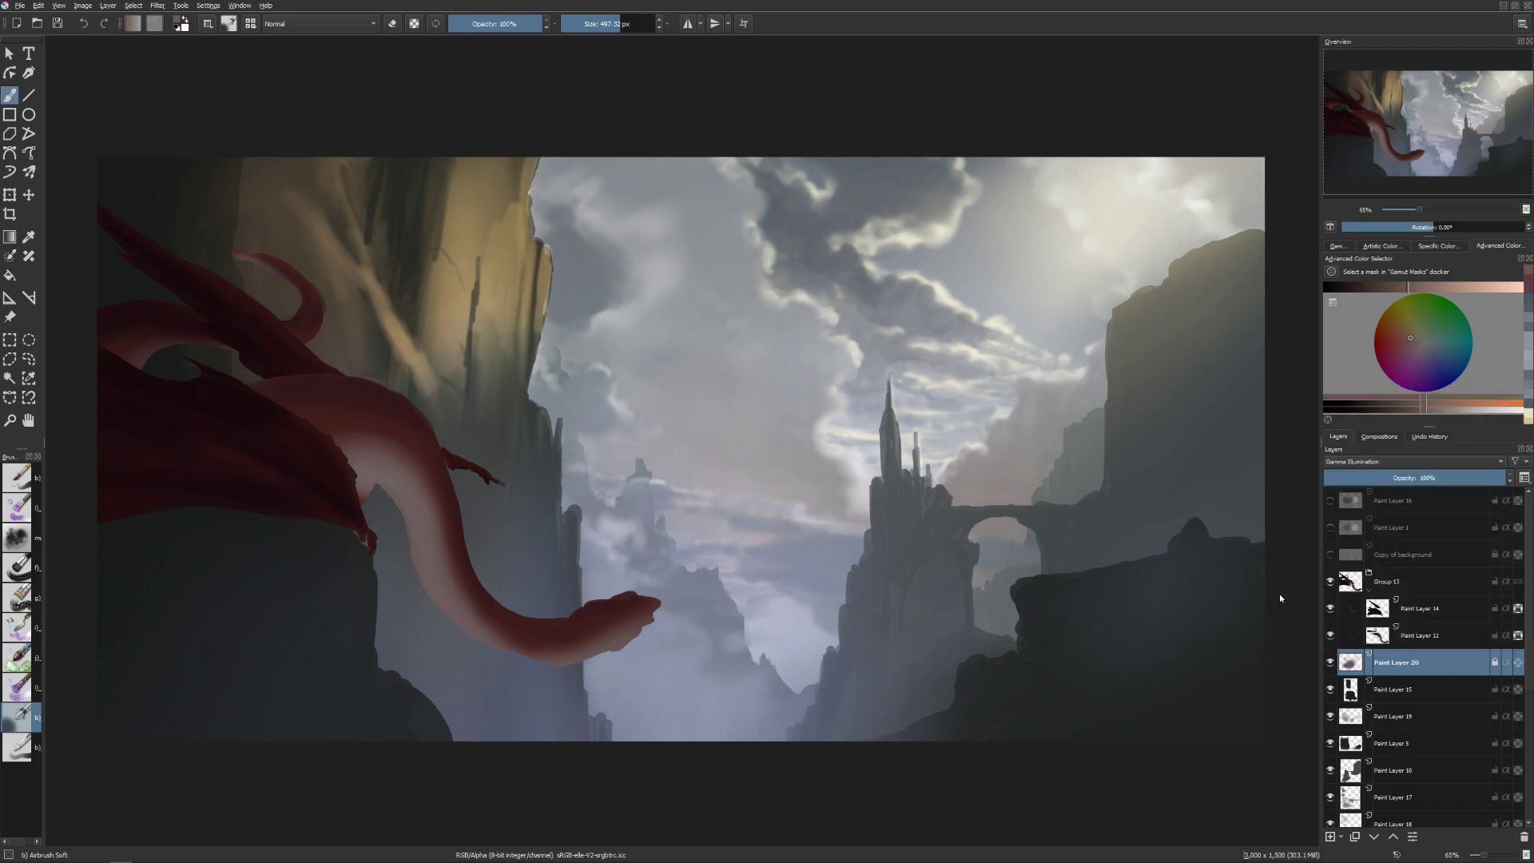
{"action": "mouse_move", "coordinate": [1352, 672]}
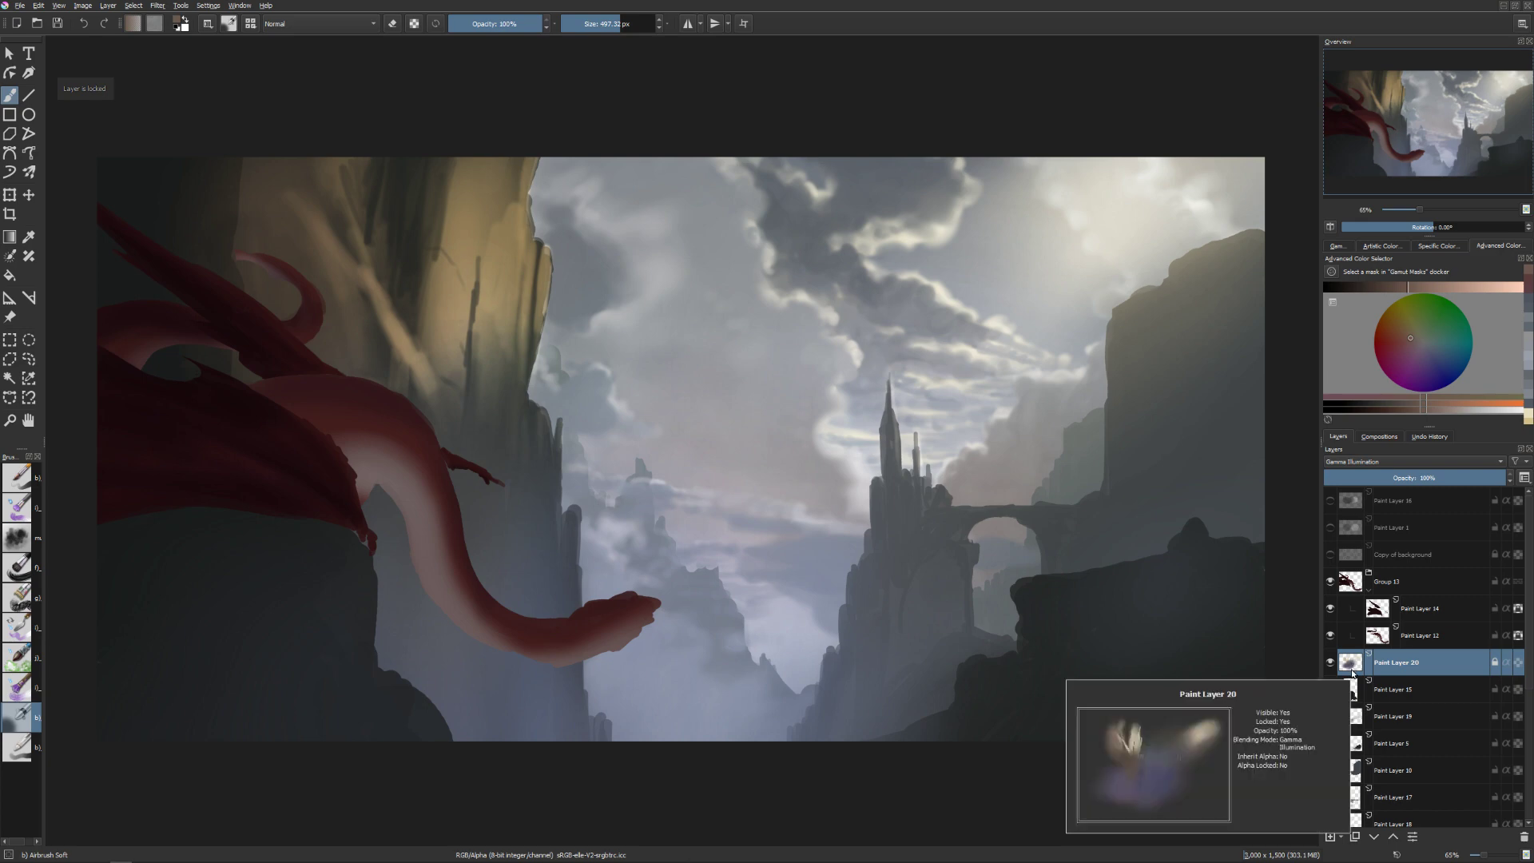
{"action": "left_click", "coordinate": [1493, 663]}
{"action": "right_click", "coordinate": [1493, 663]}
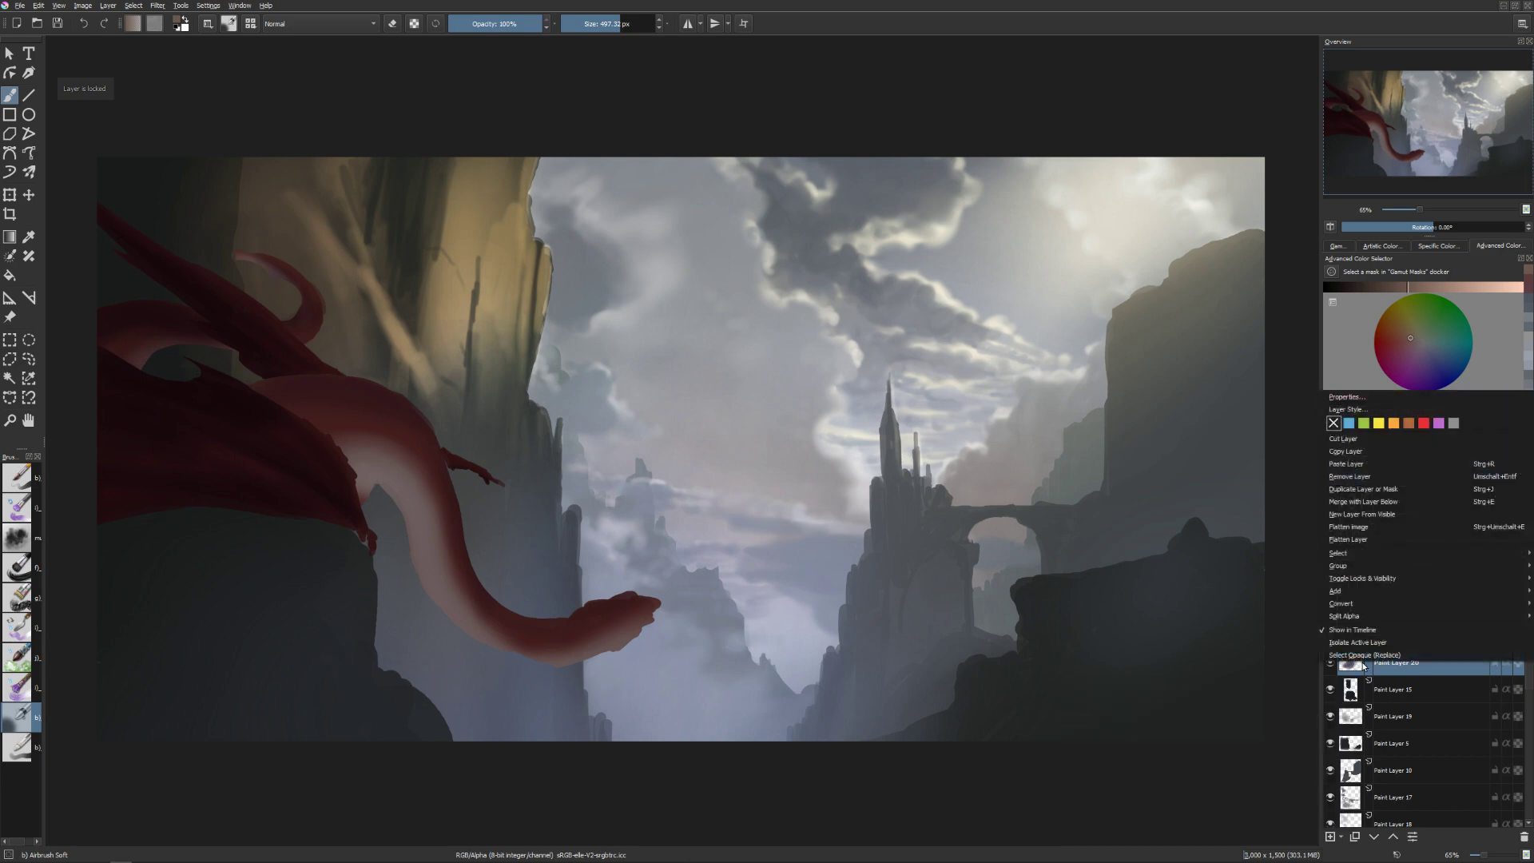
{"action": "mouse_move", "coordinate": [1368, 590]}
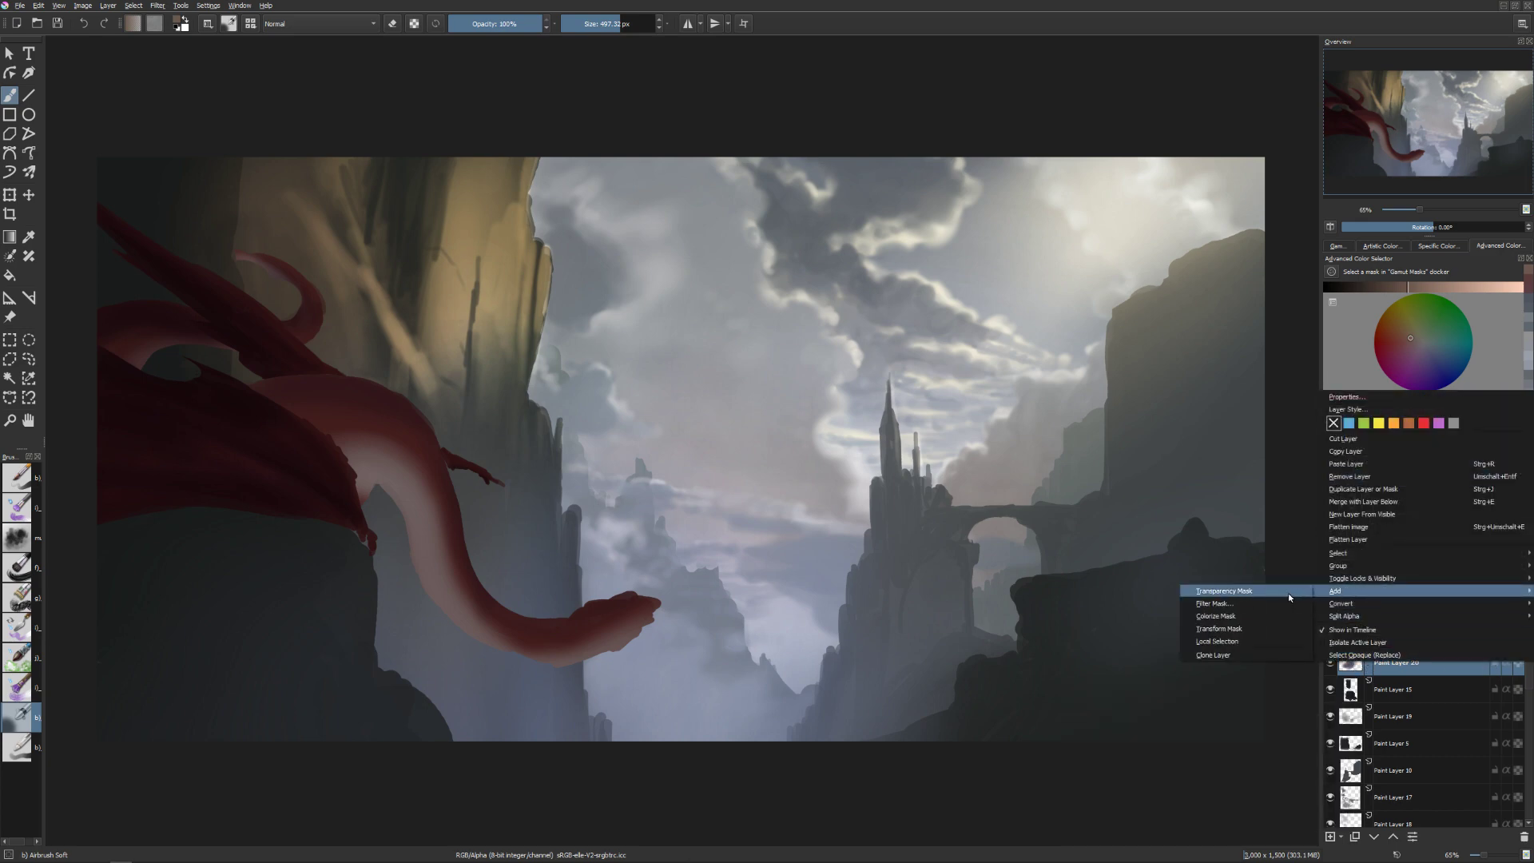
{"action": "left_click", "coordinate": [1287, 593]}
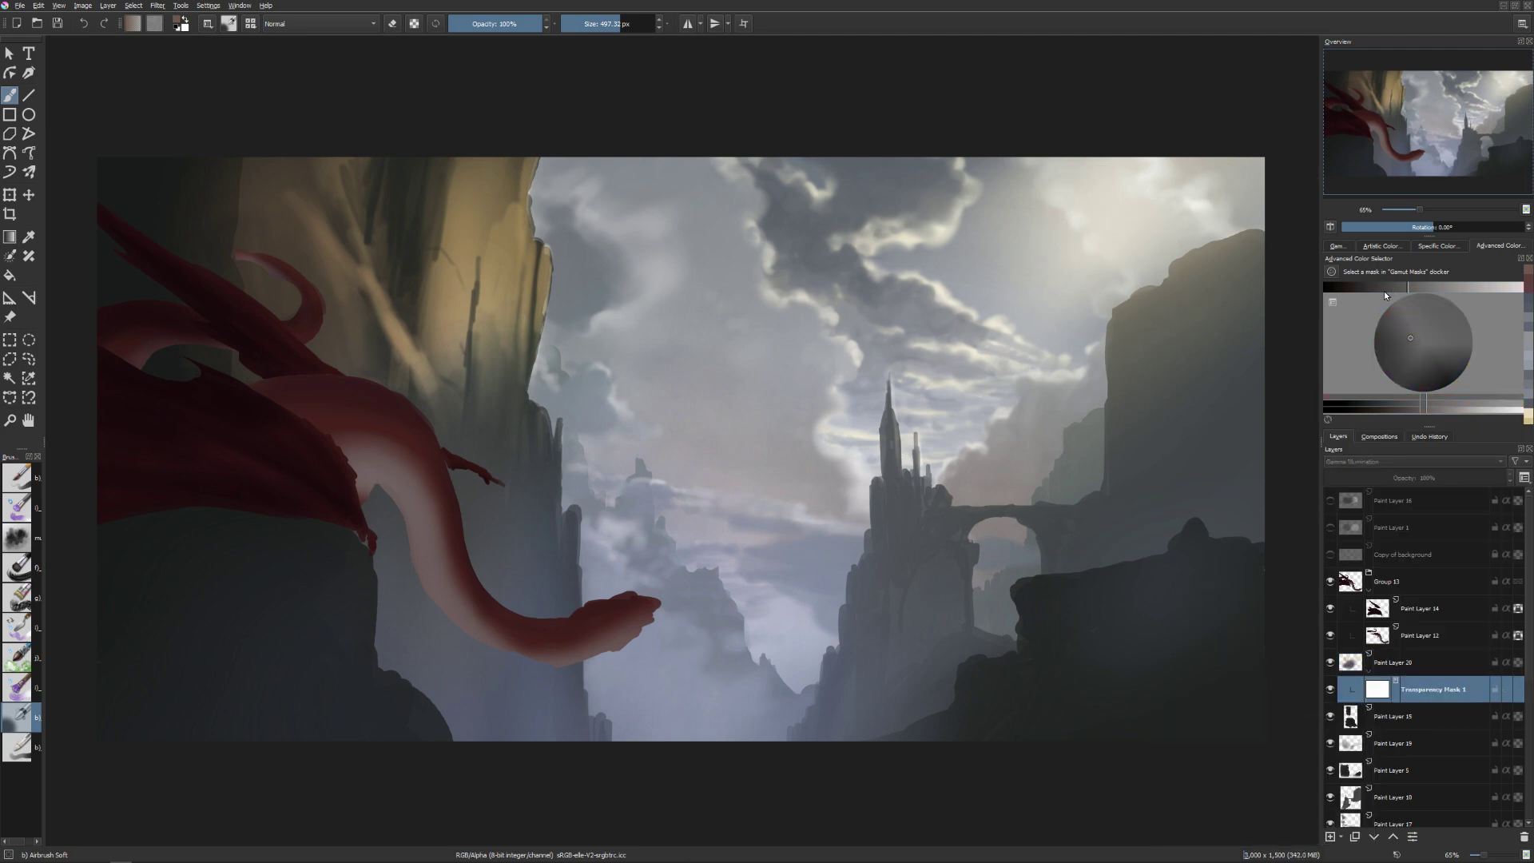
Set the colour to black and mask the glow off the right cliff top.
{"action": "left_click", "coordinate": [1363, 286]}
{"action": "left_click_drag", "start_coordinate": [1364, 288], "coordinate": [1304, 305]}
{"action": "left_click_drag", "start_coordinate": [1116, 204], "coordinate": [1032, 159], "text": "shift"}
{"action": "mouse_move", "coordinate": [1106, 199]}
{"action": "left_mouse_down", "text": "shift"}
{"action": "mouse_move", "coordinate": [1084, 161]}
{"action": "mouse_move", "coordinate": [1108, 199]}
{"action": "mouse_move", "coordinate": [1105, 183]}
{"action": "mouse_move", "coordinate": [1087, 250]}
{"action": "mouse_move", "coordinate": [1061, 226]}
{"action": "mouse_move", "coordinate": [1075, 159]}
{"action": "mouse_move", "coordinate": [1098, 184]}
{"action": "mouse_move", "coordinate": [1114, 160]}
{"action": "mouse_move", "coordinate": [1107, 182]}
{"action": "mouse_move", "coordinate": [1076, 168]}
{"action": "mouse_move", "coordinate": [1110, 159]}
{"action": "mouse_move", "coordinate": [1082, 185]}
{"action": "mouse_move", "coordinate": [1121, 196]}
{"action": "mouse_move", "coordinate": [1110, 201]}
{"action": "mouse_move", "coordinate": [1102, 177]}
{"action": "mouse_move", "coordinate": [1134, 163]}
{"action": "mouse_move", "coordinate": [1147, 215]}
{"action": "mouse_move", "coordinate": [1121, 235]}
{"action": "mouse_move", "coordinate": [1187, 228]}
{"action": "mouse_move", "coordinate": [1158, 259]}
{"action": "mouse_move", "coordinate": [1166, 287]}
{"action": "mouse_move", "coordinate": [1215, 244]}
{"action": "left_mouse_up", "text": "shift"}
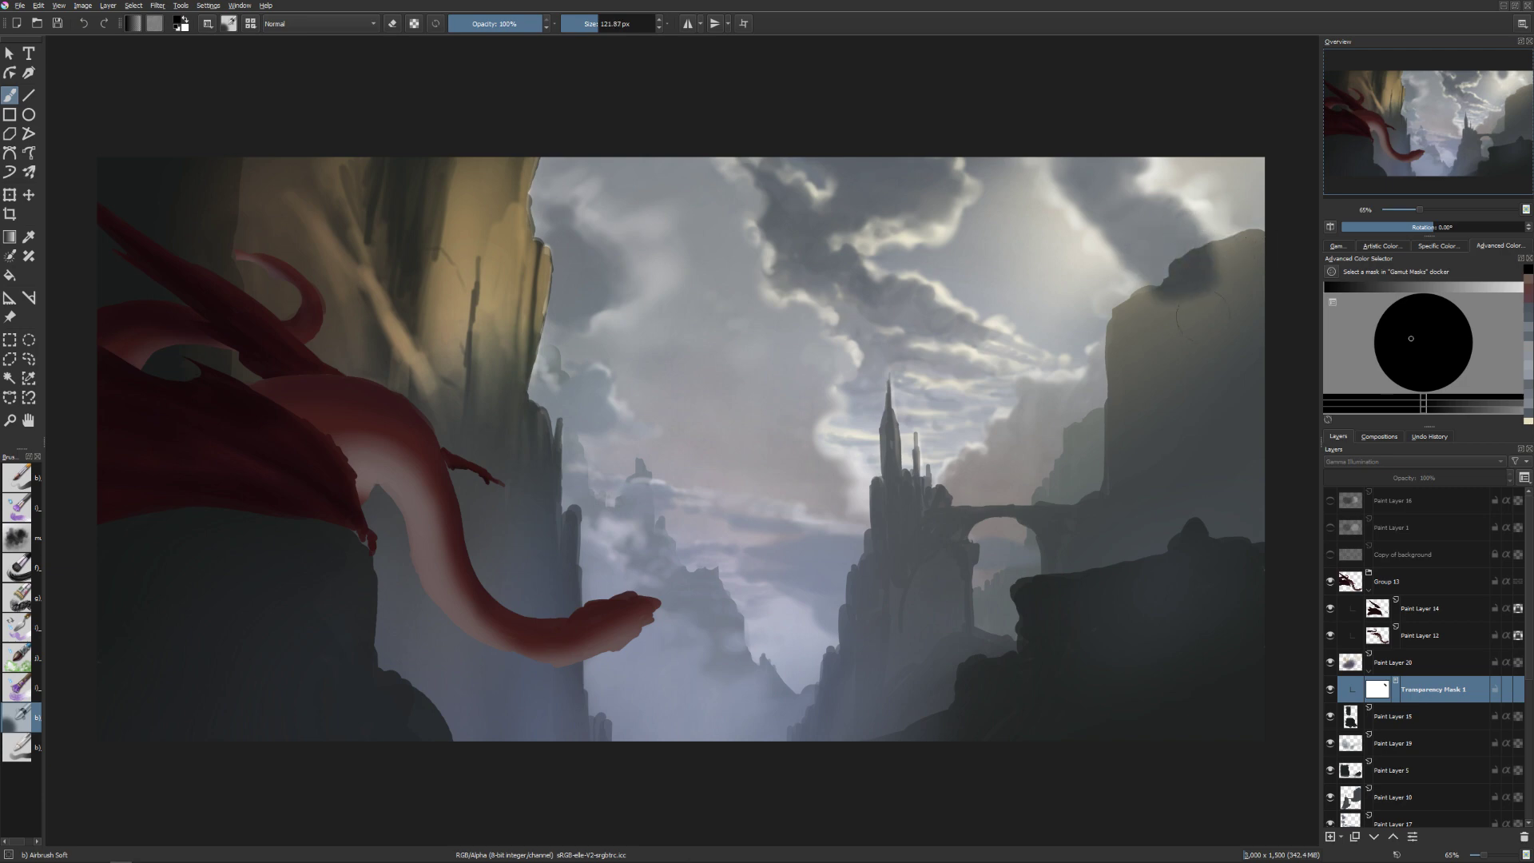
{"action": "key", "text": "ctrl+z"}
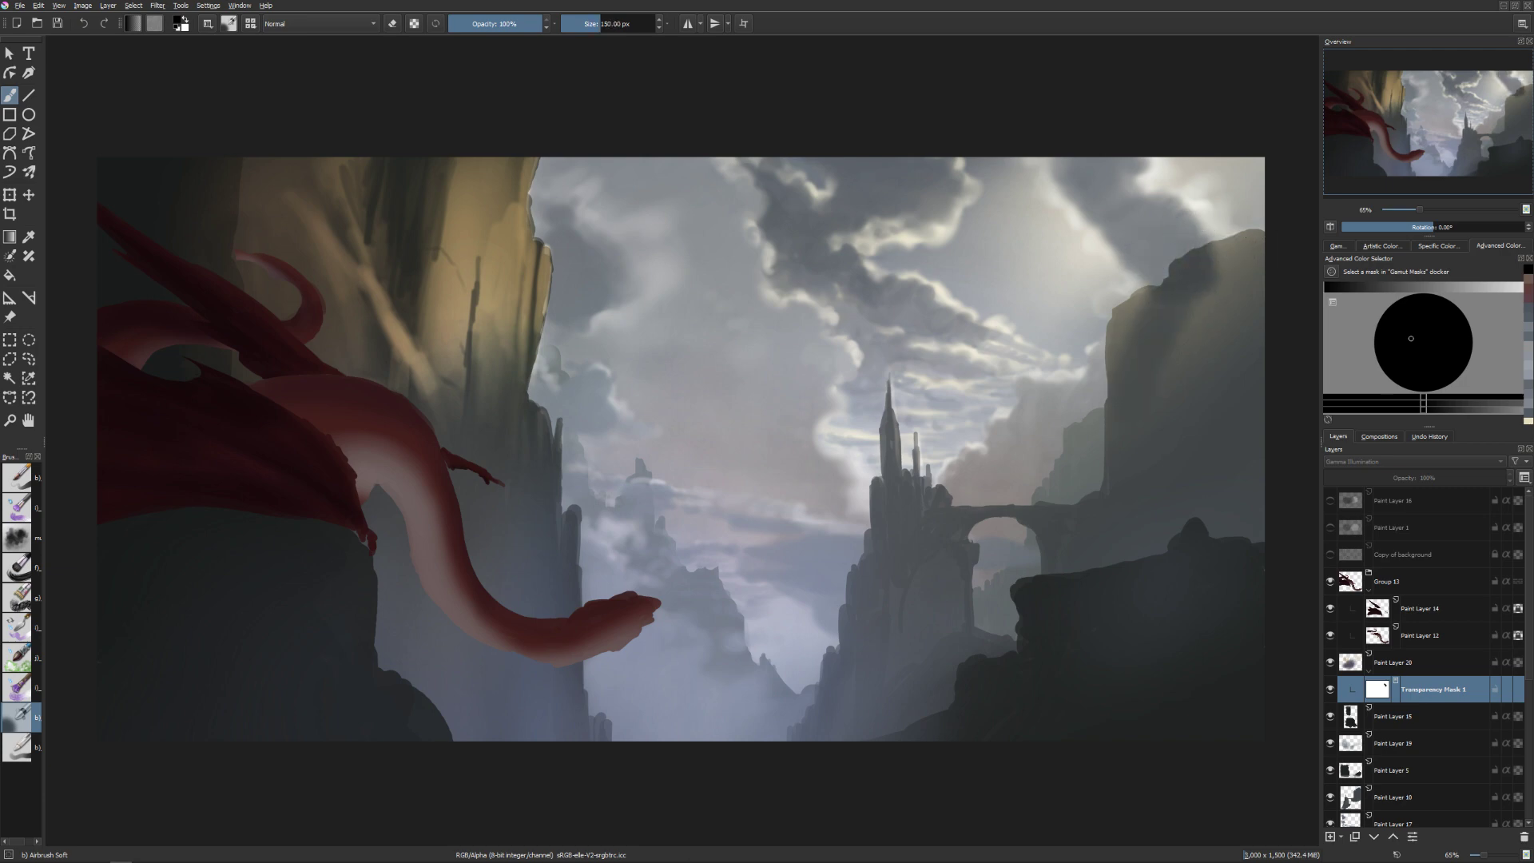
{"action": "mouse_move", "coordinate": [1223, 262]}
{"action": "left_mouse_down"}
{"action": "mouse_move", "coordinate": [1196, 288]}
{"action": "mouse_move", "coordinate": [1211, 262]}
{"action": "left_mouse_up"}
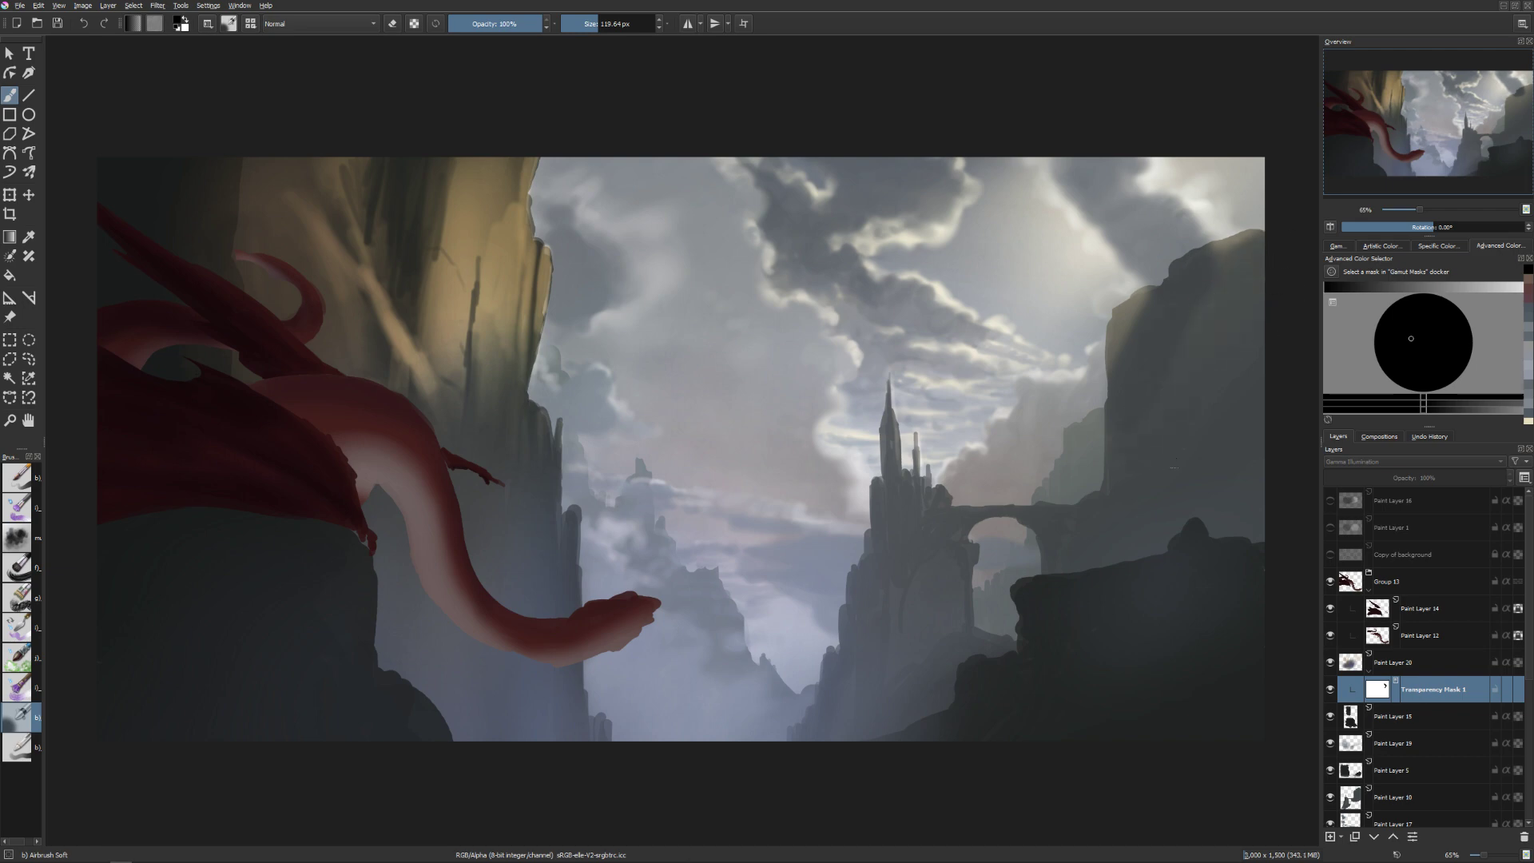
{"action": "left_click_drag", "start_coordinate": [1137, 369], "coordinate": [1138, 342]}
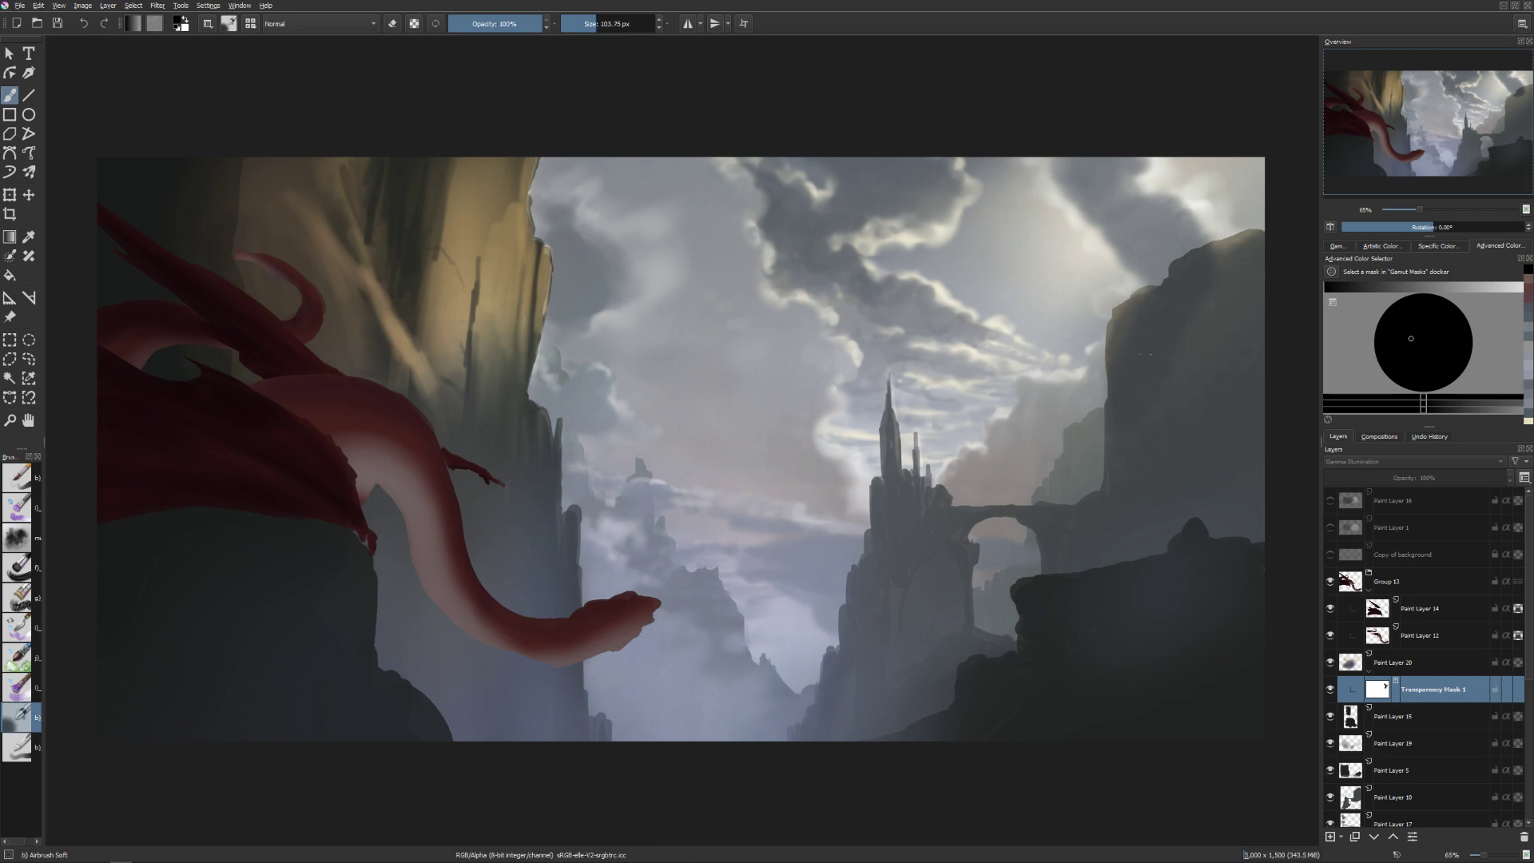
Mask the glow along the upper-right cloud edge and soften it along the cliff top.
{"action": "left_click_drag", "start_coordinate": [1222, 287], "coordinate": [1205, 287]}
{"action": "mouse_move", "coordinate": [1112, 247]}
{"action": "left_mouse_down"}
{"action": "mouse_move", "coordinate": [1109, 270]}
{"action": "mouse_move", "coordinate": [1108, 243]}
{"action": "mouse_move", "coordinate": [1132, 243]}
{"action": "left_mouse_up"}
{"action": "mouse_move", "coordinate": [1138, 255]}
{"action": "left_mouse_down"}
{"action": "mouse_move", "coordinate": [1153, 255]}
{"action": "mouse_move", "coordinate": [1128, 273]}
{"action": "left_mouse_up"}
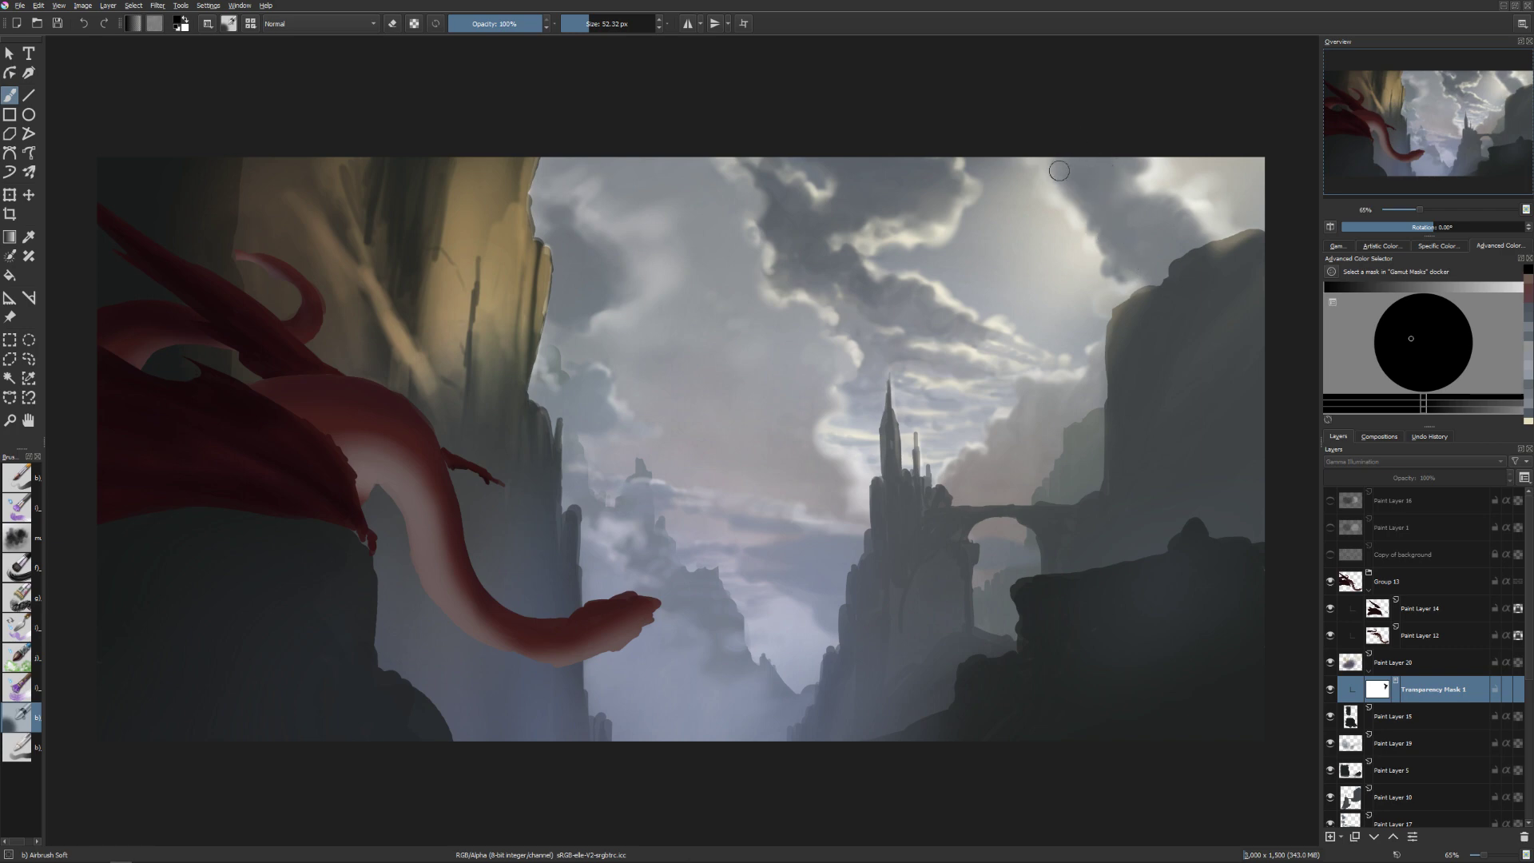
{"action": "left_click_drag", "start_coordinate": [1060, 171], "coordinate": [1056, 153]}
{"action": "mouse_move", "coordinate": [1136, 191]}
{"action": "left_mouse_down"}
{"action": "mouse_move", "coordinate": [1071, 212]}
{"action": "mouse_move", "coordinate": [1084, 179]}
{"action": "mouse_move", "coordinate": [1051, 168]}
{"action": "mouse_move", "coordinate": [1045, 143]}
{"action": "mouse_move", "coordinate": [1030, 160]}
{"action": "mouse_move", "coordinate": [1062, 150]}
{"action": "mouse_move", "coordinate": [1083, 185]}
{"action": "mouse_move", "coordinate": [1074, 201]}
{"action": "mouse_move", "coordinate": [1082, 174]}
{"action": "mouse_move", "coordinate": [1077, 211]}
{"action": "mouse_move", "coordinate": [1109, 175]}
{"action": "mouse_move", "coordinate": [1116, 208]}
{"action": "mouse_move", "coordinate": [1199, 246]}
{"action": "left_mouse_up"}
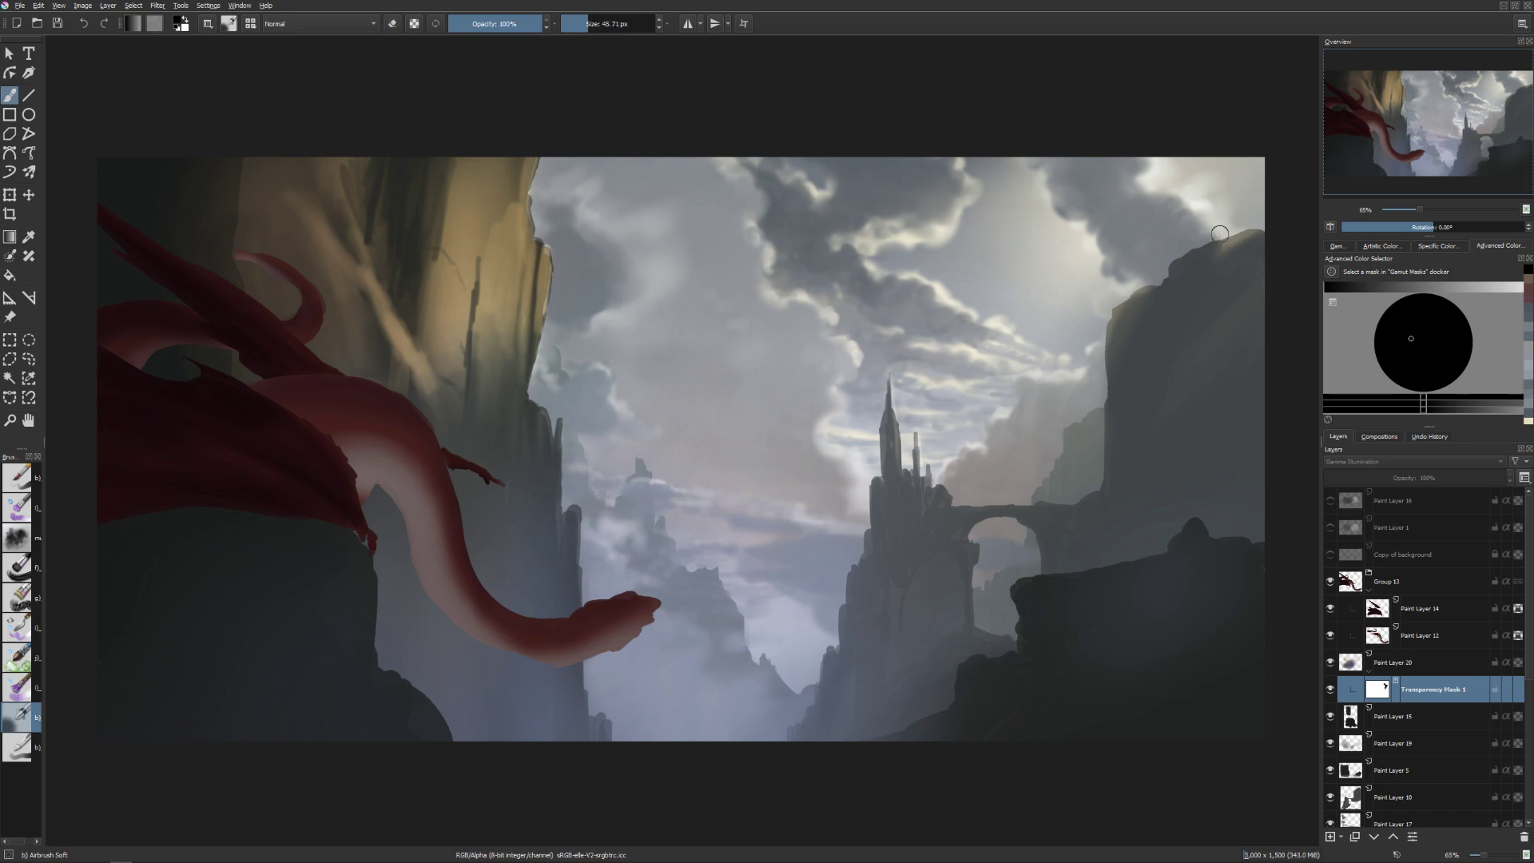
{"action": "mouse_move", "coordinate": [1220, 234]}
{"action": "left_mouse_down"}
{"action": "mouse_move", "coordinate": [1176, 222]}
{"action": "mouse_move", "coordinate": [1168, 235]}
{"action": "mouse_move", "coordinate": [1205, 226]}
{"action": "mouse_move", "coordinate": [1177, 216]}
{"action": "mouse_move", "coordinate": [1174, 234]}
{"action": "mouse_move", "coordinate": [1202, 226]}
{"action": "mouse_move", "coordinate": [1188, 237]}
{"action": "mouse_move", "coordinate": [1139, 183]}
{"action": "left_mouse_up"}
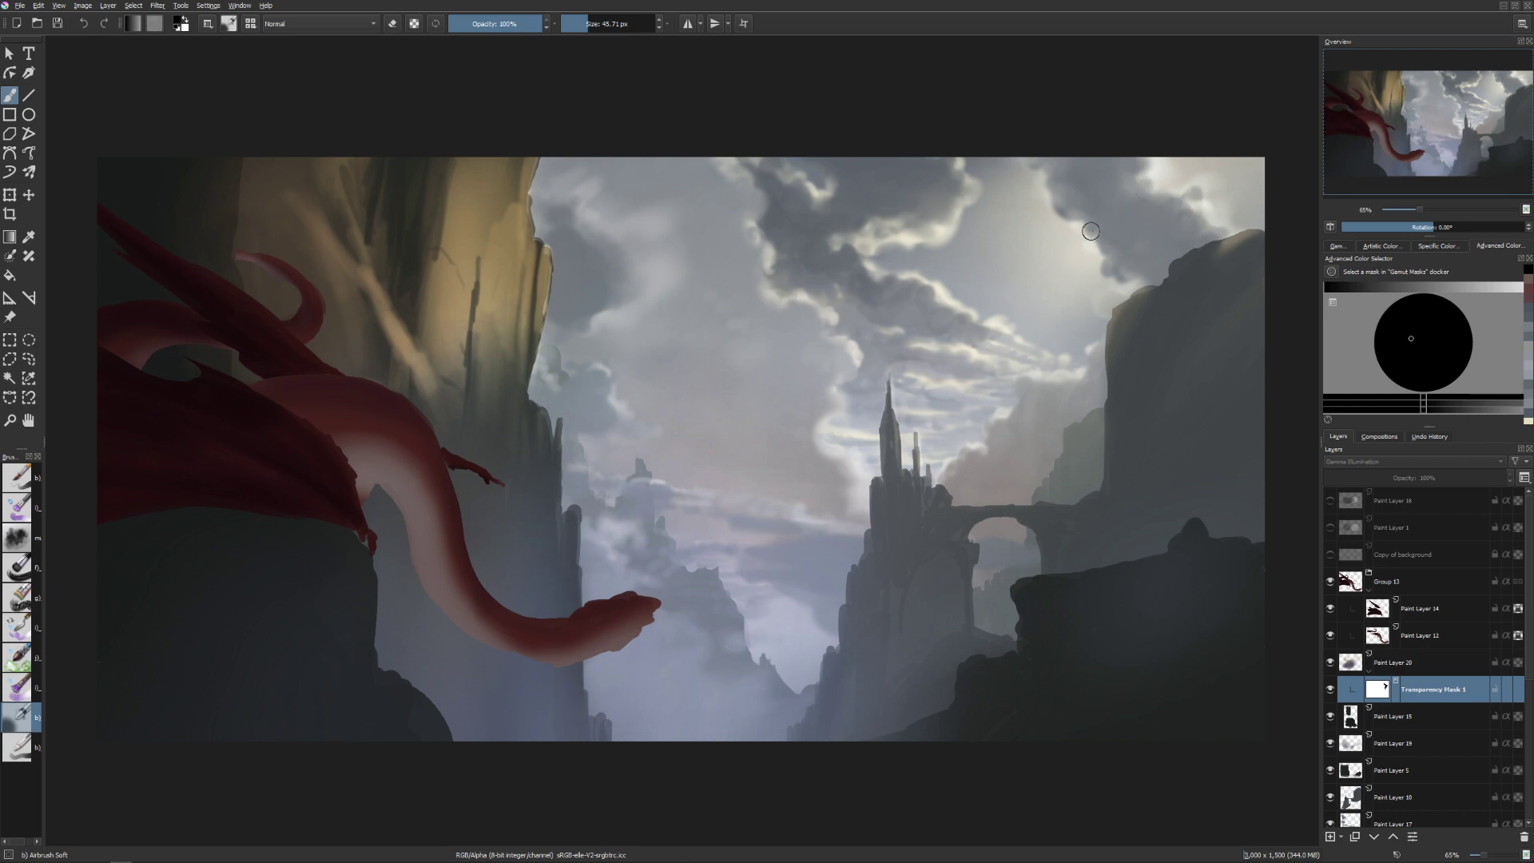
{"action": "key", "text": "bracketright"}
Apply the mask to Paint Layer 20 and add a new layer with a pale warm pink colour.
{"action": "key", "text": "shift+Delete"}
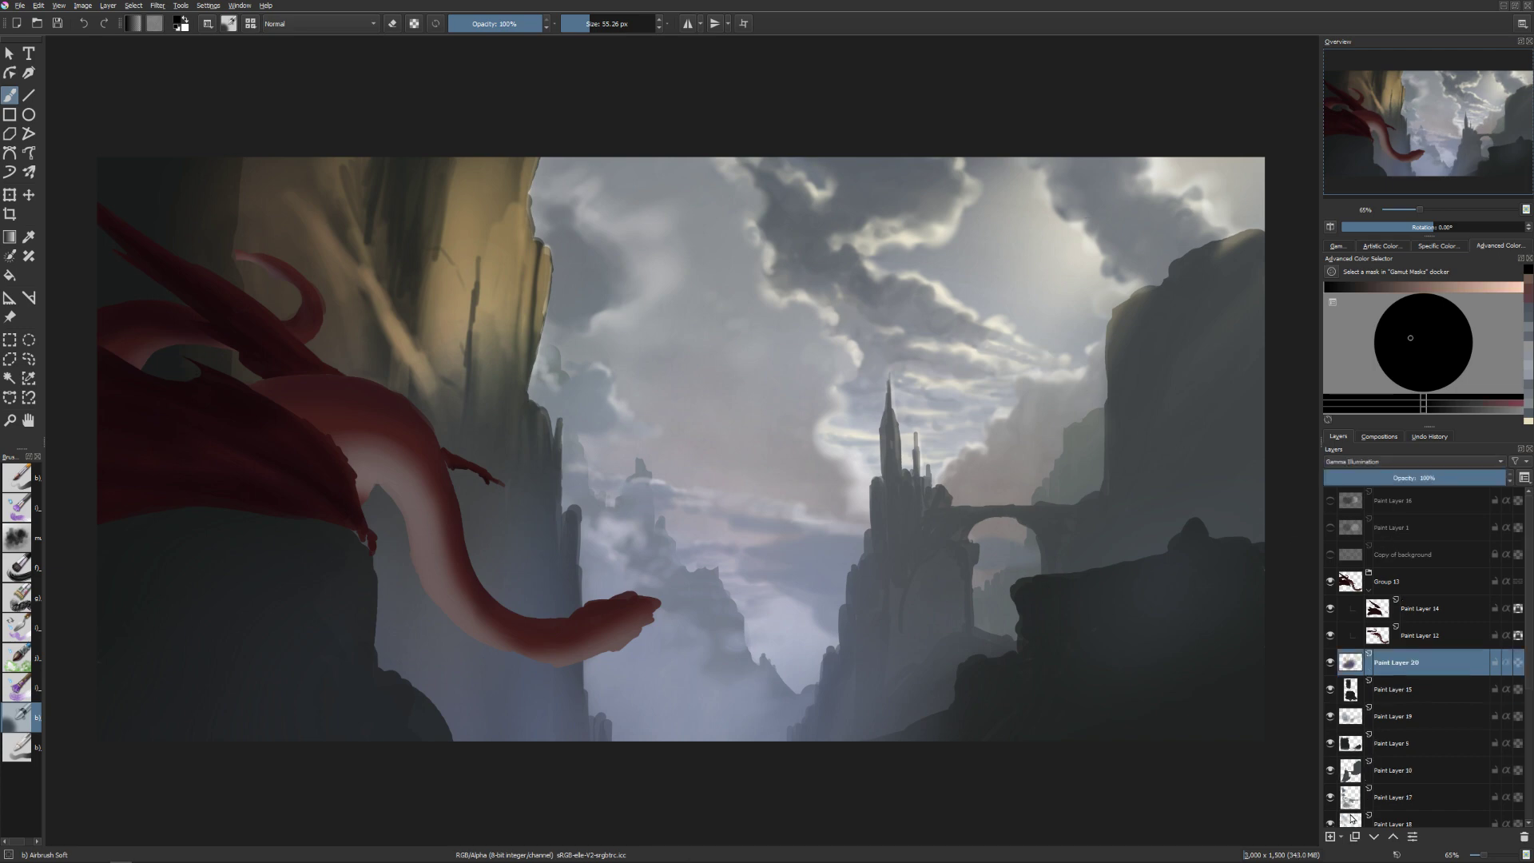
{"action": "left_click", "coordinate": [1330, 837]}
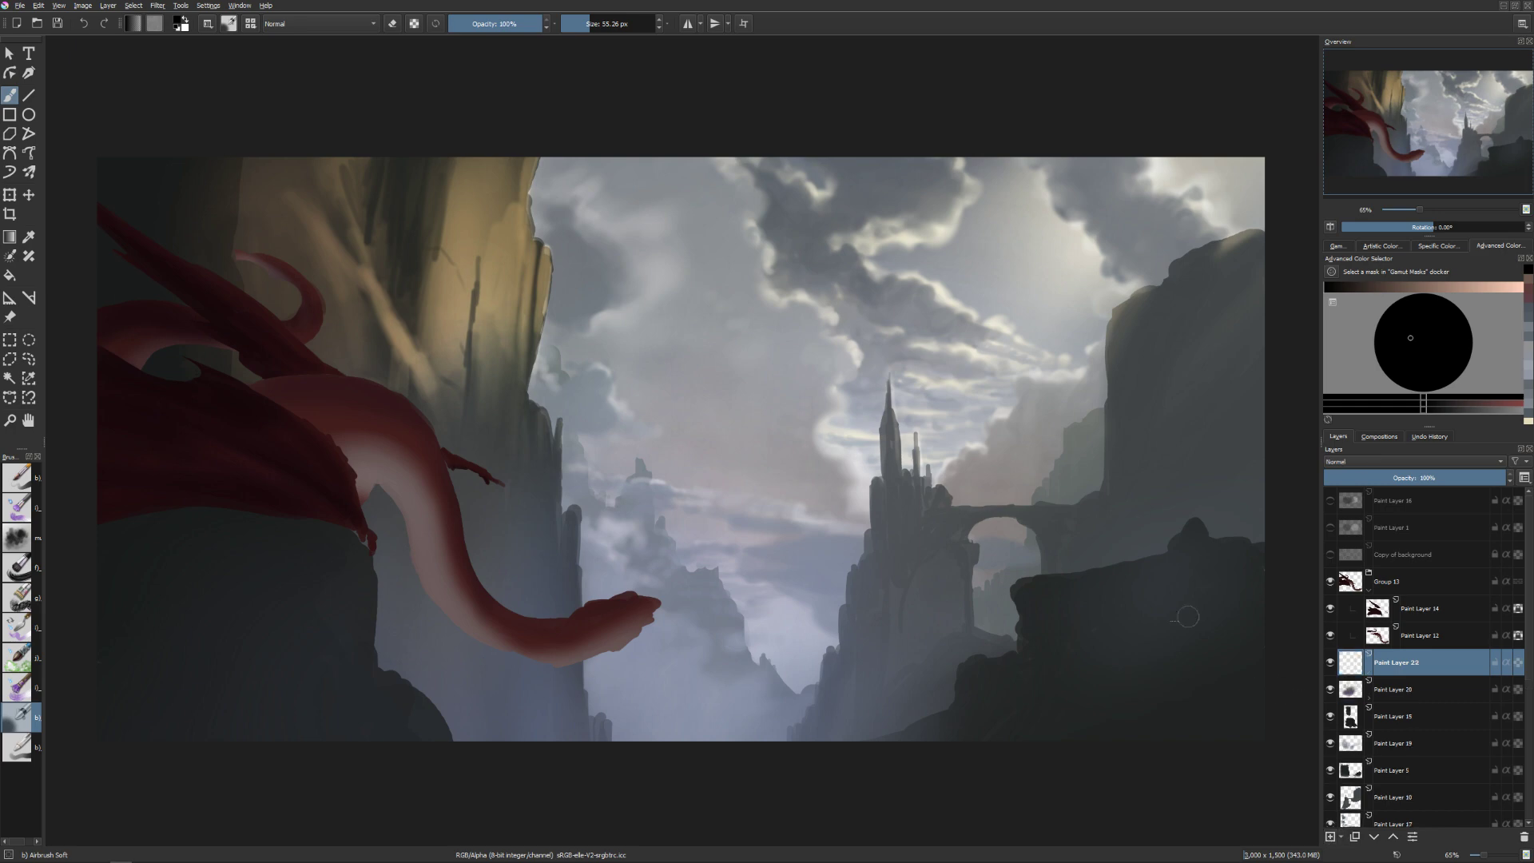
{"action": "key", "text": "bracketright"}
{"action": "key", "text": "bracketright"}
{"action": "key", "text": "bracketright"}
{"action": "key", "text": "bracketright"}
{"action": "key", "text": "bracketright"}
{"action": "key", "text": "bracketright"}
{"action": "key", "text": "bracketright"}
{"action": "key", "text": "bracketright"}
{"action": "key", "text": "bracketright"}
{"action": "key", "text": "bracketright"}
{"action": "key", "text": "bracketright"}
{"action": "left_click", "coordinate": [1479, 288]}
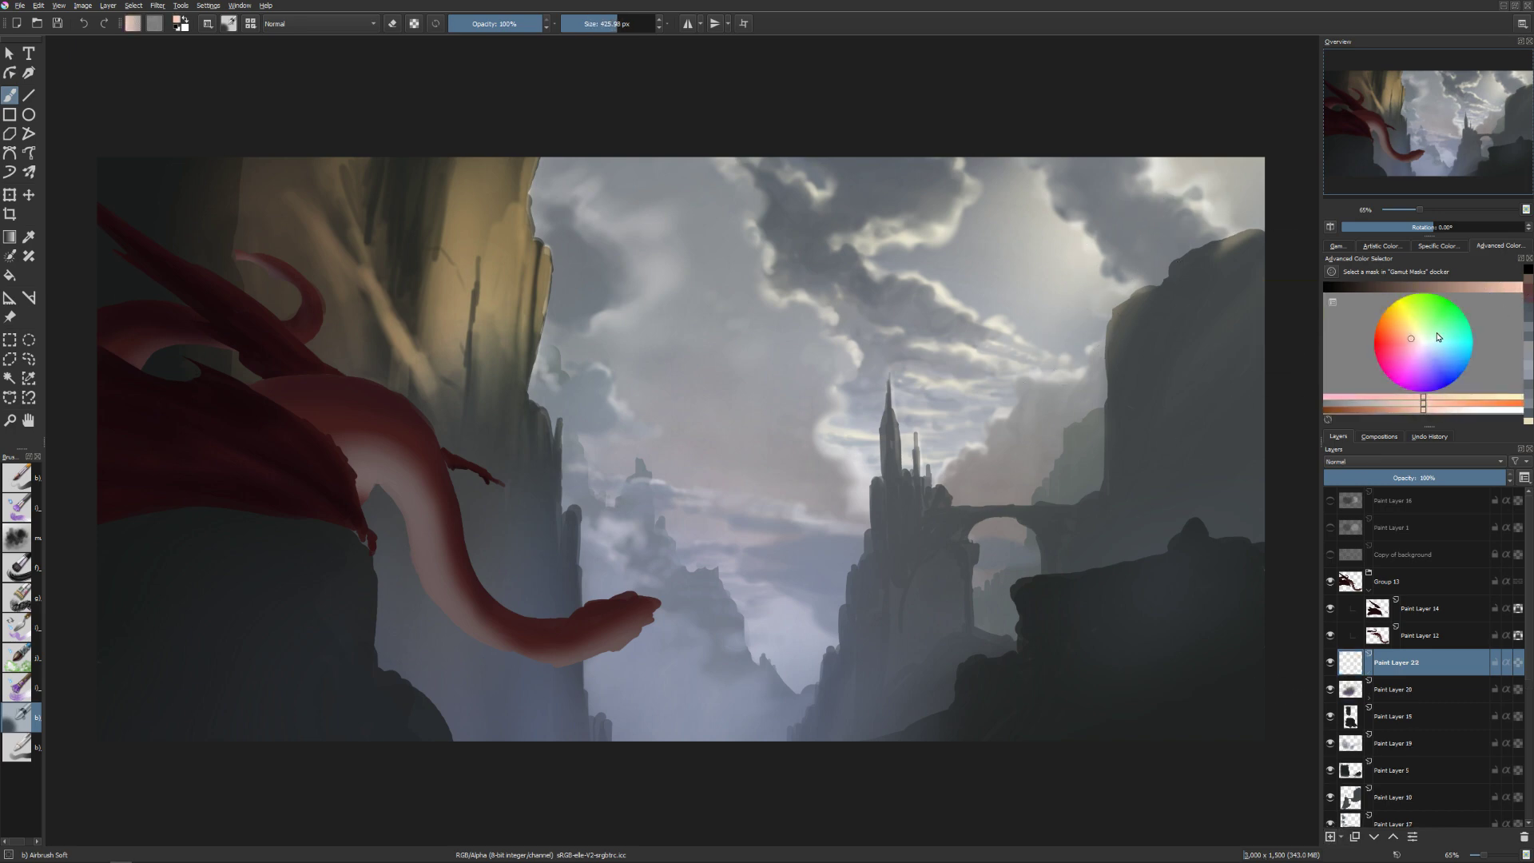
{"action": "left_click_drag", "start_coordinate": [1411, 342], "coordinate": [1412, 337]}
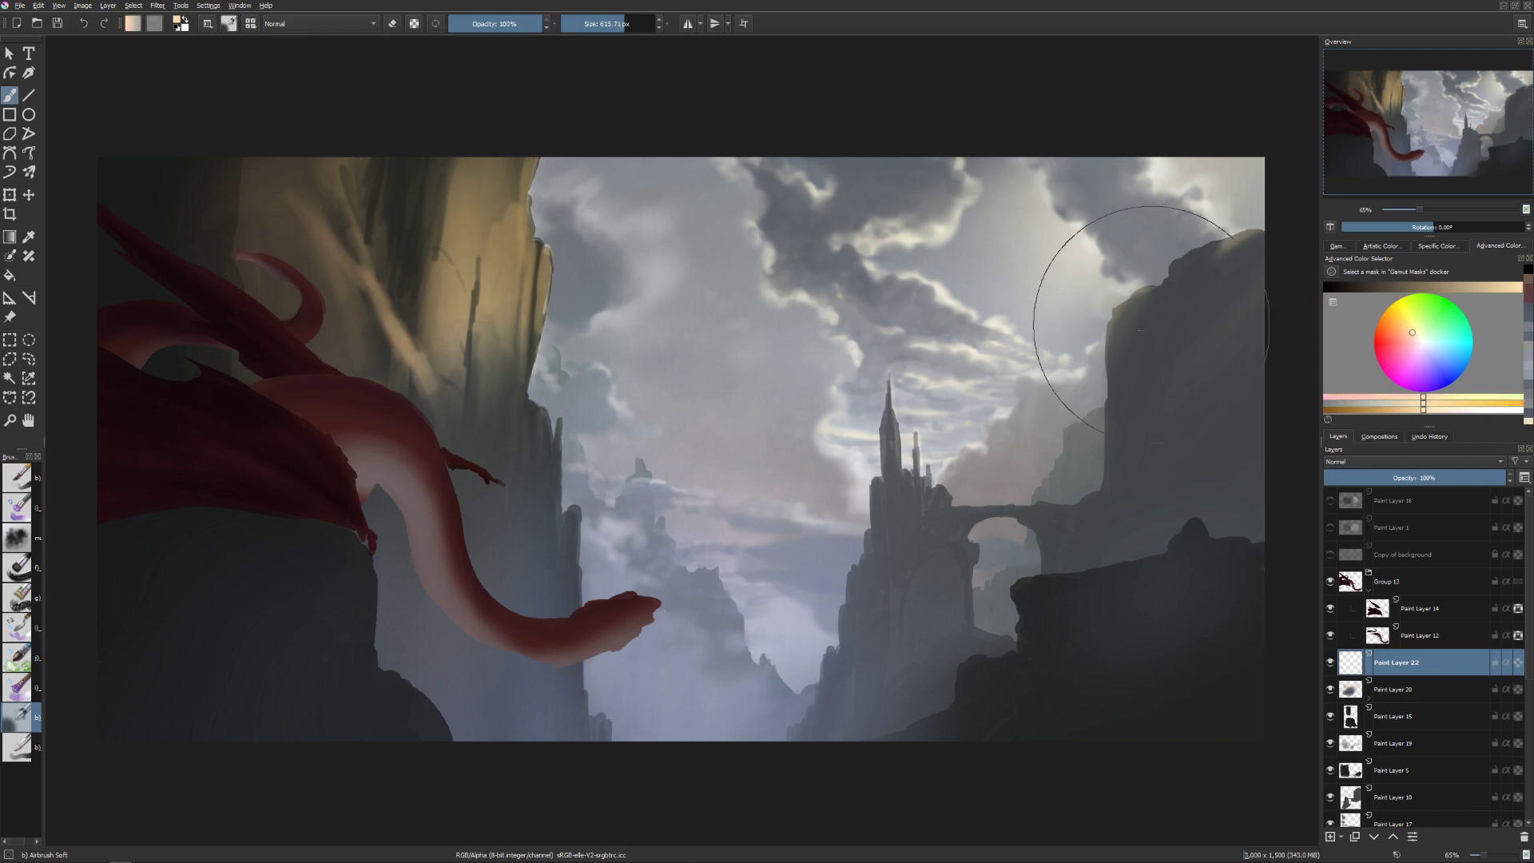
Brighten the upper-right and central sky with a ~723 px brush in Gamma Illumination mode.
{"action": "key", "text": "bracketright"}
{"action": "key", "text": "bracketright"}
{"action": "left_click_drag", "start_coordinate": [1220, 136], "coordinate": [1277, 276]}
{"action": "key", "text": "]"}
{"action": "left_click_drag", "start_coordinate": [984, 352], "coordinate": [1157, 260]}
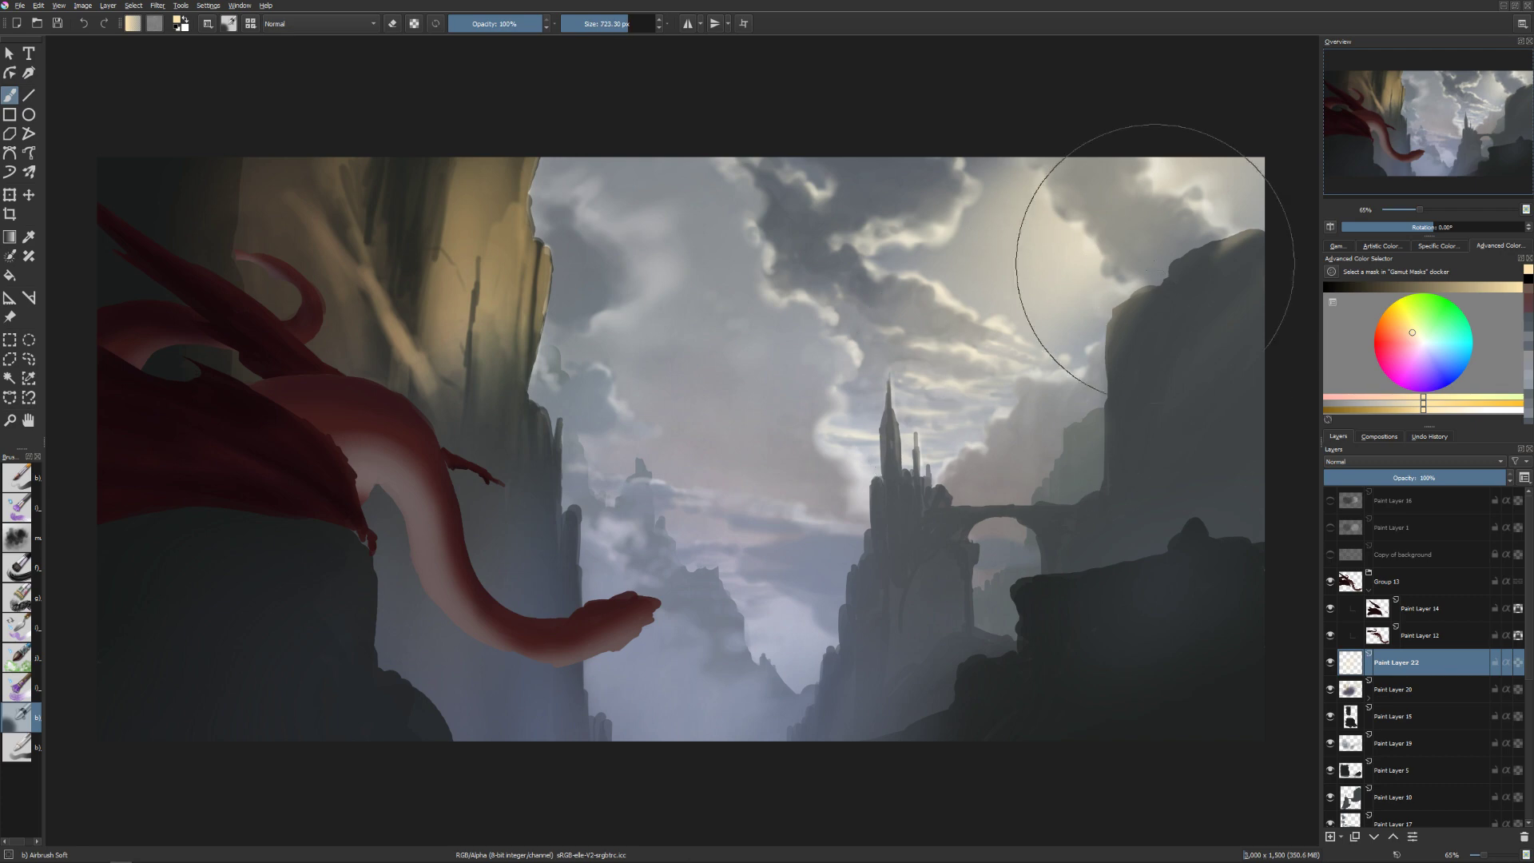
{"action": "left_click_drag", "start_coordinate": [713, 447], "coordinate": [831, 439]}
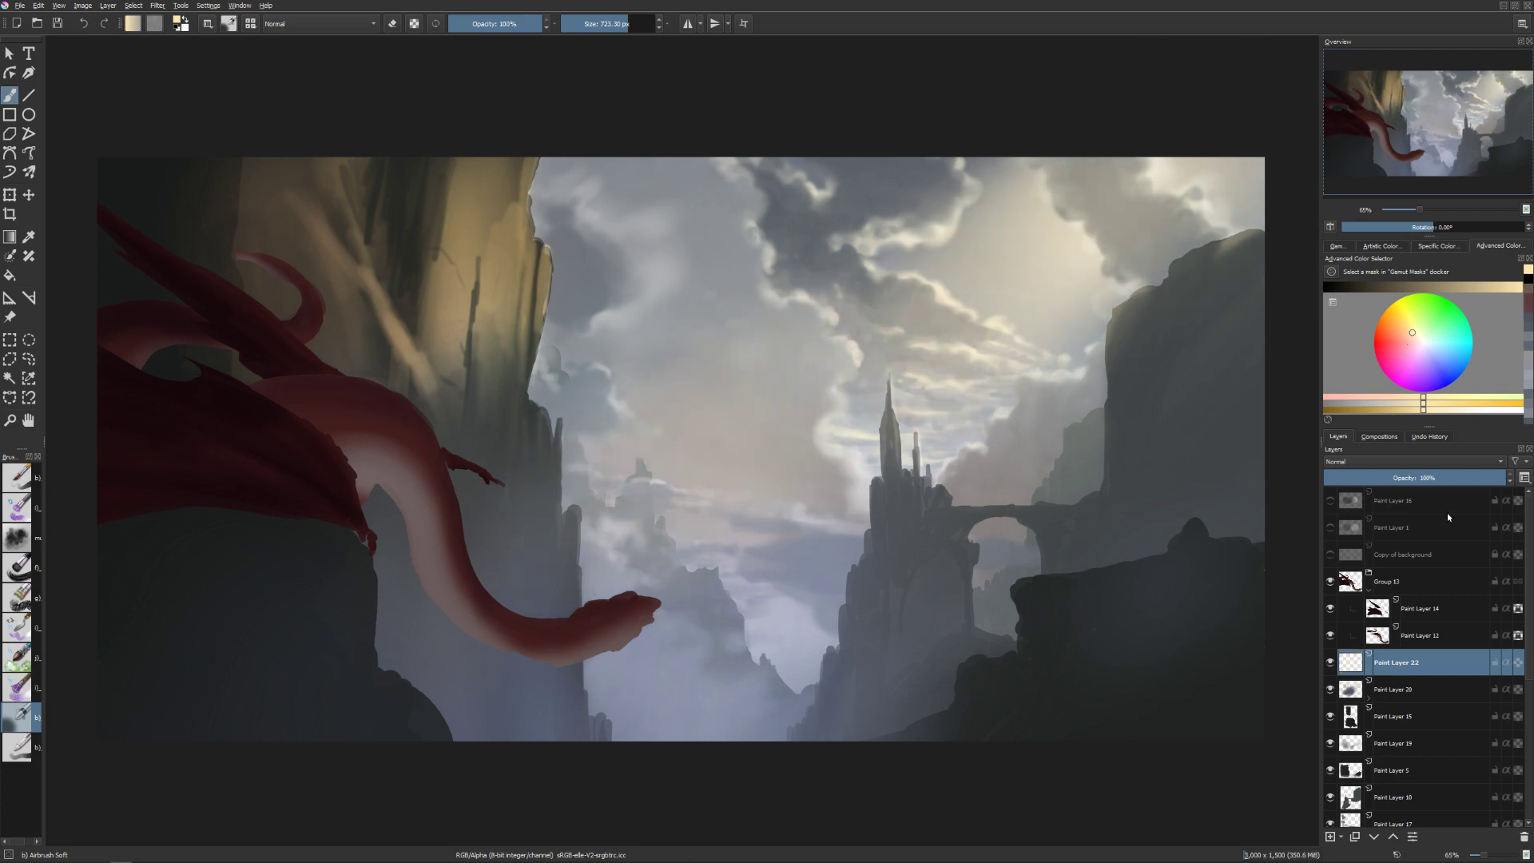
{"action": "left_click", "coordinate": [1404, 469]}
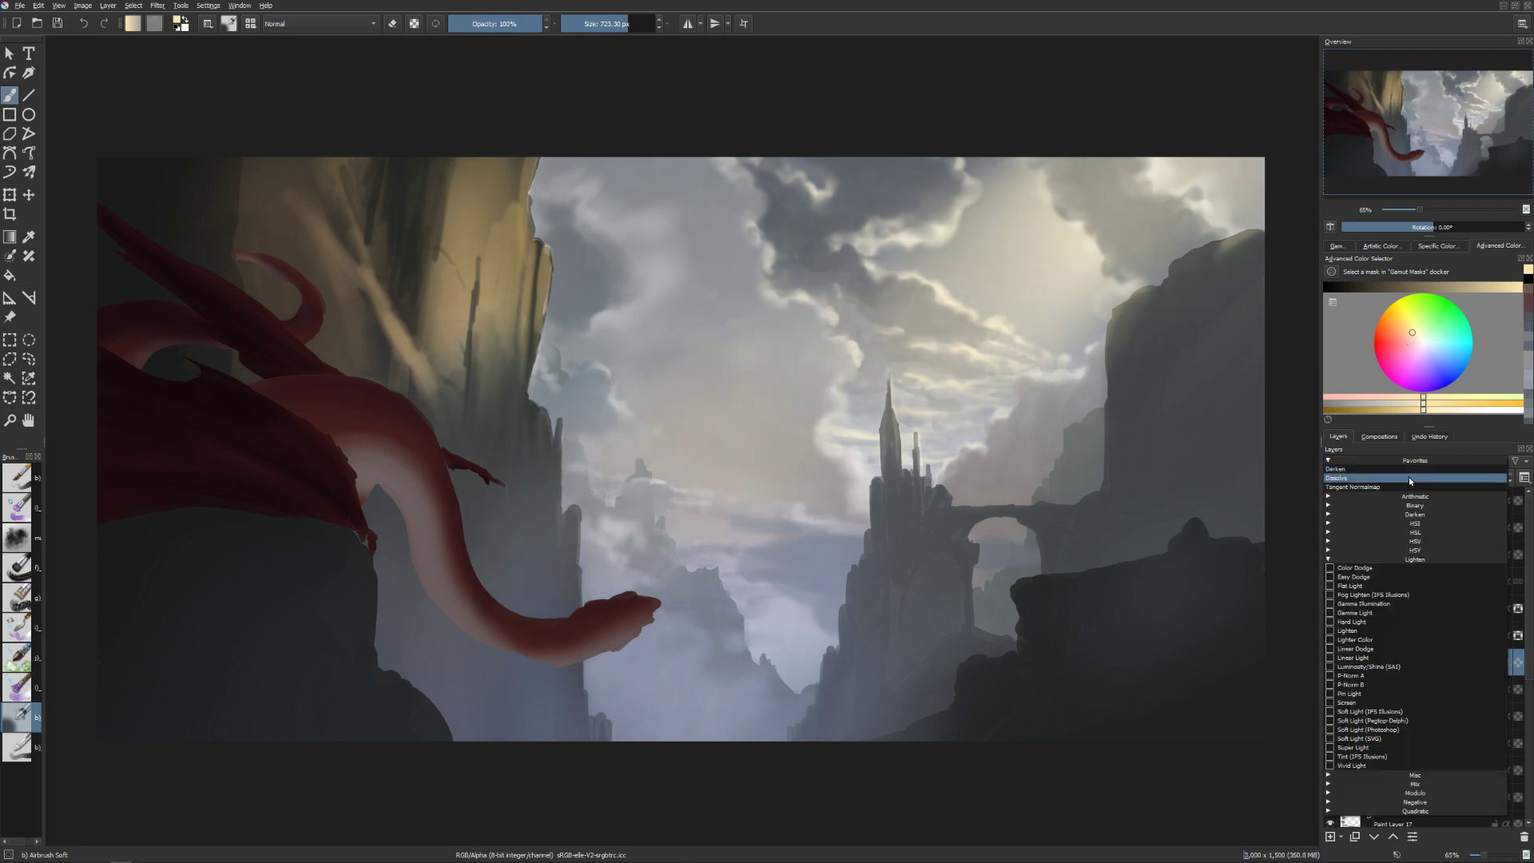
{"action": "left_click", "coordinate": [1440, 609]}
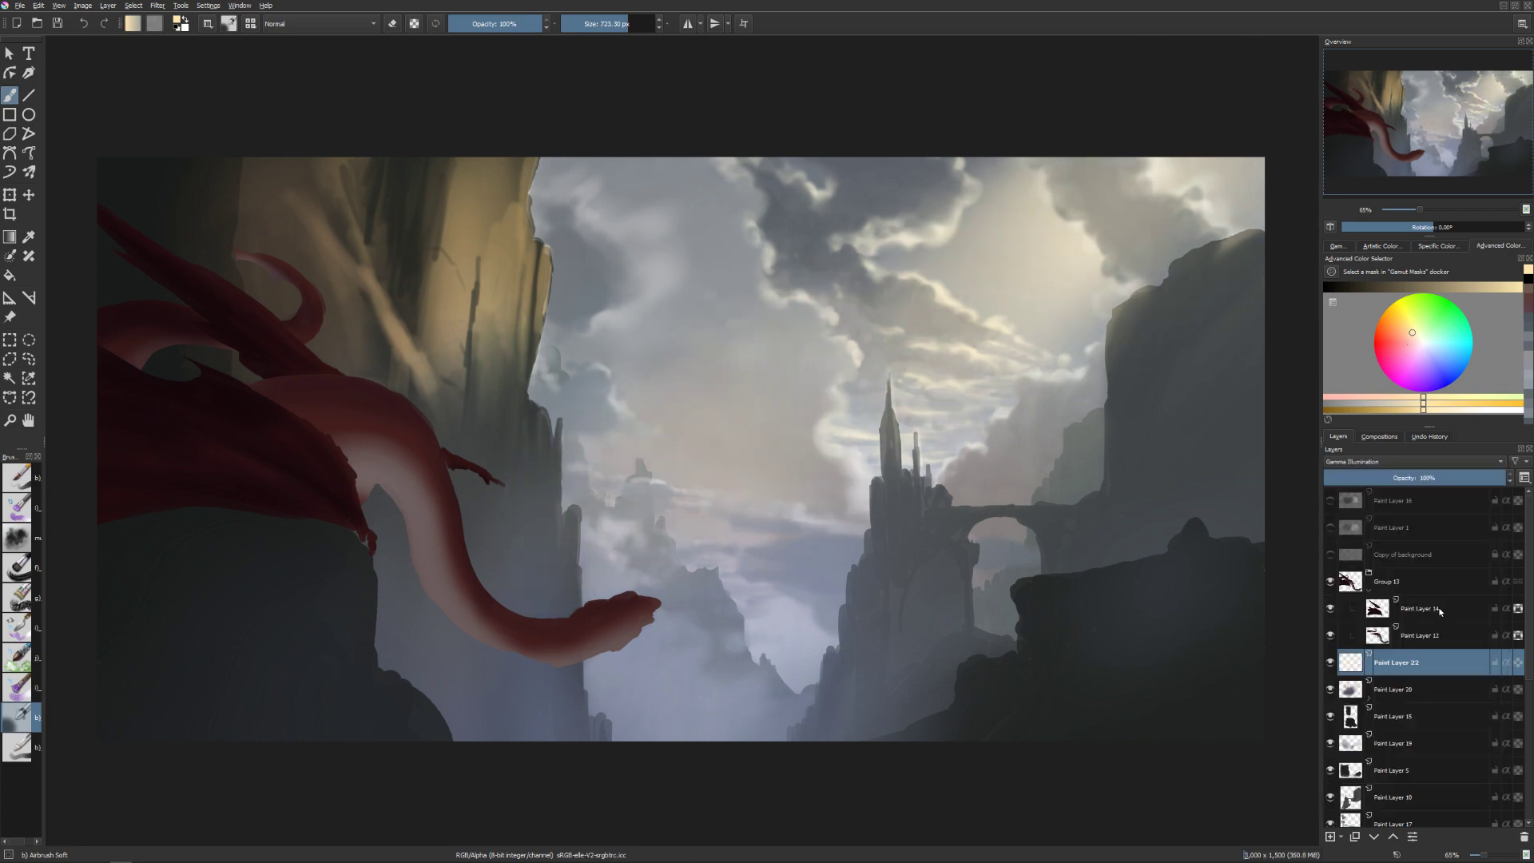
Glow around the right cliff, erase excess, and warm the left cliff and central sky.
{"action": "left_click", "coordinate": [1409, 332]}
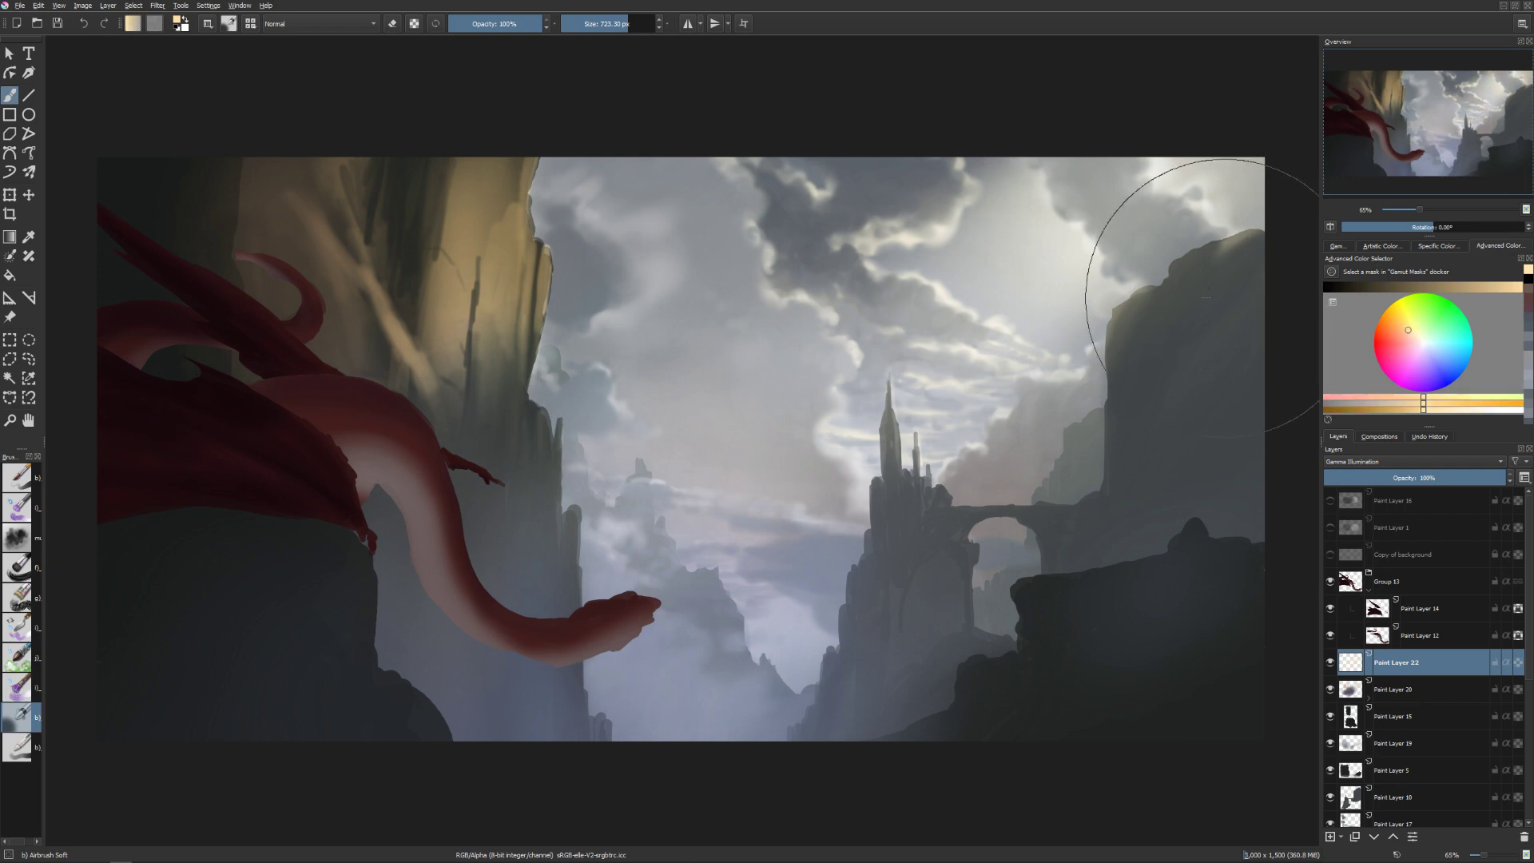
{"action": "mouse_move", "coordinate": [1028, 325]}
{"action": "left_mouse_down"}
{"action": "mouse_move", "coordinate": [1133, 316]}
{"action": "mouse_move", "coordinate": [1132, 392]}
{"action": "left_mouse_up"}
{"action": "key", "text": "e"}
{"action": "mouse_move", "coordinate": [1091, 344]}
{"action": "left_mouse_down"}
{"action": "mouse_move", "coordinate": [1228, 204]}
{"action": "mouse_move", "coordinate": [1128, 377]}
{"action": "left_mouse_up"}
{"action": "key", "text": "e"}
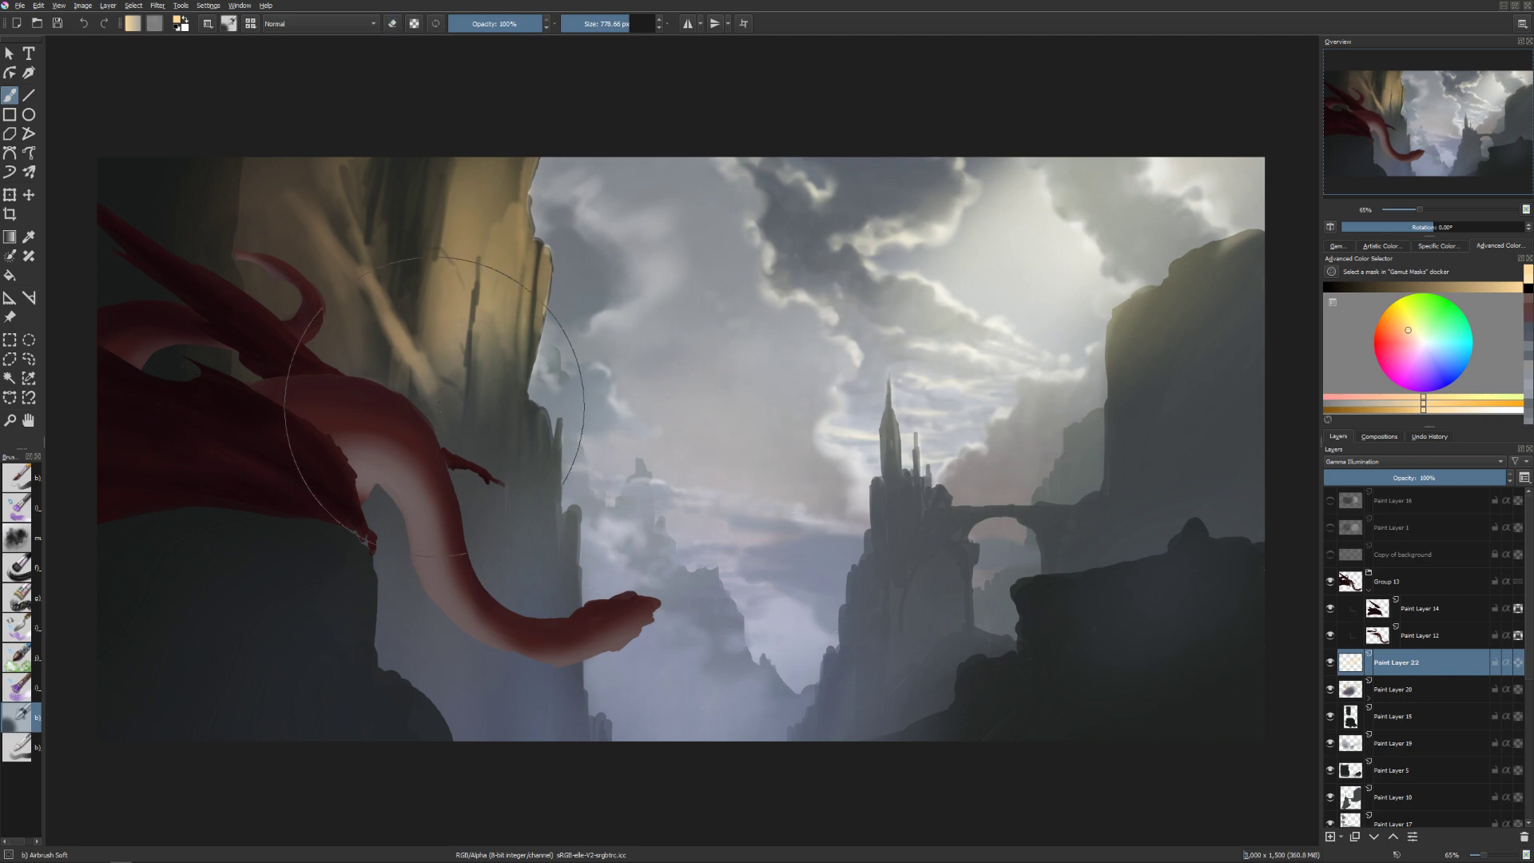
{"action": "left_click_drag", "start_coordinate": [576, 264], "coordinate": [598, 263], "text": "shift"}
{"action": "left_click_drag", "start_coordinate": [438, 295], "coordinate": [719, 256]}
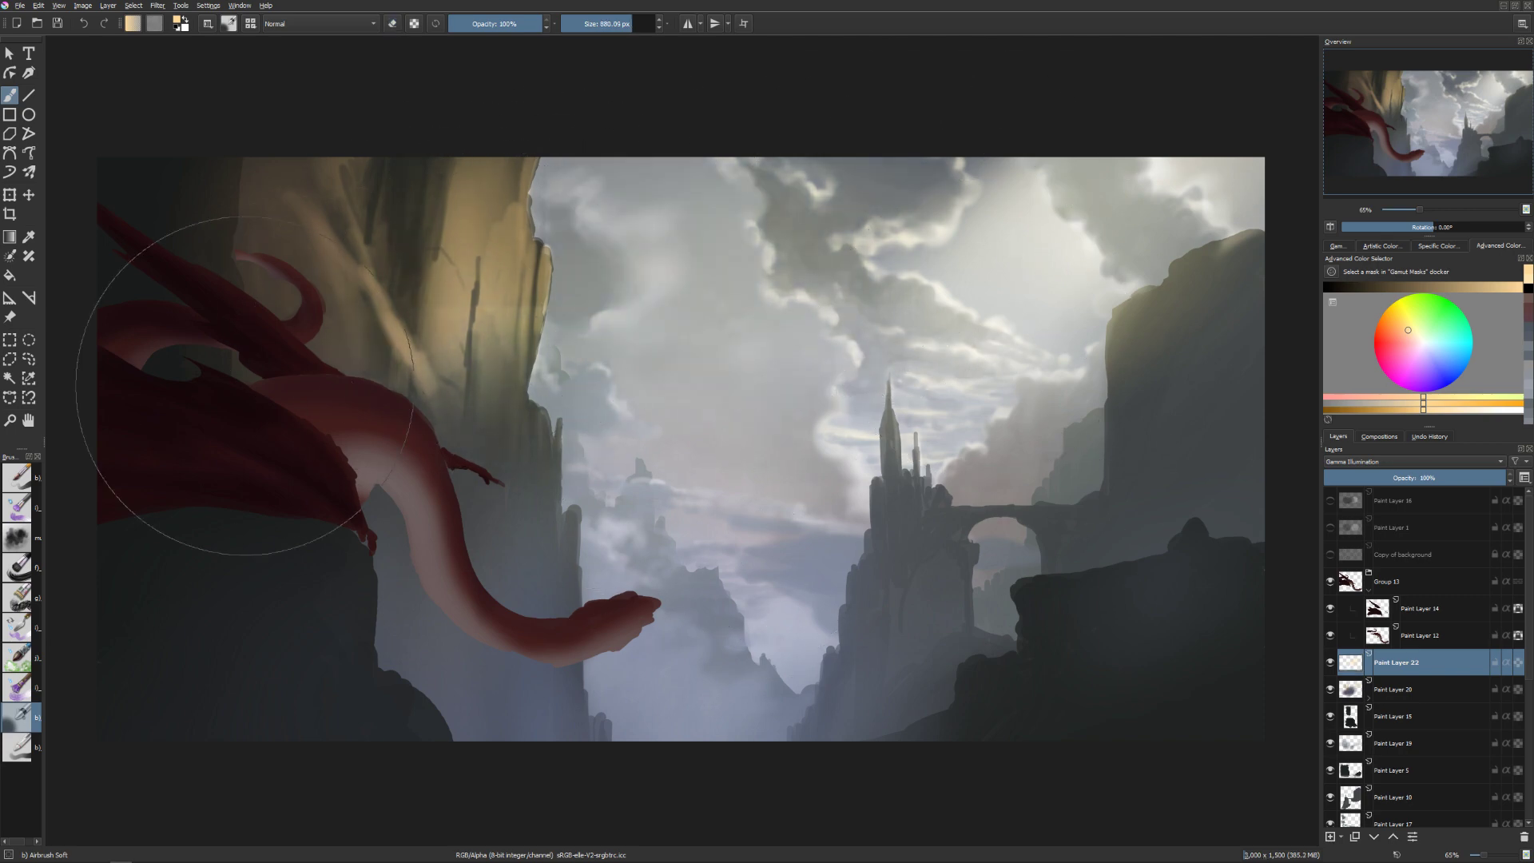
{"action": "left_click_drag", "start_coordinate": [1016, 354], "coordinate": [997, 354], "text": "shift"}
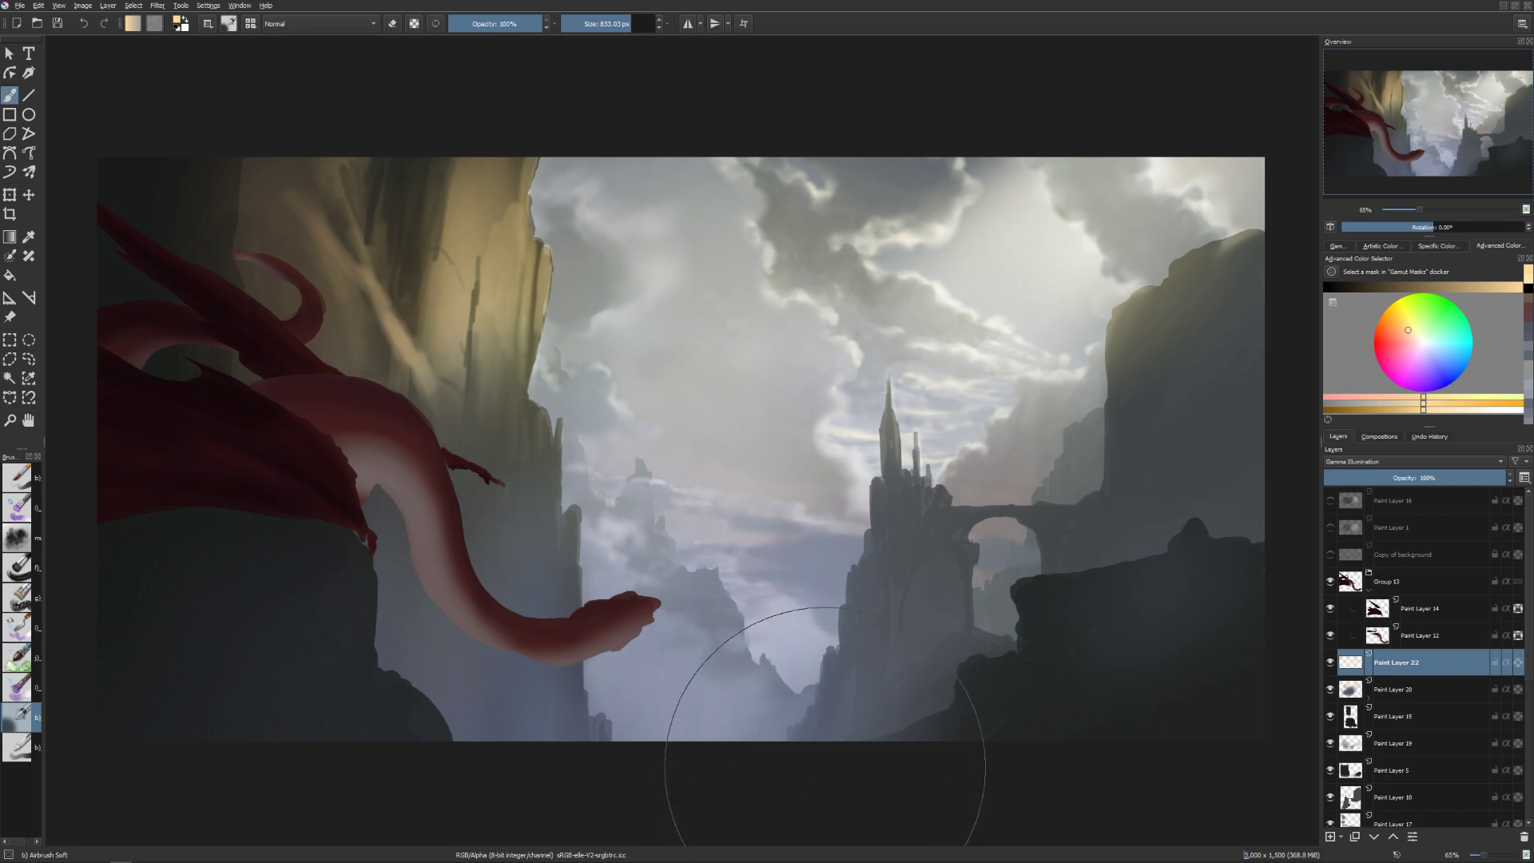
{"action": "left_click_drag", "start_coordinate": [1013, 583], "coordinate": [824, 584], "text": "shift"}
Apply an HSV/HSL adjustment of Hue -12 and Lightness -6 to the glow layer.
{"action": "key", "text": "ctrl+u"}
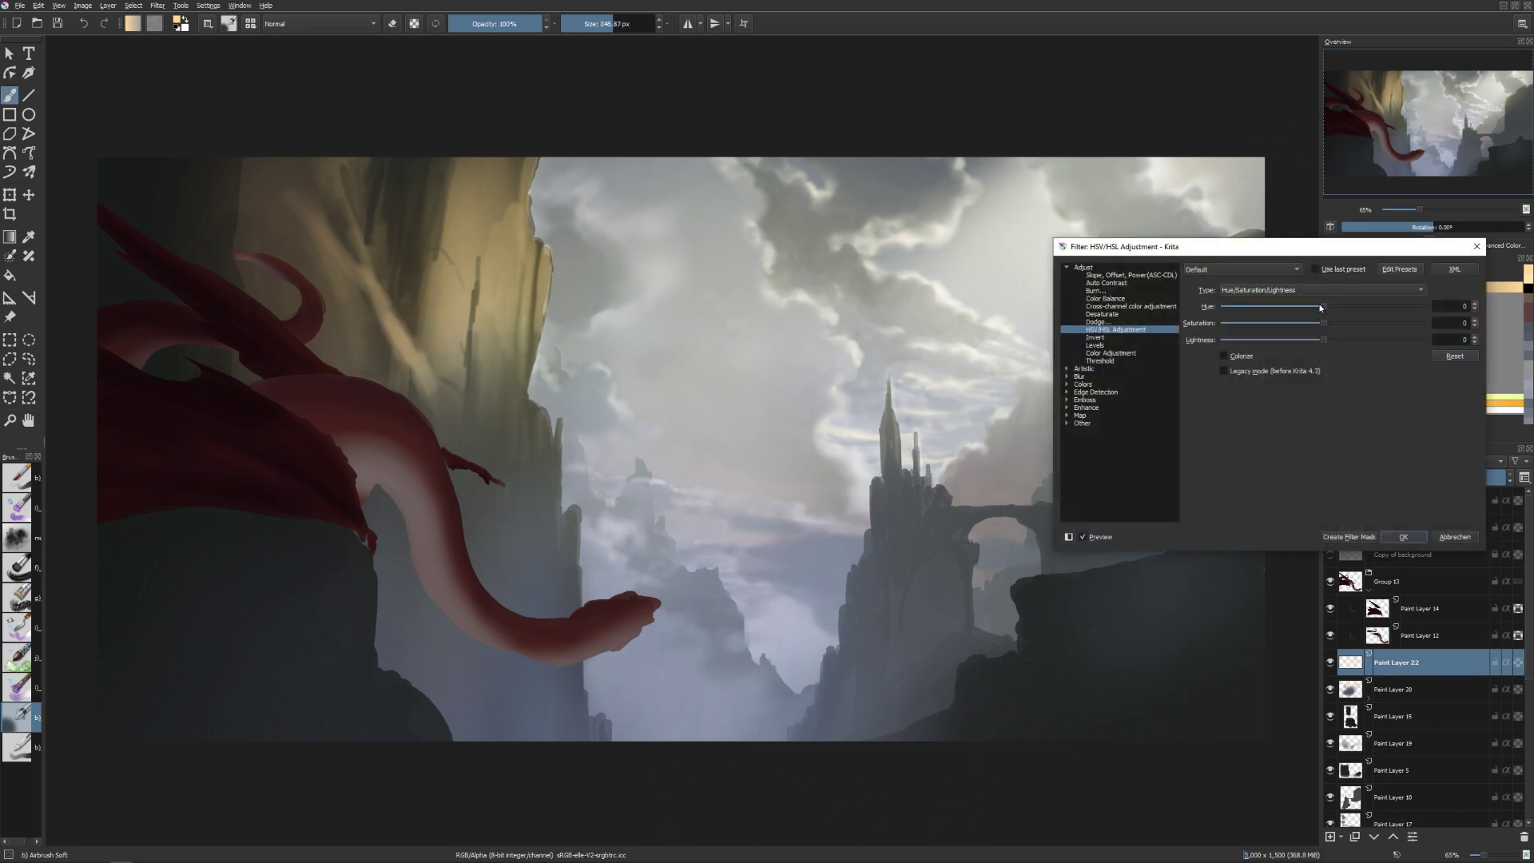
{"action": "left_click_drag", "start_coordinate": [1322, 307], "coordinate": [1316, 307]}
{"action": "left_click_drag", "start_coordinate": [1310, 246], "coordinate": [1264, 426]}
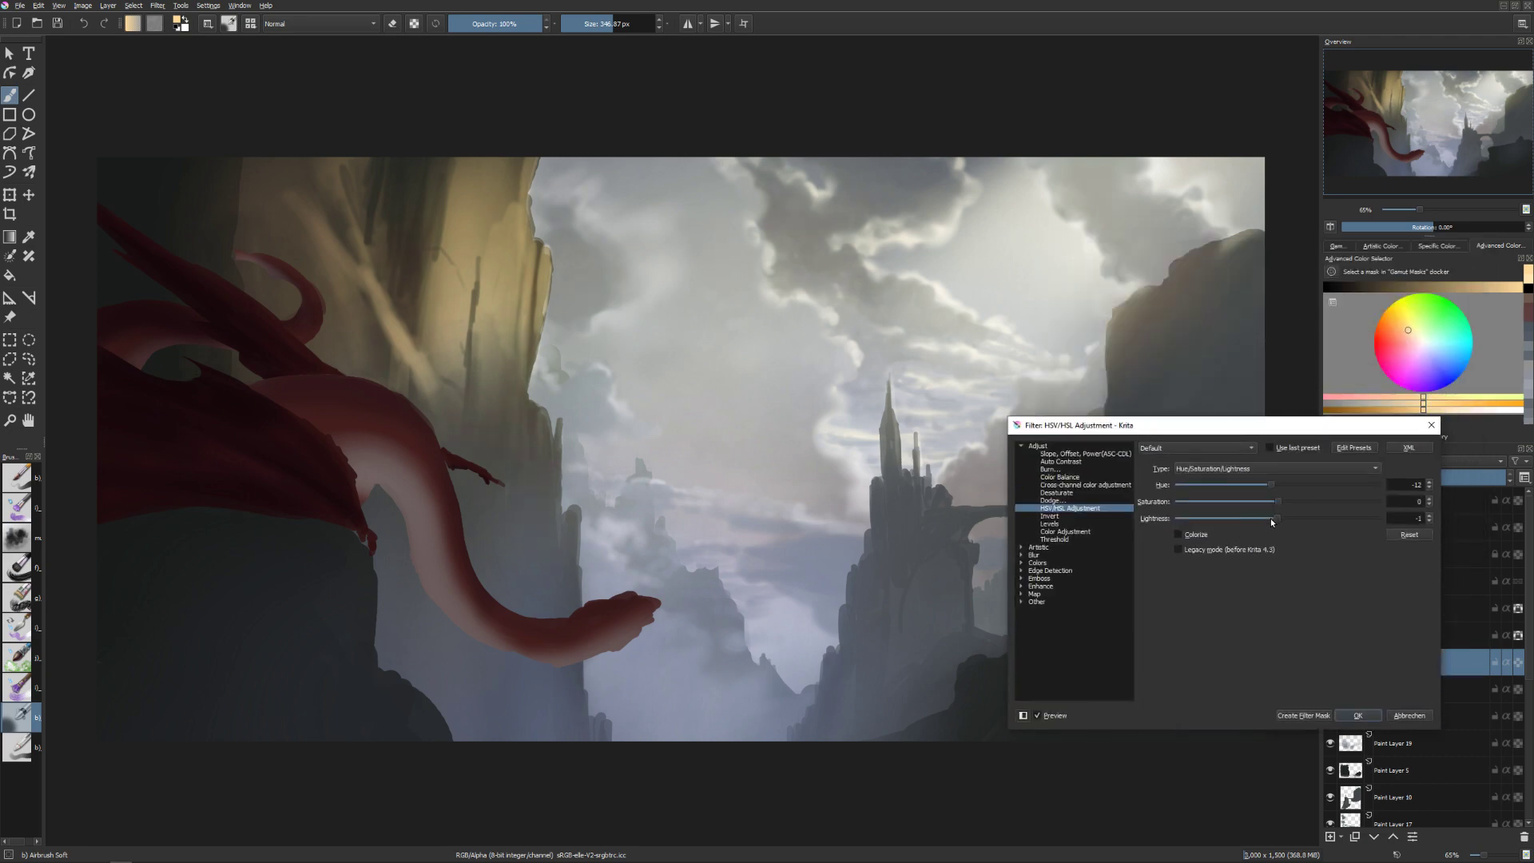
{"action": "left_click_drag", "start_coordinate": [1277, 517], "coordinate": [1272, 522]}
{"action": "left_click", "coordinate": [1349, 715]}
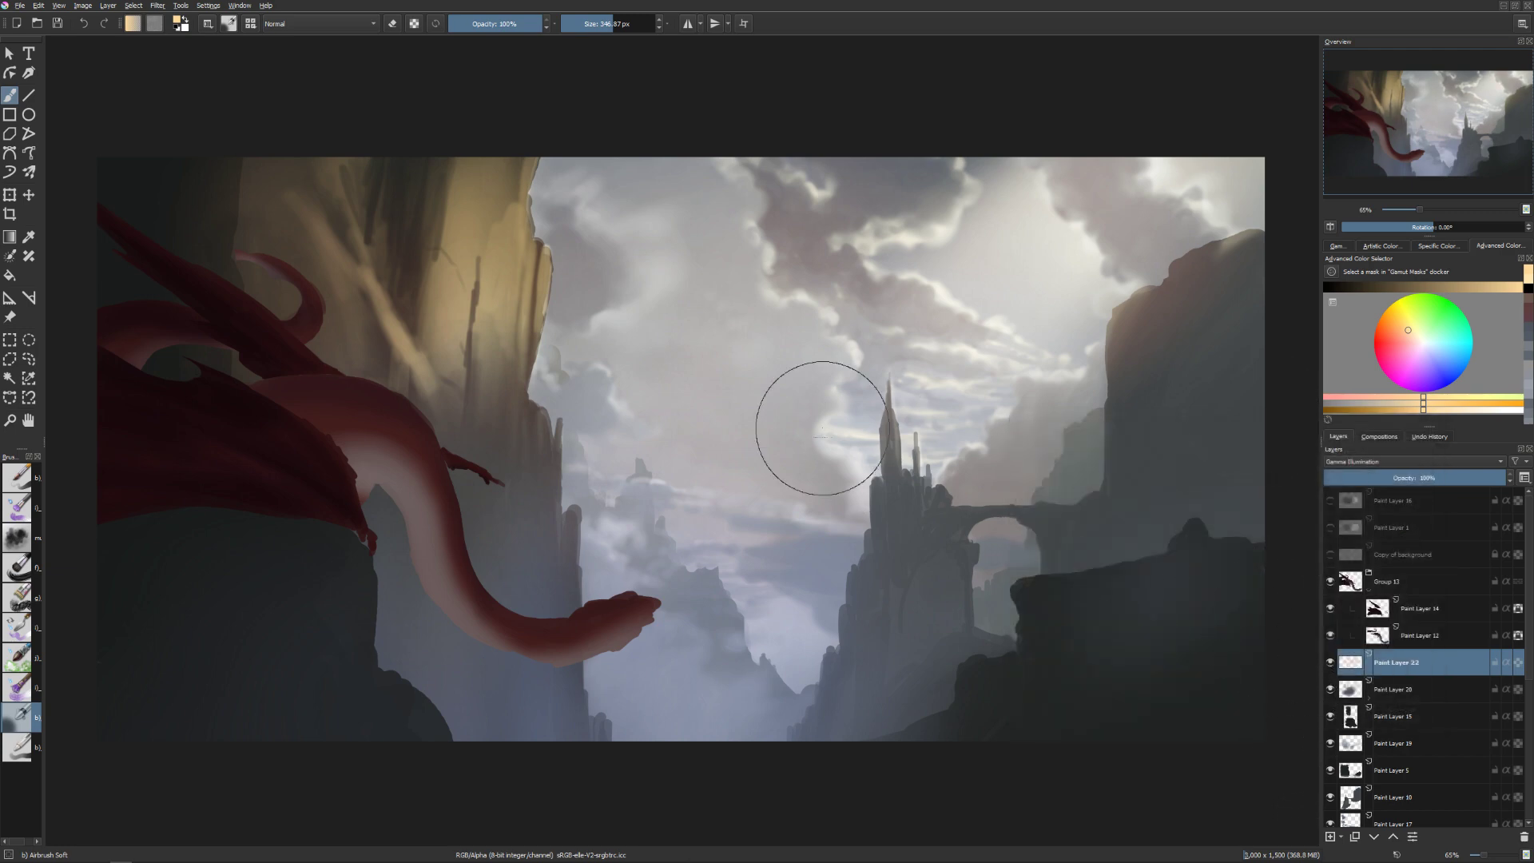
Check Paint Layer 20 below, return to Paint Layer 22, and save the painting.
{"action": "key", "text": "Page_Down"}
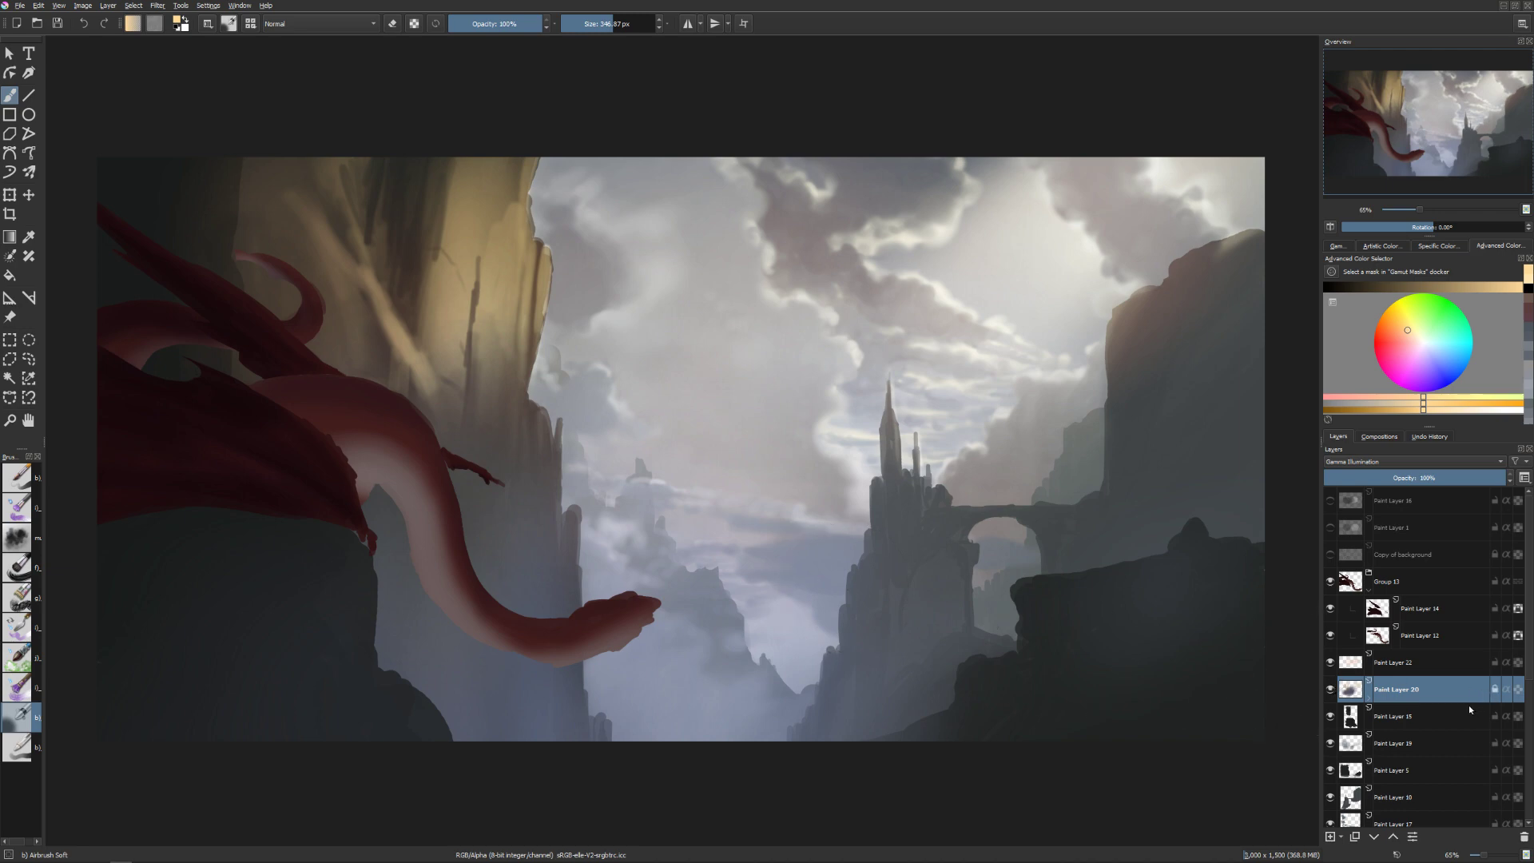
{"action": "key", "text": "Page_Up"}
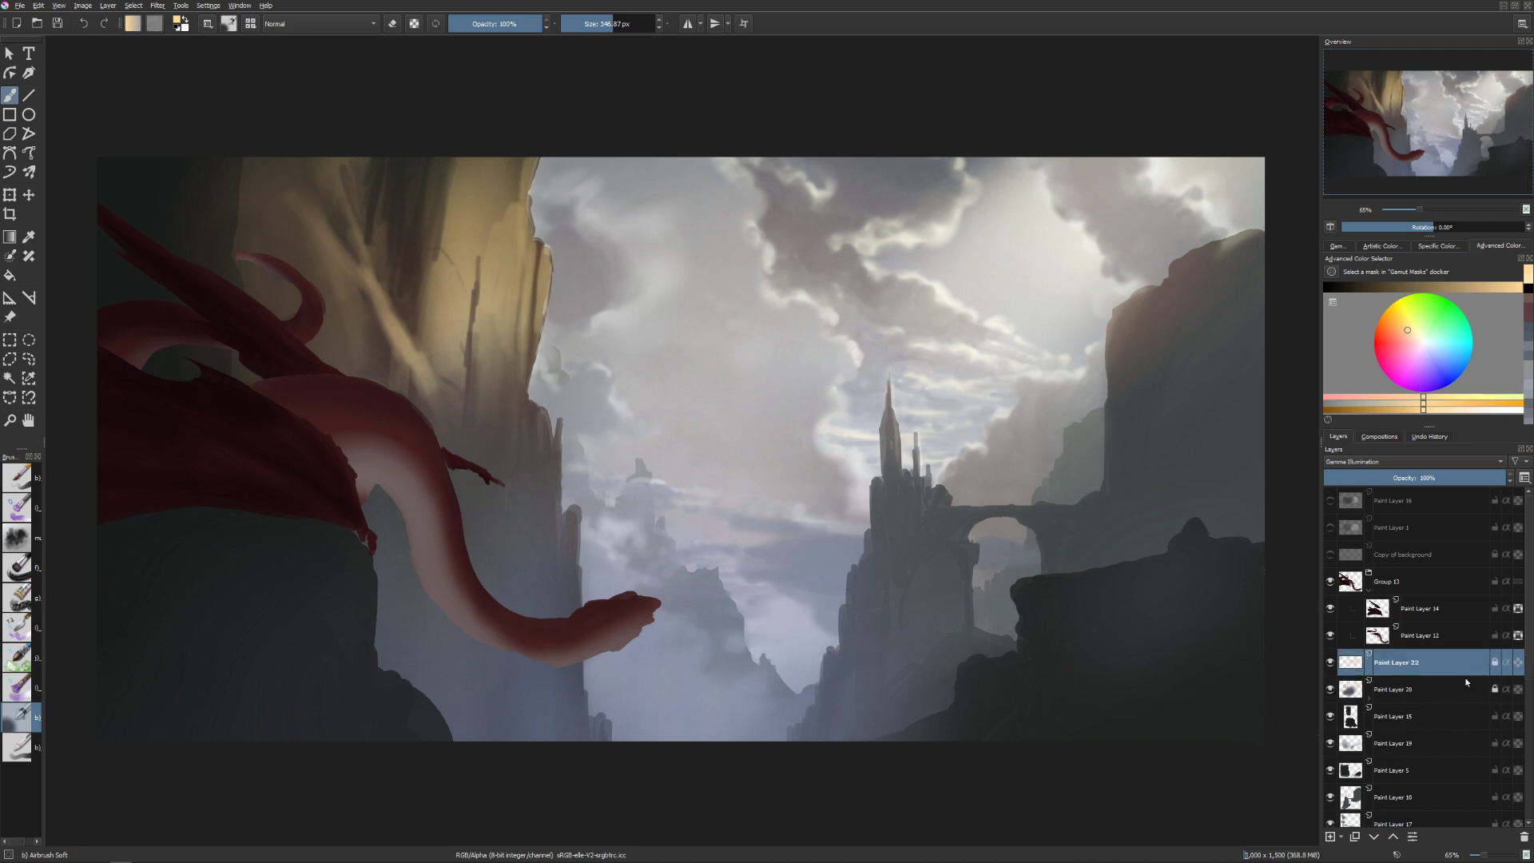
{"action": "key", "text": "ctrl"}
{"action": "key", "text": "ctrl+s"}
On Paint Layer 17, sample the valley haze grey and darken it in the quick colour chooser.
{"action": "left_click", "coordinate": [853, 619]}
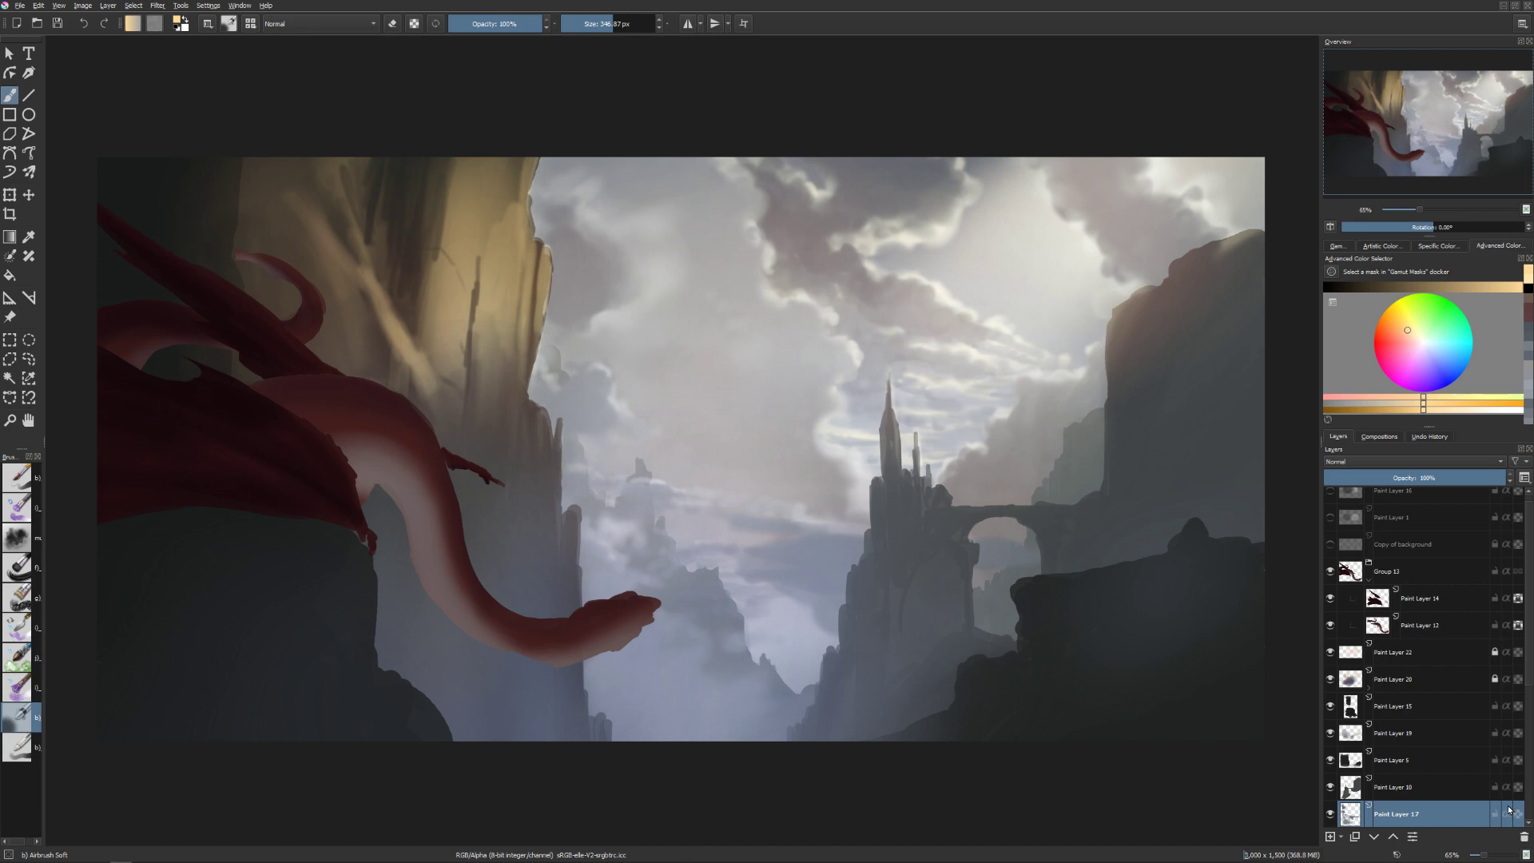
{"action": "left_click", "coordinate": [839, 583], "text": "ctrl"}
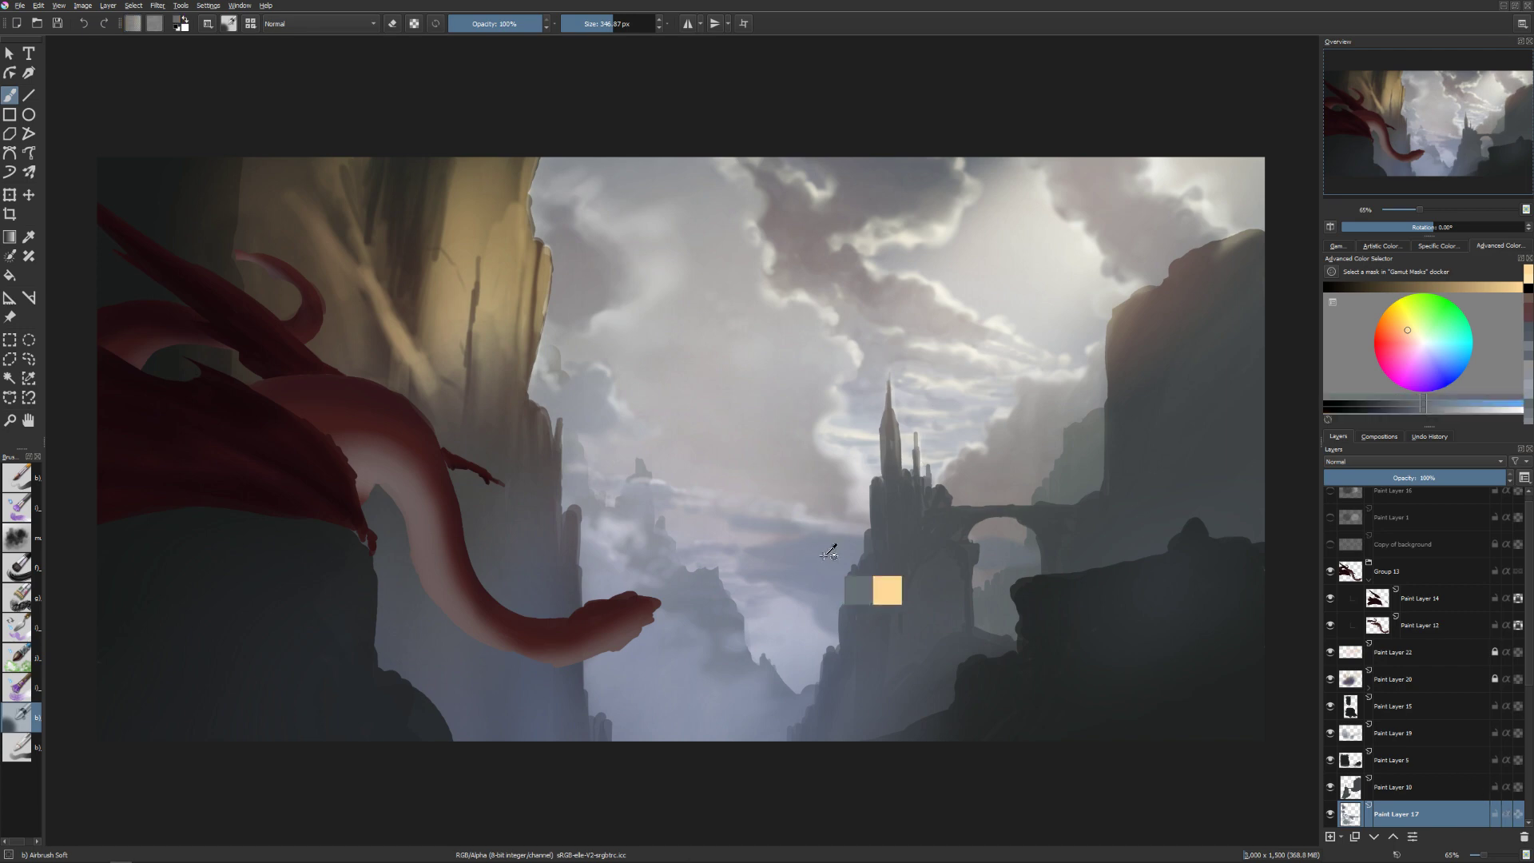
{"action": "left_click", "coordinate": [827, 563], "text": "ctrl"}
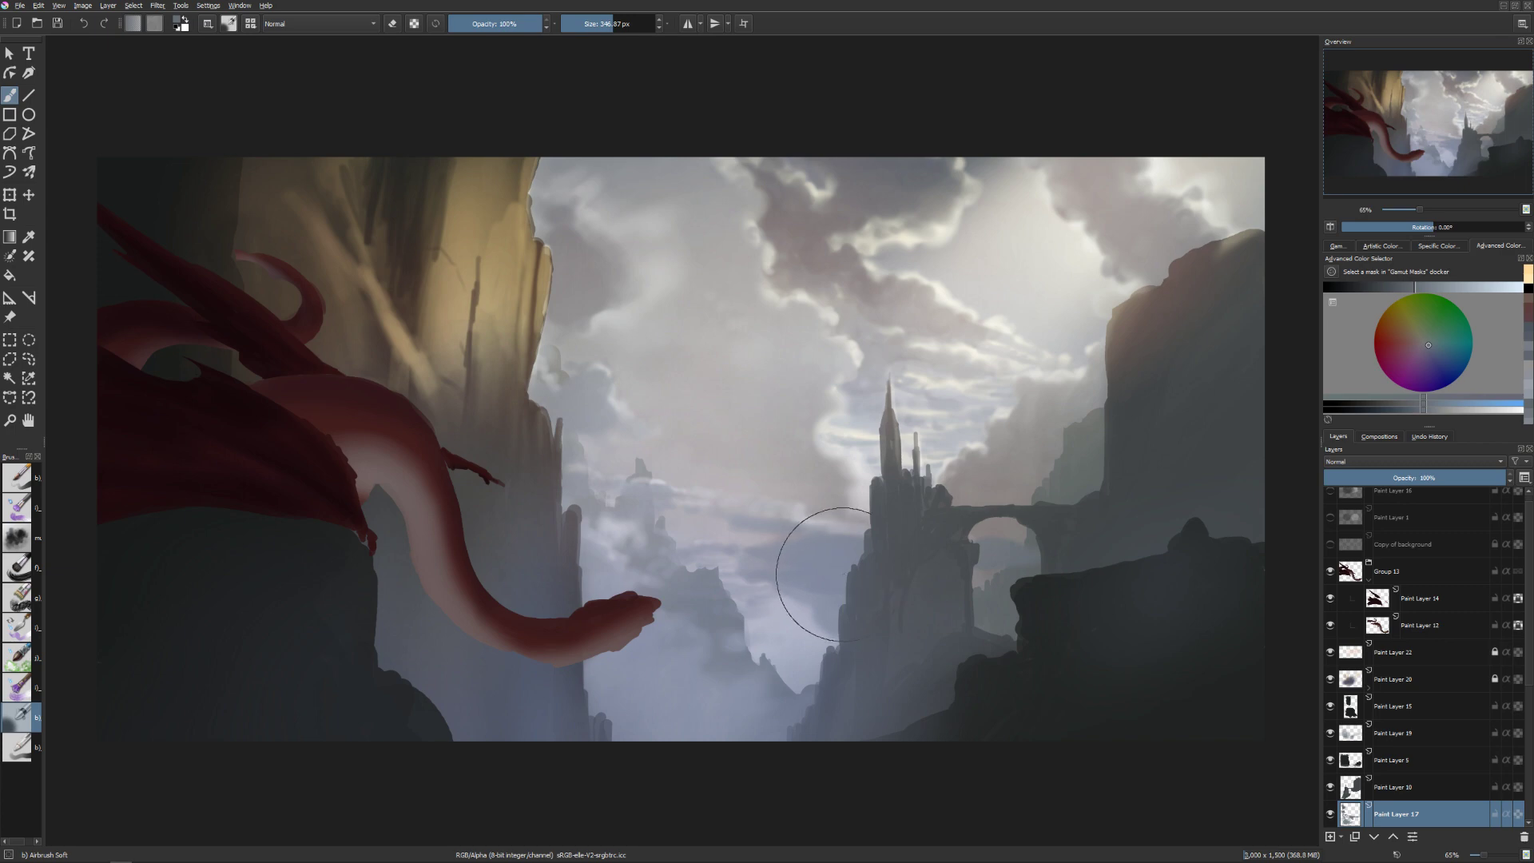
{"action": "key", "text": "shift+i"}
{"action": "left_click_drag", "start_coordinate": [828, 505], "coordinate": [823, 503]}
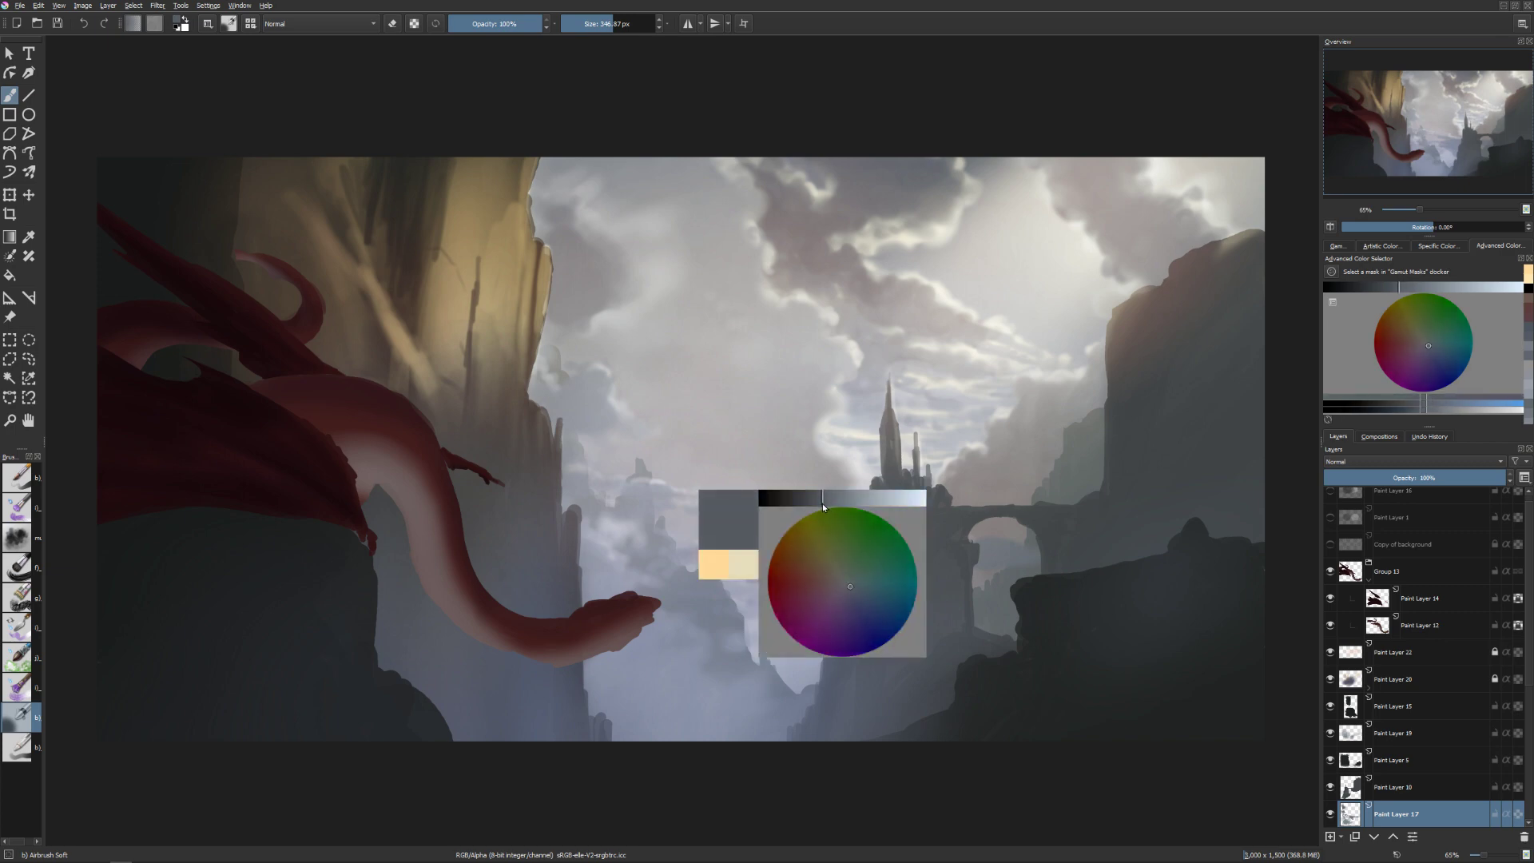
Resize the brush down to about 85 px and pick a darker value of the colour.
{"action": "mouse_move", "coordinate": [733, 571]}
{"action": "left_mouse_down"}
{"action": "mouse_move", "coordinate": [658, 571]}
{"action": "mouse_move", "coordinate": [760, 568]}
{"action": "left_mouse_up"}
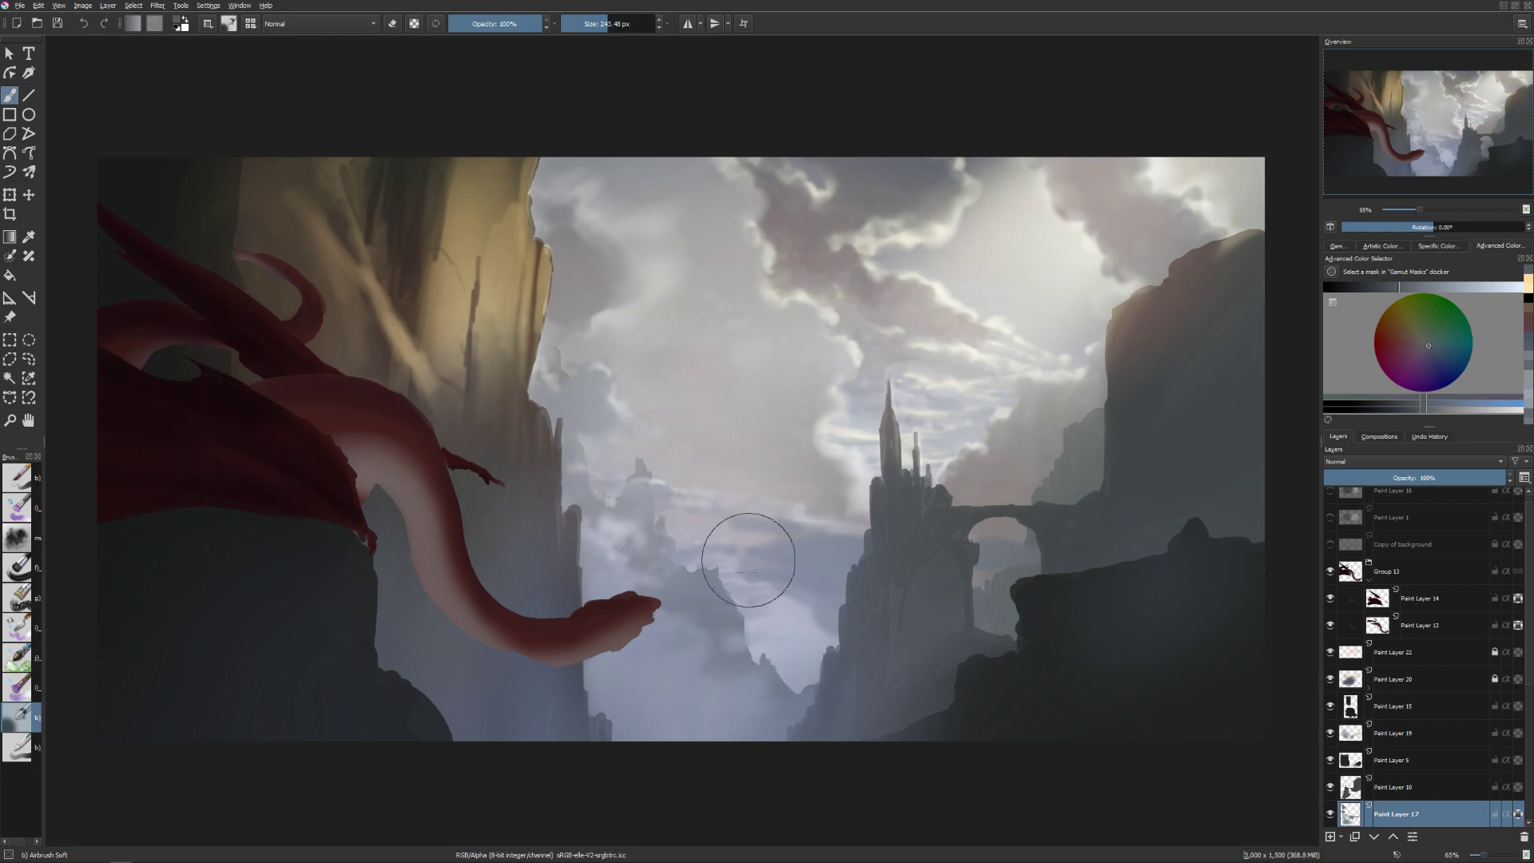
{"action": "key", "text": "bracketleft"}
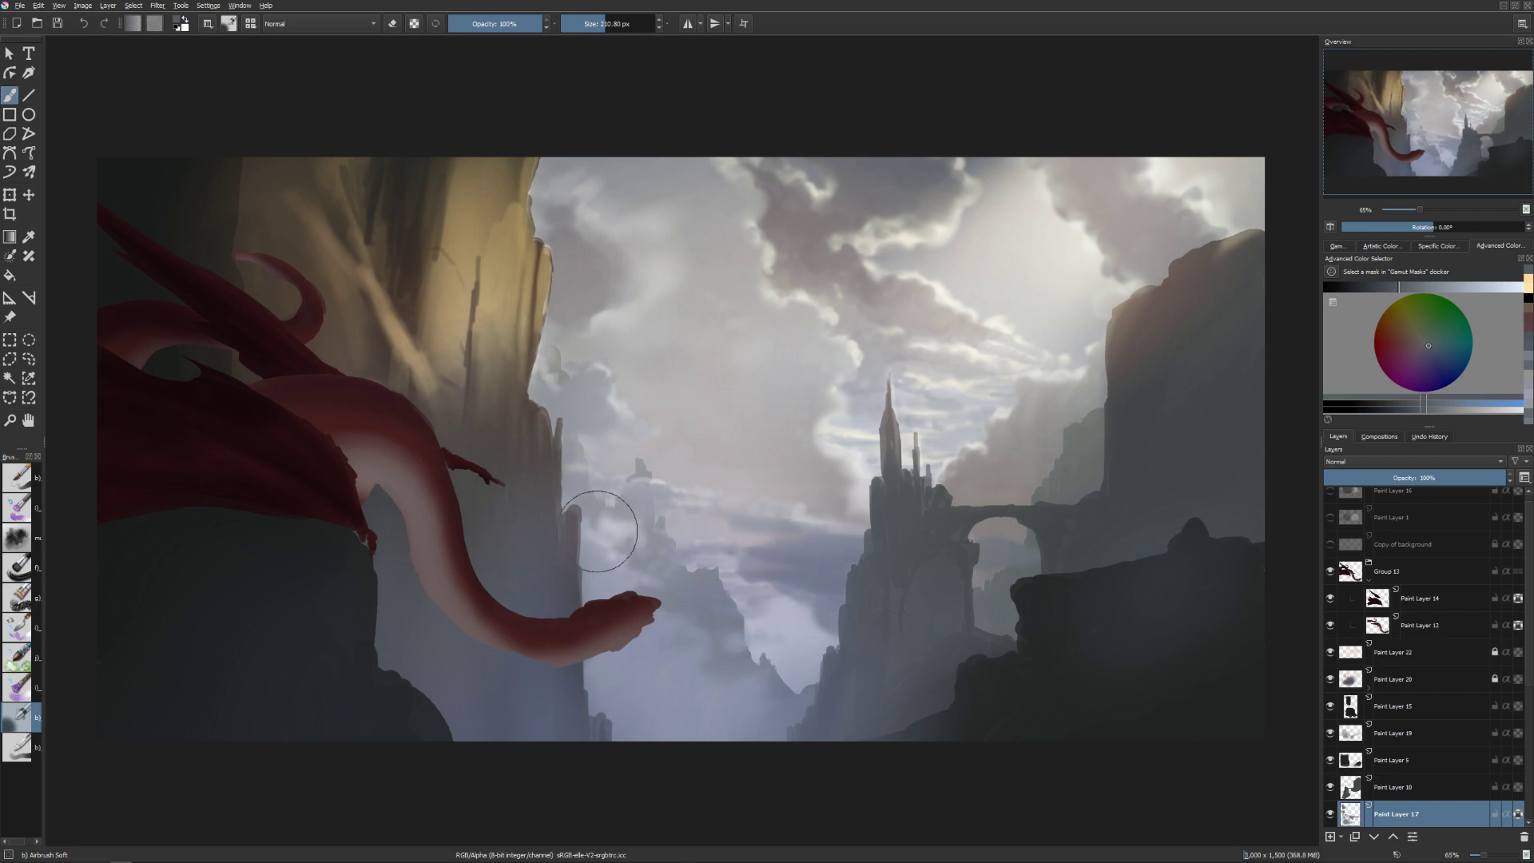
{"action": "key", "text": "bracketleft"}
{"action": "key", "text": "bracketleft"}
{"action": "key", "text": "bracketright"}
{"action": "key", "text": "bracketright"}
{"action": "key", "text": "bracketleft"}
{"action": "key", "text": "bracketleft"}
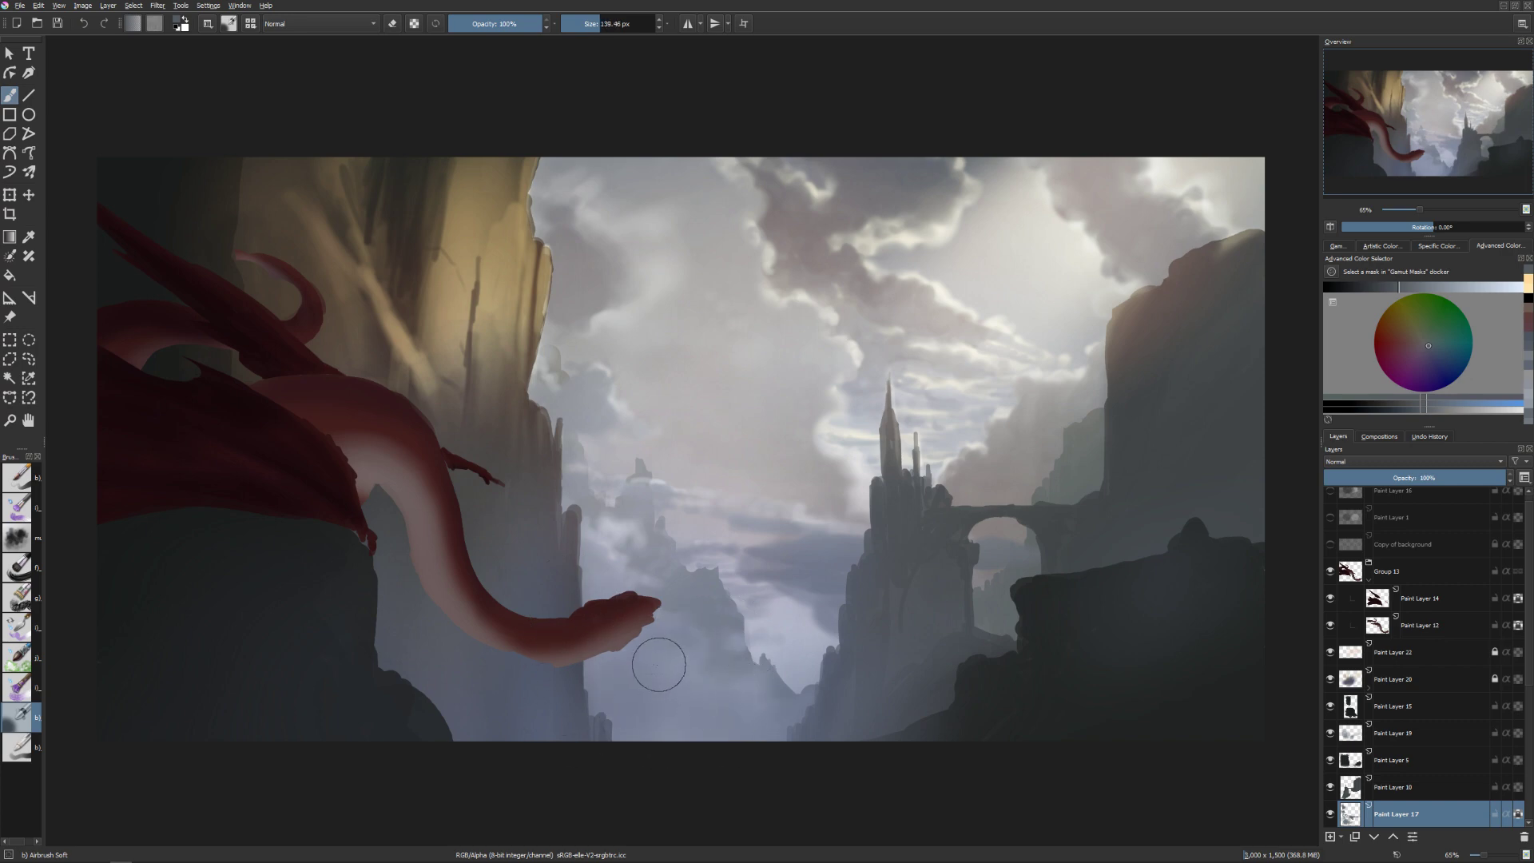
{"action": "key", "text": "bracketleft"}
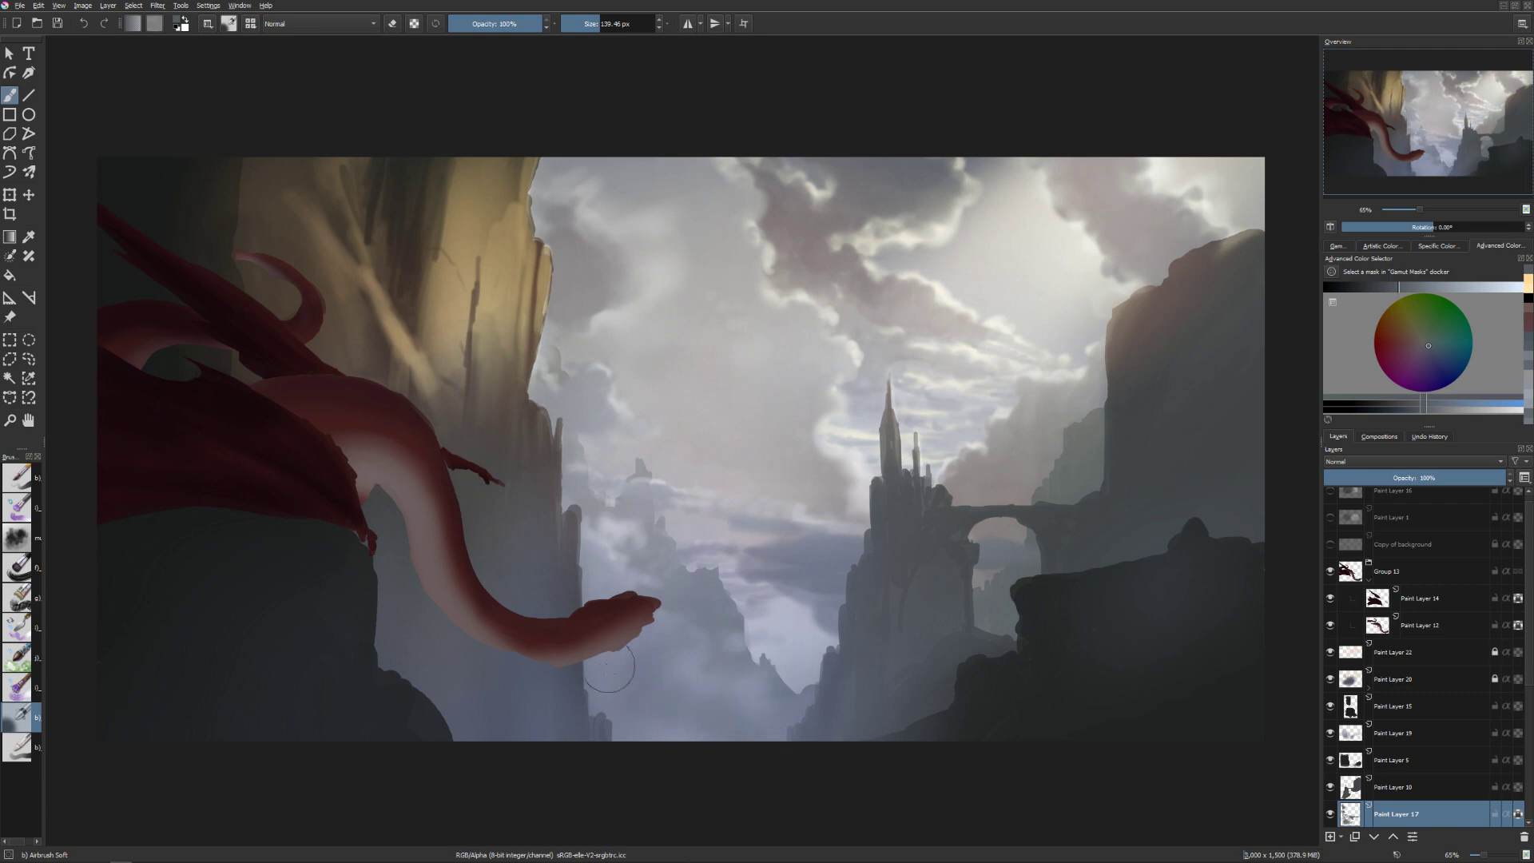
{"action": "key", "text": "bracketleft"}
{"action": "key", "text": "bracketleft"}
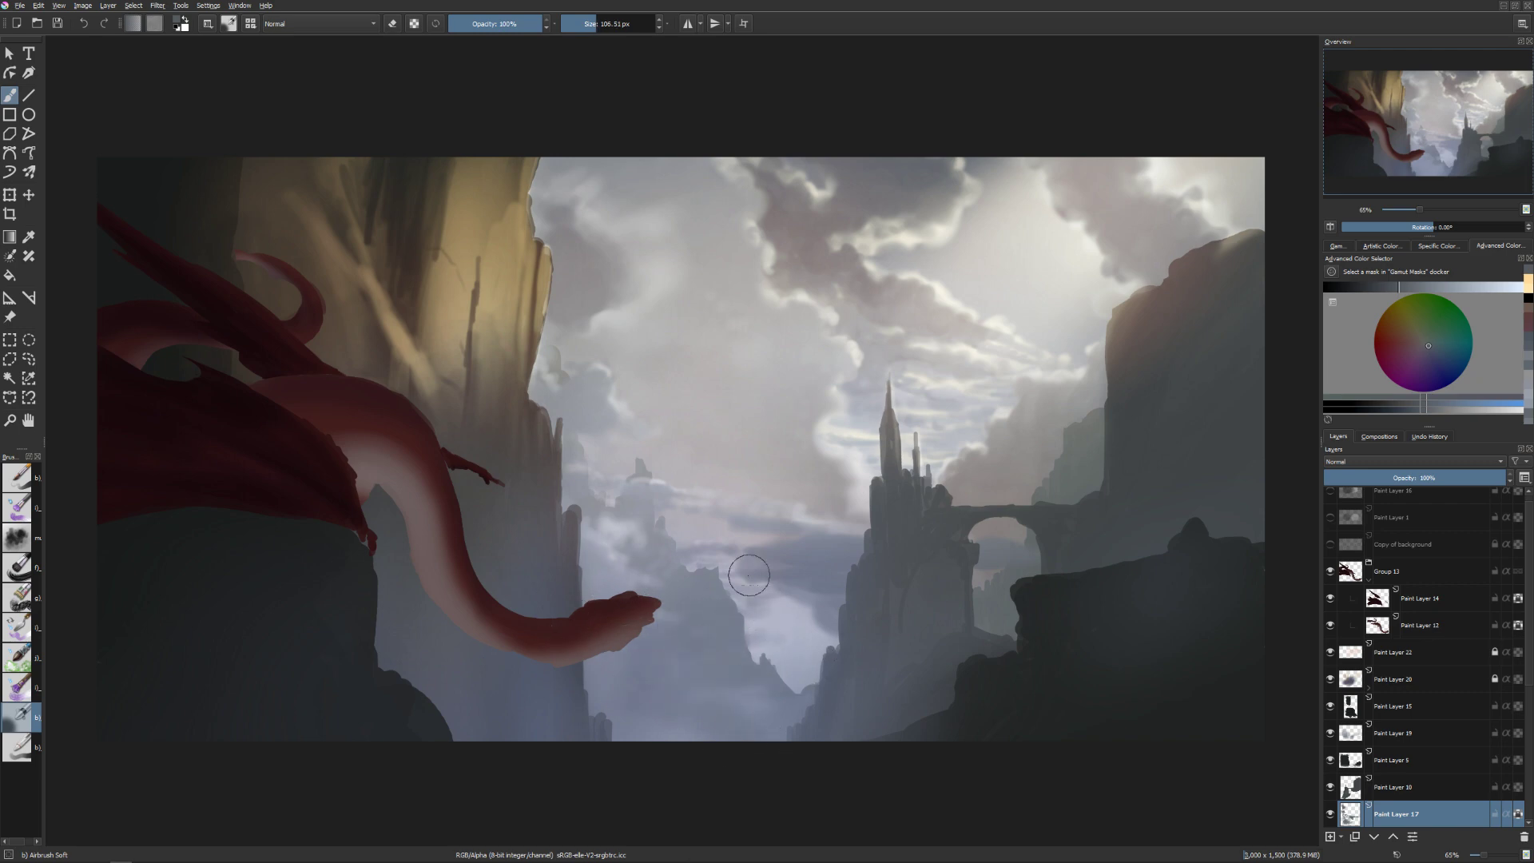
{"action": "left_click", "coordinate": [1389, 286]}
{"action": "key", "text": "bracketright"}
{"action": "key", "text": "bracketright"}
{"action": "key", "text": "bracketright"}
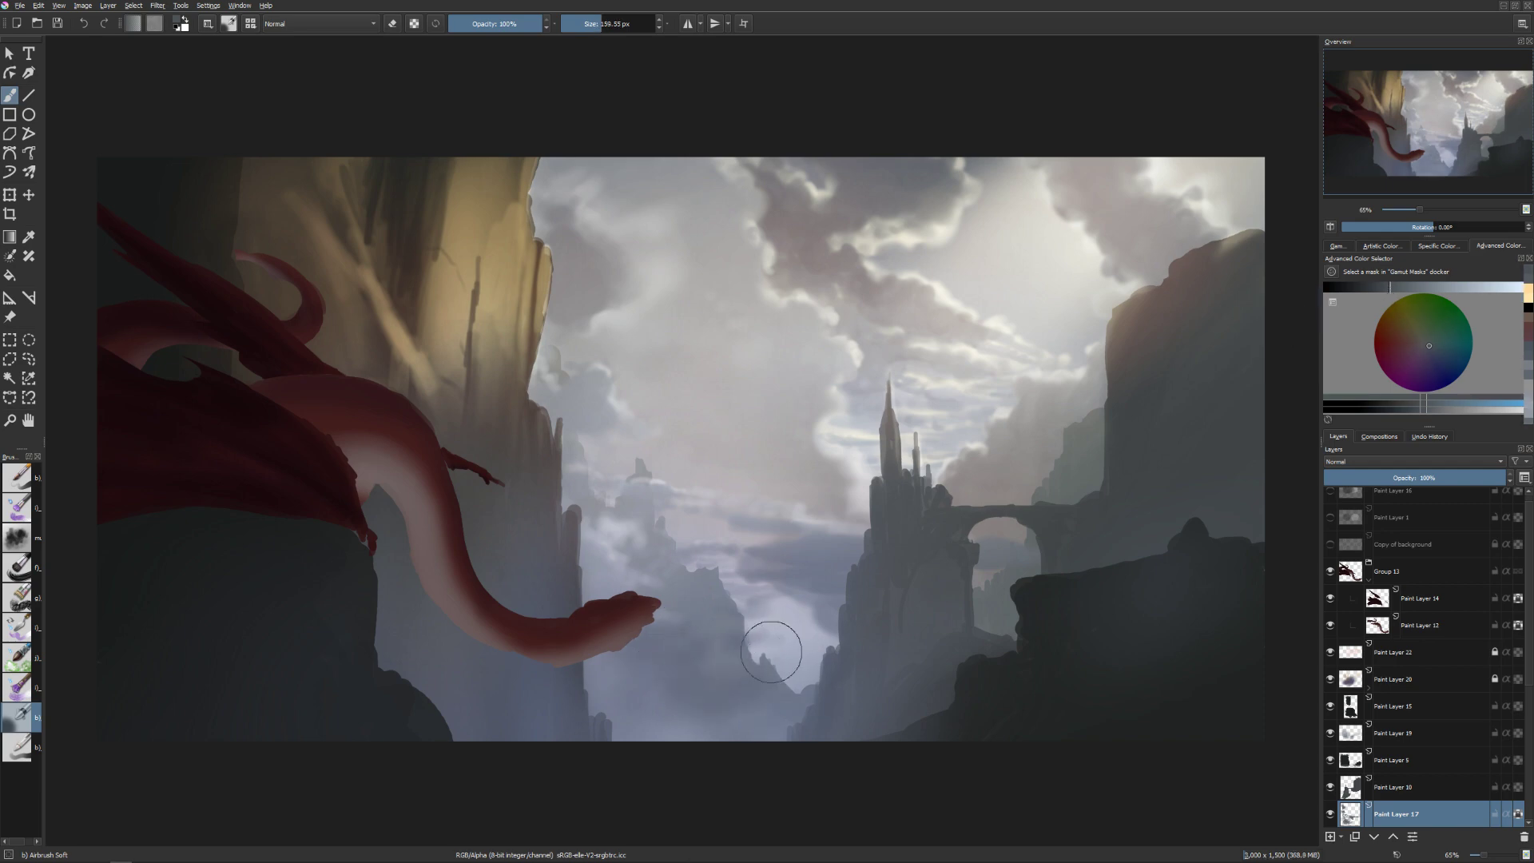
{"action": "key", "text": "bracketleft"}
{"action": "key", "text": "bracketleft"}
{"action": "key", "text": "bracketleft"}
{"action": "left_click_drag", "start_coordinate": [614, 592], "coordinate": [593, 586]}
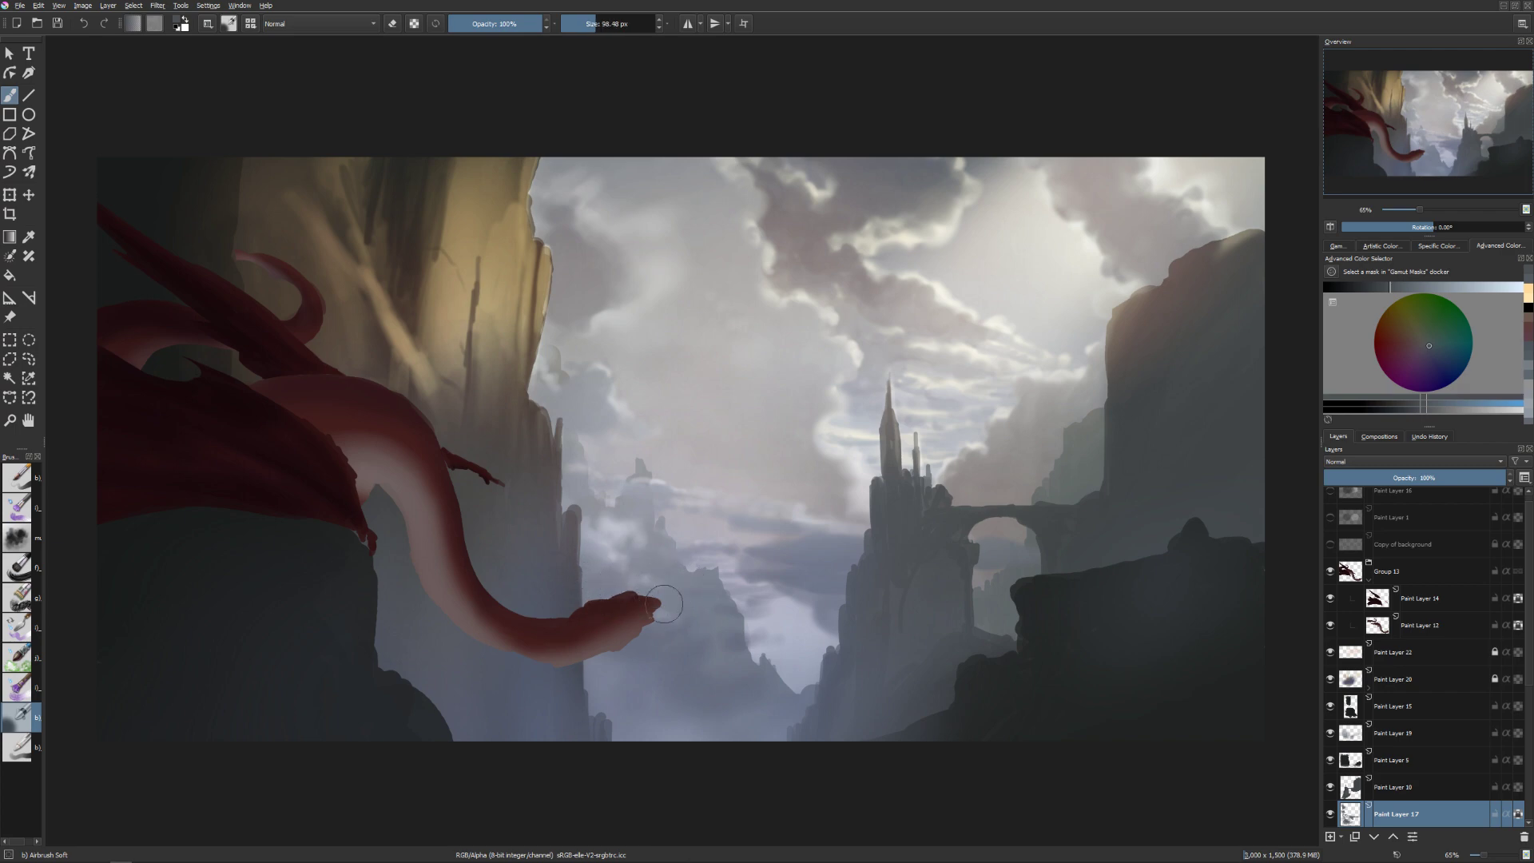
{"action": "left_click_drag", "start_coordinate": [657, 527], "coordinate": [647, 527]}
Airbrush a warm brown over the clouds beside the left cliff with a ~302 px brush.
{"action": "left_click_drag", "start_coordinate": [1421, 344], "coordinate": [1412, 339]}
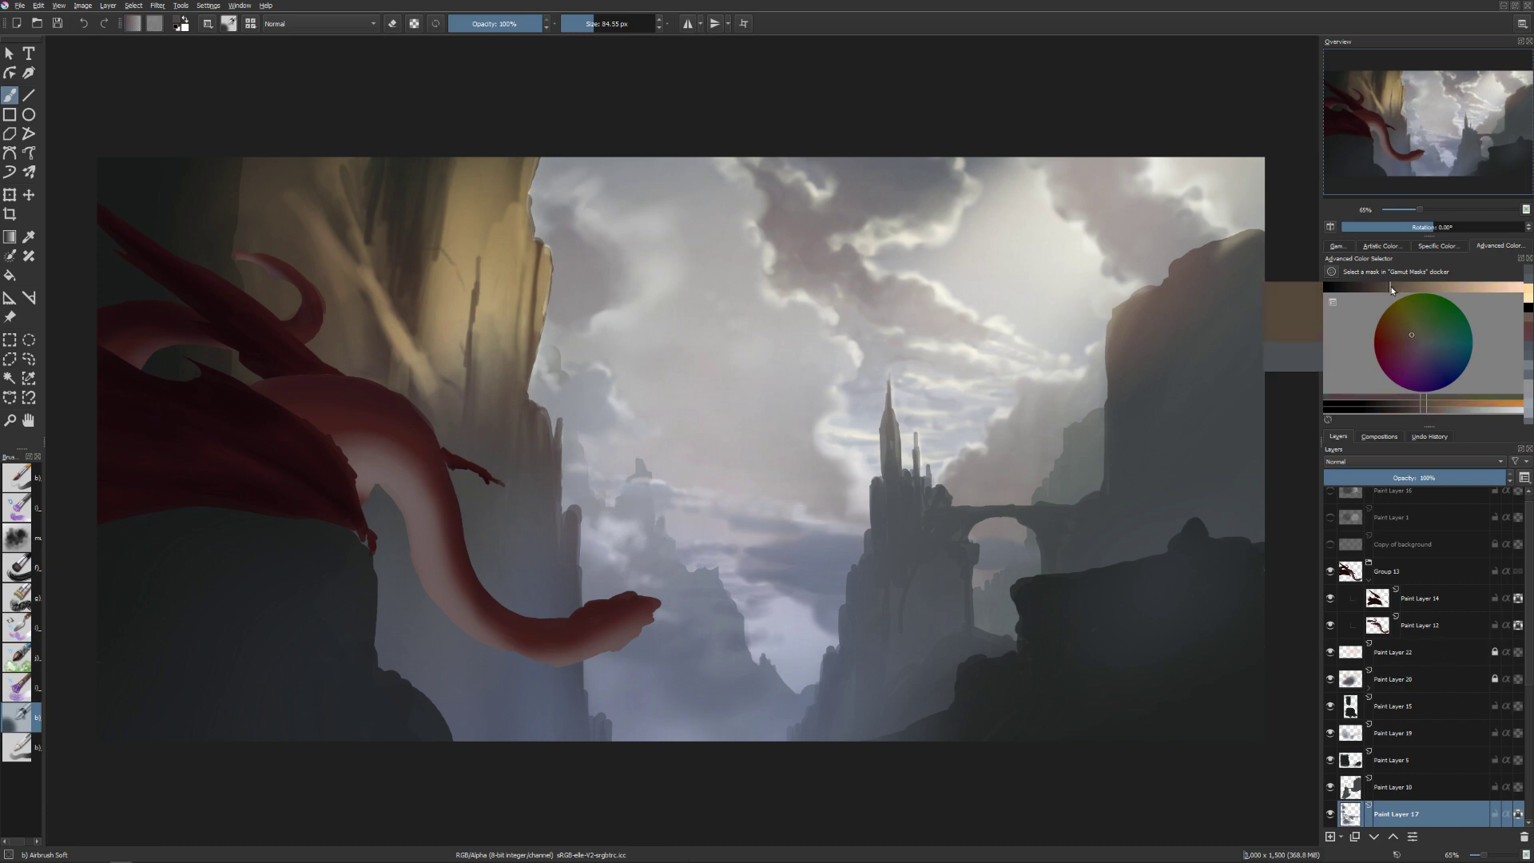
{"action": "left_click_drag", "start_coordinate": [678, 487], "coordinate": [843, 487]}
{"action": "left_click_drag", "start_coordinate": [556, 375], "coordinate": [582, 409]}
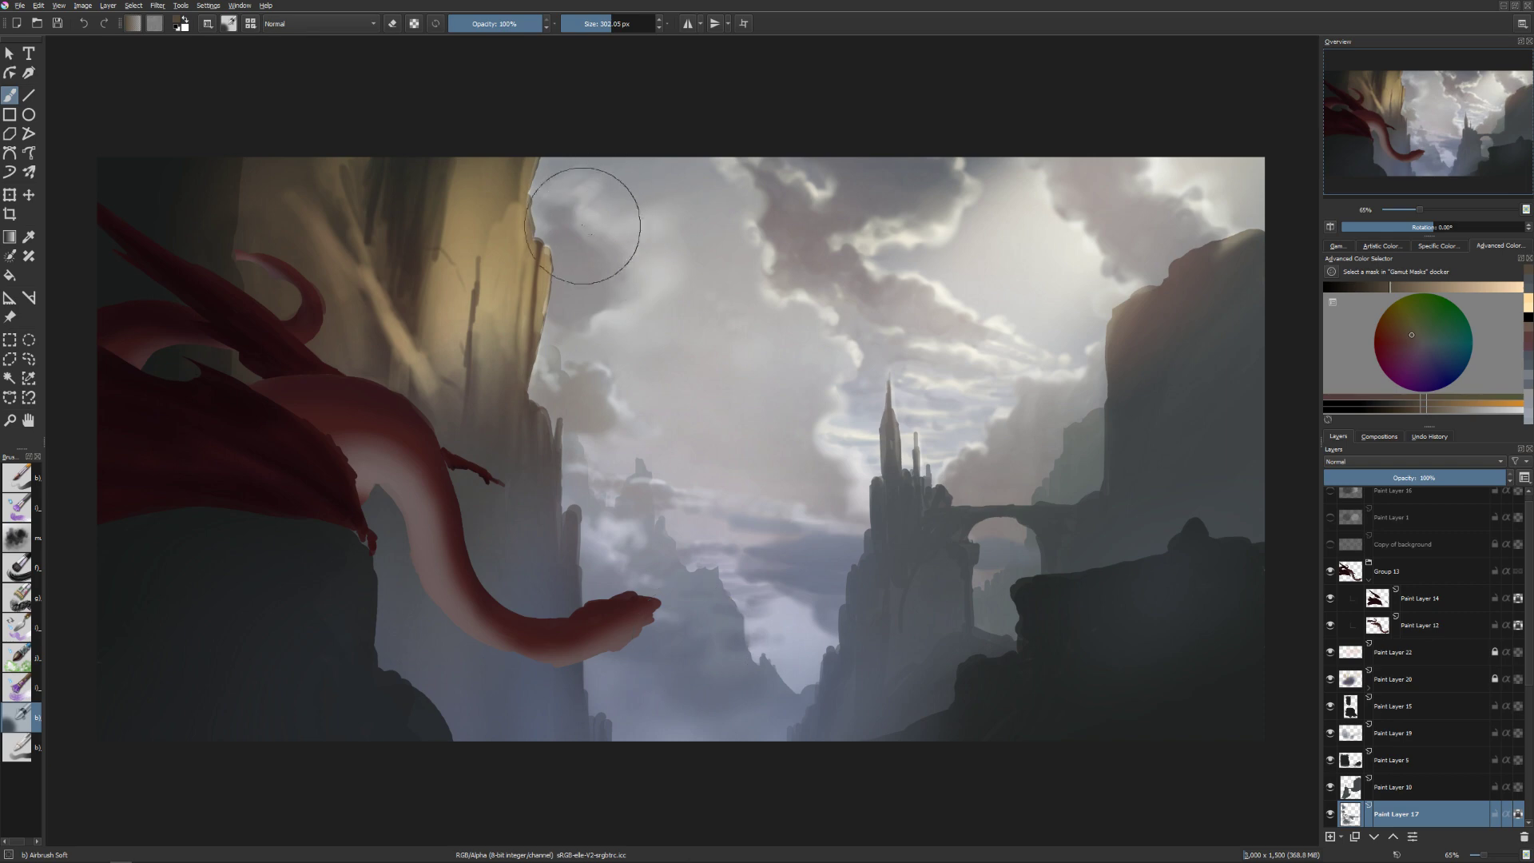
{"action": "left_click_drag", "start_coordinate": [734, 511], "coordinate": [759, 511]}
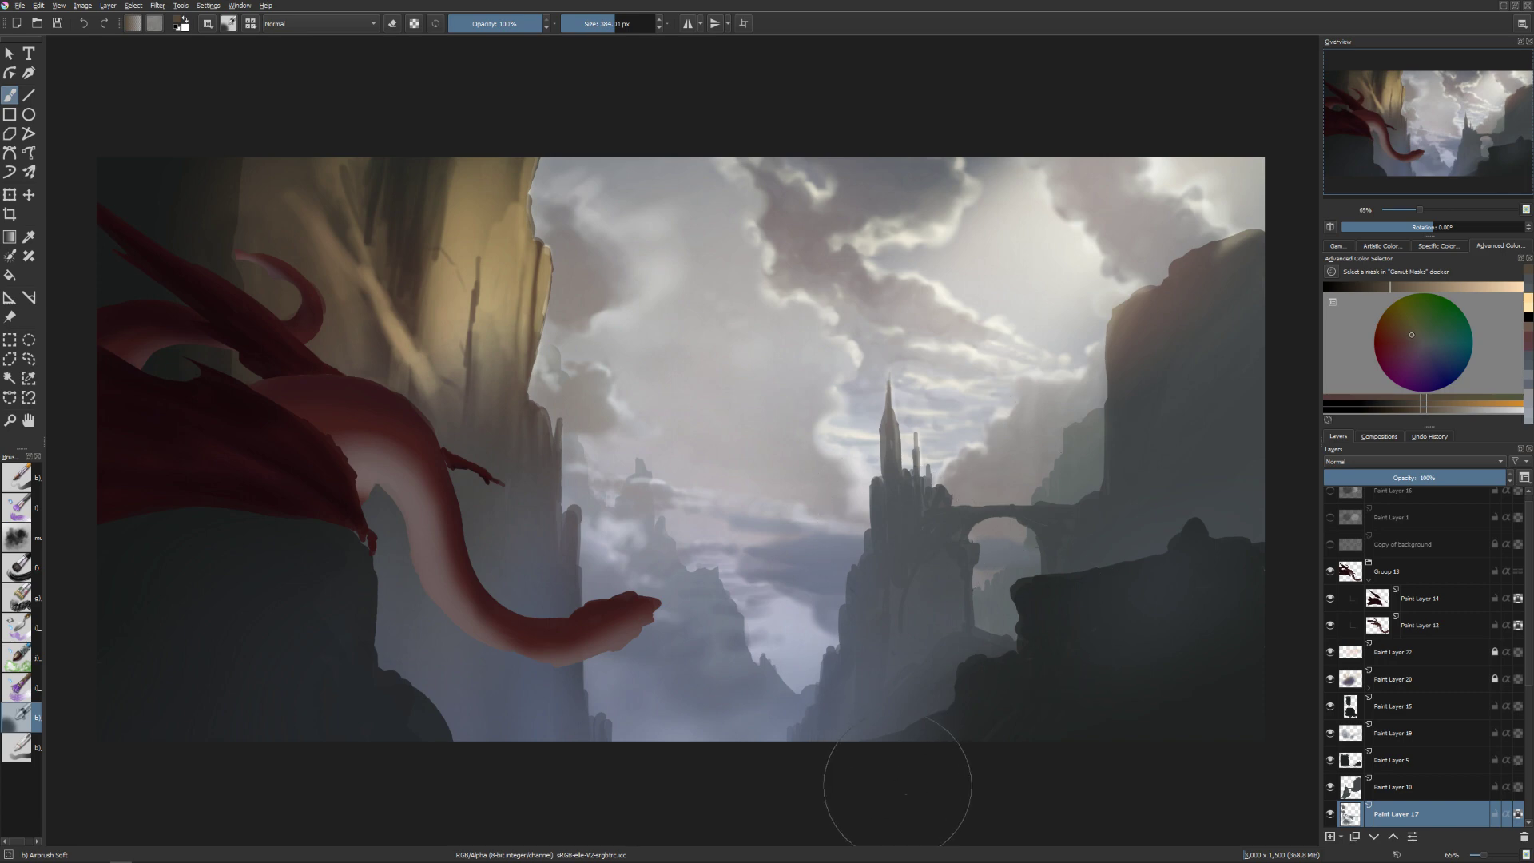
Make Paint Layer 20 active and put the brush into eraser mode.
{"action": "mouse_move", "coordinate": [913, 861]}
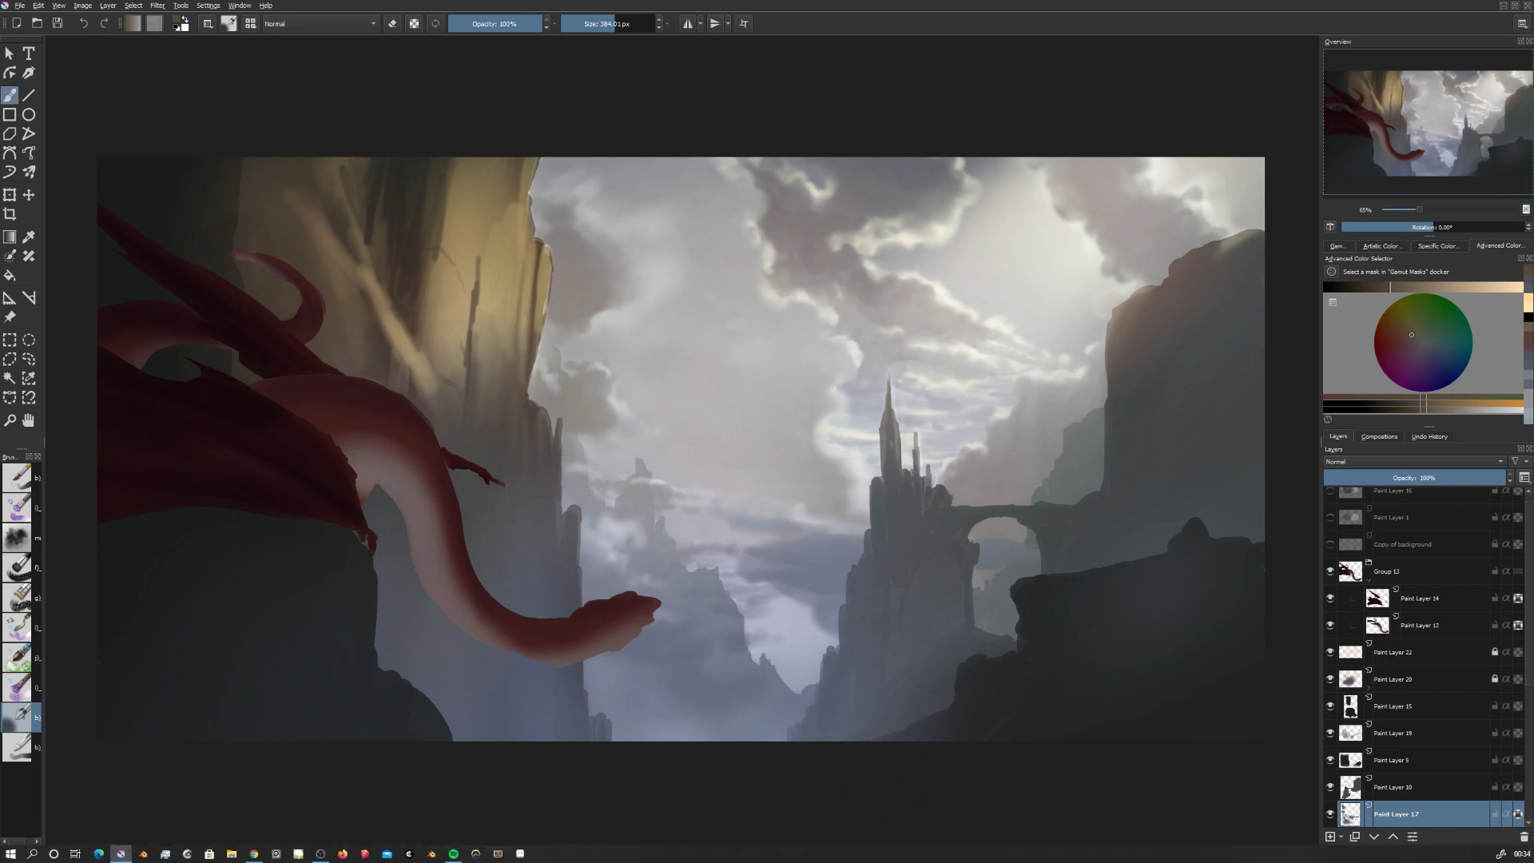
{"action": "left_click", "coordinate": [1349, 684]}
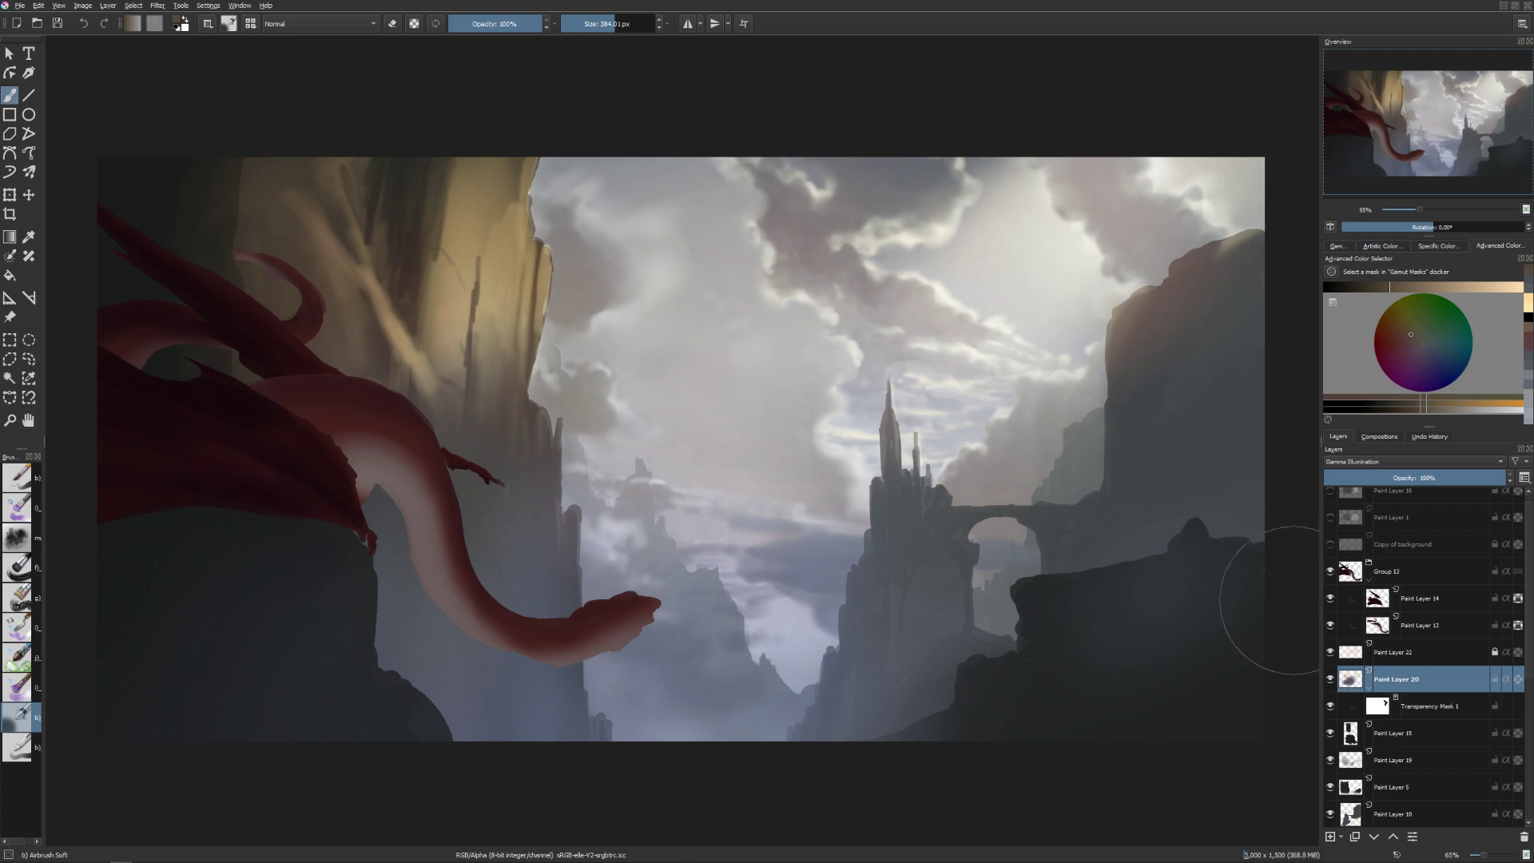
{"action": "key", "text": "e"}
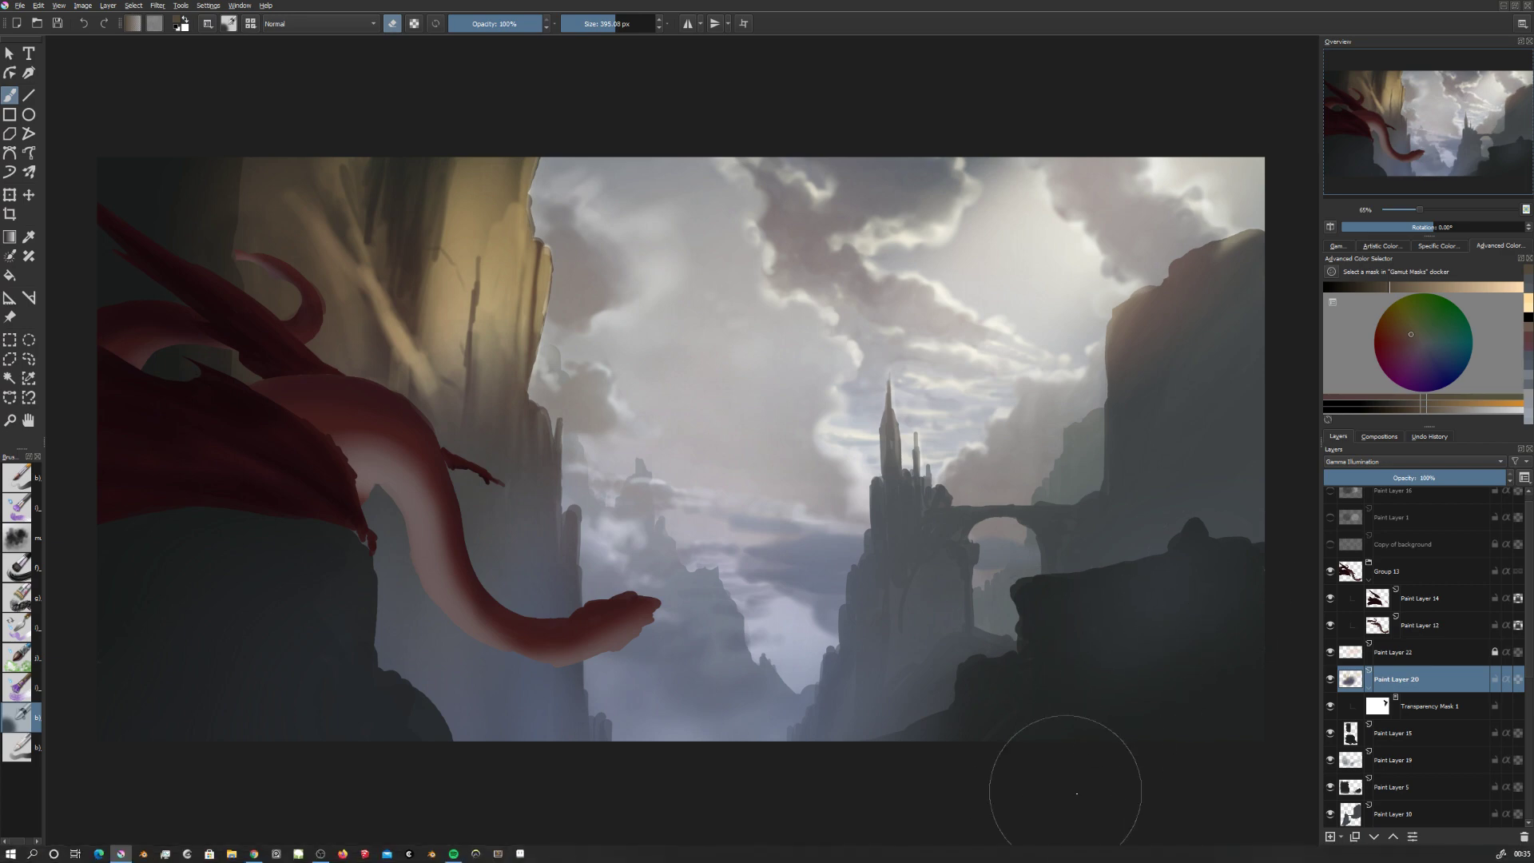
On Paint Layer 19, compare its visibility and erase some brownish haze from the right rocks.
{"action": "left_click", "coordinate": [1353, 762]}
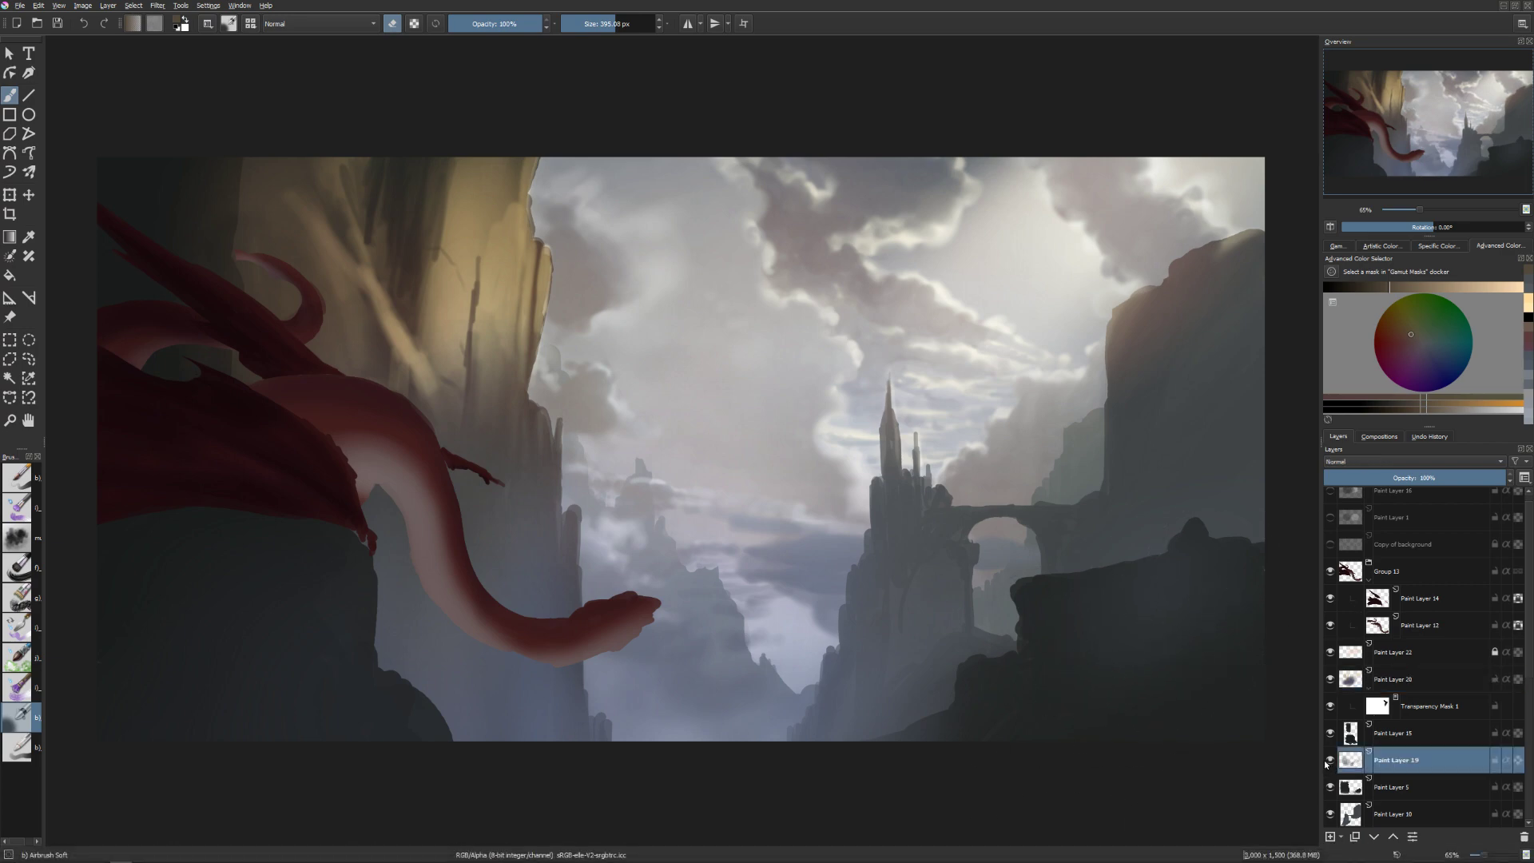
{"action": "left_click", "coordinate": [1329, 761]}
{"action": "left_click", "coordinate": [1329, 762]}
{"action": "key", "text": "e"}
{"action": "mouse_move", "coordinate": [1215, 609]}
{"action": "left_mouse_down"}
{"action": "mouse_move", "coordinate": [1079, 659]}
{"action": "mouse_move", "coordinate": [1080, 698]}
{"action": "mouse_move", "coordinate": [1163, 680]}
{"action": "mouse_move", "coordinate": [1059, 686]}
{"action": "mouse_move", "coordinate": [1231, 628]}
{"action": "mouse_move", "coordinate": [1230, 612]}
{"action": "mouse_move", "coordinate": [1153, 623]}
{"action": "mouse_move", "coordinate": [1029, 691]}
{"action": "mouse_move", "coordinate": [1069, 714]}
{"action": "left_mouse_up"}
{"action": "key", "text": "e"}
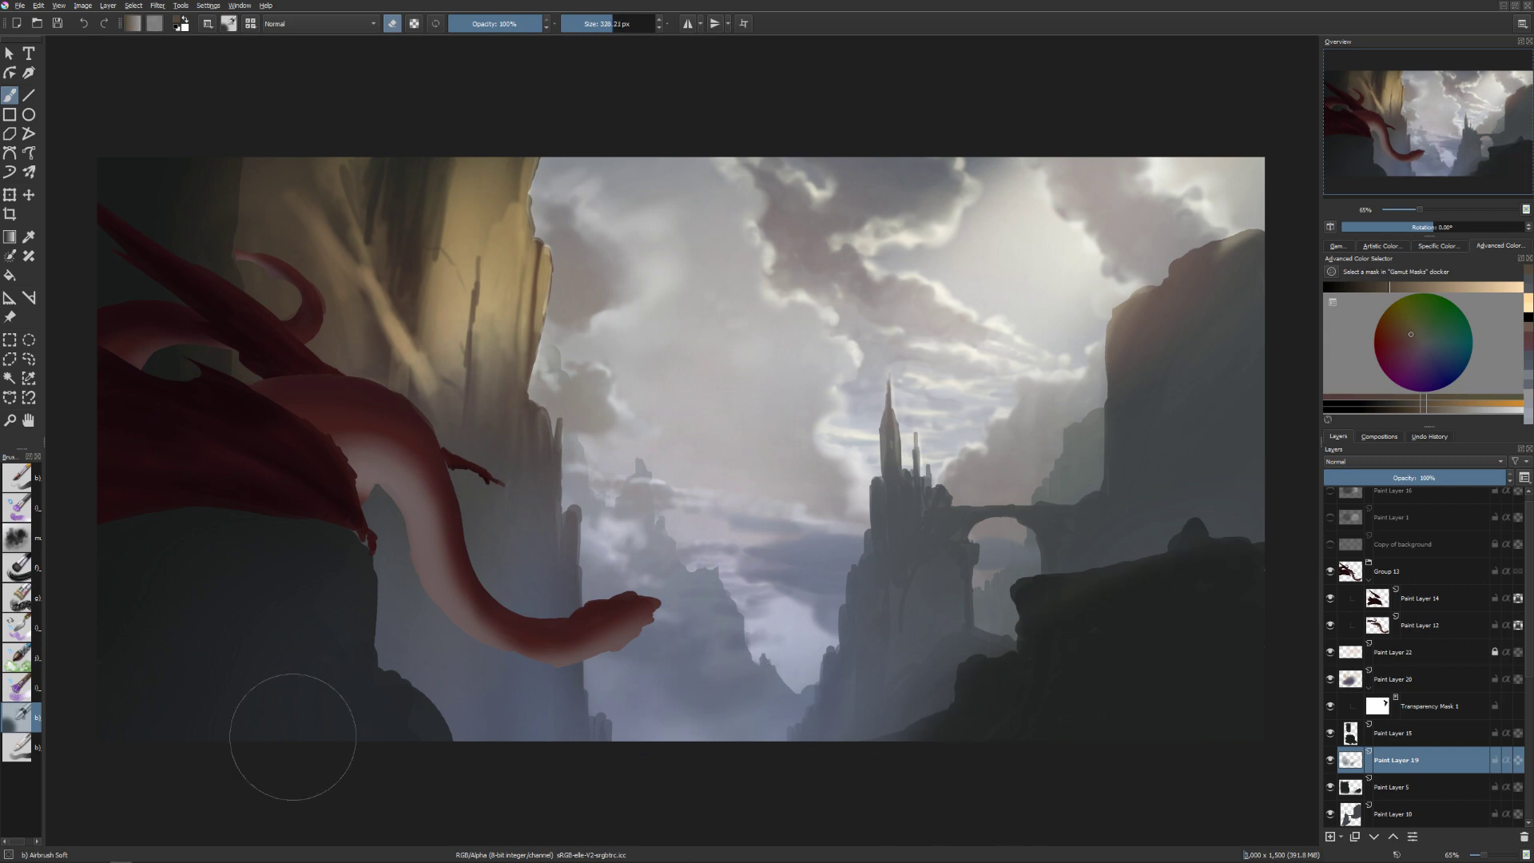
{"action": "left_click_drag", "start_coordinate": [1086, 633], "coordinate": [996, 782]}
{"action": "left_click_drag", "start_coordinate": [1144, 620], "coordinate": [1087, 626], "text": "shift"}
Airbrush faint bluish-purple haze over the lower right rocks and the castle base with a ~530 px brush.
{"action": "left_click", "coordinate": [1429, 354]}
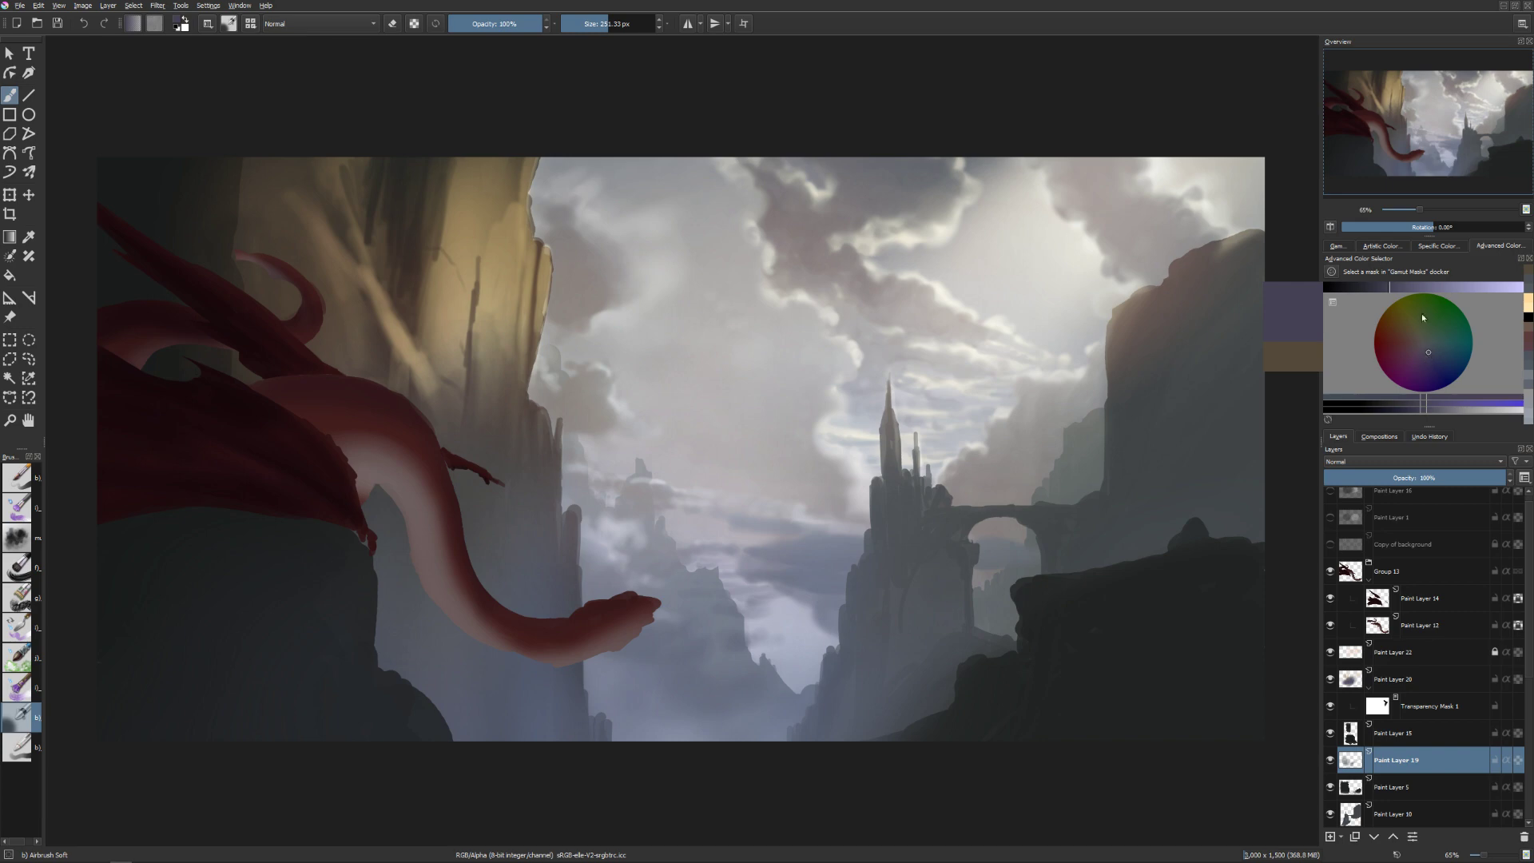
{"action": "mouse_move", "coordinate": [853, 637]}
{"action": "left_mouse_down", "text": "shift"}
{"action": "mouse_move", "coordinate": [950, 691]}
{"action": "mouse_move", "coordinate": [1030, 642]}
{"action": "mouse_move", "coordinate": [1020, 666]}
{"action": "mouse_move", "coordinate": [1111, 530]}
{"action": "left_mouse_up", "text": "shift"}
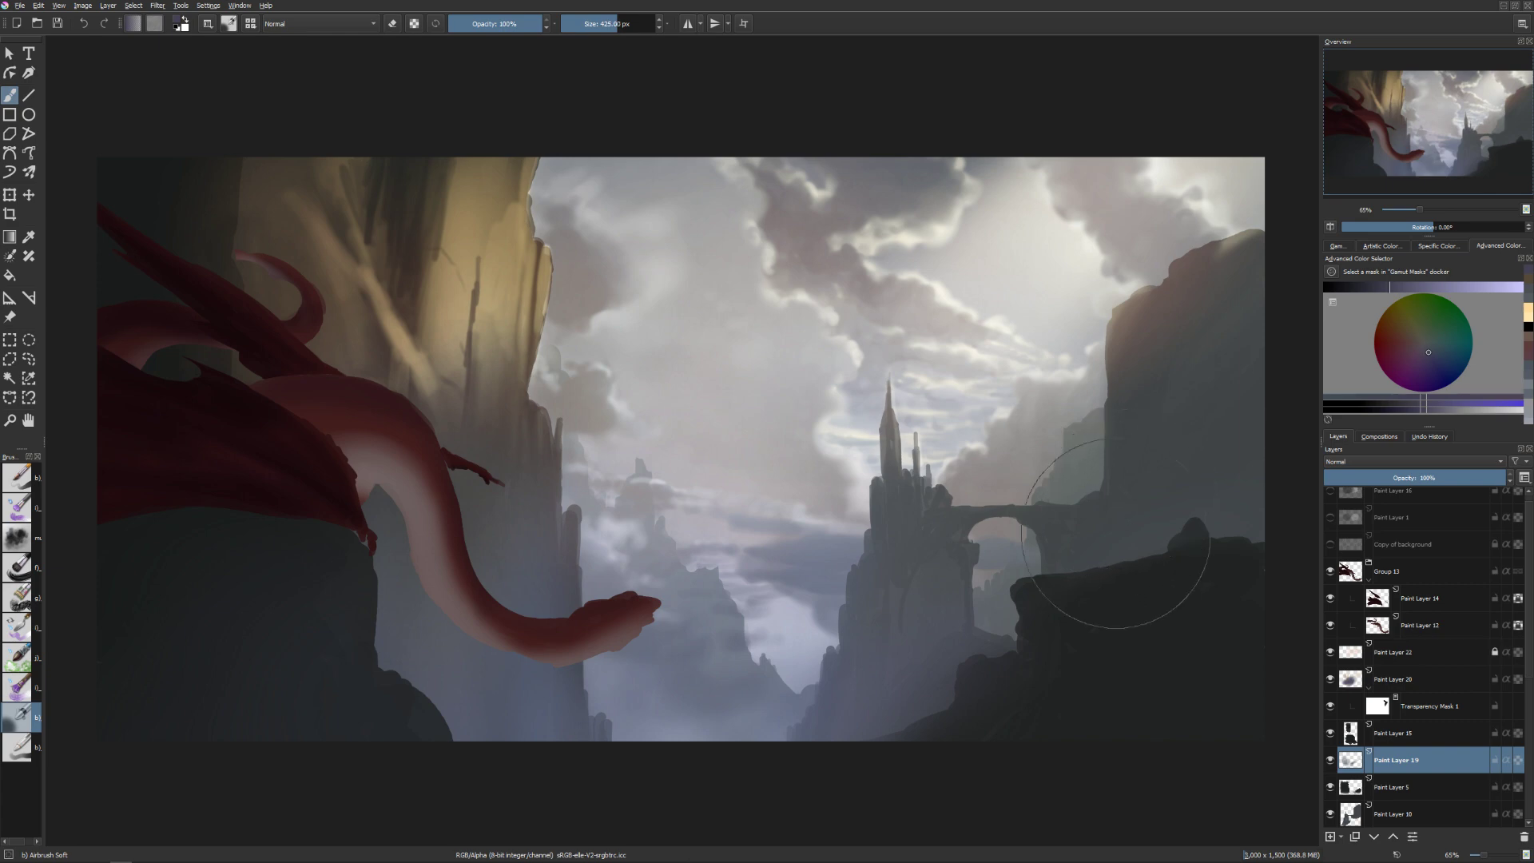
{"action": "left_click_drag", "start_coordinate": [1076, 554], "coordinate": [1157, 554], "text": "shift"}
{"action": "key", "text": "e"}
{"action": "key", "text": "e"}
{"action": "left_click", "coordinate": [1418, 287]}
{"action": "left_click_drag", "start_coordinate": [892, 561], "coordinate": [953, 690]}
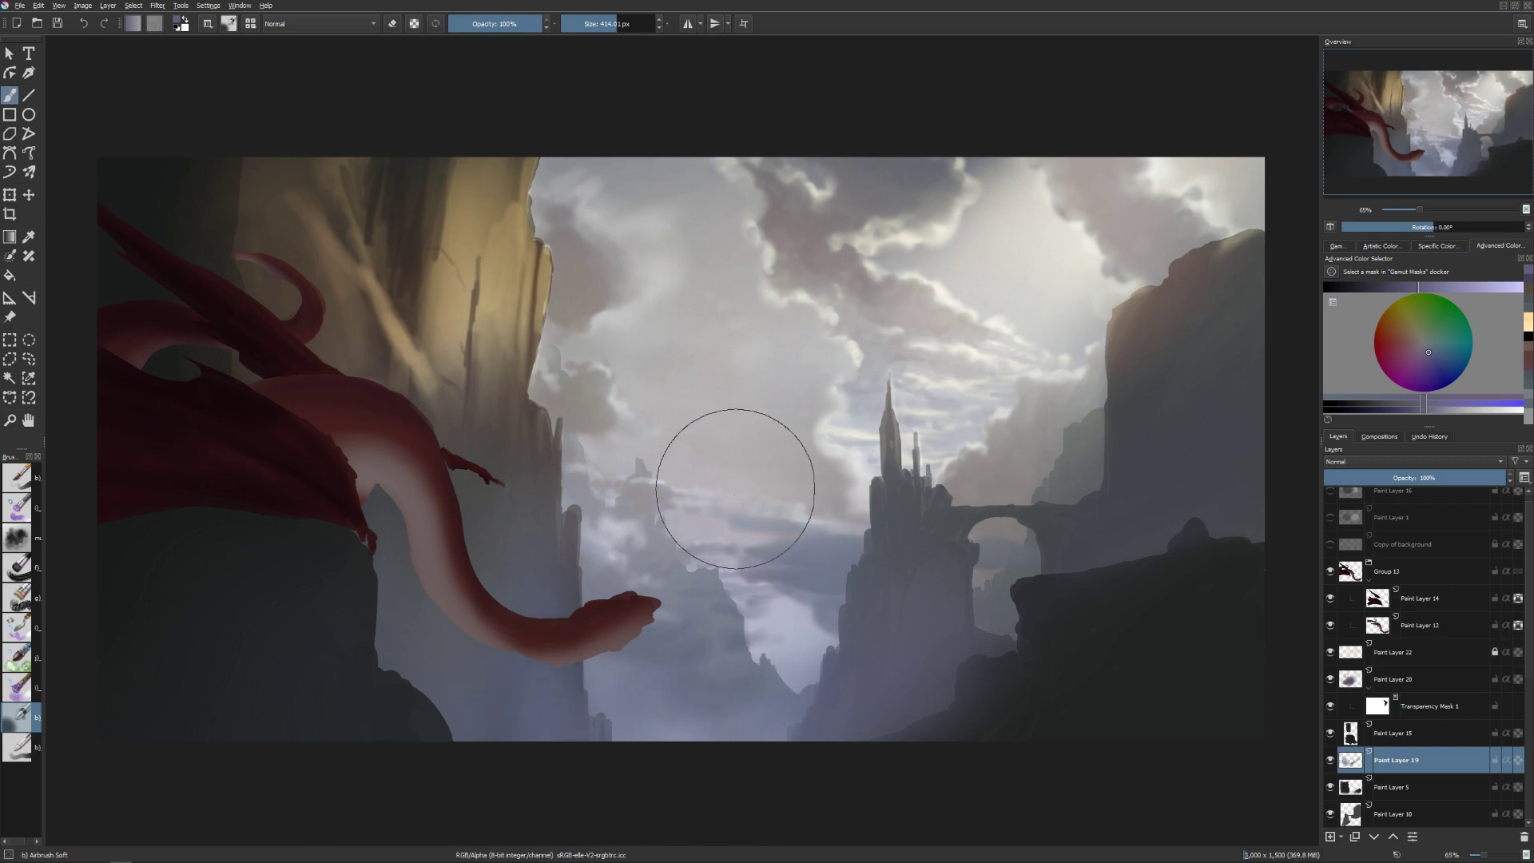
{"action": "key", "text": "e"}
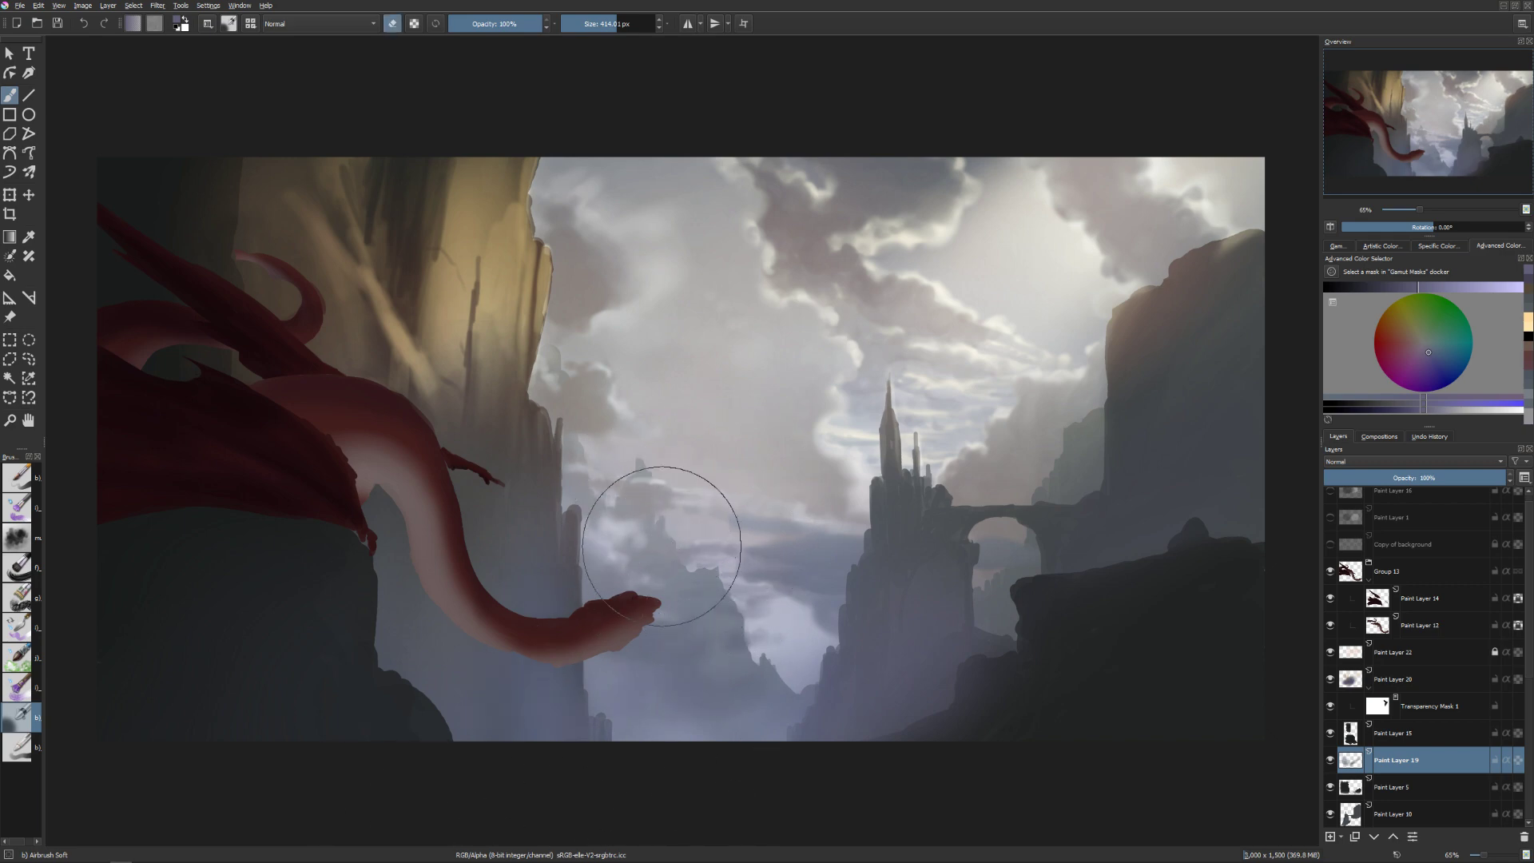
Toggle Paint Layer 19 off and back on to compare the haze.
{"action": "left_click", "coordinate": [1329, 763]}
{"action": "left_click", "coordinate": [1329, 767]}
{"action": "left_click", "coordinate": [1329, 767]}
Apply an HSV/HSL Adjustment with Hue -23 to Paint Layer 19.
{"action": "key", "text": "ctrl+u"}
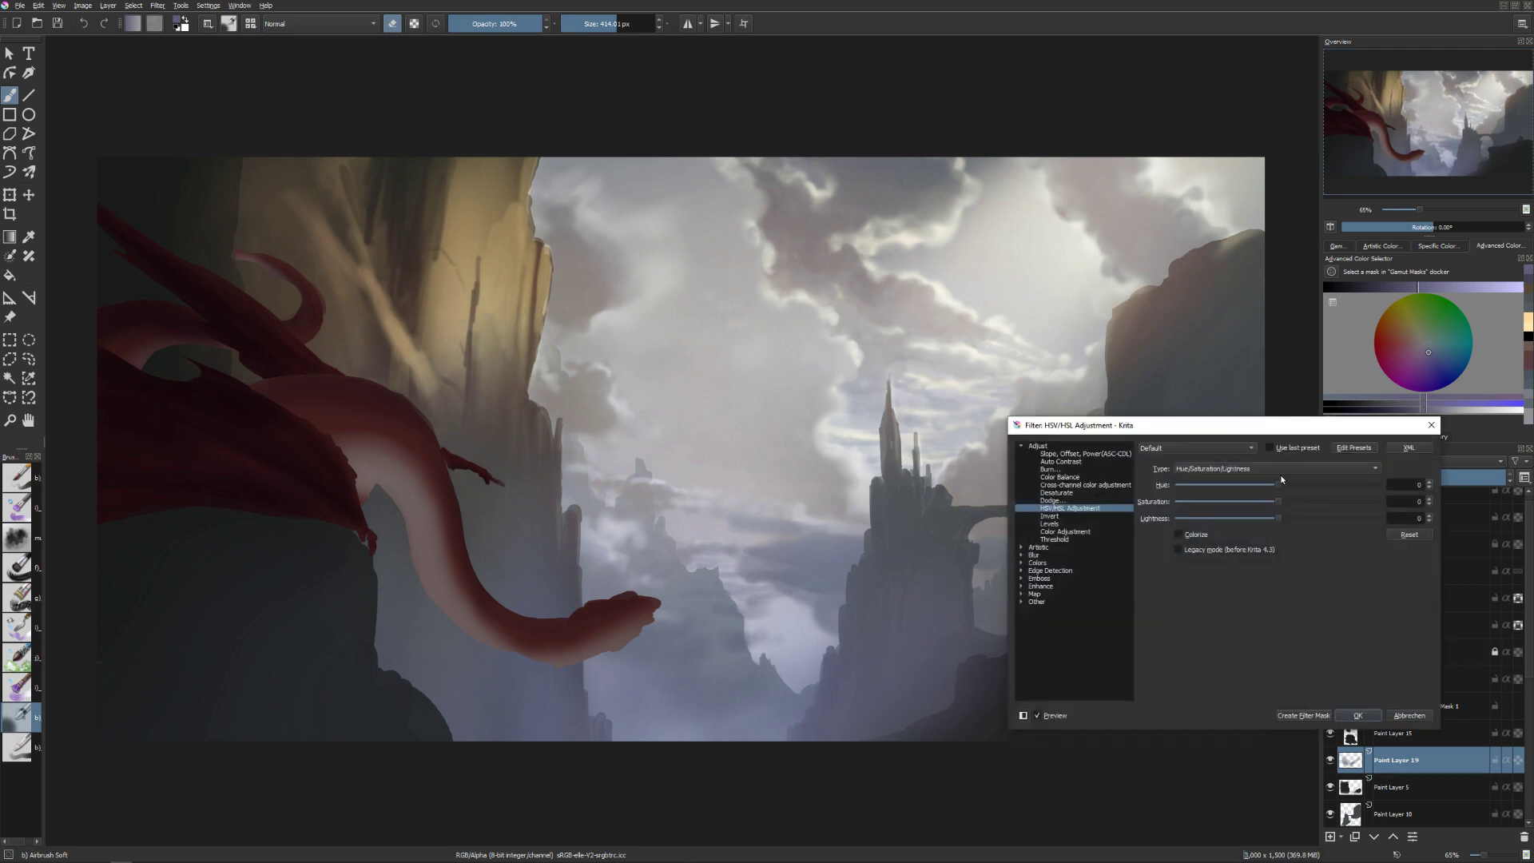
{"action": "left_click_drag", "start_coordinate": [1276, 484], "coordinate": [1272, 524]}
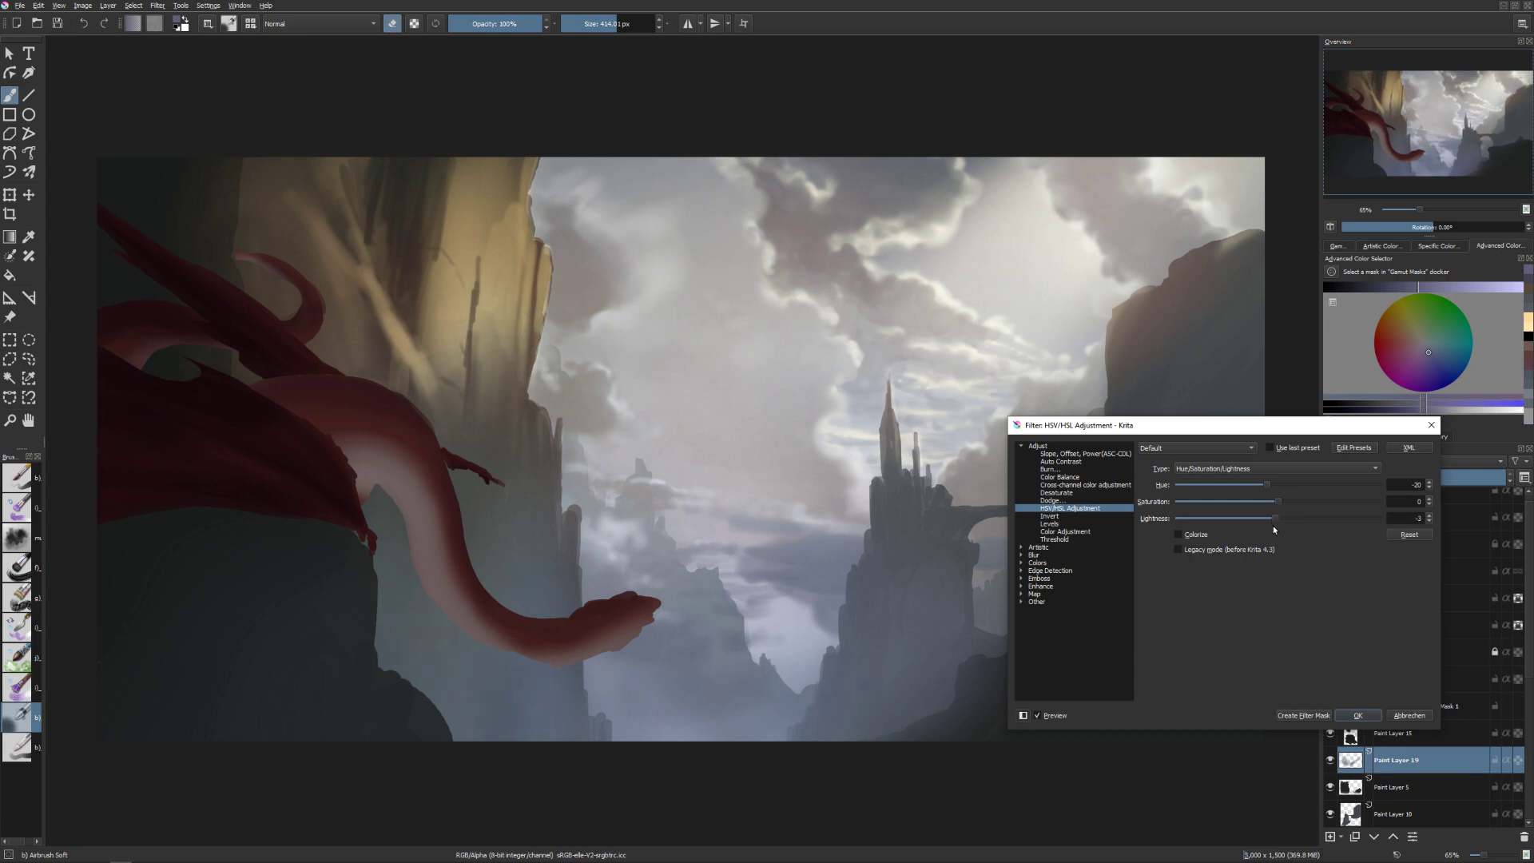
{"action": "left_click", "coordinate": [1357, 714]}
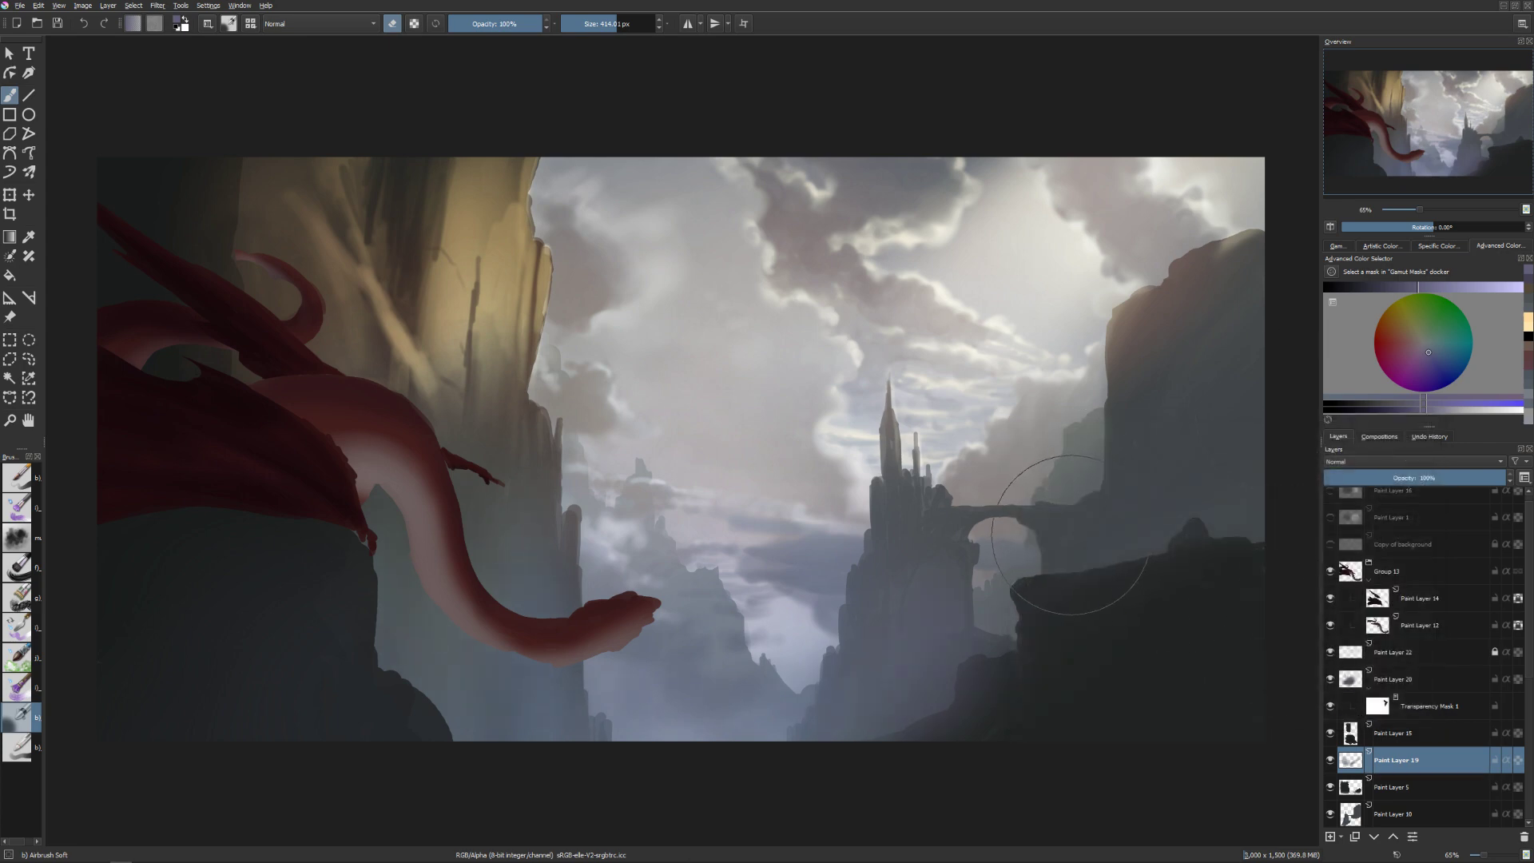
Pick a lighter purple from the on-canvas colour picker, set eraser mode, and select Paint Layer 5.
{"action": "key", "text": "shift+i"}
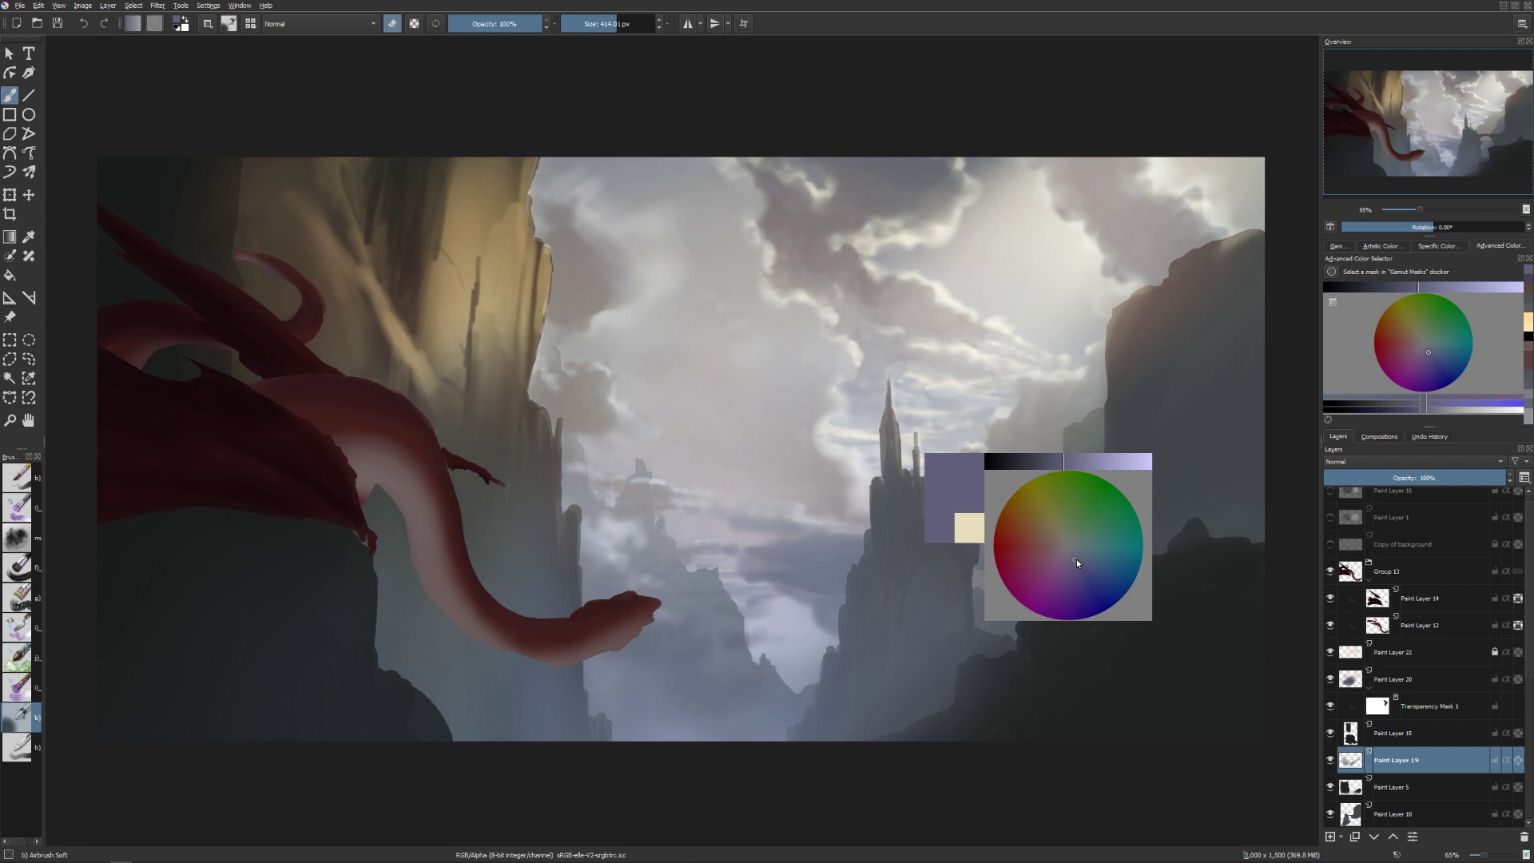
{"action": "left_click", "coordinate": [1078, 558]}
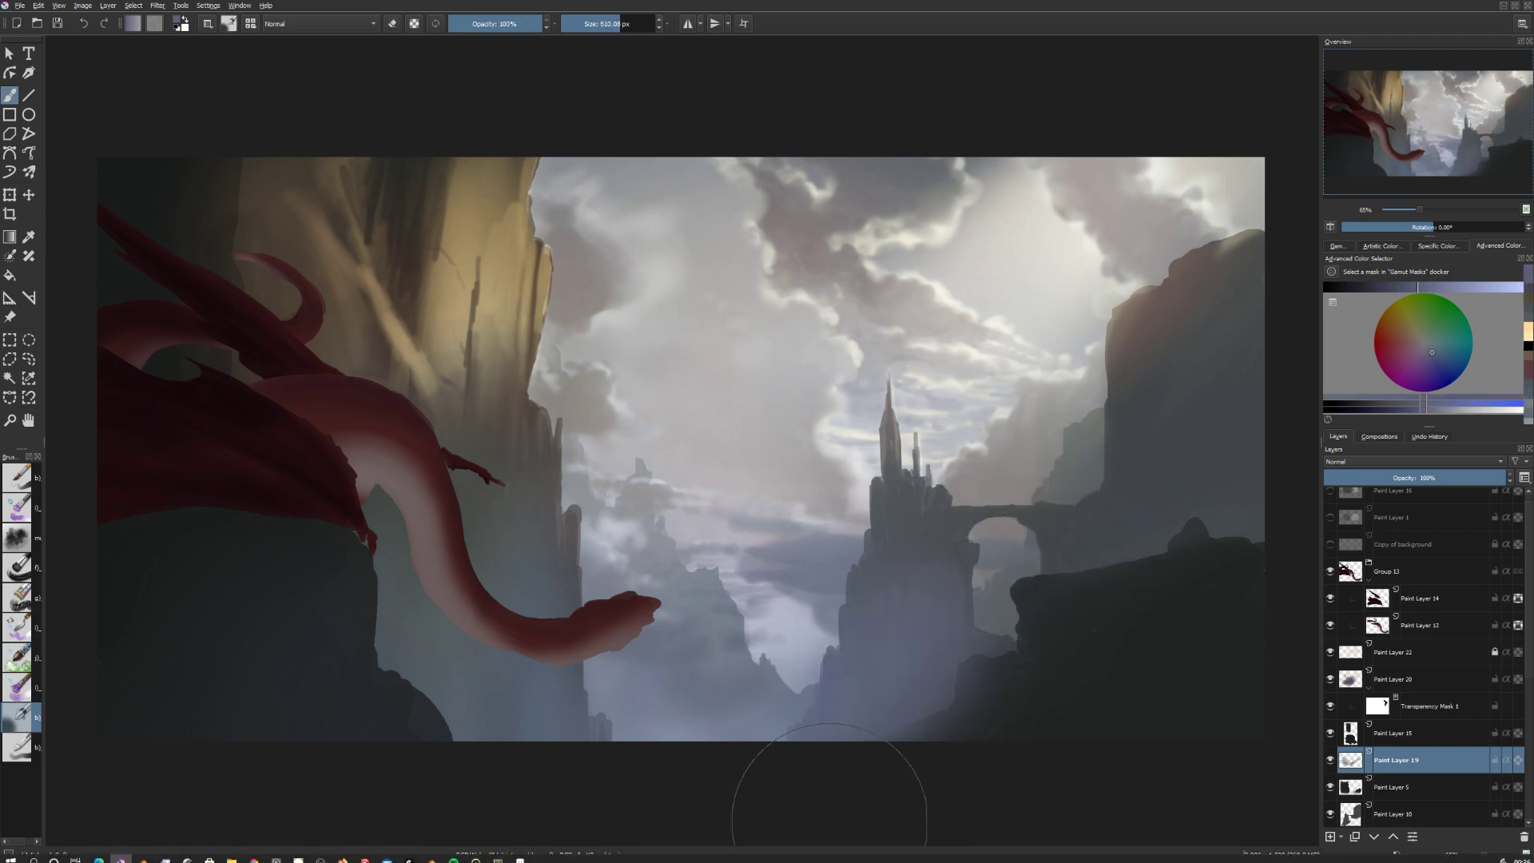
{"action": "key", "text": "e"}
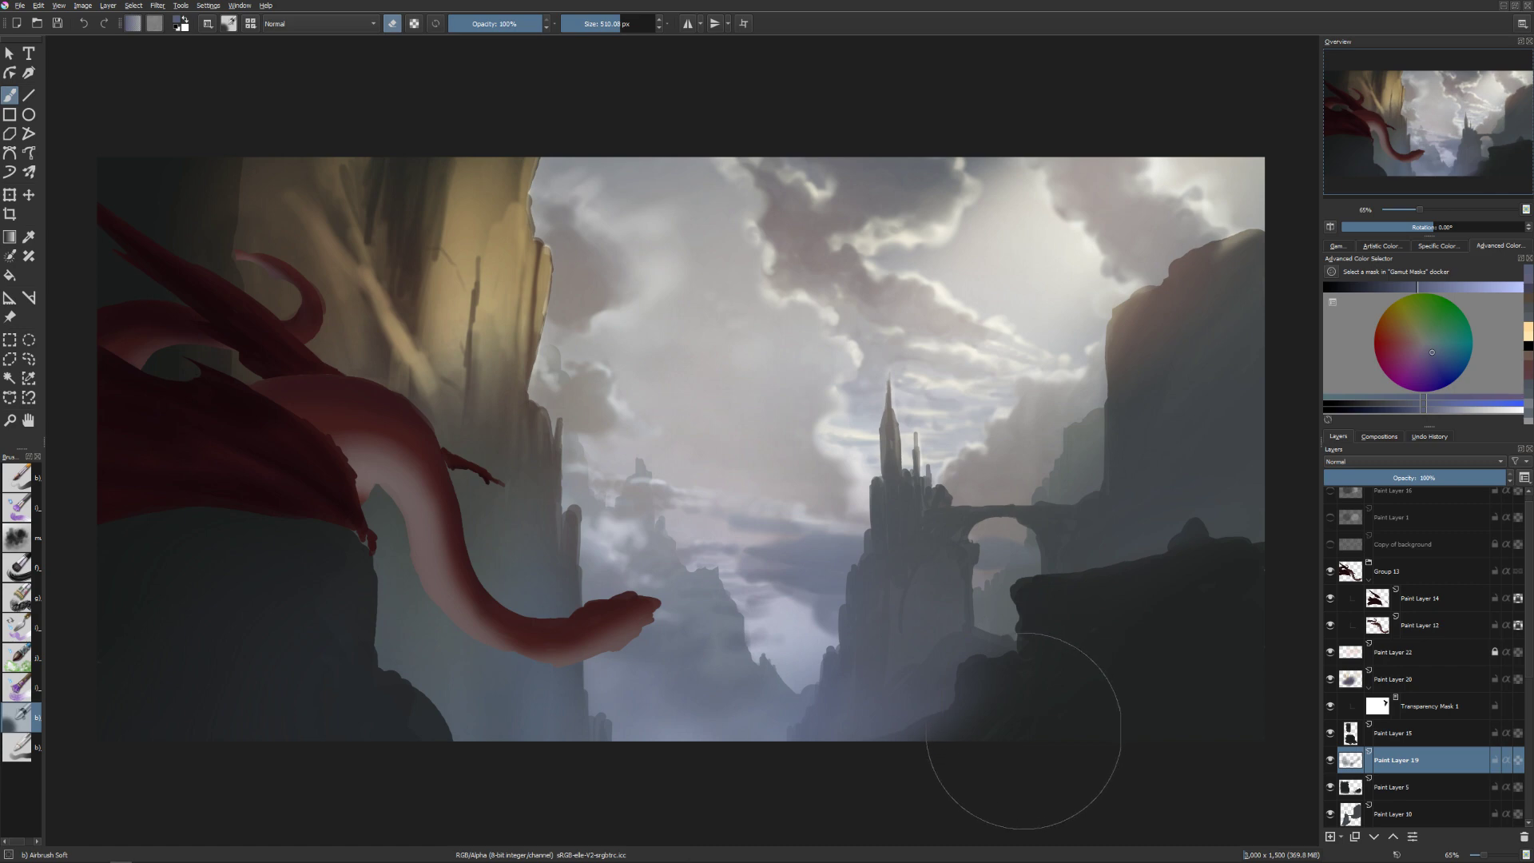
{"action": "left_click", "coordinate": [1352, 791]}
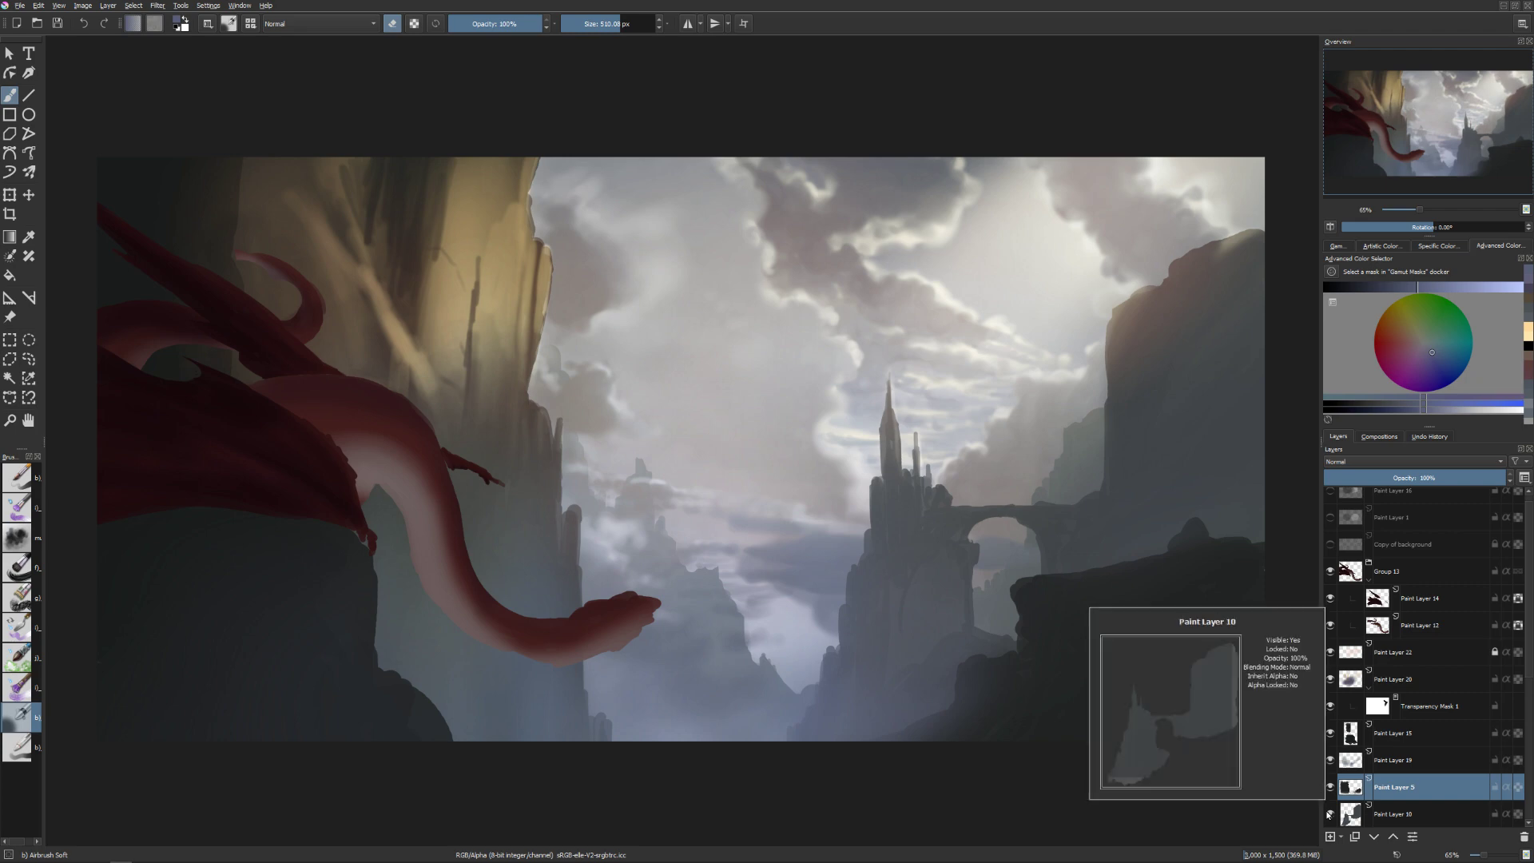
Add a new layer above Paint Layer 10 and paint bluish haze behind the dark right ridge.
{"action": "key", "text": "Page_Down"}
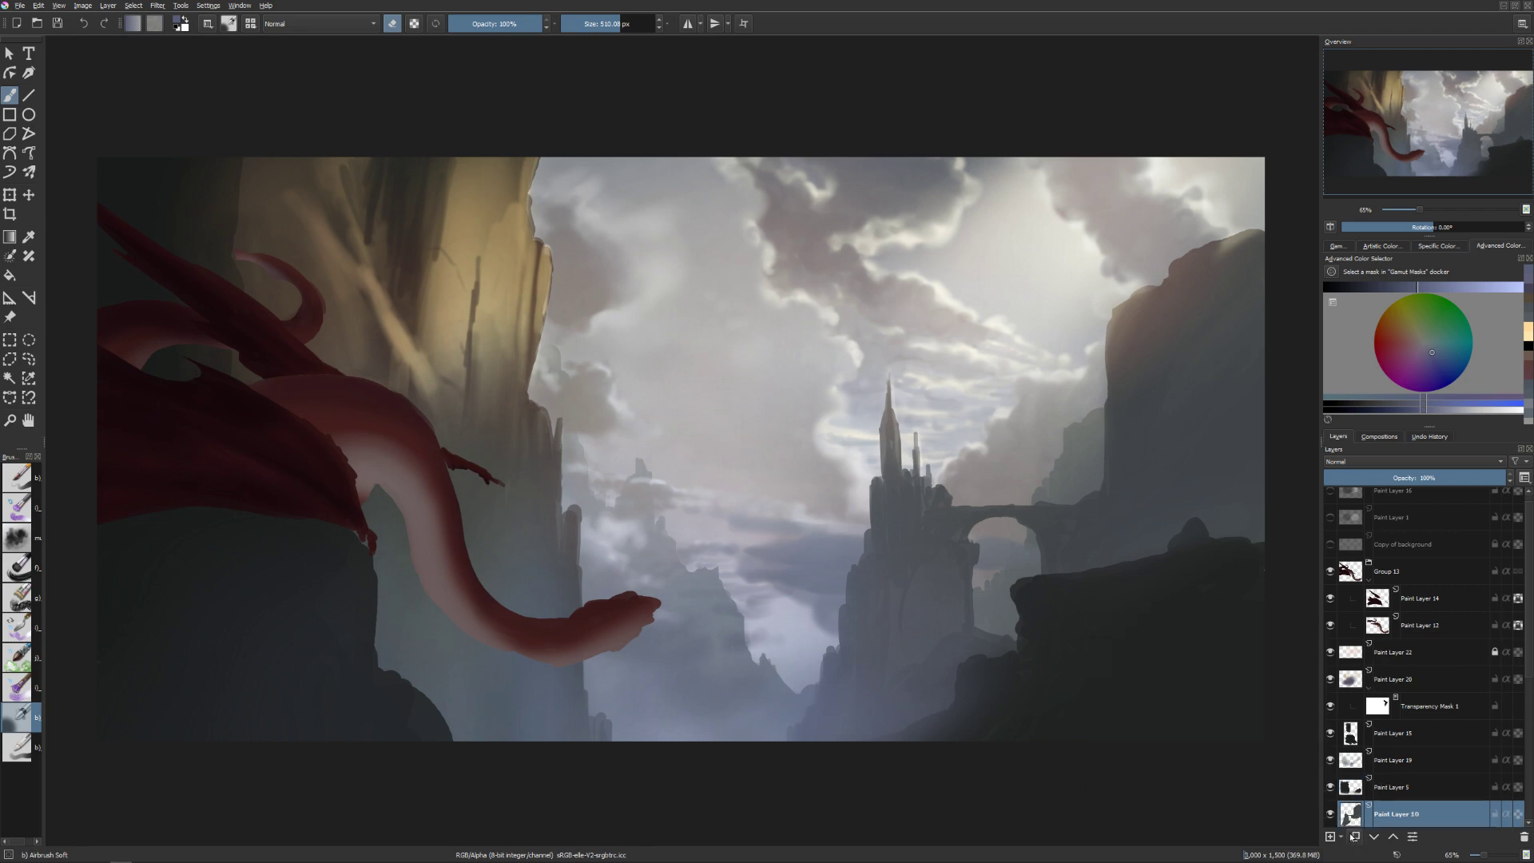
{"action": "left_click", "coordinate": [1330, 836]}
{"action": "key", "text": "bracketleft"}
{"action": "key", "text": "bracketleft"}
{"action": "key", "text": "e"}
{"action": "mouse_move", "coordinate": [1153, 533]}
{"action": "left_mouse_down"}
{"action": "mouse_move", "coordinate": [1187, 607]}
{"action": "mouse_move", "coordinate": [1239, 578]}
{"action": "mouse_move", "coordinate": [1242, 543]}
{"action": "mouse_move", "coordinate": [1175, 619]}
{"action": "mouse_move", "coordinate": [1154, 595]}
{"action": "mouse_move", "coordinate": [1073, 576]}
{"action": "mouse_move", "coordinate": [1006, 650]}
{"action": "mouse_move", "coordinate": [966, 749]}
{"action": "mouse_move", "coordinate": [923, 726]}
{"action": "left_mouse_up"}
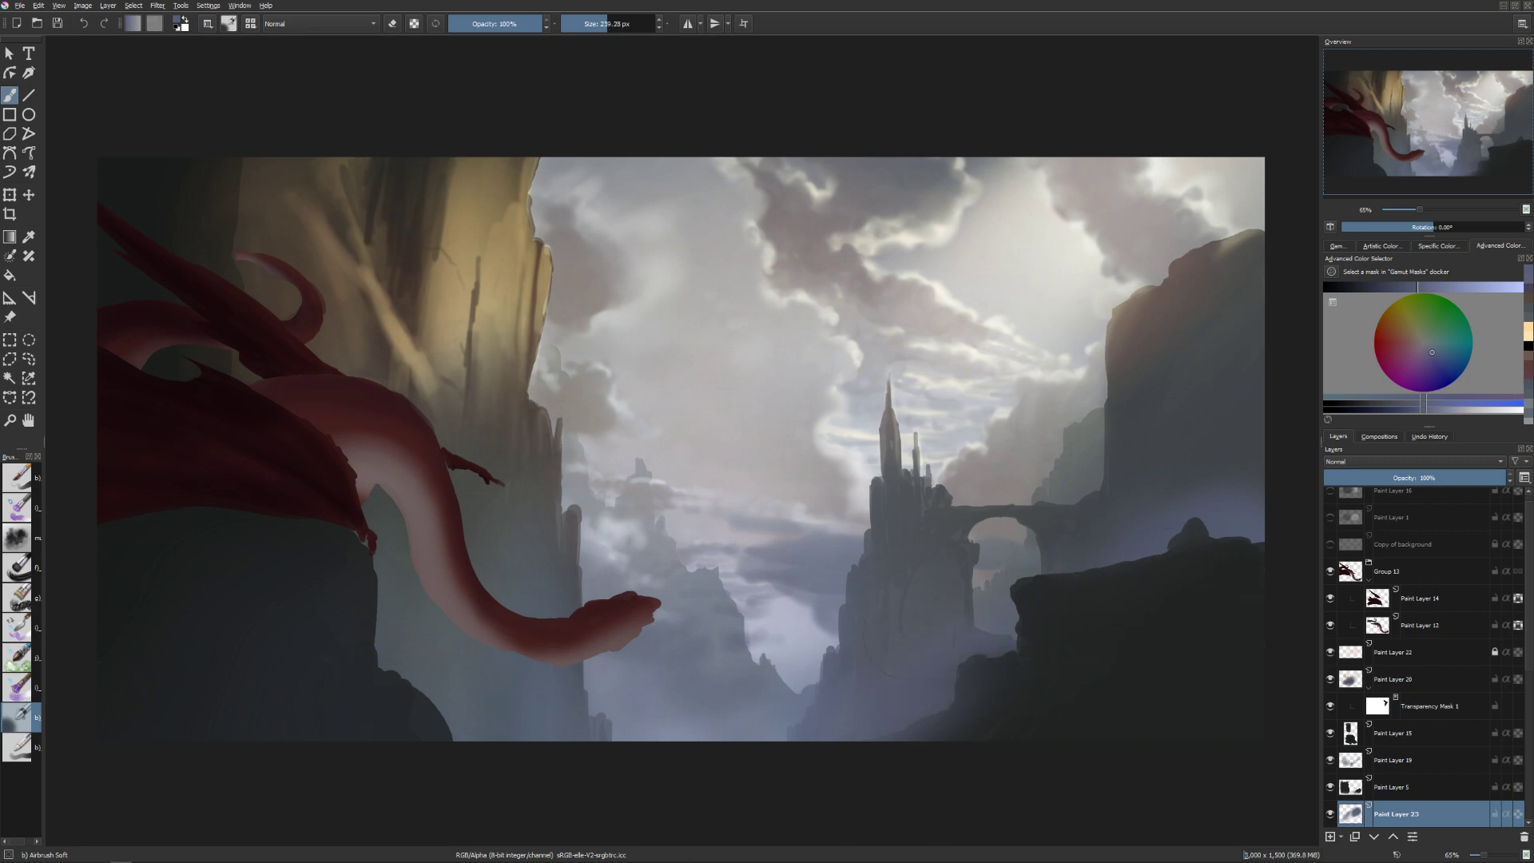
Paint lighter blue mist along the valley bottom, below the dragon's head and at the castle base.
{"action": "left_click", "coordinate": [1426, 286]}
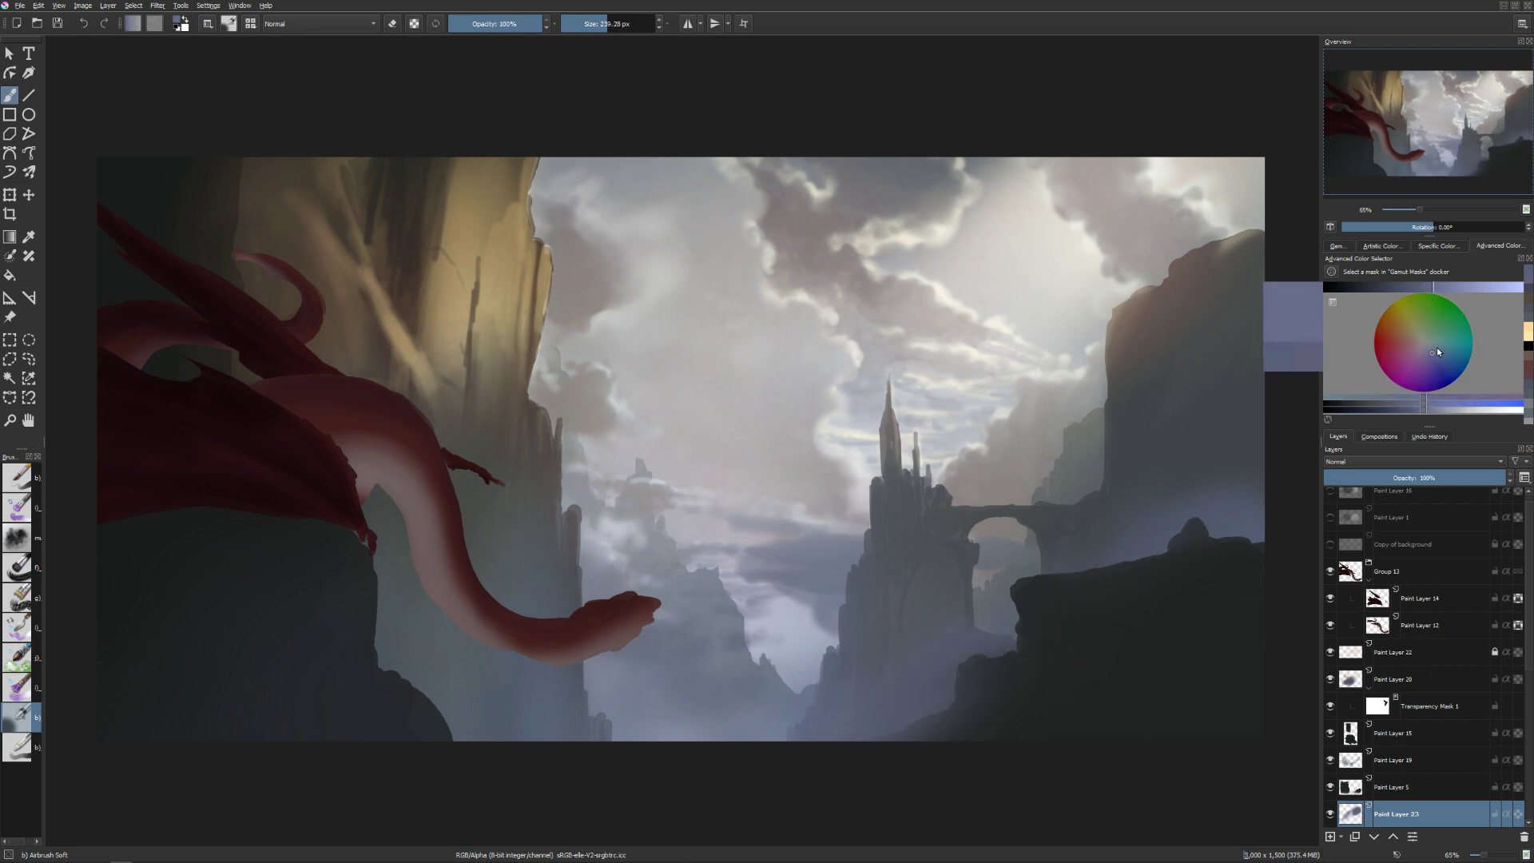
{"action": "key", "text": "bracketright"}
{"action": "mouse_move", "coordinate": [723, 730]}
{"action": "left_mouse_down"}
{"action": "mouse_move", "coordinate": [671, 712]}
{"action": "mouse_move", "coordinate": [750, 702]}
{"action": "mouse_move", "coordinate": [706, 834]}
{"action": "left_mouse_up"}
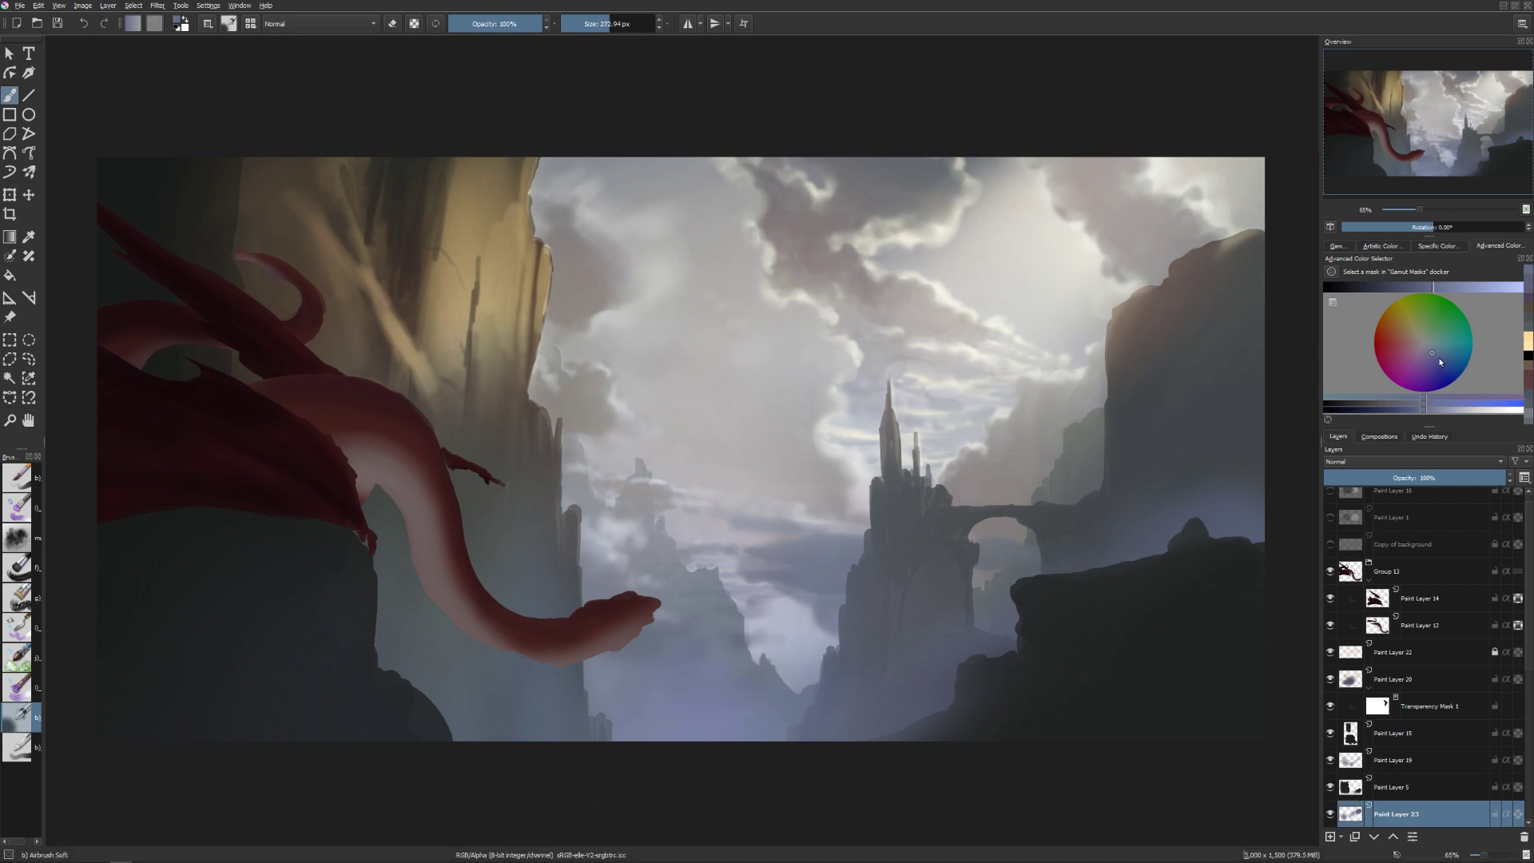
{"action": "left_click_drag", "start_coordinate": [1433, 415], "coordinate": [1442, 410]}
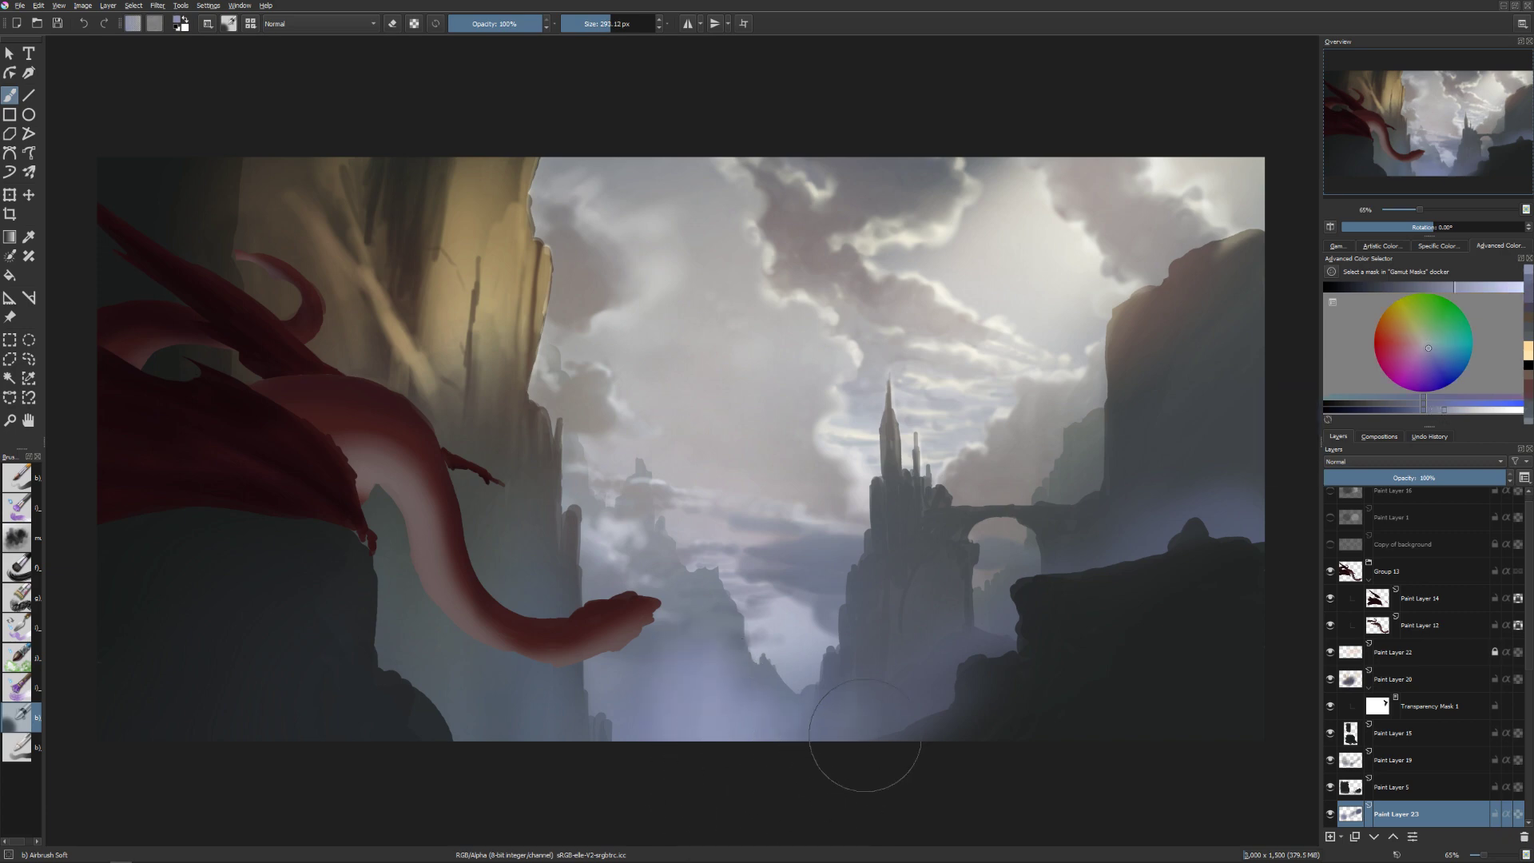
{"action": "left_click_drag", "start_coordinate": [648, 728], "coordinate": [604, 716]}
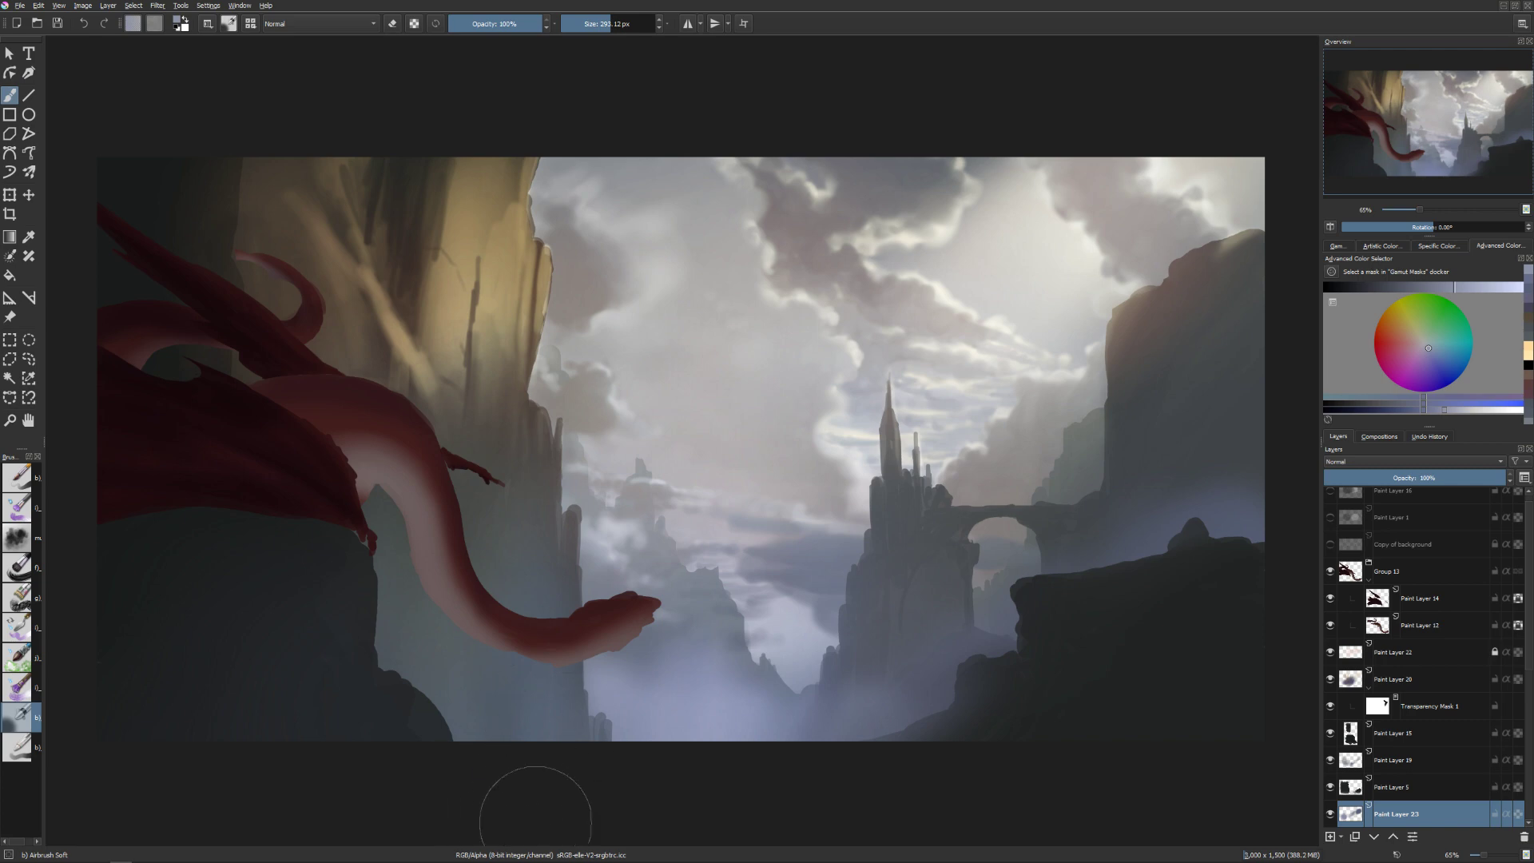
{"action": "mouse_move", "coordinate": [825, 698]}
{"action": "left_mouse_down"}
{"action": "mouse_move", "coordinate": [791, 702]}
{"action": "mouse_move", "coordinate": [811, 757]}
{"action": "mouse_move", "coordinate": [883, 738]}
{"action": "left_mouse_up"}
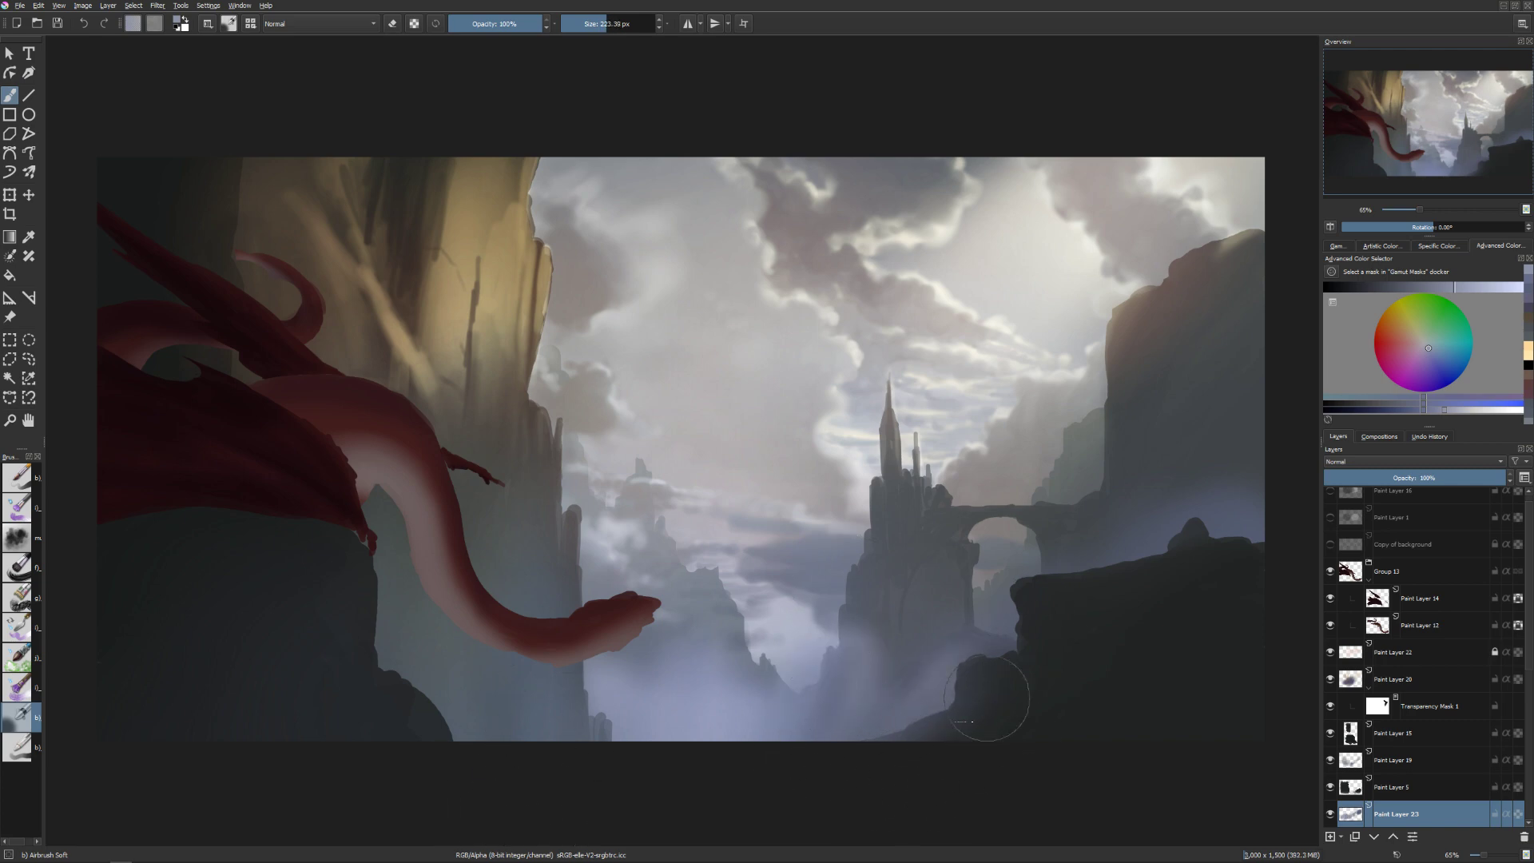
Erase fog from the castle base and left spire, then brighten mist along the right cliff edge.
{"action": "key", "text": "e"}
{"action": "mouse_move", "coordinate": [871, 621]}
{"action": "left_mouse_down"}
{"action": "mouse_move", "coordinate": [843, 646]}
{"action": "mouse_move", "coordinate": [881, 674]}
{"action": "mouse_move", "coordinate": [846, 697]}
{"action": "mouse_move", "coordinate": [813, 693]}
{"action": "mouse_move", "coordinate": [716, 604]}
{"action": "left_mouse_up"}
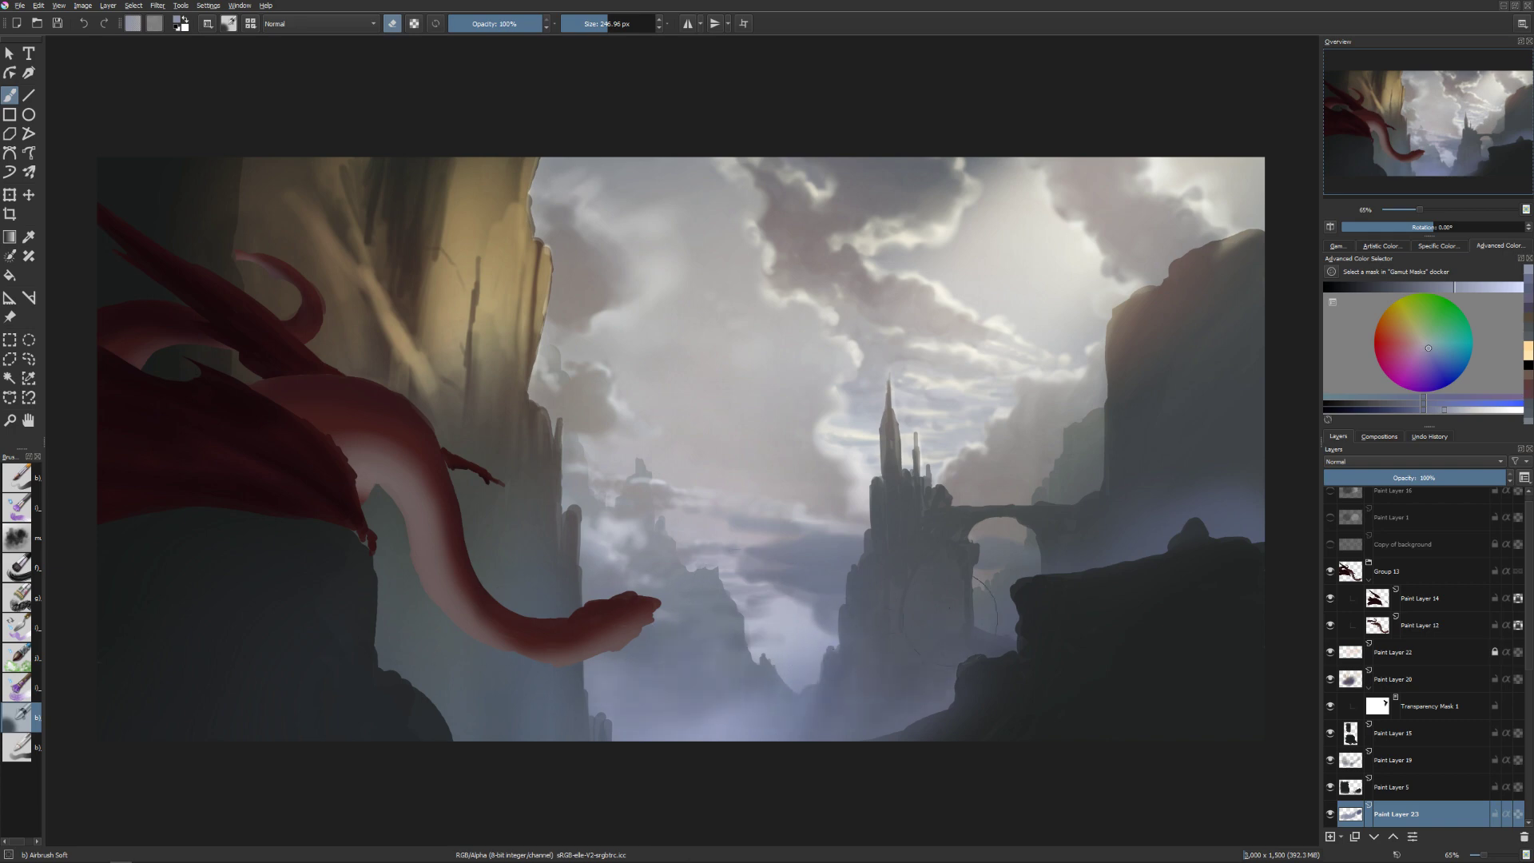
{"action": "key", "text": "e"}
{"action": "key", "text": "bracketleft"}
{"action": "key", "text": "bracketleft"}
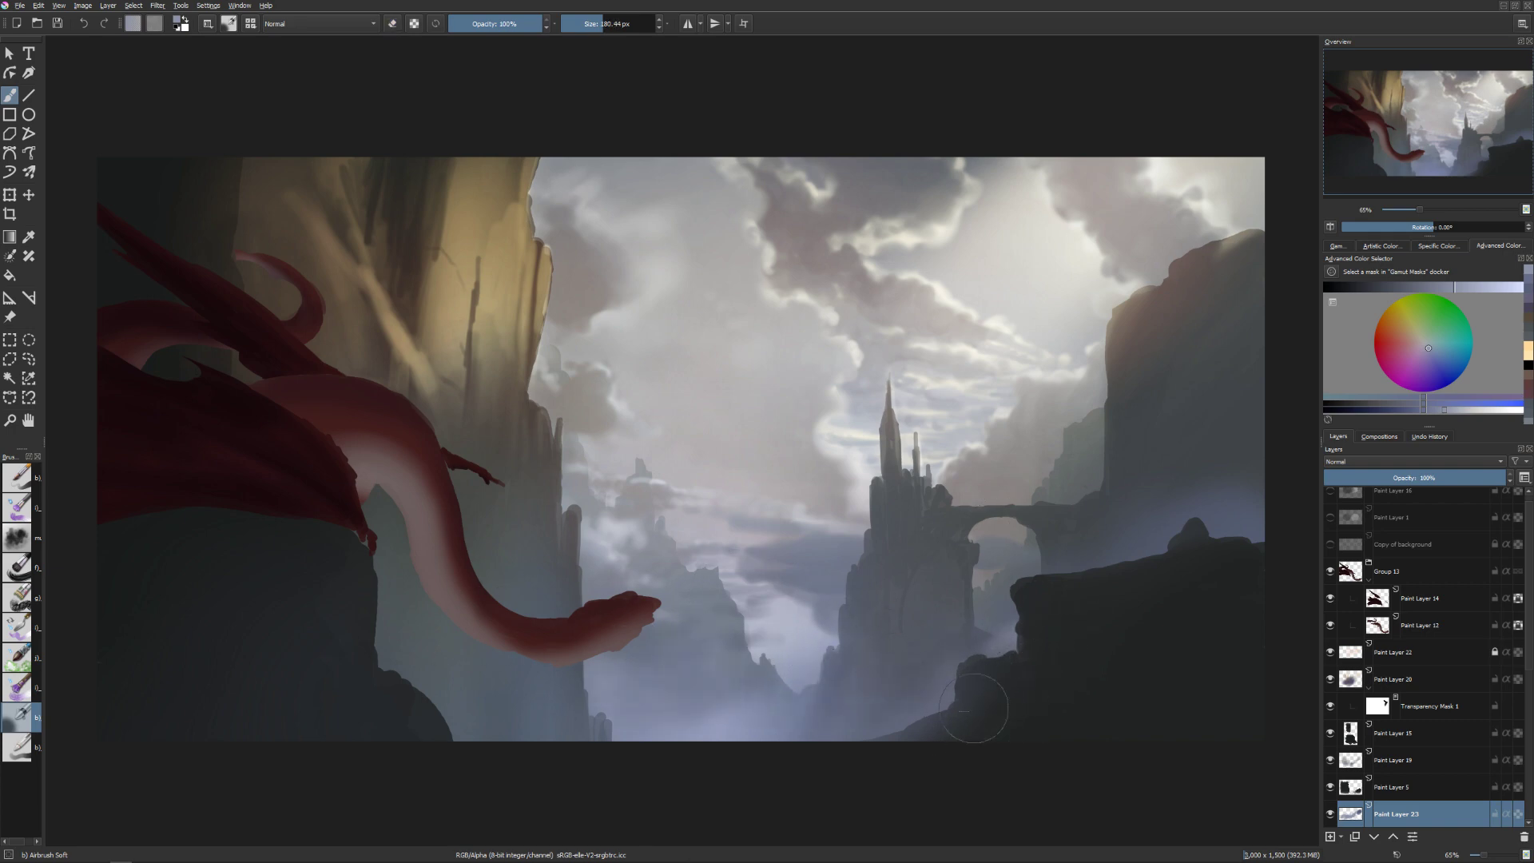
{"action": "left_click_drag", "start_coordinate": [1130, 599], "coordinate": [1133, 583]}
Merge the new mist layer into Paint Layer 10 and select Paint Layer 19.
{"action": "scroll", "coordinate": [1521, 767], "scroll_direction": "down", "scroll_amount": 4}
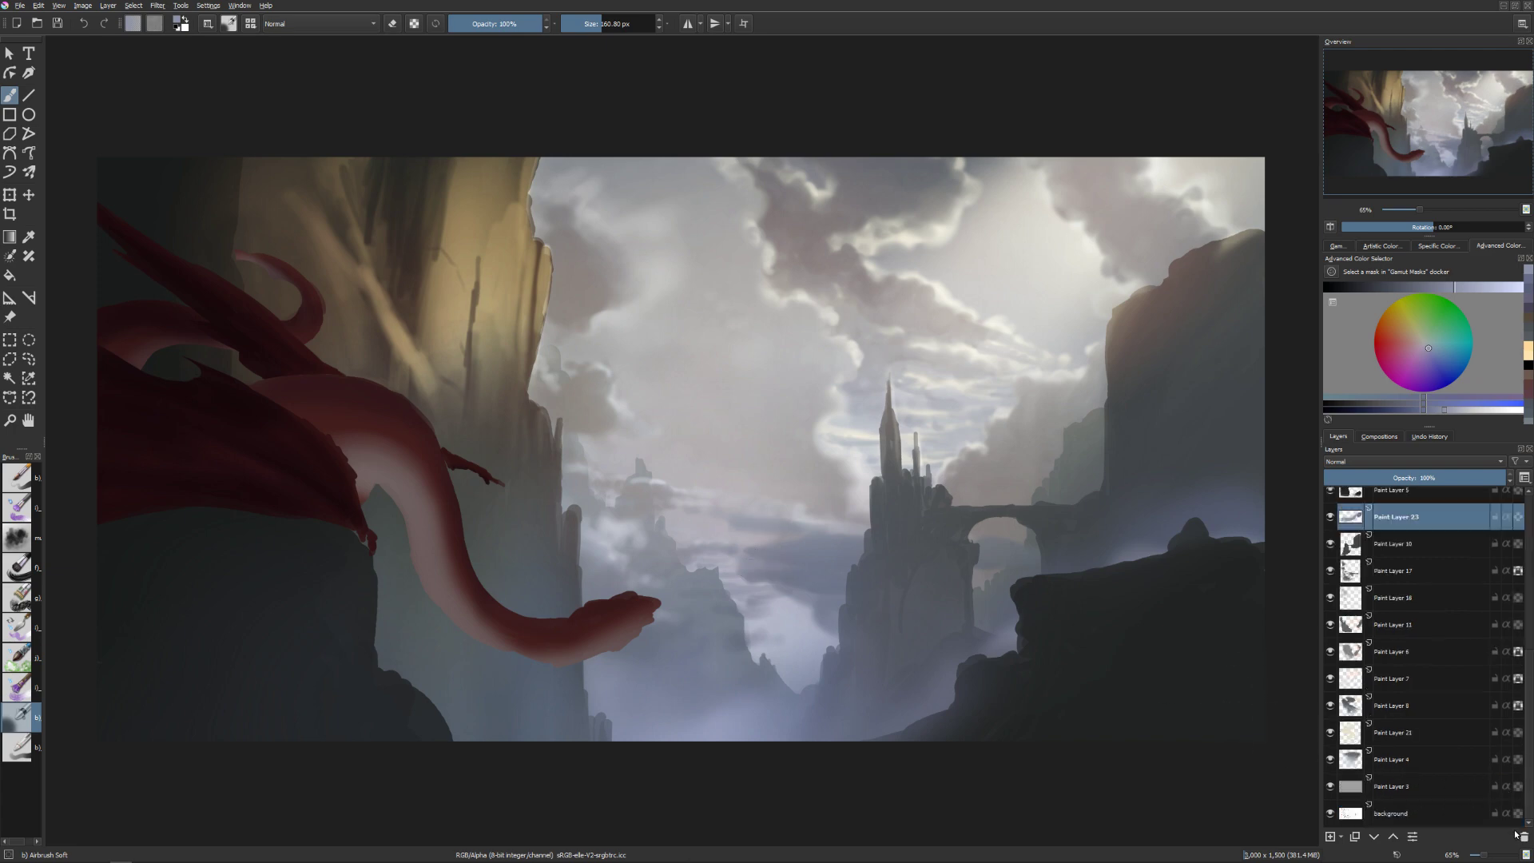
{"action": "key", "text": "shift+Delete"}
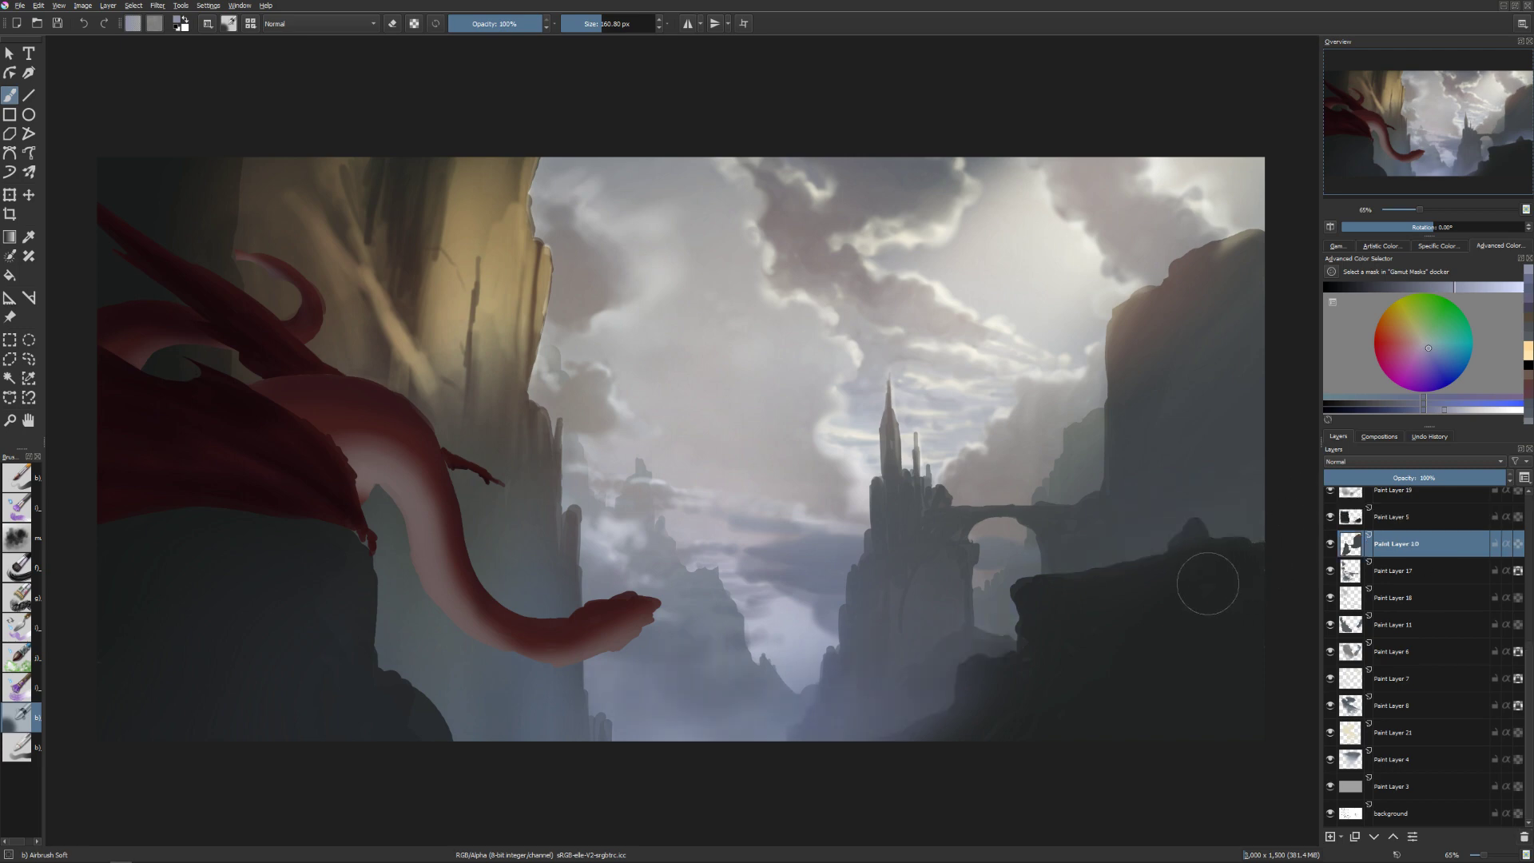
{"action": "scroll", "coordinate": [1414, 612], "scroll_direction": "up", "scroll_amount": 2}
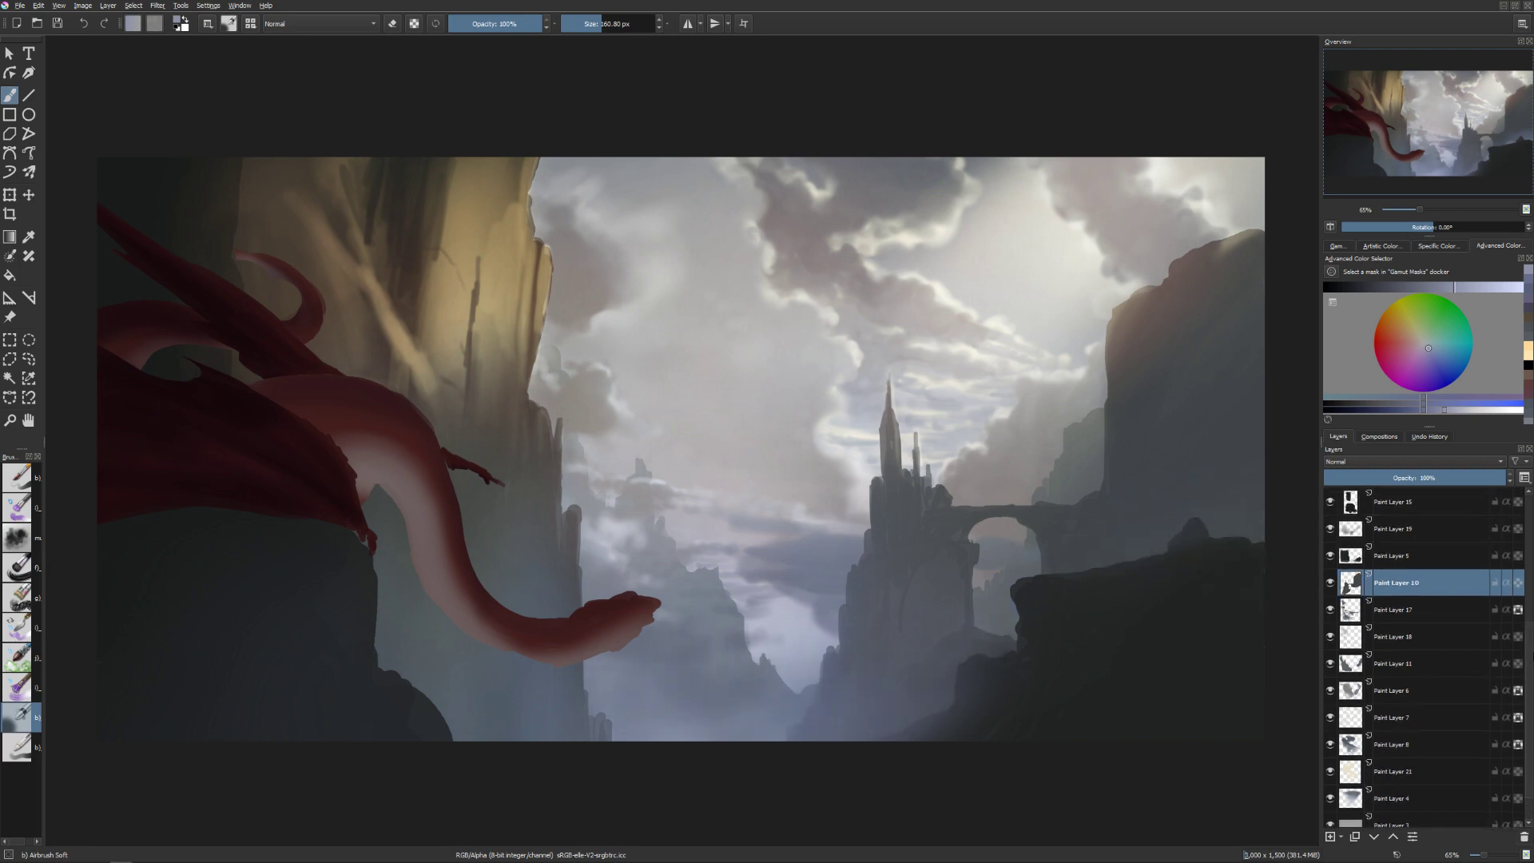
{"action": "mouse_move", "coordinate": [1414, 612]}
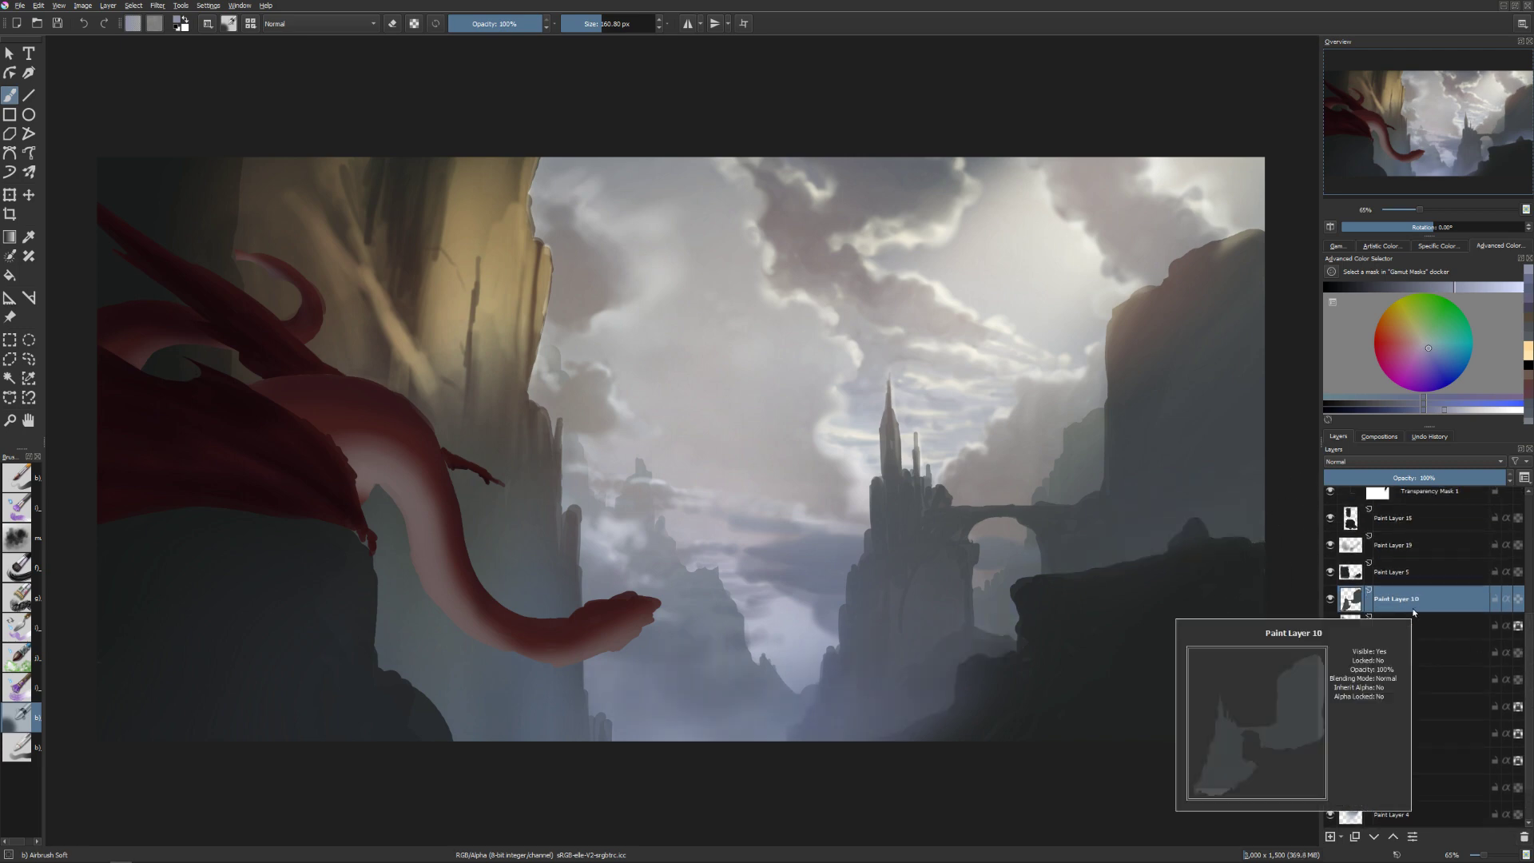
{"action": "left_click", "coordinate": [1355, 543]}
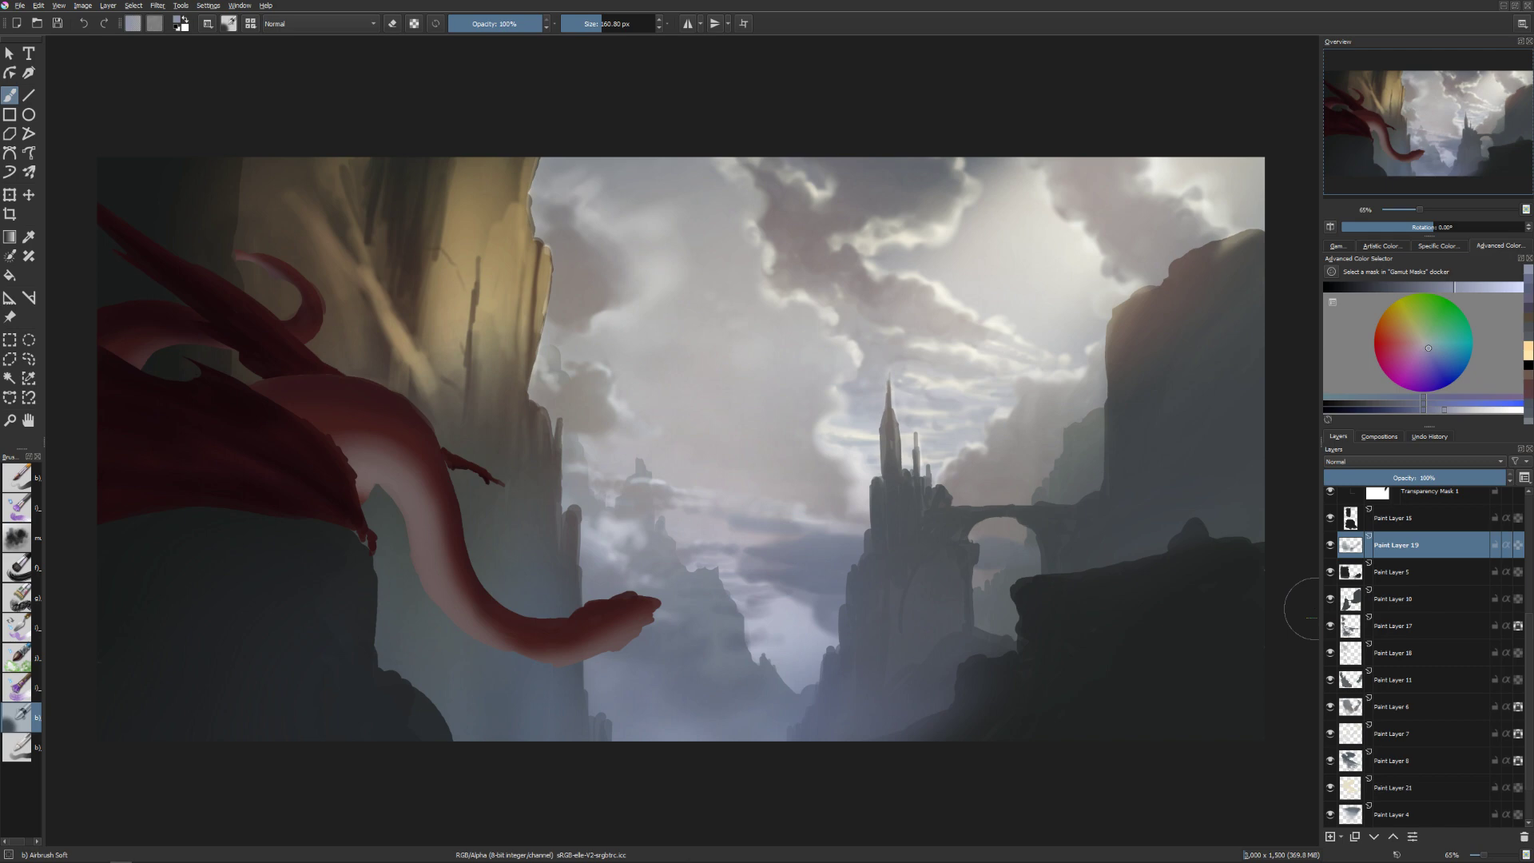
Lock Paint Layer 20, switch to Paint Layer 17 and lighten the purplish cloud's lower edge.
{"action": "key", "text": "r"}
{"action": "left_click", "coordinate": [583, 288]}
{"action": "left_click", "coordinate": [1493, 500]}
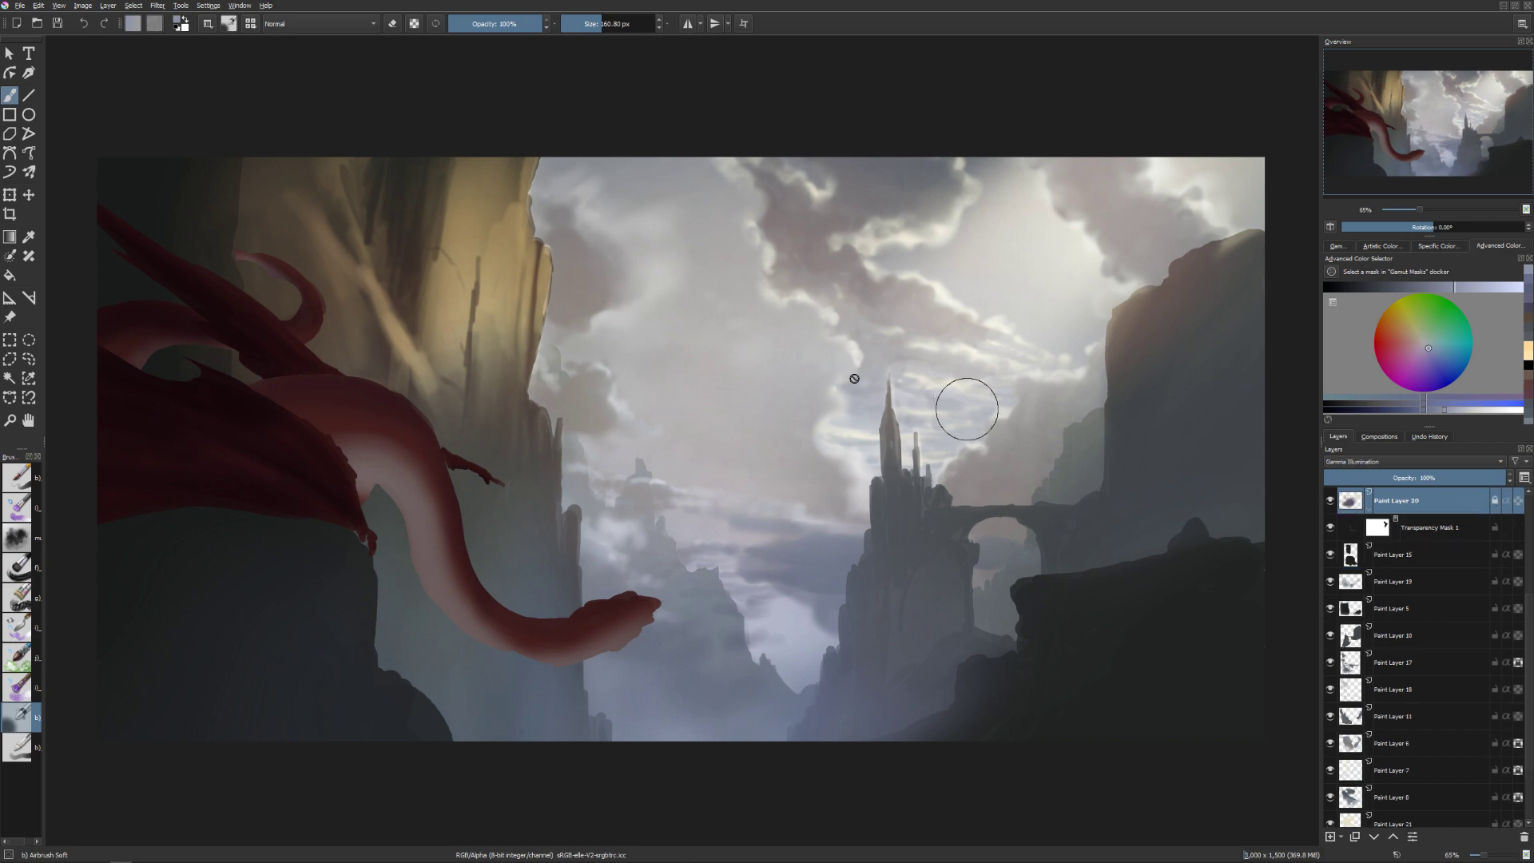
{"action": "left_click", "coordinate": [600, 353]}
{"action": "left_click_drag", "start_coordinate": [600, 311], "coordinate": [557, 378]}
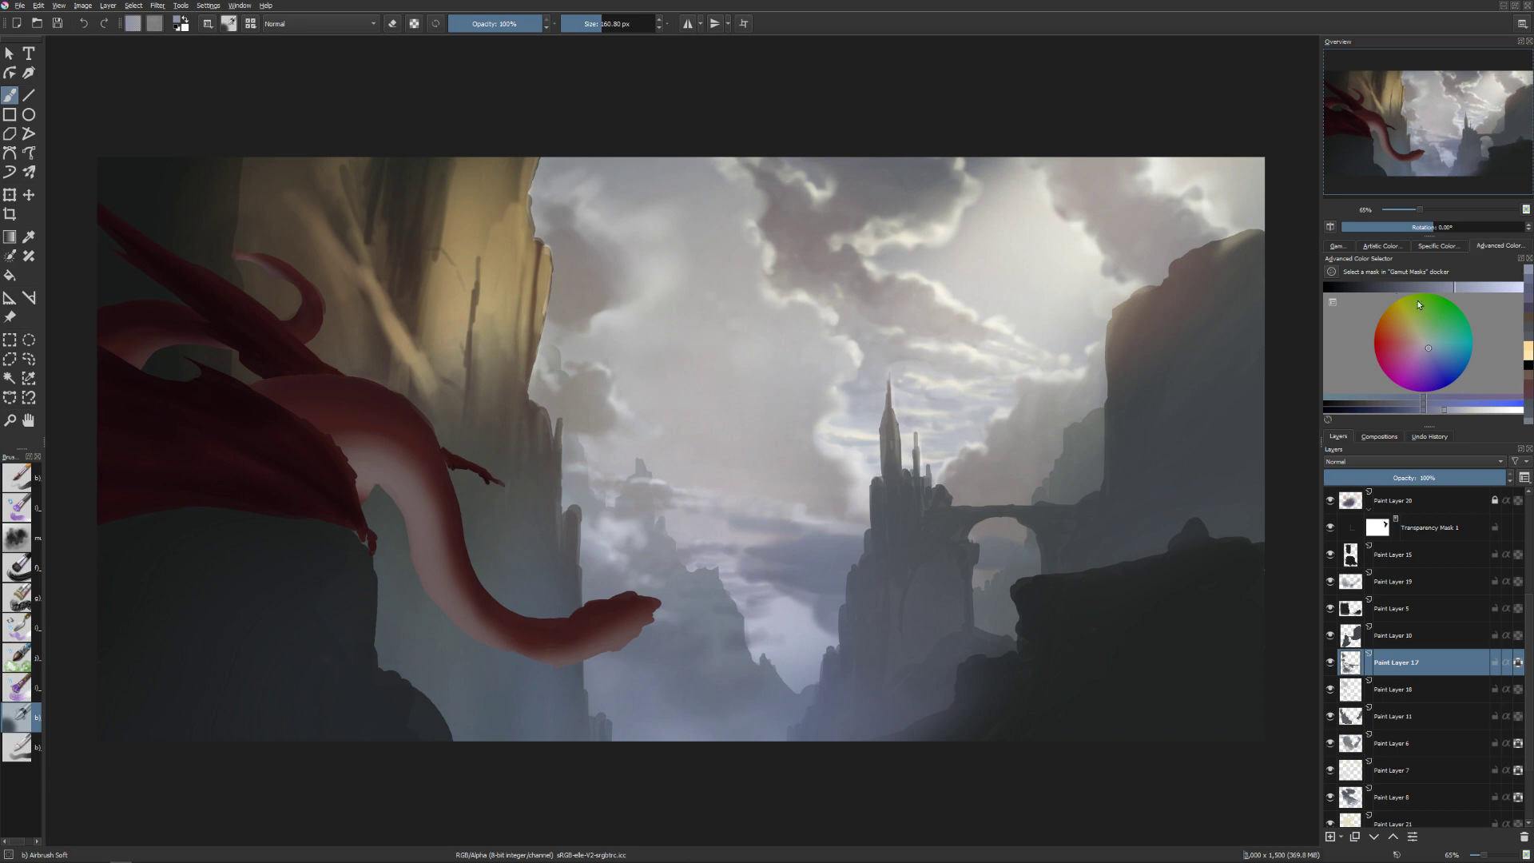
Soften the cloud beside the left cliff with a warmer shade and a larger brush.
{"action": "left_click", "coordinate": [1417, 342]}
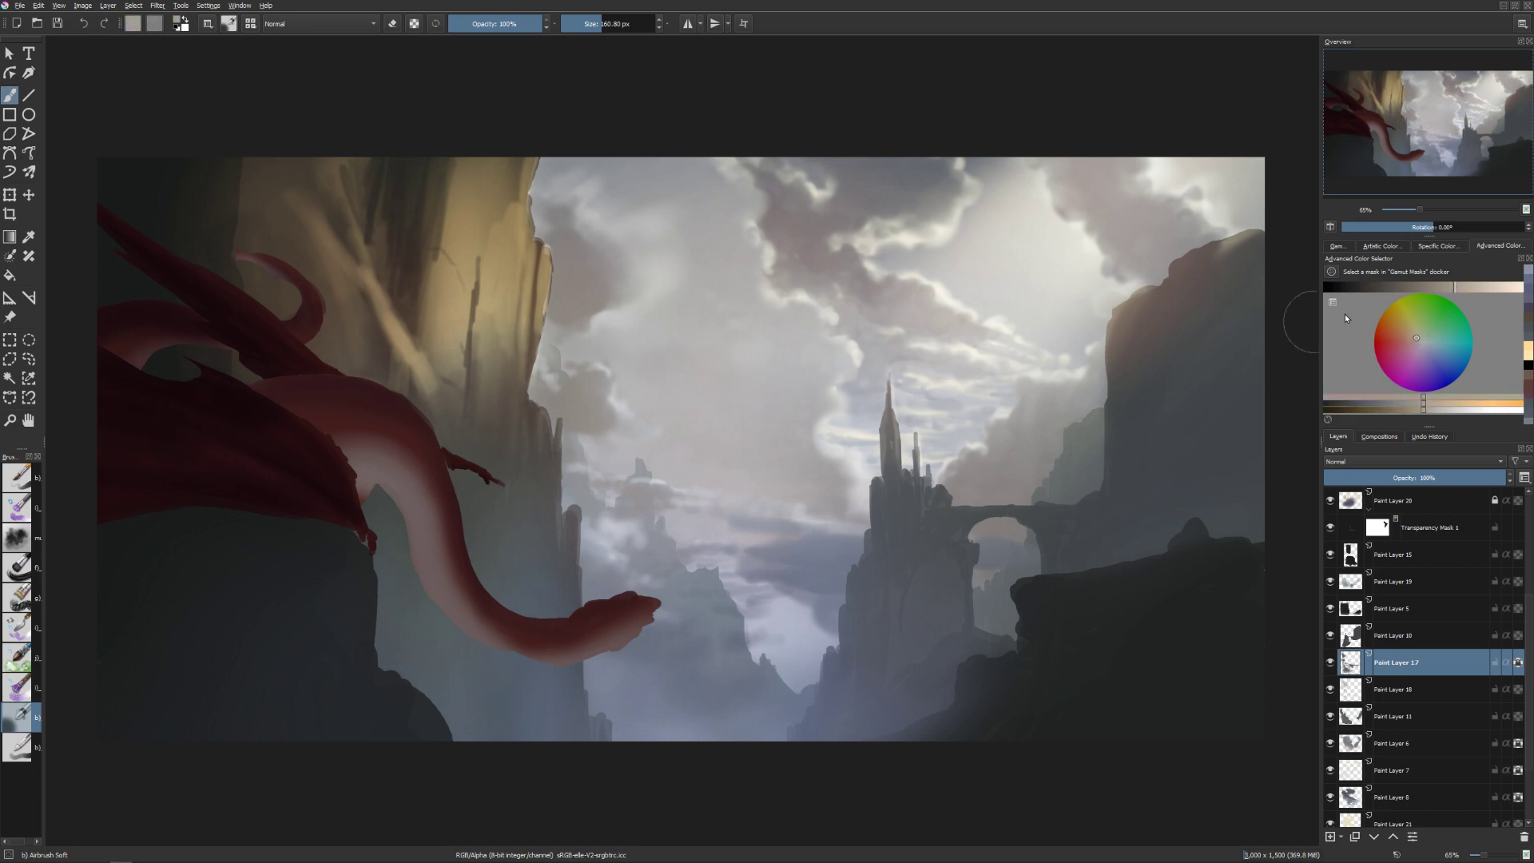
{"action": "left_click", "coordinate": [1438, 285]}
{"action": "key", "text": "bracketright"}
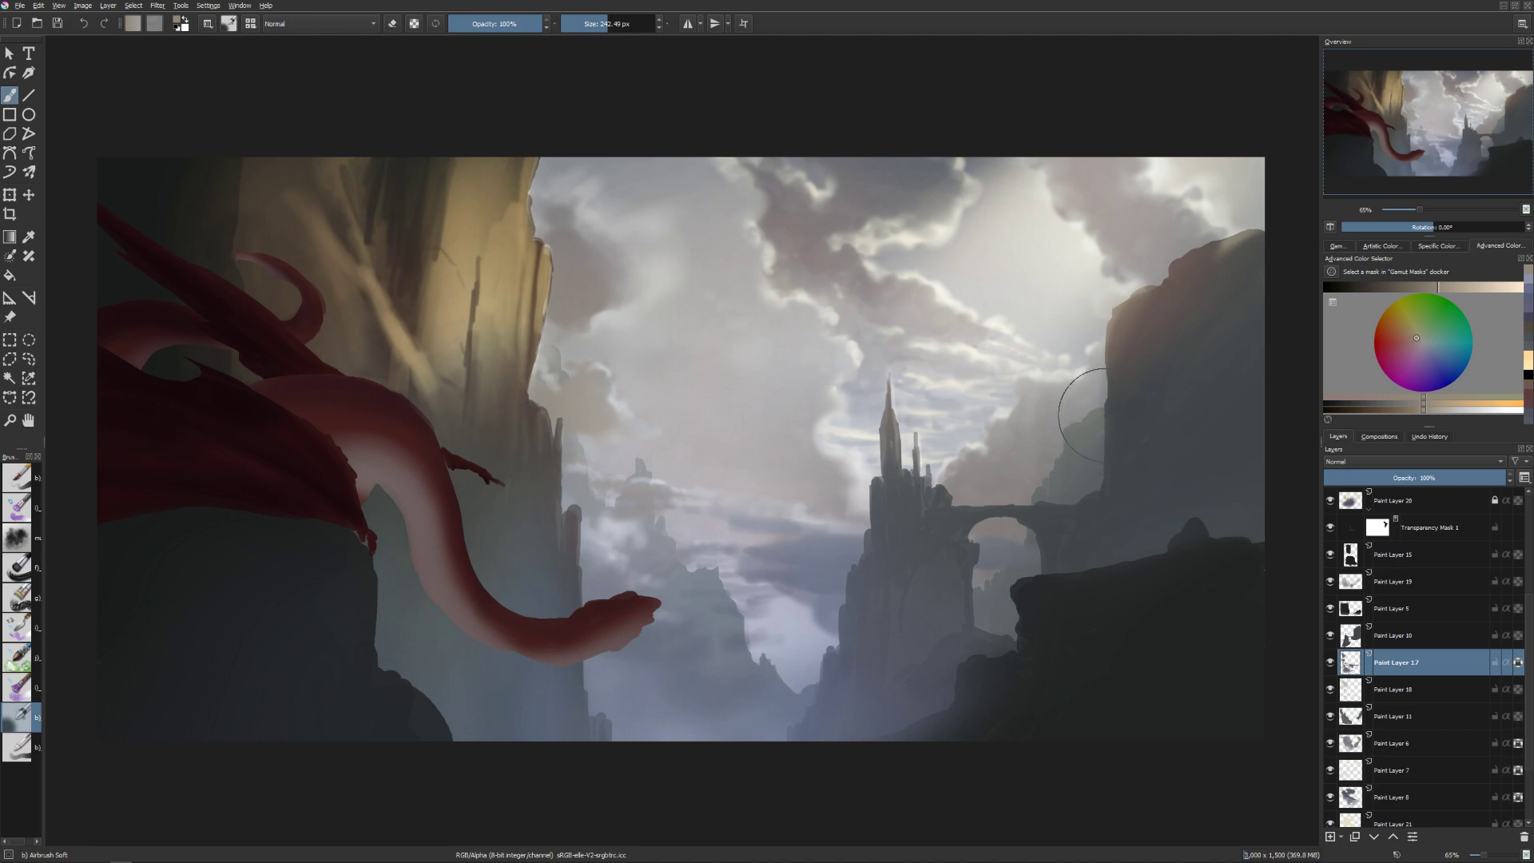
{"action": "left_click", "coordinate": [1423, 285]}
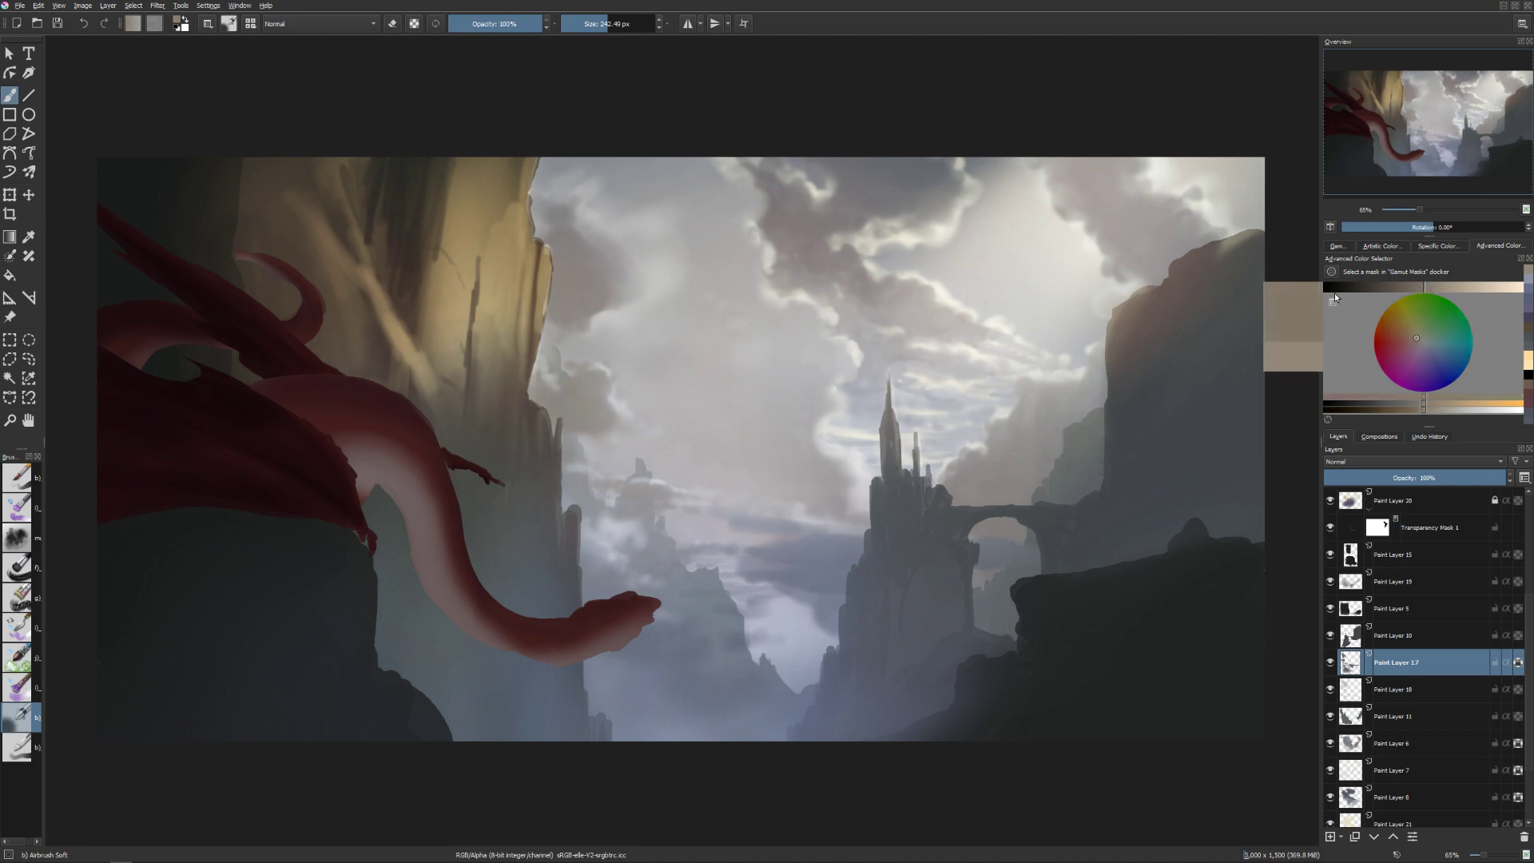
{"action": "key", "text": "bracketright"}
{"action": "left_click_drag", "start_coordinate": [604, 247], "coordinate": [637, 246]}
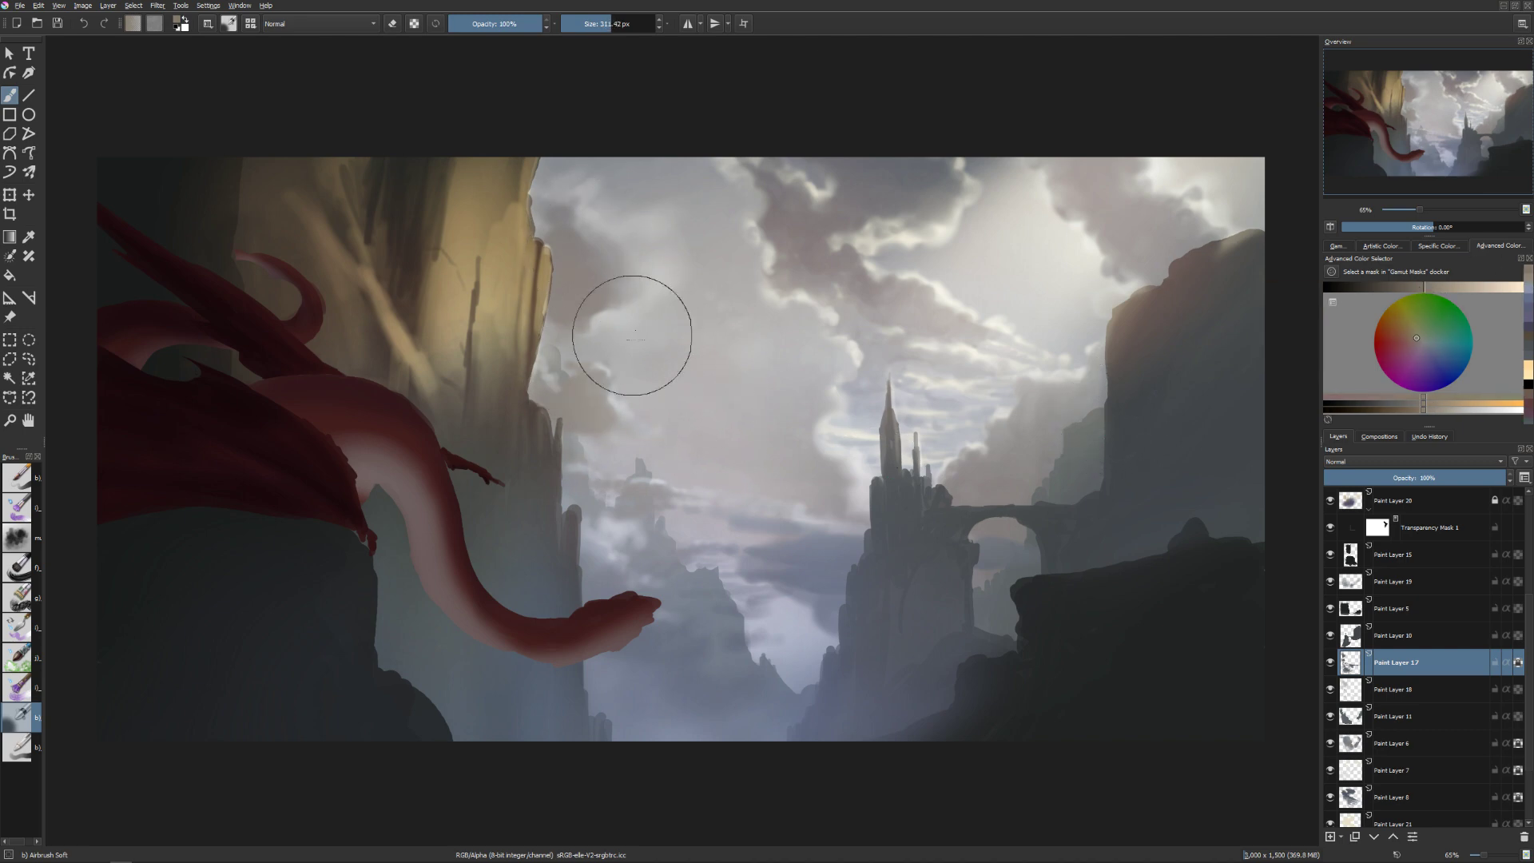
{"action": "mouse_move", "coordinate": [631, 336]}
{"action": "left_mouse_down"}
{"action": "mouse_move", "coordinate": [631, 198]}
{"action": "mouse_move", "coordinate": [659, 346]}
{"action": "left_mouse_up"}
{"action": "key", "text": "bracketleft"}
{"action": "key", "text": "bracketleft"}
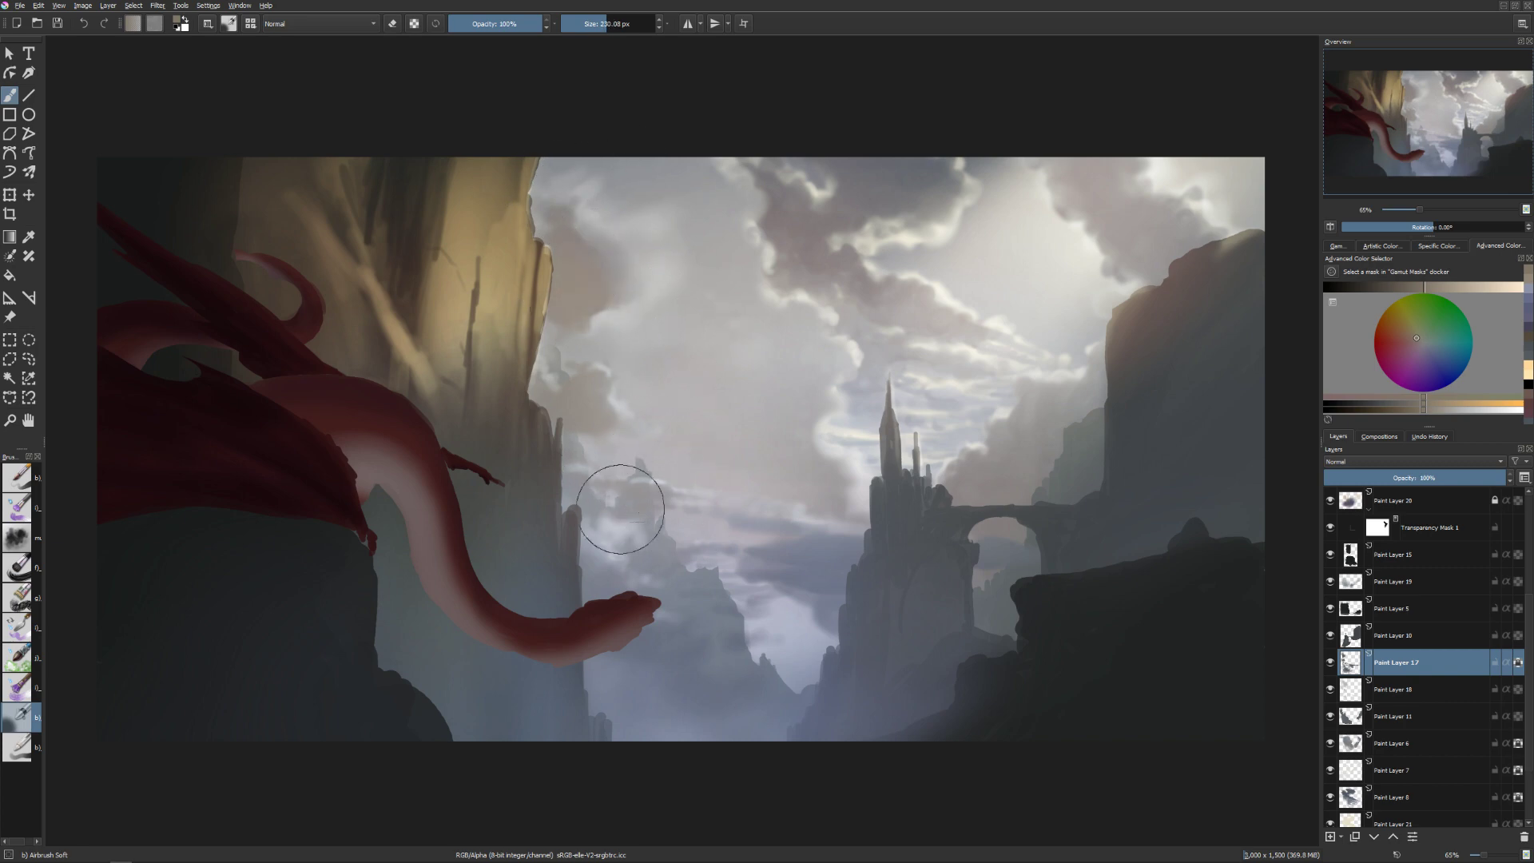
Airbrush a dark blue-grey cloud band in the valley toward the castle spire, then save.
{"action": "left_click", "coordinate": [1430, 352]}
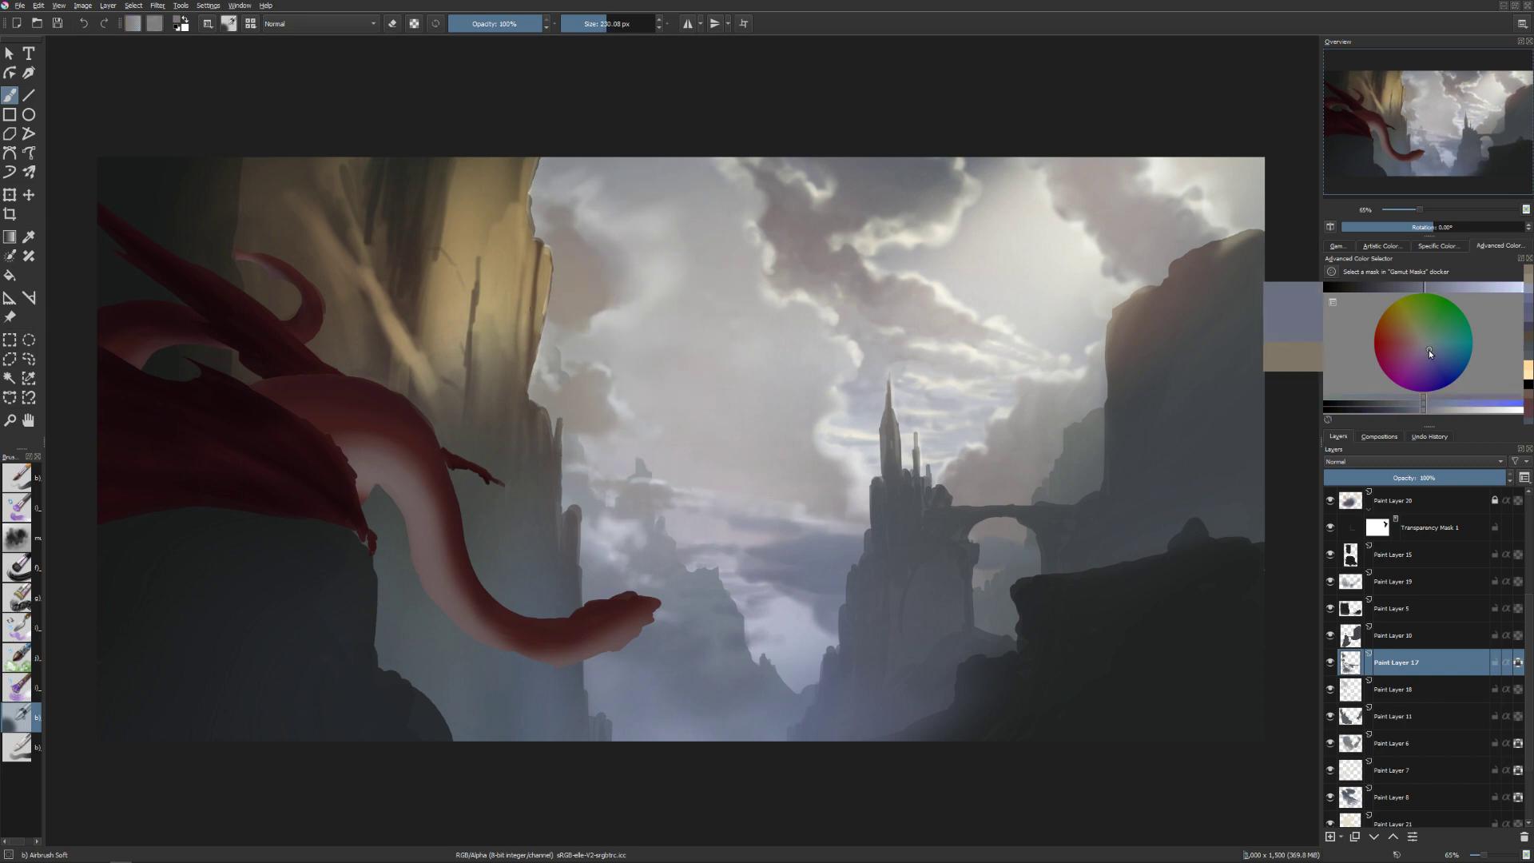
{"action": "key", "text": "bracketright"}
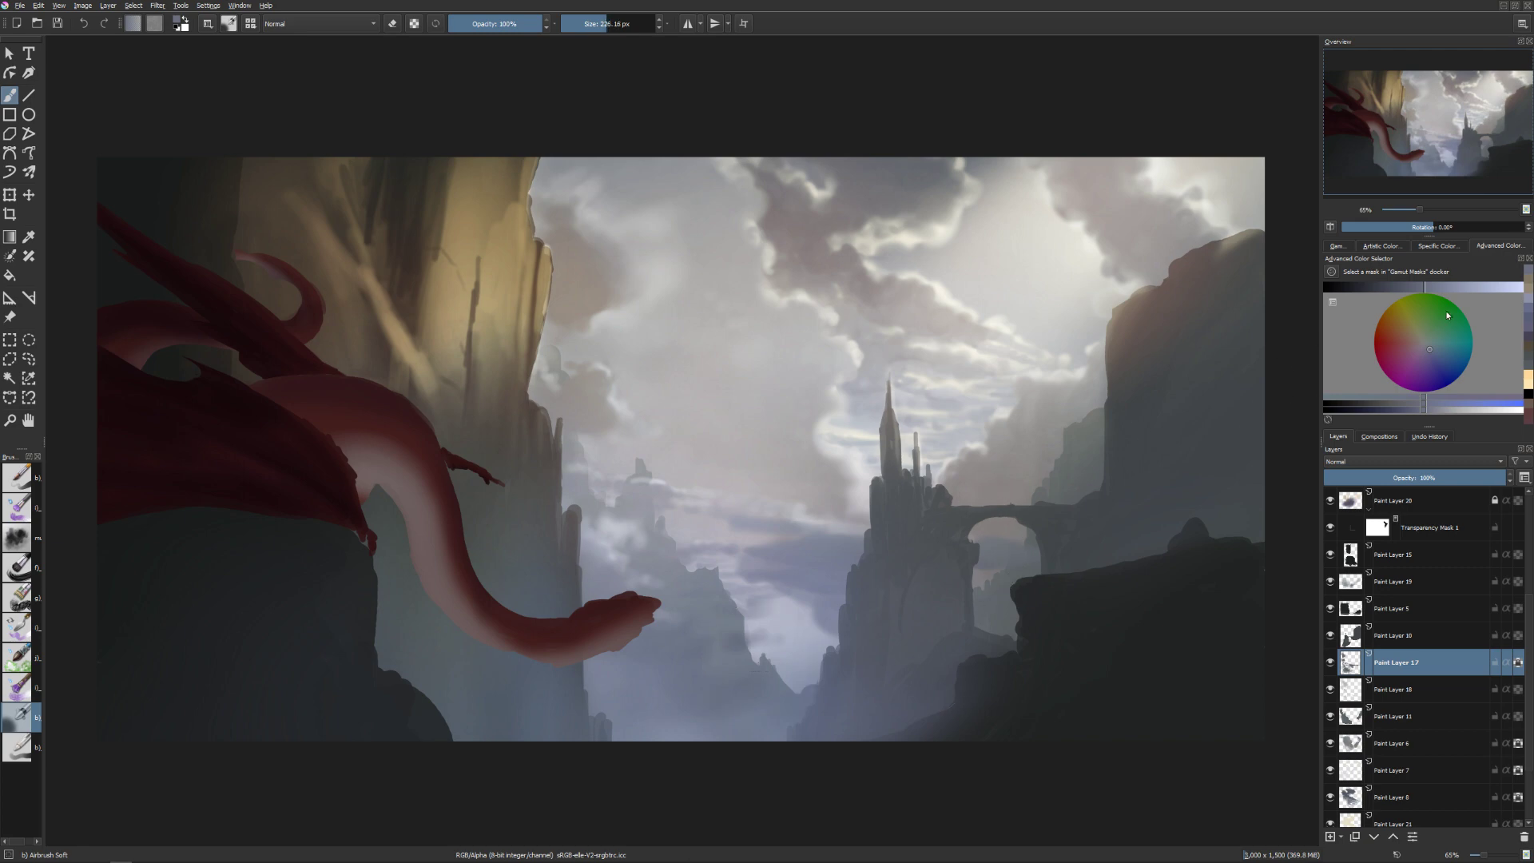
{"action": "left_click", "coordinate": [1430, 348]}
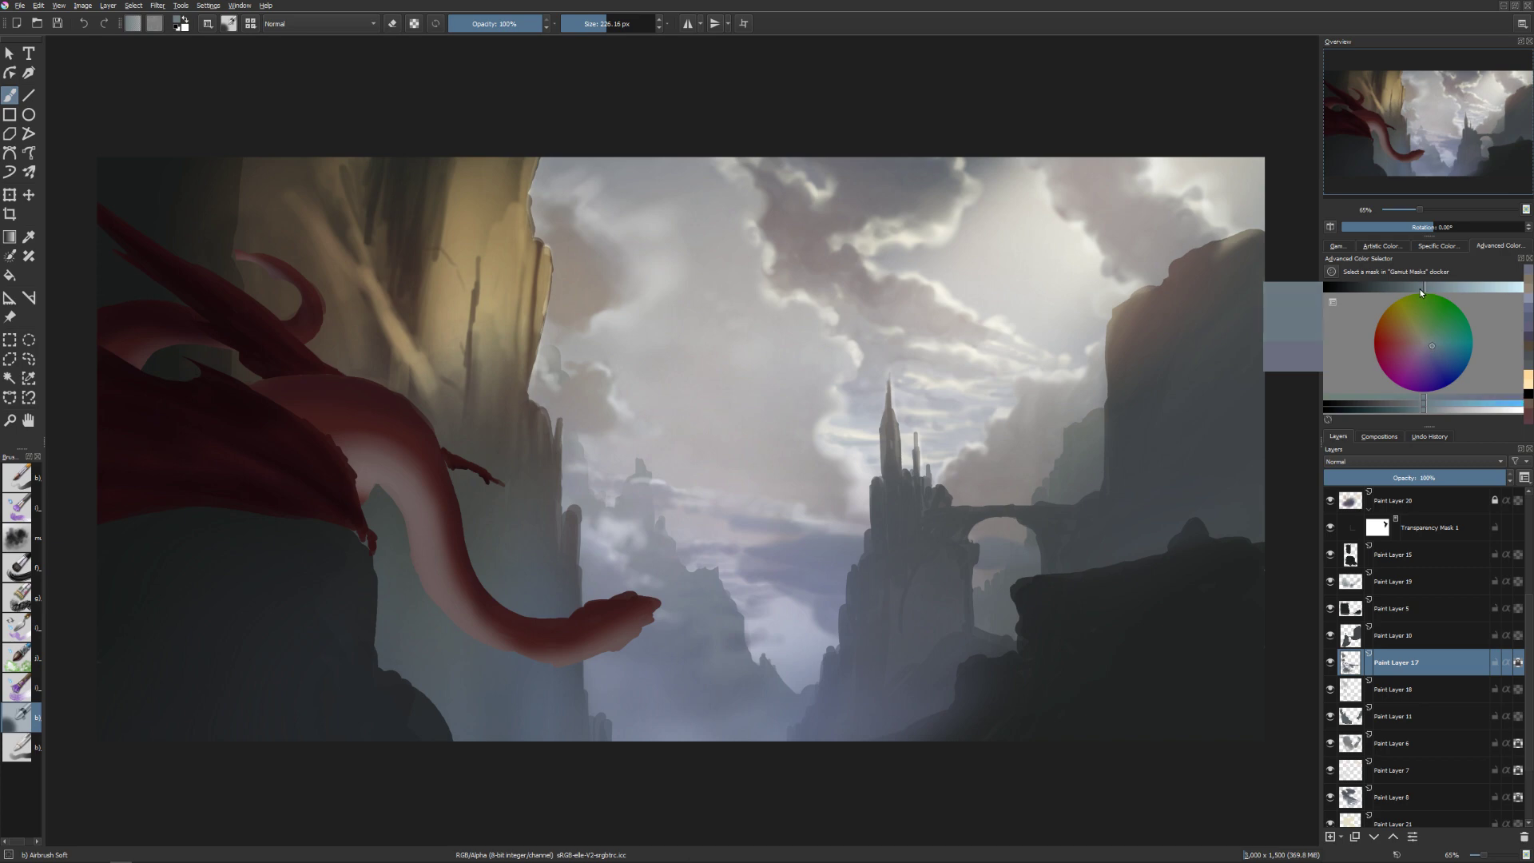
{"action": "left_click_drag", "start_coordinate": [1421, 292], "coordinate": [1403, 289]}
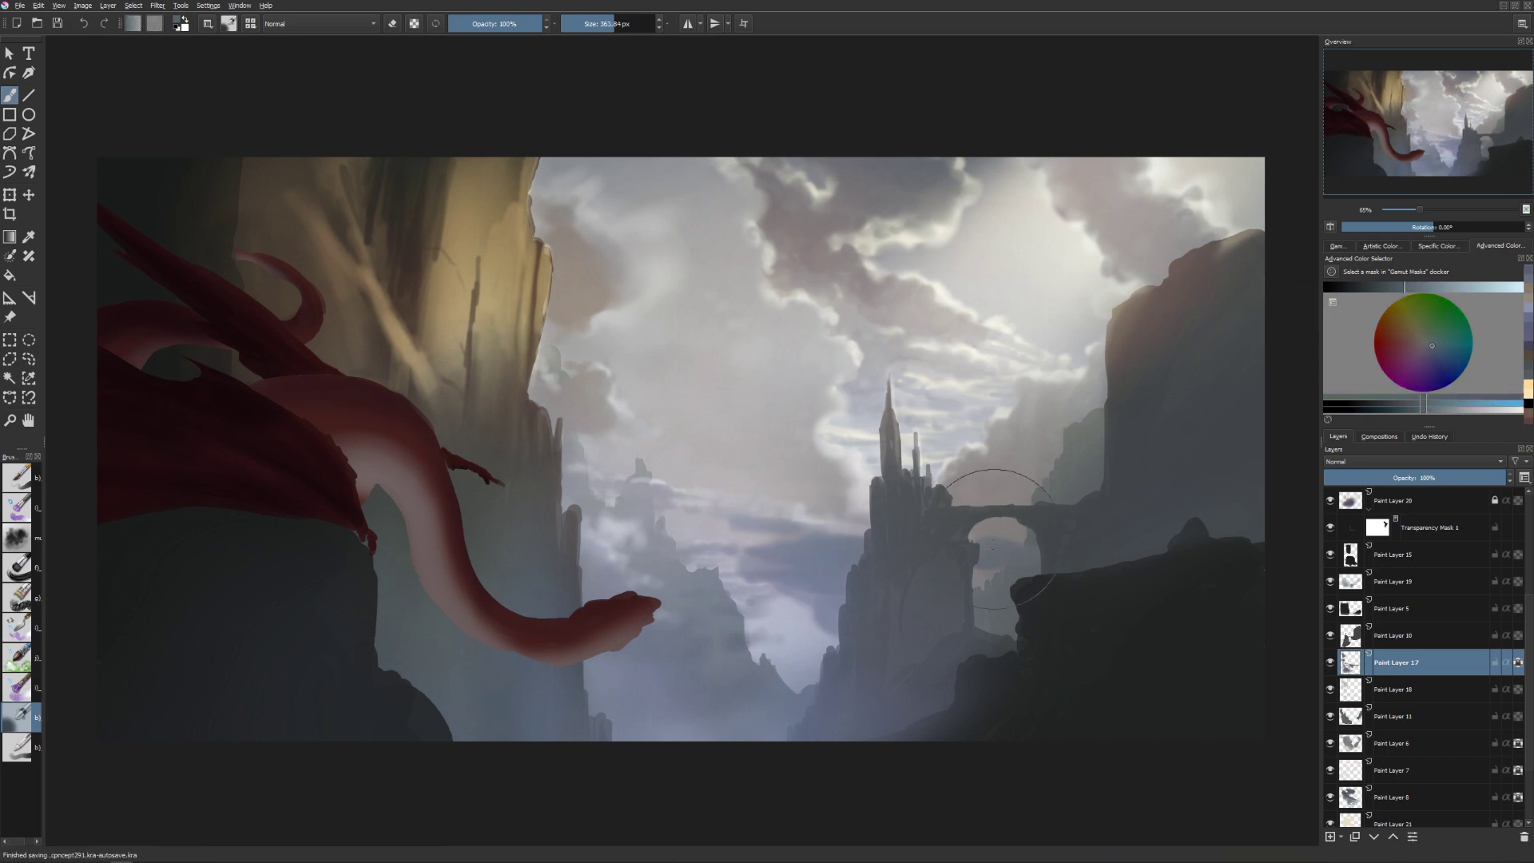
{"action": "left_click_drag", "start_coordinate": [951, 577], "coordinate": [823, 583], "text": "shift"}
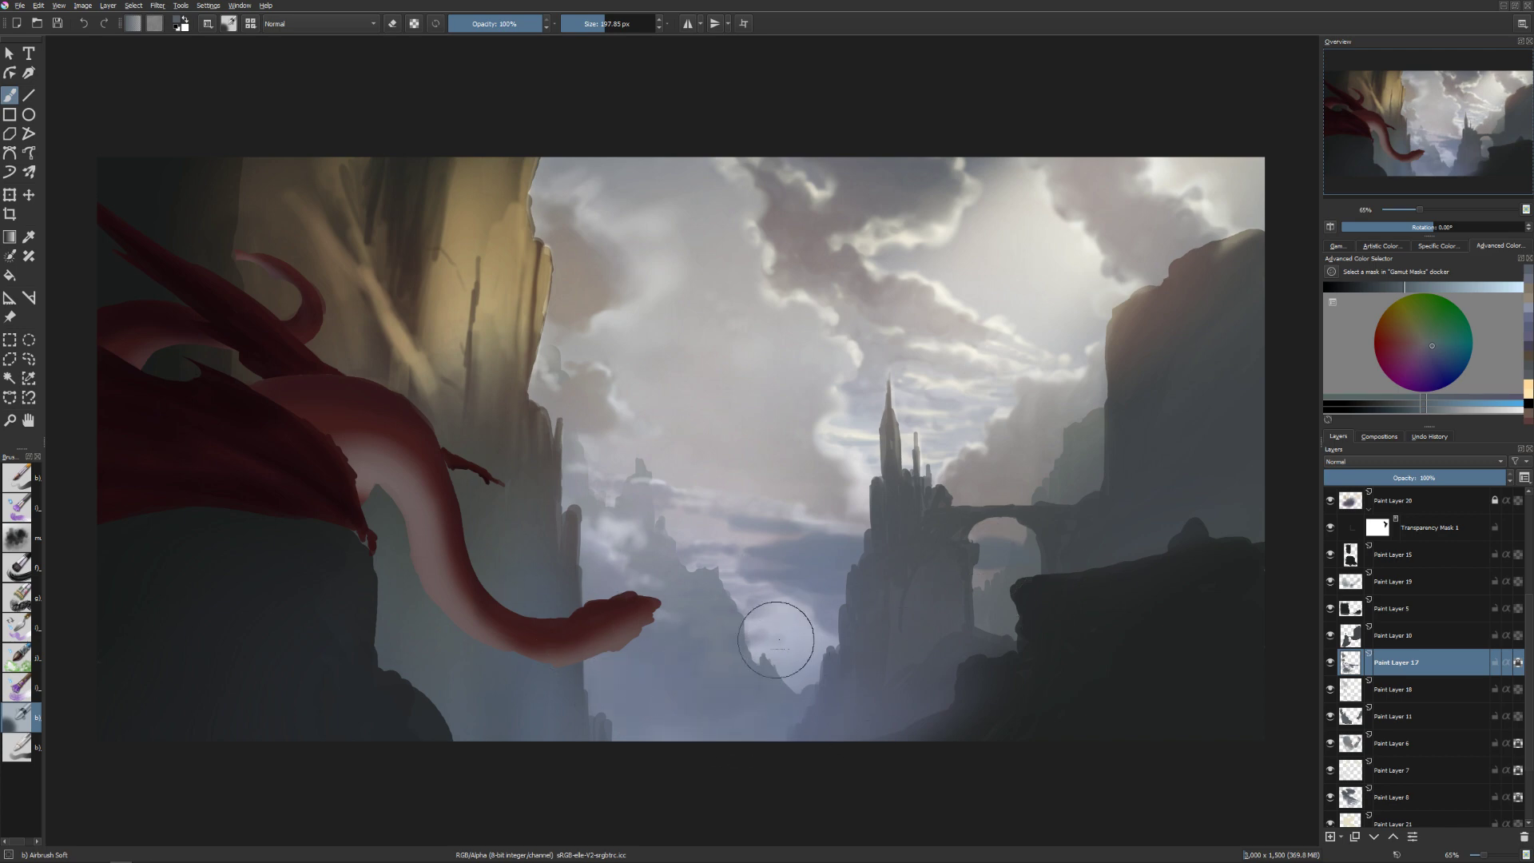
{"action": "left_click", "coordinate": [1384, 288]}
{"action": "mouse_move", "coordinate": [660, 656]}
{"action": "left_mouse_down"}
{"action": "mouse_move", "coordinate": [704, 656]}
{"action": "mouse_move", "coordinate": [642, 674]}
{"action": "left_mouse_up"}
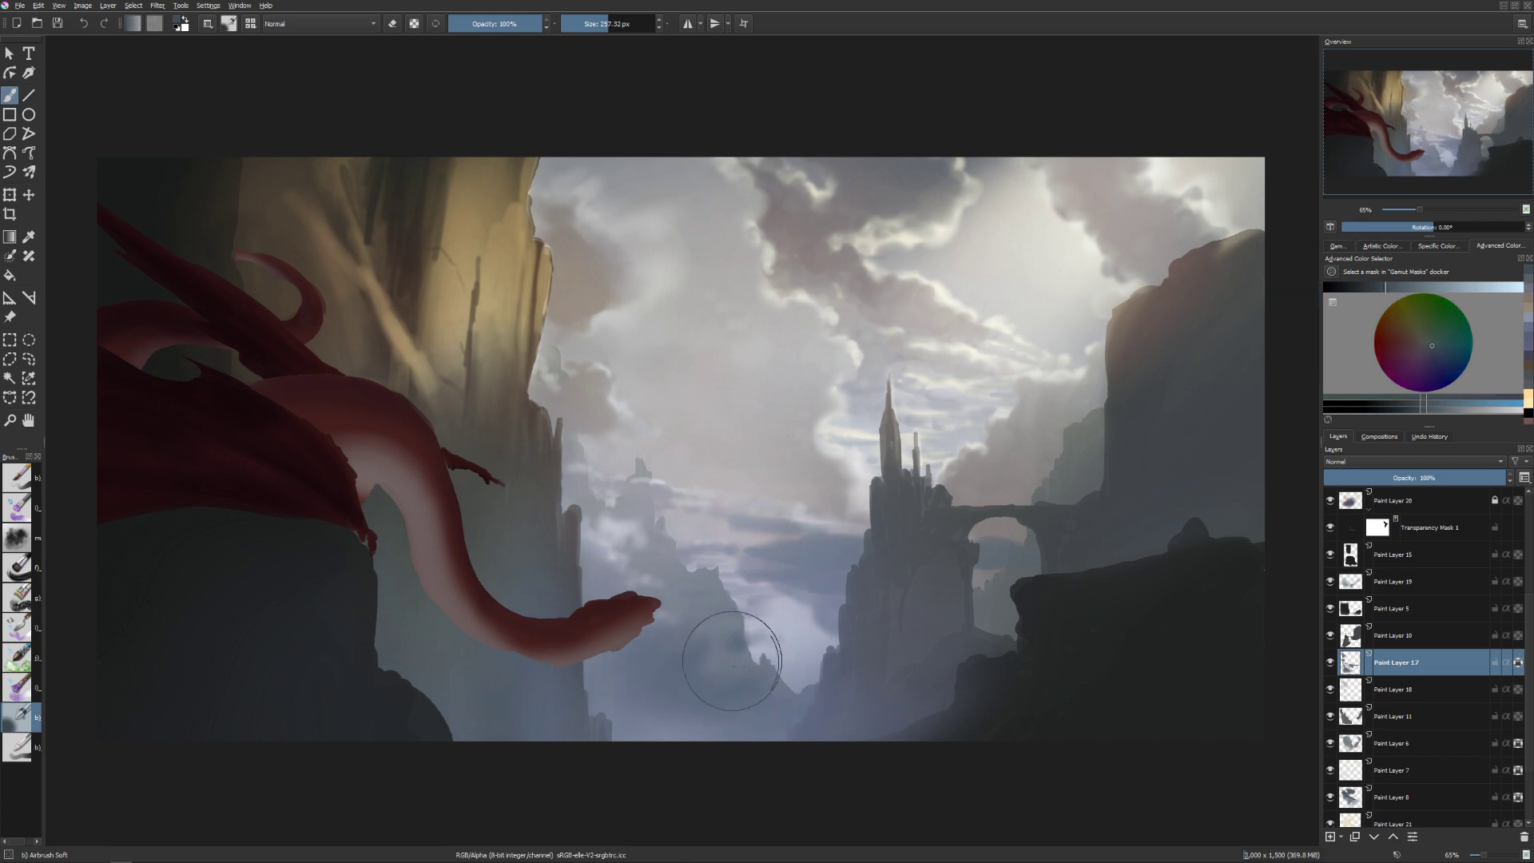
{"action": "mouse_move", "coordinate": [779, 580]}
{"action": "left_mouse_down"}
{"action": "mouse_move", "coordinate": [879, 588]}
{"action": "mouse_move", "coordinate": [815, 607]}
{"action": "left_mouse_up"}
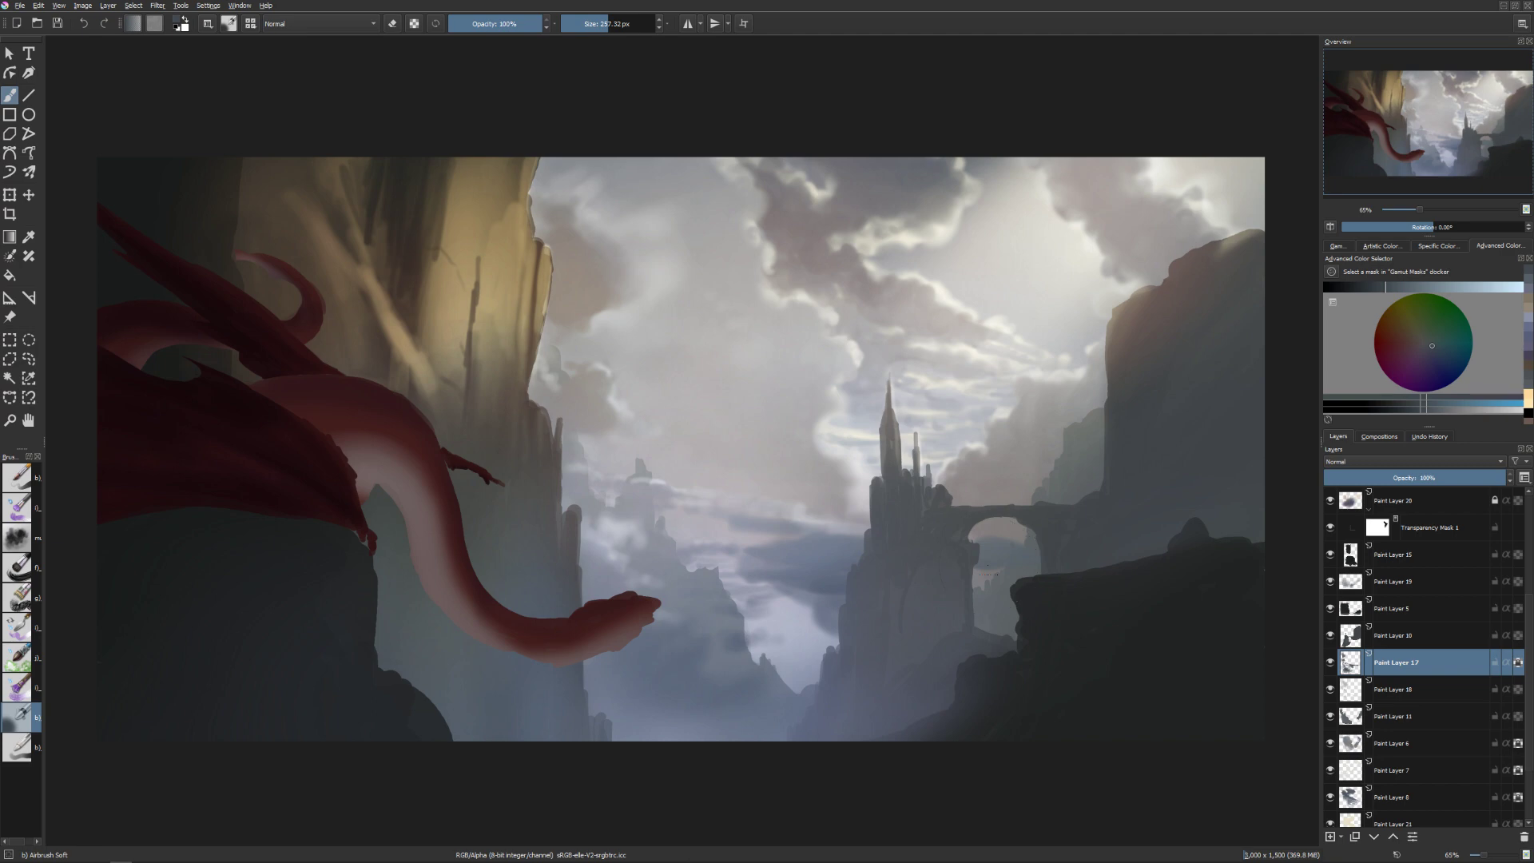
{"action": "key", "text": "ctrl+s"}
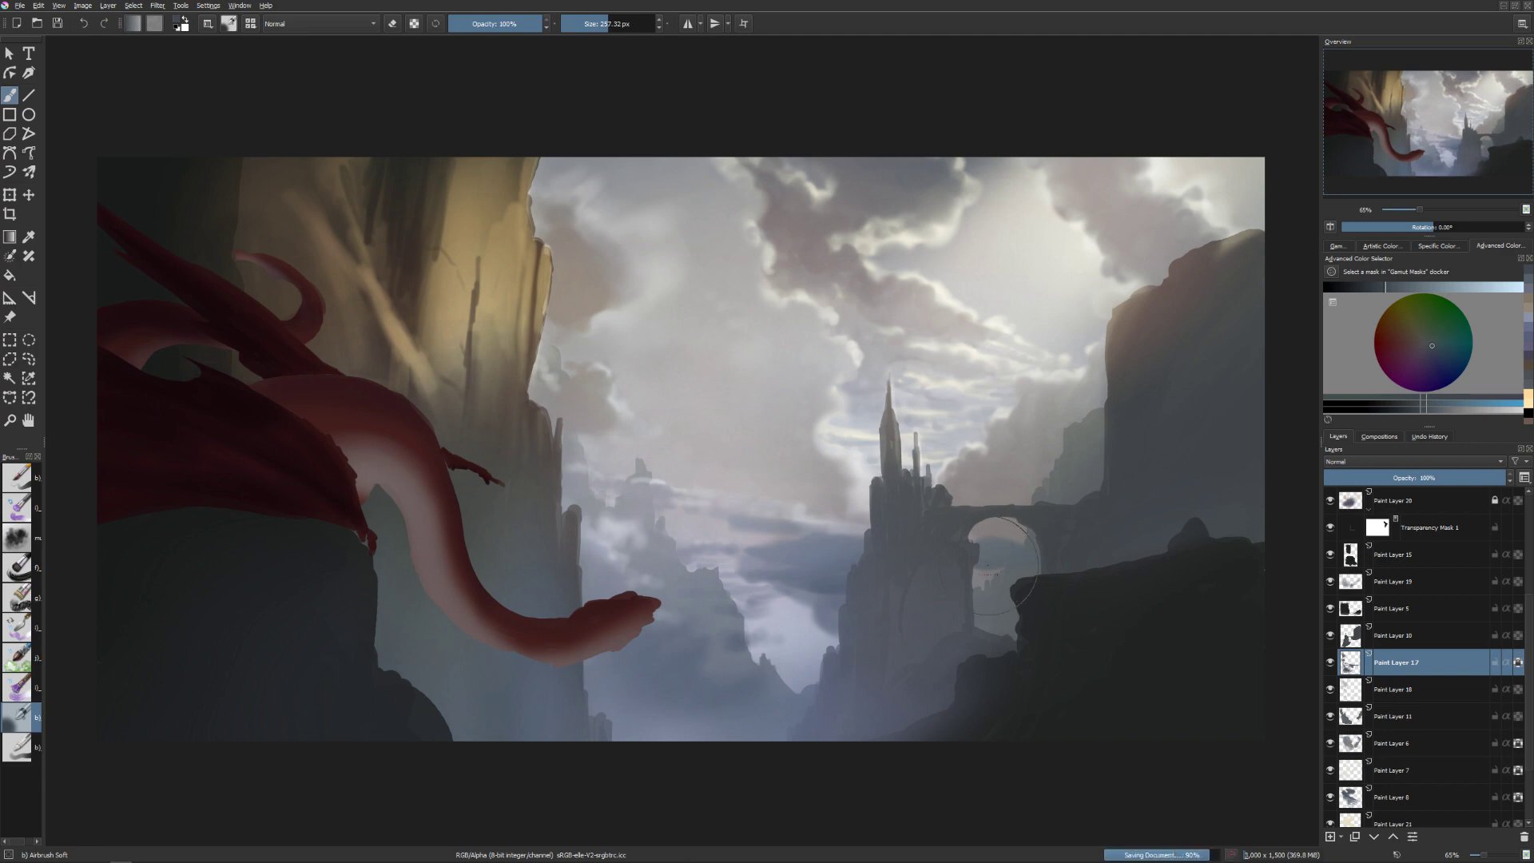
Make the Copy of background line sketch layer visible and select it.
{"action": "scroll", "coordinate": [1342, 569], "scroll_direction": "up", "scroll_amount": 3}
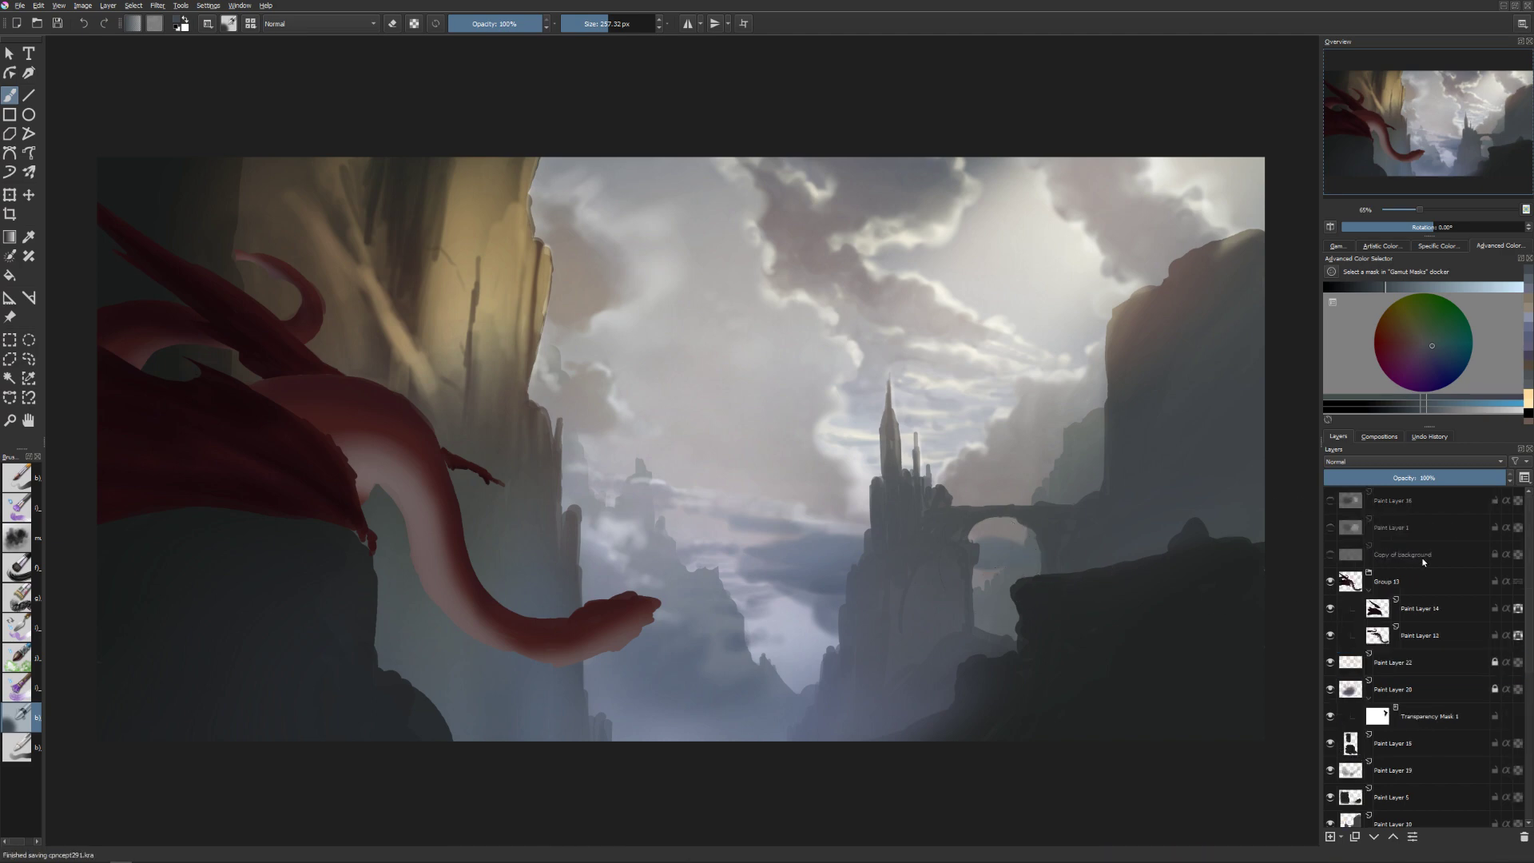
{"action": "left_click", "coordinate": [1329, 554]}
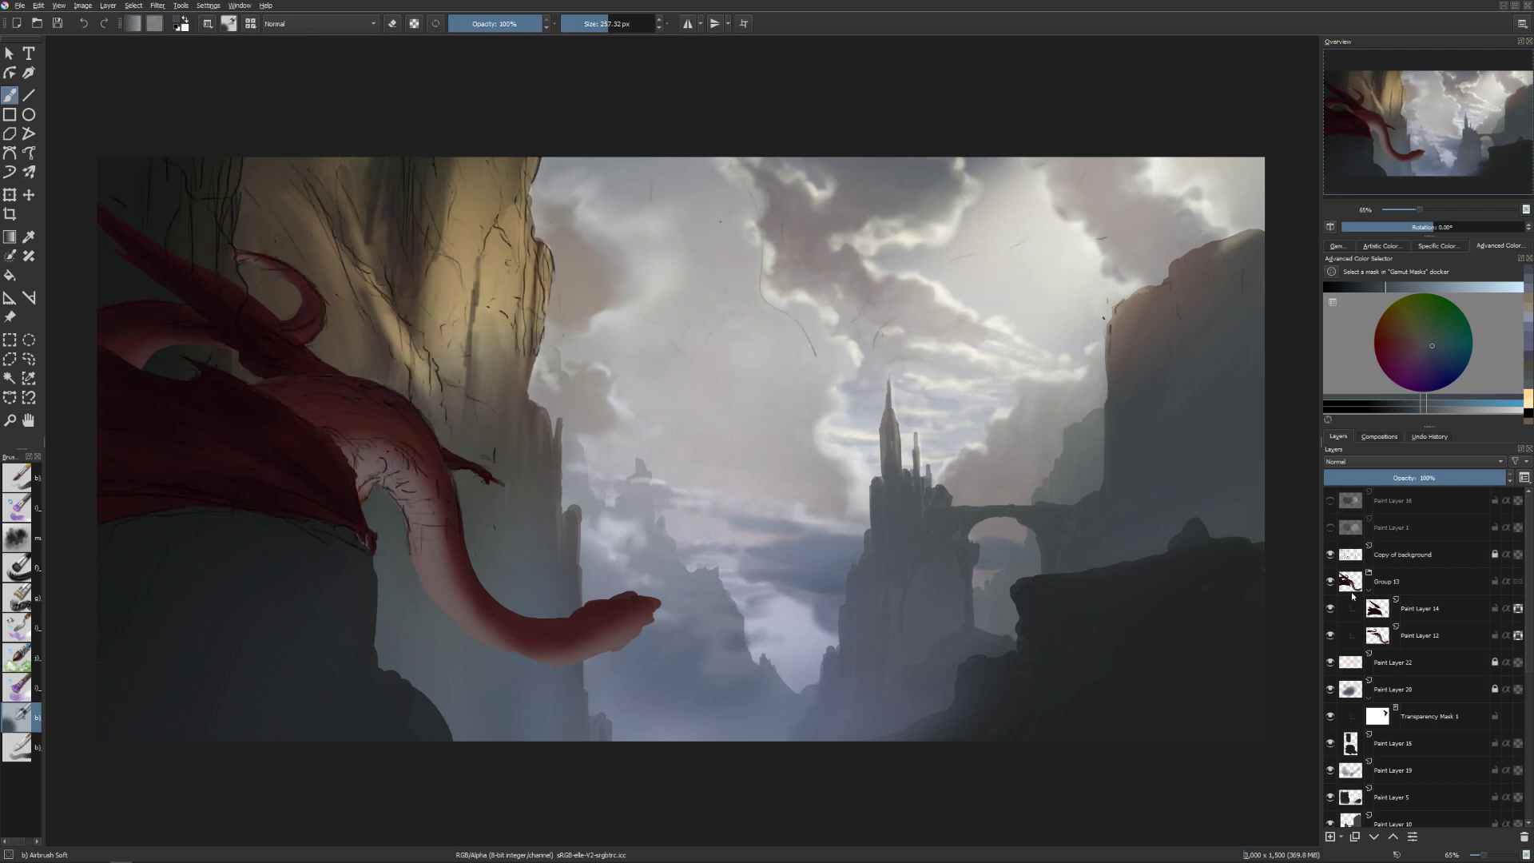
{"action": "left_click", "coordinate": [1348, 554]}
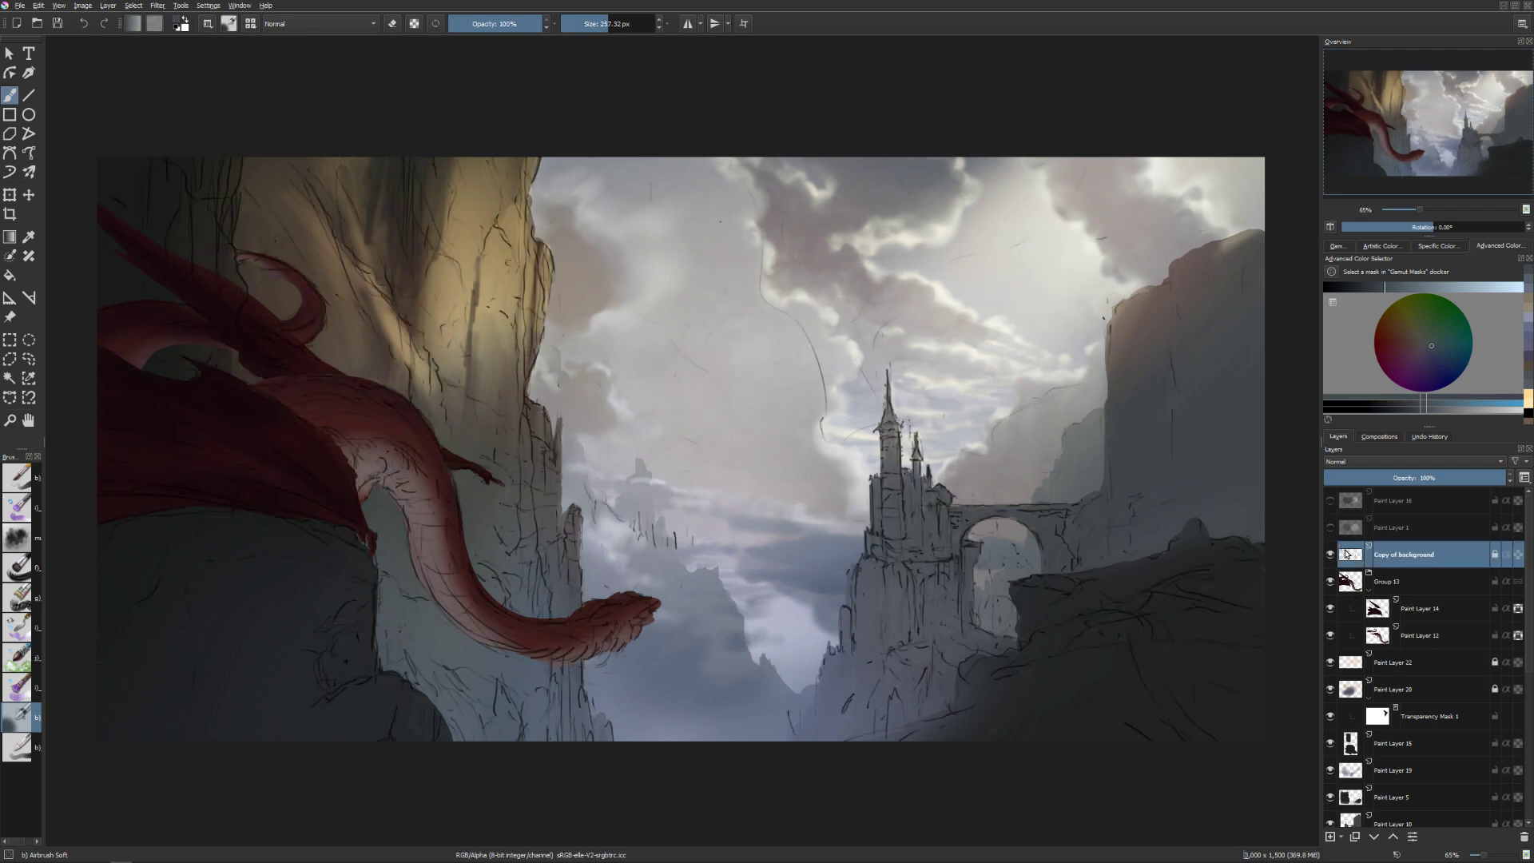
{"action": "mouse_move", "coordinate": [1347, 553]}
Increase the Layers docker thumbnail size.
{"action": "scroll", "coordinate": [1451, 765], "scroll_direction": "down", "scroll_amount": 5}
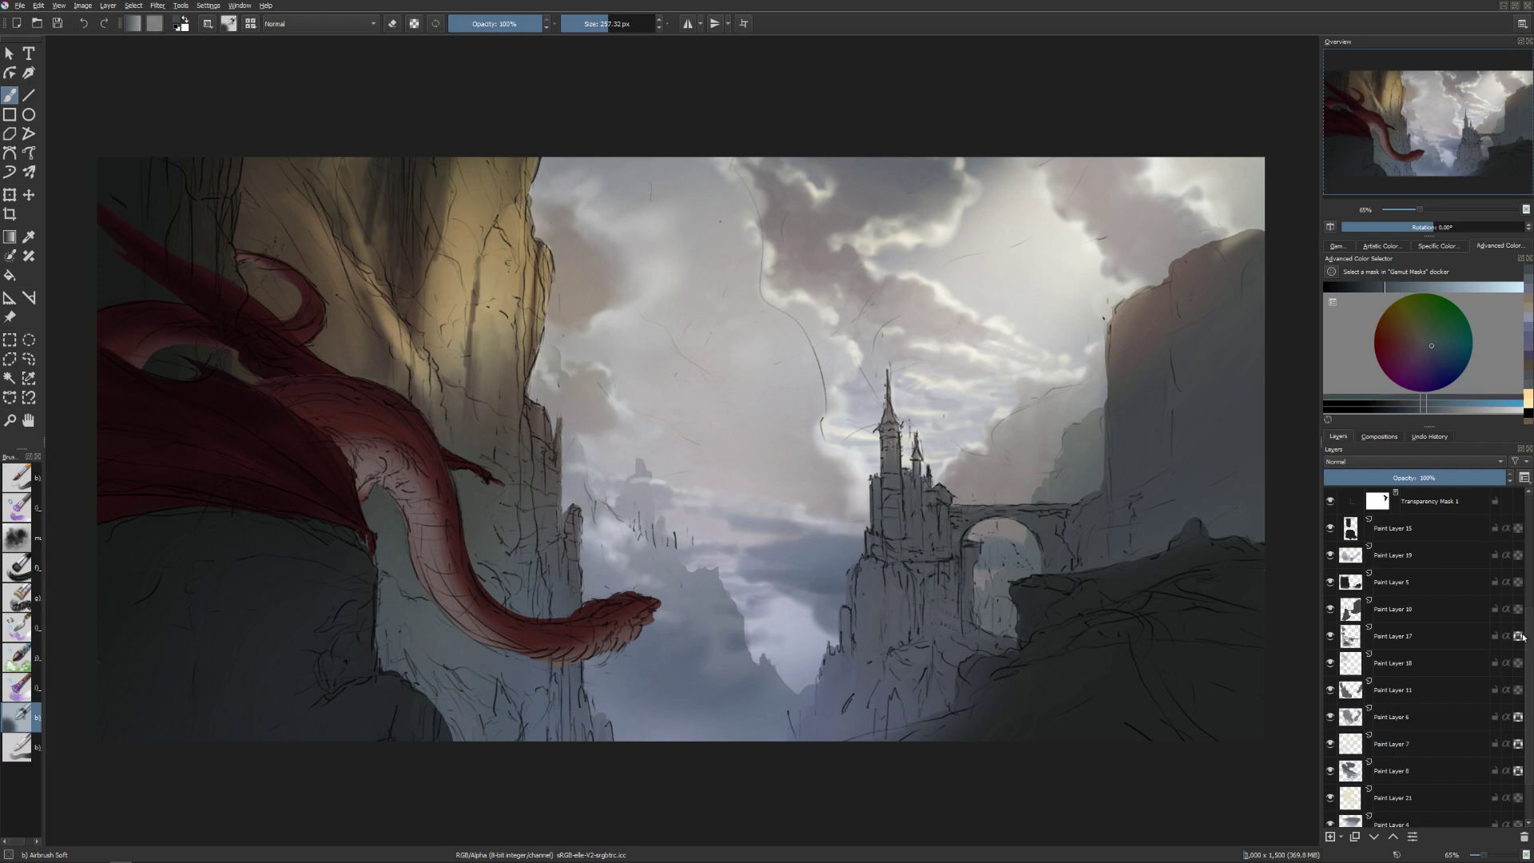
{"action": "left_click", "coordinate": [1523, 478]}
{"action": "left_click_drag", "start_coordinate": [1483, 504], "coordinate": [1503, 512]}
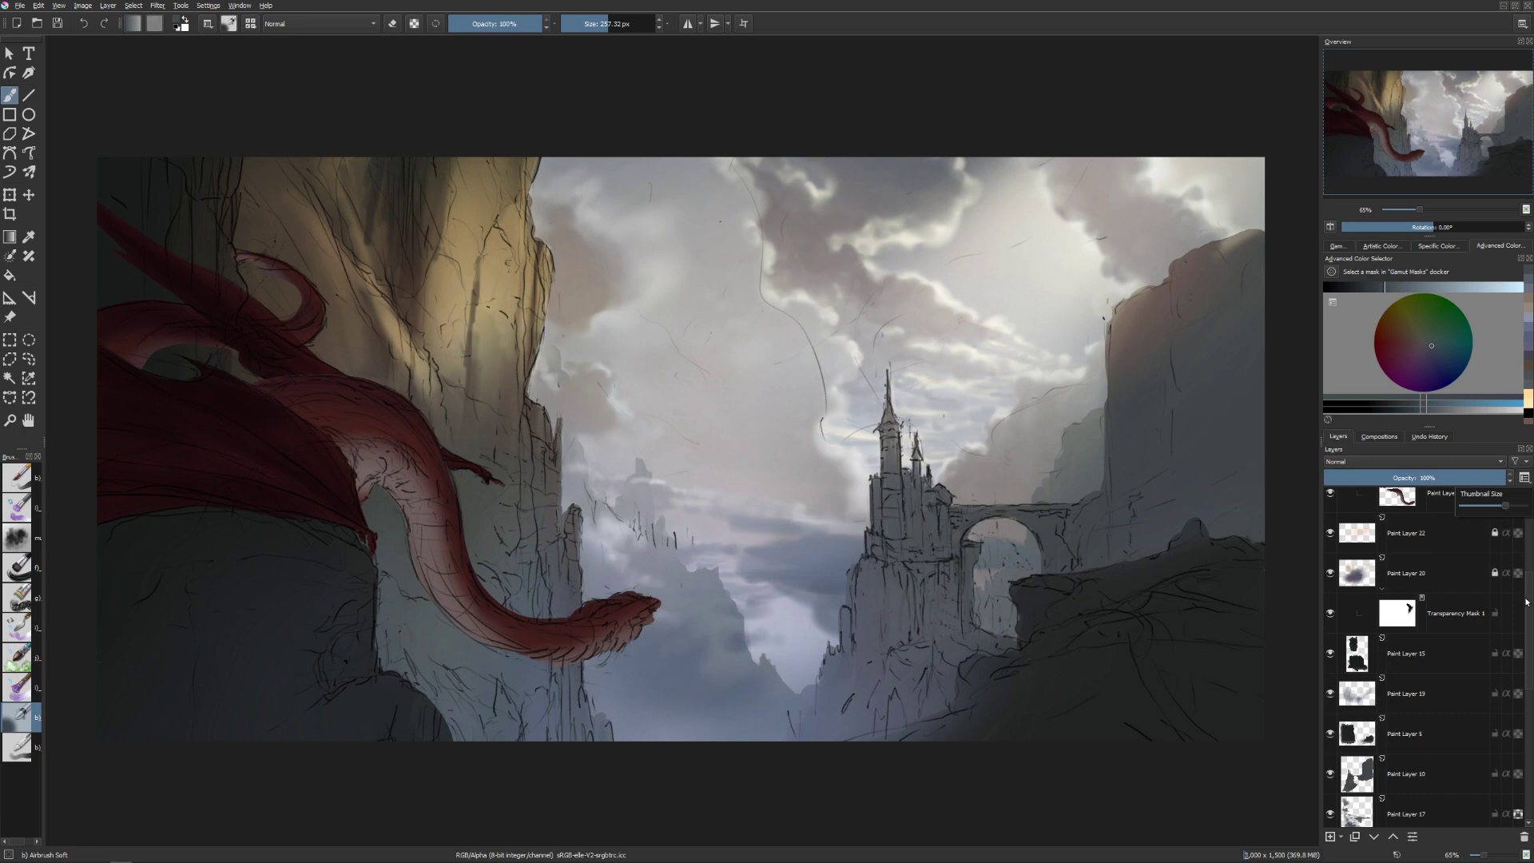
{"action": "left_click_drag", "start_coordinate": [1526, 602], "coordinate": [1527, 718]}
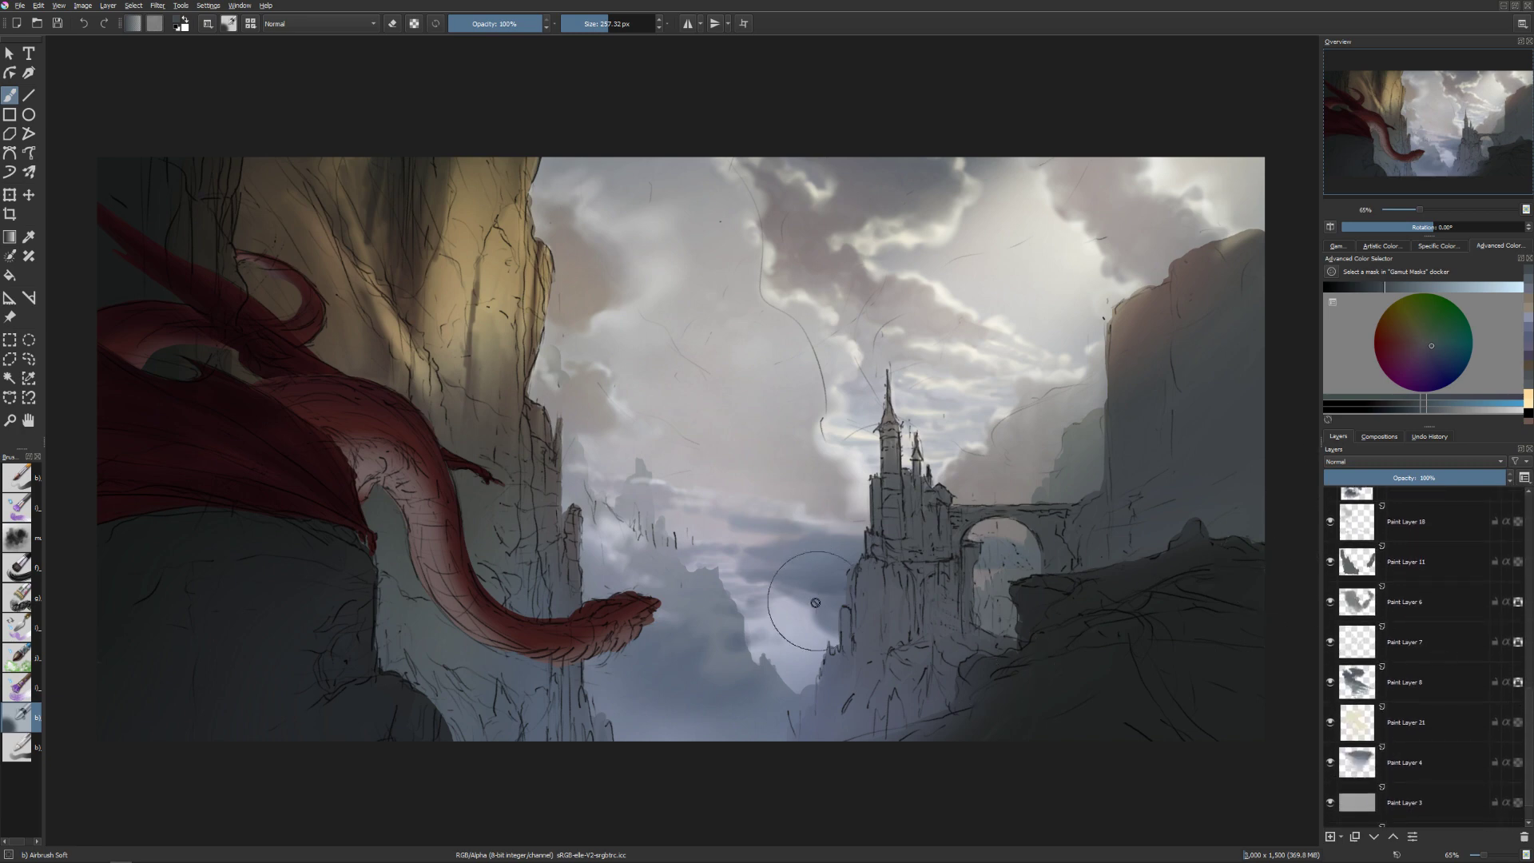
Compare and then hide Paint Layer 19, and make Paint Layer 17 active.
{"action": "left_click", "coordinate": [838, 557]}
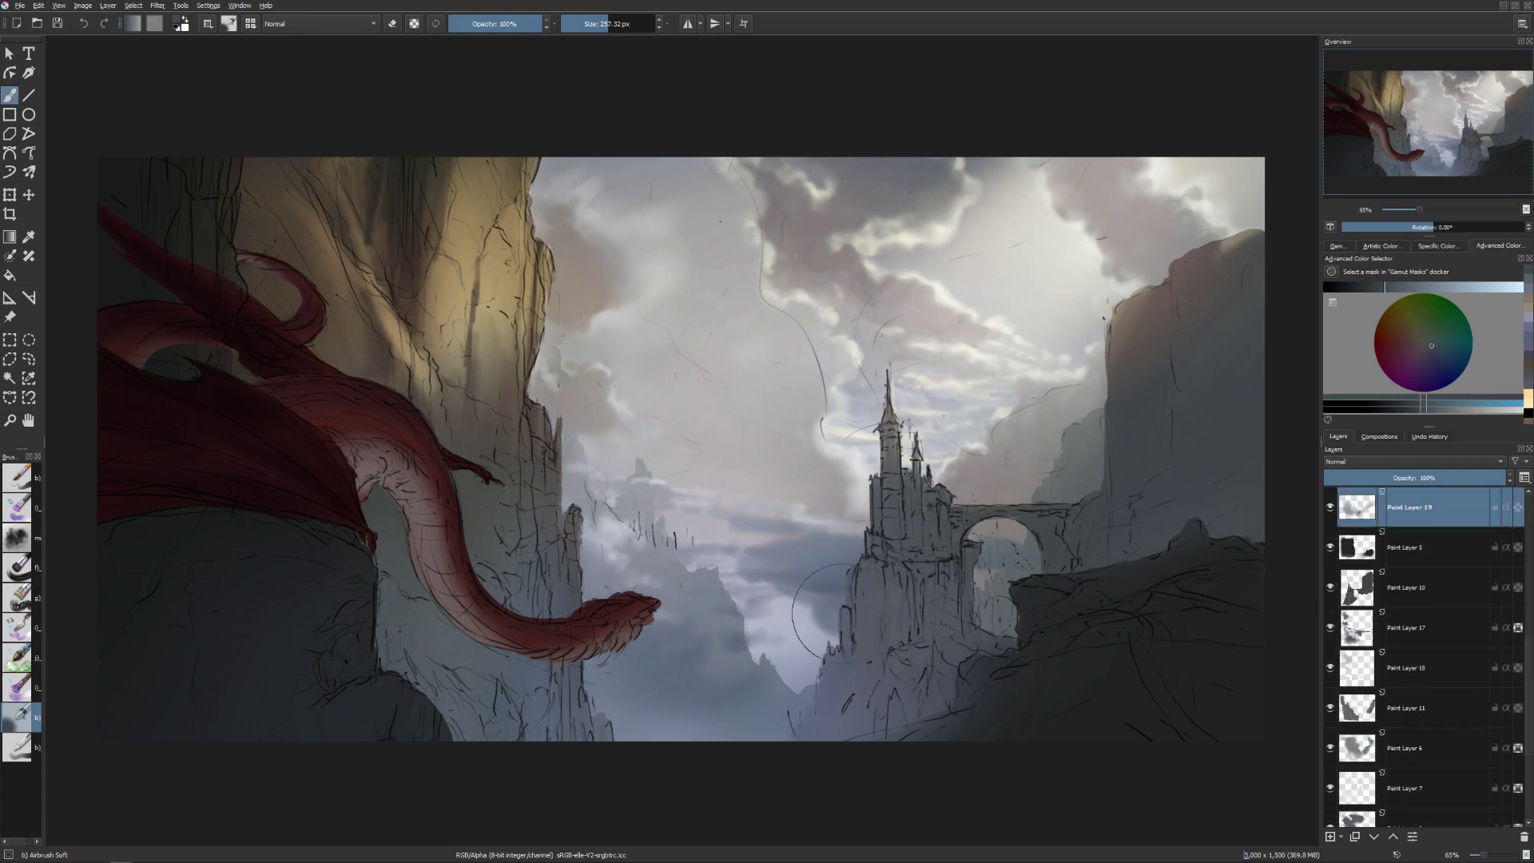
{"action": "left_click", "coordinate": [1330, 511]}
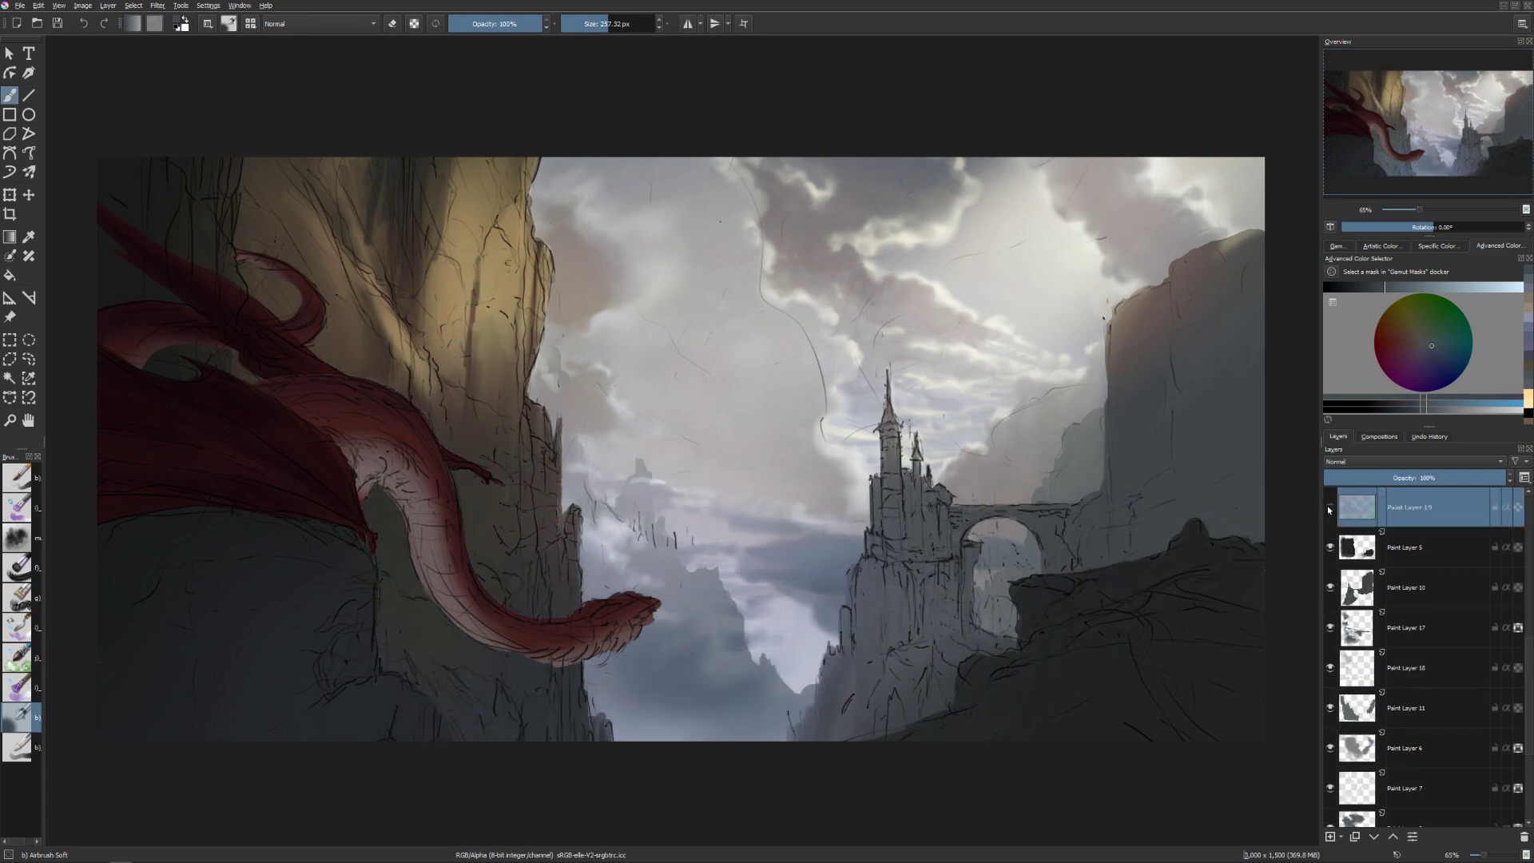
{"action": "left_click", "coordinate": [1331, 514]}
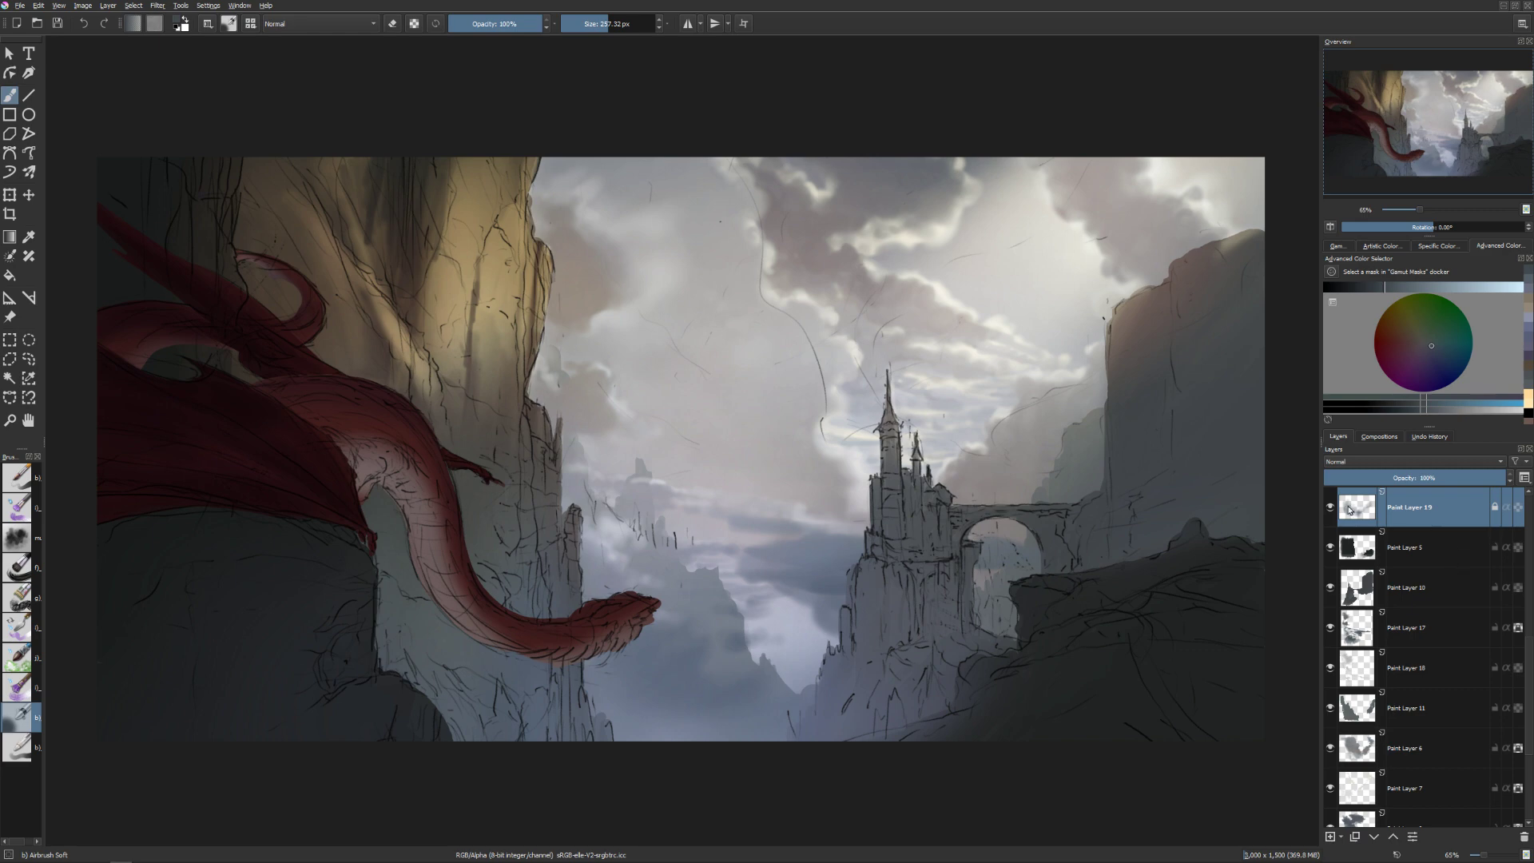
{"action": "left_click", "coordinate": [1330, 508]}
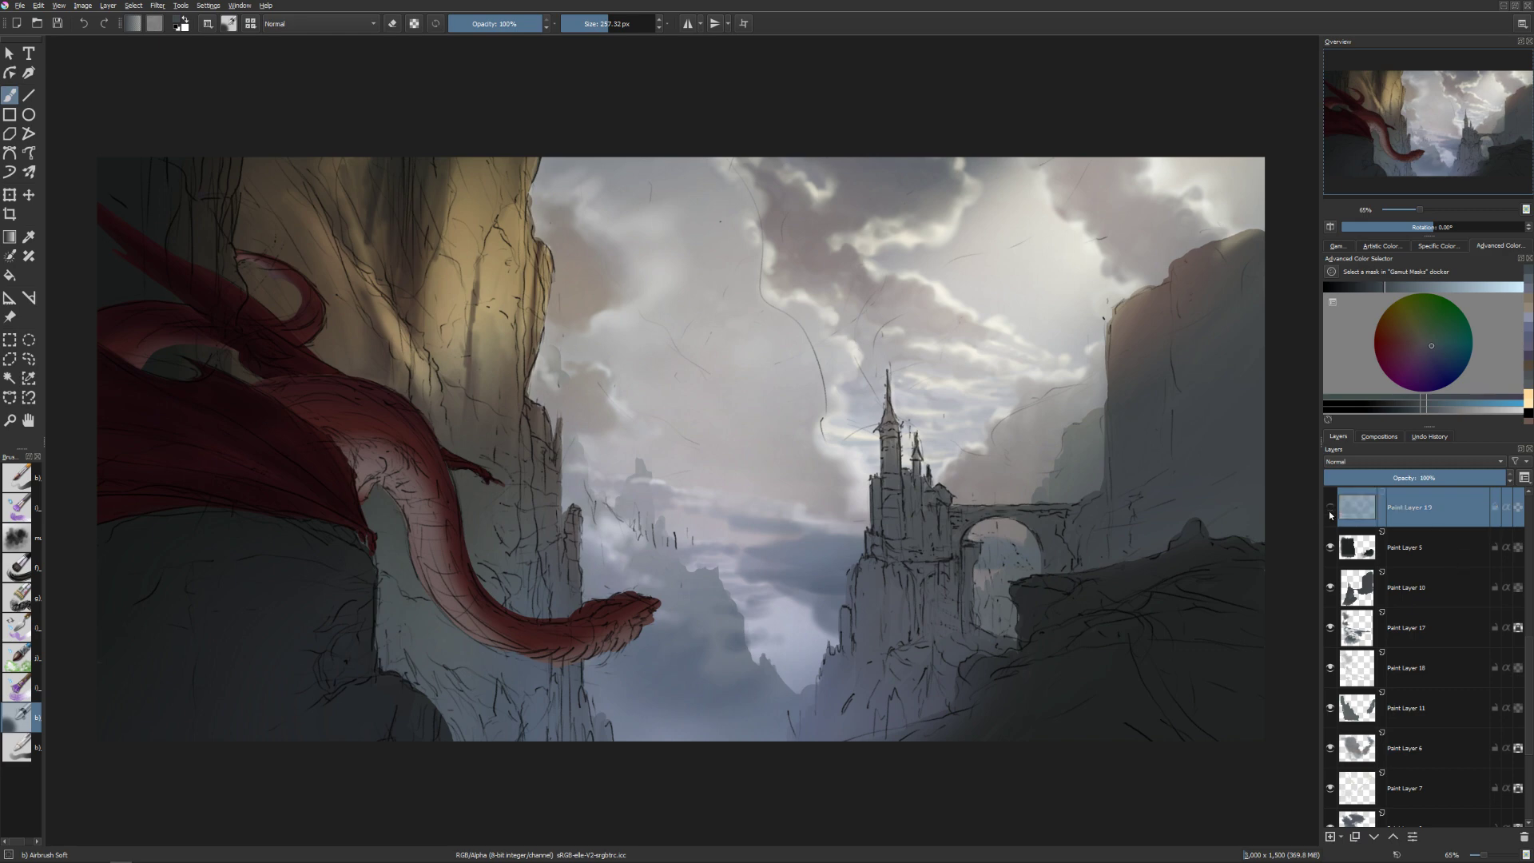
{"action": "left_click", "coordinate": [833, 570]}
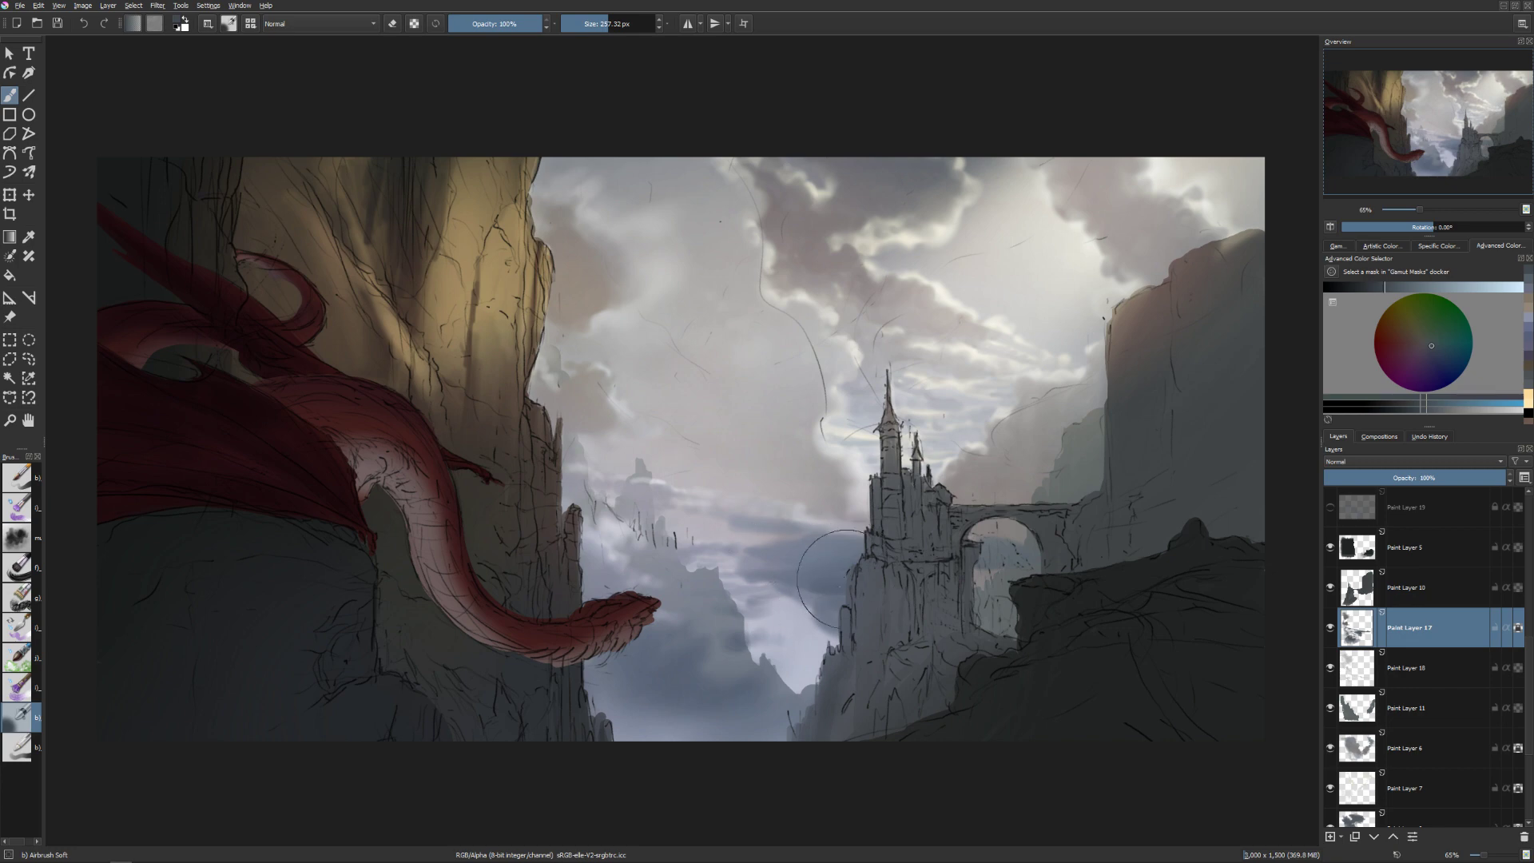
Sample grey-blue tones from the castle rock area and shrink the airbrush.
{"action": "left_click", "coordinate": [857, 628], "text": "ctrl"}
{"action": "mouse_move", "coordinate": [821, 611]}
{"action": "left_mouse_down"}
{"action": "mouse_move", "coordinate": [712, 584]}
{"action": "mouse_move", "coordinate": [815, 592]}
{"action": "left_mouse_up"}
{"action": "left_click", "coordinate": [868, 620], "text": "ctrl"}
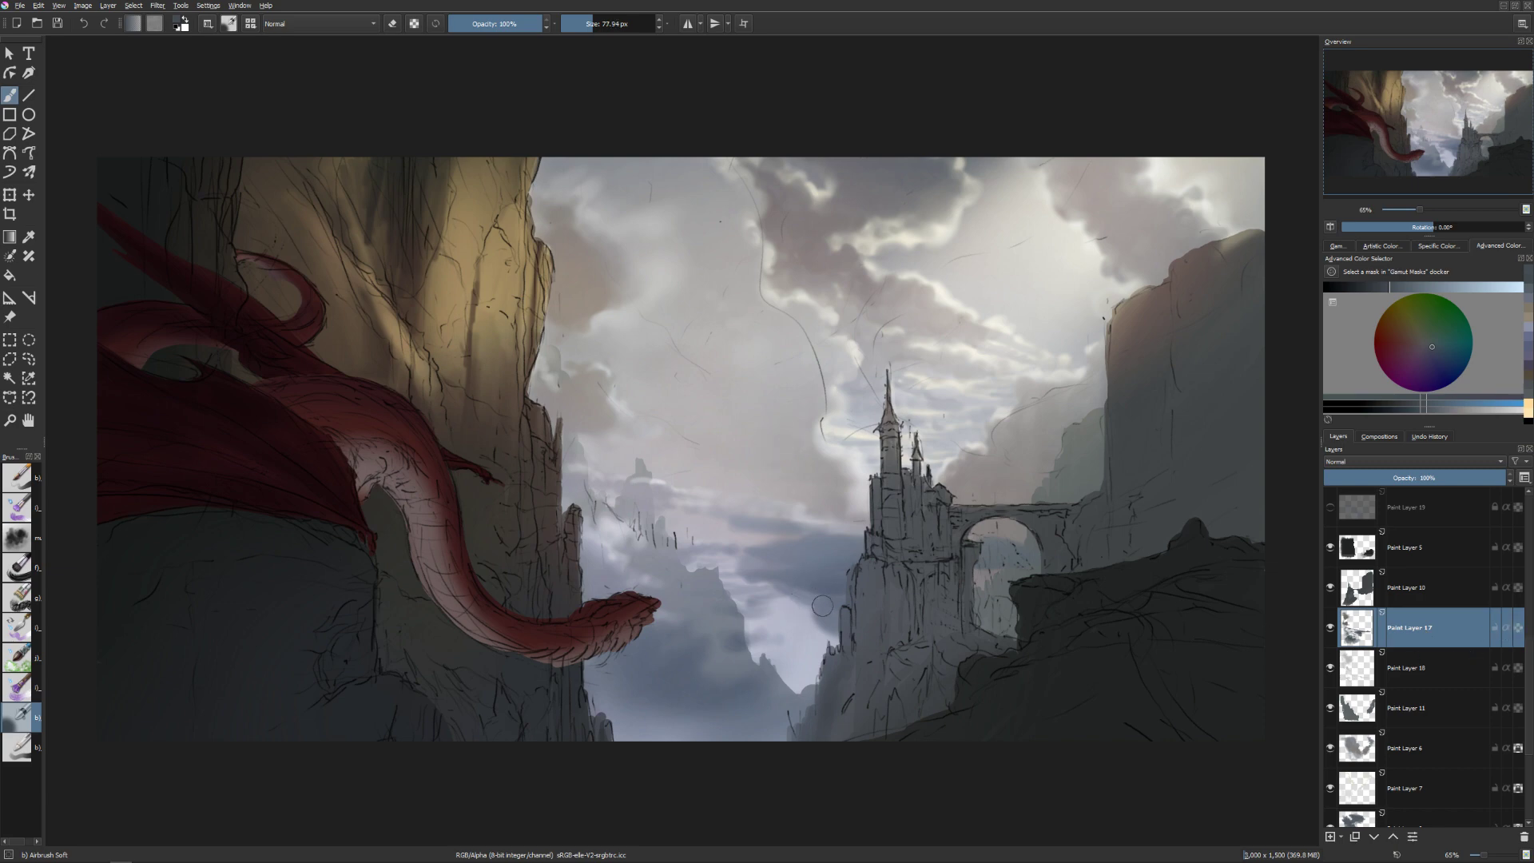
{"action": "left_click_drag", "start_coordinate": [823, 606], "coordinate": [815, 599], "text": "shift"}
{"action": "left_click", "coordinate": [859, 638], "text": "ctrl"}
{"action": "left_click", "coordinate": [839, 583], "text": "ctrl"}
{"action": "left_click", "coordinate": [804, 573]}
{"action": "mouse_move", "coordinate": [804, 574]}
{"action": "left_mouse_down", "text": "shift"}
{"action": "mouse_move", "coordinate": [827, 616]}
{"action": "mouse_move", "coordinate": [816, 587]}
{"action": "mouse_move", "coordinate": [799, 606]}
{"action": "mouse_move", "coordinate": [818, 630]}
{"action": "mouse_move", "coordinate": [833, 607]}
{"action": "mouse_move", "coordinate": [796, 588]}
{"action": "mouse_move", "coordinate": [719, 610]}
{"action": "mouse_move", "coordinate": [818, 611]}
{"action": "left_mouse_up", "text": "shift"}
{"action": "key", "text": "e"}
{"action": "key", "text": "e"}
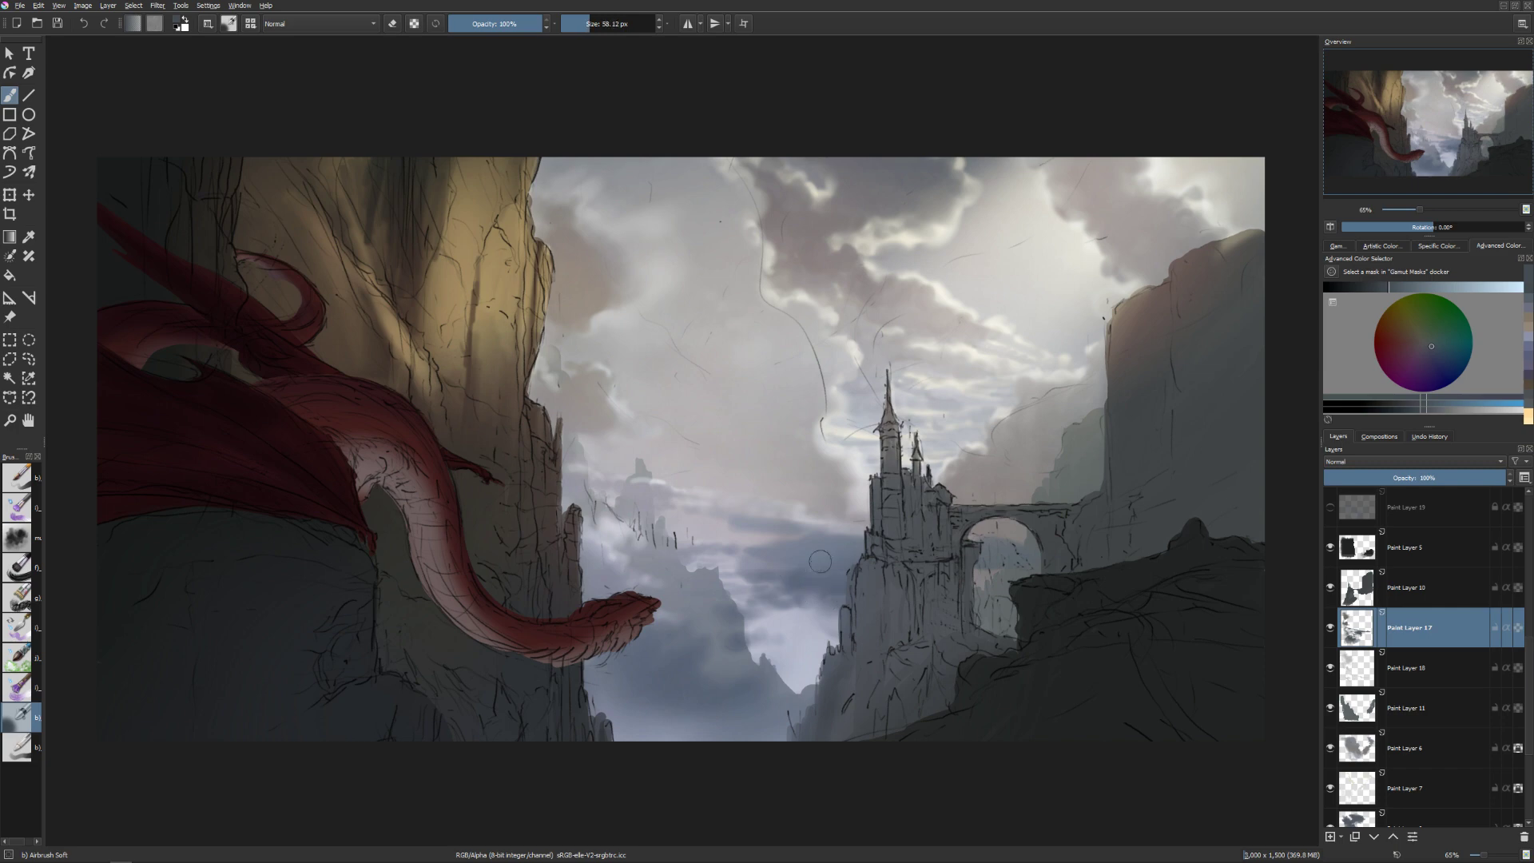
Darken the cloud beside the castle base and along the dark cloud's lower-left edge.
{"action": "left_click_drag", "start_coordinate": [854, 539], "coordinate": [840, 543]}
{"action": "left_click_drag", "start_coordinate": [767, 582], "coordinate": [743, 582]}
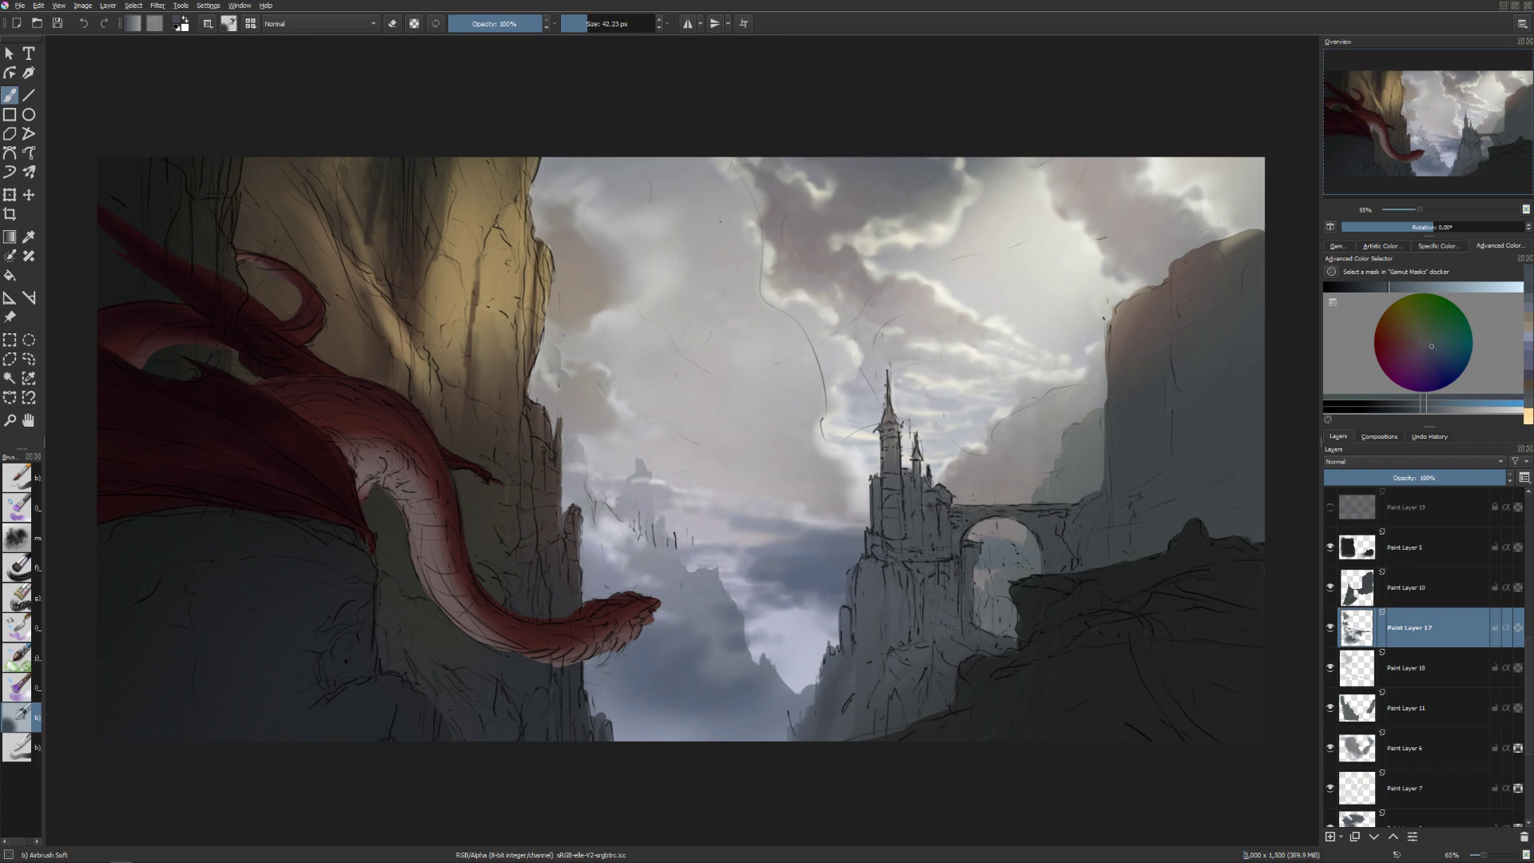
{"action": "key", "text": "bracketright"}
{"action": "key", "text": "bracketright"}
{"action": "key", "text": "bracketright"}
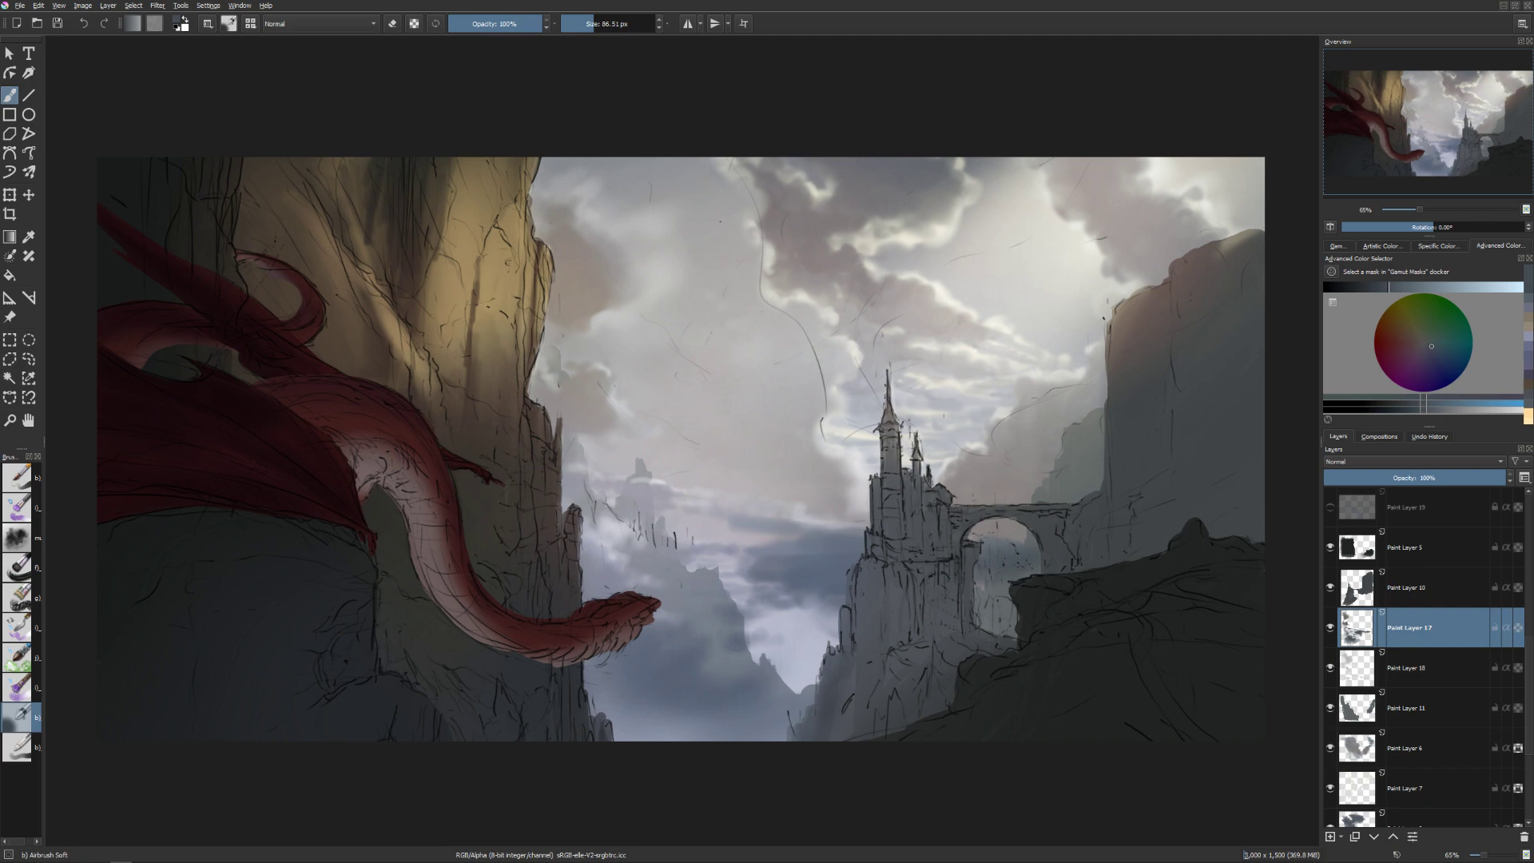
{"action": "key", "text": "bracketleft"}
{"action": "key", "text": "bracketleft"}
{"action": "key", "text": "bracketleft"}
{"action": "key", "text": "bracketleft"}
{"action": "key", "text": "bracketleft"}
{"action": "key", "text": "bracketright"}
{"action": "key", "text": "bracketright"}
{"action": "key", "text": "bracketright"}
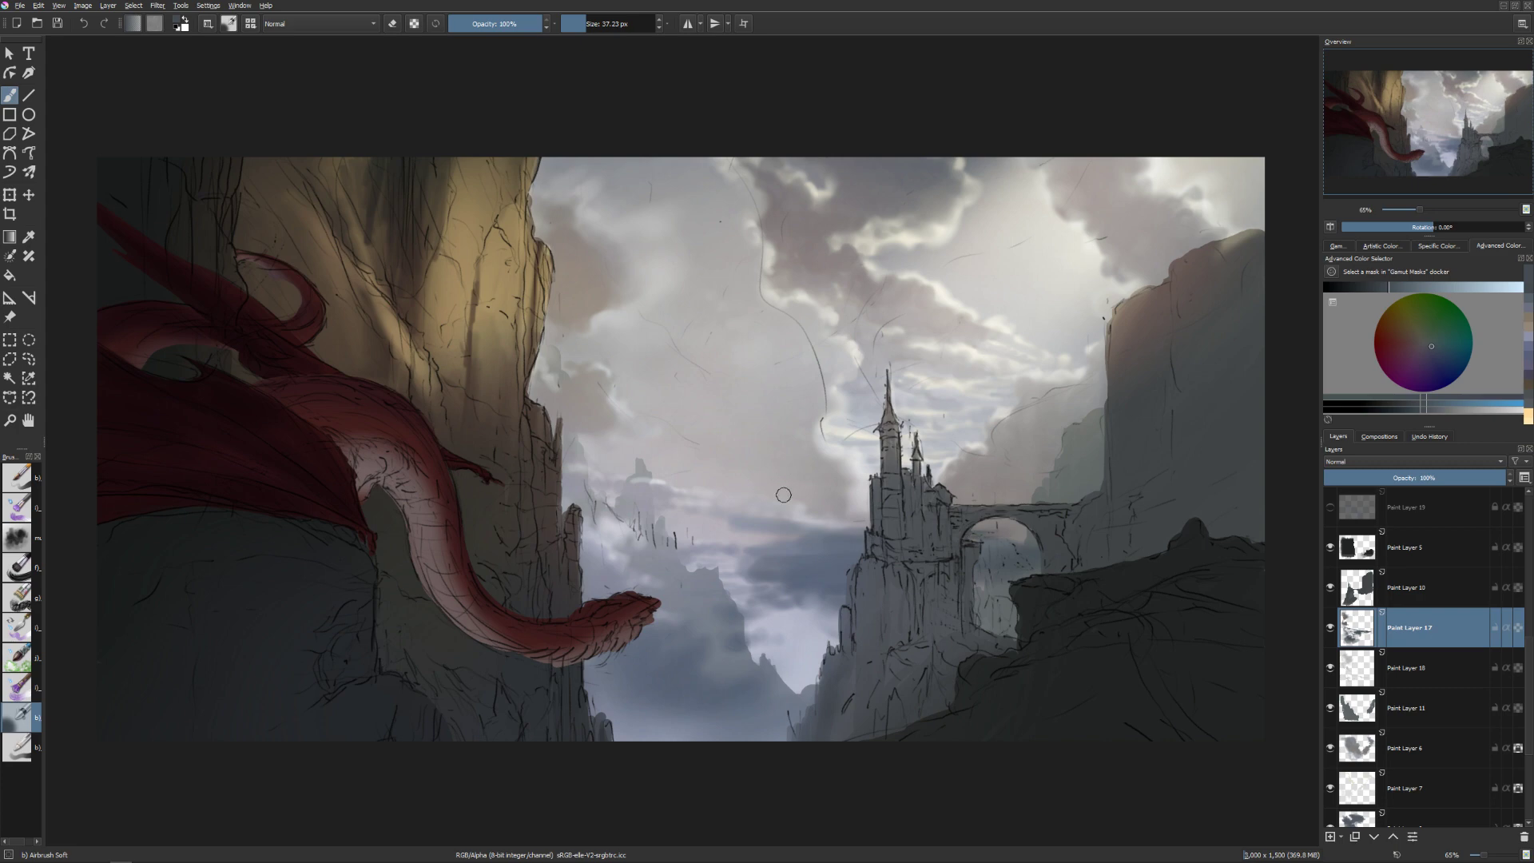
{"action": "key", "text": "bracketleft"}
{"action": "key", "text": "bracketleft"}
{"action": "key", "text": "bracketleft"}
{"action": "key", "text": "bracketleft"}
{"action": "key", "text": "bracketright"}
{"action": "key", "text": "bracketright"}
{"action": "key", "text": "bracketright"}
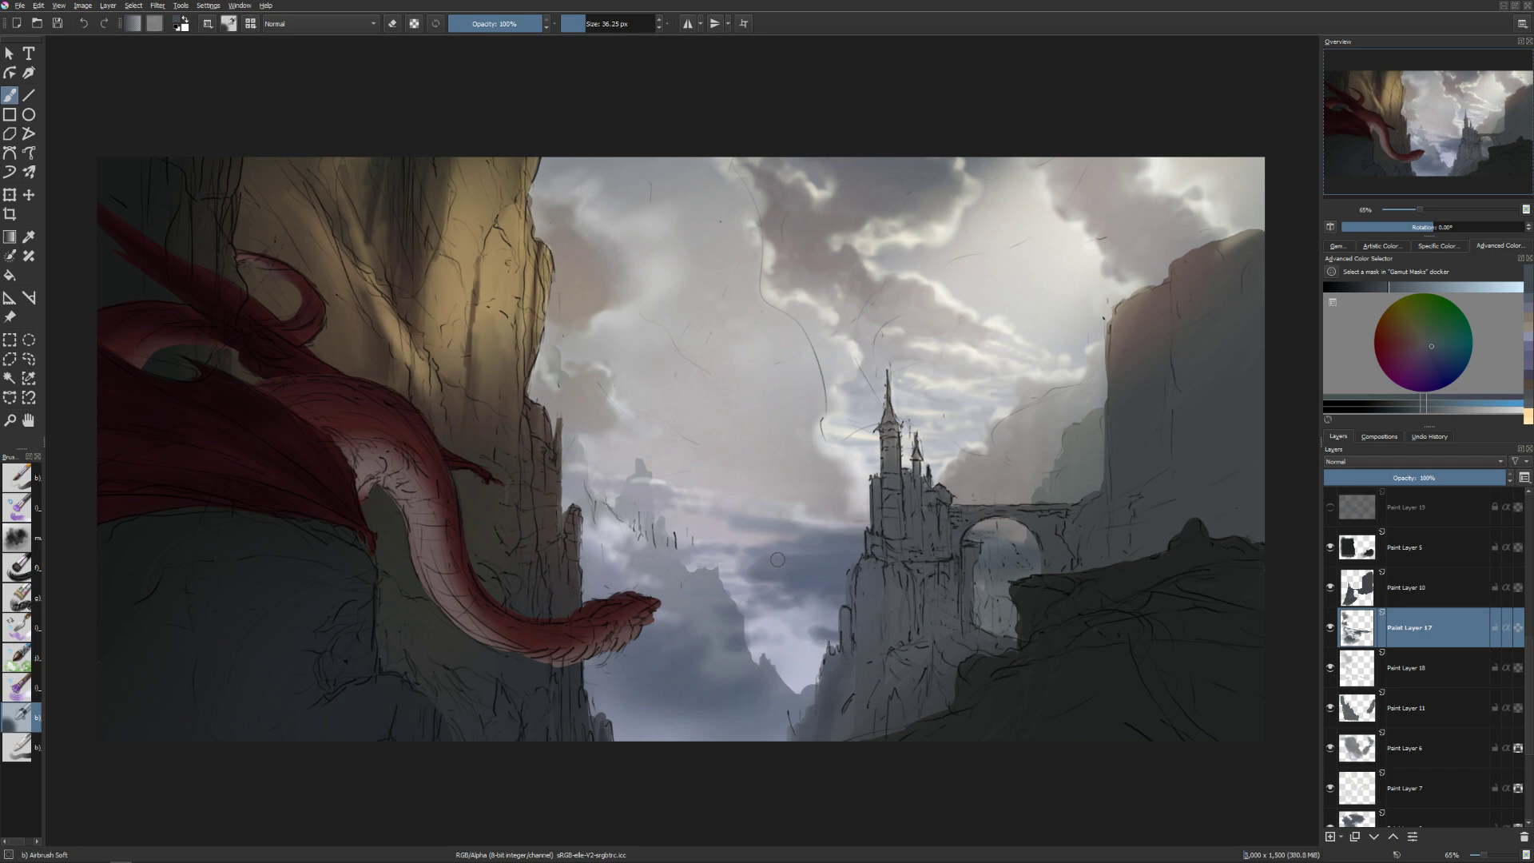
{"action": "key", "text": "bracketright"}
{"action": "key", "text": "bracketright"}
{"action": "left_click_drag", "start_coordinate": [762, 592], "coordinate": [823, 566]}
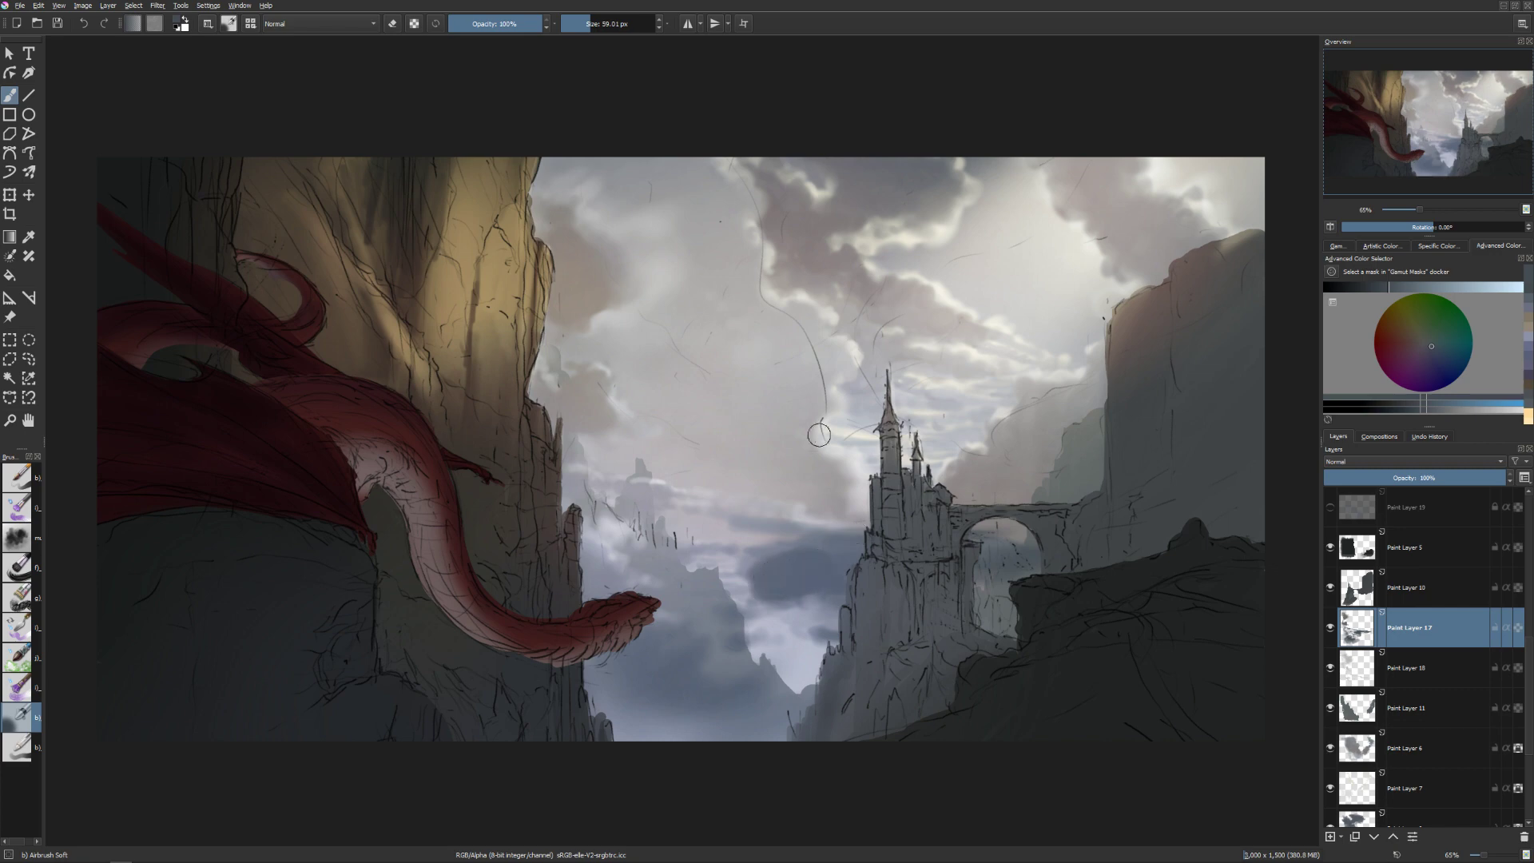
{"action": "key", "text": "bracketright"}
{"action": "key", "text": "bracketleft"}
Adjust the paint shade and fine-tune the airbrush size for further cloud work.
{"action": "left_click_drag", "start_coordinate": [1392, 287], "coordinate": [1403, 288]}
{"action": "left_click_drag", "start_coordinate": [802, 571], "coordinate": [773, 571], "text": "shift"}
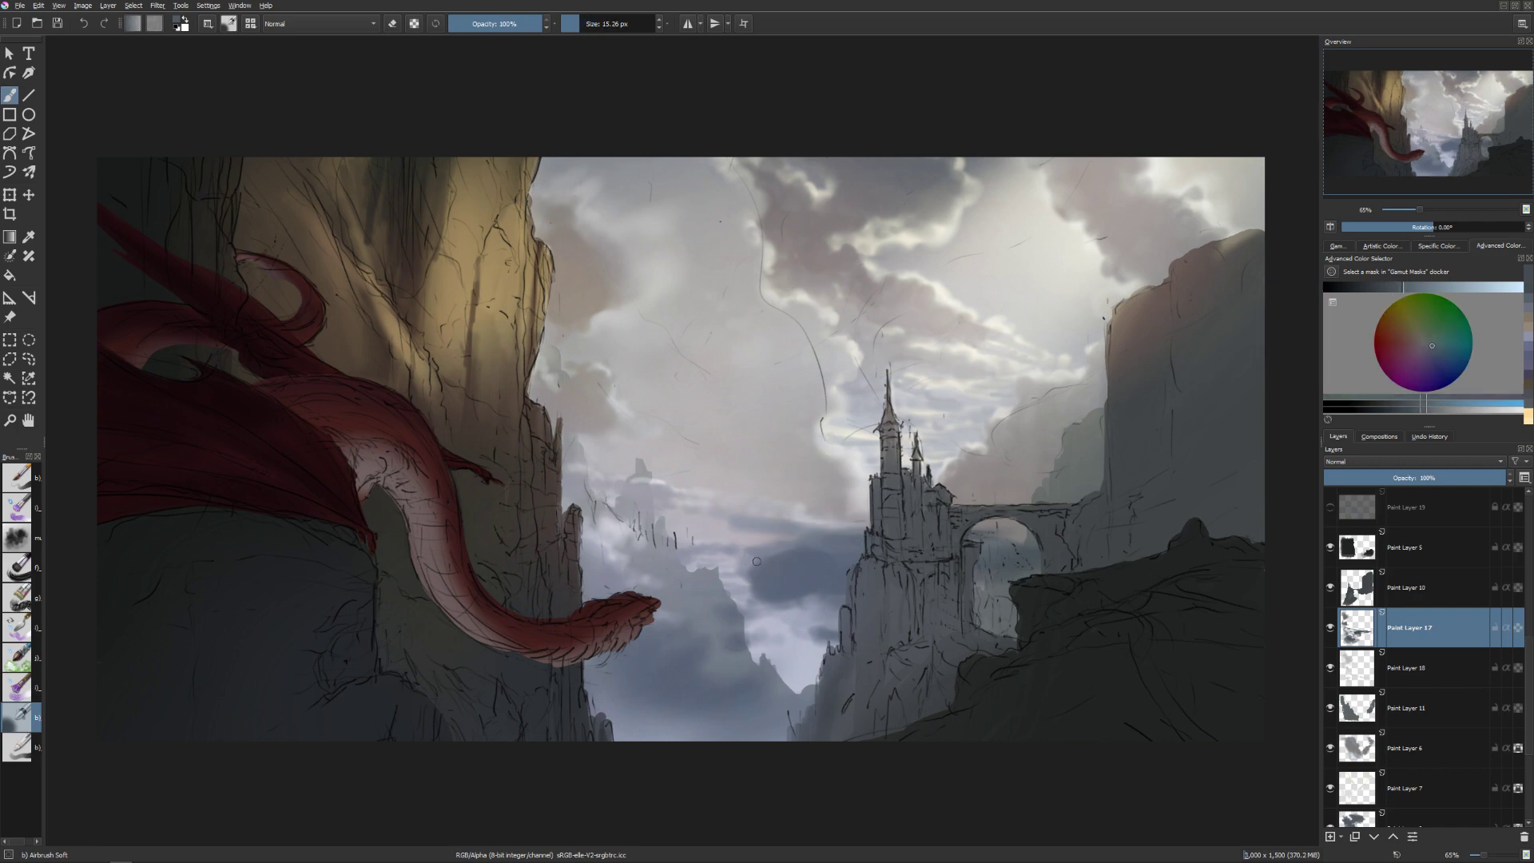
{"action": "key", "text": "bracketright"}
{"action": "key", "text": "bracketright"}
{"action": "key", "text": "bracketright"}
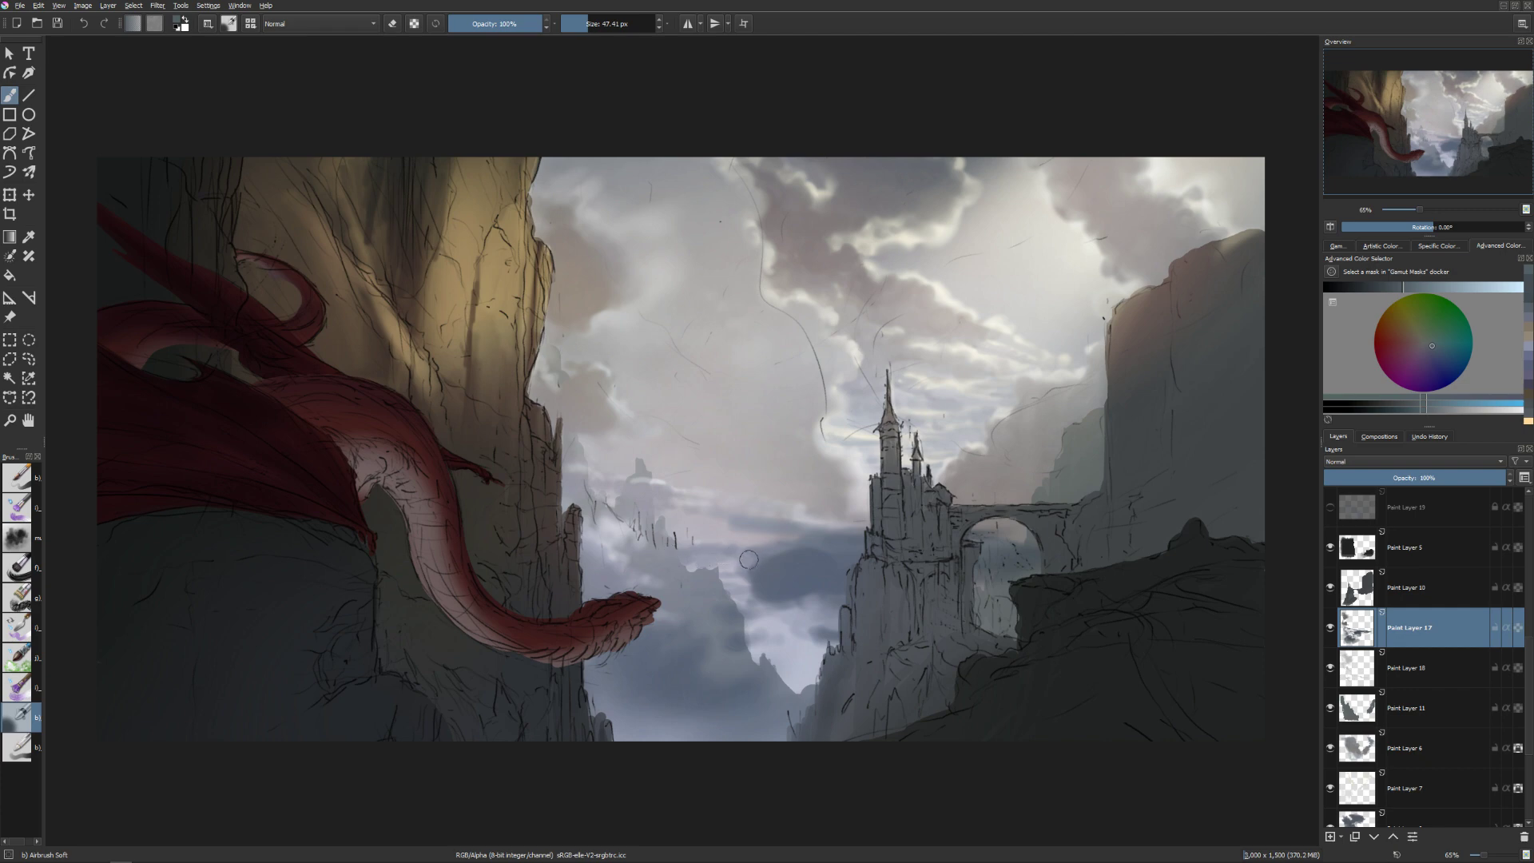
{"action": "key", "text": "bracketleft"}
{"action": "mouse_move", "coordinate": [629, 551]}
{"action": "left_mouse_down"}
{"action": "mouse_move", "coordinate": [642, 551]}
{"action": "mouse_move", "coordinate": [602, 559]}
{"action": "left_mouse_up"}
{"action": "left_click_drag", "start_coordinate": [667, 543], "coordinate": [649, 544]}
{"action": "key", "text": "bracketleft"}
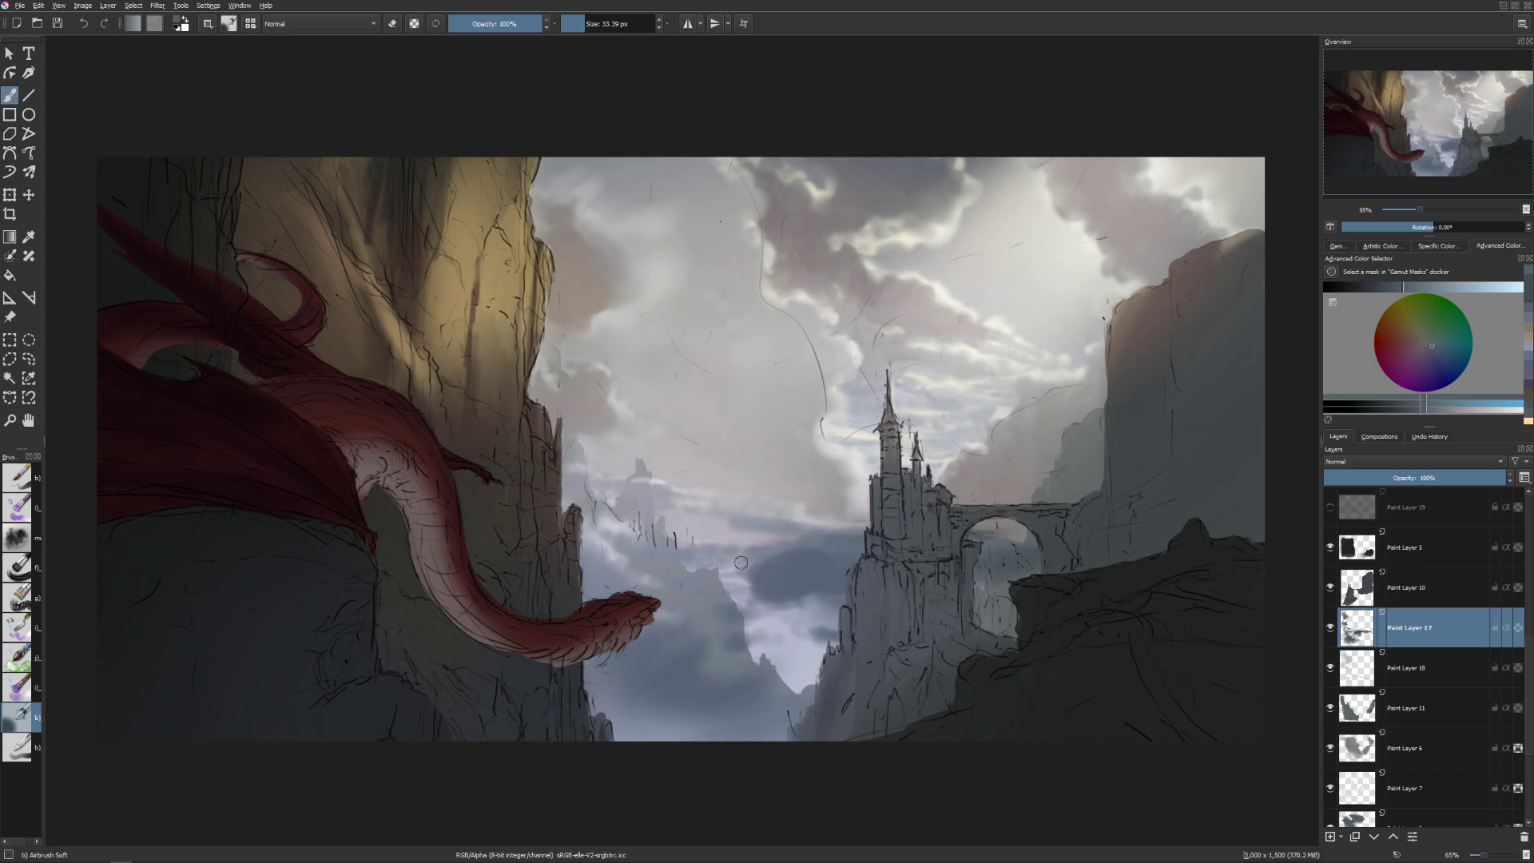
Darken the valley clouds with a sampled darker tone, adding a faint stroke near the distant peak.
{"action": "left_click_drag", "start_coordinate": [804, 558], "coordinate": [814, 566]}
{"action": "key", "text": "bracketleft"}
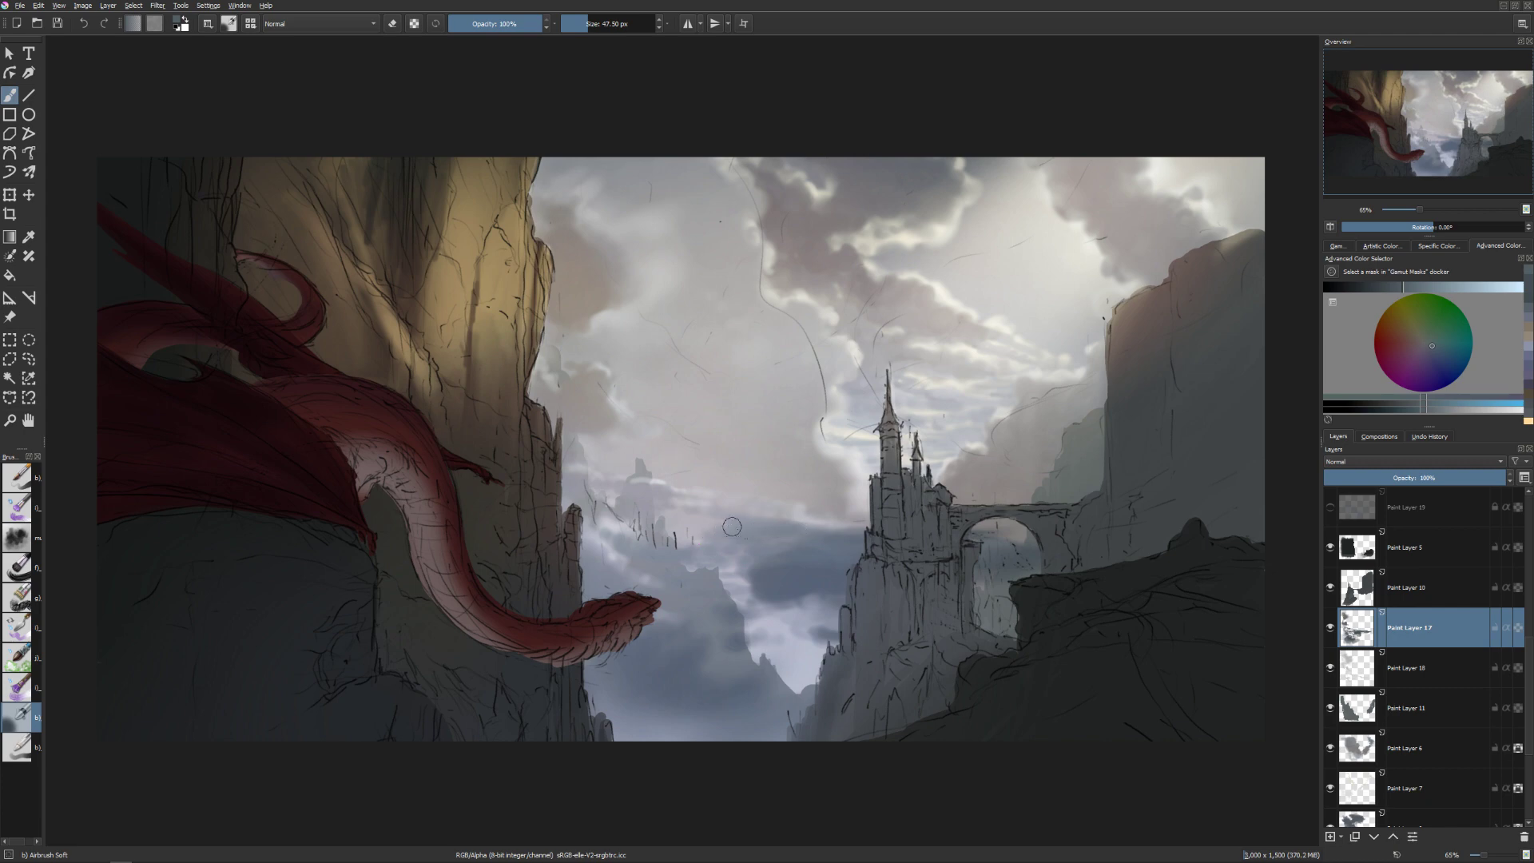
{"action": "key", "text": "bracketleft"}
{"action": "key", "text": "bracketright"}
{"action": "left_click_drag", "start_coordinate": [784, 512], "coordinate": [764, 516]}
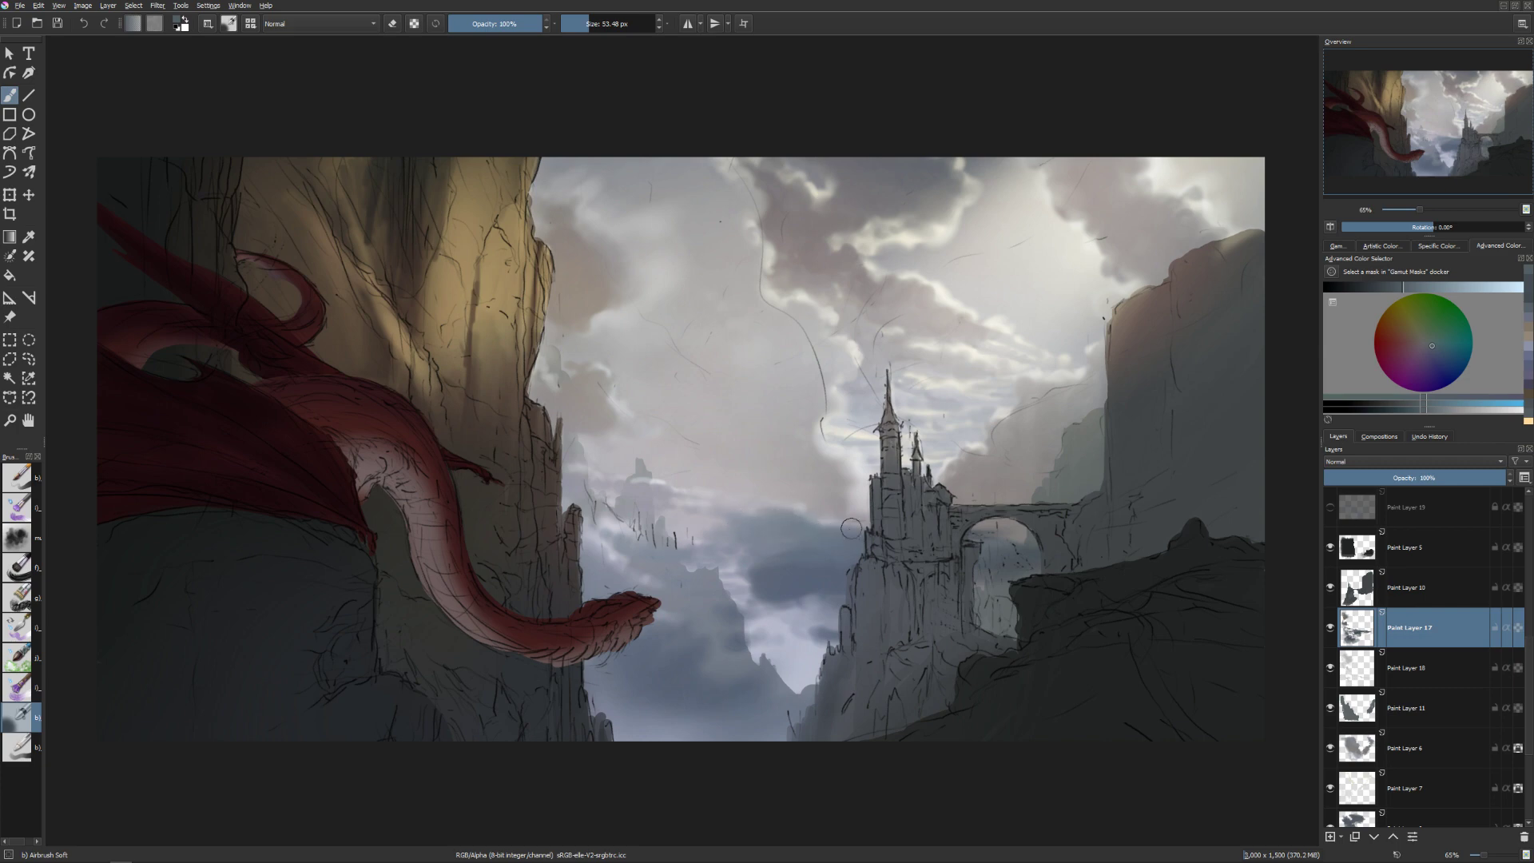
{"action": "key", "text": "bracketleft"}
{"action": "key", "text": "bracketleft"}
{"action": "left_click", "coordinate": [793, 578], "text": "ctrl"}
{"action": "key", "text": "bracketright"}
{"action": "left_click_drag", "start_coordinate": [700, 565], "coordinate": [733, 566]}
{"action": "key", "text": "bracketleft"}
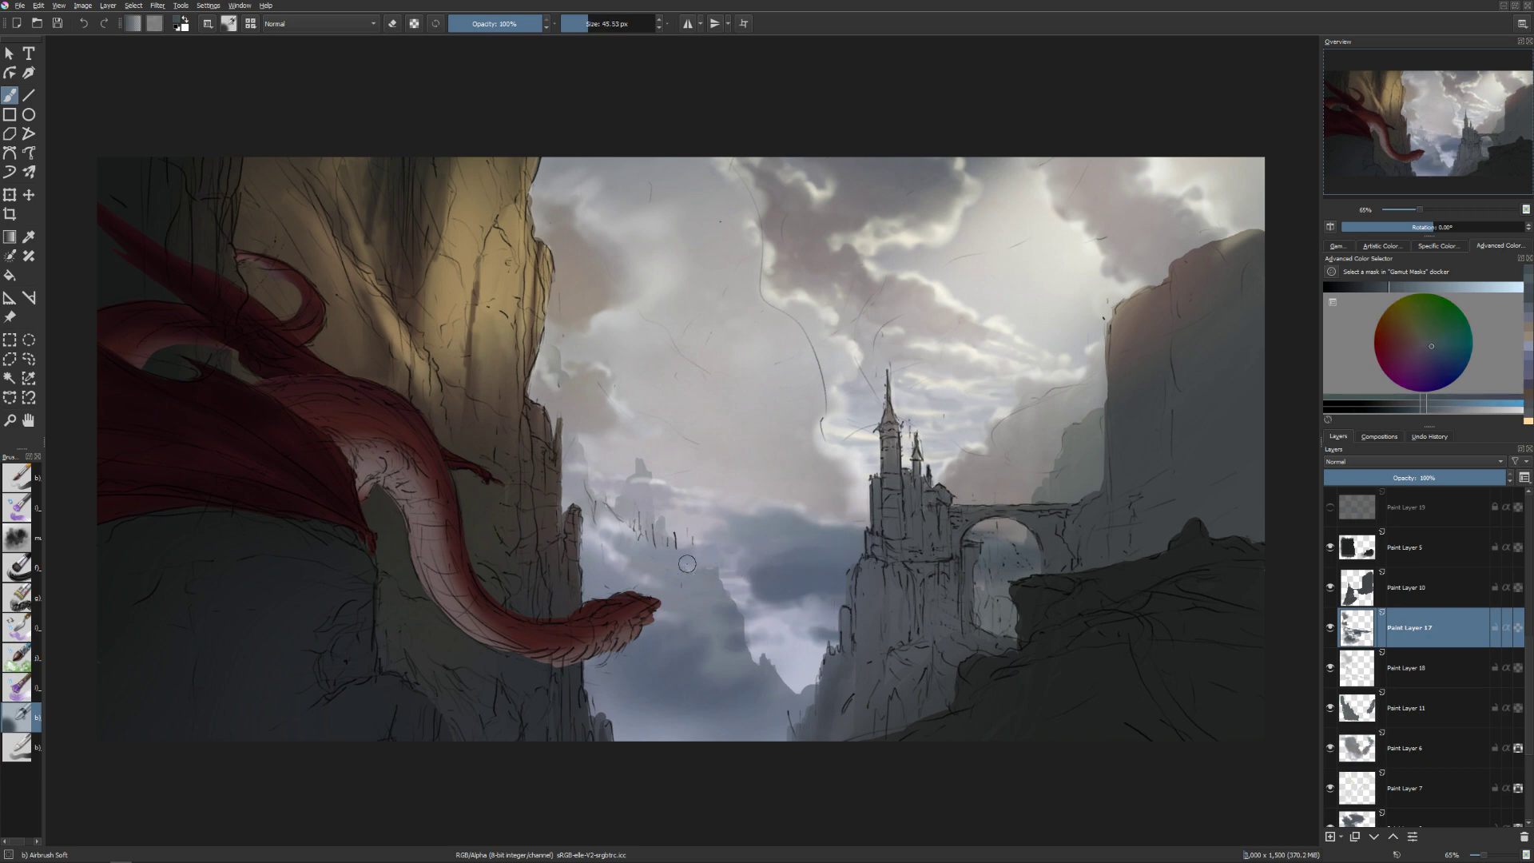
Darken the bright cloud patches above the peak and left of the castle, trimming one edge.
{"action": "key", "text": "e"}
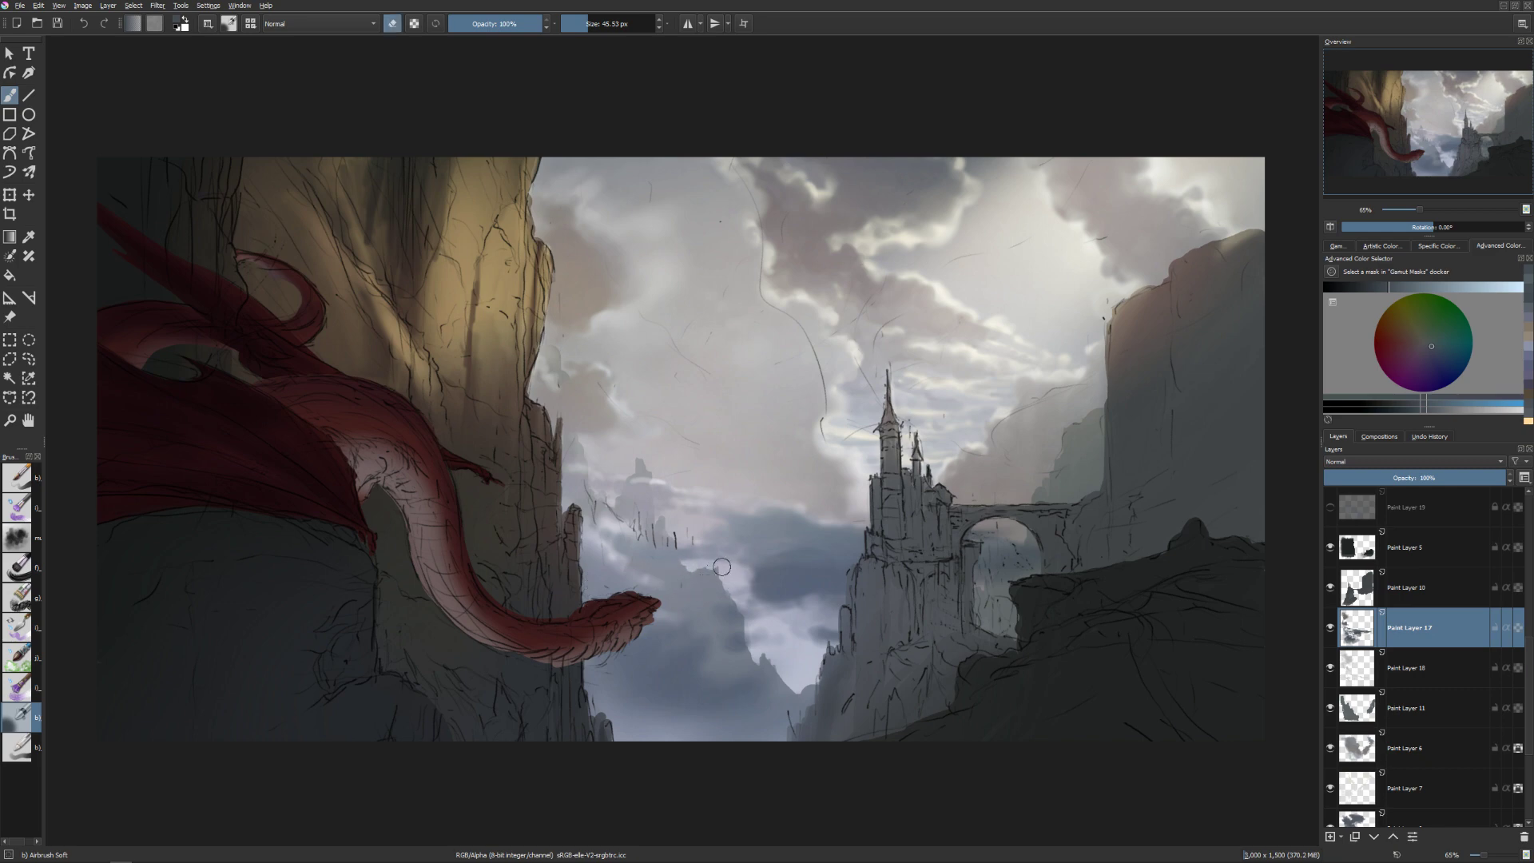
{"action": "key", "text": "e"}
{"action": "key", "text": "bracketright"}
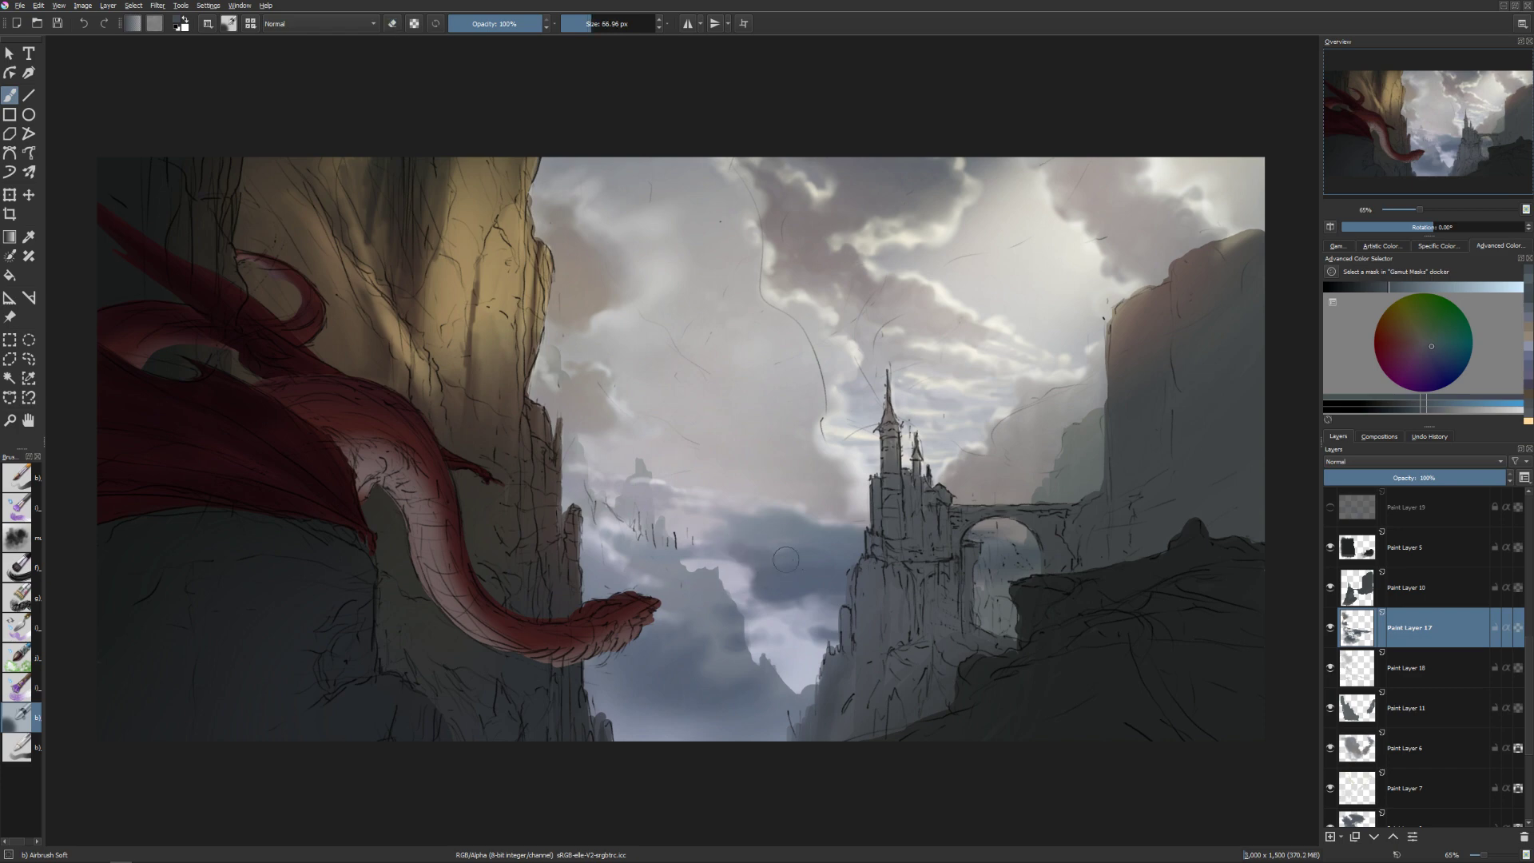
{"action": "key", "text": "bracketleft"}
{"action": "mouse_move", "coordinate": [714, 541]}
{"action": "left_mouse_down"}
{"action": "mouse_move", "coordinate": [642, 552]}
{"action": "mouse_move", "coordinate": [678, 551]}
{"action": "left_mouse_up"}
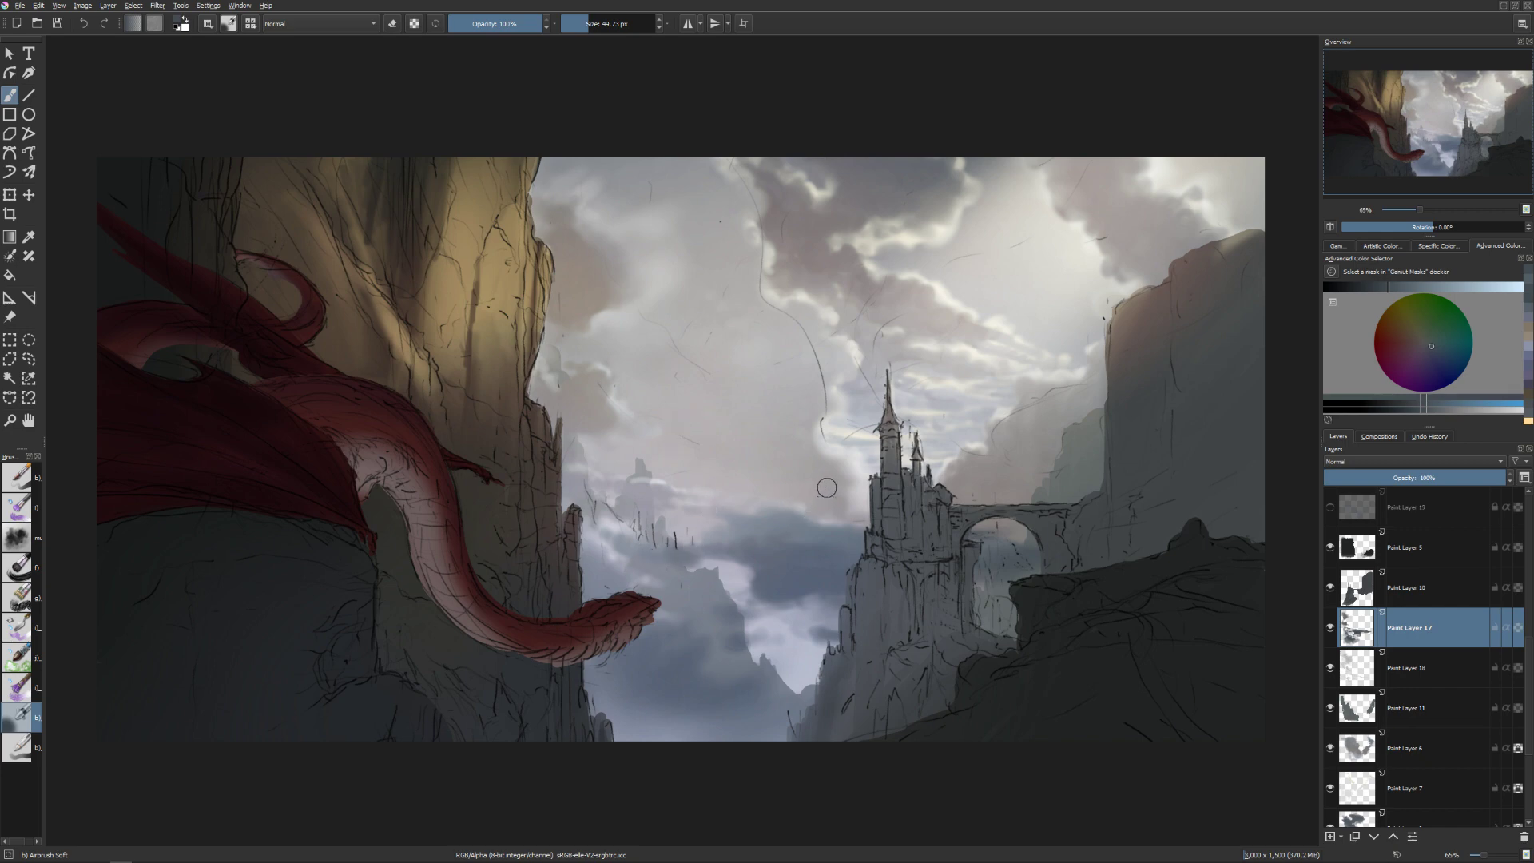
{"action": "left_click_drag", "start_coordinate": [753, 542], "coordinate": [808, 534], "text": "shift"}
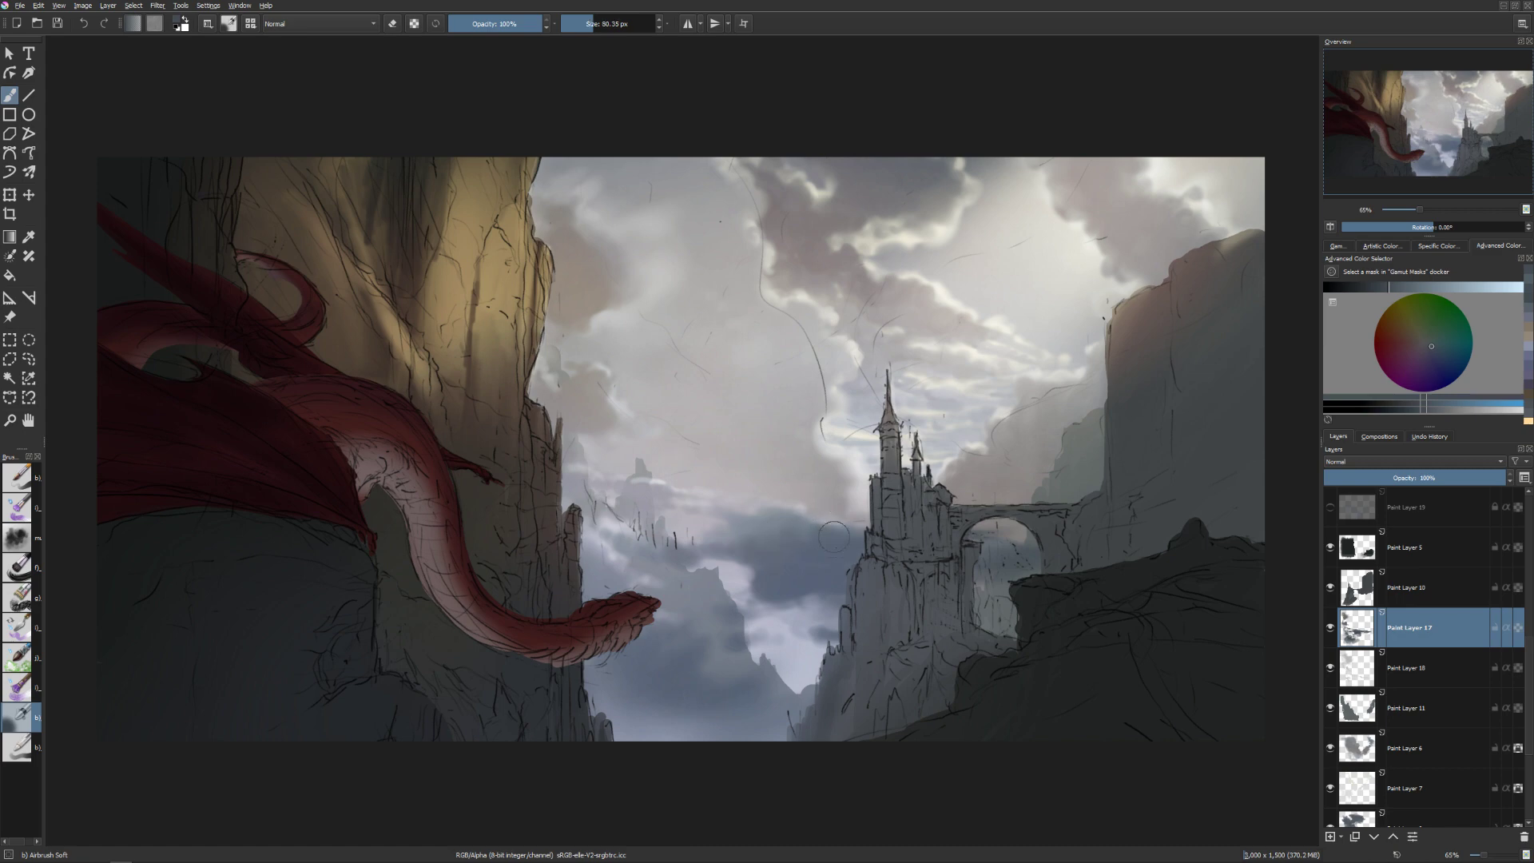
{"action": "key", "text": "e"}
{"action": "mouse_move", "coordinate": [806, 607]}
{"action": "left_mouse_down"}
{"action": "mouse_move", "coordinate": [773, 601]}
{"action": "mouse_move", "coordinate": [791, 626]}
{"action": "mouse_move", "coordinate": [759, 605]}
{"action": "mouse_move", "coordinate": [703, 613]}
{"action": "mouse_move", "coordinate": [832, 596]}
{"action": "mouse_move", "coordinate": [869, 617]}
{"action": "left_mouse_up"}
{"action": "key", "text": "e"}
{"action": "key", "text": "bracketright"}
{"action": "key", "text": "bracketright"}
{"action": "mouse_move", "coordinate": [773, 629]}
{"action": "left_mouse_down"}
{"action": "mouse_move", "coordinate": [774, 596]}
{"action": "mouse_move", "coordinate": [722, 626]}
{"action": "mouse_move", "coordinate": [826, 591]}
{"action": "mouse_move", "coordinate": [774, 548]}
{"action": "mouse_move", "coordinate": [784, 572]}
{"action": "mouse_move", "coordinate": [764, 579]}
{"action": "mouse_move", "coordinate": [774, 539]}
{"action": "mouse_move", "coordinate": [750, 493]}
{"action": "mouse_move", "coordinate": [742, 583]}
{"action": "mouse_move", "coordinate": [764, 609]}
{"action": "mouse_move", "coordinate": [727, 629]}
{"action": "mouse_move", "coordinate": [761, 624]}
{"action": "mouse_move", "coordinate": [729, 572]}
{"action": "mouse_move", "coordinate": [754, 580]}
{"action": "mouse_move", "coordinate": [741, 590]}
{"action": "mouse_move", "coordinate": [758, 587]}
{"action": "mouse_move", "coordinate": [722, 558]}
{"action": "mouse_move", "coordinate": [681, 575]}
{"action": "left_mouse_up"}
Slightly darken along the cloud edge, then make Paint Layer 18 active.
{"action": "key", "text": "e"}
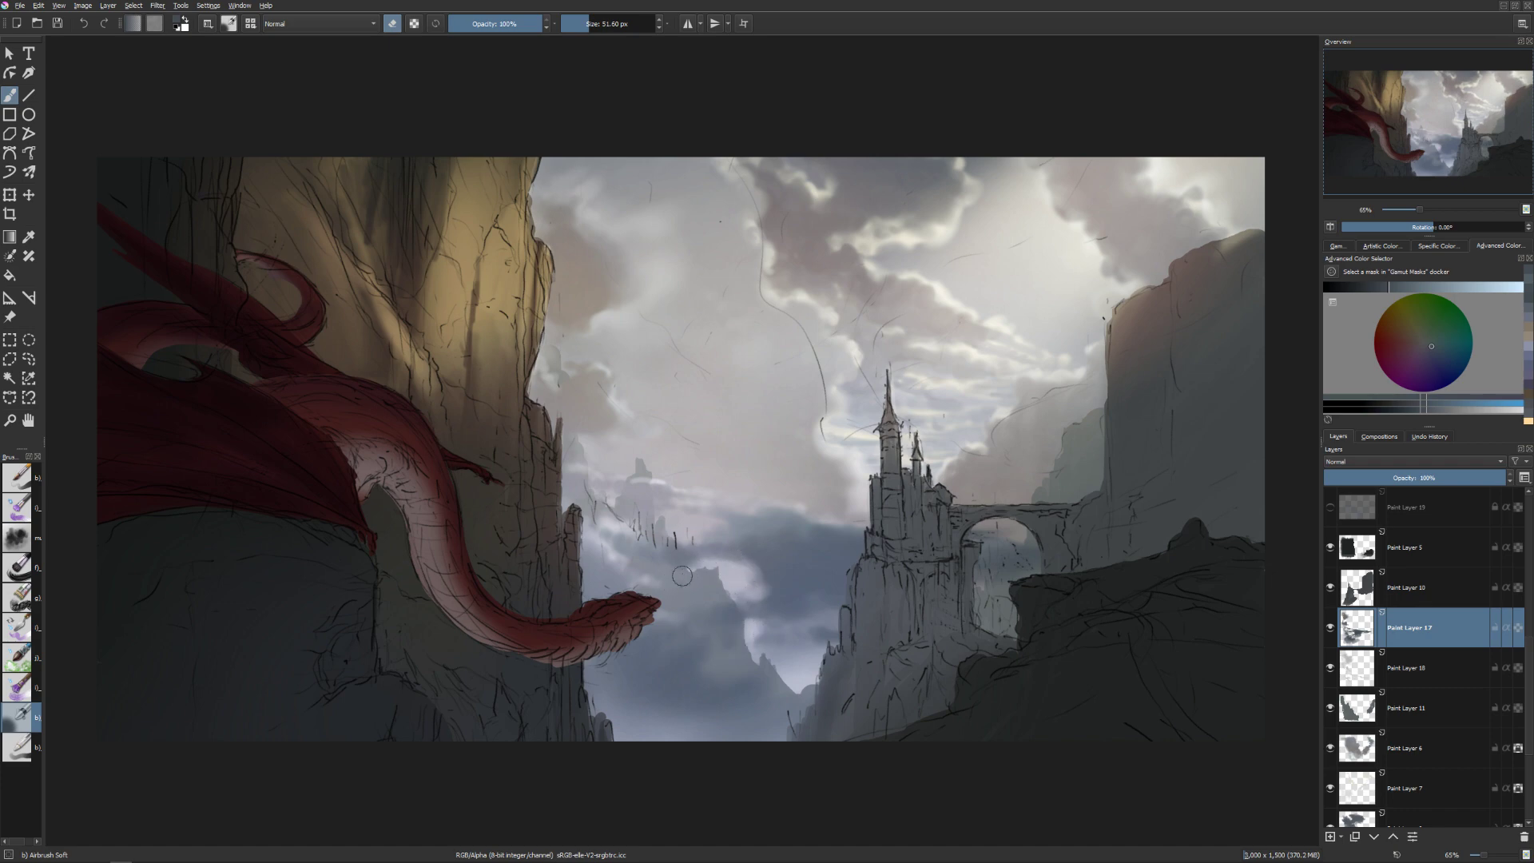
{"action": "key", "text": "e"}
{"action": "key", "text": "bracketleft"}
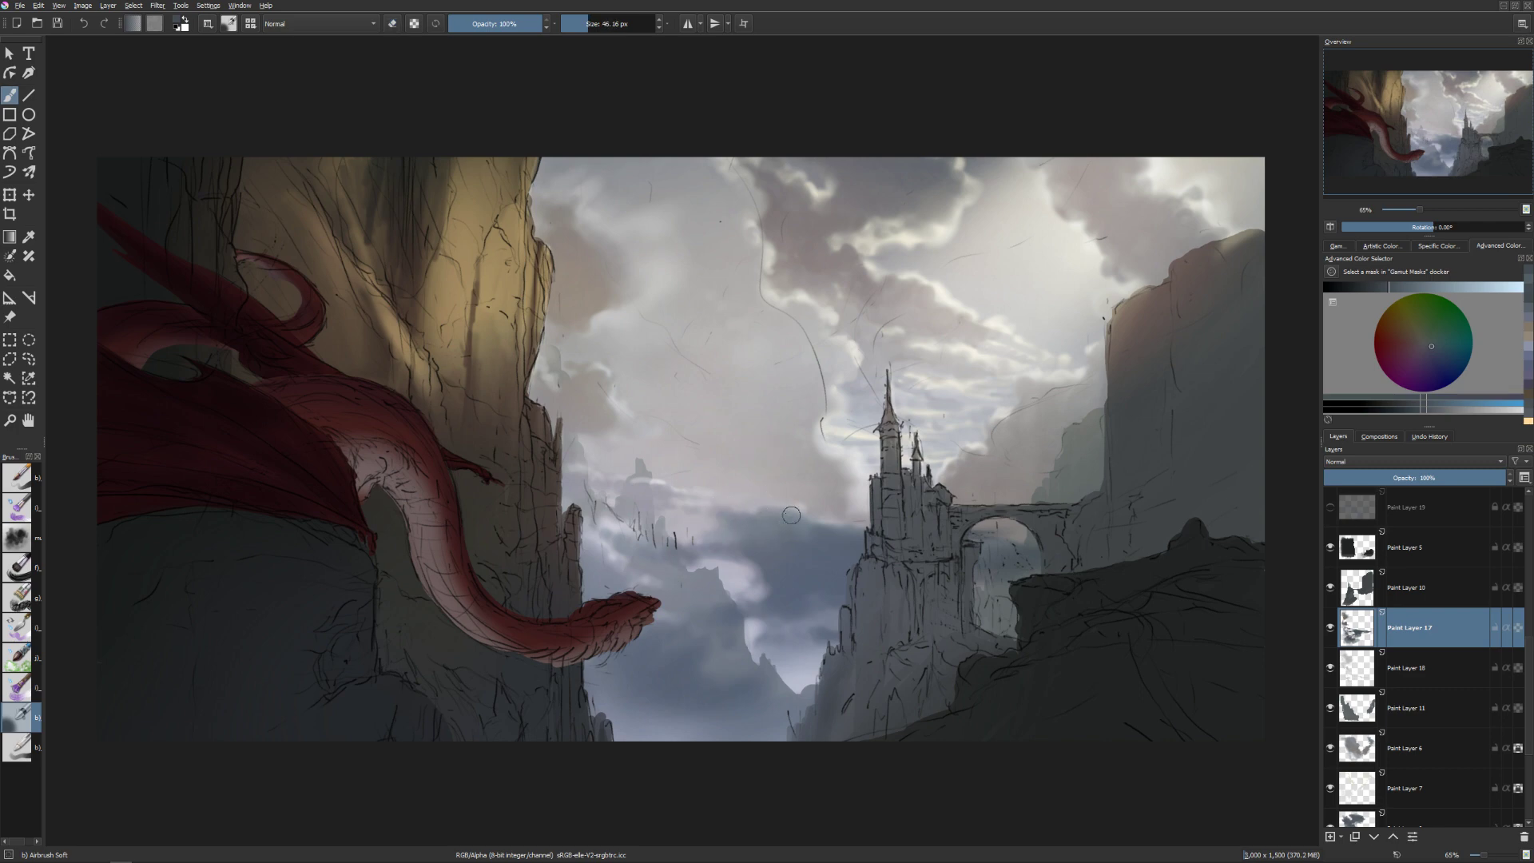
{"action": "key", "text": "bracketright"}
{"action": "key", "text": "bracketright"}
{"action": "key", "text": "bracketright"}
{"action": "key", "text": "bracketright"}
{"action": "left_click_drag", "start_coordinate": [840, 541], "coordinate": [807, 531]}
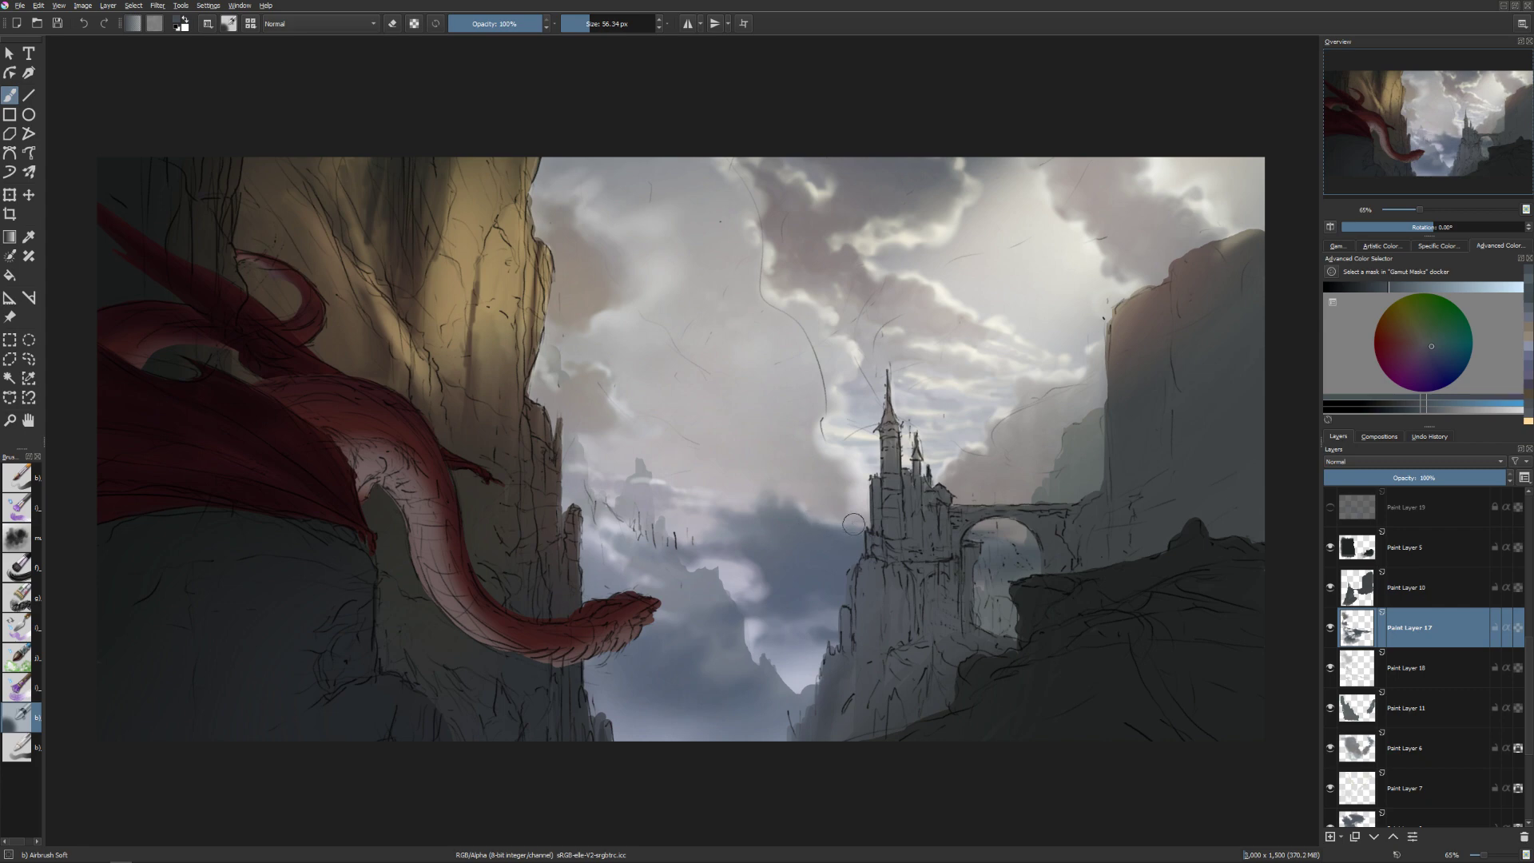
{"action": "key", "text": "e"}
{"action": "key", "text": "bracketleft"}
{"action": "key", "text": "bracketleft"}
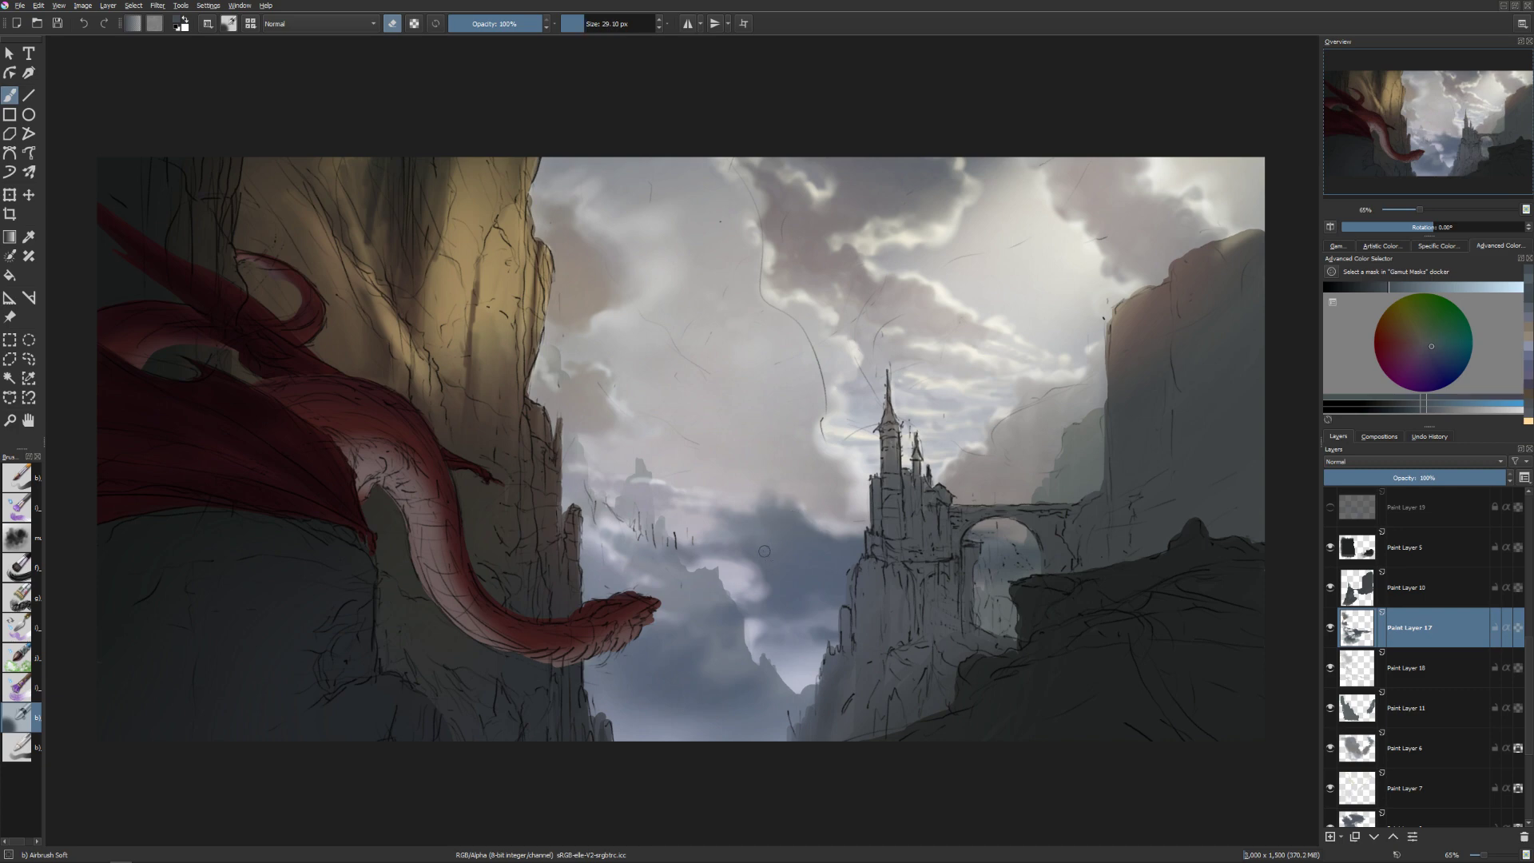
{"action": "left_click", "coordinate": [1362, 681]}
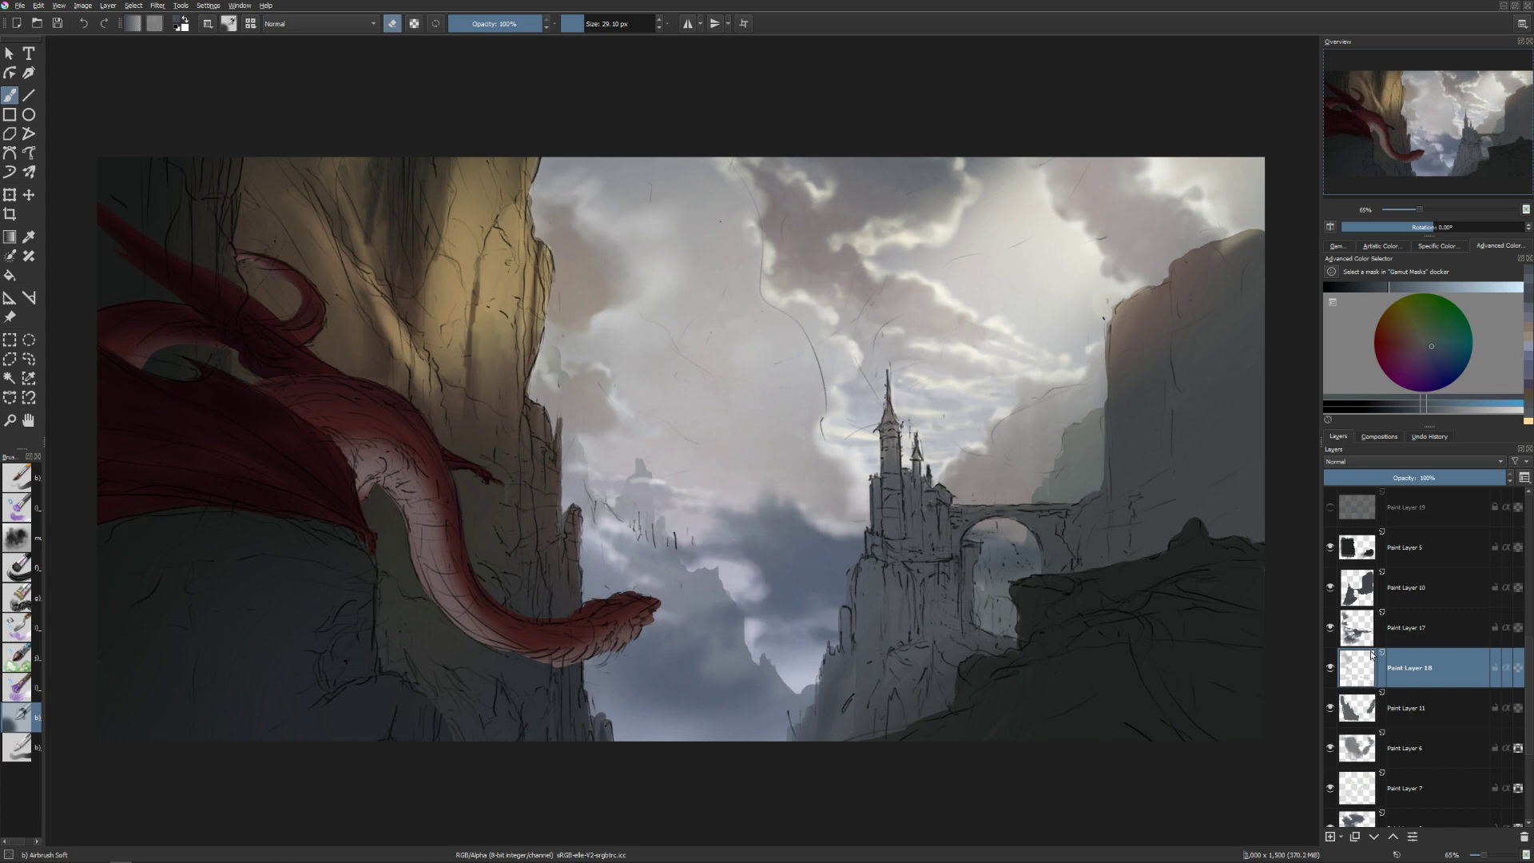
Colorize Paint Layer 18 with Hue/Saturation at saturation 15 and apply it.
{"action": "key", "text": "ctrl+u"}
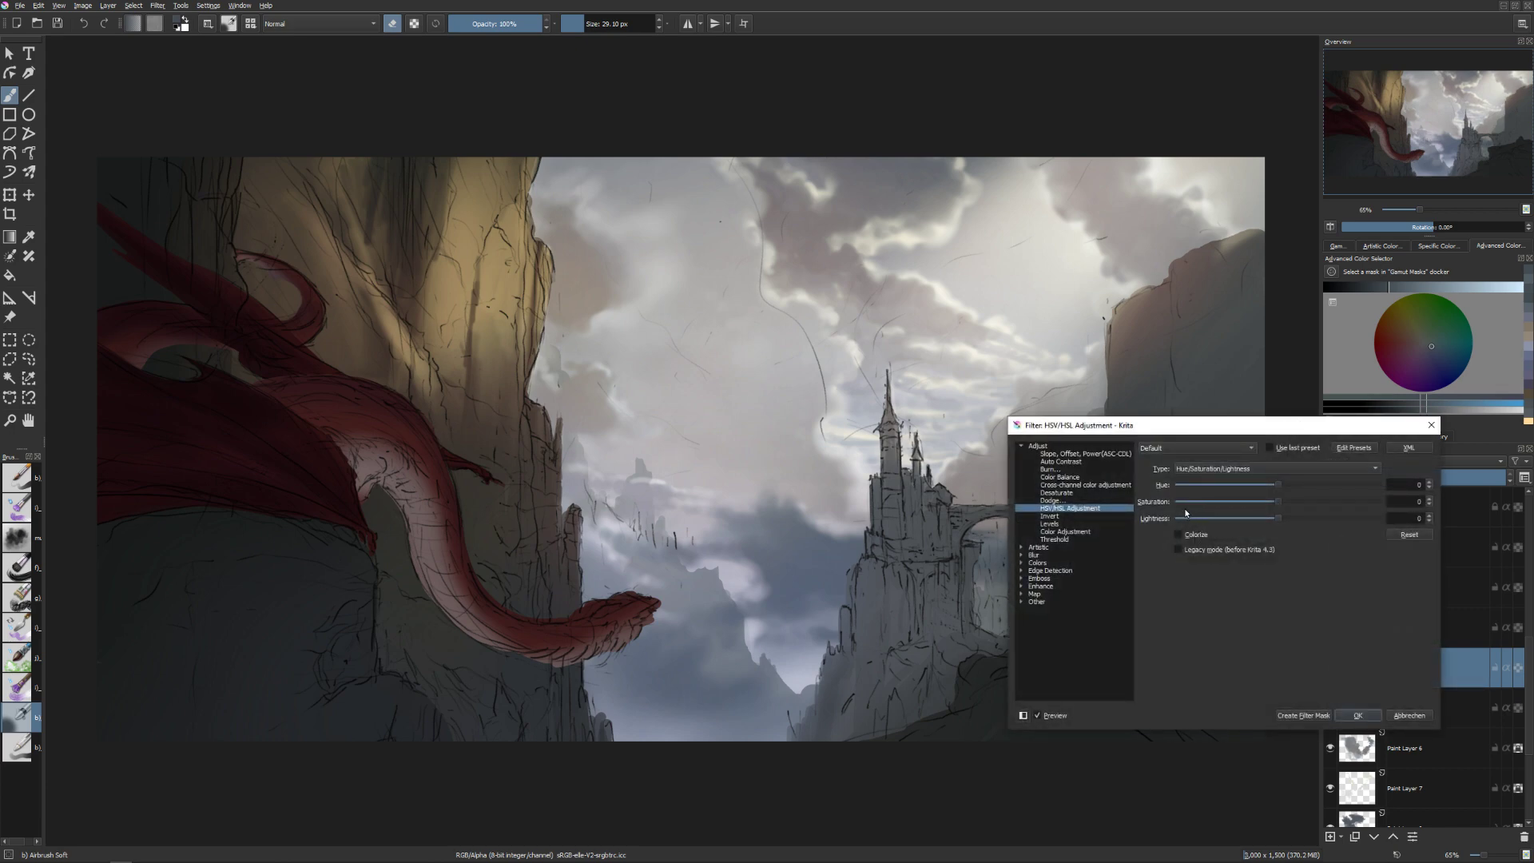
{"action": "left_click", "coordinate": [1195, 534]}
{"action": "left_click", "coordinate": [1188, 503]}
{"action": "mouse_move", "coordinate": [1193, 505]}
{"action": "left_mouse_down"}
{"action": "mouse_move", "coordinate": [1307, 500]}
{"action": "mouse_move", "coordinate": [1199, 505]}
{"action": "mouse_move", "coordinate": [1179, 484]}
{"action": "mouse_move", "coordinate": [1191, 491]}
{"action": "left_mouse_up"}
{"action": "left_click", "coordinate": [1362, 712]}
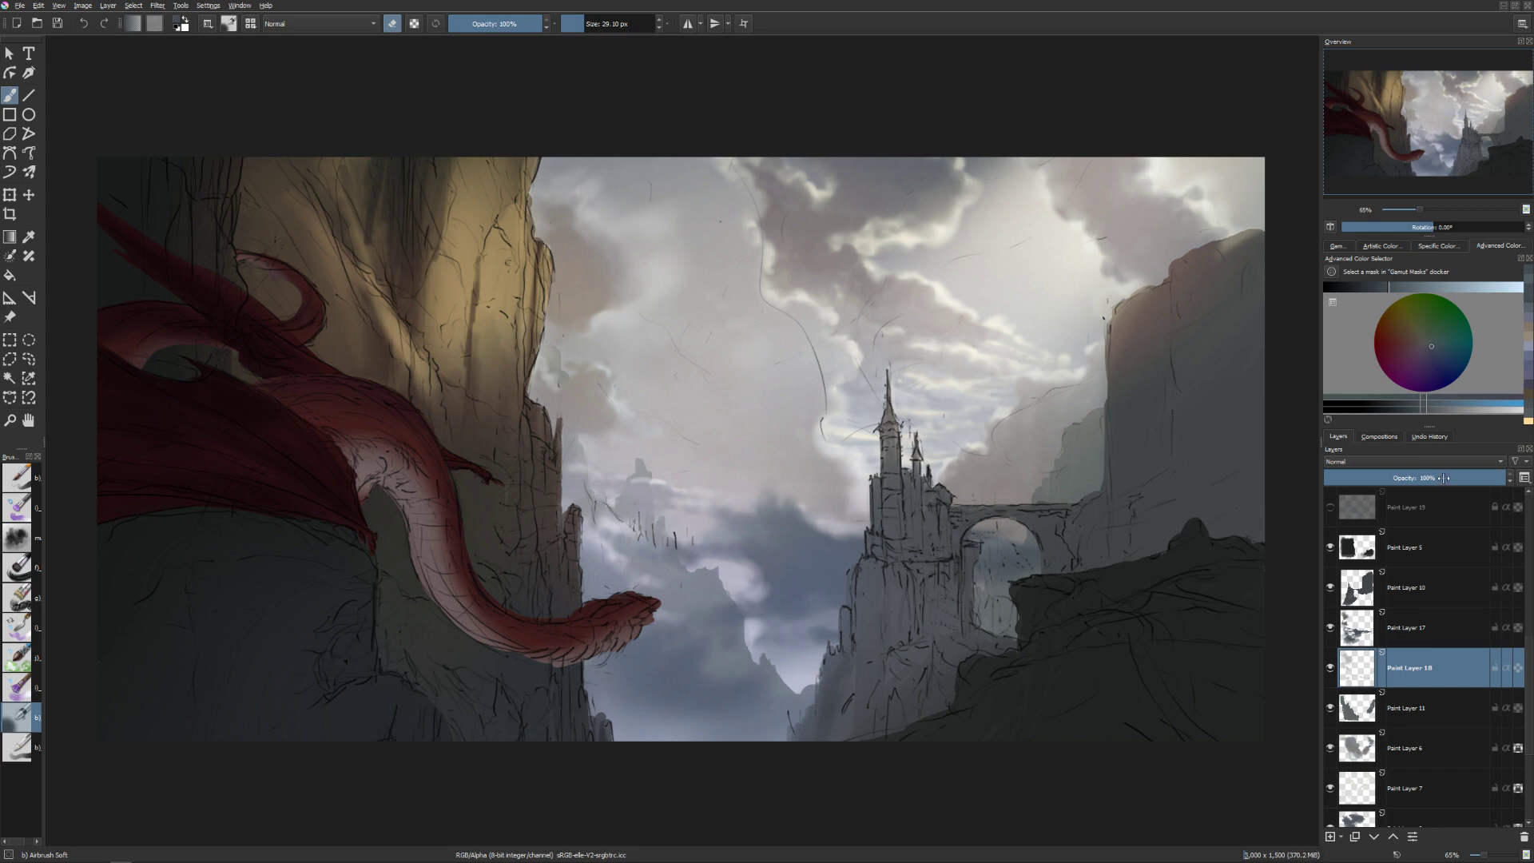
Choose a peach paint colour and switch back to a much larger painting brush.
{"action": "left_click", "coordinate": [1526, 423]}
{"action": "key", "text": "e"}
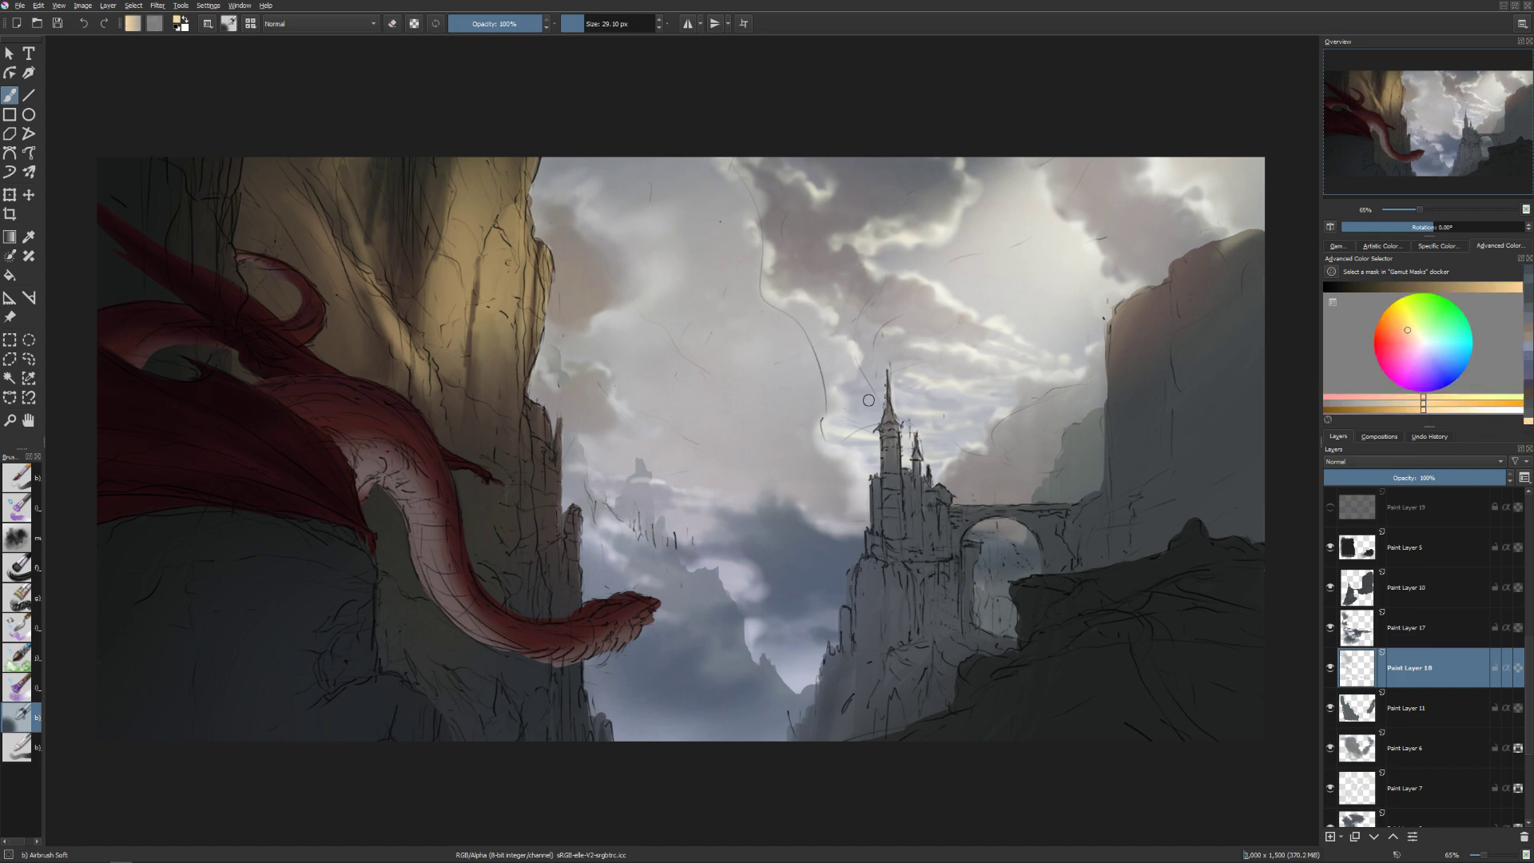
{"action": "left_click_drag", "start_coordinate": [723, 460], "coordinate": [787, 460], "text": "shift"}
Paint peach light along the lower cloud edge and the cloud edge beside the cliff.
{"action": "left_click_drag", "start_coordinate": [814, 492], "coordinate": [862, 528], "text": "shift"}
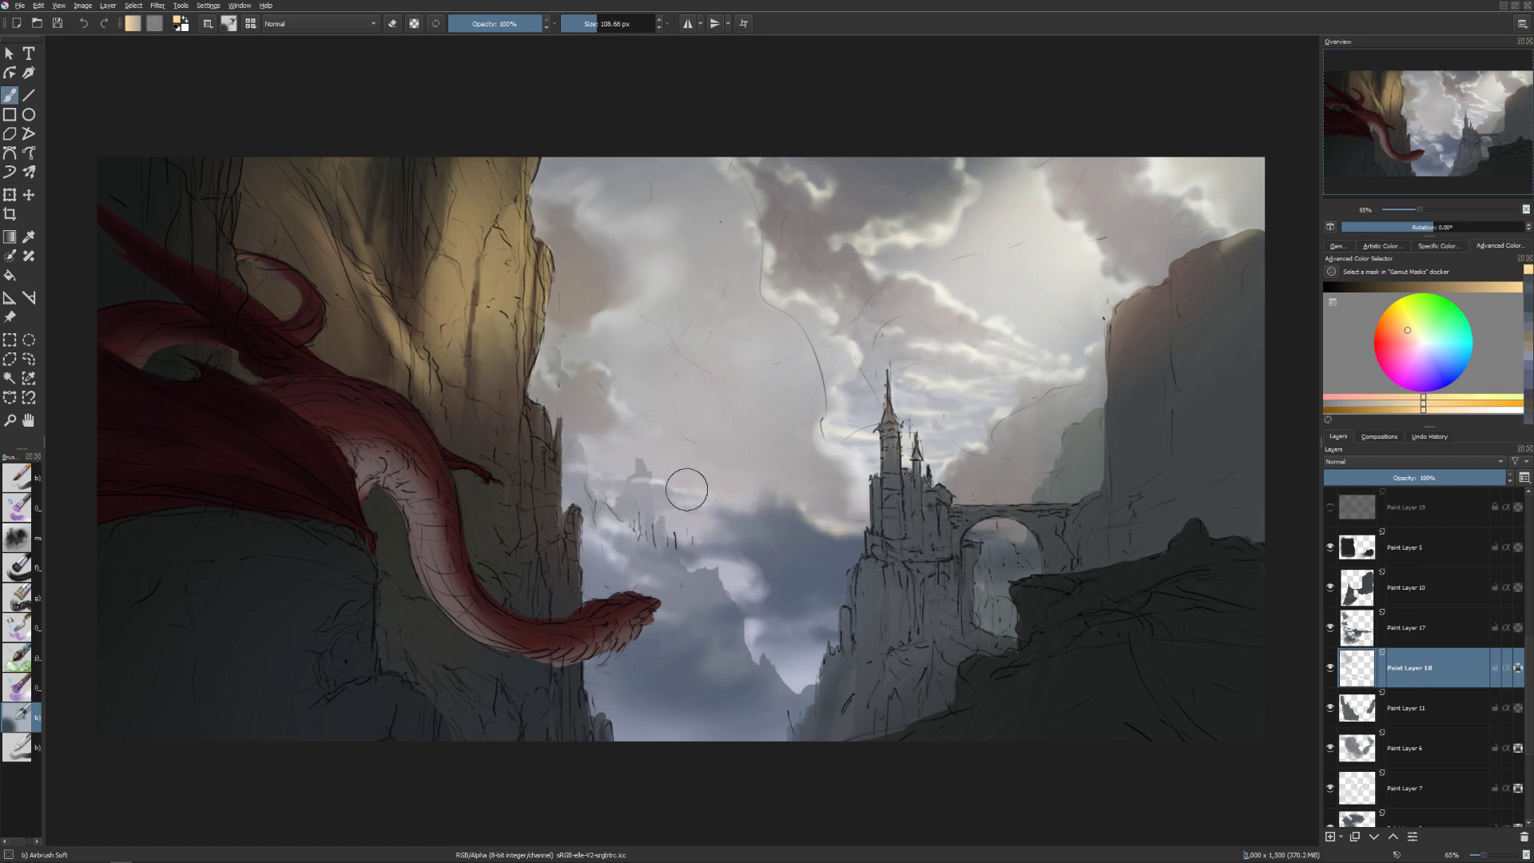
{"action": "left_click_drag", "start_coordinate": [683, 479], "coordinate": [669, 479], "text": "shift"}
{"action": "left_click_drag", "start_coordinate": [613, 237], "coordinate": [671, 237]}
{"action": "mouse_move", "coordinate": [566, 222]}
{"action": "left_mouse_down"}
{"action": "mouse_move", "coordinate": [522, 215]}
{"action": "mouse_move", "coordinate": [549, 199]}
{"action": "left_mouse_up"}
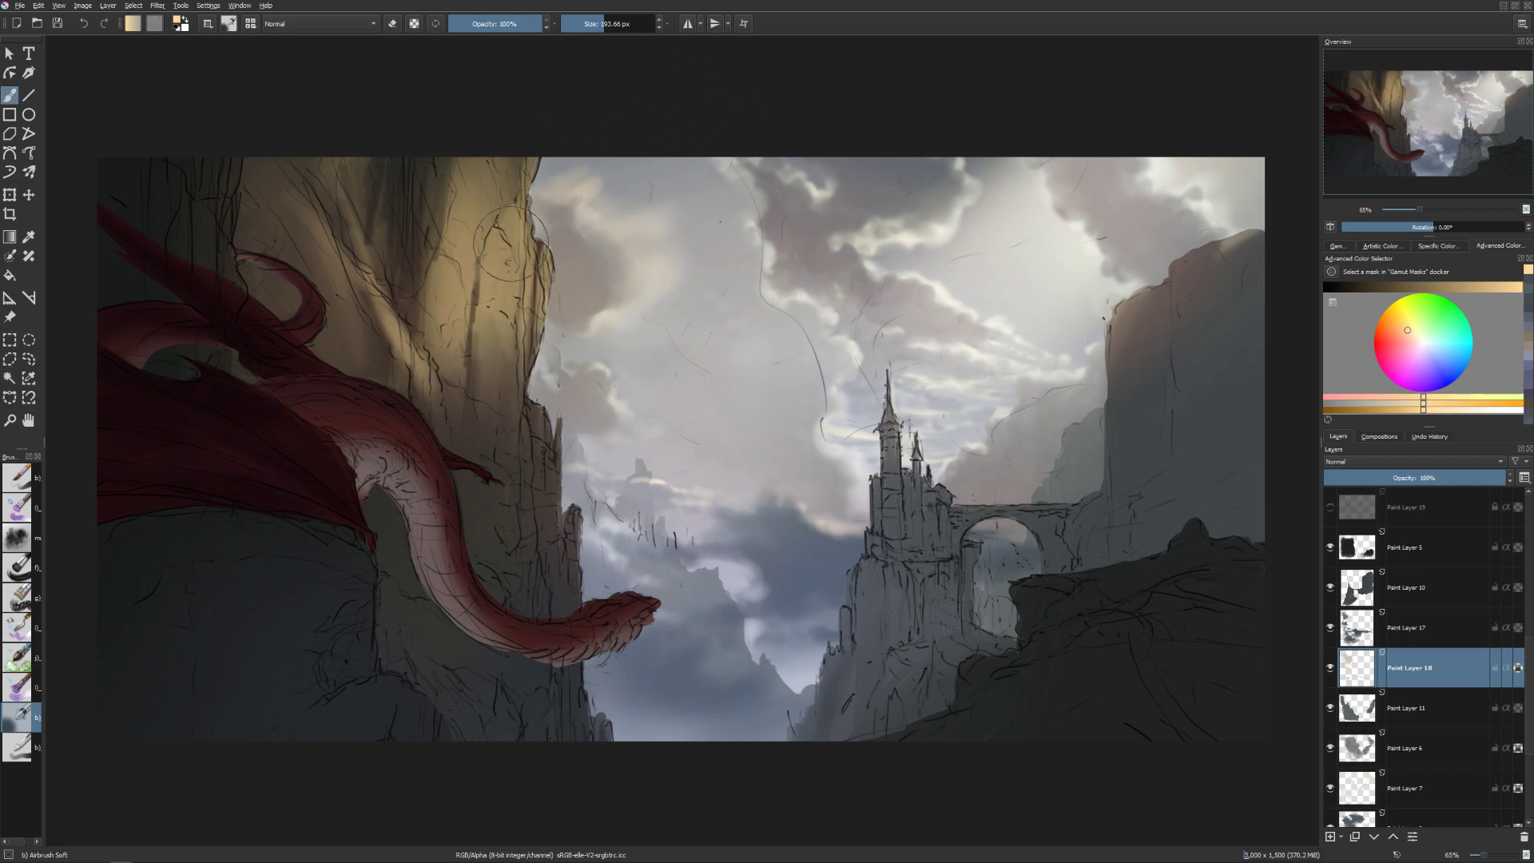
{"action": "left_click_drag", "start_coordinate": [593, 394], "coordinate": [615, 393]}
{"action": "left_click_drag", "start_coordinate": [772, 527], "coordinate": [784, 527]}
{"action": "left_click_drag", "start_coordinate": [702, 432], "coordinate": [654, 432]}
Lighten the clouds beside the cliff with a lighter warm colour, then make Paint Layer 6 active.
{"action": "left_click", "coordinate": [1414, 336]}
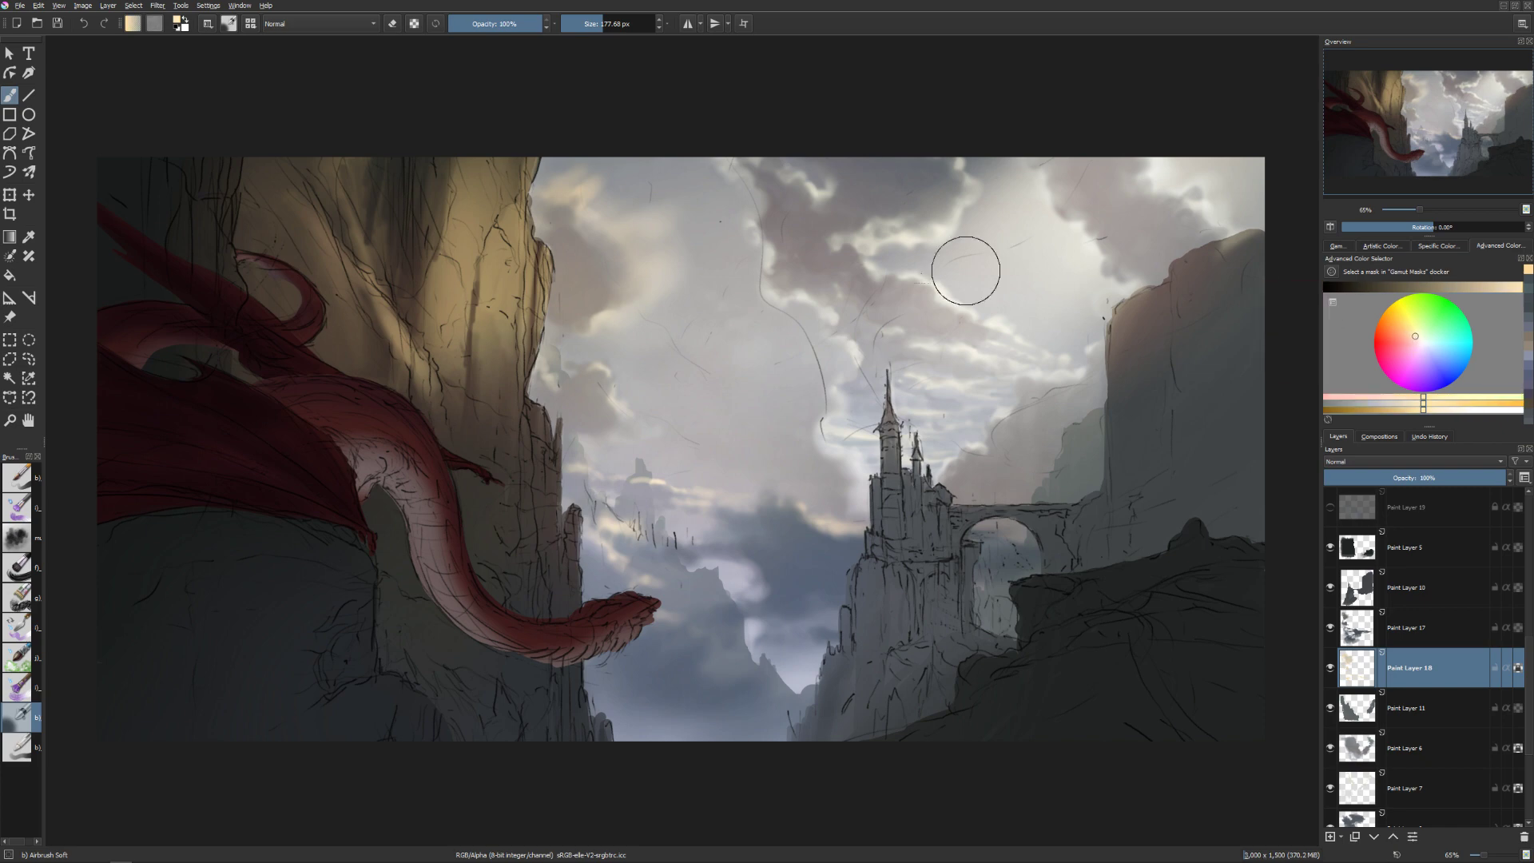
{"action": "key", "text": "bracketright"}
{"action": "key", "text": "bracketright"}
{"action": "mouse_move", "coordinate": [585, 169]}
{"action": "left_mouse_down"}
{"action": "mouse_move", "coordinate": [545, 226]}
{"action": "mouse_move", "coordinate": [582, 226]}
{"action": "mouse_move", "coordinate": [587, 273]}
{"action": "mouse_move", "coordinate": [622, 276]}
{"action": "mouse_move", "coordinate": [614, 311]}
{"action": "mouse_move", "coordinate": [693, 292]}
{"action": "mouse_move", "coordinate": [601, 326]}
{"action": "mouse_move", "coordinate": [636, 372]}
{"action": "left_mouse_up"}
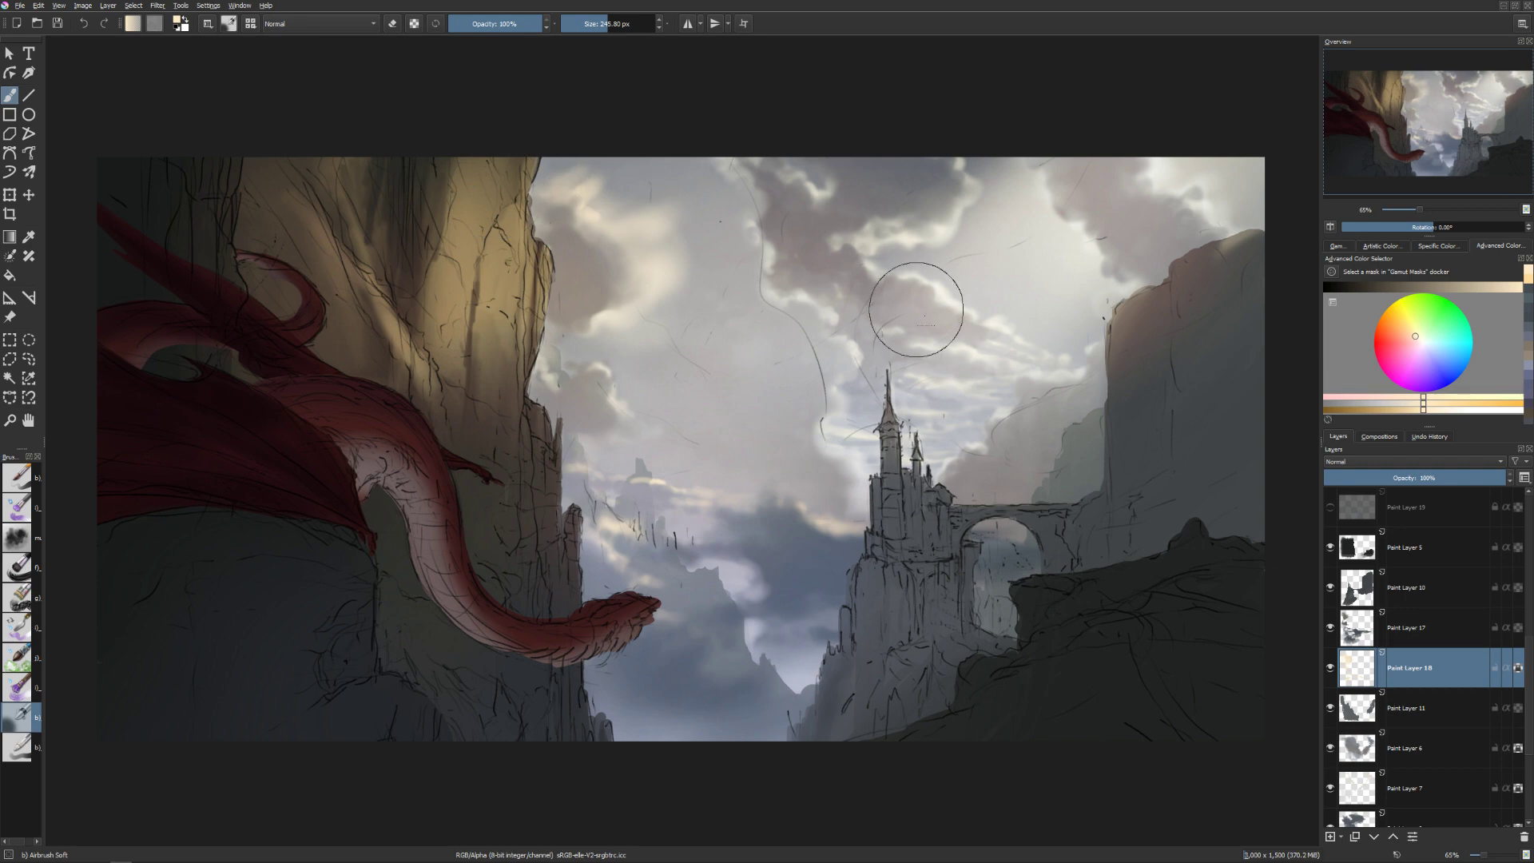
{"action": "key", "text": "r"}
{"action": "left_click", "coordinate": [789, 430]}
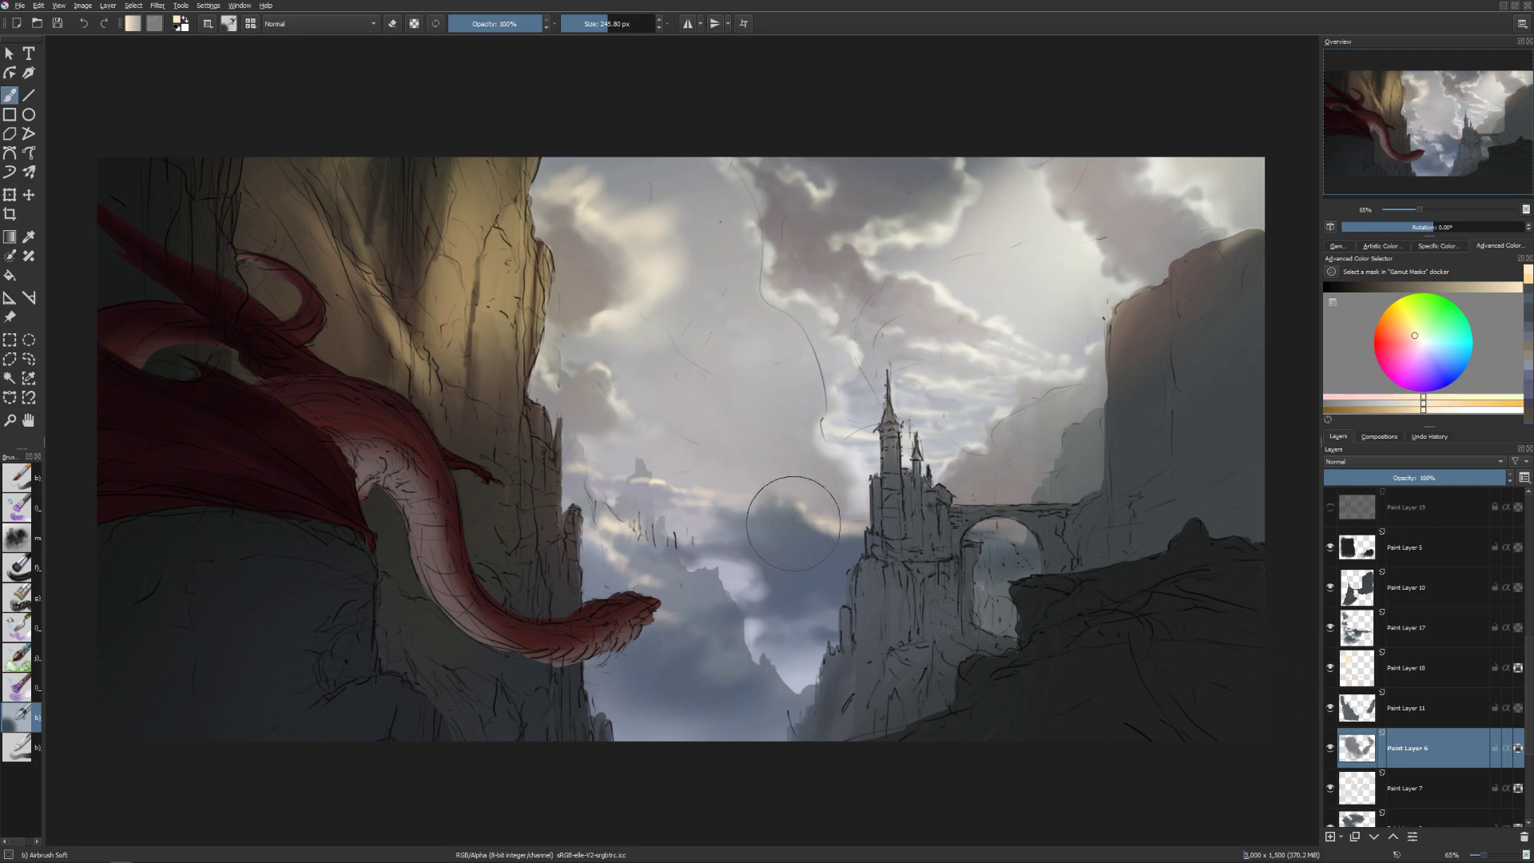
Sample a dark blue-grey from the valley, lighten it slightly, and make Paint Layer 6 active.
{"action": "key", "text": "r"}
{"action": "left_click", "coordinate": [823, 571]}
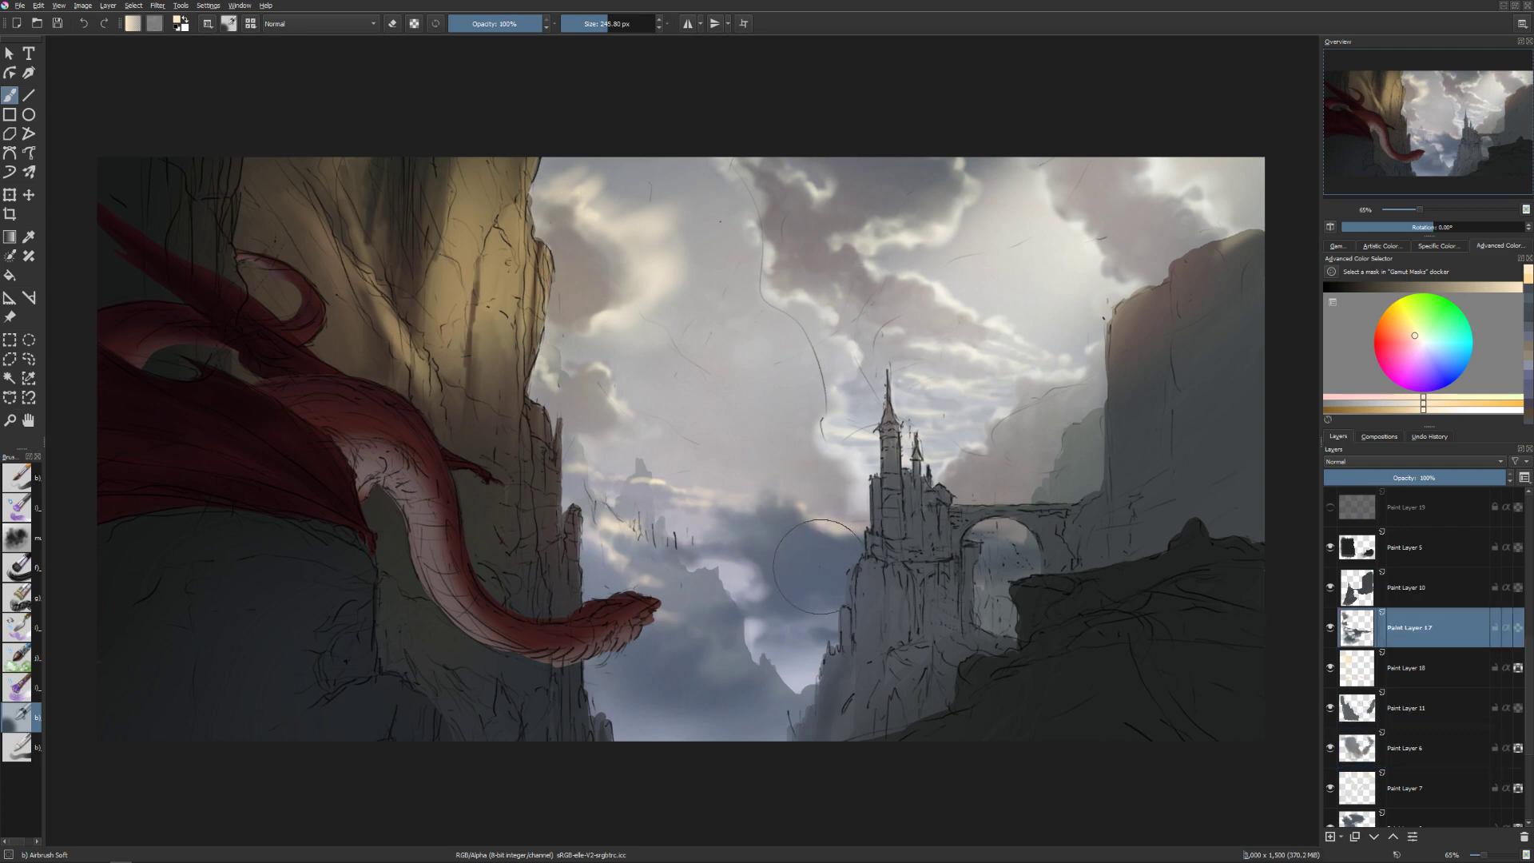
{"action": "left_click", "coordinate": [821, 571], "text": "ctrl"}
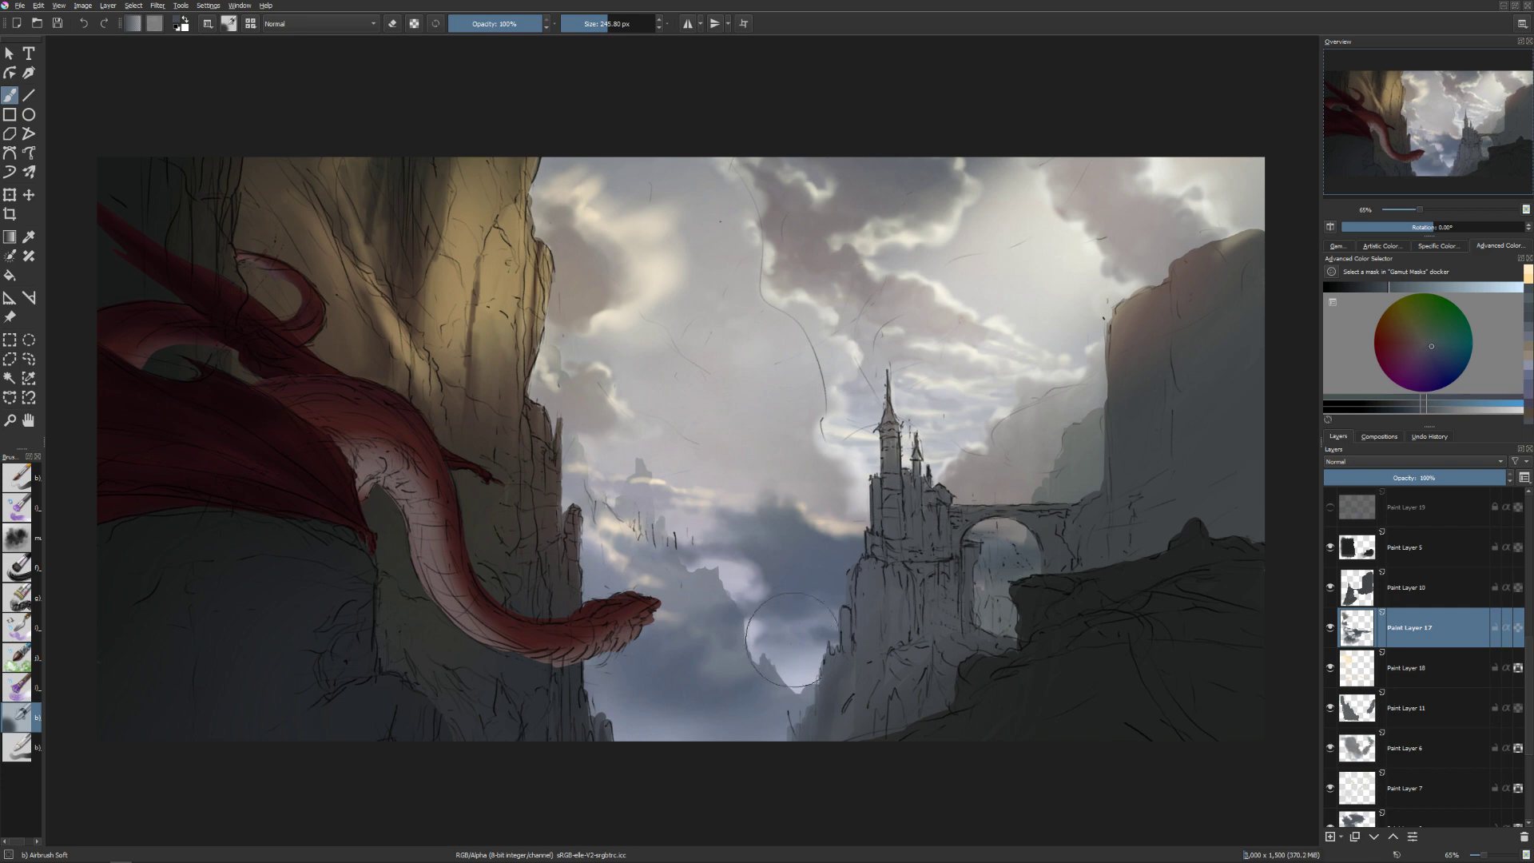
{"action": "left_click", "coordinate": [1403, 287]}
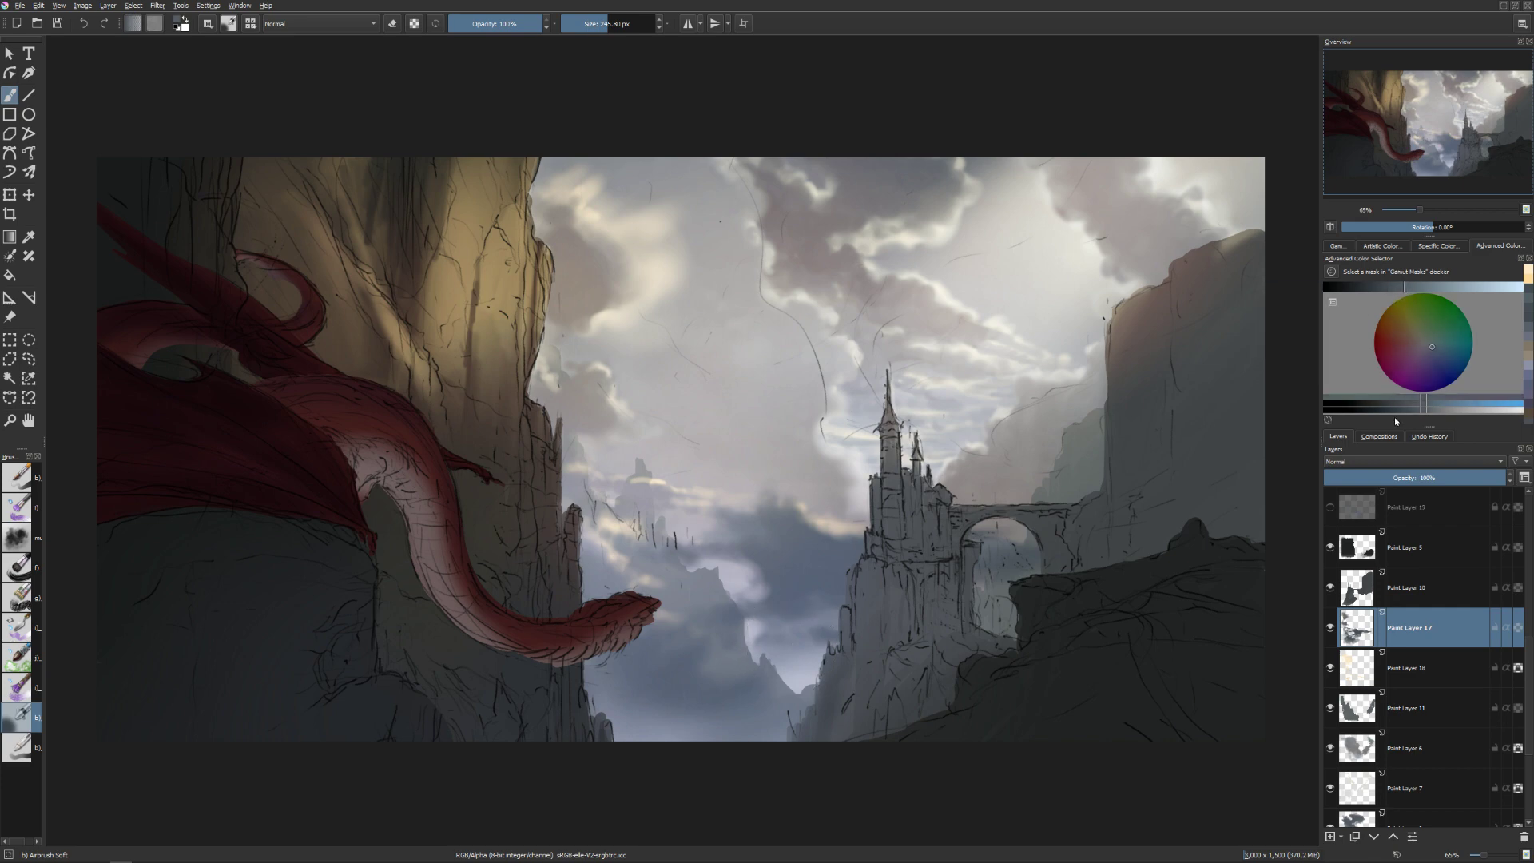
{"action": "left_click", "coordinate": [1362, 726]}
{"action": "left_click", "coordinate": [1330, 708]}
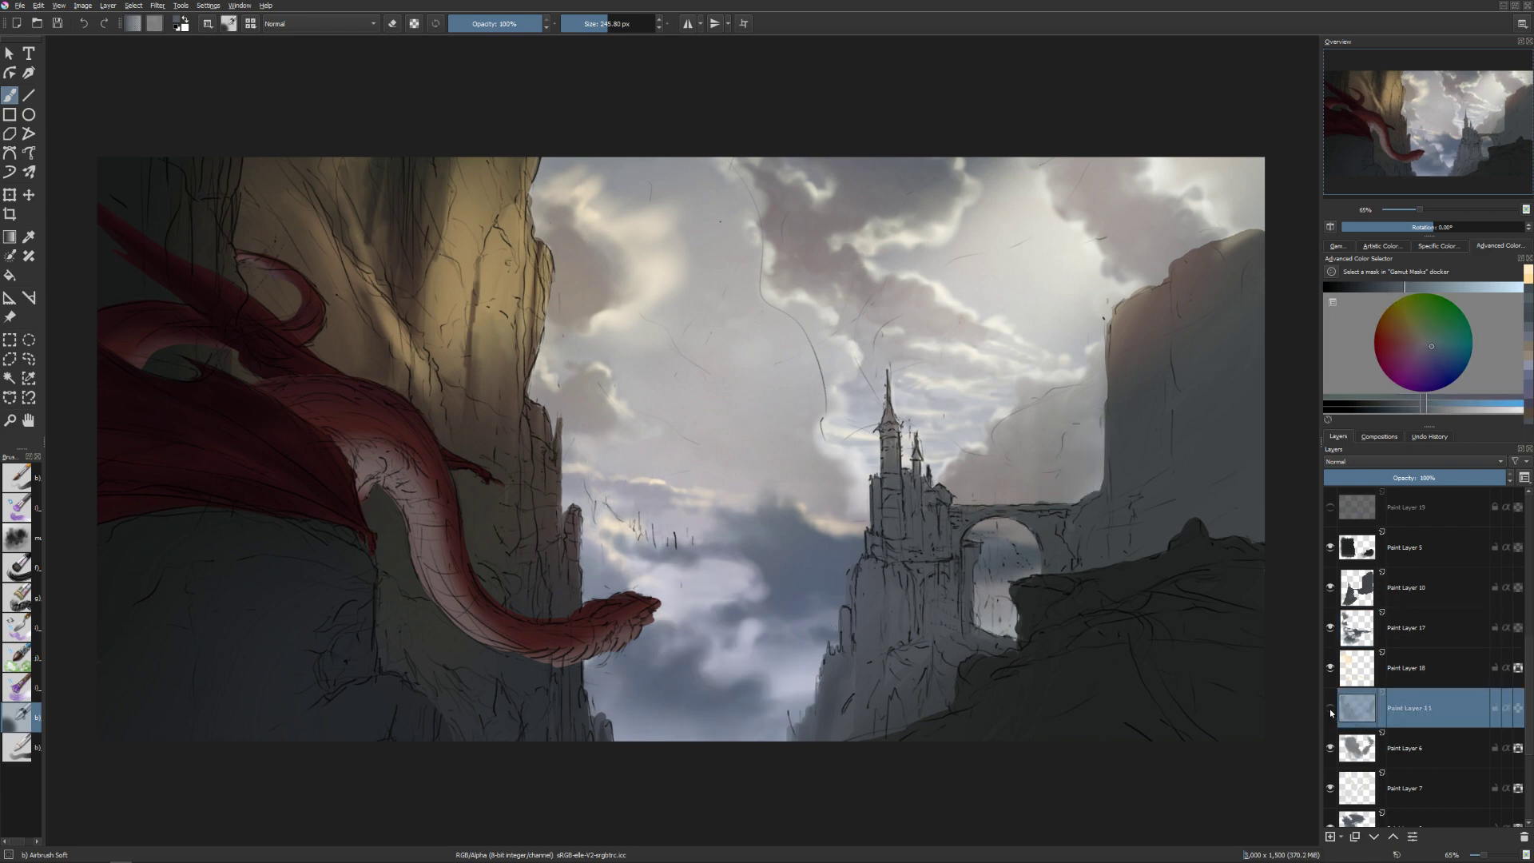
{"action": "left_click", "coordinate": [1330, 708]}
{"action": "left_click", "coordinate": [1358, 748]}
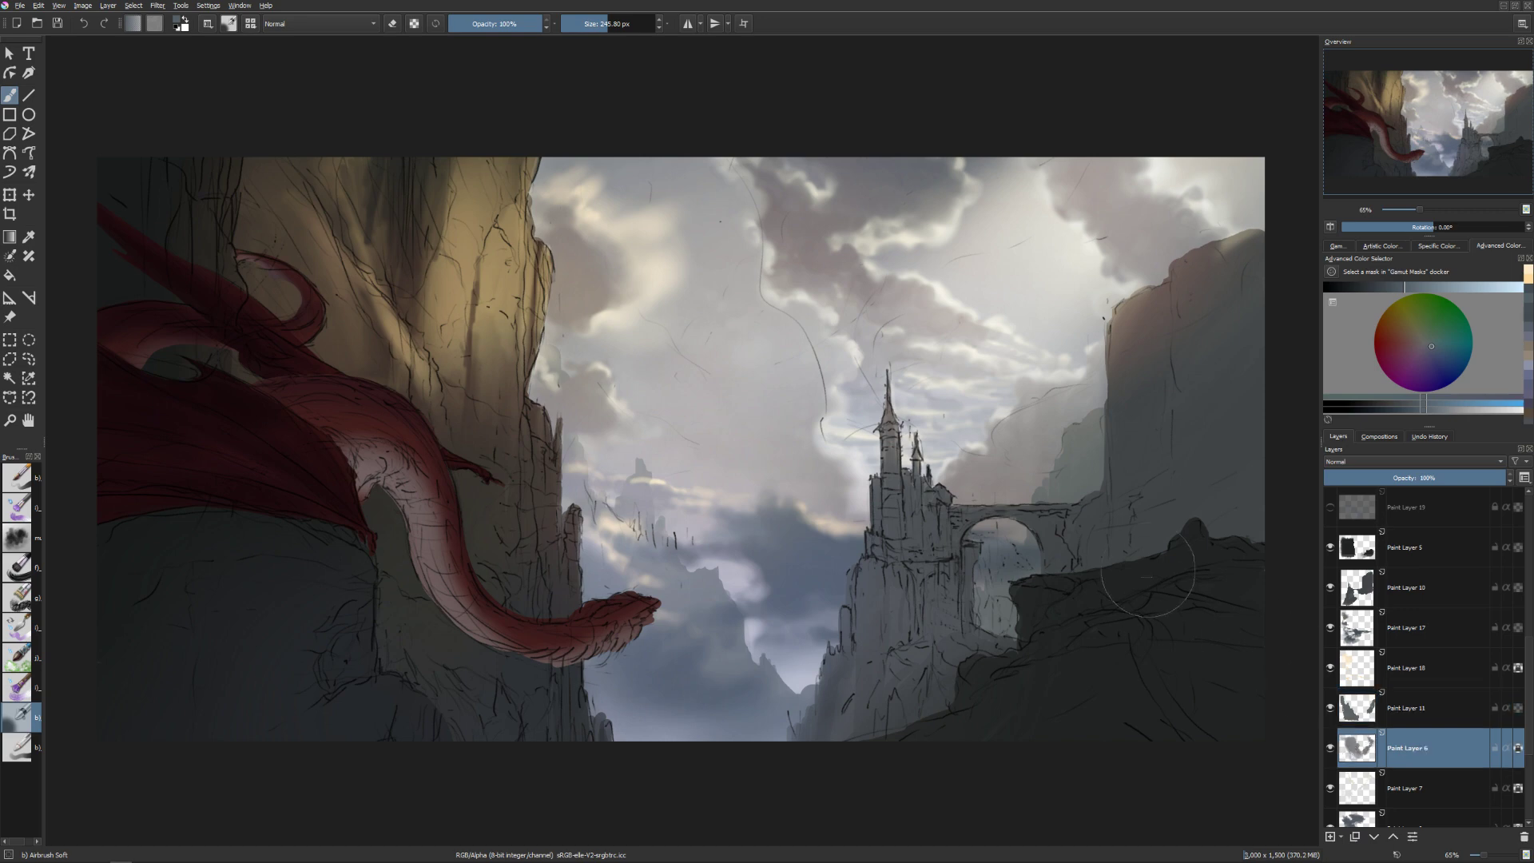
Airbrush broad haze across the central sky and lower valley.
{"action": "left_click_drag", "start_coordinate": [683, 398], "coordinate": [813, 398], "text": "shift"}
{"action": "mouse_move", "coordinate": [606, 387]}
{"action": "left_mouse_down"}
{"action": "mouse_move", "coordinate": [658, 455]}
{"action": "mouse_move", "coordinate": [801, 415]}
{"action": "left_mouse_up"}
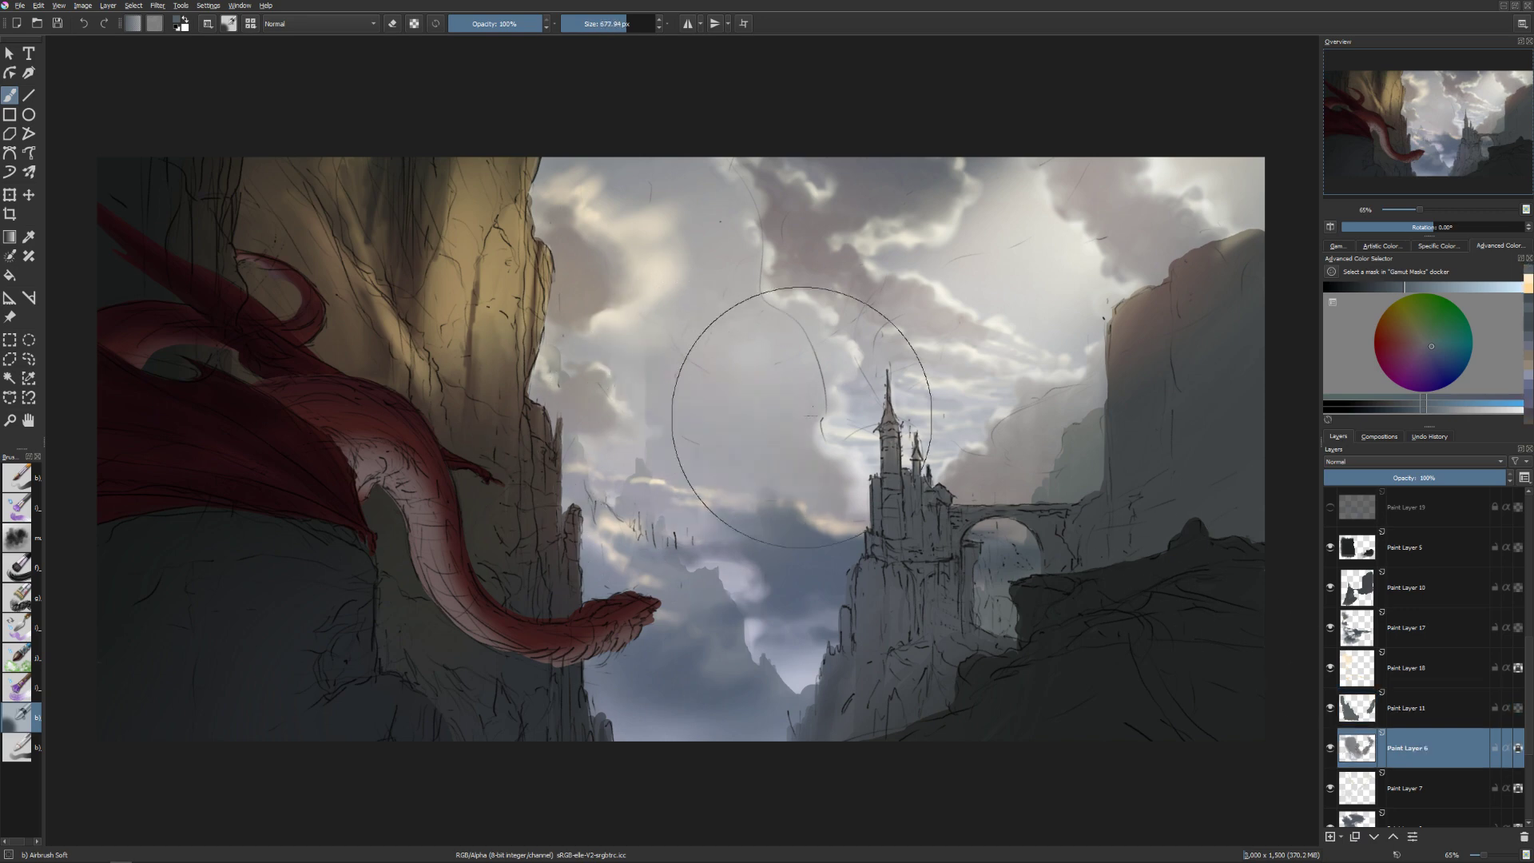
{"action": "left_click_drag", "start_coordinate": [802, 512], "coordinate": [751, 515], "text": "shift"}
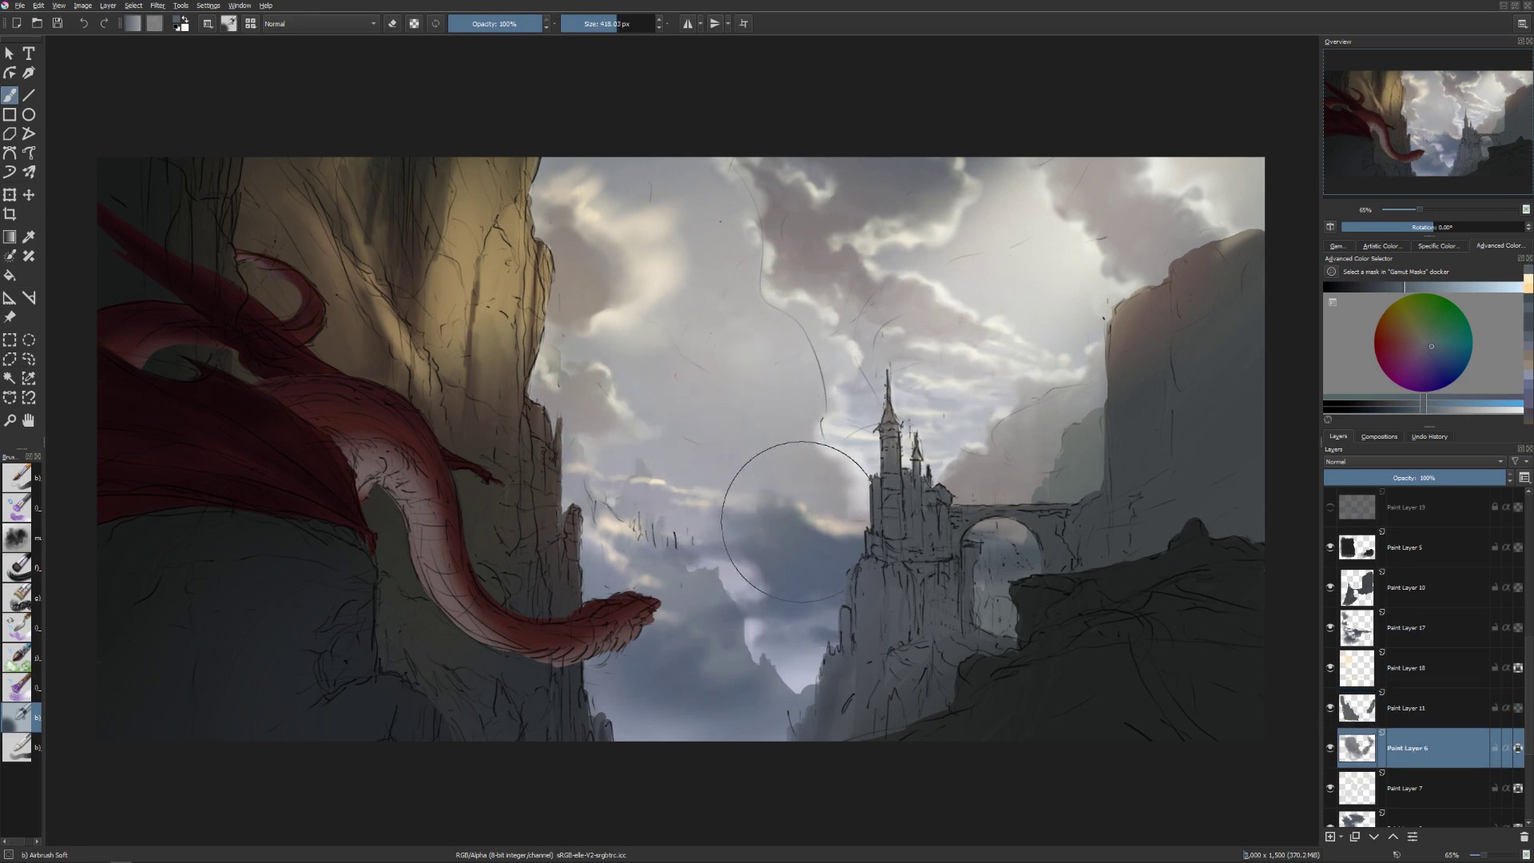
{"action": "left_click_drag", "start_coordinate": [827, 651], "coordinate": [956, 627]}
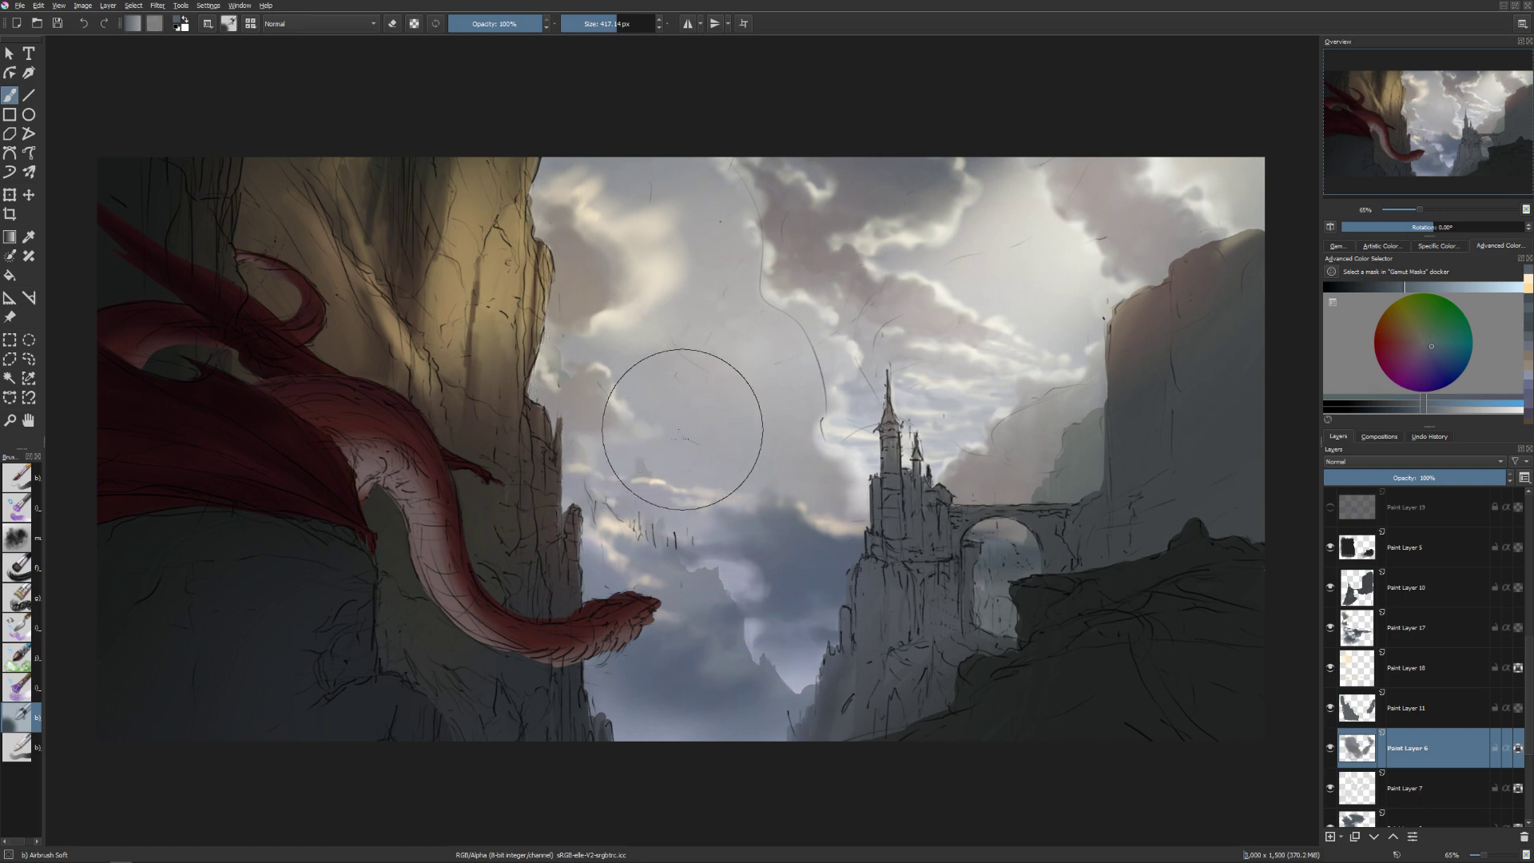
{"action": "left_click_drag", "start_coordinate": [675, 444], "coordinate": [702, 449], "text": "shift"}
{"action": "left_click_drag", "start_coordinate": [639, 364], "coordinate": [799, 519]}
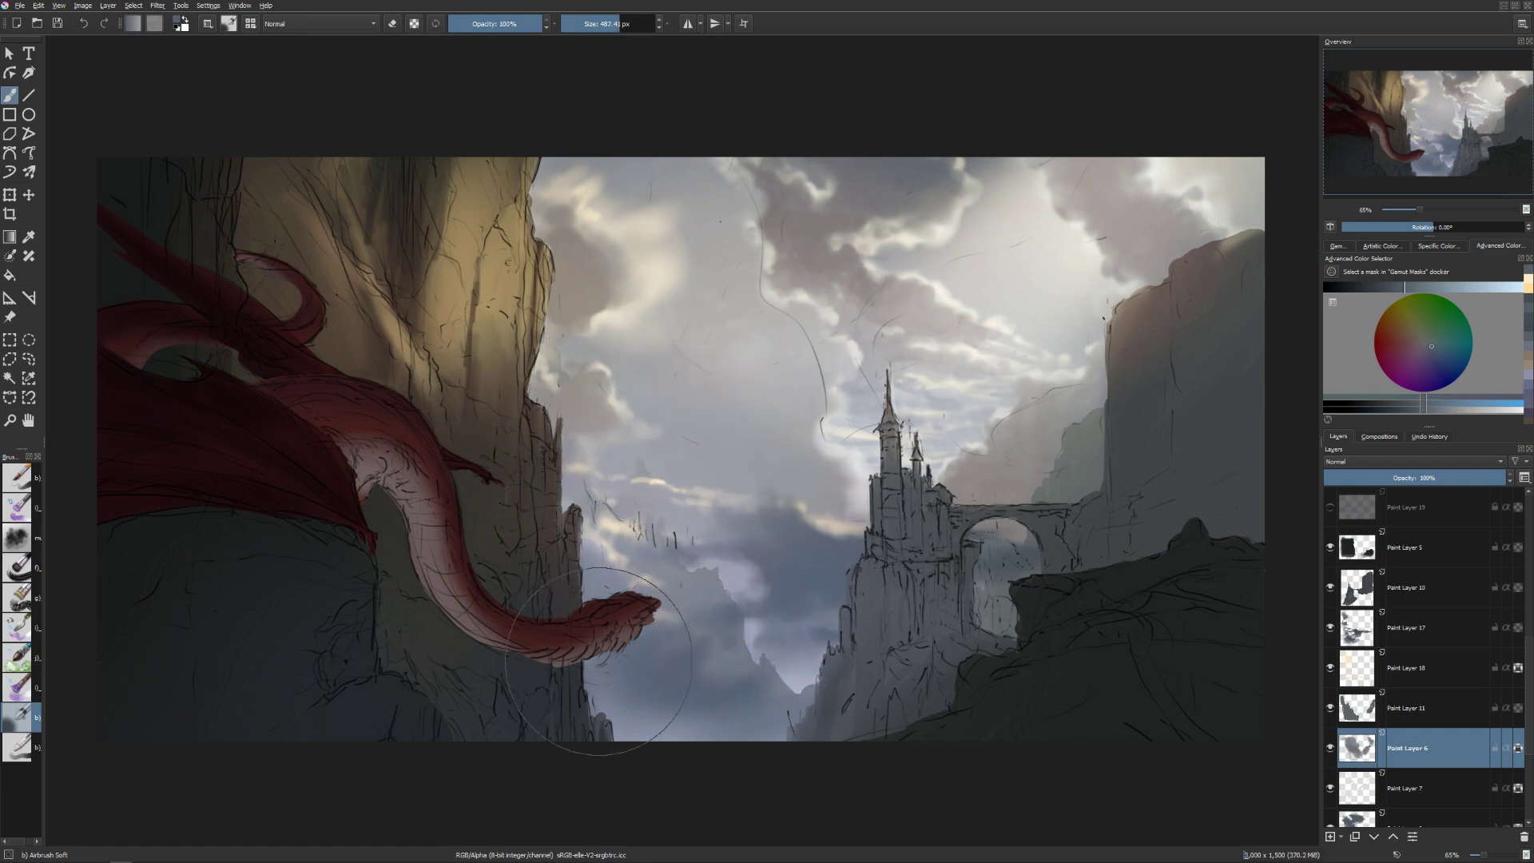
{"action": "key", "text": "bracketright"}
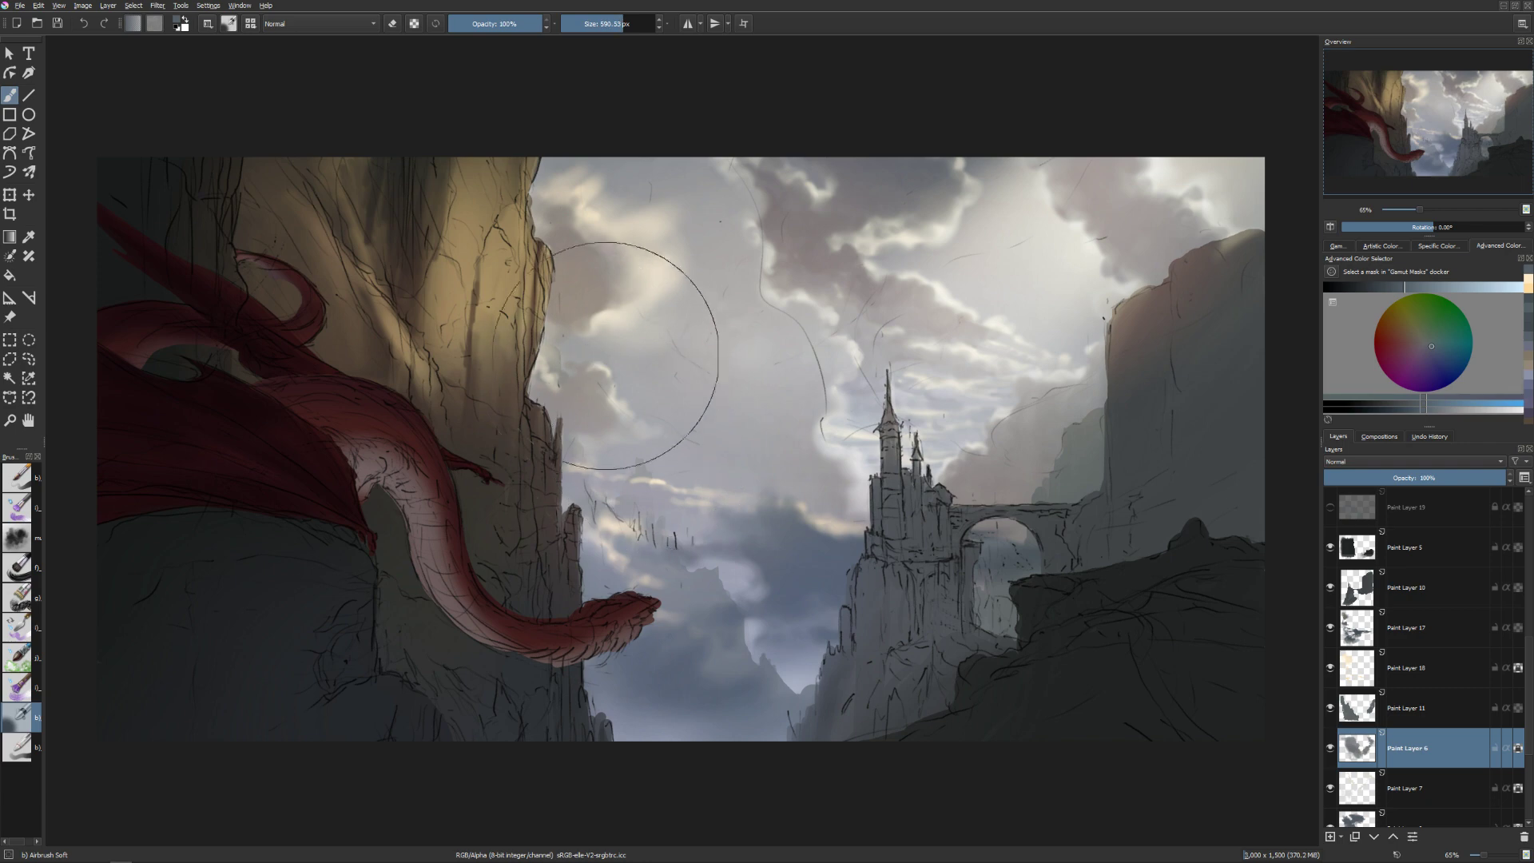
{"action": "key", "text": "bracketleft"}
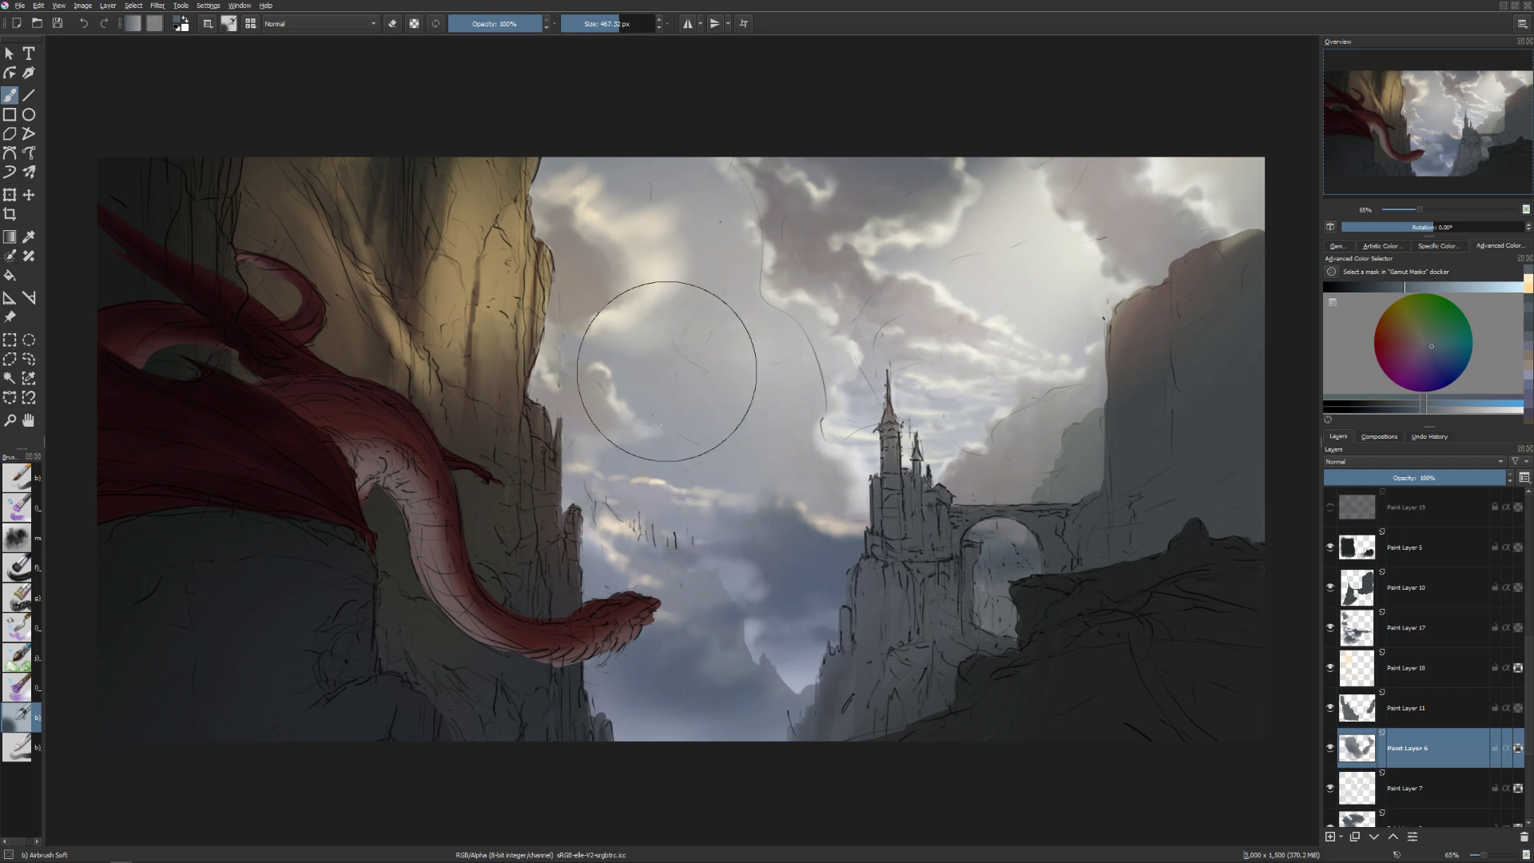
Lighten the colour and airbrush soft light mist below the clouds with a smaller brush.
{"action": "left_click_drag", "start_coordinate": [684, 478], "coordinate": [622, 489]}
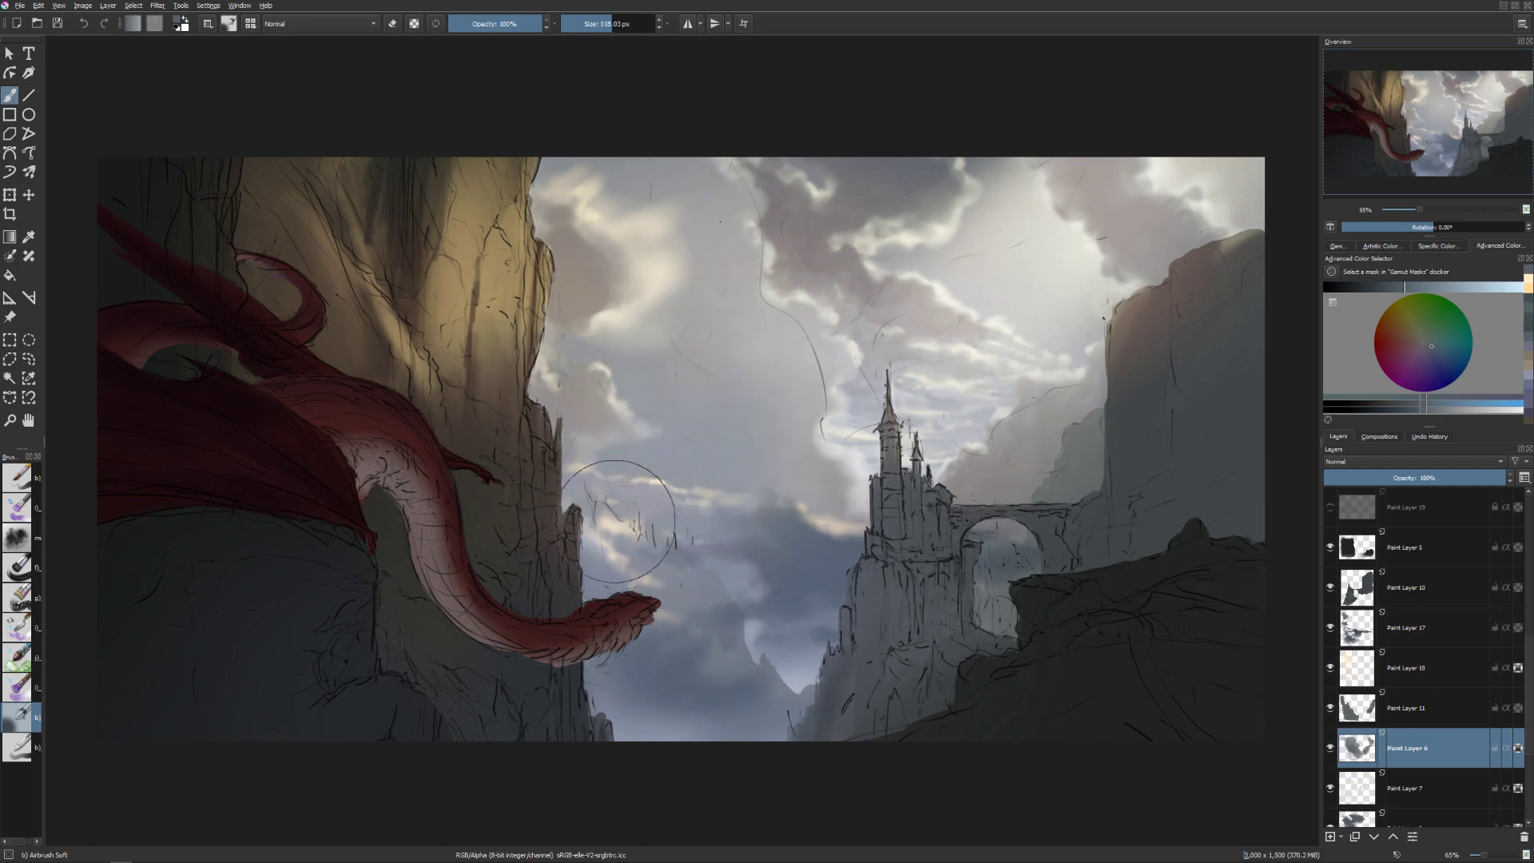
{"action": "key", "text": "bracketleft"}
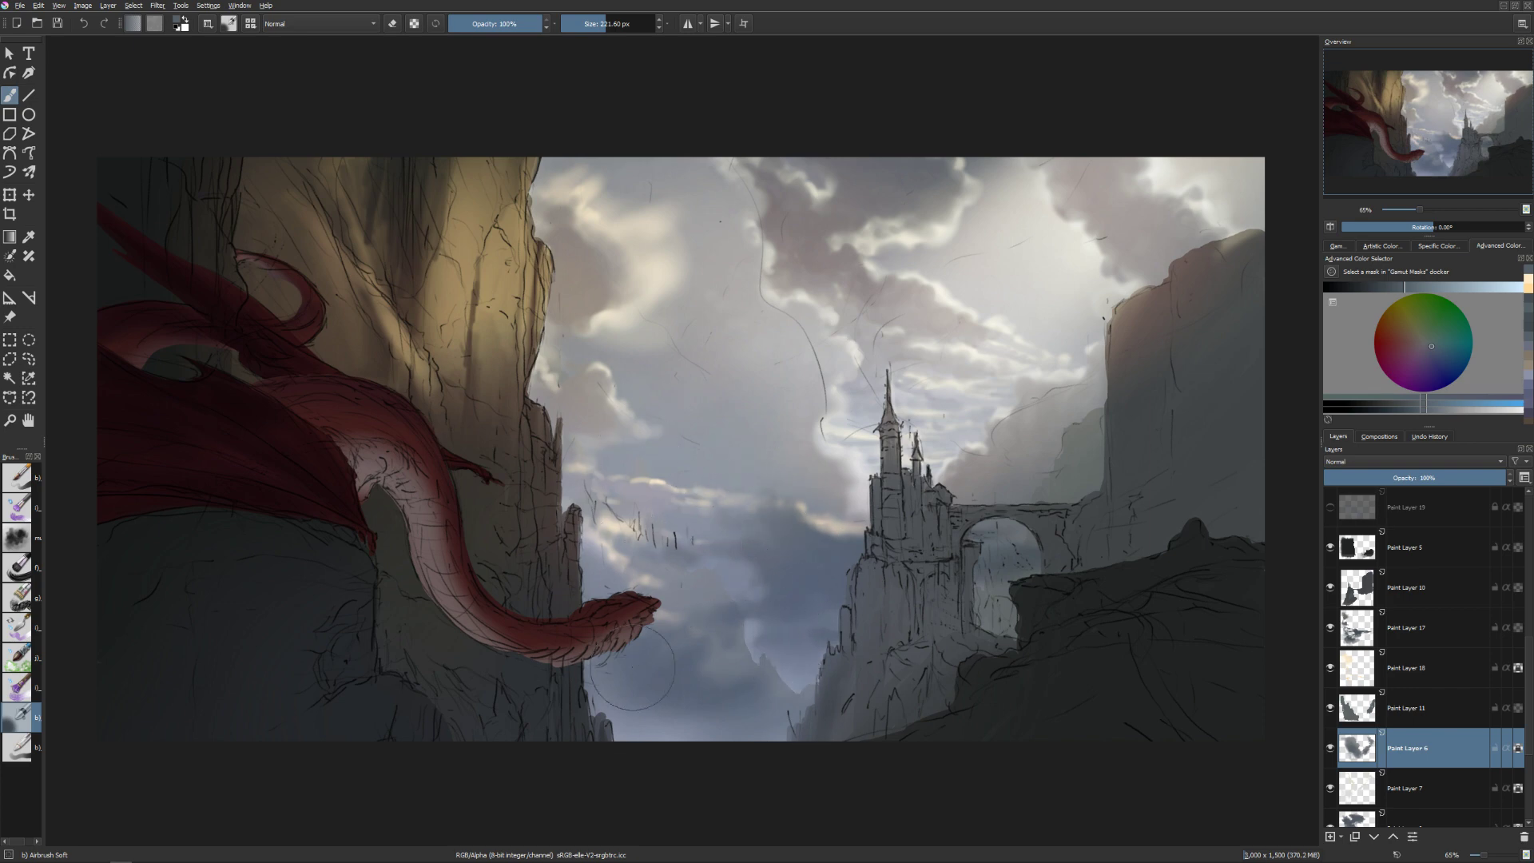
{"action": "left_click_drag", "start_coordinate": [1417, 287], "coordinate": [1437, 286]}
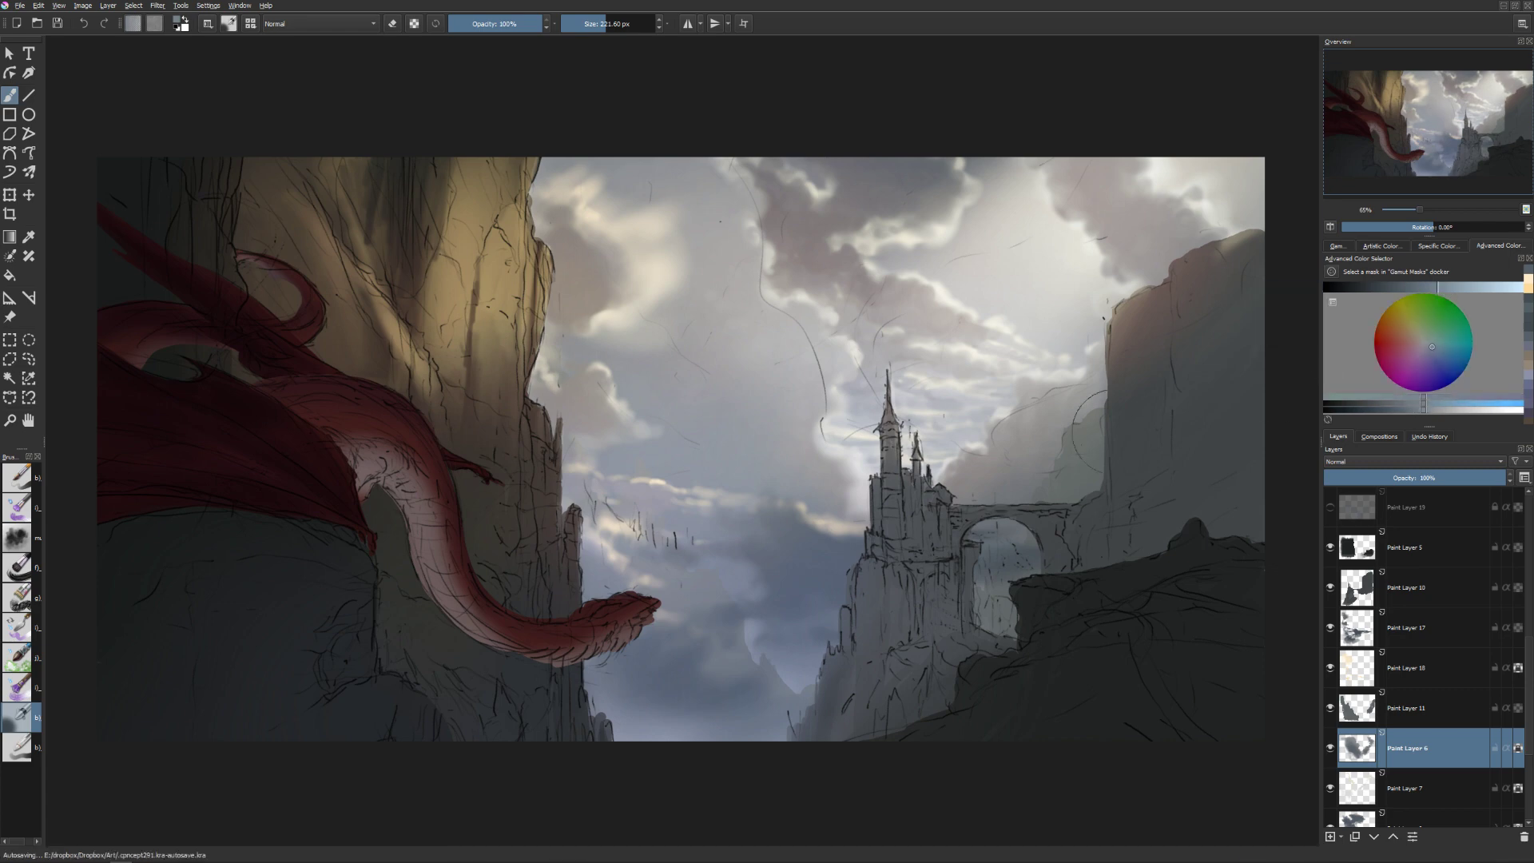
{"action": "mouse_move", "coordinate": [724, 575]}
{"action": "left_mouse_down"}
{"action": "mouse_move", "coordinate": [751, 575]}
{"action": "mouse_move", "coordinate": [785, 661]}
{"action": "left_mouse_up"}
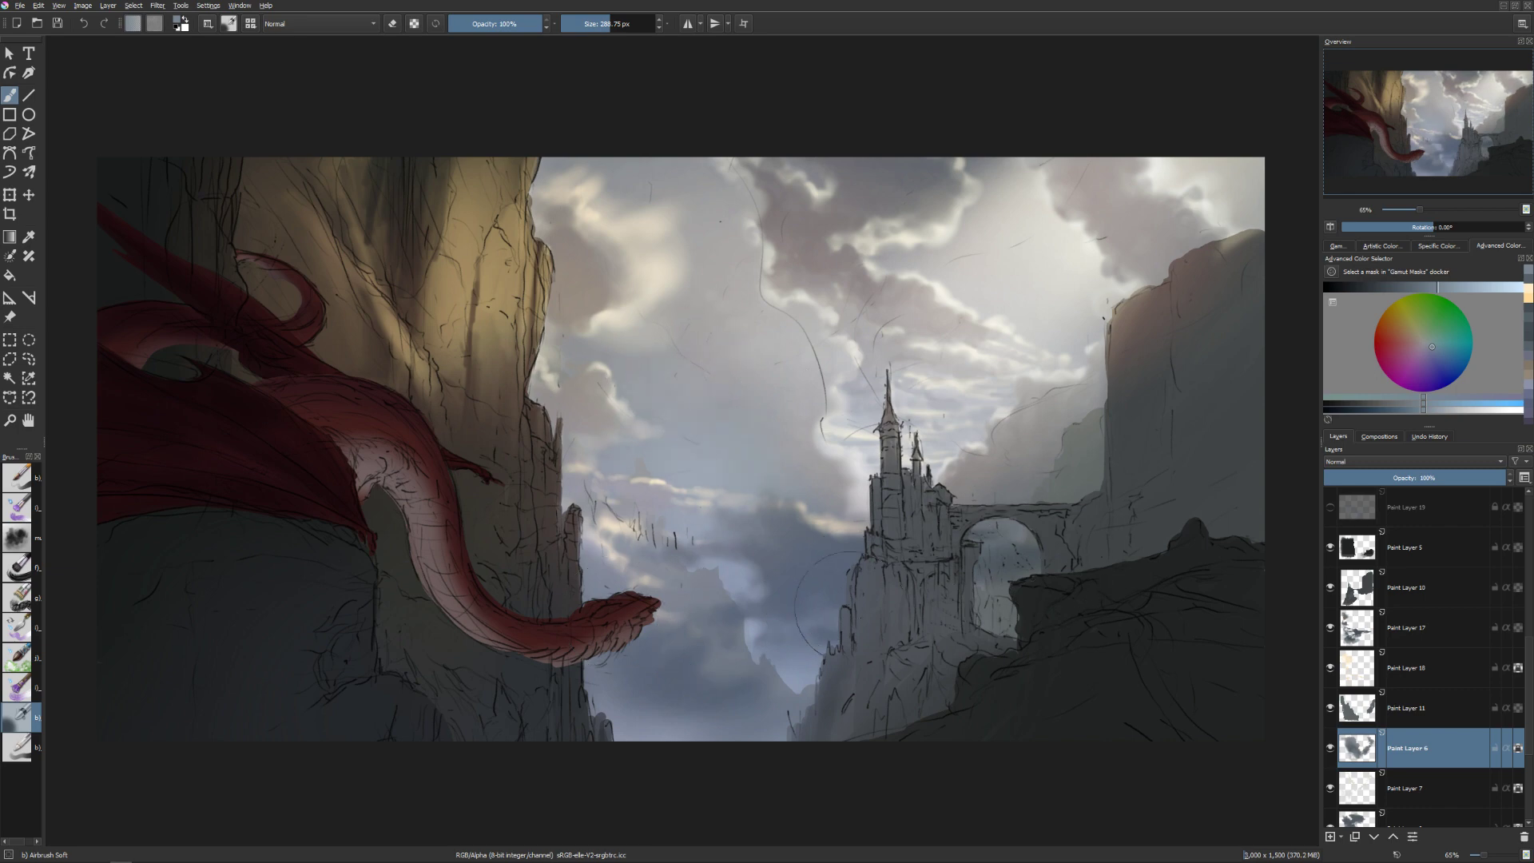
Compare Paint Layers 10 and 11 by toggling their visibility, then select Paint Layer 11.
{"action": "left_click", "coordinate": [738, 653], "text": "ctrl"}
{"action": "left_click", "coordinate": [1430, 627]}
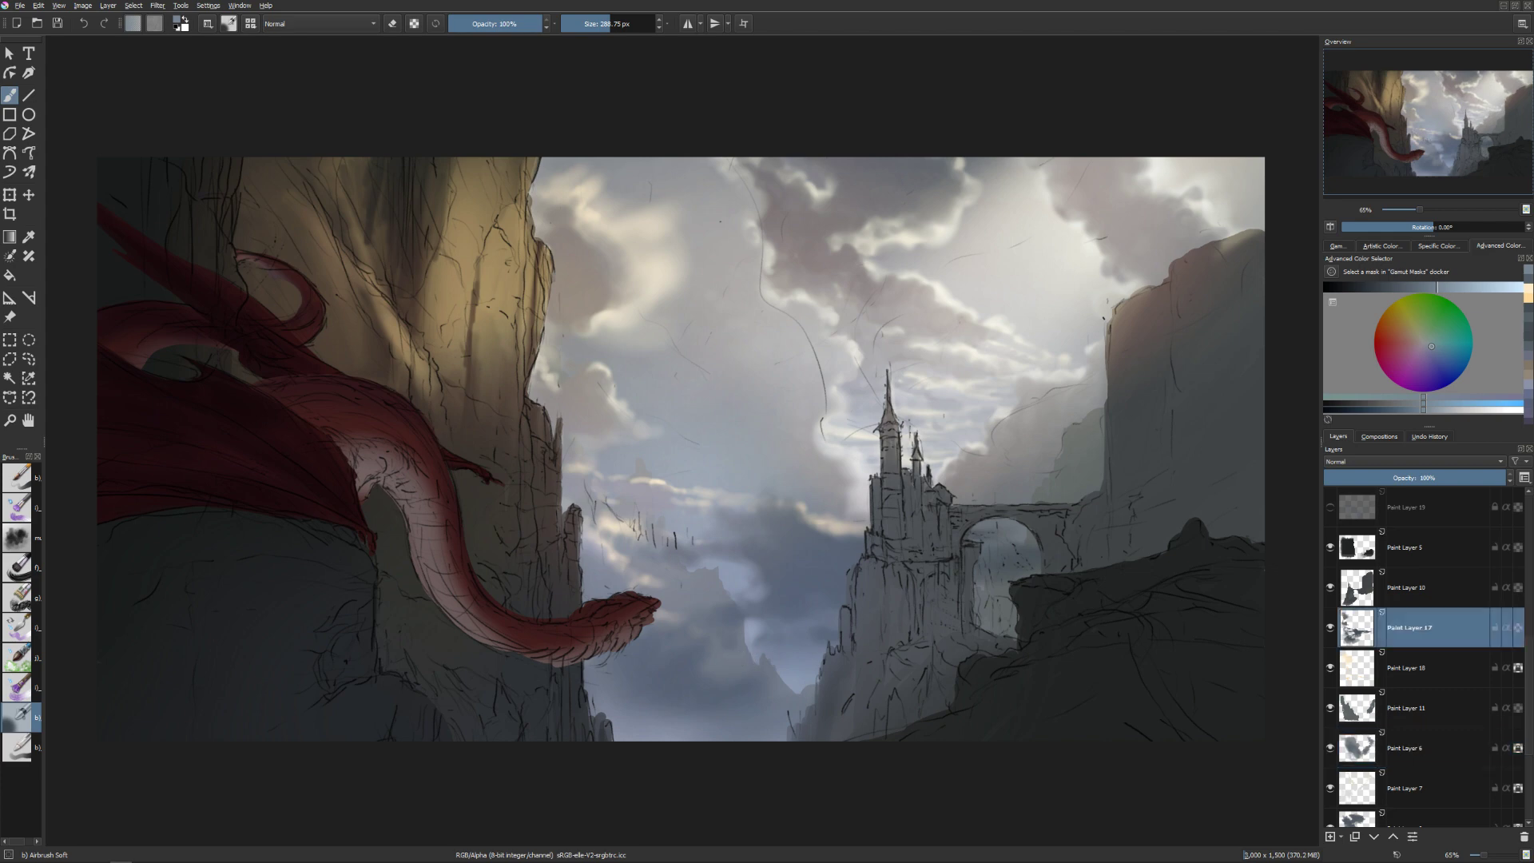
{"action": "left_click", "coordinate": [1355, 591]}
{"action": "left_click", "coordinate": [1330, 588]}
{"action": "left_click", "coordinate": [1330, 588]}
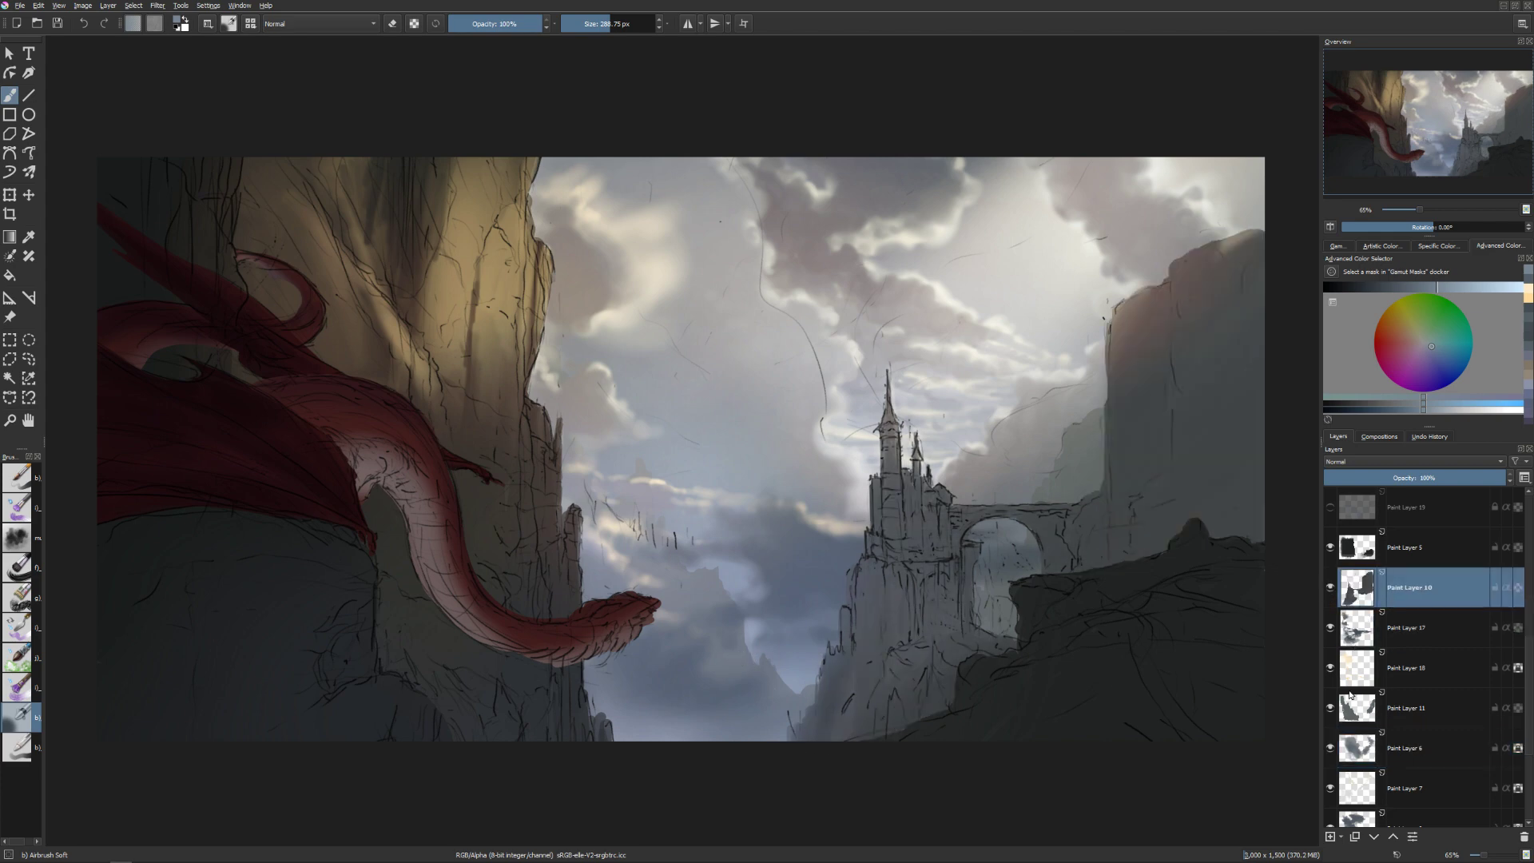
{"action": "left_click", "coordinate": [1330, 708]}
{"action": "left_click", "coordinate": [1330, 708]}
{"action": "left_click", "coordinate": [1353, 717]}
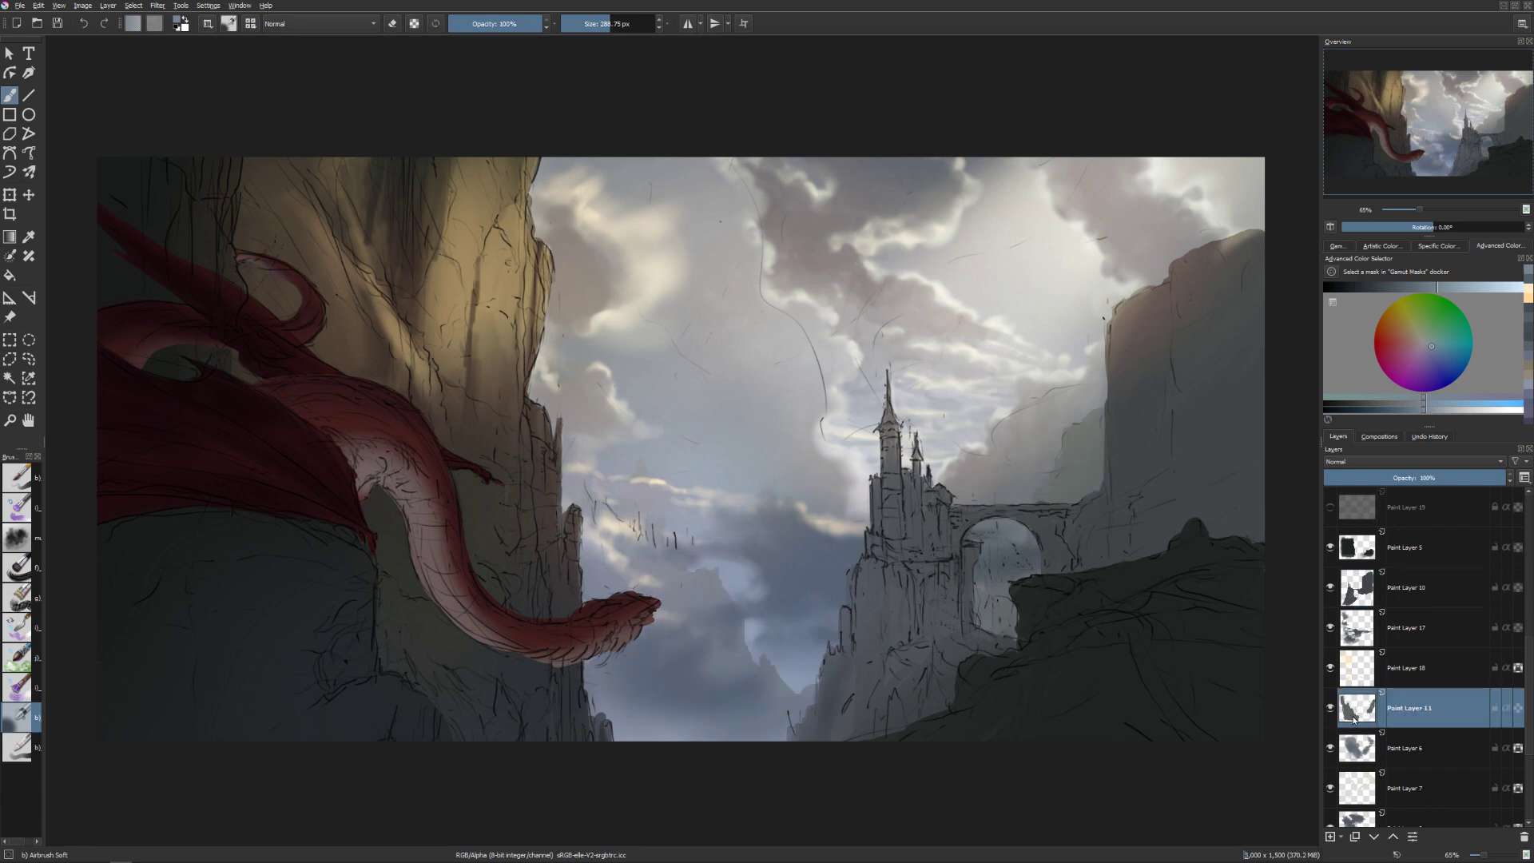
Lower Paint Layer 11's lightness to about -30, shift its hue, and apply.
{"action": "key", "text": "ctrl+u"}
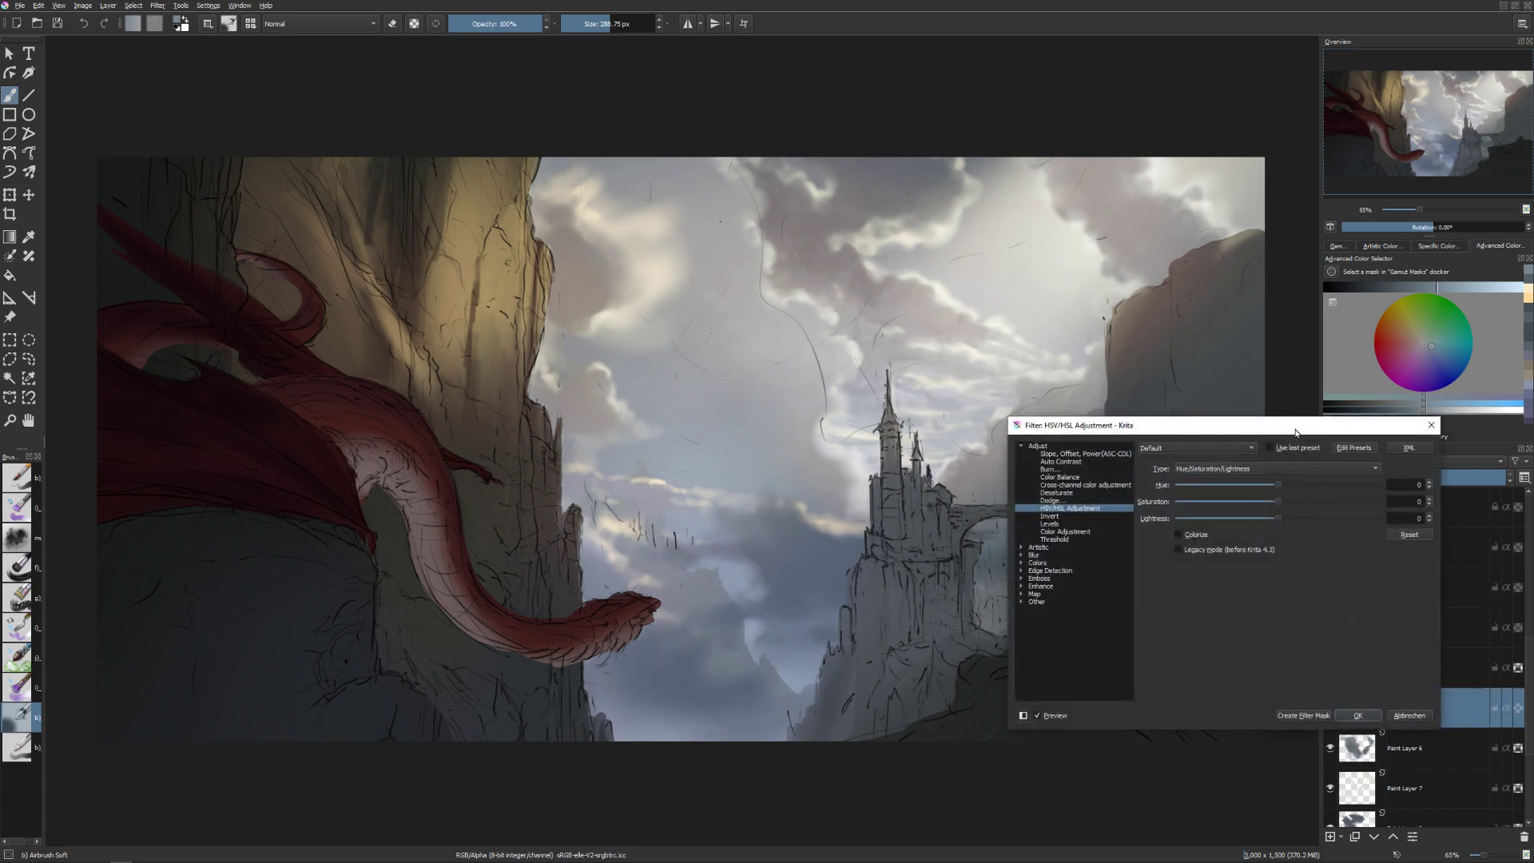
{"action": "left_click_drag", "start_coordinate": [1296, 431], "coordinate": [1326, 584]}
{"action": "left_click_drag", "start_coordinate": [1305, 686], "coordinate": [1315, 651]}
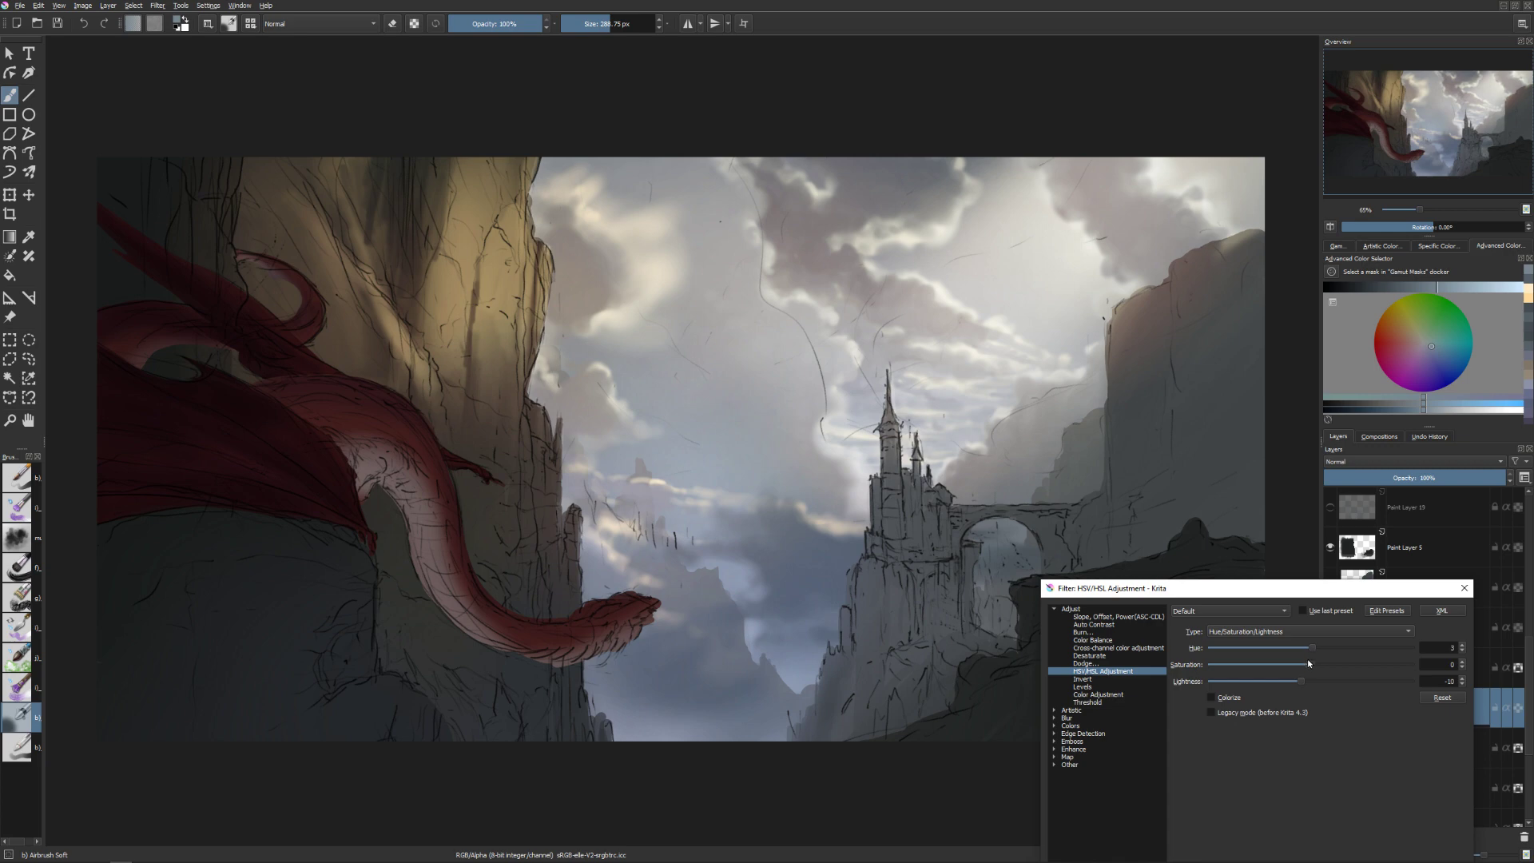
{"action": "left_click_drag", "start_coordinate": [1301, 681], "coordinate": [1298, 683]}
{"action": "left_click_drag", "start_coordinate": [1283, 684], "coordinate": [1278, 683]}
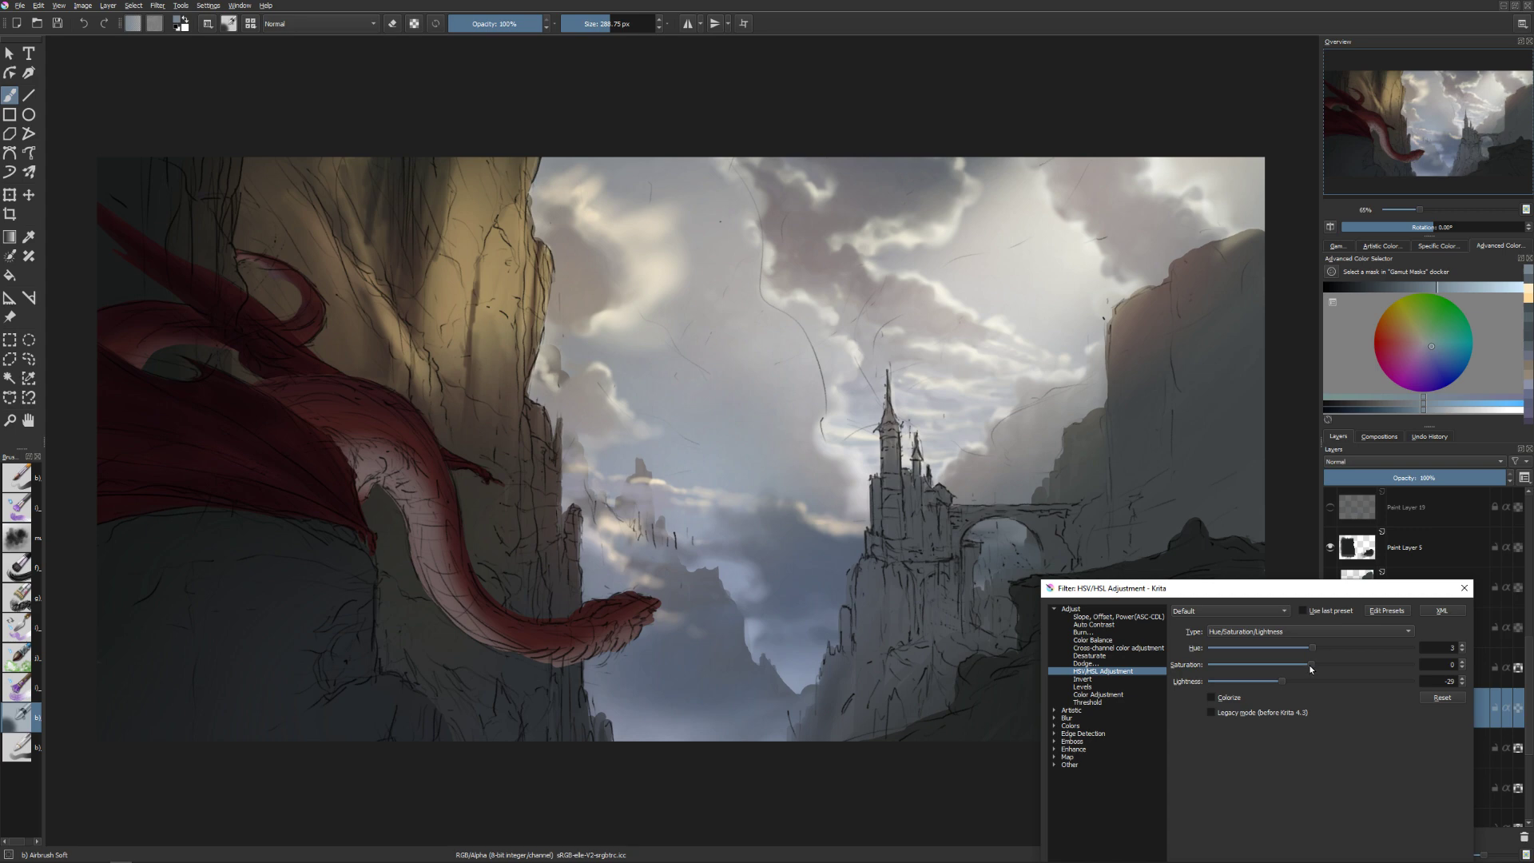
{"action": "mouse_move", "coordinate": [1304, 648]}
{"action": "left_mouse_down"}
{"action": "mouse_move", "coordinate": [1288, 650]}
{"action": "mouse_move", "coordinate": [1363, 657]}
{"action": "mouse_move", "coordinate": [1214, 648]}
{"action": "mouse_move", "coordinate": [1398, 651]}
{"action": "mouse_move", "coordinate": [1328, 654]}
{"action": "left_mouse_up"}
{"action": "left_click_drag", "start_coordinate": [1360, 590], "coordinate": [1376, 414]}
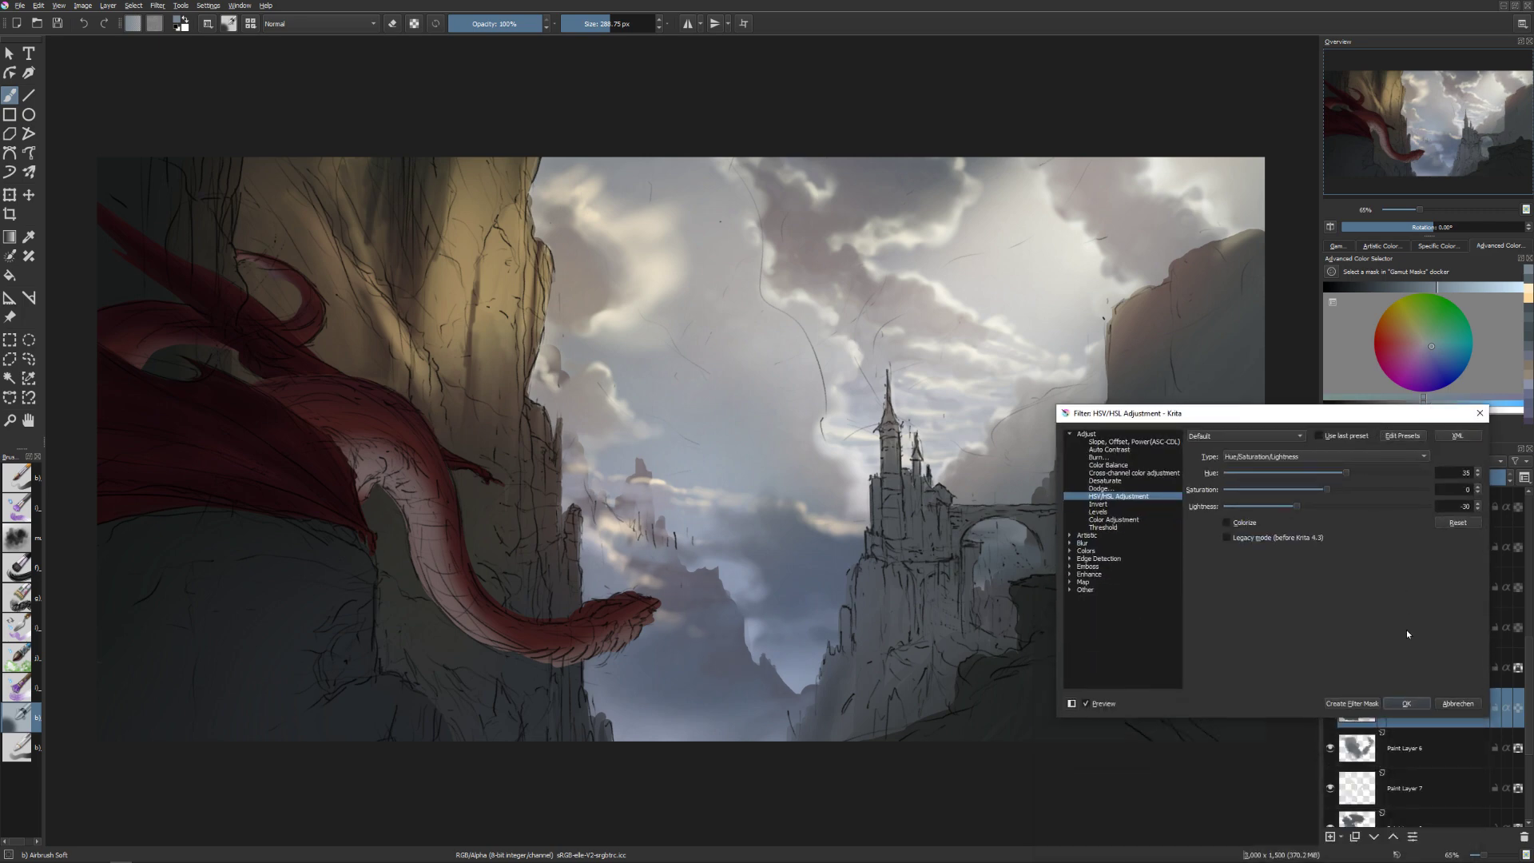
{"action": "left_click", "coordinate": [1406, 703]}
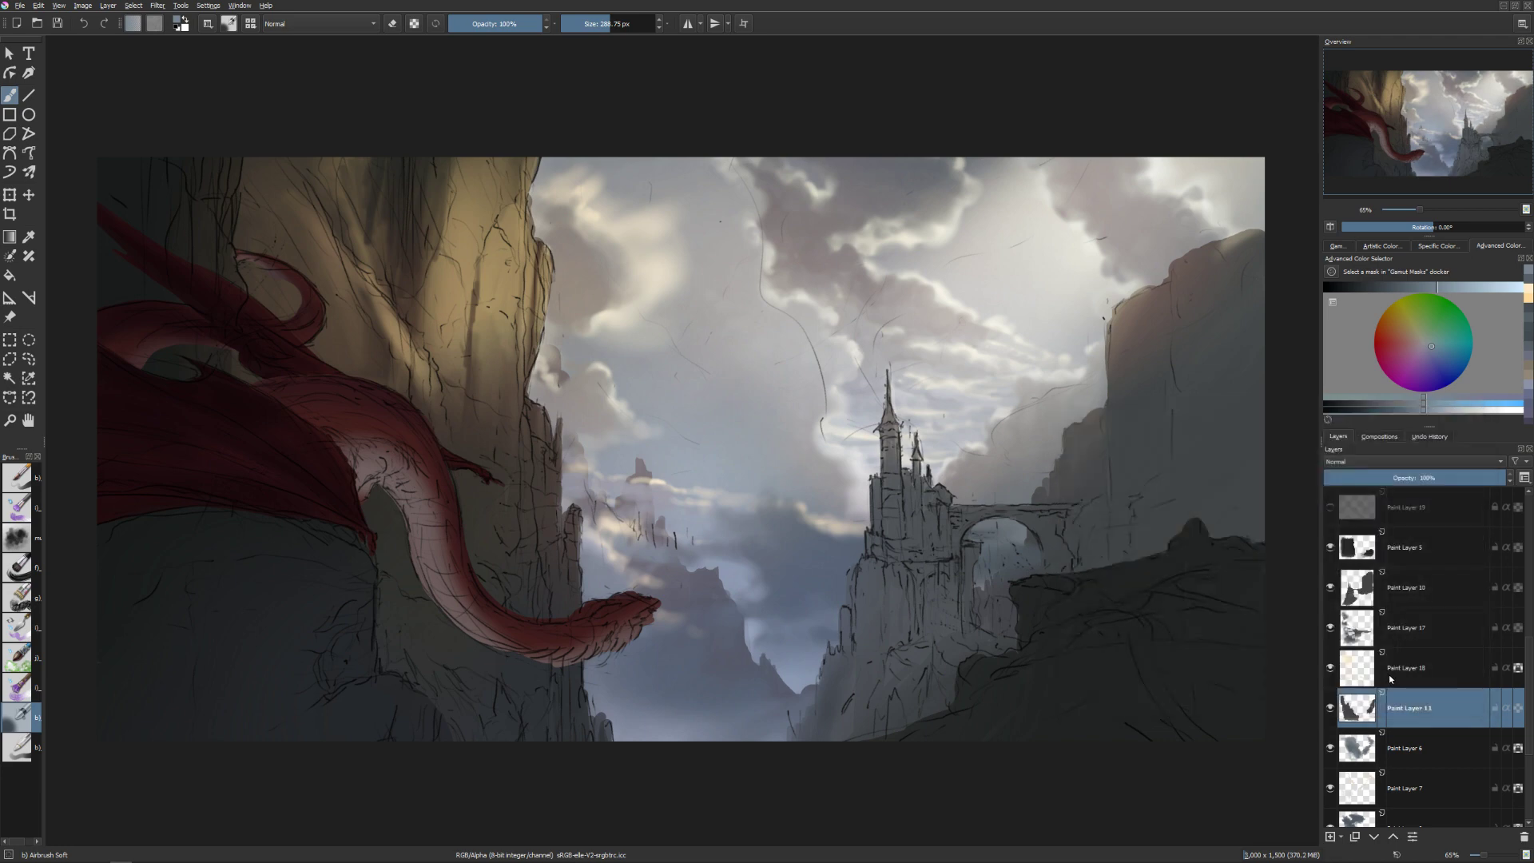
Slightly lower Paint Layer 10's lightness with Hue/Saturation and apply.
{"action": "left_click", "coordinate": [1355, 631]}
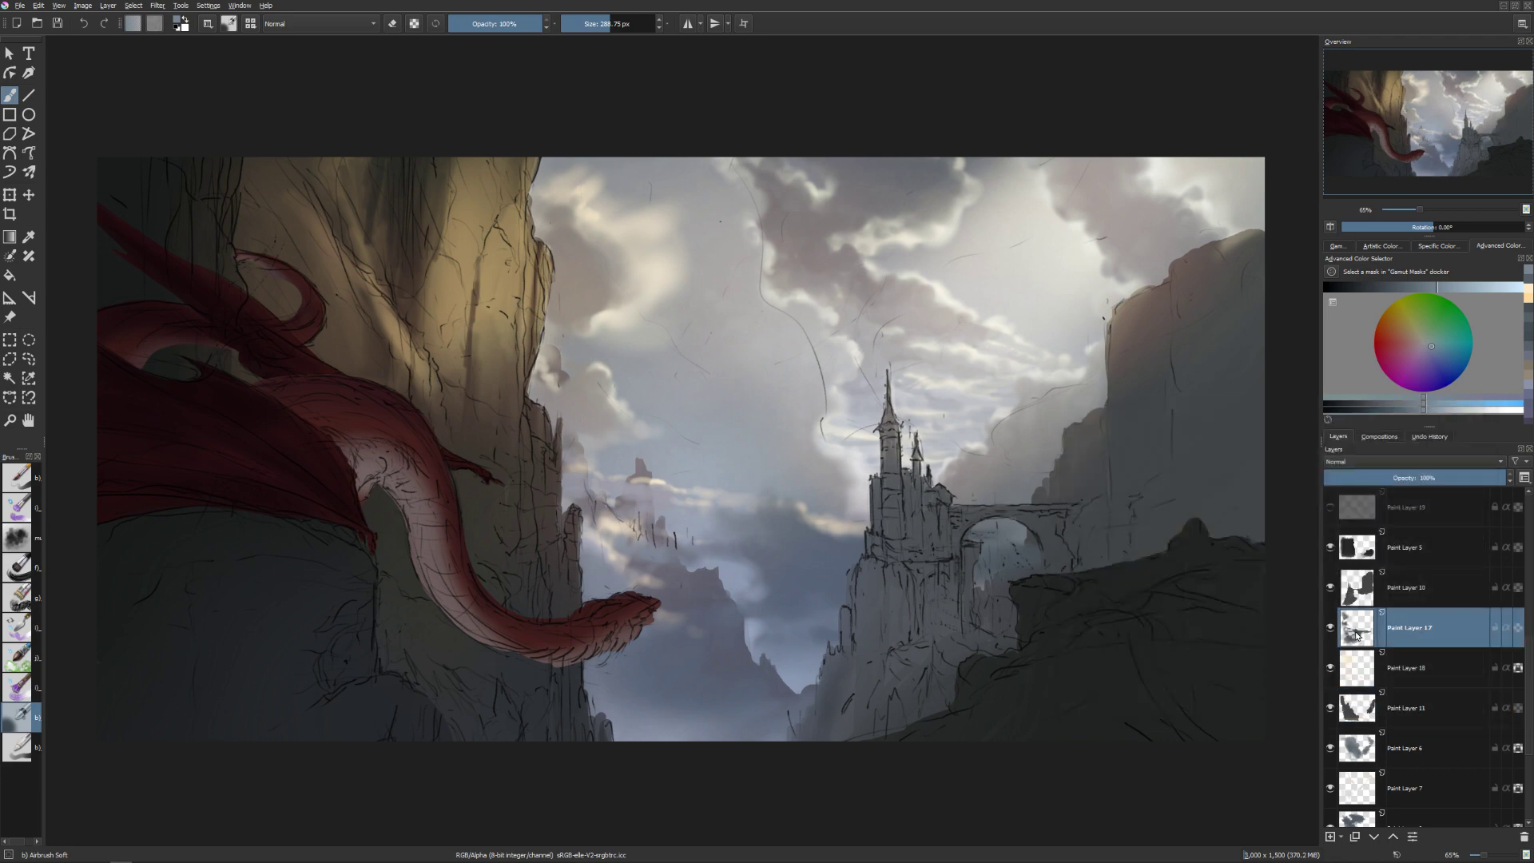
{"action": "left_click", "coordinate": [1356, 592]}
{"action": "key", "text": "ctrl+u"}
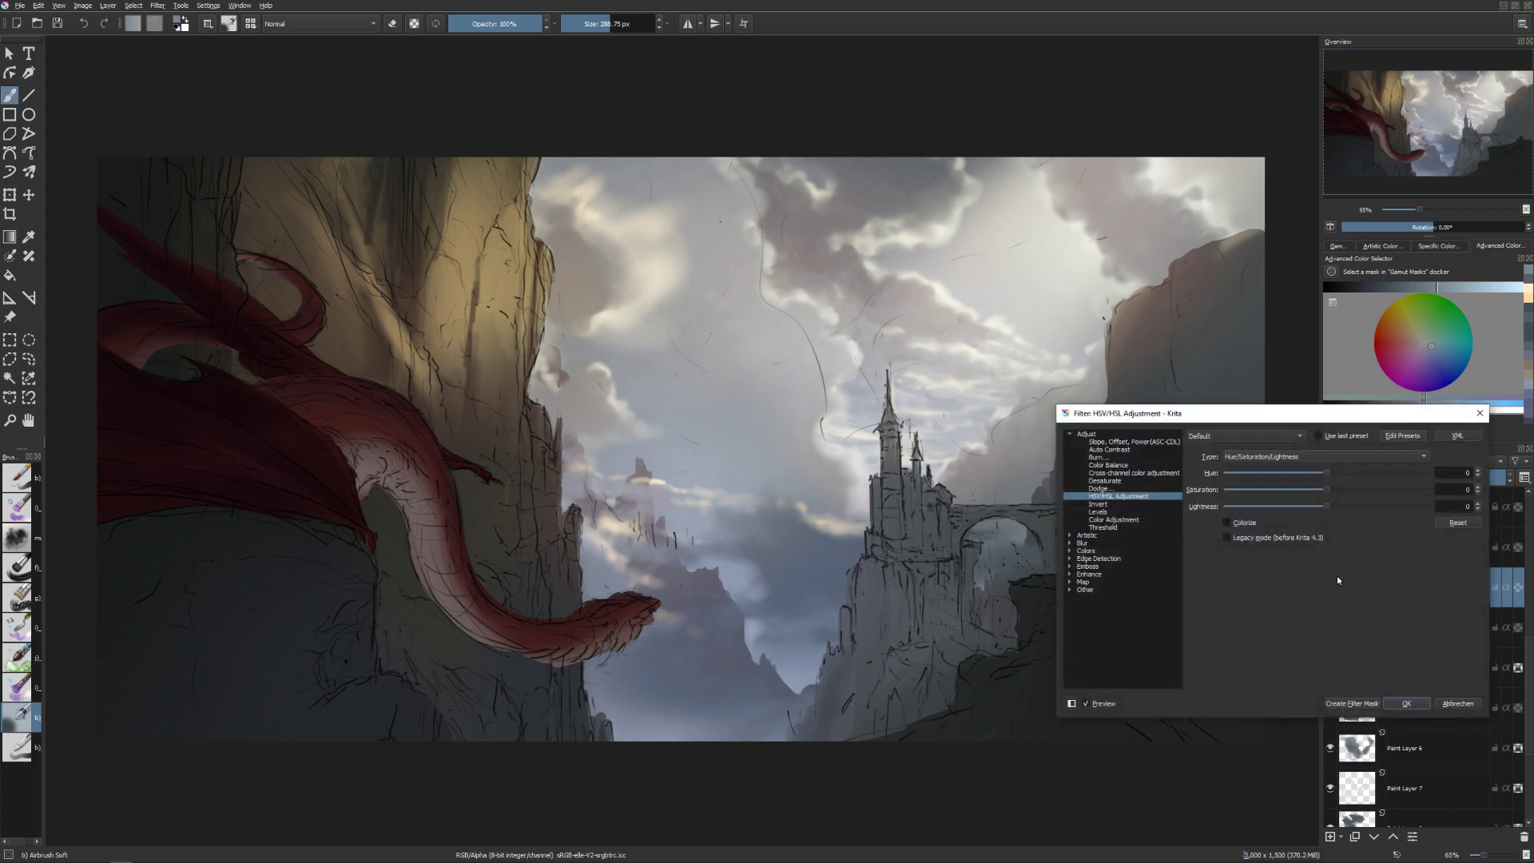
{"action": "left_click_drag", "start_coordinate": [1319, 413], "coordinate": [1467, 501]}
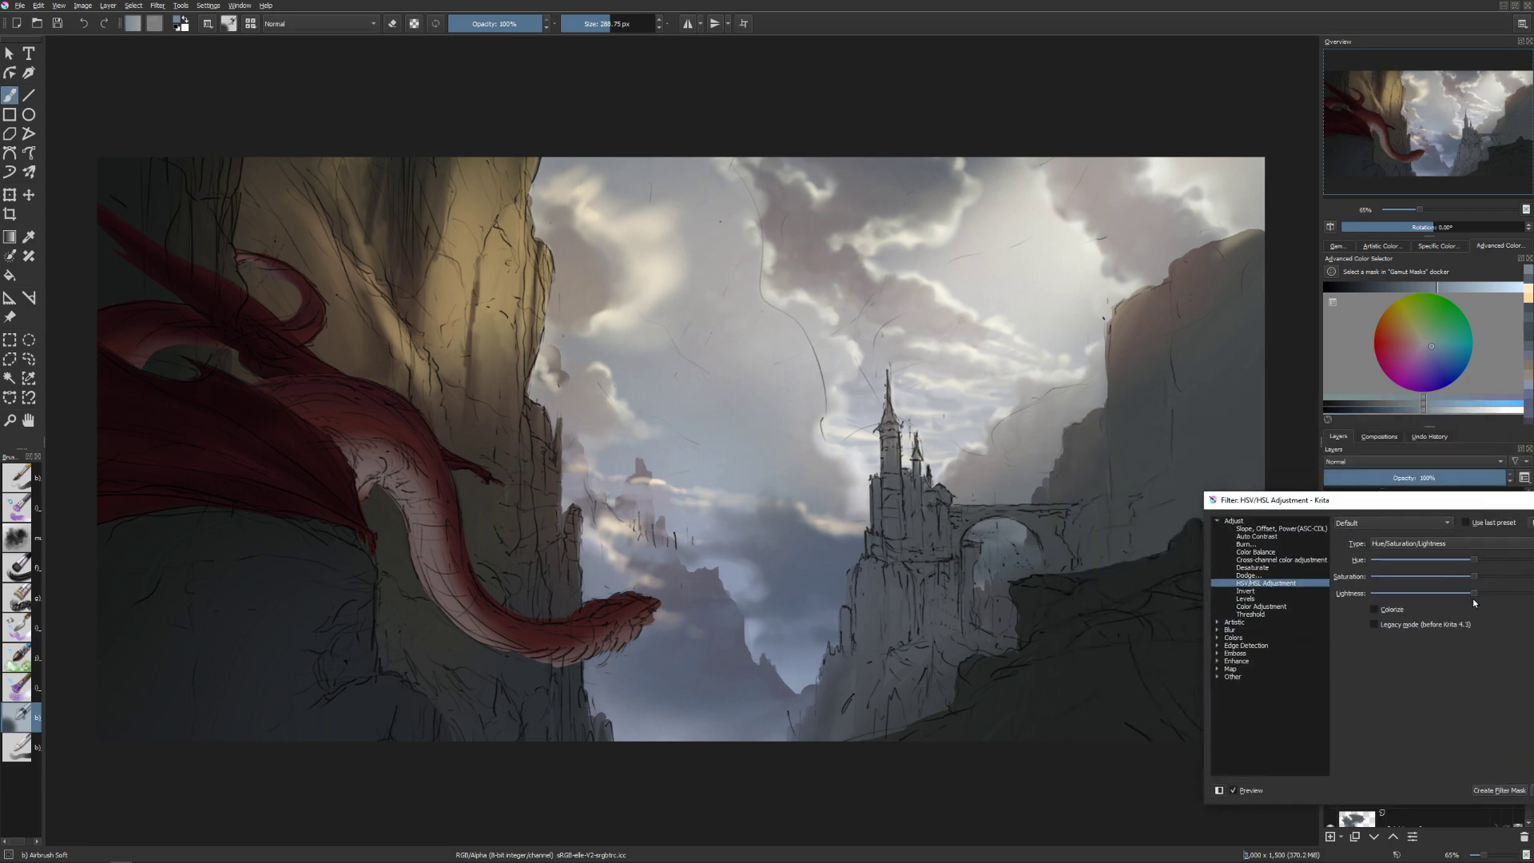
{"action": "left_click_drag", "start_coordinate": [1474, 603], "coordinate": [1464, 598]}
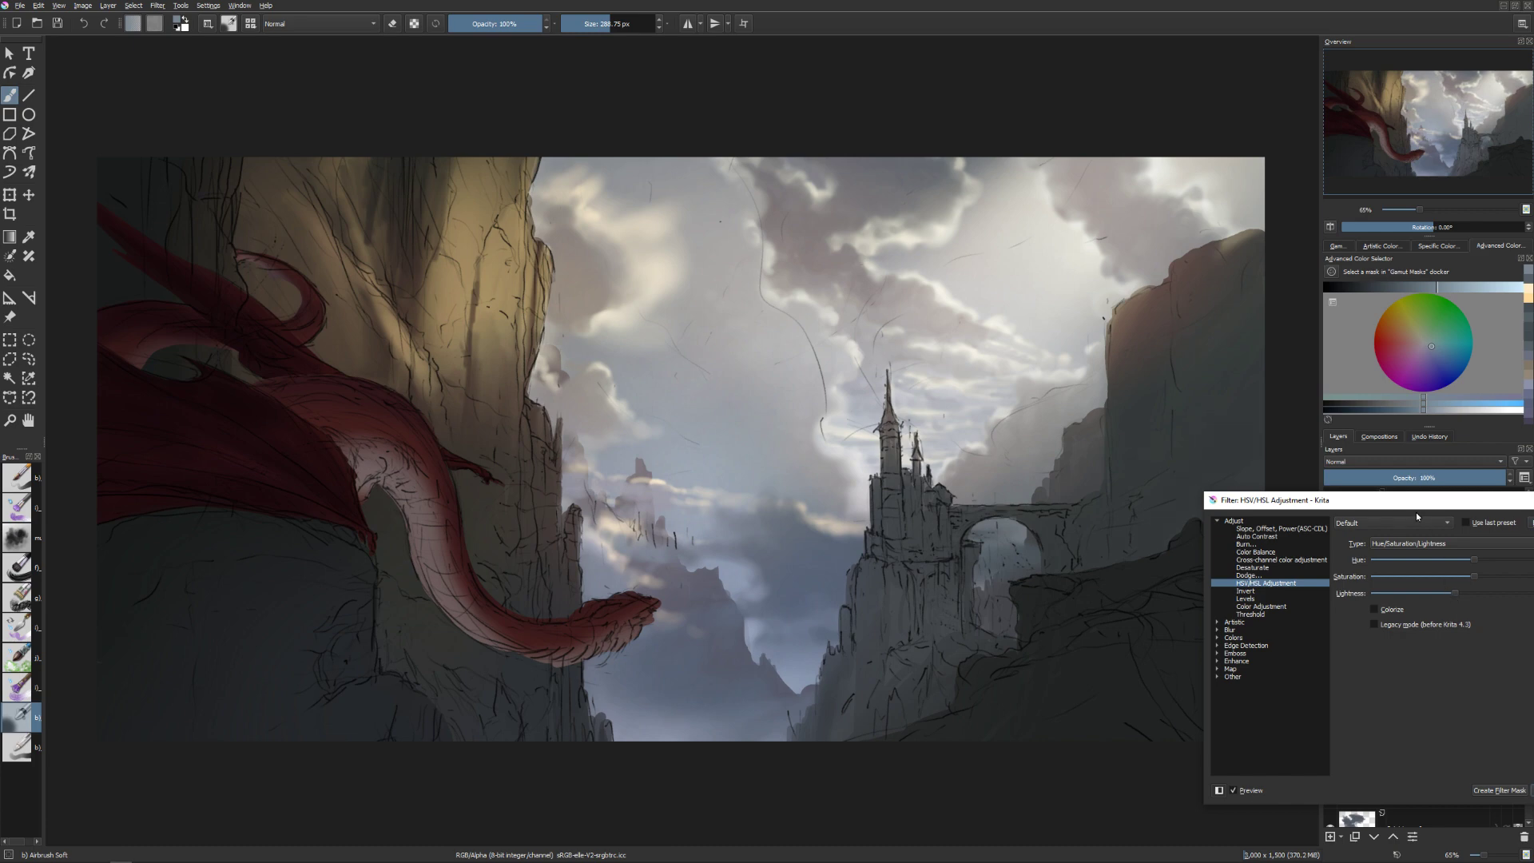
{"action": "left_click_drag", "start_coordinate": [1415, 511], "coordinate": [1372, 505]}
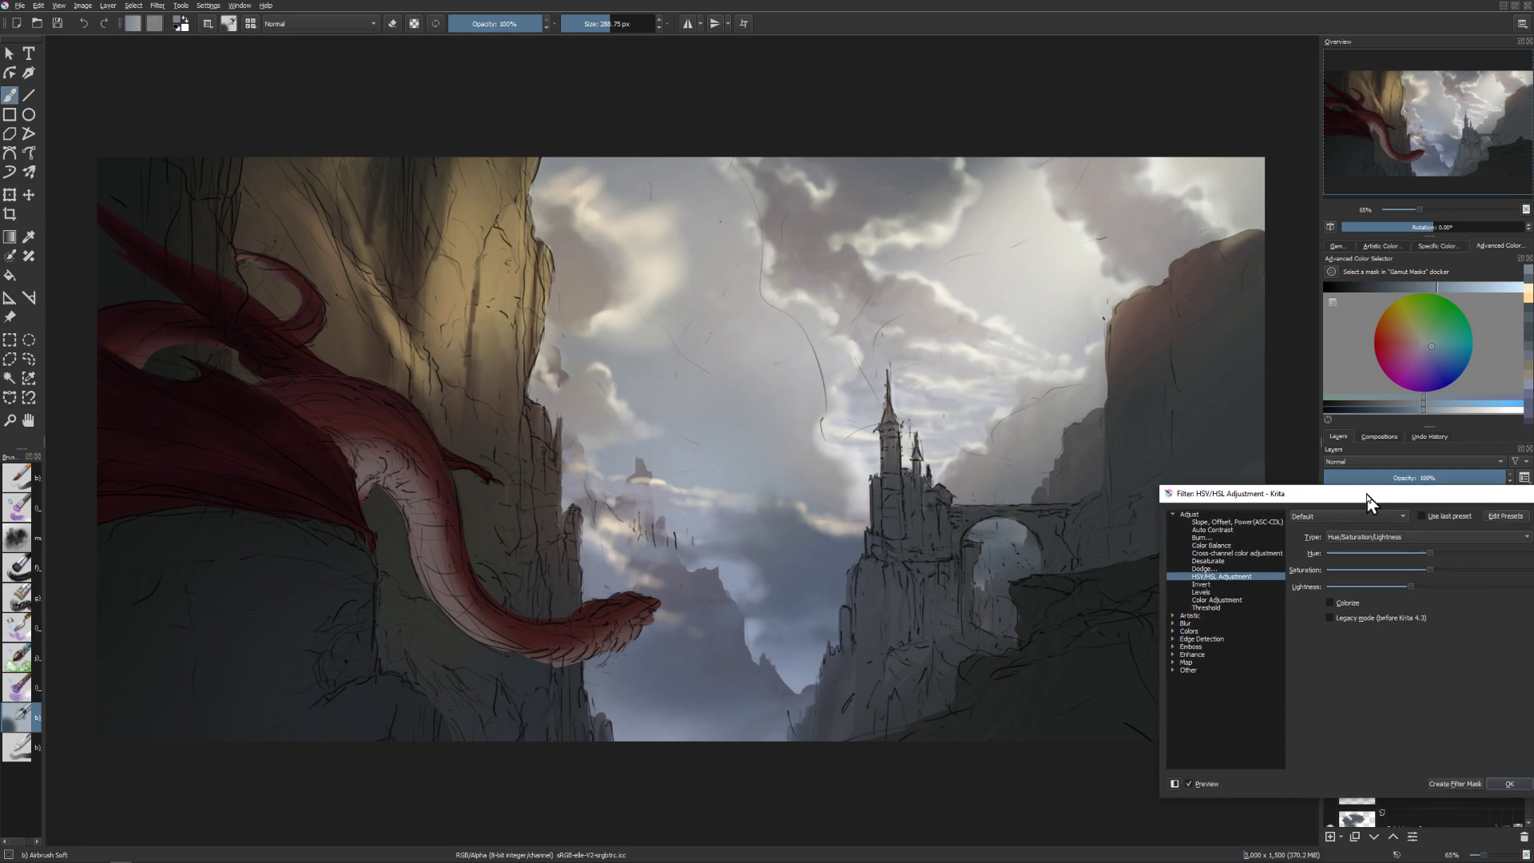
{"action": "left_click", "coordinate": [1505, 783]}
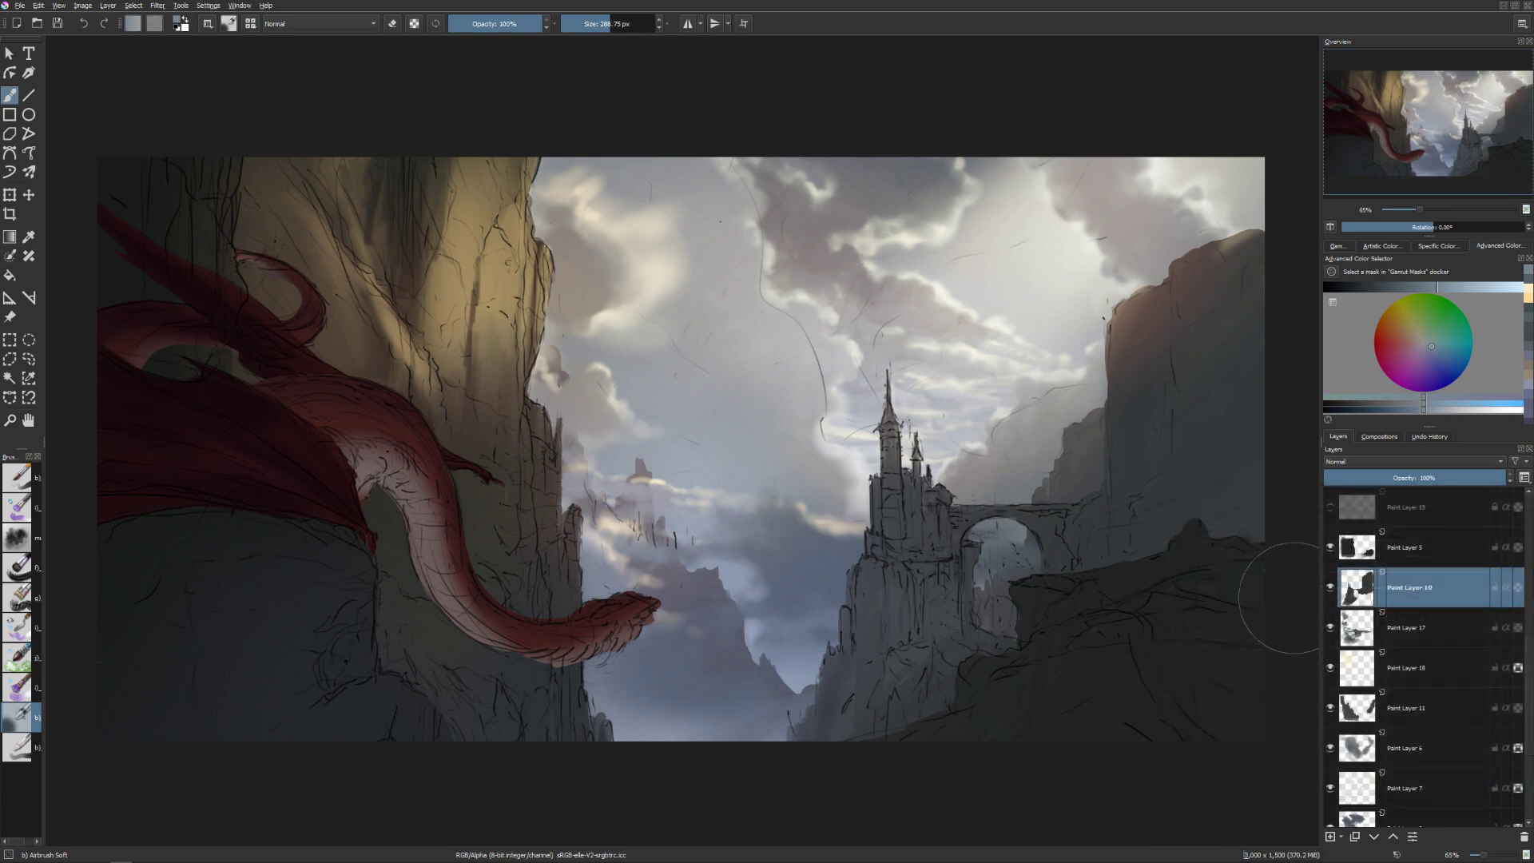
Apply a slight Hue/Saturation darkening to Paint Layer 5.
{"action": "left_click", "coordinate": [1358, 549]}
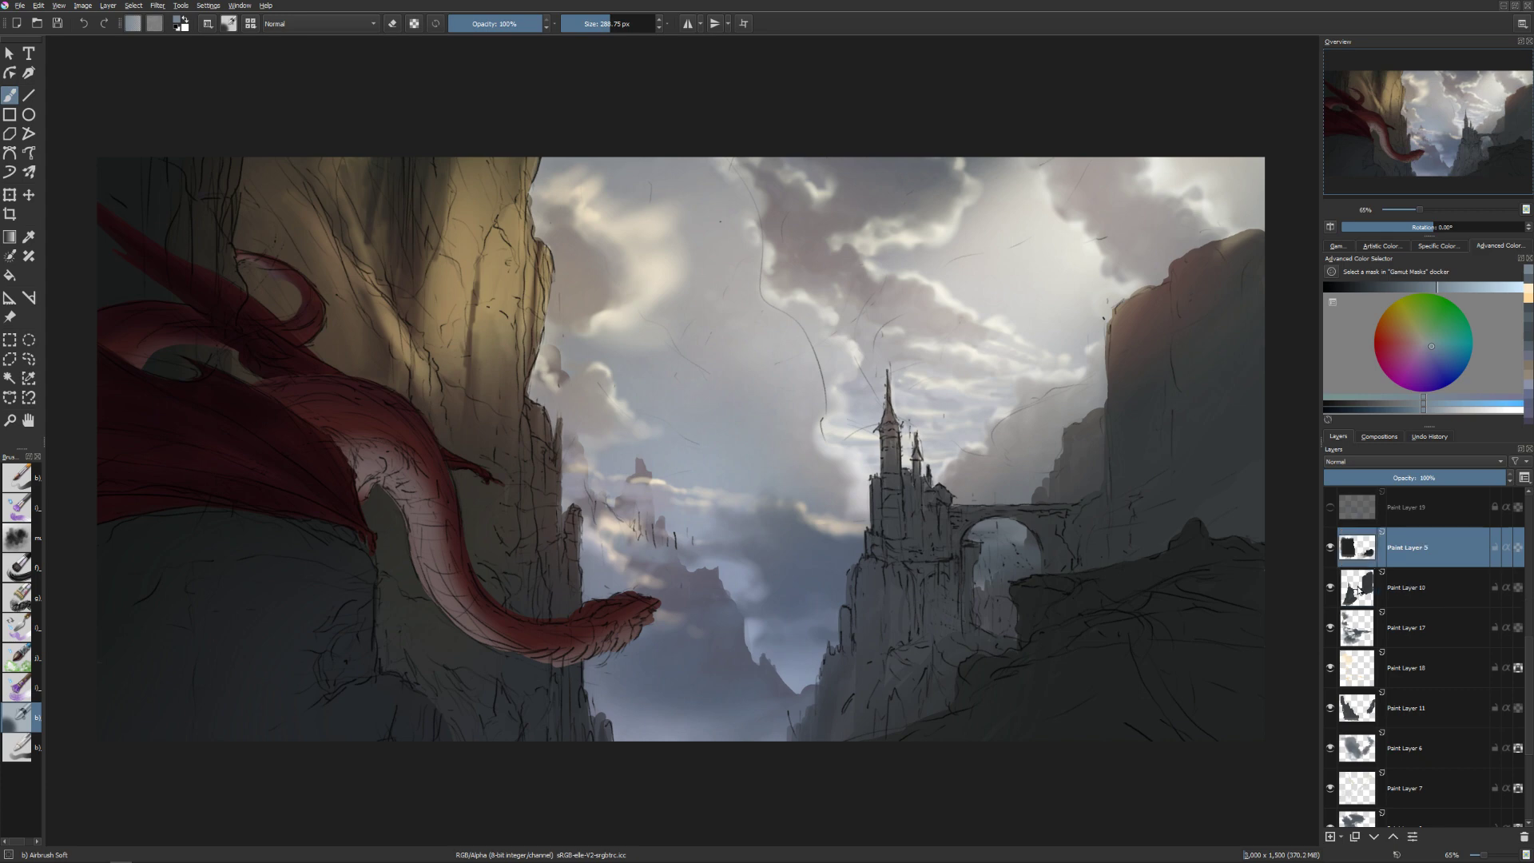
{"action": "key", "text": "ctrl+u"}
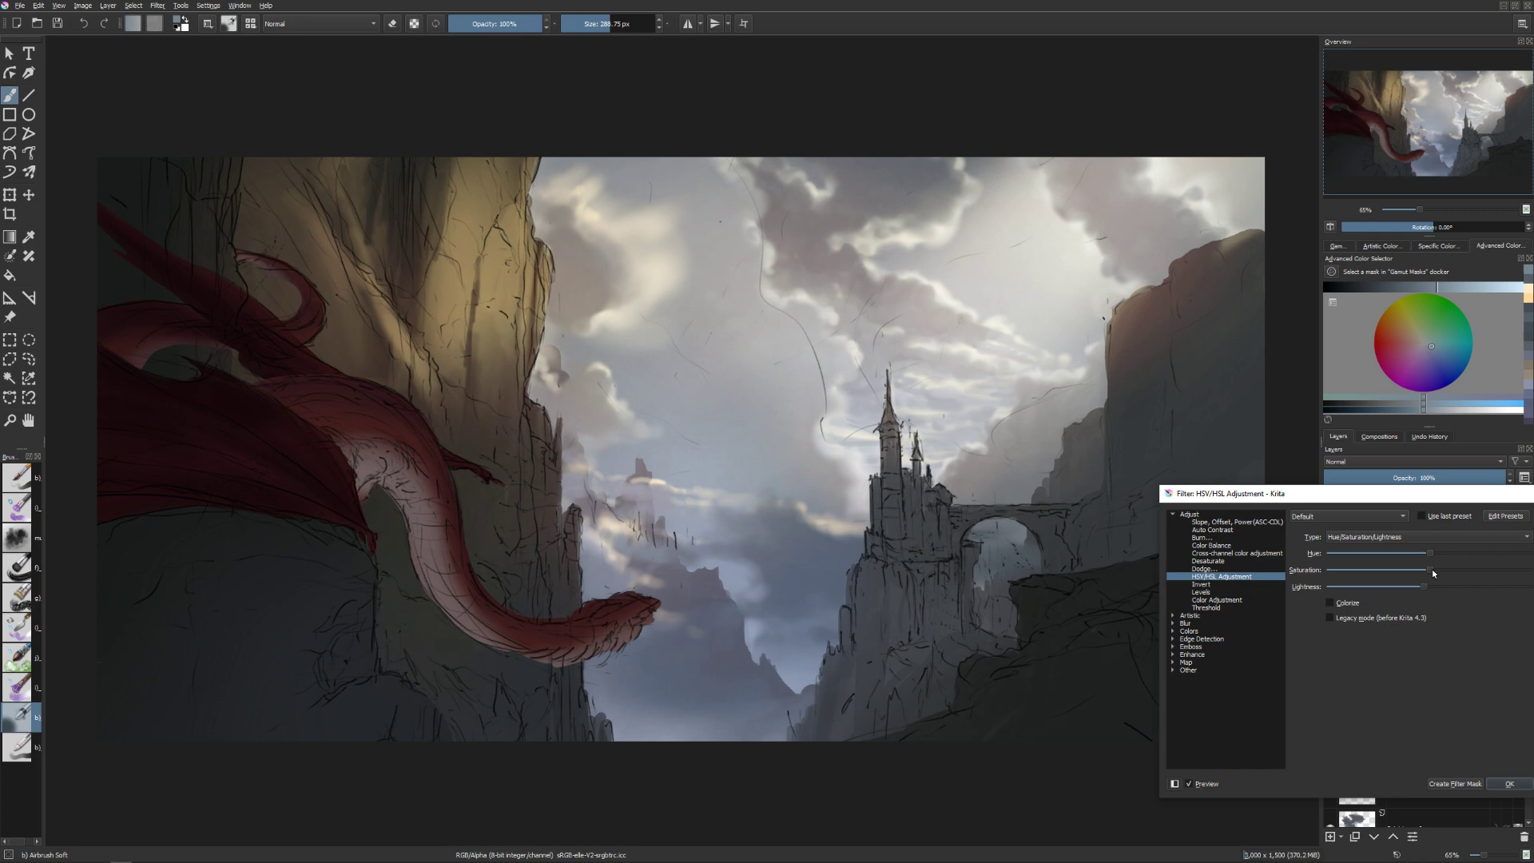
{"action": "left_click", "coordinate": [1503, 783]}
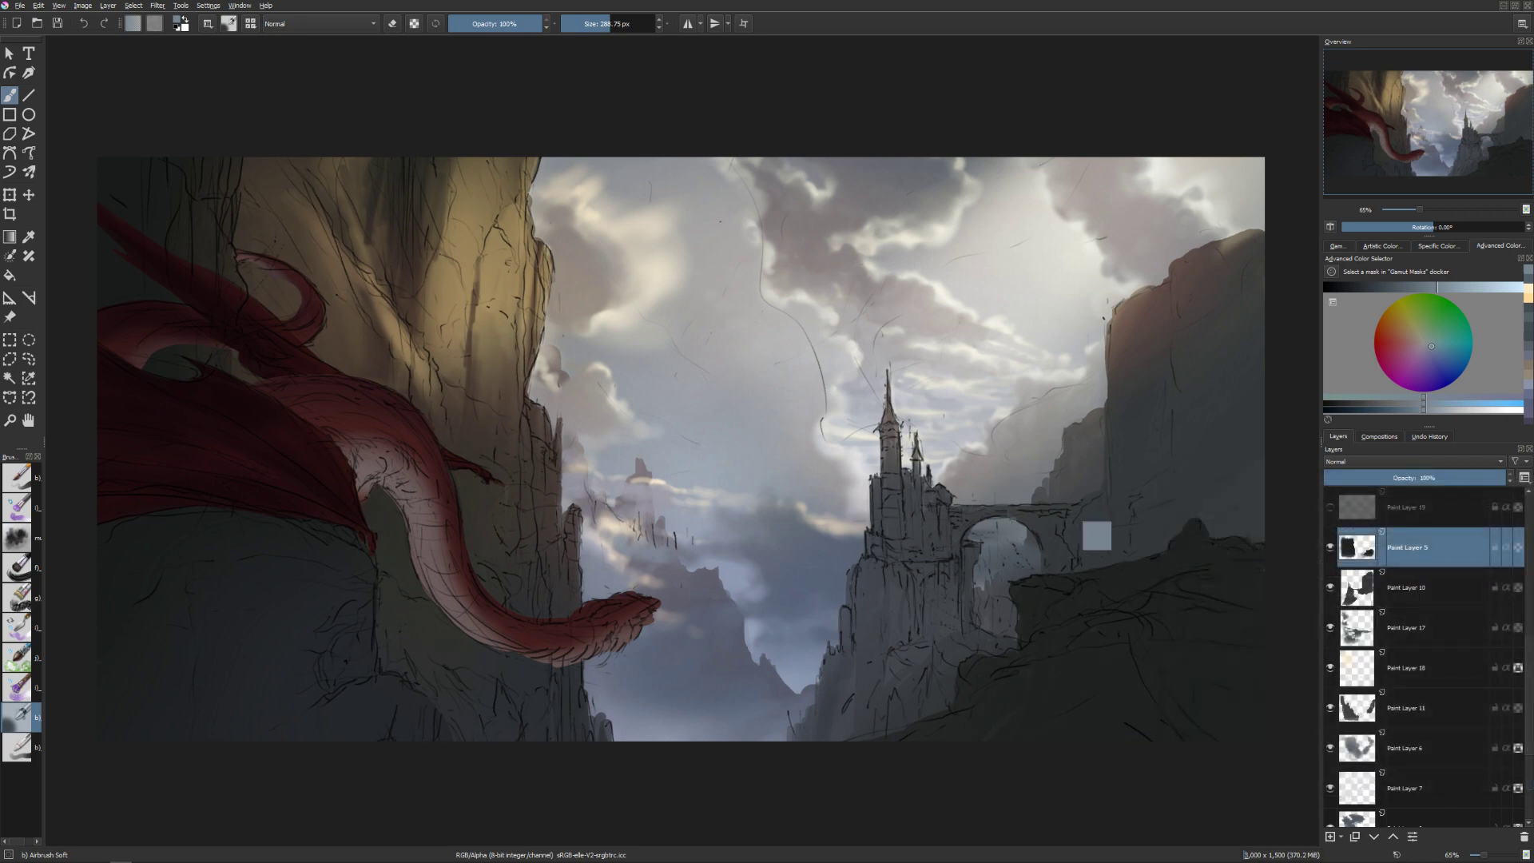
Check values in grayscale, save the painting, mirror the view, and select Paint Layer 14.
{"action": "key", "text": "ctrl+y"}
{"action": "key", "text": "ctrl+y"}
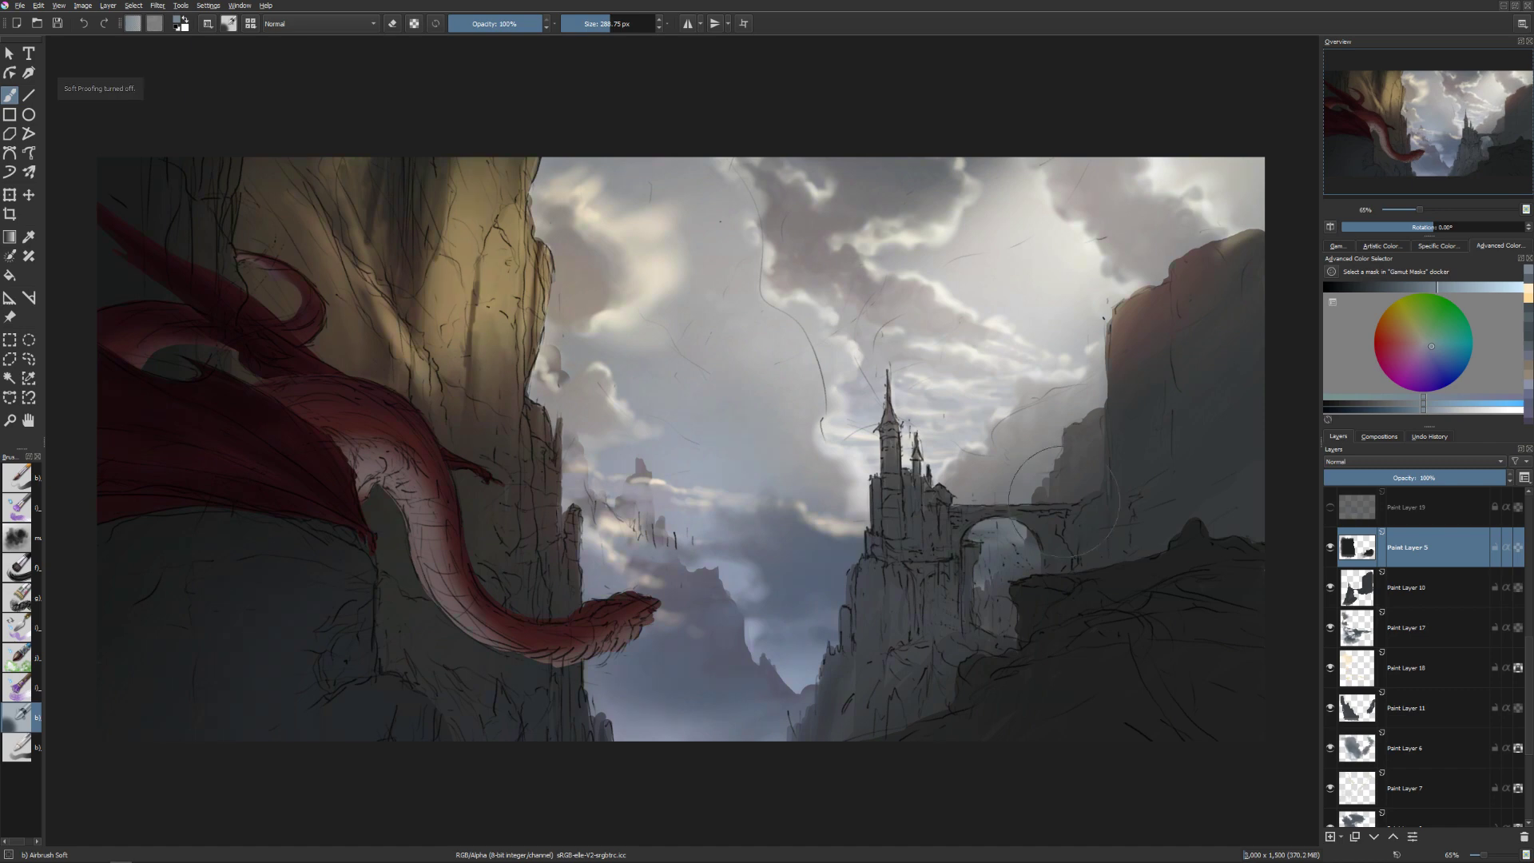
{"action": "key", "text": "ctrl+s"}
{"action": "key", "text": "m"}
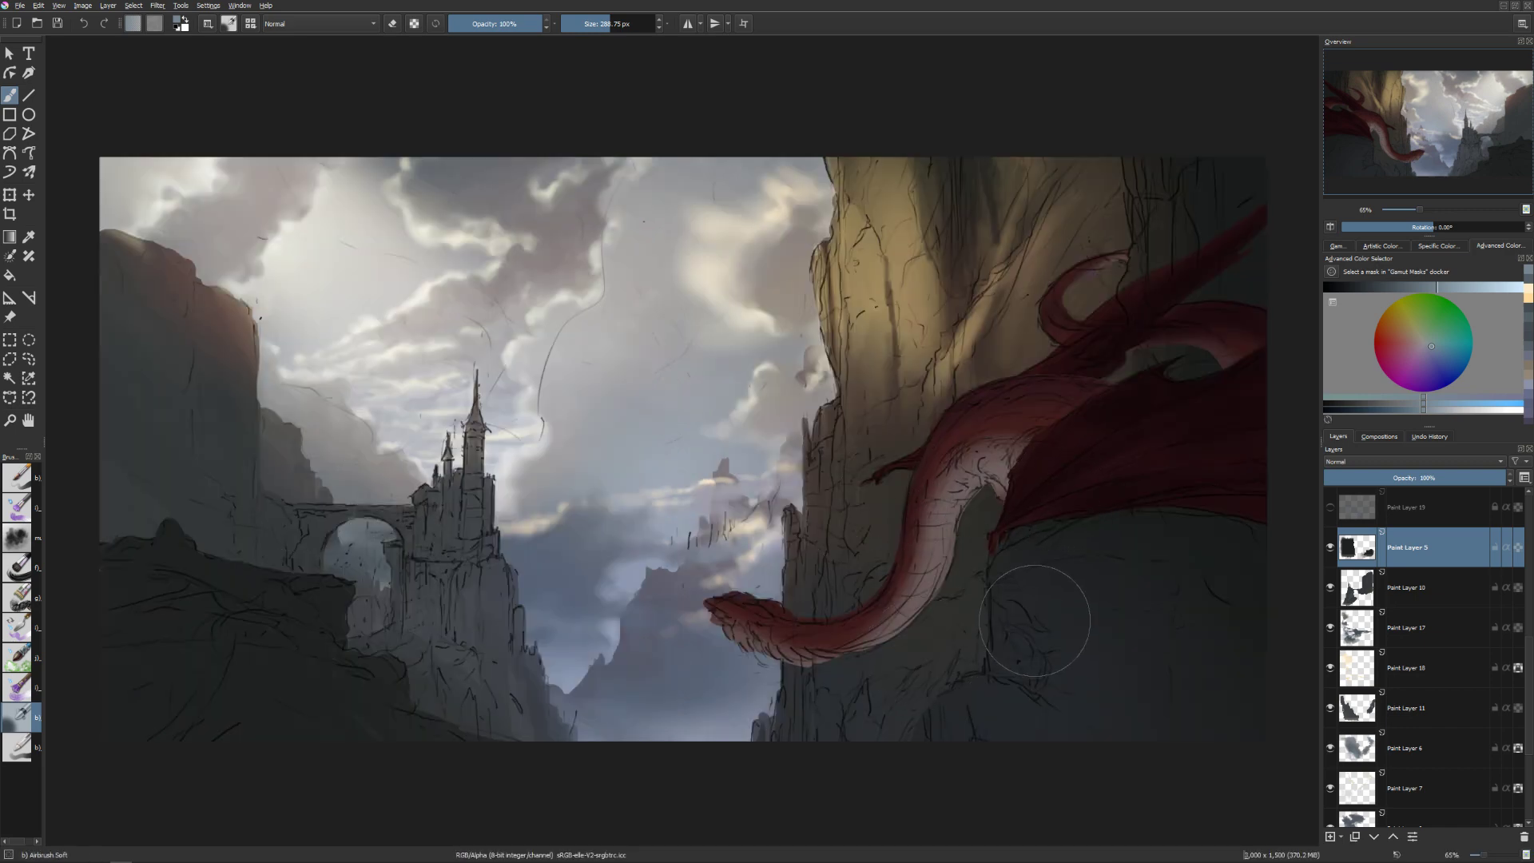
{"action": "scroll", "coordinate": [1371, 594], "scroll_direction": "up", "scroll_amount": 5}
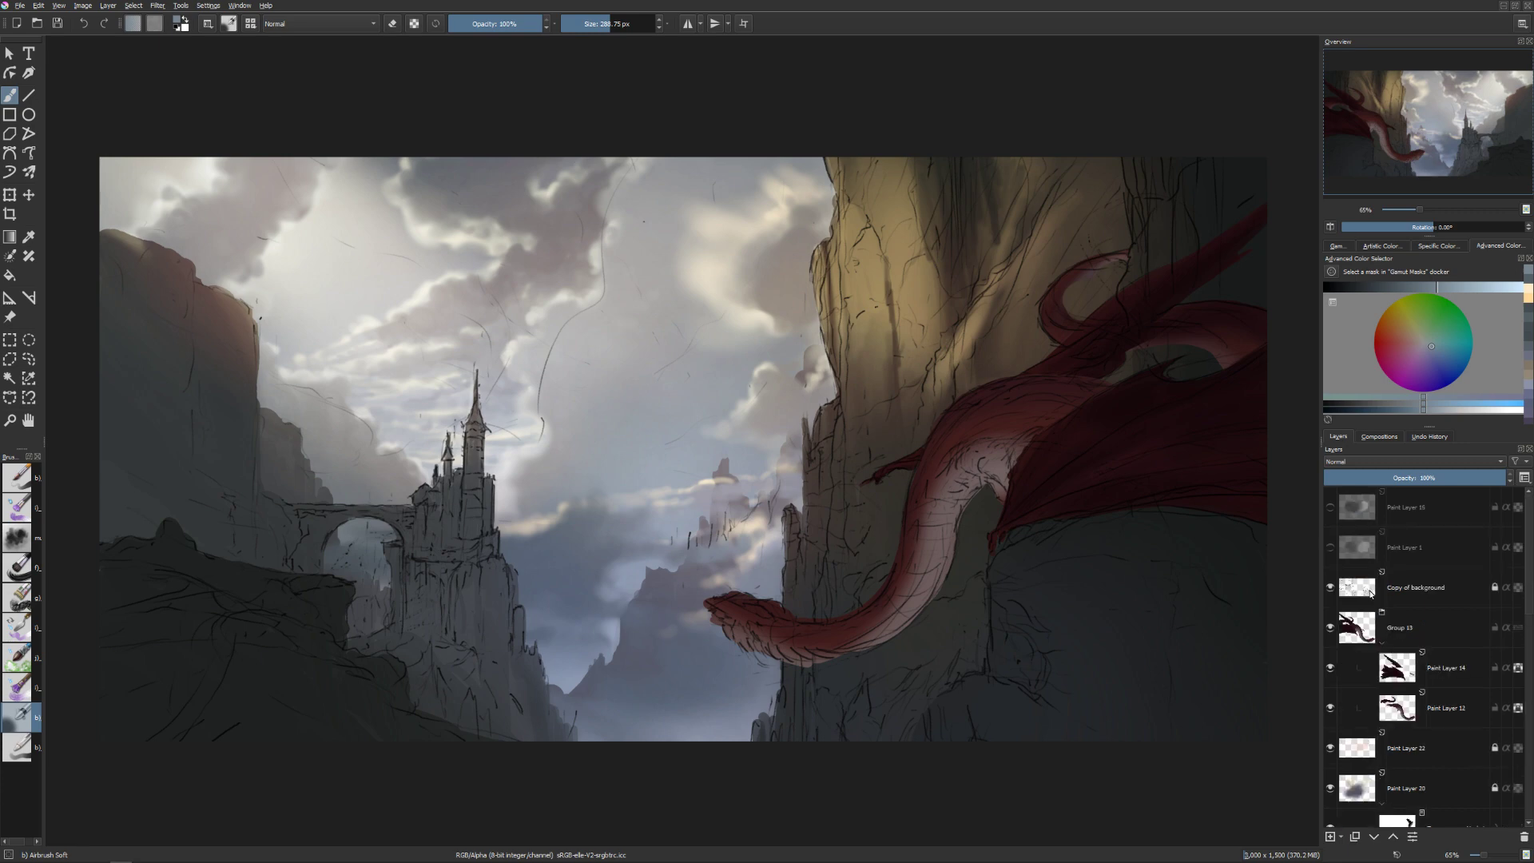
{"action": "left_click", "coordinate": [1400, 655]}
Add a Gamma Illumination layer above Paint Layer 14 and mix a warm peach colour.
{"action": "left_click", "coordinate": [1330, 837]}
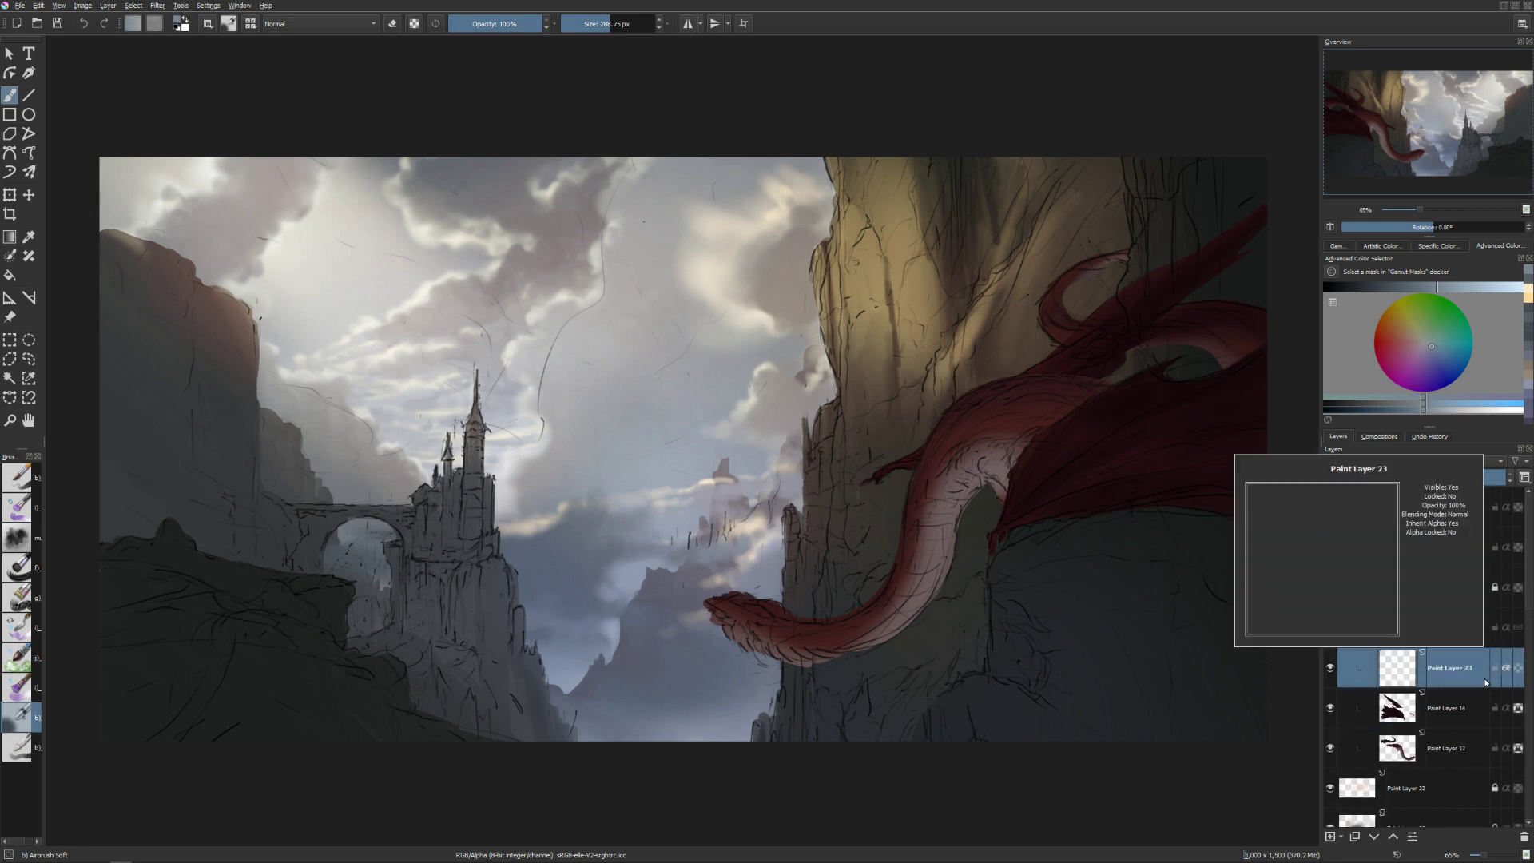
{"action": "left_click_drag", "start_coordinate": [984, 410], "coordinate": [859, 410], "text": "shift"}
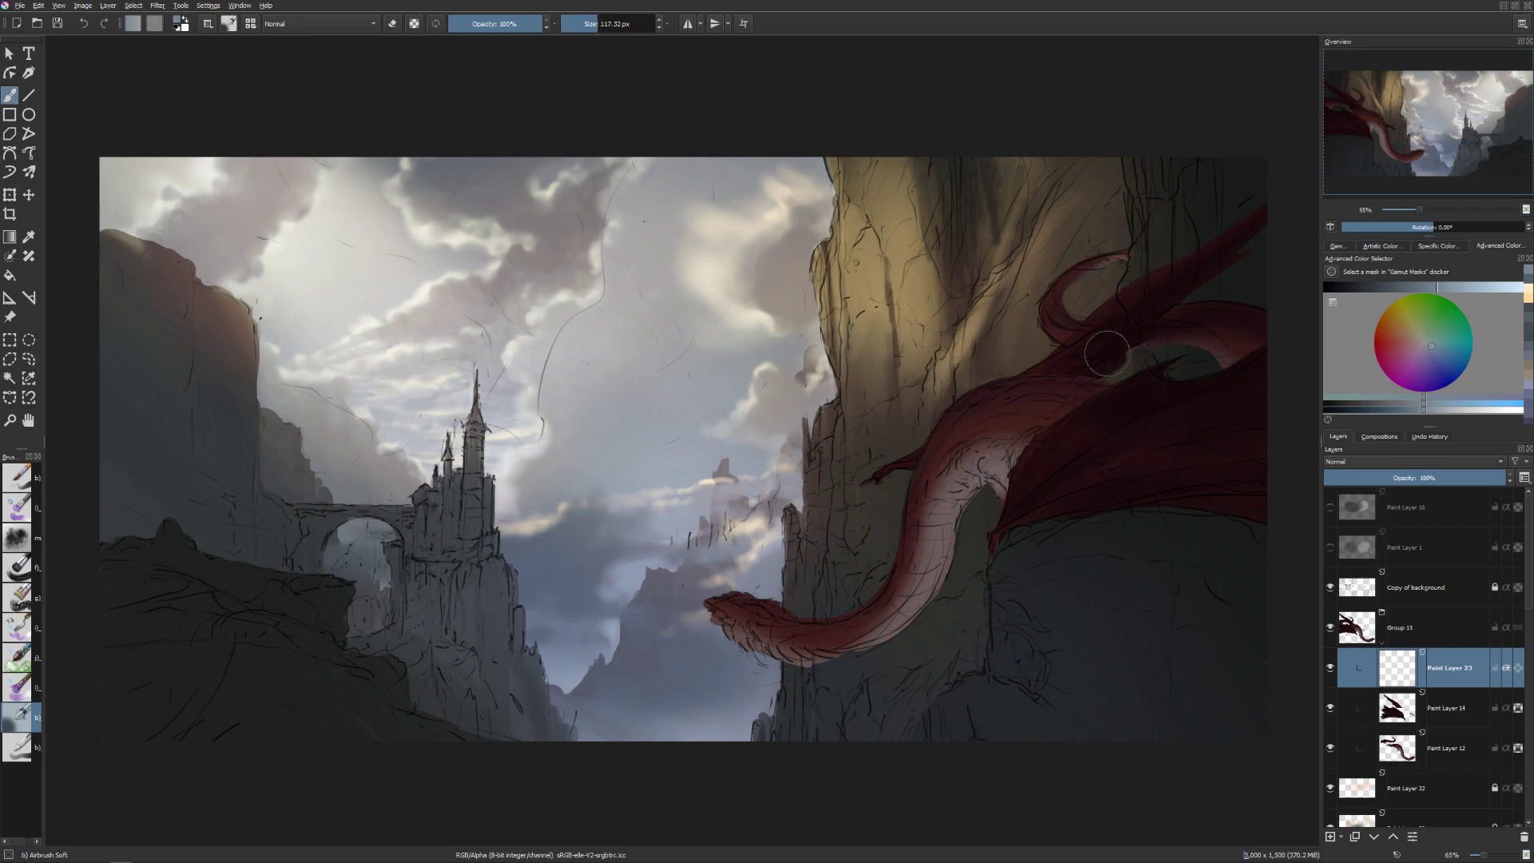
{"action": "left_click", "coordinate": [1412, 463]}
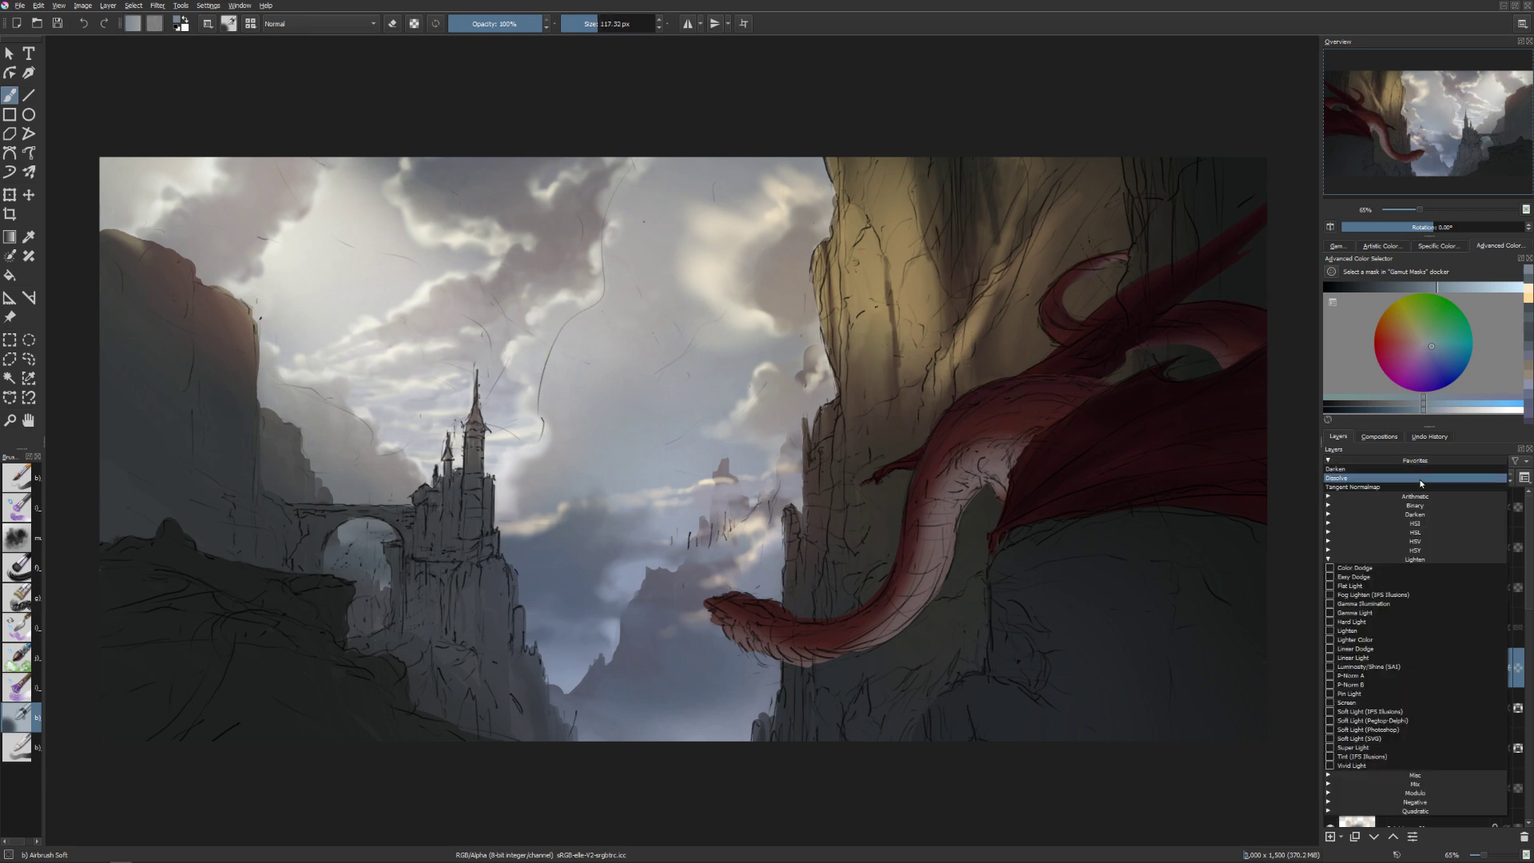
{"action": "left_click", "coordinate": [1430, 601]}
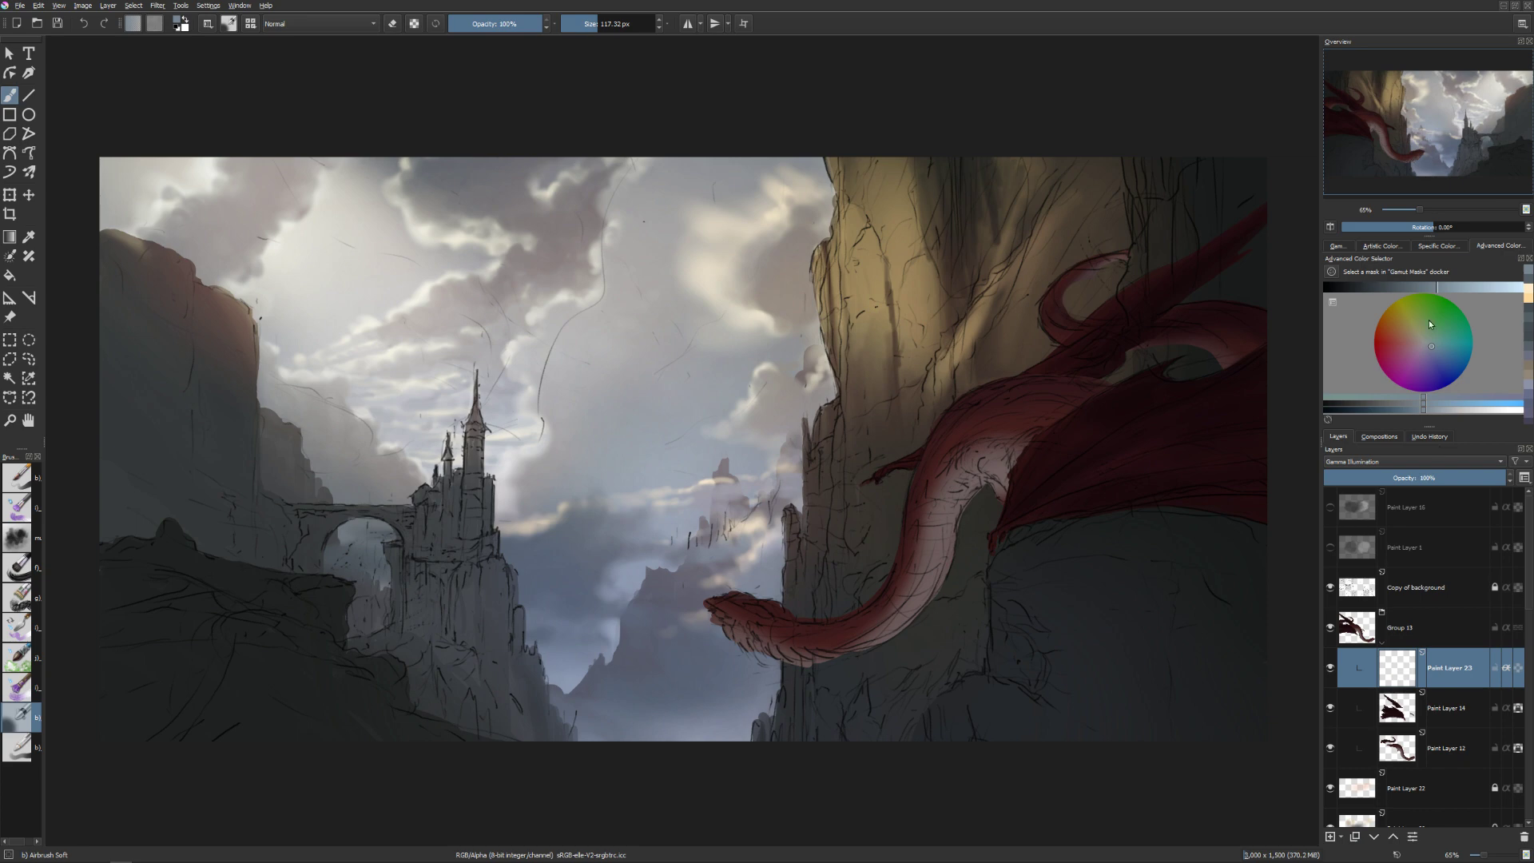
{"action": "left_click", "coordinate": [1418, 340]}
{"action": "left_click_drag", "start_coordinate": [1416, 336], "coordinate": [1414, 336]}
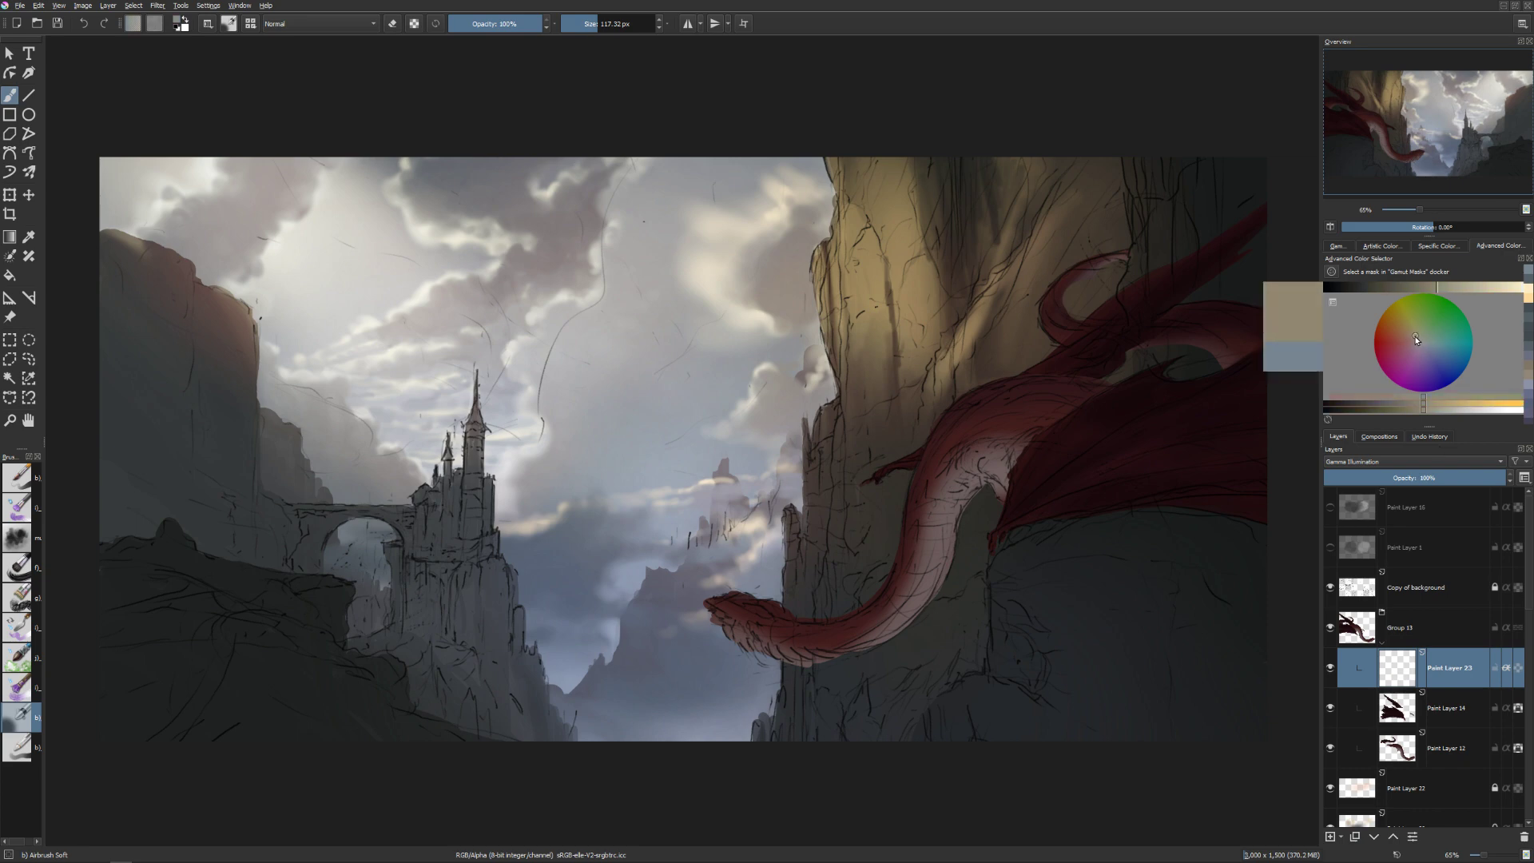
{"action": "left_click_drag", "start_coordinate": [1467, 289], "coordinate": [1520, 290]}
{"action": "left_click", "coordinate": [1412, 336]}
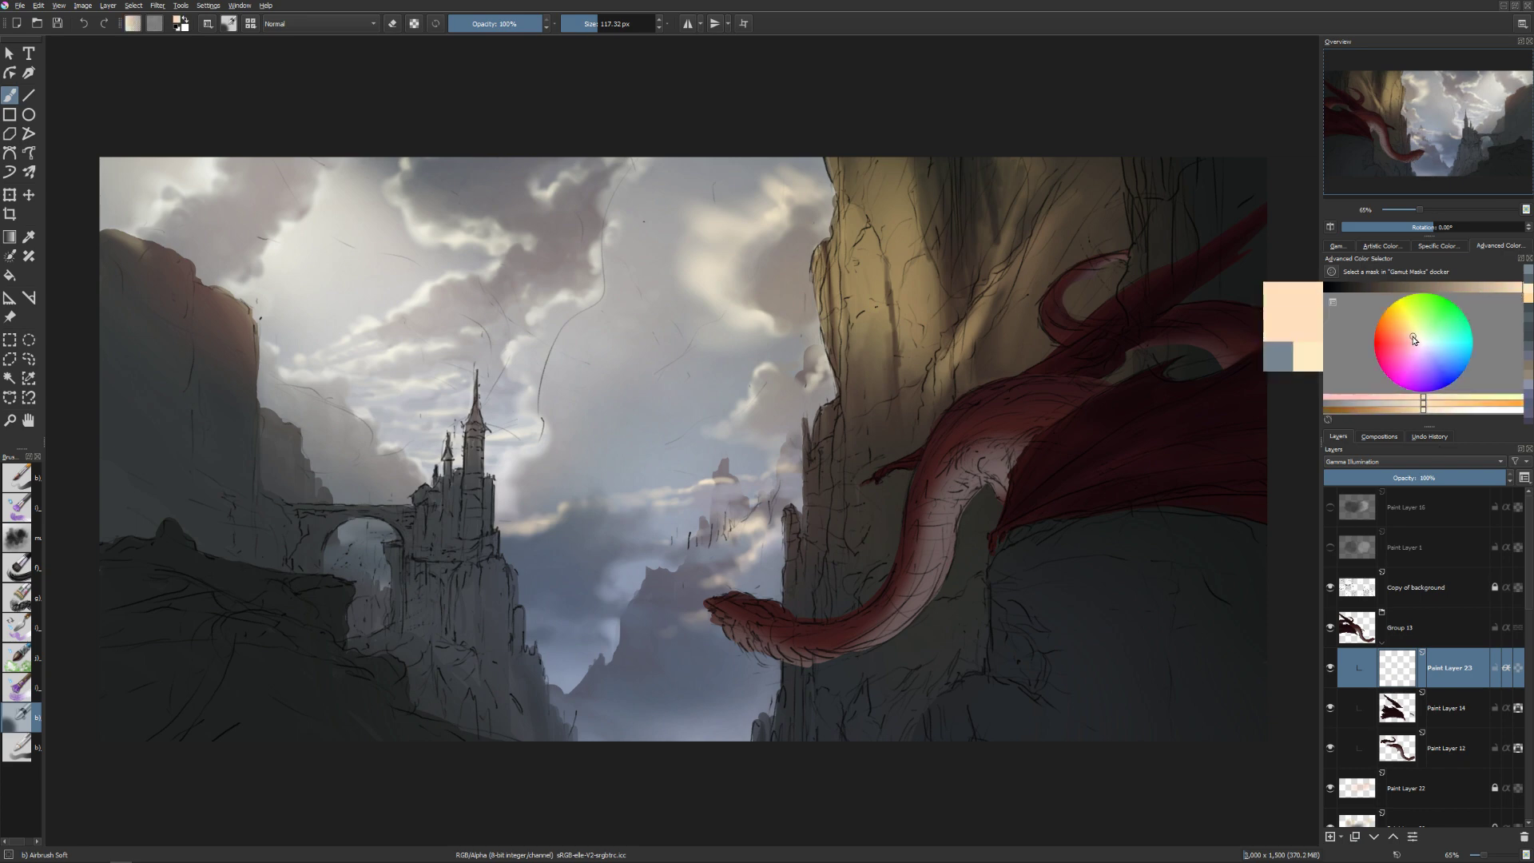
Paint faint warm glow on the dragon's neck, forearm and curled tail, then switch to erasing.
{"action": "key", "text": "bracketright"}
{"action": "left_click_drag", "start_coordinate": [945, 410], "coordinate": [911, 487]}
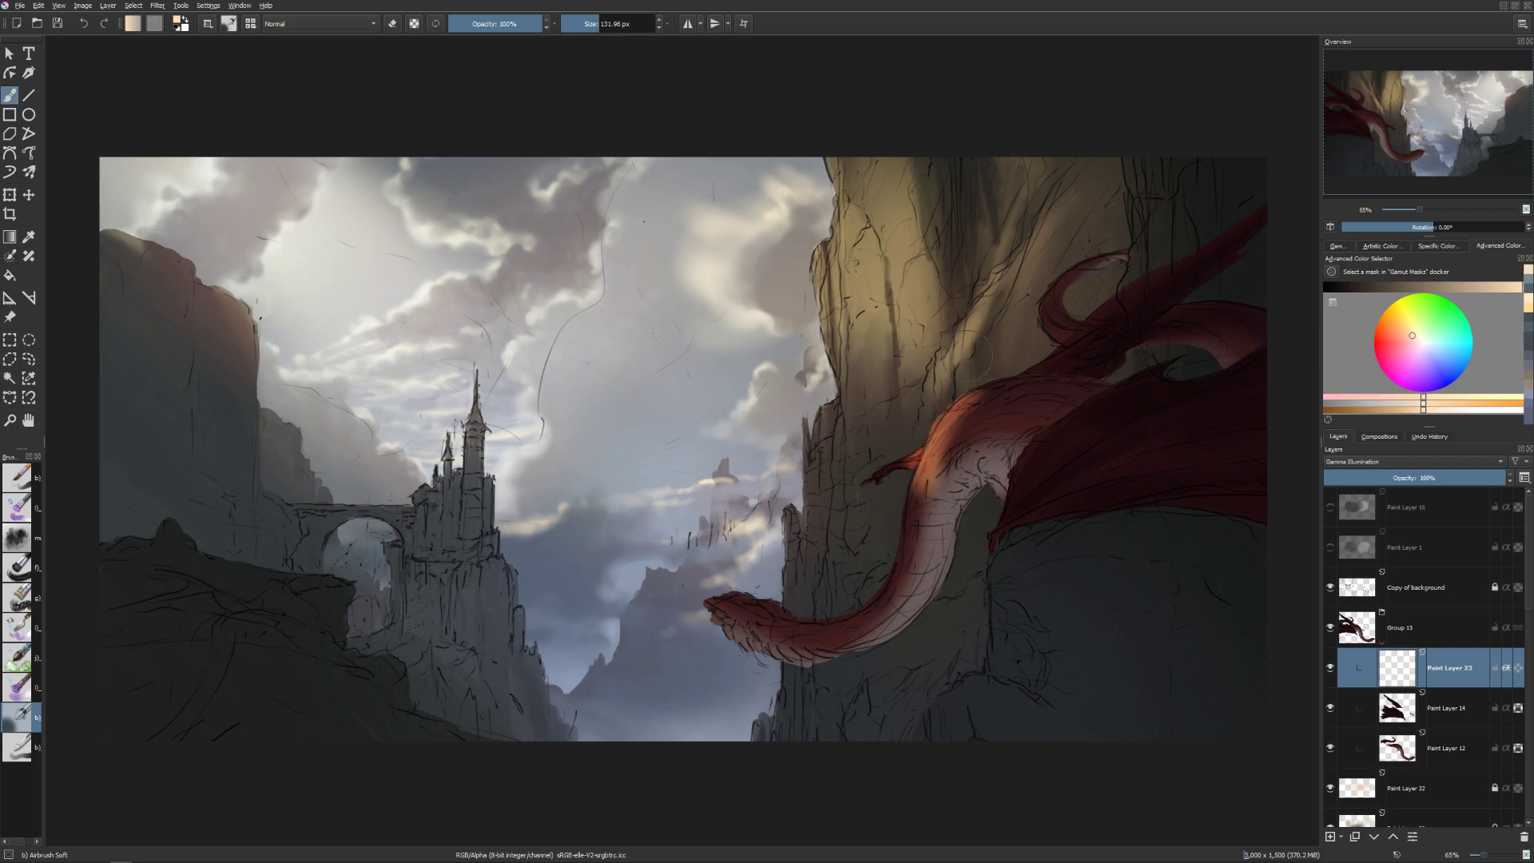
{"action": "key", "text": "bracketleft"}
{"action": "left_click_drag", "start_coordinate": [967, 420], "coordinate": [987, 403]}
{"action": "key", "text": "bracketleft"}
{"action": "key", "text": "bracketleft"}
{"action": "key", "text": "bracketleft"}
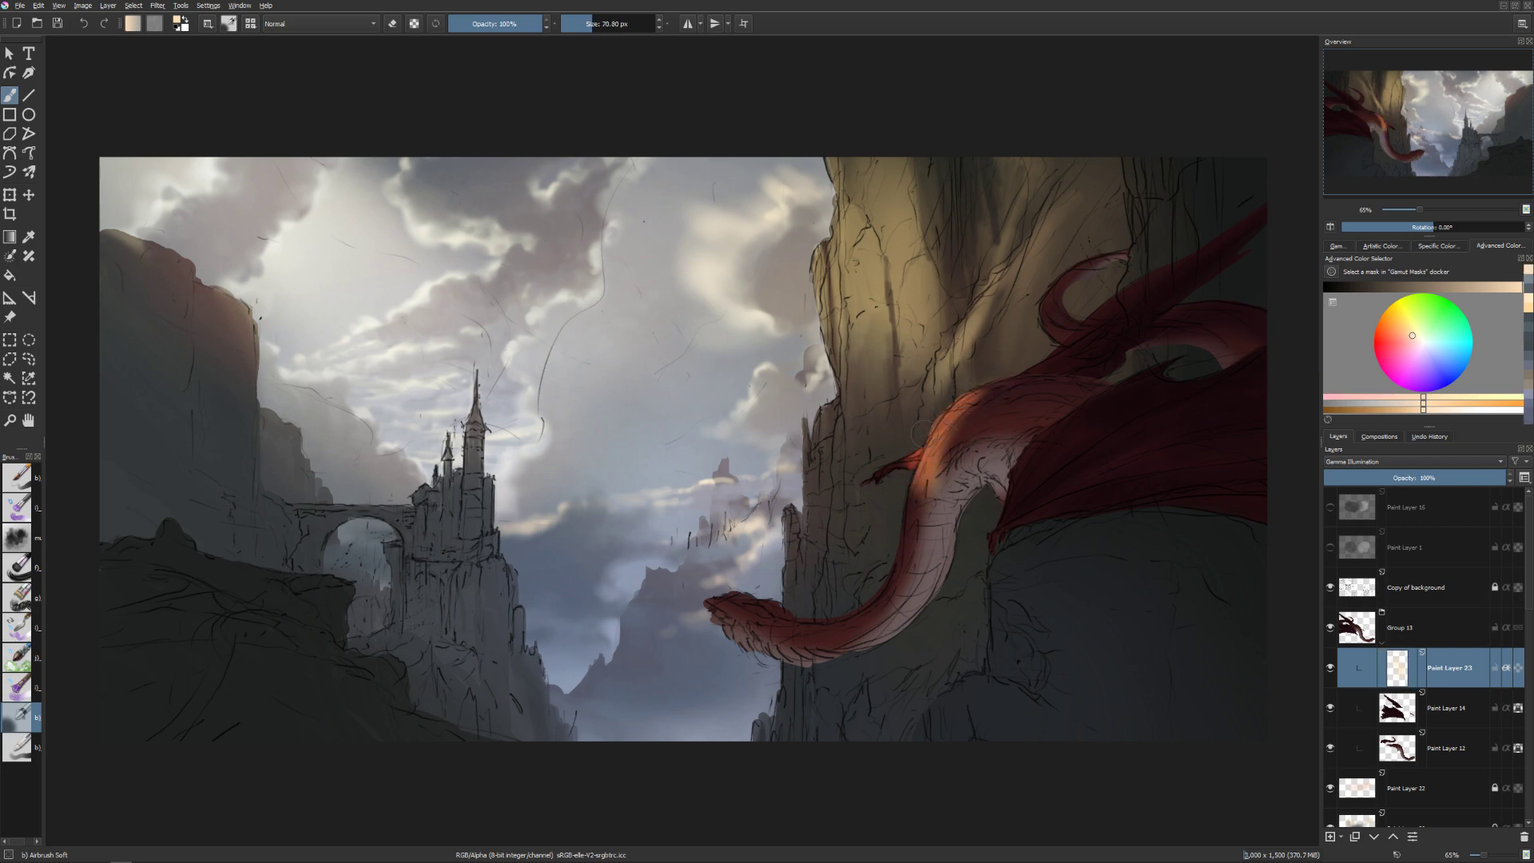
{"action": "left_click_drag", "start_coordinate": [902, 459], "coordinate": [886, 464]}
{"action": "key", "text": "bracketleft"}
{"action": "left_click_drag", "start_coordinate": [1045, 318], "coordinate": [1063, 277]}
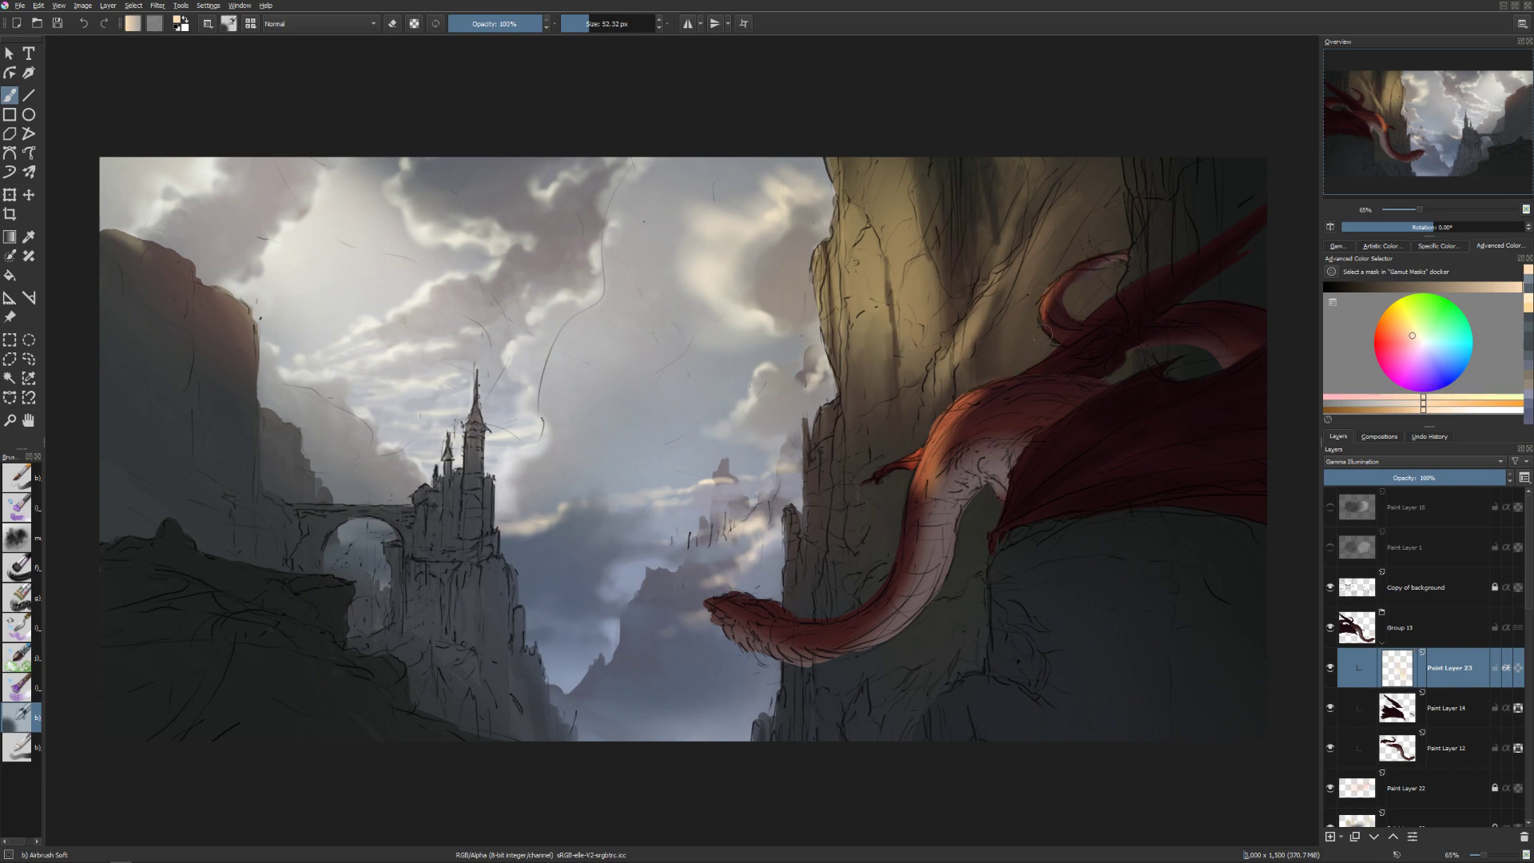
{"action": "key", "text": "bracketright"}
{"action": "key", "text": "bracketleft"}
{"action": "key", "text": "bracketleft"}
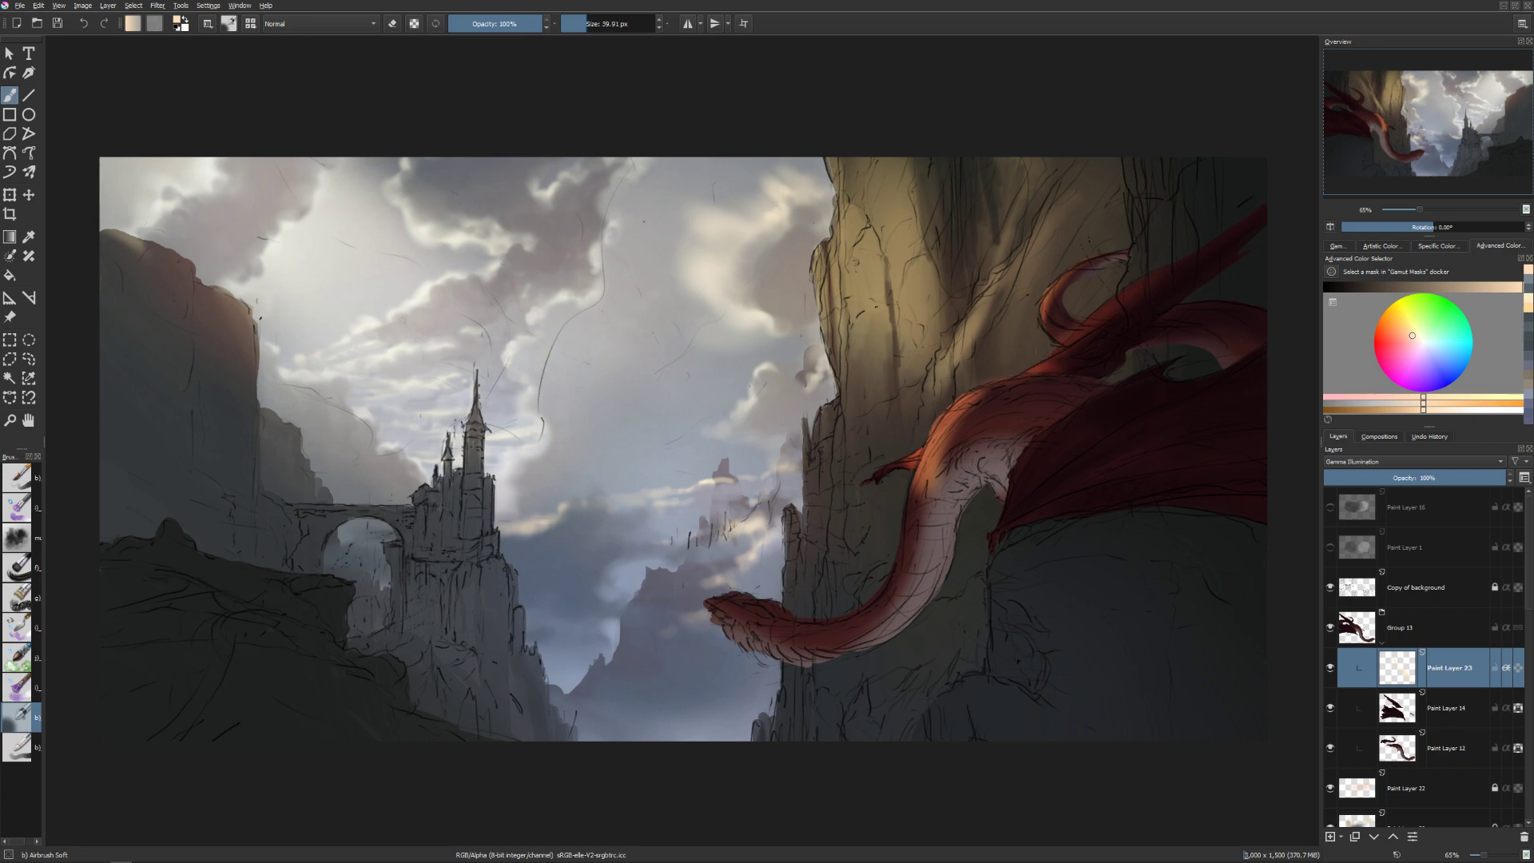
{"action": "key", "text": "e"}
{"action": "key", "text": "m"}
{"action": "key", "text": "m"}
Airbrush a faint orange rim light along the dragon's neck edge, resizing between 72 and 115 px.
{"action": "left_click_drag", "start_coordinate": [1021, 535], "coordinate": [1039, 528]}
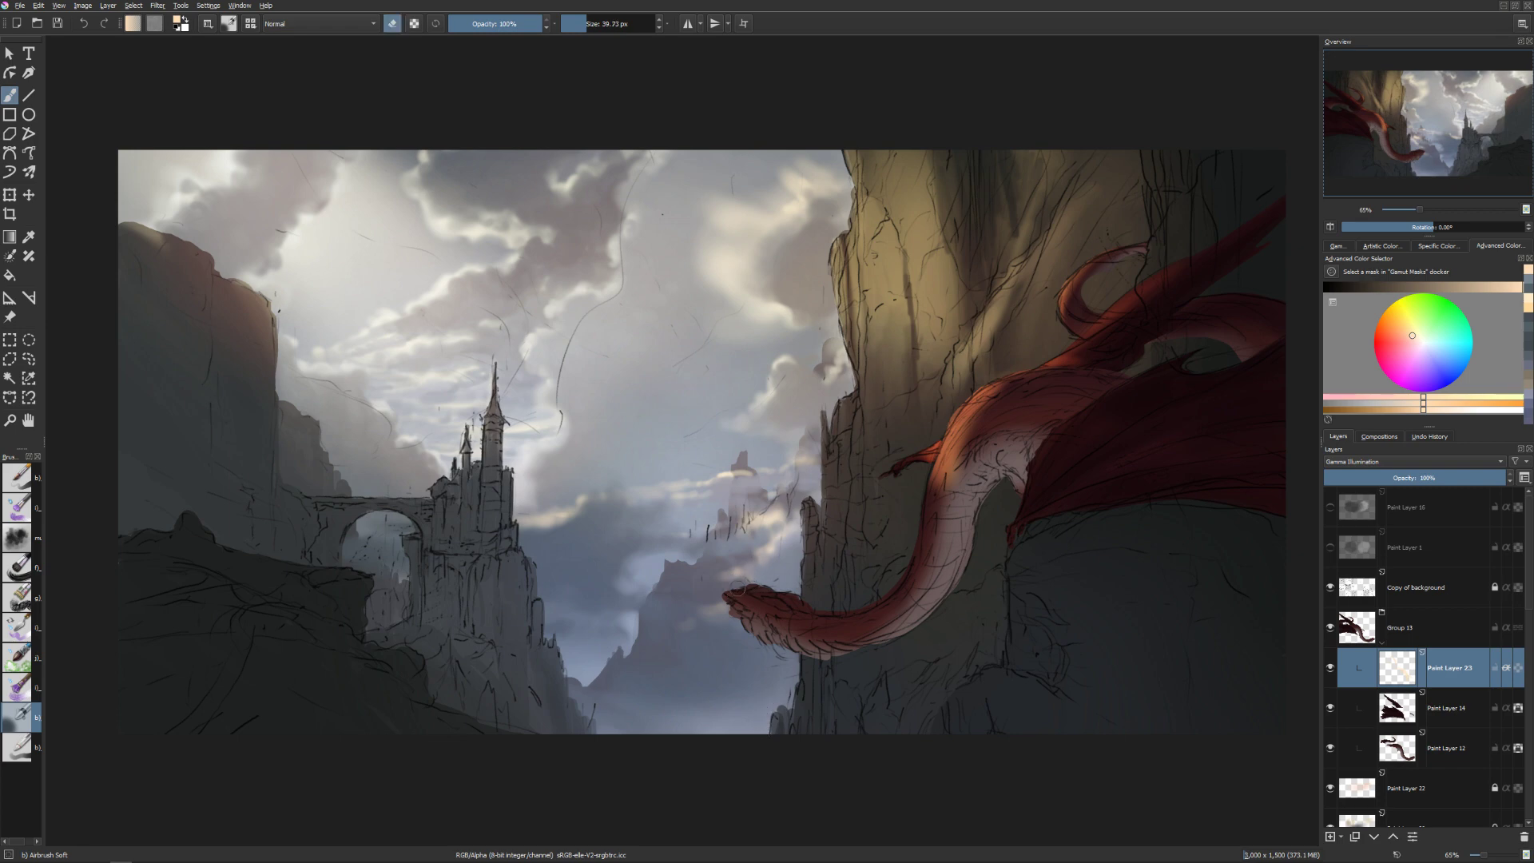
{"action": "key", "text": "e"}
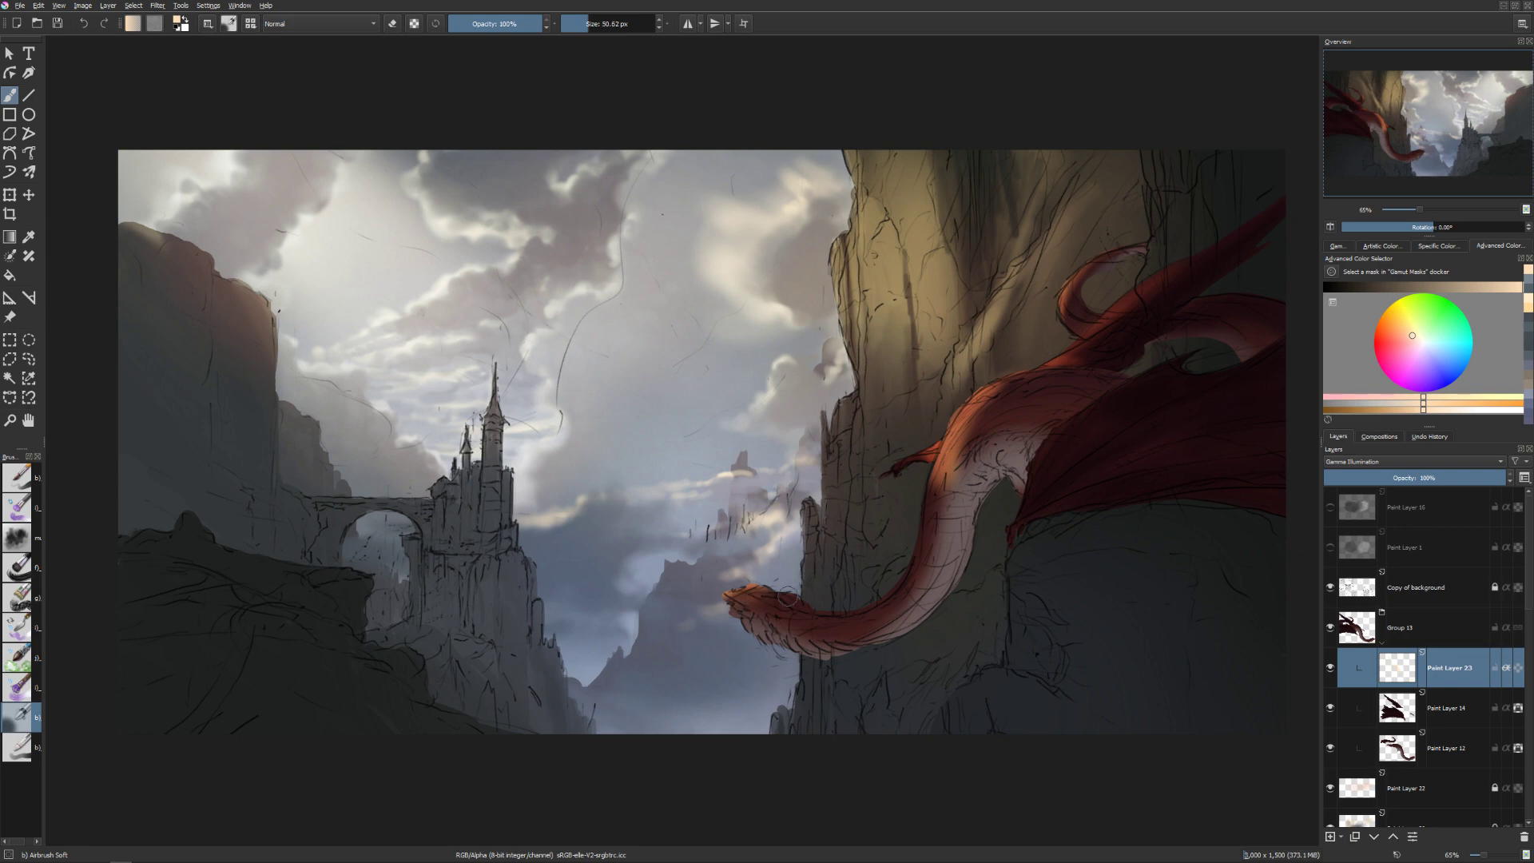
{"action": "key", "text": "["}
{"action": "key", "text": "["}
{"action": "left_click_drag", "start_coordinate": [843, 609], "coordinate": [871, 605]}
{"action": "key", "text": "bracketright"}
{"action": "key", "text": "bracketright"}
{"action": "key", "text": "bracketright"}
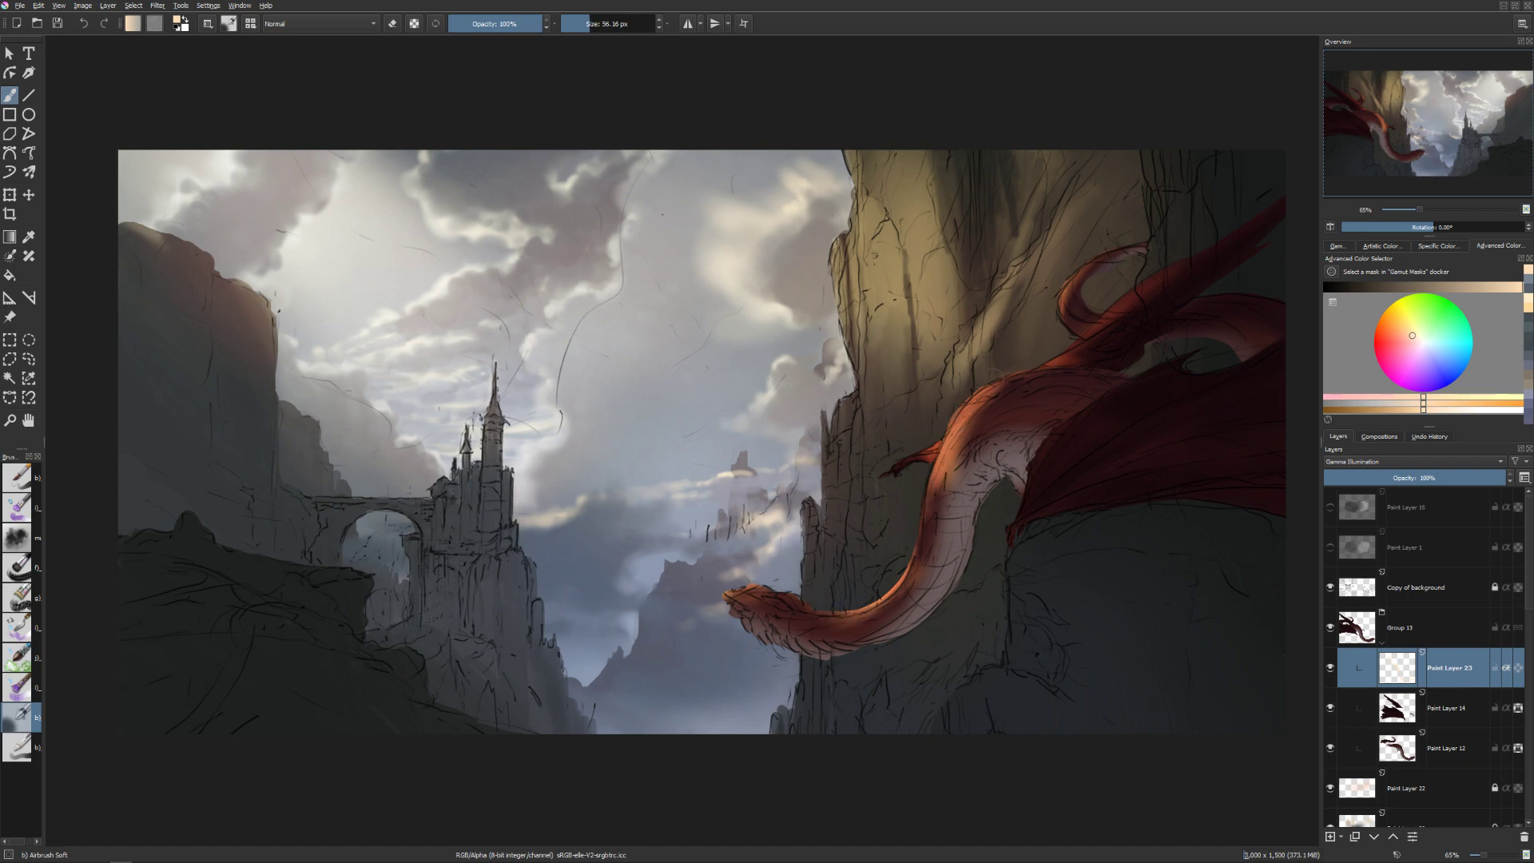
{"action": "left_click_drag", "start_coordinate": [1127, 452], "coordinate": [1165, 452], "text": "shift"}
{"action": "key", "text": "bracketleft"}
{"action": "key", "text": "bracketleft"}
{"action": "key", "text": "bracketleft"}
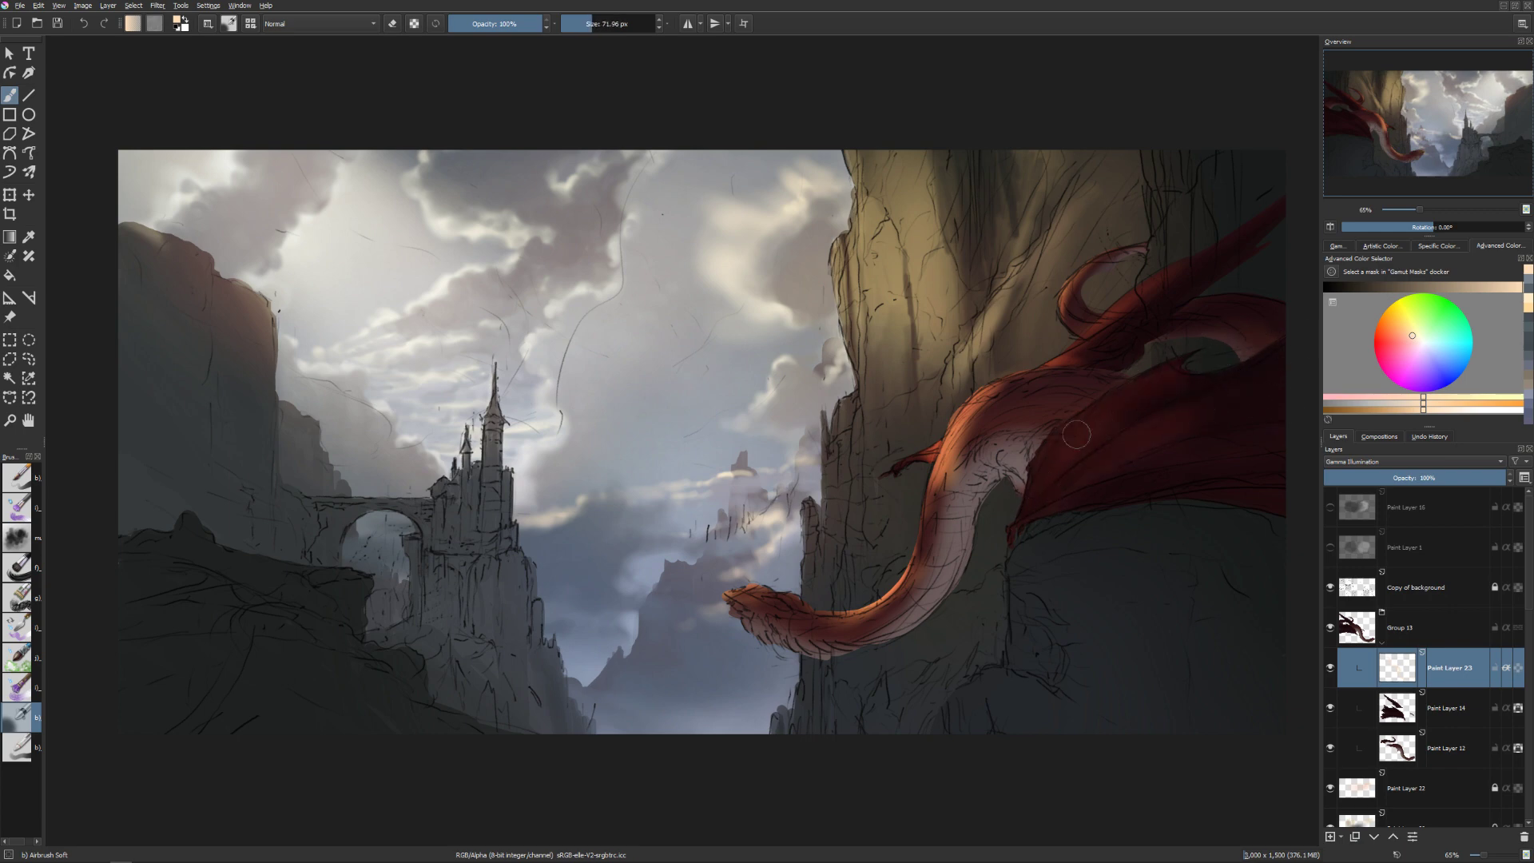
Switch to a roughly 31 px eraser and select the dragon's Paint Layer 14.
{"action": "key", "text": "e"}
{"action": "key", "text": "e"}
{"action": "key", "text": "e"}
{"action": "key", "text": "e"}
{"action": "key", "text": "e"}
{"action": "key", "text": "e"}
{"action": "key", "text": "e"}
{"action": "key", "text": "e"}
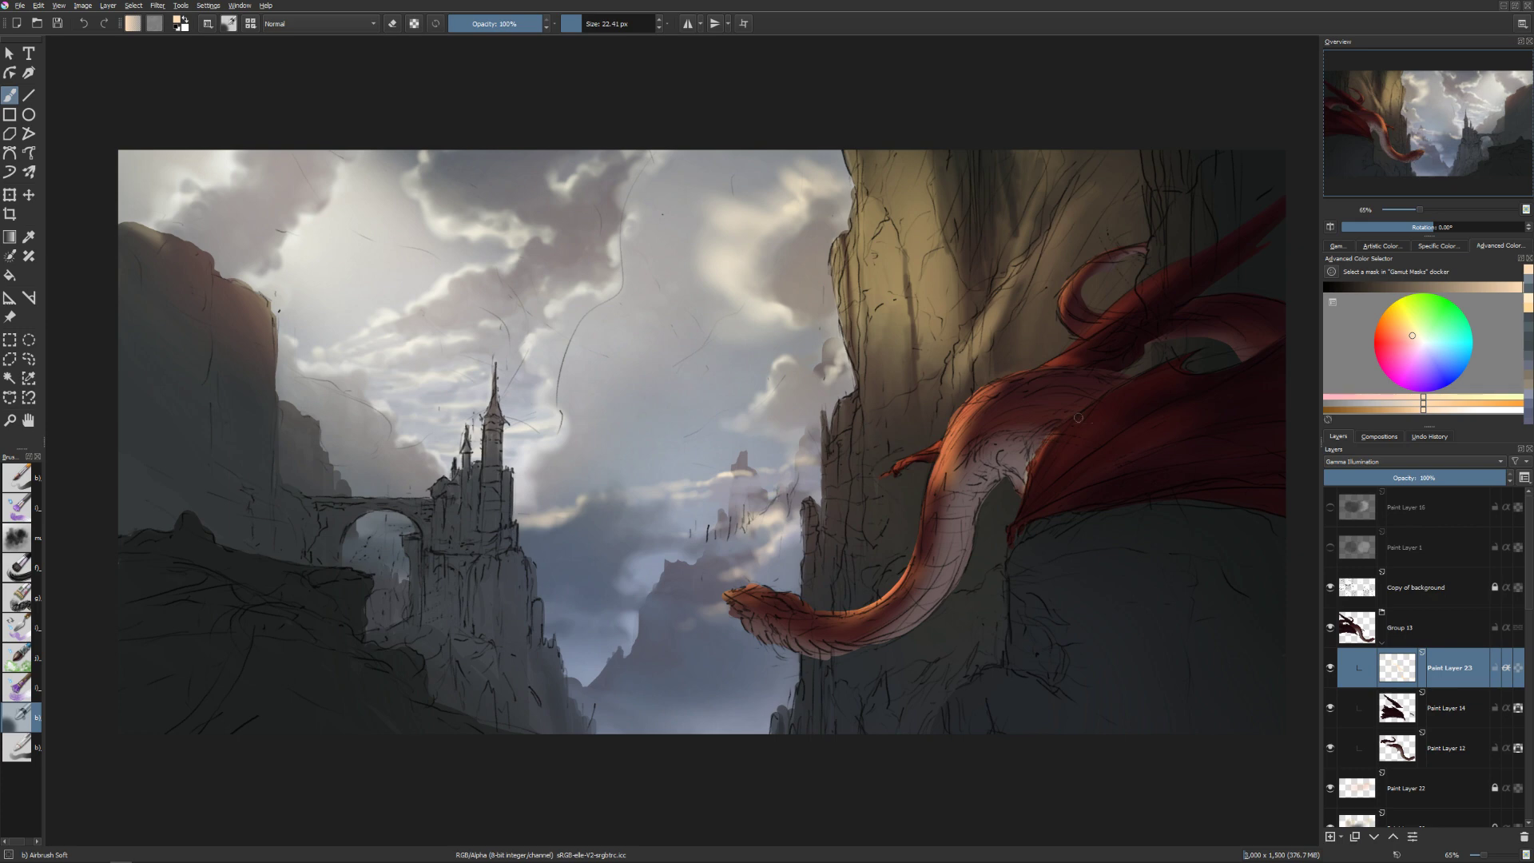
{"action": "key", "text": "e"}
{"action": "key", "text": "e"}
{"action": "left_click_drag", "start_coordinate": [1116, 407], "coordinate": [1123, 408]}
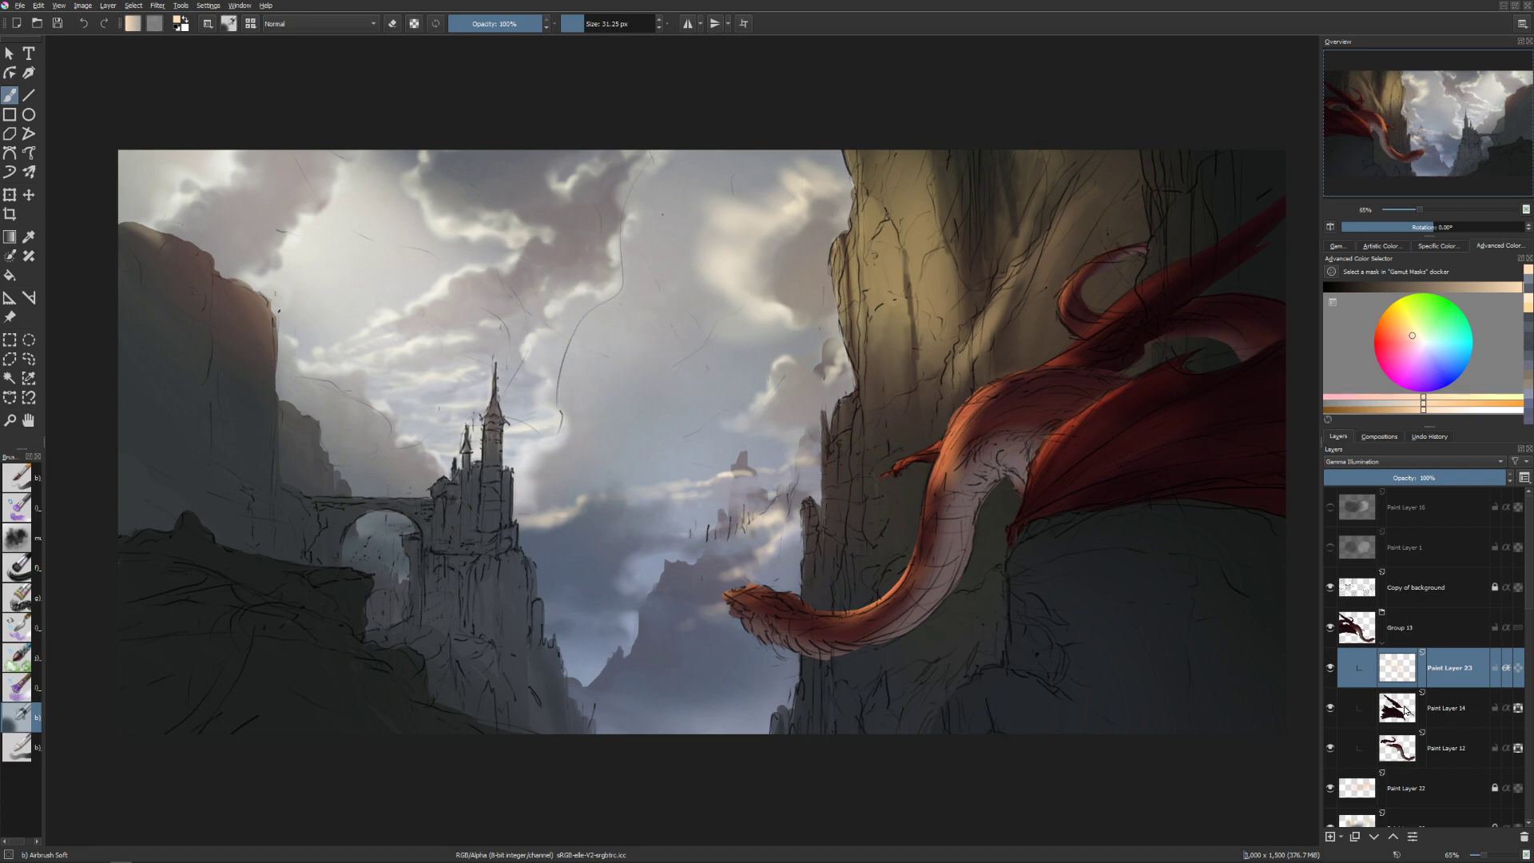
{"action": "key", "text": "Page_Down"}
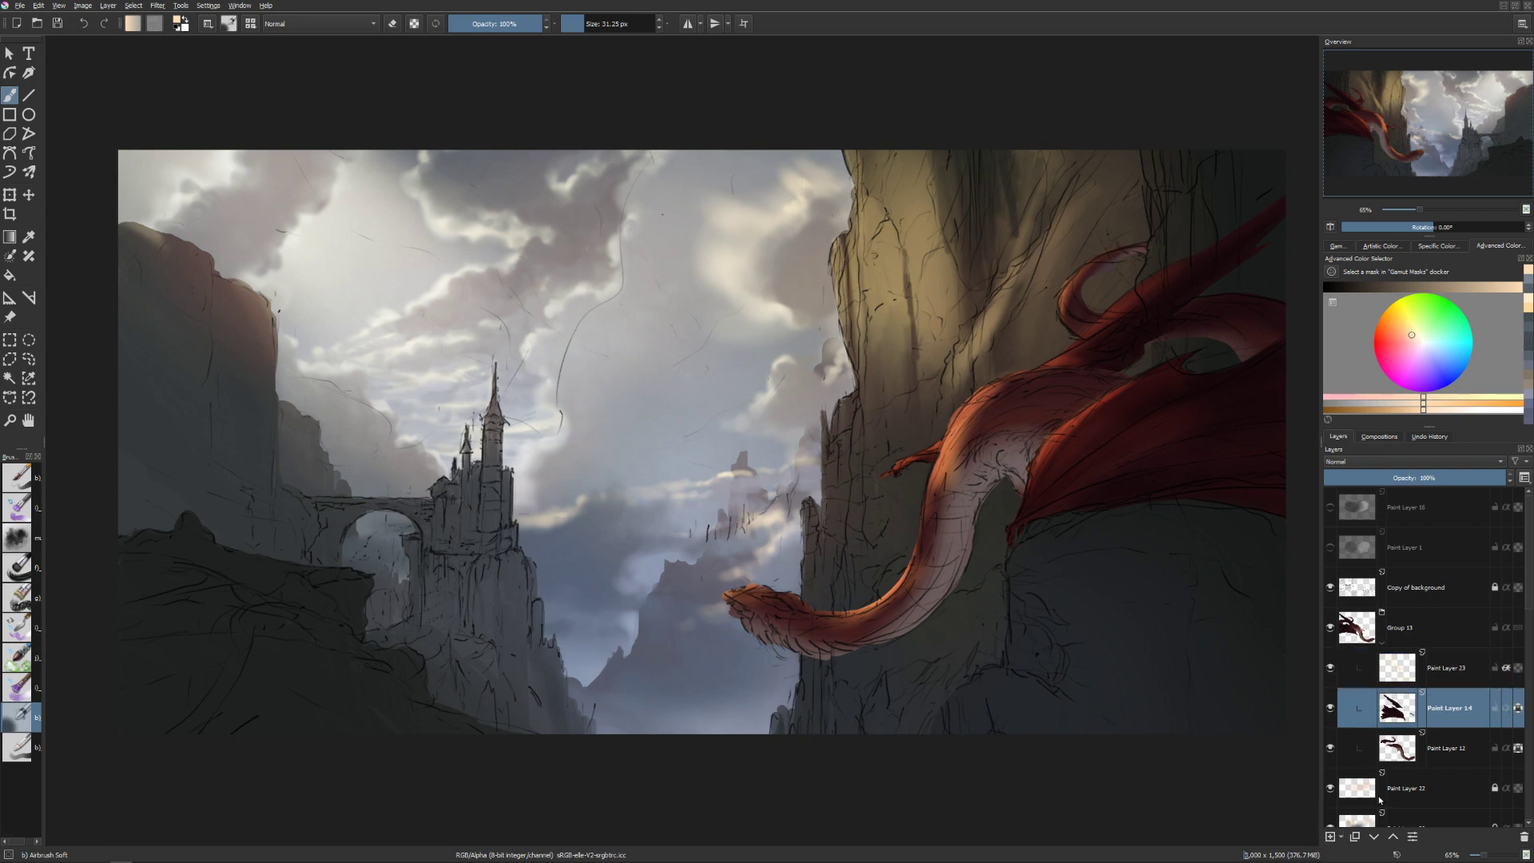
Add an Inherit Alpha layer and airbrush slate blue over the dragon's neck underside and wing.
{"action": "left_click", "coordinate": [1330, 837]}
{"action": "left_click", "coordinate": [1506, 708]}
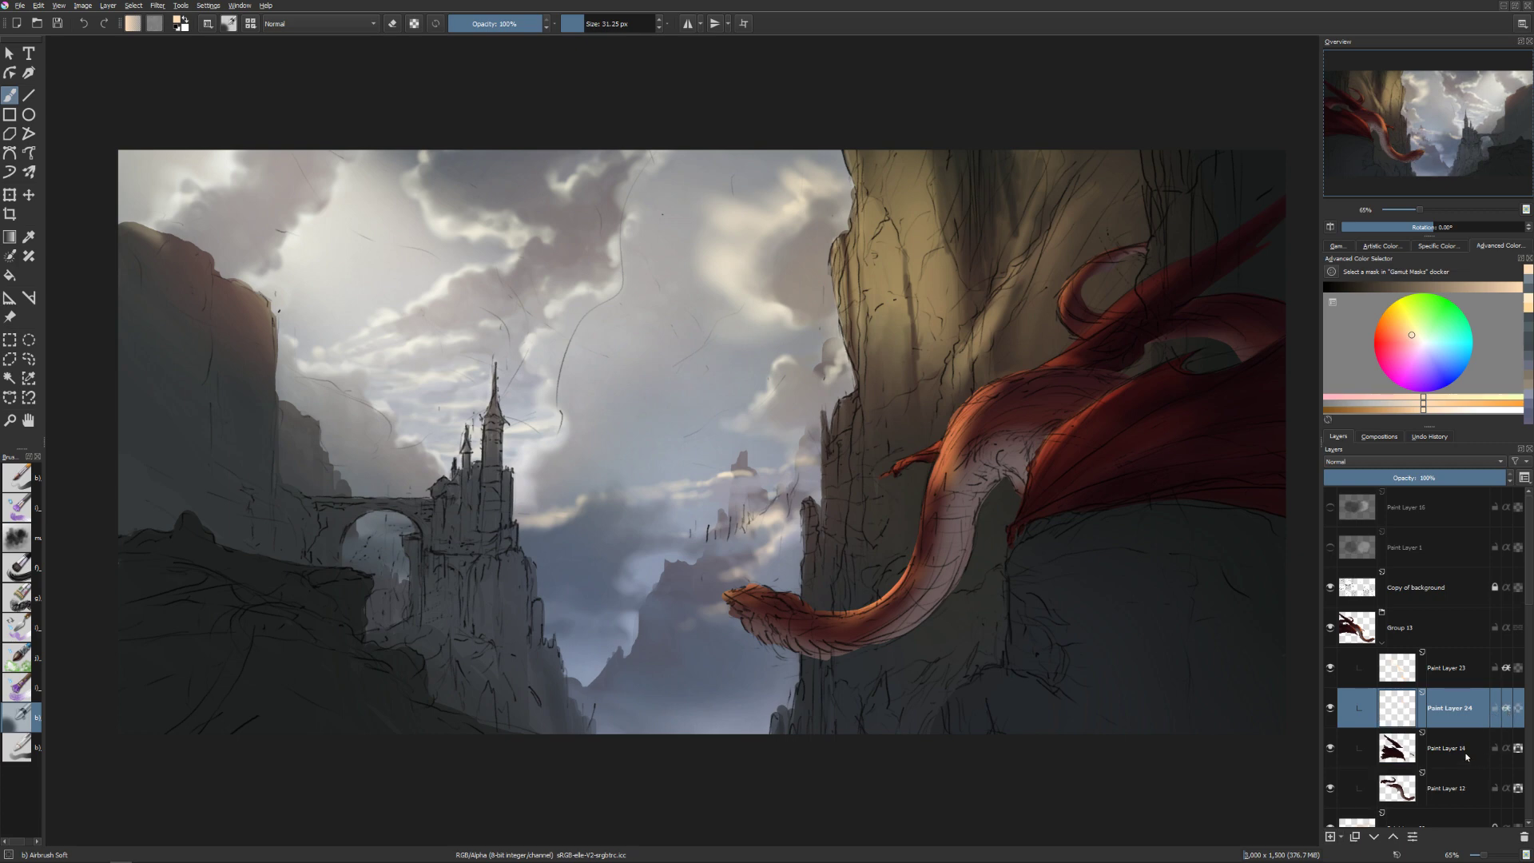
{"action": "left_click", "coordinate": [1434, 349]}
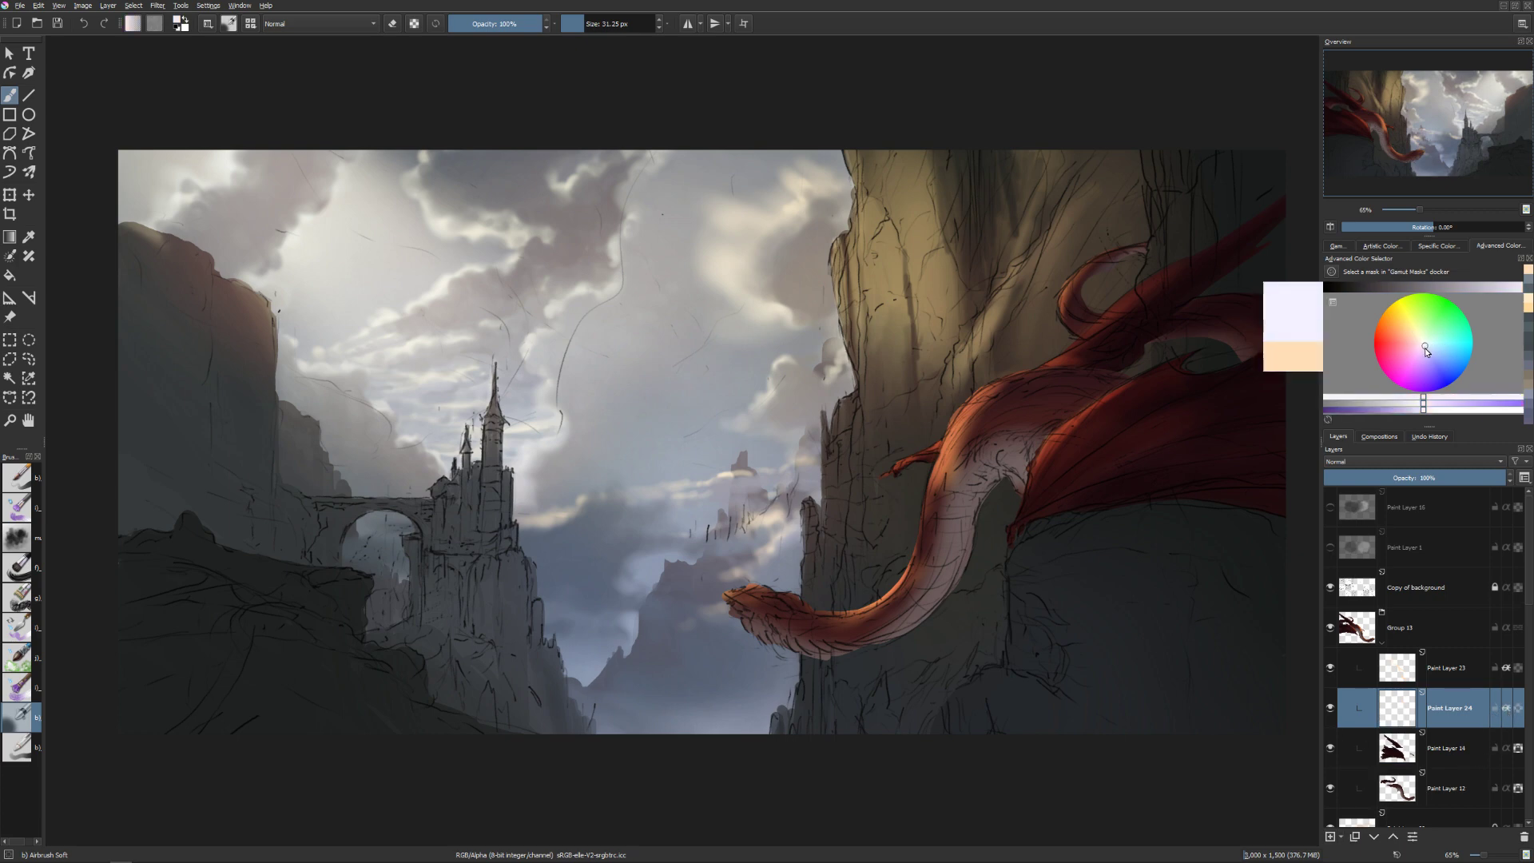
{"action": "left_click_drag", "start_coordinate": [1415, 286], "coordinate": [1393, 287]}
{"action": "left_click_drag", "start_coordinate": [1252, 391], "coordinate": [1316, 471]}
{"action": "mouse_move", "coordinate": [925, 623]}
{"action": "left_mouse_down"}
{"action": "mouse_move", "coordinate": [945, 623]}
{"action": "mouse_move", "coordinate": [860, 653]}
{"action": "mouse_move", "coordinate": [904, 663]}
{"action": "mouse_move", "coordinate": [963, 615]}
{"action": "left_mouse_up"}
{"action": "mouse_move", "coordinate": [872, 667]}
{"action": "left_mouse_down"}
{"action": "mouse_move", "coordinate": [1037, 446]}
{"action": "mouse_move", "coordinate": [997, 537]}
{"action": "mouse_move", "coordinate": [1074, 500]}
{"action": "left_mouse_up"}
{"action": "left_click_drag", "start_coordinate": [1238, 532], "coordinate": [1252, 533]}
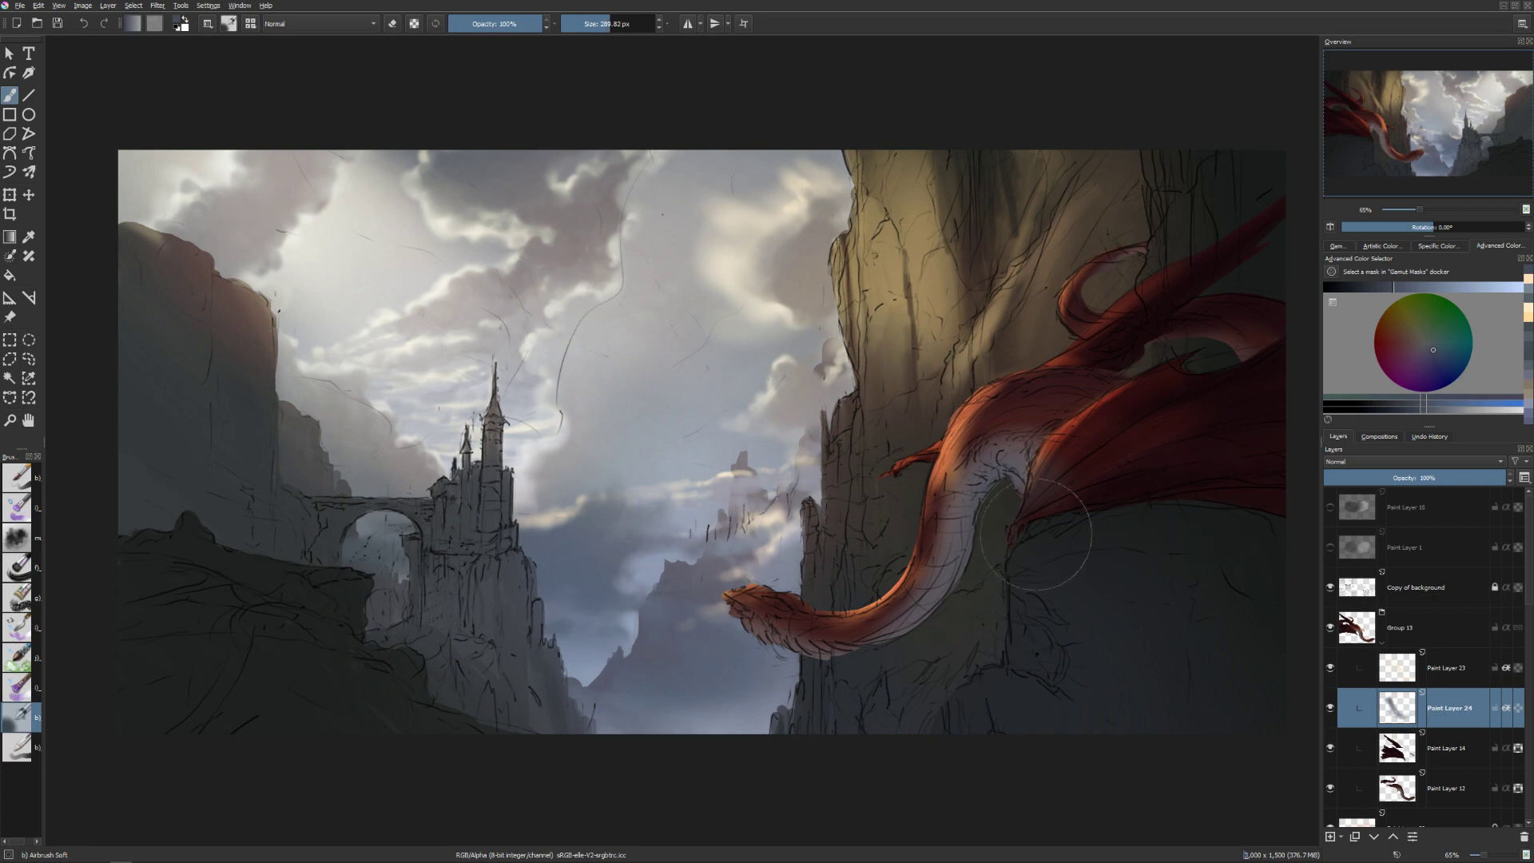
{"action": "left_click_drag", "start_coordinate": [1046, 530], "coordinate": [1251, 374]}
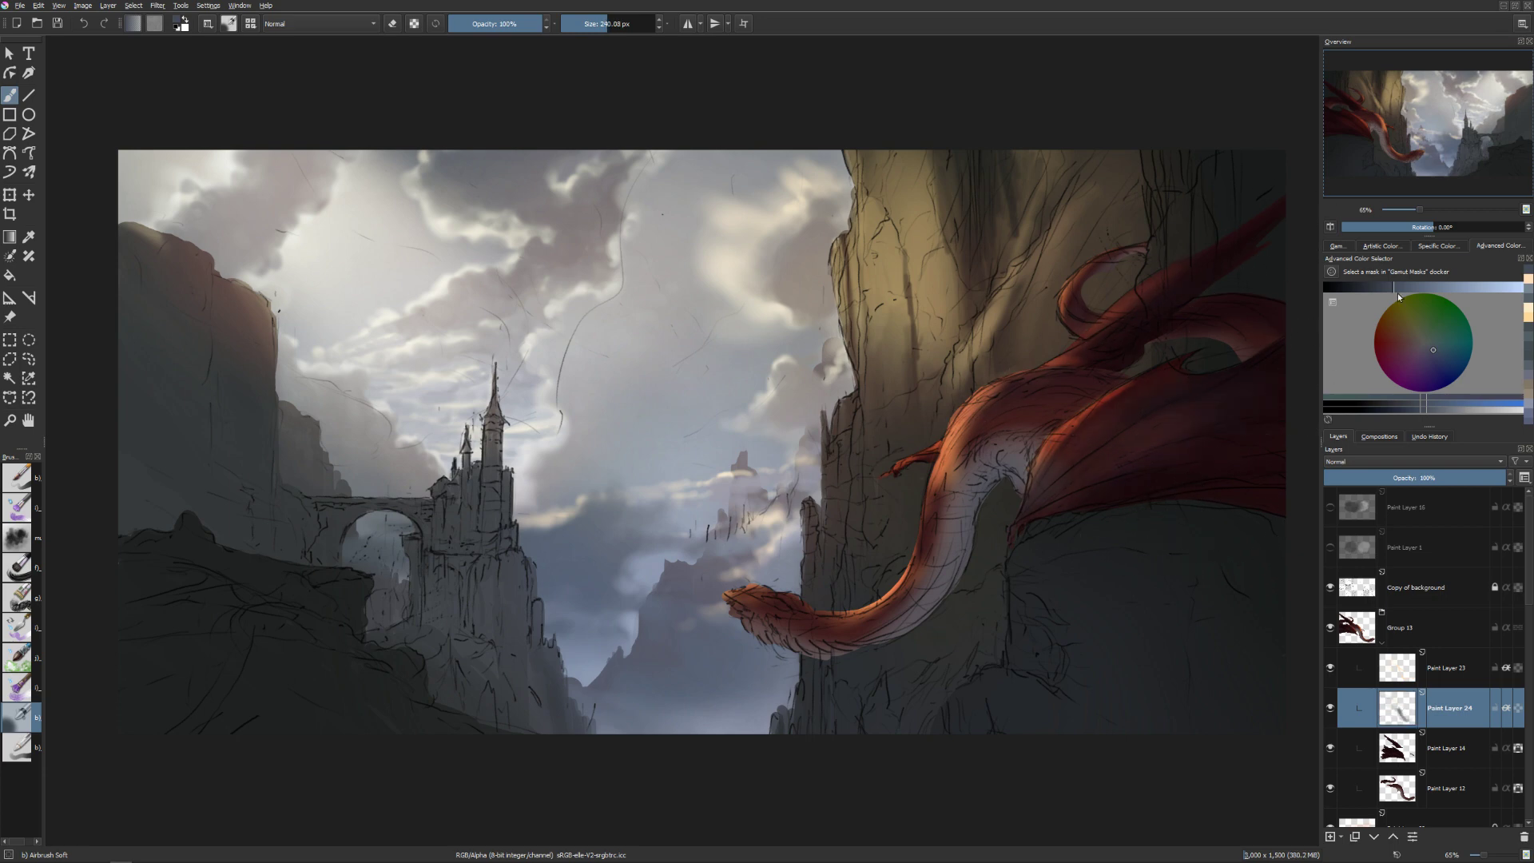
Set the new shading layer's blend mode to Burn.
{"action": "left_click", "coordinate": [1413, 463]}
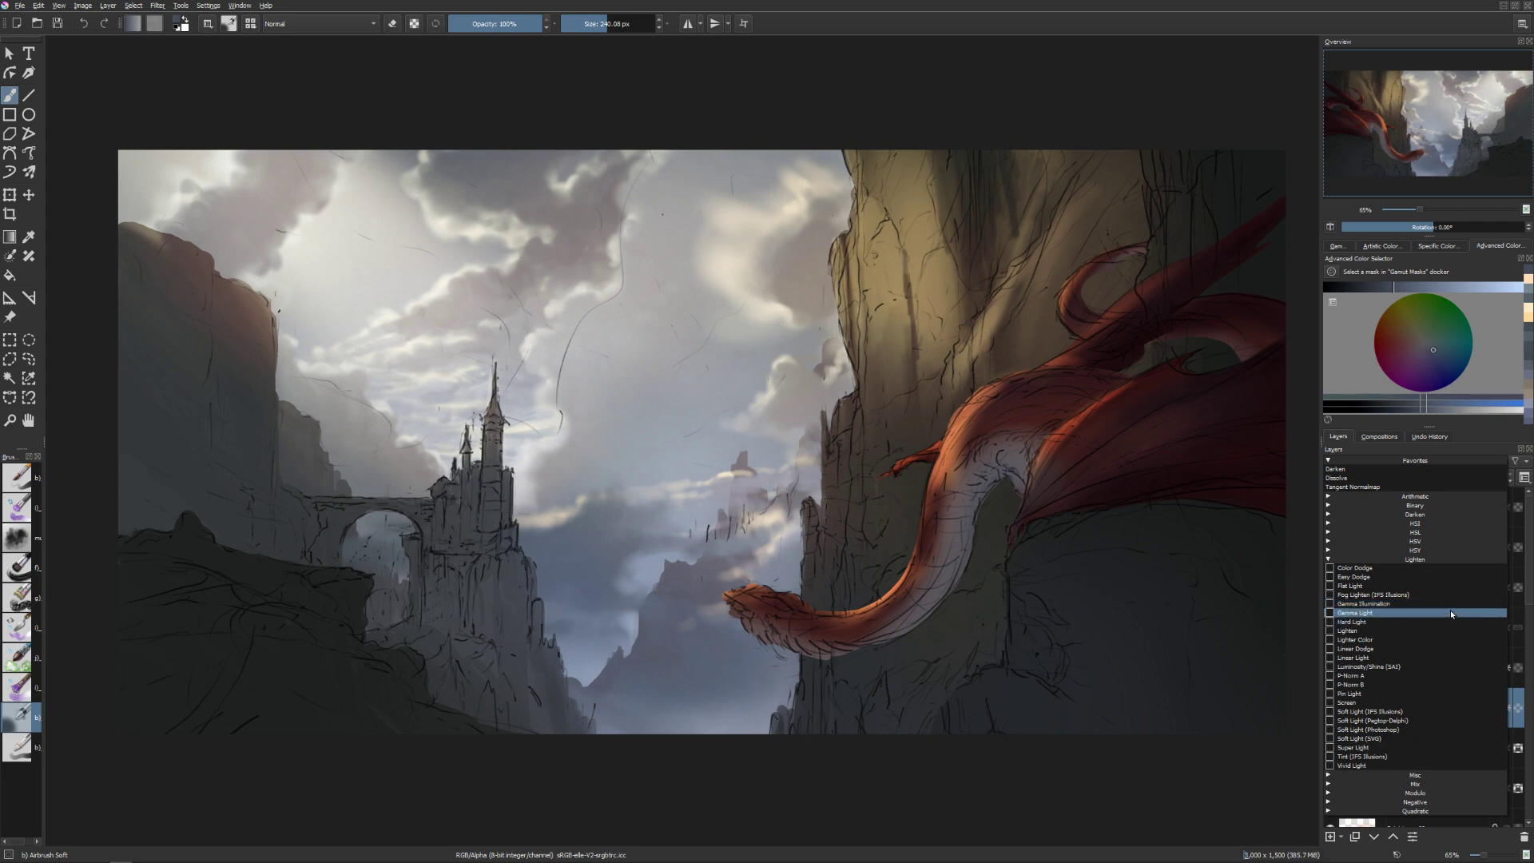
{"action": "left_click", "coordinate": [1473, 518]}
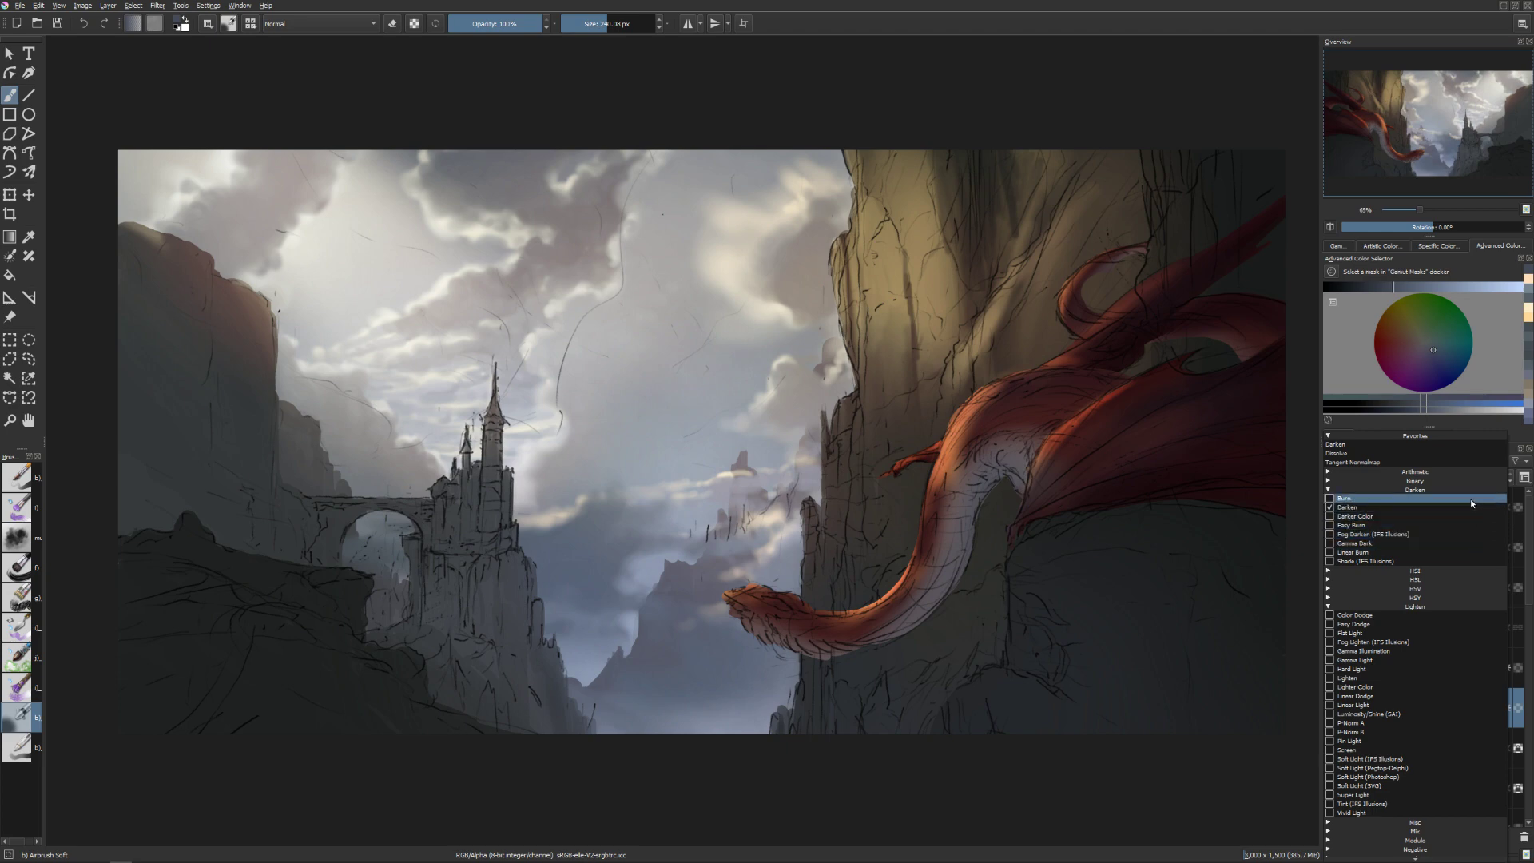
{"action": "left_click", "coordinate": [1470, 500]}
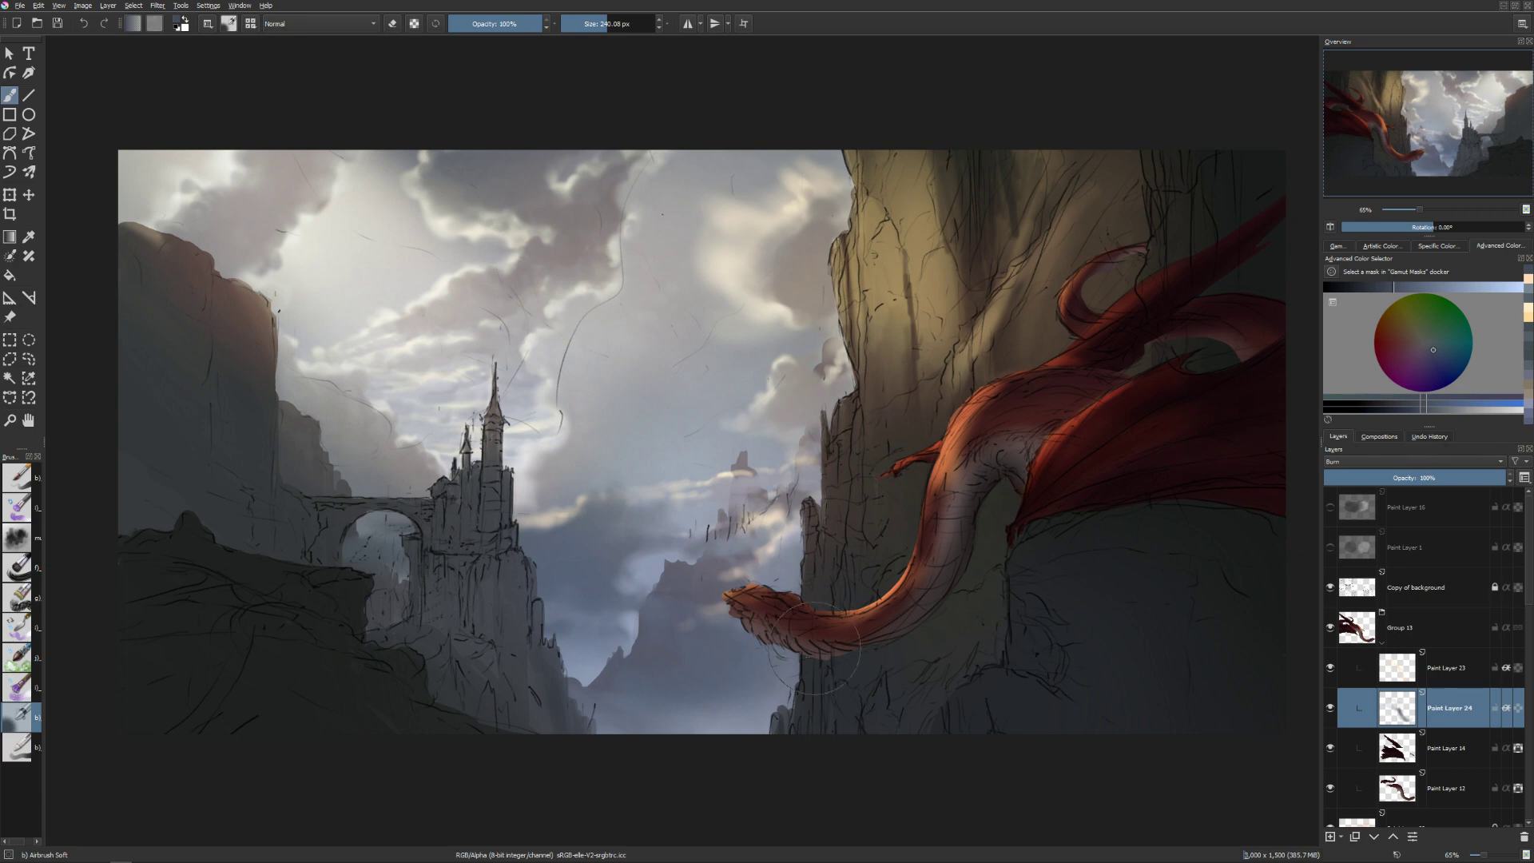
Erase shading along the neck's inner edge with a ~70 px eraser, then return to Paint Layer 23.
{"action": "left_click_drag", "start_coordinate": [787, 644], "coordinate": [689, 644], "text": "shift"}
{"action": "key", "text": "bracketleft"}
{"action": "key", "text": "bracketleft"}
{"action": "key", "text": "bracketleft"}
{"action": "key", "text": "bracketleft"}
{"action": "key", "text": "e"}
{"action": "left_click_drag", "start_coordinate": [999, 511], "coordinate": [997, 511], "text": "shift"}
{"action": "mouse_move", "coordinate": [999, 493]}
{"action": "left_mouse_down"}
{"action": "mouse_move", "coordinate": [997, 569]}
{"action": "mouse_move", "coordinate": [977, 536]}
{"action": "mouse_move", "coordinate": [994, 510]}
{"action": "left_mouse_up"}
{"action": "key", "text": "bracketright"}
{"action": "key", "text": "bracketright"}
{"action": "key", "text": "bracketright"}
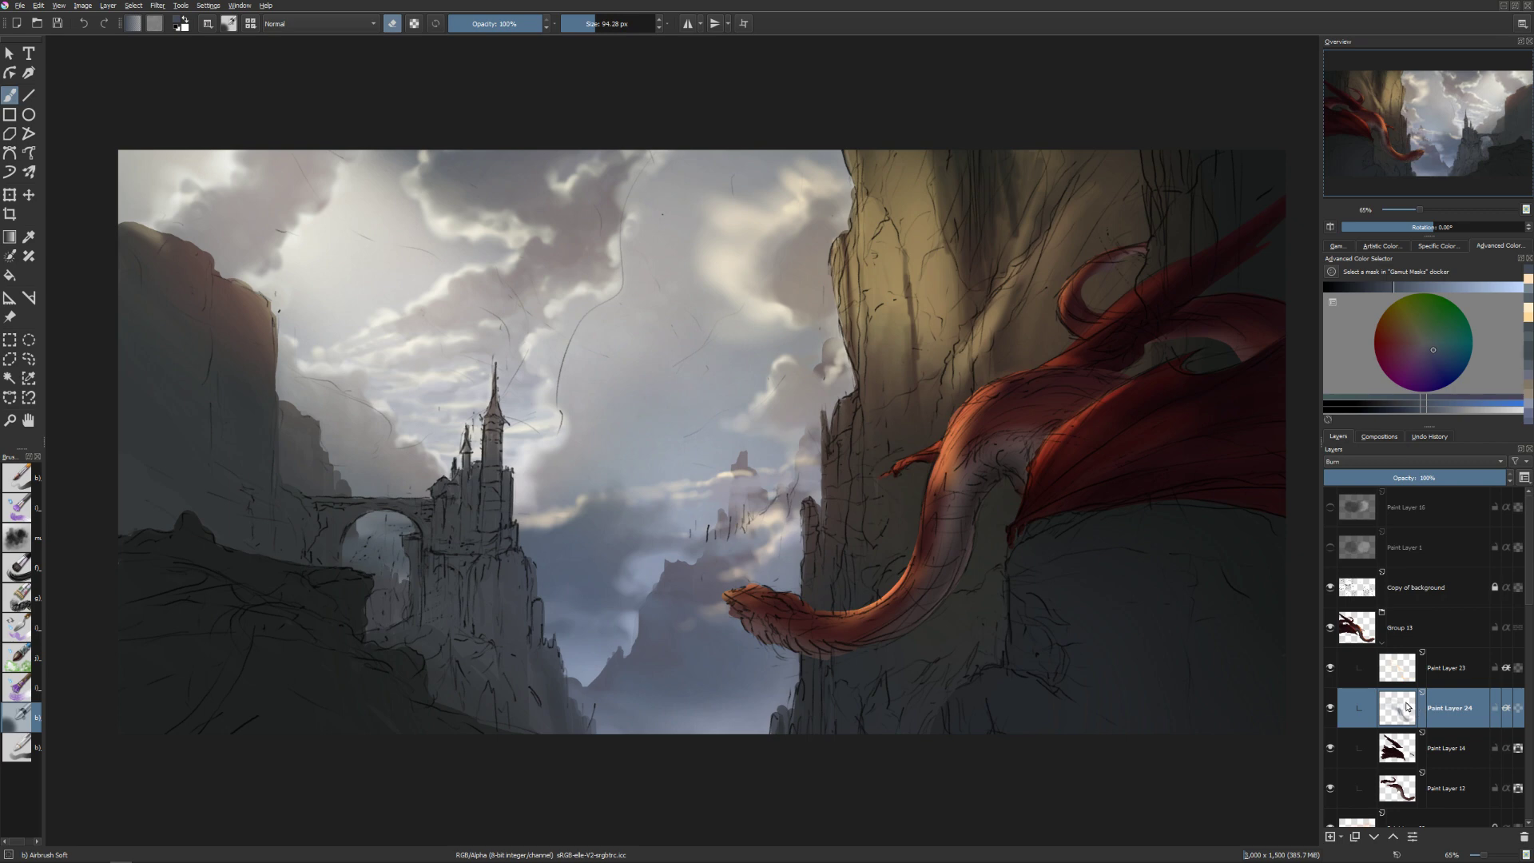
{"action": "left_click", "coordinate": [1406, 671]}
Erase excess highlight along the dragon's upper neck with a ~20 px eraser.
{"action": "key", "text": "e"}
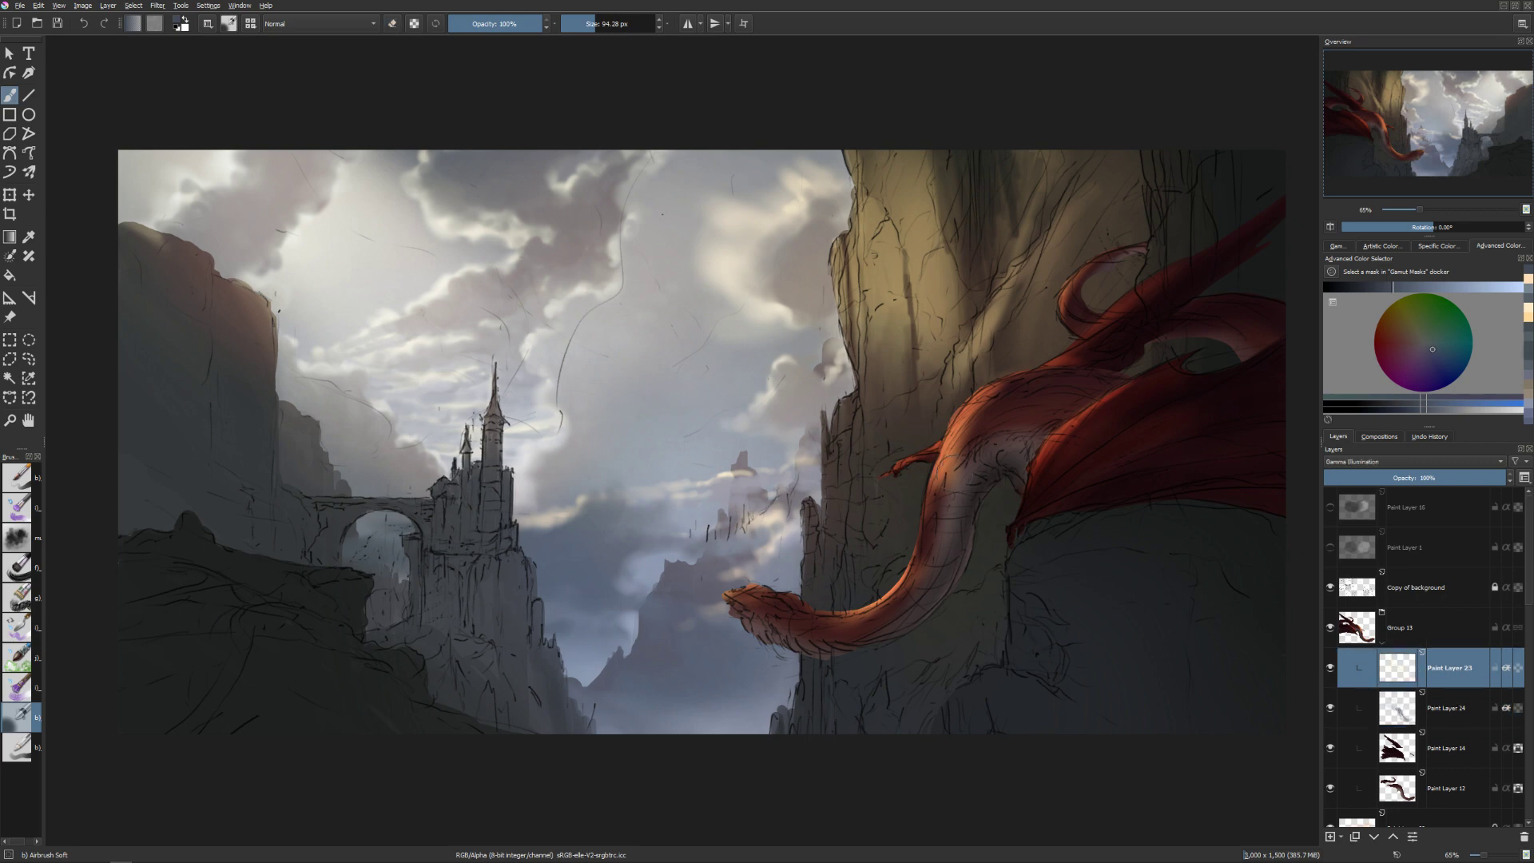
{"action": "key", "text": "bracketleft"}
{"action": "key", "text": "bracketleft"}
{"action": "key", "text": "bracketleft"}
{"action": "key", "text": "bracketleft"}
{"action": "key", "text": "bracketleft"}
{"action": "key", "text": "bracketleft"}
{"action": "key", "text": "bracketleft"}
{"action": "key", "text": "bracketleft"}
{"action": "key", "text": "bracketleft"}
{"action": "key", "text": "bracketleft"}
{"action": "key", "text": "bracketleft"}
{"action": "key", "text": "bracketleft"}
{"action": "key", "text": "bracketleft"}
{"action": "key", "text": "bracketleft"}
{"action": "key", "text": "bracketleft"}
{"action": "key", "text": "bracketleft"}
{"action": "key", "text": "bracketright"}
{"action": "key", "text": "bracketright"}
{"action": "key", "text": "bracketright"}
{"action": "key", "text": "bracketright"}
{"action": "key", "text": "bracketright"}
{"action": "key", "text": "bracketright"}
{"action": "key", "text": "bracketright"}
{"action": "key", "text": "bracketright"}
{"action": "key", "text": "bracketright"}
{"action": "key", "text": "bracketright"}
{"action": "key", "text": "bracketright"}
{"action": "key", "text": "e"}
{"action": "key", "text": "bracketleft"}
{"action": "key", "text": "bracketleft"}
{"action": "key", "text": "bracketleft"}
{"action": "key", "text": "bracketleft"}
{"action": "key", "text": "bracketleft"}
{"action": "key", "text": "bracketleft"}
{"action": "key", "text": "bracketleft"}
{"action": "key", "text": "bracketleft"}
{"action": "key", "text": "bracketleft"}
{"action": "key", "text": "bracketleft"}
{"action": "key", "text": "bracketleft"}
{"action": "key", "text": "bracketleft"}
{"action": "key", "text": "bracketleft"}
{"action": "key", "text": "bracketleft"}
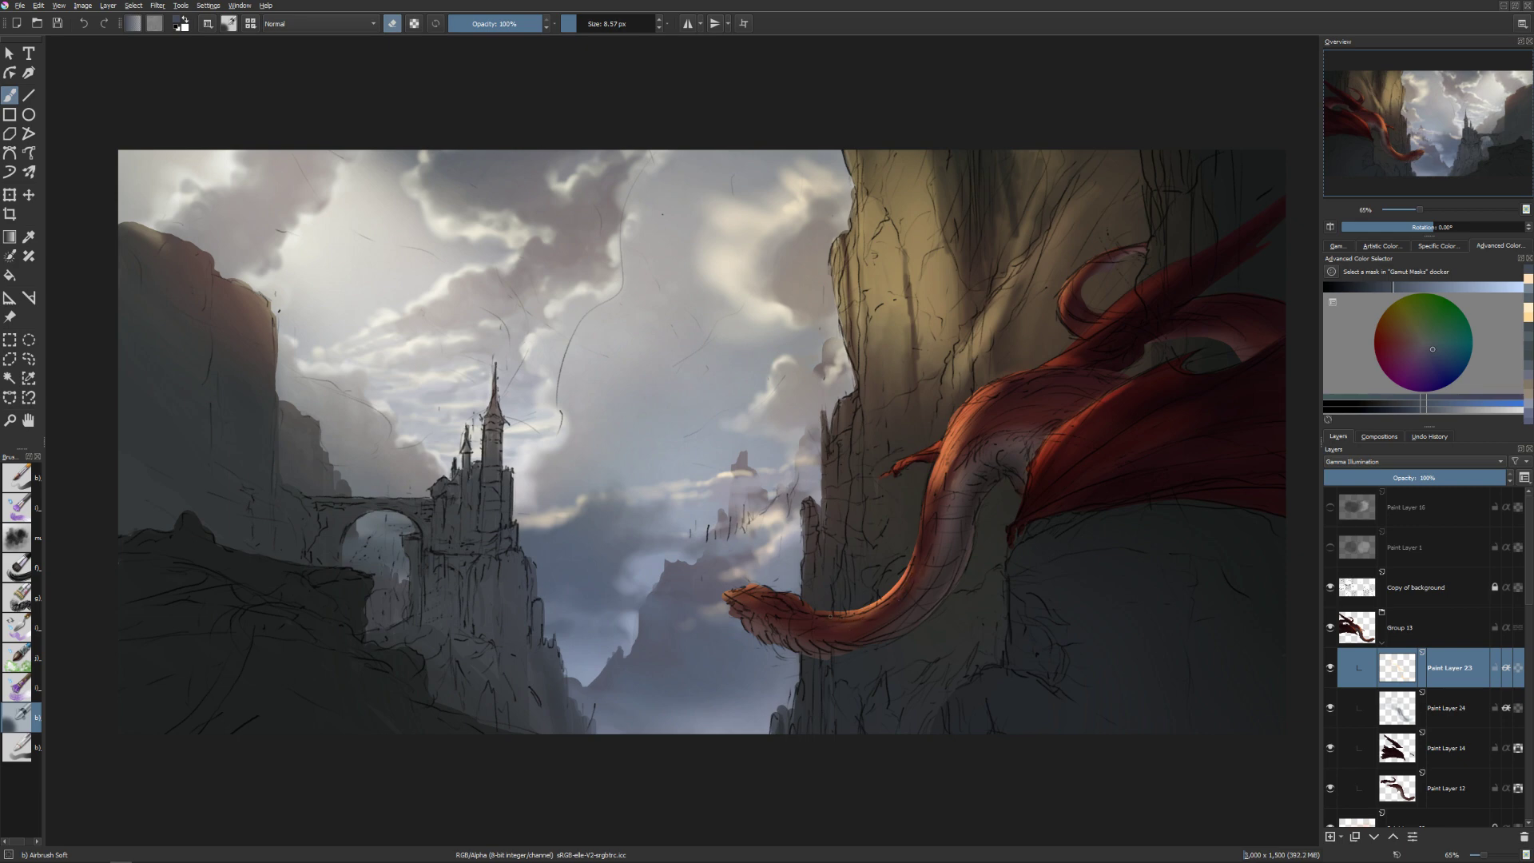
{"action": "left_click_drag", "start_coordinate": [832, 616], "coordinate": [898, 595]}
Mirror the view to check, save the painting, and zoom out to see the whole image.
{"action": "key", "text": "m"}
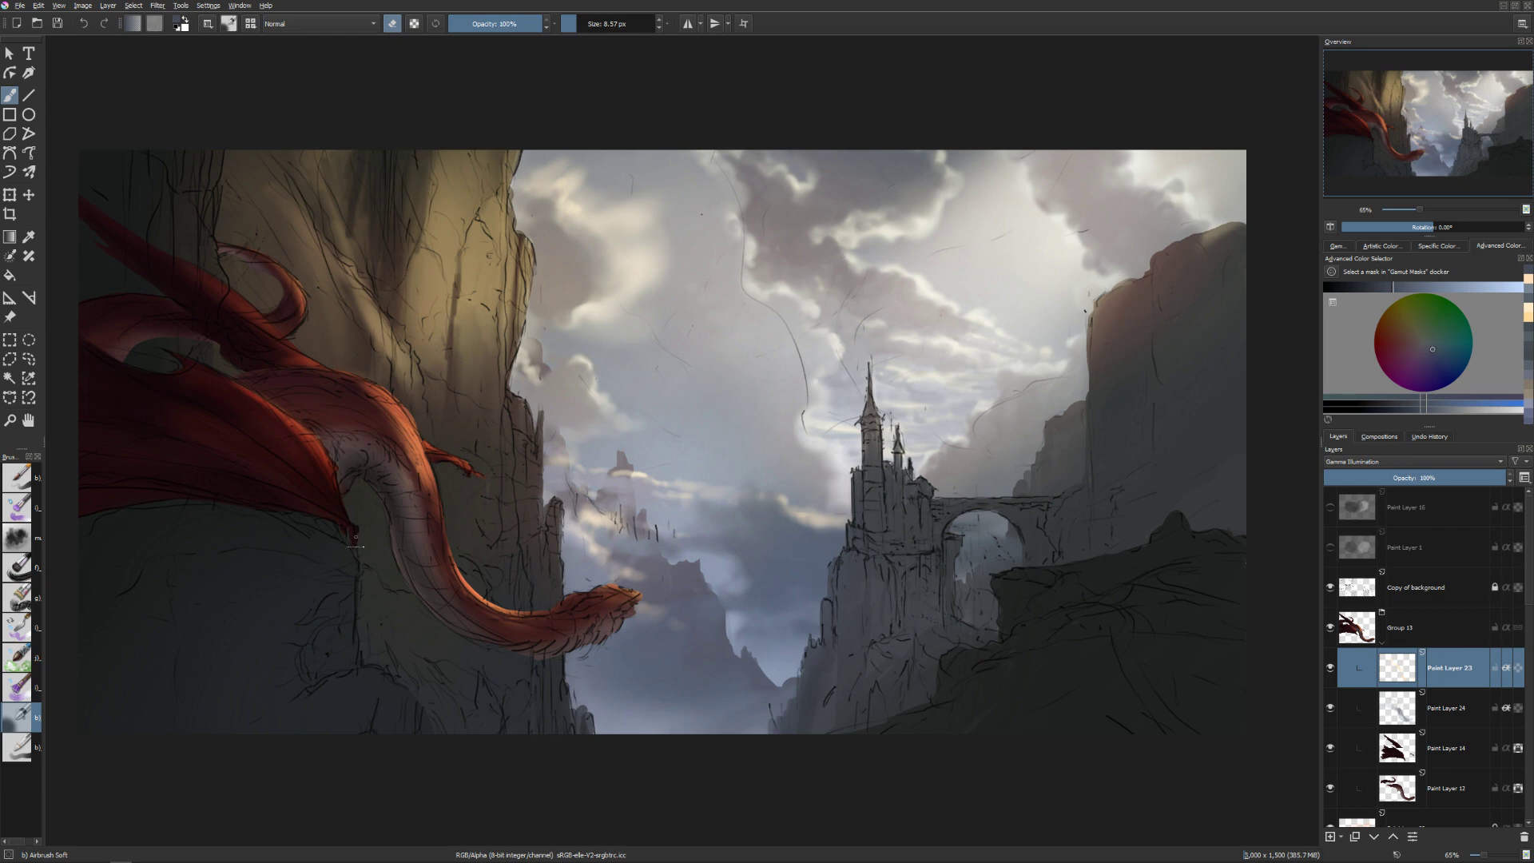
{"action": "key", "text": "ctrl+s"}
{"action": "mouse_move", "coordinate": [398, 505]}
{"action": "left_mouse_down"}
{"action": "mouse_move", "coordinate": [372, 545]}
{"action": "mouse_move", "coordinate": [442, 610]}
{"action": "left_mouse_up"}
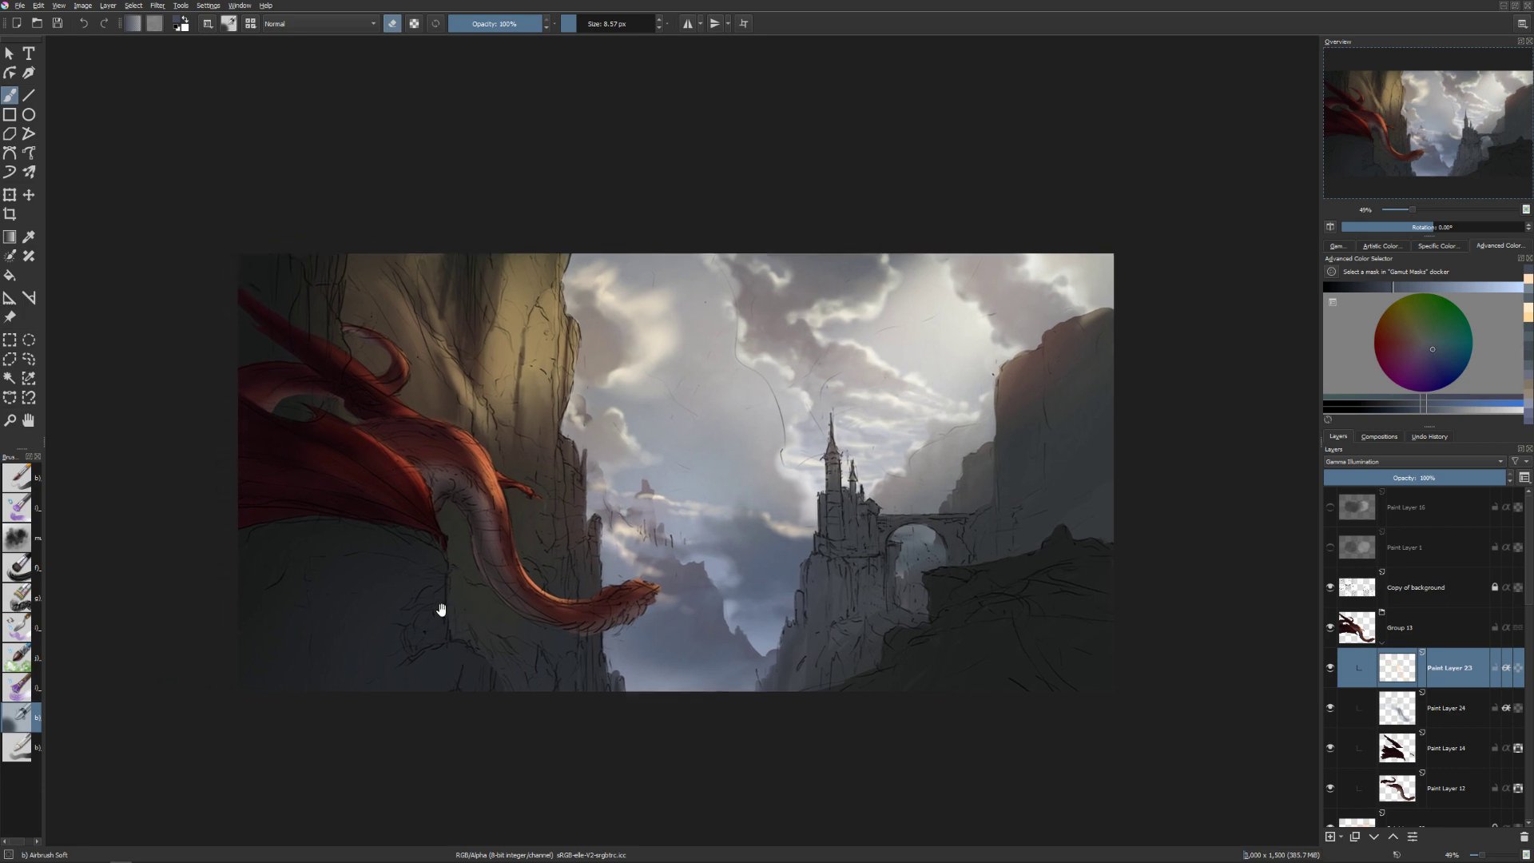
{"action": "left_click", "coordinate": [451, 589], "text": "ctrl"}
{"action": "scroll", "coordinate": [445, 538], "scroll_direction": "up", "scroll_amount": 2}
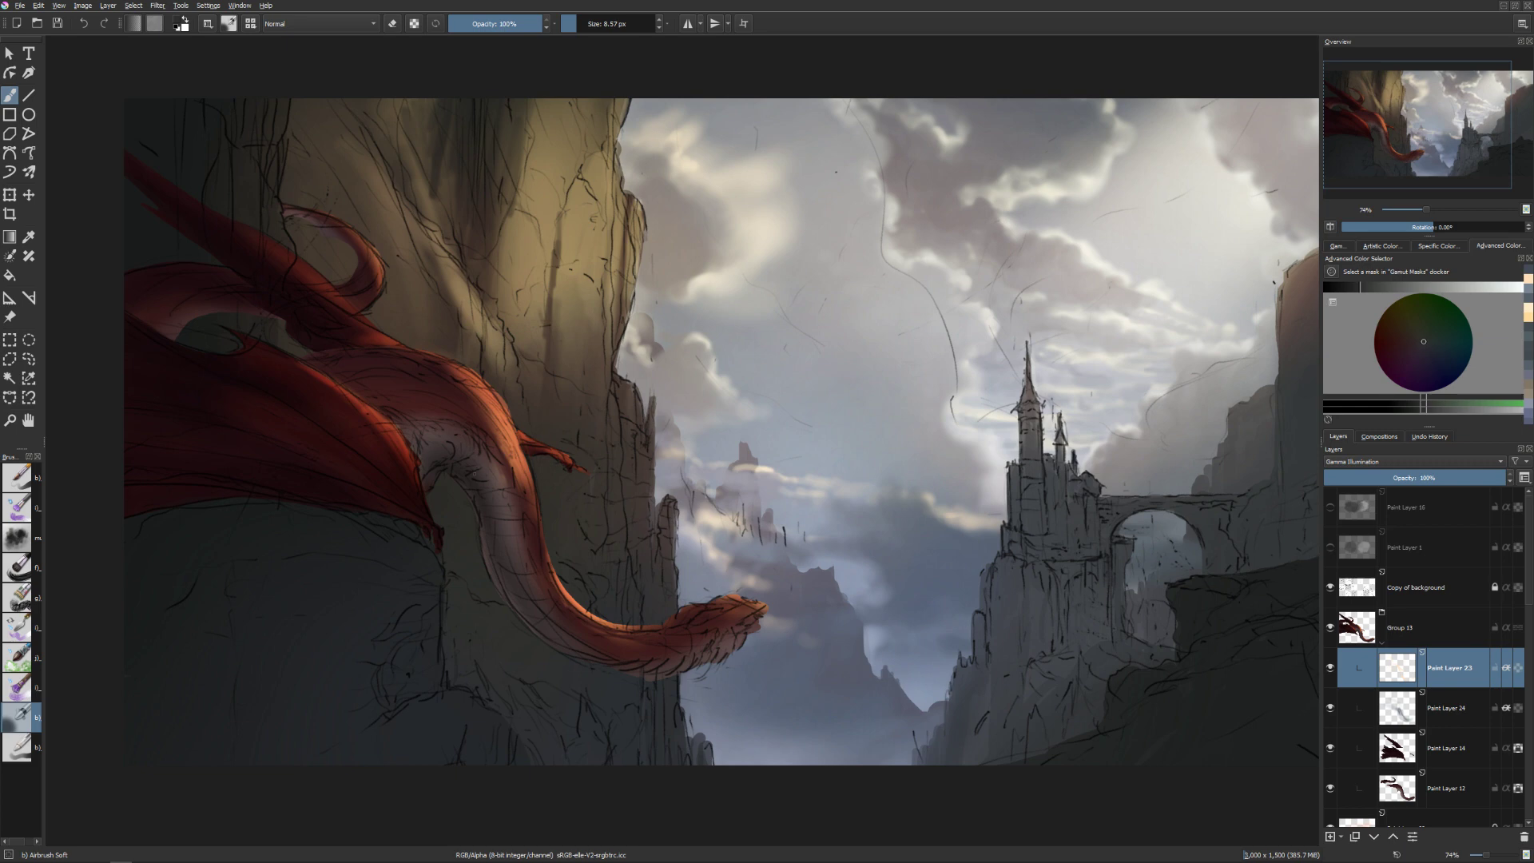
Choose a light peach colour and resize the brush, settling at about 10 px.
{"action": "left_click", "coordinate": [1528, 319]}
{"action": "mouse_move", "coordinate": [382, 381]}
{"action": "left_mouse_down"}
{"action": "mouse_move", "coordinate": [414, 377]}
{"action": "mouse_move", "coordinate": [376, 353]}
{"action": "left_mouse_up"}
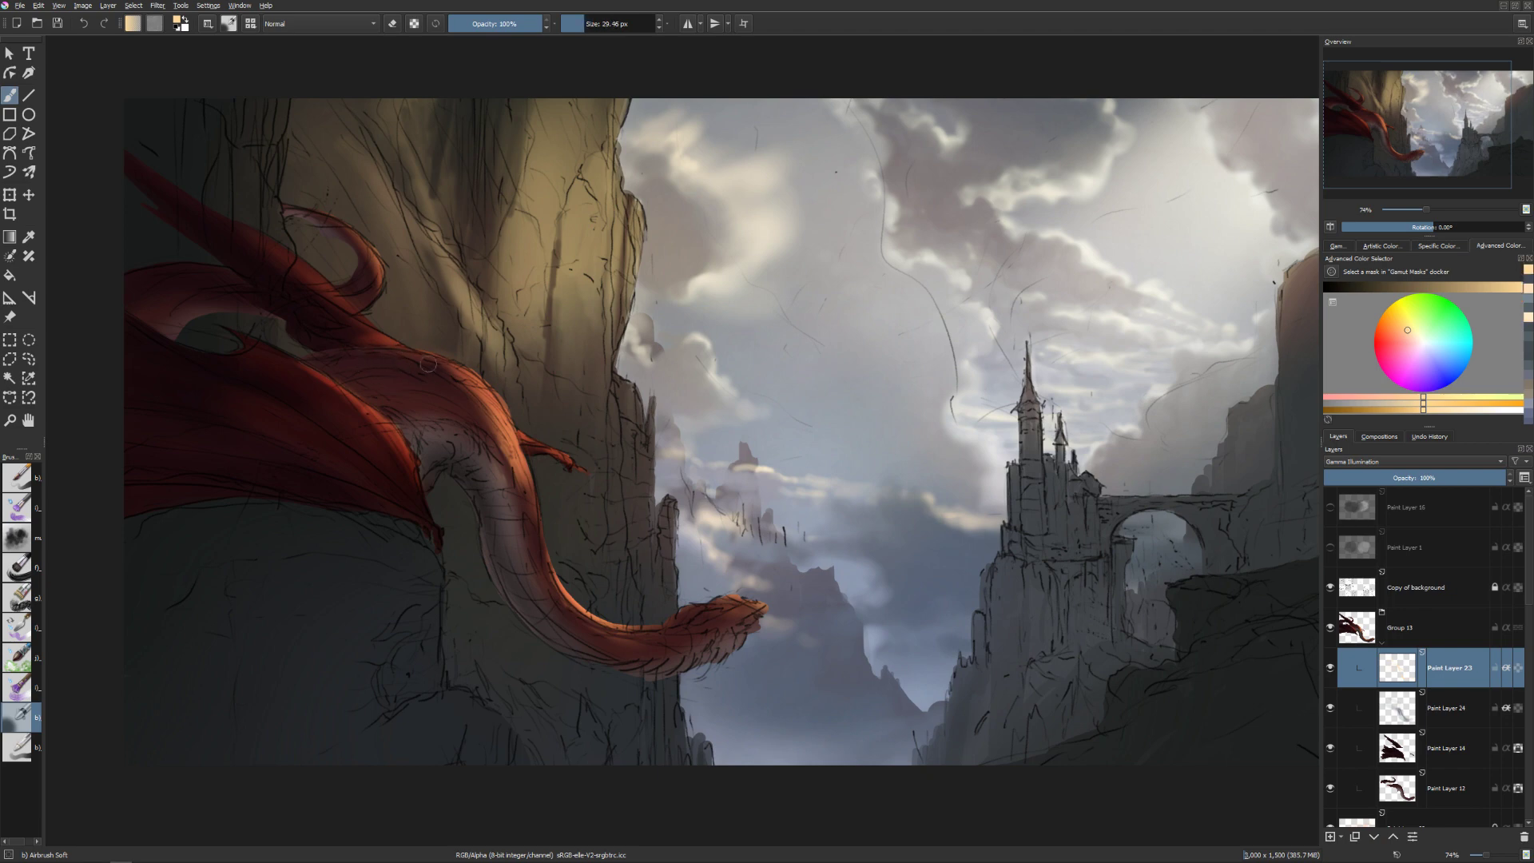
{"action": "key", "text": "bracketright"}
{"action": "key", "text": "bracketright"}
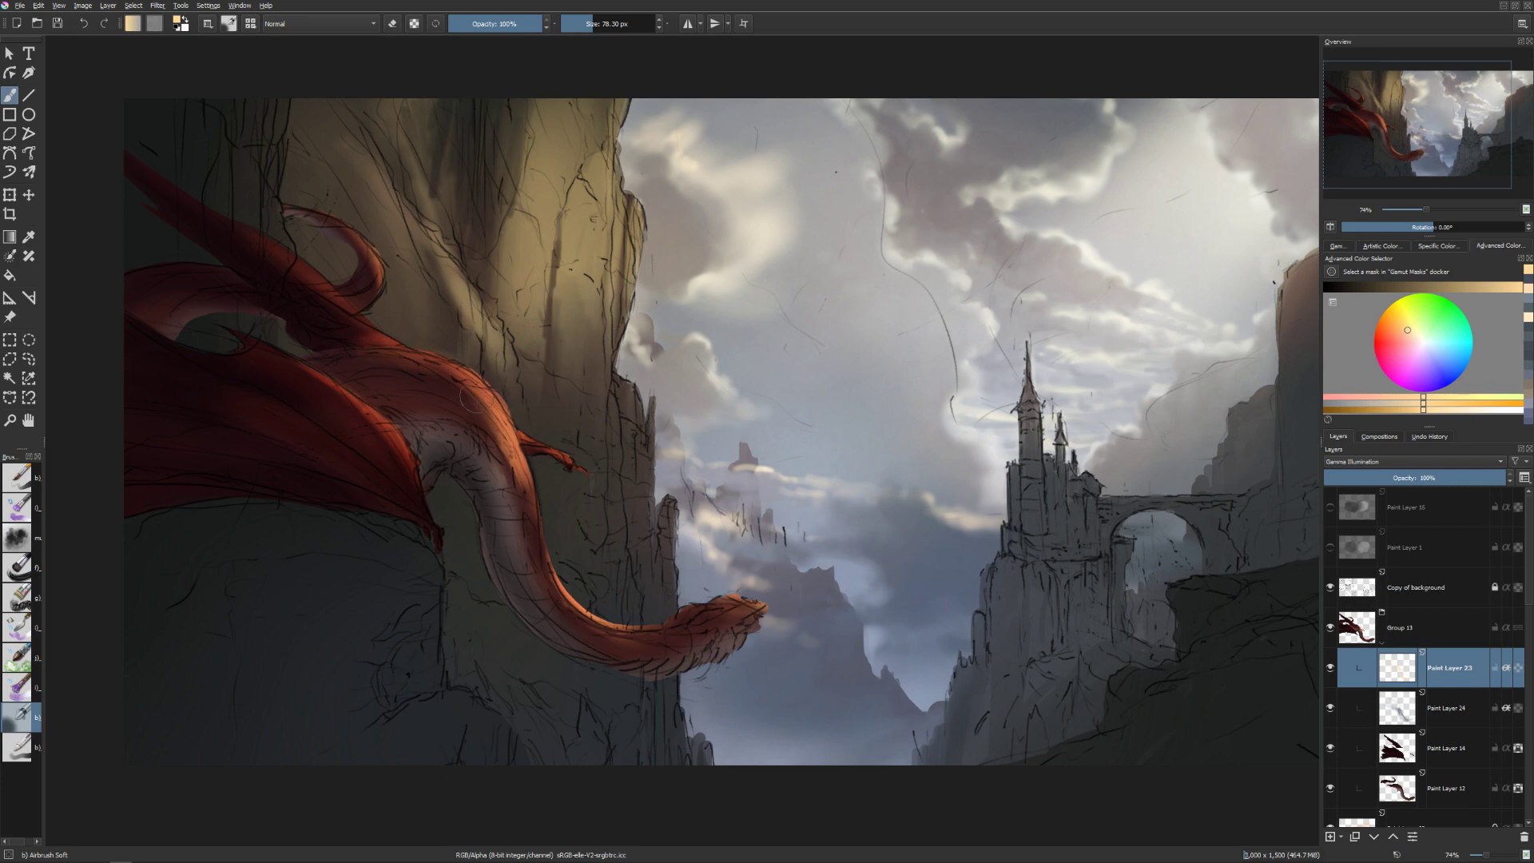
{"action": "key", "text": "bracketleft"}
{"action": "key", "text": "bracketleft"}
{"action": "key", "text": "bracketleft"}
{"action": "key", "text": "bracketleft"}
{"action": "key", "text": "bracketleft"}
Select the dragon's Paint Layer 12, sample its dark red-brown, and enlarge the brush to 60 px.
{"action": "left_click", "coordinate": [1420, 759]}
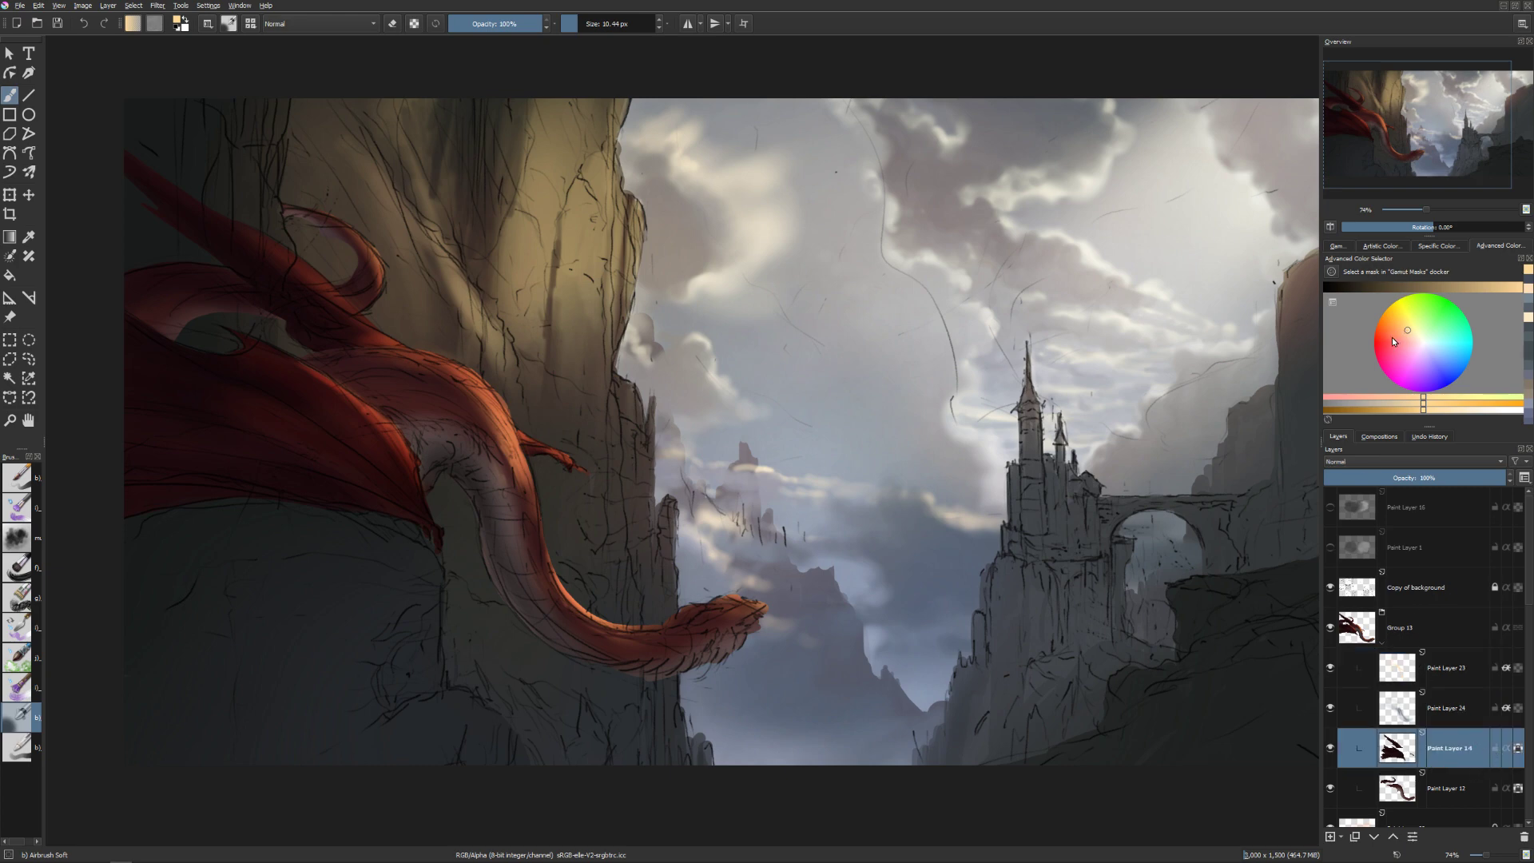
{"action": "key", "text": "ctrl"}
{"action": "left_click", "coordinate": [1400, 795]}
{"action": "left_click", "coordinate": [422, 395], "text": "ctrl"}
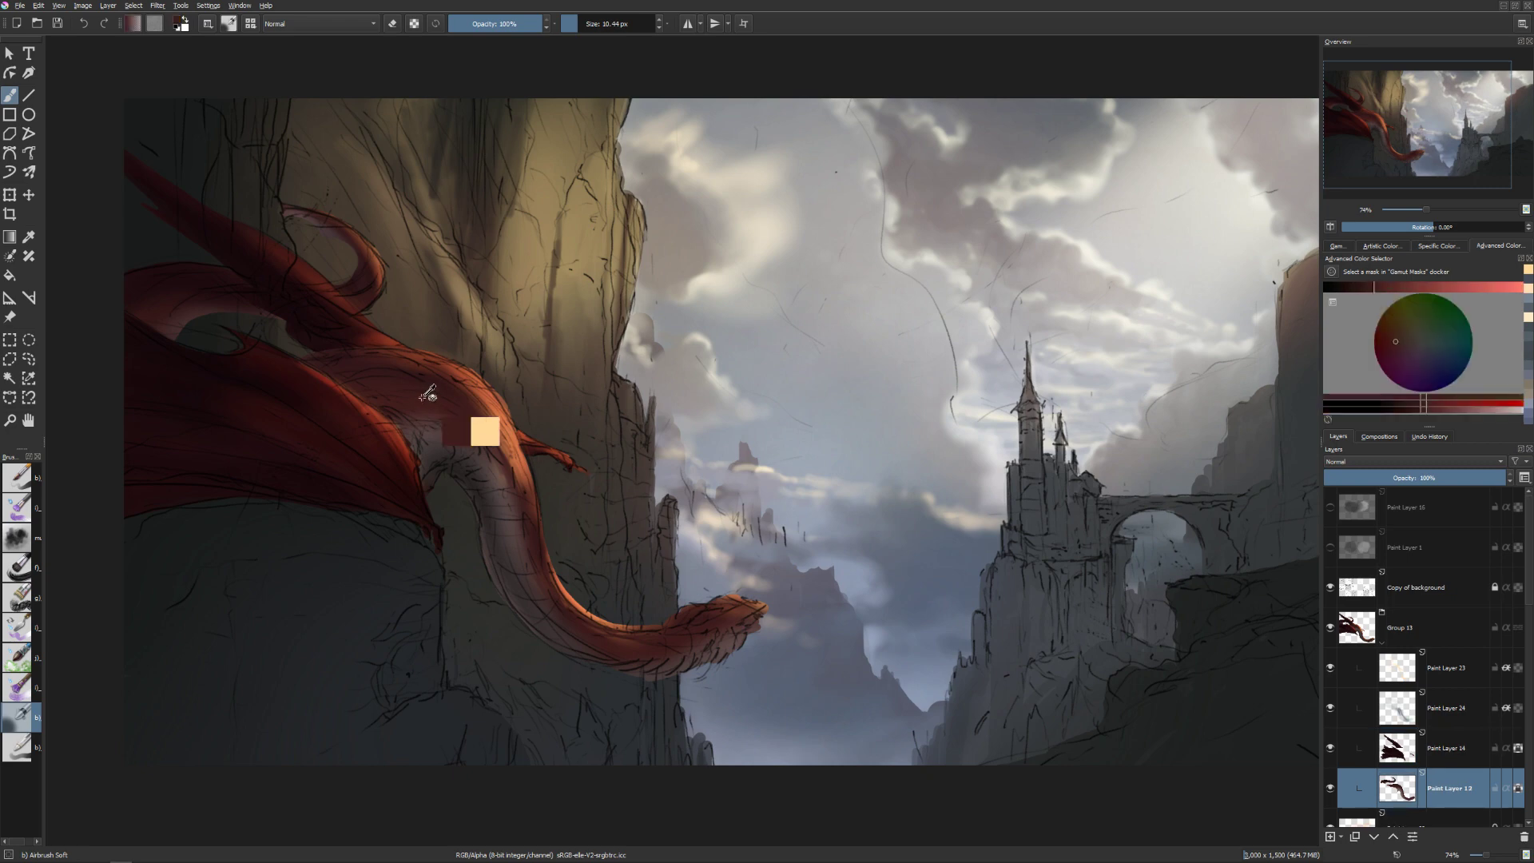
{"action": "left_click_drag", "start_coordinate": [467, 403], "coordinate": [506, 403], "text": "shift"}
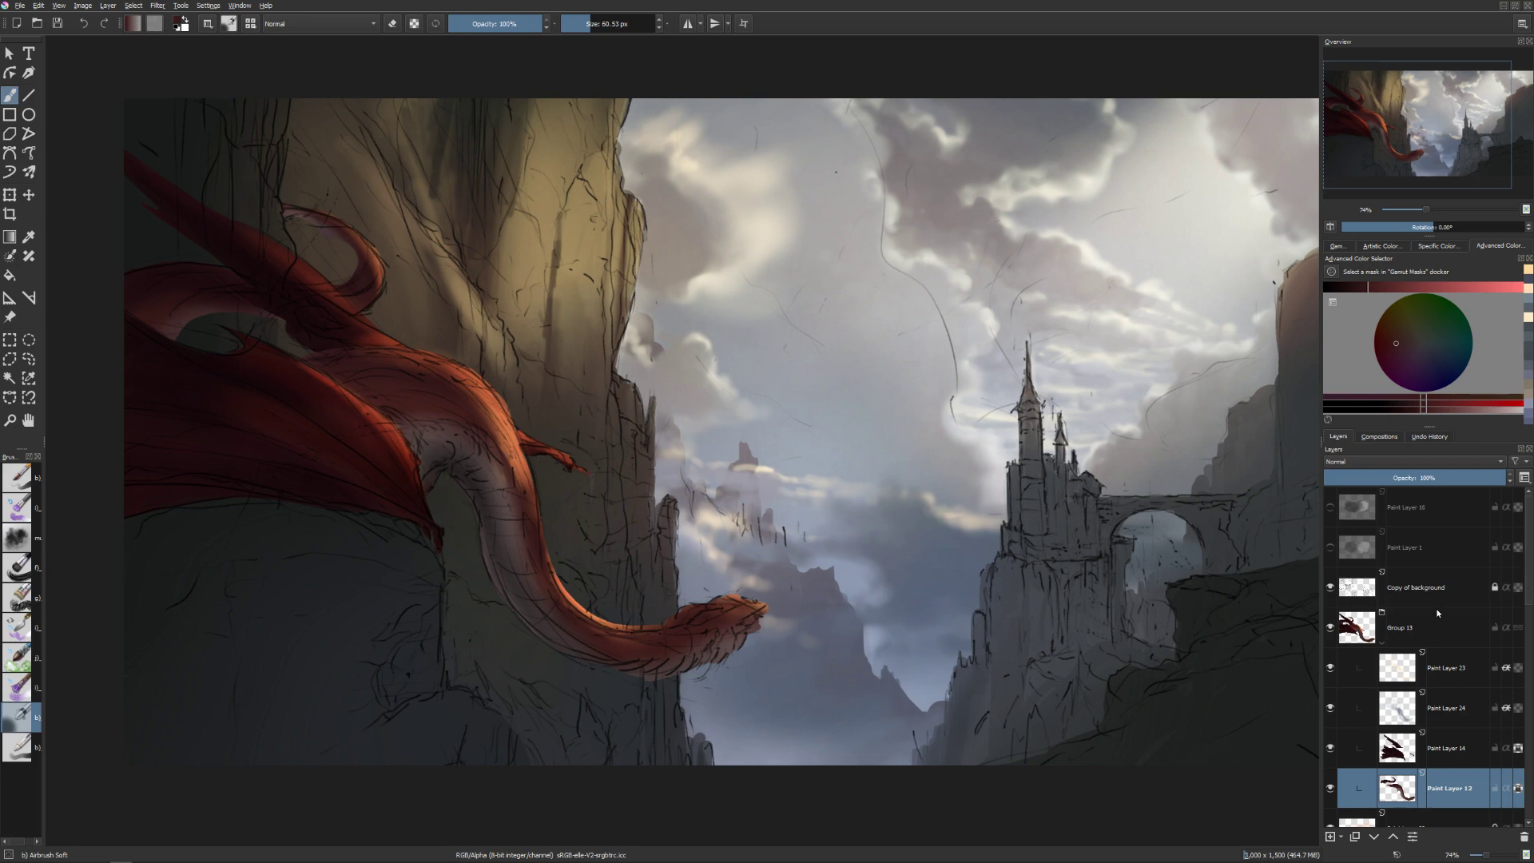
Collapse Group 13 and briefly show Paint Layer 16 and Paint Layer 1 to compare them.
{"action": "left_click", "coordinate": [1383, 644]}
{"action": "left_click", "coordinate": [1330, 508]}
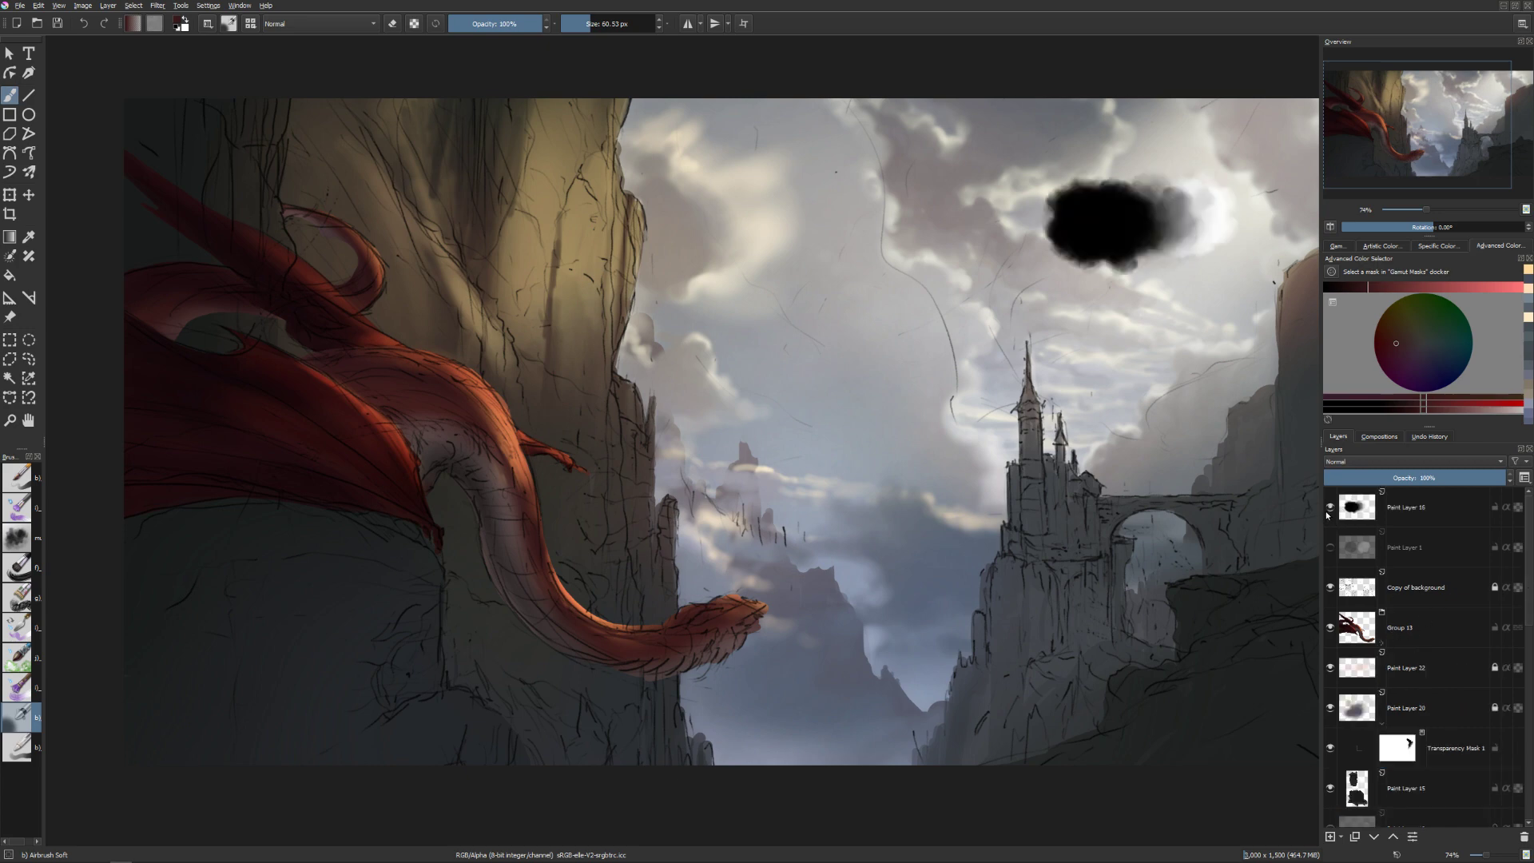
{"action": "left_click", "coordinate": [1330, 508]}
{"action": "left_click", "coordinate": [1330, 548]}
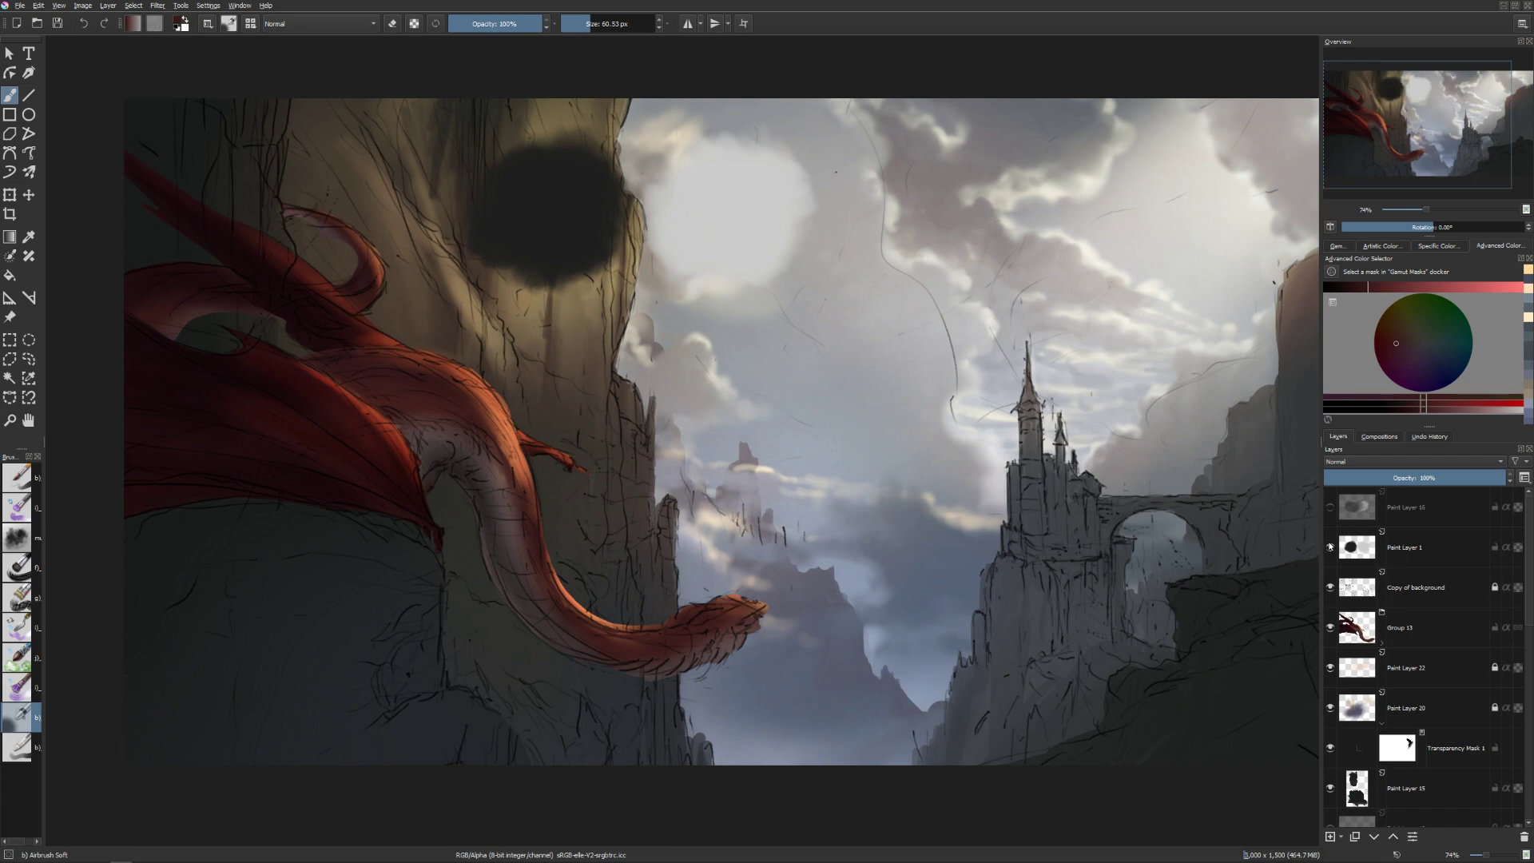
{"action": "left_click", "coordinate": [1330, 548]}
Switch on the misty Paint Layer 19, comparing it off once before keeping it visible.
{"action": "scroll", "coordinate": [1520, 663], "scroll_direction": "down", "scroll_amount": 4}
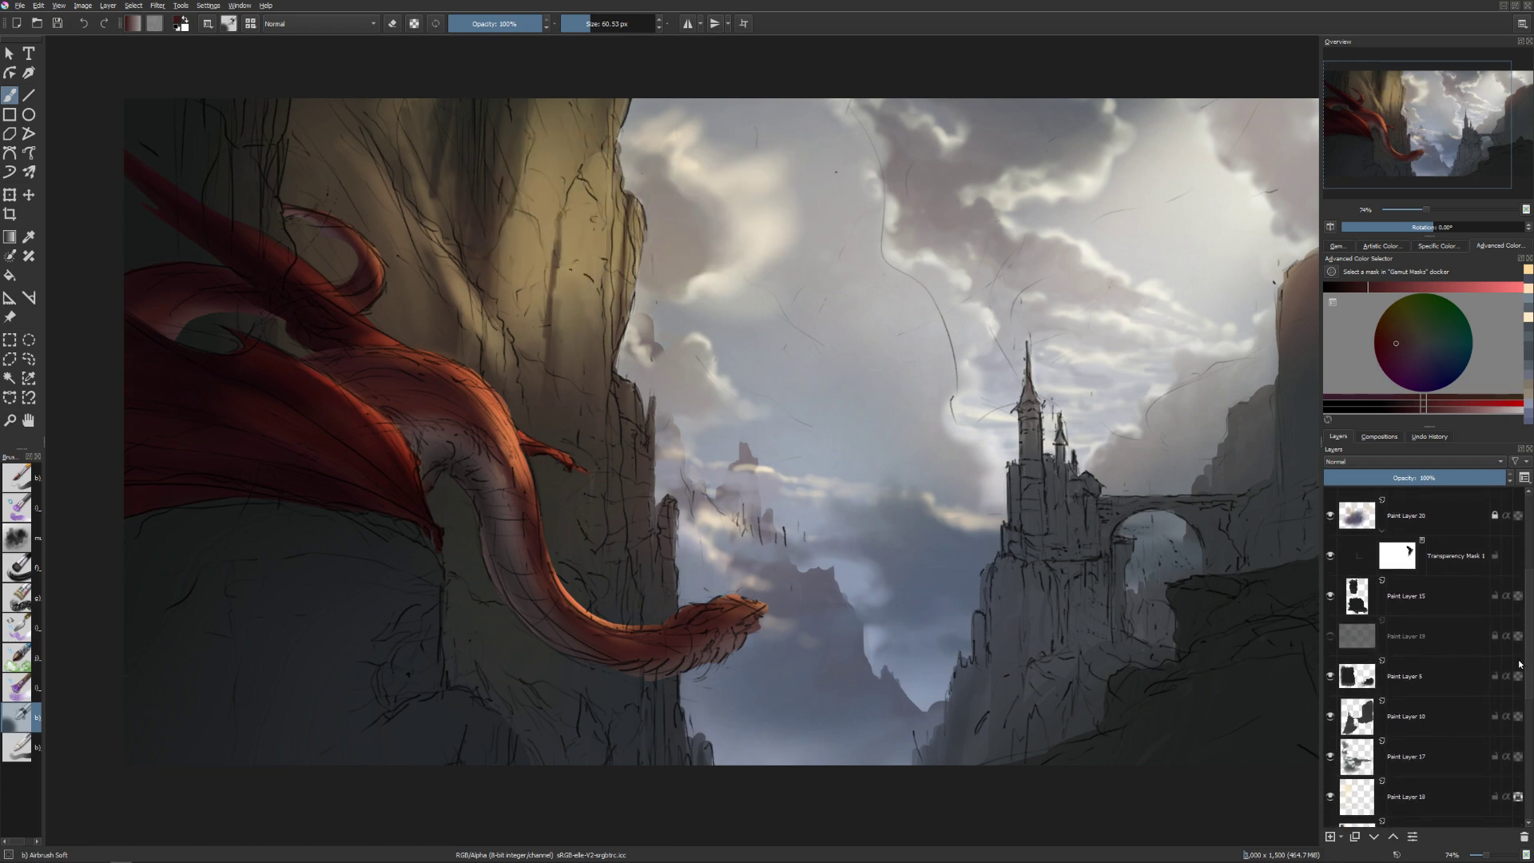
{"action": "left_click", "coordinate": [1331, 638]}
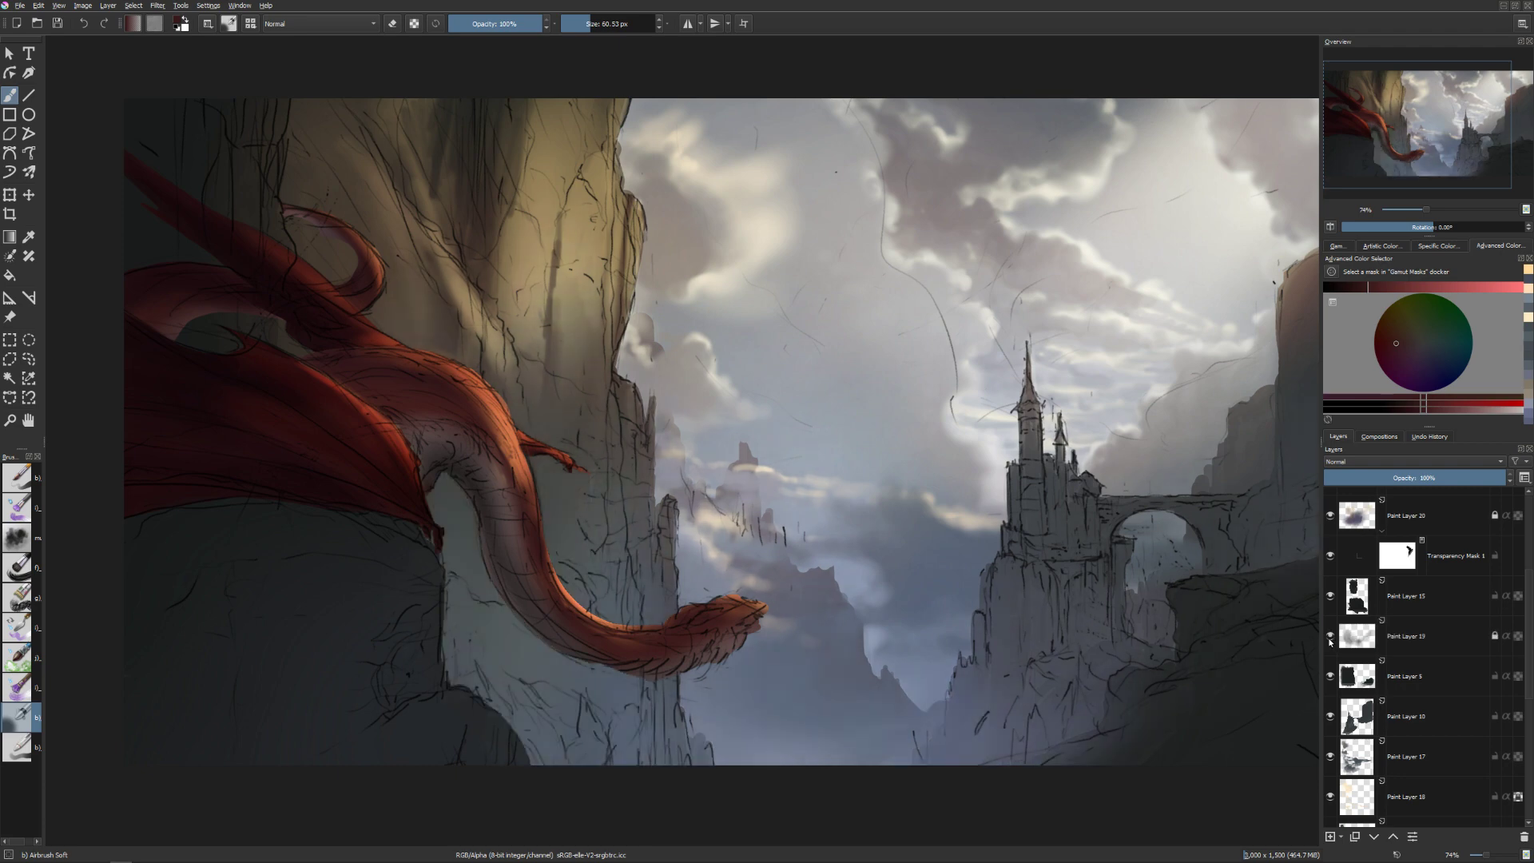
{"action": "left_click", "coordinate": [1331, 638]}
{"action": "left_click", "coordinate": [1331, 638]}
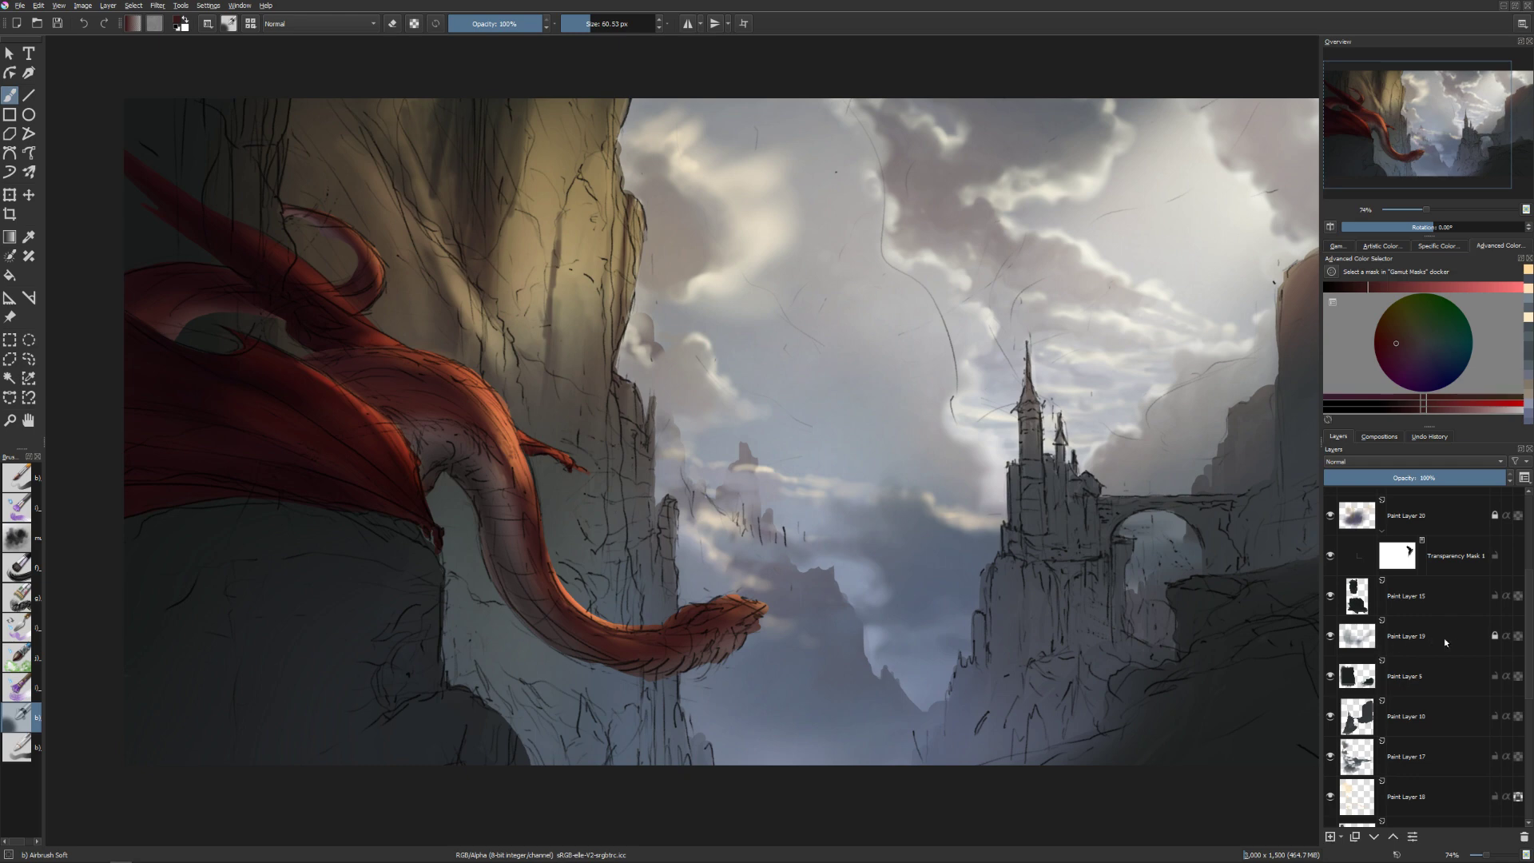
Select and unlock Paint Layer 20 (Gamma Illumination) and enlarge the brush.
{"action": "scroll", "coordinate": [1528, 627], "scroll_direction": "up", "scroll_amount": 4}
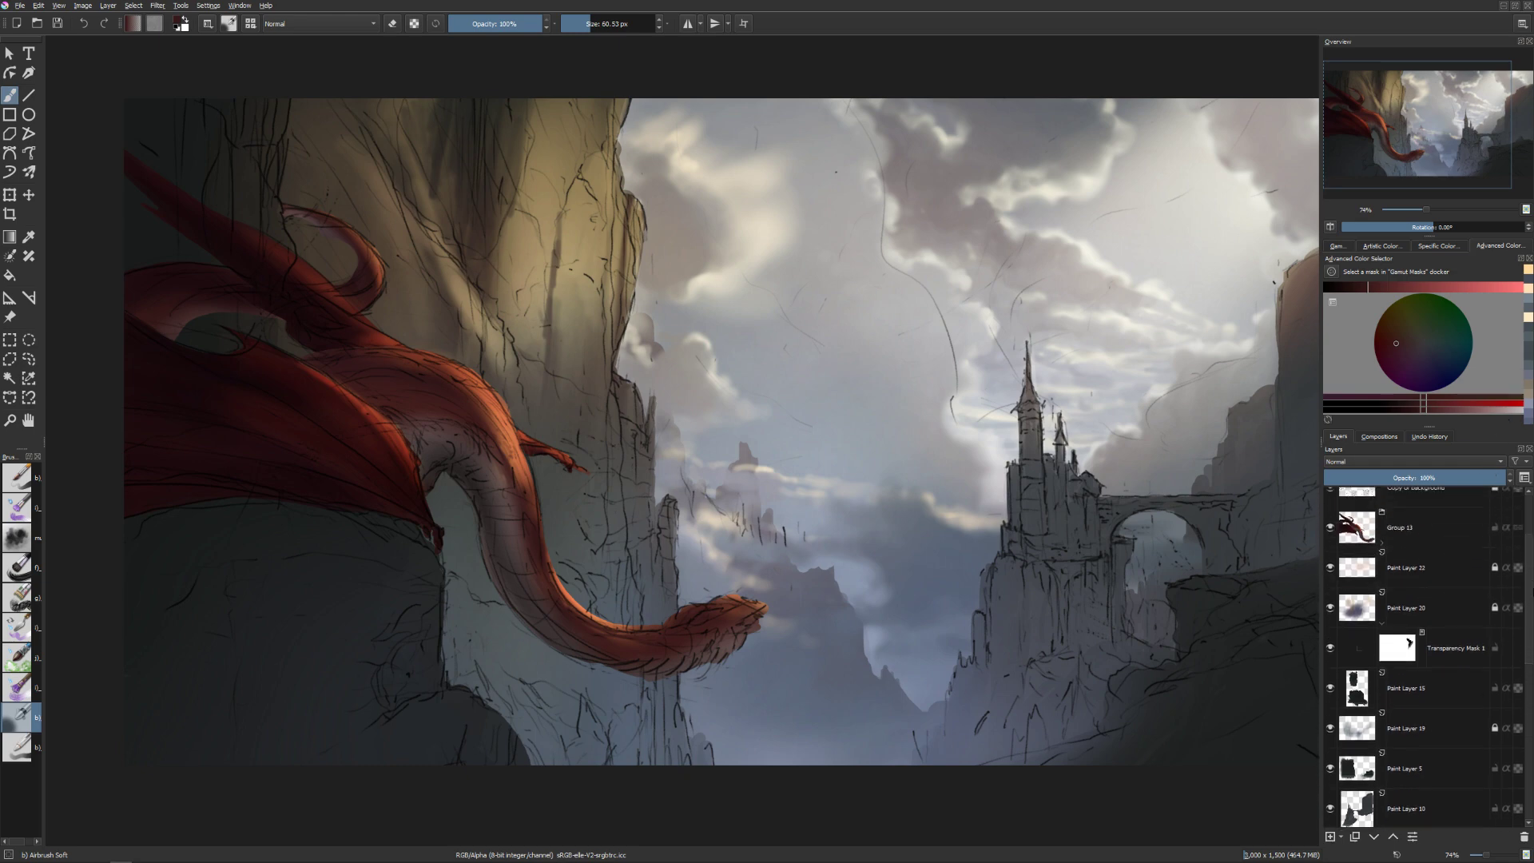
{"action": "left_click", "coordinate": [1366, 681]}
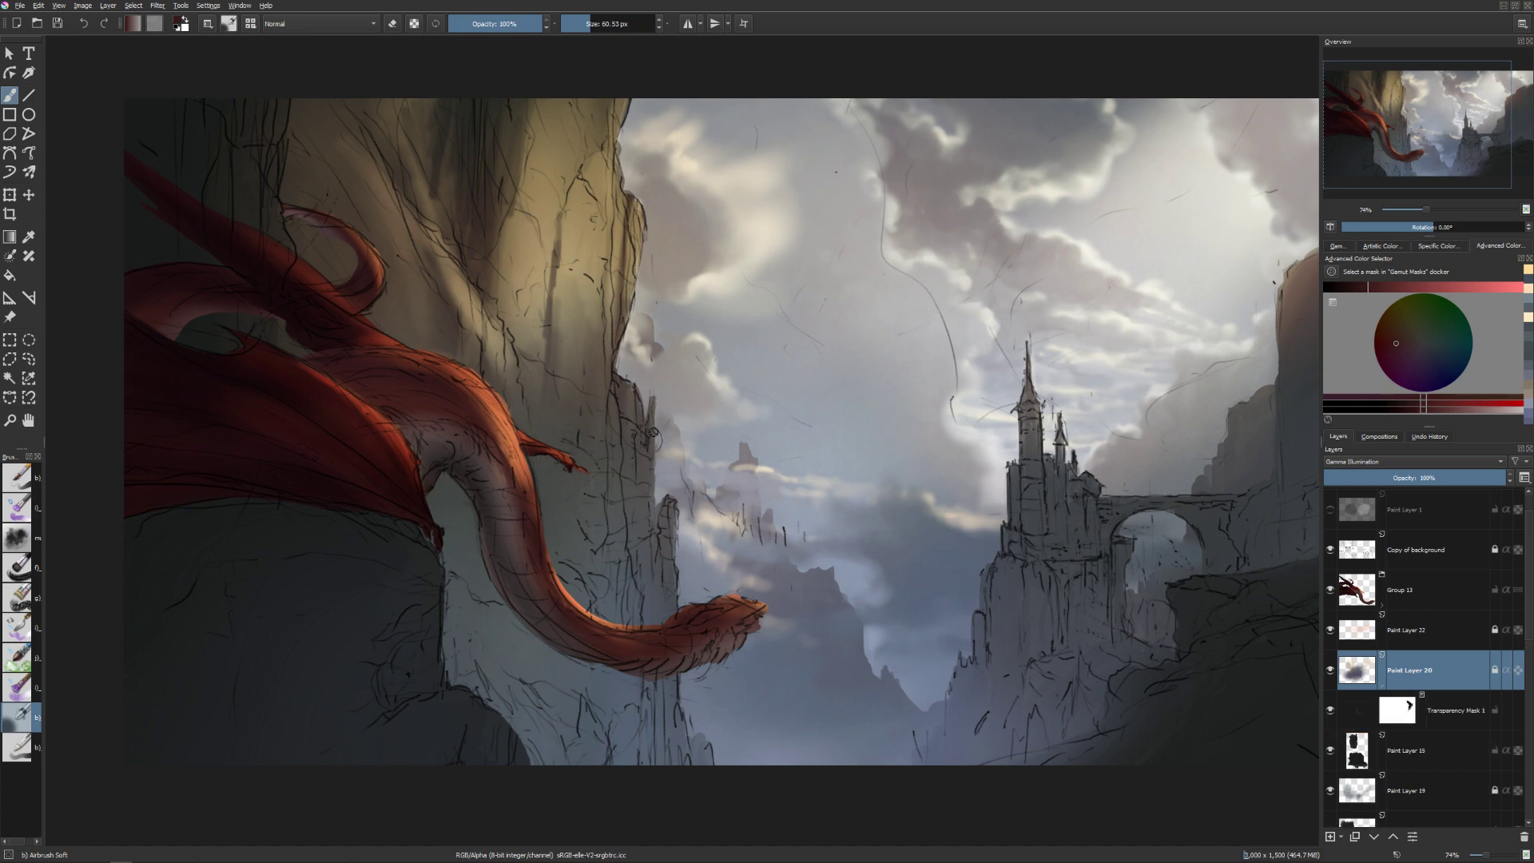
{"action": "left_click", "coordinate": [1495, 670]}
{"action": "mouse_move", "coordinate": [741, 403]}
{"action": "left_mouse_down"}
{"action": "mouse_move", "coordinate": [811, 409]}
{"action": "mouse_move", "coordinate": [772, 409]}
{"action": "left_mouse_up"}
Pick a peach colour and airbrush warm orange light along the cliff edge and rock below the ledge.
{"action": "left_click", "coordinate": [1524, 270]}
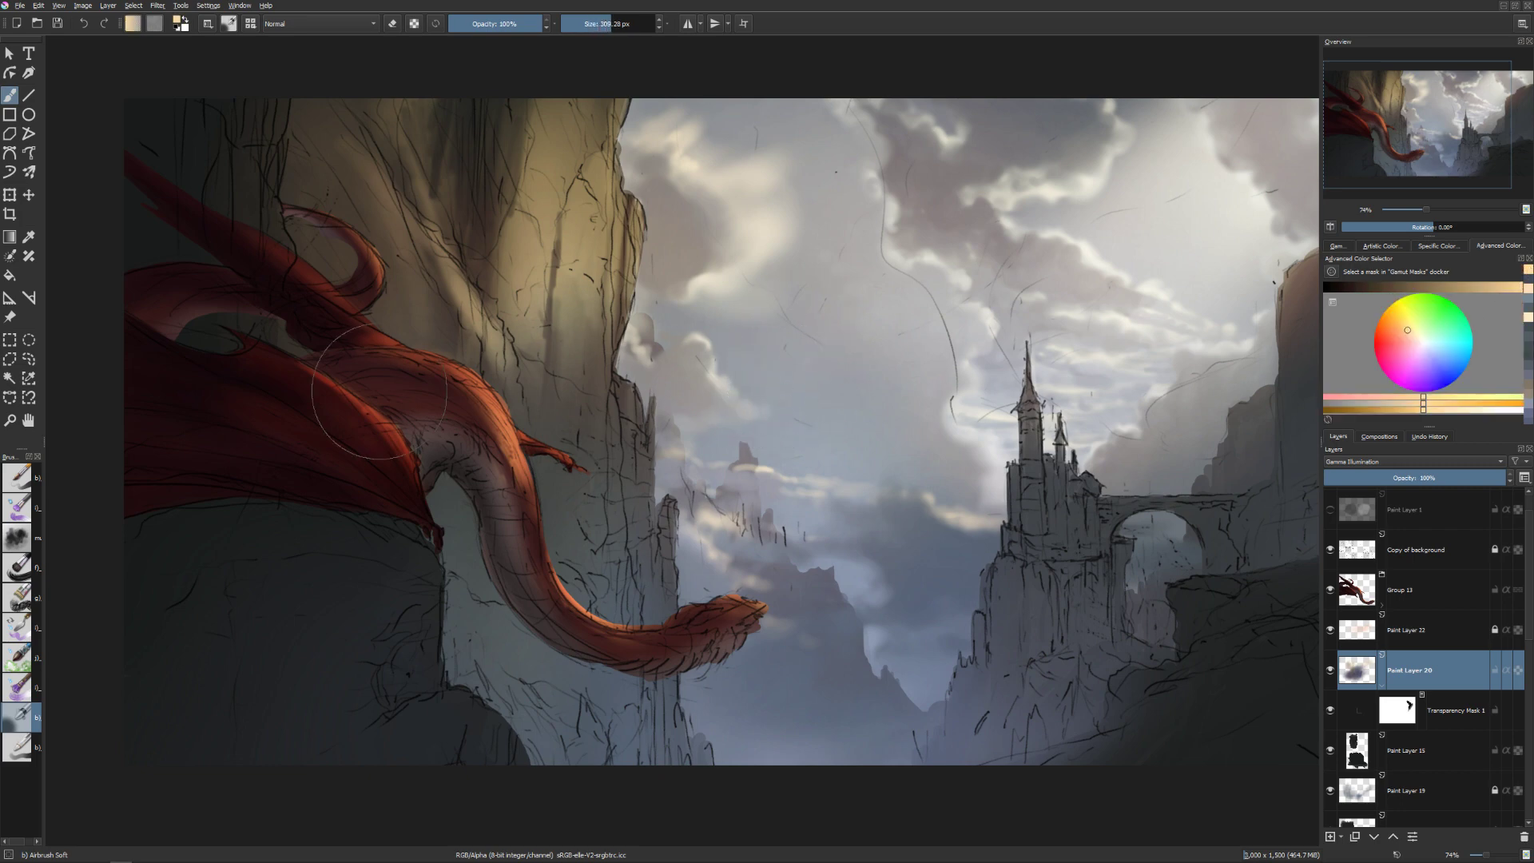
{"action": "left_click_drag", "start_coordinate": [376, 506], "coordinate": [310, 530]}
{"action": "mouse_move", "coordinate": [404, 532]}
{"action": "left_mouse_down", "text": "shift"}
{"action": "mouse_move", "coordinate": [367, 526]}
{"action": "mouse_move", "coordinate": [434, 552]}
{"action": "mouse_move", "coordinate": [395, 528]}
{"action": "mouse_move", "coordinate": [443, 581]}
{"action": "left_mouse_up", "text": "shift"}
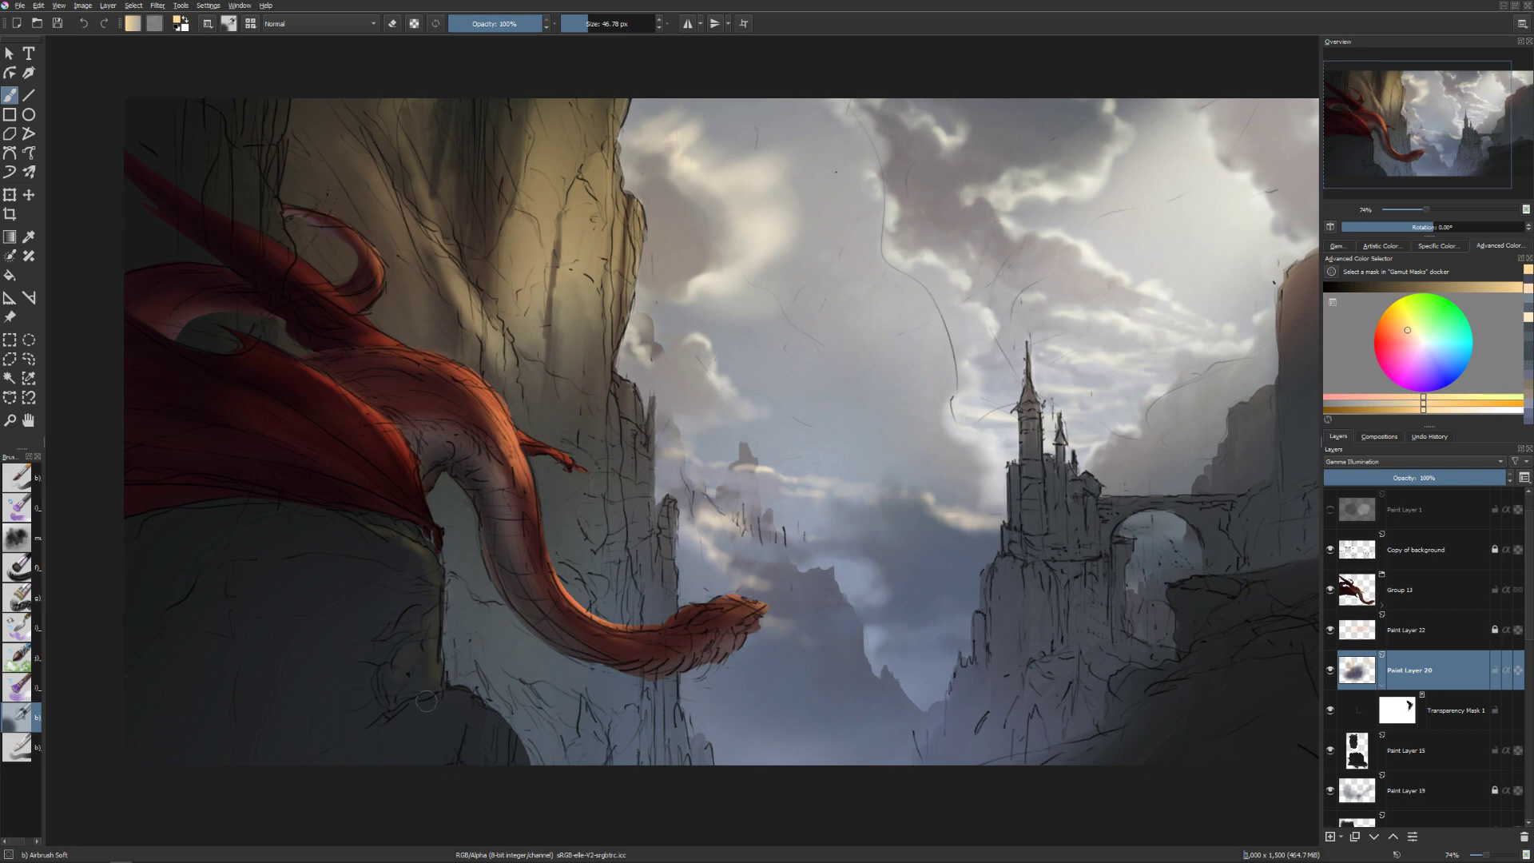
{"action": "key", "text": "bracketleft"}
{"action": "key", "text": "bracketleft"}
{"action": "mouse_move", "coordinate": [456, 693]}
{"action": "left_mouse_down"}
{"action": "mouse_move", "coordinate": [412, 712]}
{"action": "mouse_move", "coordinate": [477, 706]}
{"action": "mouse_move", "coordinate": [445, 744]}
{"action": "left_mouse_up"}
{"action": "left_click_drag", "start_coordinate": [470, 719], "coordinate": [508, 744]}
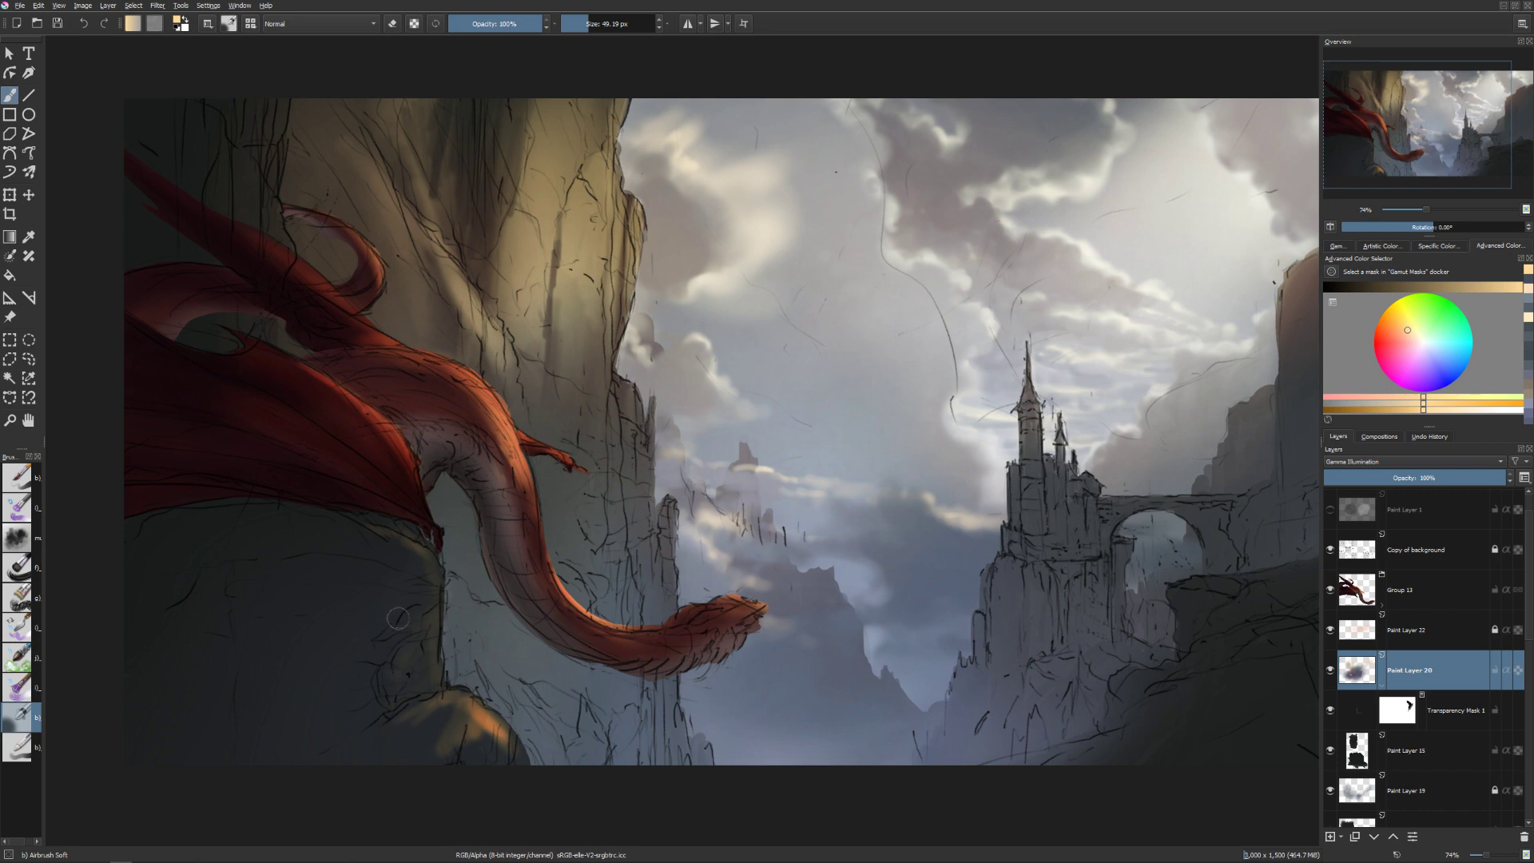
{"action": "mouse_move", "coordinate": [425, 678]}
{"action": "left_mouse_down"}
{"action": "mouse_move", "coordinate": [444, 678]}
{"action": "mouse_move", "coordinate": [422, 580]}
{"action": "mouse_move", "coordinate": [429, 673]}
{"action": "mouse_move", "coordinate": [413, 680]}
{"action": "mouse_move", "coordinate": [433, 583]}
{"action": "mouse_move", "coordinate": [429, 653]}
{"action": "left_mouse_up"}
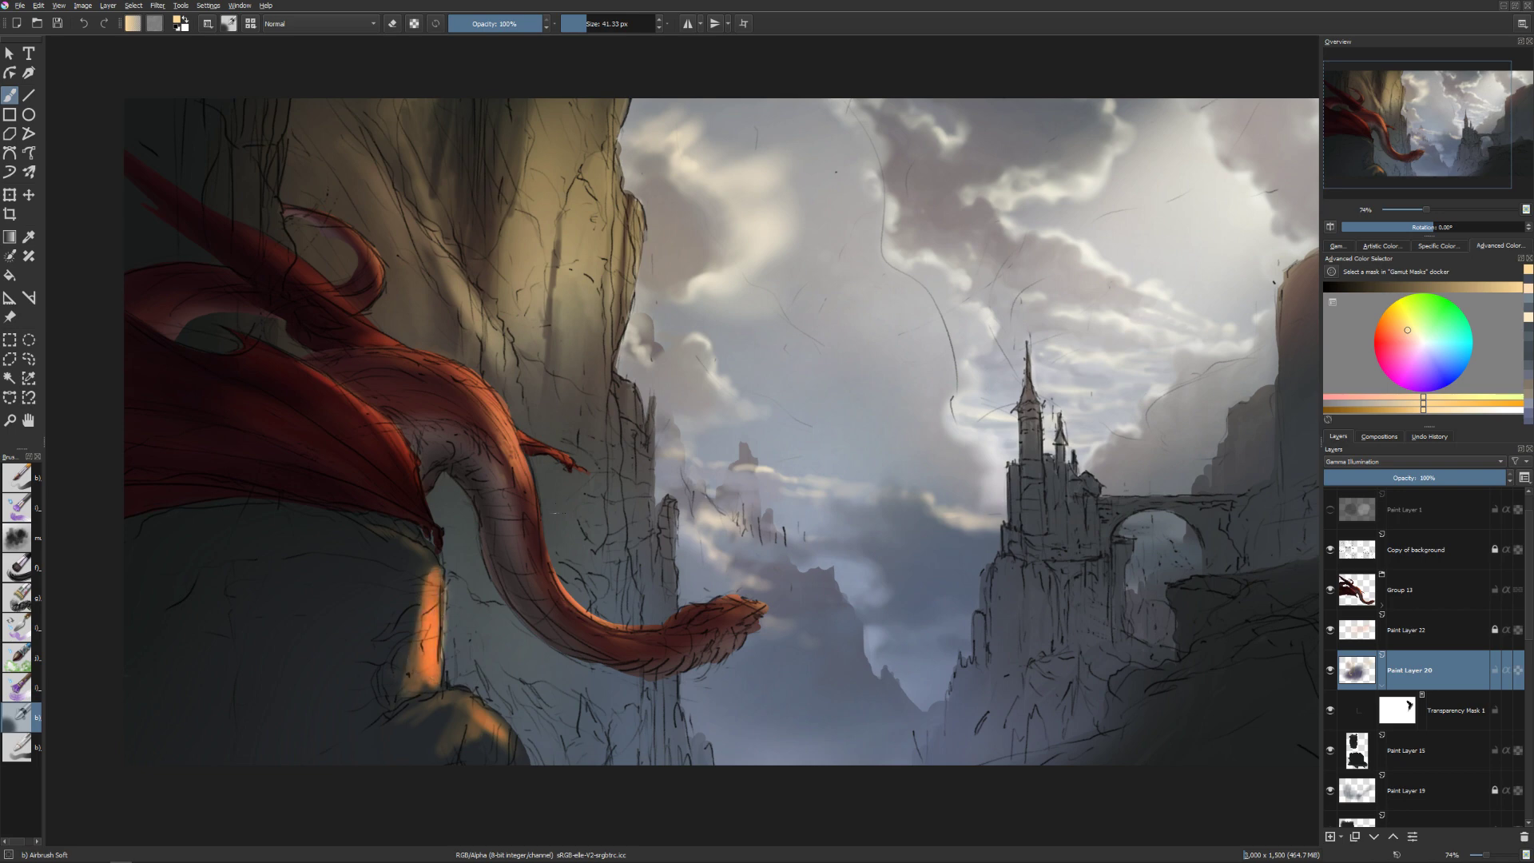
Switch to a larger eraser and collapse then re-expand Paint Layer 20 to check its mask.
{"action": "key", "text": "e"}
{"action": "left_click_drag", "start_coordinate": [433, 613], "coordinate": [452, 613]}
{"action": "double_click", "coordinate": [1355, 676]}
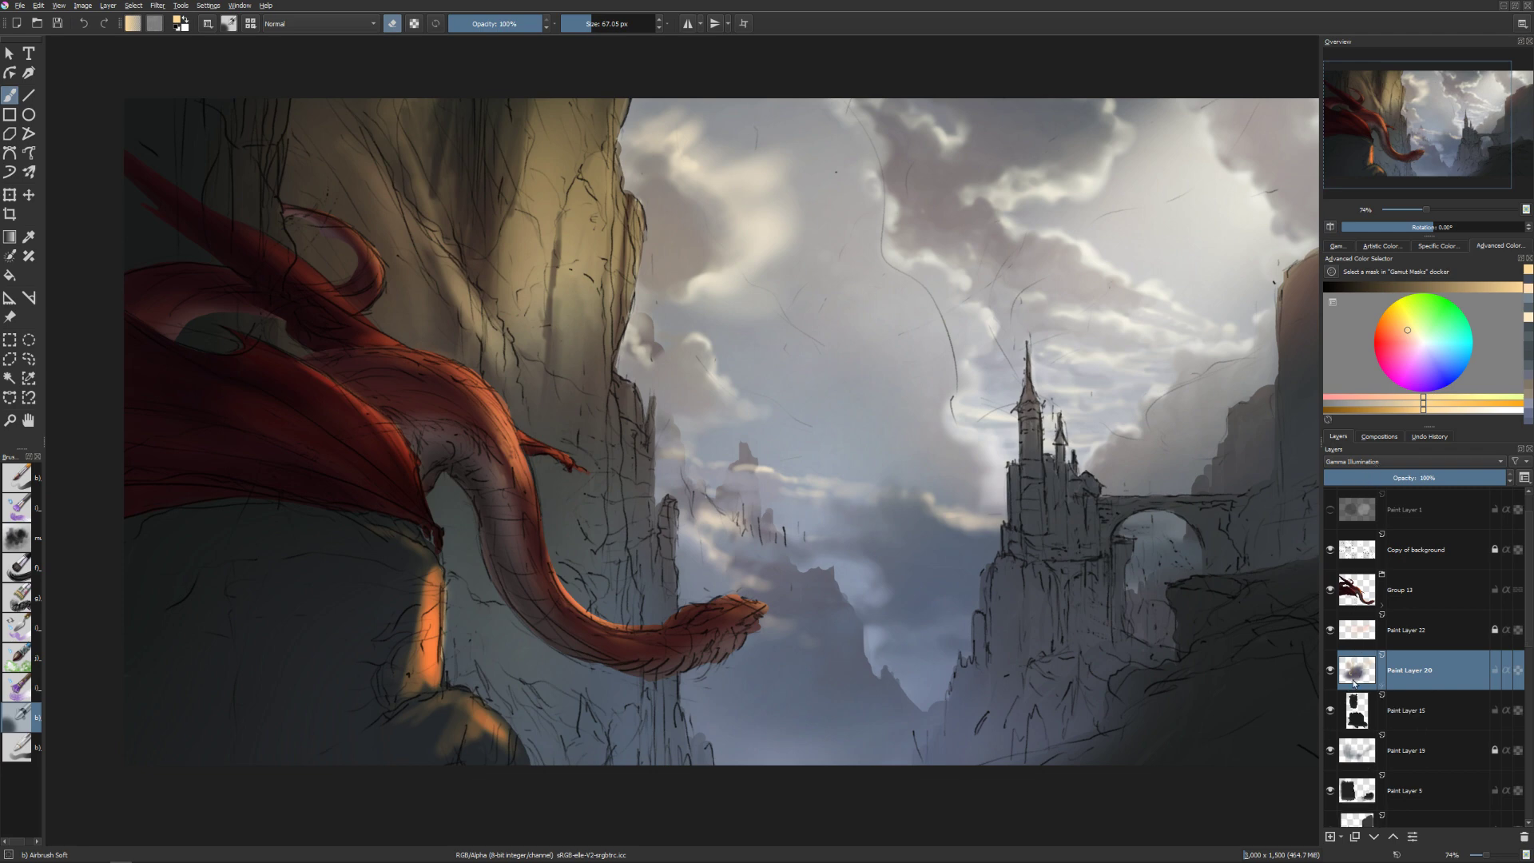
{"action": "double_click", "coordinate": [1353, 681]}
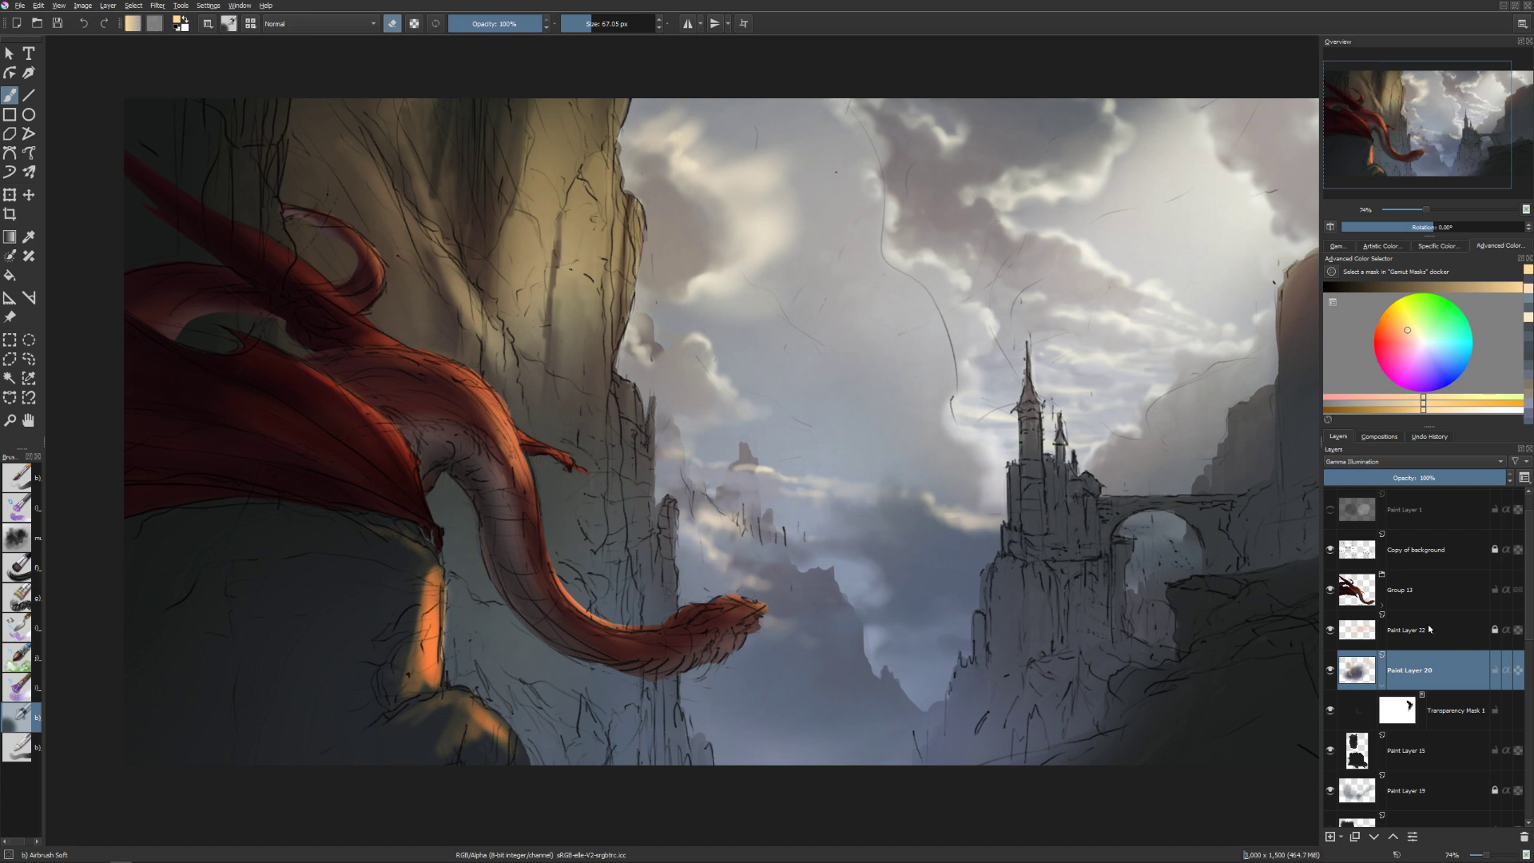
{"action": "mouse_move", "coordinate": [1429, 629]}
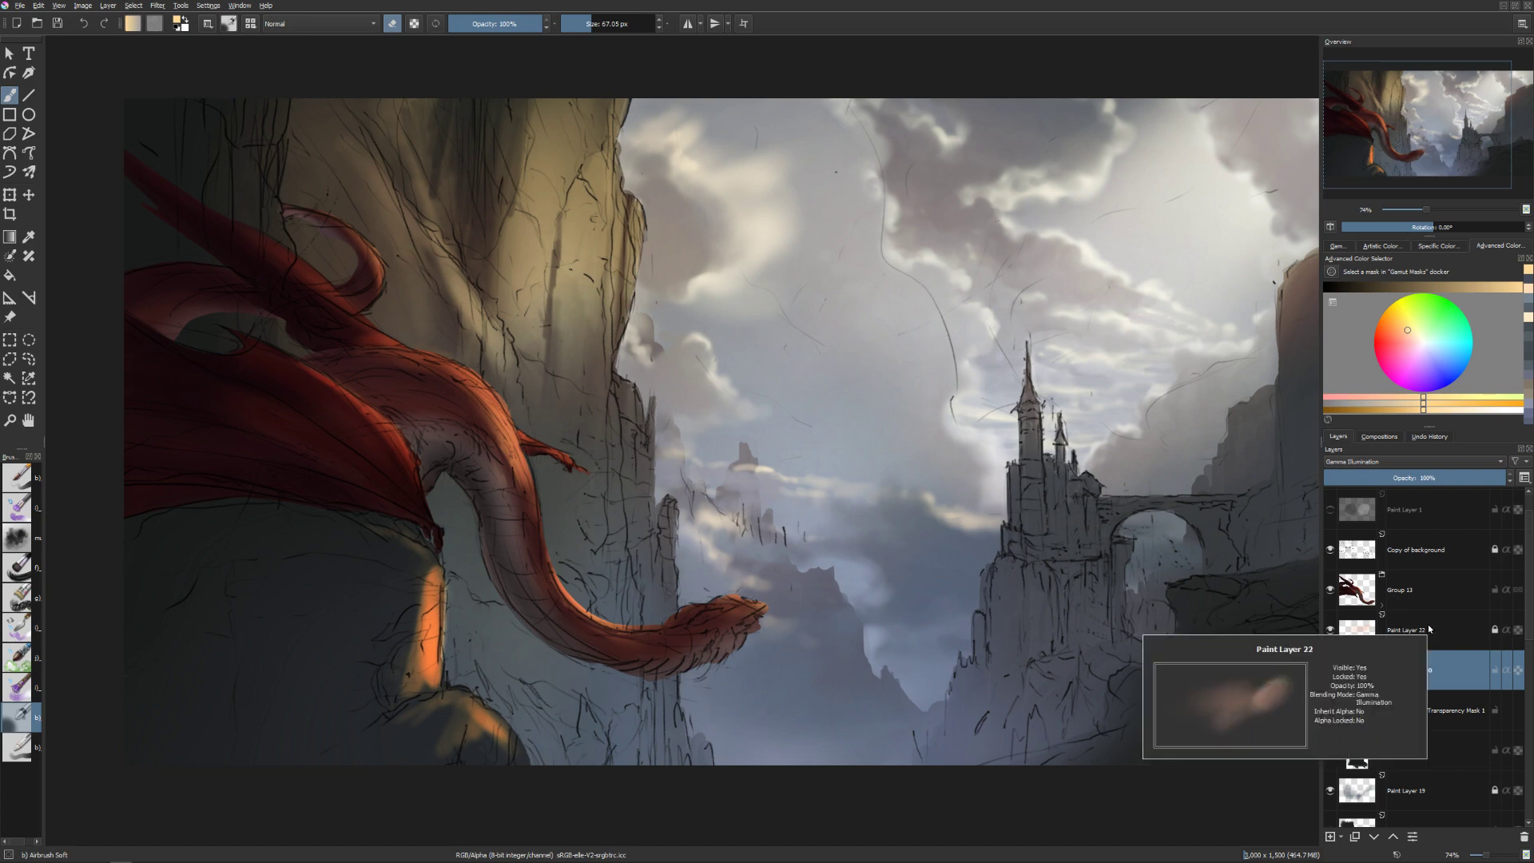
Brighten the lit rock edge with a brighter orange and erase the stray glow beside it.
{"action": "left_click", "coordinate": [1414, 337]}
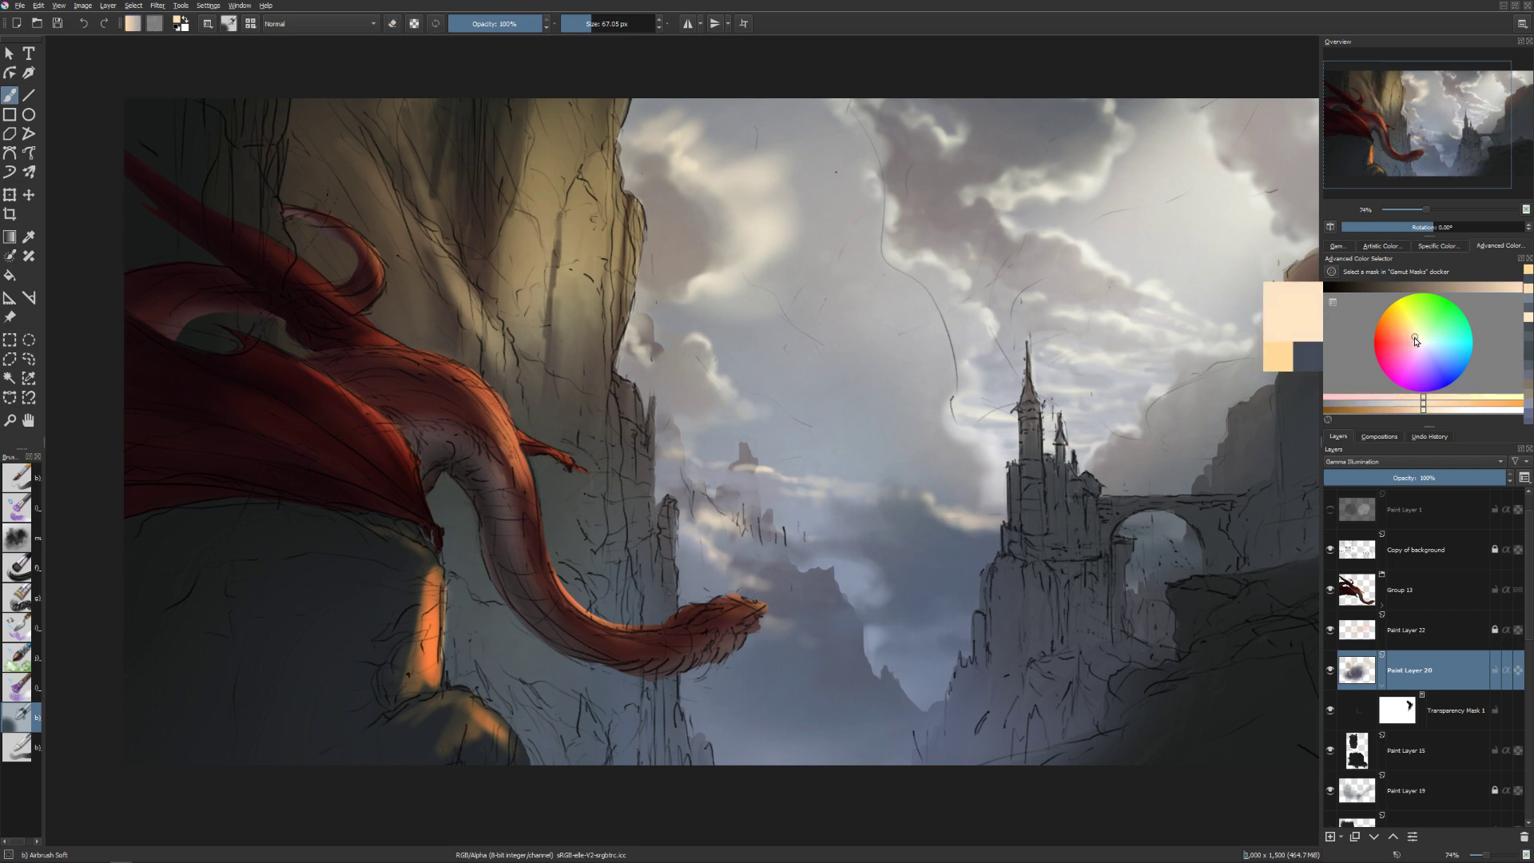
{"action": "left_click_drag", "start_coordinate": [424, 594], "coordinate": [428, 674]}
{"action": "key", "text": "e"}
{"action": "left_click_drag", "start_coordinate": [458, 598], "coordinate": [455, 641]}
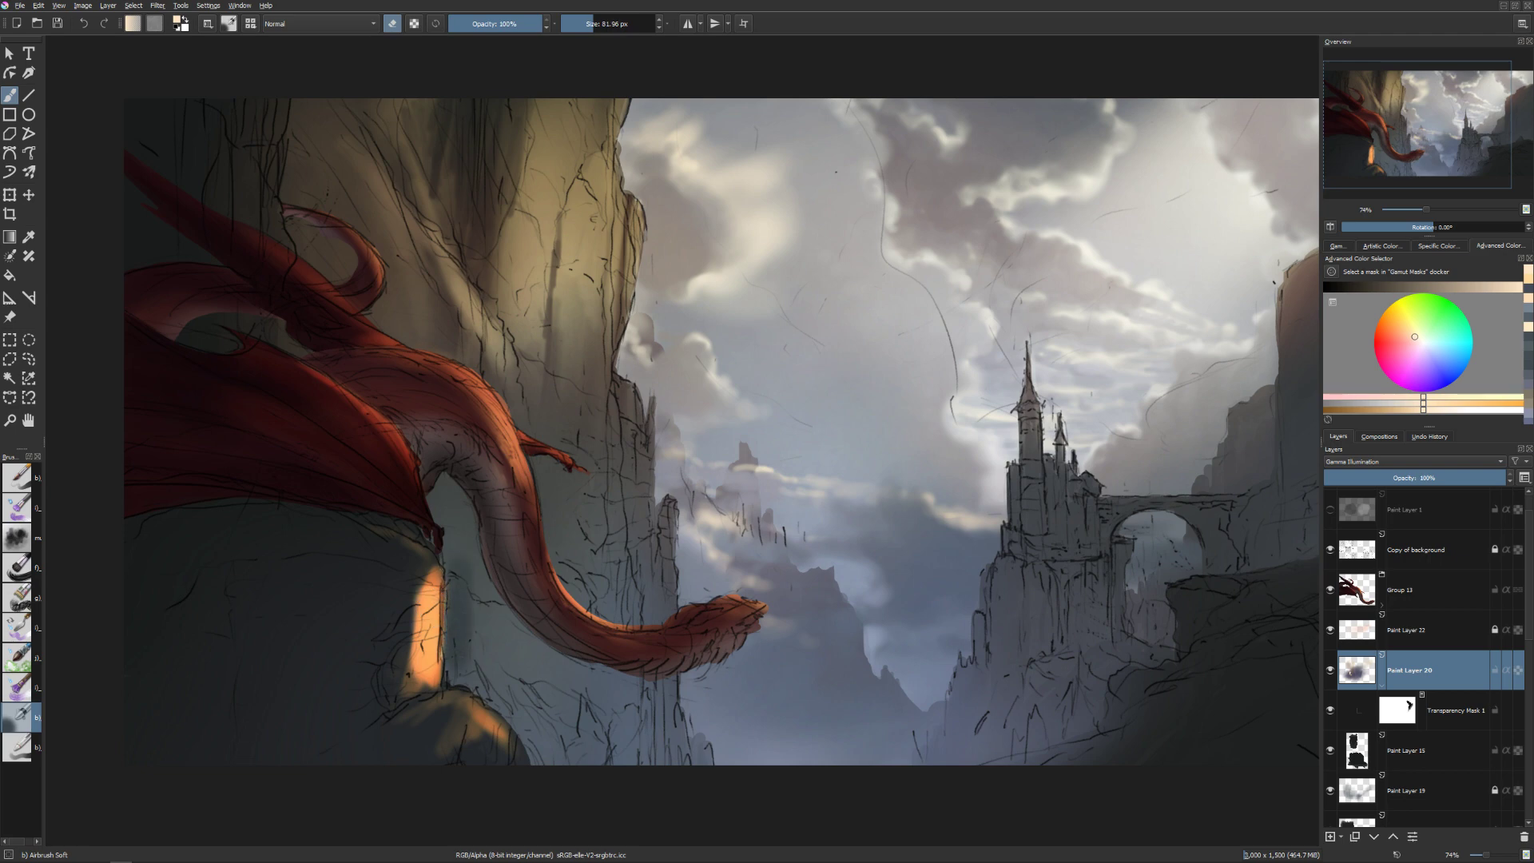
{"action": "key", "text": "]"}
{"action": "key", "text": "]"}
{"action": "key", "text": "]"}
{"action": "key", "text": "]"}
{"action": "left_click_drag", "start_coordinate": [568, 613], "coordinate": [584, 614]}
{"action": "left_click_drag", "start_coordinate": [466, 644], "coordinate": [475, 580]}
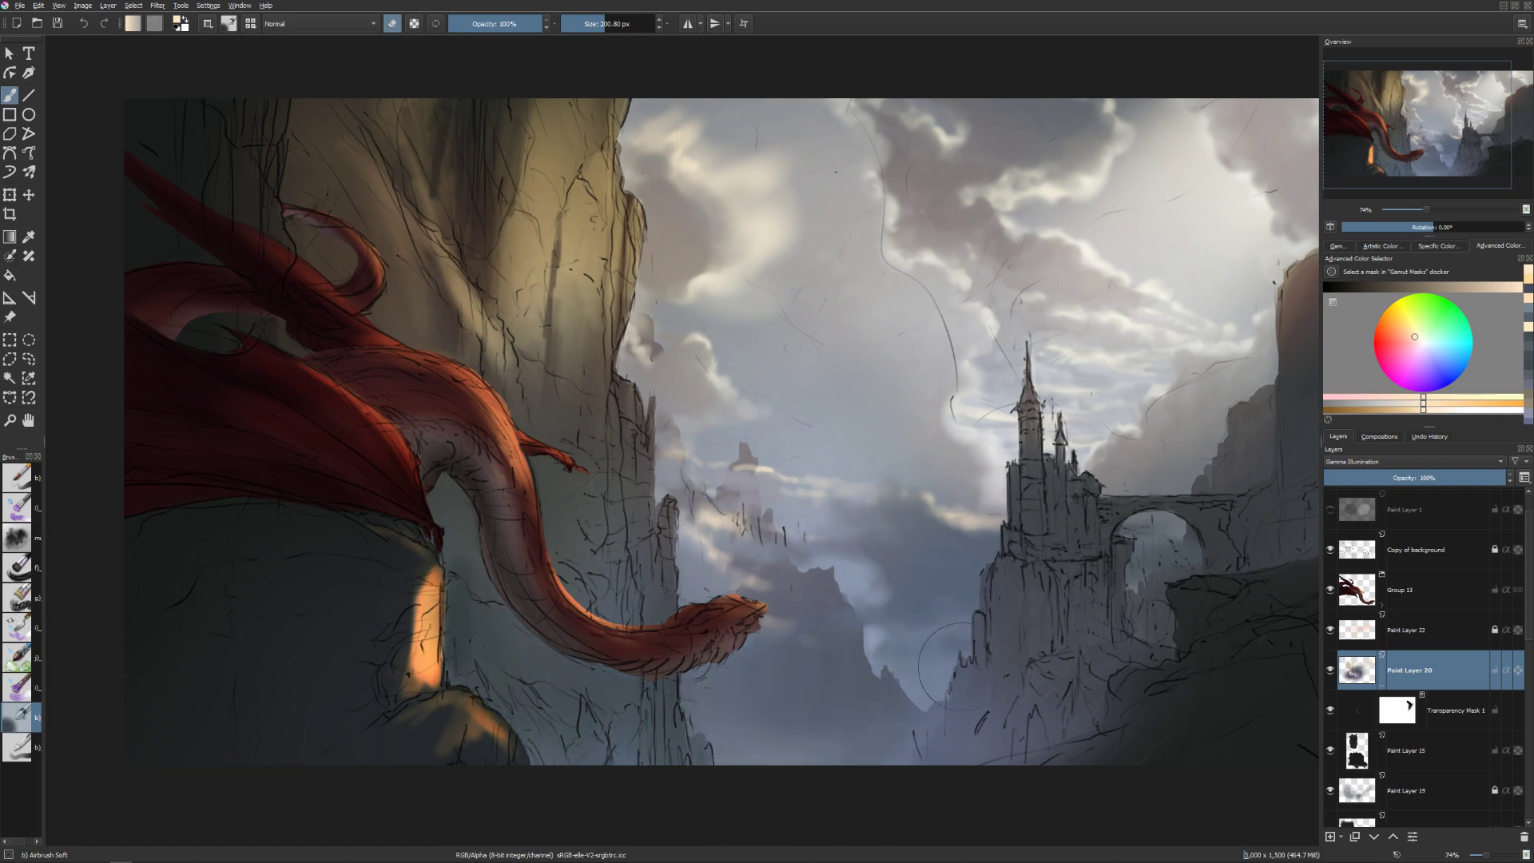
Airbrush soft orange light up the rock edge and subtly lighten the rock top.
{"action": "key", "text": "]"}
{"action": "key", "text": "e"}
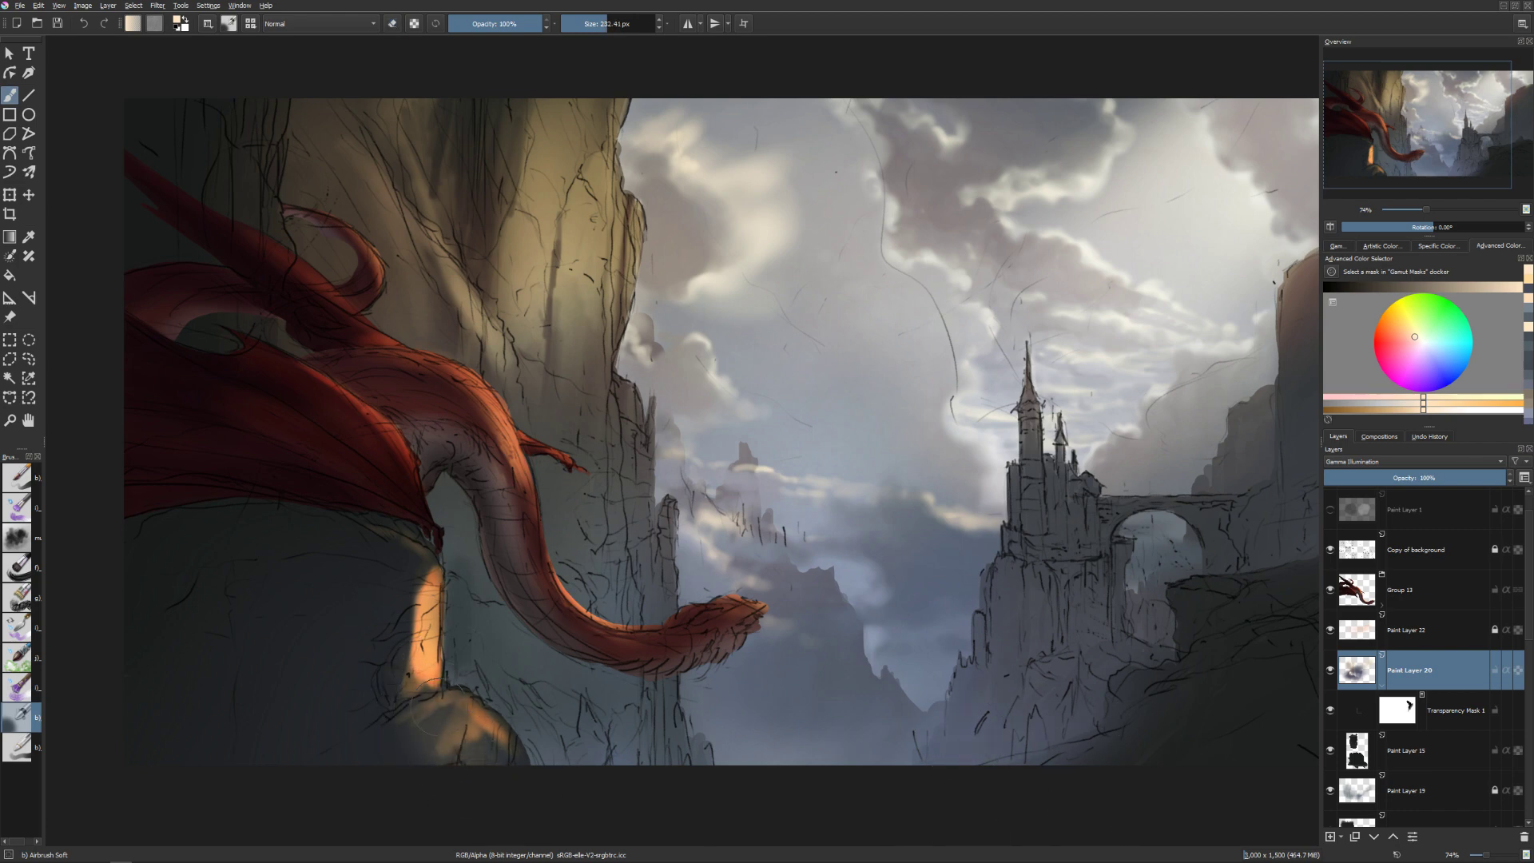
{"action": "key", "text": "["}
{"action": "key", "text": "["}
{"action": "key", "text": "["}
{"action": "key", "text": "["}
{"action": "mouse_move", "coordinate": [367, 698]}
{"action": "left_mouse_down"}
{"action": "mouse_move", "coordinate": [383, 690]}
{"action": "mouse_move", "coordinate": [342, 685]}
{"action": "left_mouse_up"}
{"action": "left_click_drag", "start_coordinate": [385, 695], "coordinate": [393, 655]}
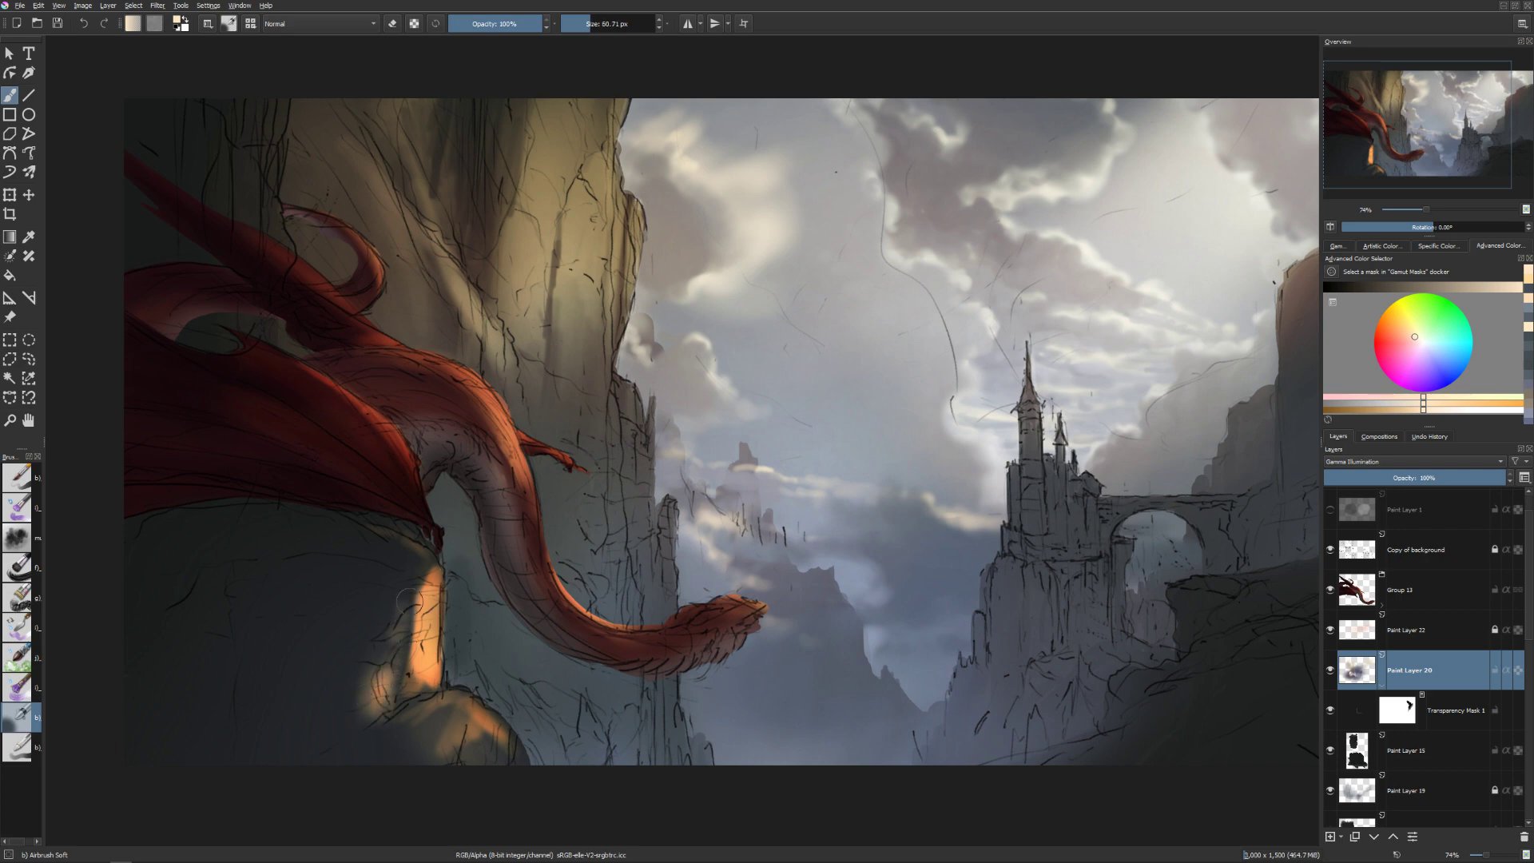
{"action": "mouse_move", "coordinate": [404, 573]}
{"action": "left_mouse_down", "text": "shift"}
{"action": "mouse_move", "coordinate": [378, 573]}
{"action": "mouse_move", "coordinate": [433, 564]}
{"action": "mouse_move", "coordinate": [418, 537]}
{"action": "mouse_move", "coordinate": [397, 563]}
{"action": "mouse_move", "coordinate": [454, 622]}
{"action": "left_mouse_up", "text": "shift"}
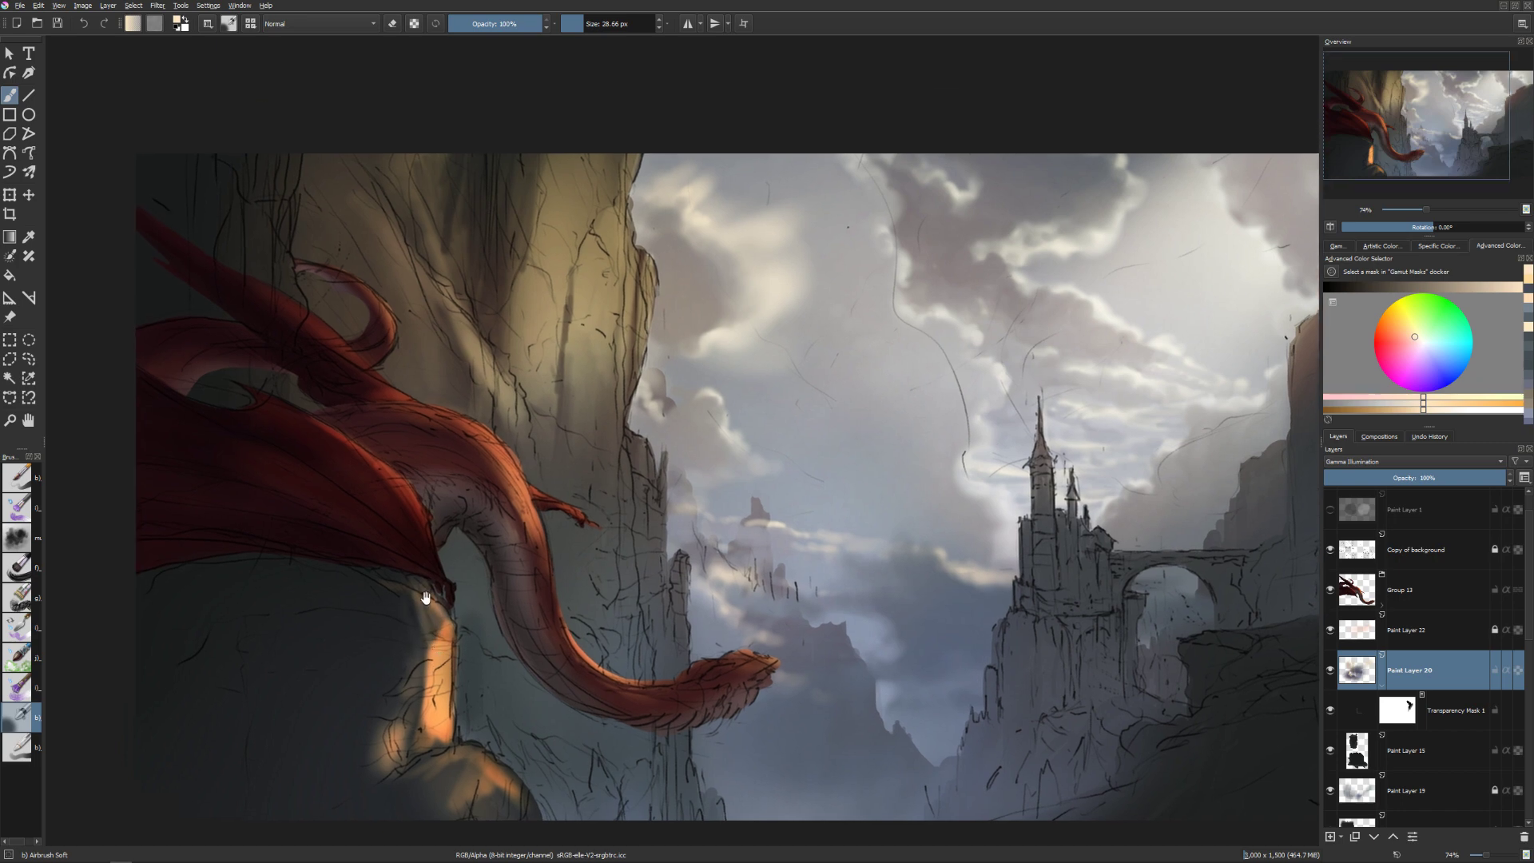
{"action": "left_click_drag", "start_coordinate": [258, 567], "coordinate": [326, 567], "text": "shift"}
{"action": "left_click_drag", "start_coordinate": [164, 602], "coordinate": [276, 590]}
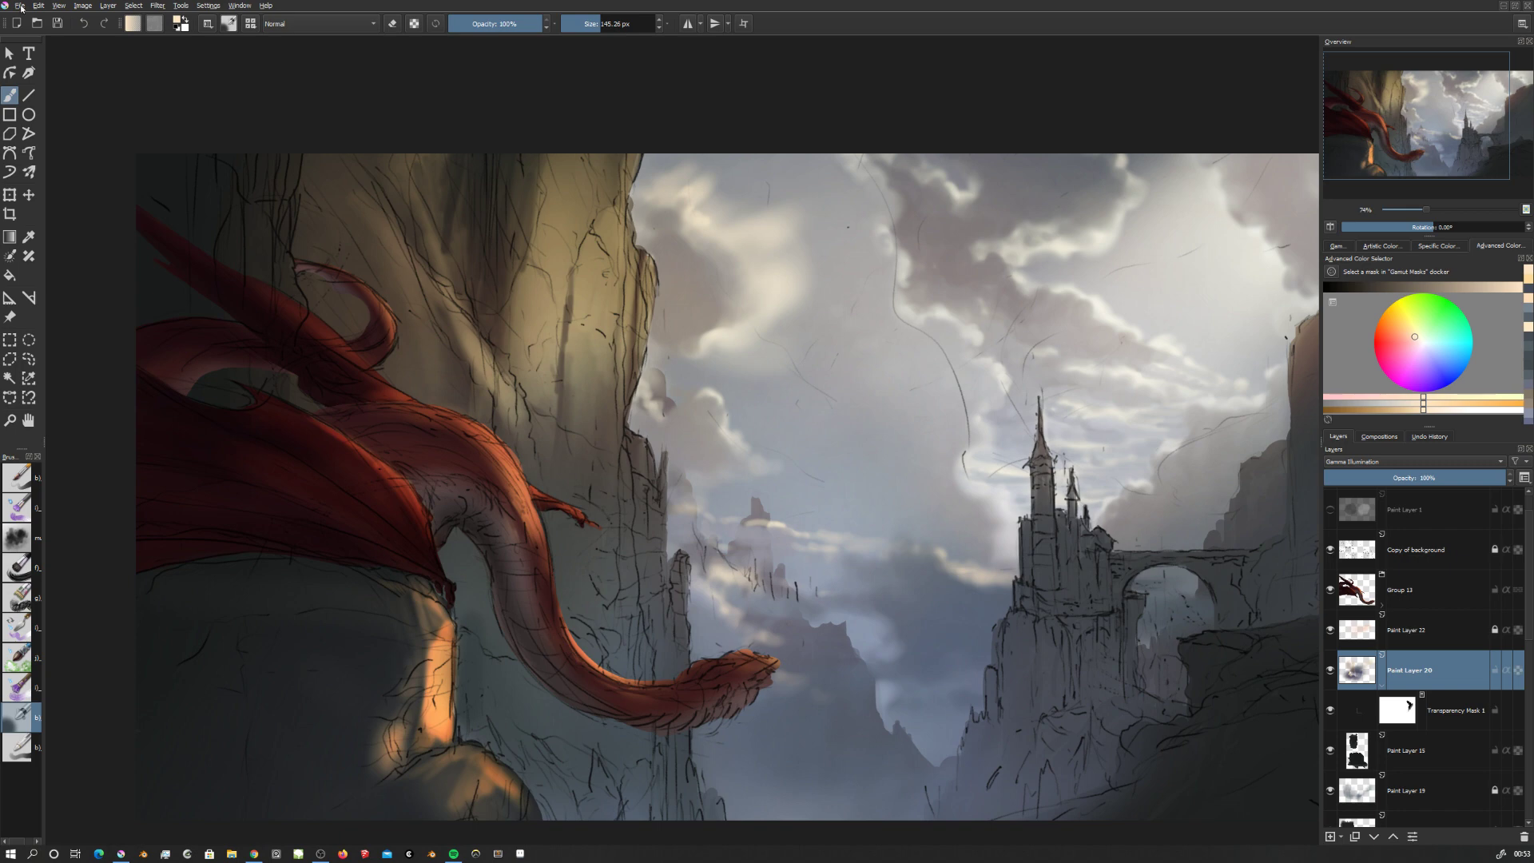
{"action": "key", "text": "Tab"}
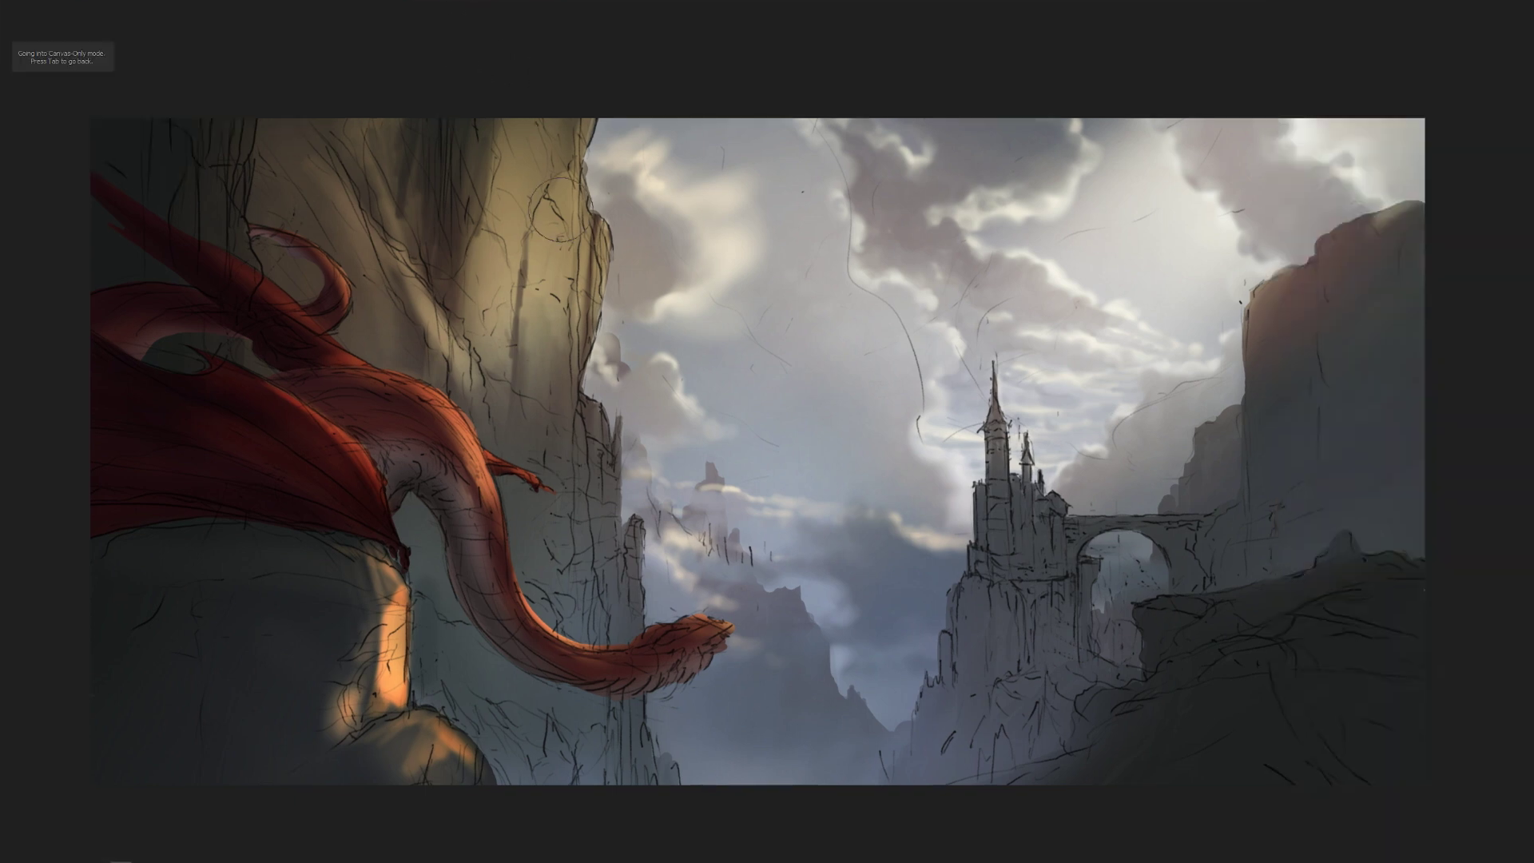
{"action": "key", "text": "Tab"}
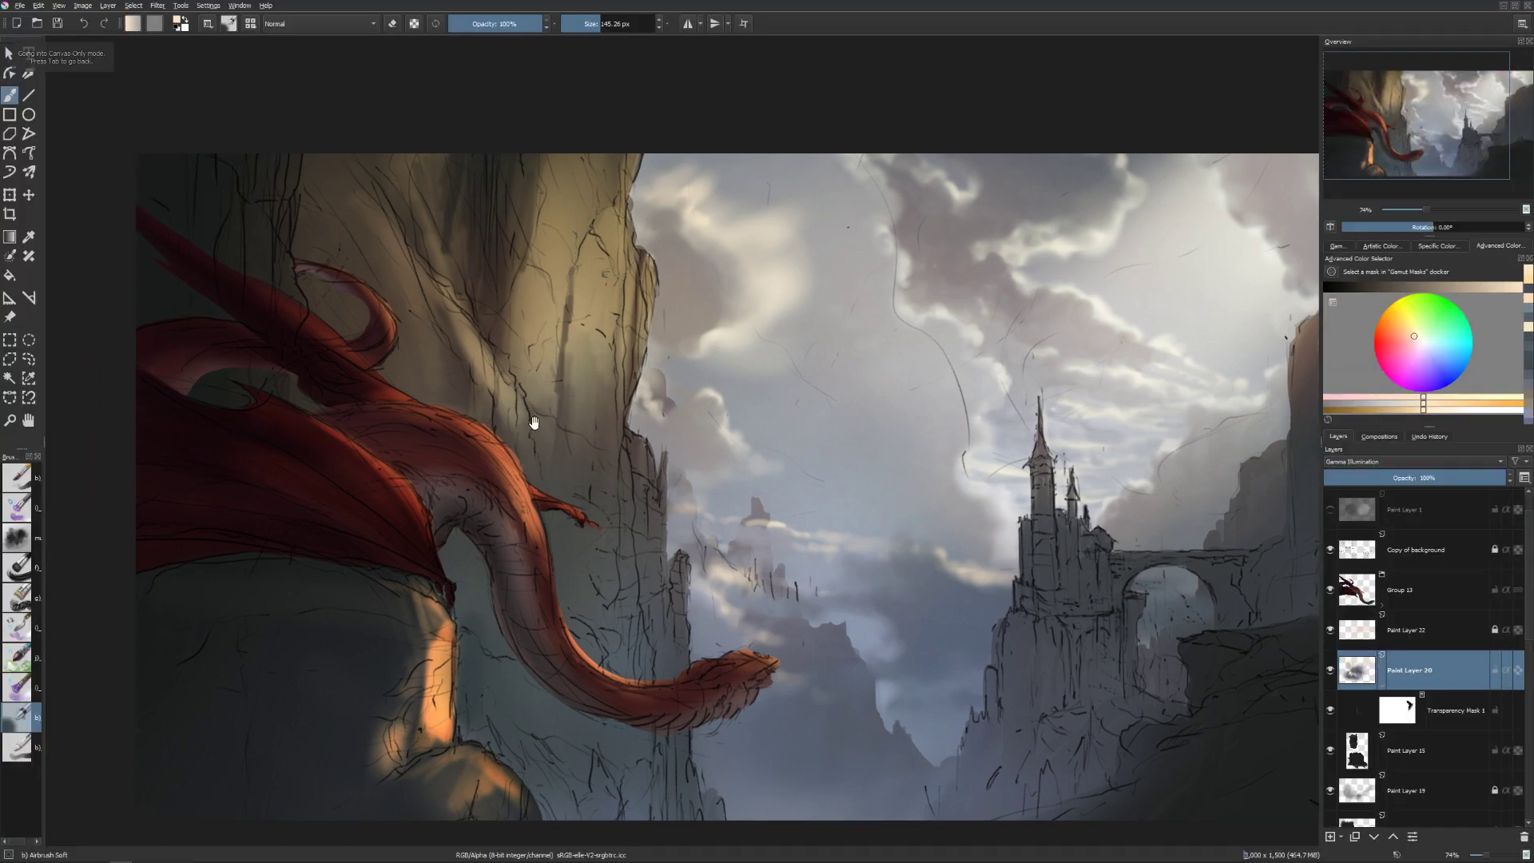
{"action": "left_click_drag", "start_coordinate": [534, 422], "coordinate": [524, 360]}
{"action": "key", "text": "Tab"}
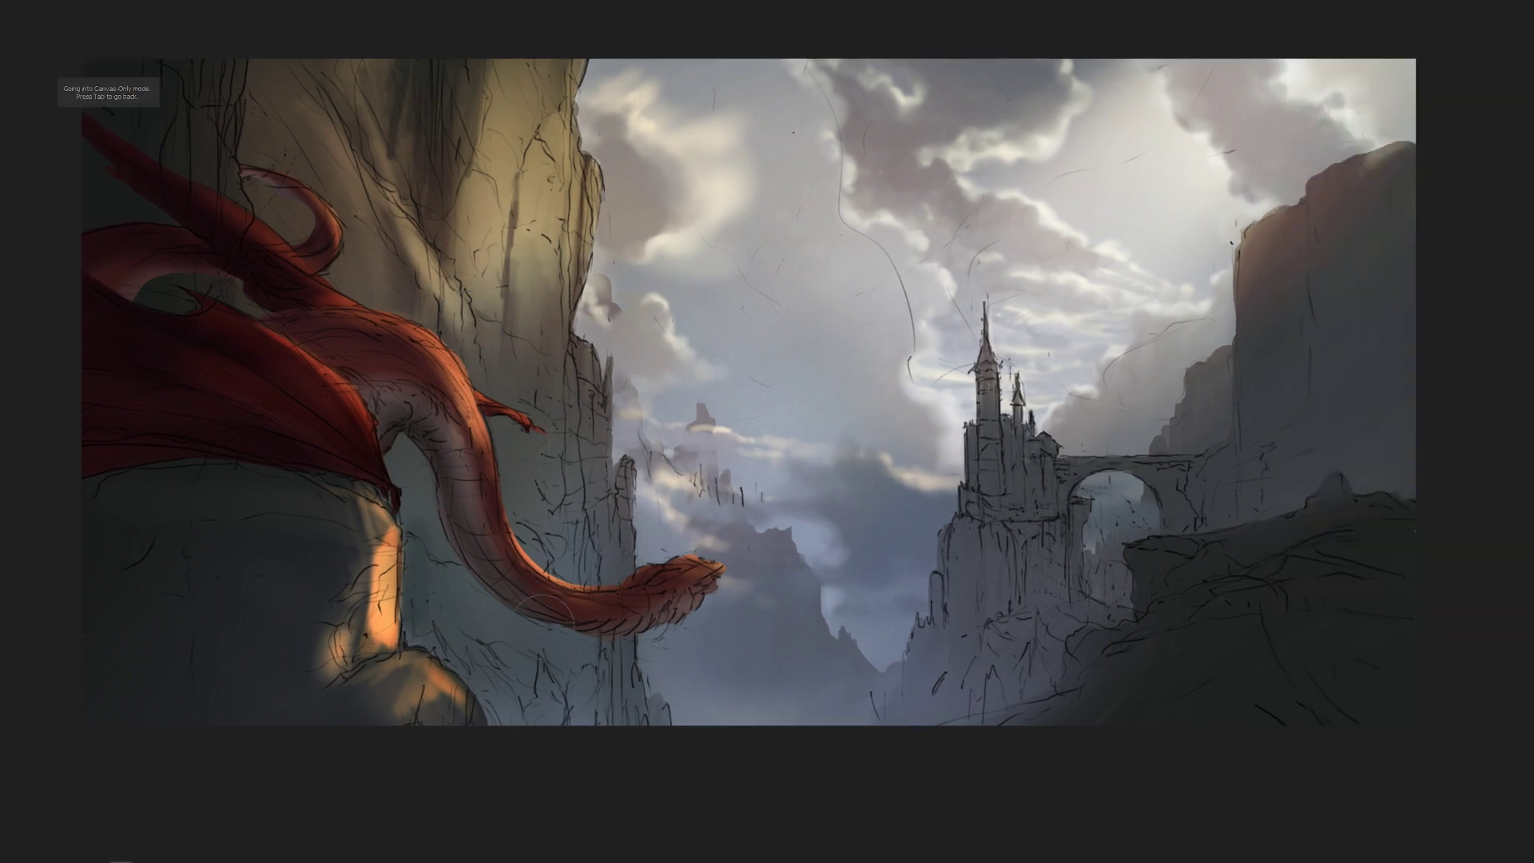
{"action": "key", "text": "Tab"}
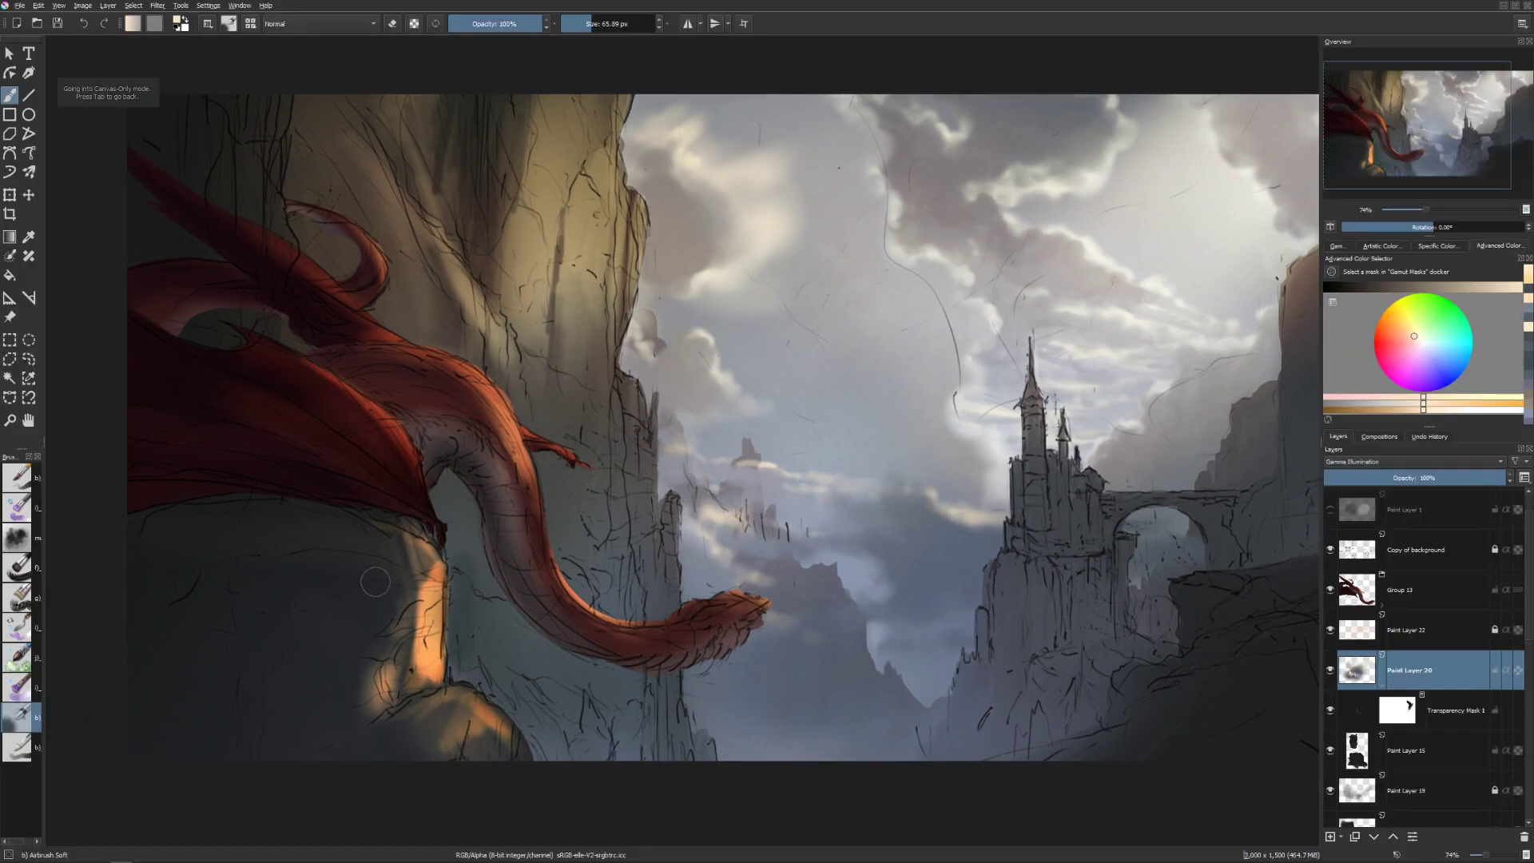
Paint warm light along the rock ledge, then erase the excess glow near it and below the wing.
{"action": "mouse_move", "coordinate": [375, 581]}
{"action": "left_mouse_down", "text": "shift"}
{"action": "mouse_move", "coordinate": [272, 537]}
{"action": "mouse_move", "coordinate": [396, 547]}
{"action": "left_mouse_up", "text": "shift"}
{"action": "mouse_move", "coordinate": [320, 511]}
{"action": "left_mouse_down", "text": "shift"}
{"action": "mouse_move", "coordinate": [365, 509]}
{"action": "mouse_move", "coordinate": [339, 545]}
{"action": "mouse_move", "coordinate": [391, 551]}
{"action": "mouse_move", "coordinate": [344, 534]}
{"action": "mouse_move", "coordinate": [381, 518]}
{"action": "mouse_move", "coordinate": [383, 553]}
{"action": "mouse_move", "coordinate": [371, 529]}
{"action": "left_mouse_up", "text": "shift"}
{"action": "key", "text": "e"}
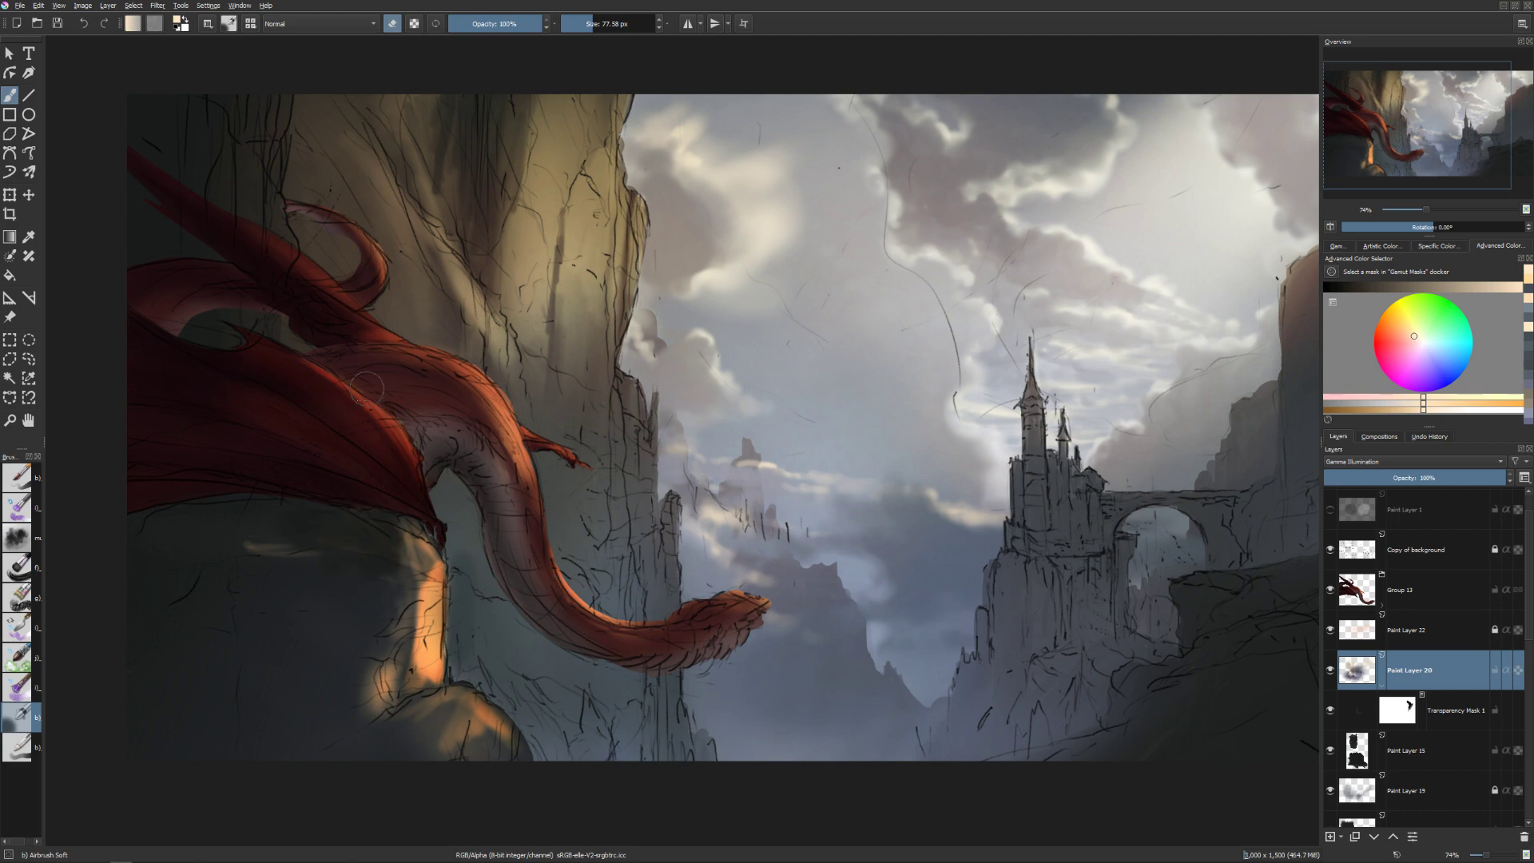
{"action": "key", "text": "e"}
{"action": "mouse_move", "coordinate": [227, 525]}
{"action": "left_mouse_down"}
{"action": "mouse_move", "coordinate": [328, 529]}
{"action": "mouse_move", "coordinate": [343, 523]}
{"action": "mouse_move", "coordinate": [335, 491]}
{"action": "mouse_move", "coordinate": [416, 508]}
{"action": "mouse_move", "coordinate": [305, 522]}
{"action": "left_mouse_up"}
{"action": "key", "text": "e"}
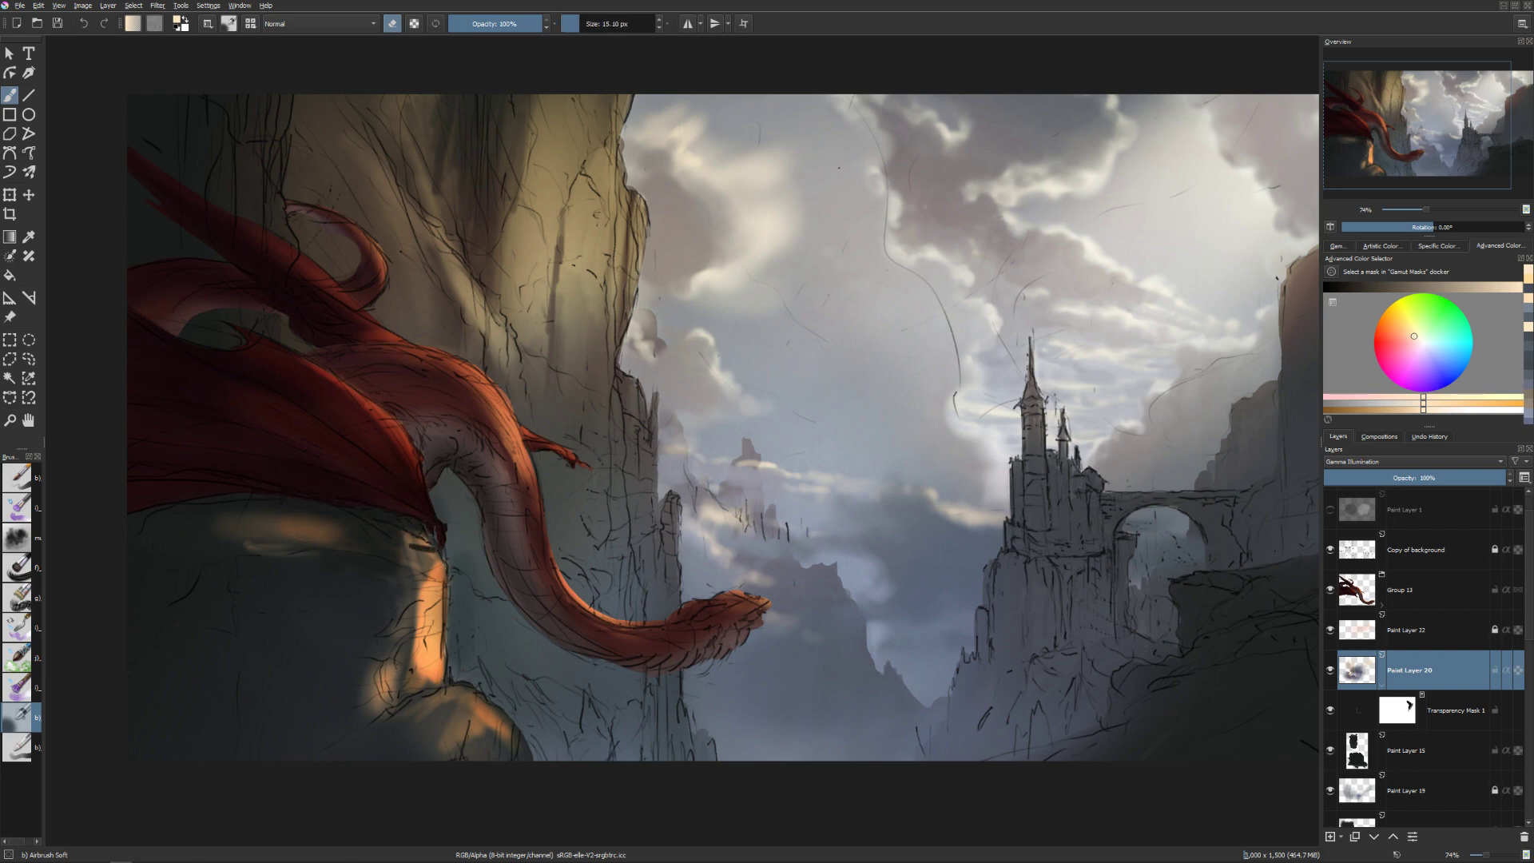
{"action": "left_click_drag", "start_coordinate": [397, 557], "coordinate": [410, 557], "text": "shift"}
{"action": "mouse_move", "coordinate": [421, 549]}
{"action": "left_mouse_down"}
{"action": "mouse_move", "coordinate": [283, 576]}
{"action": "mouse_move", "coordinate": [425, 564]}
{"action": "left_mouse_up"}
{"action": "mouse_move", "coordinate": [321, 564]}
{"action": "left_mouse_down"}
{"action": "mouse_move", "coordinate": [171, 593]}
{"action": "mouse_move", "coordinate": [197, 565]}
{"action": "mouse_move", "coordinate": [277, 560]}
{"action": "mouse_move", "coordinate": [230, 528]}
{"action": "mouse_move", "coordinate": [264, 576]}
{"action": "mouse_move", "coordinate": [309, 579]}
{"action": "mouse_move", "coordinate": [199, 690]}
{"action": "mouse_move", "coordinate": [213, 724]}
{"action": "mouse_move", "coordinate": [163, 751]}
{"action": "mouse_move", "coordinate": [379, 680]}
{"action": "mouse_move", "coordinate": [288, 766]}
{"action": "mouse_move", "coordinate": [315, 787]}
{"action": "mouse_move", "coordinate": [147, 626]}
{"action": "mouse_move", "coordinate": [231, 595]}
{"action": "mouse_move", "coordinate": [258, 610]}
{"action": "mouse_move", "coordinate": [224, 589]}
{"action": "mouse_move", "coordinate": [335, 568]}
{"action": "mouse_move", "coordinate": [138, 547]}
{"action": "left_mouse_up"}
{"action": "left_click_drag", "start_coordinate": [342, 515], "coordinate": [279, 512], "text": "shift"}
Add faint light on the dark upper rock and a light streak at the cliff's top.
{"action": "left_click_drag", "start_coordinate": [278, 409], "coordinate": [256, 467]}
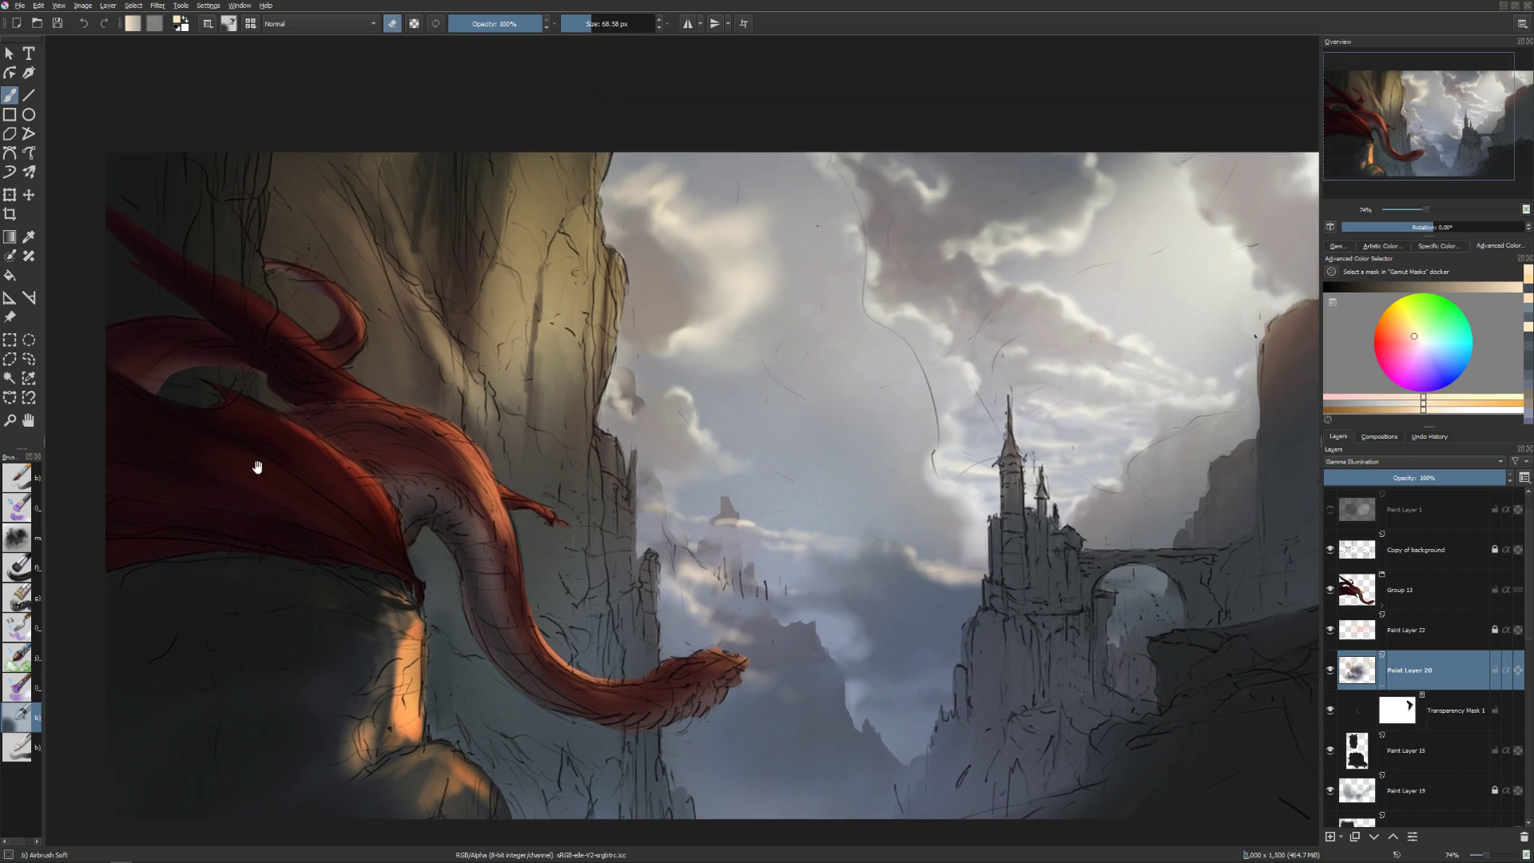
{"action": "mouse_move", "coordinate": [241, 178]}
{"action": "left_mouse_down", "text": "shift"}
{"action": "mouse_move", "coordinate": [254, 245]}
{"action": "mouse_move", "coordinate": [260, 184]}
{"action": "mouse_move", "coordinate": [248, 271]}
{"action": "mouse_move", "coordinate": [233, 244]}
{"action": "left_mouse_up", "text": "shift"}
{"action": "key", "text": "e"}
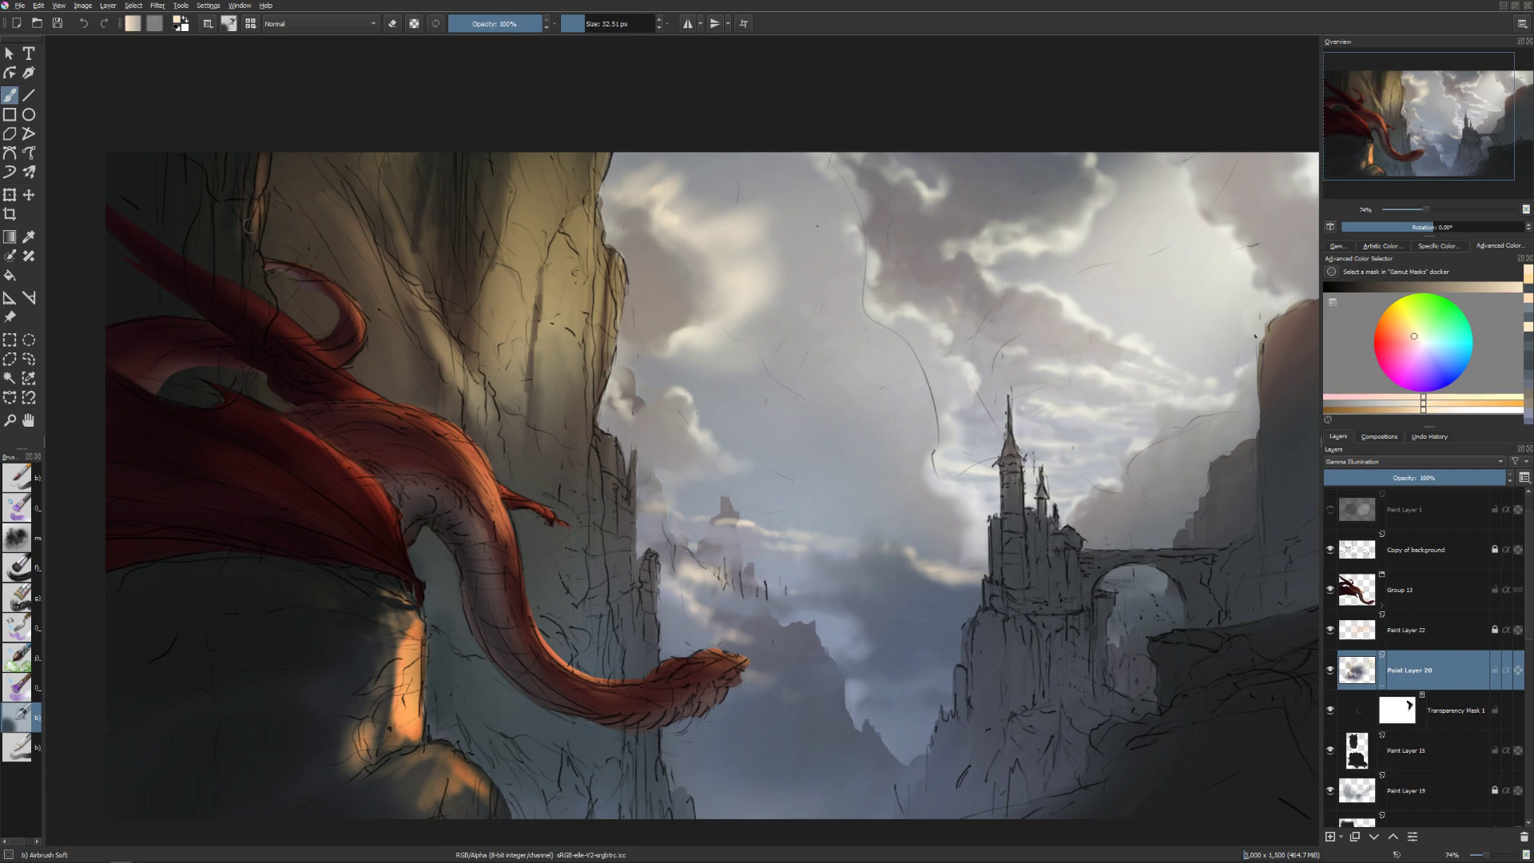
{"action": "mouse_move", "coordinate": [234, 158]}
{"action": "left_mouse_down"}
{"action": "mouse_move", "coordinate": [232, 197]}
{"action": "mouse_move", "coordinate": [191, 239]}
{"action": "left_mouse_up"}
{"action": "left_click_drag", "start_coordinate": [262, 194], "coordinate": [267, 154]}
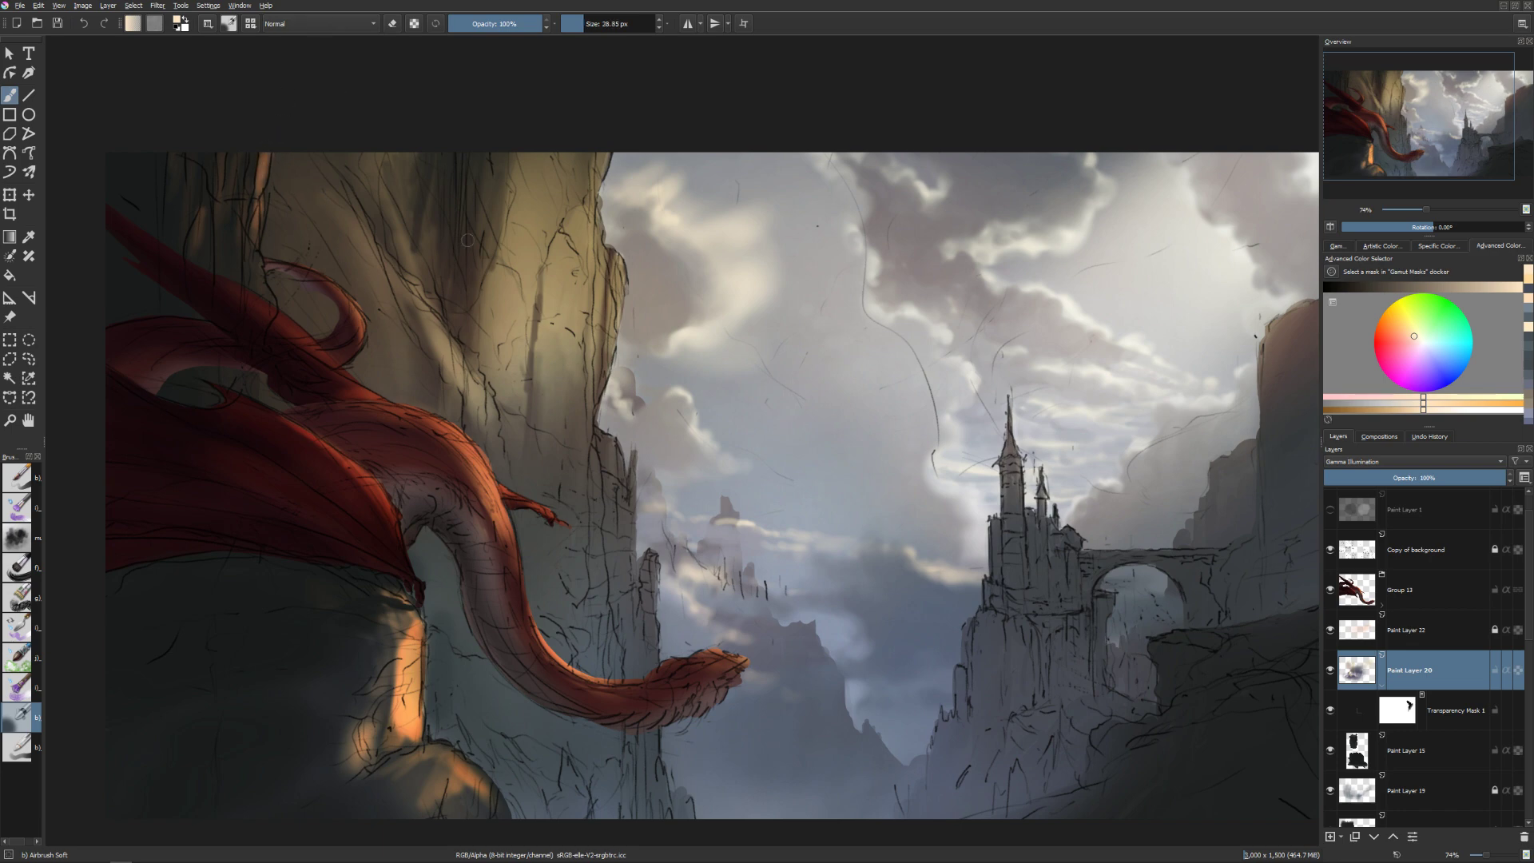
{"action": "left_click_drag", "start_coordinate": [454, 250], "coordinate": [464, 250], "text": "shift"}
{"action": "key", "text": "bracketleft"}
{"action": "key", "text": "e"}
{"action": "key", "text": "e"}
Try a faint warm glow on the upper-left cliff, erase it, and reframe the view on the castle.
{"action": "left_click_drag", "start_coordinate": [164, 242], "coordinate": [182, 243], "text": "shift"}
{"action": "left_click_drag", "start_coordinate": [150, 166], "coordinate": [139, 204]}
{"action": "left_click_drag", "start_coordinate": [162, 323], "coordinate": [275, 331], "text": "shift"}
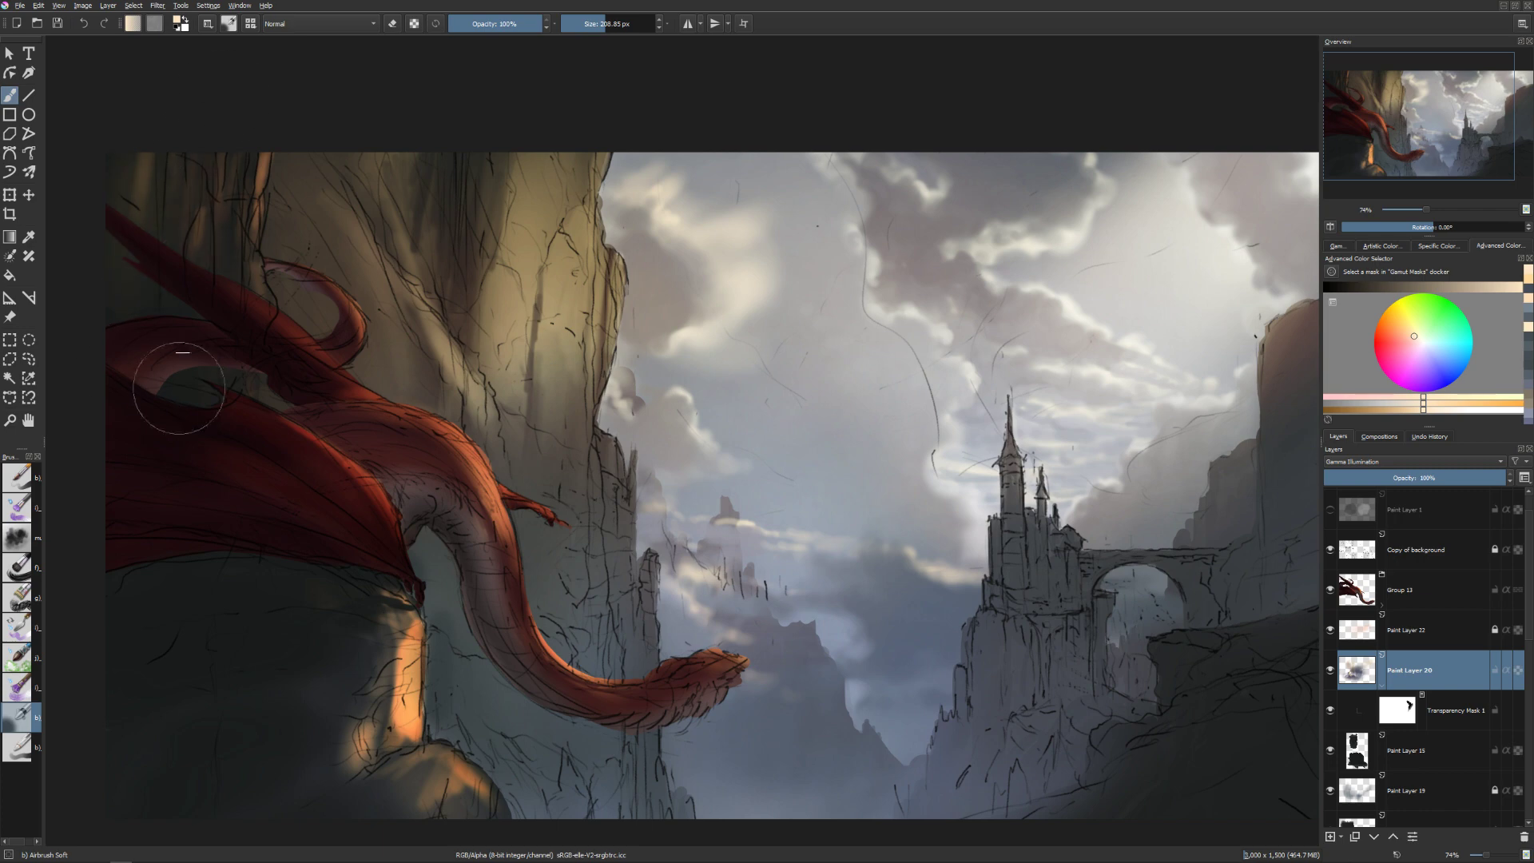
{"action": "key", "text": "e"}
{"action": "mouse_move", "coordinate": [189, 166]}
{"action": "left_mouse_down"}
{"action": "mouse_move", "coordinate": [146, 188]}
{"action": "mouse_move", "coordinate": [104, 332]}
{"action": "left_mouse_up"}
{"action": "left_click_drag", "start_coordinate": [193, 213], "coordinate": [134, 217], "text": "shift"}
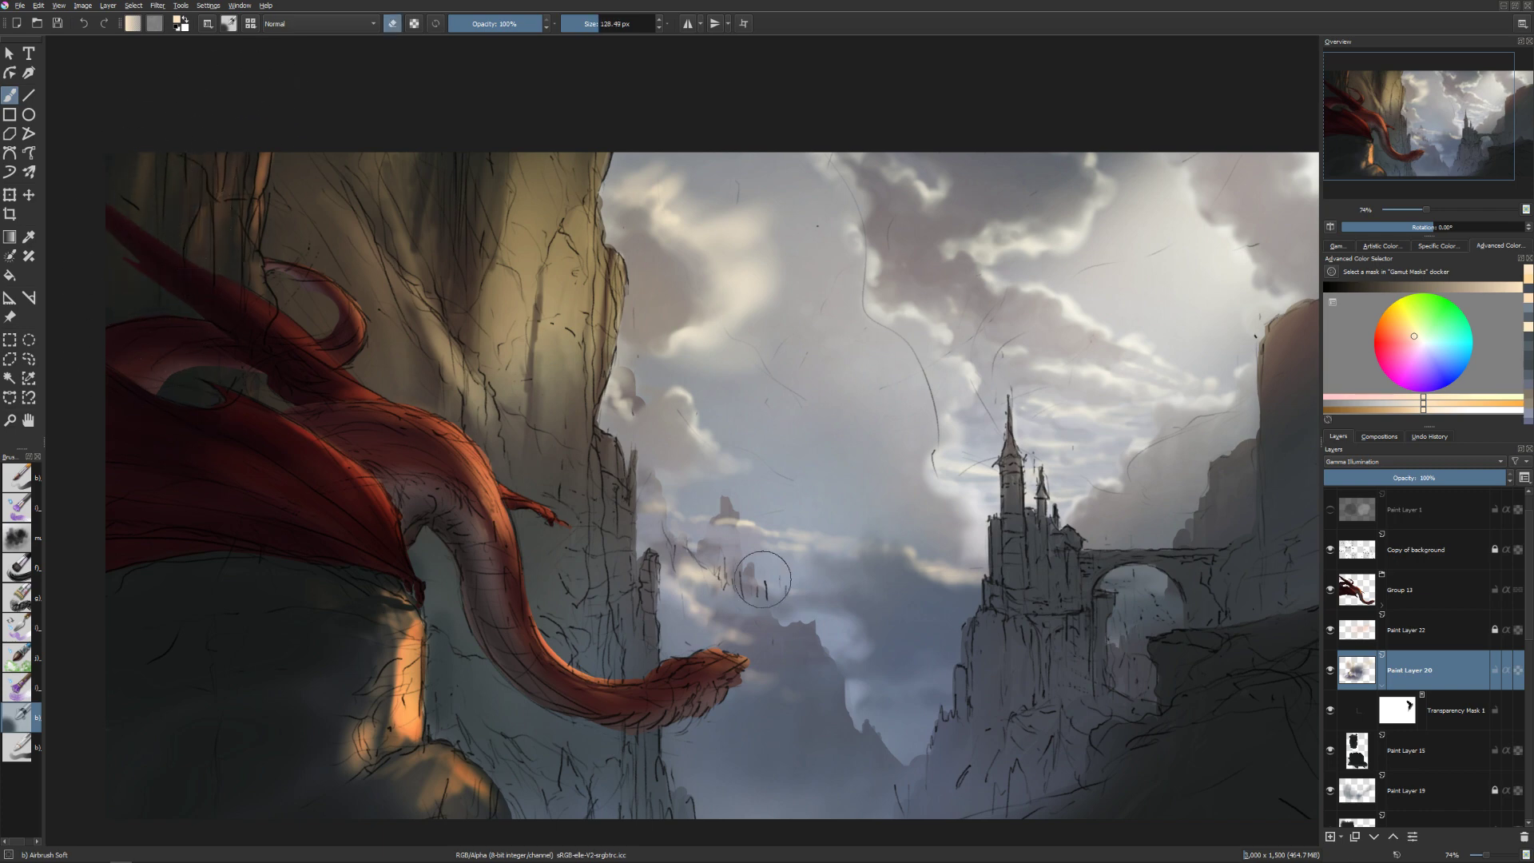
{"action": "mouse_move", "coordinate": [1095, 653]}
{"action": "left_mouse_down"}
{"action": "mouse_move", "coordinate": [1017, 600]}
{"action": "mouse_move", "coordinate": [879, 544]}
{"action": "mouse_move", "coordinate": [911, 526]}
{"action": "mouse_move", "coordinate": [877, 526]}
{"action": "mouse_move", "coordinate": [948, 537]}
{"action": "left_mouse_up"}
{"action": "left_click_drag", "start_coordinate": [882, 610], "coordinate": [951, 622]}
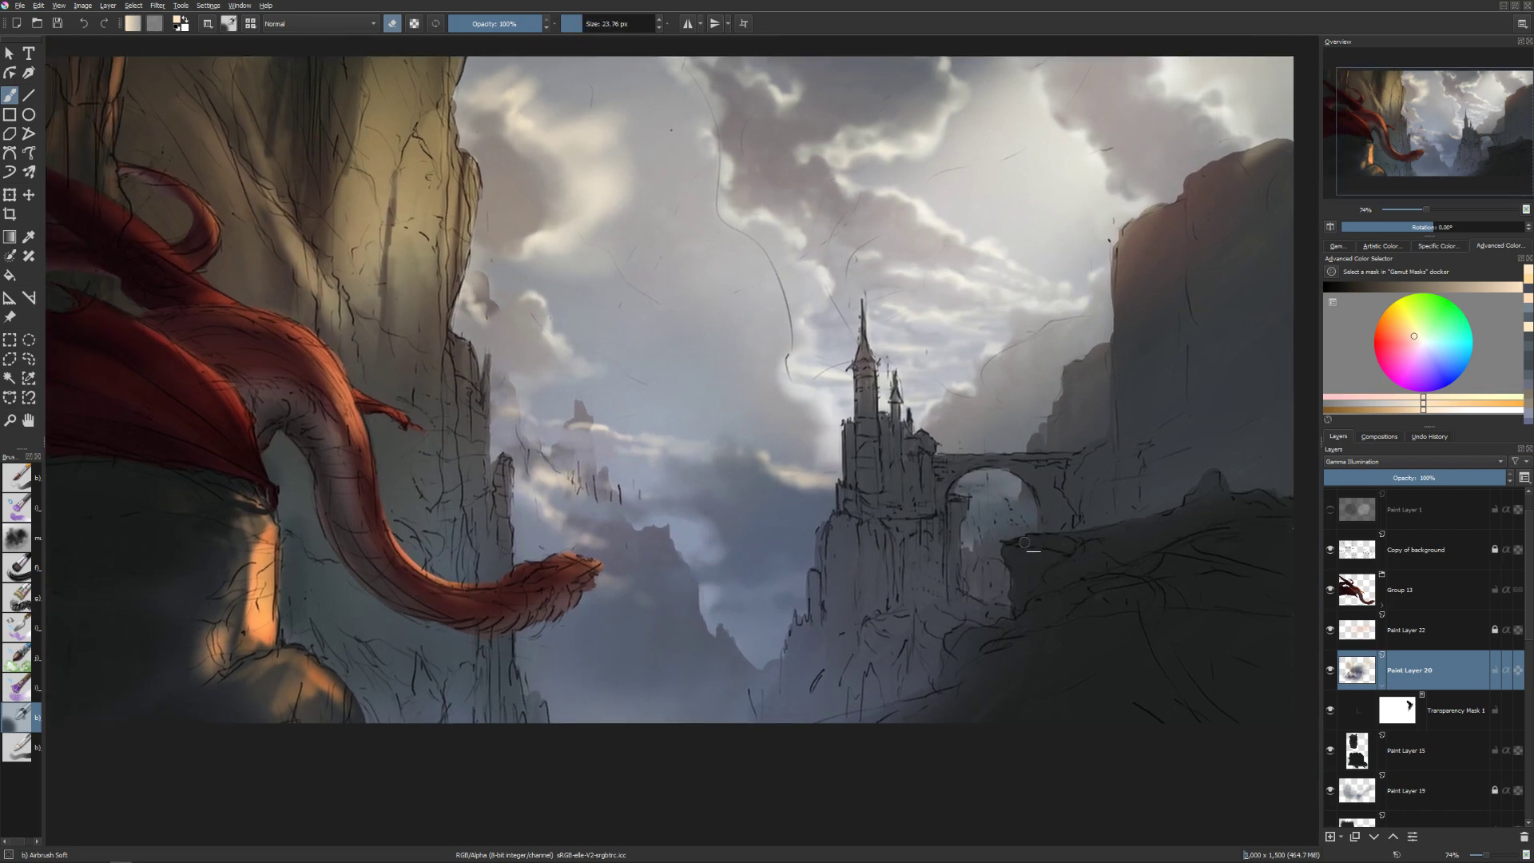
With a ~48 px brush, lighten the rock right of the bridge, the bridge's top edge and the castle spire.
{"action": "key", "text": "e"}
{"action": "left_click_drag", "start_coordinate": [1071, 541], "coordinate": [1005, 543]}
{"action": "left_click_drag", "start_coordinate": [1161, 521], "coordinate": [1025, 564]}
{"action": "left_click_drag", "start_coordinate": [1042, 589], "coordinate": [1074, 535]}
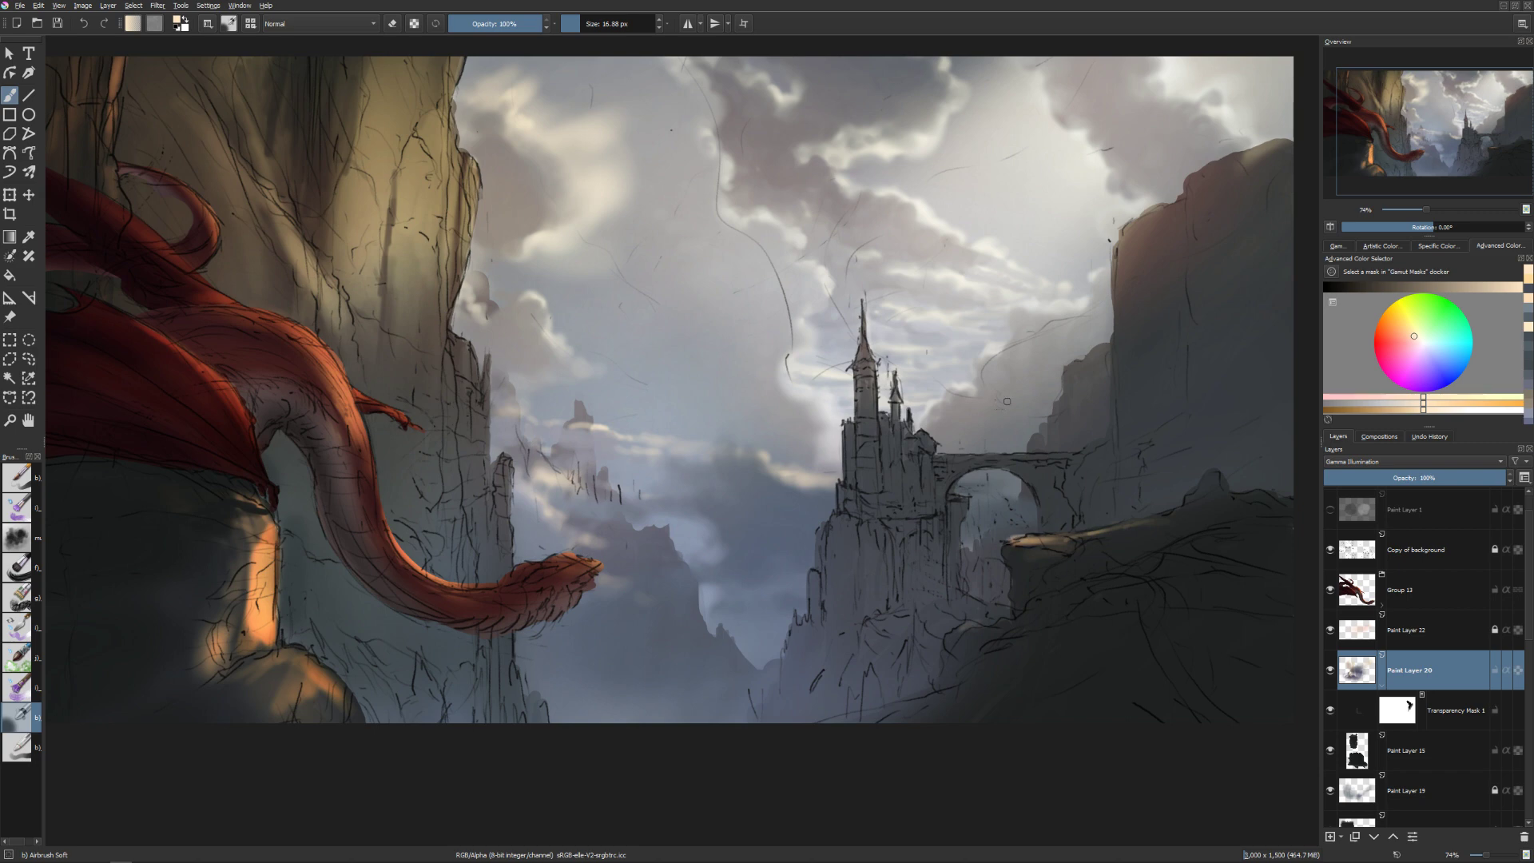
{"action": "left_click_drag", "start_coordinate": [941, 458], "coordinate": [1056, 457]}
{"action": "mouse_move", "coordinate": [867, 319]}
{"action": "left_mouse_down"}
{"action": "mouse_move", "coordinate": [870, 356]}
{"action": "mouse_move", "coordinate": [865, 329]}
{"action": "left_mouse_up"}
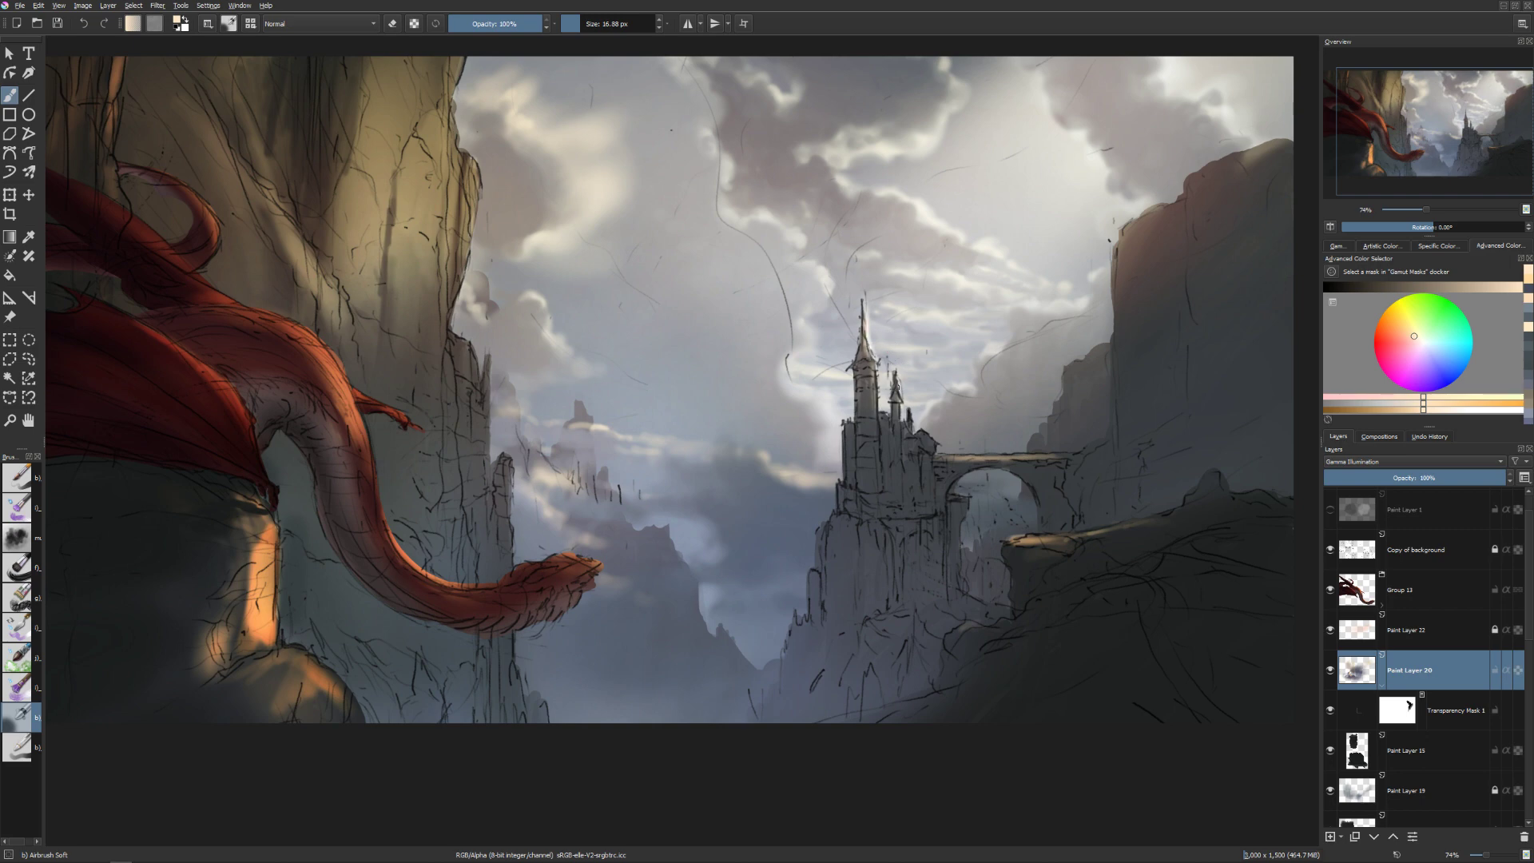
Lighten the castle's smaller tower with a ~9 px soft stroke, then cut the brush to about 5 px.
{"action": "left_click_drag", "start_coordinate": [903, 389], "coordinate": [898, 387]}
{"action": "key", "text": "bracketright"}
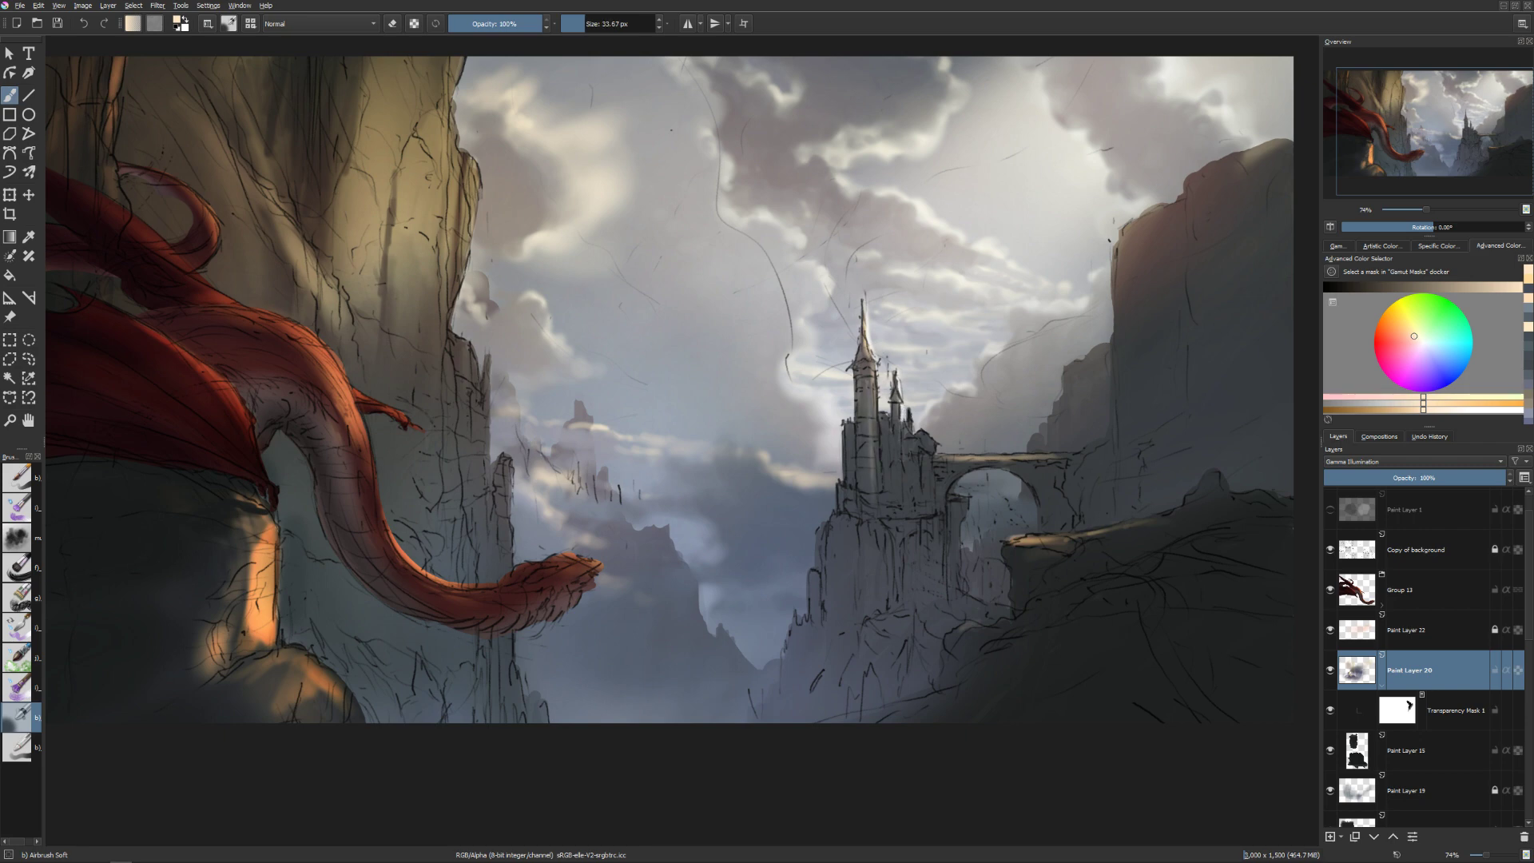
{"action": "mouse_move", "coordinate": [893, 420]}
{"action": "left_mouse_down"}
{"action": "mouse_move", "coordinate": [891, 486]}
{"action": "mouse_move", "coordinate": [921, 473]}
{"action": "left_mouse_up"}
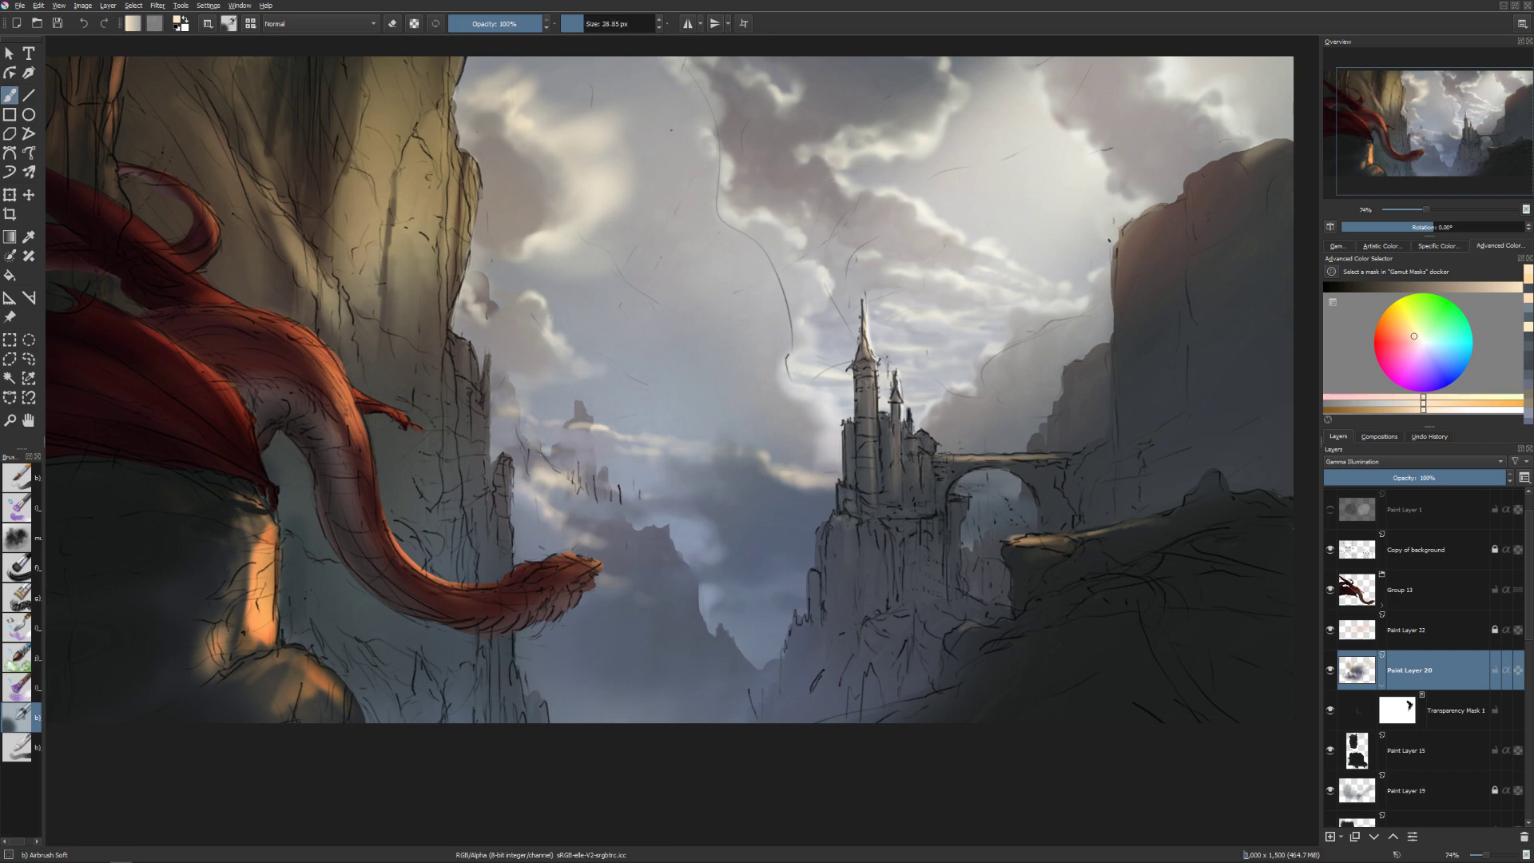
{"action": "left_click", "coordinate": [576, 24]}
{"action": "key", "text": "e"}
{"action": "key", "text": "bracketright"}
{"action": "key", "text": "bracketright"}
{"action": "key", "text": "bracketright"}
{"action": "key", "text": "bracketright"}
{"action": "key", "text": "bracketright"}
{"action": "key", "text": "bracketleft"}
{"action": "key", "text": "bracketleft"}
{"action": "key", "text": "bracketleft"}
{"action": "key", "text": "bracketleft"}
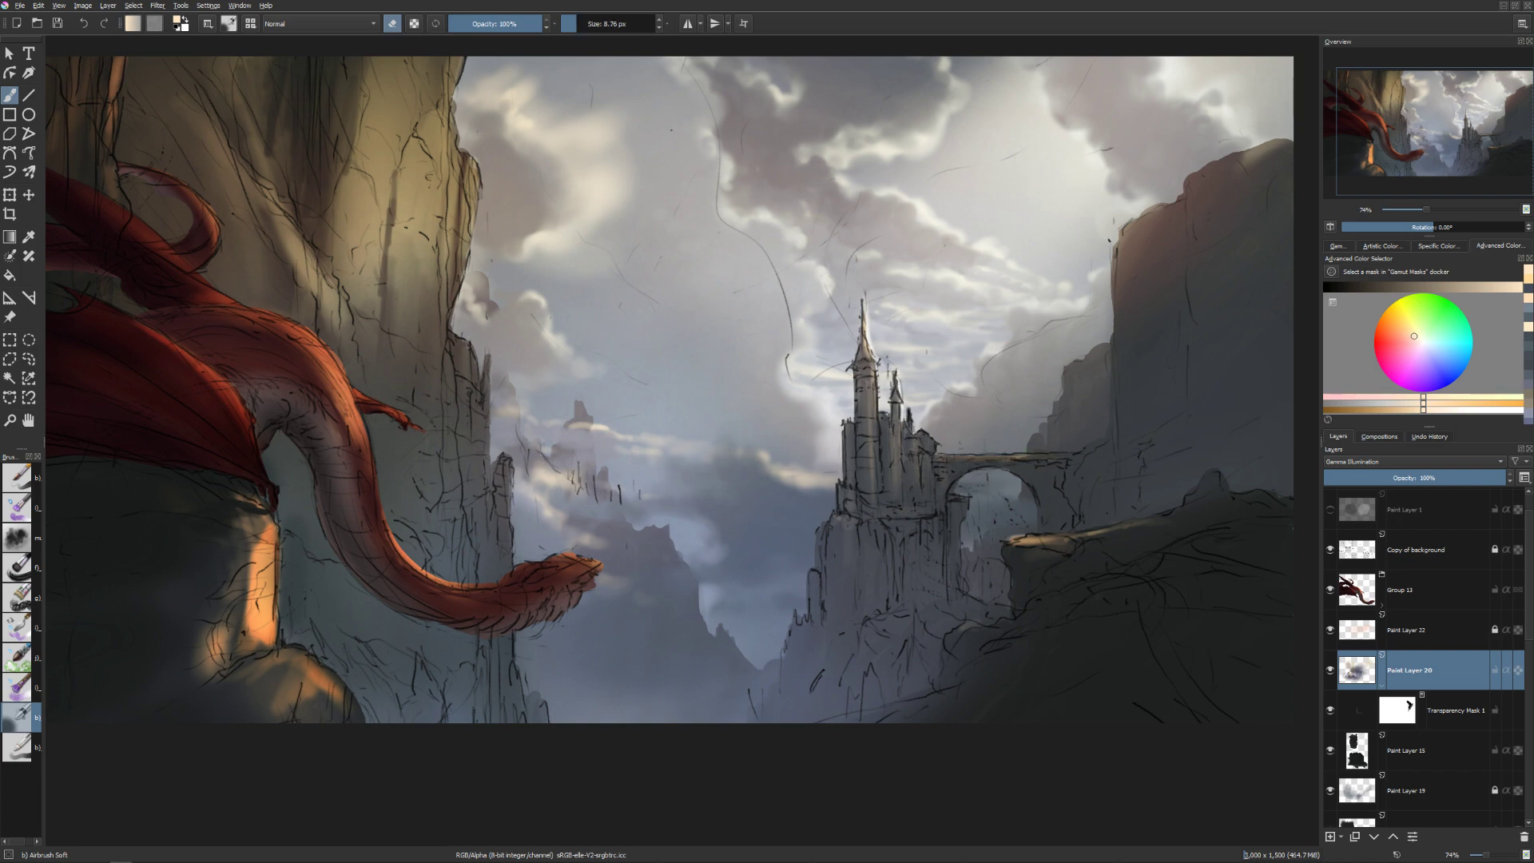
{"action": "key", "text": "e"}
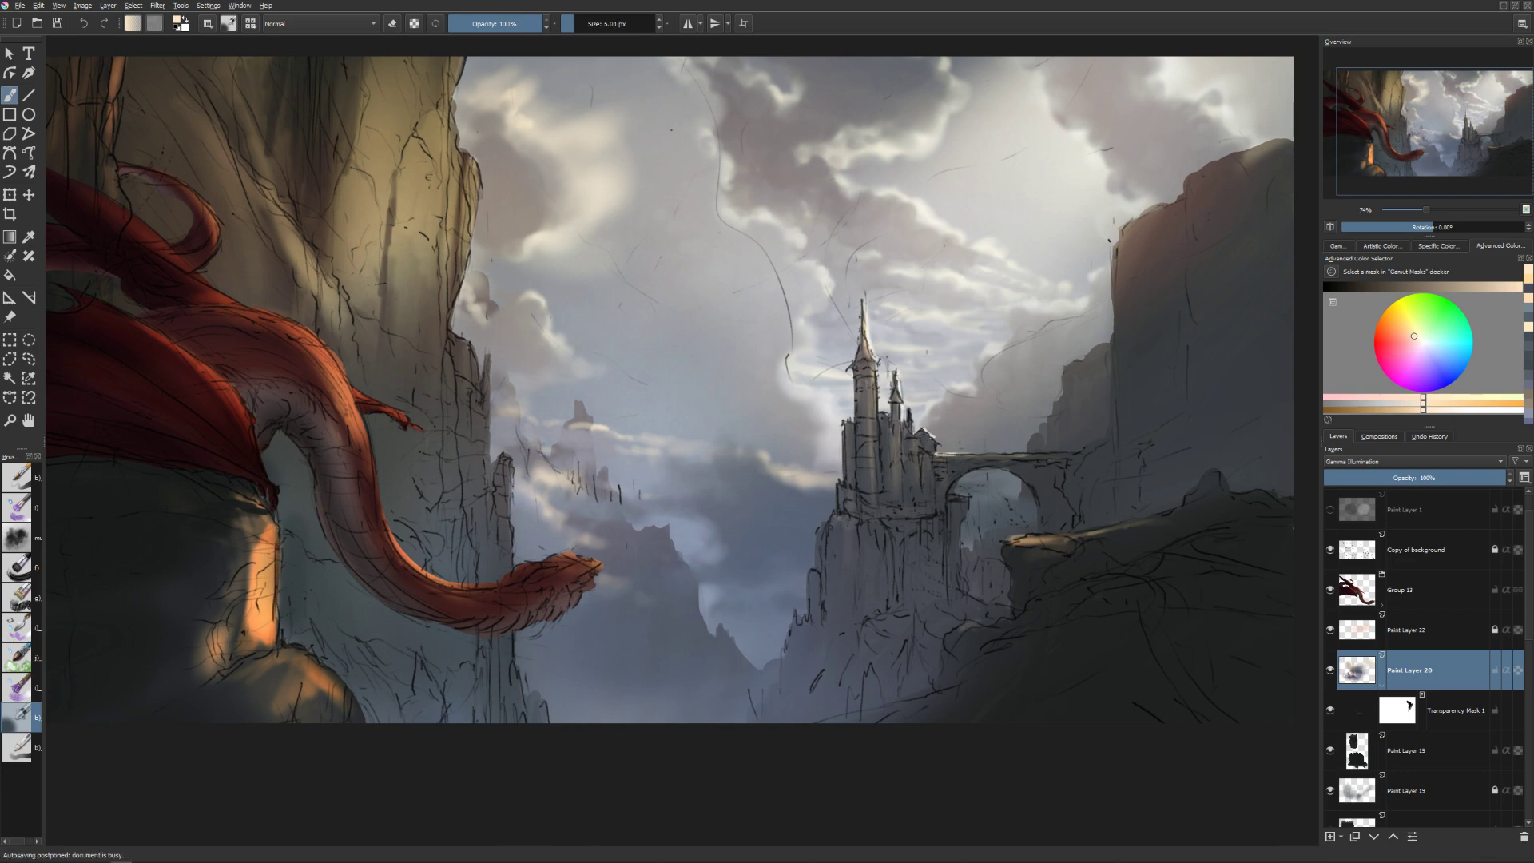
Erase the faint vertical edge left of the distant cliff and soften the right cliff's dark edge.
{"action": "left_click_drag", "start_coordinate": [929, 389], "coordinate": [933, 389]}
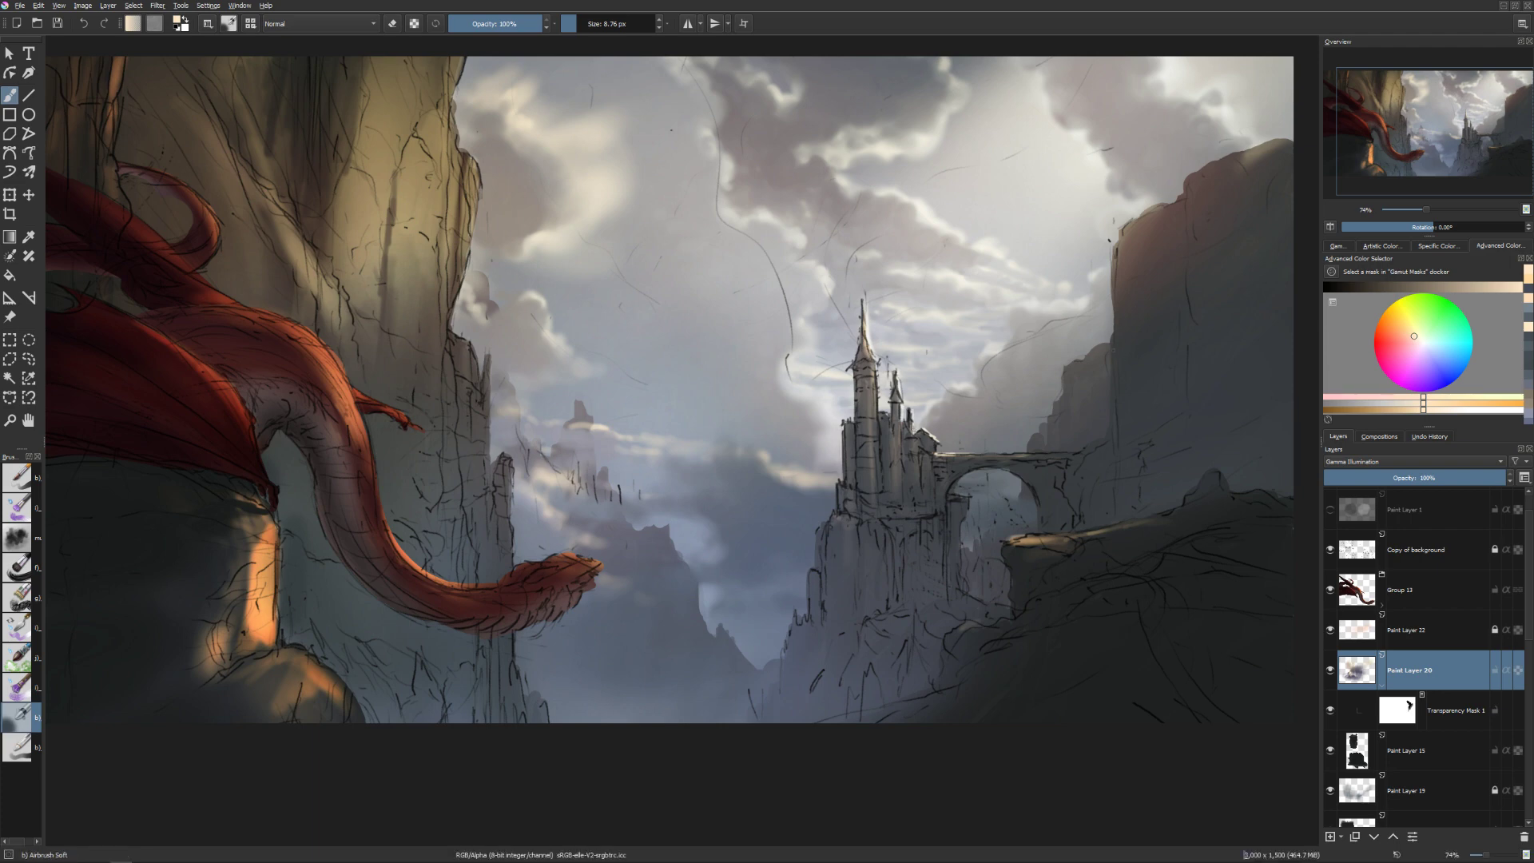
{"action": "mouse_move", "coordinate": [1113, 350]}
{"action": "left_mouse_down"}
{"action": "mouse_move", "coordinate": [1062, 370]}
{"action": "mouse_move", "coordinate": [1061, 389]}
{"action": "left_mouse_up"}
{"action": "key", "text": "e"}
{"action": "mouse_move", "coordinate": [1060, 352]}
{"action": "left_mouse_down"}
{"action": "mouse_move", "coordinate": [1060, 397]}
{"action": "mouse_move", "coordinate": [1052, 368]}
{"action": "left_mouse_up"}
{"action": "key", "text": "e"}
{"action": "key", "text": "bracketright"}
{"action": "key", "text": "bracketright"}
{"action": "key", "text": "bracketright"}
{"action": "key", "text": "bracketright"}
Fine-tune brush size and painting mode, then add a faint highlight to the castle tower's lower wall.
{"action": "key", "text": "bracketright"}
{"action": "key", "text": "bracketright"}
{"action": "key", "text": "bracketright"}
{"action": "key", "text": "bracketright"}
{"action": "key", "text": "bracketleft"}
{"action": "key", "text": "bracketleft"}
{"action": "key", "text": "bracketleft"}
{"action": "key", "text": "bracketleft"}
{"action": "left_click_drag", "start_coordinate": [1116, 239], "coordinate": [1114, 270]}
{"action": "key", "text": "bracketright"}
{"action": "key", "text": "bracketright"}
{"action": "key", "text": "bracketleft"}
{"action": "key", "text": "bracketleft"}
{"action": "key", "text": "bracketleft"}
{"action": "key", "text": "bracketleft"}
{"action": "key", "text": "bracketright"}
{"action": "key", "text": "bracketright"}
{"action": "key", "text": "bracketleft"}
{"action": "key", "text": "bracketleft"}
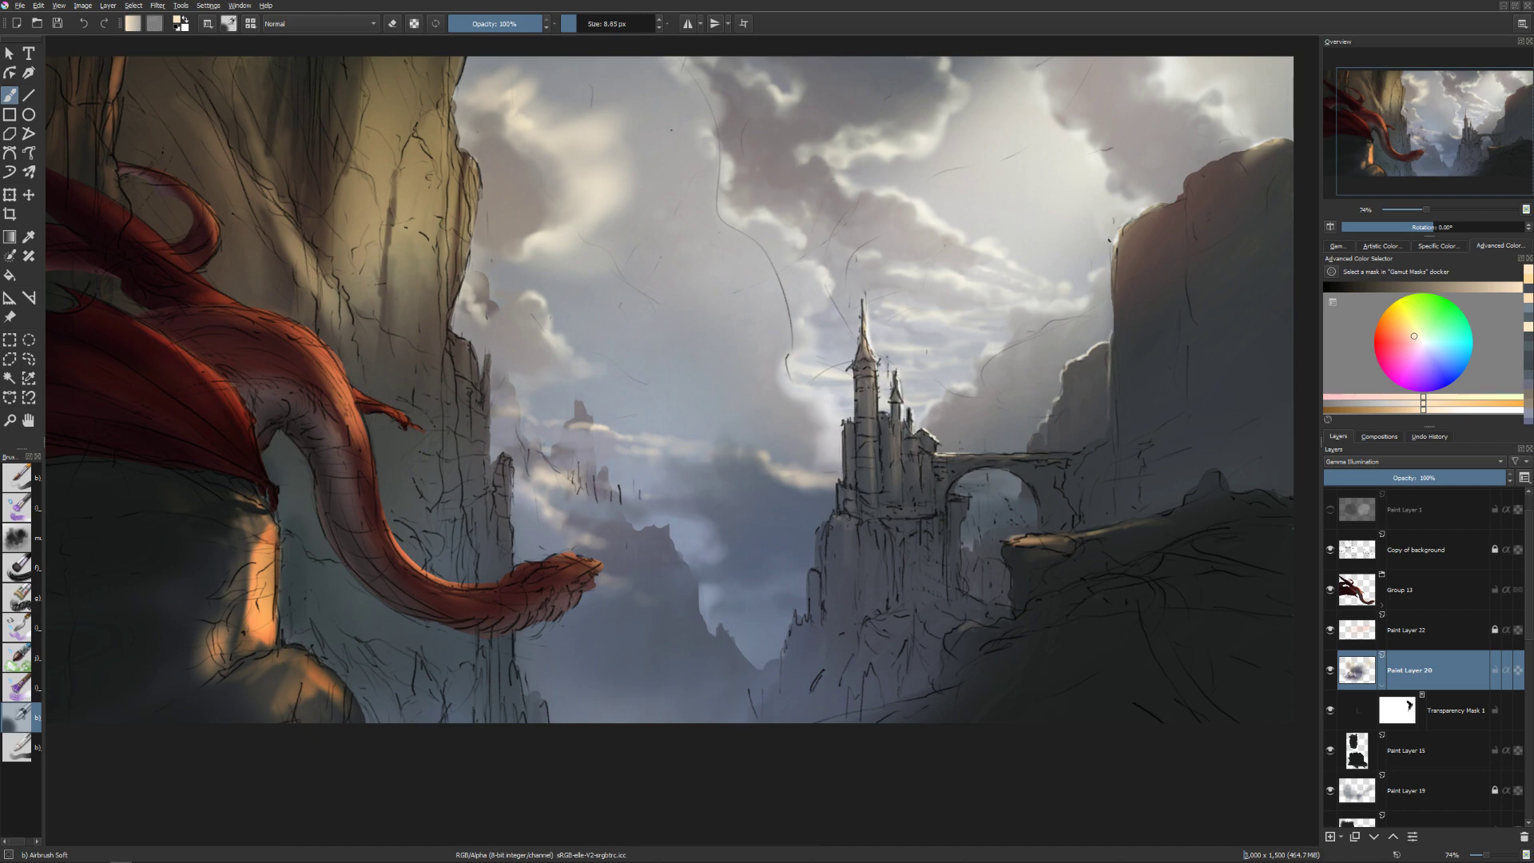
{"action": "key", "text": "bracketright"}
{"action": "key", "text": "bracketright"}
{"action": "key", "text": "bracketright"}
{"action": "key", "text": "bracketright"}
{"action": "key", "text": "bracketright"}
{"action": "key", "text": "bracketright"}
{"action": "key", "text": "bracketleft"}
{"action": "key", "text": "bracketleft"}
{"action": "key", "text": "bracketleft"}
{"action": "key", "text": "e"}
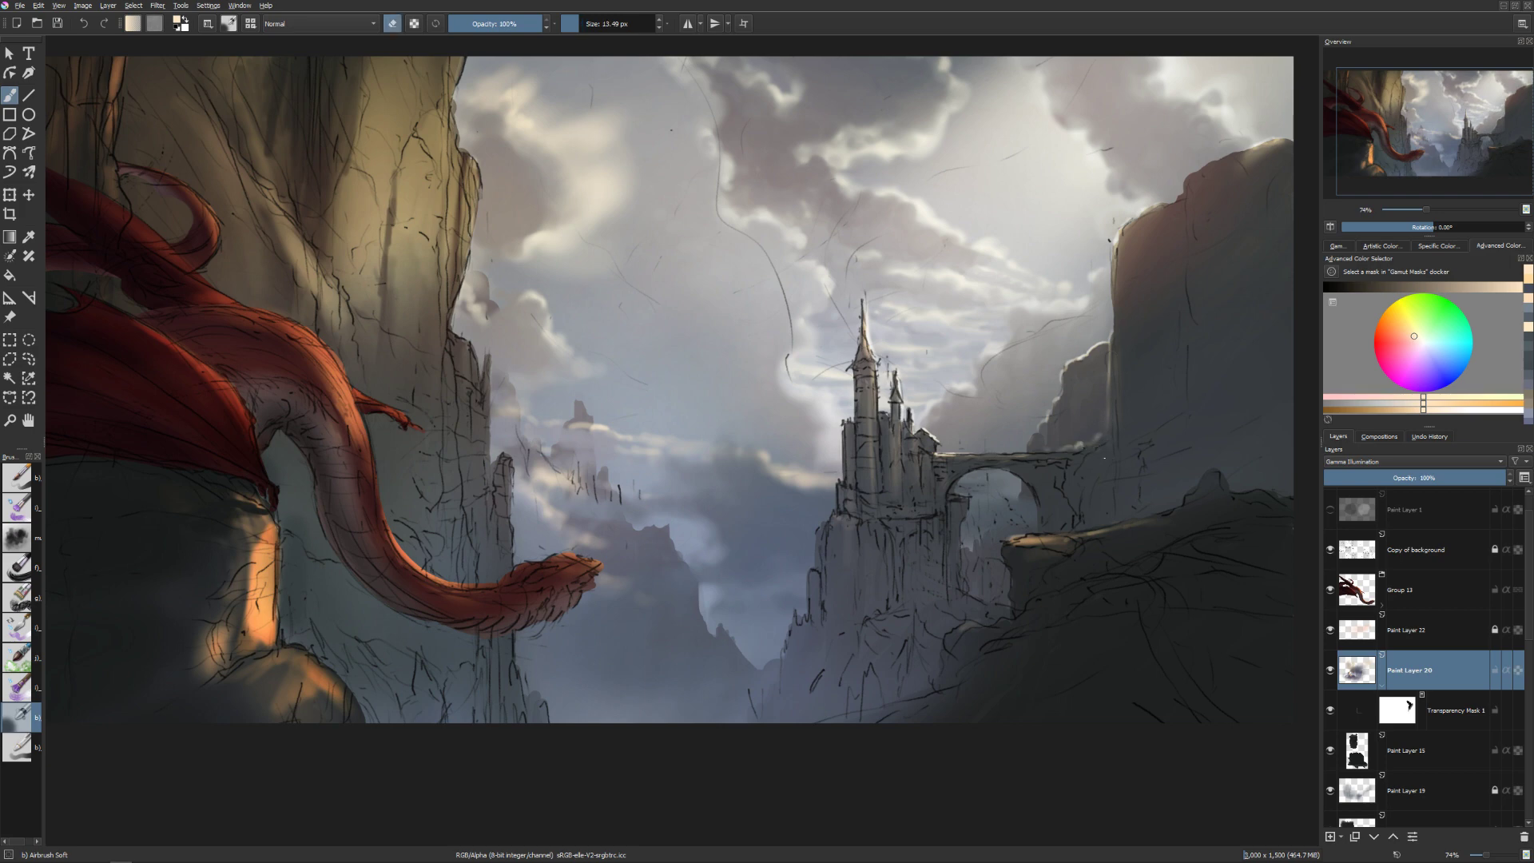
{"action": "key", "text": "bracketright"}
{"action": "key", "text": "bracketright"}
{"action": "key", "text": "bracketright"}
{"action": "key", "text": "bracketright"}
{"action": "key", "text": "e"}
{"action": "key", "text": "bracketleft"}
{"action": "key", "text": "bracketleft"}
{"action": "key", "text": "bracketleft"}
{"action": "key", "text": "bracketleft"}
{"action": "key", "text": "e"}
{"action": "key", "text": "bracketright"}
{"action": "key", "text": "e"}
{"action": "left_click_drag", "start_coordinate": [871, 482], "coordinate": [873, 499]}
Add warm highlights along the castle's base ledge and erase a small patch at its left edge.
{"action": "key", "text": "bracketright"}
{"action": "key", "text": "bracketleft"}
{"action": "key", "text": "bracketleft"}
{"action": "key", "text": "bracketleft"}
{"action": "key", "text": "bracketleft"}
{"action": "key", "text": "e"}
{"action": "key", "text": "bracketright"}
{"action": "key", "text": "bracketright"}
{"action": "key", "text": "bracketright"}
{"action": "key", "text": "bracketright"}
{"action": "key", "text": "e"}
{"action": "left_click_drag", "start_coordinate": [856, 522], "coordinate": [911, 513]}
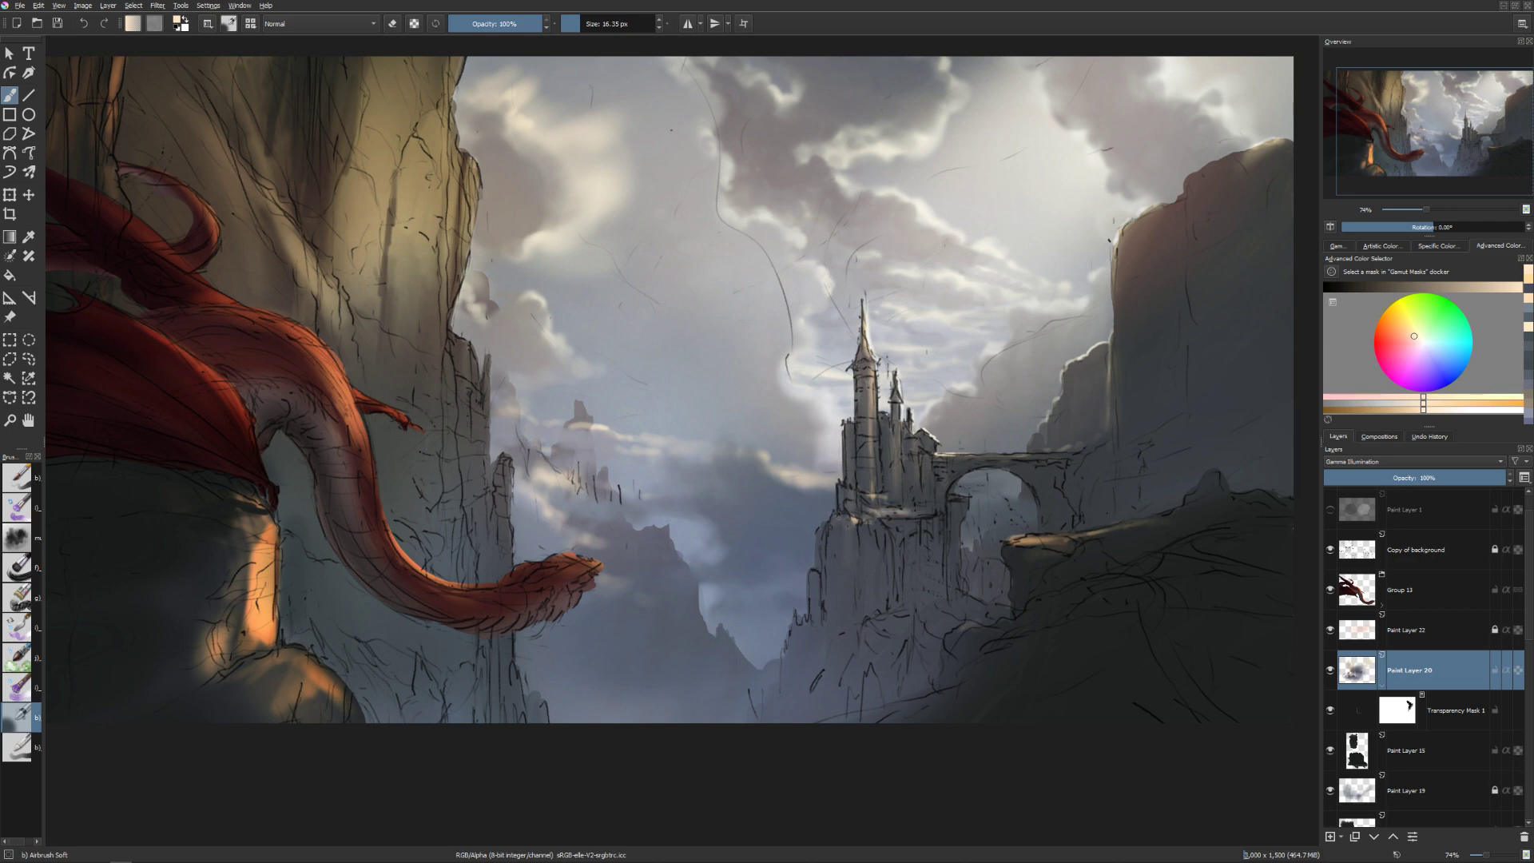
{"action": "key", "text": "e"}
{"action": "left_click_drag", "start_coordinate": [829, 518], "coordinate": [830, 509]}
Set the brush to erase at about 14.92 px and nudge the view slightly.
{"action": "left_click_drag", "start_coordinate": [877, 642], "coordinate": [905, 629], "text": "shift"}
{"action": "key", "text": "e"}
{"action": "key", "text": "bracketleft"}
{"action": "key", "text": "bracketleft"}
{"action": "key", "text": "bracketleft"}
{"action": "key", "text": "bracketleft"}
{"action": "key", "text": "bracketright"}
{"action": "key", "text": "bracketright"}
{"action": "key", "text": "bracketright"}
{"action": "key", "text": "bracketright"}
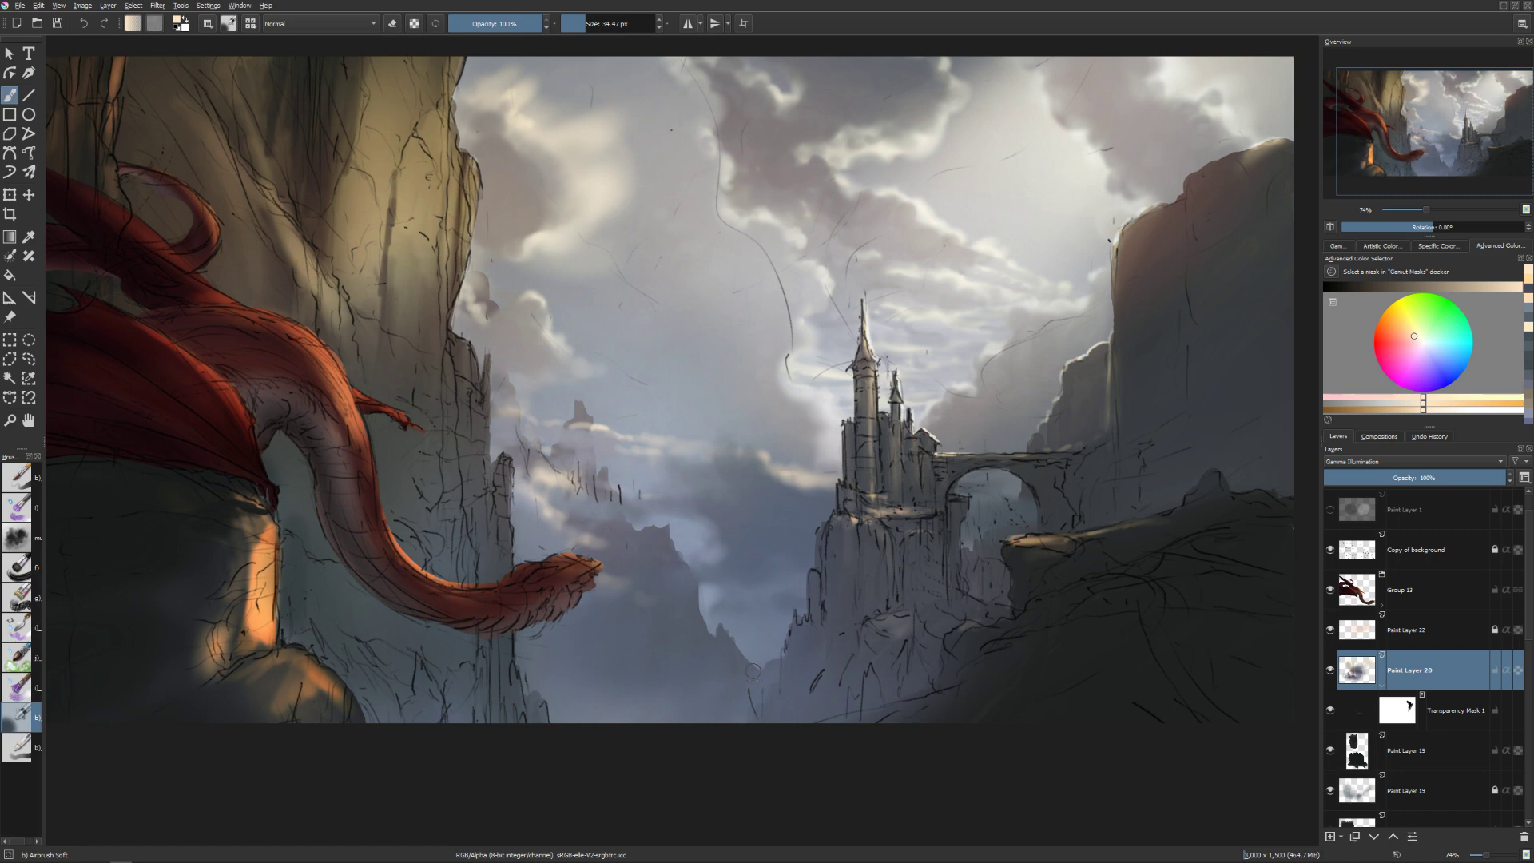
{"action": "key", "text": "e"}
{"action": "mouse_move", "coordinate": [409, 193]}
{"action": "left_mouse_down"}
{"action": "mouse_move", "coordinate": [432, 216]}
{"action": "mouse_move", "coordinate": [394, 210]}
{"action": "mouse_move", "coordinate": [411, 235]}
{"action": "left_mouse_up"}
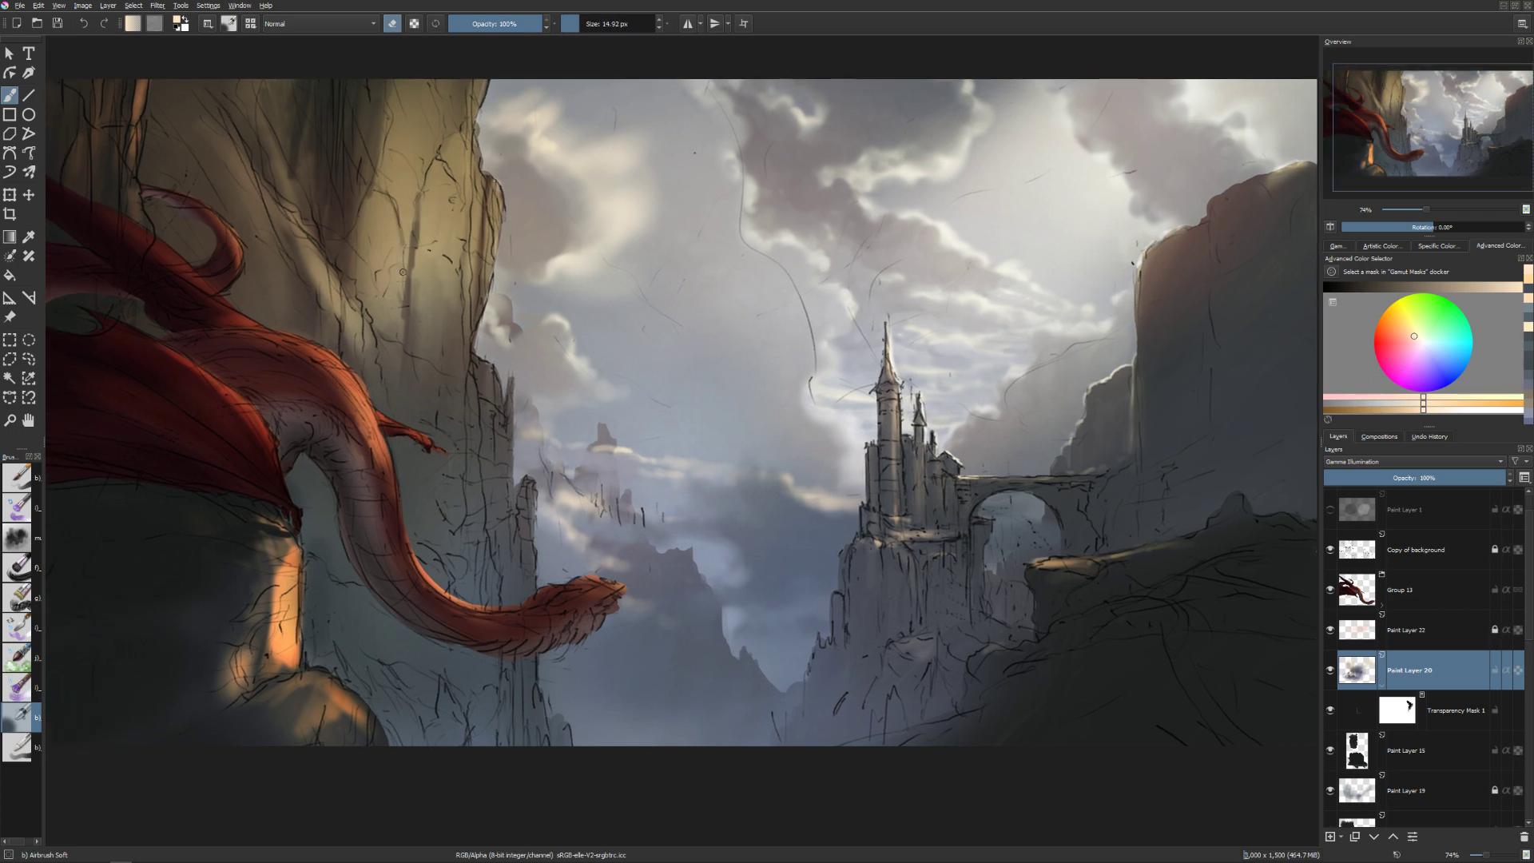
Adjust the brush between about 3 and 10 px and switch back from erasing to painting.
{"action": "key", "text": "bracketright"}
{"action": "key", "text": "bracketright"}
{"action": "key", "text": "bracketright"}
{"action": "key", "text": "bracketright"}
{"action": "key", "text": "bracketright"}
{"action": "key", "text": "bracketleft"}
{"action": "key", "text": "bracketleft"}
{"action": "key", "text": "bracketleft"}
{"action": "key", "text": "bracketleft"}
{"action": "key", "text": "bracketleft"}
{"action": "key", "text": "bracketright"}
{"action": "key", "text": "bracketright"}
{"action": "key", "text": "bracketright"}
{"action": "key", "text": "bracketright"}
{"action": "key", "text": "bracketright"}
{"action": "key", "text": "bracketright"}
{"action": "key", "text": "bracketright"}
{"action": "key", "text": "bracketright"}
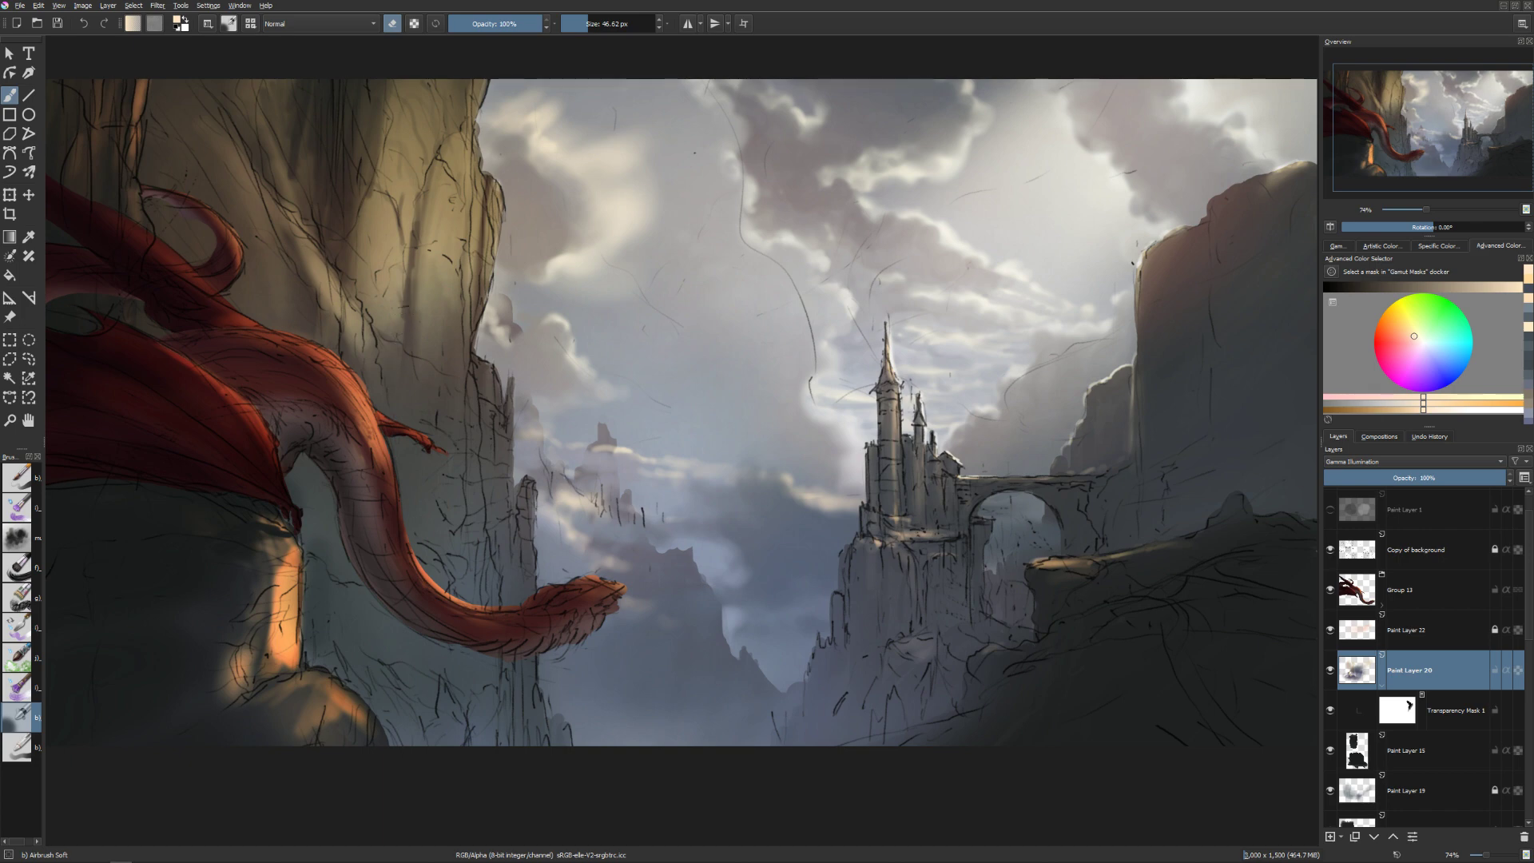
{"action": "key", "text": "bracketleft"}
{"action": "key", "text": "bracketleft"}
{"action": "key", "text": "bracketleft"}
{"action": "key", "text": "bracketleft"}
{"action": "key", "text": "bracketleft"}
{"action": "key", "text": "bracketleft"}
{"action": "key", "text": "bracketleft"}
{"action": "key", "text": "bracketleft"}
{"action": "key", "text": "bracketleft"}
{"action": "key", "text": "bracketleft"}
{"action": "key", "text": "bracketleft"}
{"action": "key", "text": "bracketleft"}
{"action": "key", "text": "bracketleft"}
{"action": "key", "text": "bracketleft"}
{"action": "key", "text": "bracketleft"}
{"action": "key", "text": "bracketleft"}
{"action": "key", "text": "bracketleft"}
{"action": "key", "text": "bracketleft"}
{"action": "key", "text": "bracketleft"}
{"action": "key", "text": "bracketright"}
{"action": "key", "text": "bracketright"}
{"action": "key", "text": "bracketright"}
{"action": "key", "text": "bracketright"}
{"action": "key", "text": "bracketright"}
{"action": "key", "text": "bracketright"}
{"action": "key", "text": "bracketright"}
{"action": "key", "text": "bracketright"}
{"action": "key", "text": "bracketright"}
{"action": "key", "text": "bracketleft"}
{"action": "key", "text": "bracketleft"}
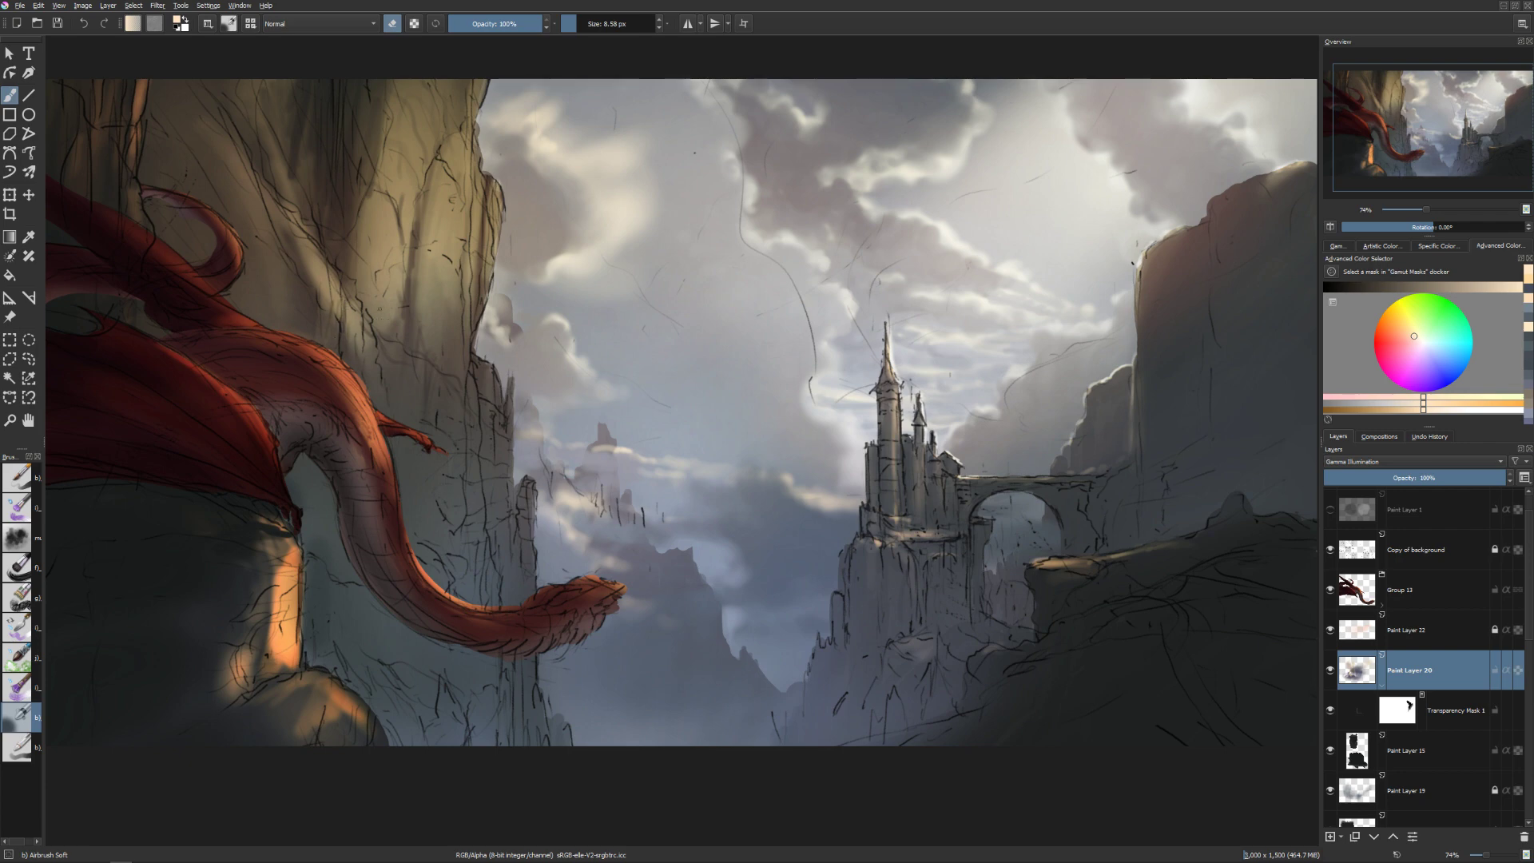
{"action": "key", "text": "bracketright"}
{"action": "key", "text": "bracketright"}
{"action": "key", "text": "bracketright"}
{"action": "key", "text": "e"}
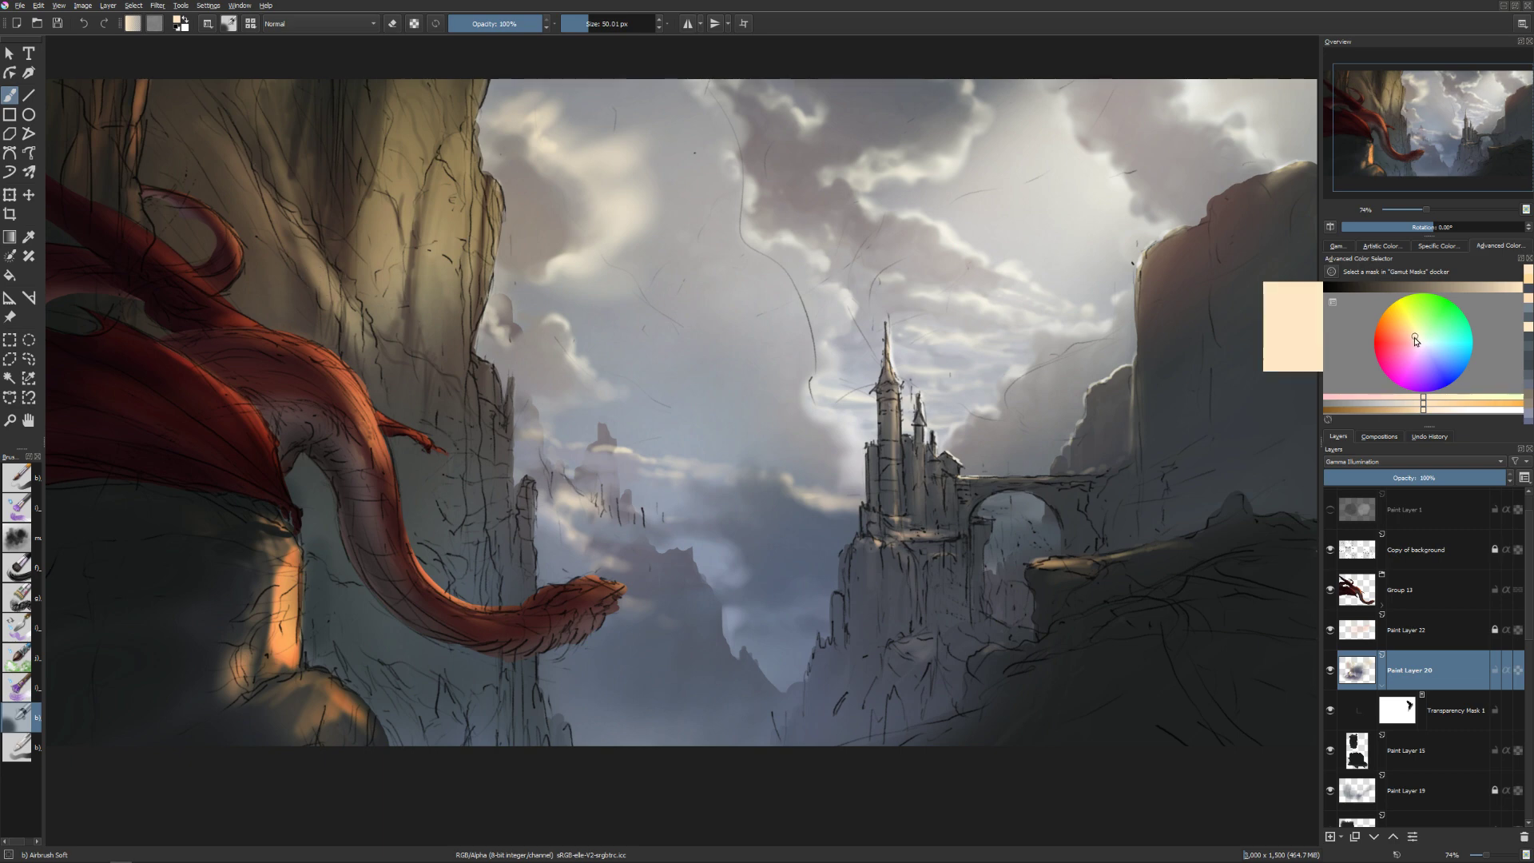
Choose a yellower peach paint colour, pan the canvas, and set the brush to 9.47 px.
{"action": "left_click_drag", "start_coordinate": [1416, 341], "coordinate": [1414, 342]}
{"action": "left_click", "coordinate": [1416, 336]}
{"action": "mouse_move", "coordinate": [172, 150]}
{"action": "left_mouse_down"}
{"action": "mouse_move", "coordinate": [220, 150]}
{"action": "mouse_move", "coordinate": [232, 178]}
{"action": "mouse_move", "coordinate": [180, 154]}
{"action": "mouse_move", "coordinate": [223, 149]}
{"action": "mouse_move", "coordinate": [225, 120]}
{"action": "left_mouse_up"}
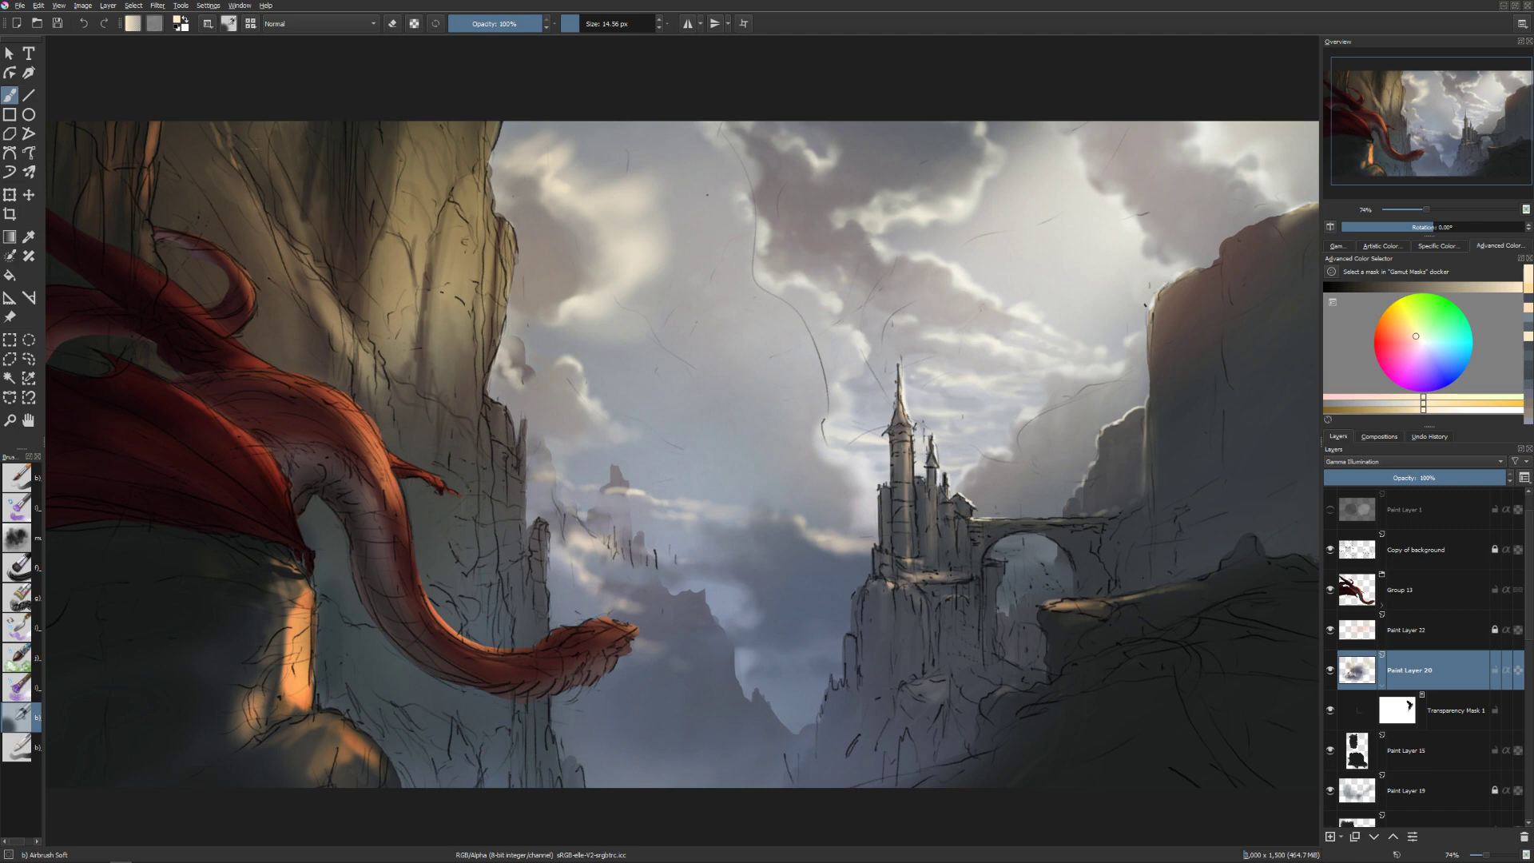
{"action": "key", "text": "bracketright"}
{"action": "key", "text": "bracketright"}
{"action": "key", "text": "bracketleft"}
{"action": "key", "text": "bracketleft"}
{"action": "key", "text": "bracketleft"}
{"action": "key", "text": "bracketleft"}
{"action": "key", "text": "bracketleft"}
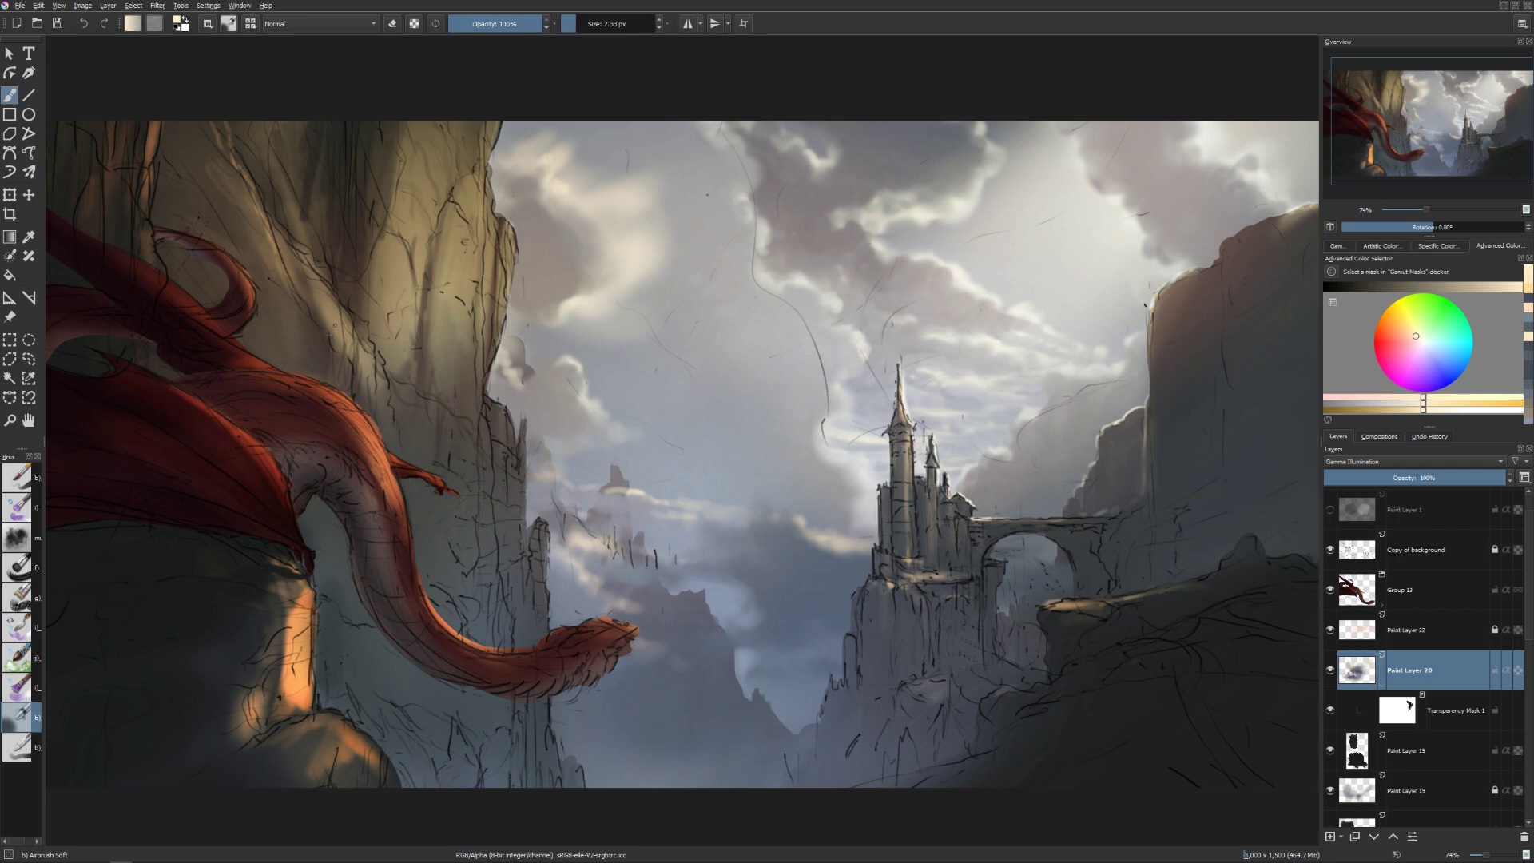
Mirror the view and erase back the light edge of the rock ridge.
{"action": "key", "text": "m"}
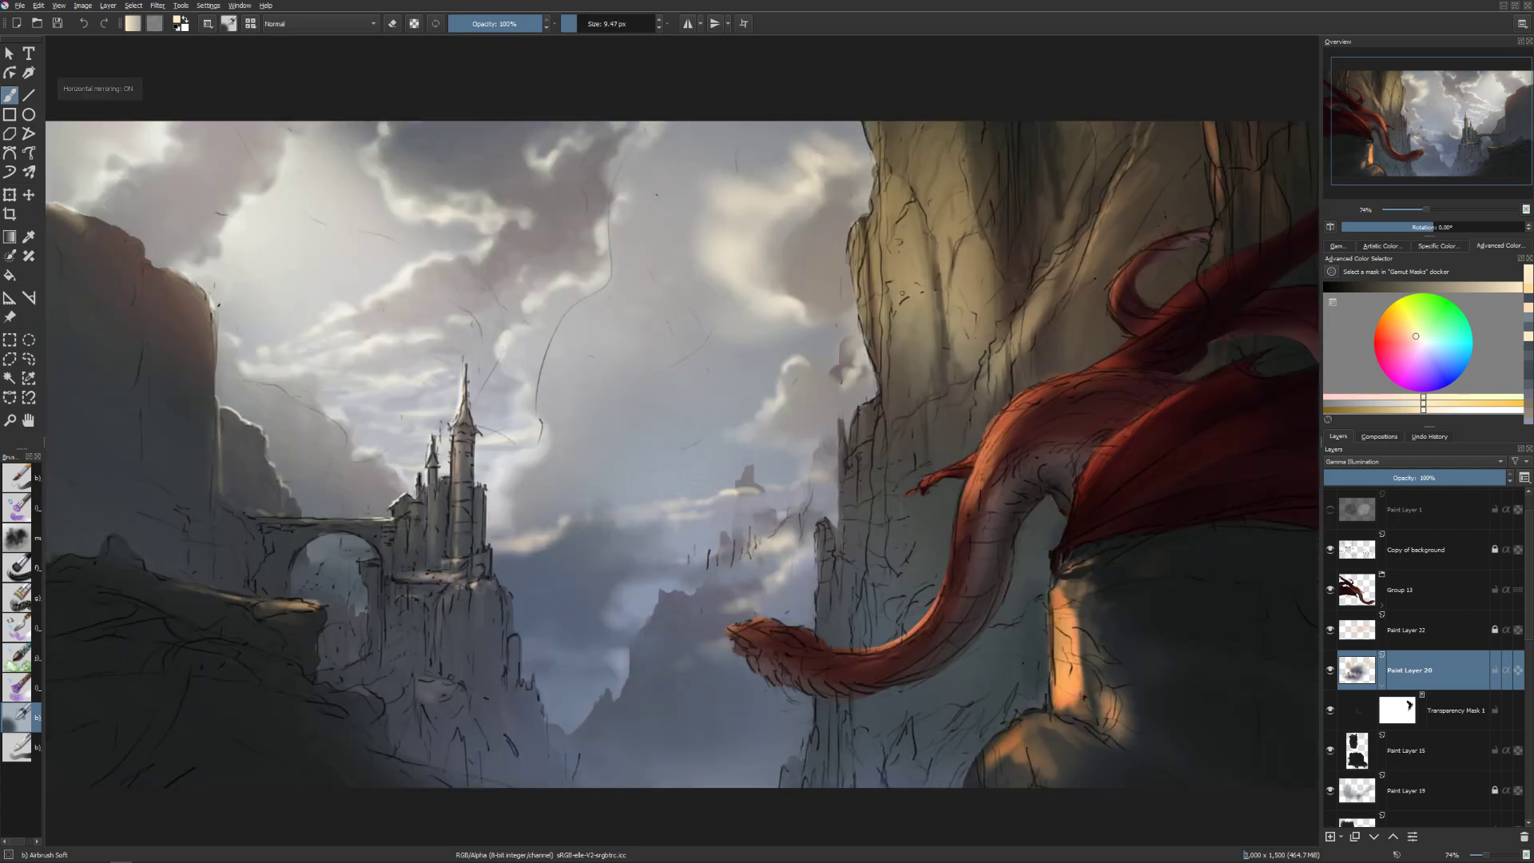
{"action": "key", "text": "e"}
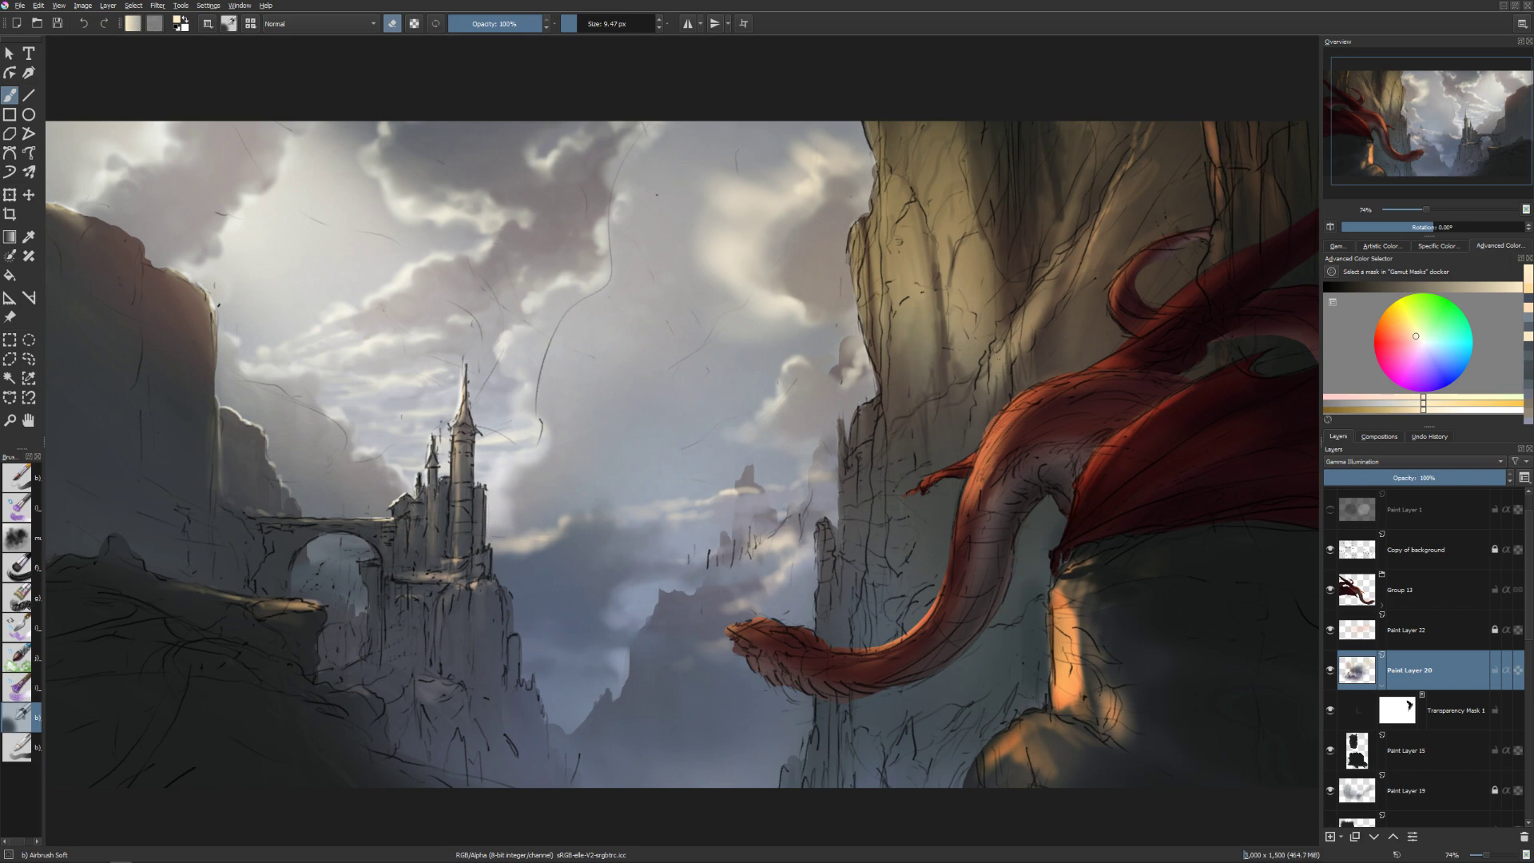
{"action": "key", "text": "bracketright"}
{"action": "key", "text": "bracketright"}
{"action": "key", "text": "bracketright"}
{"action": "mouse_move", "coordinate": [1011, 326]}
{"action": "left_mouse_down"}
{"action": "mouse_move", "coordinate": [1011, 378]}
{"action": "mouse_move", "coordinate": [1032, 380]}
{"action": "mouse_move", "coordinate": [1040, 333]}
{"action": "mouse_move", "coordinate": [1056, 389]}
{"action": "mouse_move", "coordinate": [1031, 340]}
{"action": "left_mouse_up"}
{"action": "key", "text": "bracketleft"}
{"action": "key", "text": "bracketleft"}
{"action": "key", "text": "bracketright"}
{"action": "key", "text": "bracketright"}
{"action": "key", "text": "bracketleft"}
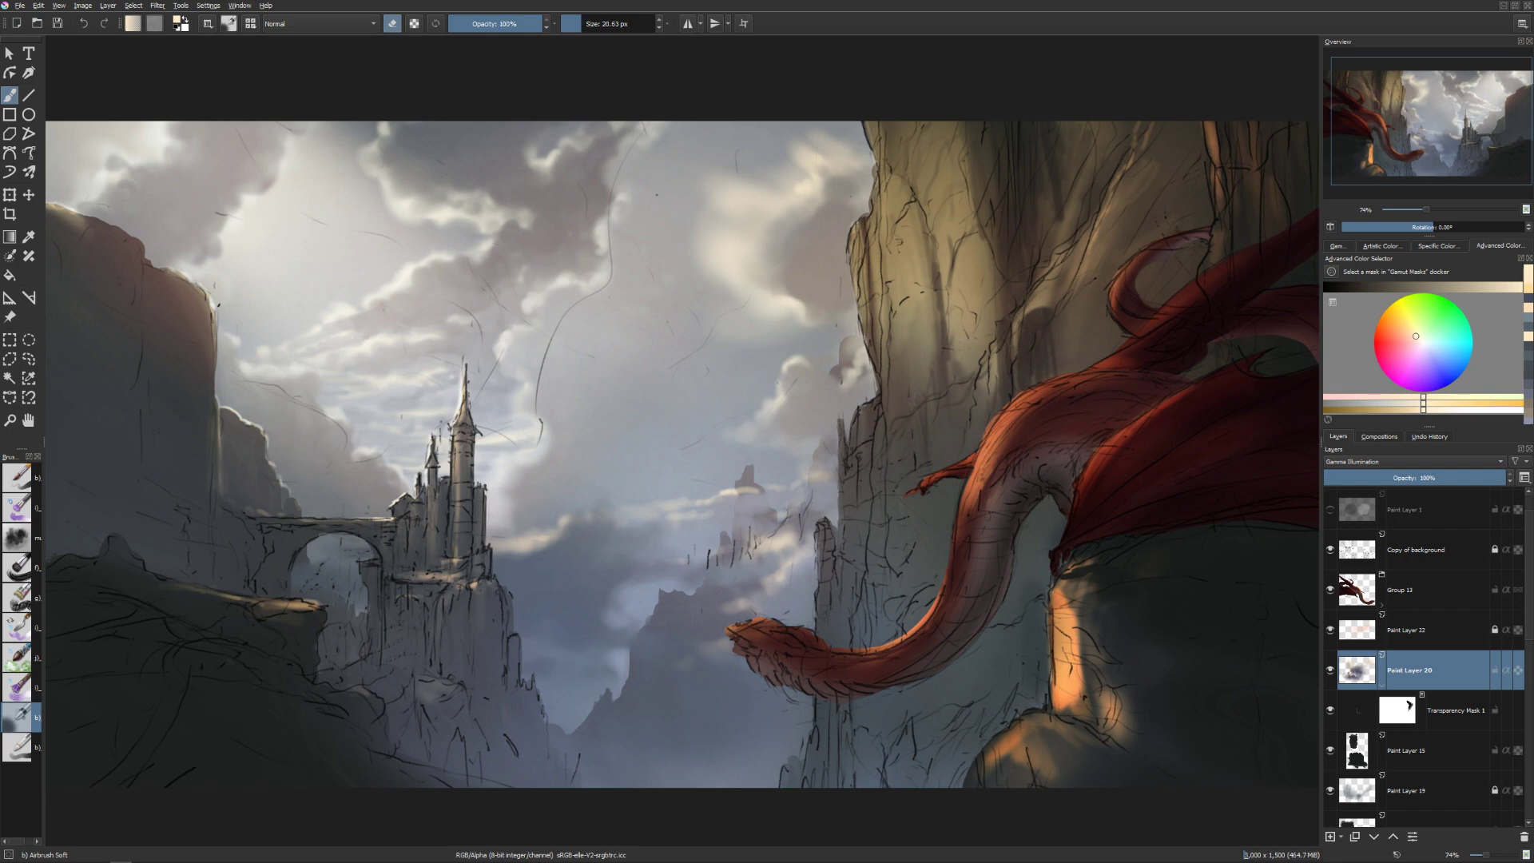
Airbrush thin highlights along the cliff's left edge and brighten a small spot on its face.
{"action": "key", "text": "e"}
{"action": "key", "text": "bracketleft"}
{"action": "left_click_drag", "start_coordinate": [877, 391], "coordinate": [871, 370]}
{"action": "key", "text": "e"}
{"action": "key", "text": "e"}
{"action": "left_click_drag", "start_coordinate": [892, 227], "coordinate": [896, 227]}
{"action": "mouse_move", "coordinate": [862, 288]}
{"action": "left_mouse_down"}
{"action": "mouse_move", "coordinate": [860, 253]}
{"action": "mouse_move", "coordinate": [909, 253]}
{"action": "mouse_move", "coordinate": [909, 223]}
{"action": "mouse_move", "coordinate": [881, 224]}
{"action": "left_mouse_up"}
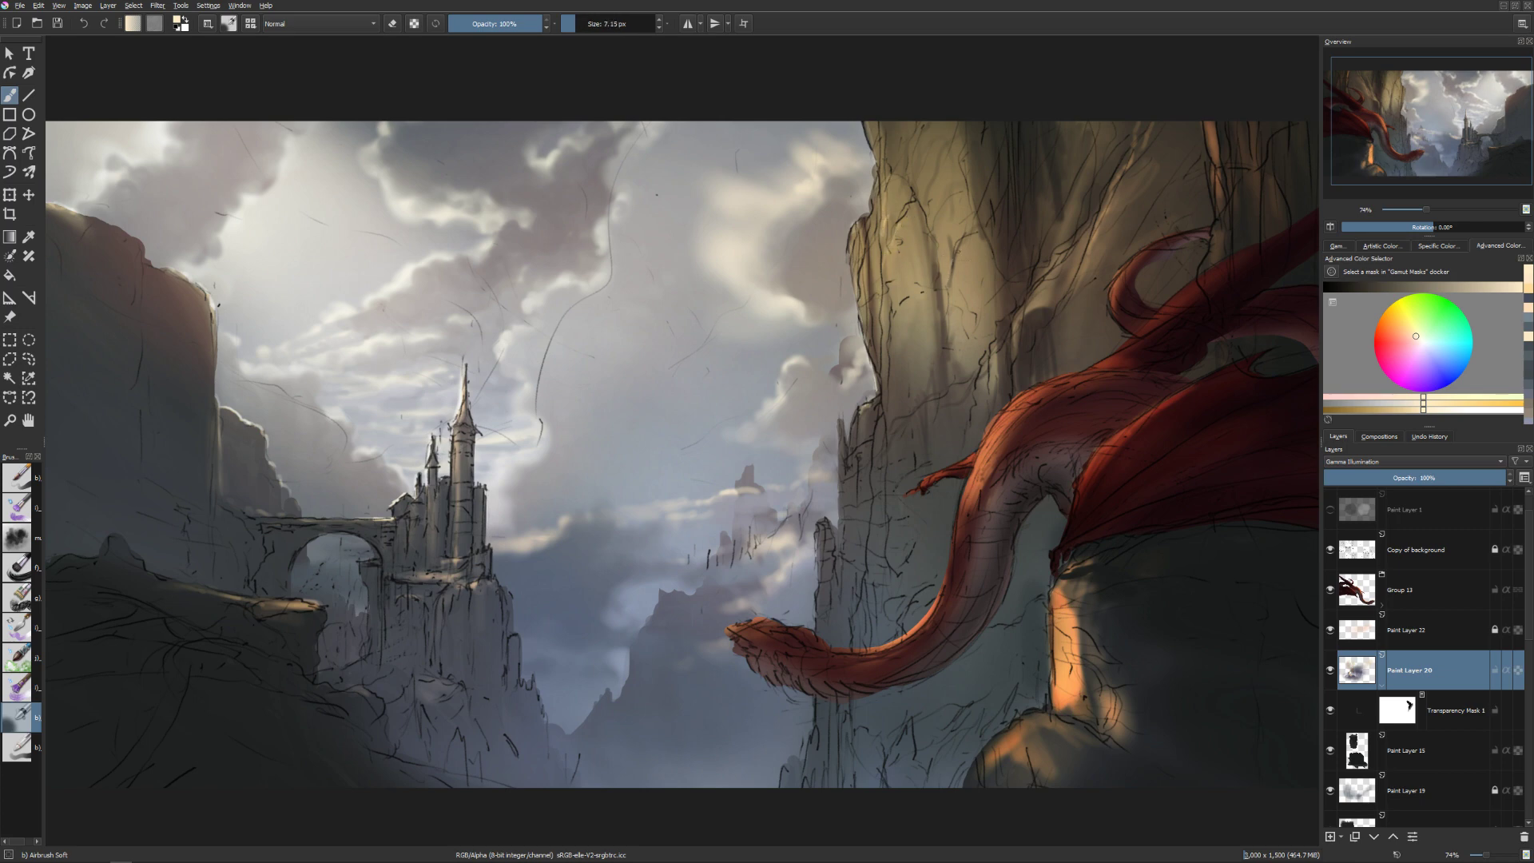
{"action": "left_click_drag", "start_coordinate": [952, 253], "coordinate": [956, 272]}
{"action": "left_click_drag", "start_coordinate": [934, 180], "coordinate": [938, 175]}
Lighten the cliff pillar's left edge, then return the view to unmirrored with the eraser active.
{"action": "key", "text": "e"}
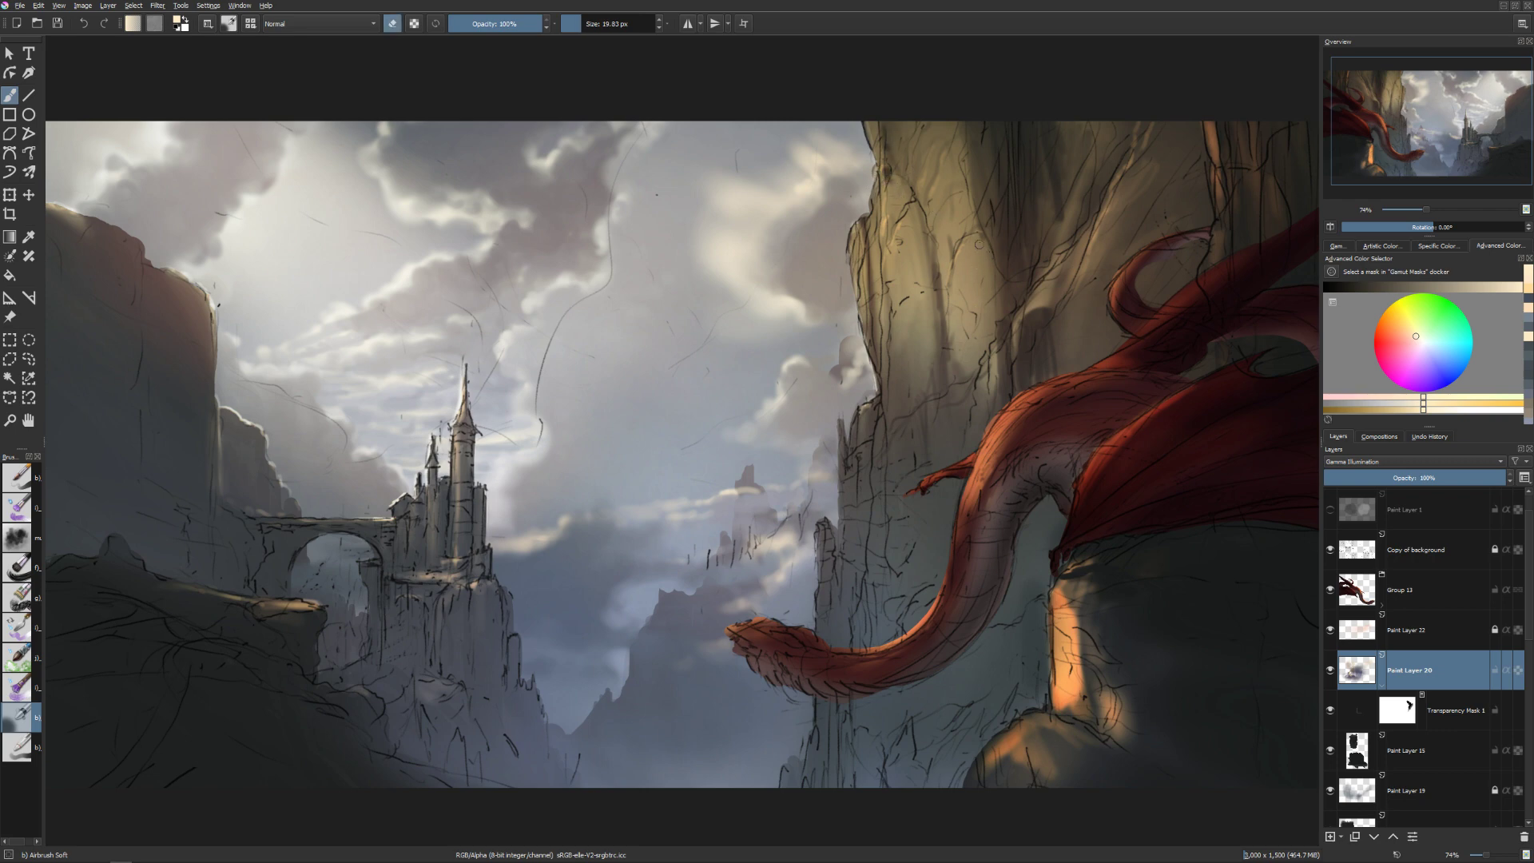
{"action": "key", "text": "bracketleft"}
{"action": "key", "text": "bracketright"}
{"action": "key", "text": "bracketright"}
{"action": "key", "text": "bracketright"}
{"action": "key", "text": "bracketright"}
{"action": "key", "text": "bracketright"}
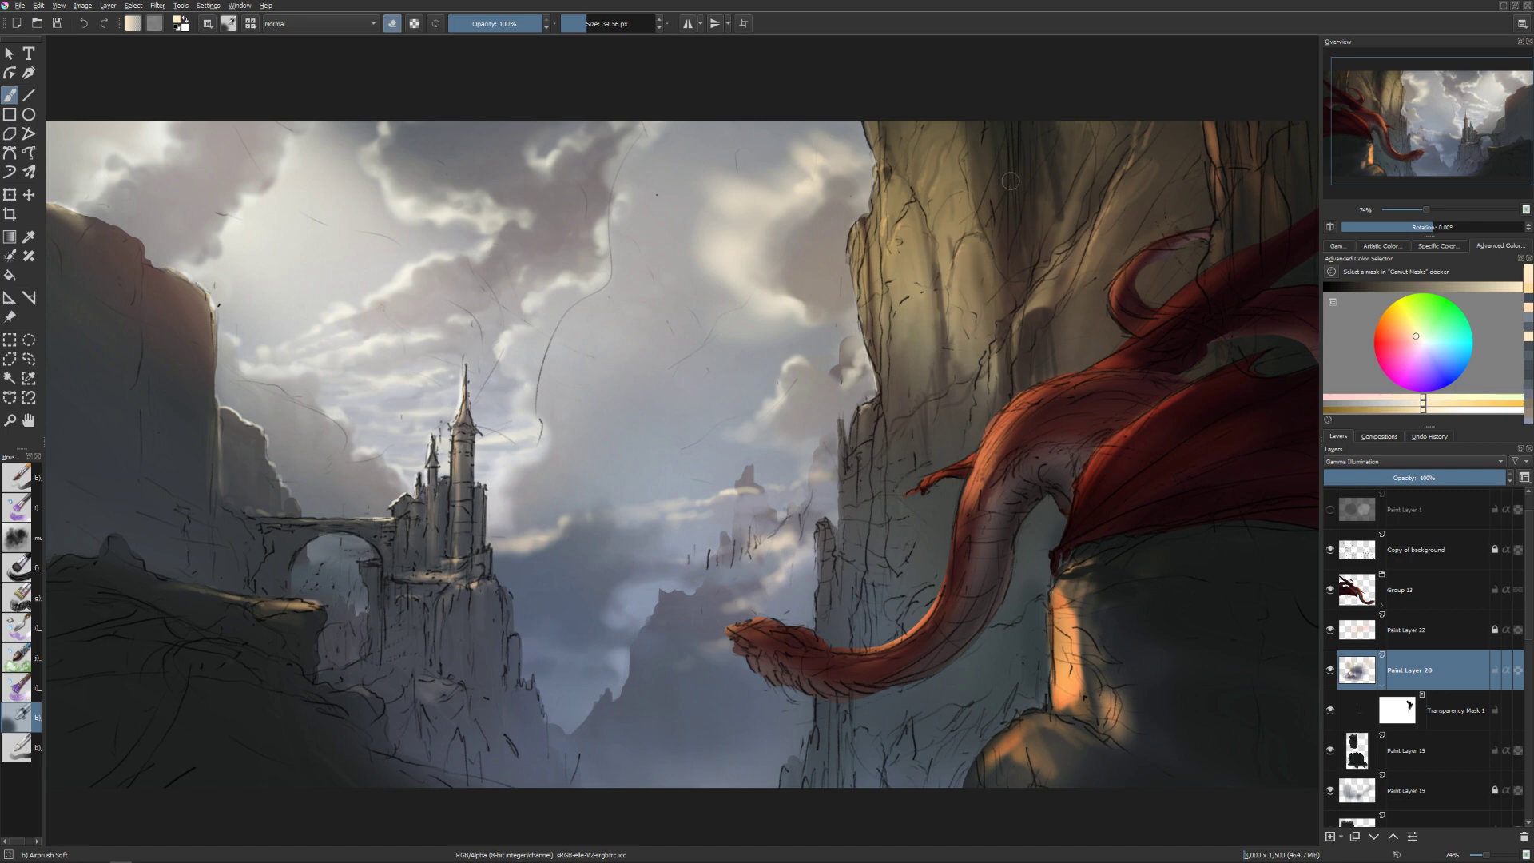
{"action": "key", "text": "e"}
{"action": "key", "text": "bracketleft"}
{"action": "key", "text": "bracketleft"}
{"action": "key", "text": "bracketleft"}
{"action": "key", "text": "bracketleft"}
{"action": "key", "text": "bracketleft"}
{"action": "key", "text": "bracketright"}
{"action": "key", "text": "bracketright"}
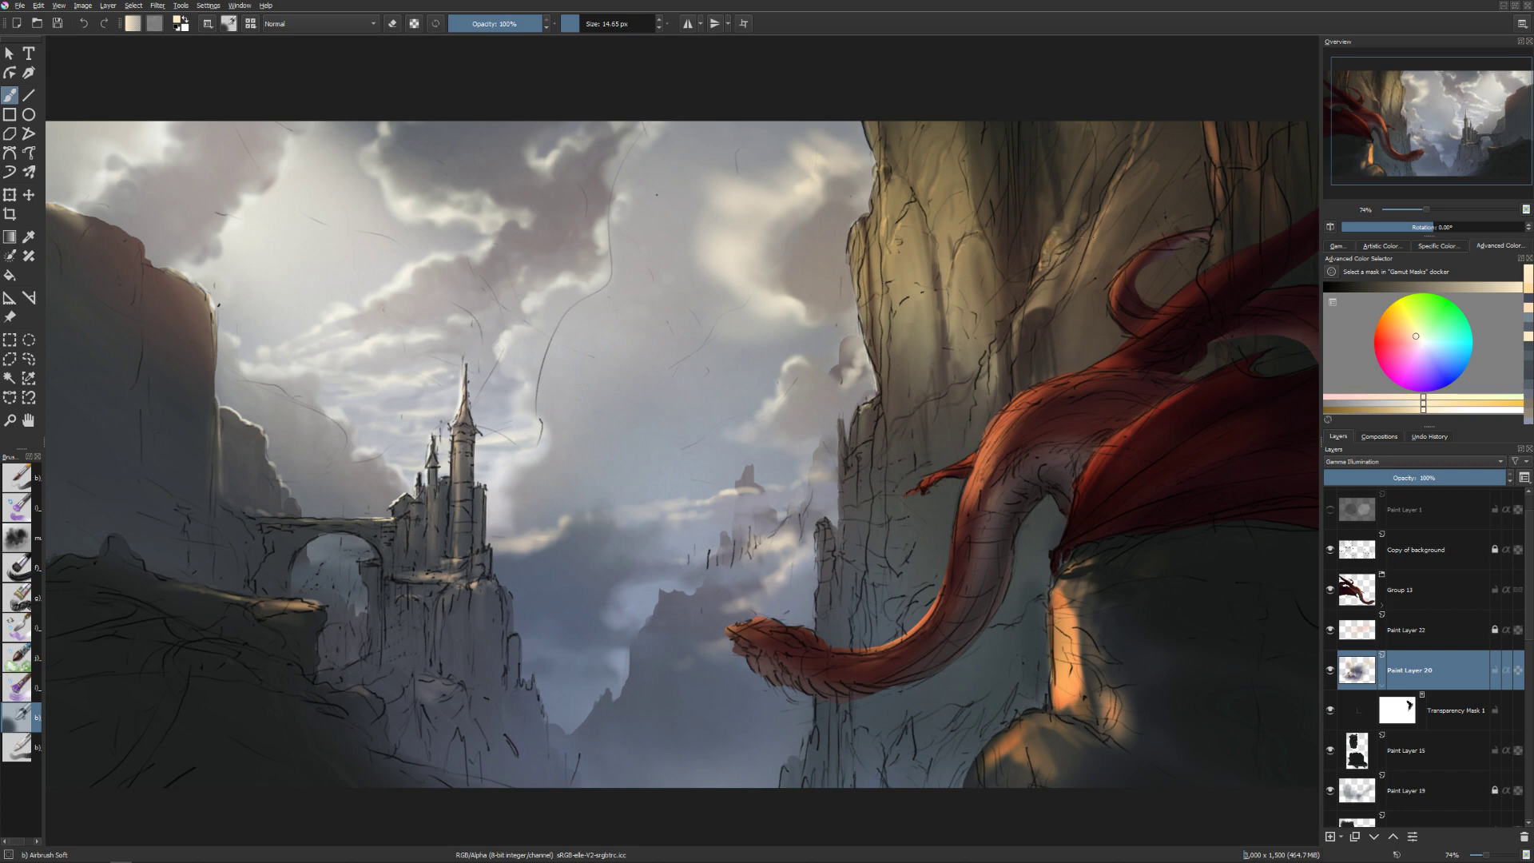
{"action": "key", "text": "bracketleft"}
{"action": "left_click_drag", "start_coordinate": [959, 265], "coordinate": [953, 301]}
{"action": "key", "text": "e"}
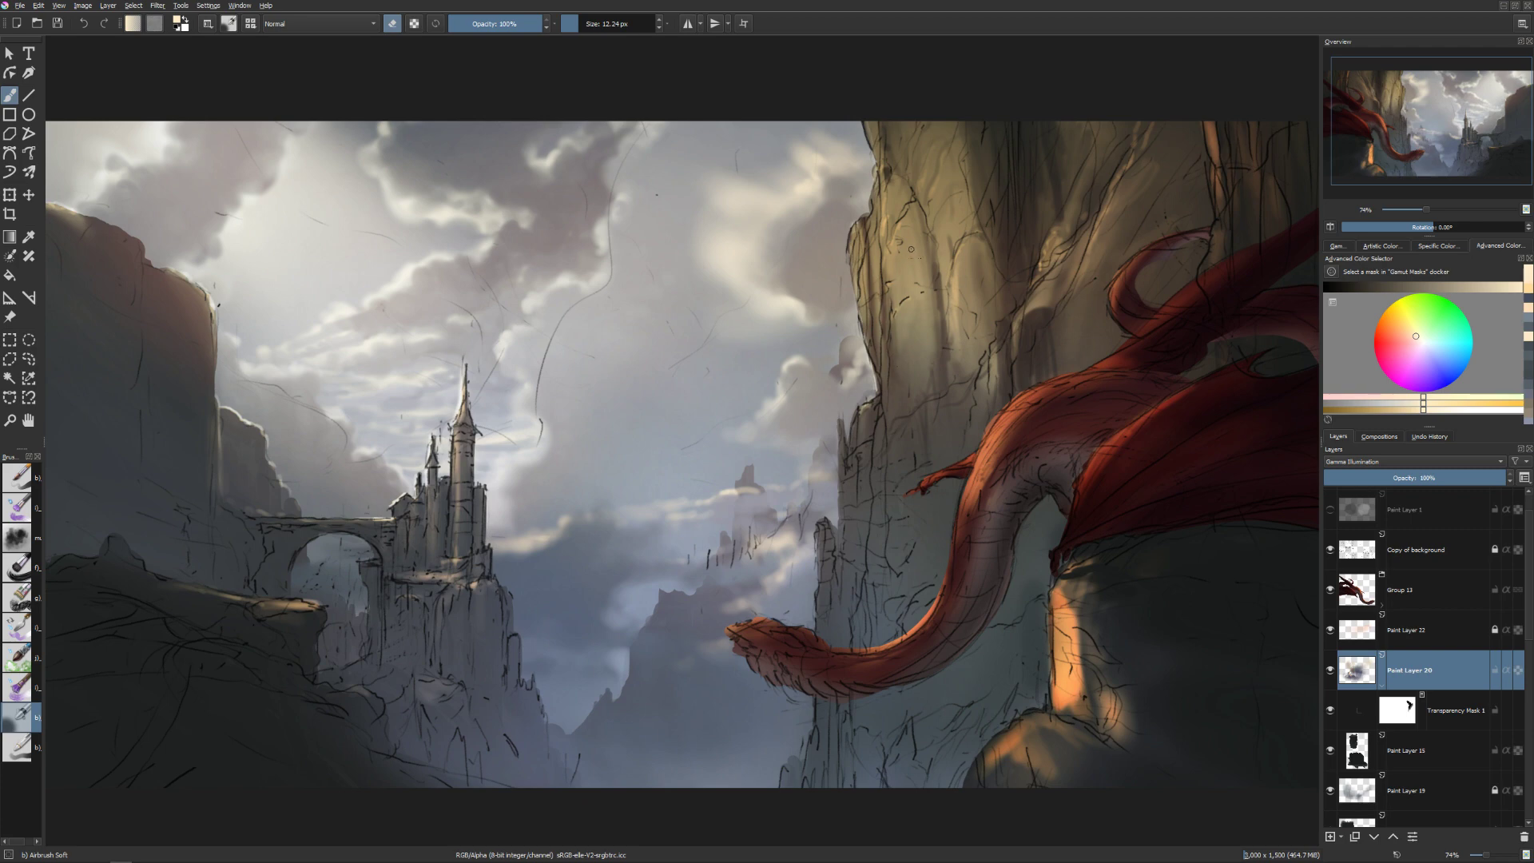
{"action": "key", "text": "m"}
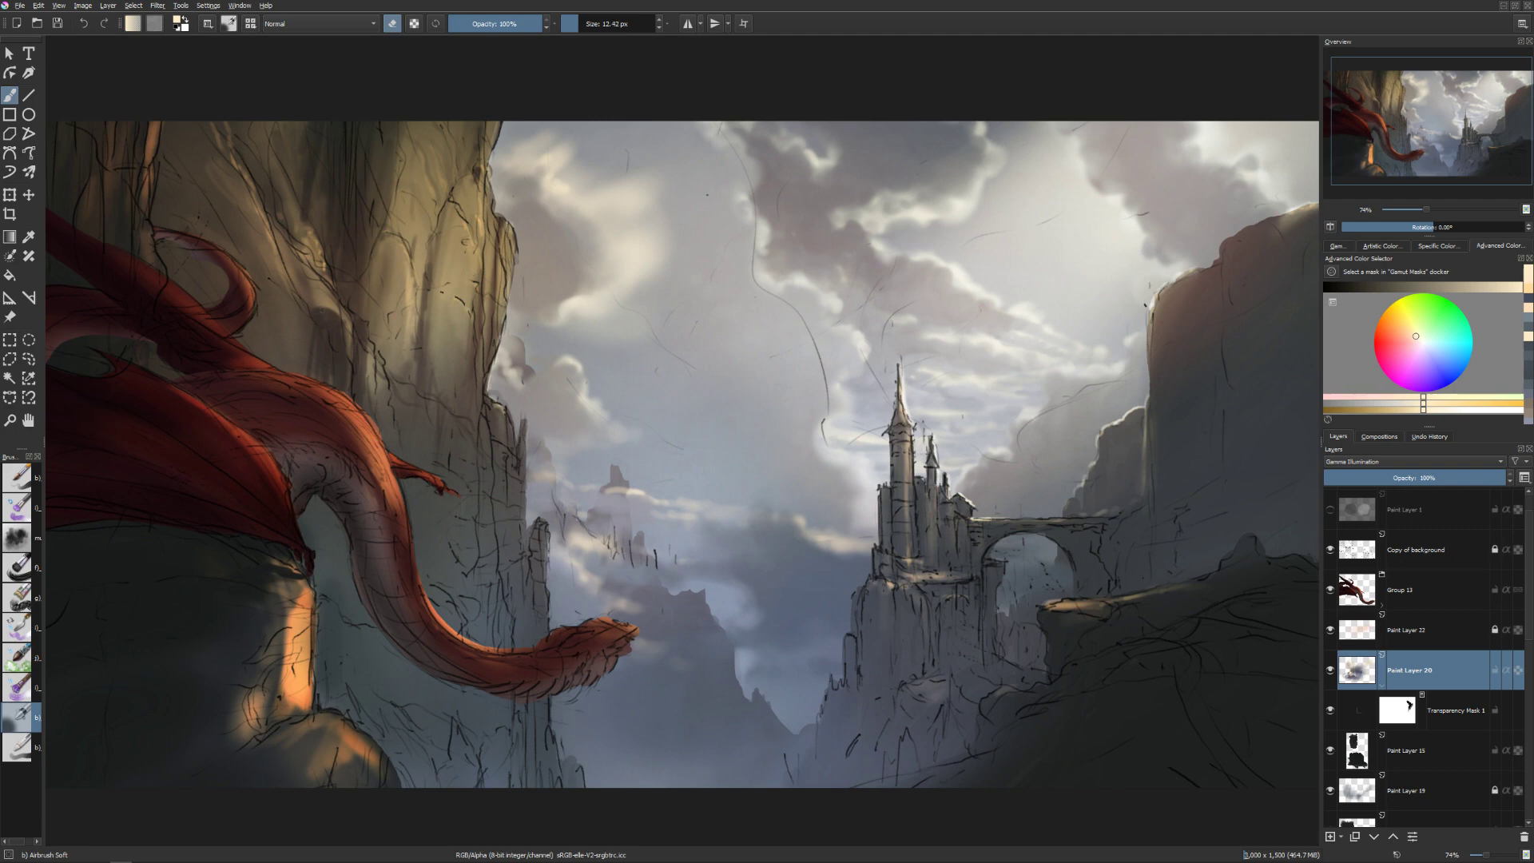
Erase the warm light from the cliff left of centre with the airbrush eraser.
{"action": "key", "text": "e"}
{"action": "key", "text": "e"}
{"action": "left_click_drag", "start_coordinate": [322, 300], "coordinate": [325, 300], "text": "shift"}
{"action": "key", "text": "bracketright"}
{"action": "key", "text": "e"}
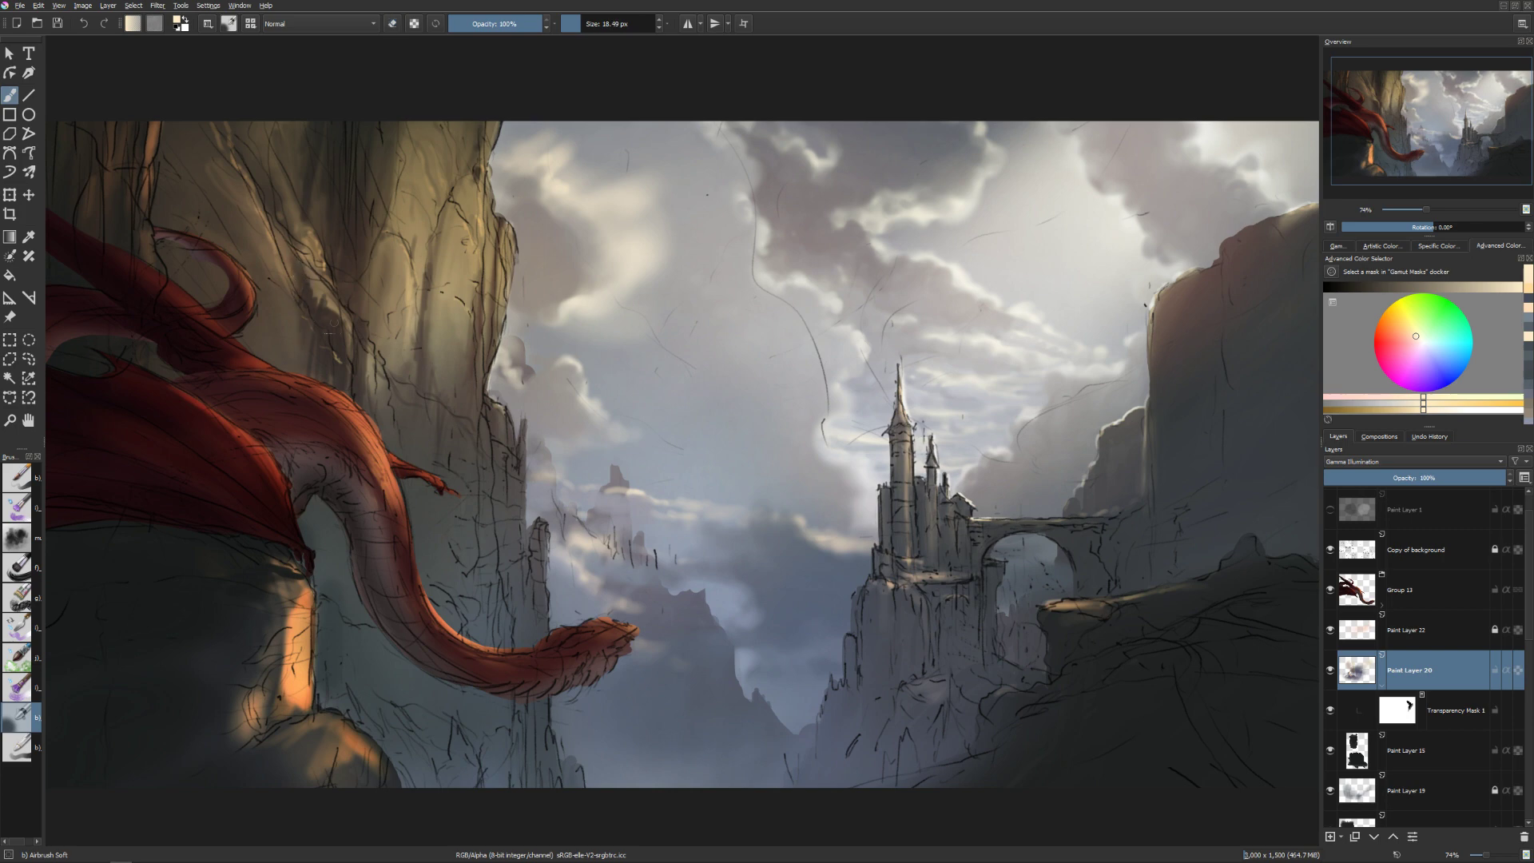
{"action": "key", "text": "bracketleft"}
{"action": "key", "text": "e"}
{"action": "left_click_drag", "start_coordinate": [277, 335], "coordinate": [286, 335], "text": "shift"}
{"action": "mouse_move", "coordinate": [258, 287]}
{"action": "left_mouse_down"}
{"action": "mouse_move", "coordinate": [259, 352]}
{"action": "mouse_move", "coordinate": [288, 332]}
{"action": "mouse_move", "coordinate": [298, 369]}
{"action": "left_mouse_up"}
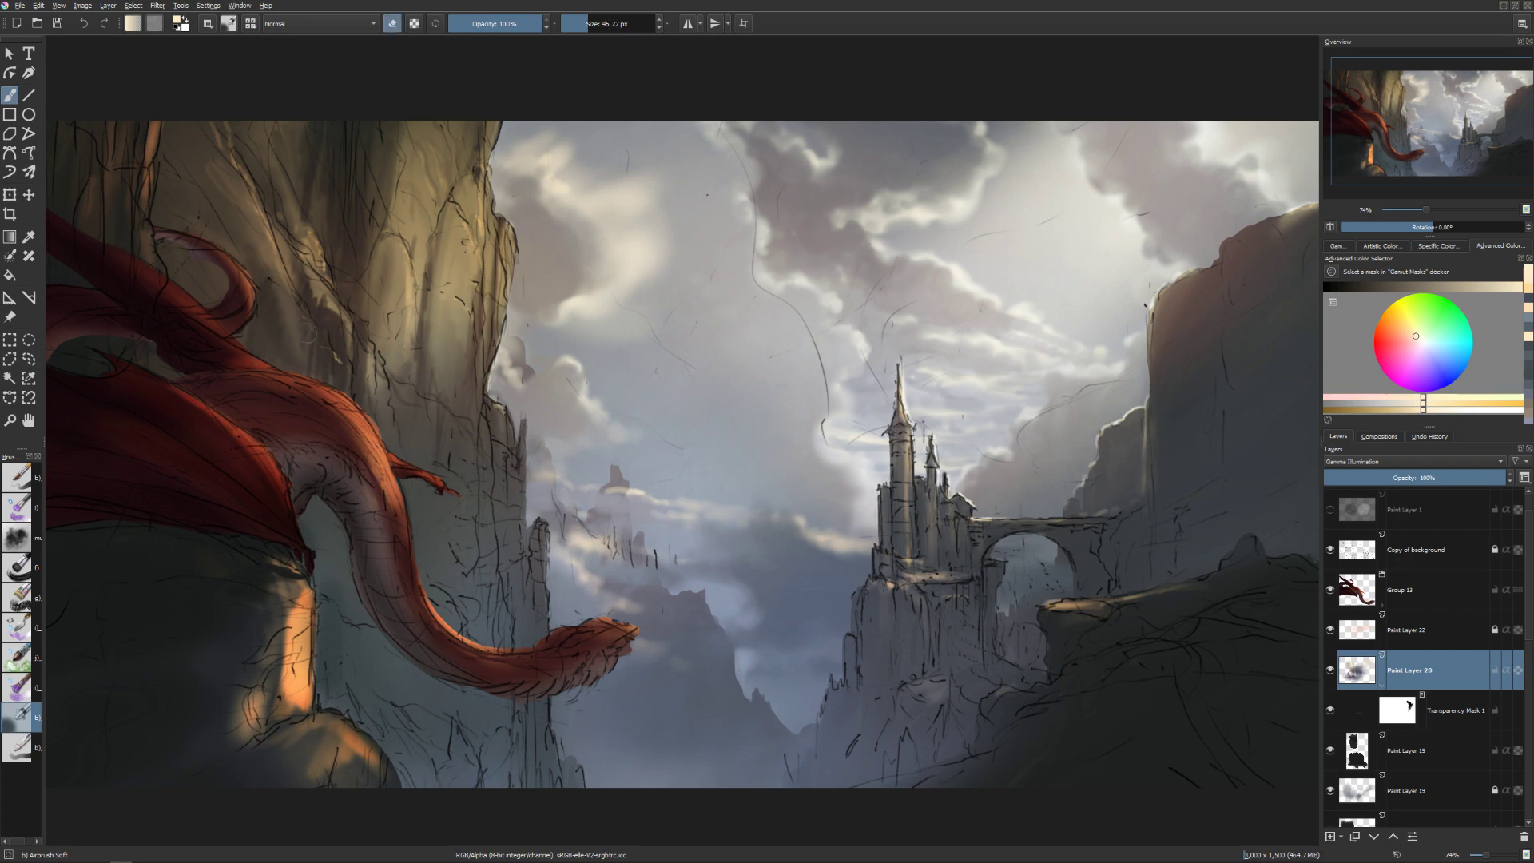
Mirror the view and darken the cliff beside the highlight streak.
{"action": "key", "text": "m"}
{"action": "left_click_drag", "start_coordinate": [630, 285], "coordinate": [626, 283]}
{"action": "mouse_move", "coordinate": [1092, 287]}
{"action": "left_mouse_down", "text": "shift"}
{"action": "mouse_move", "coordinate": [1061, 305]}
{"action": "mouse_move", "coordinate": [1119, 196]}
{"action": "left_mouse_up", "text": "shift"}
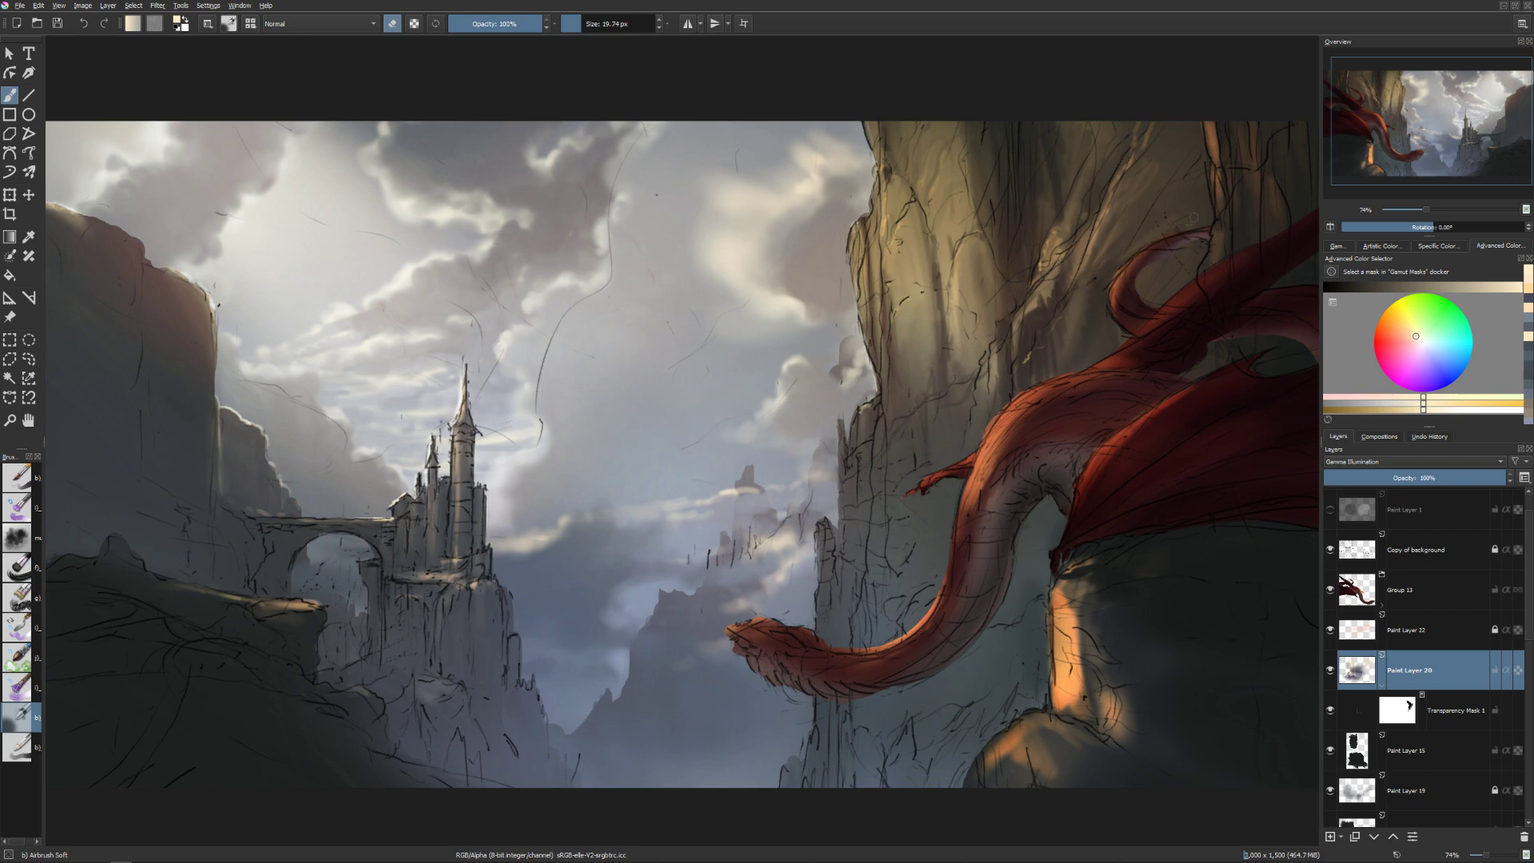
Erase more light from the cliff beside the dragon's tail.
{"action": "left_click_drag", "start_coordinate": [1194, 218], "coordinate": [1228, 218], "text": "shift"}
{"action": "left_click_drag", "start_coordinate": [1114, 251], "coordinate": [1181, 218]}
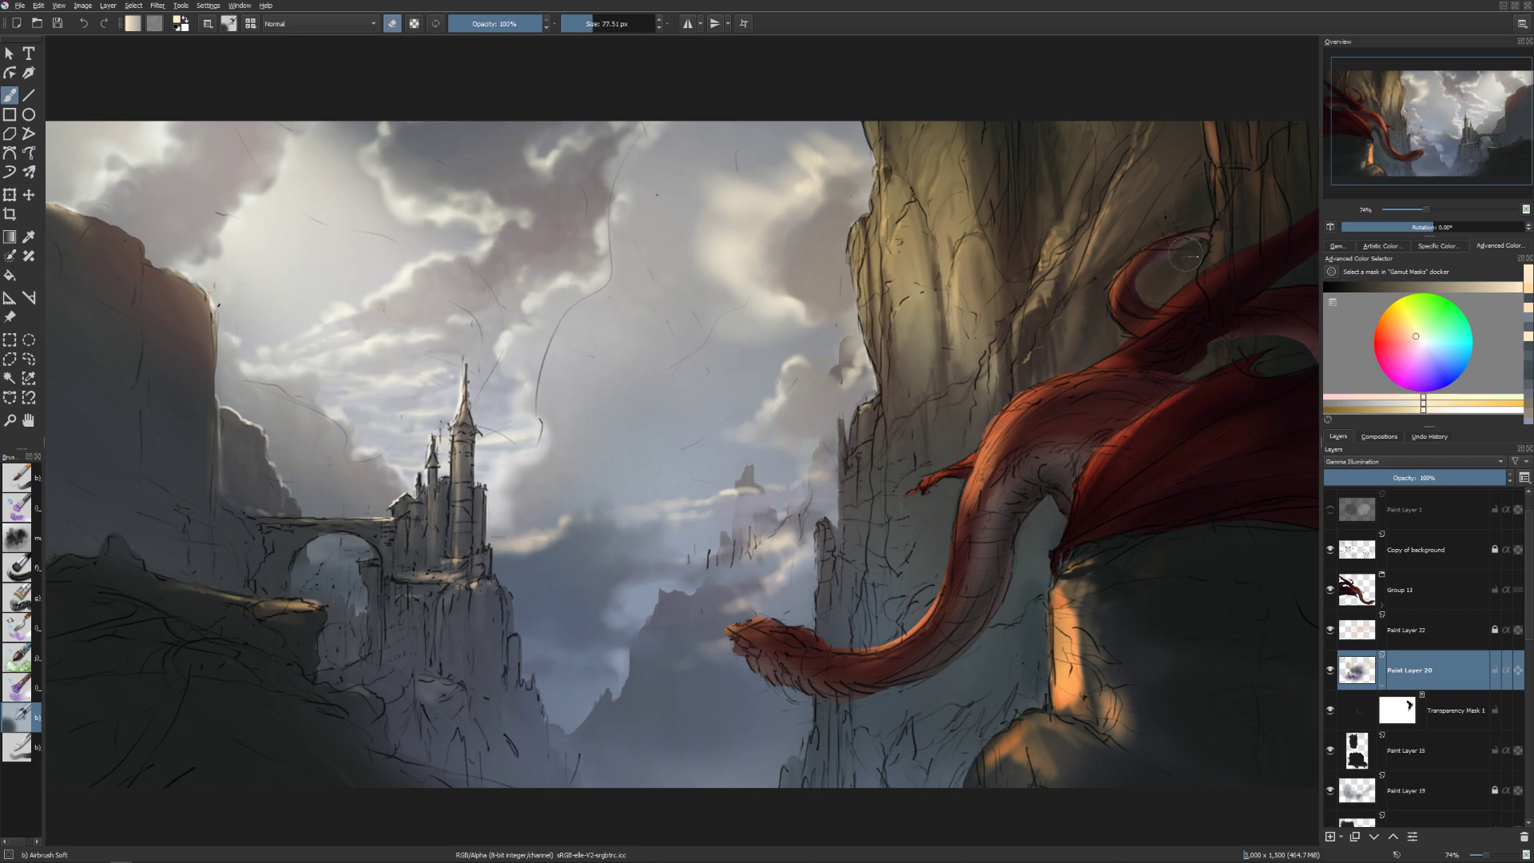
{"action": "key", "text": "bracketleft"}
{"action": "key", "text": "e"}
{"action": "key", "text": "bracketleft"}
{"action": "key", "text": "bracketleft"}
{"action": "key", "text": "bracketleft"}
{"action": "key", "text": "bracketleft"}
{"action": "key", "text": "bracketleft"}
{"action": "key", "text": "bracketleft"}
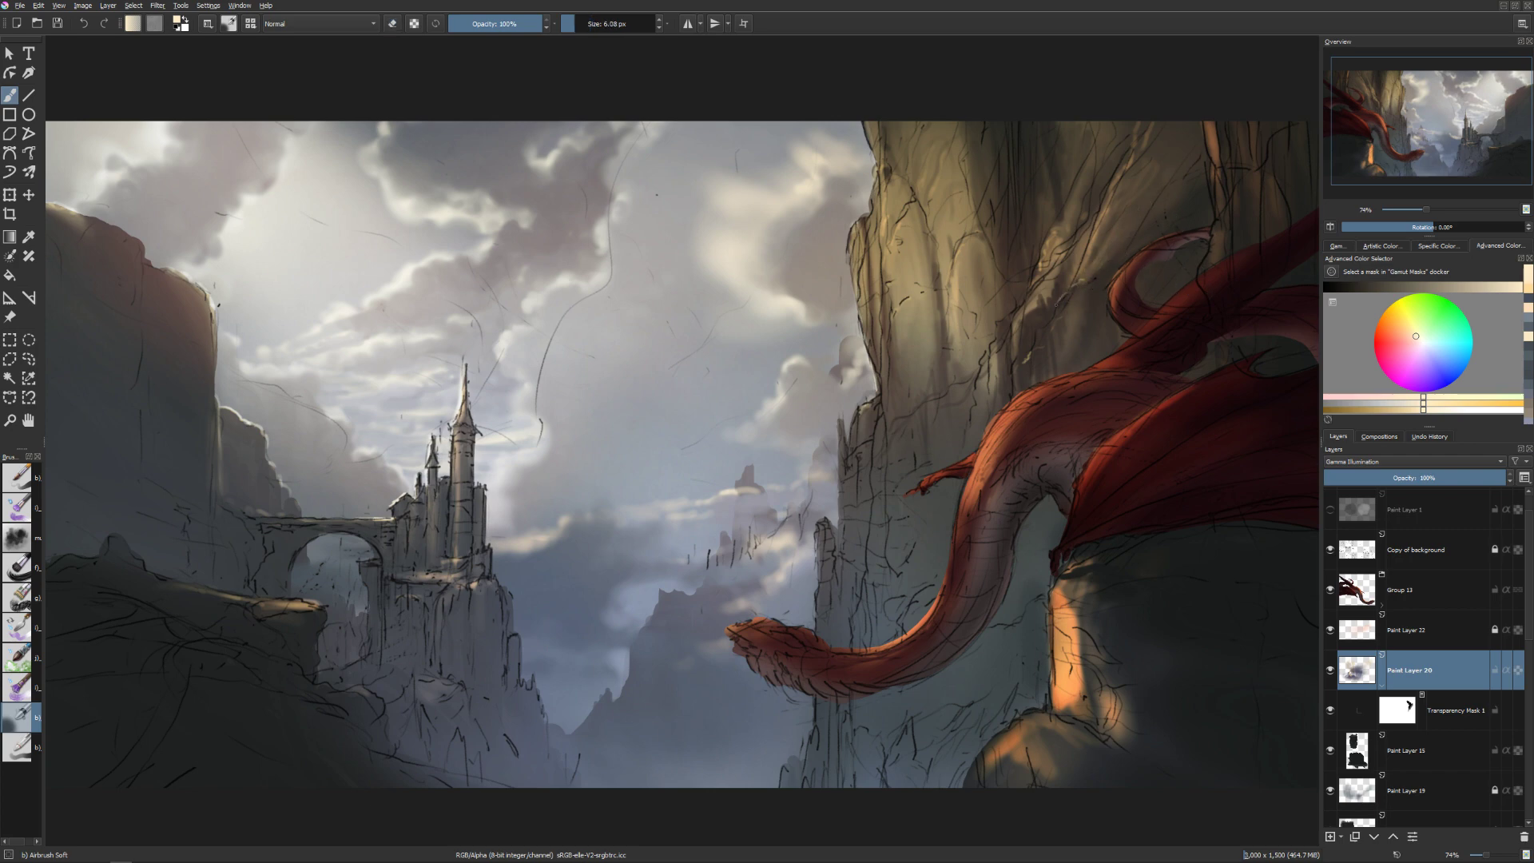
{"action": "key", "text": "bracketright"}
{"action": "key", "text": "bracketright"}
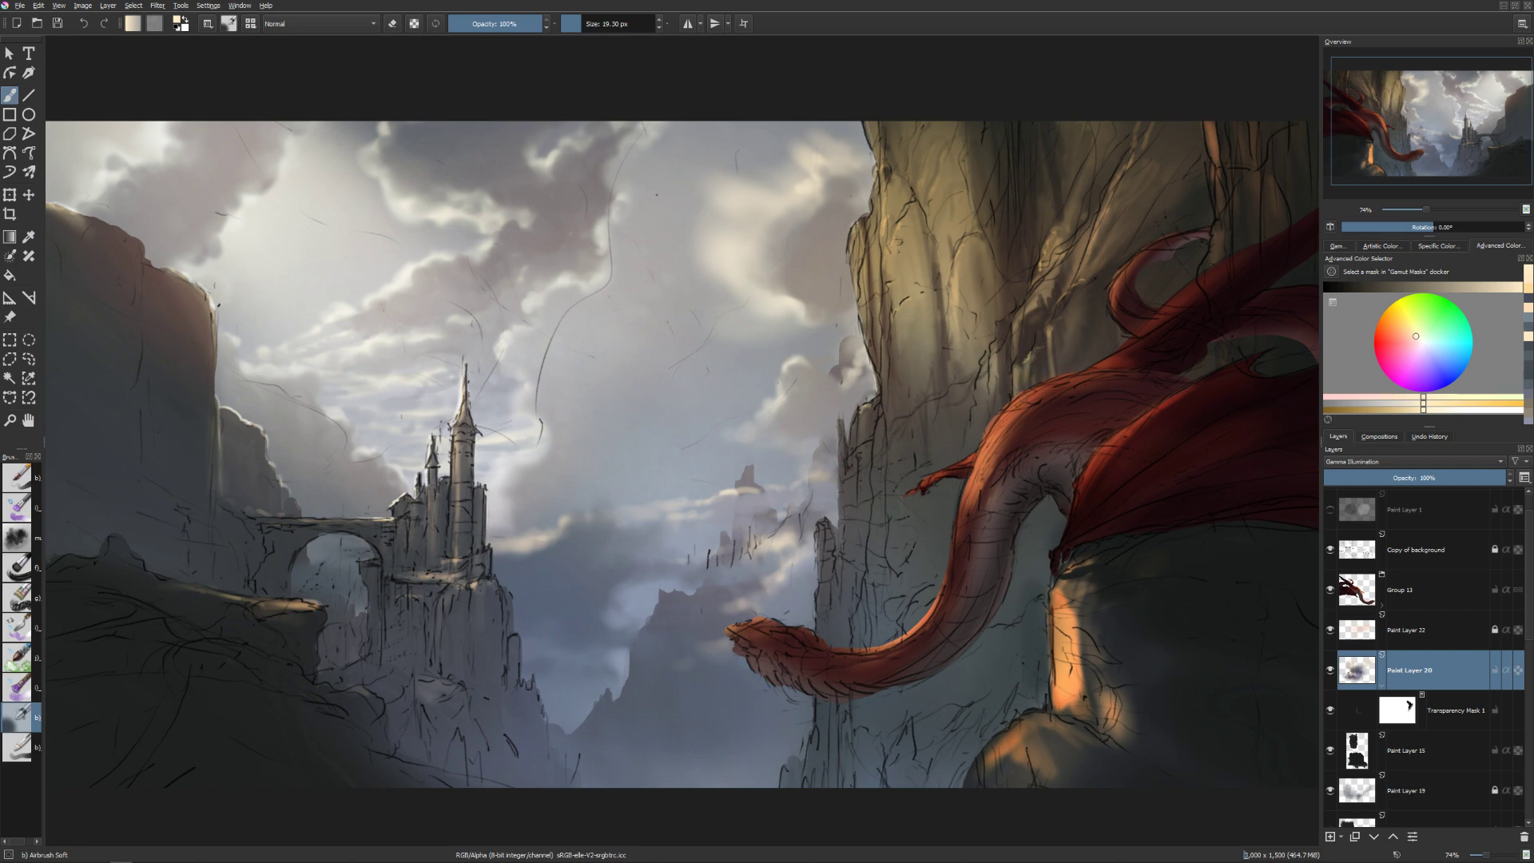
{"action": "key", "text": "bracketleft"}
{"action": "key", "text": "bracketleft"}
{"action": "key", "text": "bracketleft"}
{"action": "key", "text": "bracketleft"}
{"action": "key", "text": "bracketleft"}
Resize the brush to about 20 px and pan the canvas slightly right.
{"action": "key", "text": "e"}
{"action": "key", "text": "bracketright"}
{"action": "key", "text": "bracketright"}
{"action": "key", "text": "bracketright"}
{"action": "key", "text": "bracketright"}
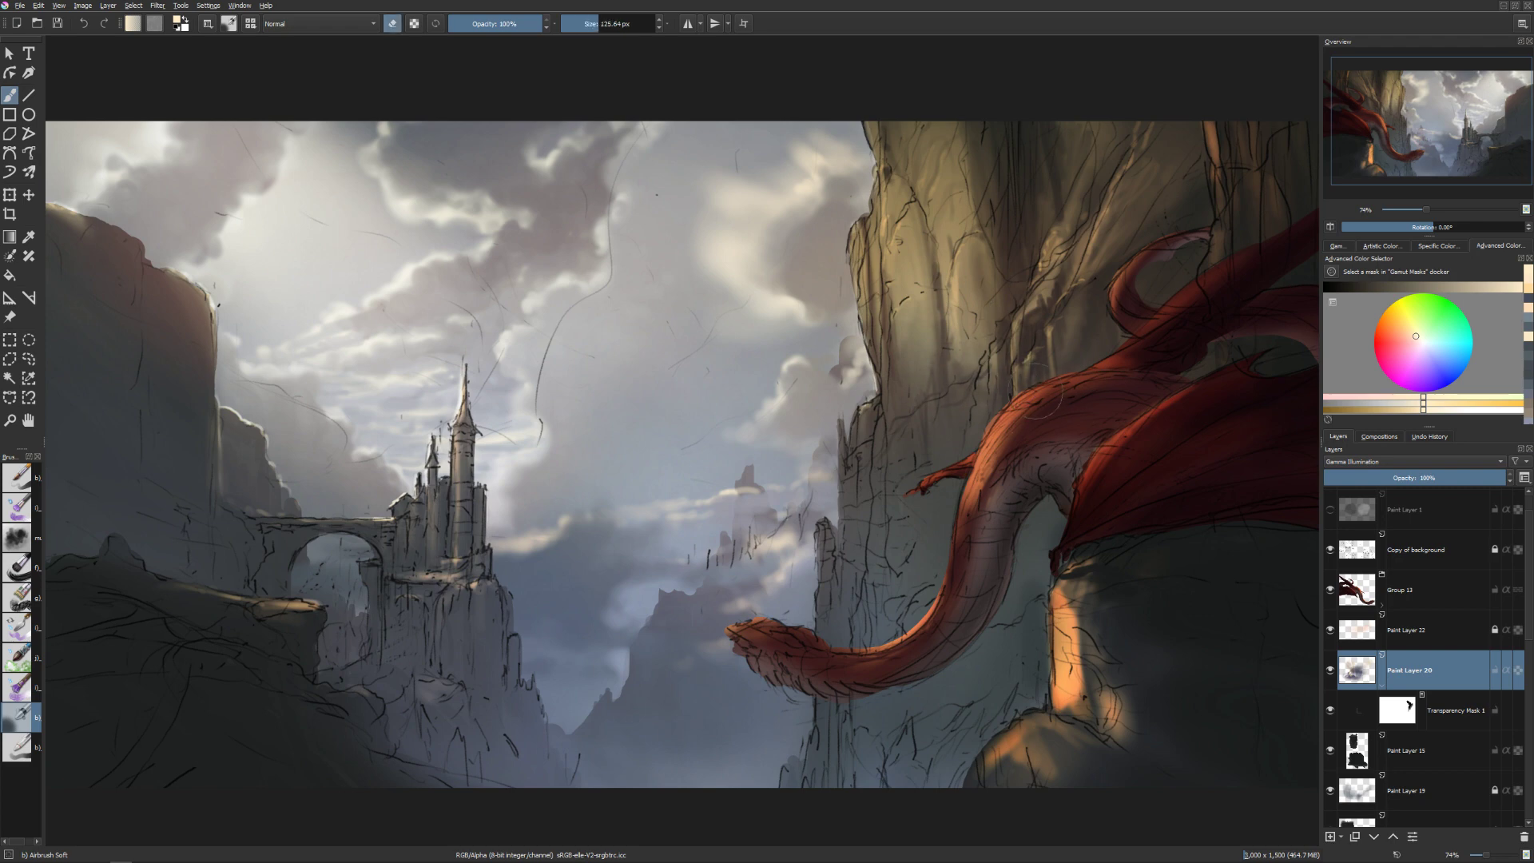
{"action": "key", "text": "e"}
{"action": "key", "text": "e"}
{"action": "key", "text": "e"}
{"action": "mouse_move", "coordinate": [865, 470]}
{"action": "left_mouse_down", "text": "shift"}
{"action": "mouse_move", "coordinate": [838, 449]}
{"action": "mouse_move", "coordinate": [836, 476]}
{"action": "left_mouse_up", "text": "shift"}
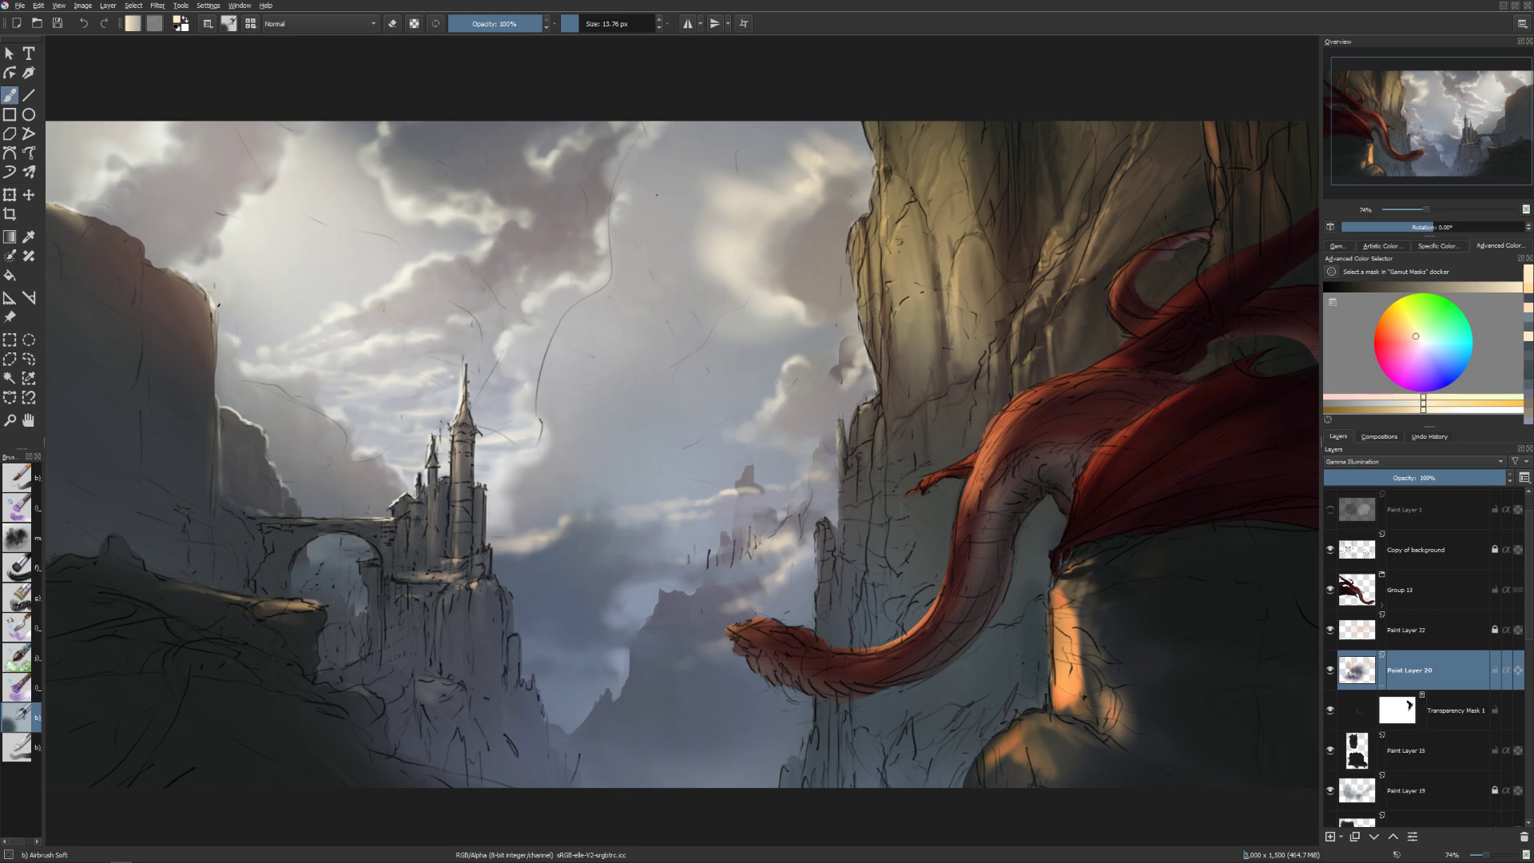
{"action": "key", "text": "bracketleft"}
{"action": "key", "text": "bracketright"}
{"action": "mouse_move", "coordinate": [375, 580]}
{"action": "left_mouse_down"}
{"action": "mouse_move", "coordinate": [439, 582]}
{"action": "mouse_move", "coordinate": [446, 568]}
{"action": "left_mouse_up"}
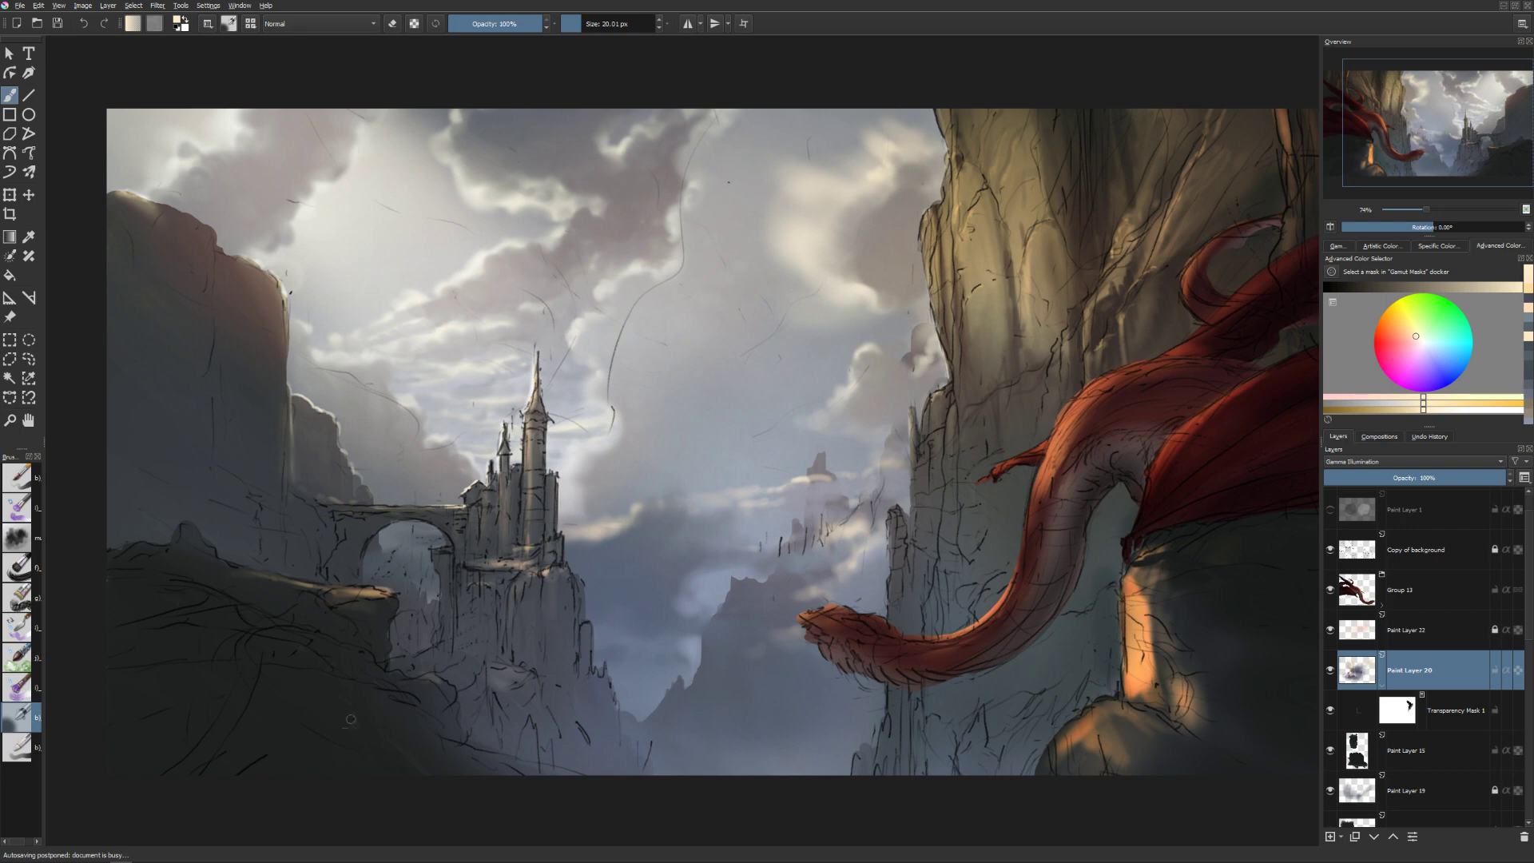
Unmirror the view and erase the orange glow on the rock pillar under the dragon.
{"action": "key", "text": "m"}
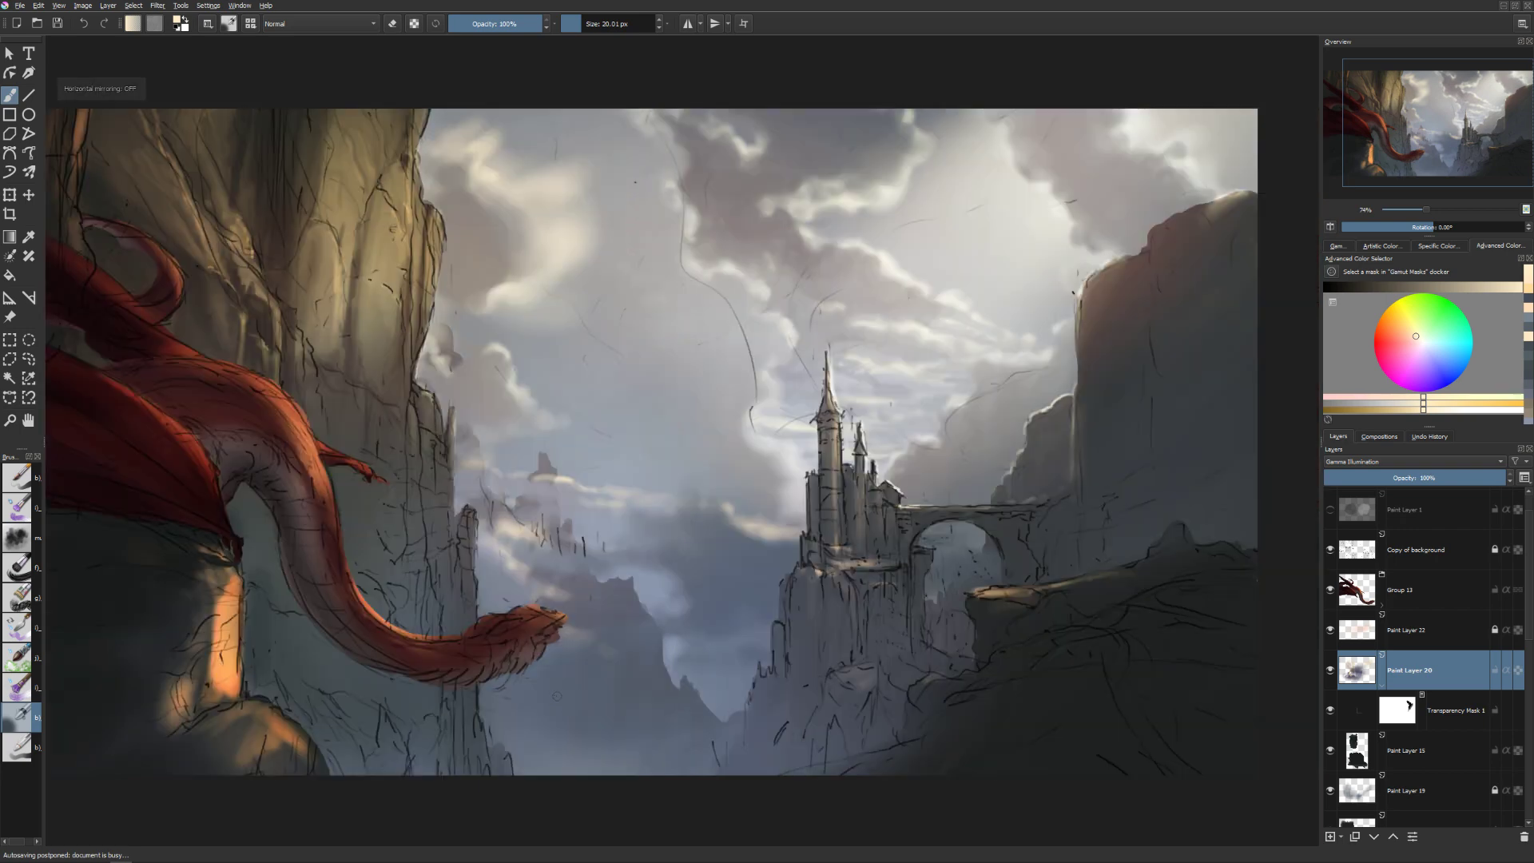
{"action": "left_click_drag", "start_coordinate": [551, 540], "coordinate": [624, 543]}
{"action": "left_click_drag", "start_coordinate": [558, 647], "coordinate": [610, 600]}
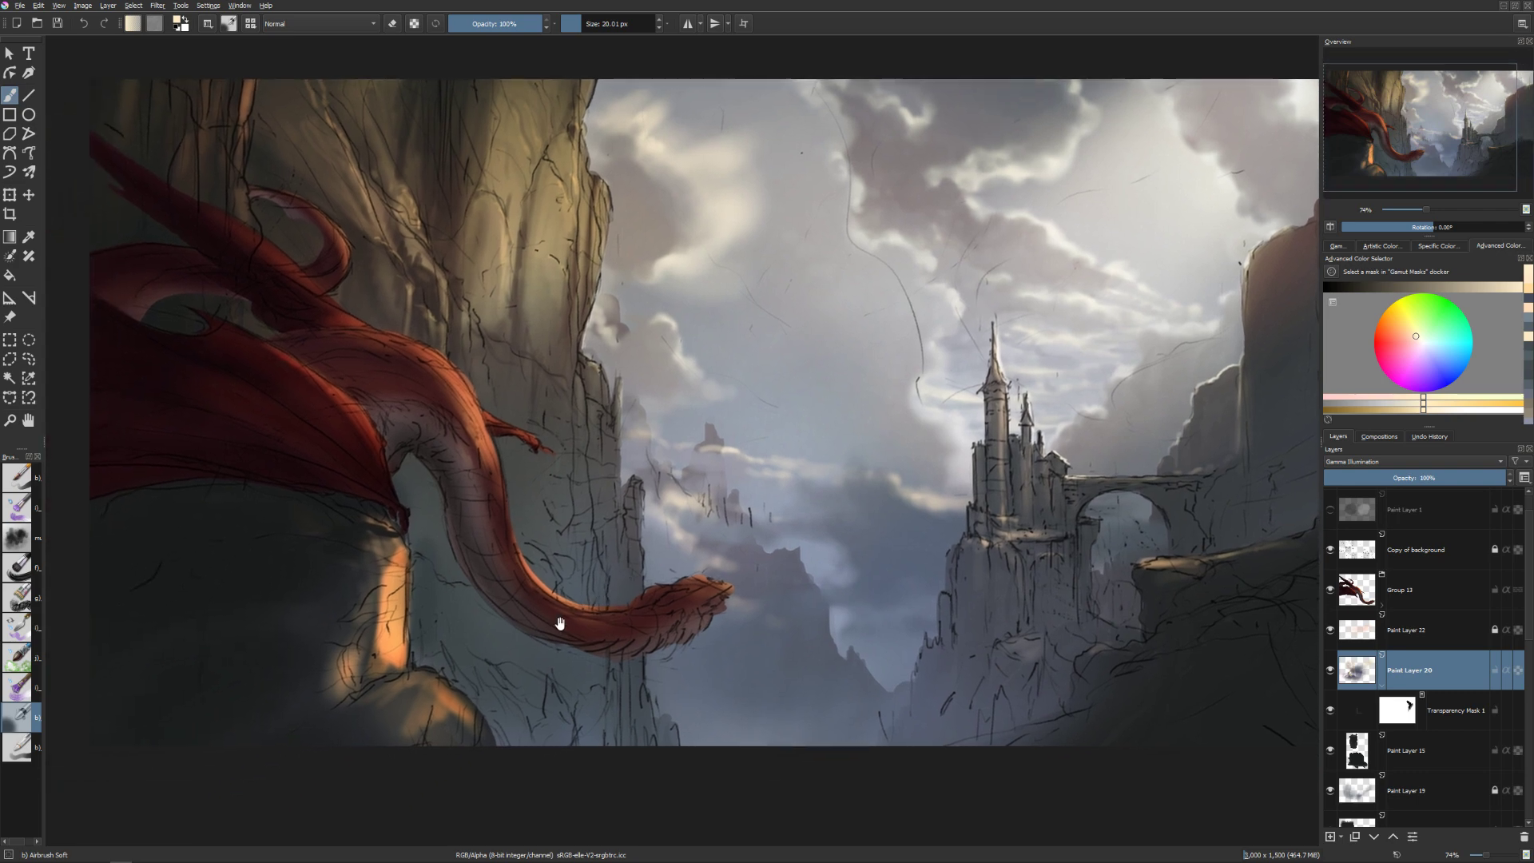
{"action": "key", "text": "e"}
{"action": "mouse_move", "coordinate": [388, 590]}
{"action": "left_mouse_down"}
{"action": "mouse_move", "coordinate": [405, 591]}
{"action": "mouse_move", "coordinate": [390, 646]}
{"action": "mouse_move", "coordinate": [402, 595]}
{"action": "mouse_move", "coordinate": [397, 628]}
{"action": "left_mouse_up"}
{"action": "mouse_move", "coordinate": [390, 605]}
{"action": "left_mouse_down"}
{"action": "mouse_move", "coordinate": [388, 644]}
{"action": "mouse_move", "coordinate": [383, 612]}
{"action": "left_mouse_up"}
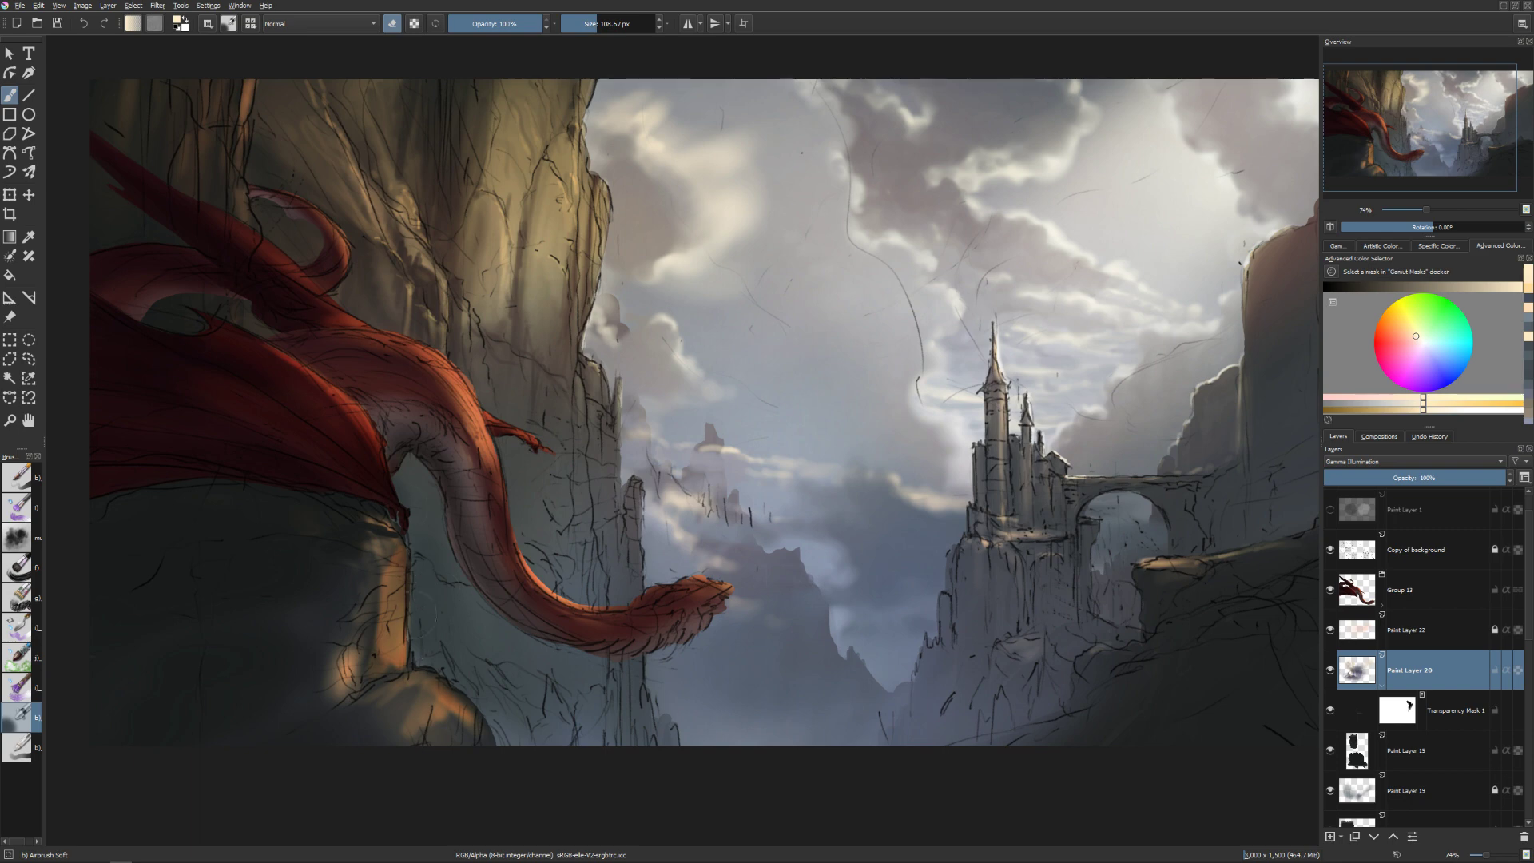
{"action": "left_click_drag", "start_coordinate": [399, 522], "coordinate": [367, 523]}
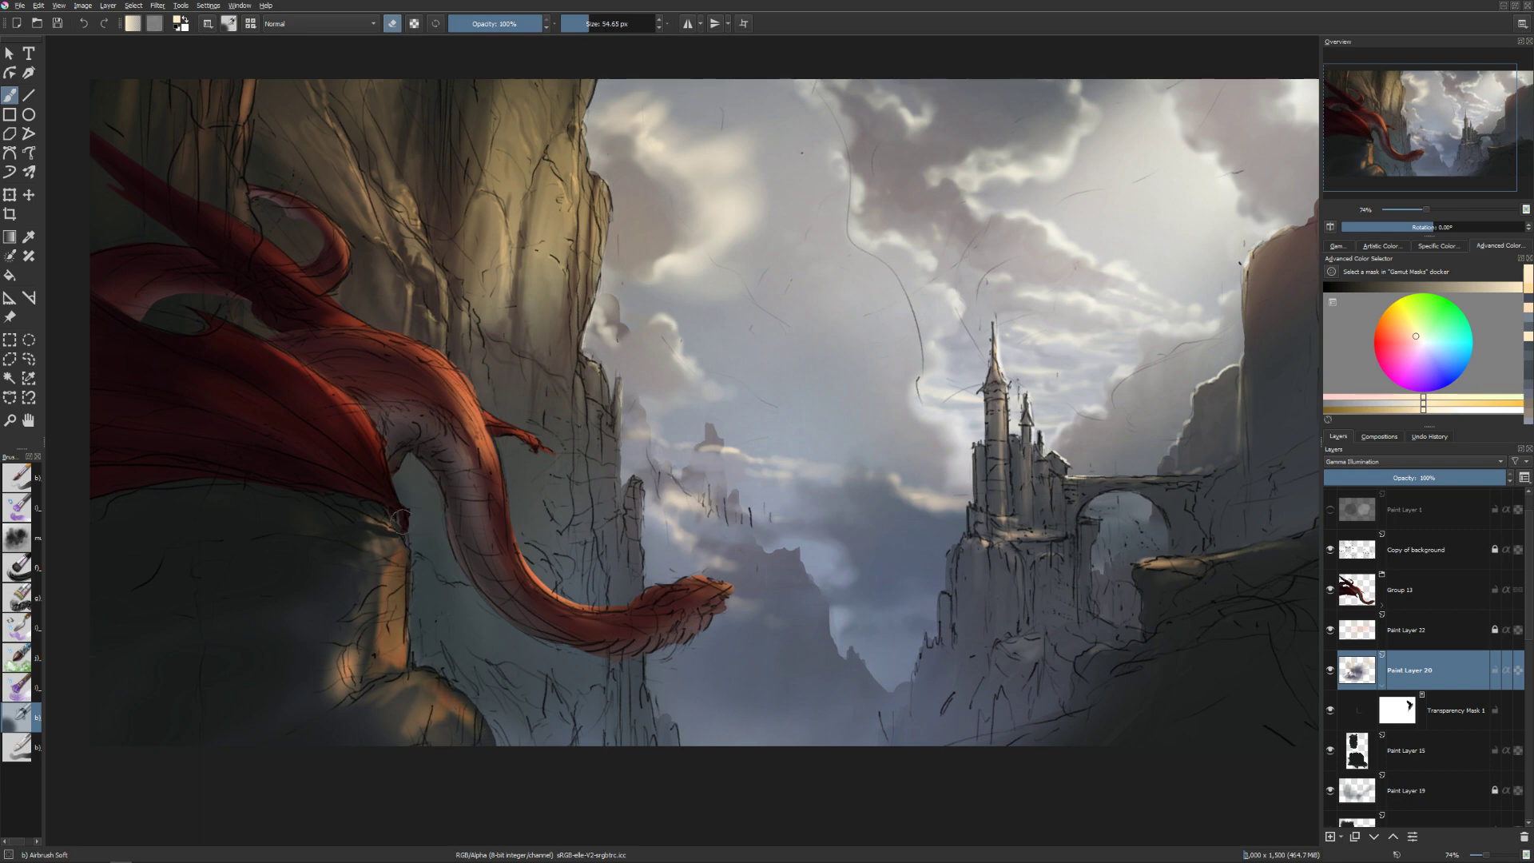
{"action": "left_click_drag", "start_coordinate": [392, 662], "coordinate": [374, 663]}
{"action": "key", "text": "bracketright"}
{"action": "key", "text": "bracketright"}
{"action": "key", "text": "bracketright"}
{"action": "key", "text": "bracketright"}
Pick a lighter shade, erase the warm patch left of the tail and paint a thin light stroke.
{"action": "left_click", "coordinate": [1448, 397]}
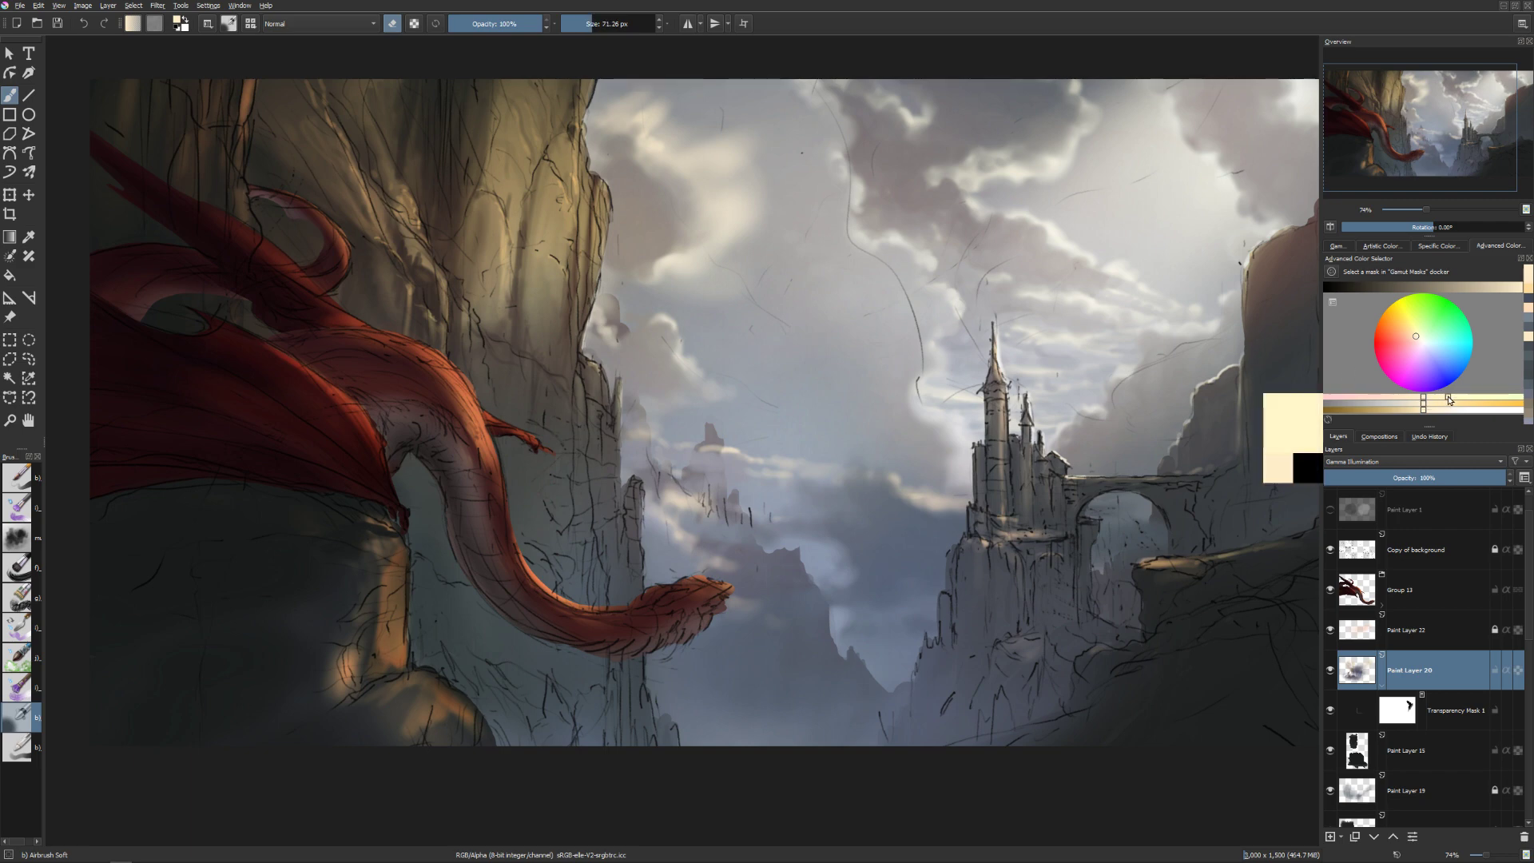
{"action": "key", "text": "e"}
{"action": "key", "text": "e"}
{"action": "mouse_move", "coordinate": [392, 560]}
{"action": "left_mouse_down"}
{"action": "mouse_move", "coordinate": [375, 631]}
{"action": "mouse_move", "coordinate": [307, 708]}
{"action": "left_mouse_up"}
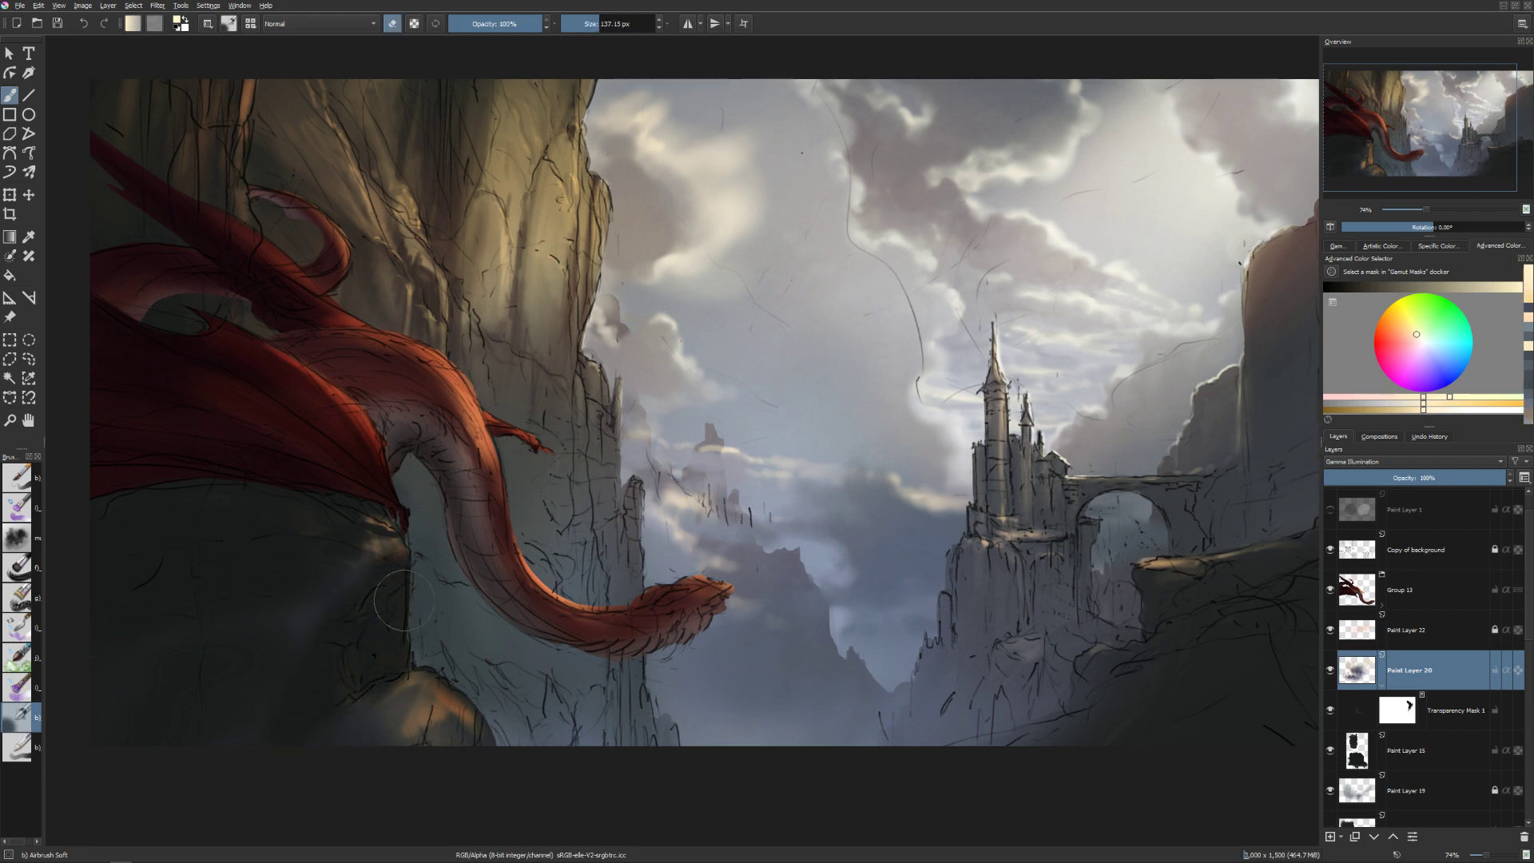
{"action": "key", "text": "bracketleft"}
{"action": "key", "text": "bracketleft"}
{"action": "key", "text": "e"}
{"action": "key", "text": "bracketleft"}
{"action": "key", "text": "bracketleft"}
{"action": "key", "text": "bracketleft"}
{"action": "key", "text": "bracketleft"}
{"action": "left_click_drag", "start_coordinate": [385, 559], "coordinate": [395, 676]}
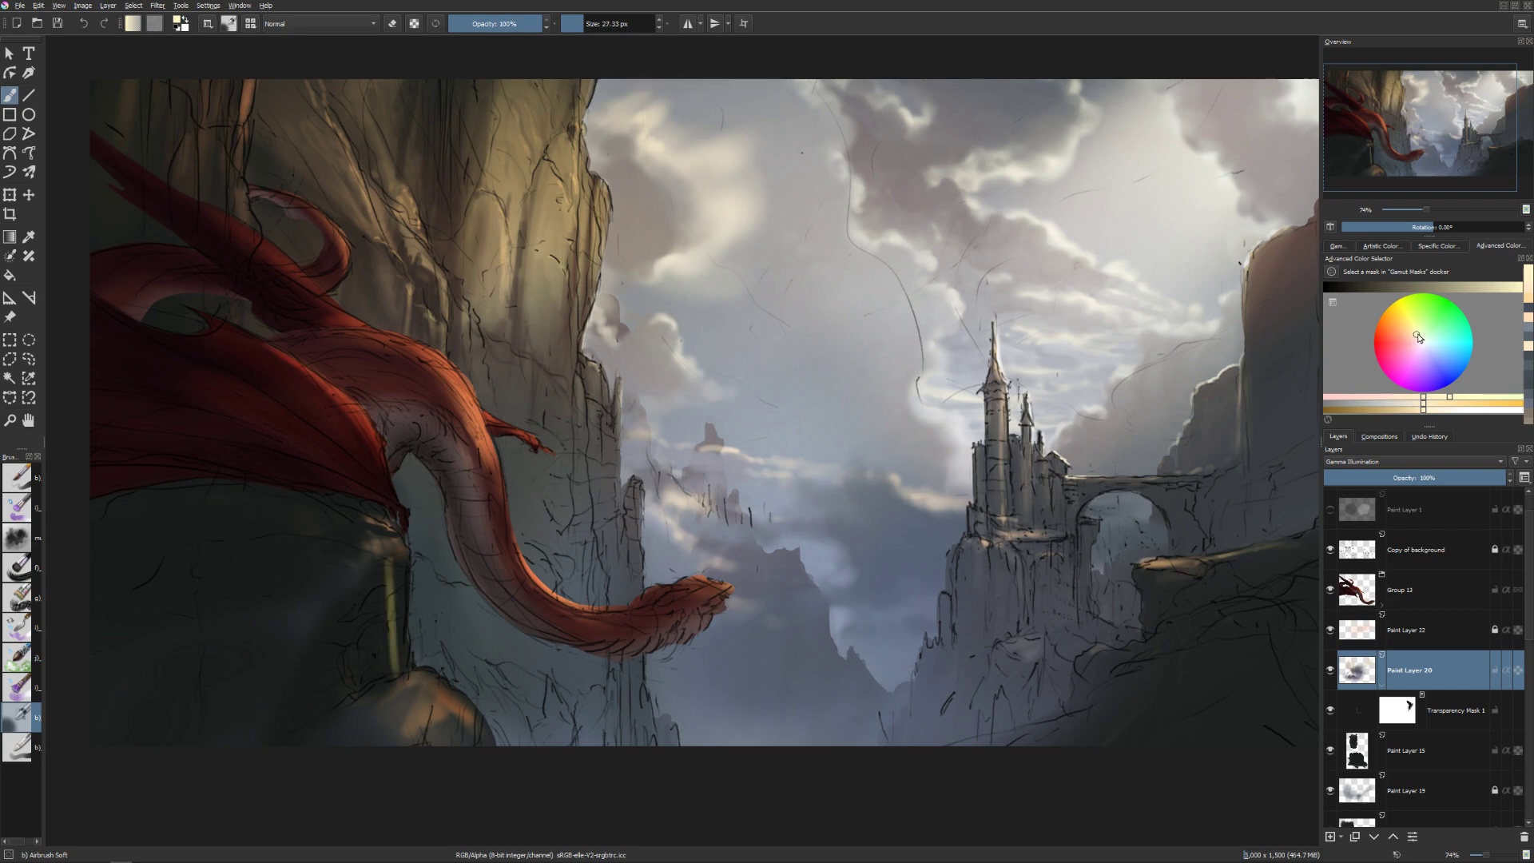
Pick a light peach colour and paint light strokes along the rock's edge and dark face.
{"action": "left_click_drag", "start_coordinate": [1416, 337], "coordinate": [1417, 342]}
{"action": "key", "text": "e"}
{"action": "key", "text": "bracketright"}
{"action": "key", "text": "bracketright"}
{"action": "key", "text": "bracketright"}
{"action": "left_click_drag", "start_coordinate": [391, 563], "coordinate": [391, 673]}
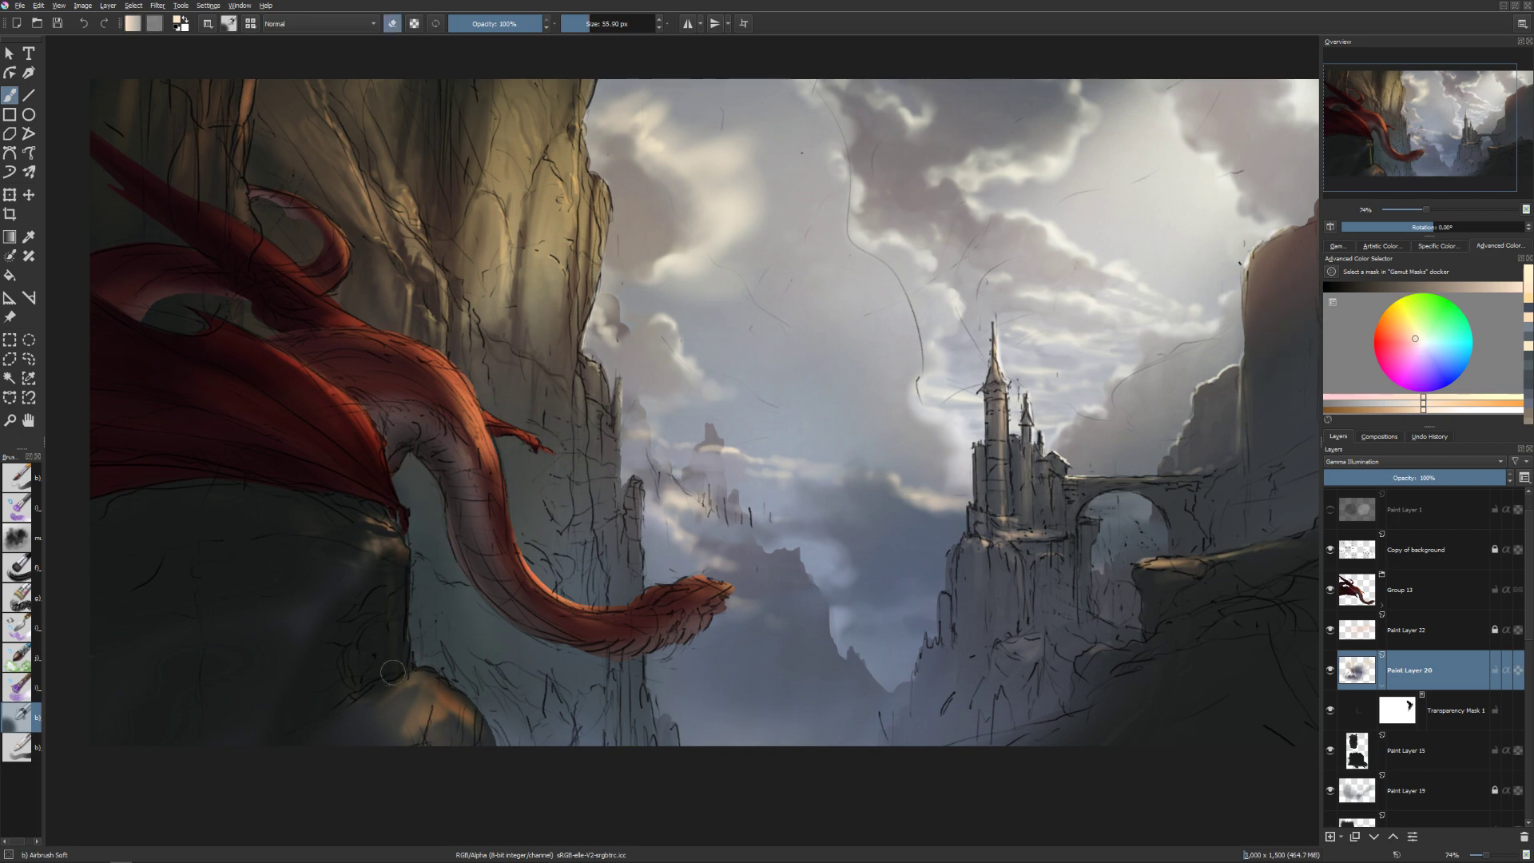
{"action": "key", "text": "e"}
{"action": "key", "text": "bracketleft"}
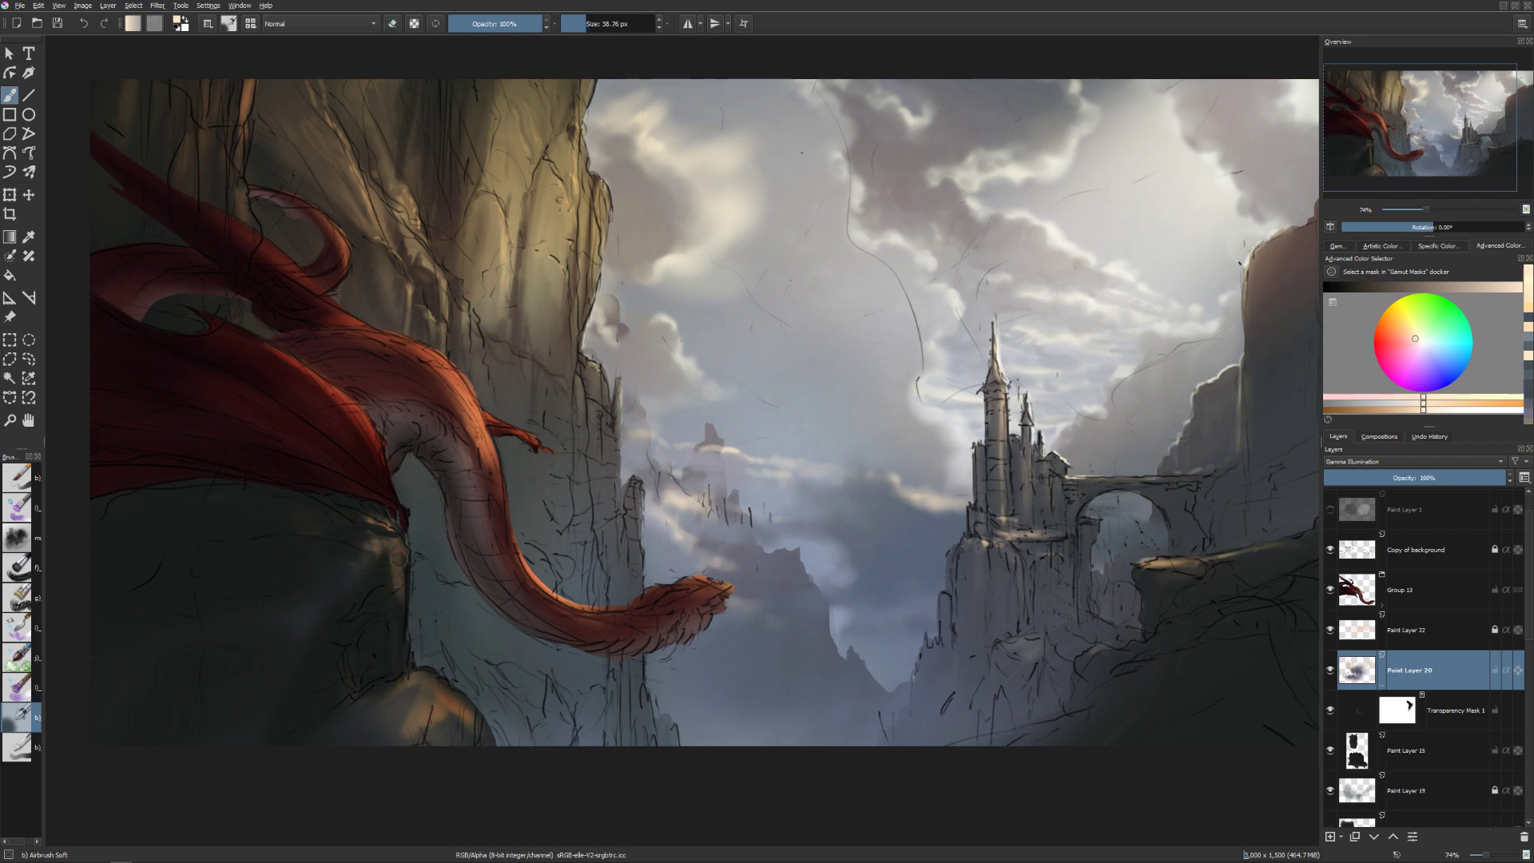
{"action": "key", "text": "bracketleft"}
{"action": "left_click_drag", "start_coordinate": [406, 569], "coordinate": [405, 660]}
{"action": "key", "text": "bracketright"}
{"action": "mouse_move", "coordinate": [351, 627]}
{"action": "left_mouse_down"}
{"action": "mouse_move", "coordinate": [392, 553]}
{"action": "mouse_move", "coordinate": [412, 558]}
{"action": "mouse_move", "coordinate": [415, 663]}
{"action": "left_mouse_up"}
{"action": "key", "text": "bracketleft"}
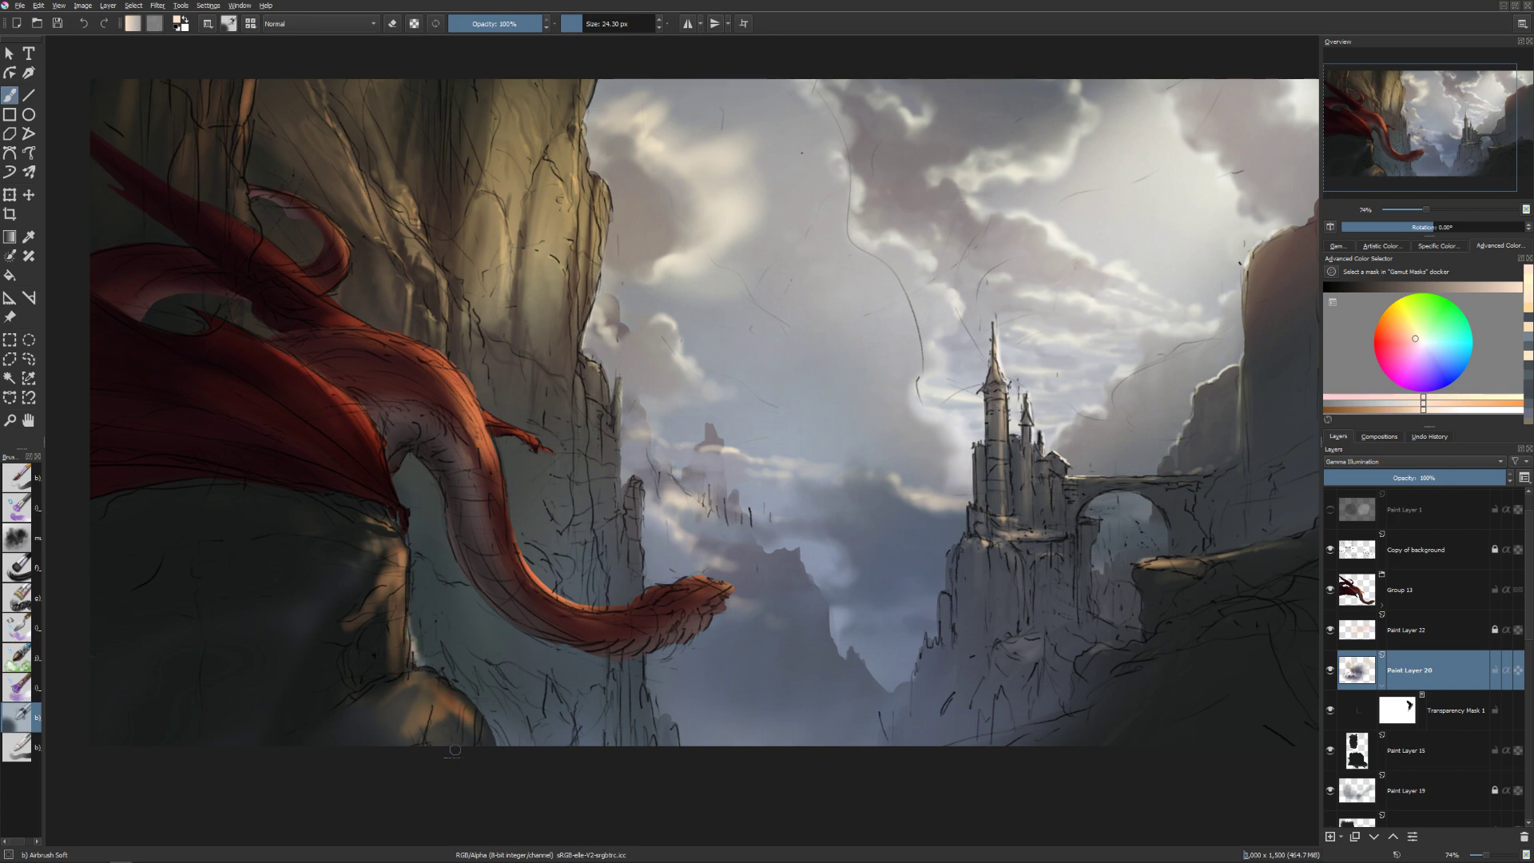
Tone down the new edge strokes and paint warm orange highlights across the rock face at 72 px.
{"action": "key", "text": "e"}
{"action": "key", "text": "bracketright"}
{"action": "mouse_move", "coordinate": [412, 631]}
{"action": "left_mouse_down"}
{"action": "mouse_move", "coordinate": [404, 663]}
{"action": "mouse_move", "coordinate": [405, 638]}
{"action": "mouse_move", "coordinate": [409, 655]}
{"action": "mouse_move", "coordinate": [428, 644]}
{"action": "mouse_move", "coordinate": [417, 623]}
{"action": "mouse_move", "coordinate": [415, 663]}
{"action": "mouse_move", "coordinate": [459, 640]}
{"action": "mouse_move", "coordinate": [437, 681]}
{"action": "left_mouse_up"}
{"action": "key", "text": "e"}
{"action": "key", "text": "bracketright"}
{"action": "key", "text": "bracketright"}
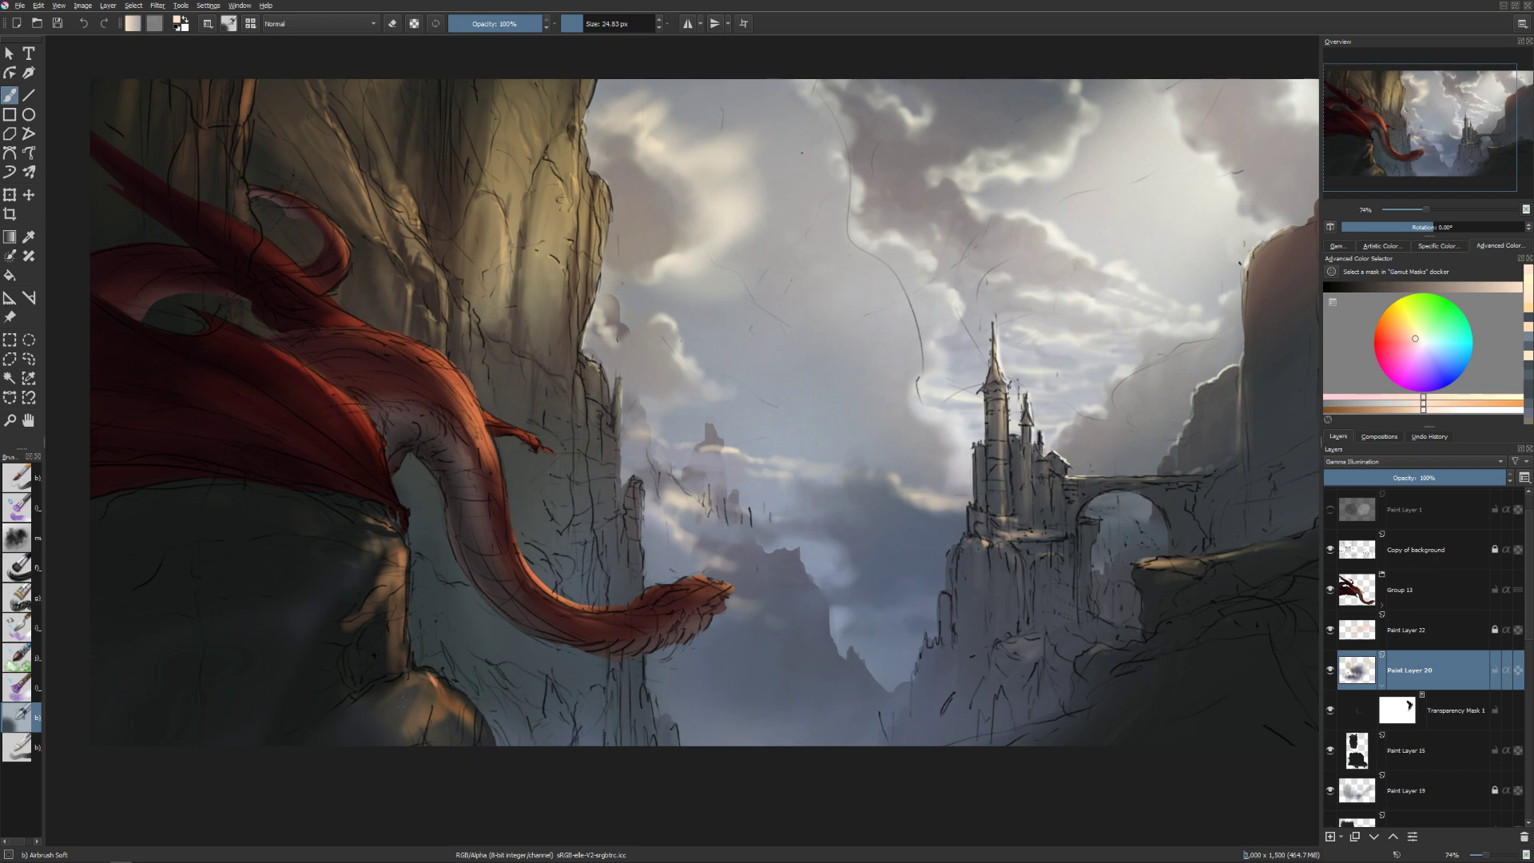
{"action": "key", "text": "bracketright"}
{"action": "key", "text": "bracketright"}
{"action": "key", "text": "bracketright"}
{"action": "mouse_move", "coordinate": [339, 635]}
{"action": "left_mouse_down"}
{"action": "mouse_move", "coordinate": [369, 587]}
{"action": "mouse_move", "coordinate": [335, 654]}
{"action": "mouse_move", "coordinate": [352, 573]}
{"action": "mouse_move", "coordinate": [381, 566]}
{"action": "mouse_move", "coordinate": [408, 645]}
{"action": "left_mouse_up"}
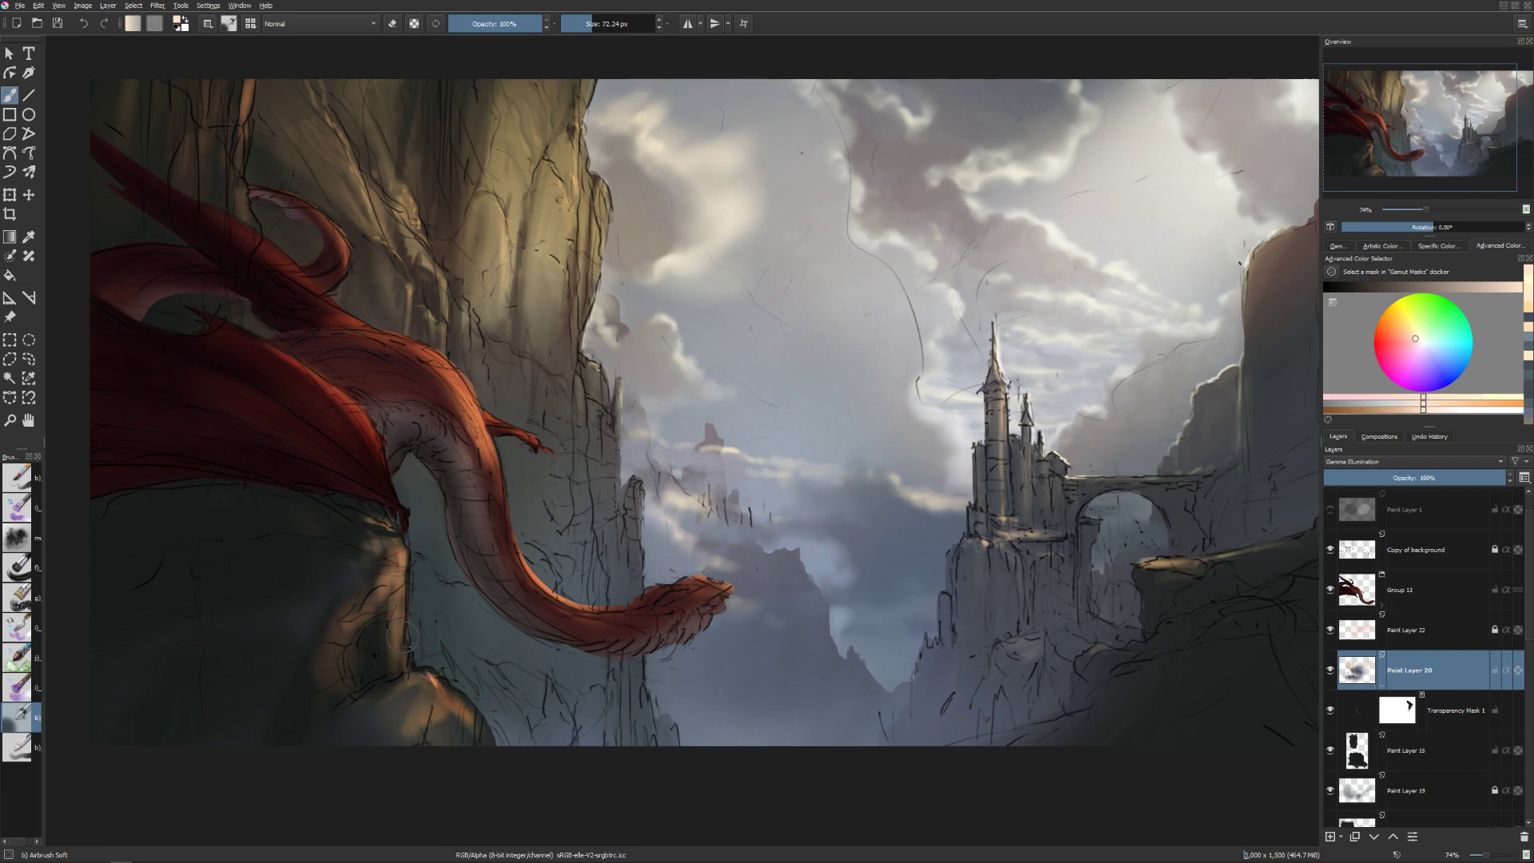
{"action": "key", "text": "m"}
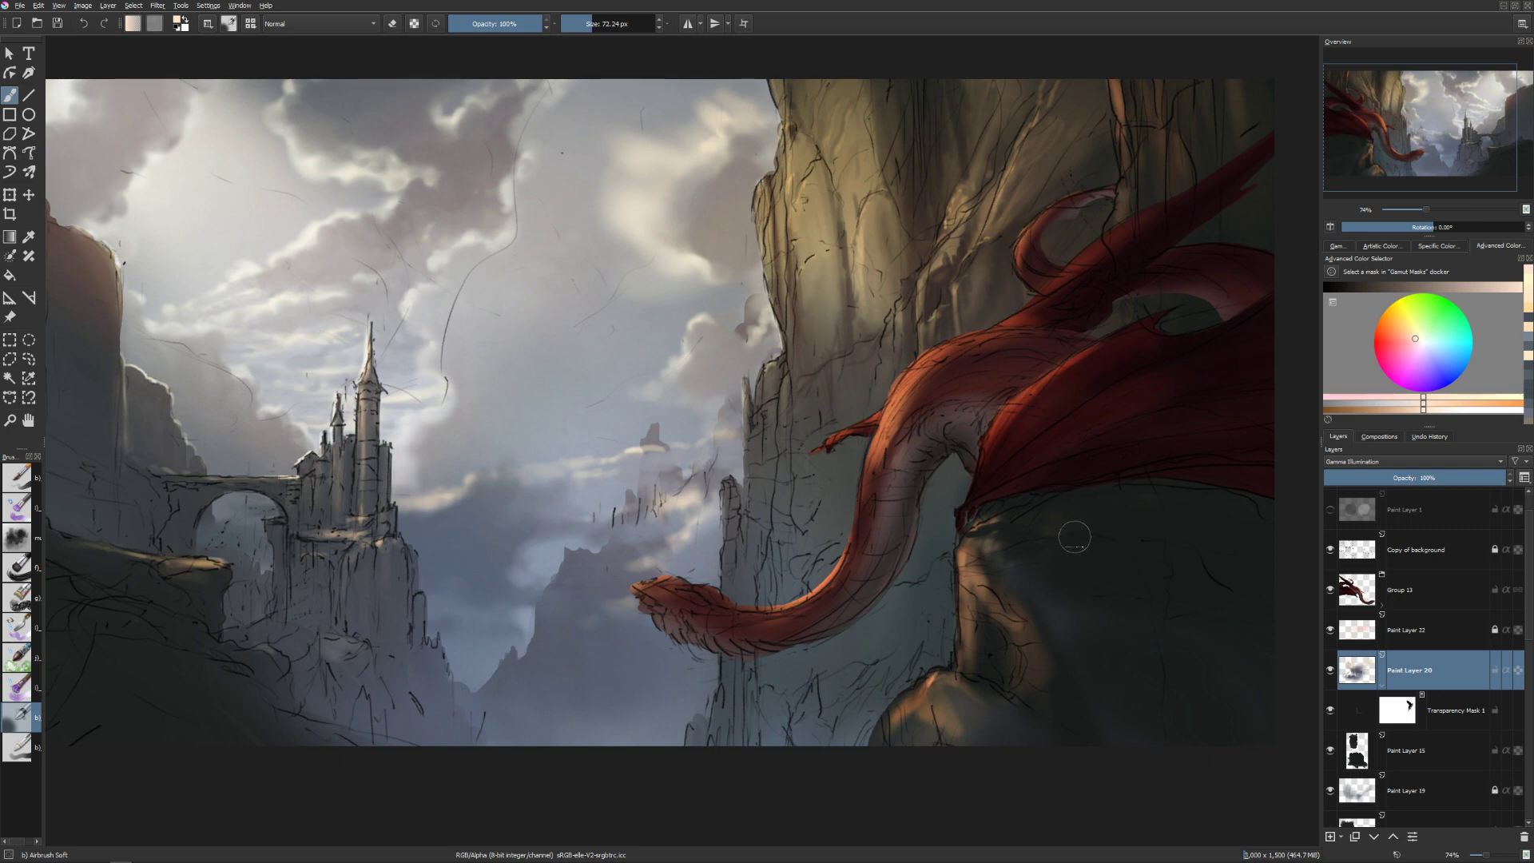
Erase the leftover orange light from the pillar edge and below the dragon's wing.
{"action": "key", "text": "bracketright"}
{"action": "key", "text": "bracketright"}
{"action": "key", "text": "bracketright"}
{"action": "key", "text": "bracketright"}
{"action": "key", "text": "bracketright"}
{"action": "key", "text": "bracketright"}
{"action": "left_click_drag", "start_coordinate": [1083, 574], "coordinate": [1096, 568]}
{"action": "key", "text": "e"}
{"action": "mouse_move", "coordinate": [1059, 584]}
{"action": "left_mouse_down"}
{"action": "mouse_move", "coordinate": [1037, 585]}
{"action": "mouse_move", "coordinate": [1019, 623]}
{"action": "mouse_move", "coordinate": [998, 596]}
{"action": "left_mouse_up"}
{"action": "mouse_move", "coordinate": [1002, 554]}
{"action": "left_mouse_down"}
{"action": "mouse_move", "coordinate": [1126, 530]}
{"action": "mouse_move", "coordinate": [1177, 661]}
{"action": "mouse_move", "coordinate": [1174, 778]}
{"action": "mouse_move", "coordinate": [1064, 704]}
{"action": "mouse_move", "coordinate": [966, 703]}
{"action": "mouse_move", "coordinate": [900, 746]}
{"action": "mouse_move", "coordinate": [916, 751]}
{"action": "mouse_move", "coordinate": [997, 665]}
{"action": "mouse_move", "coordinate": [988, 542]}
{"action": "mouse_move", "coordinate": [994, 605]}
{"action": "mouse_move", "coordinate": [999, 579]}
{"action": "mouse_move", "coordinate": [933, 592]}
{"action": "left_mouse_up"}
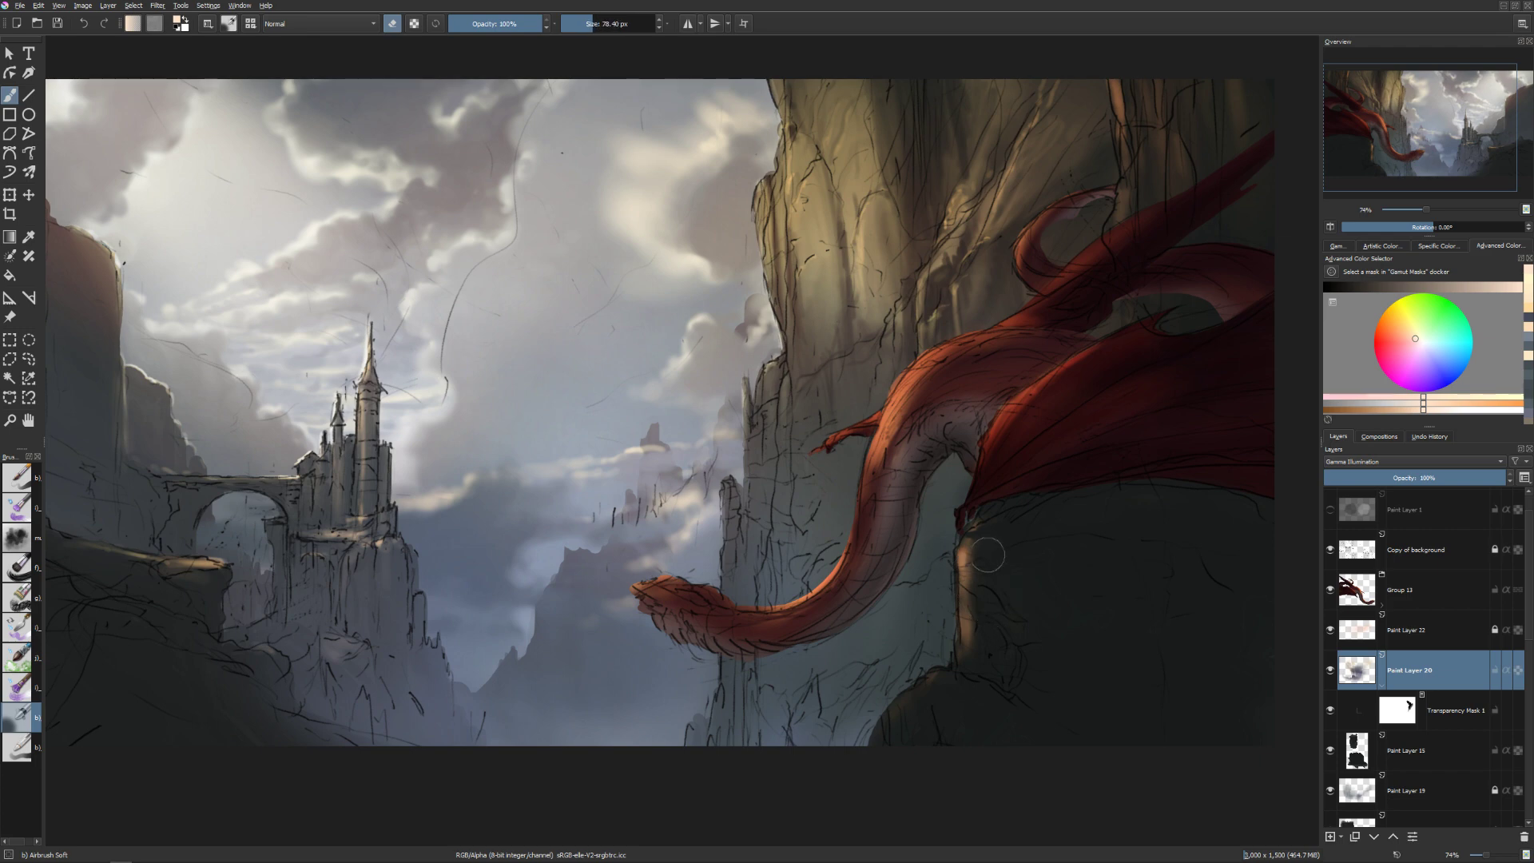
{"action": "mouse_move", "coordinate": [985, 527]}
{"action": "left_mouse_down"}
{"action": "mouse_move", "coordinate": [972, 578]}
{"action": "mouse_move", "coordinate": [971, 536]}
{"action": "mouse_move", "coordinate": [981, 639]}
{"action": "left_mouse_up"}
{"action": "mouse_move", "coordinate": [883, 741]}
{"action": "left_mouse_down"}
{"action": "mouse_move", "coordinate": [958, 666]}
{"action": "mouse_move", "coordinate": [973, 690]}
{"action": "mouse_move", "coordinate": [996, 658]}
{"action": "mouse_move", "coordinate": [984, 625]}
{"action": "mouse_move", "coordinate": [980, 667]}
{"action": "mouse_move", "coordinate": [1020, 671]}
{"action": "mouse_move", "coordinate": [985, 729]}
{"action": "mouse_move", "coordinate": [980, 687]}
{"action": "mouse_move", "coordinate": [957, 698]}
{"action": "mouse_move", "coordinate": [952, 682]}
{"action": "mouse_move", "coordinate": [994, 591]}
{"action": "left_mouse_up"}
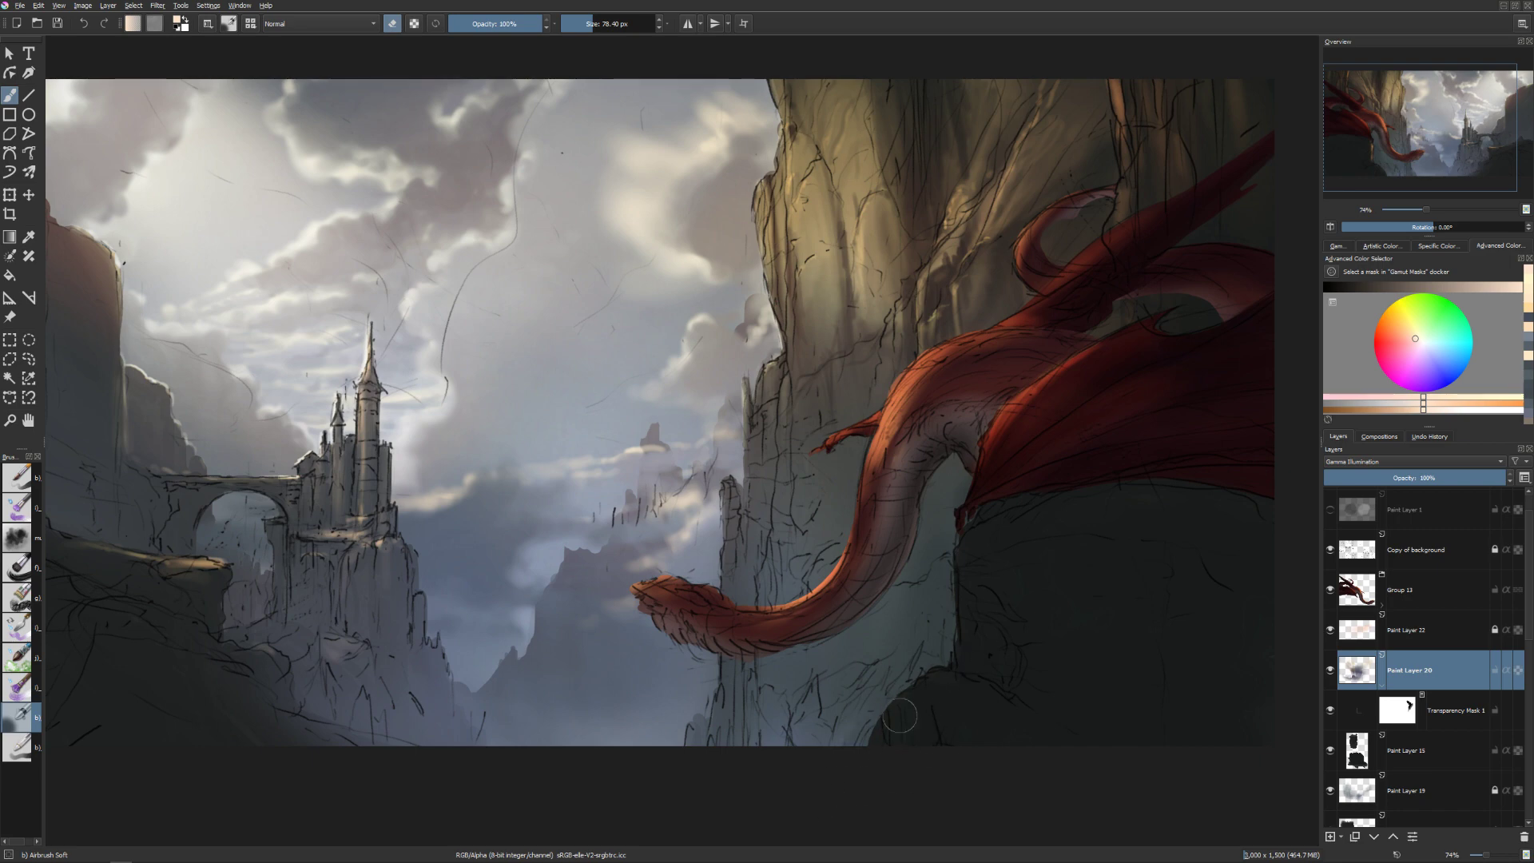
Compare the result by hiding and showing Paint Layer 20, then save the painting.
{"action": "left_click_drag", "start_coordinate": [838, 731], "coordinate": [871, 731]}
{"action": "mouse_move", "coordinate": [795, 689]}
{"action": "left_mouse_down"}
{"action": "mouse_move", "coordinate": [846, 695]}
{"action": "mouse_move", "coordinate": [859, 715]}
{"action": "left_mouse_up"}
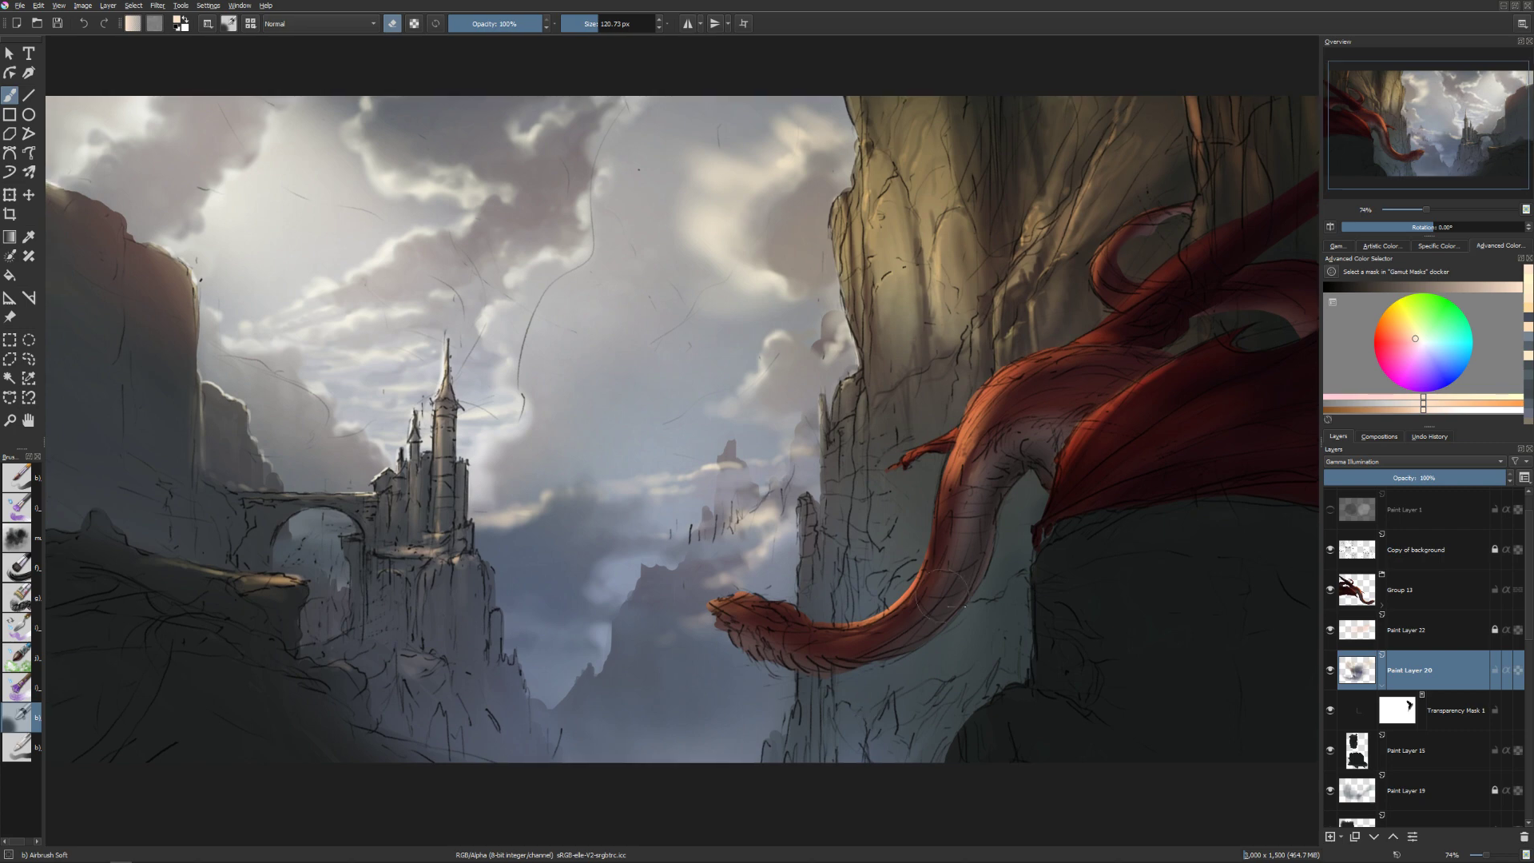
{"action": "left_click", "coordinate": [1329, 670]}
{"action": "left_click", "coordinate": [1329, 671]}
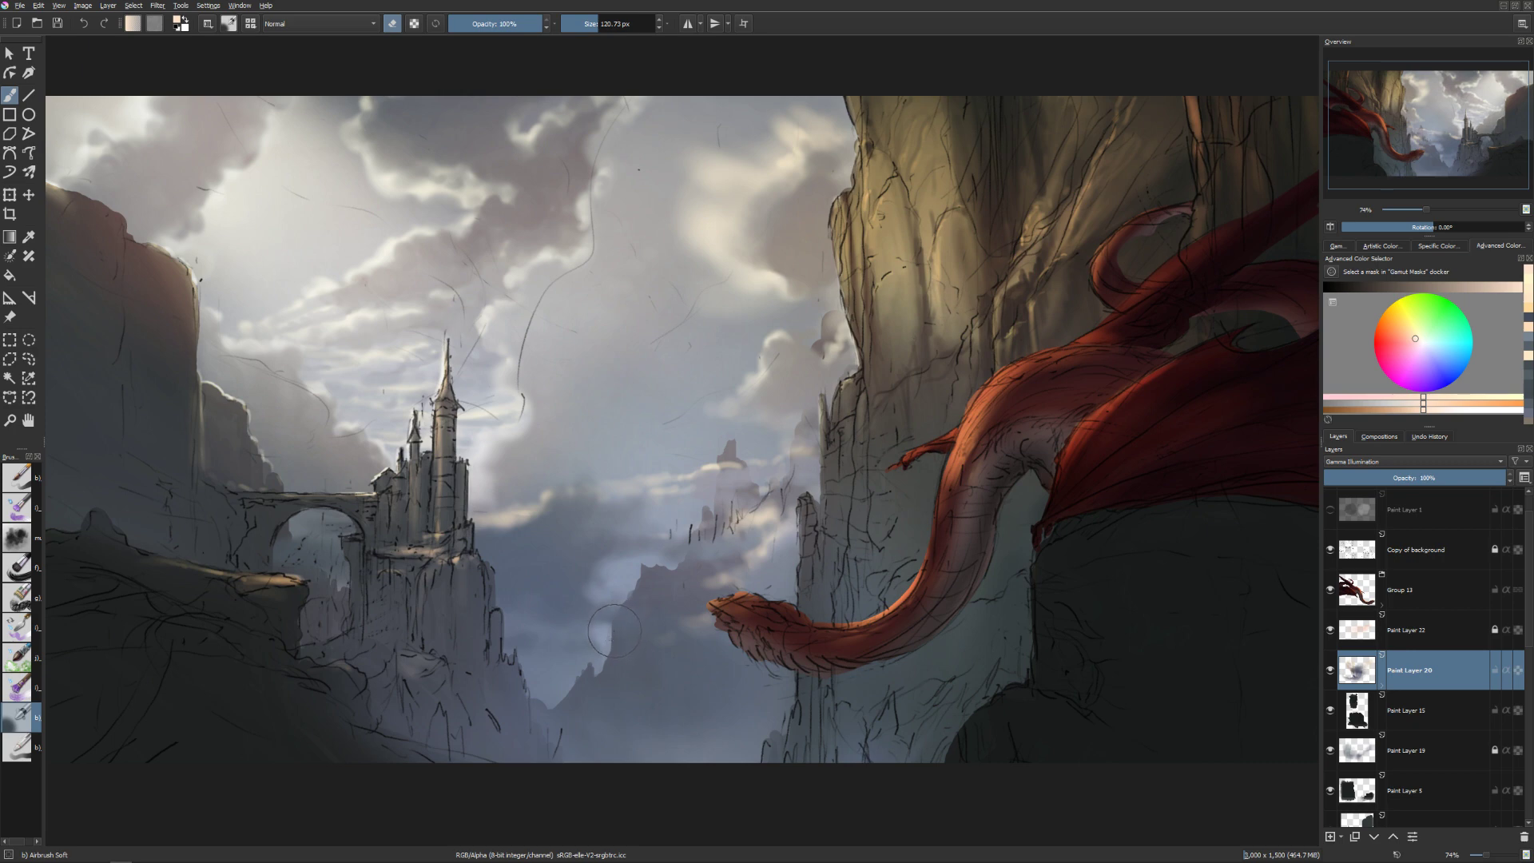
{"action": "key", "text": "ctrl+s"}
Expand Group 13, compare Paint Layers 23 and 24 on and off, then select Paint Layer 12.
{"action": "left_click", "coordinate": [1397, 590]}
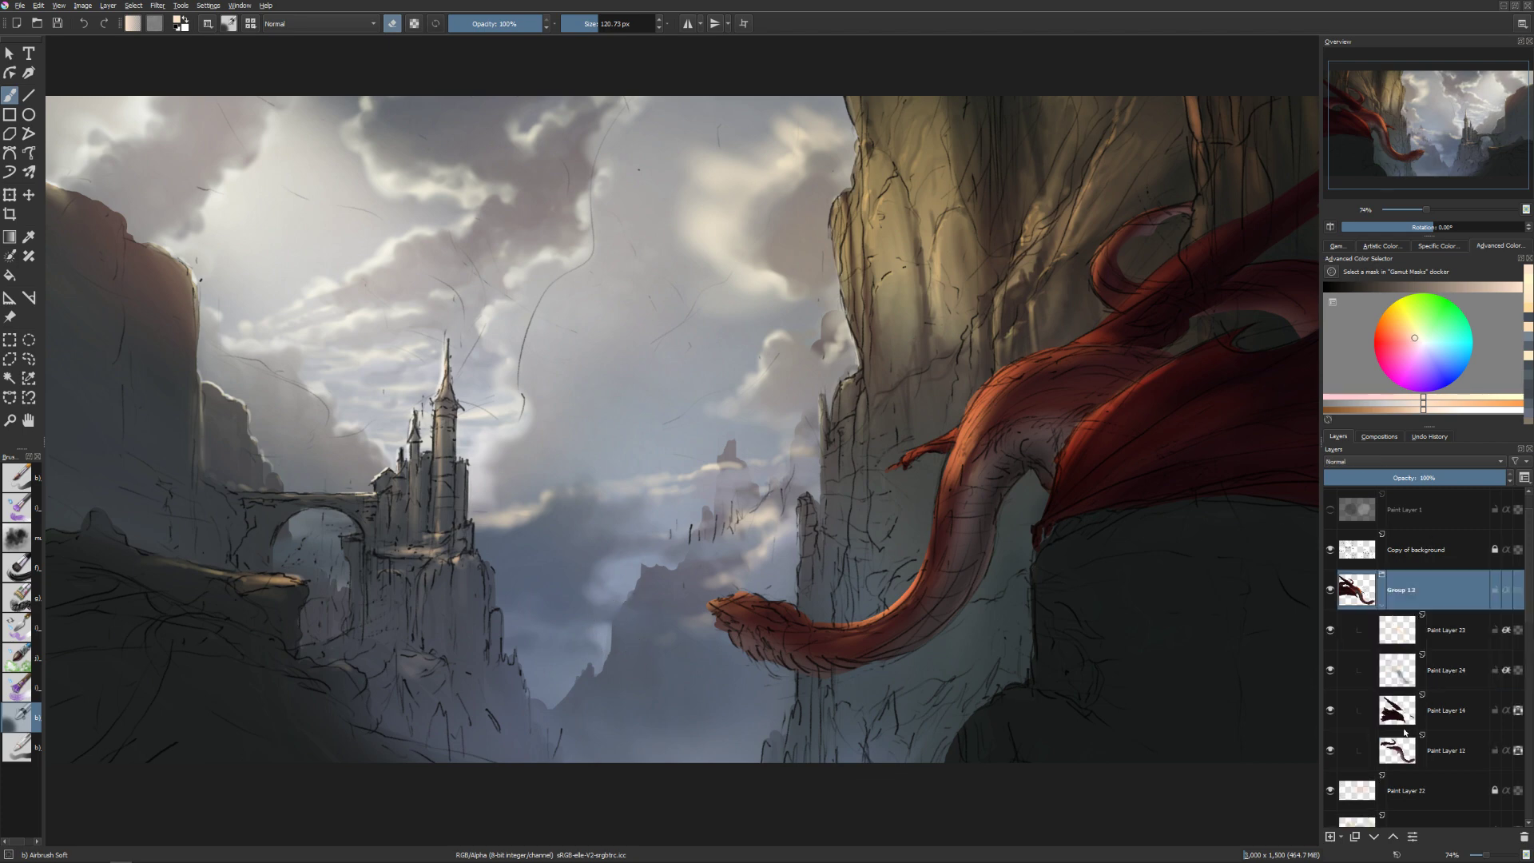
{"action": "left_click", "coordinate": [1404, 728]}
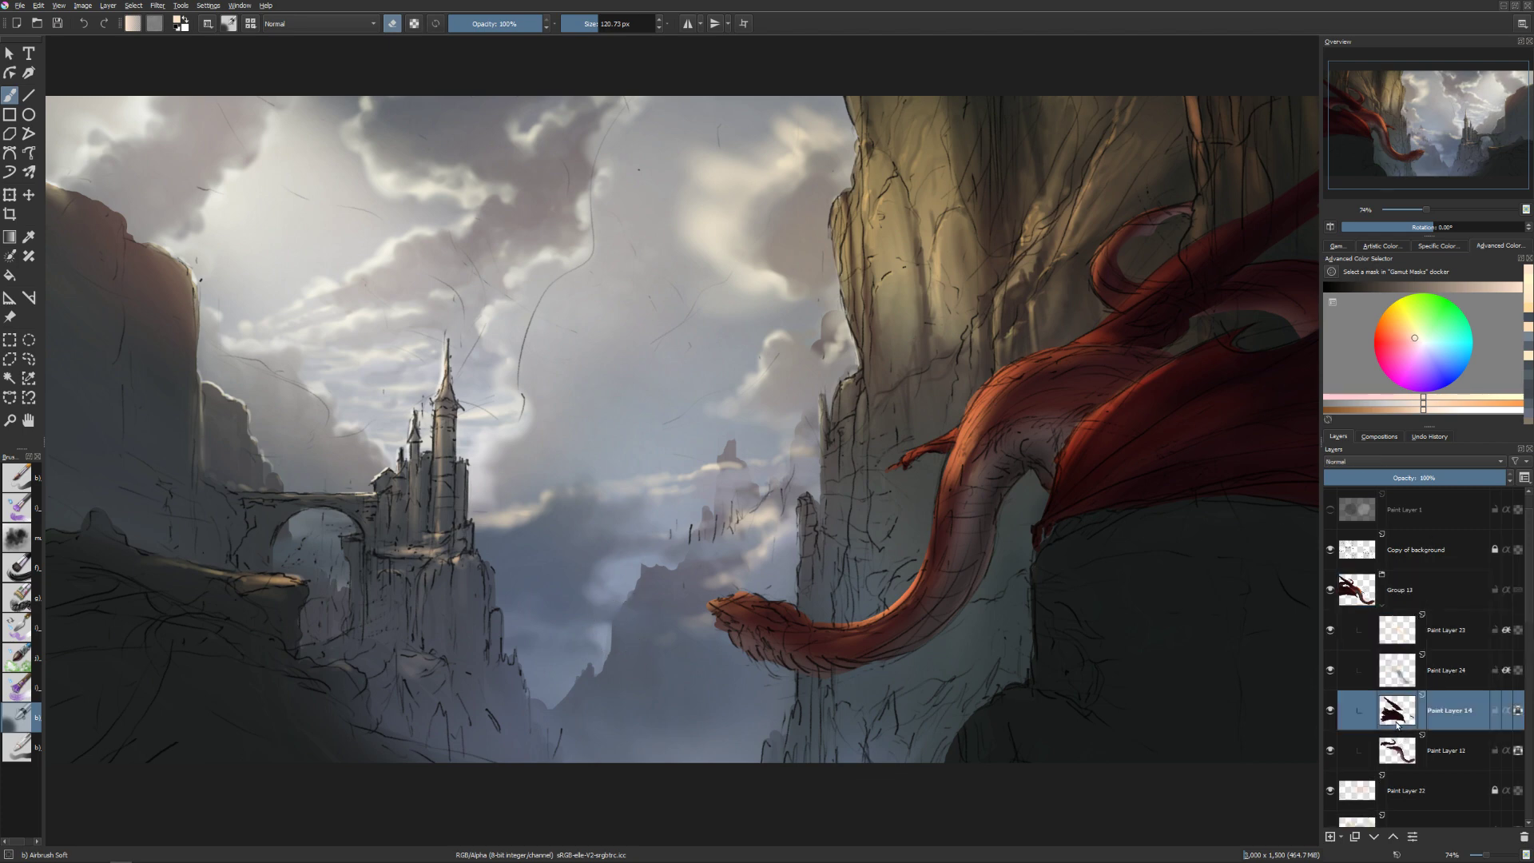
{"action": "left_click", "coordinate": [1331, 678]}
{"action": "left_click", "coordinate": [1329, 633]}
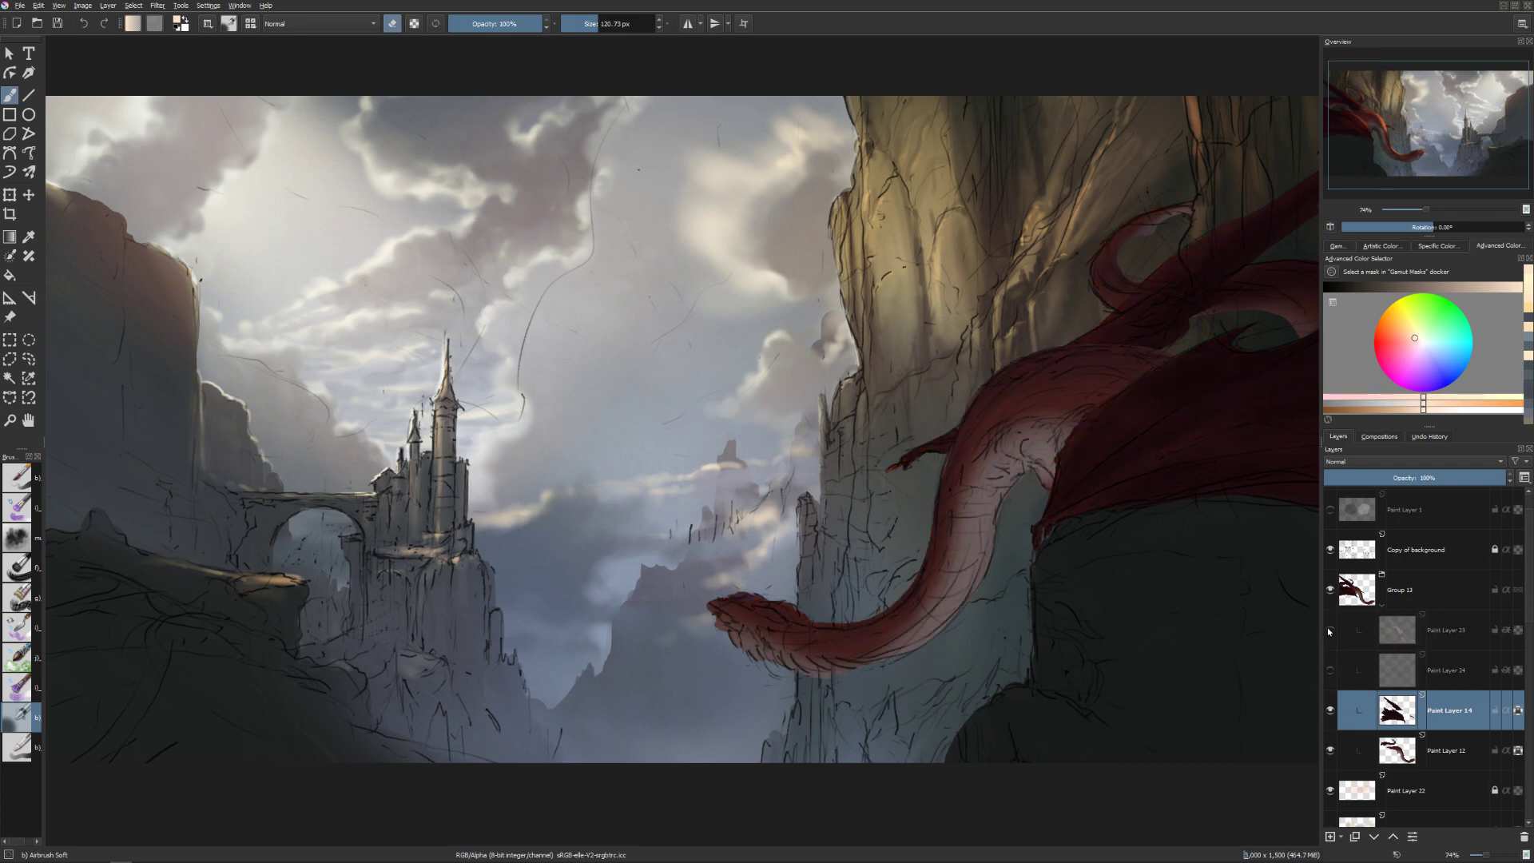
{"action": "left_click", "coordinate": [1329, 630]}
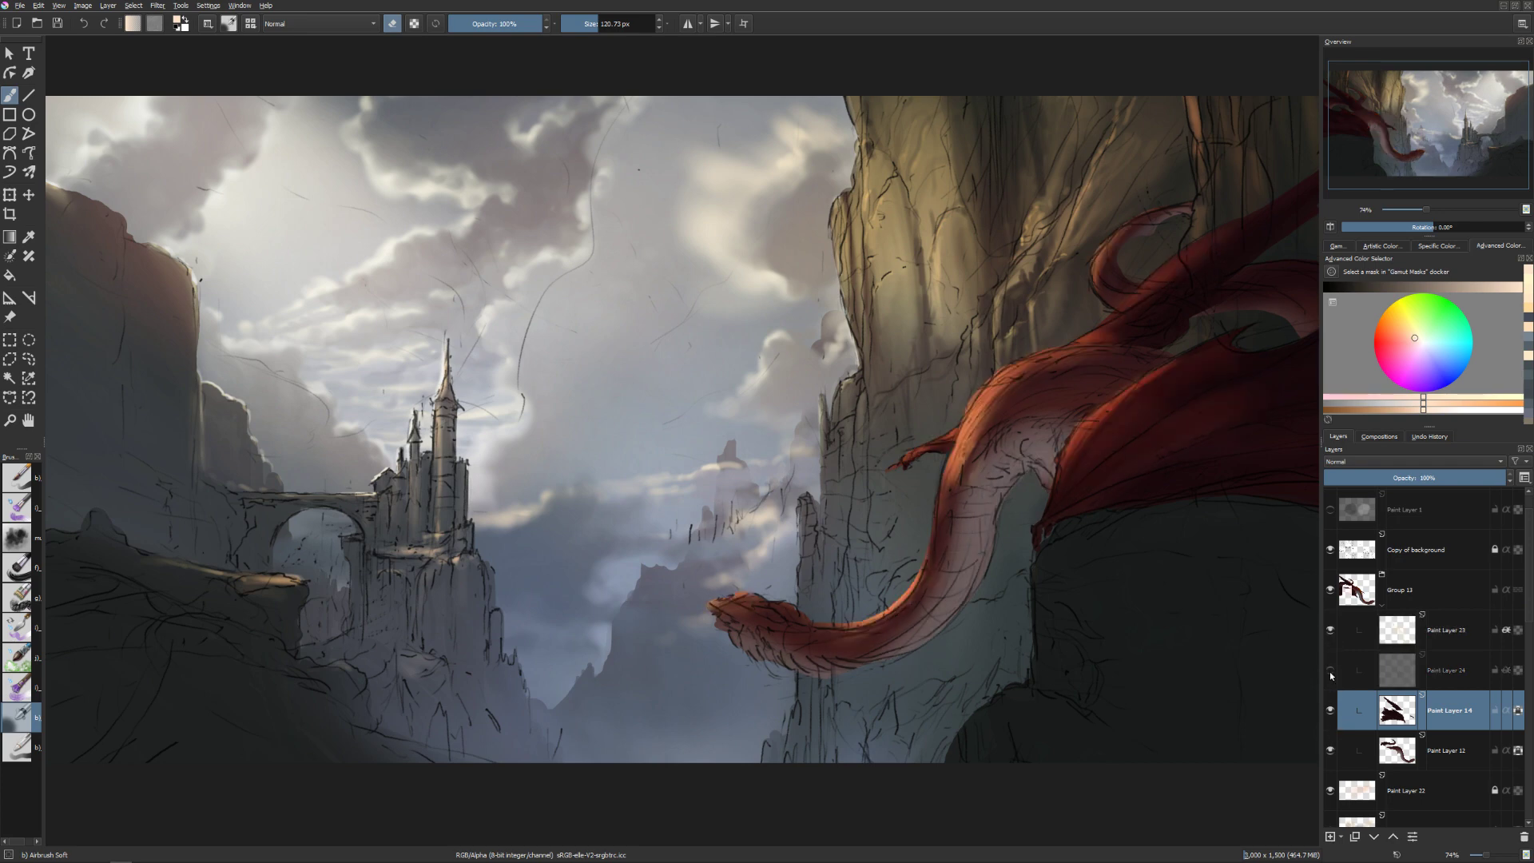
{"action": "left_click", "coordinate": [1331, 674]}
{"action": "left_click", "coordinate": [1449, 737]}
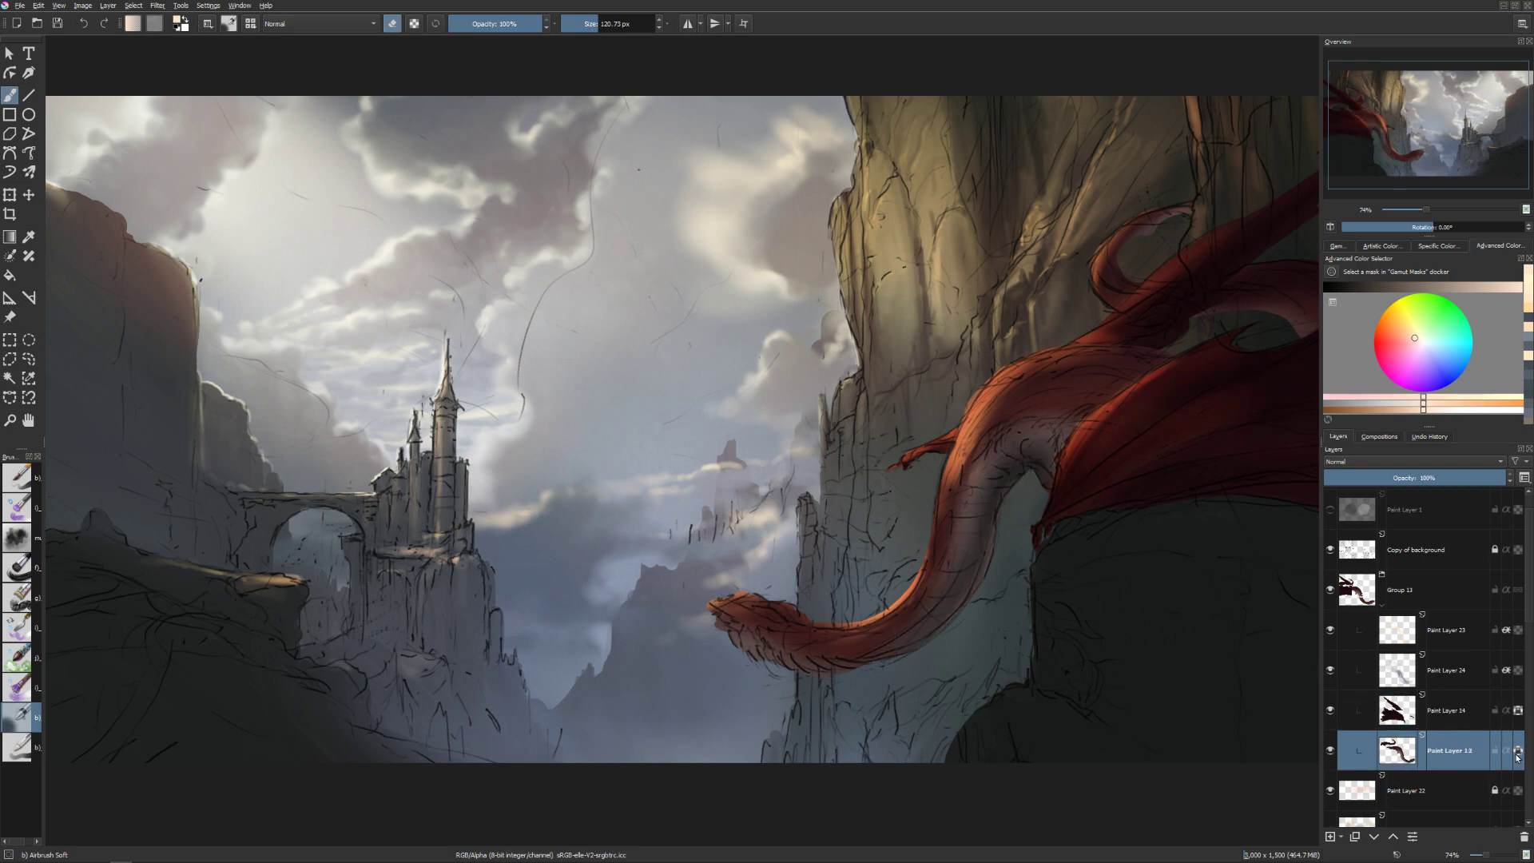
Airbrush a cool grey-blue rim light along the dragon's neck underside, ending near 86 px.
{"action": "key", "text": "e"}
{"action": "left_click", "coordinate": [1430, 350]}
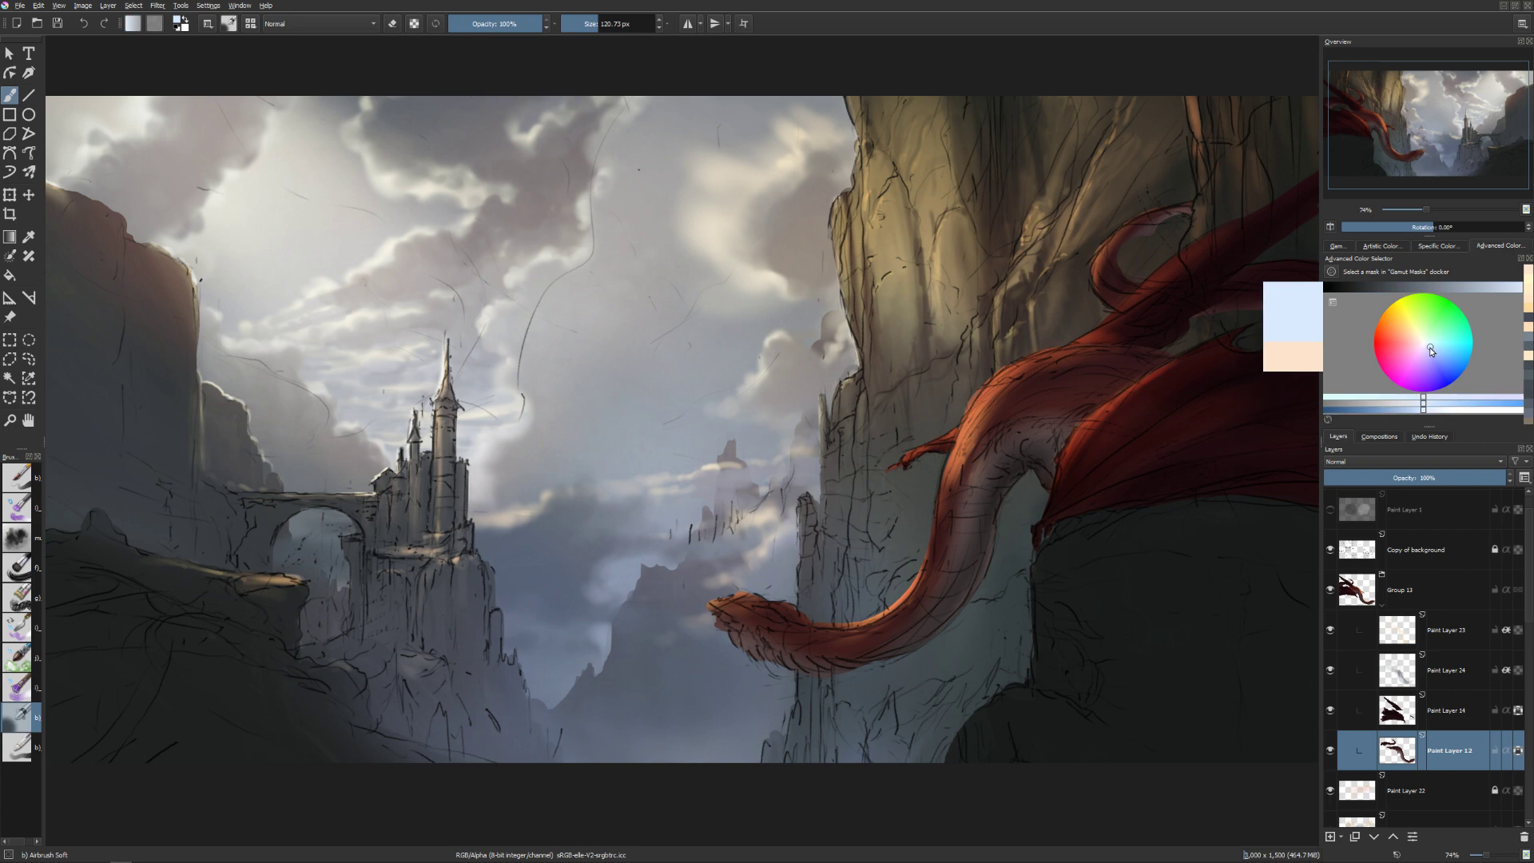
{"action": "left_click", "coordinate": [1495, 288]}
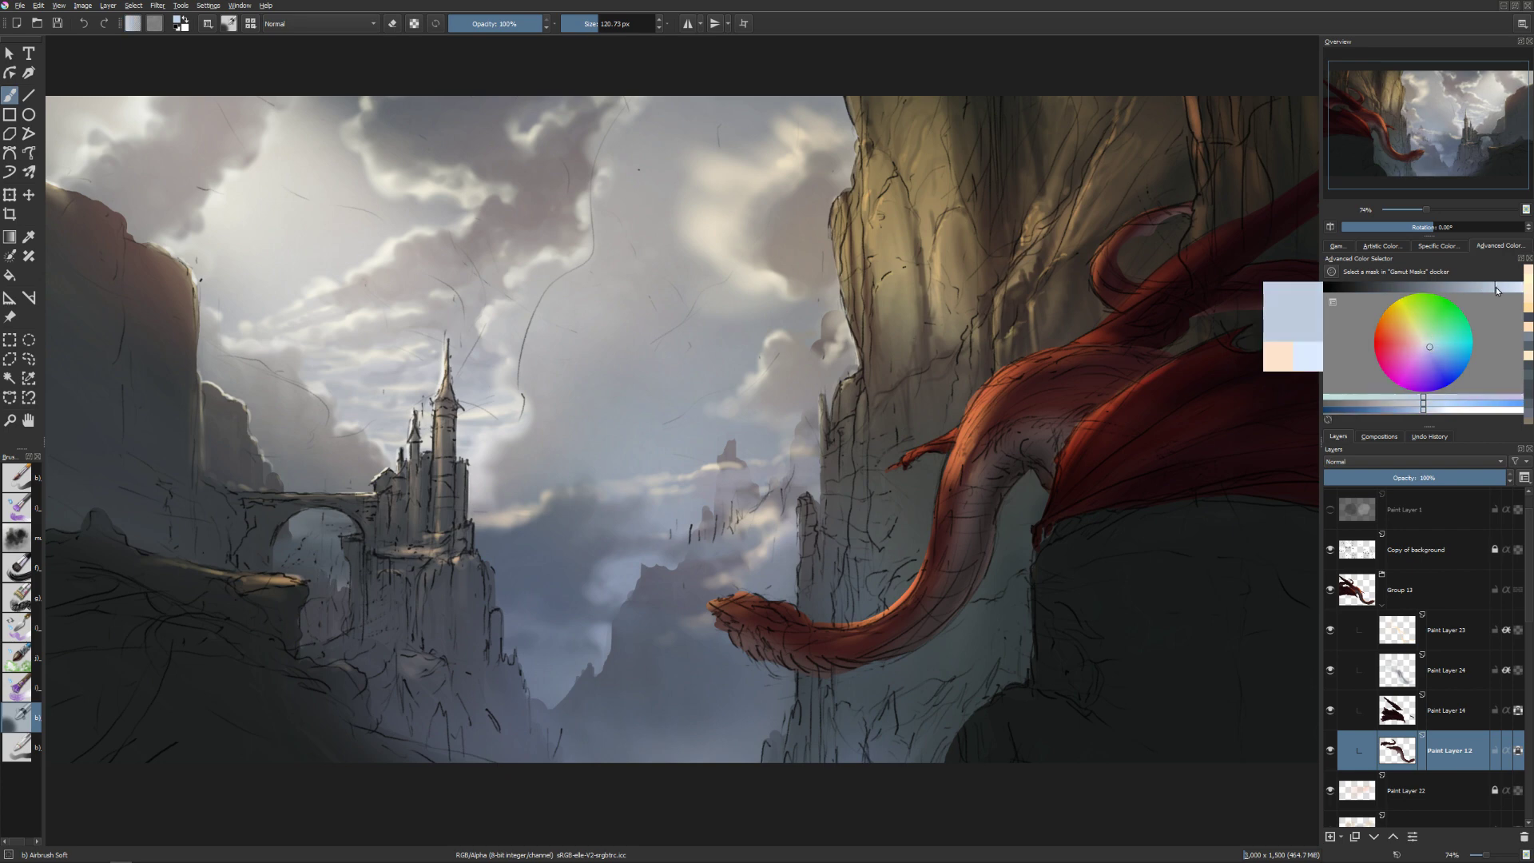
{"action": "mouse_move", "coordinate": [1042, 493]}
{"action": "left_mouse_down"}
{"action": "mouse_move", "coordinate": [1065, 493]}
{"action": "mouse_move", "coordinate": [955, 615]}
{"action": "left_mouse_up"}
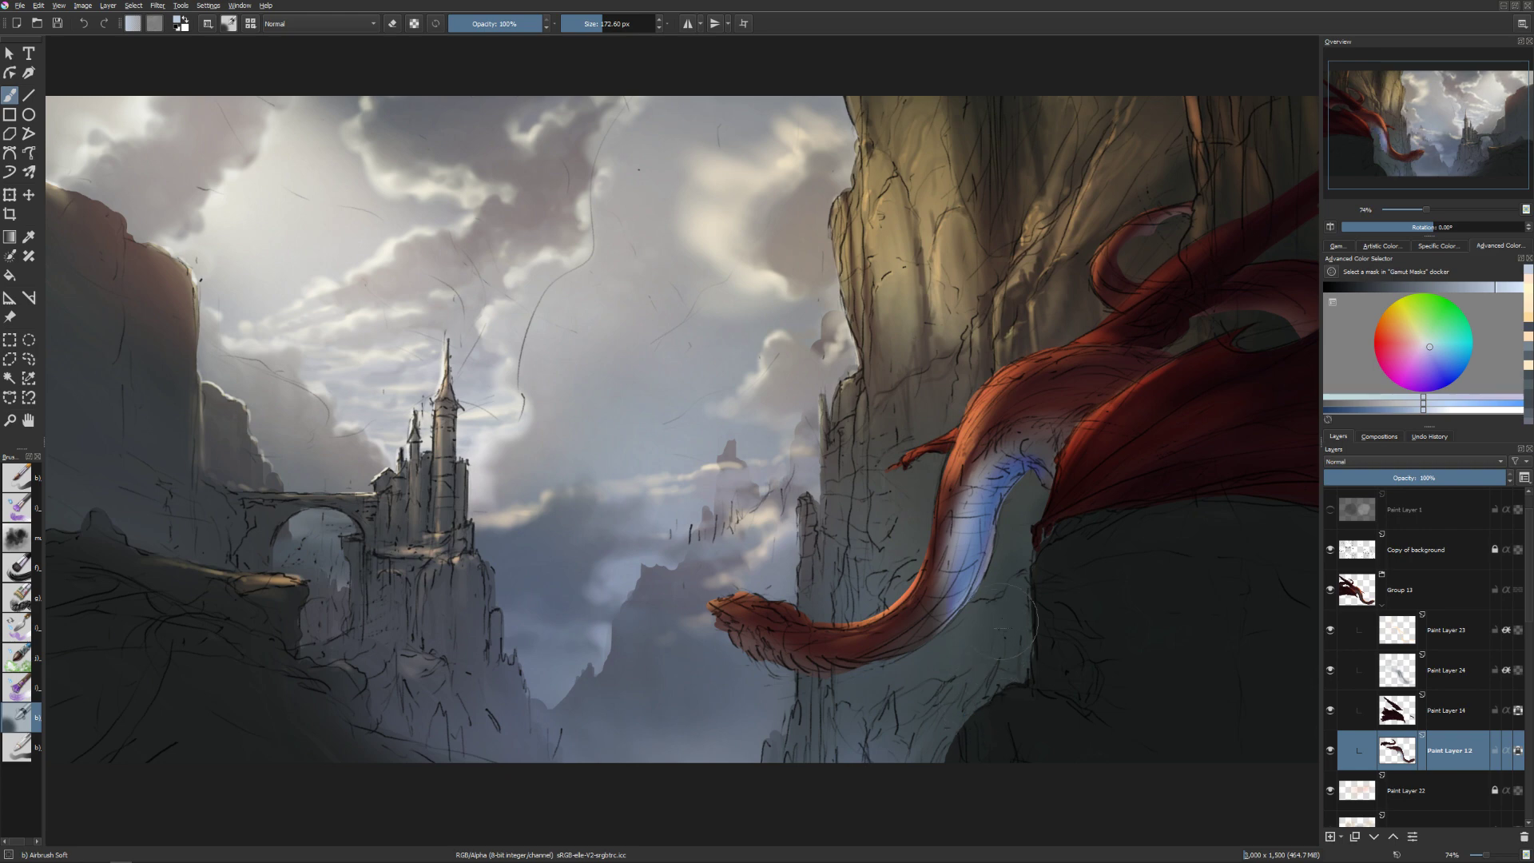
{"action": "key", "text": "ctrl+z"}
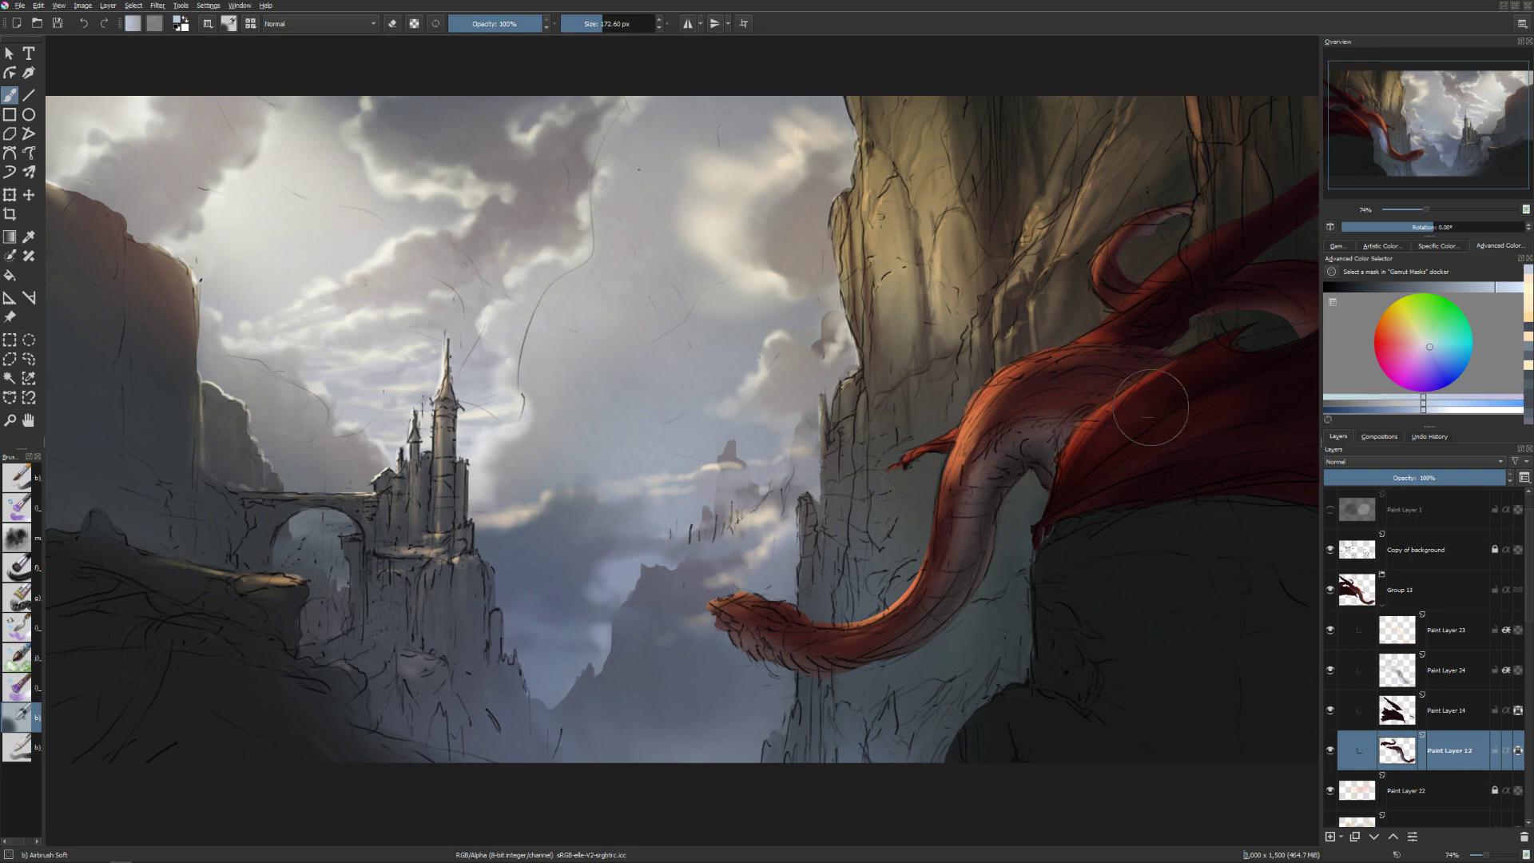
{"action": "left_click", "coordinate": [1465, 286]}
{"action": "left_click_drag", "start_coordinate": [1038, 472], "coordinate": [969, 583]}
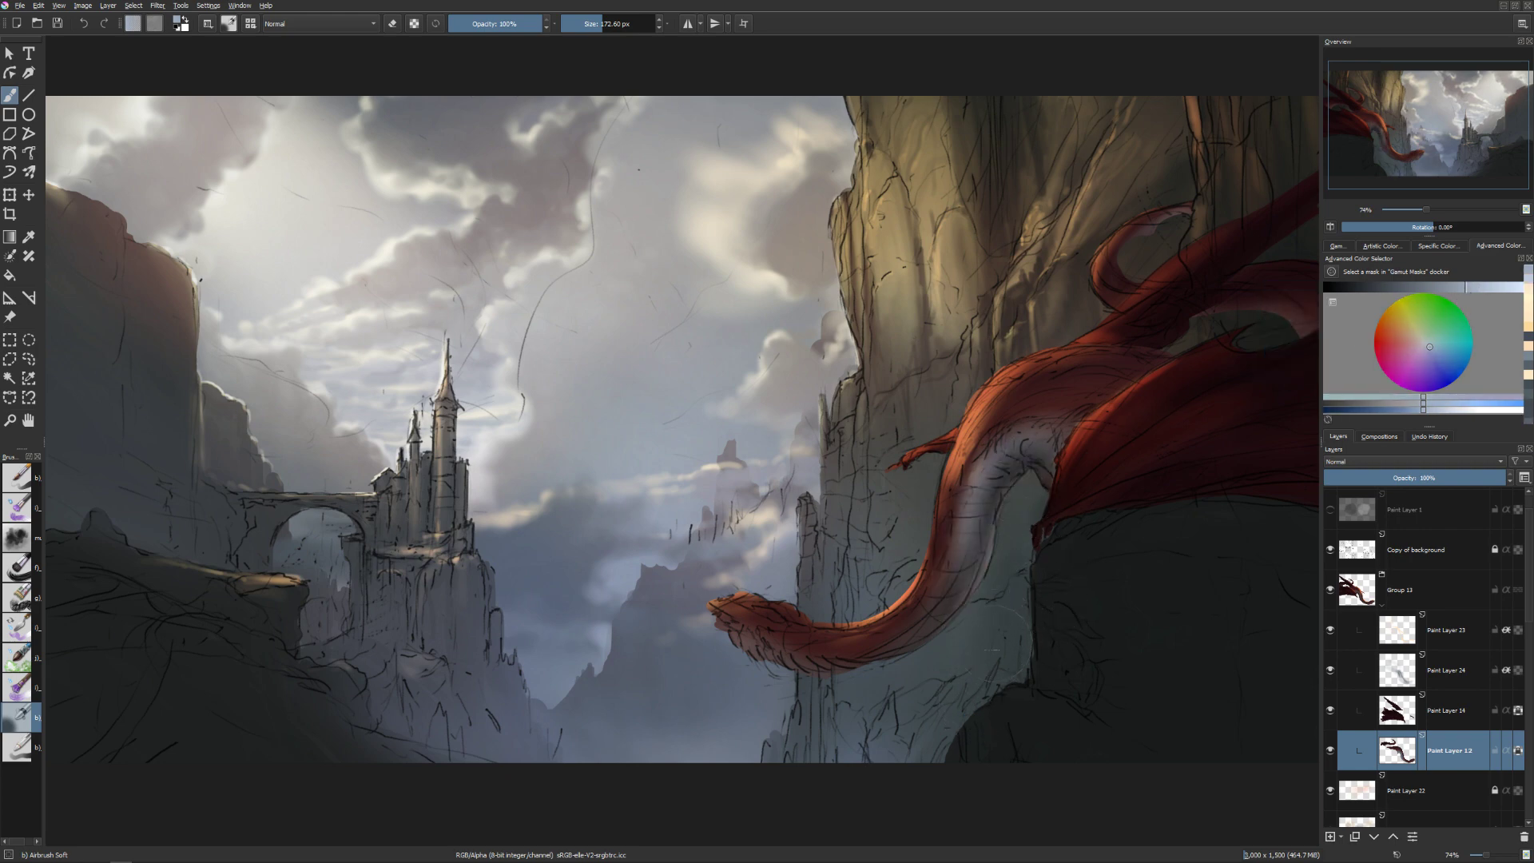
{"action": "left_click_drag", "start_coordinate": [1022, 491], "coordinate": [994, 470]}
{"action": "mouse_move", "coordinate": [1001, 503]}
{"action": "left_mouse_down"}
{"action": "mouse_move", "coordinate": [970, 640]}
{"action": "mouse_move", "coordinate": [913, 653]}
{"action": "mouse_move", "coordinate": [924, 645]}
{"action": "left_mouse_up"}
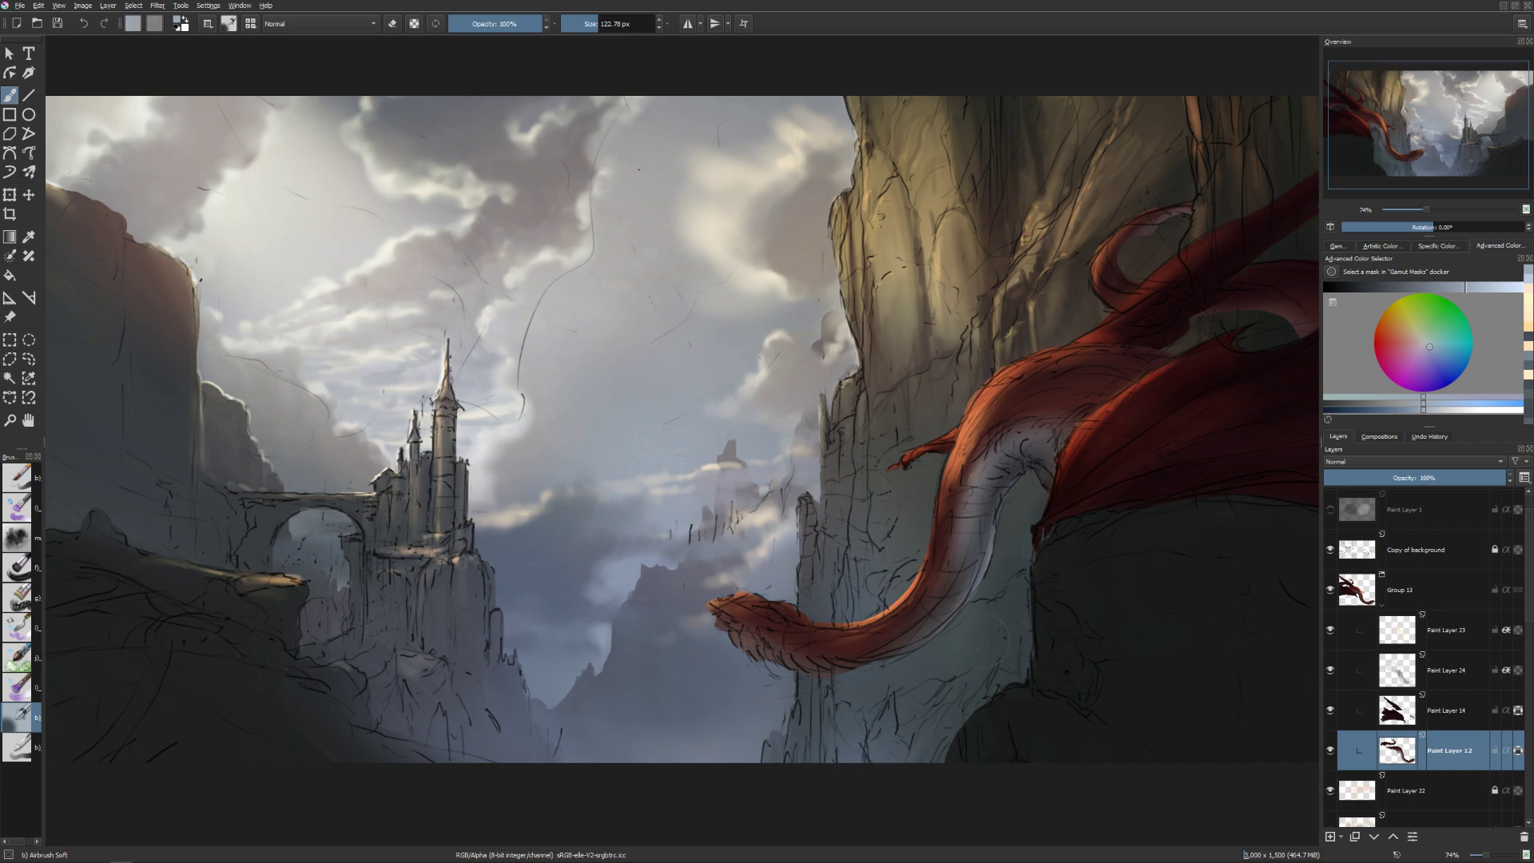
{"action": "key", "text": "bracketleft"}
{"action": "key", "text": "bracketright"}
{"action": "key", "text": "bracketleft"}
Mirror the view, save the painting and collapse Group 13 in the Layers docker.
{"action": "key", "text": "m"}
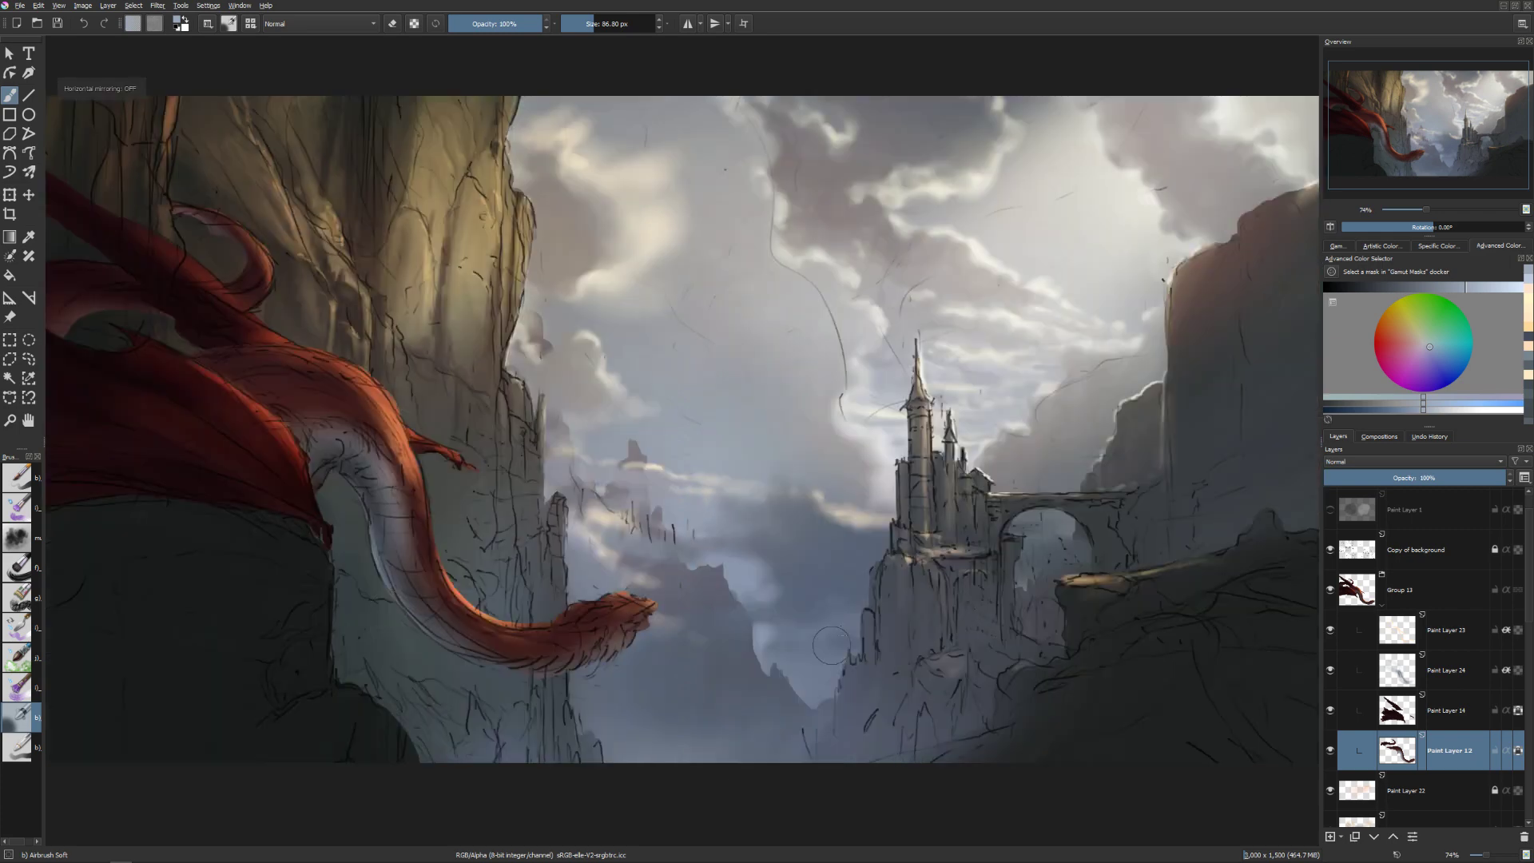
{"action": "key", "text": "ctrl+s"}
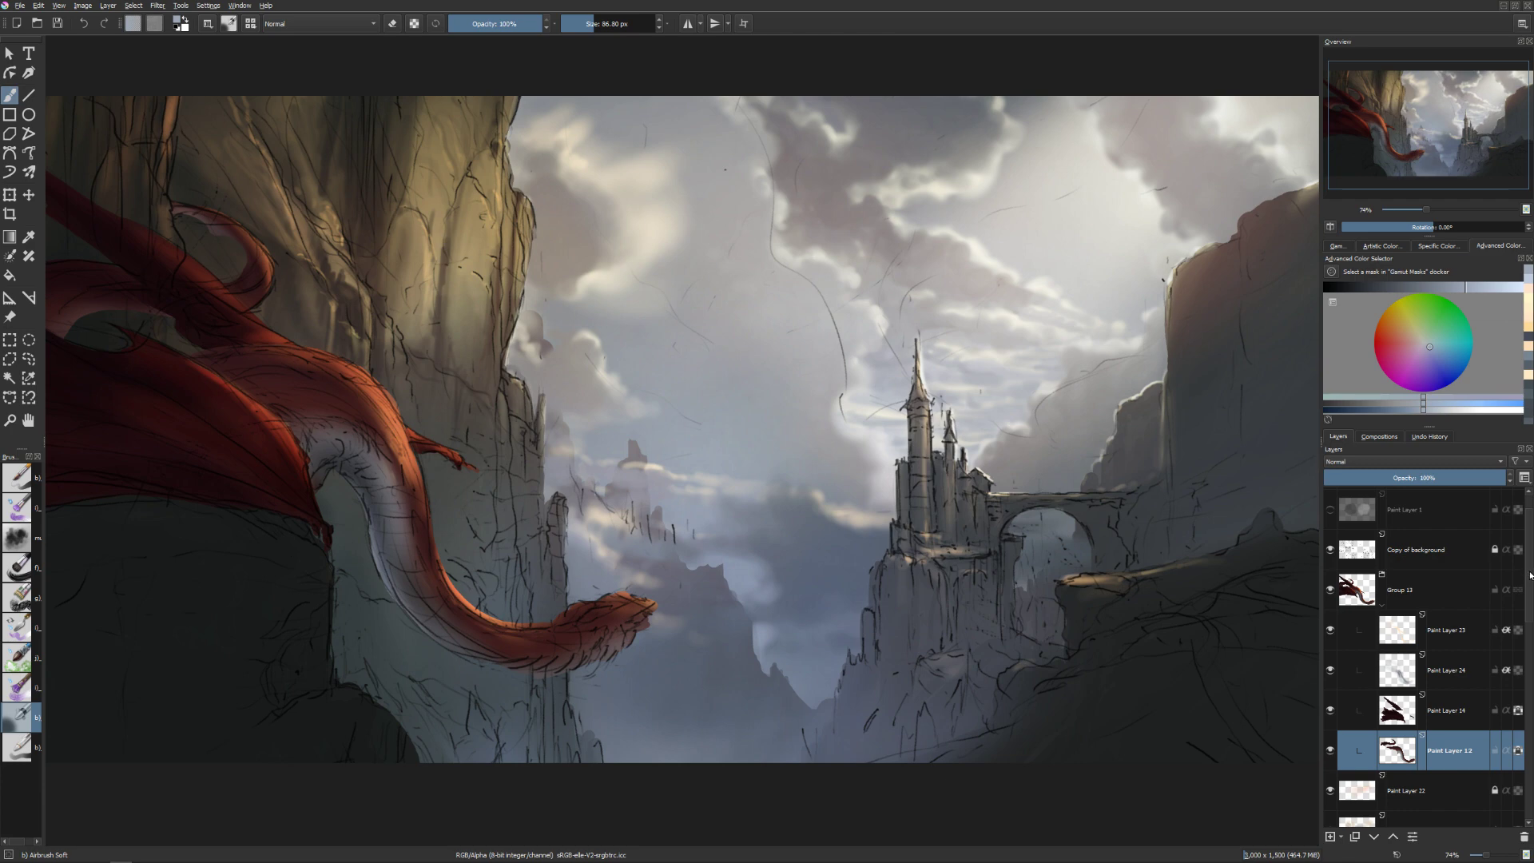
{"action": "scroll", "coordinate": [1518, 584], "scroll_direction": "up", "scroll_amount": 1}
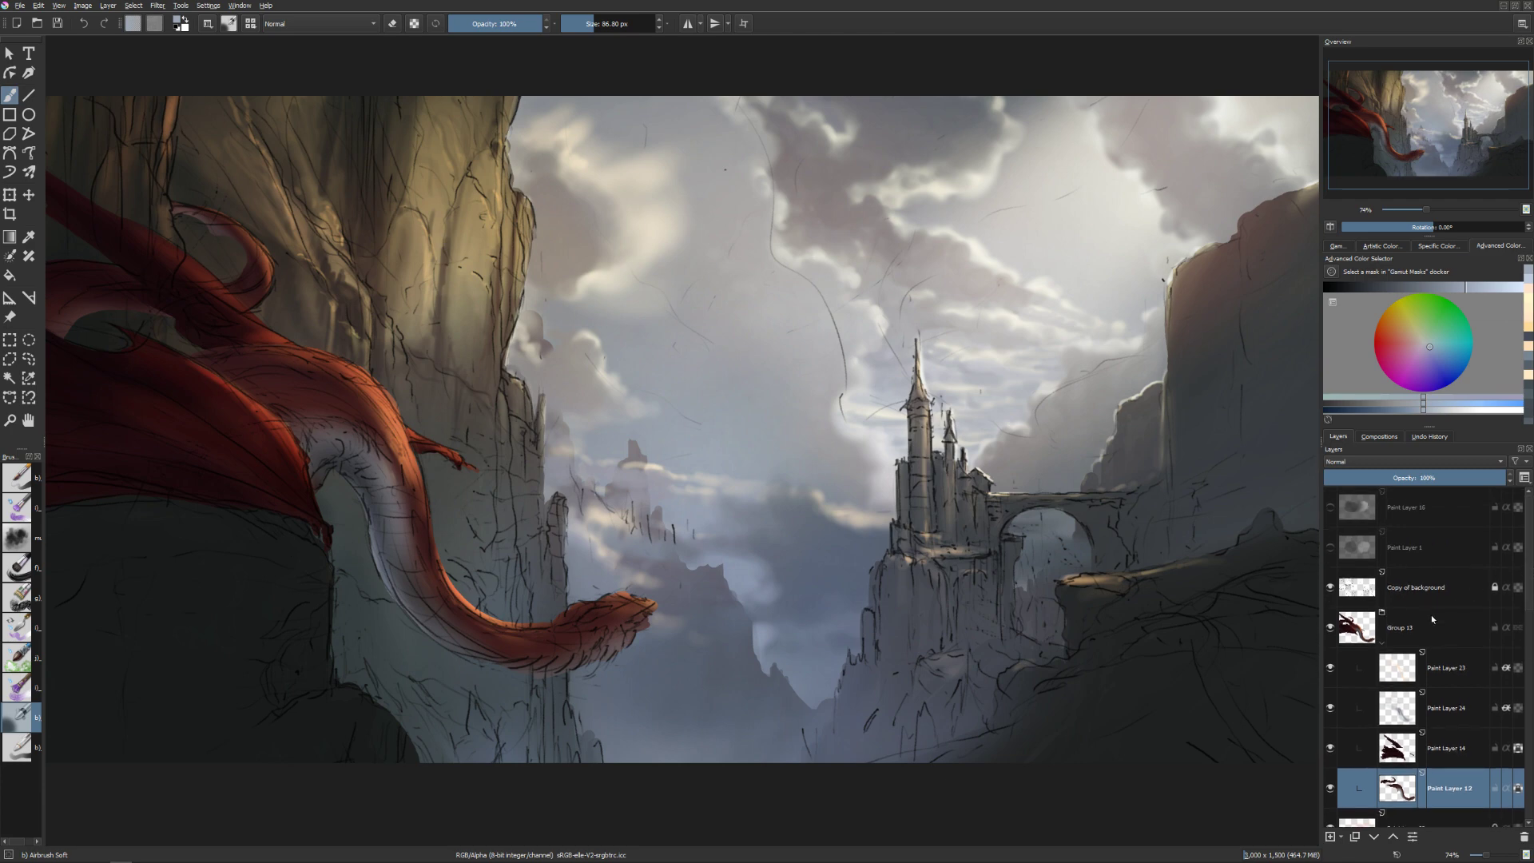
{"action": "left_click", "coordinate": [1381, 644]}
Toggle the Copy of background sketch lines off and back on, then view the whole canvas alone.
{"action": "mouse_move", "coordinate": [1395, 588]}
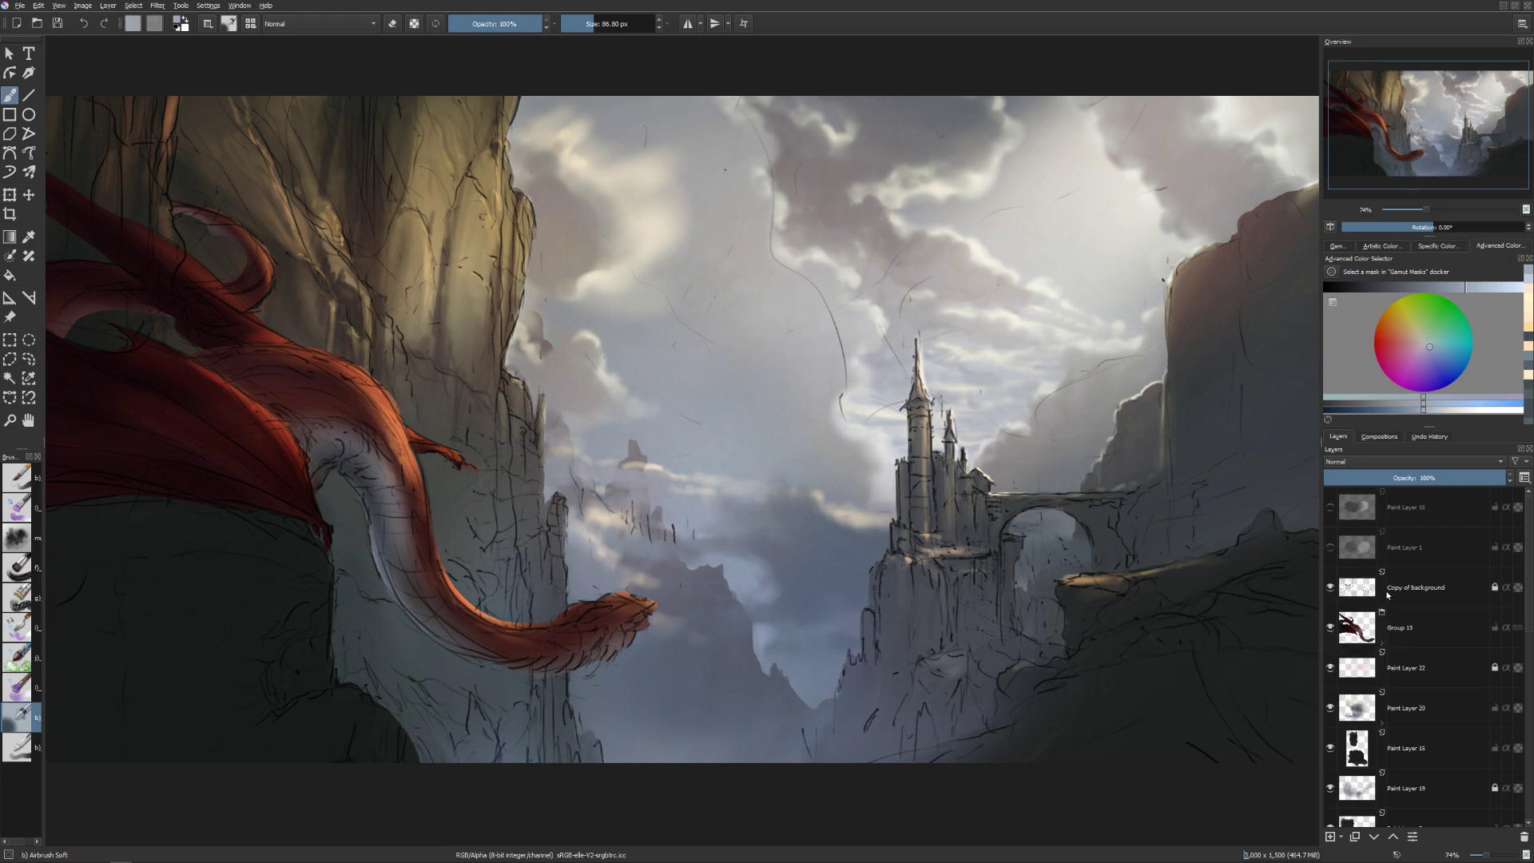
{"action": "left_click", "coordinate": [1330, 588]}
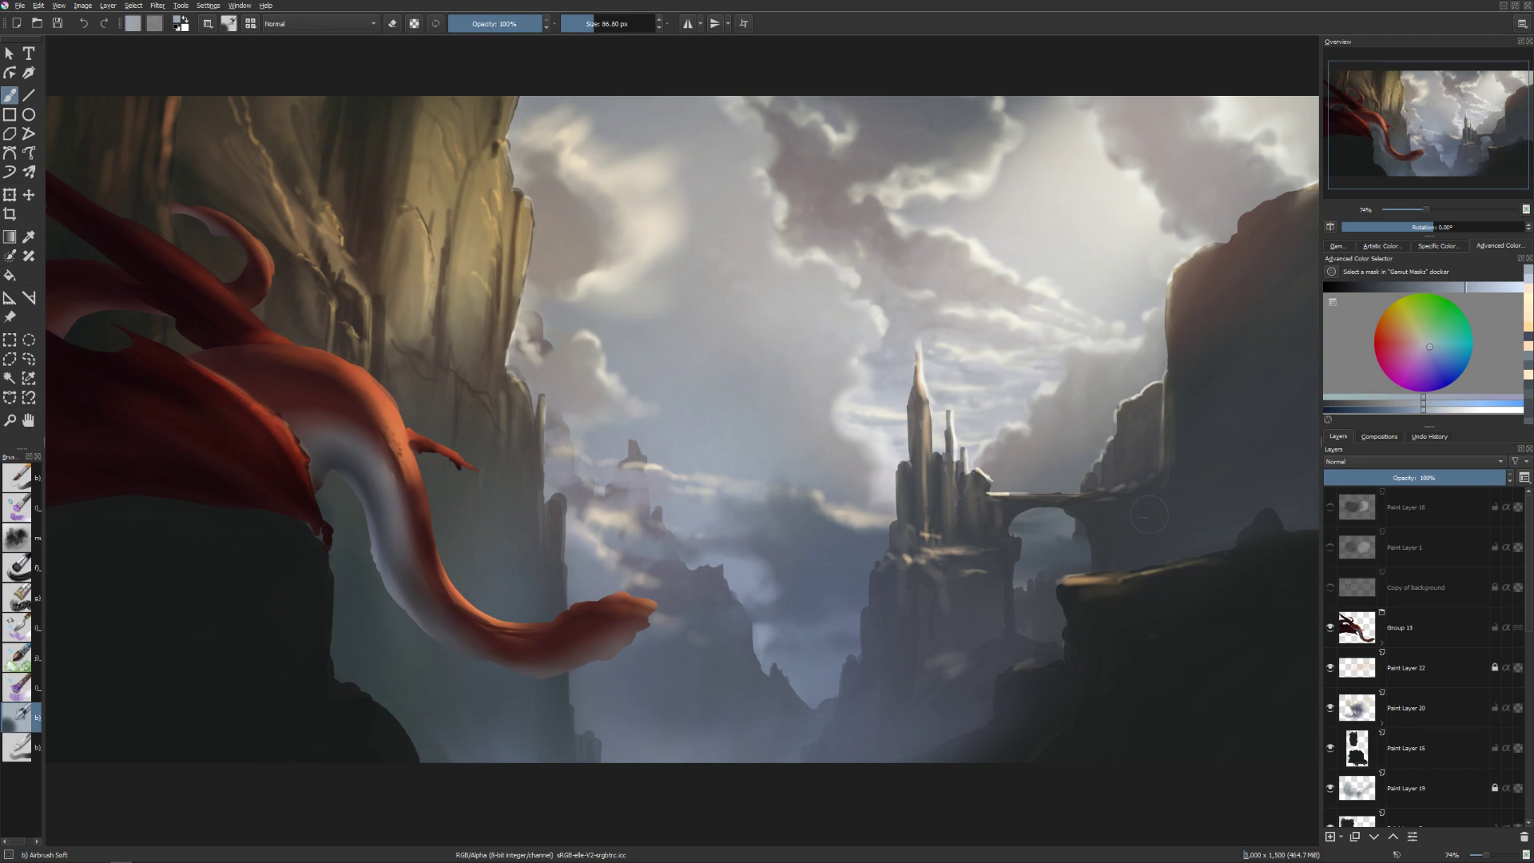
{"action": "key", "text": "minus"}
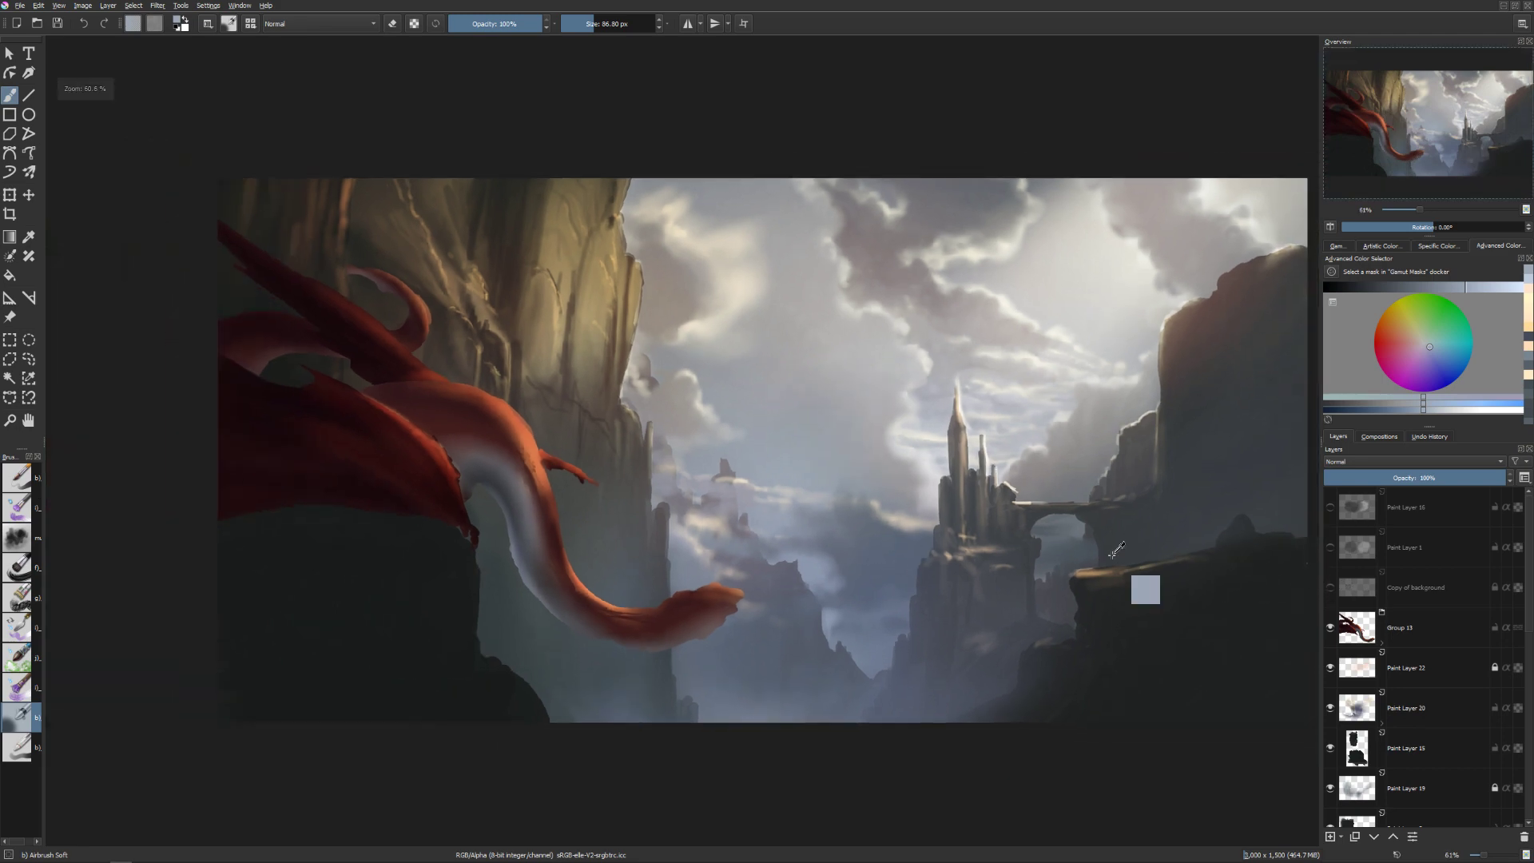
{"action": "left_click", "coordinate": [1326, 593]}
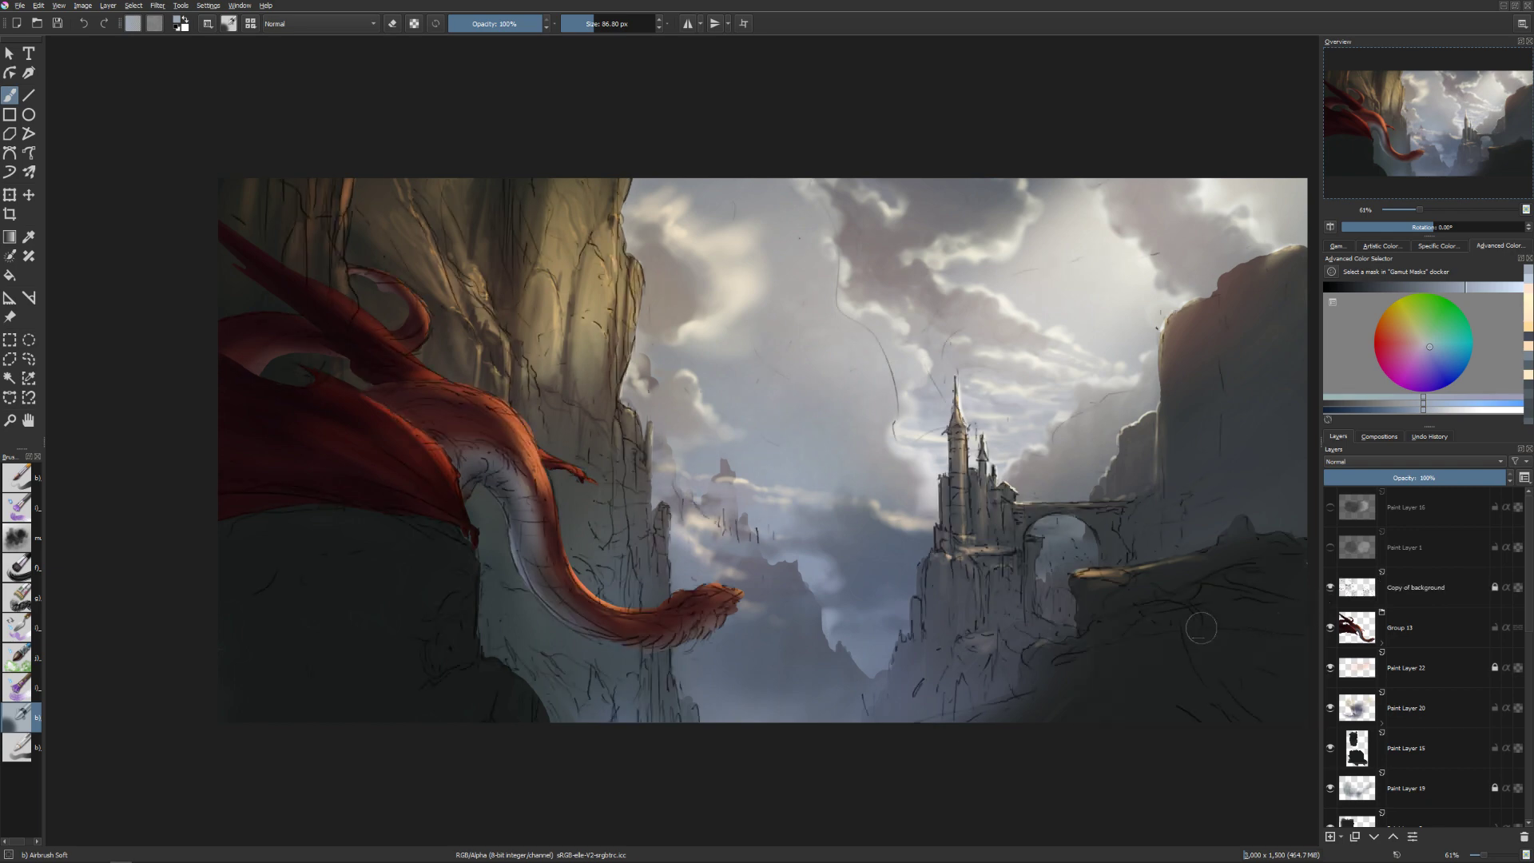
{"action": "key", "text": "Tab"}
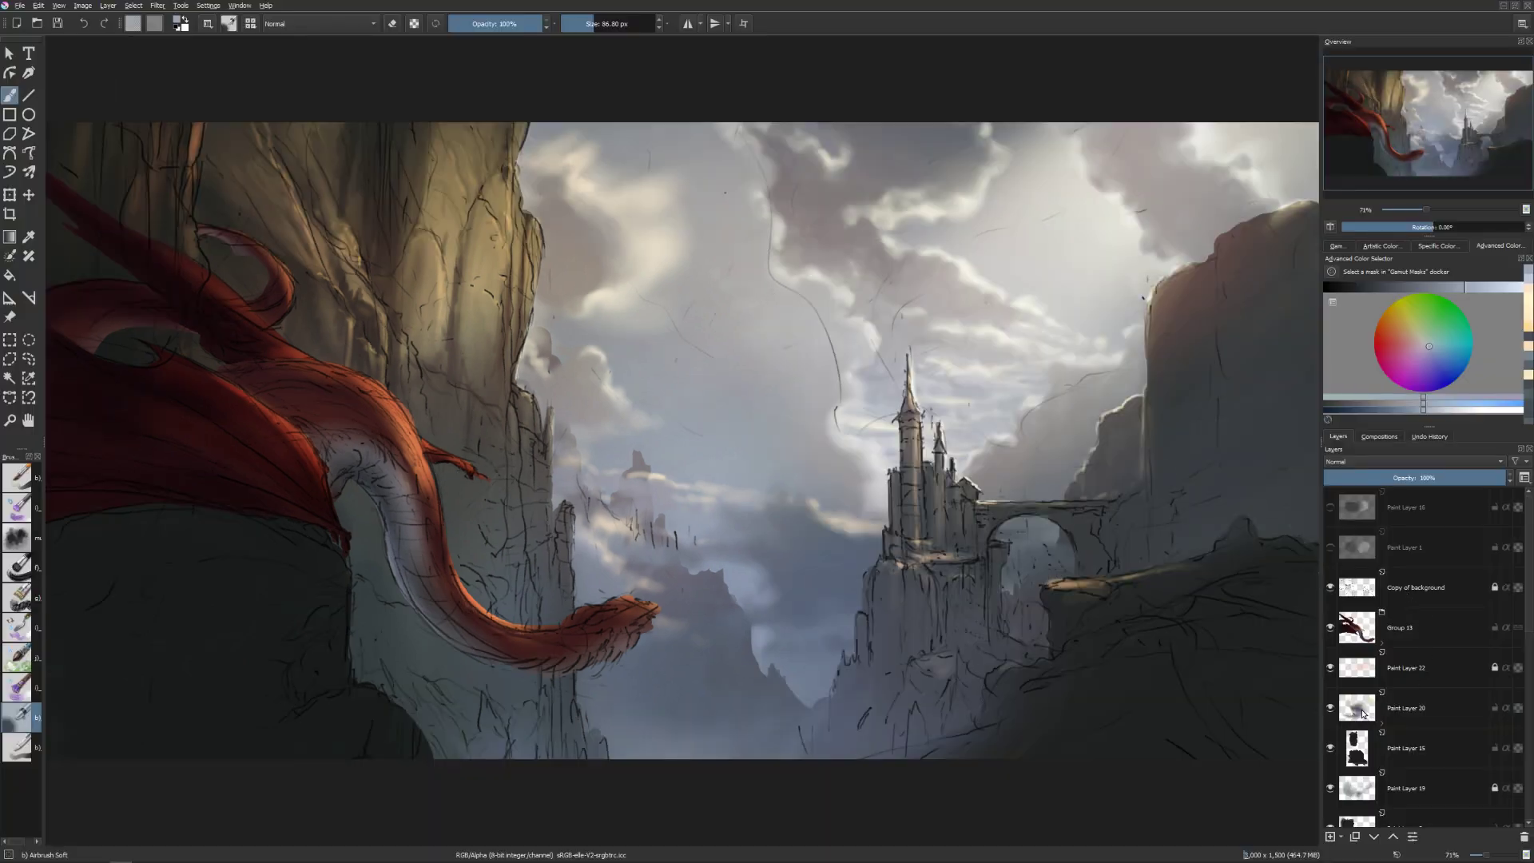
Expand Group 13, check Paint Layer 24 by hiding and showing it, and select Paint Layer 23.
{"action": "left_click", "coordinate": [1368, 719]}
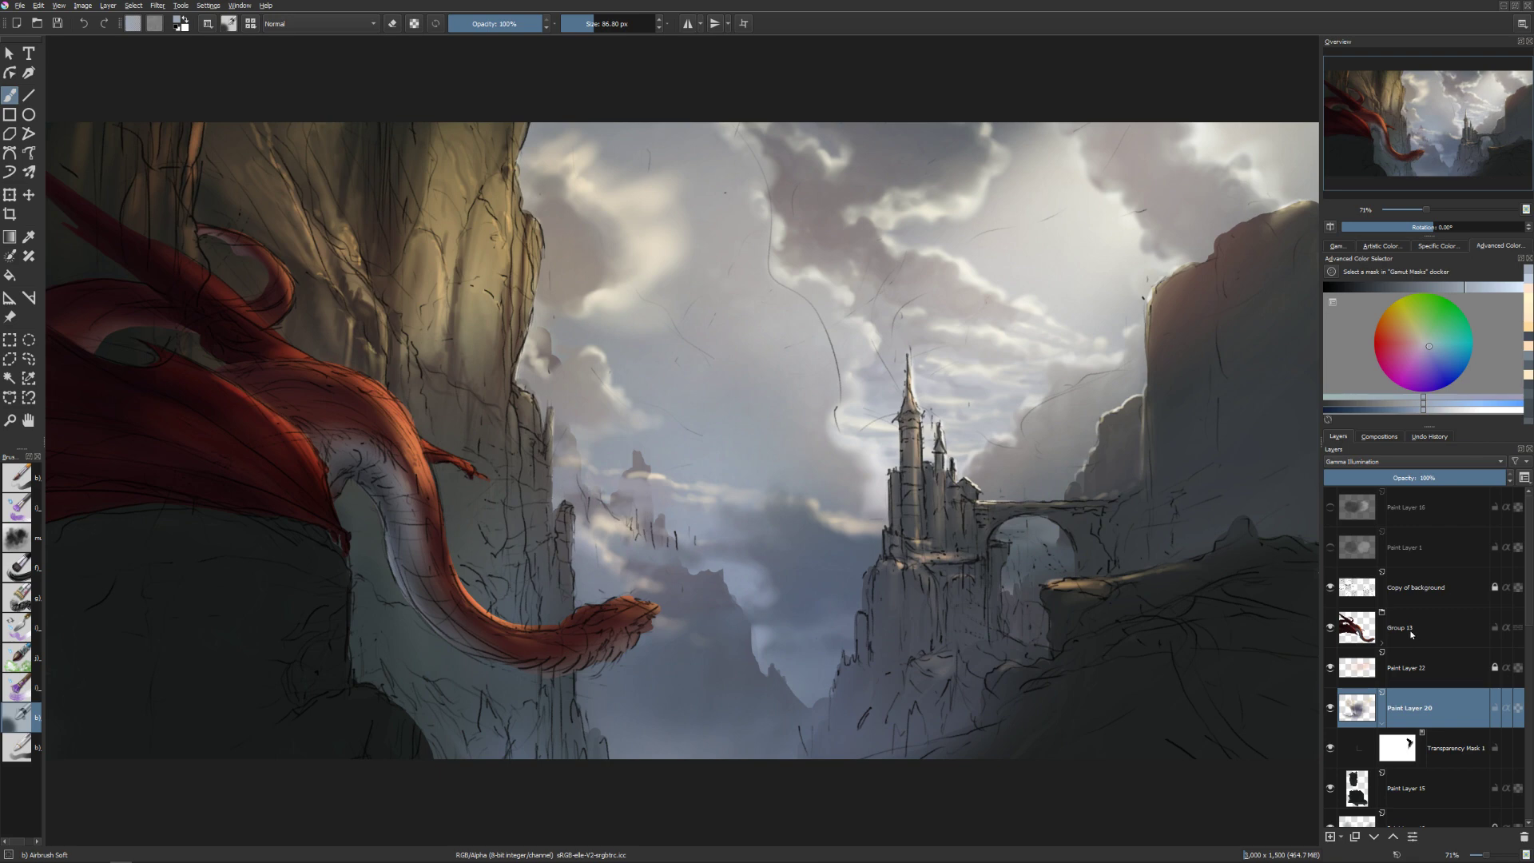
{"action": "left_click", "coordinate": [1381, 642]}
{"action": "left_click", "coordinate": [1406, 669]}
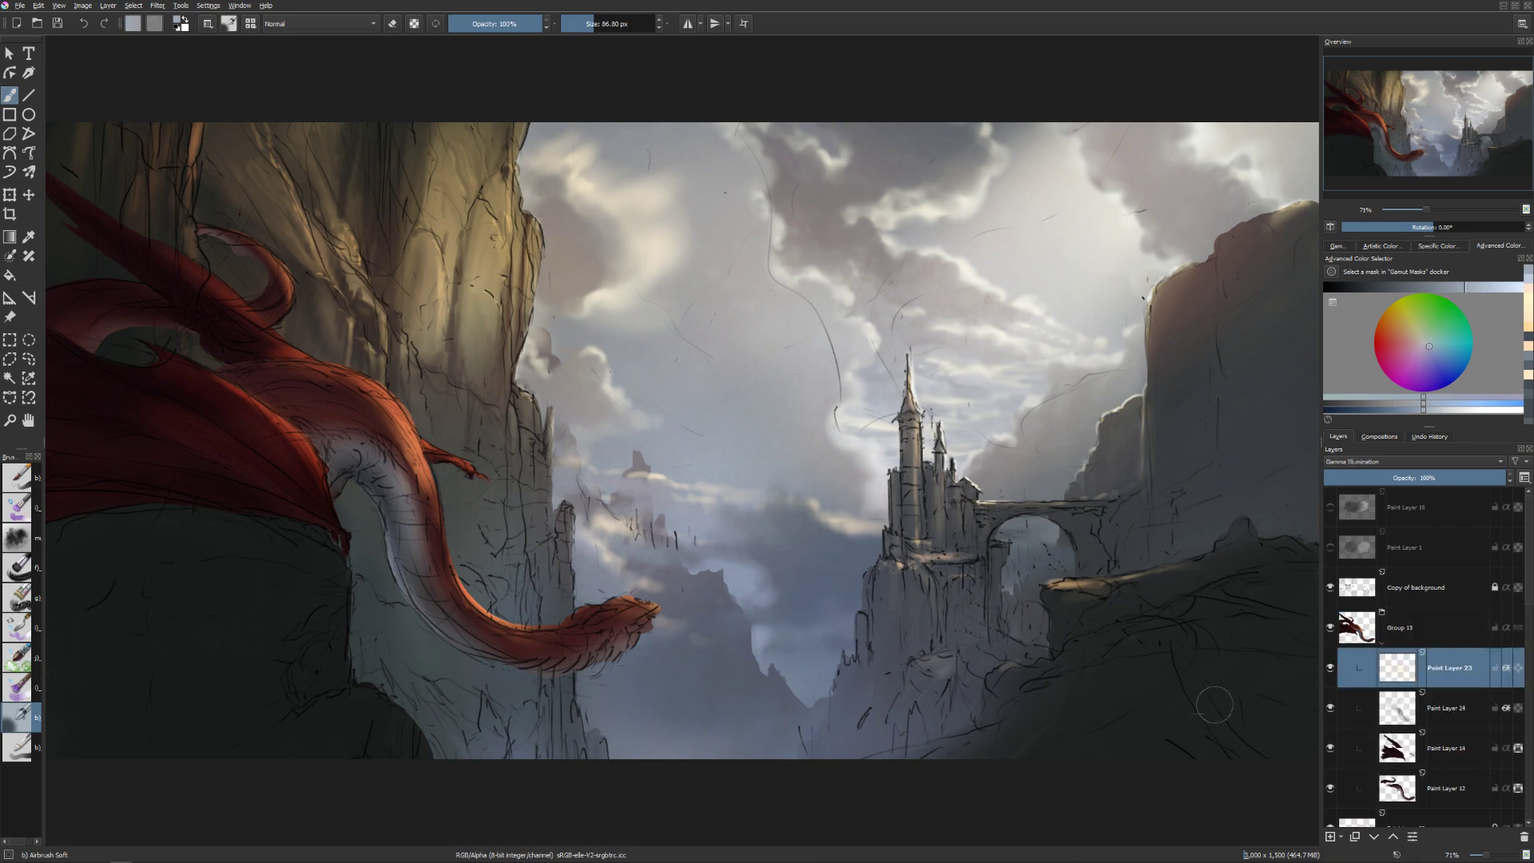
{"action": "left_click", "coordinate": [1350, 710]}
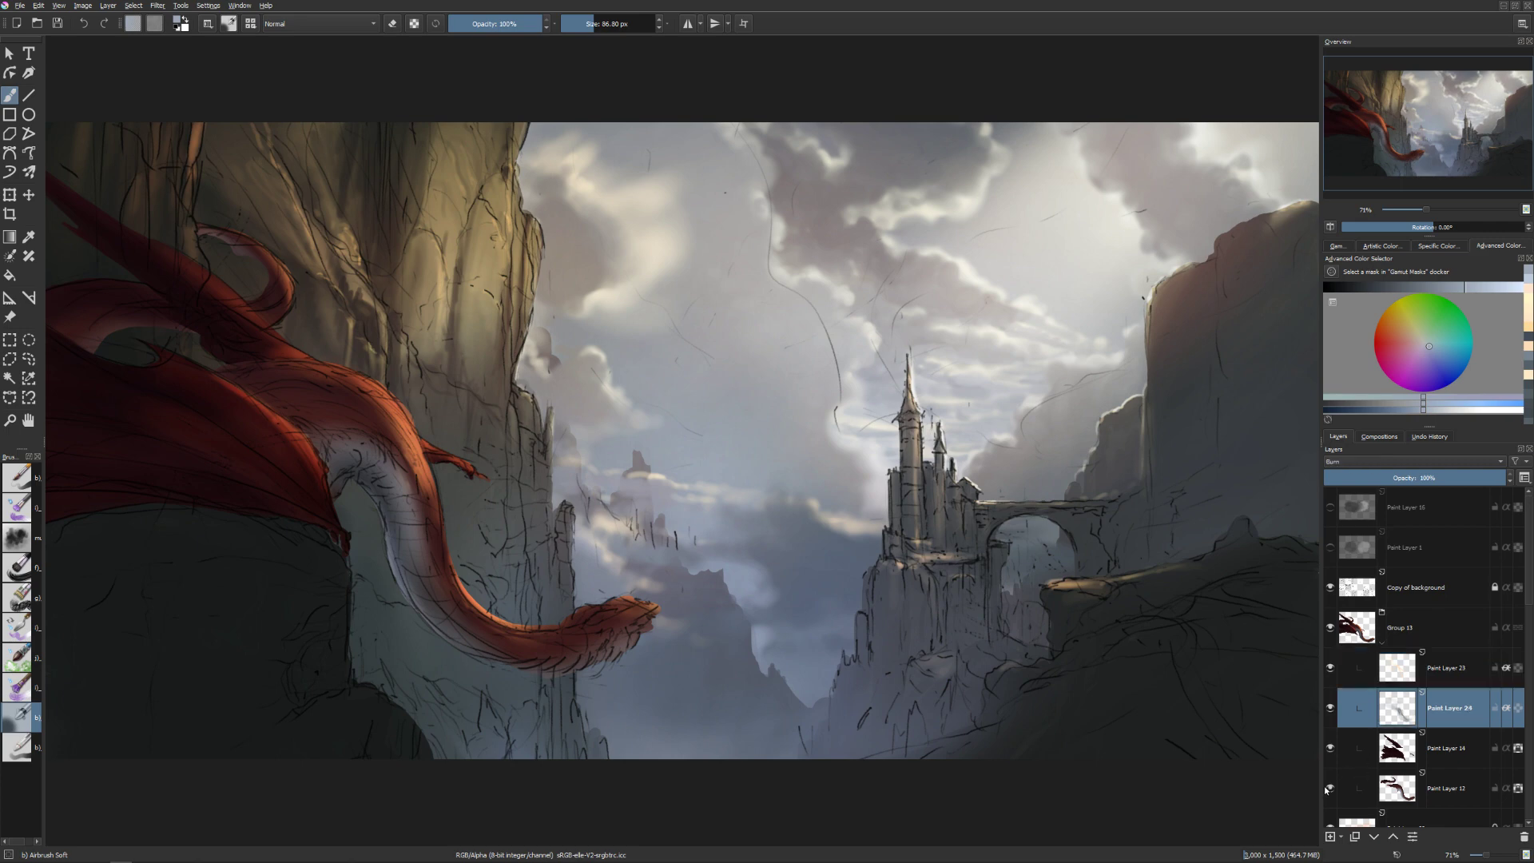
{"action": "left_click", "coordinate": [1331, 711]}
{"action": "left_click", "coordinate": [1330, 710]}
{"action": "left_click", "coordinate": [1397, 669]}
Erase the orange highlight on the dragon's lower neck with a 60–139 px eraser and save.
{"action": "key", "text": "e"}
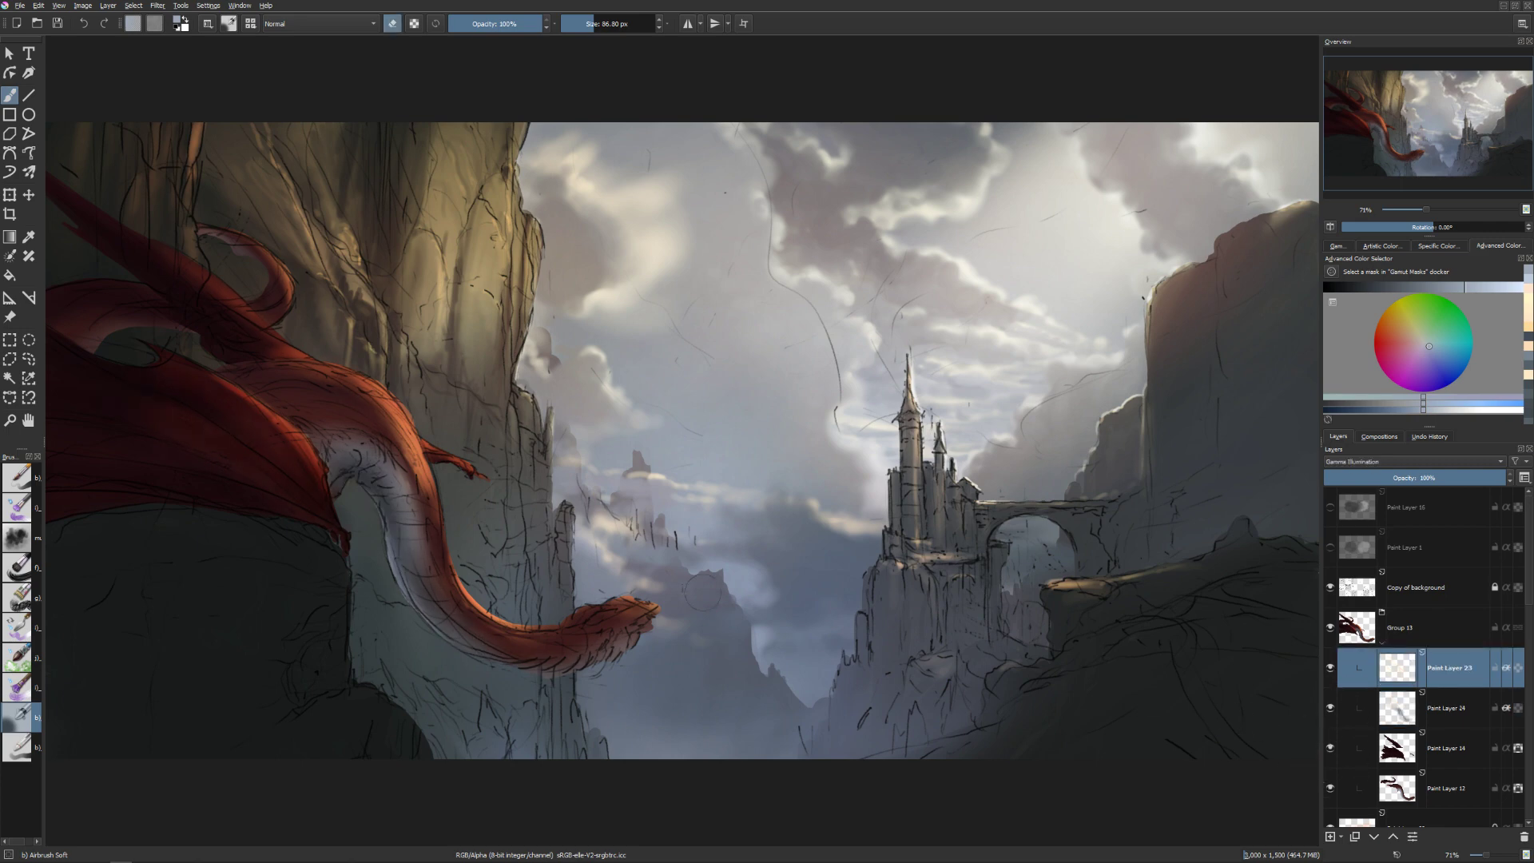
{"action": "left_click", "coordinate": [590, 24]}
{"action": "left_click_drag", "start_coordinate": [421, 444], "coordinate": [444, 569]}
{"action": "left_click_drag", "start_coordinate": [512, 578], "coordinate": [539, 578]}
{"action": "mouse_move", "coordinate": [467, 590]}
{"action": "left_mouse_down"}
{"action": "mouse_move", "coordinate": [511, 623]}
{"action": "mouse_move", "coordinate": [466, 589]}
{"action": "left_mouse_up"}
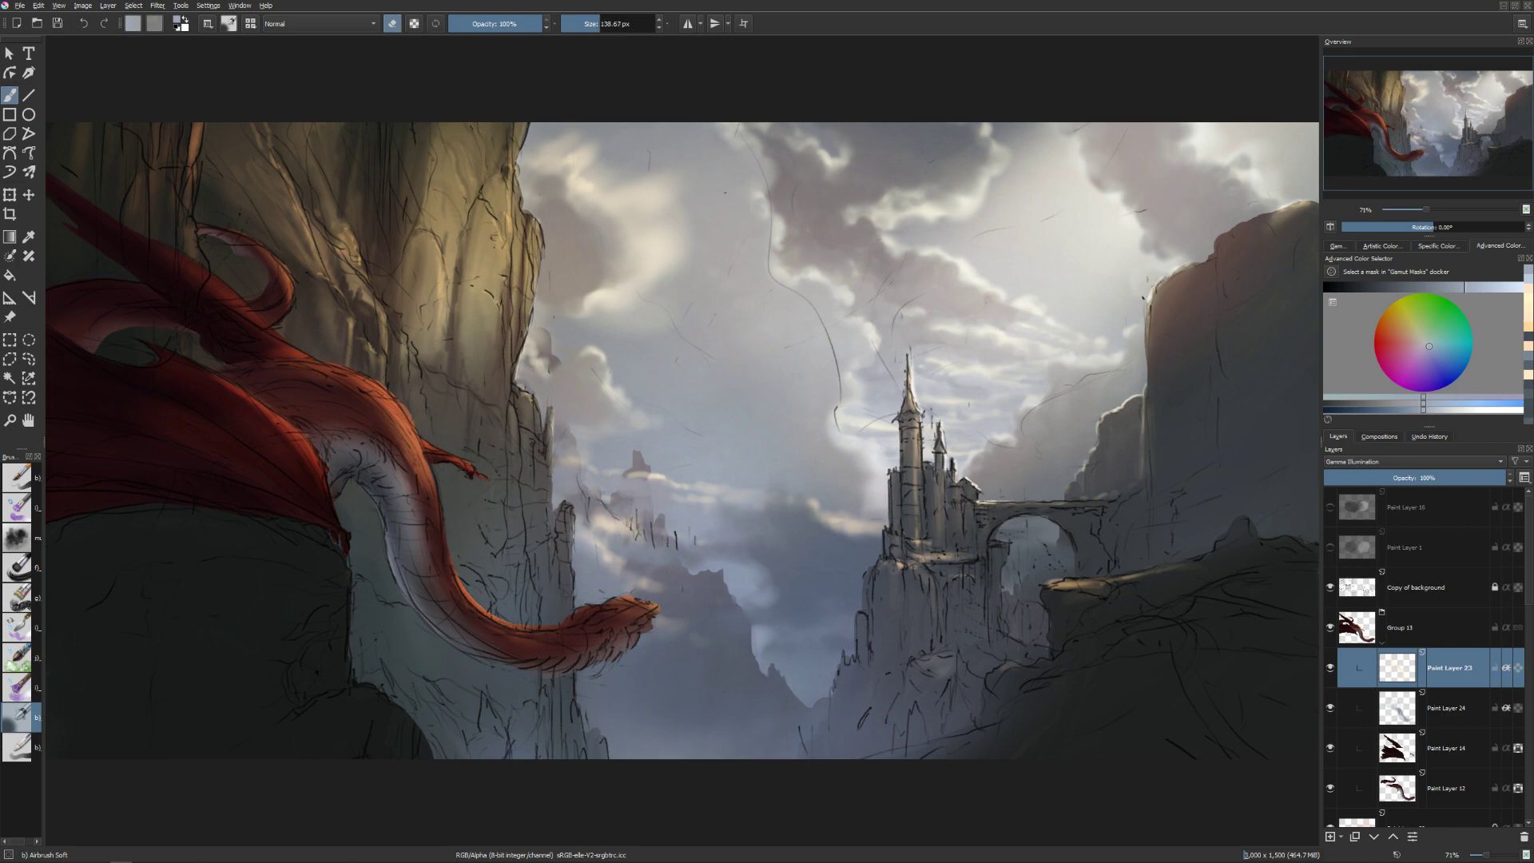
{"action": "key", "text": "Tab"}
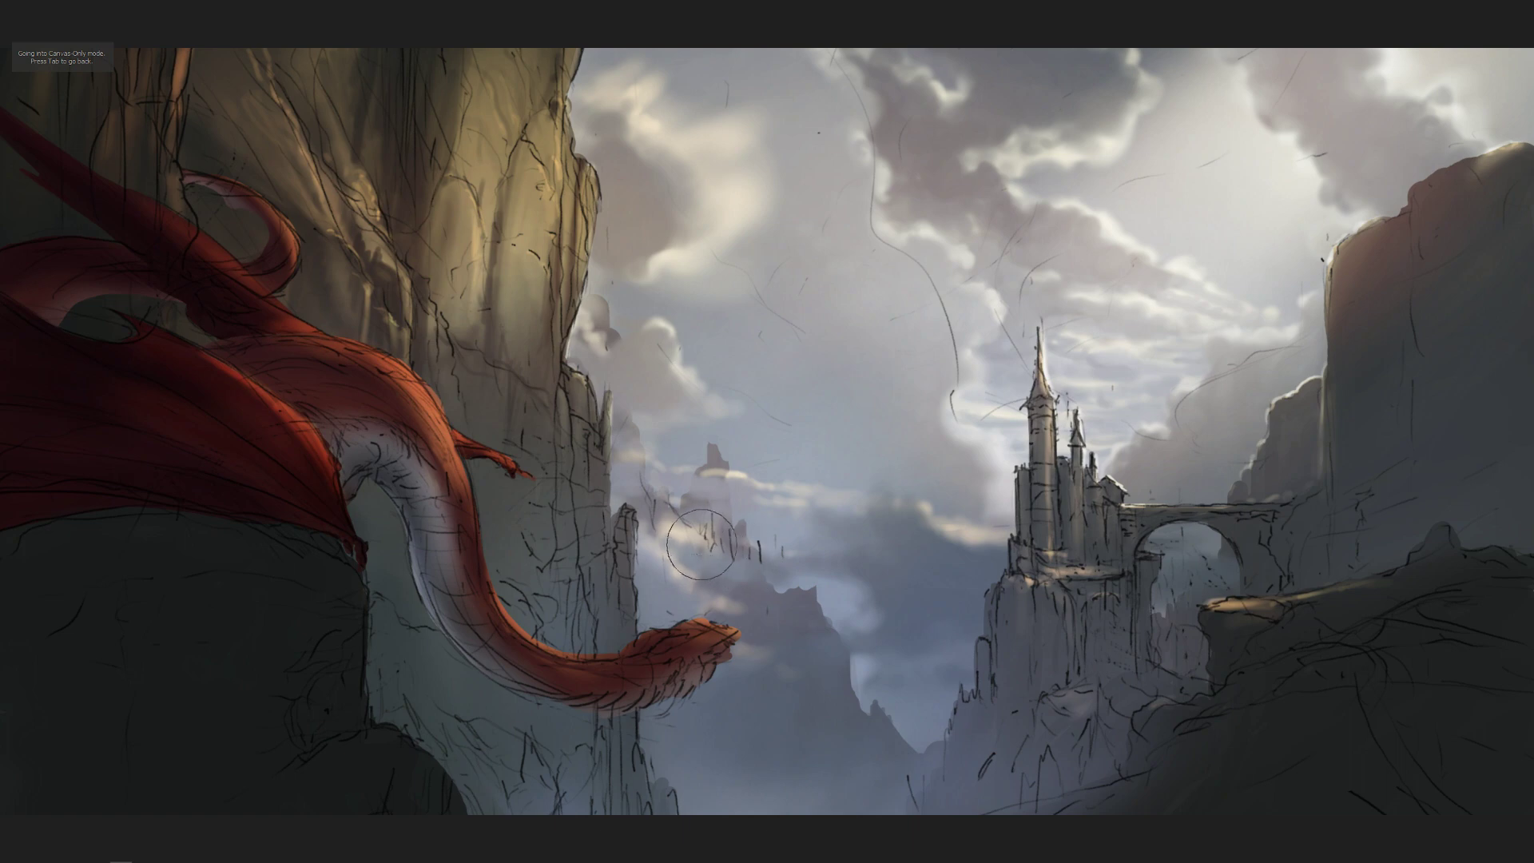
{"action": "key", "text": "ctrl+s"}
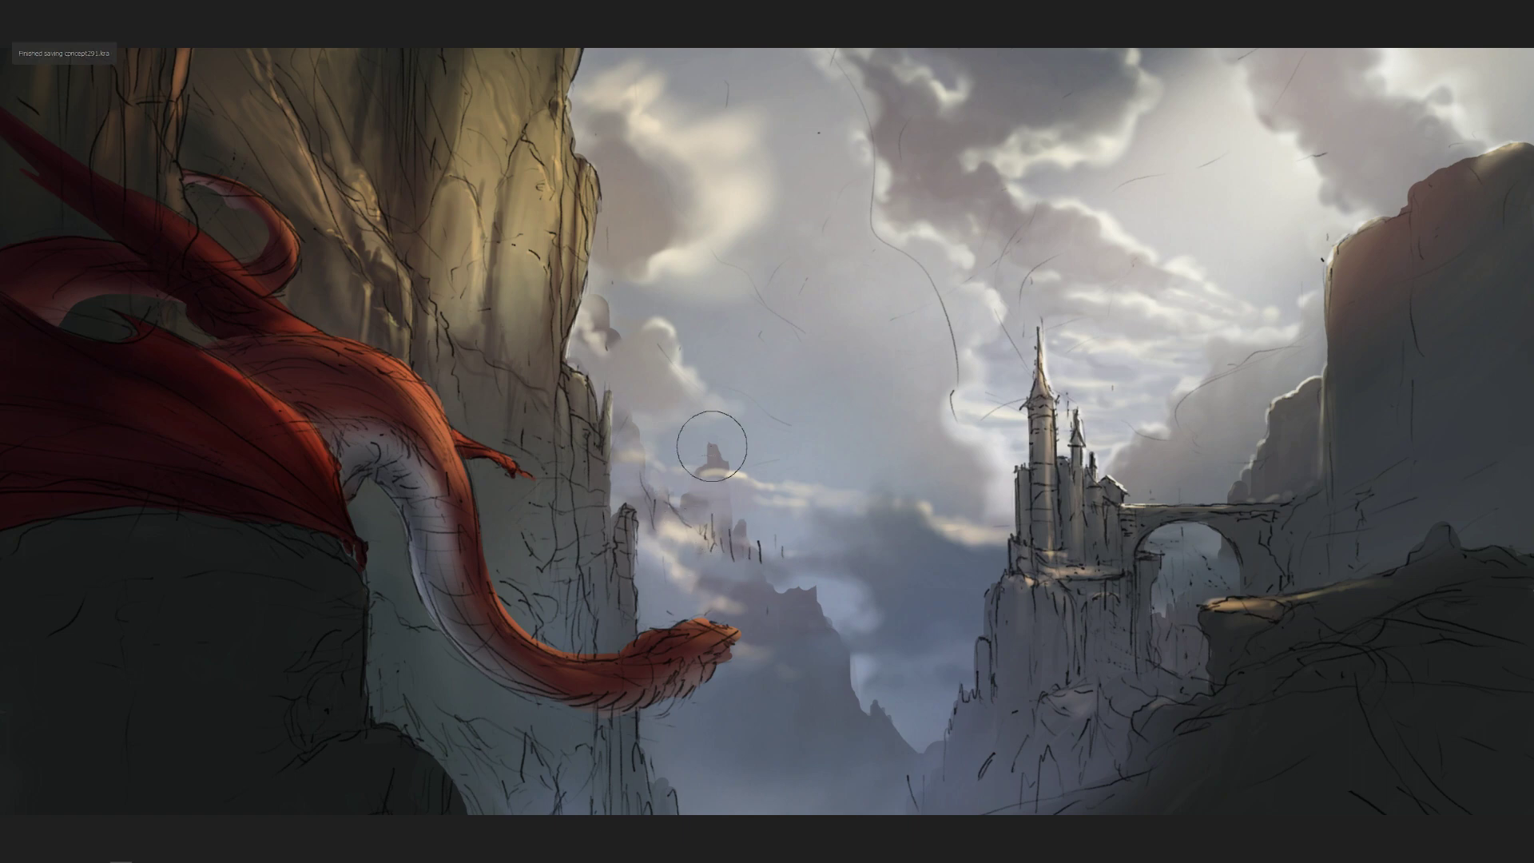
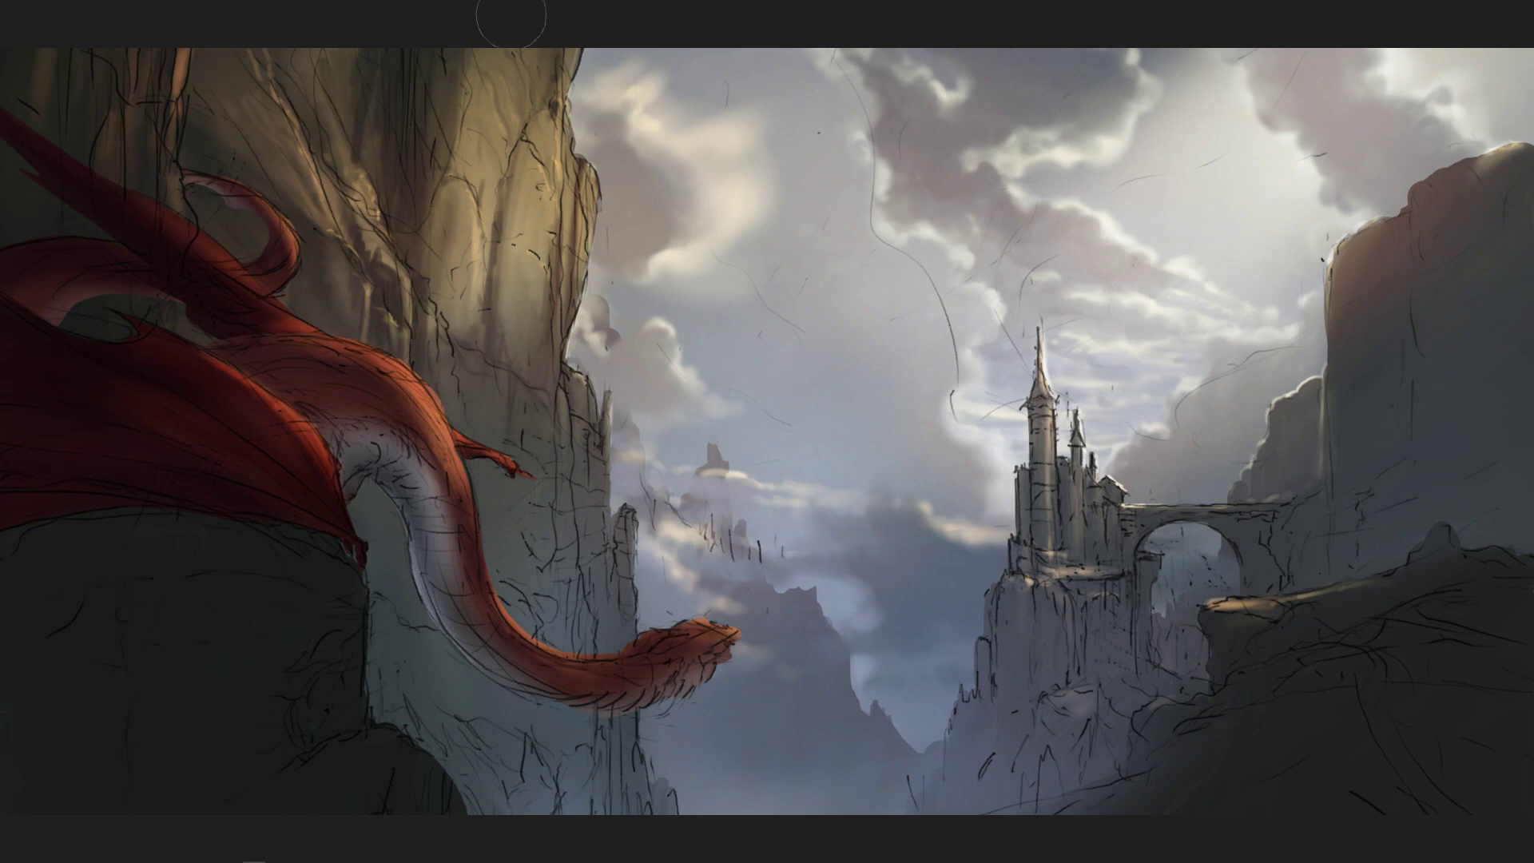
Open the quick brush palette, toggle Canvas-Only view on and off, then close the palette.
{"action": "right_click", "coordinate": [679, 23]}
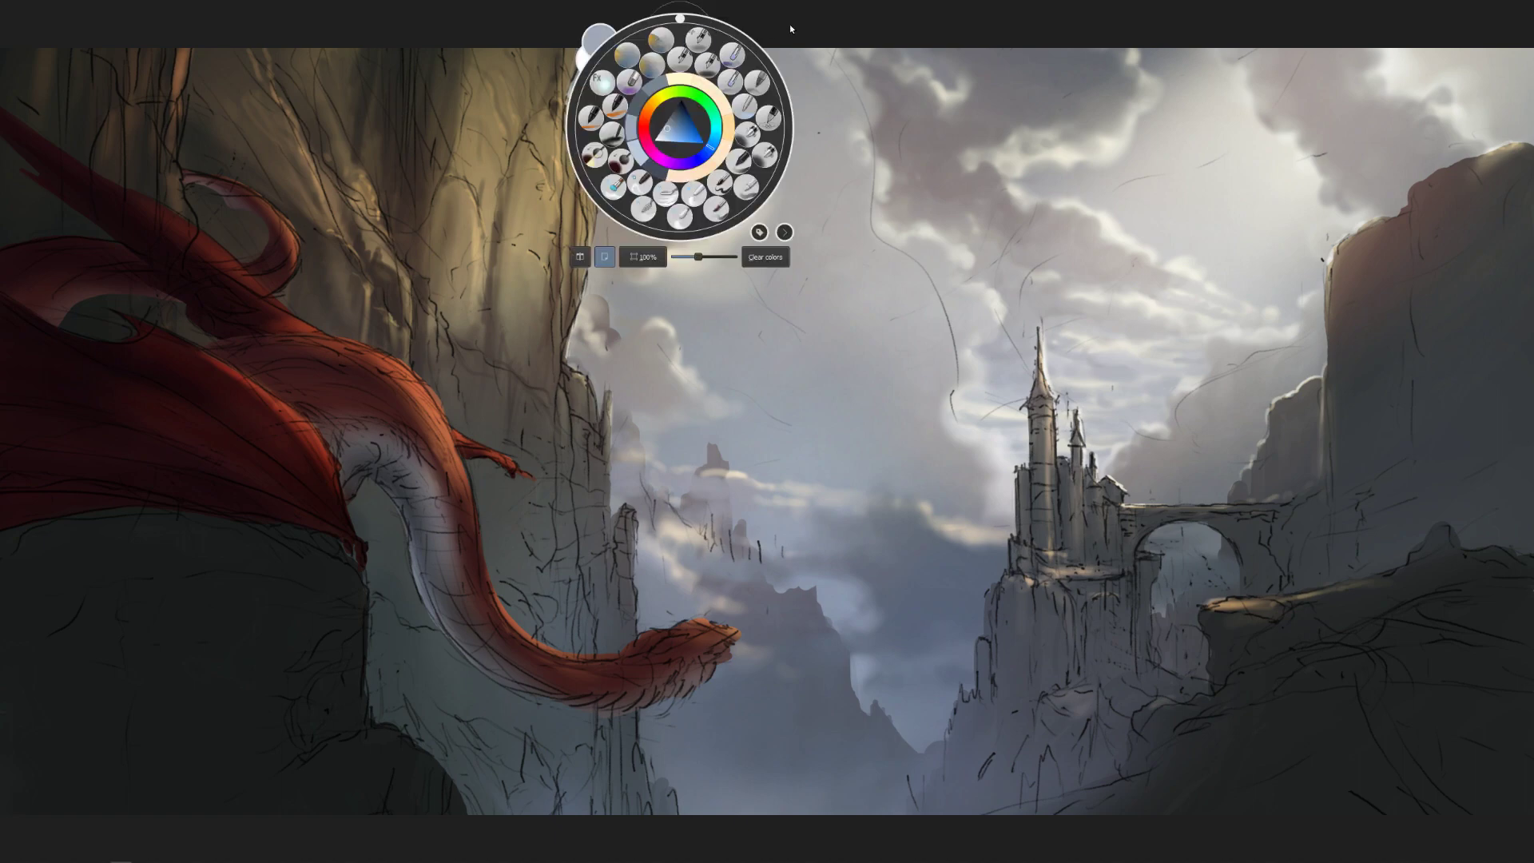
{"action": "key", "text": "Tab"}
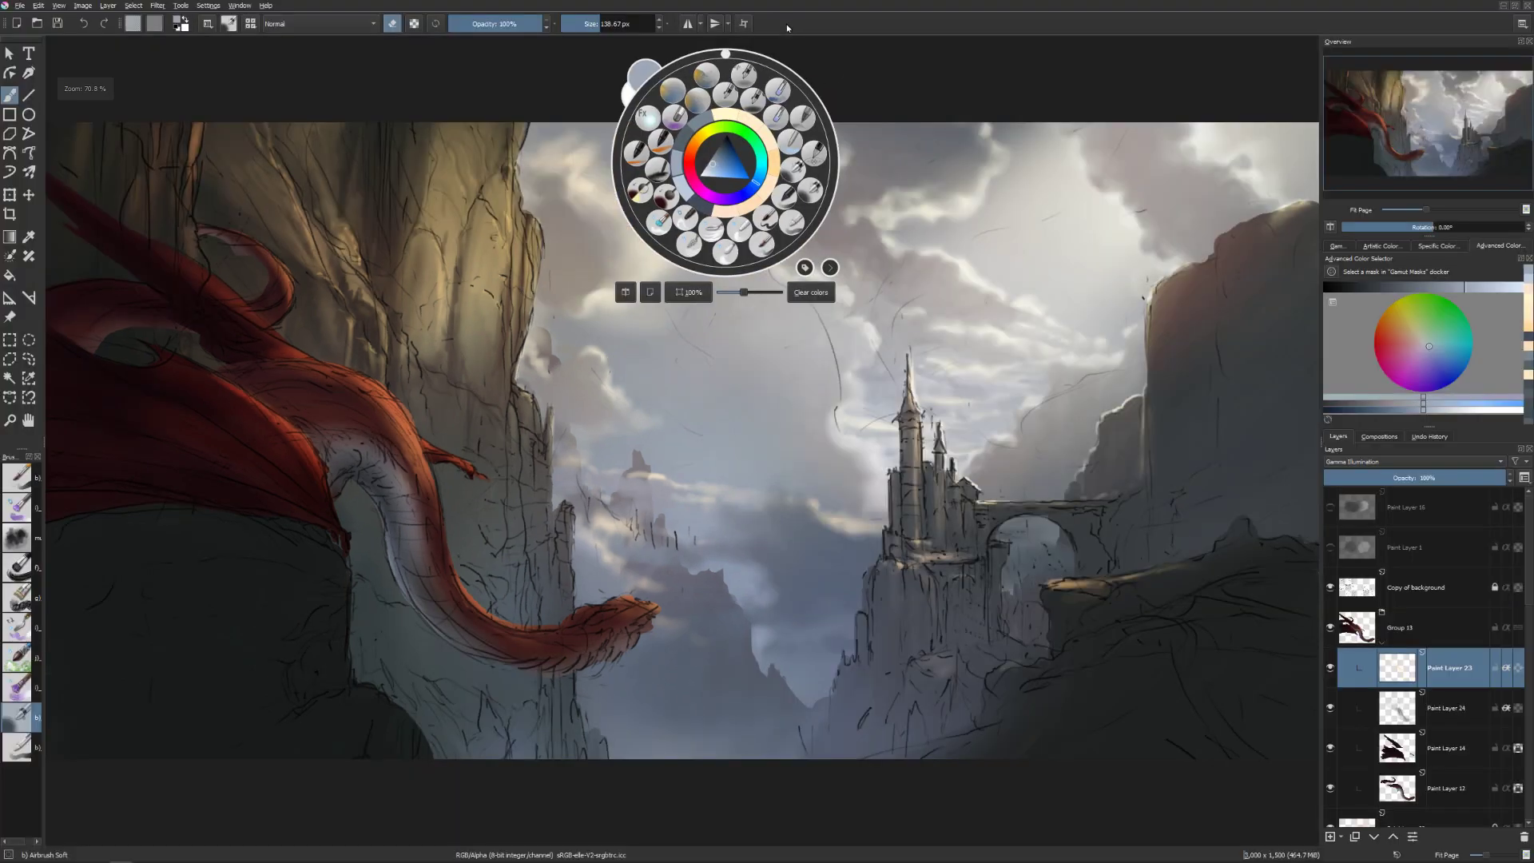
{"action": "key", "text": "Tab"}
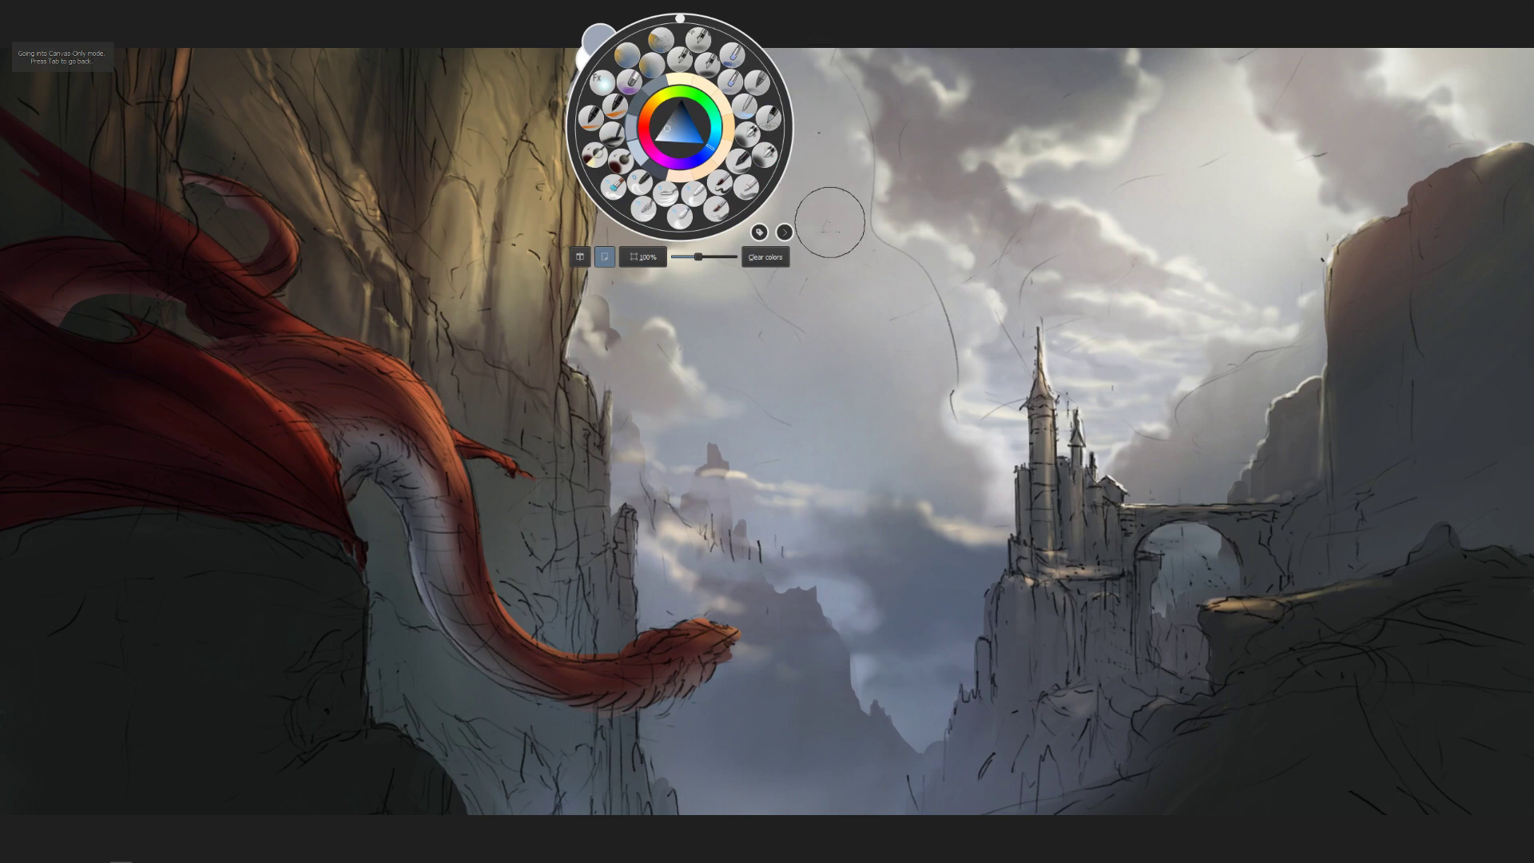
{"action": "left_click", "coordinate": [869, 37]}
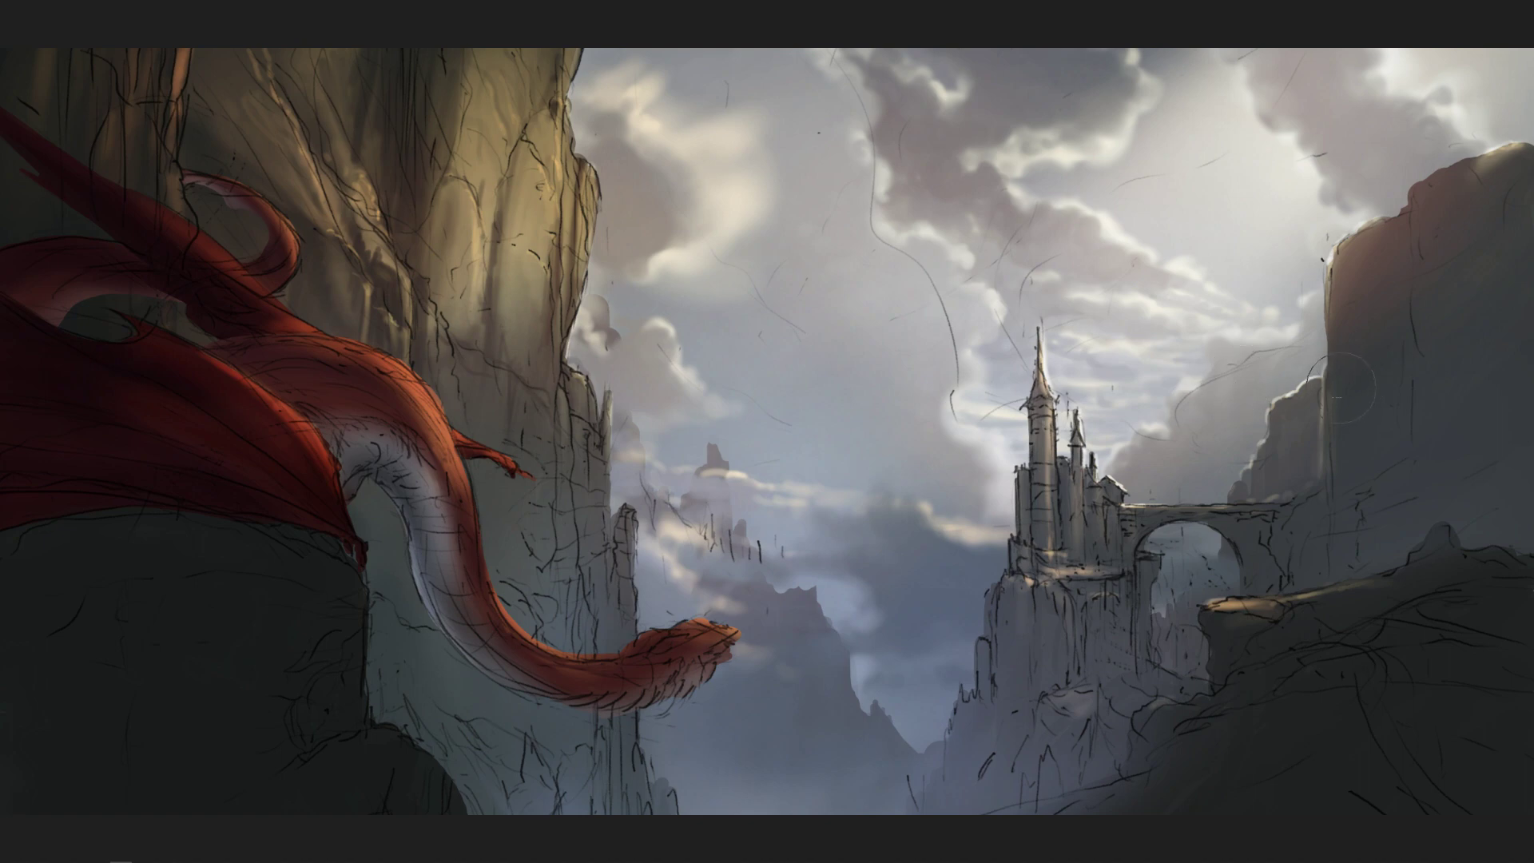
Add a Burn filter layer above Copy of background to darken the whole scene.
{"action": "key", "text": "Tab"}
{"action": "left_click", "coordinate": [1433, 508]}
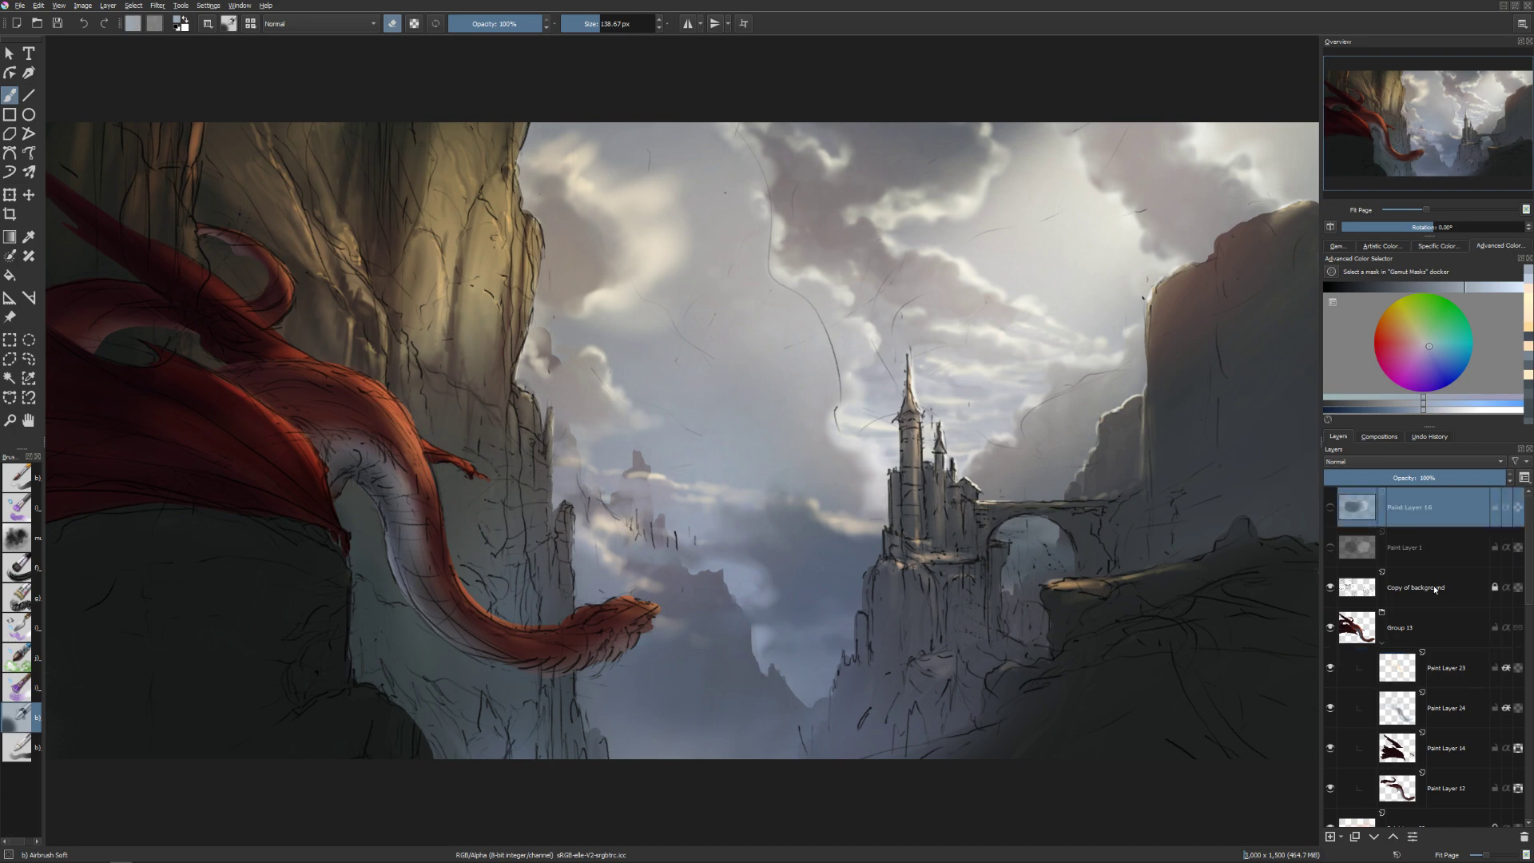
{"action": "left_click", "coordinate": [1426, 587]}
{"action": "left_click", "coordinate": [1341, 837]}
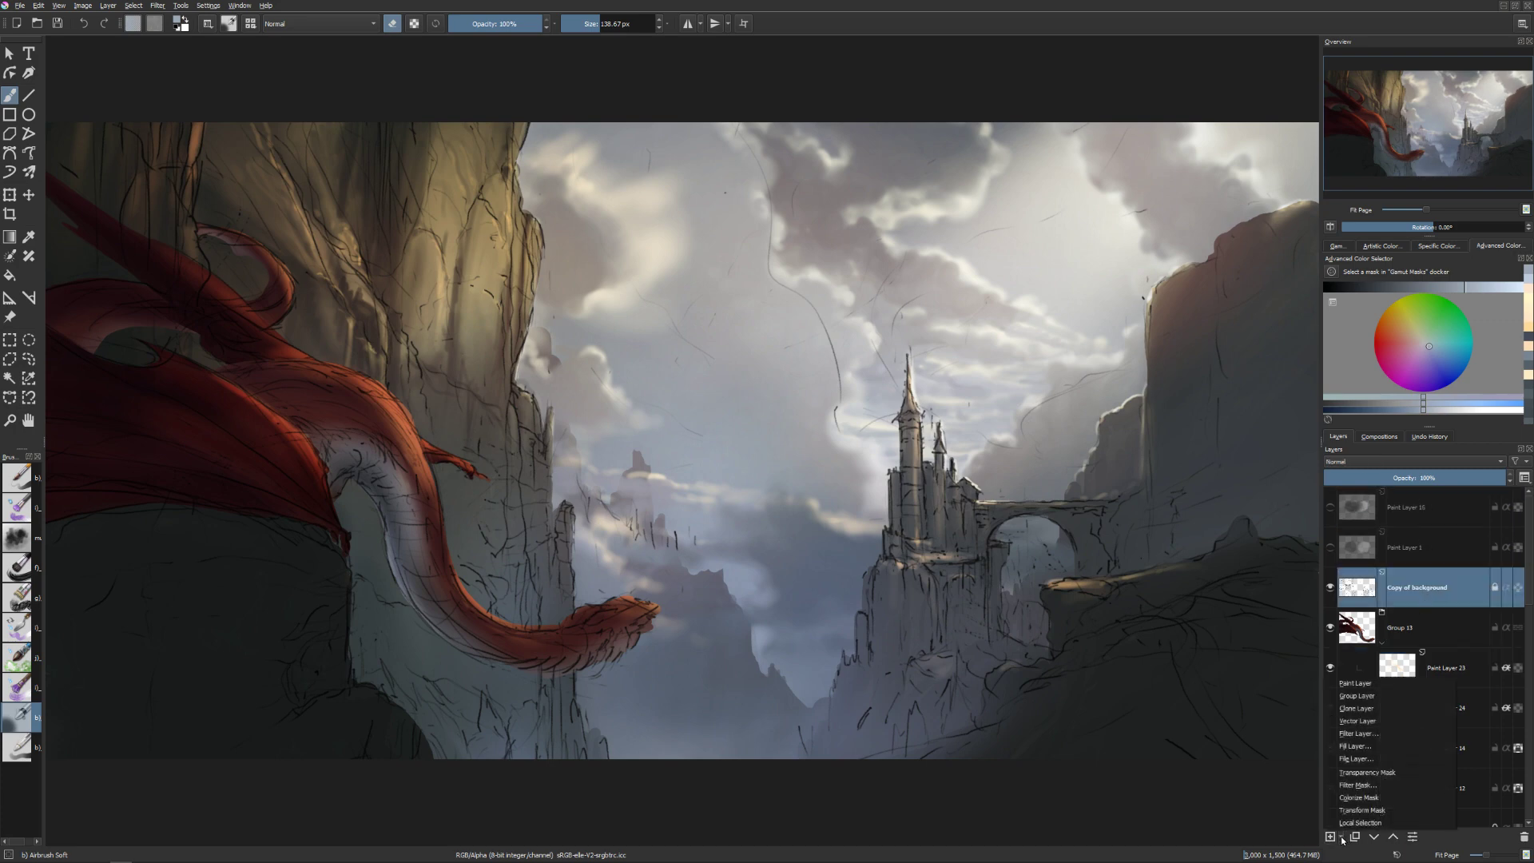
{"action": "left_click", "coordinate": [1386, 737]}
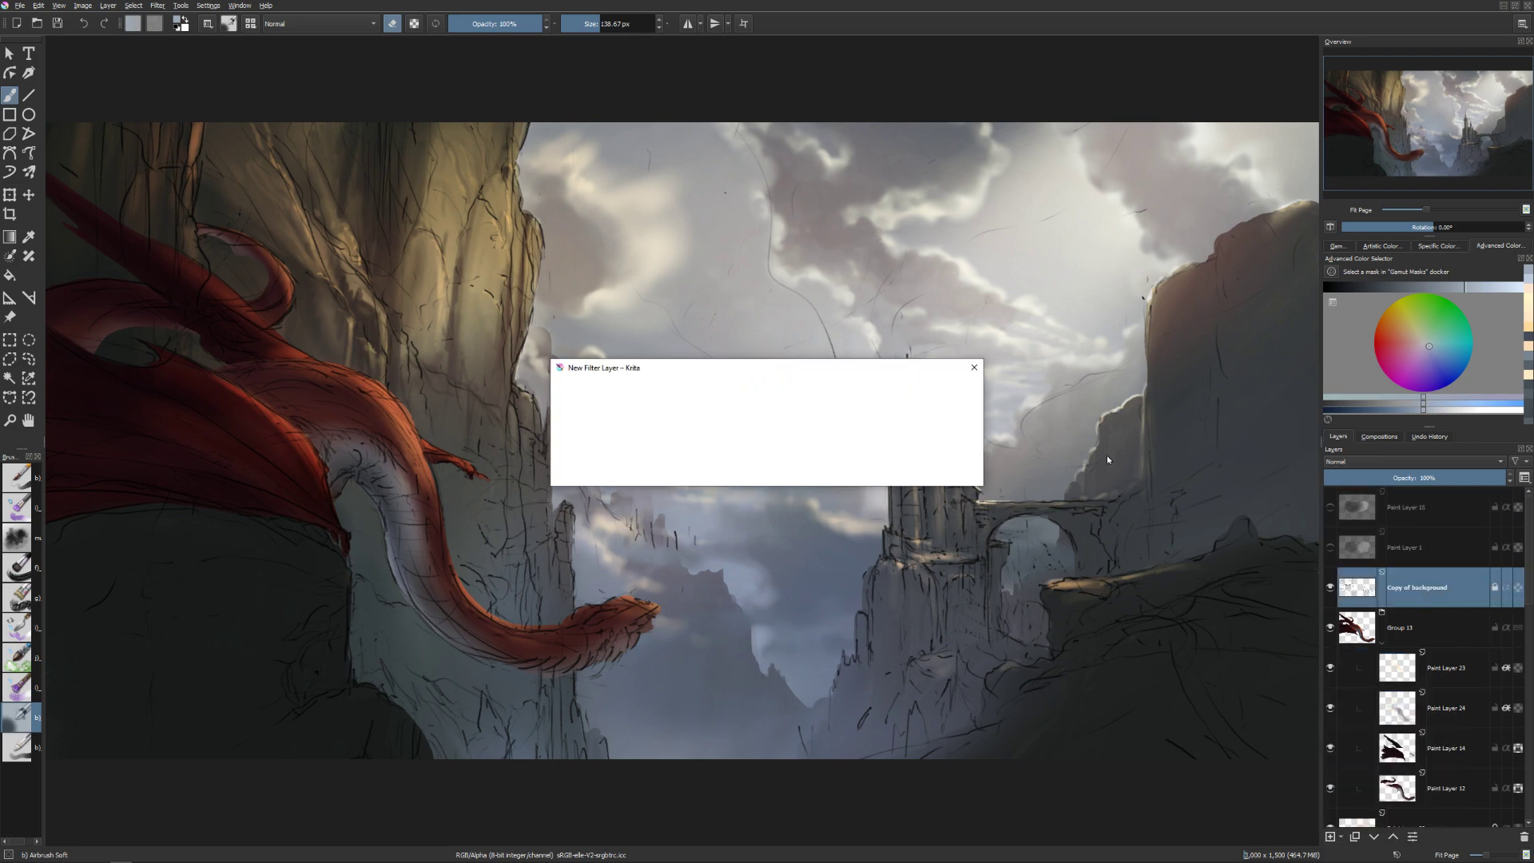
{"action": "left_click_drag", "start_coordinate": [1008, 346], "coordinate": [1092, 344]}
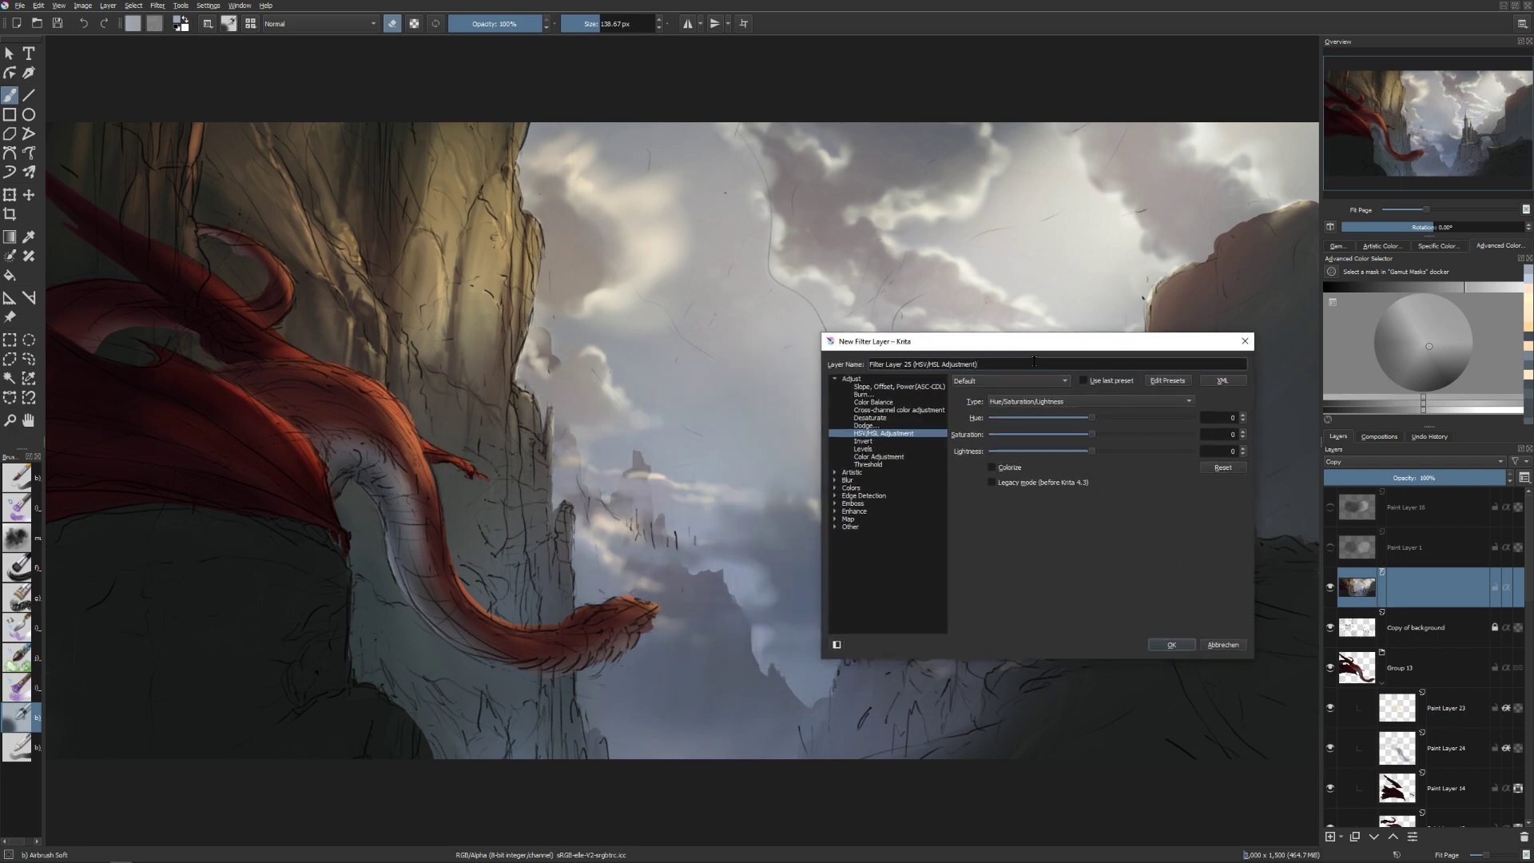
{"action": "left_click_drag", "start_coordinate": [952, 355], "coordinate": [1048, 360]}
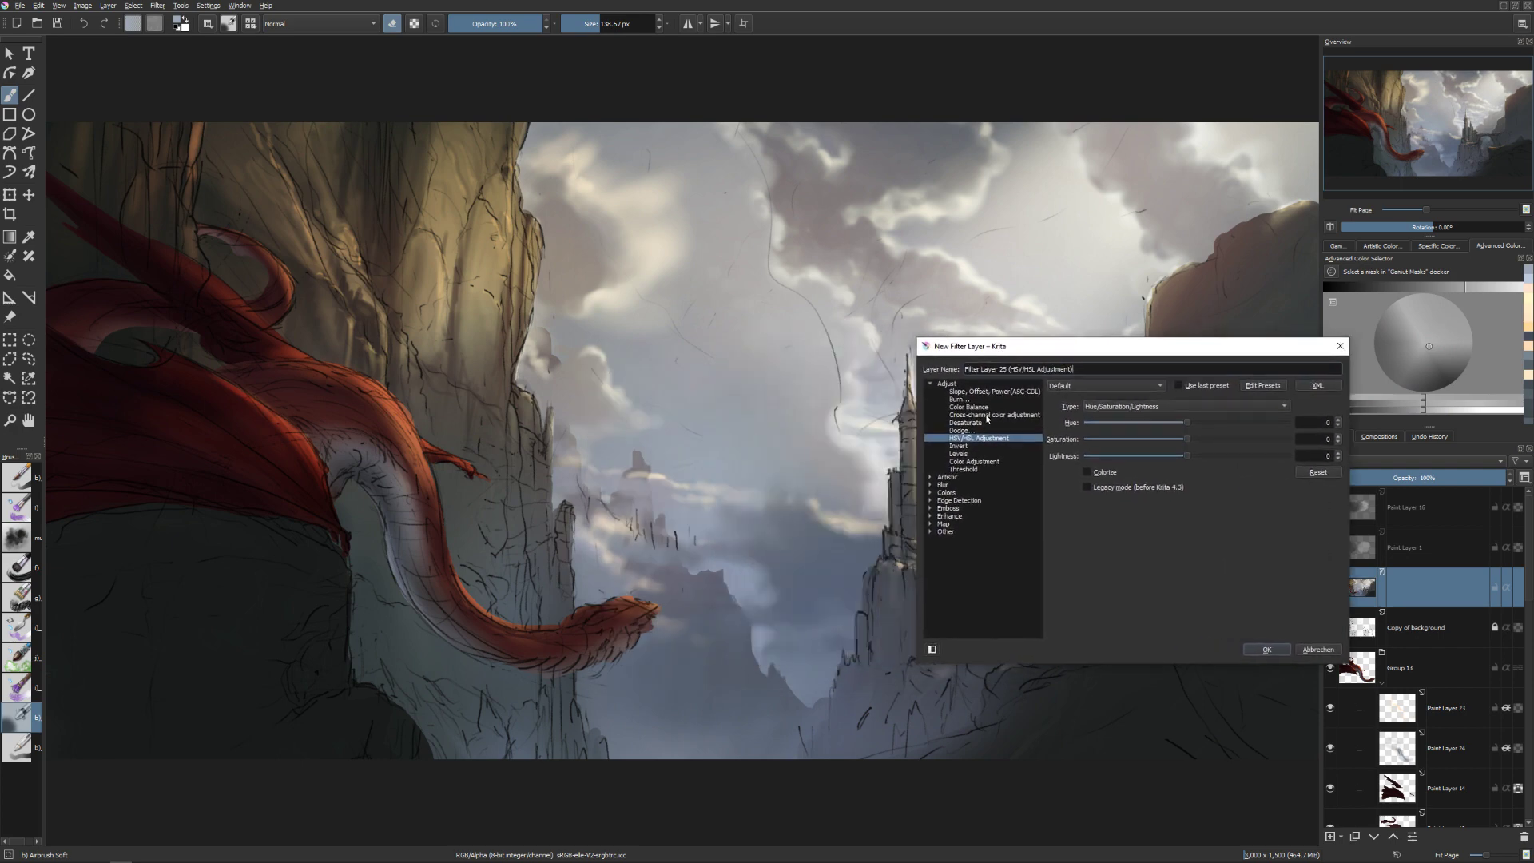
{"action": "left_click", "coordinate": [986, 398]}
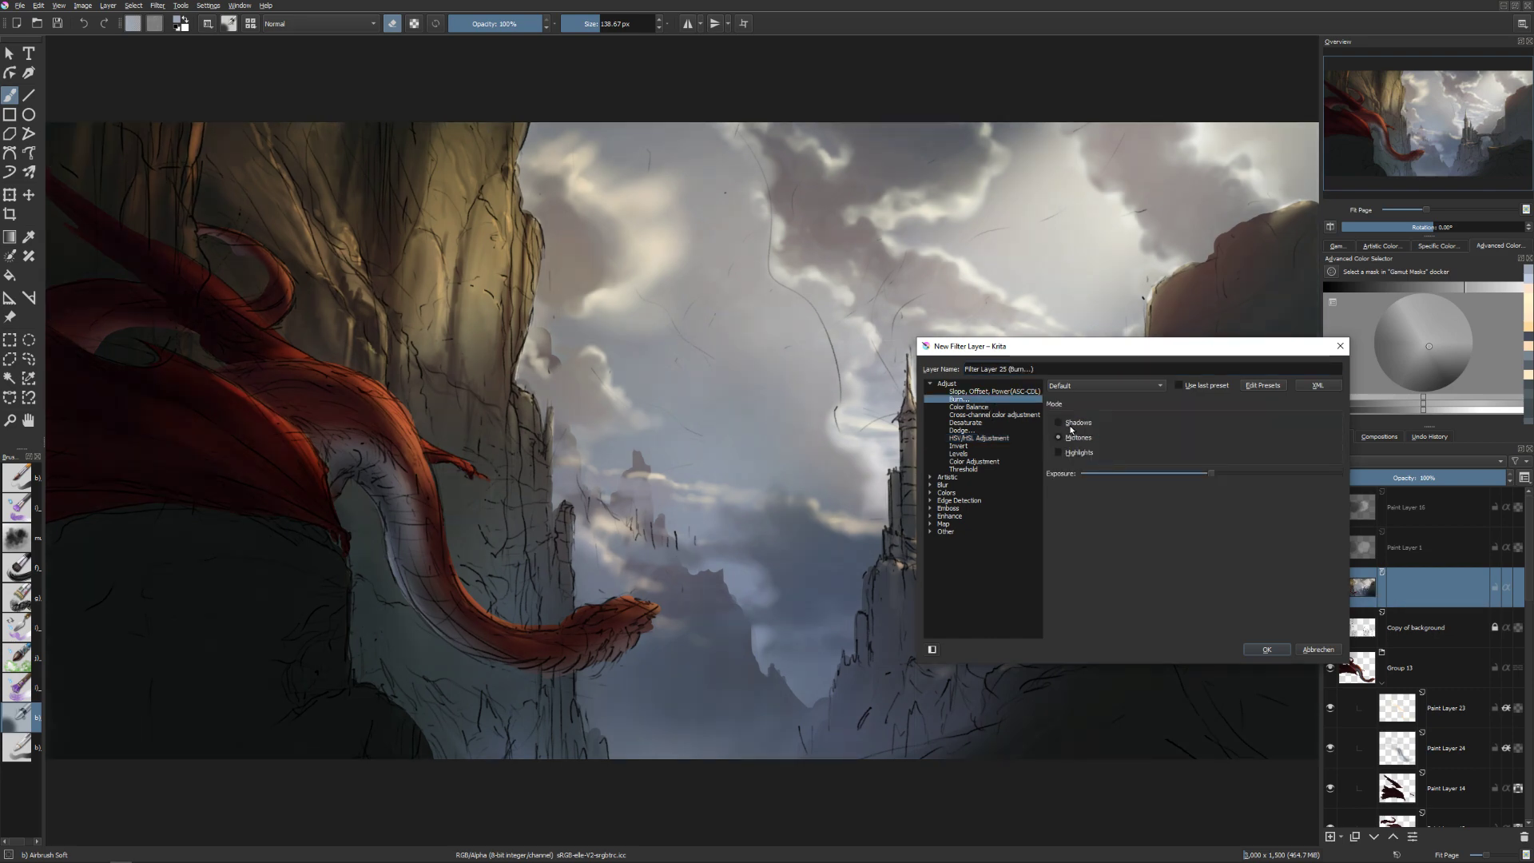
{"action": "left_click", "coordinate": [1267, 648]}
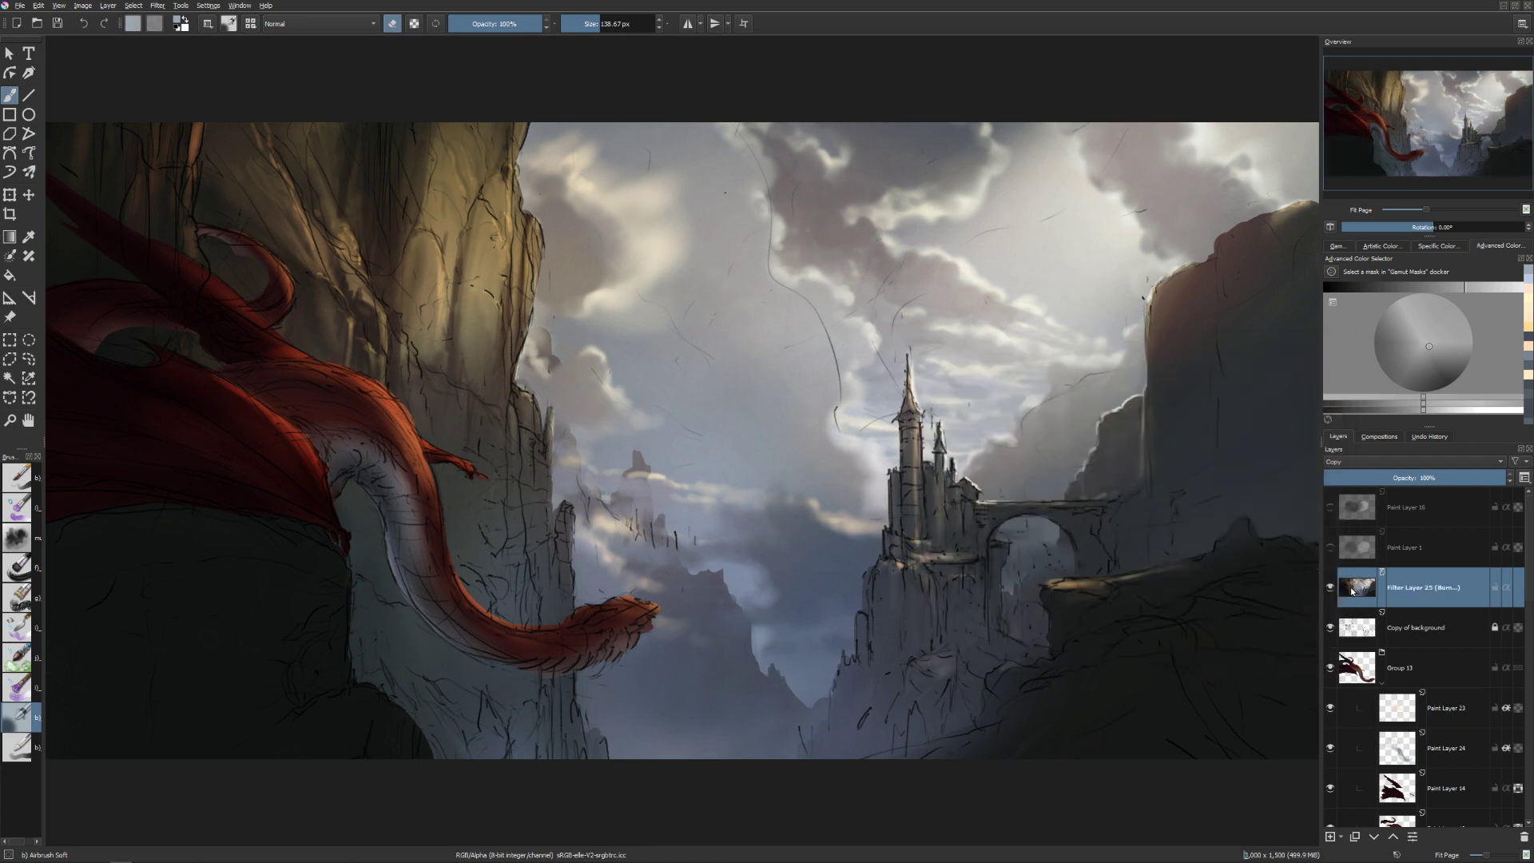
Save the painting with Ctrl+S, then toggle Canvas-Only mode on and off to review it.
{"action": "mouse_move", "coordinate": [1352, 590]}
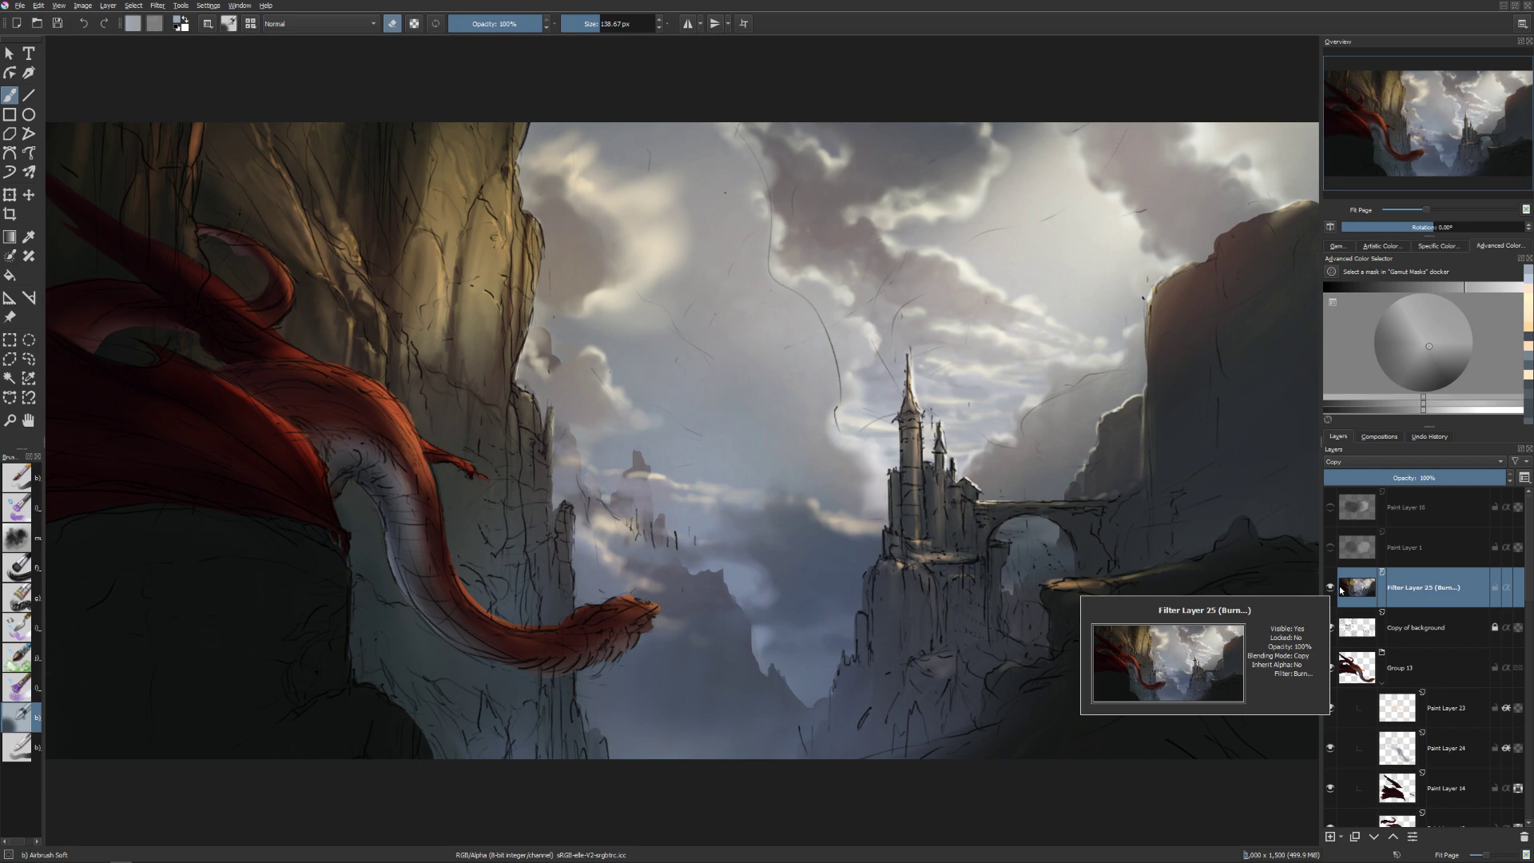
{"action": "key", "text": "ctrl+s"}
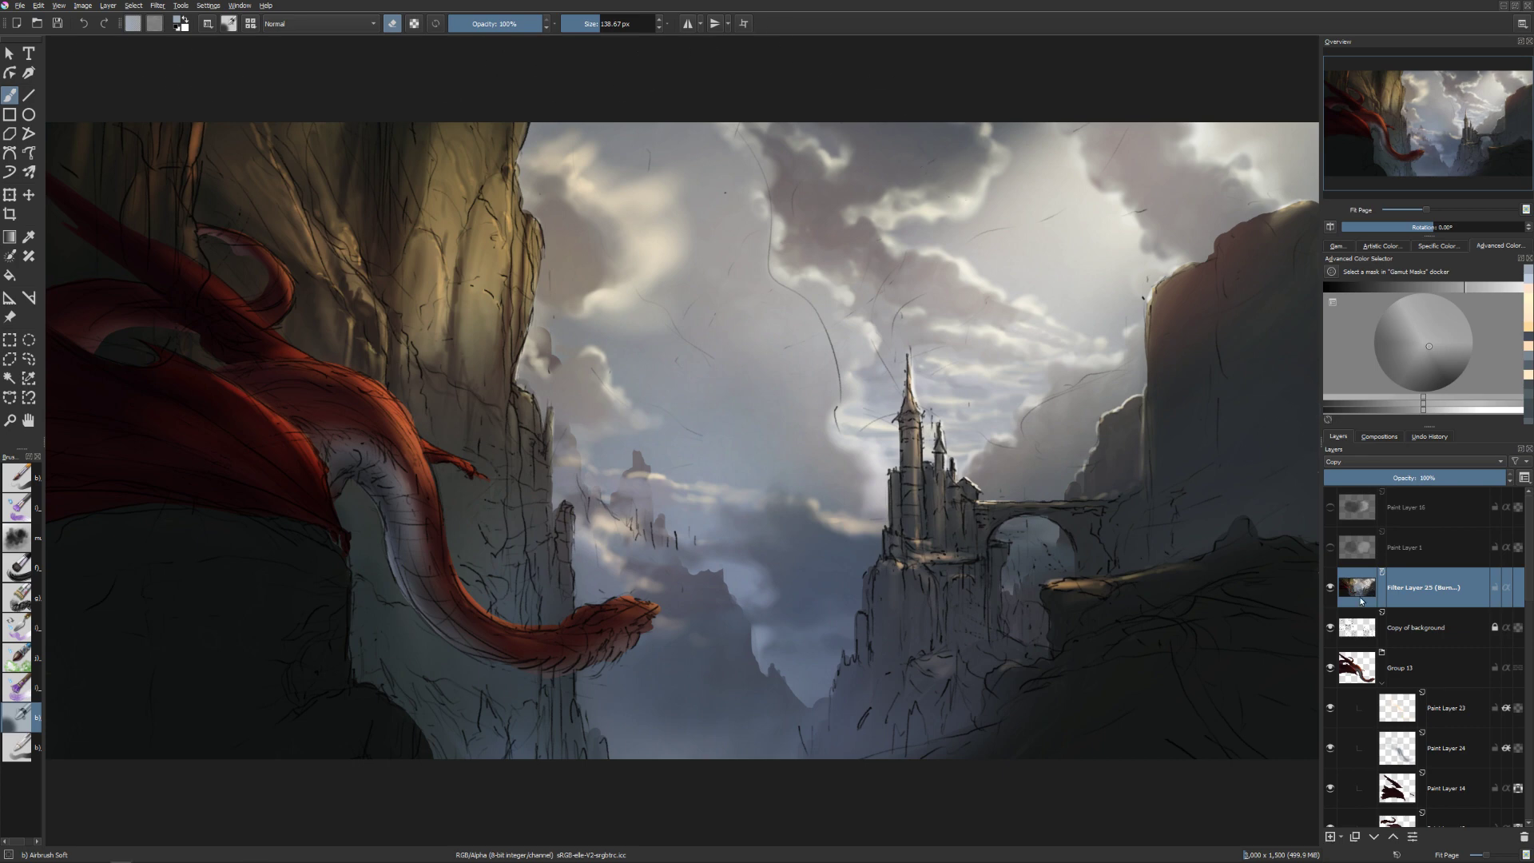
{"action": "mouse_move", "coordinate": [1358, 593]}
{"action": "key", "text": "Tab"}
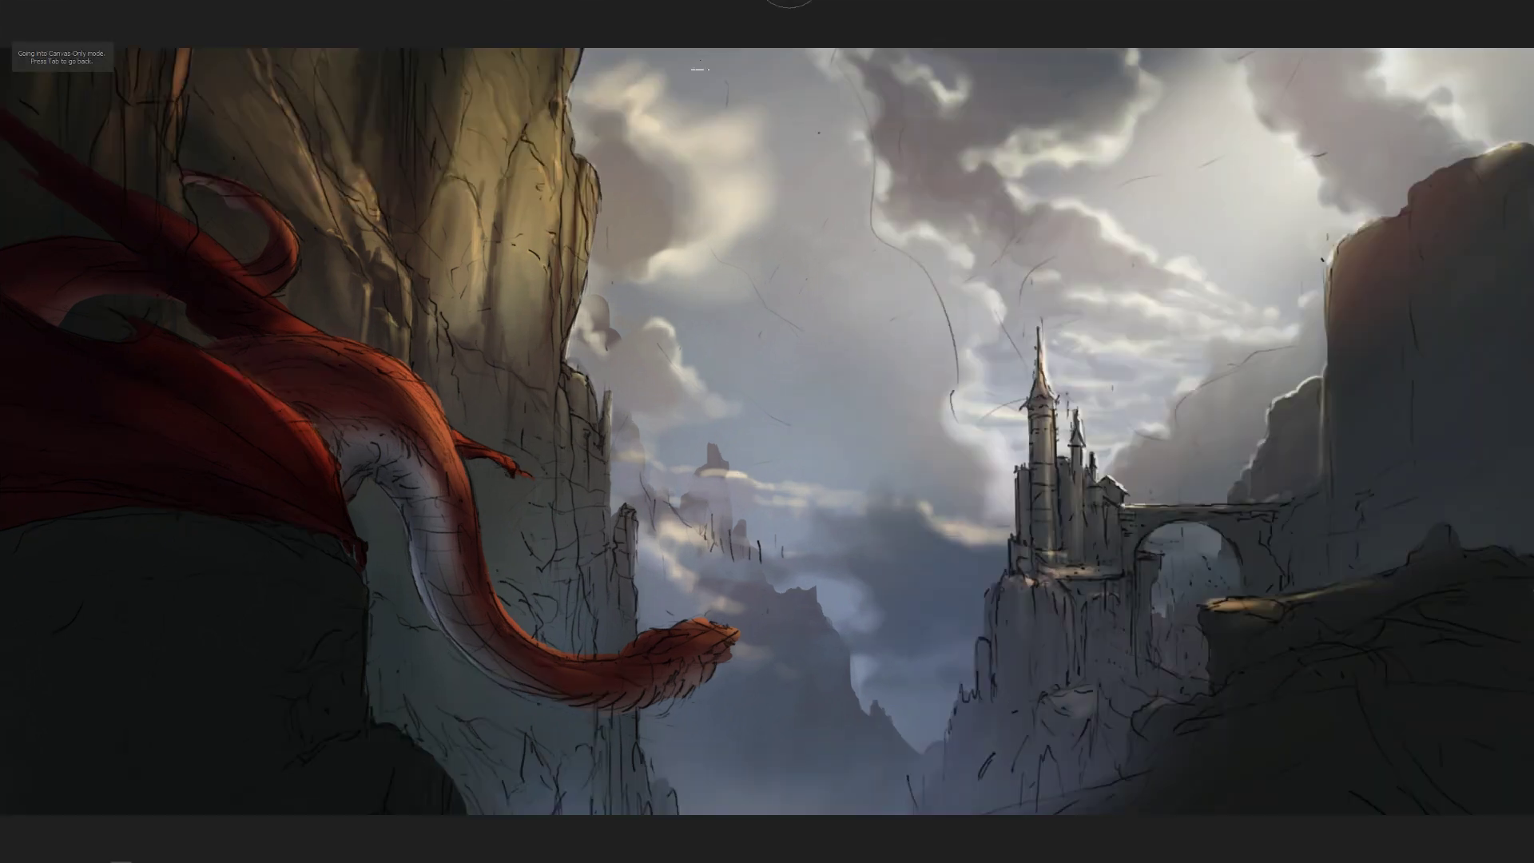
{"action": "key", "text": "Tab"}
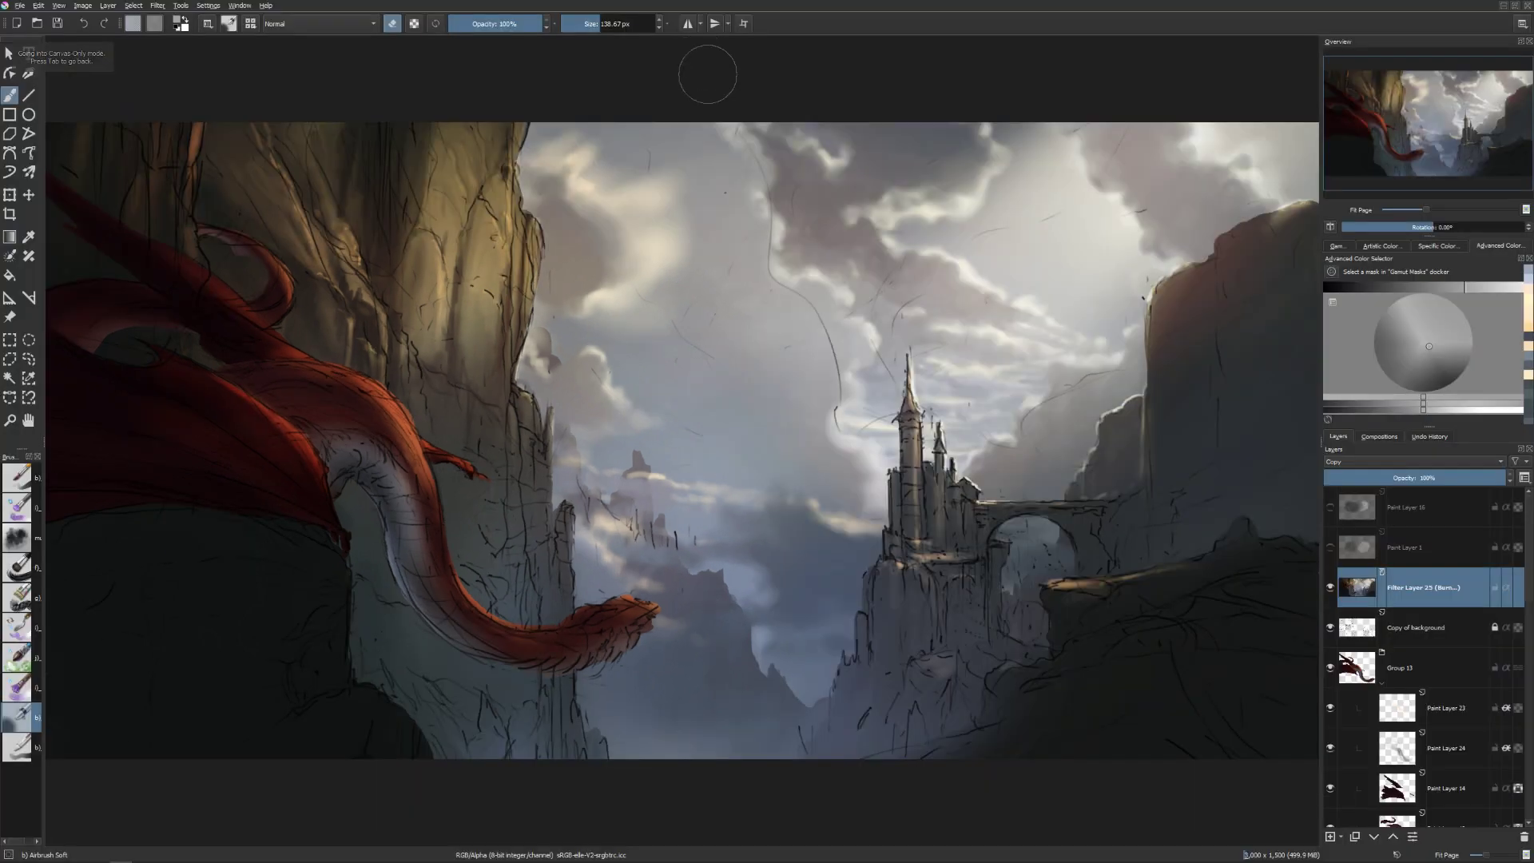
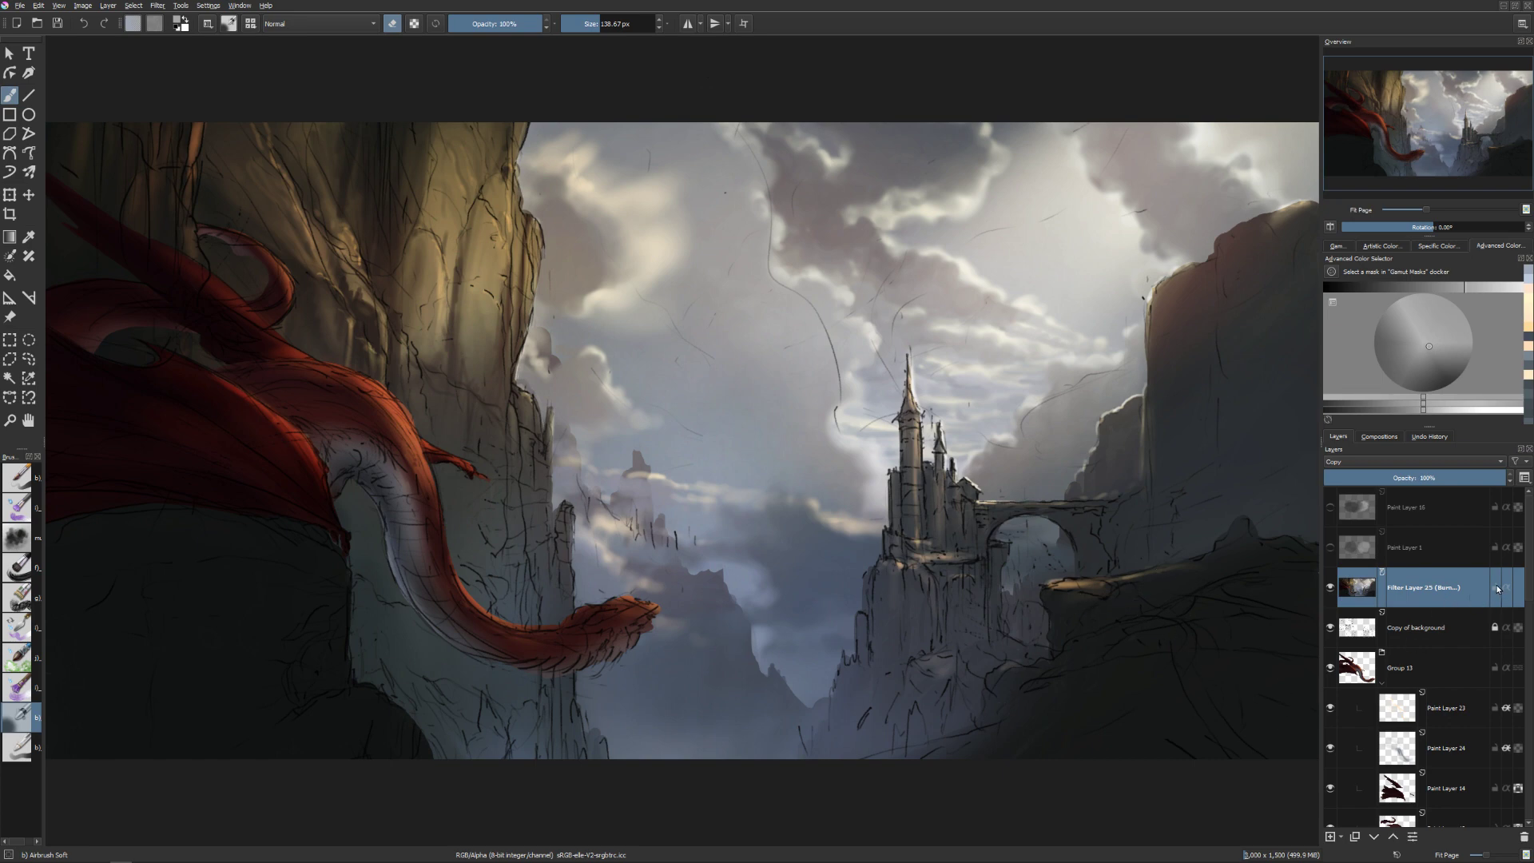
Hide Filter Layer 25's colour effect and scroll down the layer list.
{"action": "left_click", "coordinate": [1330, 587]}
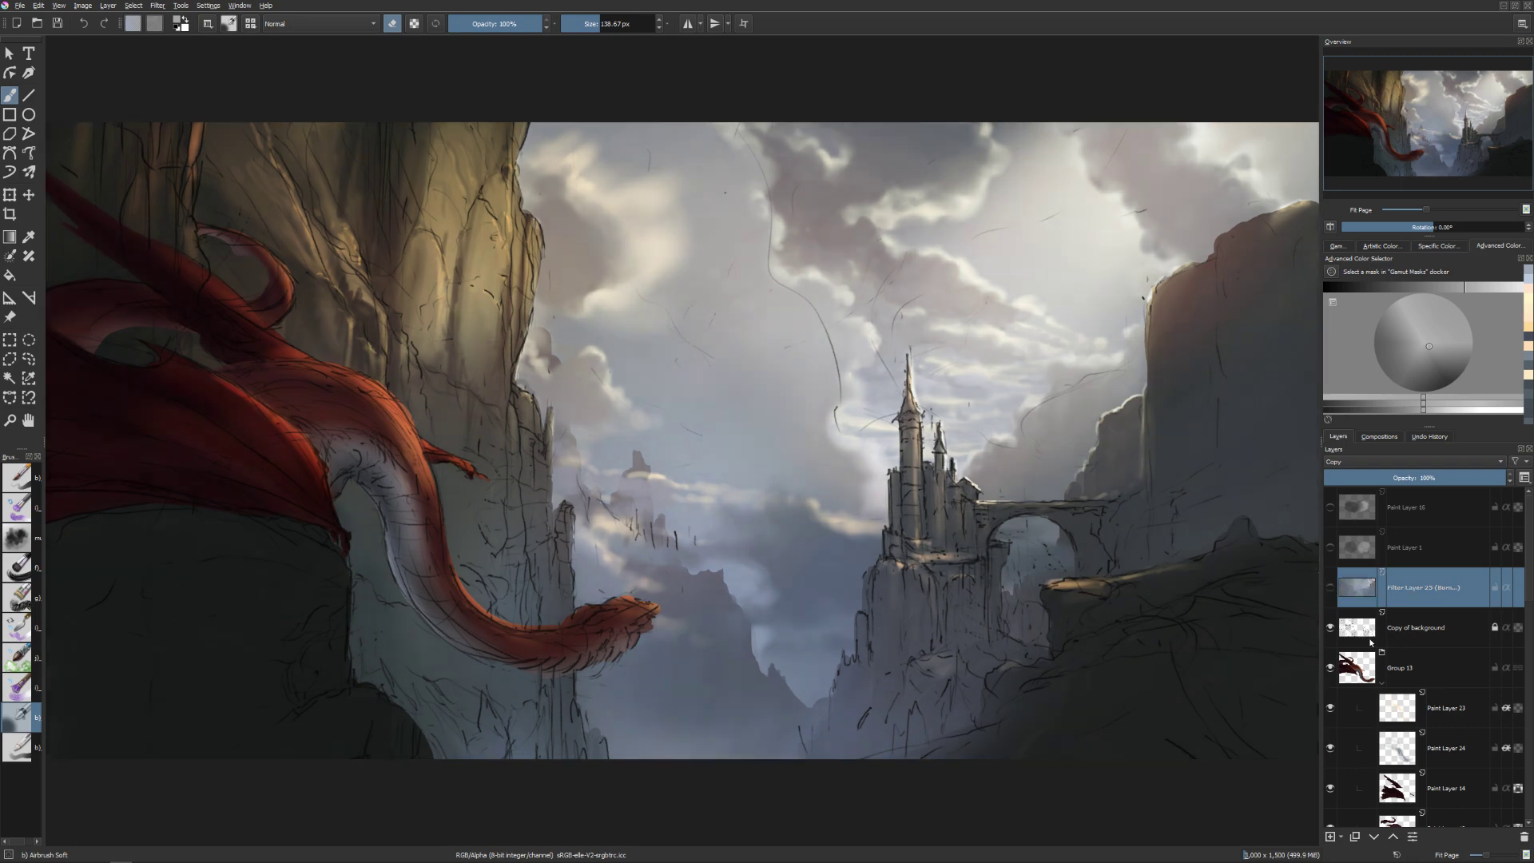
{"action": "scroll", "coordinate": [1429, 604], "scroll_direction": "down", "scroll_amount": 5}
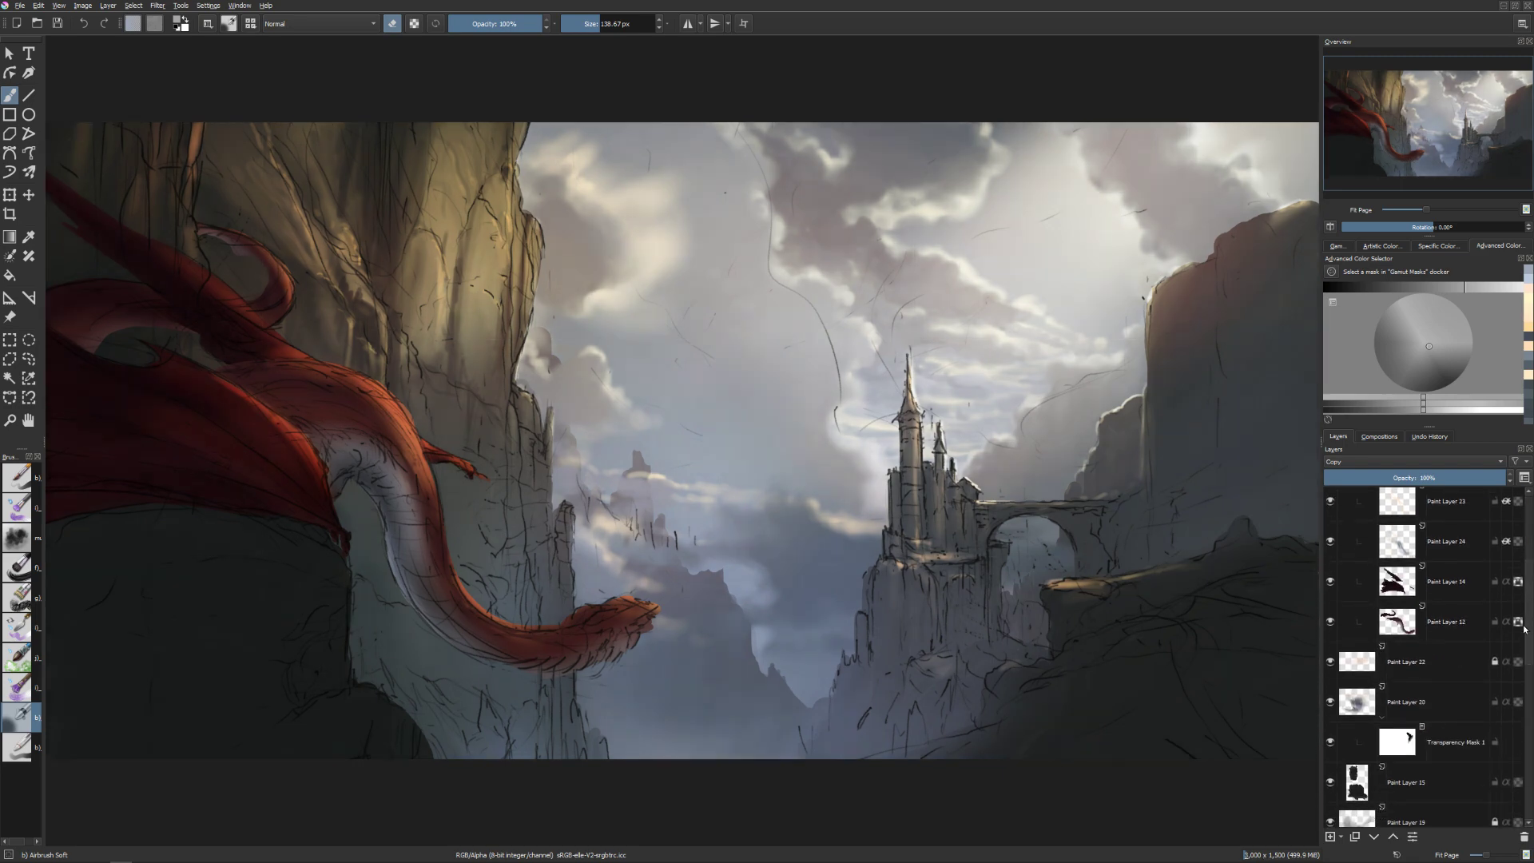
Make Paint Layer 20 active and switch from eraser back to a smaller painting brush.
{"action": "left_click", "coordinate": [1428, 597]}
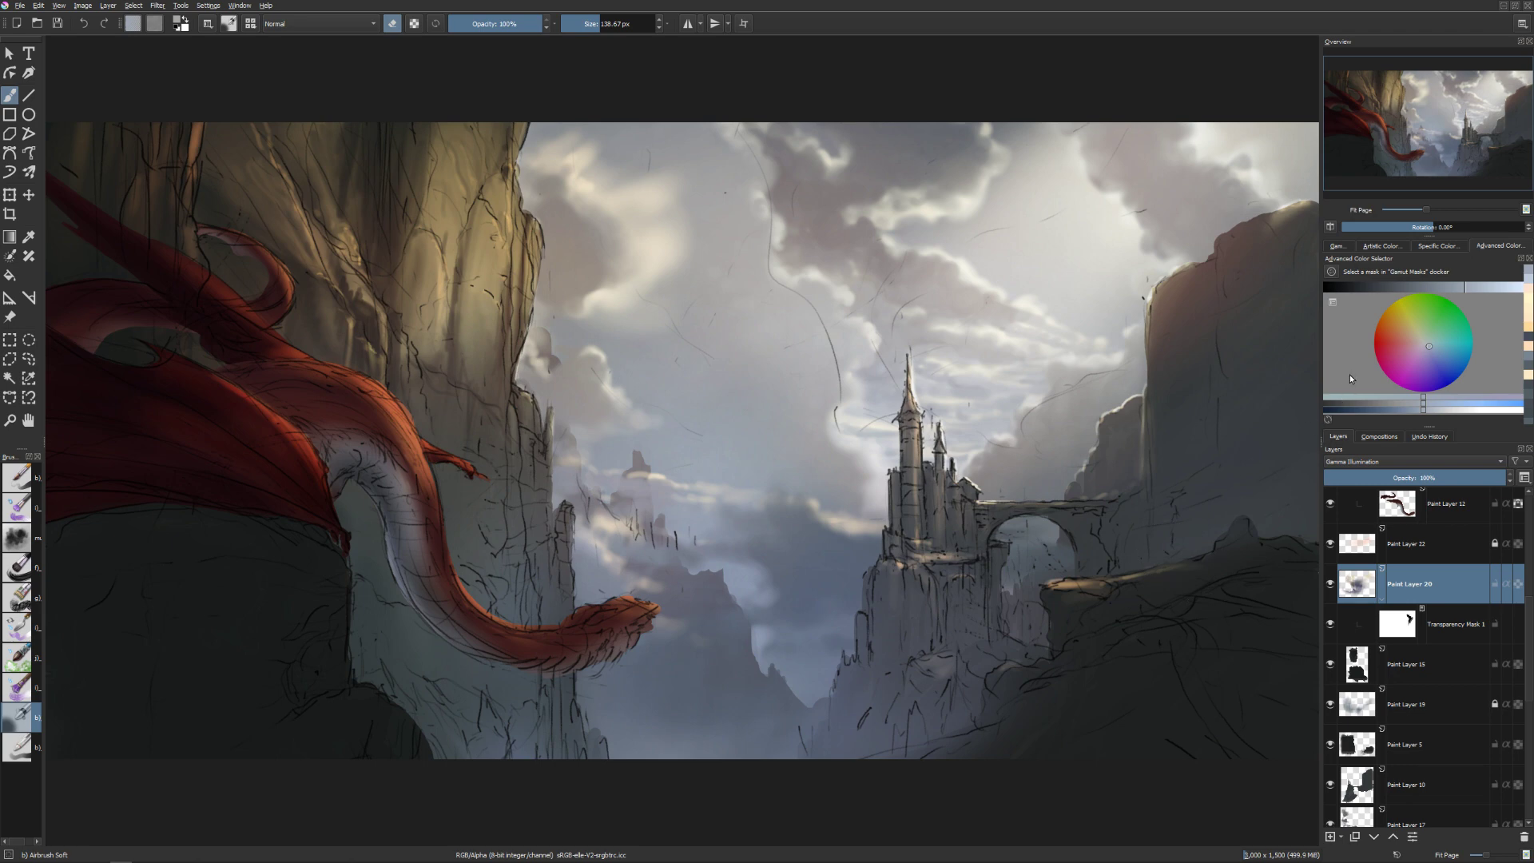
{"action": "key", "text": "e"}
{"action": "left_click_drag", "start_coordinate": [1138, 643], "coordinate": [1066, 625], "text": "shift"}
{"action": "key", "text": "bracketleft"}
{"action": "key", "text": "bracketleft"}
{"action": "key", "text": "bracketright"}
{"action": "key", "text": "bracketright"}
{"action": "key", "text": "bracketright"}
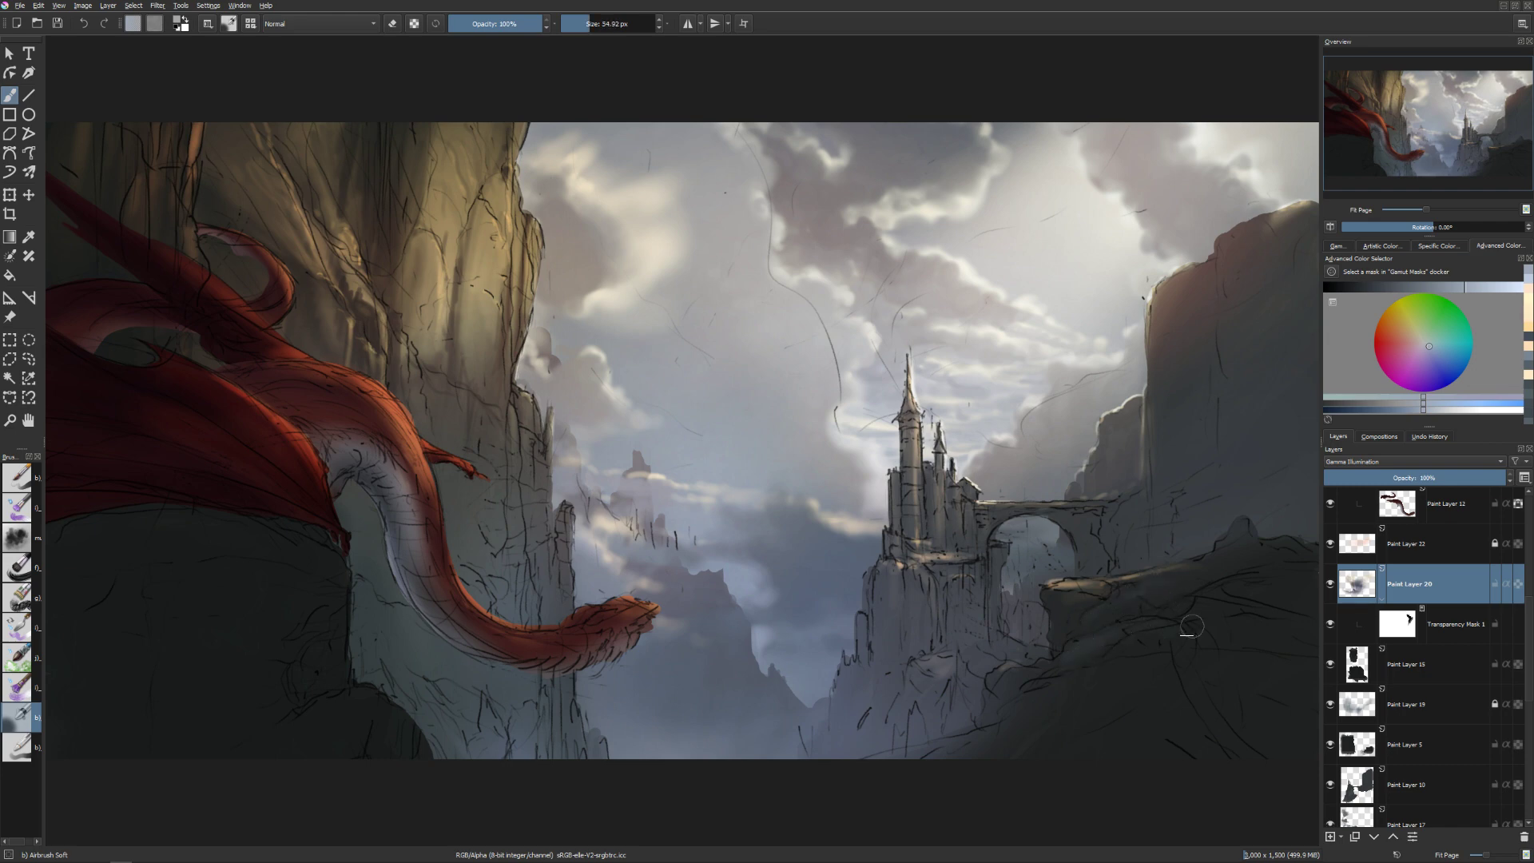
Airbrush a faint light haze over the dark rocks right of the castle, adjusting brush size.
{"action": "left_click_drag", "start_coordinate": [1096, 685], "coordinate": [1132, 674]}
{"action": "key", "text": "bracketleft"}
{"action": "left_click_drag", "start_coordinate": [1106, 676], "coordinate": [1051, 684]}
{"action": "key", "text": "bracketleft"}
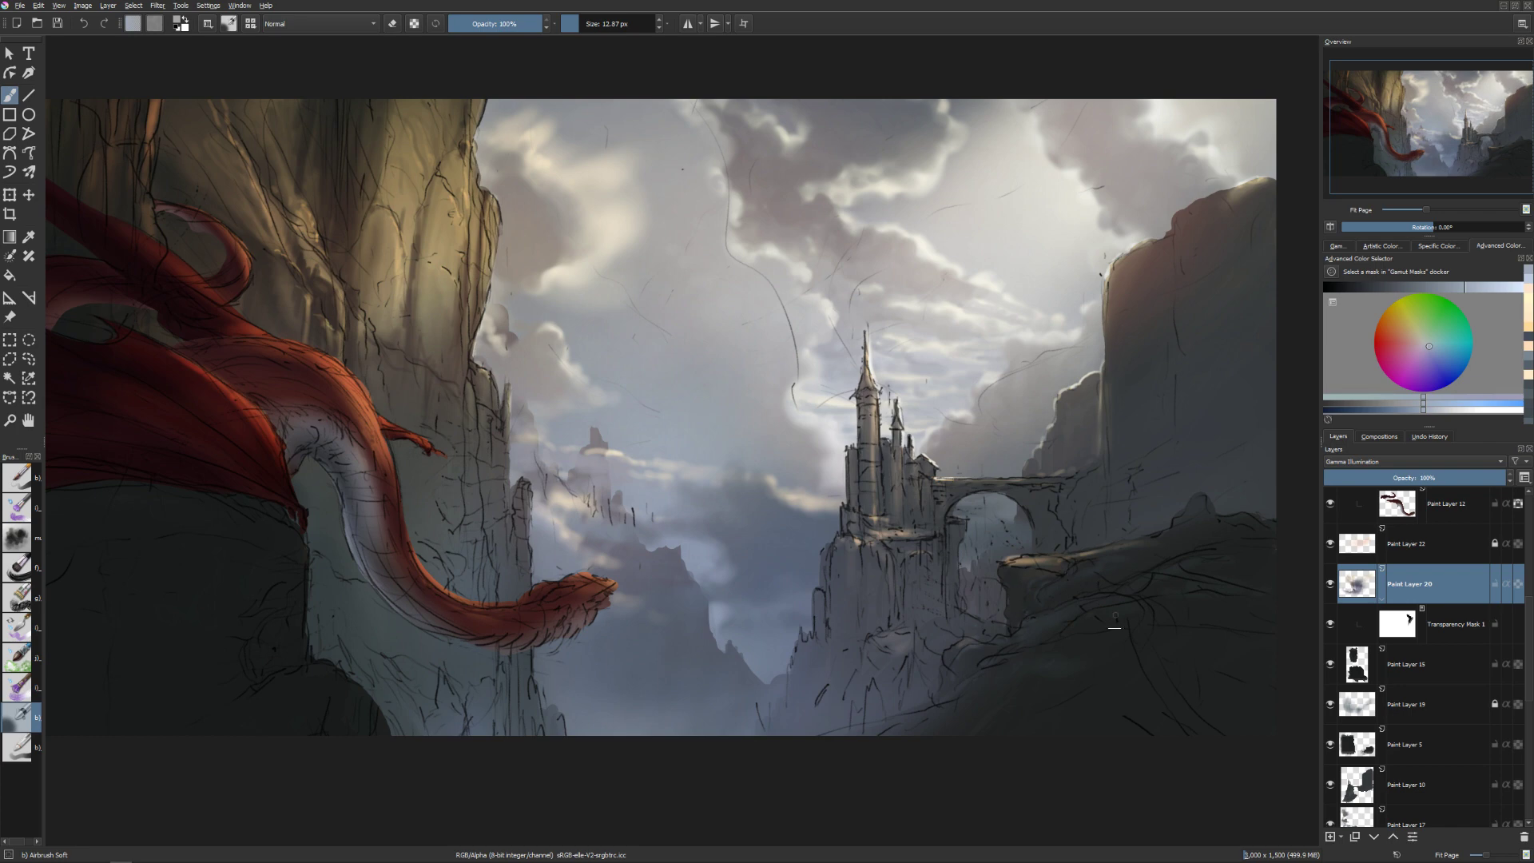
{"action": "key", "text": "bracketright"}
{"action": "key", "text": "bracketright"}
{"action": "key", "text": "bracketright"}
{"action": "key", "text": "bracketleft"}
{"action": "key", "text": "bracketright"}
{"action": "key", "text": "bracketleft"}
{"action": "key", "text": "bracketright"}
Pick cream from recent colours and airbrush warm highlights on the castle's rock ledge.
{"action": "left_click", "coordinate": [1527, 321]}
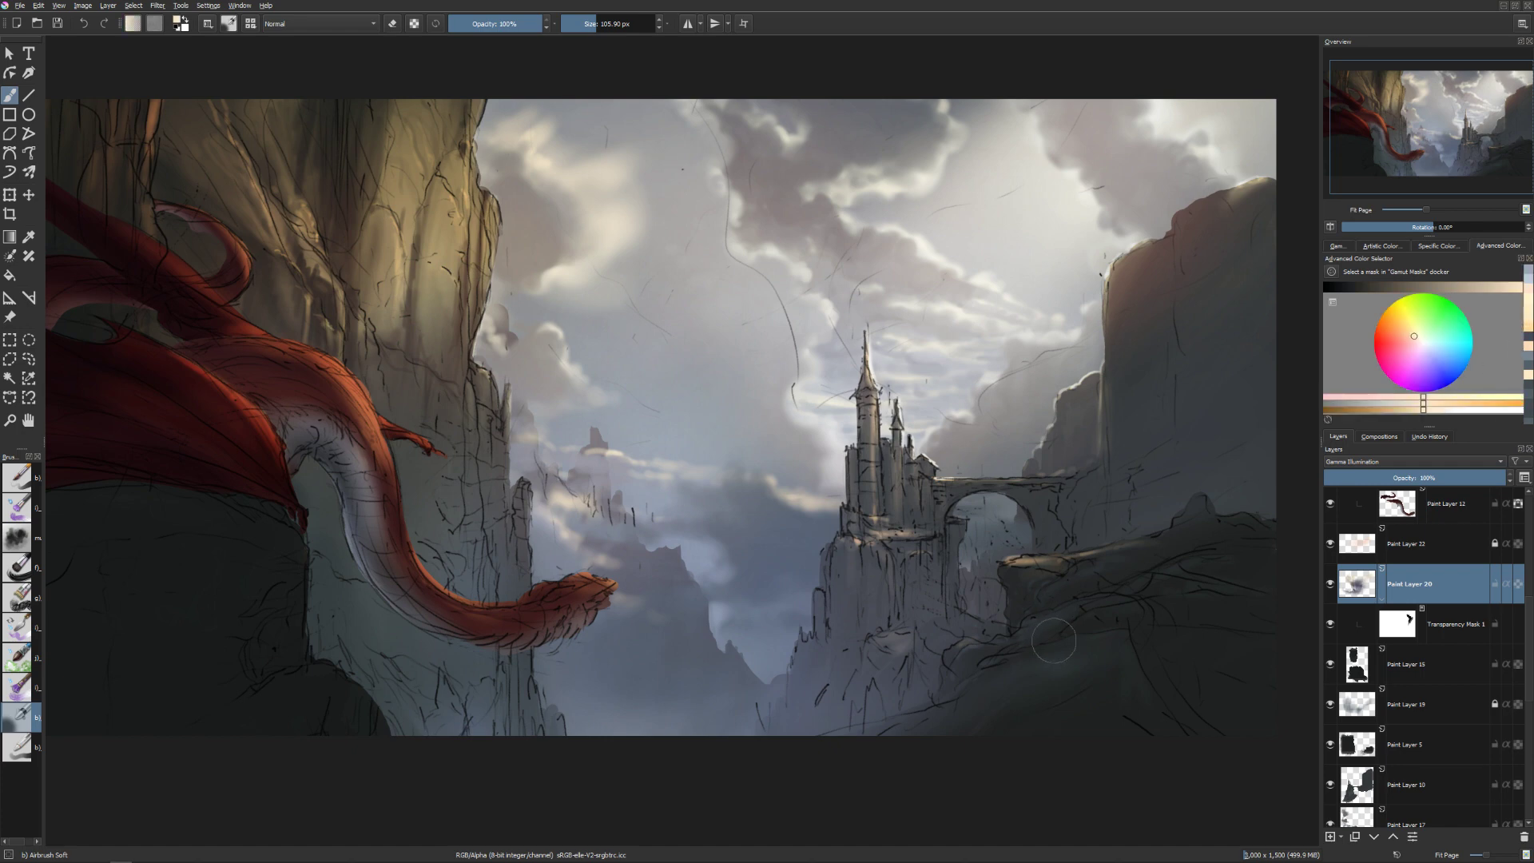
{"action": "left_click_drag", "start_coordinate": [1055, 640], "coordinate": [1036, 639], "text": "shift"}
{"action": "key", "text": "bracketleft"}
{"action": "key", "text": "bracketleft"}
{"action": "left_click_drag", "start_coordinate": [1039, 619], "coordinate": [1069, 609], "text": "shift"}
{"action": "left_click_drag", "start_coordinate": [1048, 617], "coordinate": [1056, 614], "text": "shift"}
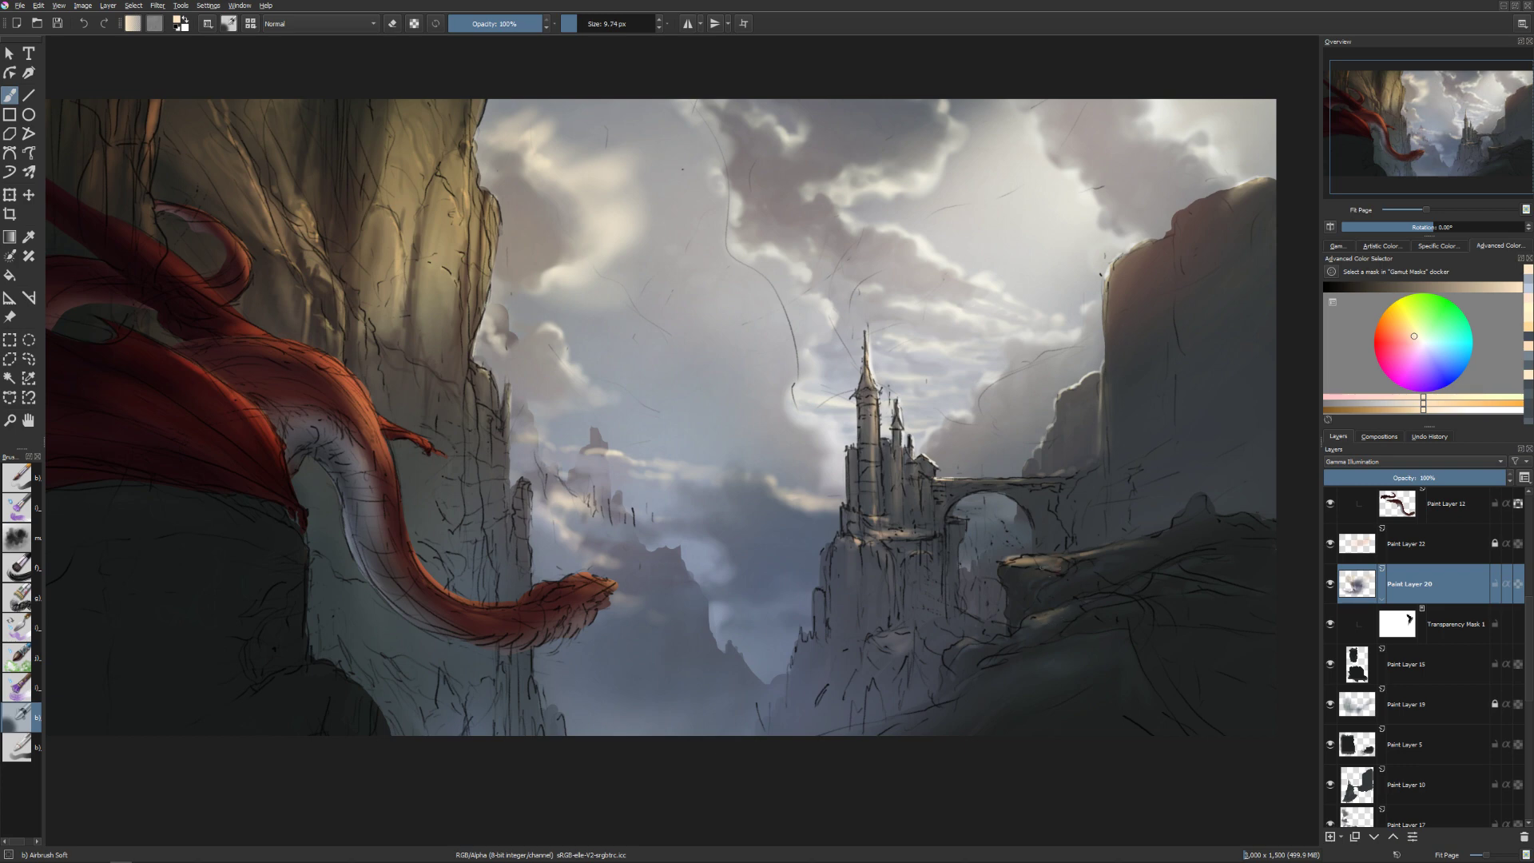
Erase the overly bright highlight on the castle ledge, switching between eraser and brush.
{"action": "key", "text": "e"}
{"action": "left_click_drag", "start_coordinate": [1004, 566], "coordinate": [1013, 565], "text": "shift"}
{"action": "key", "text": "e"}
{"action": "key", "text": "bracketleft"}
{"action": "key", "text": "e"}
{"action": "key", "text": "bracketright"}
{"action": "left_click_drag", "start_coordinate": [882, 531], "coordinate": [905, 533]}
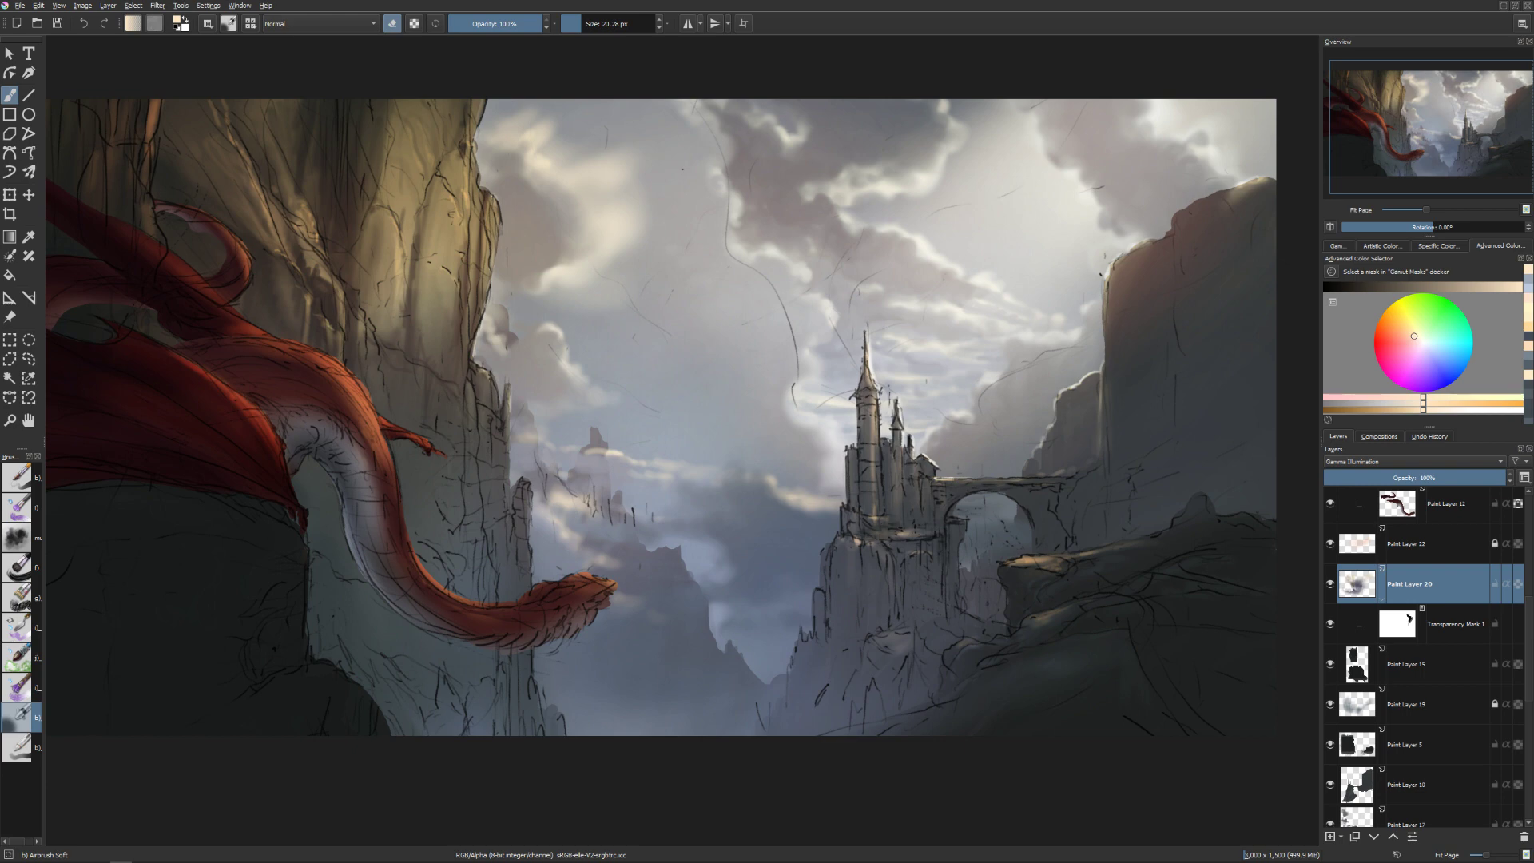
{"action": "key", "text": "e"}
{"action": "key", "text": "bracketleft"}
{"action": "left_click_drag", "start_coordinate": [861, 553], "coordinate": [857, 553], "text": "shift"}
Refine the cream highlights on the castle, alternating painting and erasing with small brush-size tweaks.
{"action": "key", "text": "e"}
{"action": "key", "text": "e"}
{"action": "key", "text": "bracketright"}
{"action": "key", "text": "bracketright"}
{"action": "key", "text": "e"}
{"action": "left_click_drag", "start_coordinate": [861, 540], "coordinate": [873, 541], "text": "shift"}
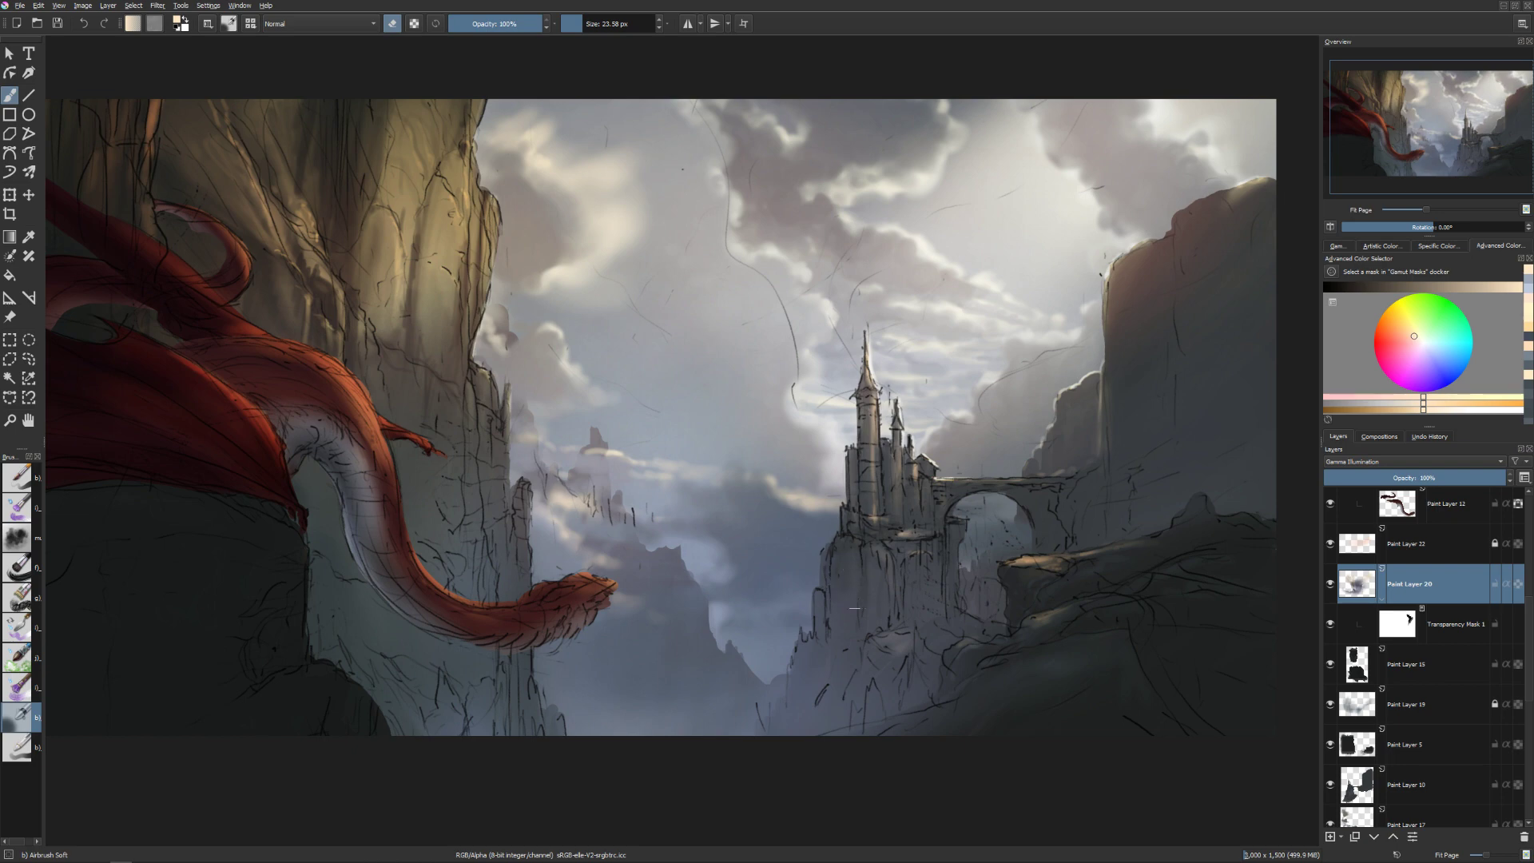
{"action": "key", "text": "bracketleft"}
{"action": "key", "text": "bracketleft"}
{"action": "key", "text": "bracketleft"}
{"action": "key", "text": "bracketright"}
{"action": "key", "text": "bracketright"}
{"action": "key", "text": "bracketright"}
{"action": "key", "text": "bracketright"}
{"action": "key", "text": "bracketright"}
{"action": "key", "text": "bracketleft"}
{"action": "key", "text": "e"}
{"action": "key", "text": "bracketleft"}
{"action": "key", "text": "bracketleft"}
{"action": "key", "text": "bracketleft"}
{"action": "key", "text": "bracketleft"}
{"action": "key", "text": "bracketleft"}
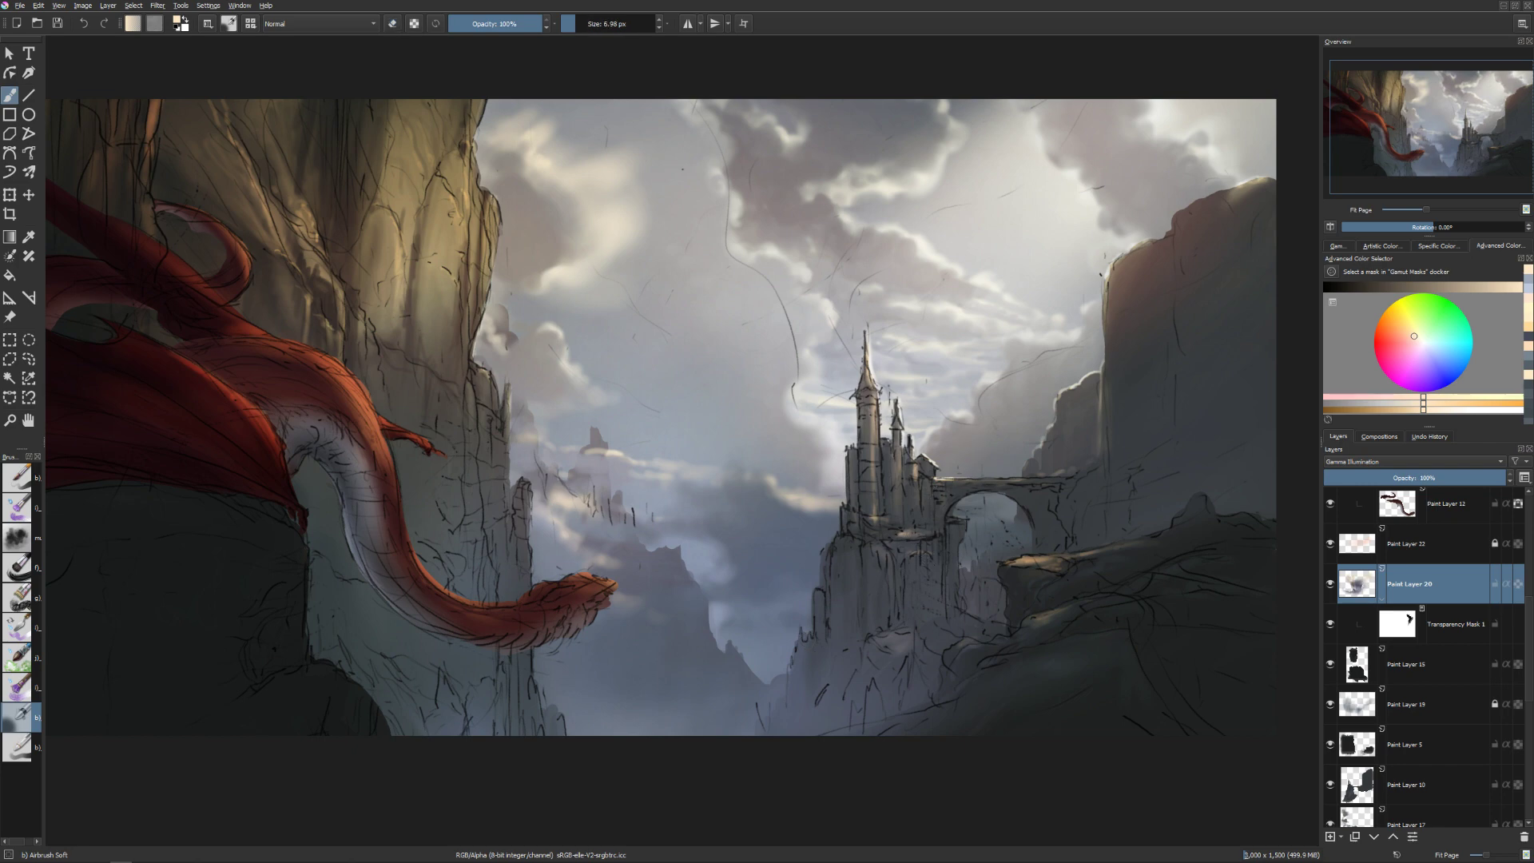
{"action": "key", "text": "bracketright"}
{"action": "key", "text": "bracketright"}
{"action": "key", "text": "bracketright"}
{"action": "key", "text": "bracketleft"}
{"action": "key", "text": "bracketleft"}
{"action": "key", "text": "bracketleft"}
{"action": "key", "text": "bracketleft"}
{"action": "key", "text": "bracketright"}
{"action": "key", "text": "bracketright"}
{"action": "key", "text": "bracketright"}
{"action": "key", "text": "e"}
{"action": "key", "text": "e"}
{"action": "key", "text": "e"}
{"action": "key", "text": "e"}
{"action": "key", "text": "e"}
{"action": "left_click", "coordinate": [1330, 584]}
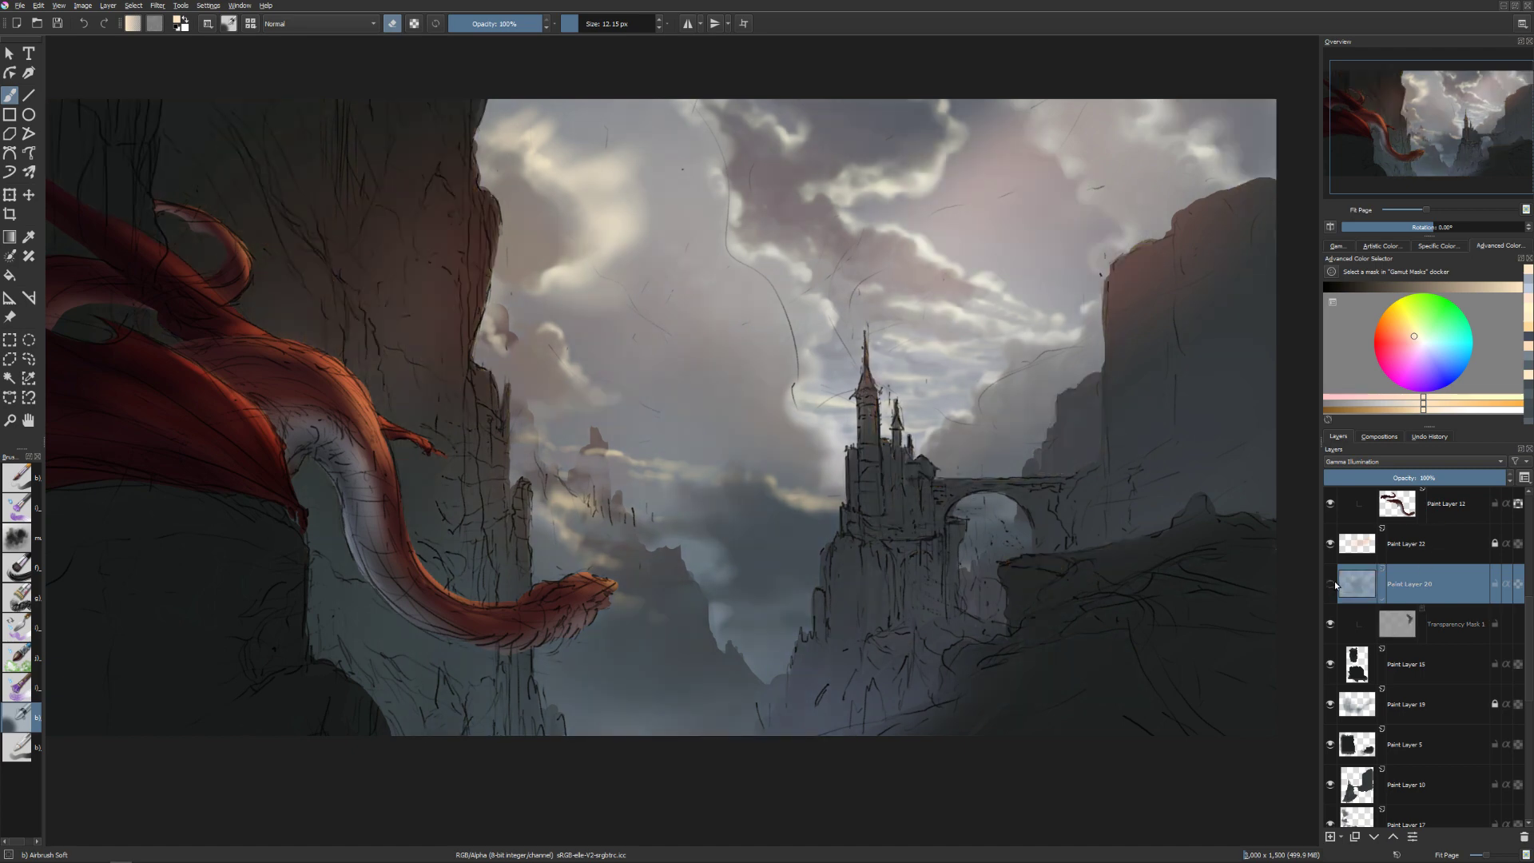
{"action": "left_click", "coordinate": [1330, 584]}
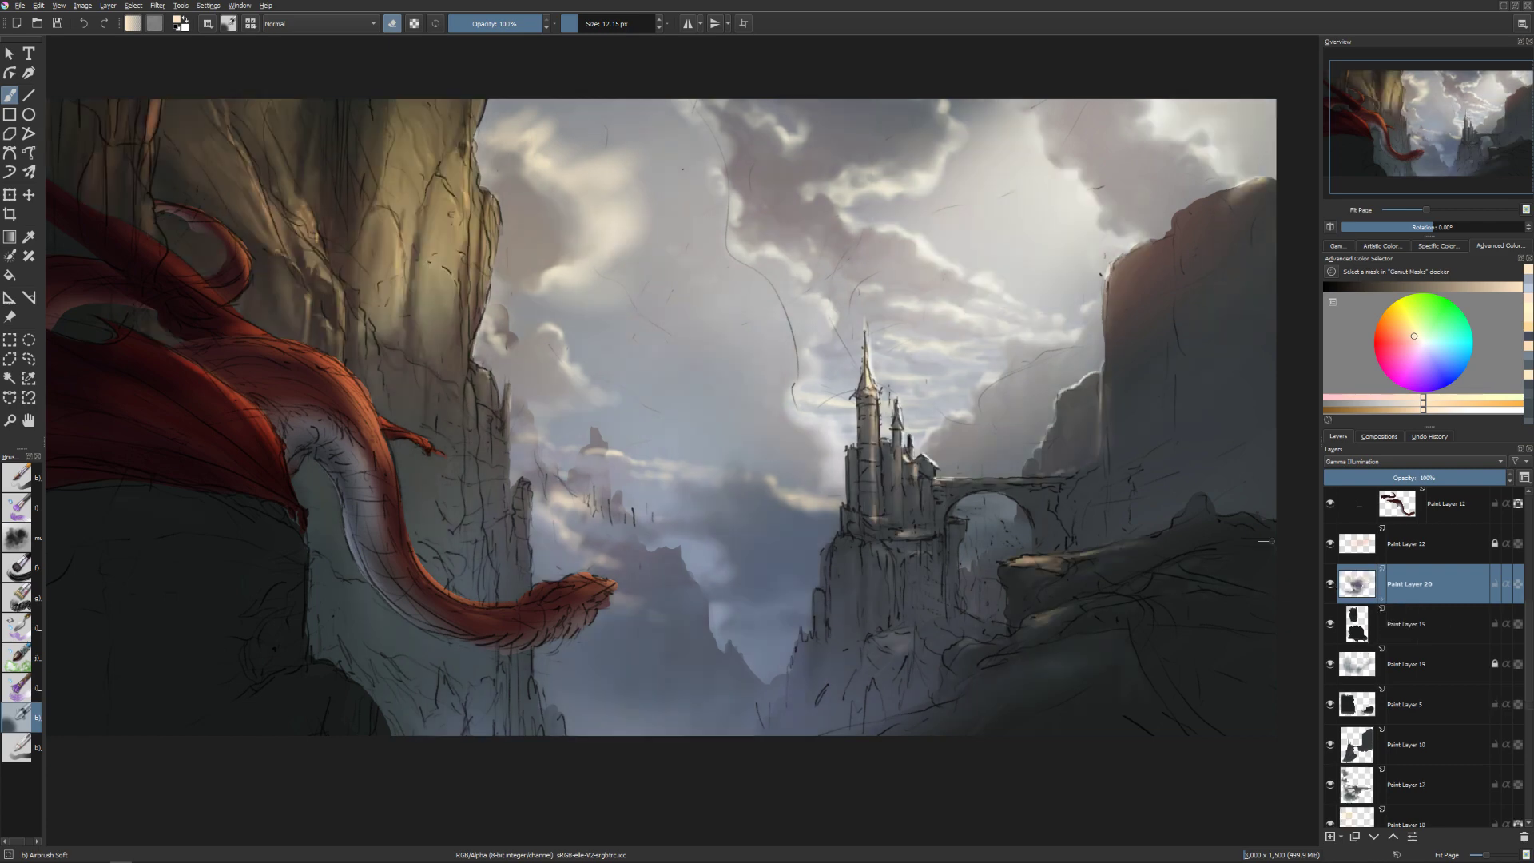
{"action": "mouse_move", "coordinate": [992, 320]}
{"action": "left_mouse_down", "text": "shift"}
{"action": "mouse_move", "coordinate": [1129, 329]}
{"action": "mouse_move", "coordinate": [1067, 329]}
{"action": "left_mouse_up", "text": "shift"}
{"action": "key", "text": "e"}
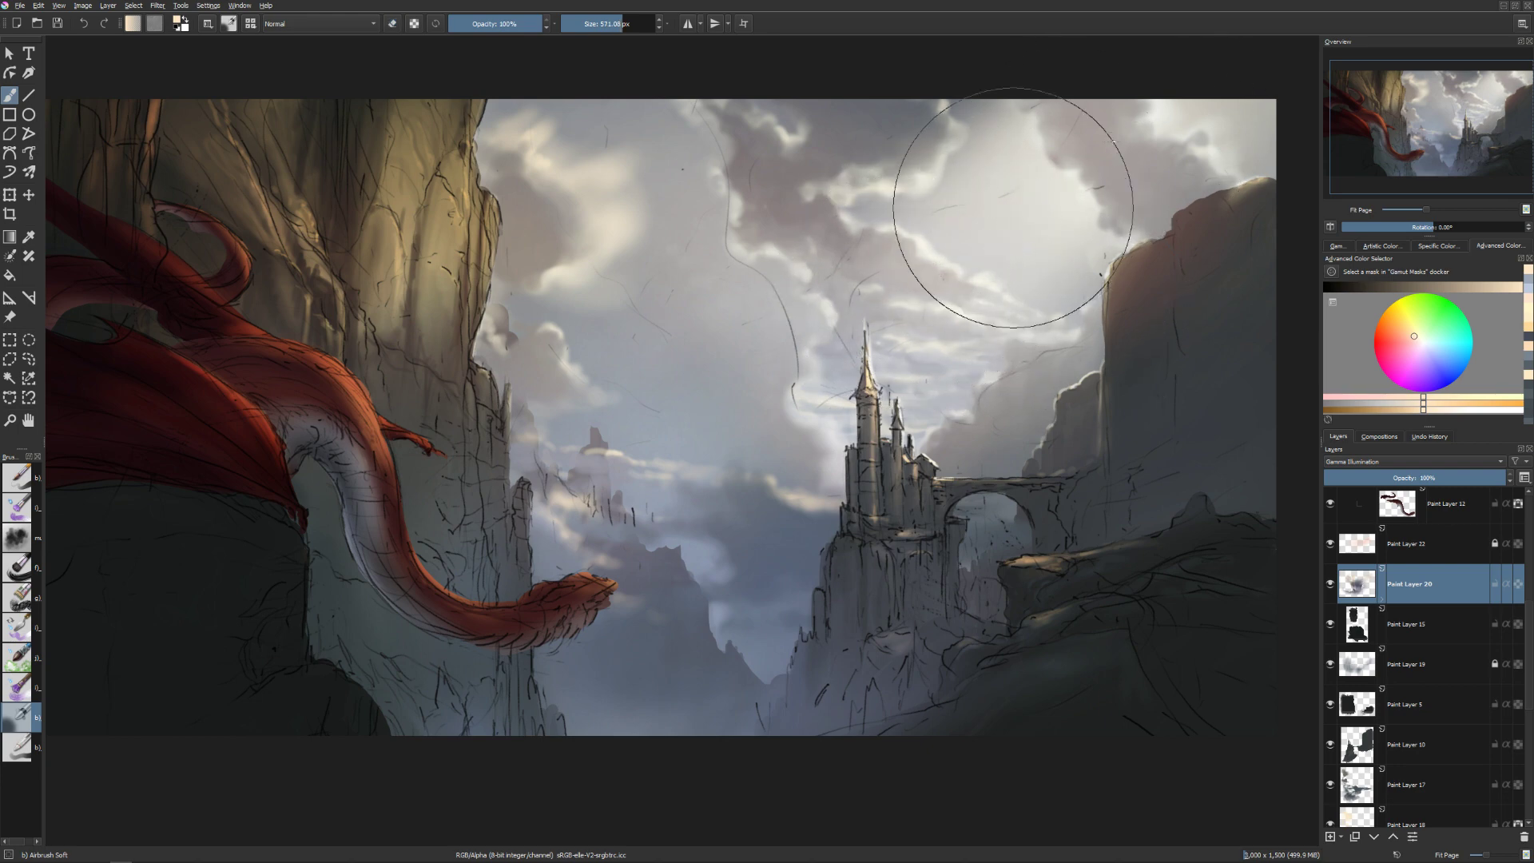
{"action": "left_click_drag", "start_coordinate": [999, 246], "coordinate": [1068, 192]}
{"action": "key", "text": "ctrl+z"}
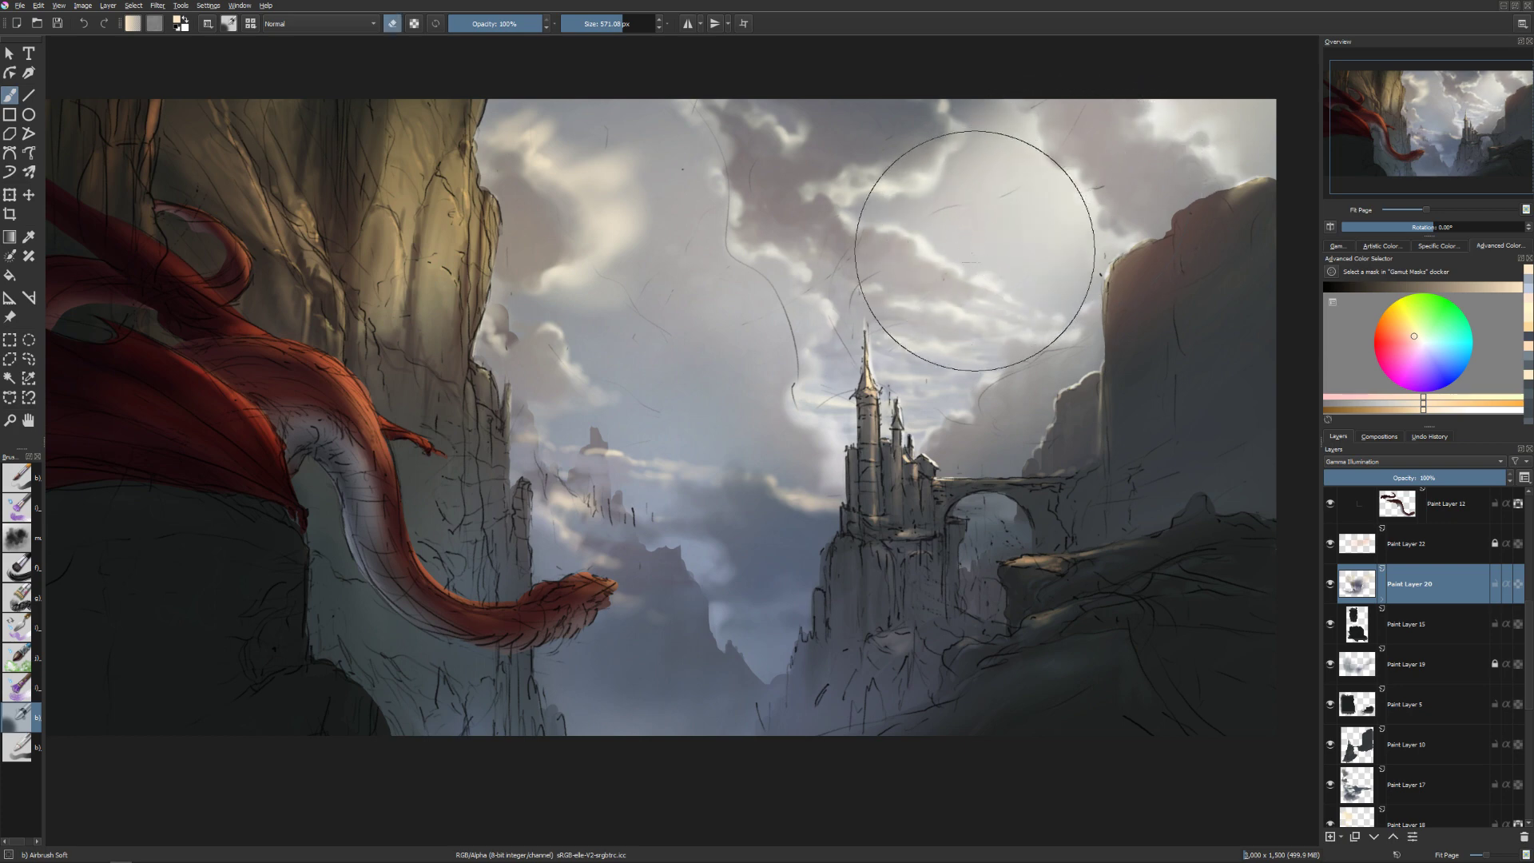
{"action": "key", "text": "e"}
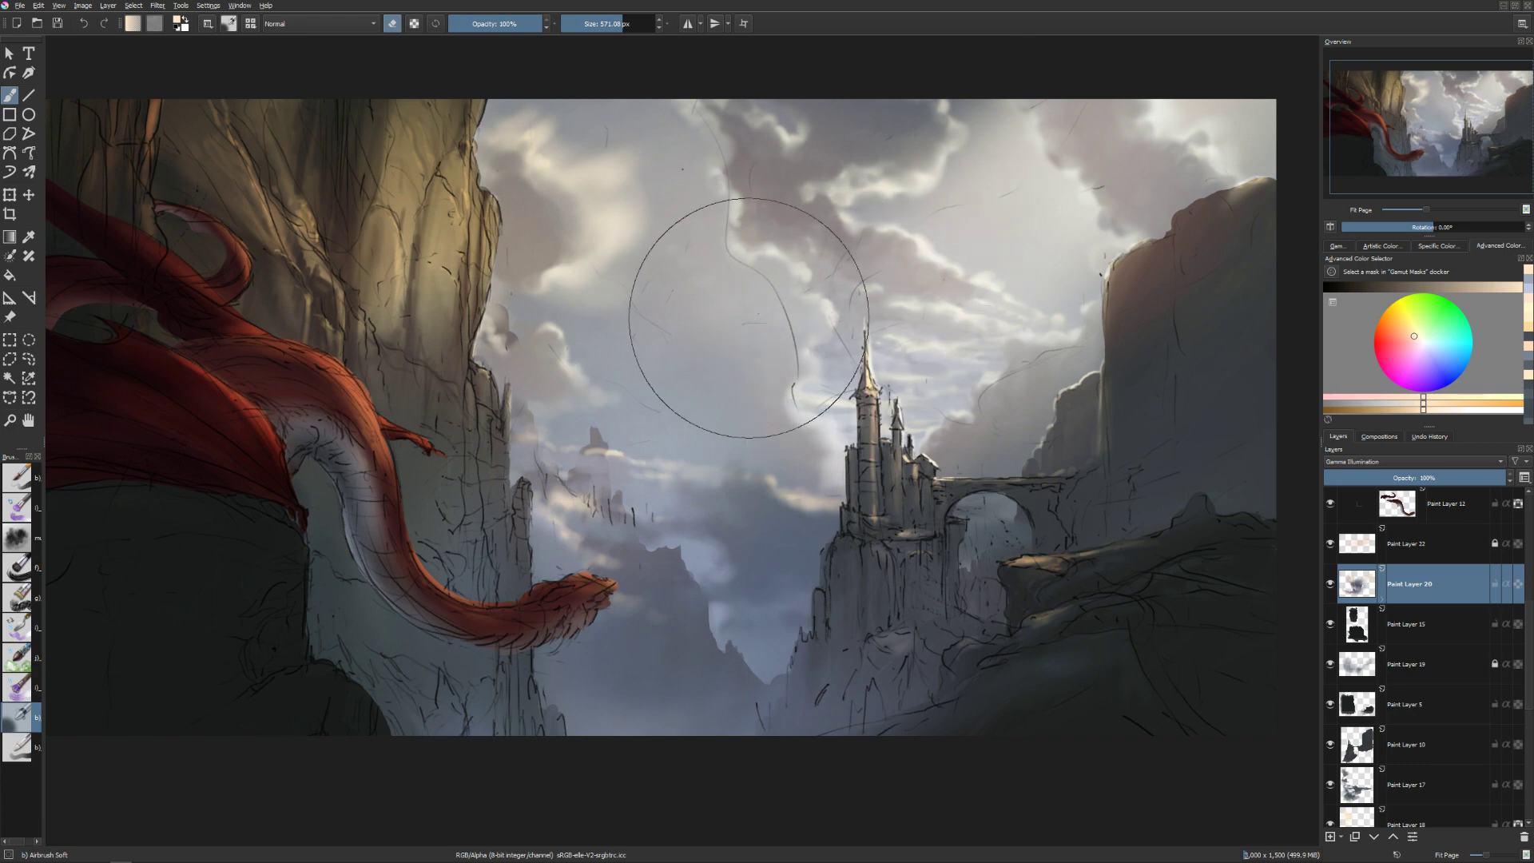
{"action": "key", "text": "bracketleft"}
{"action": "key", "text": "bracketleft"}
{"action": "key", "text": "bracketleft"}
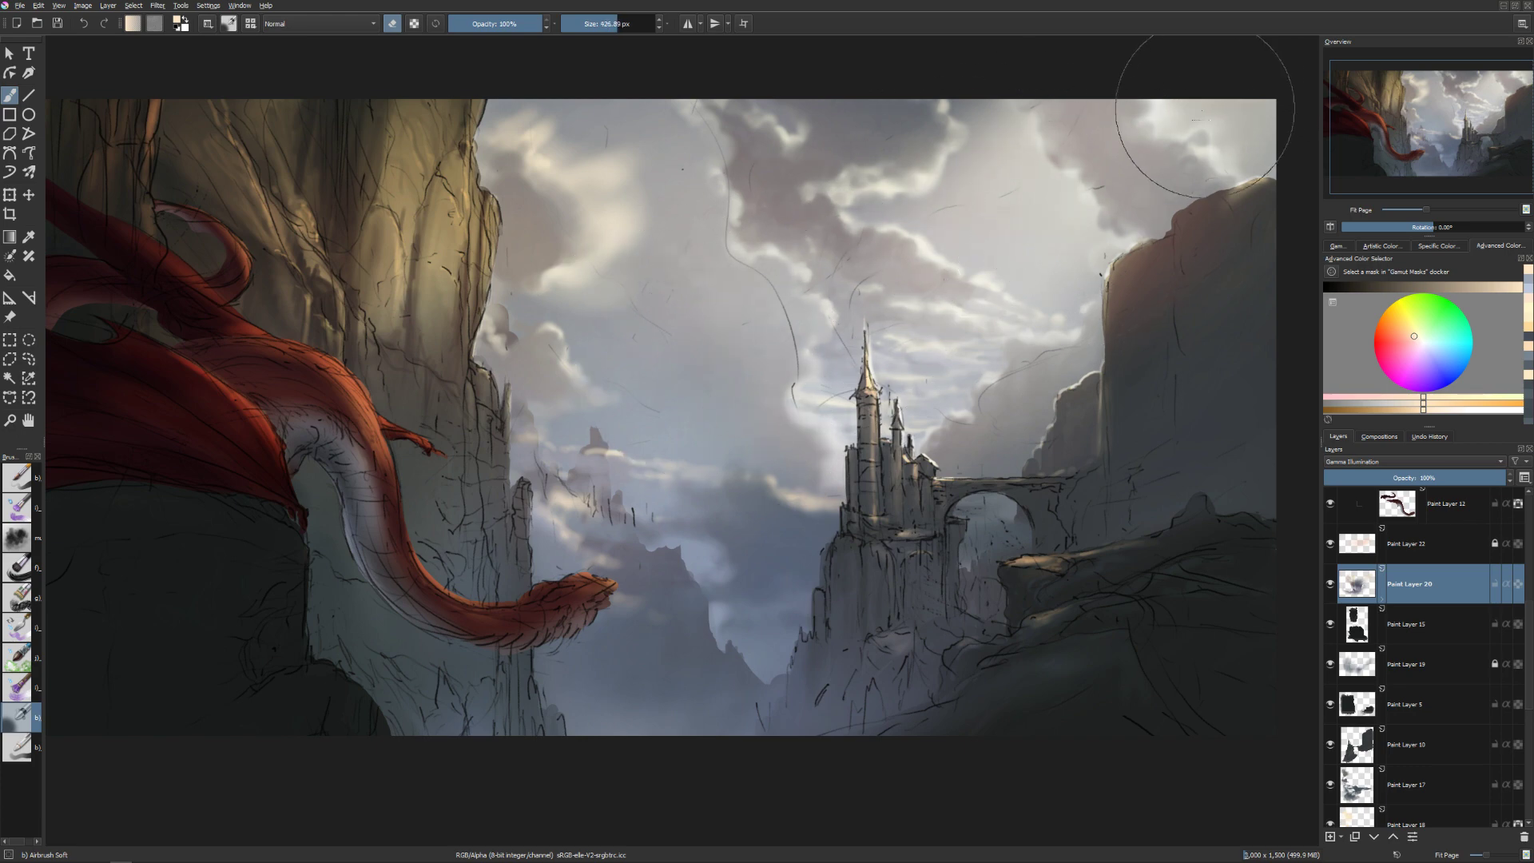
{"action": "key", "text": "bracketleft"}
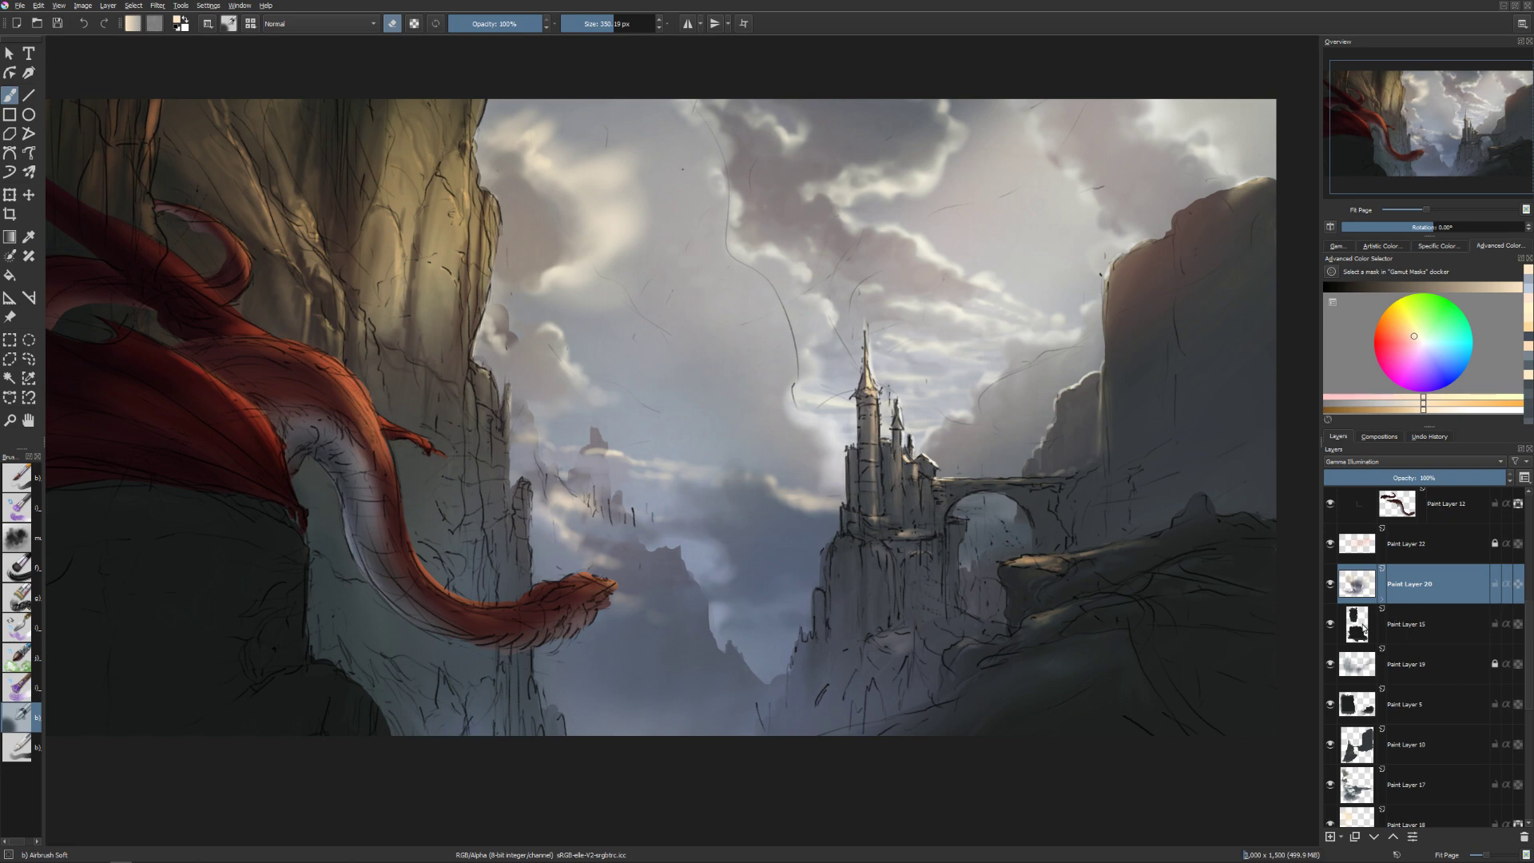
On Paint Layer 22, airbrush broad soft haze over the upper-right clouds with a larger brush.
{"action": "left_click", "coordinate": [1361, 549]}
{"action": "left_click_drag", "start_coordinate": [968, 233], "coordinate": [1008, 224]}
{"action": "left_click", "coordinate": [927, 211]}
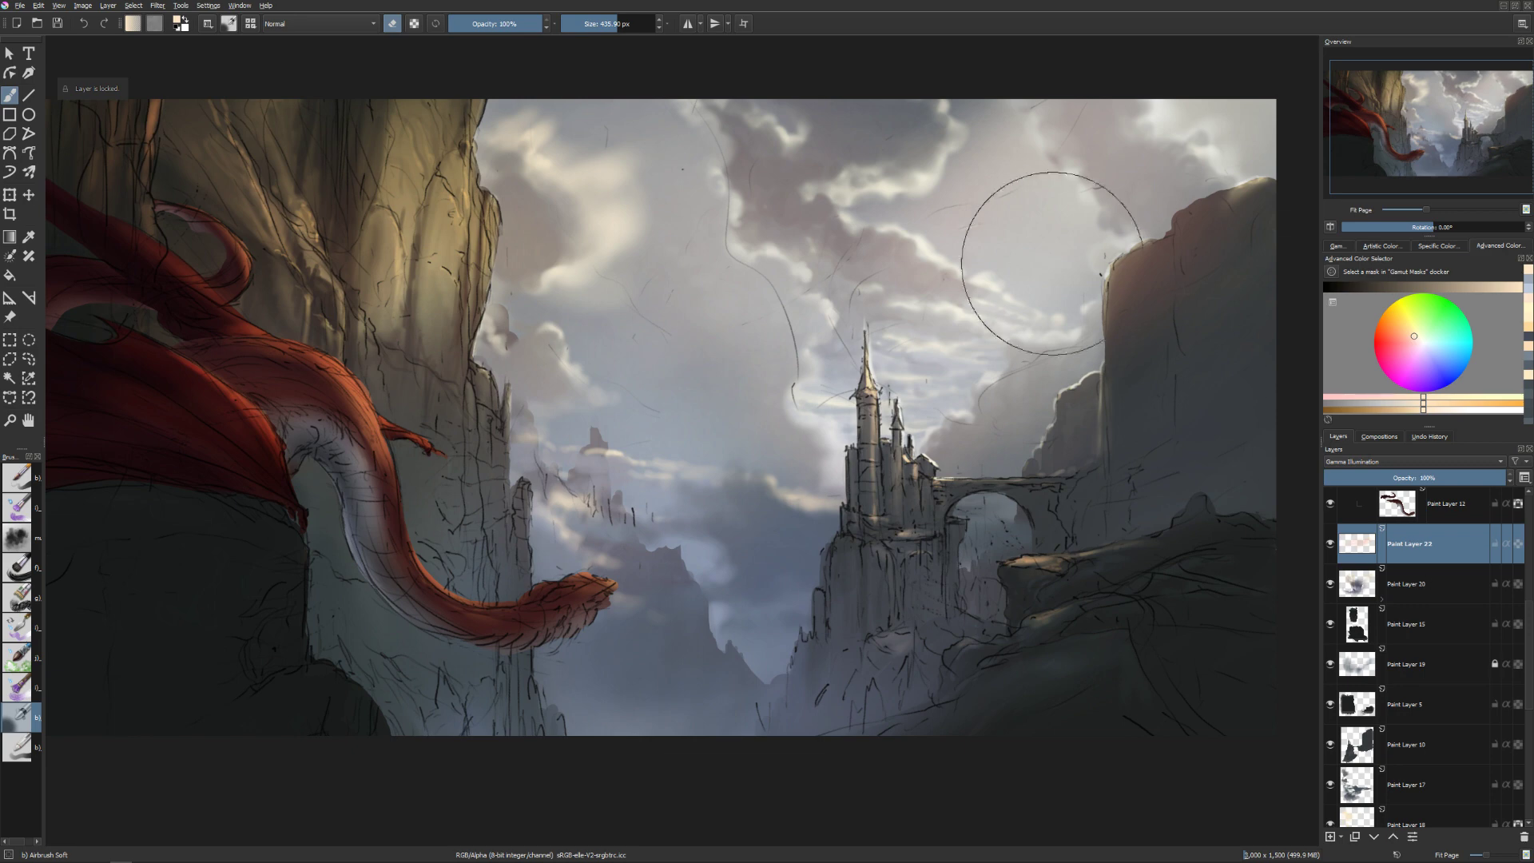
{"action": "left_click_drag", "start_coordinate": [906, 235], "coordinate": [921, 235]}
{"action": "left_click_drag", "start_coordinate": [1031, 172], "coordinate": [969, 236]}
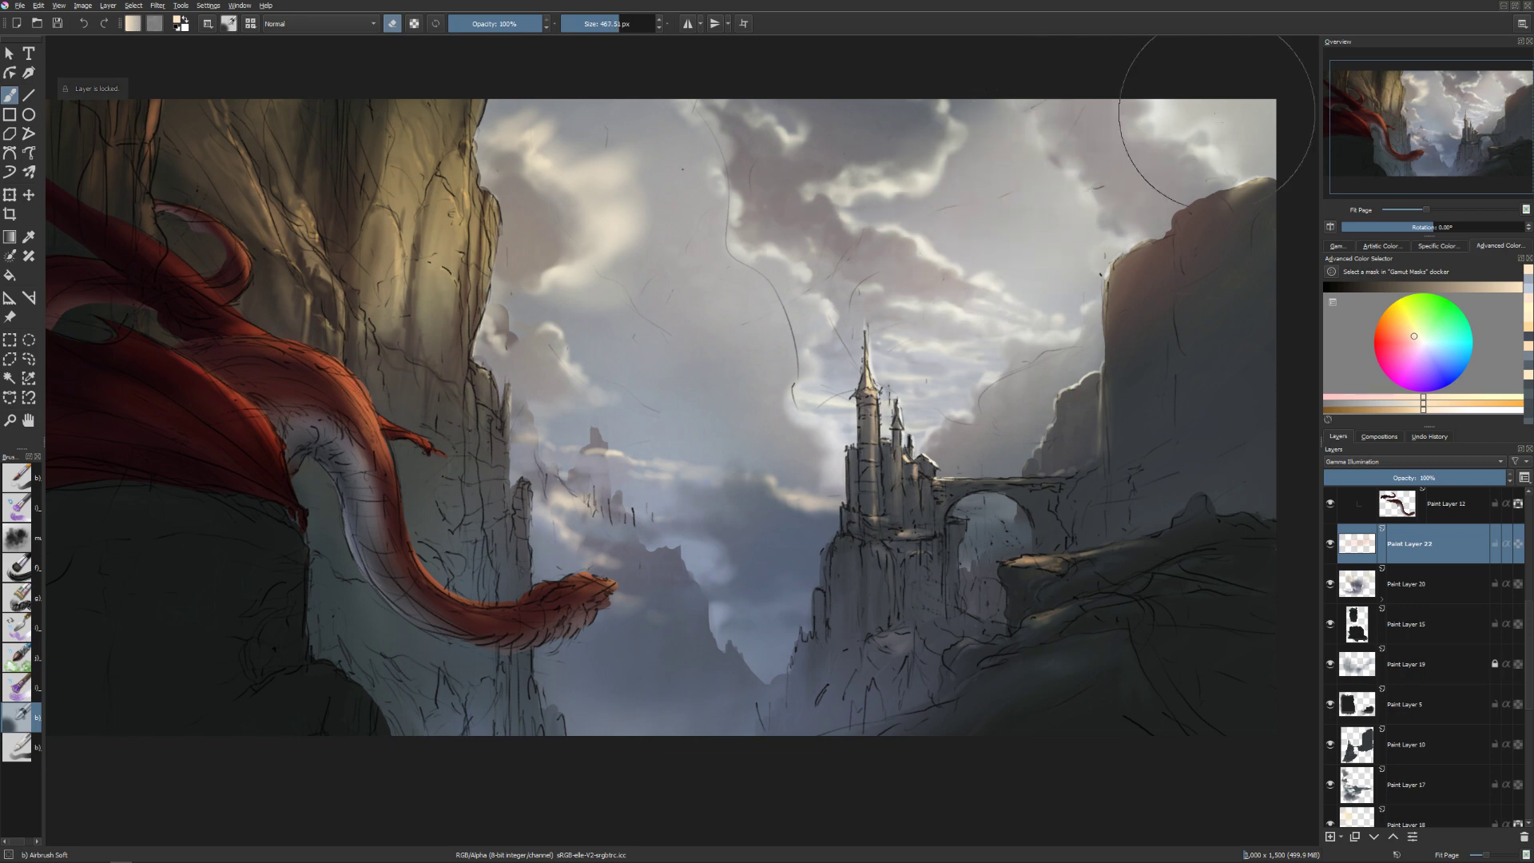
Switch to Paint Layer 20 in painting mode with a resized brush, then return to Paint Layer 22.
{"action": "left_click_drag", "start_coordinate": [1126, 510], "coordinate": [1080, 547]}
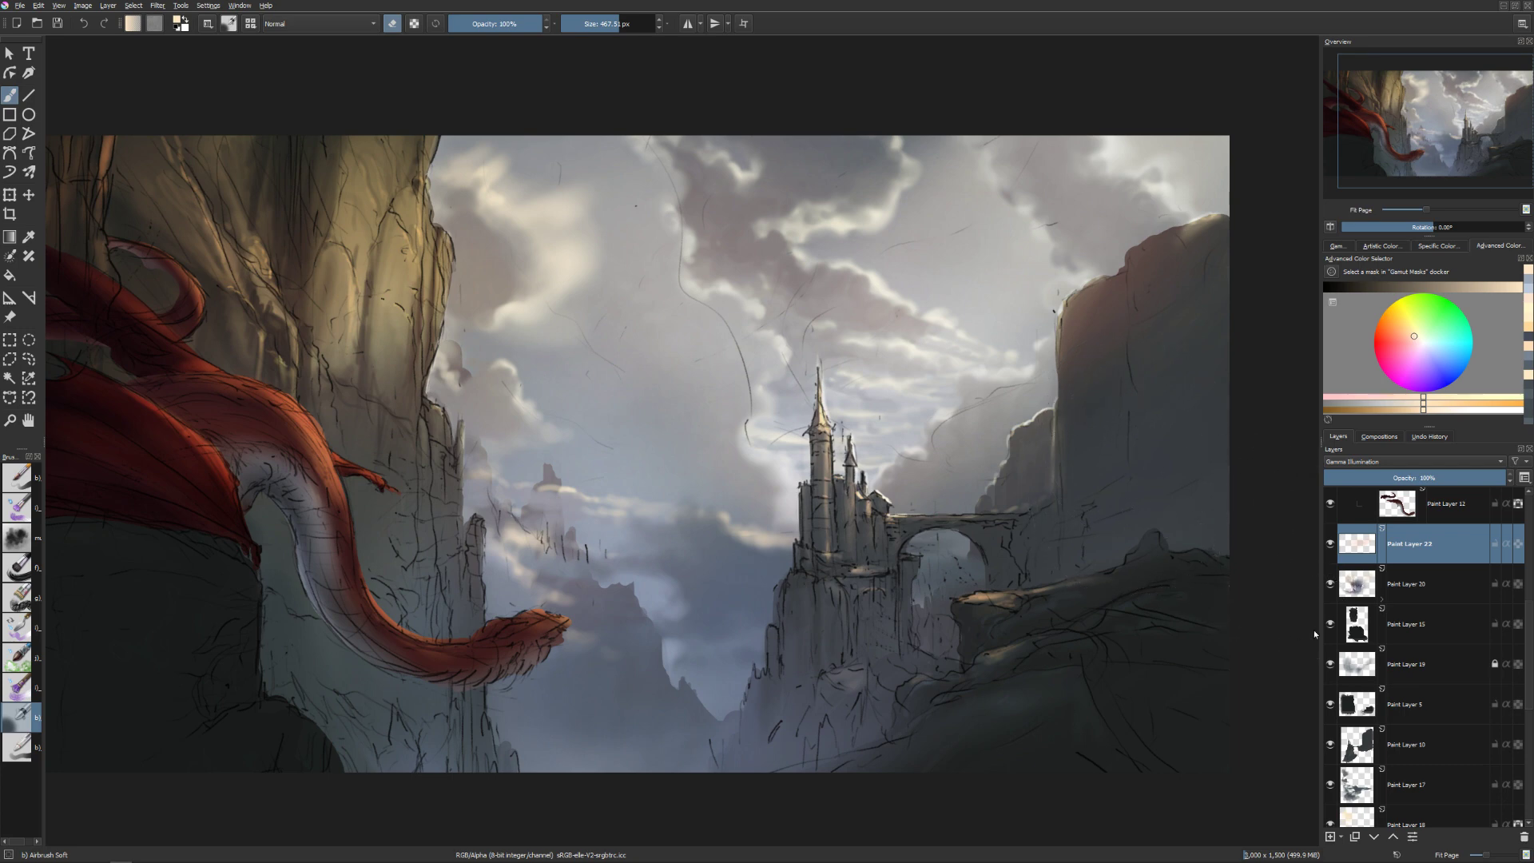
{"action": "left_click", "coordinate": [1381, 598]}
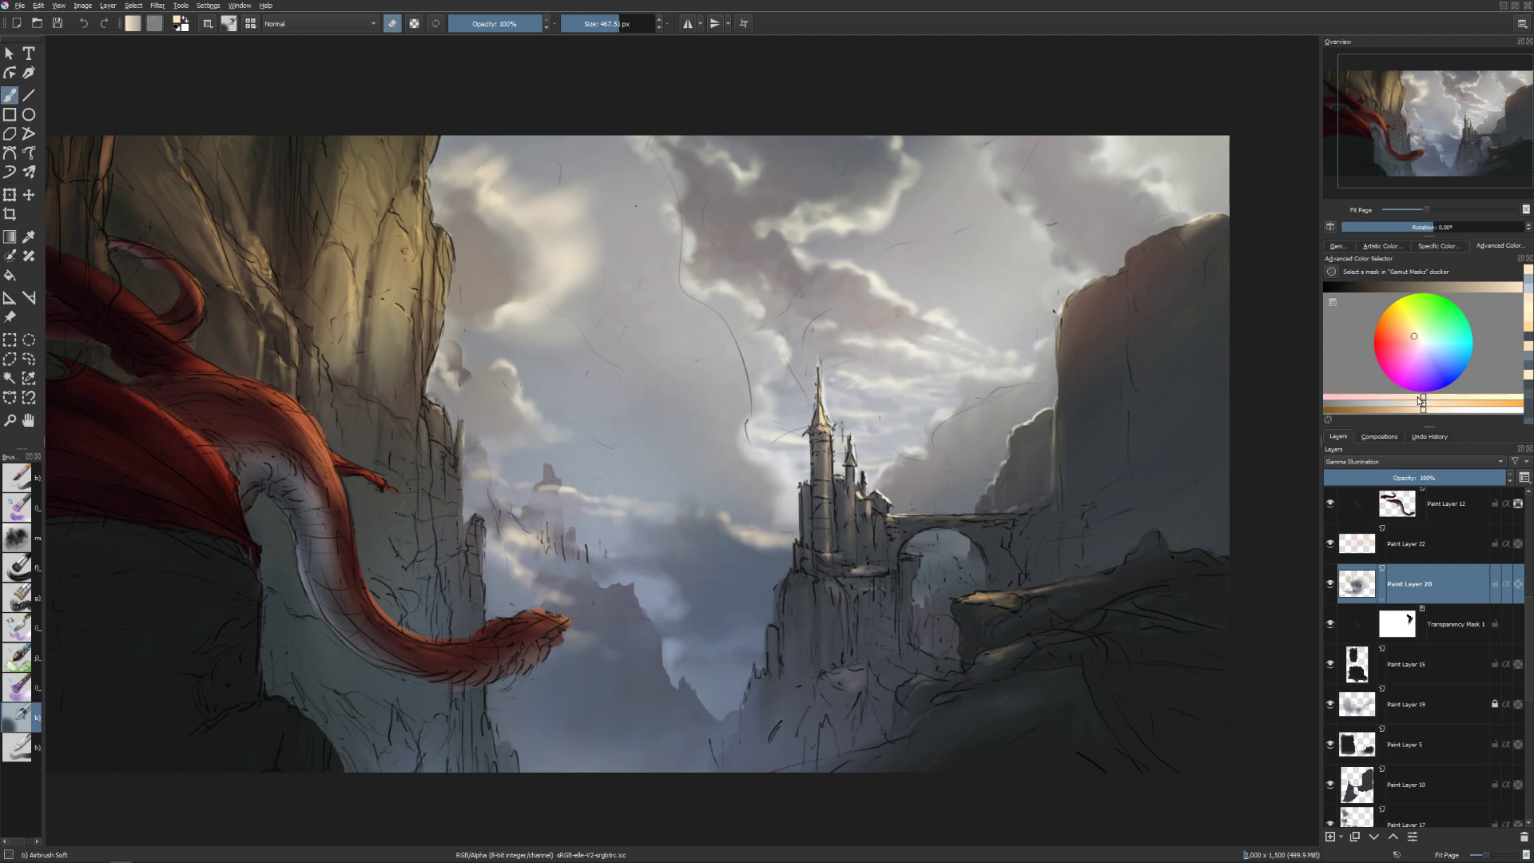
{"action": "key", "text": "e"}
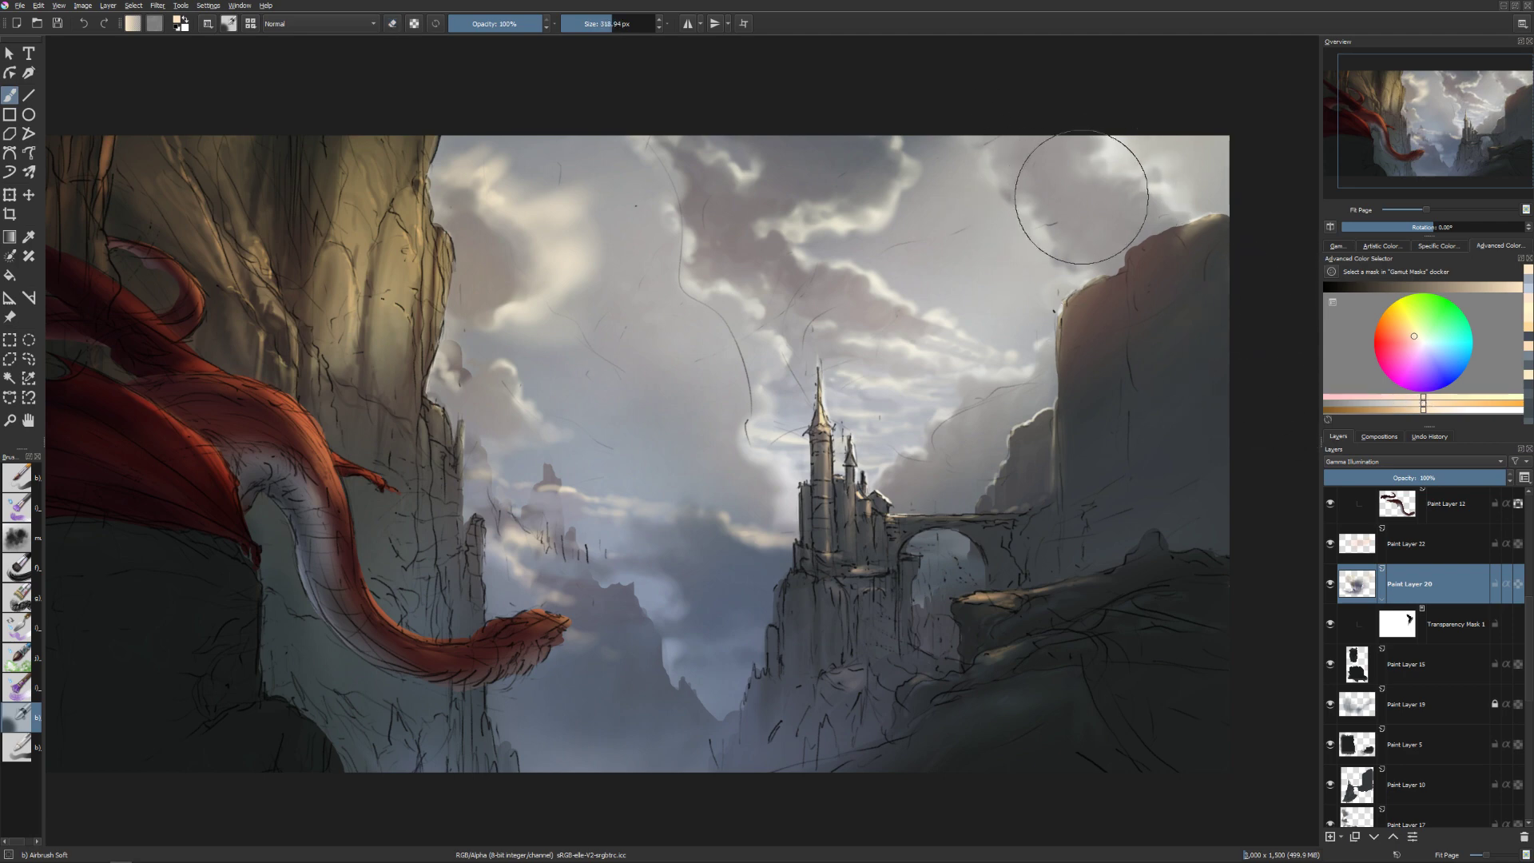
{"action": "mouse_move", "coordinate": [1082, 198]}
{"action": "left_mouse_down"}
{"action": "mouse_move", "coordinate": [1038, 170]}
{"action": "mouse_move", "coordinate": [1055, 199]}
{"action": "mouse_move", "coordinate": [962, 253]}
{"action": "mouse_move", "coordinate": [1078, 246]}
{"action": "mouse_move", "coordinate": [1026, 186]}
{"action": "left_mouse_up"}
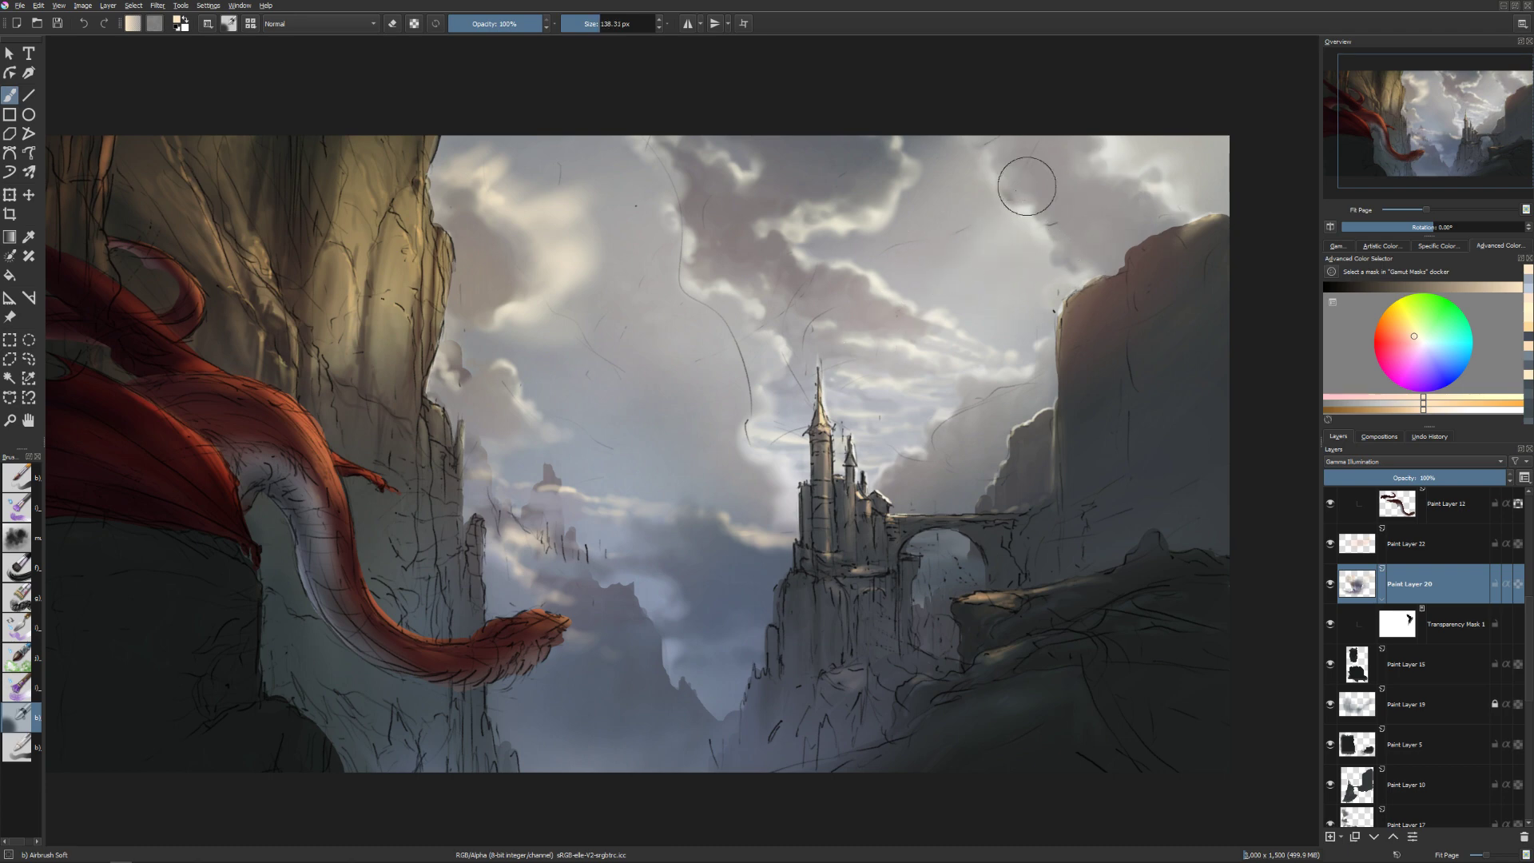
{"action": "key", "text": "]"}
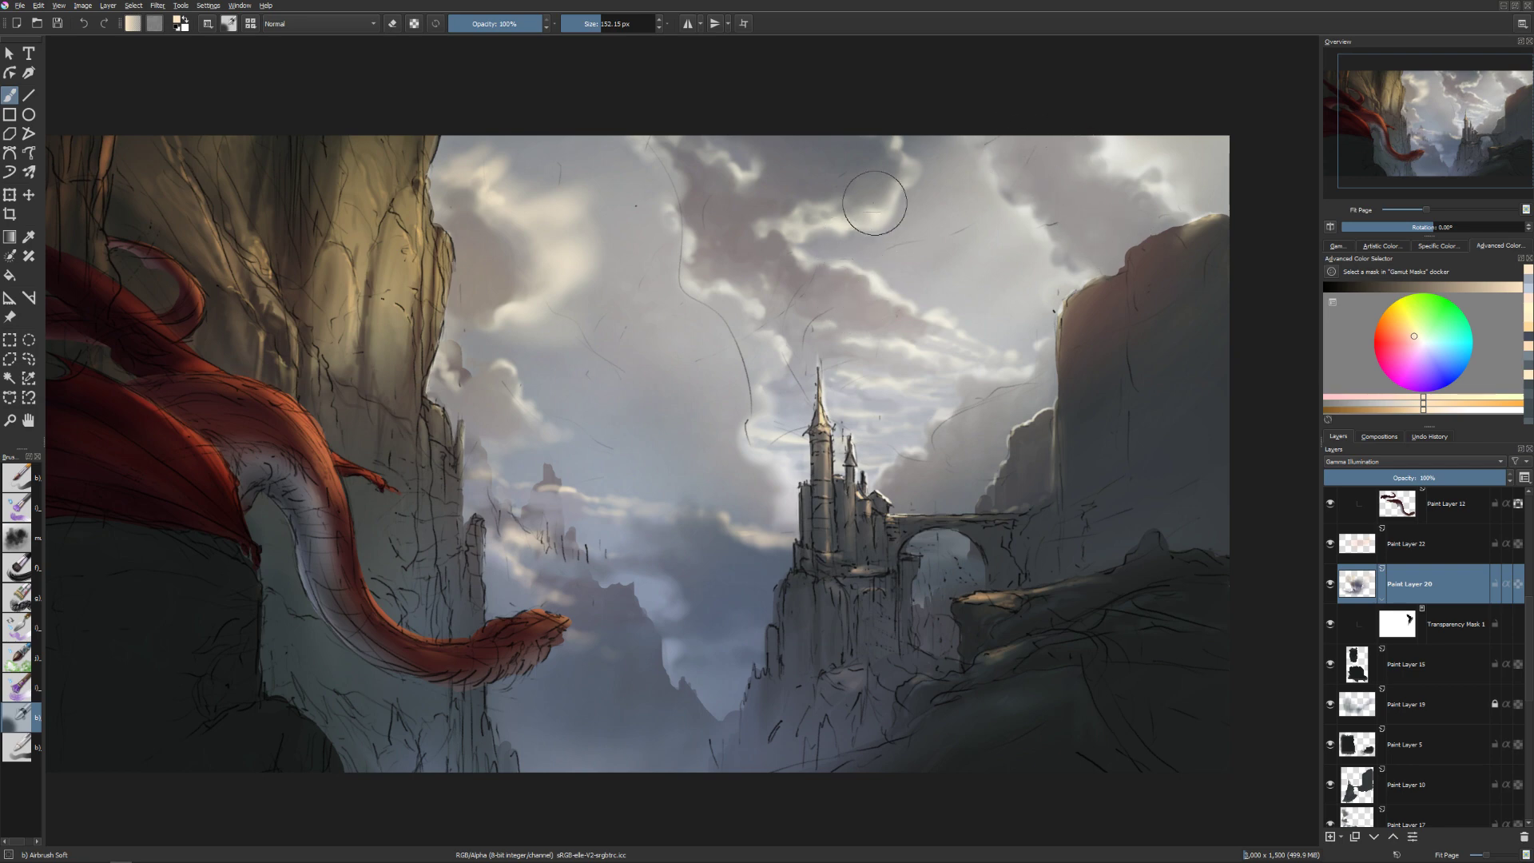
{"action": "key", "text": "Page_Up"}
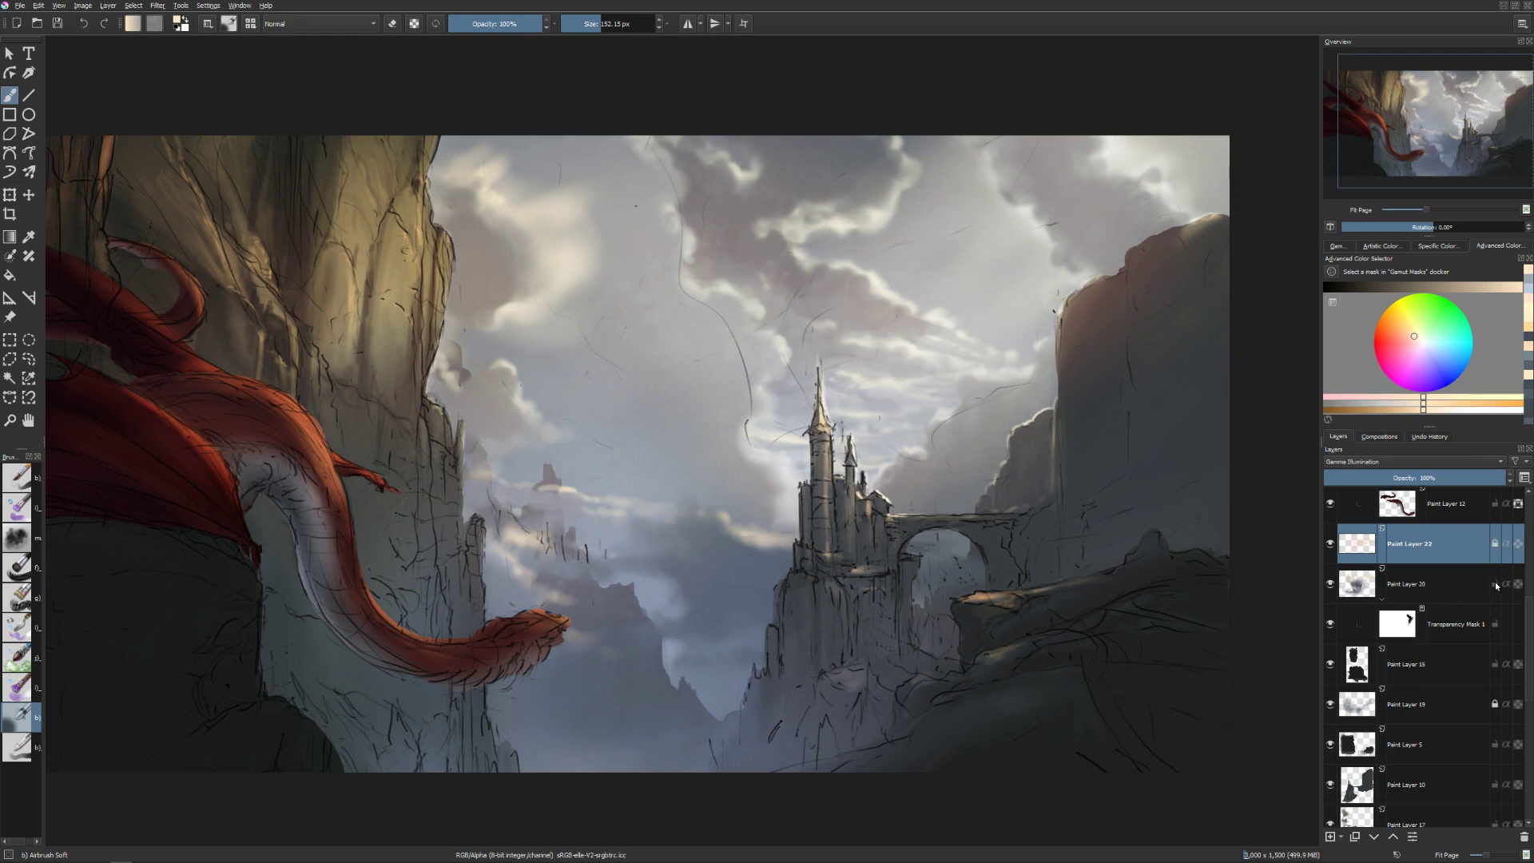
On Paint Layer 8, apply an HSV/HSL Adjustment with higher Saturation and Lightness -1.
{"action": "key", "text": "r"}
{"action": "left_click", "coordinate": [837, 160]}
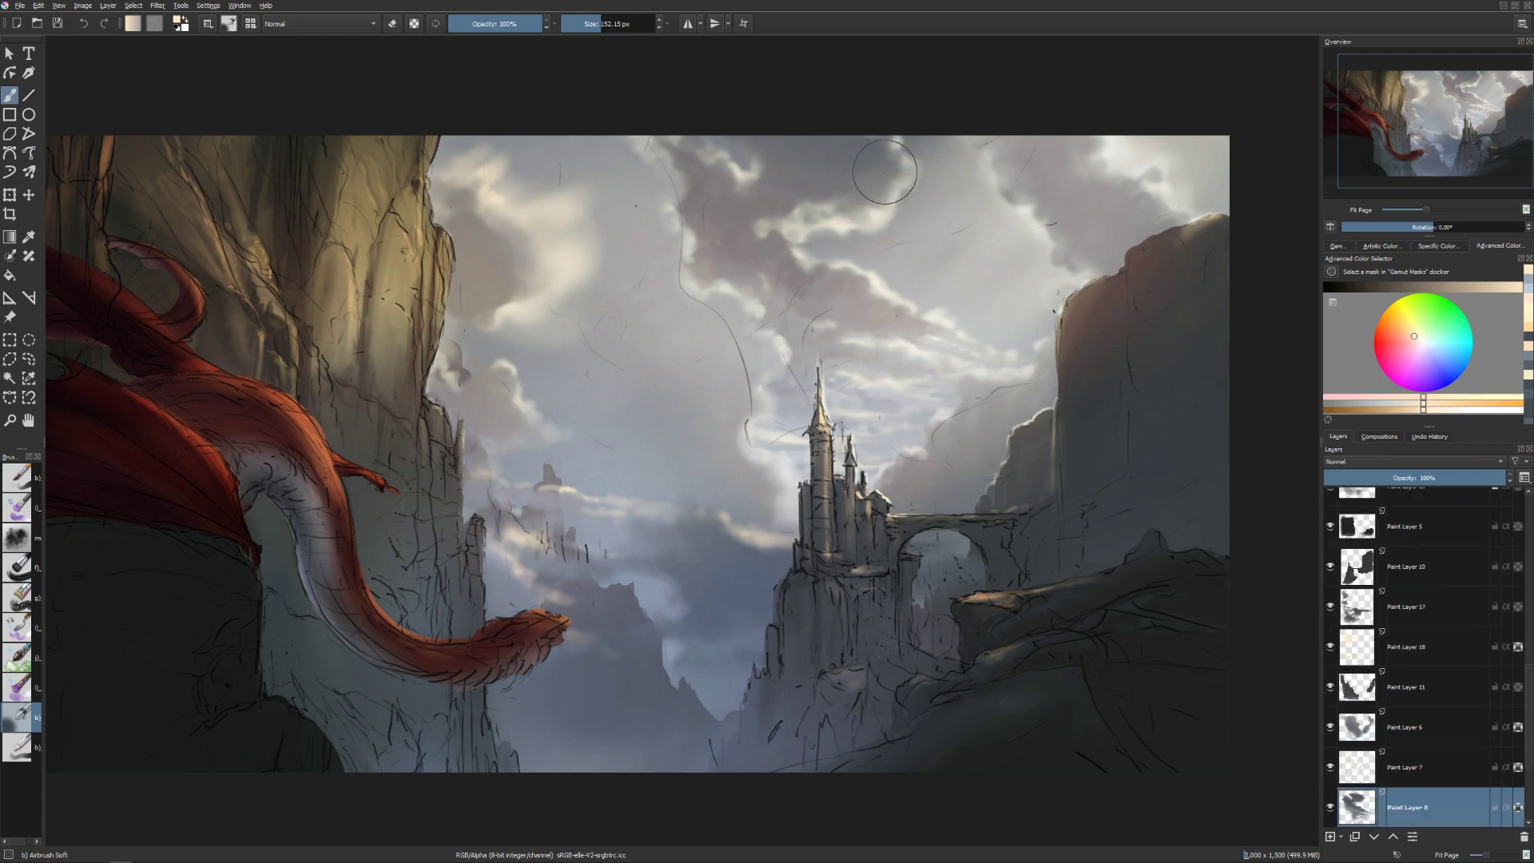
{"action": "key", "text": "ctrl+u"}
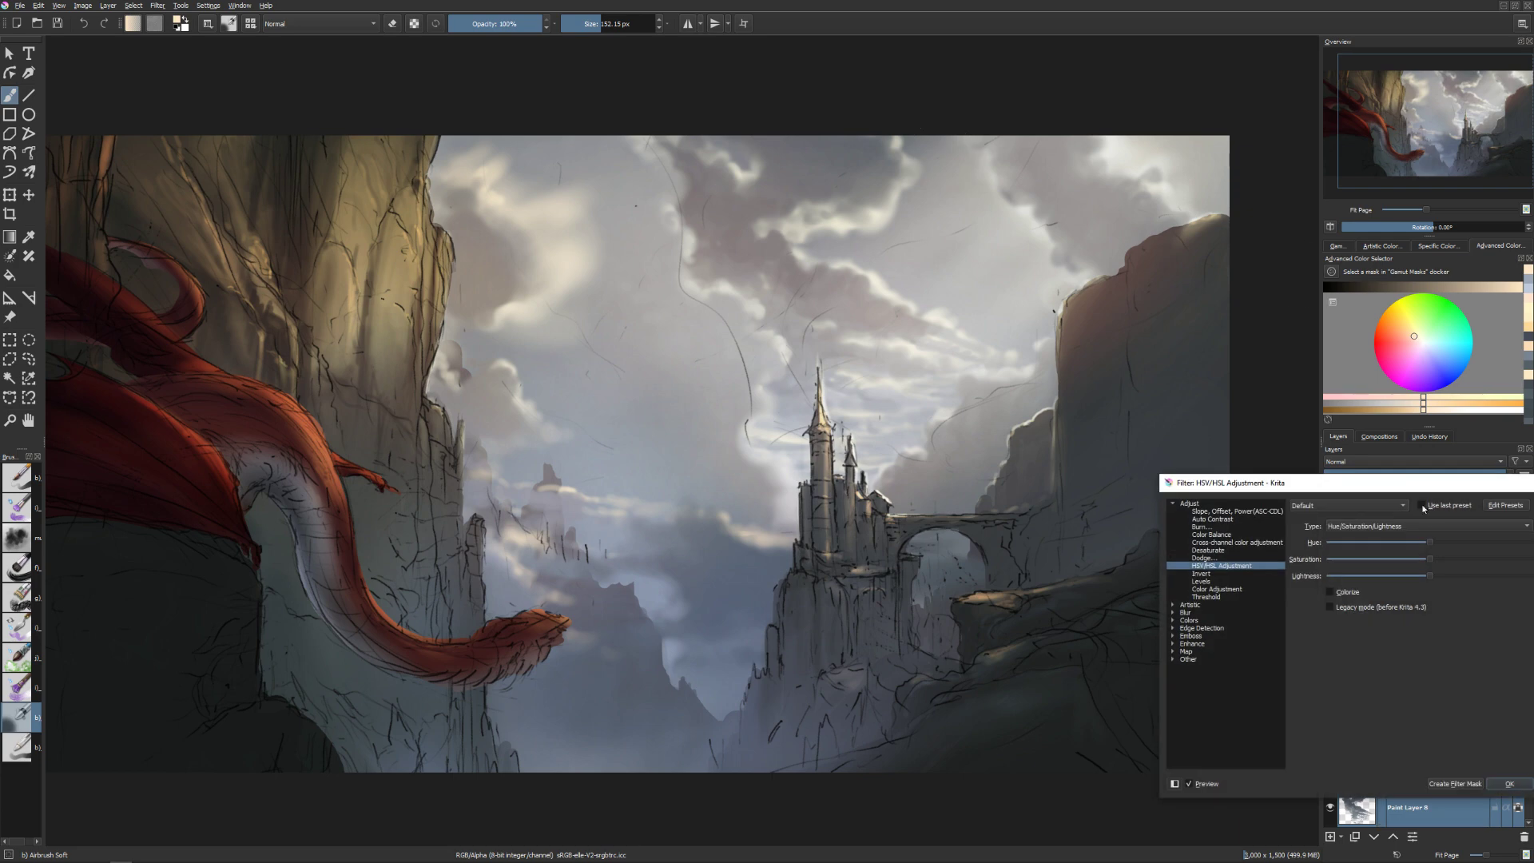
{"action": "mouse_move", "coordinate": [1429, 563]}
{"action": "left_mouse_down"}
{"action": "mouse_move", "coordinate": [1466, 563]}
{"action": "mouse_move", "coordinate": [1430, 564]}
{"action": "mouse_move", "coordinate": [1455, 573]}
{"action": "left_mouse_up"}
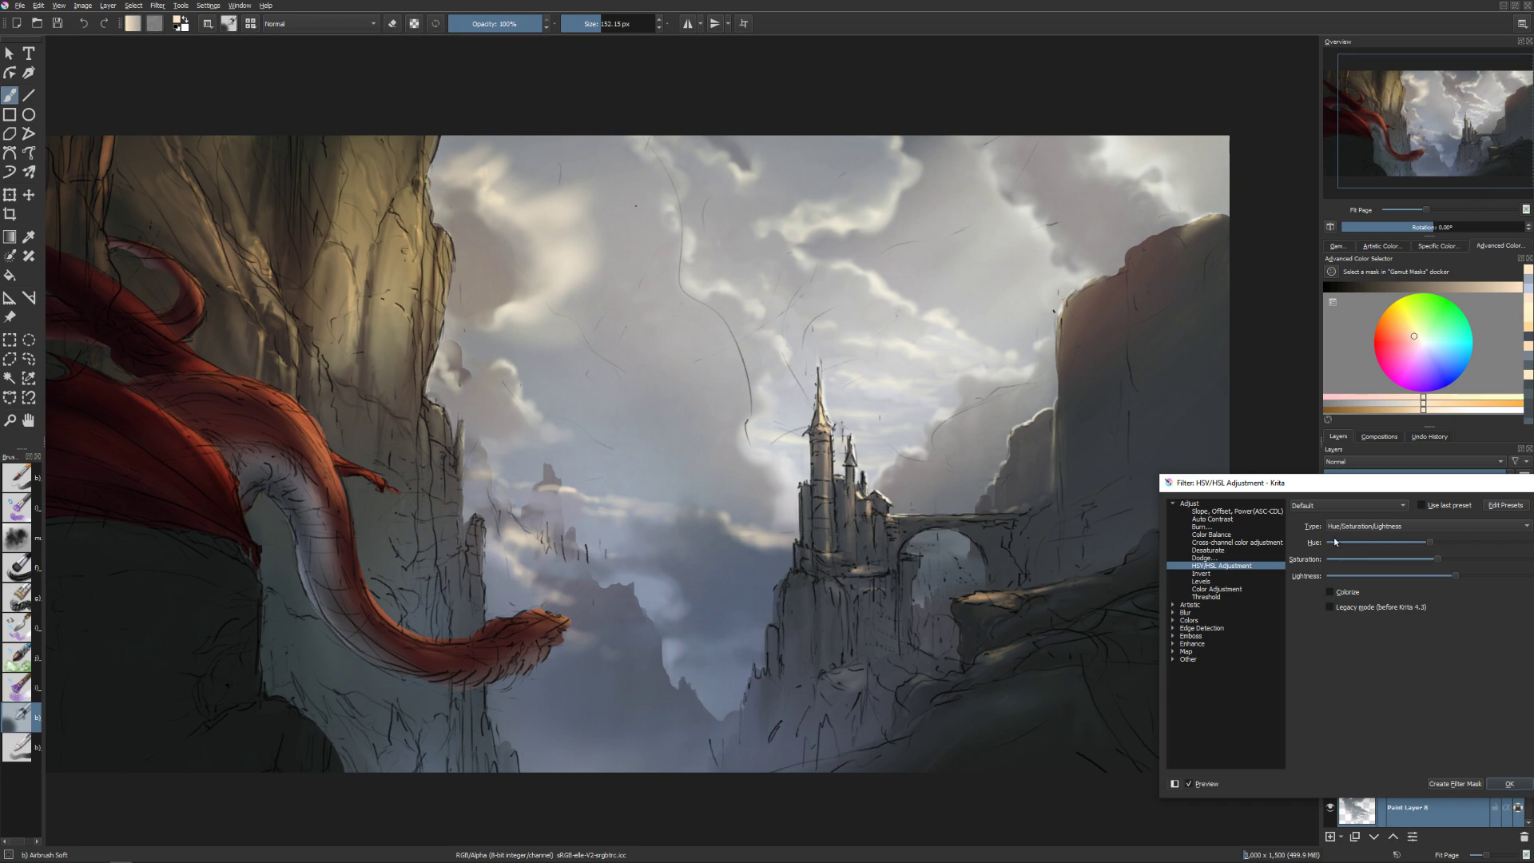
{"action": "left_click_drag", "start_coordinate": [1361, 484], "coordinate": [1305, 488]}
{"action": "left_click_drag", "start_coordinate": [1399, 579], "coordinate": [1382, 578]}
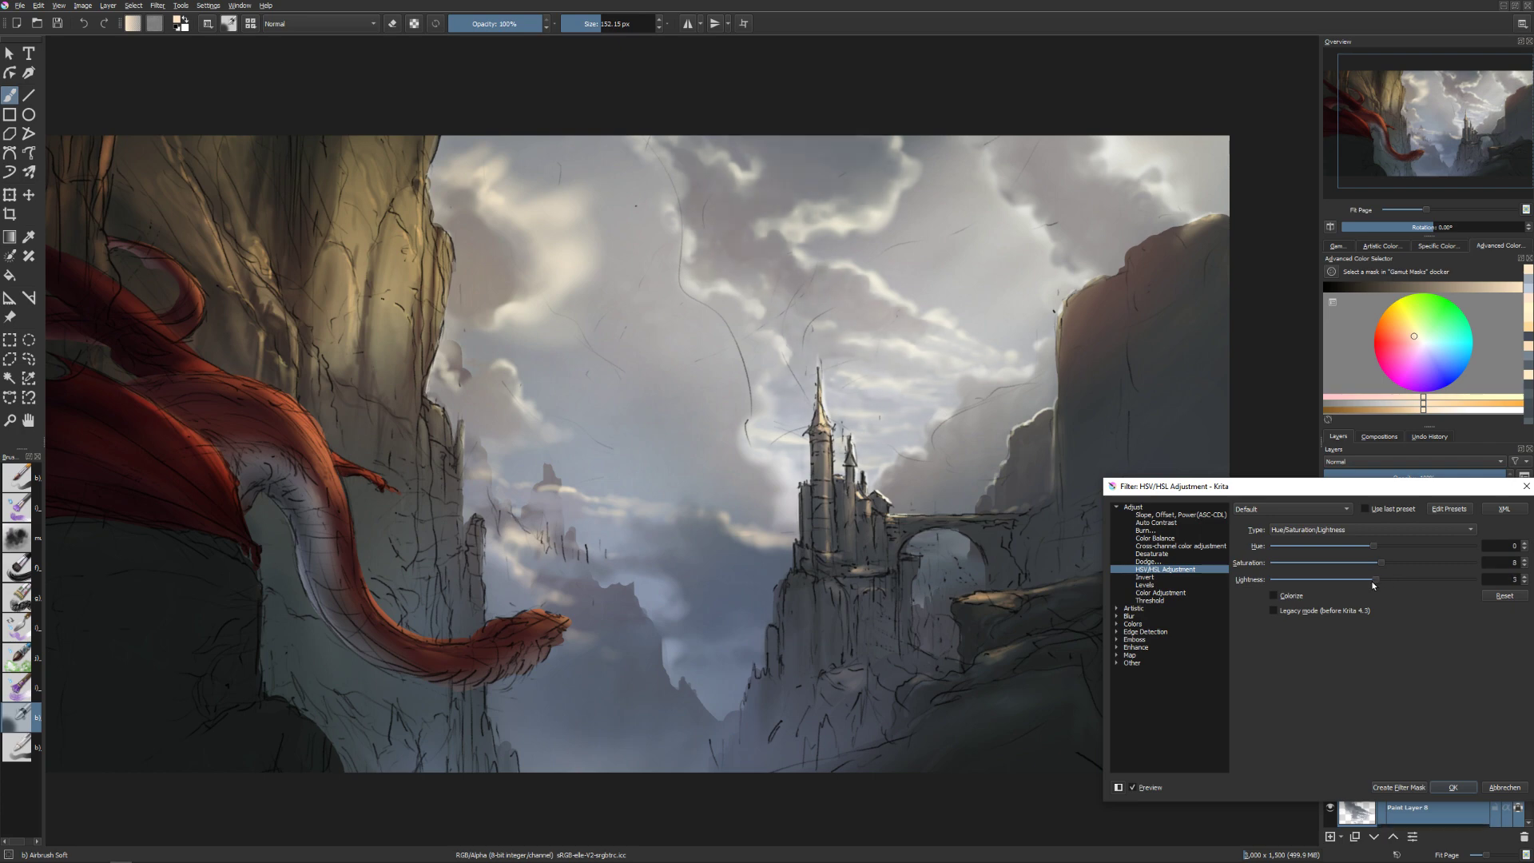
{"action": "mouse_move", "coordinate": [1382, 578]}
{"action": "left_mouse_down"}
{"action": "mouse_move", "coordinate": [1229, 588]}
{"action": "mouse_move", "coordinate": [1376, 593]}
{"action": "left_mouse_up"}
{"action": "left_click", "coordinate": [1452, 787]}
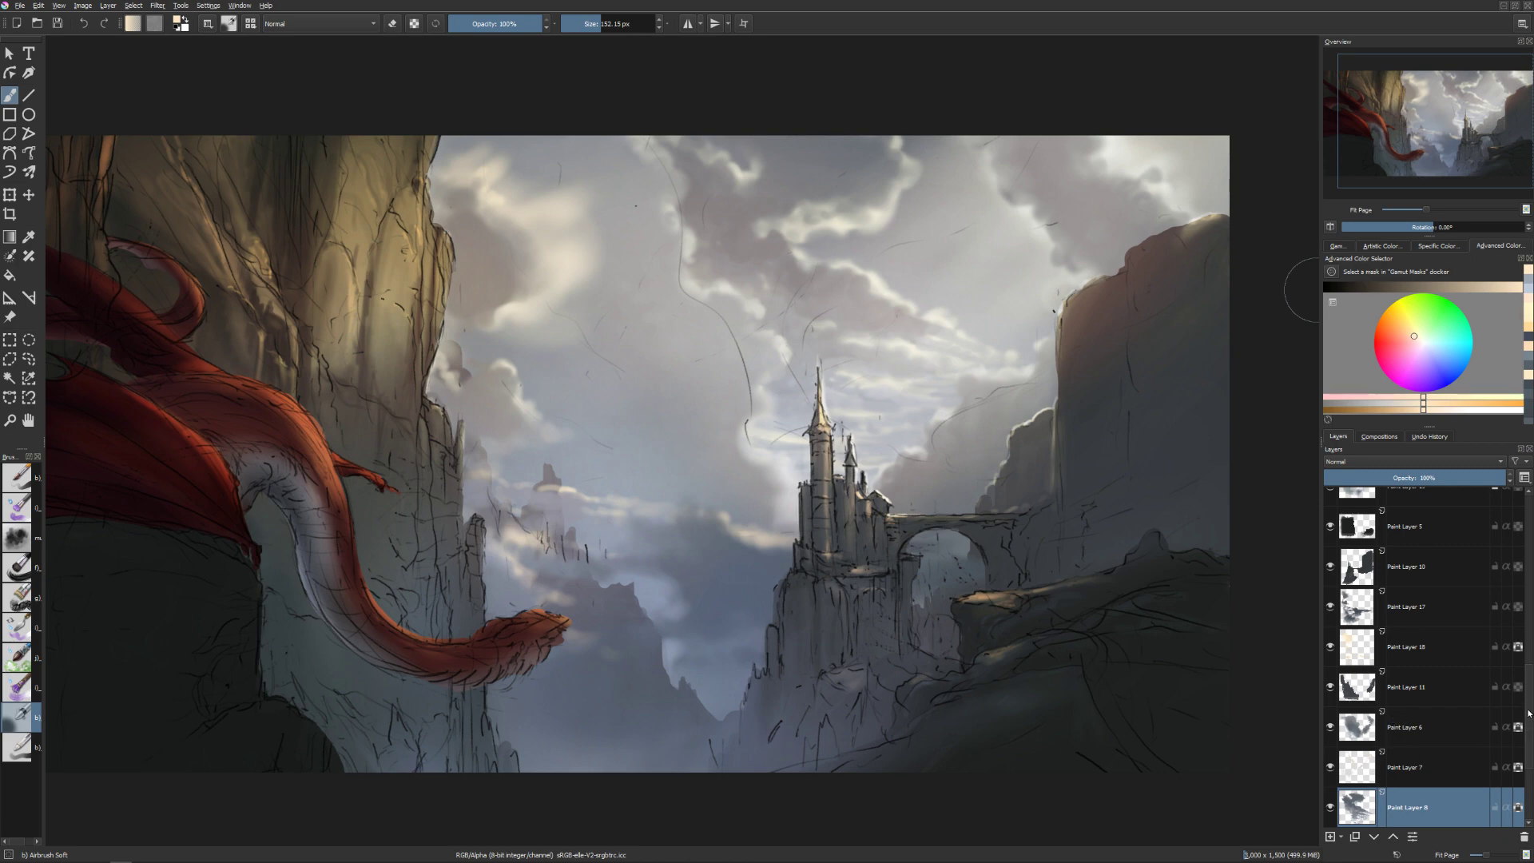
{"action": "scroll", "coordinate": [1508, 758], "scroll_direction": "down", "scroll_amount": 3}
{"action": "left_click", "coordinate": [1371, 726]}
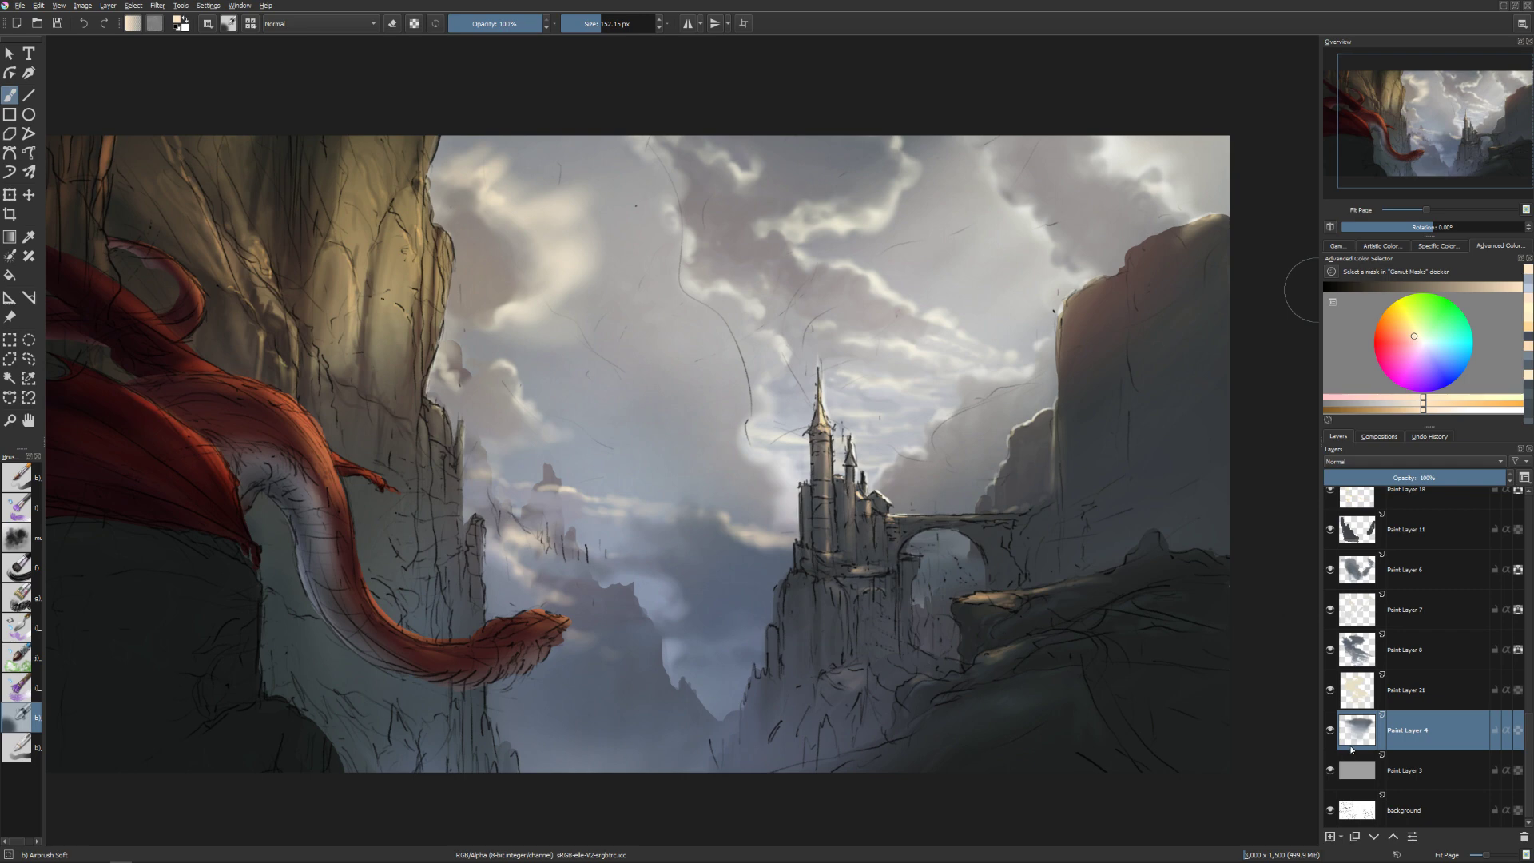
{"action": "key", "text": "ctrl+u"}
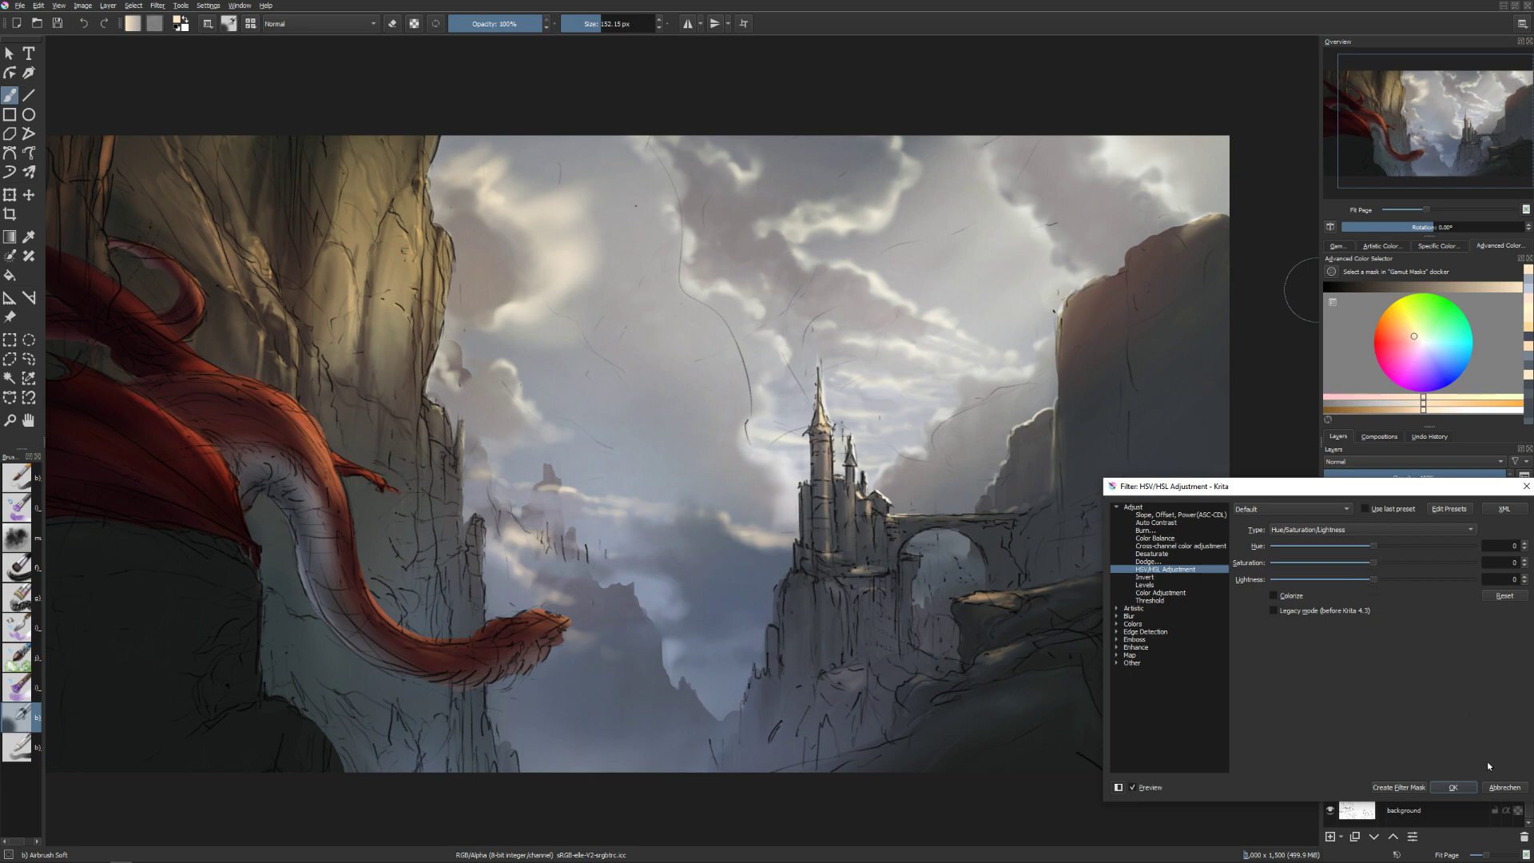
{"action": "left_click", "coordinate": [1504, 786]}
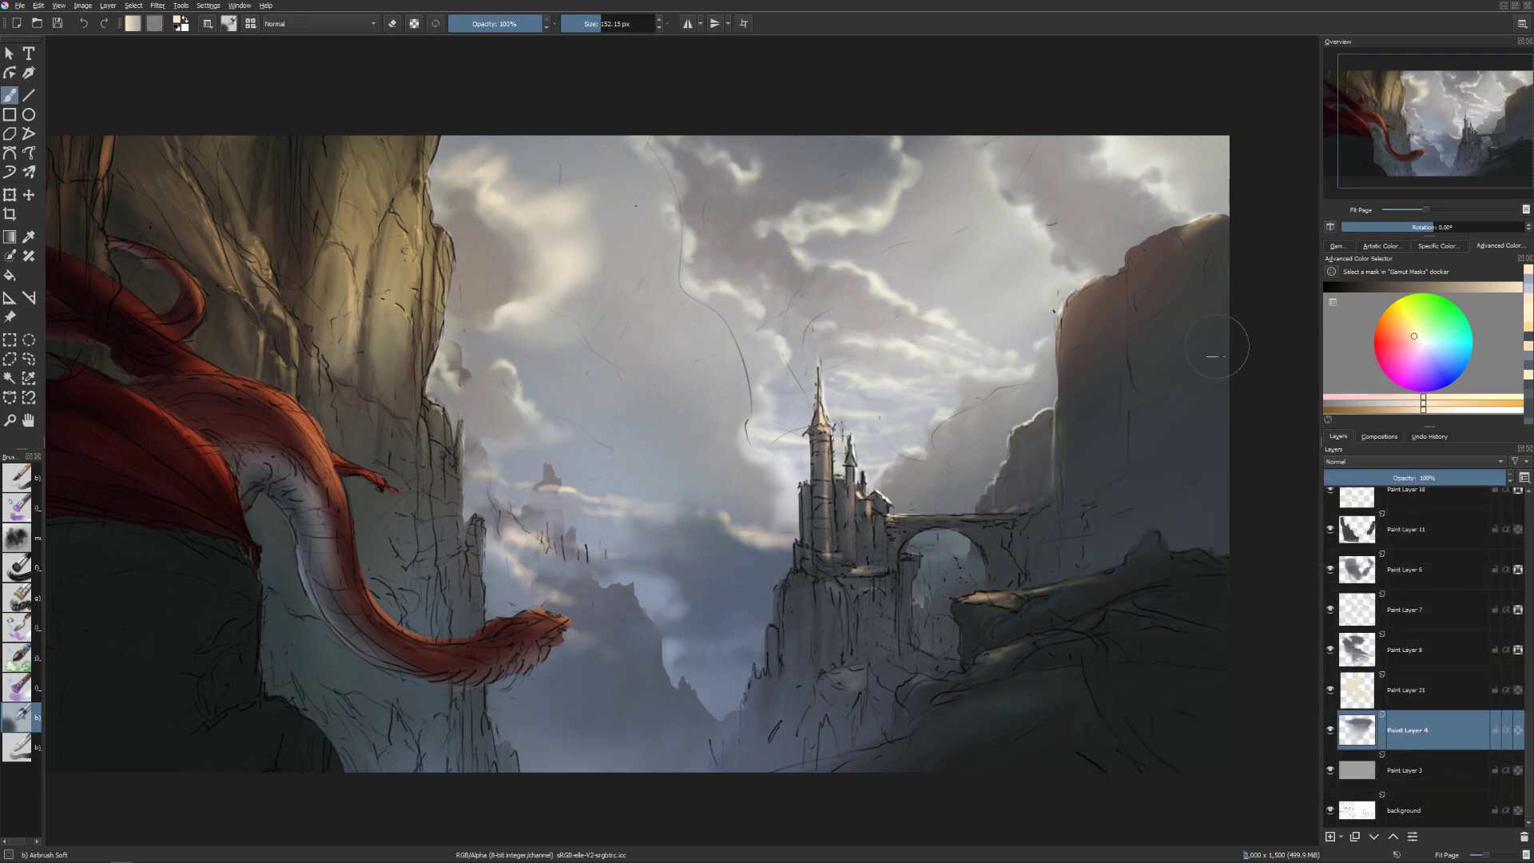
With a ~339 px brush, pick a greyish blue and spray it into the sky, undoing one stroke.
{"action": "mouse_move", "coordinate": [1177, 377]}
{"action": "left_mouse_down"}
{"action": "mouse_move", "coordinate": [1318, 377]}
{"action": "mouse_move", "coordinate": [1207, 412]}
{"action": "left_mouse_up"}
{"action": "left_click", "coordinate": [1437, 345]}
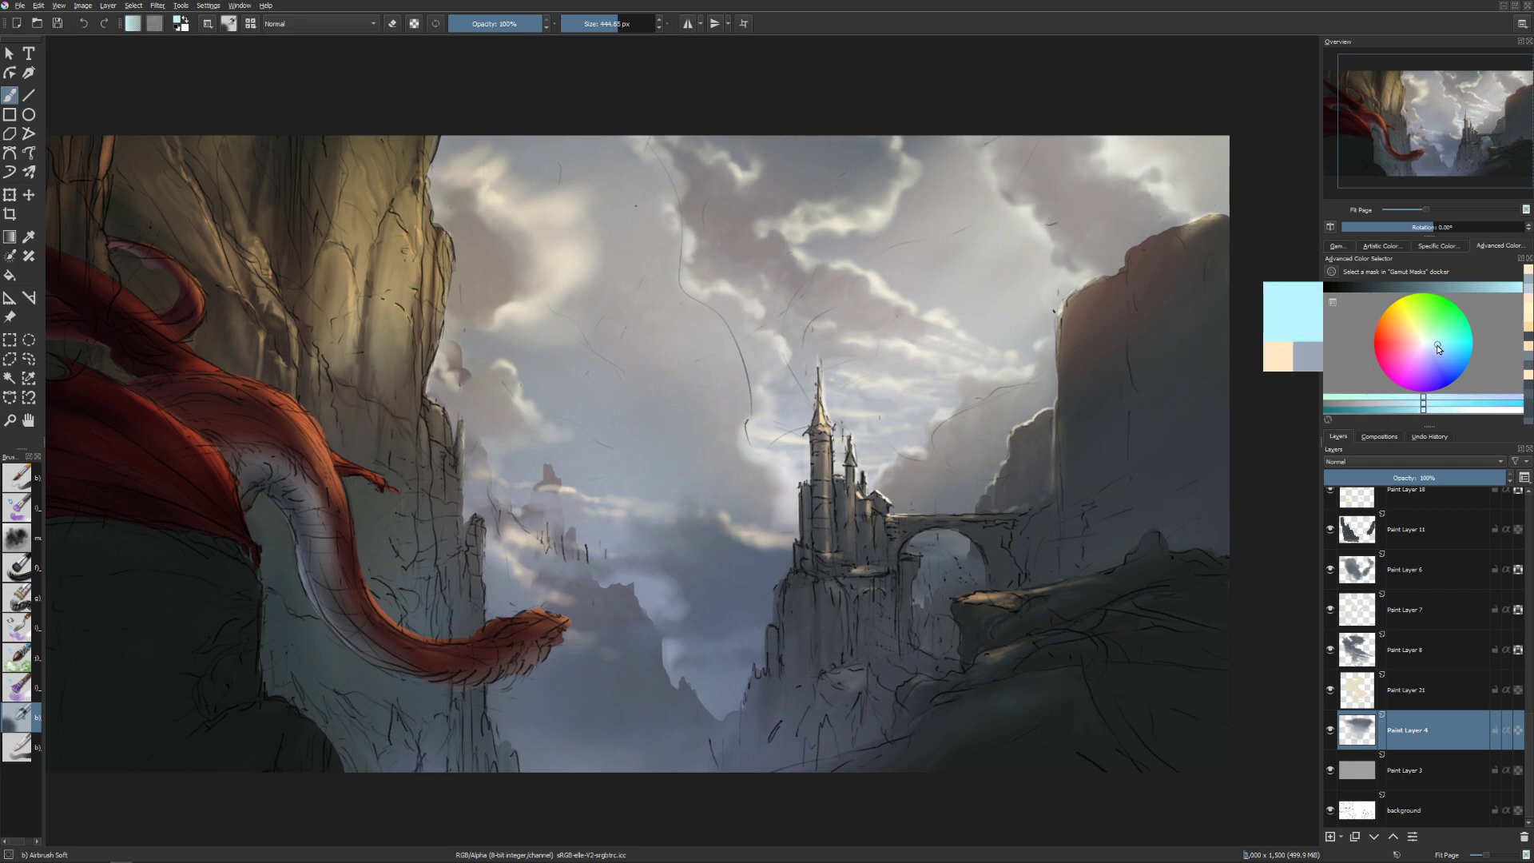
{"action": "left_click", "coordinate": [1449, 286]}
{"action": "left_click", "coordinate": [1442, 352]}
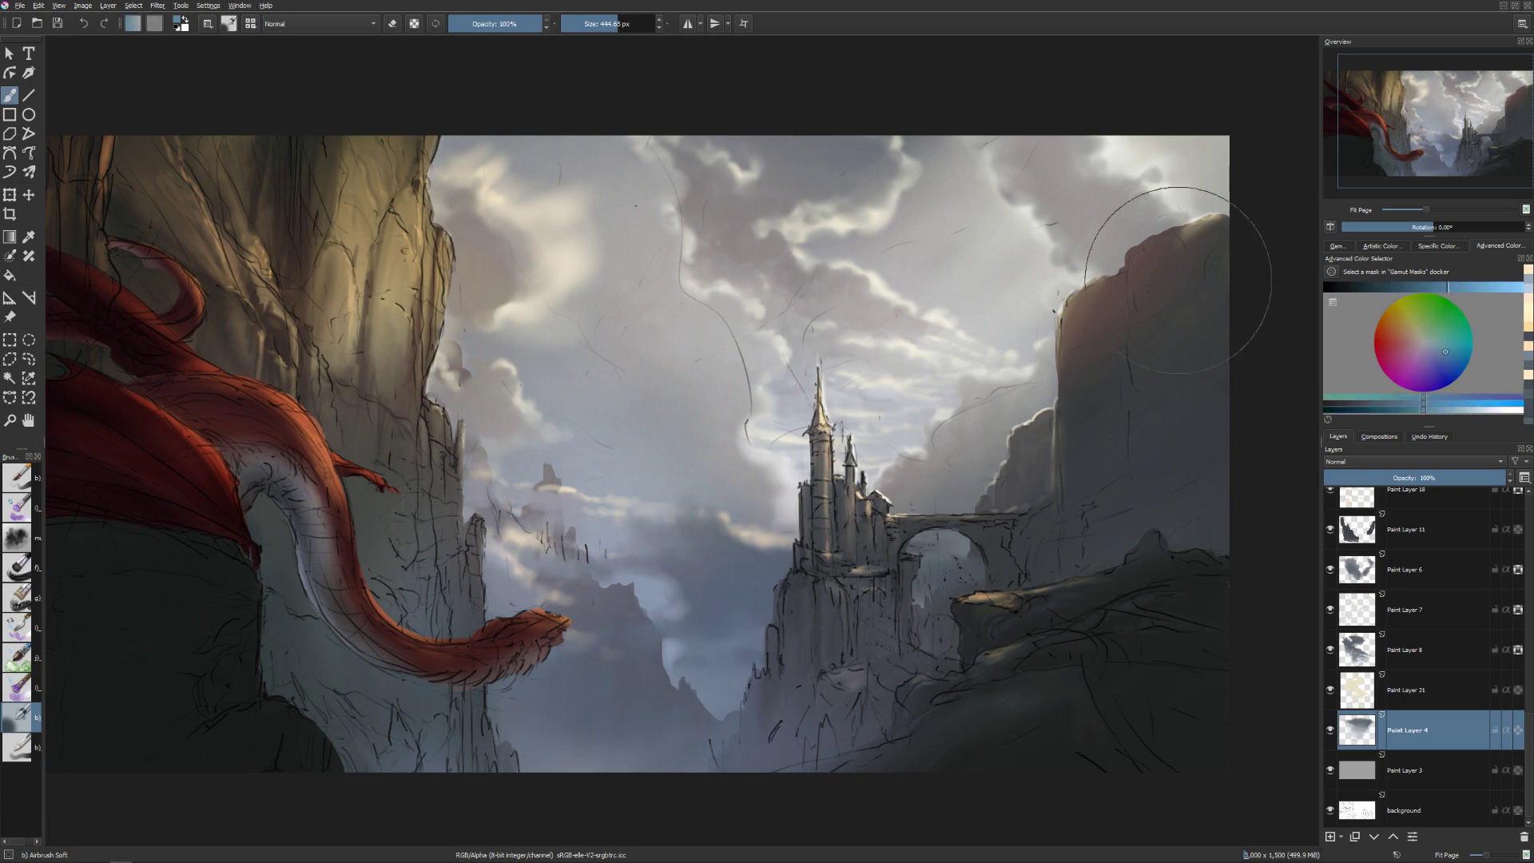
{"action": "left_click_drag", "start_coordinate": [984, 249], "coordinate": [1048, 250], "text": "shift"}
{"action": "left_click_drag", "start_coordinate": [886, 160], "coordinate": [1036, 240]}
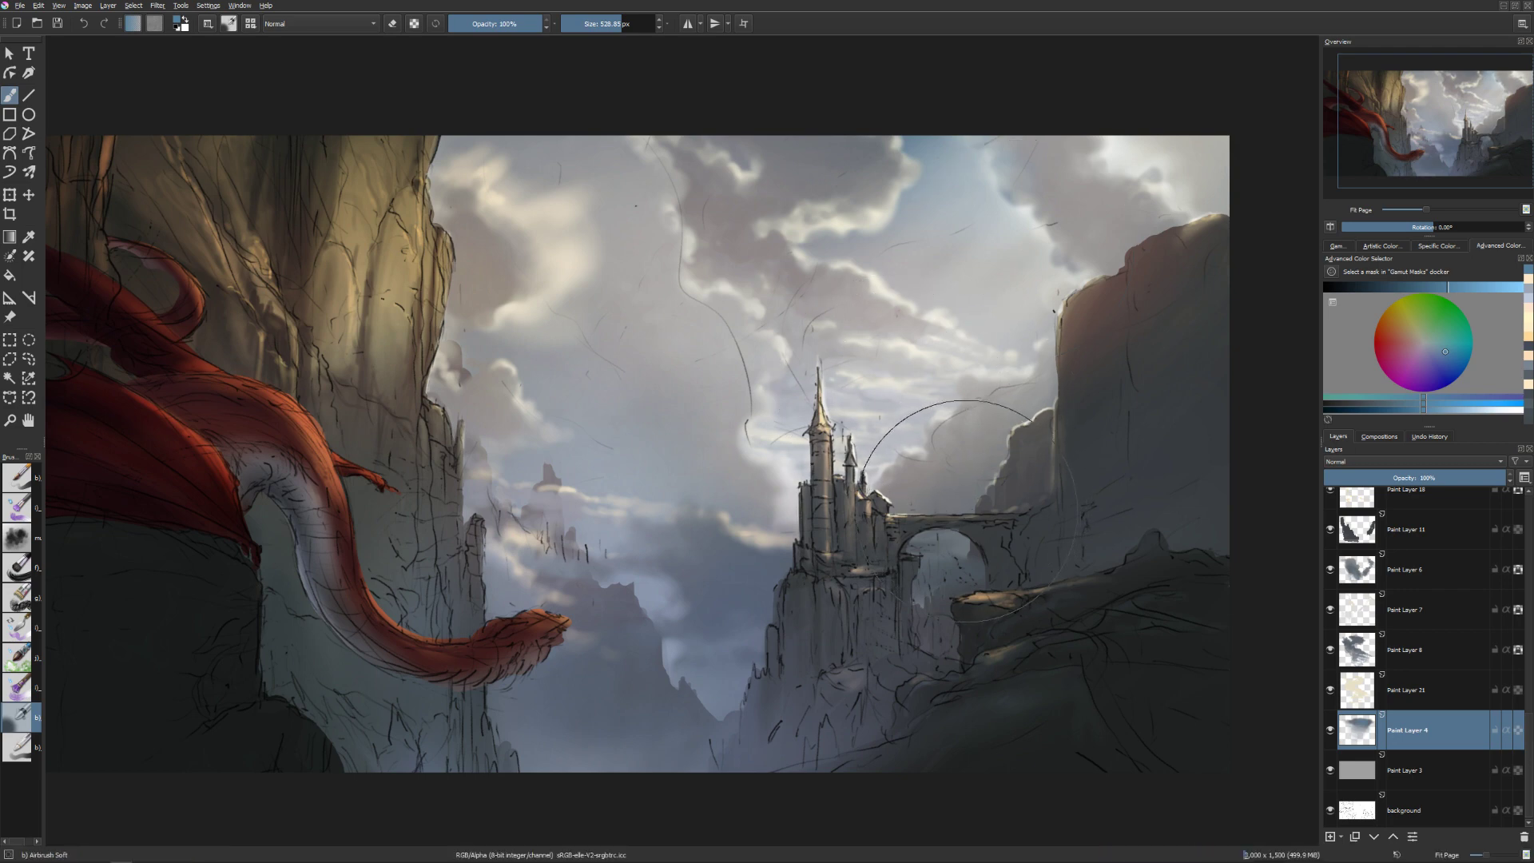
{"action": "key", "text": "ctrl+z"}
Sweep a darker blue across the sky and its right side with a ~720 then ~606 px brush.
{"action": "mouse_move", "coordinate": [960, 224]}
{"action": "left_mouse_down", "text": "shift"}
{"action": "mouse_move", "coordinate": [1038, 223]}
{"action": "mouse_move", "coordinate": [1158, 278]}
{"action": "mouse_move", "coordinate": [1254, 170]}
{"action": "mouse_move", "coordinate": [1095, 203]}
{"action": "mouse_move", "coordinate": [968, 288]}
{"action": "mouse_move", "coordinate": [757, 306]}
{"action": "mouse_move", "coordinate": [894, 271]}
{"action": "mouse_move", "coordinate": [993, 184]}
{"action": "mouse_move", "coordinate": [1092, 178]}
{"action": "left_mouse_up", "text": "shift"}
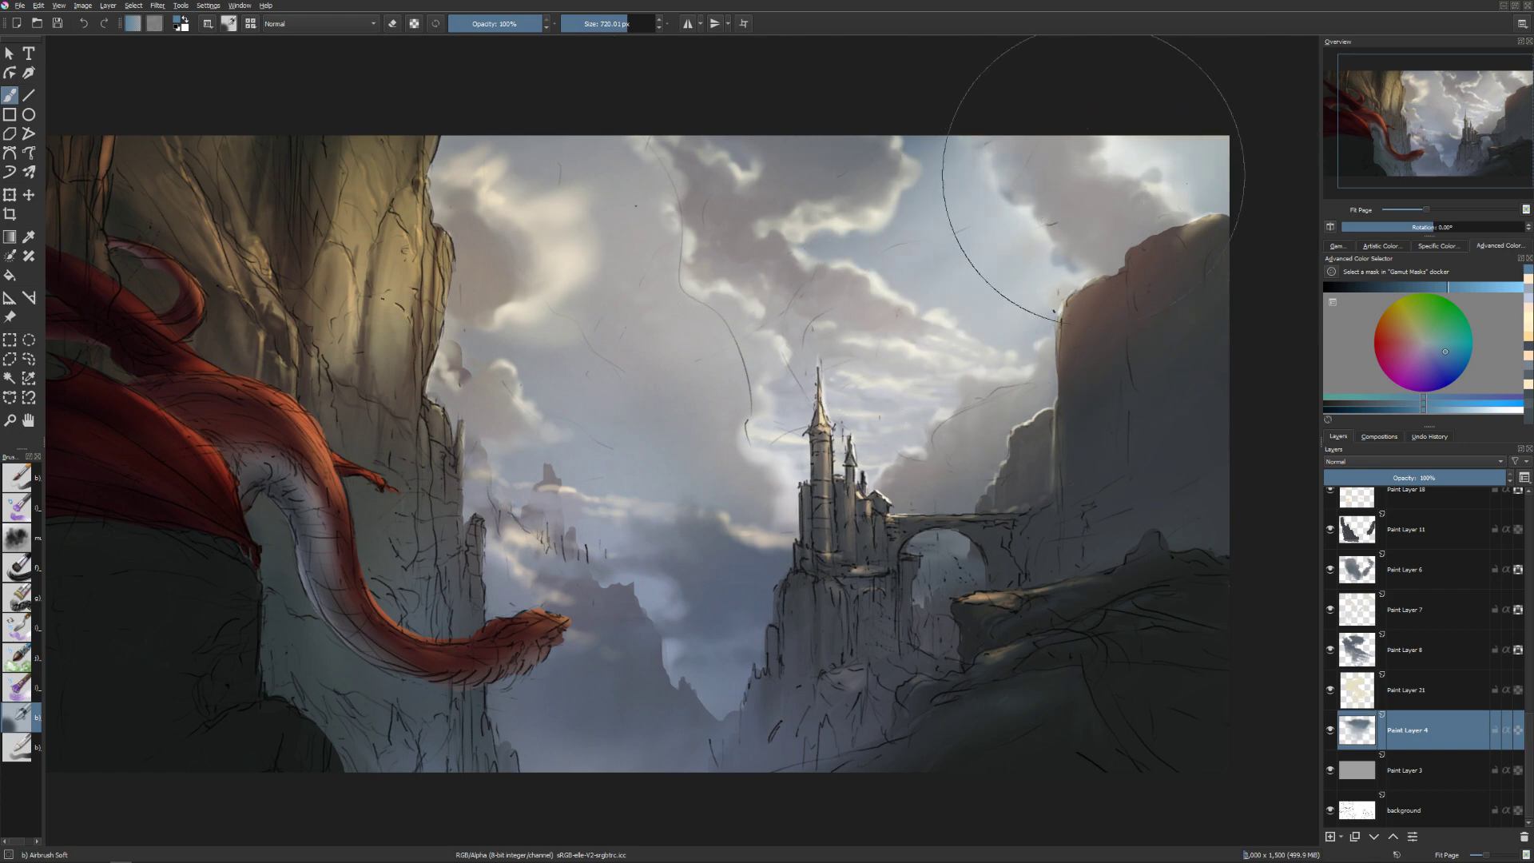
{"action": "left_click", "coordinate": [1441, 290]}
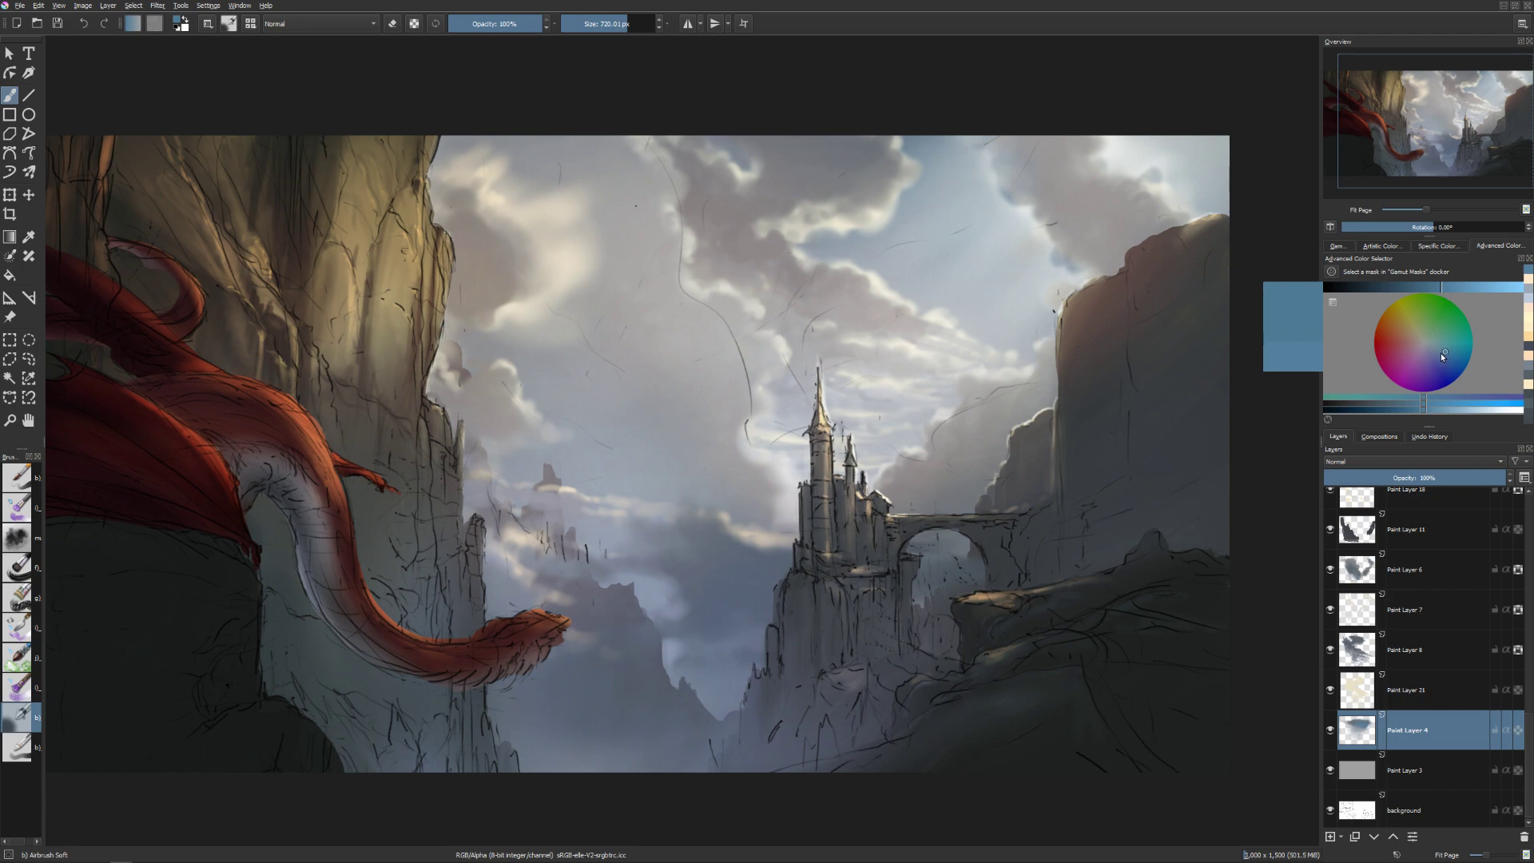
{"action": "left_click_drag", "start_coordinate": [1143, 247], "coordinate": [789, 182]}
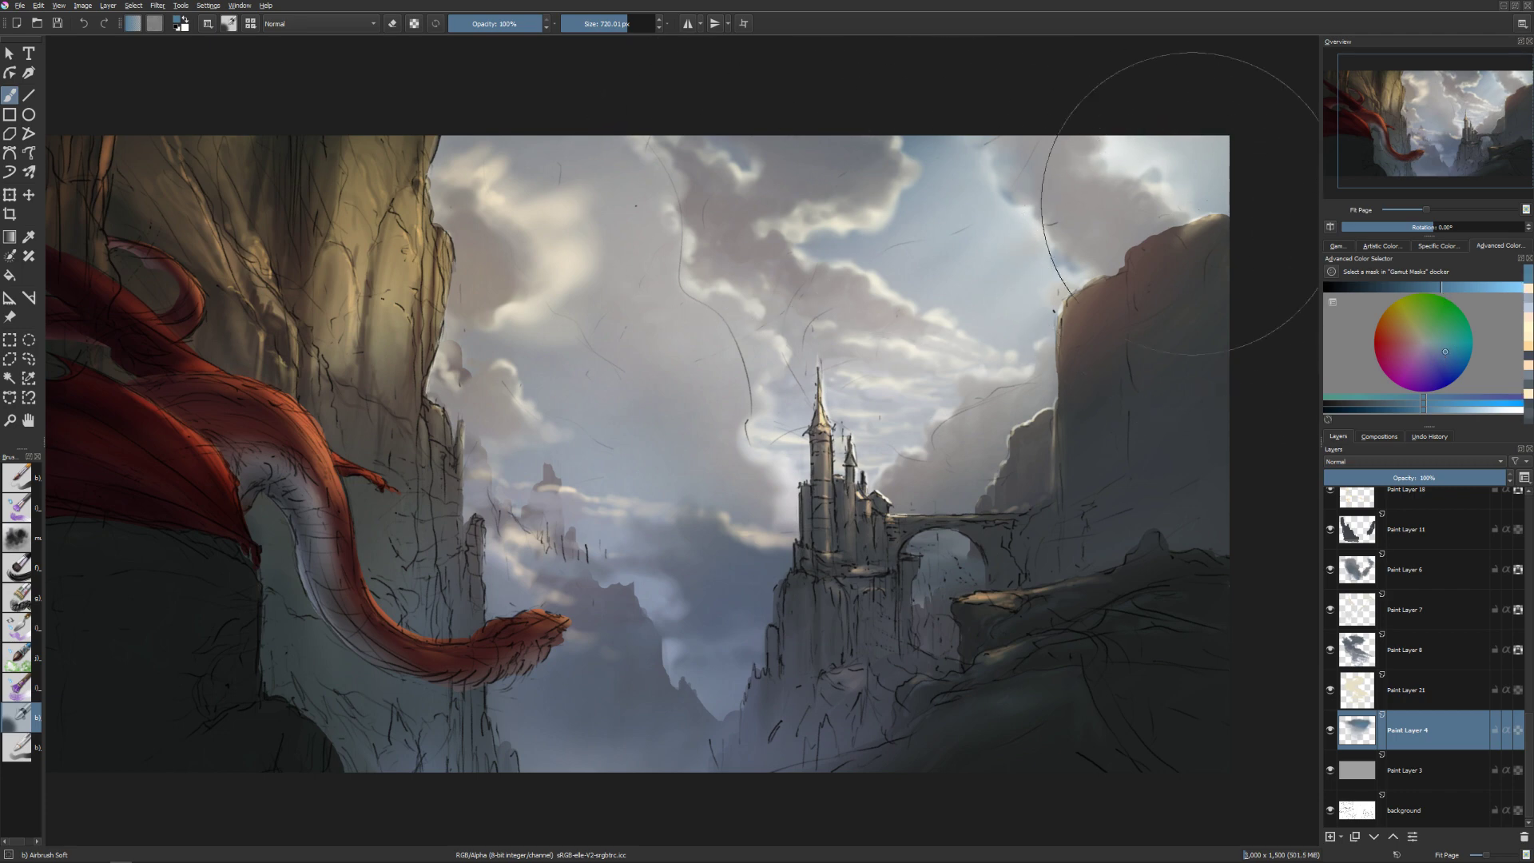
{"action": "left_click", "coordinate": [1445, 356]}
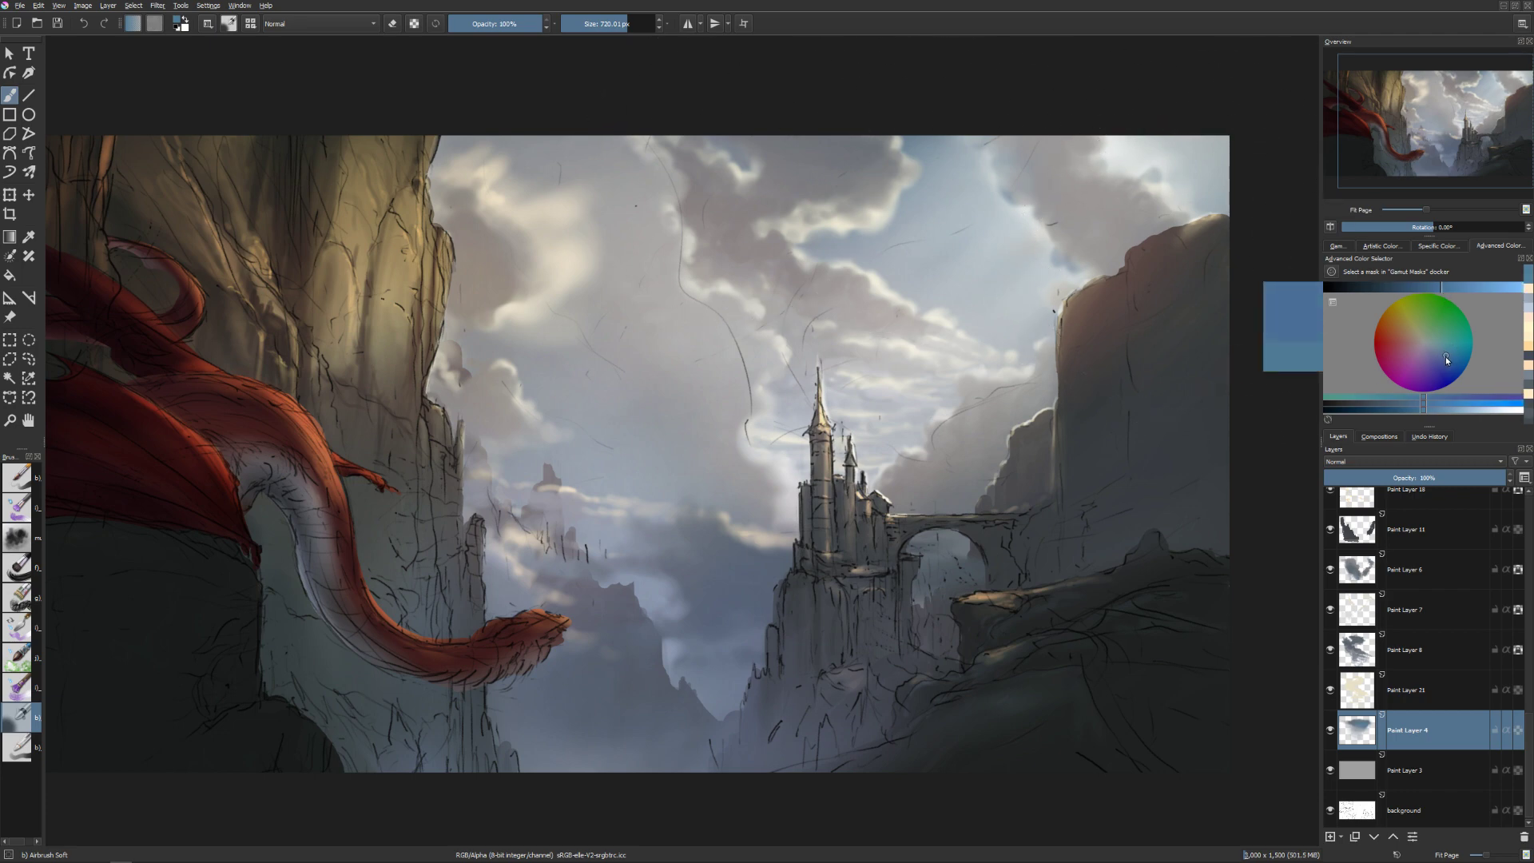
{"action": "left_click_drag", "start_coordinate": [928, 174], "coordinate": [841, 174], "text": "shift"}
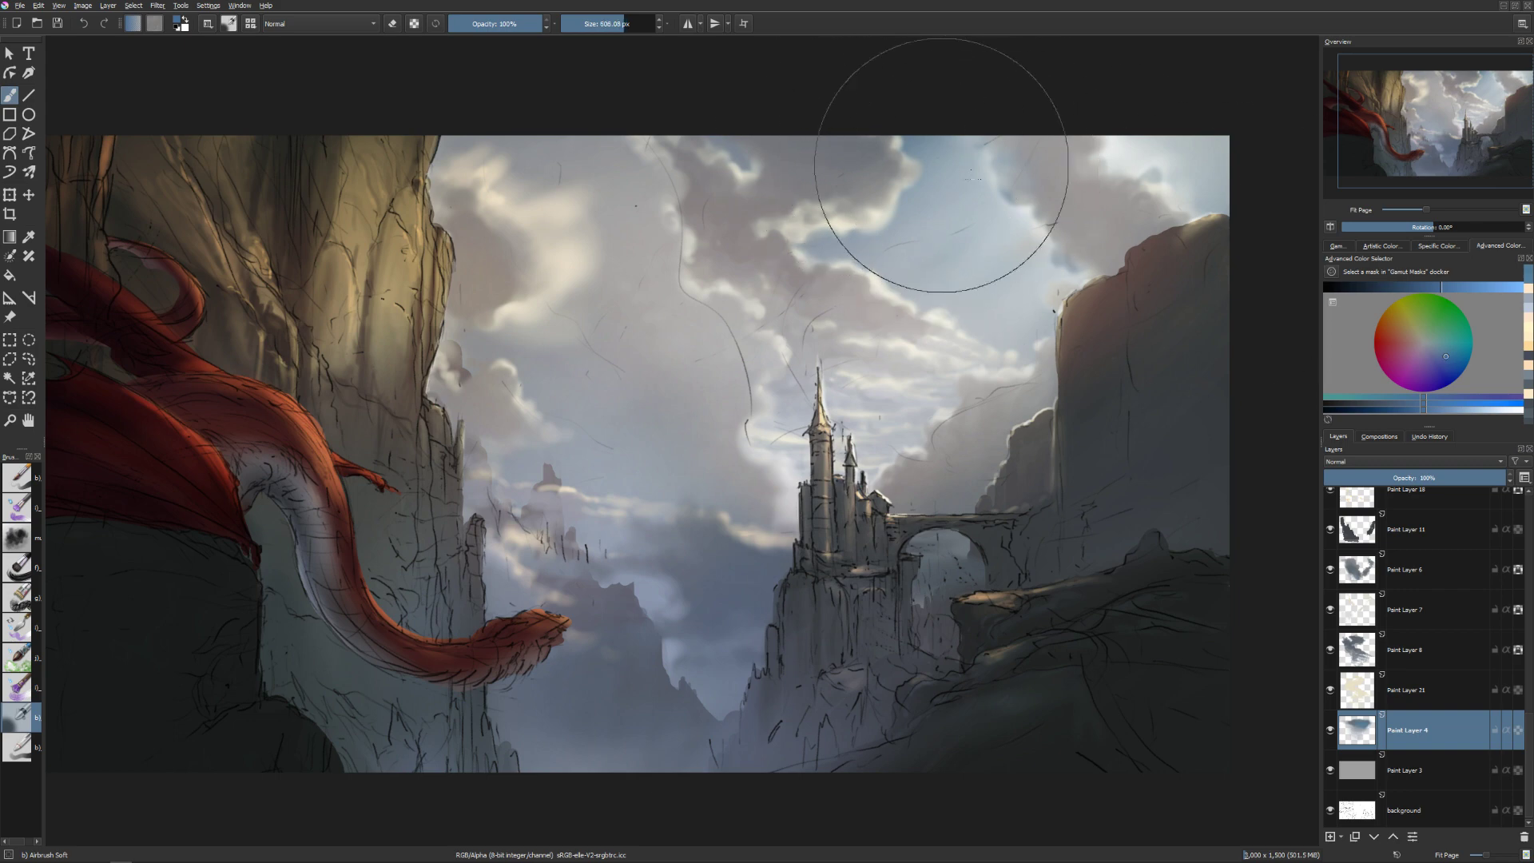
{"action": "mouse_move", "coordinate": [1114, 176]}
{"action": "left_mouse_down"}
{"action": "mouse_move", "coordinate": [1102, 158]}
{"action": "mouse_move", "coordinate": [1191, 162]}
{"action": "left_mouse_up"}
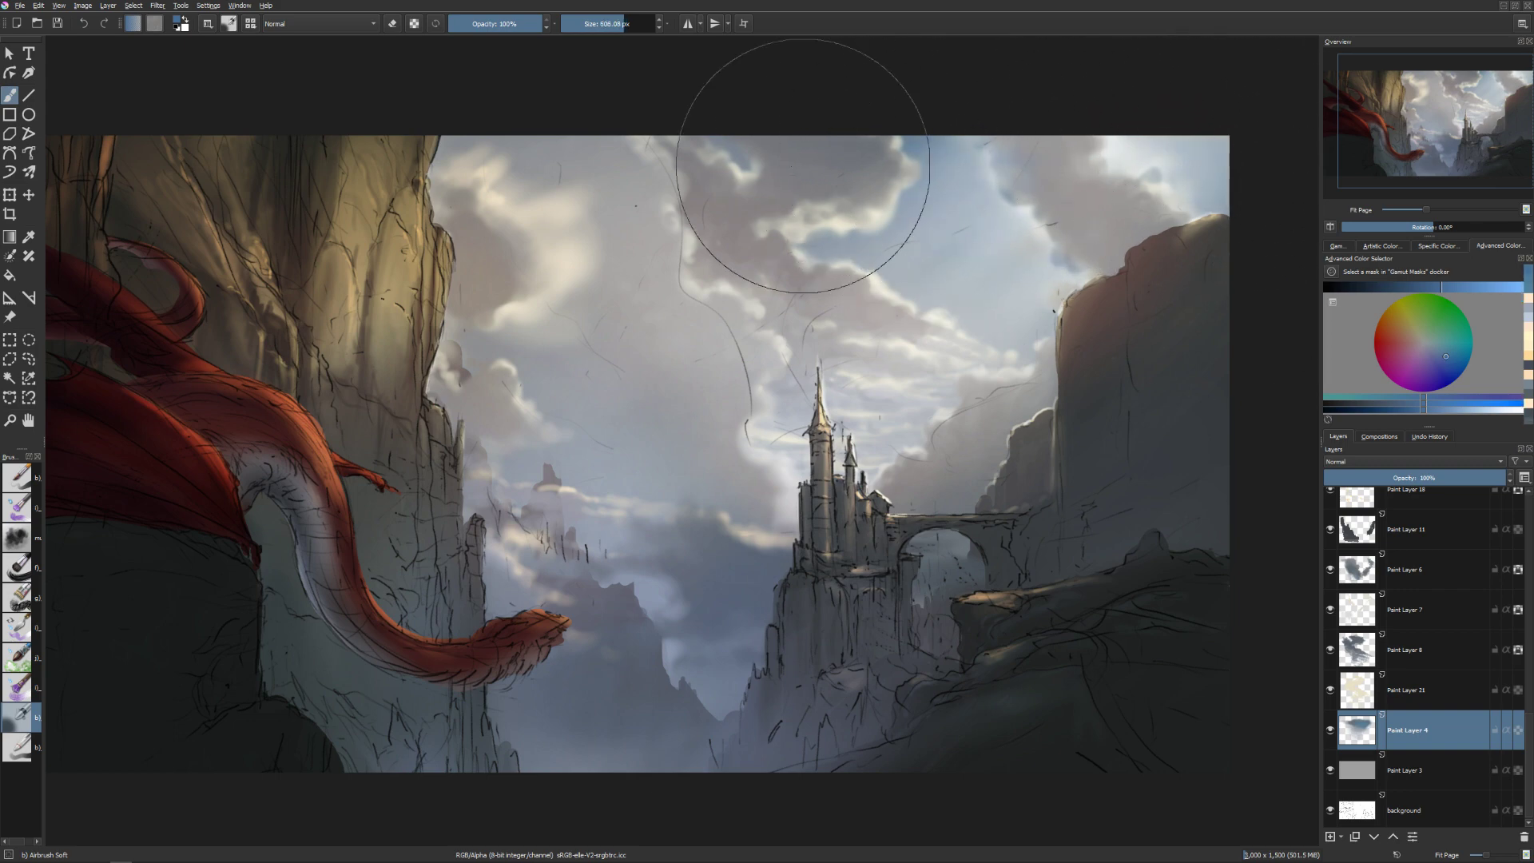
{"action": "key", "text": "bracketleft"}
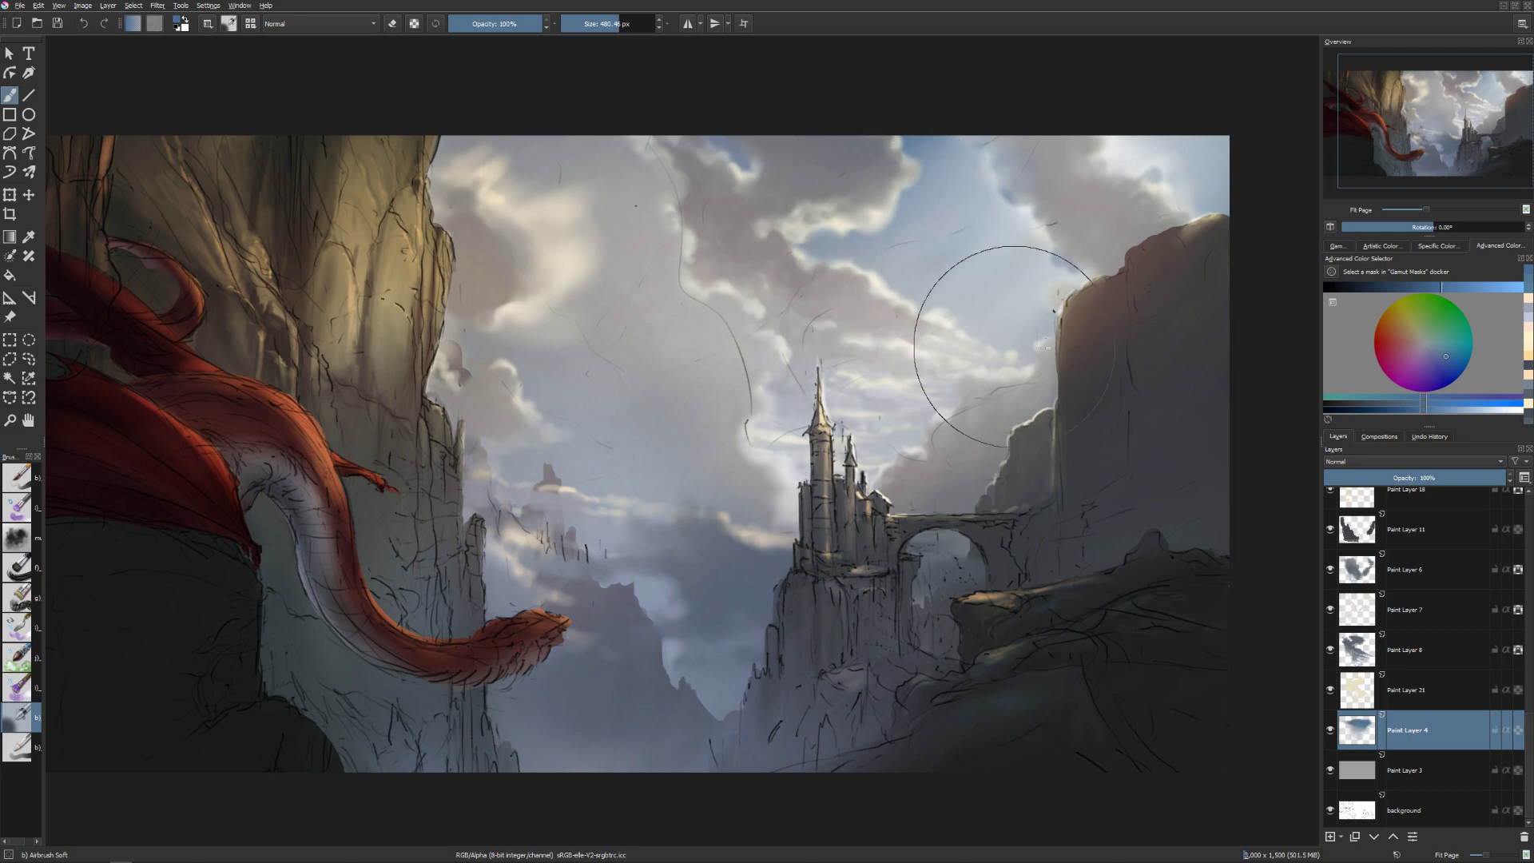
Mix a lighter blue, set the brush to about 359 px and toggle the grayscale proof to check values.
{"action": "left_click", "coordinate": [1443, 350]}
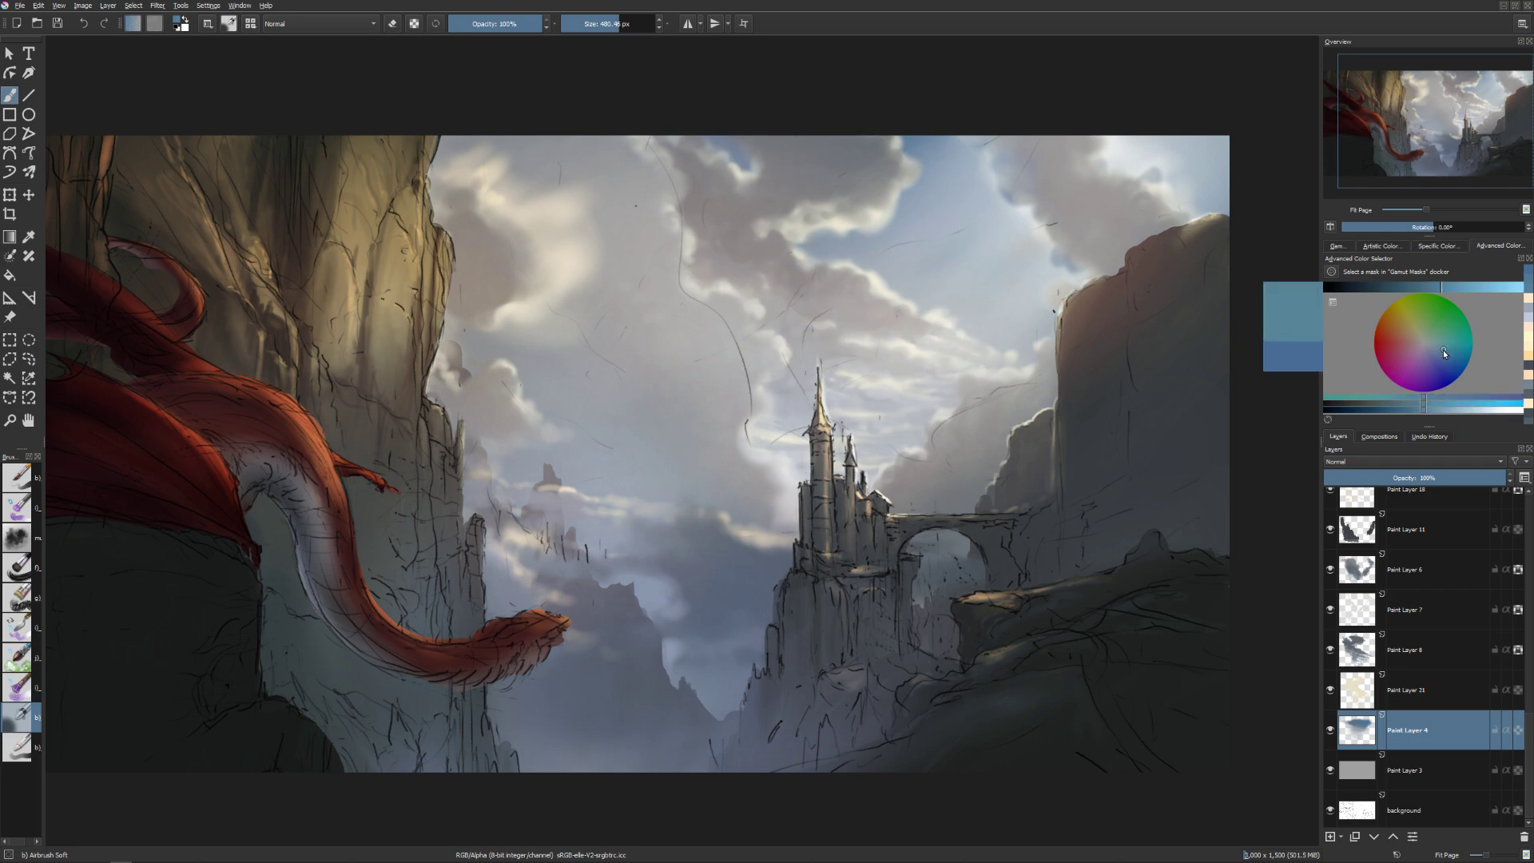
{"action": "left_click", "coordinate": [1482, 286]}
{"action": "left_click_drag", "start_coordinate": [1487, 291], "coordinate": [1492, 289]}
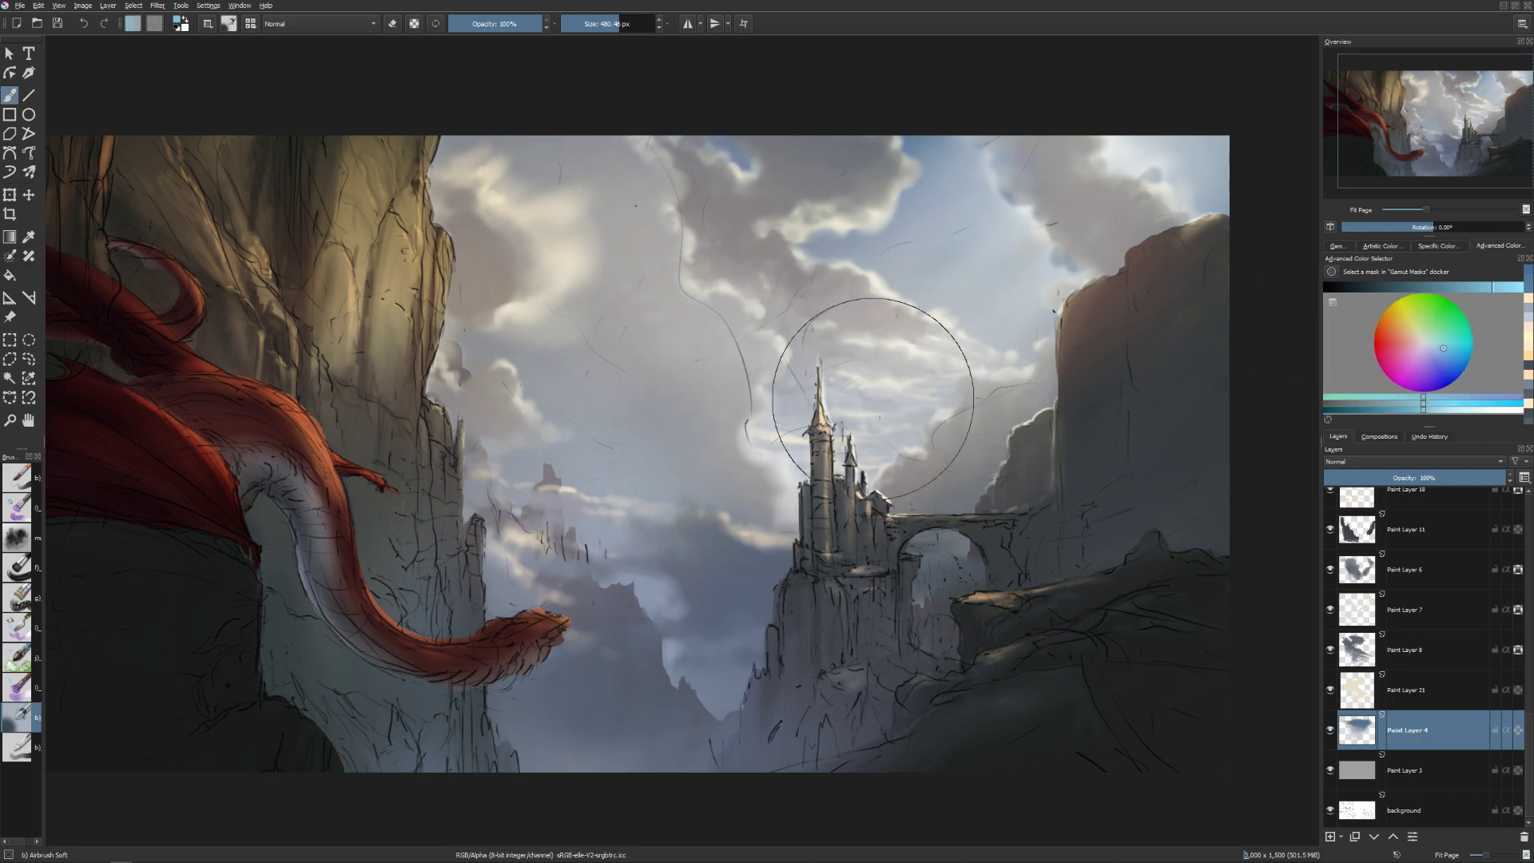
{"action": "key", "text": "bracketright"}
{"action": "left_click_drag", "start_coordinate": [942, 407], "coordinate": [847, 413]}
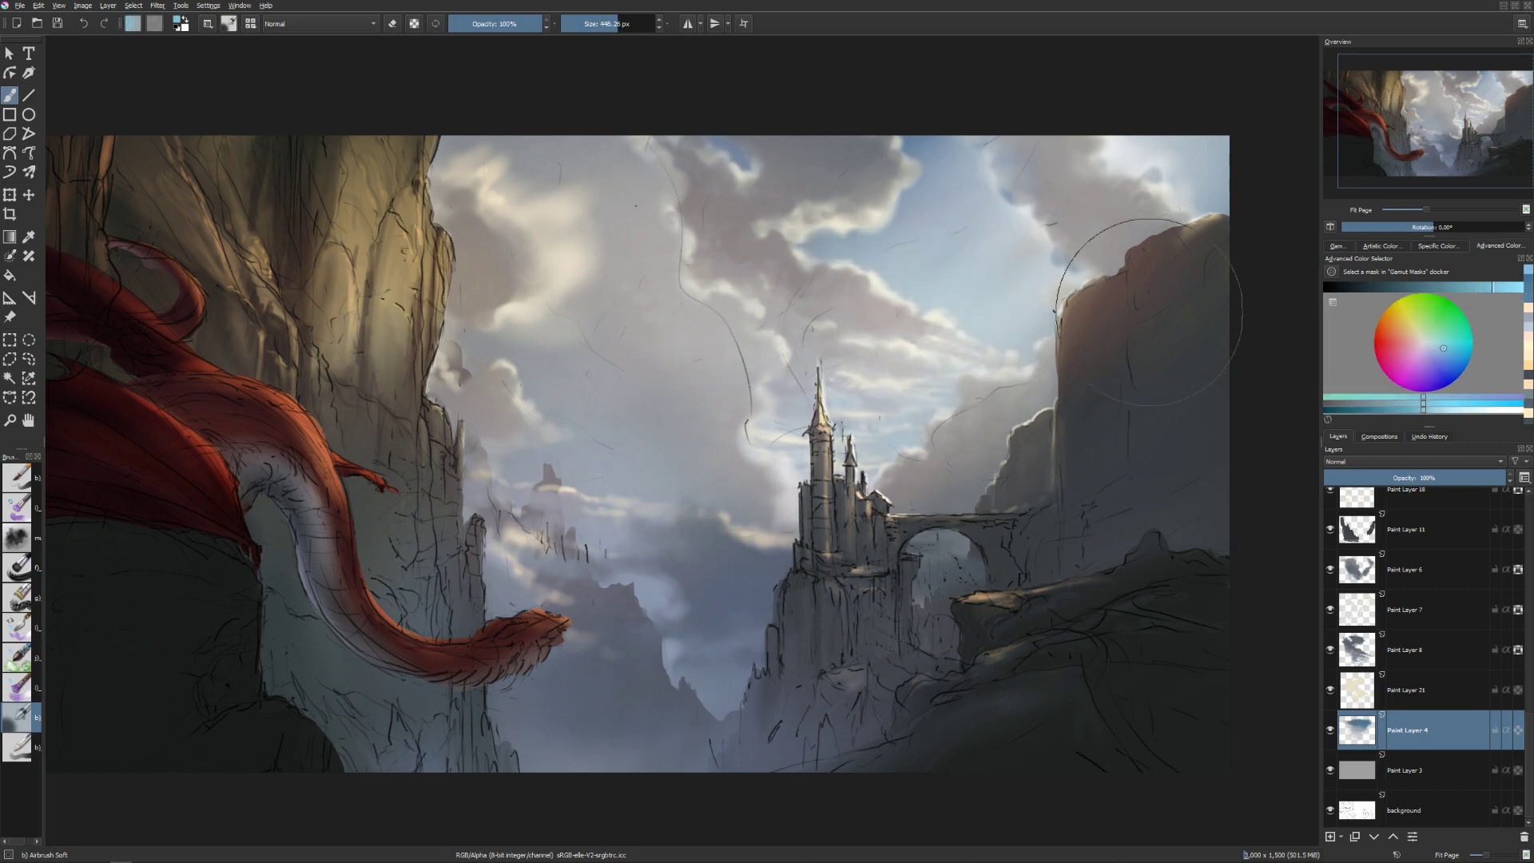
{"action": "left_click", "coordinate": [1498, 291]}
{"action": "left_click_drag", "start_coordinate": [1499, 291], "coordinate": [1506, 289]}
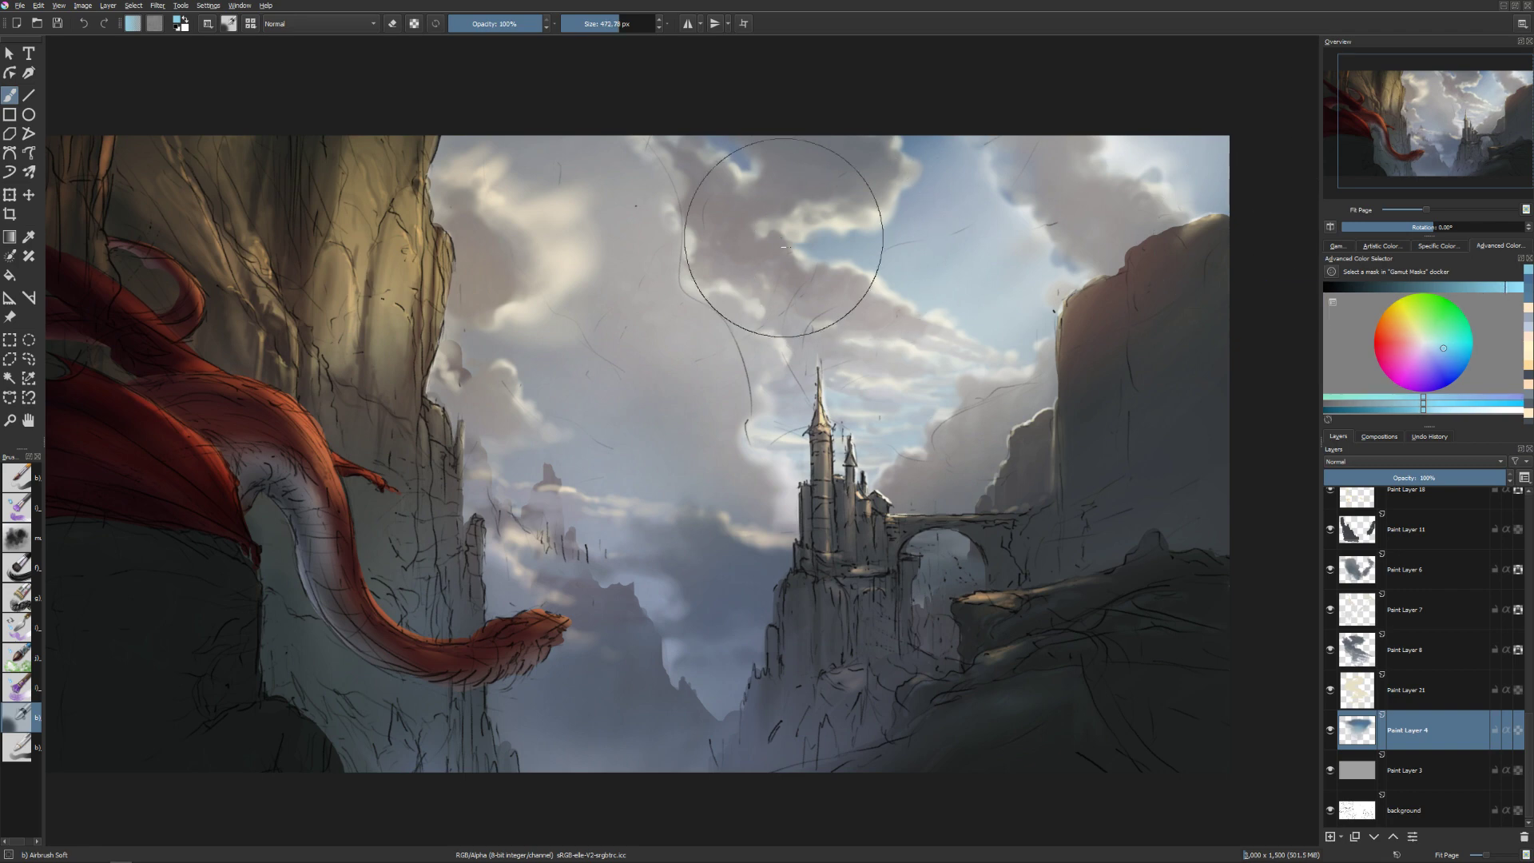
{"action": "key", "text": "bracketleft"}
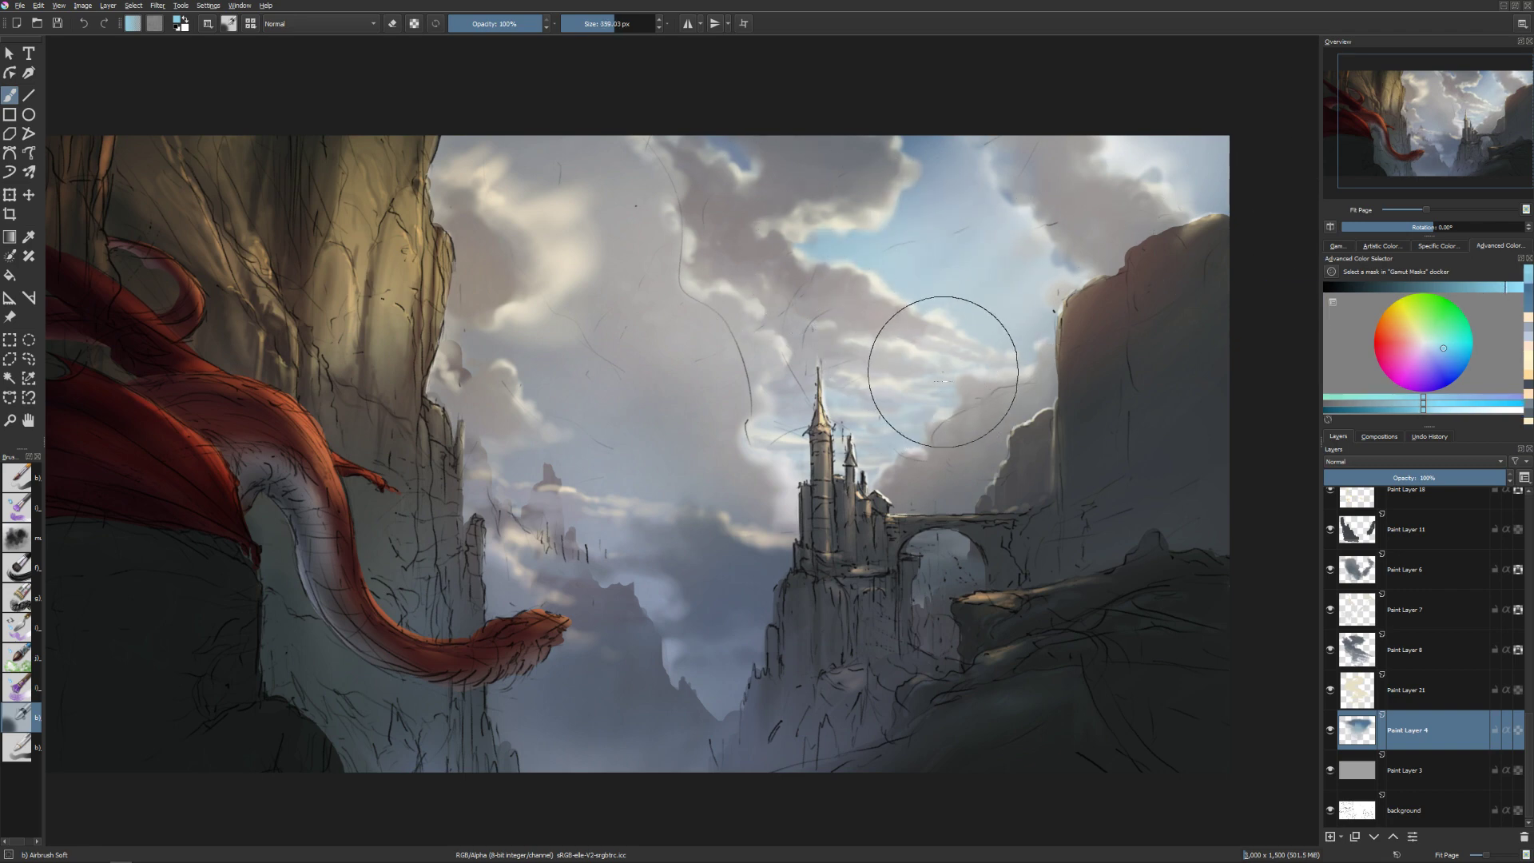
{"action": "key", "text": "ctrl+y"}
{"action": "key", "text": "ctrl+y"}
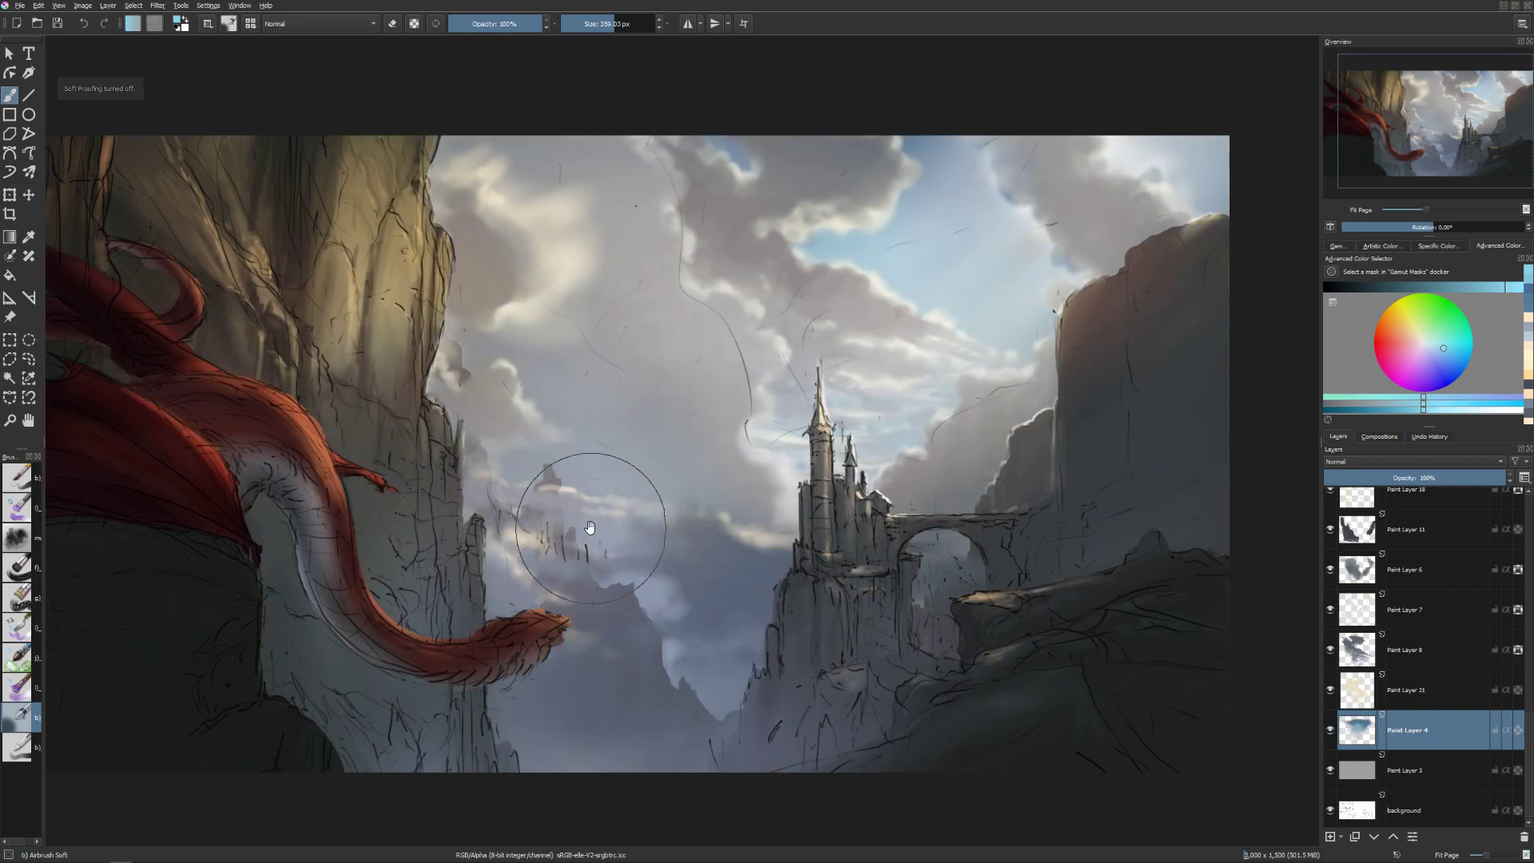
{"action": "left_click_drag", "start_coordinate": [639, 489], "coordinate": [724, 460]}
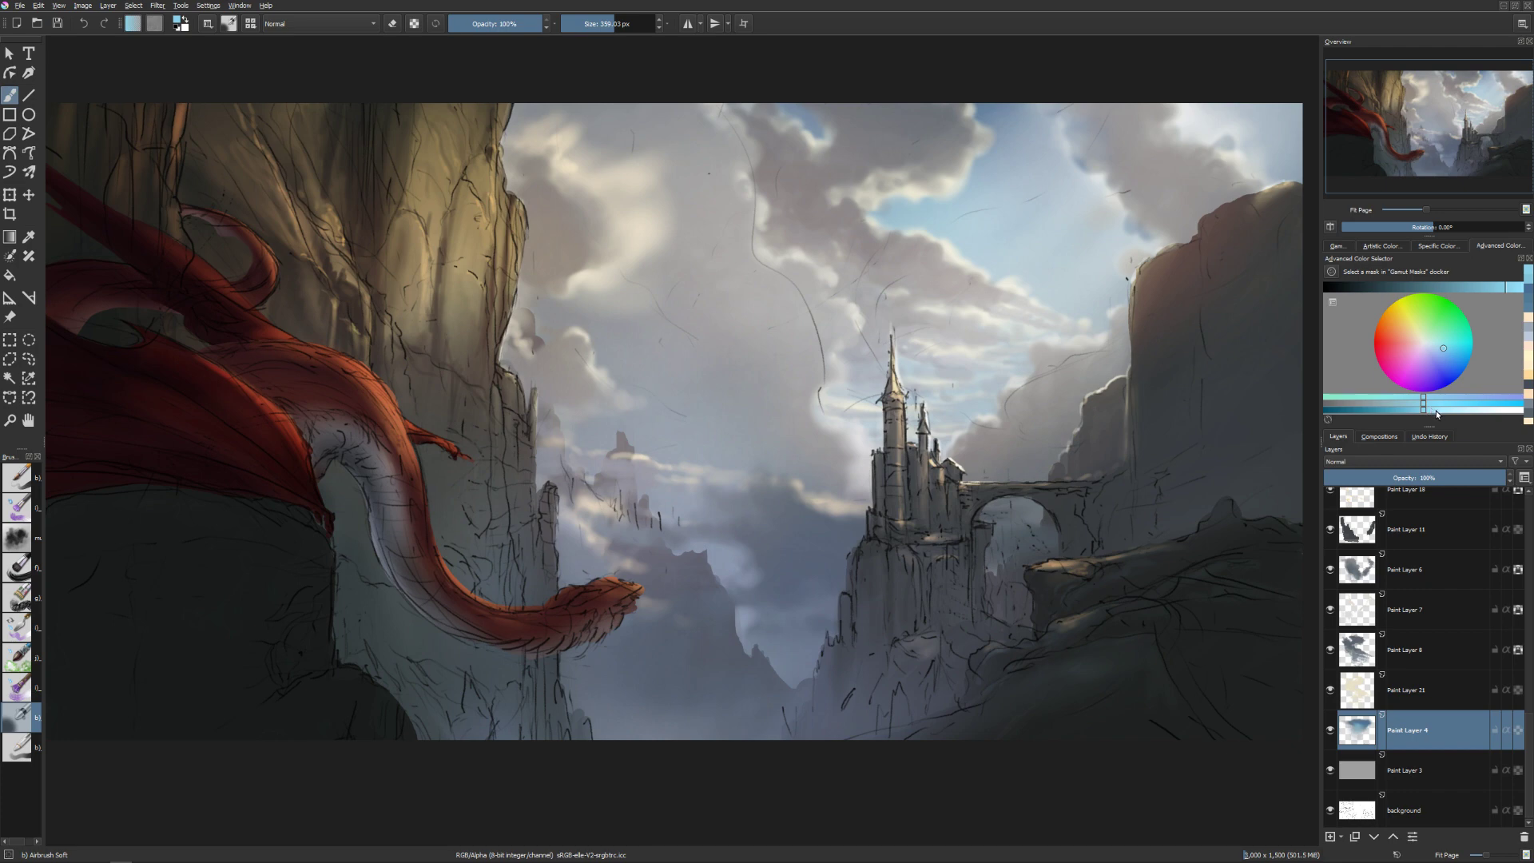
Brighten the colour to a light blue and airbrush a glow into the sky around the castle spire.
{"action": "left_click_drag", "start_coordinate": [1437, 413], "coordinate": [1454, 409]}
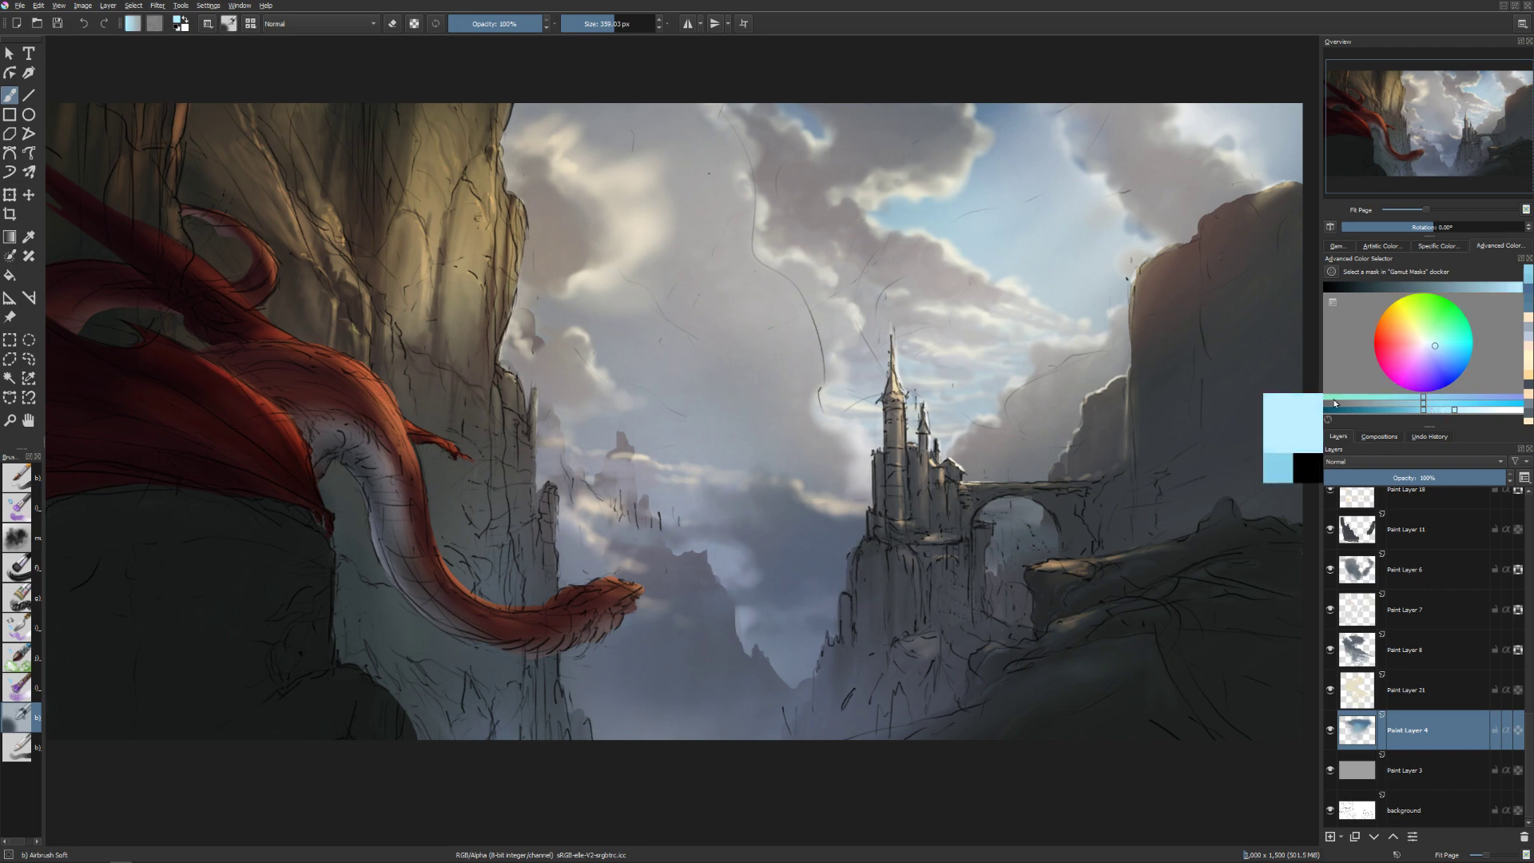
{"action": "left_click_drag", "start_coordinate": [818, 368], "coordinate": [1053, 394]}
{"action": "left_click_drag", "start_coordinate": [851, 406], "coordinate": [851, 406]}
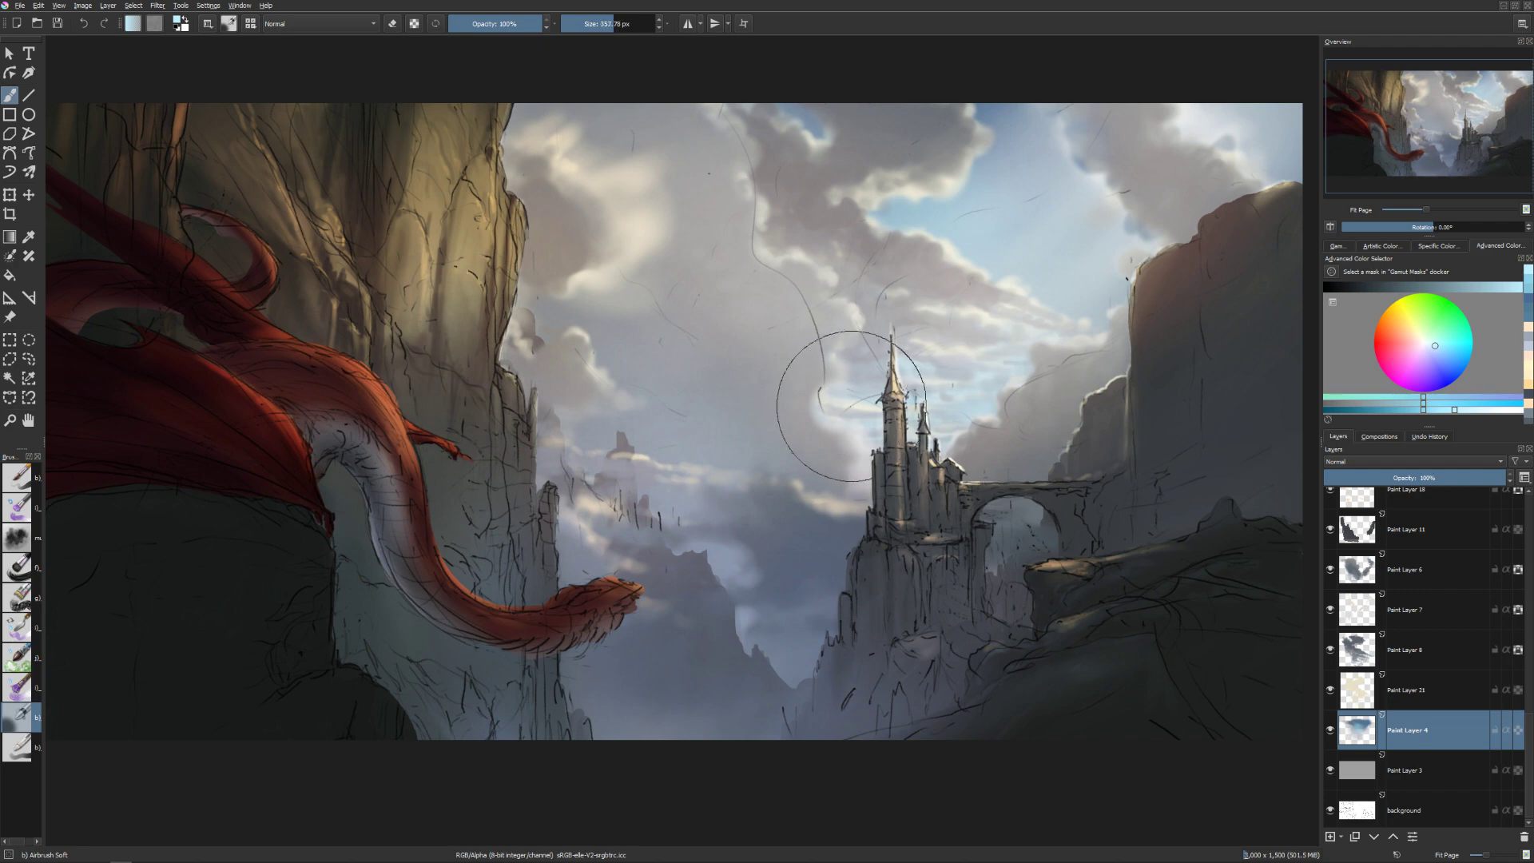
{"action": "left_click", "coordinate": [1466, 413]}
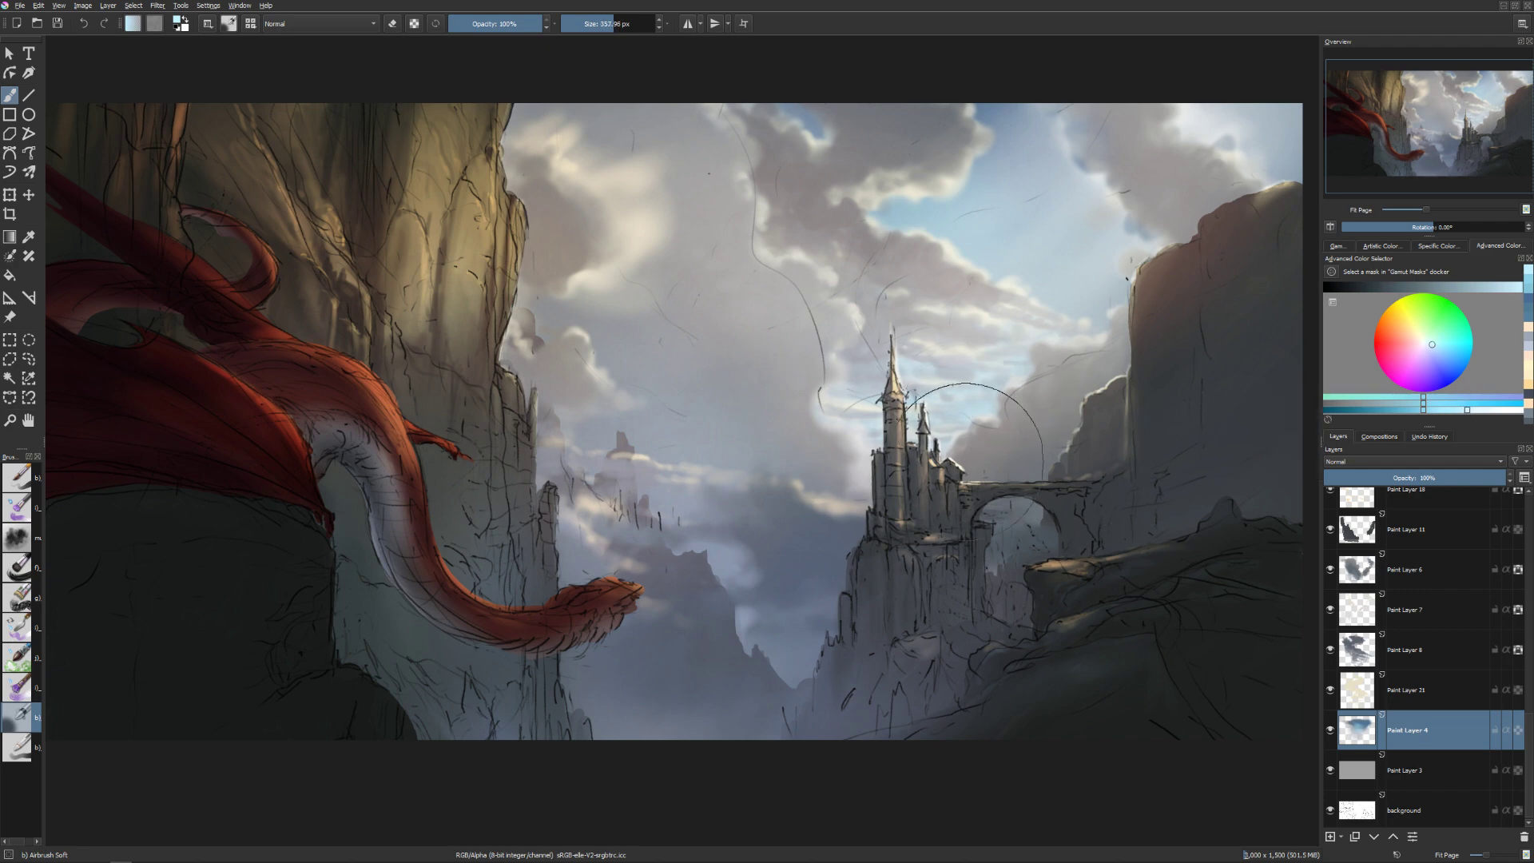
{"action": "key", "text": "bracketright"}
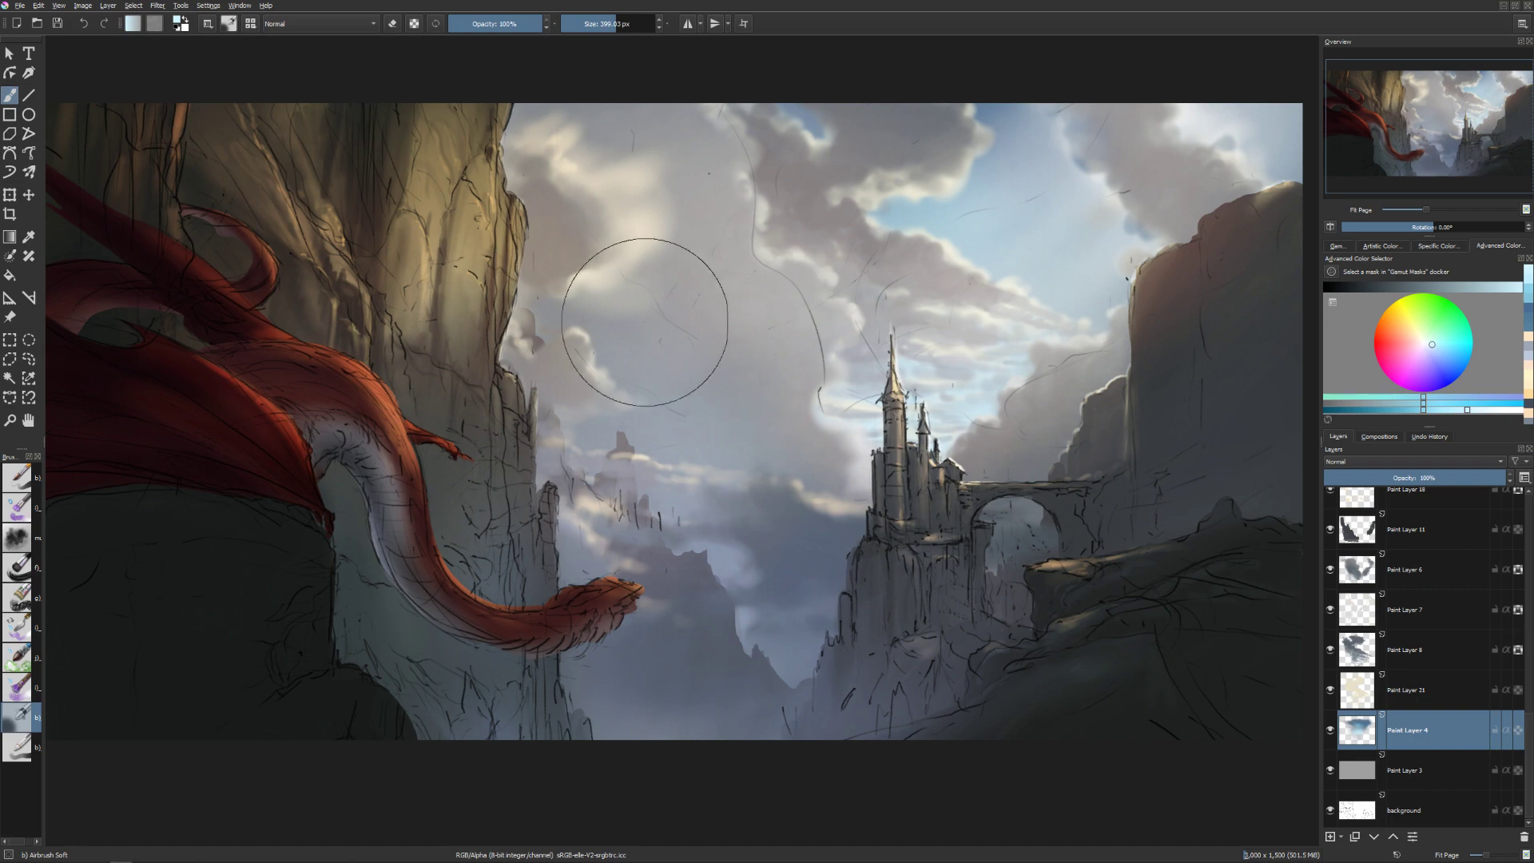
{"action": "left_click", "coordinate": [487, 599]}
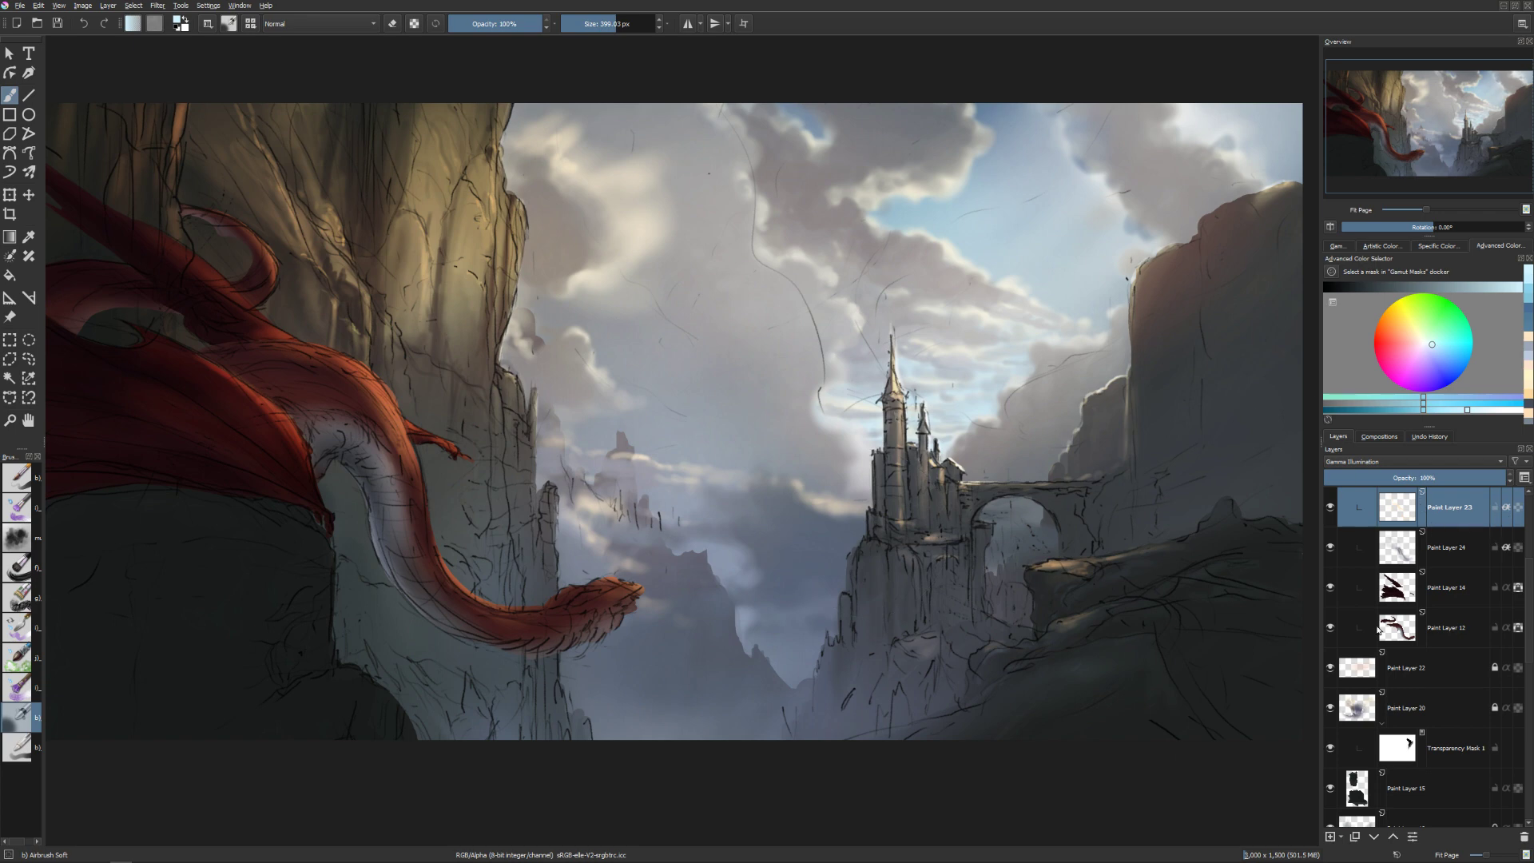
Select the Burn layer, Paint Layer 24, and pick a new greyish blue with a ~210 px brush.
{"action": "left_click", "coordinate": [1388, 553]}
{"action": "left_click_drag", "start_coordinate": [915, 410], "coordinate": [809, 444]}
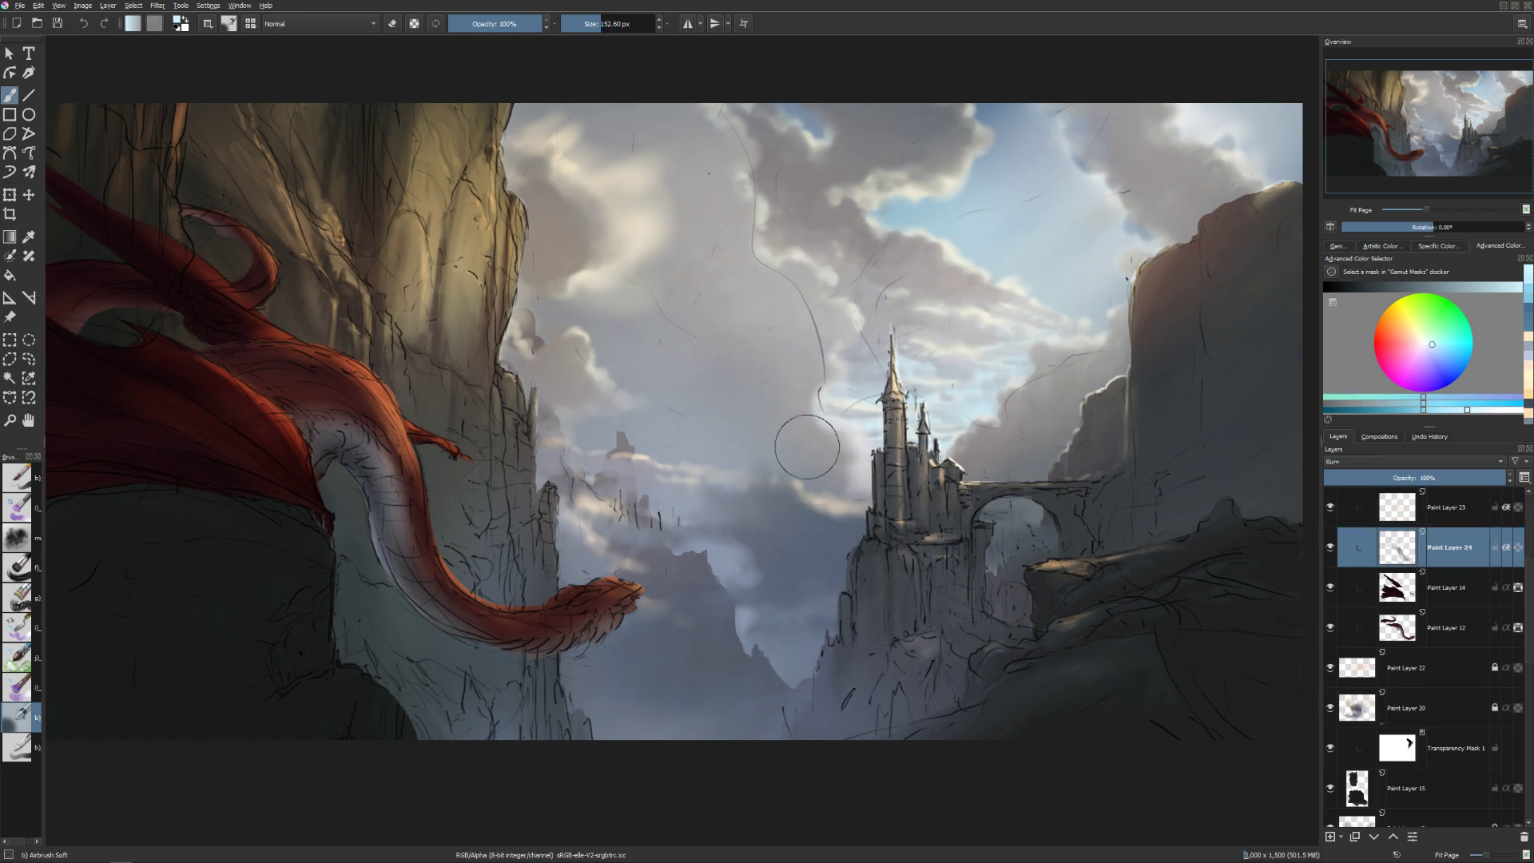
{"action": "left_click", "coordinate": [1462, 288]}
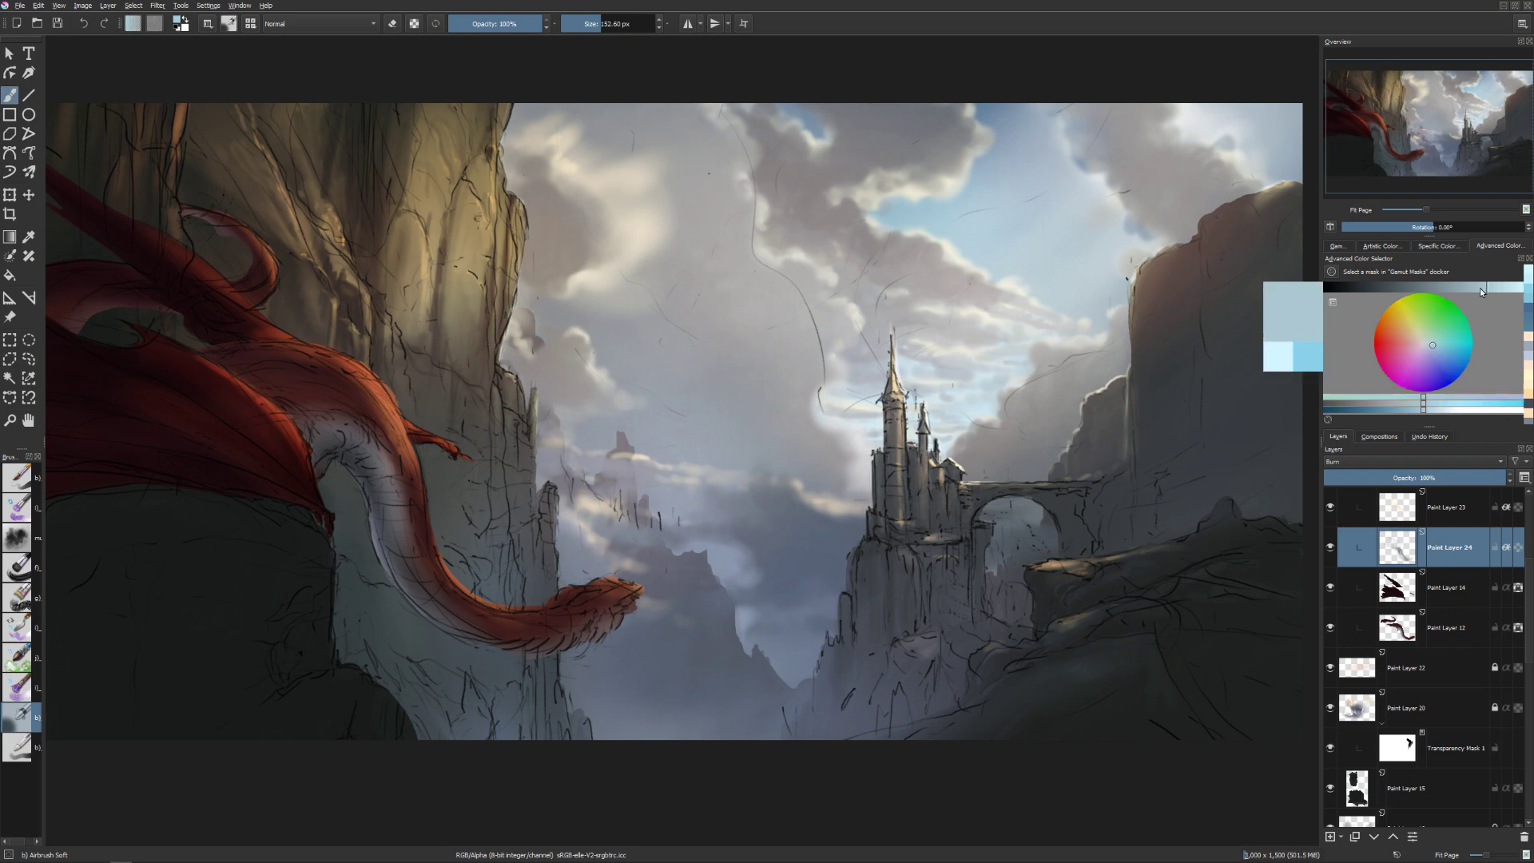
{"action": "left_click", "coordinate": [1440, 354]}
{"action": "left_click_drag", "start_coordinate": [441, 540], "coordinate": [569, 558]}
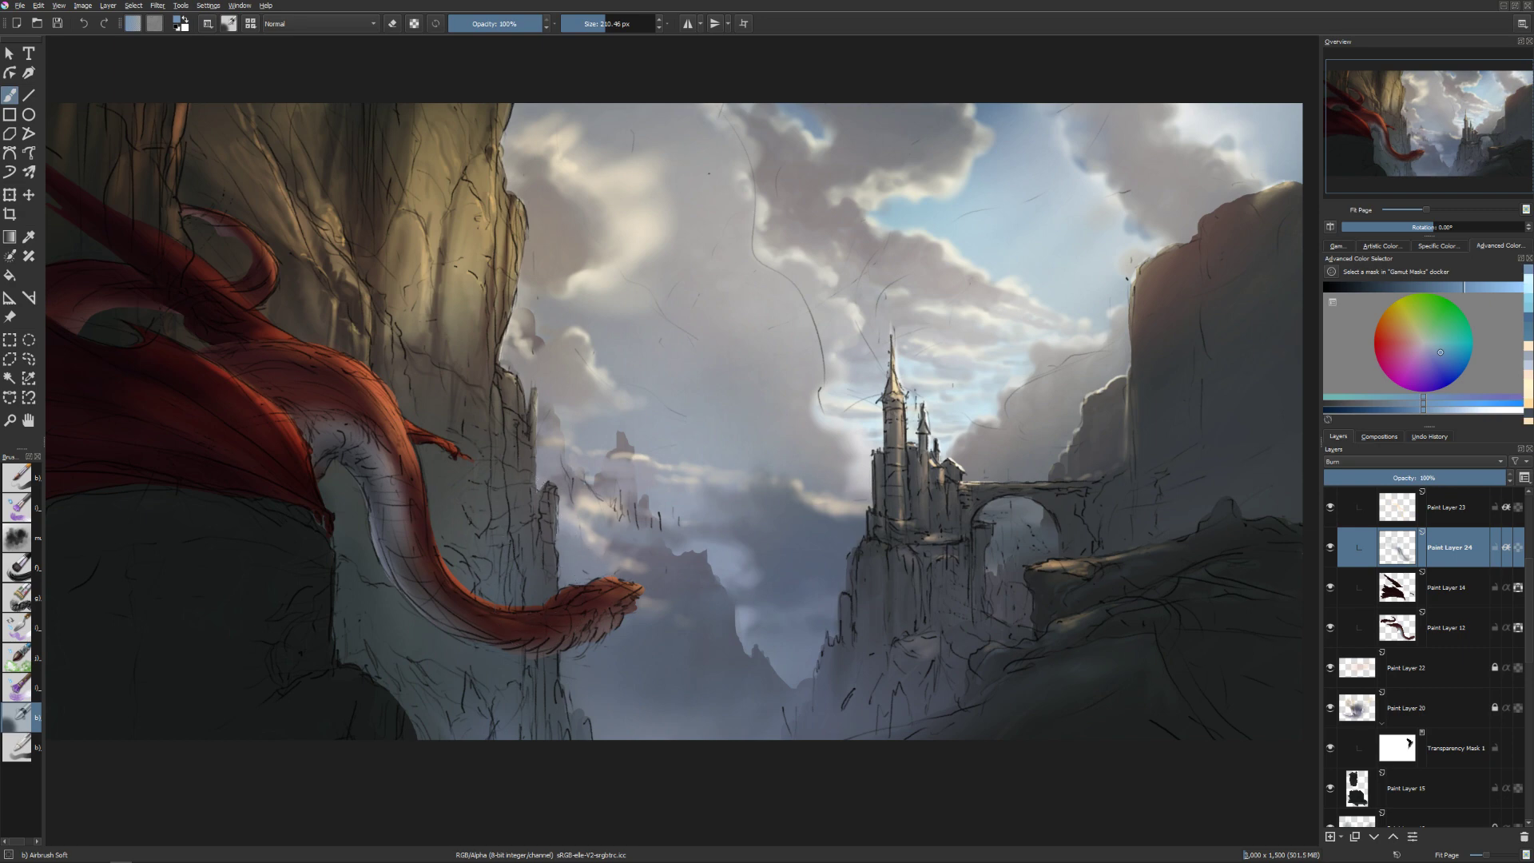
Enable Inherit Alpha on Paint Layers 24 and 23, toggling 24's visibility to compare.
{"action": "left_click", "coordinate": [1515, 549]}
{"action": "left_click", "coordinate": [1330, 549]}
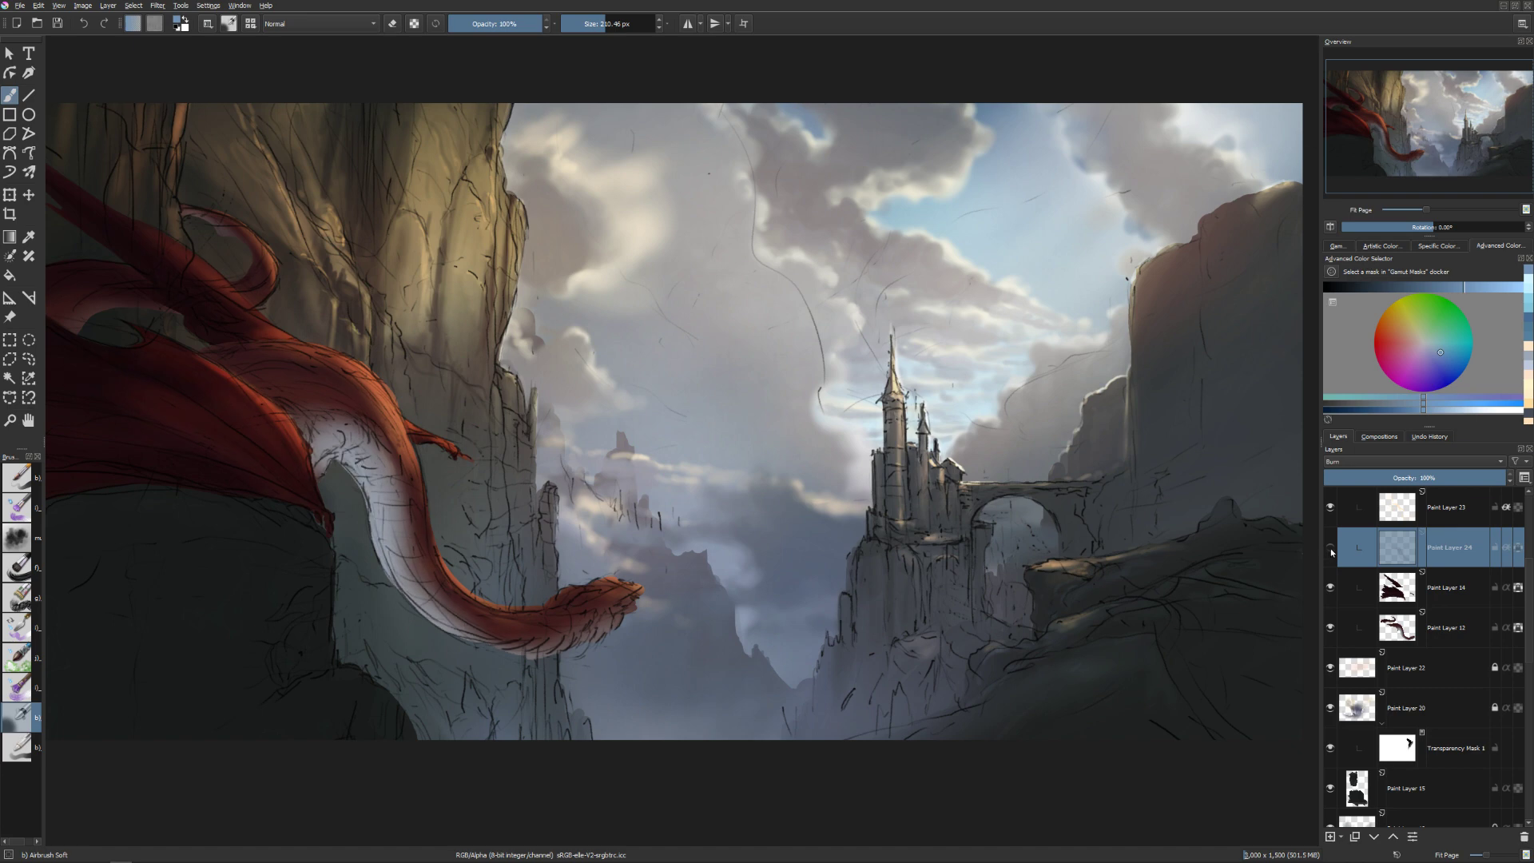
{"action": "left_click", "coordinate": [1330, 549]}
{"action": "left_click", "coordinate": [1517, 508]}
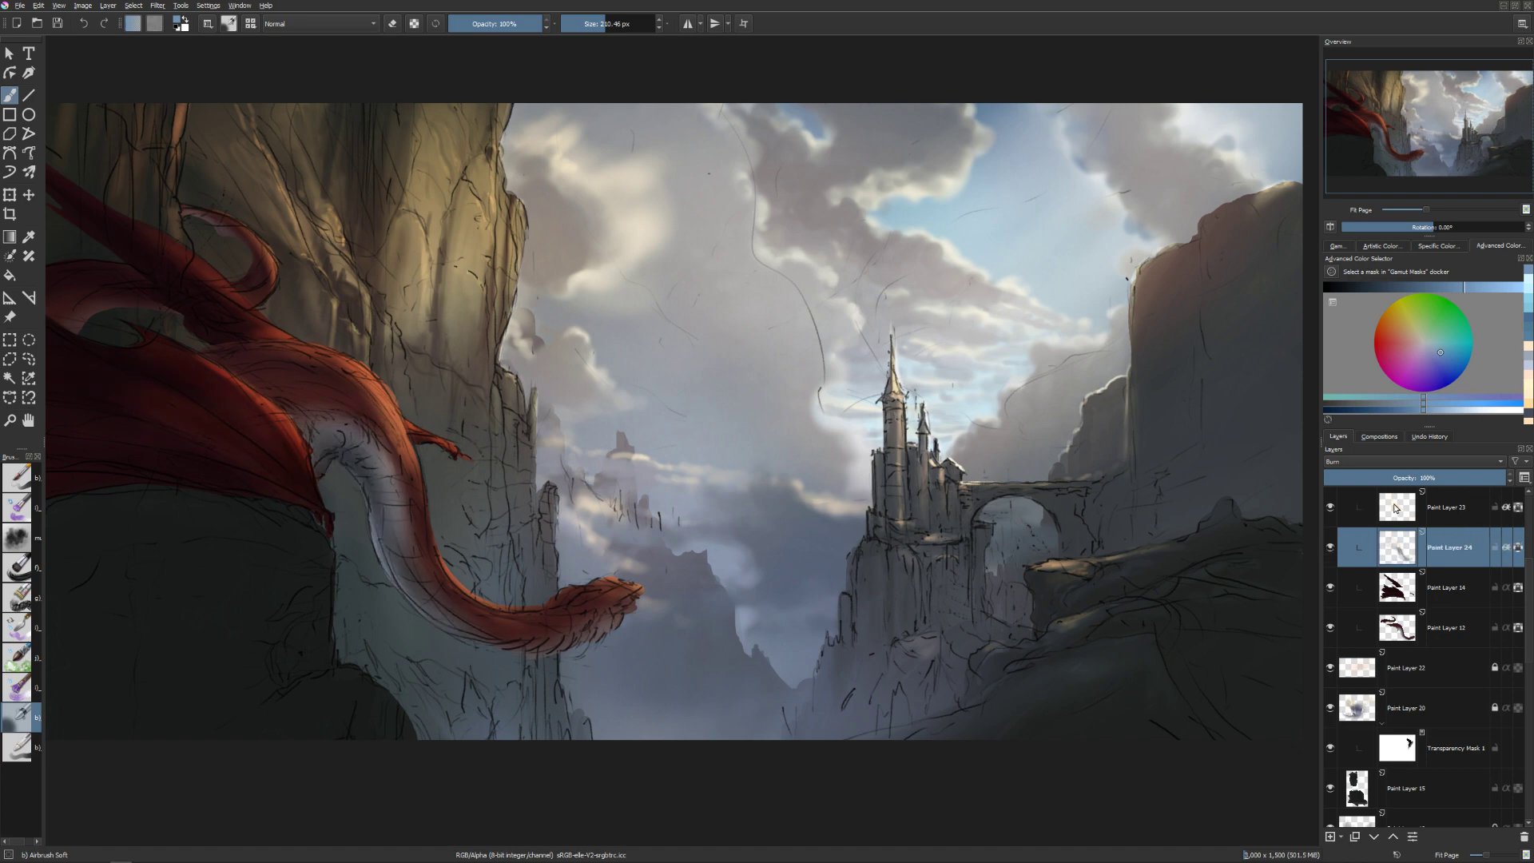
{"action": "left_click", "coordinate": [1395, 506]}
{"action": "key", "text": "bracketleft"}
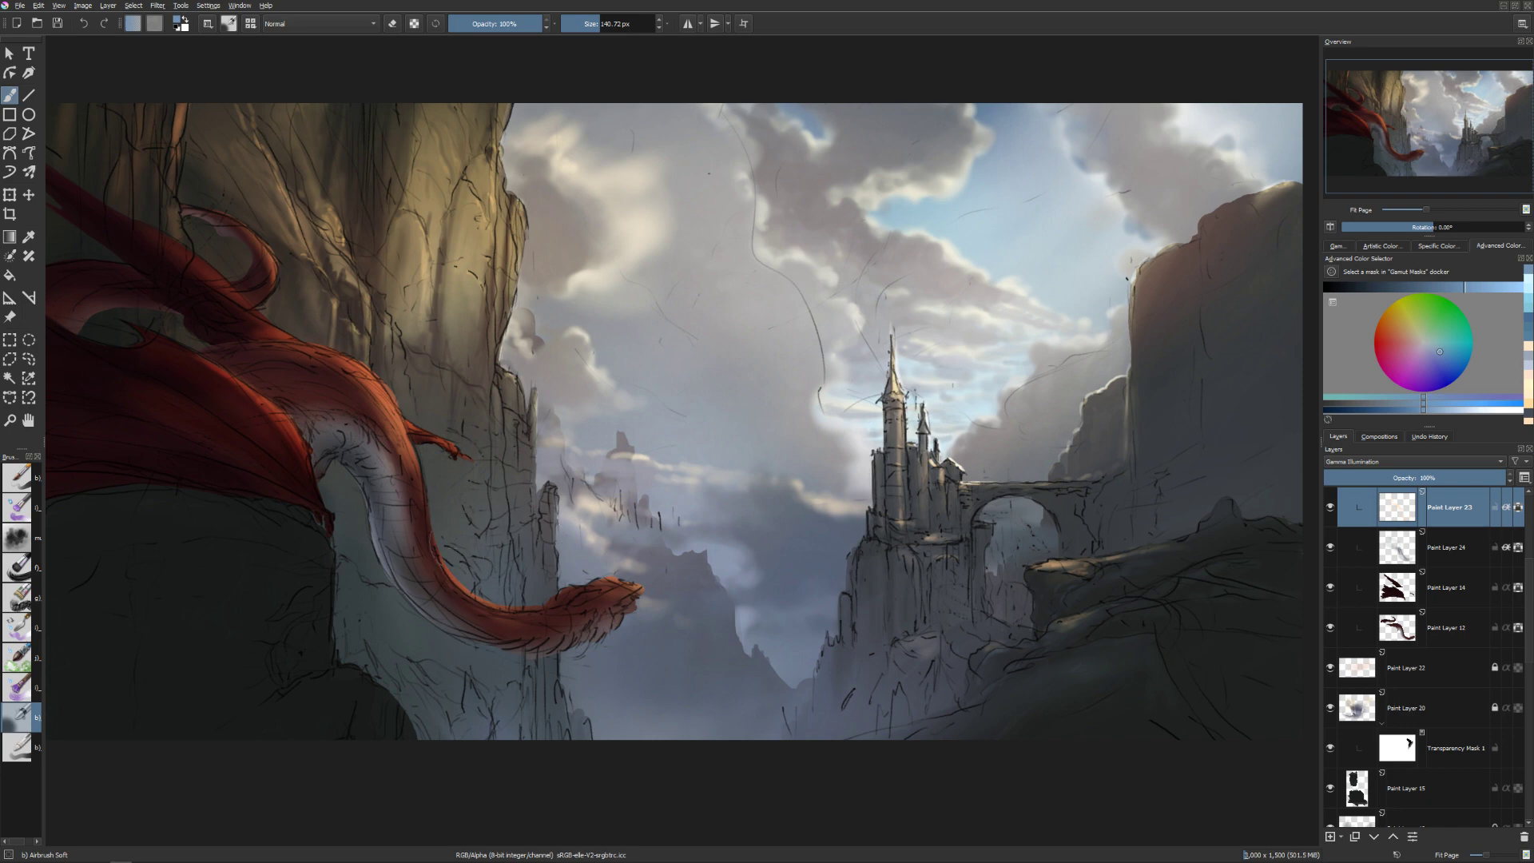
Pick a blue-violet and airbrush reflected light under the dragon's neck, then mirror the canvas.
{"action": "left_click_drag", "start_coordinate": [592, 596], "coordinate": [608, 596], "text": "shift"}
{"action": "left_click", "coordinate": [1482, 287]}
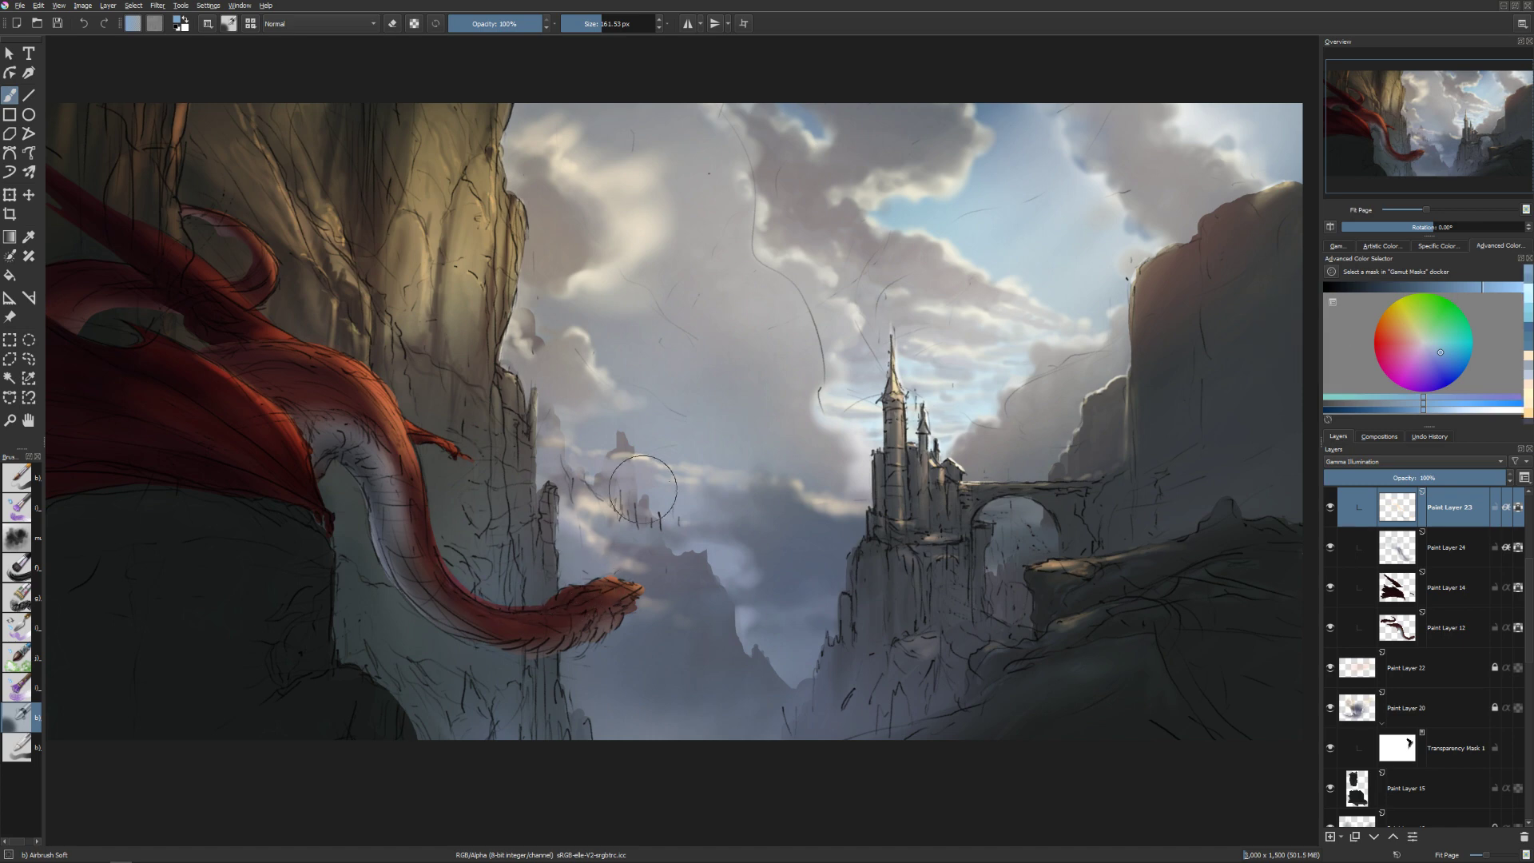
{"action": "left_click", "coordinate": [1512, 287]}
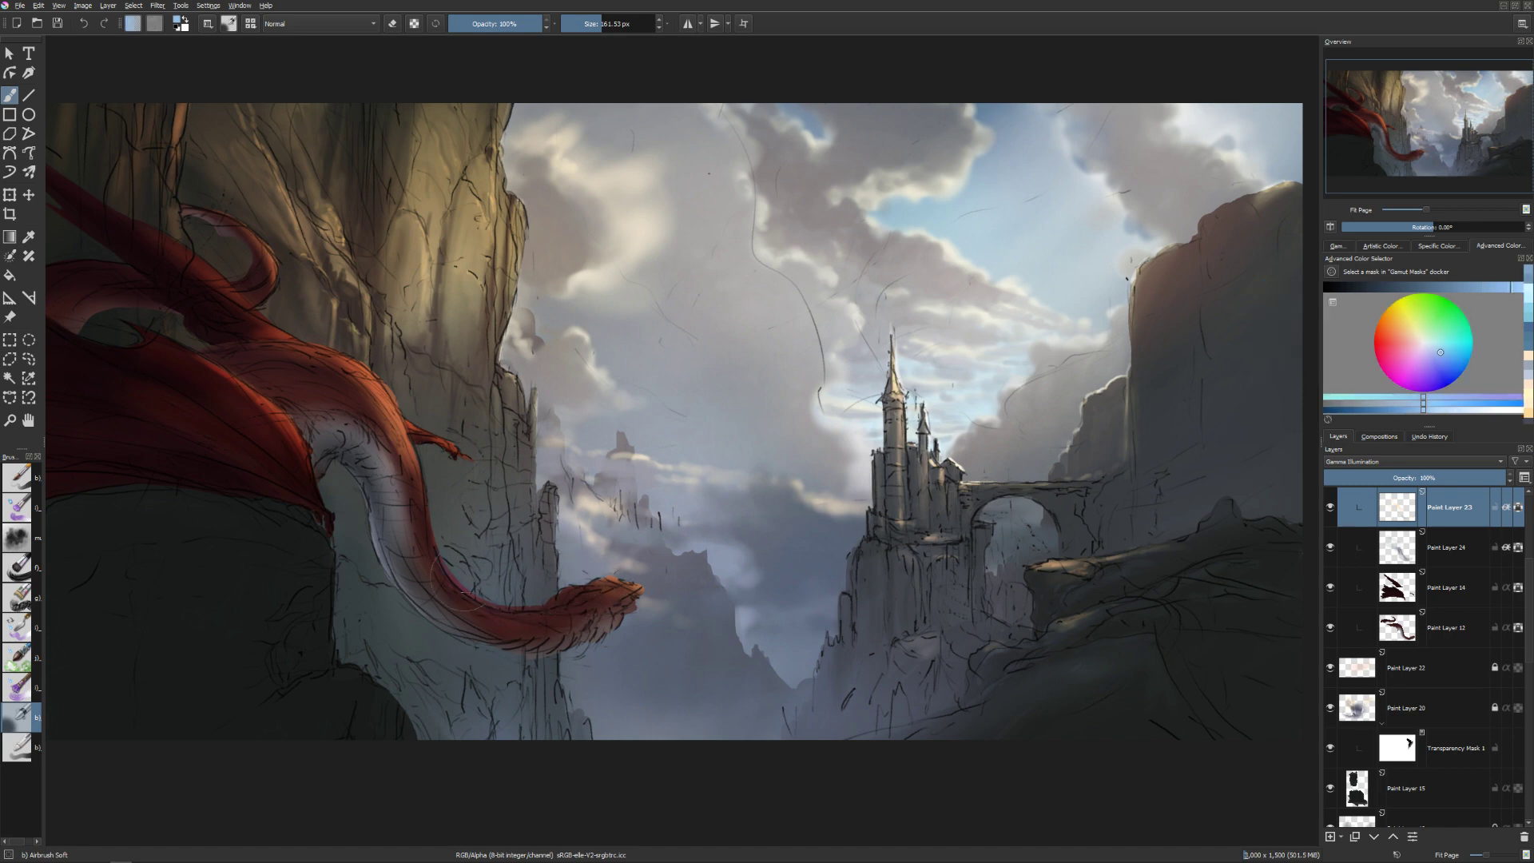
{"action": "mouse_move", "coordinate": [464, 577]}
{"action": "left_mouse_down"}
{"action": "mouse_move", "coordinate": [564, 546]}
{"action": "mouse_move", "coordinate": [592, 599]}
{"action": "mouse_move", "coordinate": [587, 527]}
{"action": "mouse_move", "coordinate": [622, 584]}
{"action": "left_mouse_up"}
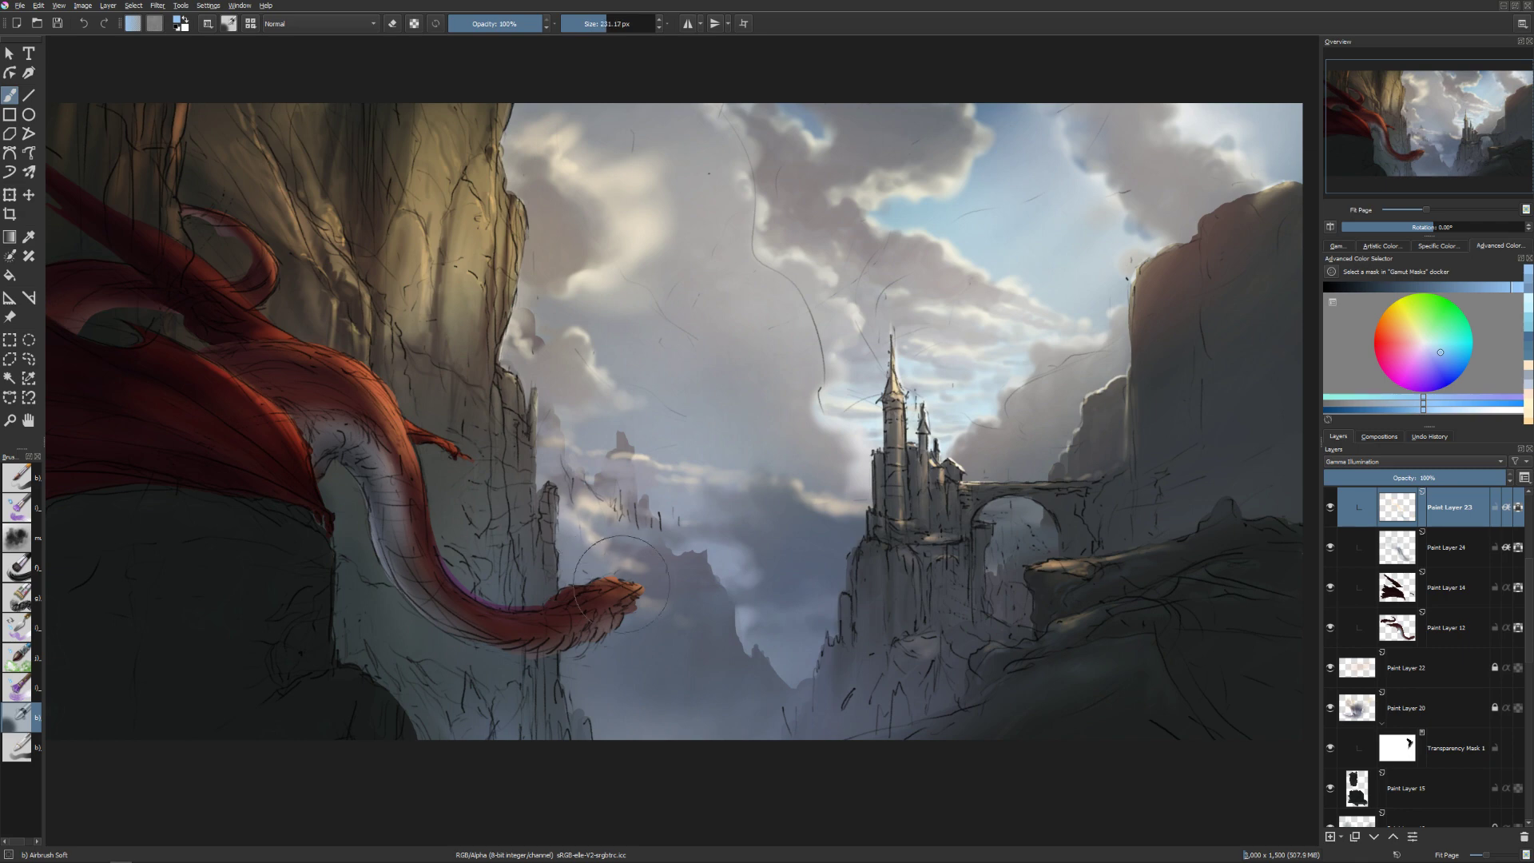
{"action": "key", "text": "m"}
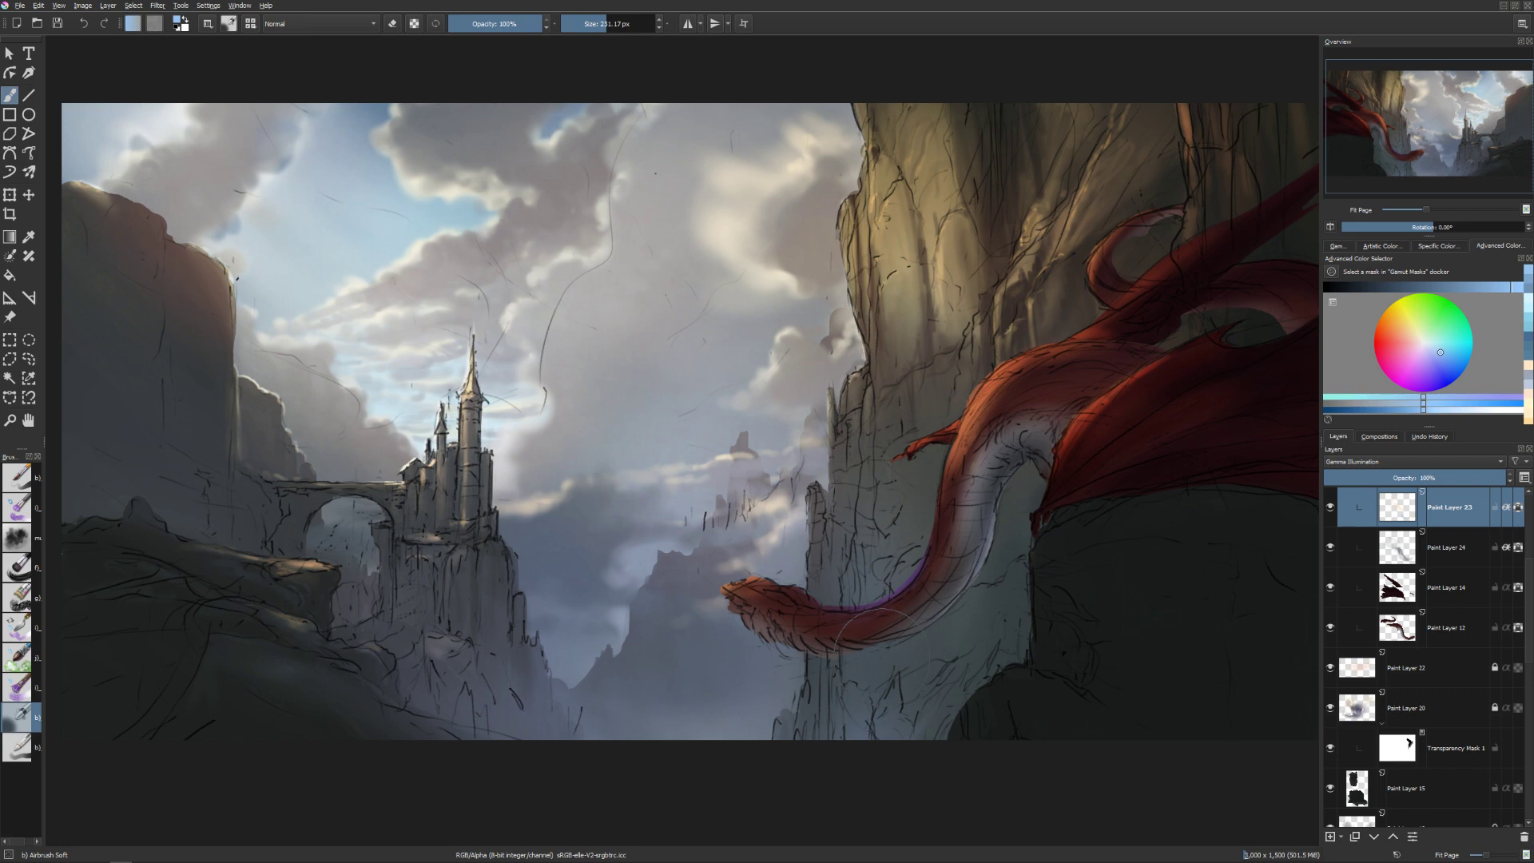
Fine-tune the paint colour toward a lighter, cooler shade and nudge the brush size.
{"action": "left_click", "coordinate": [1493, 286]}
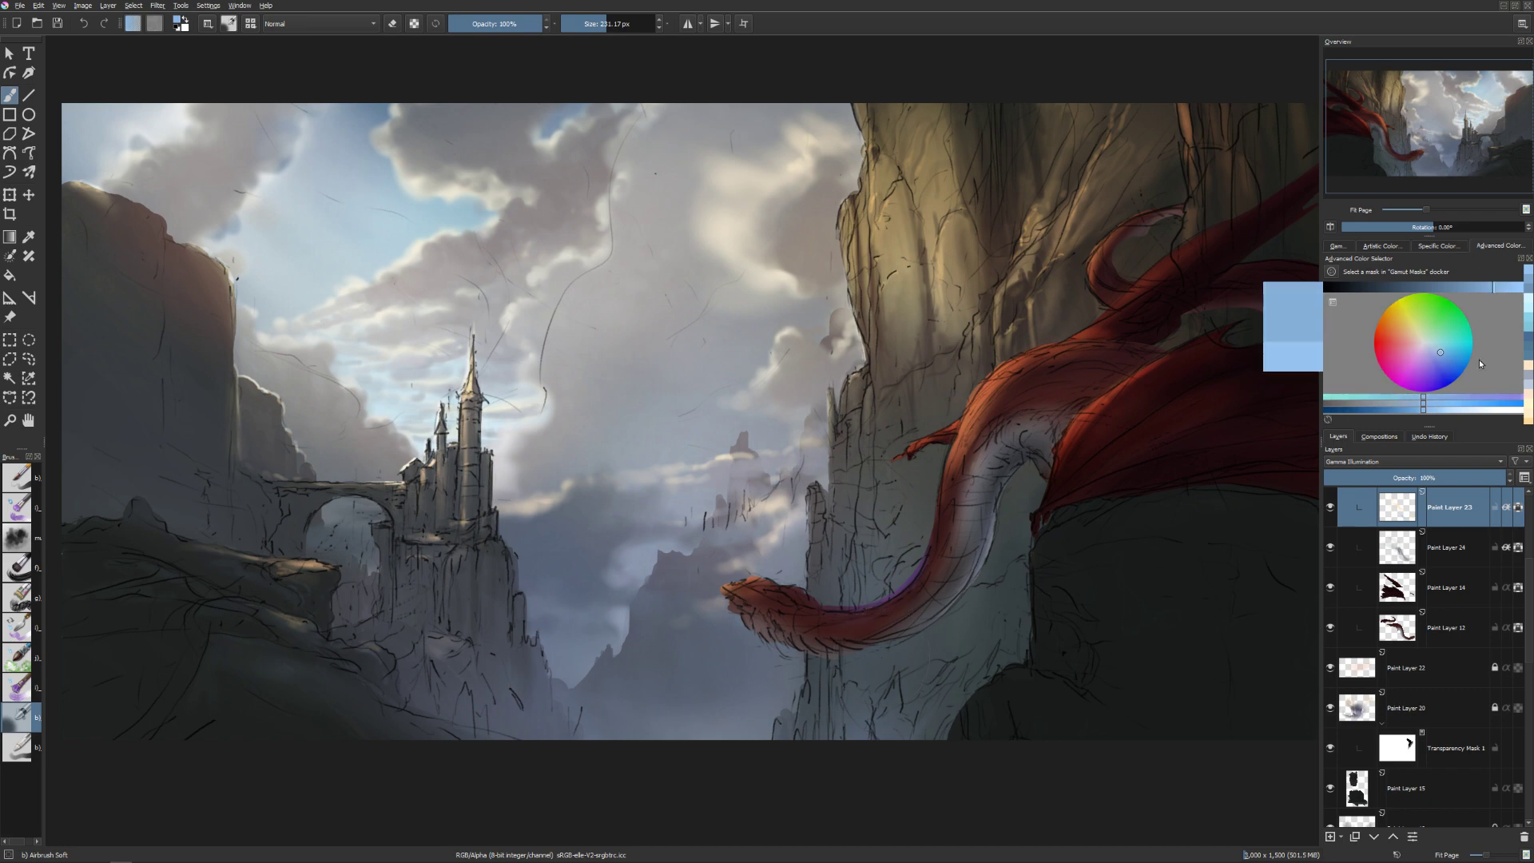
{"action": "left_click", "coordinate": [1433, 411]}
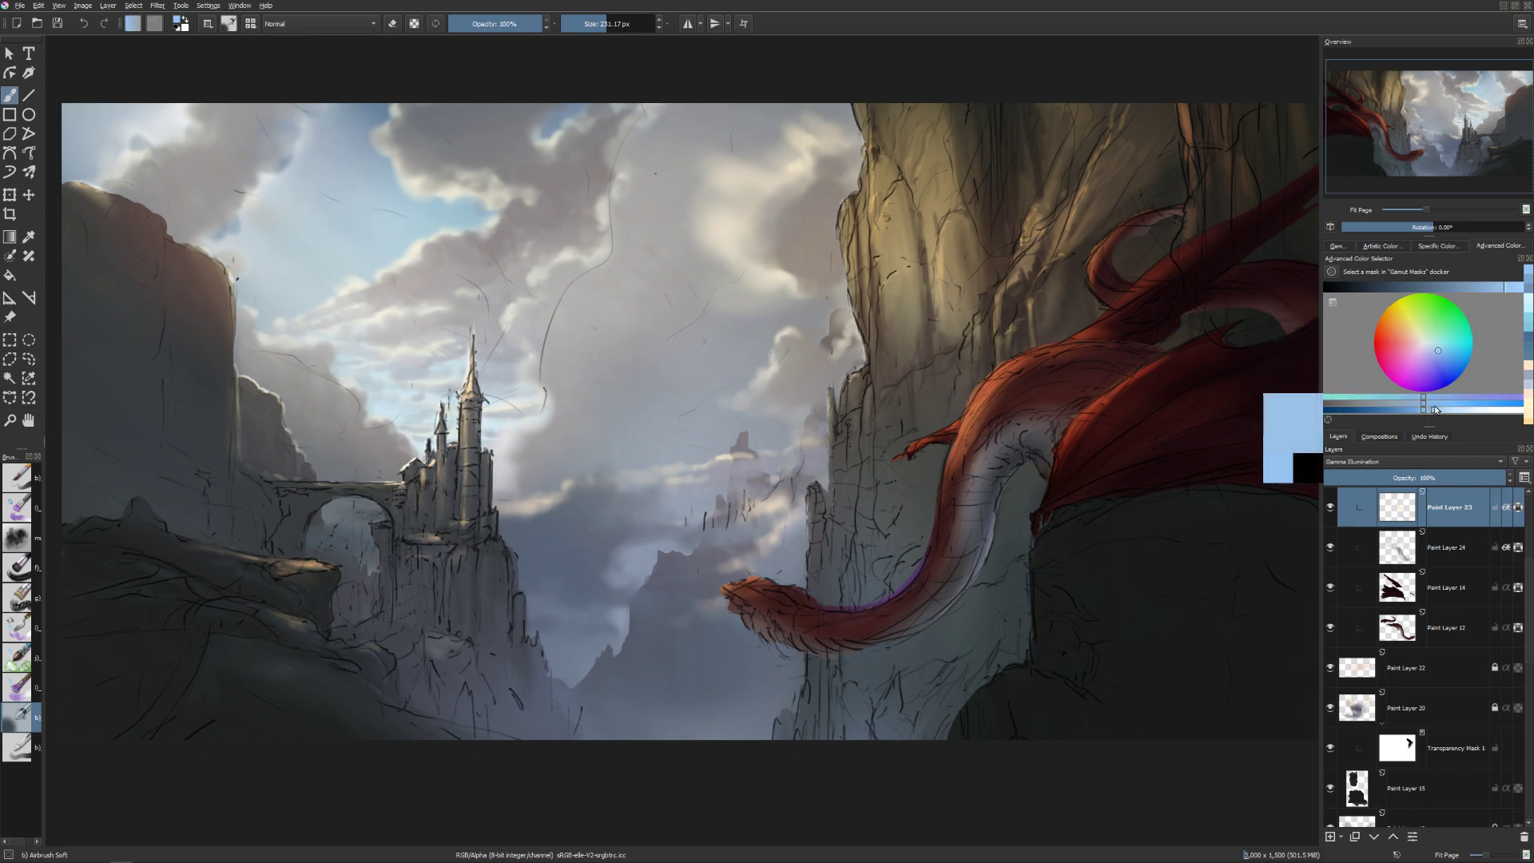
{"action": "left_click", "coordinate": [1413, 403]}
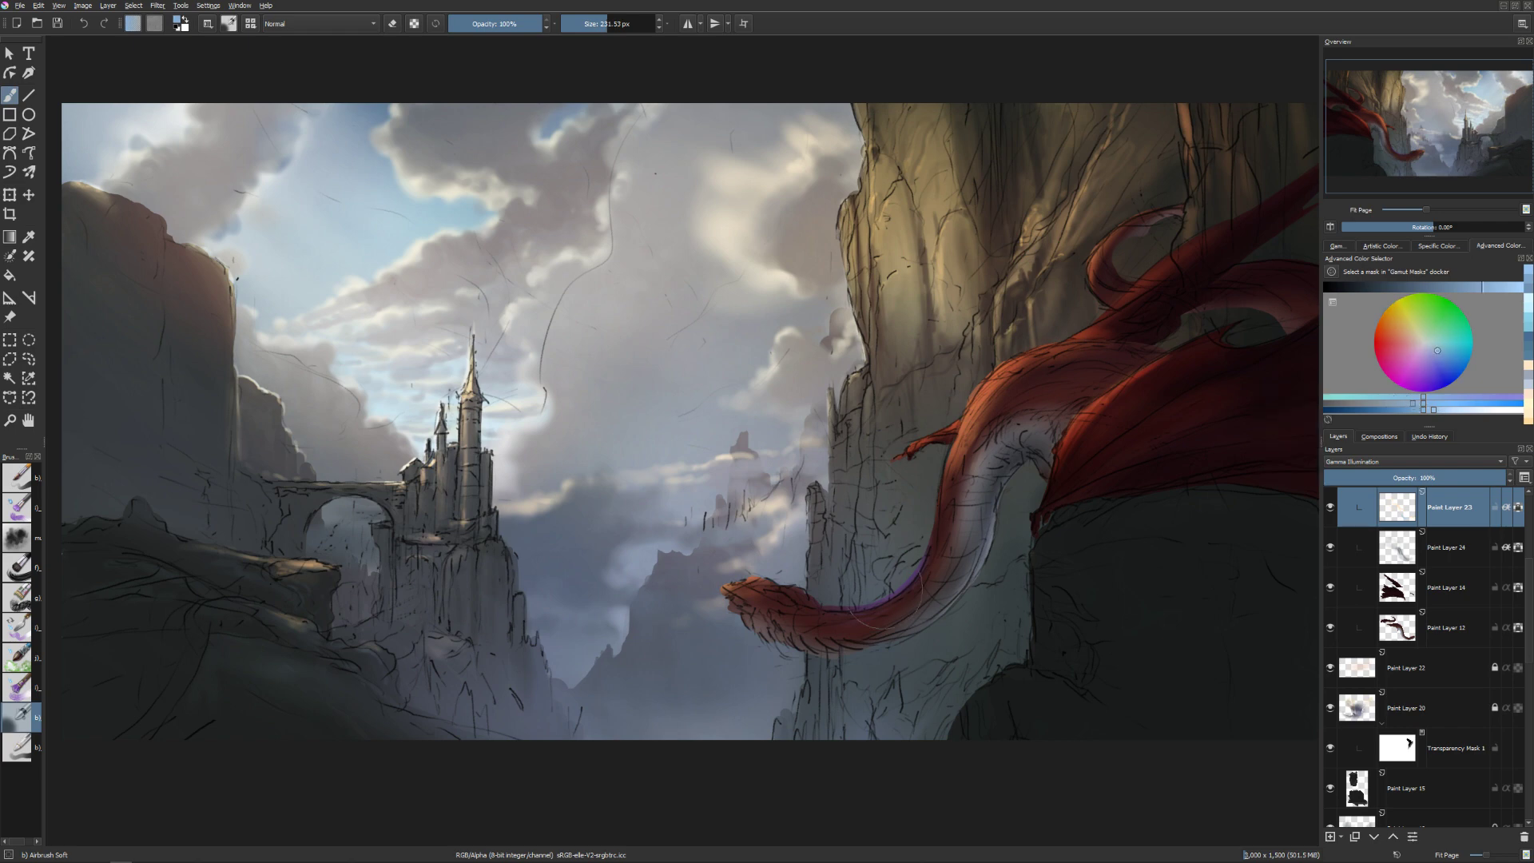
{"action": "key", "text": "["}
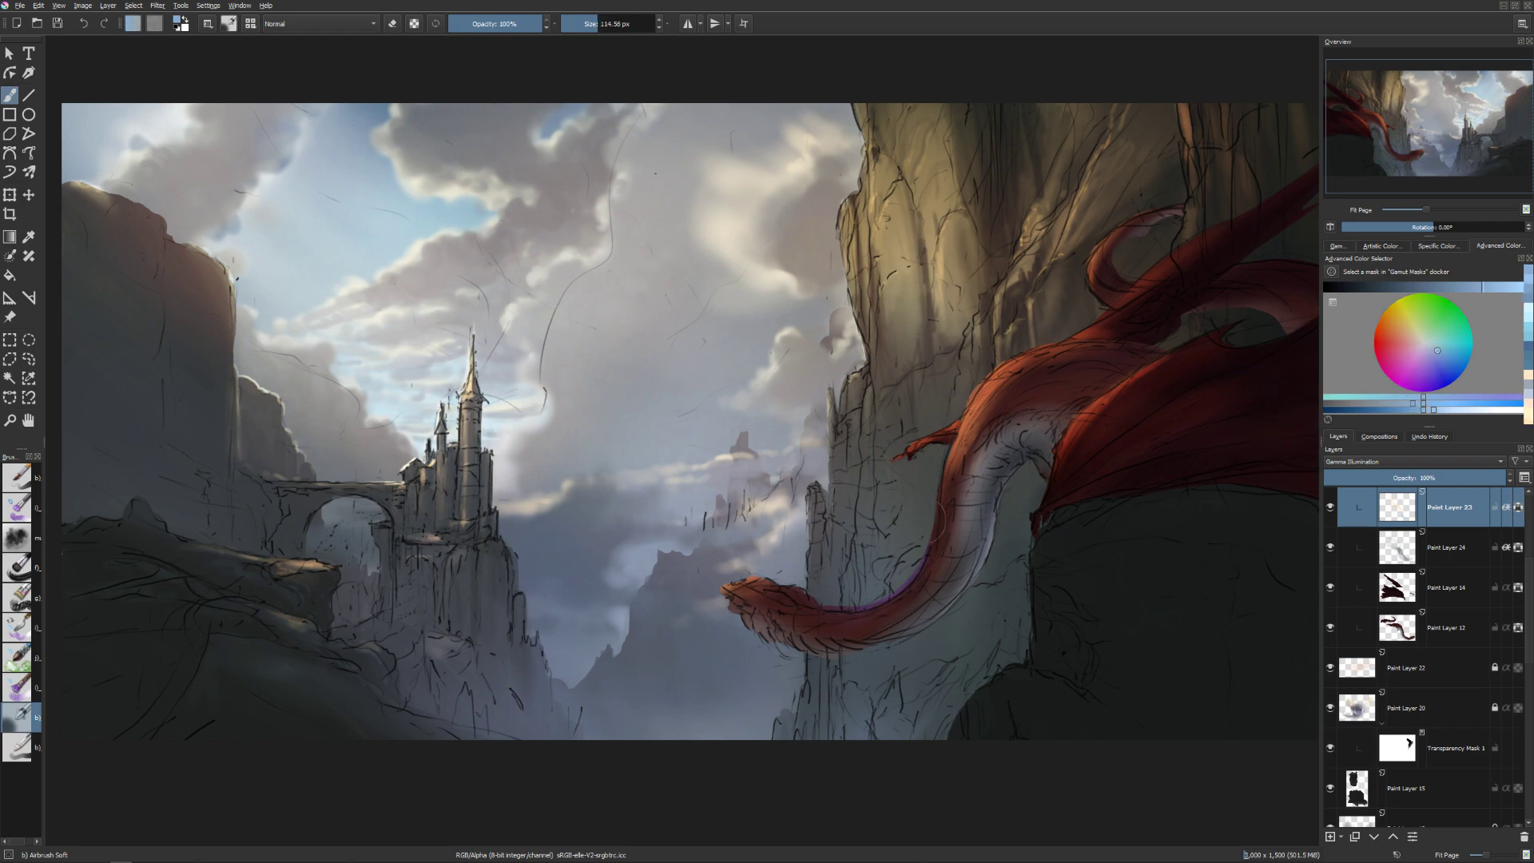
{"action": "key", "text": "bracketright"}
{"action": "left_click_drag", "start_coordinate": [1170, 388], "coordinate": [1083, 376]}
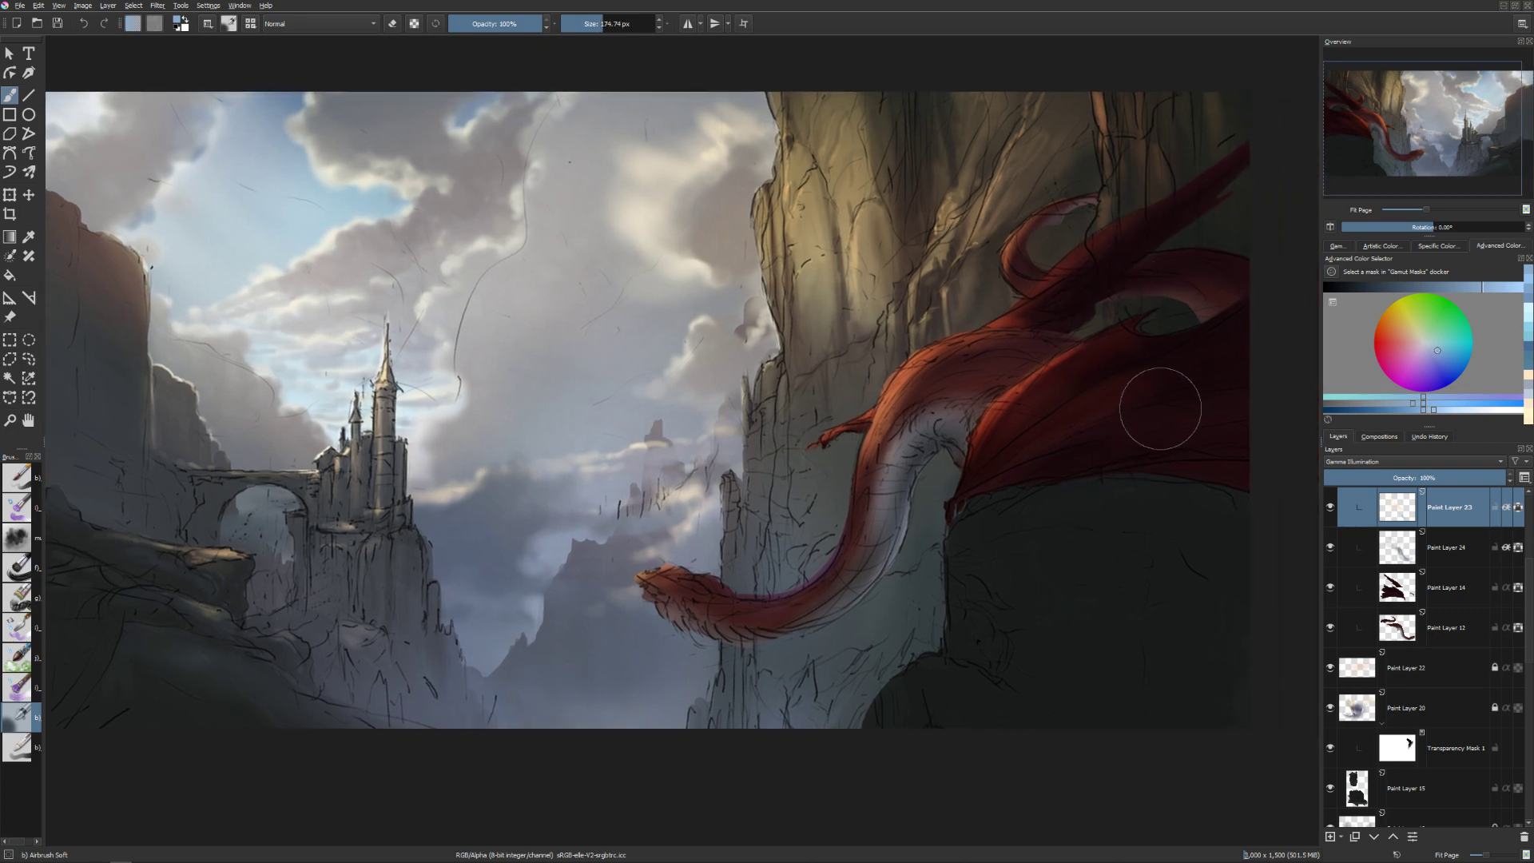
{"action": "key", "text": "bracketright"}
Pick a brighter colour, shrink the brush to about 146 px and turn mirroring off.
{"action": "left_click", "coordinate": [1500, 292]}
{"action": "key", "text": "bracketleft"}
{"action": "key", "text": "bracketleft"}
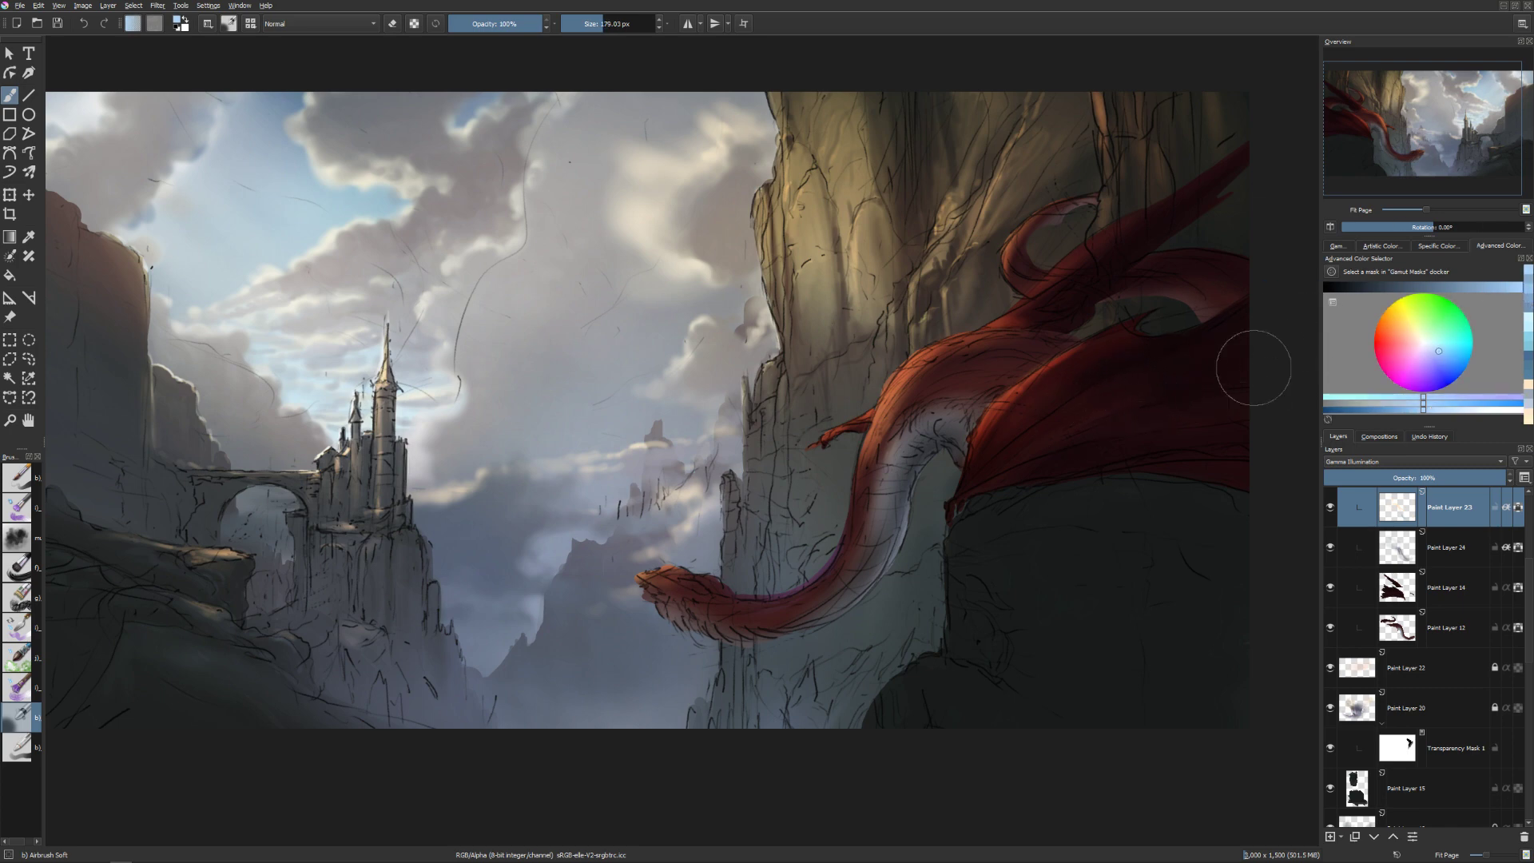
{"action": "key", "text": "bracketleft"}
{"action": "key", "text": "bracketleft"}
{"action": "key", "text": "bracketright"}
{"action": "key", "text": "bracketright"}
{"action": "key", "text": "bracketright"}
{"action": "key", "text": "bracketleft"}
{"action": "key", "text": "m"}
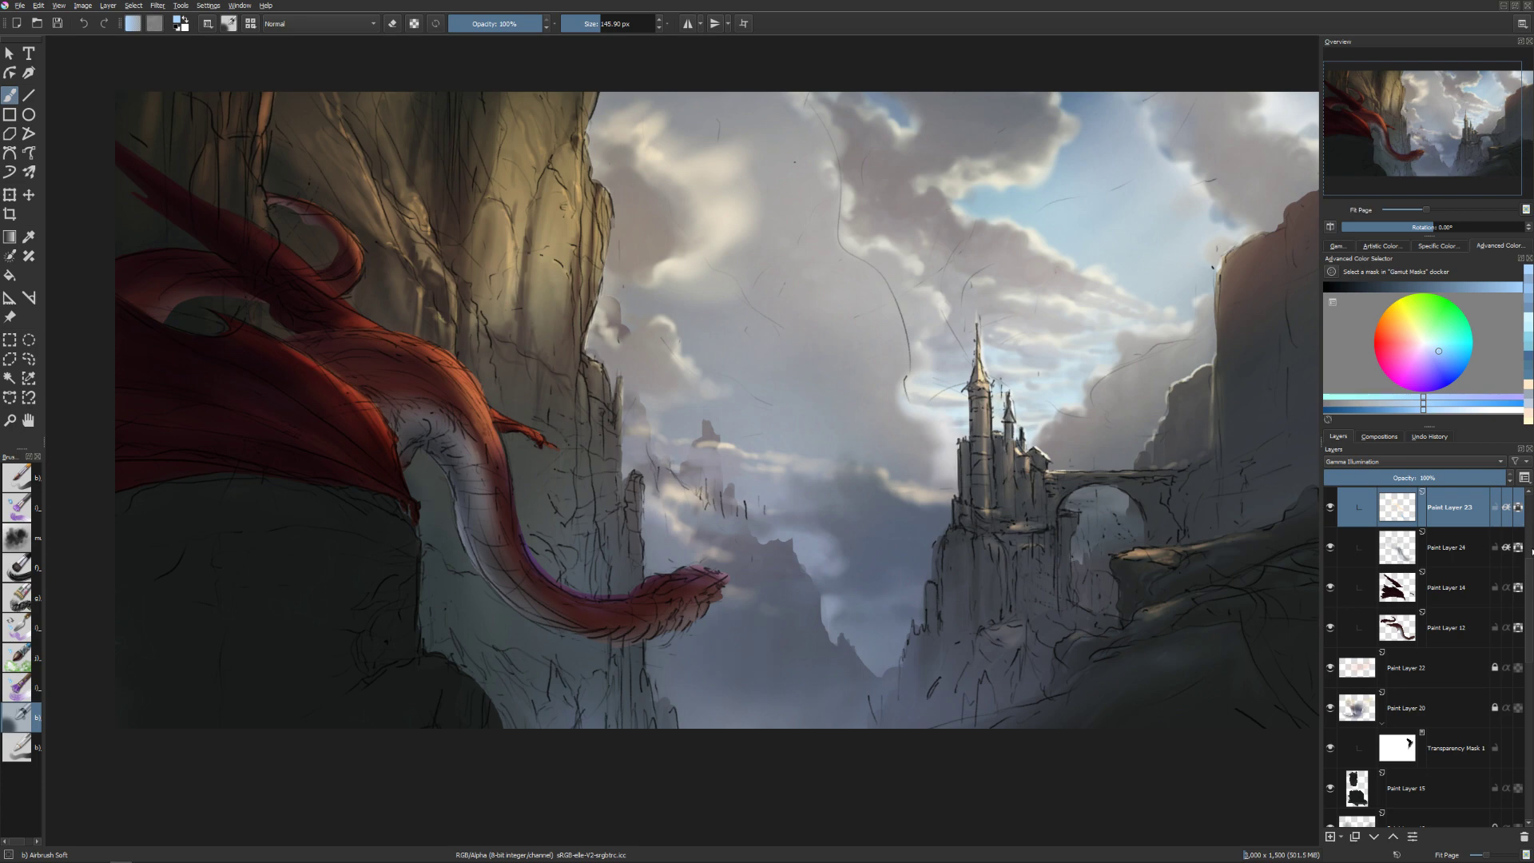
Collapse Group 13 and Paint Layer 20 in the Layers docker, then select Paint Layer 17.
{"action": "scroll", "coordinate": [1418, 575], "scroll_direction": "up", "scroll_amount": 3}
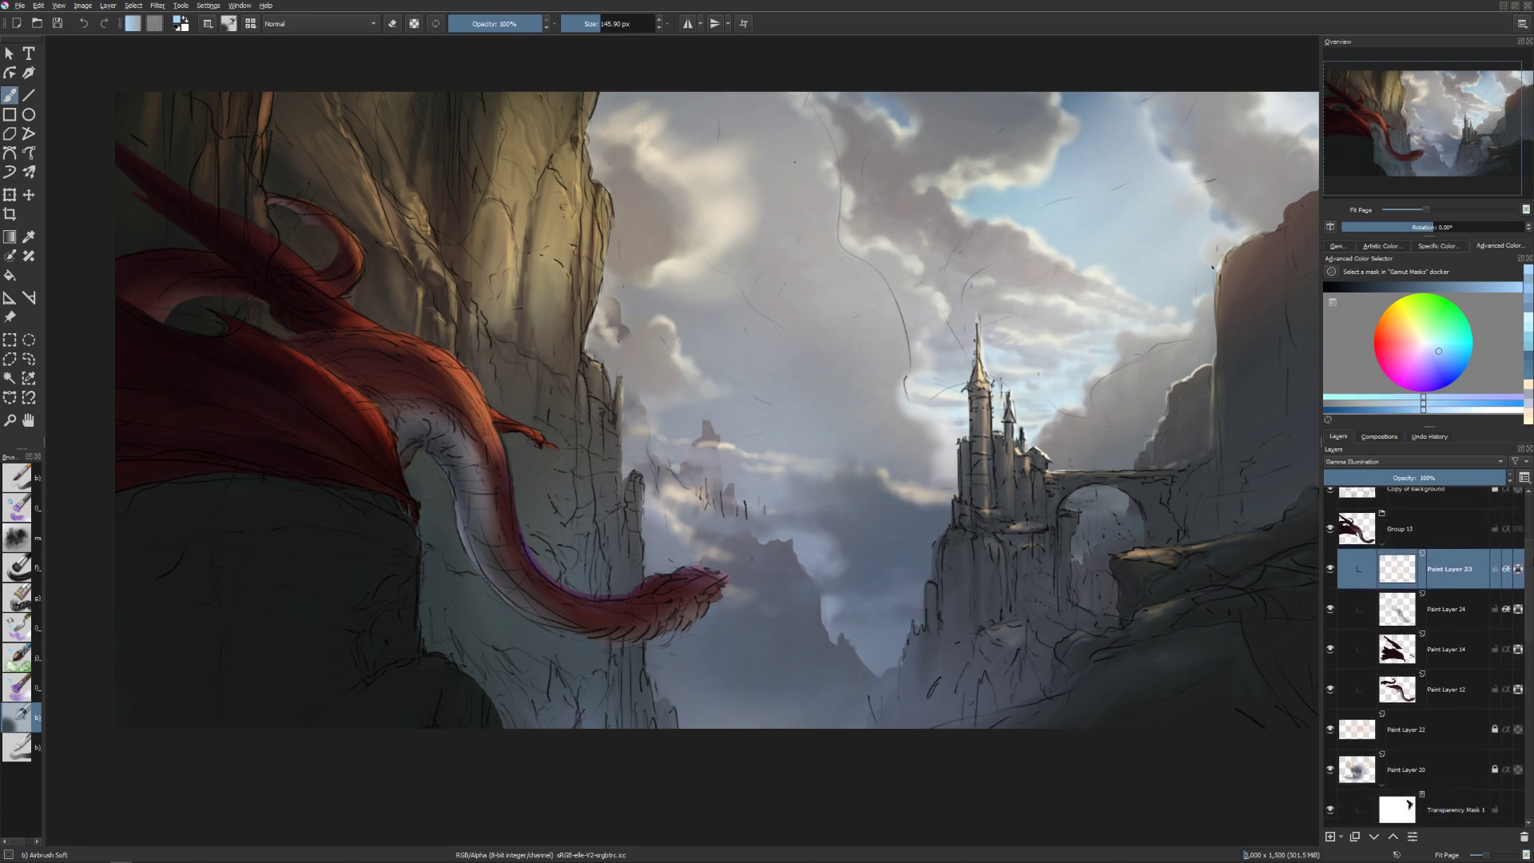
{"action": "left_click", "coordinate": [1390, 544]}
{"action": "left_click", "coordinate": [1383, 622]}
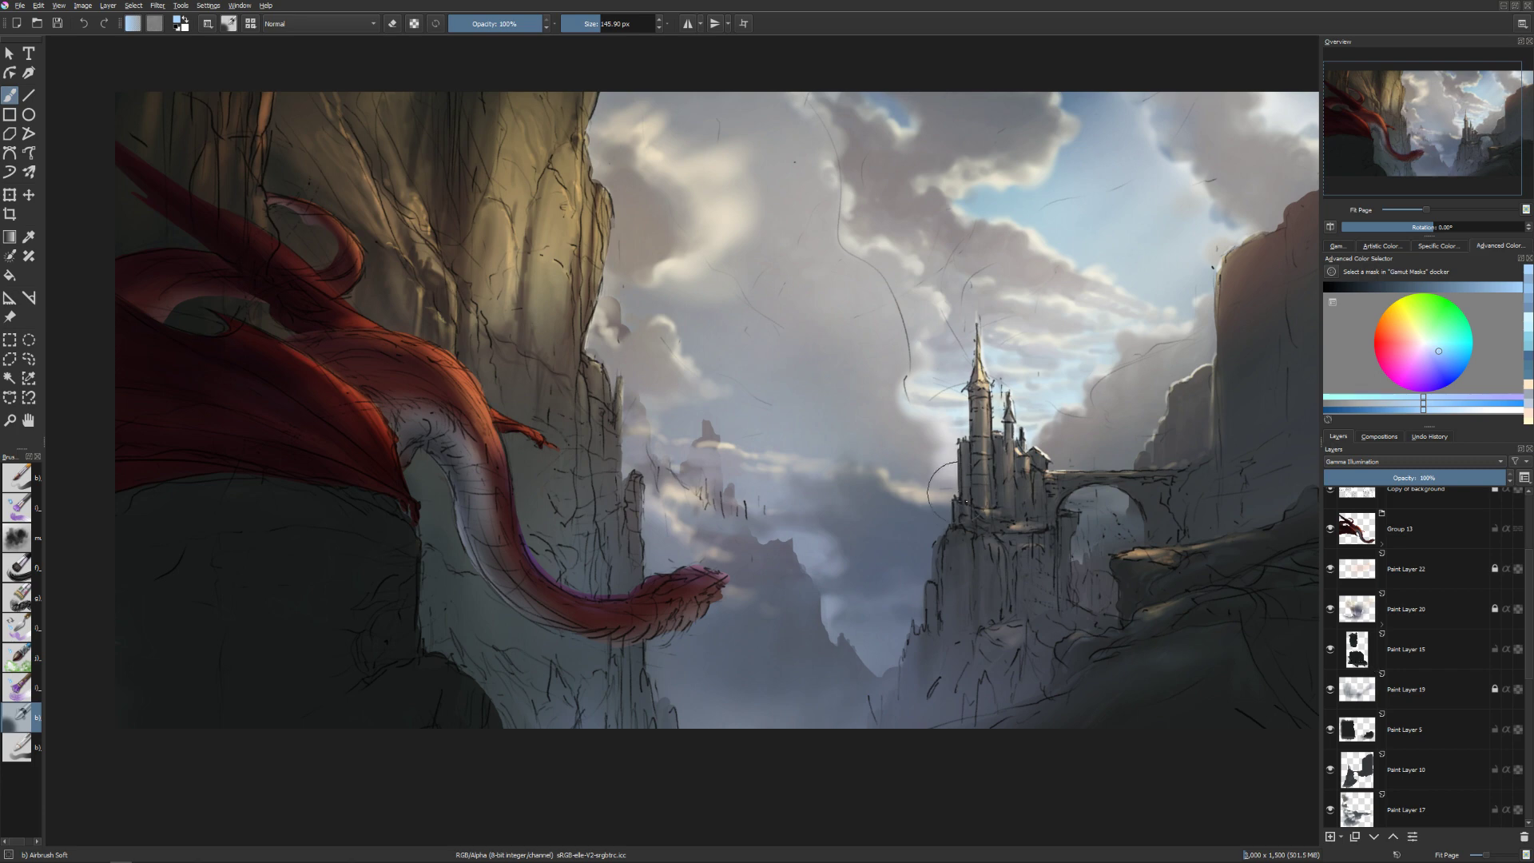
{"action": "key", "text": "r"}
{"action": "left_click", "coordinate": [933, 598]}
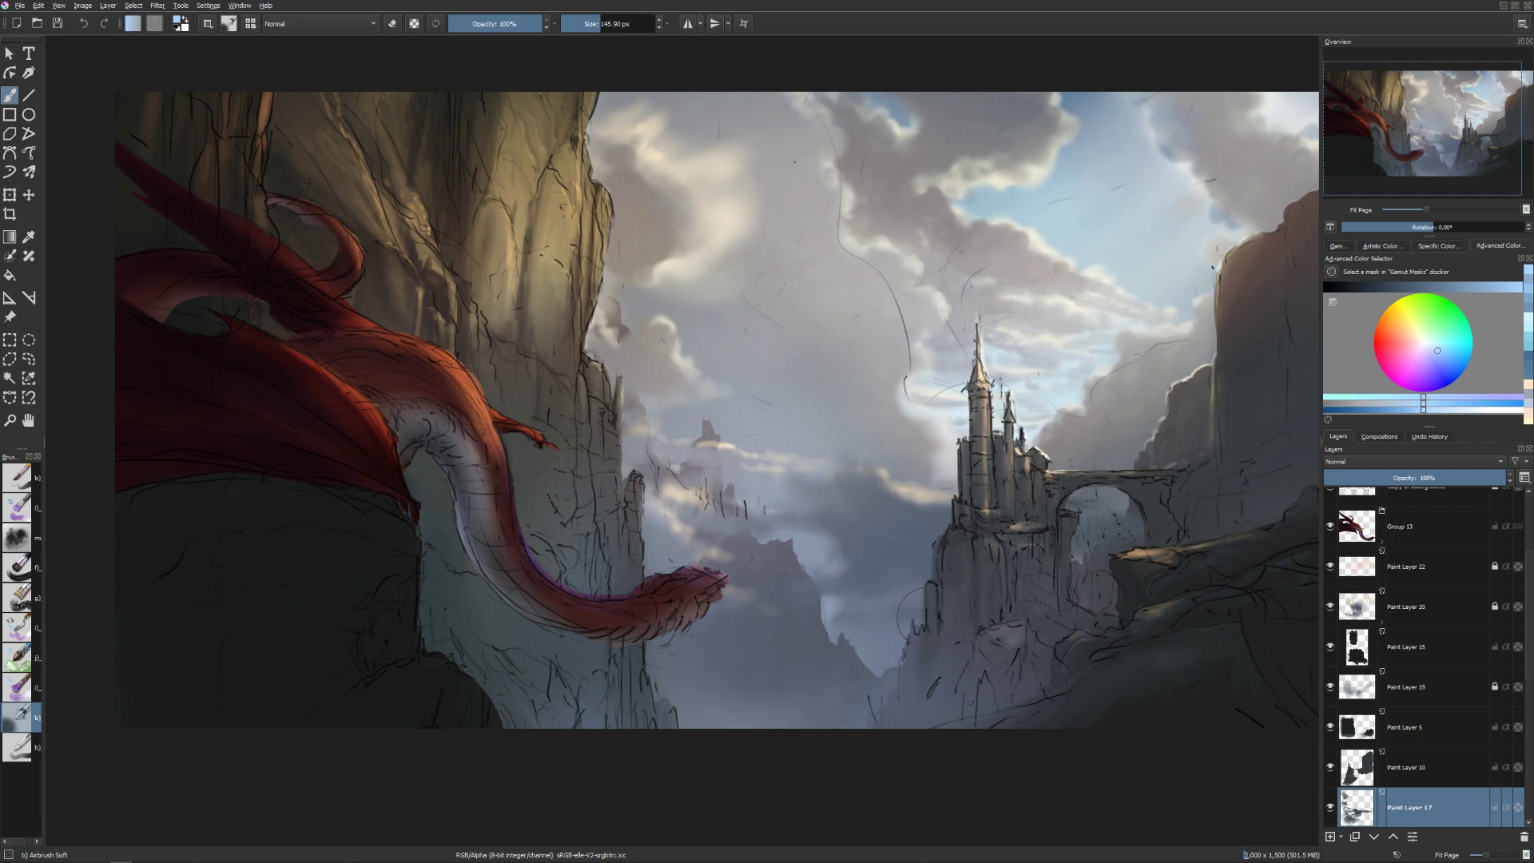
Select Paint Layer 18, toggle its visibility off and on, and switch to a 44 px eraser.
{"action": "scroll", "coordinate": [1404, 732], "scroll_direction": "down", "scroll_amount": 3}
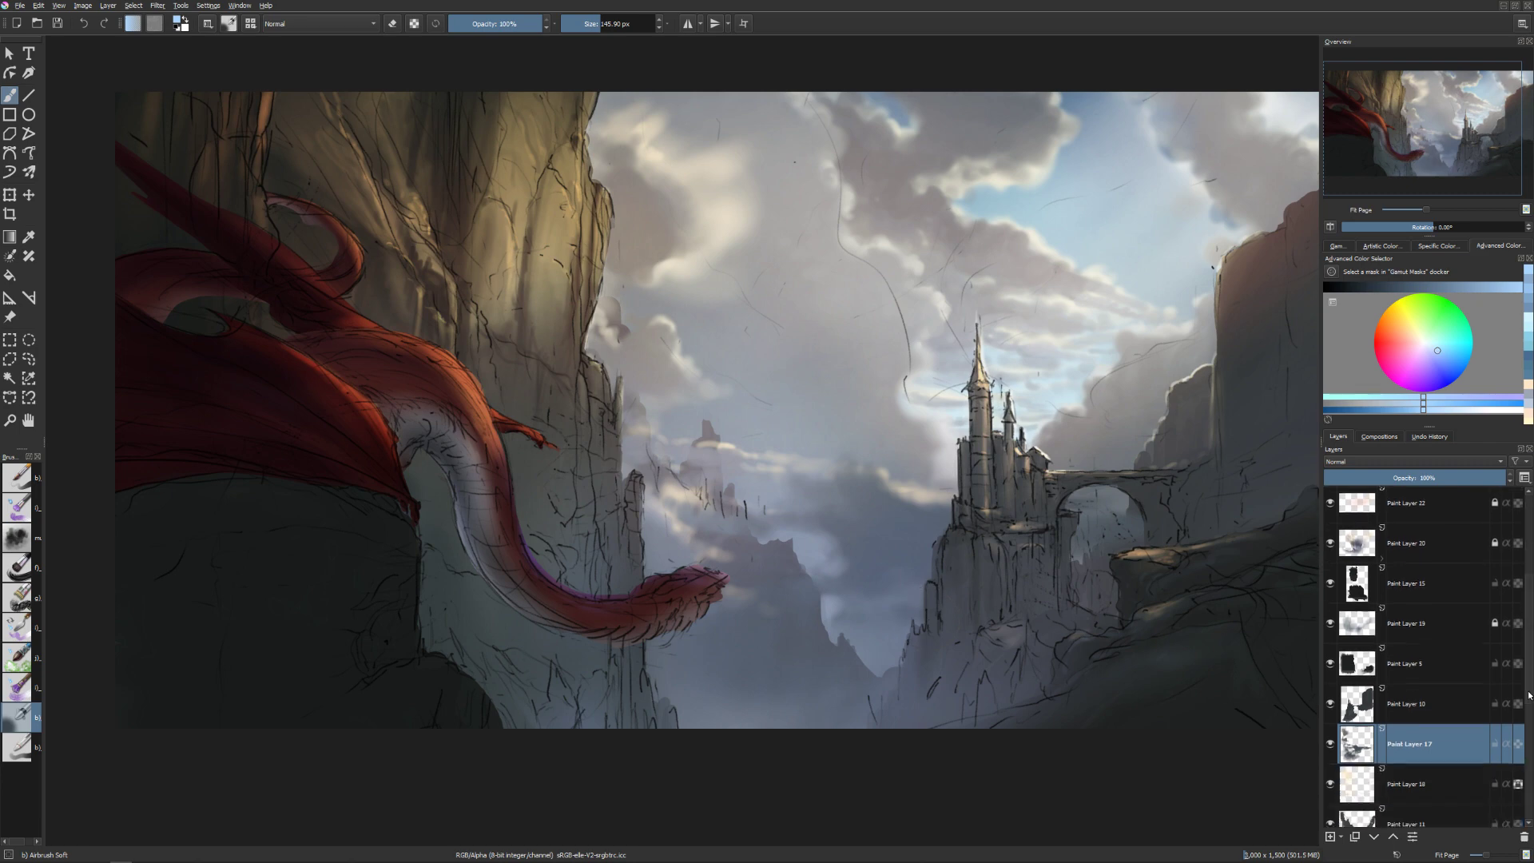
{"action": "left_click", "coordinate": [1364, 731]}
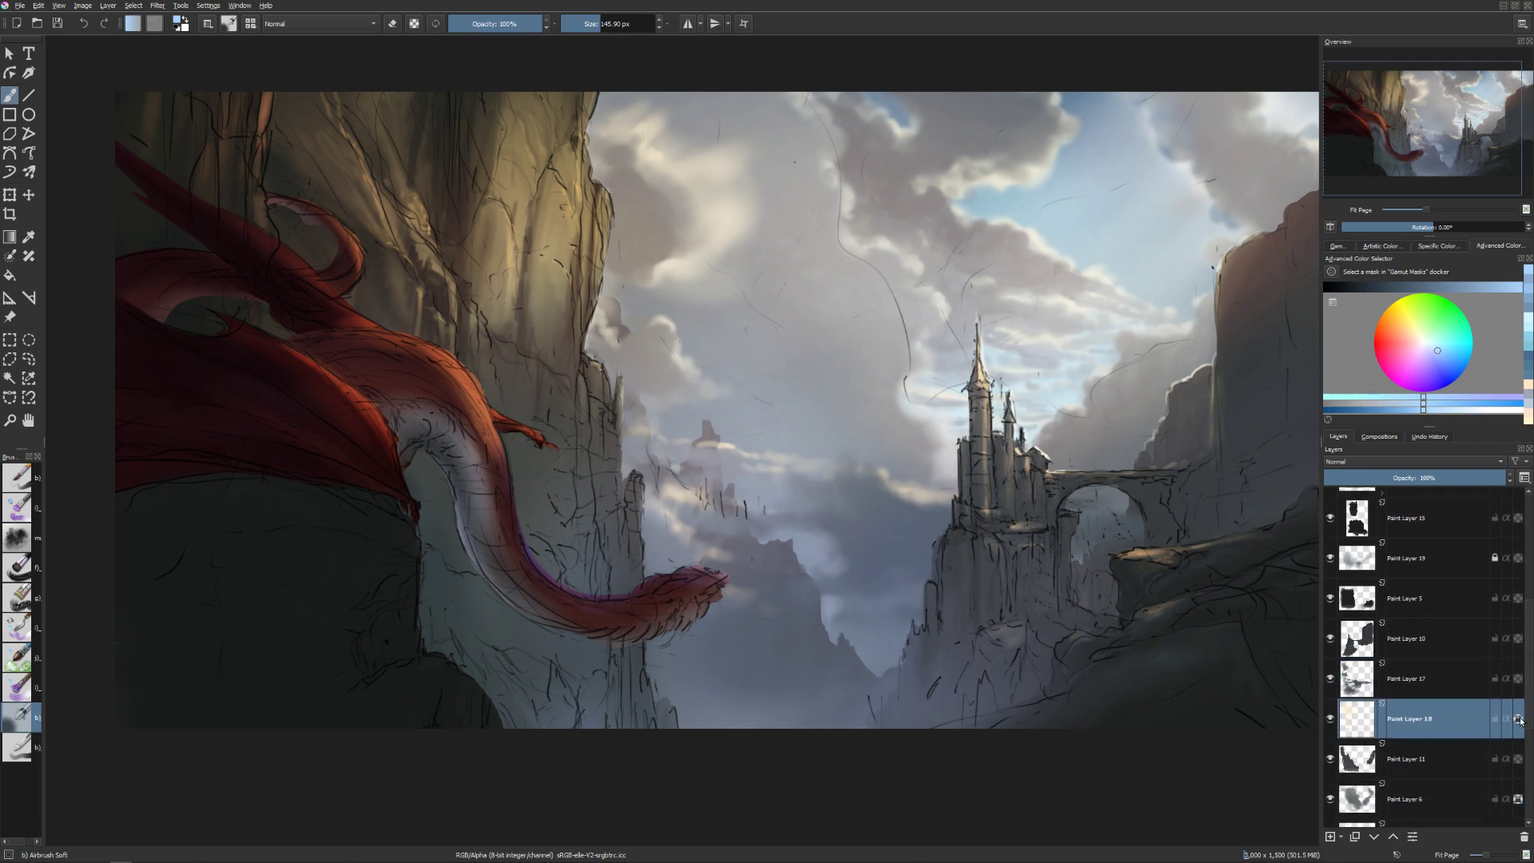
{"action": "left_click", "coordinate": [1330, 719]}
{"action": "left_click", "coordinate": [1330, 719]}
{"action": "key", "text": "e"}
{"action": "left_click_drag", "start_coordinate": [937, 507], "coordinate": [916, 507]}
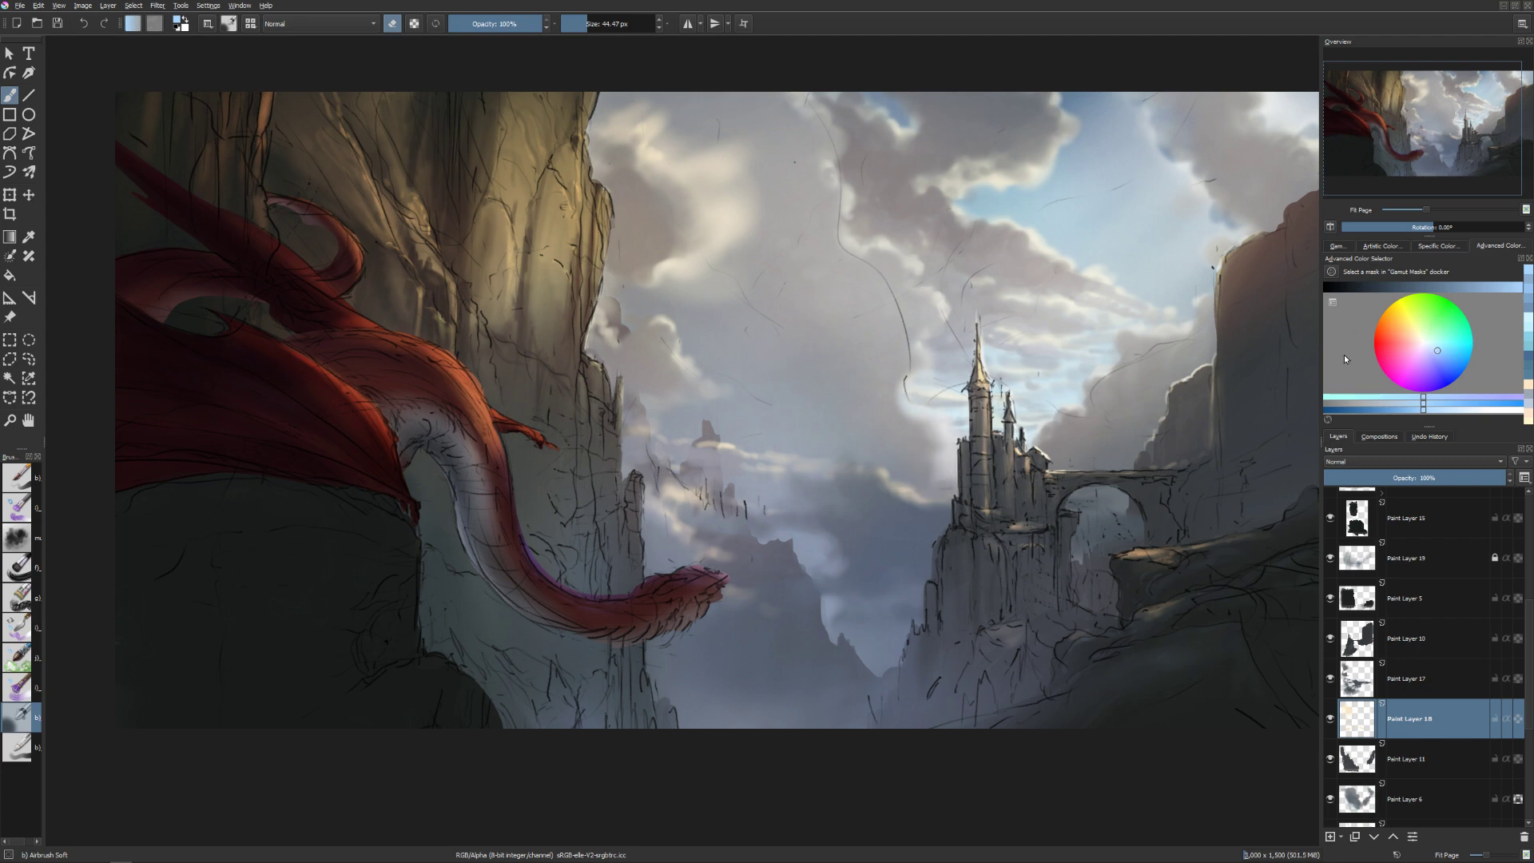
Pick the recent beige colour, try erasing haze over the distant spire, then undo it.
{"action": "key", "text": "e"}
{"action": "key", "text": "e"}
{"action": "key", "text": "bracketright"}
{"action": "left_click", "coordinate": [1531, 385]}
{"action": "key", "text": "e"}
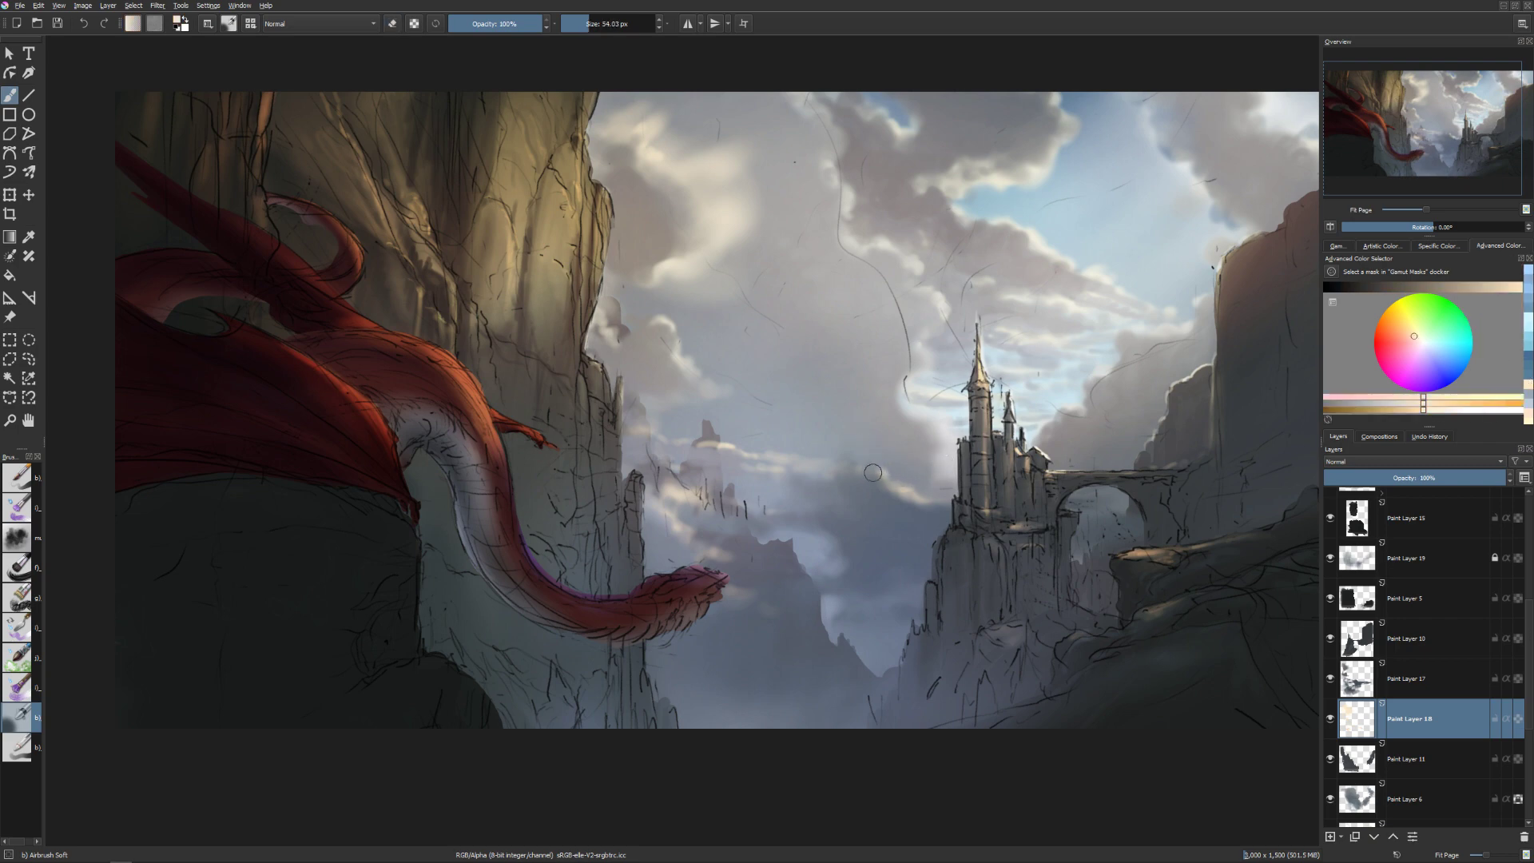
{"action": "key", "text": "bracketleft"}
Airbrush a soft bright beige cloud into the valley, then enlarge the brush.
{"action": "key", "text": "bracketleft"}
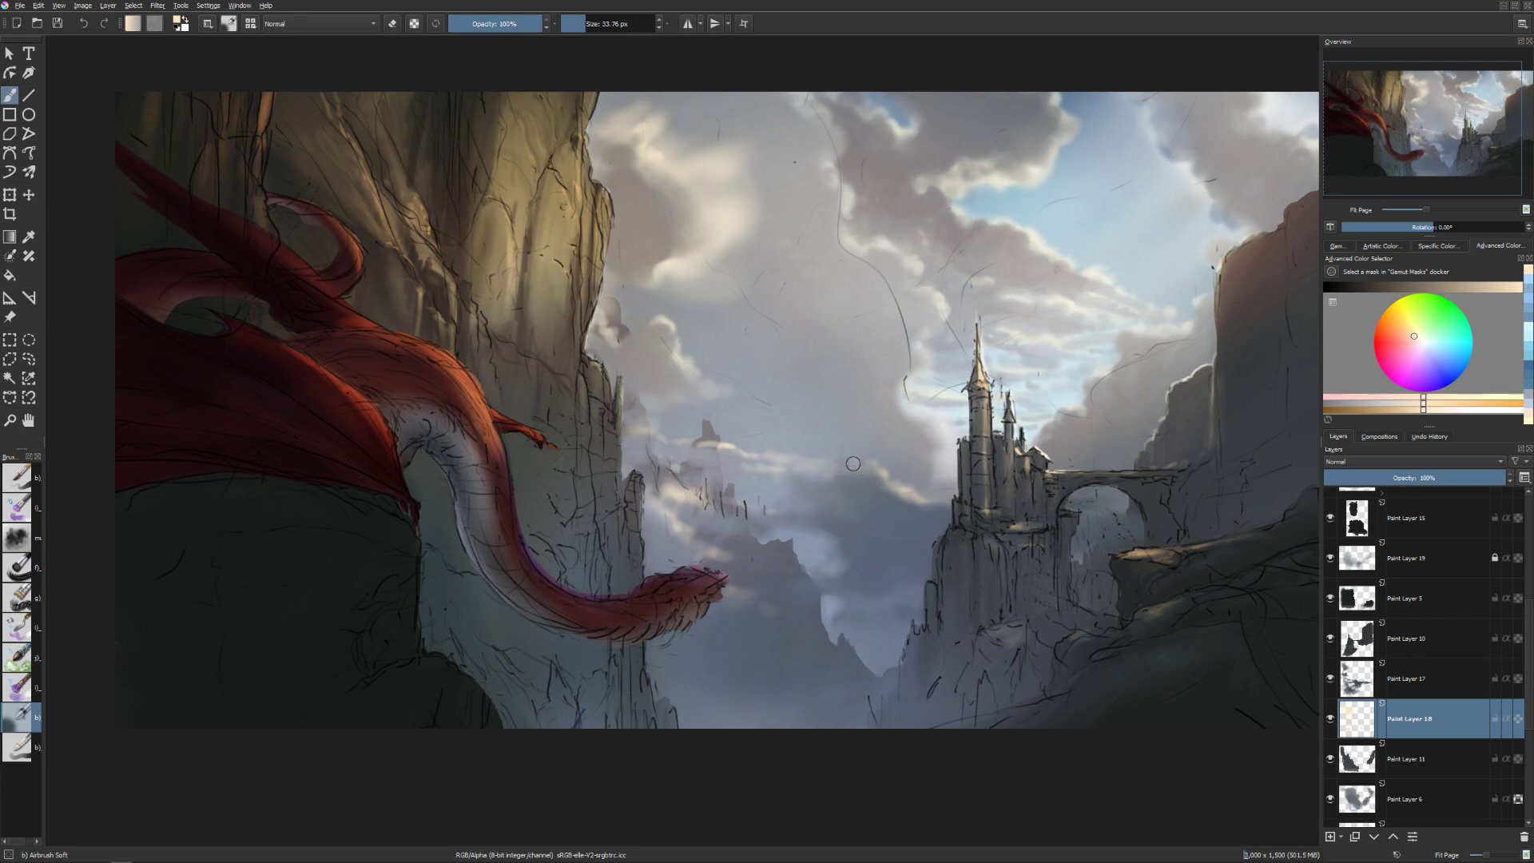
{"action": "key", "text": "e"}
{"action": "mouse_move", "coordinate": [725, 449]}
{"action": "left_mouse_down"}
{"action": "mouse_move", "coordinate": [696, 440]}
{"action": "mouse_move", "coordinate": [708, 438]}
{"action": "left_mouse_up"}
{"action": "key", "text": "ctrl+z"}
{"action": "key", "text": "e"}
{"action": "left_click_drag", "start_coordinate": [791, 486], "coordinate": [796, 486], "text": "shift"}
{"action": "key", "text": "bracketleft"}
{"action": "mouse_move", "coordinate": [752, 576]}
{"action": "left_mouse_down"}
{"action": "mouse_move", "coordinate": [795, 581]}
{"action": "mouse_move", "coordinate": [769, 599]}
{"action": "mouse_move", "coordinate": [797, 609]}
{"action": "mouse_move", "coordinate": [754, 596]}
{"action": "mouse_move", "coordinate": [778, 620]}
{"action": "left_mouse_up"}
{"action": "key", "text": "bracketright"}
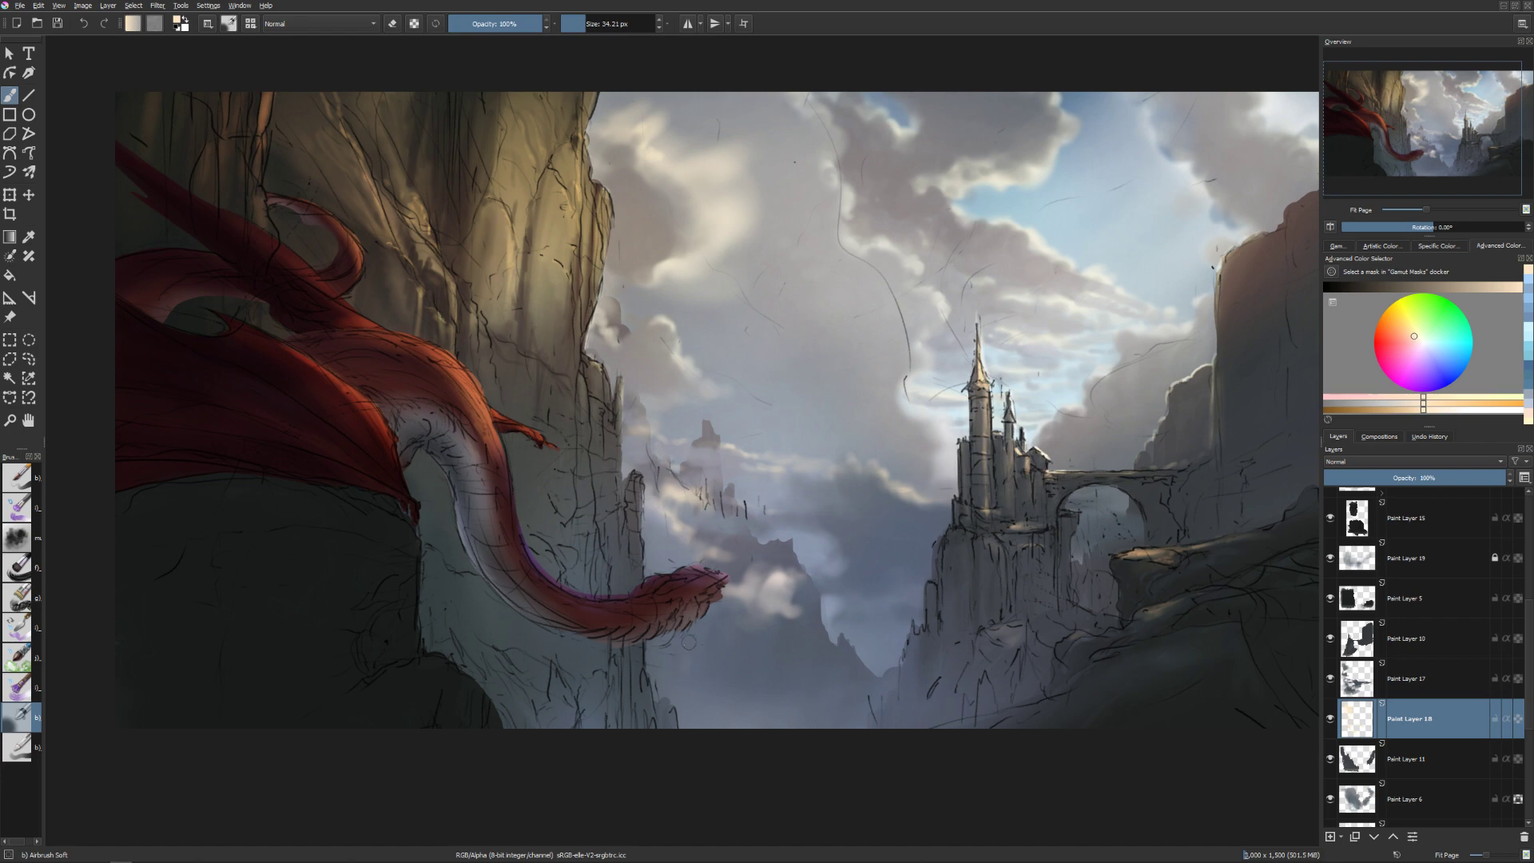
{"action": "key", "text": "bracketright"}
{"action": "key", "text": "bracketright"}
{"action": "key", "text": "bracketright"}
{"action": "key", "text": "bracketright"}
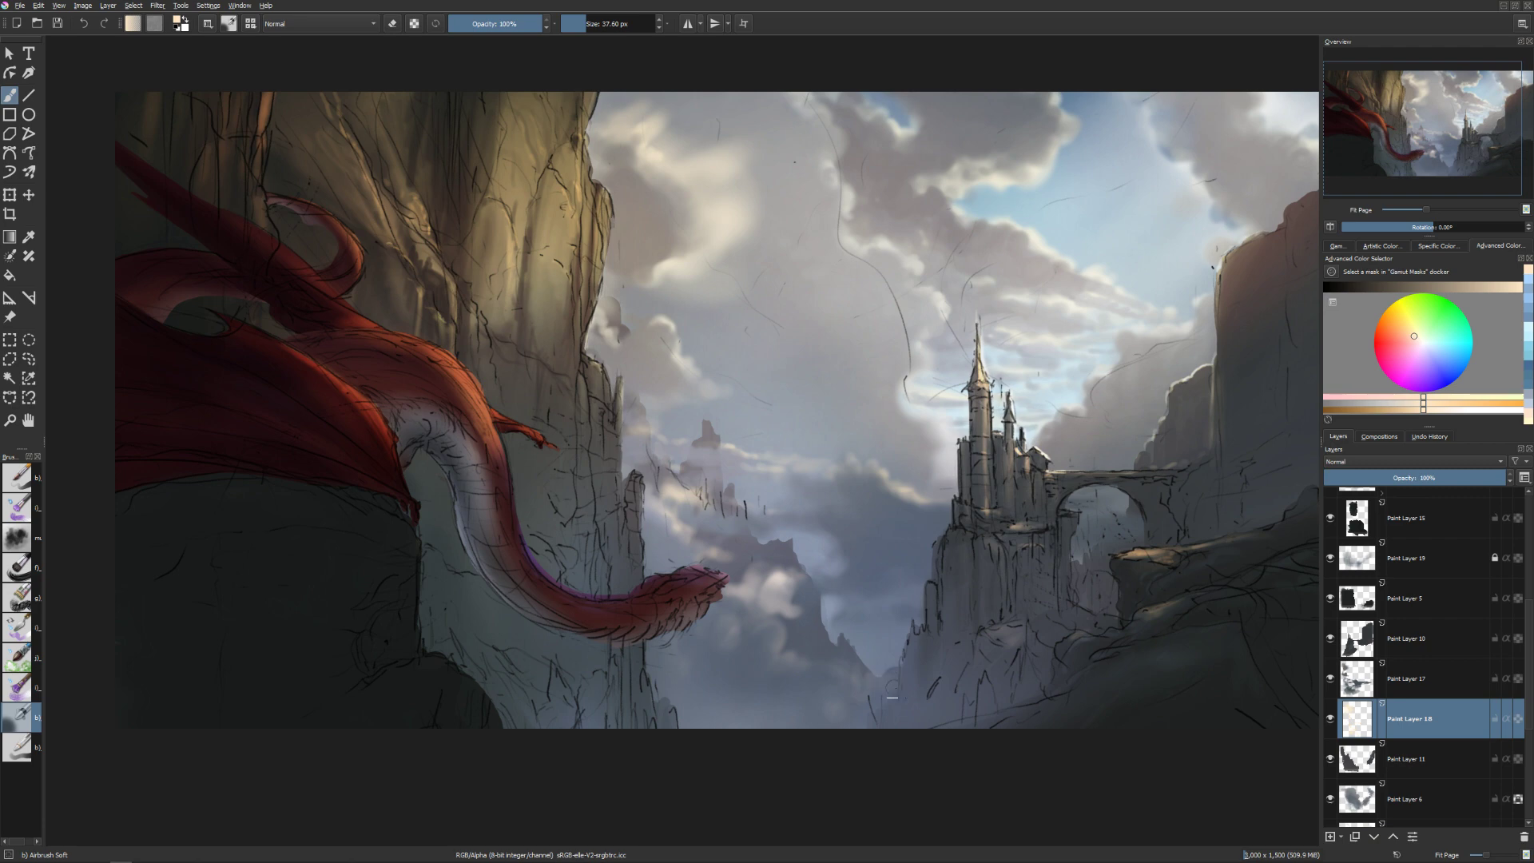
Pick a lighter blue and airbrush soft haze down through the valley clouds.
{"action": "left_click", "coordinate": [1429, 349]}
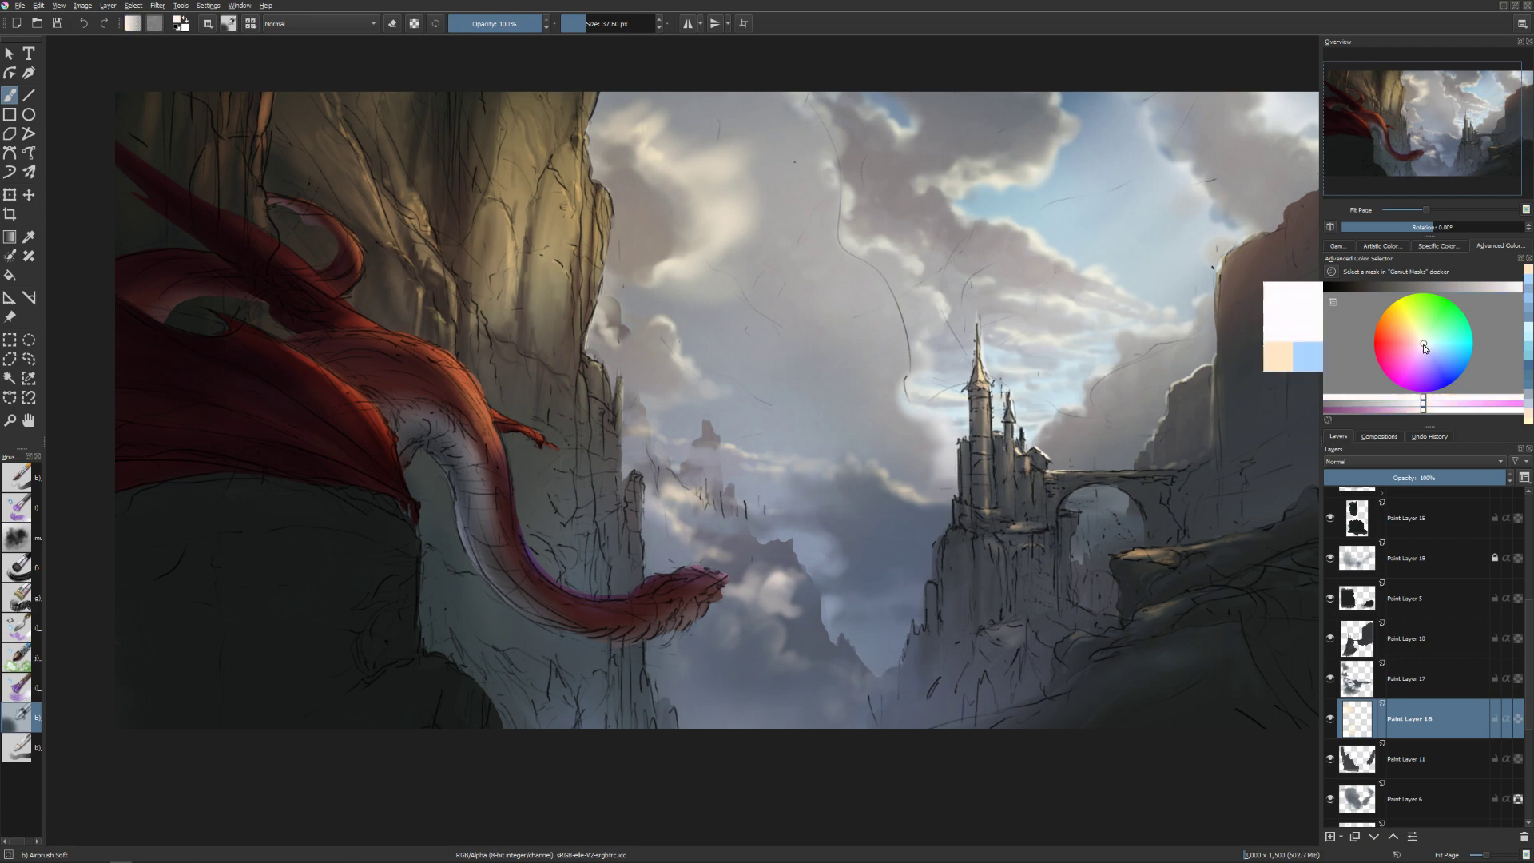
{"action": "left_click", "coordinate": [1496, 286]}
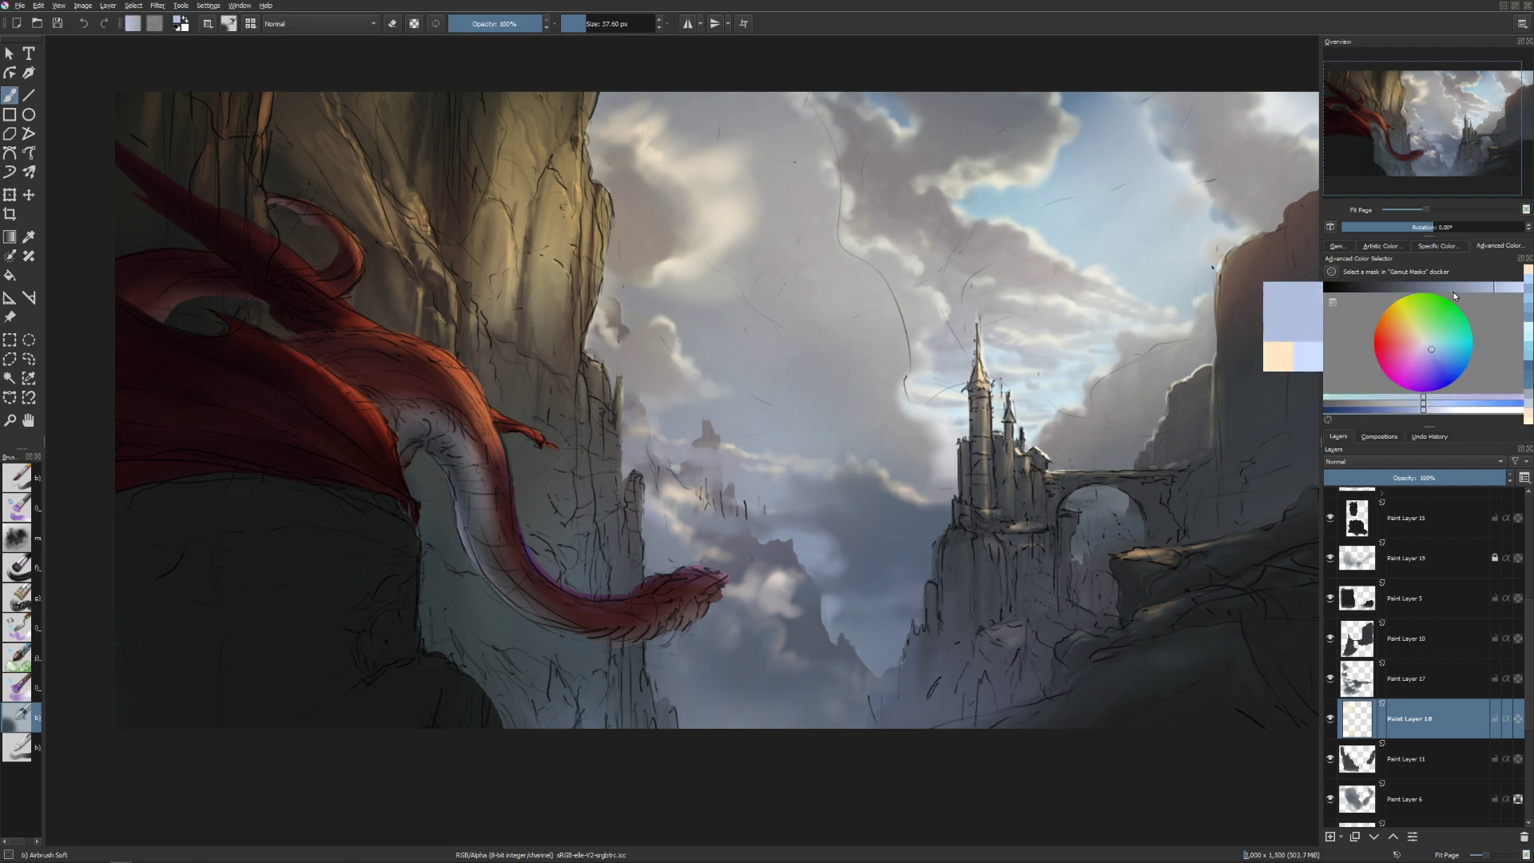
{"action": "key", "text": "bracketright"}
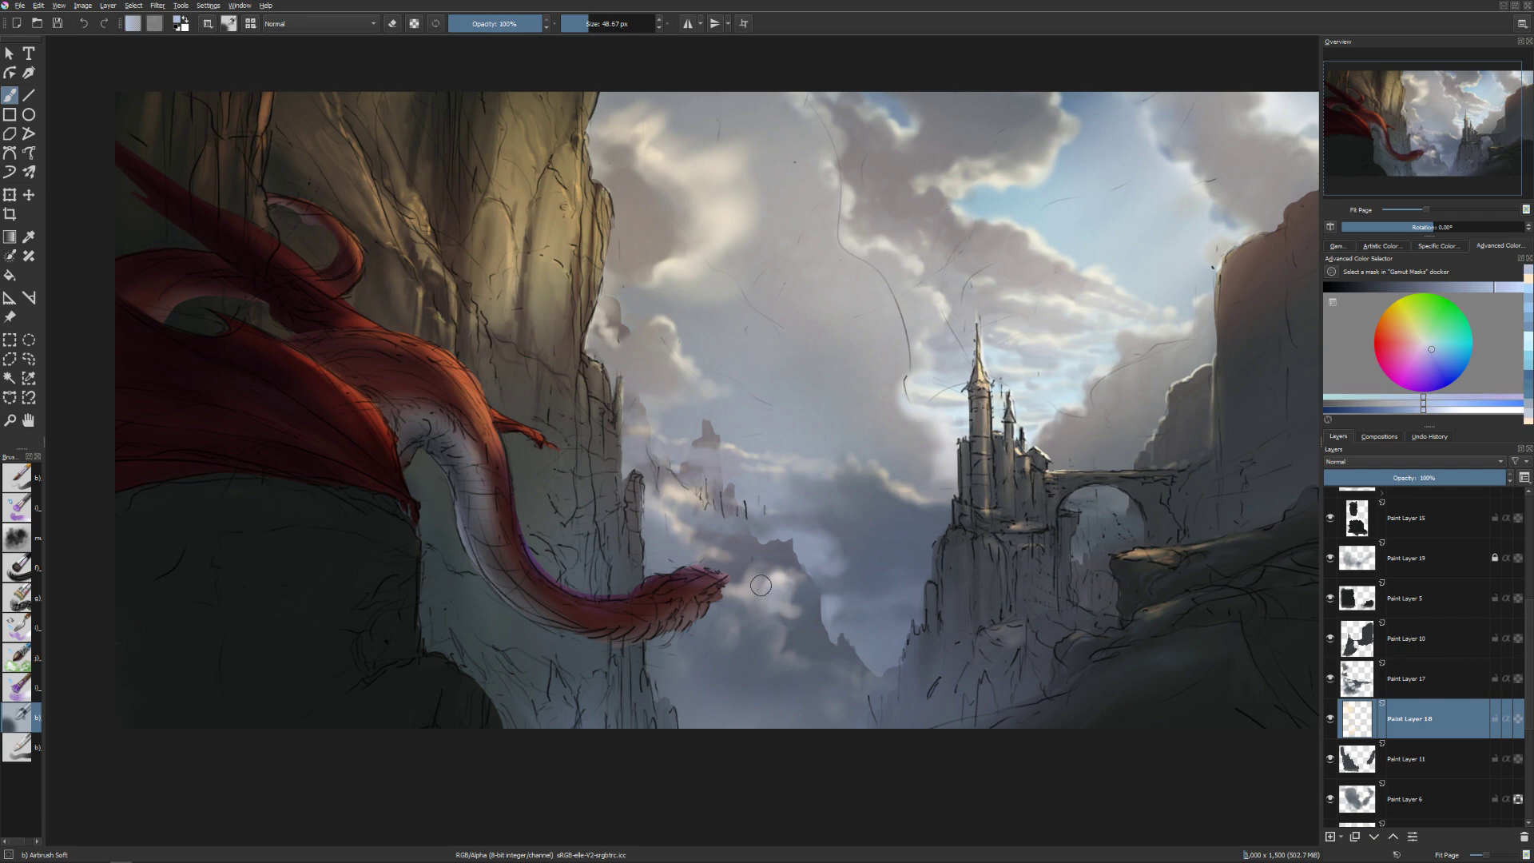
{"action": "mouse_move", "coordinate": [784, 589]}
{"action": "left_mouse_down"}
{"action": "mouse_move", "coordinate": [792, 655]}
{"action": "mouse_move", "coordinate": [824, 691]}
{"action": "left_mouse_up"}
{"action": "key", "text": "bracketright"}
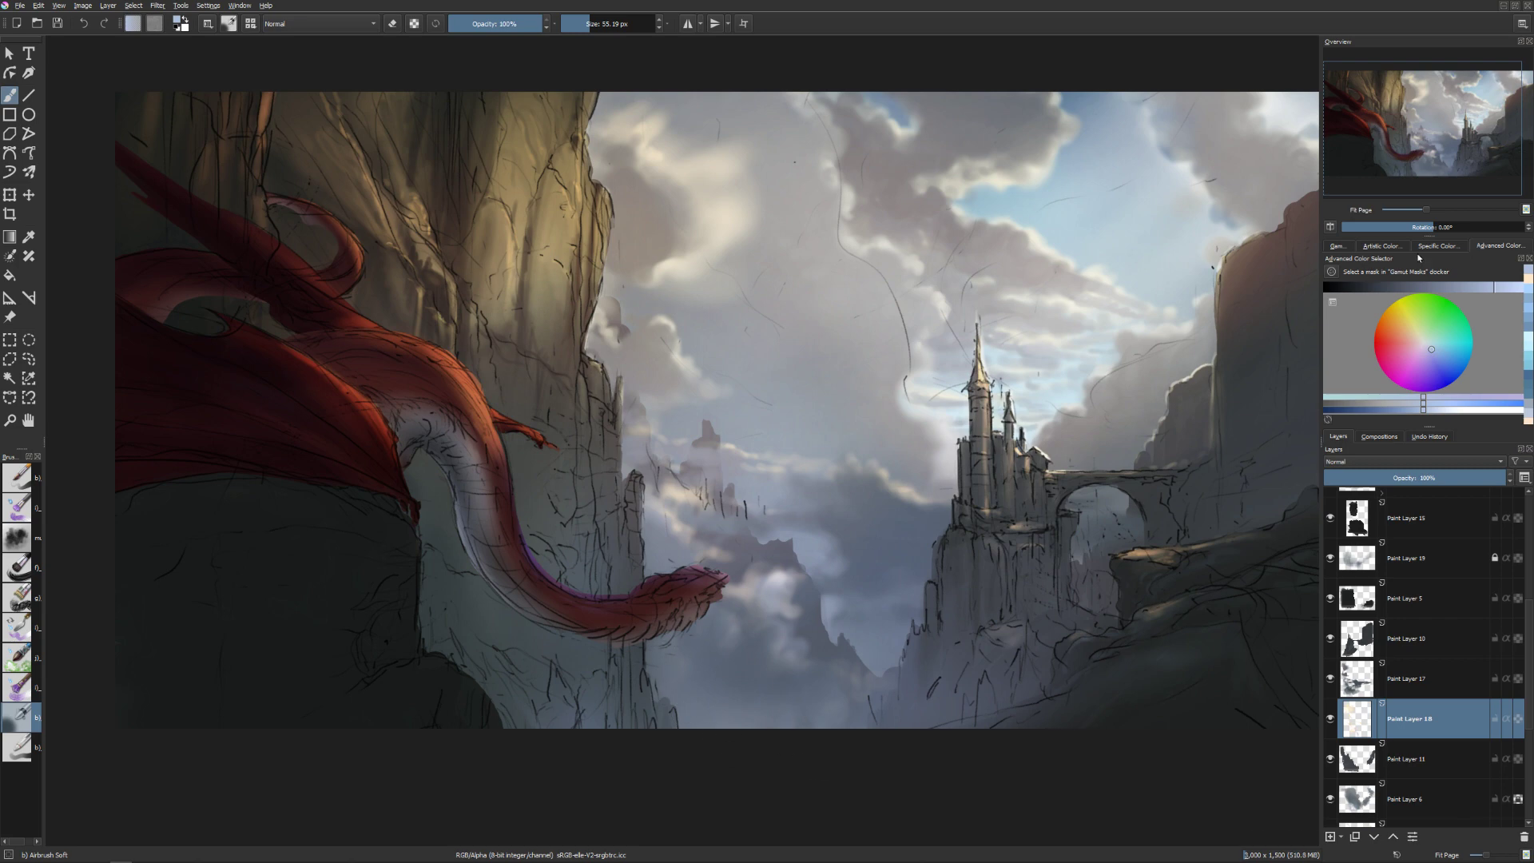
{"action": "left_click", "coordinate": [1486, 287]}
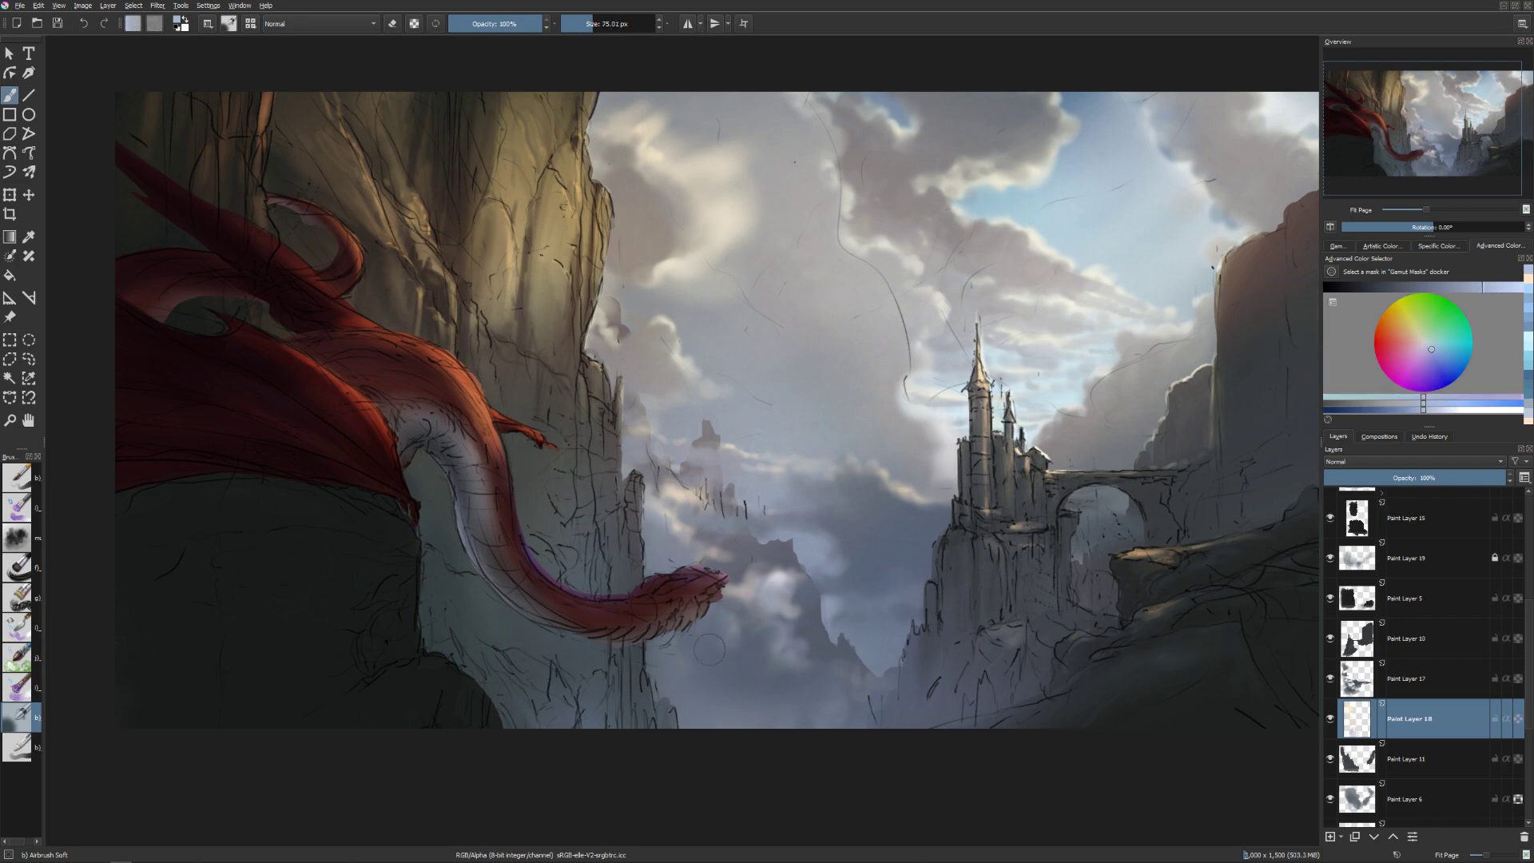
{"action": "mouse_move", "coordinate": [725, 627]}
{"action": "left_mouse_down"}
{"action": "mouse_move", "coordinate": [754, 629]}
{"action": "mouse_move", "coordinate": [752, 610]}
{"action": "left_mouse_up"}
Switch to a different shade and airbrush haze just above the dragon's head.
{"action": "left_click", "coordinate": [1466, 289]}
{"action": "key", "text": "bracketleft"}
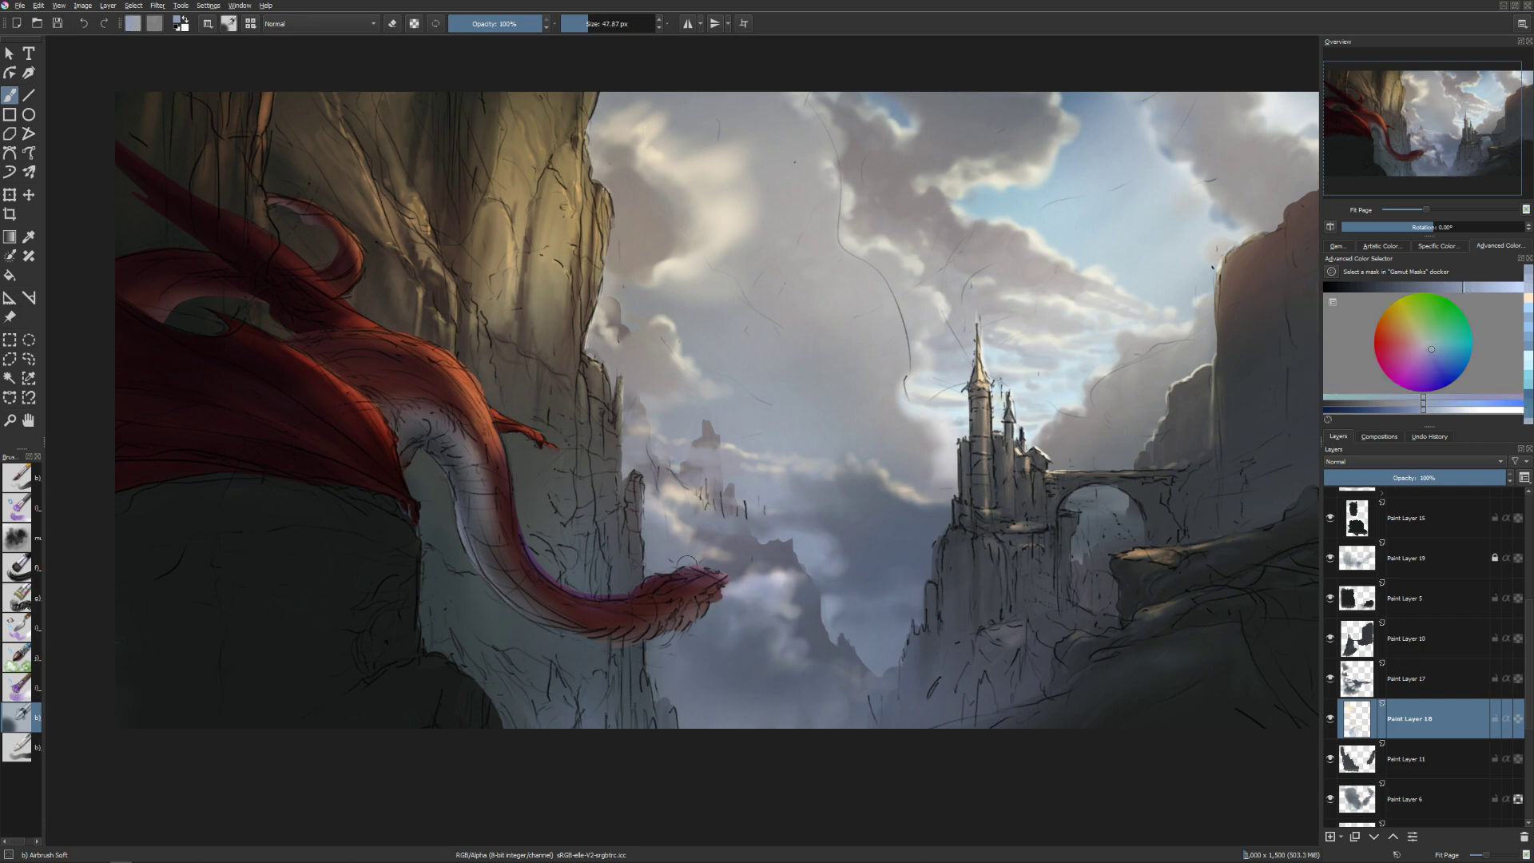
{"action": "mouse_move", "coordinate": [687, 565]}
{"action": "left_mouse_down", "text": "shift"}
{"action": "mouse_move", "coordinate": [703, 551]}
{"action": "mouse_move", "coordinate": [723, 565]}
{"action": "left_mouse_up", "text": "shift"}
{"action": "key", "text": "bracketleft"}
{"action": "key", "text": "bracketleft"}
{"action": "key", "text": "e"}
{"action": "key", "text": "bracketleft"}
{"action": "key", "text": "e"}
Lighten the distant mountain's upper-left edge, finishing with a brush of about 30 px.
{"action": "key", "text": "bracketright"}
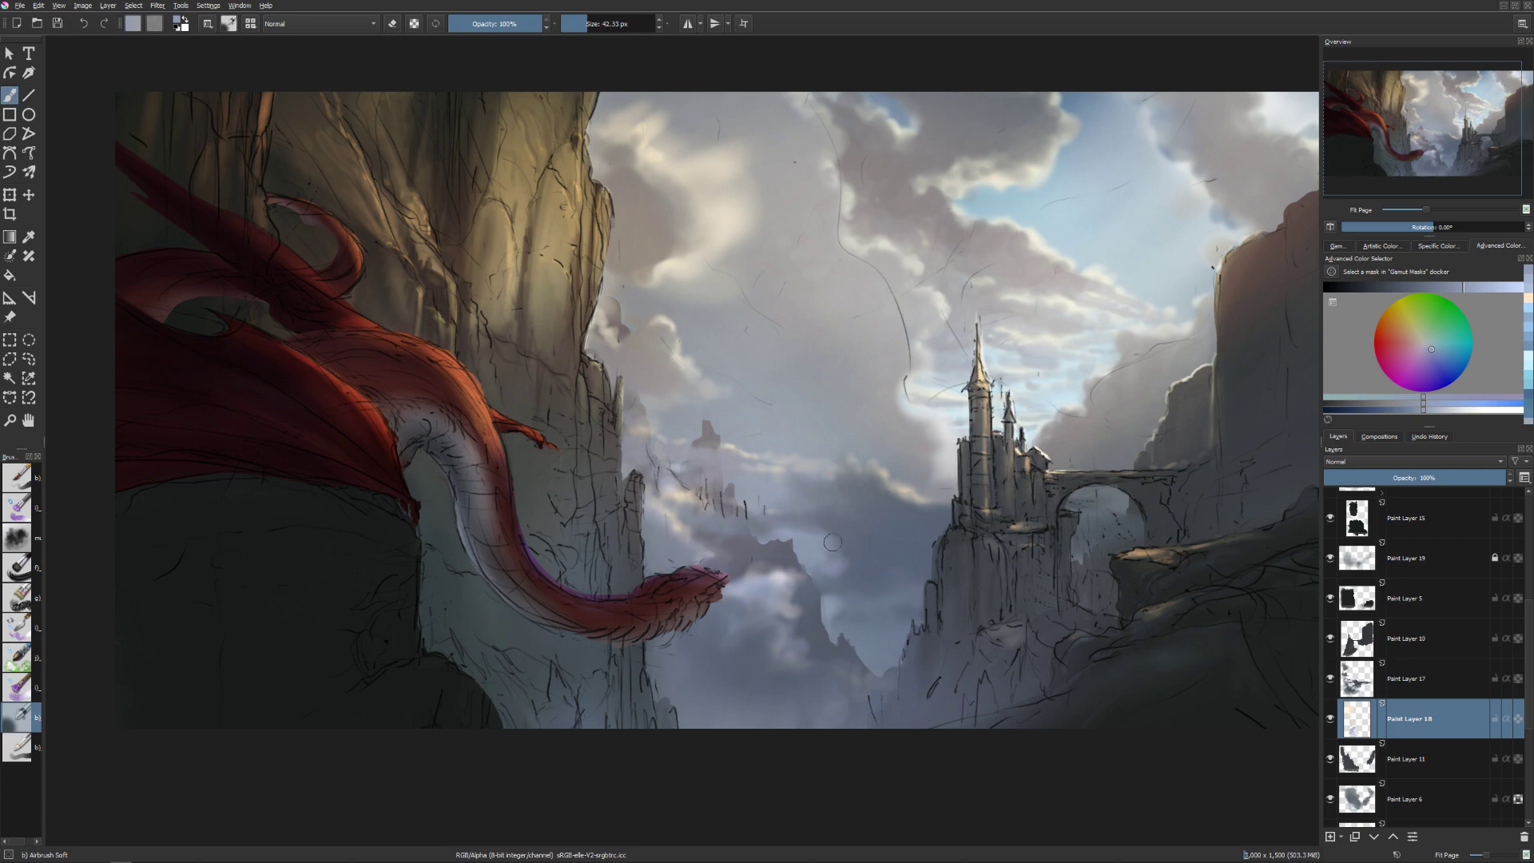
{"action": "mouse_move", "coordinate": [740, 535]}
{"action": "left_mouse_down"}
{"action": "mouse_move", "coordinate": [704, 525]}
{"action": "mouse_move", "coordinate": [702, 544]}
{"action": "mouse_move", "coordinate": [738, 535]}
{"action": "mouse_move", "coordinate": [703, 559]}
{"action": "left_mouse_up"}
{"action": "key", "text": "bracketright"}
{"action": "key", "text": "bracketright"}
{"action": "key", "text": "bracketright"}
{"action": "key", "text": "e"}
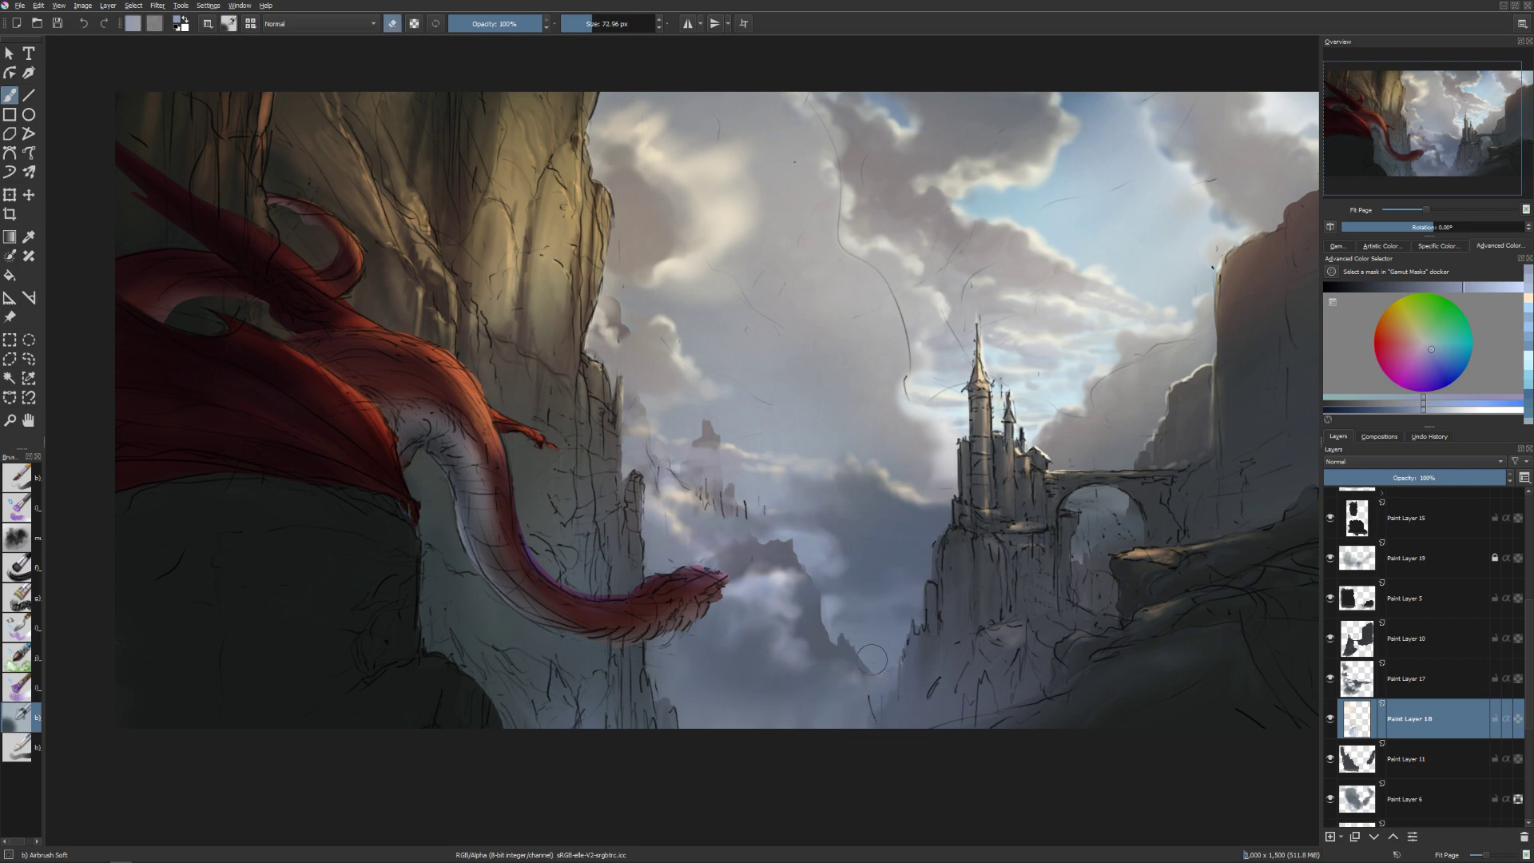
{"action": "key", "text": "e"}
{"action": "key", "text": "bracketleft"}
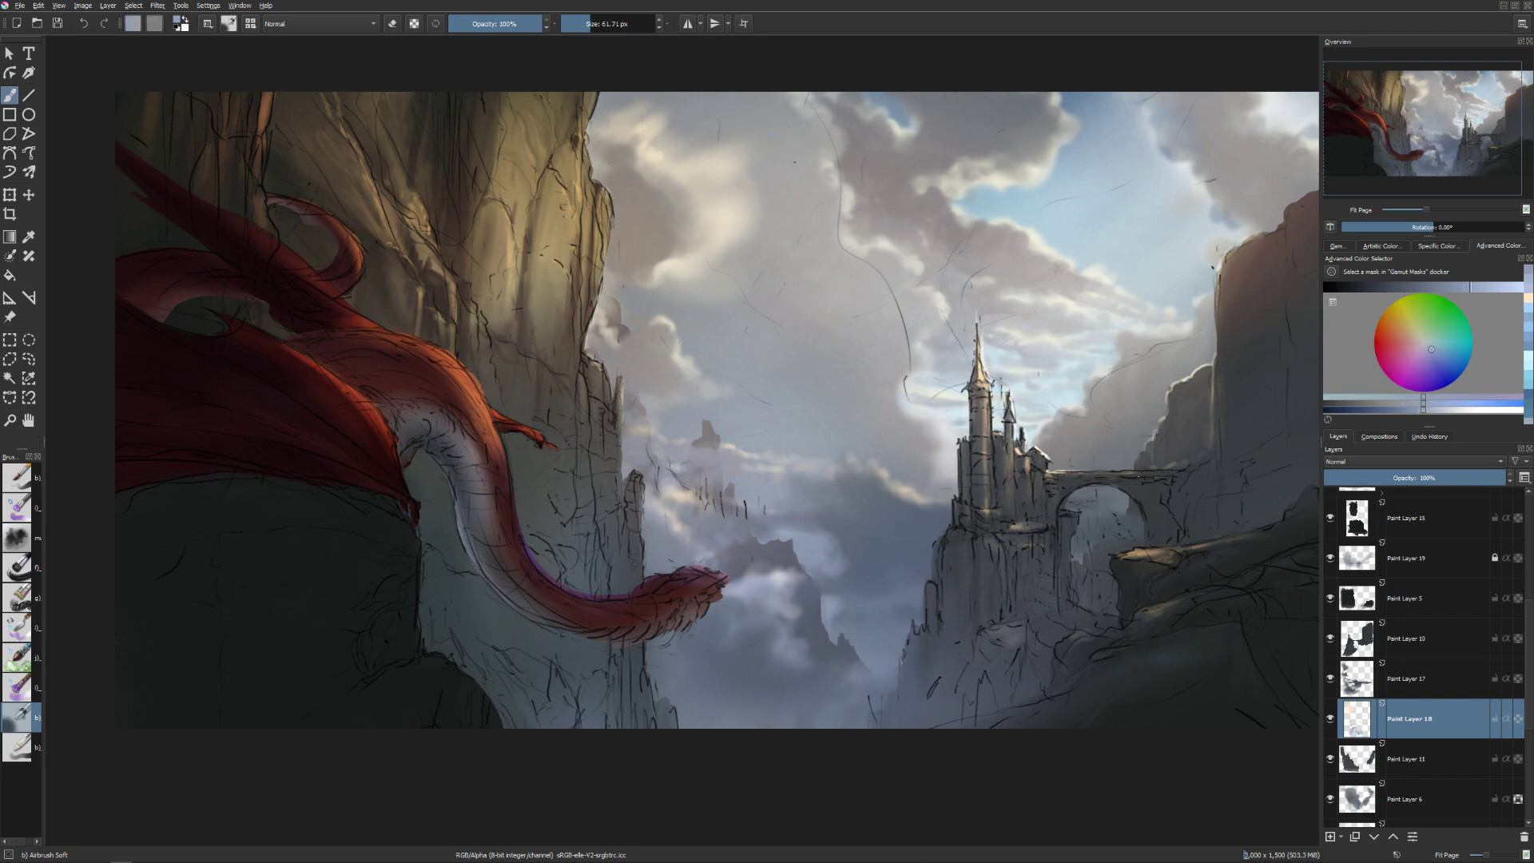
{"action": "key", "text": "bracketleft"}
{"action": "key", "text": "bracketleft"}
{"action": "key", "text": "bracketleft"}
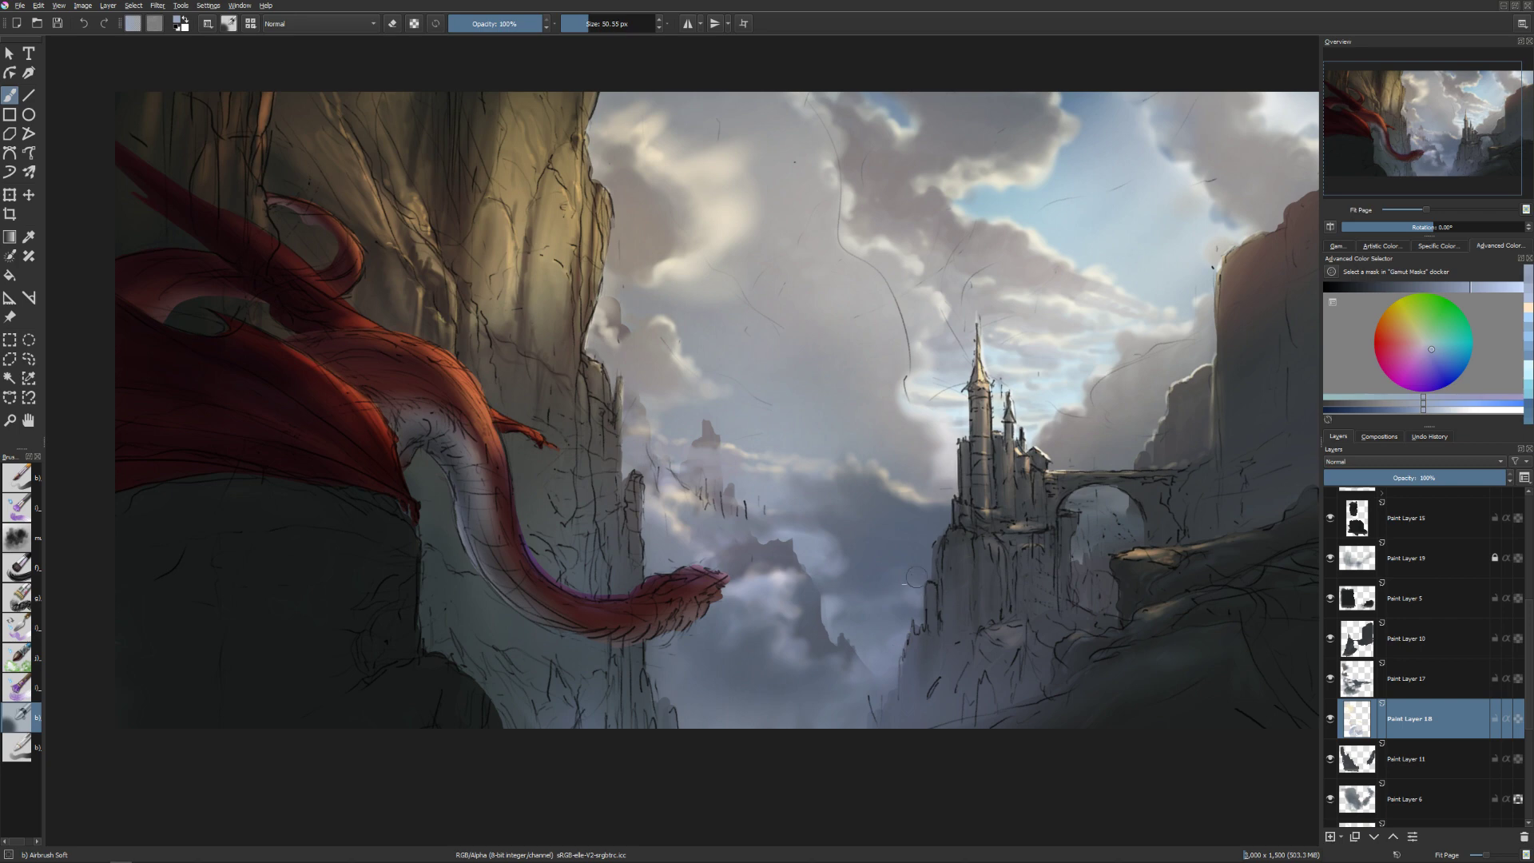
Airbrush faint light haze under and above the castle's bridge arch.
{"action": "key", "text": "e"}
{"action": "key", "text": "e"}
{"action": "key", "text": "e"}
{"action": "key", "text": "e"}
{"action": "left_click_drag", "start_coordinate": [1047, 417], "coordinate": [1042, 418], "text": "shift"}
{"action": "left_click_drag", "start_coordinate": [1076, 505], "coordinate": [1108, 495]}
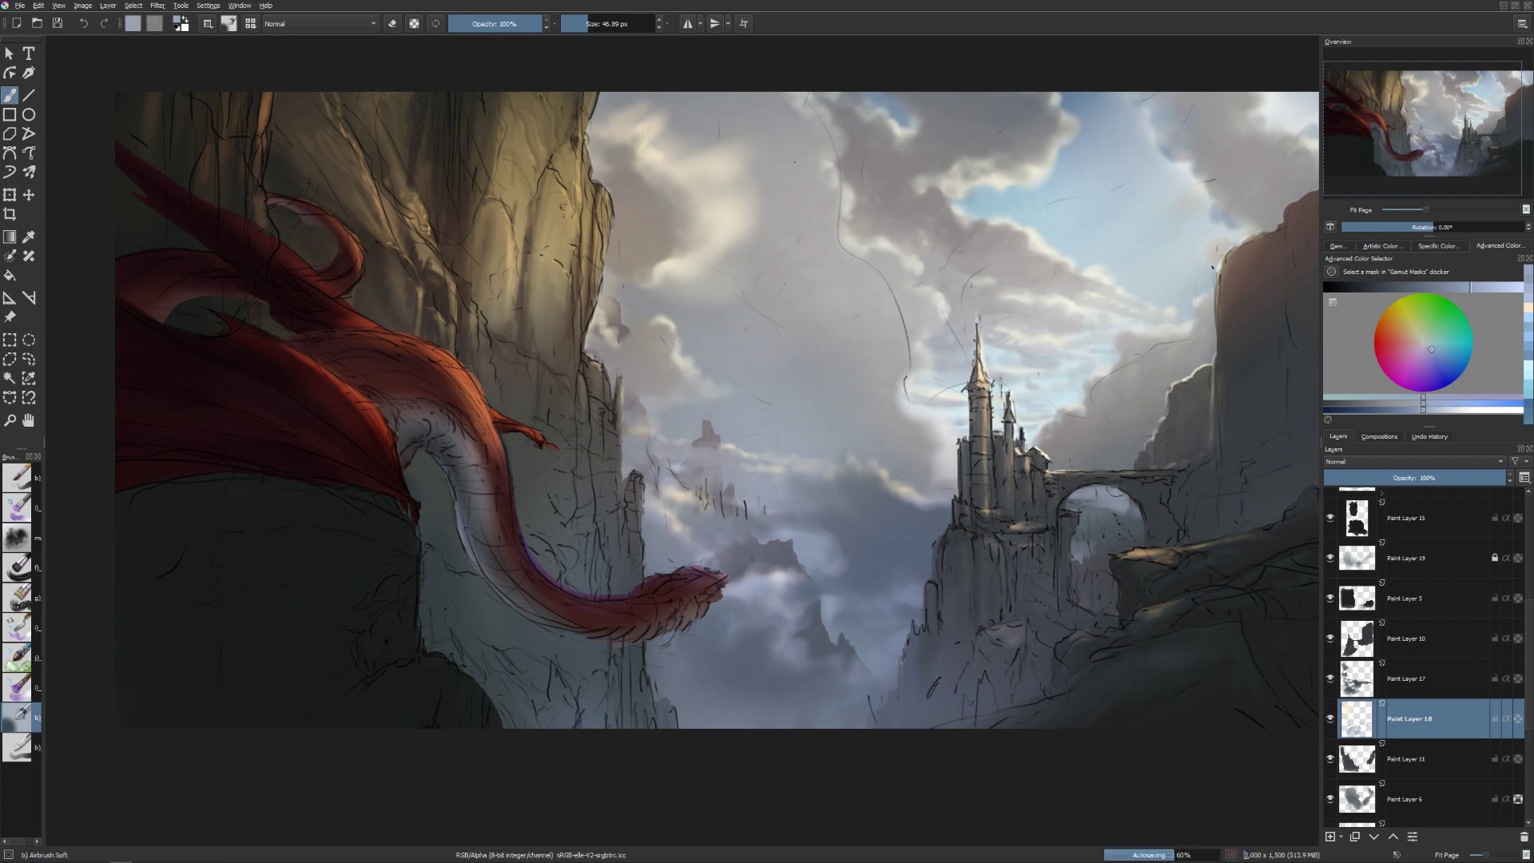
{"action": "key", "text": "bracketleft"}
{"action": "key", "text": "bracketleft"}
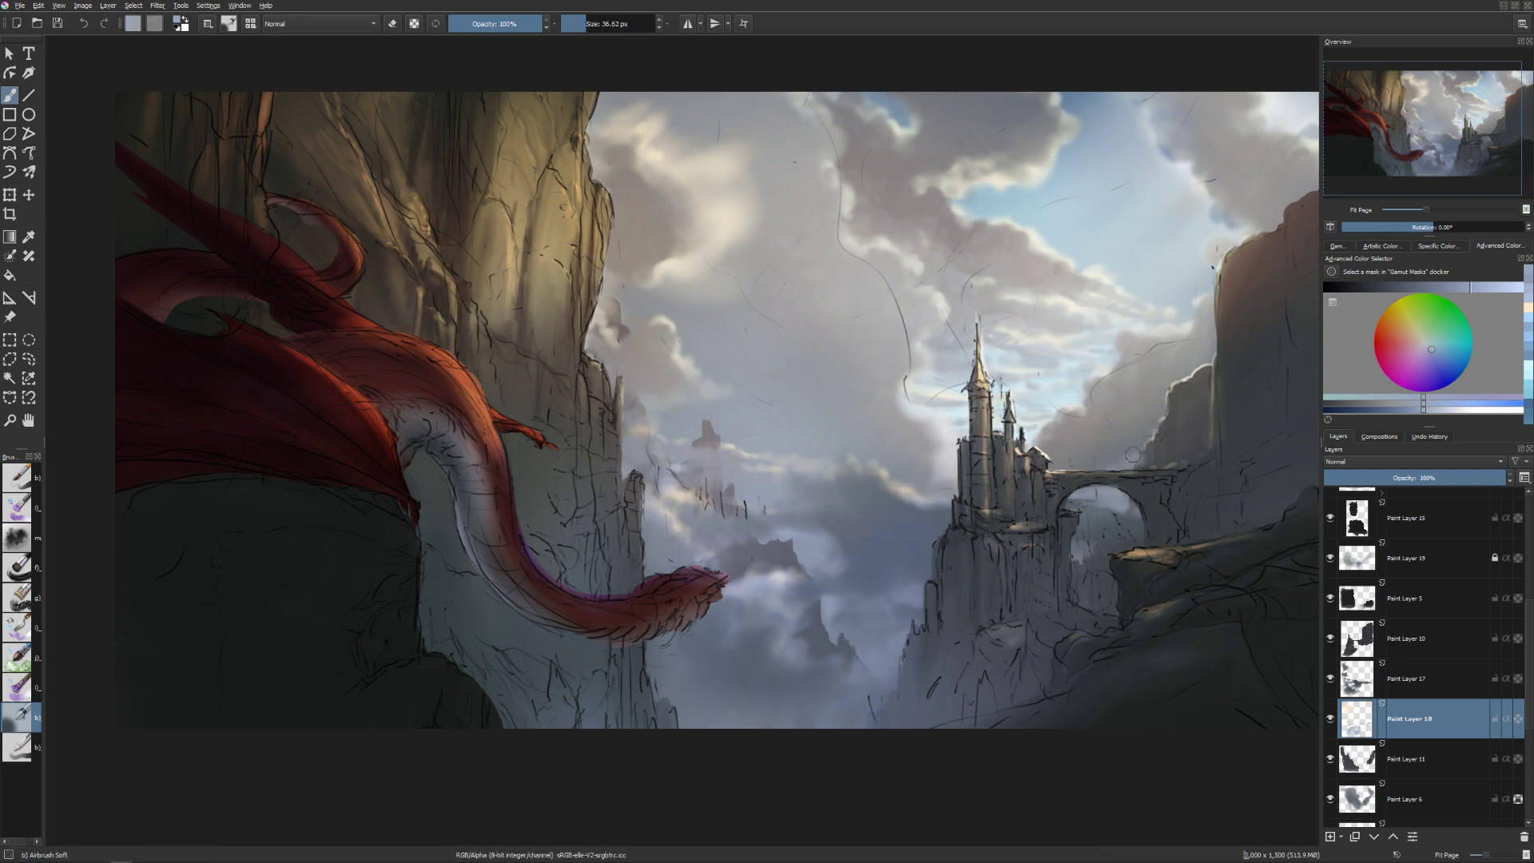
{"action": "left_click_drag", "start_coordinate": [1133, 460], "coordinate": [1141, 451]}
Enlarge the brush to about 52 px and add soft haze beside the rock spire.
{"action": "key", "text": "e"}
{"action": "key", "text": "e"}
{"action": "left_click_drag", "start_coordinate": [830, 501], "coordinate": [837, 501]}
{"action": "key", "text": "bracketright"}
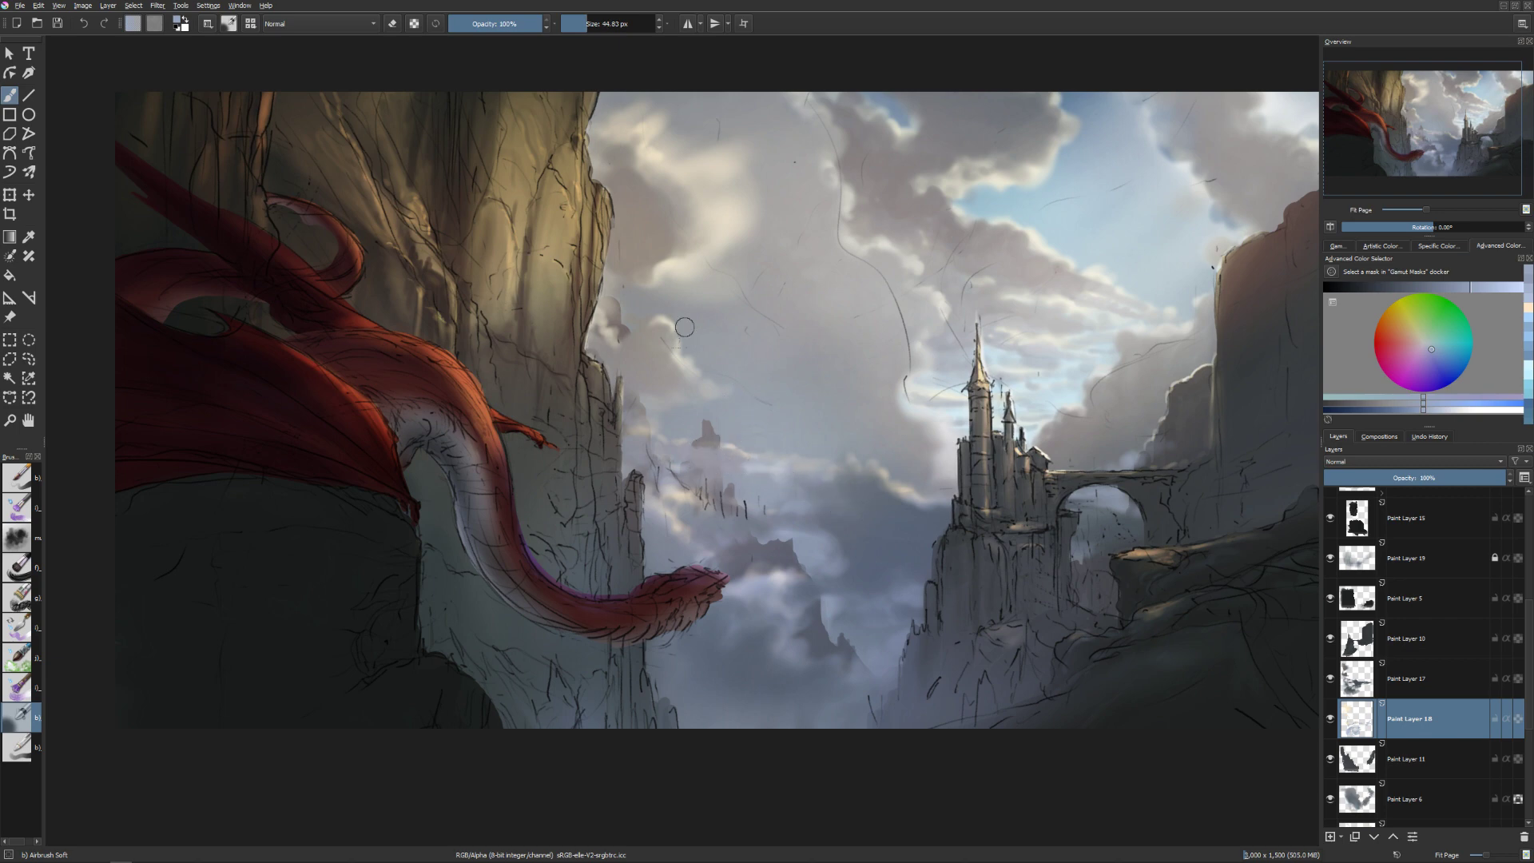
{"action": "mouse_move", "coordinate": [642, 402]}
{"action": "left_mouse_down"}
{"action": "mouse_move", "coordinate": [669, 396]}
{"action": "mouse_move", "coordinate": [627, 396]}
{"action": "left_mouse_up"}
{"action": "key", "text": "e"}
On Paint Layer 17, sample and lighten a grey, then airbrush haze by the tower and spires.
{"action": "left_click", "coordinate": [1406, 678]}
{"action": "left_click", "coordinate": [887, 536], "text": "ctrl"}
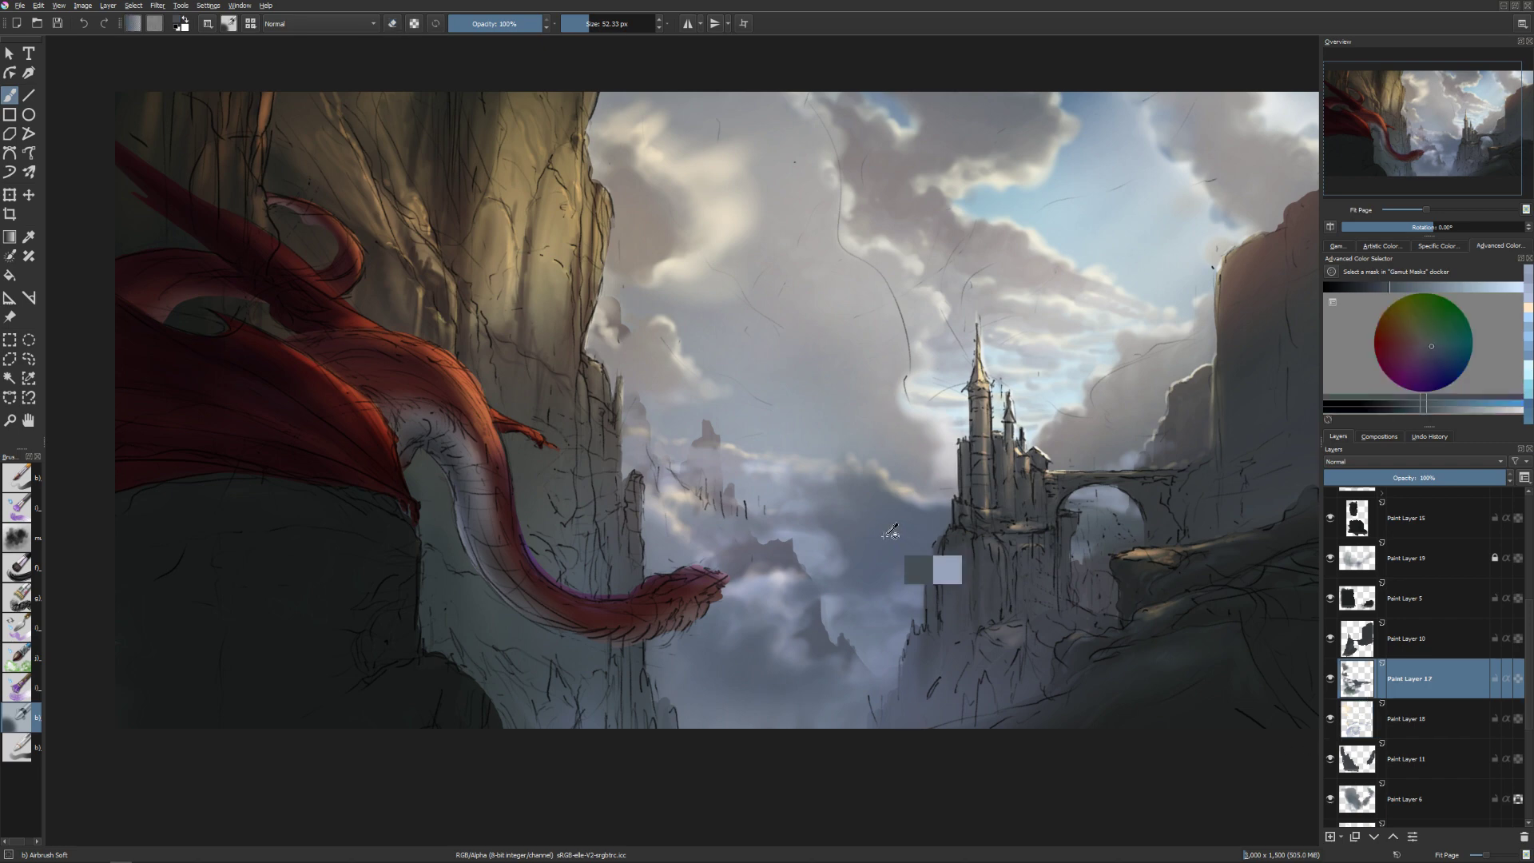
{"action": "left_click_drag", "start_coordinate": [830, 532], "coordinate": [815, 534]}
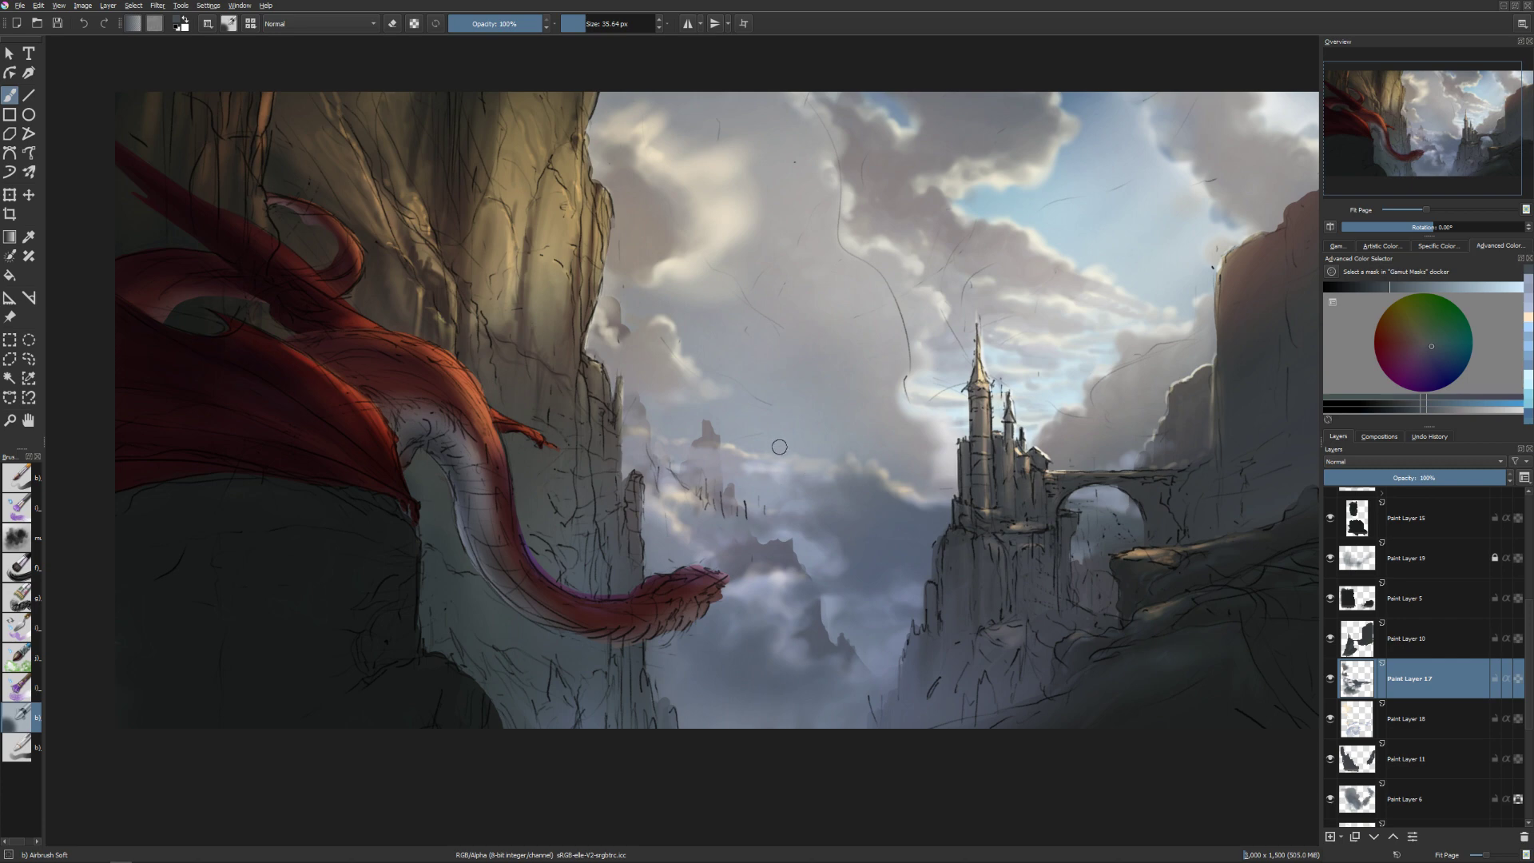
{"action": "left_click", "coordinate": [823, 485], "text": "ctrl"}
{"action": "left_click", "coordinate": [1407, 289]}
{"action": "mouse_move", "coordinate": [789, 466]}
{"action": "left_mouse_down", "text": "shift"}
{"action": "mouse_move", "coordinate": [725, 463]}
{"action": "mouse_move", "coordinate": [758, 482]}
{"action": "left_mouse_up", "text": "shift"}
{"action": "left_click_drag", "start_coordinate": [807, 487], "coordinate": [808, 487], "text": "shift"}
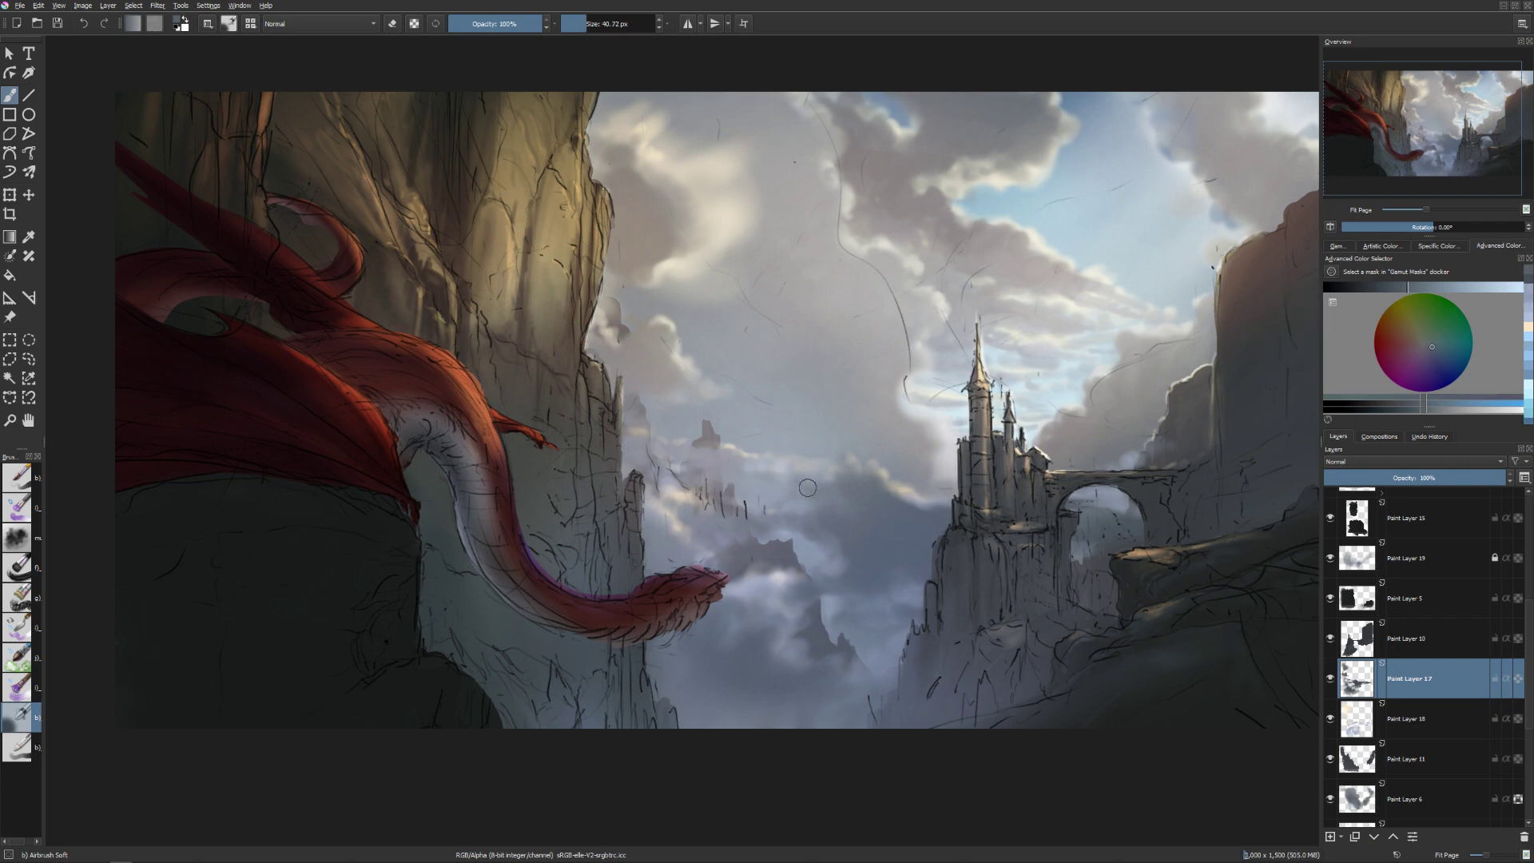
{"action": "left_click_drag", "start_coordinate": [721, 465], "coordinate": [770, 524]}
Switch to an eraser of about 27 px and soften the nearby cloud edge.
{"action": "key", "text": "bracketright"}
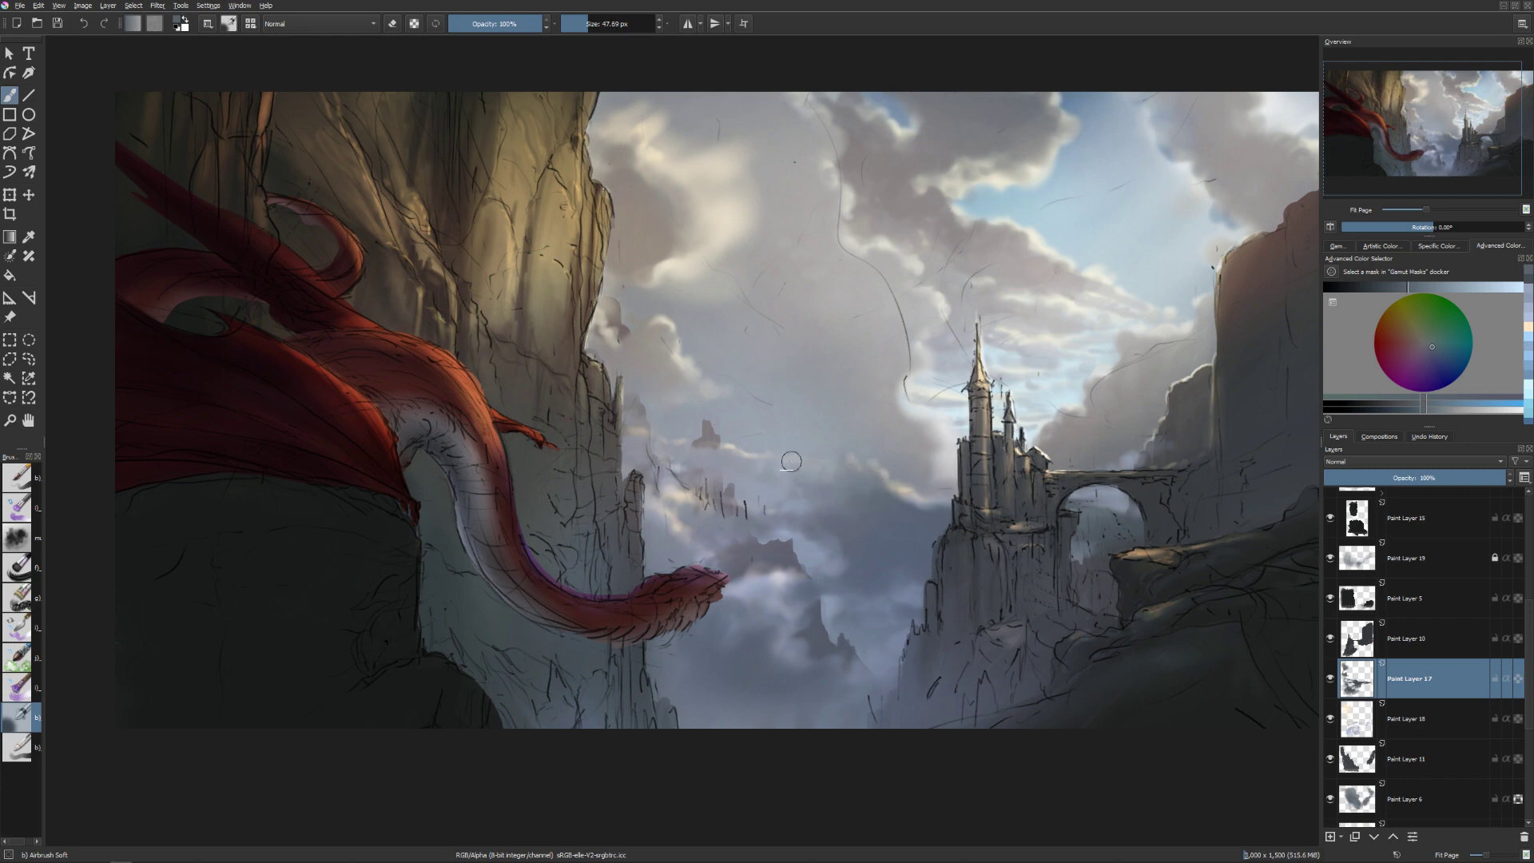
{"action": "key", "text": "bracketleft"}
{"action": "key", "text": "e"}
{"action": "key", "text": "bracketleft"}
{"action": "key", "text": "bracketleft"}
{"action": "key", "text": "bracketleft"}
{"action": "key", "text": "bracketleft"}
{"action": "key", "text": "bracketleft"}
{"action": "key", "text": "bracketright"}
{"action": "left_click_drag", "start_coordinate": [860, 450], "coordinate": [870, 450]}
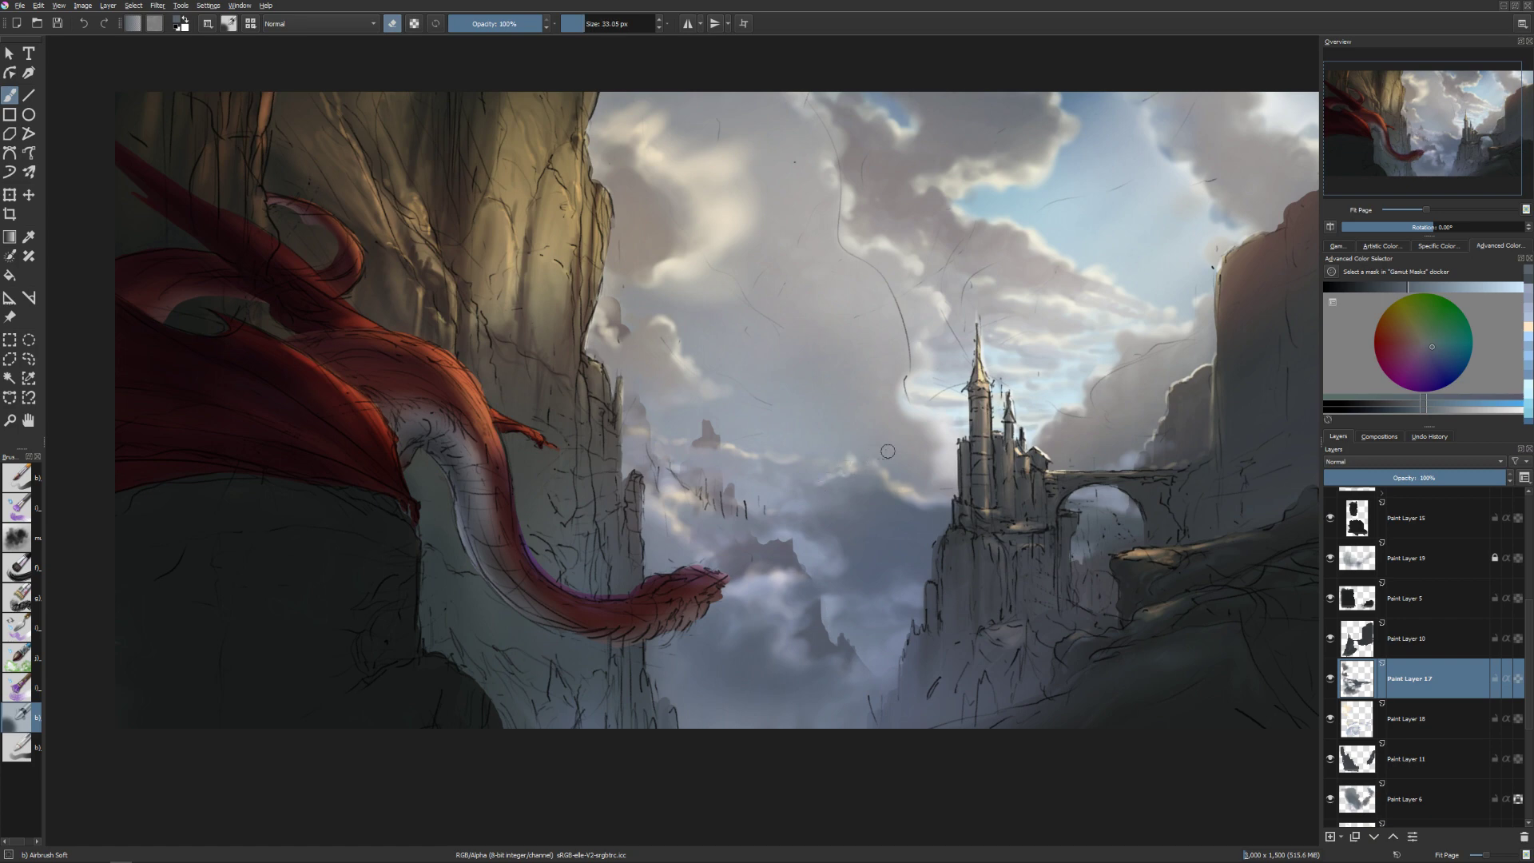
{"action": "key", "text": "bracketleft"}
{"action": "key", "text": "bracketleft"}
{"action": "key", "text": "bracketleft"}
{"action": "key", "text": "bracketleft"}
{"action": "key", "text": "bracketleft"}
{"action": "key", "text": "bracketright"}
{"action": "left_click_drag", "start_coordinate": [867, 487], "coordinate": [865, 484]}
{"action": "key", "text": "bracketright"}
{"action": "key", "text": "bracketright"}
{"action": "key", "text": "bracketright"}
{"action": "left_click_drag", "start_coordinate": [849, 488], "coordinate": [876, 506]}
{"action": "key", "text": "e"}
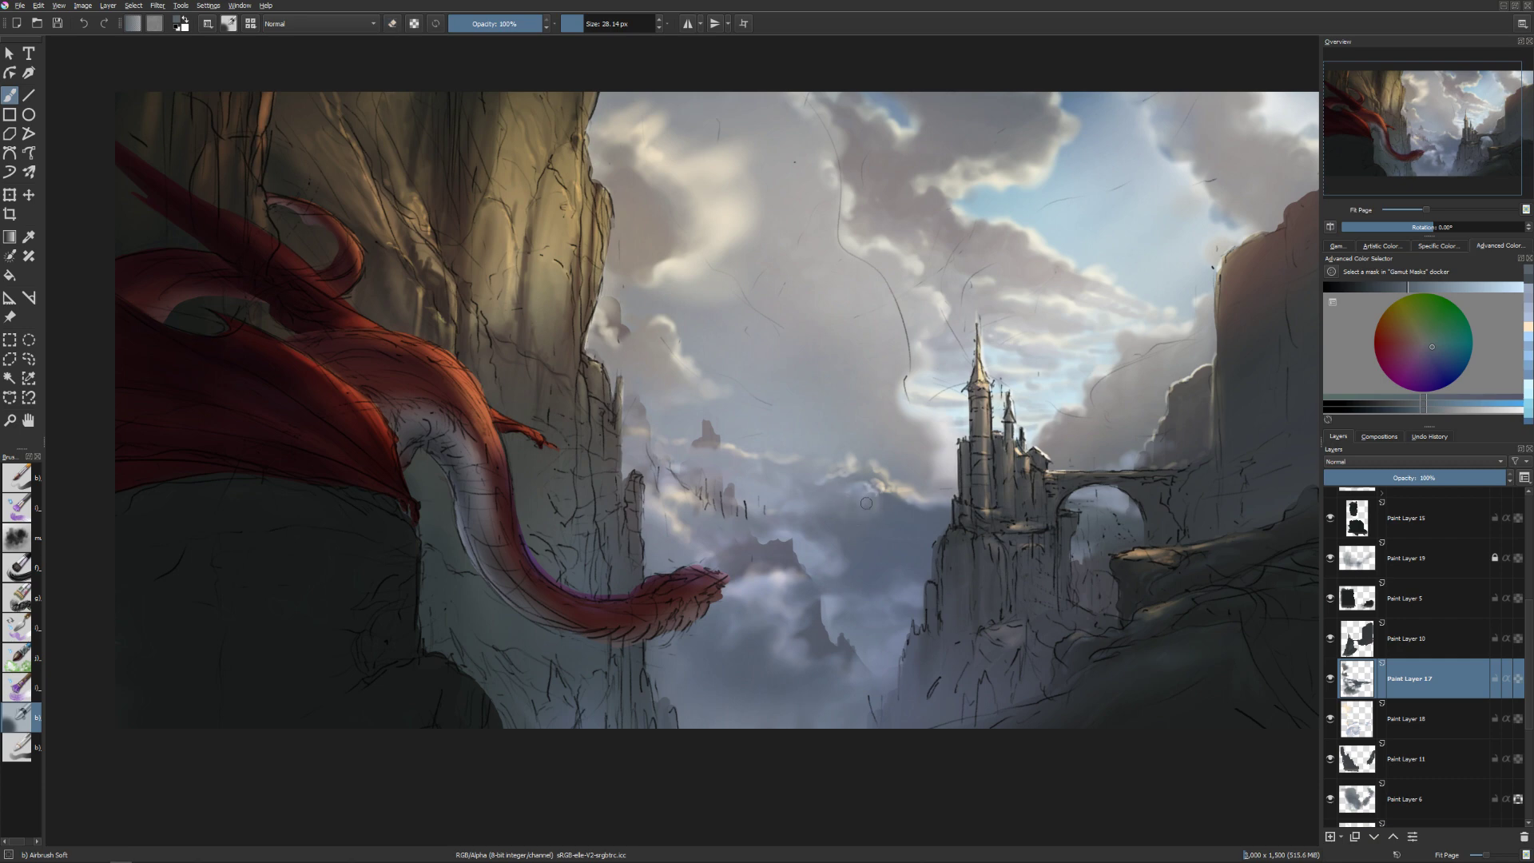
{"action": "key", "text": "bracketright"}
{"action": "key", "text": "bracketright"}
{"action": "key", "text": "bracketright"}
Shrink the brush from about 27 px to 22 px, toggling eraser mode on and off.
{"action": "key", "text": "bracketleft"}
{"action": "key", "text": "bracketleft"}
{"action": "key", "text": "bracketleft"}
{"action": "key", "text": "bracketleft"}
{"action": "key", "text": "e"}
{"action": "key", "text": "bracketleft"}
{"action": "key", "text": "bracketleft"}
{"action": "key", "text": "bracketleft"}
{"action": "key", "text": "e"}
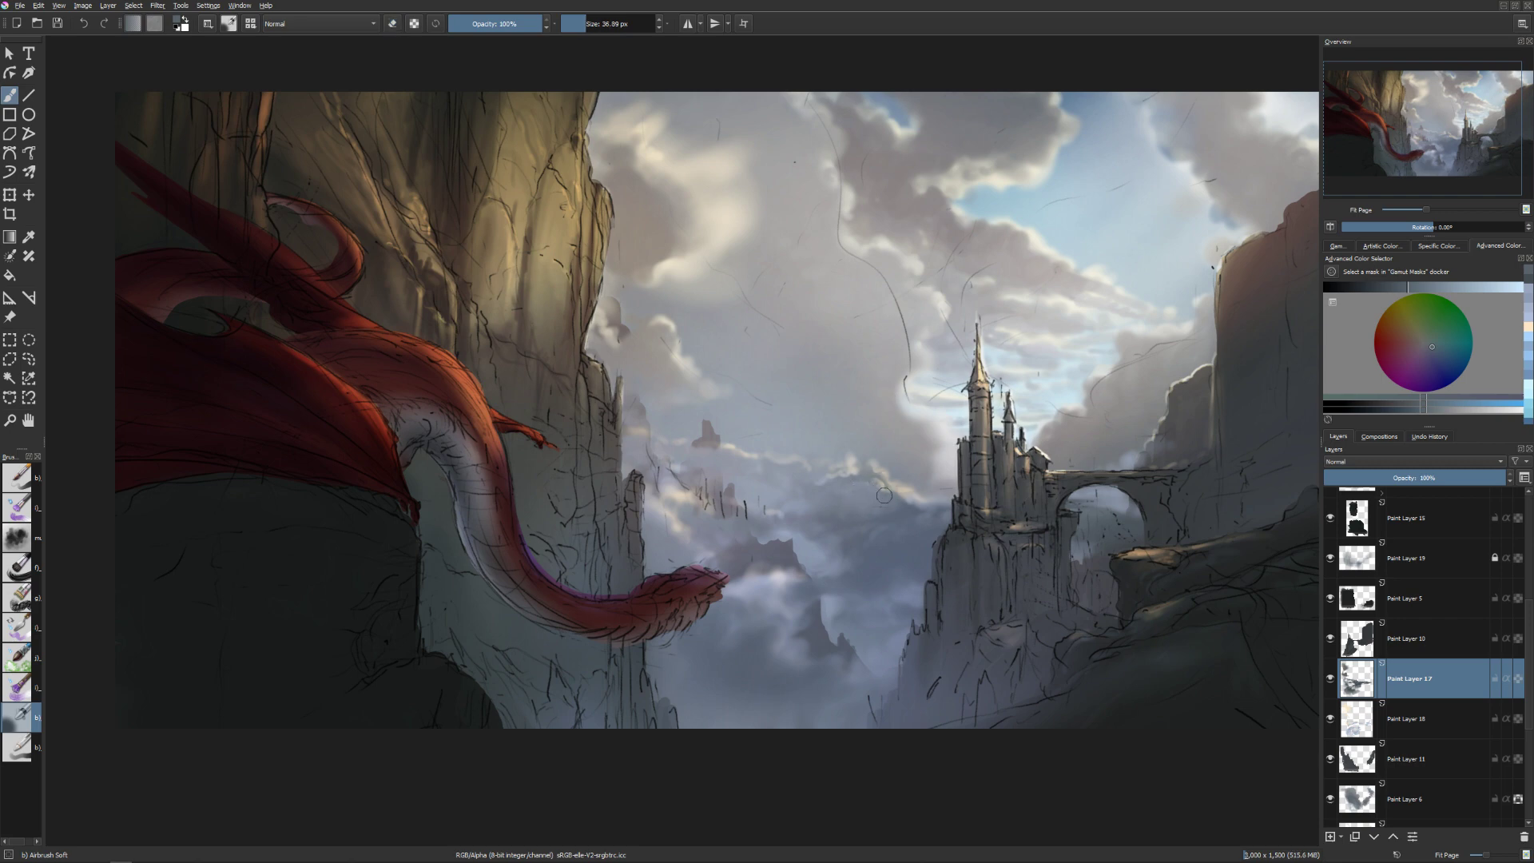
{"action": "key", "text": "bracketleft"}
{"action": "key", "text": "bracketleft"}
{"action": "left_click_drag", "start_coordinate": [849, 510], "coordinate": [861, 510], "text": "shift"}
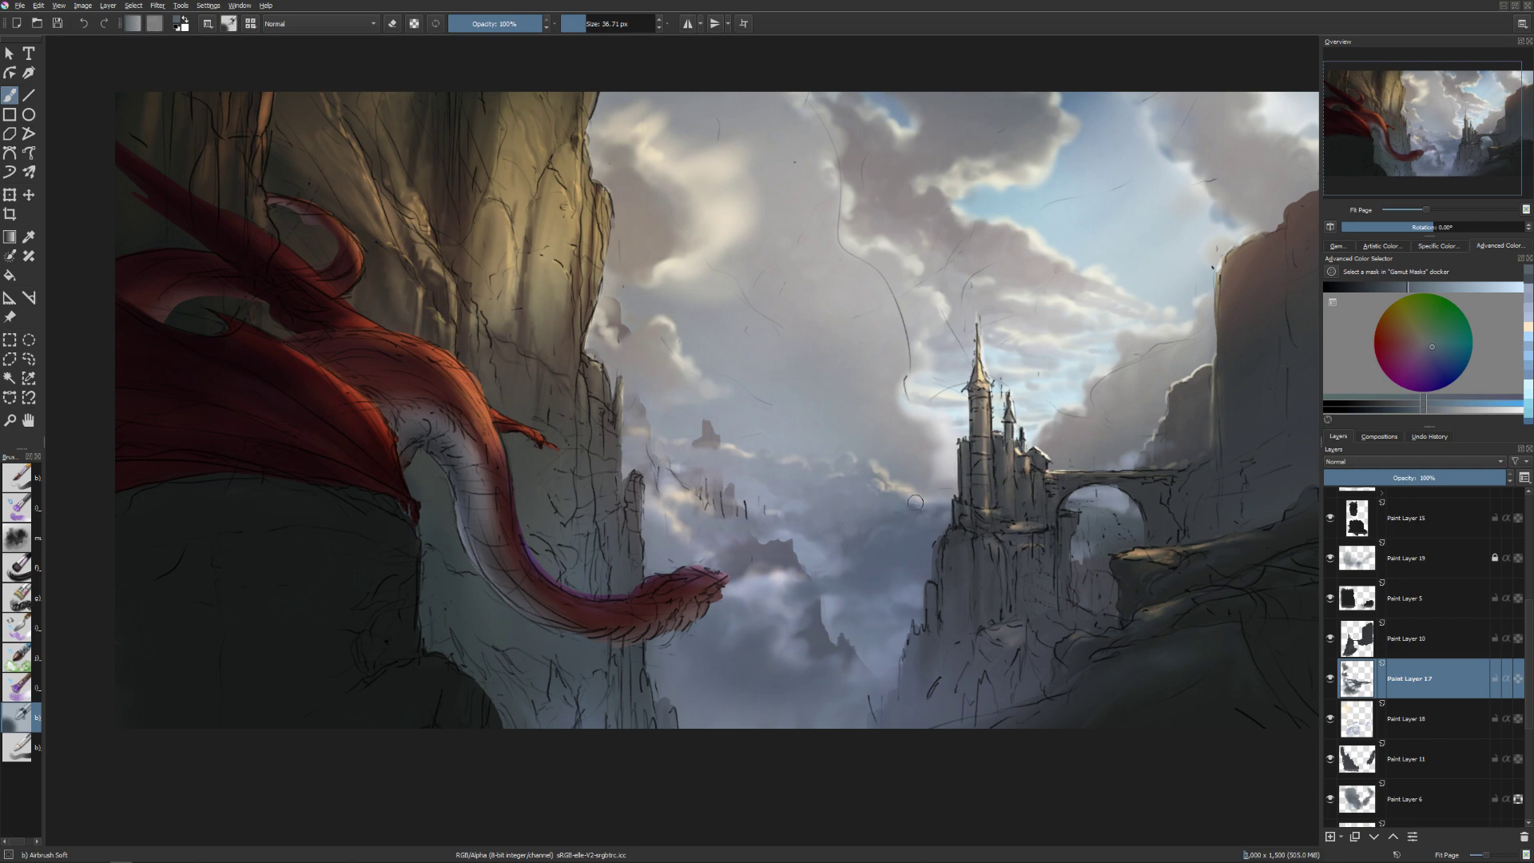
{"action": "key", "text": "e"}
{"action": "key", "text": "e"}
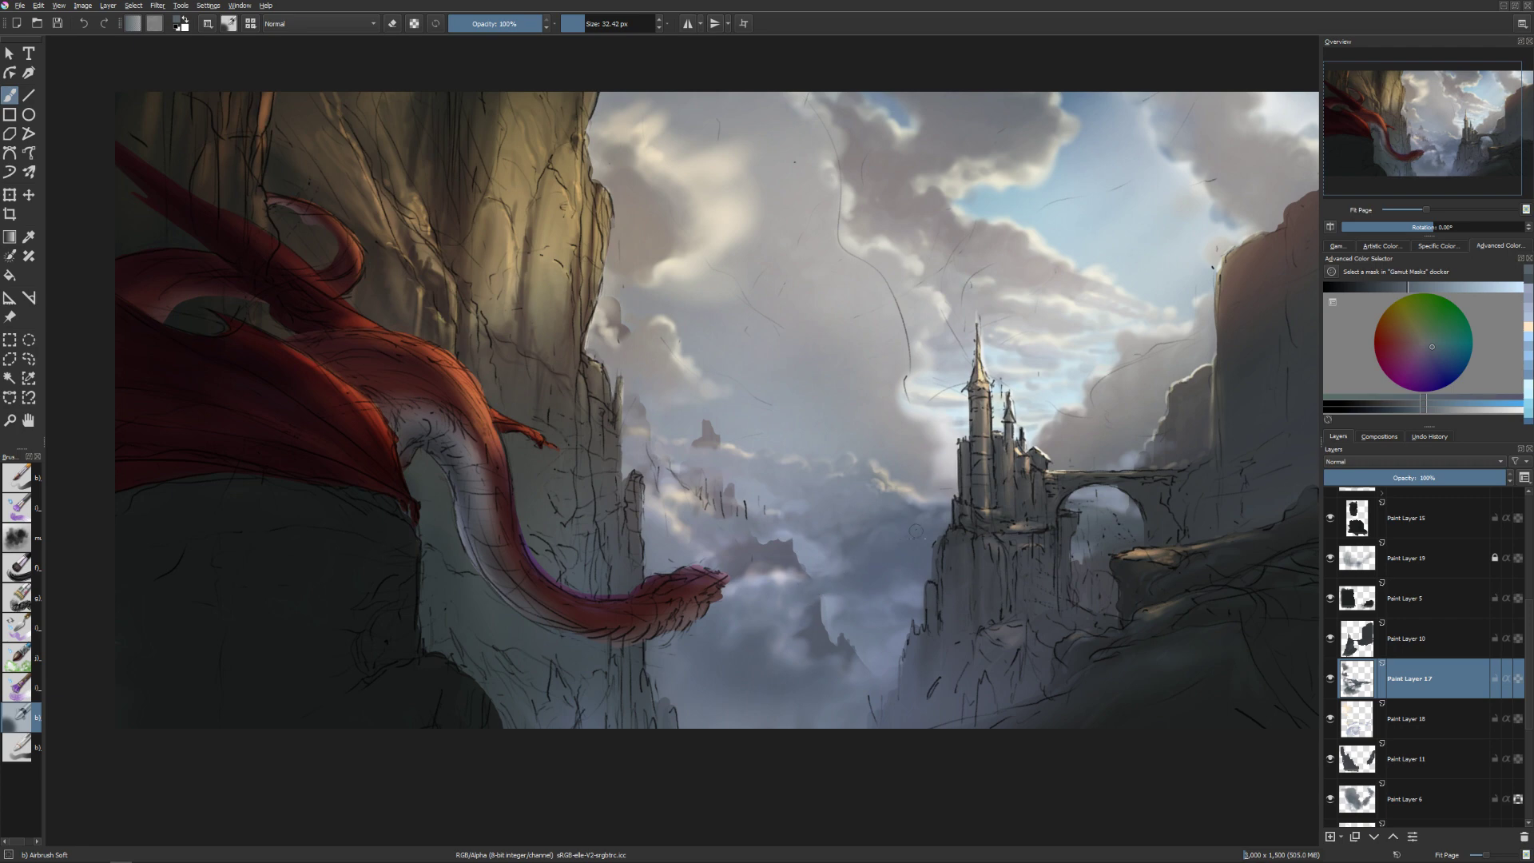
Sample a darker grey from the lower clouds and fine-tune the brush size.
{"action": "left_click", "coordinate": [865, 577], "text": "ctrl"}
{"action": "left_click_drag", "start_coordinate": [870, 599], "coordinate": [893, 618]}
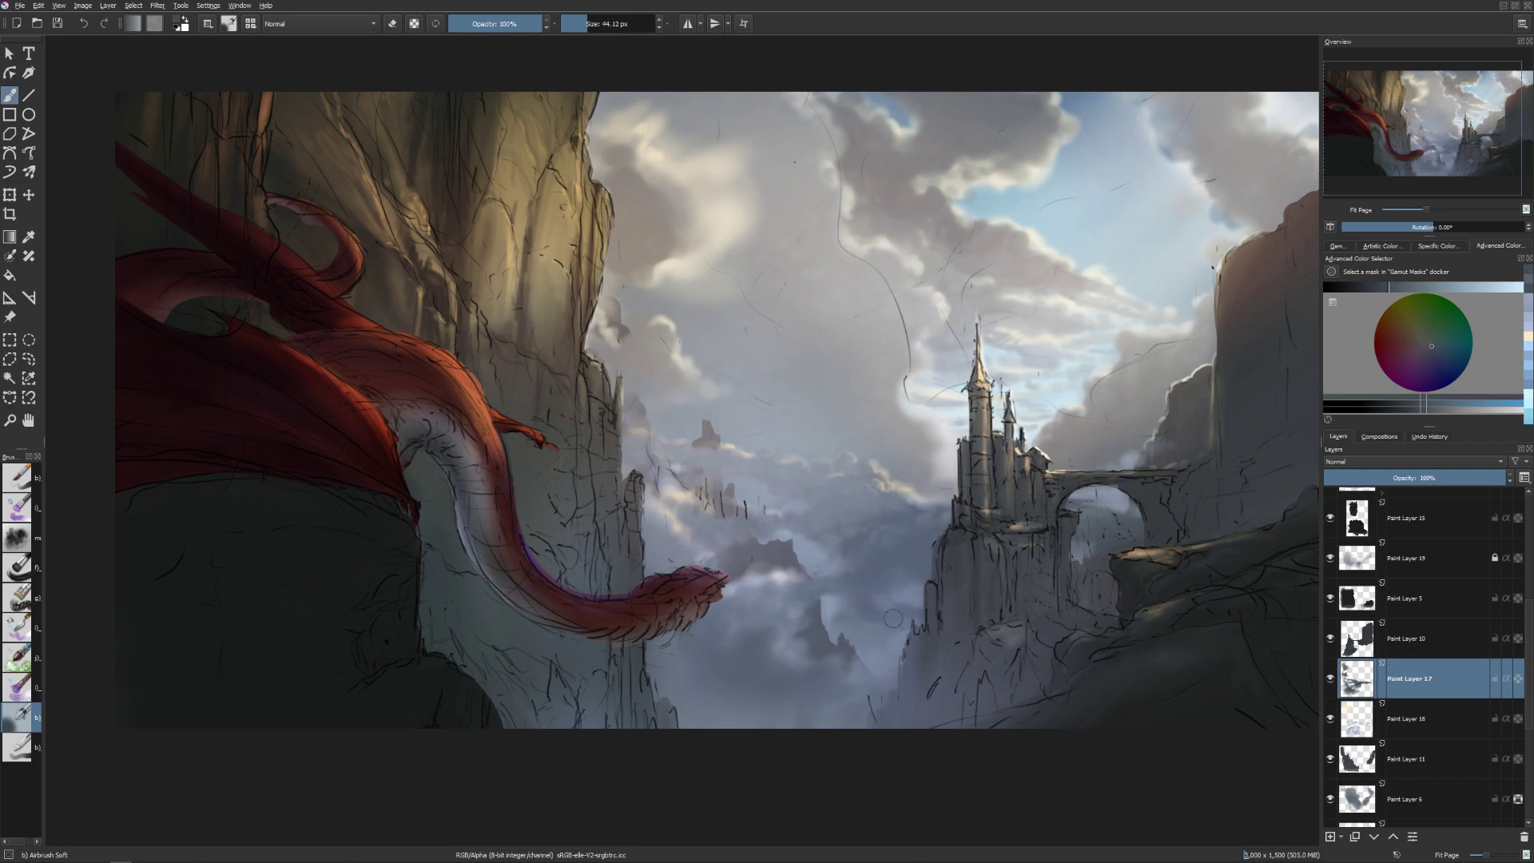
{"action": "key", "text": "bracketleft"}
{"action": "key", "text": "bracketleft"}
{"action": "key", "text": "bracketleft"}
{"action": "key", "text": "bracketright"}
{"action": "key", "text": "bracketright"}
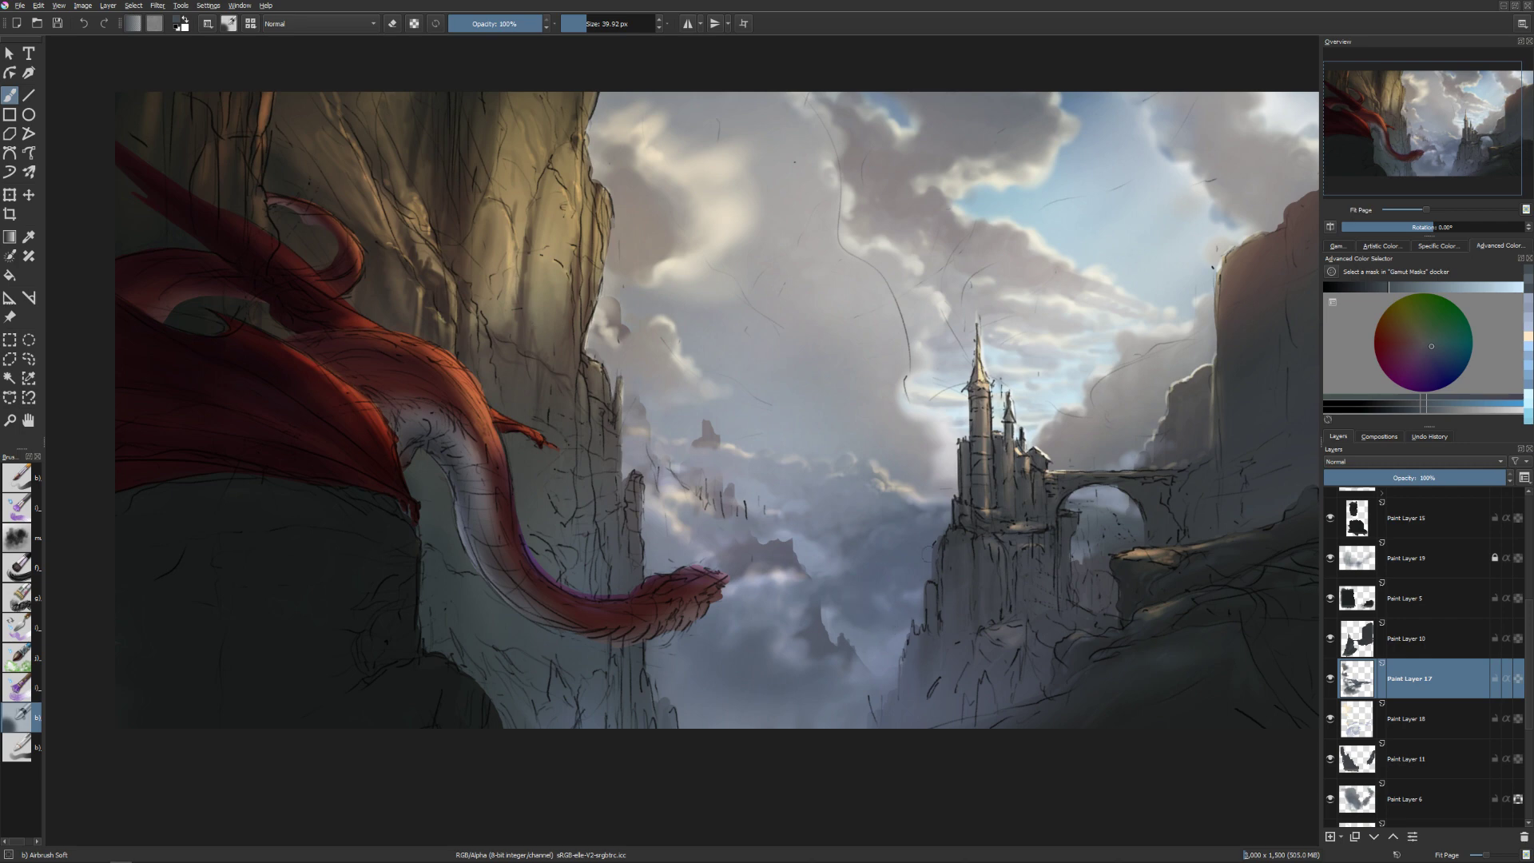
{"action": "key", "text": "bracketleft"}
{"action": "key", "text": "bracketleft"}
{"action": "key", "text": "bracketright"}
{"action": "key", "text": "bracketright"}
Soften the cloud just below the white puff in the lower valley.
{"action": "key", "text": "e"}
{"action": "key", "text": "bracketleft"}
{"action": "key", "text": "bracketleft"}
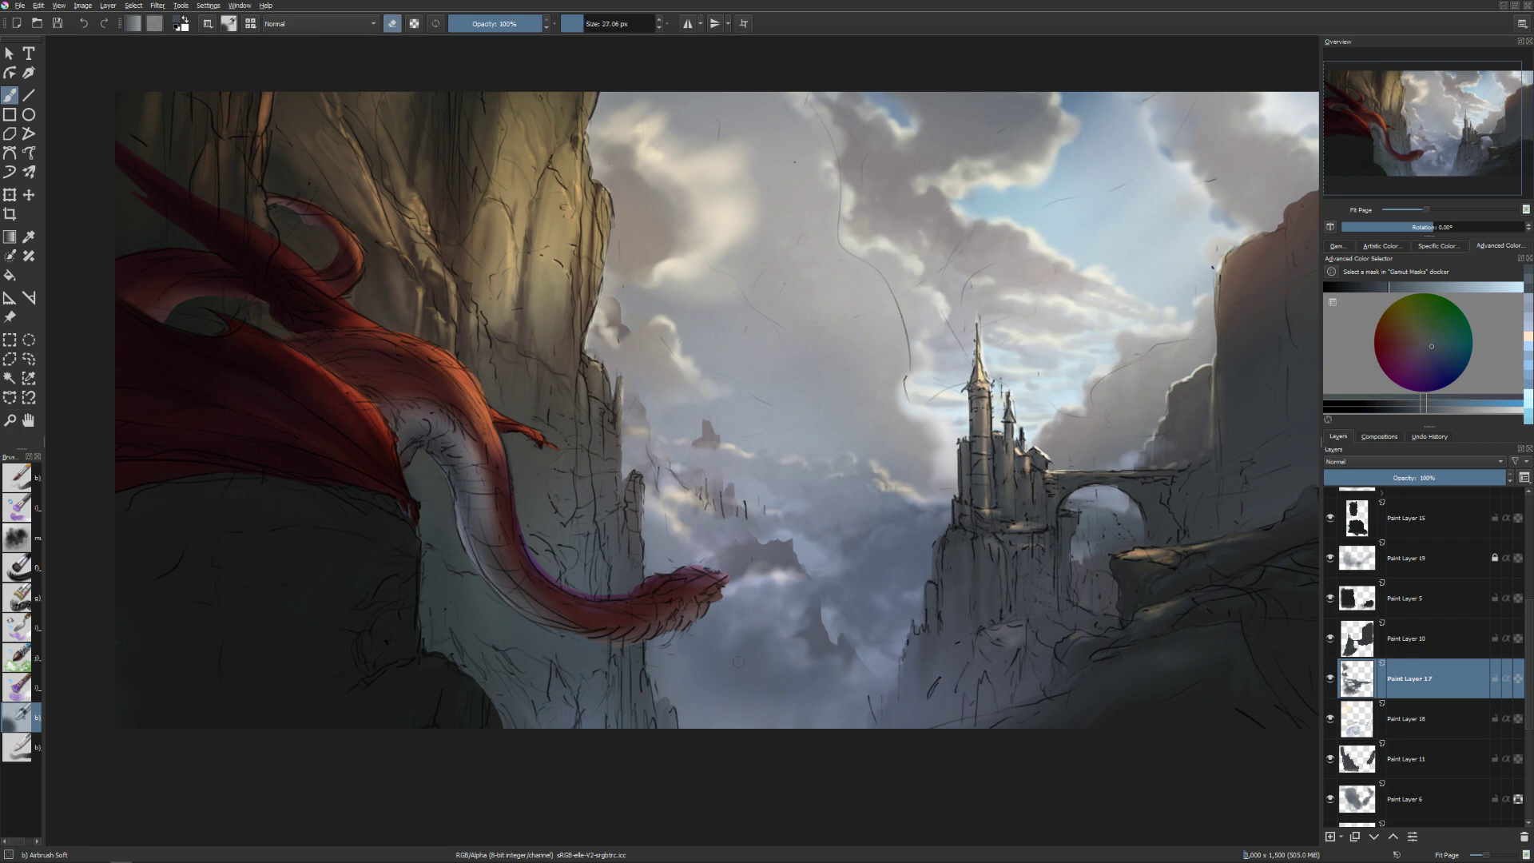
{"action": "key", "text": "bracketright"}
{"action": "key", "text": "bracketright"}
{"action": "key", "text": "bracketright"}
{"action": "key", "text": "bracketright"}
{"action": "key", "text": "bracketleft"}
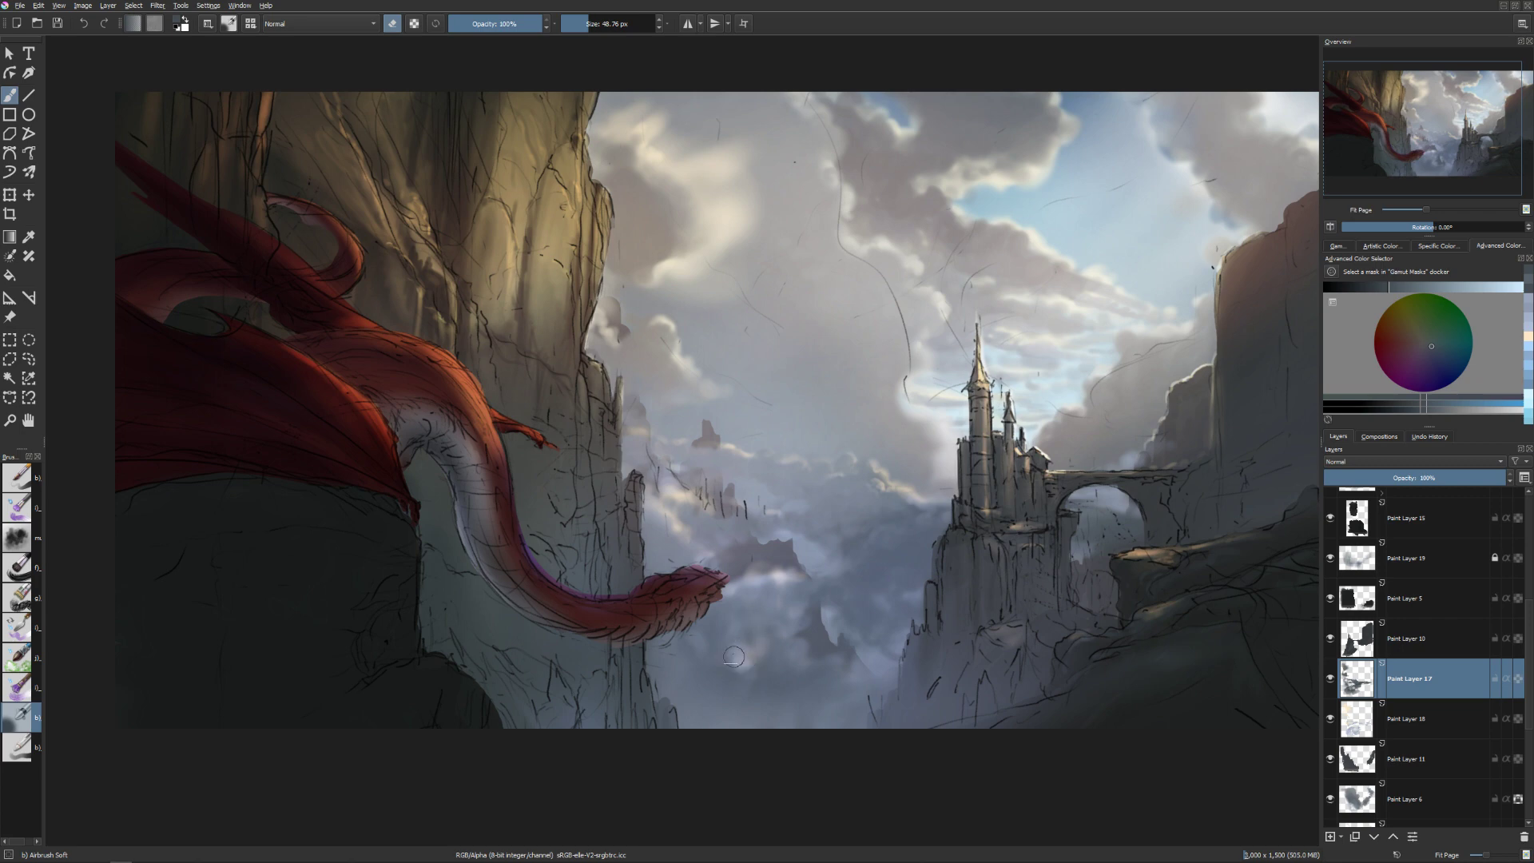
{"action": "key", "text": "bracketleft"}
{"action": "key", "text": "bracketleft"}
{"action": "key", "text": "e"}
{"action": "key", "text": "e"}
{"action": "mouse_move", "coordinate": [743, 688]}
{"action": "left_mouse_down"}
{"action": "mouse_move", "coordinate": [777, 687]}
{"action": "mouse_move", "coordinate": [738, 701]}
{"action": "mouse_move", "coordinate": [692, 685]}
{"action": "mouse_move", "coordinate": [730, 671]}
{"action": "left_mouse_up"}
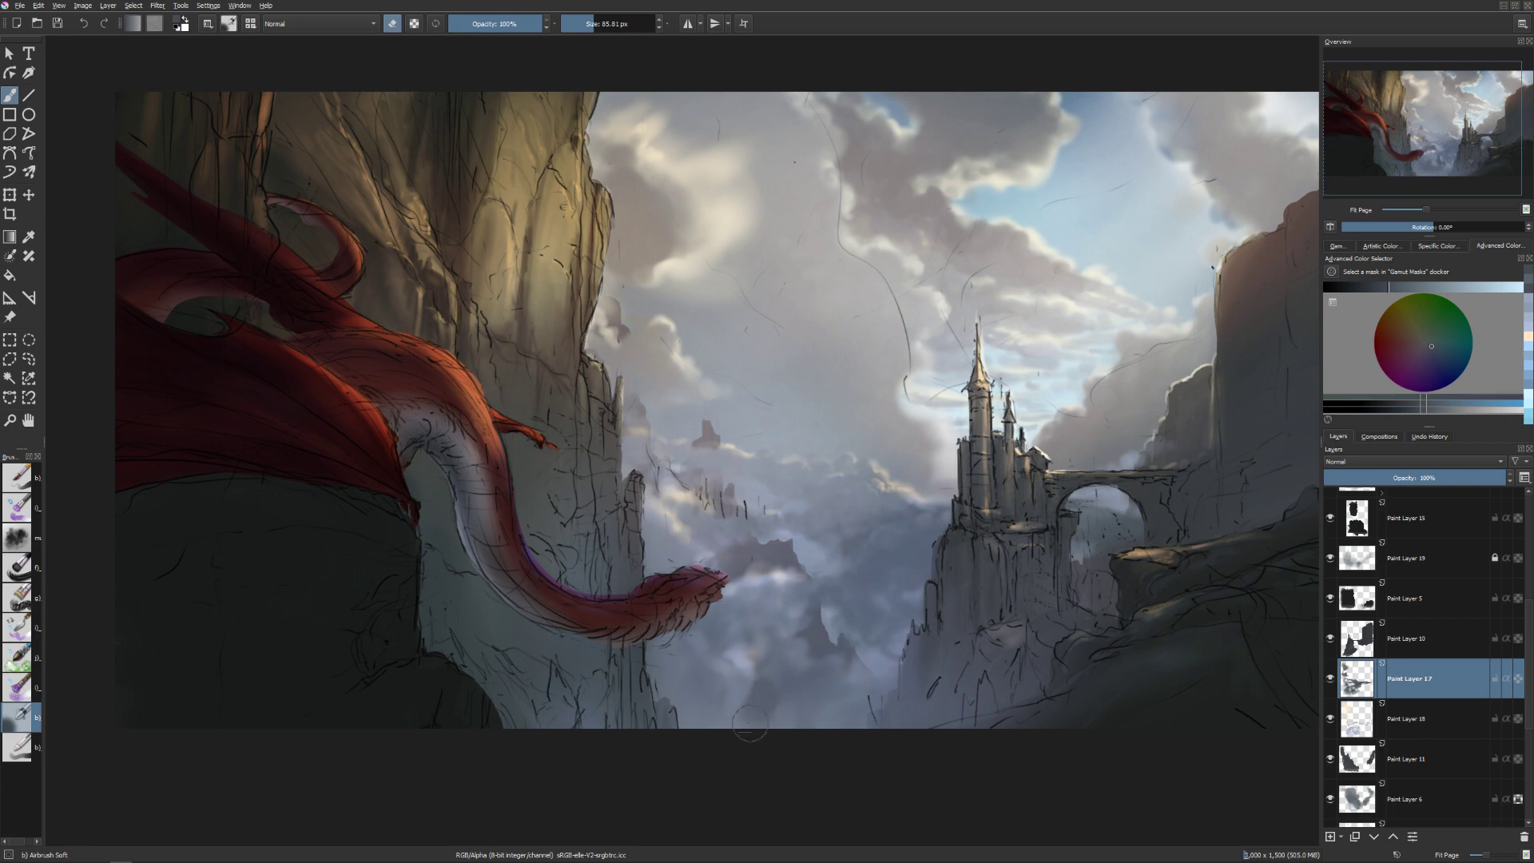
Erase to soften a cloud highlight in the lower valley, leaving a 111 px brush.
{"action": "key", "text": "e"}
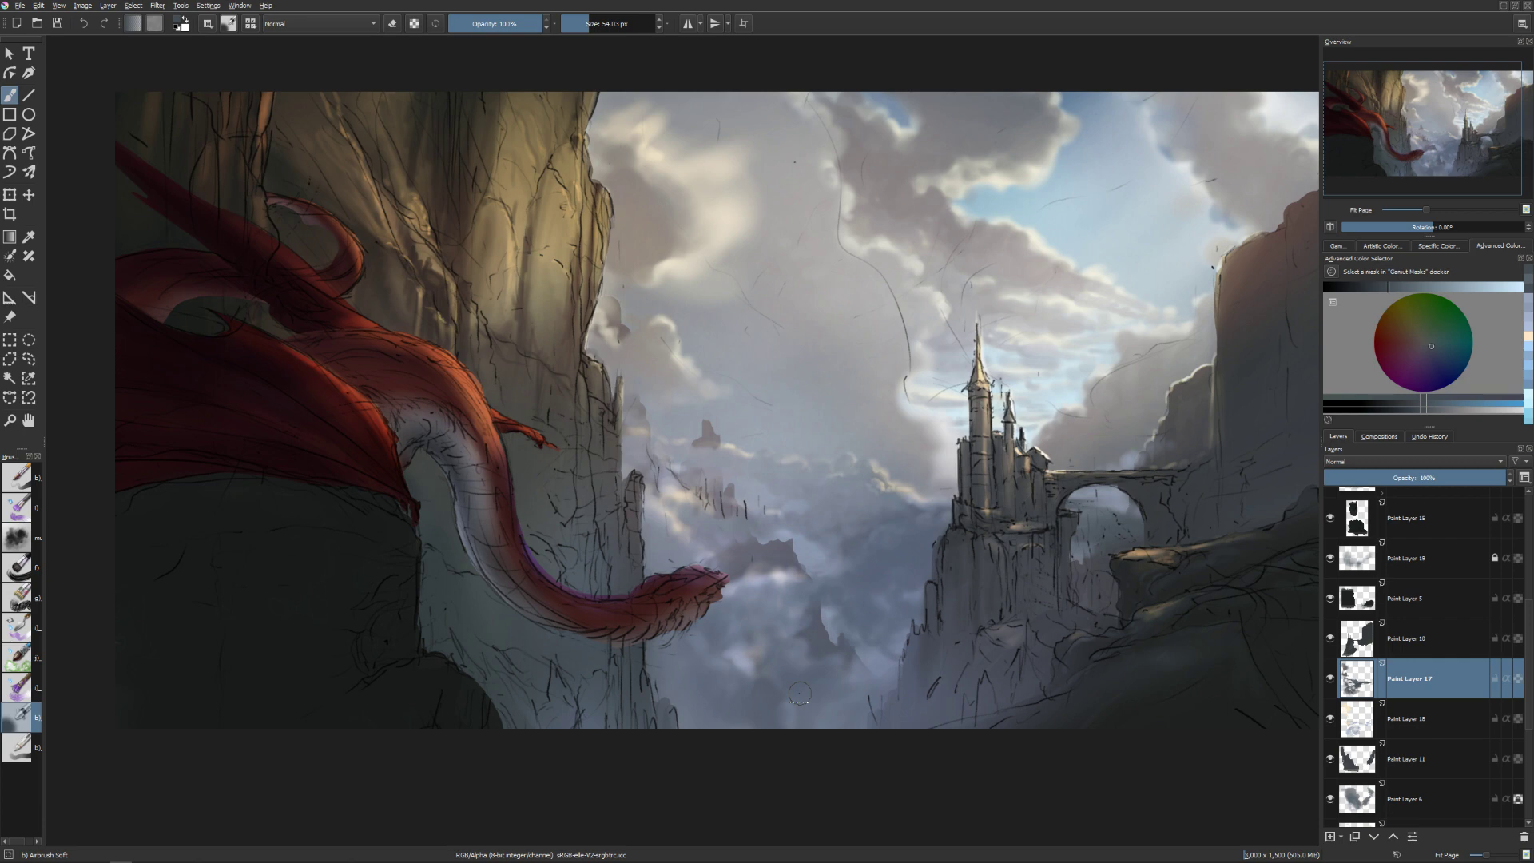
{"action": "key", "text": "e"}
{"action": "mouse_move", "coordinate": [761, 647]}
{"action": "left_mouse_down"}
{"action": "mouse_move", "coordinate": [728, 664]}
{"action": "mouse_move", "coordinate": [783, 649]}
{"action": "left_mouse_up"}
{"action": "key", "text": "e"}
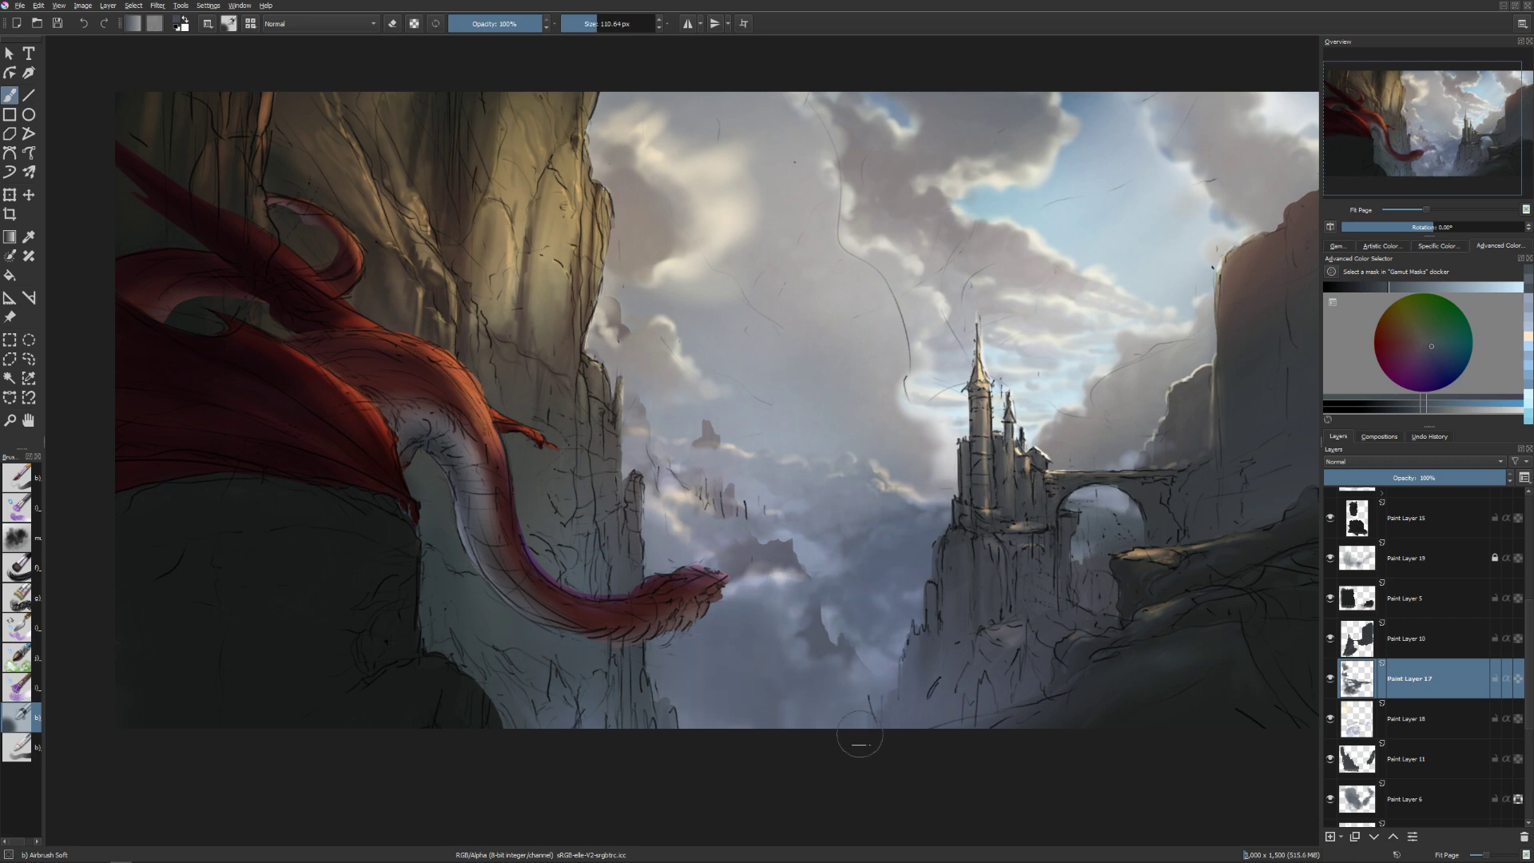
On Paint Layer 17, erase to thin the mist above the dragon's tail tip.
{"action": "left_click_drag", "start_coordinate": [744, 595], "coordinate": [695, 594]}
{"action": "key", "text": "e"}
{"action": "key", "text": "]"}
{"action": "key", "text": "]"}
{"action": "key", "text": "["}
{"action": "key", "text": "["}
{"action": "key", "text": "["}
{"action": "key", "text": "["}
{"action": "key", "text": "["}
{"action": "key", "text": "["}
{"action": "key", "text": "["}
{"action": "key", "text": "["}
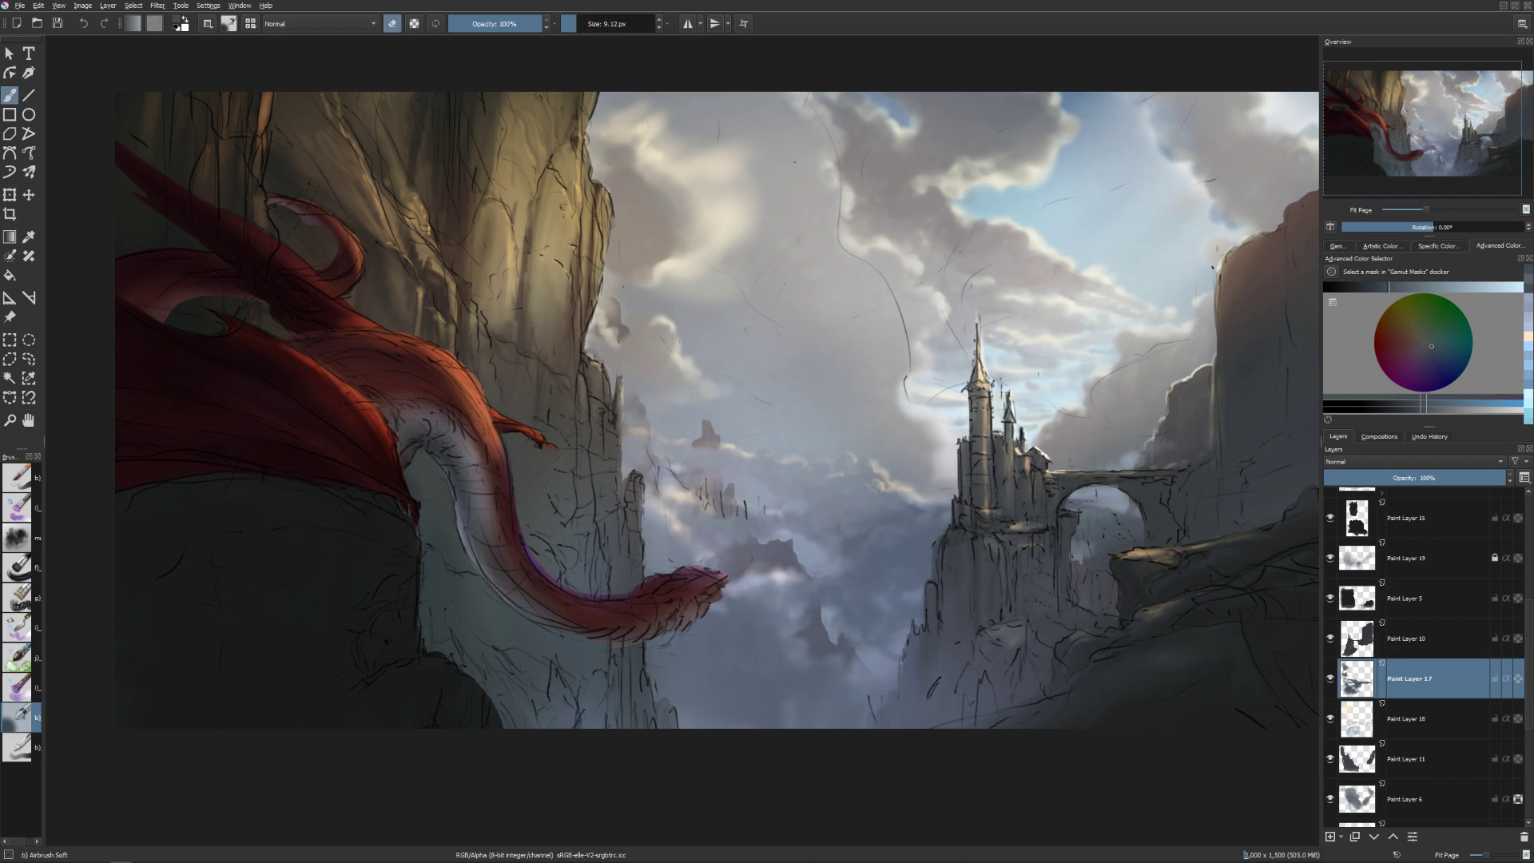
{"action": "key", "text": "]"}
{"action": "key", "text": "]"}
{"action": "key", "text": "e"}
{"action": "left_click_drag", "start_coordinate": [649, 538], "coordinate": [654, 538]}
{"action": "key", "text": "bracketright"}
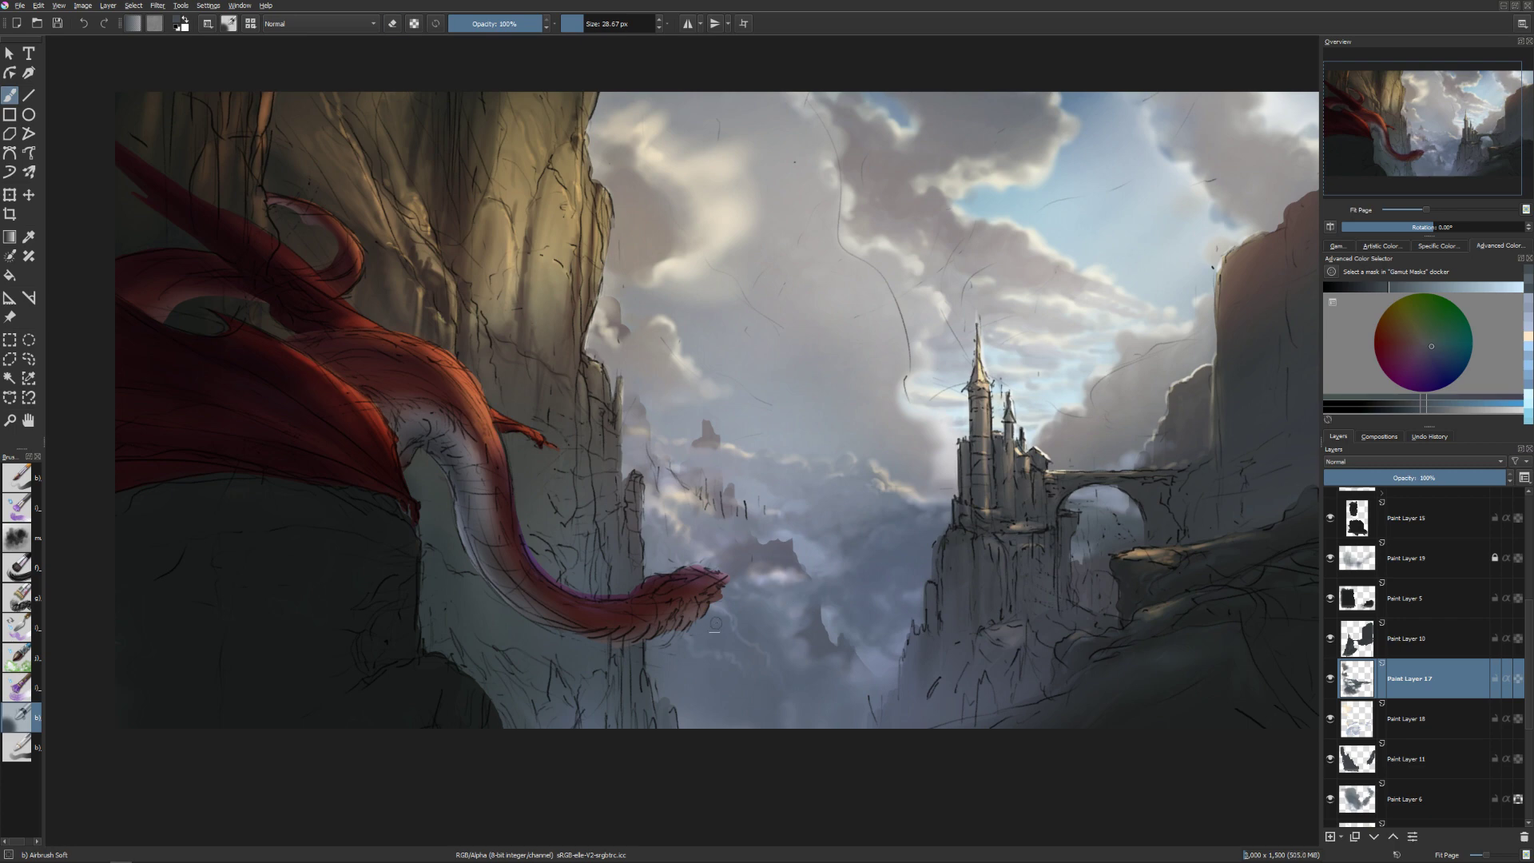
{"action": "key", "text": "e"}
{"action": "left_click_drag", "start_coordinate": [710, 548], "coordinate": [686, 554]}
On Paint Layer 18, erase the mist just right of the tail tip with a 29 px brush.
{"action": "left_click", "coordinate": [1354, 725]}
{"action": "key", "text": "e"}
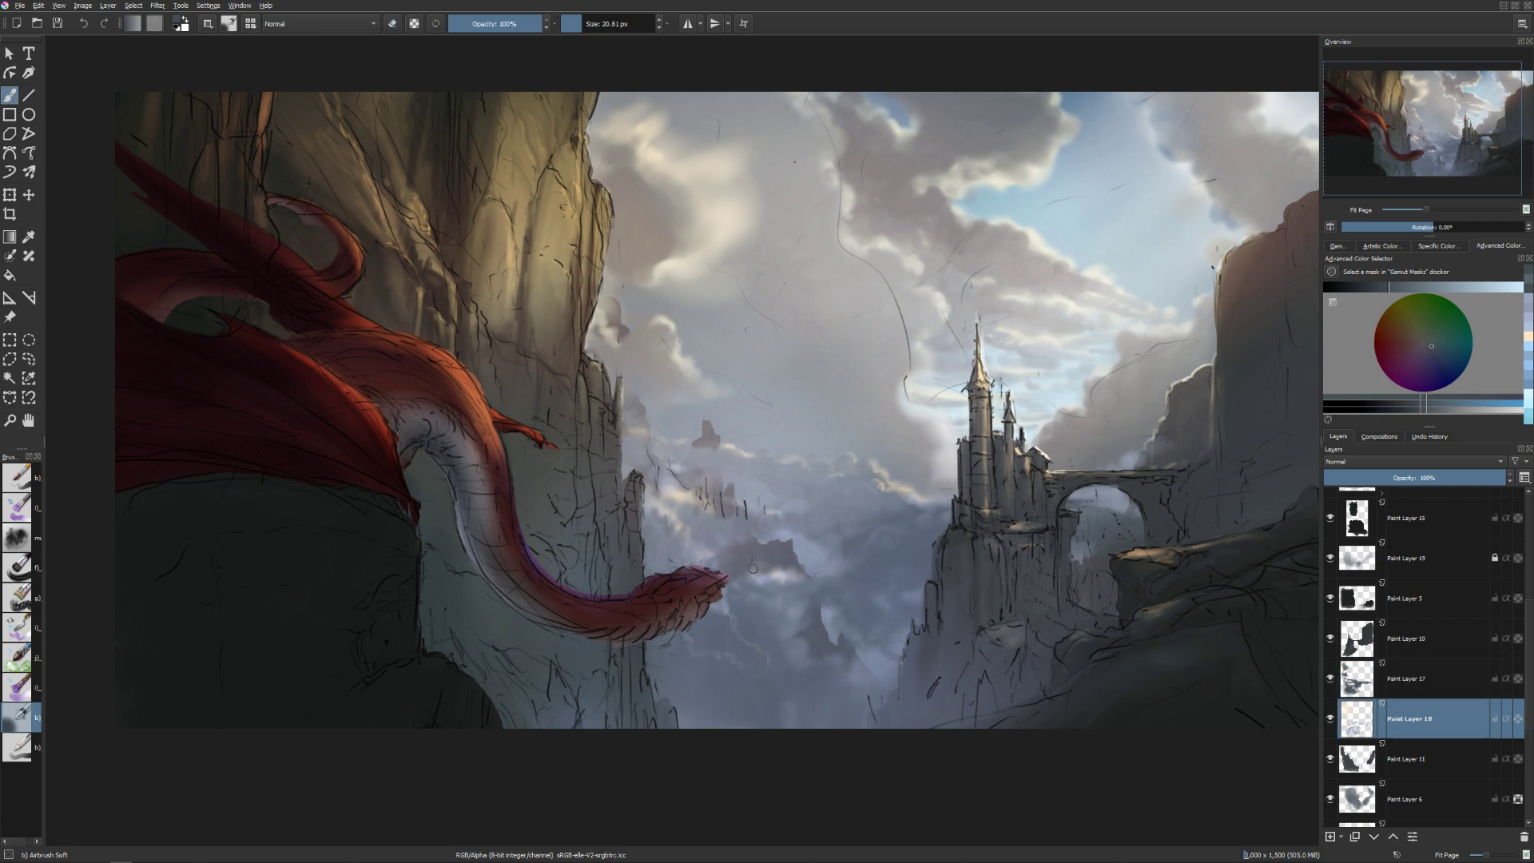
{"action": "key", "text": "e"}
{"action": "left_click_drag", "start_coordinate": [755, 567], "coordinate": [740, 574]}
Check the mirrored view, sample a light blue-grey, and airbrush faint haze by the tail tip.
{"action": "key", "text": "m"}
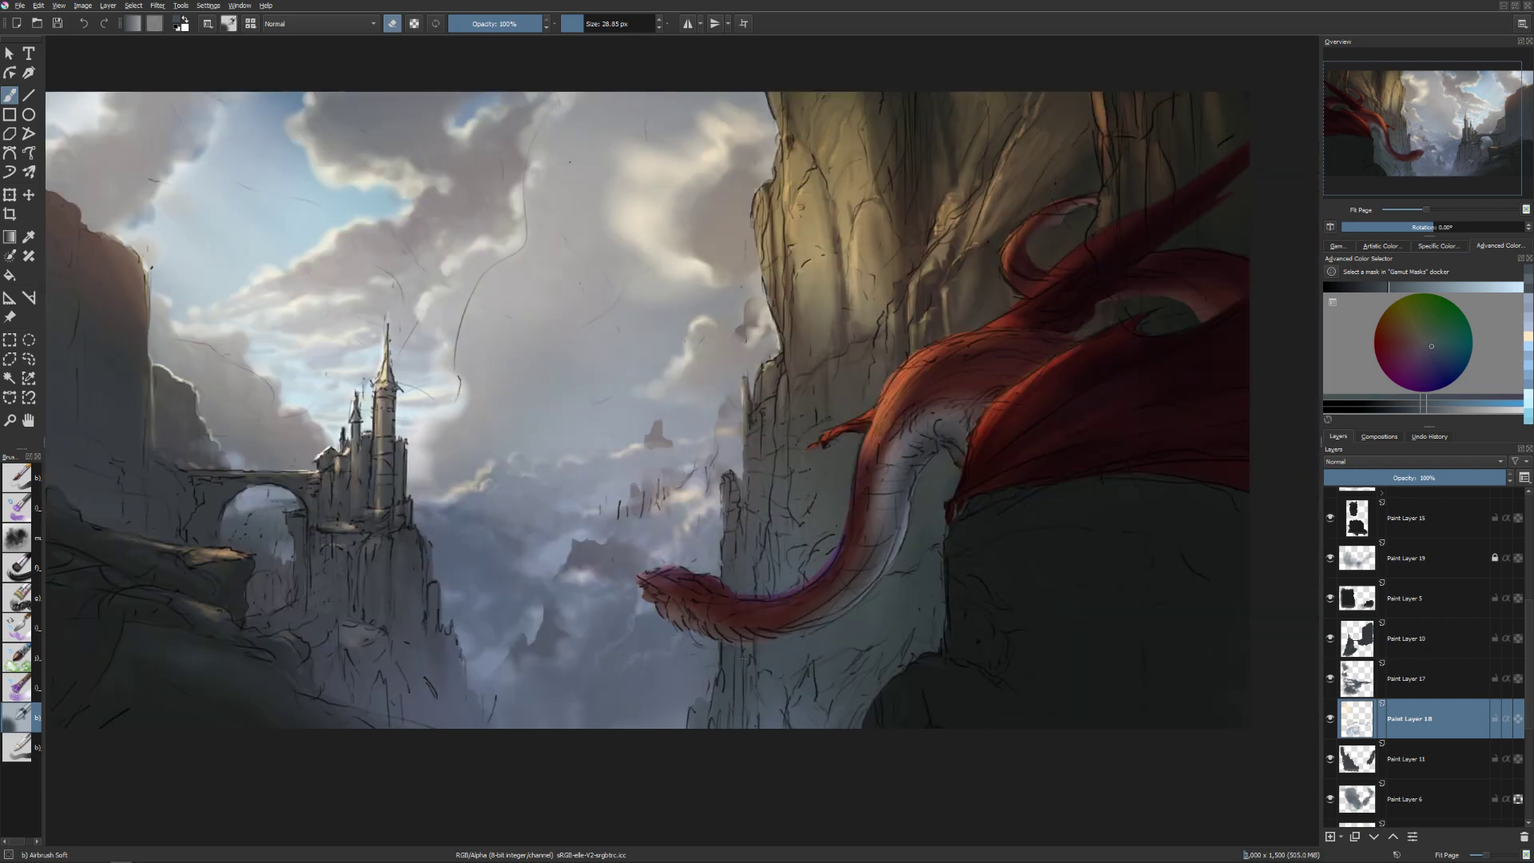
{"action": "key", "text": "m"}
{"action": "key", "text": "m"}
{"action": "key", "text": "m"}
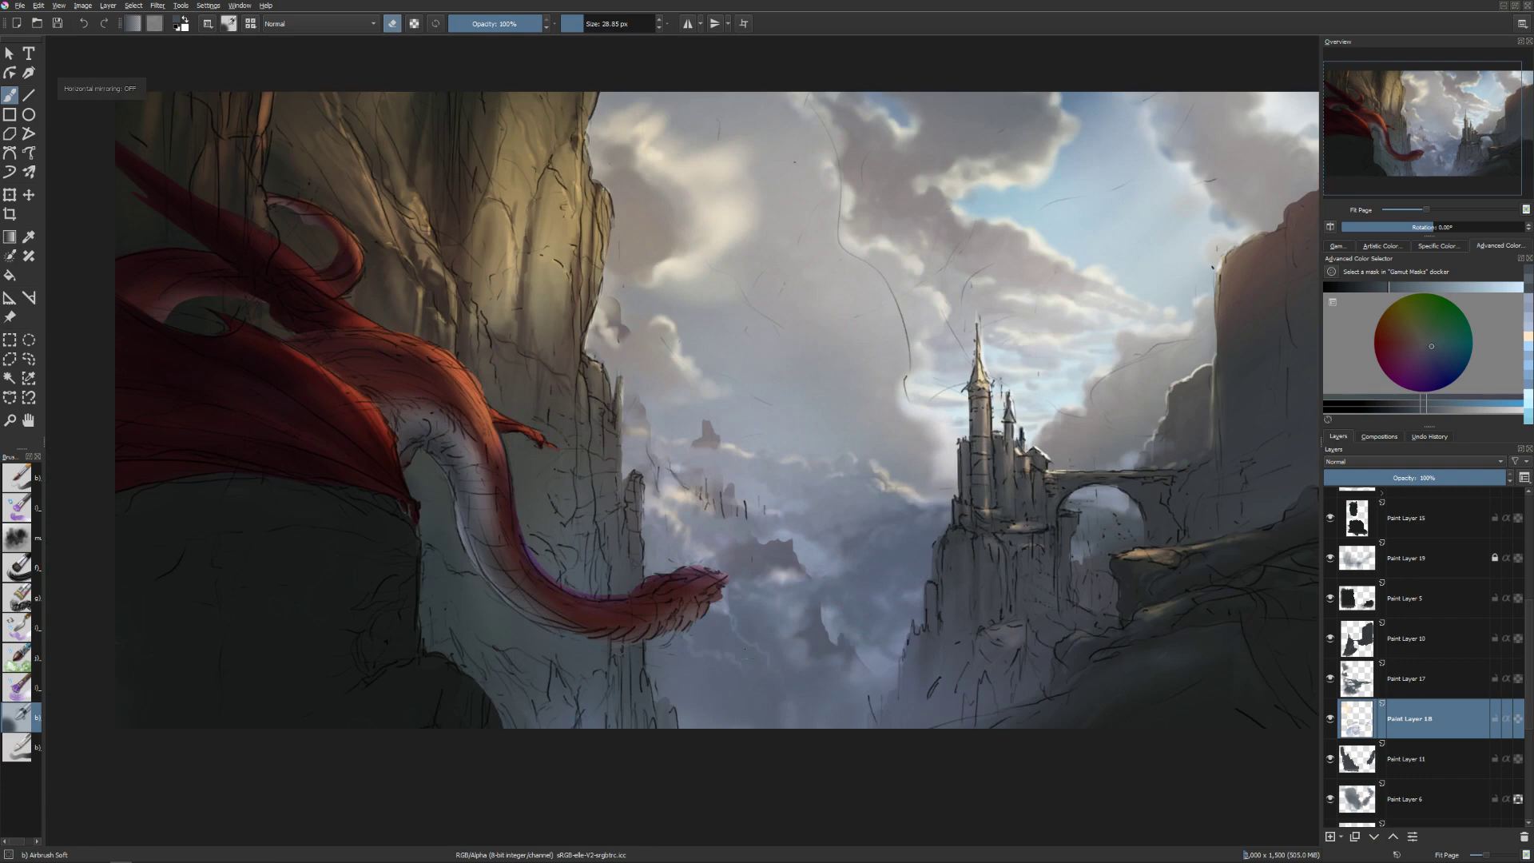
{"action": "mouse_move", "coordinate": [833, 597]}
{"action": "left_mouse_down"}
{"action": "mouse_move", "coordinate": [821, 587]}
{"action": "mouse_move", "coordinate": [838, 583]}
{"action": "mouse_move", "coordinate": [739, 590]}
{"action": "left_mouse_up"}
{"action": "left_click", "coordinate": [828, 583], "text": "ctrl"}
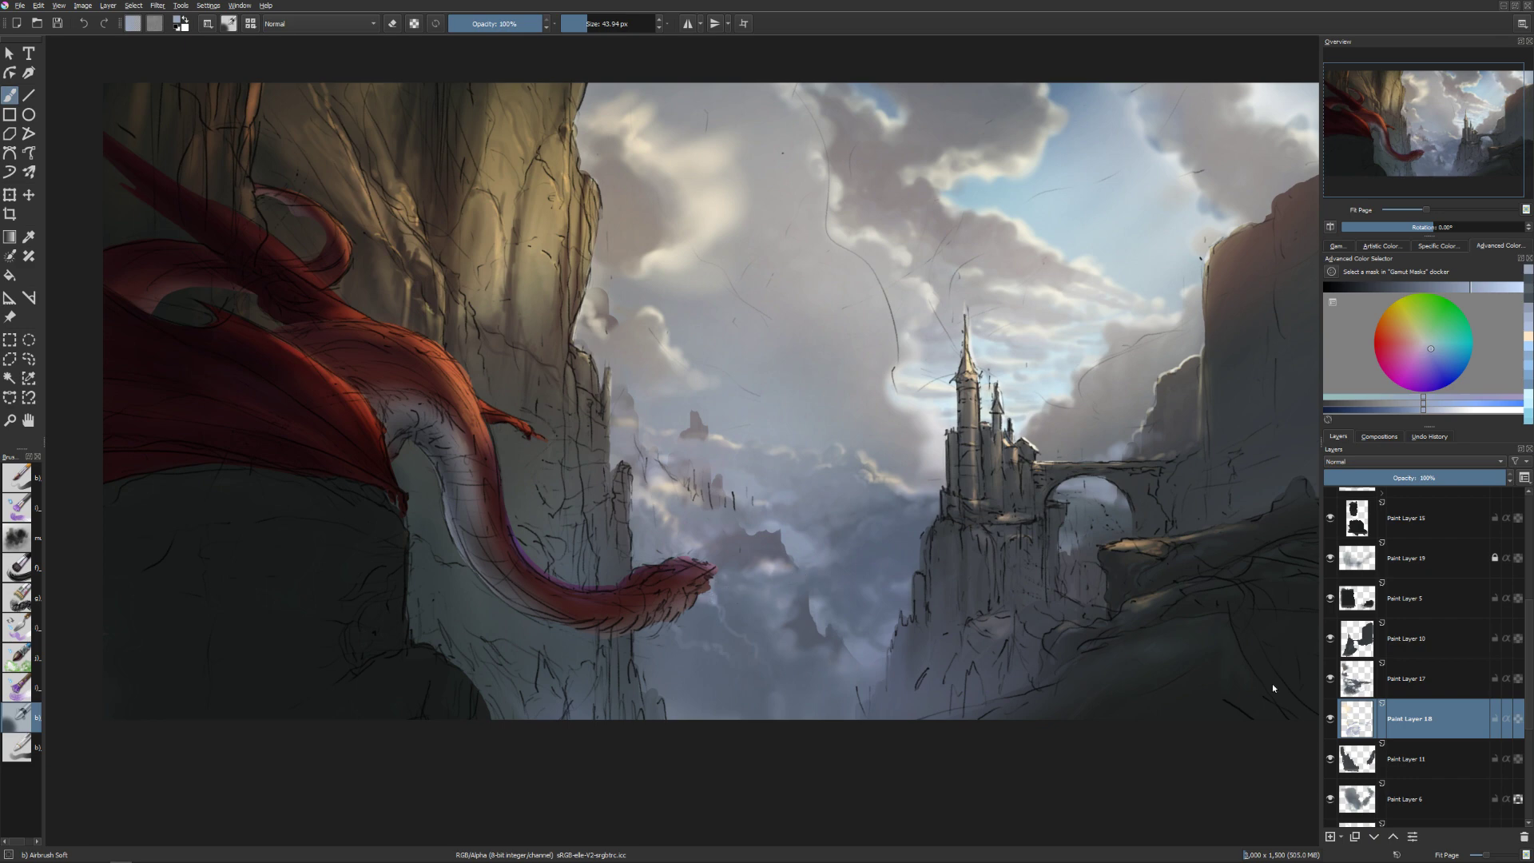
{"action": "left_click", "coordinate": [1356, 680]}
{"action": "mouse_move", "coordinate": [713, 598]}
{"action": "left_mouse_down"}
{"action": "mouse_move", "coordinate": [722, 582]}
{"action": "mouse_move", "coordinate": [722, 595]}
{"action": "left_mouse_up"}
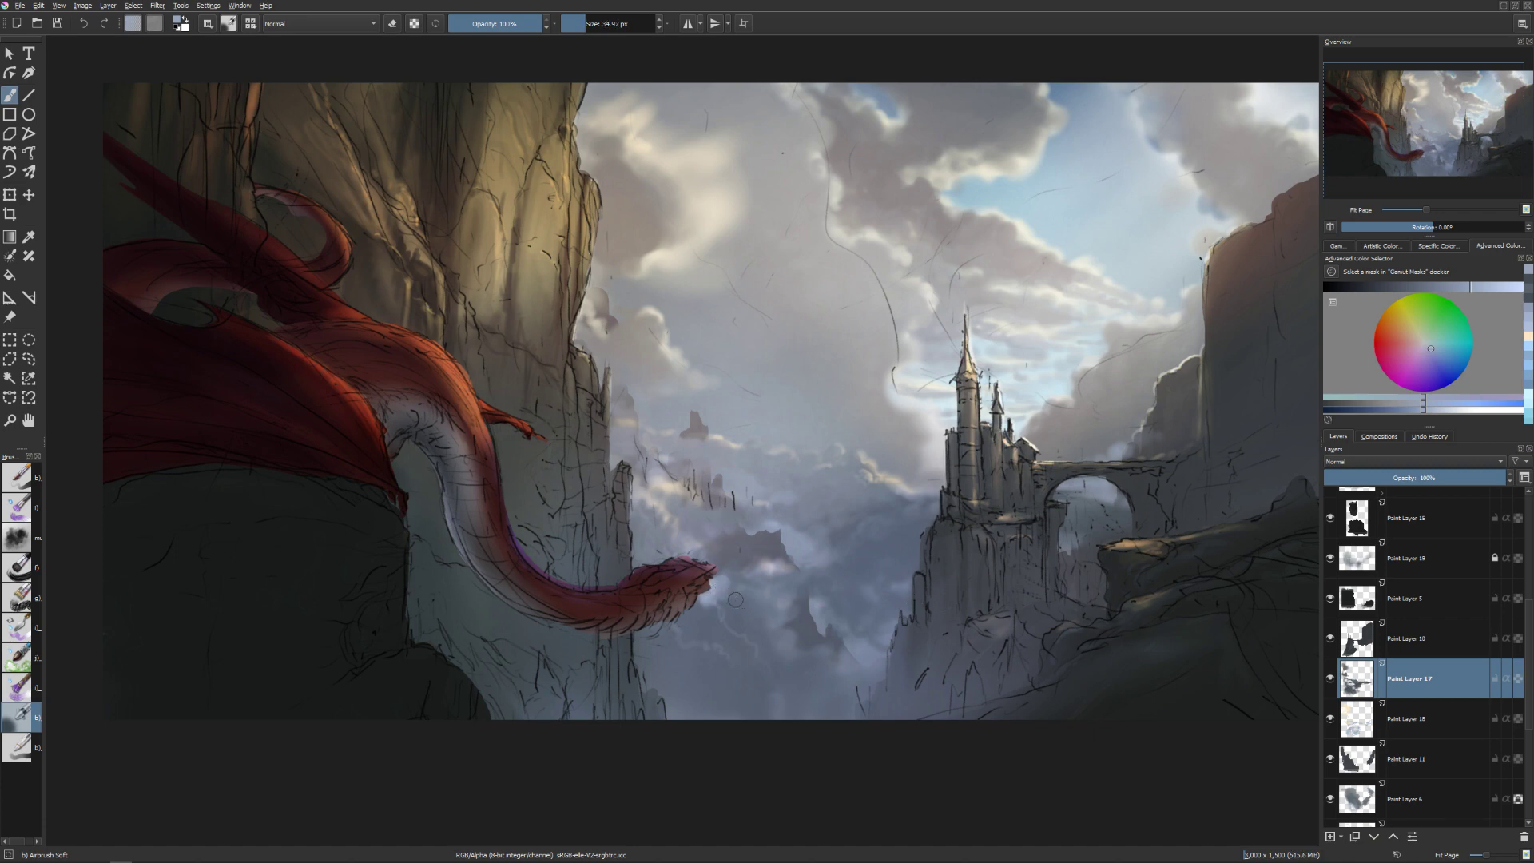
Redo the tail-tip haze, cover it with darker grey-blue mist, and resize the brush to 34 px.
{"action": "key", "text": "ctrl+z"}
{"action": "key", "text": "ctrl+z"}
{"action": "left_click_drag", "start_coordinate": [706, 588], "coordinate": [722, 602], "text": "shift"}
{"action": "left_click", "coordinate": [870, 616], "text": "ctrl"}
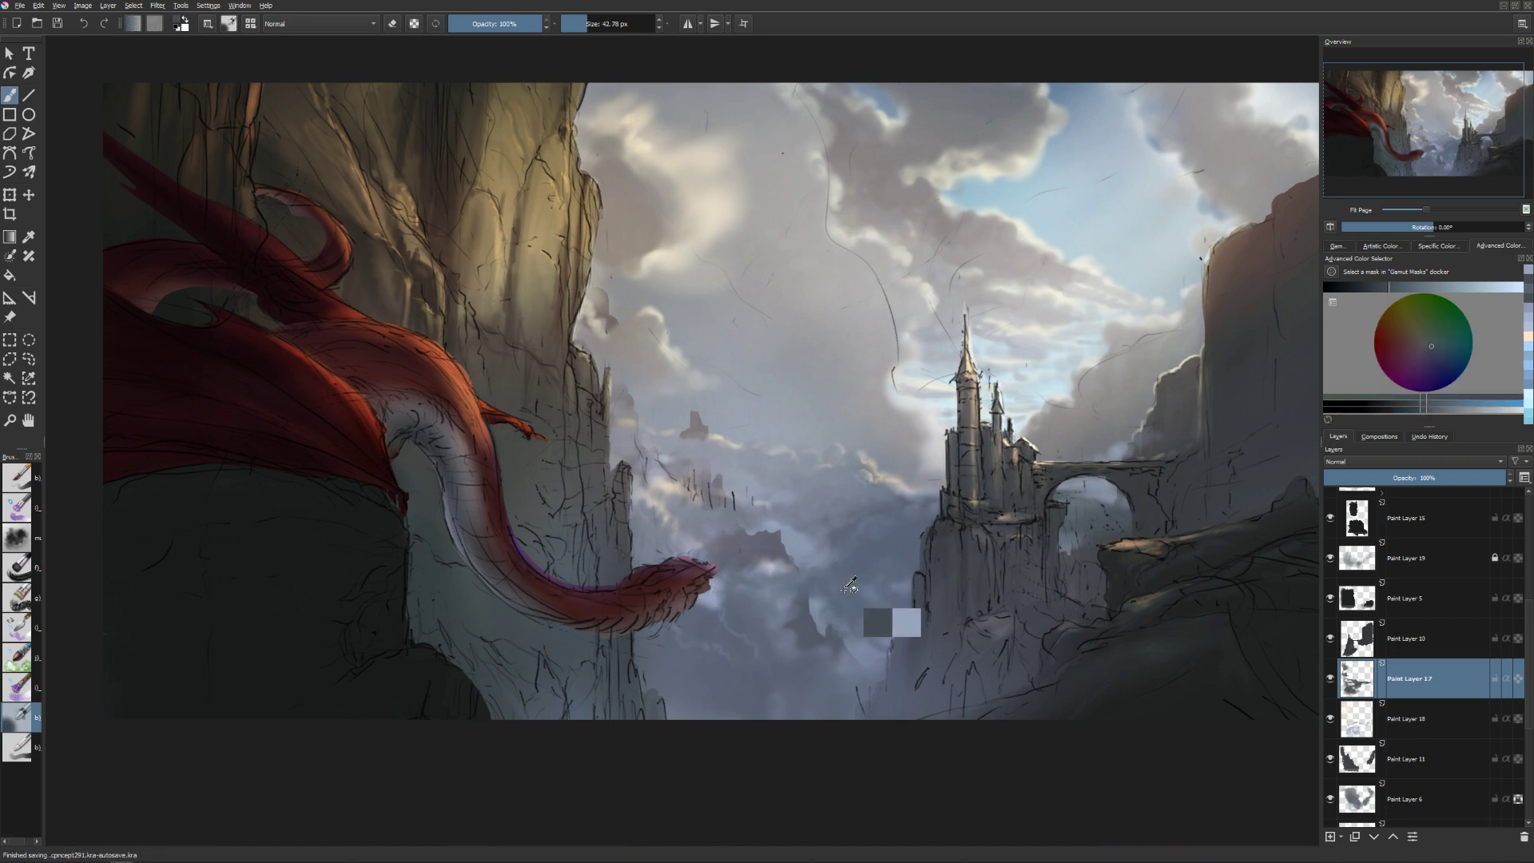
{"action": "key", "text": "bracketleft"}
{"action": "mouse_move", "coordinate": [718, 587]}
{"action": "left_mouse_down"}
{"action": "mouse_move", "coordinate": [704, 596]}
{"action": "mouse_move", "coordinate": [724, 589]}
{"action": "left_mouse_up"}
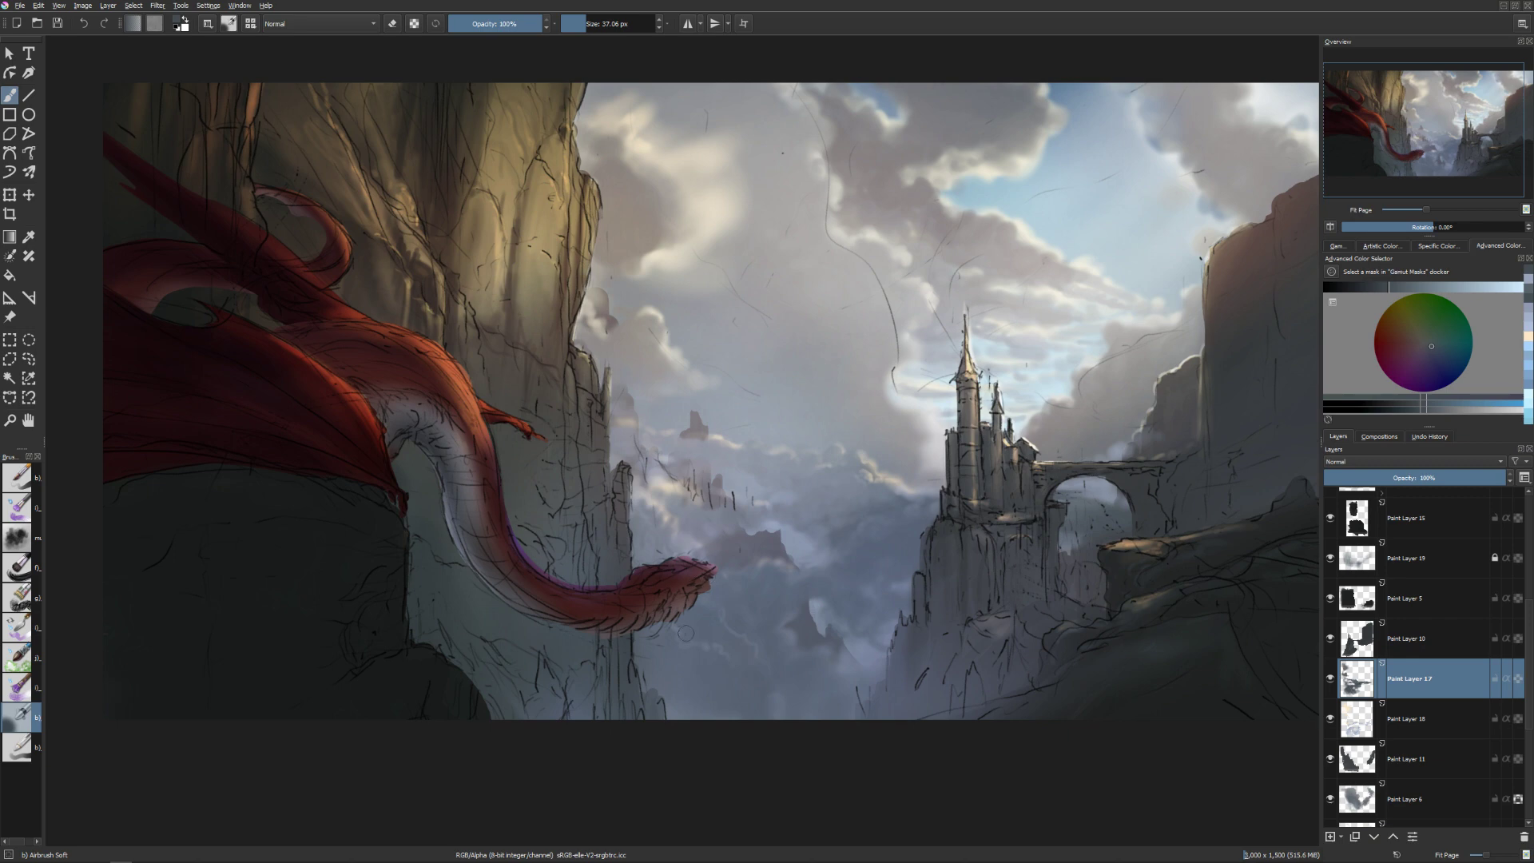
{"action": "left_click_drag", "start_coordinate": [725, 534], "coordinate": [717, 534], "text": "shift"}
{"action": "left_click_drag", "start_coordinate": [722, 456], "coordinate": [728, 456]}
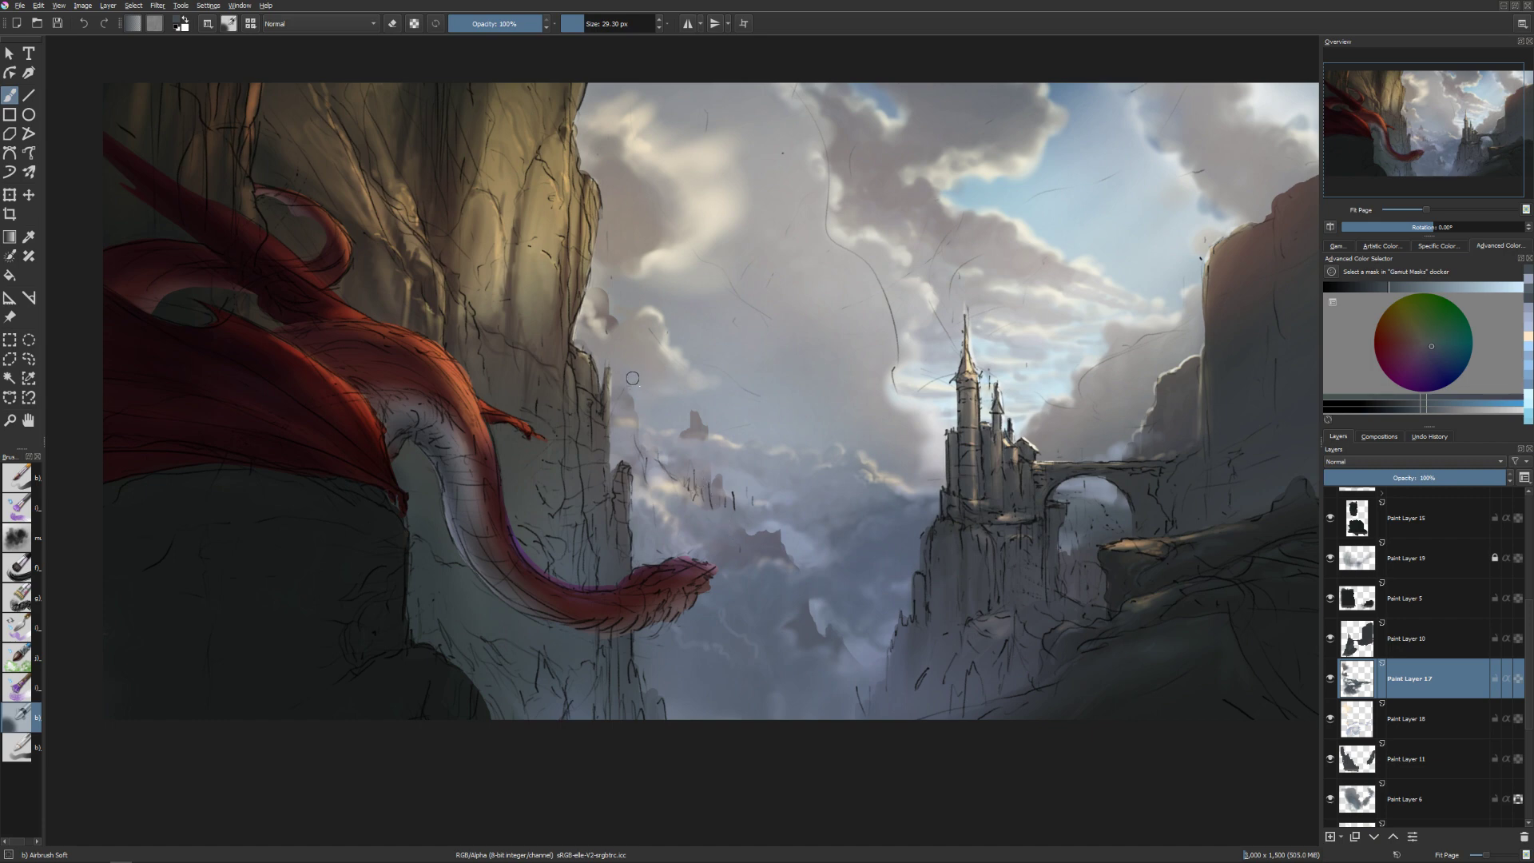
Resize the Airbrush Soft brush (about 85 px, then 52 px) and dab faint mist into the lower valley clouds.
{"action": "left_click_drag", "start_coordinate": [625, 378], "coordinate": [627, 378], "text": "shift"}
{"action": "left_click_drag", "start_coordinate": [674, 368], "coordinate": [681, 368], "text": "shift"}
{"action": "left_click_drag", "start_coordinate": [607, 344], "coordinate": [623, 344], "text": "shift"}
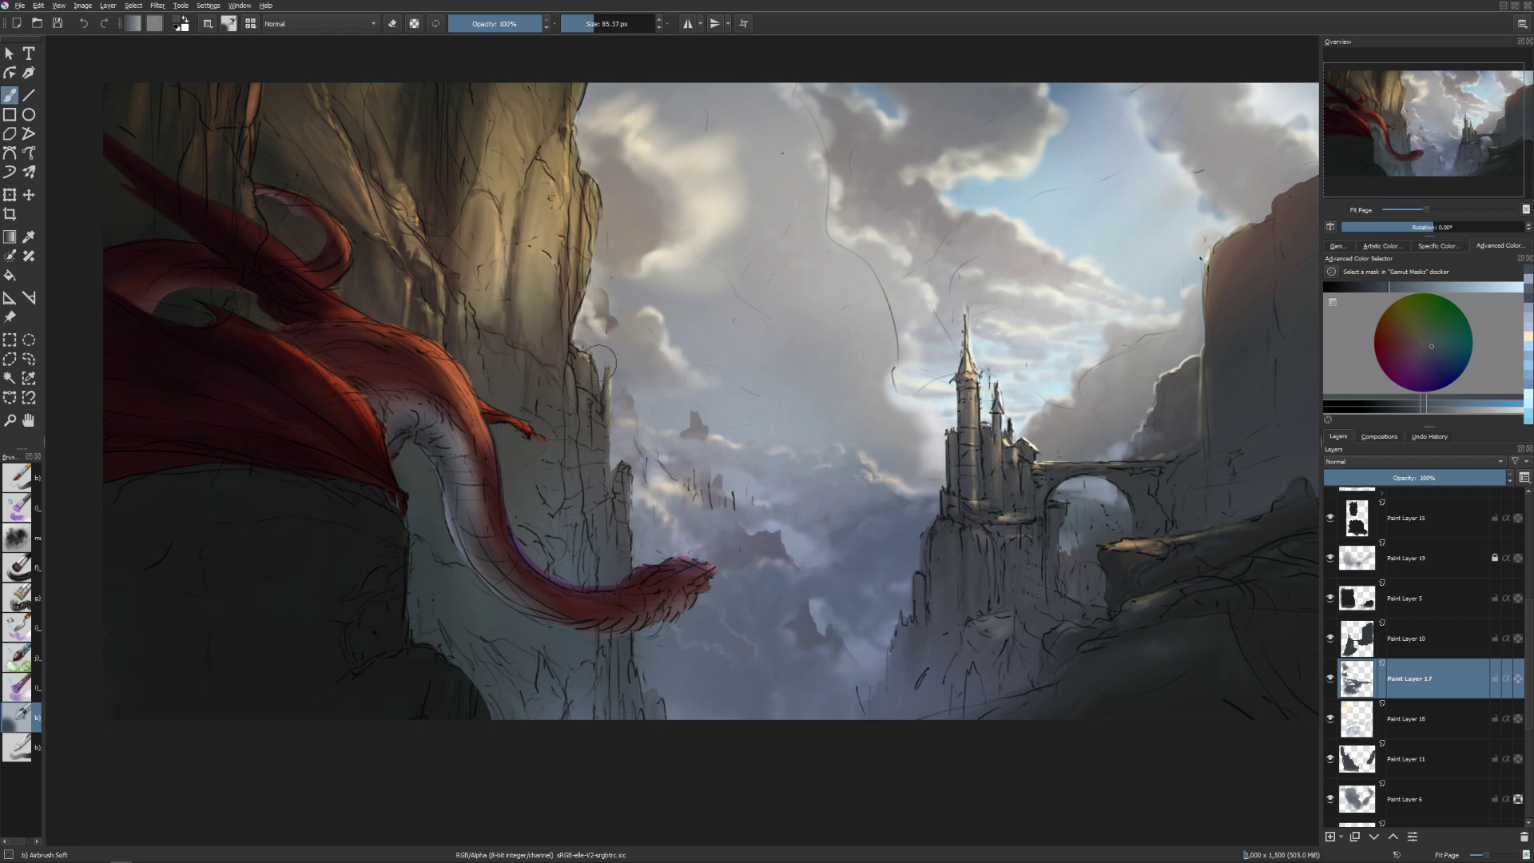
{"action": "left_click_drag", "start_coordinate": [714, 446], "coordinate": [680, 459], "text": "shift"}
{"action": "left_click_drag", "start_coordinate": [823, 494], "coordinate": [792, 486]}
{"action": "key", "text": "bracketright"}
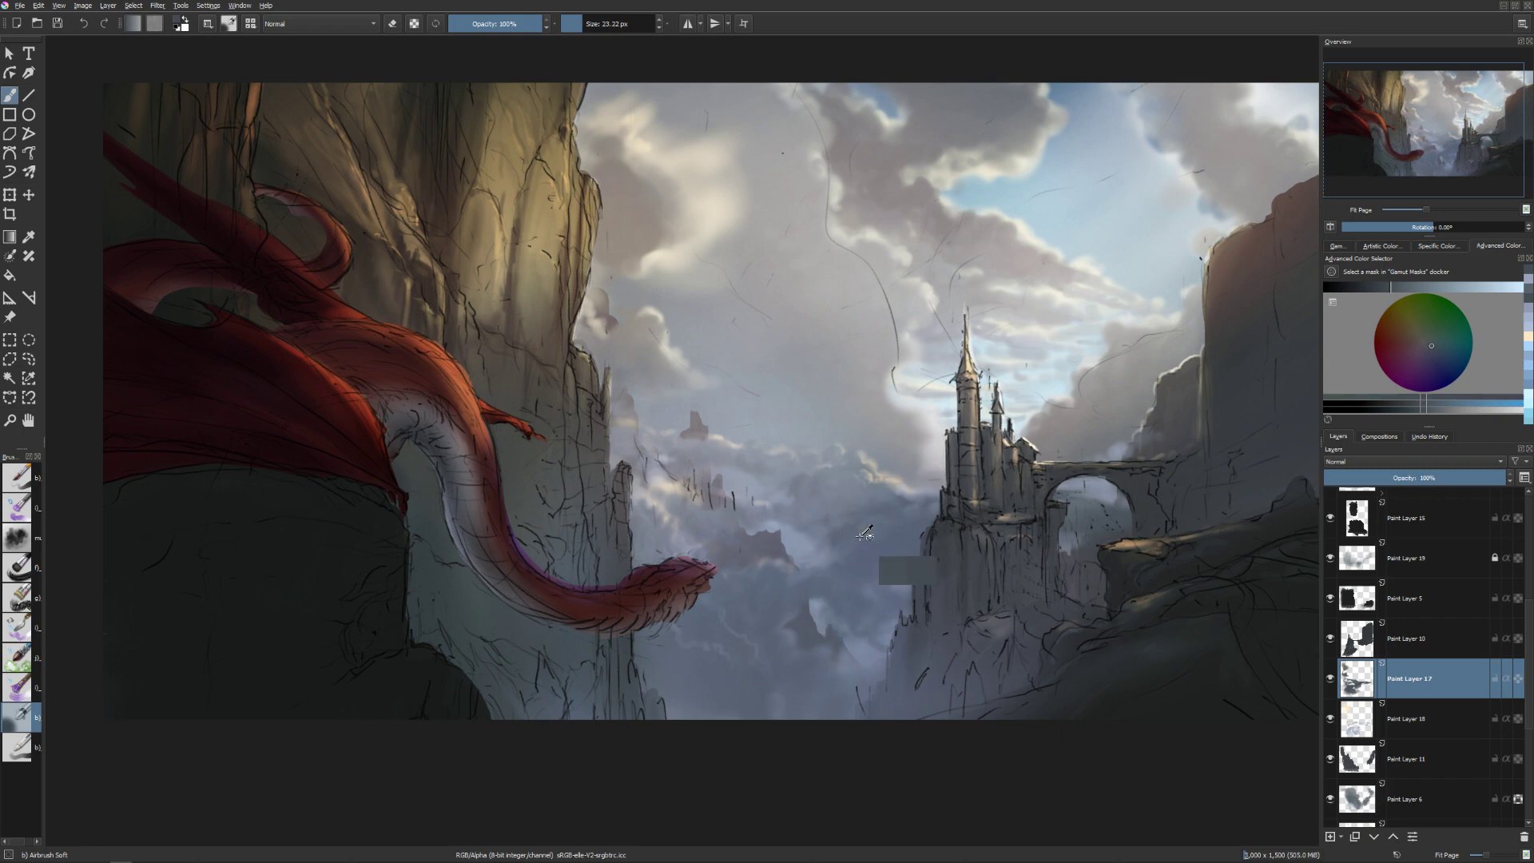
{"action": "left_click_drag", "start_coordinate": [832, 508], "coordinate": [817, 509]}
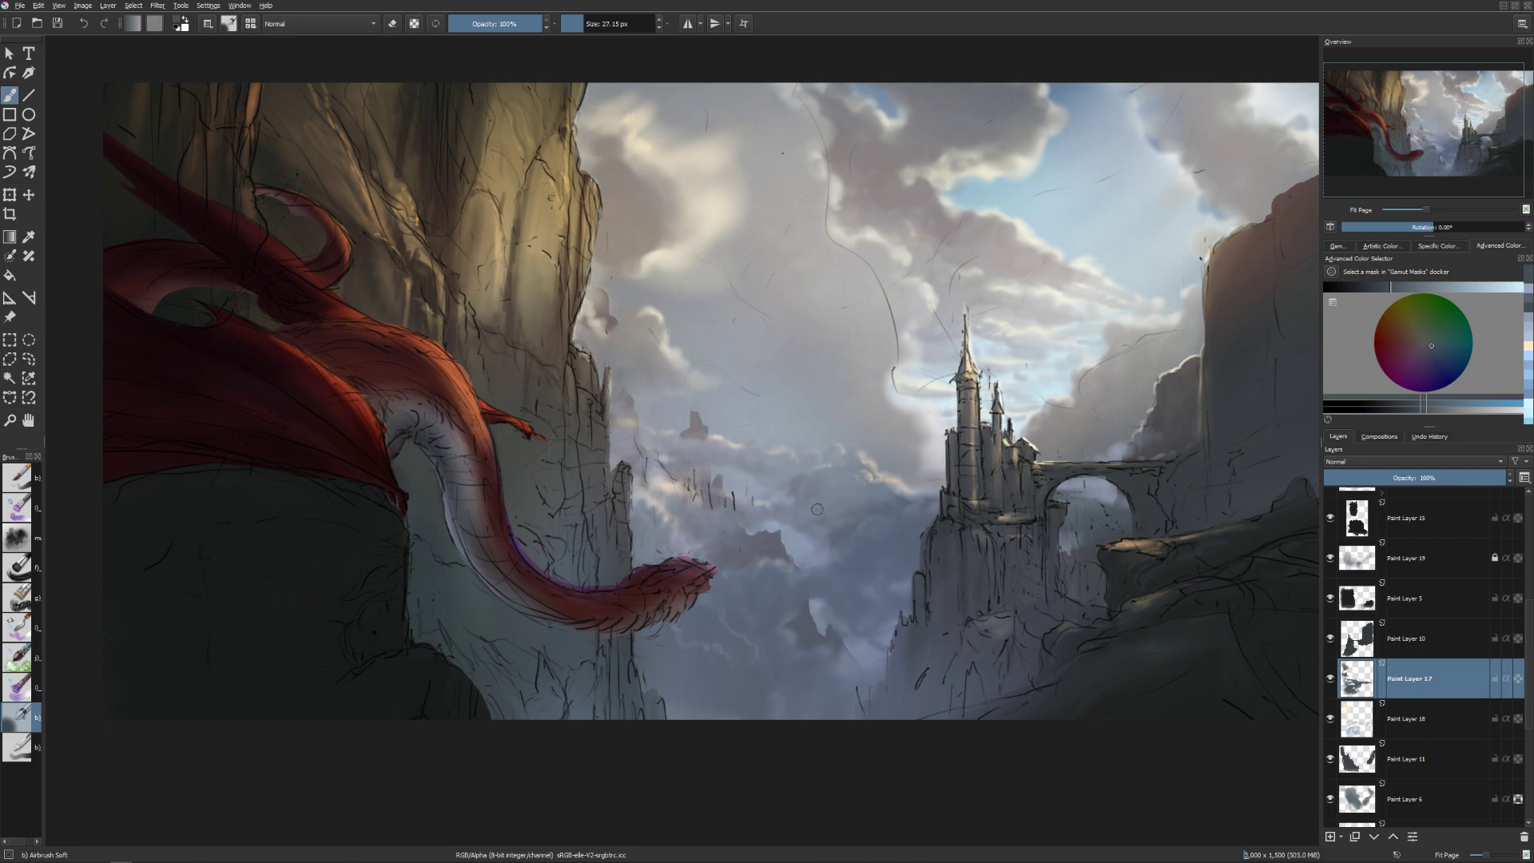
{"action": "key", "text": "bracketright"}
{"action": "key", "text": "bracketleft"}
{"action": "key", "text": "bracketleft"}
{"action": "scroll", "coordinate": [1434, 537], "scroll_direction": "up", "scroll_amount": 3}
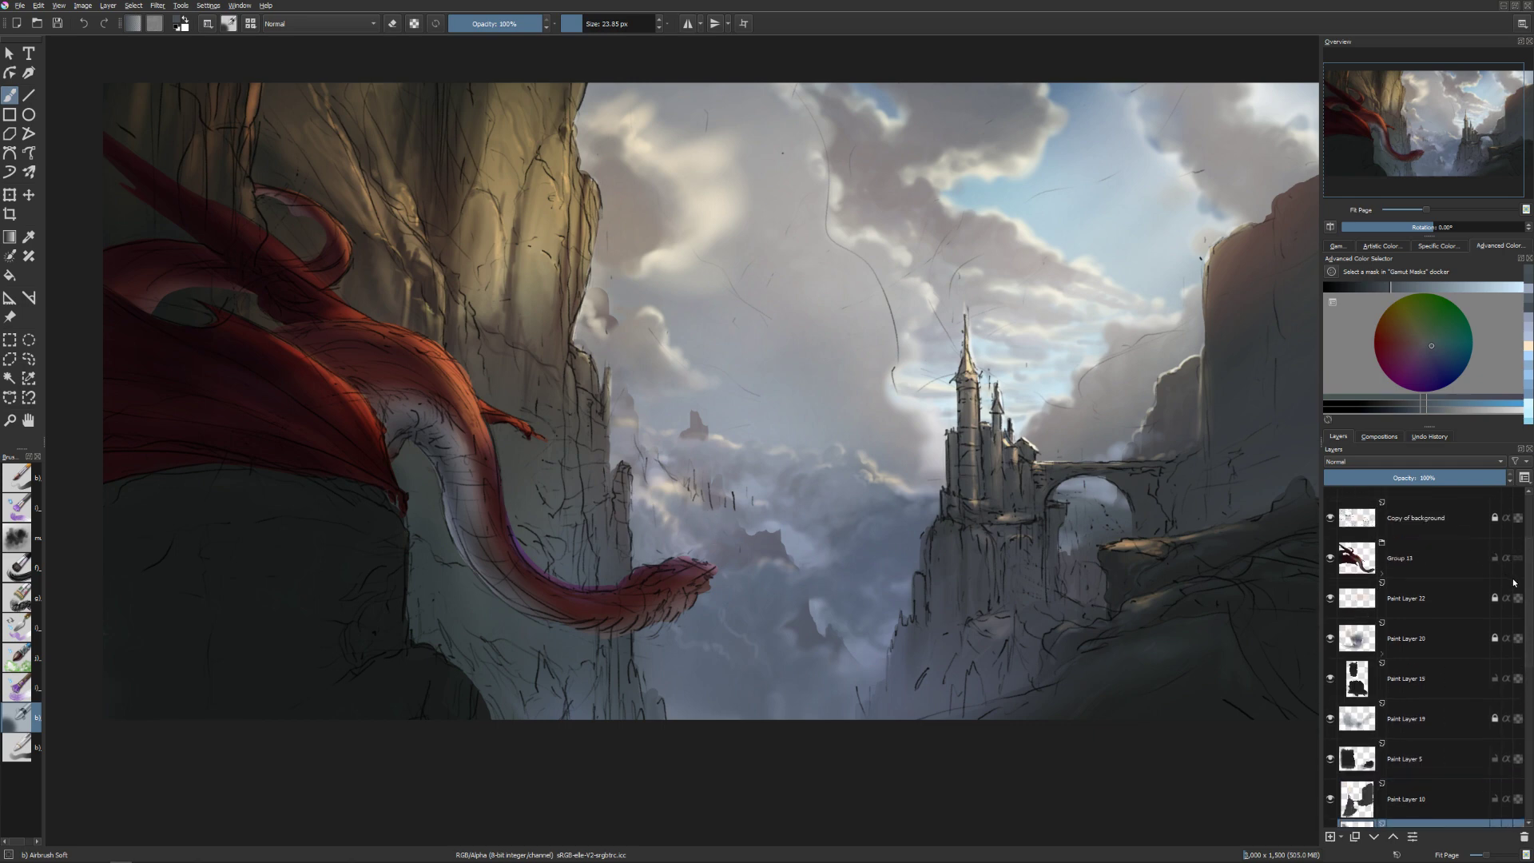
{"action": "scroll", "coordinate": [1514, 560], "scroll_direction": "up", "scroll_amount": 3}
{"action": "left_click", "coordinate": [1330, 628]}
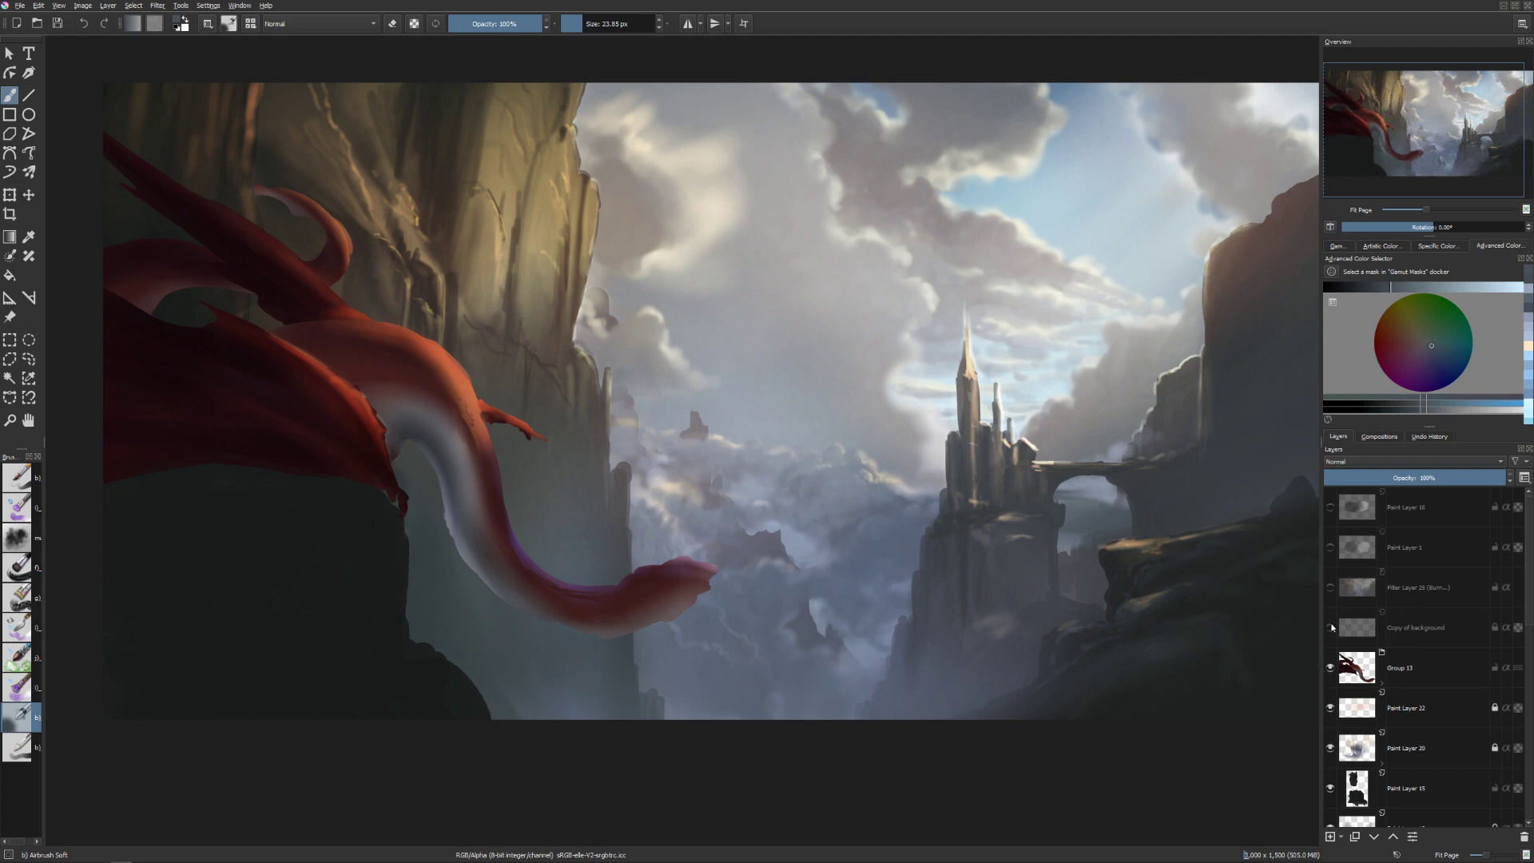
{"action": "mouse_move", "coordinate": [1331, 628]}
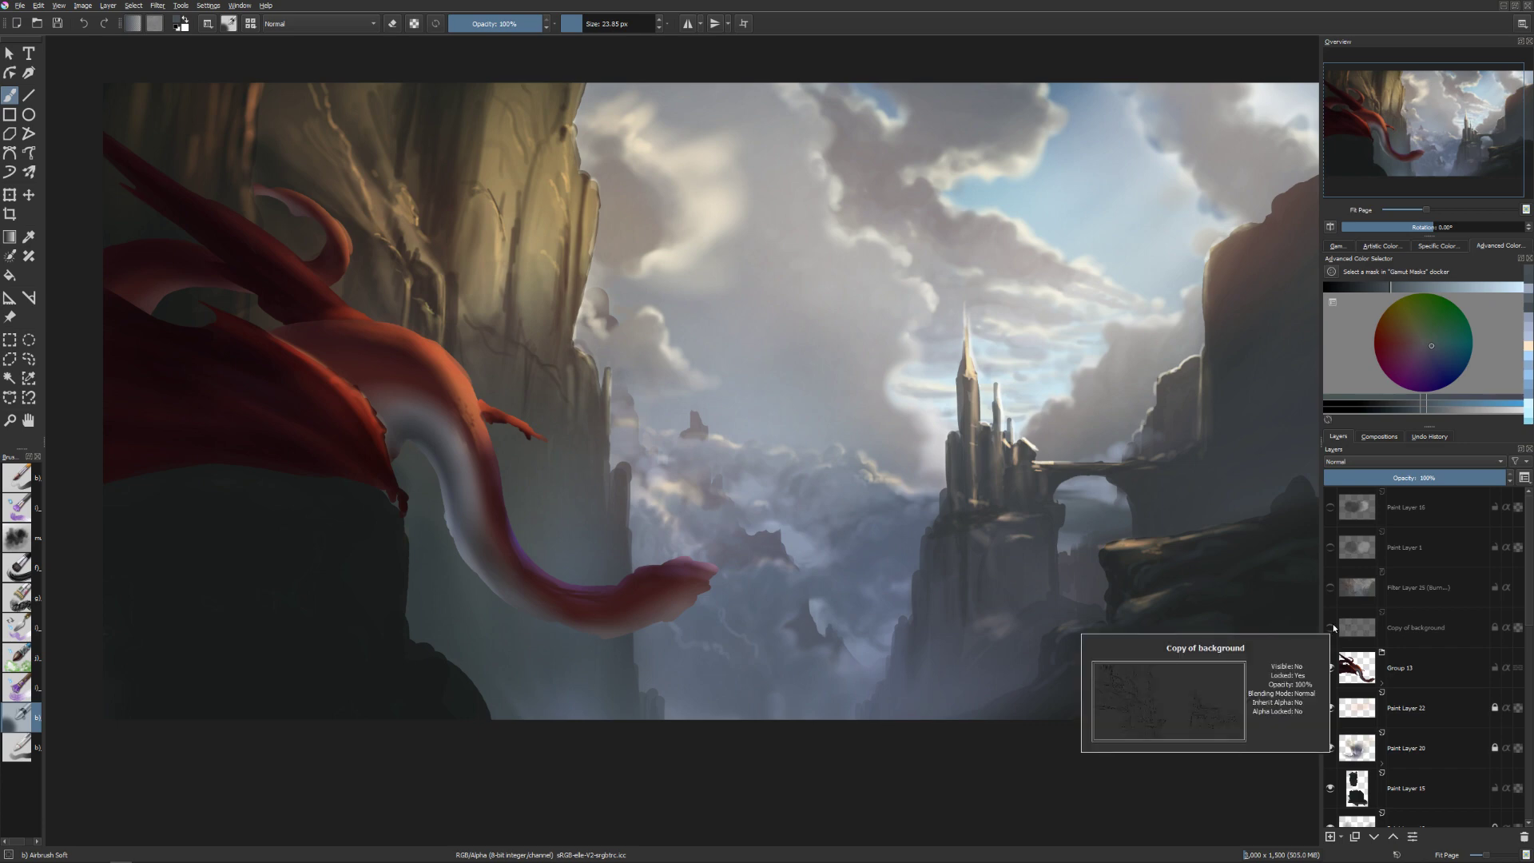
{"action": "left_click", "coordinate": [1330, 627]}
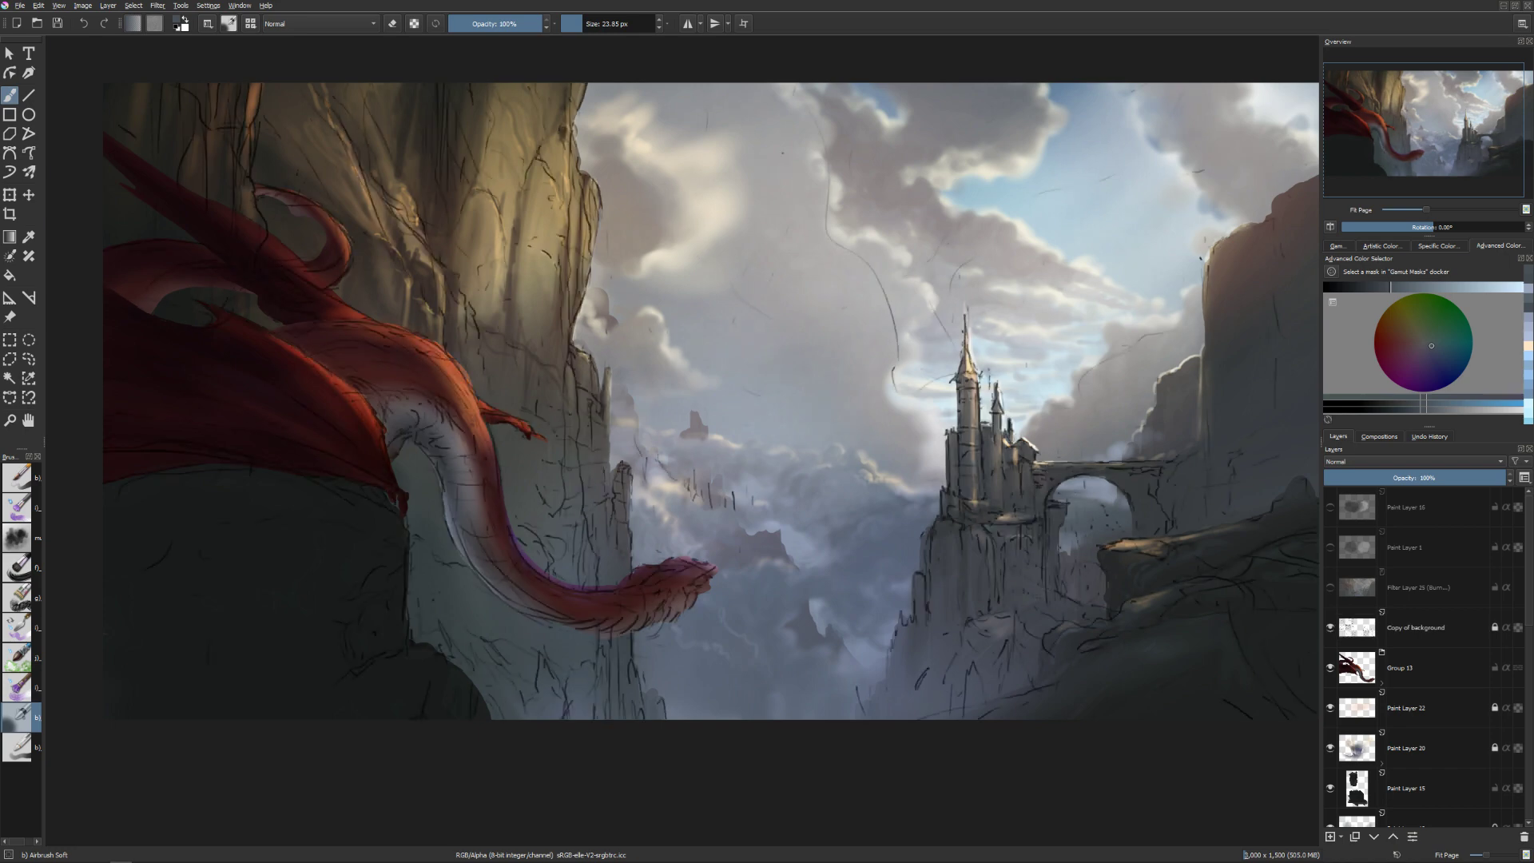
{"action": "left_click_drag", "start_coordinate": [1068, 470], "coordinate": [975, 549]}
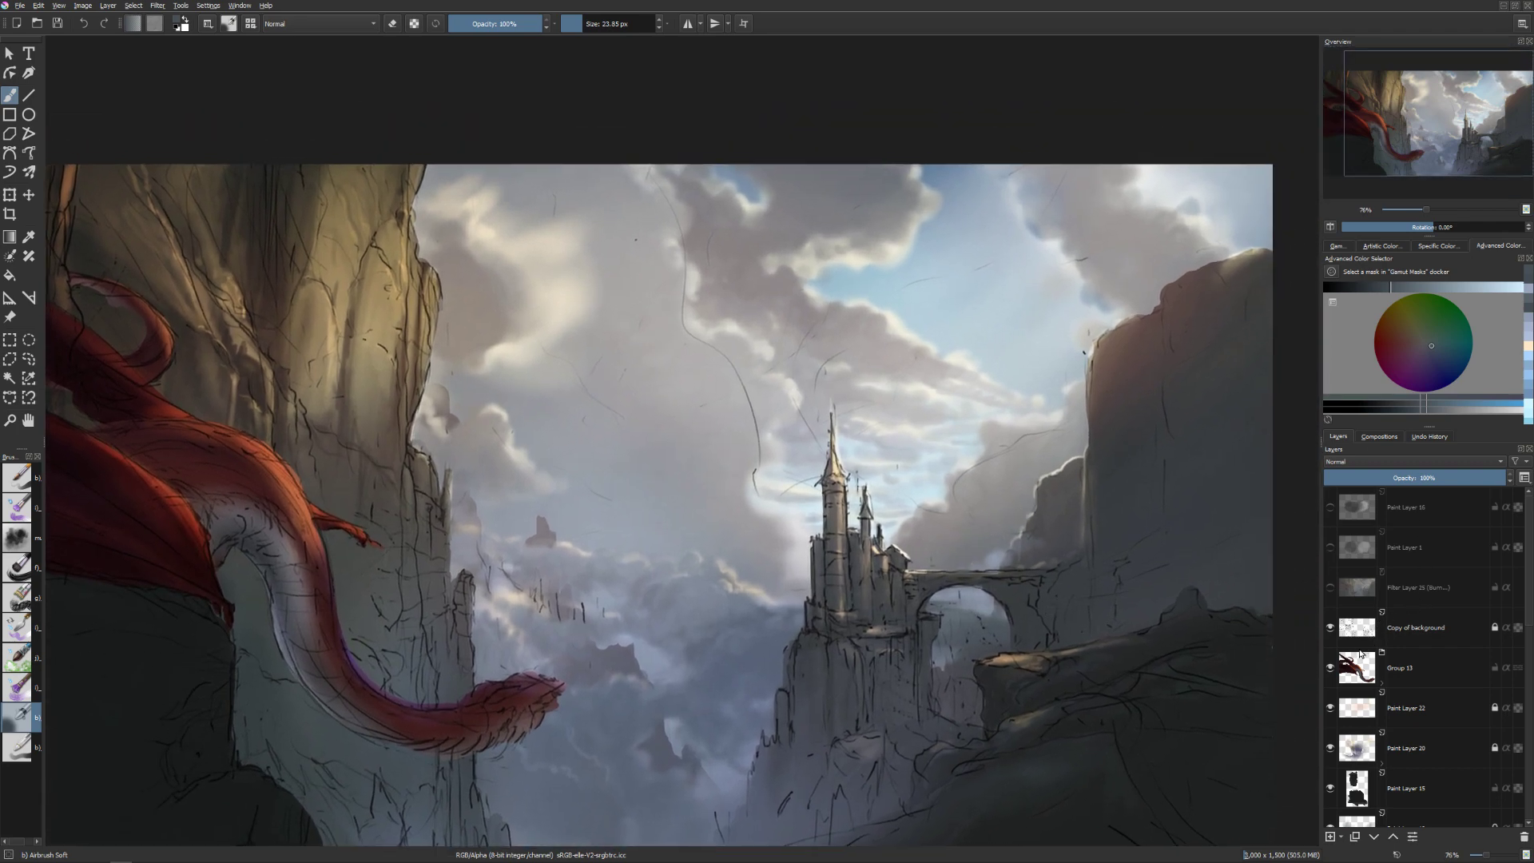
Select Paint Layer 6 and hide, then show it to compare the sky.
{"action": "mouse_move", "coordinate": [1361, 653]}
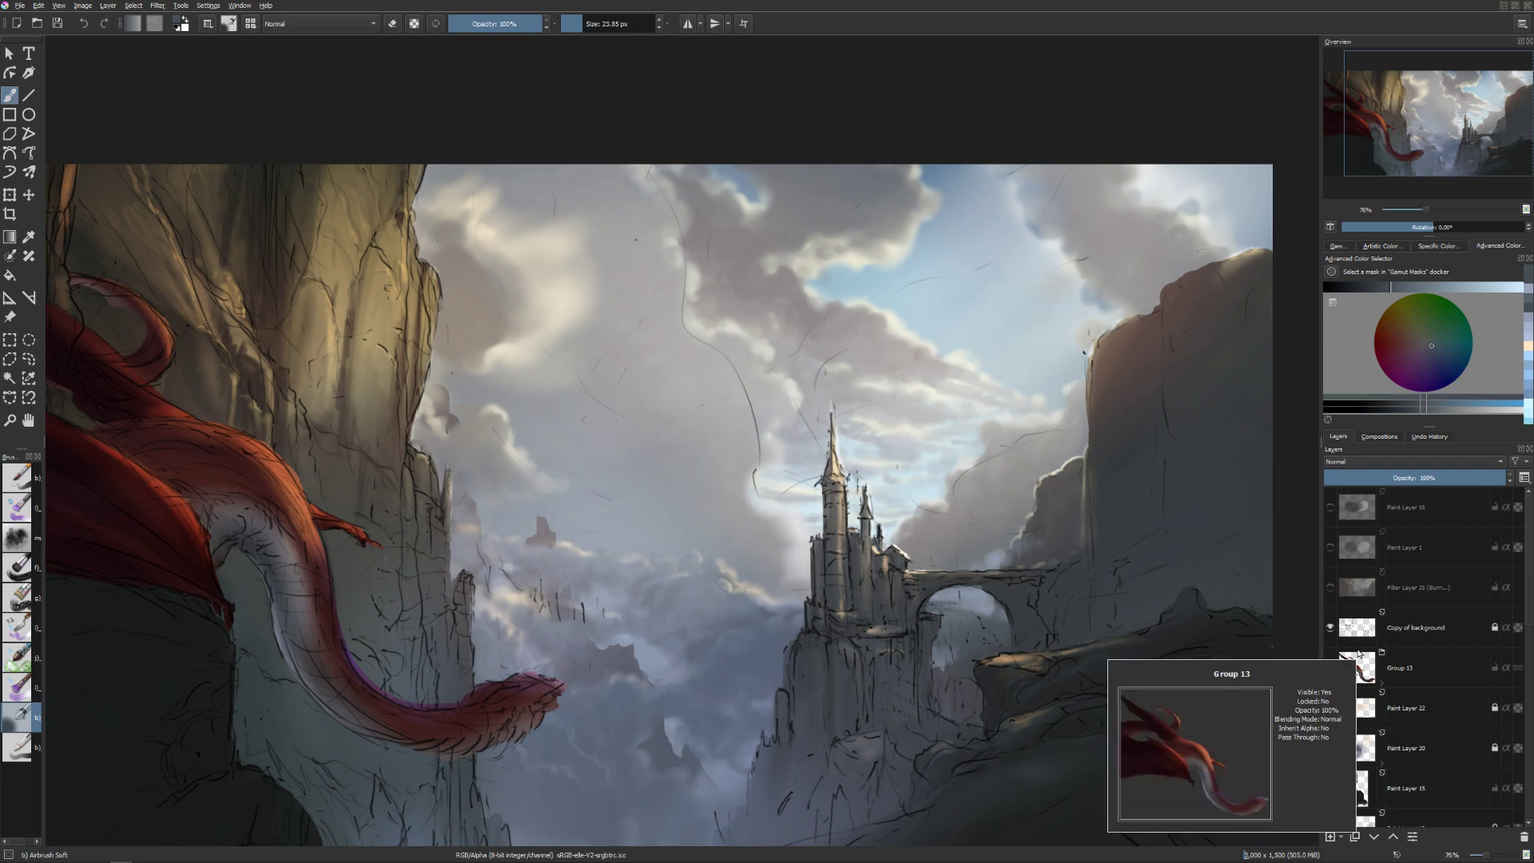
{"action": "left_click", "coordinate": [1139, 255]}
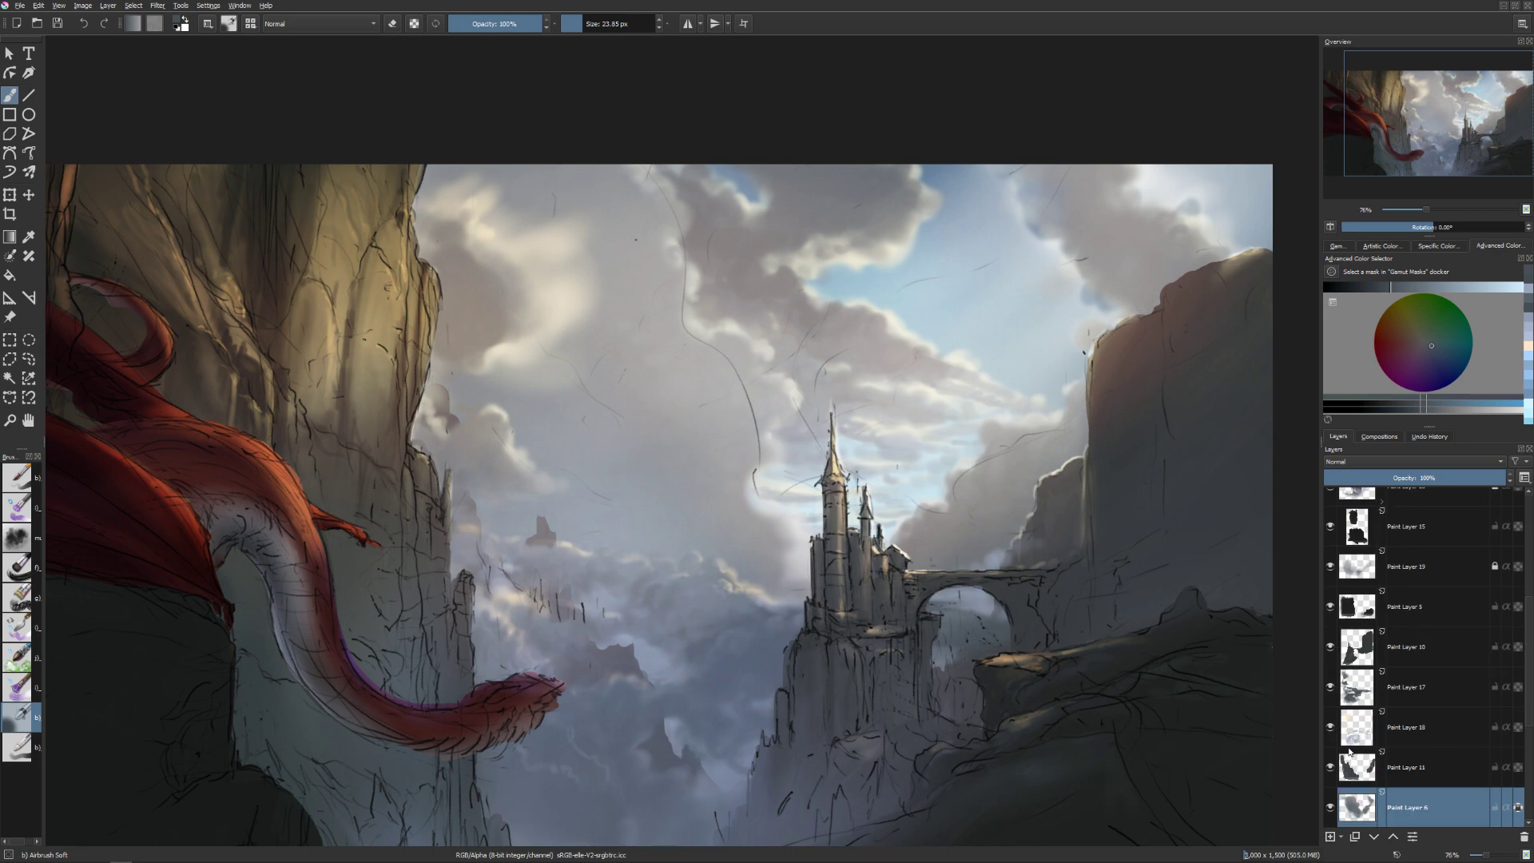
{"action": "left_click", "coordinate": [1329, 808]}
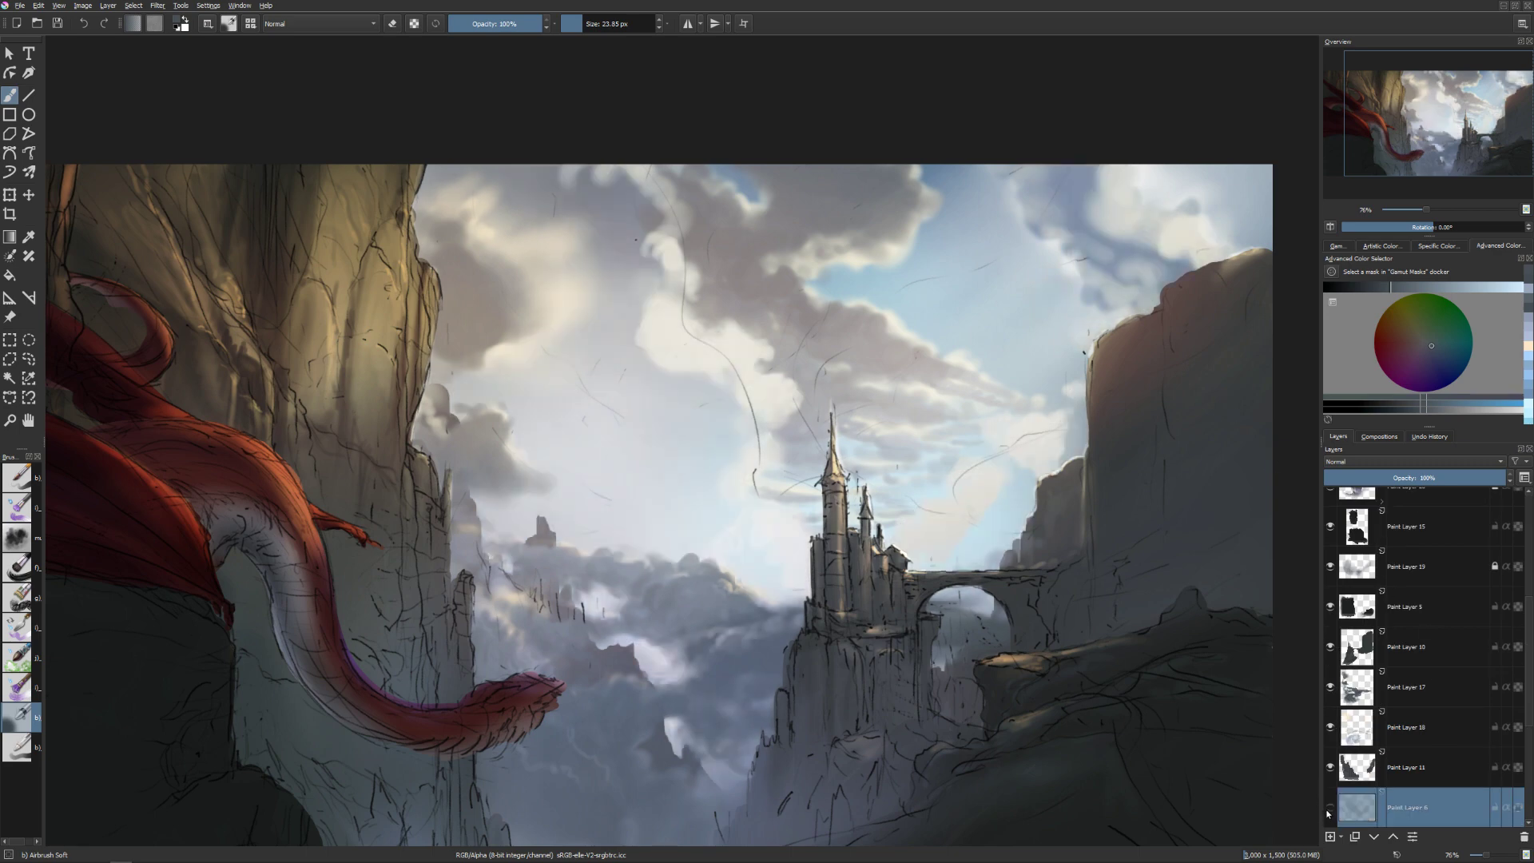
{"action": "left_click", "coordinate": [1329, 807]}
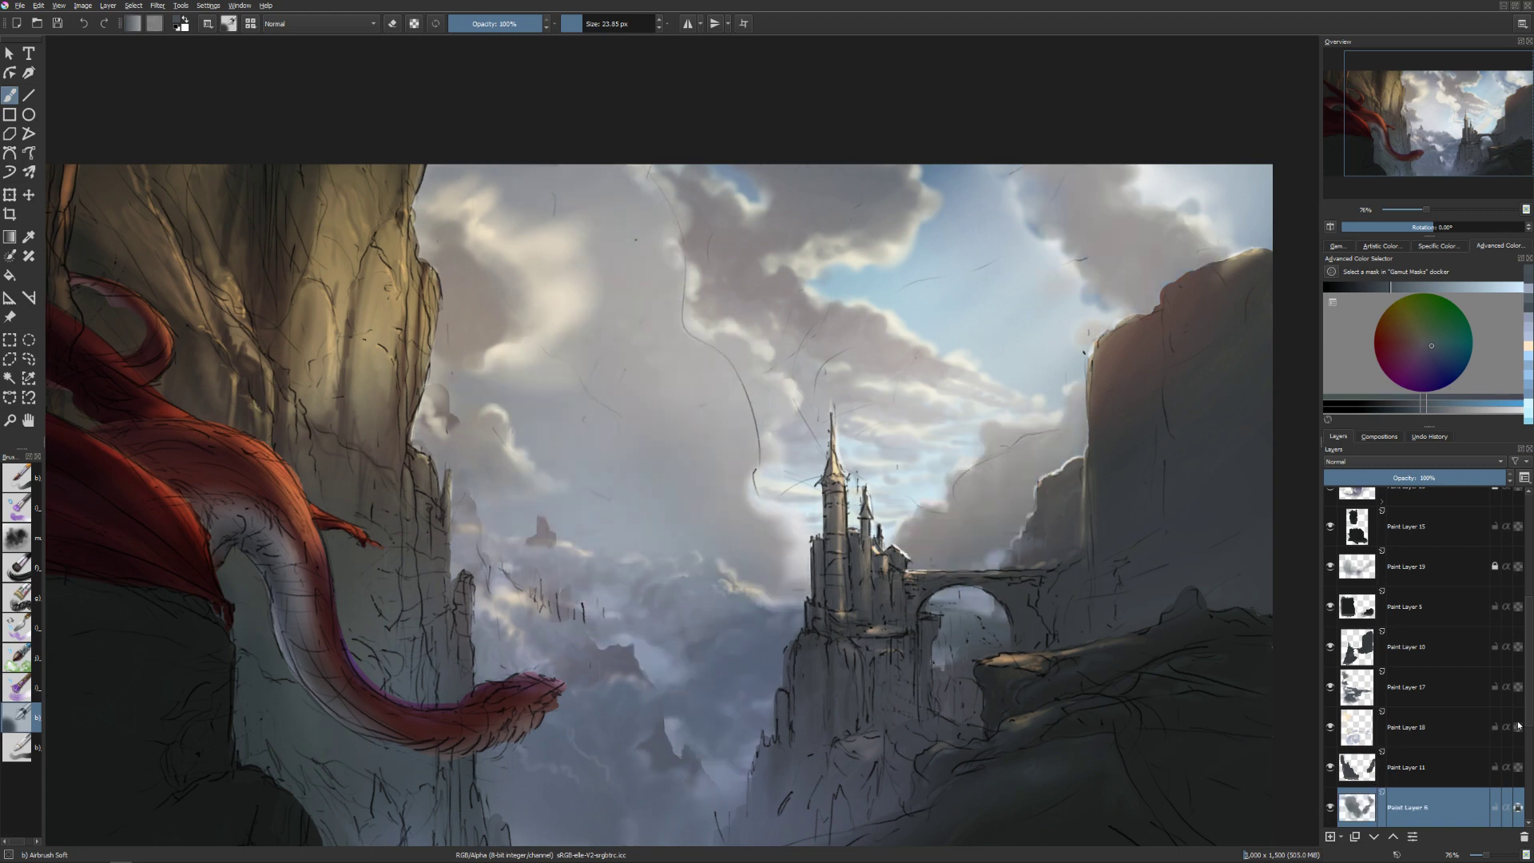
Toggle Paint Layer 7 off and on twice to compare the clouds with and without it.
{"action": "scroll", "coordinate": [1444, 714], "scroll_direction": "down", "scroll_amount": 4}
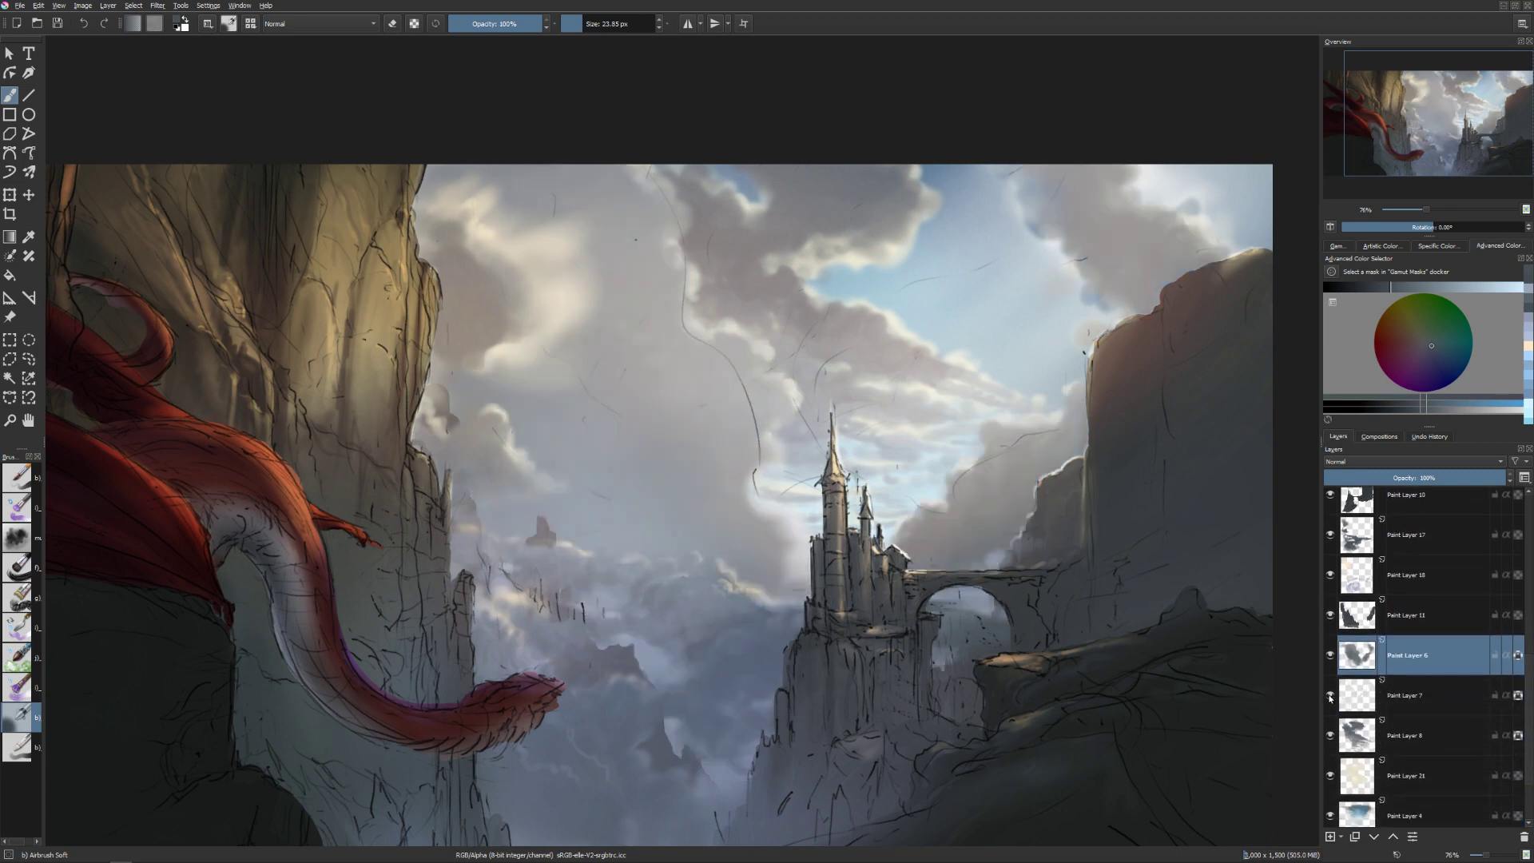
{"action": "left_click", "coordinate": [1330, 695]}
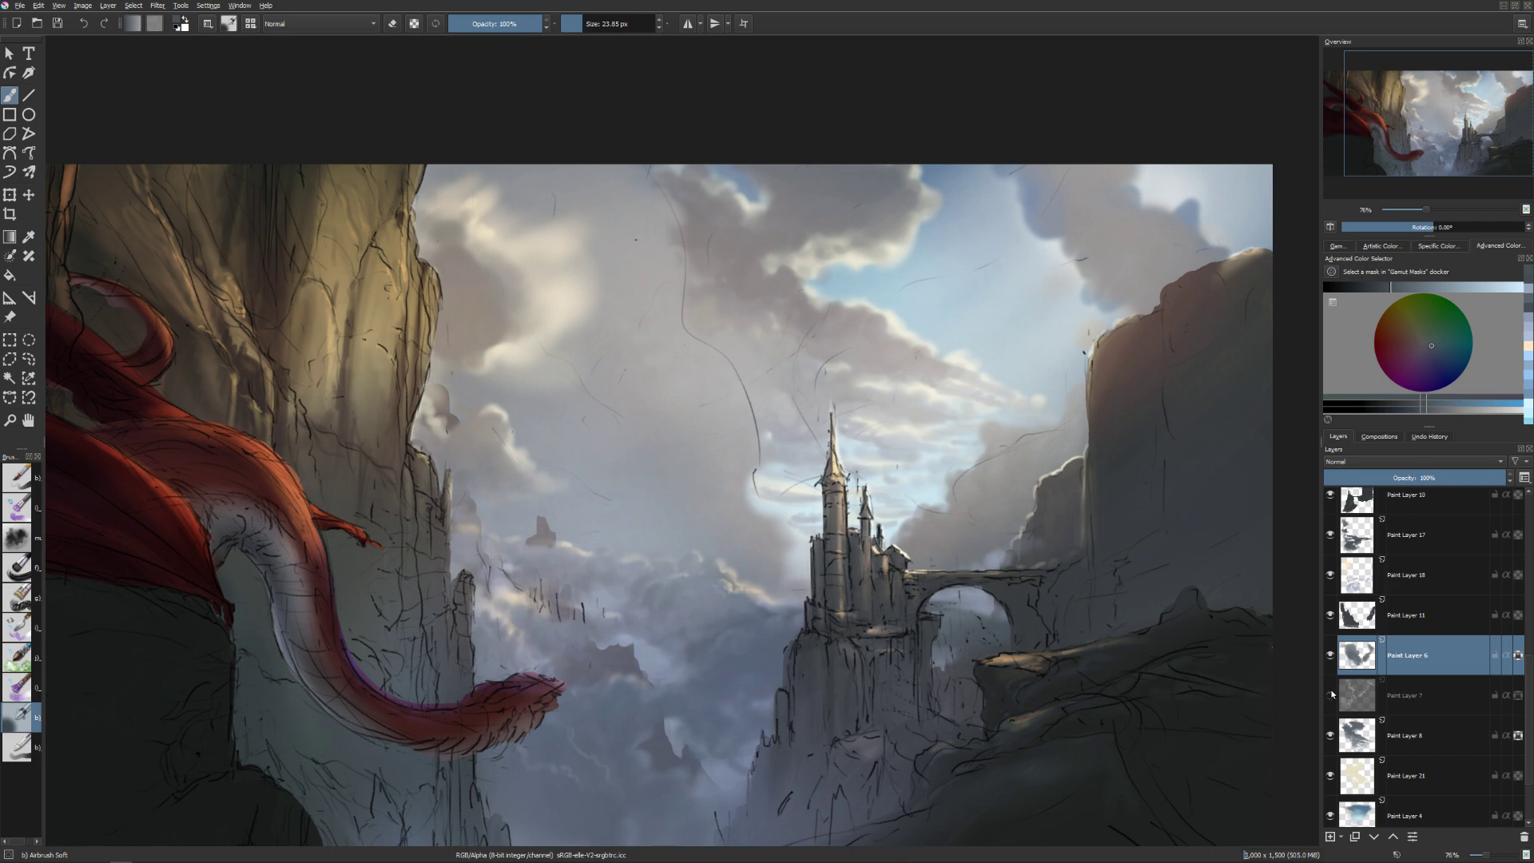
{"action": "left_click", "coordinate": [1330, 695]}
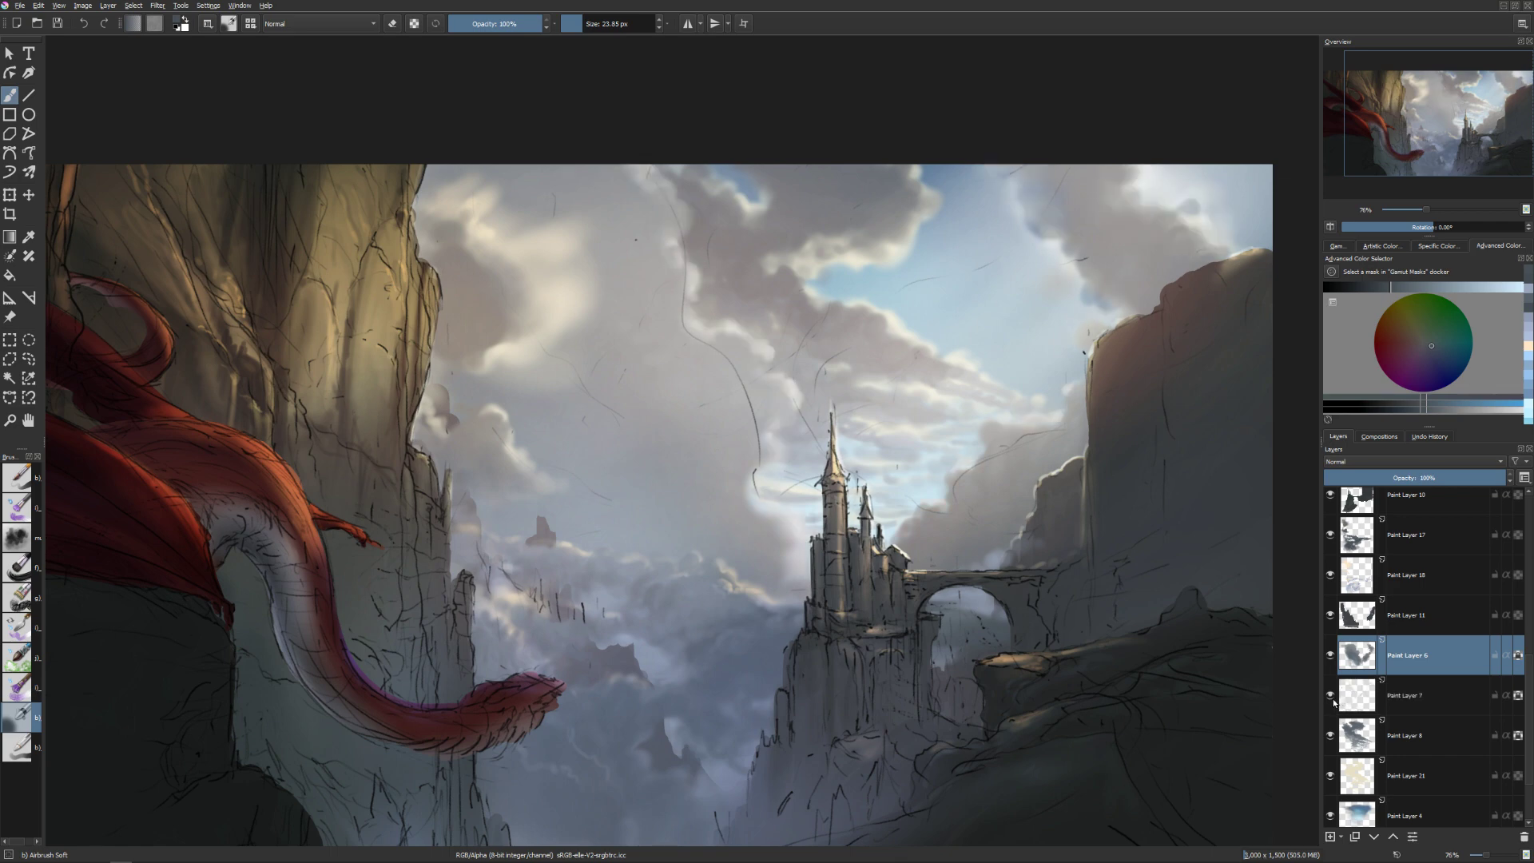
{"action": "left_click", "coordinate": [1330, 695]}
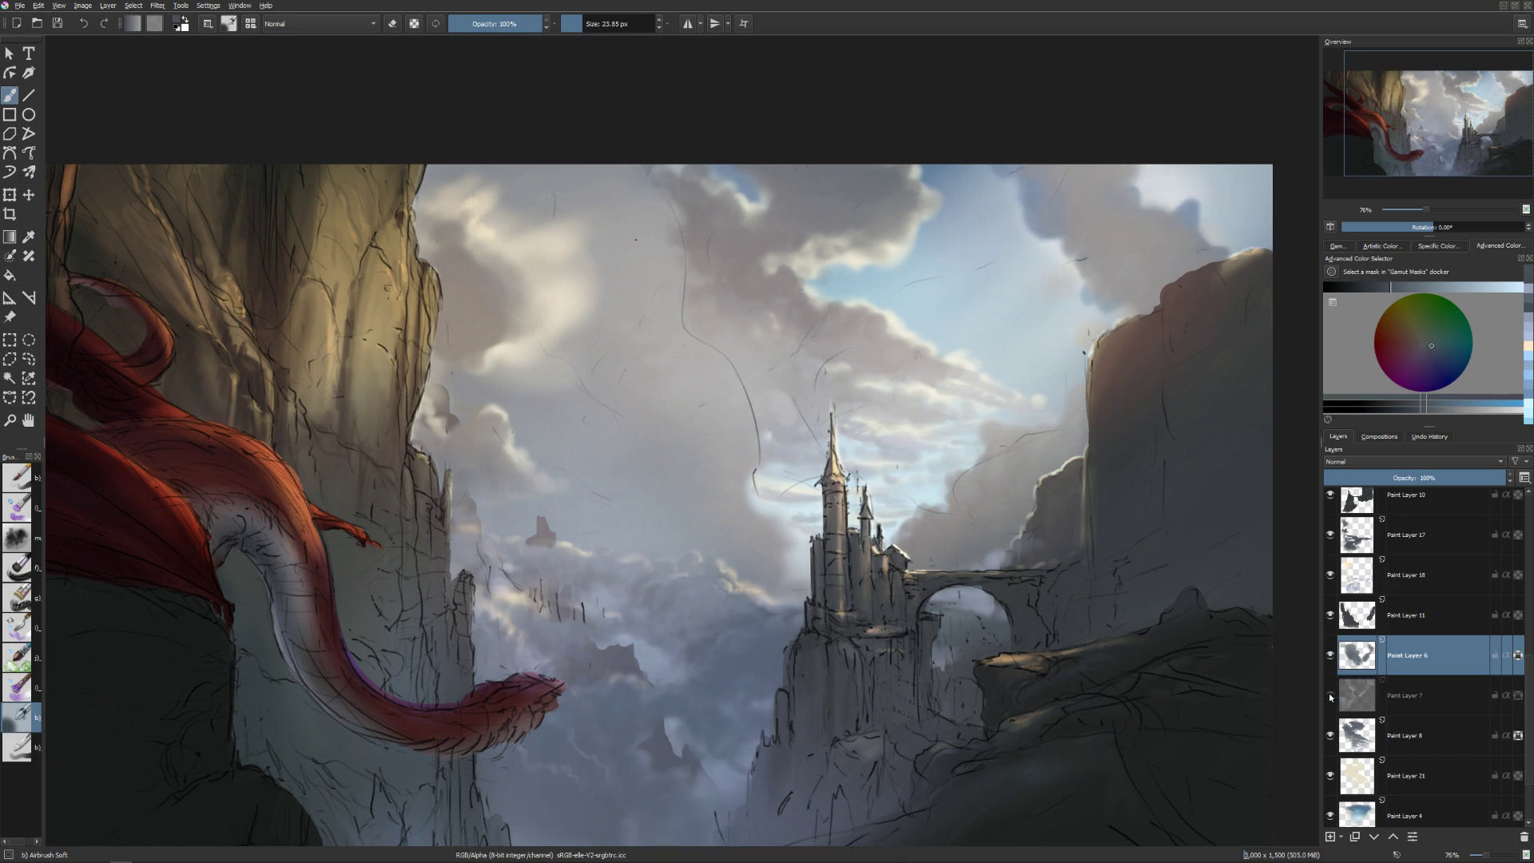
{"action": "left_click", "coordinate": [1330, 695]}
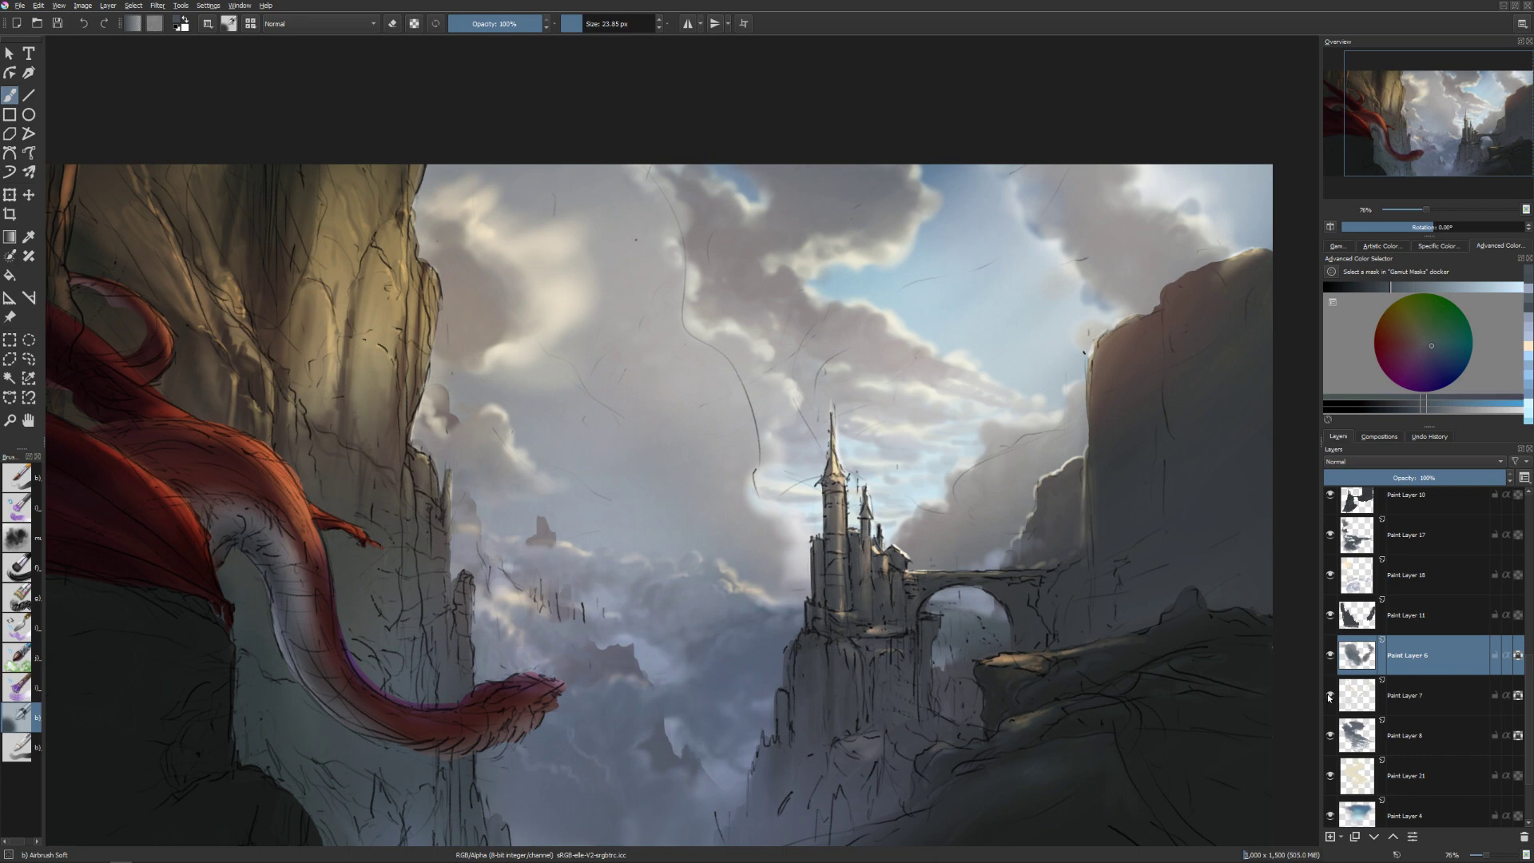
{"action": "mouse_move", "coordinate": [1330, 695]}
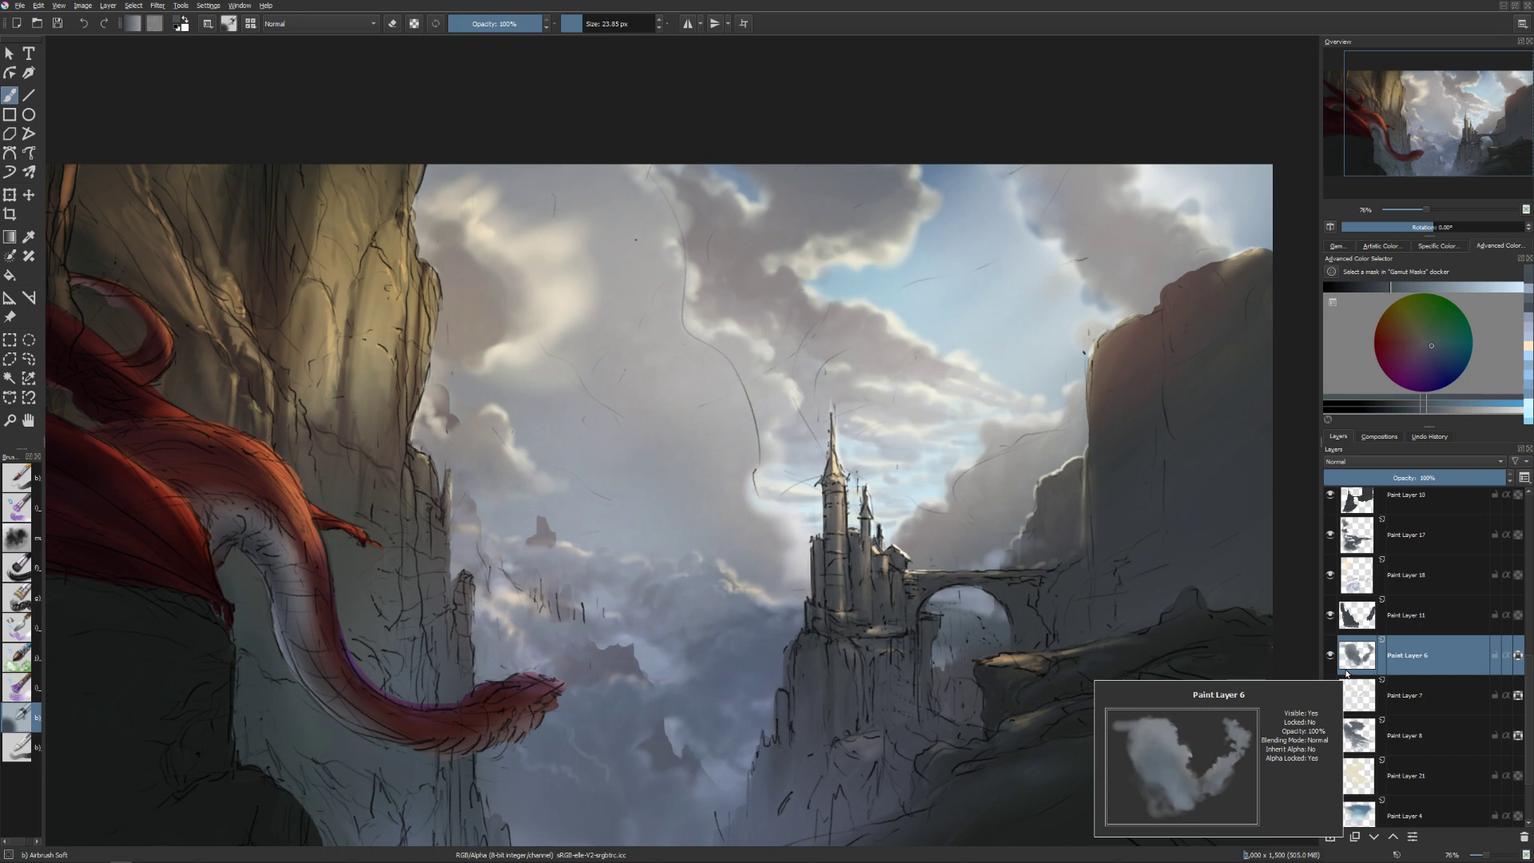
{"action": "scroll", "coordinate": [1521, 668], "scroll_direction": "up", "scroll_amount": 5}
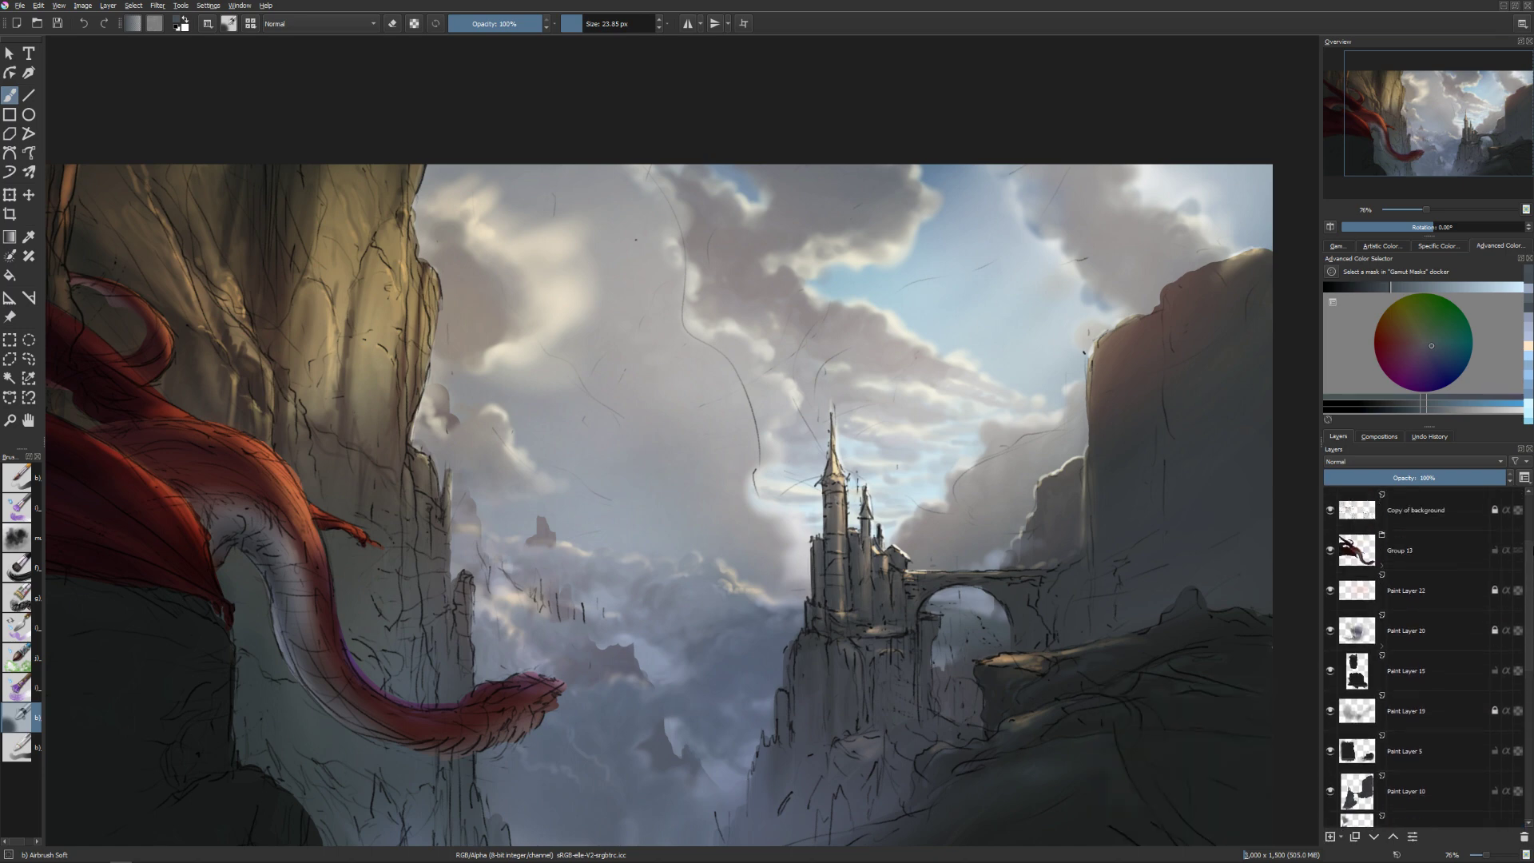
Expand and unlock Paint Layer 20, select its Transparency Mask 1, and set white as the colour.
{"action": "double_click", "coordinate": [1382, 763]}
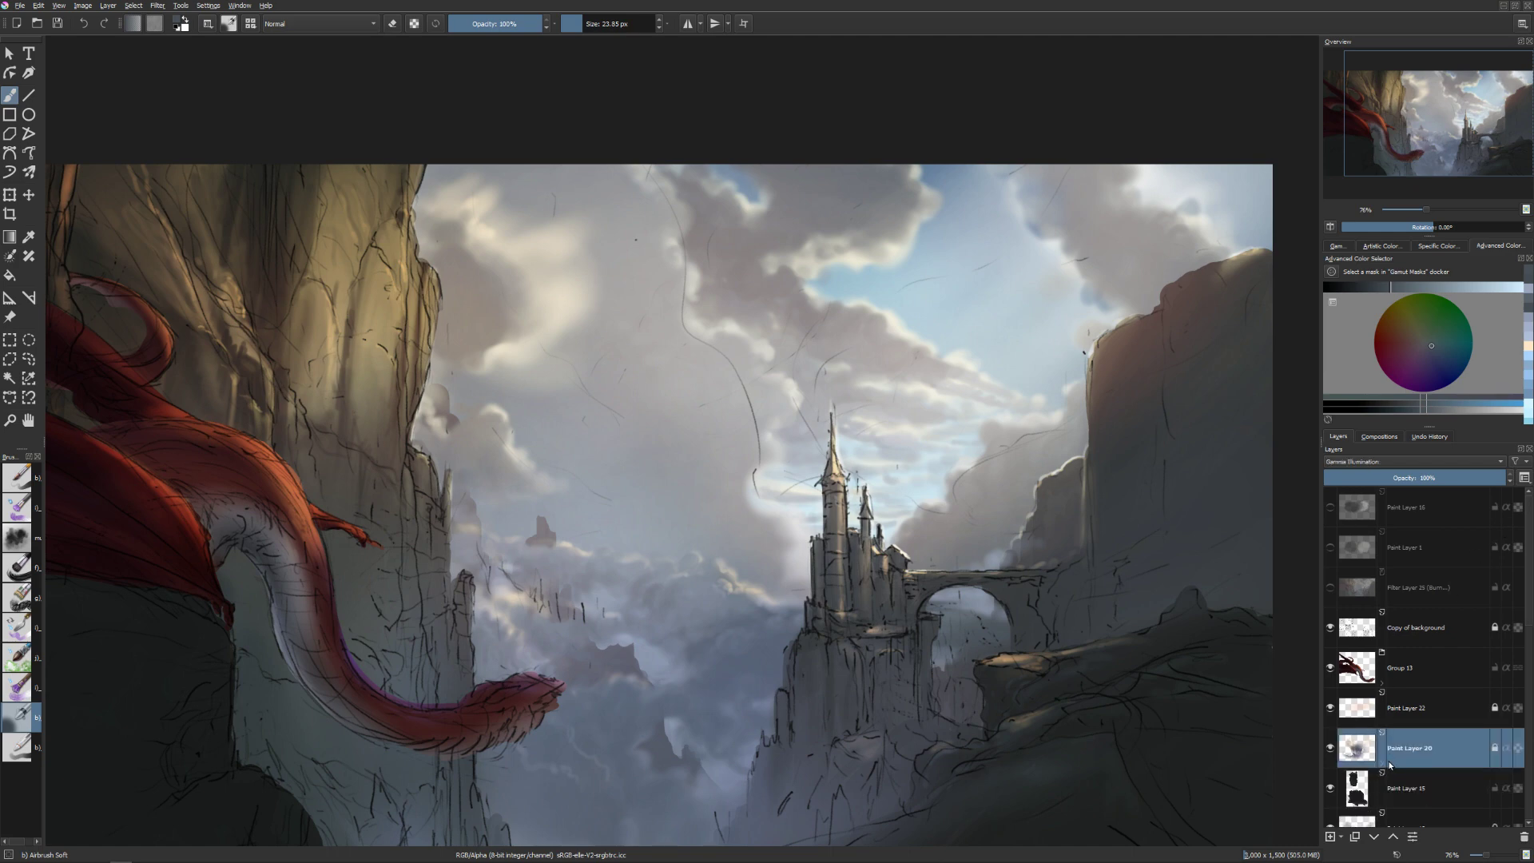
{"action": "left_click", "coordinate": [1382, 763]}
{"action": "left_click", "coordinate": [1400, 798]}
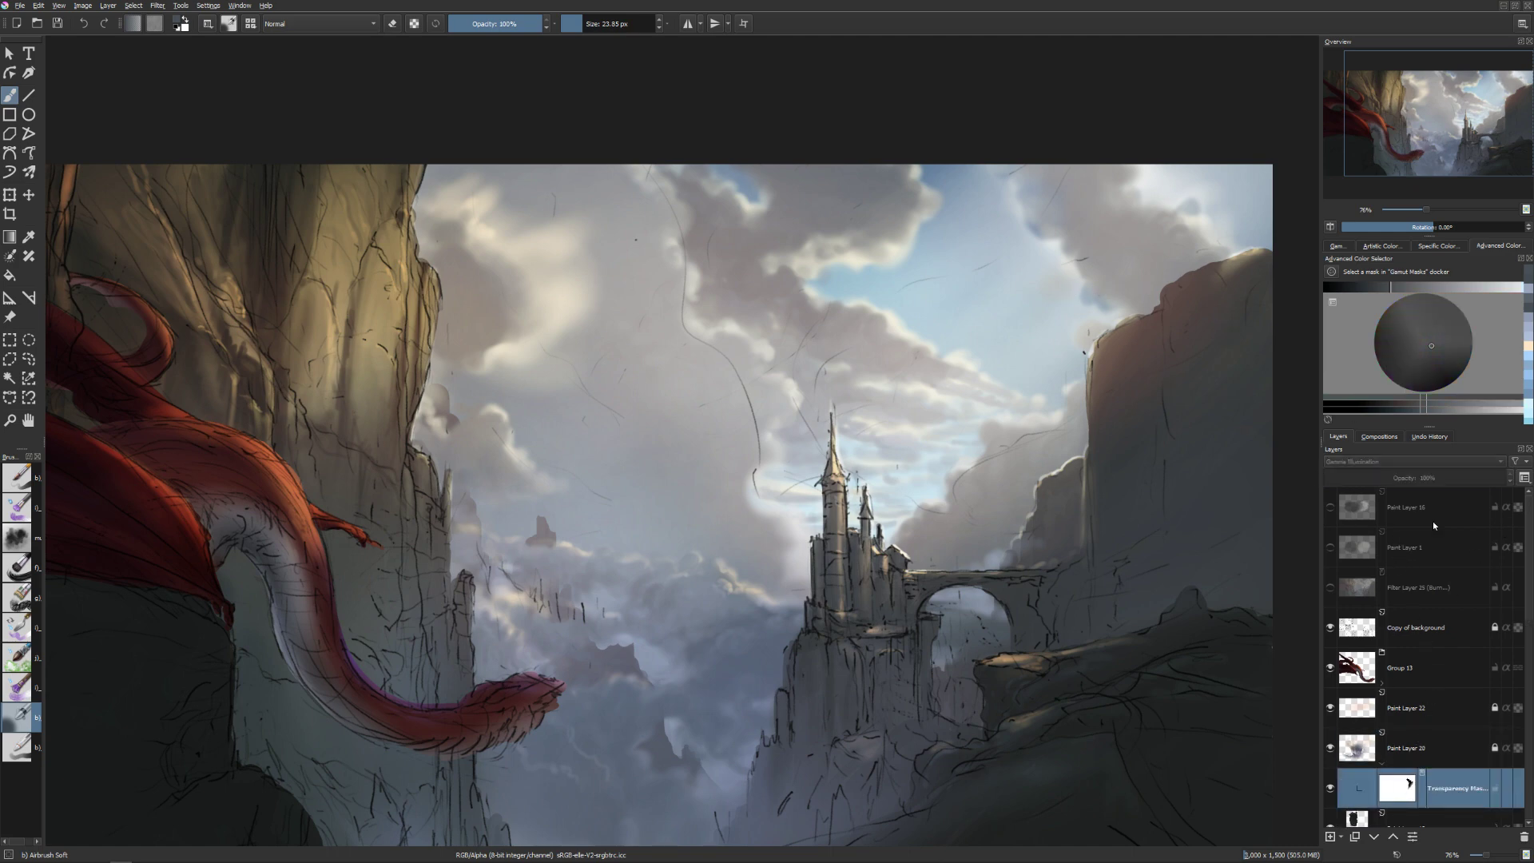
{"action": "left_click", "coordinate": [1495, 749]}
{"action": "key", "text": "x"}
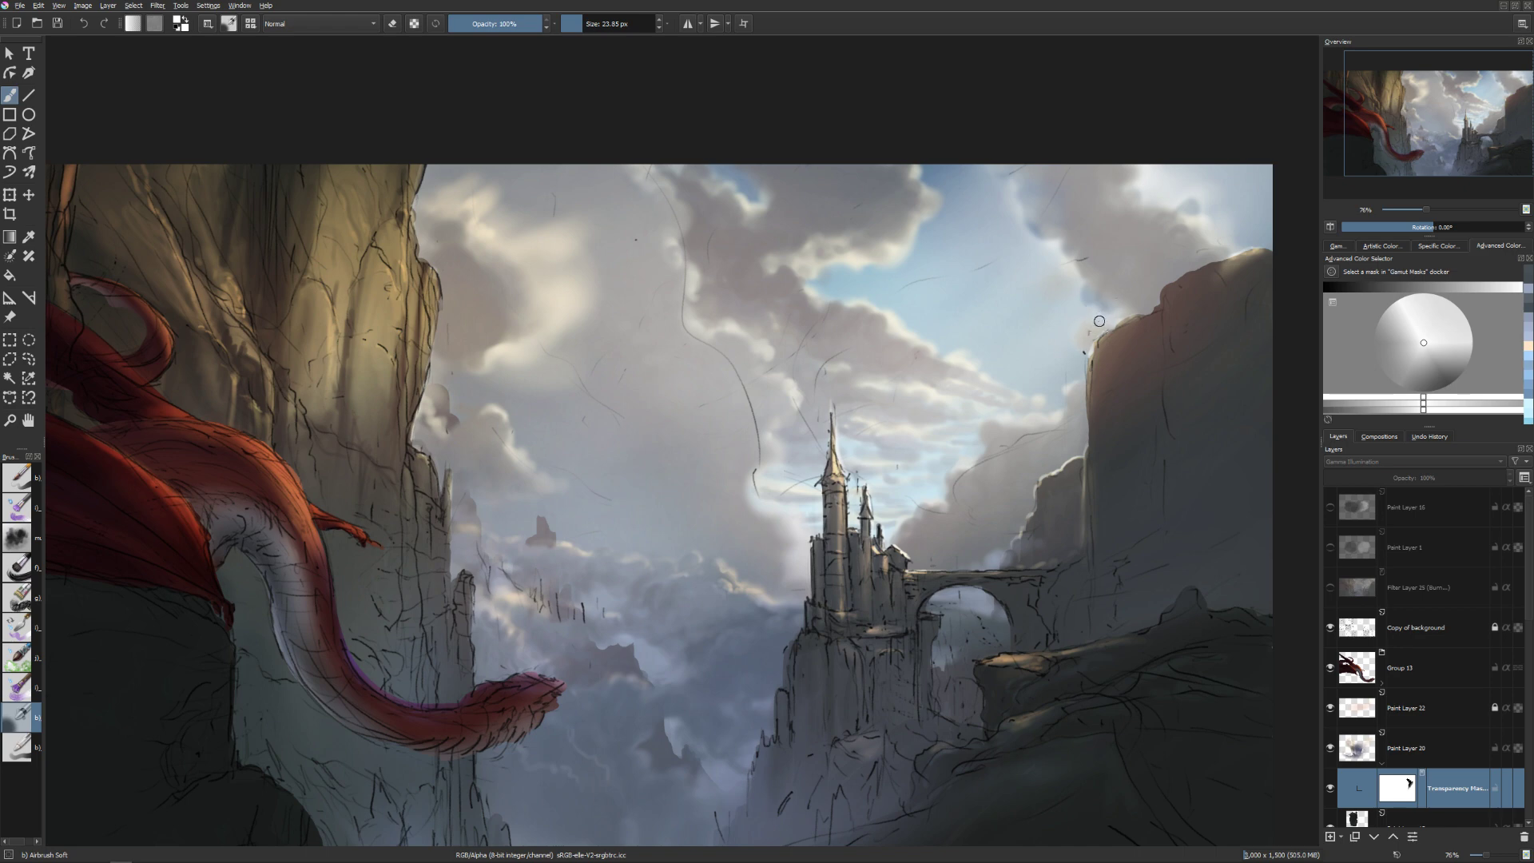
Paint white on the mask, then black at about 70 px to hide cloud along the right cliff's top edge.
{"action": "mouse_move", "coordinate": [1094, 307]}
{"action": "left_mouse_down", "text": "shift"}
{"action": "mouse_move", "coordinate": [1113, 307]}
{"action": "mouse_move", "coordinate": [1090, 307]}
{"action": "left_mouse_up", "text": "shift"}
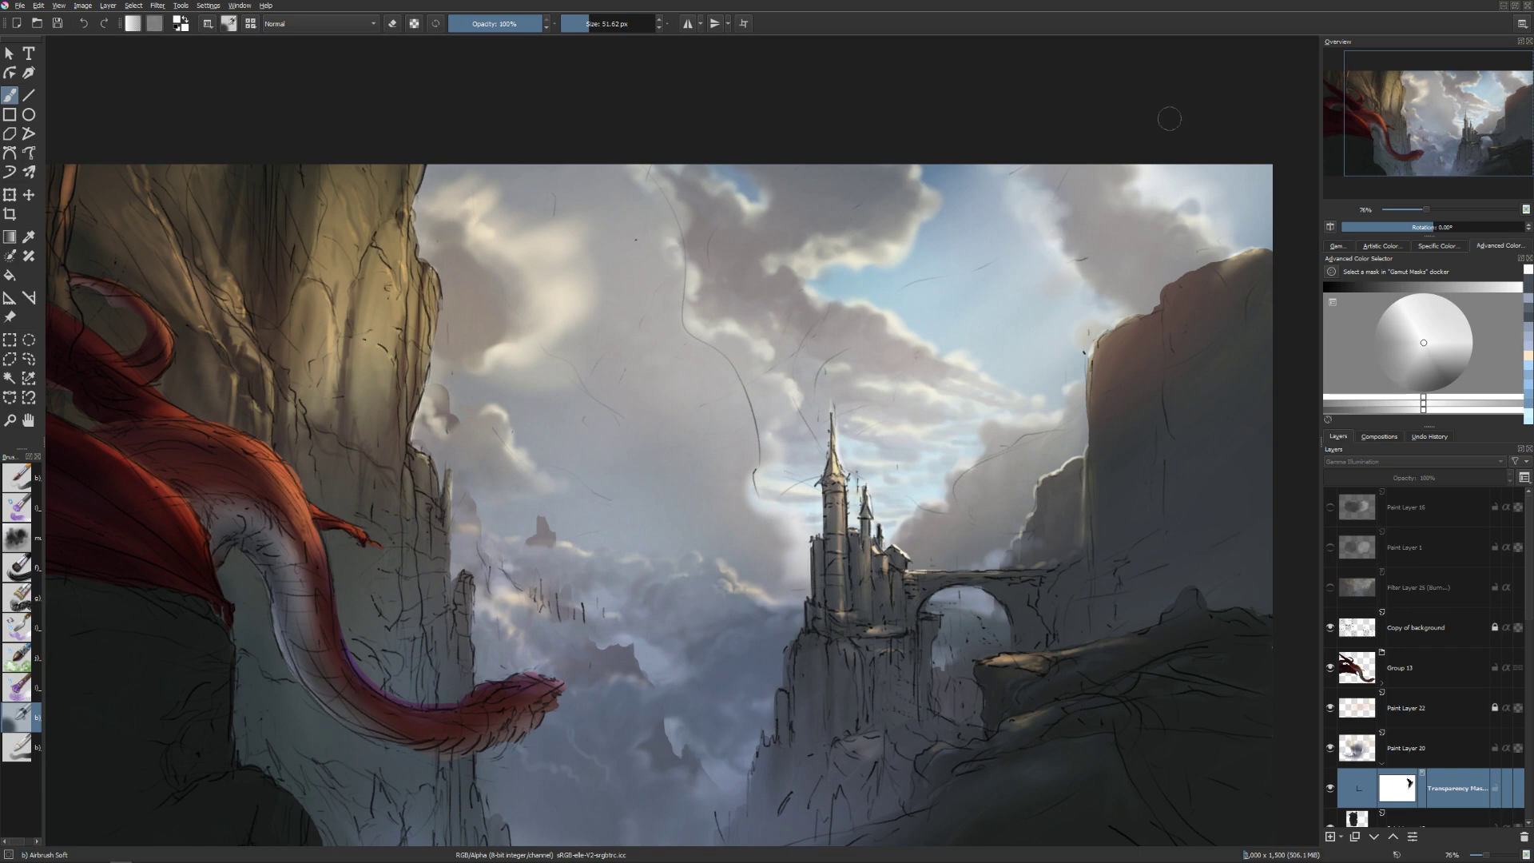
{"action": "key", "text": "bracketright"}
{"action": "key", "text": "bracketright"}
{"action": "left_click", "coordinate": [1350, 287]}
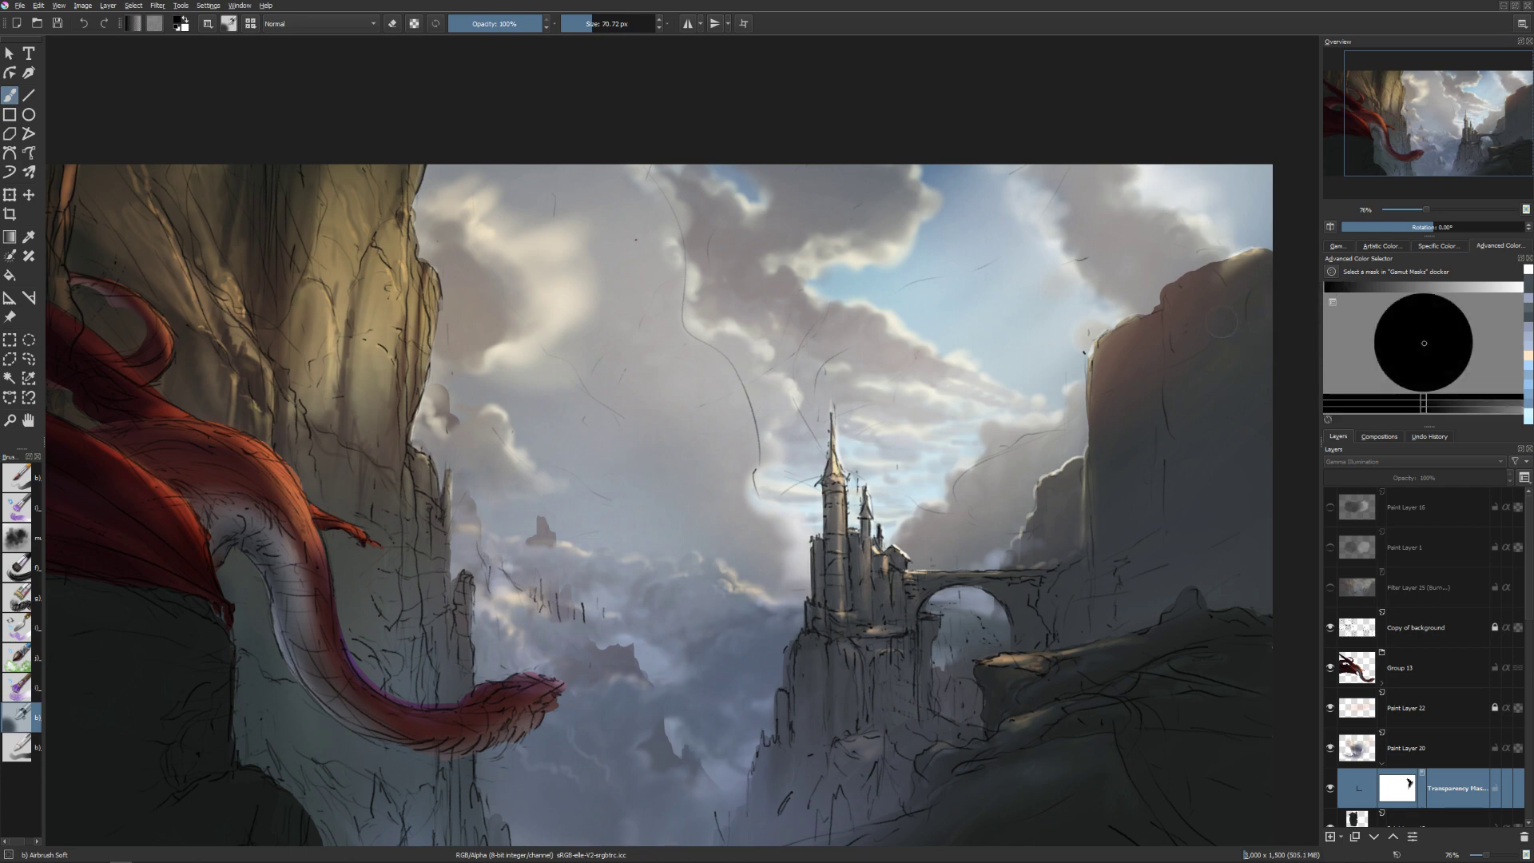
{"action": "mouse_move", "coordinate": [1068, 203]}
{"action": "left_mouse_down"}
{"action": "mouse_move", "coordinate": [1053, 177]}
{"action": "mouse_move", "coordinate": [1070, 167]}
{"action": "left_mouse_up"}
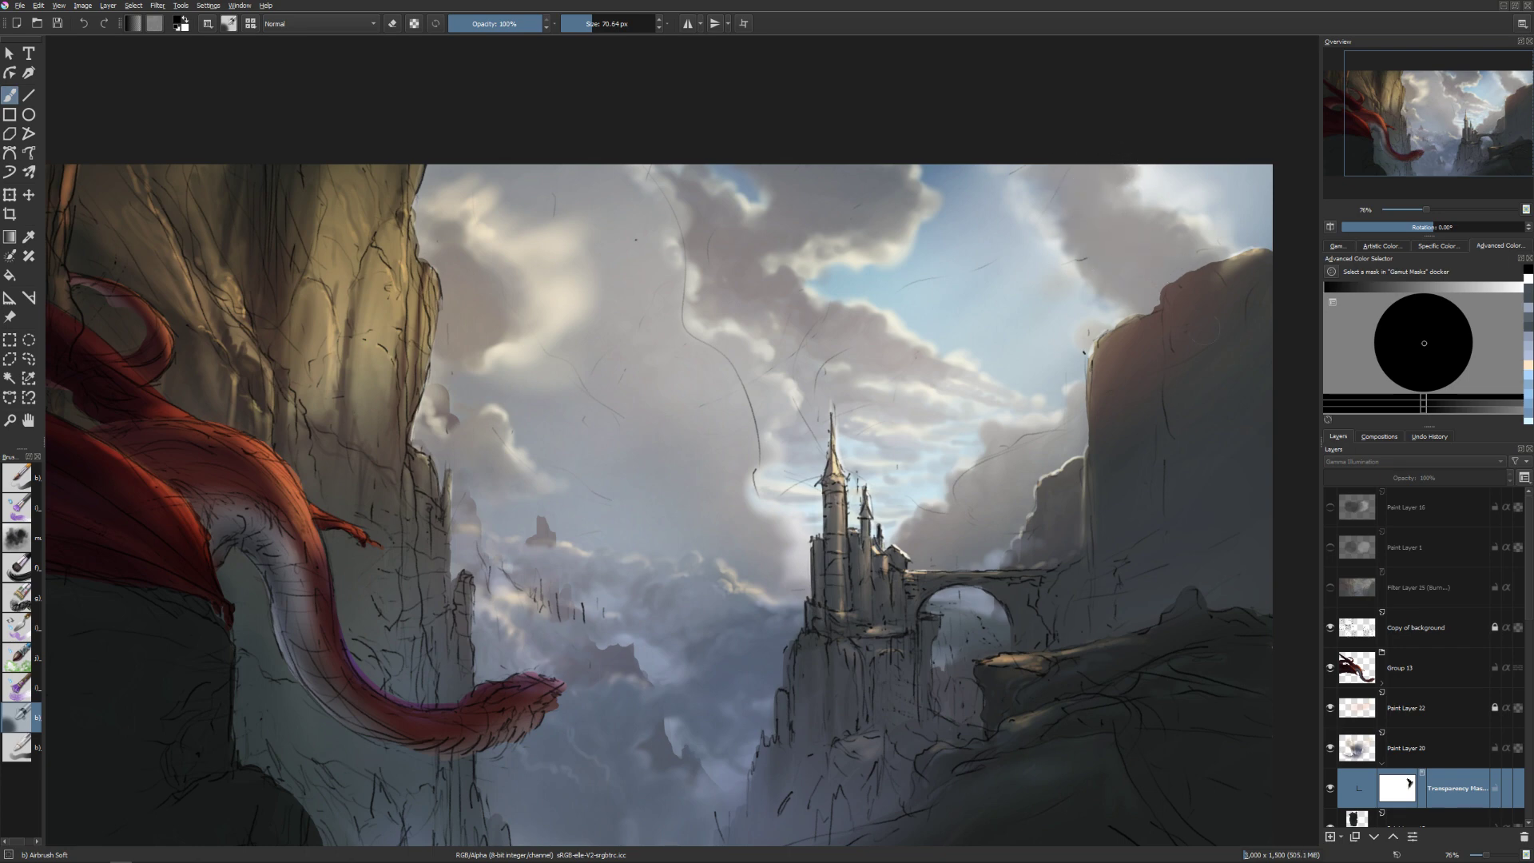
{"action": "left_click_drag", "start_coordinate": [1054, 471], "coordinate": [1071, 461]}
{"action": "left_click_drag", "start_coordinate": [1035, 516], "coordinate": [1030, 497]}
{"action": "left_click_drag", "start_coordinate": [882, 658], "coordinate": [918, 630]}
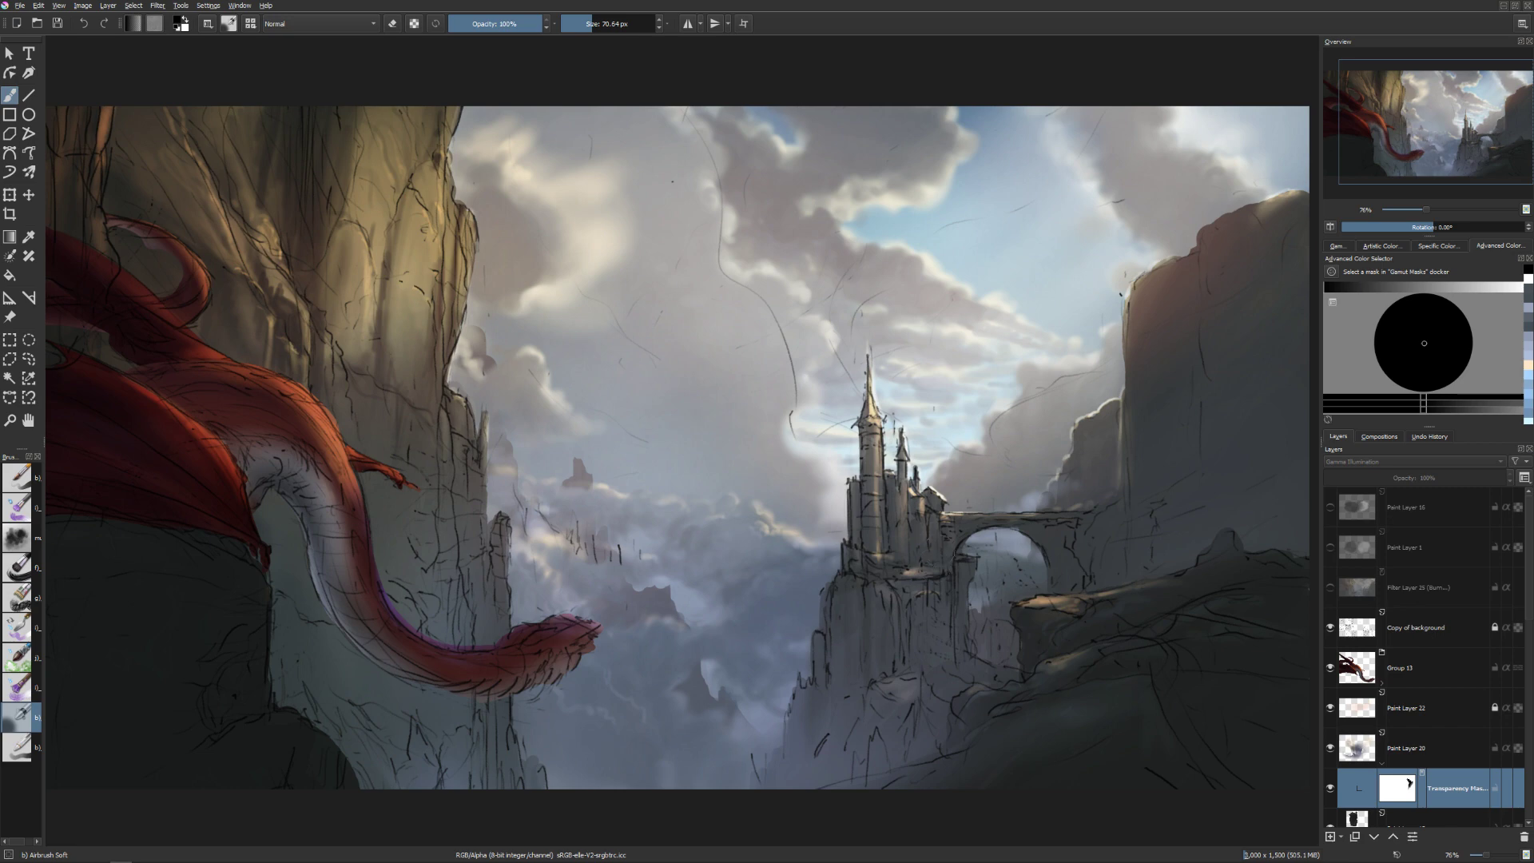
Select Paint Layer 20 and switch to a slightly smaller eraser.
{"action": "left_click", "coordinate": [1381, 764]}
{"action": "key", "text": "e"}
{"action": "left_click_drag", "start_coordinate": [1090, 448], "coordinate": [1074, 448], "text": "shift"}
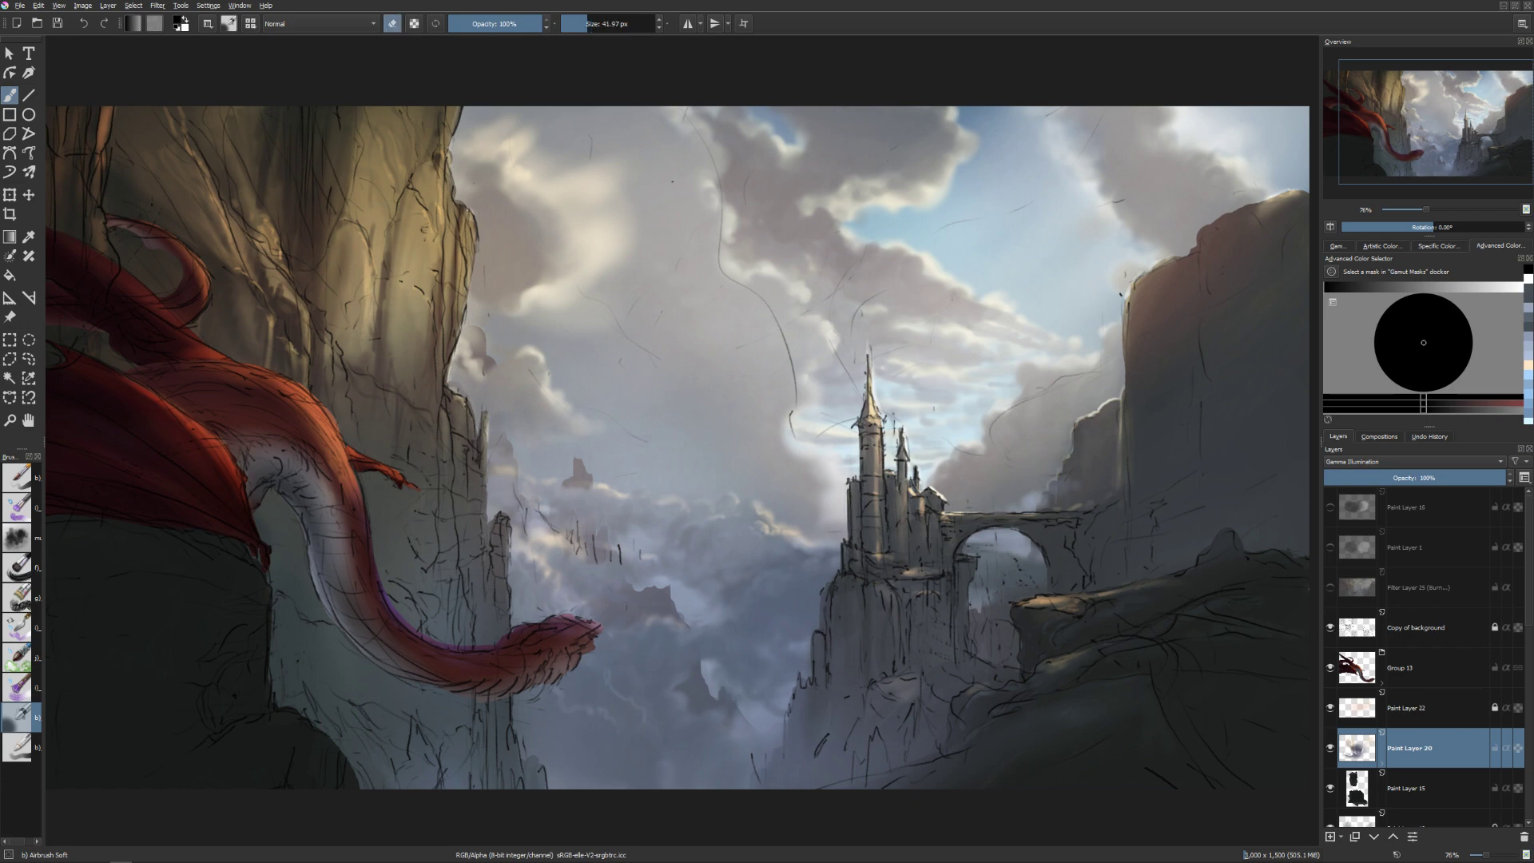
{"action": "left_click_drag", "start_coordinate": [1075, 469], "coordinate": [1074, 469], "text": "shift"}
Make Paint Layer 6 active after checking Paint Layer 7, and paint with grey using a smaller brush.
{"action": "left_click", "coordinate": [775, 502]}
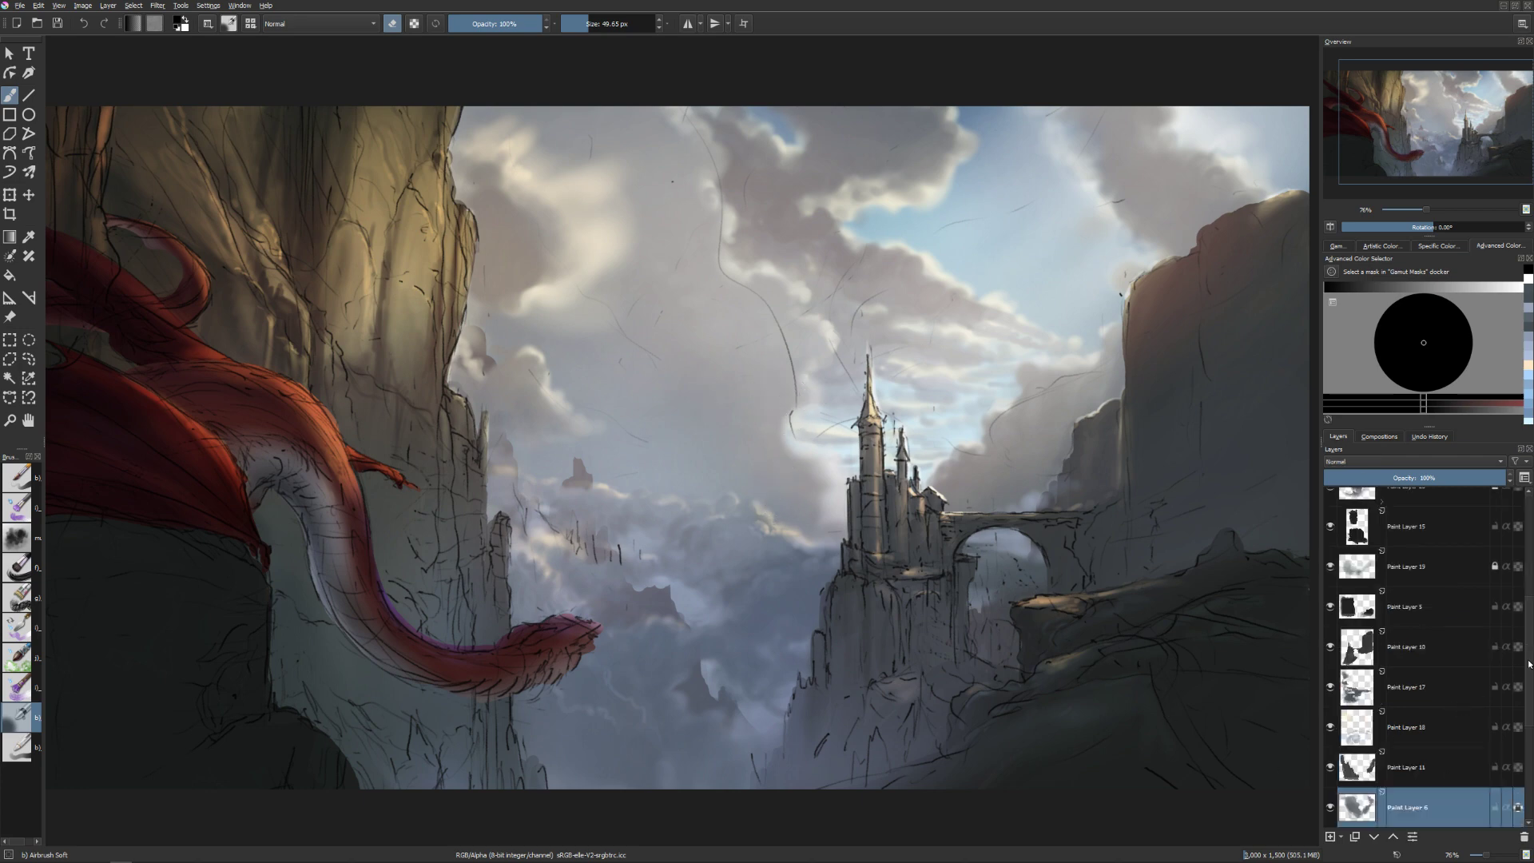
{"action": "left_click_drag", "start_coordinate": [1529, 633], "coordinate": [1529, 665]}
{"action": "left_click", "coordinate": [1413, 764]}
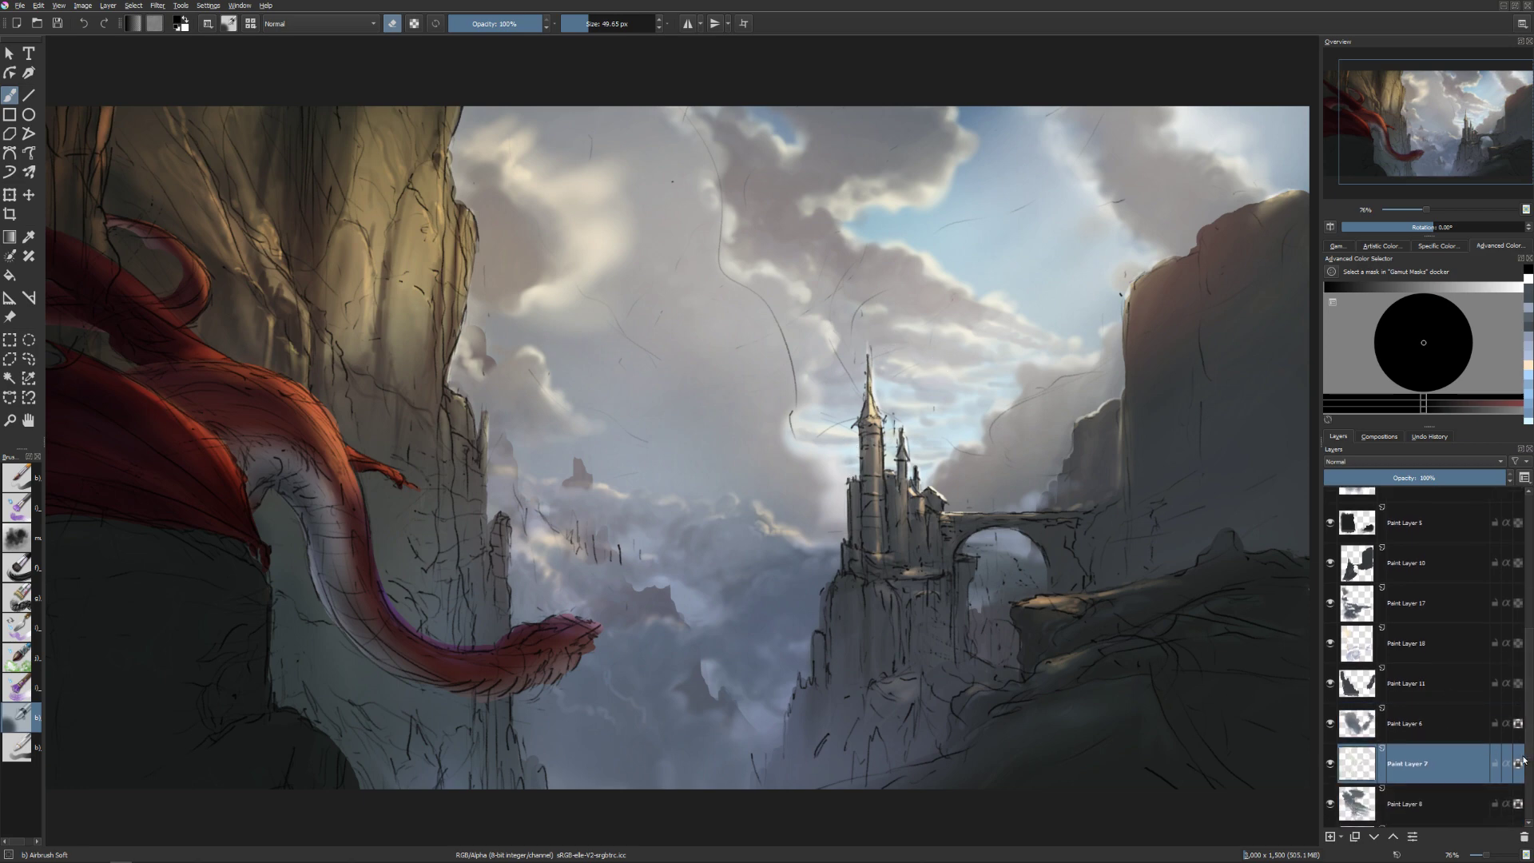
{"action": "left_click", "coordinate": [1413, 729]}
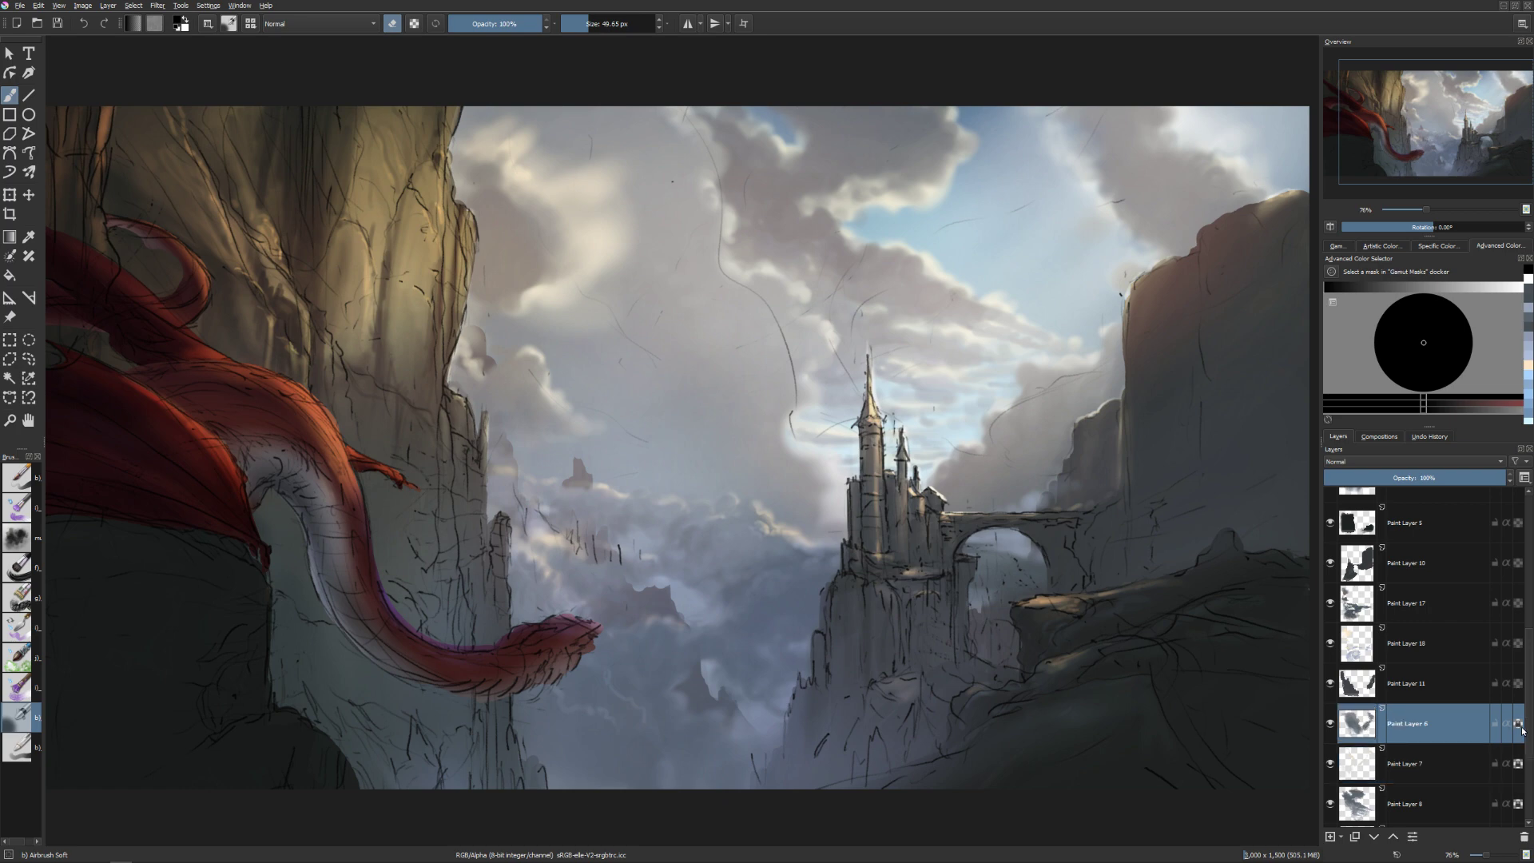
{"action": "left_click", "coordinate": [794, 470], "text": "ctrl"}
{"action": "mouse_move", "coordinate": [813, 477]}
{"action": "left_mouse_down"}
{"action": "mouse_move", "coordinate": [797, 470]}
{"action": "mouse_move", "coordinate": [821, 469]}
{"action": "mouse_move", "coordinate": [822, 509]}
{"action": "mouse_move", "coordinate": [847, 527]}
{"action": "mouse_move", "coordinate": [805, 453]}
{"action": "mouse_move", "coordinate": [817, 470]}
{"action": "mouse_move", "coordinate": [790, 474]}
{"action": "mouse_move", "coordinate": [779, 412]}
{"action": "mouse_move", "coordinate": [798, 398]}
{"action": "left_mouse_up"}
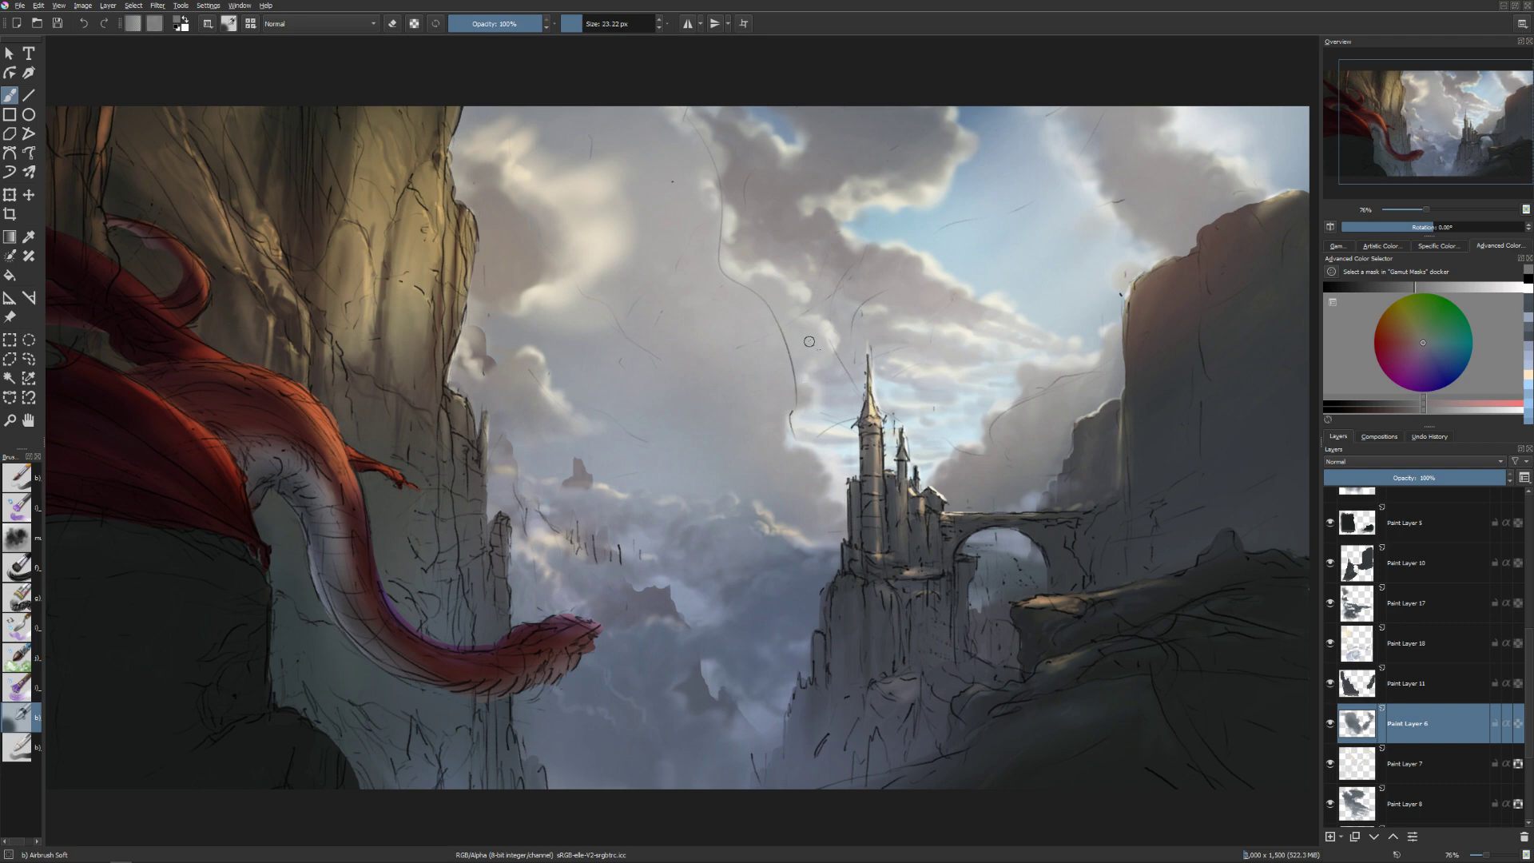
Airbrush light sky blue over the cloud edge and sketch-line top, ending with an about 15 px brush.
{"action": "mouse_move", "coordinate": [824, 334]}
{"action": "left_mouse_down"}
{"action": "mouse_move", "coordinate": [849, 302]}
{"action": "mouse_move", "coordinate": [827, 349]}
{"action": "left_mouse_up"}
{"action": "left_click", "coordinate": [811, 336], "text": "ctrl"}
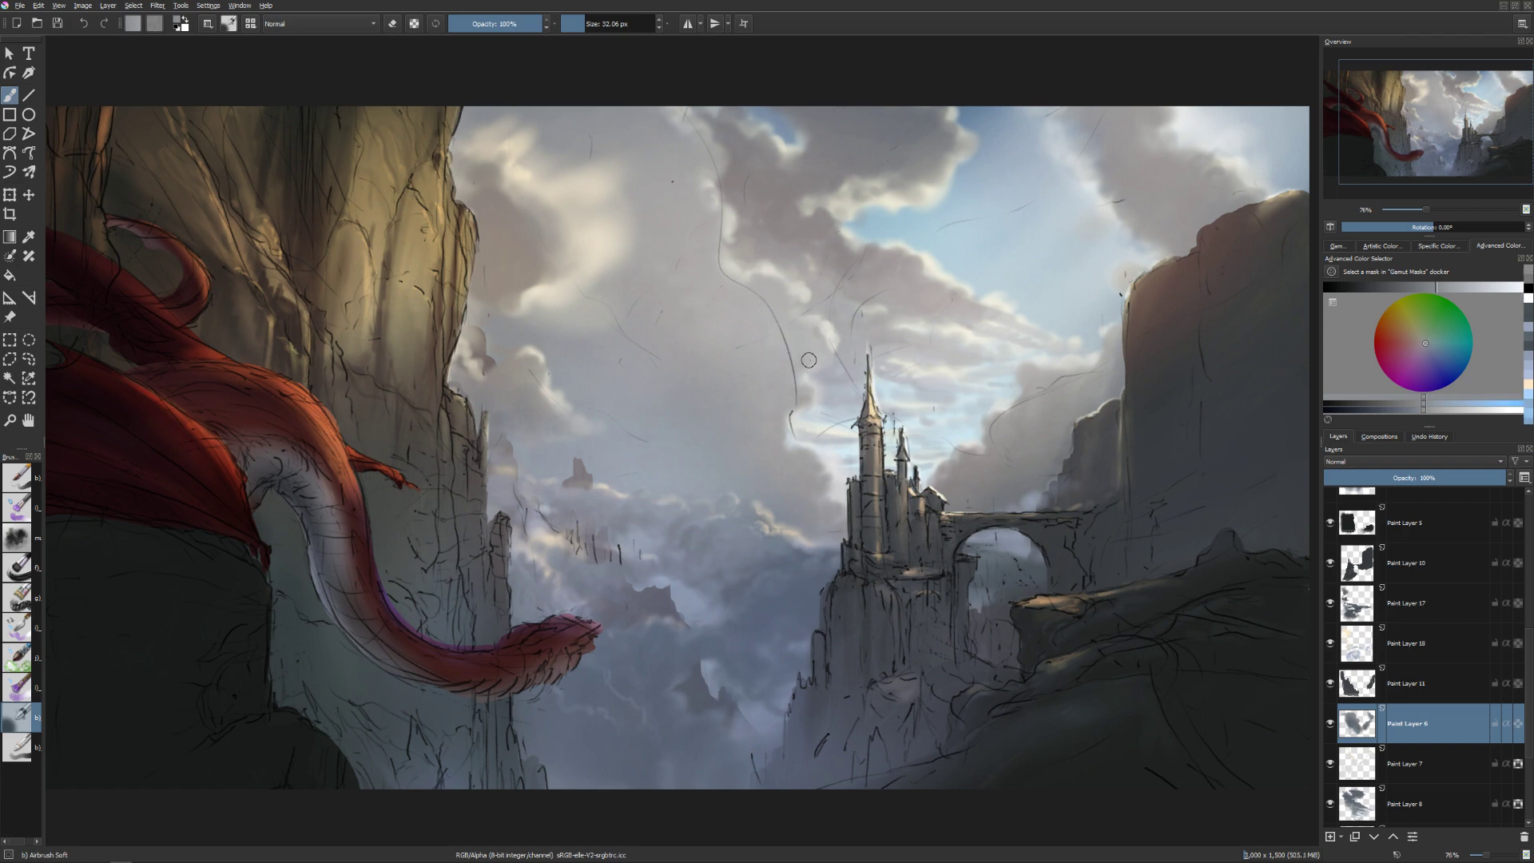
{"action": "mouse_move", "coordinate": [807, 336]}
{"action": "left_mouse_down"}
{"action": "mouse_move", "coordinate": [822, 329]}
{"action": "mouse_move", "coordinate": [821, 341]}
{"action": "left_mouse_up"}
{"action": "left_click_drag", "start_coordinate": [785, 434], "coordinate": [789, 428]}
{"action": "left_click_drag", "start_coordinate": [772, 443], "coordinate": [769, 457]}
{"action": "left_click_drag", "start_coordinate": [751, 512], "coordinate": [778, 493]}
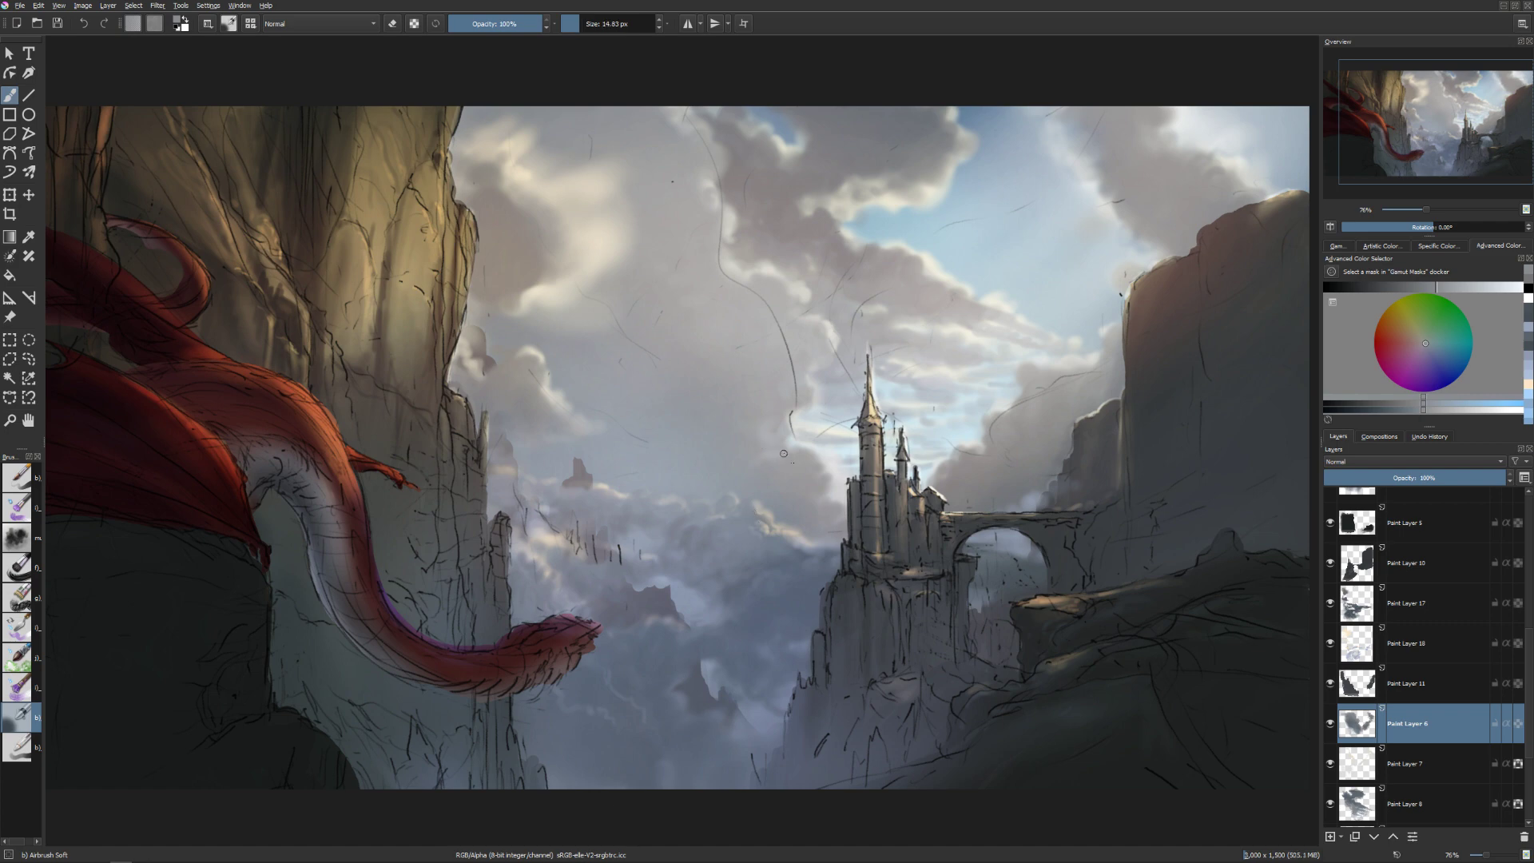
{"action": "left_click", "coordinate": [1372, 765]}
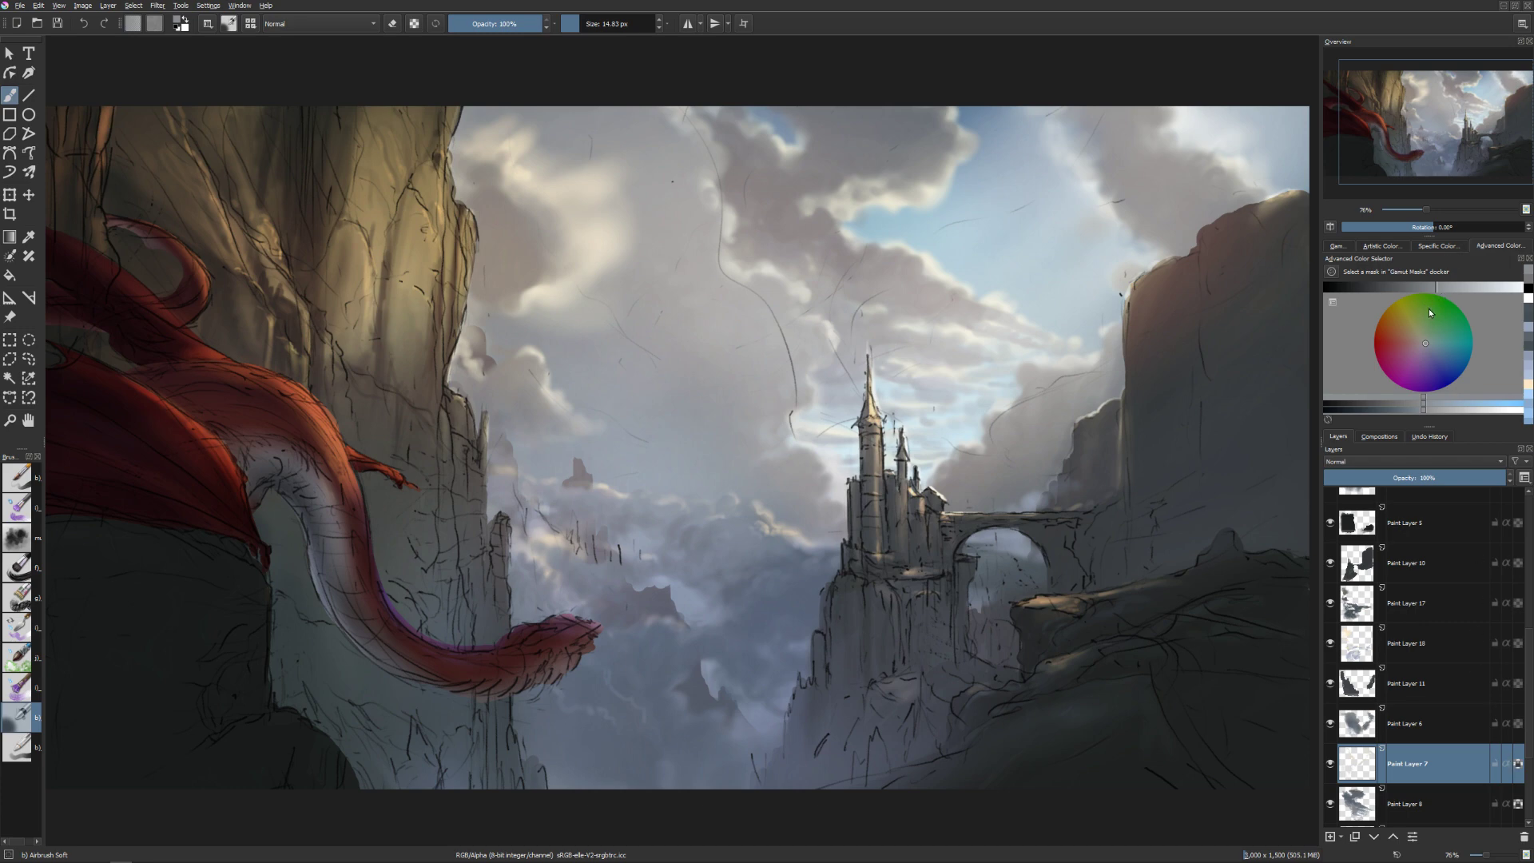
Sample a warm grey from the clouds, lighten it, and add small light strokes to the clouds.
{"action": "left_click", "coordinate": [1507, 292]}
{"action": "left_click", "coordinate": [780, 266], "text": "ctrl"}
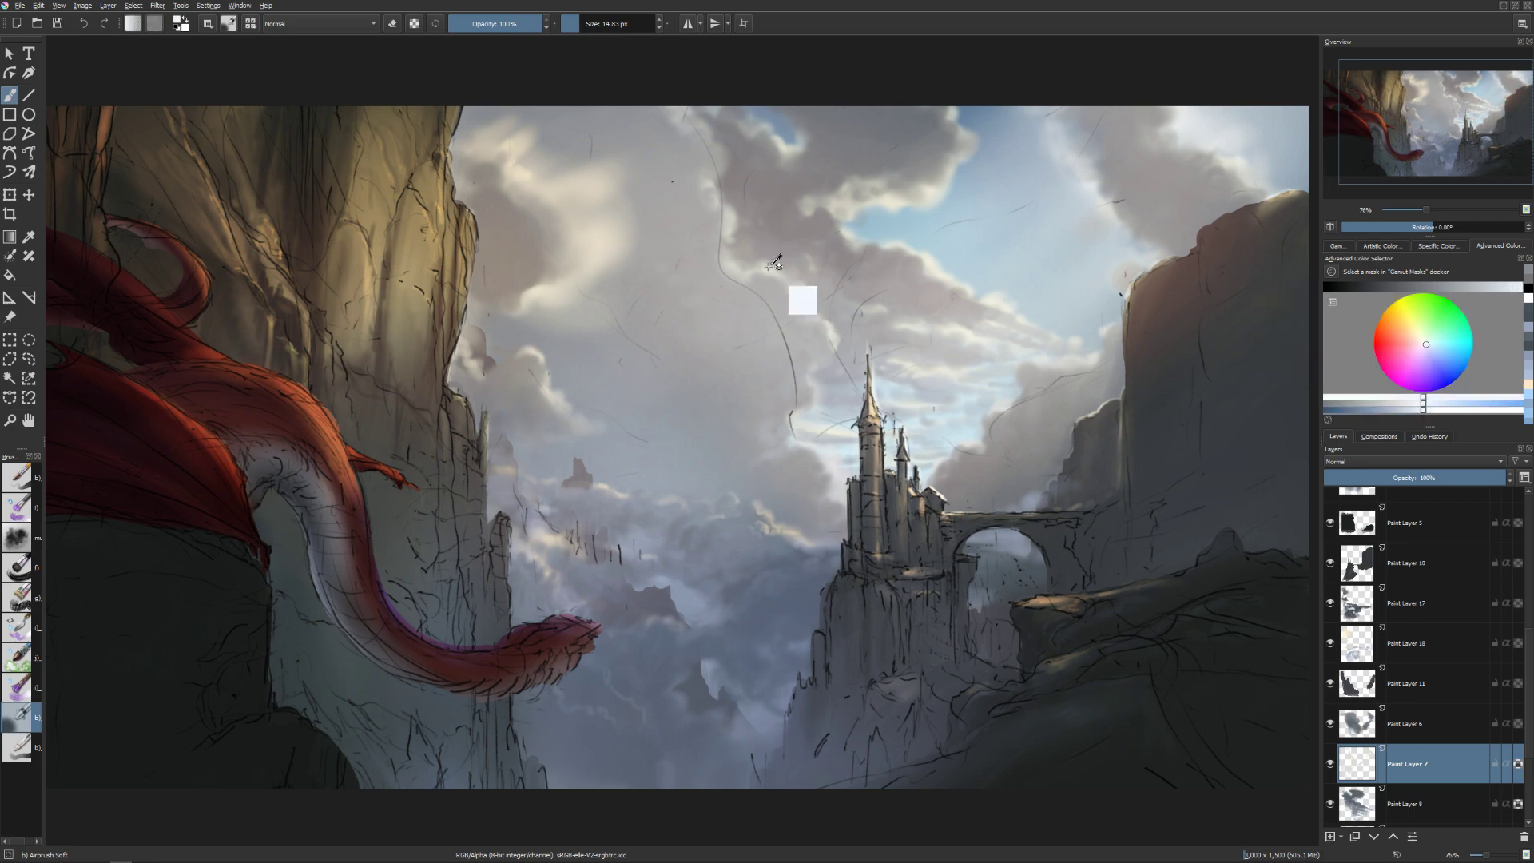
{"action": "left_click", "coordinate": [1507, 290]}
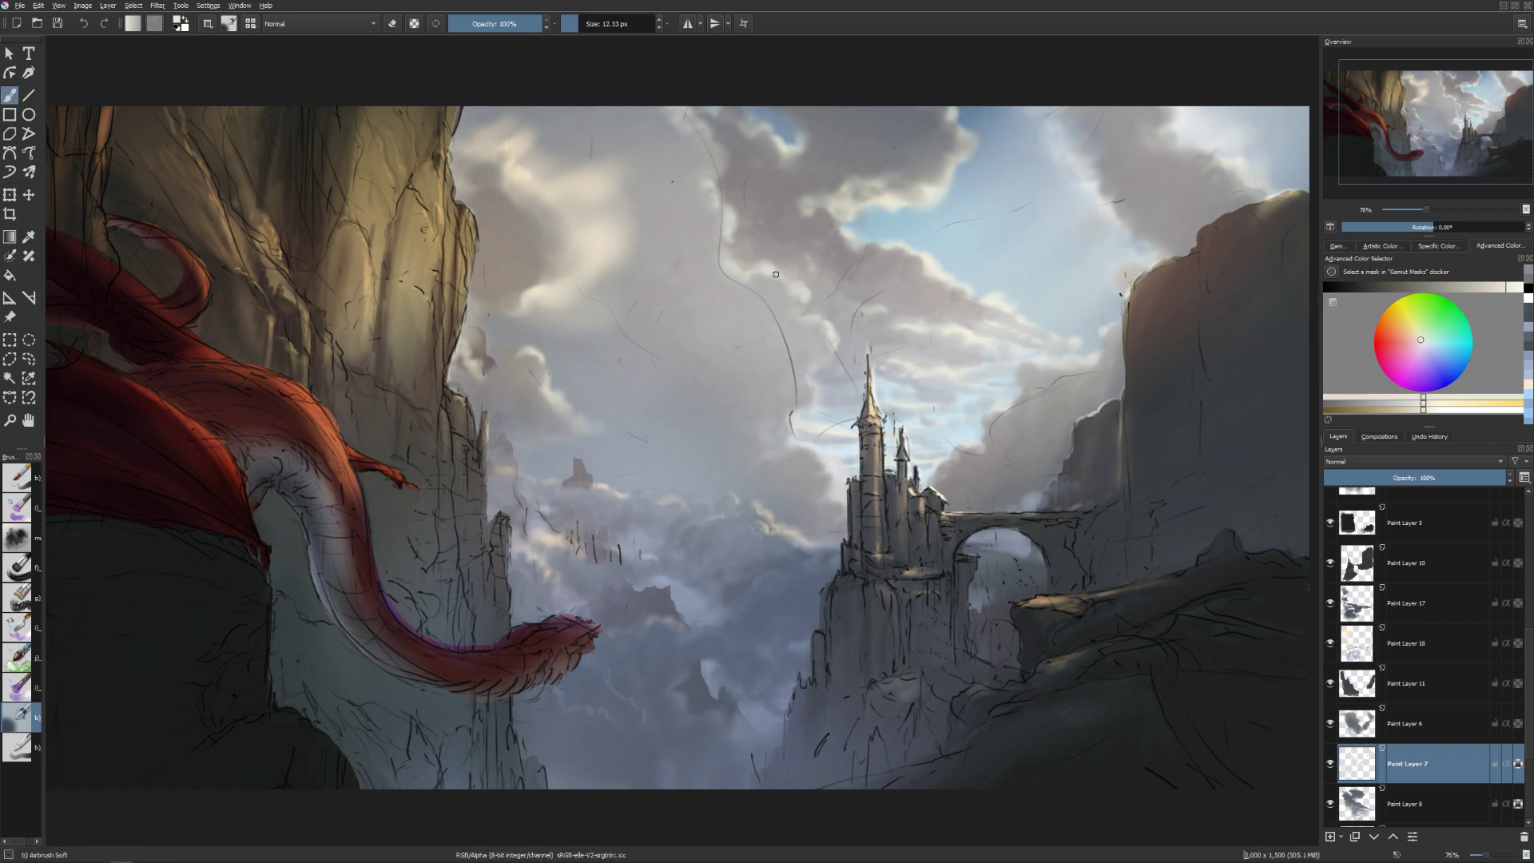
{"action": "left_click_drag", "start_coordinate": [776, 274], "coordinate": [779, 277]}
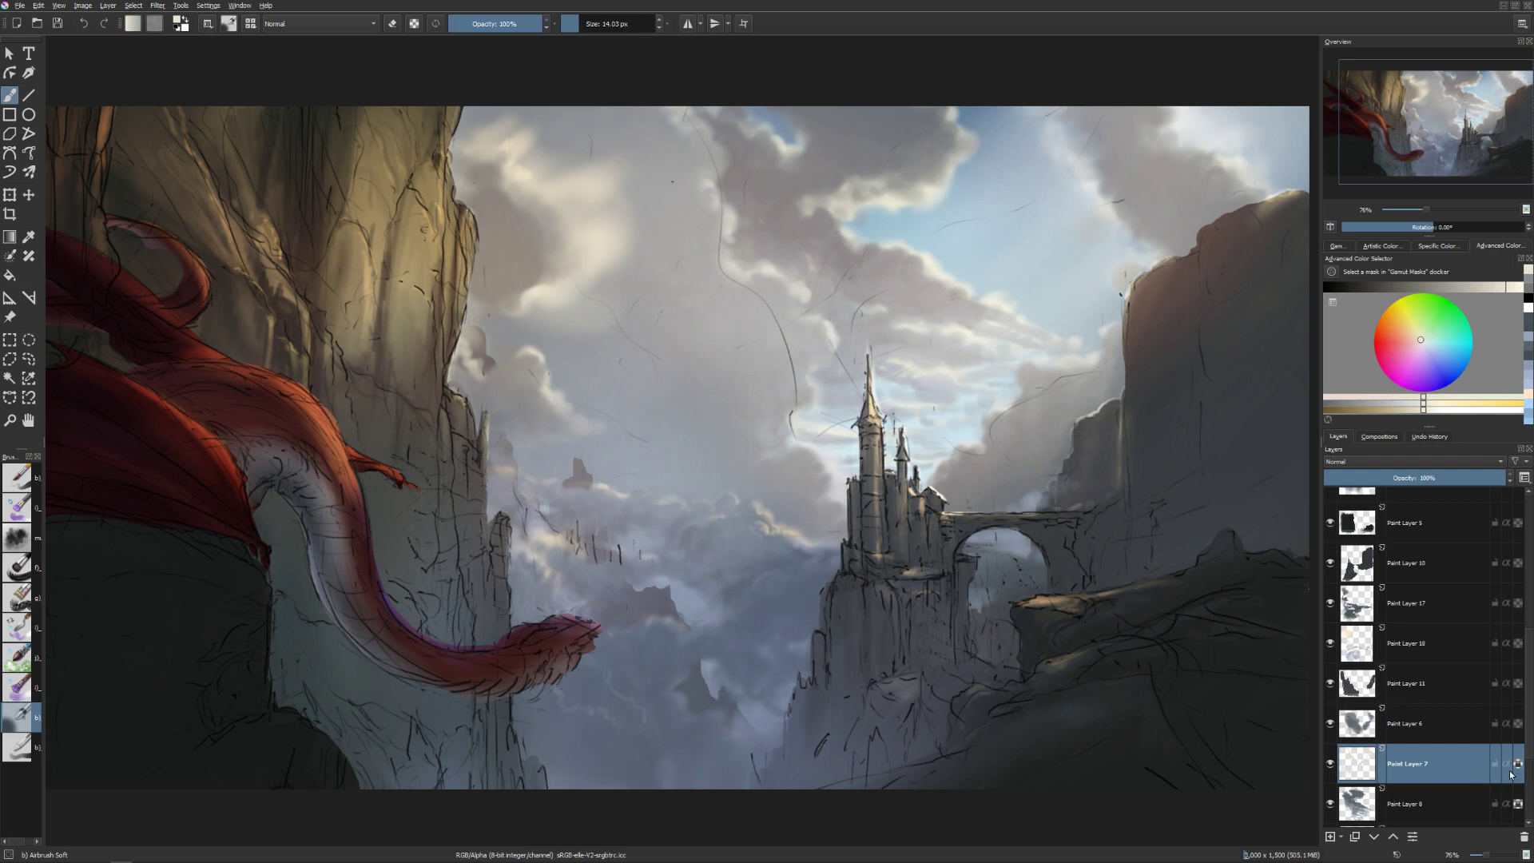
{"action": "key", "text": "bracketright"}
Hide Paint Layer 7, shrink the brush to about 12 px, and move up to Paint Layer 6.
{"action": "left_click", "coordinate": [1329, 769]}
{"action": "key", "text": "bracketleft"}
{"action": "key", "text": "Page_Up"}
Soften the cloud edge with a sampled bluish grey and save the painting.
{"action": "left_click", "coordinate": [726, 234], "text": "ctrl"}
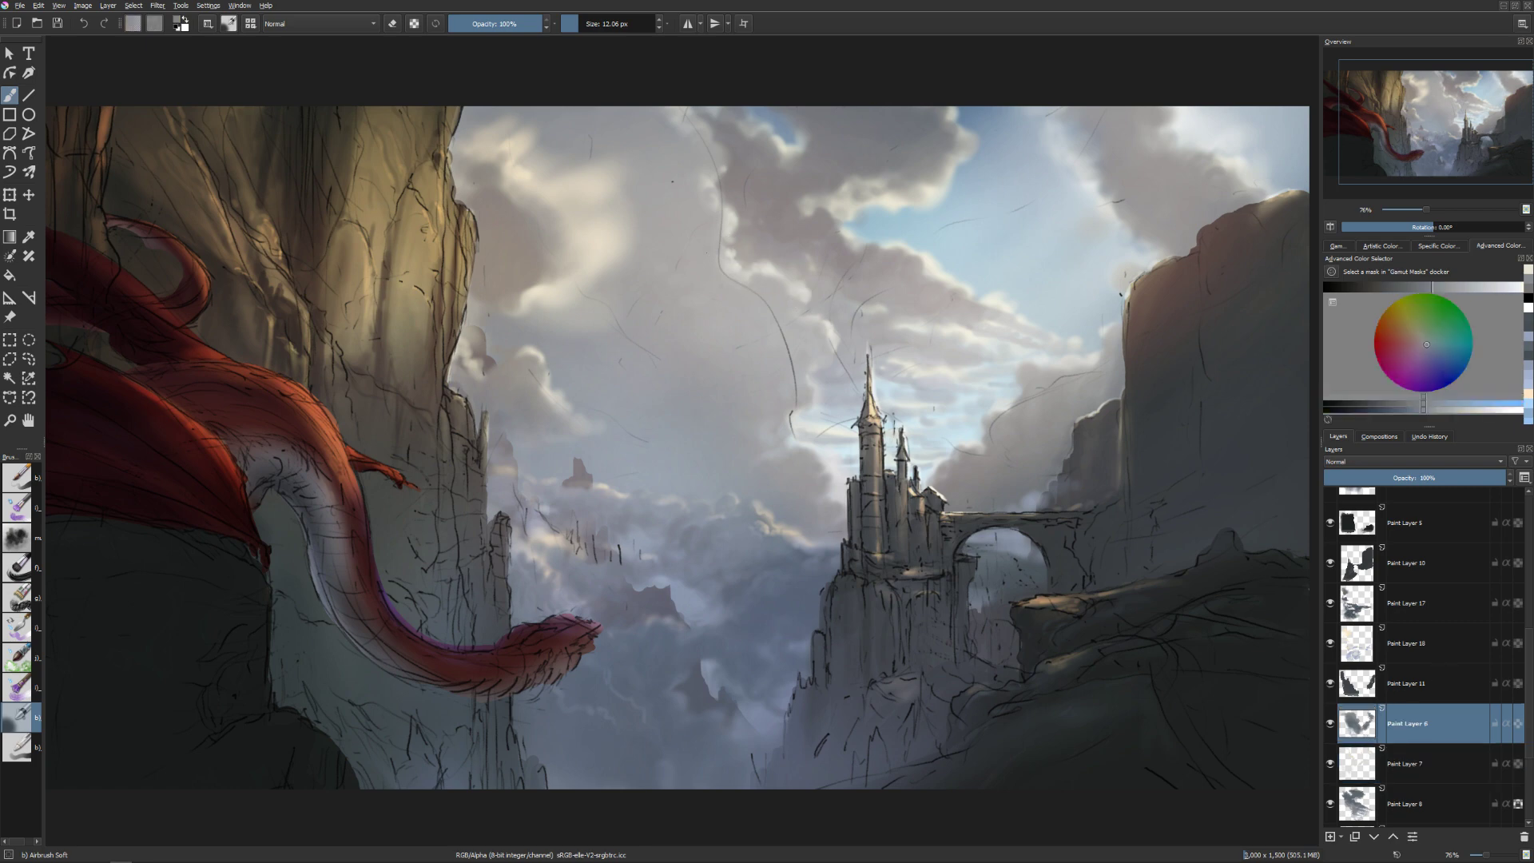
{"action": "mouse_move", "coordinate": [721, 287]}
{"action": "left_mouse_down"}
{"action": "mouse_move", "coordinate": [760, 278]}
{"action": "mouse_move", "coordinate": [741, 288]}
{"action": "left_mouse_up"}
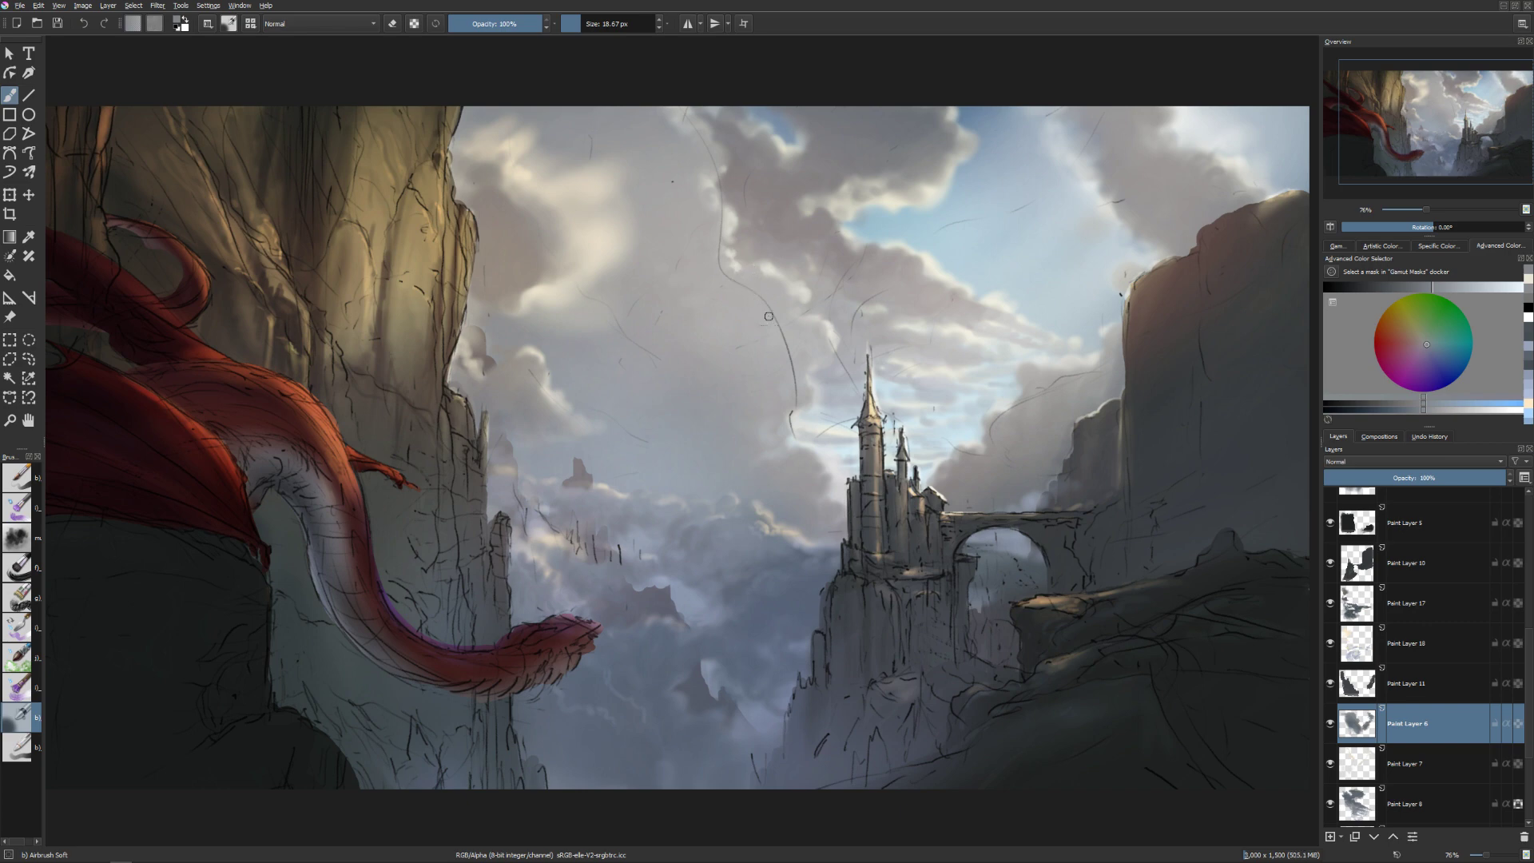
{"action": "key", "text": "ctrl+s"}
With a much larger brush, lay faint sampled and warm grey strokes over the clouds near the castle.
{"action": "left_click", "coordinate": [777, 372], "text": "ctrl"}
{"action": "left_click_drag", "start_coordinate": [935, 465], "coordinate": [946, 471]}
{"action": "mouse_move", "coordinate": [960, 492]}
{"action": "left_mouse_down"}
{"action": "mouse_move", "coordinate": [942, 459]}
{"action": "mouse_move", "coordinate": [958, 442]}
{"action": "mouse_move", "coordinate": [962, 471]}
{"action": "mouse_move", "coordinate": [1054, 380]}
{"action": "left_mouse_up"}
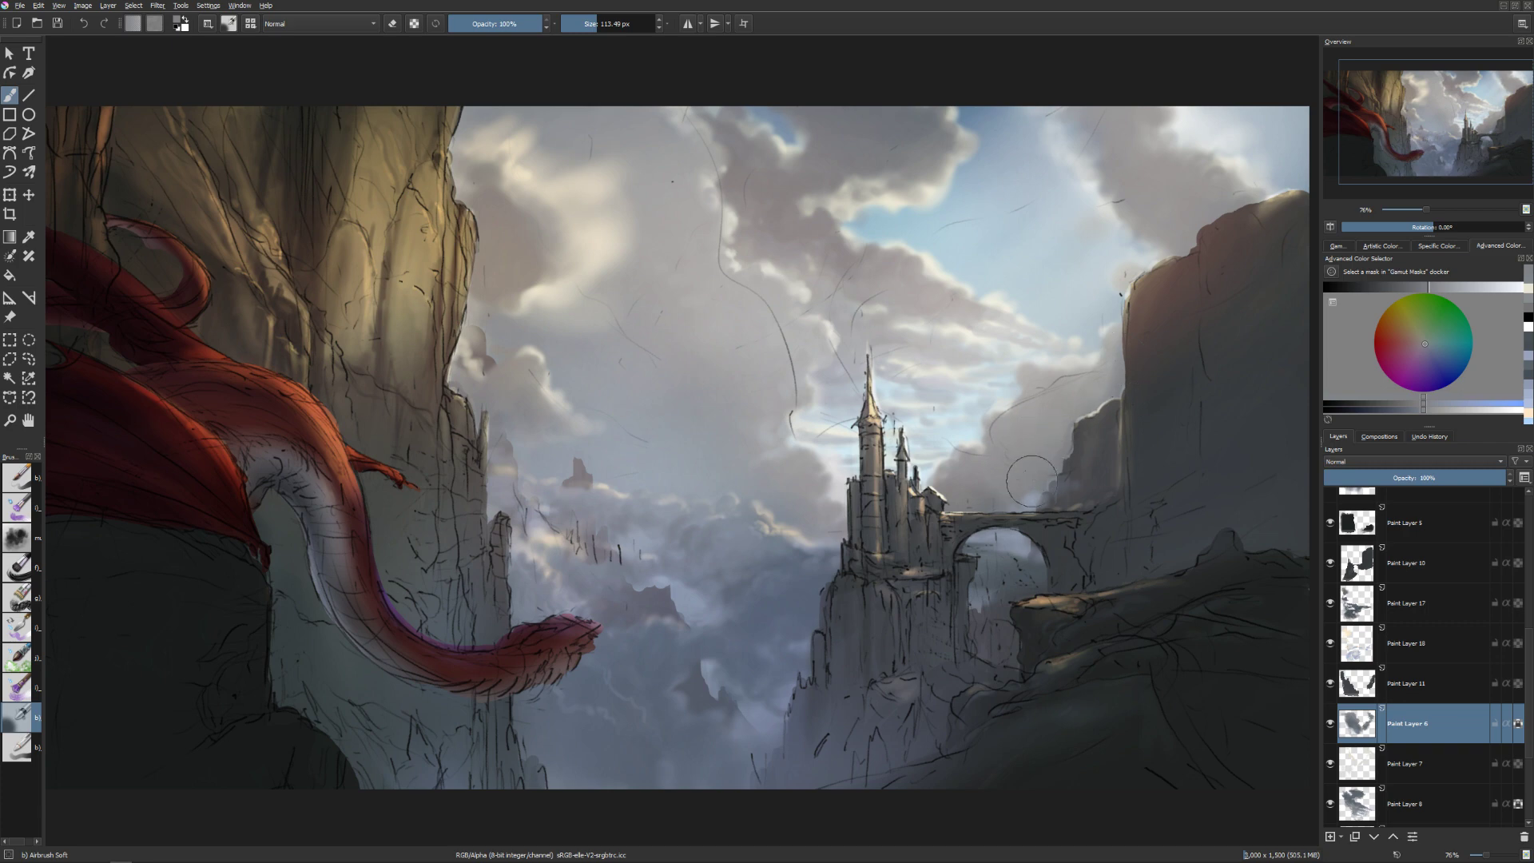
{"action": "left_click", "coordinate": [1420, 341]}
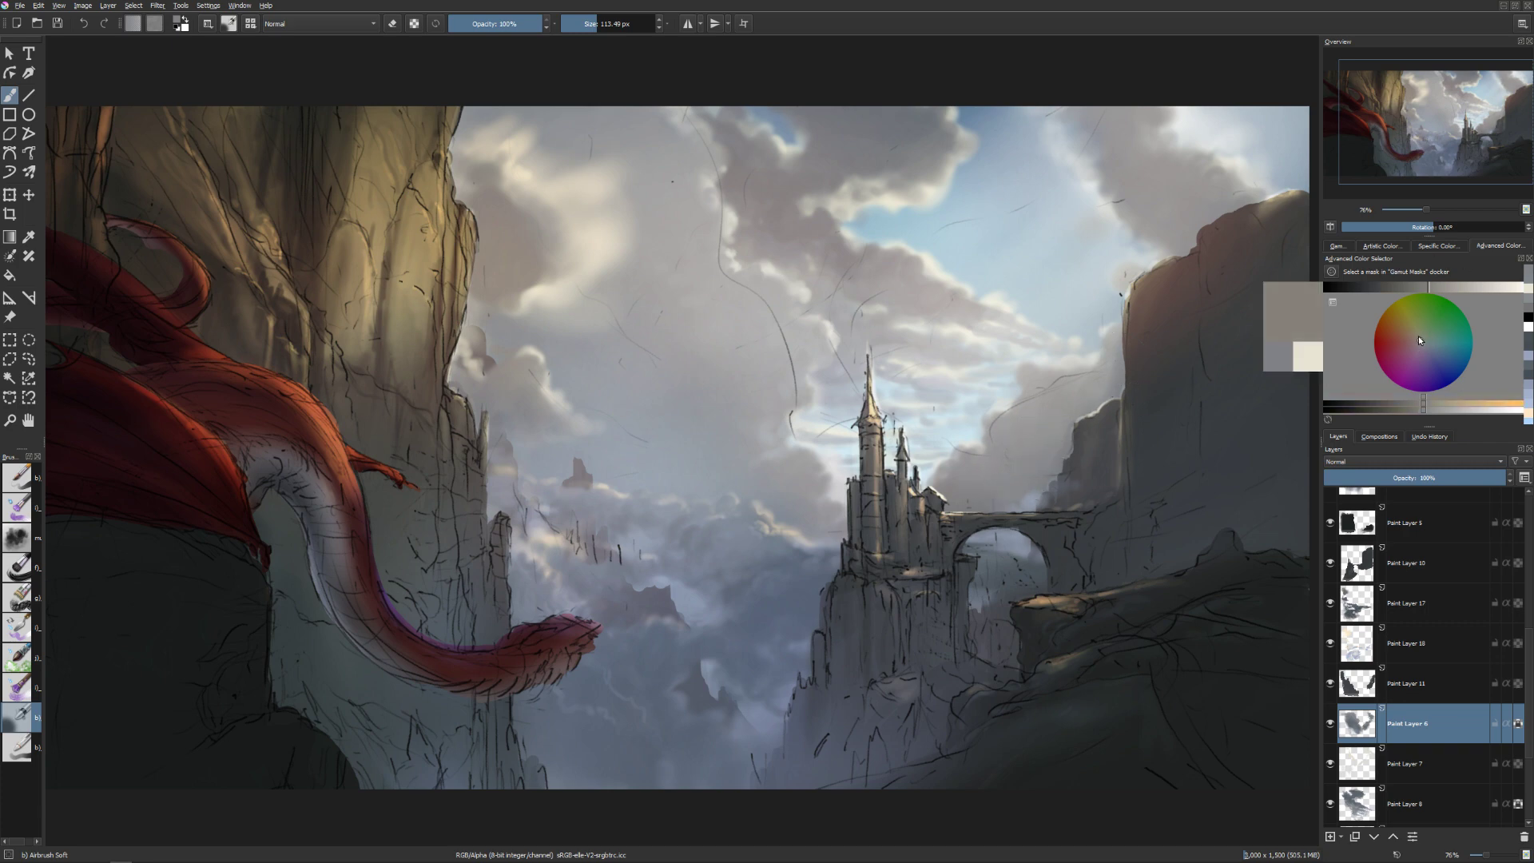
{"action": "left_click_drag", "start_coordinate": [976, 439], "coordinate": [991, 440], "text": "shift"}
{"action": "left_click_drag", "start_coordinate": [979, 438], "coordinate": [1030, 403]}
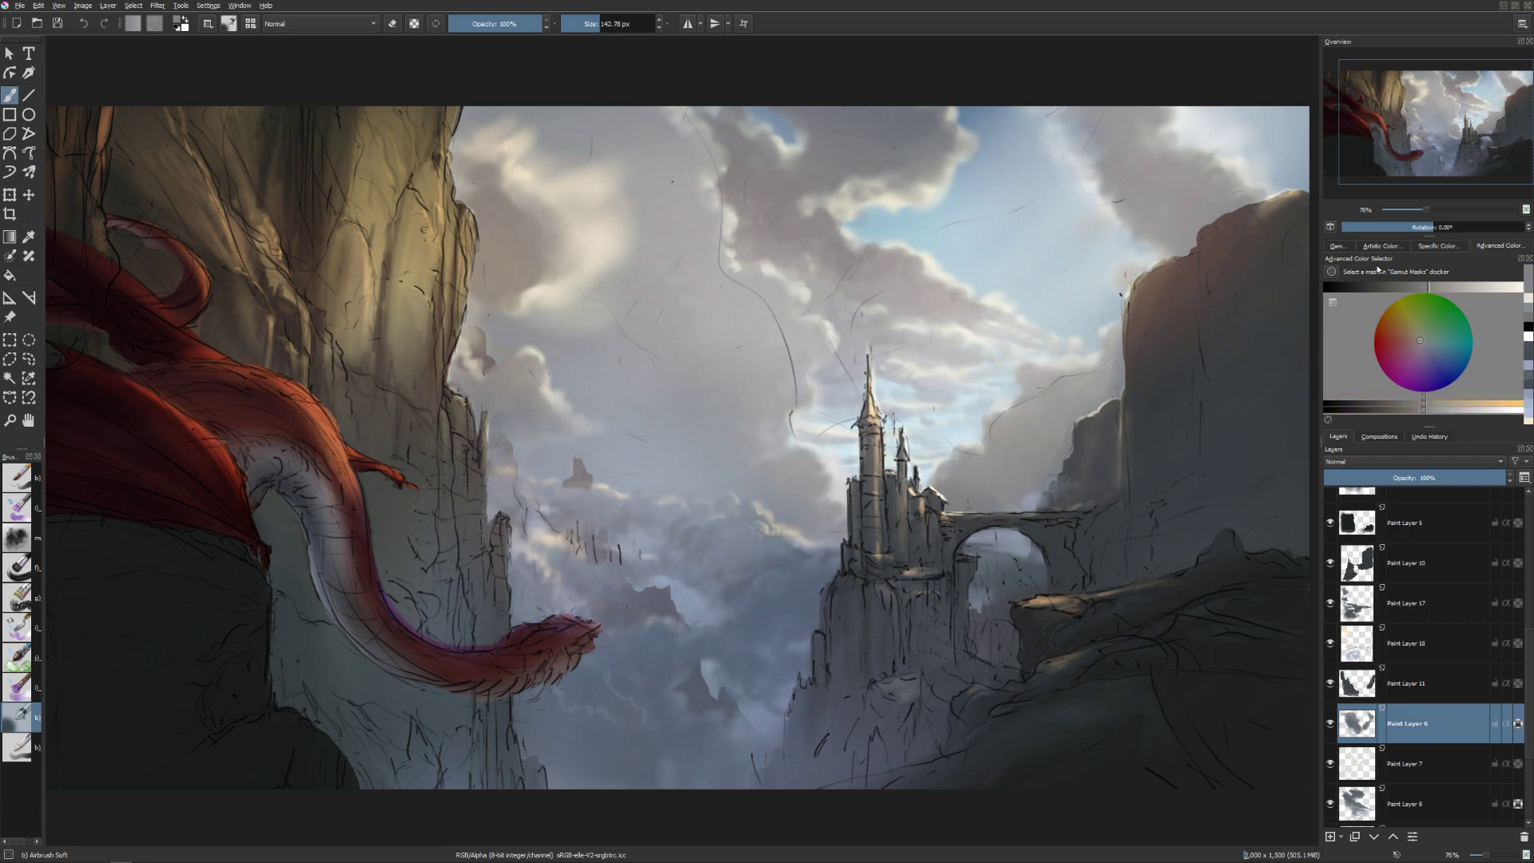
{"action": "left_click", "coordinate": [1448, 286]}
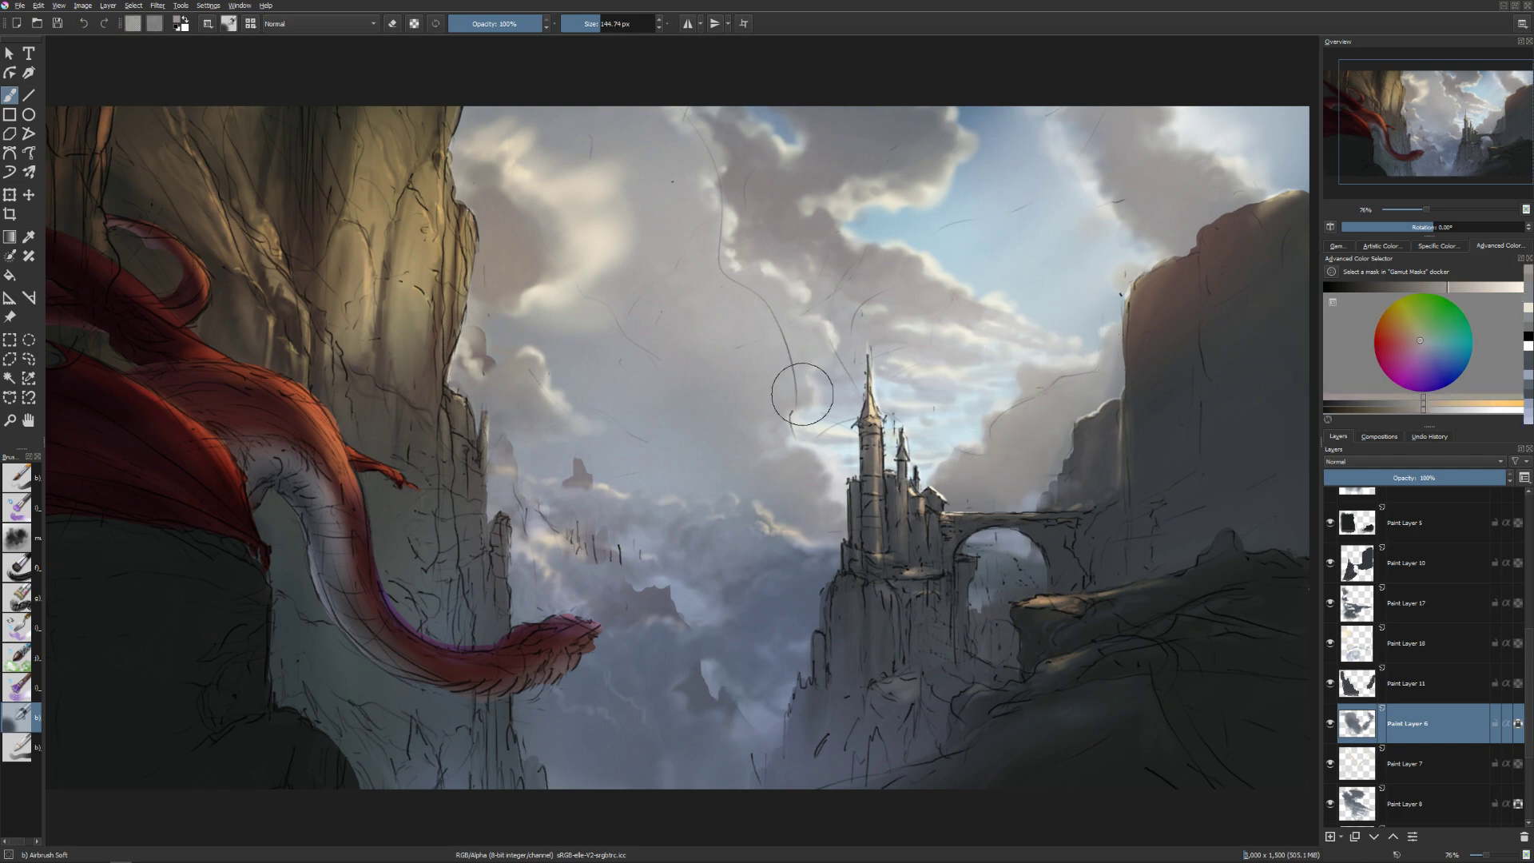
{"action": "key", "text": "bracketleft"}
Choose a lighter tan and lighten the cloud top, fading the sketch line.
{"action": "left_click_drag", "start_coordinate": [796, 310], "coordinate": [807, 309], "text": "shift"}
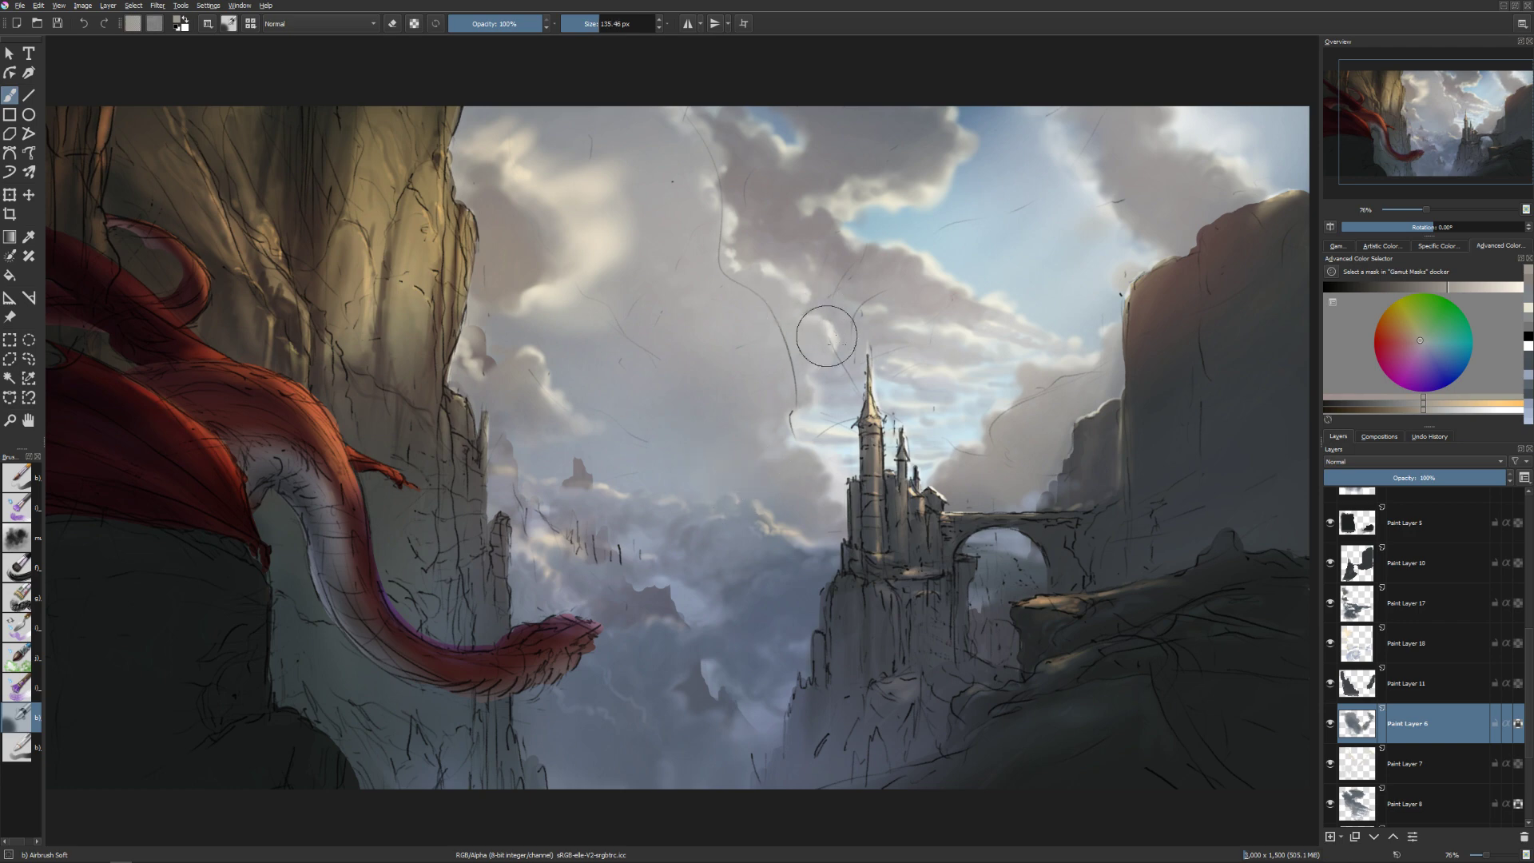
{"action": "left_click", "coordinate": [1415, 335]}
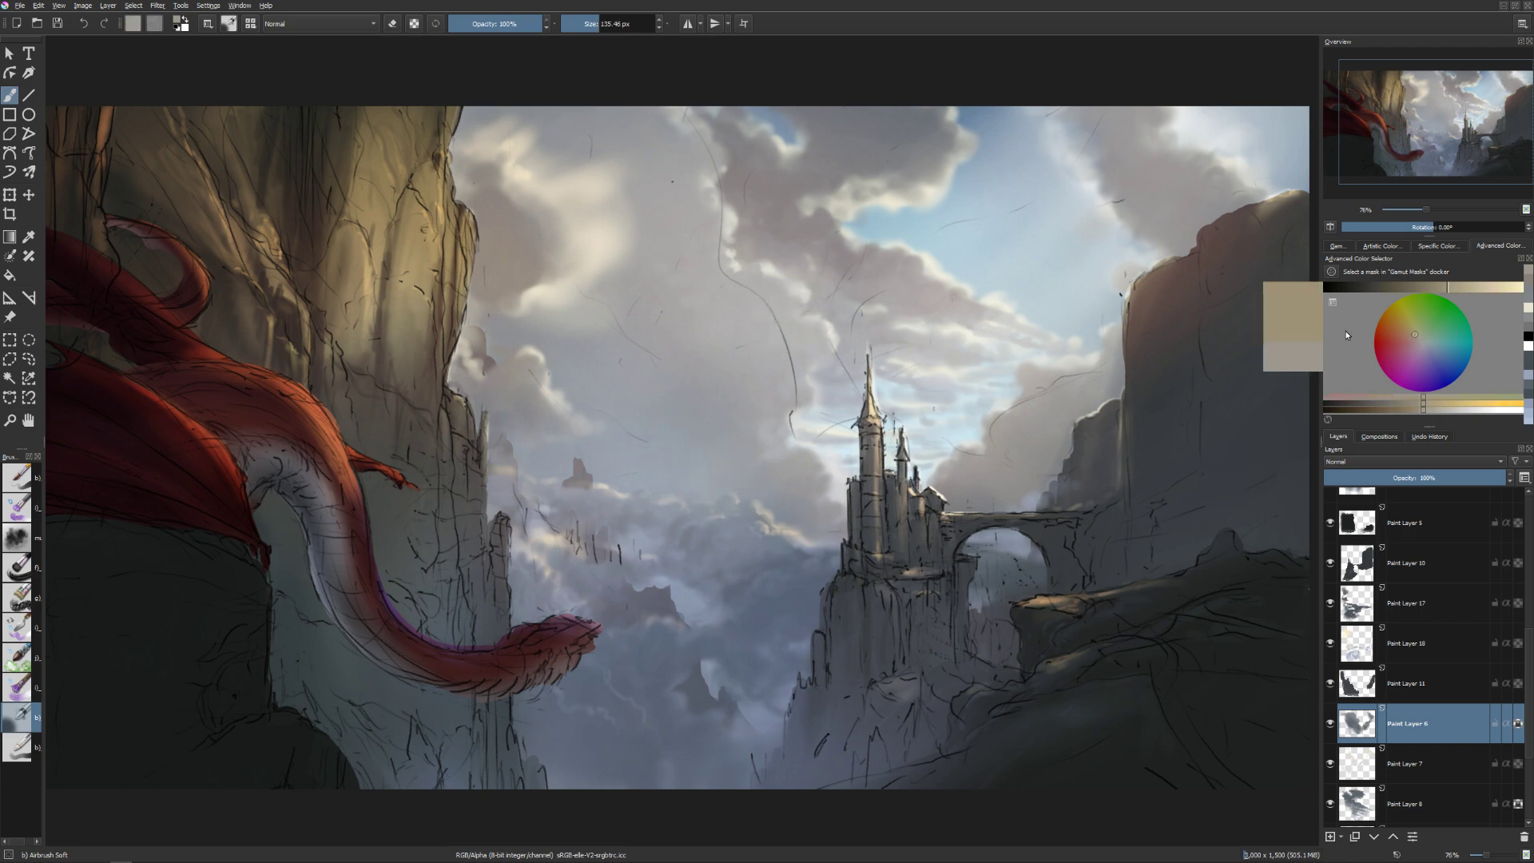
{"action": "left_click", "coordinate": [1412, 335]}
{"action": "left_click", "coordinate": [1463, 288]}
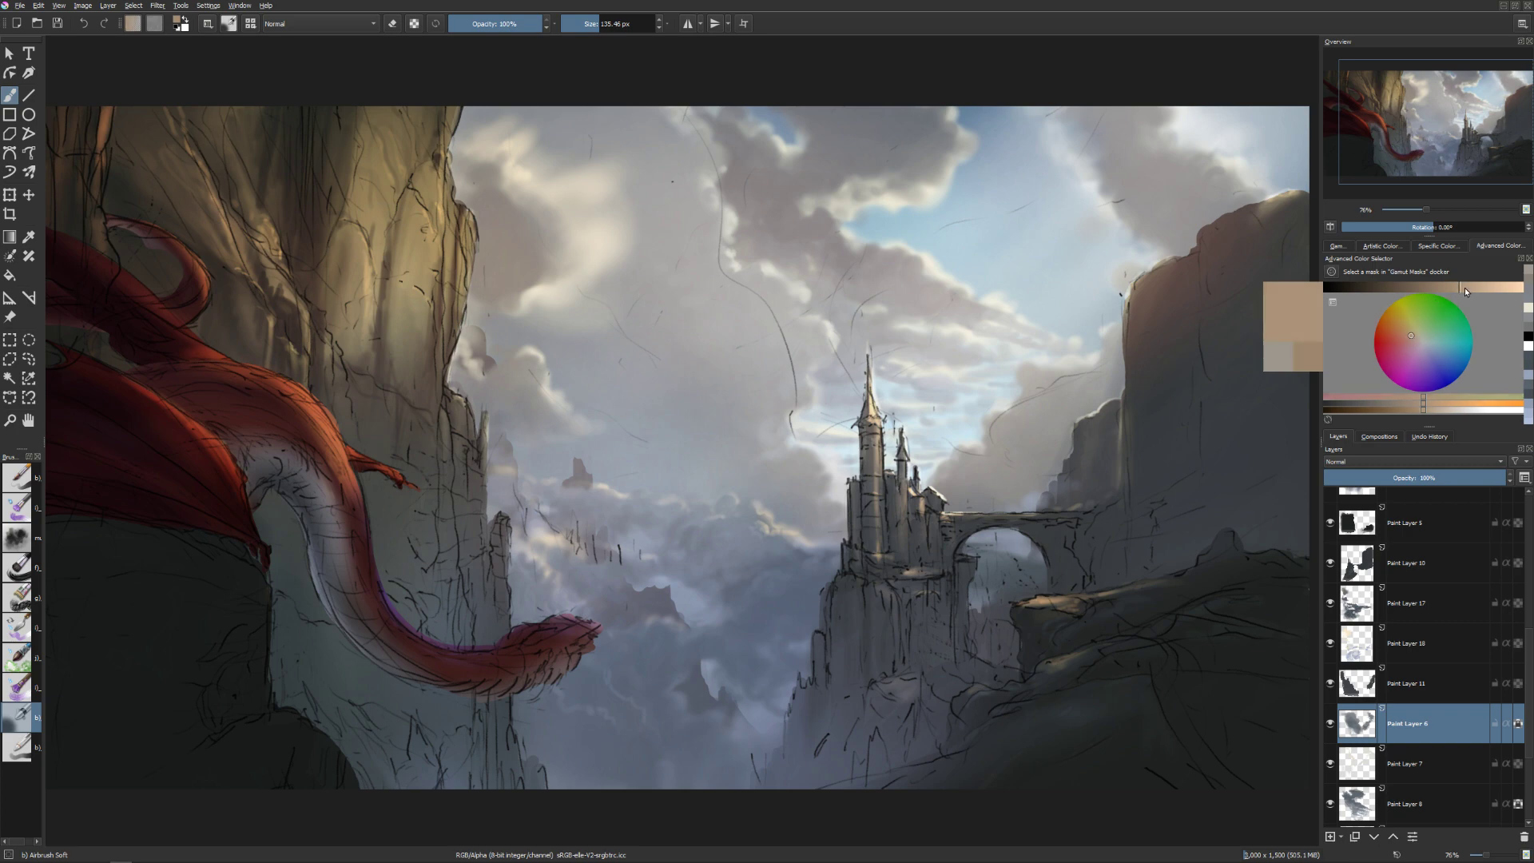
{"action": "left_click_drag", "start_coordinate": [794, 311], "coordinate": [801, 311], "text": "shift"}
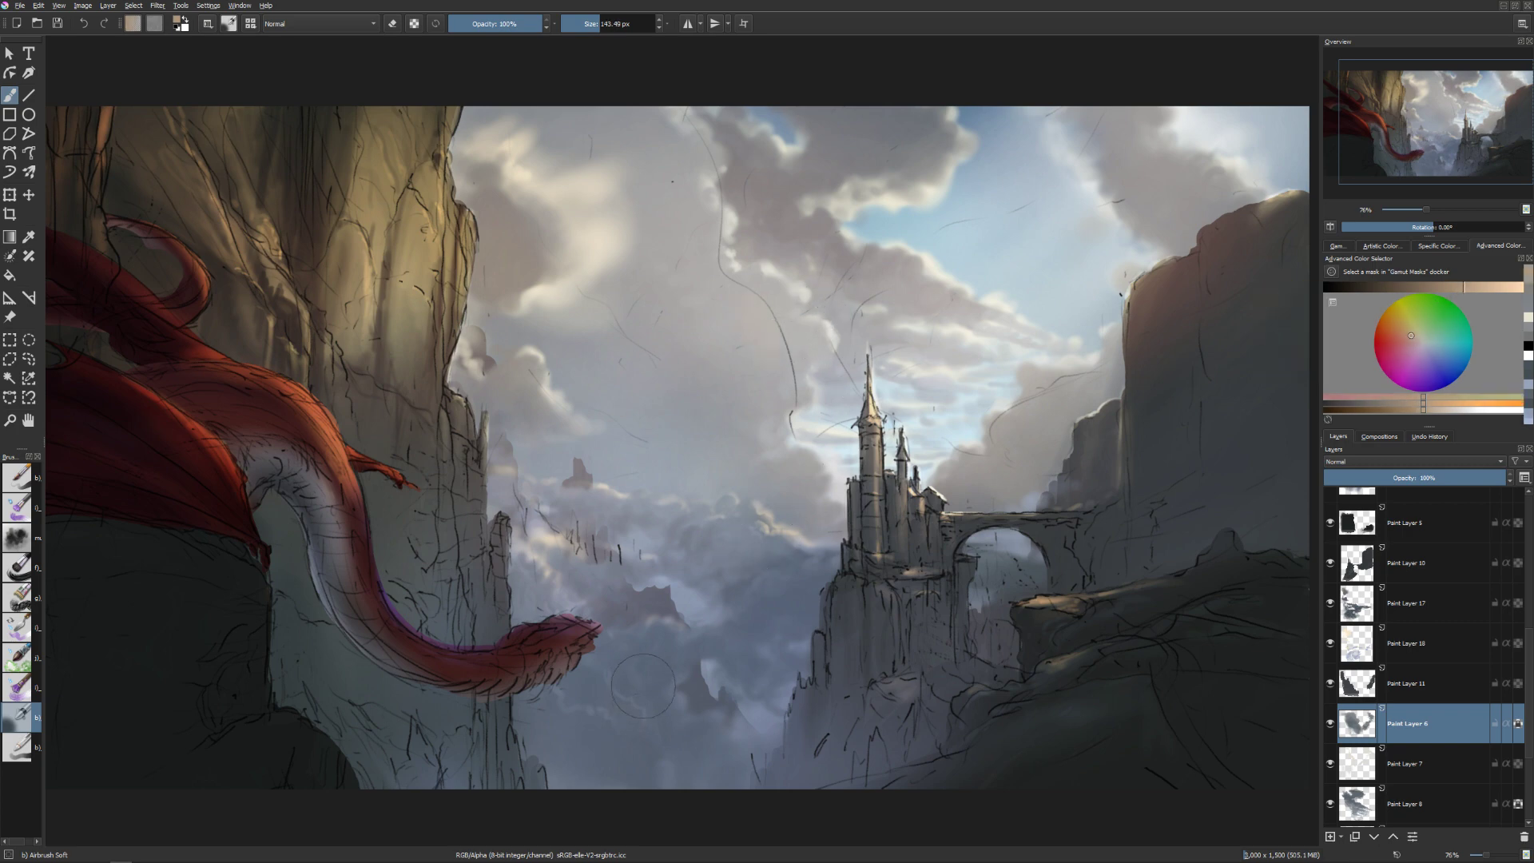
{"action": "left_click_drag", "start_coordinate": [753, 359], "coordinate": [783, 359], "text": "shift"}
{"action": "left_click_drag", "start_coordinate": [1048, 433], "coordinate": [996, 408], "text": "shift"}
{"action": "mouse_move", "coordinate": [677, 131]}
{"action": "left_mouse_down", "text": "shift"}
{"action": "mouse_move", "coordinate": [698, 151]}
{"action": "mouse_move", "coordinate": [692, 129]}
{"action": "left_mouse_up", "text": "shift"}
Paint soft sampled grey-blue over the clouds, softening the sketch lines within them.
{"action": "key", "text": "e"}
{"action": "key", "text": "e"}
{"action": "left_click", "coordinate": [595, 449], "text": "ctrl"}
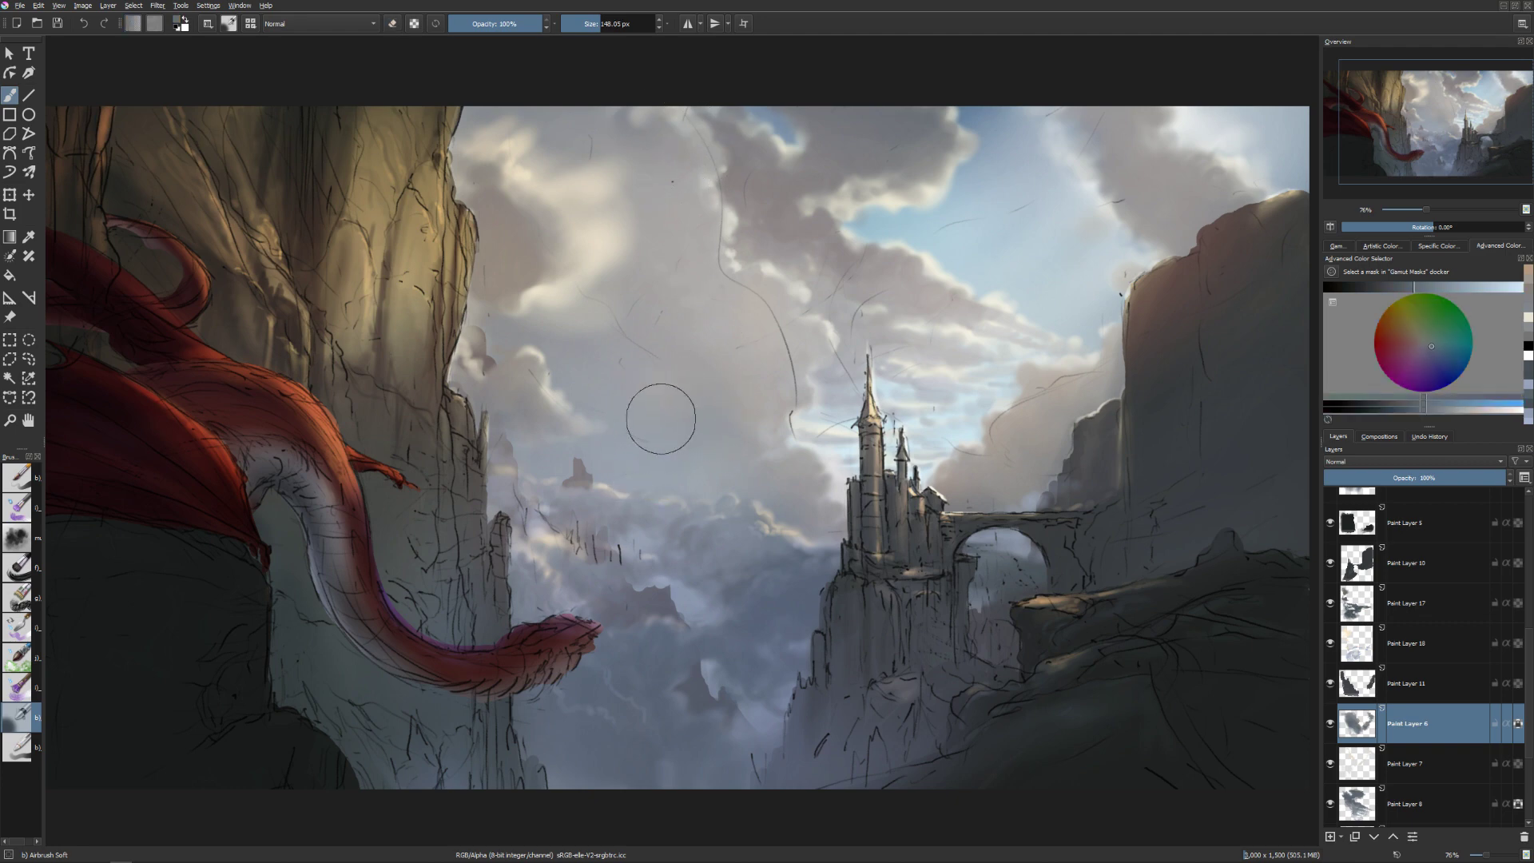
{"action": "left_click_drag", "start_coordinate": [661, 418], "coordinate": [686, 416], "text": "shift"}
{"action": "mouse_move", "coordinate": [682, 363]}
{"action": "left_mouse_down"}
{"action": "mouse_move", "coordinate": [675, 472]}
{"action": "mouse_move", "coordinate": [738, 368]}
{"action": "left_mouse_up"}
{"action": "left_click_drag", "start_coordinate": [726, 346], "coordinate": [698, 346], "text": "shift"}
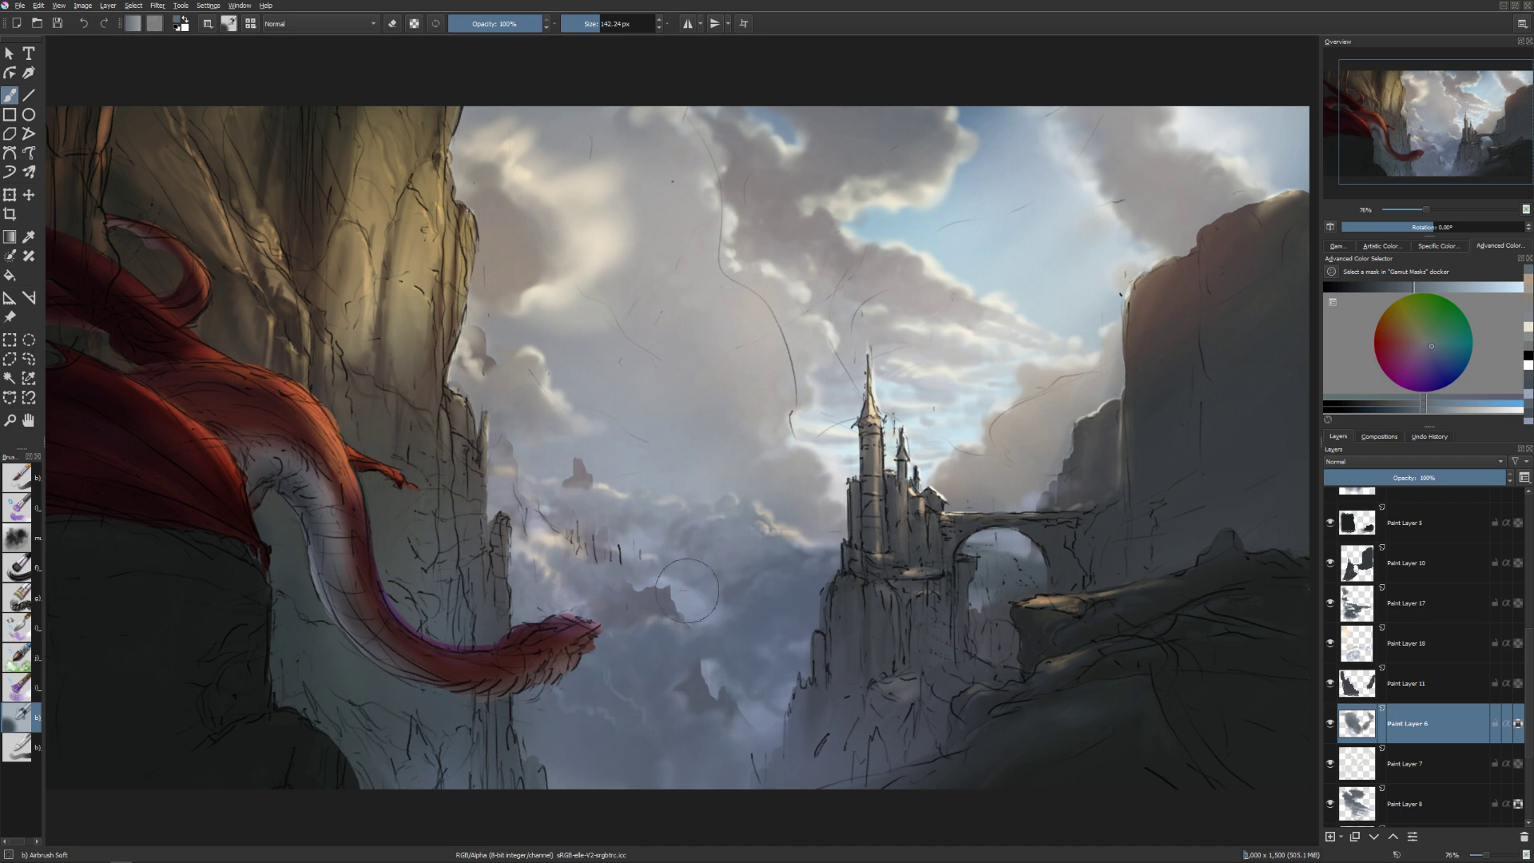
{"action": "left_click_drag", "start_coordinate": [701, 280], "coordinate": [609, 389], "text": "shift"}
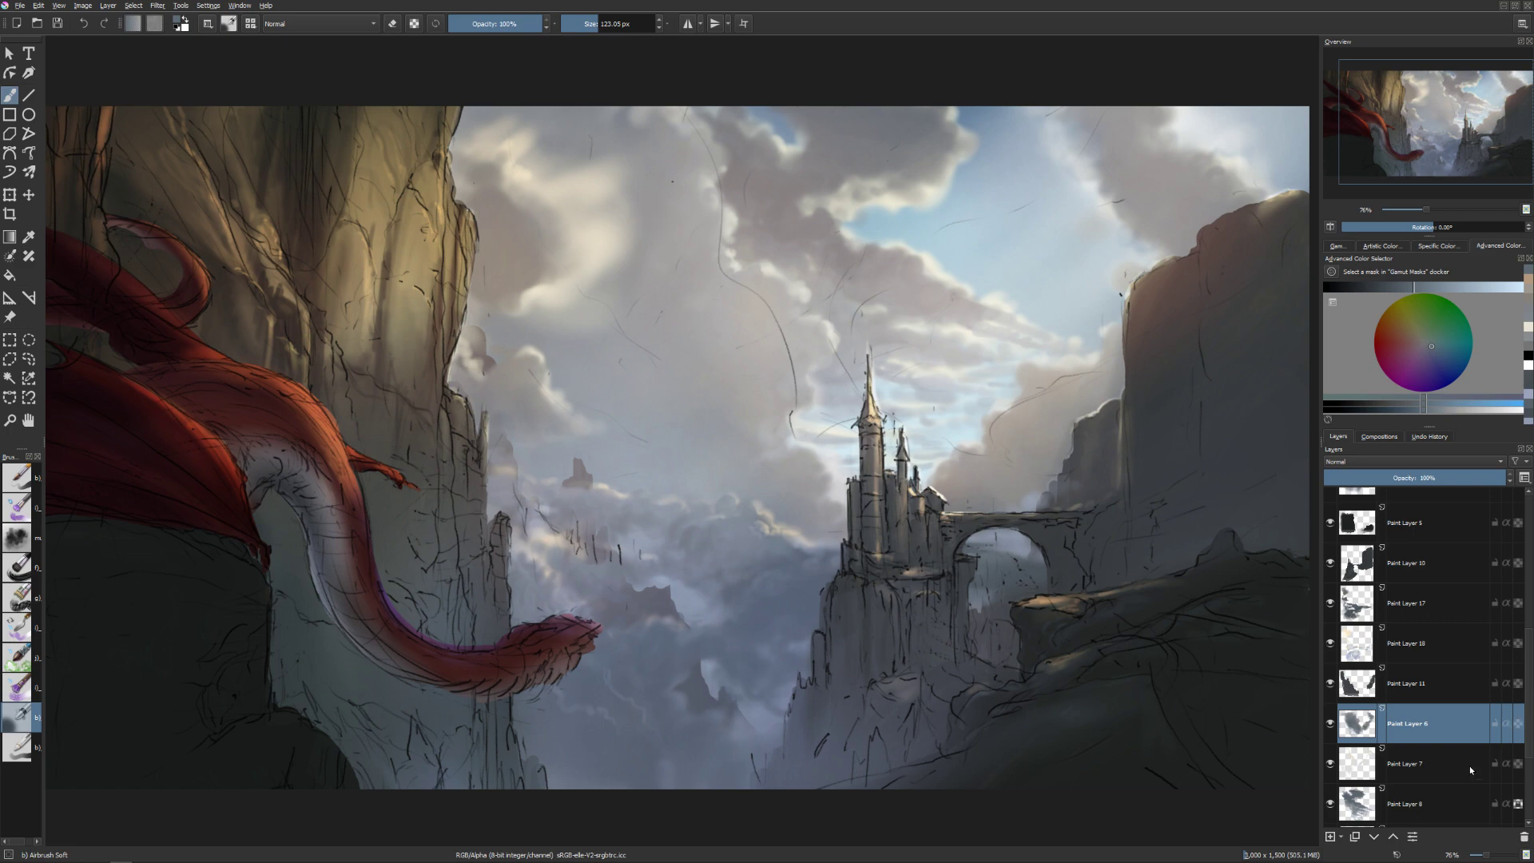
Adjust the airbrush size back and forth, ending at about 39 px.
{"action": "left_click_drag", "start_coordinate": [649, 138], "coordinate": [622, 139], "text": "shift"}
{"action": "key", "text": "bracketleft"}
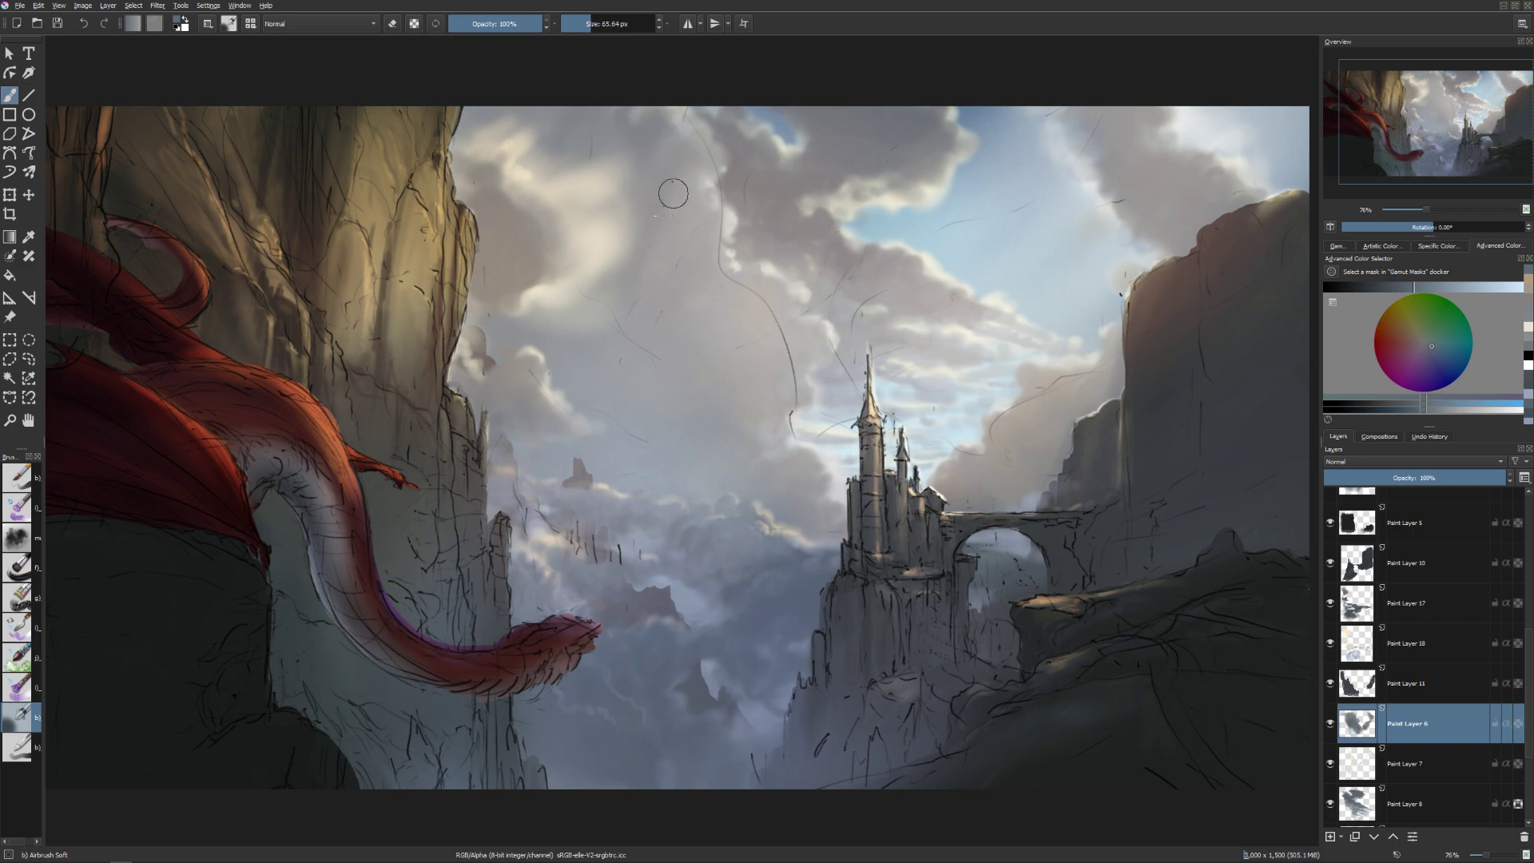
{"action": "key", "text": "bracketright"}
{"action": "key", "text": "bracketleft"}
{"action": "key", "text": "bracketleft"}
{"action": "mouse_move", "coordinate": [723, 286]}
{"action": "left_mouse_down"}
{"action": "mouse_move", "coordinate": [706, 284]}
{"action": "mouse_move", "coordinate": [723, 279]}
{"action": "left_mouse_up"}
{"action": "key", "text": "bracketright"}
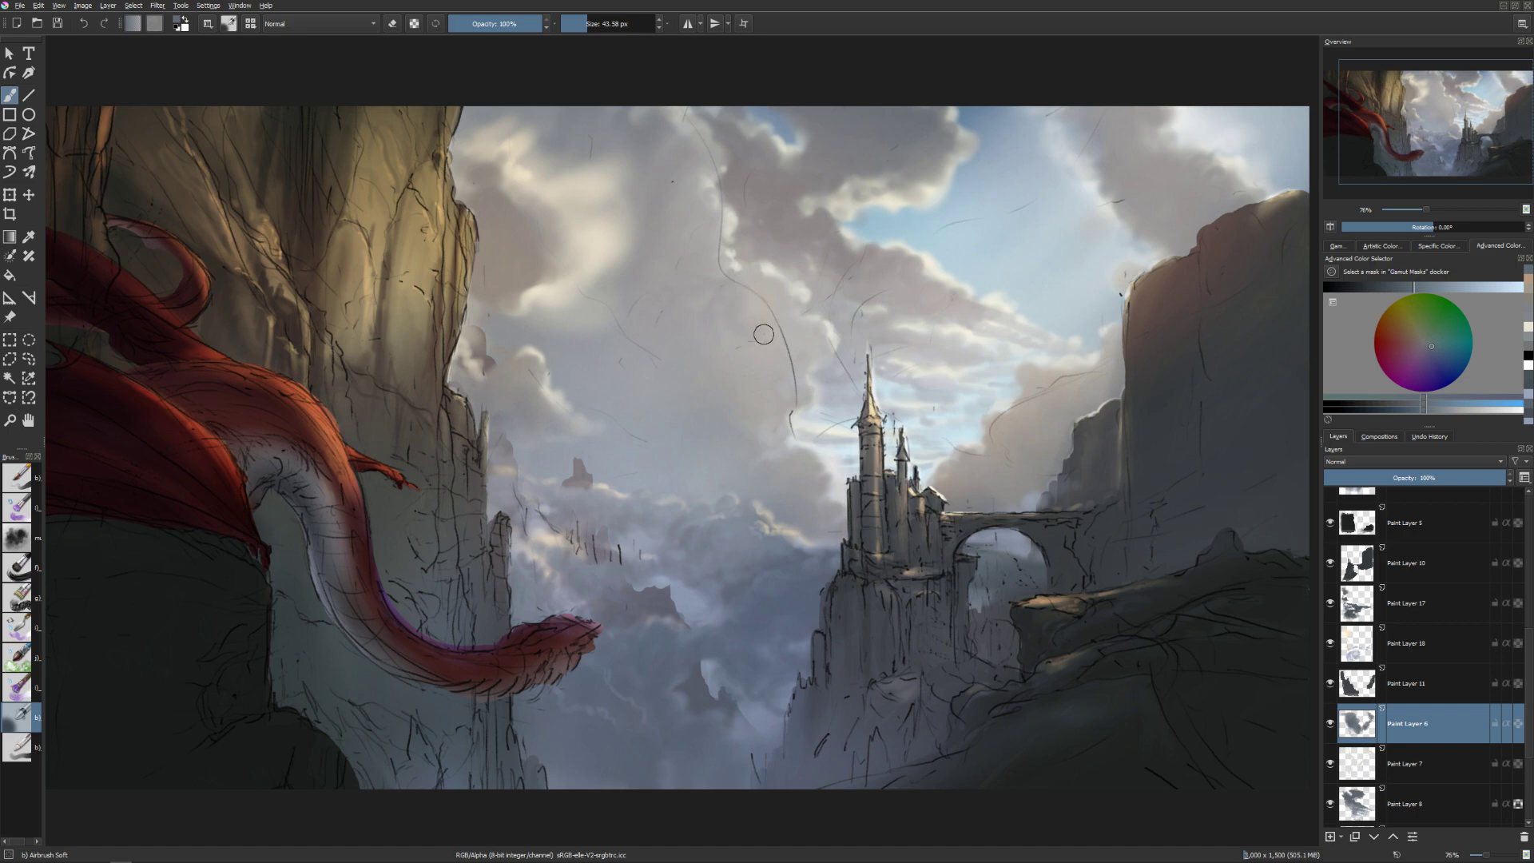
{"action": "left_click_drag", "start_coordinate": [669, 213], "coordinate": [669, 213]}
{"action": "key", "text": "bracketleft"}
{"action": "left_click", "coordinate": [1364, 768]}
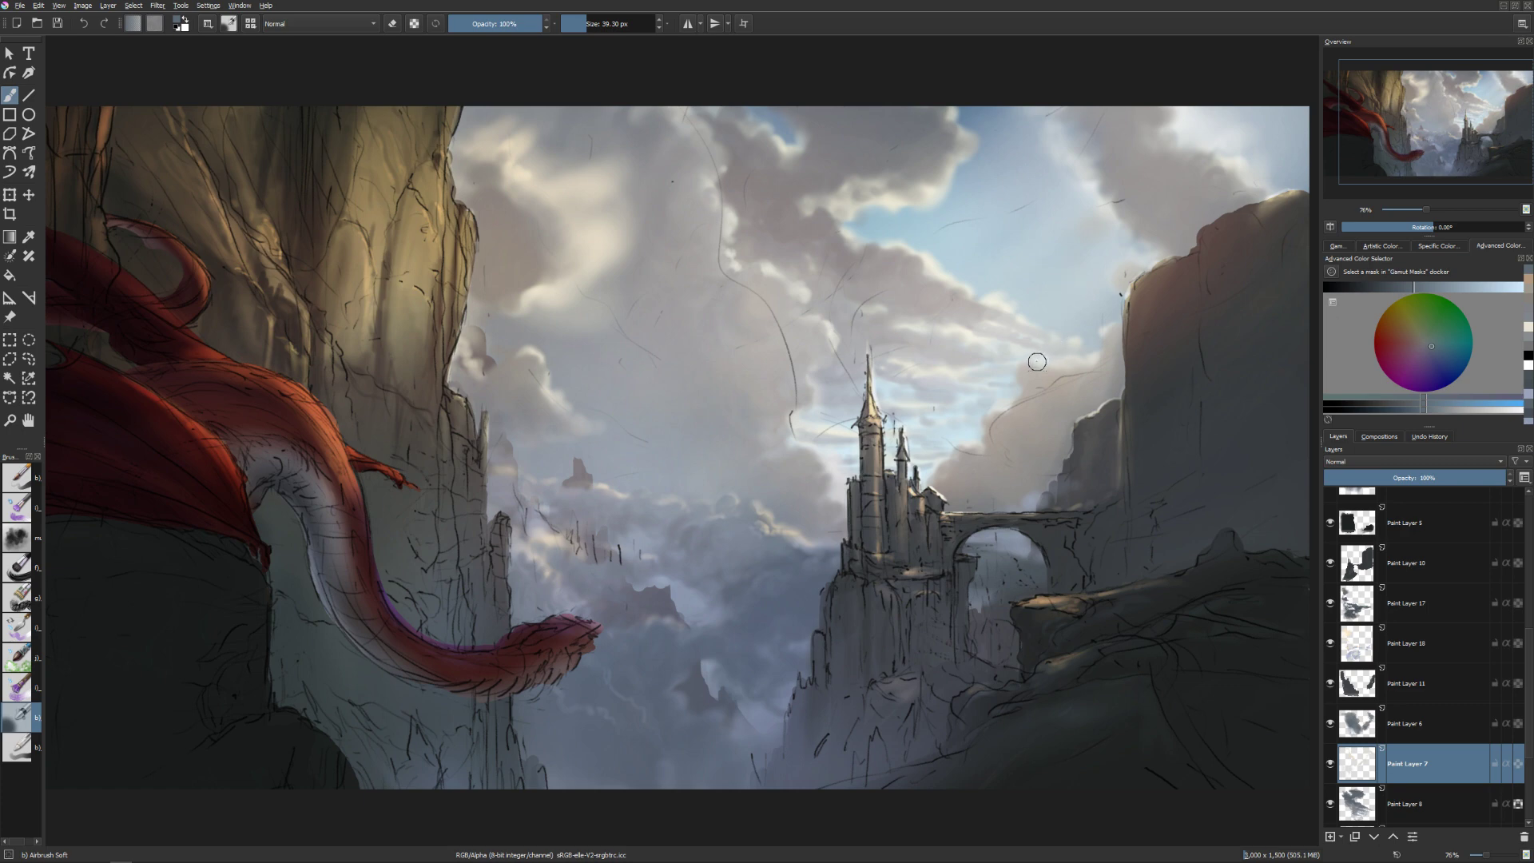
{"action": "left_click_drag", "start_coordinate": [937, 426], "coordinate": [933, 449]}
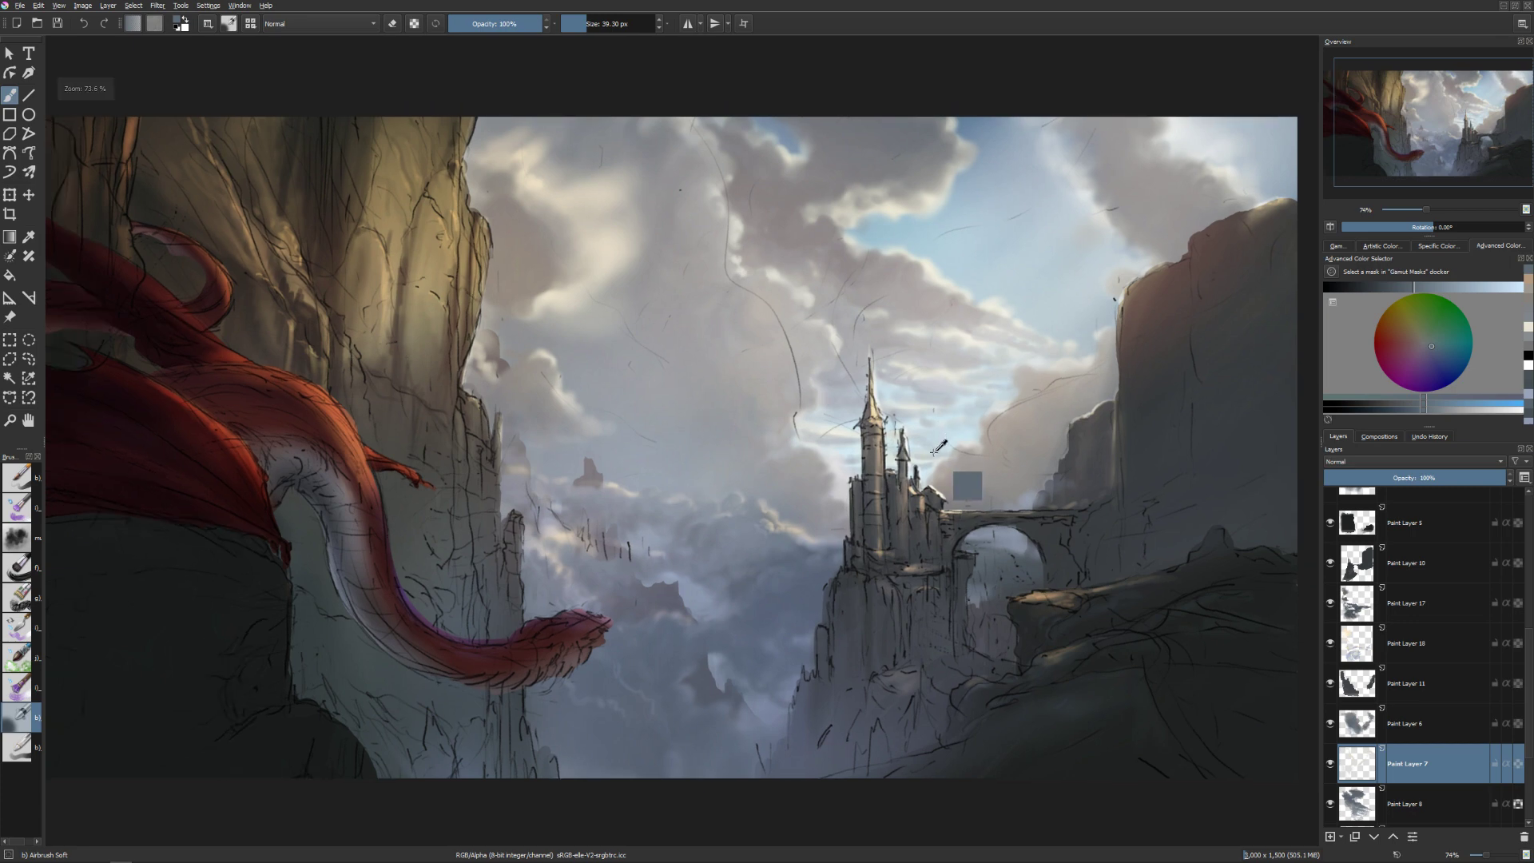
{"action": "scroll", "coordinate": [939, 446], "scroll_direction": "down", "scroll_amount": 1}
{"action": "left_click_drag", "start_coordinate": [918, 511], "coordinate": [932, 514]}
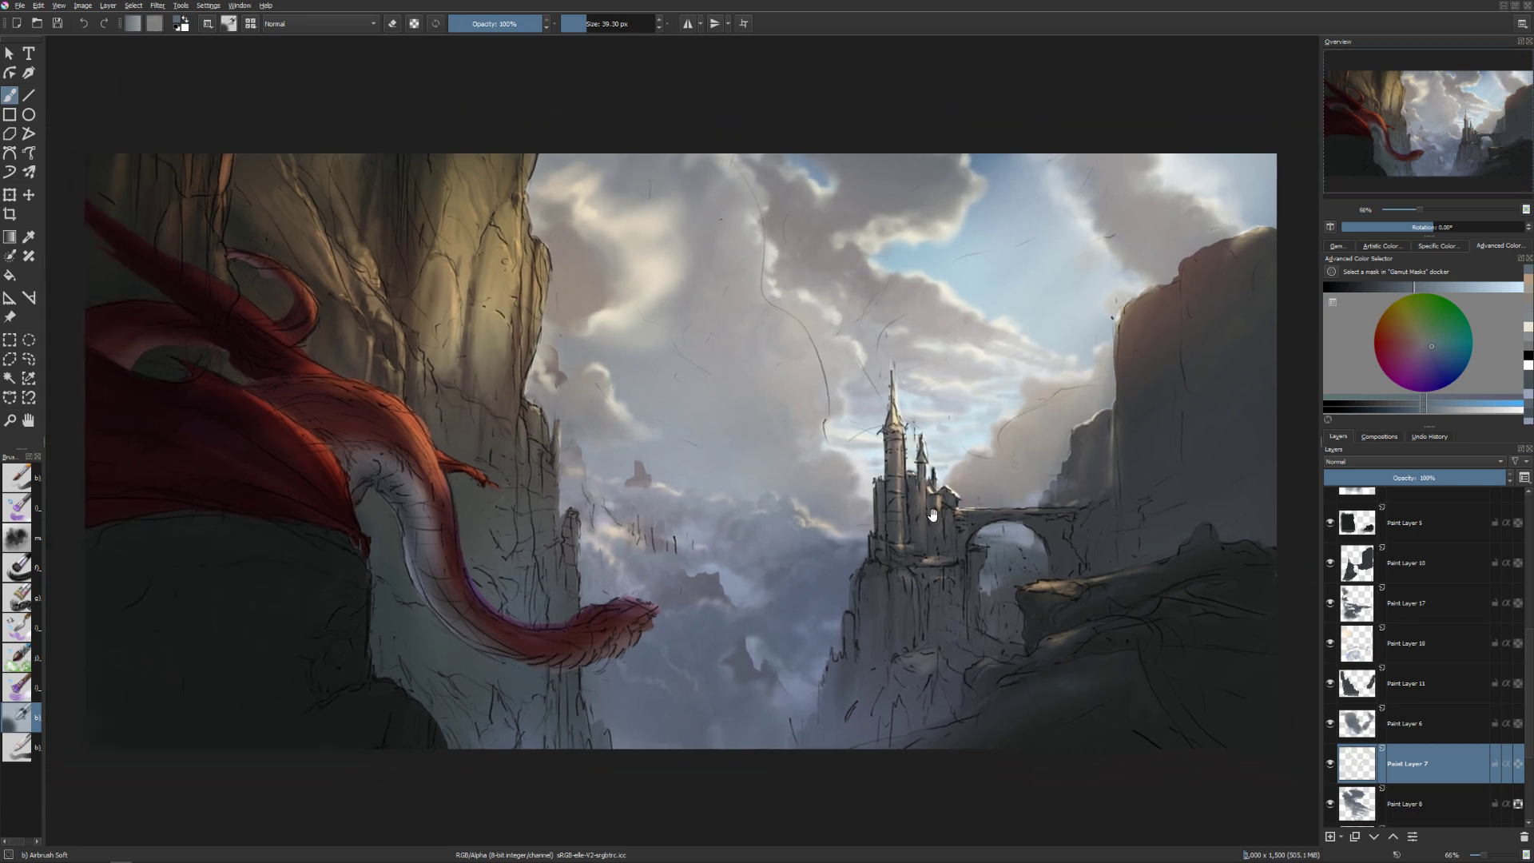
{"action": "key", "text": "m"}
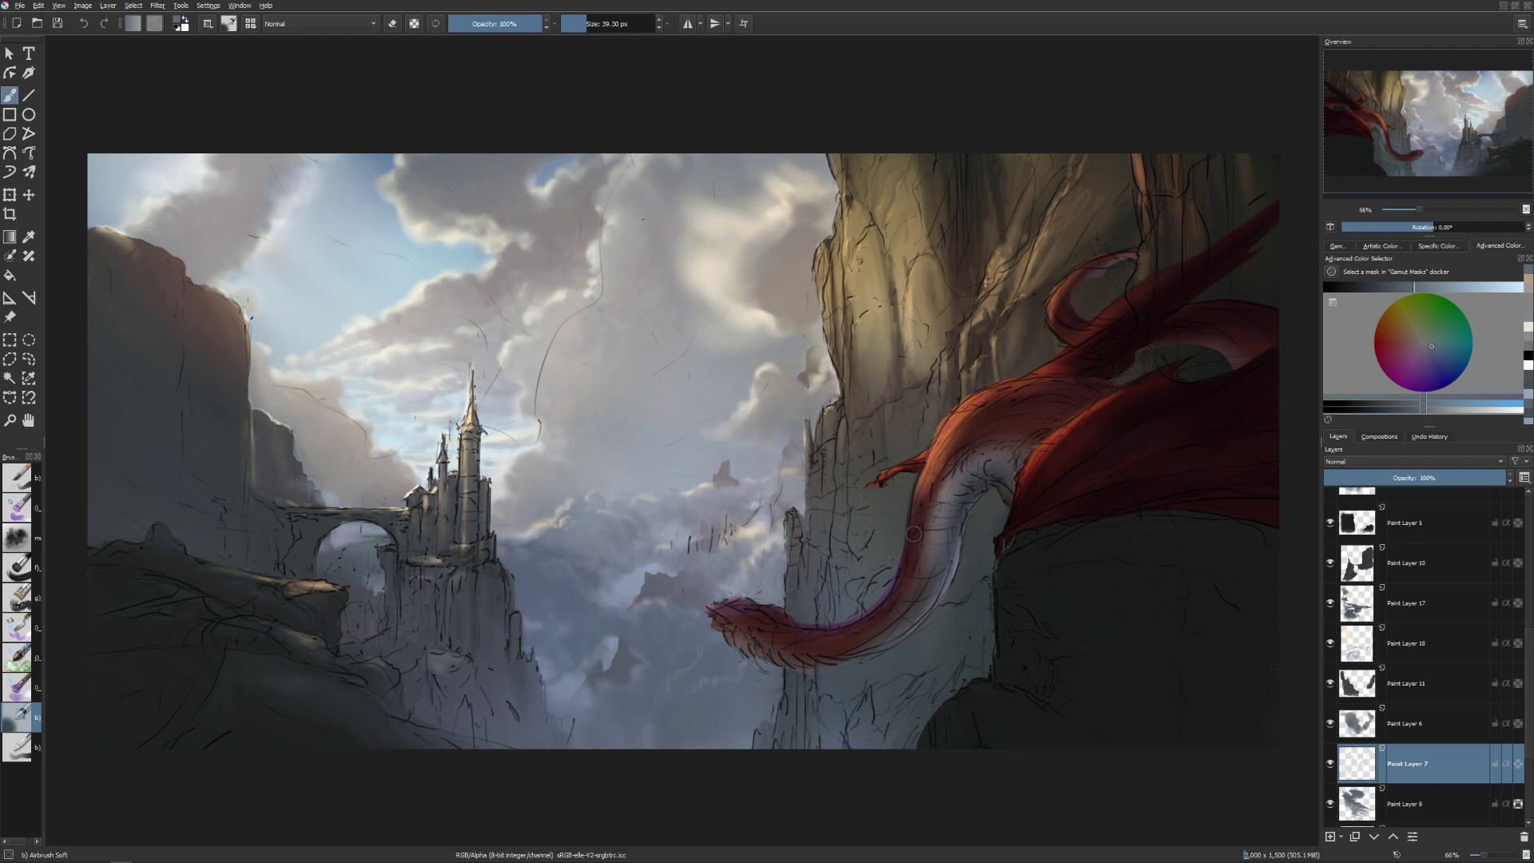
{"action": "key", "text": "m"}
{"action": "key", "text": "m"}
{"action": "key", "text": "m"}
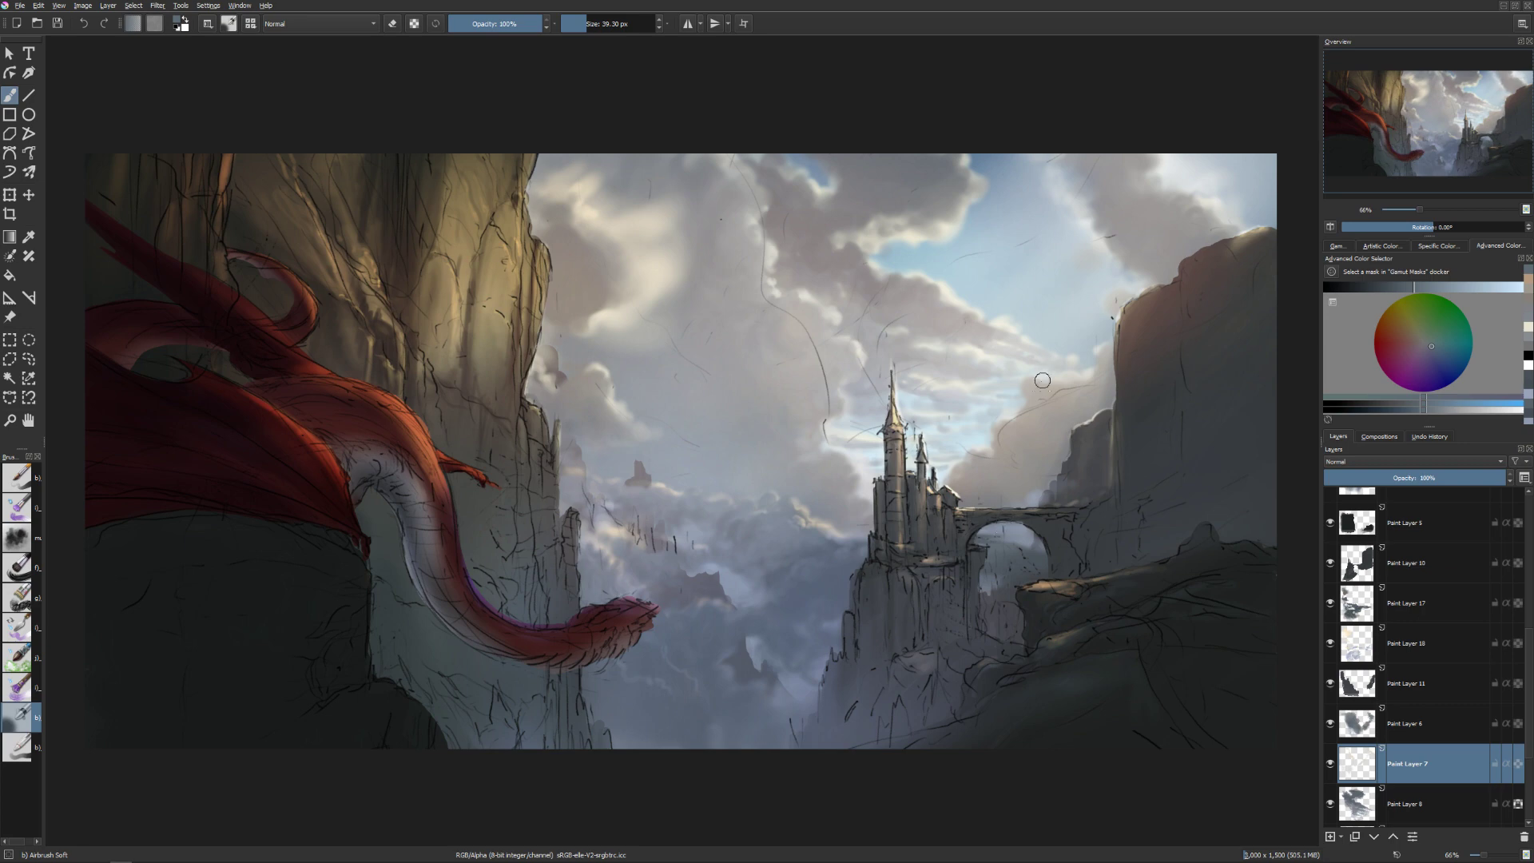
On Paint Layer 6, sample a warm peach, set the brush to about 30 px, and switch to erasing.
{"action": "left_click", "coordinate": [1350, 727]}
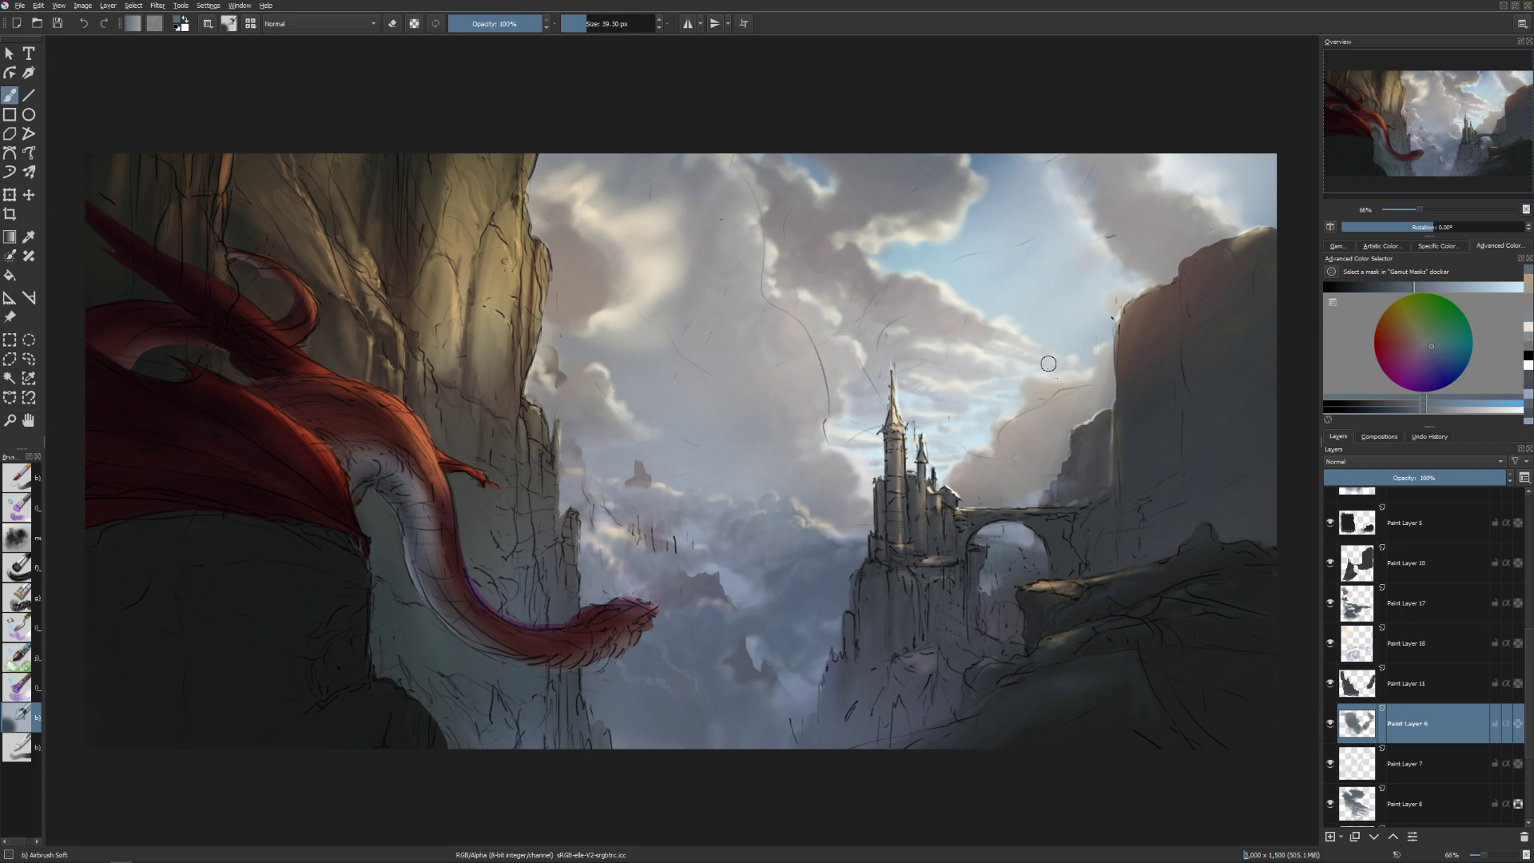
{"action": "left_click", "coordinate": [1047, 392], "text": "ctrl"}
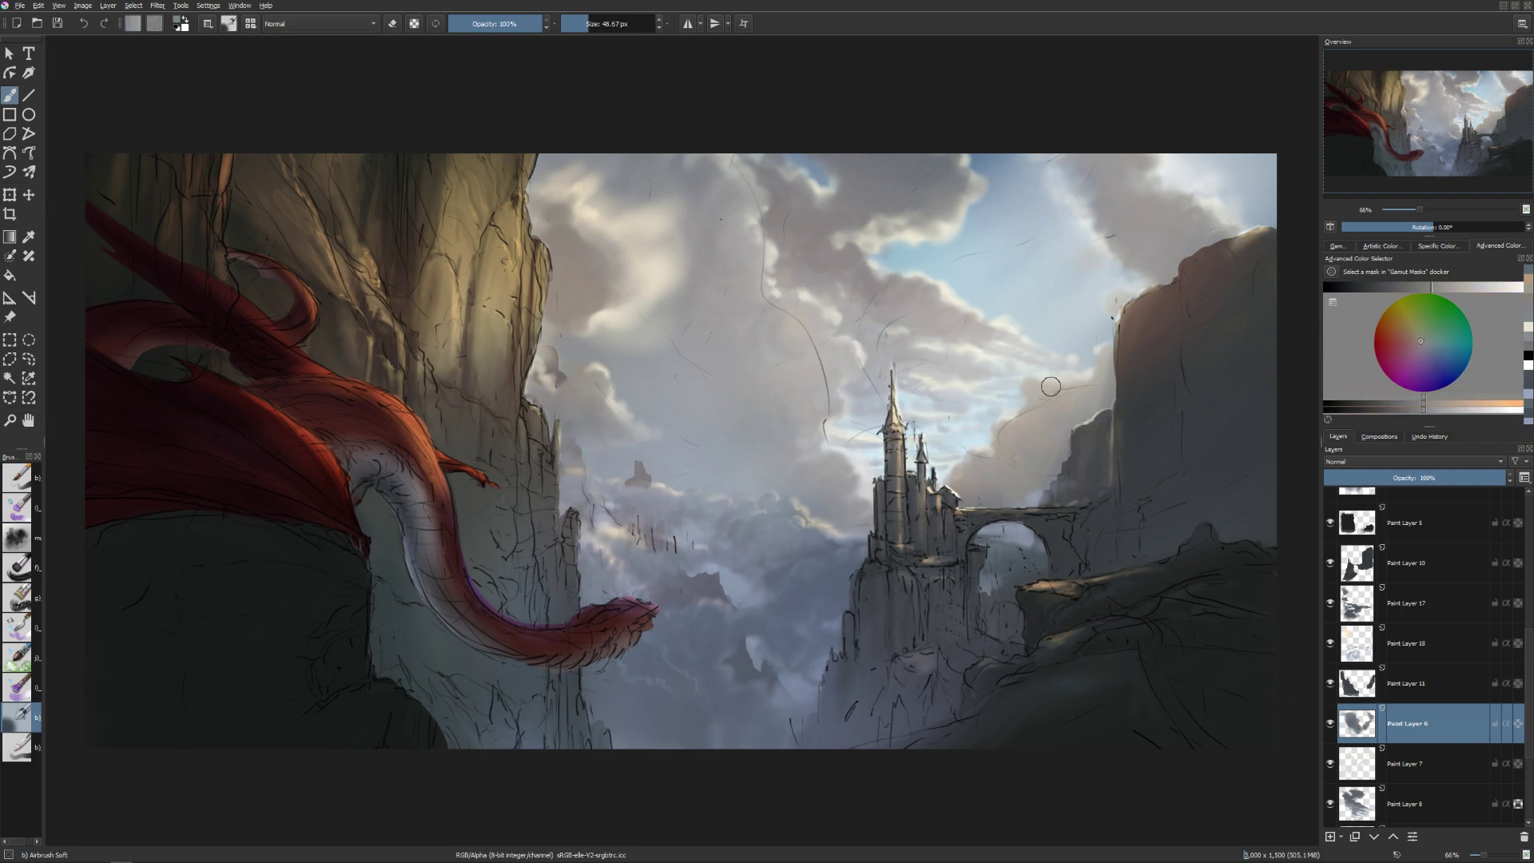
{"action": "left_click_drag", "start_coordinate": [1052, 388], "coordinate": [1046, 389]}
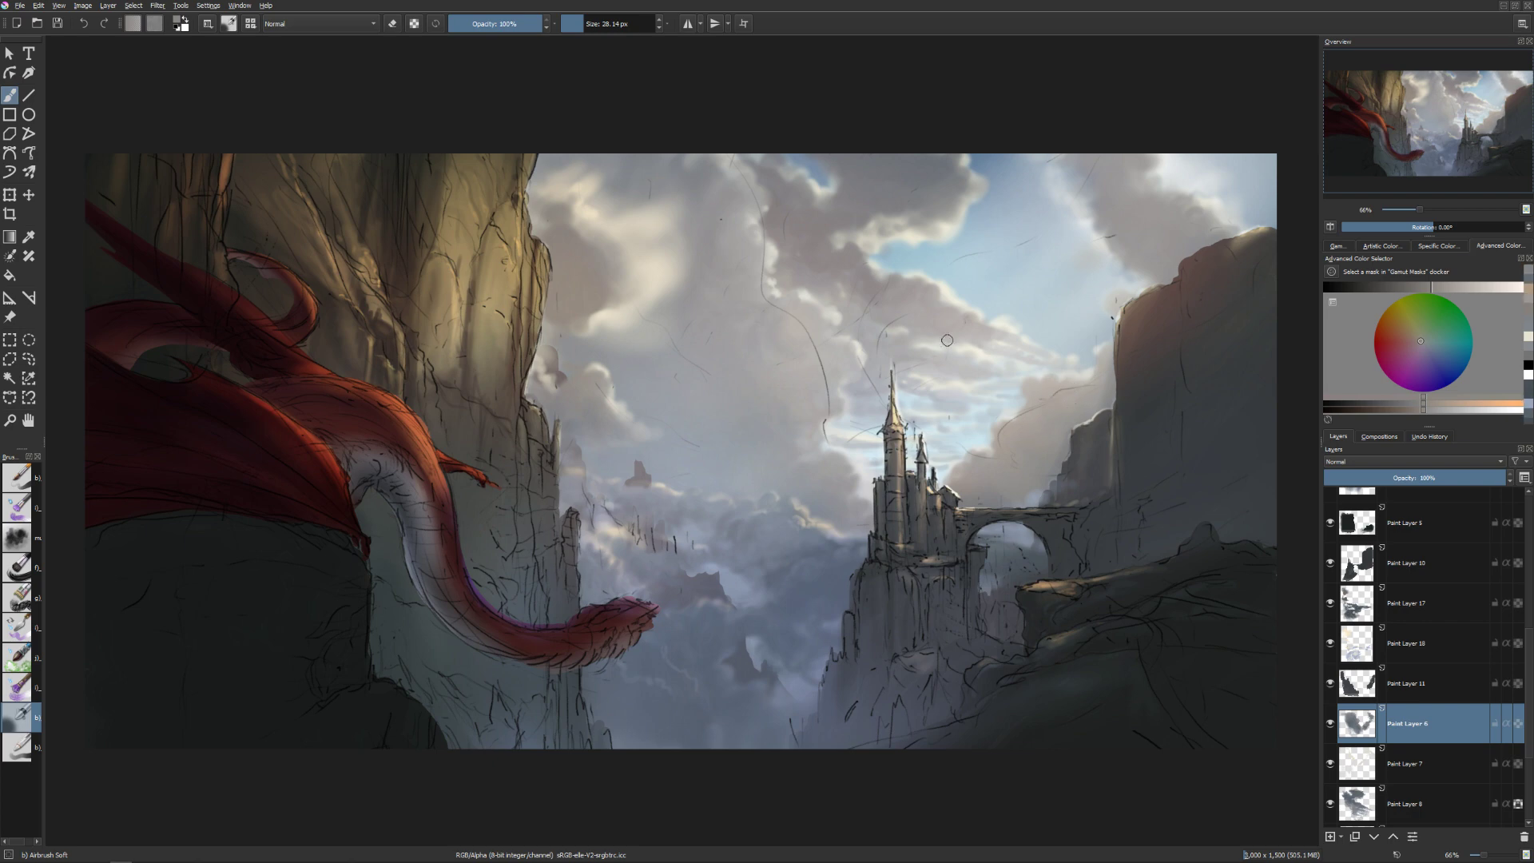
{"action": "key", "text": "e"}
Check Paint Layer 7, return to painting on Paint Layer 6, and save the document.
{"action": "key", "text": "Page_Down"}
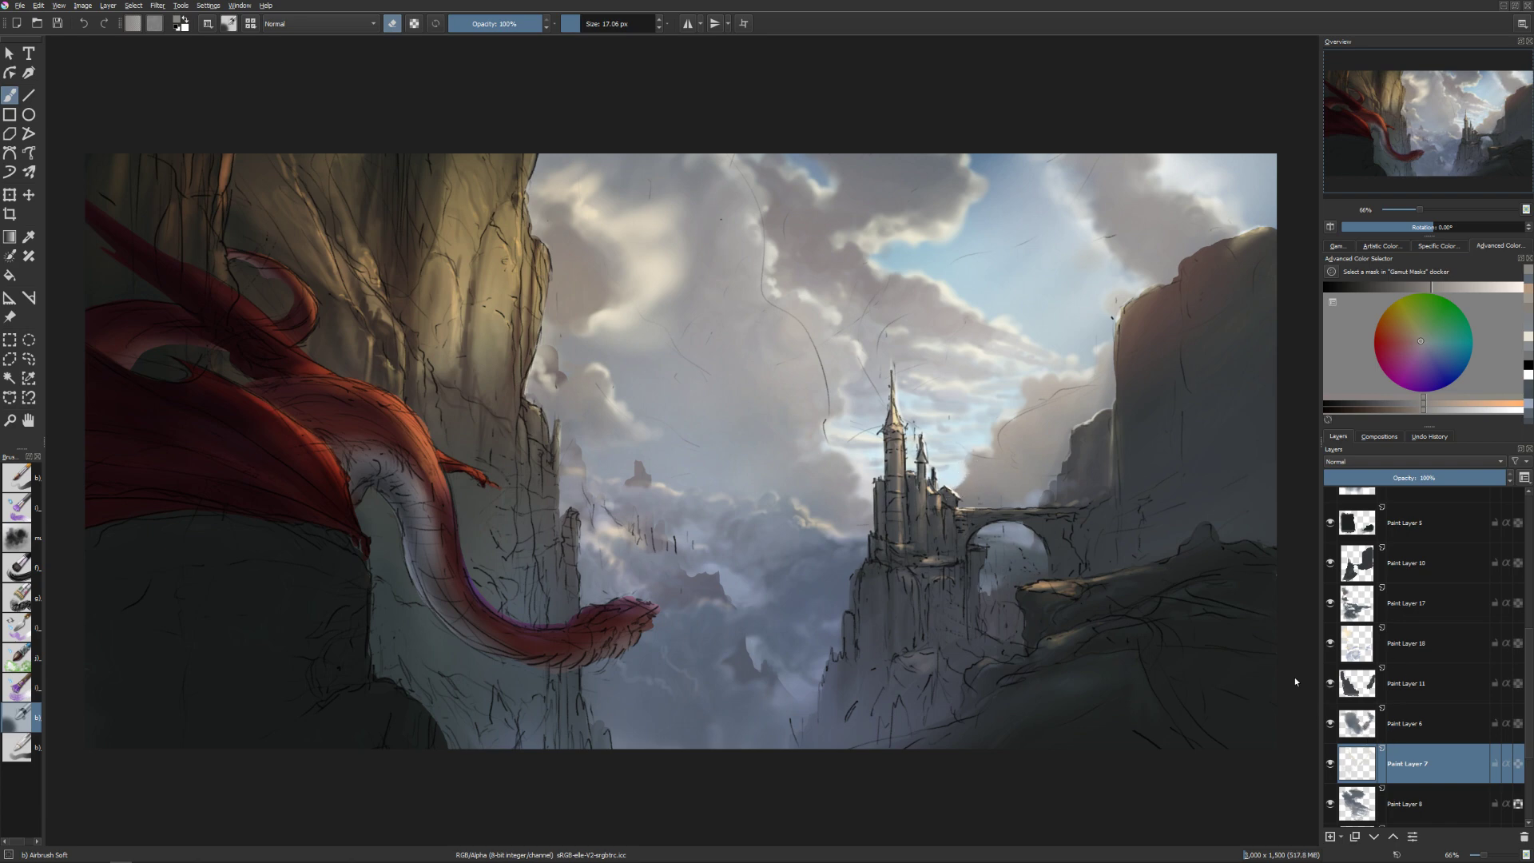
{"action": "key", "text": "Page_Up"}
{"action": "key", "text": "e"}
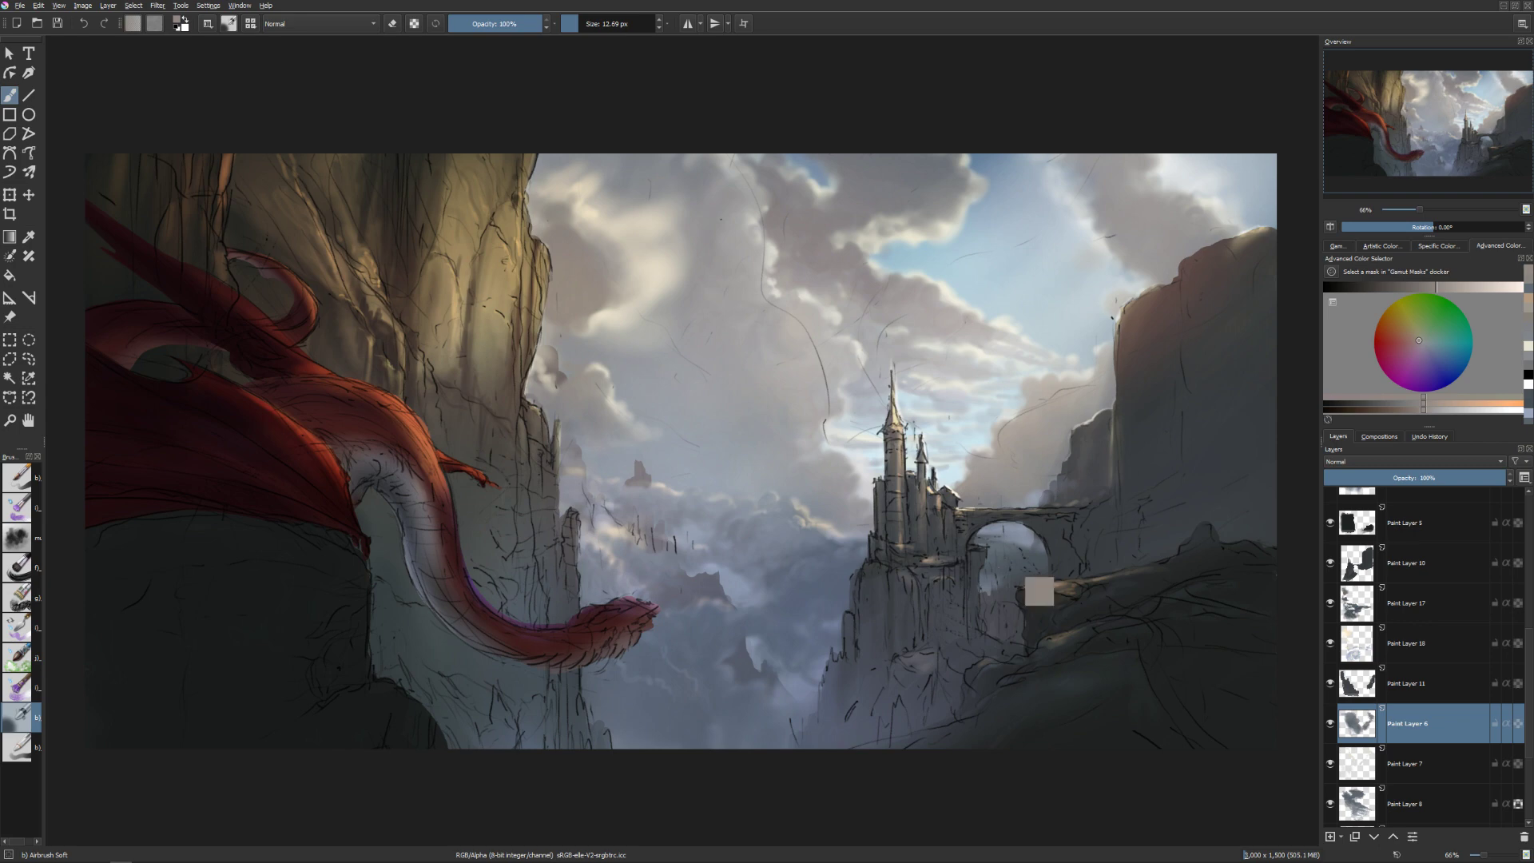
{"action": "key", "text": "ctrl+s"}
{"action": "mouse_move", "coordinate": [1523, 679]}
{"action": "left_mouse_down"}
{"action": "mouse_move", "coordinate": [1530, 542]}
{"action": "mouse_move", "coordinate": [1525, 597]}
{"action": "left_mouse_up"}
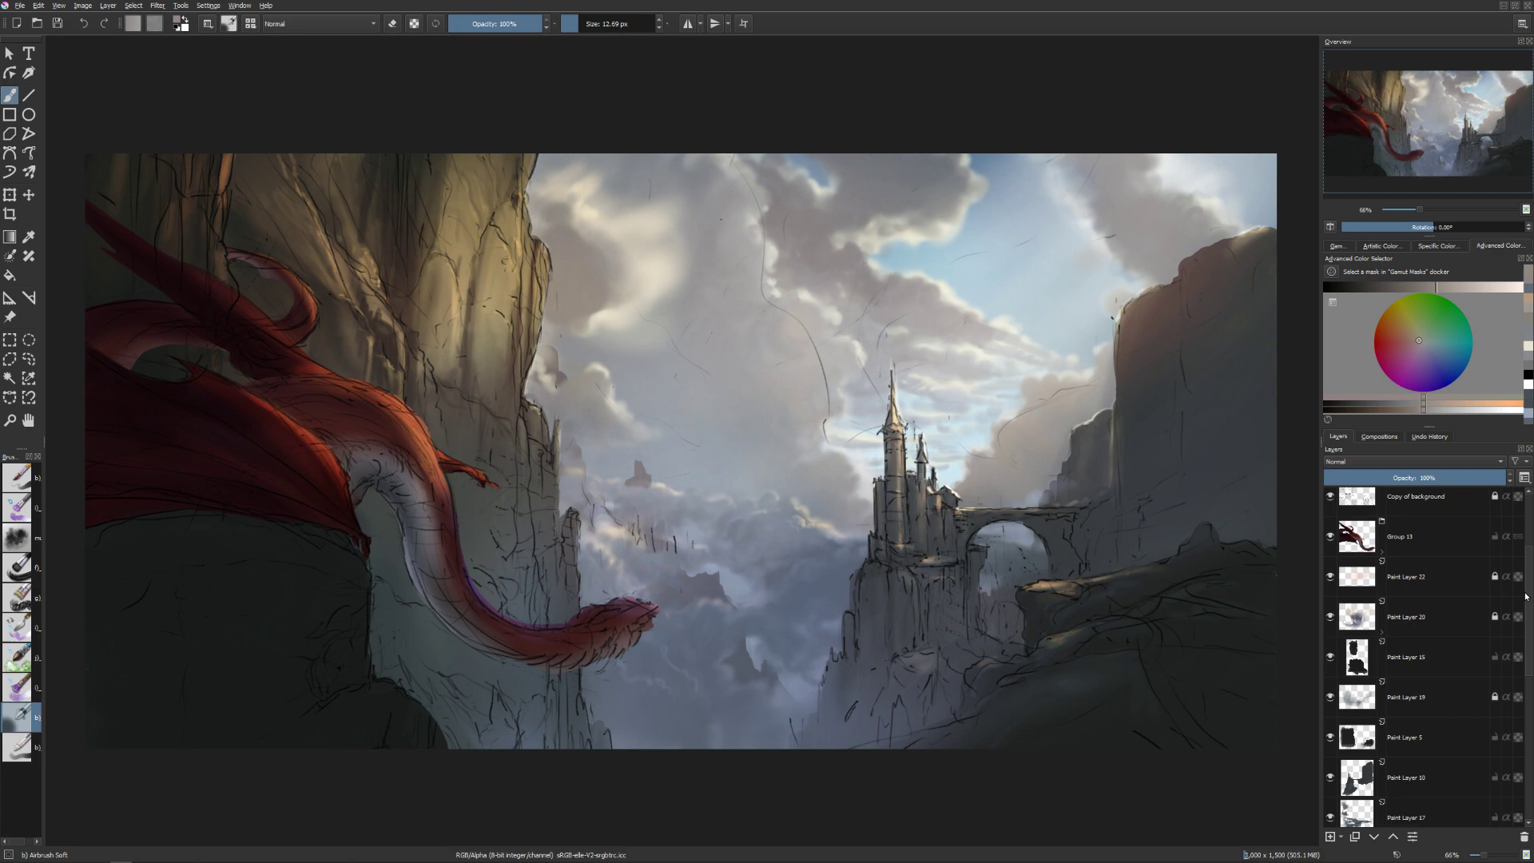
Select and collapse Paint Layer 20, and pick a warm, orange-tinted cream from the colour history.
{"action": "left_click", "coordinate": [1365, 622]}
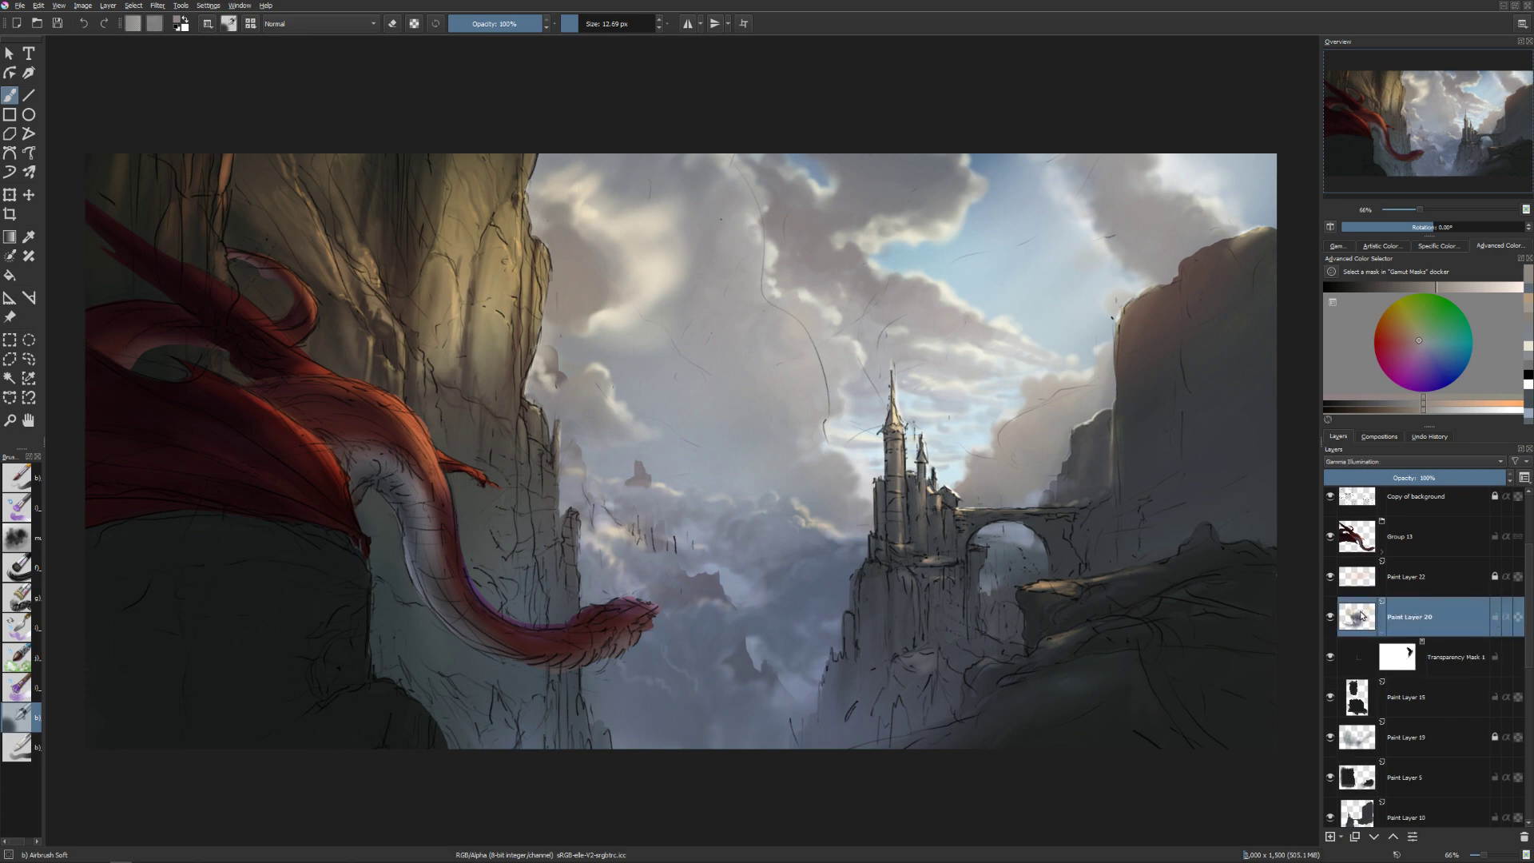
{"action": "left_click", "coordinate": [1362, 623]}
{"action": "left_click", "coordinate": [1528, 347]}
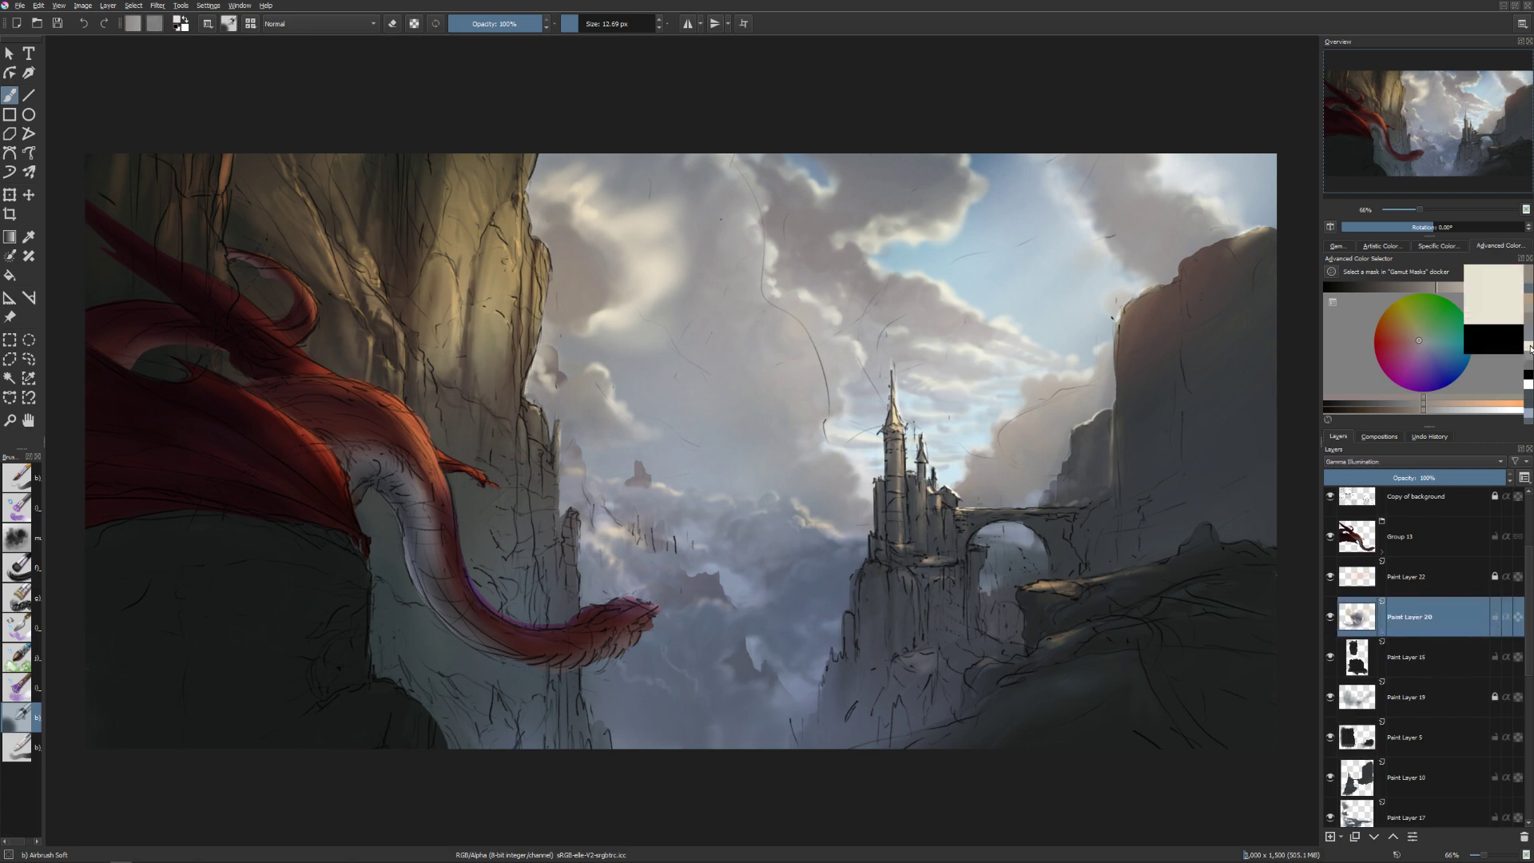
{"action": "left_click", "coordinate": [1420, 340]}
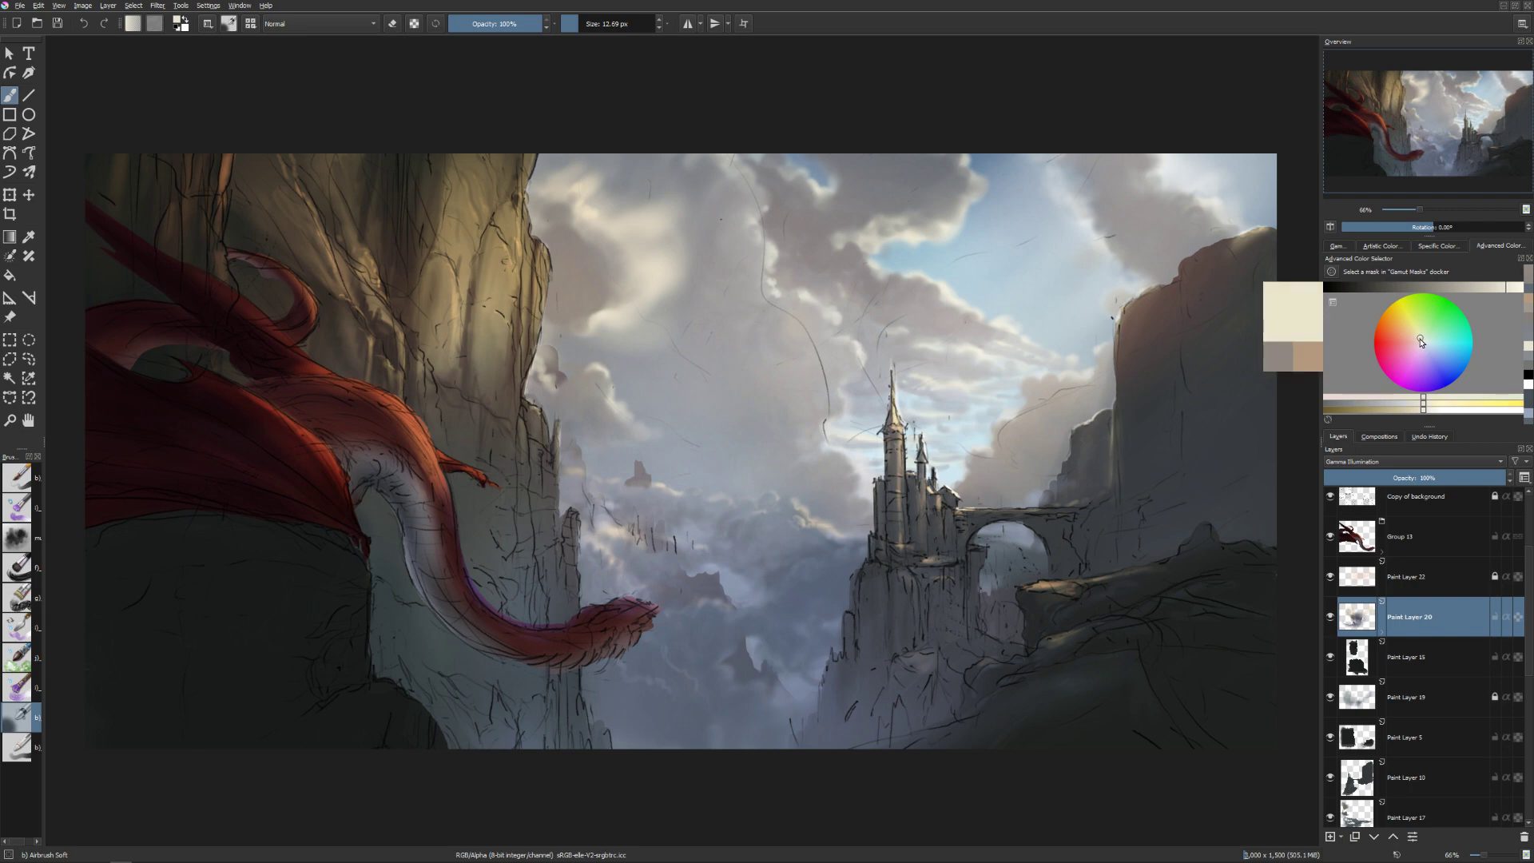
{"action": "left_click", "coordinate": [1489, 286]}
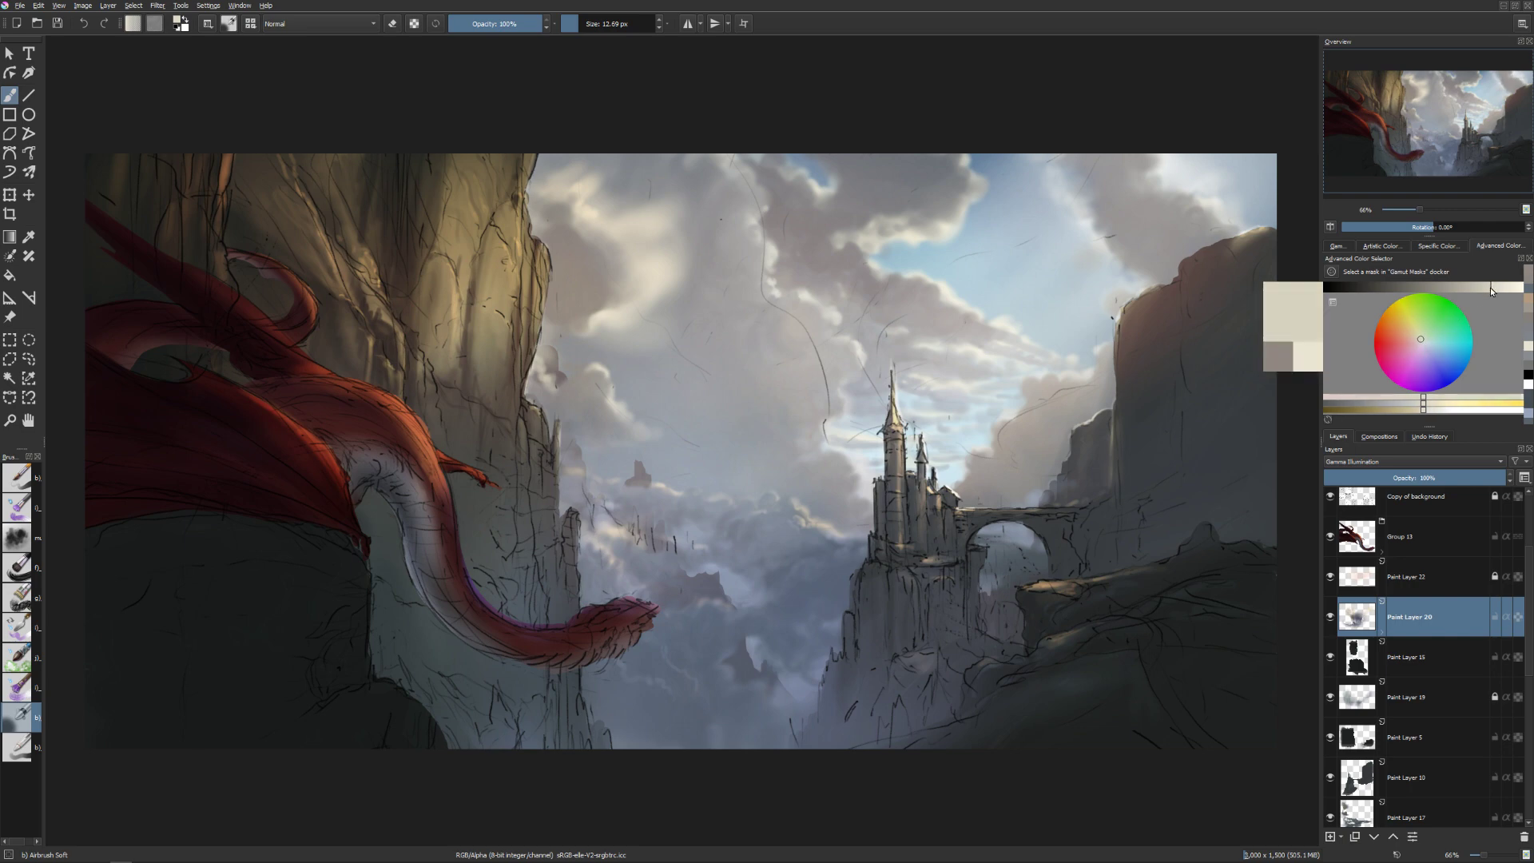
{"action": "left_click", "coordinate": [1414, 339]}
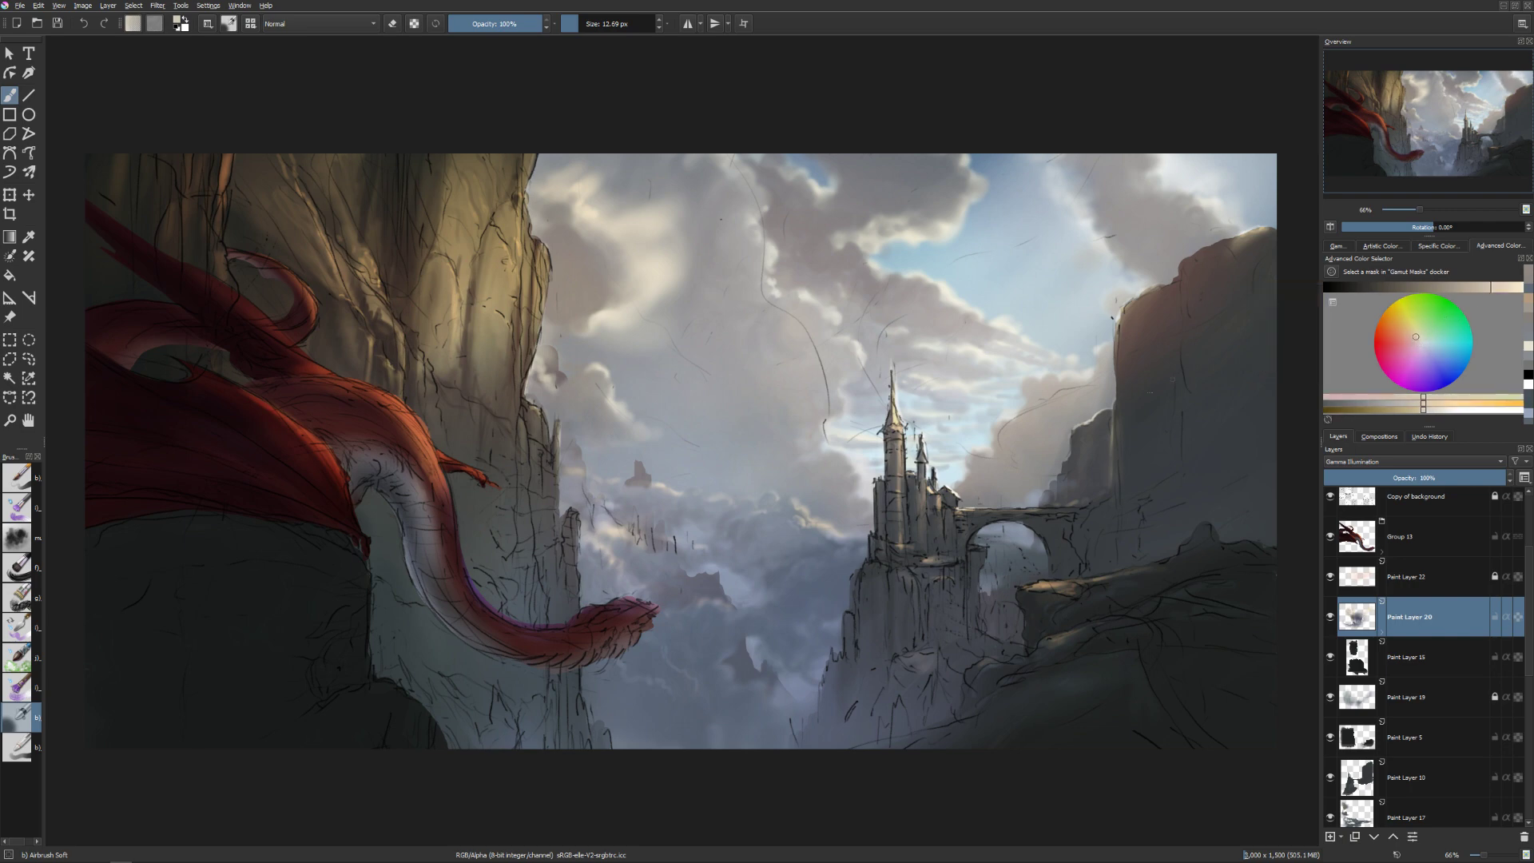
Lay a faint light glow over the cliff, then shrink the brush to about 50 px.
{"action": "left_click_drag", "start_coordinate": [499, 285], "coordinate": [585, 285]}
{"action": "left_click_drag", "start_coordinate": [504, 348], "coordinate": [503, 417]}
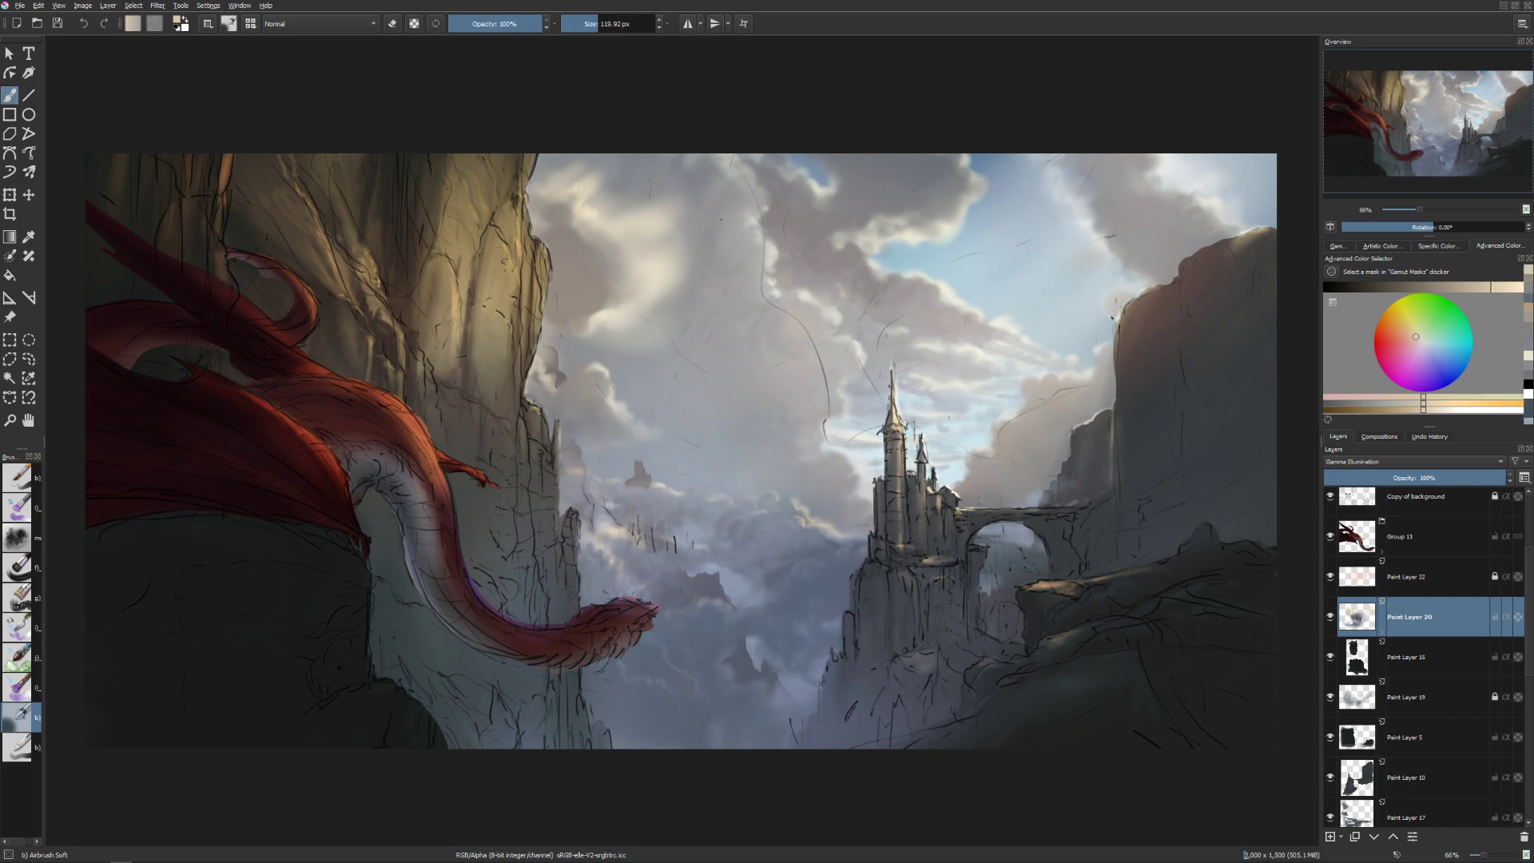
{"action": "key", "text": "bracketleft"}
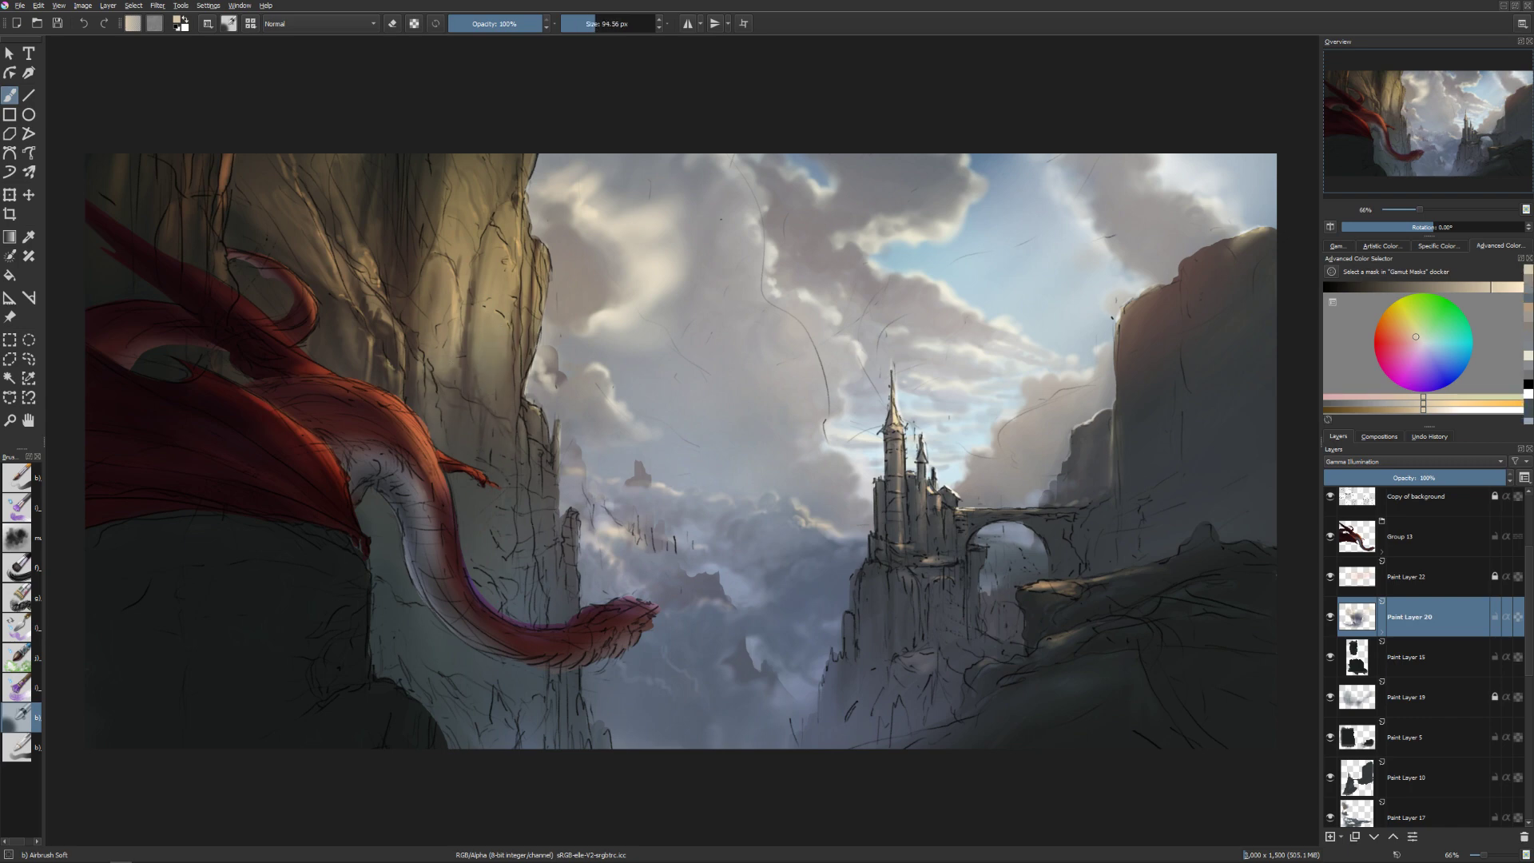
{"action": "key", "text": "bracketleft"}
{"action": "key", "text": "bracketright"}
{"action": "key", "text": "bracketleft"}
{"action": "key", "text": "bracketleft"}
{"action": "key", "text": "bracketleft"}
{"action": "key", "text": "bracketleft"}
{"action": "key", "text": "bracketleft"}
{"action": "key", "text": "bracketleft"}
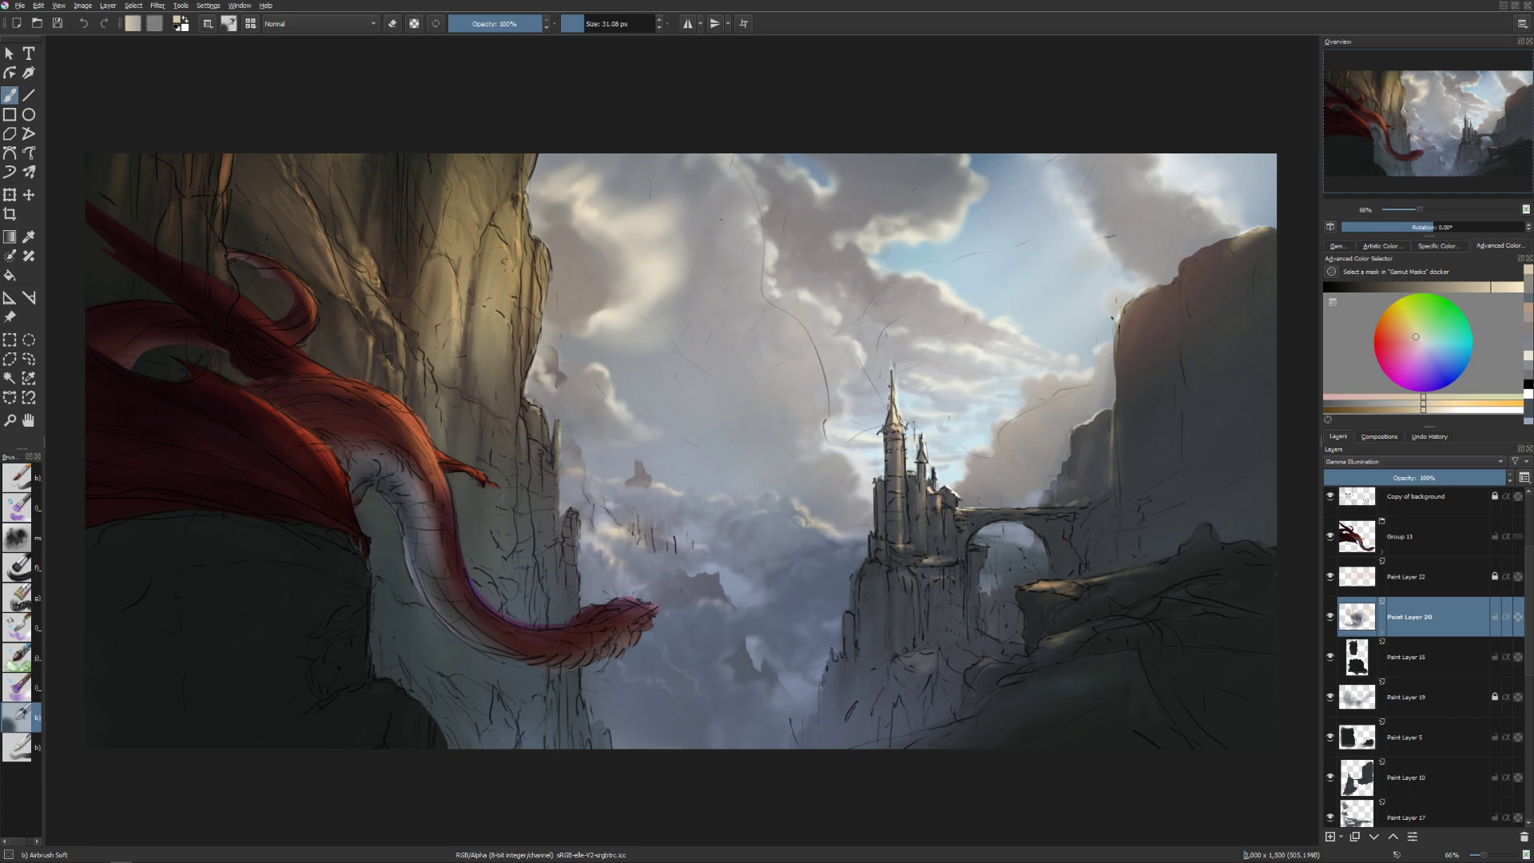
Brighten the rock above the dragon's neck with soft cream strokes.
{"action": "left_click_drag", "start_coordinate": [389, 361], "coordinate": [393, 361]}
{"action": "left_click_drag", "start_coordinate": [378, 347], "coordinate": [385, 384]}
{"action": "key", "text": "bracketright"}
{"action": "key", "text": "bracketright"}
{"action": "key", "text": "bracketright"}
{"action": "key", "text": "bracketleft"}
{"action": "key", "text": "bracketleft"}
{"action": "key", "text": "bracketleft"}
{"action": "key", "text": "bracketleft"}
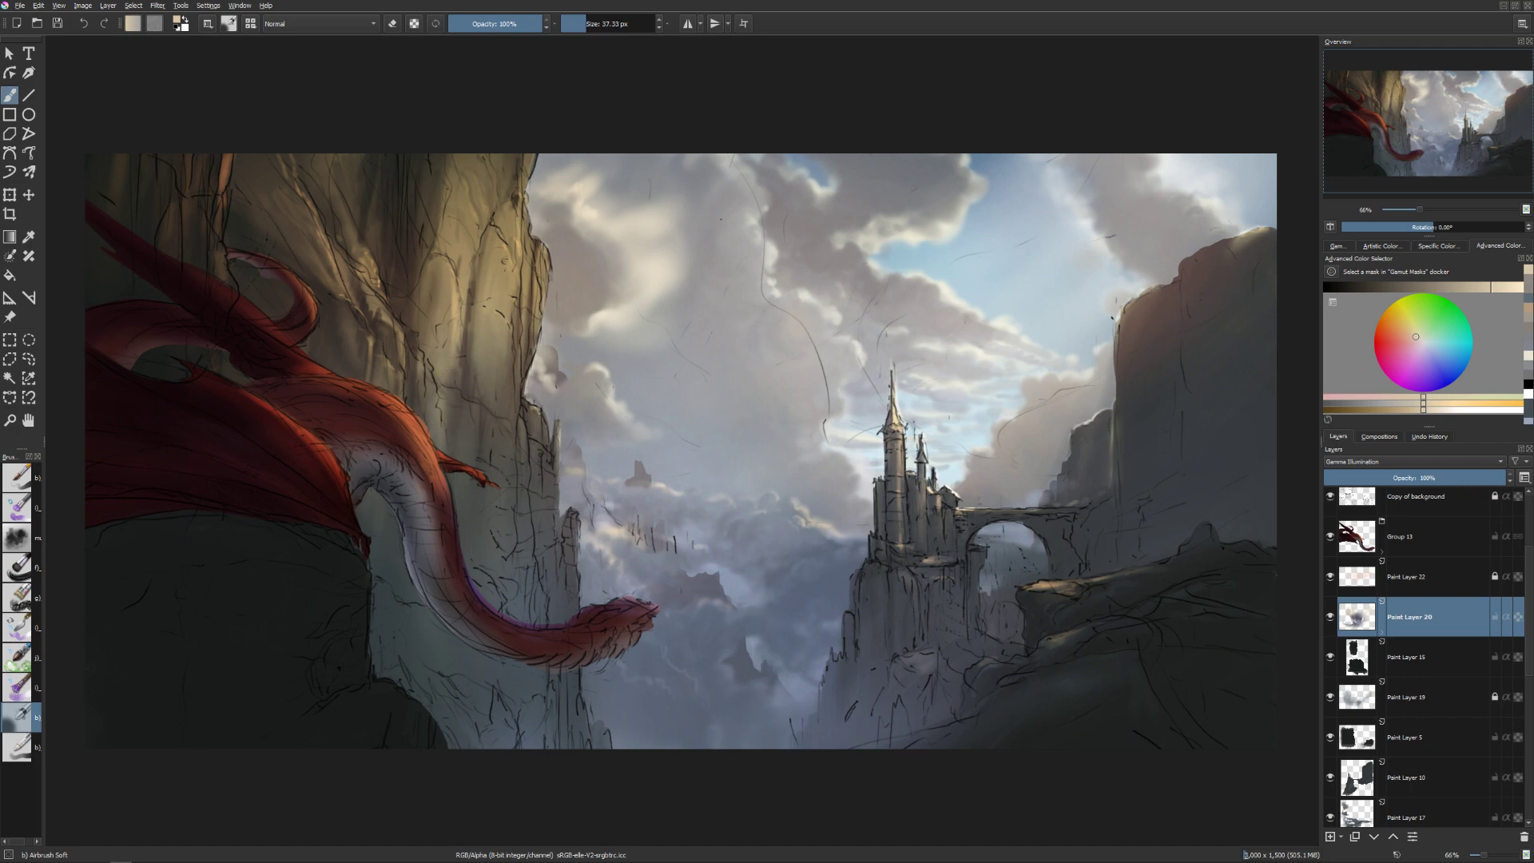
{"action": "key", "text": "bracketleft"}
{"action": "key", "text": "bracketleft"}
{"action": "key", "text": "bracketleft"}
{"action": "key", "text": "bracketleft"}
{"action": "key", "text": "bracketleft"}
{"action": "key", "text": "bracketleft"}
{"action": "key", "text": "bracketleft"}
{"action": "key", "text": "bracketright"}
{"action": "key", "text": "bracketleft"}
{"action": "key", "text": "bracketleft"}
{"action": "key", "text": "bracketleft"}
{"action": "key", "text": "bracketleft"}
{"action": "key", "text": "bracketleft"}
{"action": "key", "text": "bracketleft"}
{"action": "key", "text": "bracketleft"}
{"action": "key", "text": "bracketleft"}
Erase the highlight's edges with a resized eraser, save, and switch to Canvas-Only view.
{"action": "key", "text": "e"}
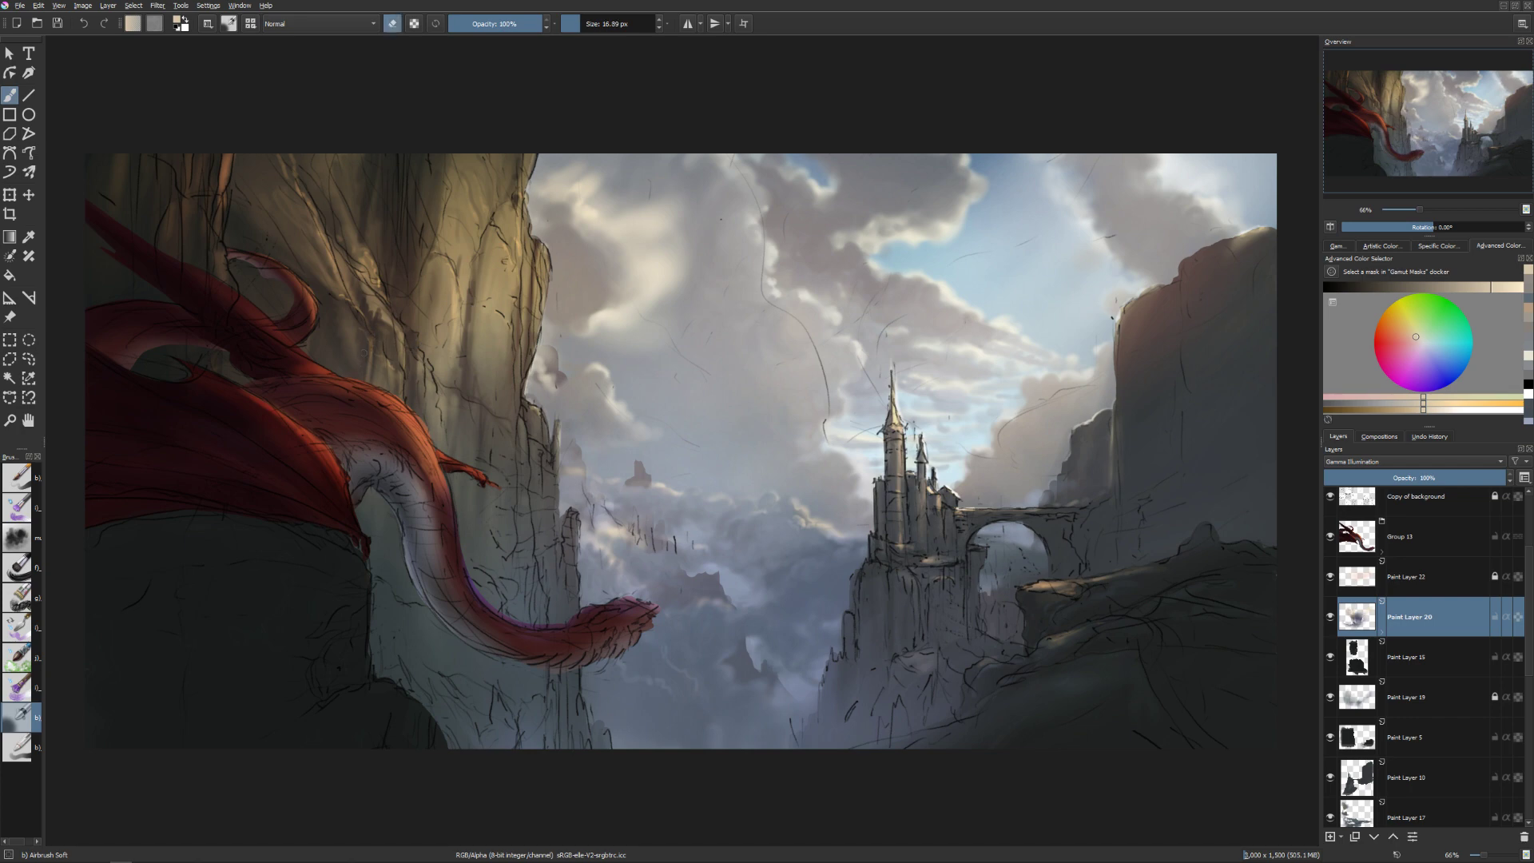
{"action": "key", "text": "bracketright"}
{"action": "key", "text": "bracketright"}
{"action": "key", "text": "bracketright"}
{"action": "key", "text": "bracketright"}
{"action": "key", "text": "bracketright"}
{"action": "key", "text": "bracketright"}
{"action": "key", "text": "bracketright"}
{"action": "key", "text": "bracketright"}
{"action": "key", "text": "bracketleft"}
{"action": "key", "text": "bracketleft"}
{"action": "key", "text": "bracketright"}
{"action": "key", "text": "bracketright"}
{"action": "key", "text": "bracketright"}
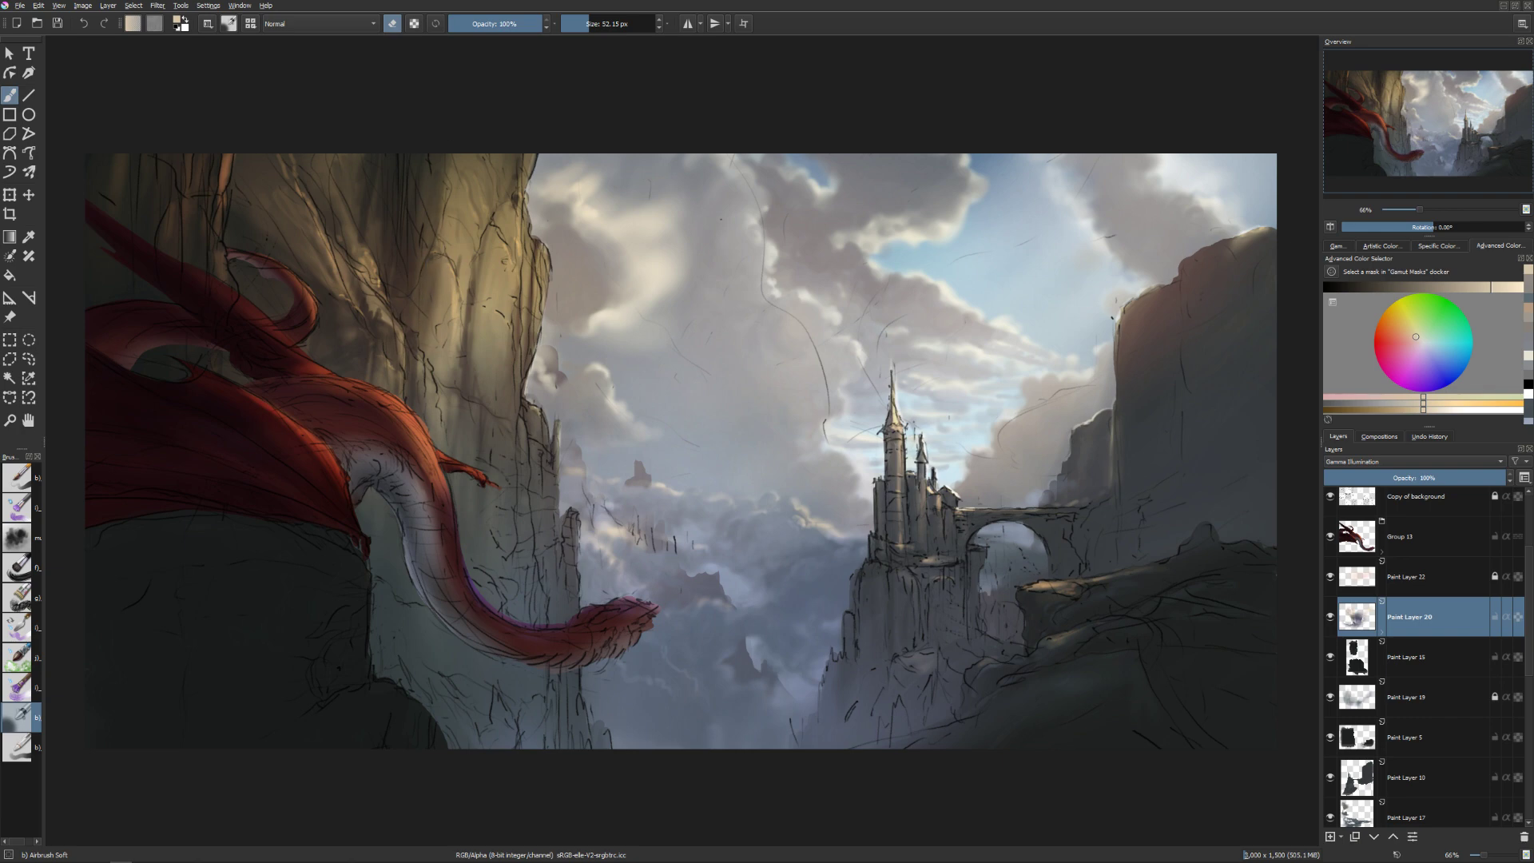
{"action": "key", "text": "bracketleft"}
{"action": "key", "text": "bracketleft"}
{"action": "key", "text": "bracketleft"}
{"action": "key", "text": "bracketleft"}
{"action": "key", "text": "bracketleft"}
{"action": "key", "text": "bracketleft"}
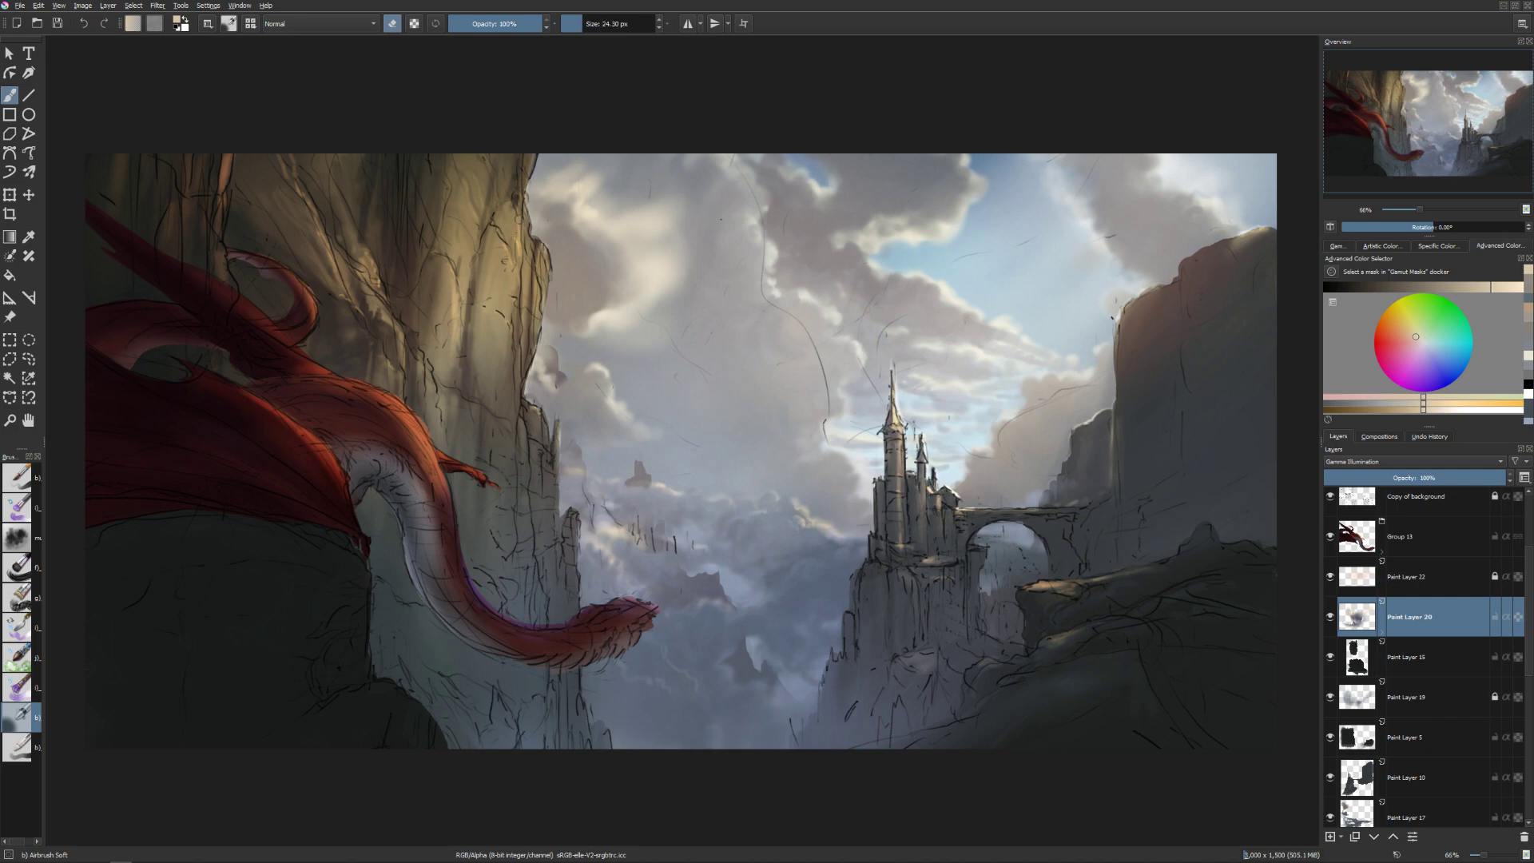
{"action": "key", "text": "bracketright"}
{"action": "key", "text": "bracketright"}
{"action": "key", "text": "bracketright"}
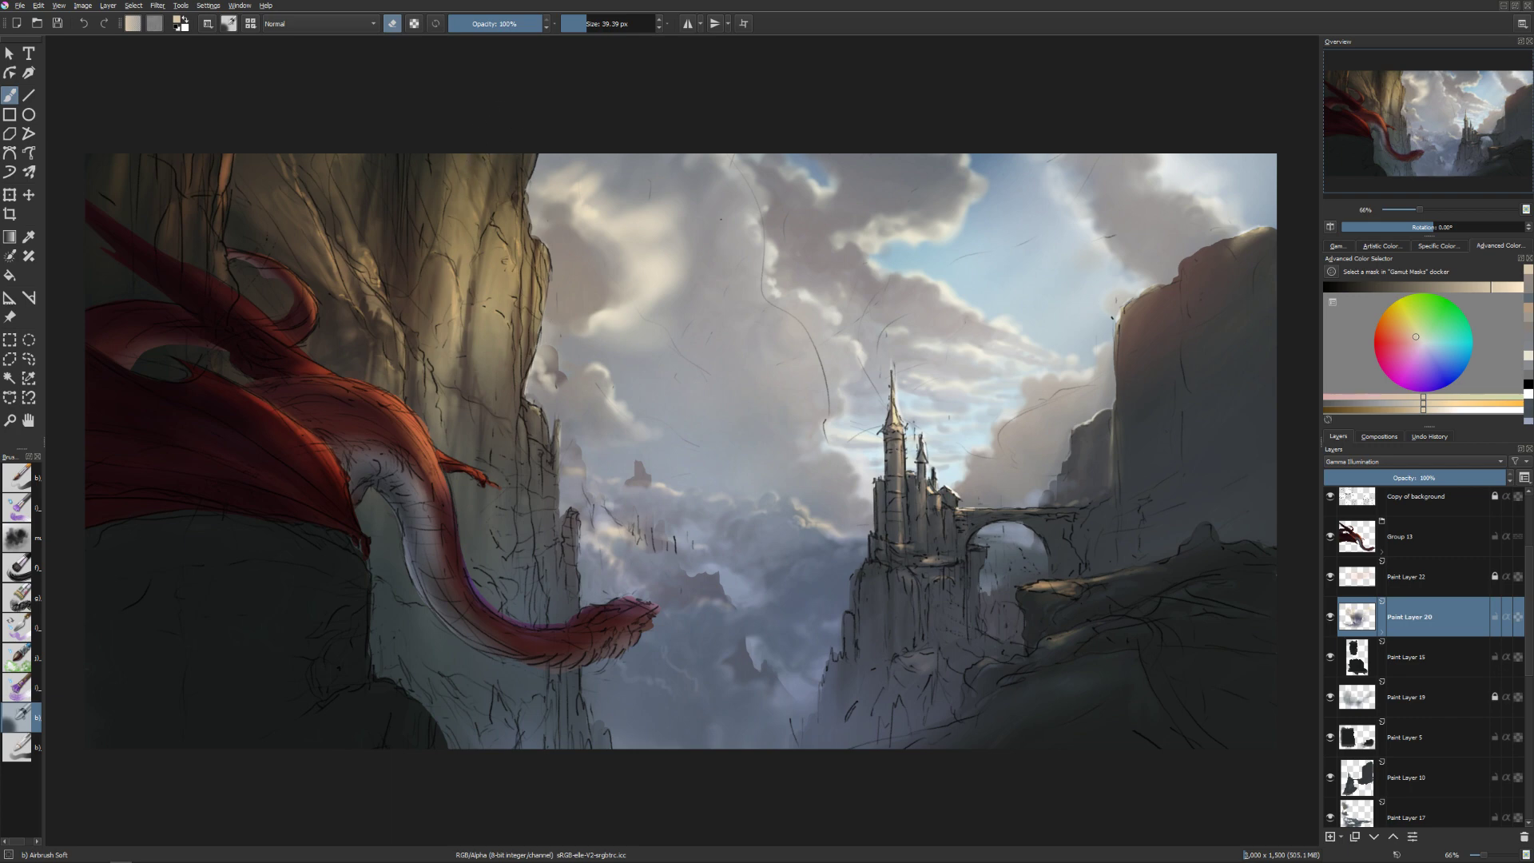
{"action": "key", "text": "ctrl+s"}
{"action": "key", "text": "Tab"}
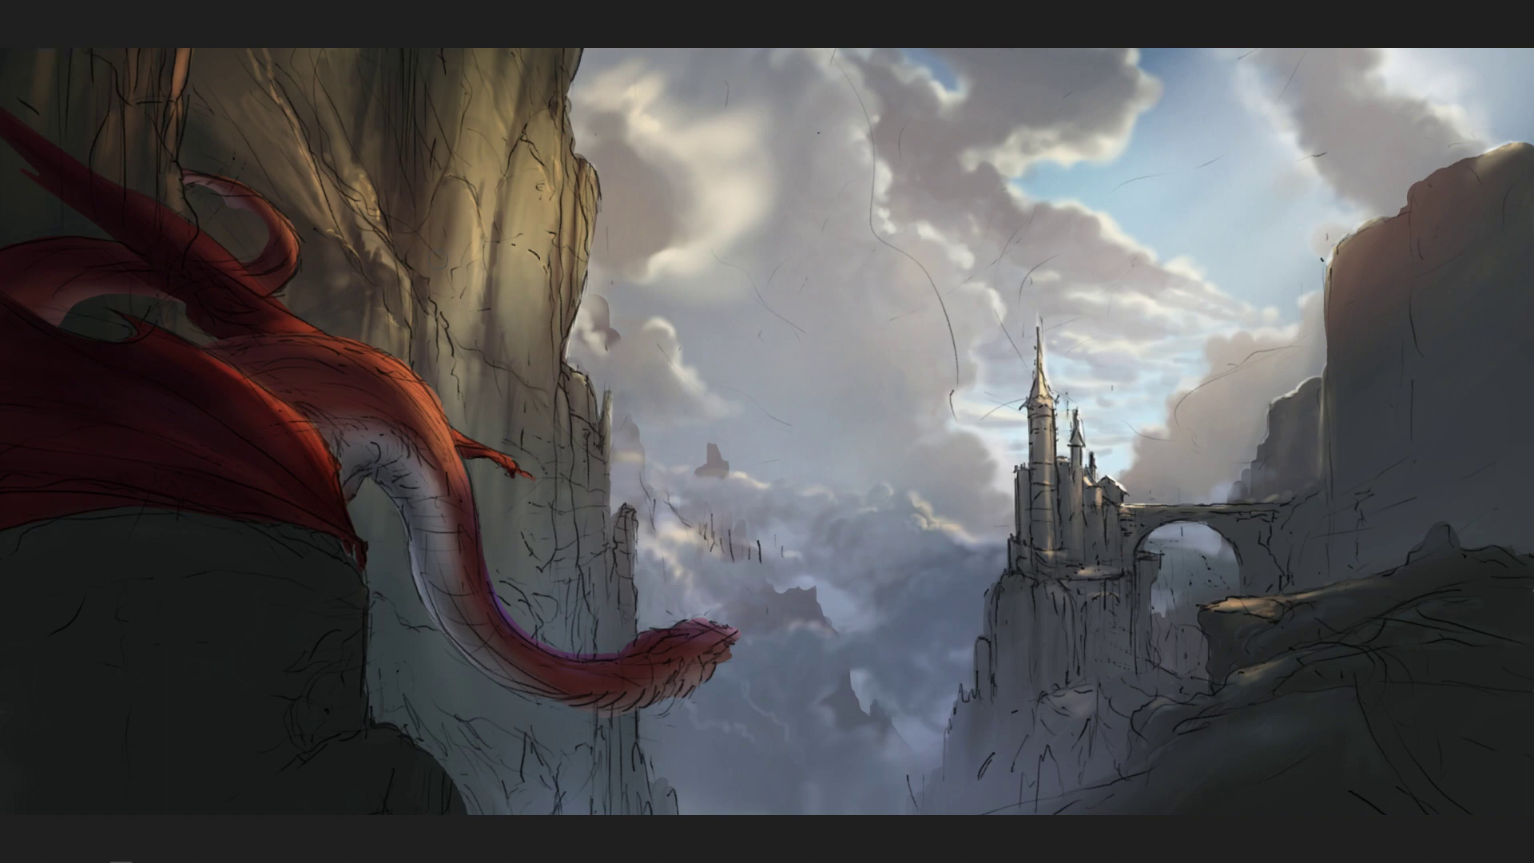
Set the Copy of background layer to 49% opacity and return to Canvas-Only view.
{"action": "key", "text": "Tab"}
{"action": "scroll", "coordinate": [1406, 584], "scroll_direction": "up", "scroll_amount": 3}
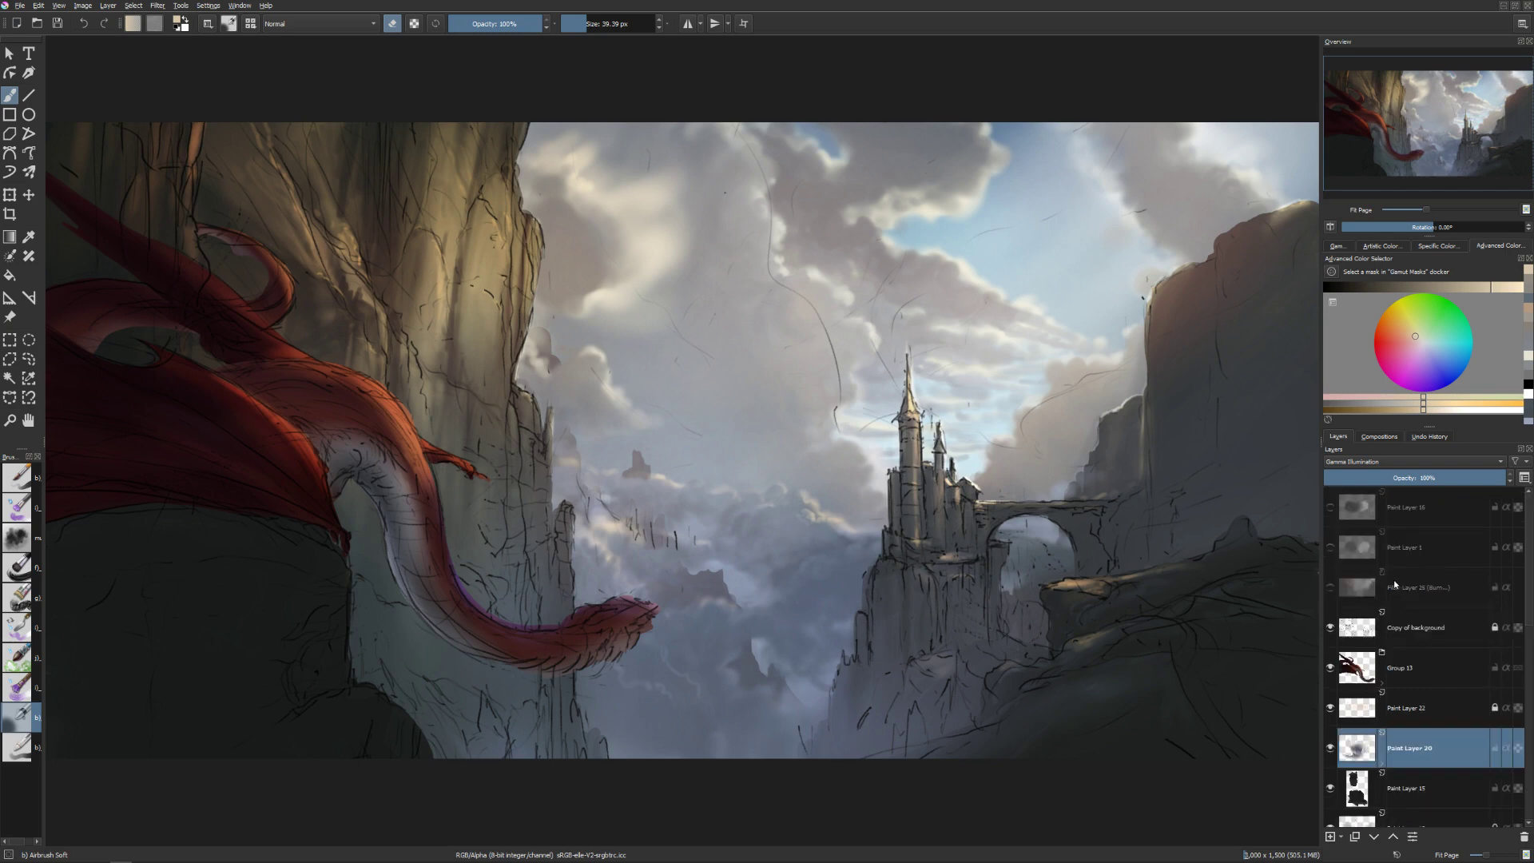
{"action": "left_click", "coordinate": [1369, 632]}
{"action": "left_click_drag", "start_coordinate": [1447, 478], "coordinate": [1427, 479]}
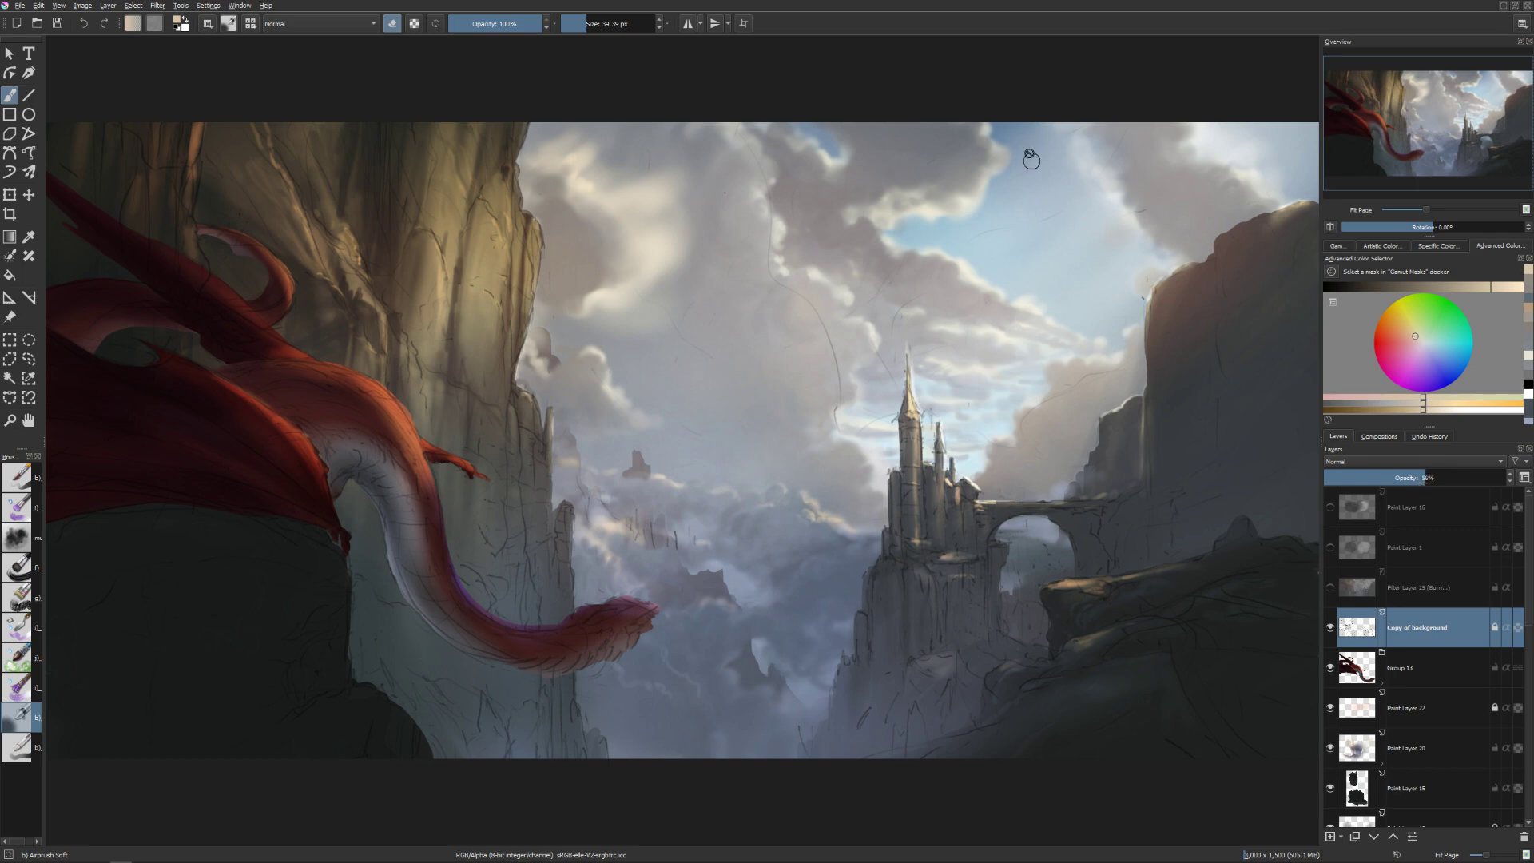
{"action": "left_click", "coordinate": [1019, 98]}
{"action": "key", "text": "Tab"}
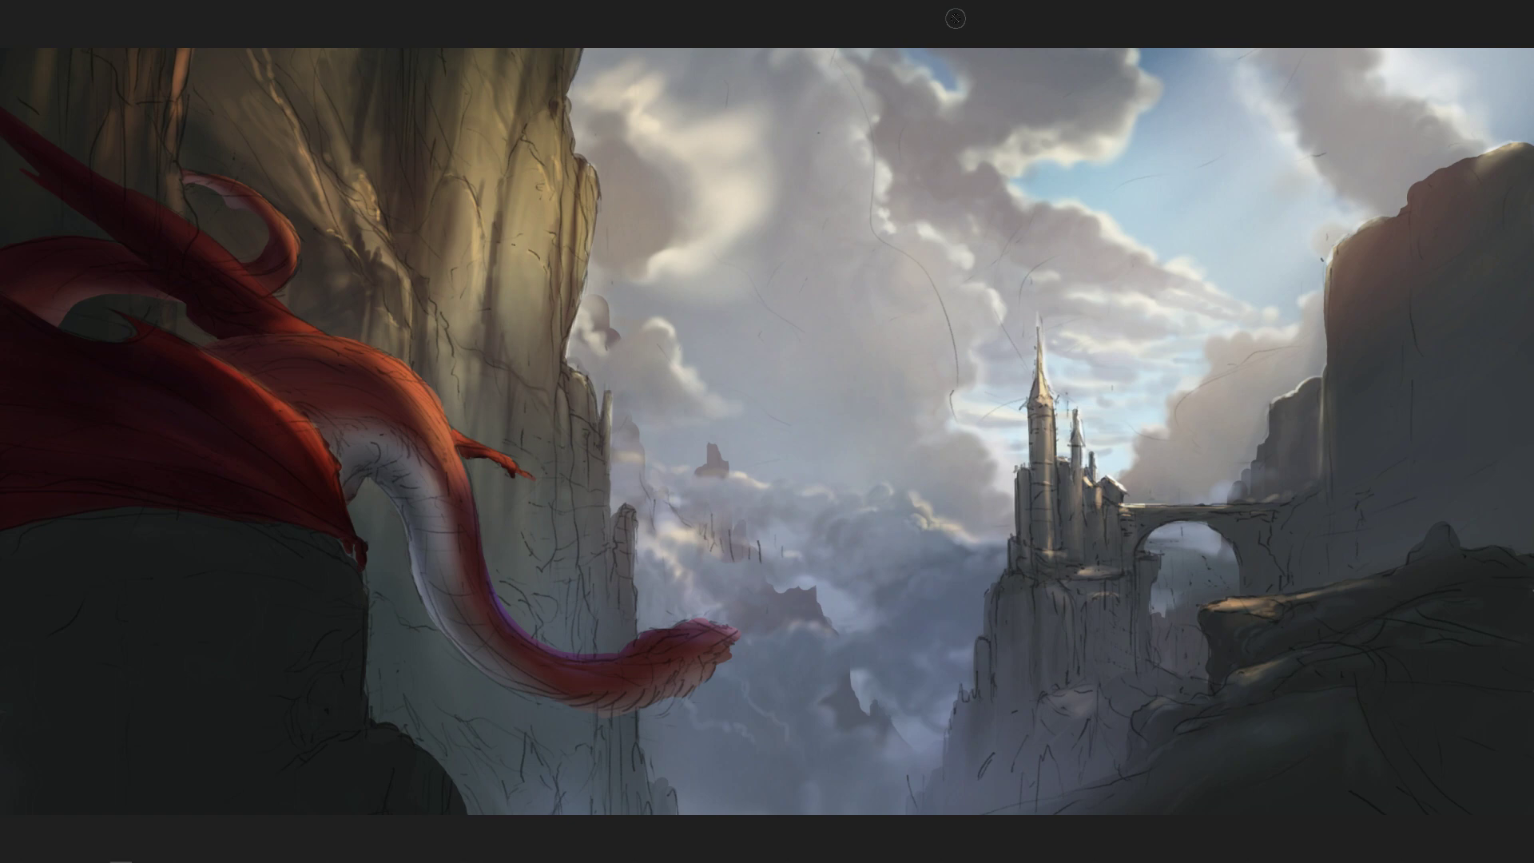
Check the painting's values in greyscale soft proofing, then return to full colour.
{"action": "key", "text": "ctrl+y"}
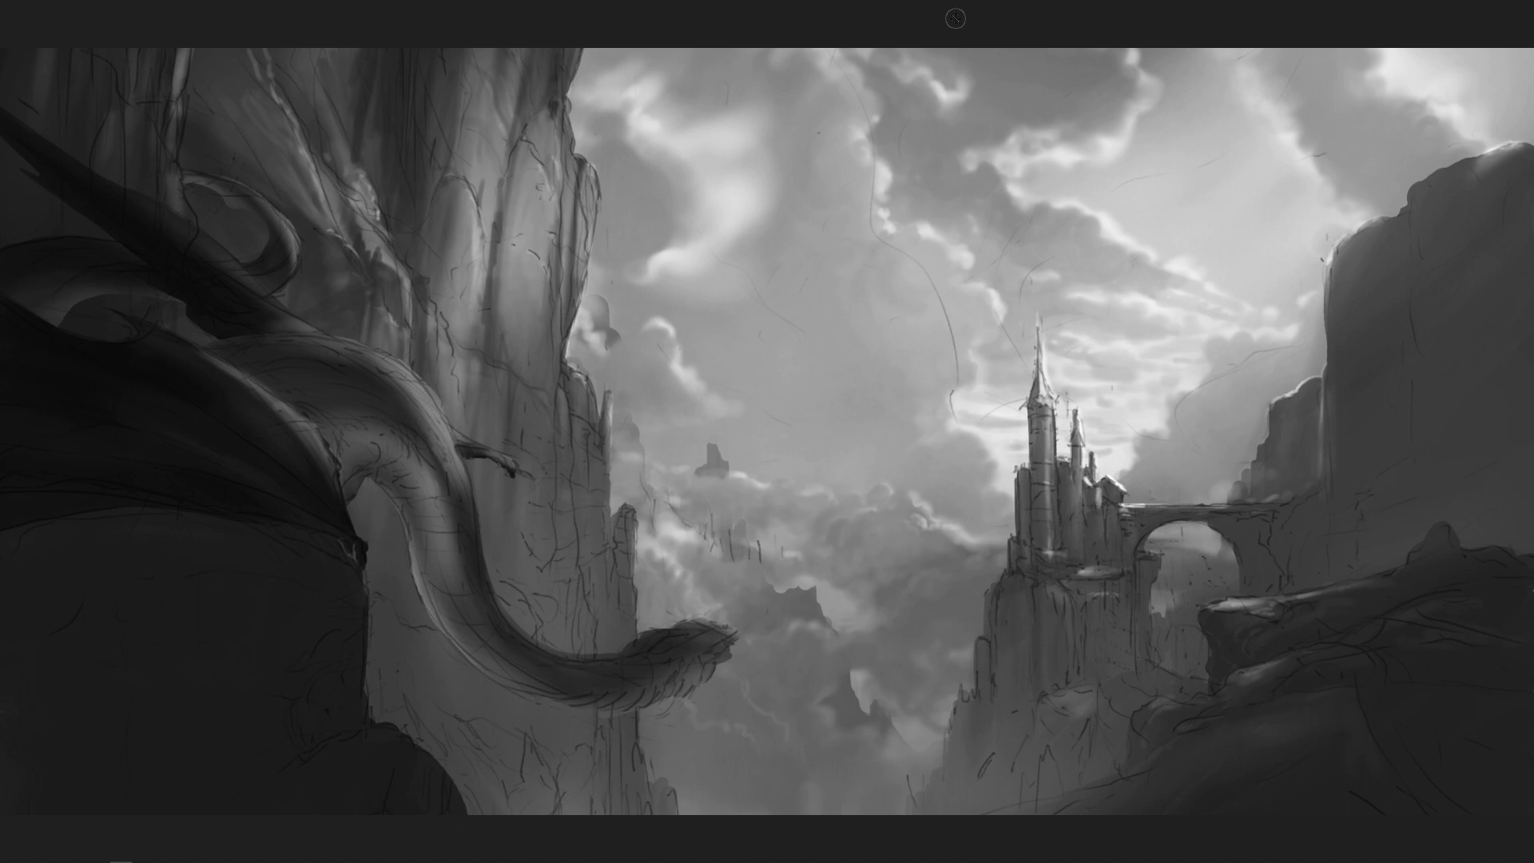
{"action": "key", "text": "ctrl"}
{"action": "key", "text": "ctrl+y"}
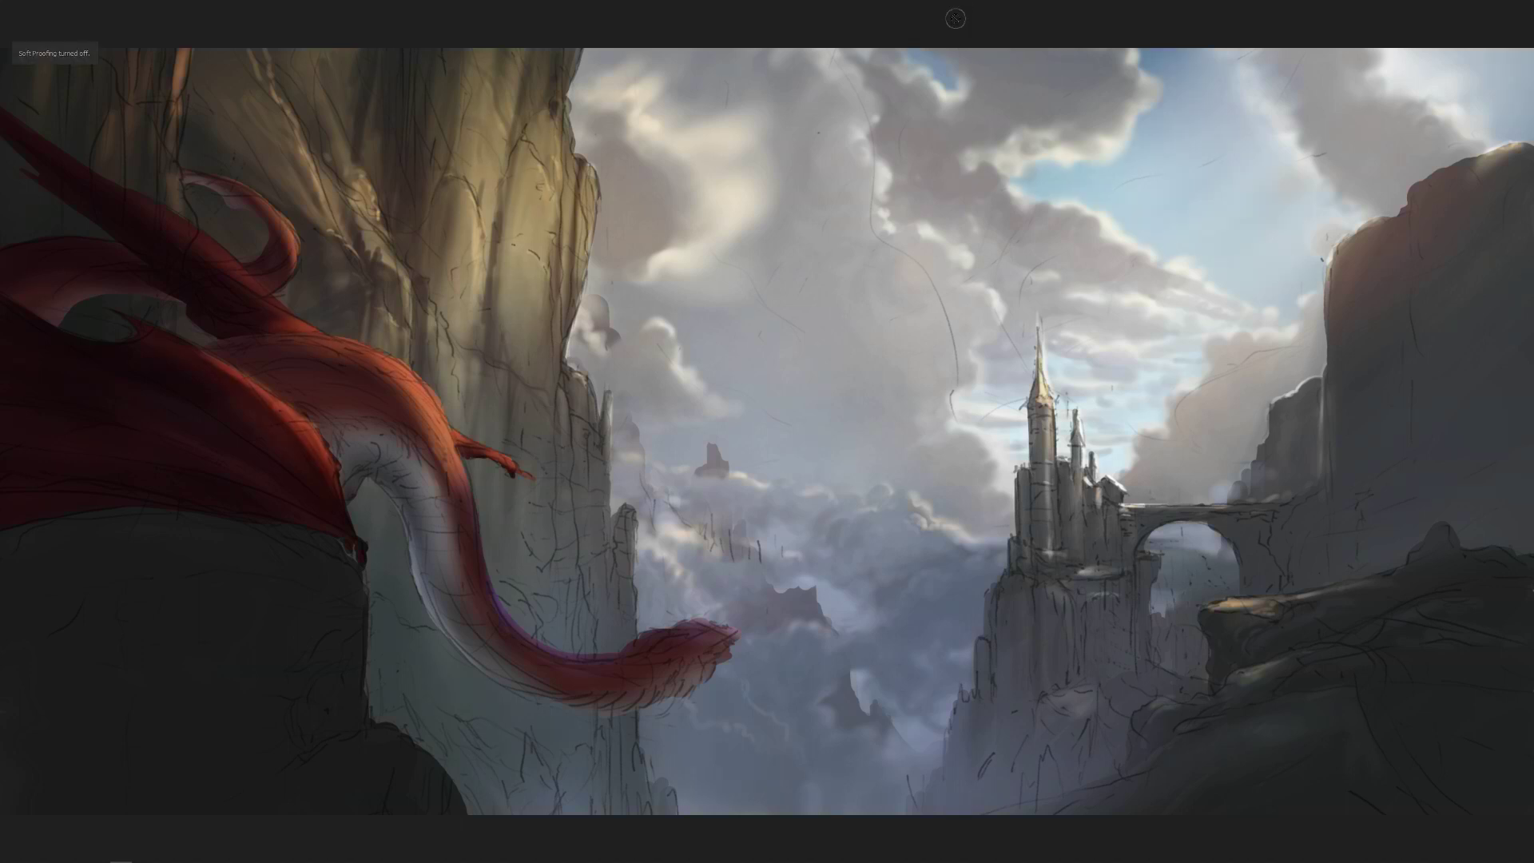
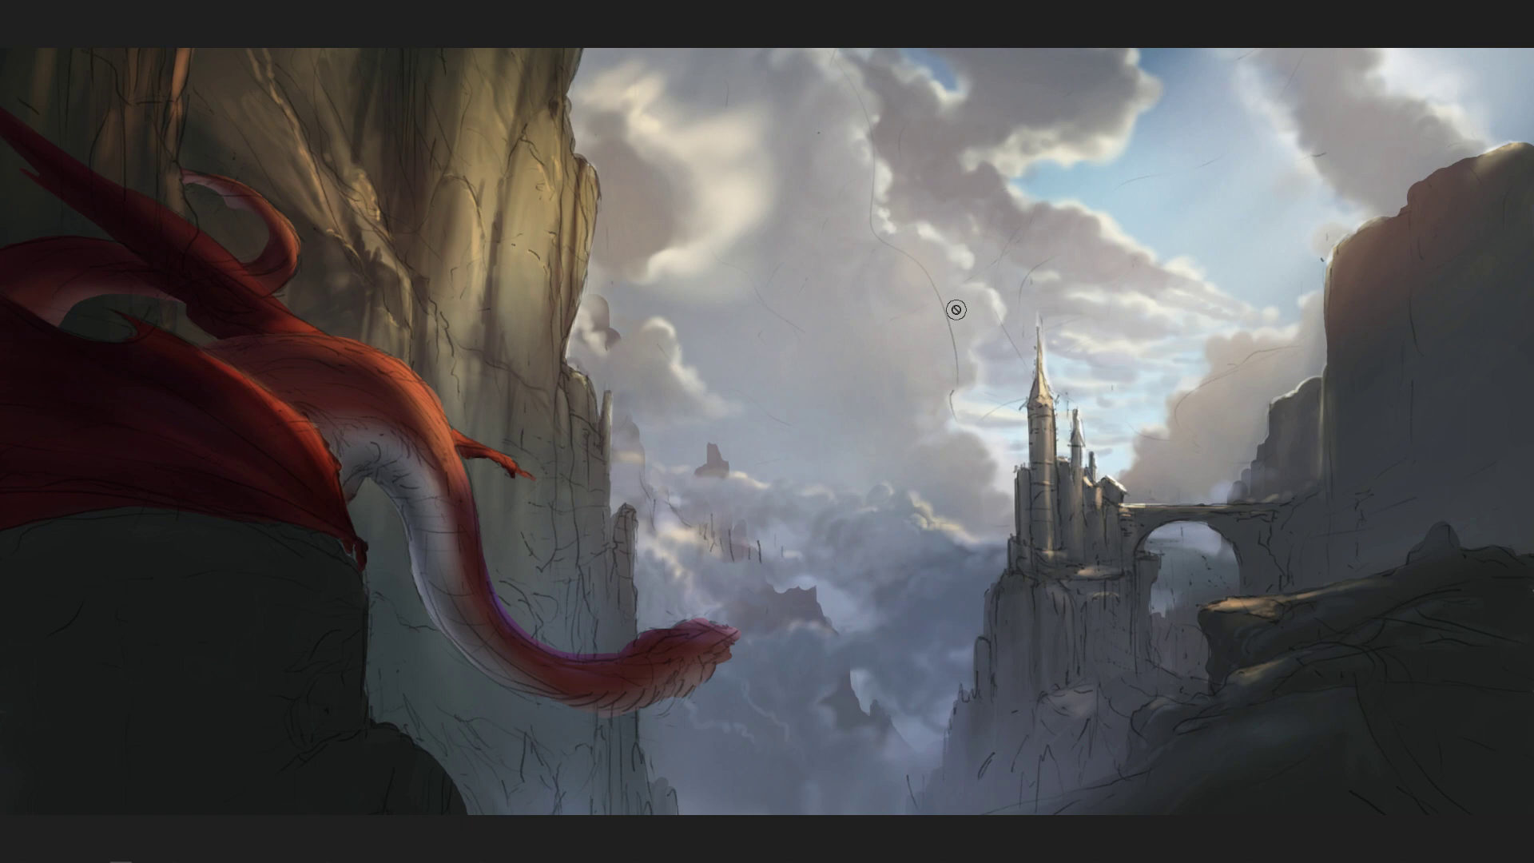
Restore the panels, select Paint Layer 15, and add a new empty paint layer (Paint Layer 25).
{"action": "key", "text": "Tab"}
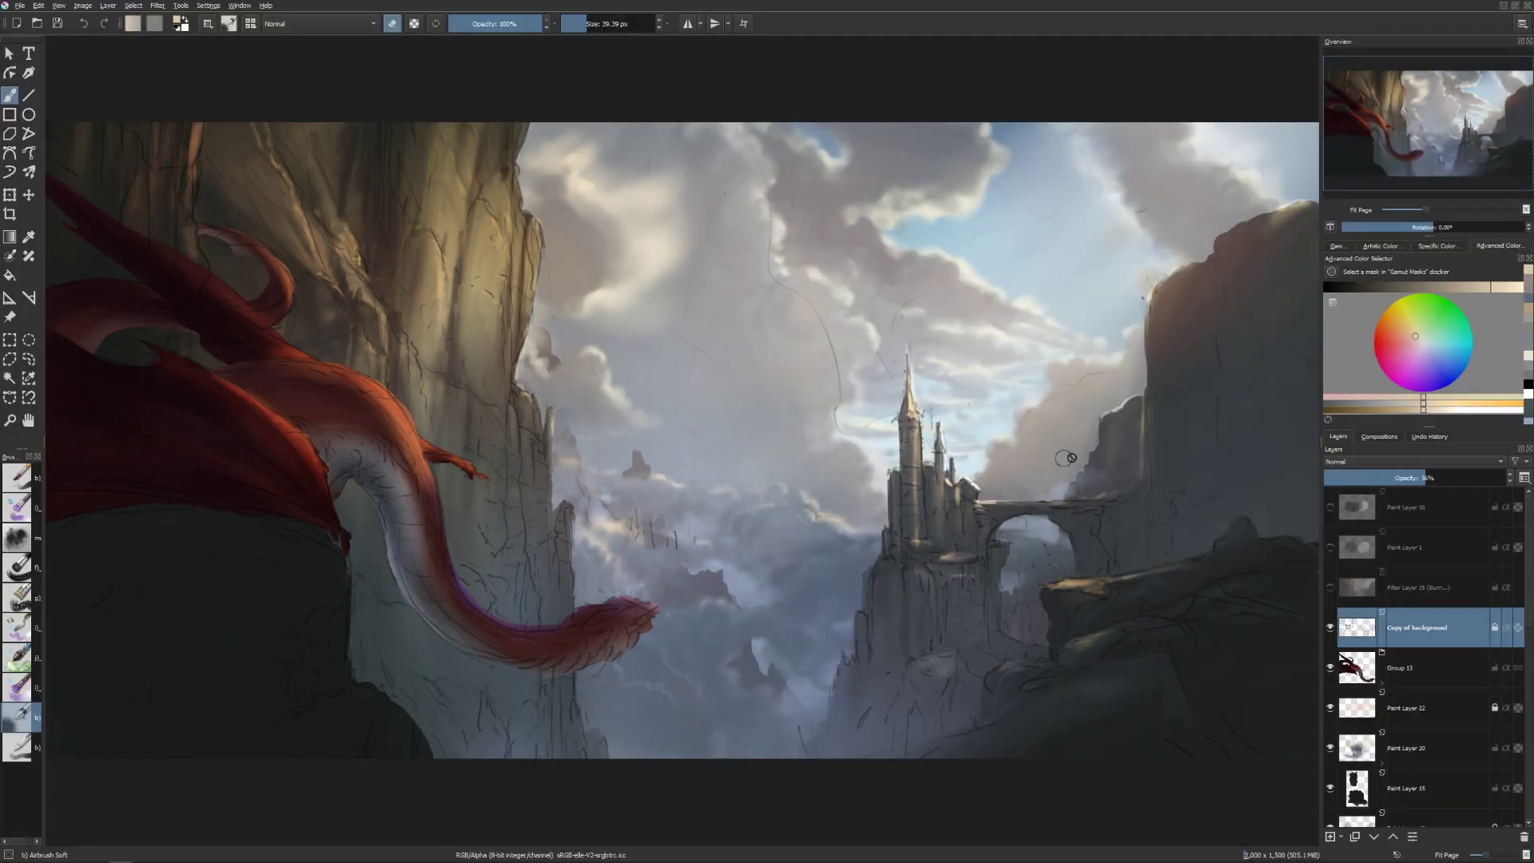
{"action": "left_click", "coordinate": [1366, 669]}
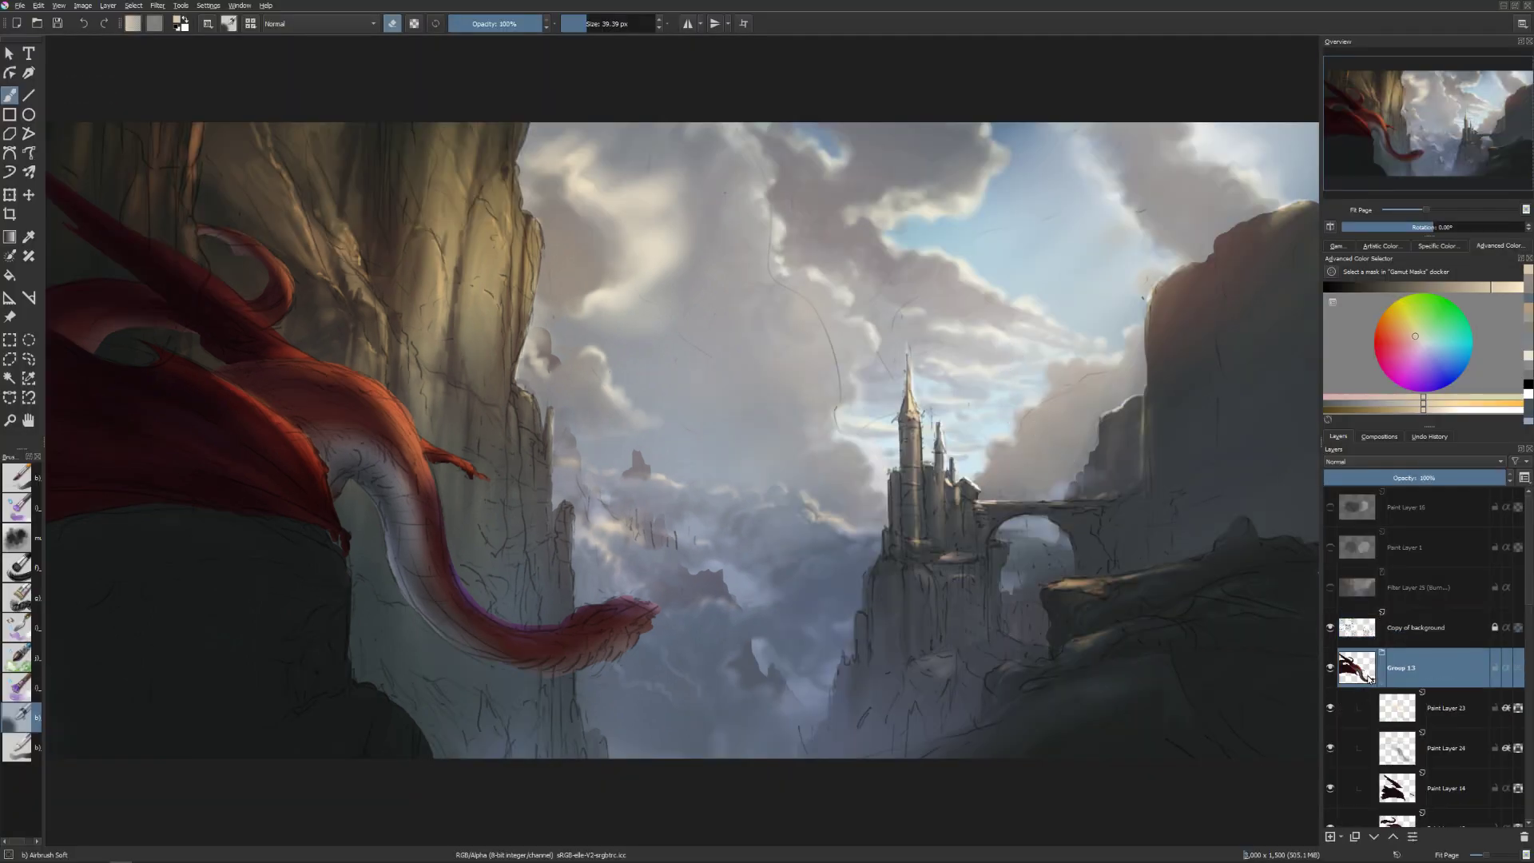
{"action": "left_click", "coordinate": [1370, 678]}
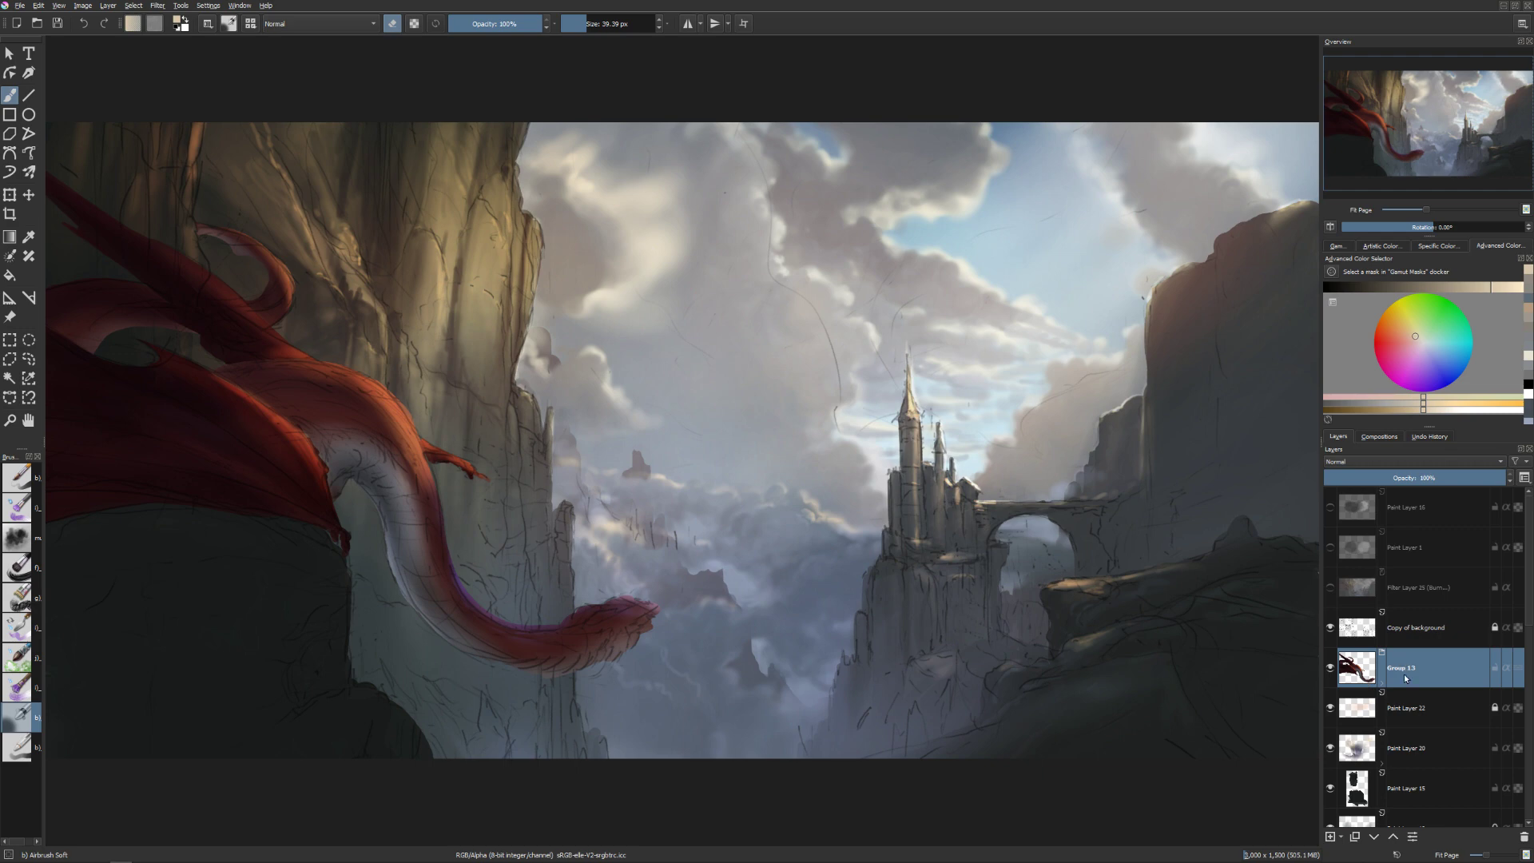
{"action": "left_click", "coordinate": [1363, 705]}
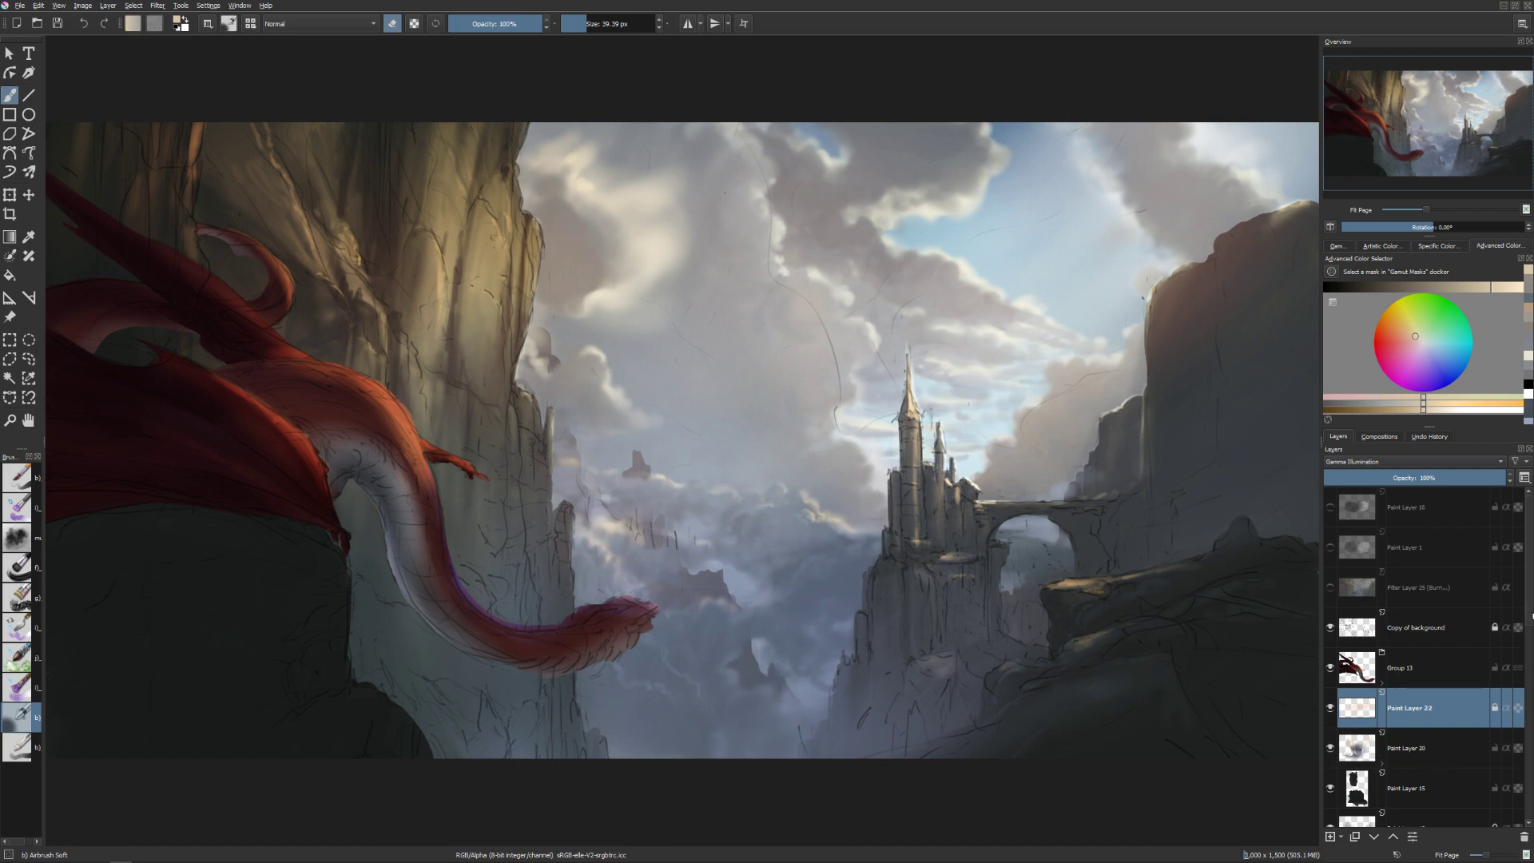
{"action": "scroll", "coordinate": [1372, 701], "scroll_direction": "down", "scroll_amount": 2}
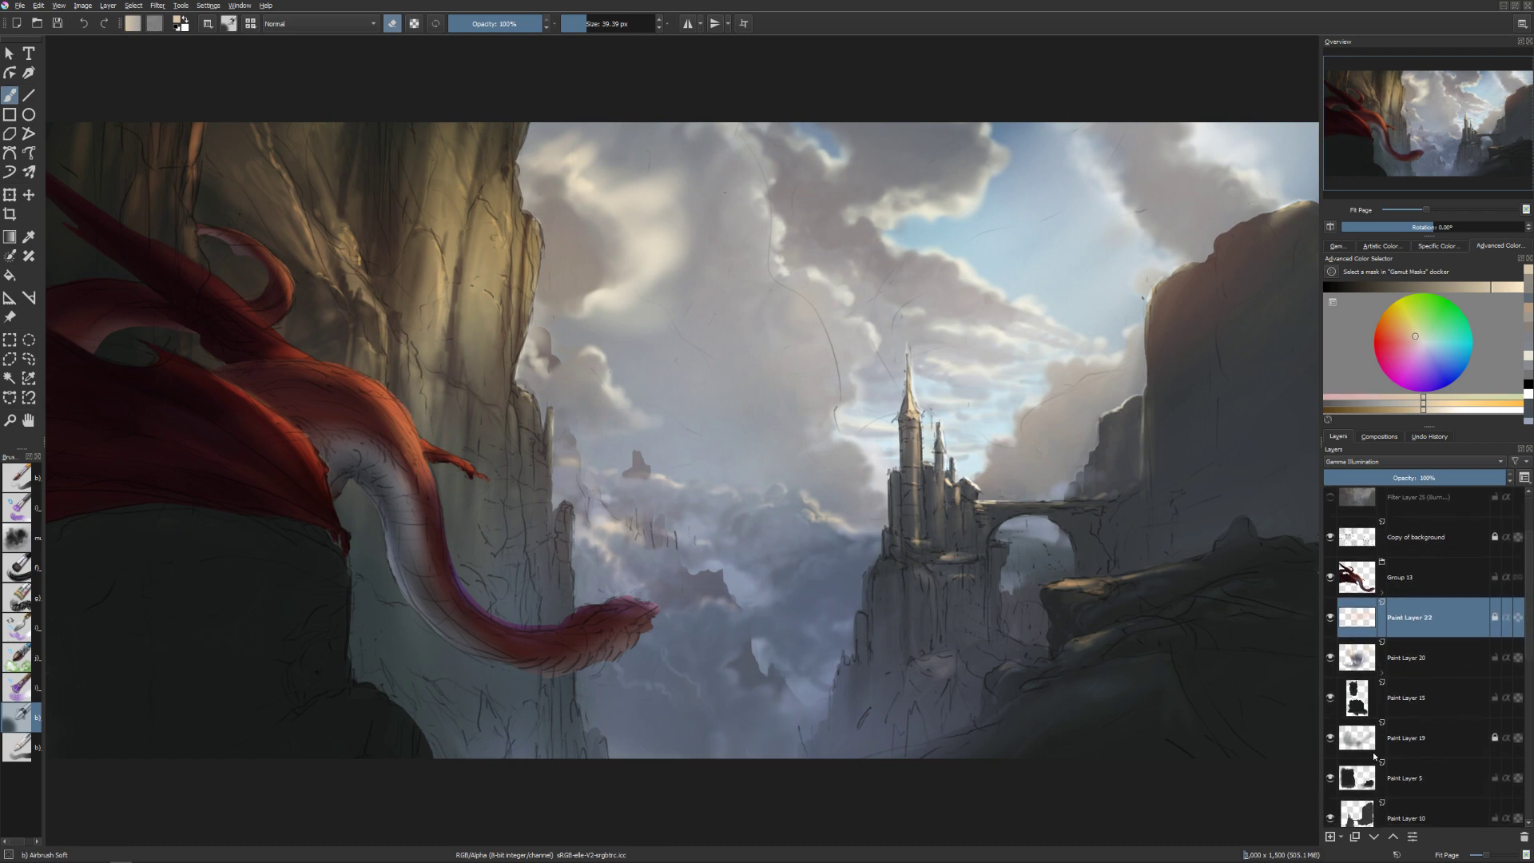
{"action": "left_click", "coordinate": [1374, 704]}
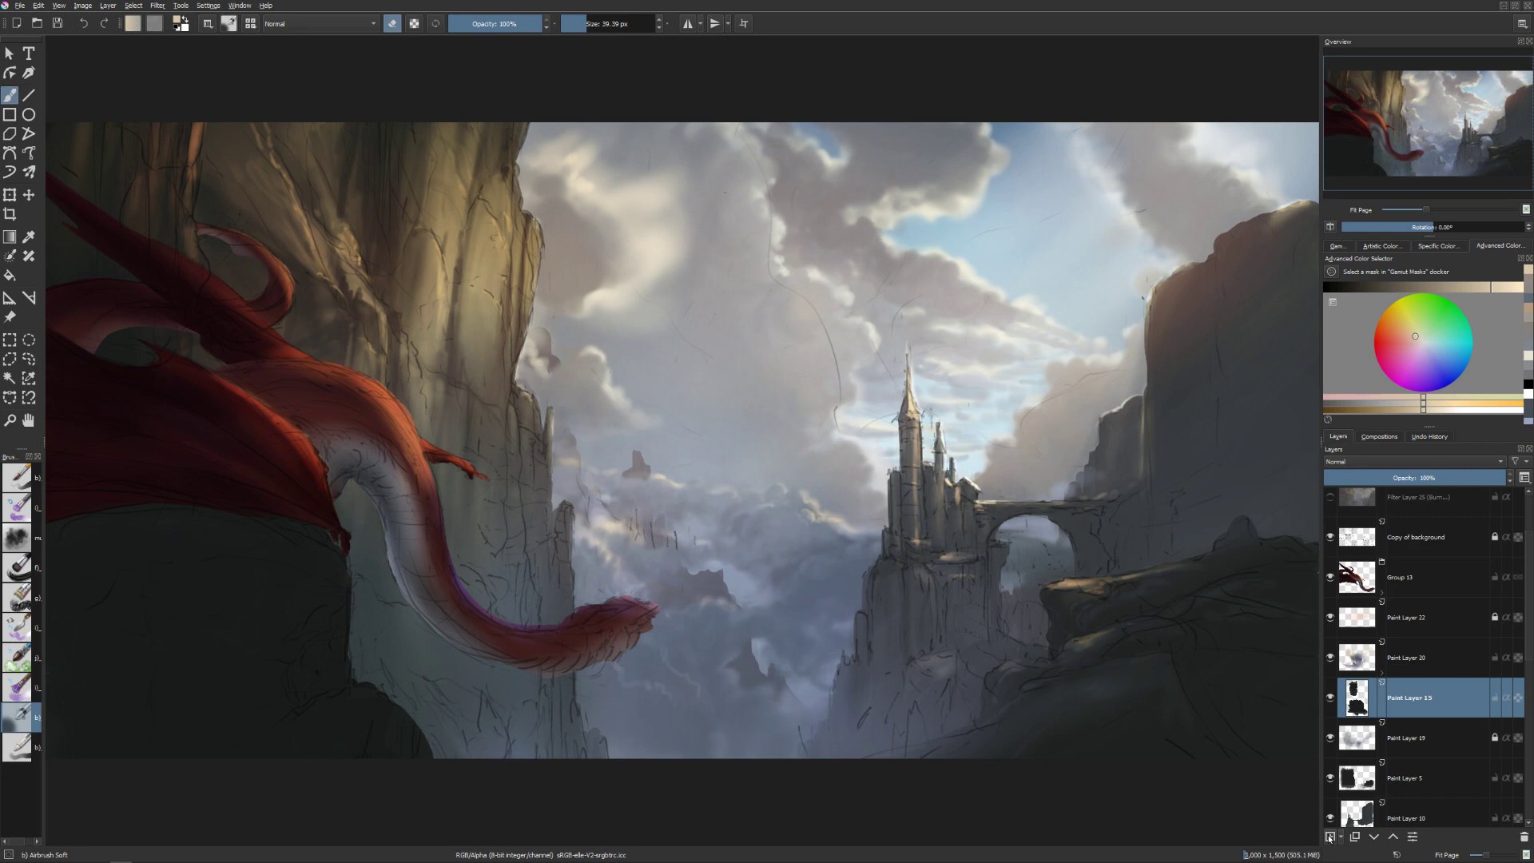
{"action": "left_click", "coordinate": [1330, 836]}
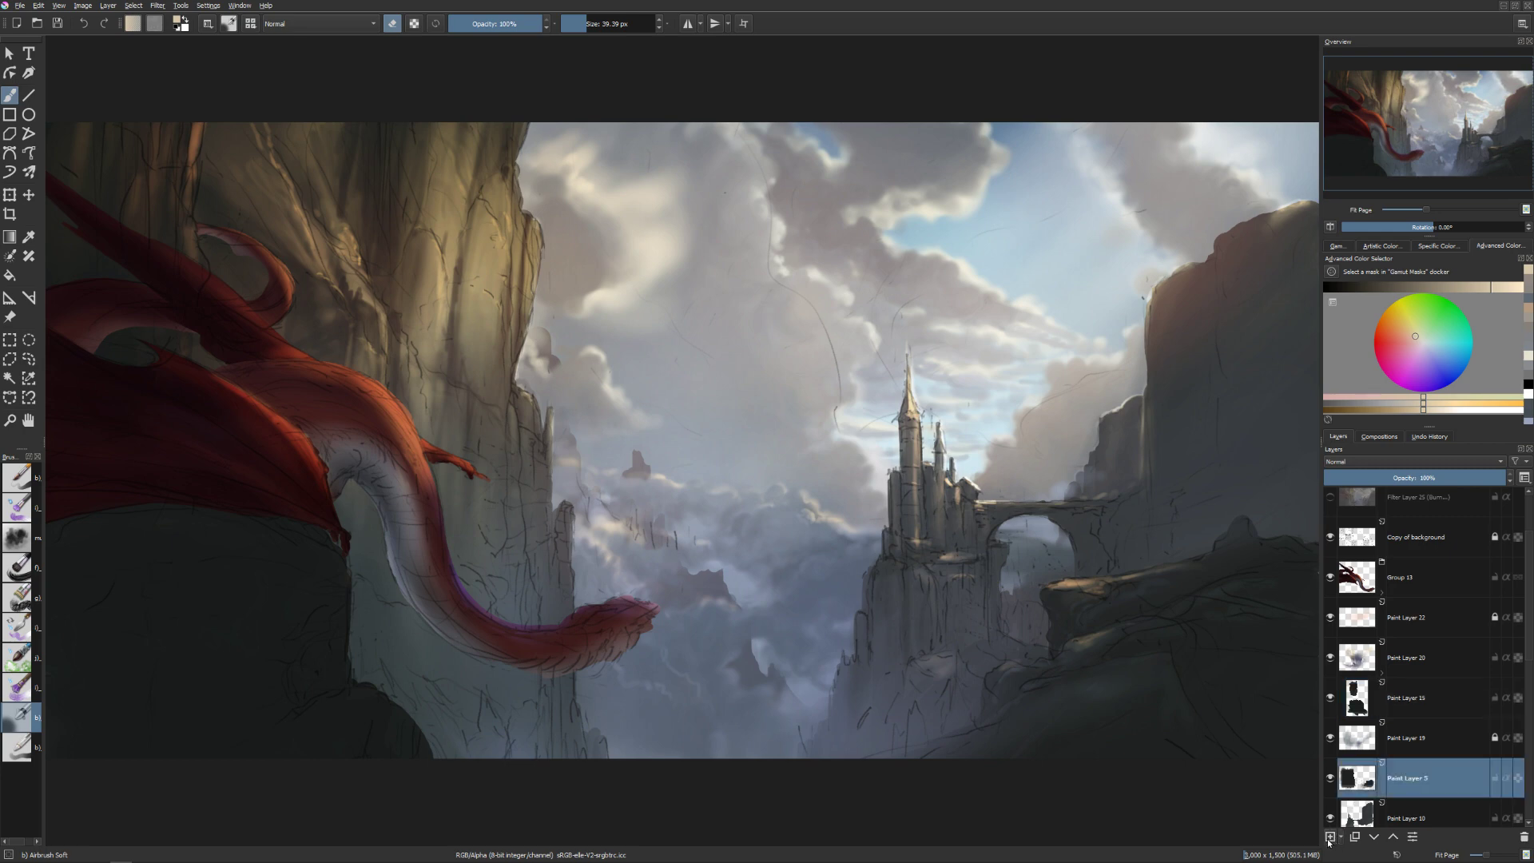
Sample a dark grey-green from the rocks, darken it slightly, and undo a test stroke.
{"action": "key", "text": "e"}
{"action": "left_click", "coordinate": [1278, 552], "text": "ctrl"}
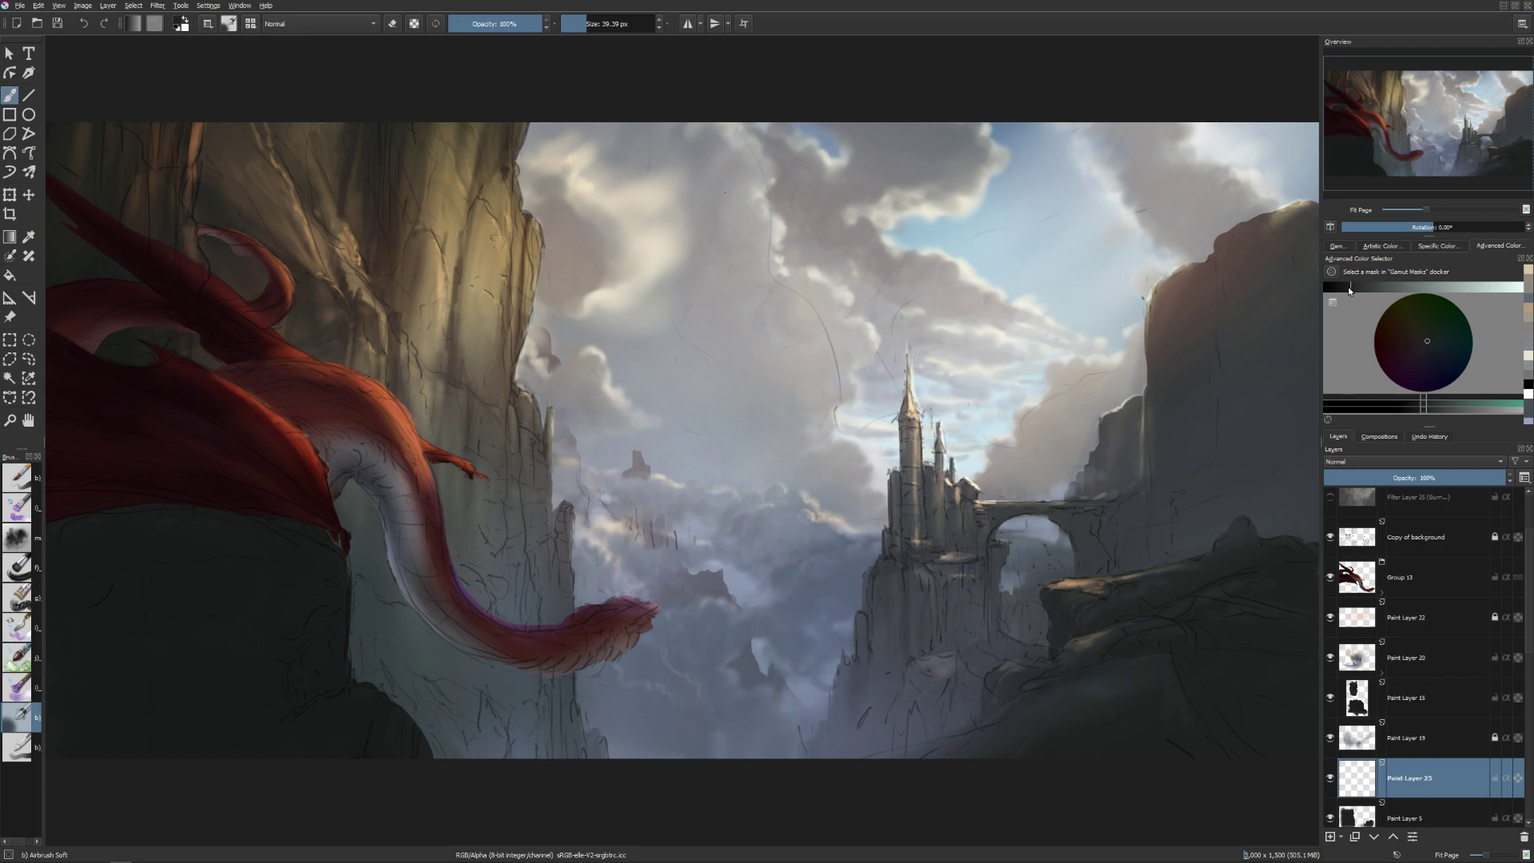
{"action": "left_click", "coordinate": [1346, 289]}
{"action": "mouse_move", "coordinate": [1174, 521]}
{"action": "left_mouse_down"}
{"action": "mouse_move", "coordinate": [1146, 539]}
{"action": "mouse_move", "coordinate": [1167, 512]}
{"action": "left_mouse_up"}
{"action": "key", "text": "ctrl+z"}
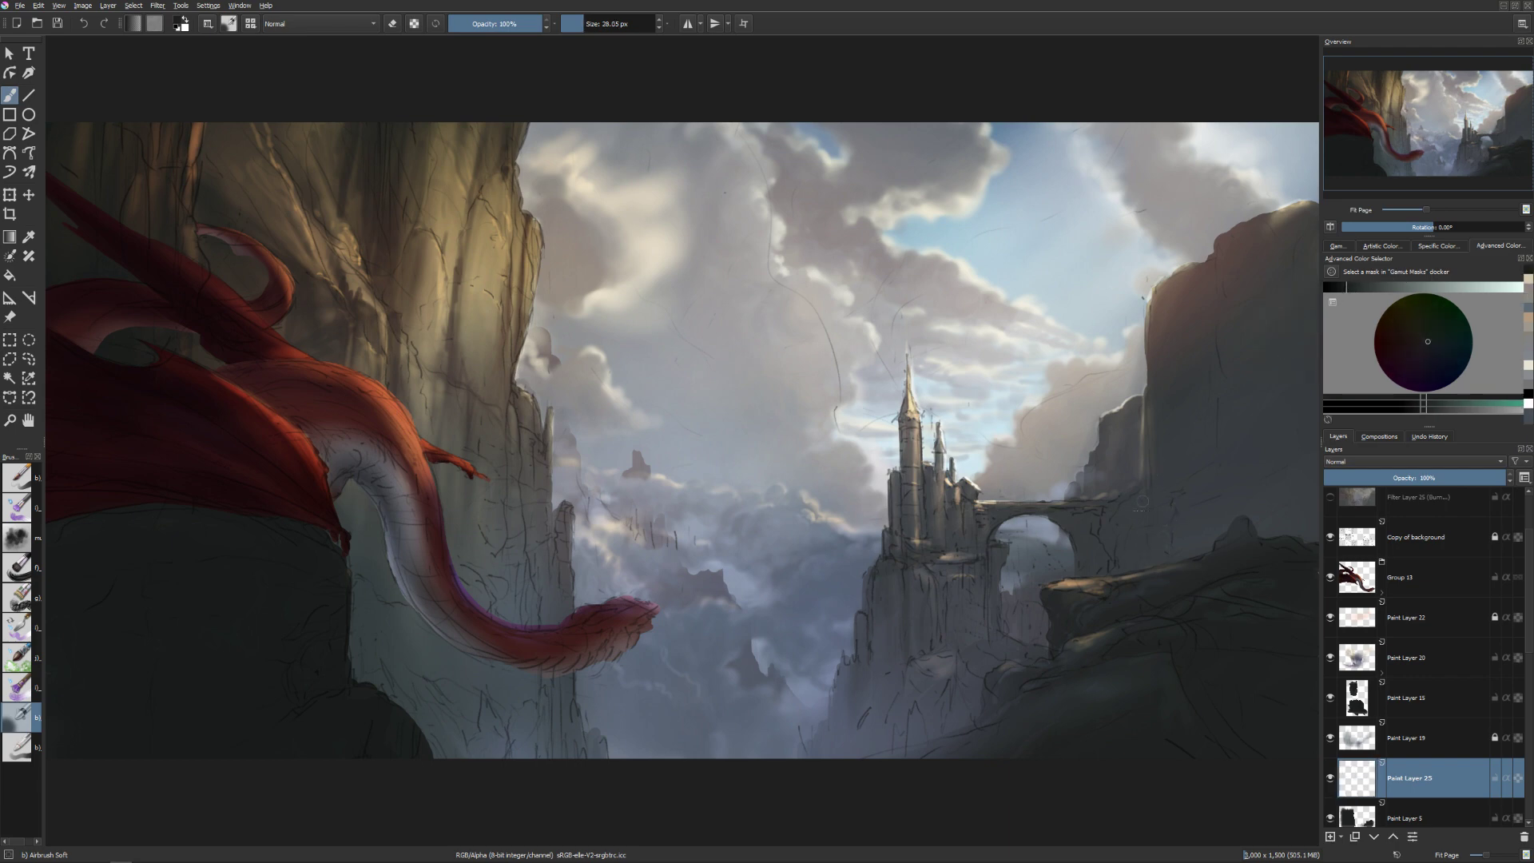
Switch to the Basic-5 Size Opacity brush, zoom toward the castle, and shrink the brush.
{"action": "right_click", "coordinate": [1141, 510]}
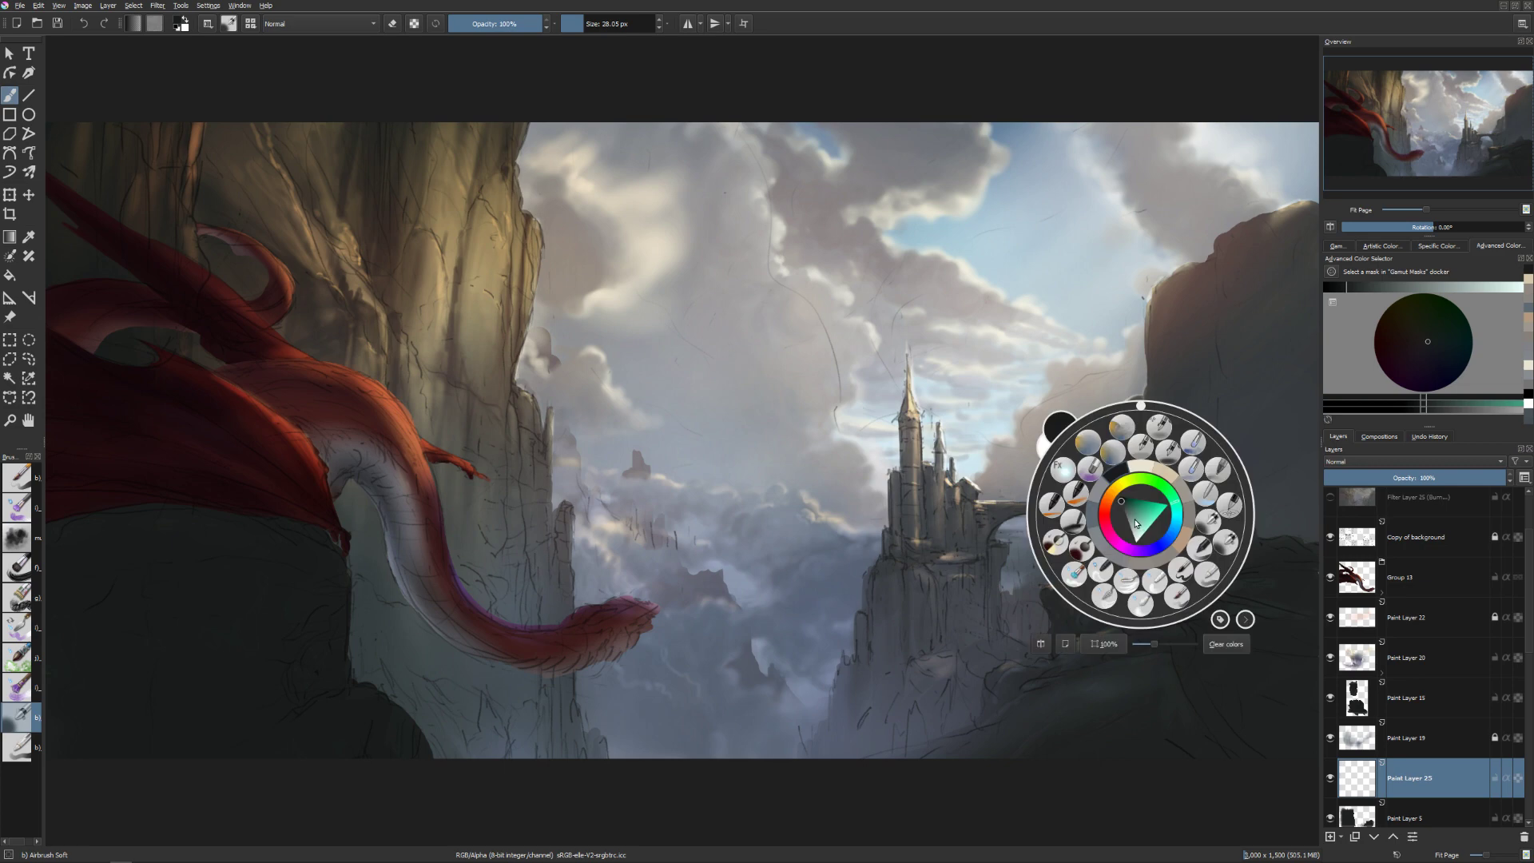
{"action": "left_click", "coordinate": [1178, 596]}
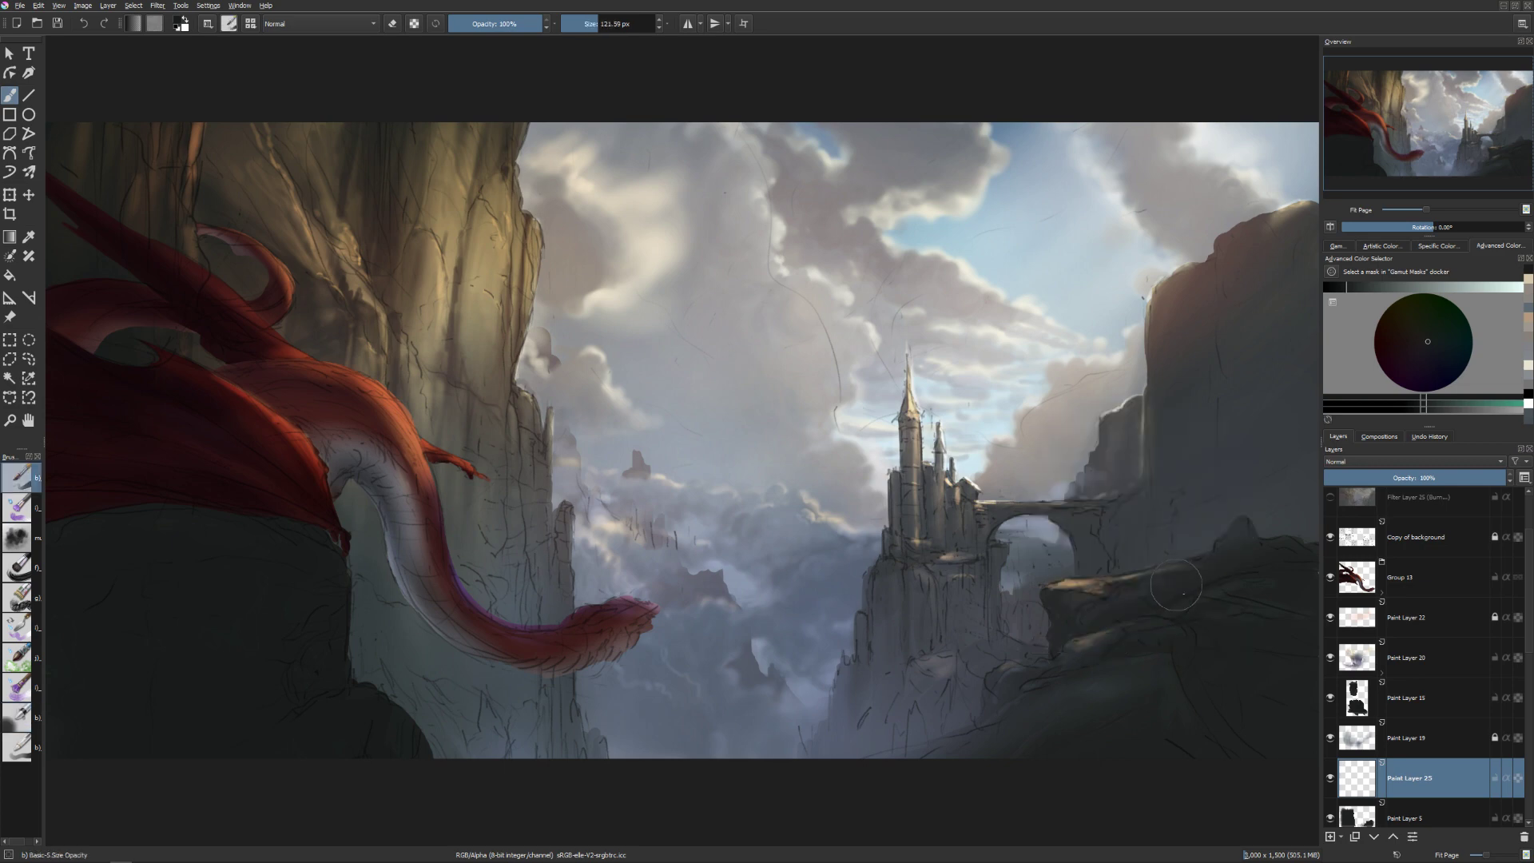
{"action": "left_click_drag", "start_coordinate": [1177, 580], "coordinate": [1169, 485]}
{"action": "key", "text": "ctrl+z"}
{"action": "left_click_drag", "start_coordinate": [1125, 573], "coordinate": [1076, 573]}
{"action": "key", "text": "bracketleft"}
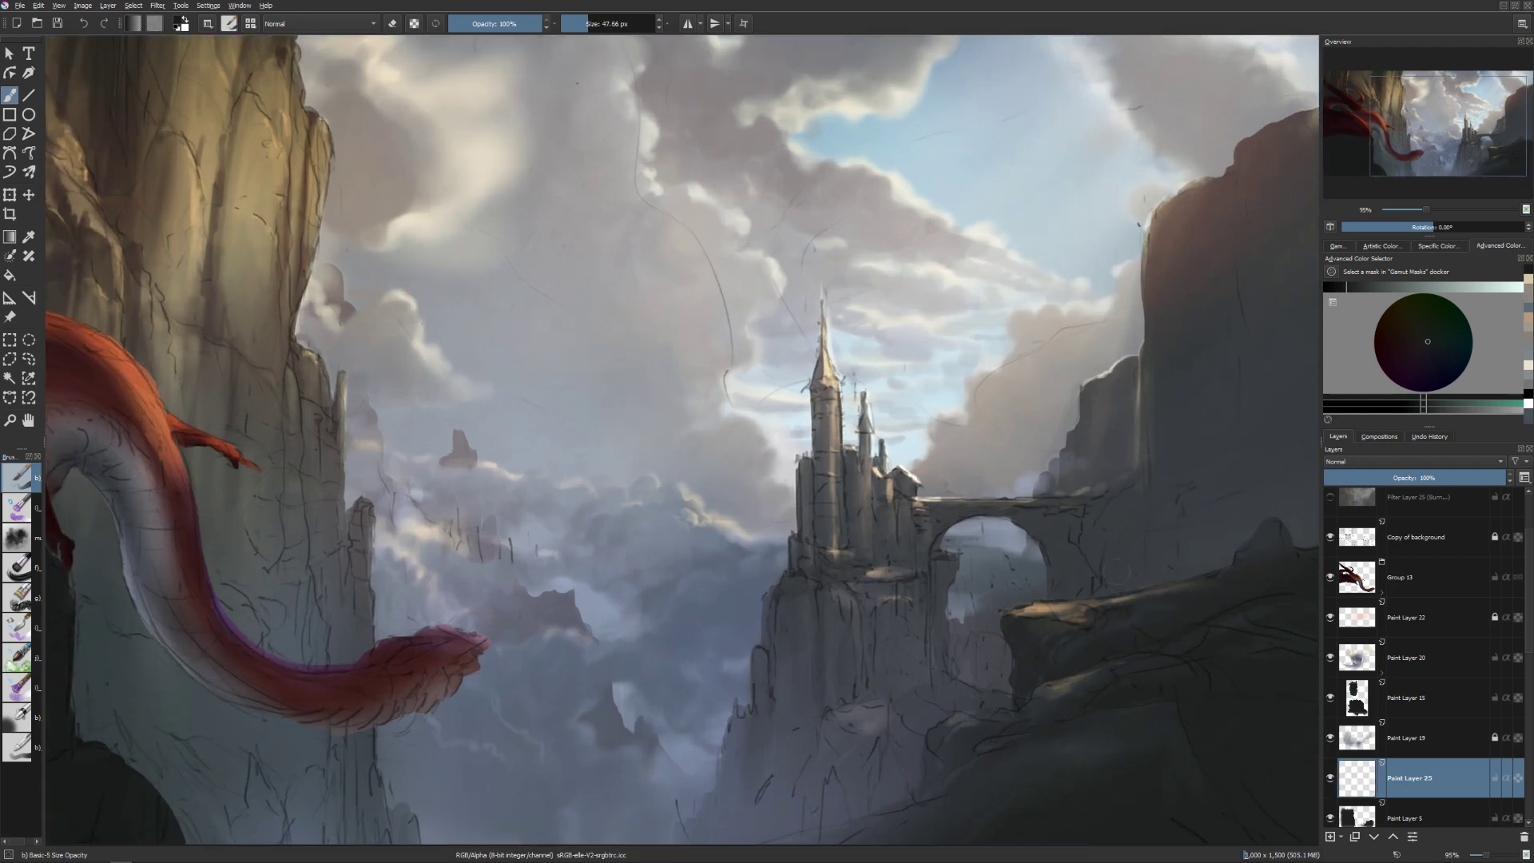
{"action": "key", "text": "bracketleft"}
{"action": "key", "text": "bracketleft"}
Paint the small dark figure's shape on the rock face beside the bridge with a fine brush.
{"action": "scroll", "coordinate": [1183, 564], "scroll_direction": "up", "scroll_amount": 1}
{"action": "left_click_drag", "start_coordinate": [1135, 555], "coordinate": [1028, 540]}
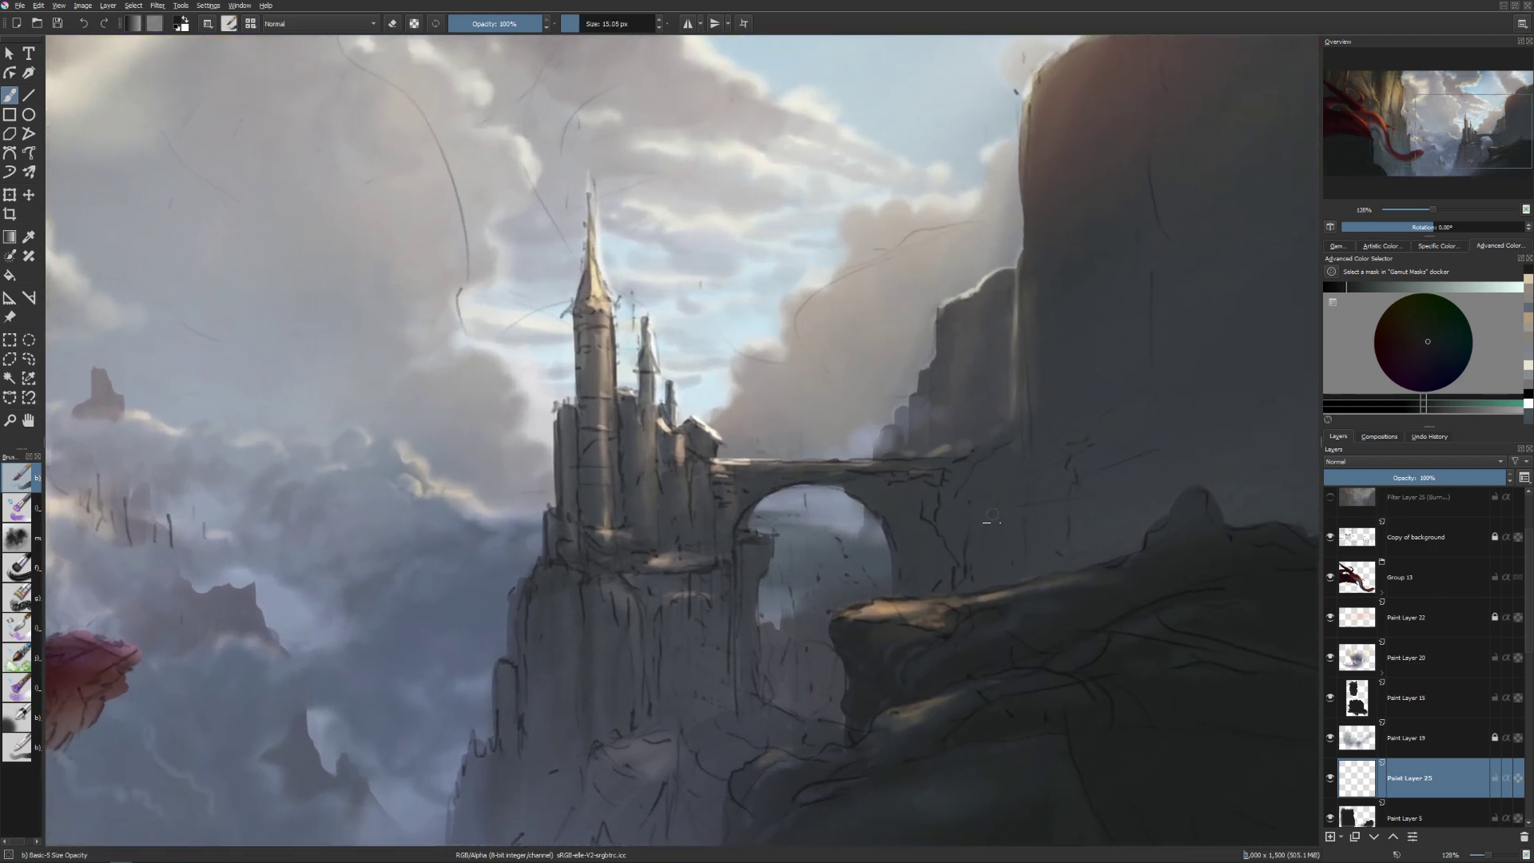
{"action": "left_click_drag", "start_coordinate": [998, 507], "coordinate": [990, 506]}
{"action": "key", "text": "bracketleft"}
{"action": "key", "text": "bracketleft"}
{"action": "key", "text": "bracketleft"}
{"action": "key", "text": "bracketleft"}
{"action": "key", "text": "bracketleft"}
{"action": "left_click_drag", "start_coordinate": [994, 537], "coordinate": [989, 519]}
{"action": "mouse_move", "coordinate": [981, 553]}
{"action": "left_mouse_down", "text": "shift"}
{"action": "mouse_move", "coordinate": [1000, 517]}
{"action": "mouse_move", "coordinate": [1001, 568]}
{"action": "left_mouse_up", "text": "shift"}
{"action": "key", "text": "bracketright"}
{"action": "key", "text": "bracketright"}
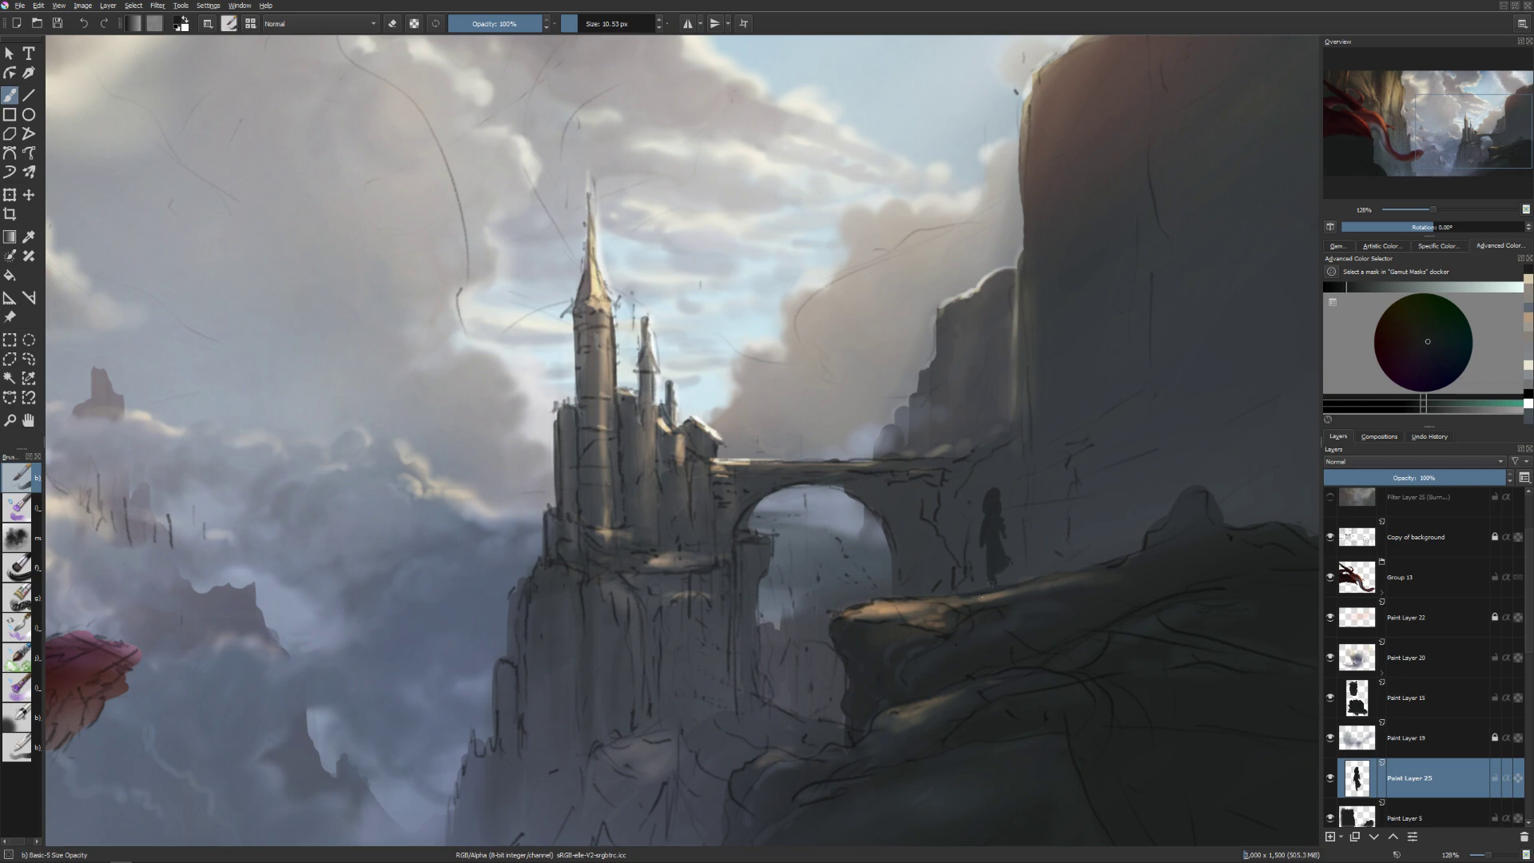
Refine the figure's silhouette by alternating eraser and brush at smaller sizes.
{"action": "key", "text": "e"}
{"action": "key", "text": "e"}
{"action": "key", "text": "bracketleft"}
{"action": "key", "text": "bracketleft"}
{"action": "left_click_drag", "start_coordinate": [990, 538], "coordinate": [1000, 535], "text": "shift"}
{"action": "key", "text": "bracketleft"}
{"action": "key", "text": "bracketleft"}
{"action": "key", "text": "e"}
{"action": "key", "text": "e"}
{"action": "key", "text": "e"}
{"action": "key", "text": "e"}
{"action": "key", "text": "e"}
{"action": "key", "text": "e"}
{"action": "key", "text": "e"}
{"action": "left_click_drag", "start_coordinate": [997, 548], "coordinate": [1008, 548], "text": "shift"}
{"action": "key", "text": "e"}
{"action": "key", "text": "e"}
{"action": "key", "text": "e"}
{"action": "key", "text": "e"}
{"action": "key", "text": "e"}
{"action": "key", "text": "e"}
{"action": "key", "text": "e"}
{"action": "key", "text": "ctrl+t"}
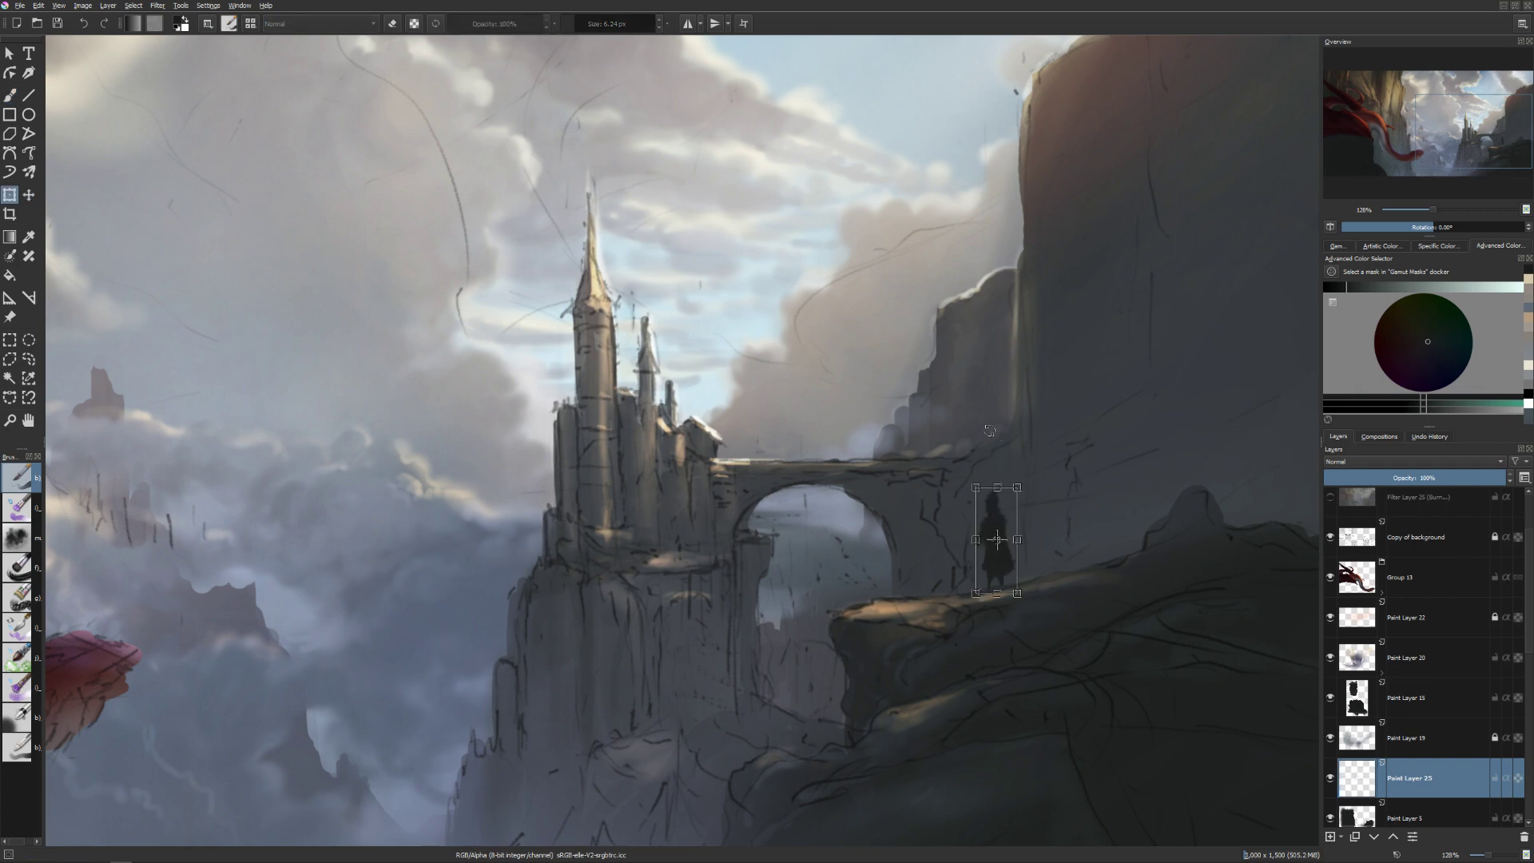
Stretch the silhouetted figure slightly taller with a transform.
{"action": "left_click_drag", "start_coordinate": [997, 487], "coordinate": [997, 478]}
{"action": "key", "text": "b"}
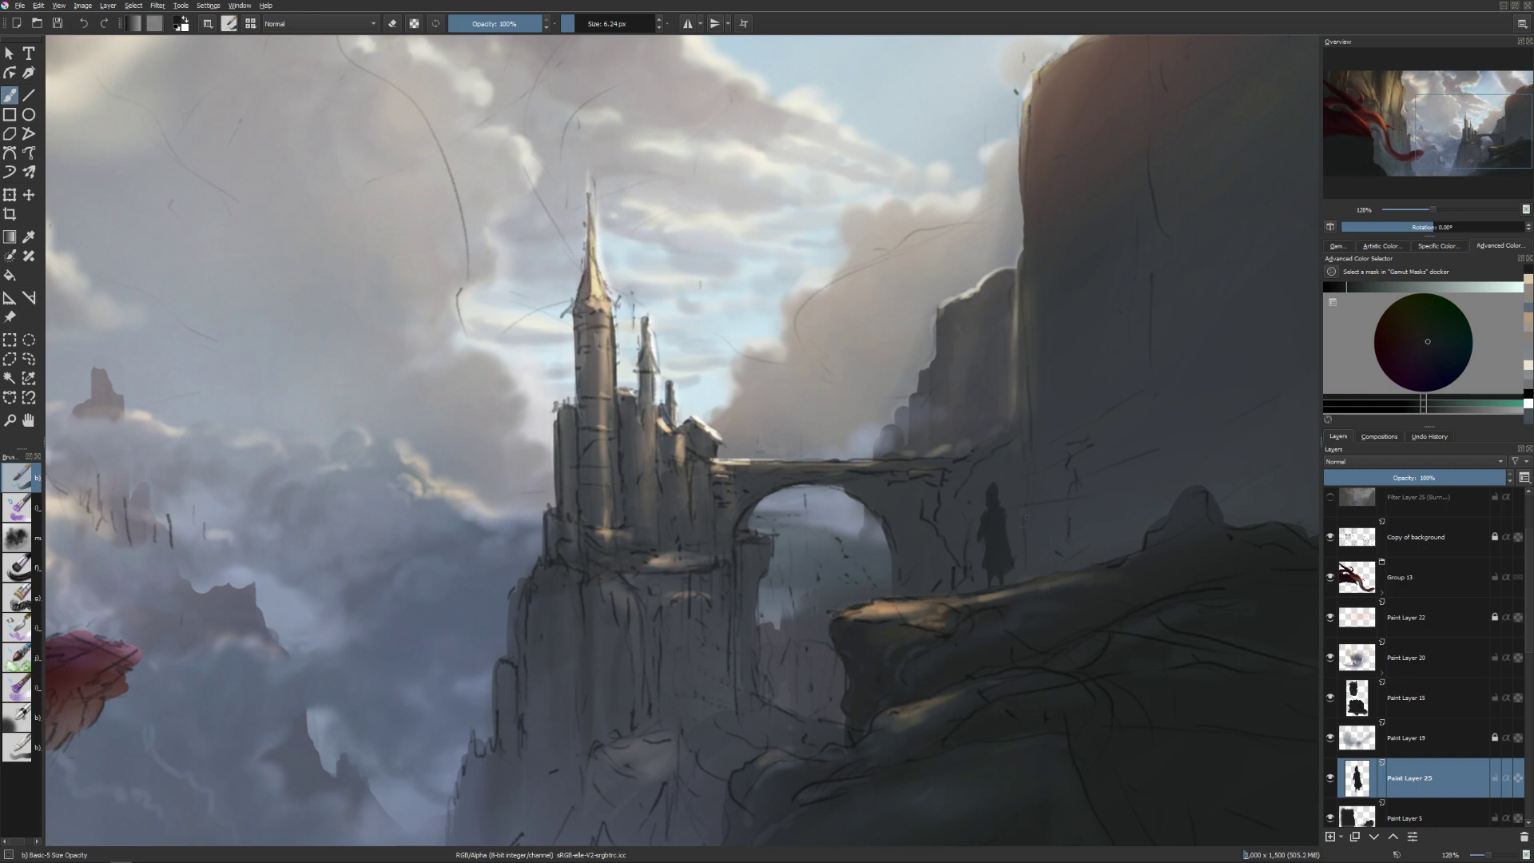
{"action": "key", "text": "e"}
{"action": "key", "text": "e"}
{"action": "key", "text": "e"}
{"action": "key", "text": "e"}
{"action": "key", "text": "e"}
{"action": "key", "text": "e"}
{"action": "key", "text": "e"}
{"action": "key", "text": "e"}
{"action": "key", "text": "ctrl+t"}
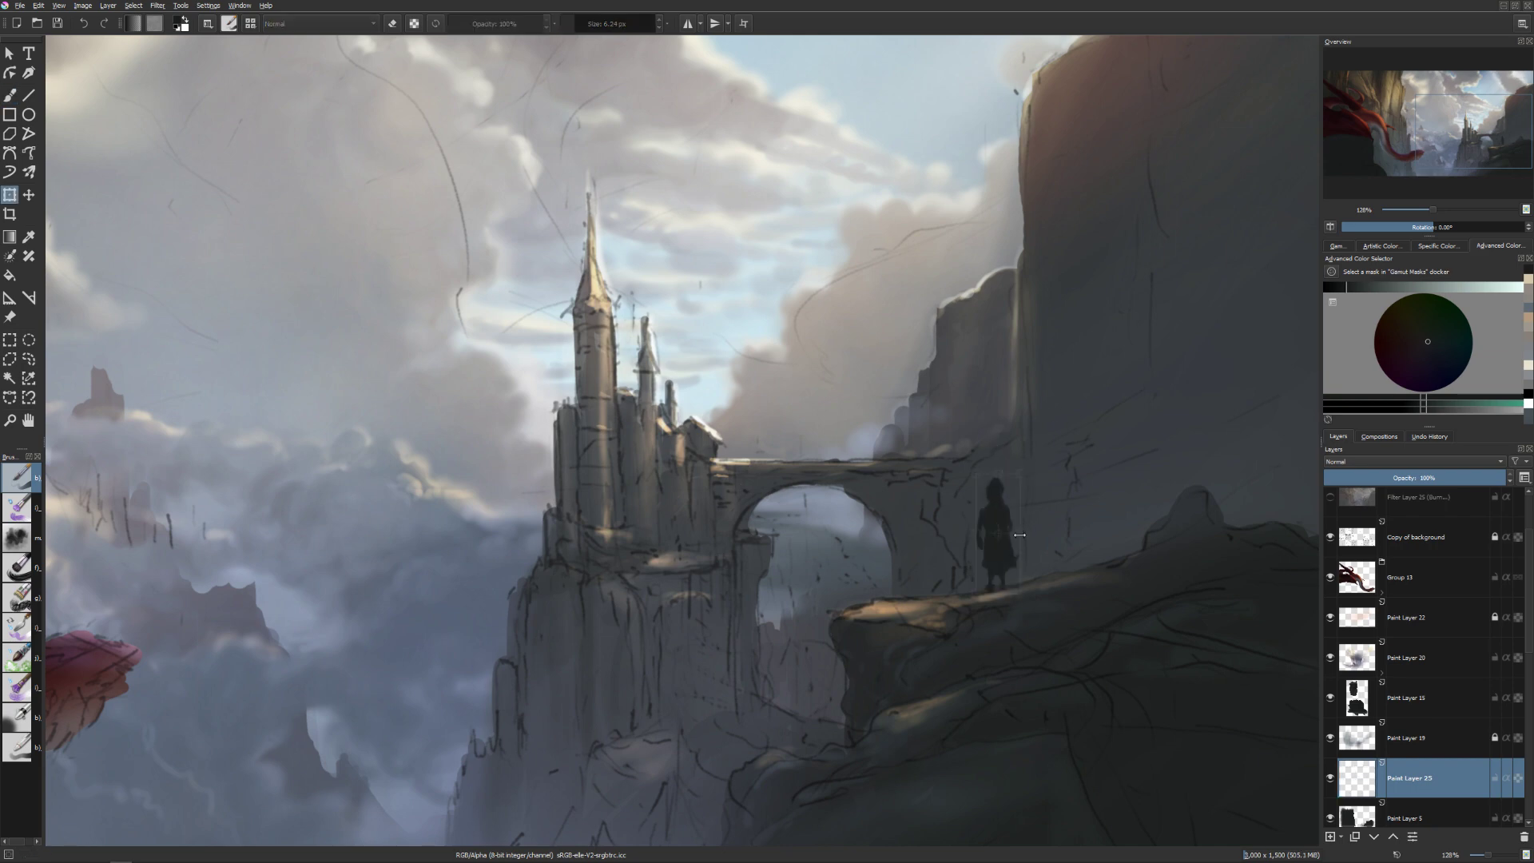
{"action": "key", "text": "b"}
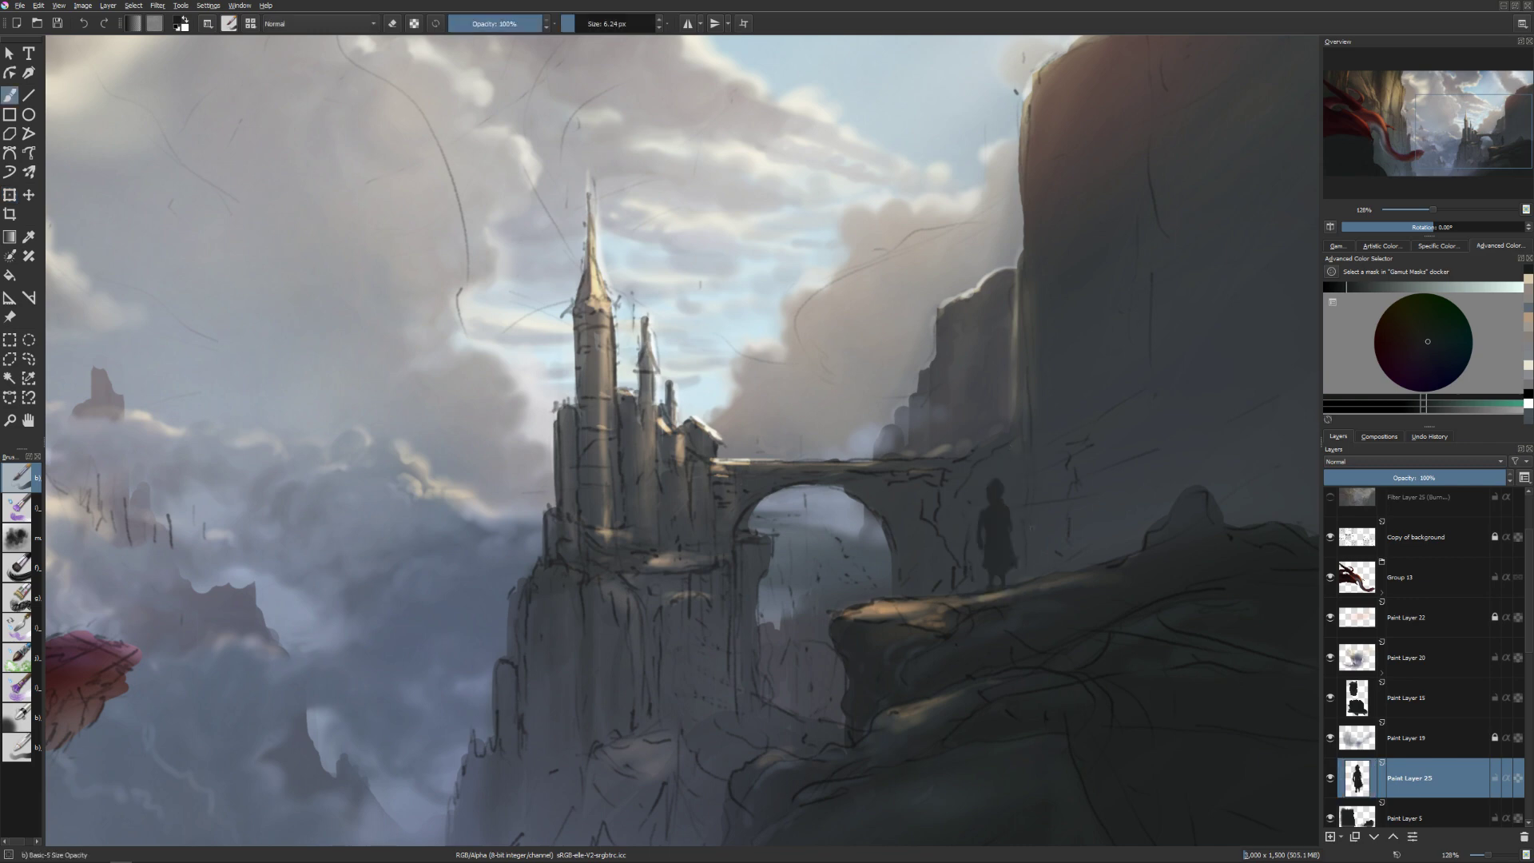
Move the figure left and down onto the ledge, nudge it about 25 px left, and zoom out.
{"action": "key", "text": "m"}
{"action": "left_click_drag", "start_coordinate": [1030, 550], "coordinate": [911, 590]}
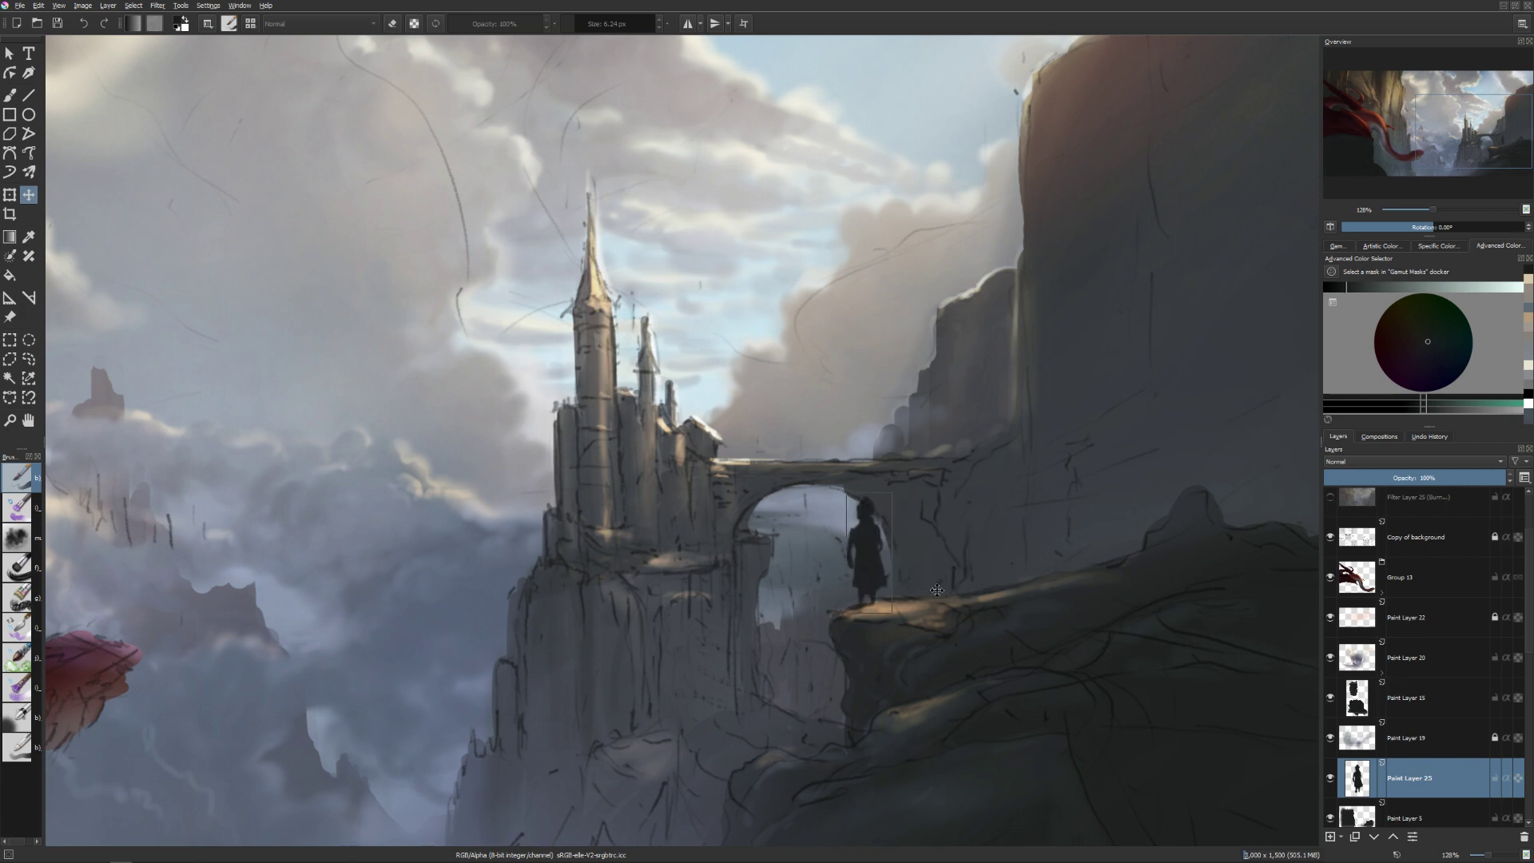
{"action": "key", "text": "b"}
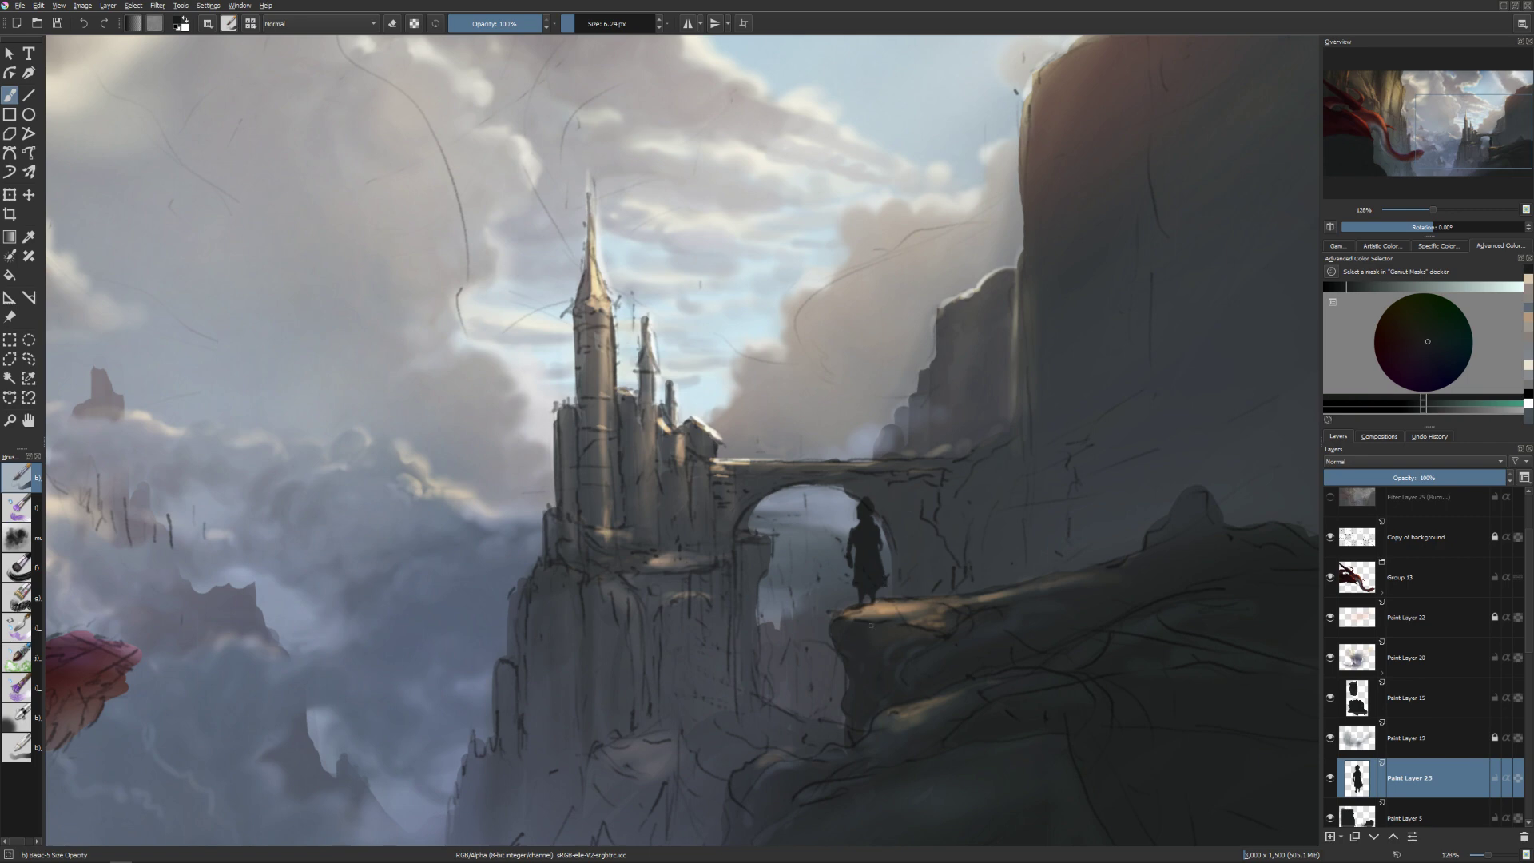
{"action": "key", "text": "t"}
{"action": "left_click_drag", "start_coordinate": [918, 554], "coordinate": [903, 554]}
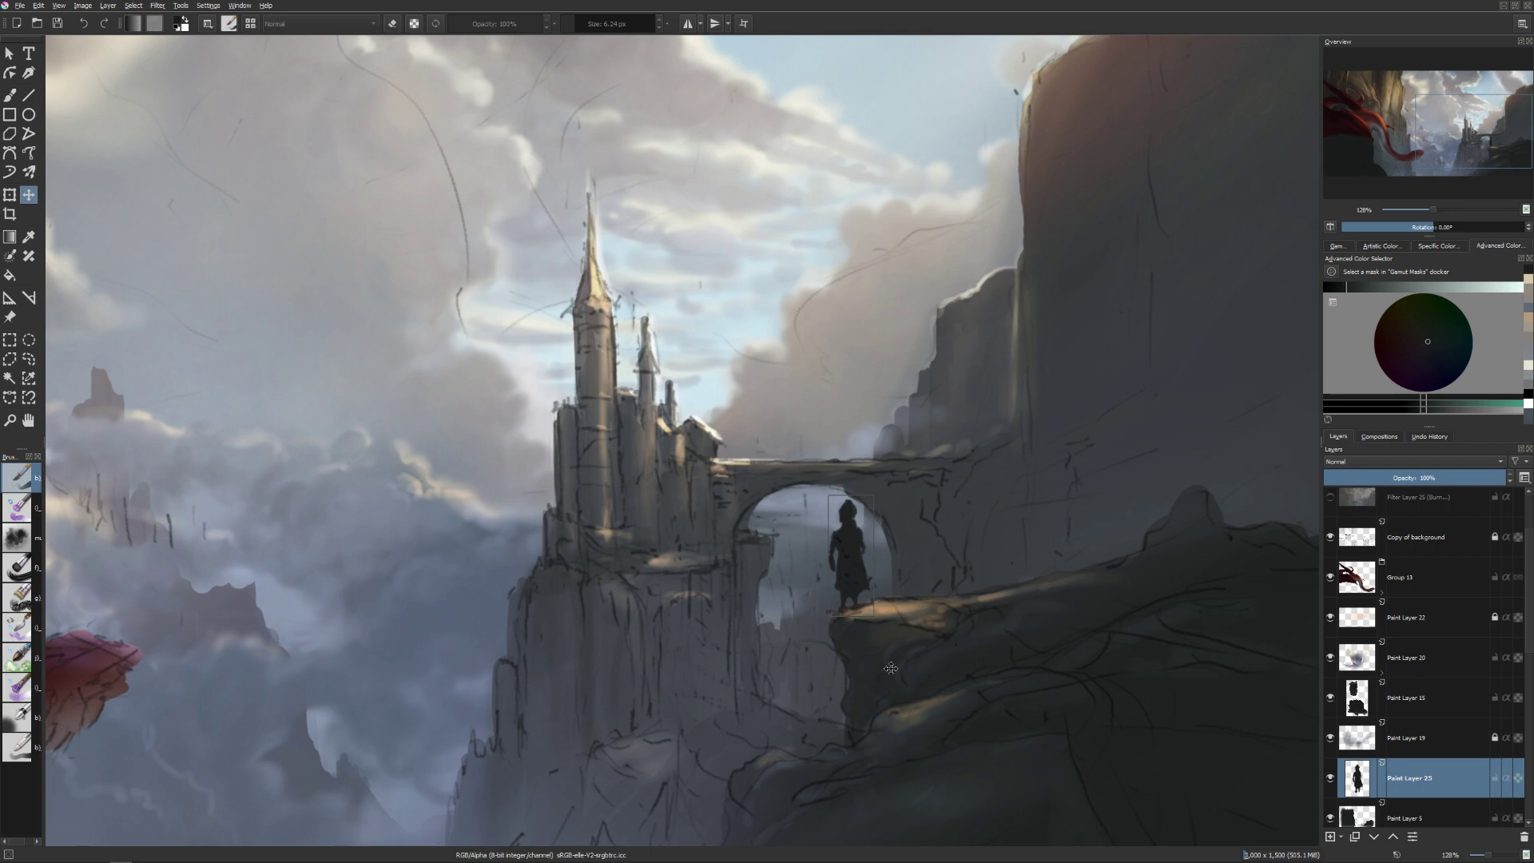
{"action": "mouse_move", "coordinate": [861, 631]}
{"action": "left_mouse_down"}
{"action": "mouse_move", "coordinate": [863, 720]}
{"action": "mouse_move", "coordinate": [913, 675]}
{"action": "left_mouse_up"}
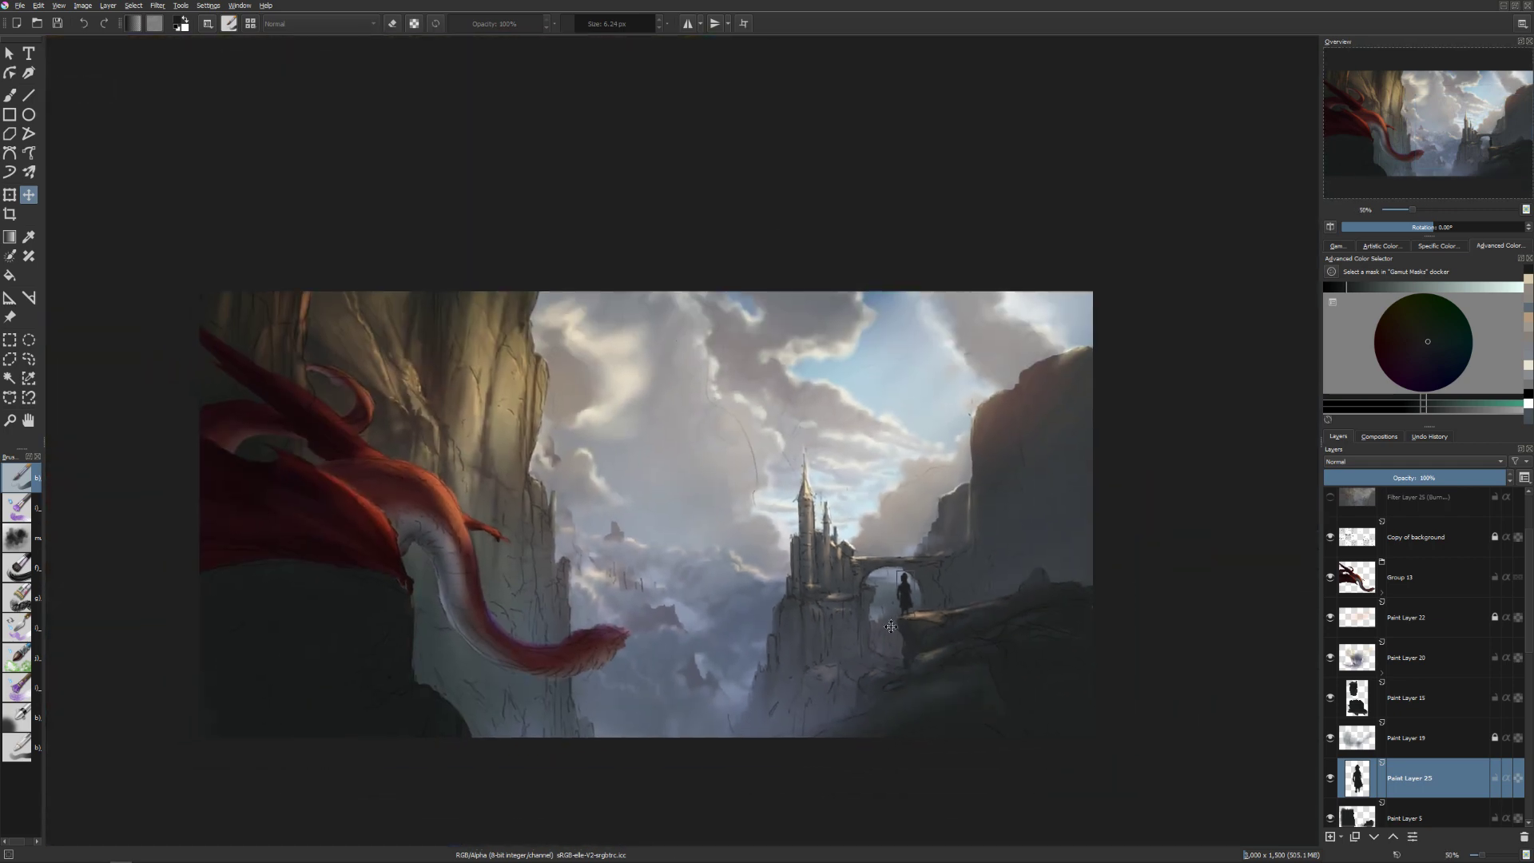
Zoom back in and shift the figure right and slightly up beside the bridge.
{"action": "left_click_drag", "start_coordinate": [911, 621], "coordinate": [947, 515]}
{"action": "left_click_drag", "start_coordinate": [1014, 567], "coordinate": [1062, 519]}
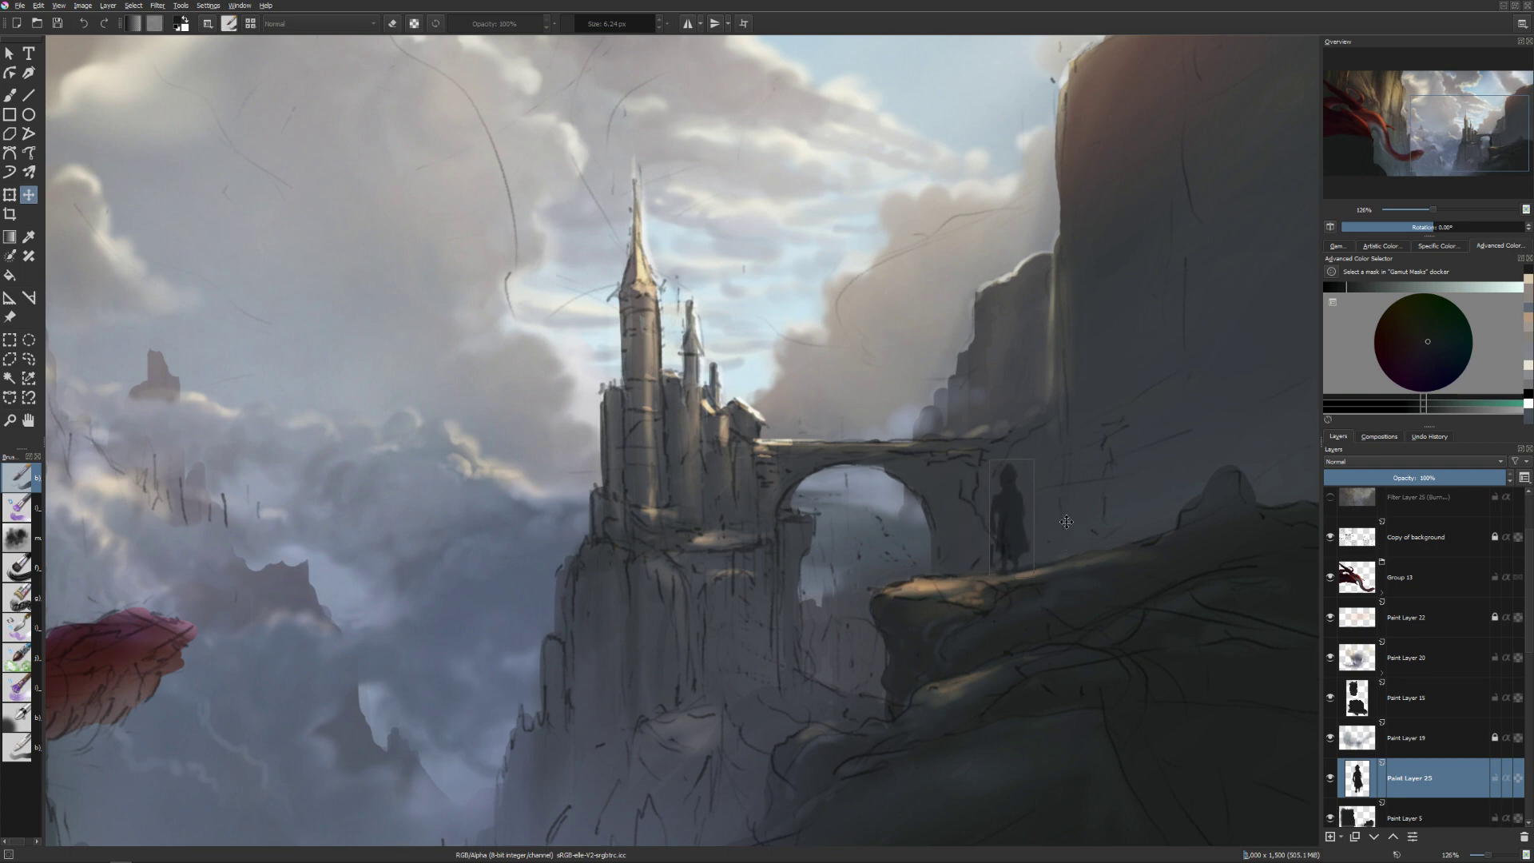
{"action": "key", "text": "b"}
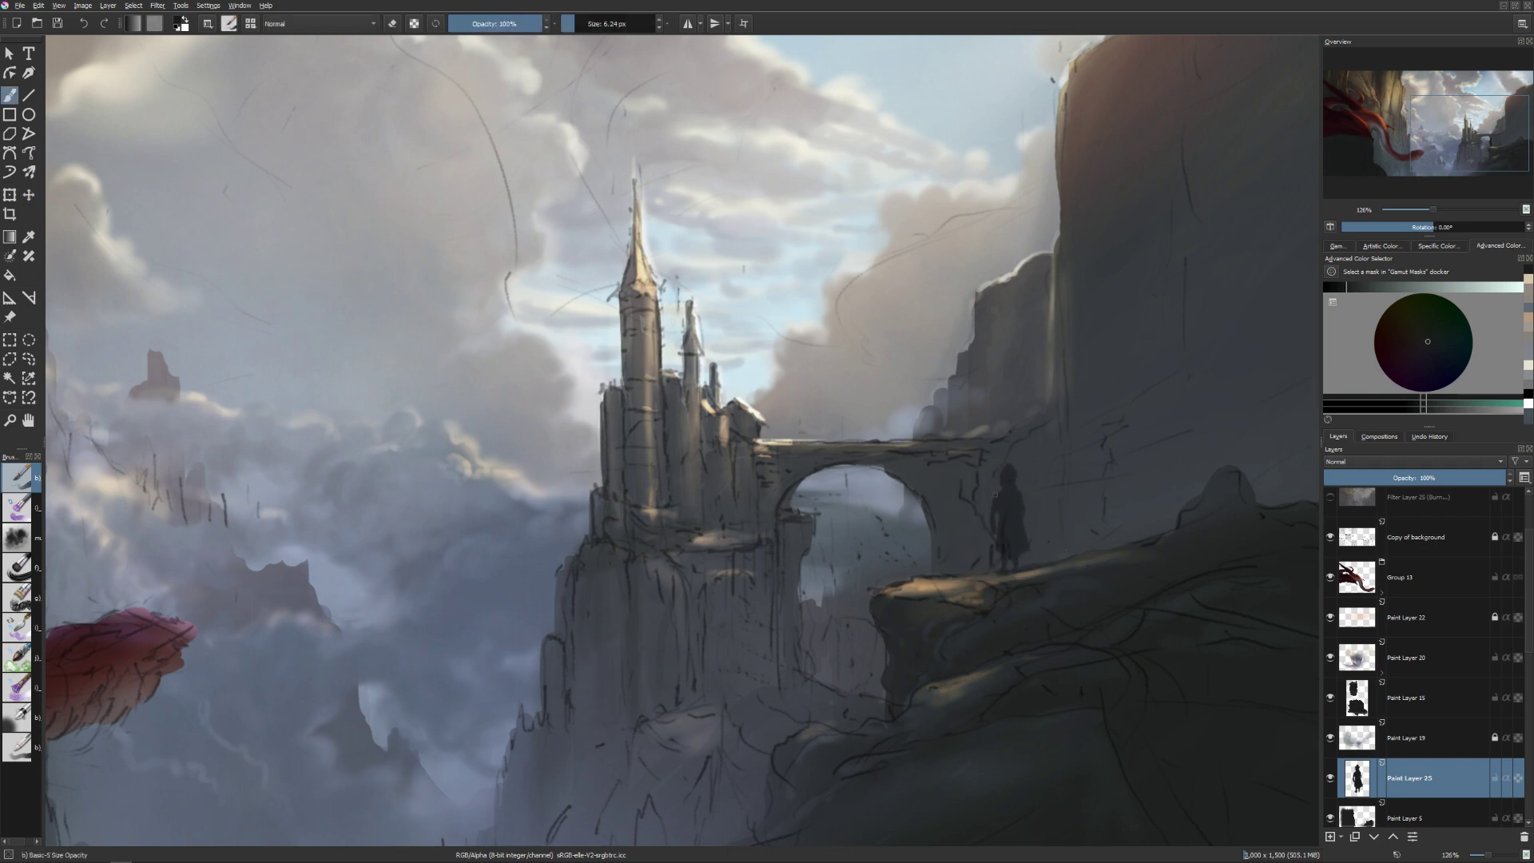
{"action": "left_click_drag", "start_coordinate": [1005, 536], "coordinate": [1013, 536]}
{"action": "key", "text": "t"}
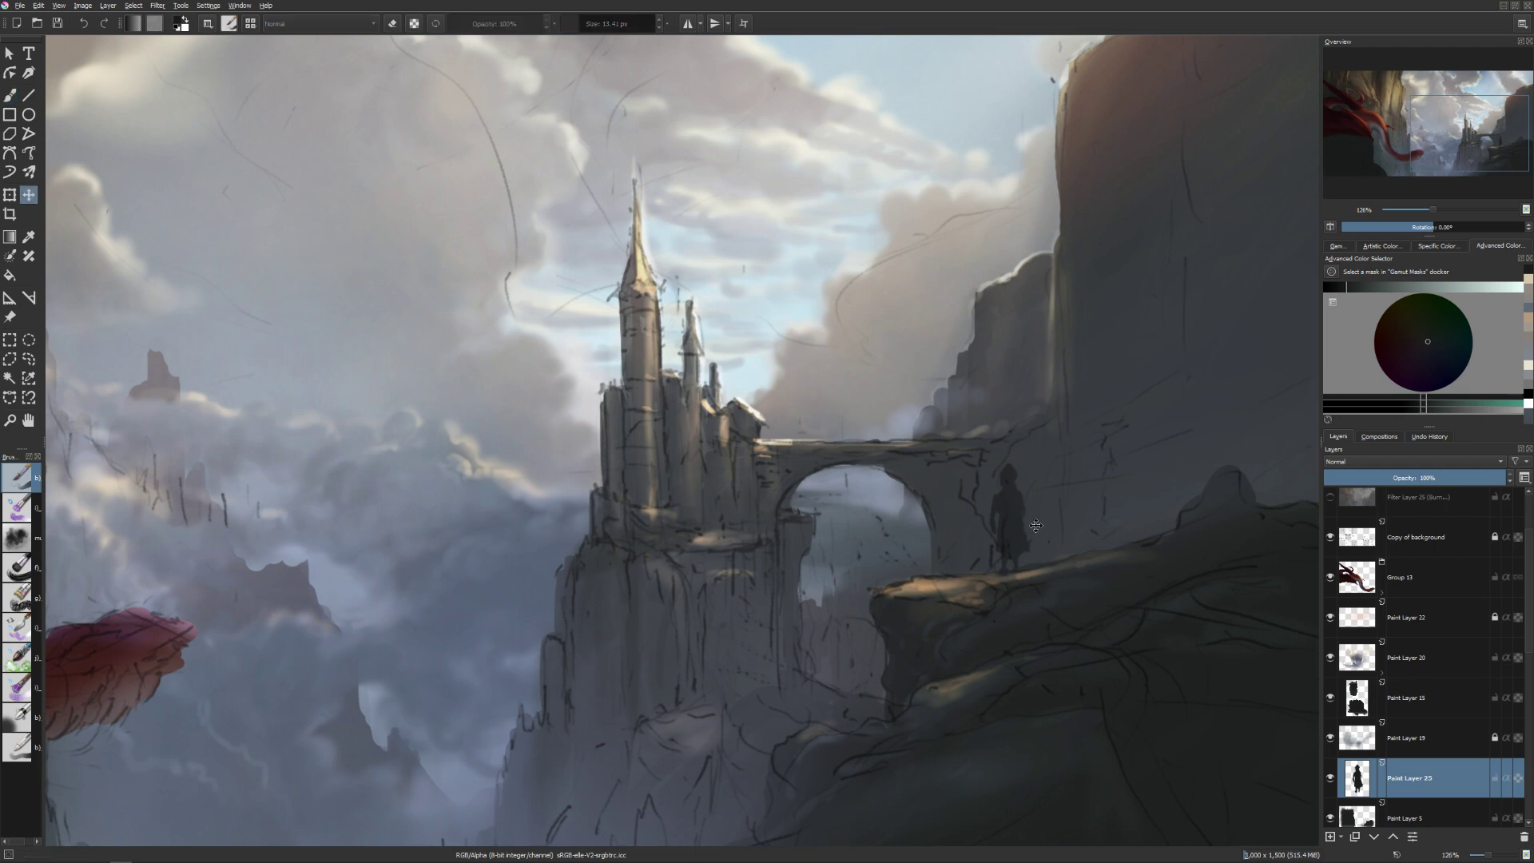
{"action": "left_click_drag", "start_coordinate": [1040, 525], "coordinate": [1061, 521]}
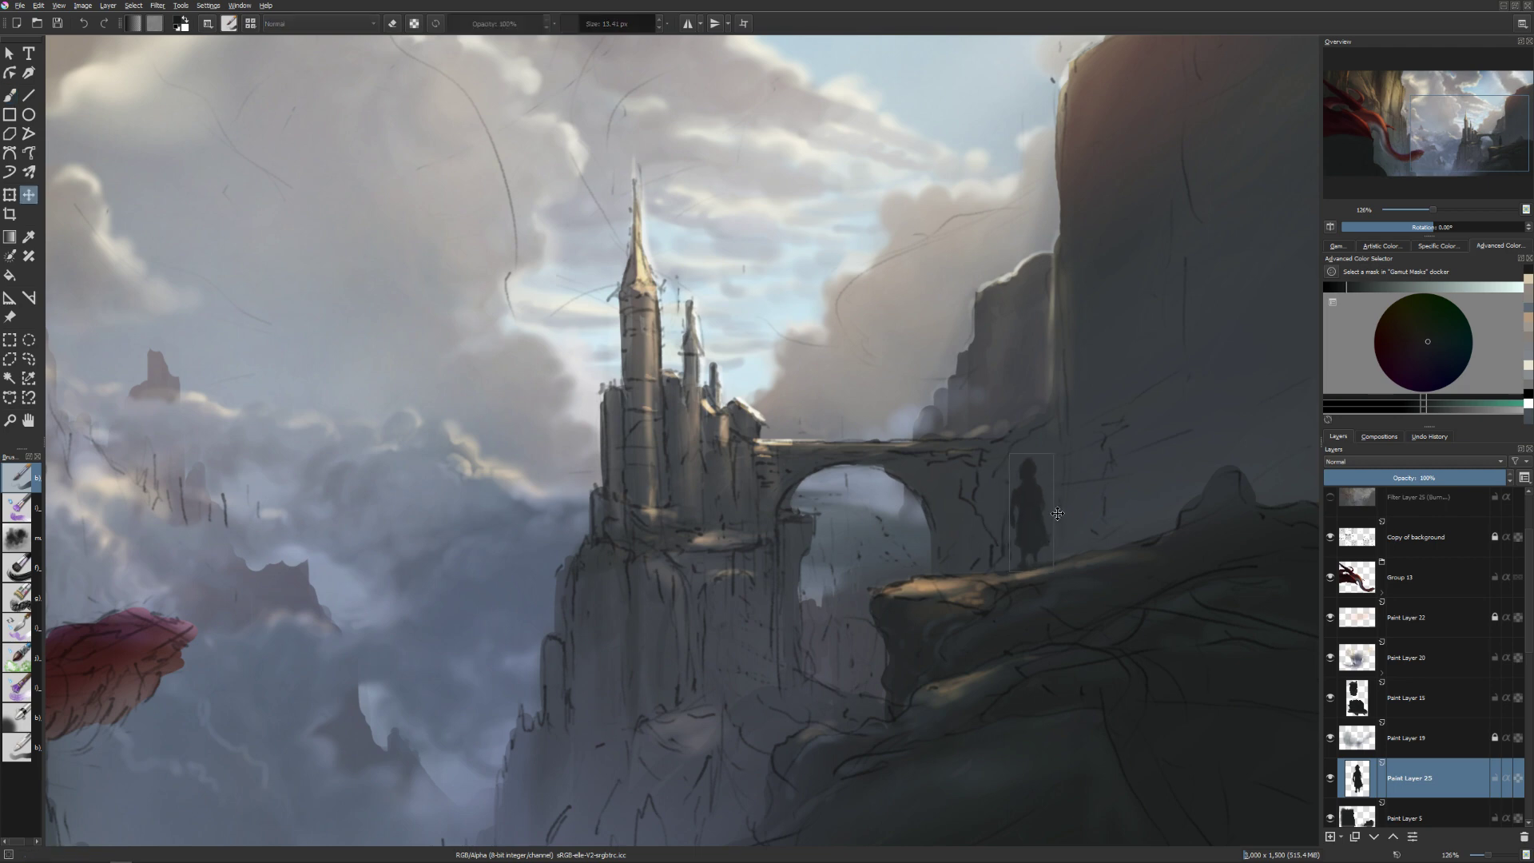
{"action": "key", "text": "b"}
Clean up the figure's outline with the eraser, then zoom out to view the whole painting.
{"action": "key", "text": "e"}
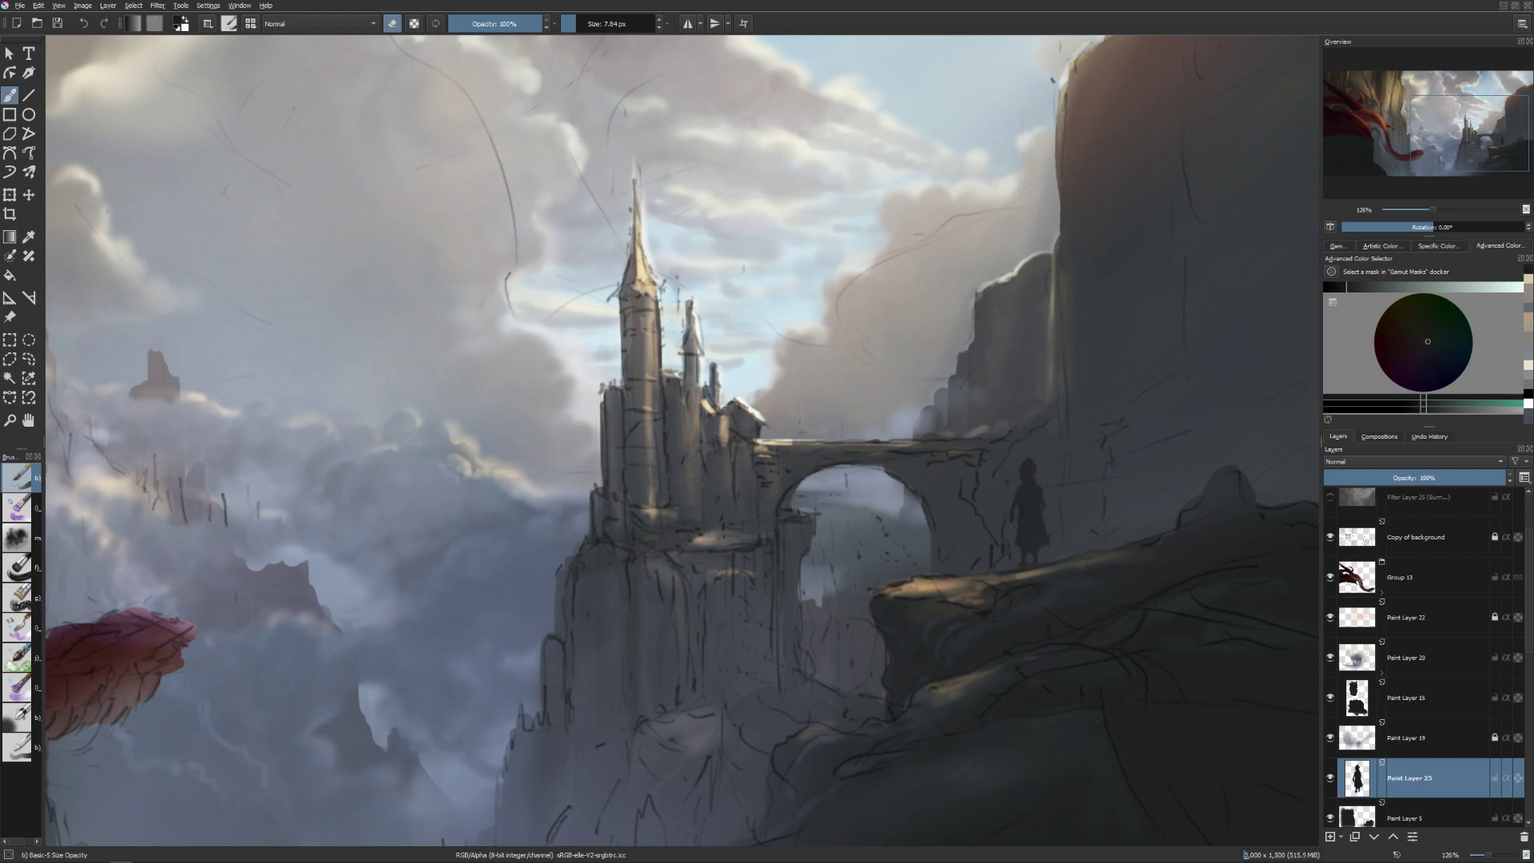
{"action": "key", "text": "e"}
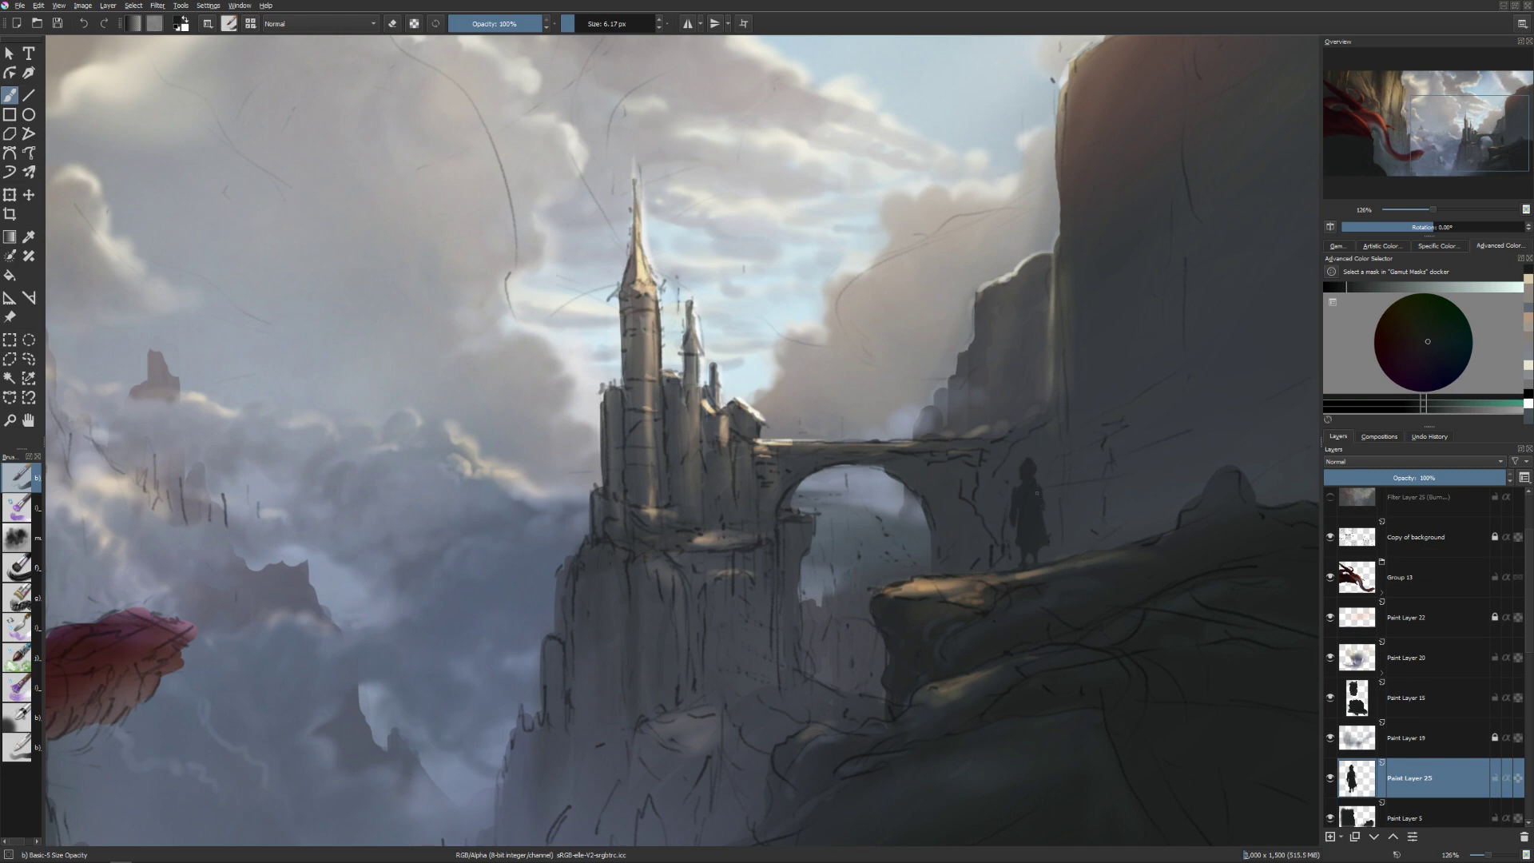
{"action": "key", "text": "bracketright"}
{"action": "key", "text": "e"}
{"action": "left_click_drag", "start_coordinate": [965, 638], "coordinate": [961, 639], "text": "shift"}
{"action": "left_click_drag", "start_coordinate": [850, 543], "coordinate": [949, 626], "text": "ctrl"}
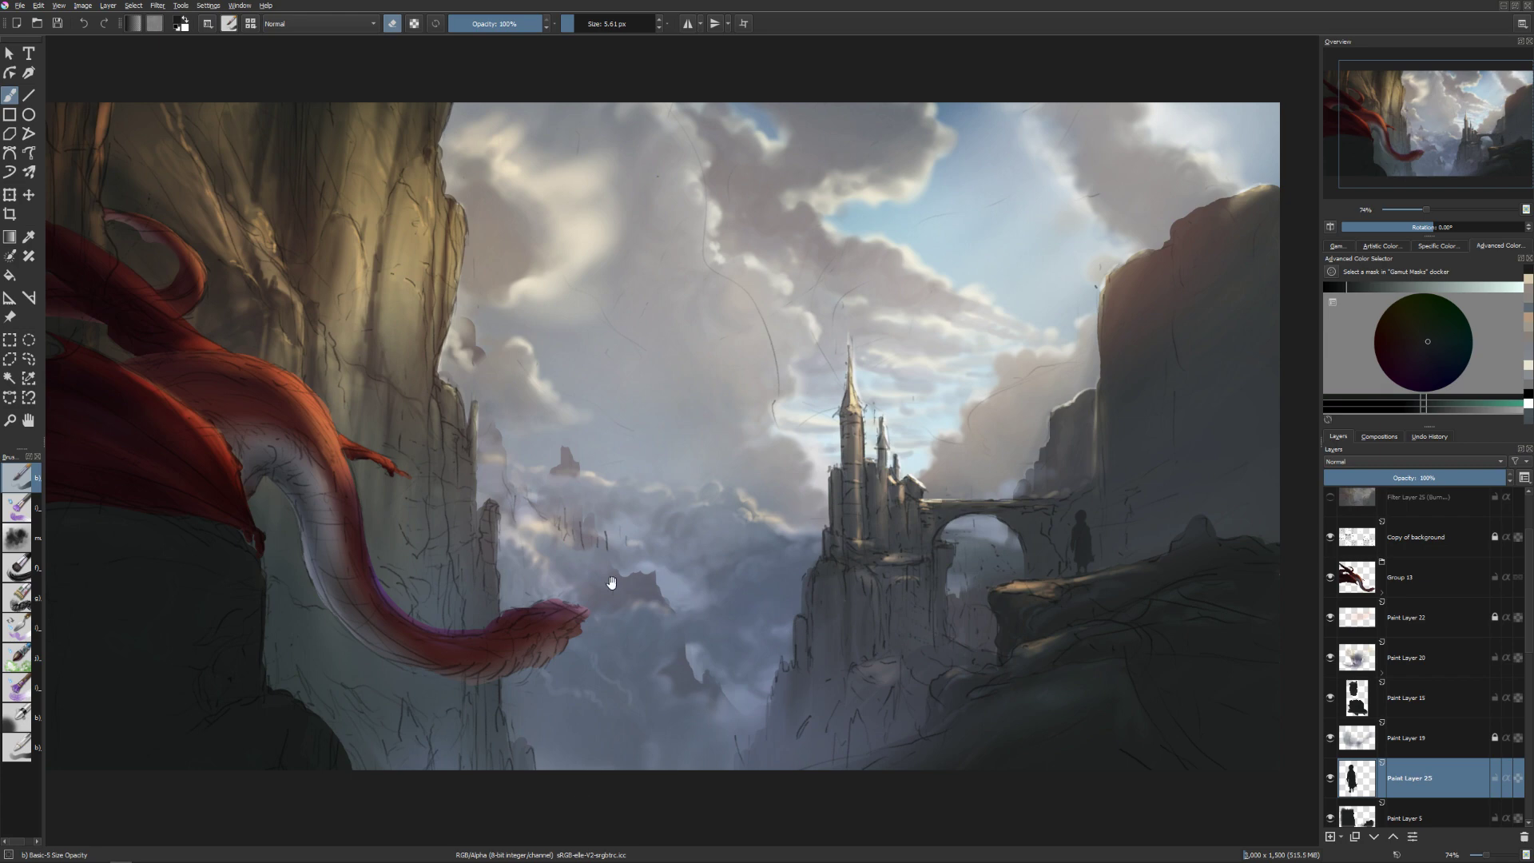
On Paint Layer 23, sample the peach colour and switch to the Airbrush Soft preset.
{"action": "left_click_drag", "start_coordinate": [602, 625], "coordinate": [665, 683]}
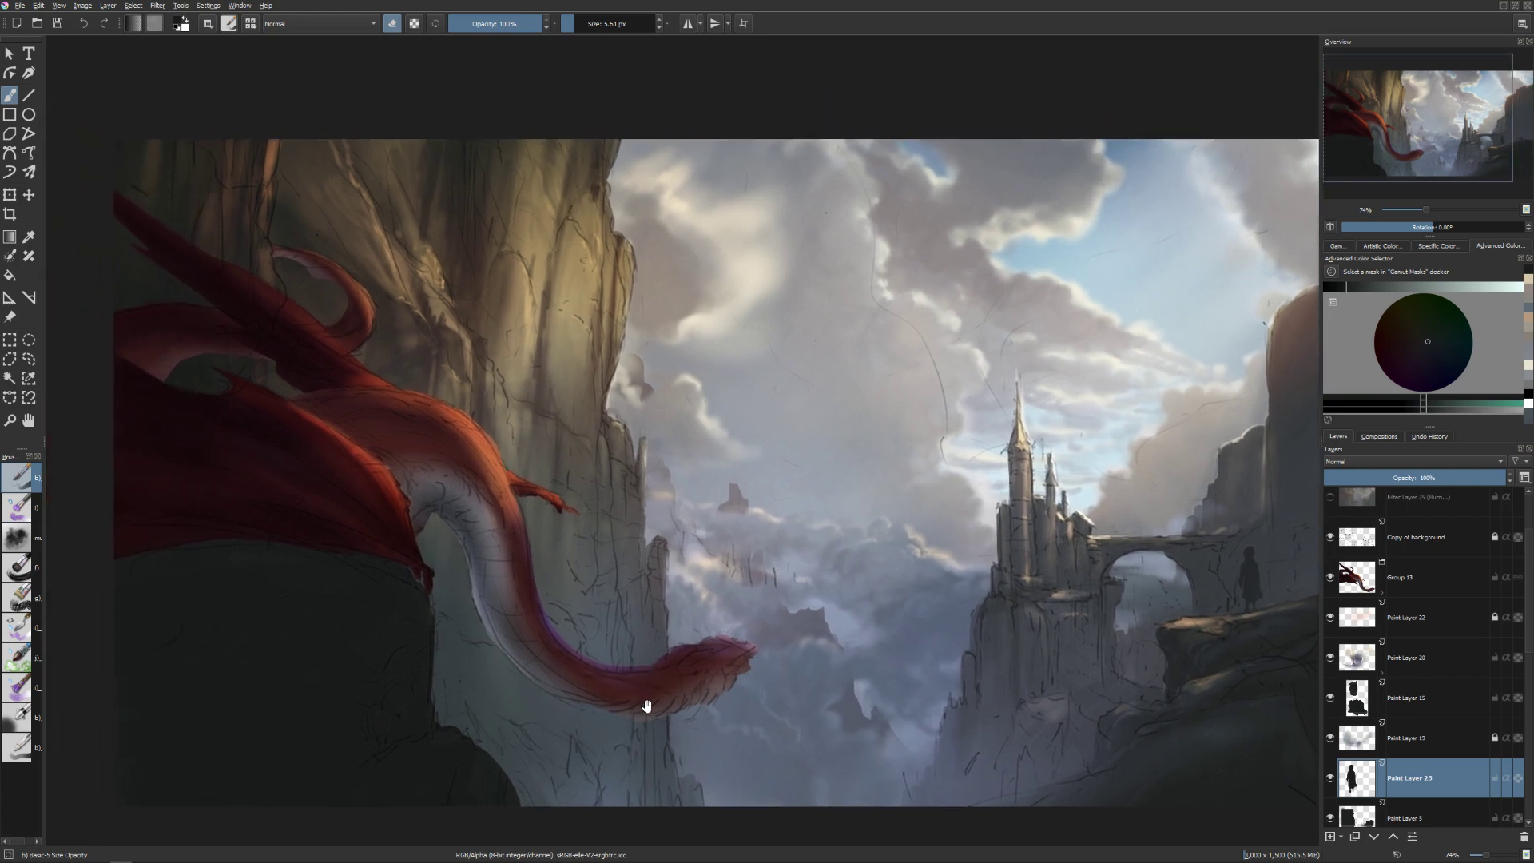
{"action": "left_click", "coordinate": [317, 492]}
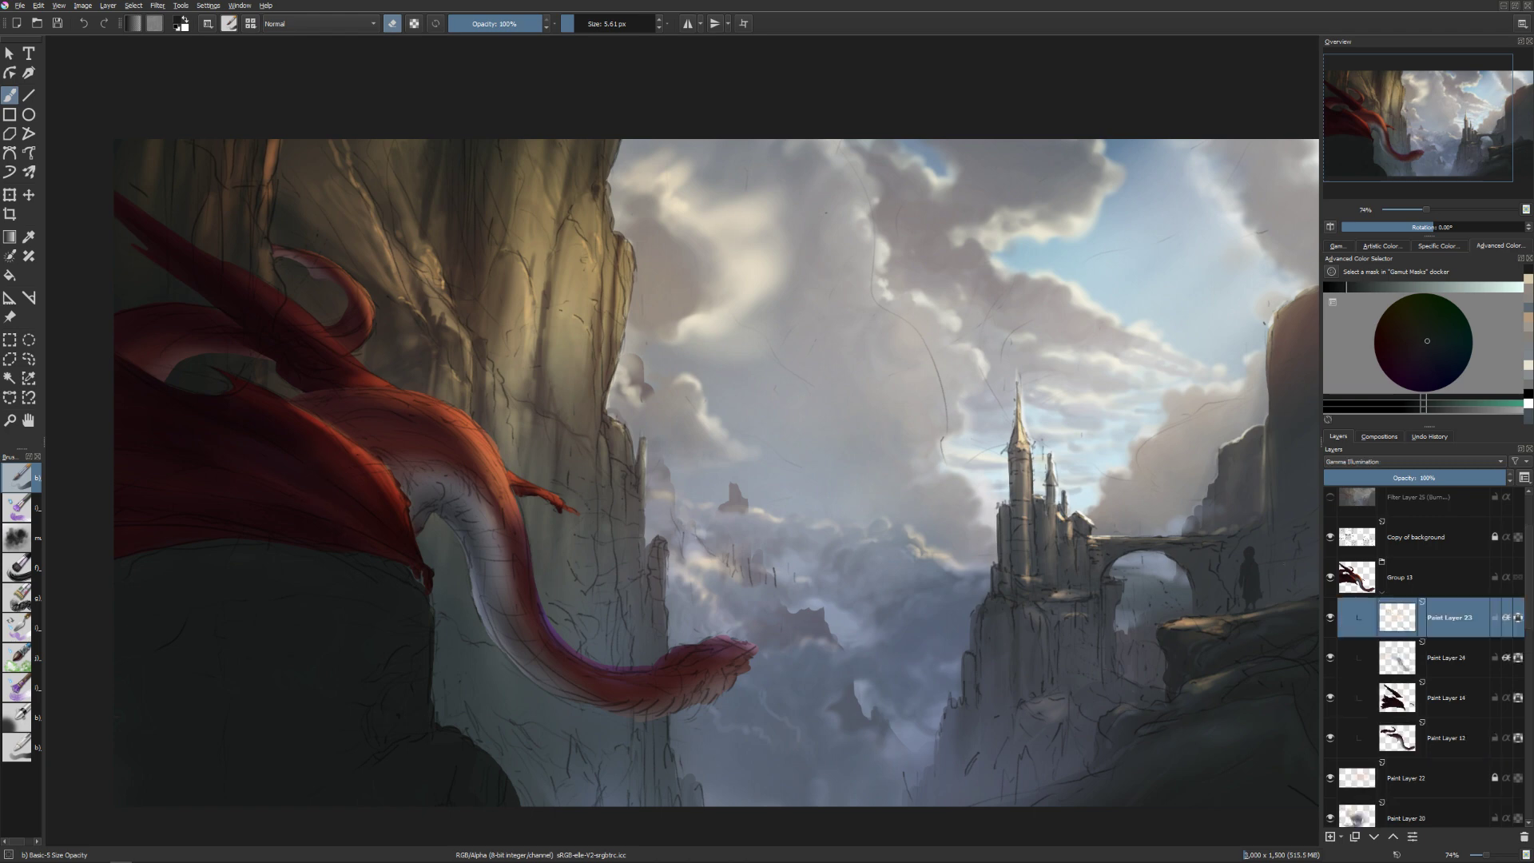
{"action": "left_click", "coordinate": [1330, 618]}
{"action": "left_click", "coordinate": [1330, 617]}
{"action": "left_click", "coordinate": [373, 456], "text": "ctrl+alt"}
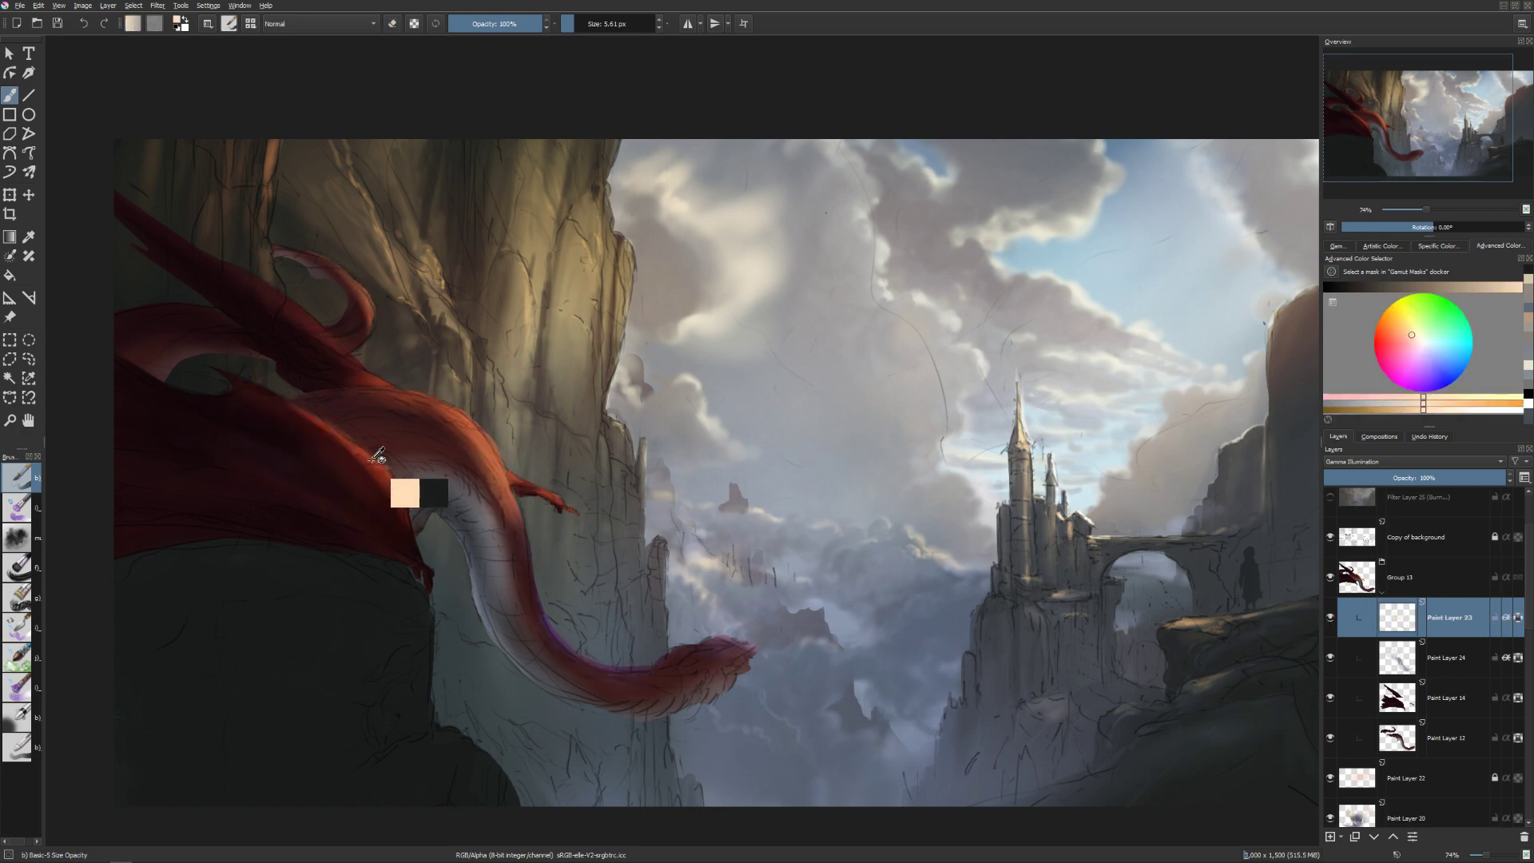
{"action": "left_click_drag", "start_coordinate": [367, 432], "coordinate": [384, 432]}
{"action": "right_click", "coordinate": [451, 400]}
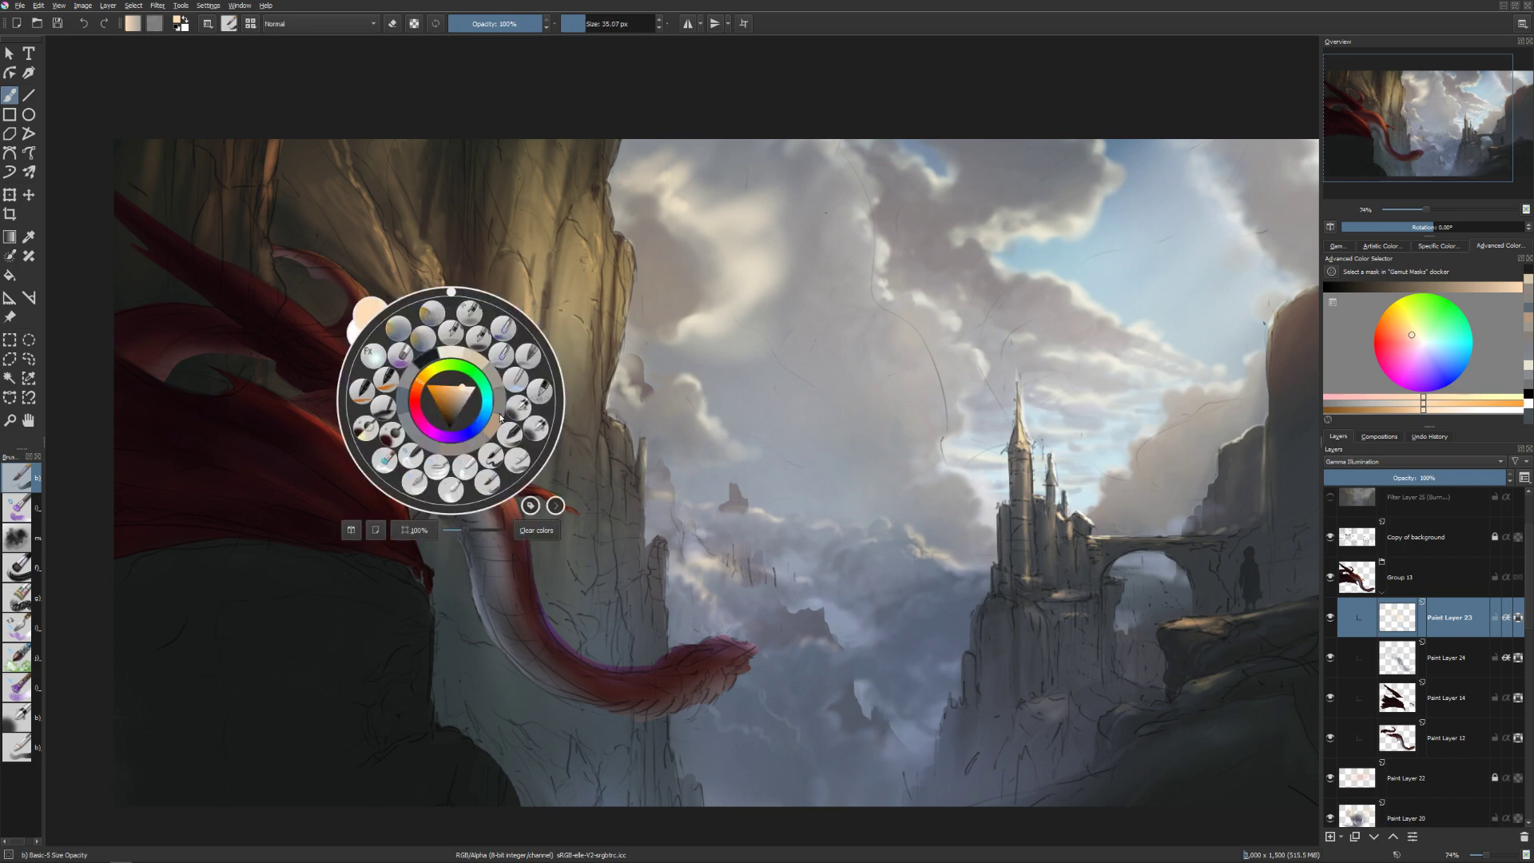
{"action": "left_click", "coordinate": [518, 407]}
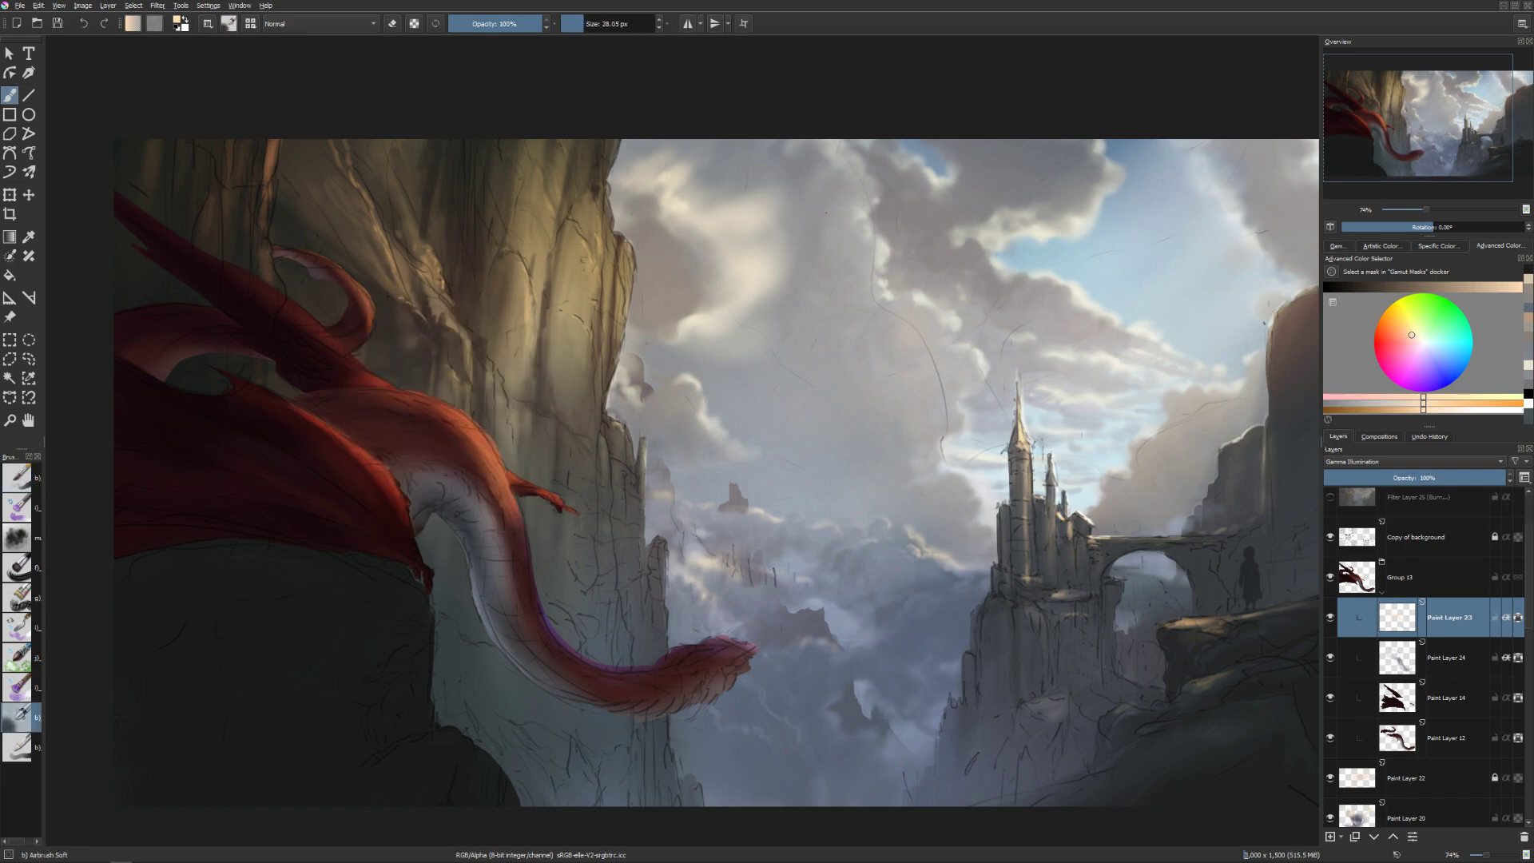
Airbrush soft peach light across the dragon's wing, shrinking the brush to about 48 px.
{"action": "left_click_drag", "start_coordinate": [152, 384], "coordinate": [98, 364]}
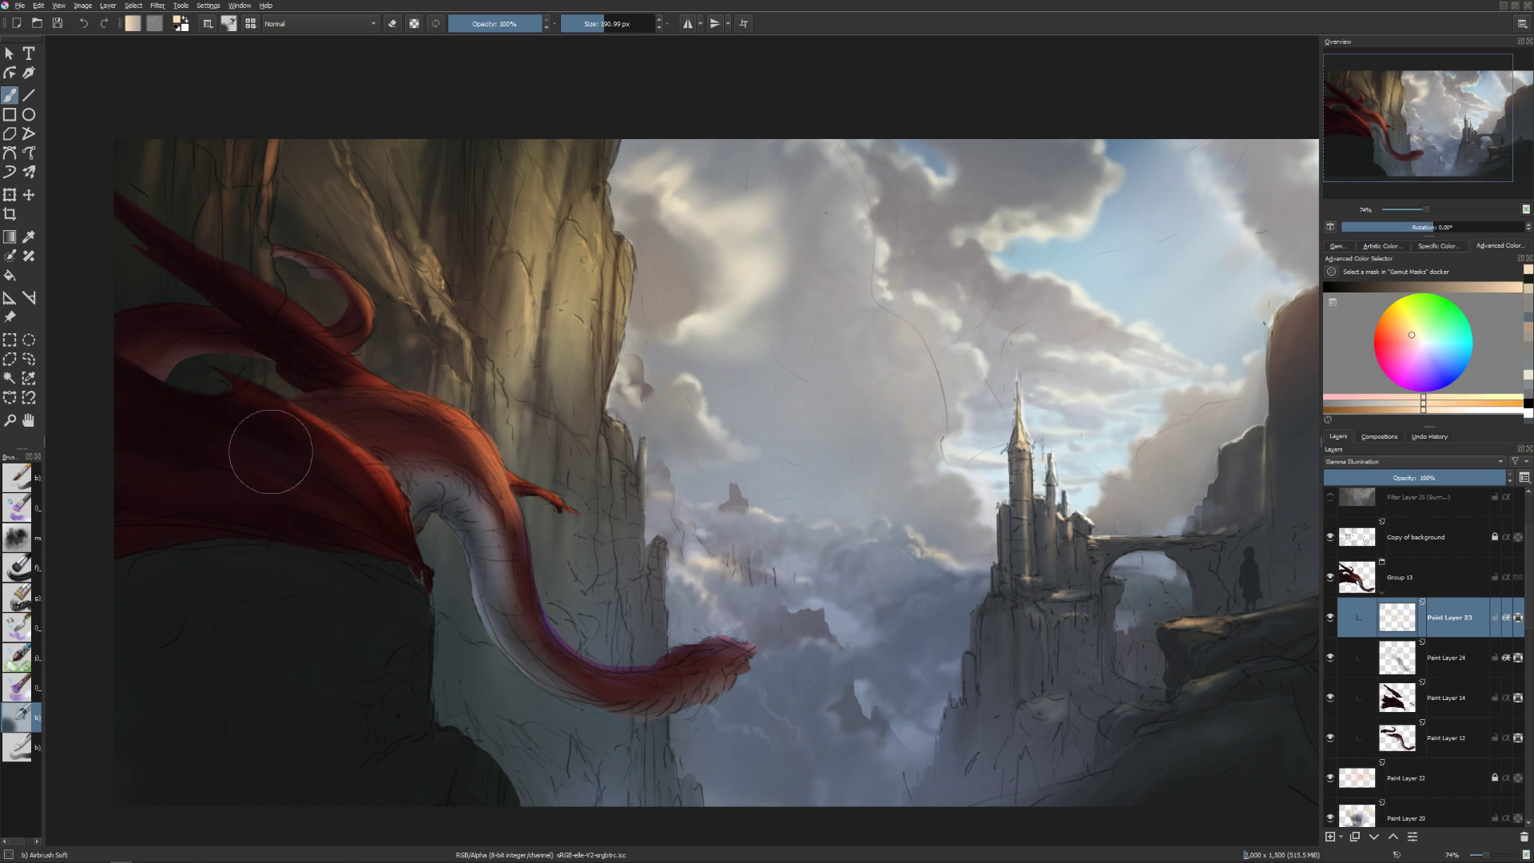
{"action": "mouse_move", "coordinate": [211, 326]}
{"action": "left_mouse_down"}
{"action": "mouse_move", "coordinate": [154, 365]}
{"action": "mouse_move", "coordinate": [99, 364]}
{"action": "left_mouse_up"}
{"action": "left_click_drag", "start_coordinate": [141, 388], "coordinate": [184, 416], "text": "shift"}
{"action": "left_click_drag", "start_coordinate": [281, 448], "coordinate": [155, 408], "text": "shift"}
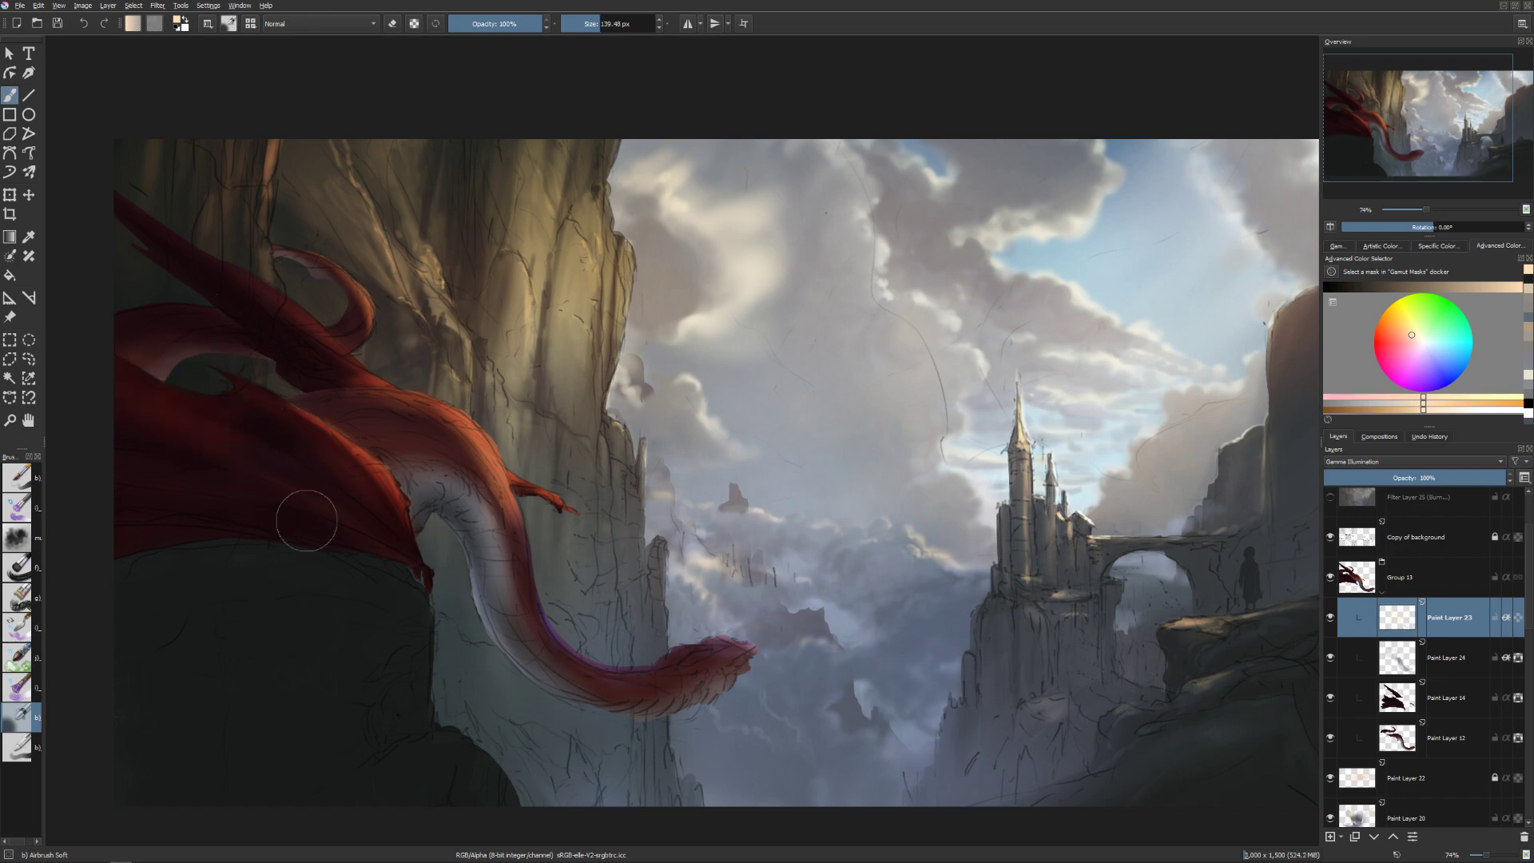
{"action": "left_click_drag", "start_coordinate": [252, 437], "coordinate": [210, 426], "text": "shift"}
{"action": "mouse_move", "coordinate": [262, 404]}
{"action": "left_mouse_down", "text": "shift"}
{"action": "mouse_move", "coordinate": [209, 366]}
{"action": "mouse_move", "coordinate": [271, 393]}
{"action": "left_mouse_up", "text": "shift"}
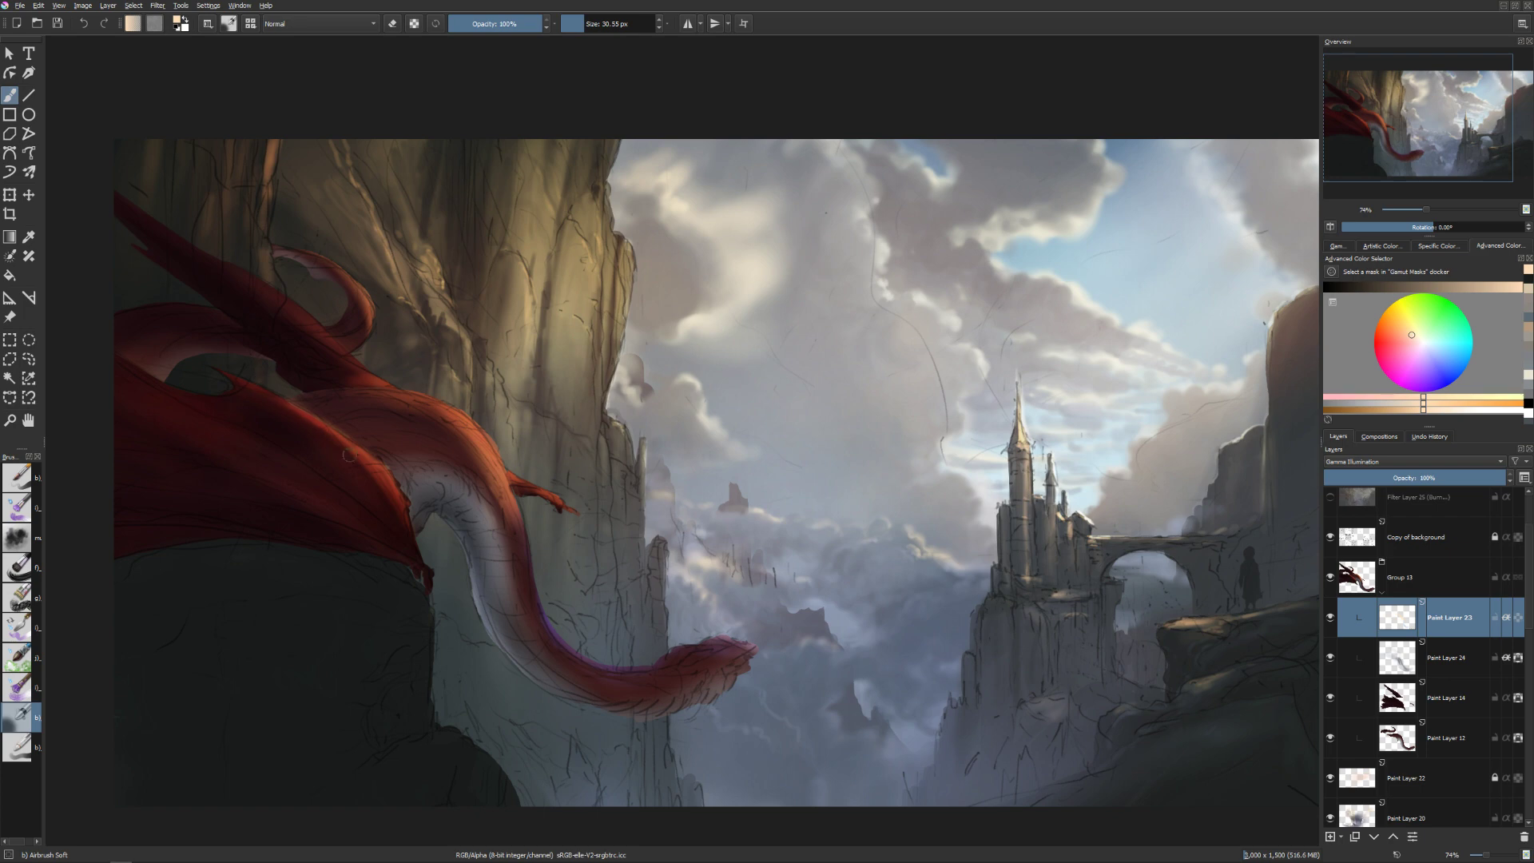
{"action": "key", "text": "e"}
{"action": "key", "text": "e"}
{"action": "left_click_drag", "start_coordinate": [112, 339], "coordinate": [84, 339], "text": "shift"}
{"action": "key", "text": "e"}
{"action": "key", "text": "bracketleft"}
{"action": "key", "text": "bracketleft"}
{"action": "key", "text": "bracketleft"}
On the Burn layer, shade the dragon's lower head, wing rim and tail underside in grey-blue.
{"action": "key", "text": "Page_Down"}
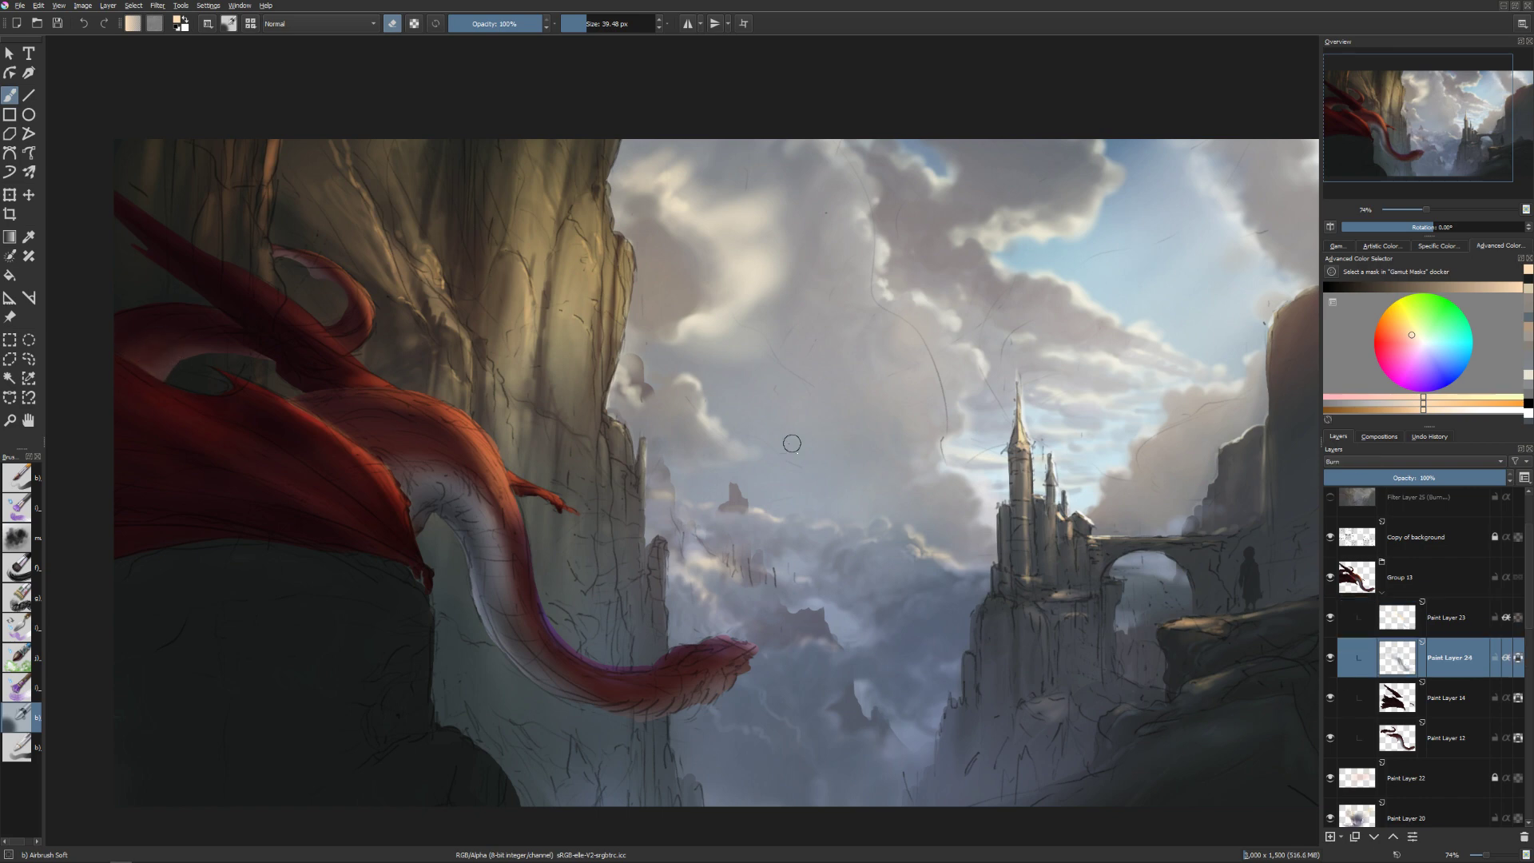
{"action": "left_click", "coordinate": [450, 505], "text": "ctrl"}
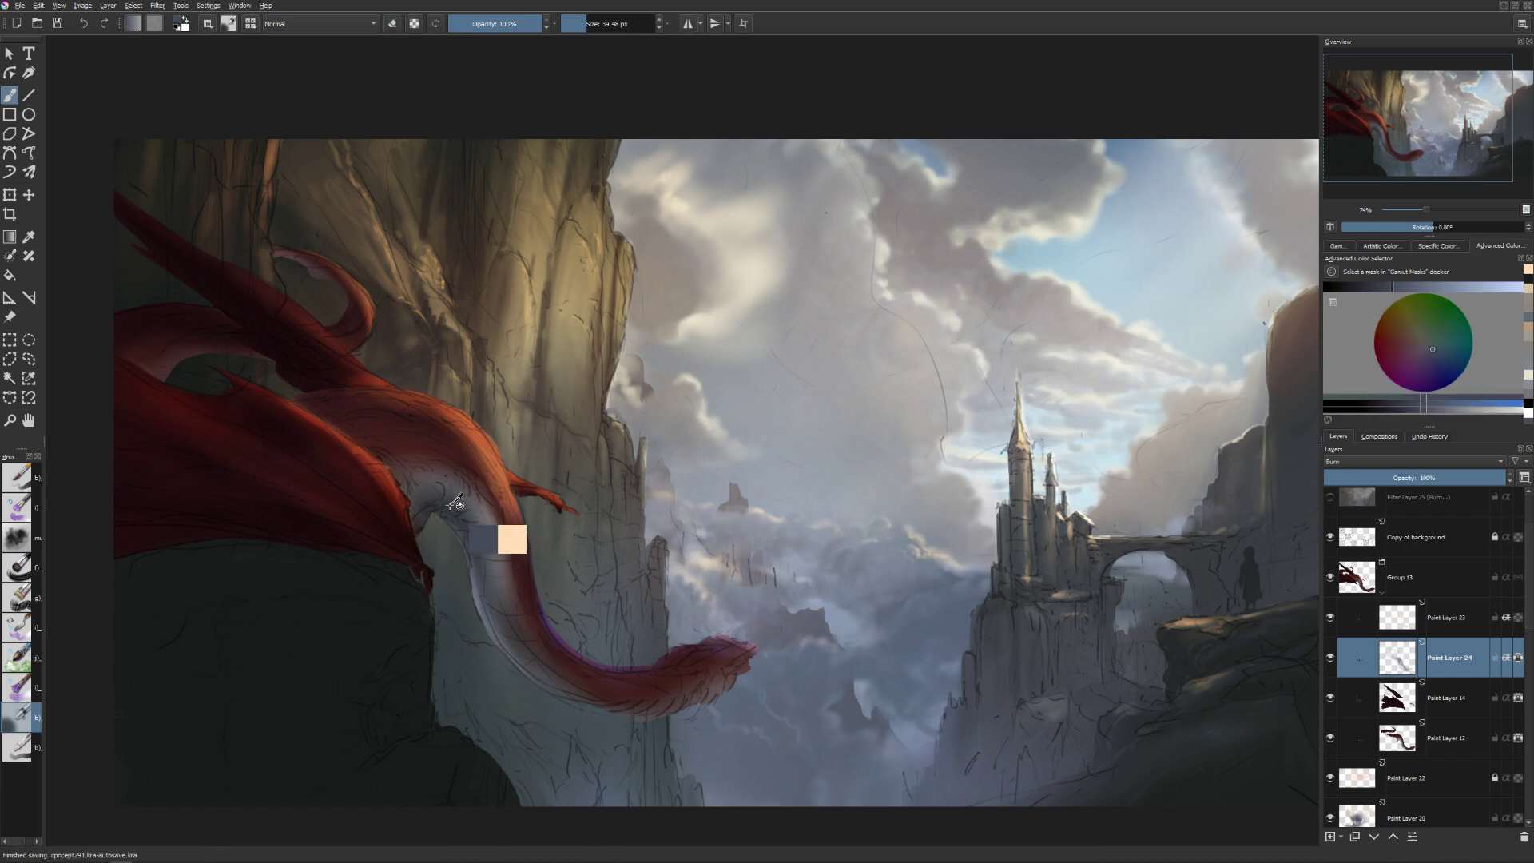
{"action": "key", "text": "bracketright"}
{"action": "key", "text": "bracketright"}
{"action": "left_click_drag", "start_coordinate": [205, 378], "coordinate": [187, 377]}
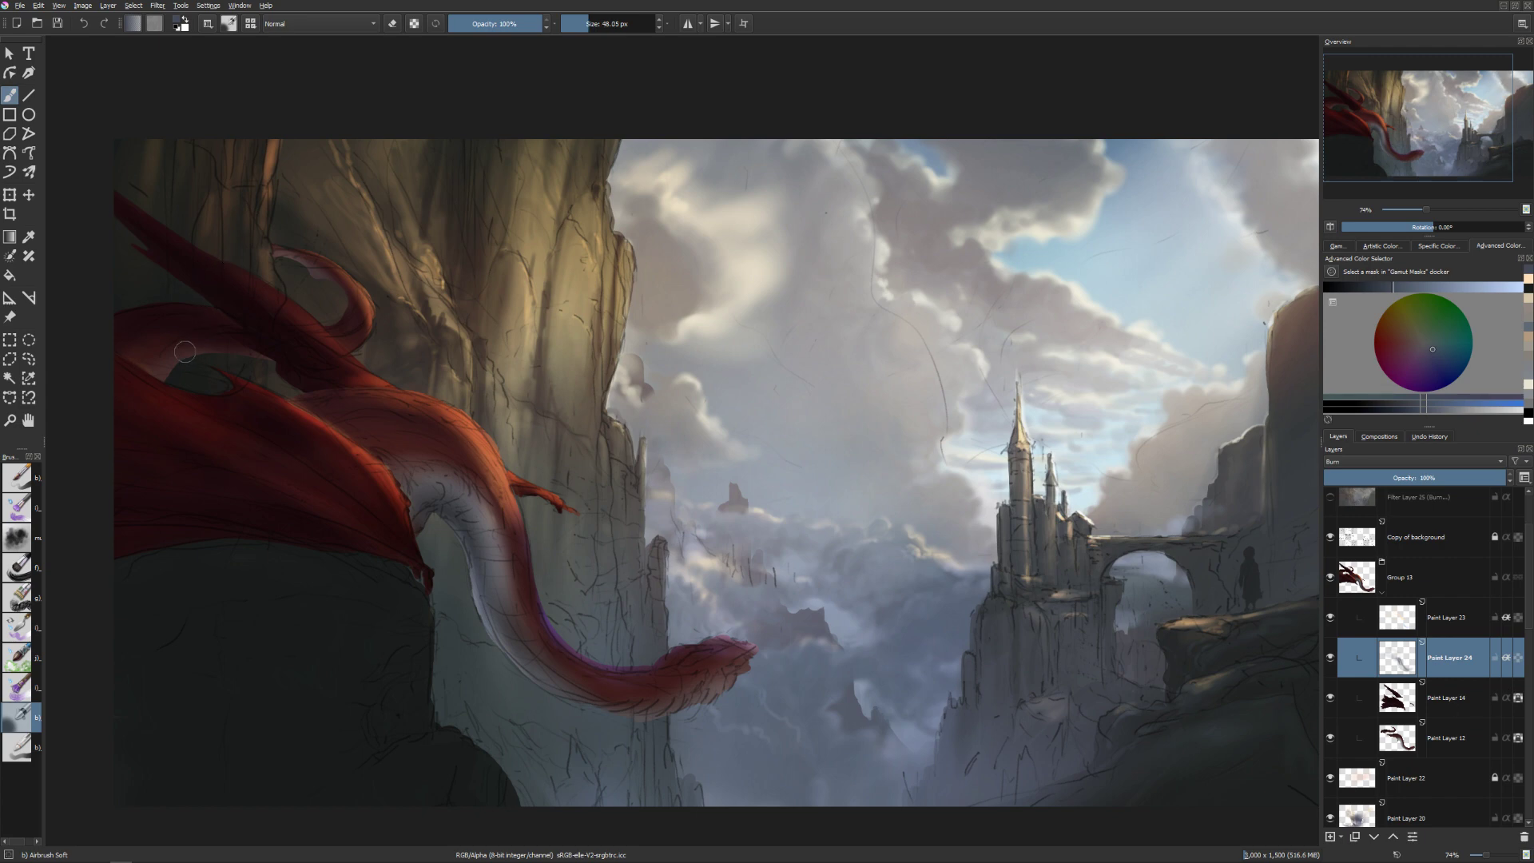
{"action": "key", "text": "bracketleft"}
{"action": "left_click_drag", "start_coordinate": [178, 371], "coordinate": [189, 355]}
{"action": "key", "text": "e"}
{"action": "key", "text": "e"}
{"action": "left_click_drag", "start_coordinate": [182, 364], "coordinate": [152, 341]}
Refine the tail shading by switching between eraser and brush at varied sizes.
{"action": "key", "text": "bracketright"}
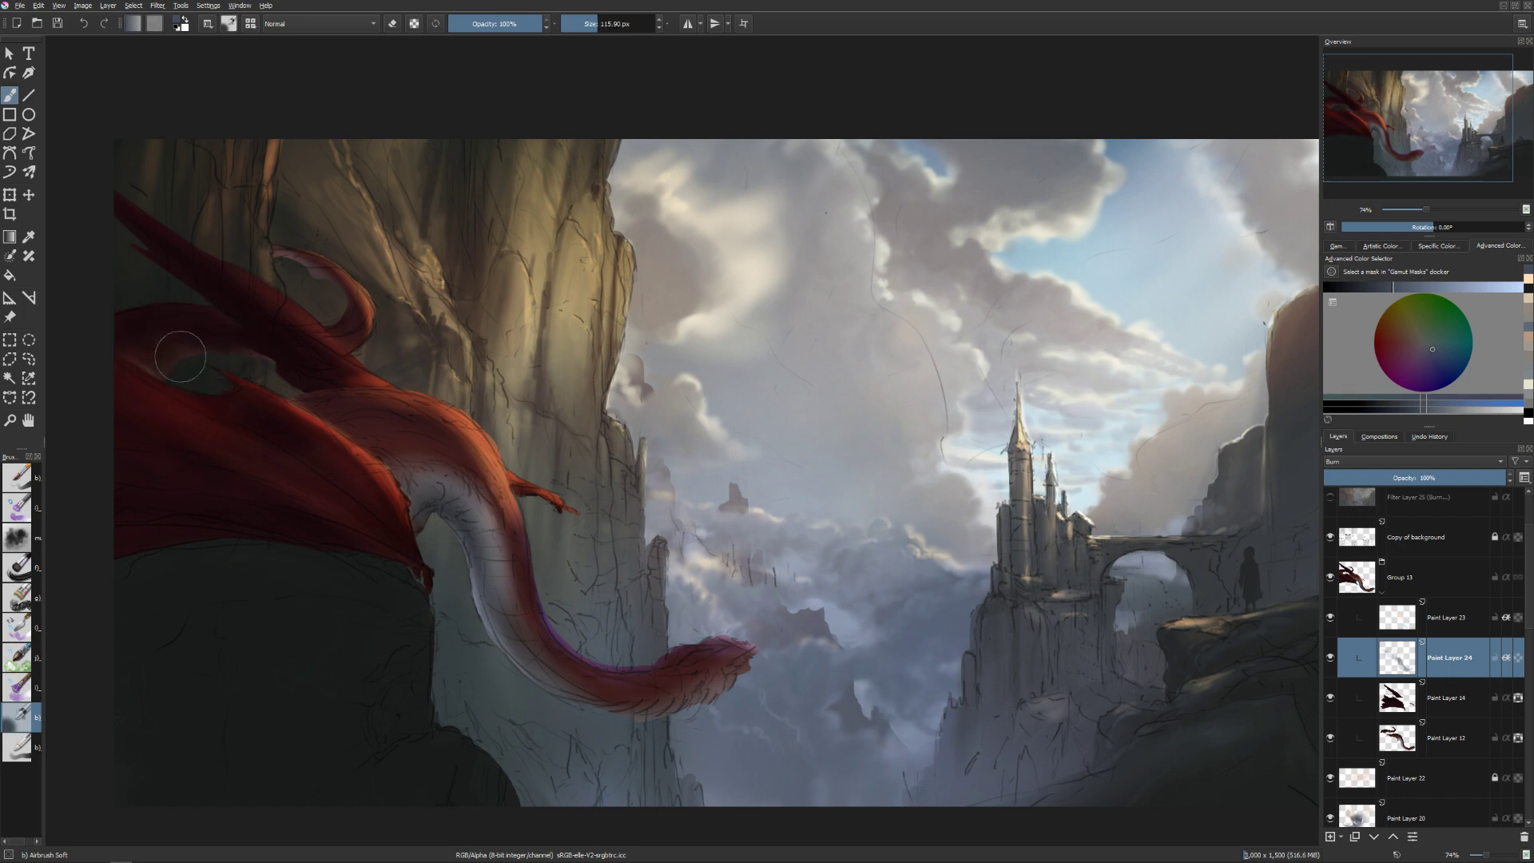
{"action": "key", "text": "e"}
{"action": "left_click_drag", "start_coordinate": [224, 333], "coordinate": [174, 328]}
{"action": "key", "text": "bracketright"}
{"action": "key", "text": "e"}
{"action": "key", "text": "bracketright"}
{"action": "key", "text": "bracketright"}
{"action": "key", "text": "bracketleft"}
{"action": "key", "text": "bracketleft"}
{"action": "key", "text": "bracketleft"}
{"action": "key", "text": "e"}
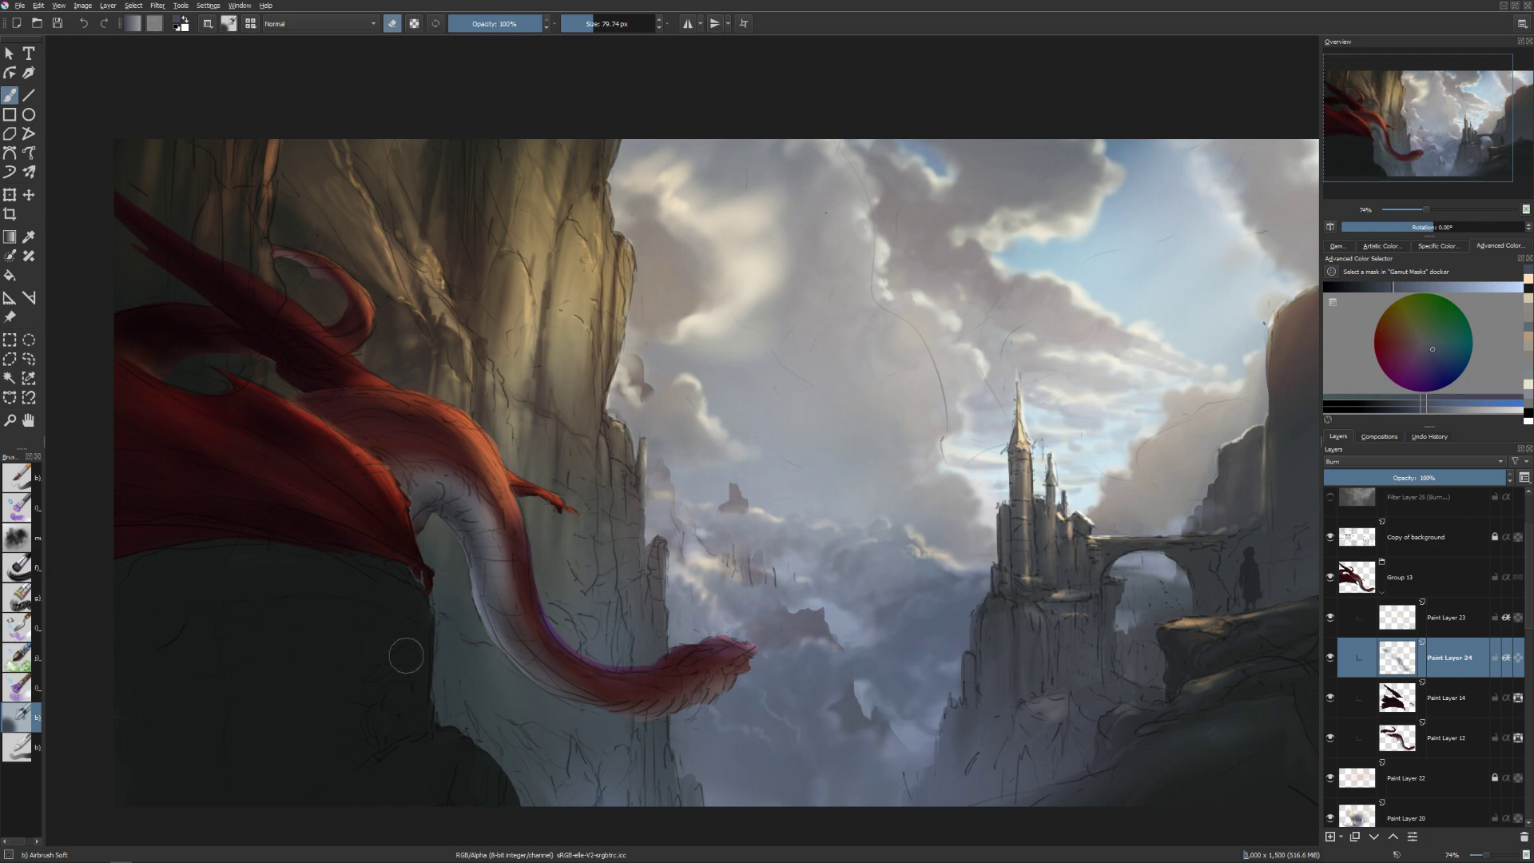
Toggle Paint Layer 24 to compare the tail, then mirror the canvas to check the composition.
{"action": "left_click", "coordinate": [1327, 661]}
{"action": "left_click", "coordinate": [1327, 660]}
{"action": "left_click", "coordinate": [1328, 658]}
{"action": "left_click", "coordinate": [1328, 659]}
{"action": "key", "text": "bracketleft"}
{"action": "key", "text": "m"}
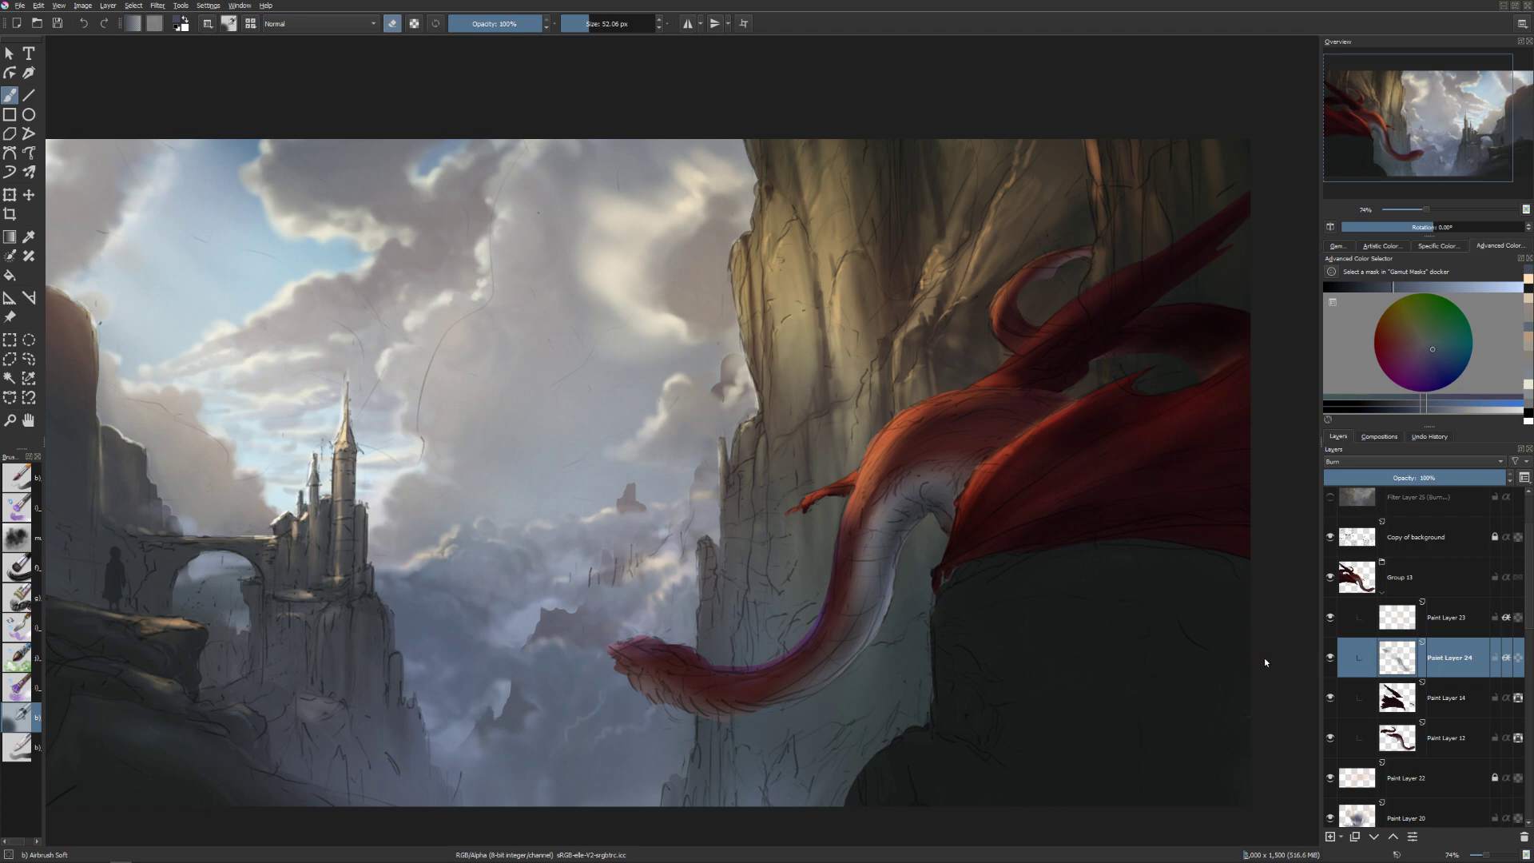
{"action": "key", "text": "Page_Up"}
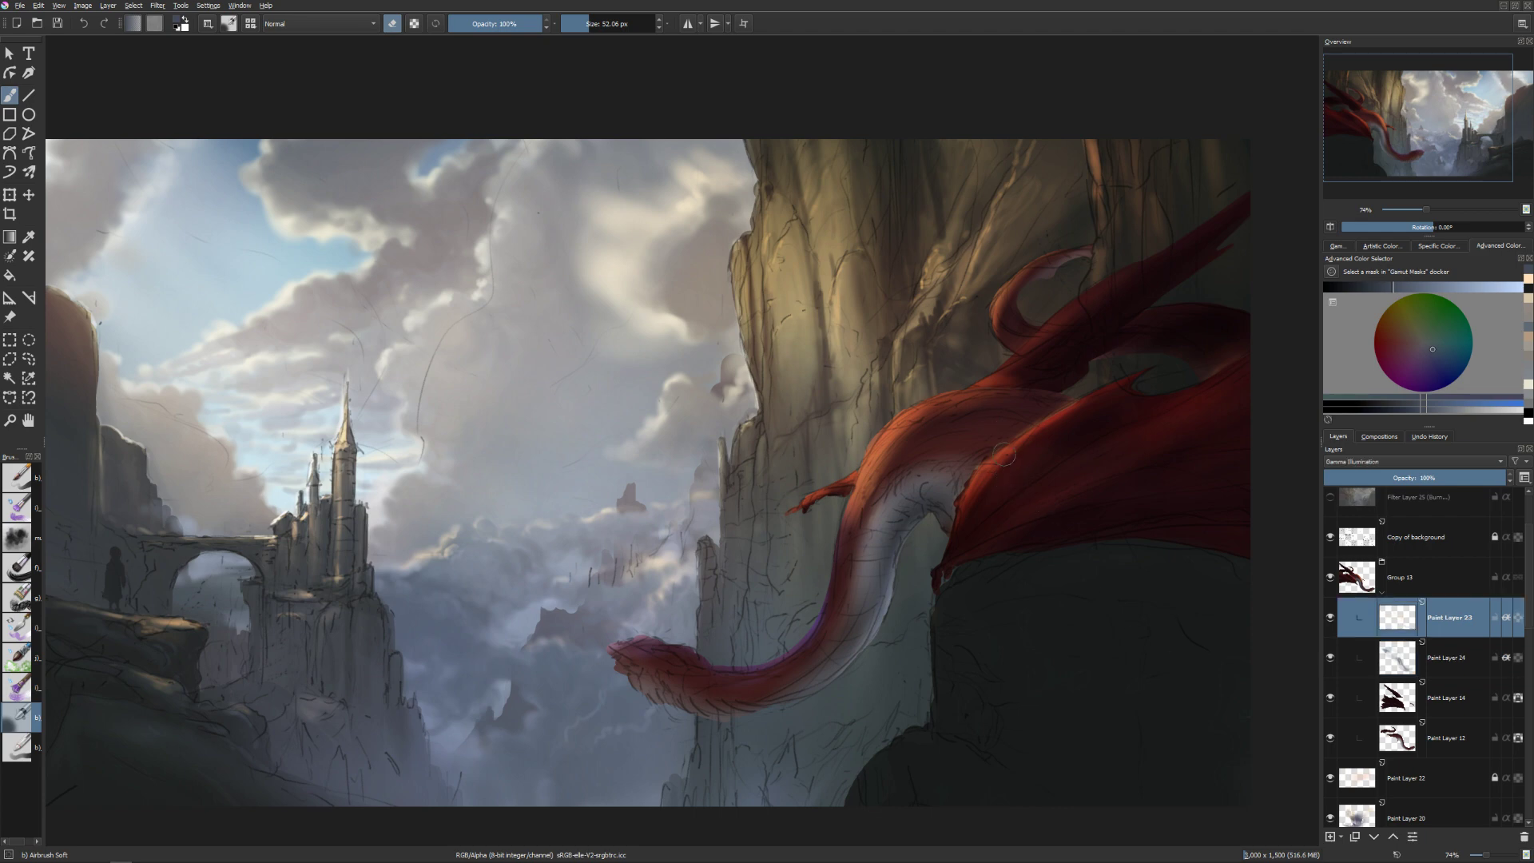
{"action": "left_click", "coordinate": [959, 495], "text": "ctrl"}
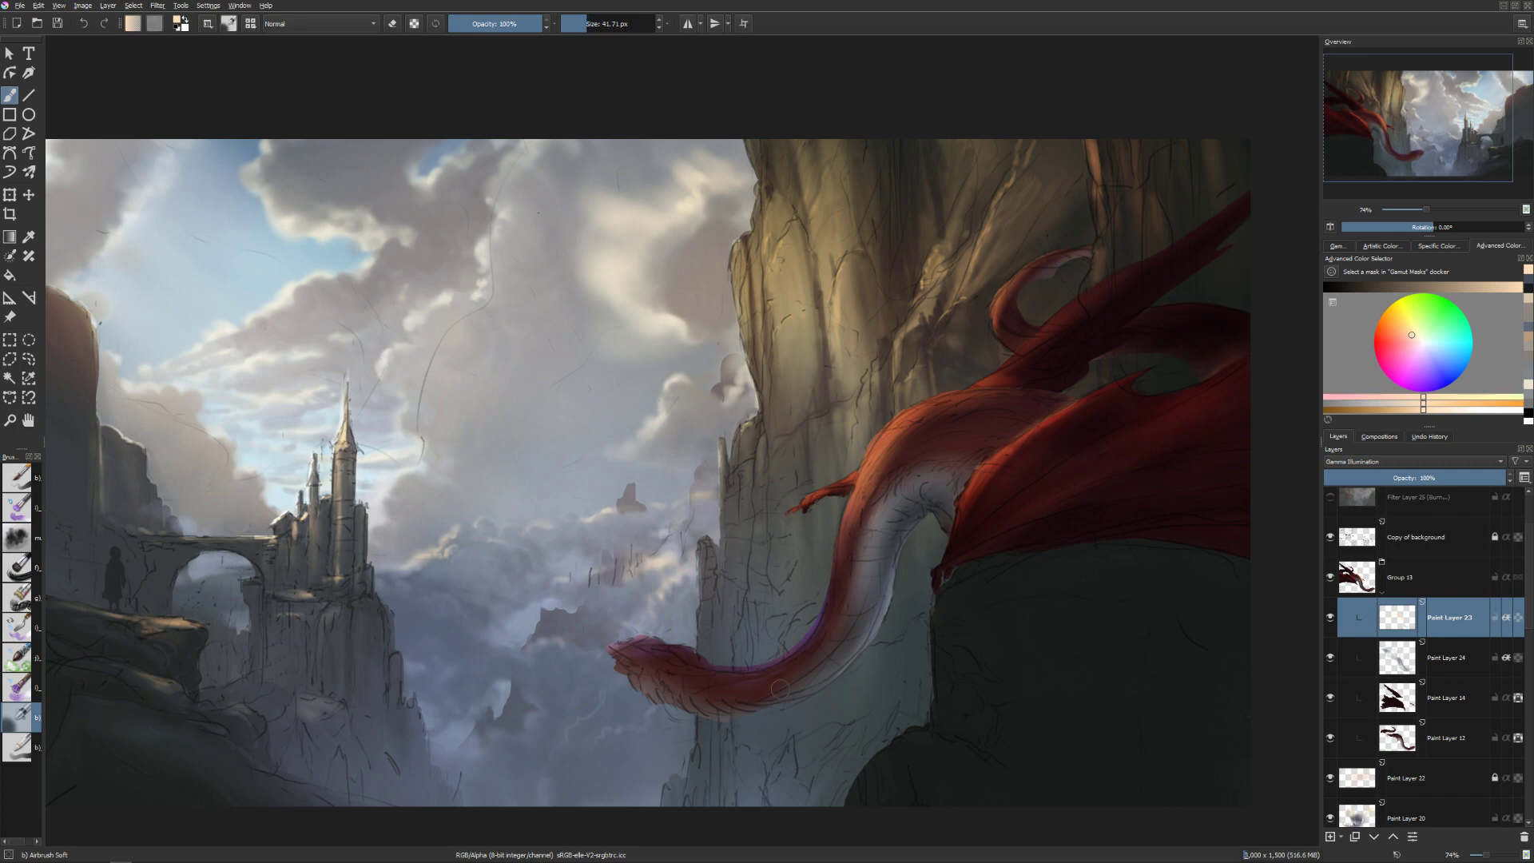
{"action": "left_click_drag", "start_coordinate": [997, 495], "coordinate": [1025, 520]}
{"action": "key", "text": "bracketright"}
{"action": "key", "text": "bracketleft"}
{"action": "left_click_drag", "start_coordinate": [1020, 565], "coordinate": [936, 584]}
{"action": "key", "text": "bracketleft"}
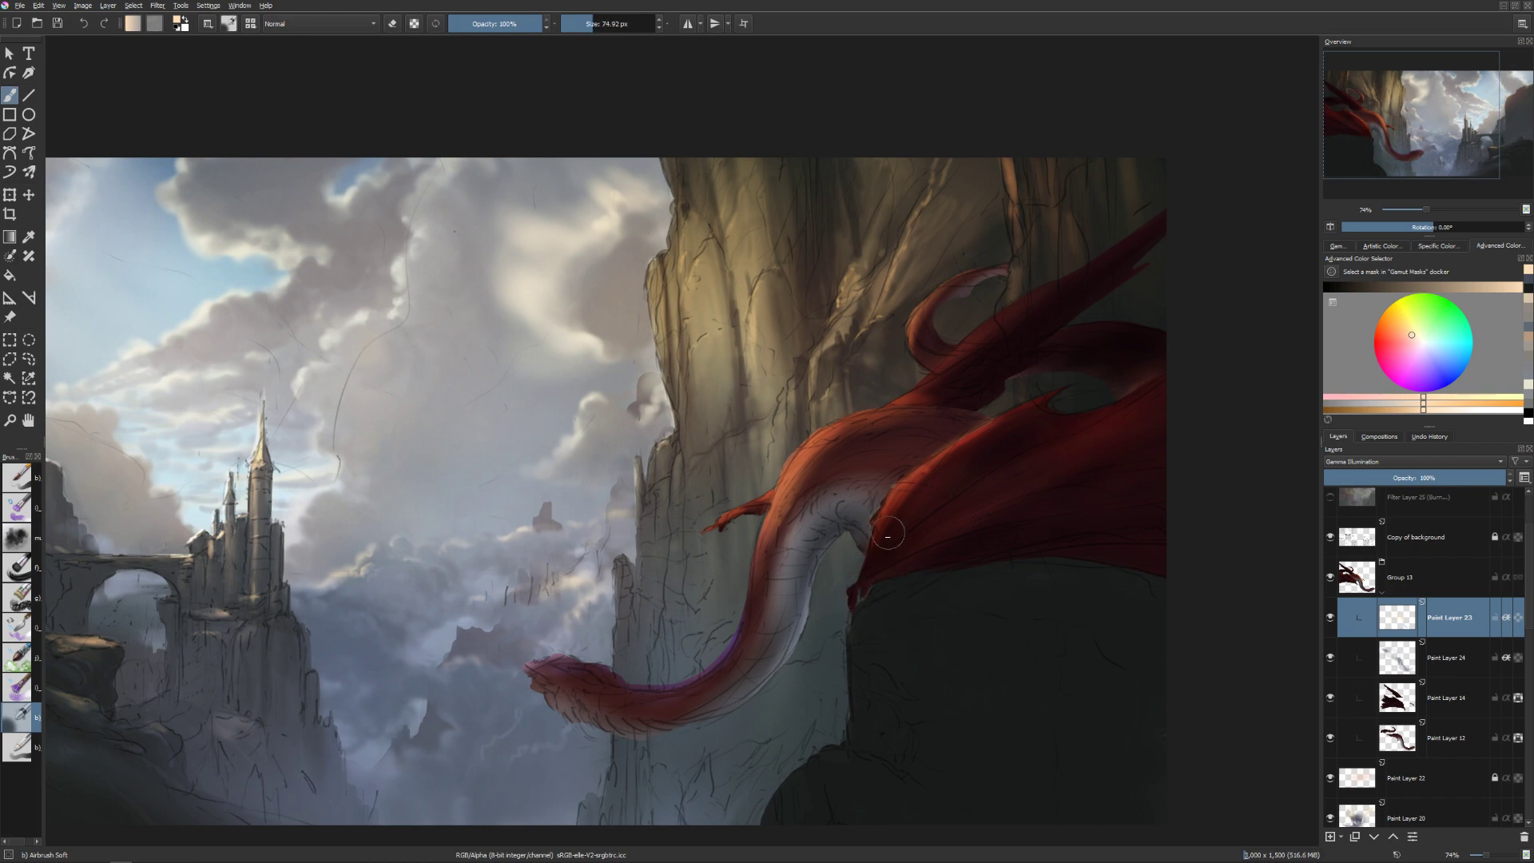
{"action": "key", "text": "bracketright"}
{"action": "key", "text": "bracketright"}
{"action": "key", "text": "bracketright"}
{"action": "key", "text": "bracketright"}
{"action": "key", "text": "bracketright"}
{"action": "key", "text": "bracketleft"}
{"action": "key", "text": "bracketleft"}
{"action": "key", "text": "bracketleft"}
{"action": "key", "text": "bracketleft"}
{"action": "key", "text": "bracketleft"}
{"action": "key", "text": "bracketleft"}
{"action": "key", "text": "bracketleft"}
{"action": "key", "text": "bracketleft"}
{"action": "key", "text": "bracketleft"}
{"action": "key", "text": "bracketleft"}
{"action": "key", "text": "bracketleft"}
{"action": "key", "text": "bracketleft"}
{"action": "key", "text": "bracketleft"}
{"action": "key", "text": "bracketleft"}
{"action": "key", "text": "e"}
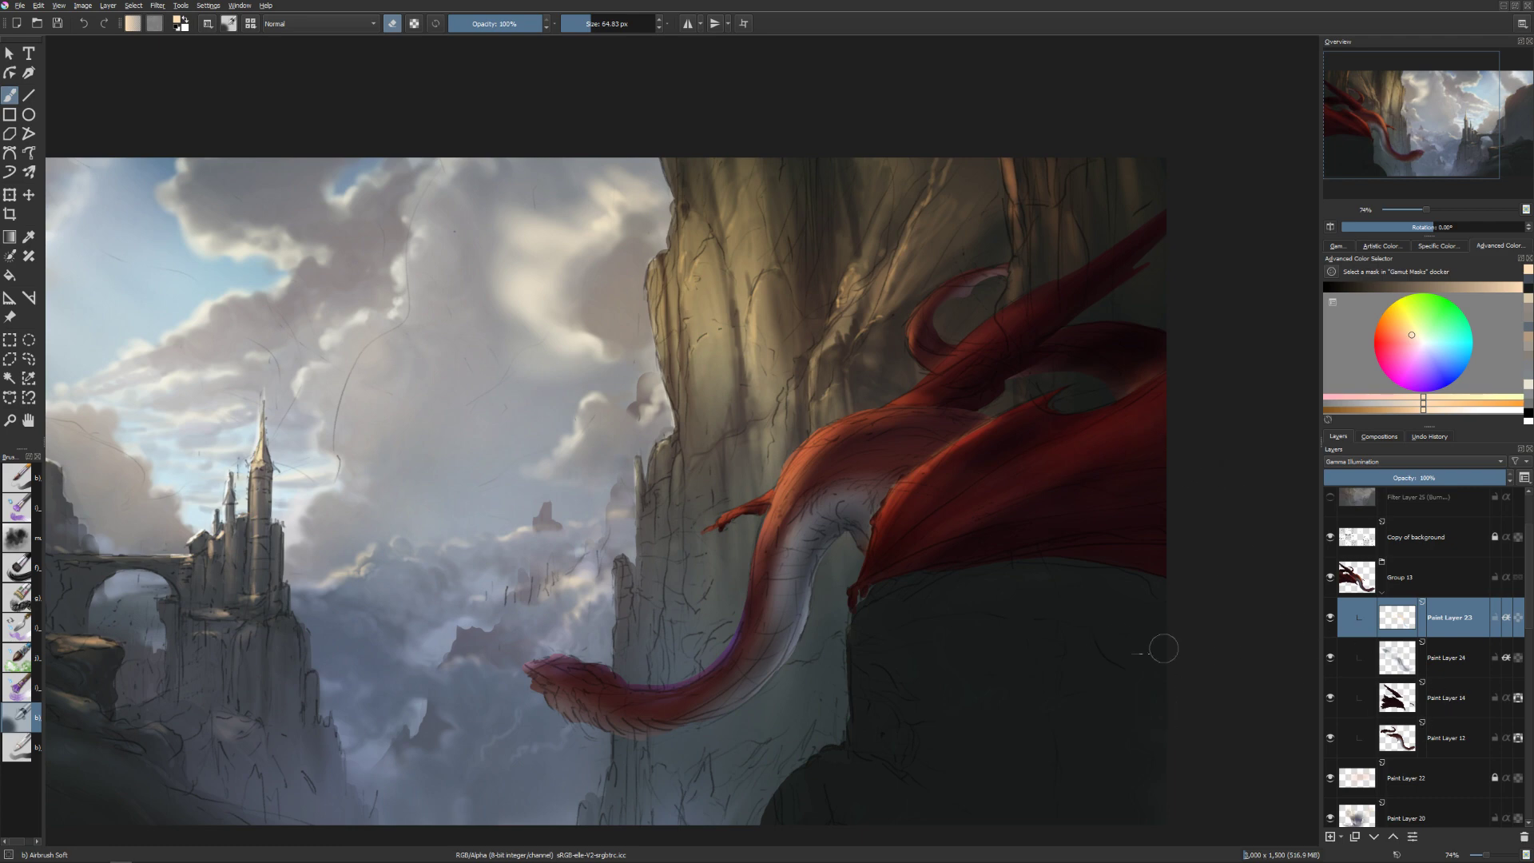
{"action": "key", "text": "r"}
{"action": "left_click", "coordinate": [1028, 669]}
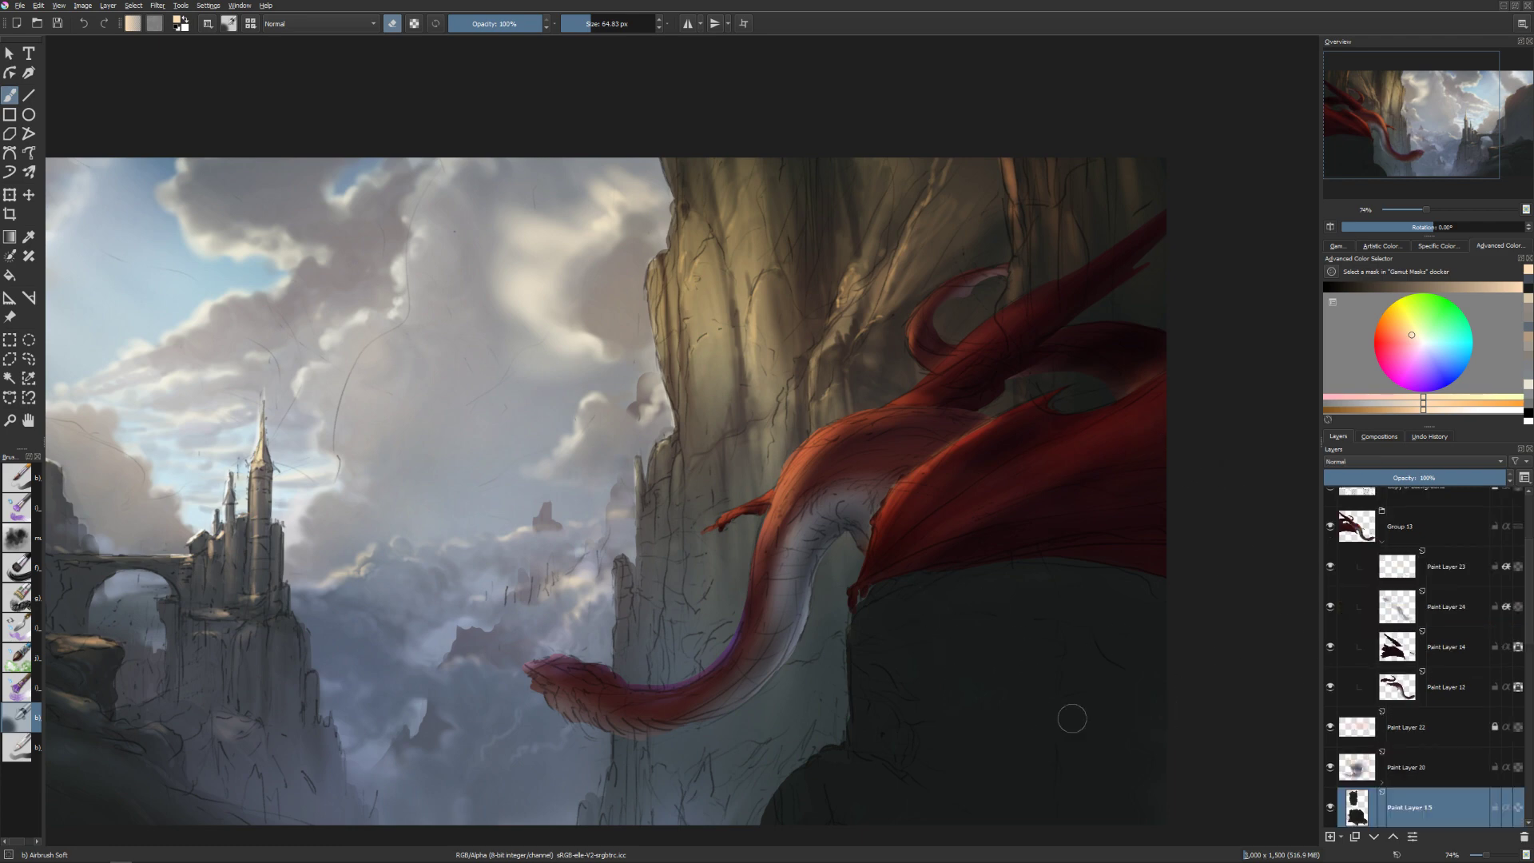
{"action": "left_click", "coordinate": [1332, 773]}
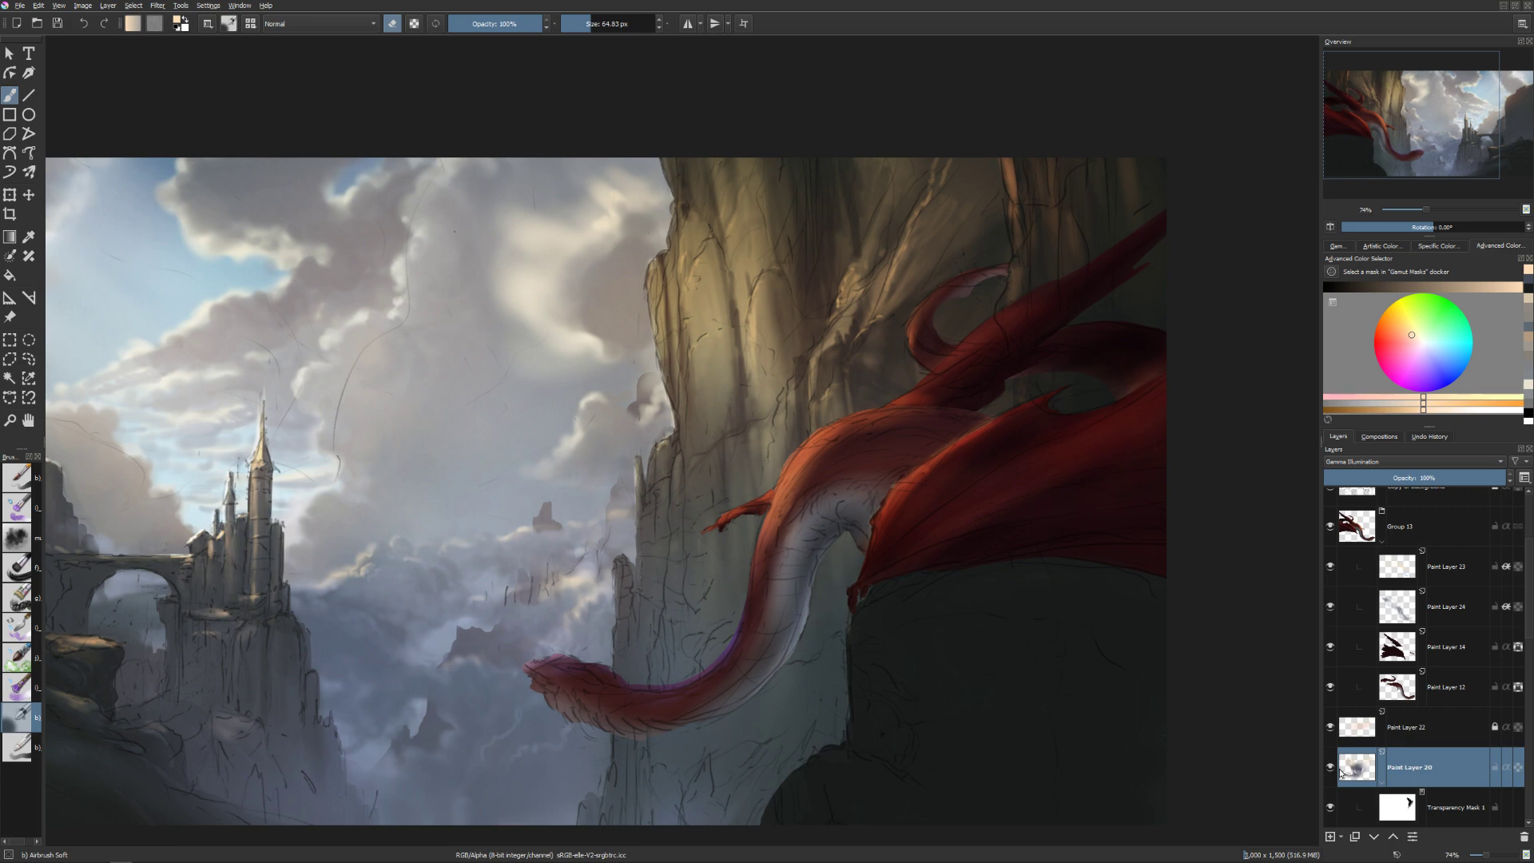
{"action": "left_click", "coordinate": [1367, 784]}
{"action": "left_click", "coordinate": [1331, 768]}
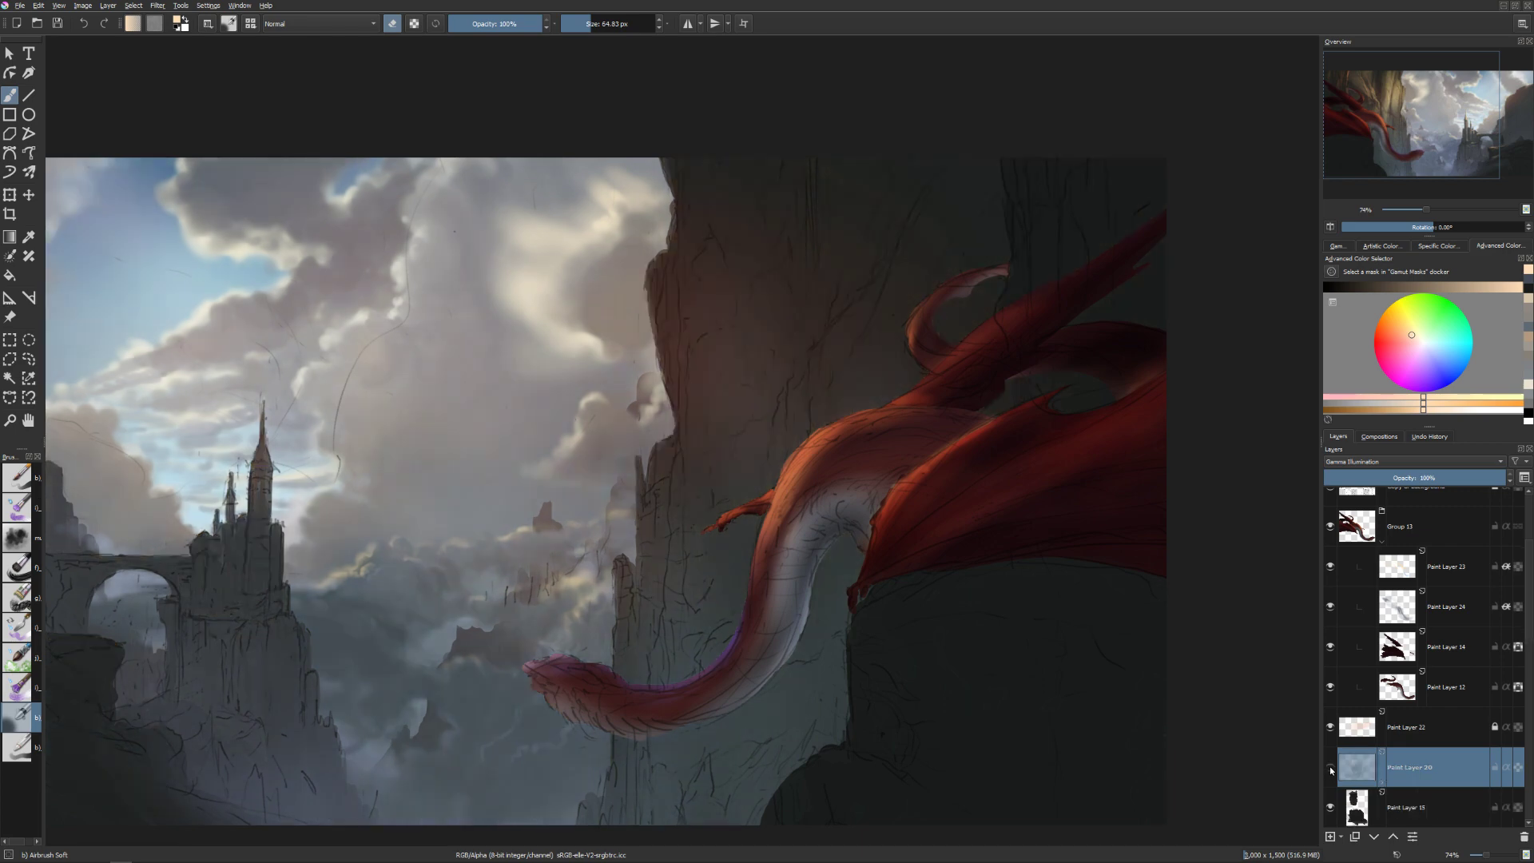
{"action": "left_click", "coordinate": [1331, 768]}
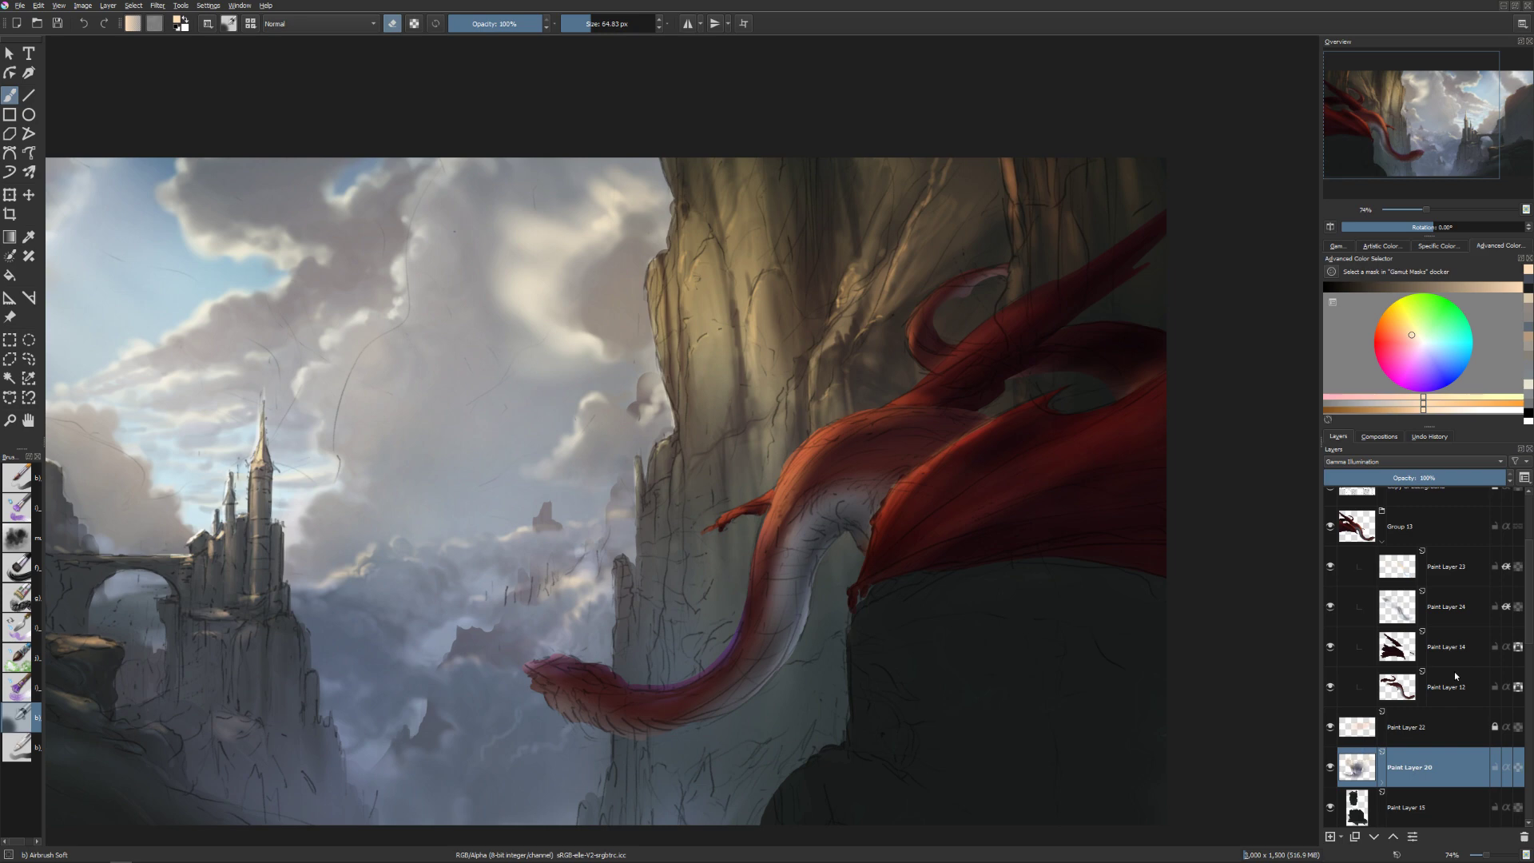
{"action": "scroll", "coordinate": [1529, 642], "scroll_direction": "up", "scroll_amount": 3}
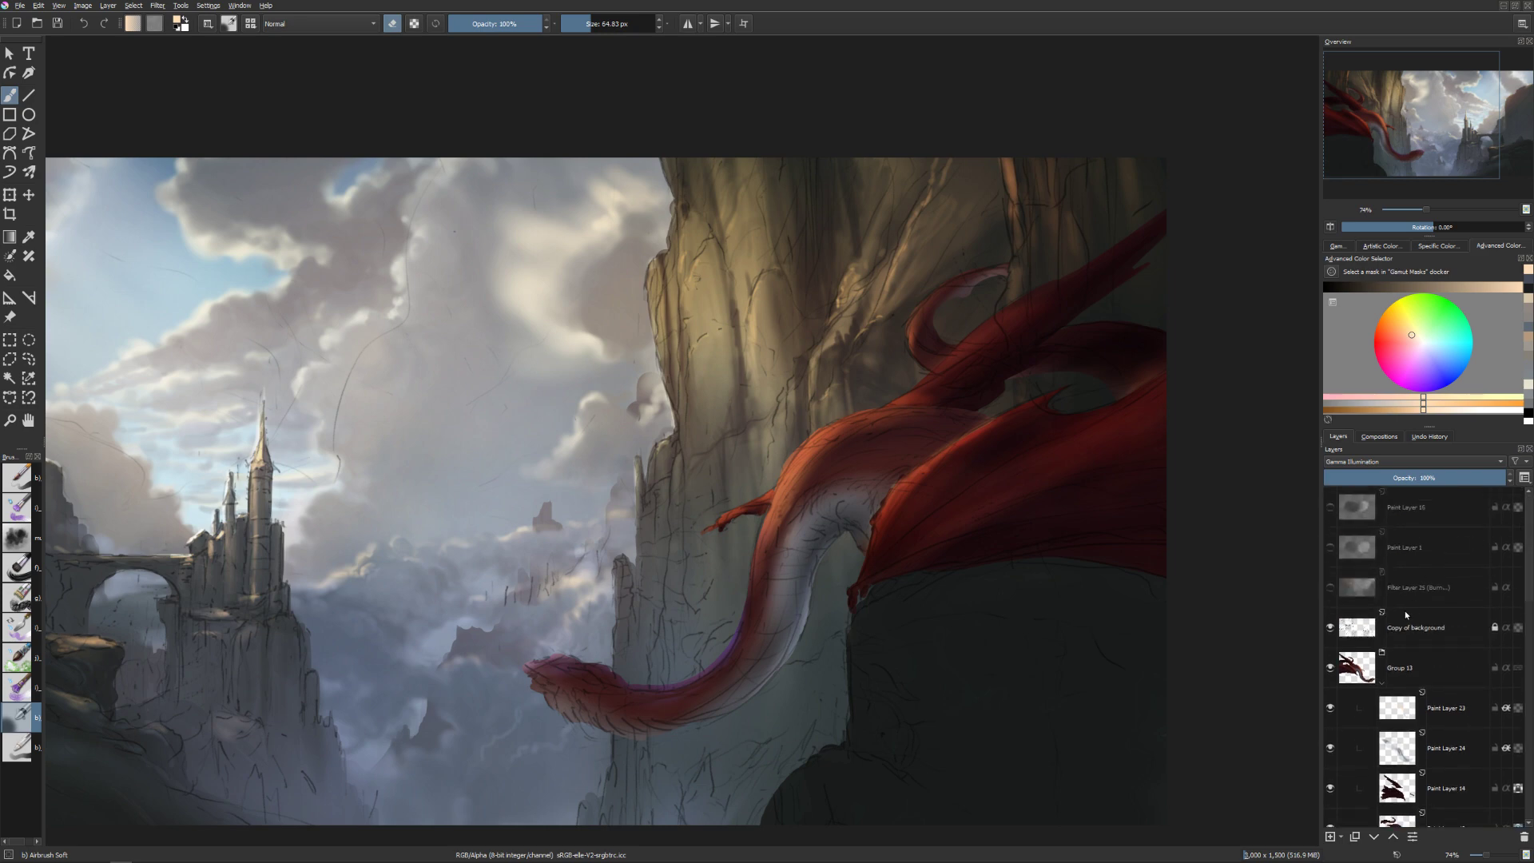
{"action": "left_click", "coordinate": [1381, 683]}
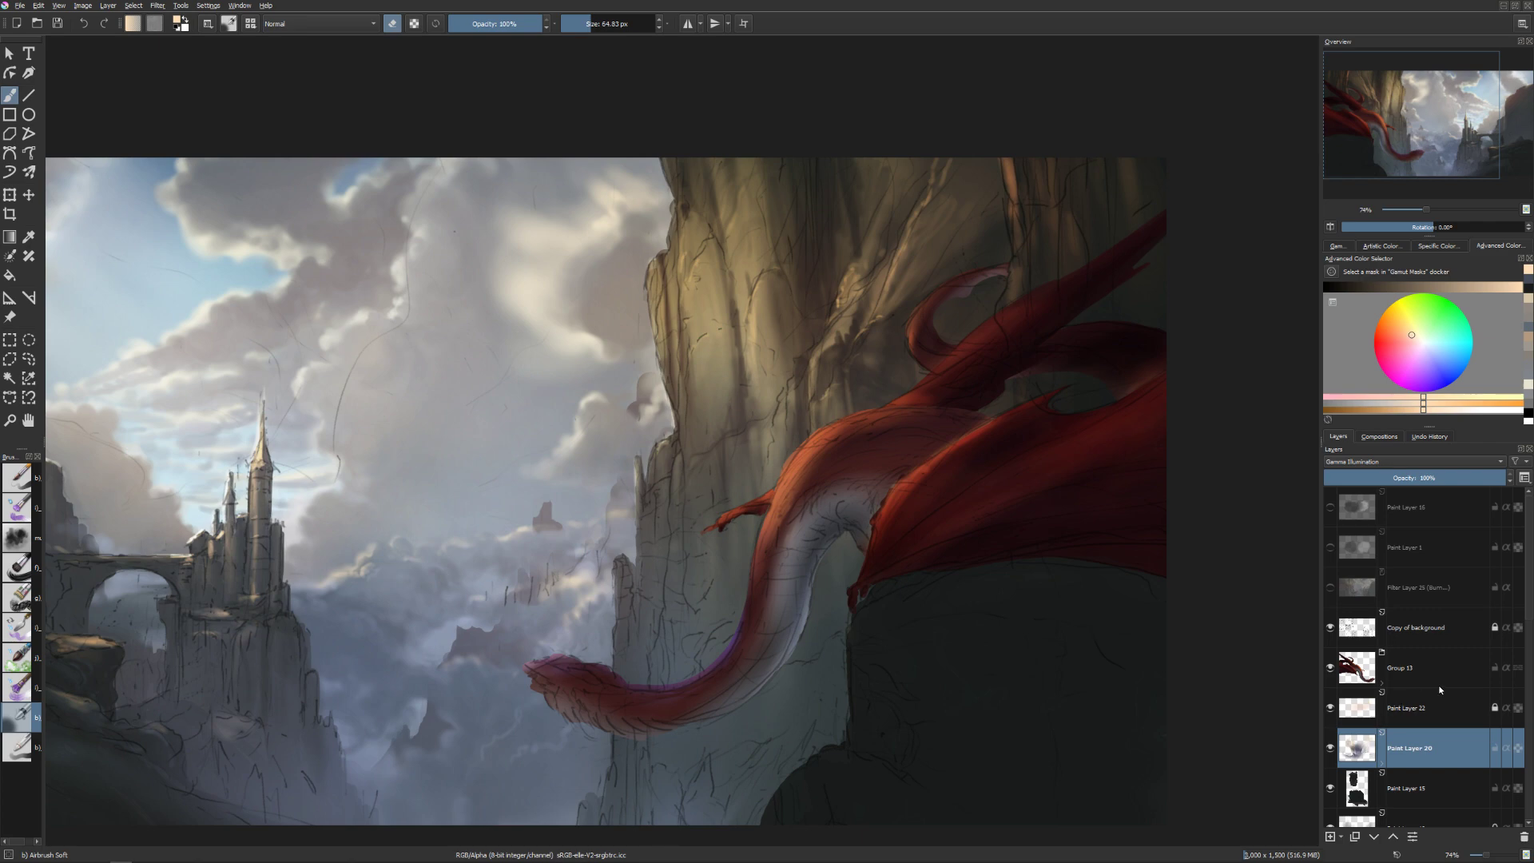
{"action": "left_click", "coordinate": [1330, 750]}
{"action": "left_click", "coordinate": [1330, 749]}
{"action": "left_click", "coordinate": [1379, 761]}
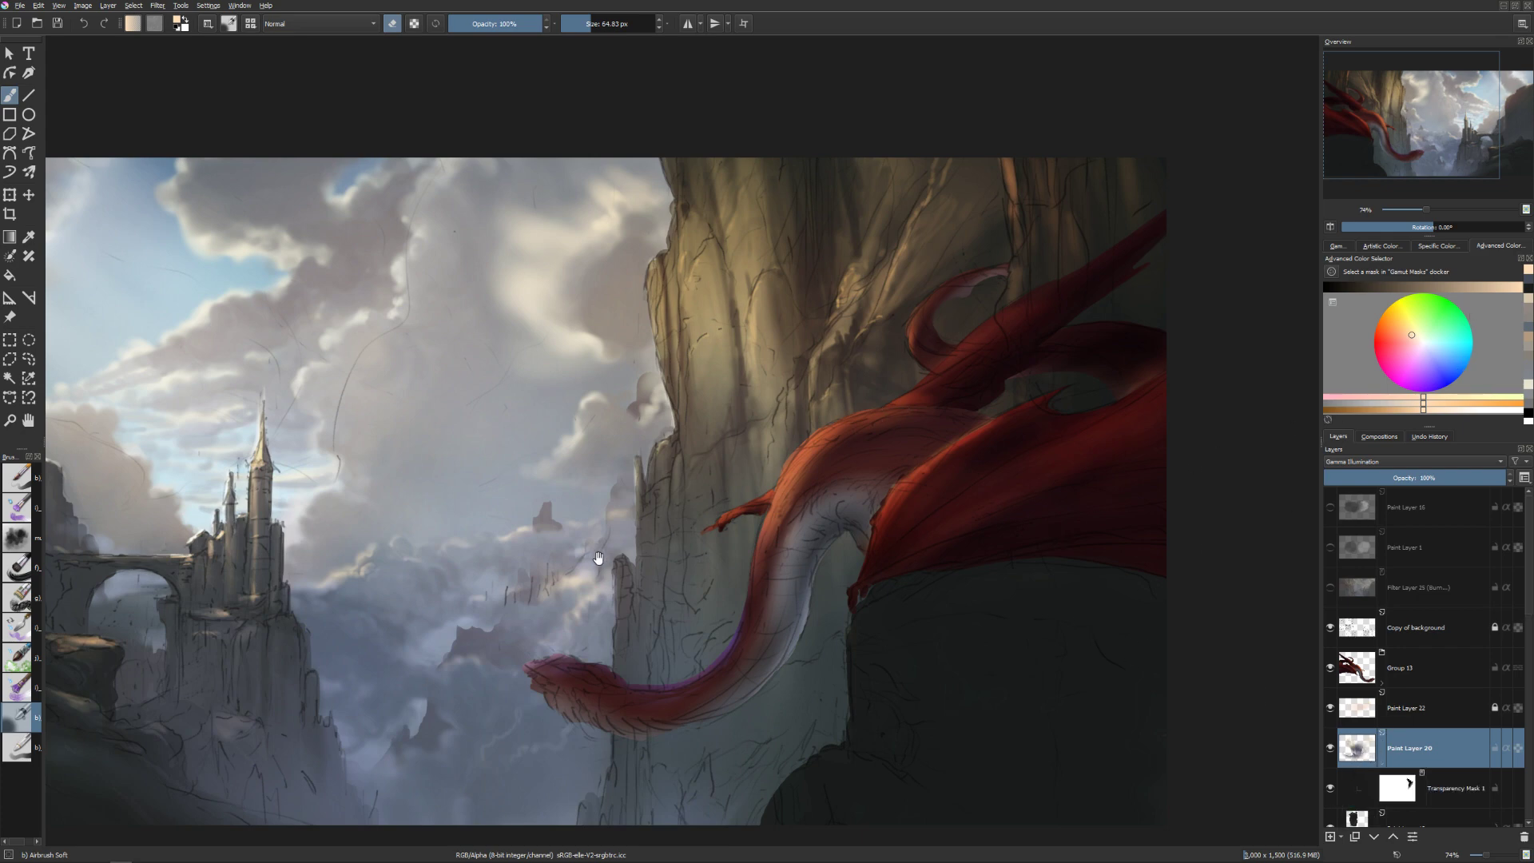
{"action": "left_click_drag", "start_coordinate": [592, 559], "coordinate": [766, 589]}
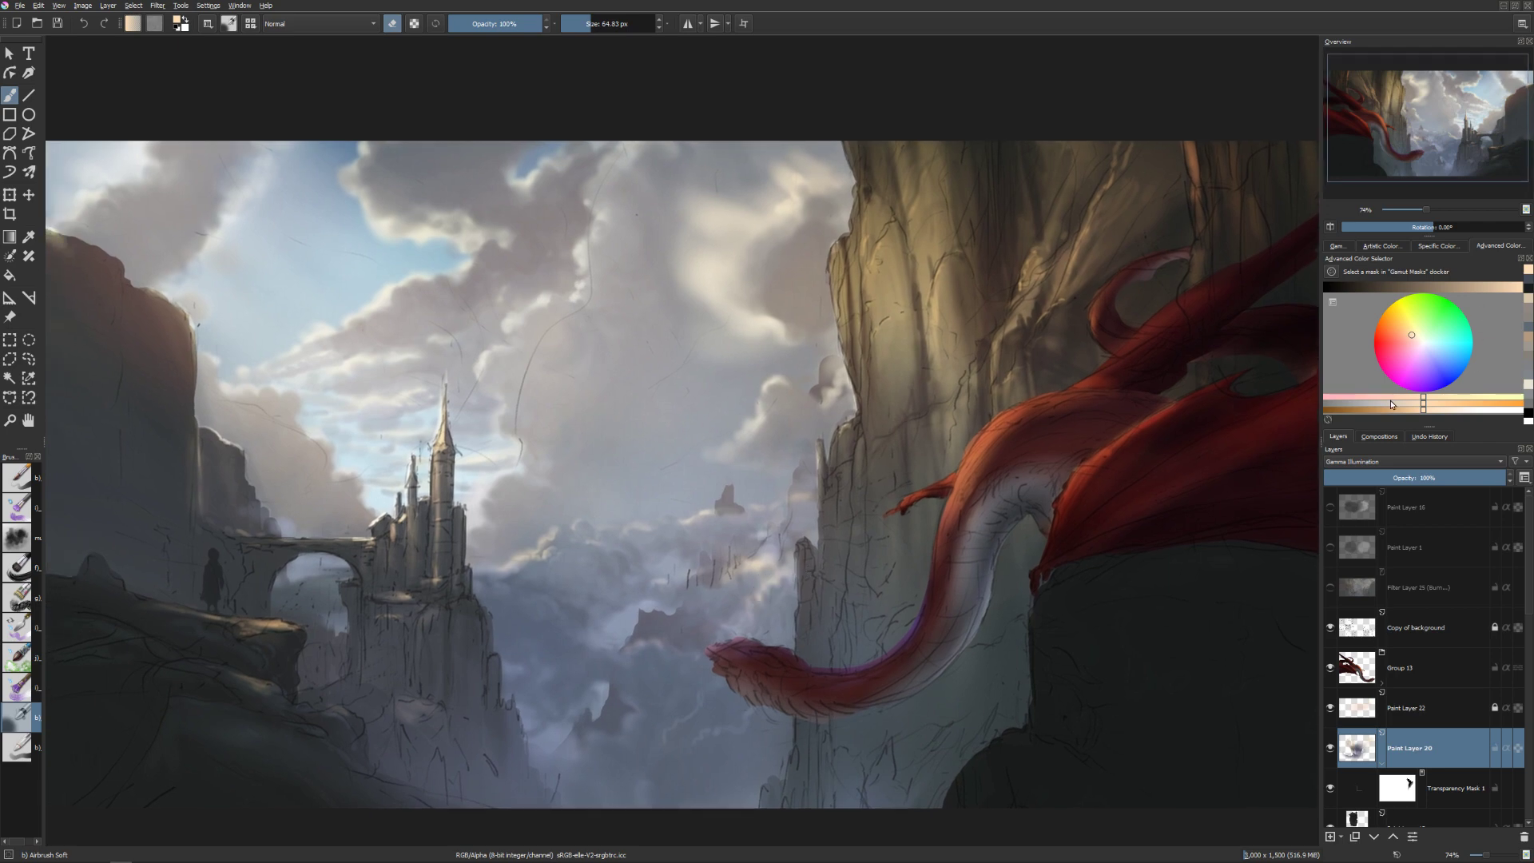
Choose a neutral grey, turn on Filter Layer 25, and resize the brush to about 91 px.
{"action": "left_click", "coordinate": [1335, 402]}
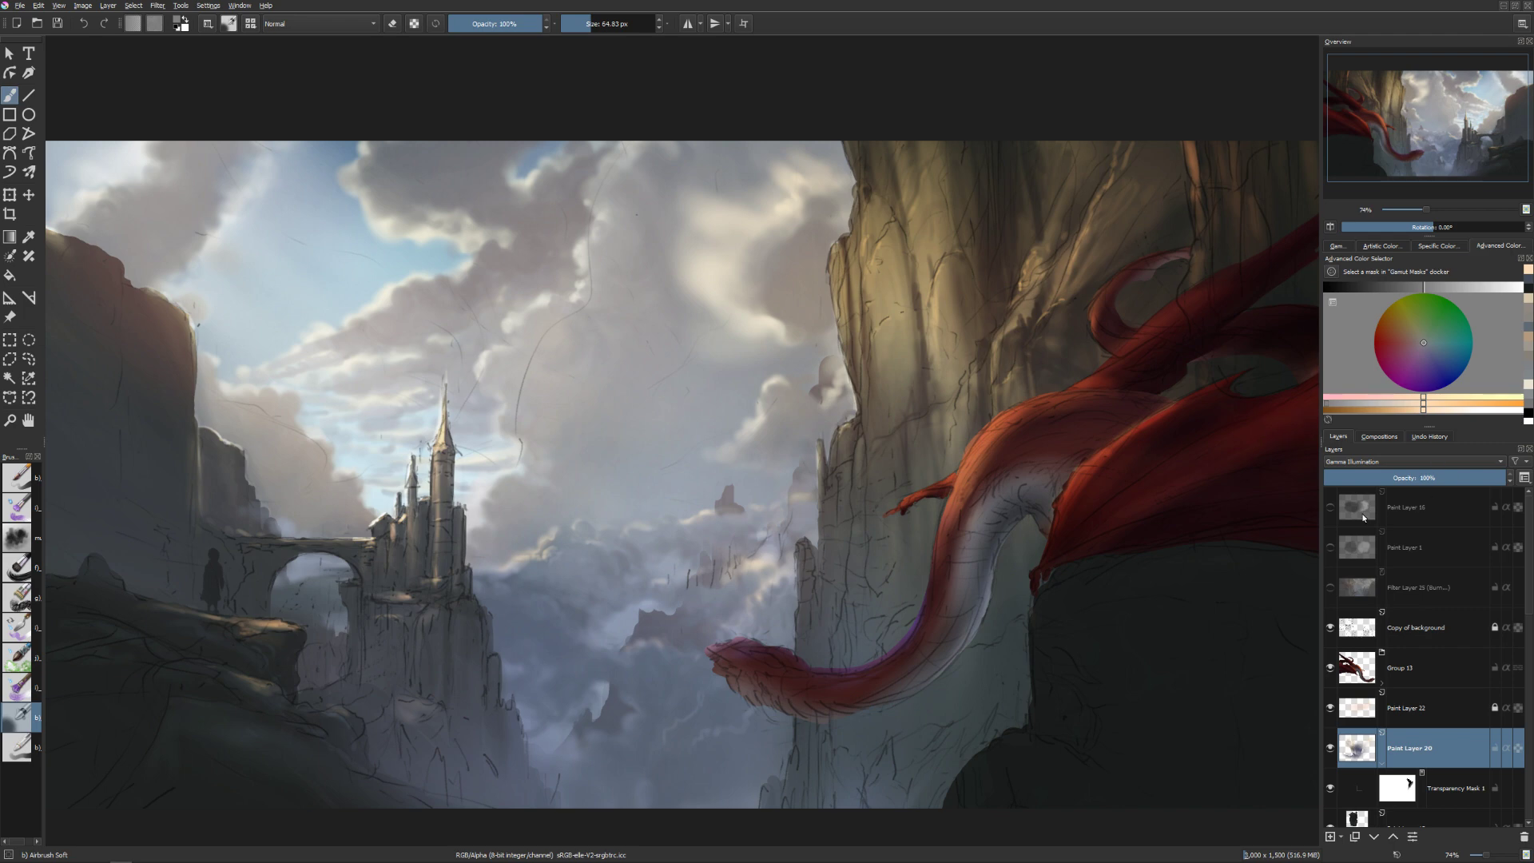
{"action": "left_click", "coordinate": [1329, 589]}
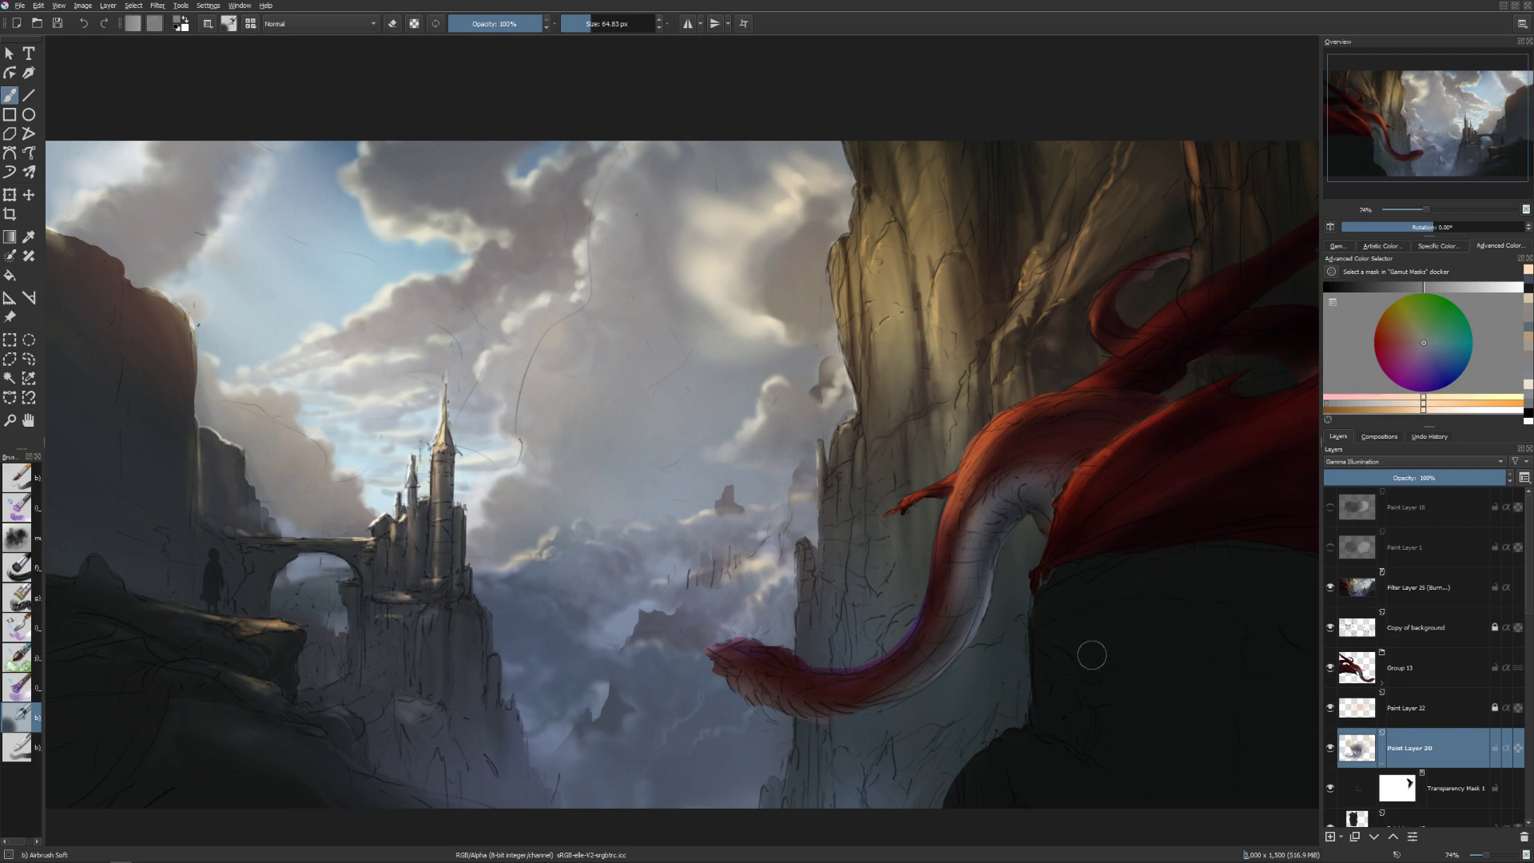
{"action": "left_click_drag", "start_coordinate": [1091, 655], "coordinate": [1115, 673], "text": "shift"}
{"action": "left_click_drag", "start_coordinate": [1119, 678], "coordinate": [1208, 690]}
{"action": "left_click_drag", "start_coordinate": [1139, 619], "coordinate": [1115, 616], "text": "shift"}
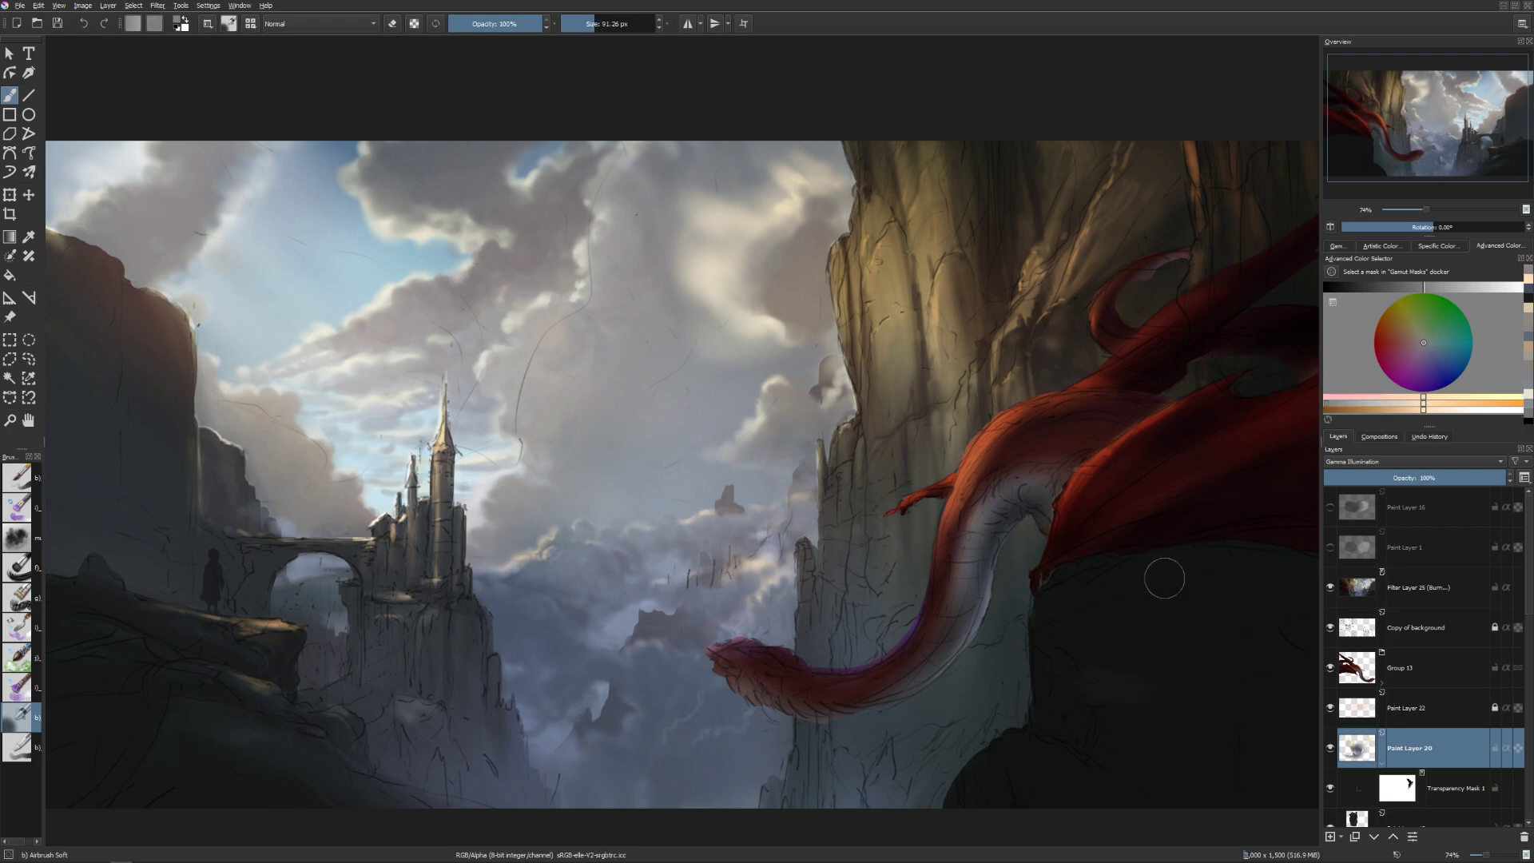
Pick a light grey-cyan and softly lighten the sketch lines on the dark rock.
{"action": "key", "text": "shift+i"}
{"action": "left_click", "coordinate": [1220, 525]}
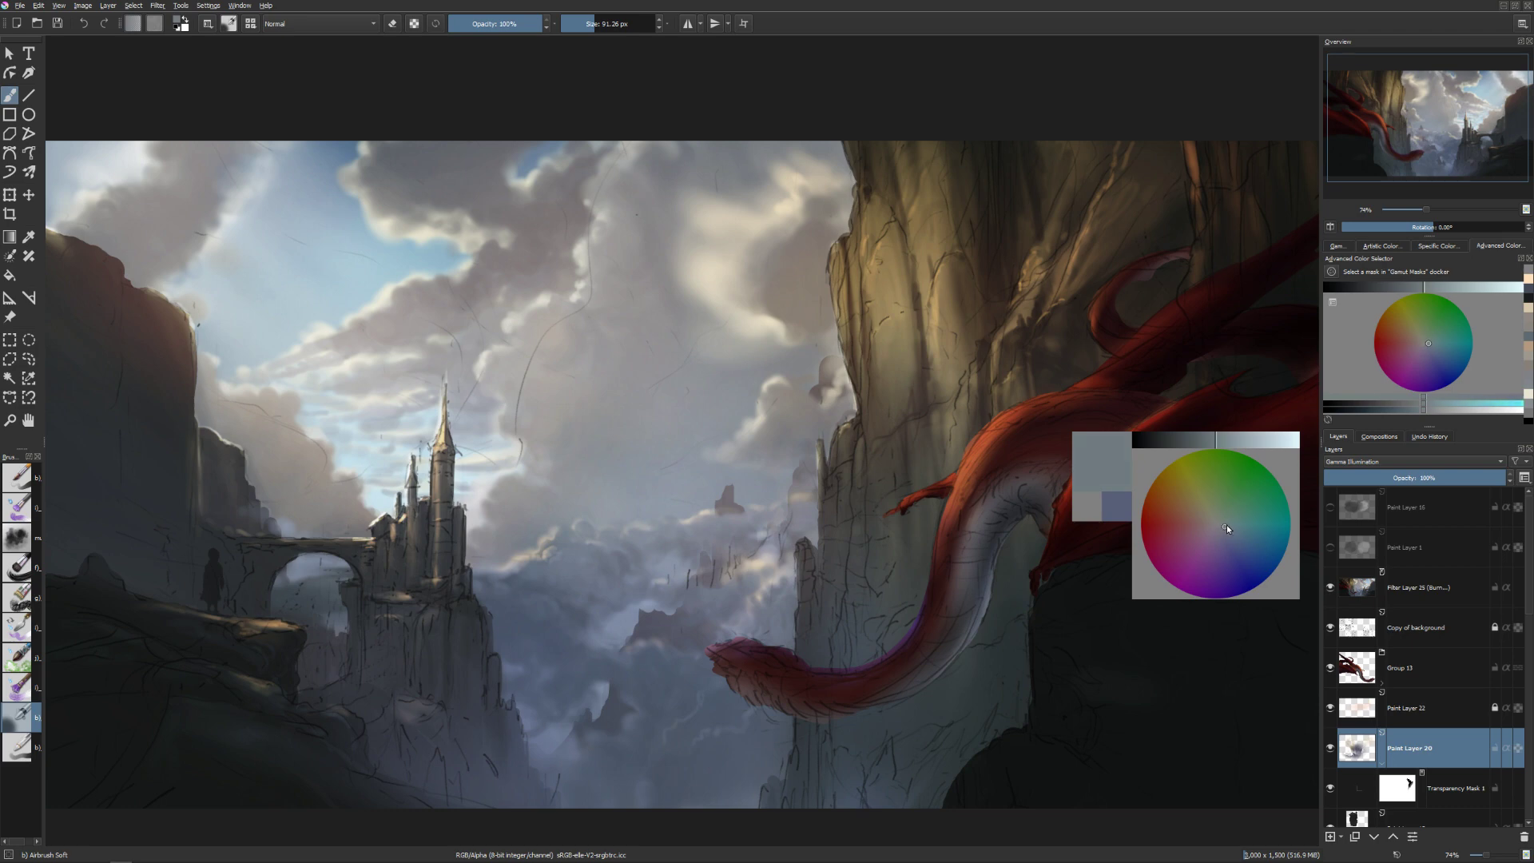
{"action": "left_click", "coordinate": [1227, 529]}
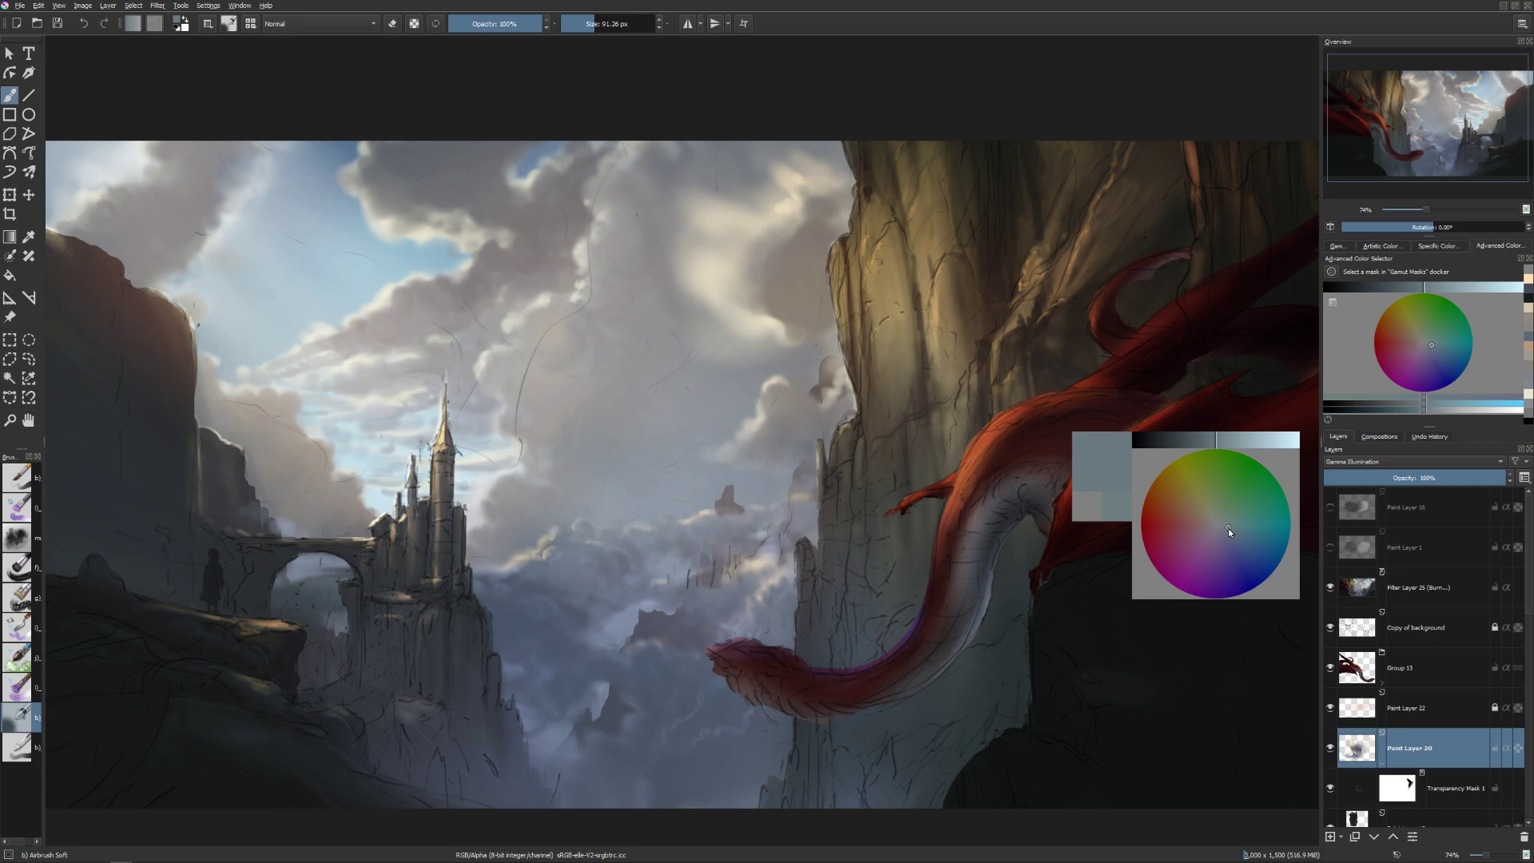
{"action": "mouse_move", "coordinate": [1065, 610]}
{"action": "left_mouse_down"}
{"action": "mouse_move", "coordinate": [1183, 601]}
{"action": "mouse_move", "coordinate": [1089, 623]}
{"action": "mouse_move", "coordinate": [1049, 608]}
{"action": "left_mouse_up"}
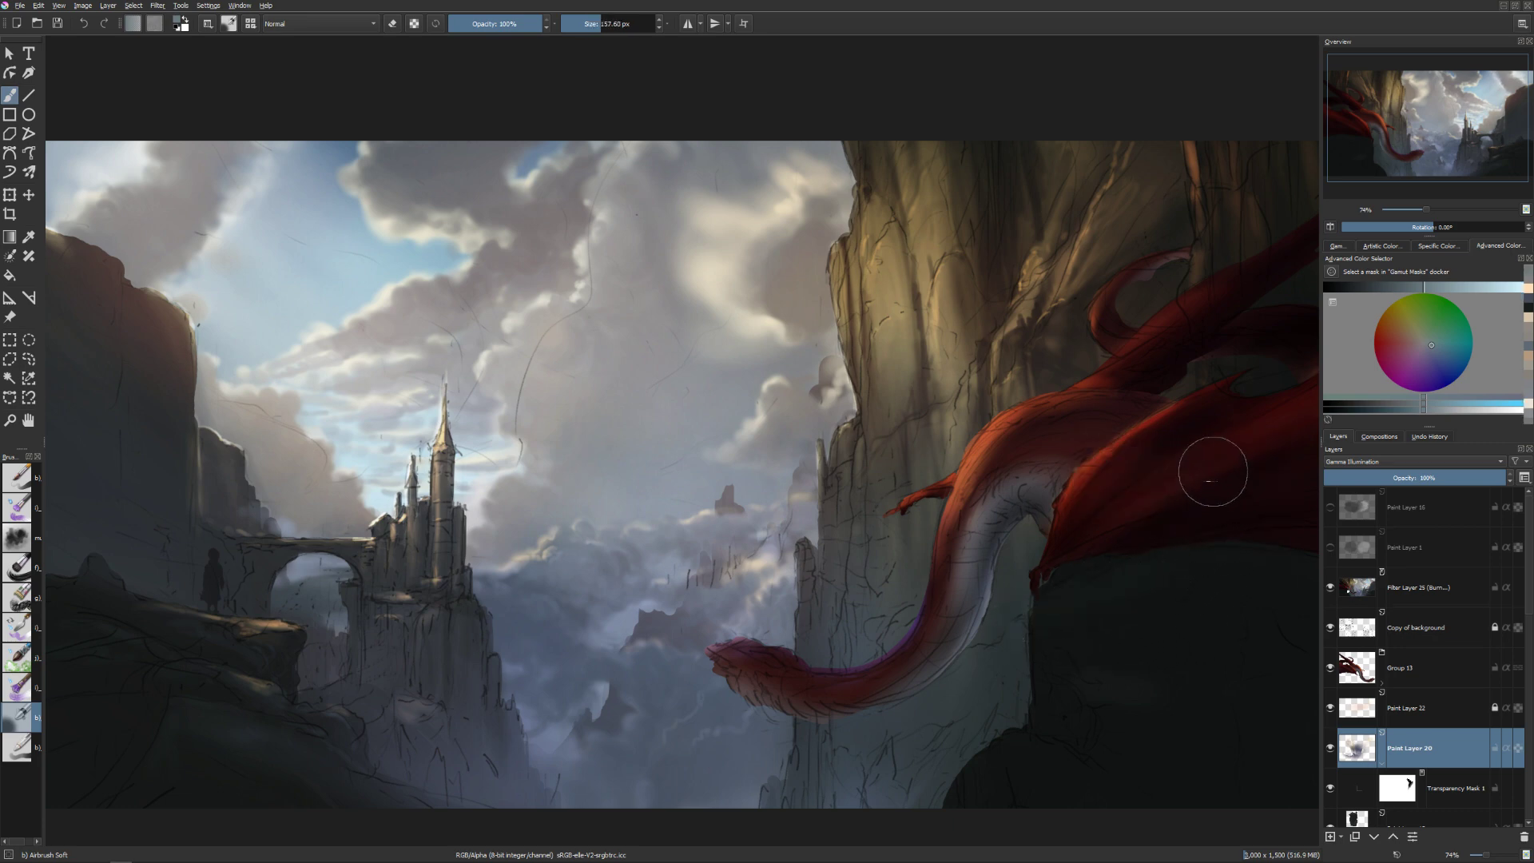
{"action": "mouse_move", "coordinate": [1157, 611]}
{"action": "left_mouse_down"}
{"action": "mouse_move", "coordinate": [1114, 596]}
{"action": "mouse_move", "coordinate": [1132, 619]}
{"action": "mouse_move", "coordinate": [1070, 608]}
{"action": "mouse_move", "coordinate": [1248, 609]}
{"action": "mouse_move", "coordinate": [1114, 688]}
{"action": "left_mouse_up"}
{"action": "mouse_move", "coordinate": [1096, 621]}
{"action": "left_mouse_down"}
{"action": "mouse_move", "coordinate": [1230, 602]}
{"action": "mouse_move", "coordinate": [1056, 588]}
{"action": "mouse_move", "coordinate": [1141, 565]}
{"action": "left_mouse_up"}
{"action": "mouse_move", "coordinate": [1219, 630]}
{"action": "left_mouse_down"}
{"action": "mouse_move", "coordinate": [1109, 609]}
{"action": "mouse_move", "coordinate": [1106, 578]}
{"action": "left_mouse_up"}
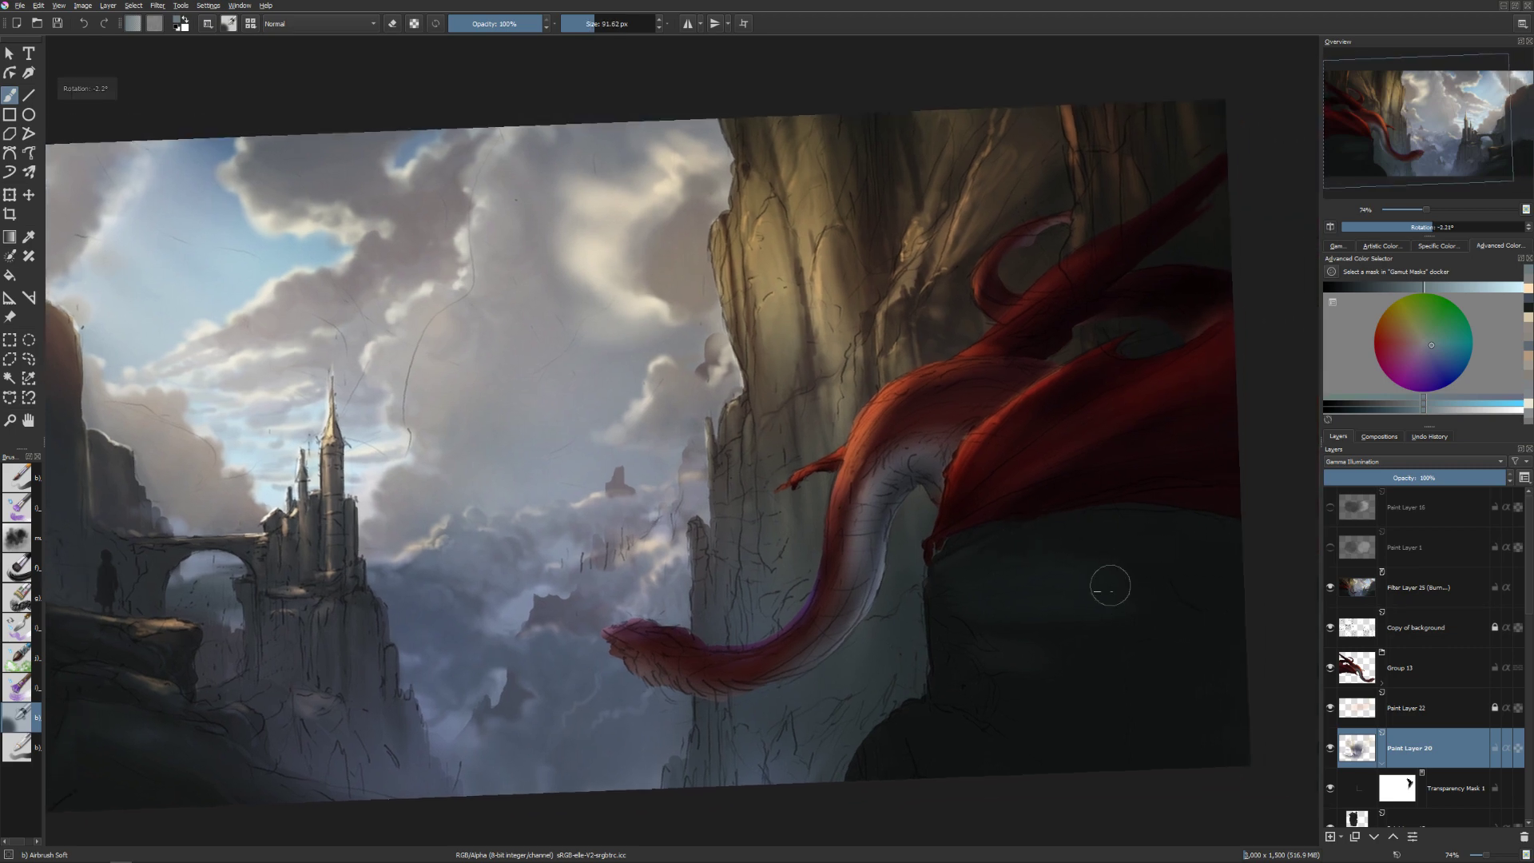
Lighten the dark rock below the dragon with soft airbrush strokes, then shrink the brush for erasing.
{"action": "mouse_move", "coordinate": [1167, 449]}
{"action": "left_mouse_down"}
{"action": "mouse_move", "coordinate": [1059, 538]}
{"action": "mouse_move", "coordinate": [986, 634]}
{"action": "mouse_move", "coordinate": [996, 709]}
{"action": "mouse_move", "coordinate": [958, 681]}
{"action": "mouse_move", "coordinate": [981, 709]}
{"action": "mouse_move", "coordinate": [942, 726]}
{"action": "mouse_move", "coordinate": [975, 742]}
{"action": "mouse_move", "coordinate": [932, 751]}
{"action": "mouse_move", "coordinate": [956, 800]}
{"action": "mouse_move", "coordinate": [999, 767]}
{"action": "mouse_move", "coordinate": [915, 717]}
{"action": "mouse_move", "coordinate": [1061, 777]}
{"action": "left_mouse_up"}
{"action": "mouse_move", "coordinate": [1104, 592]}
{"action": "left_mouse_down"}
{"action": "mouse_move", "coordinate": [1038, 625]}
{"action": "mouse_move", "coordinate": [965, 593]}
{"action": "mouse_move", "coordinate": [1044, 667]}
{"action": "mouse_move", "coordinate": [1046, 626]}
{"action": "mouse_move", "coordinate": [1072, 676]}
{"action": "mouse_move", "coordinate": [1054, 720]}
{"action": "mouse_move", "coordinate": [1027, 743]}
{"action": "mouse_move", "coordinate": [908, 740]}
{"action": "mouse_move", "coordinate": [876, 766]}
{"action": "mouse_move", "coordinate": [878, 694]}
{"action": "mouse_move", "coordinate": [902, 768]}
{"action": "left_mouse_up"}
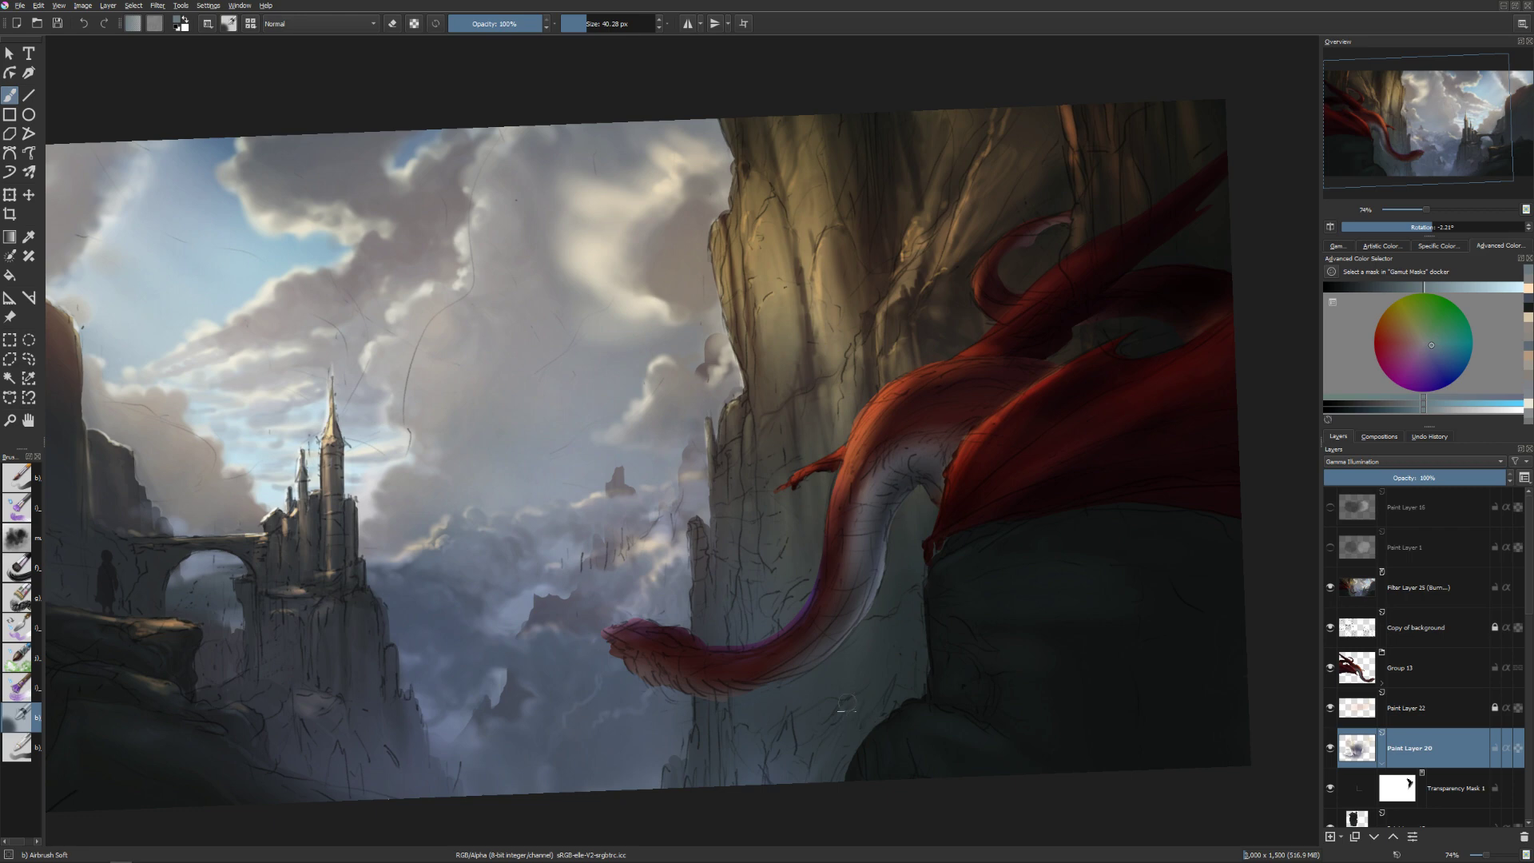
{"action": "key", "text": "bracketleft"}
{"action": "key", "text": "bracketright"}
{"action": "key", "text": "bracketright"}
{"action": "key", "text": "bracketright"}
{"action": "key", "text": "bracketright"}
{"action": "key", "text": "bracketright"}
{"action": "key", "text": "bracketright"}
{"action": "key", "text": "bracketleft"}
{"action": "key", "text": "bracketleft"}
{"action": "key", "text": "e"}
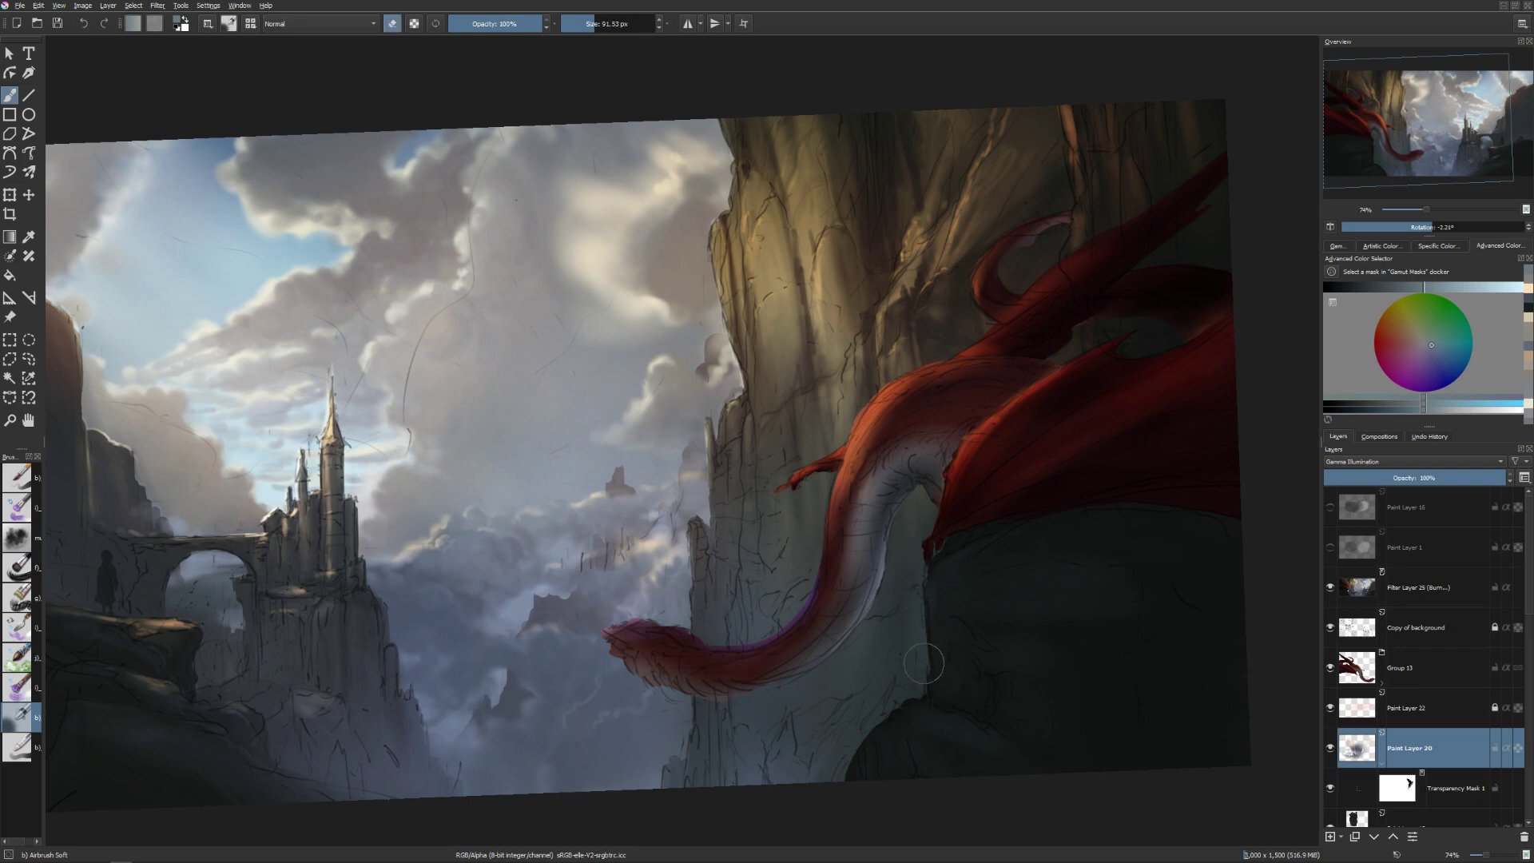
{"action": "key", "text": "bracketleft"}
Compare with Paint Layer 20 hidden and shown, then undo the last stroke to restore the lighting.
{"action": "left_click", "coordinate": [1330, 750]}
{"action": "left_click", "coordinate": [1330, 750]}
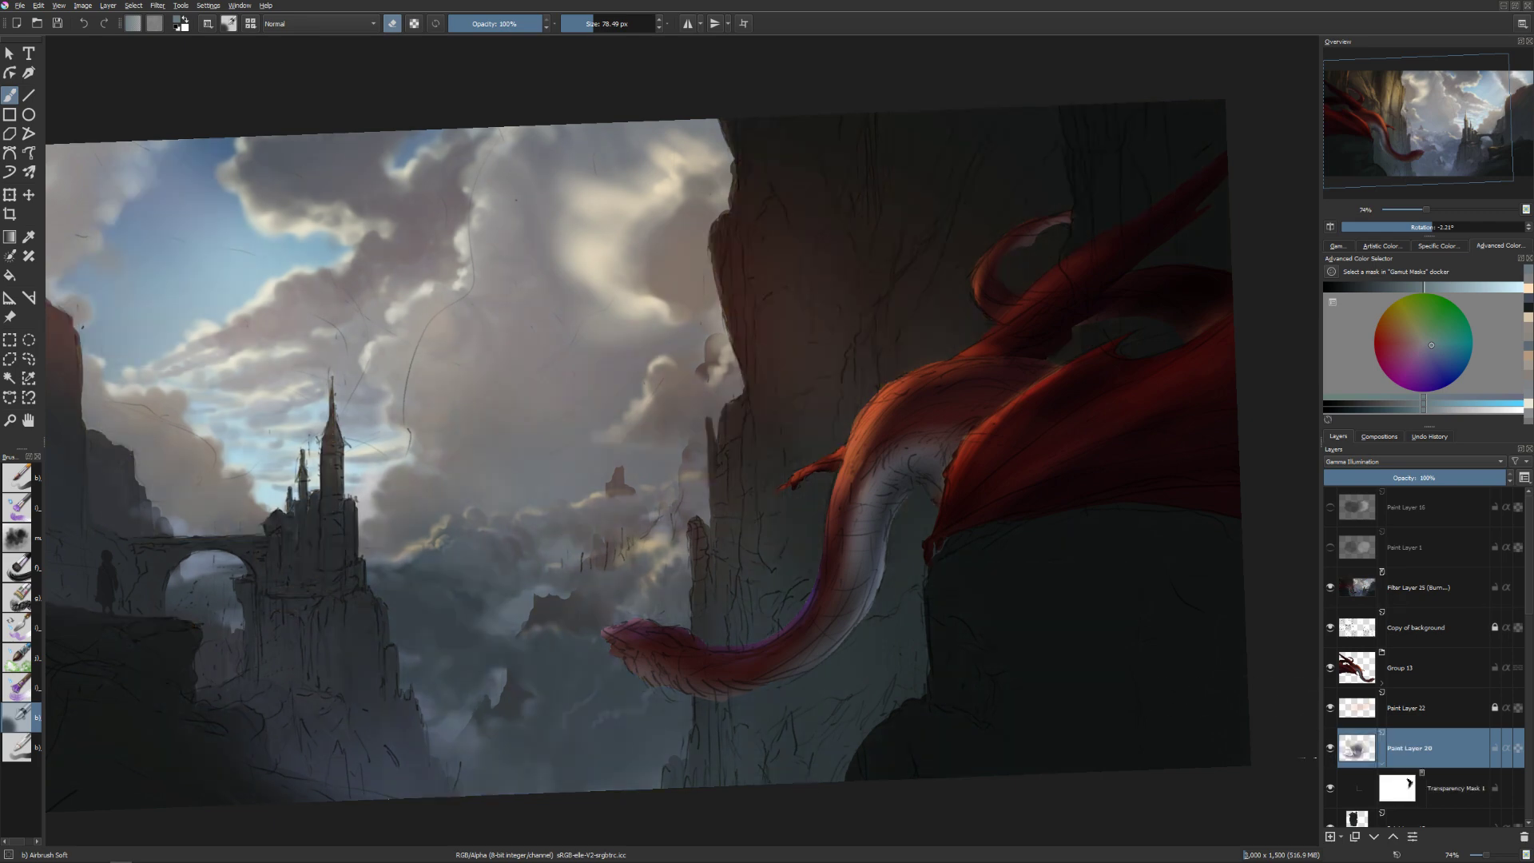
{"action": "key", "text": "ctrl+z"}
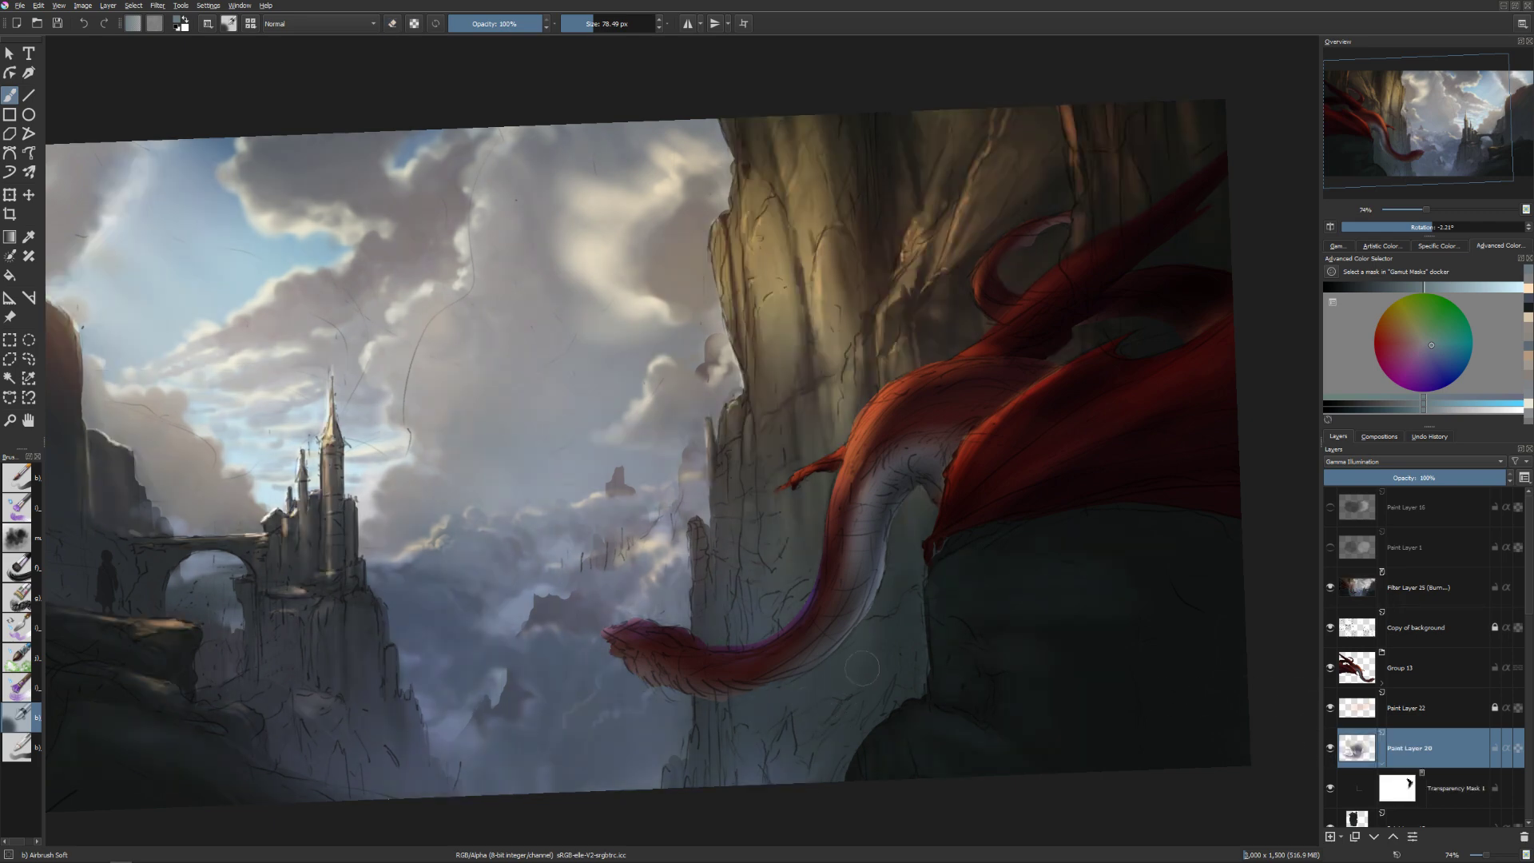
{"action": "key", "text": "e"}
Erase and repaint small patches of rock beside the dragon's body with a finer brush.
{"action": "left_click_drag", "start_coordinate": [789, 621], "coordinate": [760, 589]}
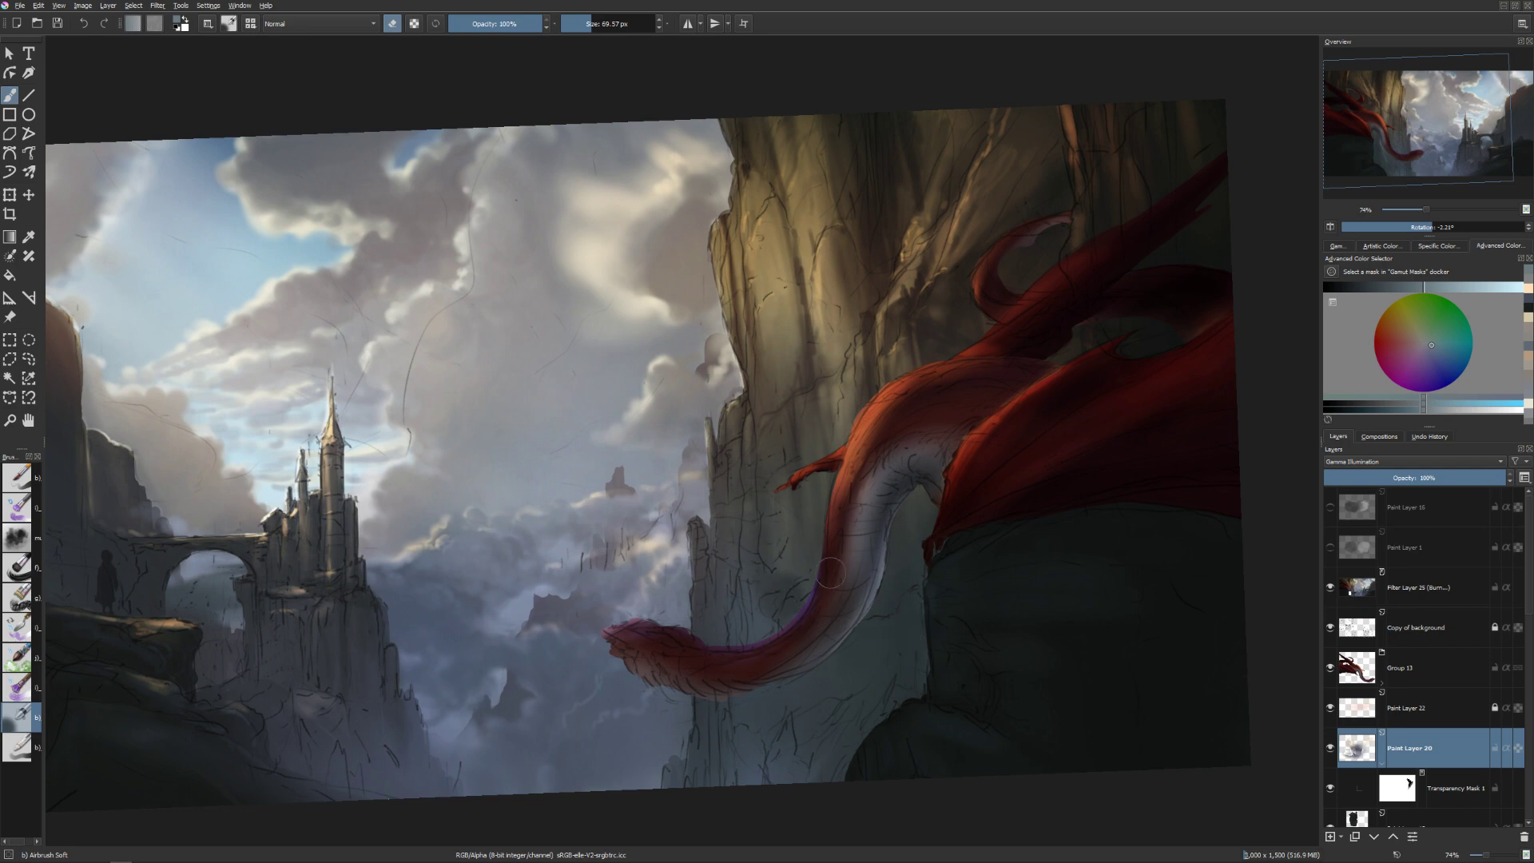
{"action": "key", "text": "e"}
{"action": "left_click_drag", "start_coordinate": [877, 647], "coordinate": [873, 622]}
{"action": "left_click_drag", "start_coordinate": [778, 613], "coordinate": [752, 623]}
{"action": "key", "text": "bracketright"}
{"action": "key", "text": "bracketleft"}
{"action": "key", "text": "bracketright"}
{"action": "key", "text": "bracketleft"}
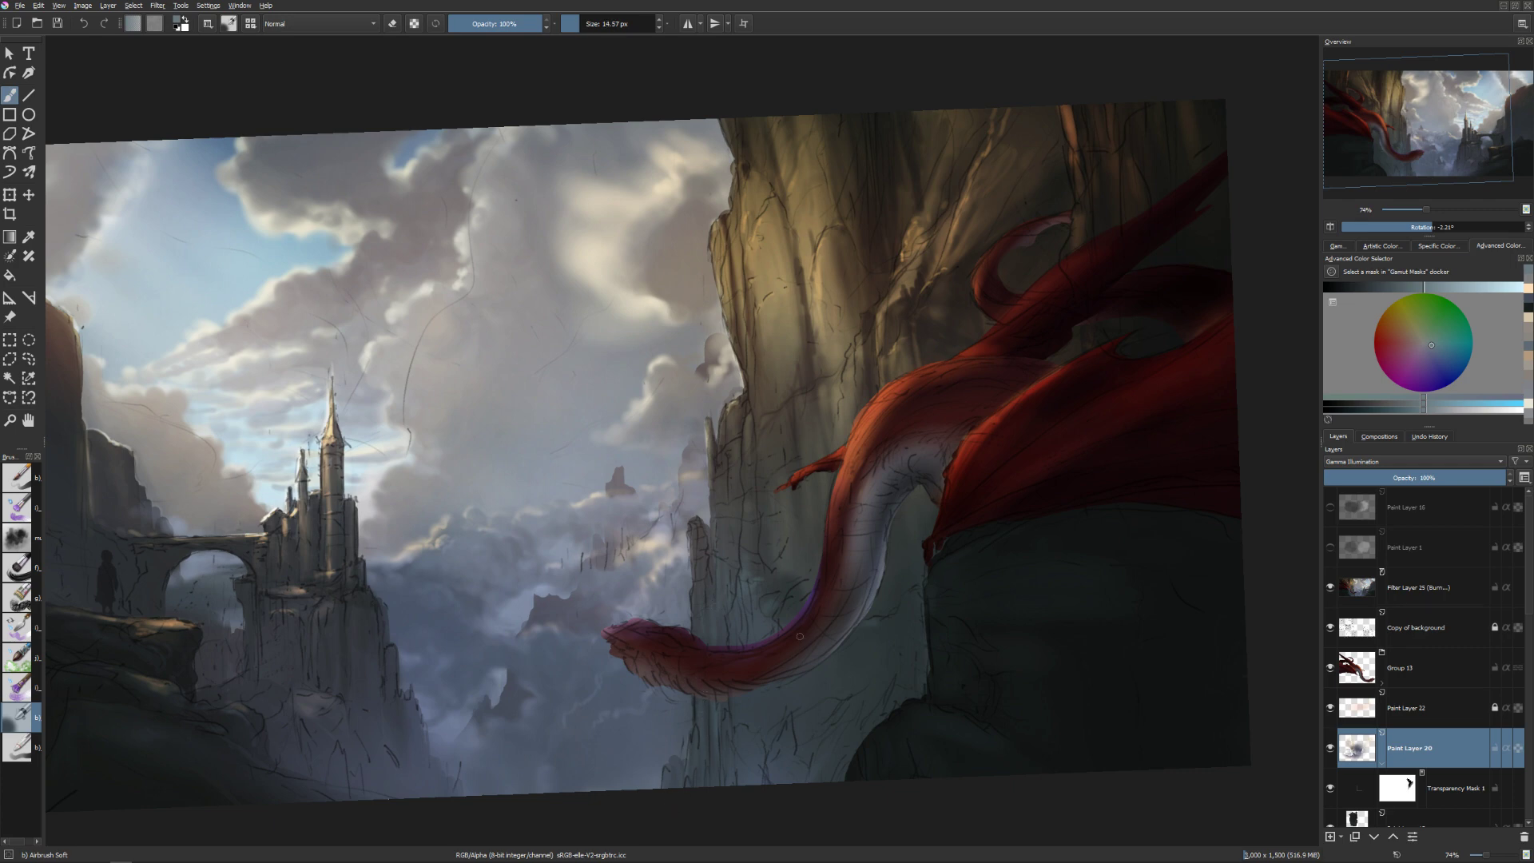
{"action": "key", "text": "bracketleft"}
{"action": "key", "text": "bracketleft"}
Clean up the shaded rock, alternating eraser and painting with a resized brush.
{"action": "key", "text": "e"}
{"action": "key", "text": "bracketright"}
{"action": "key", "text": "bracketright"}
{"action": "key", "text": "bracketright"}
{"action": "key", "text": "e"}
{"action": "key", "text": "bracketleft"}
Resize the brush to about 39 px and mirror the canvas to check the composition.
{"action": "mouse_move", "coordinate": [1023, 651]}
{"action": "left_mouse_down"}
{"action": "mouse_move", "coordinate": [1002, 634]}
{"action": "mouse_move", "coordinate": [1041, 631]}
{"action": "left_mouse_up"}
{"action": "left_click_drag", "start_coordinate": [954, 552], "coordinate": [925, 552], "text": "shift"}
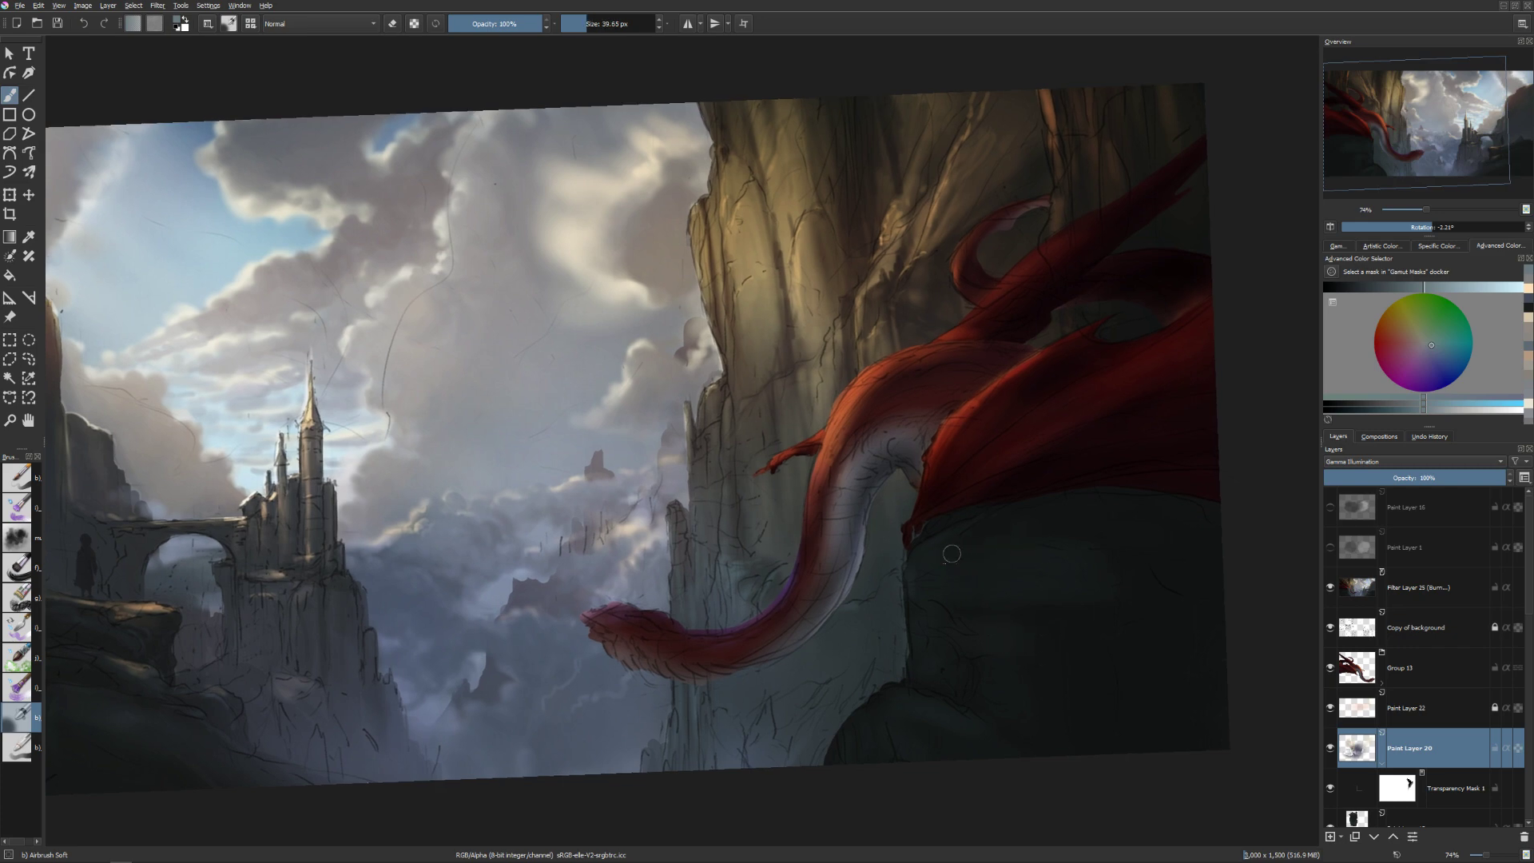
{"action": "key", "text": "bracketright"}
{"action": "key", "text": "bracketright"}
{"action": "key", "text": "bracketright"}
{"action": "key", "text": "bracketright"}
{"action": "key", "text": "bracketright"}
{"action": "key", "text": "bracketright"}
{"action": "key", "text": "bracketleft"}
{"action": "key", "text": "bracketleft"}
{"action": "key", "text": "bracketleft"}
{"action": "key", "text": "bracketleft"}
{"action": "key", "text": "bracketright"}
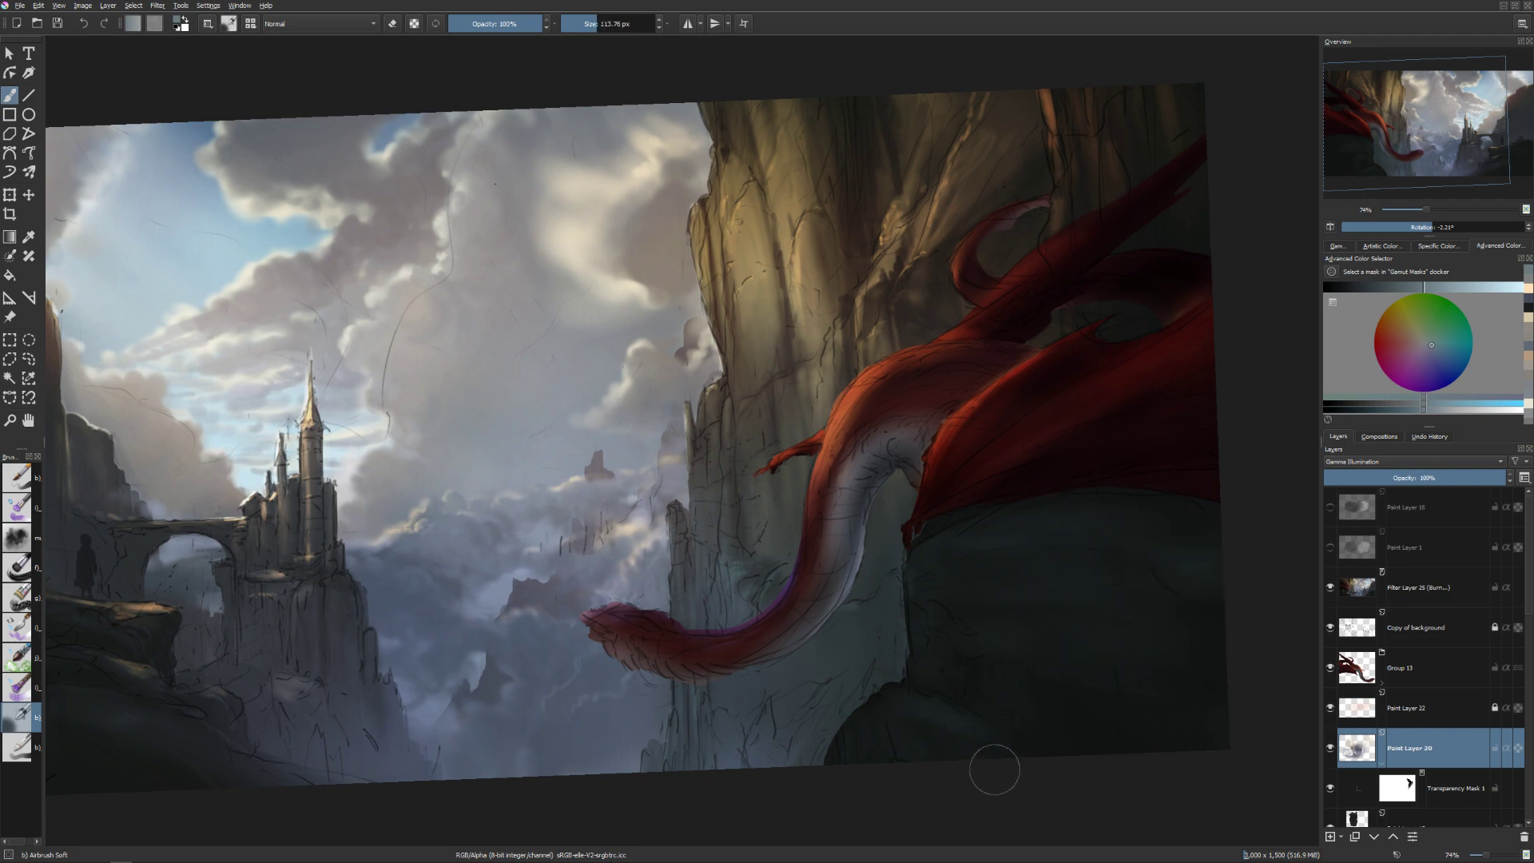
{"action": "key", "text": "m"}
{"action": "left_click_drag", "start_coordinate": [570, 615], "coordinate": [637, 596]}
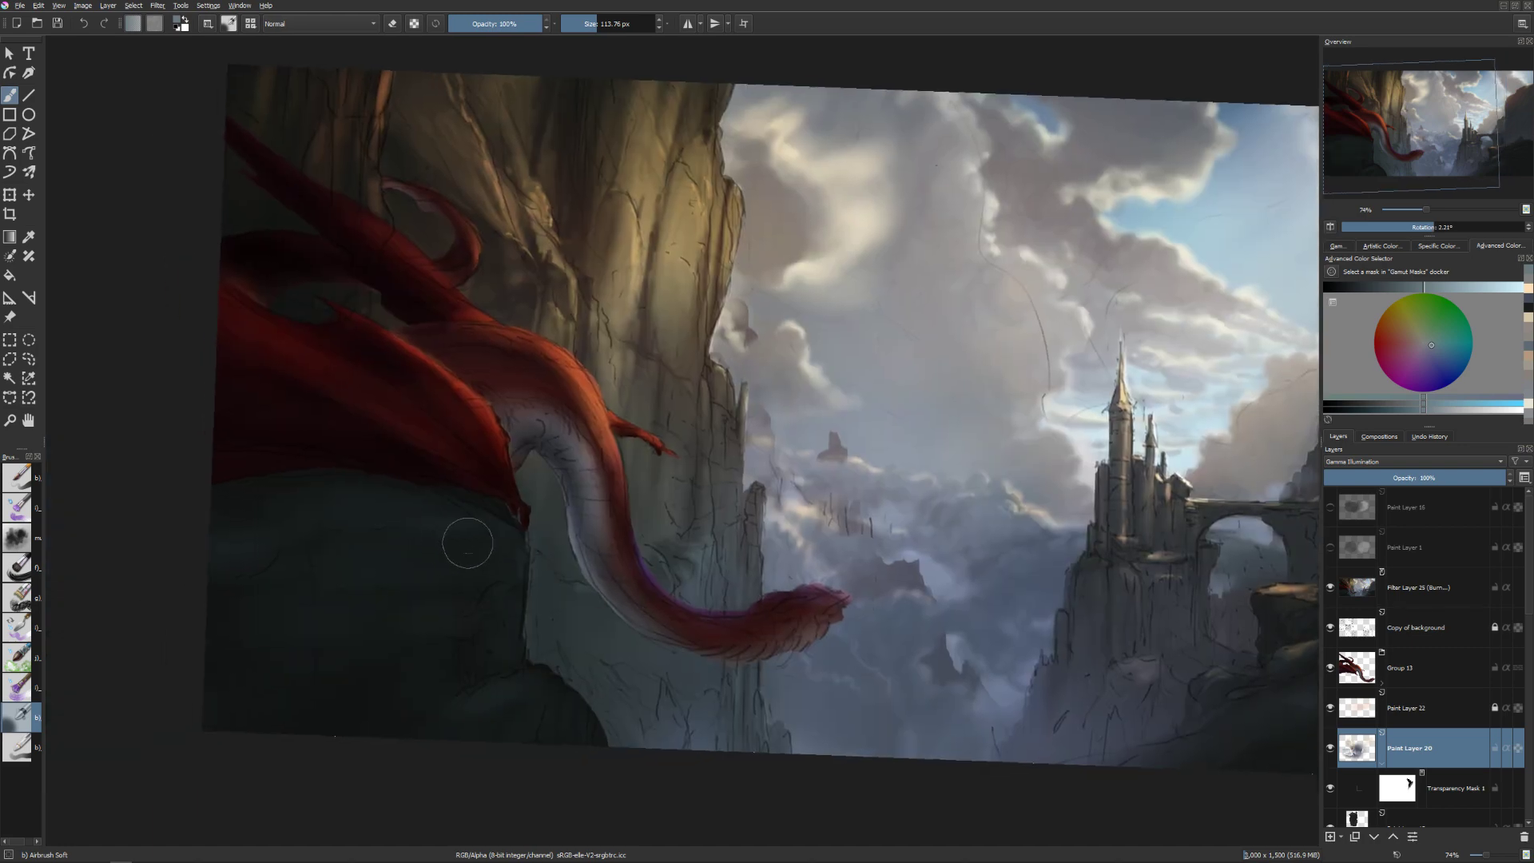
Add small soft light touches on the rock below the curled tail, briefly erasing.
{"action": "key", "text": "bracketleft"}
{"action": "key", "text": "bracketleft"}
{"action": "key", "text": "bracketright"}
{"action": "key", "text": "bracketright"}
{"action": "key", "text": "bracketright"}
{"action": "key", "text": "bracketleft"}
{"action": "key", "text": "bracketleft"}
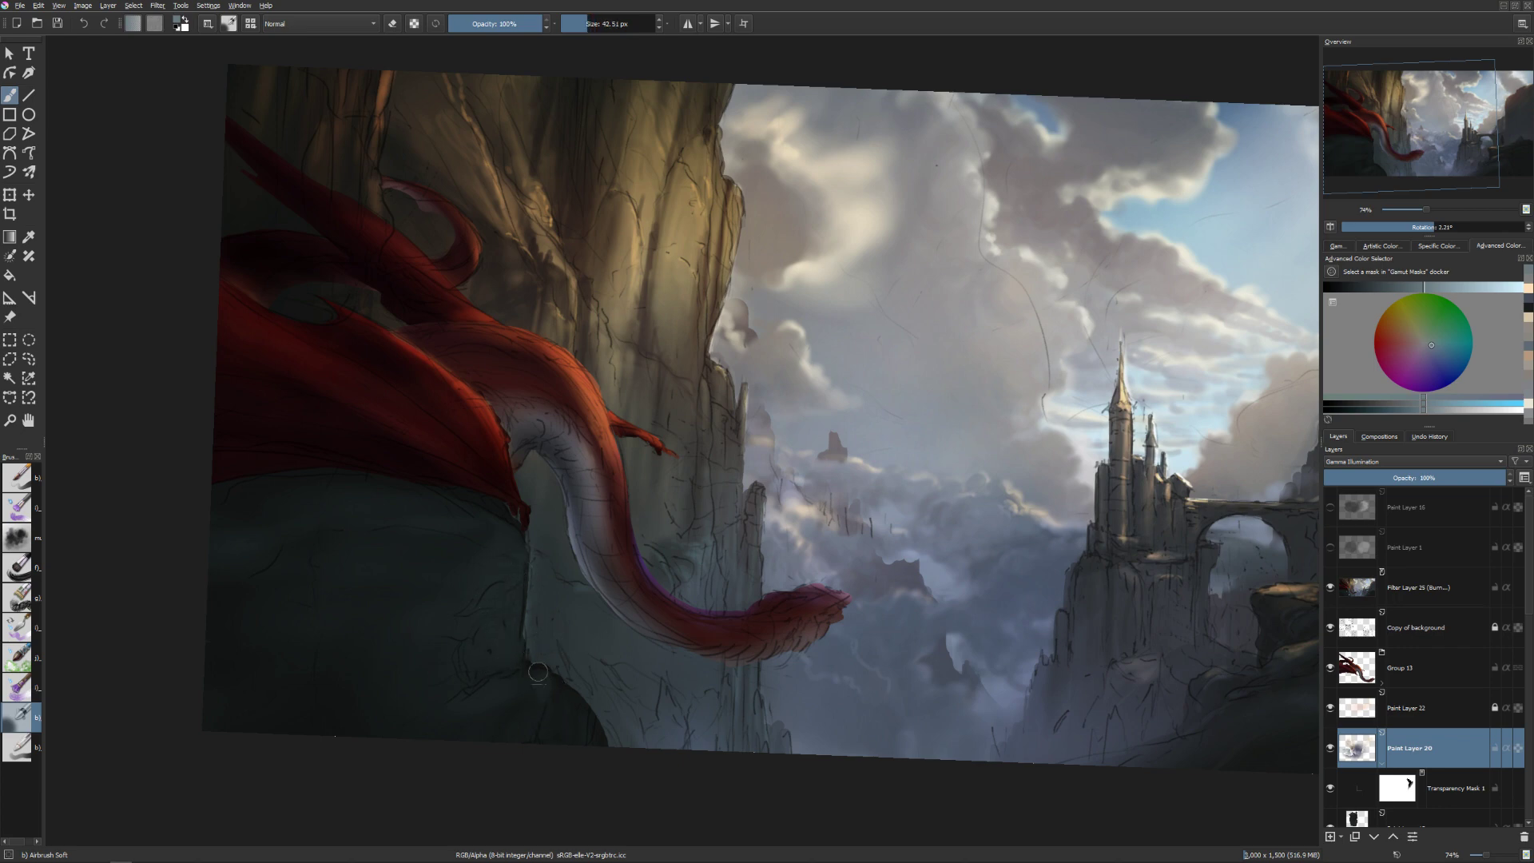
{"action": "key", "text": "bracketleft"}
{"action": "key", "text": "bracketleft"}
{"action": "key", "text": "e"}
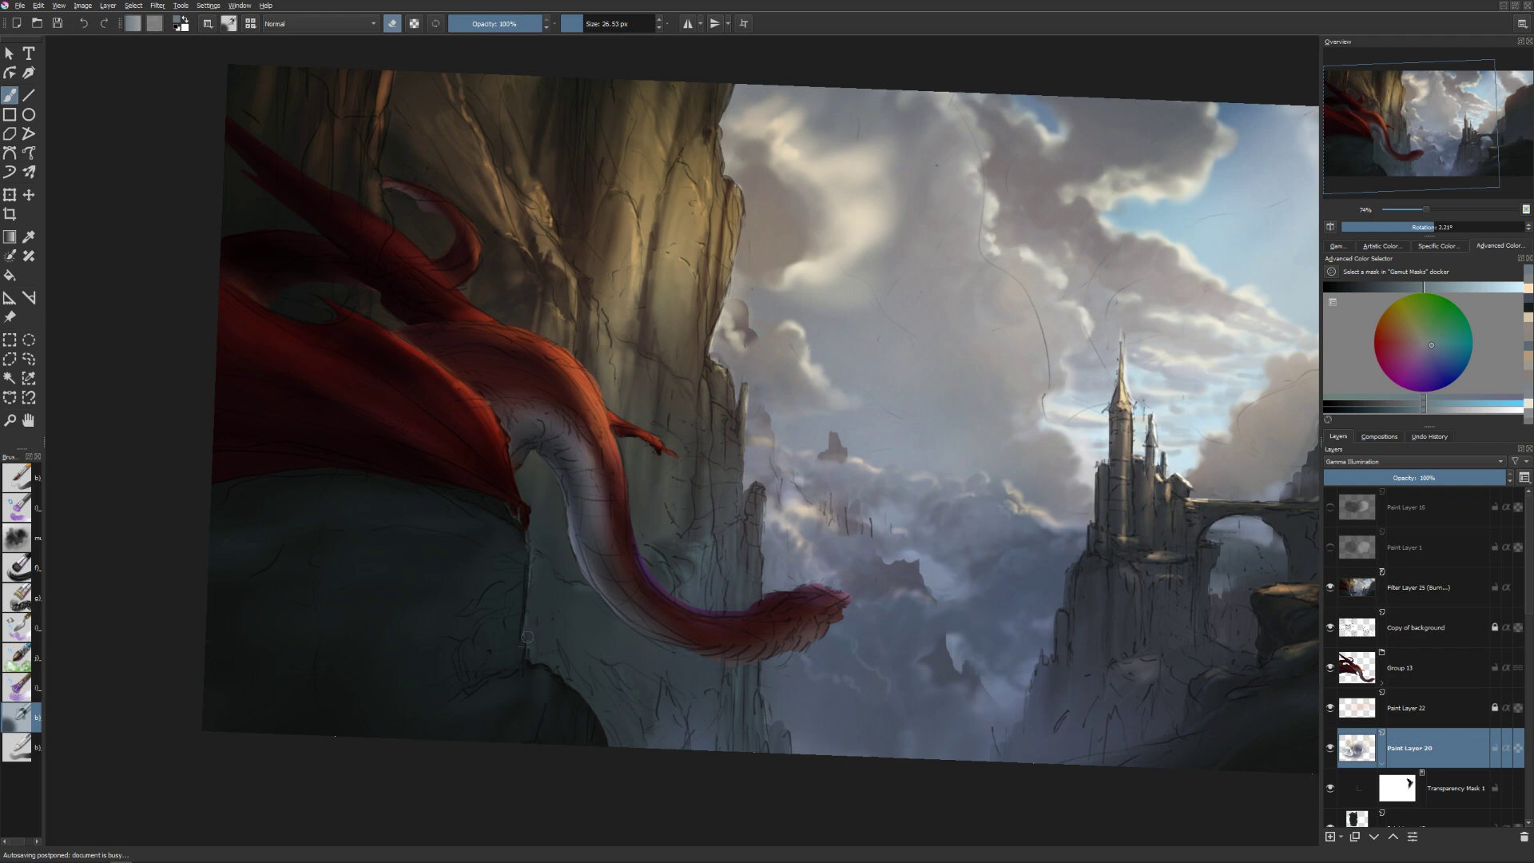
{"action": "key", "text": "e"}
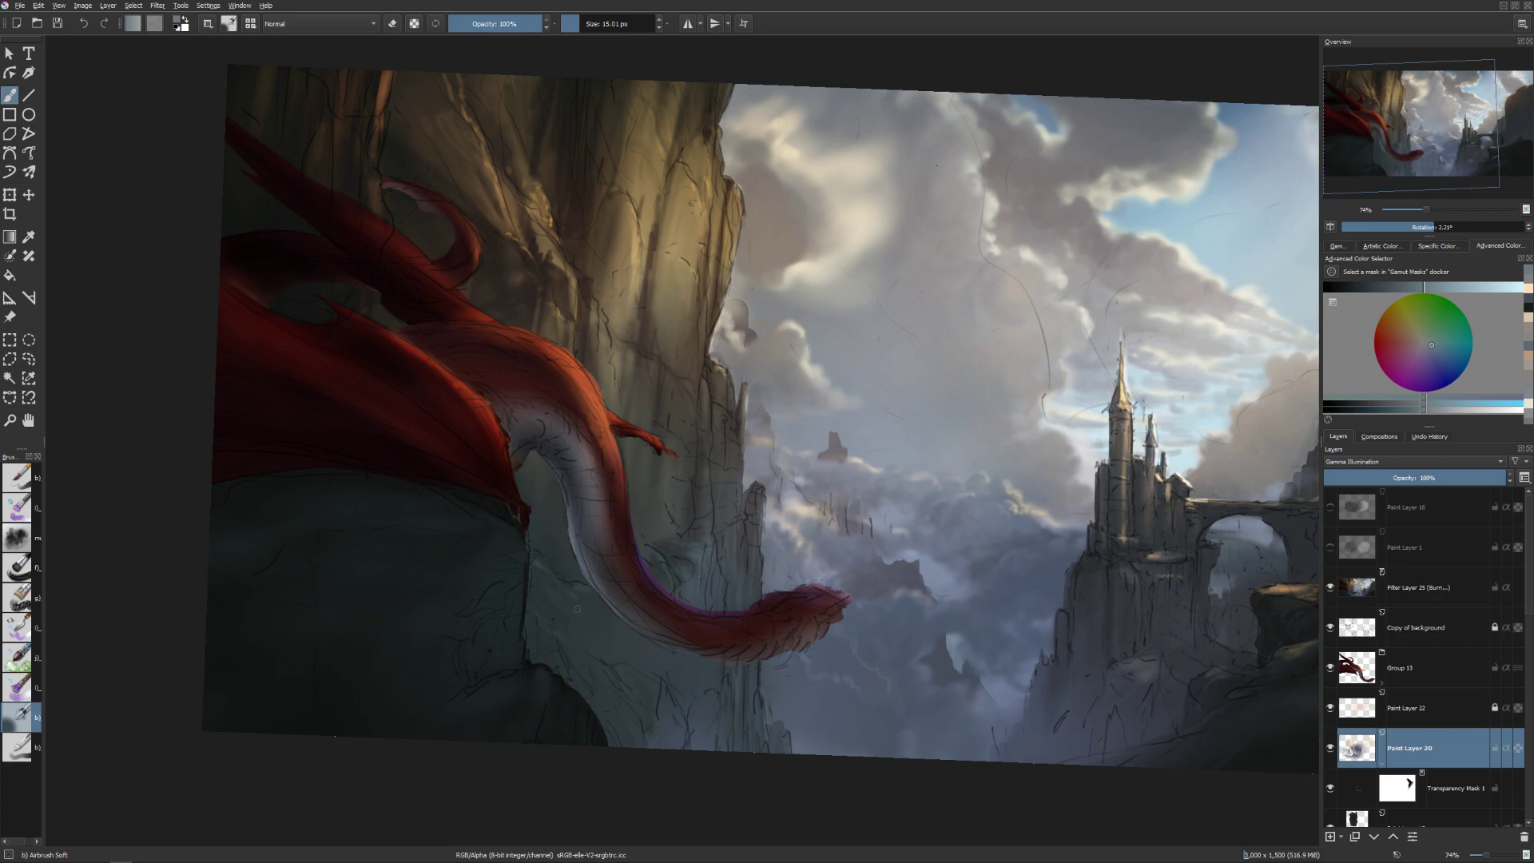
{"action": "left_click_drag", "start_coordinate": [548, 594], "coordinate": [552, 594], "text": "shift"}
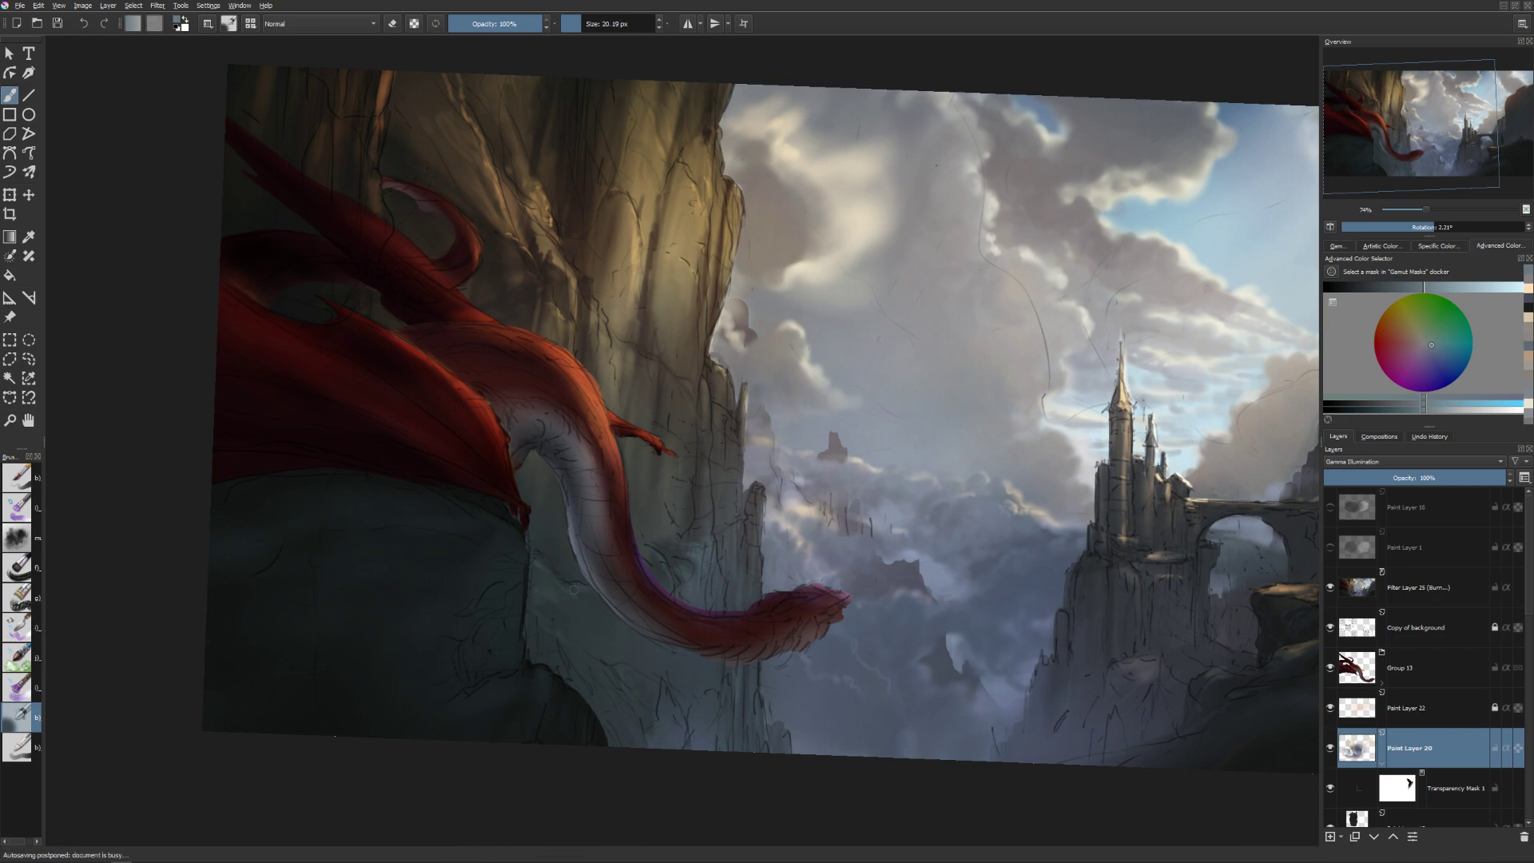
Erase small spots under the tail and repaint them with a slightly larger brush.
{"action": "key", "text": "e"}
{"action": "key", "text": "e"}
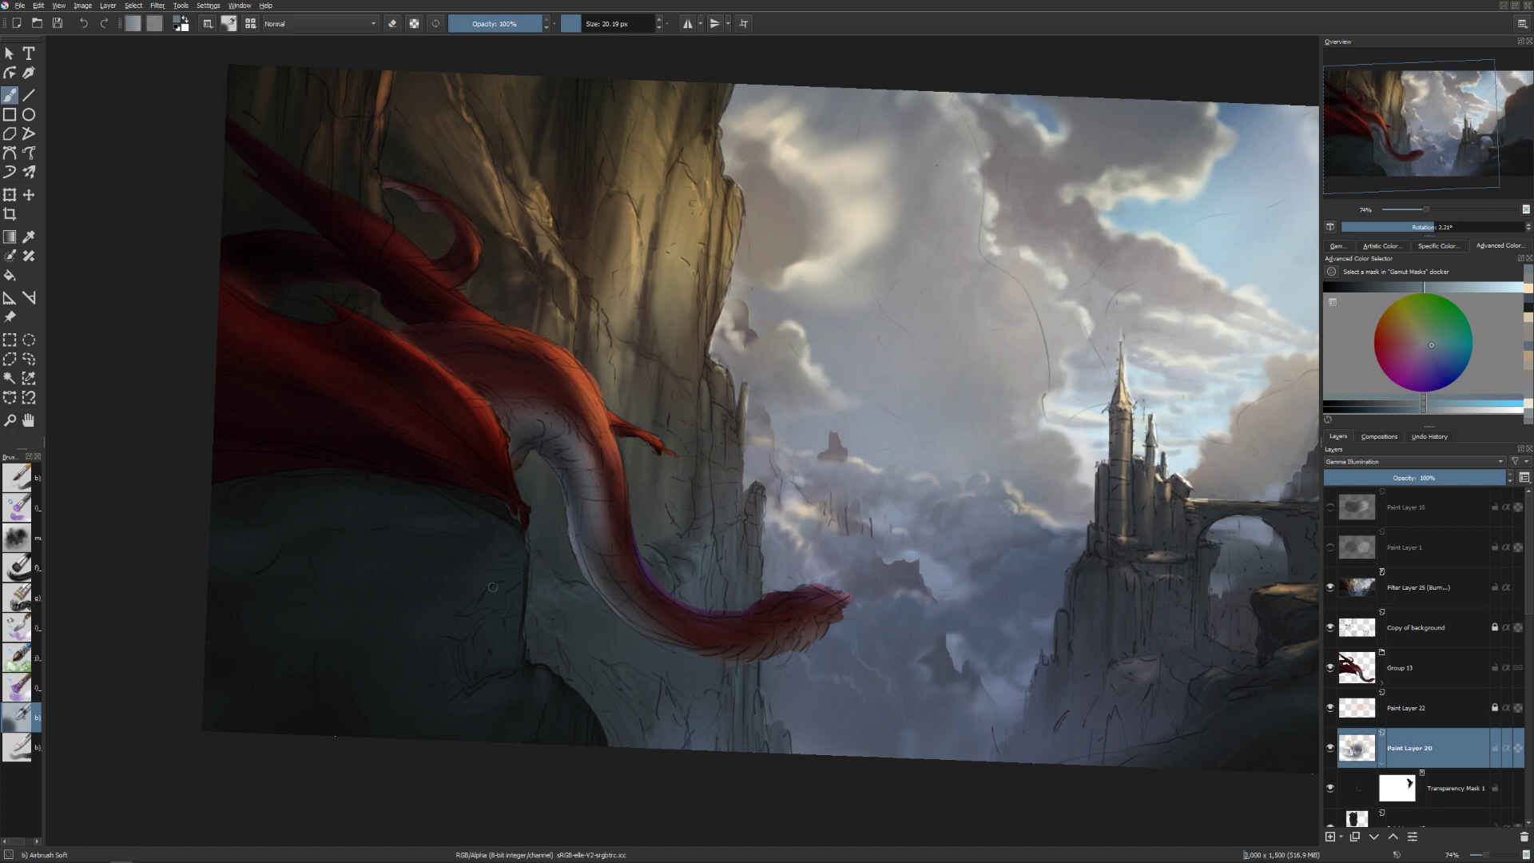
{"action": "key", "text": "bracketright"}
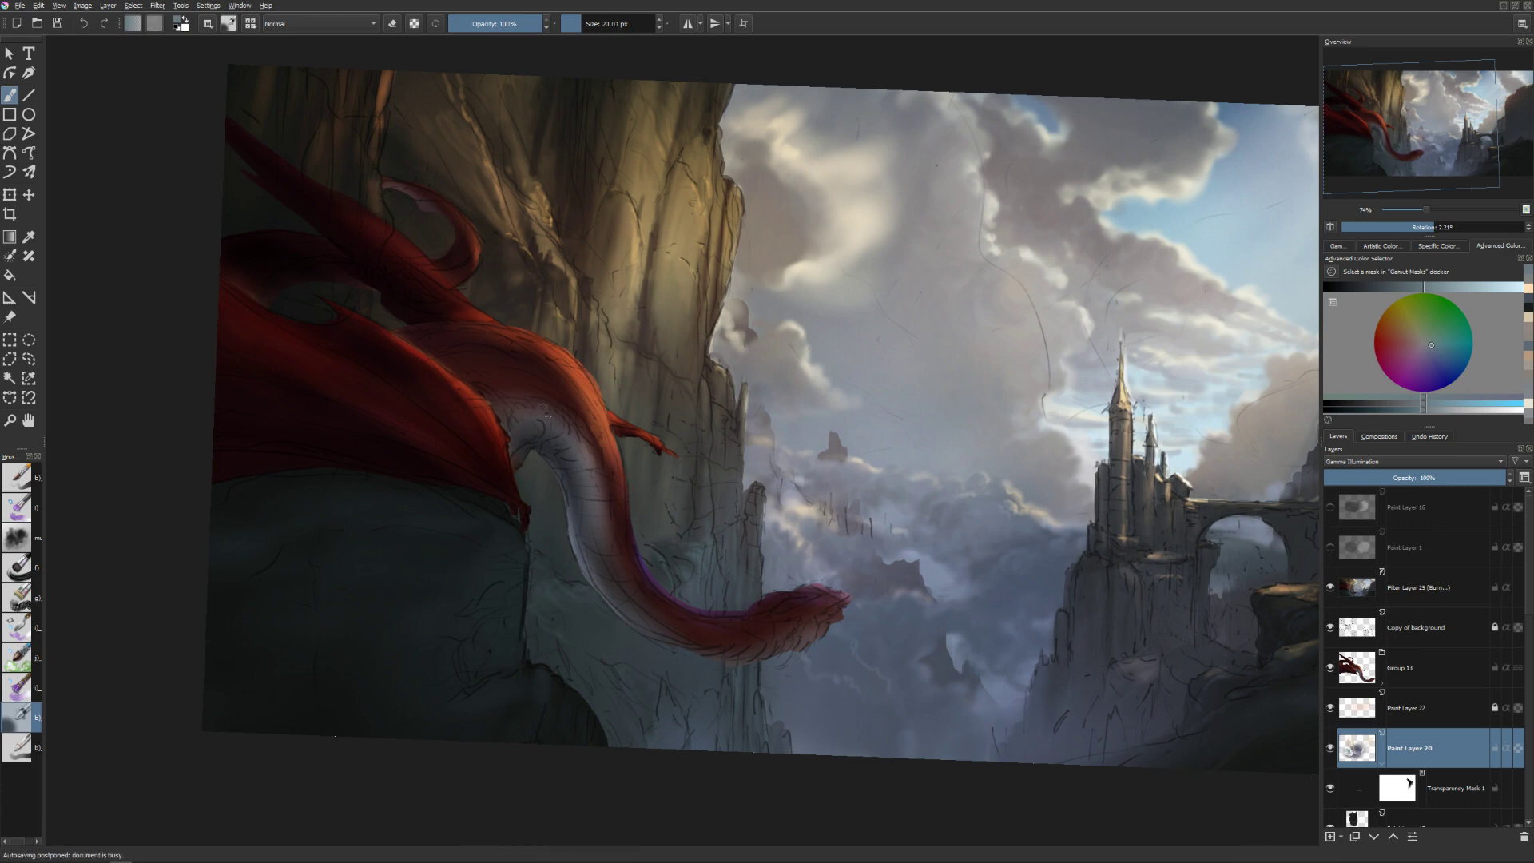
{"action": "key", "text": "e"}
{"action": "key", "text": "e"}
{"action": "key", "text": "bracketright"}
{"action": "key", "text": "bracketright"}
{"action": "key", "text": "bracketright"}
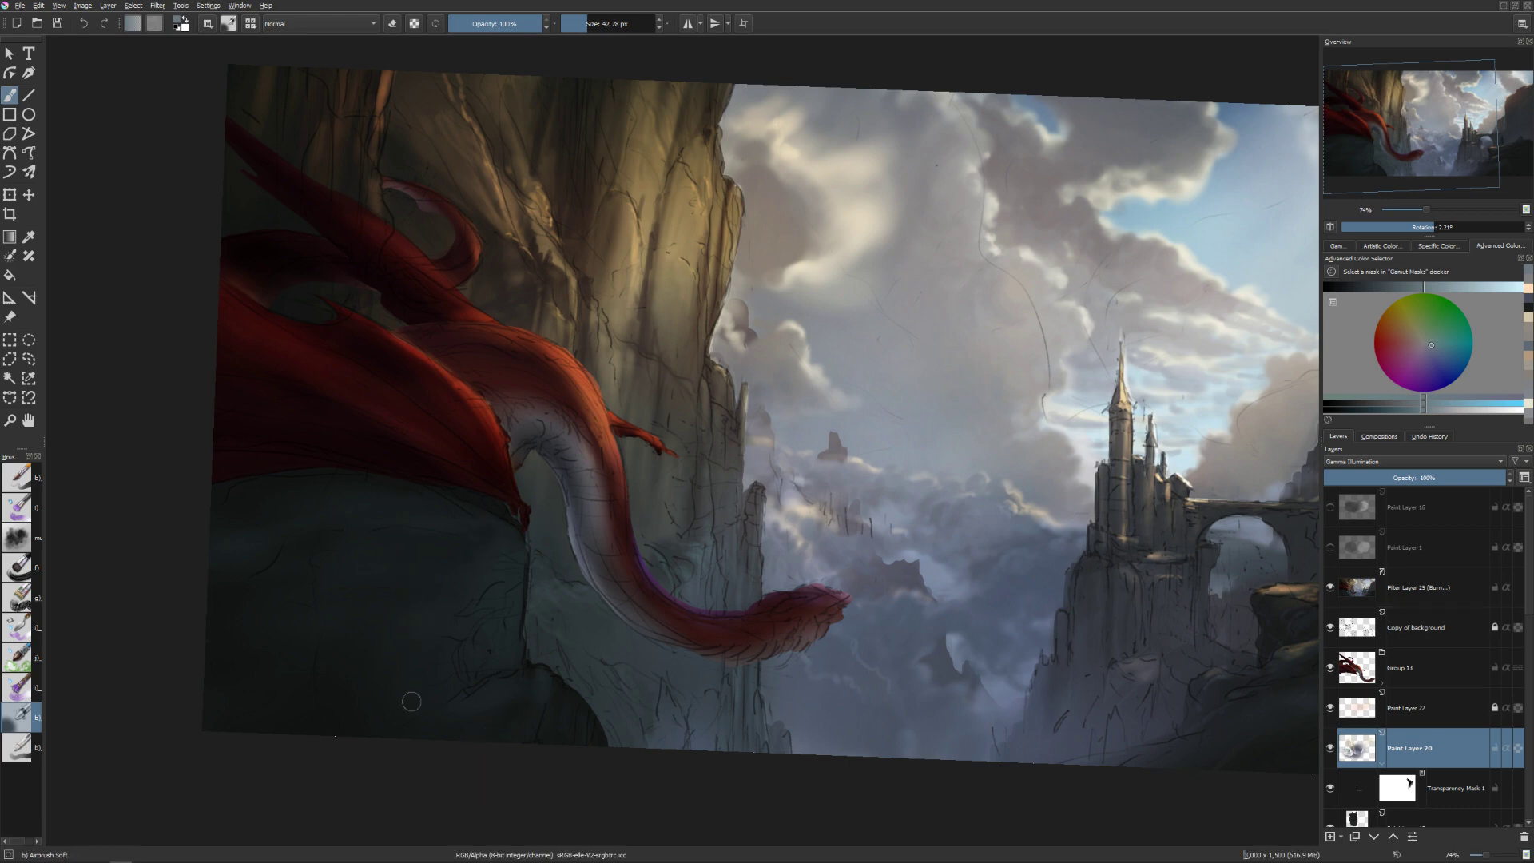
{"action": "key", "text": "bracketright"}
{"action": "key", "text": "bracketright"}
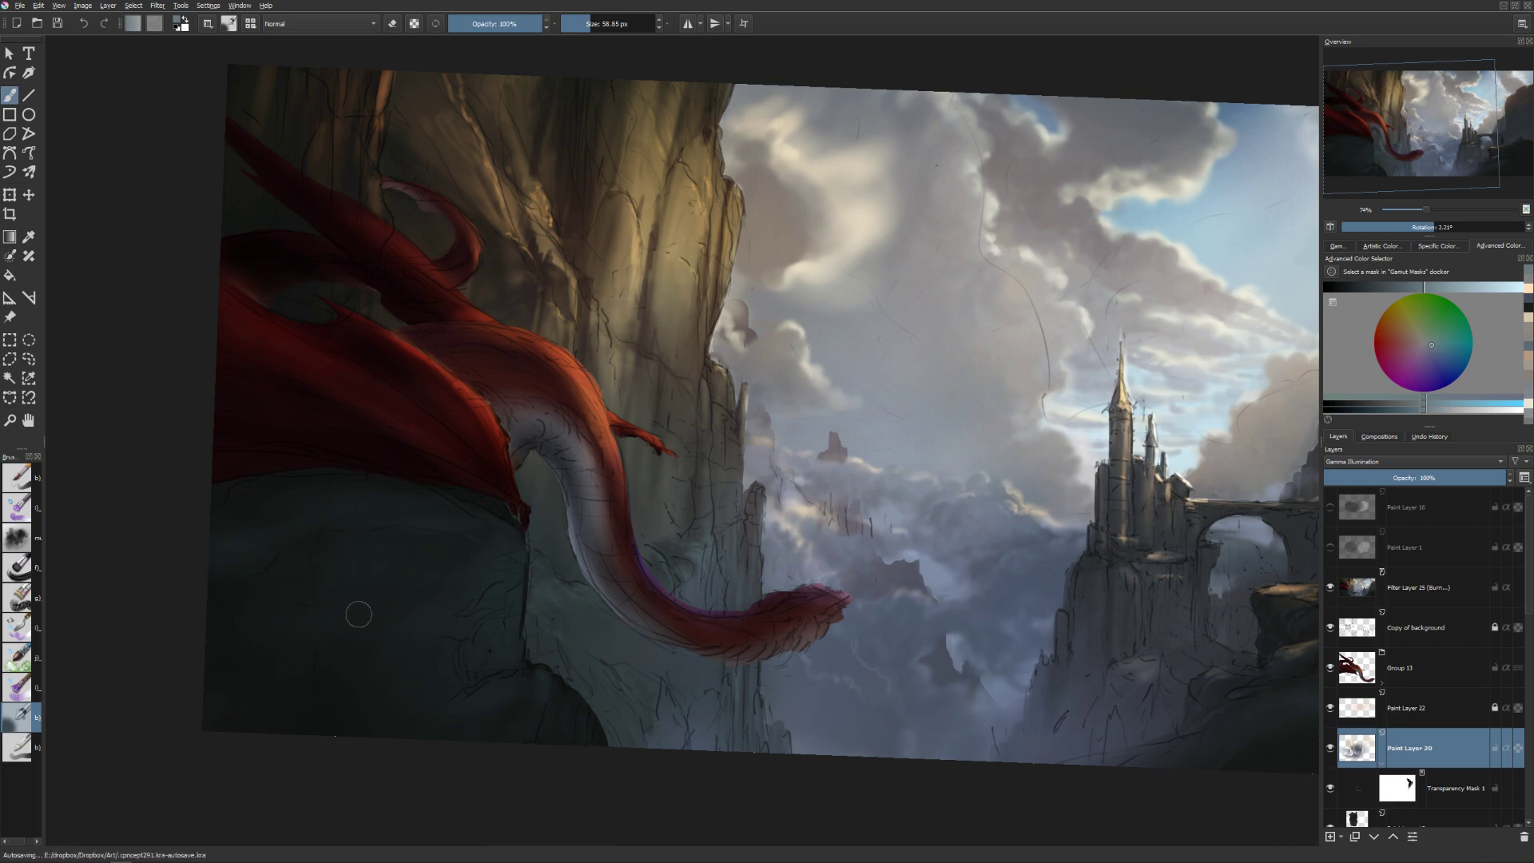
{"action": "key", "text": "bracketleft"}
{"action": "key", "text": "bracketleft"}
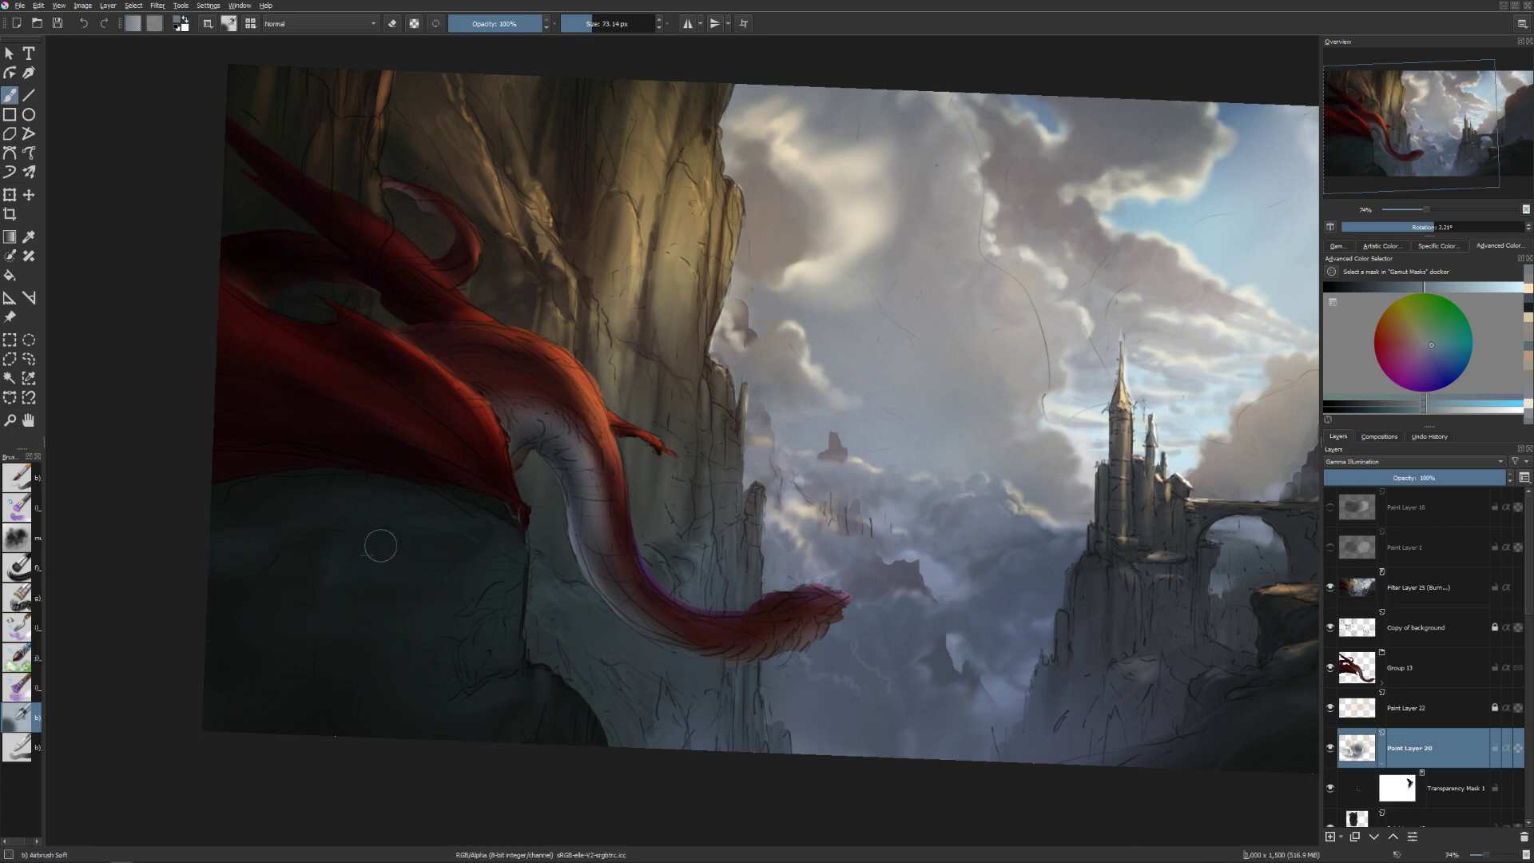
{"action": "key", "text": "bracketright"}
{"action": "key", "text": "bracketright"}
{"action": "key", "text": "bracketright"}
{"action": "key", "text": "bracketright"}
Reset the canvas rotation and unmirror the view back to normal.
{"action": "key", "text": "5"}
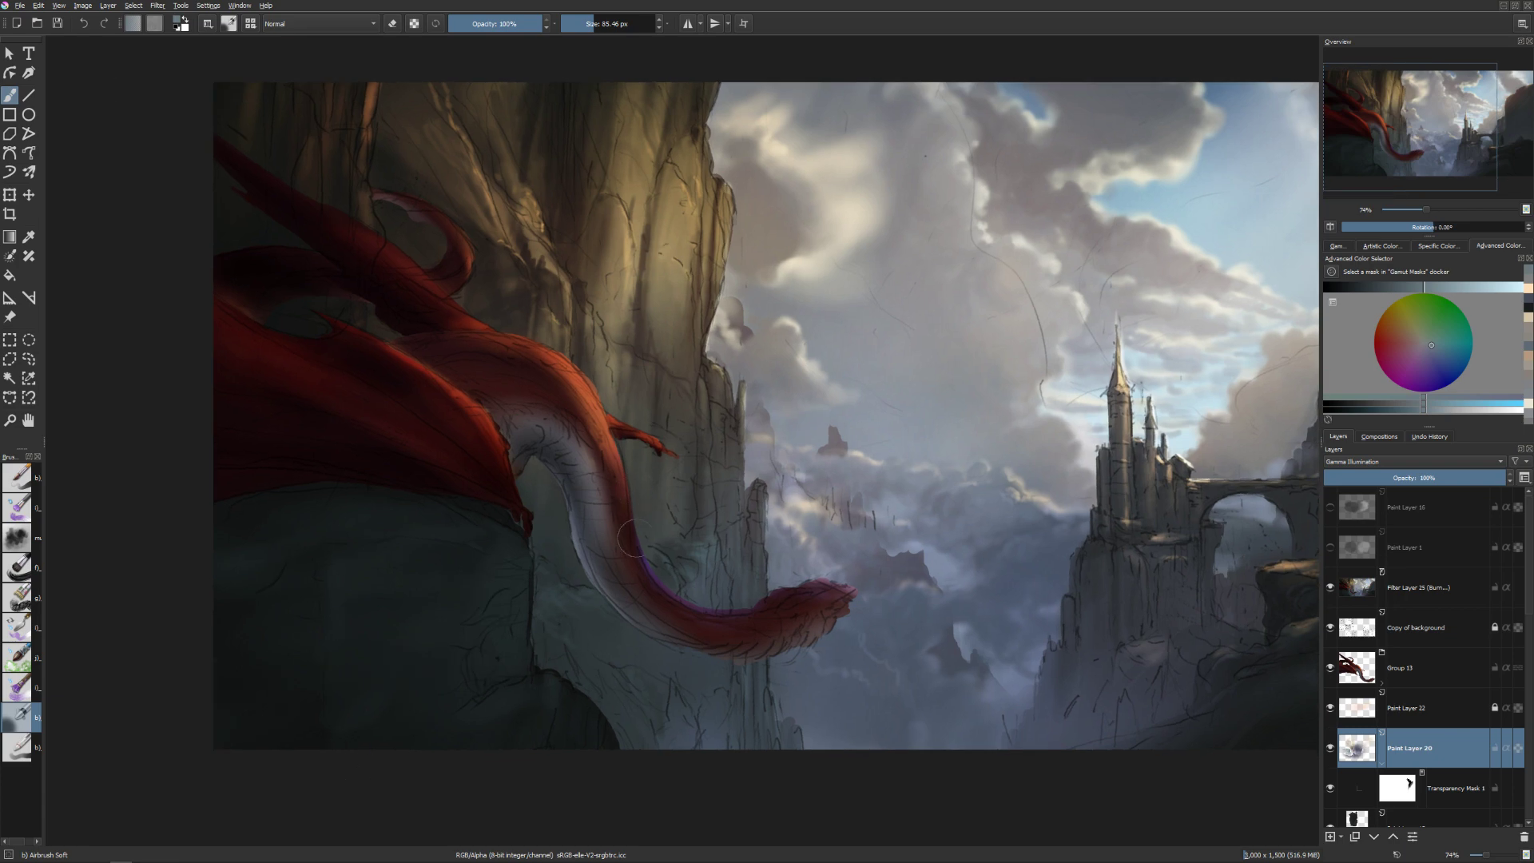
{"action": "key", "text": "m"}
{"action": "key", "text": "bracketleft"}
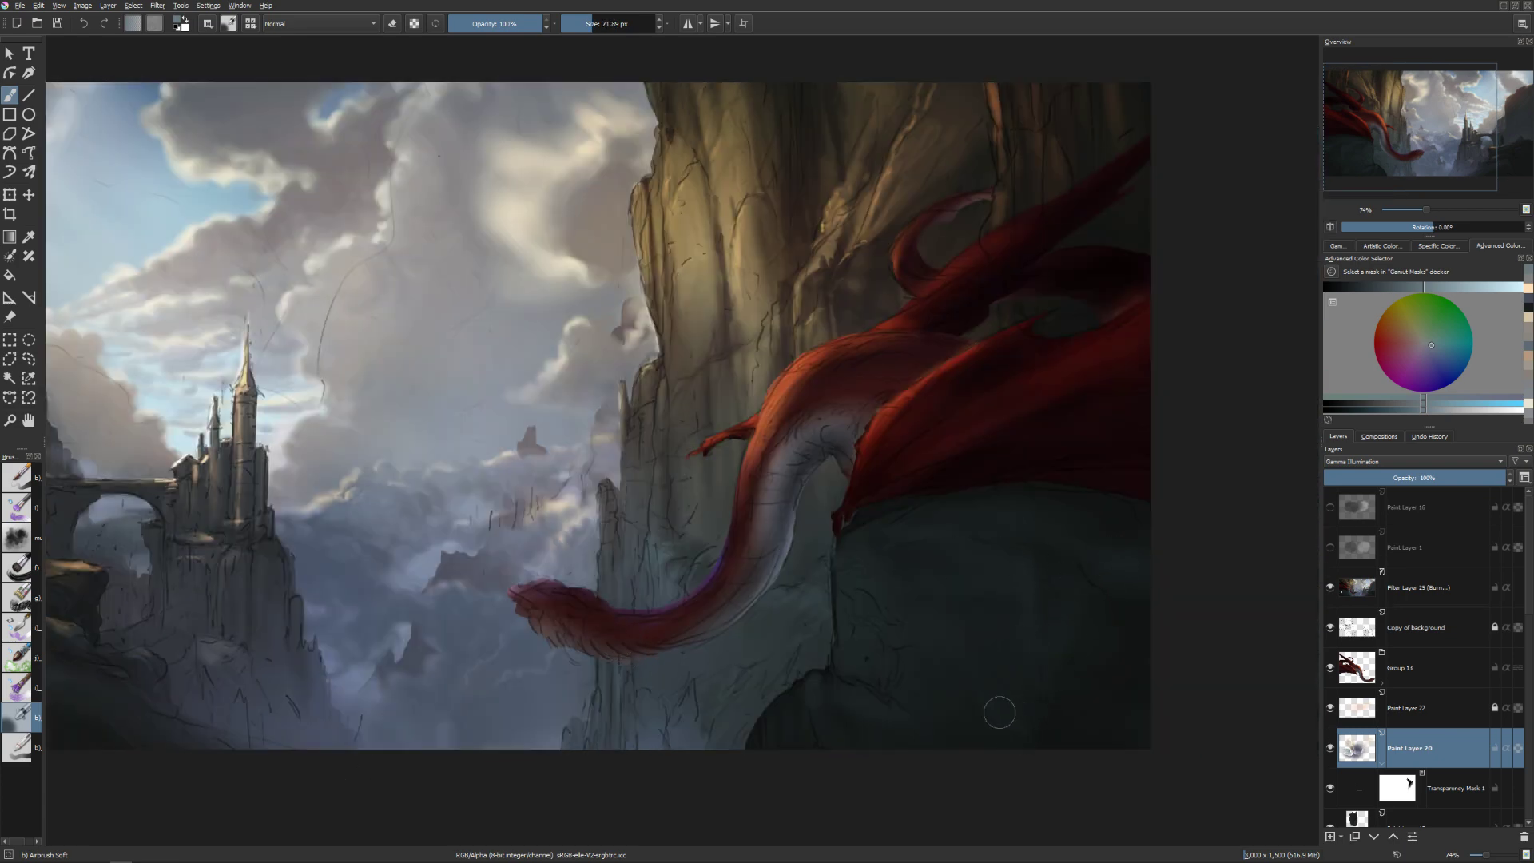
Refine the shadowed rock under the dragon's body, erasing tiny details and resuming painting.
{"action": "key", "text": "bracketleft"}
{"action": "key", "text": "bracketleft"}
{"action": "key", "text": "bracketleft"}
{"action": "key", "text": "bracketright"}
{"action": "key", "text": "bracketright"}
{"action": "key", "text": "bracketright"}
{"action": "key", "text": "bracketright"}
{"action": "key", "text": "bracketright"}
{"action": "key", "text": "bracketright"}
{"action": "key", "text": "bracketleft"}
{"action": "key", "text": "bracketleft"}
{"action": "key", "text": "bracketleft"}
{"action": "key", "text": "bracketleft"}
{"action": "key", "text": "bracketleft"}
{"action": "key", "text": "bracketleft"}
{"action": "key", "text": "bracketleft"}
{"action": "key", "text": "bracketleft"}
{"action": "key", "text": "bracketleft"}
{"action": "key", "text": "bracketleft"}
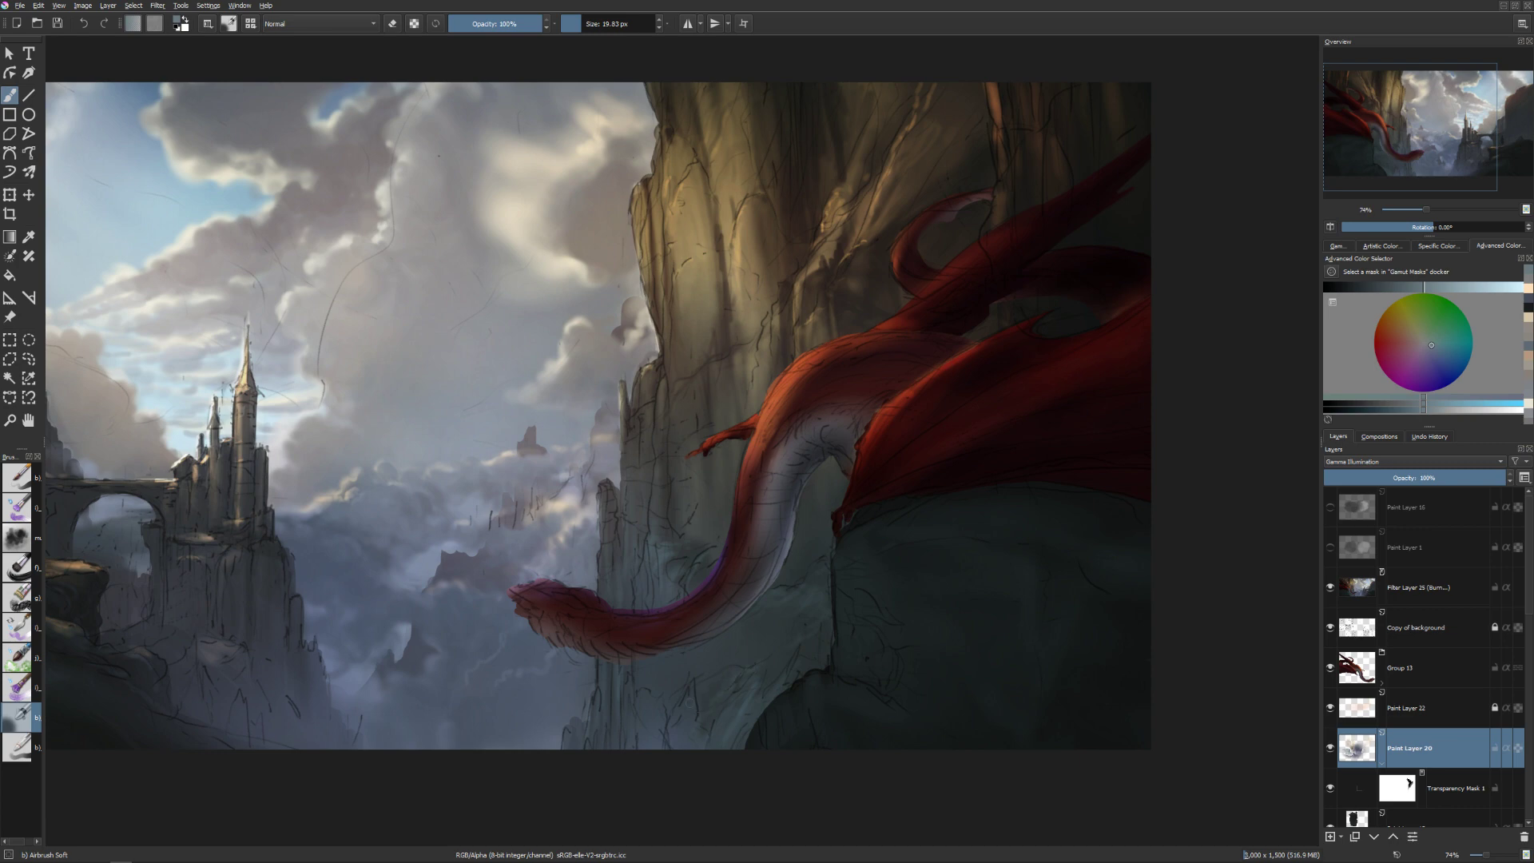
{"action": "key", "text": "e"}
{"action": "key", "text": "bracketleft"}
{"action": "key", "text": "bracketleft"}
{"action": "key", "text": "bracketleft"}
{"action": "key", "text": "bracketleft"}
{"action": "key", "text": "bracketleft"}
{"action": "key", "text": "bracketleft"}
{"action": "key", "text": "bracketleft"}
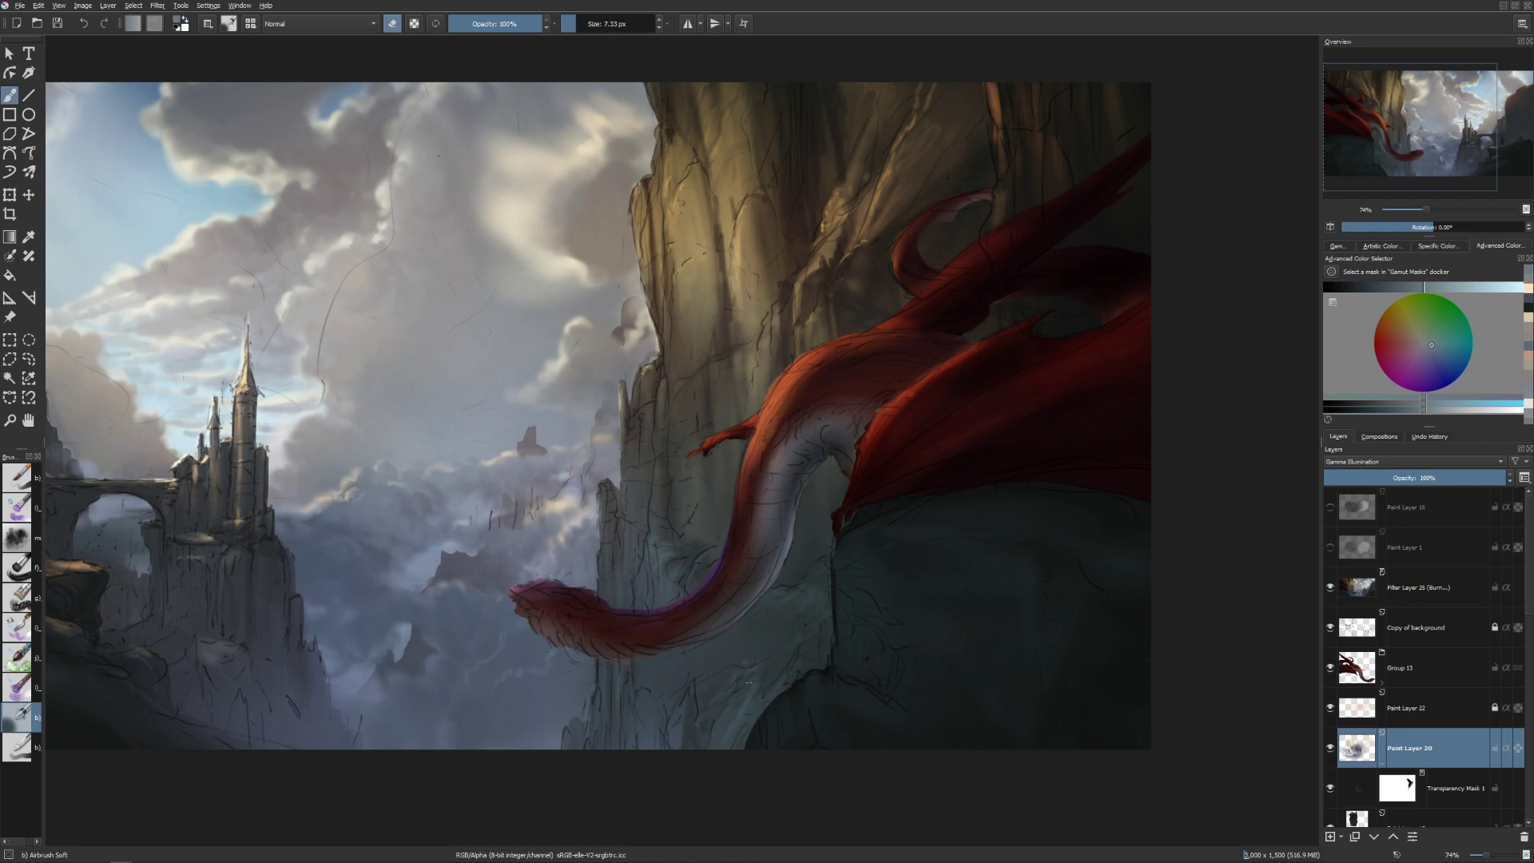
{"action": "key", "text": "bracketright"}
{"action": "key", "text": "bracketright"}
{"action": "key", "text": "bracketright"}
{"action": "key", "text": "bracketright"}
{"action": "key", "text": "bracketright"}
{"action": "key", "text": "bracketright"}
{"action": "key", "text": "bracketright"}
{"action": "key", "text": "e"}
{"action": "key", "text": "bracketleft"}
{"action": "key", "text": "bracketleft"}
{"action": "key", "text": "bracketleft"}
Paint a lighter stroke on the cliff, then erase around it with a smaller brush.
{"action": "key", "text": "bracketright"}
{"action": "key", "text": "e"}
{"action": "key", "text": "bracketleft"}
{"action": "key", "text": "e"}
{"action": "key", "text": "bracketright"}
{"action": "key", "text": "bracketright"}
{"action": "mouse_move", "coordinate": [801, 574]}
{"action": "left_mouse_down"}
{"action": "mouse_move", "coordinate": [782, 613]}
{"action": "mouse_move", "coordinate": [766, 611]}
{"action": "left_mouse_up"}
{"action": "key", "text": "e"}
{"action": "key", "text": "e"}
{"action": "key", "text": "bracketleft"}
{"action": "key", "text": "bracketleft"}
{"action": "key", "text": "bracketleft"}
{"action": "key", "text": "bracketleft"}
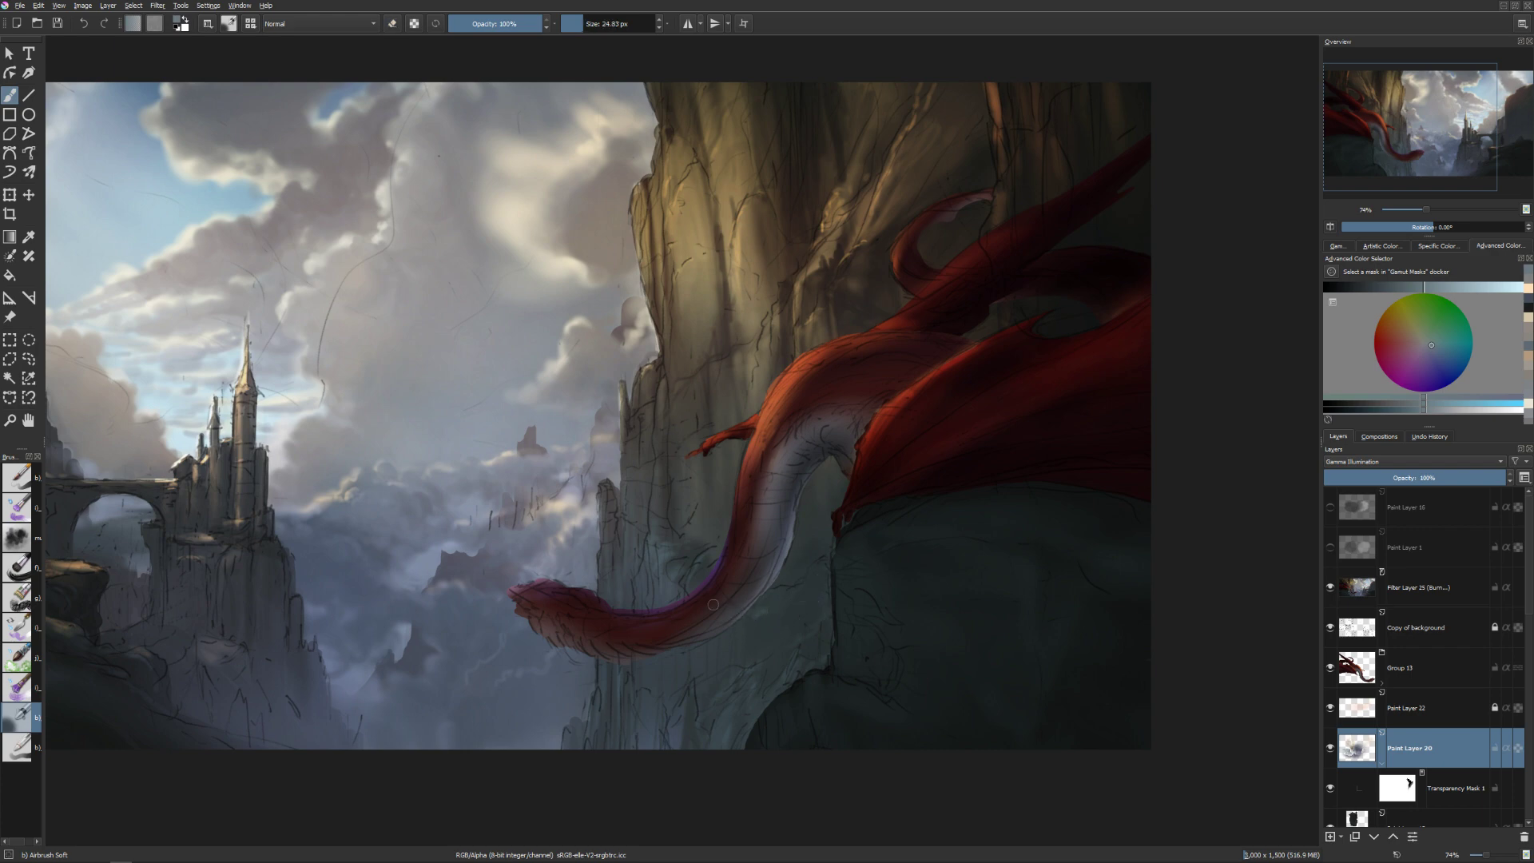
{"action": "key", "text": "bracketleft"}
{"action": "key", "text": "bracketleft"}
{"action": "key", "text": "bracketleft"}
{"action": "key", "text": "bracketright"}
{"action": "key", "text": "bracketright"}
{"action": "key", "text": "bracketright"}
{"action": "key", "text": "bracketright"}
{"action": "key", "text": "bracketleft"}
{"action": "key", "text": "bracketleft"}
Erase stray shading on the lower cliff and resume painting dark blue-grey shadow.
{"action": "key", "text": "e"}
{"action": "key", "text": "e"}
{"action": "key", "text": "e"}
{"action": "key", "text": "e"}
{"action": "left_click_drag", "start_coordinate": [784, 698], "coordinate": [790, 700]}
{"action": "key", "text": "bracketright"}
{"action": "key", "text": "bracketright"}
{"action": "key", "text": "bracketright"}
Define the crisp dark ledge edge under the body and wing, erasing detail with an 8 px brush.
{"action": "key", "text": "e"}
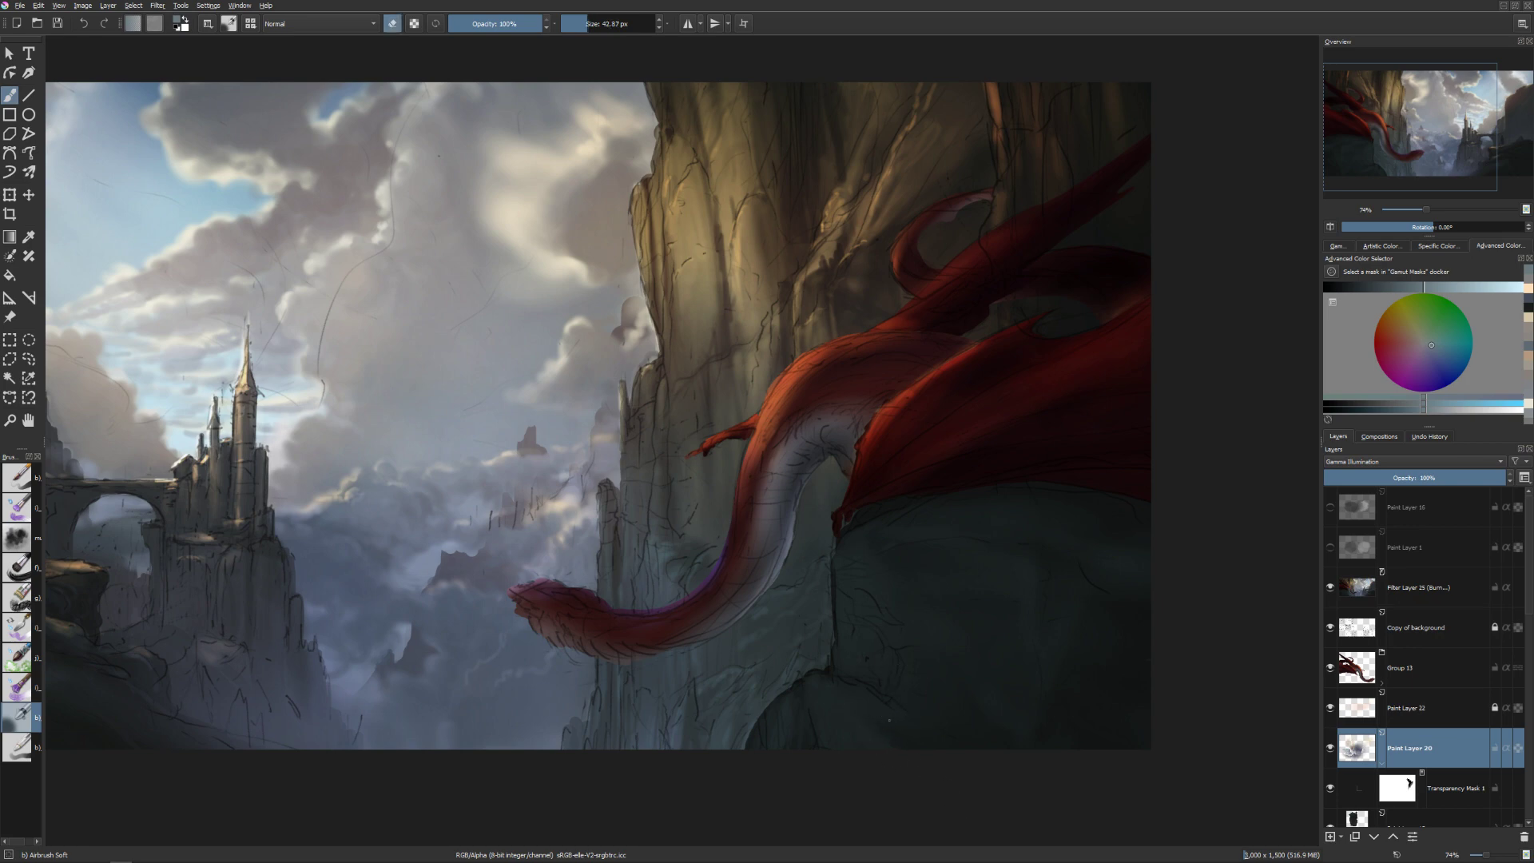
{"action": "key", "text": "bracketright"}
{"action": "key", "text": "bracketright"}
{"action": "key", "text": "bracketright"}
{"action": "key", "text": "bracketright"}
{"action": "key", "text": "bracketright"}
{"action": "key", "text": "bracketright"}
{"action": "key", "text": "bracketleft"}
{"action": "key", "text": "bracketleft"}
{"action": "key", "text": "bracketright"}
{"action": "key", "text": "bracketright"}
{"action": "key", "text": "bracketright"}
{"action": "key", "text": "bracketright"}
{"action": "key", "text": "bracketright"}
{"action": "left_click_drag", "start_coordinate": [932, 676], "coordinate": [931, 676]}
{"action": "left_click_drag", "start_coordinate": [882, 580], "coordinate": [841, 579]}
{"action": "key", "text": "e"}
{"action": "key", "text": "e"}
{"action": "key", "text": "e"}
{"action": "left_click_drag", "start_coordinate": [835, 569], "coordinate": [830, 568]}
{"action": "key", "text": "bracketright"}
{"action": "key", "text": "bracketright"}
{"action": "key", "text": "bracketright"}
{"action": "key", "text": "bracketright"}
{"action": "key", "text": "bracketright"}
{"action": "key", "text": "bracketright"}
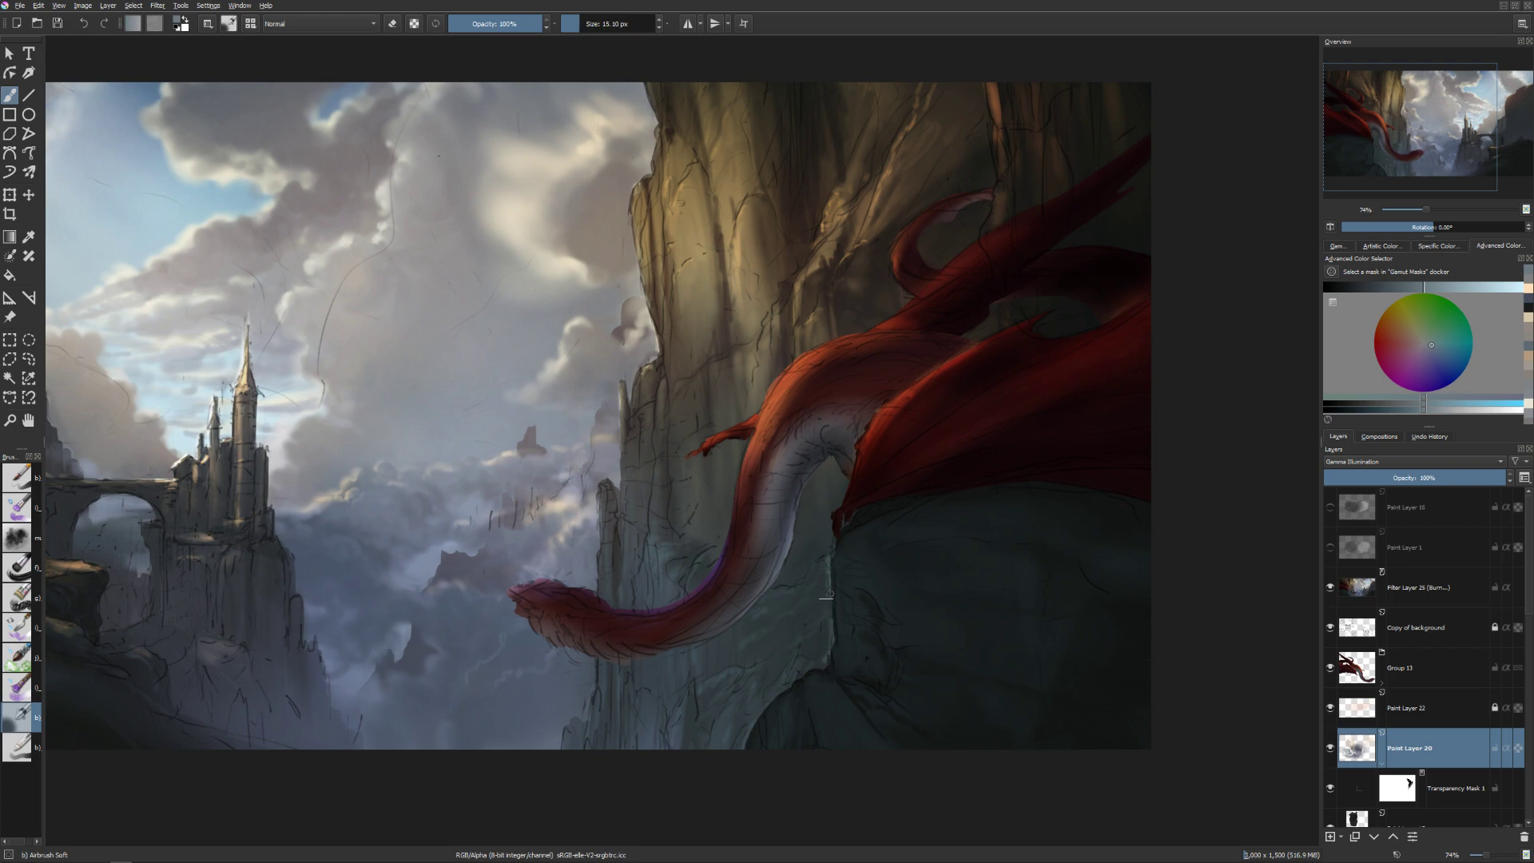
{"action": "key", "text": "bracketleft"}
{"action": "key", "text": "bracketleft"}
{"action": "key", "text": "bracketleft"}
{"action": "key", "text": "bracketleft"}
{"action": "key", "text": "bracketleft"}
{"action": "key", "text": "bracketleft"}
{"action": "key", "text": "bracketleft"}
{"action": "key", "text": "bracketleft"}
{"action": "key", "text": "bracketleft"}
{"action": "key", "text": "bracketleft"}
{"action": "key", "text": "bracketleft"}
{"action": "key", "text": "bracketright"}
{"action": "key", "text": "bracketright"}
{"action": "key", "text": "bracketright"}
{"action": "key", "text": "bracketright"}
{"action": "key", "text": "bracketright"}
Pick a slightly different colour and airbrush faint lighter tone over the hillside below the wing.
{"action": "left_click", "coordinate": [1436, 349]}
{"action": "left_click_drag", "start_coordinate": [880, 538], "coordinate": [929, 538], "text": "shift"}
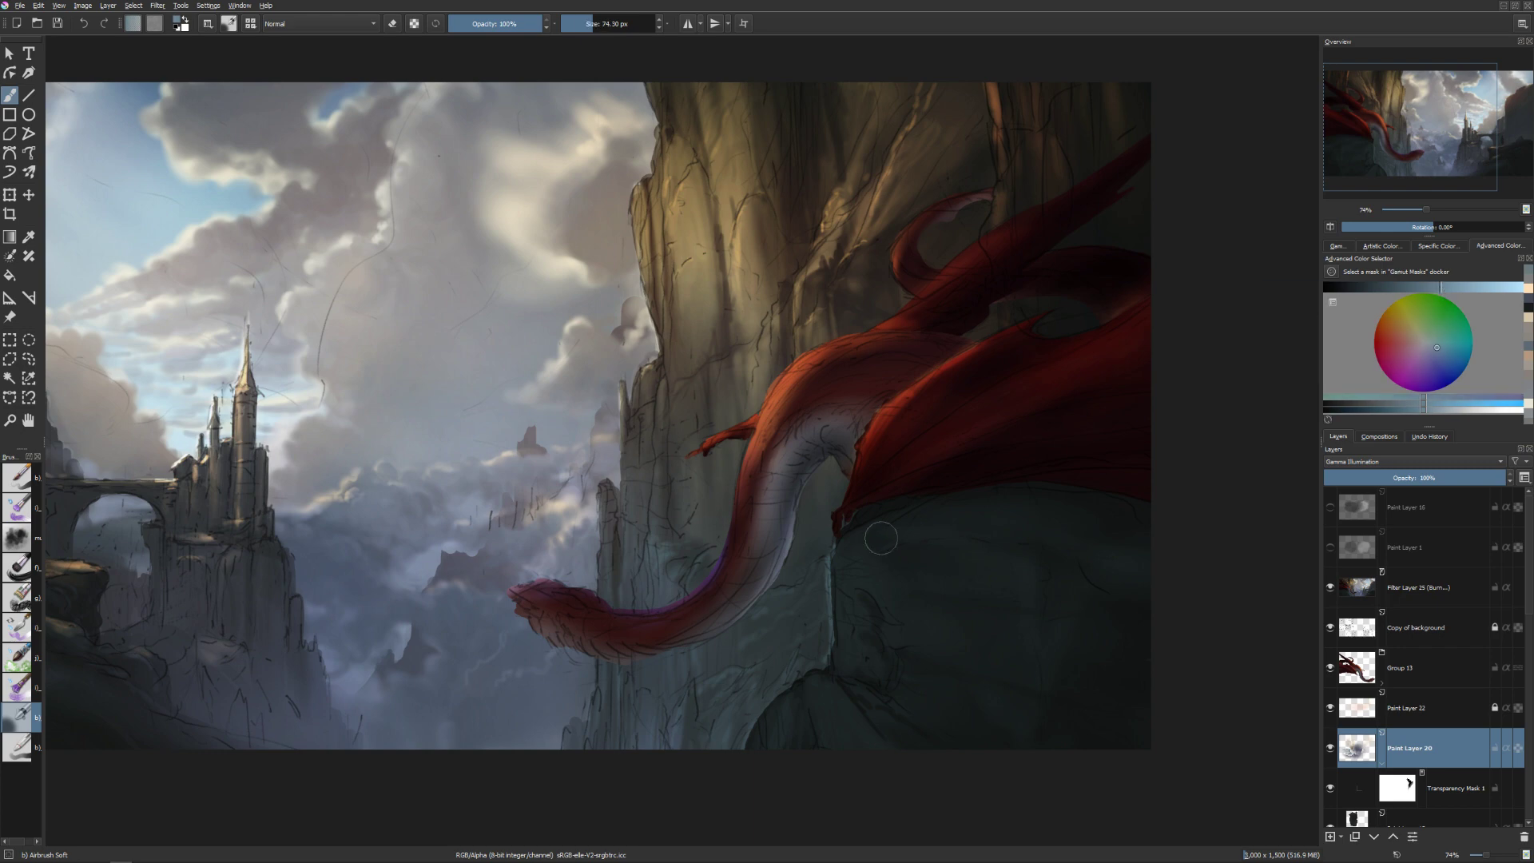
{"action": "mouse_move", "coordinate": [930, 625]}
{"action": "left_mouse_down"}
{"action": "mouse_move", "coordinate": [868, 593]}
{"action": "mouse_move", "coordinate": [869, 554]}
{"action": "left_mouse_up"}
{"action": "key", "text": "bracketleft"}
{"action": "key", "text": "bracketleft"}
{"action": "key", "text": "bracketleft"}
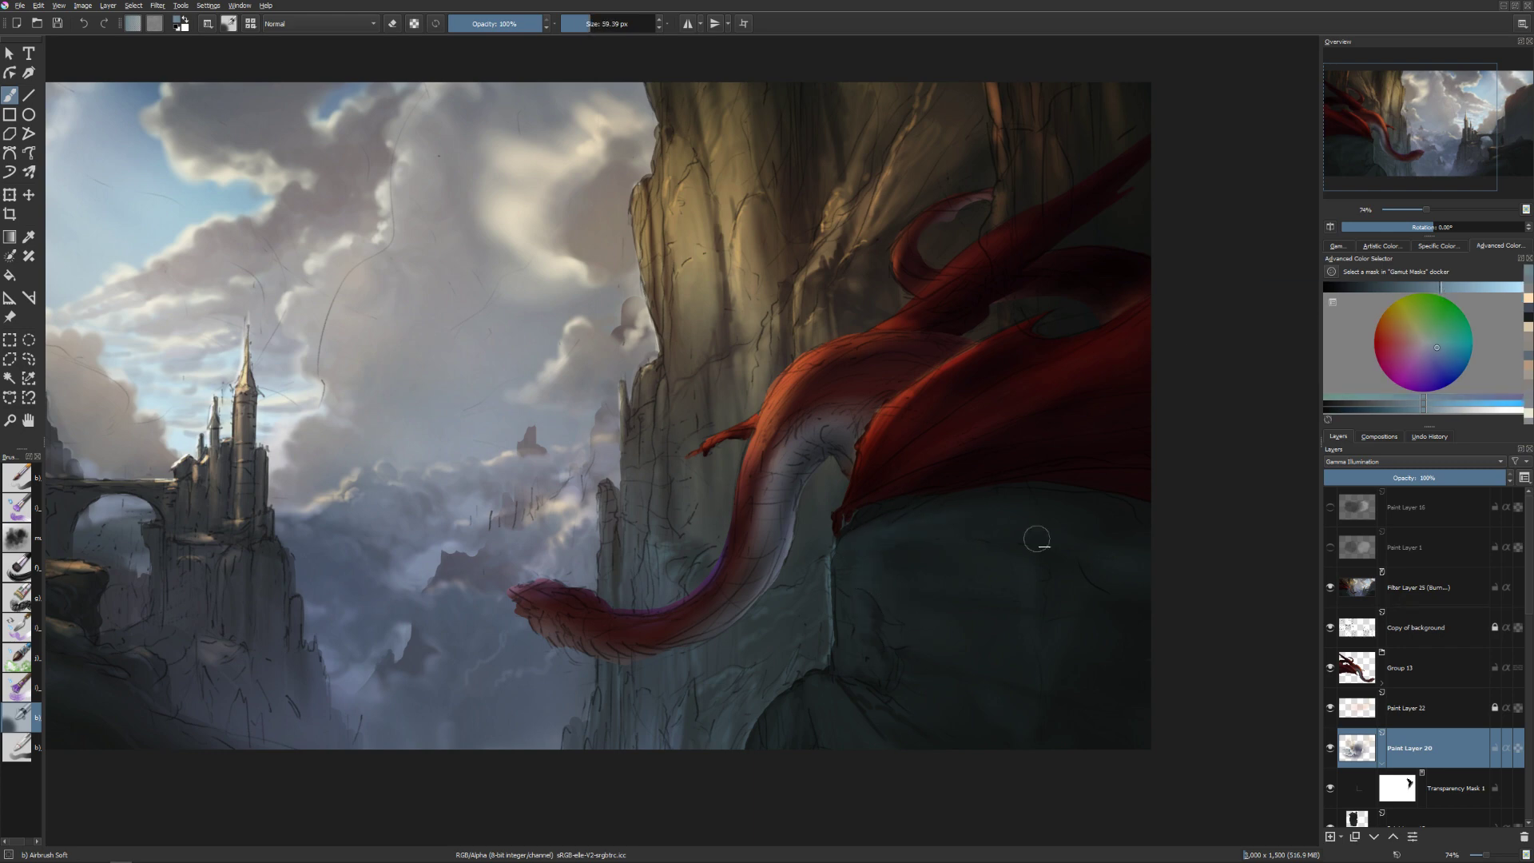
{"action": "key", "text": "bracketright"}
{"action": "key", "text": "bracketright"}
{"action": "key", "text": "bracketright"}
{"action": "key", "text": "bracketleft"}
{"action": "key", "text": "bracketleft"}
{"action": "left_click_drag", "start_coordinate": [861, 557], "coordinate": [969, 551]}
{"action": "left_click_drag", "start_coordinate": [858, 605], "coordinate": [867, 668]}
{"action": "left_click_drag", "start_coordinate": [852, 545], "coordinate": [860, 655]}
Alternate erasing and painting on the hillside, sizing the brush between a tiny tip and about 17 px.
{"action": "key", "text": "e"}
{"action": "key", "text": "e"}
{"action": "left_click_drag", "start_coordinate": [842, 587], "coordinate": [858, 573]}
{"action": "key", "text": "e"}
{"action": "key", "text": "bracketleft"}
{"action": "key", "text": "bracketleft"}
{"action": "key", "text": "bracketright"}
{"action": "key", "text": "bracketright"}
{"action": "key", "text": "bracketright"}
{"action": "key", "text": "bracketright"}
{"action": "key", "text": "bracketright"}
{"action": "key", "text": "bracketleft"}
{"action": "key", "text": "bracketleft"}
{"action": "key", "text": "bracketleft"}
{"action": "key", "text": "bracketleft"}
{"action": "key", "text": "bracketleft"}
{"action": "key", "text": "bracketleft"}
{"action": "key", "text": "bracketleft"}
{"action": "key", "text": "bracketleft"}
{"action": "key", "text": "bracketleft"}
{"action": "key", "text": "bracketleft"}
{"action": "key", "text": "bracketleft"}
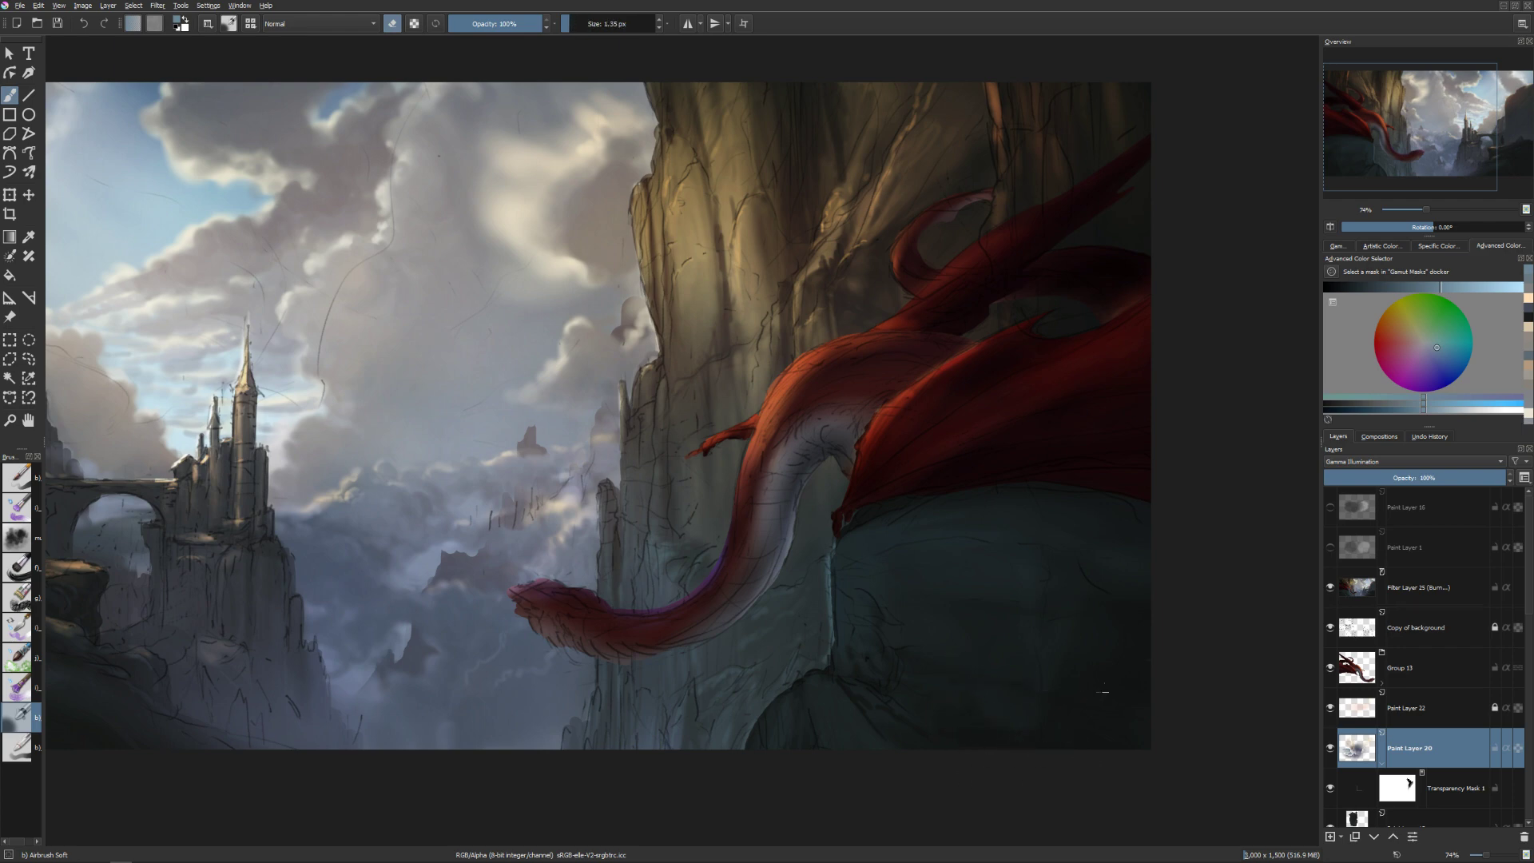
{"action": "key", "text": "bracketright"}
{"action": "key", "text": "bracketright"}
{"action": "key", "text": "bracketright"}
{"action": "key", "text": "bracketright"}
{"action": "key", "text": "bracketright"}
{"action": "key", "text": "bracketright"}
{"action": "key", "text": "e"}
{"action": "key", "text": "bracketleft"}
{"action": "key", "text": "bracketleft"}
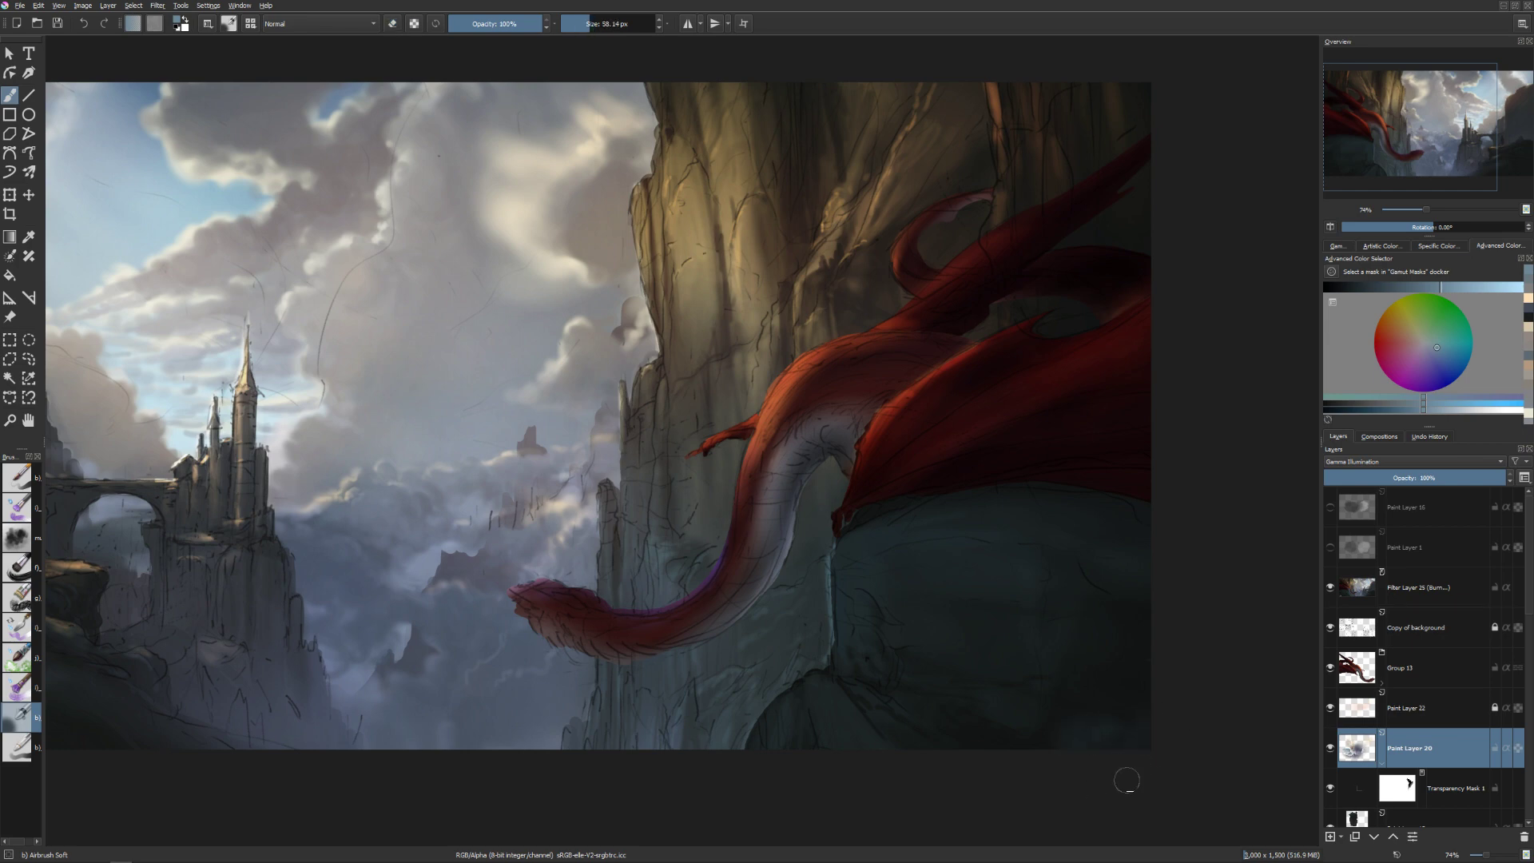
{"action": "key", "text": "bracketright"}
{"action": "key", "text": "bracketright"}
Adjust the colour slightly and paint a faint stroke near the rock edge with a 13 px brush.
{"action": "key", "text": "bracketleft"}
{"action": "key", "text": "bracketleft"}
{"action": "key", "text": "bracketleft"}
{"action": "key", "text": "bracketleft"}
{"action": "key", "text": "bracketleft"}
{"action": "key", "text": "bracketright"}
{"action": "left_click", "coordinate": [1452, 289]}
{"action": "key", "text": "bracketleft"}
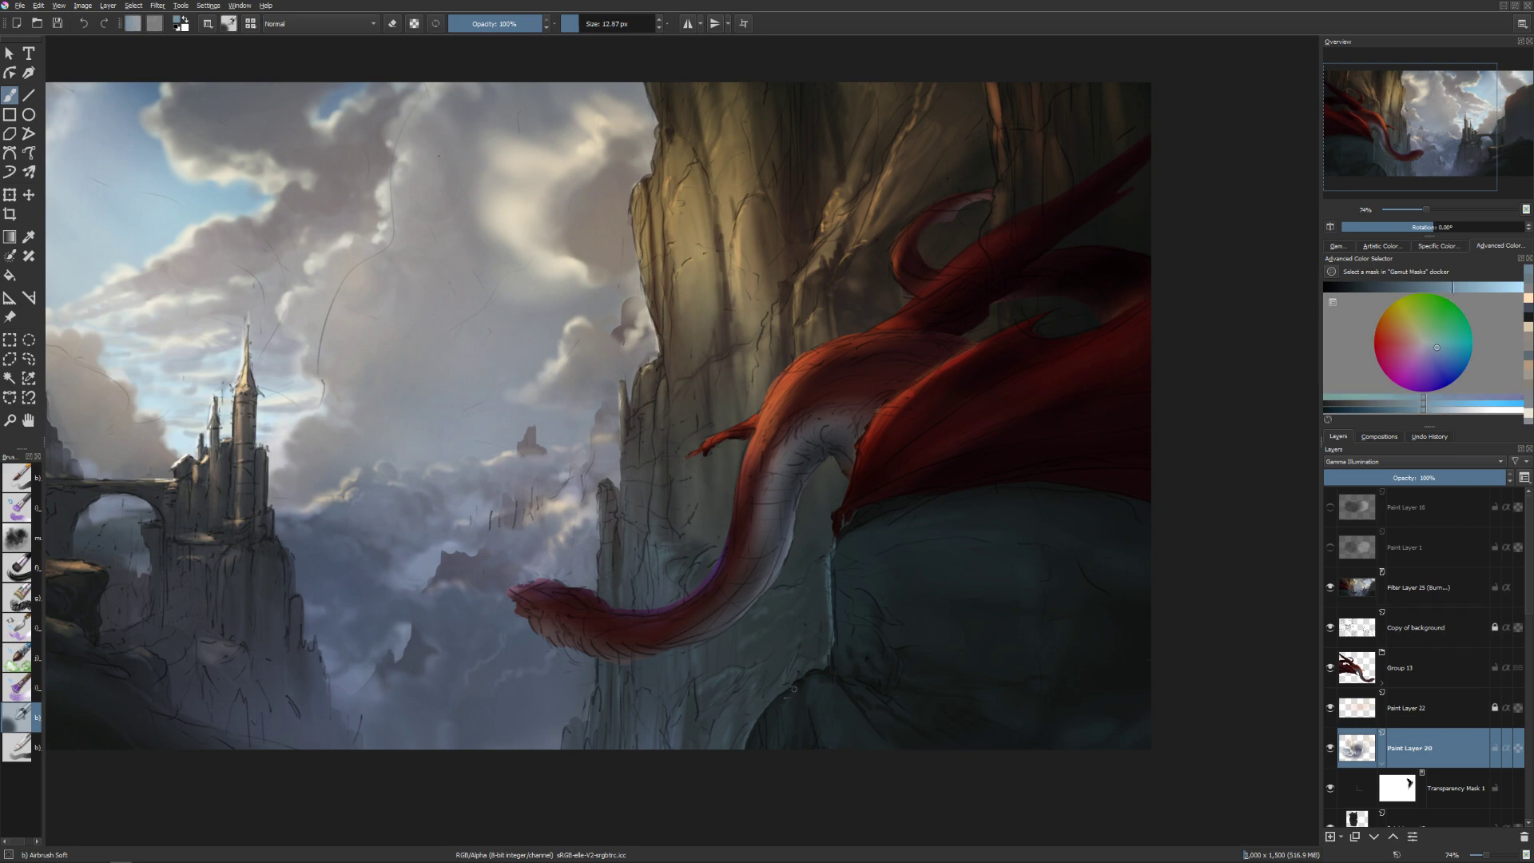
{"action": "left_click_drag", "start_coordinate": [794, 688], "coordinate": [764, 734]}
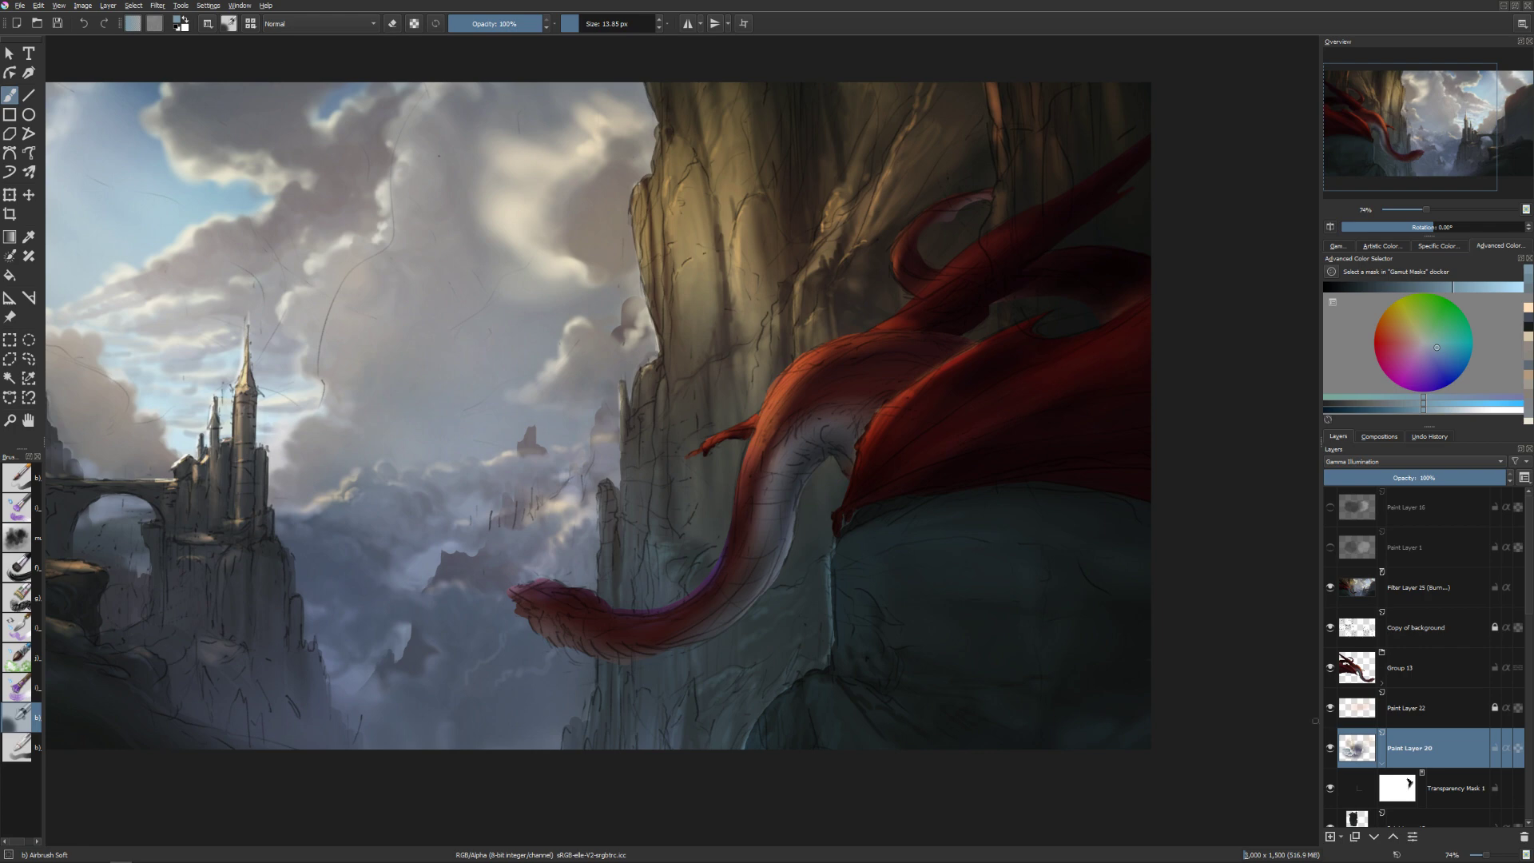
{"action": "key", "text": "bracketleft"}
{"action": "key", "text": "bracketleft"}
{"action": "key", "text": "bracketleft"}
{"action": "key", "text": "e"}
{"action": "mouse_move", "coordinate": [946, 576]}
{"action": "left_mouse_down", "text": "shift"}
{"action": "mouse_move", "coordinate": [1038, 577]}
{"action": "mouse_move", "coordinate": [991, 552]}
{"action": "left_mouse_up", "text": "shift"}
{"action": "key", "text": "e"}
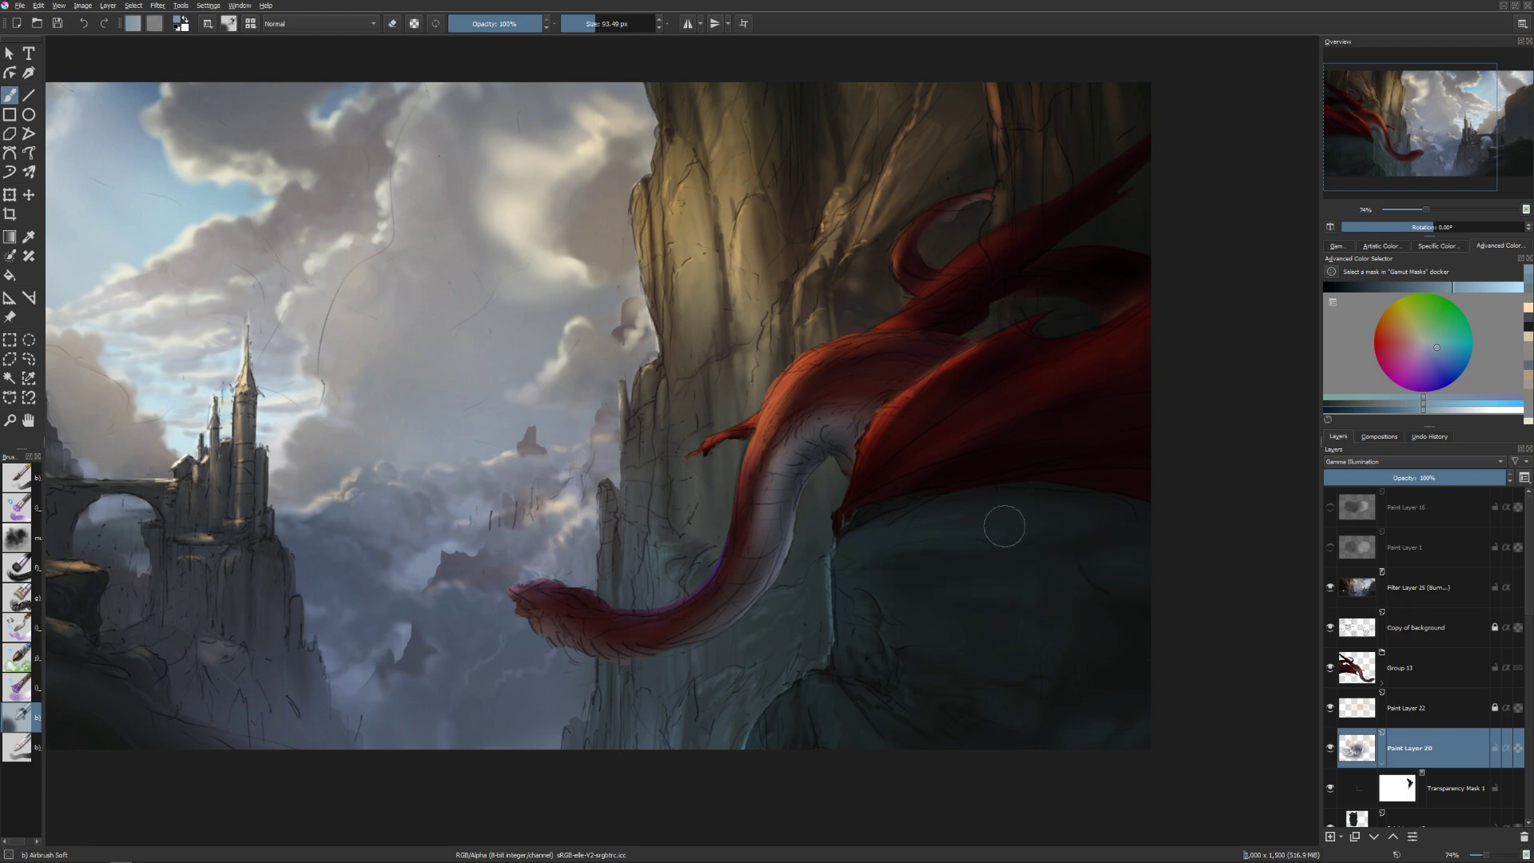
Erase back the upper rock edges with the eraser resized to about 47 px.
{"action": "key", "text": "bracketleft"}
{"action": "key", "text": "bracketleft"}
{"action": "key", "text": "e"}
{"action": "key", "text": "bracketleft"}
{"action": "key", "text": "bracketleft"}
{"action": "key", "text": "bracketright"}
{"action": "left_click_drag", "start_coordinate": [982, 593], "coordinate": [1010, 593]}
{"action": "key", "text": "bracketleft"}
{"action": "key", "text": "bracketleft"}
{"action": "key", "text": "e"}
{"action": "key", "text": "e"}
{"action": "key", "text": "bracketleft"}
{"action": "key", "text": "bracketleft"}
{"action": "key", "text": "bracketleft"}
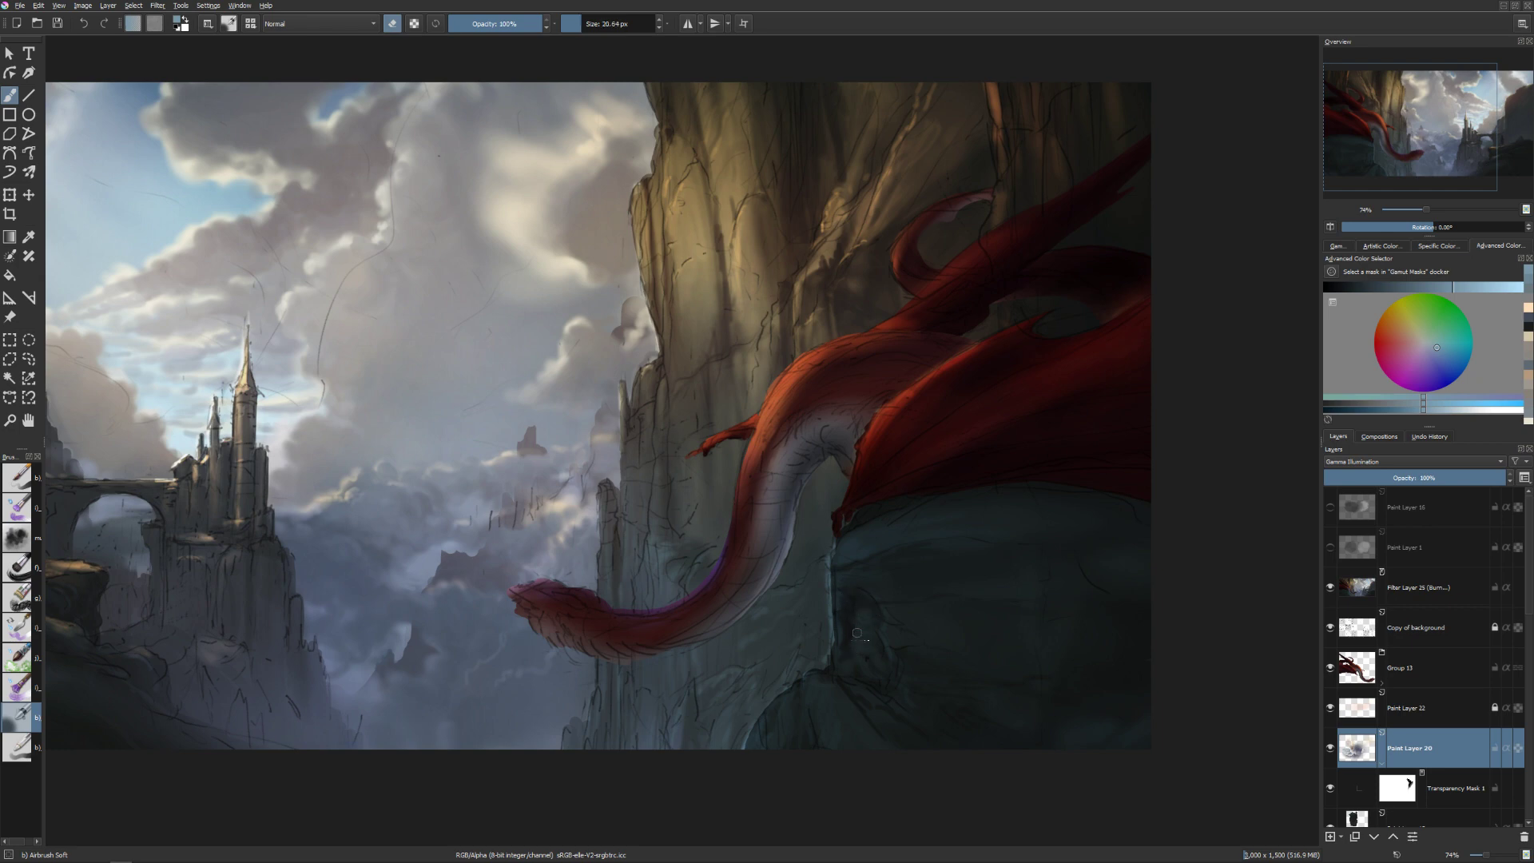
Soften the lit upper ledge with final airbrush strokes, adjusting brush size.
{"action": "key", "text": "bracketright"}
{"action": "key", "text": "bracketright"}
{"action": "key", "text": "bracketleft"}
{"action": "key", "text": "bracketleft"}
{"action": "key", "text": "bracketleft"}
{"action": "key", "text": "bracketleft"}
{"action": "key", "text": "bracketleft"}
{"action": "key", "text": "bracketleft"}
{"action": "key", "text": "bracketleft"}
{"action": "key", "text": "bracketleft"}
{"action": "key", "text": "bracketleft"}
{"action": "key", "text": "bracketleft"}
{"action": "key", "text": "bracketleft"}
{"action": "key", "text": "bracketright"}
{"action": "key", "text": "bracketright"}
{"action": "key", "text": "bracketright"}
{"action": "key", "text": "bracketright"}
{"action": "key", "text": "bracketright"}
{"action": "key", "text": "bracketright"}
{"action": "left_click_drag", "start_coordinate": [1094, 537], "coordinate": [1031, 523], "text": "shift"}
{"action": "key", "text": "bracketleft"}
{"action": "key", "text": "bracketright"}
{"action": "key", "text": "bracketright"}
{"action": "key", "text": "bracketright"}
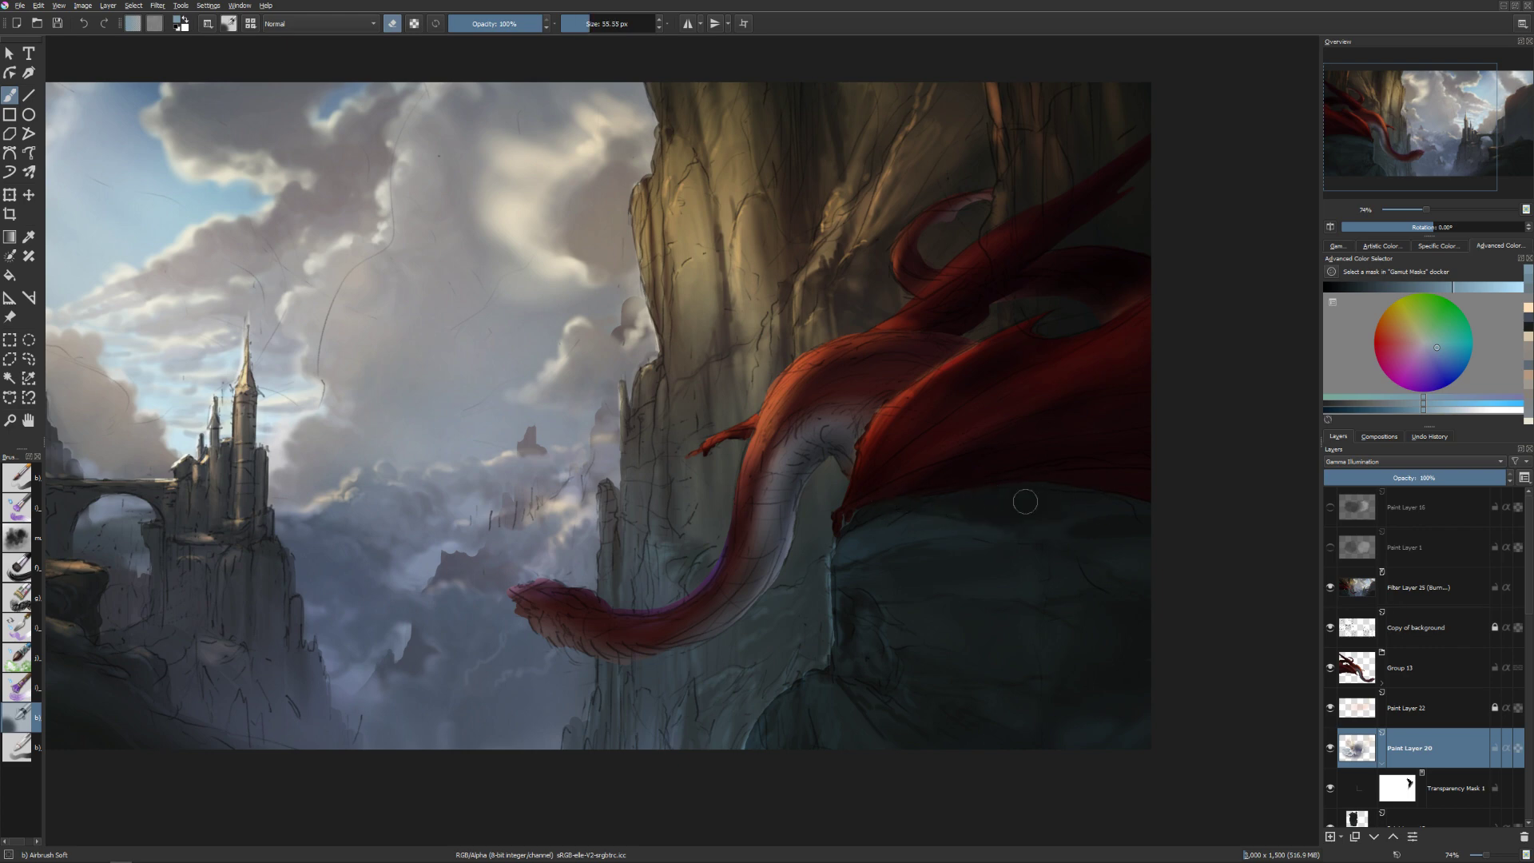
{"action": "key", "text": "bracketleft"}
{"action": "key", "text": "e"}
{"action": "key", "text": "bracketright"}
Airbrush a light blue-grey over the shadowed rock beneath the dragon, then switch to the eraser and shrink it.
{"action": "key", "text": "shift+i"}
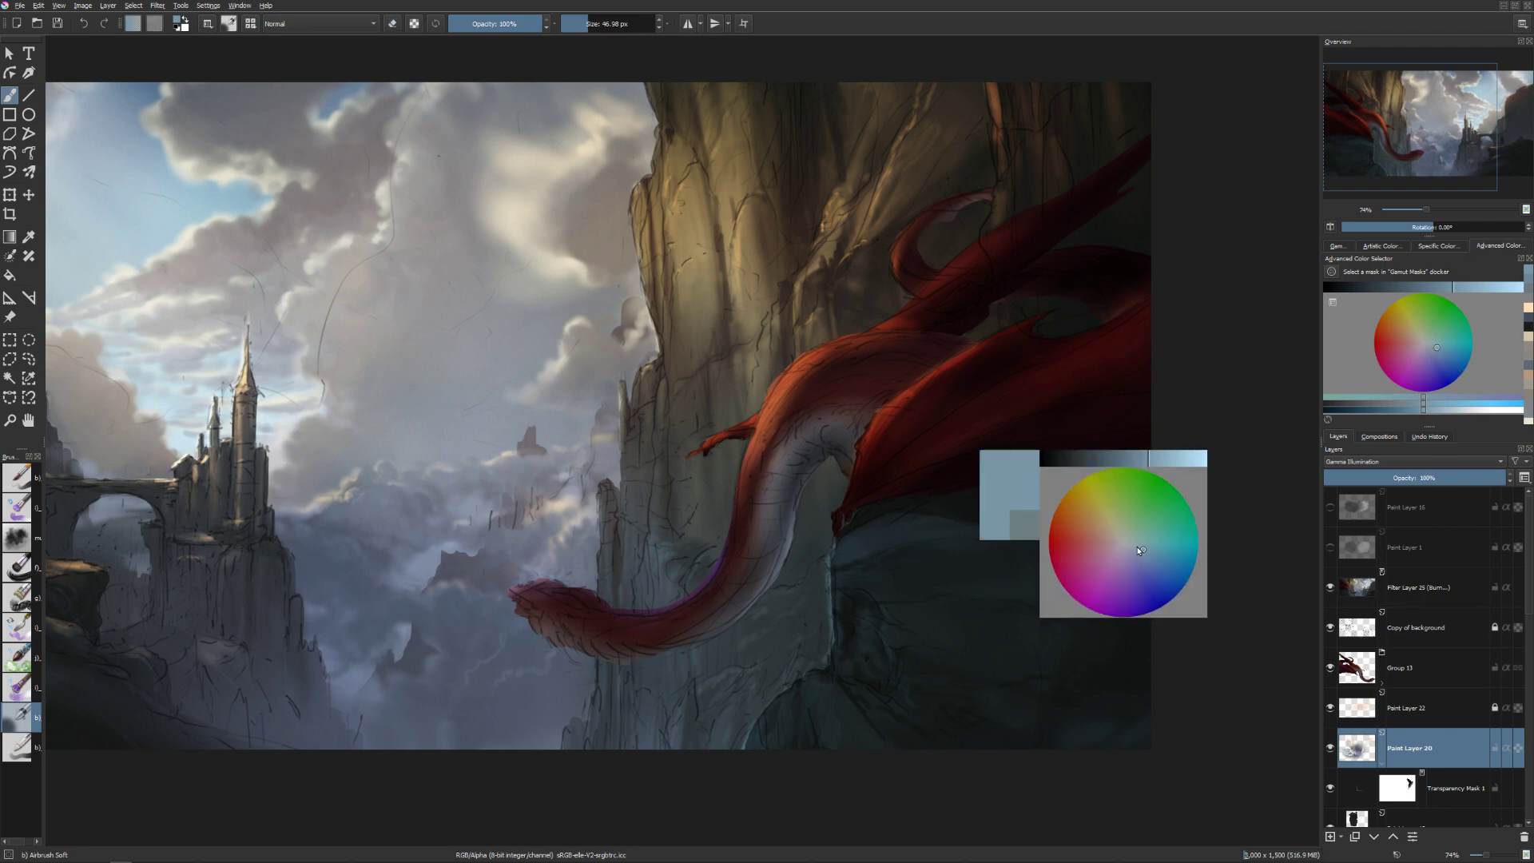
{"action": "left_click", "coordinate": [1135, 547]}
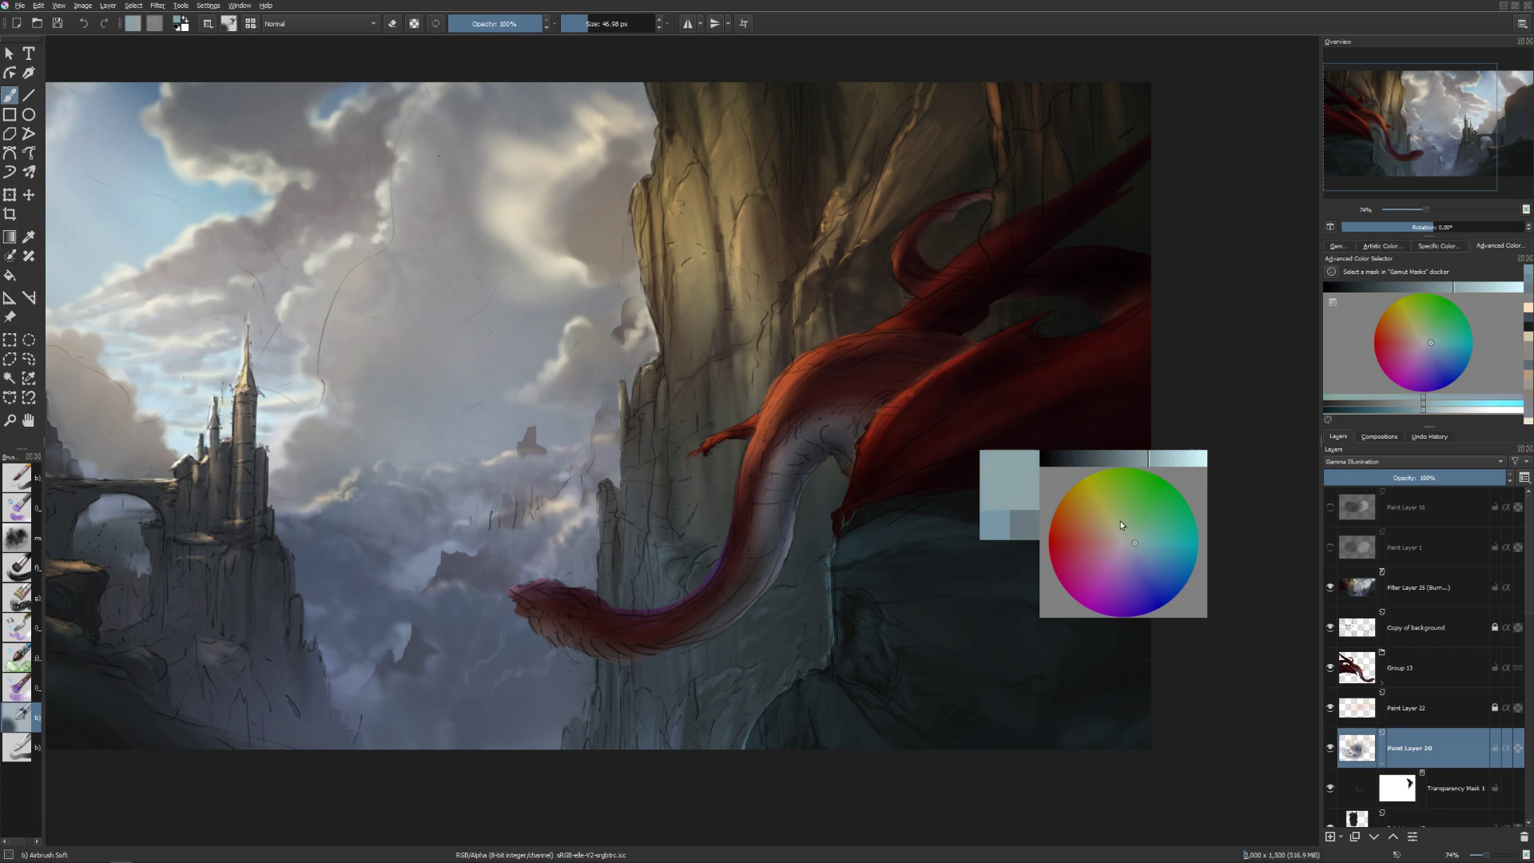
{"action": "left_click_drag", "start_coordinate": [856, 554], "coordinate": [873, 544]}
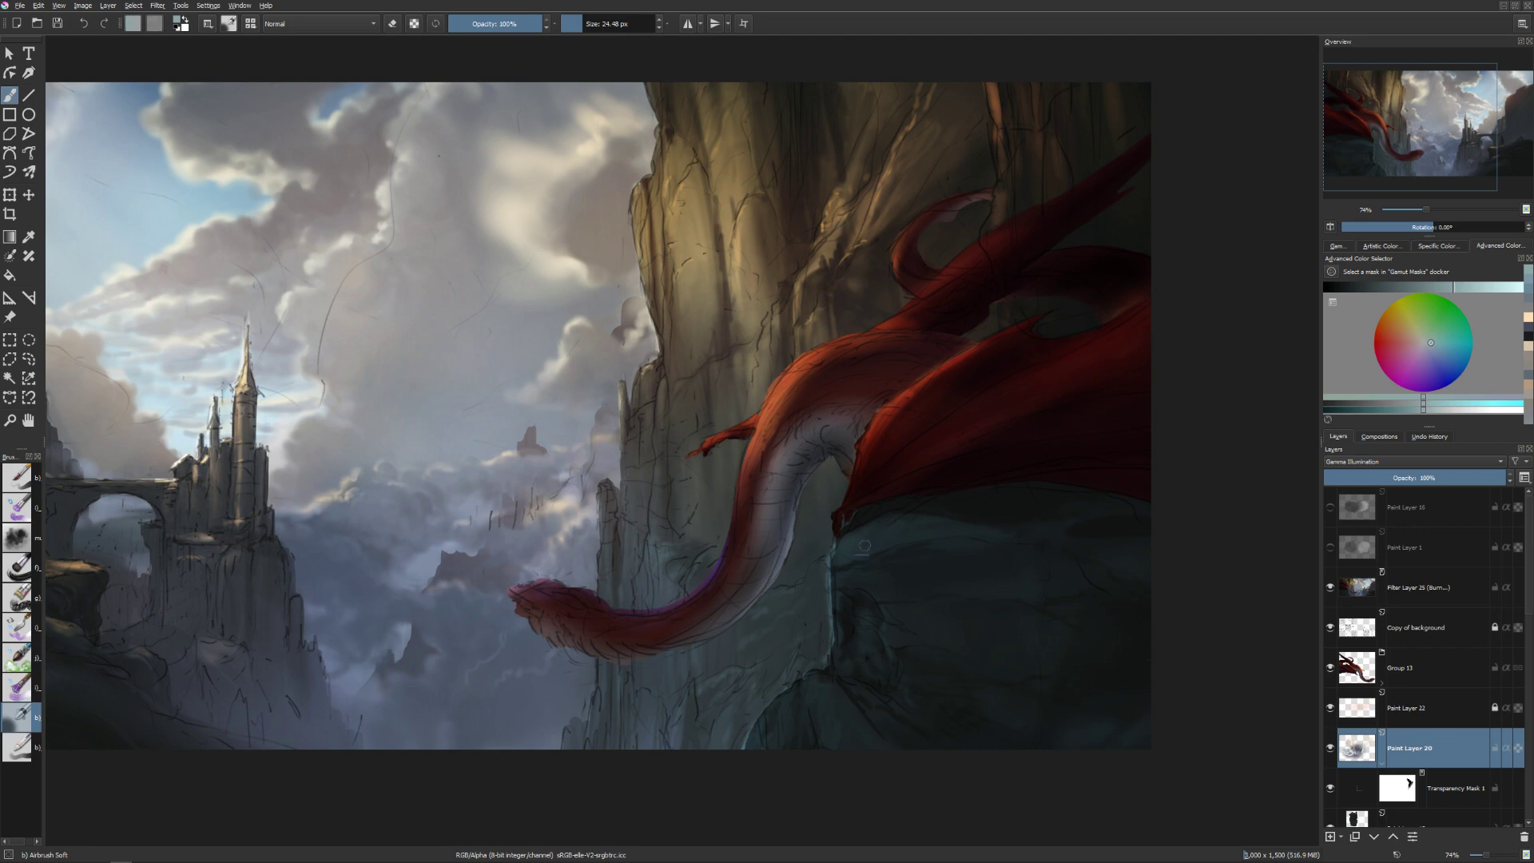
{"action": "left_click_drag", "start_coordinate": [889, 537], "coordinate": [908, 544]}
{"action": "key", "text": "bracketleft"}
{"action": "key", "text": "shift+i"}
{"action": "key", "text": "e"}
{"action": "left_click_drag", "start_coordinate": [877, 644], "coordinate": [865, 643], "text": "shift"}
Paint a new wheel colour and a neutral grey onto the rock, then turn off horizontal mirroring.
{"action": "key", "text": "shift+i"}
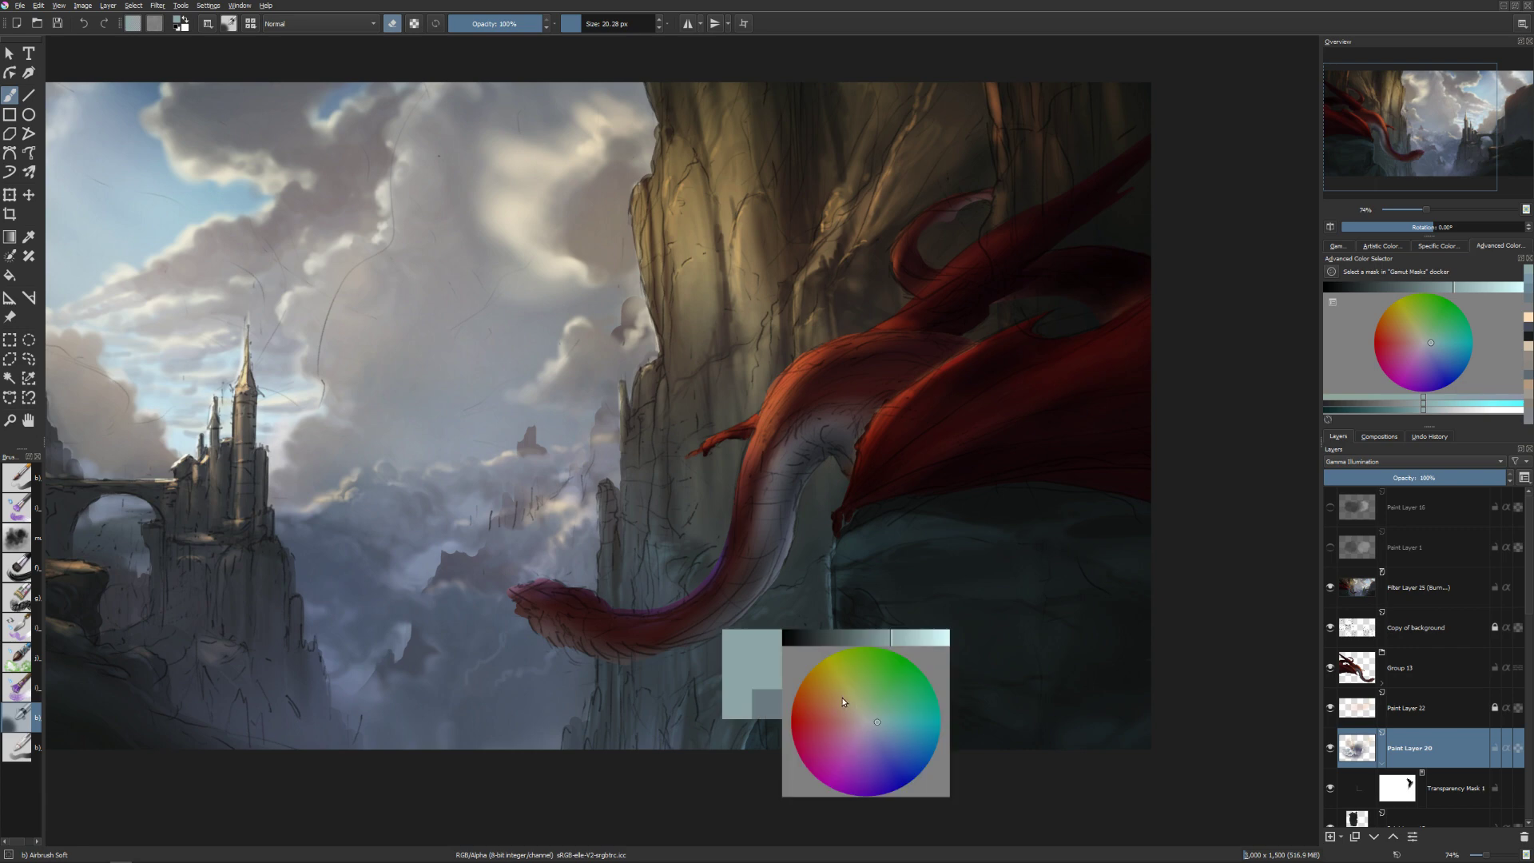
{"action": "key", "text": "shift+i"}
{"action": "key", "text": "shift+i"}
{"action": "left_click", "coordinate": [854, 708]}
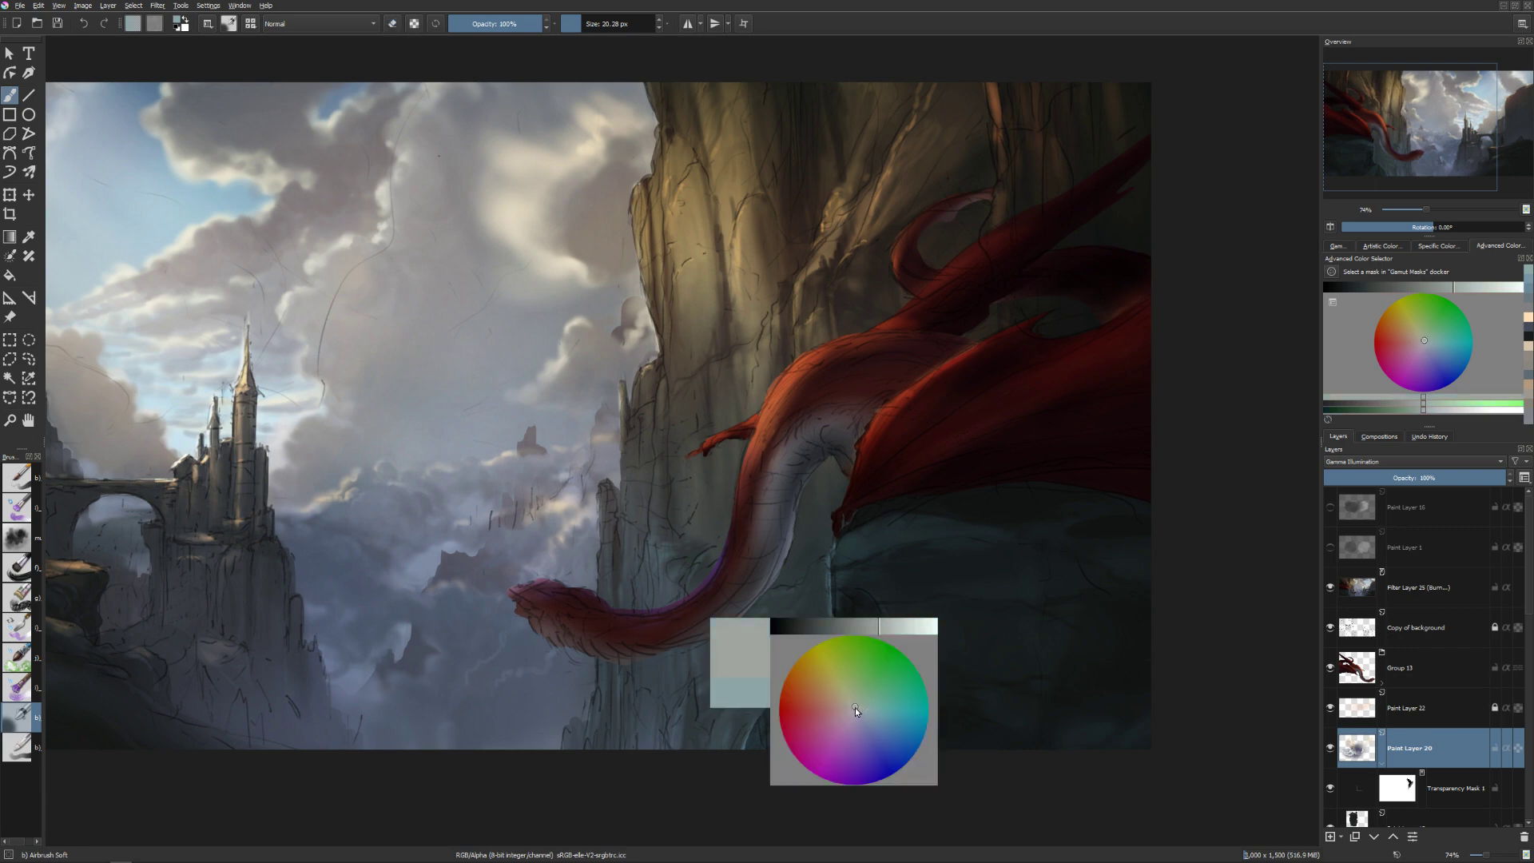
{"action": "key", "text": "shift+i"}
{"action": "key", "text": "]"}
{"action": "left_click_drag", "start_coordinate": [834, 702], "coordinate": [834, 693]}
{"action": "left_click", "coordinate": [803, 692], "text": "ctrl"}
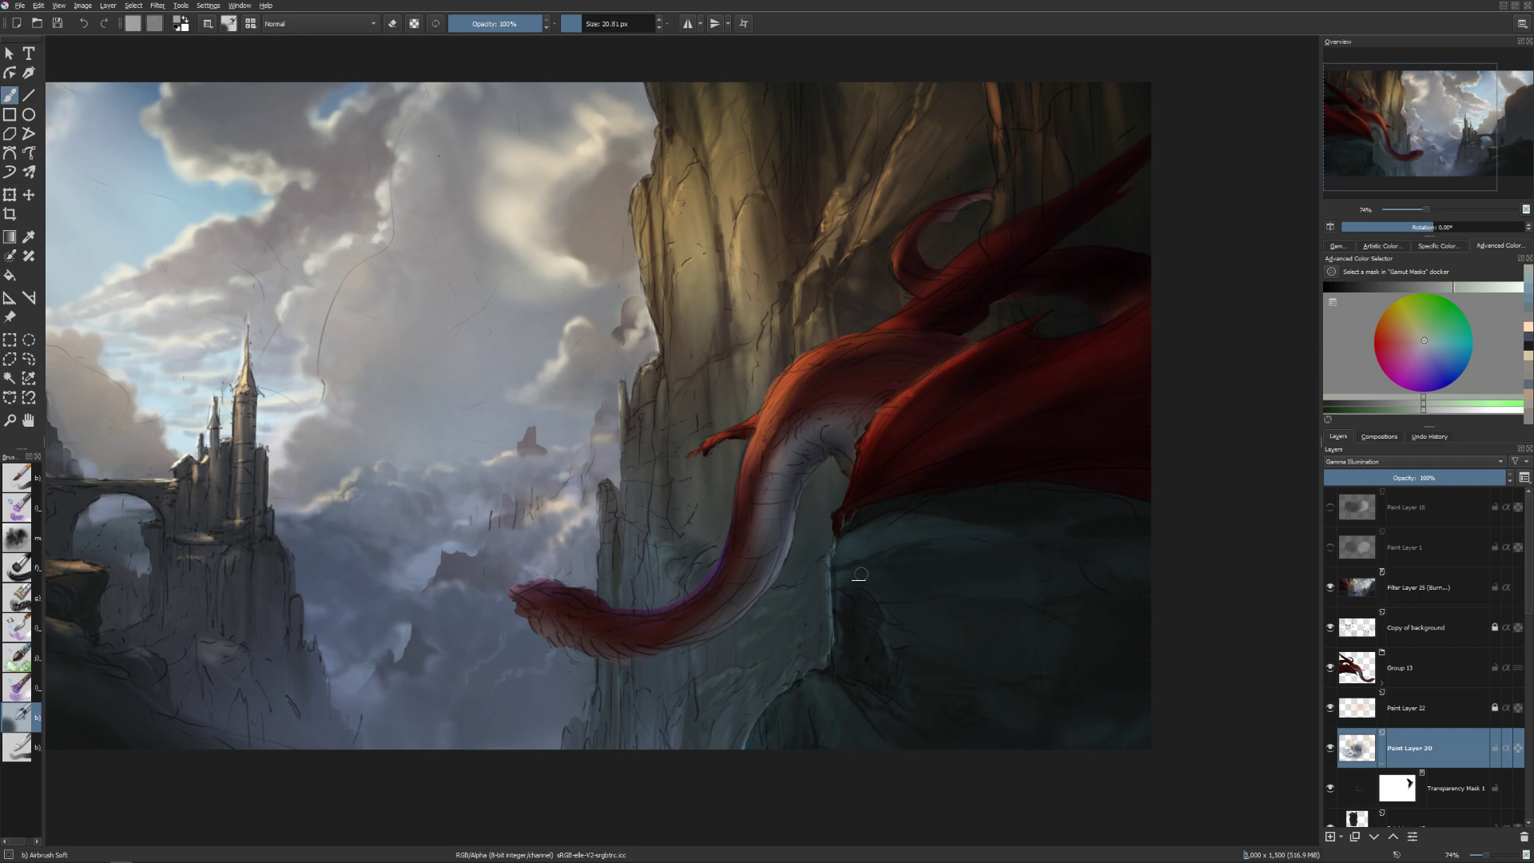
{"action": "key", "text": "bracketright"}
{"action": "key", "text": "bracketright"}
{"action": "key", "text": "m"}
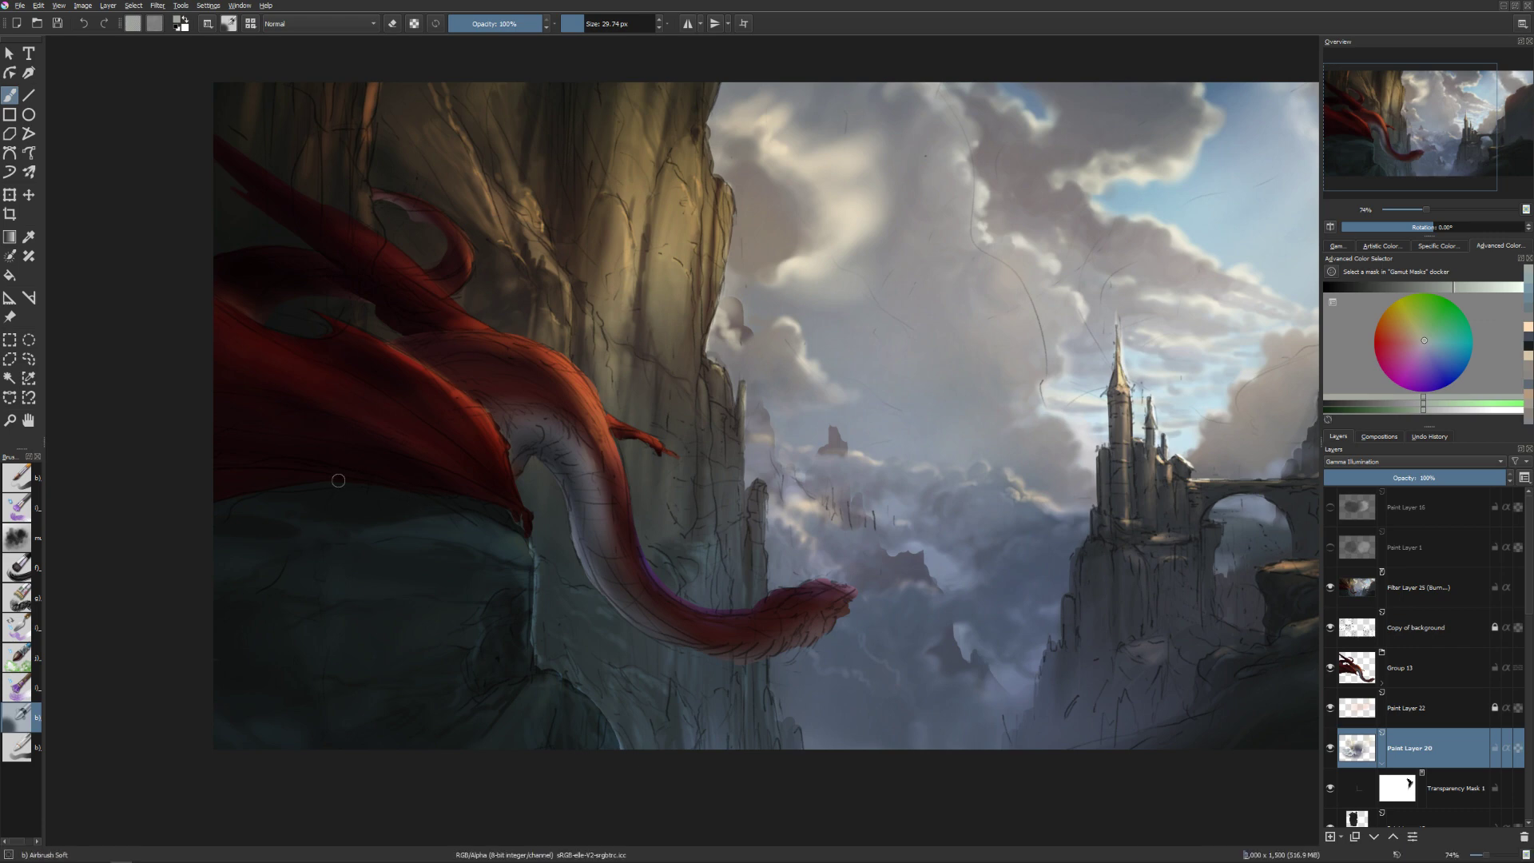
Pan to the rocks below the castle and set up a resized eraser.
{"action": "key", "text": "space"}
{"action": "left_click_drag", "start_coordinate": [897, 594], "coordinate": [733, 564]}
{"action": "left_click_drag", "start_coordinate": [976, 597], "coordinate": [1066, 597]}
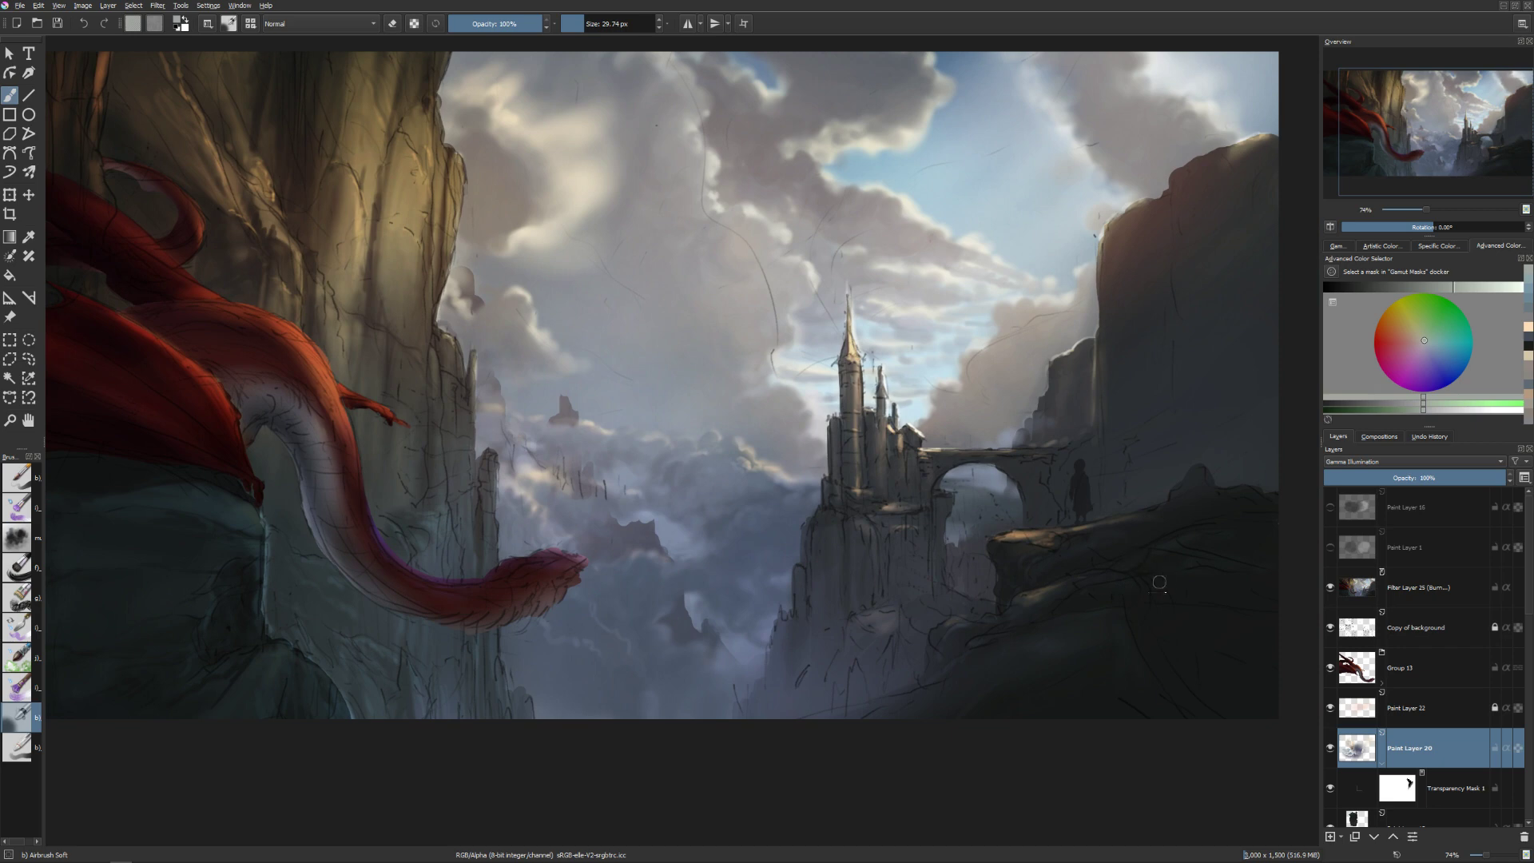
{"action": "key", "text": "bracketleft"}
{"action": "key", "text": "bracketleft"}
{"action": "key", "text": "bracketright"}
{"action": "key", "text": "e"}
{"action": "key", "text": "e"}
{"action": "left_click_drag", "start_coordinate": [1136, 529], "coordinate": [1132, 529]}
{"action": "mouse_move", "coordinate": [1038, 647]}
{"action": "left_mouse_down"}
{"action": "mouse_move", "coordinate": [1050, 647]}
{"action": "mouse_move", "coordinate": [976, 640]}
{"action": "left_mouse_up"}
{"action": "left_click_drag", "start_coordinate": [980, 629], "coordinate": [987, 628]}
Choose a darker, more saturated blue-teal and size the brush for the rocks.
{"action": "left_click", "coordinate": [1432, 347]}
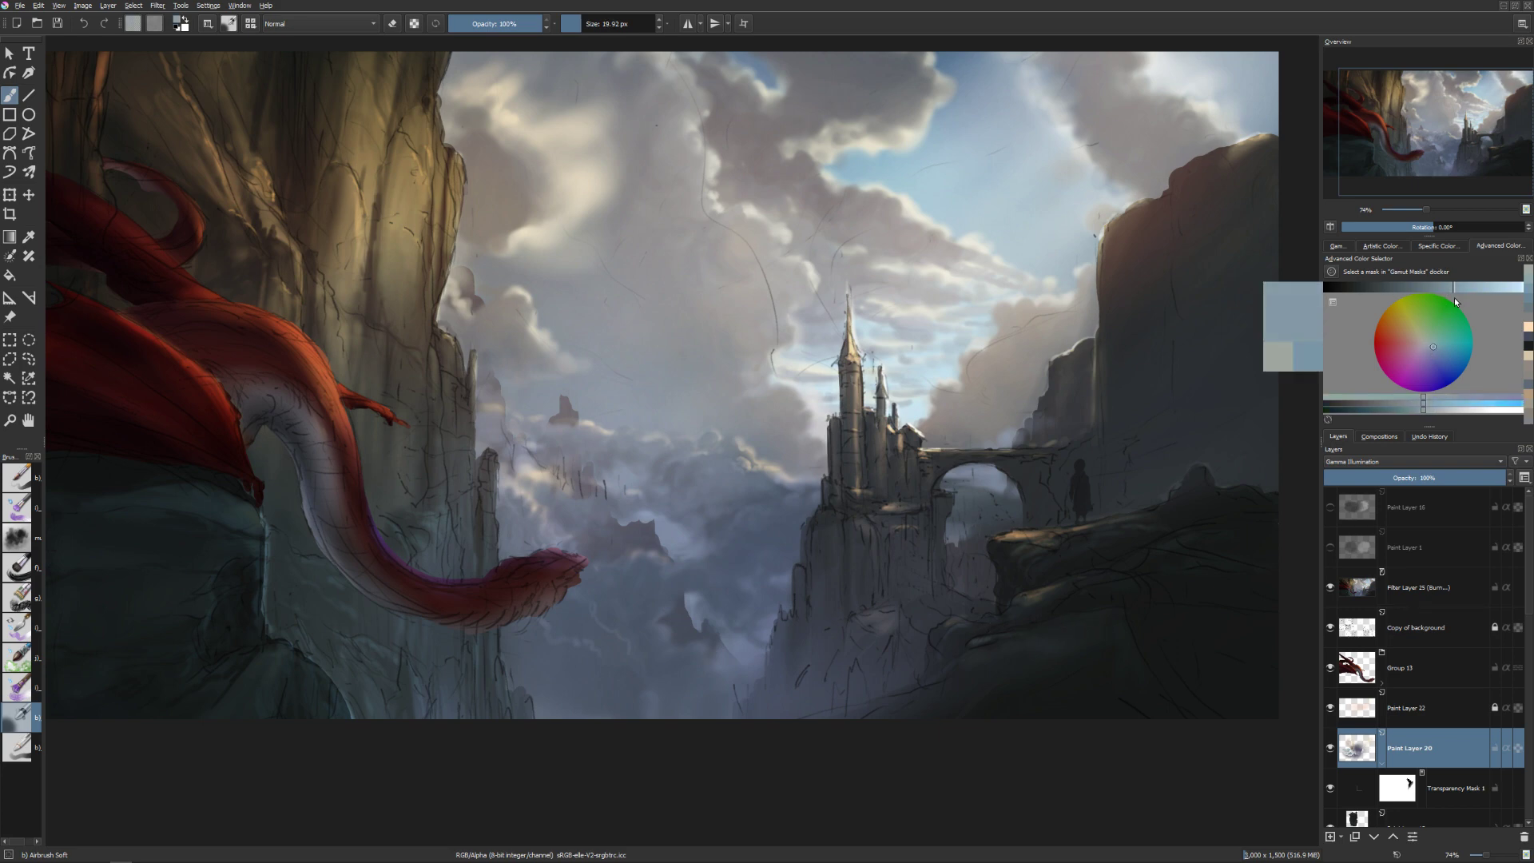
{"action": "left_click", "coordinate": [1436, 349]}
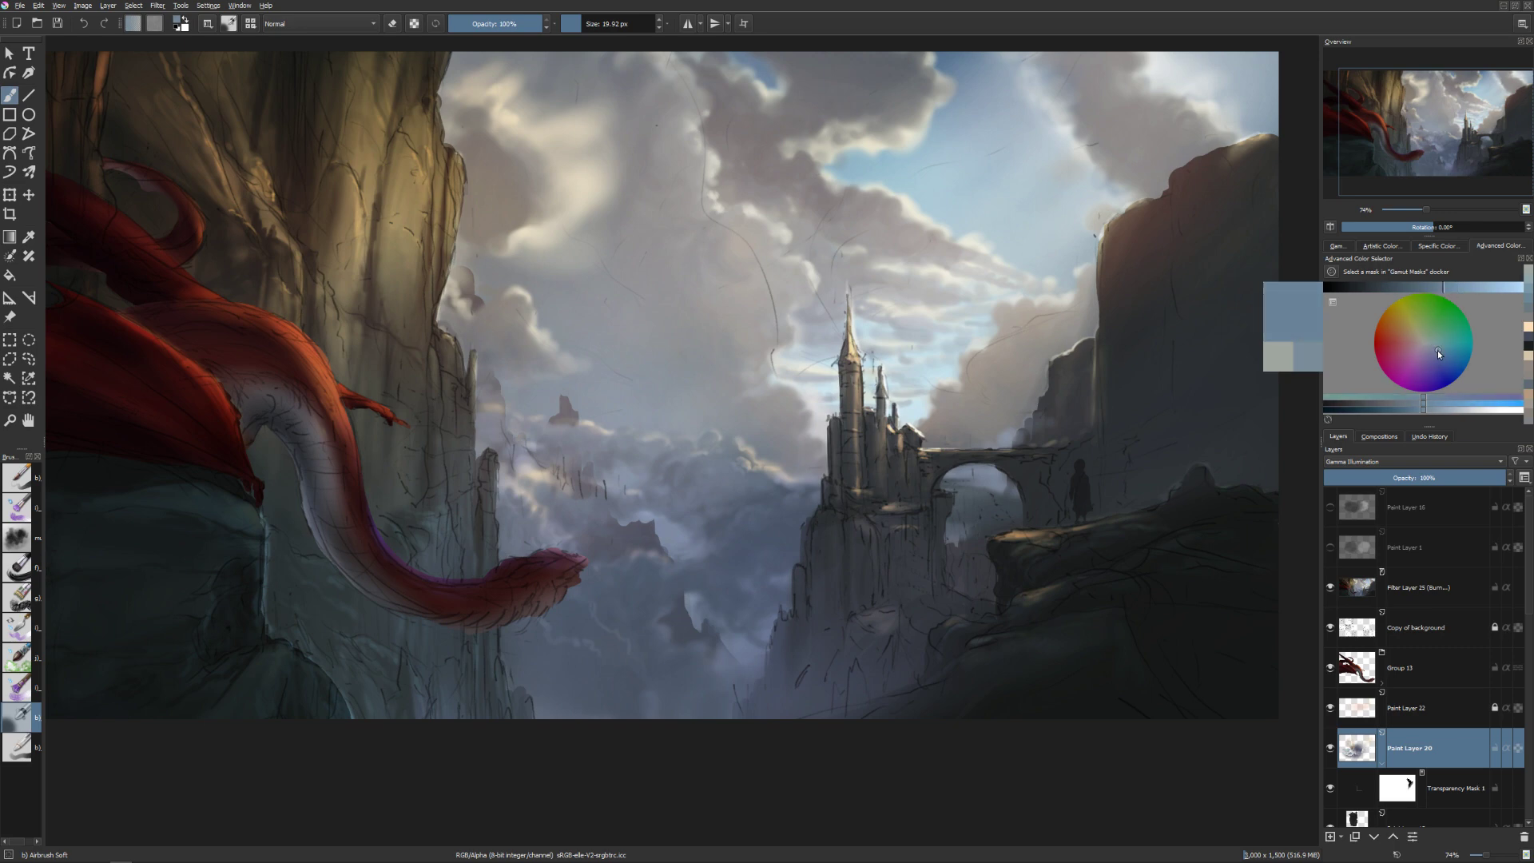
{"action": "left_click", "coordinate": [1431, 287]}
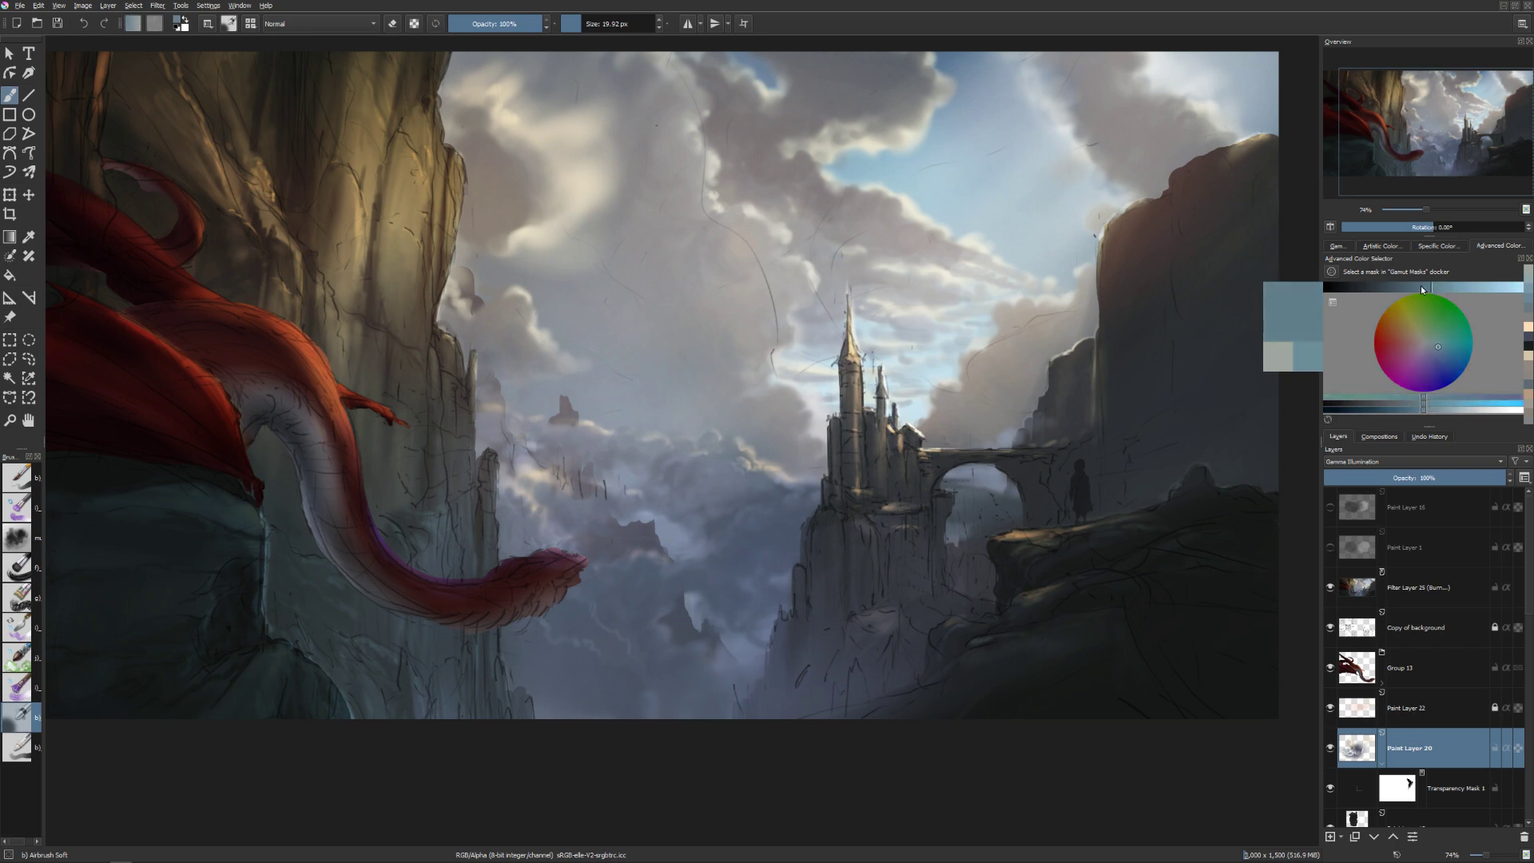
{"action": "left_click_drag", "start_coordinate": [1028, 635], "coordinate": [1034, 635]}
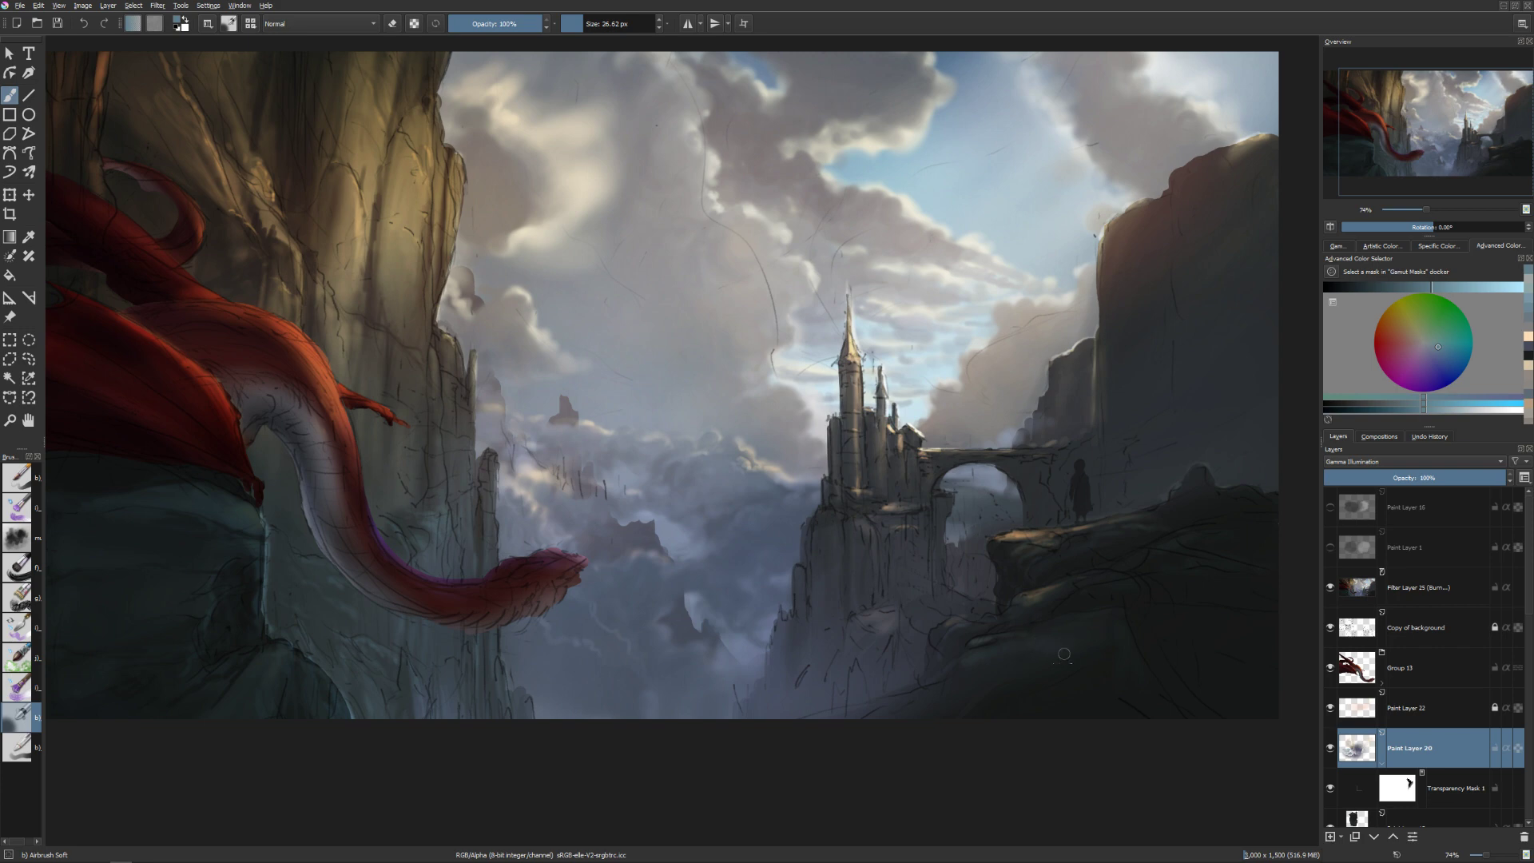
{"action": "left_click", "coordinate": [1422, 290]}
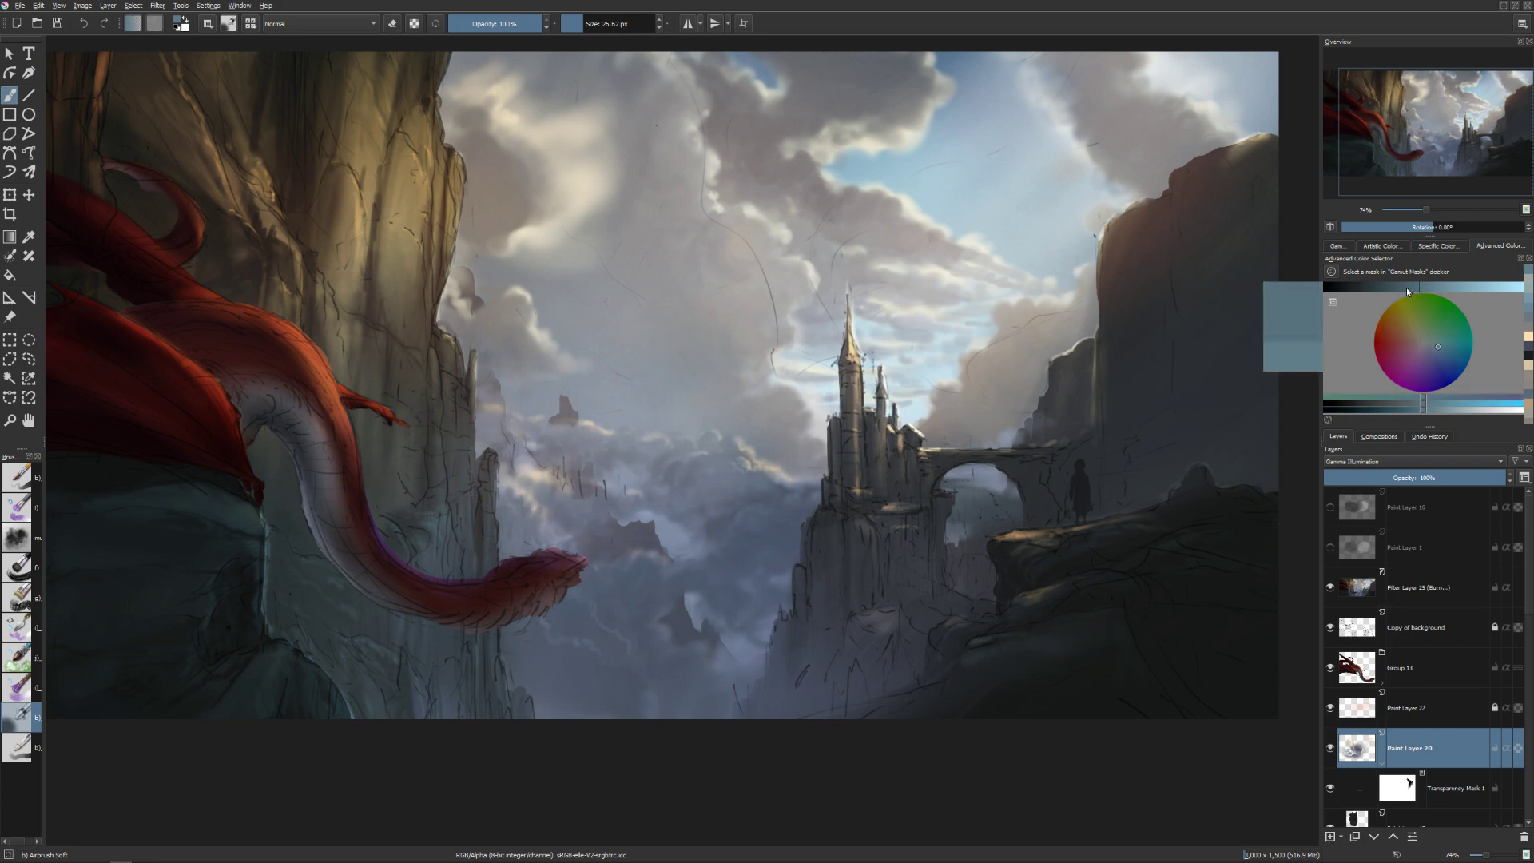
{"action": "key", "text": "bracketright"}
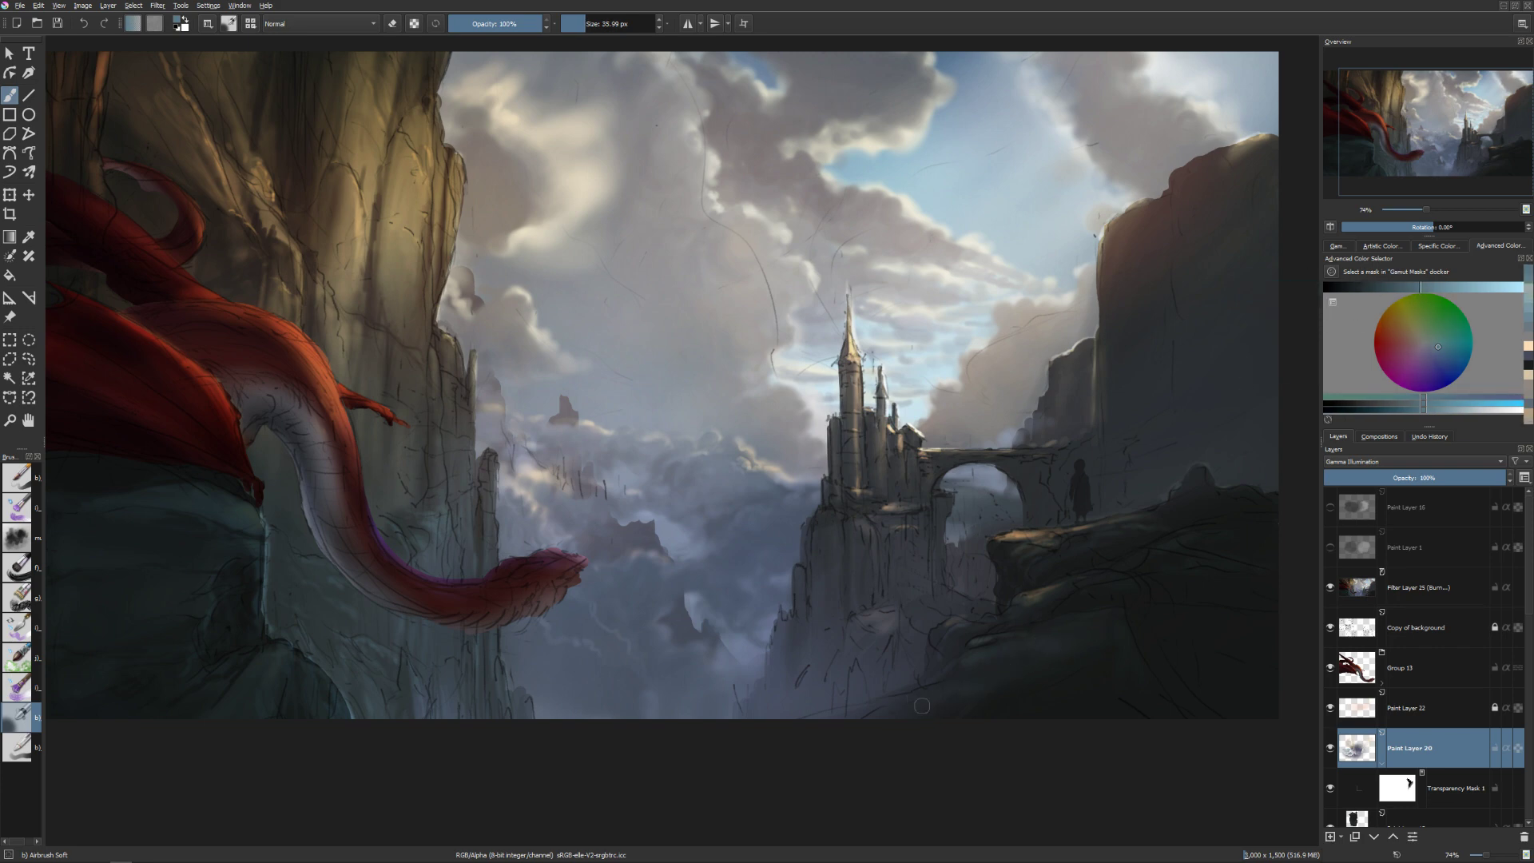
{"action": "key", "text": "bracketleft"}
{"action": "left_click_drag", "start_coordinate": [1080, 710], "coordinate": [1007, 726]}
{"action": "key", "text": "bracketright"}
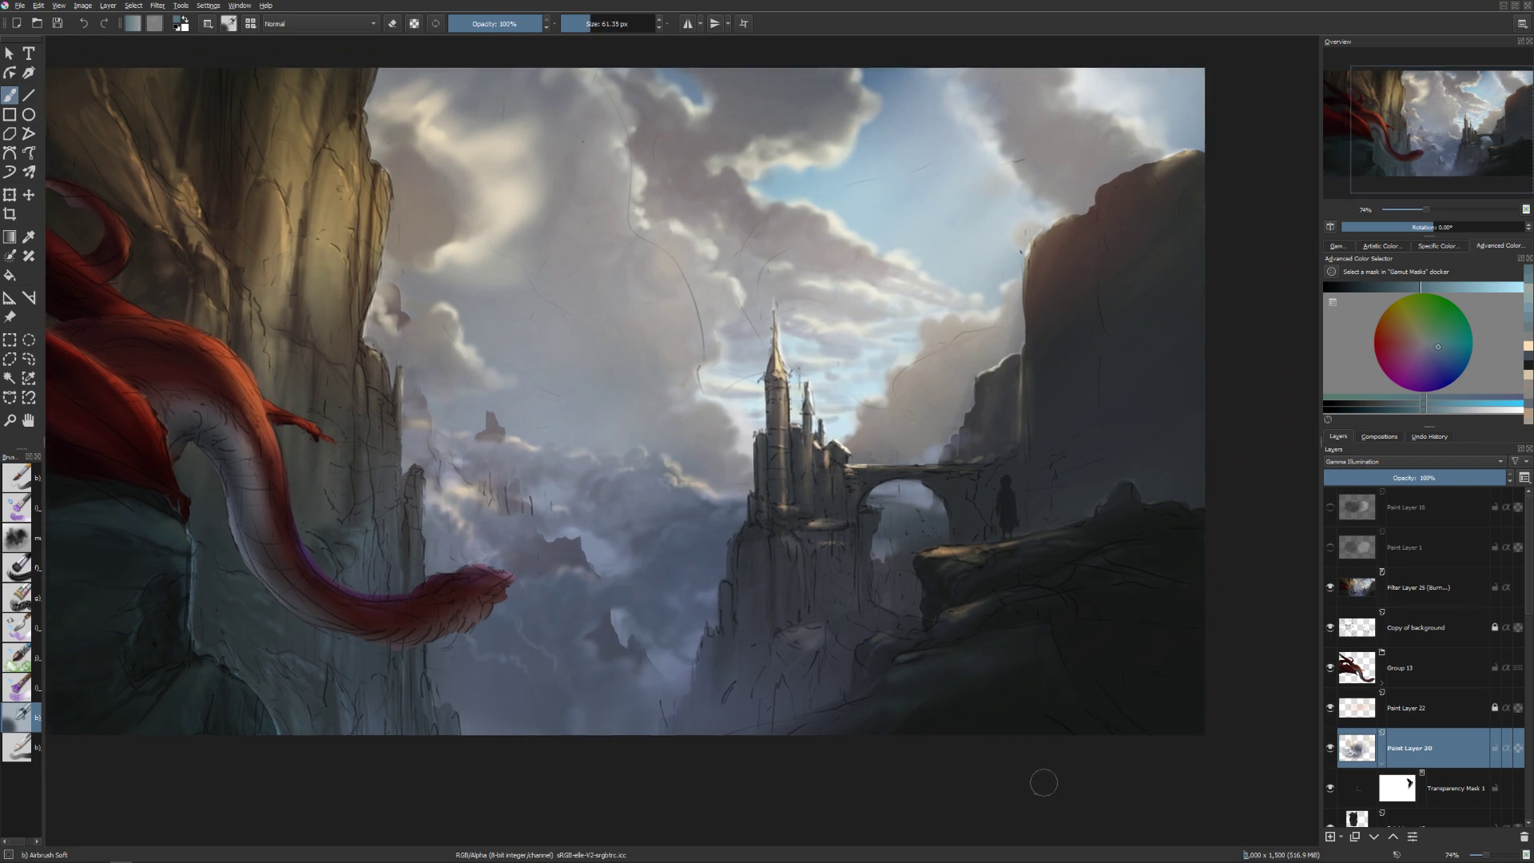
{"action": "key", "text": "bracketright"}
Paint blue-teal strokes over the shadowed rocks, alternating with the eraser to refine them.
{"action": "key", "text": "bracketright"}
{"action": "key", "text": "bracketright"}
{"action": "key", "text": "bracketright"}
{"action": "key", "text": "bracketleft"}
{"action": "key", "text": "bracketleft"}
{"action": "key", "text": "bracketleft"}
{"action": "key", "text": "bracketleft"}
{"action": "key", "text": "bracketleft"}
{"action": "key", "text": "bracketleft"}
{"action": "mouse_move", "coordinate": [988, 618]}
{"action": "left_mouse_down"}
{"action": "mouse_move", "coordinate": [989, 639]}
{"action": "mouse_move", "coordinate": [895, 674]}
{"action": "left_mouse_up"}
{"action": "key", "text": "e"}
{"action": "key", "text": "e"}
{"action": "left_click_drag", "start_coordinate": [894, 643], "coordinate": [906, 644]}
{"action": "key", "text": "bracketleft"}
{"action": "key", "text": "bracketleft"}
{"action": "key", "text": "bracketleft"}
{"action": "key", "text": "e"}
{"action": "key", "text": "bracketleft"}
{"action": "key", "text": "bracketleft"}
{"action": "key", "text": "bracketleft"}
{"action": "key", "text": "bracketleft"}
{"action": "key", "text": "e"}
{"action": "key", "text": "e"}
{"action": "key", "text": "bracketright"}
{"action": "key", "text": "bracketright"}
Sample a light beige from the rocks and dab a highlight below the castle.
{"action": "left_click", "coordinate": [933, 563], "text": "ctrl"}
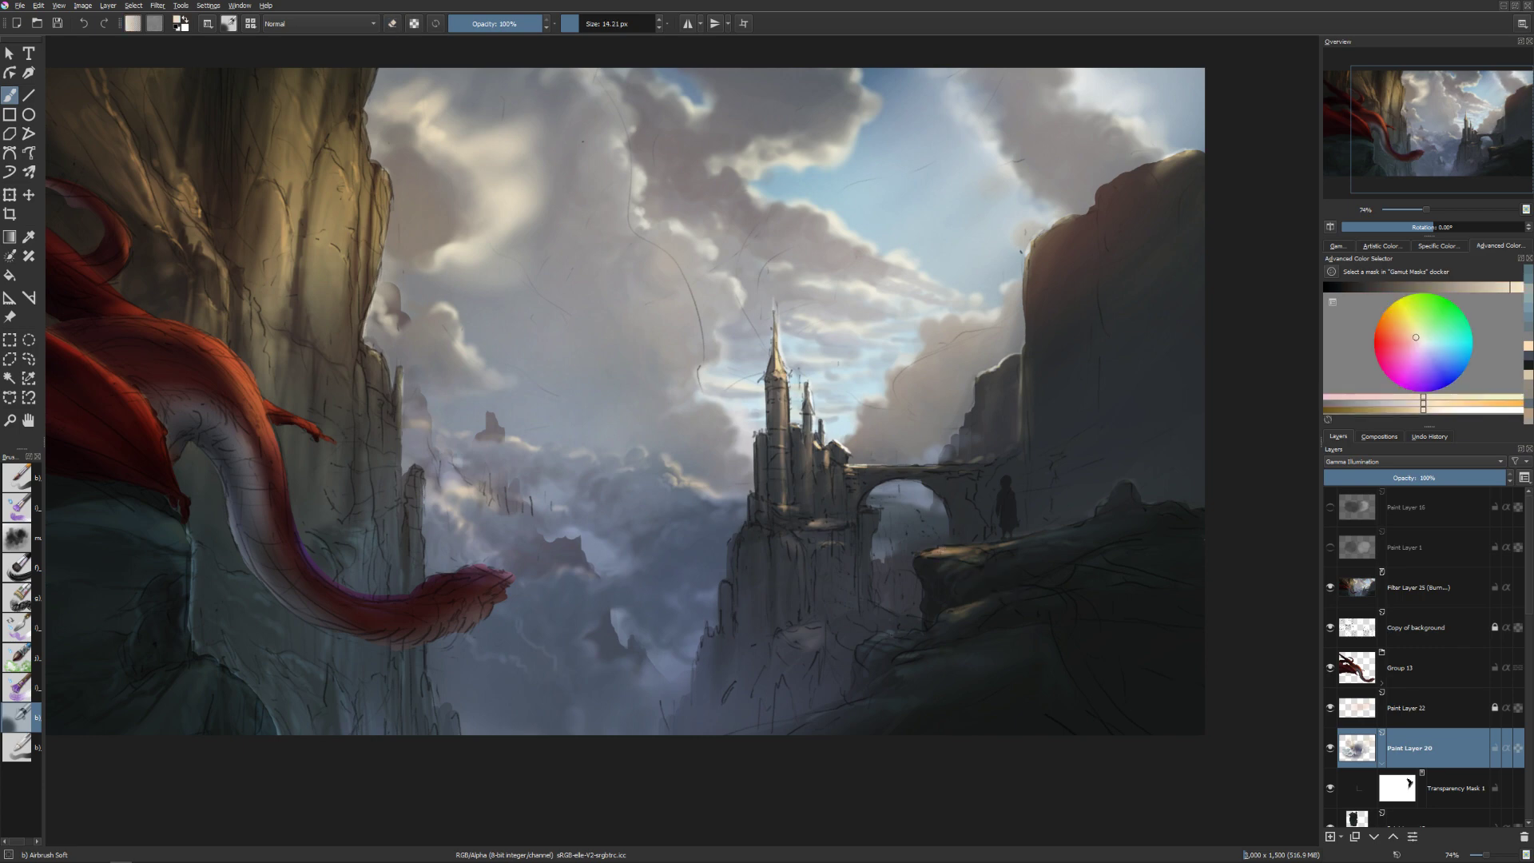
{"action": "key", "text": "e"}
{"action": "left_click_drag", "start_coordinate": [877, 636], "coordinate": [896, 635]}
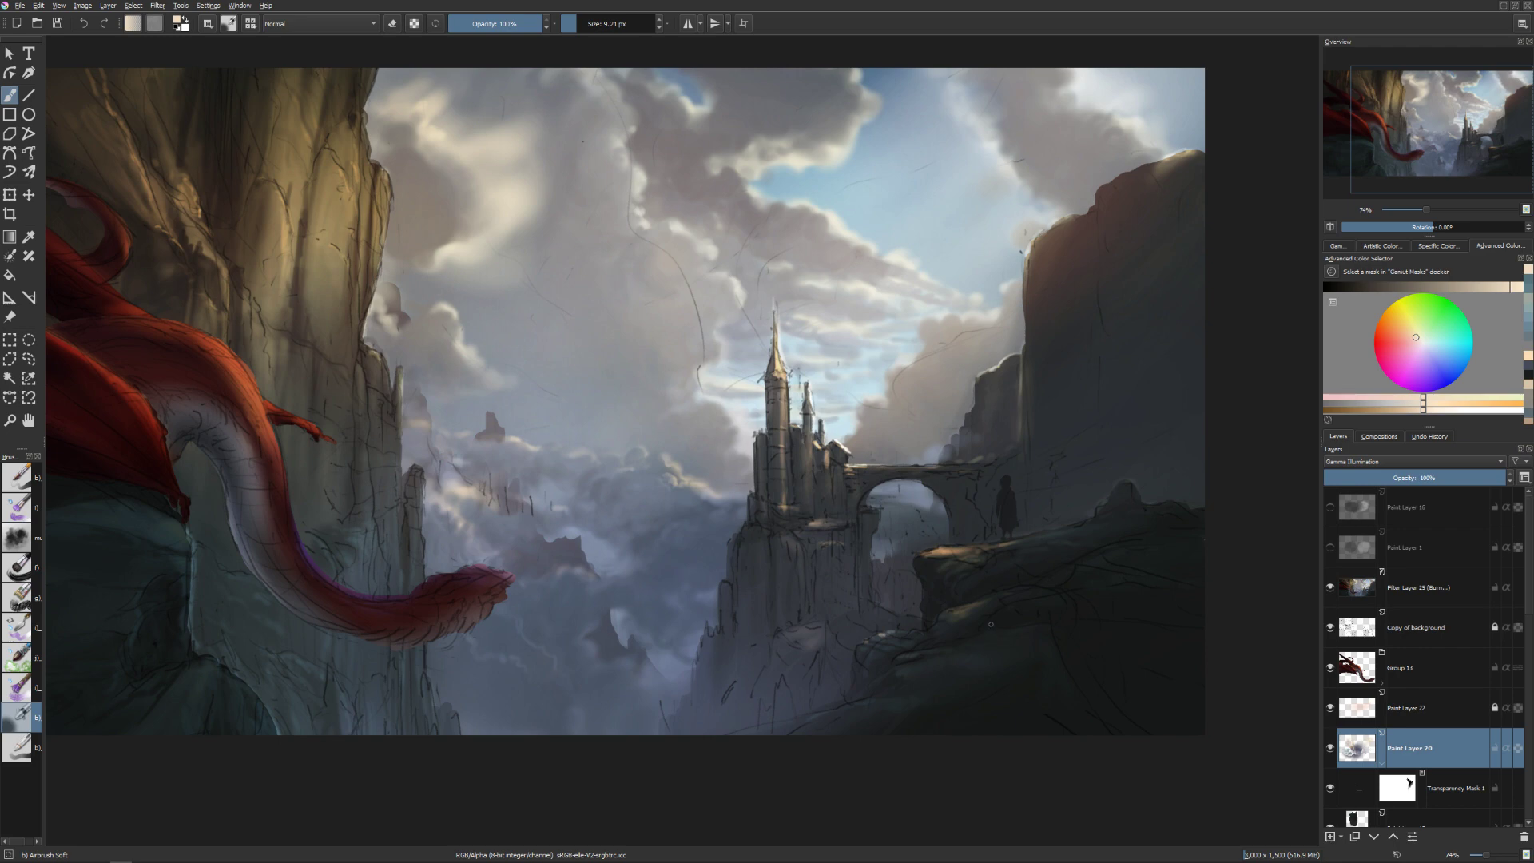
Resize the airbrush down to a fine 6.62 px, ending back in paint mode.
{"action": "key", "text": "e"}
{"action": "key", "text": "bracketleft"}
{"action": "key", "text": "e"}
{"action": "left_click_drag", "start_coordinate": [905, 665], "coordinate": [933, 671], "text": "shift"}
{"action": "mouse_move", "coordinate": [995, 617]}
{"action": "left_mouse_down", "text": "shift"}
{"action": "mouse_move", "coordinate": [1014, 616]}
{"action": "mouse_move", "coordinate": [950, 631]}
{"action": "mouse_move", "coordinate": [999, 592]}
{"action": "mouse_move", "coordinate": [976, 574]}
{"action": "mouse_move", "coordinate": [1028, 549]}
{"action": "left_mouse_up", "text": "shift"}
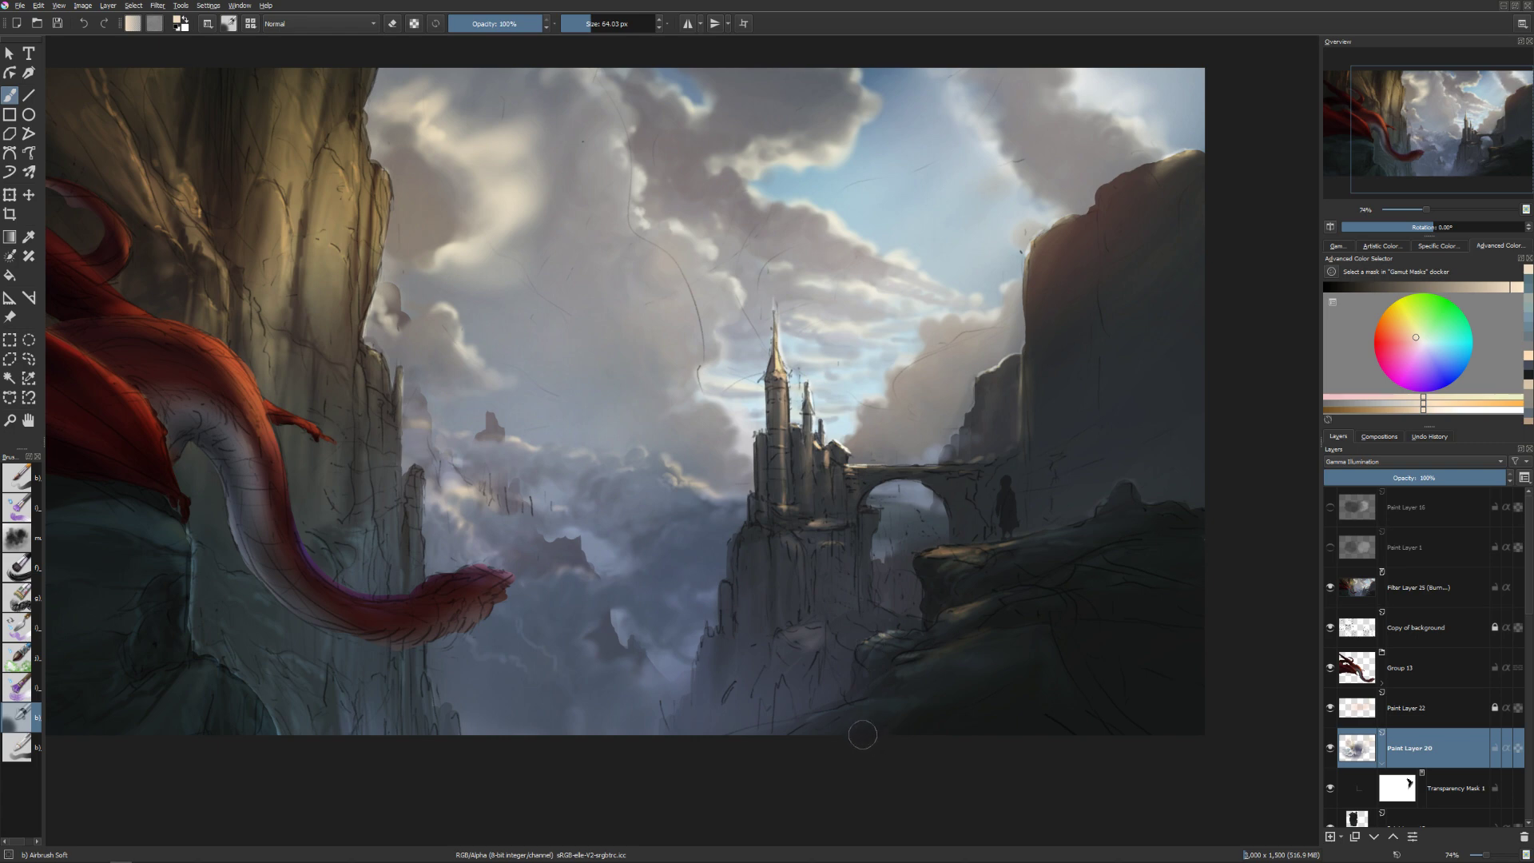
{"action": "left_click_drag", "start_coordinate": [925, 565], "coordinate": [898, 565]}
Lock Filter Layer 25 and Paint Layer 20, then select Paint Layer 10.
{"action": "key", "text": "r"}
{"action": "left_click", "coordinate": [831, 572]}
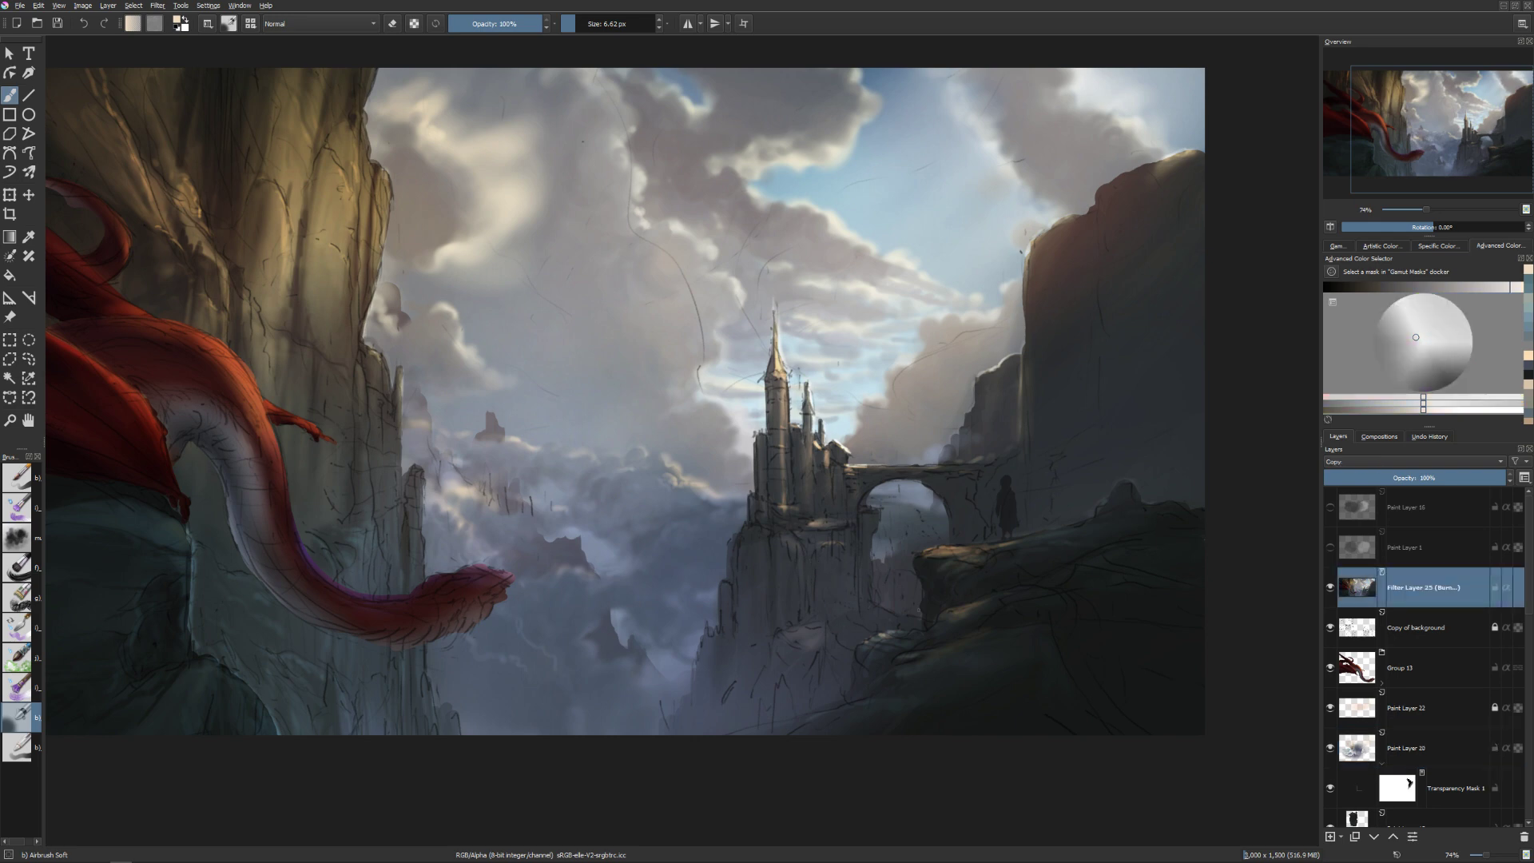
{"action": "left_click", "coordinate": [1495, 587]}
{"action": "key", "text": "Page_Down"}
{"action": "key", "text": "Page_Down"}
{"action": "key", "text": "Page_Down"}
{"action": "key", "text": "Page_Down"}
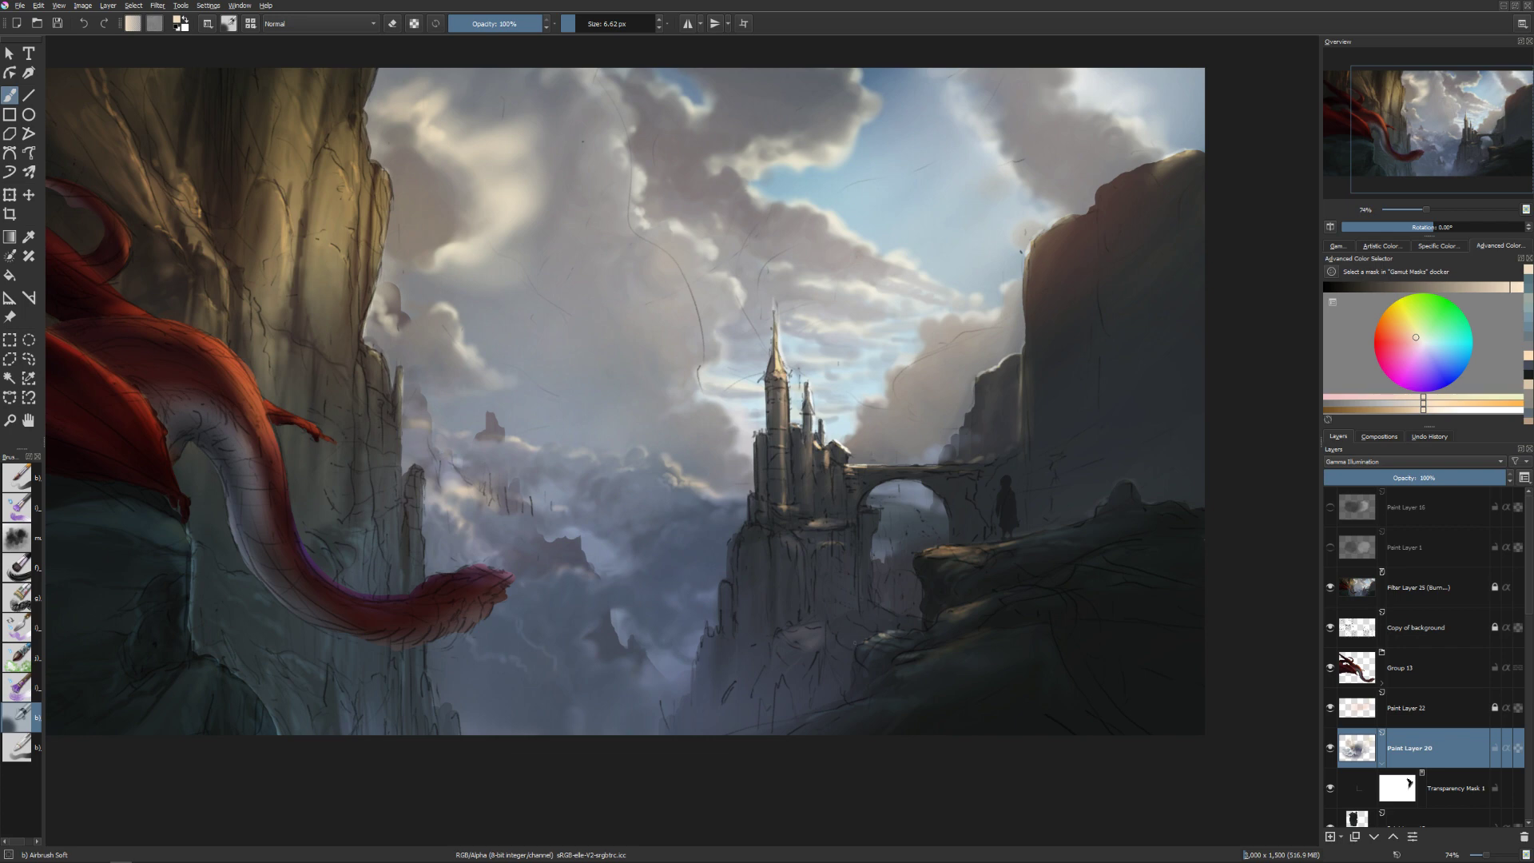
{"action": "left_click", "coordinate": [1494, 747]}
{"action": "left_click", "coordinate": [842, 641]}
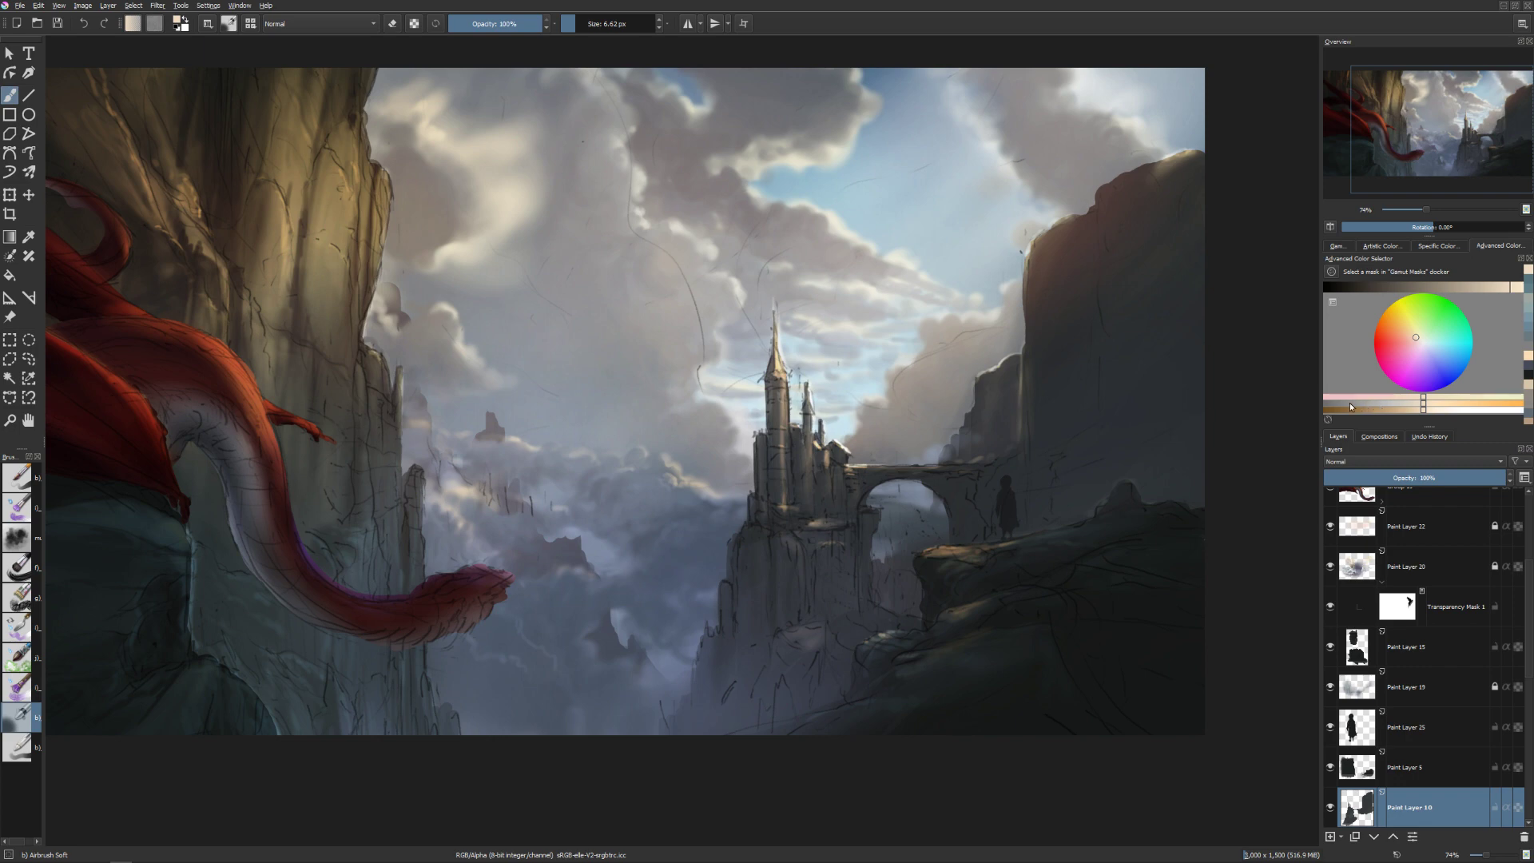
Choose a pale blue and paint broad light strokes down the castle tower.
{"action": "left_click_drag", "start_coordinate": [1329, 405], "coordinate": [1359, 404]}
{"action": "left_click_drag", "start_coordinate": [1465, 289], "coordinate": [1495, 289]}
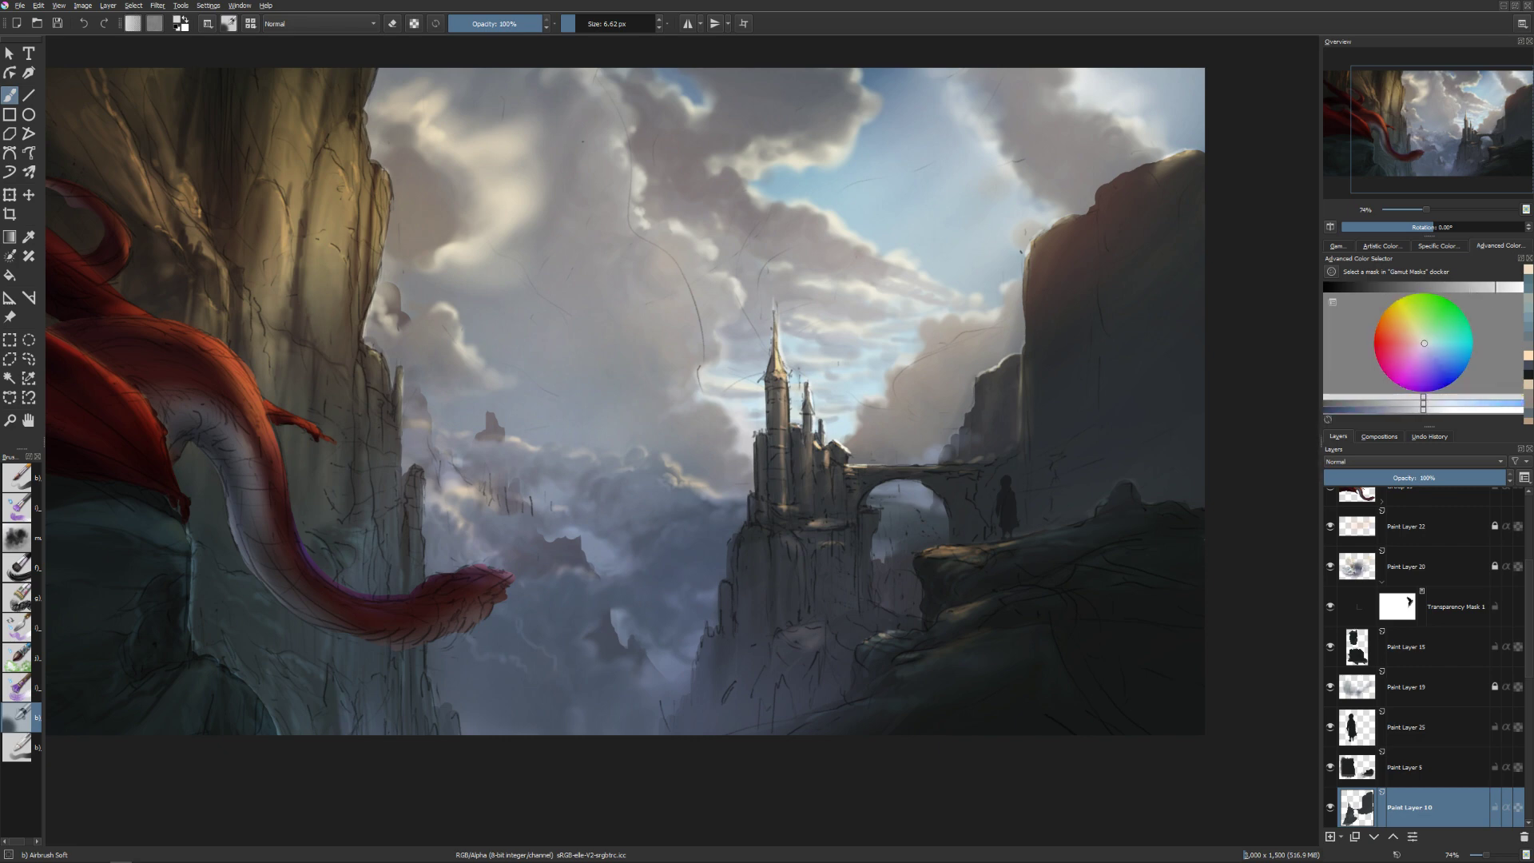
{"action": "key", "text": "bracketright"}
{"action": "key", "text": "bracketright"}
{"action": "key", "text": "bracketright"}
{"action": "left_click_drag", "start_coordinate": [775, 426], "coordinate": [776, 517]}
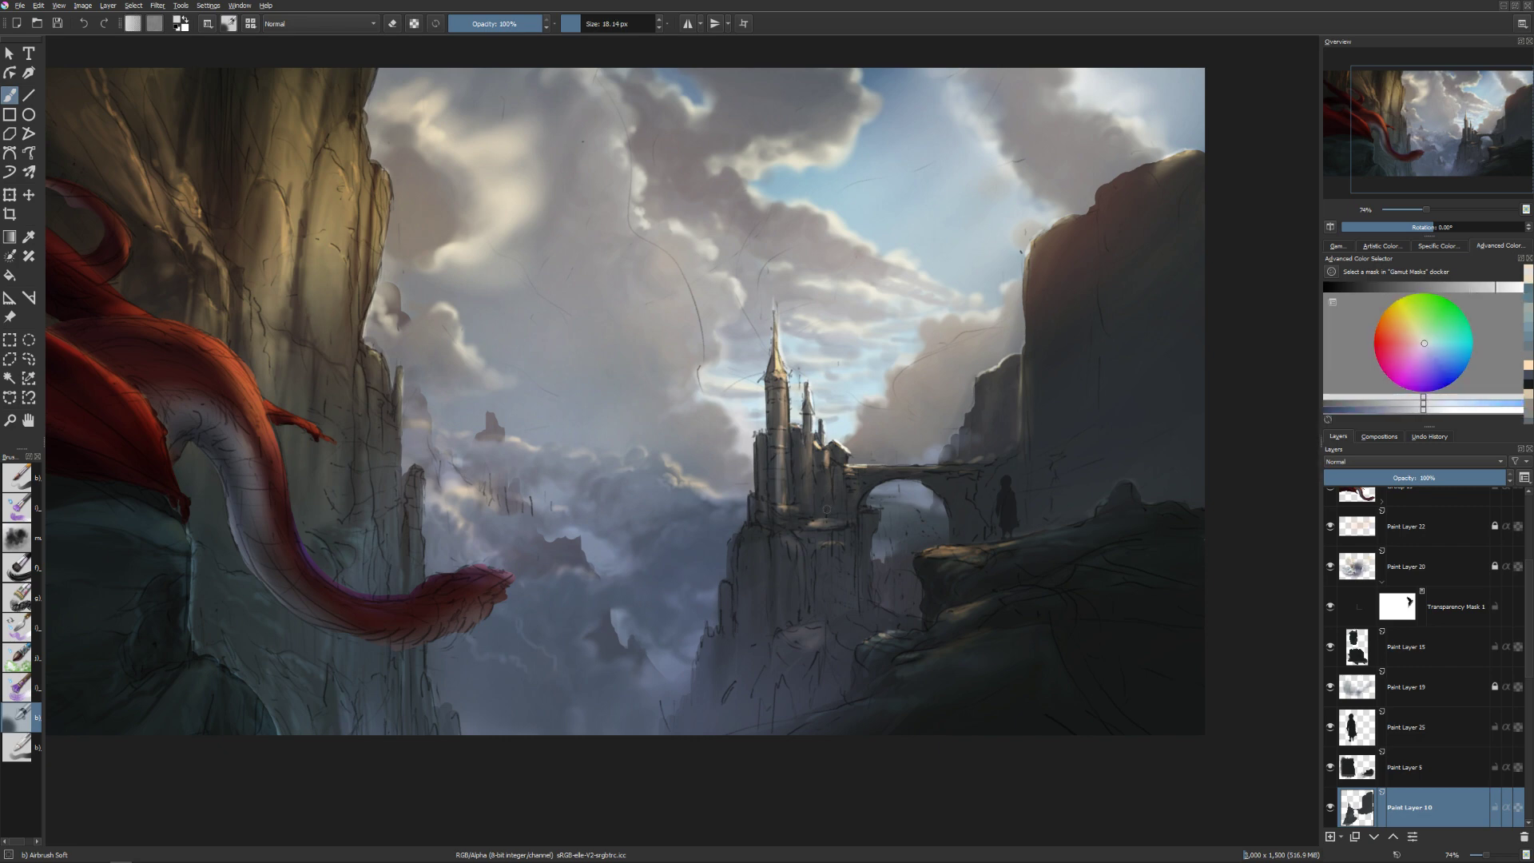
{"action": "key", "text": "ctrl+z"}
{"action": "key", "text": "bracketright"}
{"action": "left_click_drag", "start_coordinate": [773, 375], "coordinate": [775, 511]}
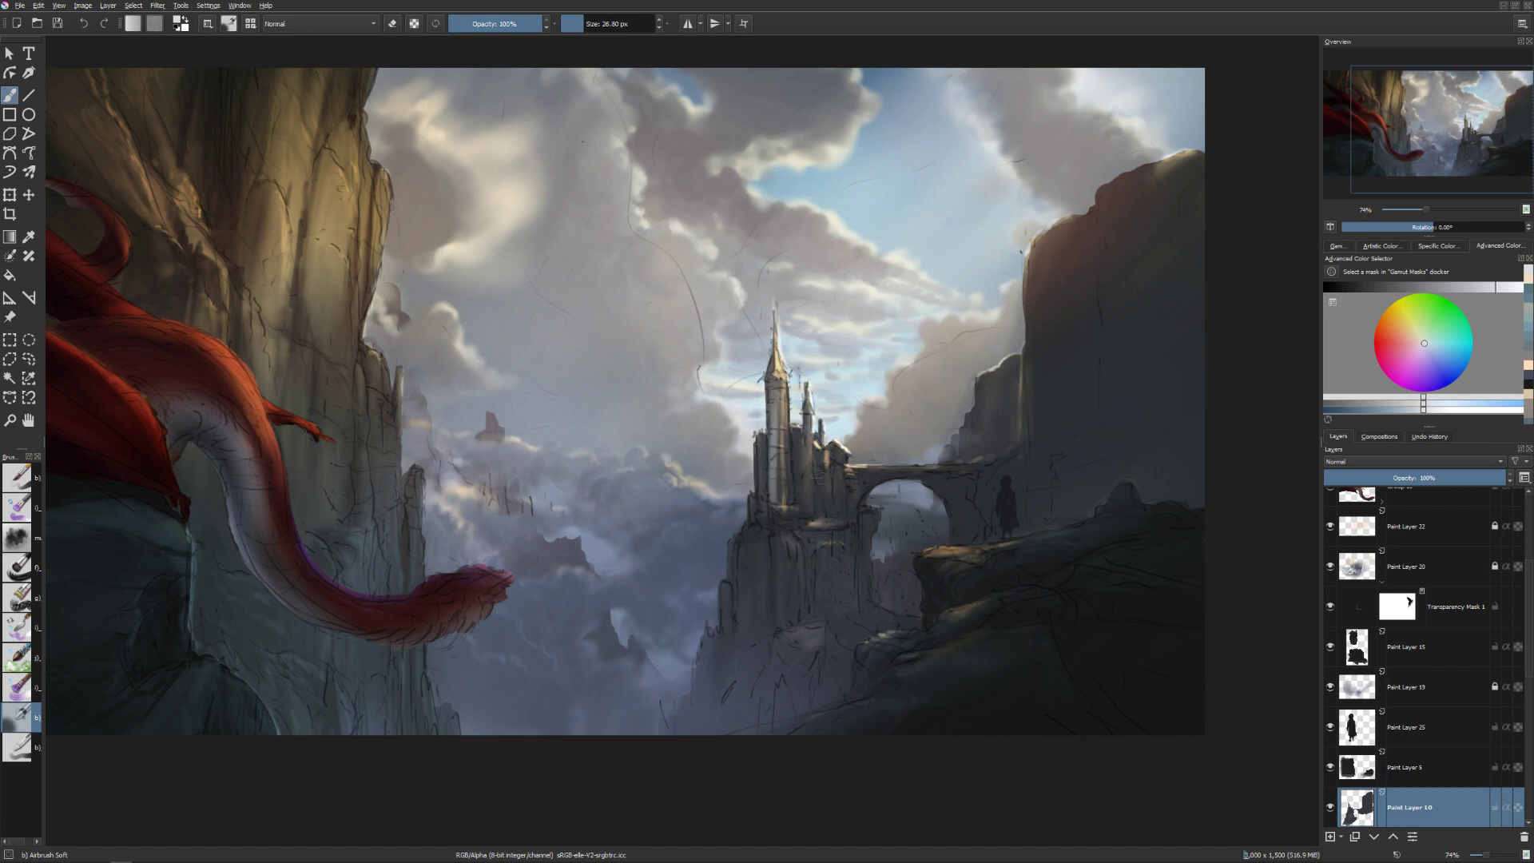
{"action": "key", "text": "ctrl+z"}
{"action": "key", "text": "bracketright"}
{"action": "left_click_drag", "start_coordinate": [782, 390], "coordinate": [782, 504]}
{"action": "key", "text": "bracketleft"}
{"action": "left_click_drag", "start_coordinate": [776, 390], "coordinate": [777, 502]}
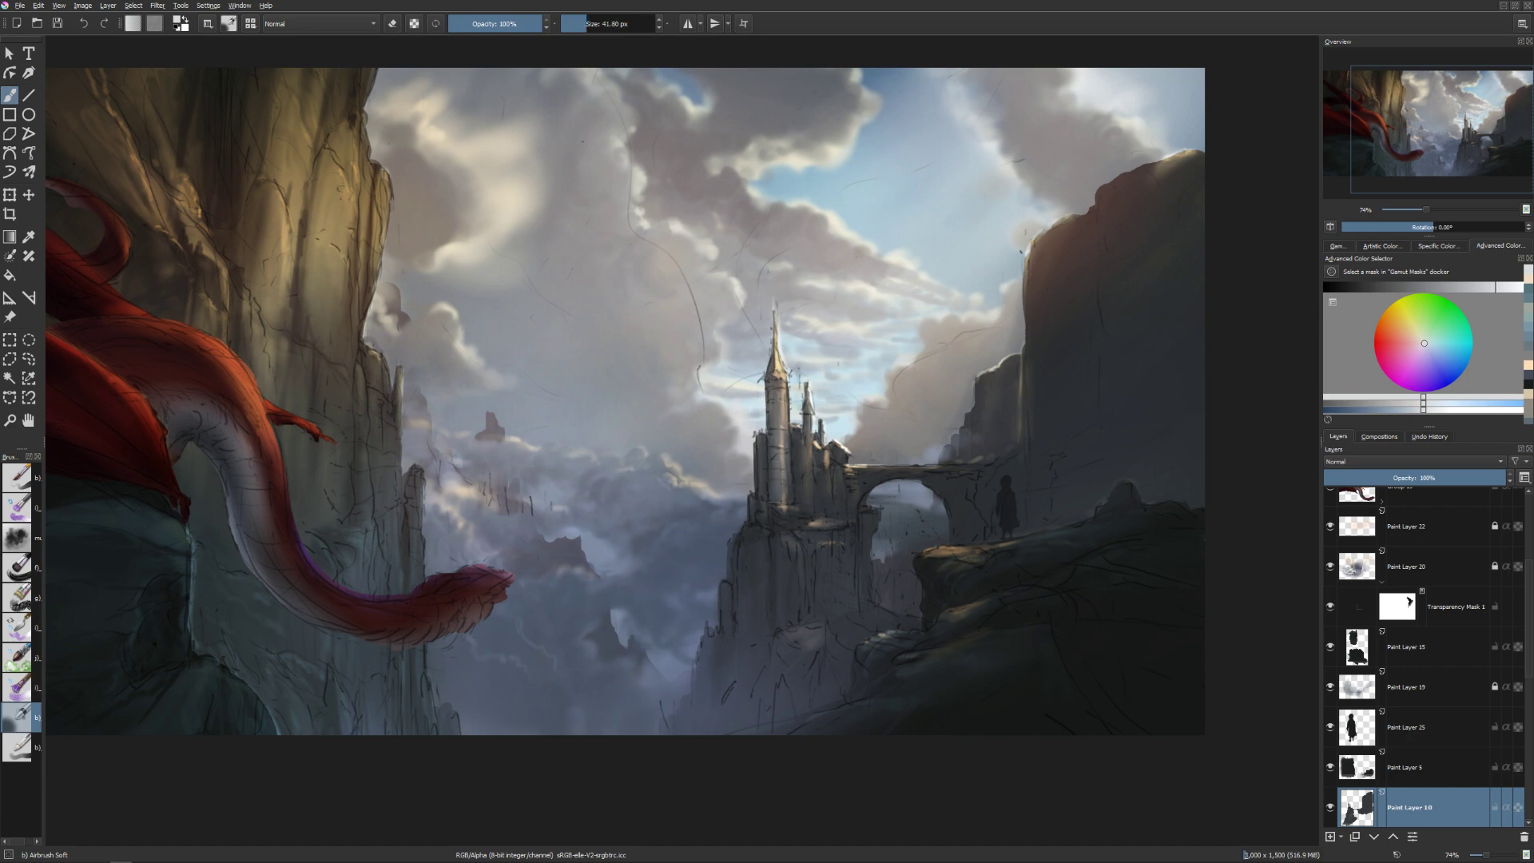
Brighten the small tower and castle walls with narrower soft pale strokes.
{"action": "left_click_drag", "start_coordinate": [1434, 402], "coordinate": [1451, 402]}
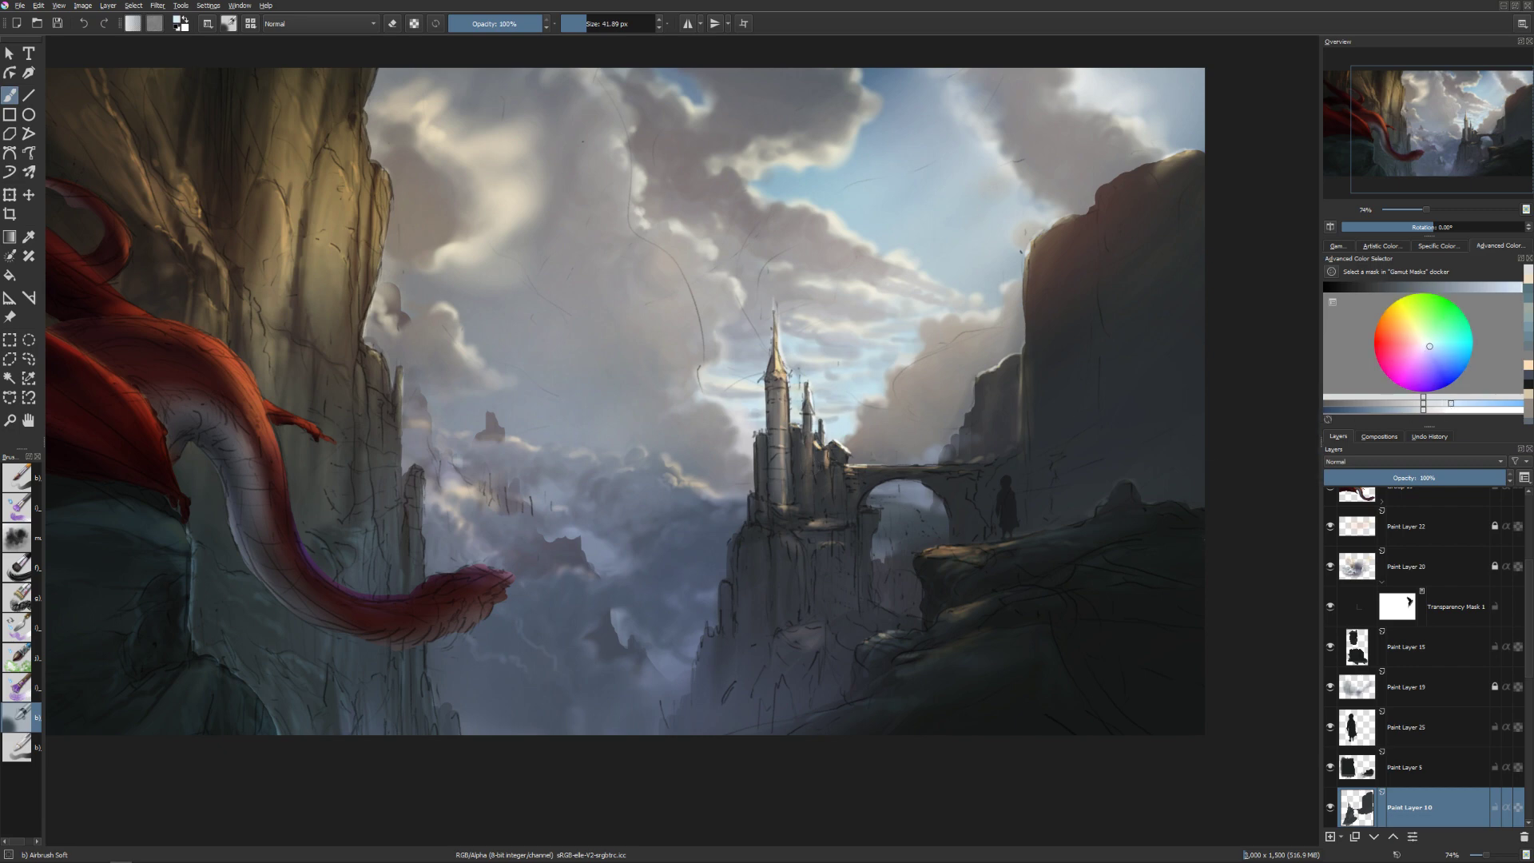
{"action": "key", "text": "bracketleft"}
{"action": "key", "text": "bracketleft"}
{"action": "key", "text": "bracketleft"}
{"action": "left_click_drag", "start_coordinate": [805, 446], "coordinate": [803, 496]}
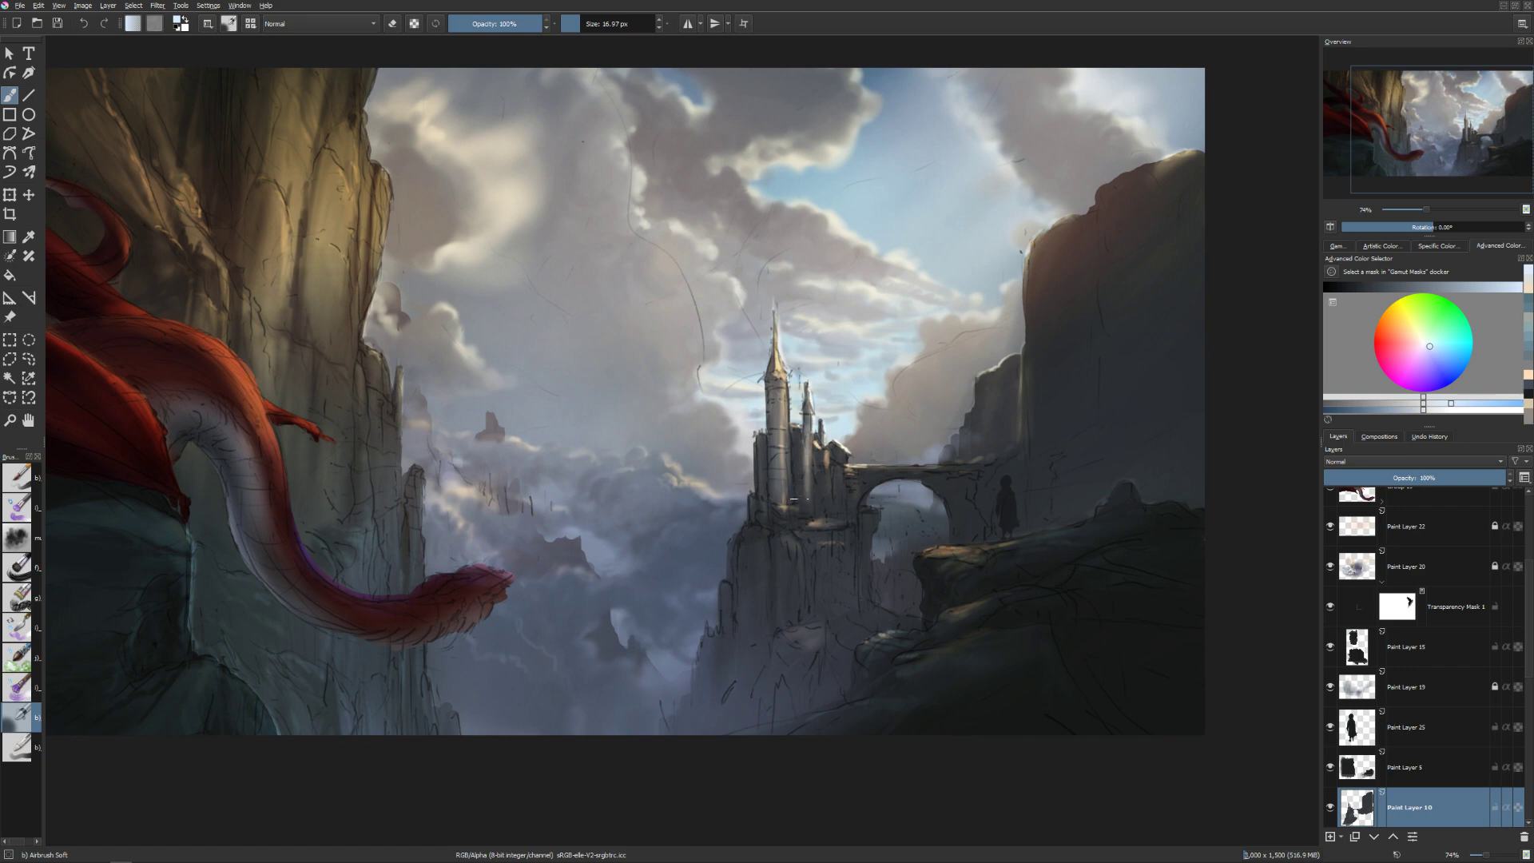
{"action": "mouse_move", "coordinate": [796, 444]}
{"action": "left_mouse_down"}
{"action": "mouse_move", "coordinate": [797, 479]}
{"action": "mouse_move", "coordinate": [758, 479]}
{"action": "left_mouse_up"}
{"action": "mouse_move", "coordinate": [823, 444]}
{"action": "left_mouse_down"}
{"action": "mouse_move", "coordinate": [823, 503]}
{"action": "mouse_move", "coordinate": [833, 493]}
{"action": "left_mouse_up"}
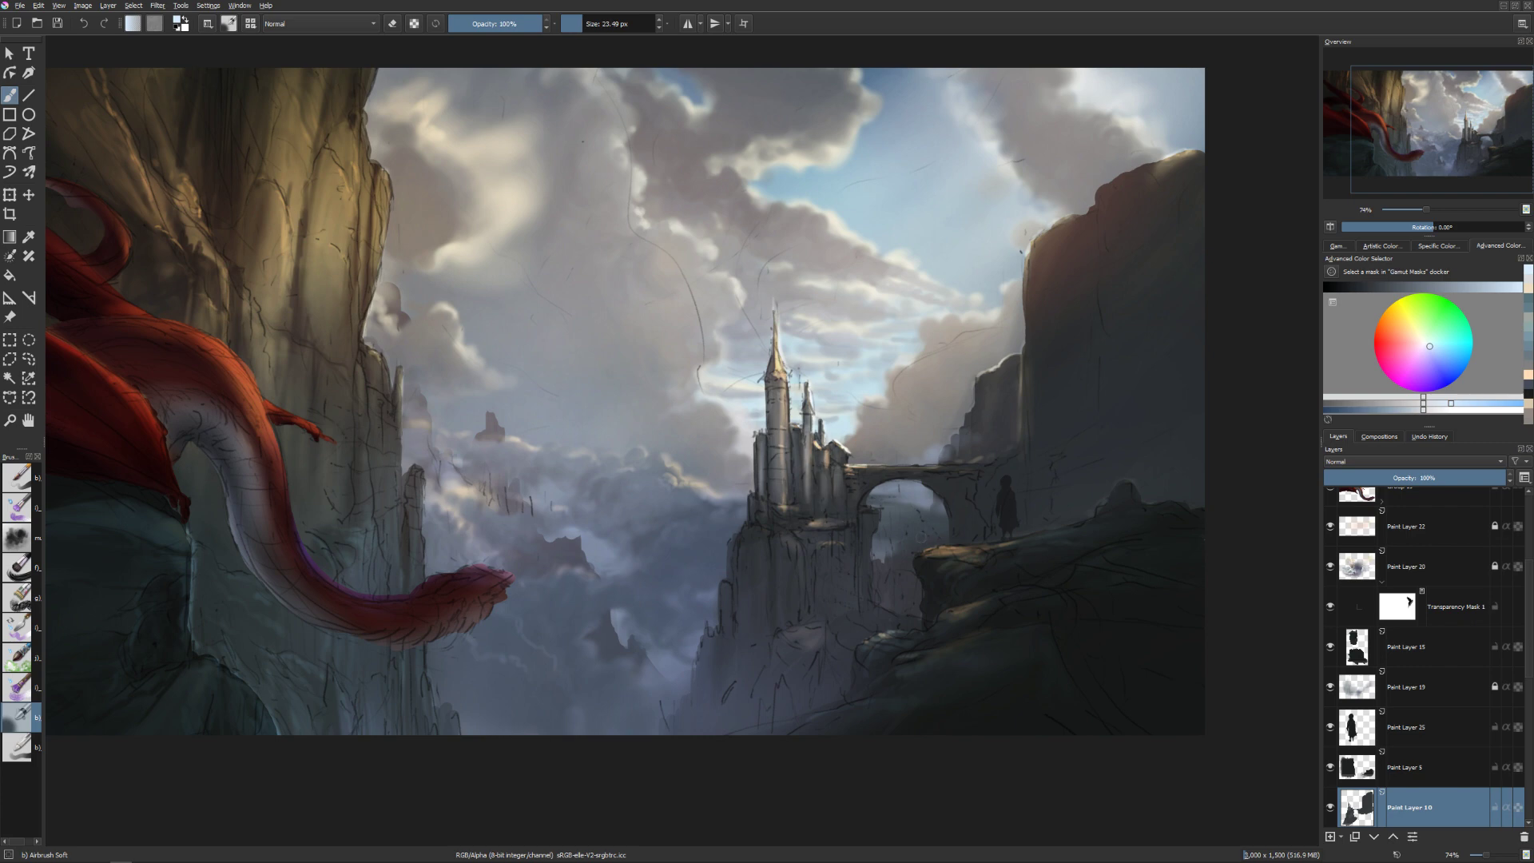
{"action": "mouse_move", "coordinate": [779, 436]}
{"action": "left_mouse_down"}
{"action": "mouse_move", "coordinate": [788, 497]}
{"action": "mouse_move", "coordinate": [801, 490]}
{"action": "left_mouse_up"}
{"action": "left_click", "coordinate": [1479, 284]}
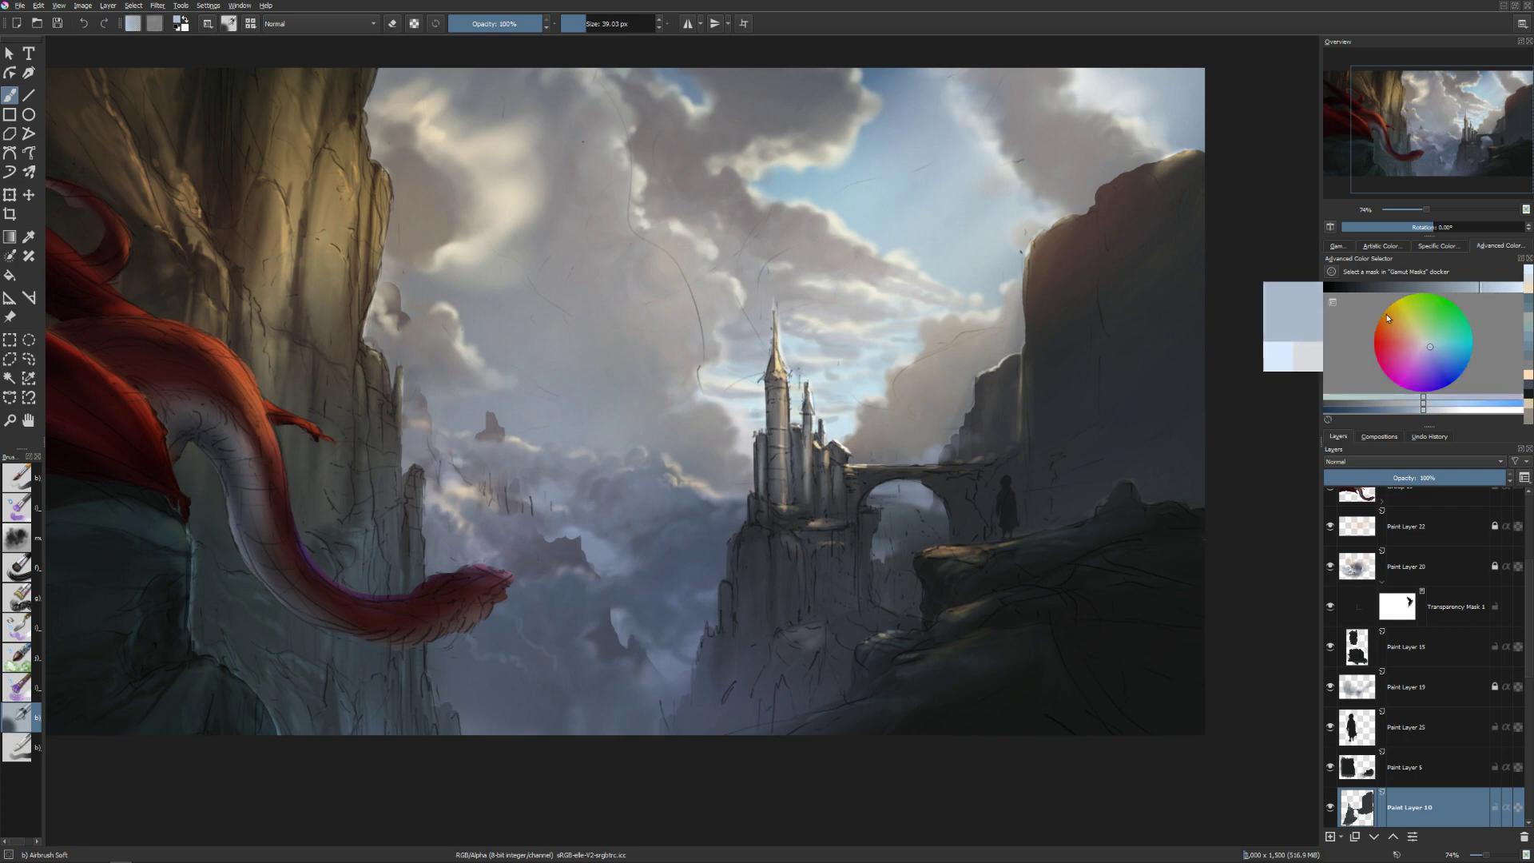
Add a faint highlight down the main tower, then pick a darker colour.
{"action": "key", "text": "bracketleft"}
{"action": "key", "text": "bracketleft"}
{"action": "key", "text": "bracketleft"}
{"action": "key", "text": "bracketleft"}
{"action": "key", "text": "bracketleft"}
{"action": "left_click_drag", "start_coordinate": [784, 409], "coordinate": [783, 493]}
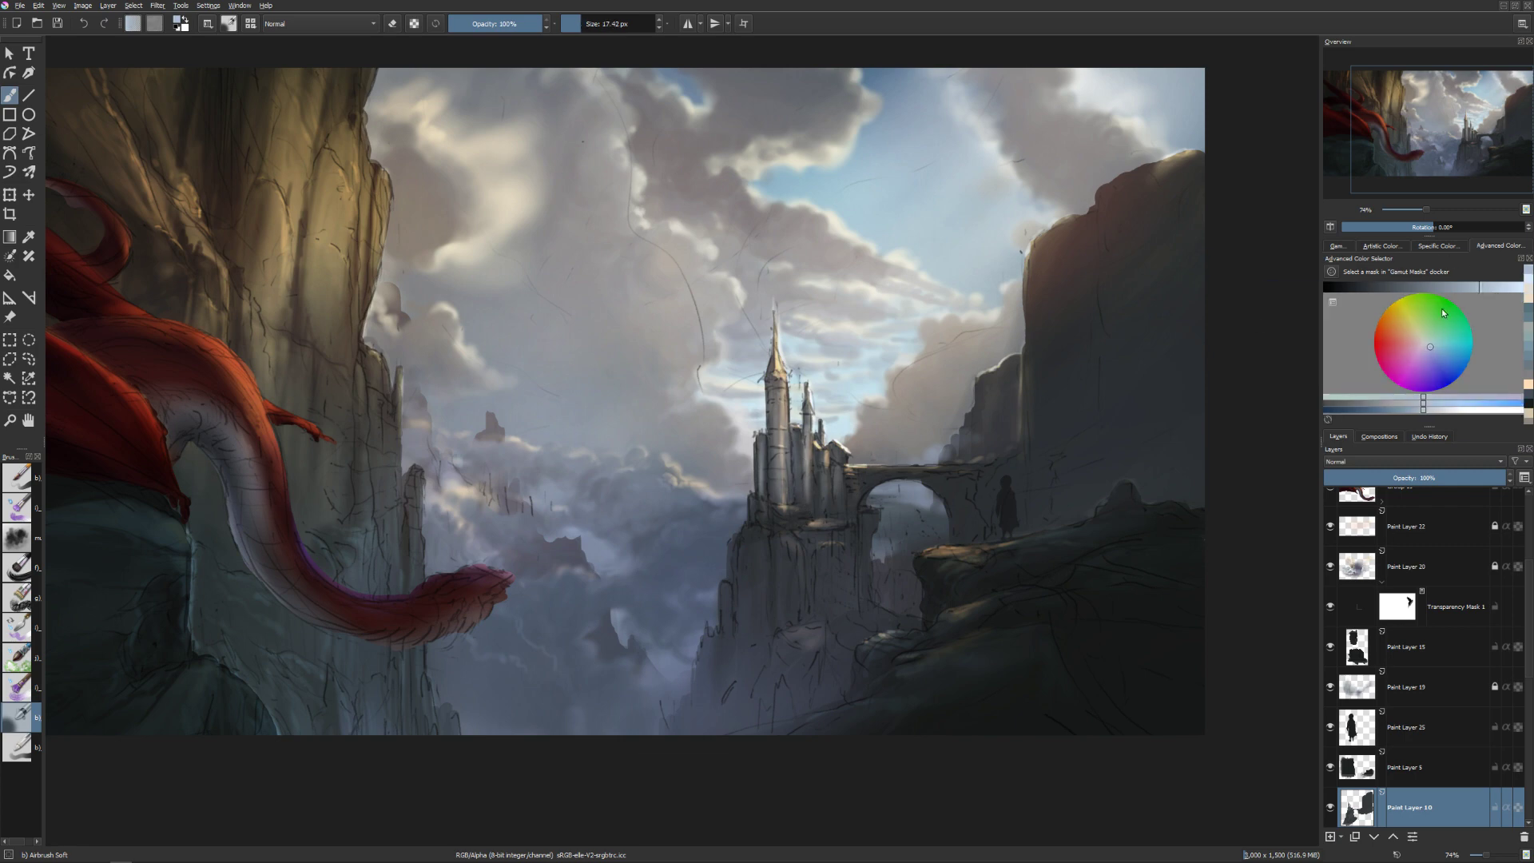
{"action": "left_click", "coordinate": [1437, 286]}
{"action": "key", "text": "bracketright"}
{"action": "key", "text": "bracketright"}
{"action": "key", "text": "bracketright"}
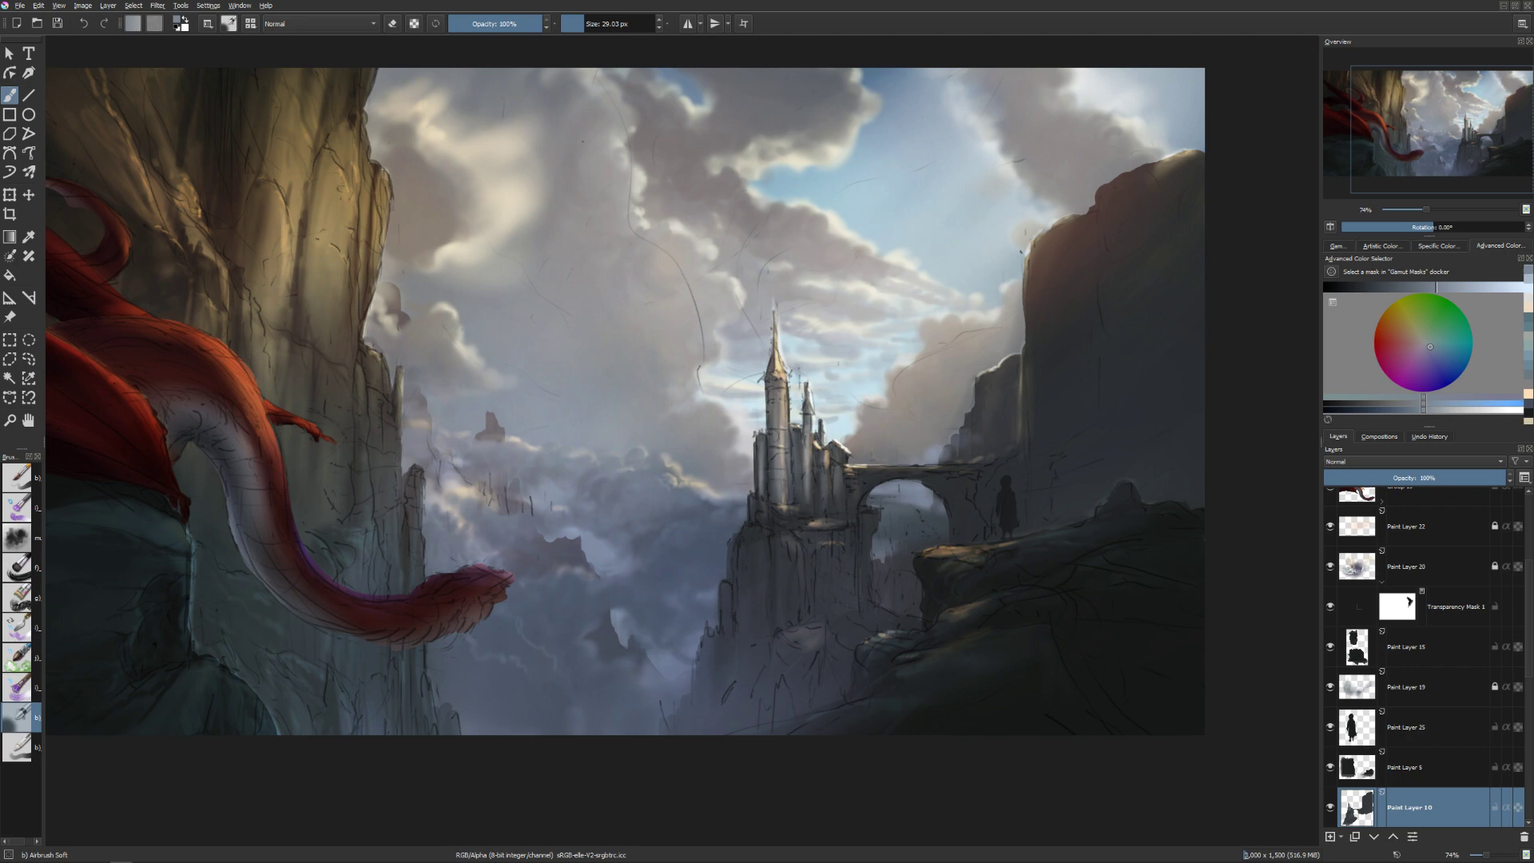
{"action": "left_click", "coordinate": [1417, 286]}
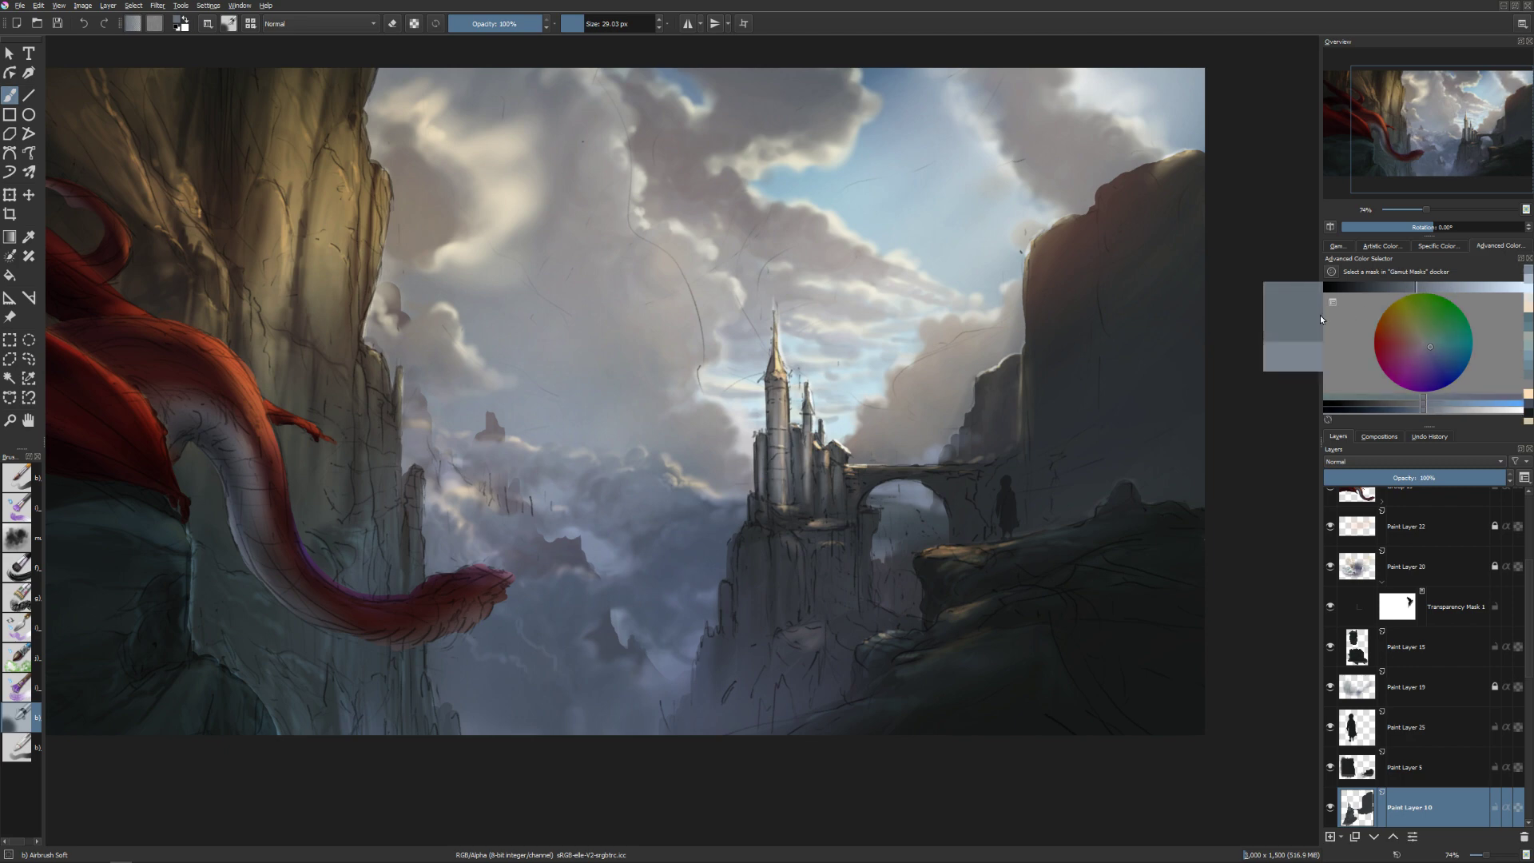
{"action": "key", "text": "bracketleft"}
{"action": "key", "text": "bracketleft"}
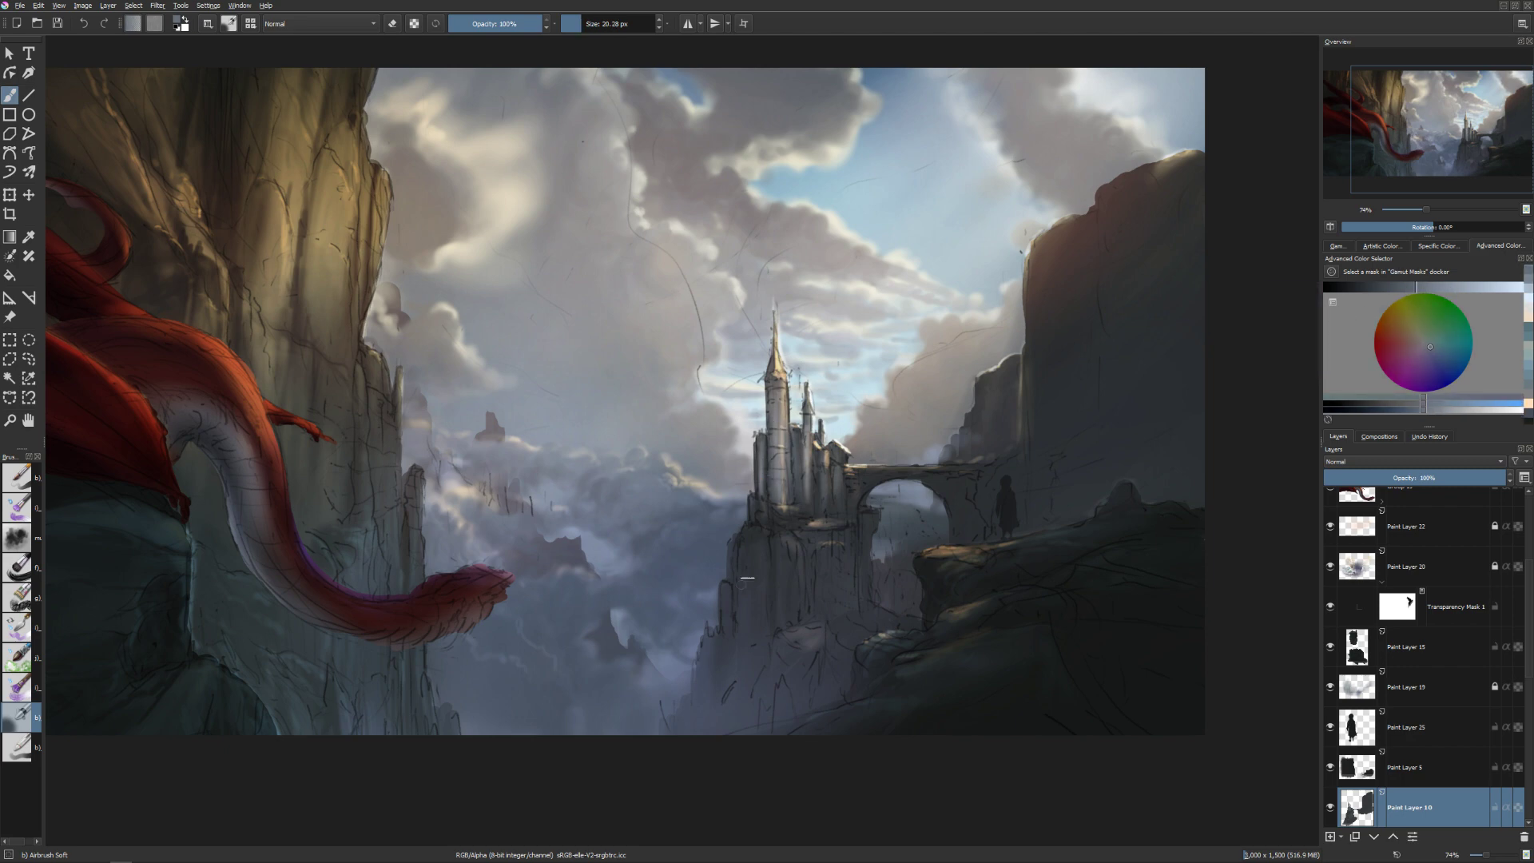
{"action": "left_click", "coordinate": [1392, 287]}
{"action": "left_click", "coordinate": [1405, 287]}
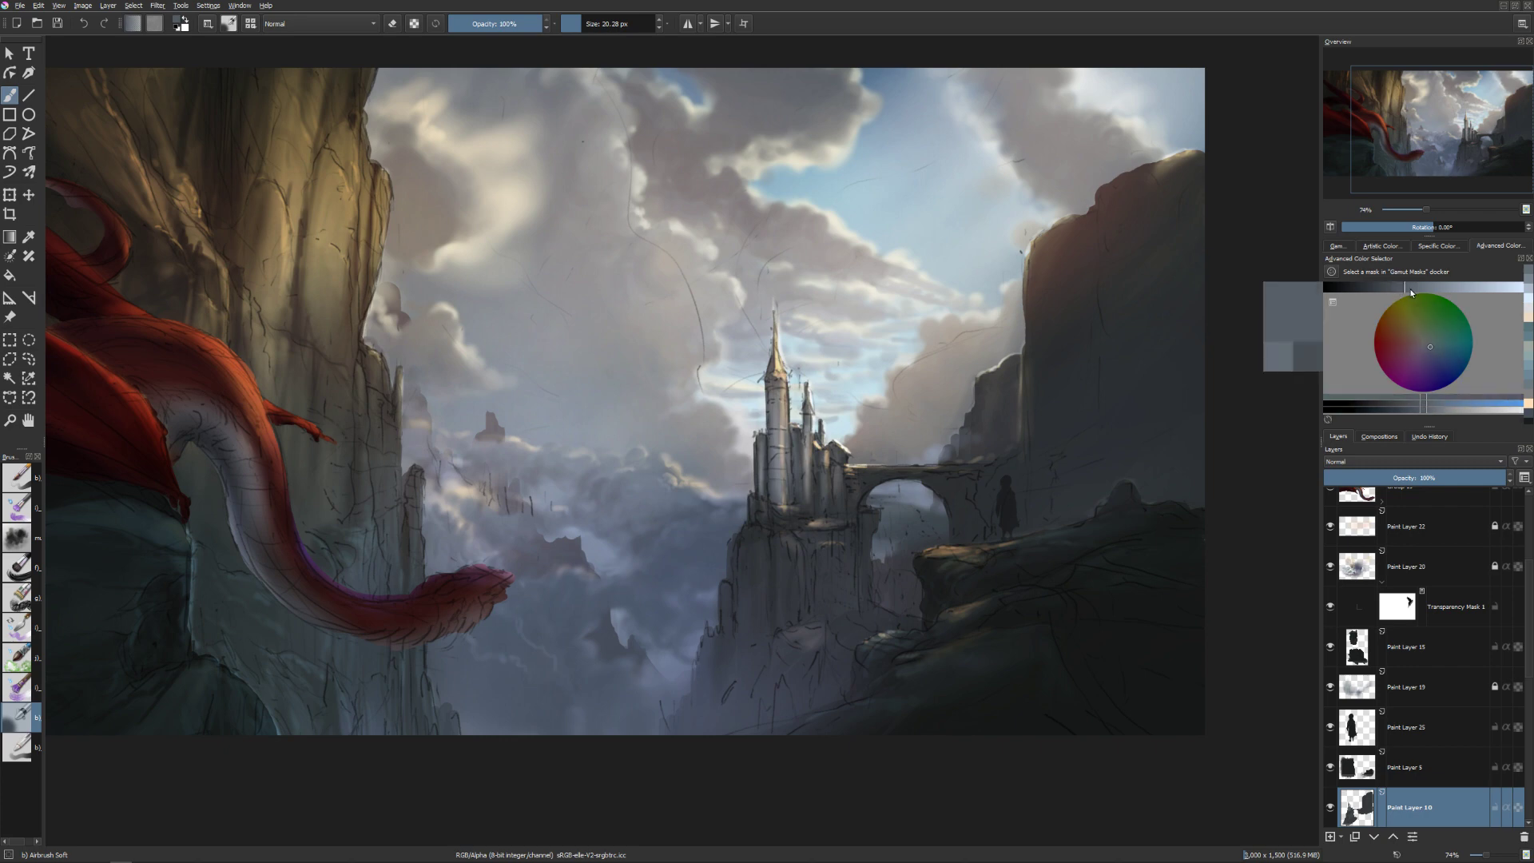
{"action": "left_click_drag", "start_coordinate": [1411, 293], "coordinate": [1430, 289]}
Settle the airbrush on a small size for detailing the tower.
{"action": "key", "text": "bracketright"}
{"action": "key", "text": "bracketright"}
{"action": "key", "text": "bracketright"}
{"action": "key", "text": "bracketright"}
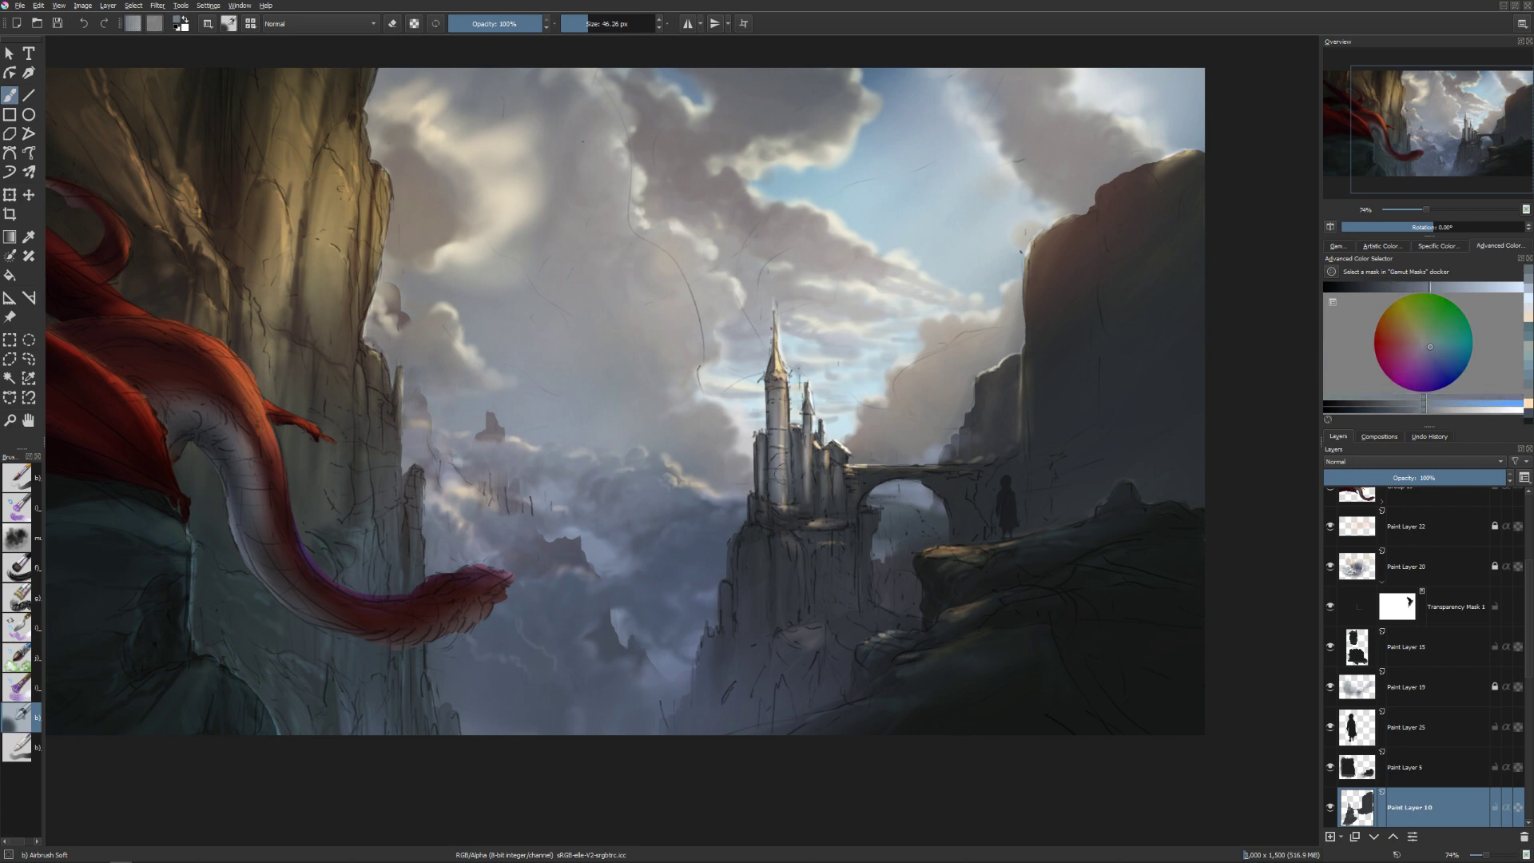
{"action": "left_click_drag", "start_coordinate": [792, 446], "coordinate": [769, 461]}
{"action": "left_click_drag", "start_coordinate": [772, 461], "coordinate": [775, 463]}
{"action": "key", "text": "bracketleft"}
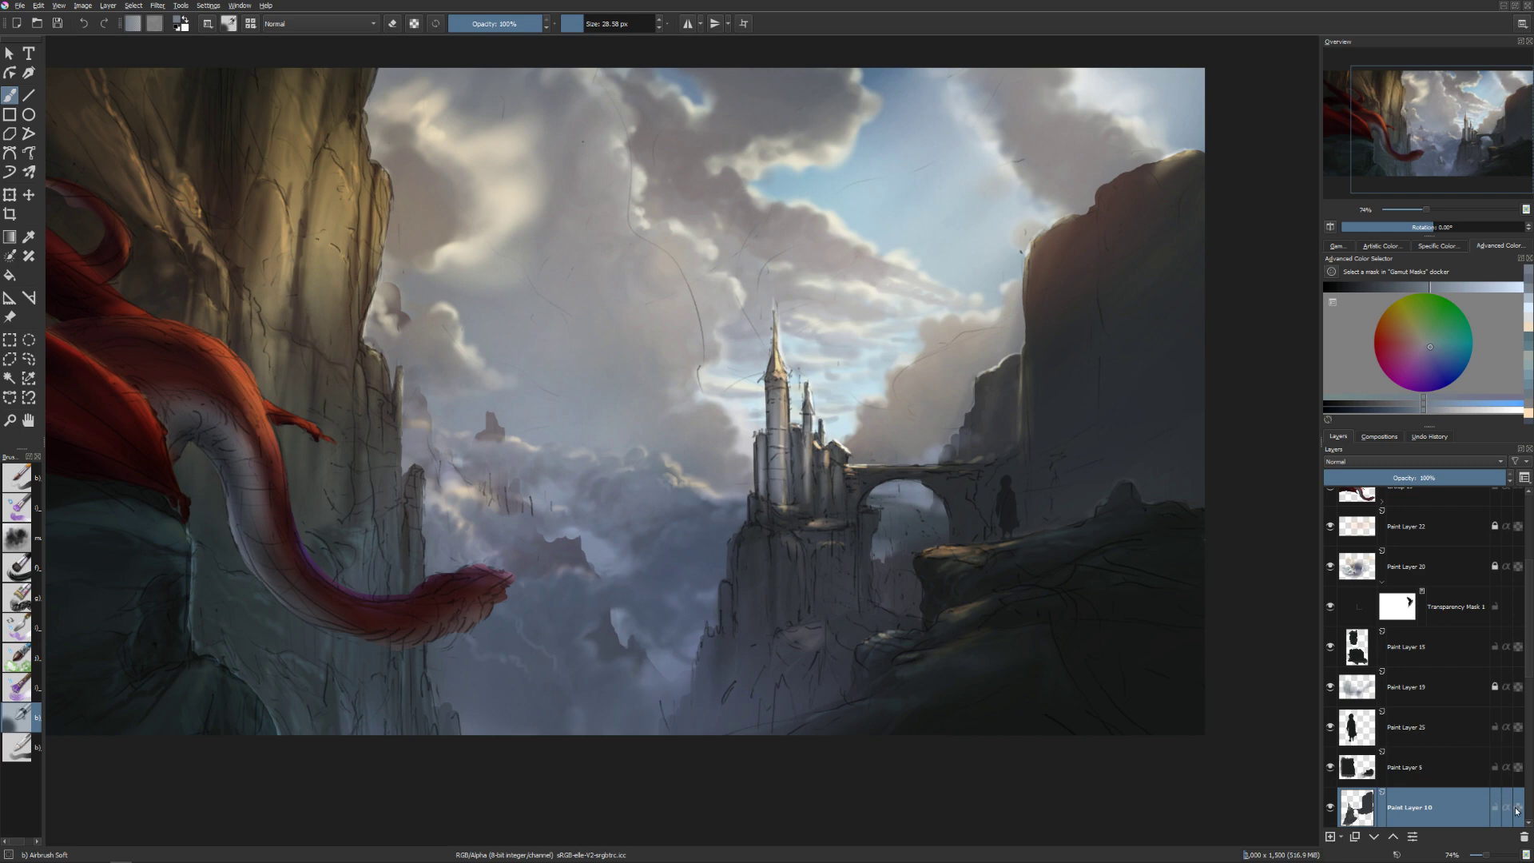
{"action": "key", "text": "bracketright"}
{"action": "key", "text": "bracketright"}
{"action": "key", "text": "bracketright"}
{"action": "left_click", "coordinate": [728, 493], "text": "shift"}
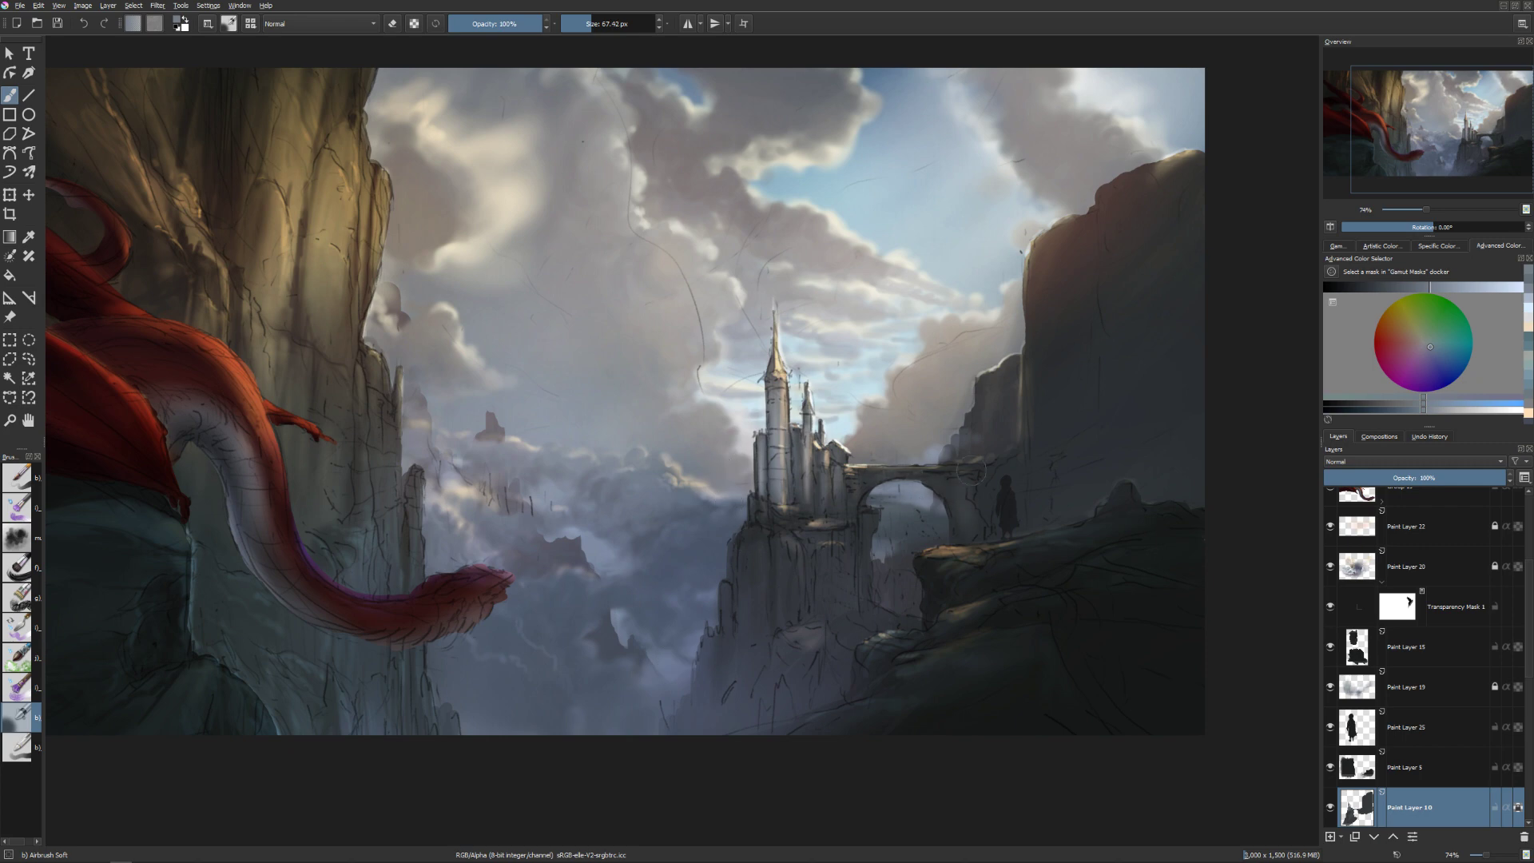
{"action": "left_click_drag", "start_coordinate": [980, 480], "coordinate": [961, 479], "text": "shift"}
{"action": "left_click_drag", "start_coordinate": [698, 532], "coordinate": [687, 533], "text": "shift"}
{"action": "key", "text": "bracketleft"}
Paint a narrow dark shadow strip down the main tower.
{"action": "left_click", "coordinate": [1387, 290]}
{"action": "left_click_drag", "start_coordinate": [1383, 288], "coordinate": [1380, 290]}
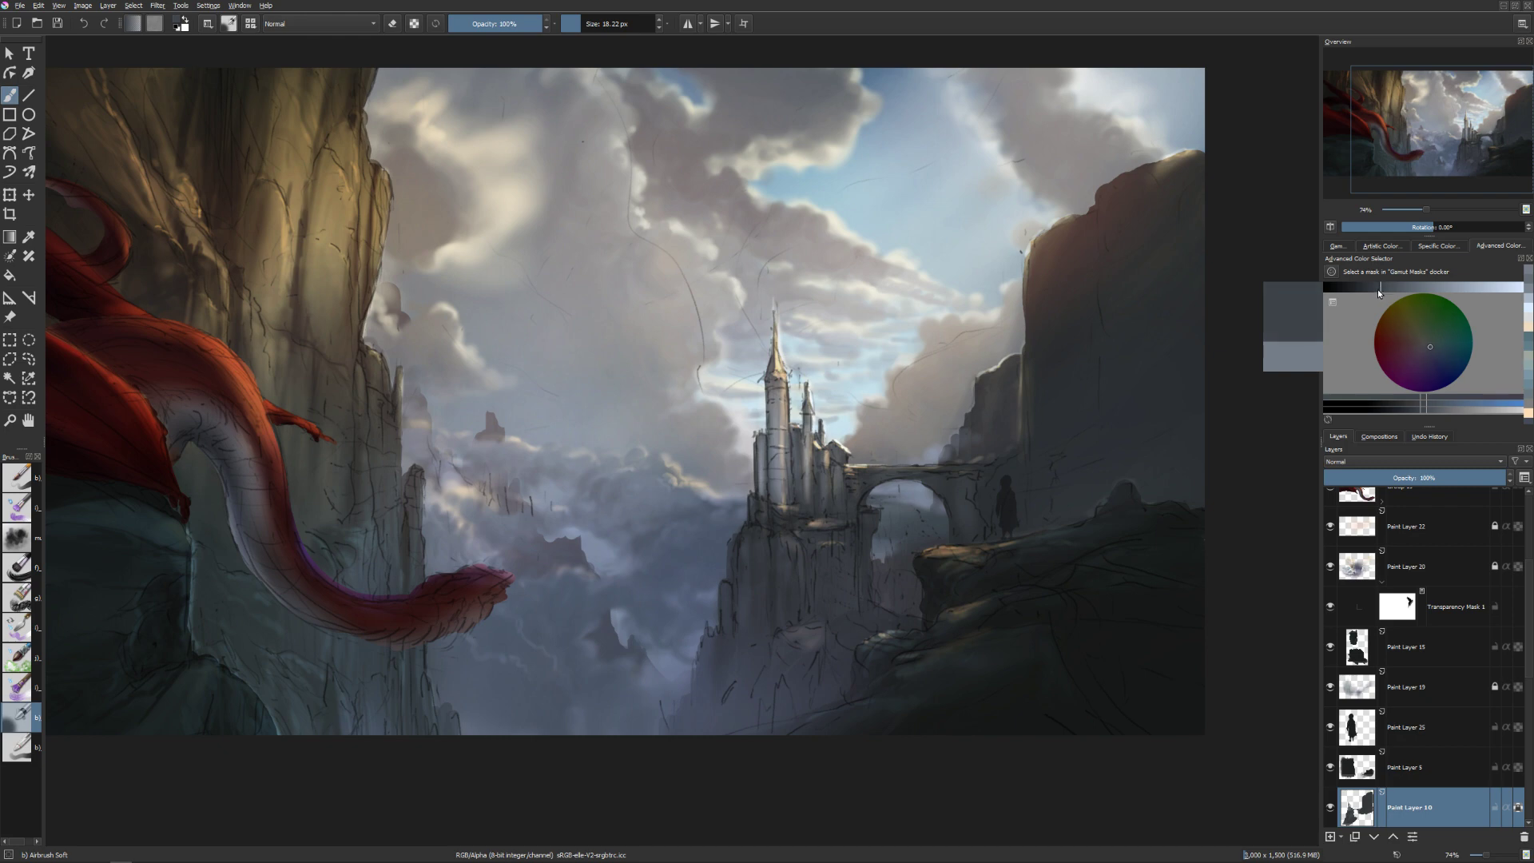
{"action": "key", "text": "["}
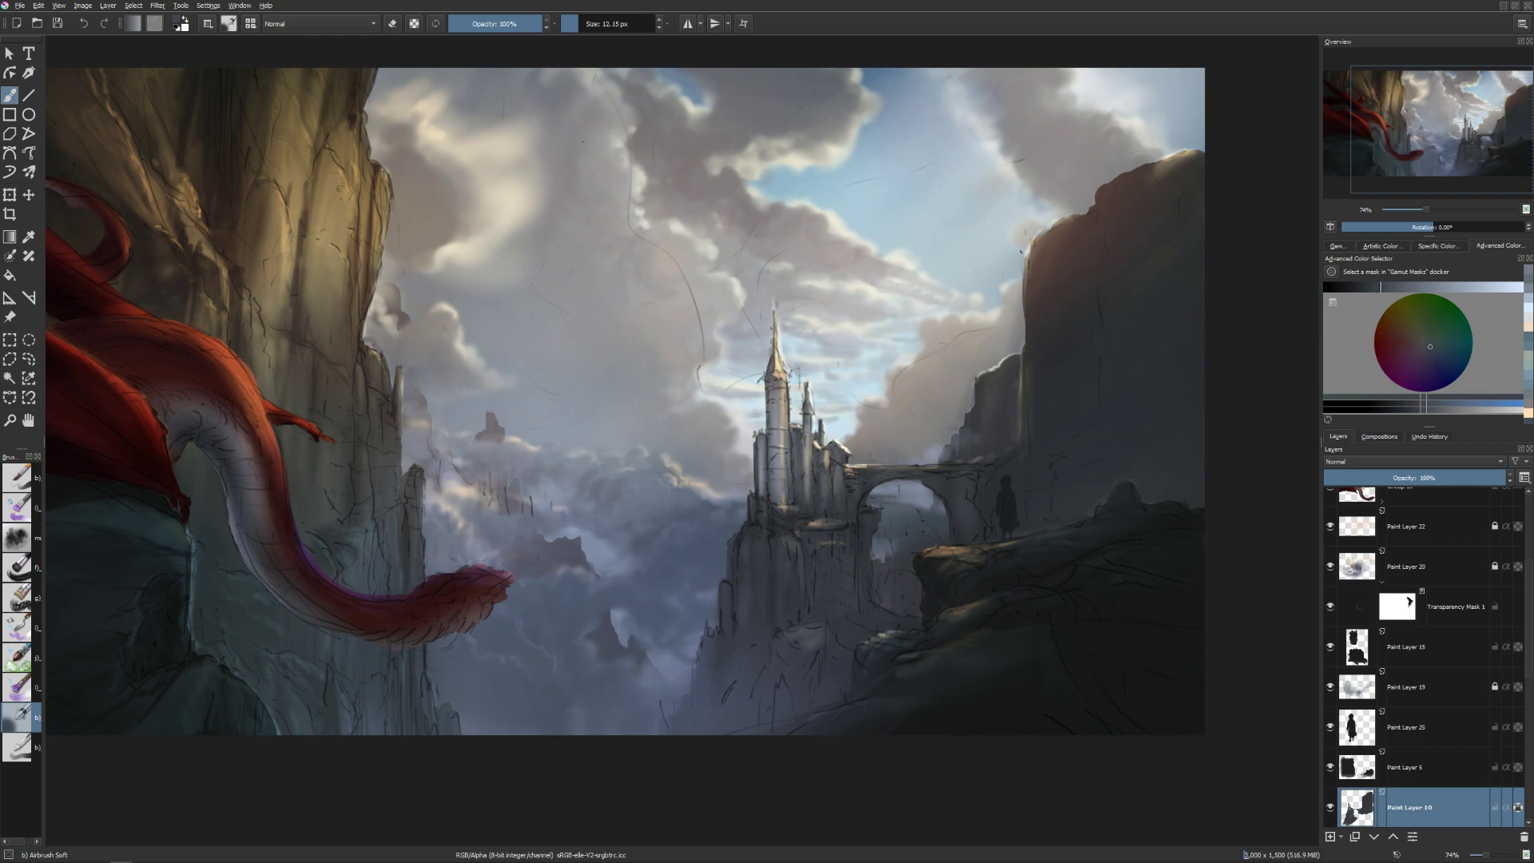
{"action": "left_click_drag", "start_coordinate": [780, 471], "coordinate": [779, 473]}
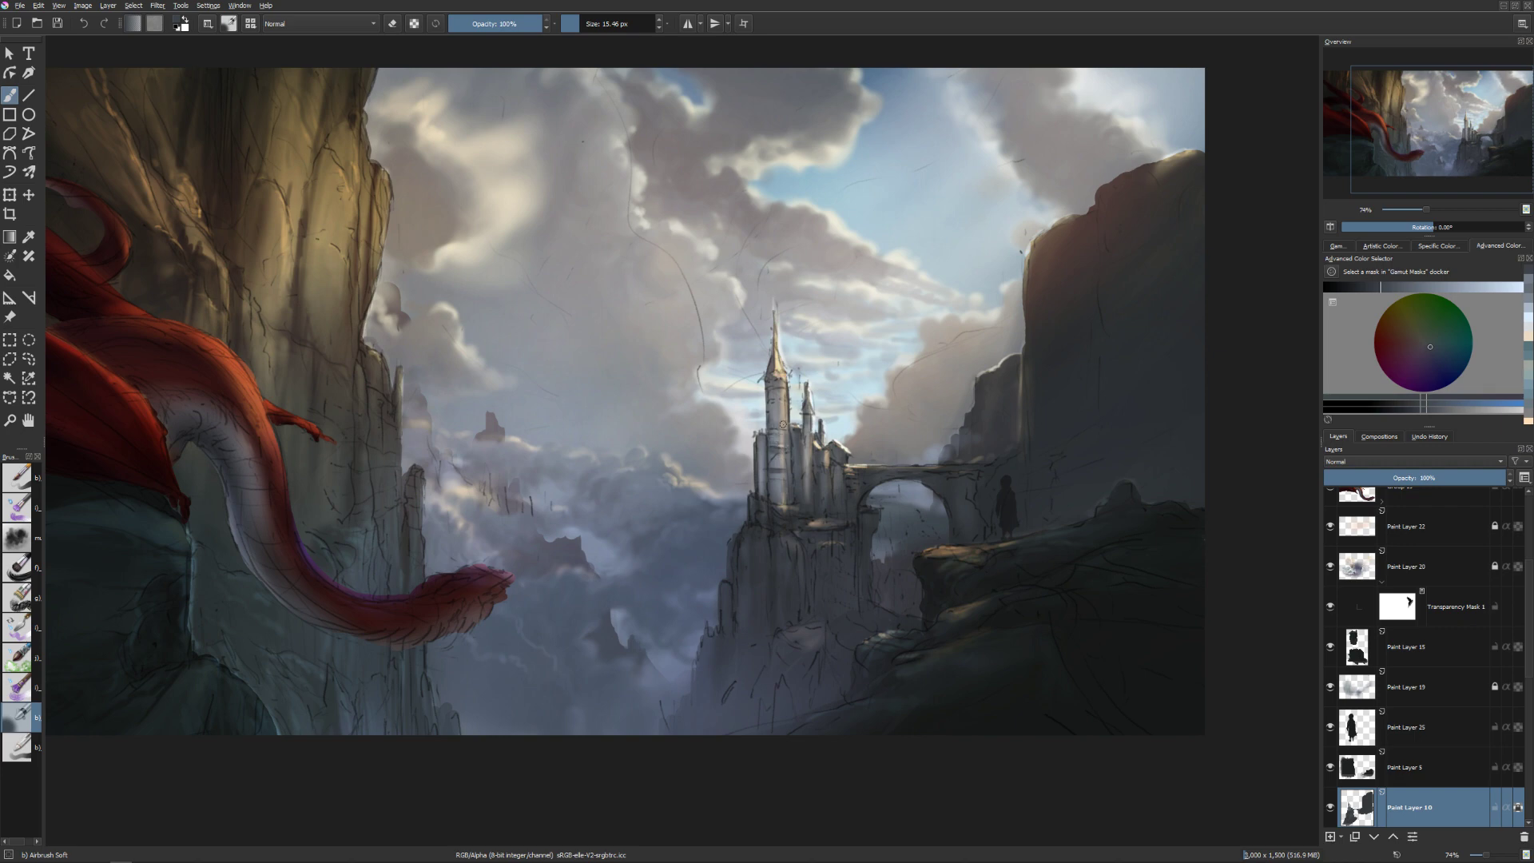
{"action": "key", "text": "bracketright"}
{"action": "key", "text": "bracketleft"}
{"action": "left_click_drag", "start_coordinate": [774, 473], "coordinate": [776, 498]}
Pick a warmer yellowish-brown colour and bring up the floating colour picker.
{"action": "left_click", "coordinate": [1431, 347]}
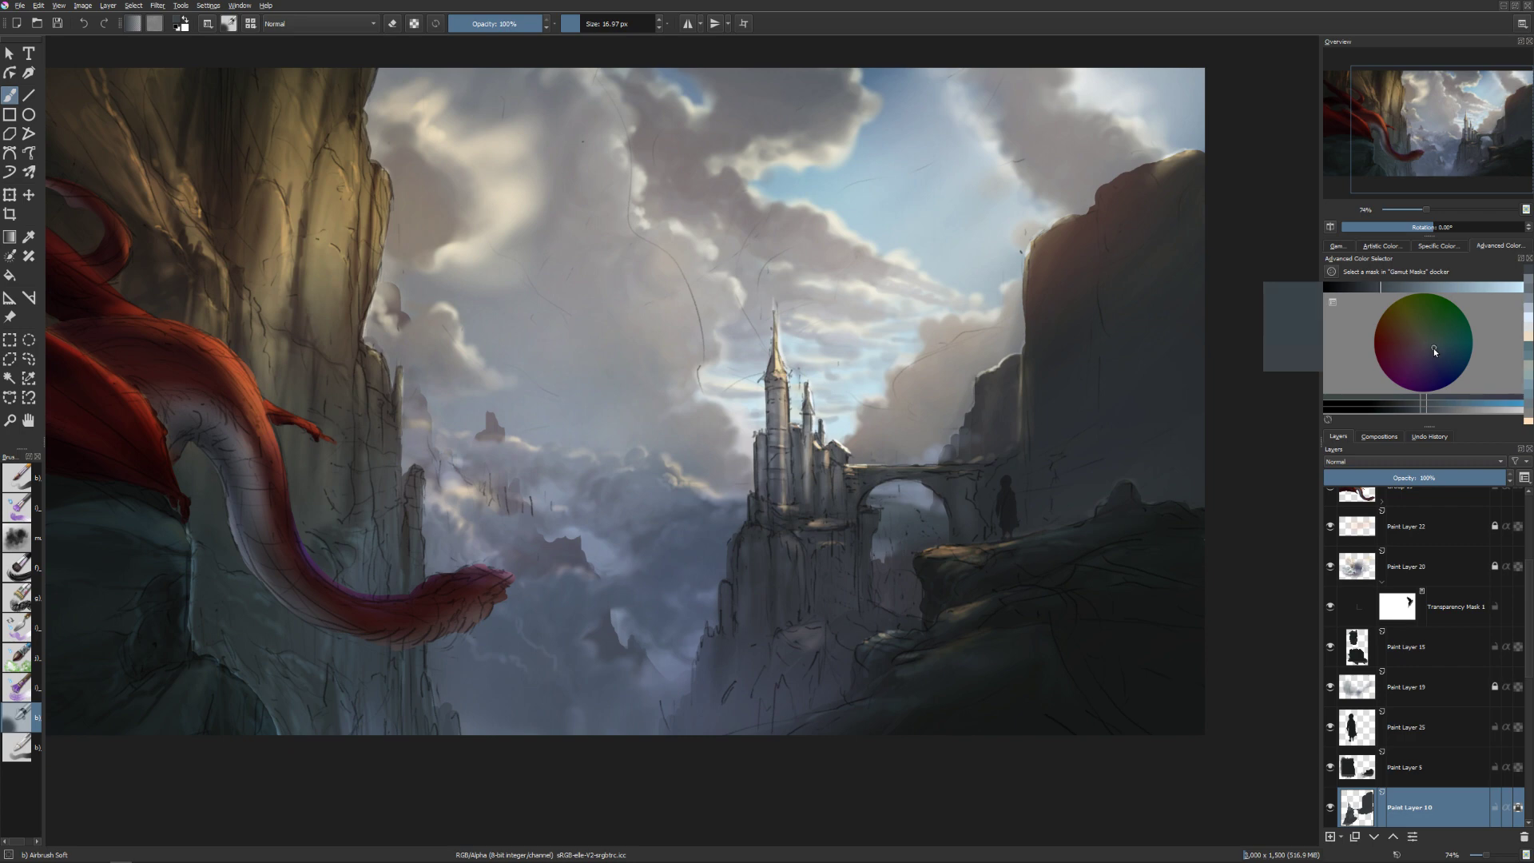
{"action": "left_click", "coordinate": [1393, 288]}
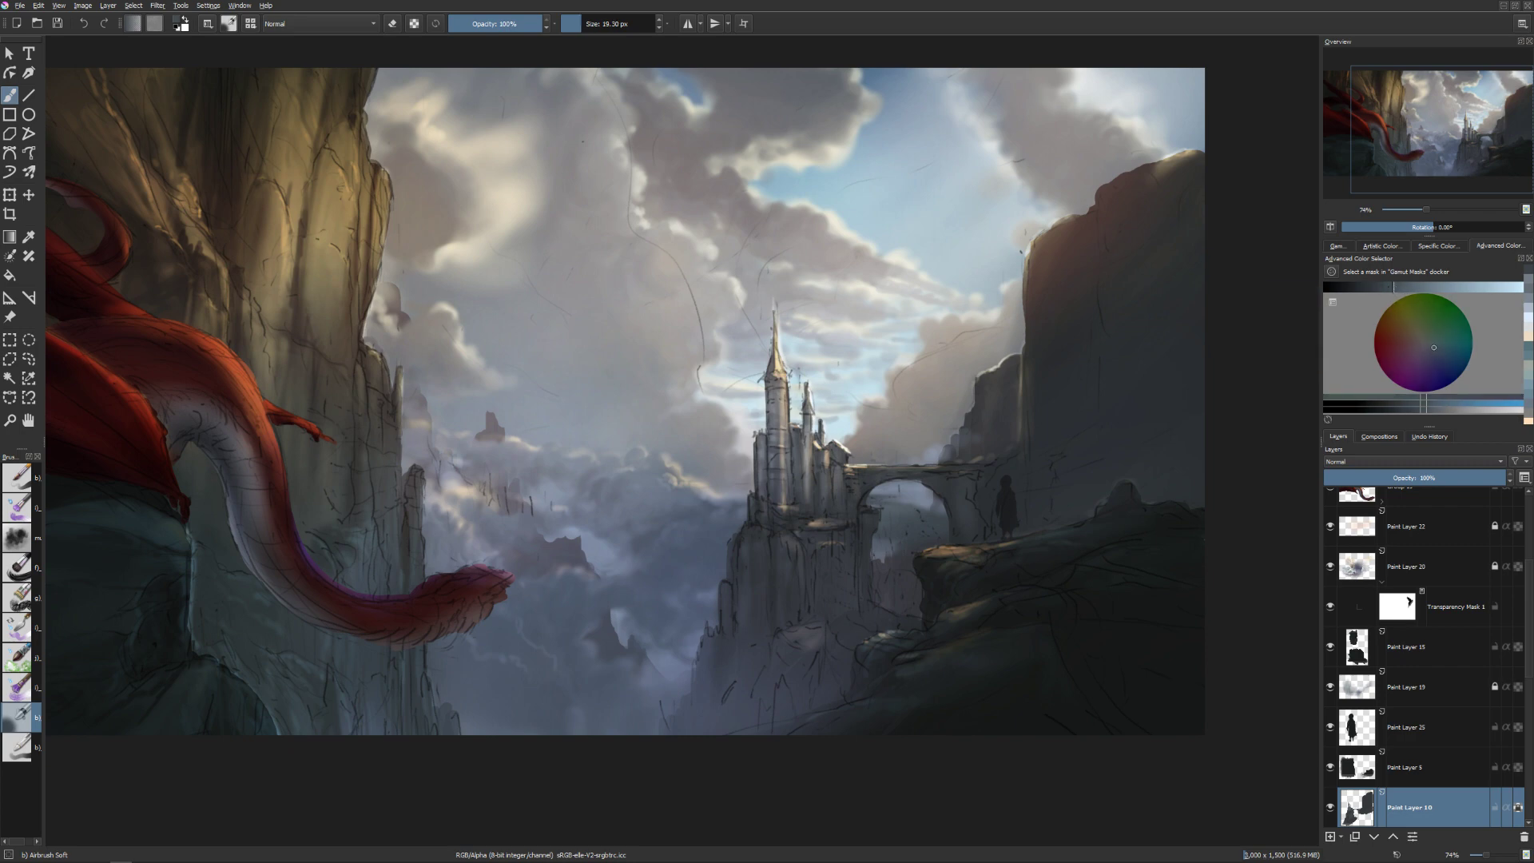
{"action": "left_click", "coordinate": [1425, 339]}
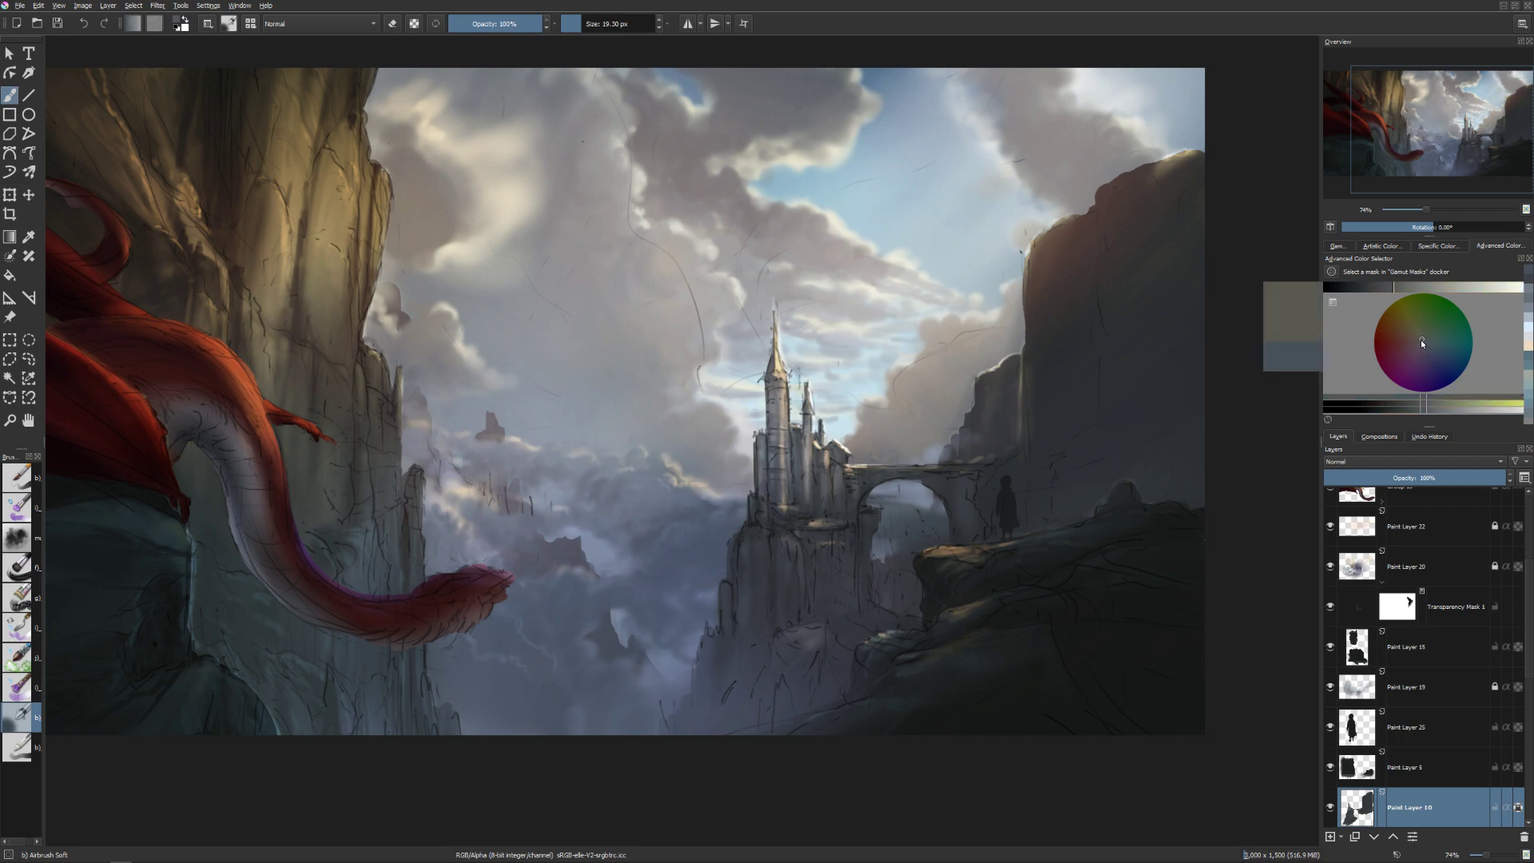
{"action": "left_click_drag", "start_coordinate": [1422, 341], "coordinate": [1422, 344]}
{"action": "key", "text": "shift+i"}
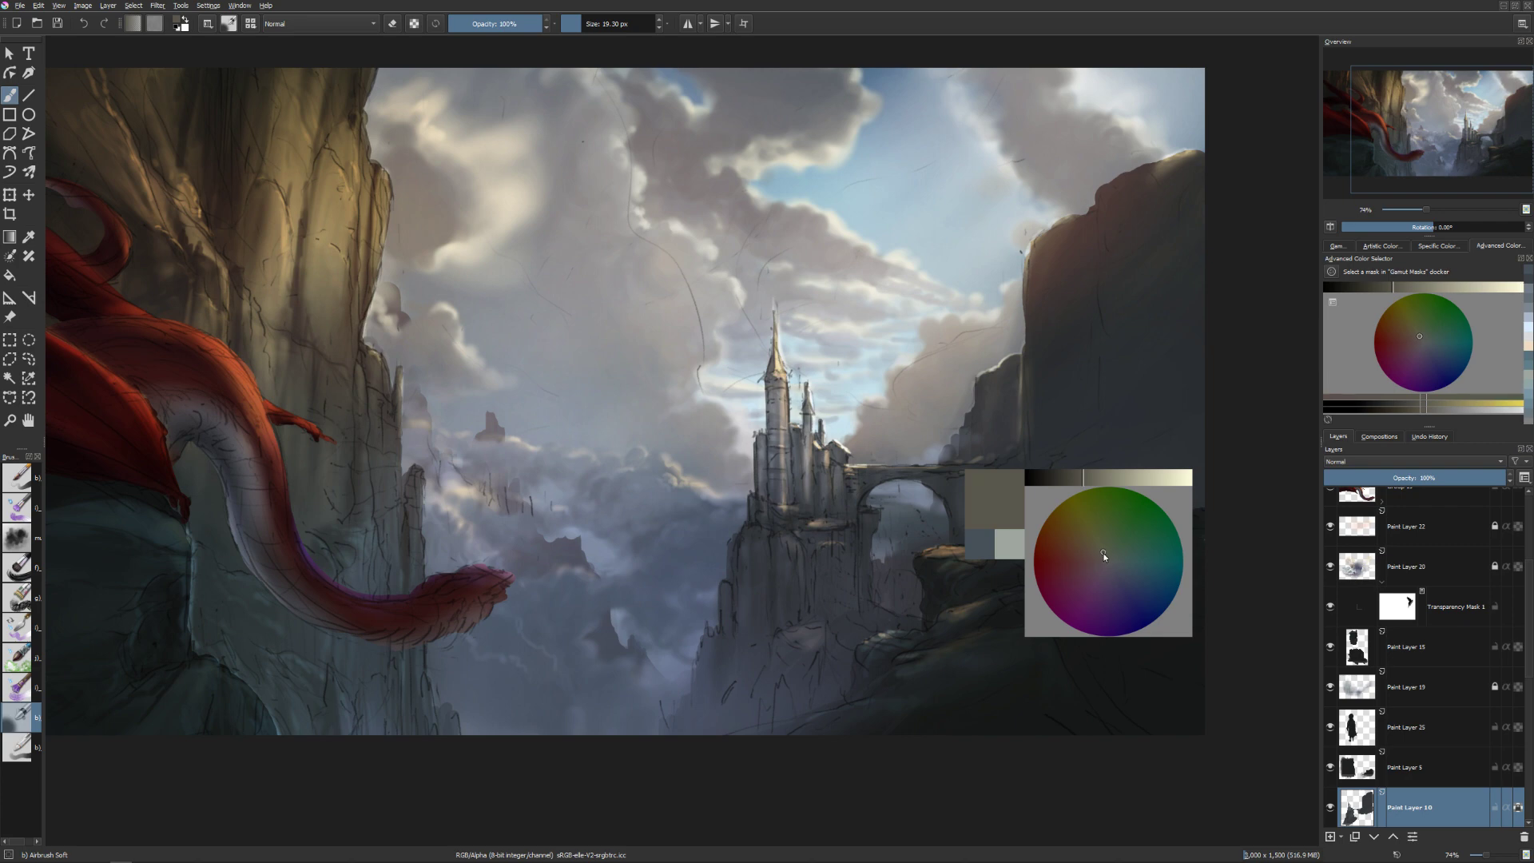
Choose a brown from the floating picker and darken a spot on the small tower.
{"action": "left_click", "coordinate": [1094, 477]}
{"action": "left_click", "coordinate": [1094, 549]}
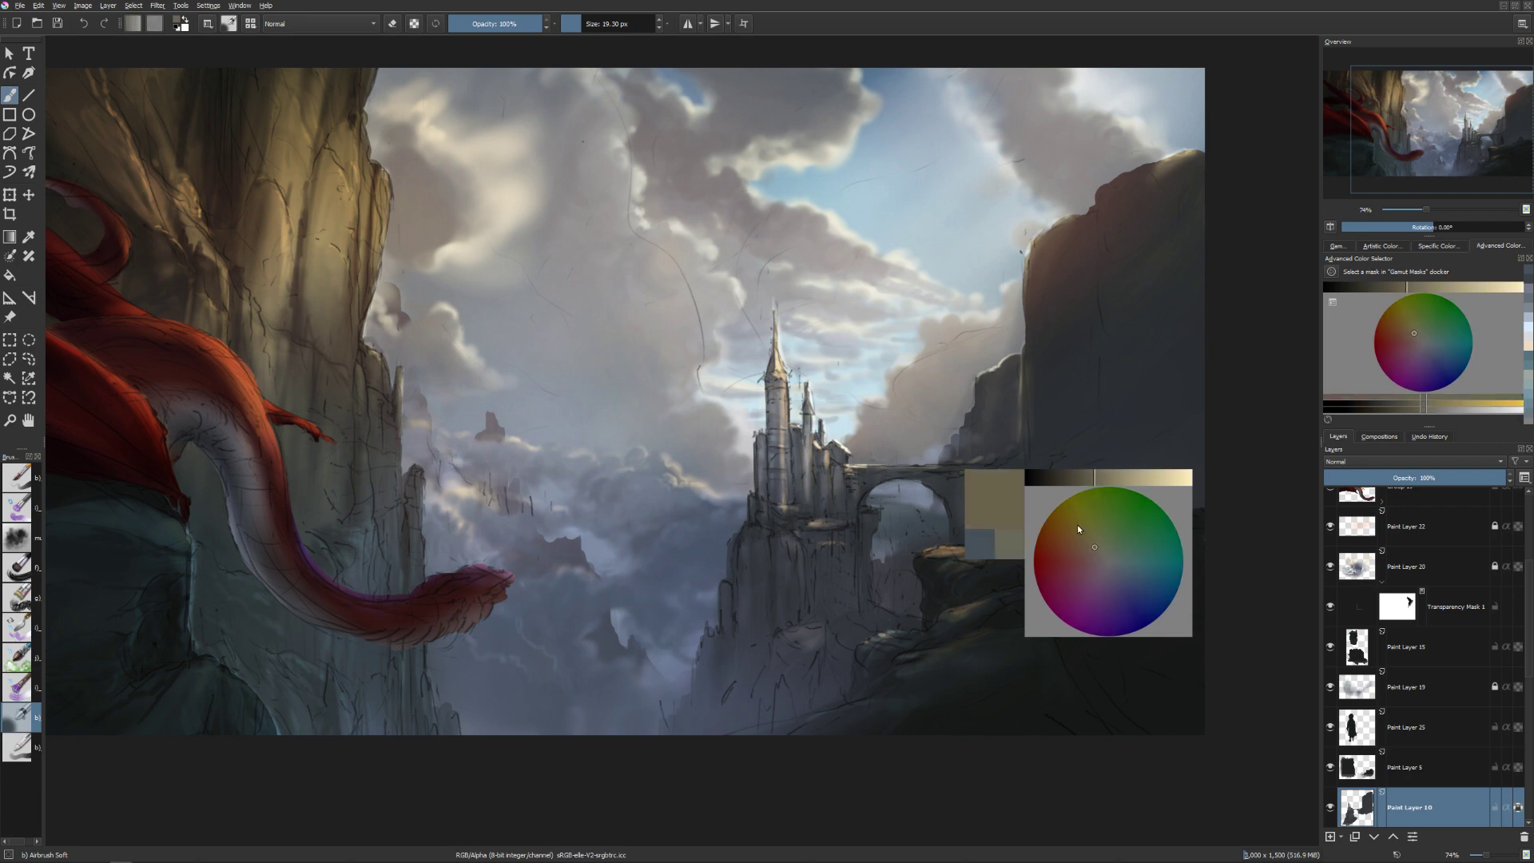
{"action": "left_click_drag", "start_coordinate": [876, 485], "coordinate": [883, 485]}
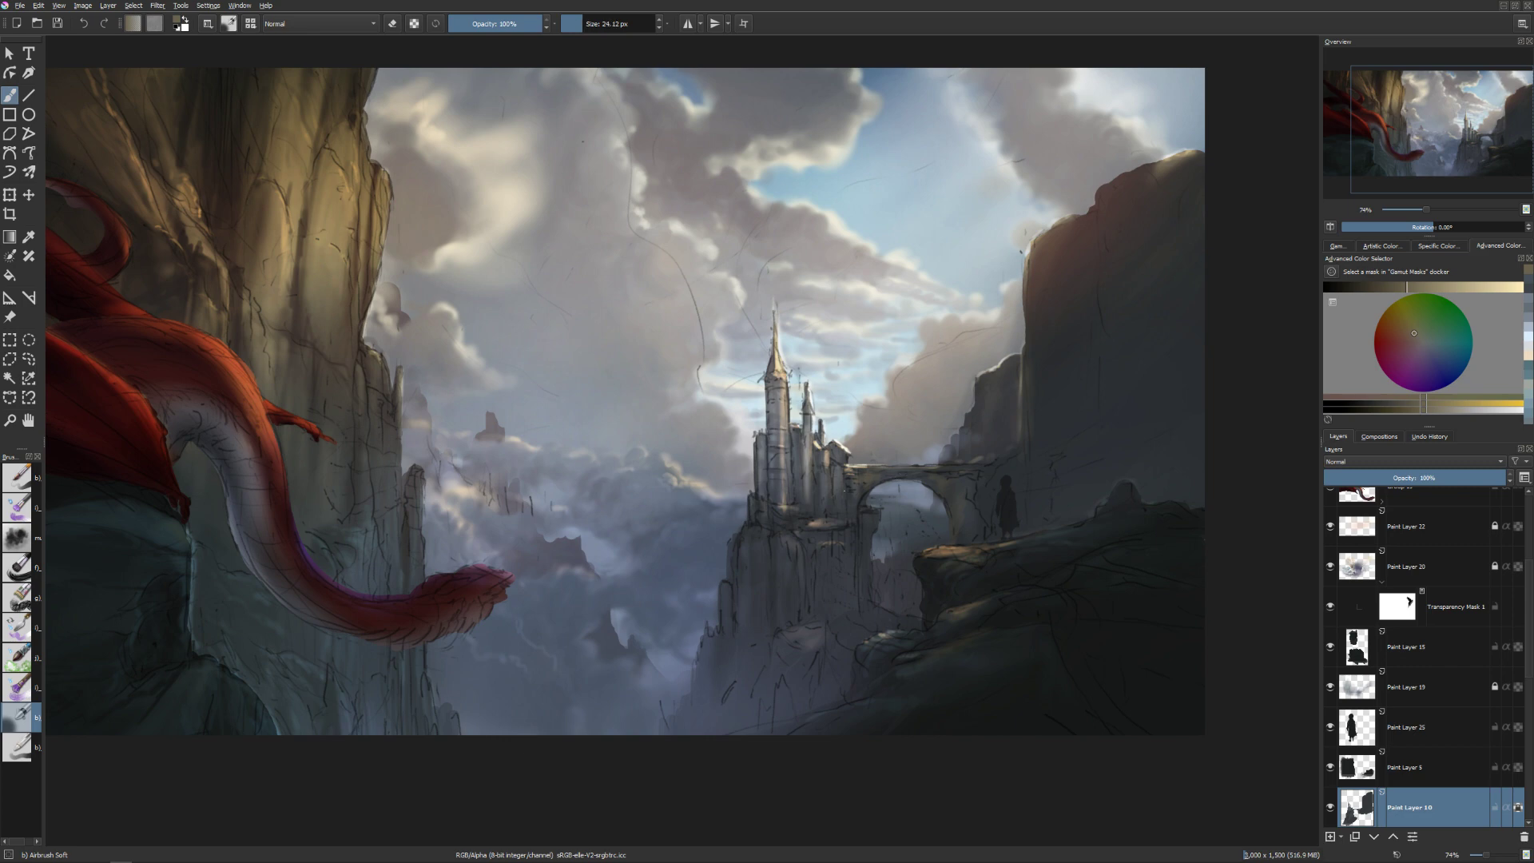
{"action": "left_click_drag", "start_coordinate": [810, 446], "coordinate": [809, 436]}
Paint dark purple and darkened reddish-pink strokes on the castle tower.
{"action": "left_click", "coordinate": [1427, 352]}
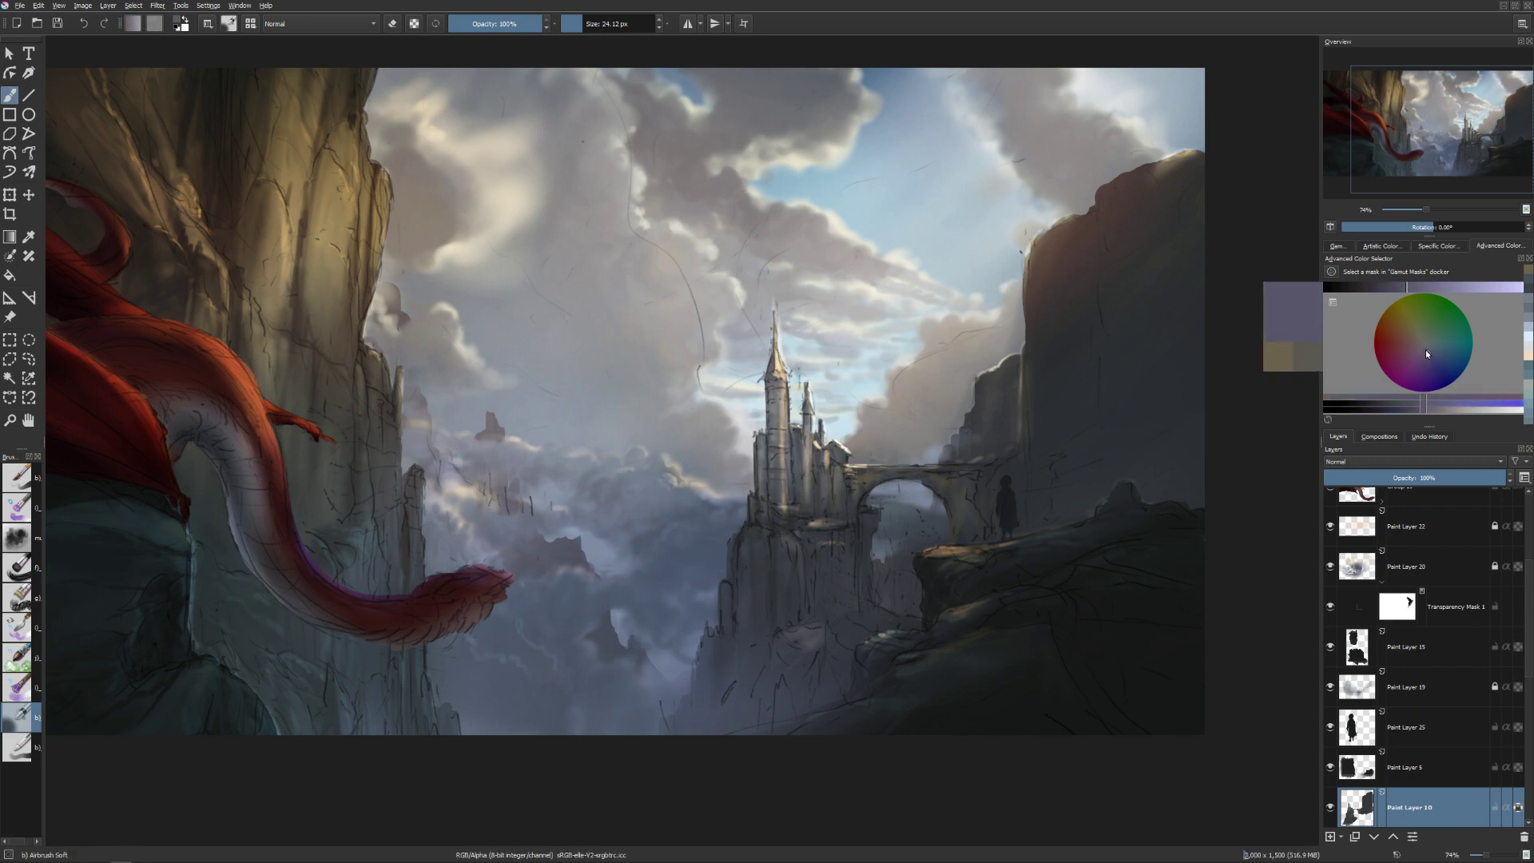
{"action": "left_click_drag", "start_coordinate": [1397, 286], "coordinate": [1378, 285]}
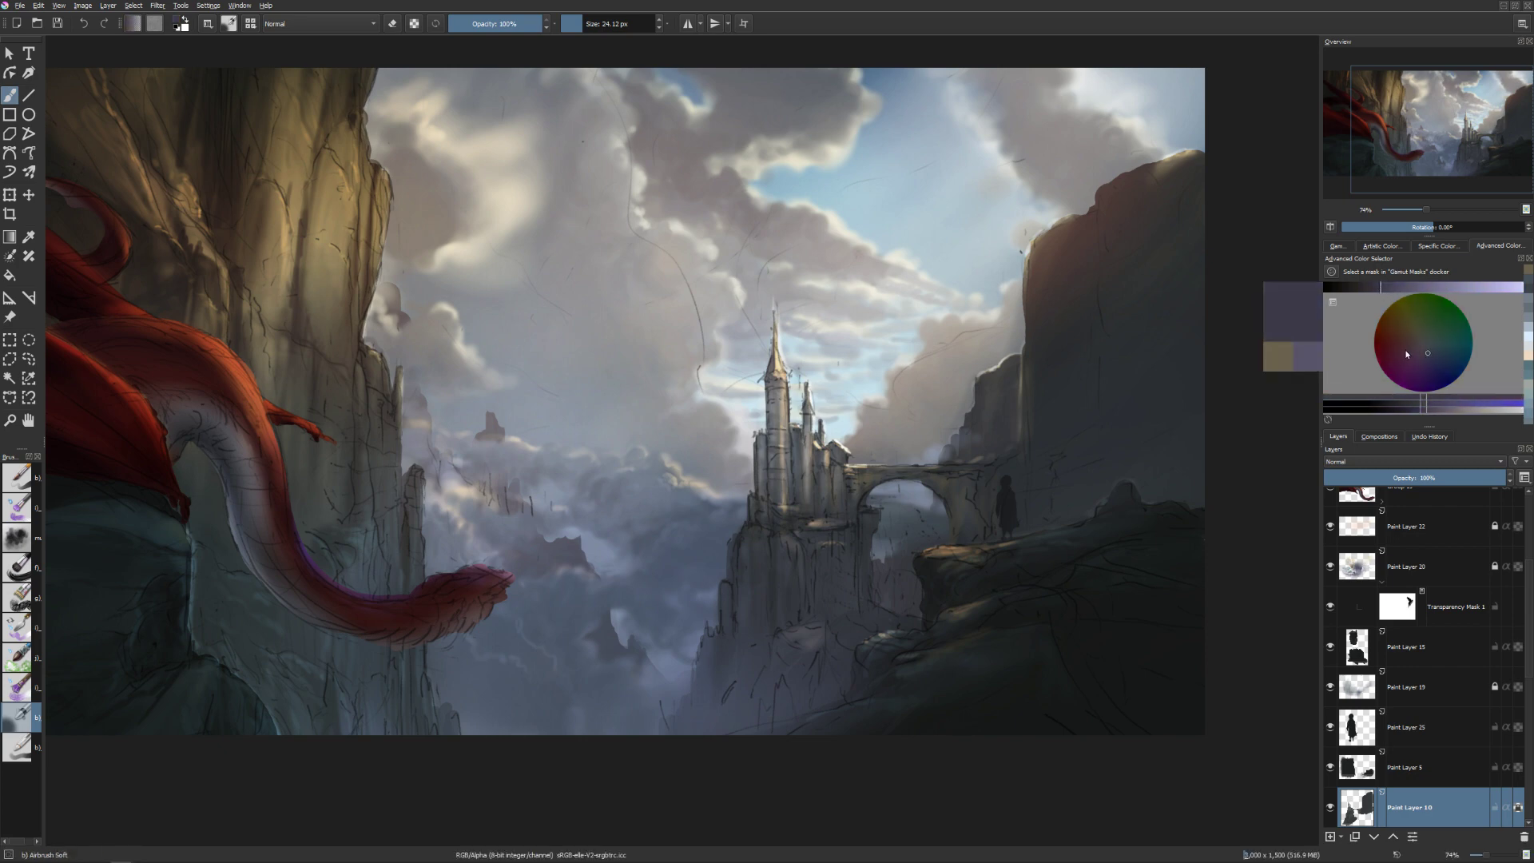
{"action": "left_click_drag", "start_coordinate": [790, 370], "coordinate": [769, 386]}
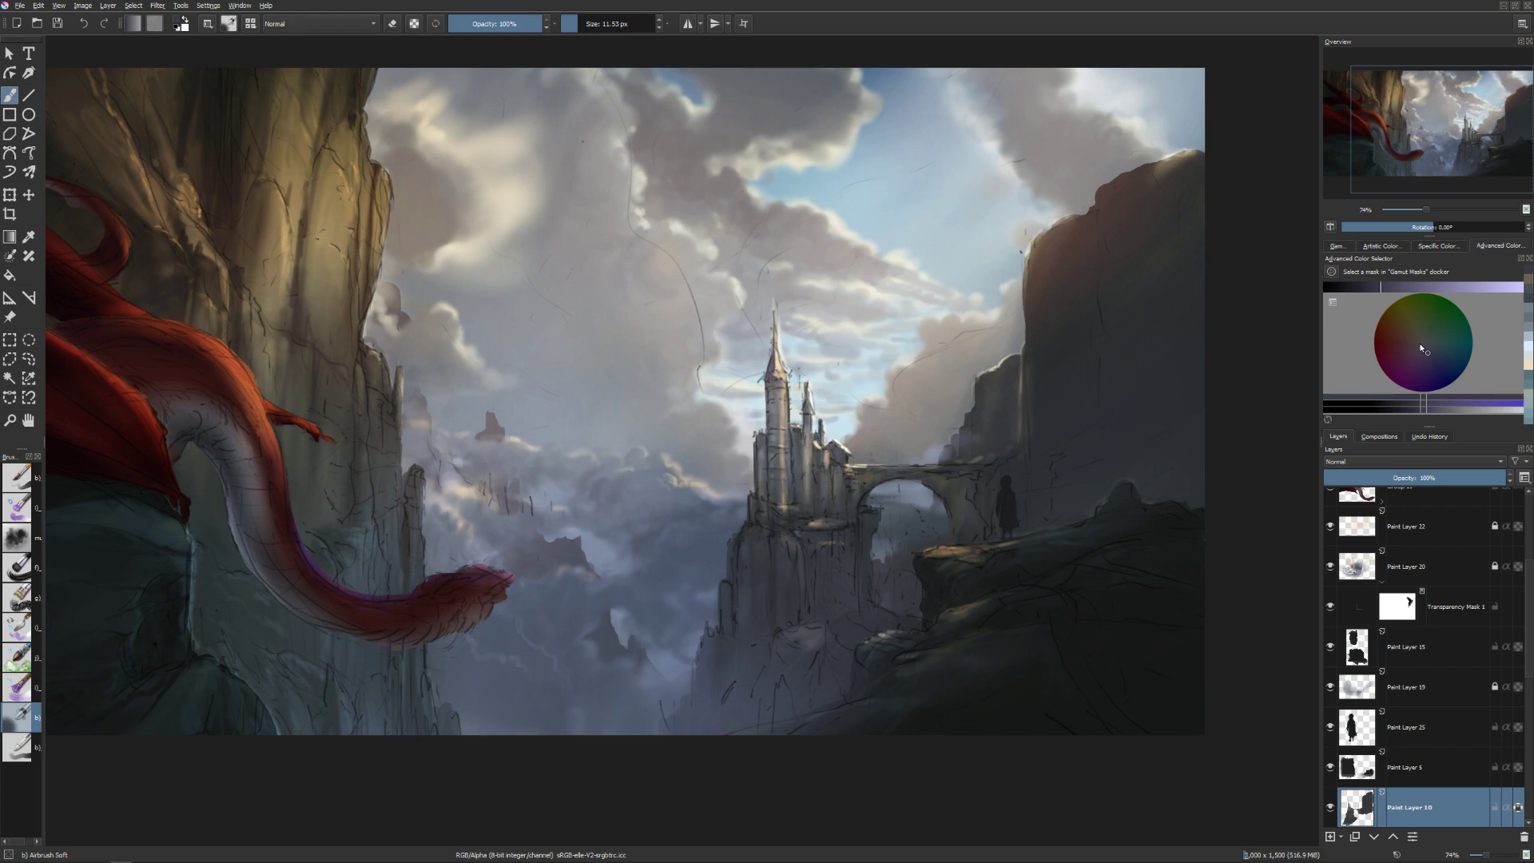
{"action": "left_click", "coordinate": [1368, 289]}
{"action": "left_click", "coordinate": [1407, 346]}
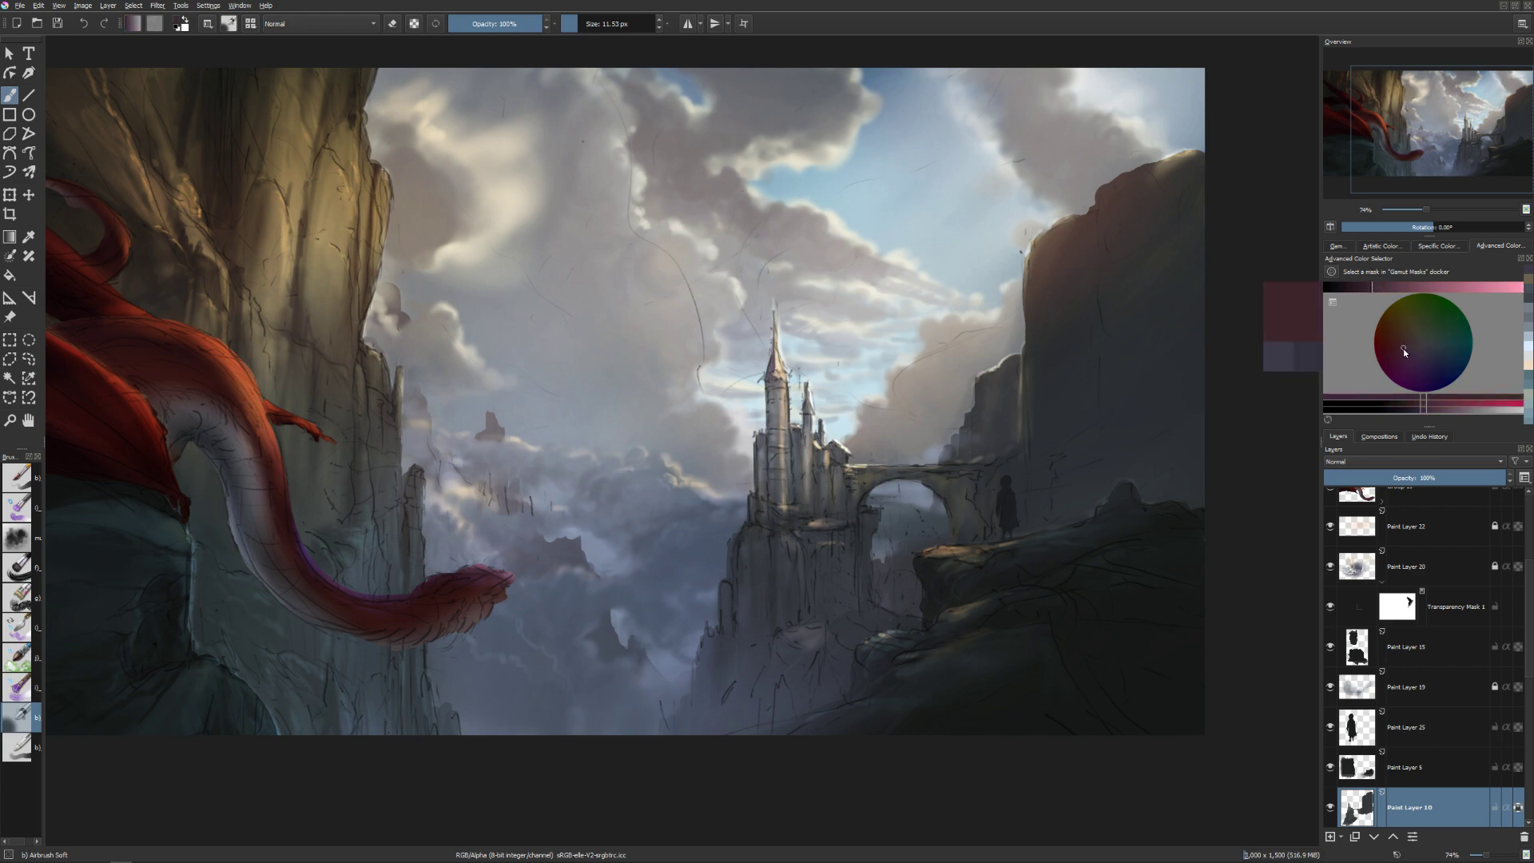
{"action": "left_click", "coordinate": [1353, 286]}
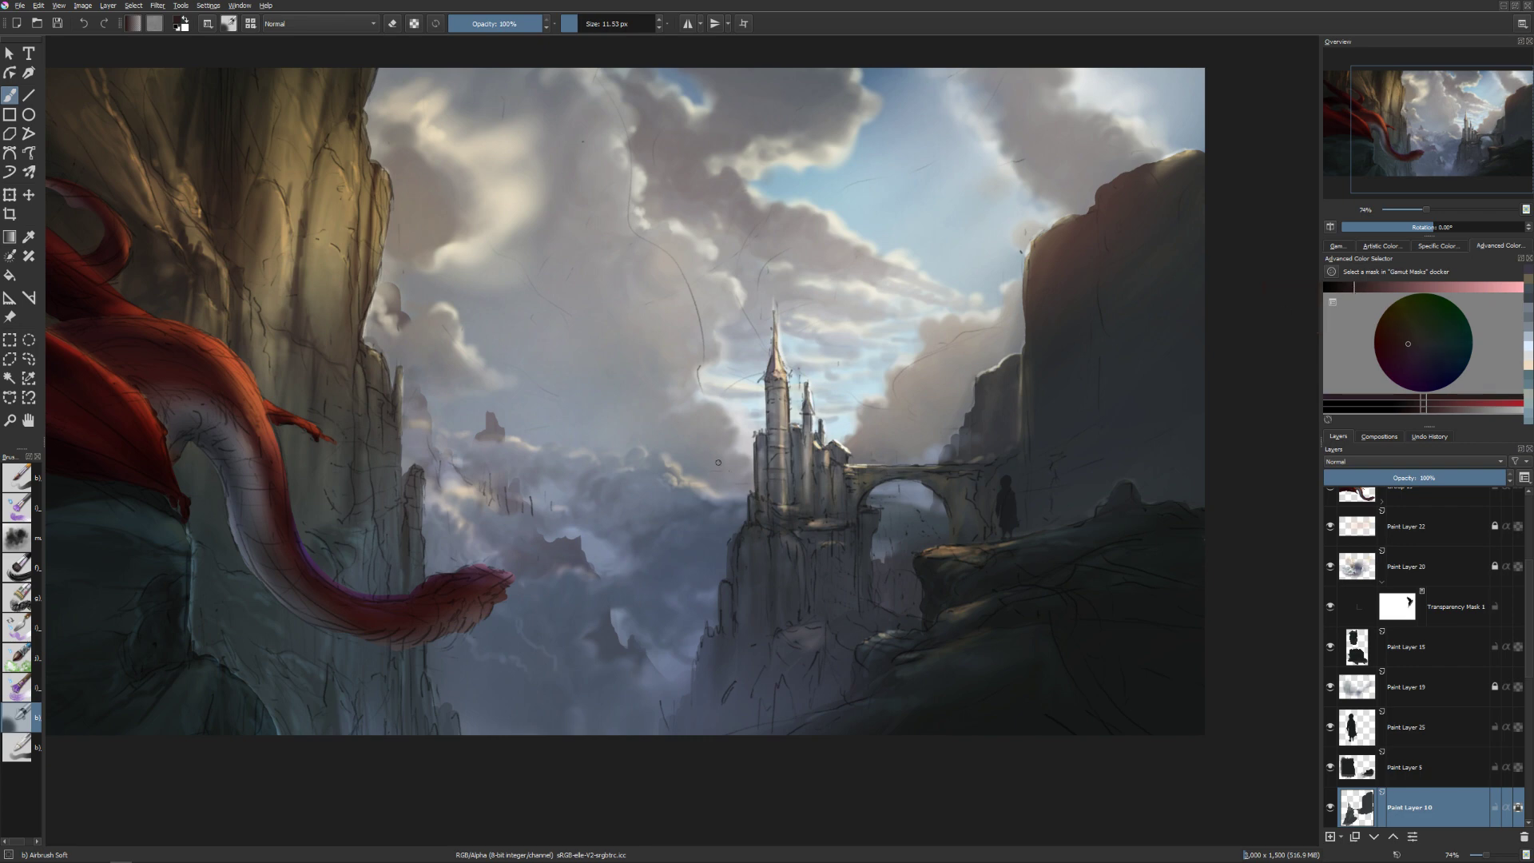
{"action": "mouse_move", "coordinate": [789, 446]}
{"action": "left_mouse_down"}
{"action": "mouse_move", "coordinate": [828, 458]}
{"action": "mouse_move", "coordinate": [779, 457]}
{"action": "left_mouse_up"}
{"action": "left_click_drag", "start_coordinate": [781, 453], "coordinate": [764, 465]}
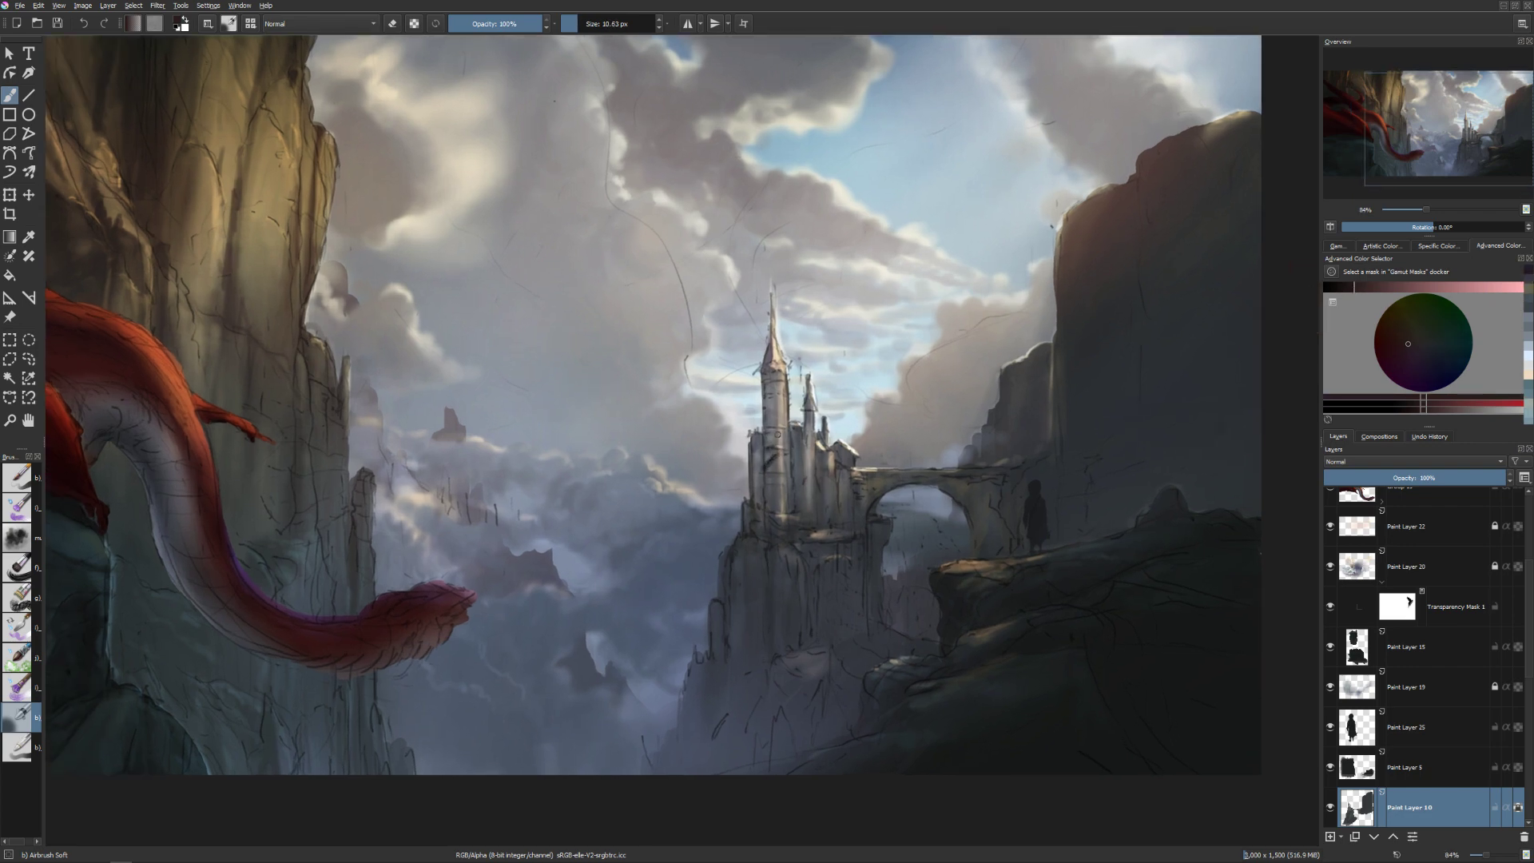
Add a short dark vertical stroke on the tower and shift the colour toward peach-orange.
{"action": "key", "text": "bracketleft"}
{"action": "key", "text": "bracketleft"}
{"action": "left_click_drag", "start_coordinate": [778, 436], "coordinate": [780, 452]}
{"action": "left_click", "coordinate": [1410, 335]}
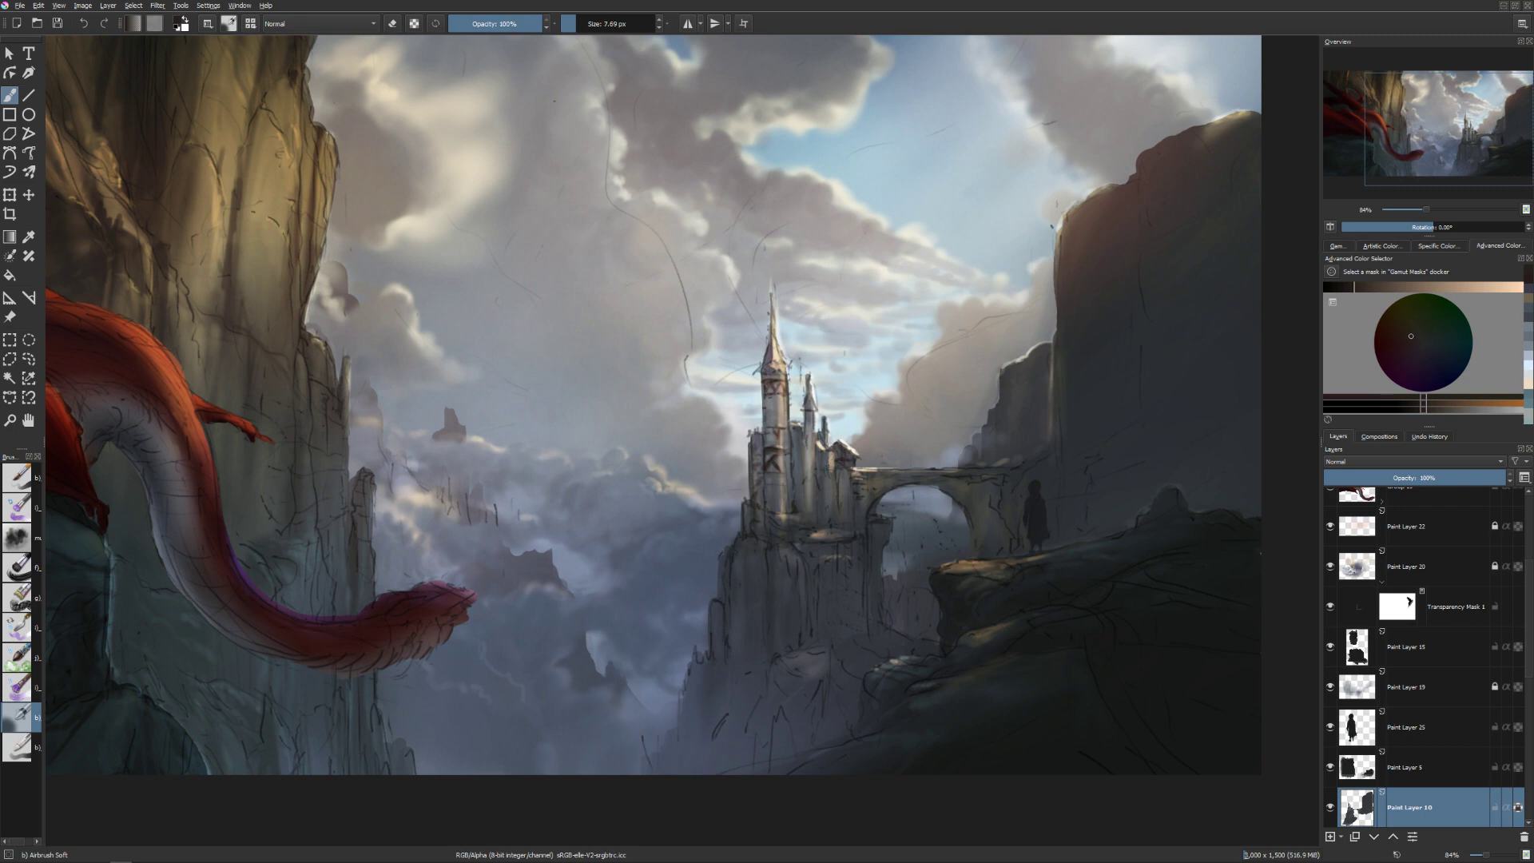
{"action": "key", "text": "bracketleft"}
{"action": "key", "text": "["}
Mix a reddish-brown and paint a dark line down the spire's left side.
{"action": "left_click", "coordinate": [1397, 332]}
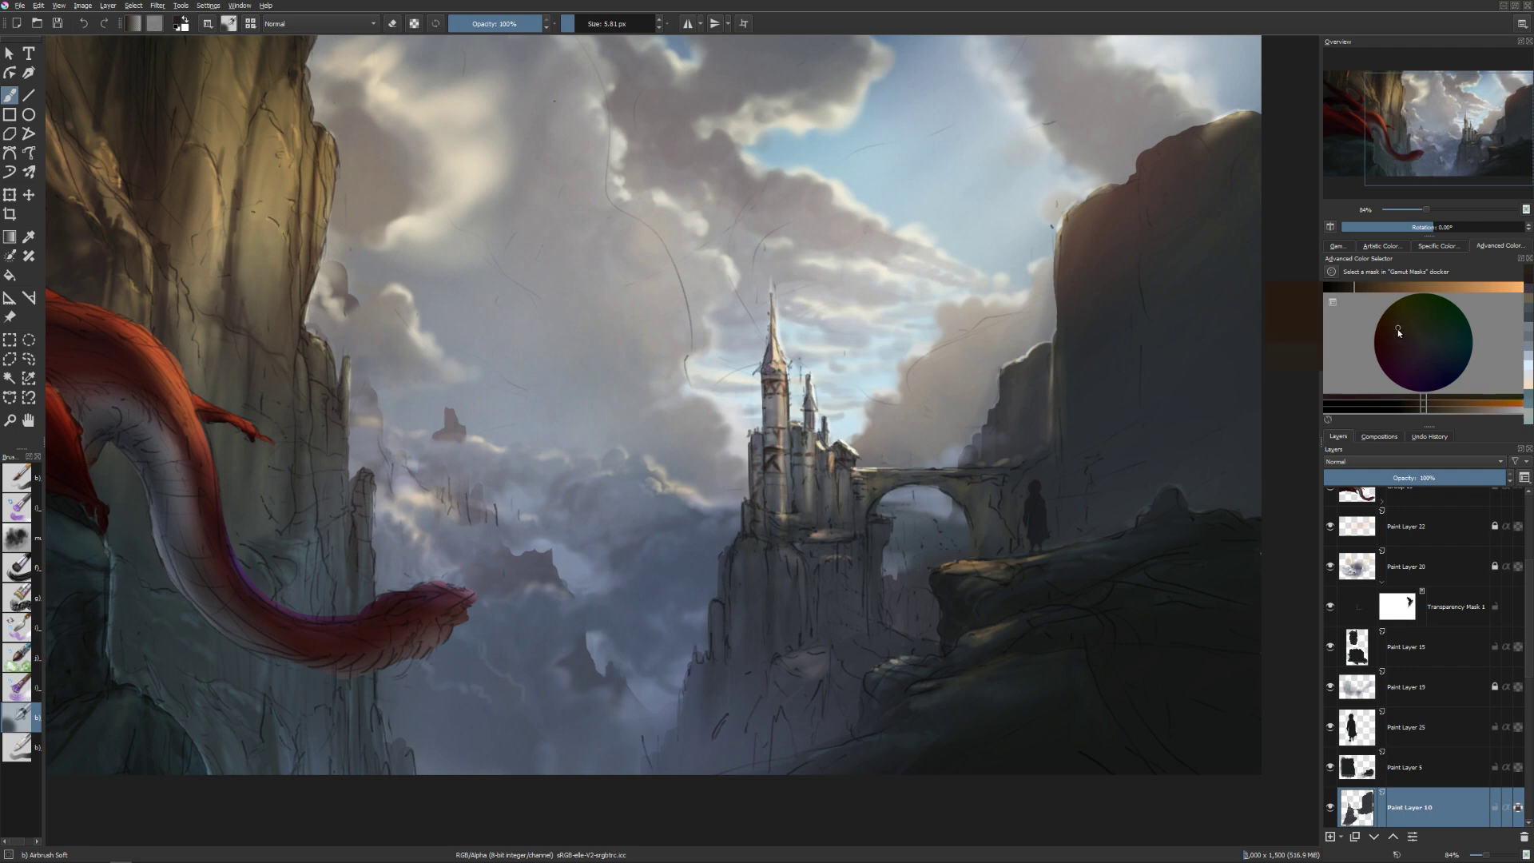
{"action": "left_click", "coordinate": [1392, 289]}
{"action": "left_click", "coordinate": [1388, 288]}
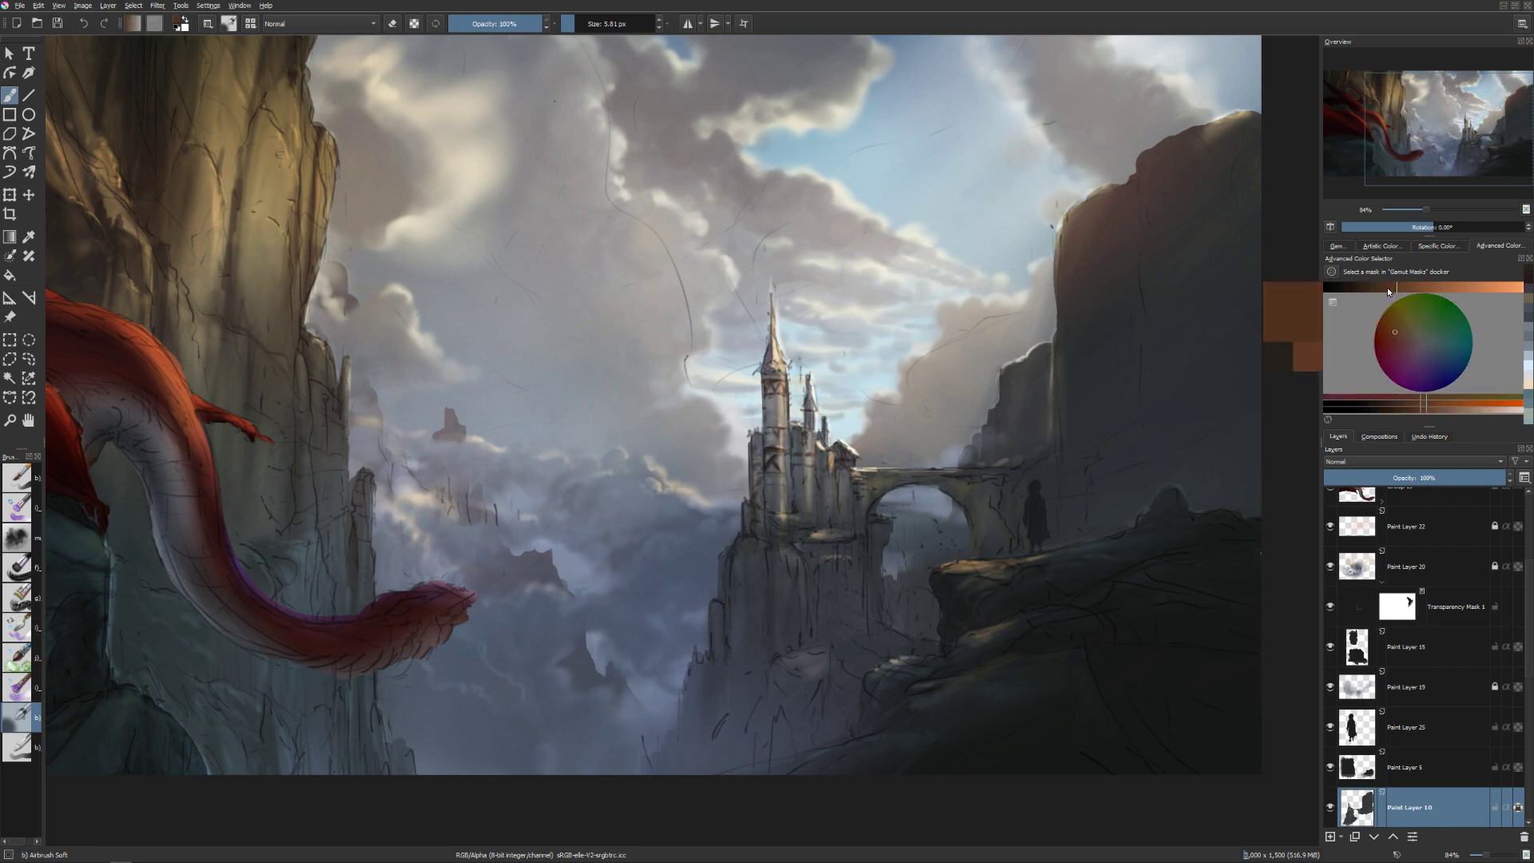
{"action": "left_click", "coordinate": [1401, 339]}
{"action": "left_click_drag", "start_coordinate": [1394, 287], "coordinate": [1408, 288]}
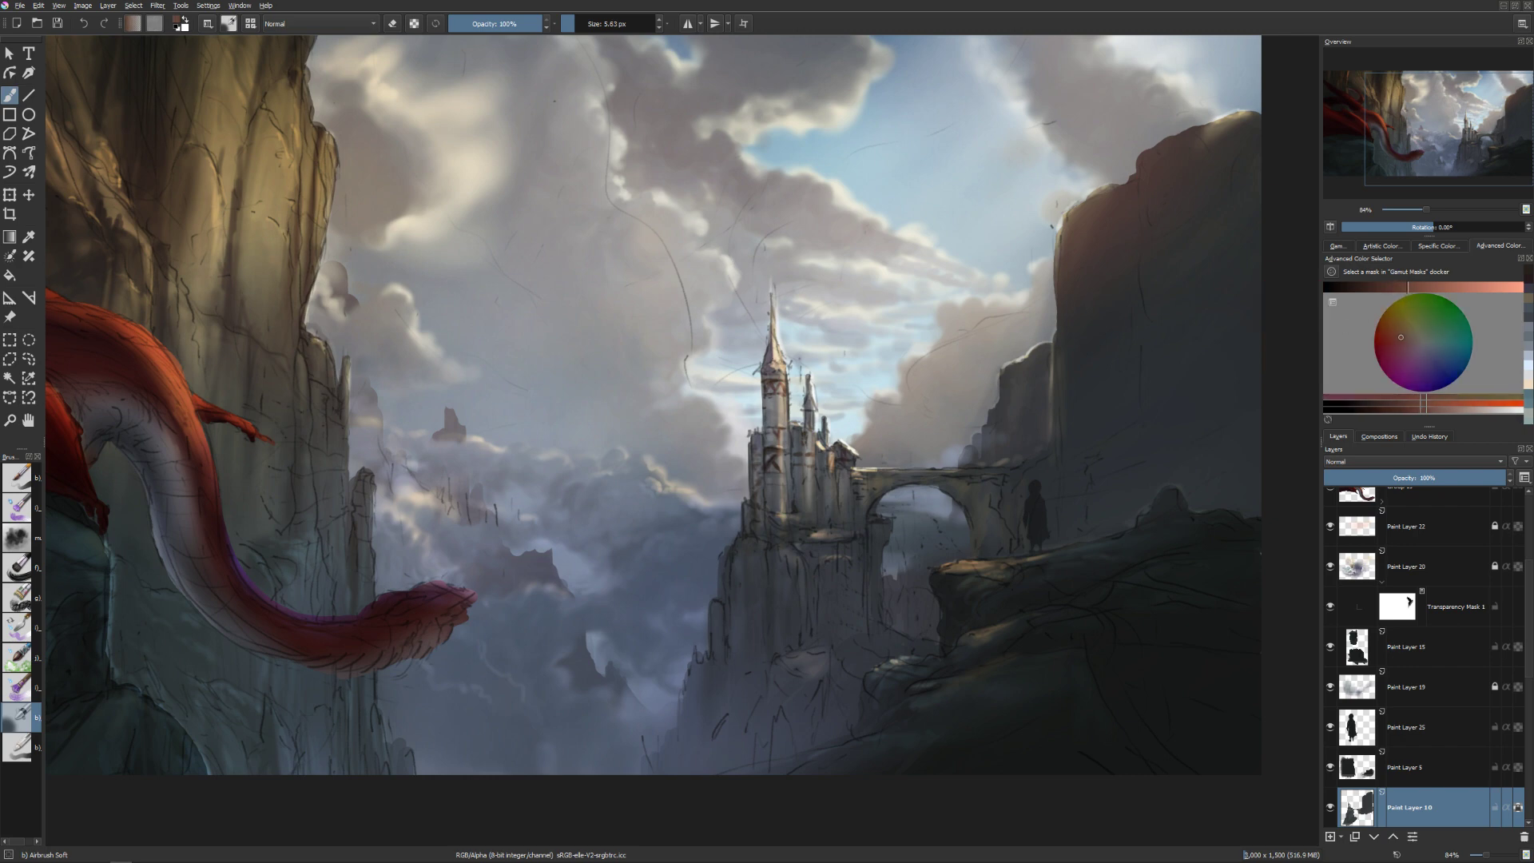
{"action": "key", "text": "bracketright"}
{"action": "key", "text": "bracketright"}
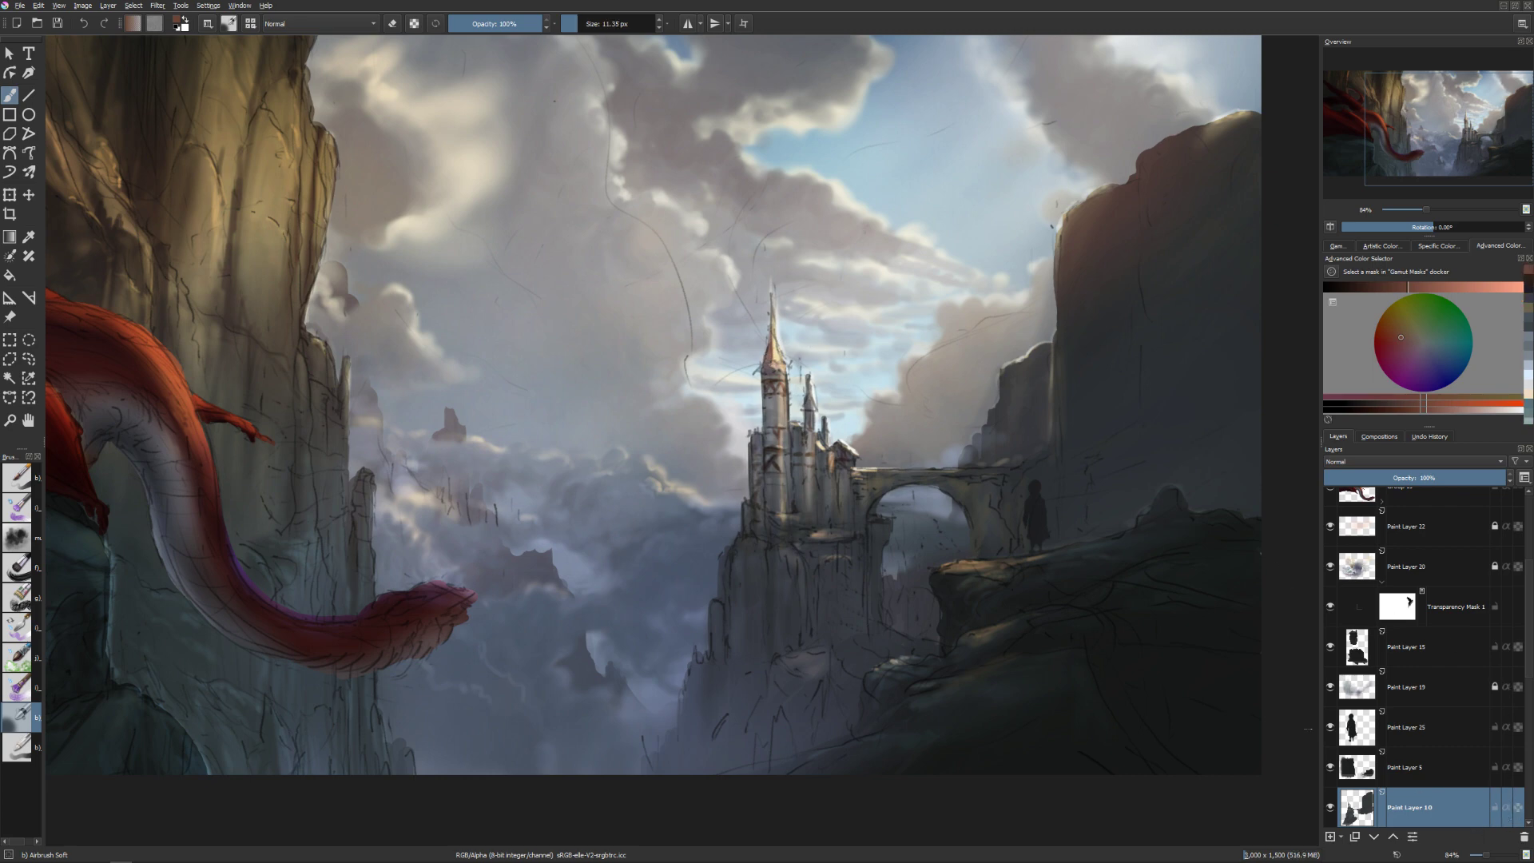
{"action": "key", "text": "bracketleft"}
{"action": "left_click_drag", "start_coordinate": [770, 308], "coordinate": [768, 335]}
{"action": "key", "text": "bracketright"}
{"action": "key", "text": "bracketleft"}
{"action": "key", "text": "bracketleft"}
{"action": "key", "text": "bracketleft"}
Mix a dark greyish pink, then sample the spire's saturated orange with a smaller brush.
{"action": "left_click_drag", "start_coordinate": [1413, 342], "coordinate": [1422, 347]}
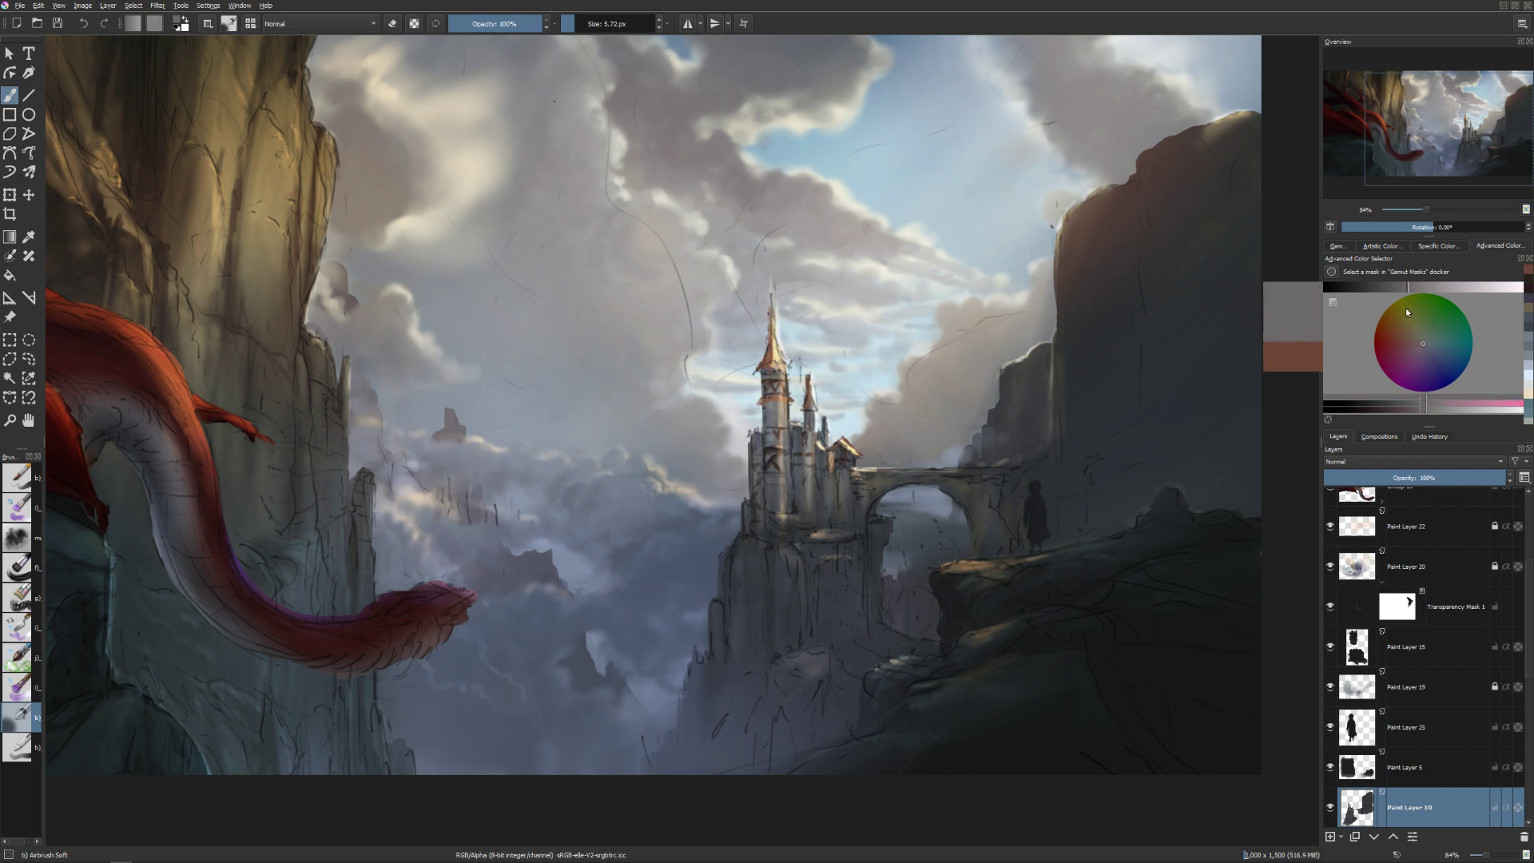
{"action": "left_click_drag", "start_coordinate": [1406, 286], "coordinate": [1363, 286]}
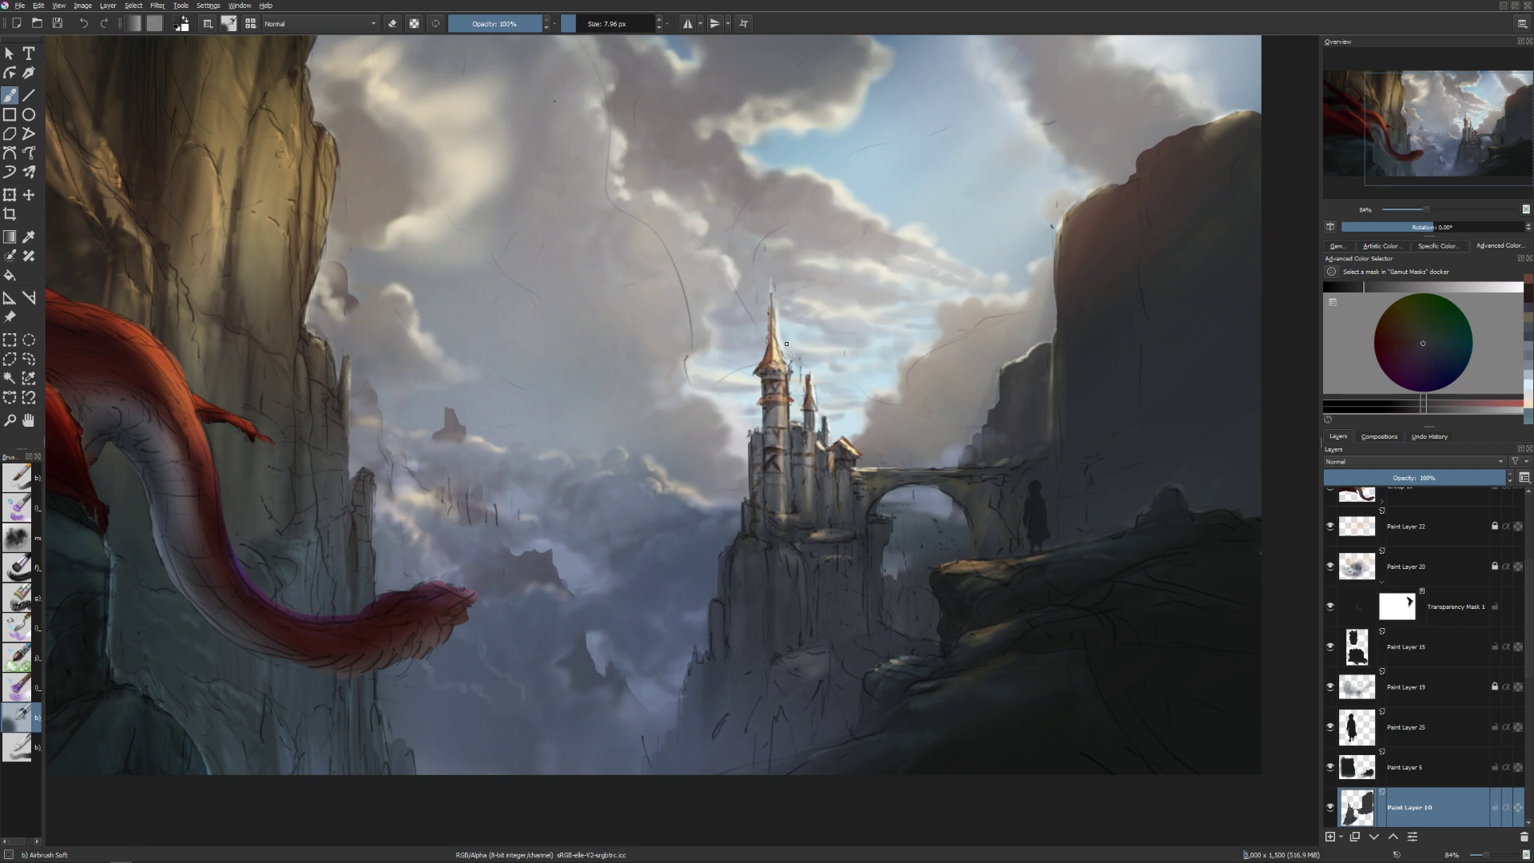
{"action": "left_click", "coordinate": [773, 353], "text": "ctrl"}
{"action": "key", "text": "bracketleft"}
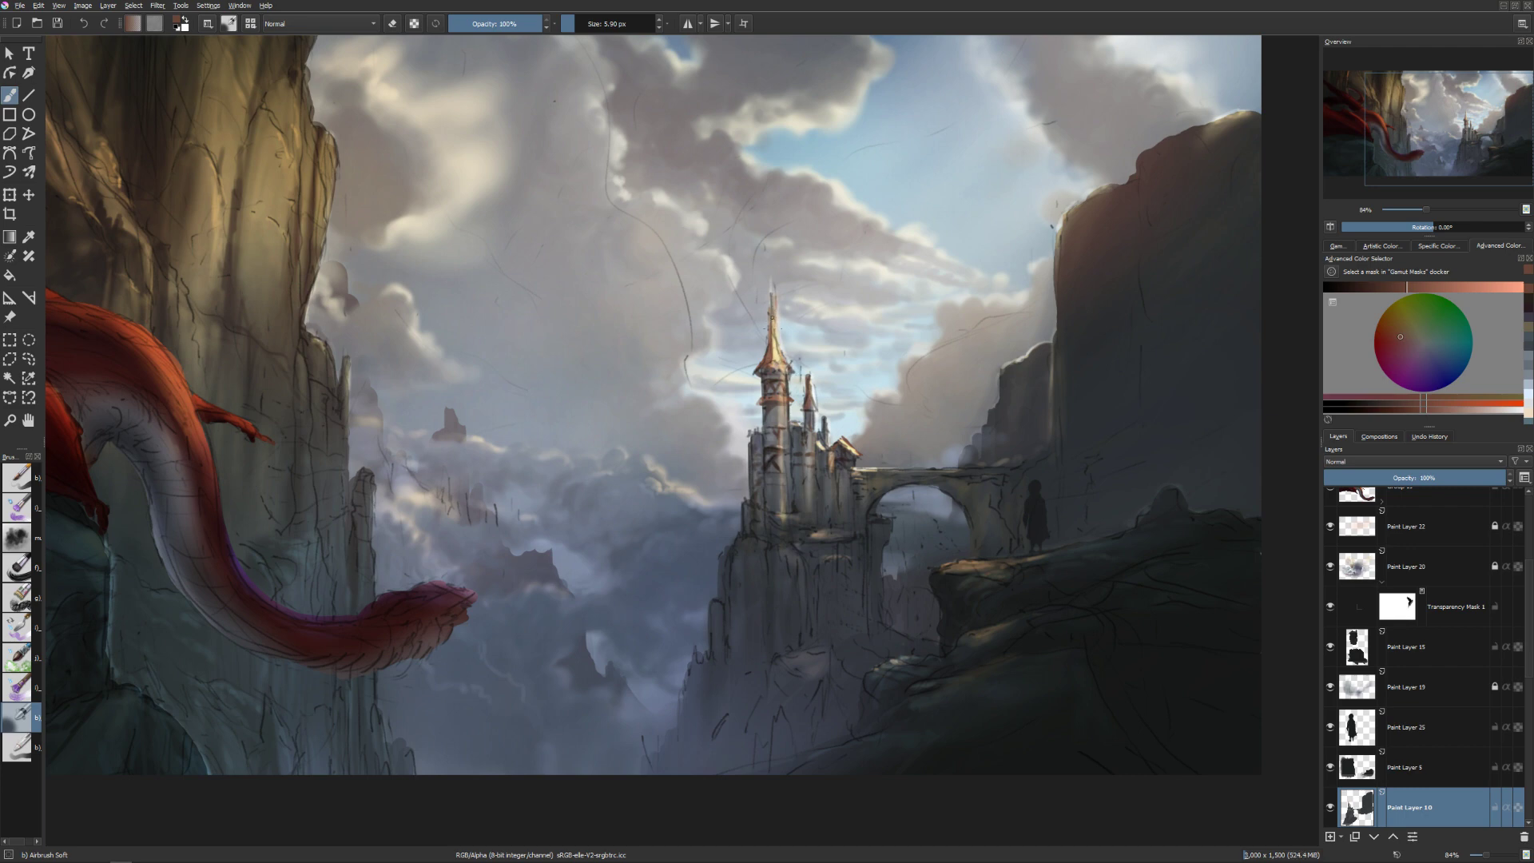
Erase a thin strip along the spire's left edge and add a tiny dark grey mark.
{"action": "key", "text": "e"}
{"action": "left_click_drag", "start_coordinate": [770, 326], "coordinate": [767, 344]}
{"action": "key", "text": "e"}
{"action": "left_click", "coordinate": [807, 441], "text": "ctrl"}
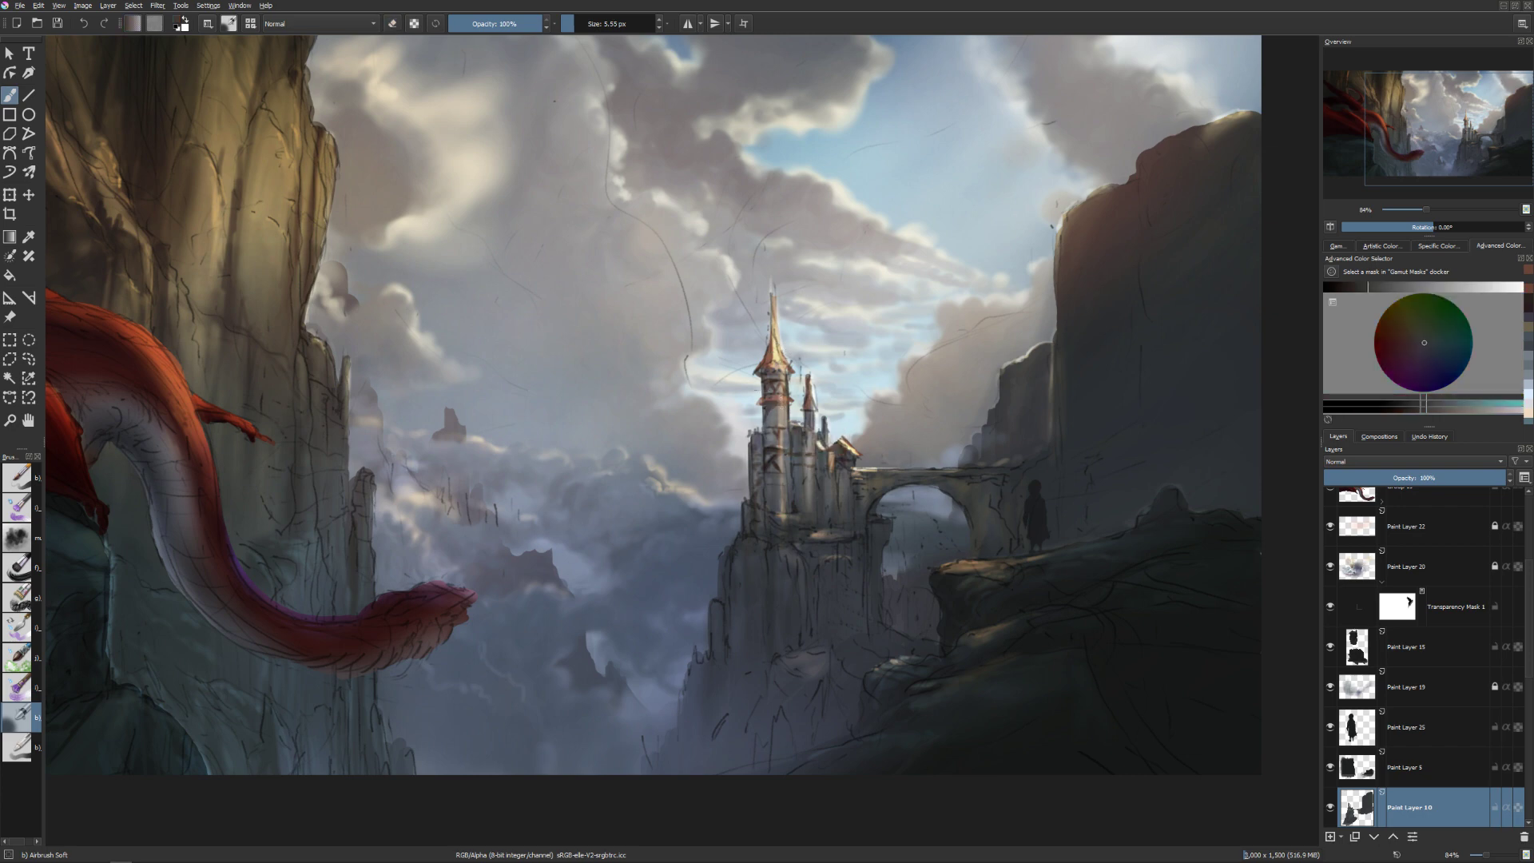
{"action": "left_click_drag", "start_coordinate": [762, 375], "coordinate": [760, 382]}
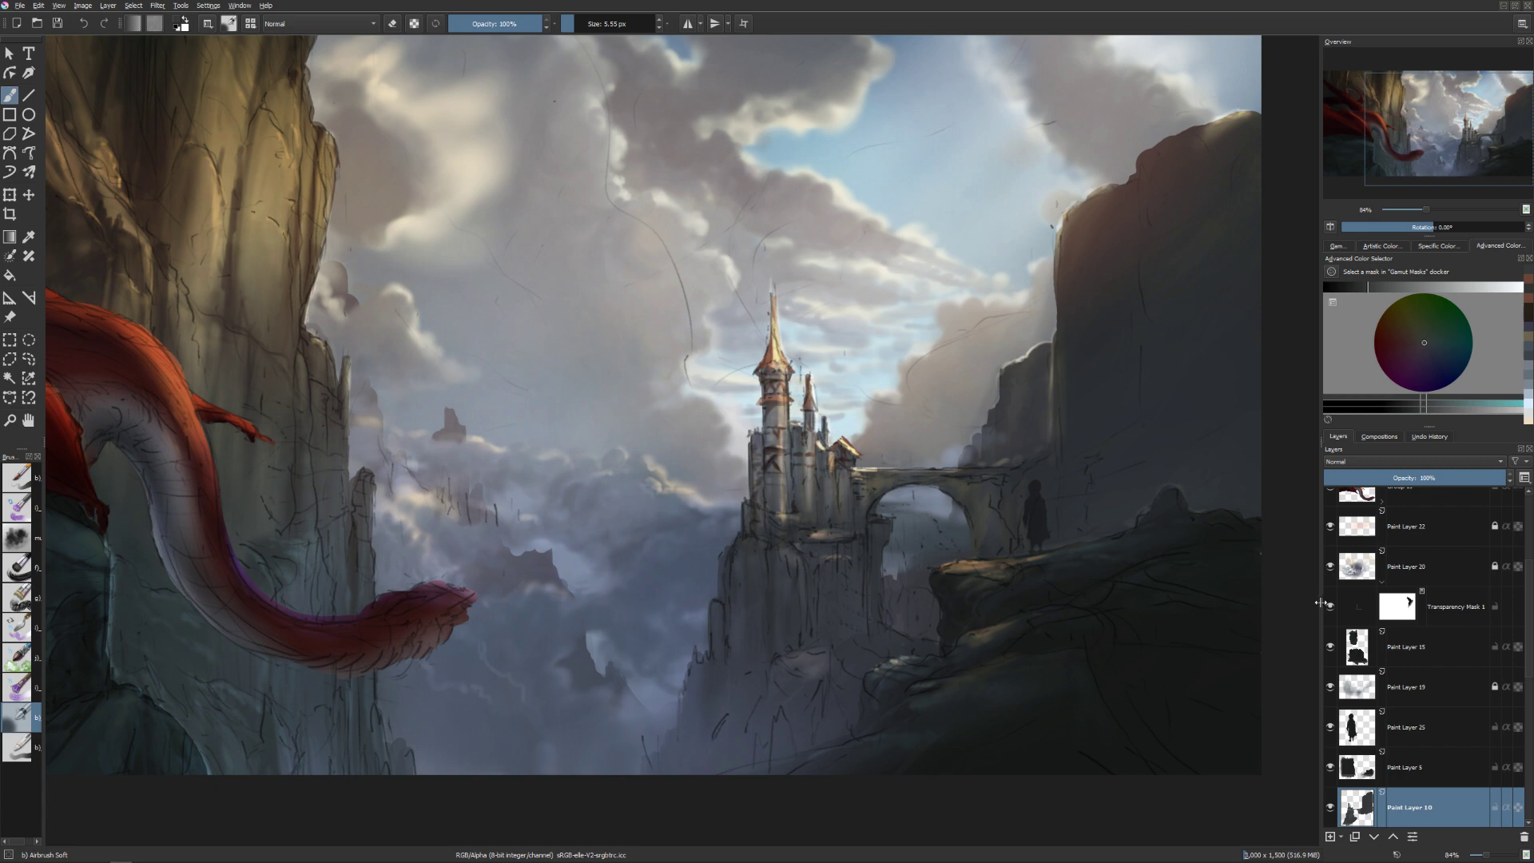
Fine-tune the grey's lightness and shrink the brush for detail work.
{"action": "left_click_drag", "start_coordinate": [769, 513], "coordinate": [774, 514]}
{"action": "left_click", "coordinate": [1357, 288]}
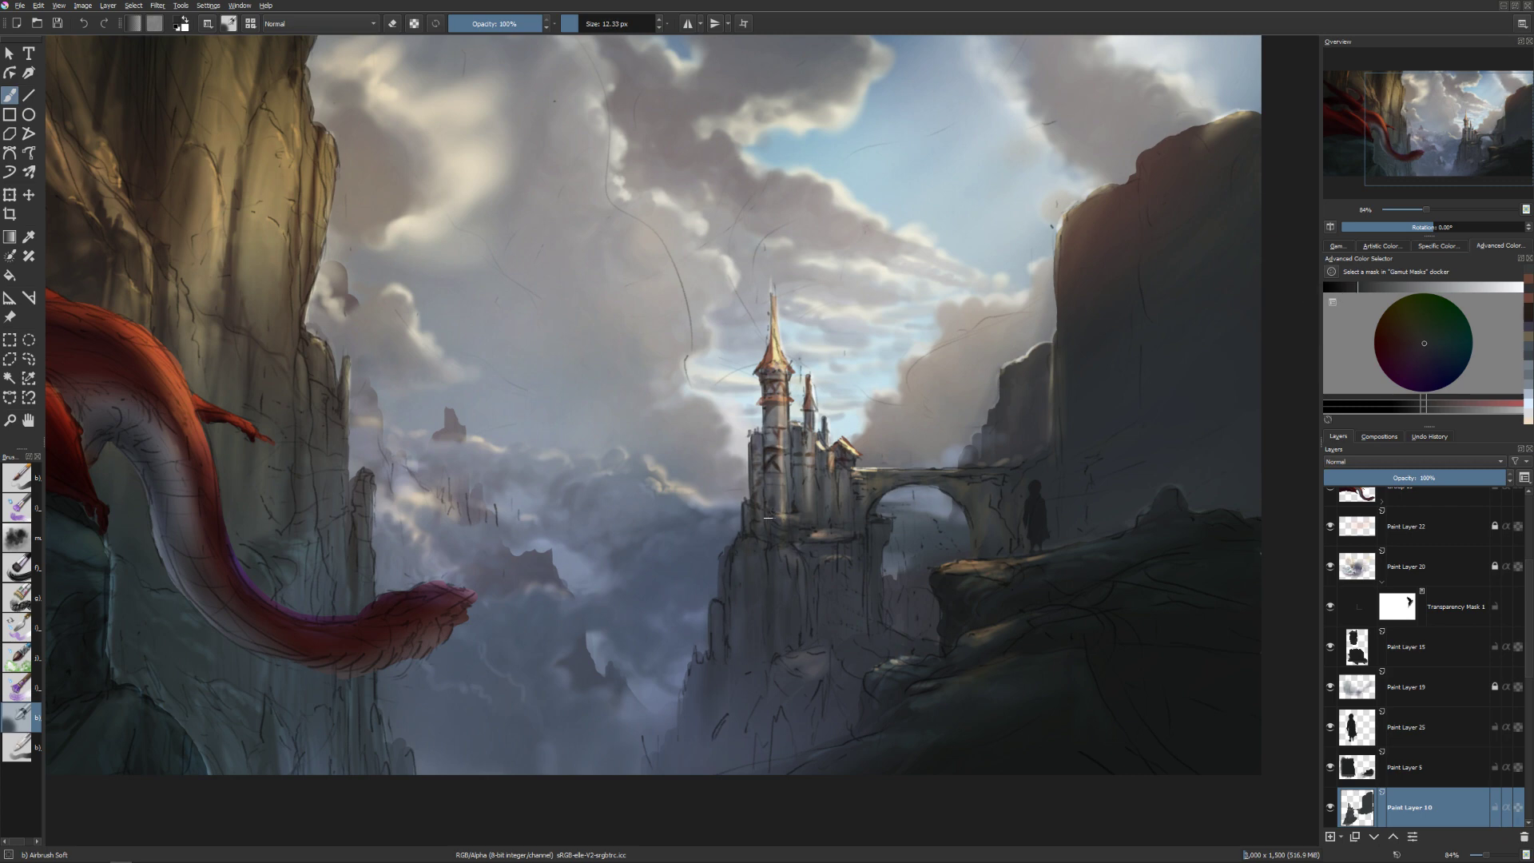
{"action": "key", "text": "bracketleft"}
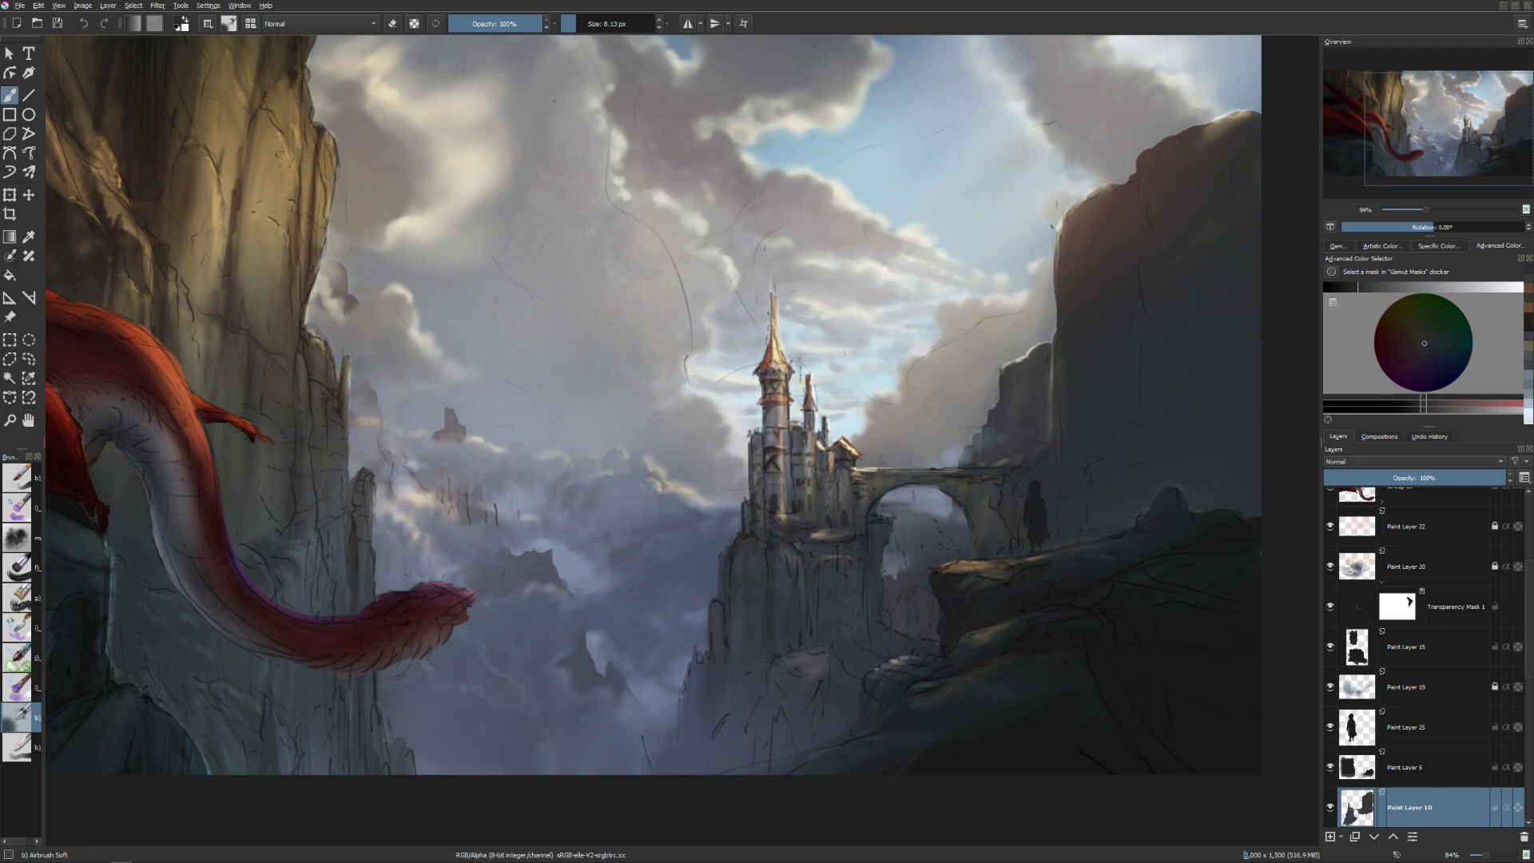
{"action": "left_click", "coordinate": [1402, 290]}
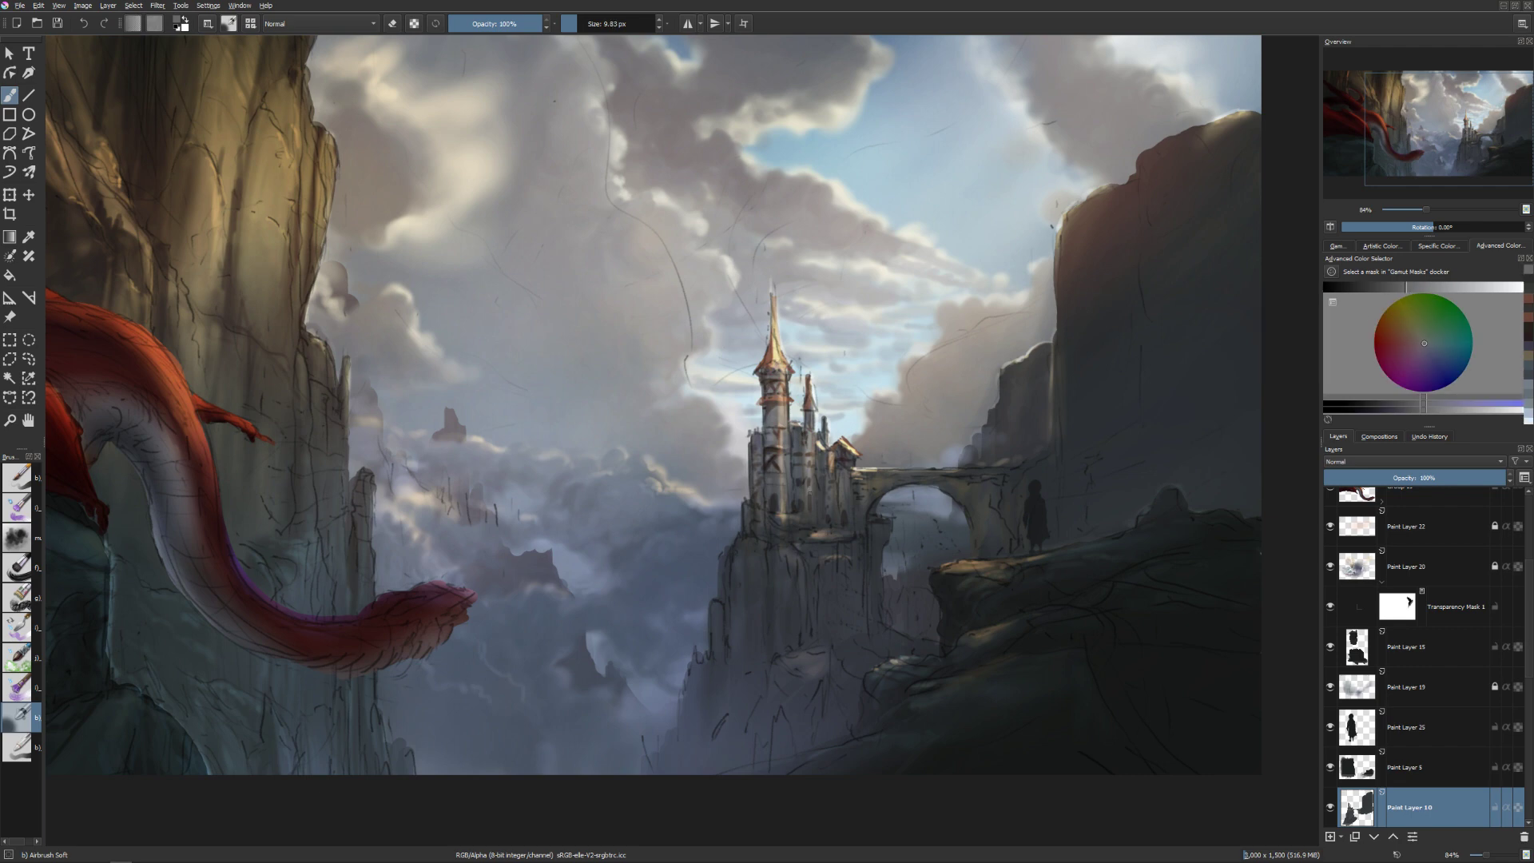
{"action": "key", "text": "["}
{"action": "scroll", "coordinate": [1524, 595], "scroll_direction": "up", "scroll_amount": 5}
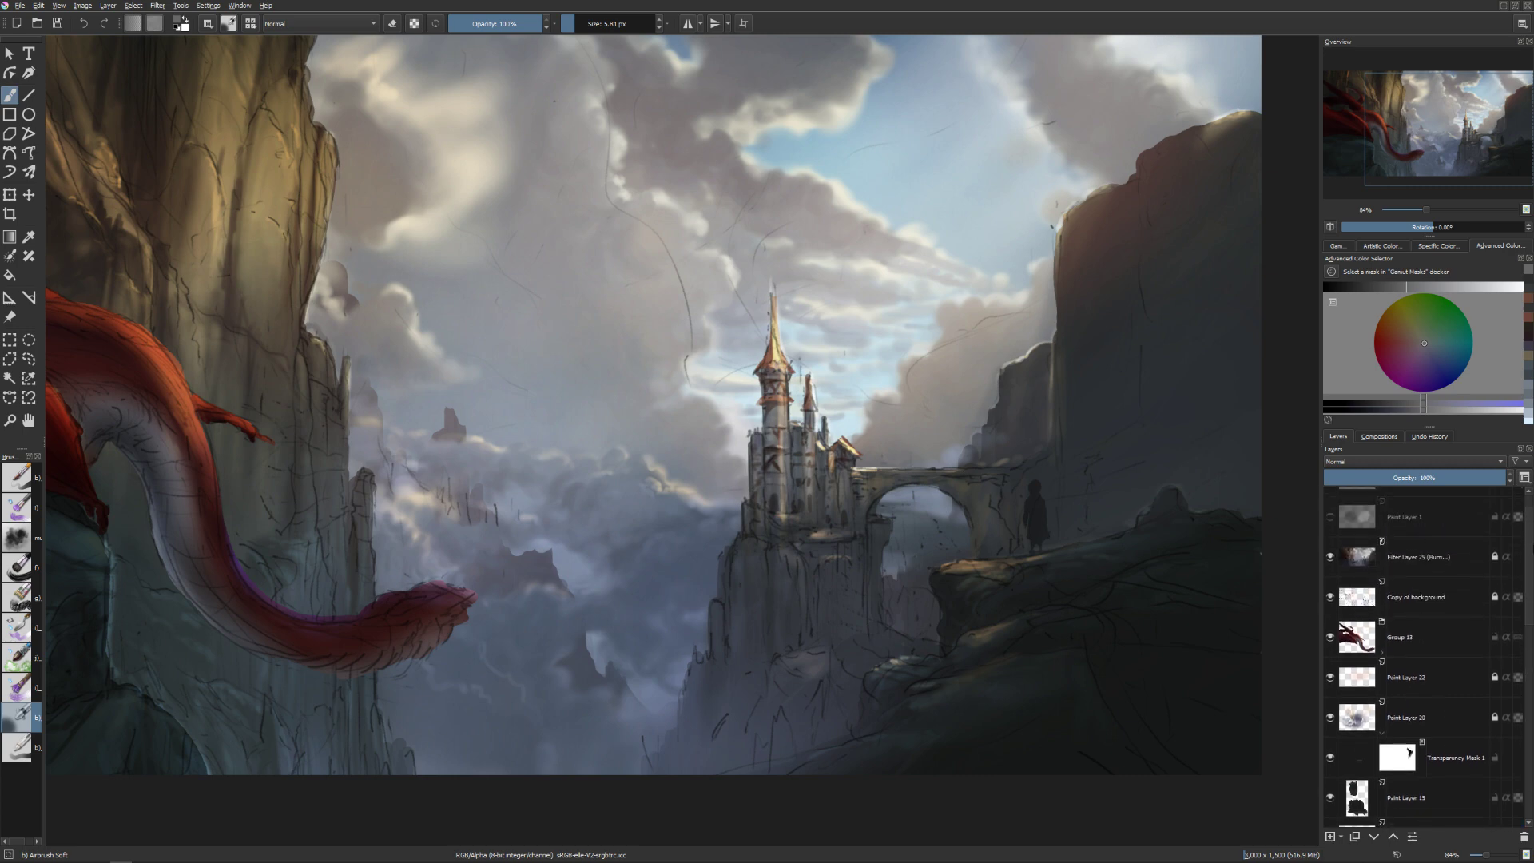
Select and unlock Paint Layer 20, then sample the light peach sky beside the spire.
{"action": "left_click_drag", "start_coordinate": [1531, 569], "coordinate": [1531, 580]}
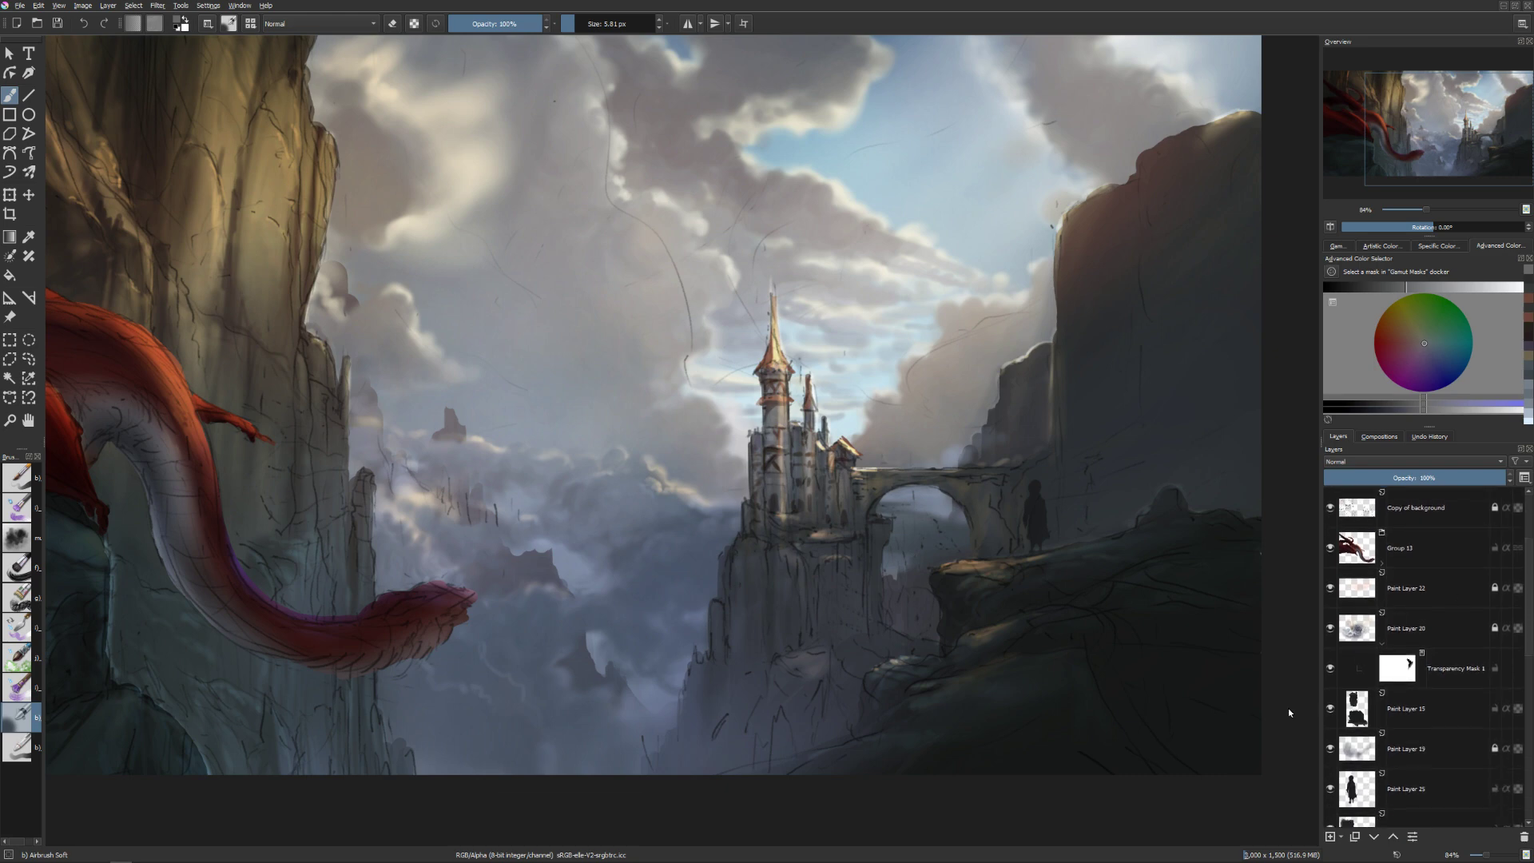
{"action": "left_click", "coordinate": [1381, 643]}
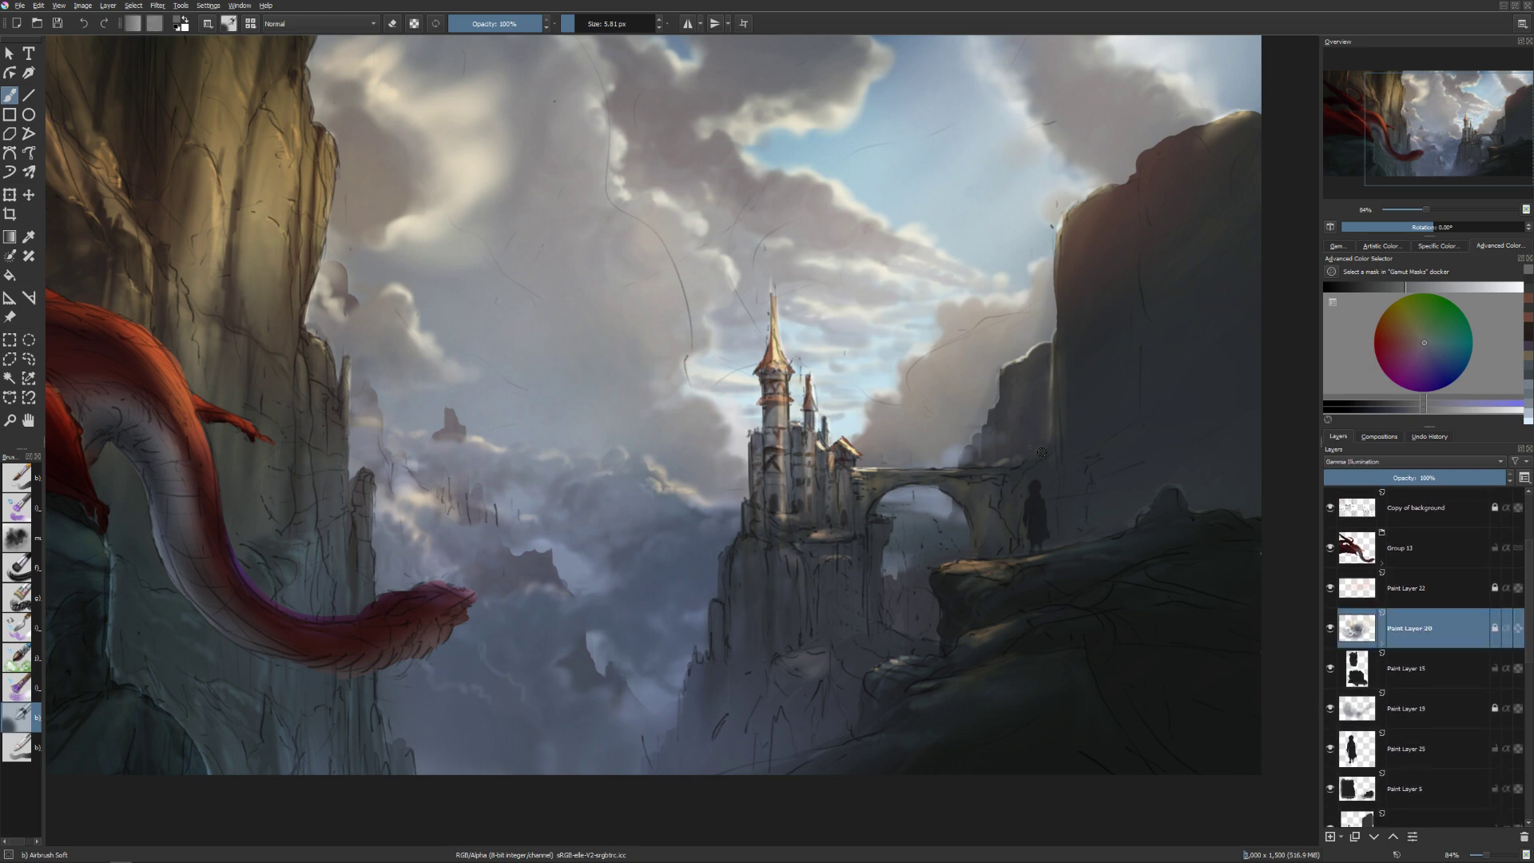
{"action": "left_click", "coordinate": [1494, 627]}
{"action": "left_click", "coordinate": [810, 369], "text": "ctrl"}
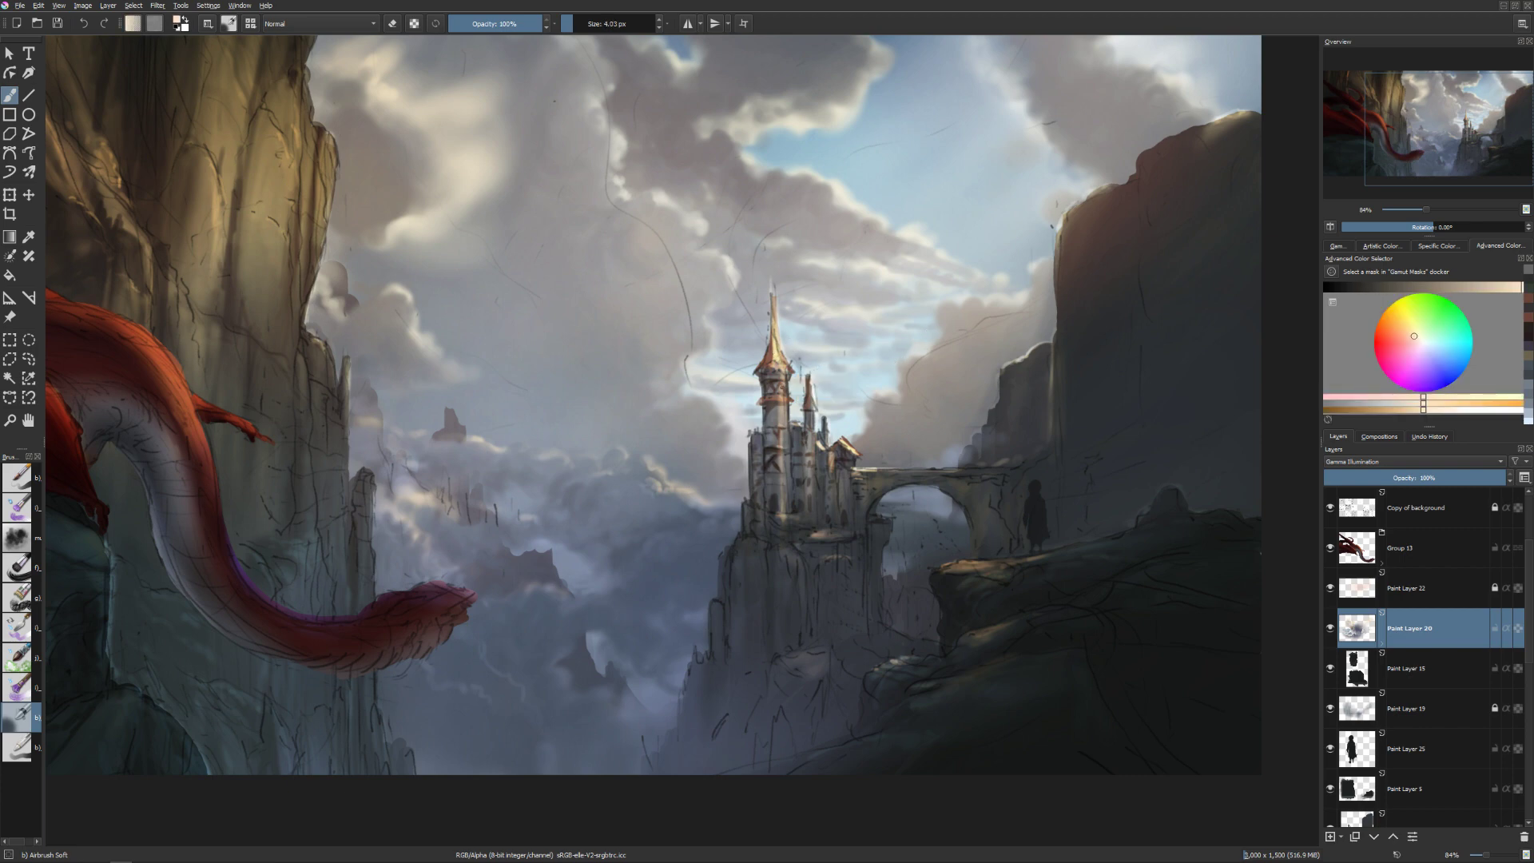
Erase along the tower's right edge and paint a small peach stroke on the tower.
{"action": "key", "text": "e"}
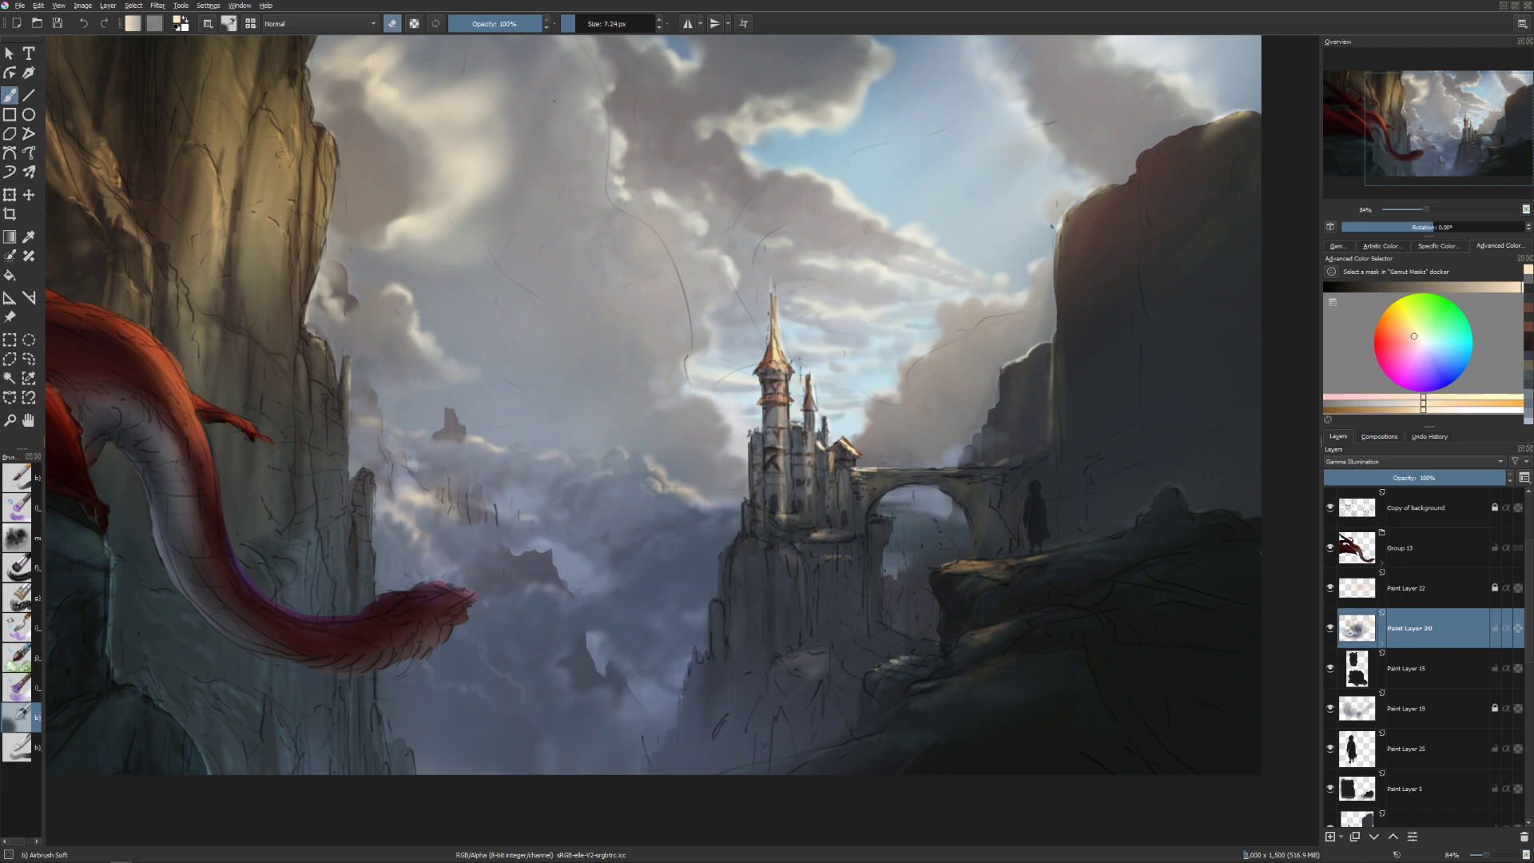
{"action": "left_click_drag", "start_coordinate": [772, 479], "coordinate": [783, 504]}
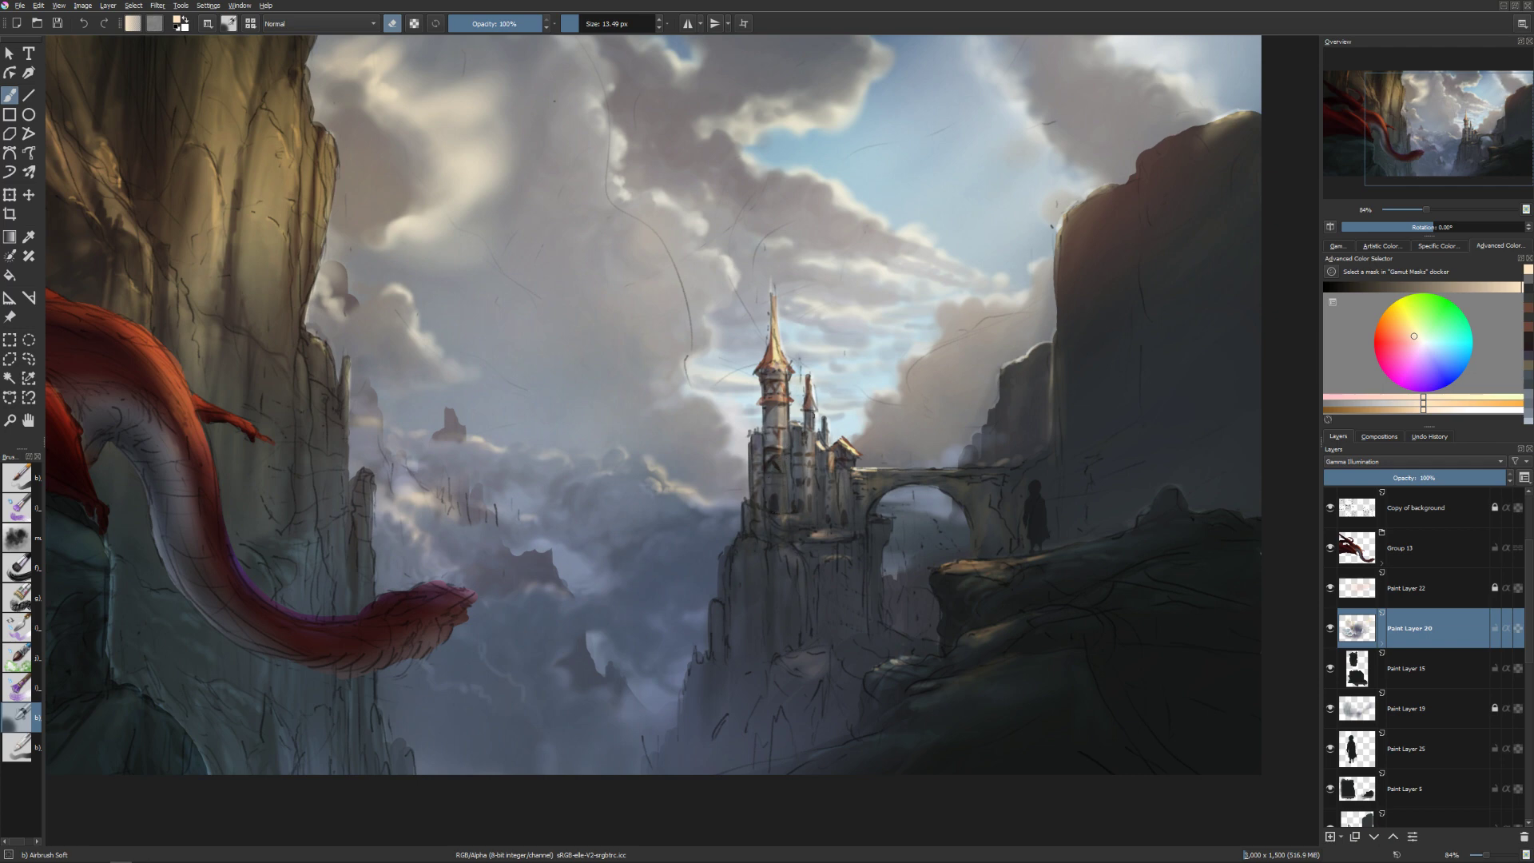
{"action": "left_click_drag", "start_coordinate": [772, 460], "coordinate": [761, 465]}
{"action": "key", "text": "bracketleft"}
{"action": "key", "text": "bracketleft"}
{"action": "key", "text": "e"}
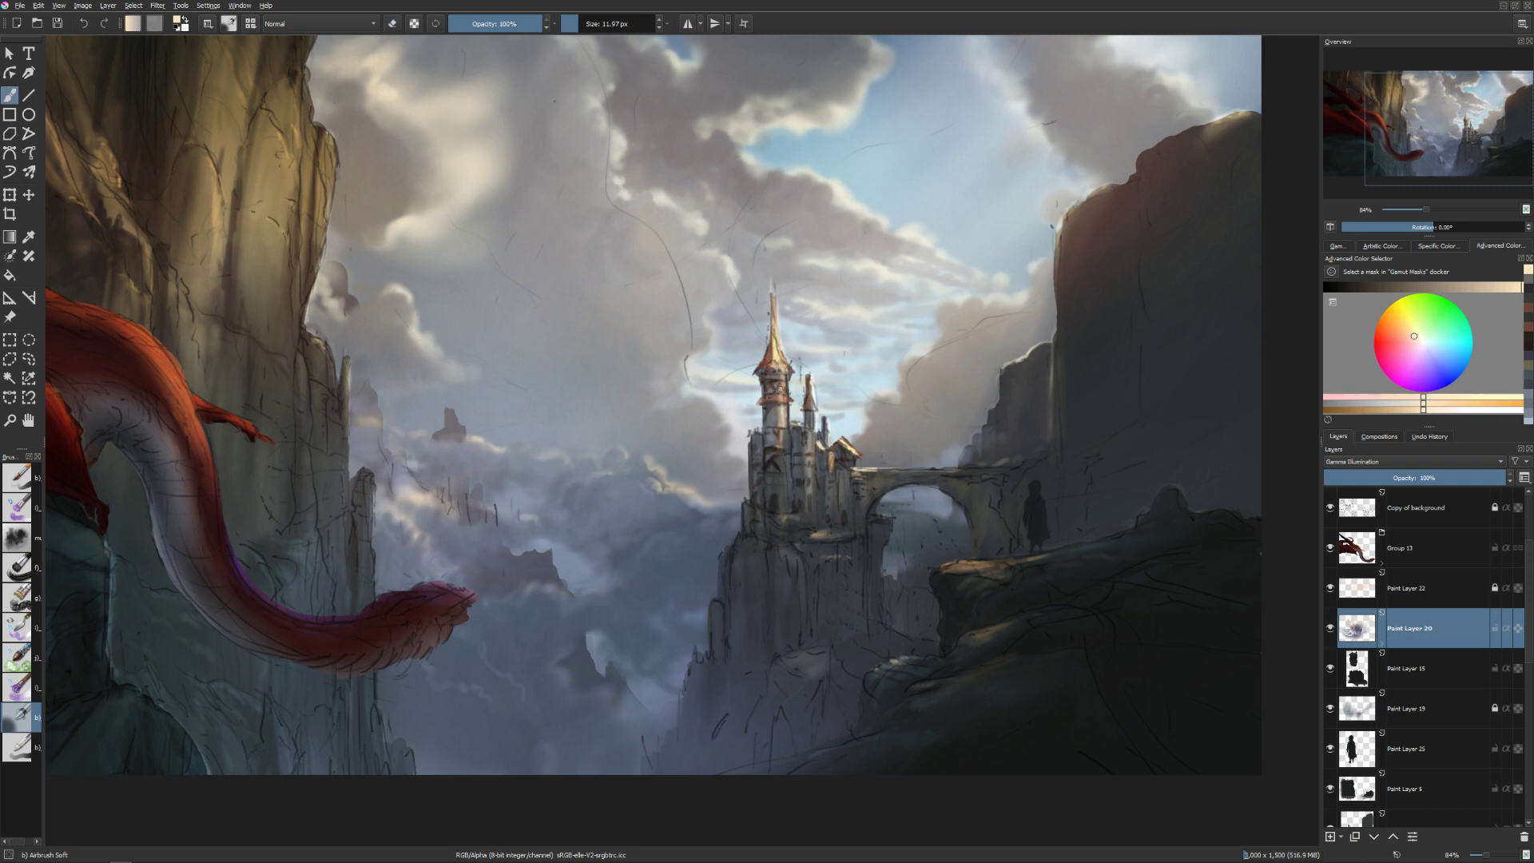
{"action": "left_click_drag", "start_coordinate": [780, 401], "coordinate": [780, 414]}
Alternate between eraser and paint modes, settling on a smaller brush.
{"action": "key", "text": "e"}
{"action": "key", "text": "e"}
{"action": "key", "text": "bracketleft"}
{"action": "key", "text": "e"}
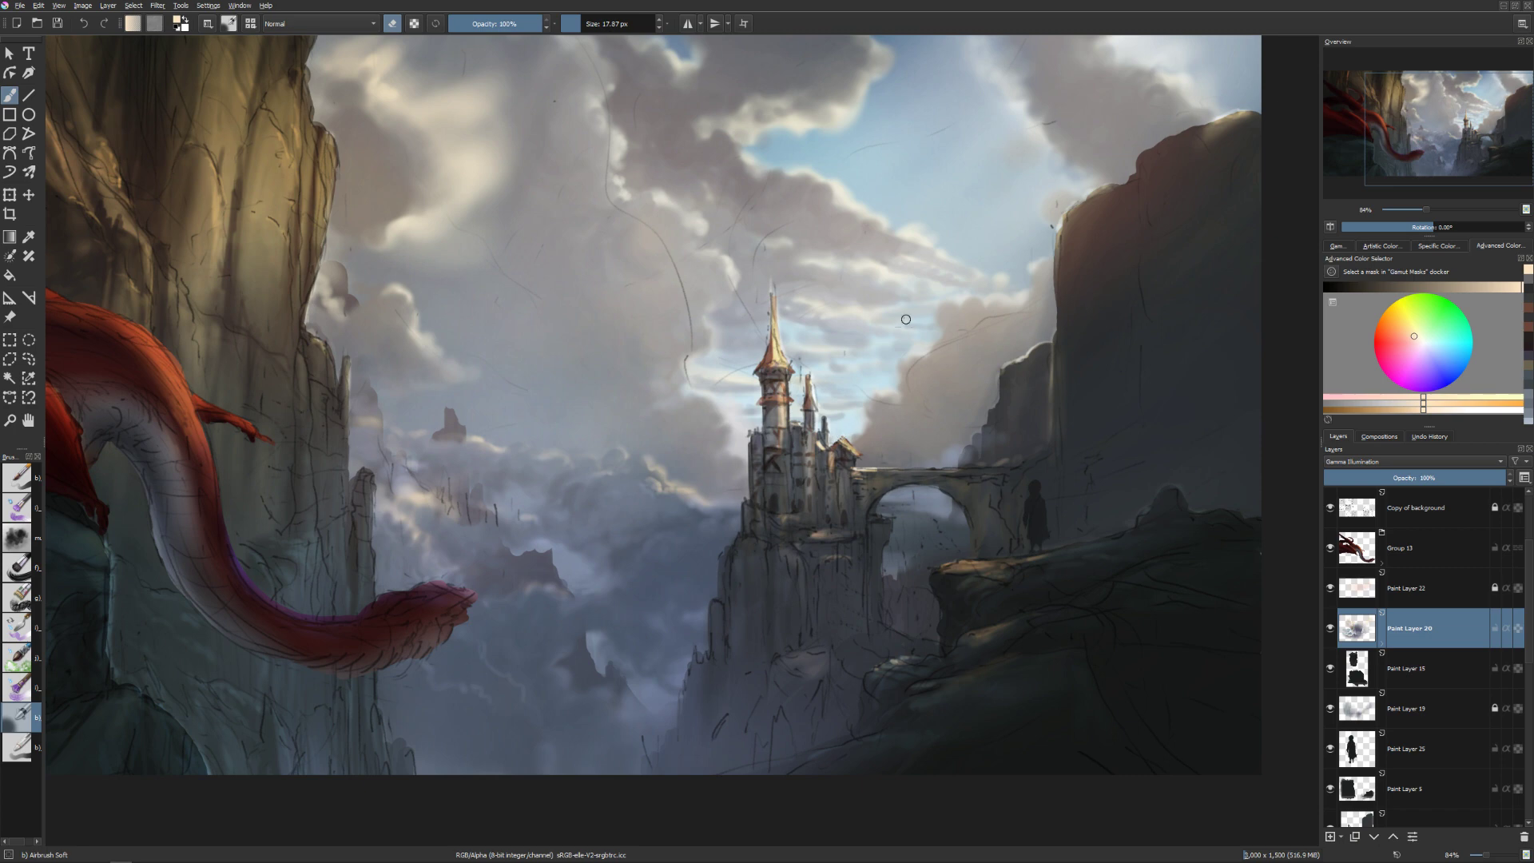
{"action": "key", "text": "e"}
{"action": "left_click_drag", "start_coordinate": [808, 436], "coordinate": [802, 435], "text": "shift"}
{"action": "key", "text": "bracketleft"}
{"action": "key", "text": "bracketleft"}
{"action": "key", "text": "e"}
{"action": "key", "text": "bracketright"}
{"action": "key", "text": "e"}
{"action": "key", "text": "bracketleft"}
{"action": "key", "text": "bracketleft"}
Paint a thin bright peach line up the castle tower.
{"action": "key", "text": "bracketright"}
{"action": "key", "text": "bracketright"}
{"action": "key", "text": "e"}
{"action": "key", "text": "e"}
{"action": "key", "text": "bracketleft"}
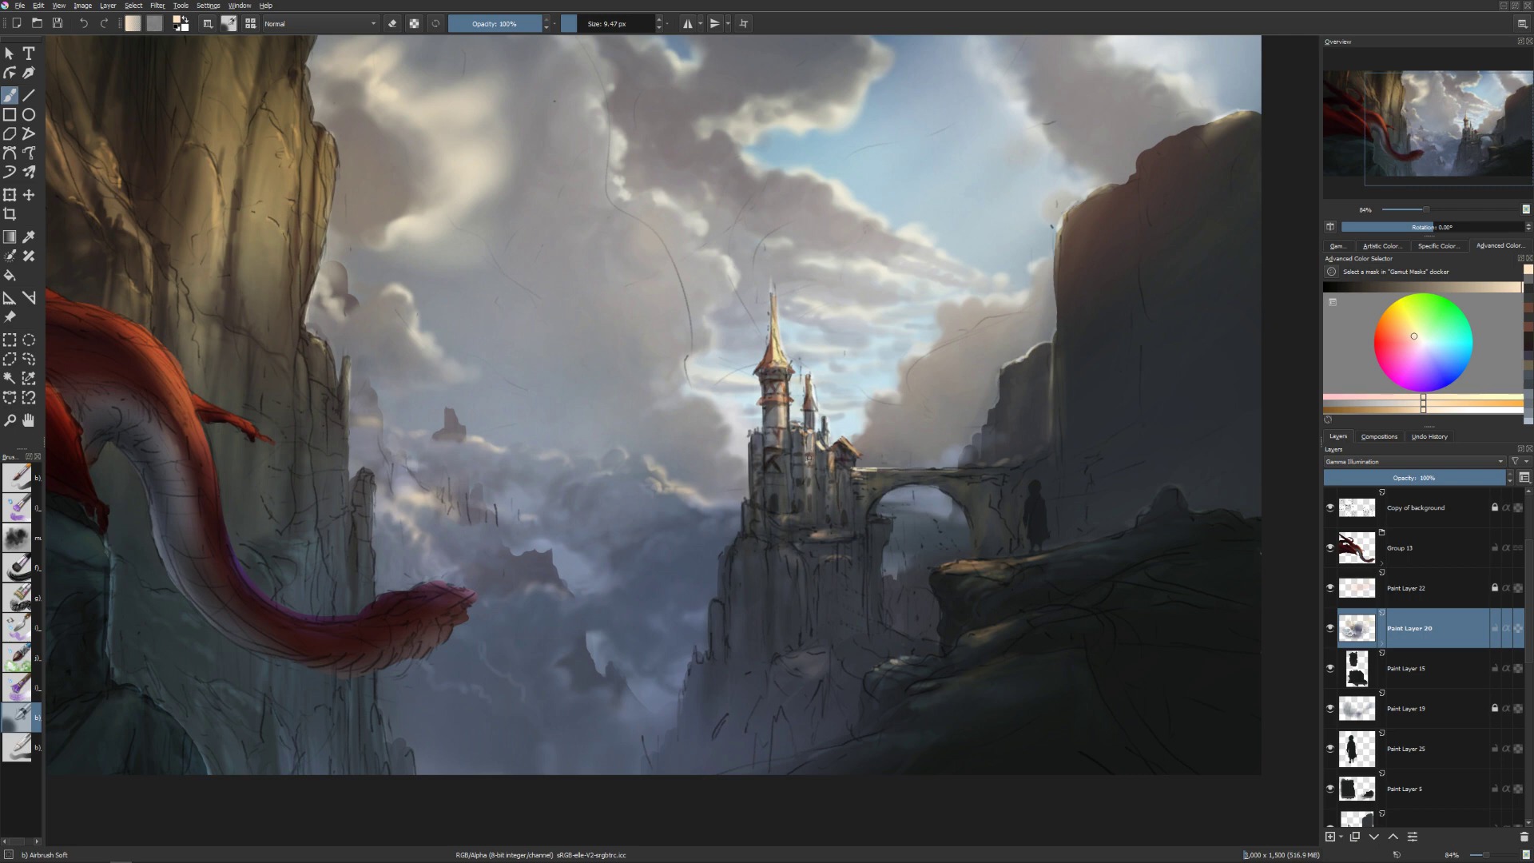
{"action": "mouse_move", "coordinate": [810, 482]}
{"action": "left_mouse_down"}
{"action": "mouse_move", "coordinate": [810, 446]}
{"action": "mouse_move", "coordinate": [809, 491]}
{"action": "mouse_move", "coordinate": [810, 467]}
{"action": "left_mouse_up"}
{"action": "key", "text": "e"}
{"action": "key", "text": "e"}
{"action": "key", "text": "bracketleft"}
{"action": "key", "text": "bracketleft"}
{"action": "key", "text": "e"}
{"action": "key", "text": "e"}
Make Paint Layer 10 active, hide the sketch line-art layer and save the painting.
{"action": "key", "text": "r"}
{"action": "left_click", "coordinate": [901, 602]}
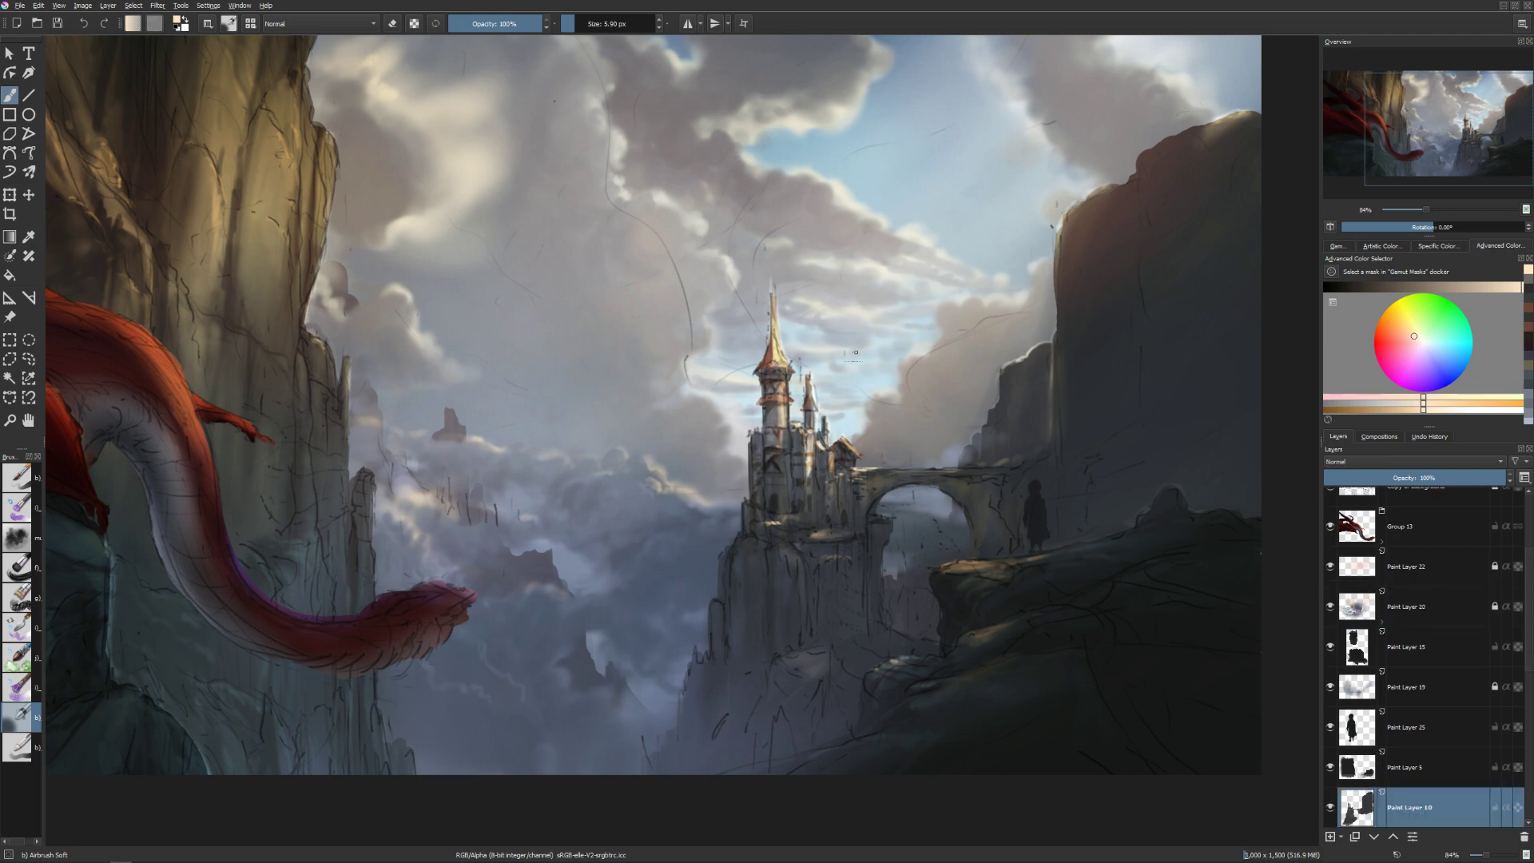
{"action": "key", "text": "e"}
{"action": "scroll", "coordinate": [1514, 620], "scroll_direction": "up", "scroll_amount": 3}
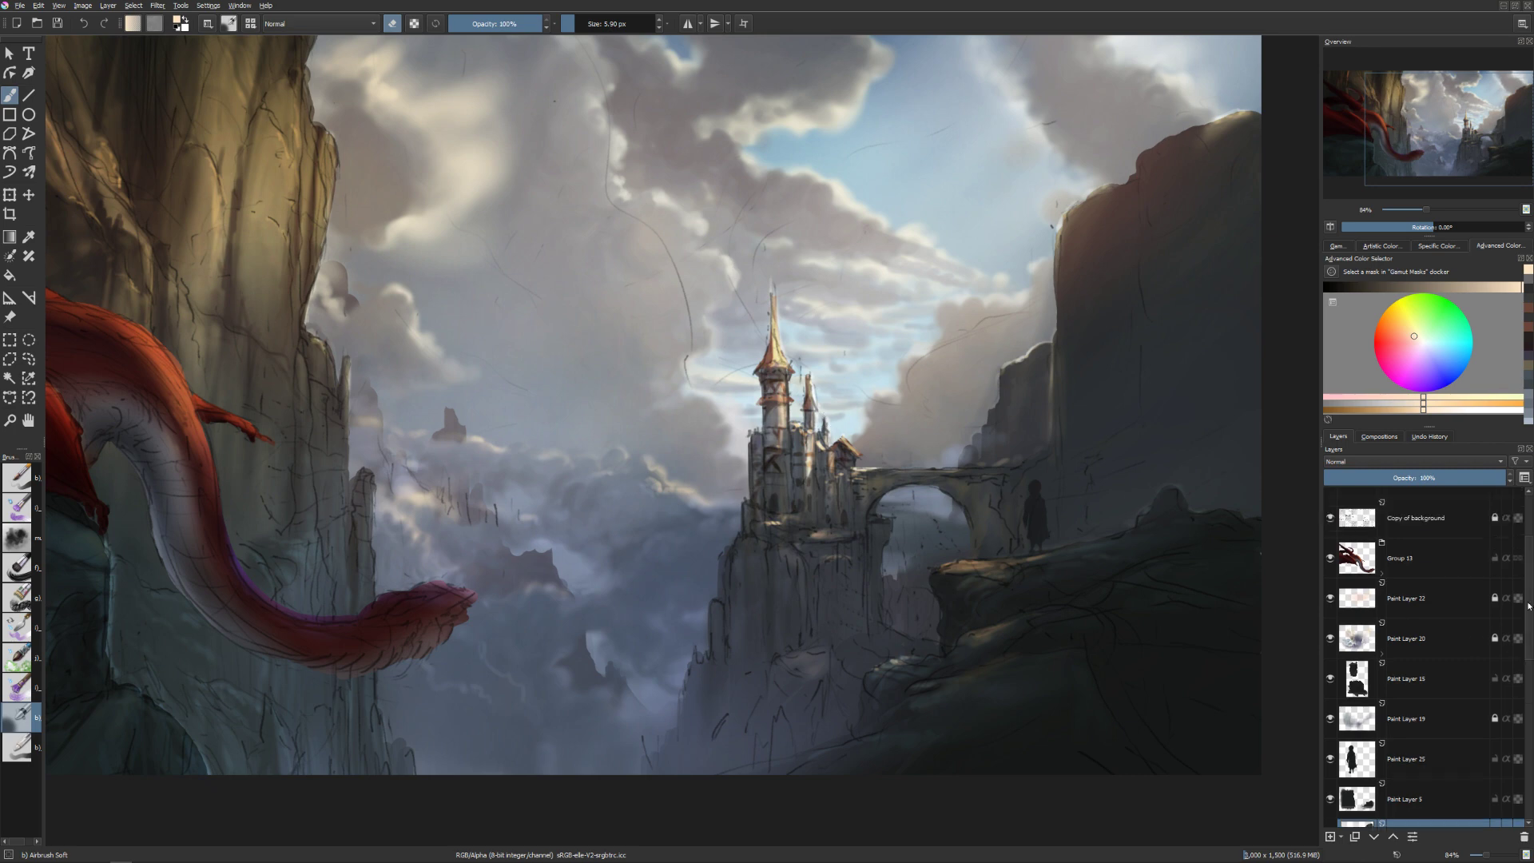
{"action": "left_click", "coordinate": [1330, 628]}
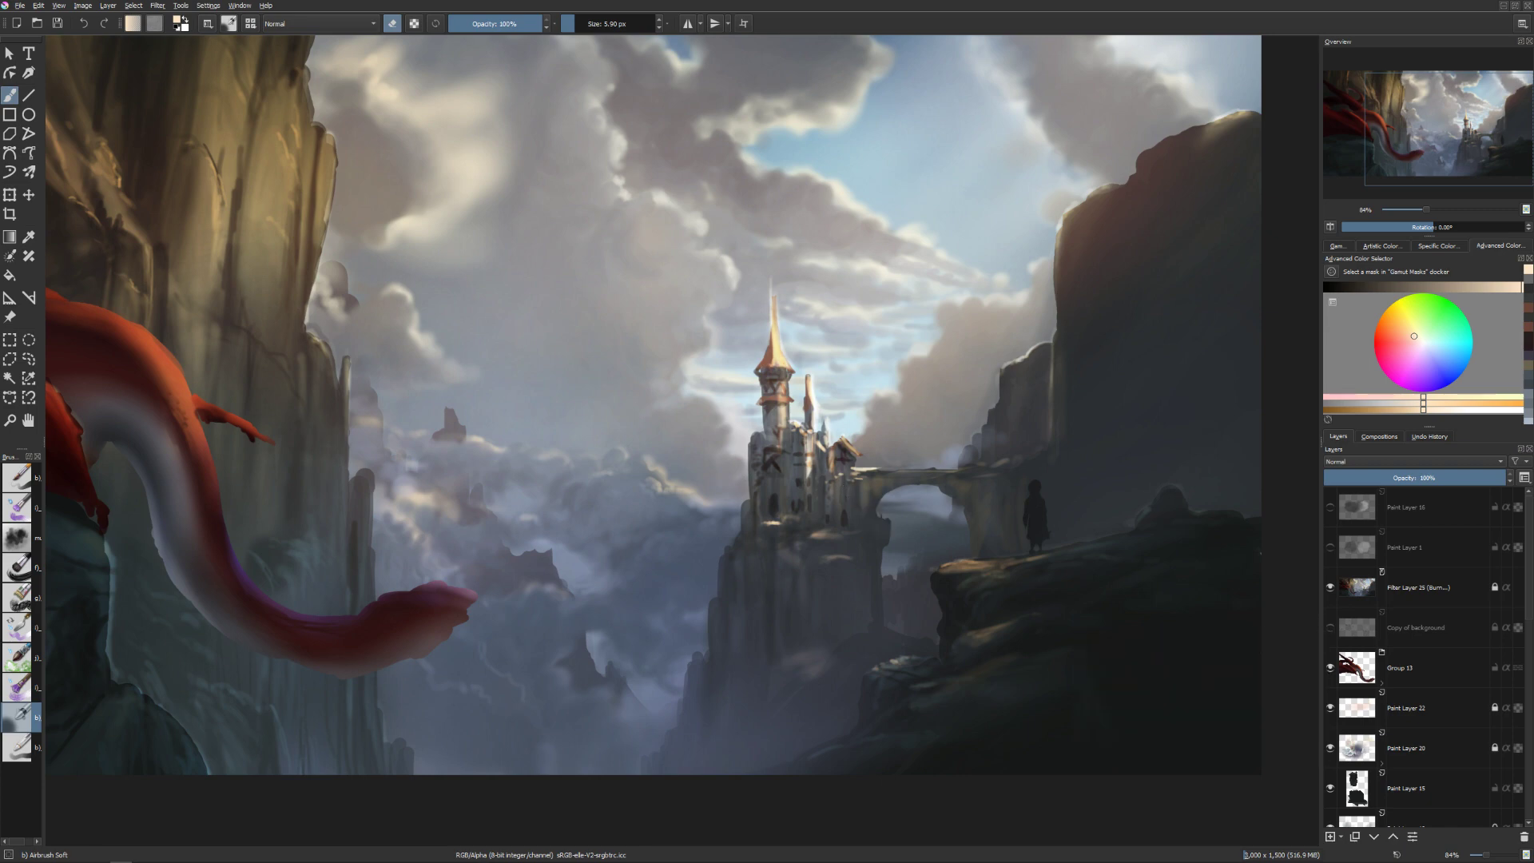
{"action": "key", "text": "ctrl+s"}
Recenter the whole painting and show the sketch layer again at 39% opacity.
{"action": "left_click_drag", "start_coordinate": [534, 678], "coordinate": [622, 683]}
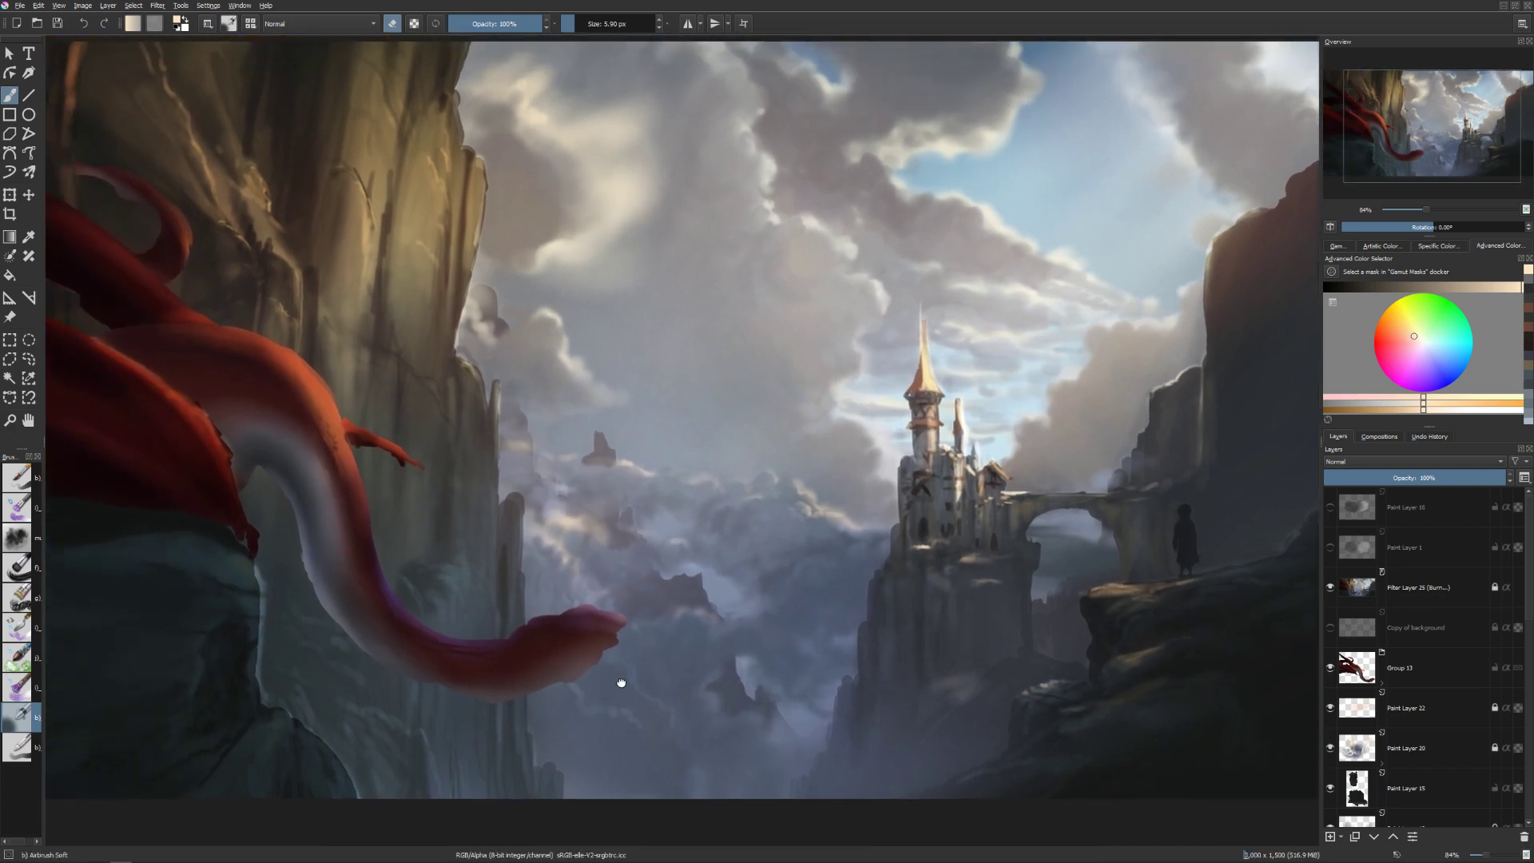
{"action": "scroll", "coordinate": [621, 682], "scroll_direction": "down", "scroll_amount": 2}
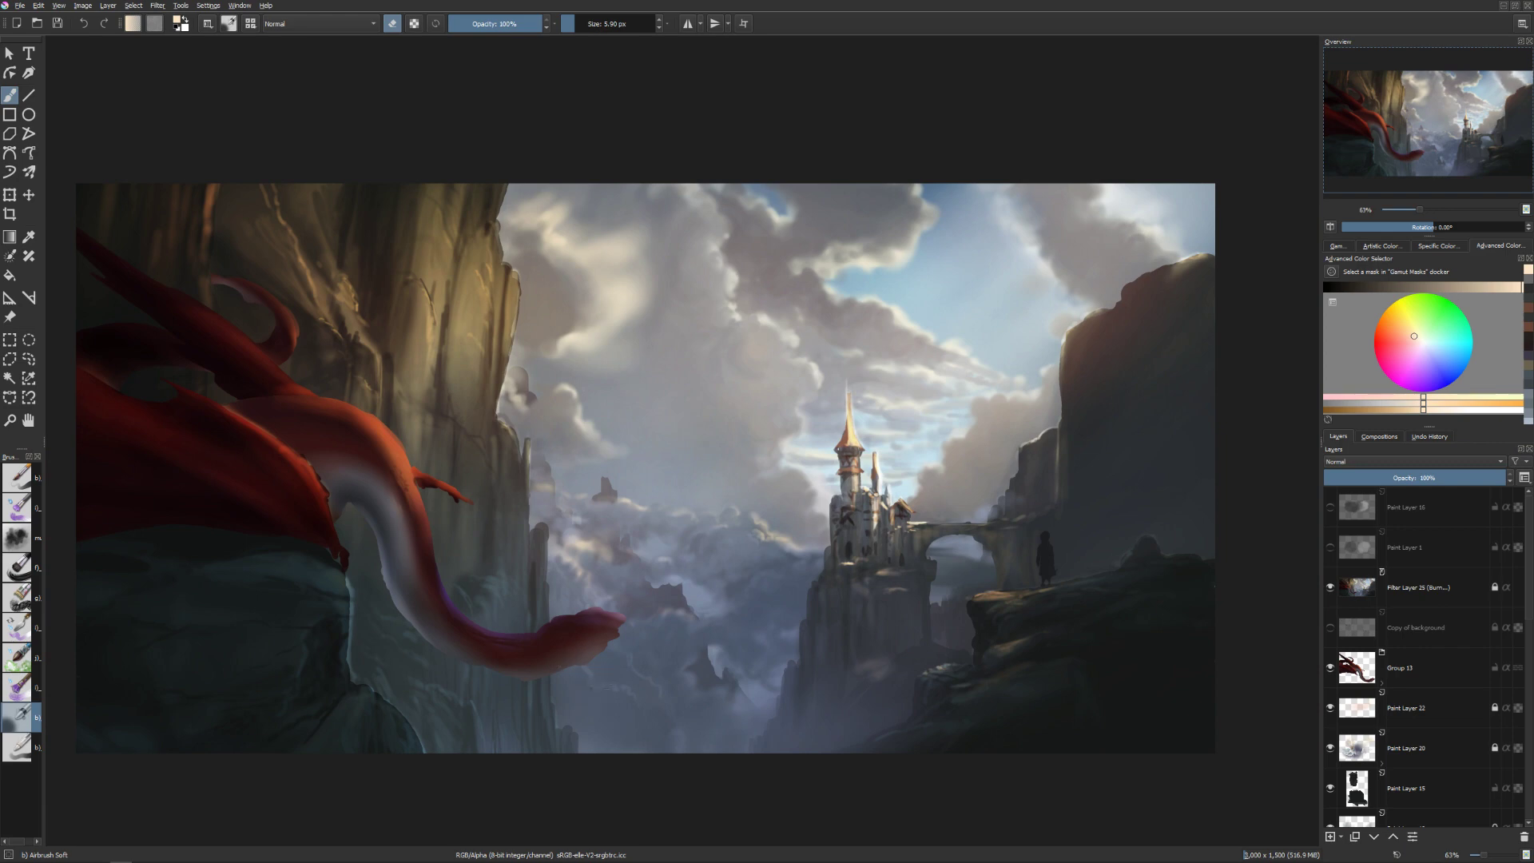
{"action": "left_click_drag", "start_coordinate": [565, 666], "coordinate": [606, 668]}
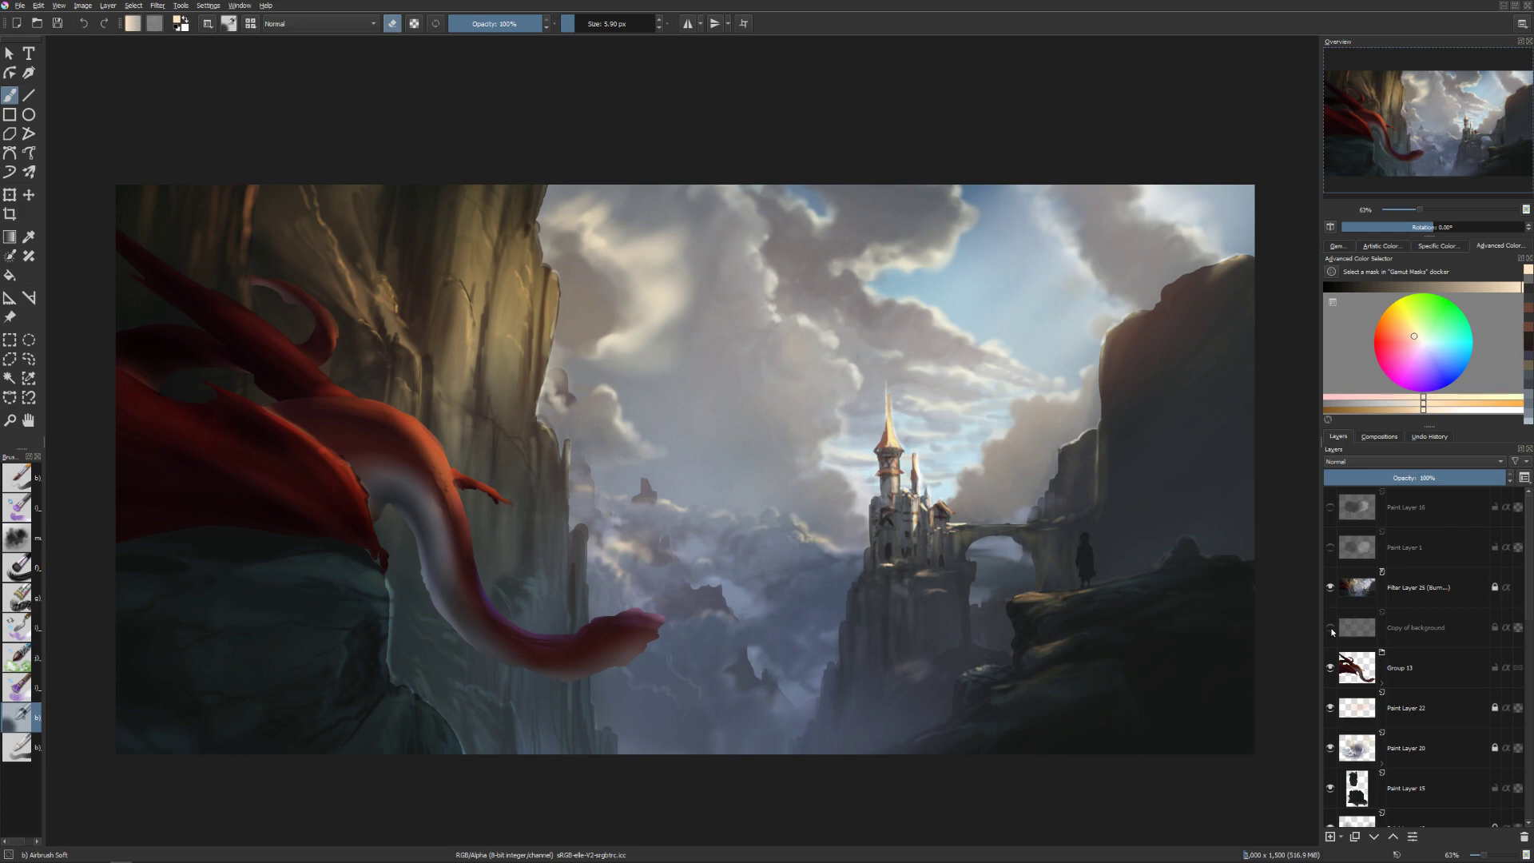
{"action": "mouse_move", "coordinate": [1332, 631]}
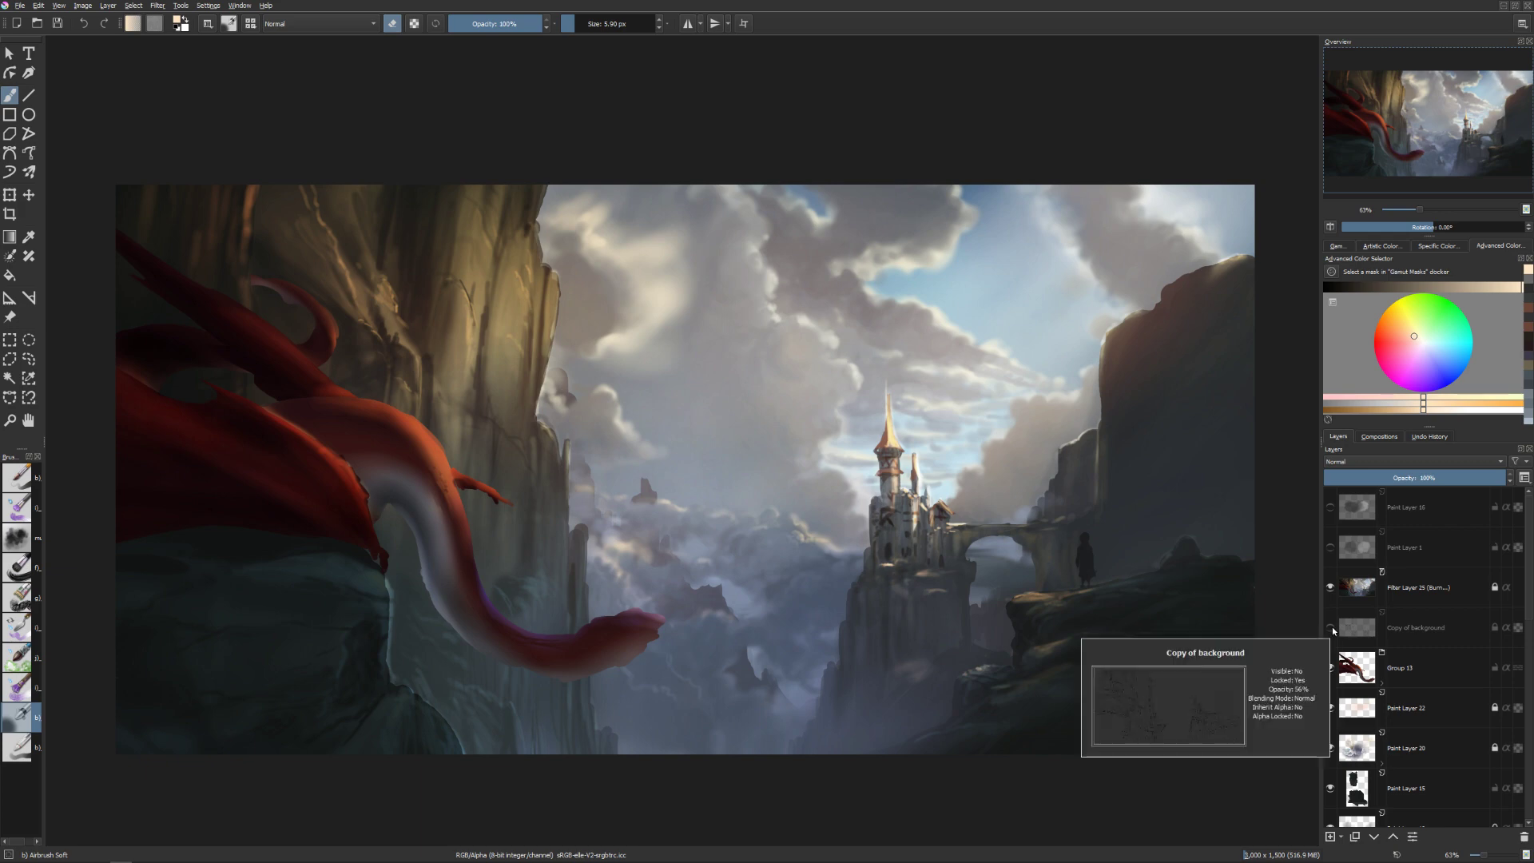
{"action": "left_click", "coordinate": [1332, 630]}
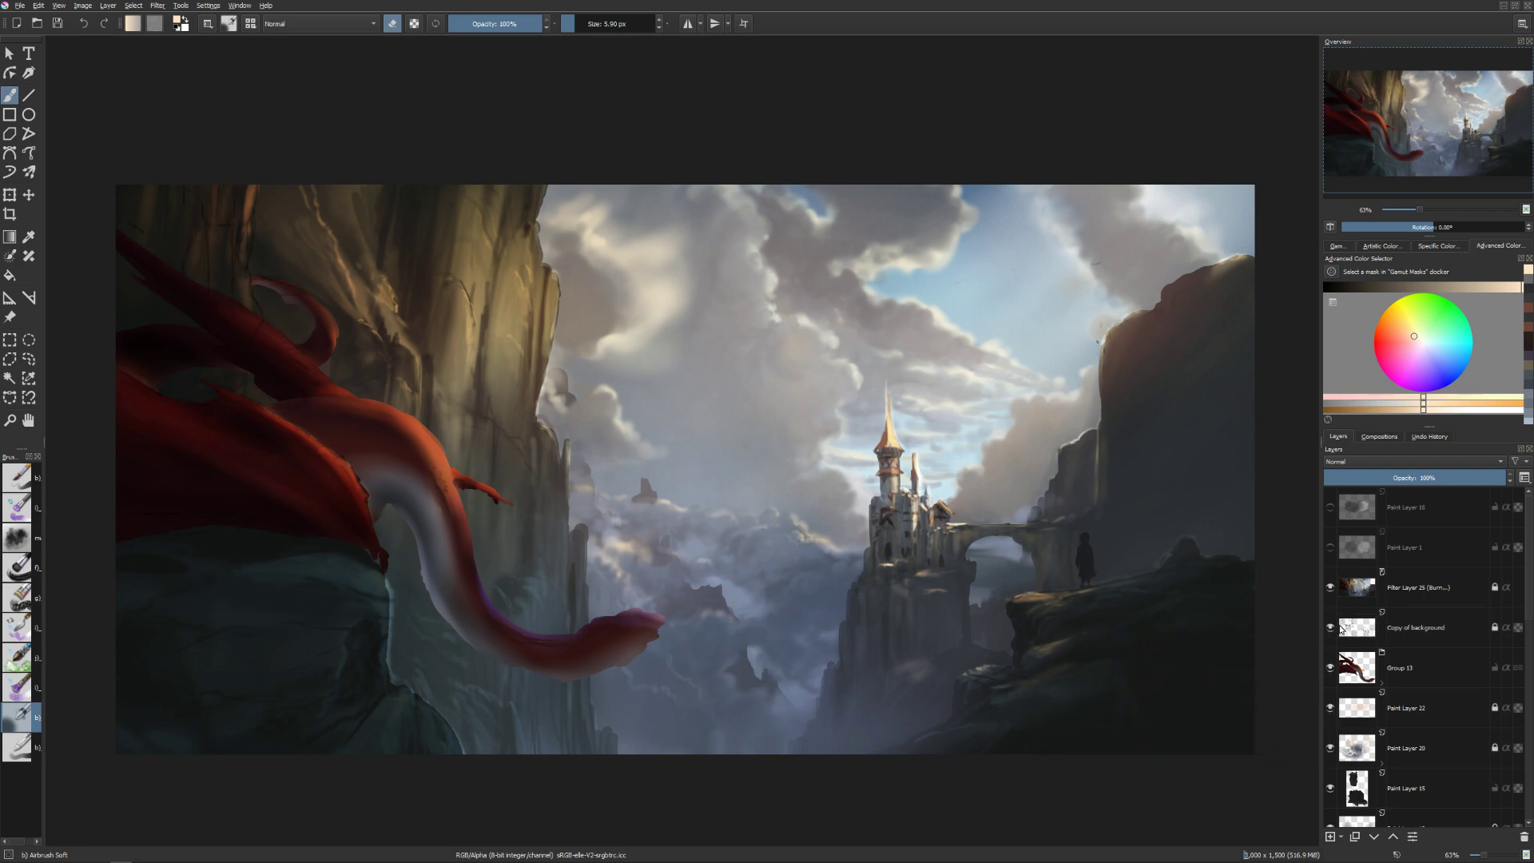
{"action": "left_click", "coordinate": [1357, 627]}
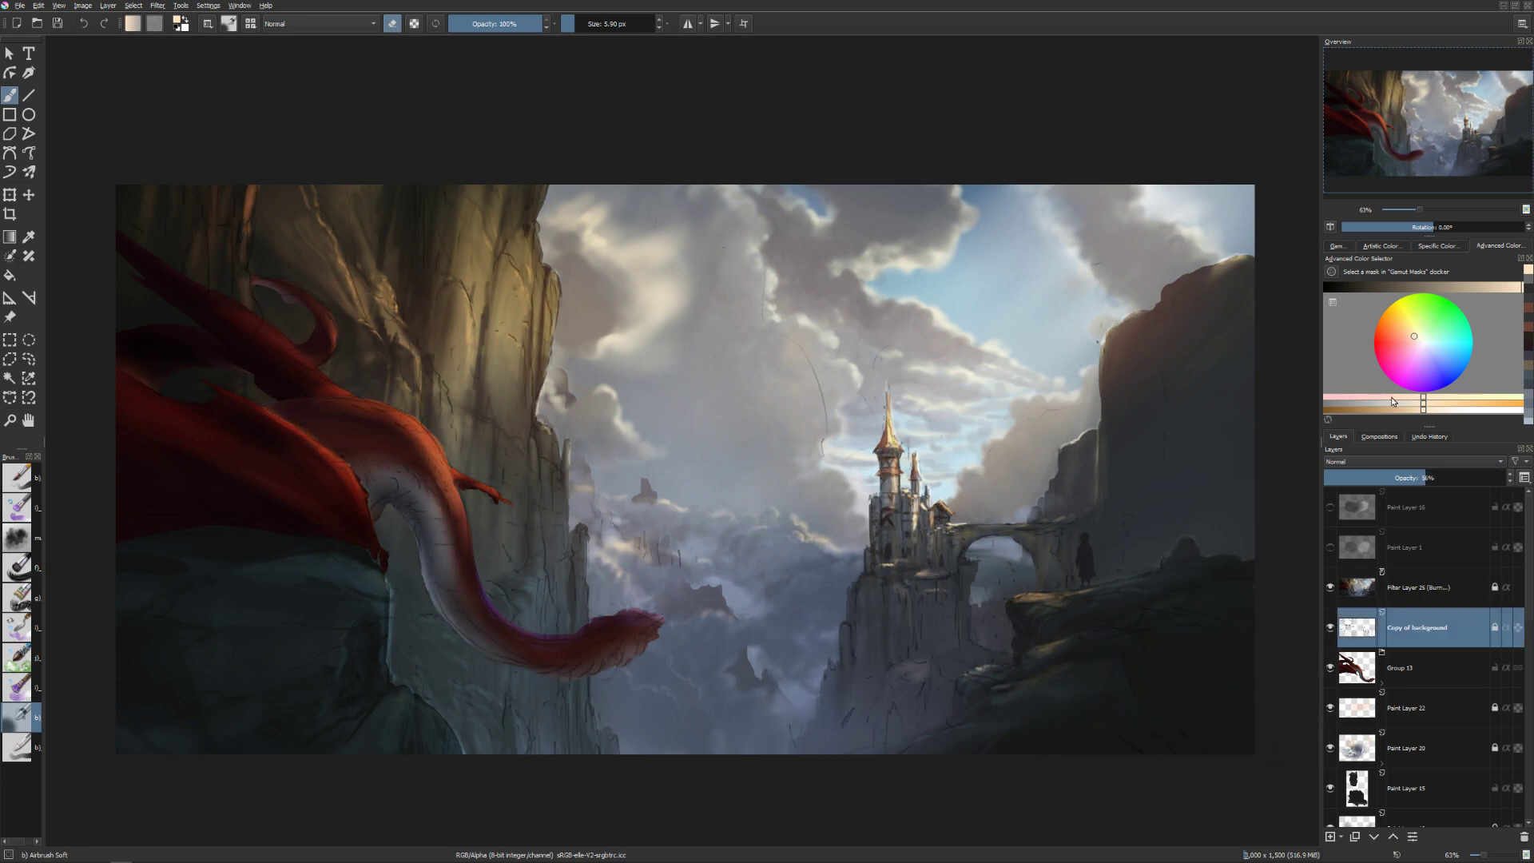
{"action": "left_click", "coordinate": [1394, 478]}
Move the small figure on Paint Layer 25 right and slightly up along the ledge.
{"action": "left_click_drag", "start_coordinate": [1529, 594], "coordinate": [1529, 659]}
{"action": "left_click", "coordinate": [1363, 697]}
{"action": "key", "text": "t"}
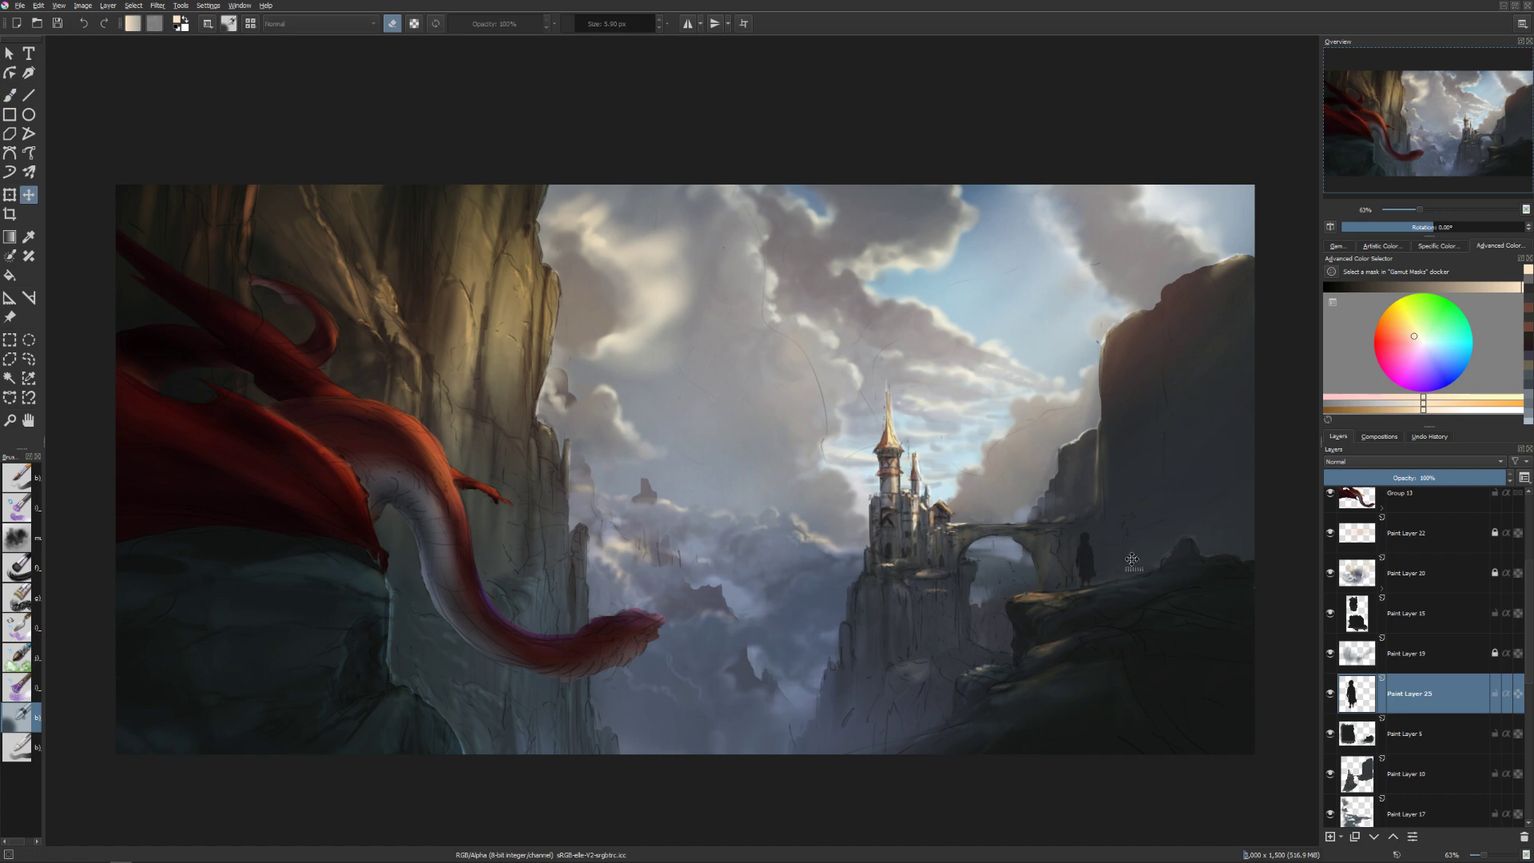
{"action": "left_click_drag", "start_coordinate": [1150, 559], "coordinate": [1187, 557]}
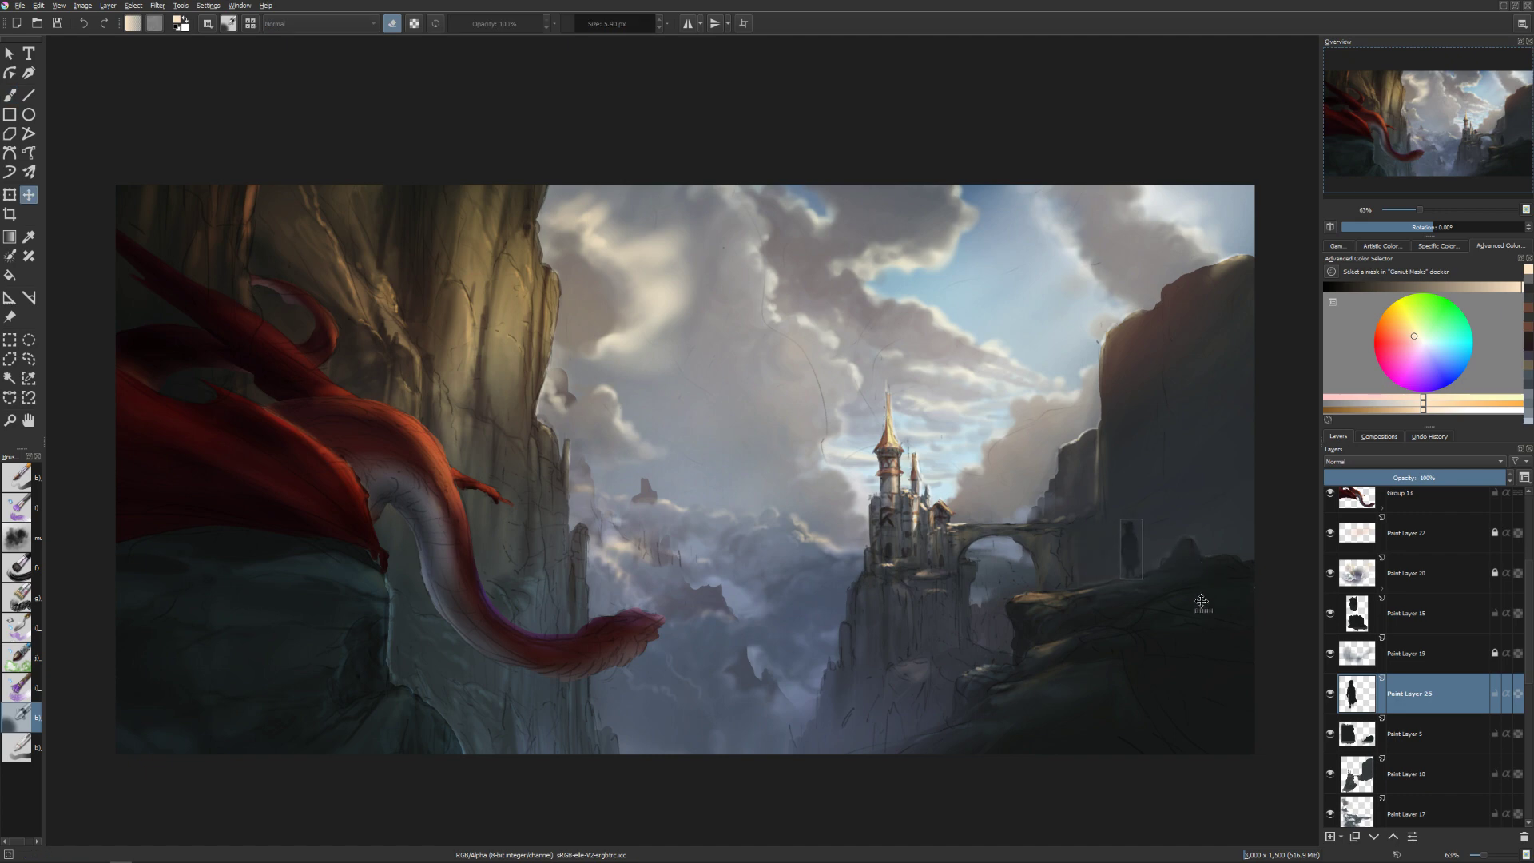
{"action": "key", "text": "b"}
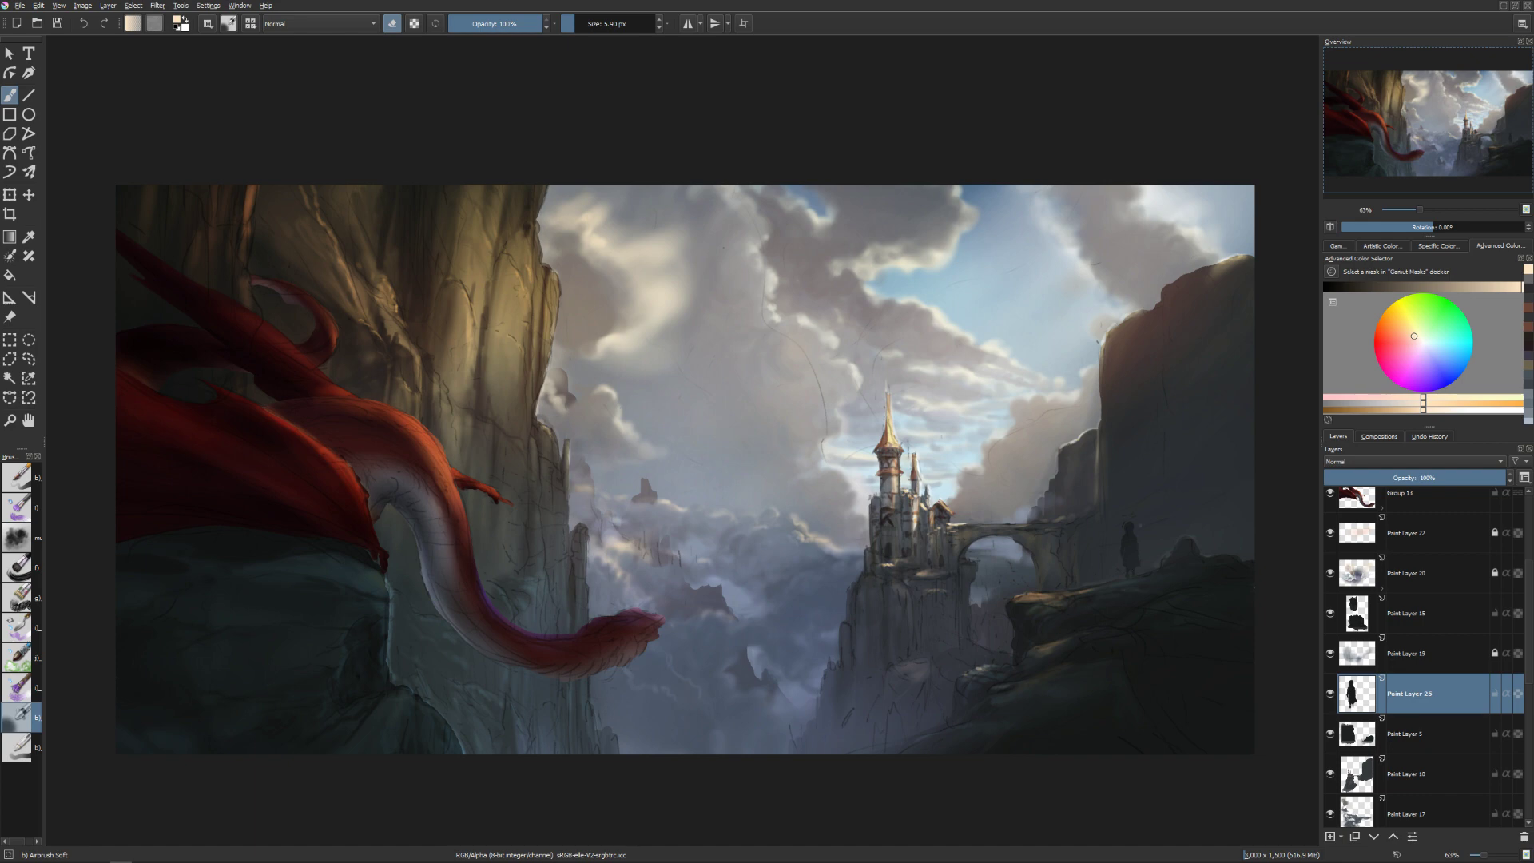
On Paint Layer 10, paint the dark grey-green cliff with a roughly 28 px airbrush.
{"action": "key", "text": "r"}
{"action": "left_click", "coordinate": [1202, 490]}
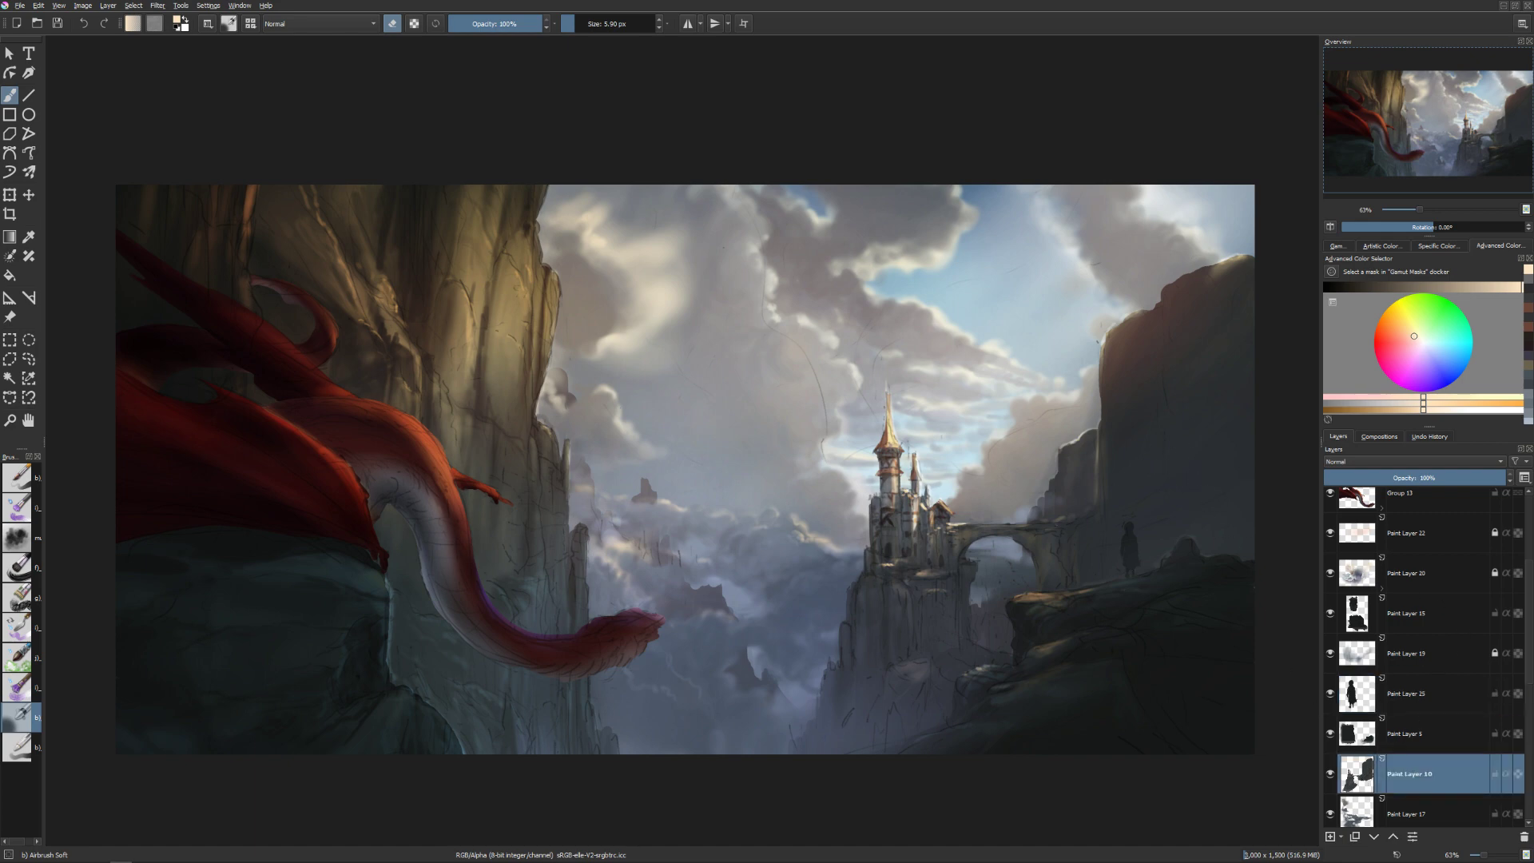
{"action": "left_click", "coordinate": [1055, 543], "text": "ctrl"}
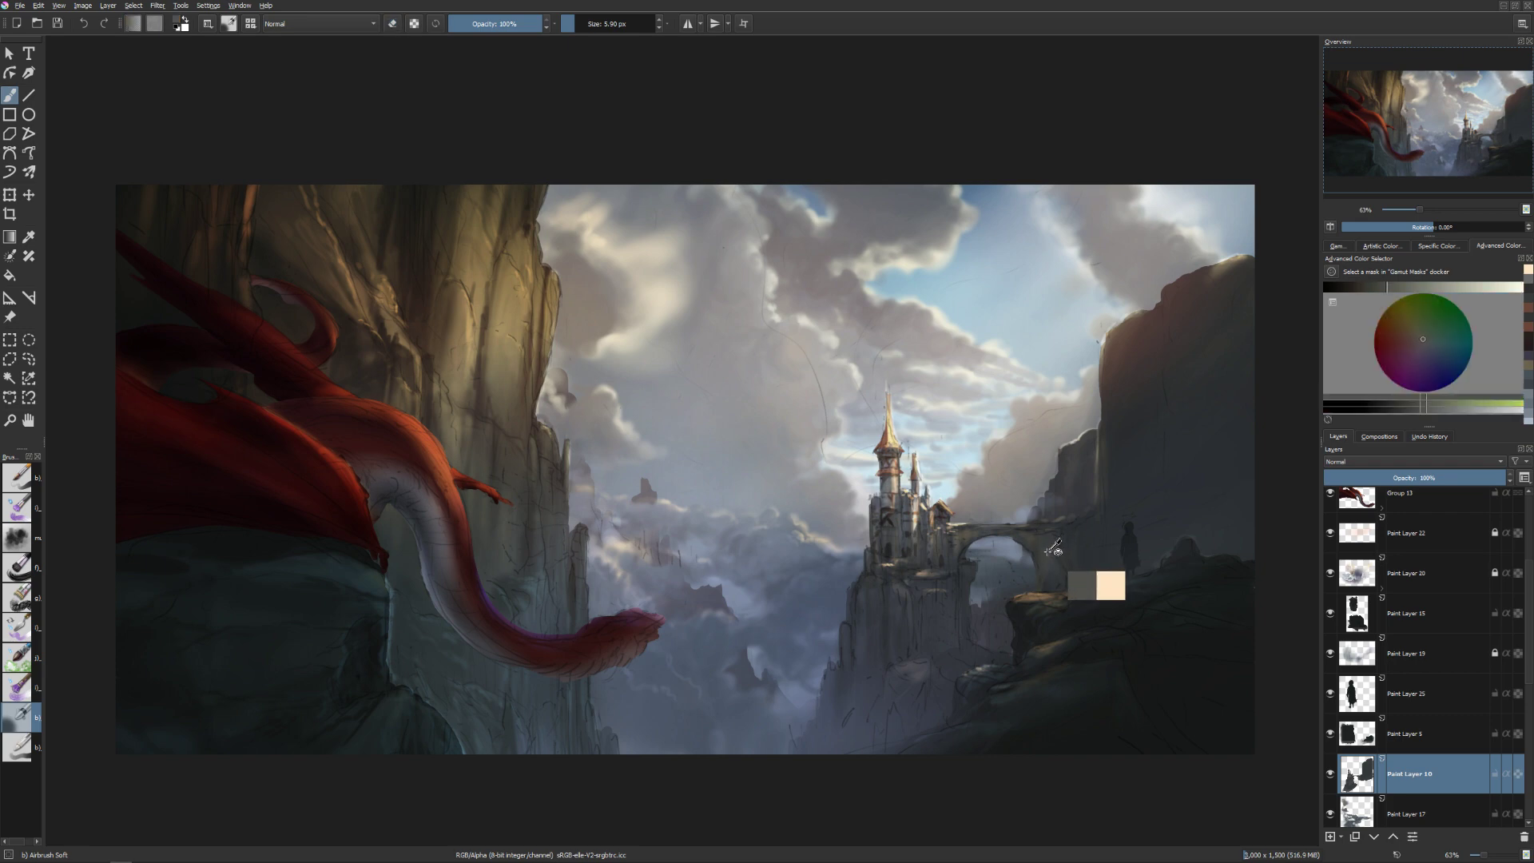
{"action": "mouse_move", "coordinate": [1174, 424]}
{"action": "left_mouse_down", "text": "shift"}
{"action": "mouse_move", "coordinate": [1142, 348]}
{"action": "mouse_move", "coordinate": [1148, 458]}
{"action": "mouse_move", "coordinate": [1145, 389]}
{"action": "mouse_move", "coordinate": [1151, 421]}
{"action": "left_mouse_up", "text": "shift"}
{"action": "key", "text": "bracketleft"}
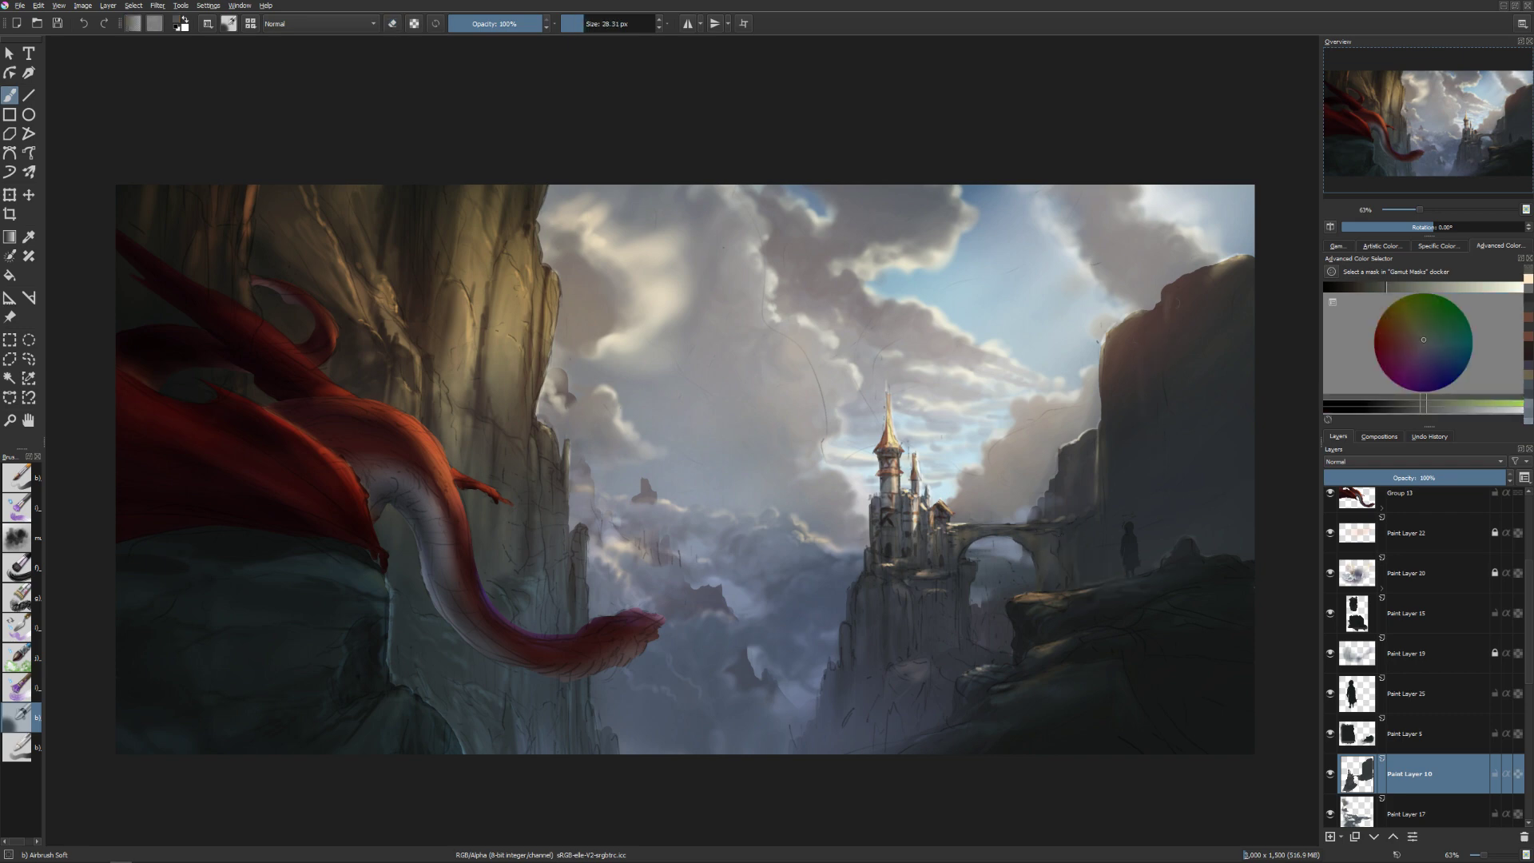
{"action": "left_click_drag", "start_coordinate": [1198, 449], "coordinate": [1179, 437], "text": "shift"}
Sample a brighter blue-grey from the cliff and lock Paint Layer 10's transparency.
{"action": "key", "text": "e"}
{"action": "key", "text": "e"}
{"action": "left_click", "coordinate": [1088, 545], "text": "ctrl"}
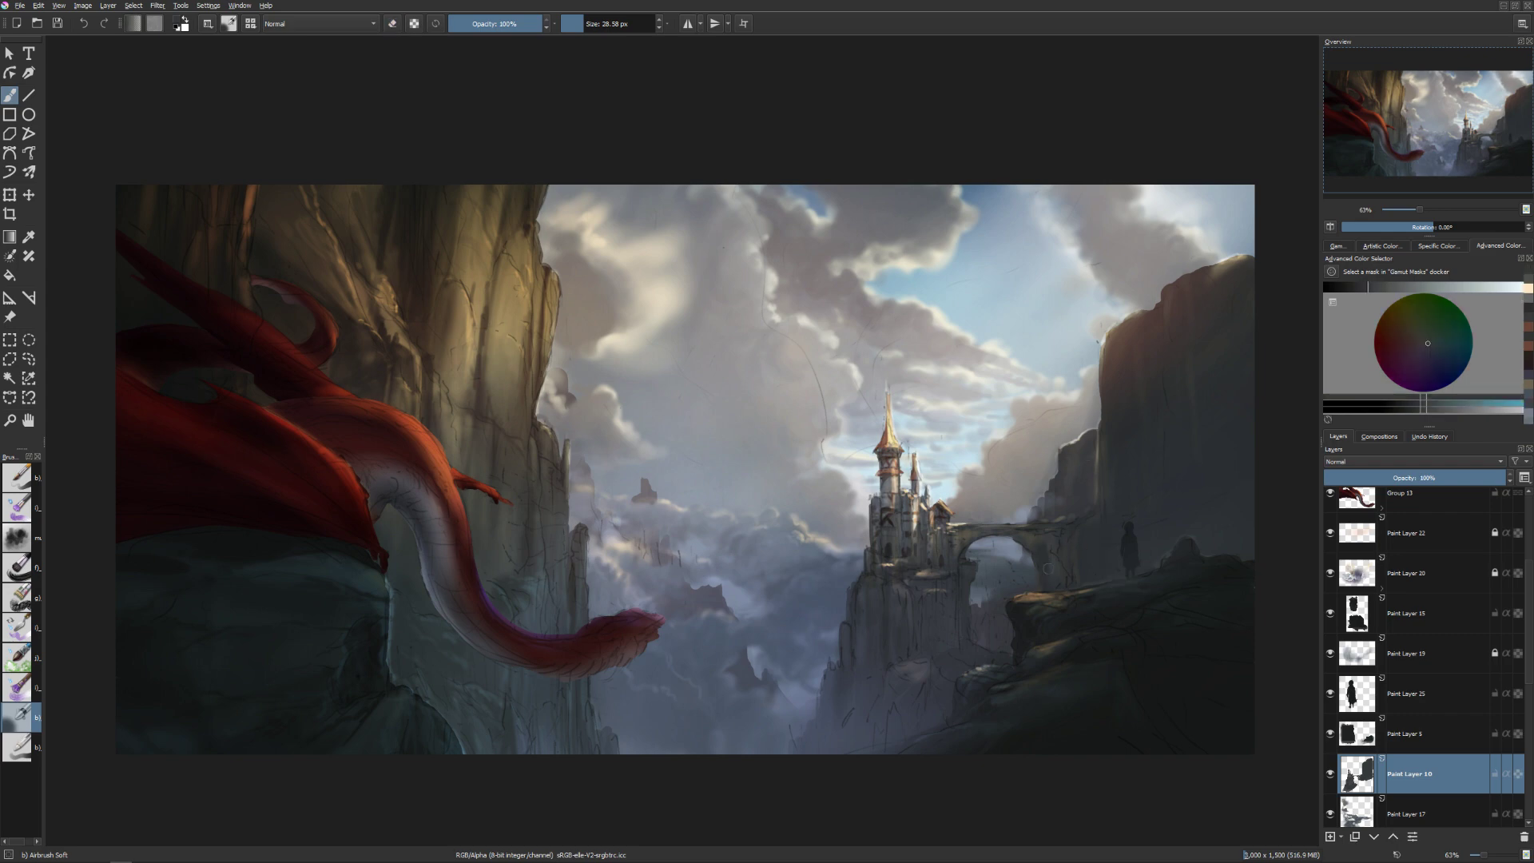
{"action": "key", "text": "bracketleft"}
{"action": "left_click", "coordinate": [1414, 289]}
{"action": "key", "text": "bracketleft"}
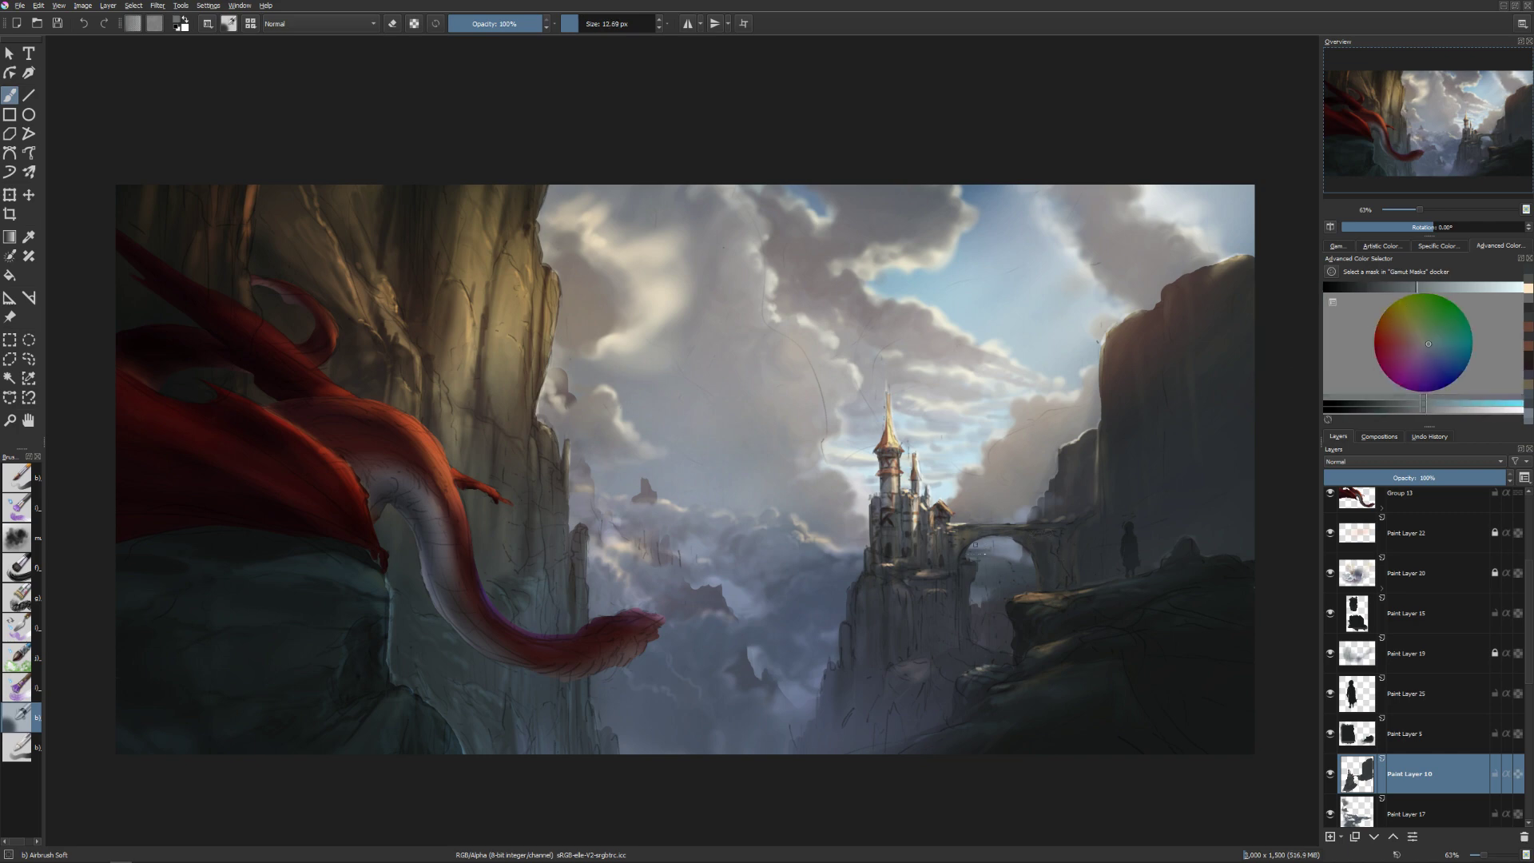
{"action": "left_click", "coordinate": [1519, 773]}
{"action": "scroll", "coordinate": [1024, 546], "scroll_direction": "up", "scroll_amount": 2}
Zoom in on the castle and add near-black strokes to the tower with a 7 px brush.
{"action": "key", "text": "bracketleft"}
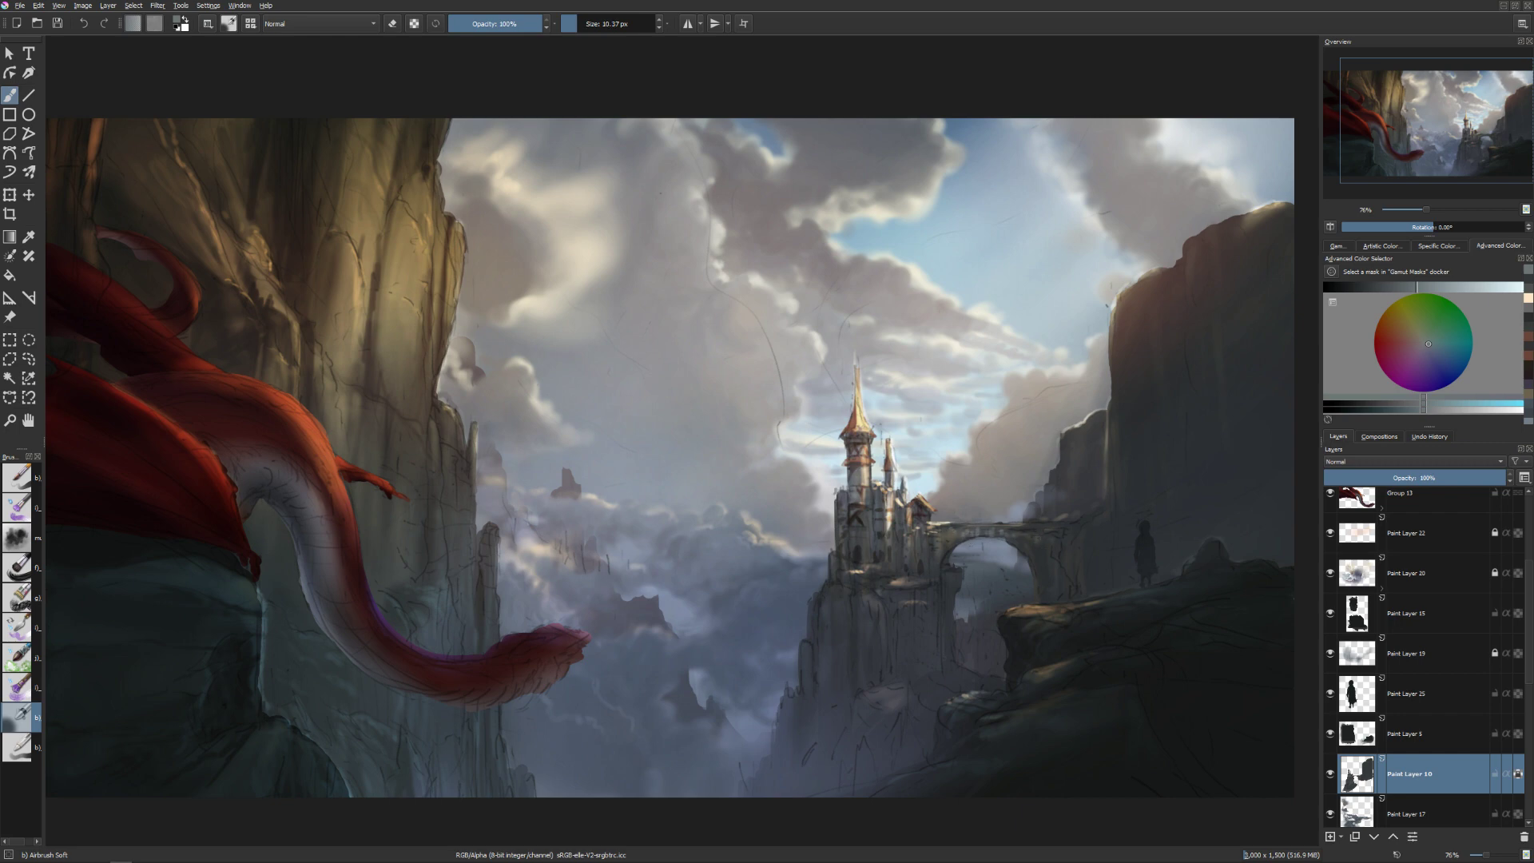
{"action": "mouse_move", "coordinate": [577, 24]}
{"action": "left_mouse_down"}
{"action": "mouse_move", "coordinate": [562, 24]}
{"action": "mouse_move", "coordinate": [575, 24]}
{"action": "left_mouse_up"}
{"action": "left_click_drag", "start_coordinate": [575, 23], "coordinate": [578, 23]}
{"action": "scroll", "coordinate": [902, 523], "scroll_direction": "up", "scroll_amount": 1}
{"action": "left_click", "coordinate": [876, 557], "text": "ctrl"}
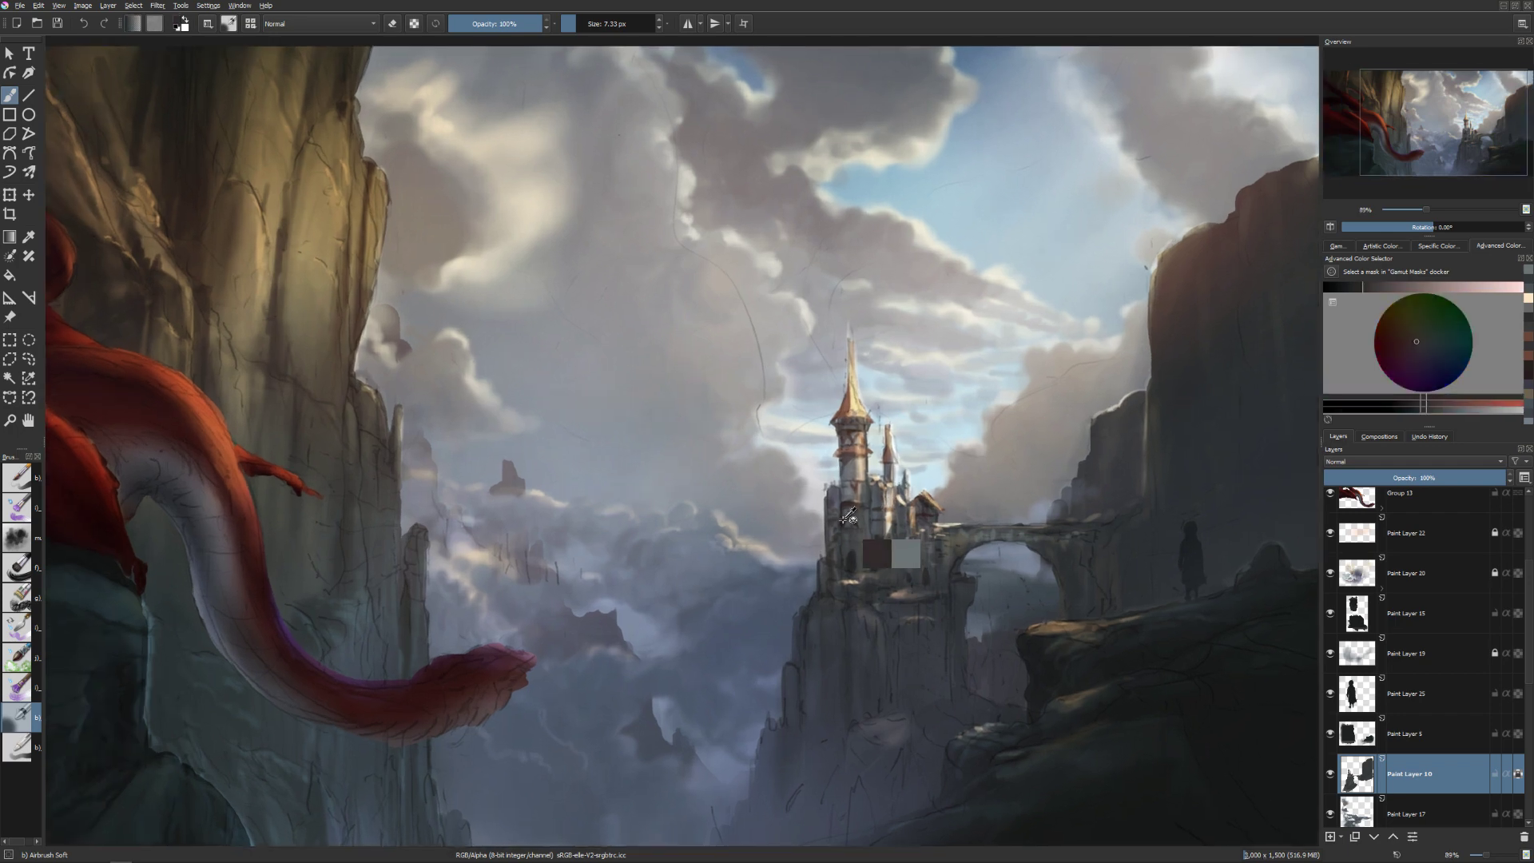
{"action": "left_click_drag", "start_coordinate": [843, 511], "coordinate": [858, 524]}
{"action": "left_click_drag", "start_coordinate": [854, 521], "coordinate": [851, 521], "text": "shift"}
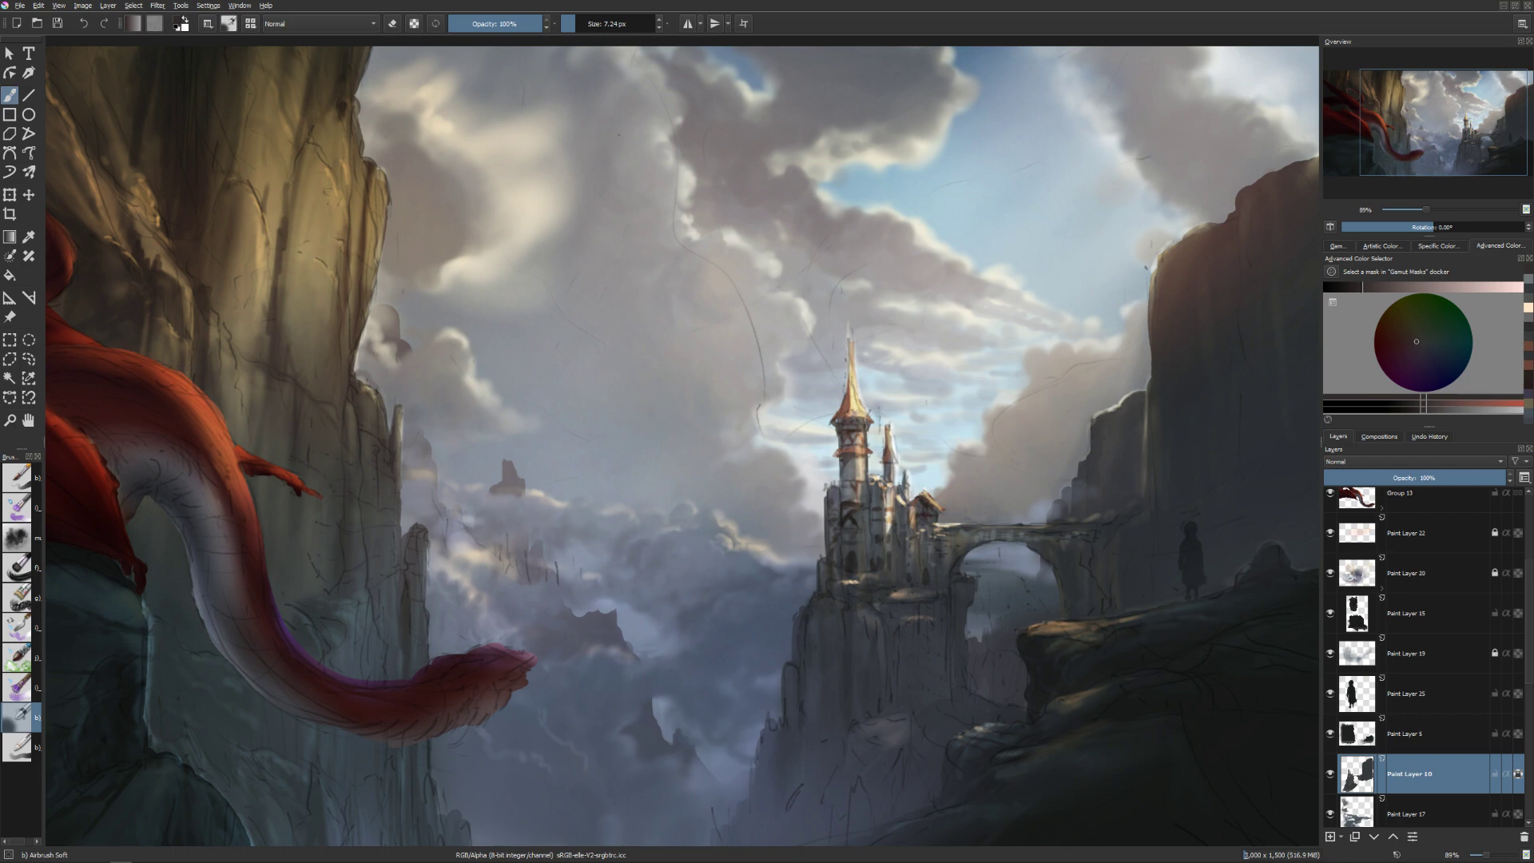
Add lighter grey and reddish-brown touches near the castle doorway with a ~10 px brush.
{"action": "left_click", "coordinate": [860, 555], "text": "ctrl"}
{"action": "left_click_drag", "start_coordinate": [851, 554], "coordinate": [851, 562]}
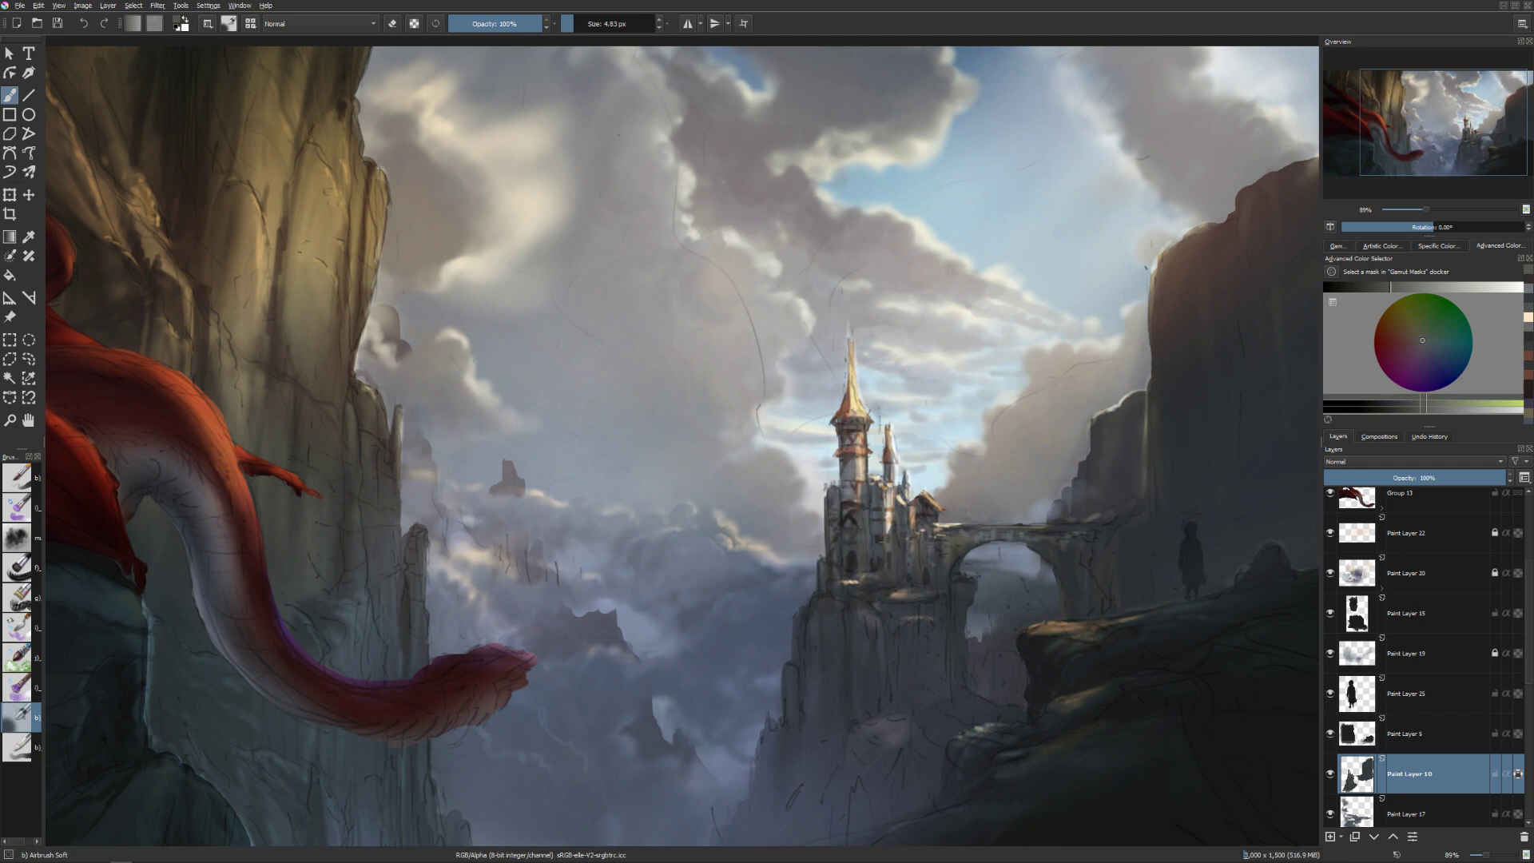
{"action": "left_click", "coordinate": [1408, 339]}
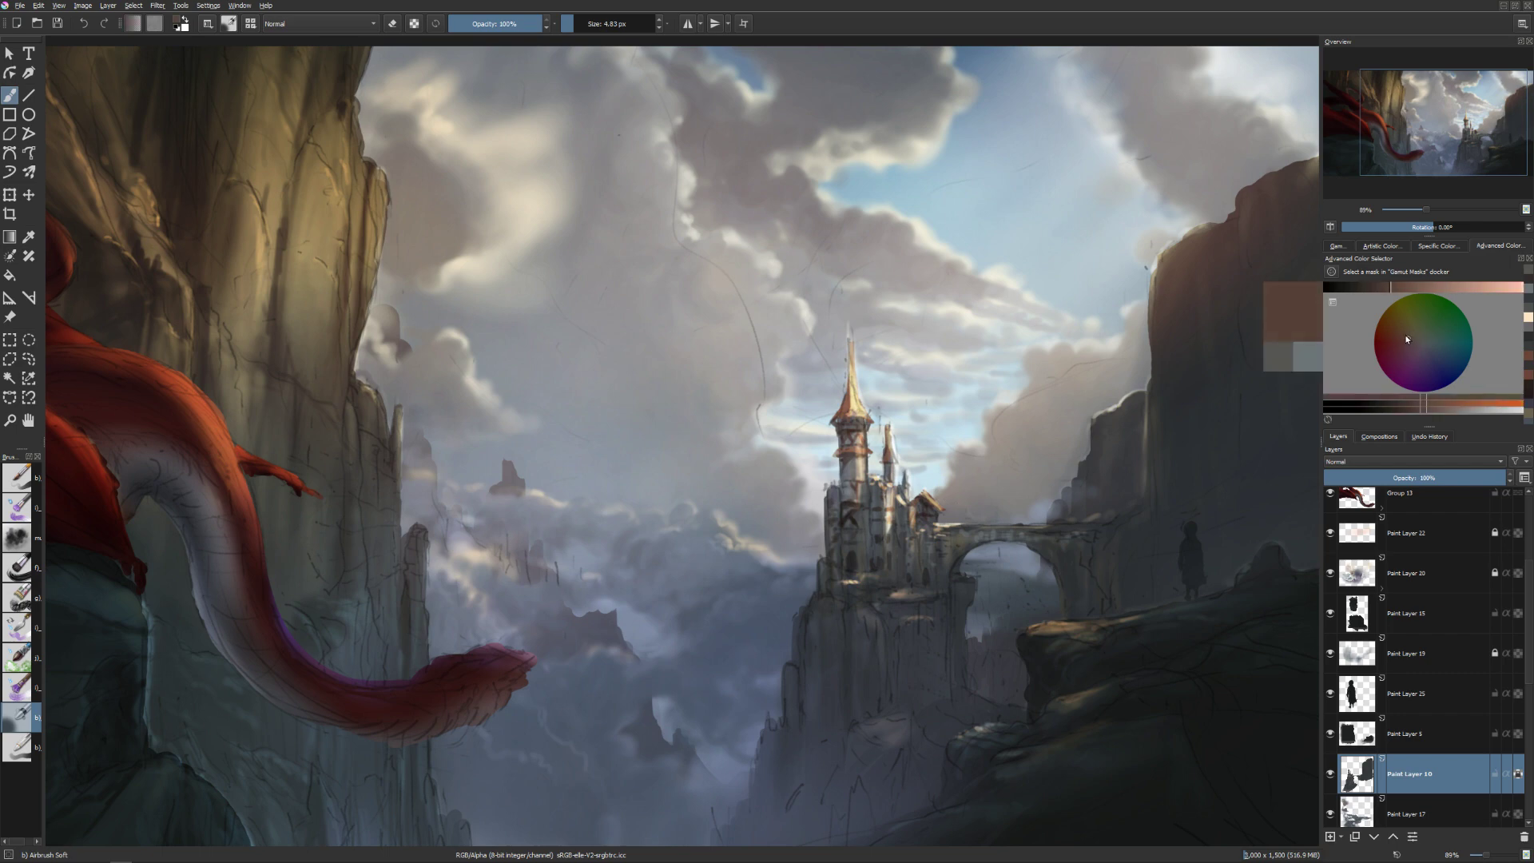
{"action": "left_click_drag", "start_coordinate": [846, 564], "coordinate": [853, 568]}
{"action": "key", "text": "bracketleft"}
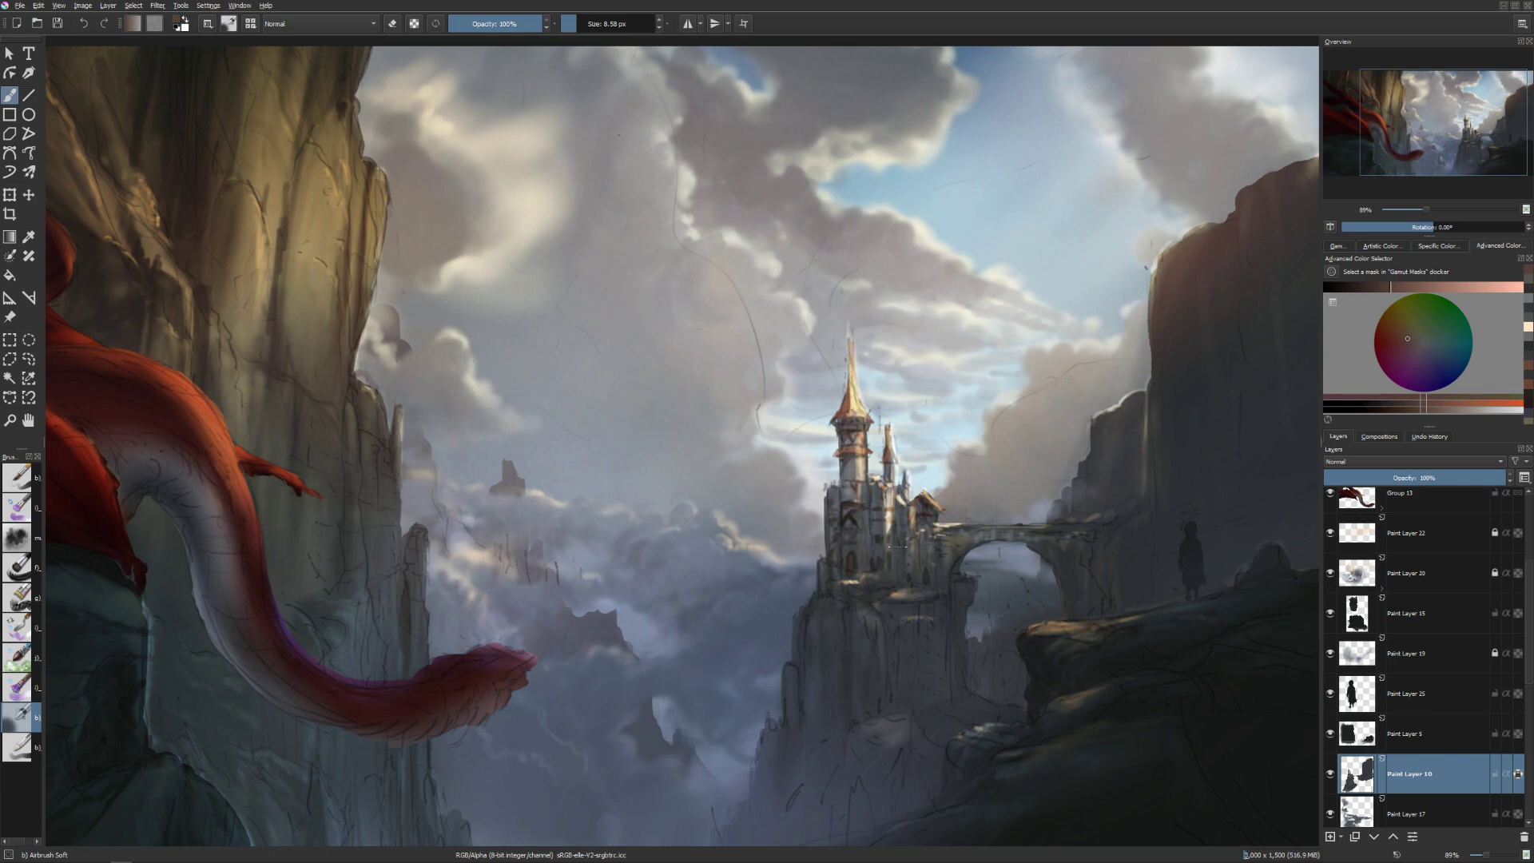
{"action": "left_click_drag", "start_coordinate": [1059, 540], "coordinate": [928, 568]}
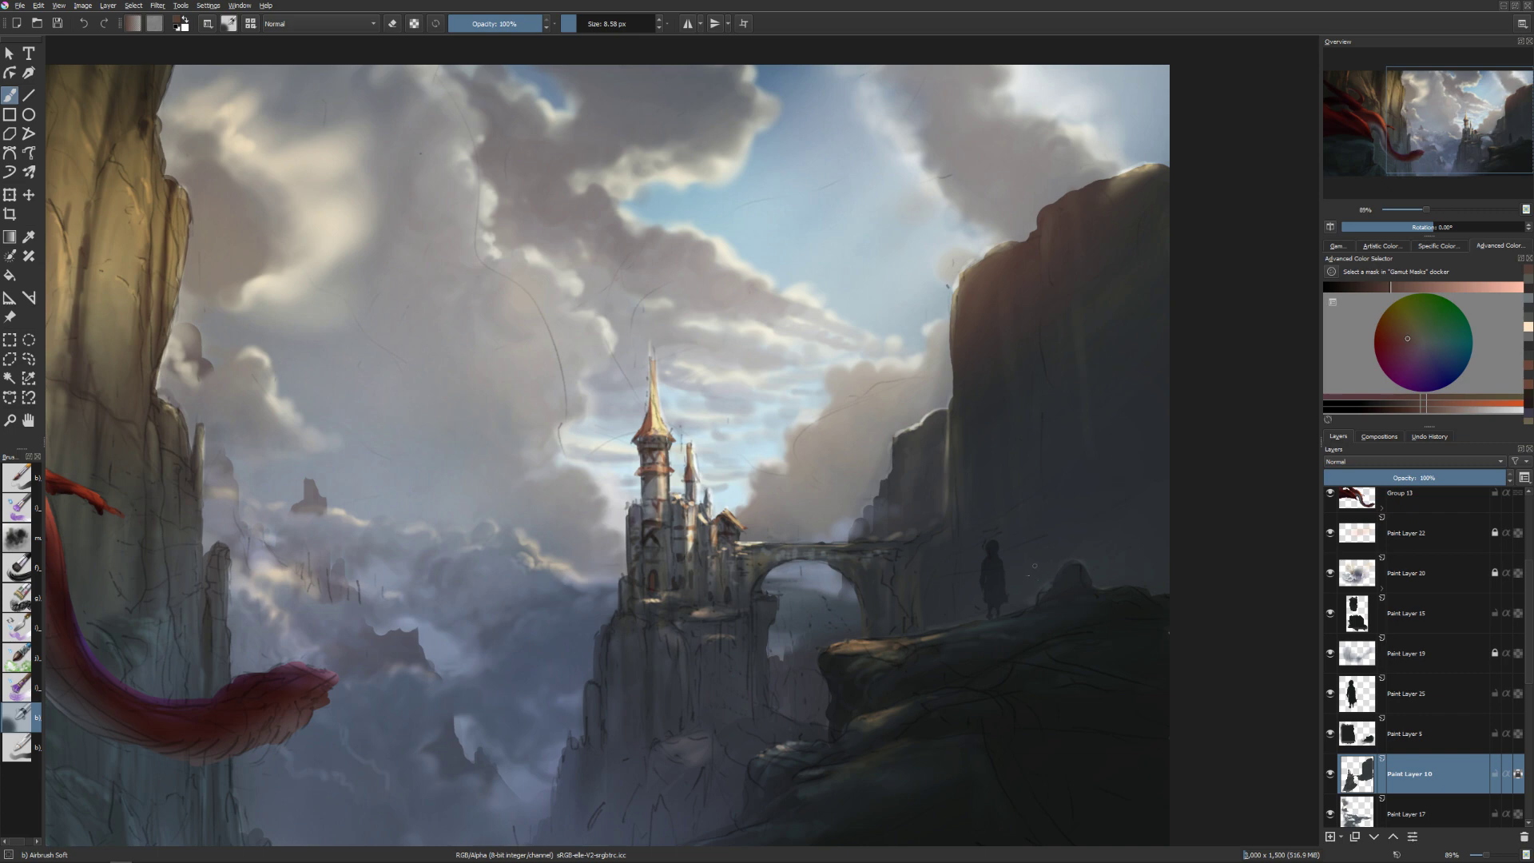
{"action": "left_click", "coordinate": [1087, 516], "text": "ctrl"}
{"action": "left_click_drag", "start_coordinate": [985, 535], "coordinate": [1009, 535]}
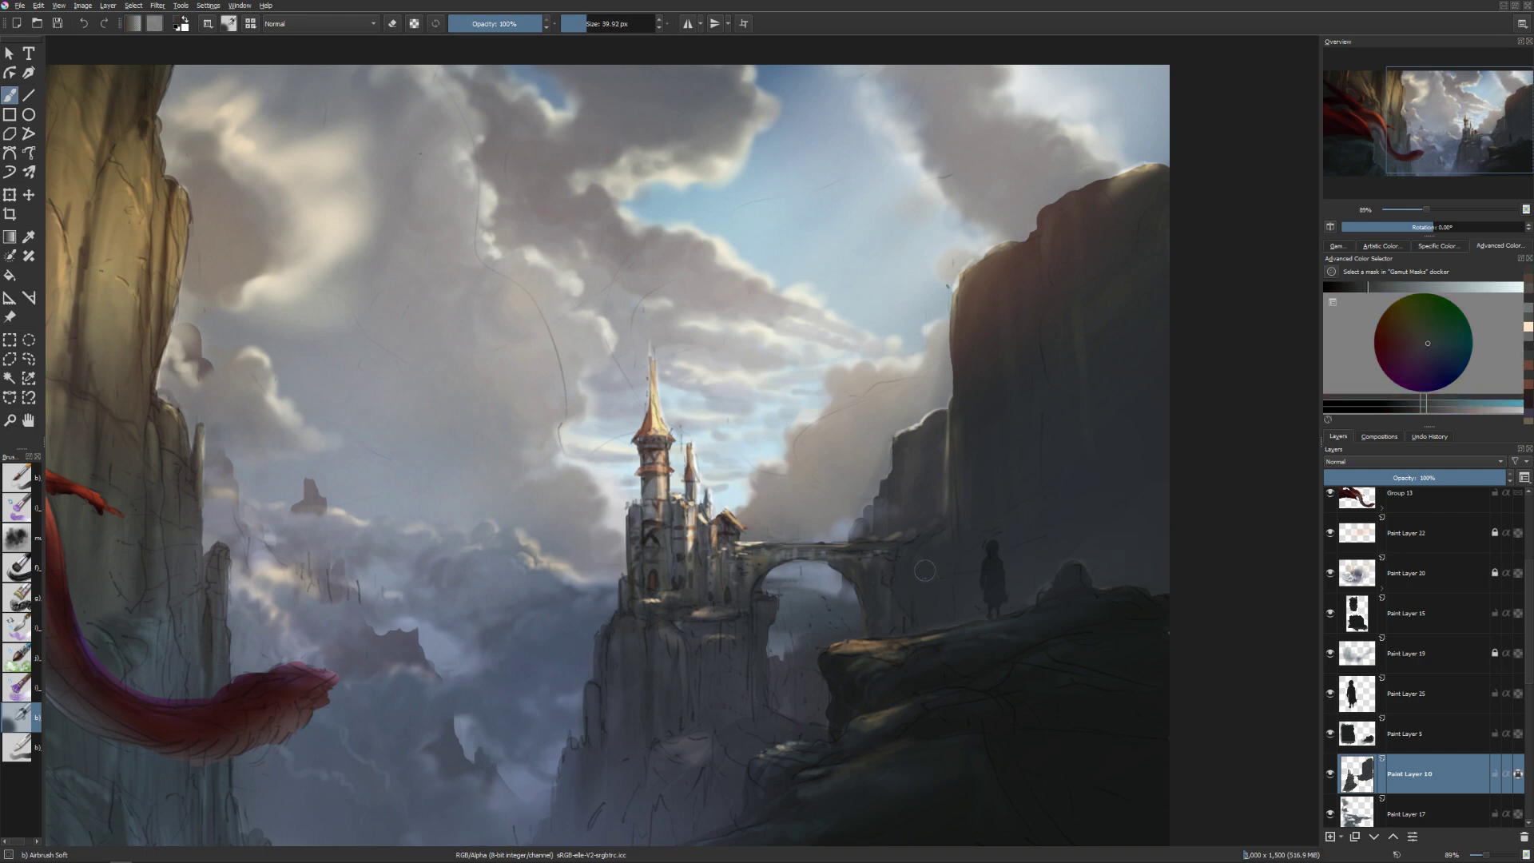
{"action": "left_click", "coordinate": [1362, 286]}
{"action": "left_click_drag", "start_coordinate": [1152, 277], "coordinate": [1164, 277], "text": "shift"}
{"action": "mouse_move", "coordinate": [1150, 267]}
{"action": "left_mouse_down"}
{"action": "mouse_move", "coordinate": [1142, 315]}
{"action": "mouse_move", "coordinate": [1161, 349]}
{"action": "left_mouse_up"}
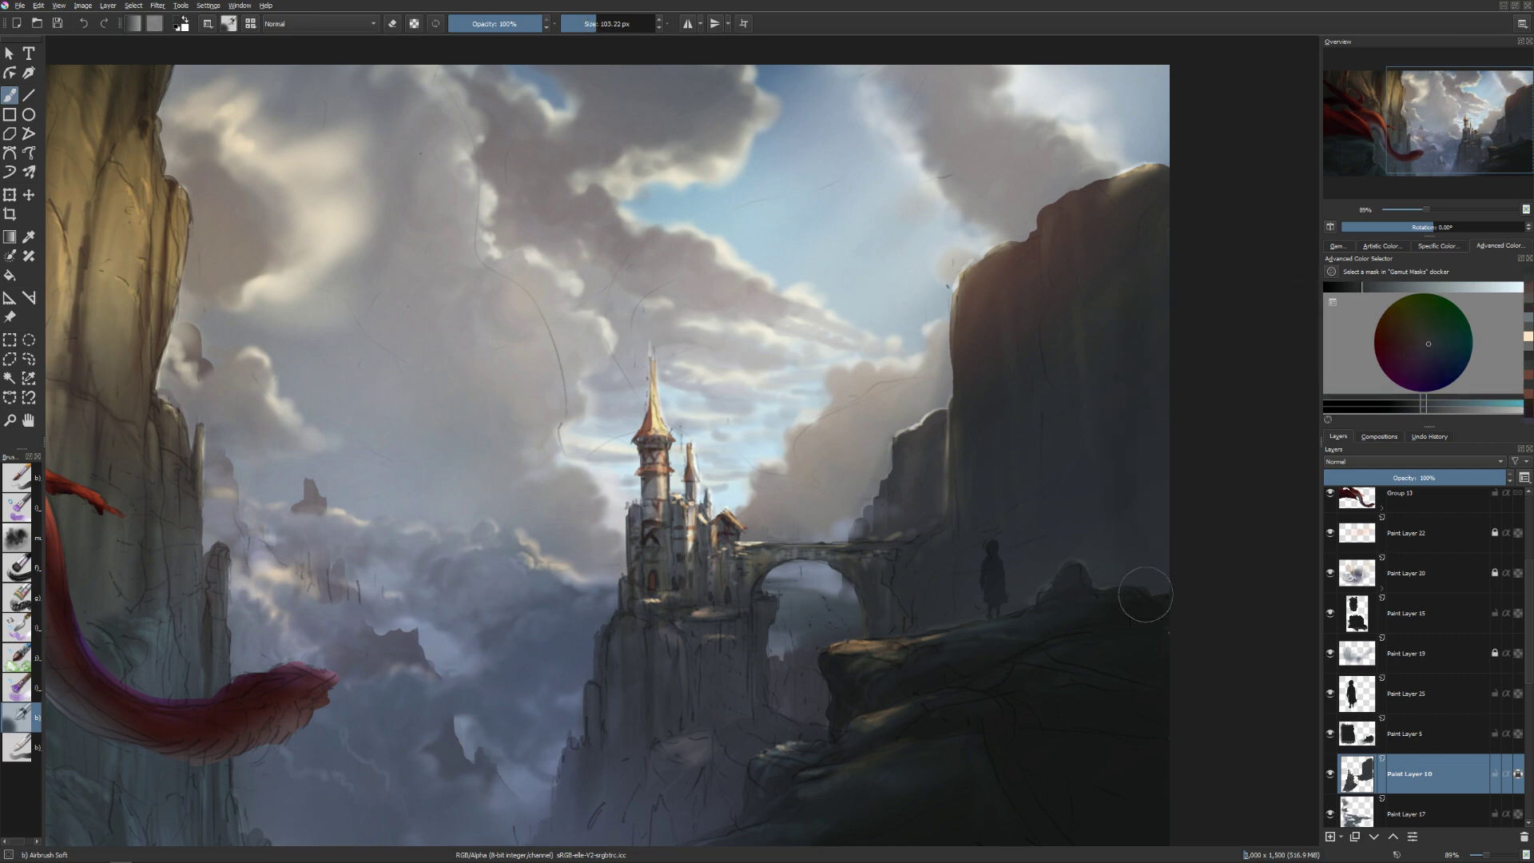
{"action": "left_click_drag", "start_coordinate": [1168, 571], "coordinate": [1142, 572], "text": "shift"}
{"action": "left_click_drag", "start_coordinate": [1154, 501], "coordinate": [1143, 501], "text": "shift"}
{"action": "left_click_drag", "start_coordinate": [1090, 373], "coordinate": [1086, 373], "text": "shift"}
{"action": "left_click_drag", "start_coordinate": [1116, 307], "coordinate": [1099, 305]}
{"action": "left_click_drag", "start_coordinate": [924, 616], "coordinate": [973, 621]}
{"action": "key", "text": "bracketleft"}
{"action": "key", "text": "bracketleft"}
{"action": "key", "text": "bracketleft"}
{"action": "key", "text": "bracketleft"}
On Paint Layer 20, erase the old light rim along the cliff edge with a ~33 px eraser.
{"action": "left_click", "coordinate": [1482, 575]}
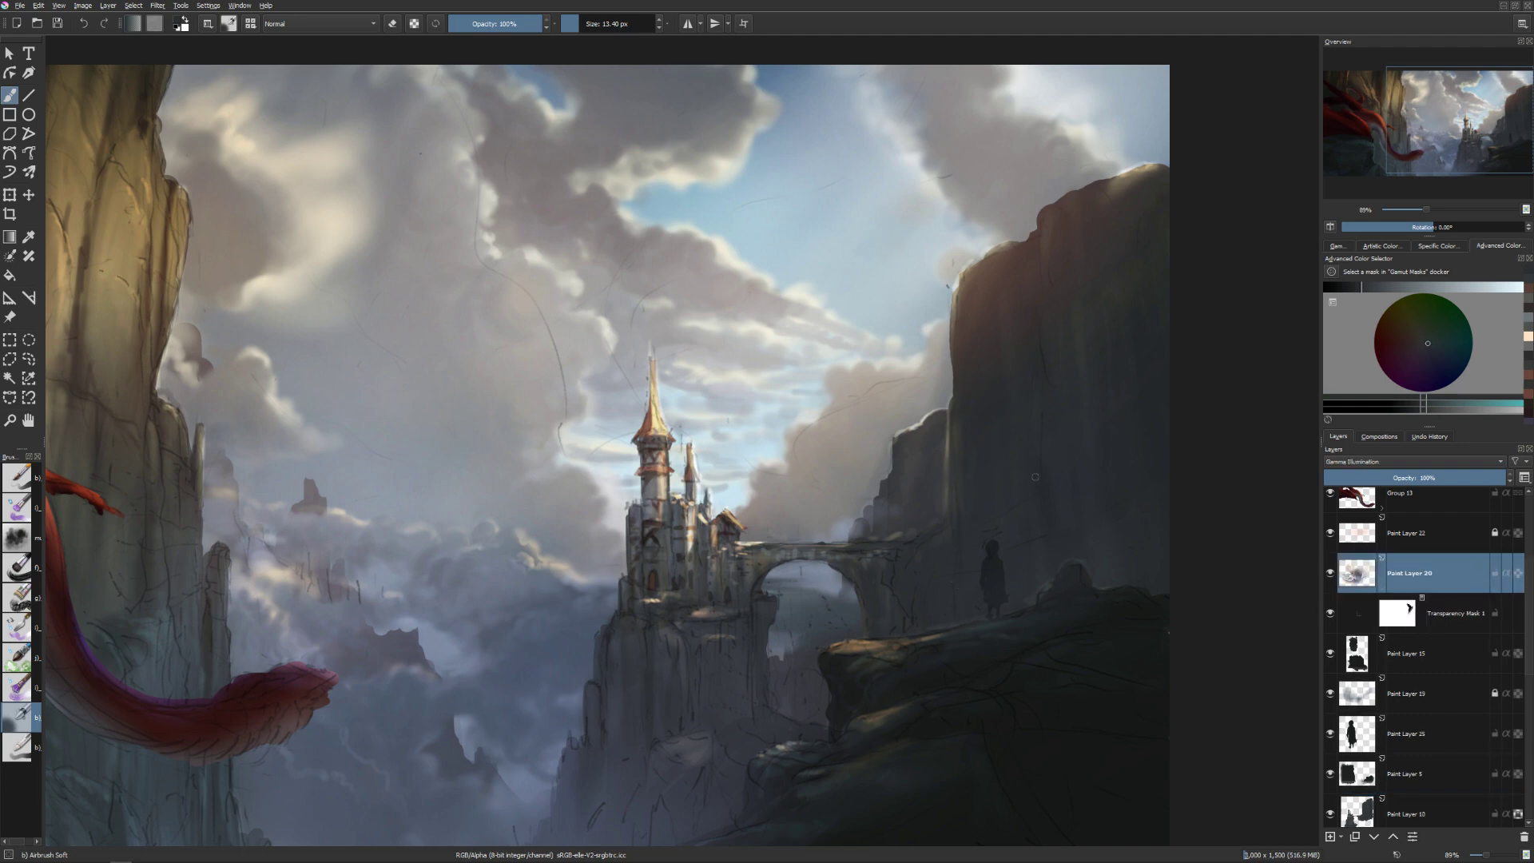
{"action": "key", "text": "e"}
{"action": "key", "text": "bracketright"}
{"action": "key", "text": "bracketright"}
{"action": "key", "text": "bracketright"}
{"action": "key", "text": "bracketright"}
{"action": "key", "text": "bracketright"}
{"action": "key", "text": "bracketleft"}
{"action": "key", "text": "bracketleft"}
{"action": "key", "text": "bracketleft"}
{"action": "left_click_drag", "start_coordinate": [951, 440], "coordinate": [951, 492]}
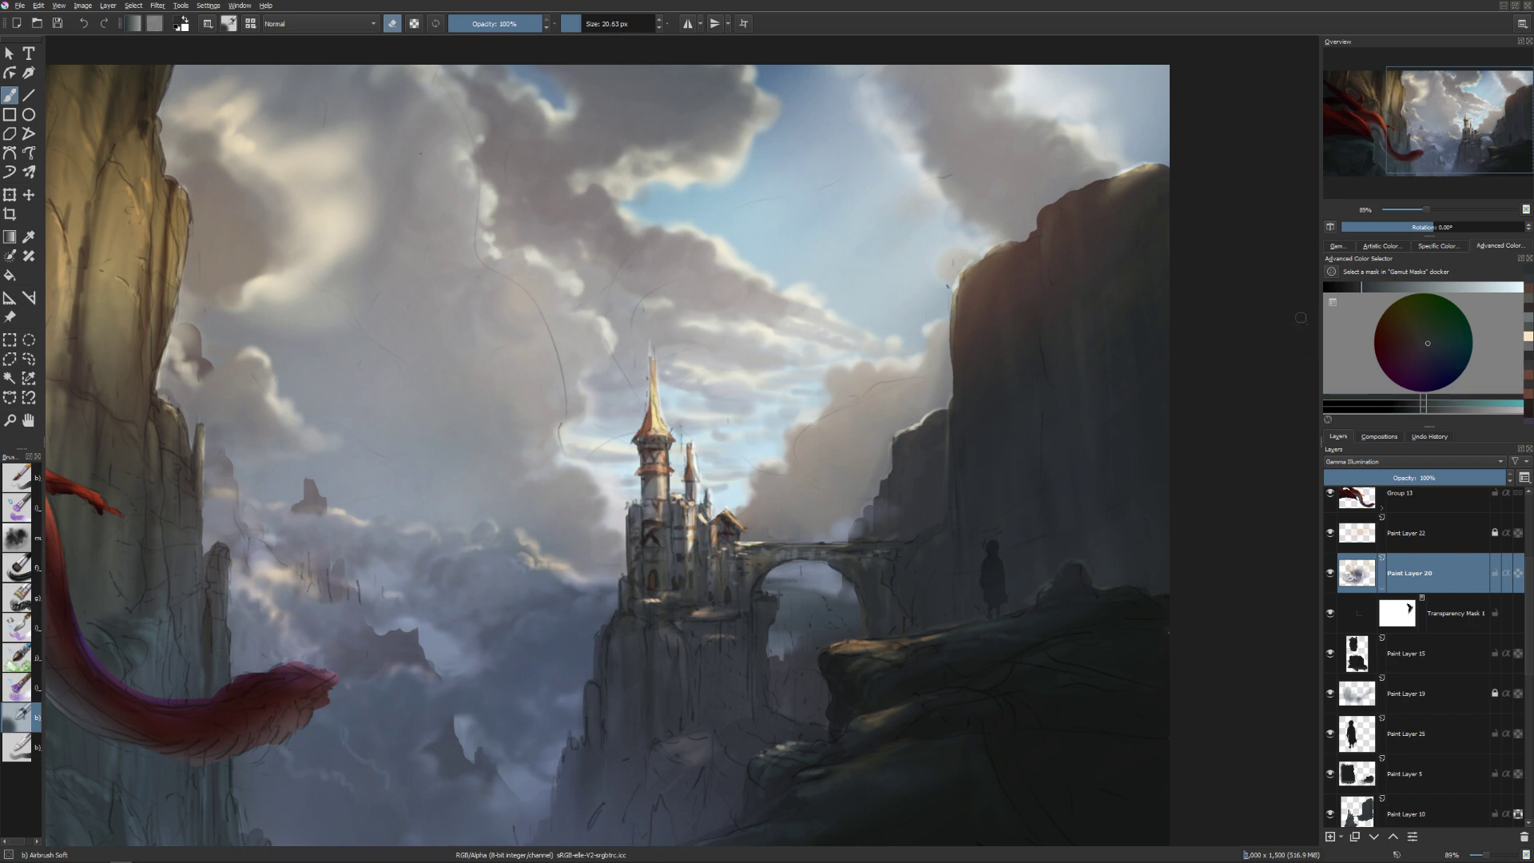
{"action": "left_click_drag", "start_coordinate": [949, 445], "coordinate": [958, 445], "text": "shift"}
Sample a light beige from the castle and paint a thin highlight along the cliff's rim.
{"action": "key", "text": "bracketright"}
{"action": "left_click", "coordinate": [698, 536], "text": "ctrl"}
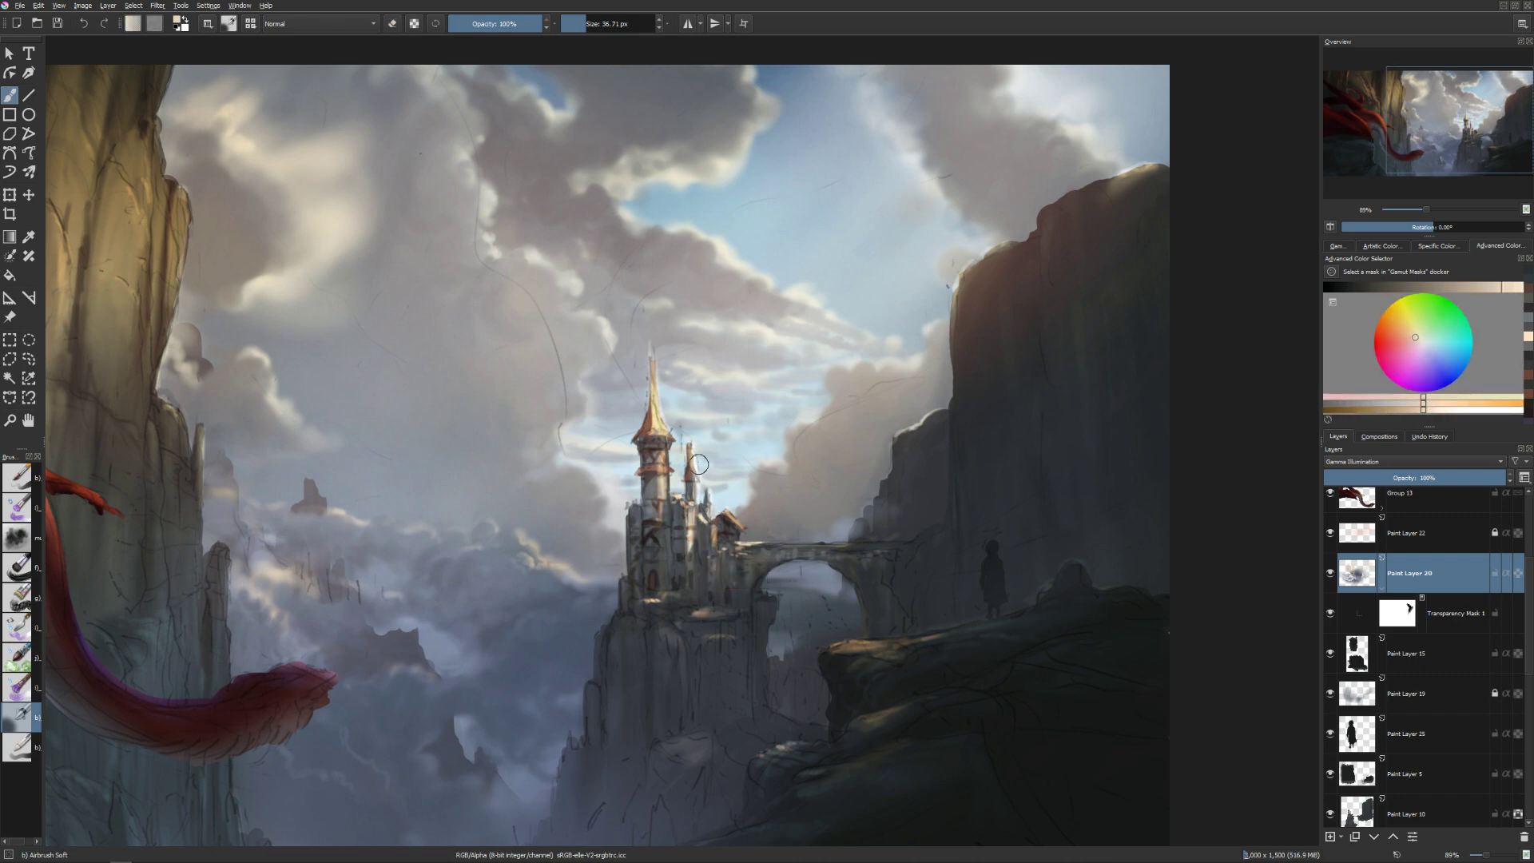
{"action": "left_click", "coordinate": [663, 417], "text": "ctrl"}
{"action": "left_click_drag", "start_coordinate": [888, 441], "coordinate": [866, 440], "text": "shift"}
{"action": "key", "text": "bracketright"}
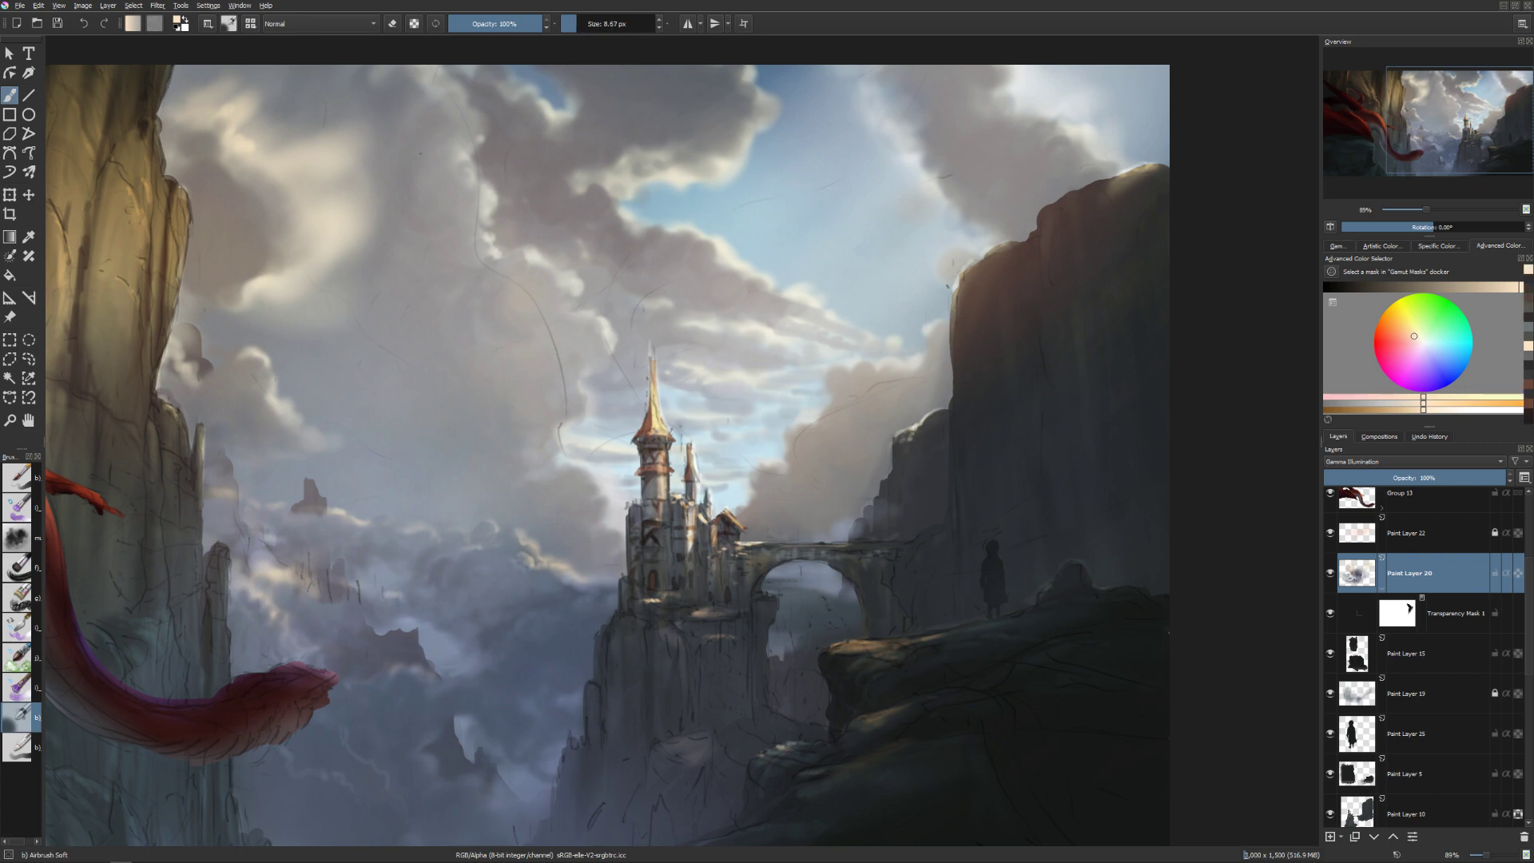
{"action": "key", "text": "bracketleft"}
{"action": "key", "text": "bracketleft"}
{"action": "mouse_move", "coordinate": [964, 272]}
{"action": "left_mouse_down"}
{"action": "mouse_move", "coordinate": [981, 260]}
{"action": "mouse_move", "coordinate": [958, 290]}
{"action": "left_mouse_up"}
Pick a light cool cyan-grey and paint a faint stroke along the cliff edge.
{"action": "left_click", "coordinate": [1329, 403]}
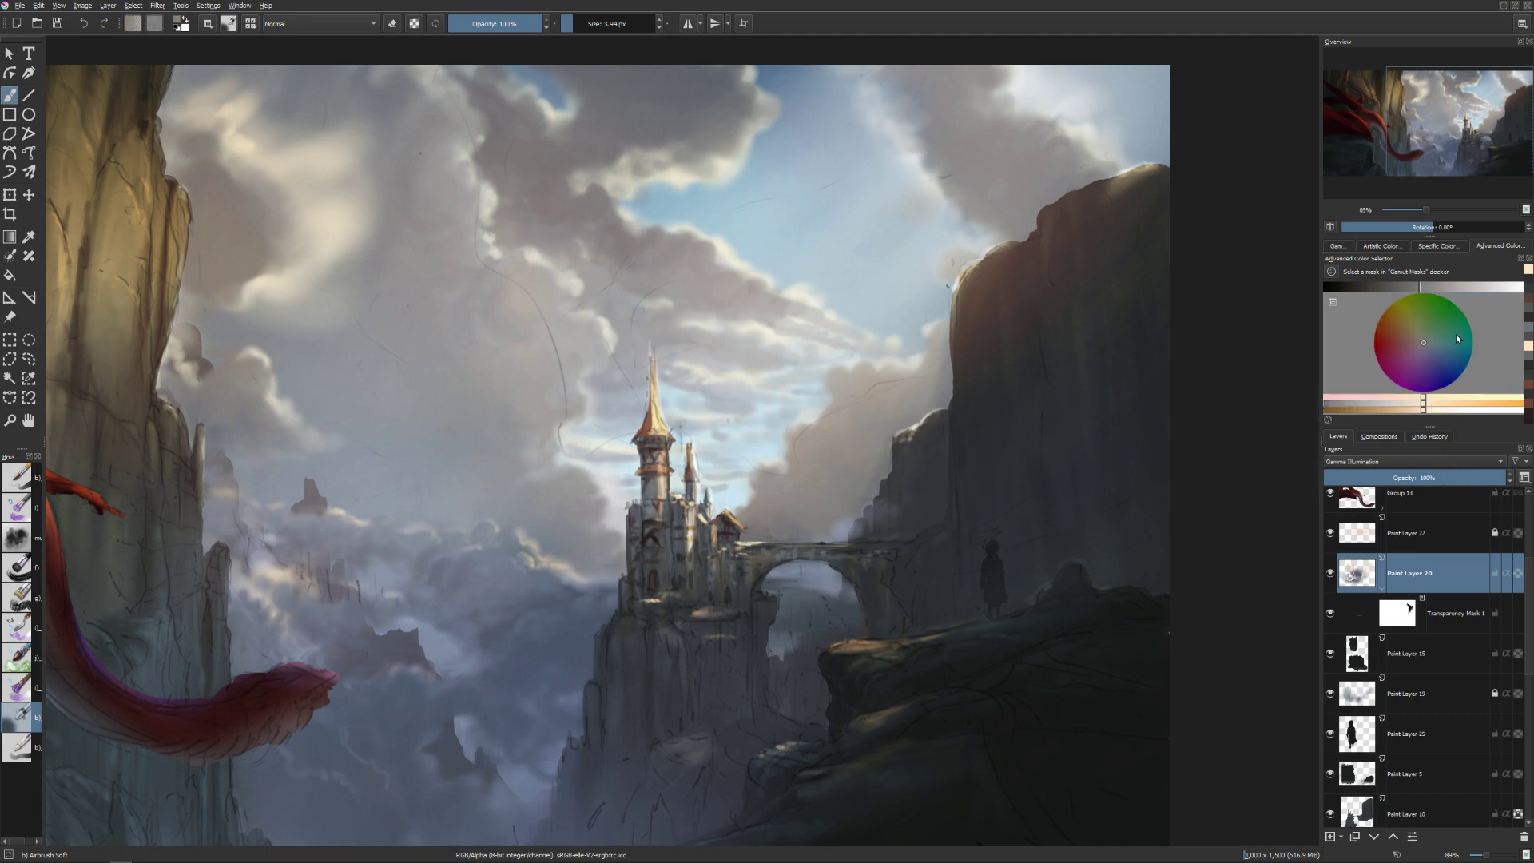
{"action": "left_click", "coordinate": [1430, 344]}
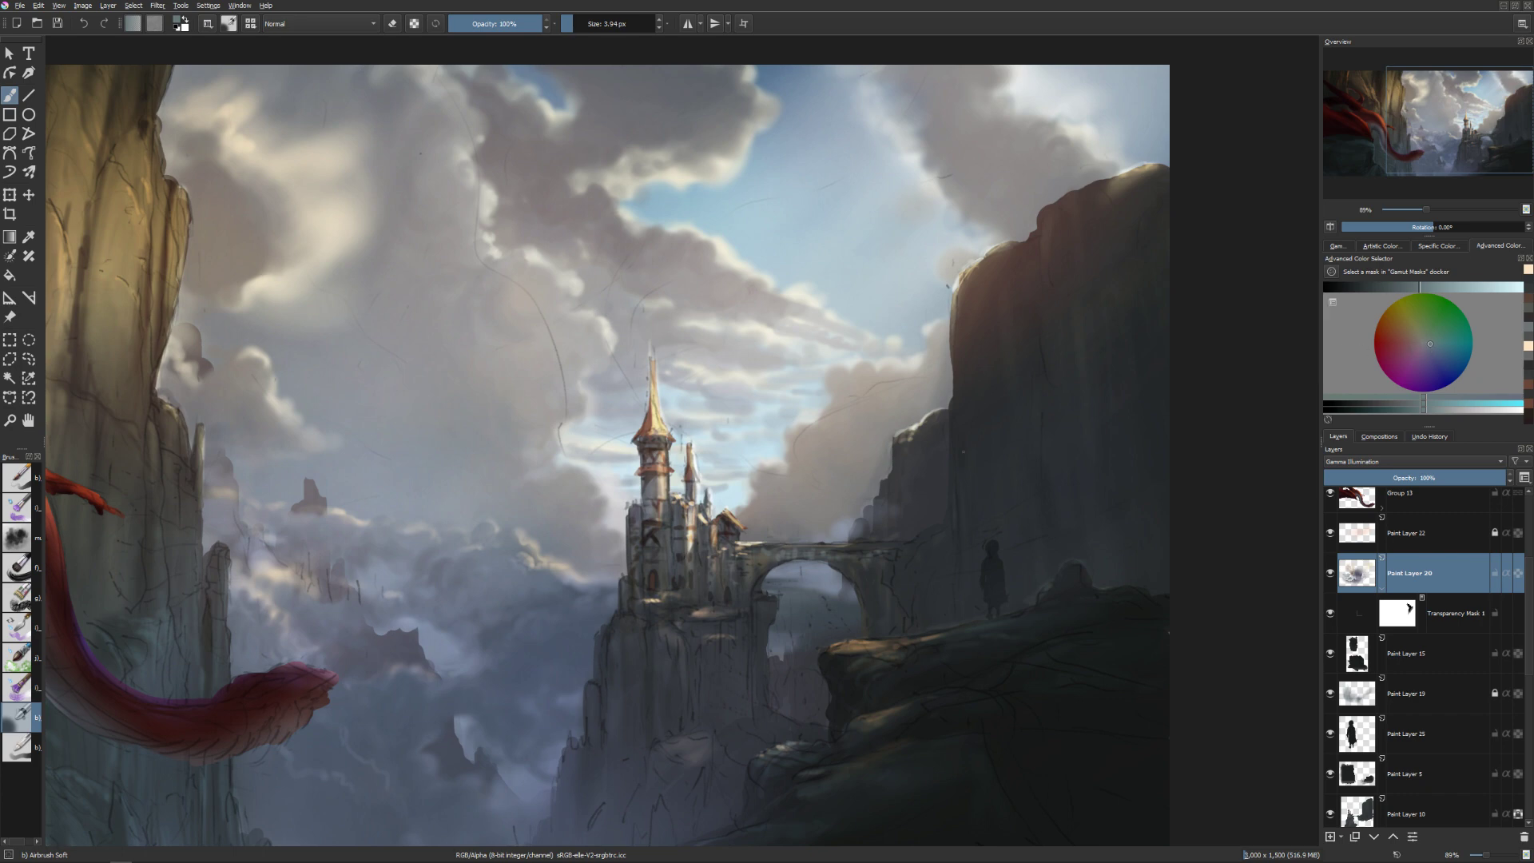
{"action": "left_click_drag", "start_coordinate": [962, 448], "coordinate": [969, 448]}
{"action": "key", "text": "bracketleft"}
{"action": "key", "text": "bracketleft"}
{"action": "key", "text": "bracketleft"}
{"action": "key", "text": "bracketleft"}
{"action": "key", "text": "bracketright"}
{"action": "key", "text": "bracketright"}
{"action": "key", "text": "bracketright"}
{"action": "key", "text": "bracketright"}
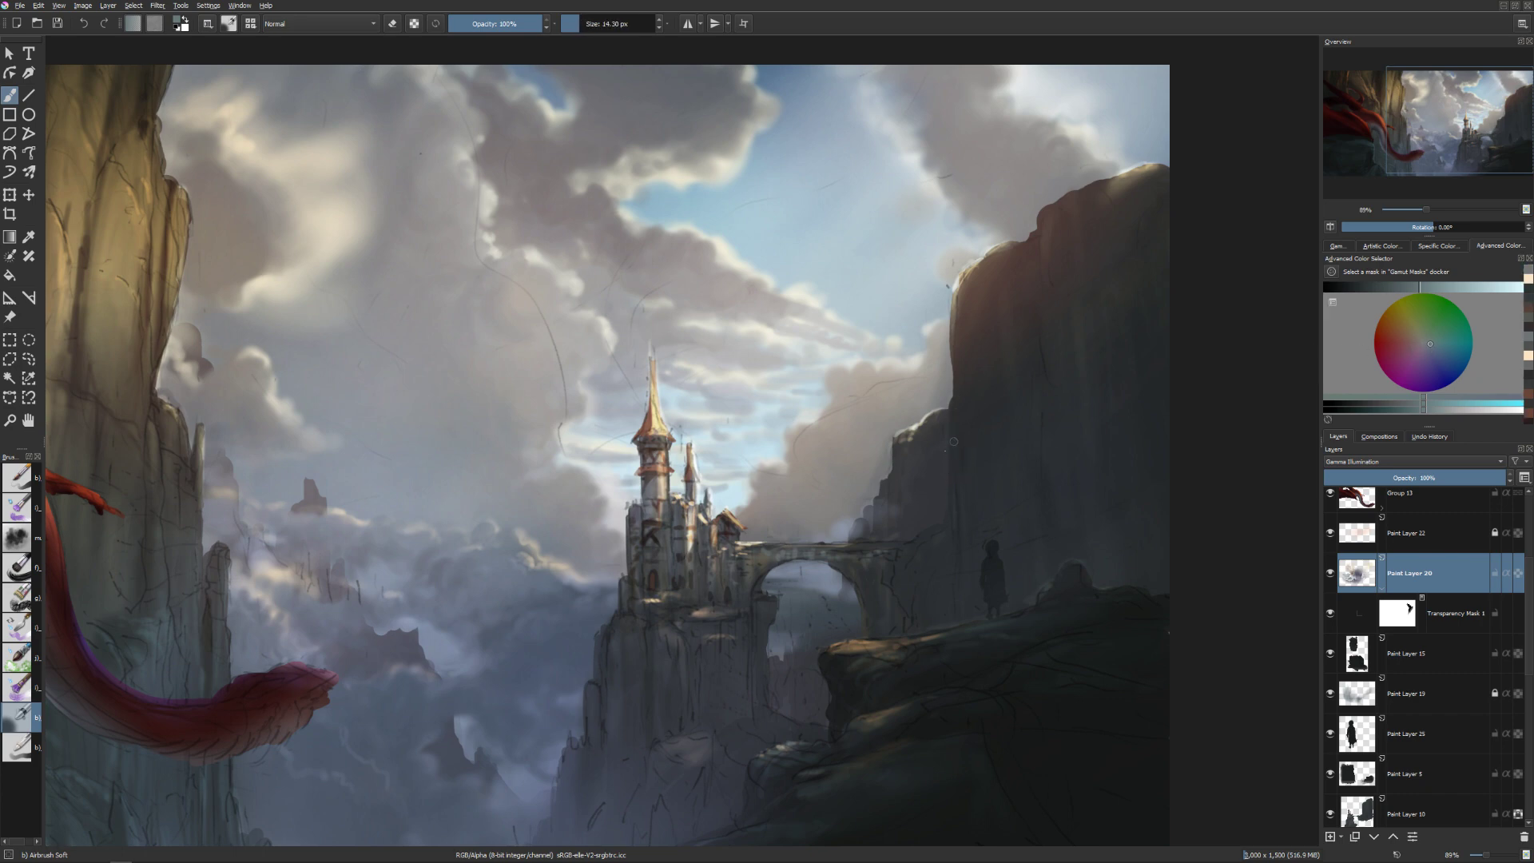
{"action": "key", "text": "bracketleft"}
{"action": "key", "text": "bracketleft"}
{"action": "key", "text": "bracketleft"}
{"action": "key", "text": "bracketleft"}
{"action": "key", "text": "bracketleft"}
{"action": "key", "text": "bracketleft"}
{"action": "key", "text": "bracketleft"}
{"action": "key", "text": "bracketleft"}
{"action": "key", "text": "bracketright"}
{"action": "key", "text": "bracketright"}
{"action": "key", "text": "bracketright"}
{"action": "key", "text": "bracketright"}
{"action": "key", "text": "bracketright"}
{"action": "key", "text": "bracketright"}
{"action": "key", "text": "e"}
{"action": "key", "text": "e"}
{"action": "key", "text": "bracketright"}
{"action": "key", "text": "bracketright"}
{"action": "key", "text": "bracketright"}
{"action": "key", "text": "bracketright"}
{"action": "key", "text": "bracketleft"}
{"action": "key", "text": "bracketleft"}
{"action": "left_click", "coordinate": [1435, 288]}
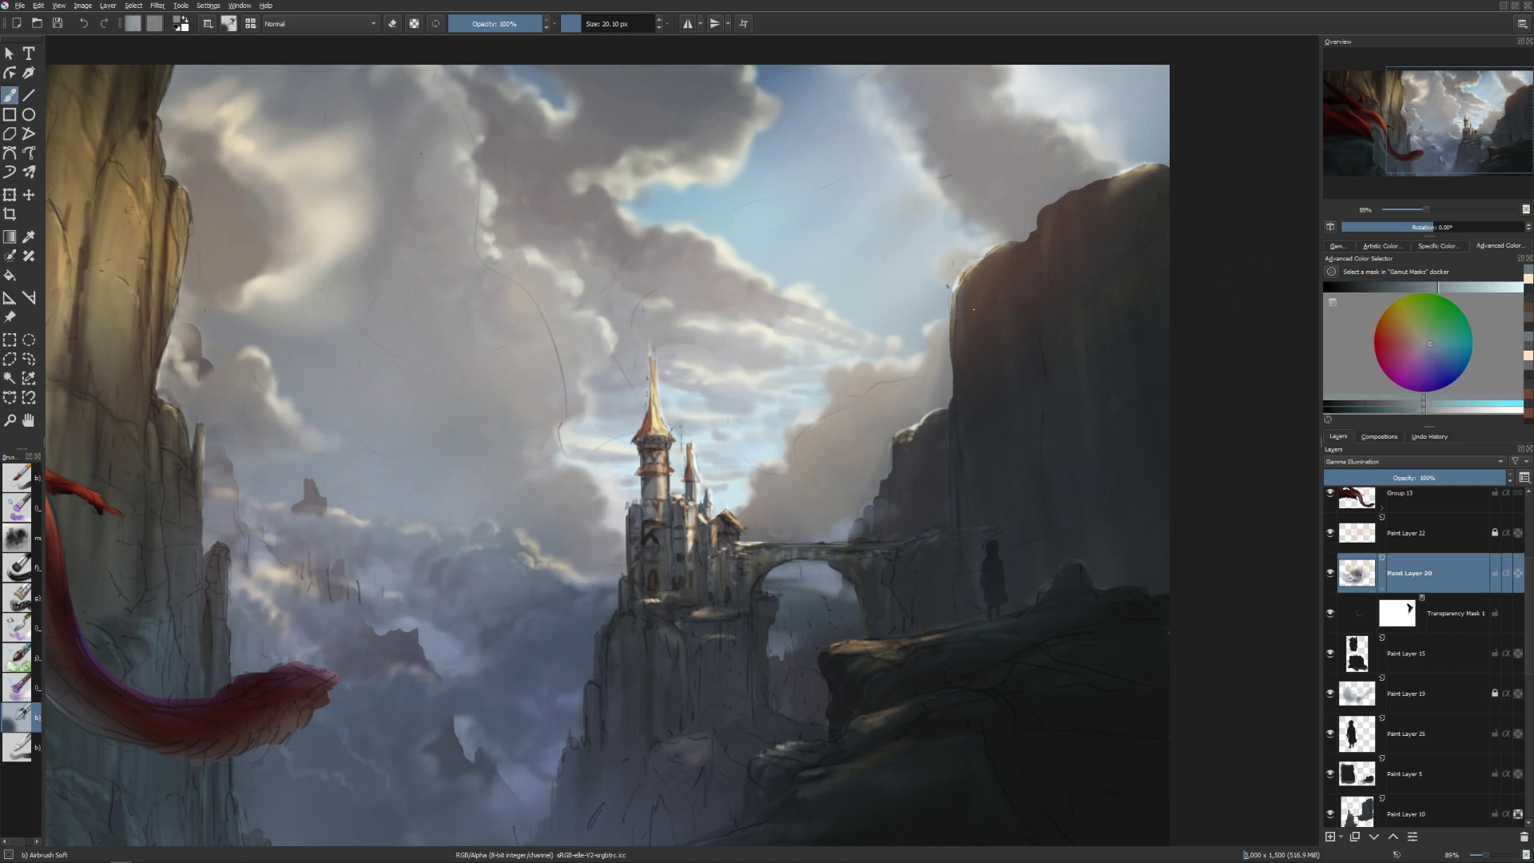
{"action": "left_click_drag", "start_coordinate": [966, 363], "coordinate": [965, 394]}
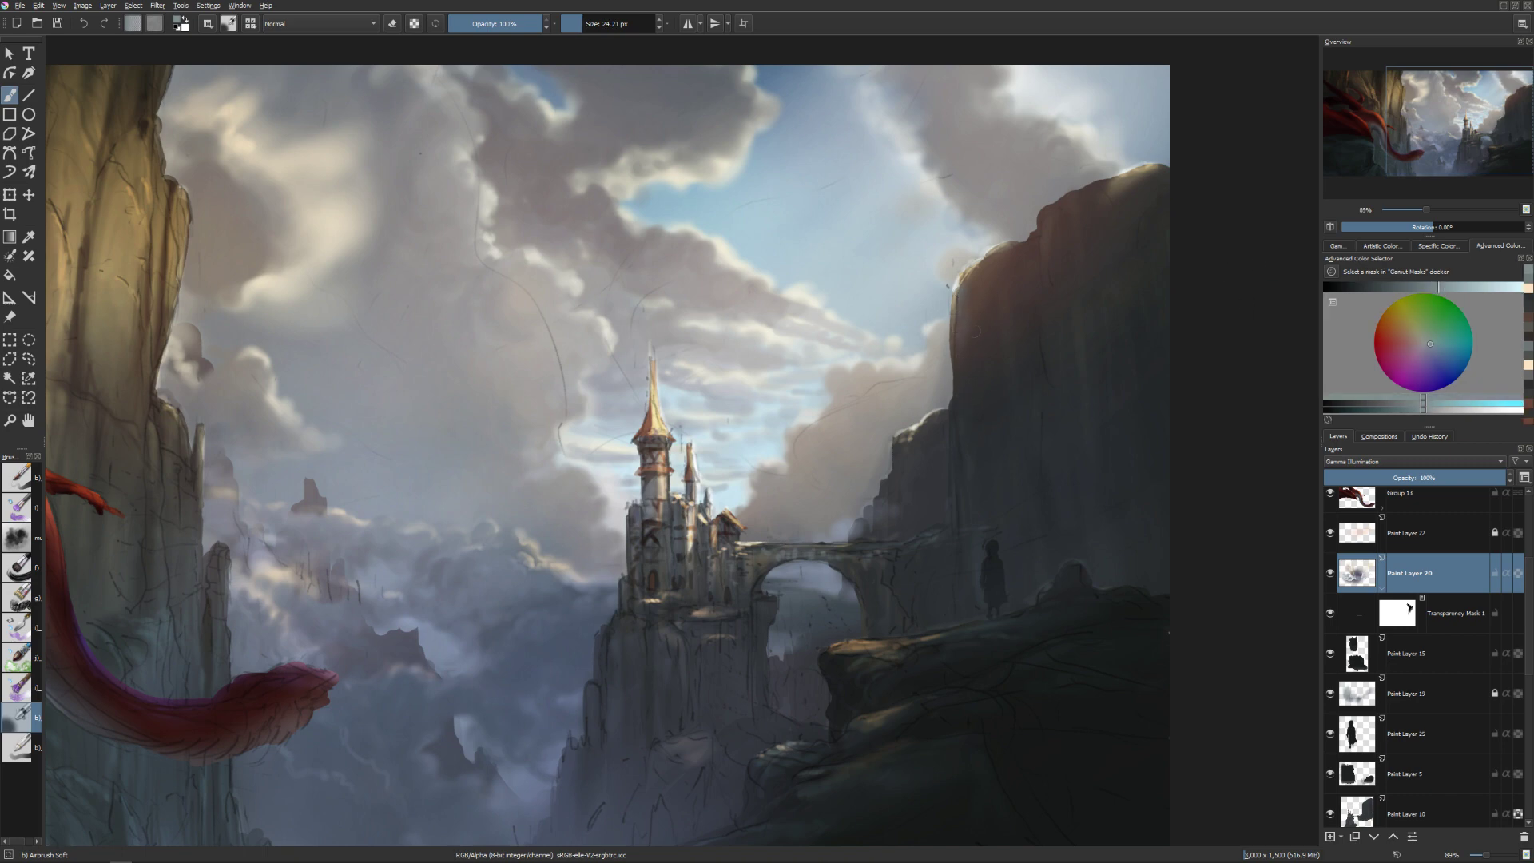
Add faint light streaks down the dark cliff and darken the standing figure's head.
{"action": "left_click_drag", "start_coordinate": [1022, 428], "coordinate": [1028, 483]}
{"action": "left_click_drag", "start_coordinate": [995, 549], "coordinate": [984, 555]}
{"action": "left_click_drag", "start_coordinate": [950, 428], "coordinate": [951, 452]}
{"action": "key", "text": "e"}
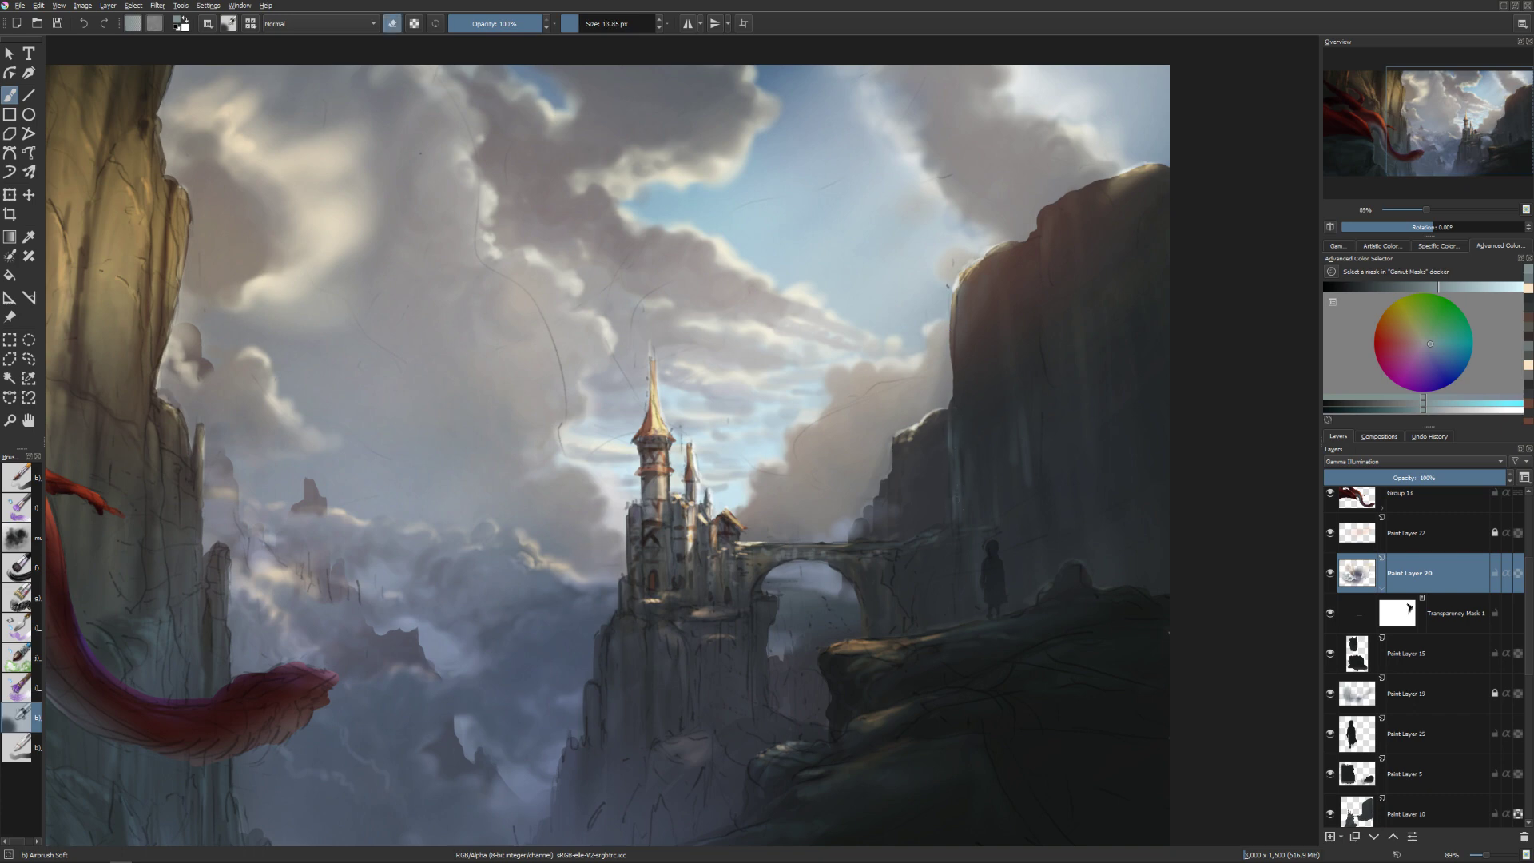
{"action": "key", "text": "e"}
{"action": "left_click_drag", "start_coordinate": [930, 506], "coordinate": [936, 506]}
{"action": "left_click_drag", "start_coordinate": [923, 446], "coordinate": [924, 486]}
Darken the grey and rework the cliff's light strokes, touching up with the eraser.
{"action": "left_click", "coordinate": [1415, 289]}
{"action": "key", "text": "e"}
{"action": "mouse_move", "coordinate": [924, 446]}
{"action": "left_mouse_down"}
{"action": "mouse_move", "coordinate": [922, 532]}
{"action": "mouse_move", "coordinate": [906, 495]}
{"action": "left_mouse_up"}
{"action": "key", "text": "e"}
{"action": "key", "text": "bracketright"}
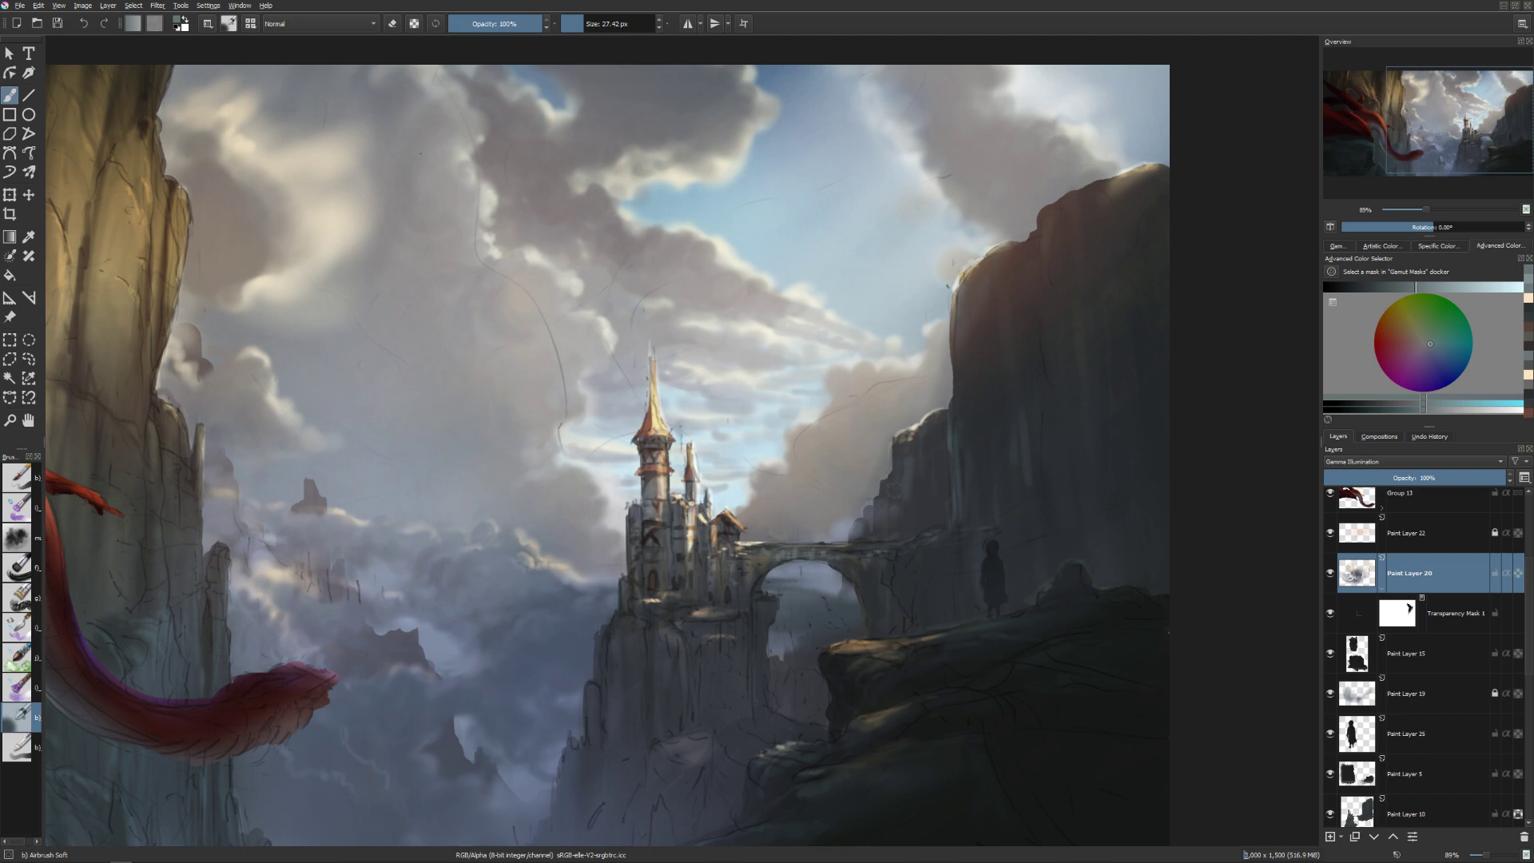
{"action": "key", "text": "e"}
{"action": "key", "text": "bracketleft"}
{"action": "key", "text": "bracketleft"}
{"action": "key", "text": "bracketleft"}
{"action": "key", "text": "e"}
{"action": "key", "text": "e"}
{"action": "key", "text": "e"}
Erase back some light along the cliff edge with a roughly 20 px eraser.
{"action": "left_click_drag", "start_coordinate": [917, 528], "coordinate": [928, 529], "text": "shift"}
{"action": "key", "text": "e"}
{"action": "left_click_drag", "start_coordinate": [927, 445], "coordinate": [916, 445], "text": "shift"}
{"action": "key", "text": "e"}
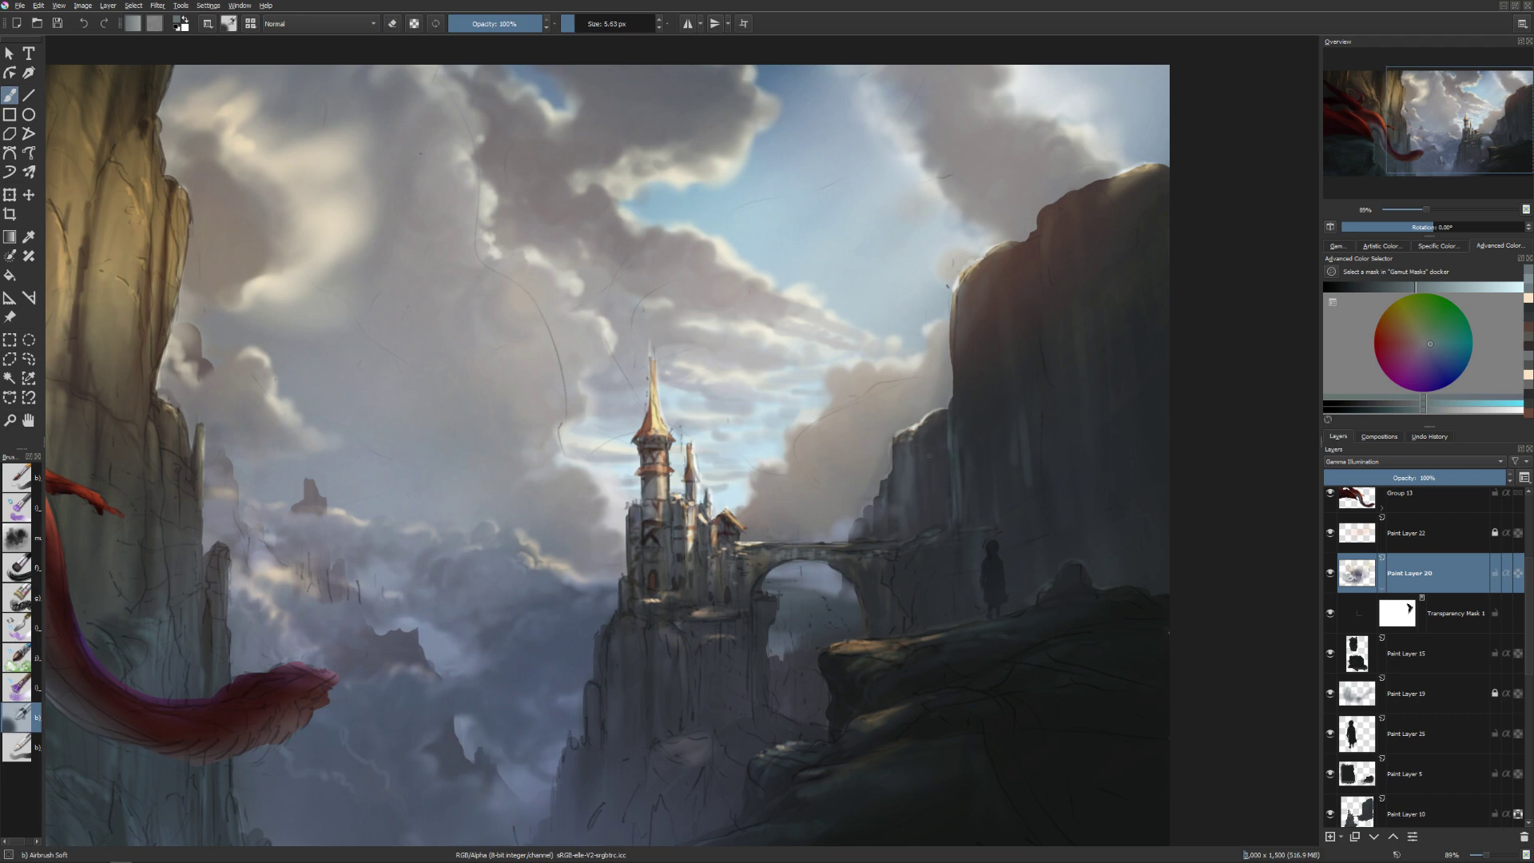
{"action": "left_click_drag", "start_coordinate": [924, 507], "coordinate": [955, 492], "text": "shift"}
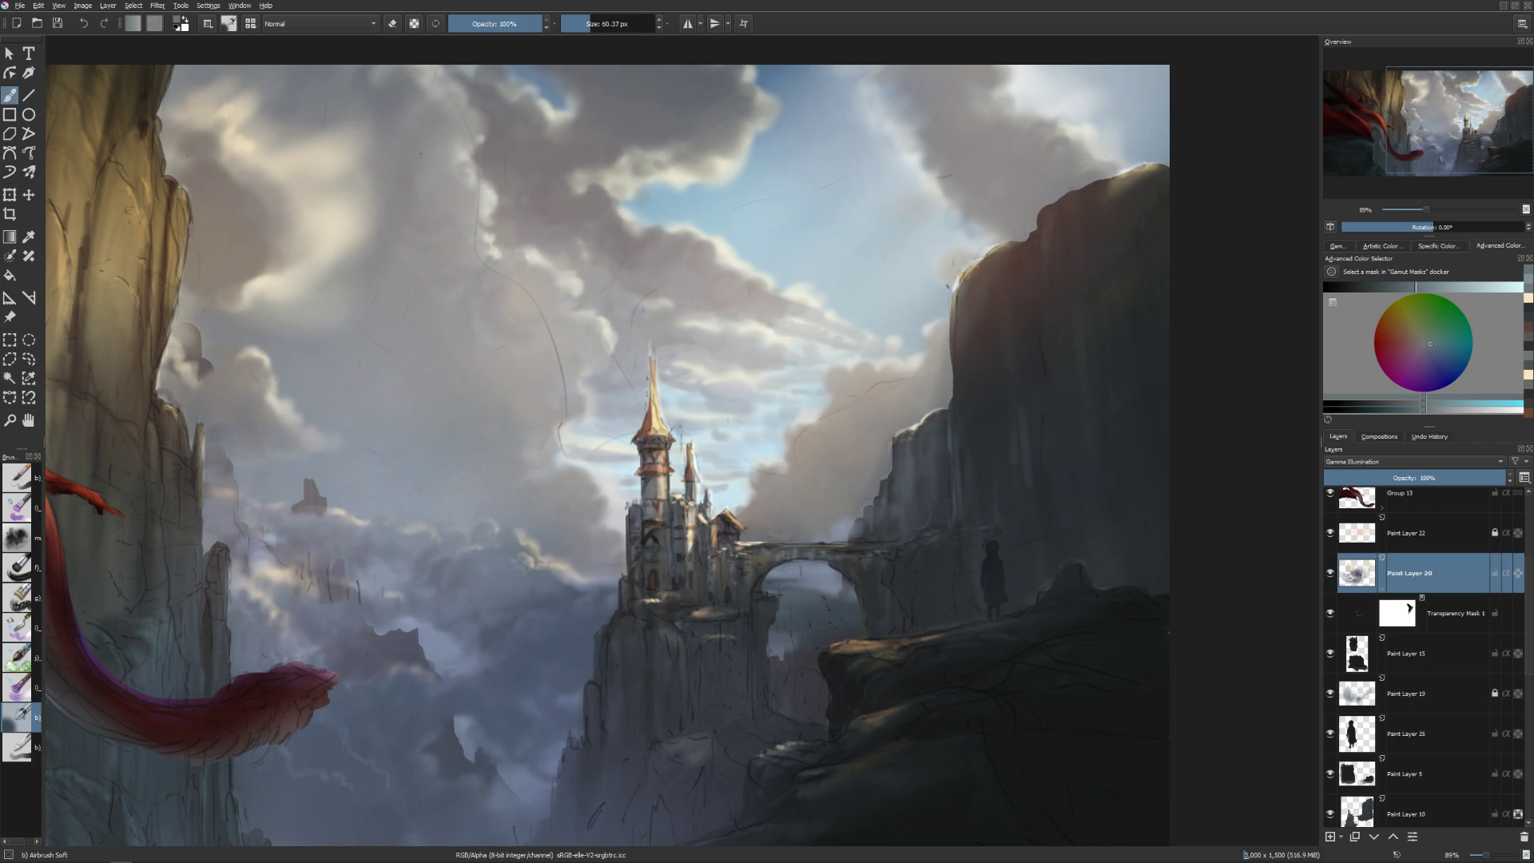
{"action": "key", "text": "e"}
{"action": "left_click_drag", "start_coordinate": [904, 472], "coordinate": [899, 528], "text": "shift"}
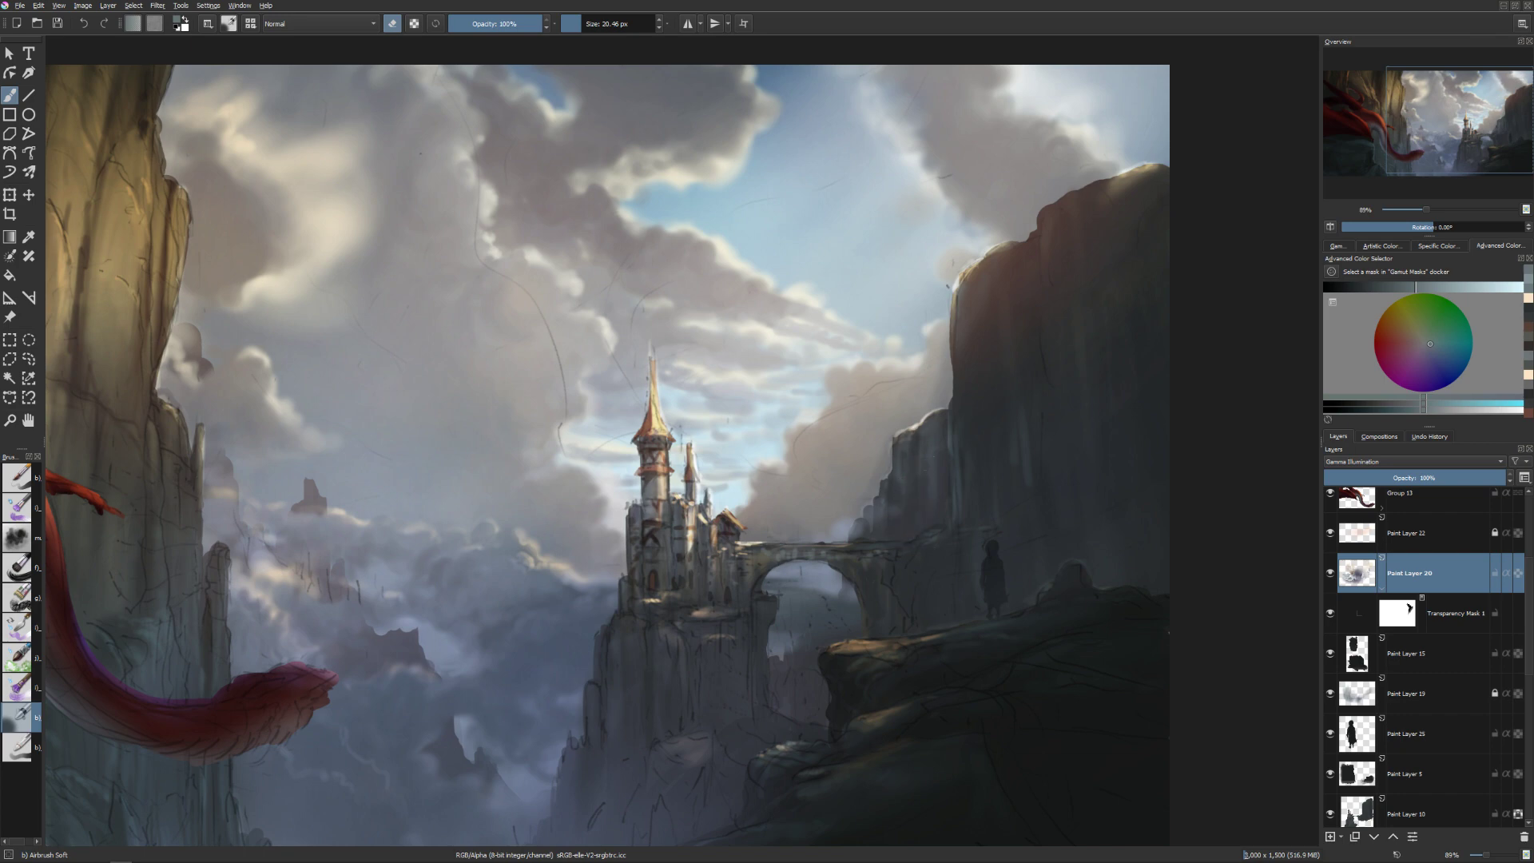
Paint rim light down the cliff beside the figure, ending with an 11 px airbrush.
{"action": "key", "text": "e"}
{"action": "left_click_drag", "start_coordinate": [933, 537], "coordinate": [934, 546]}
{"action": "key", "text": "e"}
{"action": "key", "text": "e"}
{"action": "key", "text": "e"}
{"action": "key", "text": "e"}
{"action": "mouse_move", "coordinate": [968, 570]}
{"action": "left_mouse_down"}
{"action": "mouse_move", "coordinate": [960, 494]}
{"action": "mouse_move", "coordinate": [969, 628]}
{"action": "left_mouse_up"}
{"action": "key", "text": "e"}
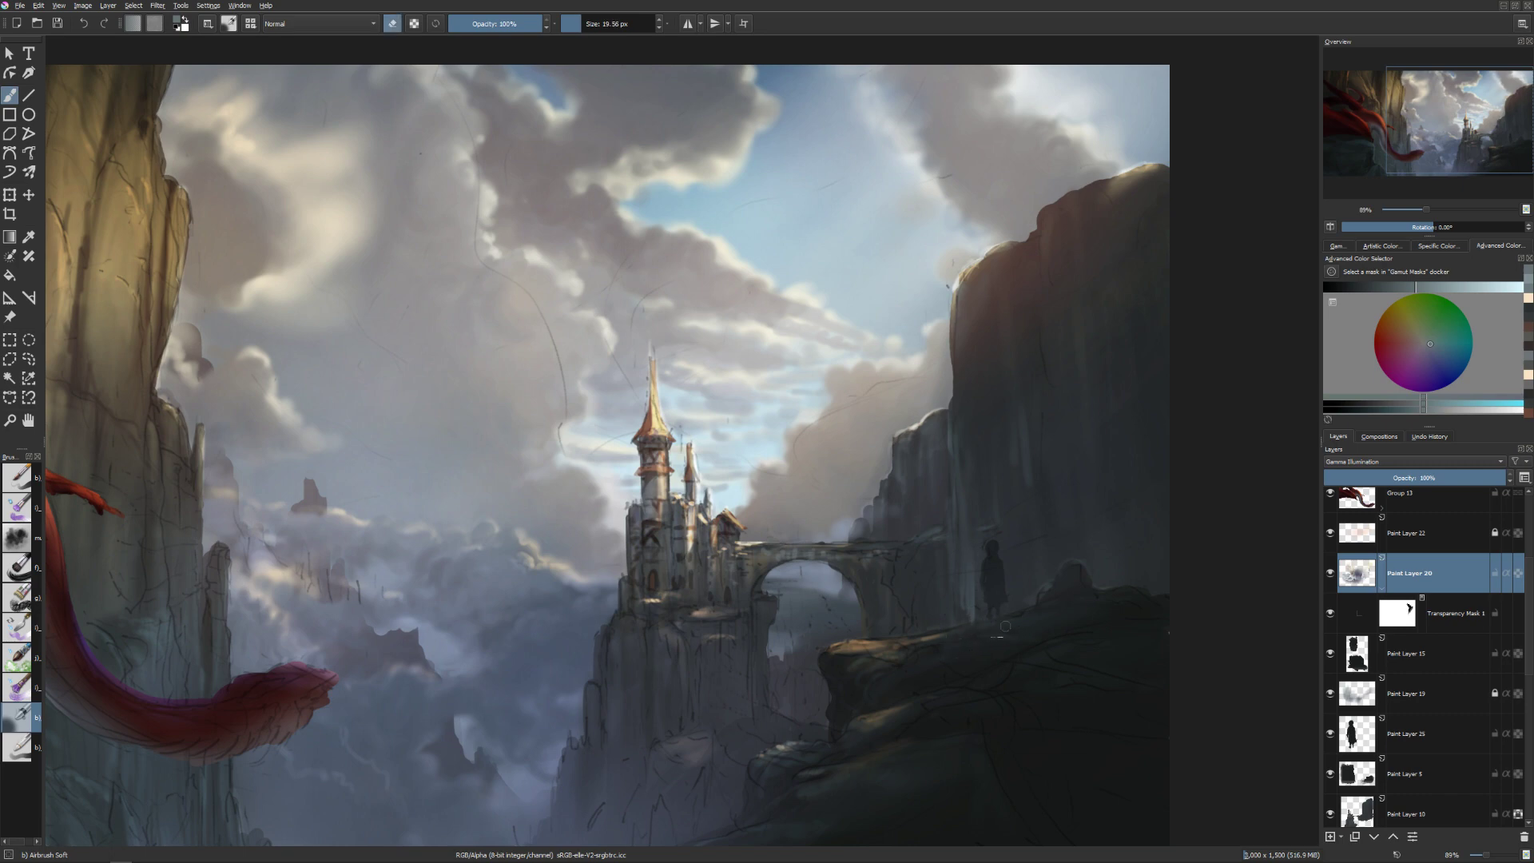
{"action": "key", "text": "e"}
{"action": "key", "text": "e"}
{"action": "key", "text": "e"}
{"action": "left_click_drag", "start_coordinate": [885, 577], "coordinate": [895, 576]}
{"action": "key", "text": "bracketleft"}
{"action": "key", "text": "bracketleft"}
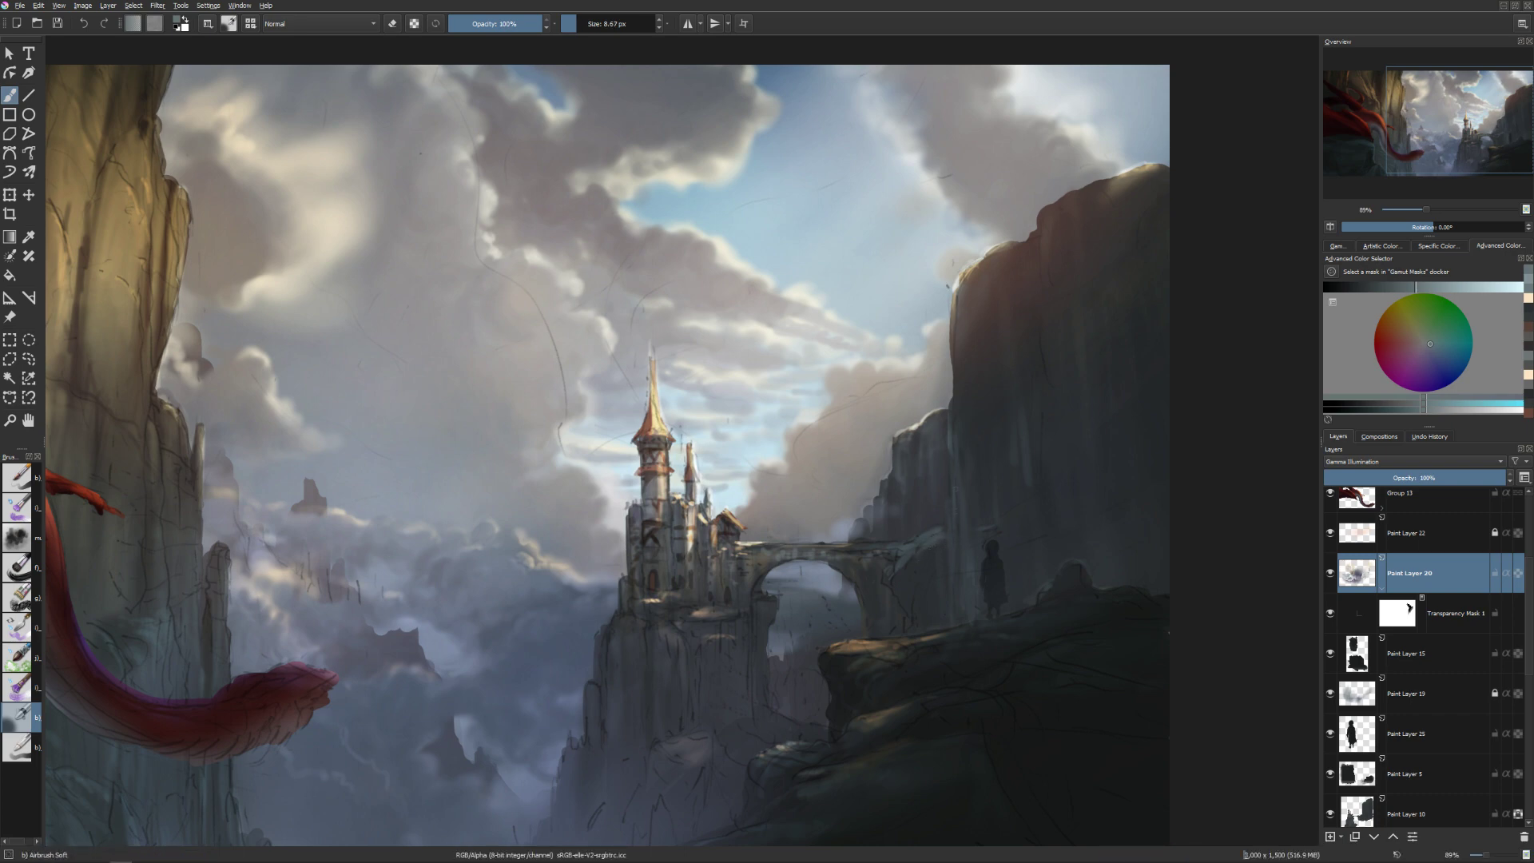
{"action": "key", "text": "e"}
{"action": "key", "text": "e"}
{"action": "left_click", "coordinate": [571, 24]}
{"action": "key", "text": "e"}
{"action": "key", "text": "e"}
Choose a darker muted blue-grey in the colour selector and size the airbrush to about 18 px.
{"action": "left_click", "coordinate": [1433, 406]}
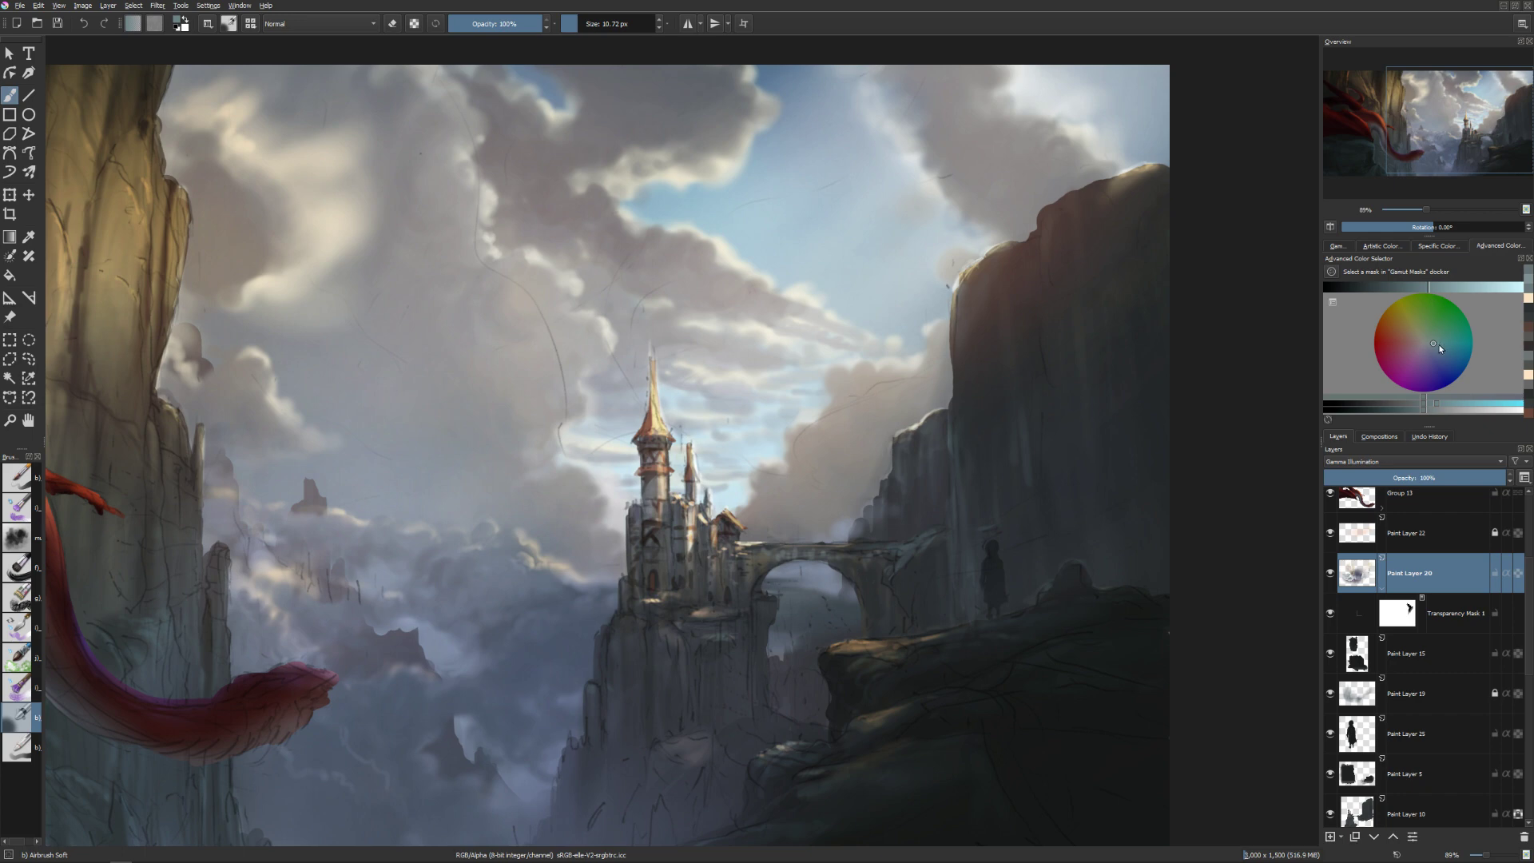
{"action": "left_click_drag", "start_coordinate": [1437, 345], "coordinate": [1434, 350]}
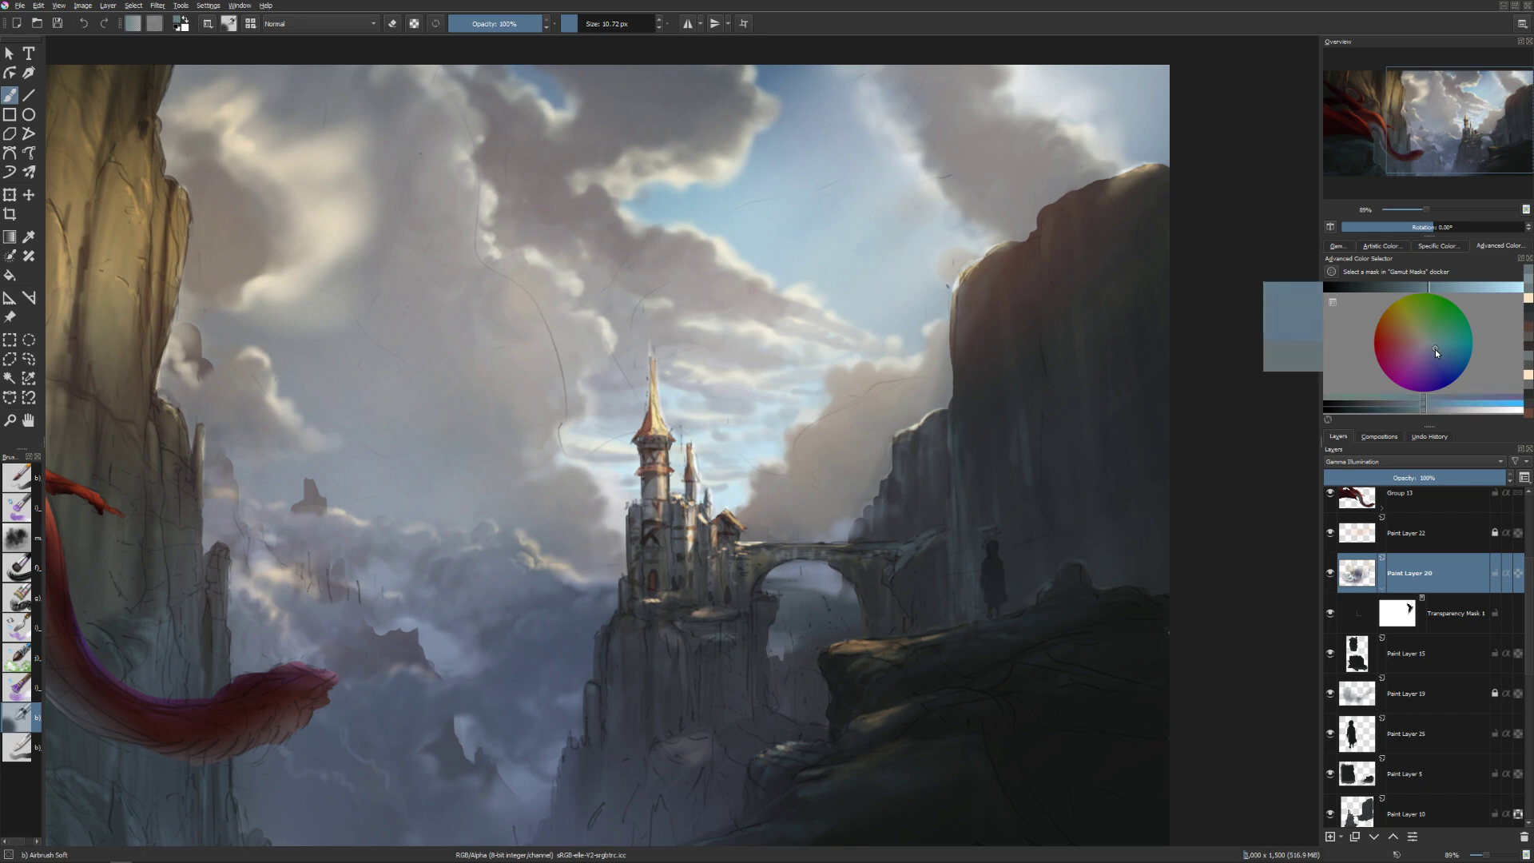
{"action": "left_click", "coordinate": [1422, 289]}
{"action": "left_click_drag", "start_coordinate": [625, 685], "coordinate": [638, 685], "text": "shift"}
{"action": "left_click_drag", "start_coordinate": [631, 687], "coordinate": [636, 684]}
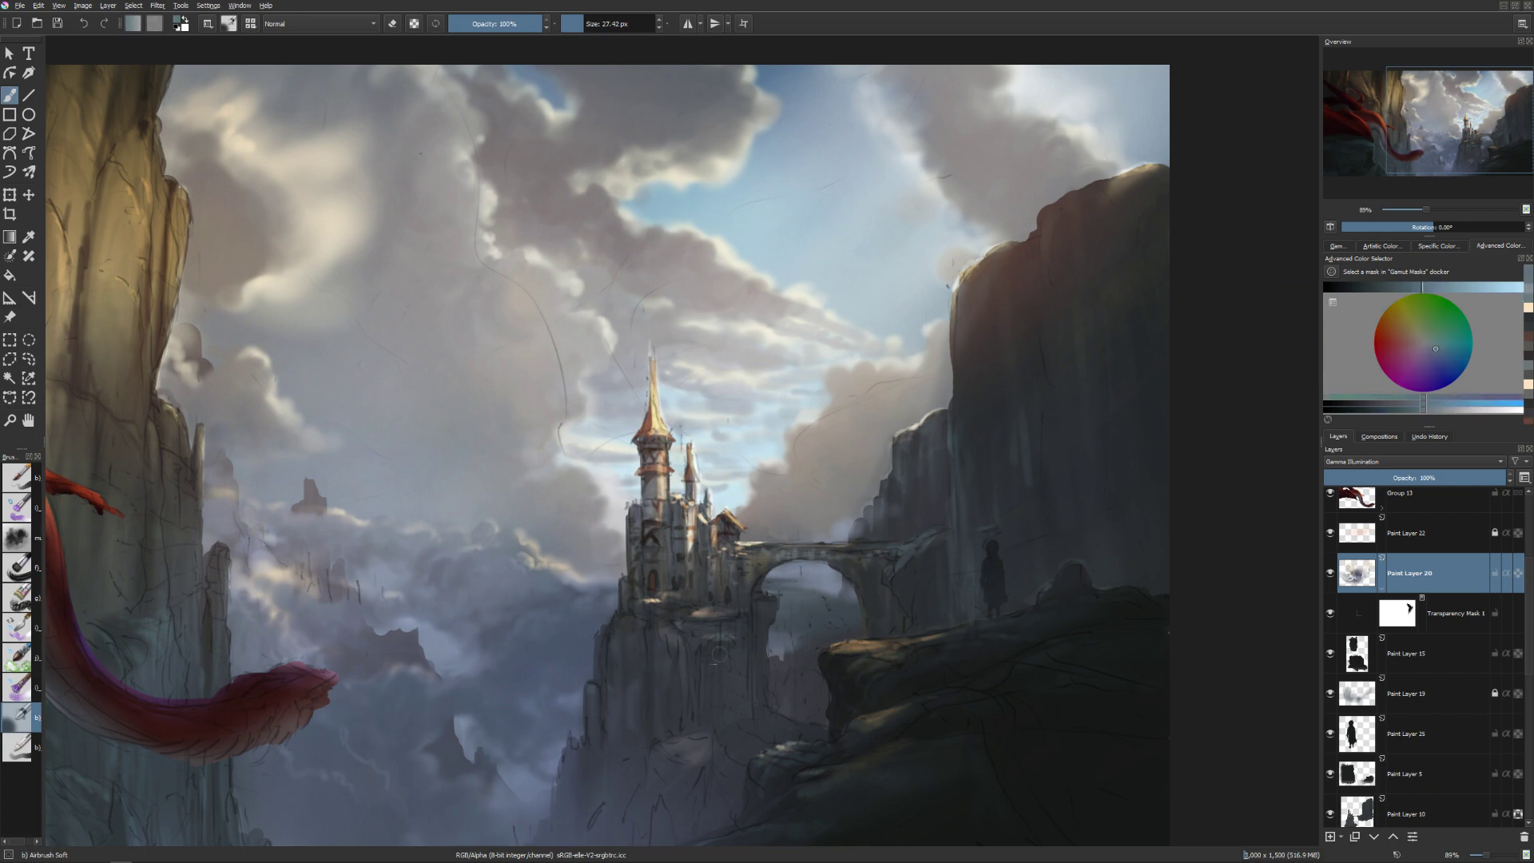
{"action": "left_click", "coordinate": [1408, 288]}
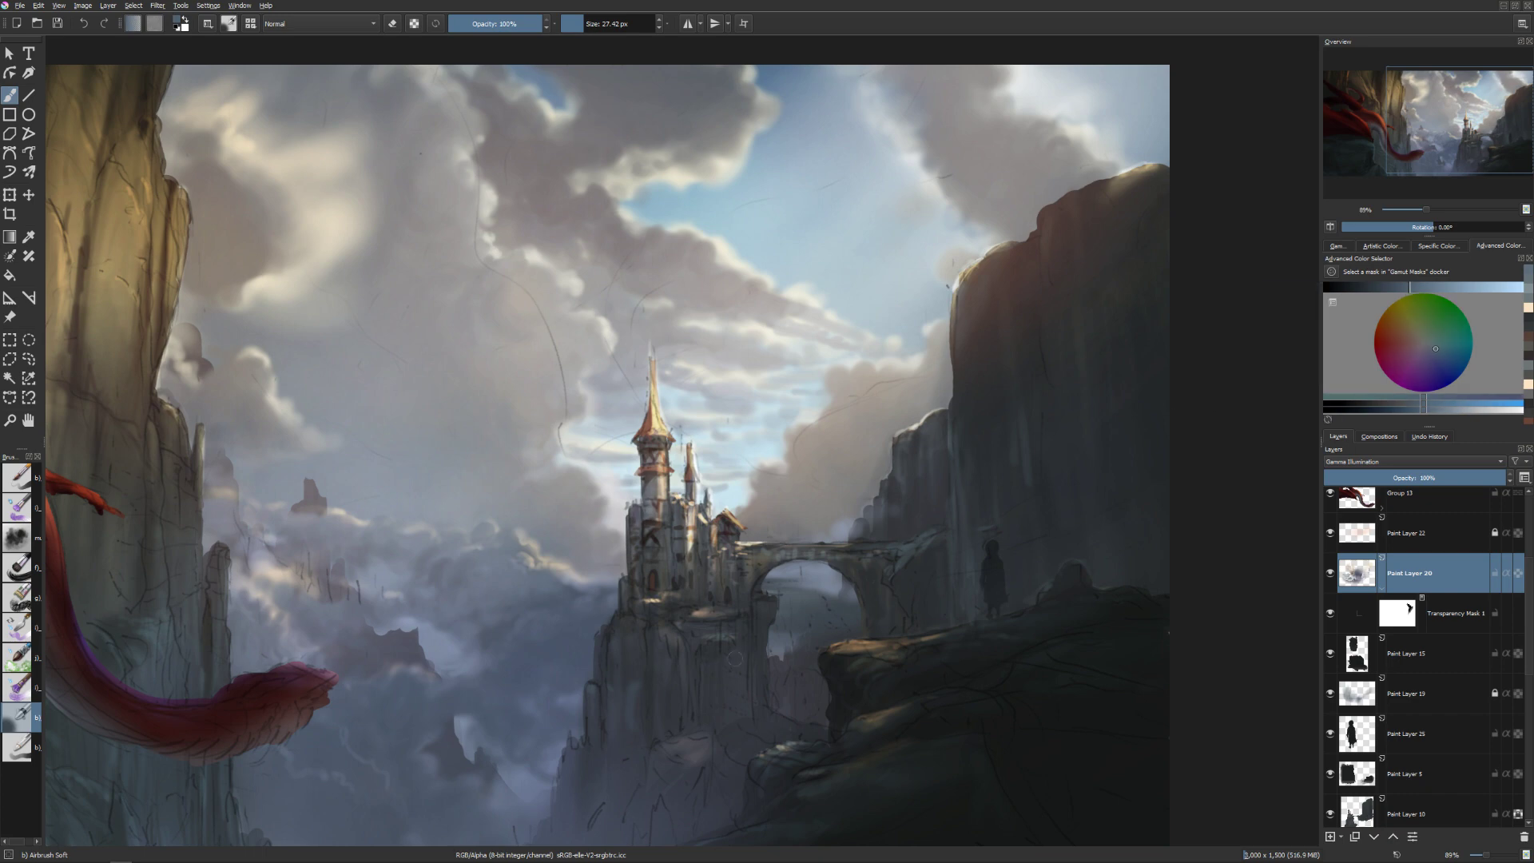
{"action": "left_click_drag", "start_coordinate": [741, 654], "coordinate": [684, 679], "text": "shift"}
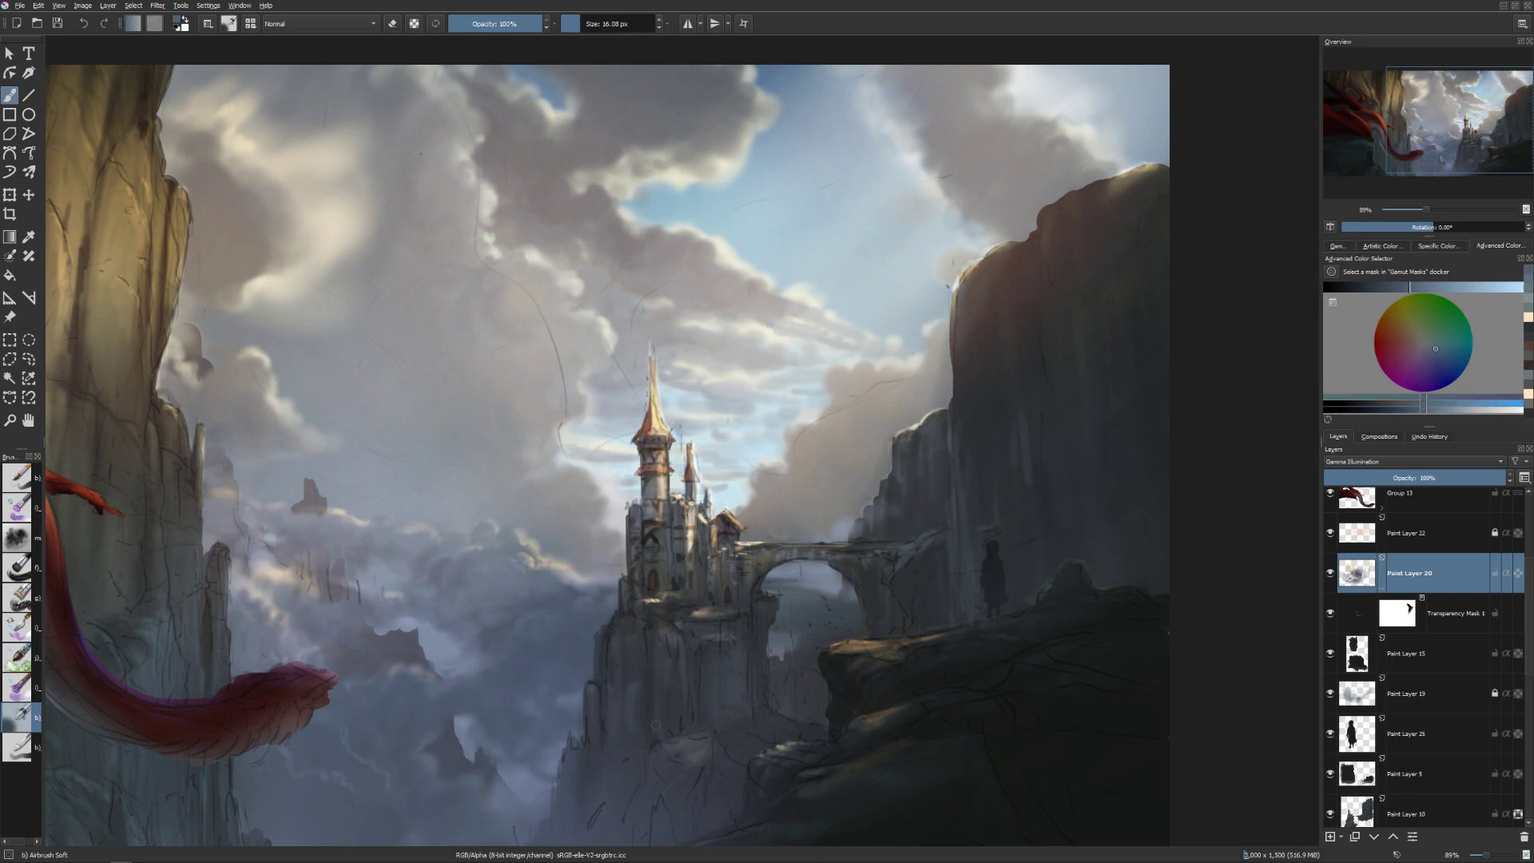
{"action": "key", "text": "e"}
{"action": "key", "text": "e"}
{"action": "left_click_drag", "start_coordinate": [623, 709], "coordinate": [596, 709]}
{"action": "left_click_drag", "start_coordinate": [596, 655], "coordinate": [605, 653]}
{"action": "key", "text": "e"}
{"action": "key", "text": "e"}
{"action": "key", "text": "e"}
{"action": "key", "text": "e"}
{"action": "key", "text": "e"}
Erase light from the rock spire's left edge, leaving a roughly 12 px eraser.
{"action": "left_click_drag", "start_coordinate": [608, 673], "coordinate": [620, 643]}
{"action": "left_click_drag", "start_coordinate": [663, 729], "coordinate": [668, 674]}
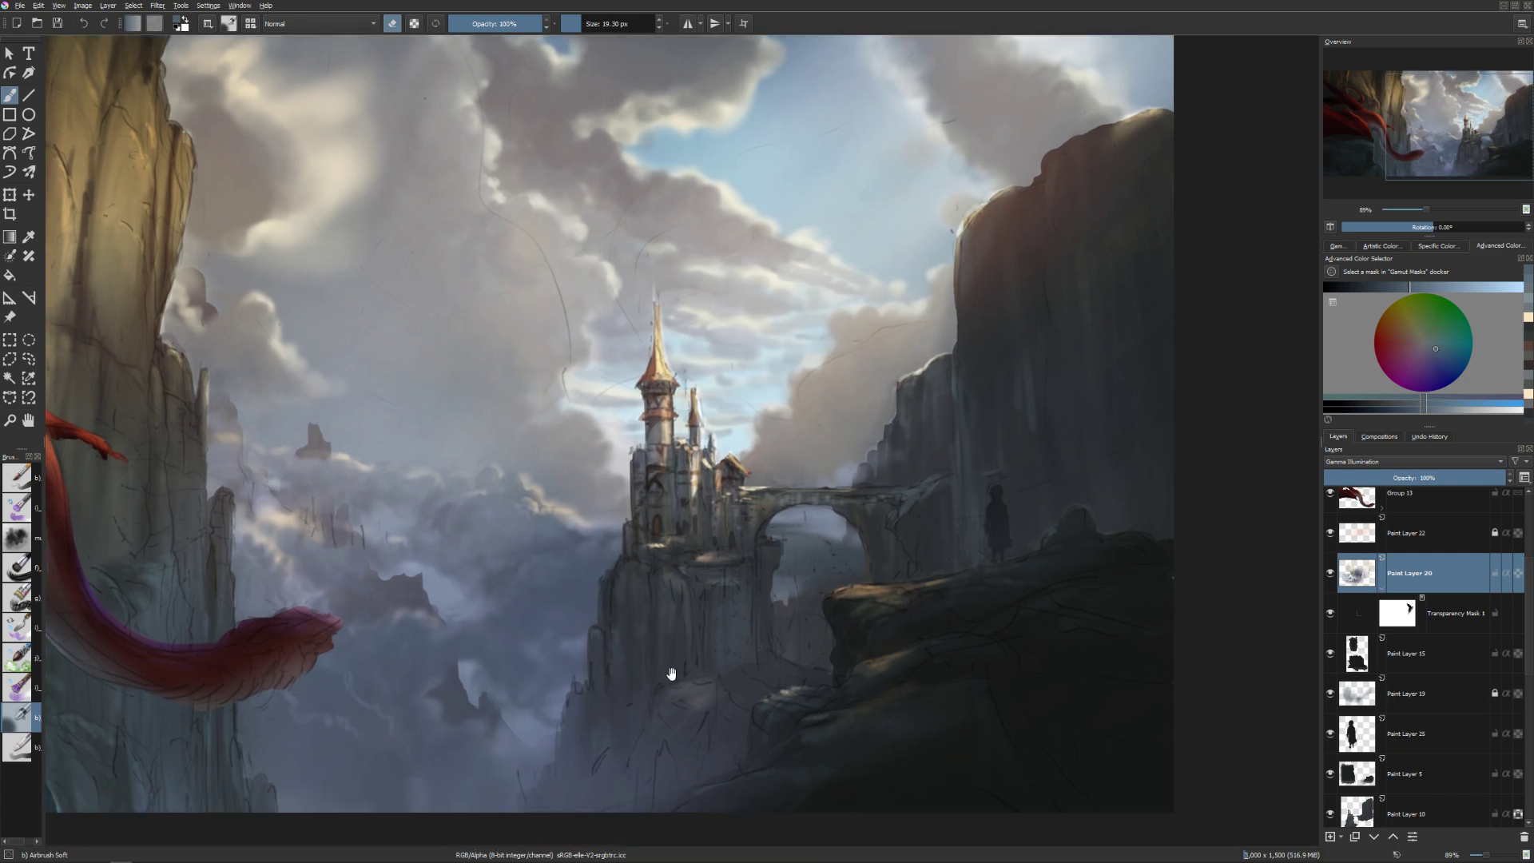
{"action": "key", "text": "e"}
{"action": "left_click_drag", "start_coordinate": [616, 726], "coordinate": [612, 726]}
{"action": "left_click_drag", "start_coordinate": [604, 646], "coordinate": [603, 646]}
{"action": "key", "text": "bracketright"}
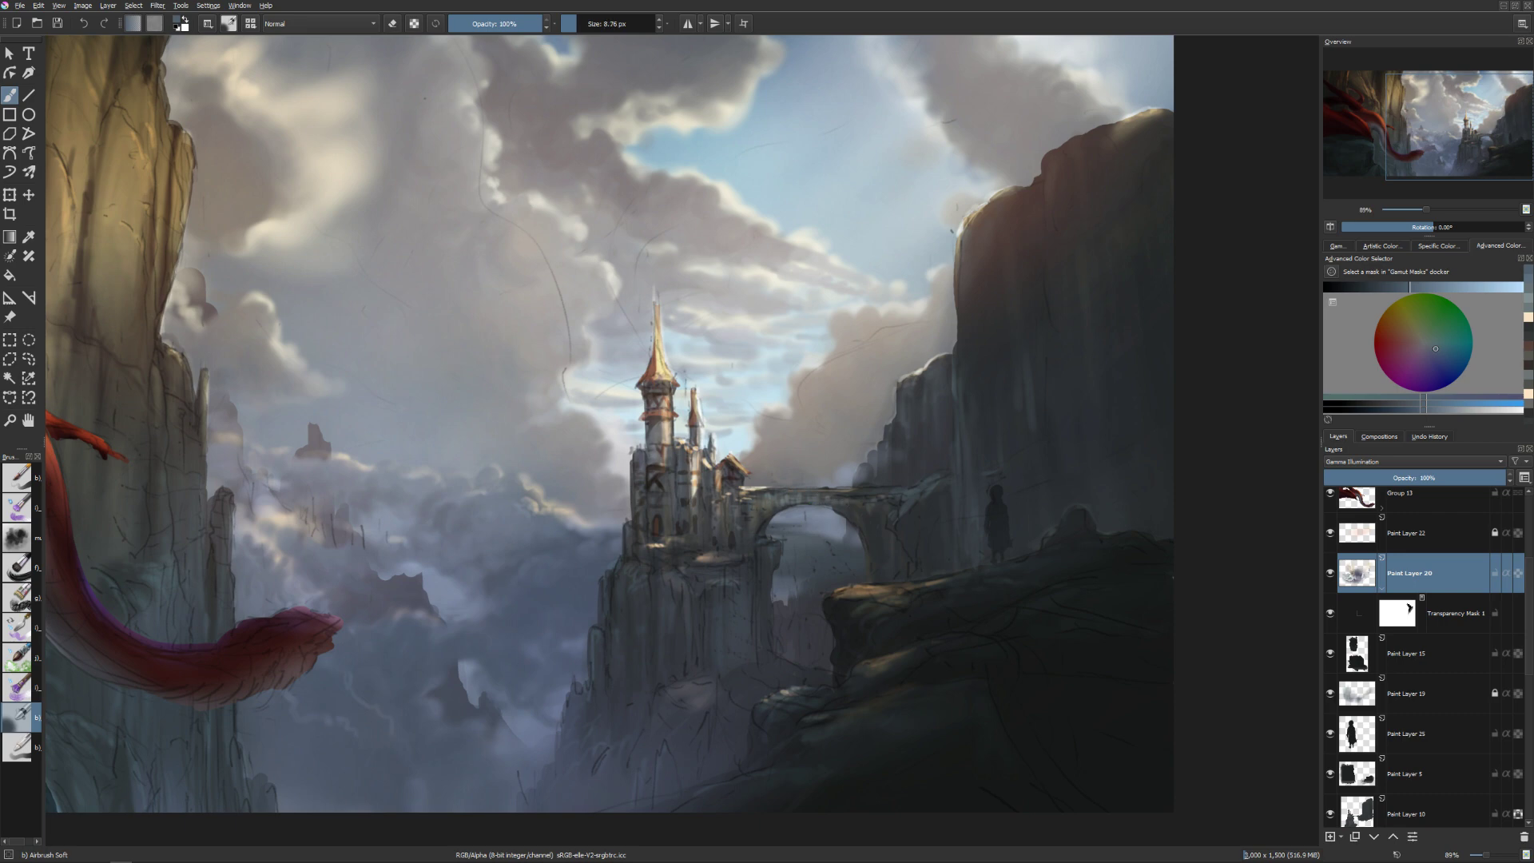
{"action": "key", "text": "bracketleft"}
{"action": "key", "text": "bracketright"}
{"action": "key", "text": "bracketleft"}
{"action": "key", "text": "bracketleft"}
{"action": "key", "text": "e"}
{"action": "key", "text": "bracketright"}
On Paint Layer 10, add dark grey-blue touches by the figure's feet and the bridge.
{"action": "left_click", "coordinate": [1348, 816]}
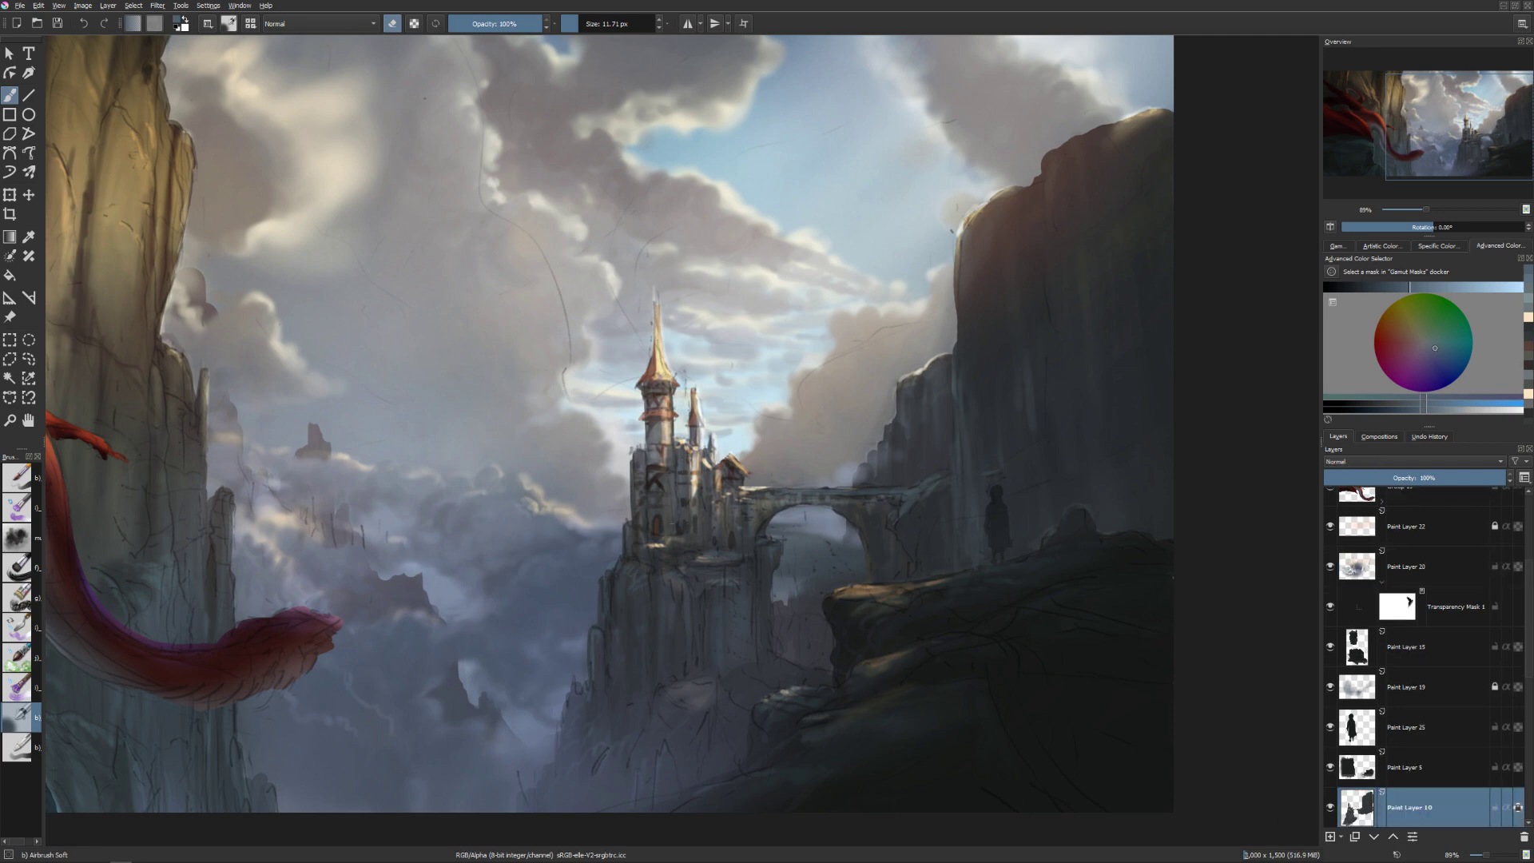
{"action": "left_click", "coordinate": [741, 472], "text": "ctrl"}
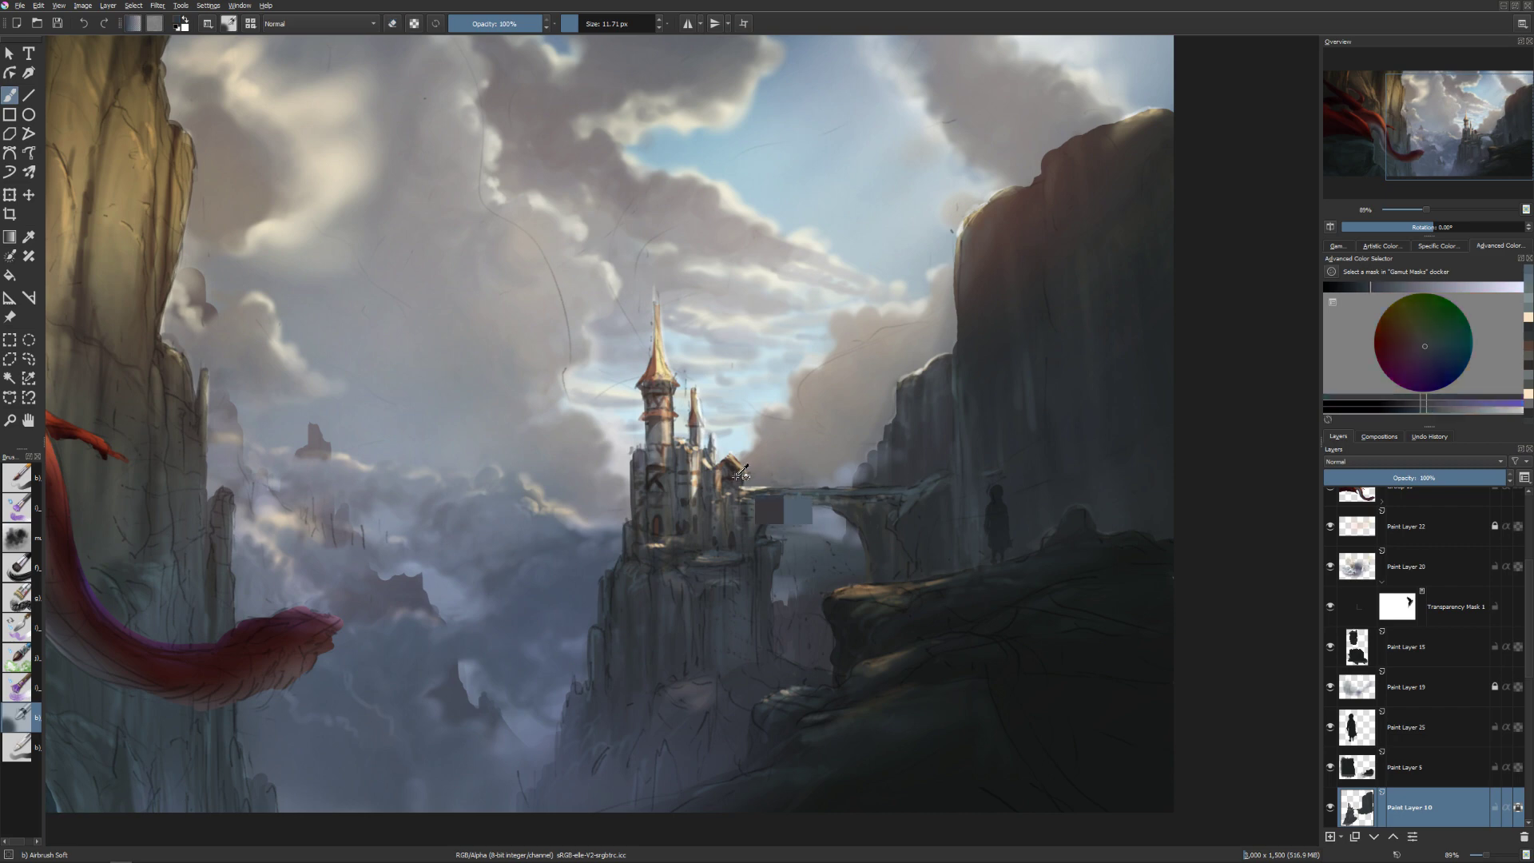
{"action": "key", "text": "e"}
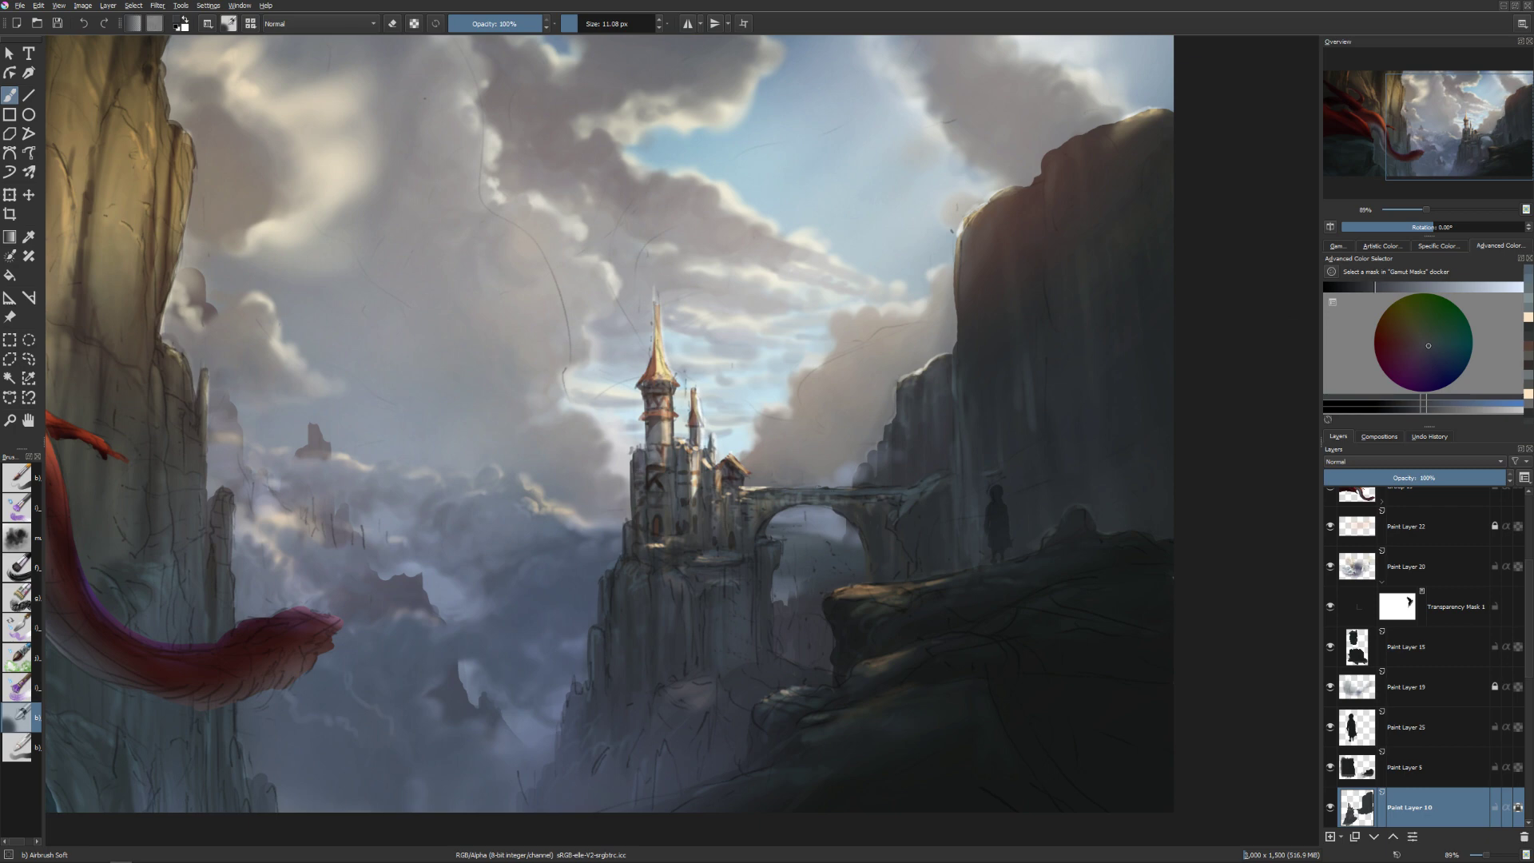
{"action": "left_click", "coordinate": [989, 555], "text": "ctrl"}
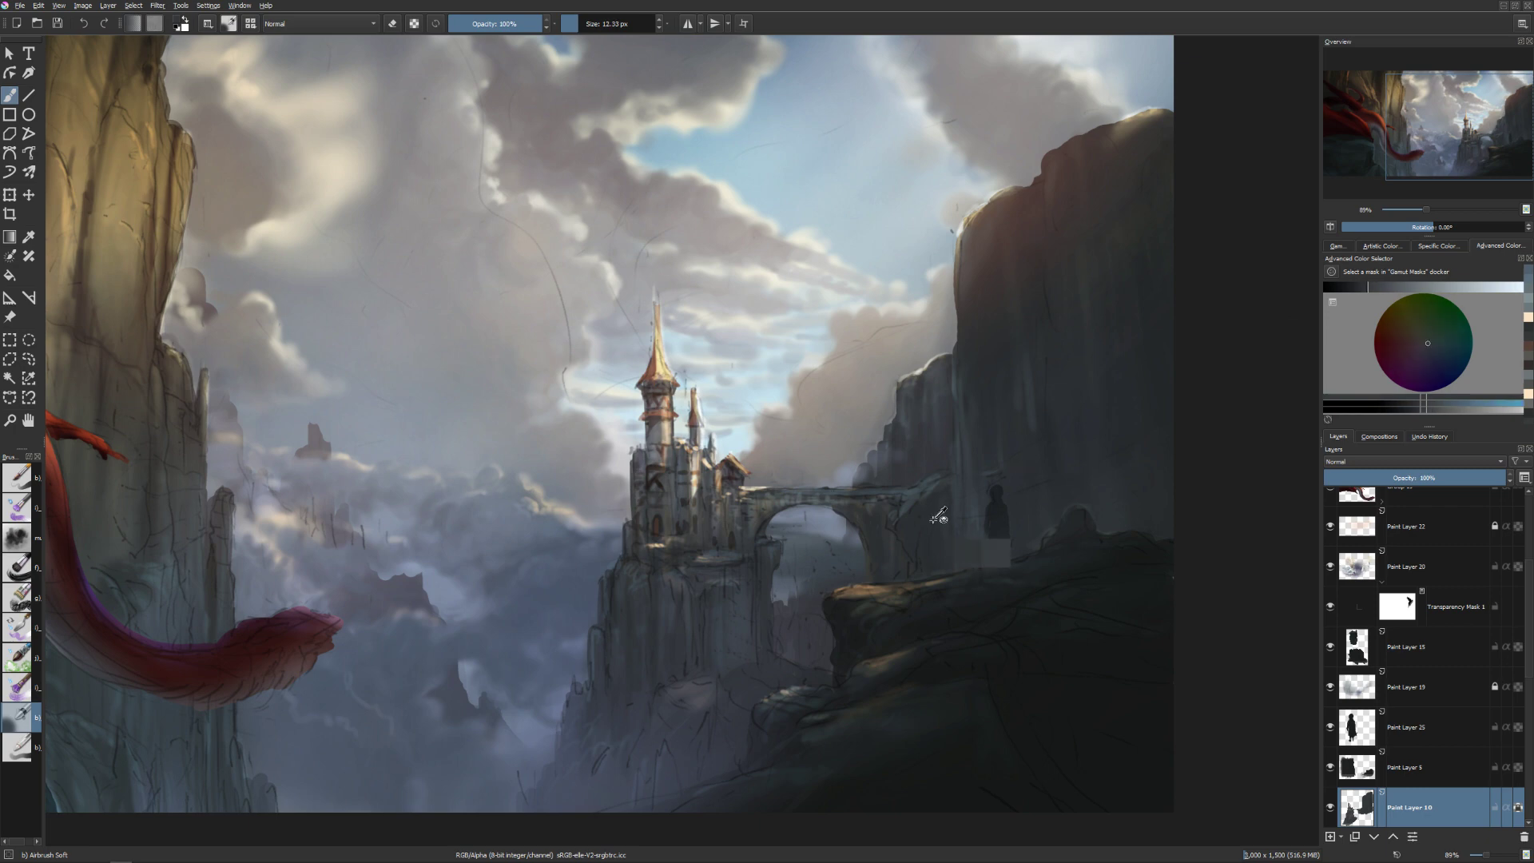
{"action": "left_click_drag", "start_coordinate": [992, 546], "coordinate": [1001, 561]}
{"action": "left_click_drag", "start_coordinate": [1365, 292], "coordinate": [1362, 292]}
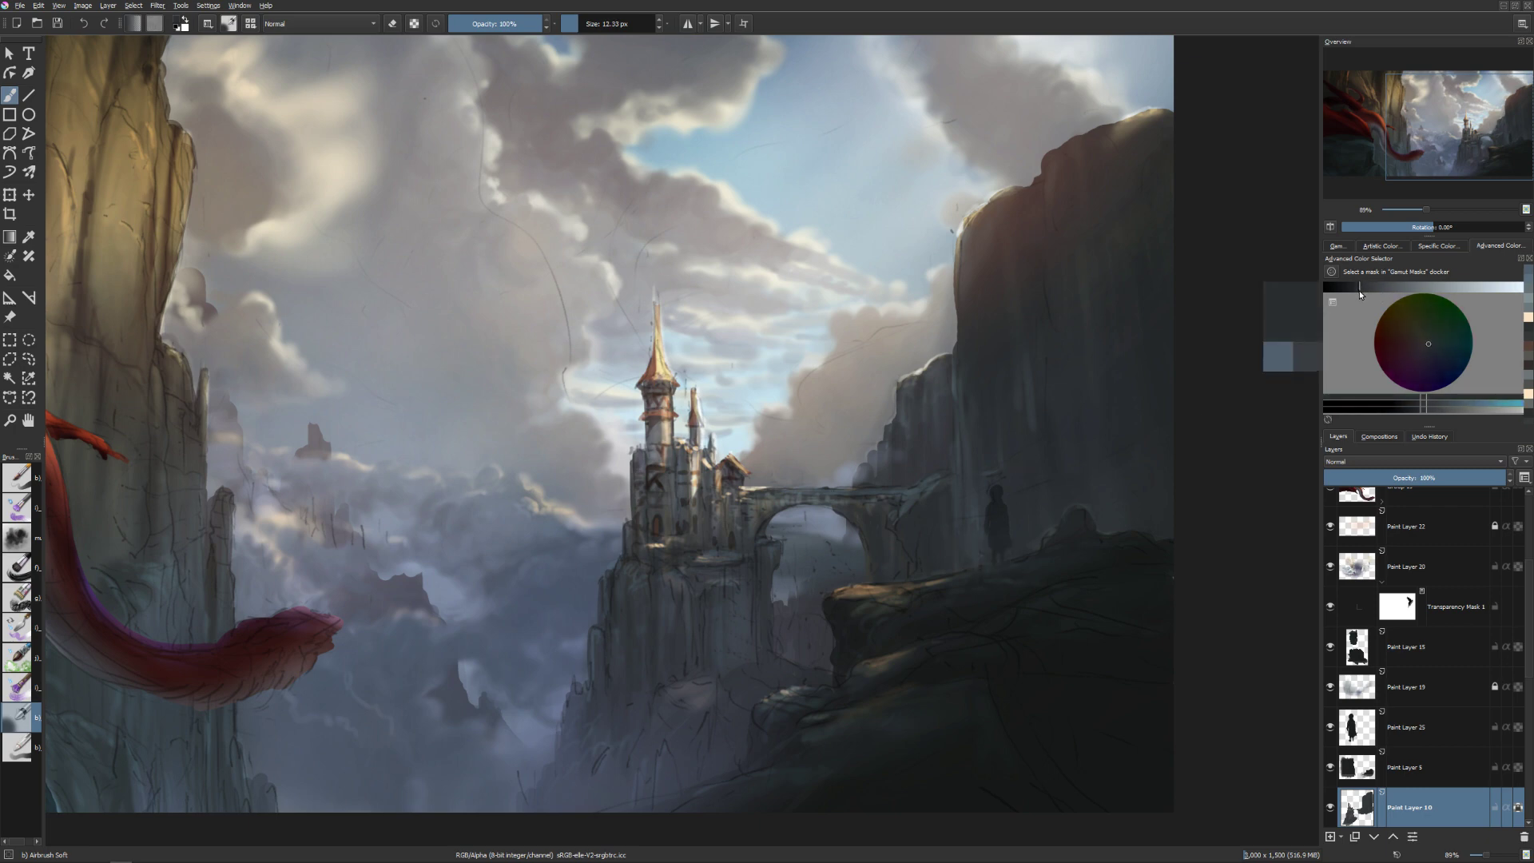
{"action": "key", "text": "bracketleft"}
{"action": "key", "text": "bracketleft"}
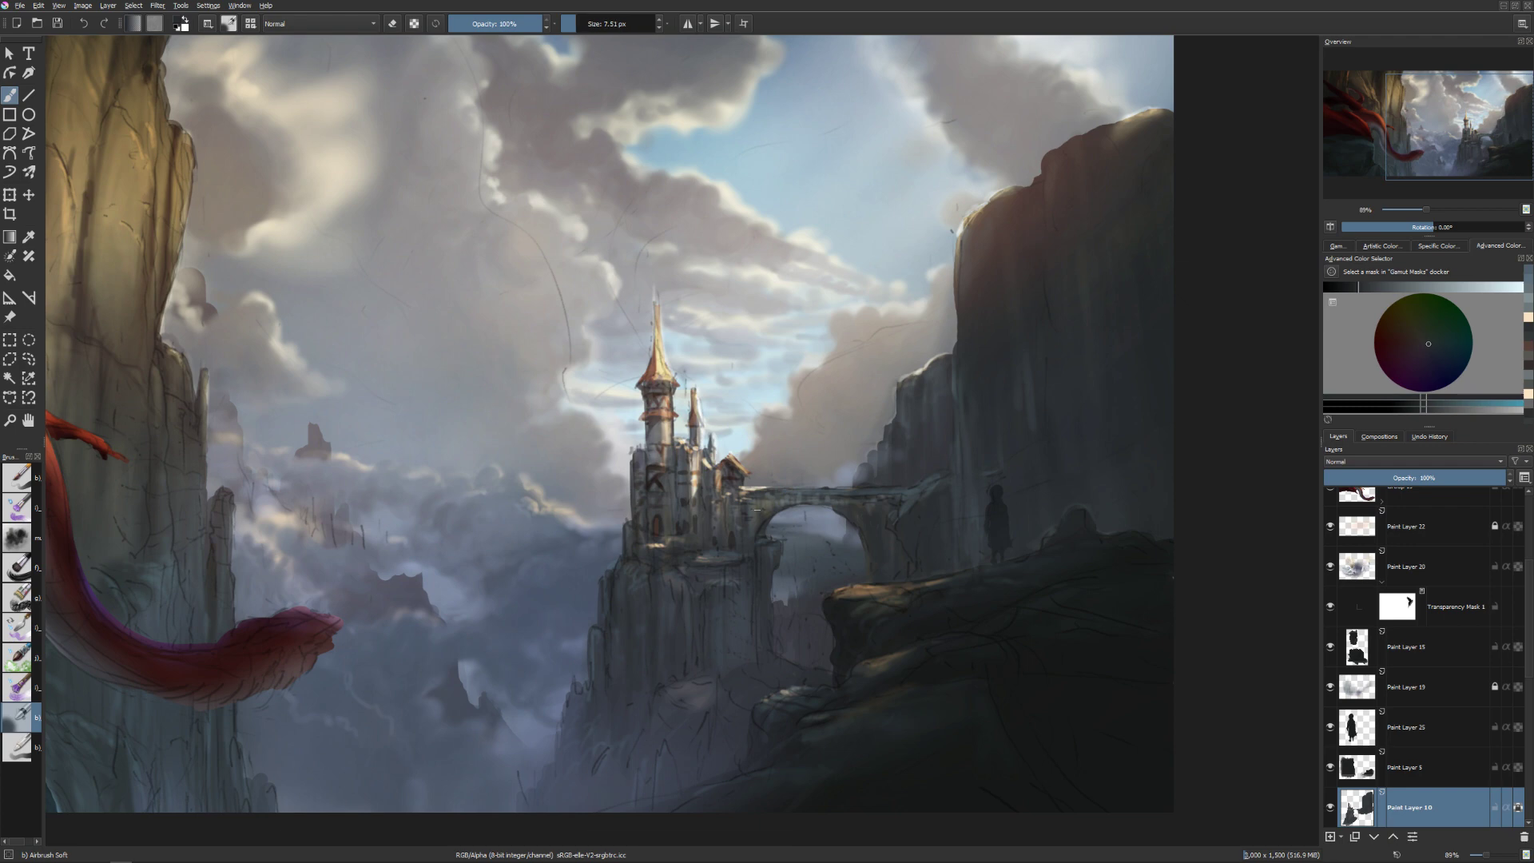
{"action": "left_click_drag", "start_coordinate": [755, 512], "coordinate": [761, 506]}
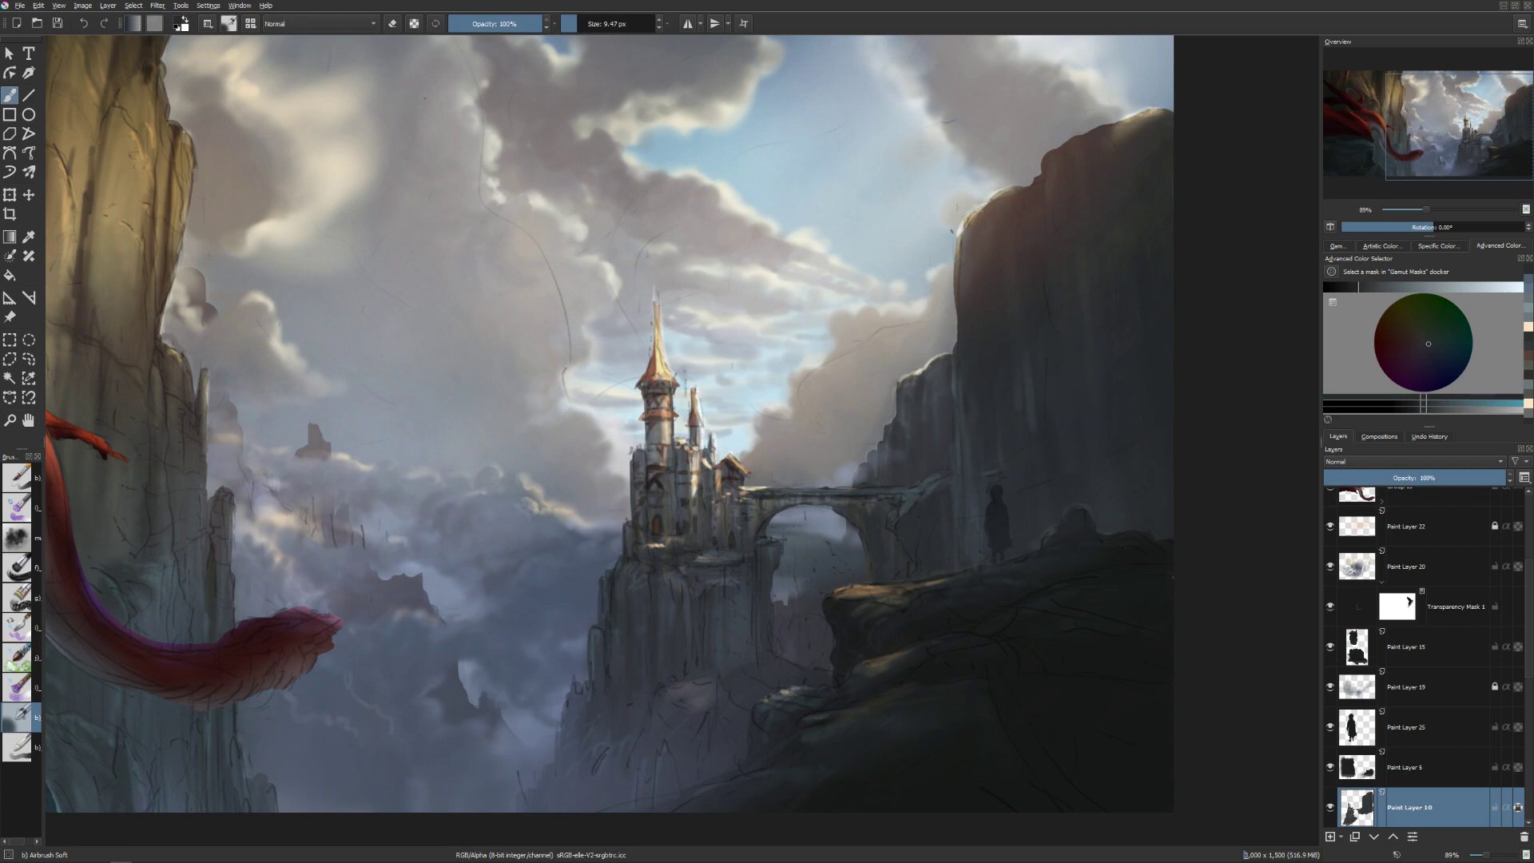
Add fine detail touches on the castle's lower walls, ending with a ~15 px brush.
{"action": "left_click_drag", "start_coordinate": [577, 24], "coordinate": [562, 24]}
{"action": "left_click_drag", "start_coordinate": [774, 513], "coordinate": [783, 513]}
{"action": "left_click_drag", "start_coordinate": [744, 541], "coordinate": [718, 545]}
{"action": "left_click_drag", "start_coordinate": [933, 459], "coordinate": [938, 459]}
{"action": "key", "text": "bracketleft"}
{"action": "key", "text": "bracketright"}
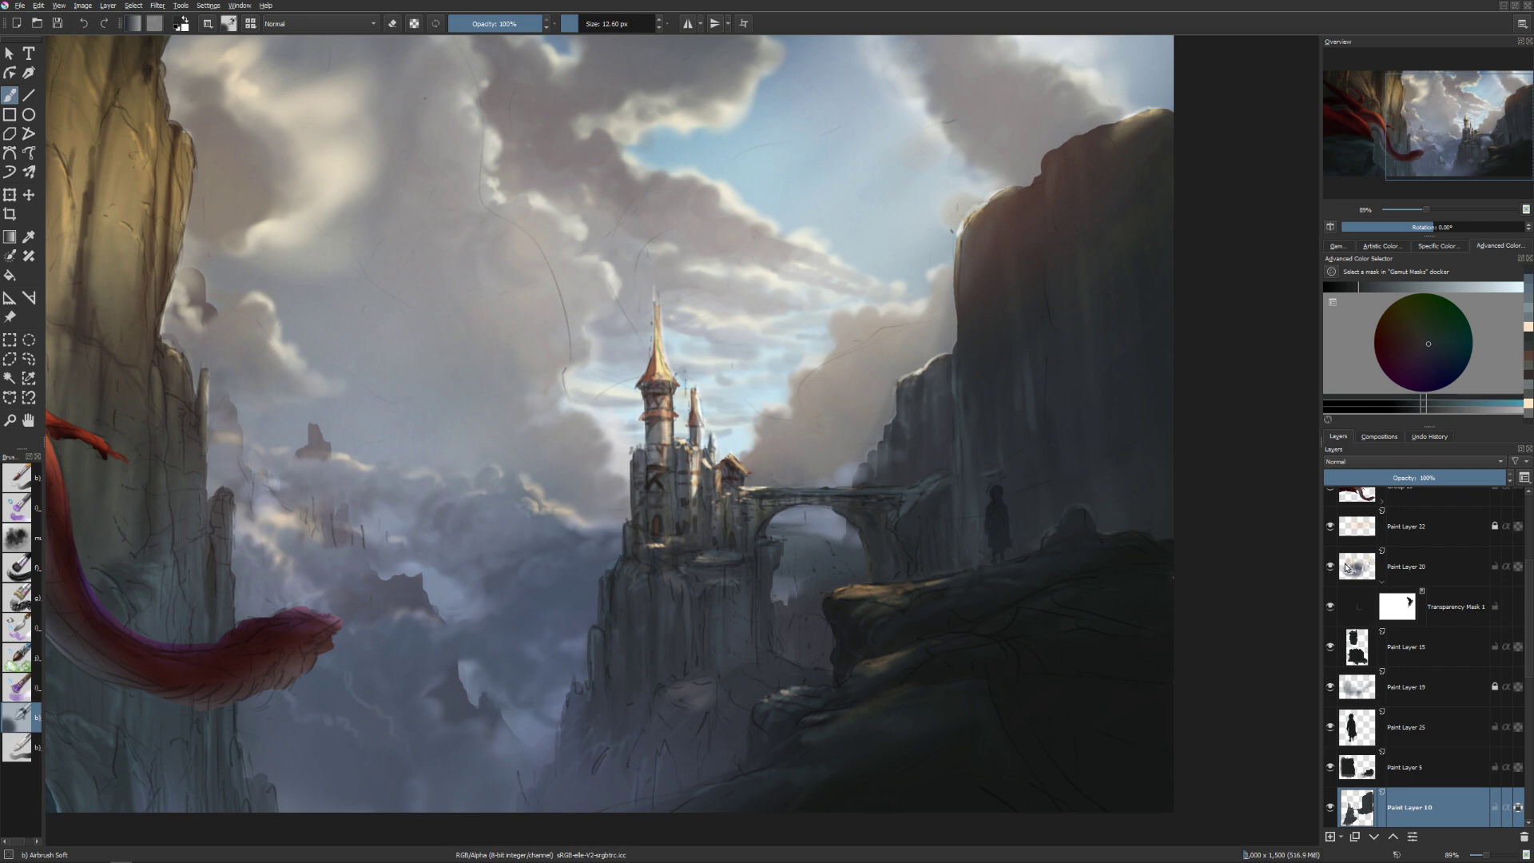
Select Paint Layer 20 in the Layers docker.
{"action": "left_click", "coordinate": [1382, 582]}
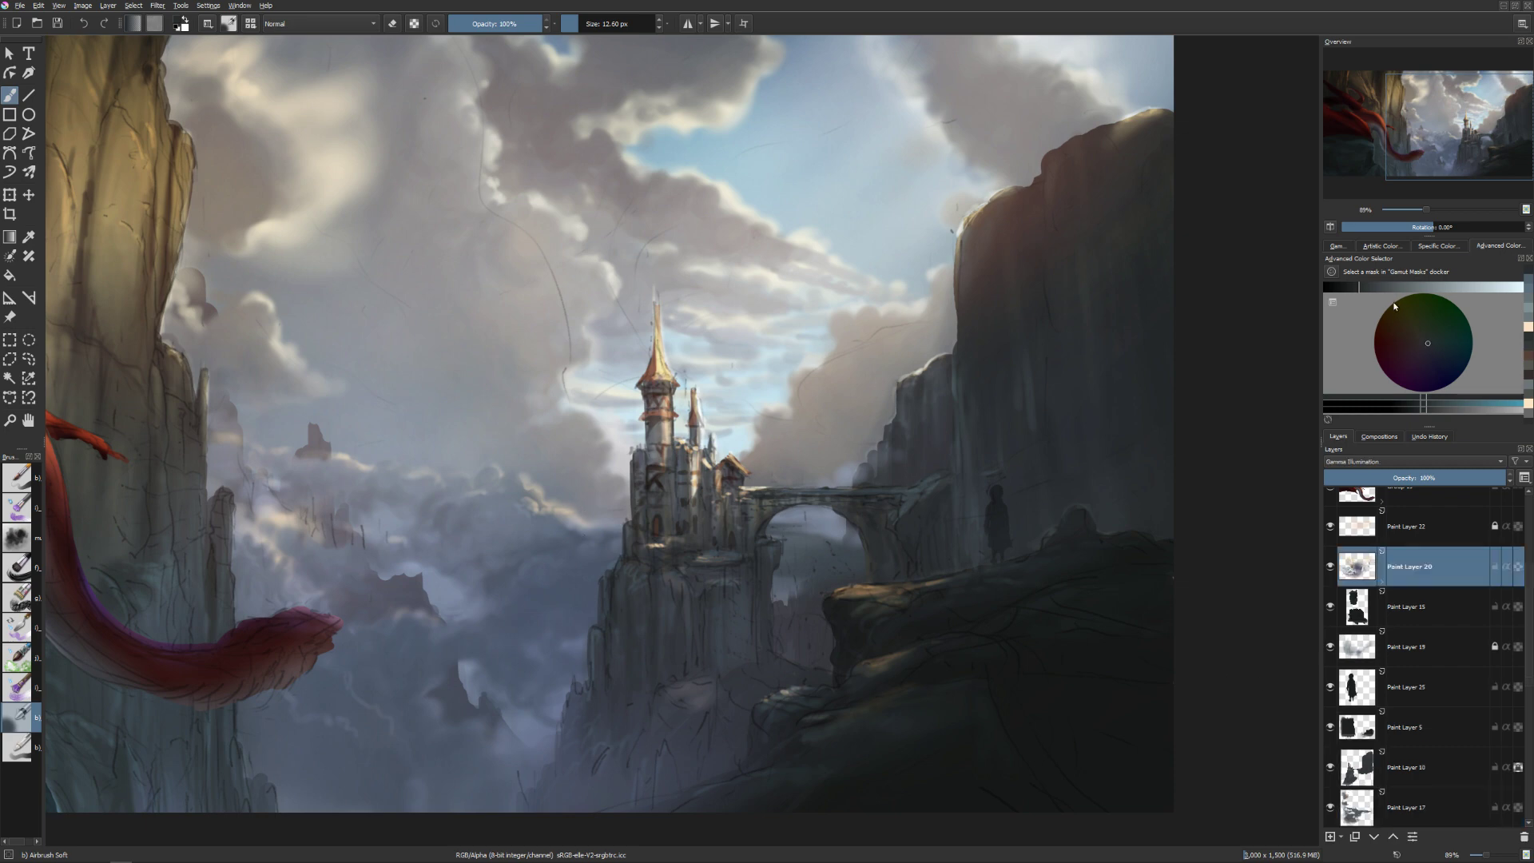
Mix a pale blue-grey in the colour selector and begin soft airbrush strokes near the castle rock.
{"action": "left_click_drag", "start_coordinate": [1388, 288], "coordinate": [1414, 325]}
{"action": "left_click", "coordinate": [1435, 352]}
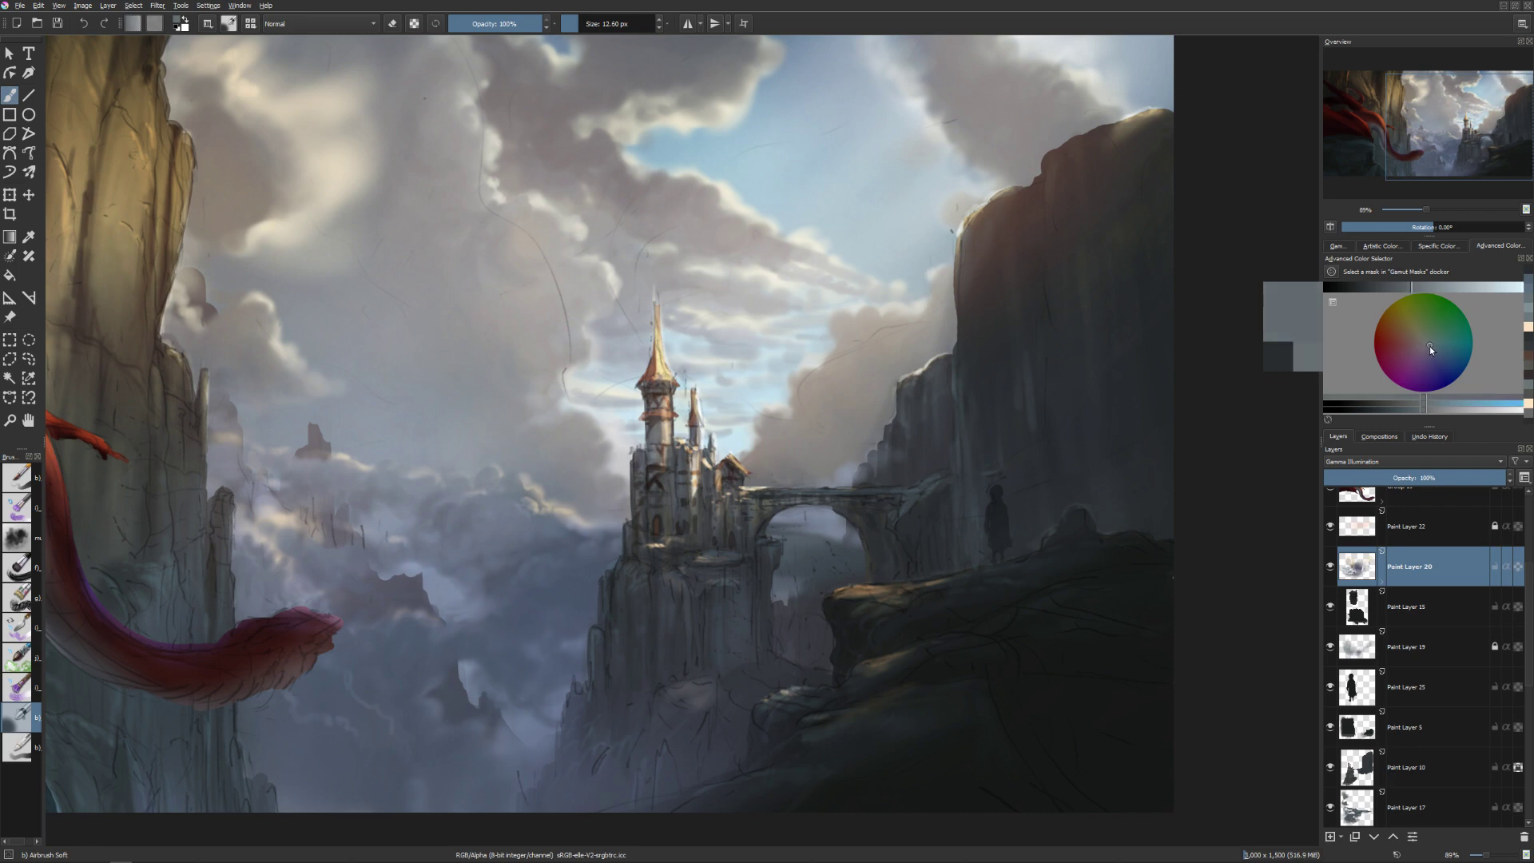
{"action": "left_click", "coordinate": [1408, 289]}
{"action": "key", "text": "bracketright"}
{"action": "left_click_drag", "start_coordinate": [677, 591], "coordinate": [668, 592]}
{"action": "key", "text": "bracketleft"}
{"action": "key", "text": "bracketleft"}
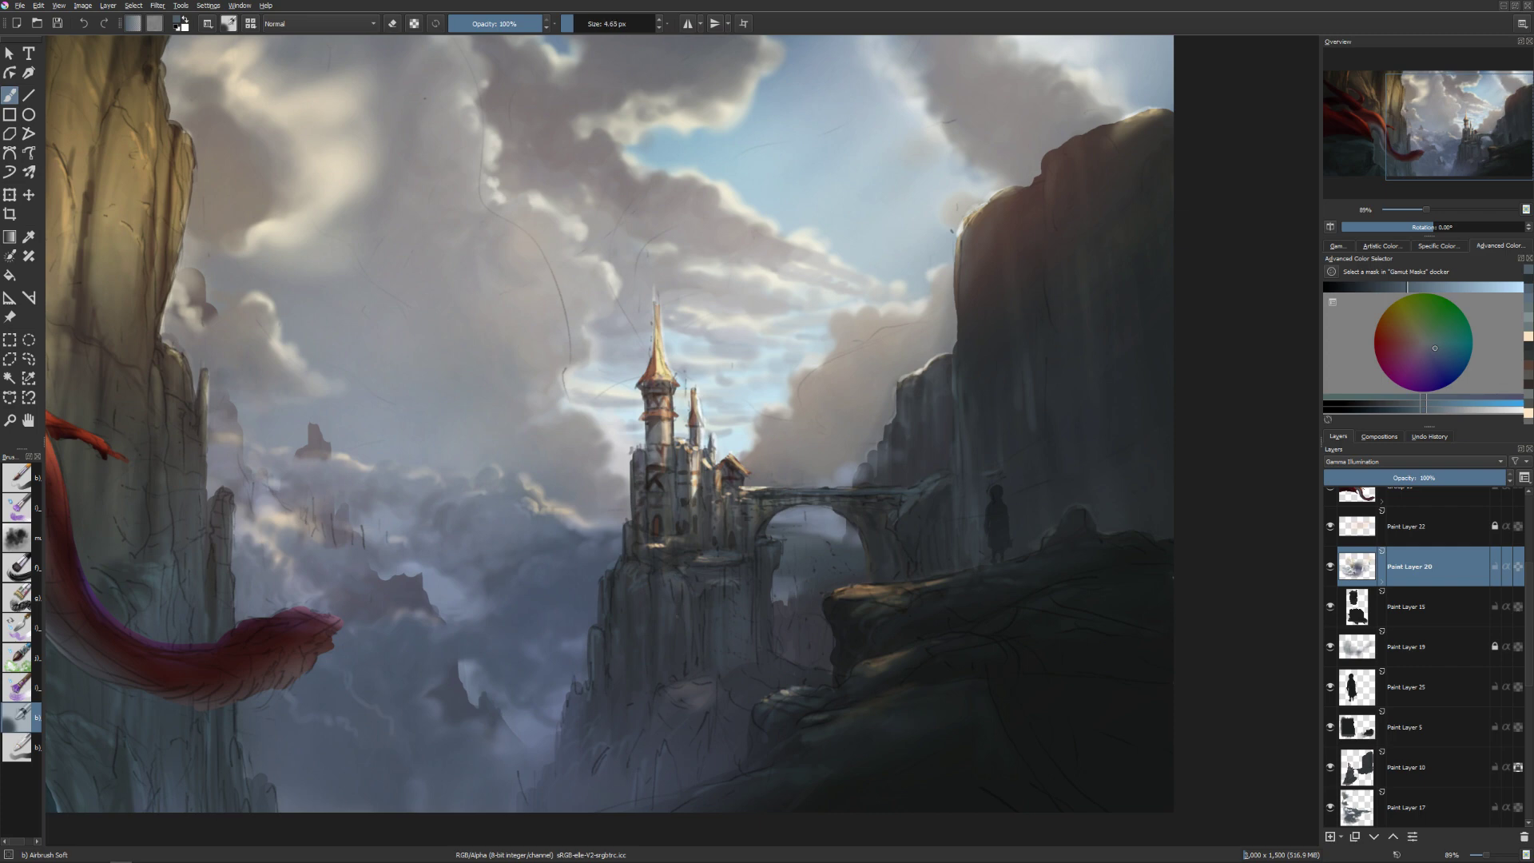
{"action": "key", "text": "bracketright"}
{"action": "key", "text": "bracketleft"}
Alternate erasing and painting to airbrush faint blue-grey haze beside the castle rock.
{"action": "key", "text": "e"}
{"action": "key", "text": "e"}
{"action": "key", "text": "bracketright"}
{"action": "key", "text": "bracketleft"}
{"action": "key", "text": "bracketleft"}
{"action": "key", "text": "bracketleft"}
{"action": "key", "text": "bracketleft"}
{"action": "key", "text": "bracketleft"}
{"action": "key", "text": "bracketright"}
{"action": "key", "text": "bracketright"}
{"action": "key", "text": "bracketright"}
{"action": "key", "text": "bracketleft"}
{"action": "key", "text": "bracketleft"}
{"action": "key", "text": "bracketleft"}
{"action": "key", "text": "bracketleft"}
{"action": "key", "text": "e"}
{"action": "key", "text": "e"}
{"action": "left_click_drag", "start_coordinate": [626, 669], "coordinate": [630, 658], "text": "shift"}
{"action": "key", "text": "bracketright"}
{"action": "key", "text": "bracketright"}
{"action": "key", "text": "bracketright"}
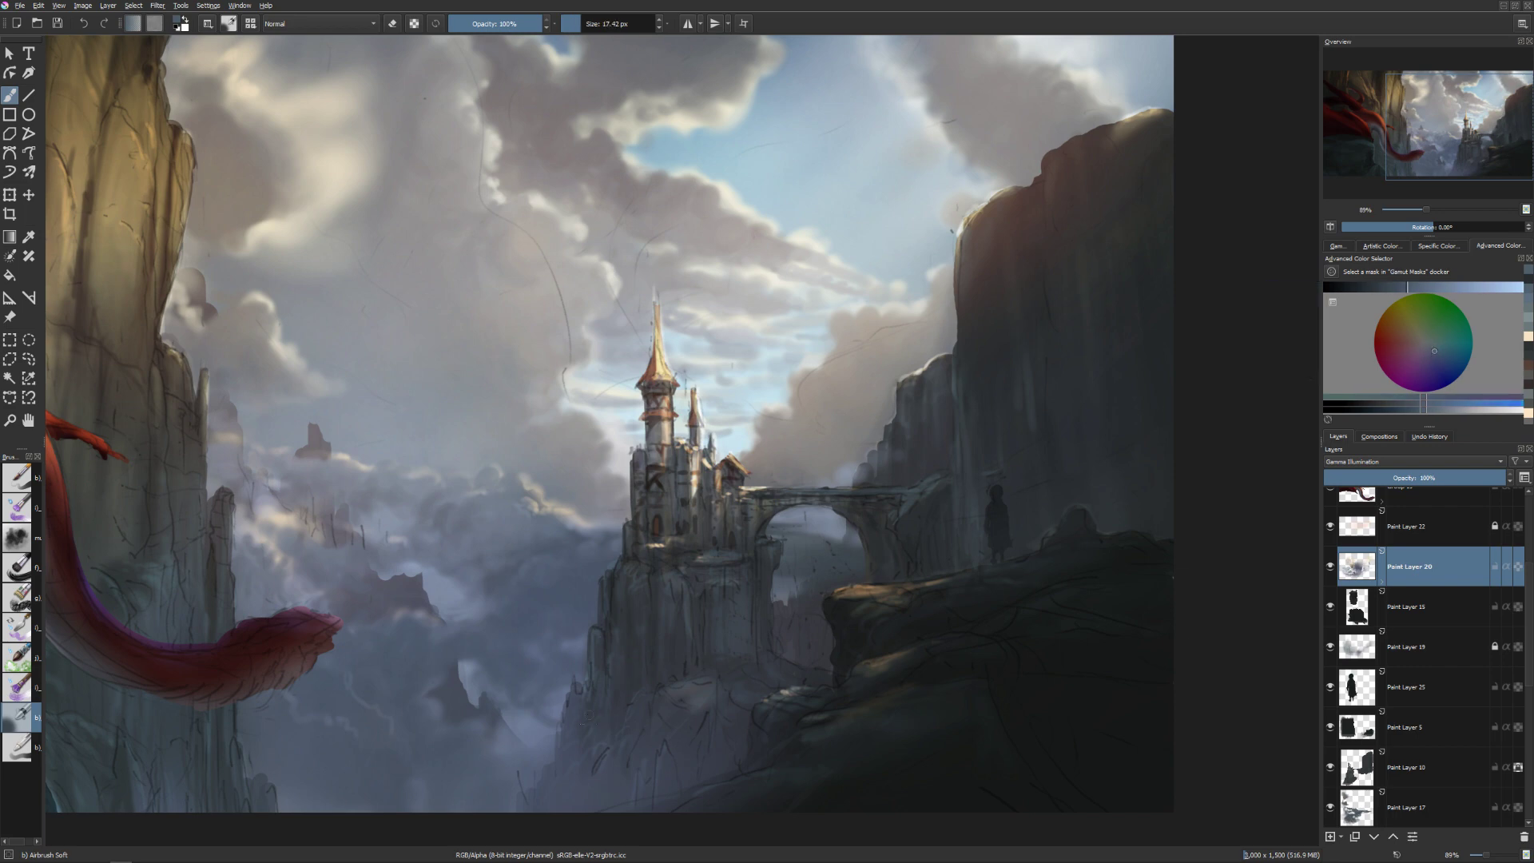
{"action": "left_click_drag", "start_coordinate": [592, 674], "coordinate": [590, 683]}
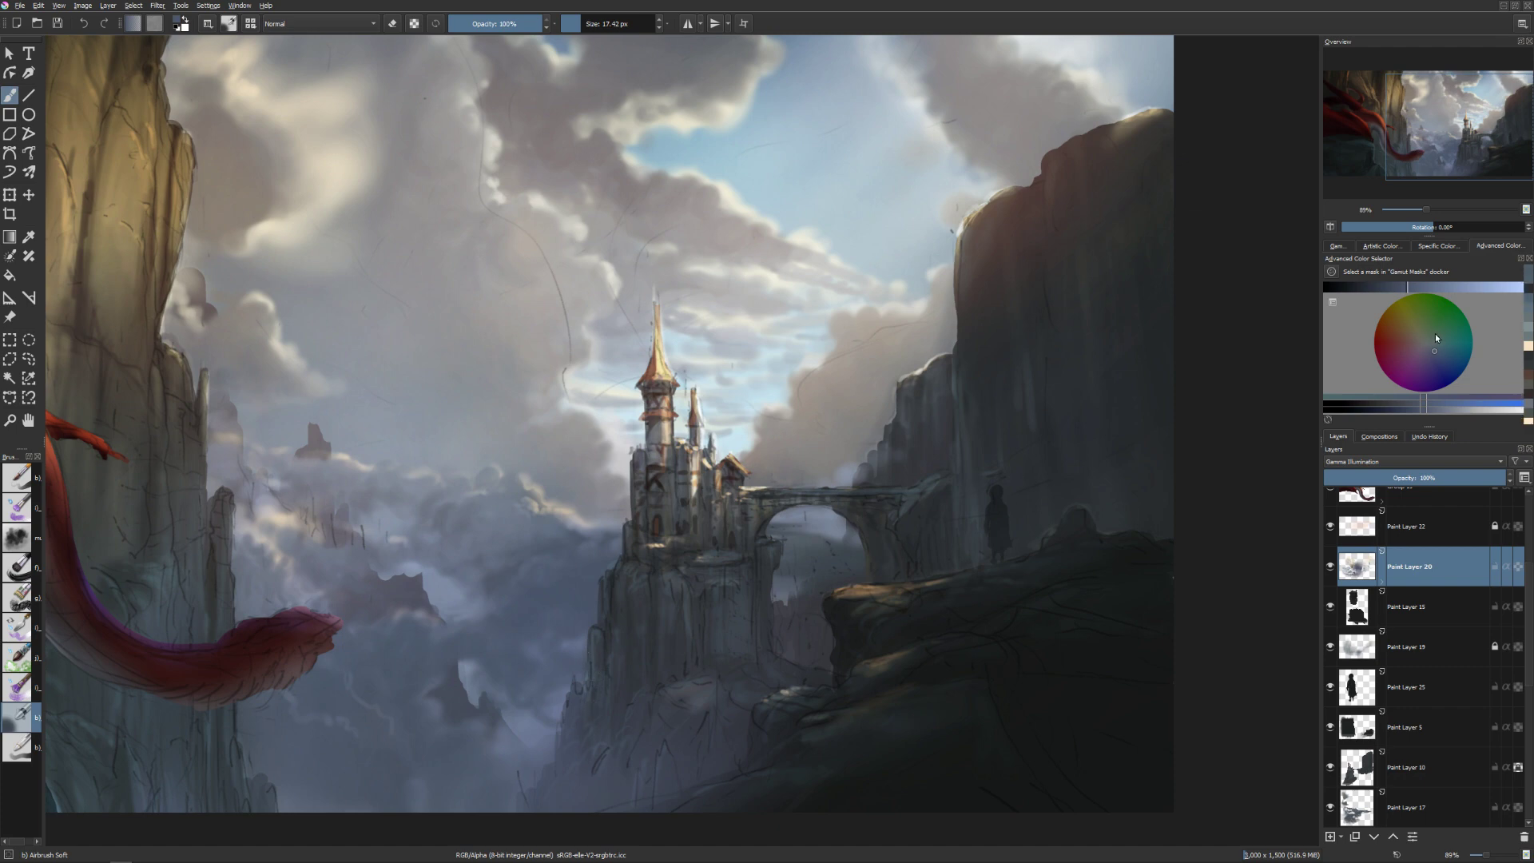
Shift the colour's hue and tone slightly and keep shaping the cloud wisps at varied brush sizes.
{"action": "left_click", "coordinate": [1411, 287]}
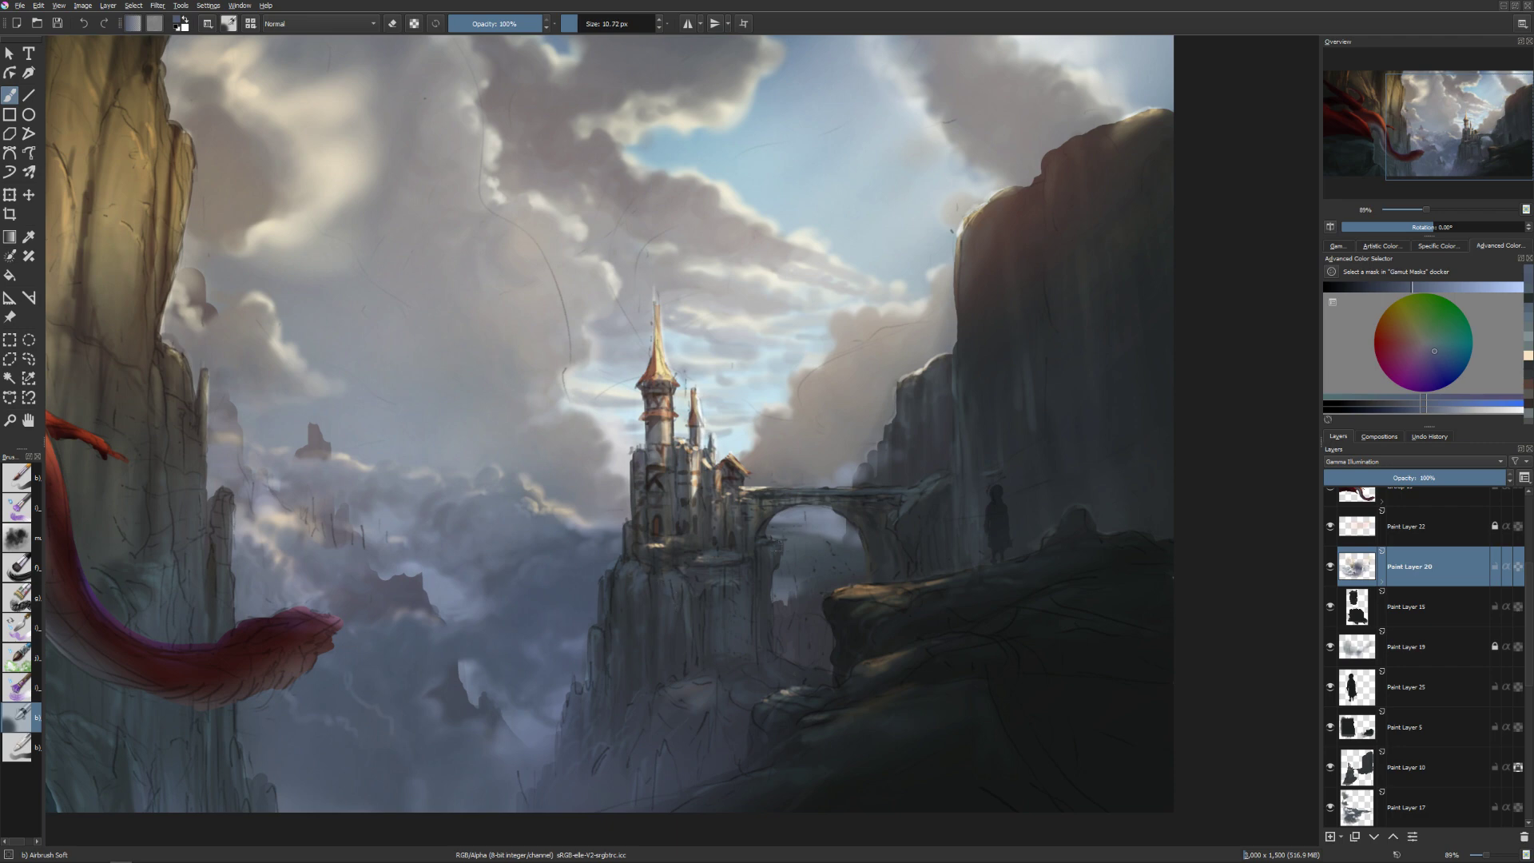
{"action": "key", "text": "e"}
{"action": "key", "text": "e"}
{"action": "left_click_drag", "start_coordinate": [725, 594], "coordinate": [733, 594]}
{"action": "key", "text": "bracketleft"}
{"action": "key", "text": "bracketleft"}
{"action": "key", "text": "bracketleft"}
{"action": "left_click_drag", "start_coordinate": [635, 713], "coordinate": [658, 714]}
{"action": "key", "text": "bracketleft"}
{"action": "key", "text": "bracketleft"}
{"action": "key", "text": "bracketleft"}
{"action": "key", "text": "bracketleft"}
{"action": "key", "text": "bracketleft"}
{"action": "left_click_drag", "start_coordinate": [1406, 285], "coordinate": [1441, 286]}
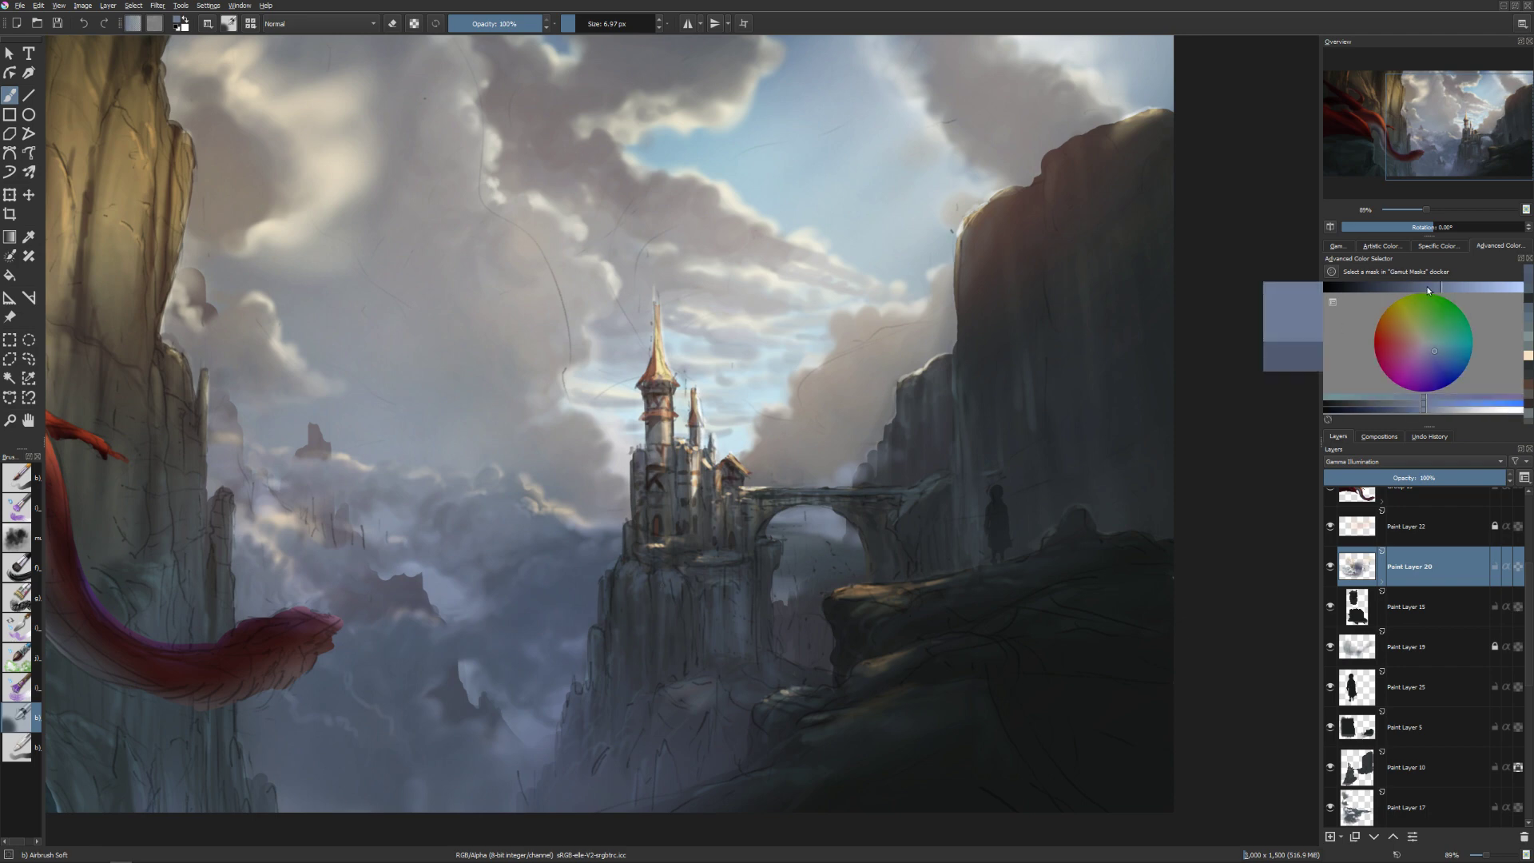
{"action": "key", "text": "bracketright"}
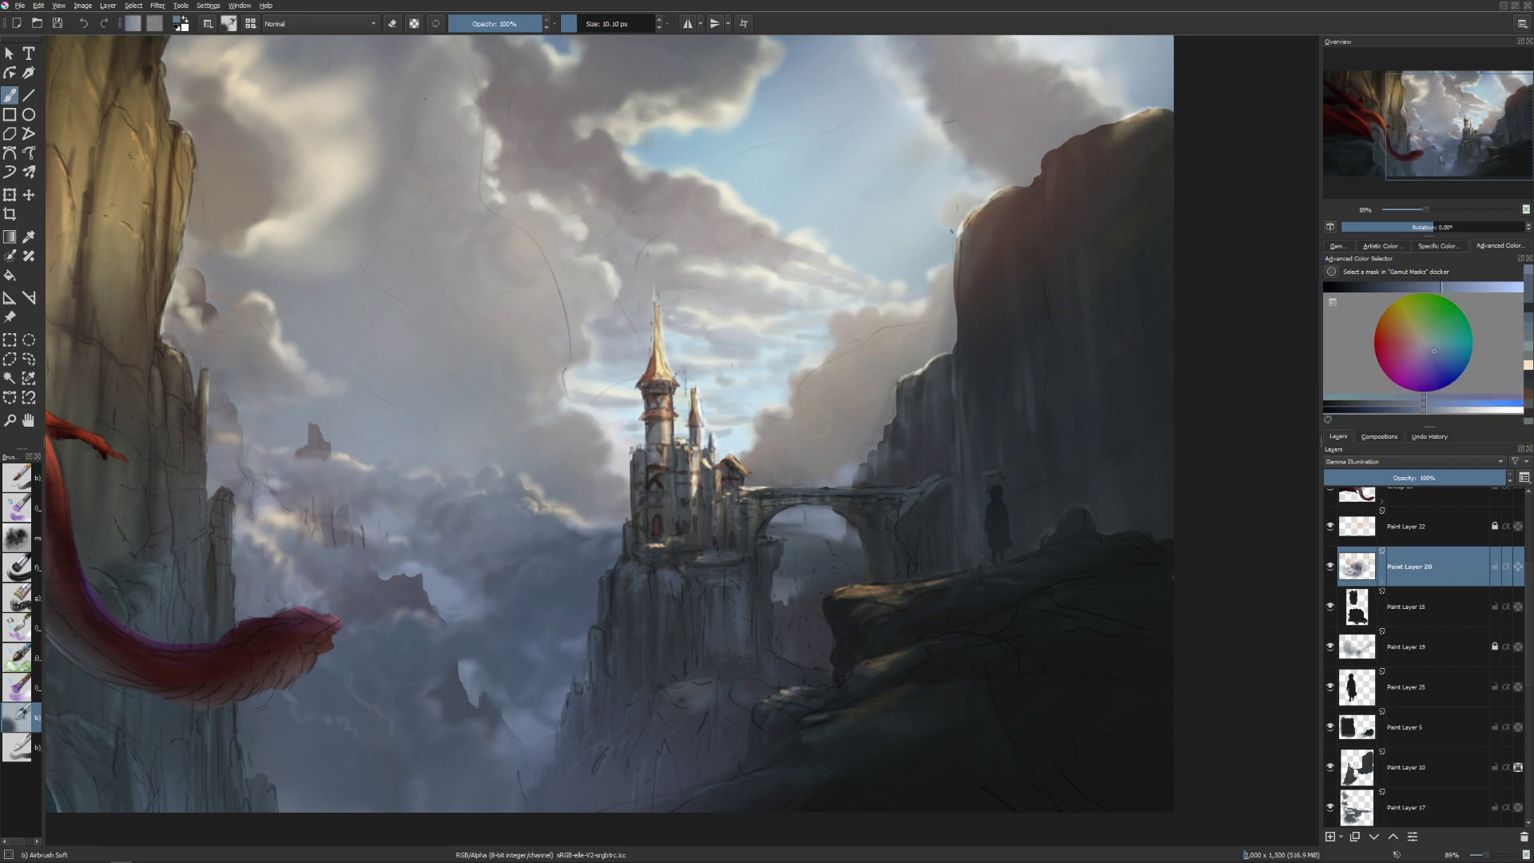
{"action": "key", "text": "bracketleft"}
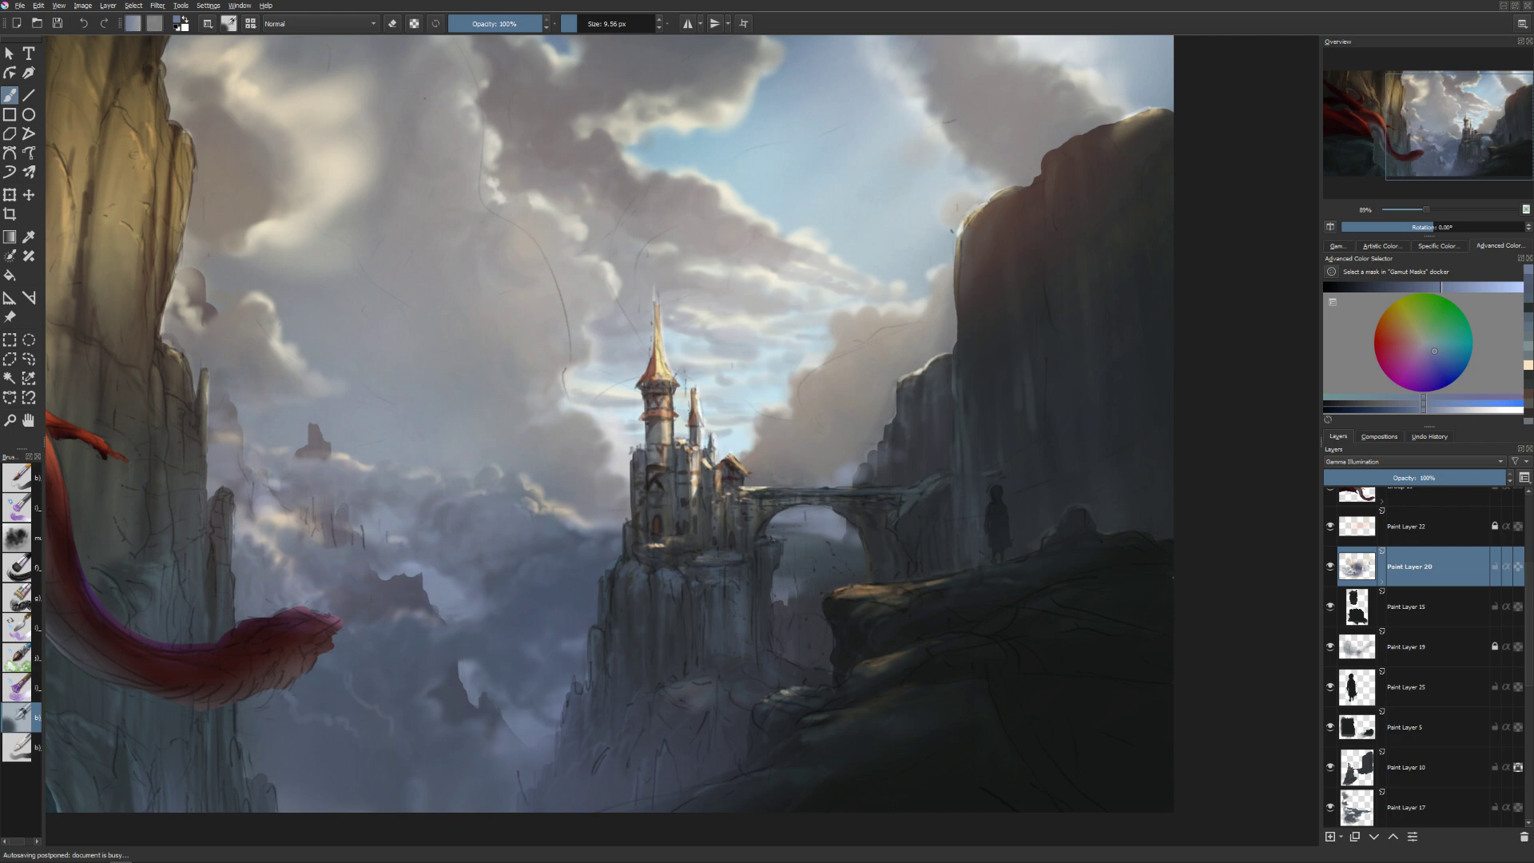
Airbrush more soft haze around the castle rock, varying the brush size.
{"action": "left_click_drag", "start_coordinate": [701, 653], "coordinate": [707, 653]}
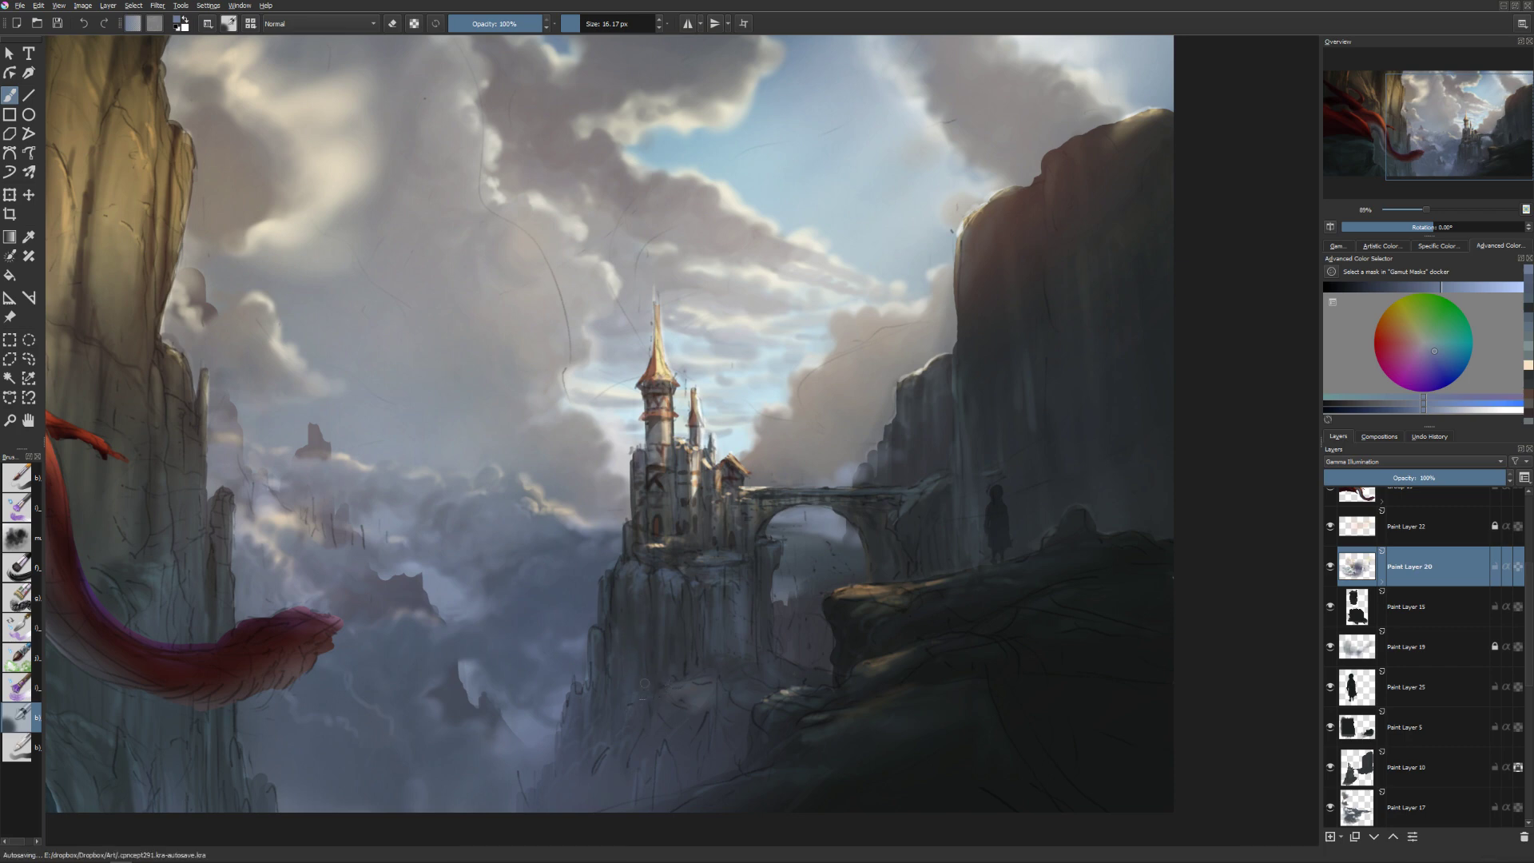
{"action": "key", "text": "bracketleft"}
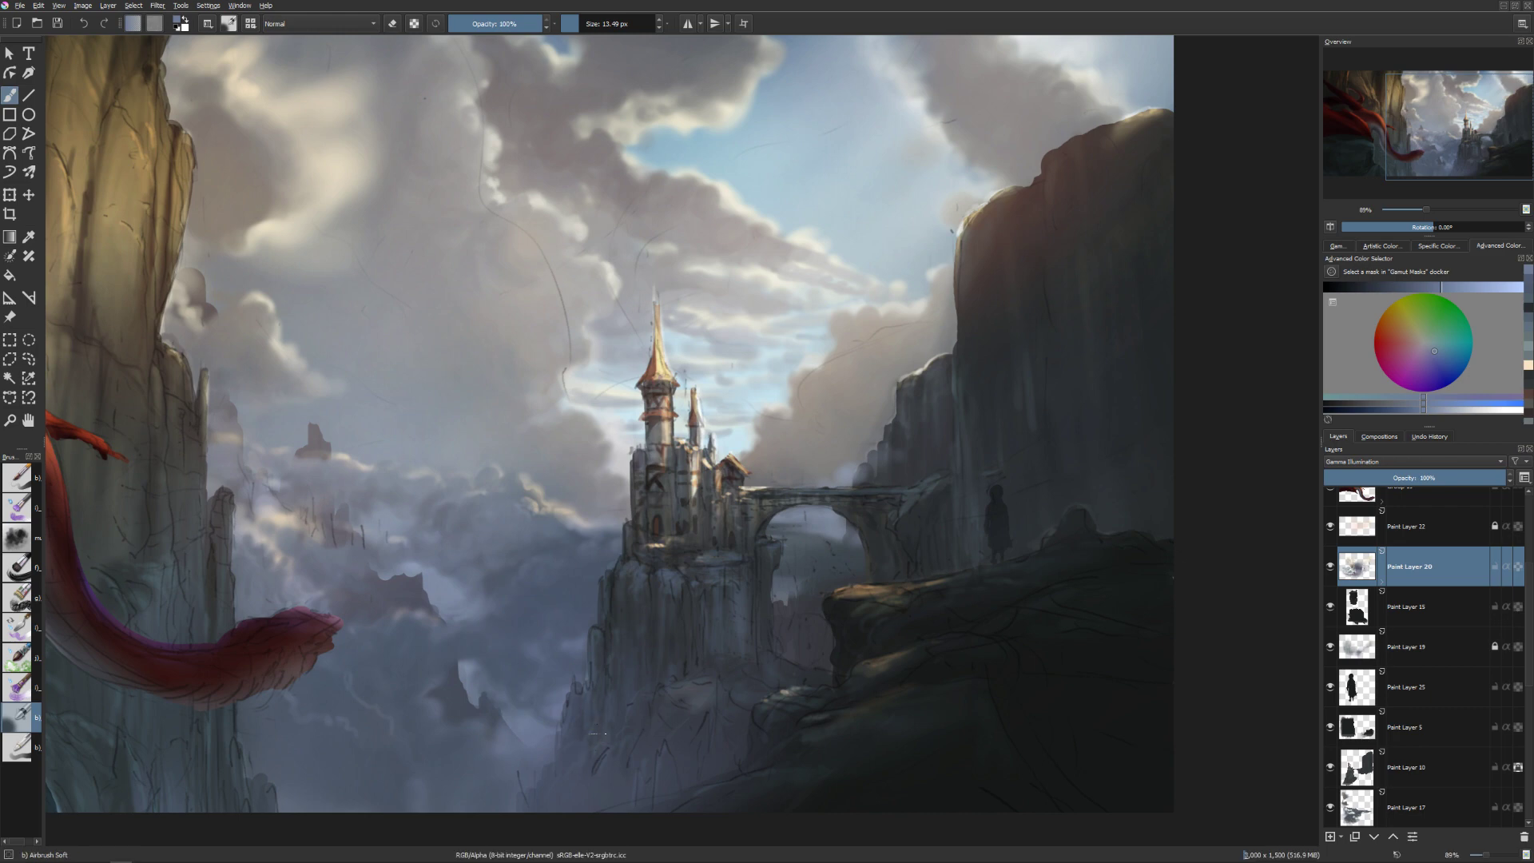
{"action": "key", "text": "bracketleft"}
{"action": "key", "text": "bracketleft"}
{"action": "key", "text": "bracketleft"}
{"action": "key", "text": "bracketright"}
{"action": "key", "text": "bracketright"}
{"action": "key", "text": "bracketright"}
{"action": "key", "text": "bracketleft"}
{"action": "key", "text": "bracketleft"}
{"action": "key", "text": "bracketleft"}
Erase back parts of the haze, then resume gentle painting with a fine tip.
{"action": "key", "text": "e"}
{"action": "key", "text": "bracketleft"}
{"action": "key", "text": "bracketleft"}
{"action": "key", "text": "bracketright"}
{"action": "key", "text": "bracketright"}
{"action": "key", "text": "bracketright"}
{"action": "key", "text": "bracketleft"}
{"action": "key", "text": "bracketleft"}
{"action": "key", "text": "bracketleft"}
{"action": "key", "text": "bracketright"}
{"action": "key", "text": "bracketright"}
{"action": "key", "text": "bracketright"}
{"action": "key", "text": "e"}
{"action": "left_click_drag", "start_coordinate": [723, 591], "coordinate": [715, 592]}
{"action": "key", "text": "e"}
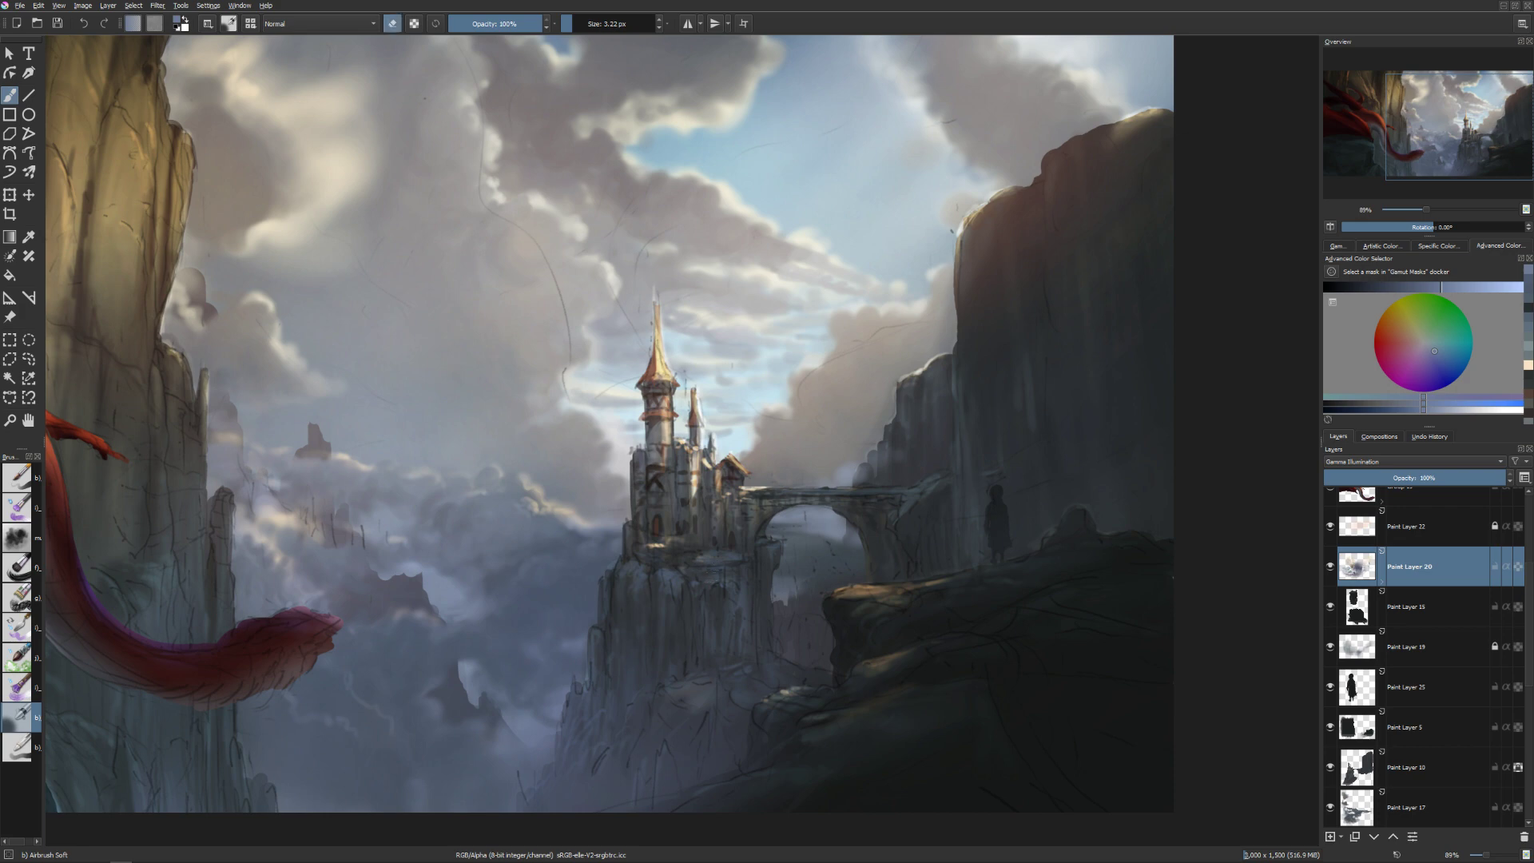
{"action": "key", "text": "e"}
{"action": "left_click_drag", "start_coordinate": [976, 335], "coordinate": [981, 341]}
Toggle Paint Layer 20 off and on to compare, then try and undo a light streak beside the figure.
{"action": "left_click", "coordinate": [1329, 568]}
{"action": "left_click", "coordinate": [1329, 568]}
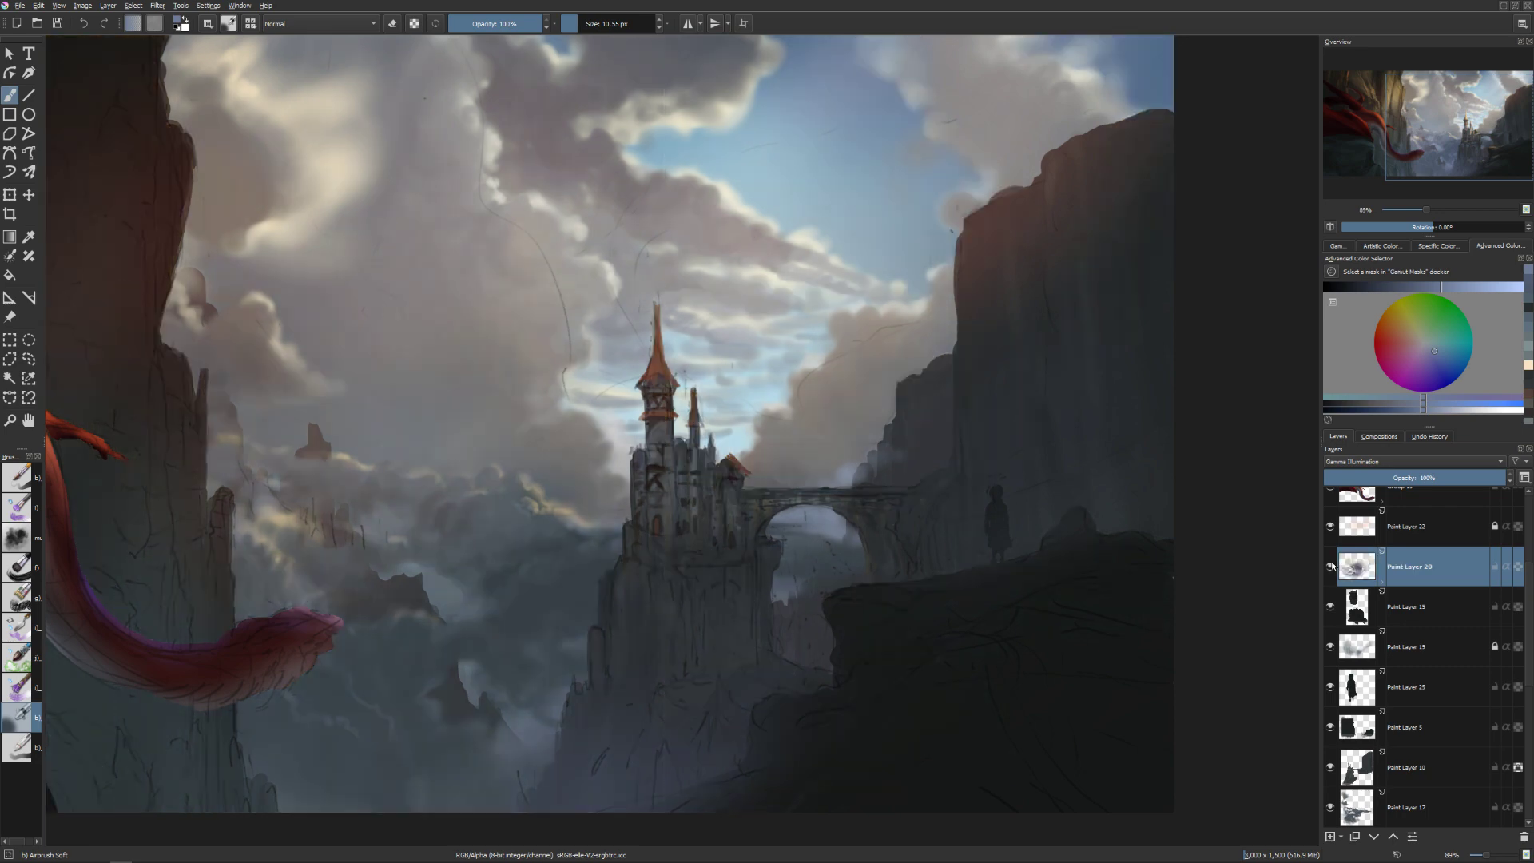
{"action": "key", "text": "e"}
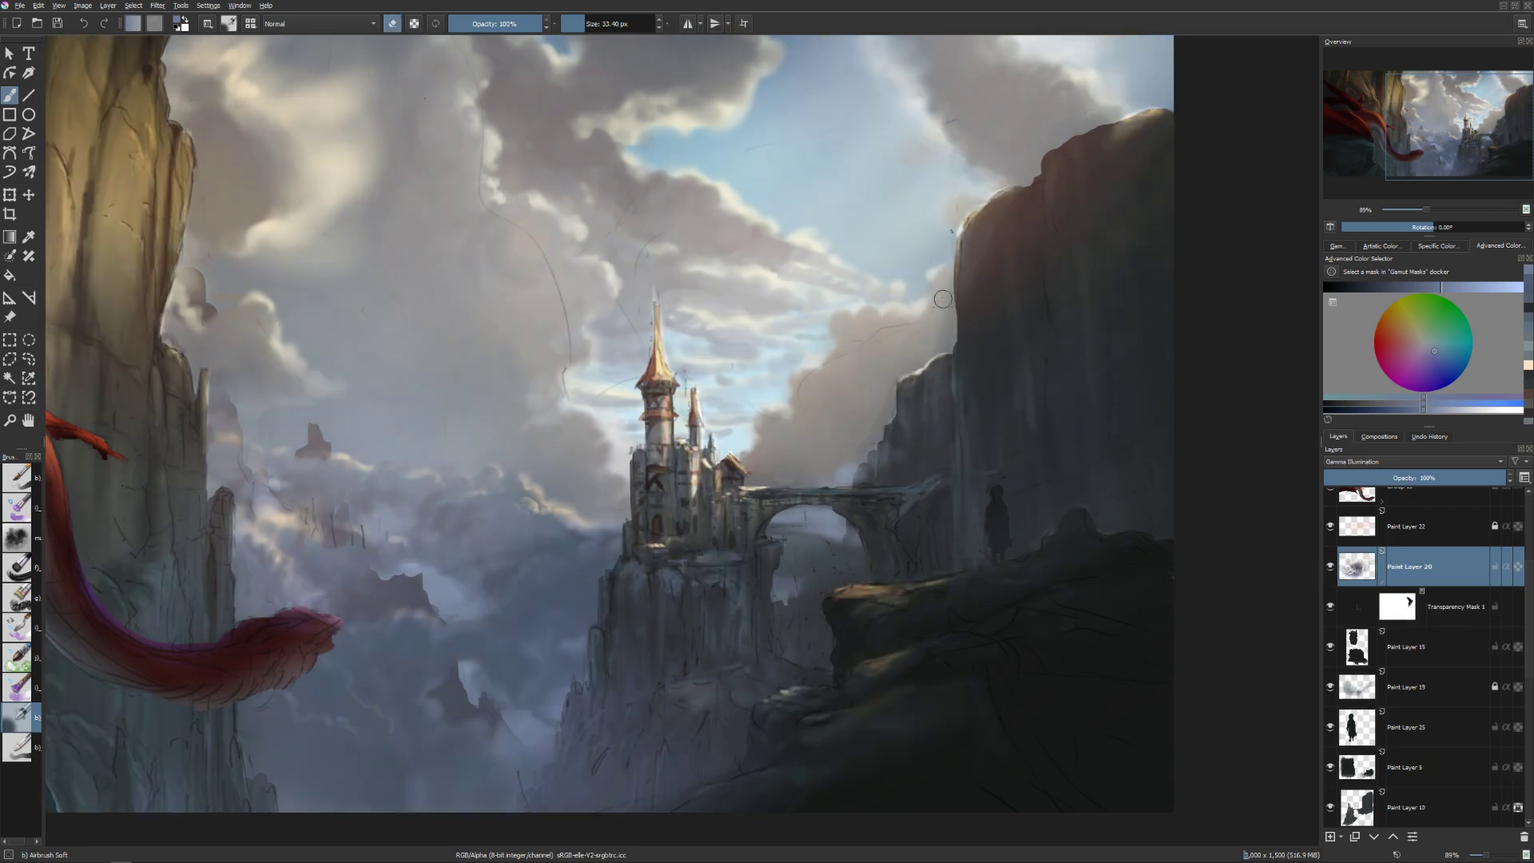
{"action": "key", "text": "e"}
{"action": "left_click_drag", "start_coordinate": [1451, 280], "coordinate": [1465, 285]}
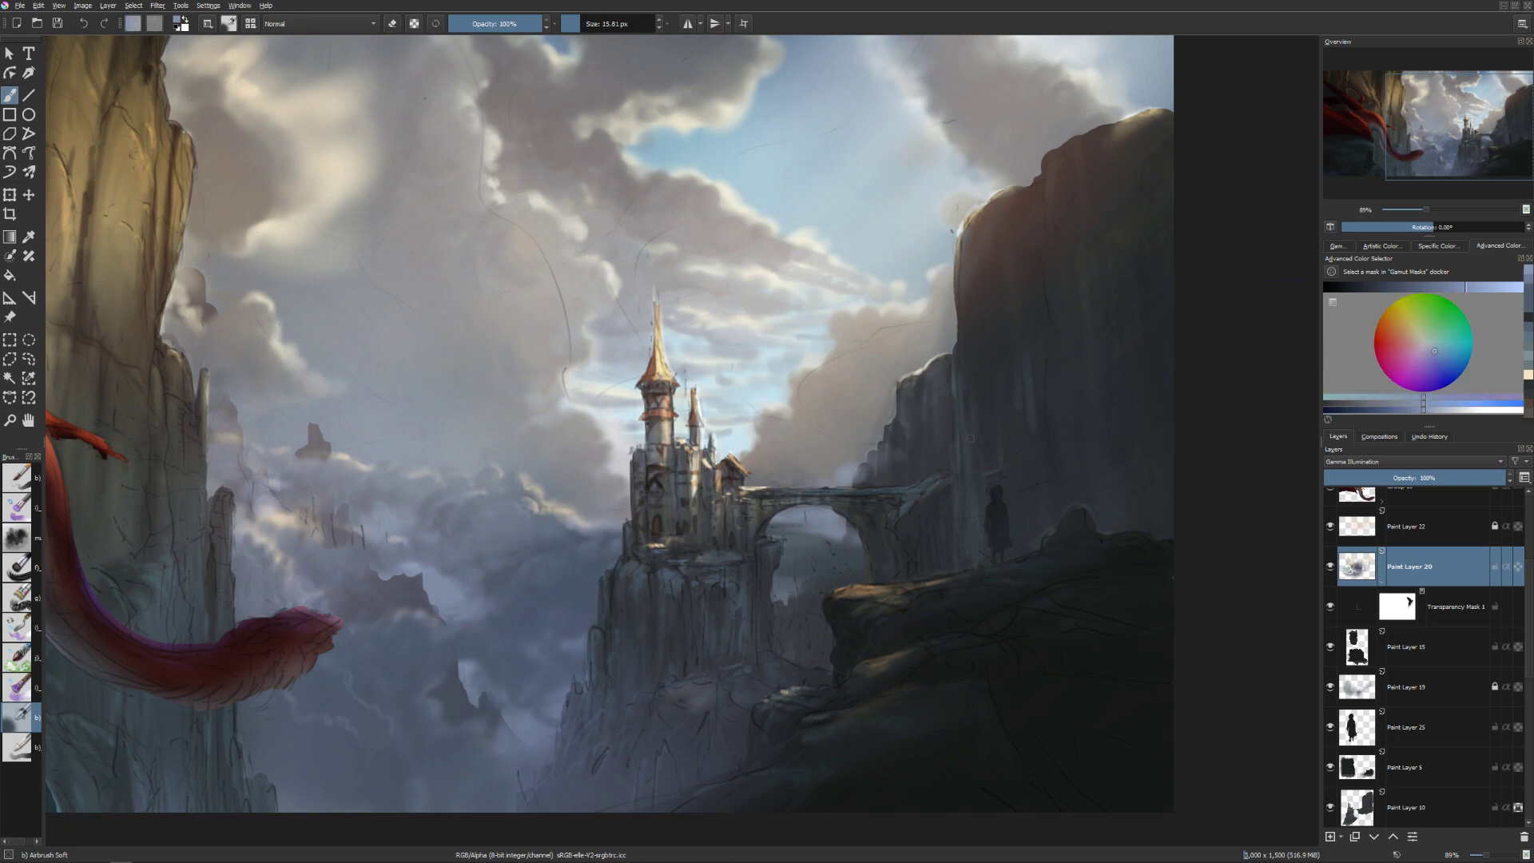
{"action": "left_click_drag", "start_coordinate": [984, 451], "coordinate": [983, 485]}
{"action": "key", "text": "ctrl+z"}
Hide and show Transparency Mask 1 to compare, then select it for editing.
{"action": "left_click", "coordinate": [1330, 606]}
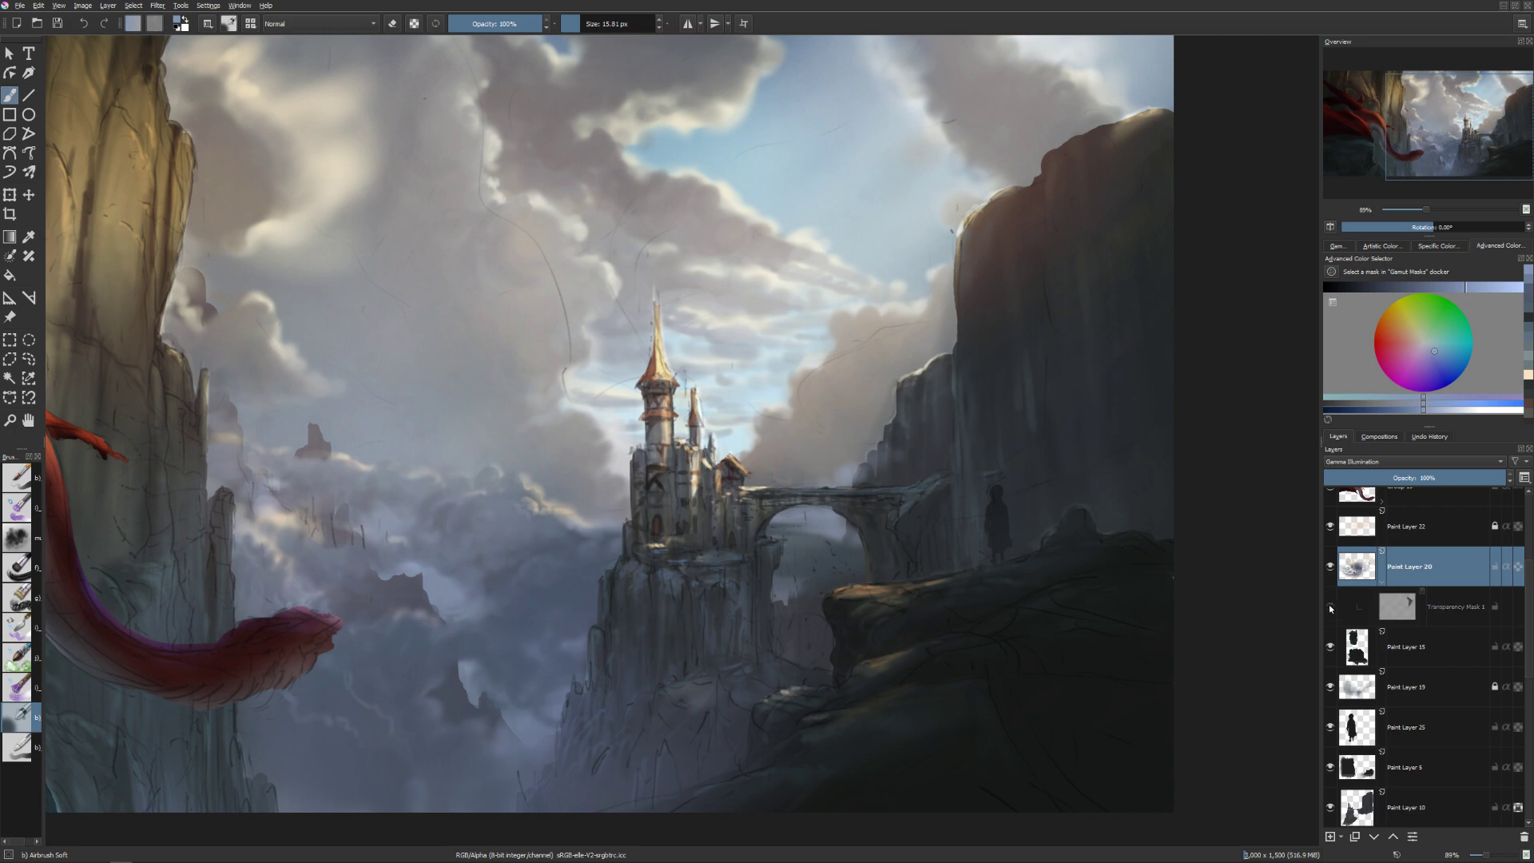
{"action": "left_click", "coordinate": [1330, 606]}
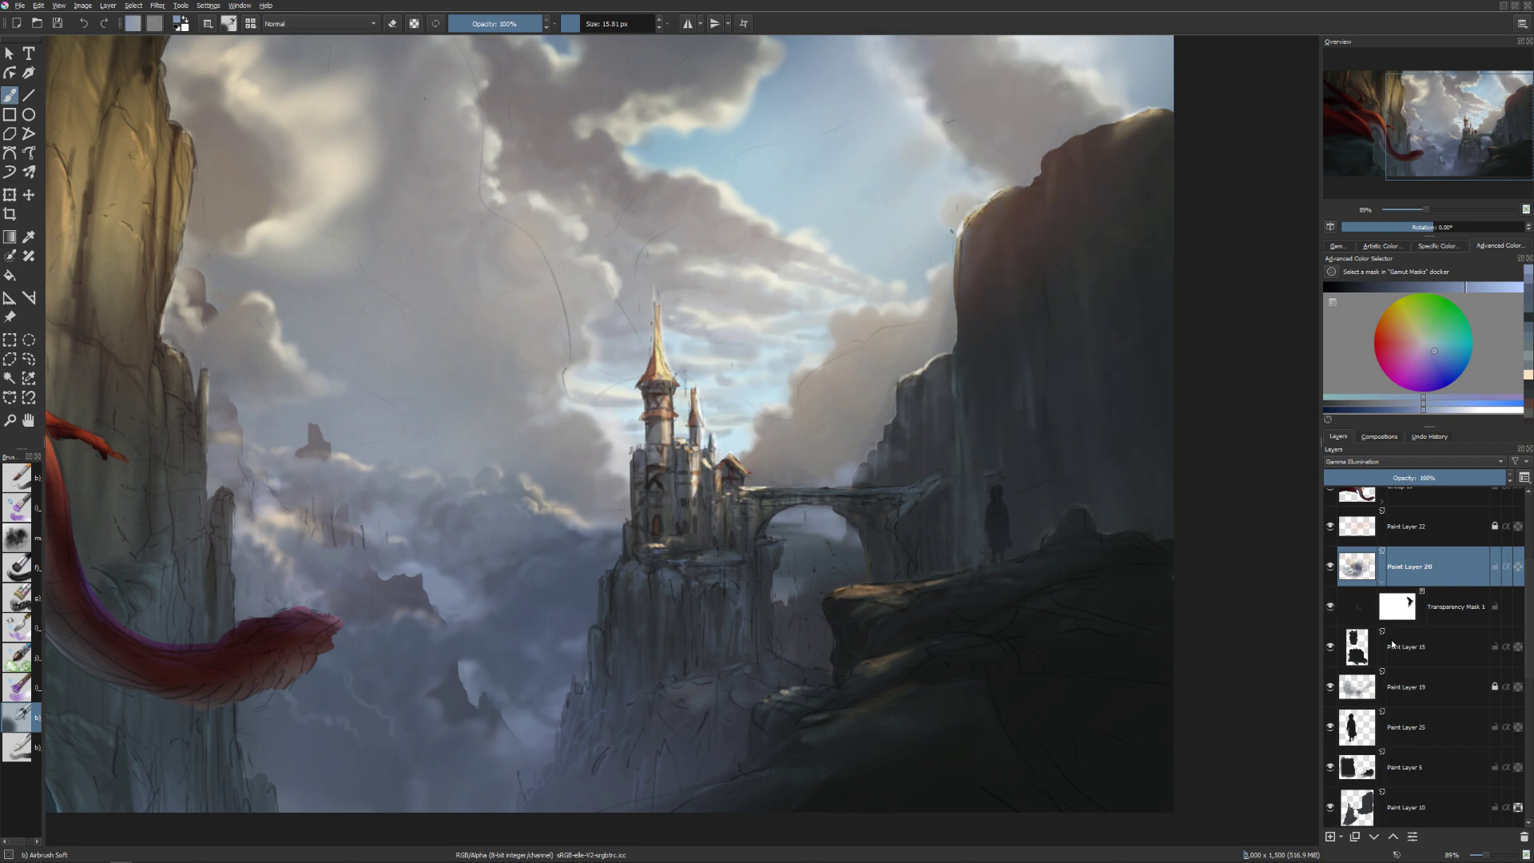
{"action": "left_click", "coordinate": [1442, 611]}
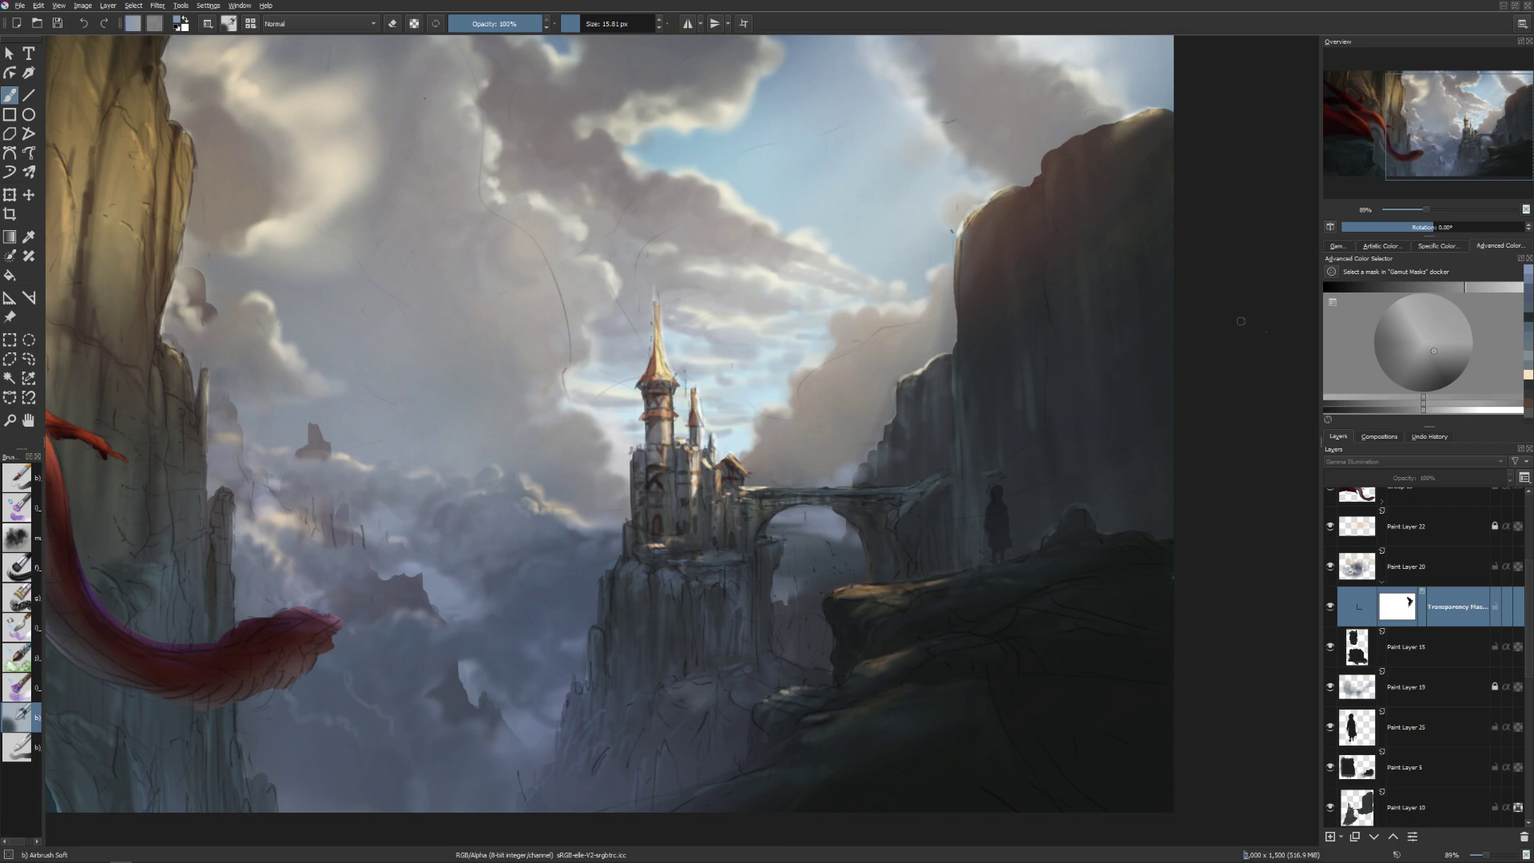
Set the colour to white and reveal pale light streaks on the right cliff through the mask.
{"action": "left_click", "coordinate": [1485, 286]}
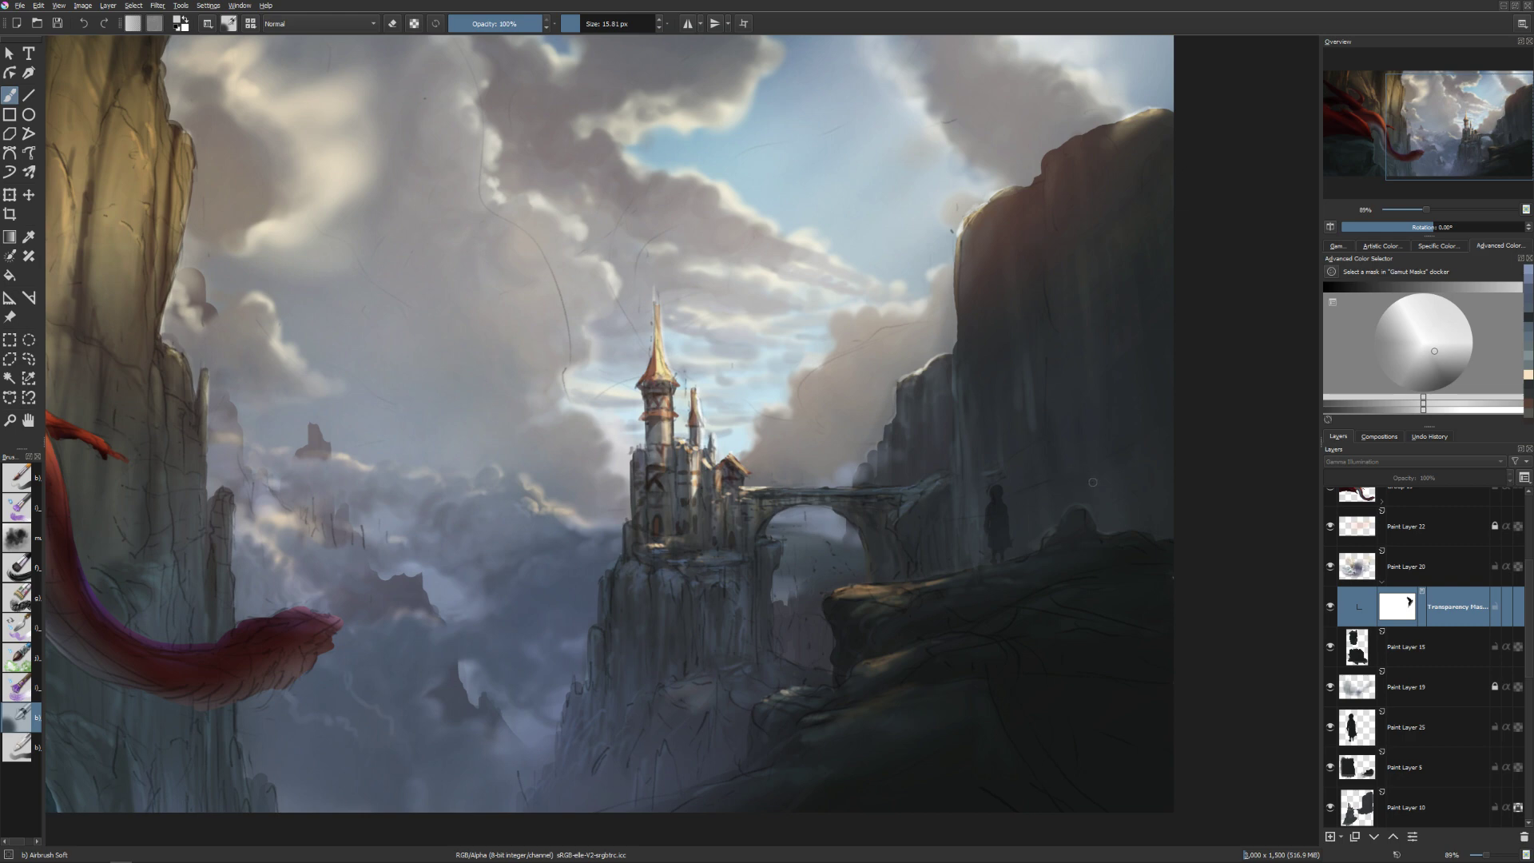
{"action": "key", "text": "l"}
{"action": "key", "text": "l"}
{"action": "key", "text": "l"}
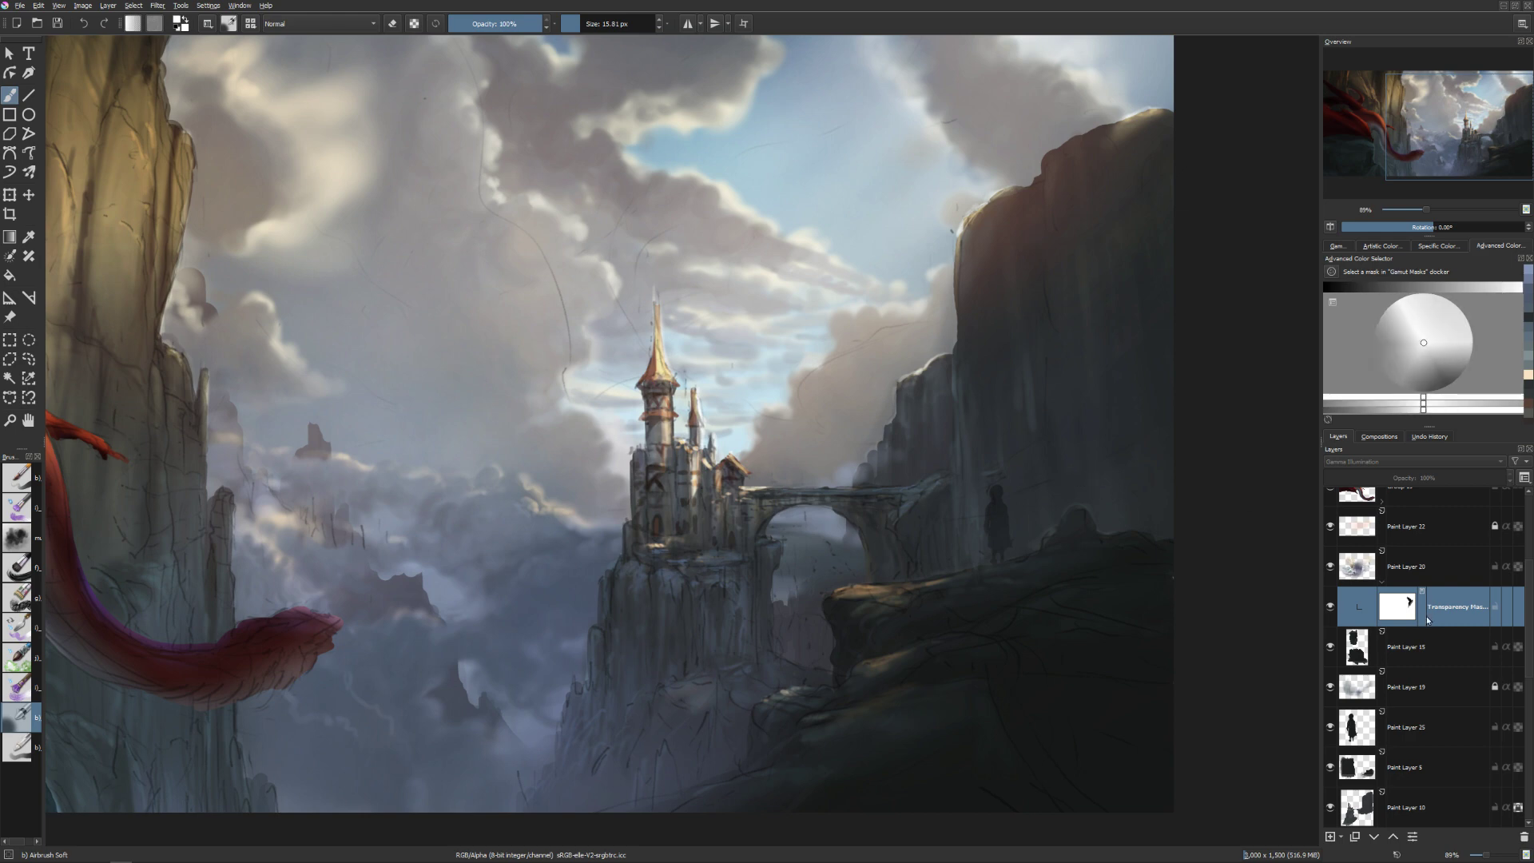
{"action": "mouse_move", "coordinate": [976, 335]}
{"action": "left_mouse_down"}
{"action": "mouse_move", "coordinate": [1029, 306]}
{"action": "mouse_move", "coordinate": [1010, 271]}
{"action": "mouse_move", "coordinate": [995, 310]}
{"action": "mouse_move", "coordinate": [1003, 423]}
{"action": "left_mouse_up"}
{"action": "mouse_move", "coordinate": [1008, 272]}
{"action": "left_mouse_down"}
{"action": "mouse_move", "coordinate": [980, 375]}
{"action": "mouse_move", "coordinate": [1096, 166]}
{"action": "left_mouse_up"}
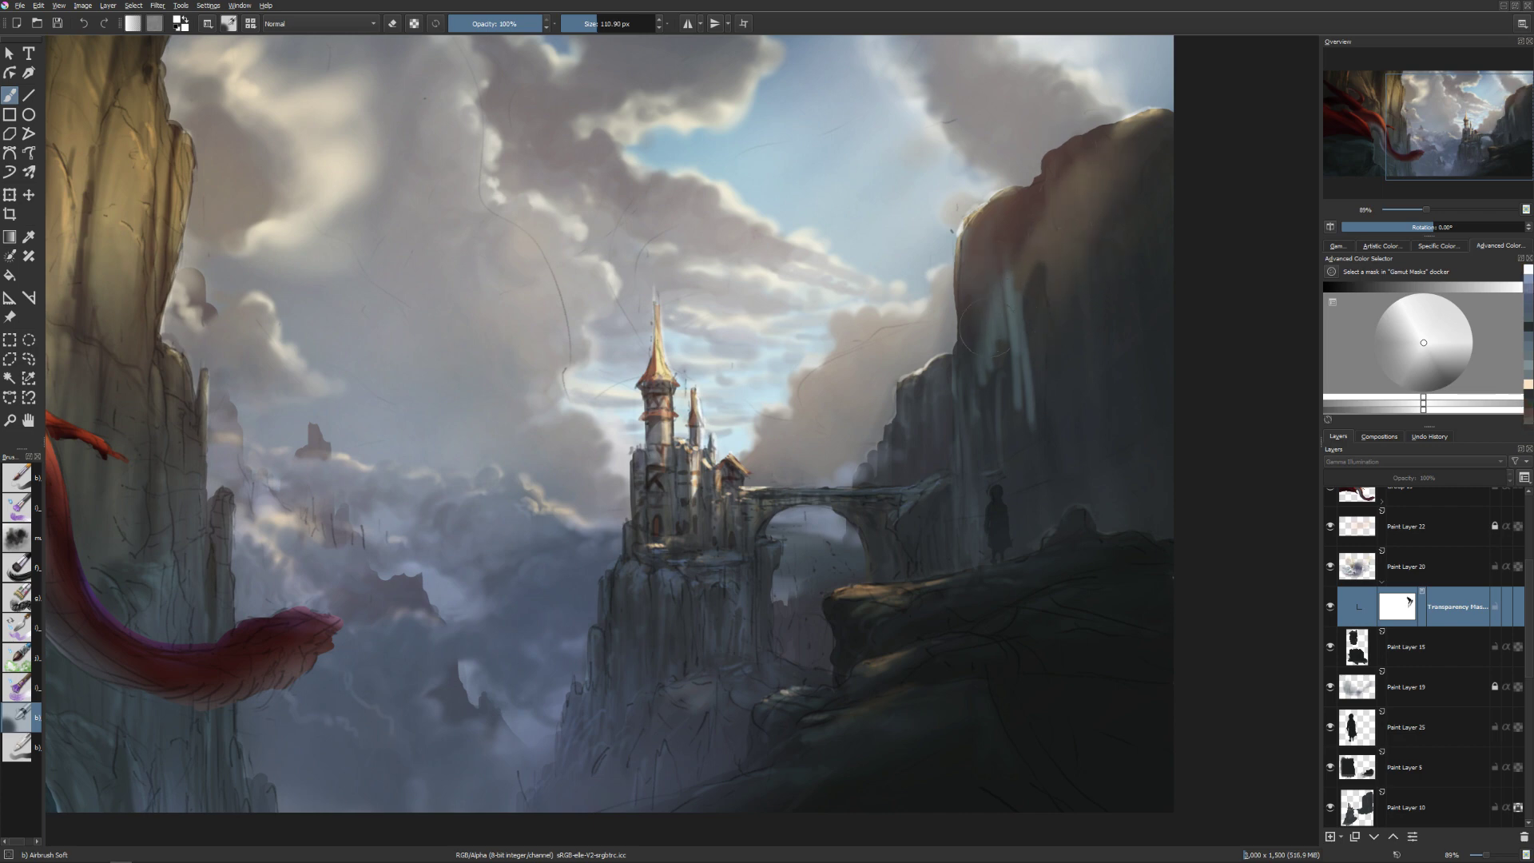
{"action": "left_click_drag", "start_coordinate": [983, 403], "coordinate": [971, 403]}
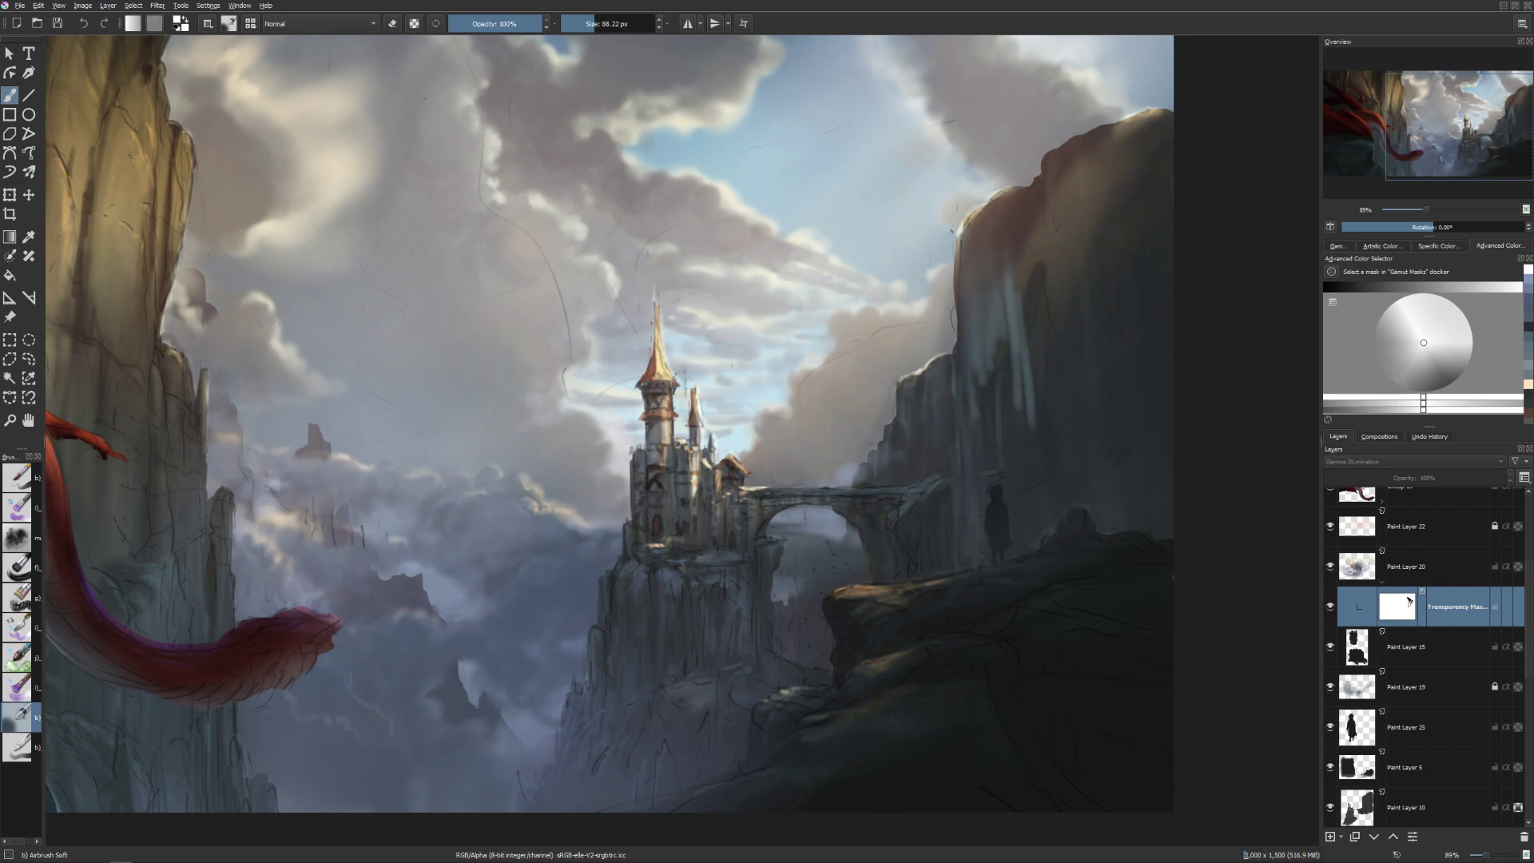
{"action": "key", "text": "bracketleft"}
{"action": "left_click_drag", "start_coordinate": [1023, 415], "coordinate": [1023, 449]}
Add faint bright streaks at the waterfall top, then return to Paint Layer 20.
{"action": "key", "text": "bracketright"}
{"action": "key", "text": "bracketright"}
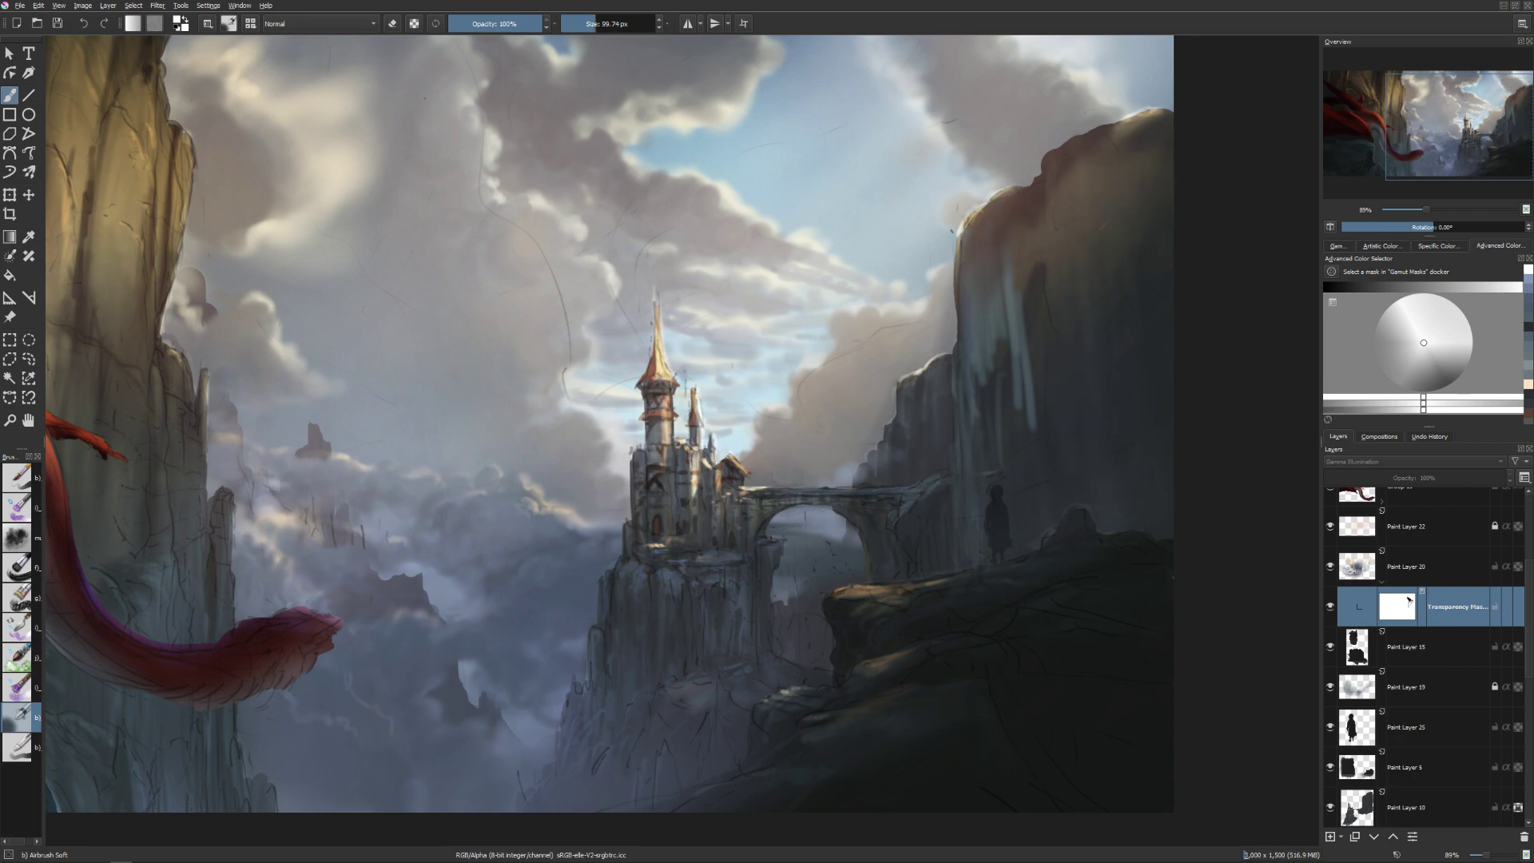
{"action": "key", "text": "bracketleft"}
{"action": "key", "text": "bracketleft"}
{"action": "left_click_drag", "start_coordinate": [1010, 232], "coordinate": [991, 296]}
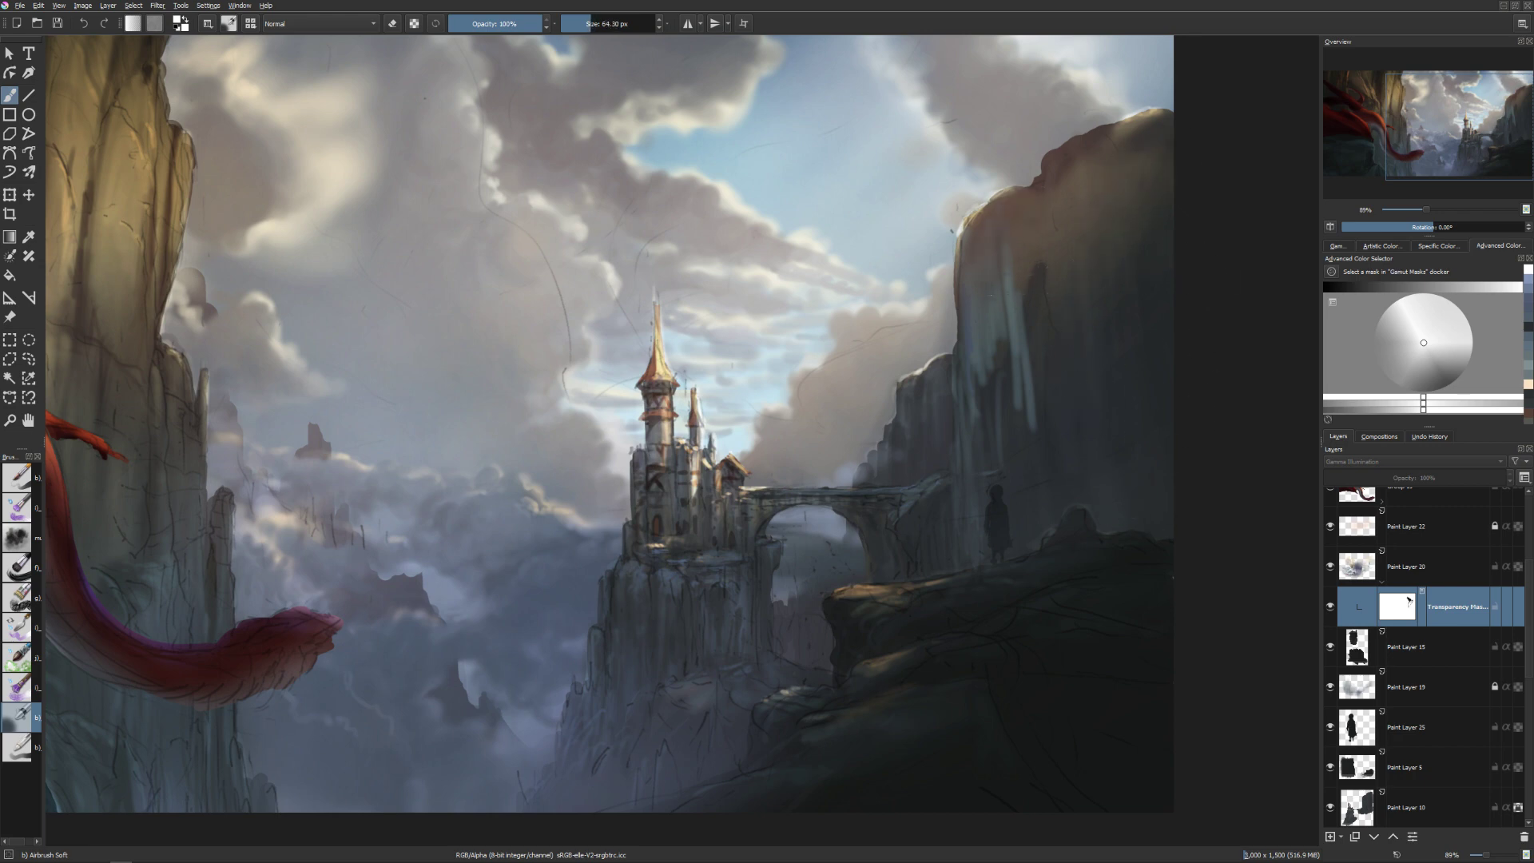
{"action": "key", "text": "bracketleft"}
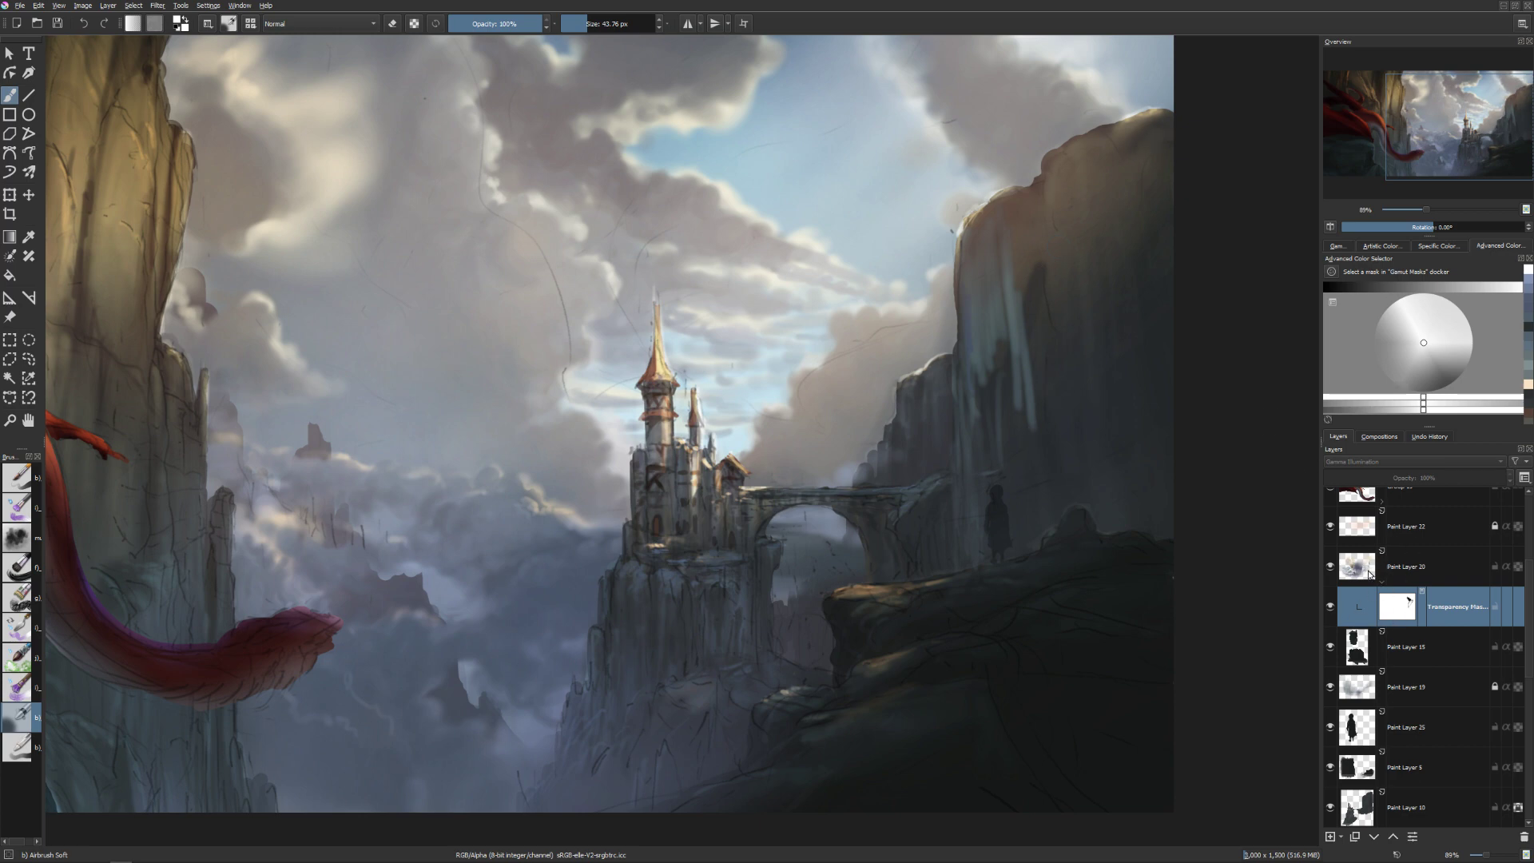
{"action": "key", "text": "shift+Delete"}
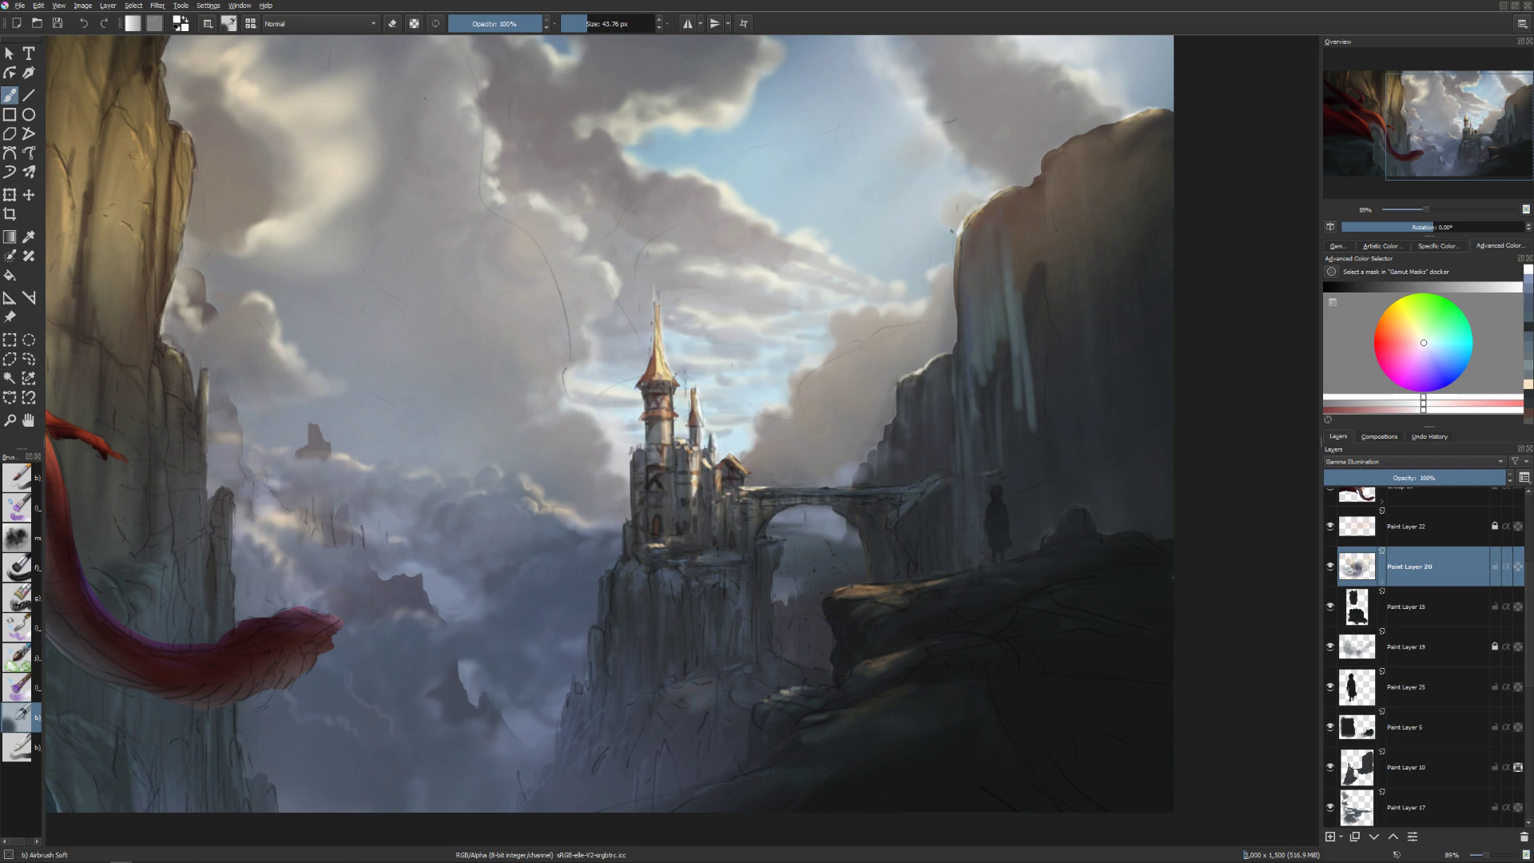
Sample blue-greys from the cliff, choose a lighter cyan, and paint a faint brighter stroke.
{"action": "left_click", "coordinate": [997, 314], "text": "ctrl"}
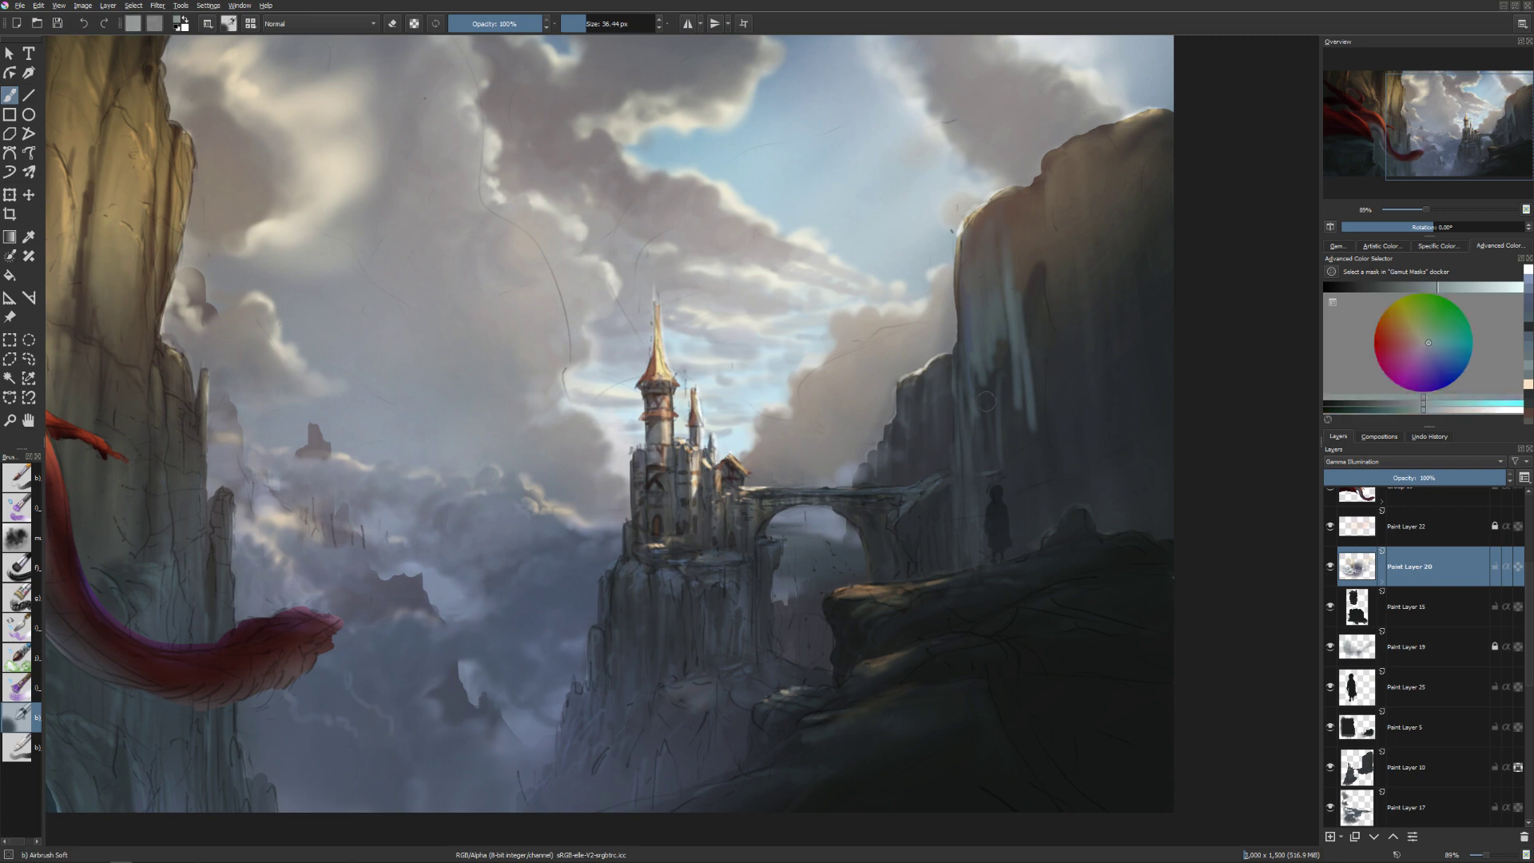
{"action": "left_click_drag", "start_coordinate": [986, 401], "coordinate": [971, 401]}
{"action": "left_click", "coordinate": [977, 327], "text": "ctrl"}
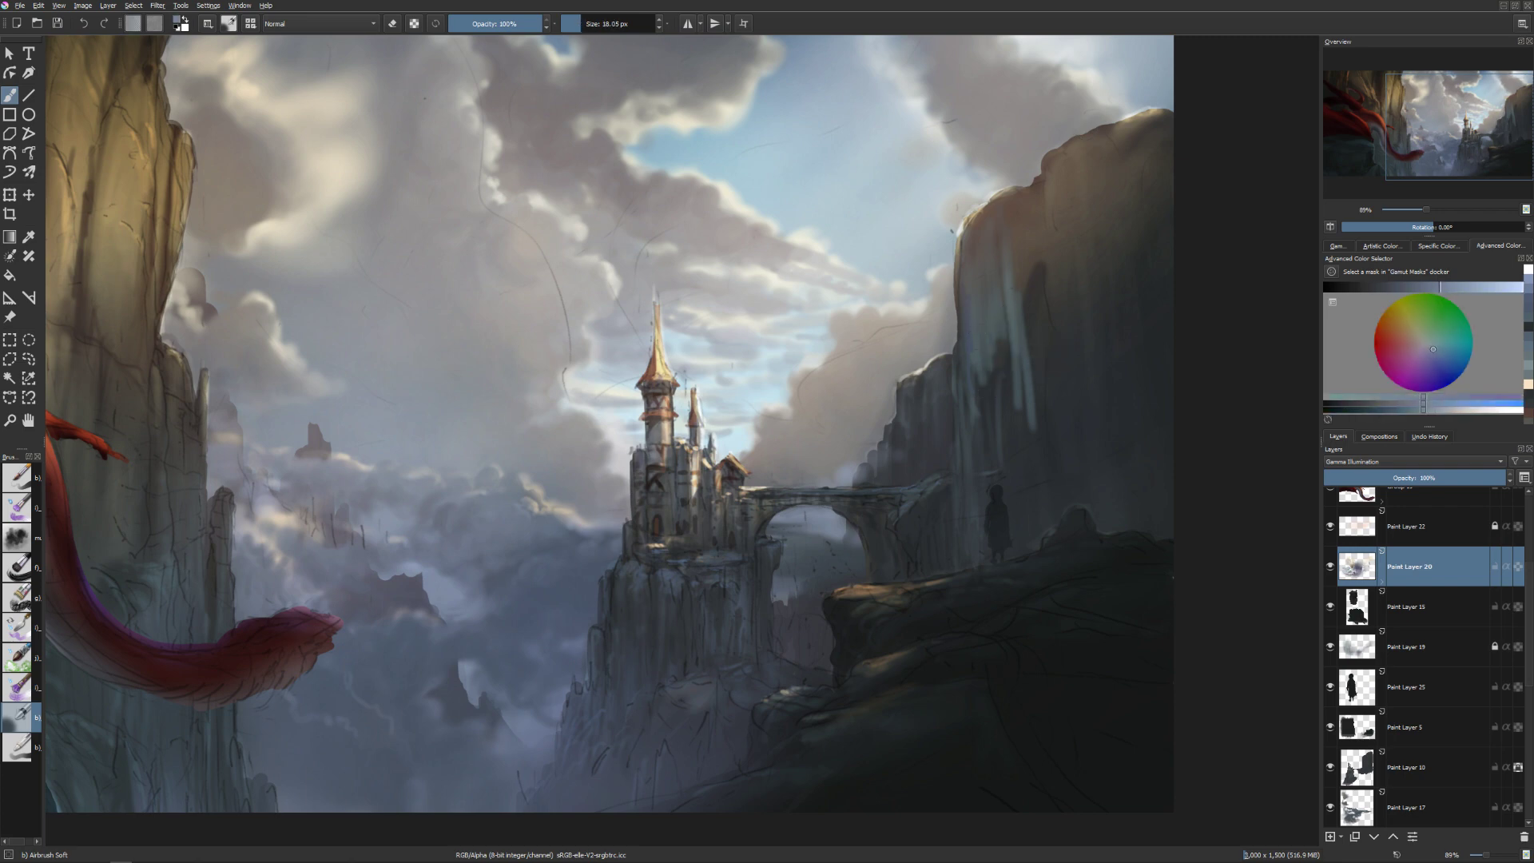
{"action": "key", "text": "bracketright"}
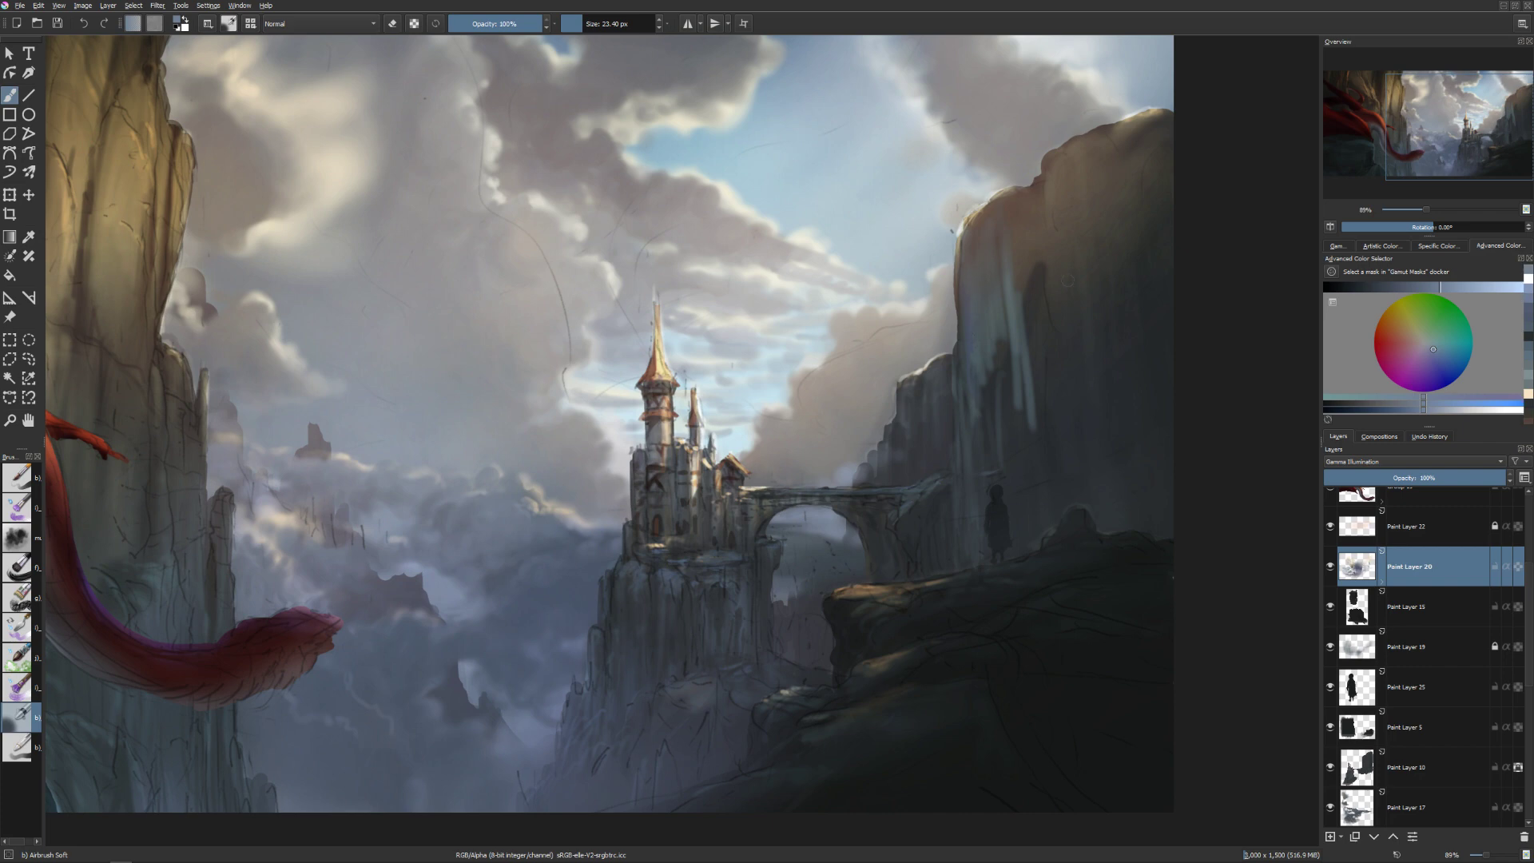
{"action": "left_click_drag", "start_coordinate": [1453, 355], "coordinate": [1433, 350]}
{"action": "key", "text": "bracketright"}
{"action": "left_click_drag", "start_coordinate": [985, 373], "coordinate": [985, 387]}
Erase the light streaks and highlights across the right cliff's face.
{"action": "key", "text": "e"}
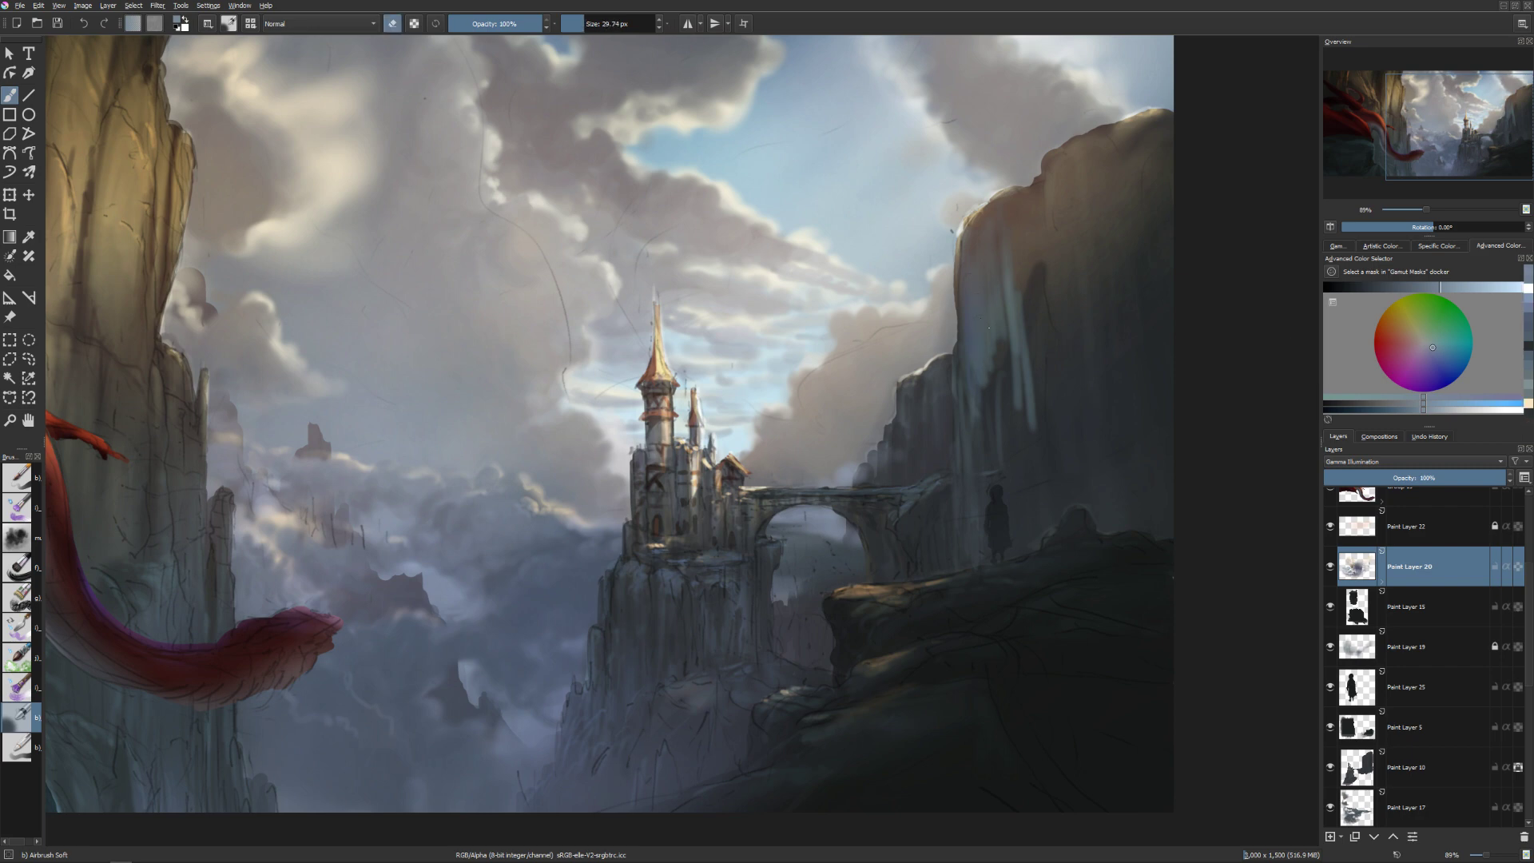
{"action": "mouse_move", "coordinate": [985, 321]}
{"action": "left_mouse_down"}
{"action": "mouse_move", "coordinate": [981, 382]}
{"action": "mouse_move", "coordinate": [986, 365]}
{"action": "left_mouse_up"}
{"action": "key", "text": "bracketright"}
{"action": "key", "text": "bracketright"}
{"action": "left_click_drag", "start_coordinate": [1007, 281], "coordinate": [1030, 423]}
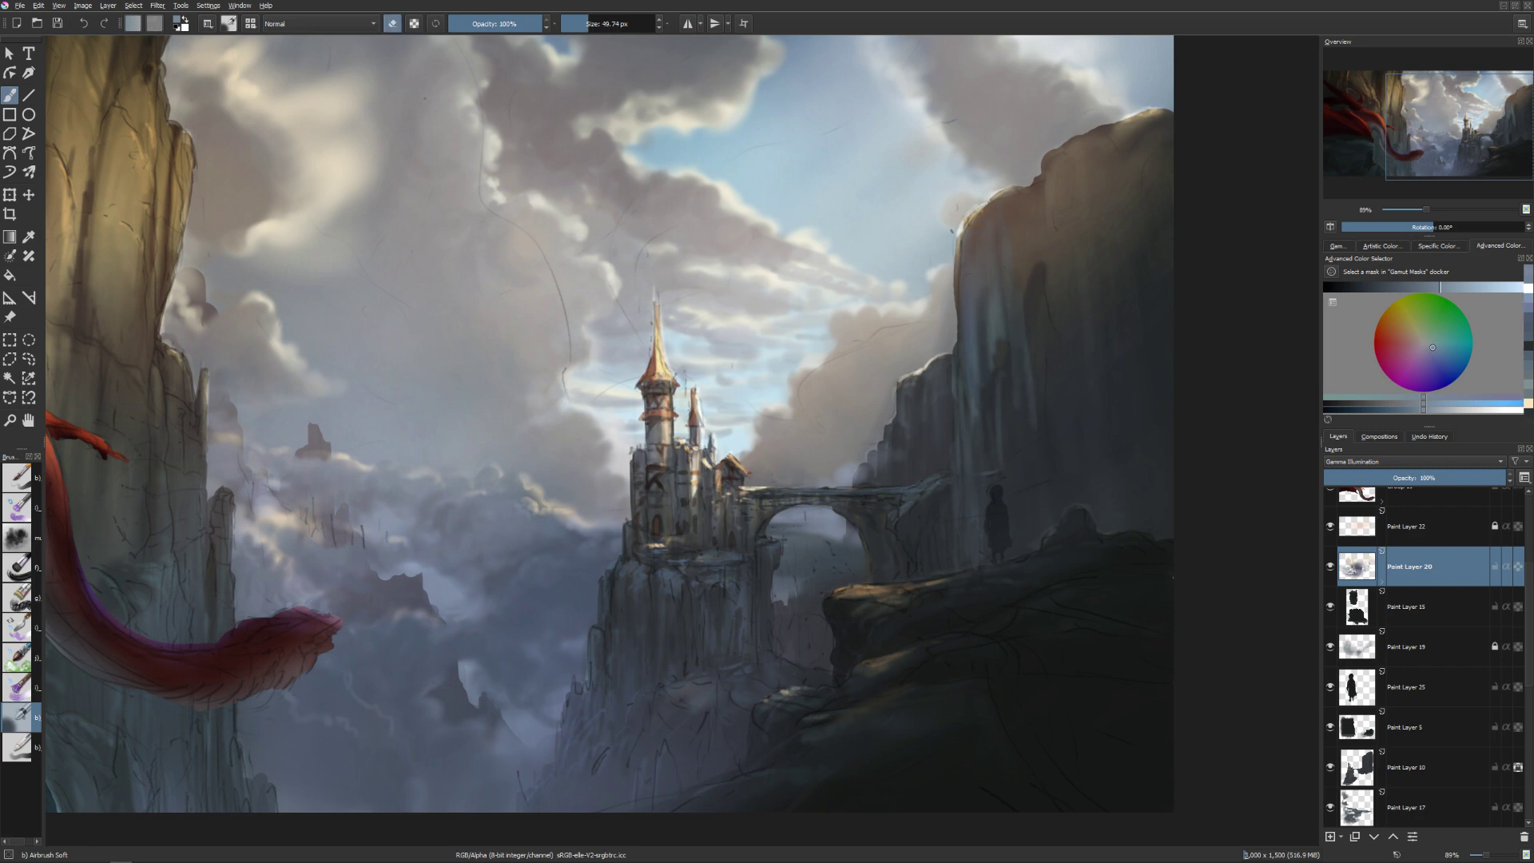
{"action": "left_click_drag", "start_coordinate": [1030, 242], "coordinate": [1035, 279]}
{"action": "left_click_drag", "start_coordinate": [1051, 221], "coordinate": [1053, 244]}
{"action": "mouse_move", "coordinate": [1076, 177]}
{"action": "left_mouse_down"}
{"action": "mouse_move", "coordinate": [1088, 231]}
{"action": "mouse_move", "coordinate": [1114, 256]}
{"action": "left_mouse_up"}
{"action": "left_click_drag", "start_coordinate": [1127, 166], "coordinate": [1132, 231]}
{"action": "left_click_drag", "start_coordinate": [1146, 152], "coordinate": [1150, 200]}
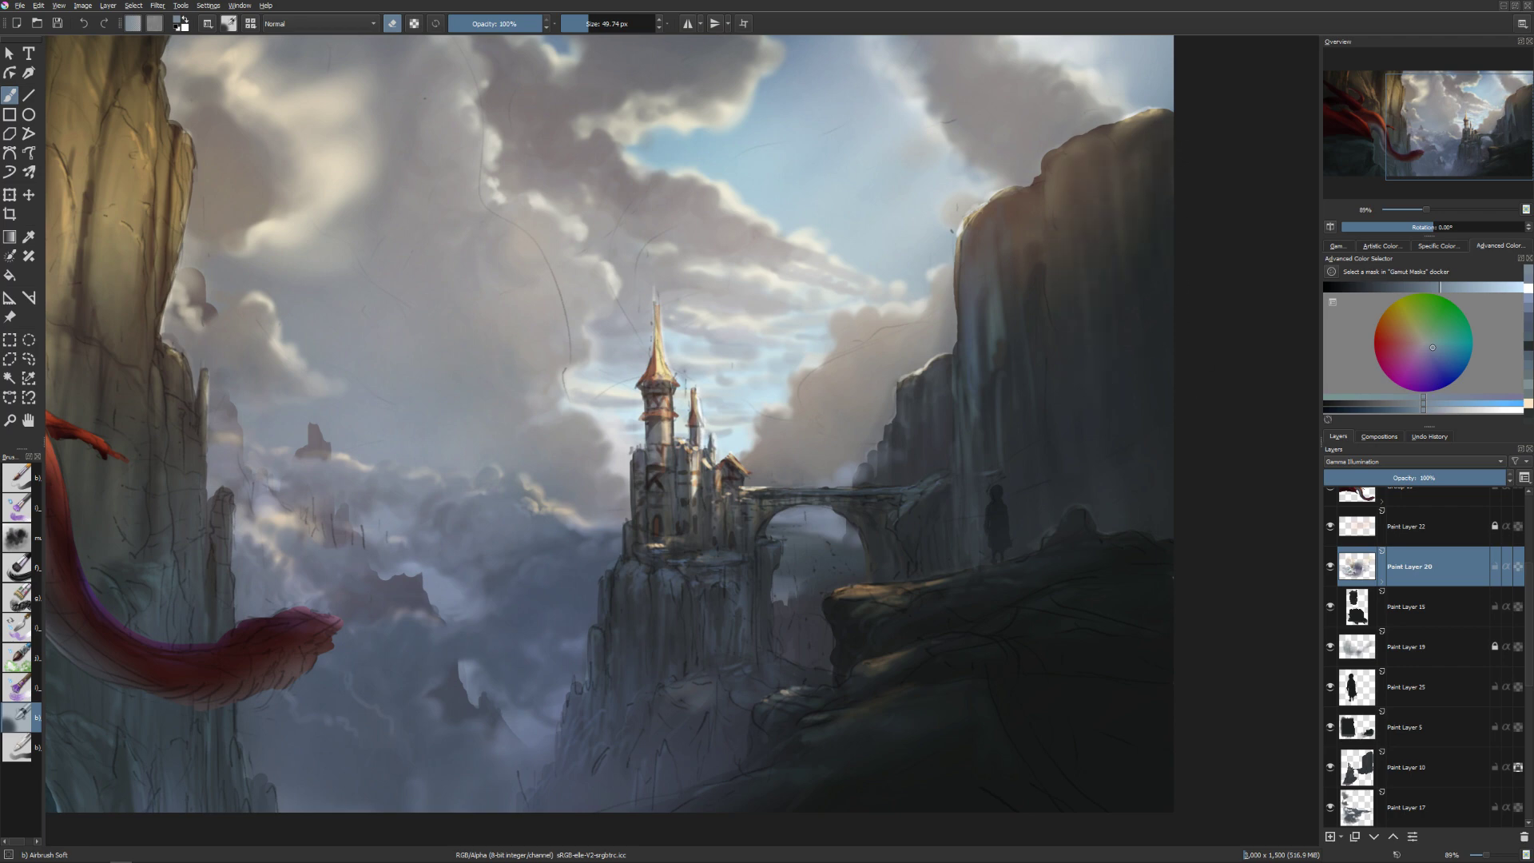
{"action": "key", "text": "bracketleft"}
{"action": "left_click_drag", "start_coordinate": [997, 278], "coordinate": [976, 390]}
{"action": "left_click_drag", "start_coordinate": [978, 421], "coordinate": [979, 443]}
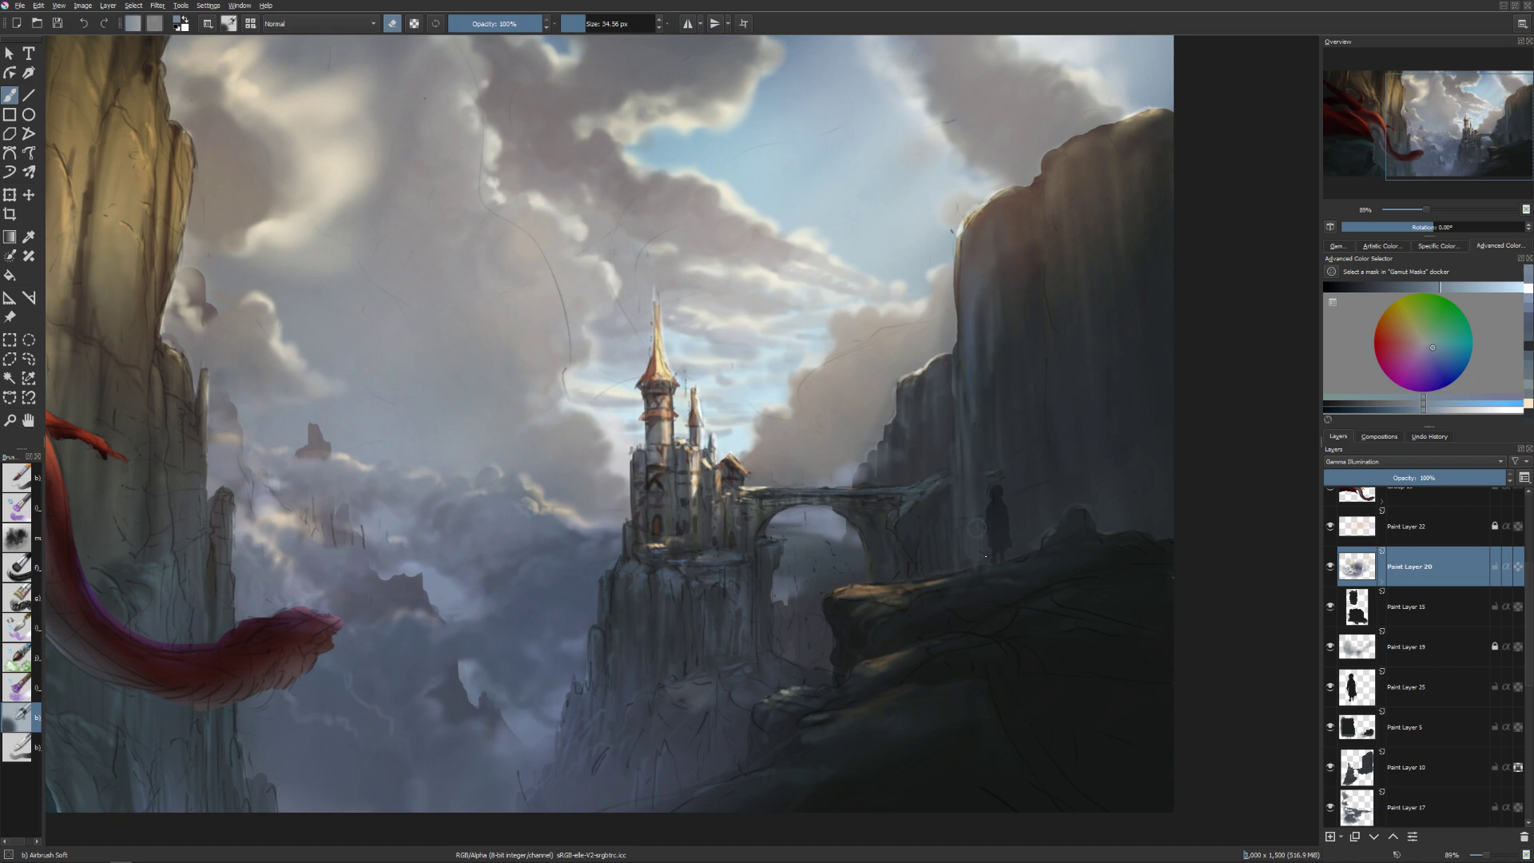
Paint thin faint light strokes up the cliff edge with a small brush.
{"action": "key", "text": "e"}
{"action": "key", "text": "bracketleft"}
{"action": "key", "text": "bracketleft"}
{"action": "key", "text": "bracketleft"}
{"action": "key", "text": "bracketright"}
{"action": "mouse_move", "coordinate": [952, 410]}
{"action": "left_mouse_down"}
{"action": "mouse_move", "coordinate": [949, 366]}
{"action": "mouse_move", "coordinate": [941, 398]}
{"action": "left_mouse_up"}
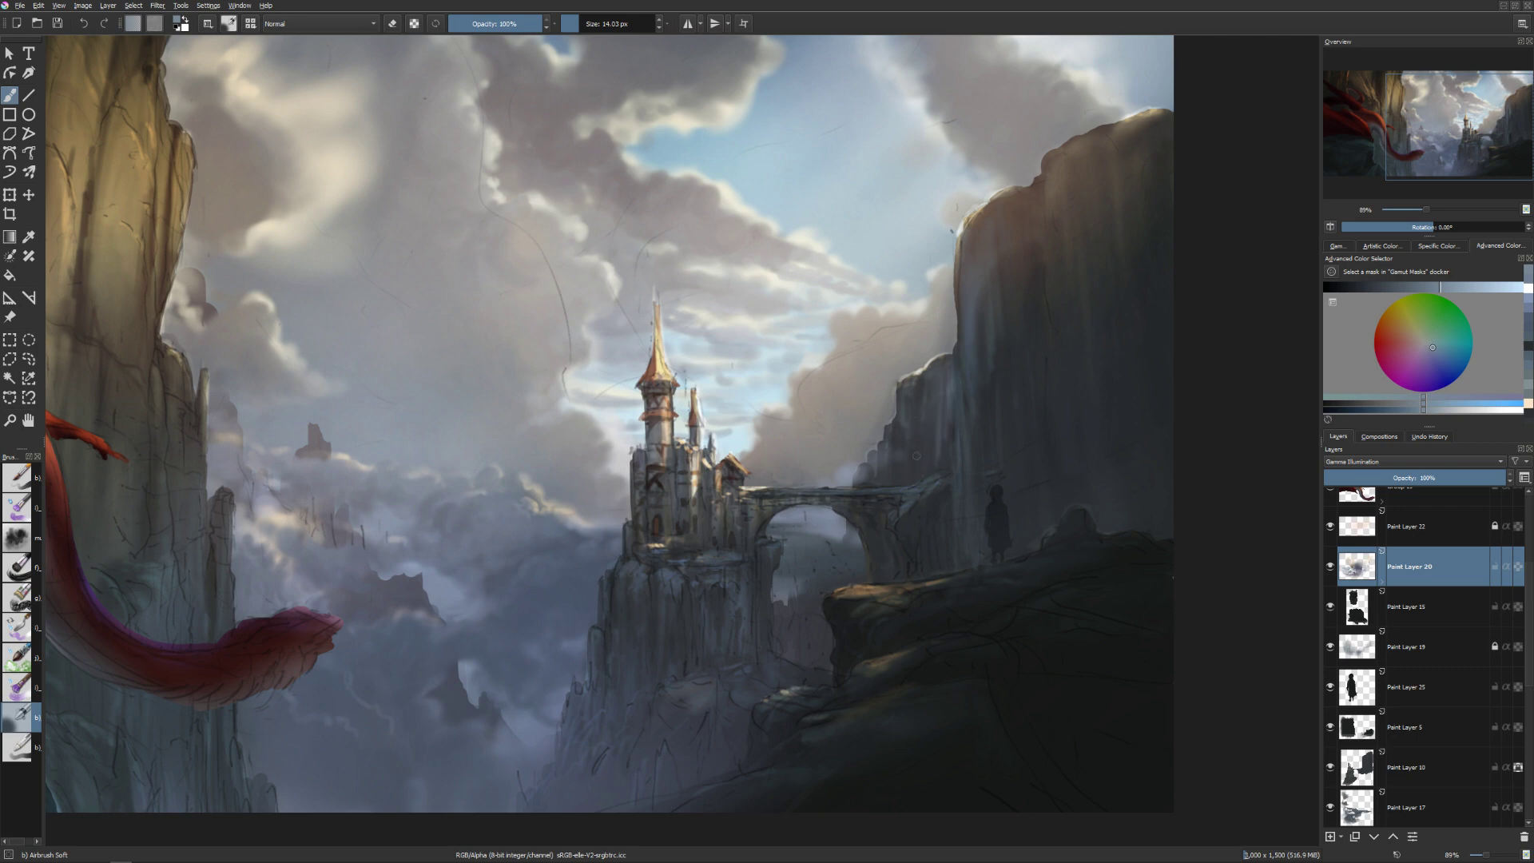
{"action": "left_click_drag", "start_coordinate": [916, 456], "coordinate": [913, 420]}
{"action": "key", "text": "e"}
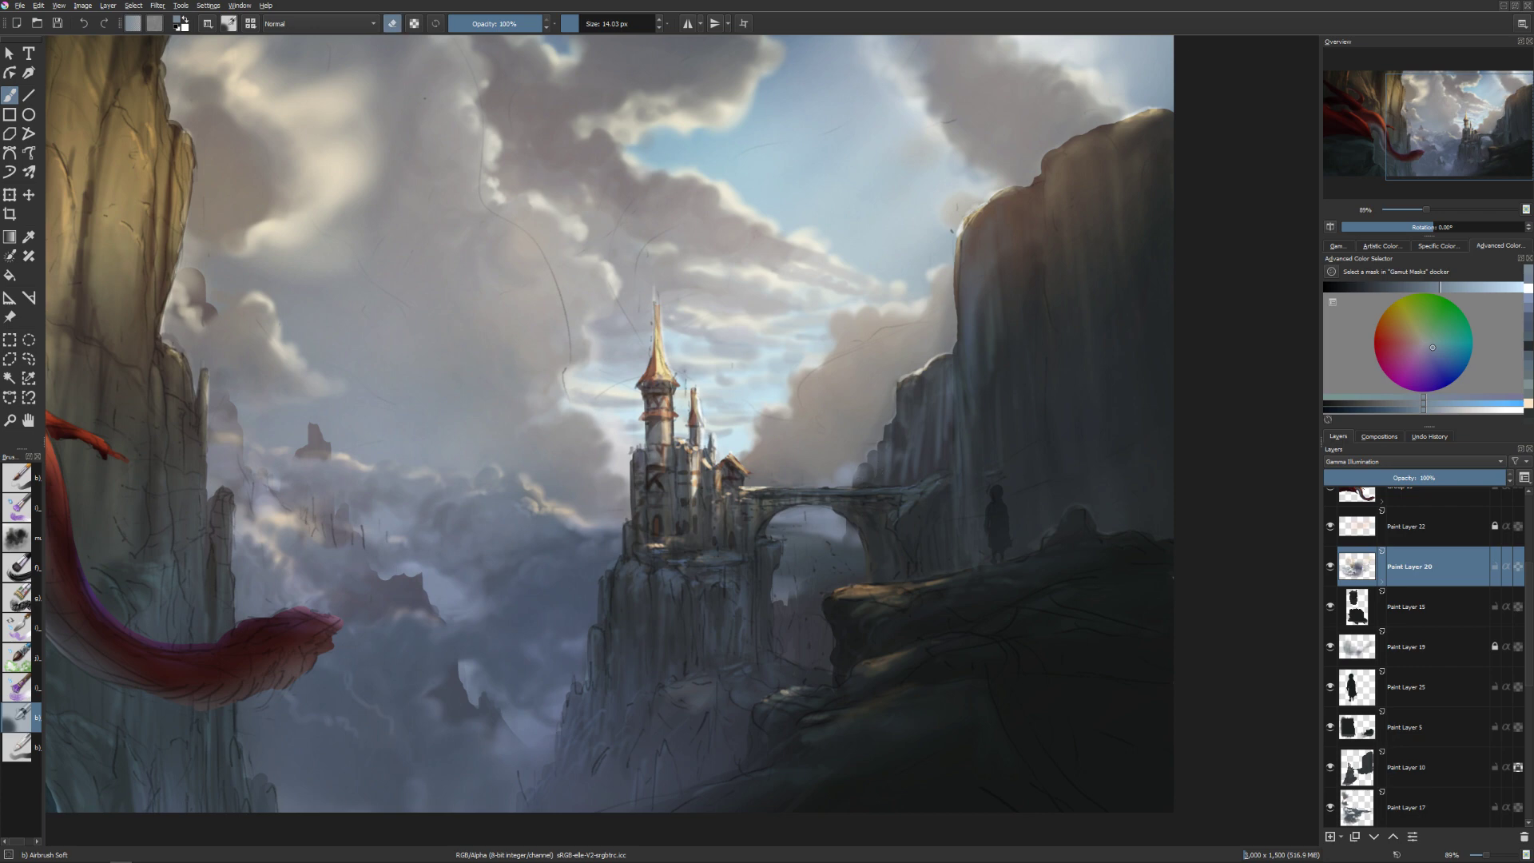
{"action": "key", "text": "e"}
{"action": "key", "text": "e"}
{"action": "key", "text": "e"}
{"action": "key", "text": "e"}
{"action": "key", "text": "bracketright"}
{"action": "key", "text": "bracketright"}
{"action": "key", "text": "e"}
{"action": "key", "text": "e"}
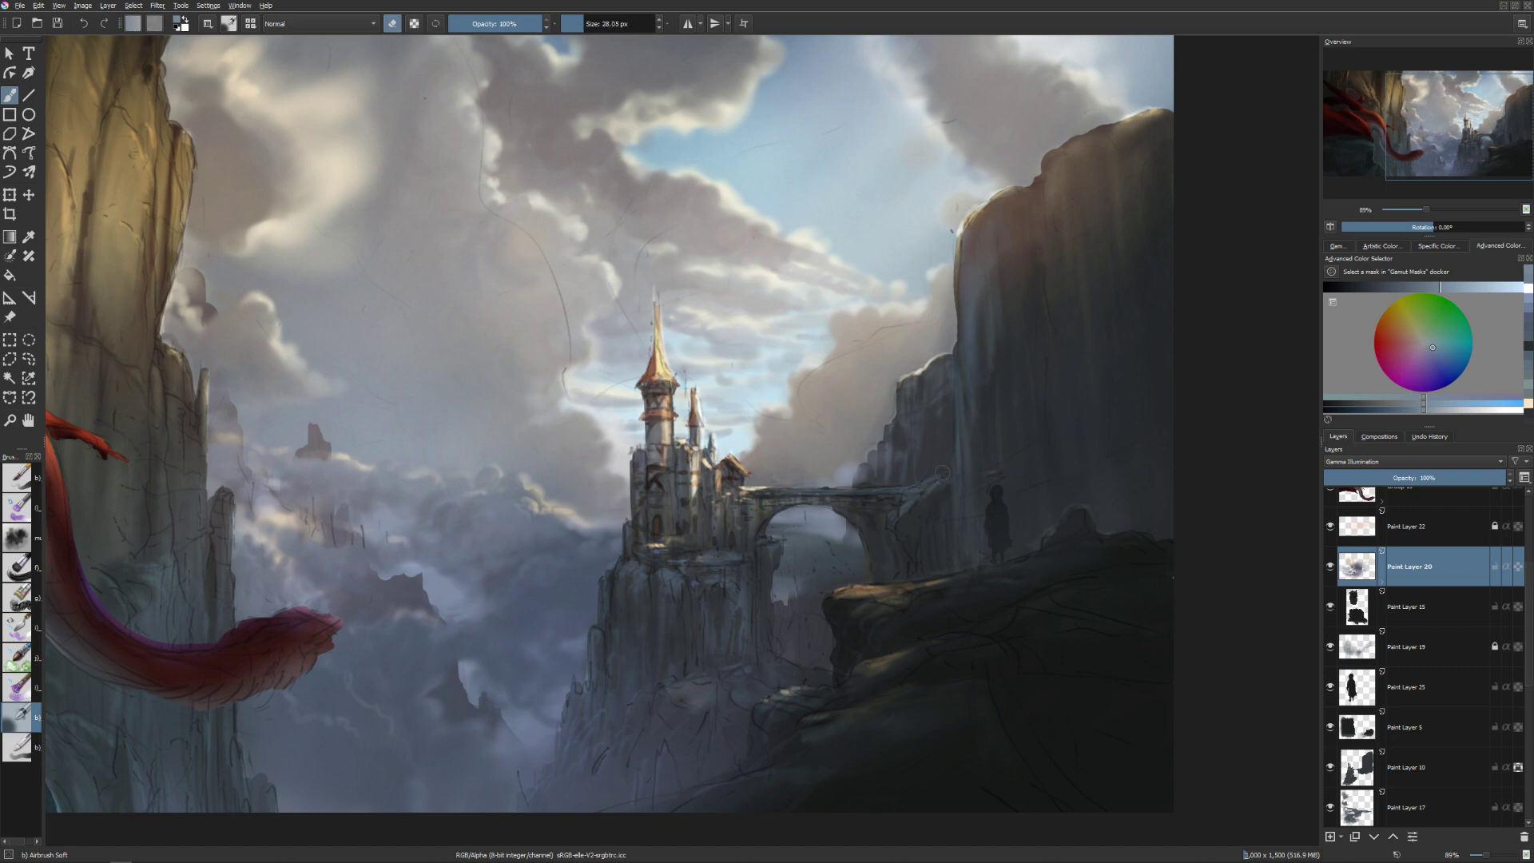
{"action": "key", "text": "e"}
Add a larger faint bright stroke along the cliff edge and partly erase it back.
{"action": "left_click_drag", "start_coordinate": [953, 366], "coordinate": [956, 366]}
{"action": "key", "text": "bracketright"}
{"action": "key", "text": "bracketright"}
{"action": "key", "text": "bracketright"}
{"action": "left_click_drag", "start_coordinate": [959, 374], "coordinate": [963, 428]}
{"action": "key", "text": "e"}
{"action": "left_click_drag", "start_coordinate": [972, 418], "coordinate": [969, 309]}
{"action": "key", "text": "["}
{"action": "key", "text": "e"}
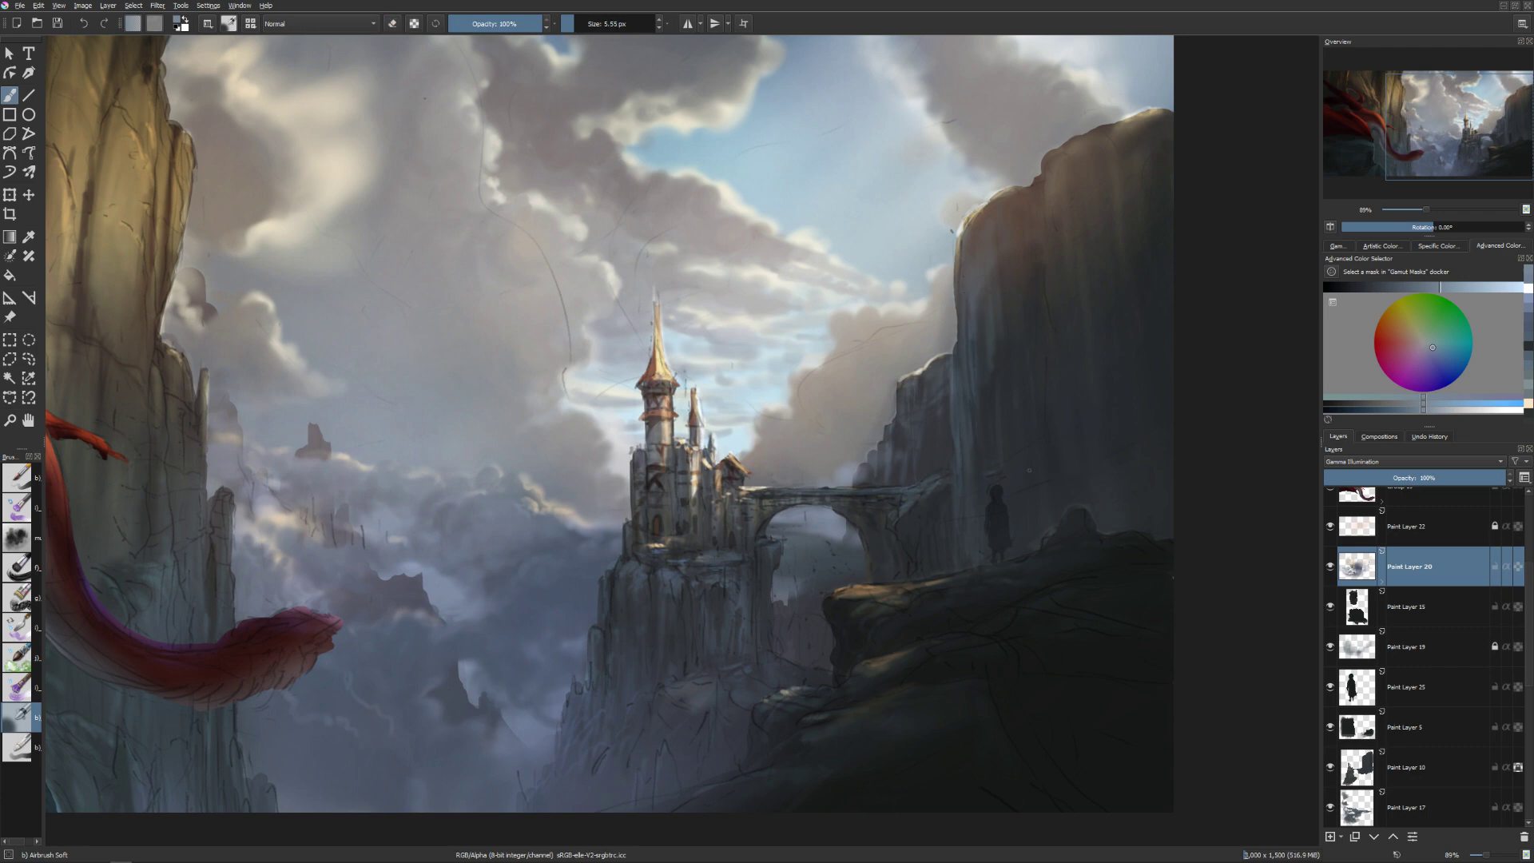
{"action": "key", "text": "bracketright"}
{"action": "key", "text": "bracketright"}
{"action": "key", "text": "bracketright"}
{"action": "key", "text": "e"}
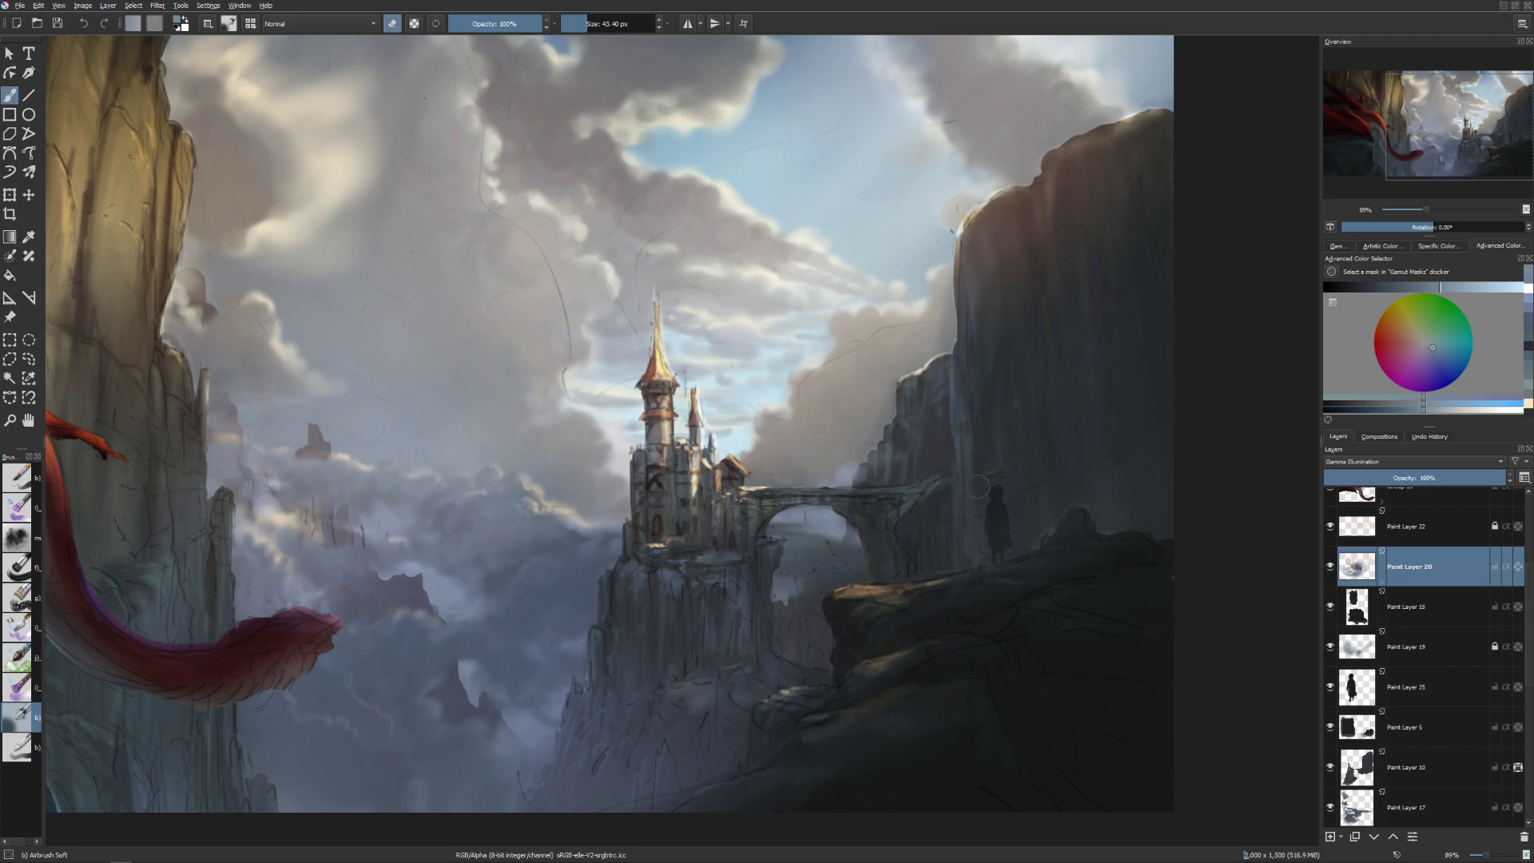
{"action": "left_click_drag", "start_coordinate": [1038, 372], "coordinate": [1011, 372], "text": "shift"}
{"action": "key", "text": "e"}
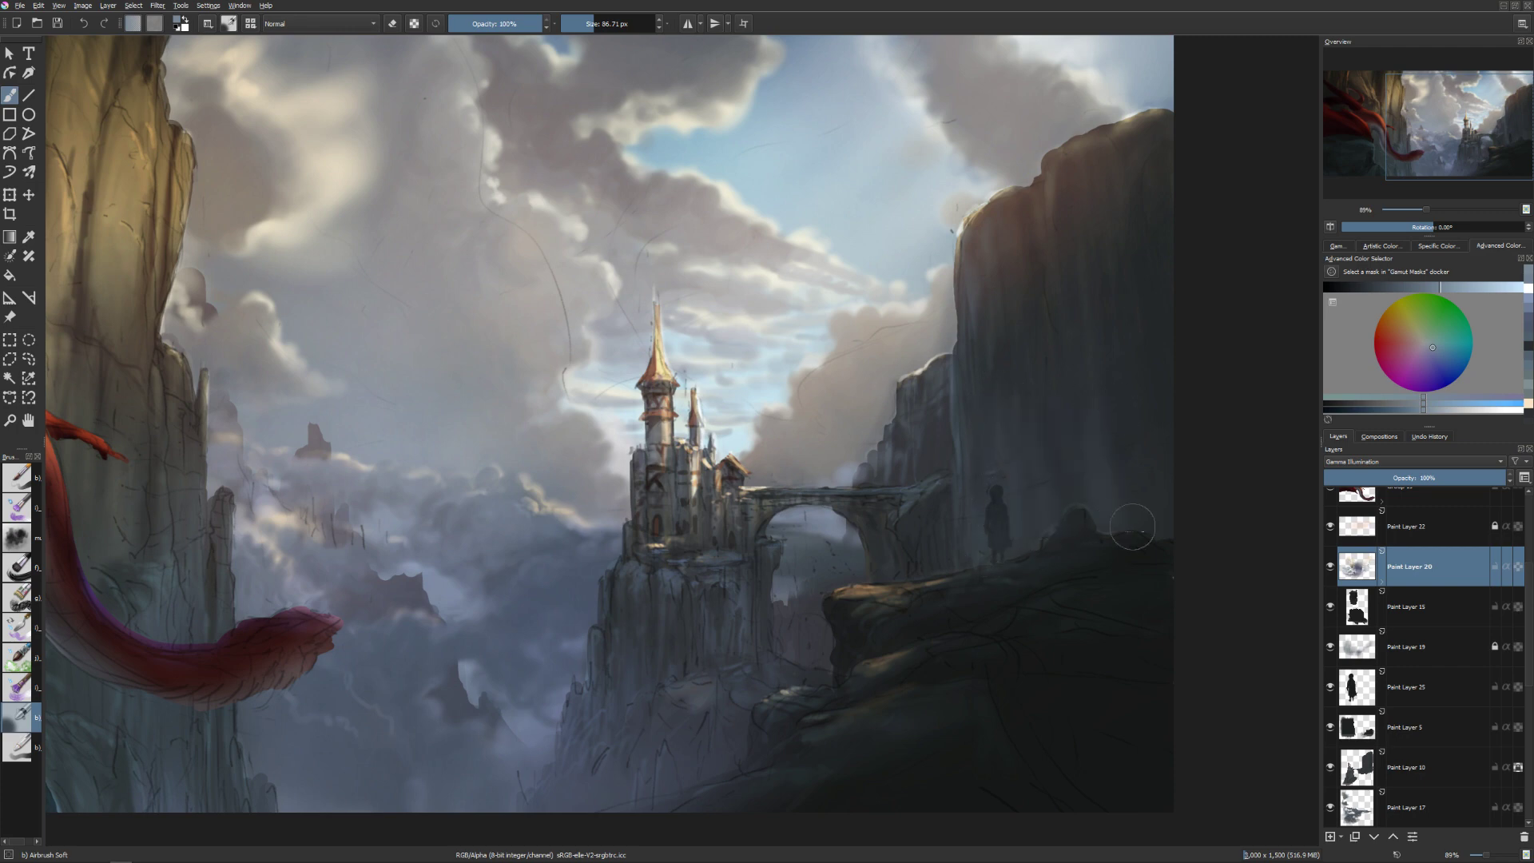
{"action": "key", "text": "bracketleft"}
{"action": "key", "text": "bracketleft"}
{"action": "key", "text": "e"}
{"action": "key", "text": "bracketright"}
{"action": "key", "text": "bracketright"}
{"action": "key", "text": "e"}
{"action": "key", "text": "e"}
{"action": "key", "text": "e"}
{"action": "key", "text": "bracketright"}
{"action": "key", "text": "e"}
{"action": "key", "text": "e"}
{"action": "key", "text": "bracketleft"}
{"action": "key", "text": "bracketleft"}
{"action": "key", "text": "bracketleft"}
{"action": "left_click_drag", "start_coordinate": [971, 504], "coordinate": [972, 513], "text": "shift"}
{"action": "key", "text": "e"}
{"action": "key", "text": "e"}
{"action": "left_click_drag", "start_coordinate": [966, 434], "coordinate": [1008, 336]}
{"action": "left_click_drag", "start_coordinate": [1041, 401], "coordinate": [987, 470]}
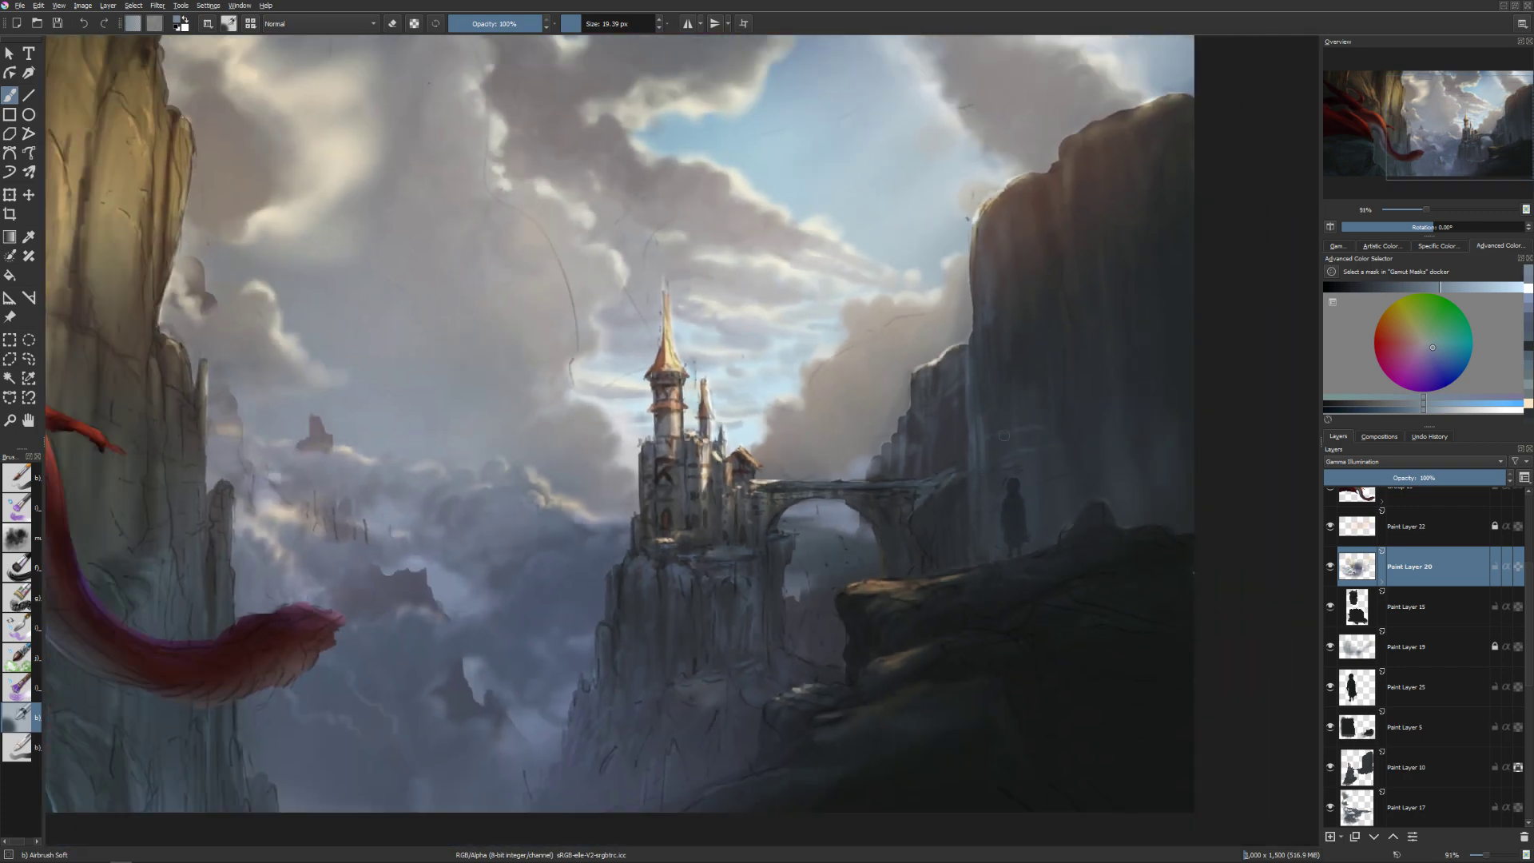
Select Transparency Mask 1 under Paint Layer 20 and erase a narrow strip along the cliff edge.
{"action": "left_click", "coordinate": [1382, 582]}
{"action": "left_click", "coordinate": [1389, 614]}
{"action": "key", "text": "e"}
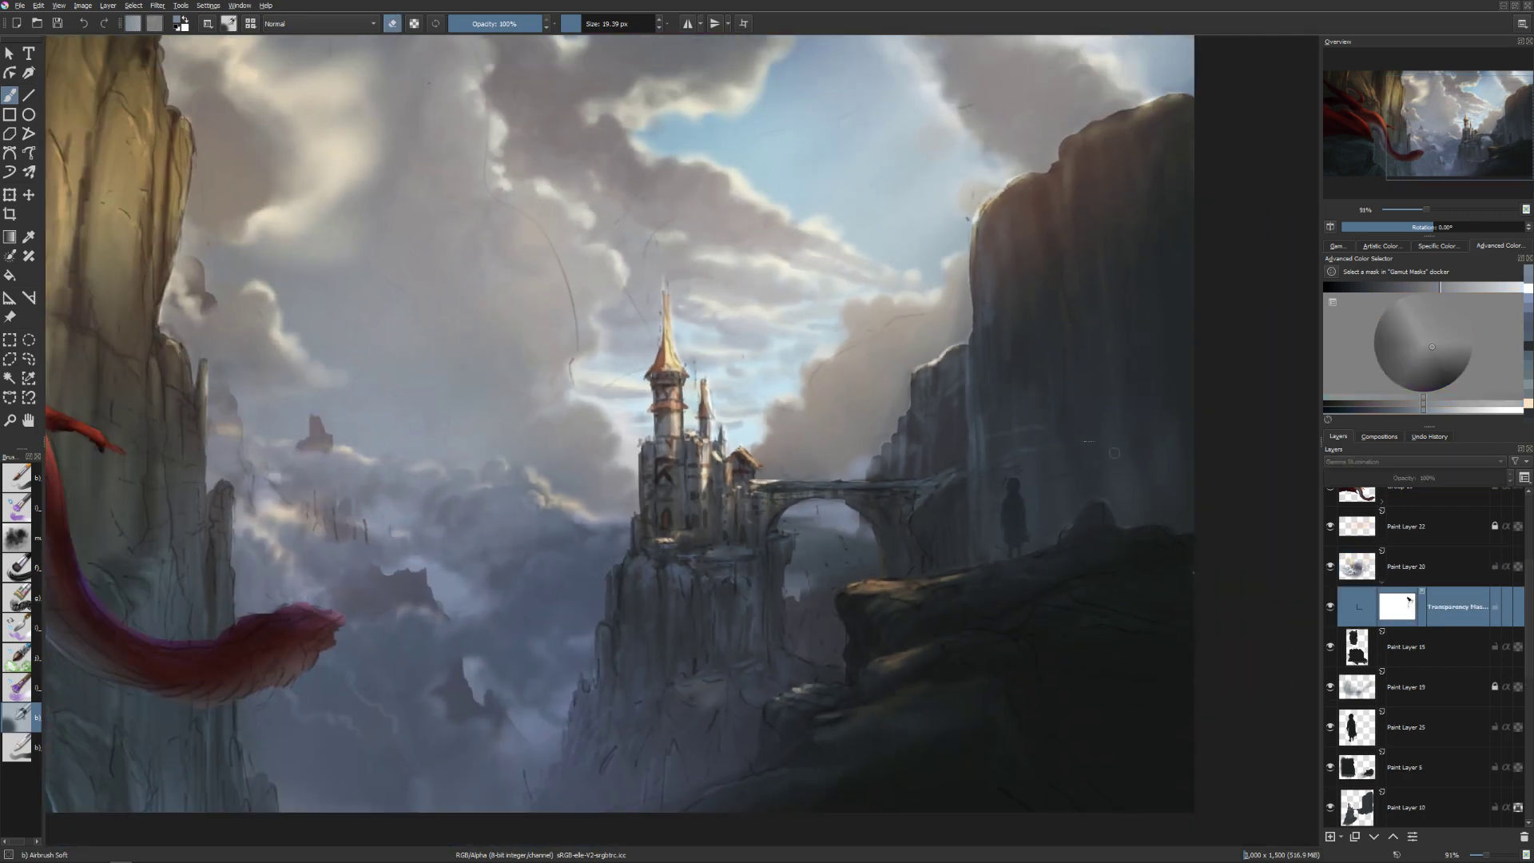
{"action": "left_click_drag", "start_coordinate": [974, 485], "coordinate": [974, 425]}
{"action": "key", "text": "e"}
Brighten the waterfall streak with white, ending with a ~96 px airbrush.
{"action": "left_click", "coordinate": [1473, 286]}
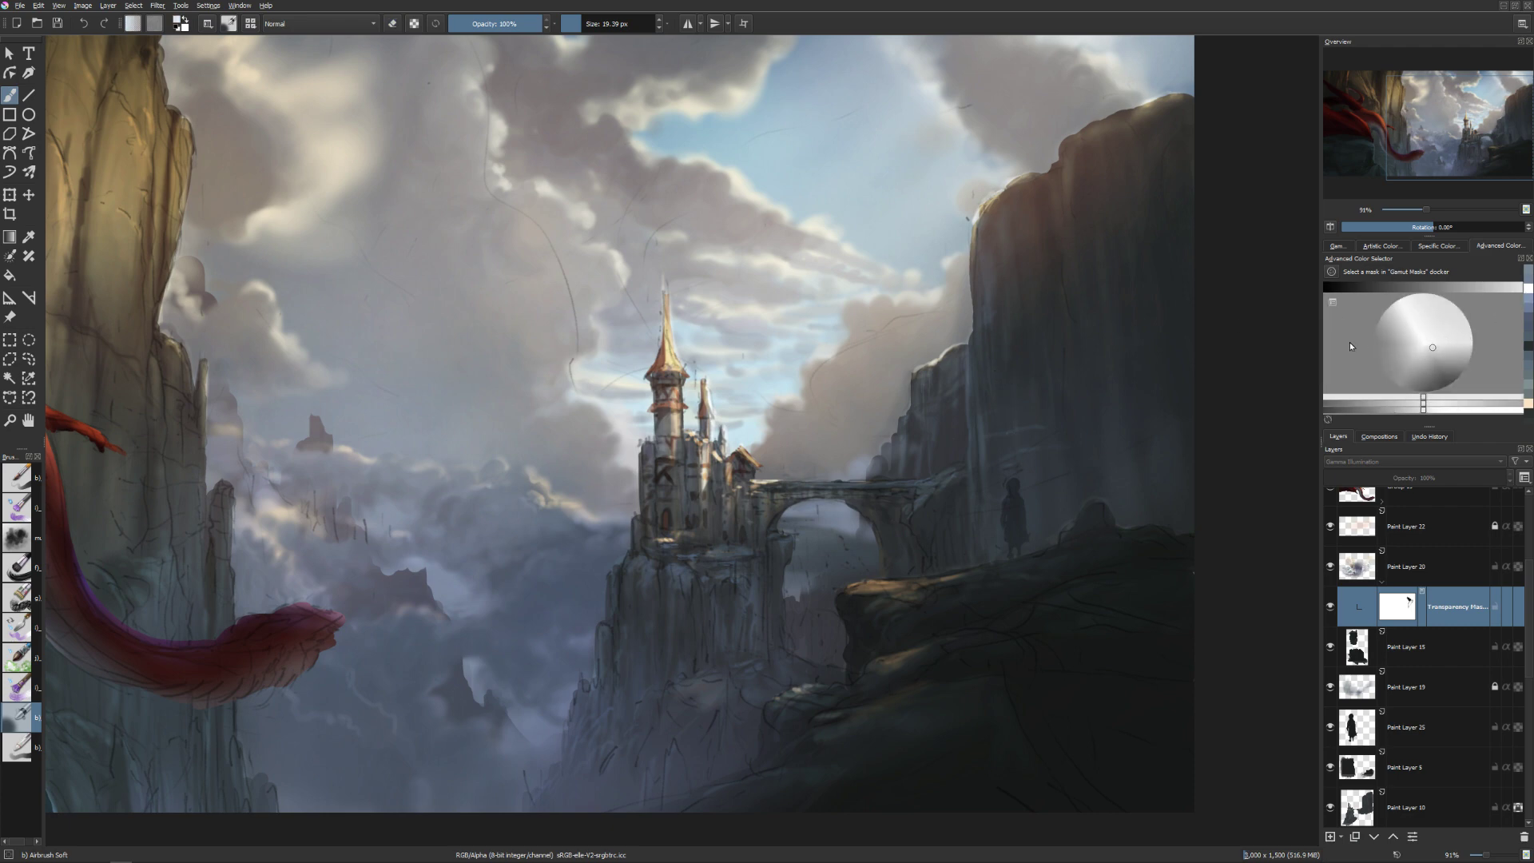
{"action": "key", "text": "x"}
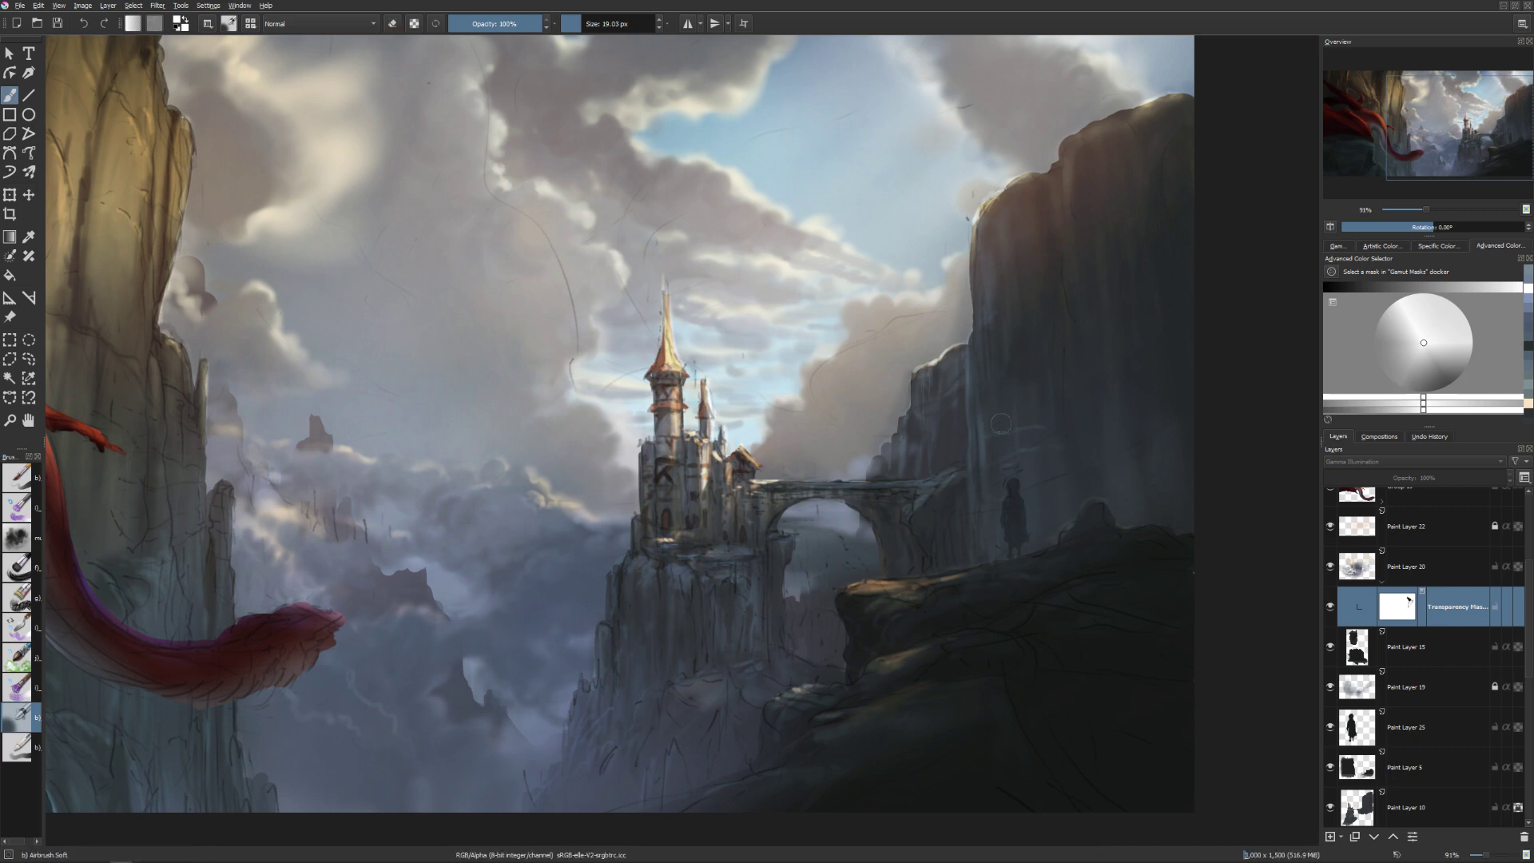
{"action": "left_click_drag", "start_coordinate": [1001, 424], "coordinate": [1011, 423]}
{"action": "left_click_drag", "start_coordinate": [976, 363], "coordinate": [978, 510]}
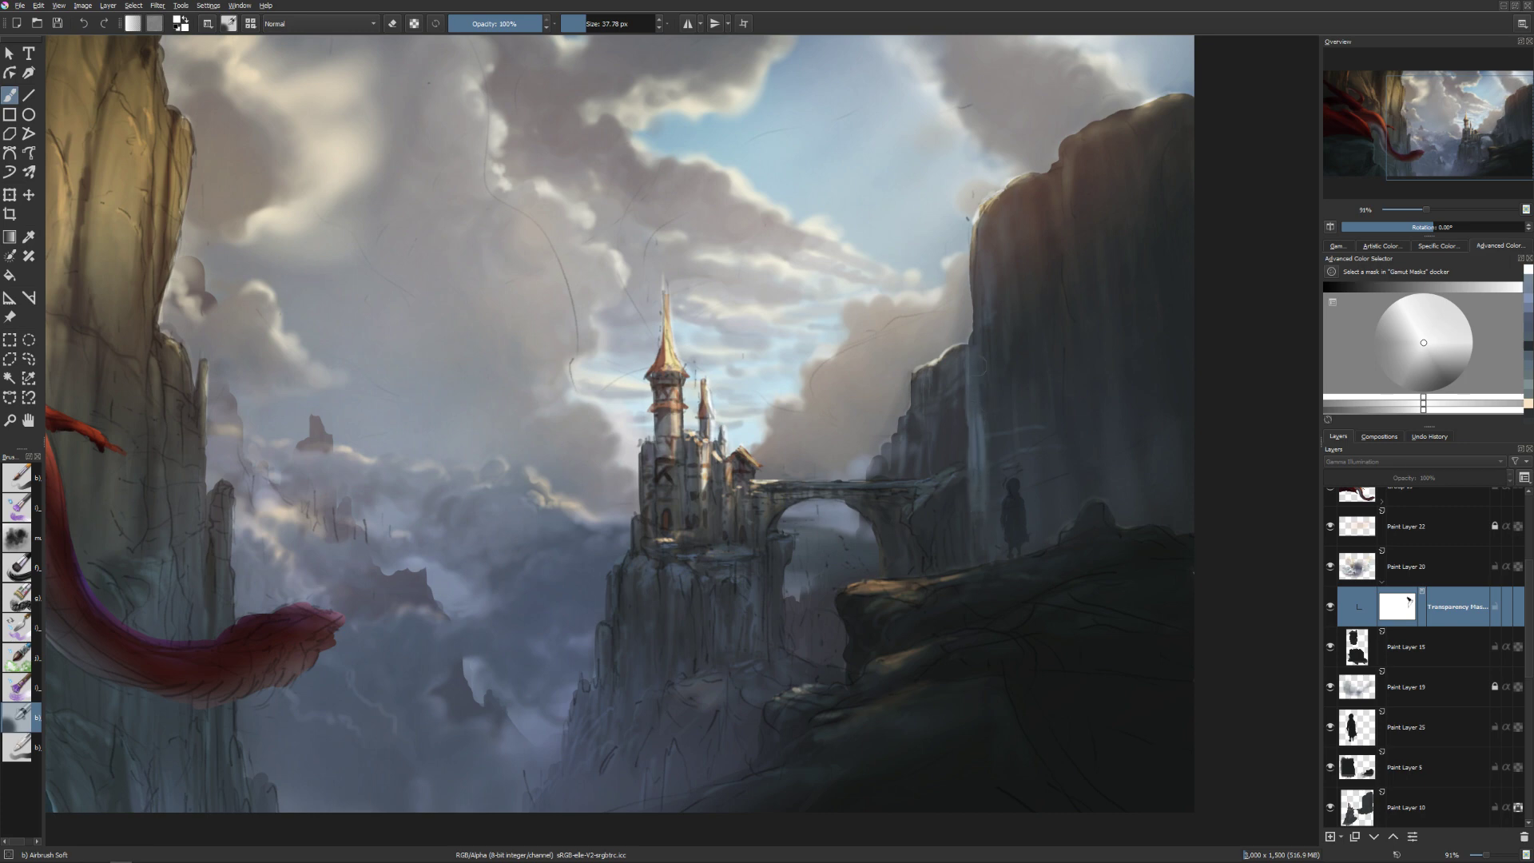
{"action": "left_click_drag", "start_coordinate": [975, 326], "coordinate": [974, 344]}
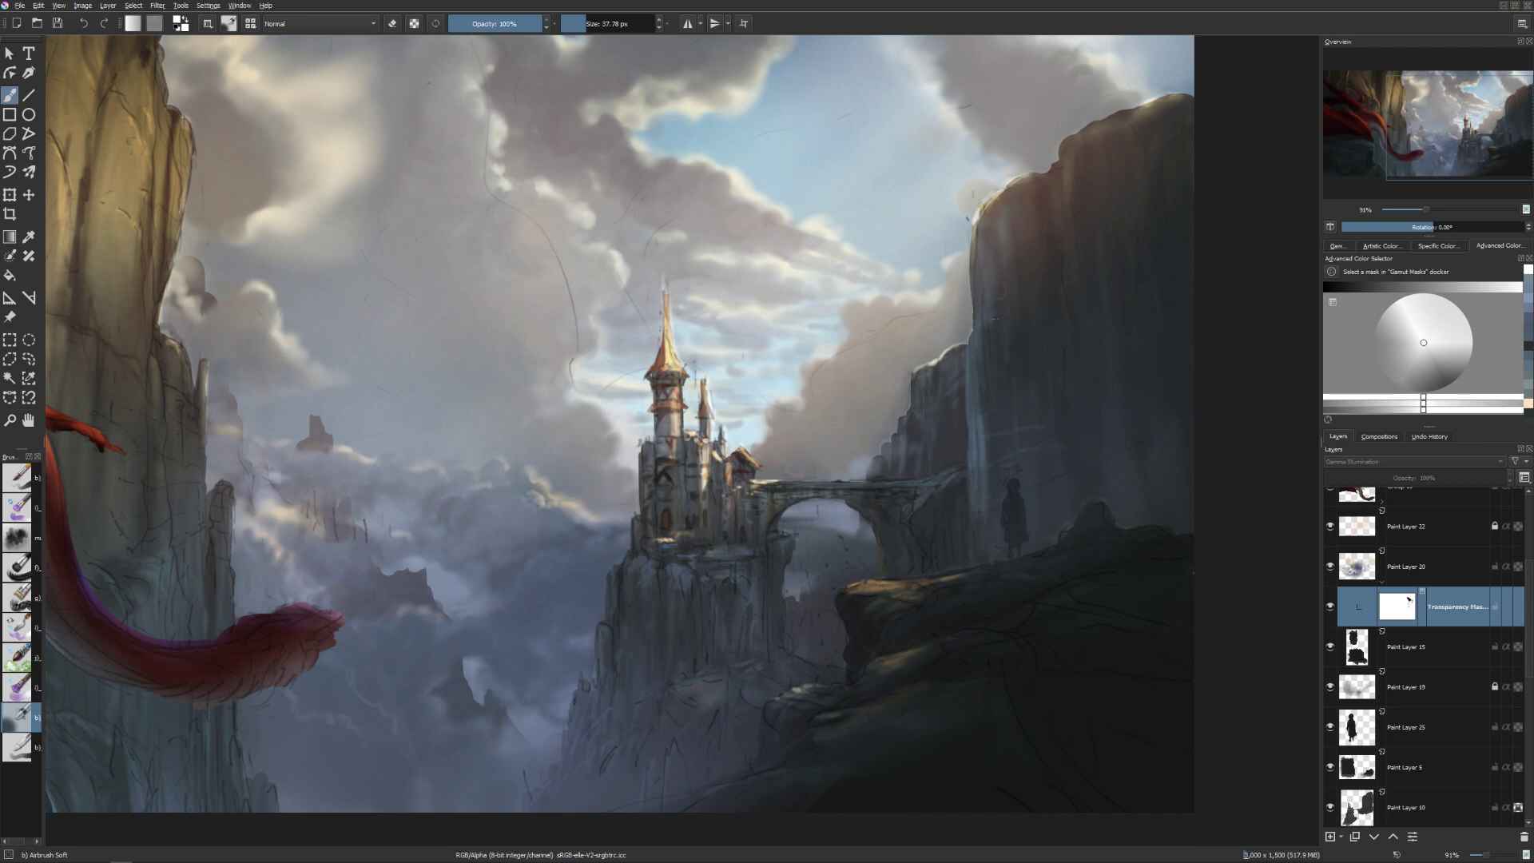
{"action": "key", "text": "bracketleft"}
{"action": "left_click_drag", "start_coordinate": [1025, 397], "coordinate": [1076, 388], "text": "shift"}
On Paint Layer 20, sample the waterfall's grey-blue and paint a streak down the cliff, ending with a ~5 px tip.
{"action": "key", "text": "shift+Delete"}
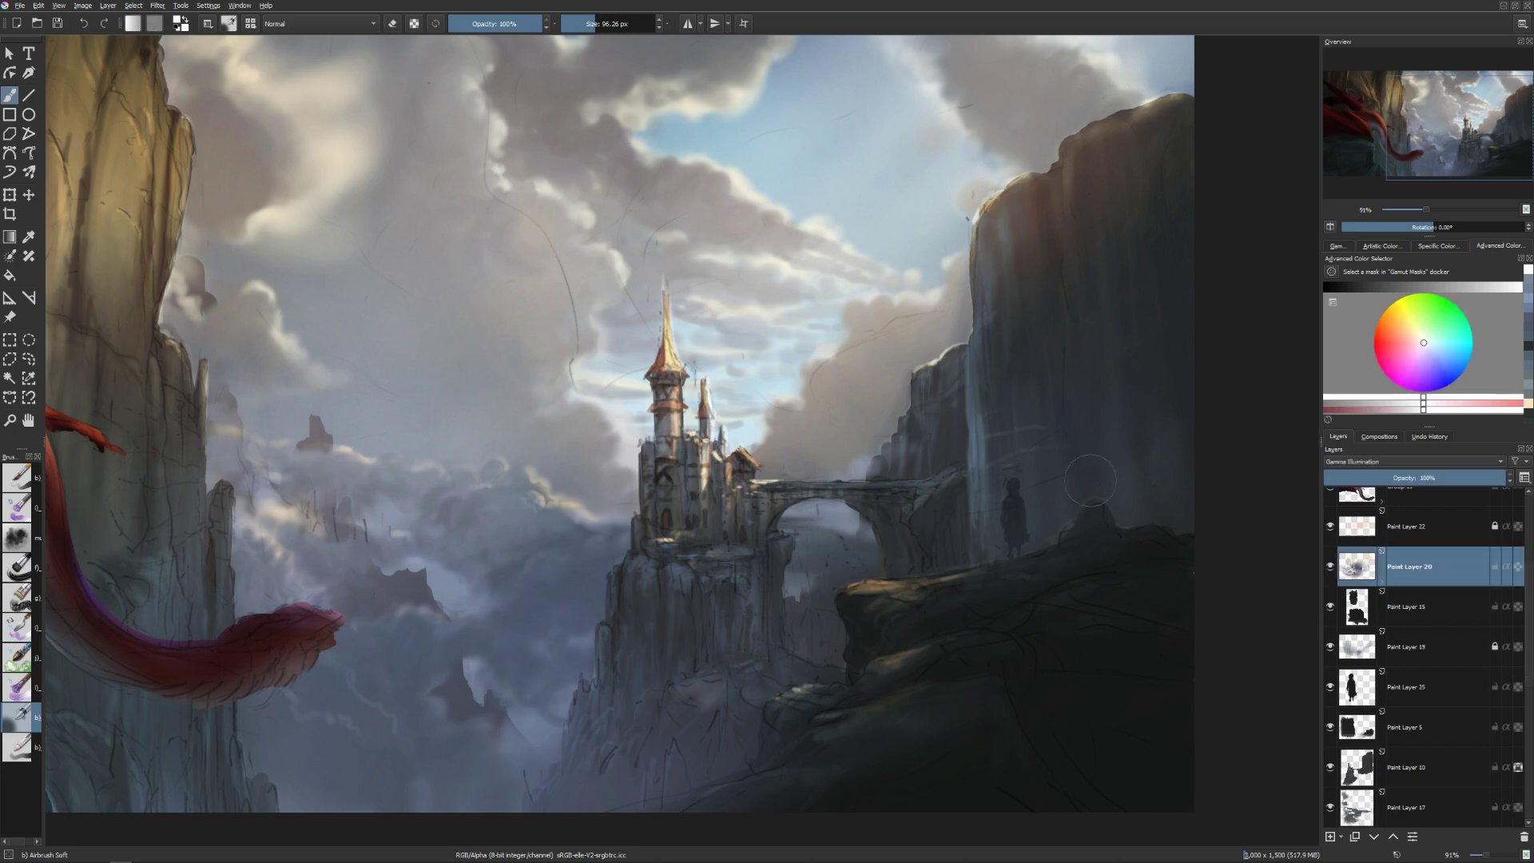
{"action": "key", "text": "e"}
{"action": "key", "text": "bracketleft"}
{"action": "key", "text": "bracketleft"}
{"action": "key", "text": "e"}
{"action": "key", "text": "bracketleft"}
{"action": "left_click", "coordinate": [989, 443], "text": "ctrl"}
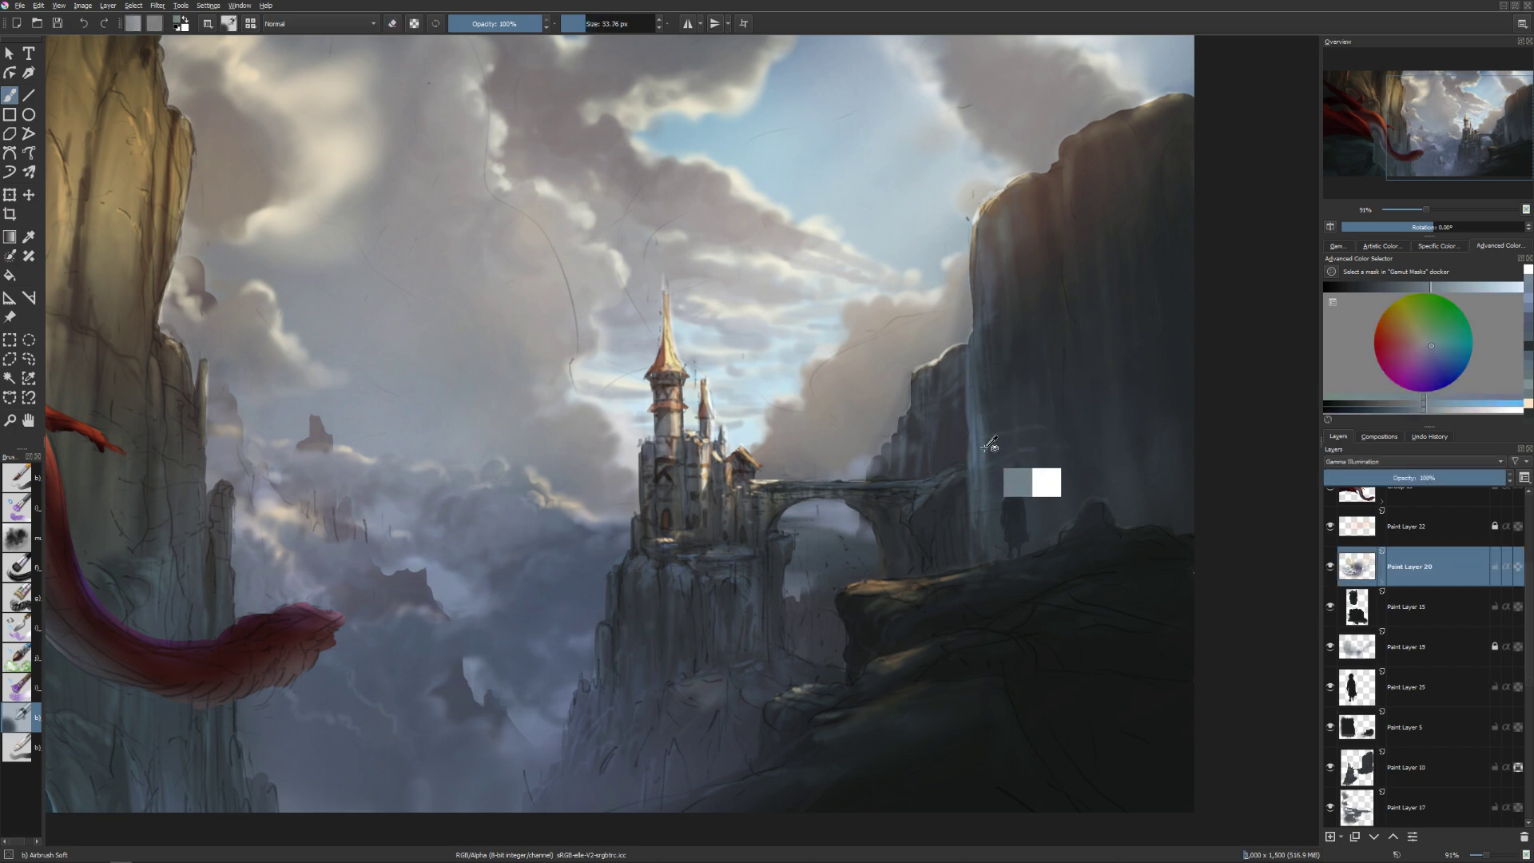
{"action": "key", "text": "bracketright"}
{"action": "left_click_drag", "start_coordinate": [983, 463], "coordinate": [981, 517]}
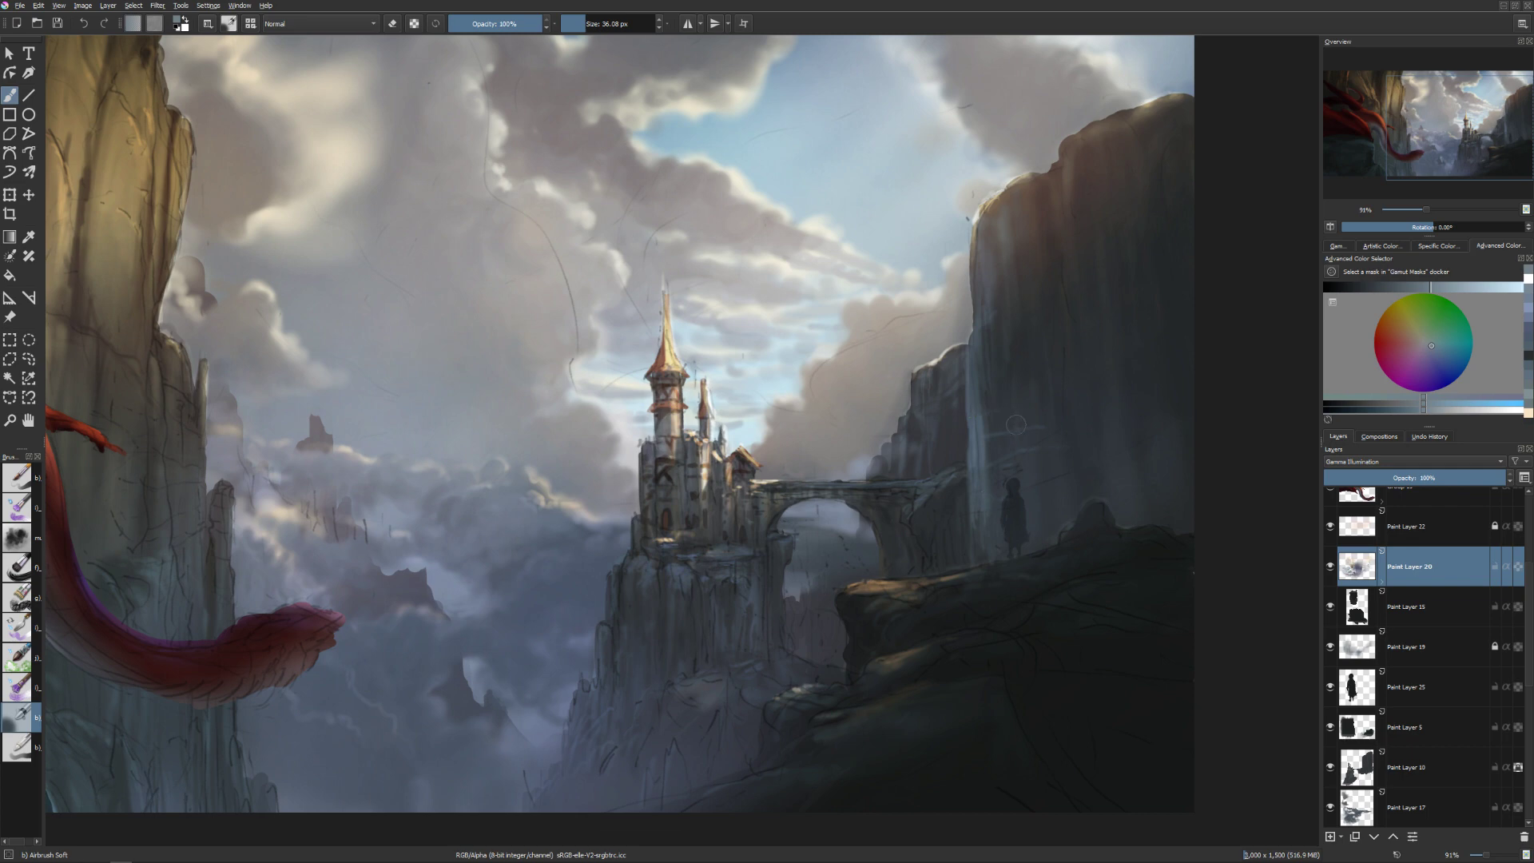
{"action": "key", "text": "e"}
{"action": "key", "text": "bracketleft"}
{"action": "key", "text": "bracketleft"}
{"action": "key", "text": "bracketleft"}
{"action": "key", "text": "e"}
{"action": "key", "text": "e"}
{"action": "key", "text": "e"}
{"action": "key", "text": "e"}
{"action": "key", "text": "bracketleft"}
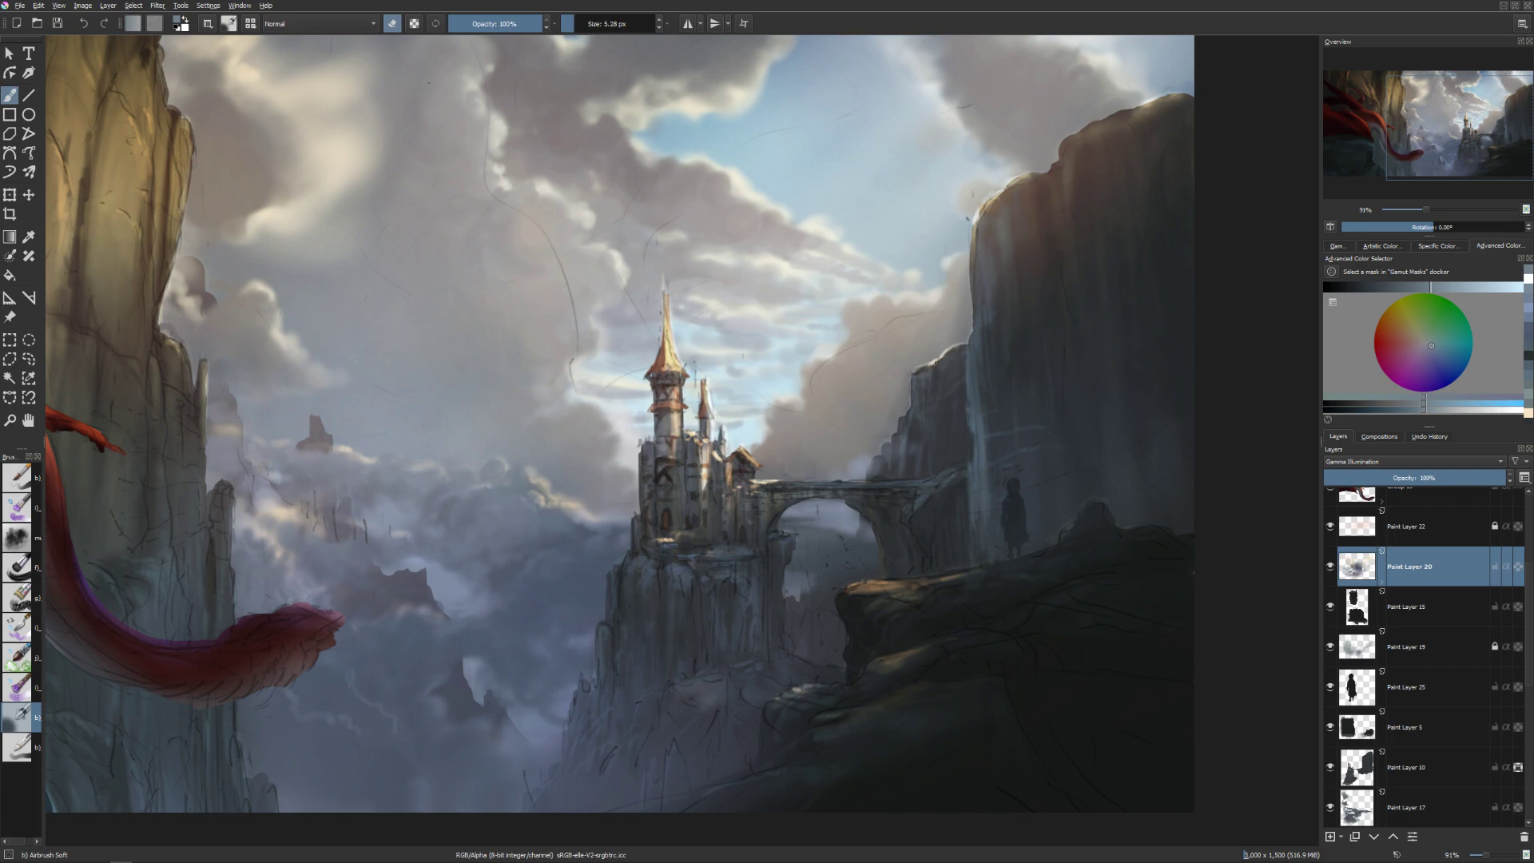
Toggle Paint Layer 20 to compare, then refine the thin waterfalls, ending on a ~5.3 px eraser.
{"action": "left_click", "coordinate": [1330, 567]}
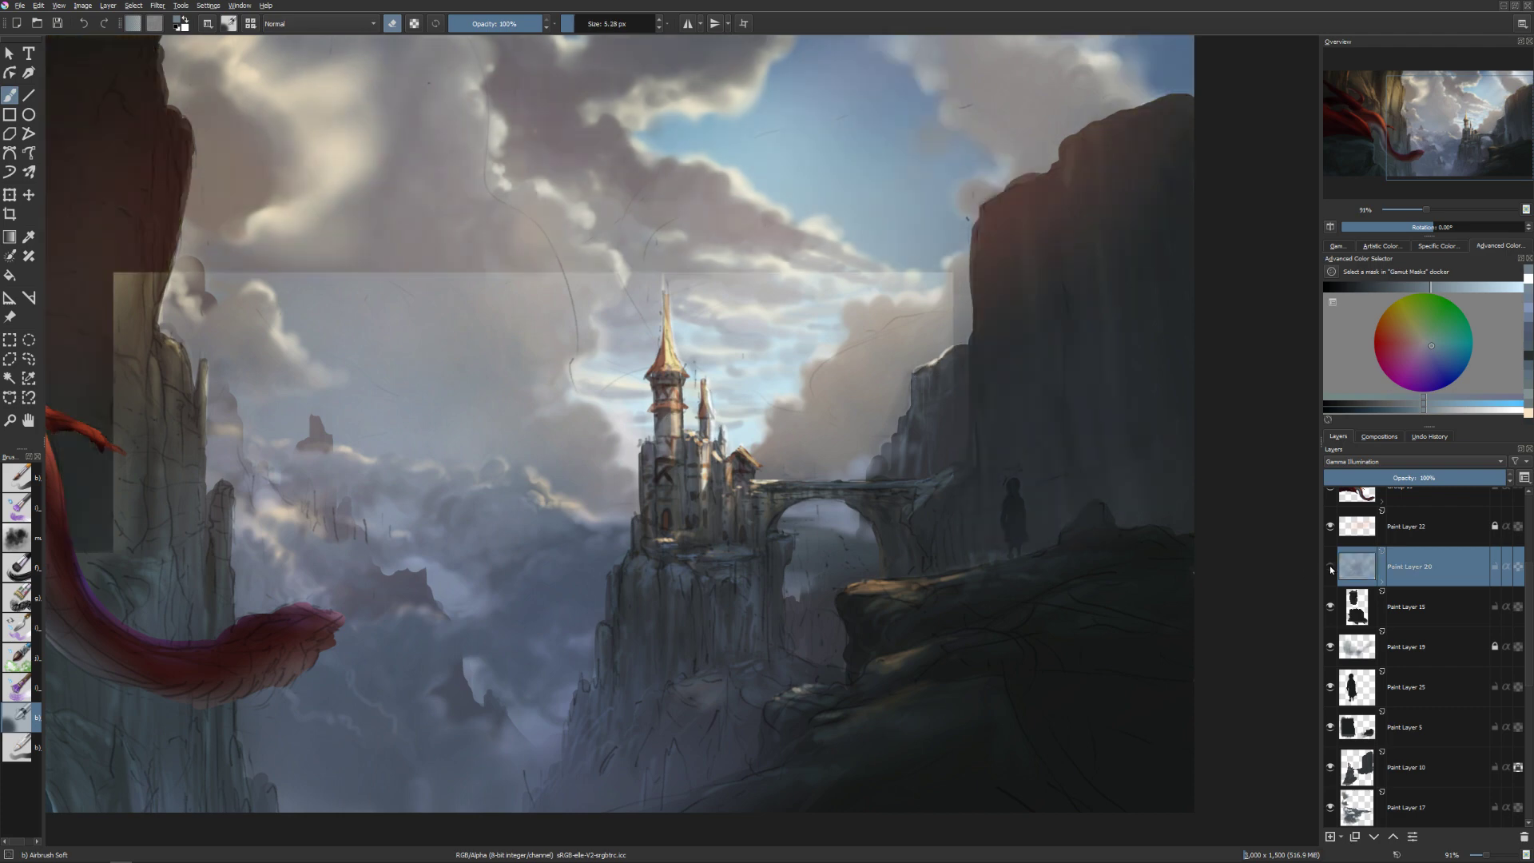
{"action": "left_click", "coordinate": [1330, 567]}
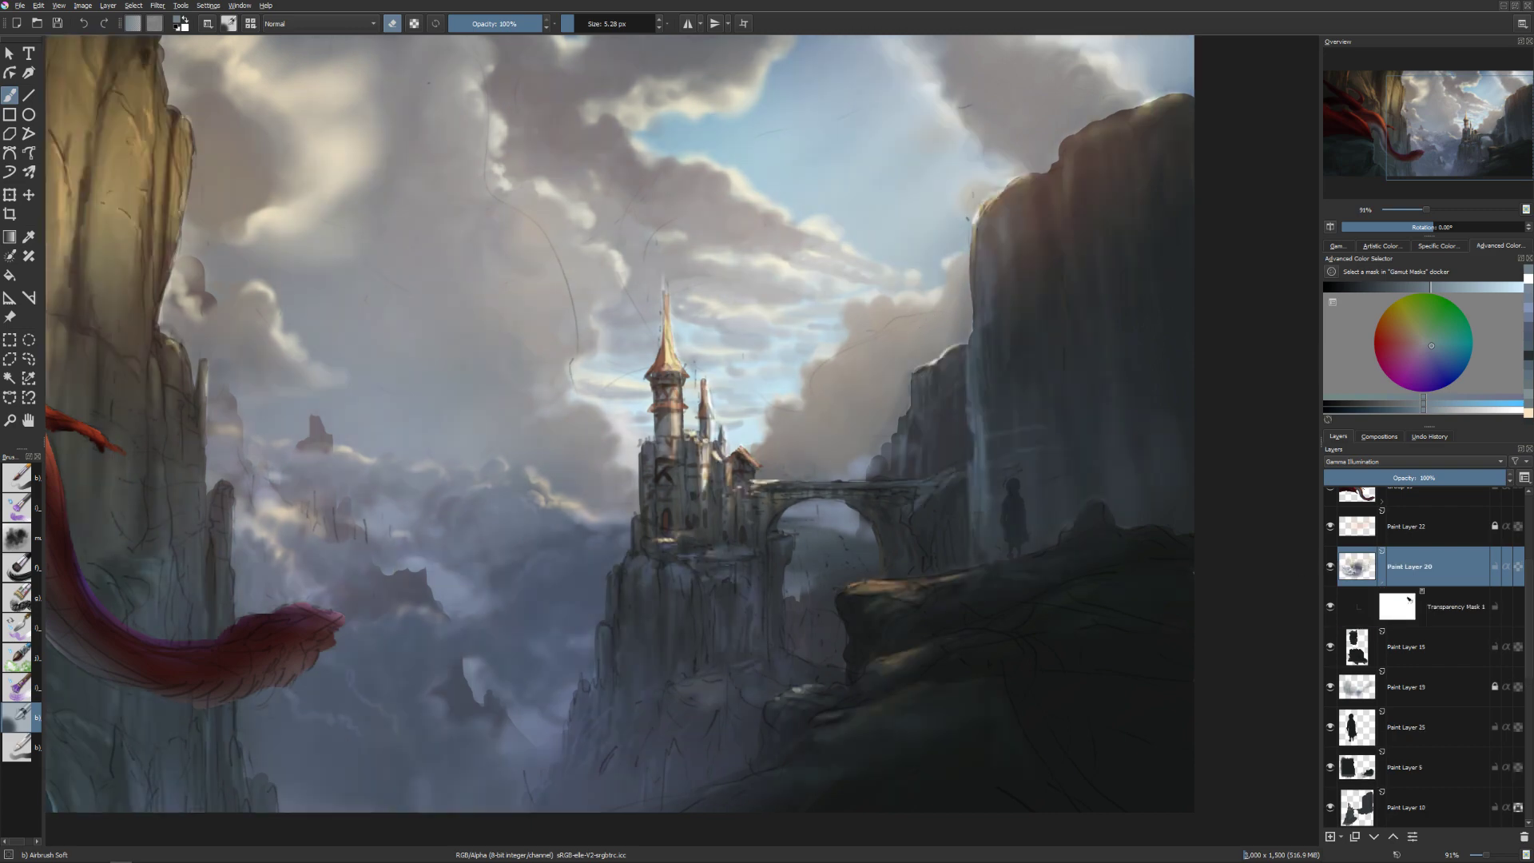
{"action": "key", "text": "bracketright"}
{"action": "key", "text": "bracketright"}
{"action": "key", "text": "bracketright"}
{"action": "key", "text": "bracketright"}
{"action": "key", "text": "bracketright"}
{"action": "key", "text": "bracketright"}
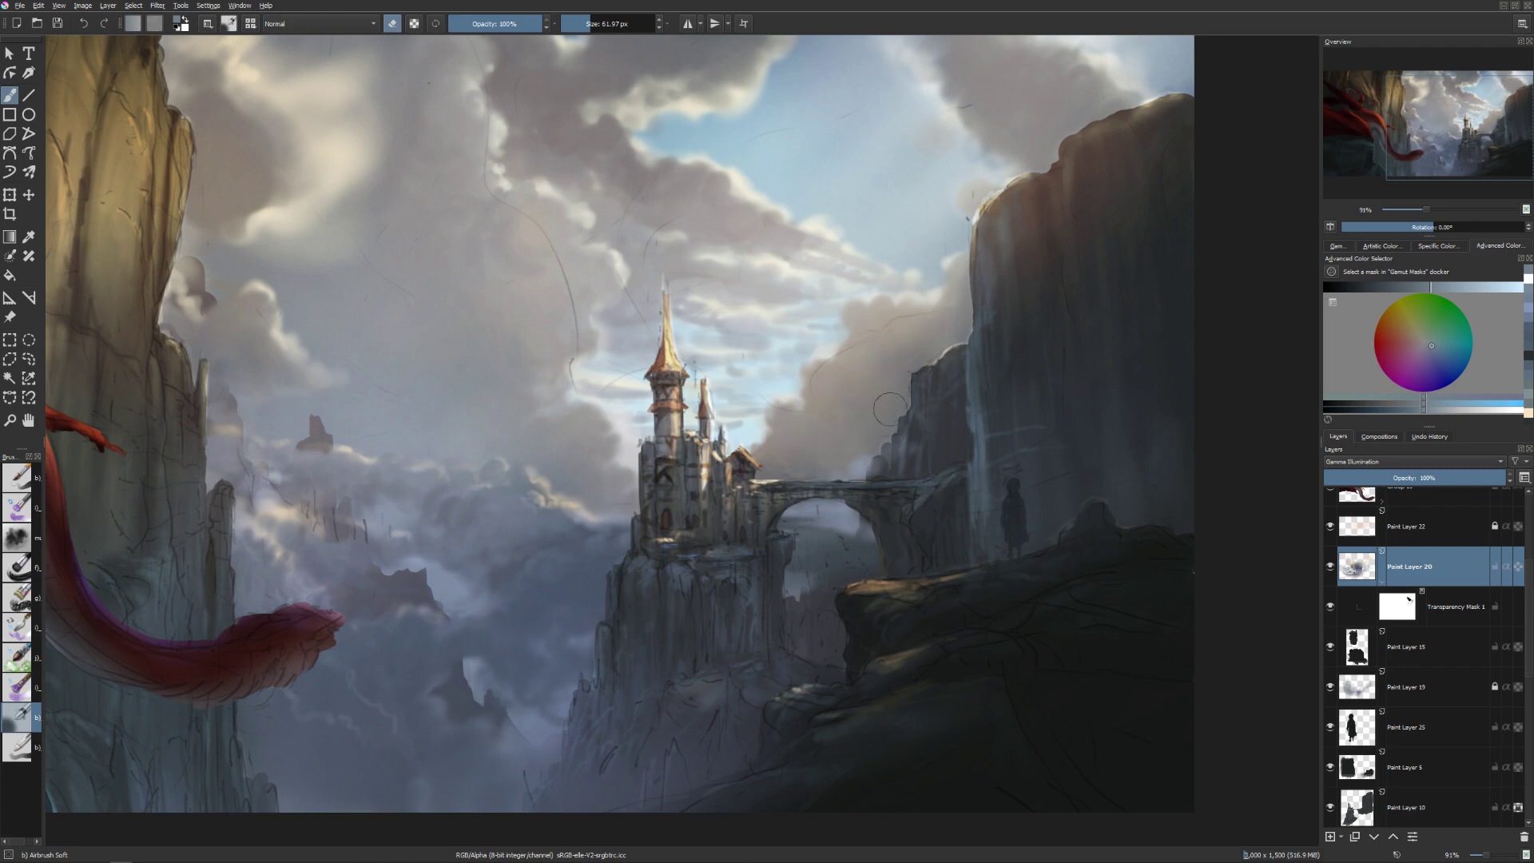
{"action": "key", "text": "bracketleft"}
{"action": "key", "text": "bracketleft"}
{"action": "key", "text": "bracketleft"}
{"action": "key", "text": "bracketleft"}
{"action": "key", "text": "bracketright"}
{"action": "key", "text": "bracketright"}
{"action": "key", "text": "e"}
{"action": "key", "text": "bracketleft"}
{"action": "key", "text": "bracketleft"}
{"action": "key", "text": "bracketleft"}
{"action": "key", "text": "e"}
Frame the castle area and switch the Airbrush Soft to an enlarged eraser.
{"action": "left_click_drag", "start_coordinate": [1045, 302], "coordinate": [989, 331]}
{"action": "left_click_drag", "start_coordinate": [991, 388], "coordinate": [1014, 465]}
{"action": "scroll", "coordinate": [1015, 466], "scroll_direction": "up", "scroll_amount": 3}
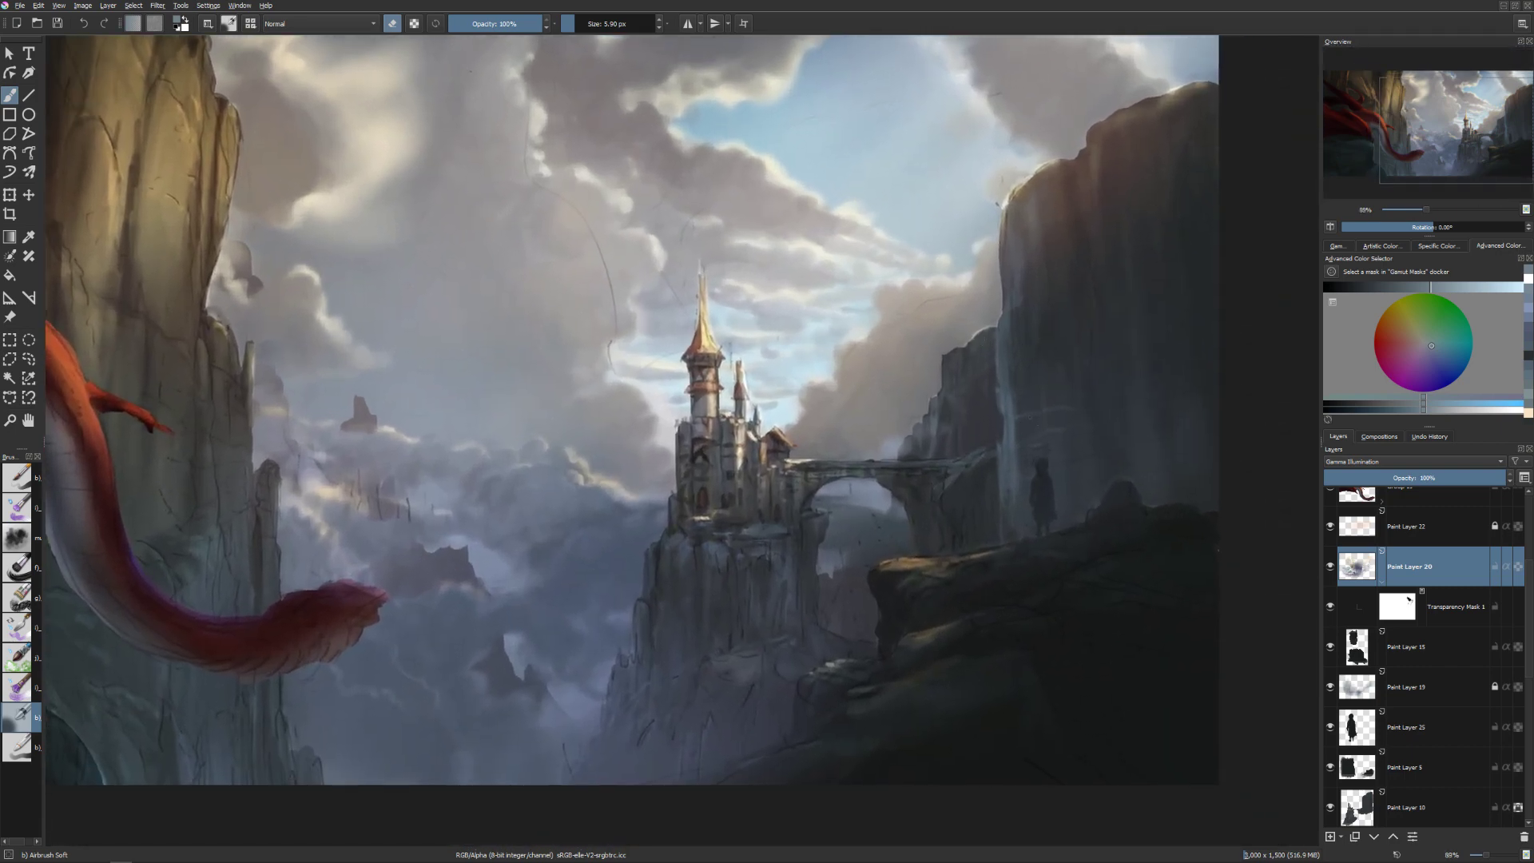
{"action": "key", "text": "e"}
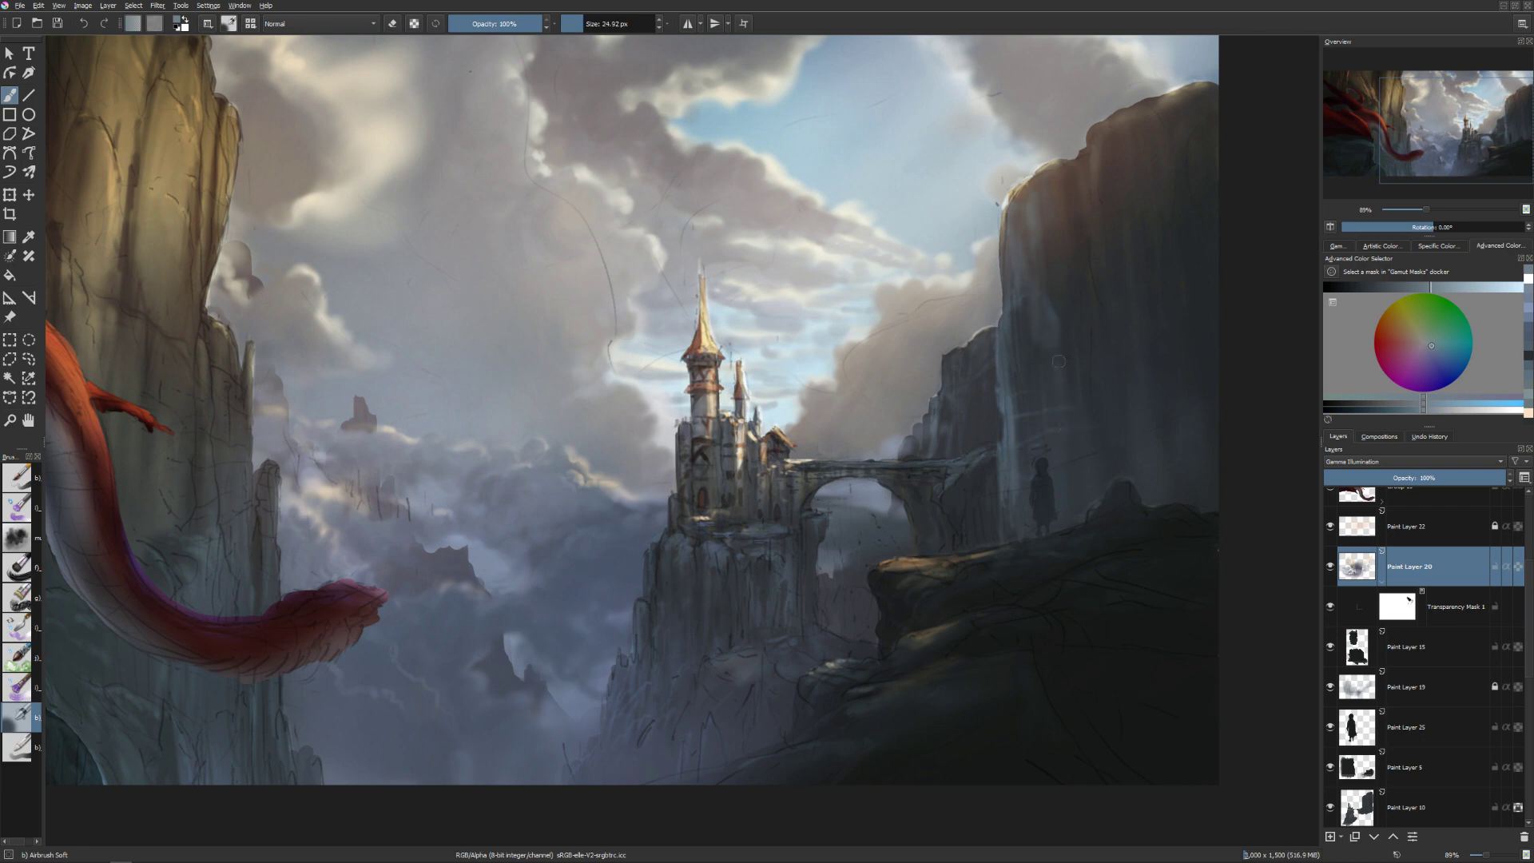
{"action": "key", "text": "e"}
{"action": "key", "text": "e"}
{"action": "key", "text": "bracketright"}
Erase the faint light lines above the small figure, ending with a roughly 15 px eraser.
{"action": "key", "text": "e"}
{"action": "mouse_move", "coordinate": [1028, 442]}
{"action": "left_mouse_down"}
{"action": "mouse_move", "coordinate": [1046, 408]}
{"action": "mouse_move", "coordinate": [1068, 464]}
{"action": "left_mouse_up"}
{"action": "key", "text": "e"}
{"action": "key", "text": "bracketleft"}
{"action": "key", "text": "bracketleft"}
{"action": "key", "text": "bracketleft"}
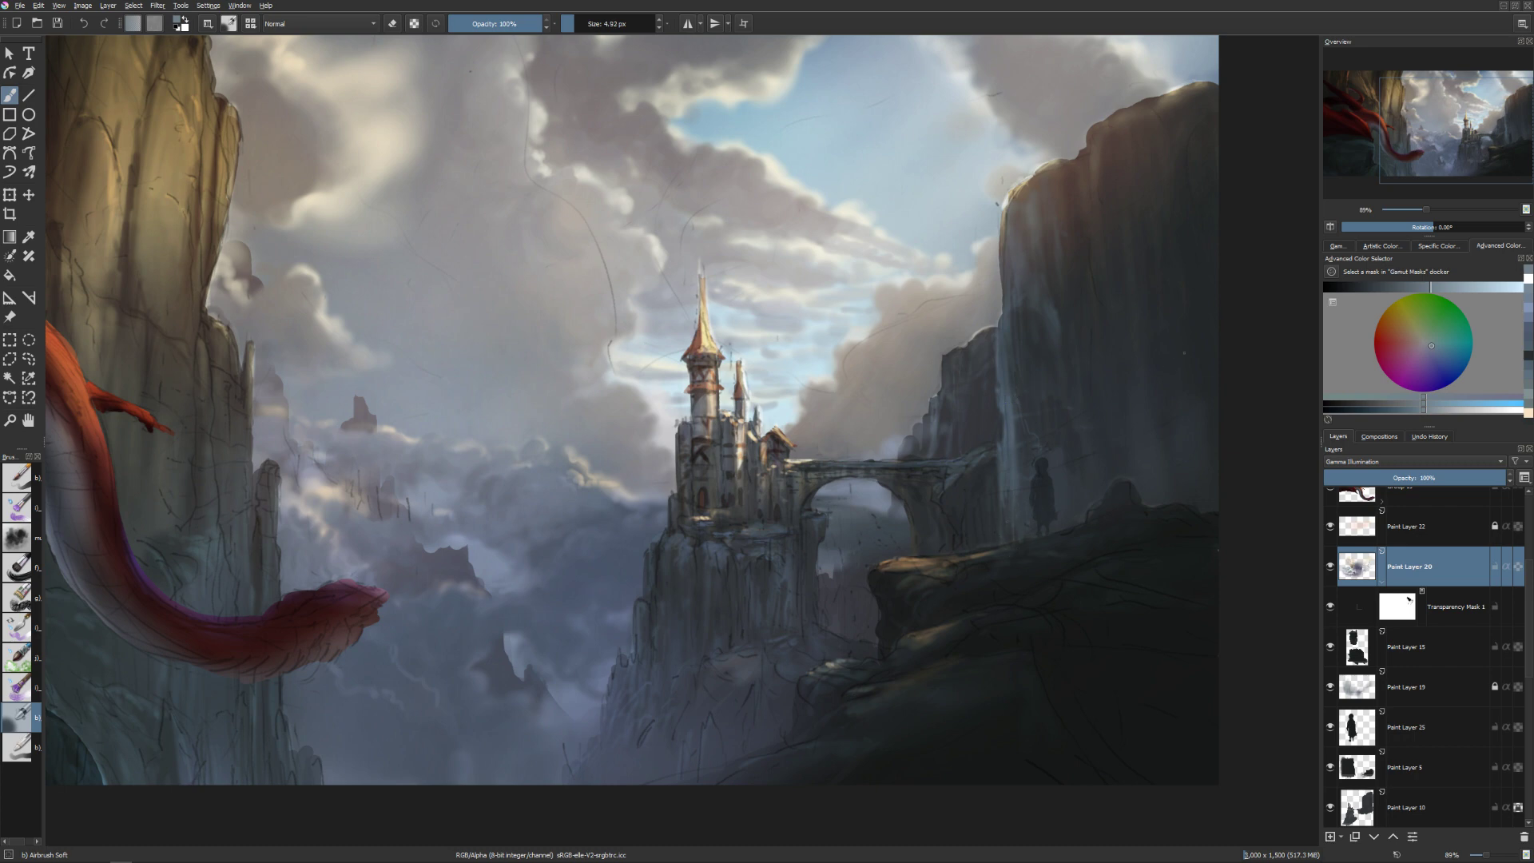
{"action": "key", "text": "e"}
{"action": "key", "text": "e"}
{"action": "left_click_drag", "start_coordinate": [1169, 451], "coordinate": [1178, 451], "text": "shift"}
Mirror the canvas and resize the soft airbrush, setting it to eraser mode.
{"action": "key", "text": "m"}
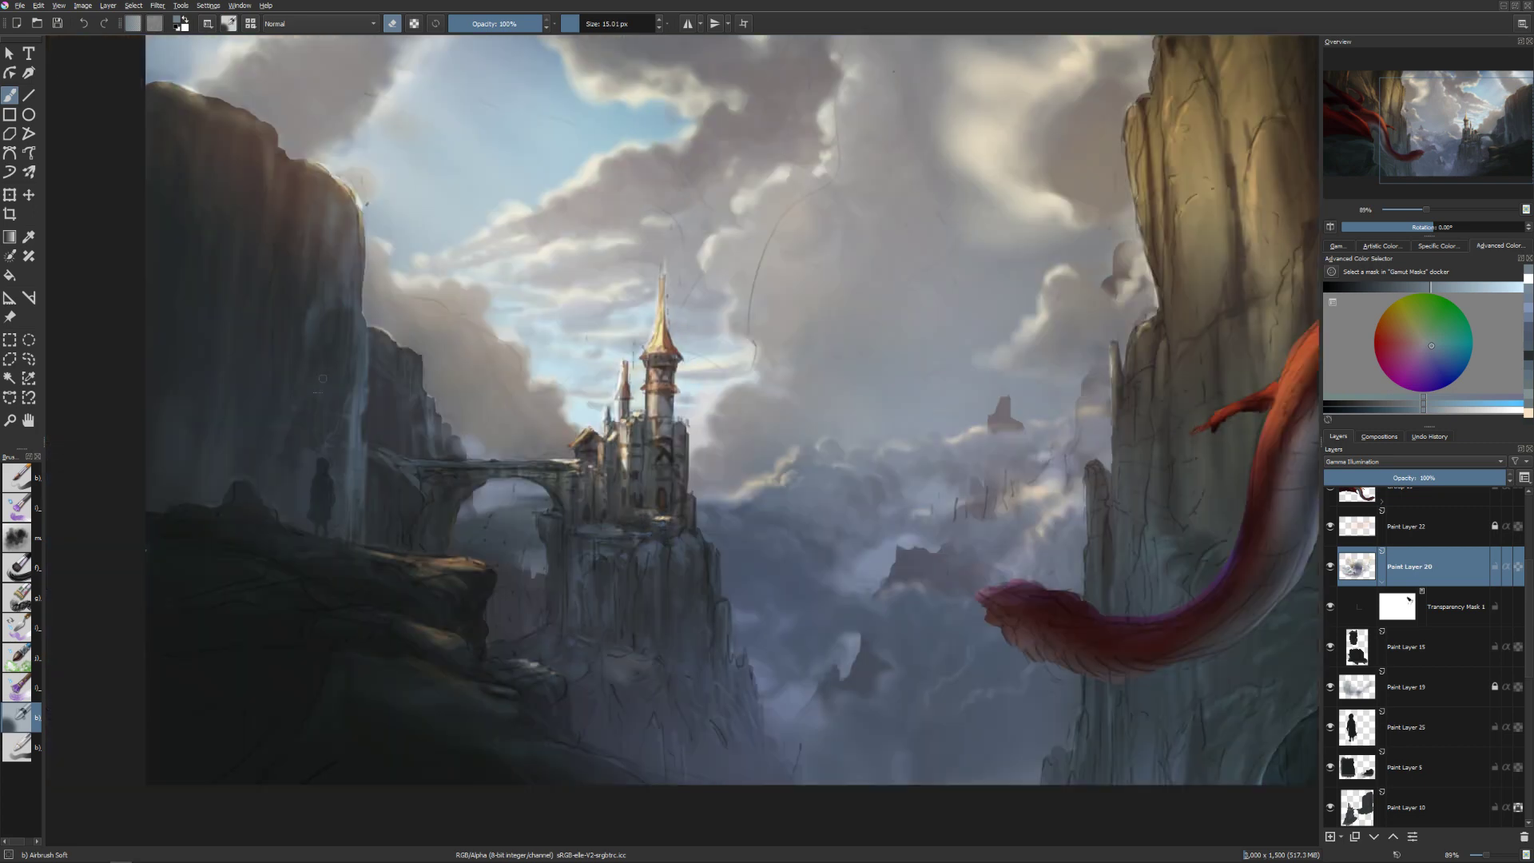
{"action": "left_click_drag", "start_coordinate": [318, 457], "coordinate": [324, 458]}
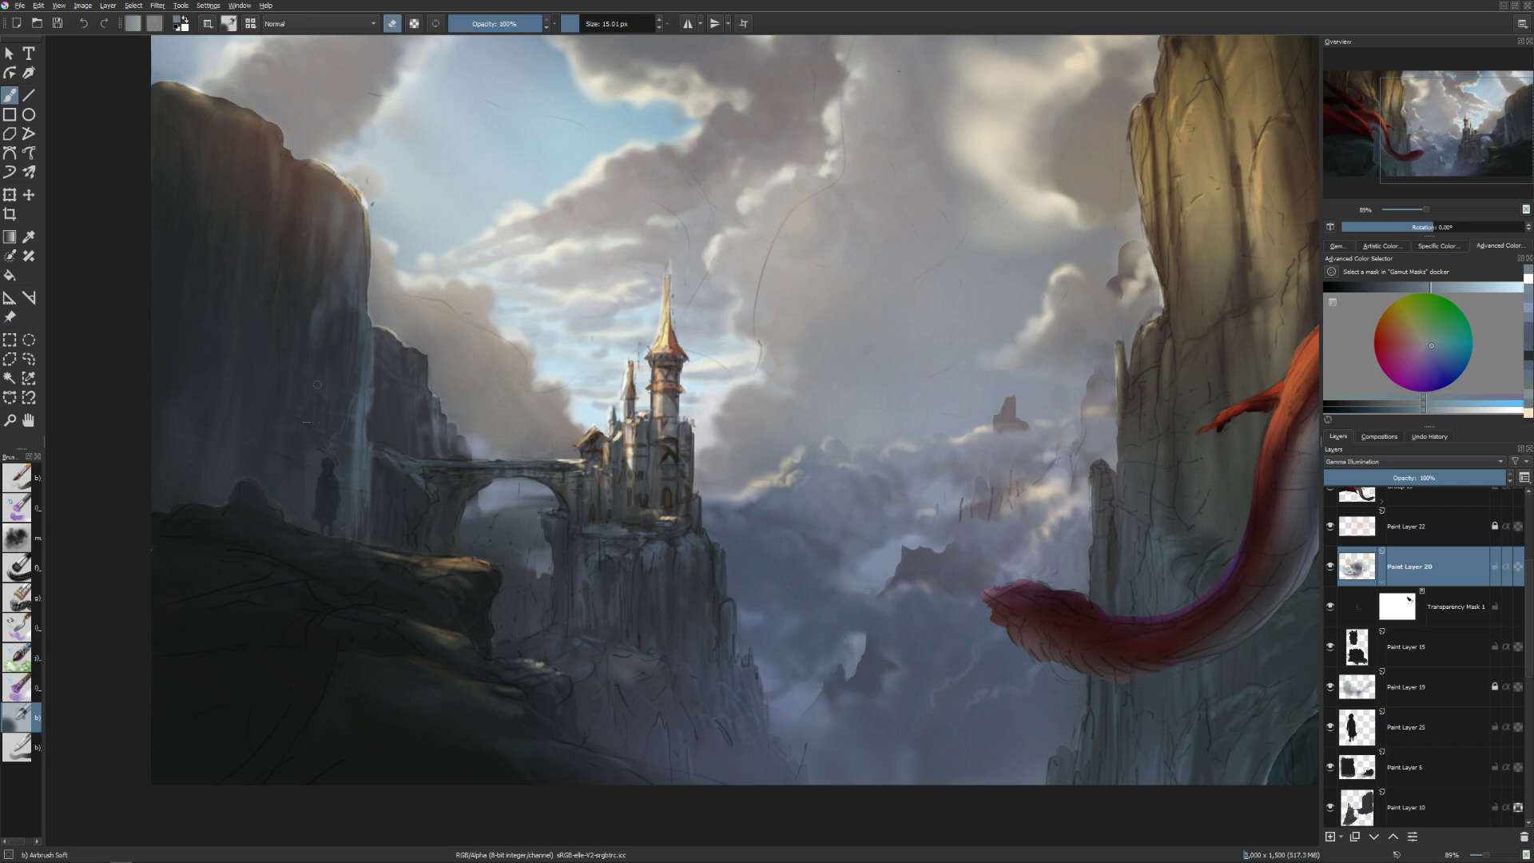
{"action": "key", "text": "e"}
{"action": "left_click_drag", "start_coordinate": [191, 326], "coordinate": [150, 312]}
{"action": "key", "text": "bracketleft"}
{"action": "key", "text": "bracketright"}
{"action": "key", "text": "bracketright"}
{"action": "key", "text": "bracketright"}
{"action": "key", "text": "bracketright"}
{"action": "key", "text": "e"}
{"action": "key", "text": "bracketright"}
{"action": "key", "text": "bracketright"}
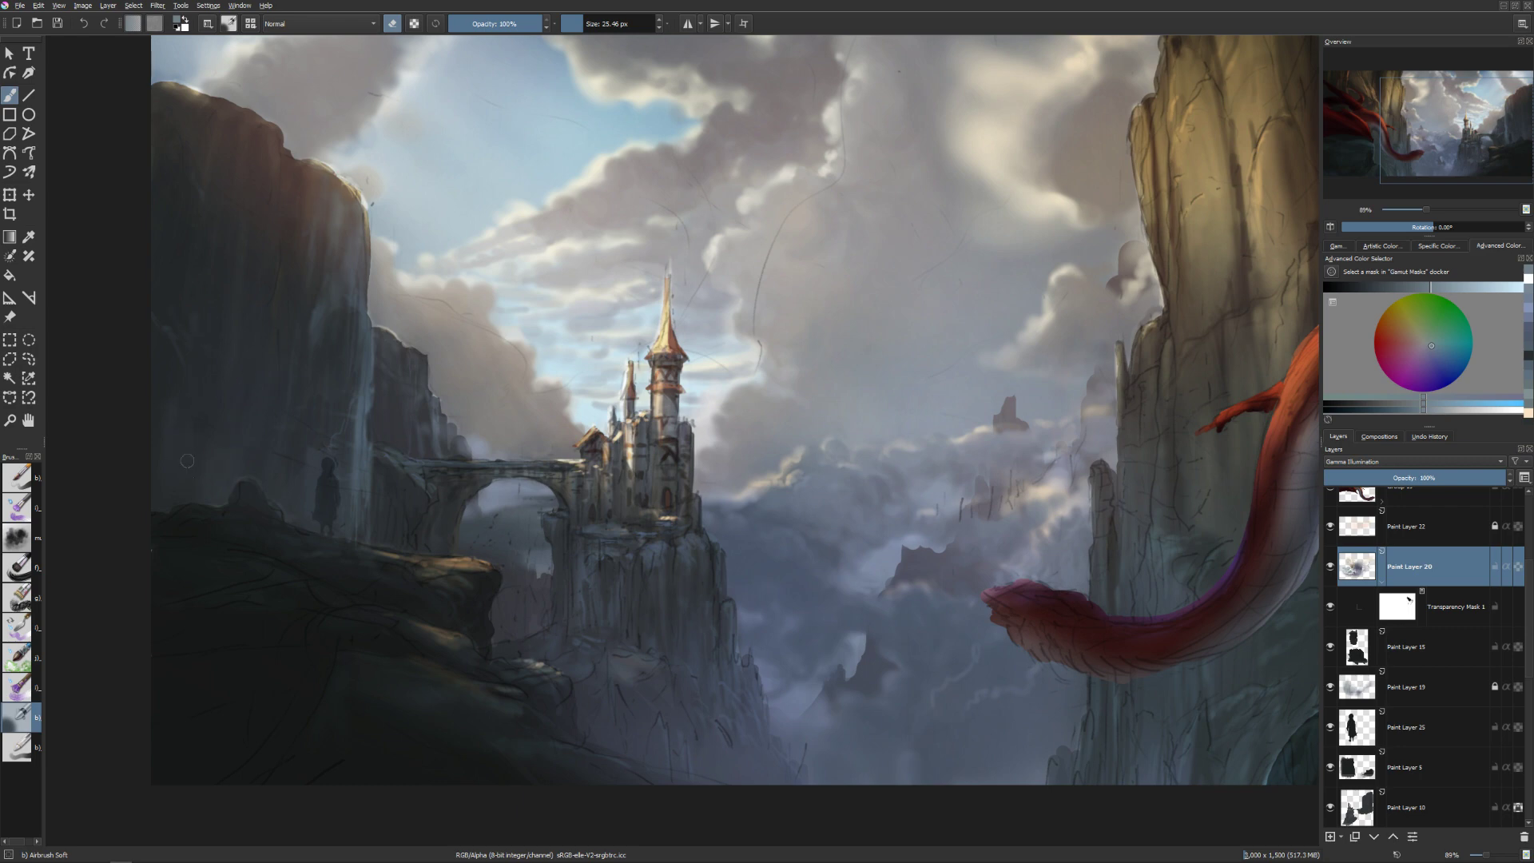
Soften the waterfall's left edge with a 13.4 px eraser, then un-mirror the canvas.
{"action": "key", "text": "e"}
{"action": "left_click_drag", "start_coordinate": [199, 434], "coordinate": [207, 435]}
{"action": "key", "text": "e"}
{"action": "left_click_drag", "start_coordinate": [357, 467], "coordinate": [356, 487]}
{"action": "key", "text": "e"}
{"action": "left_click_drag", "start_coordinate": [405, 441], "coordinate": [380, 469], "text": "shift"}
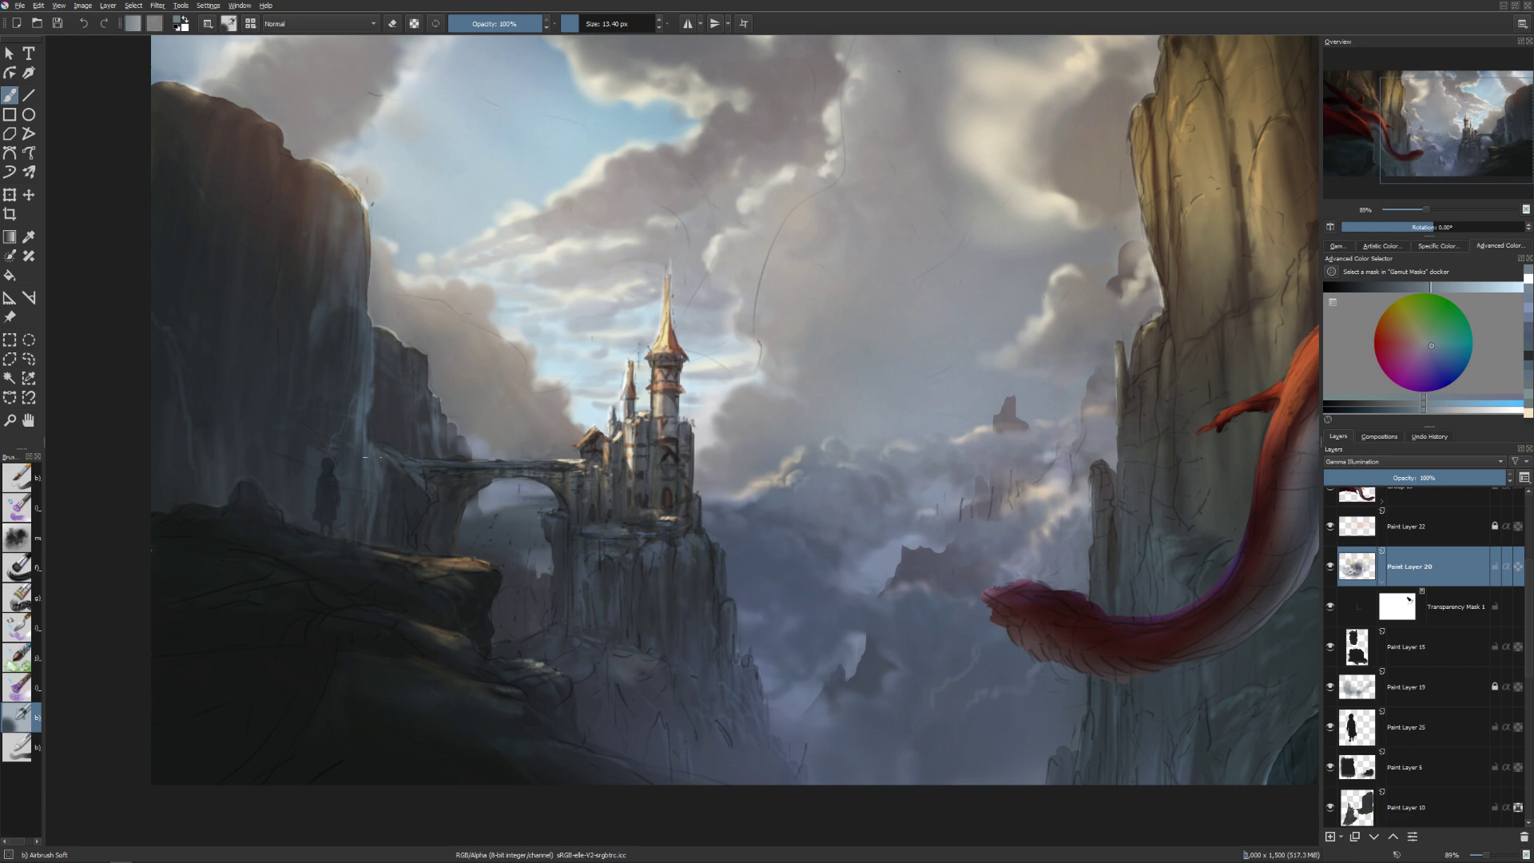
{"action": "key", "text": "e"}
{"action": "key", "text": "m"}
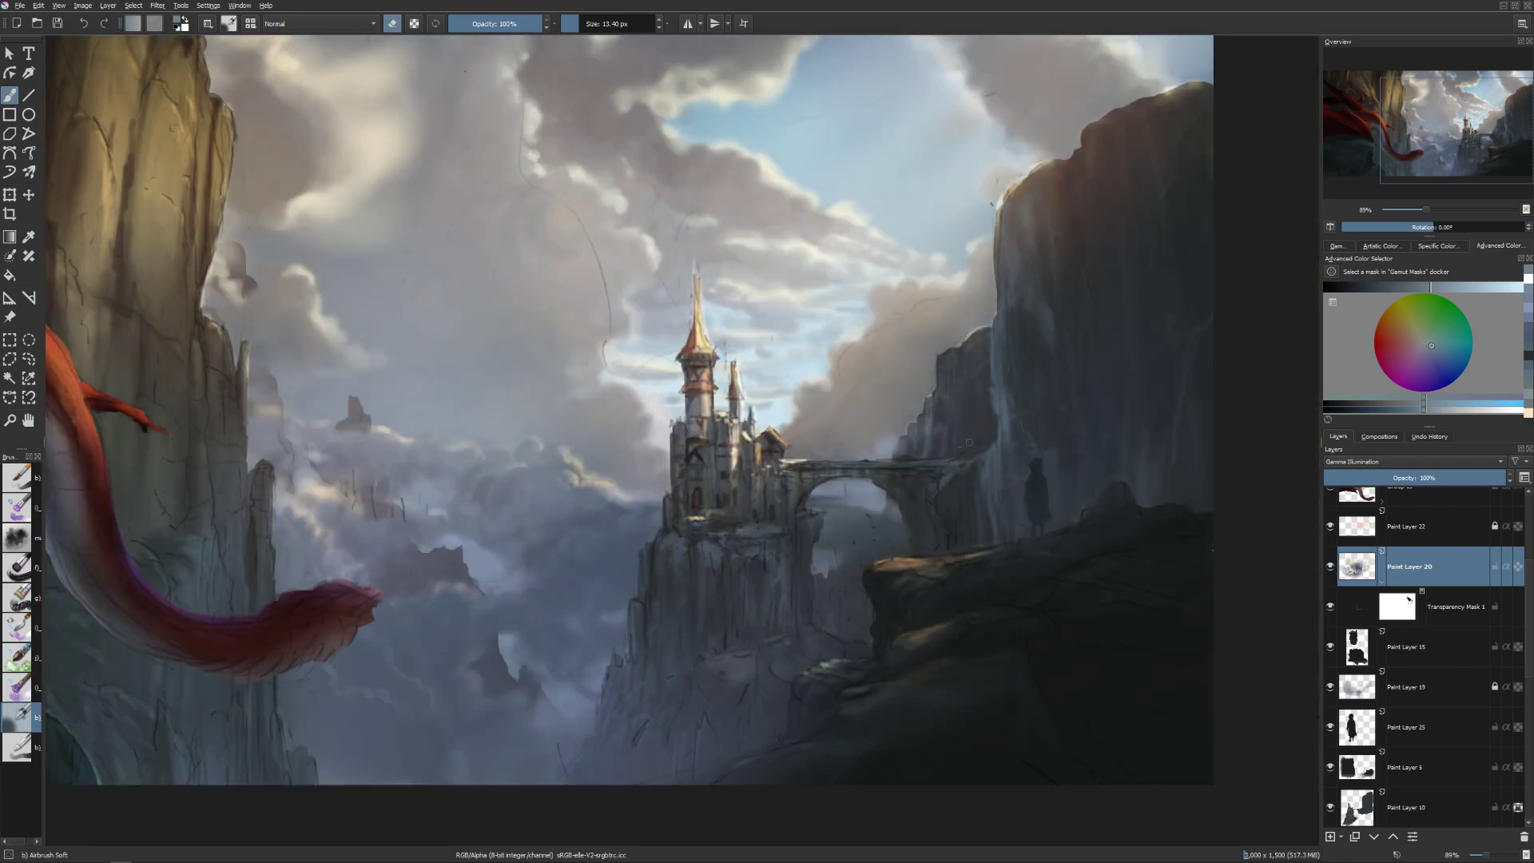
Return to a smaller painting brush, select Paint Layer 10, and zoom in on the castle.
{"action": "key", "text": "e"}
{"action": "key", "text": "bracketleft"}
{"action": "key", "text": "m"}
{"action": "key", "text": "m"}
{"action": "left_click", "coordinate": [1356, 807]}
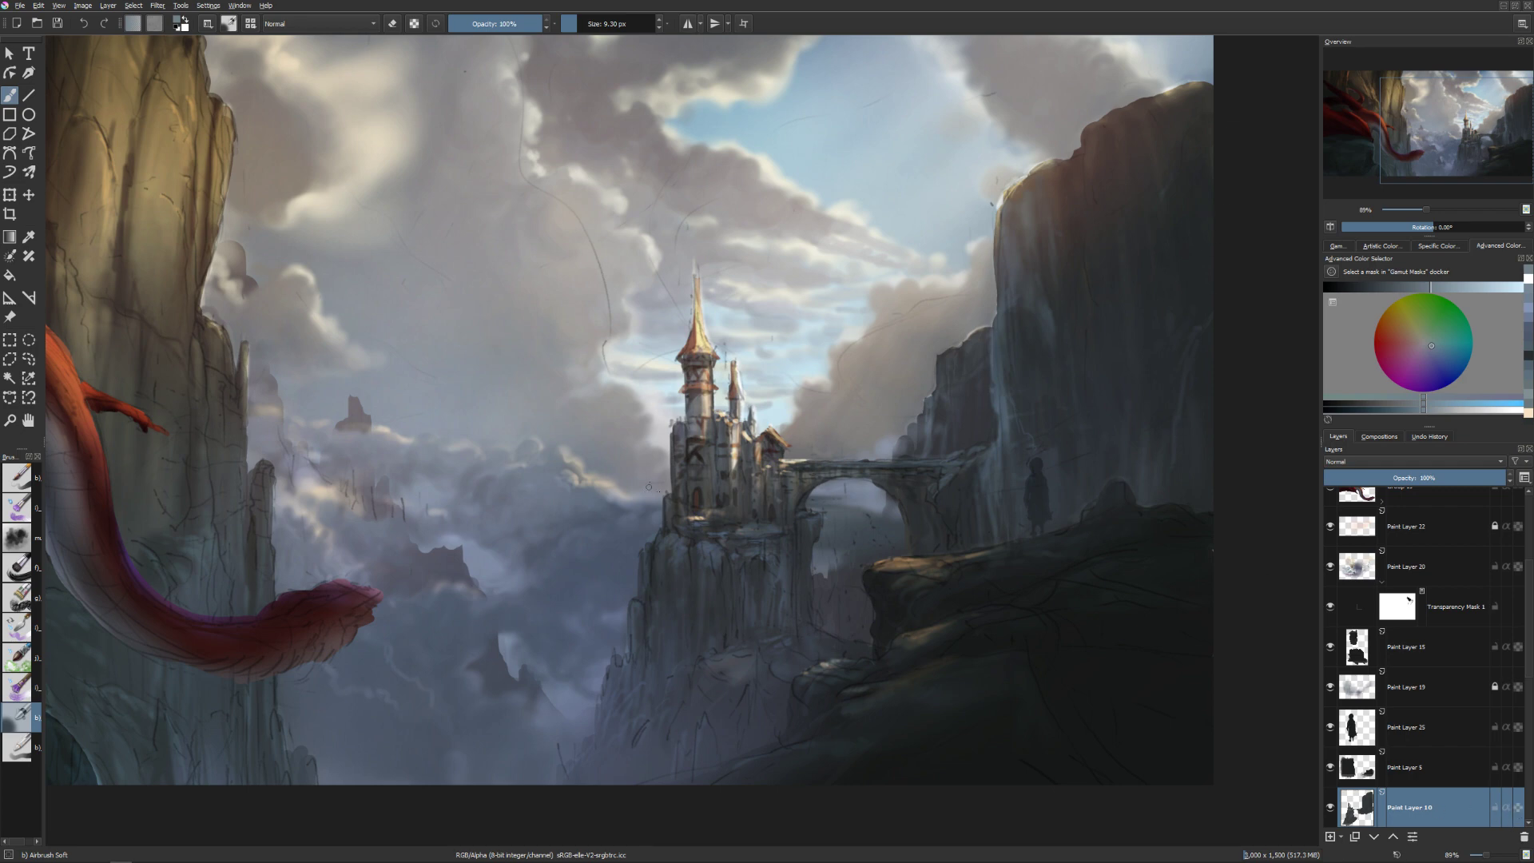
{"action": "left_click_drag", "start_coordinate": [685, 476], "coordinate": [684, 435]}
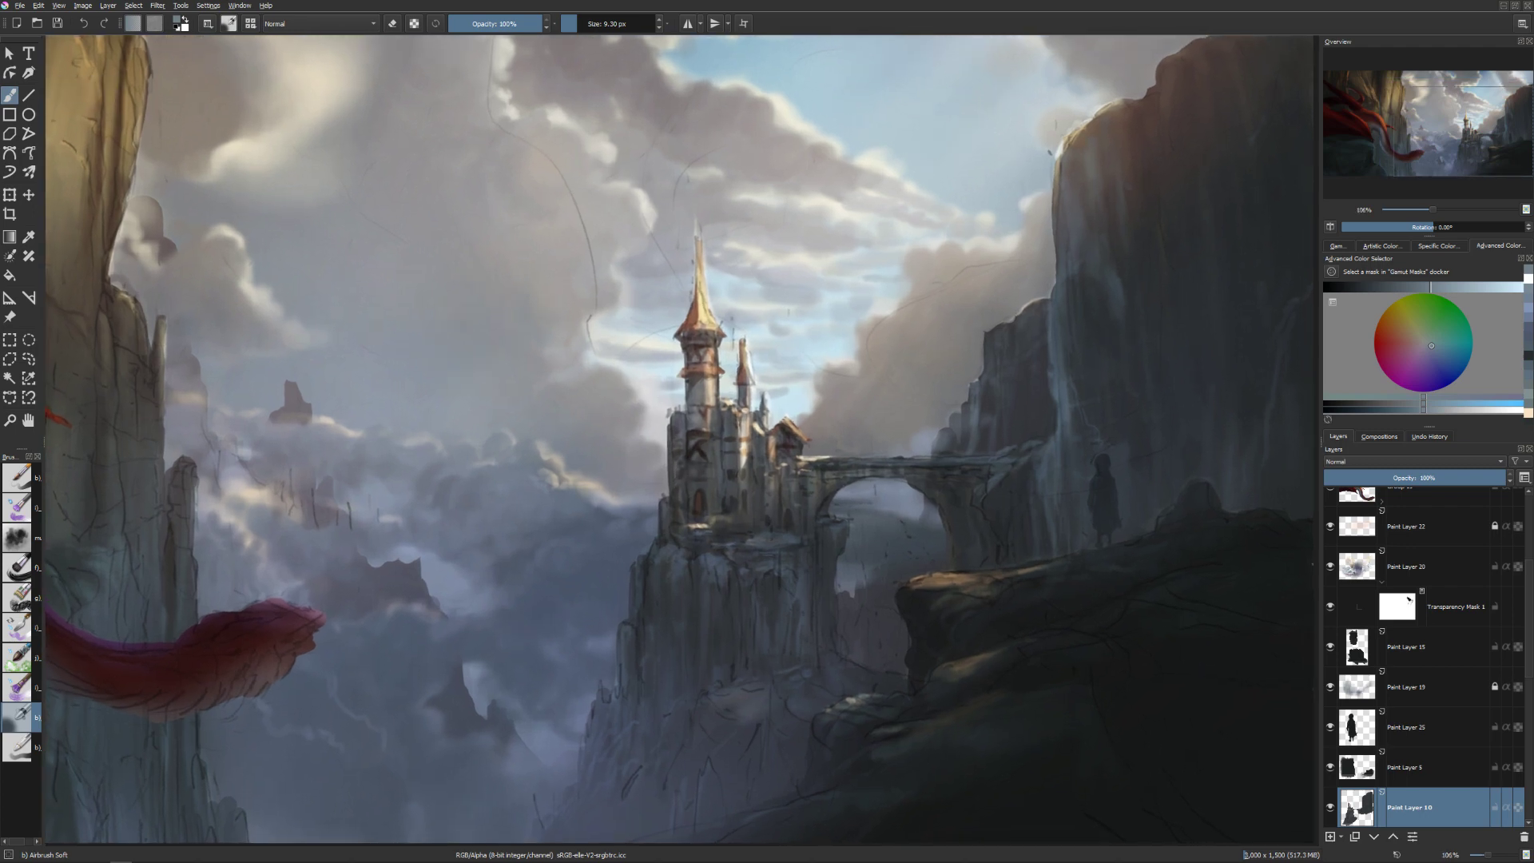
Sample the darker castle wall tone with a fine brush, save, and switch to canvas-only view.
{"action": "key", "text": "e"}
{"action": "key", "text": "bracketright"}
{"action": "key", "text": "bracketleft"}
{"action": "key", "text": "bracketleft"}
{"action": "key", "text": "bracketleft"}
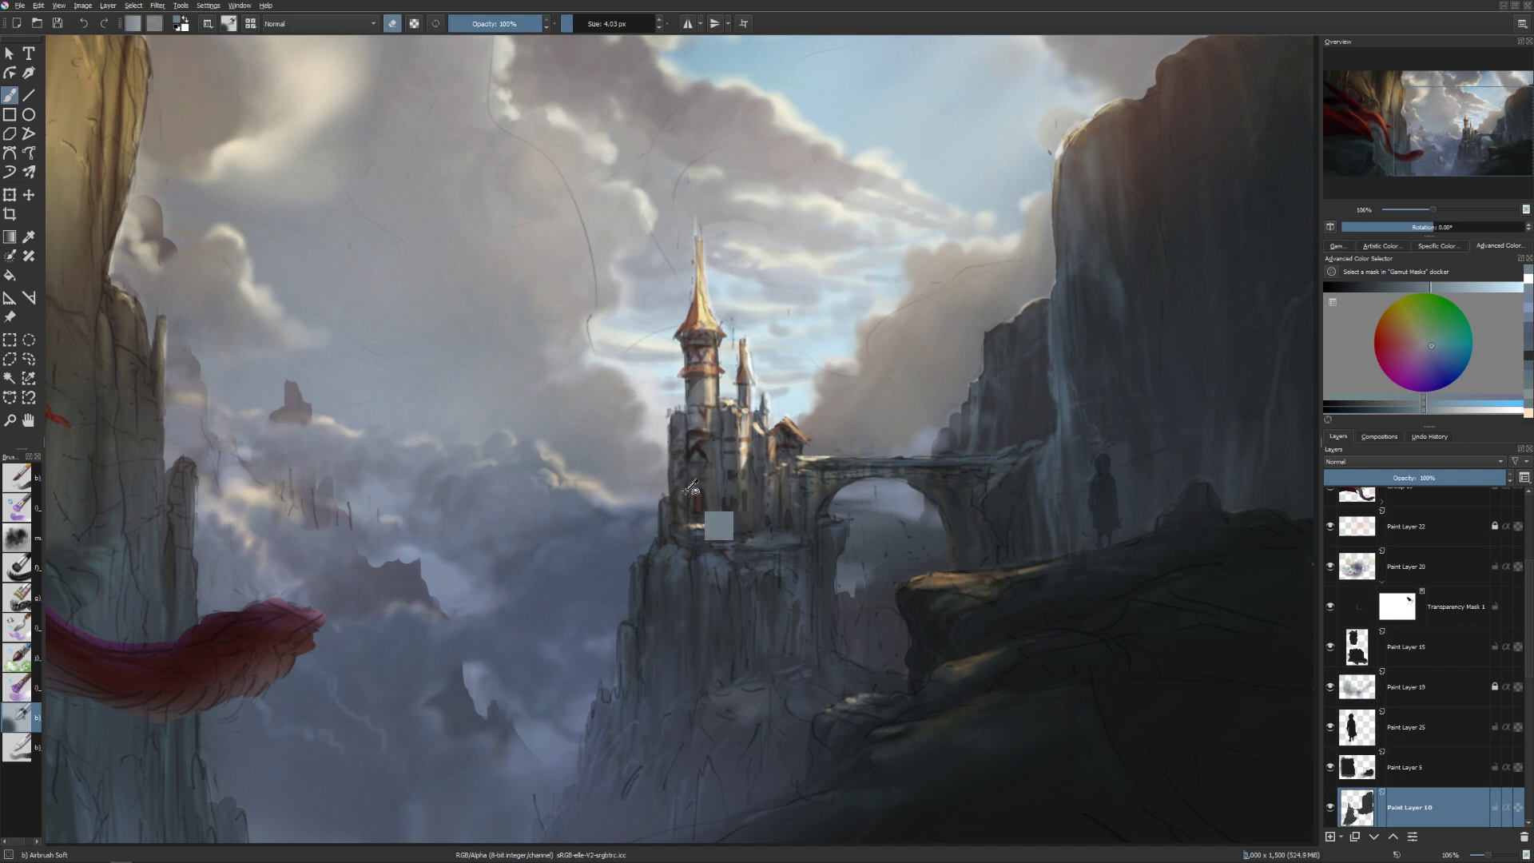
{"action": "left_click", "coordinate": [685, 494], "text": "ctrl"}
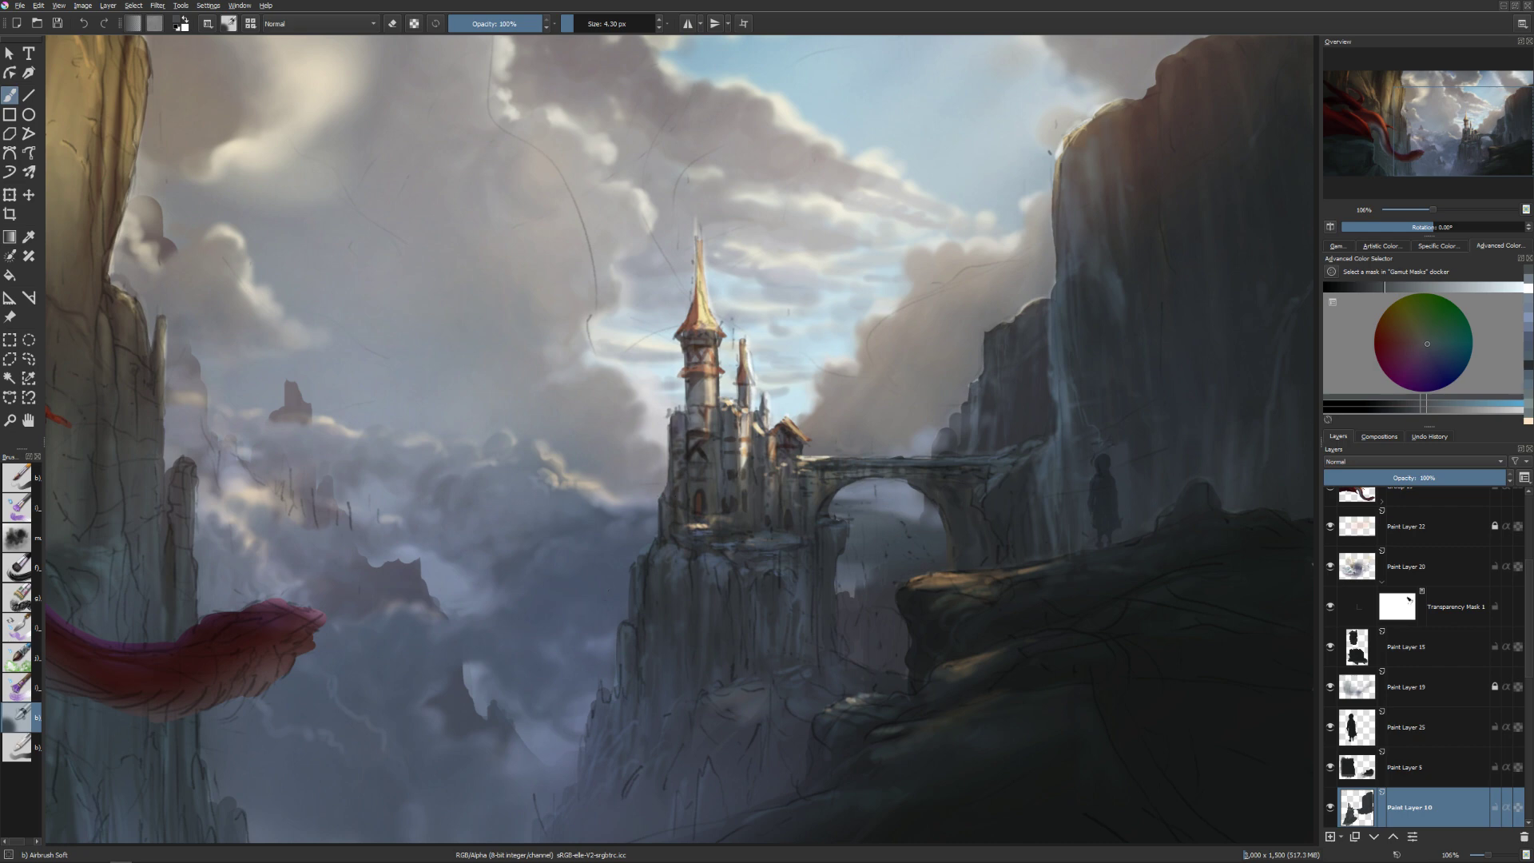
{"action": "key", "text": "ctrl+s"}
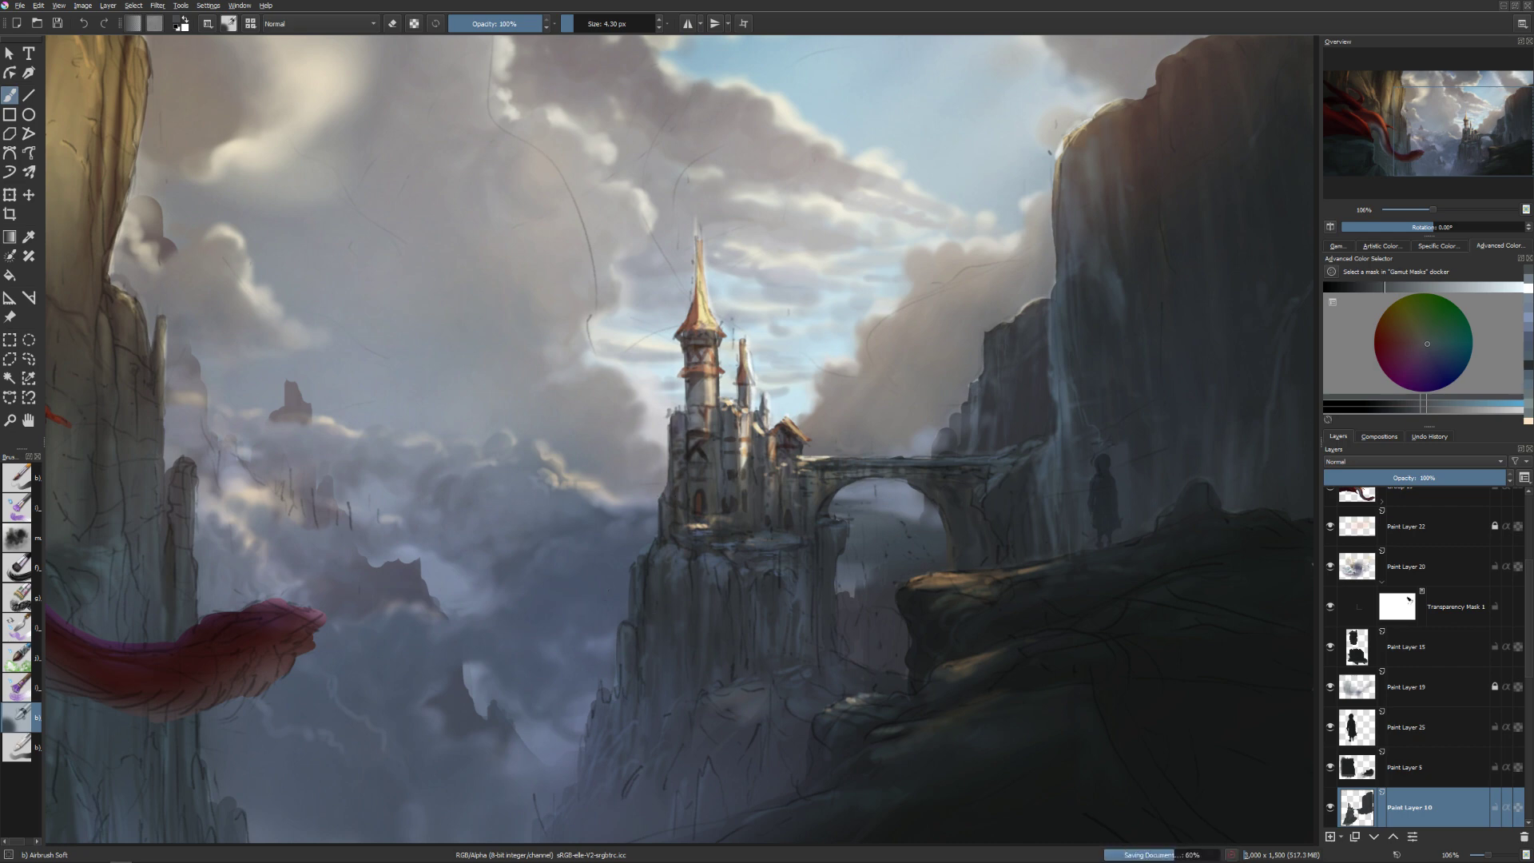
{"action": "key", "text": "Tab"}
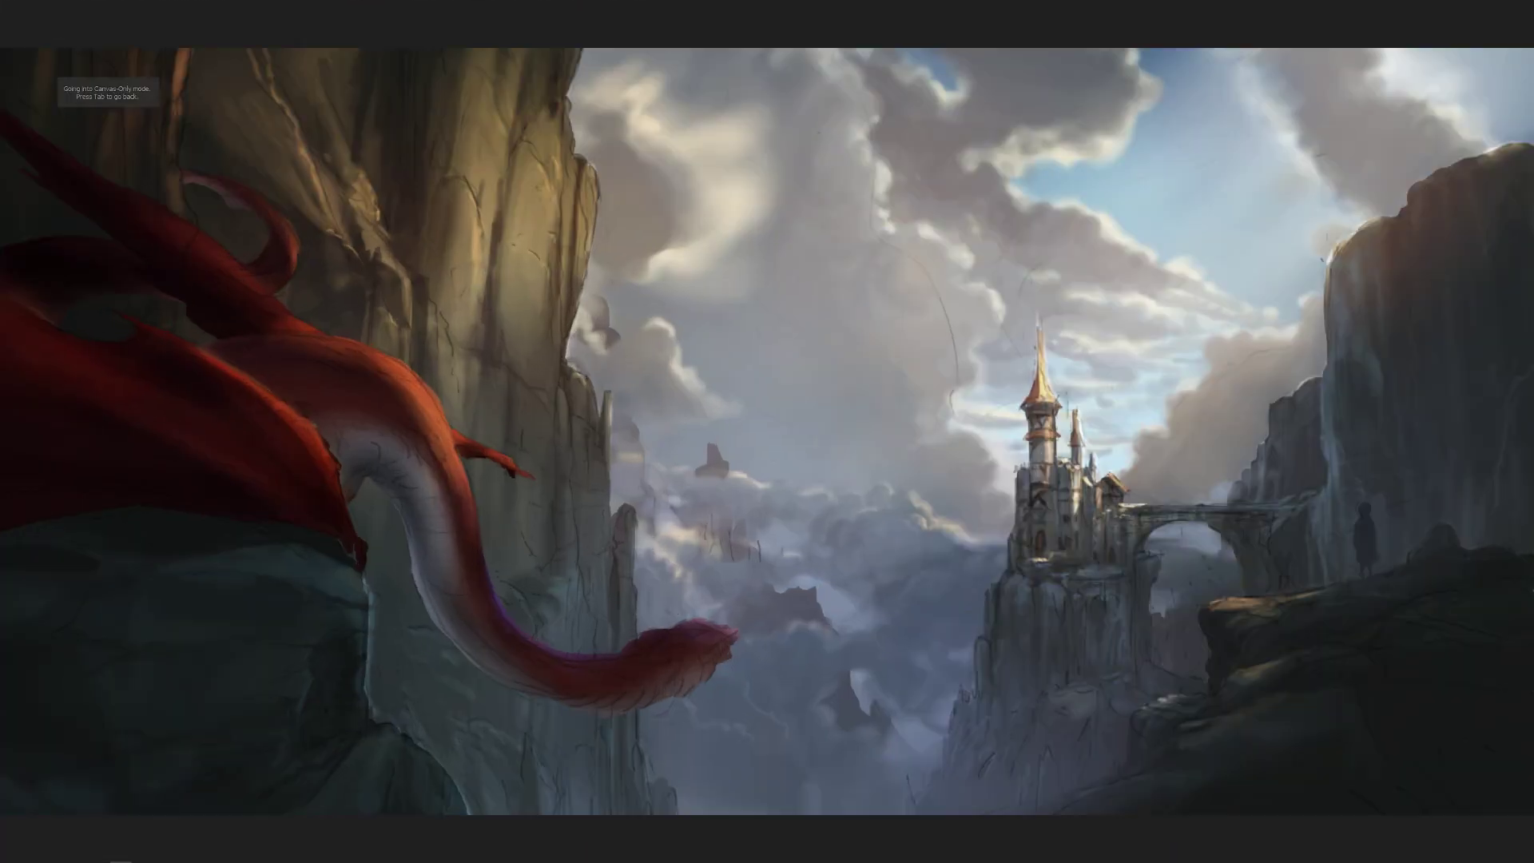